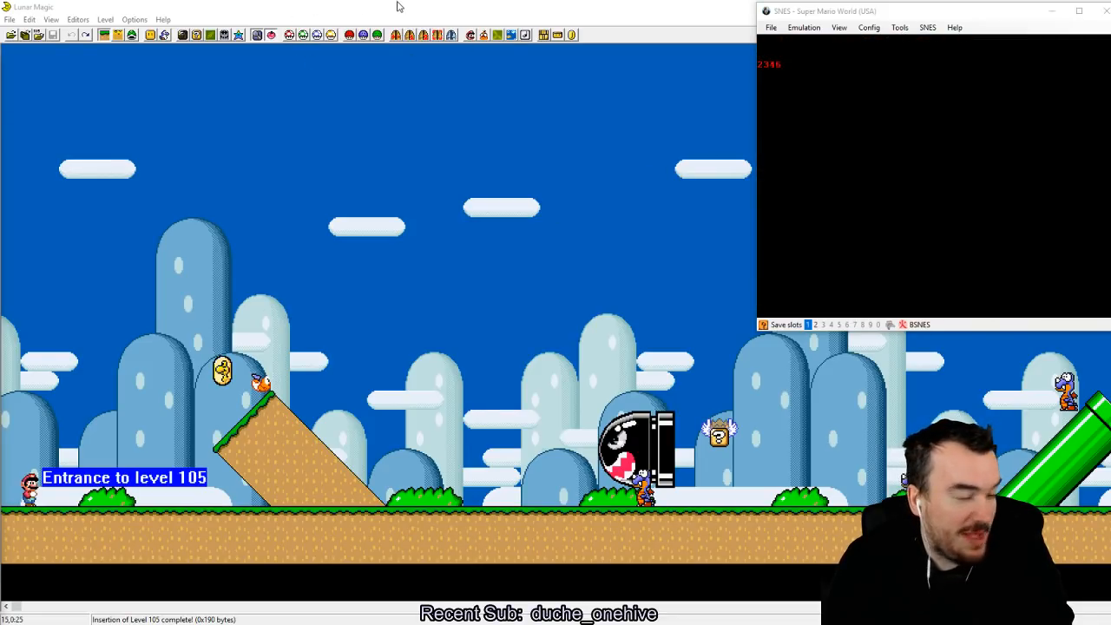
Step: Open the Overworld Editor for the loaded Super Mario World ROM
left_click(521, 7)
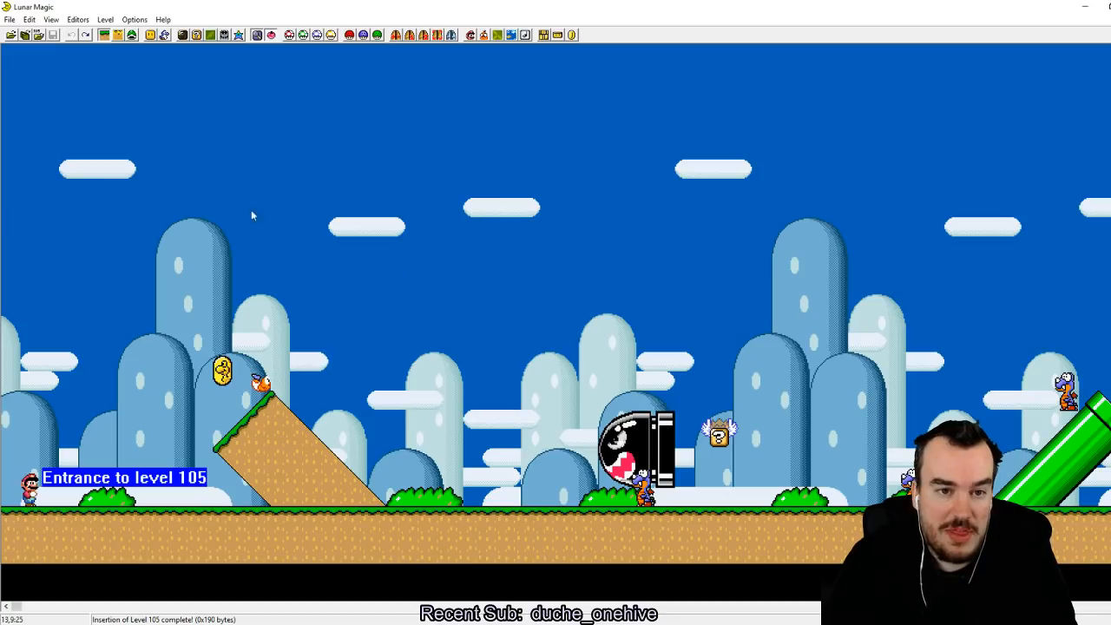
left_click(338, 132)
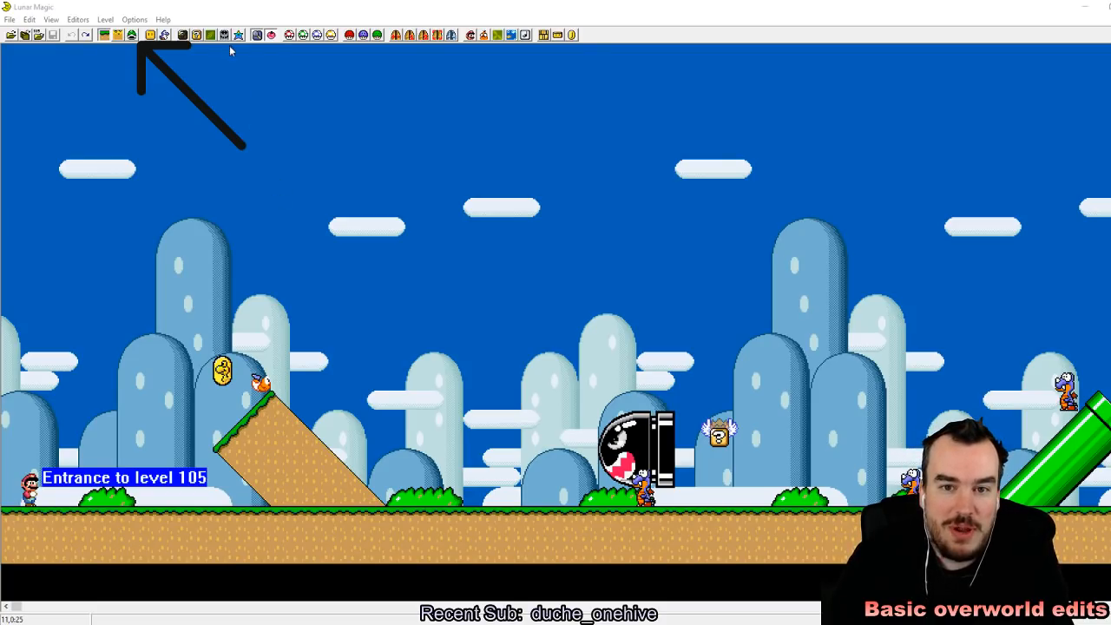
left_click(78, 19)
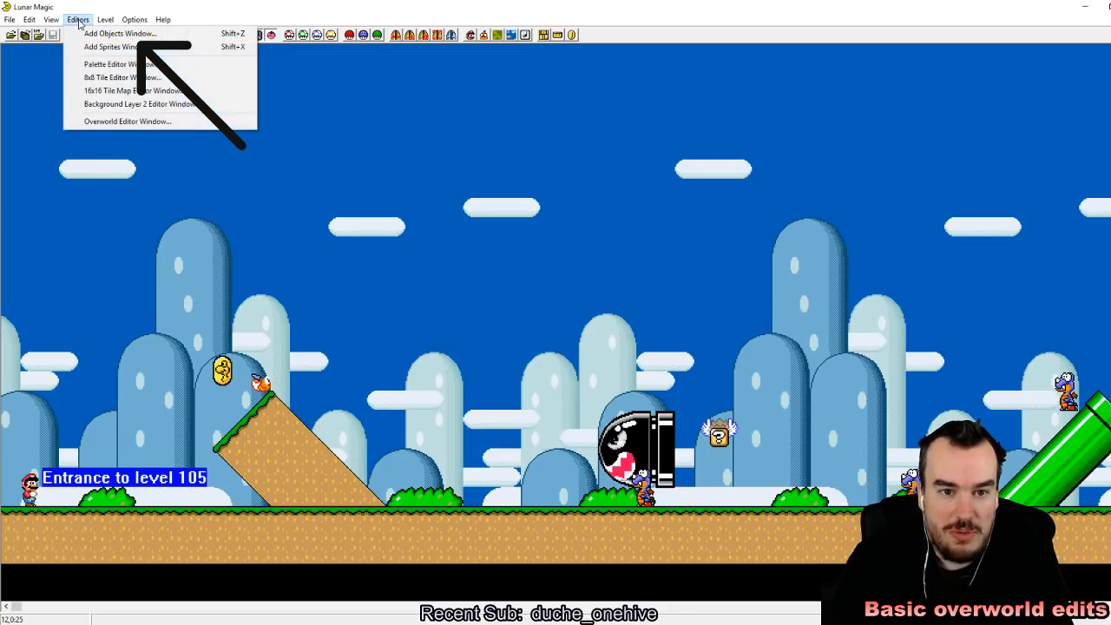
left_click(116, 122)
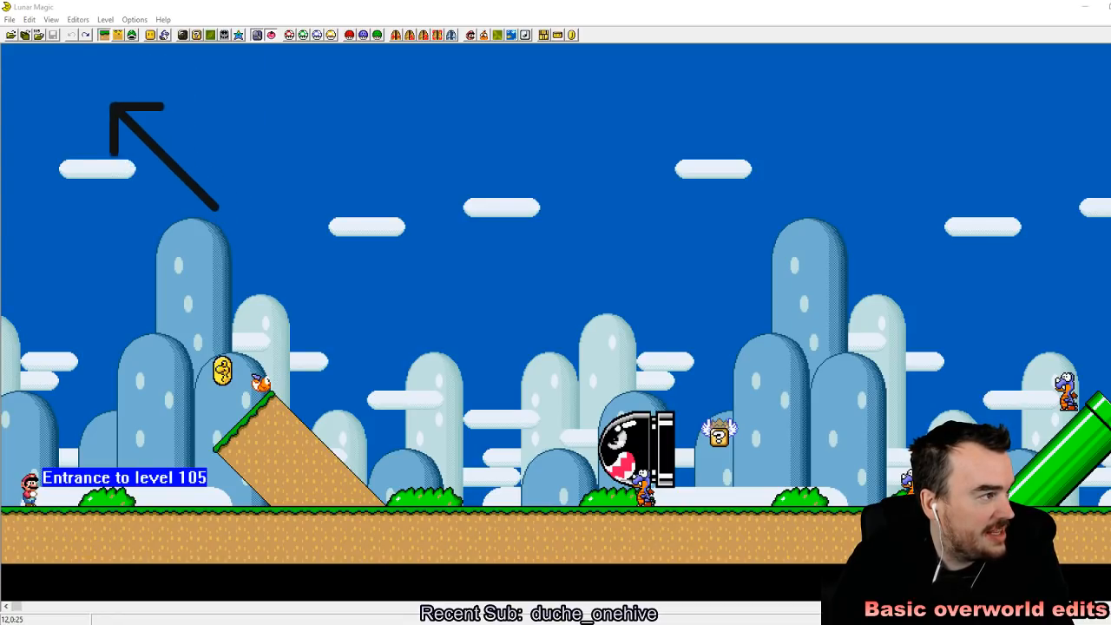
left_click(83, 19)
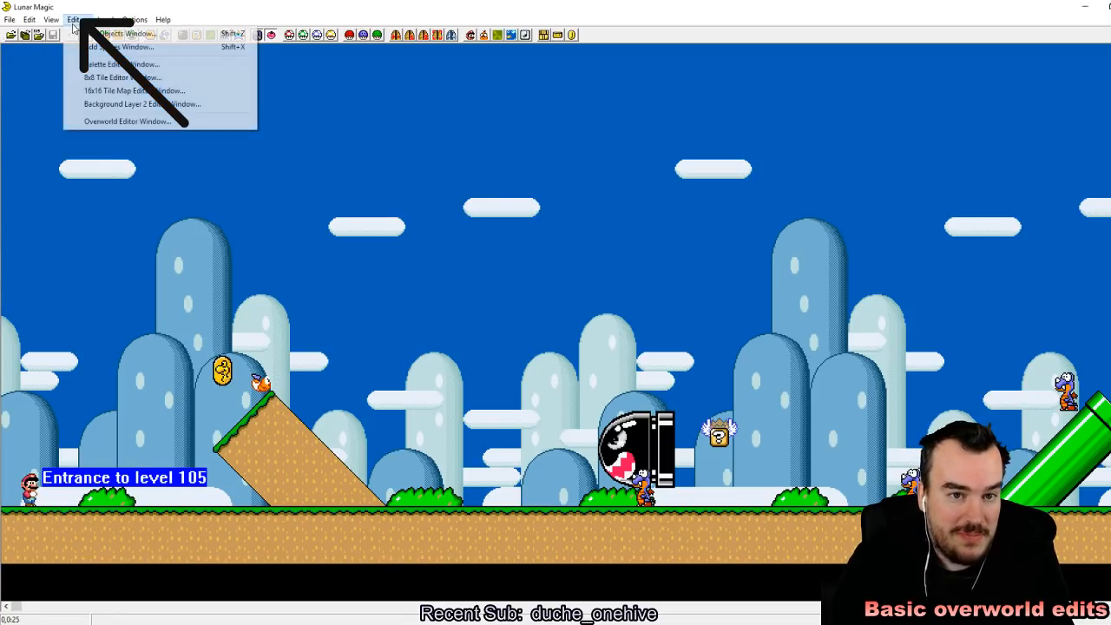
left_click(118, 122)
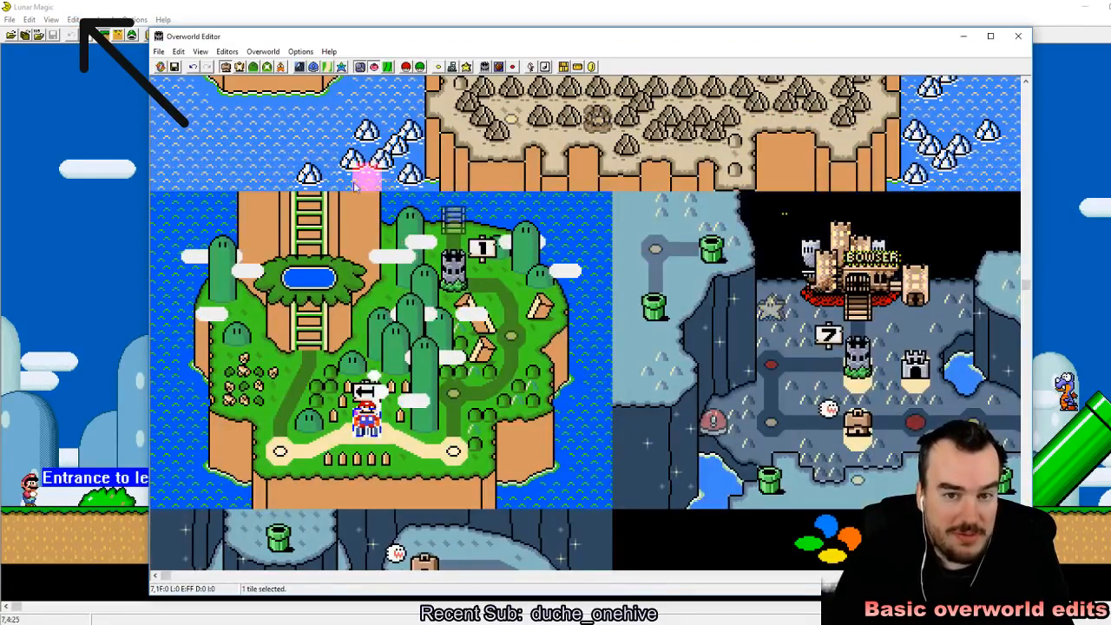
Step: Show the level numbers on the overworld map
scroll(337, 148, "up", 5)
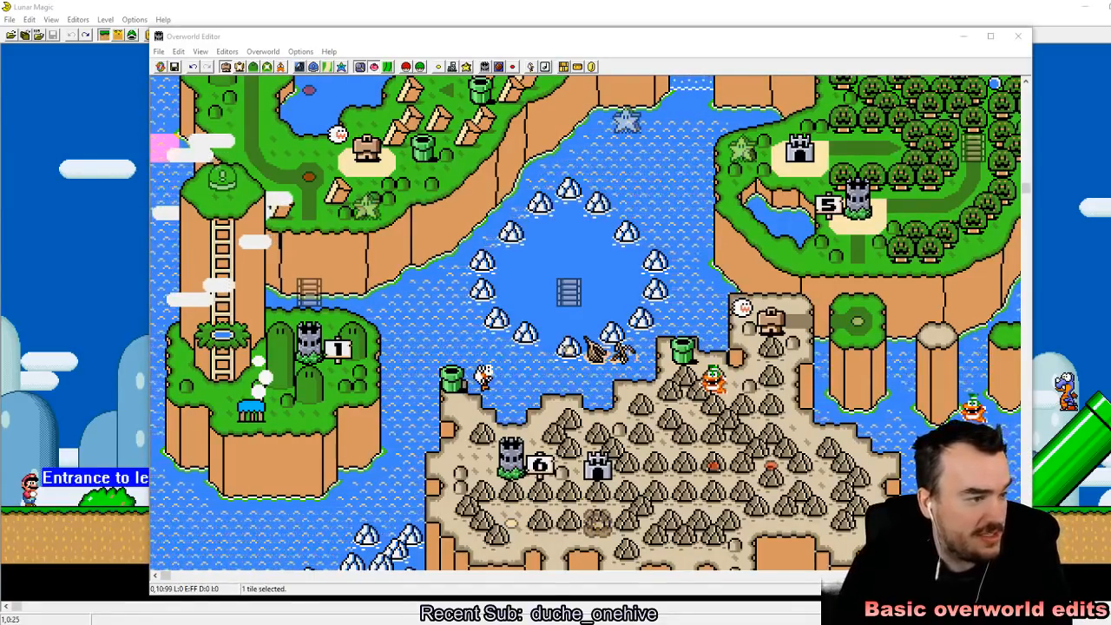
scroll(409, 430, "down", 5)
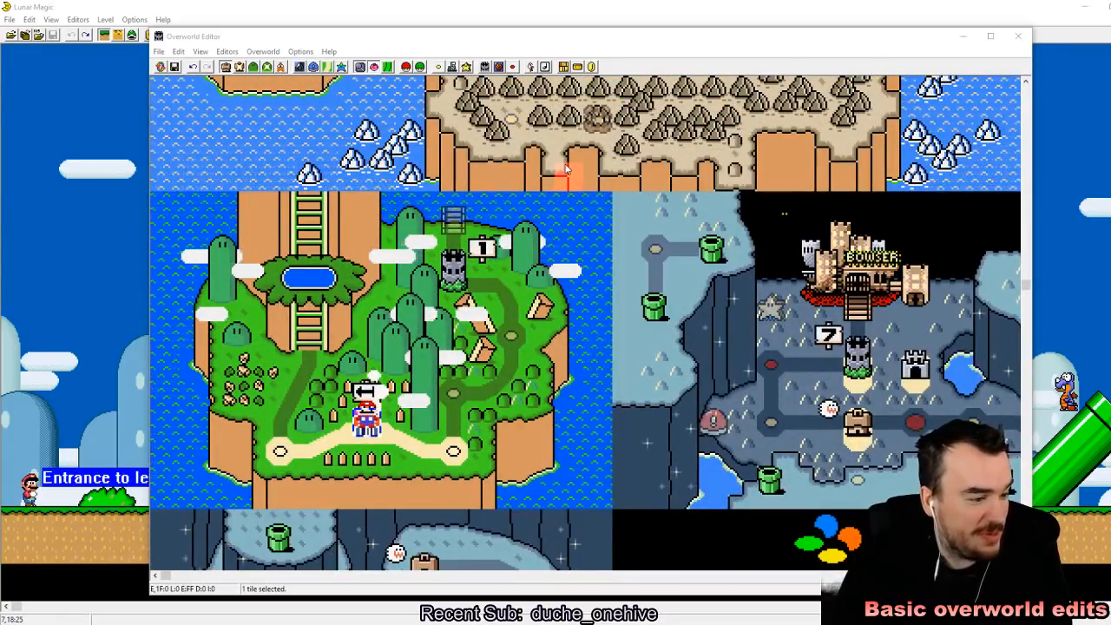
left_click(200, 51)
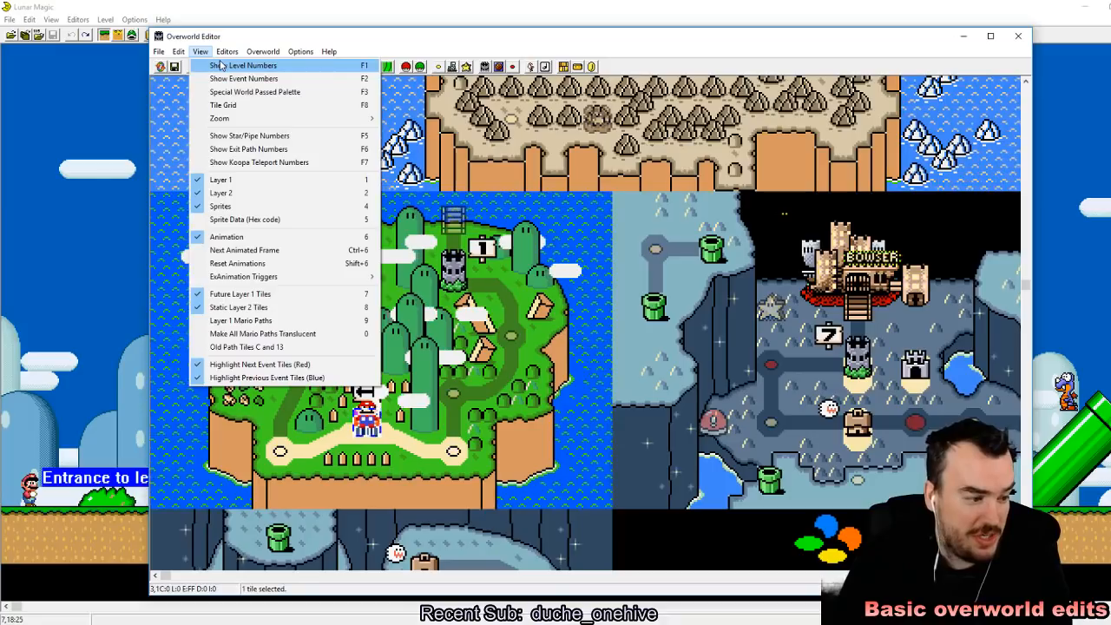
left_click(221, 65)
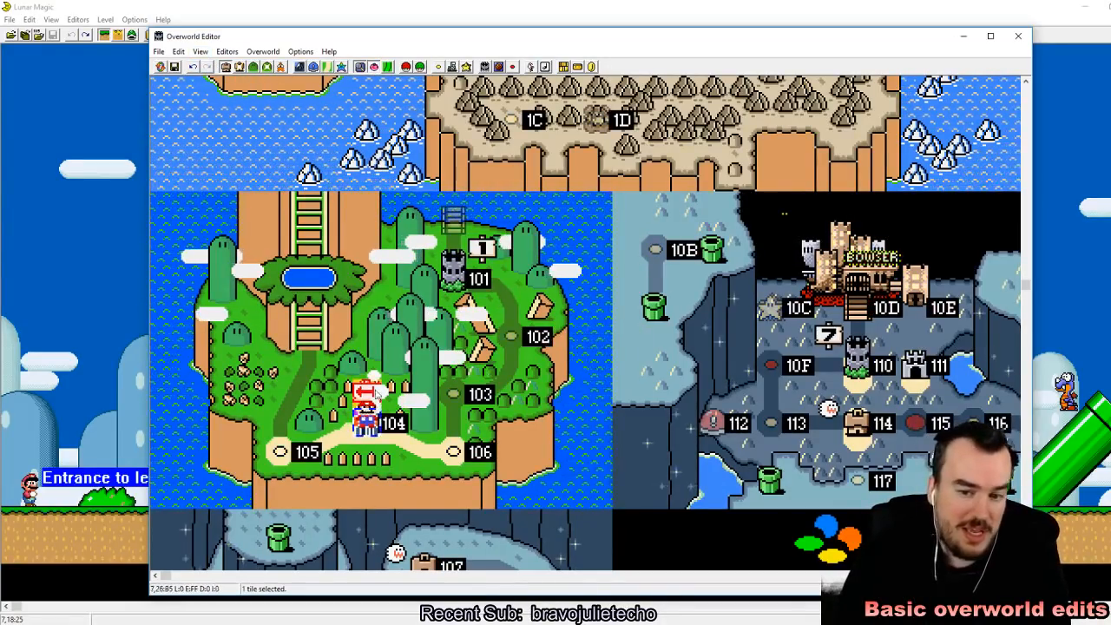
Step: Change the level tile under Mario's starting position from level 104 to use Level 105
scroll(451, 375, "up", 4)
scroll(451, 375, "up", 7)
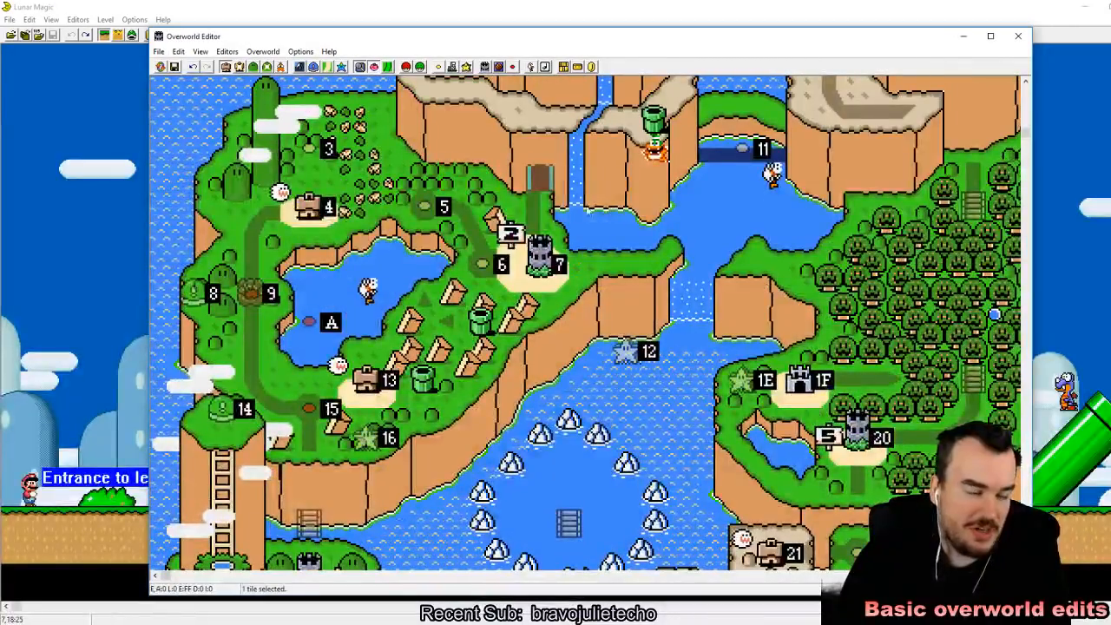
scroll(597, 417, "down", 10)
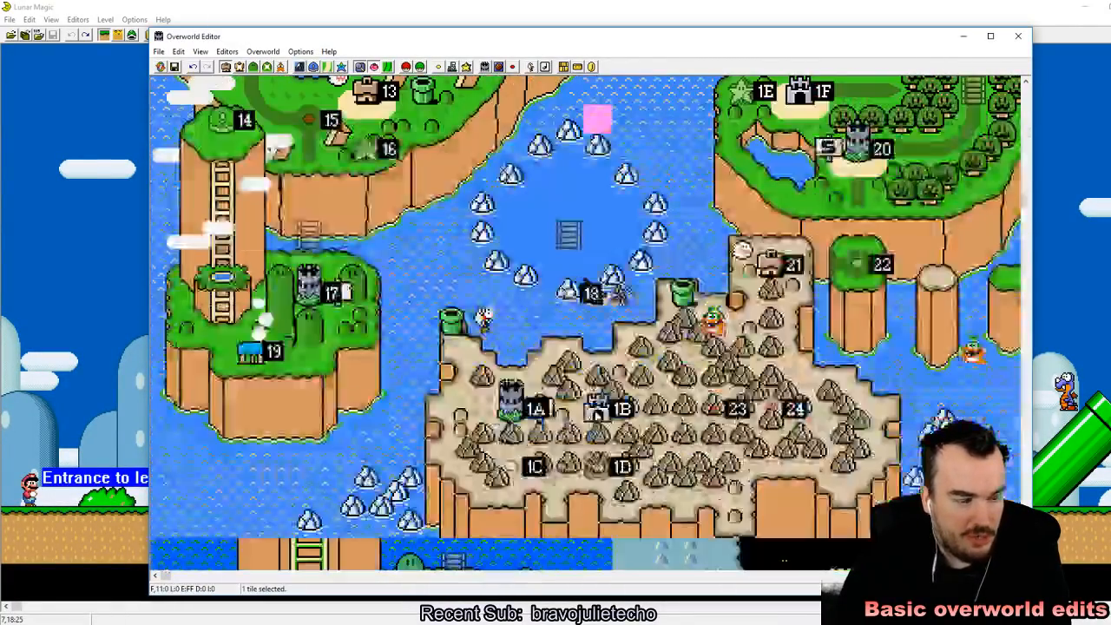
scroll(597, 417, "down", 2)
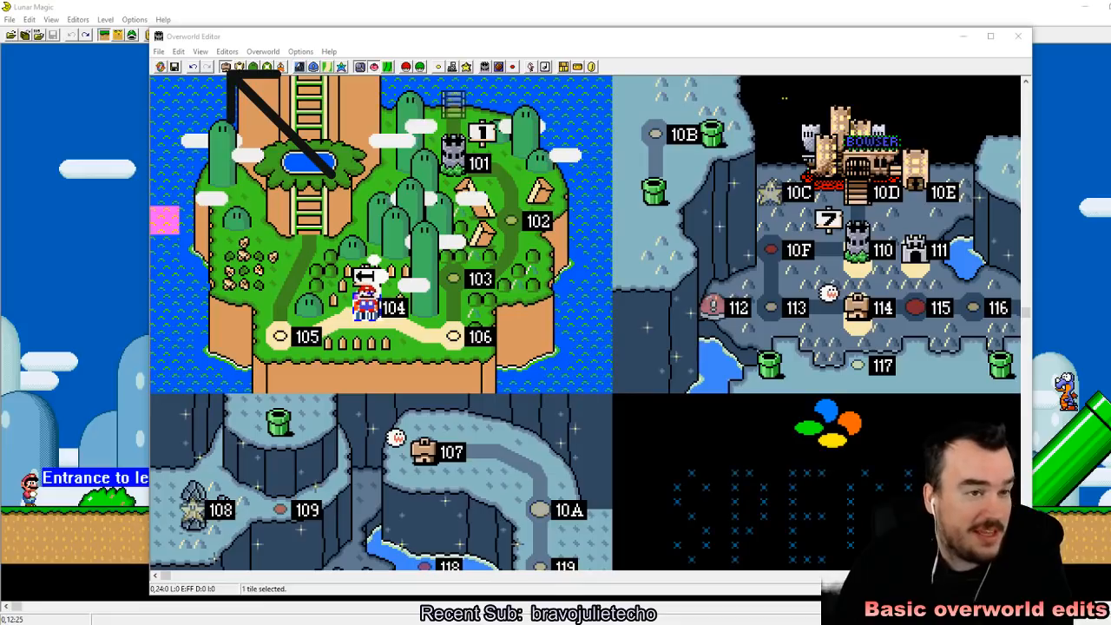
left_click(165, 105)
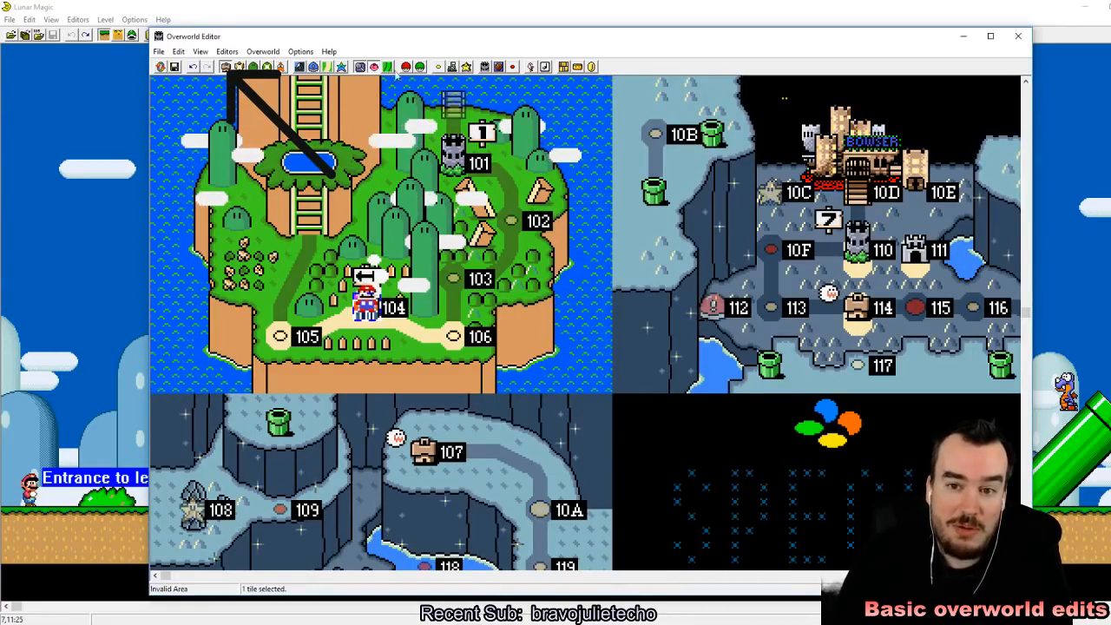
left_click(439, 68)
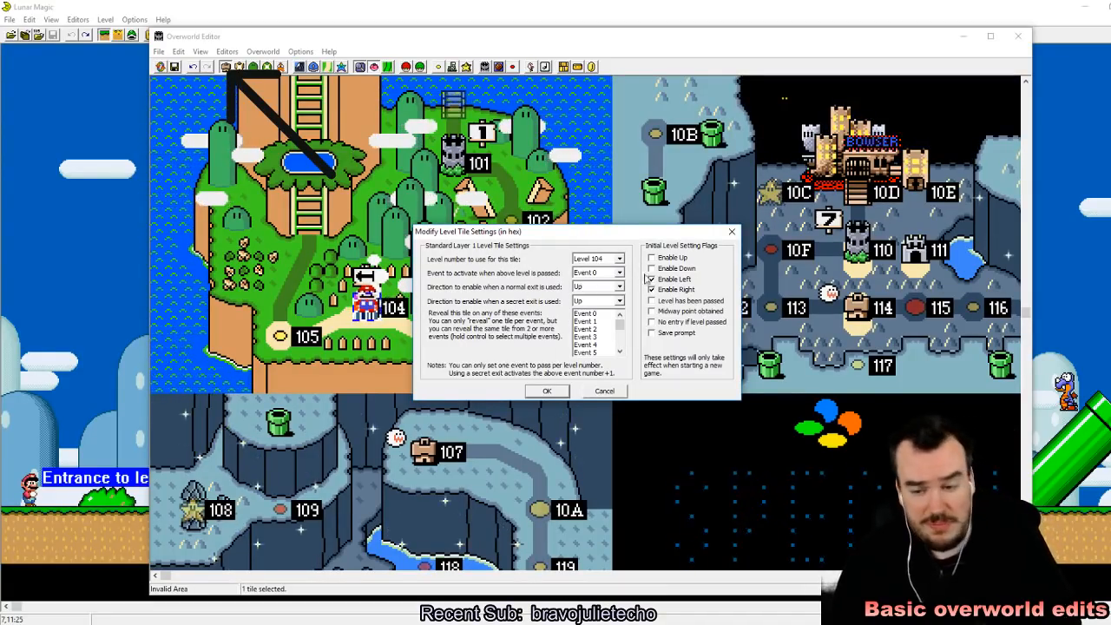
left_click(619, 259)
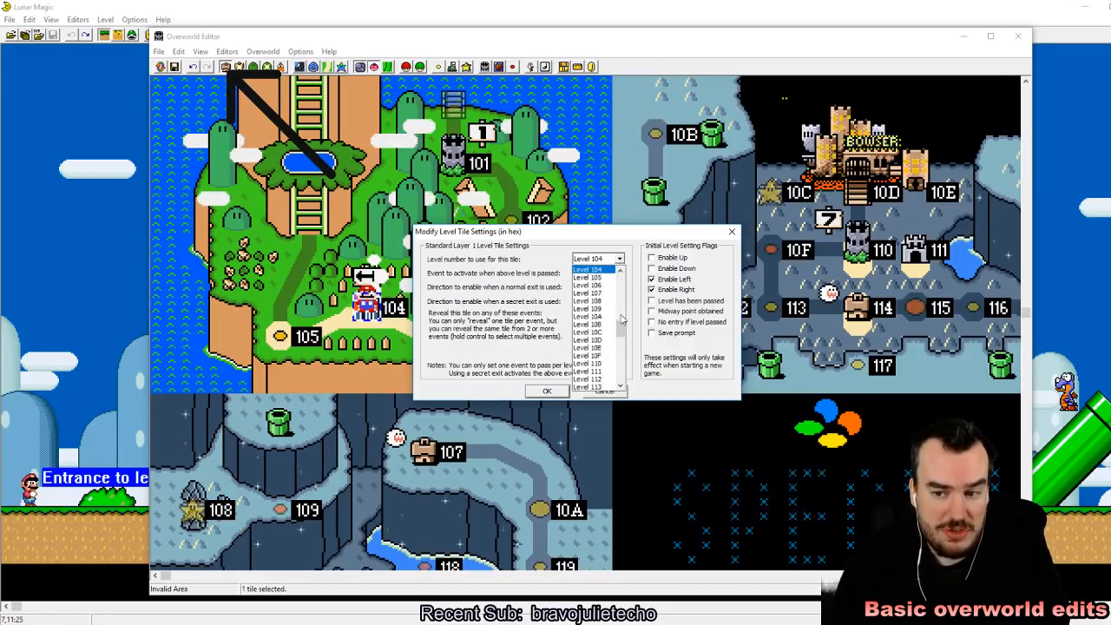
mouse_move(623, 330)
left_mouse_down()
mouse_move(619, 283)
mouse_move(610, 385)
mouse_move(619, 291)
mouse_move(620, 329)
left_mouse_up()
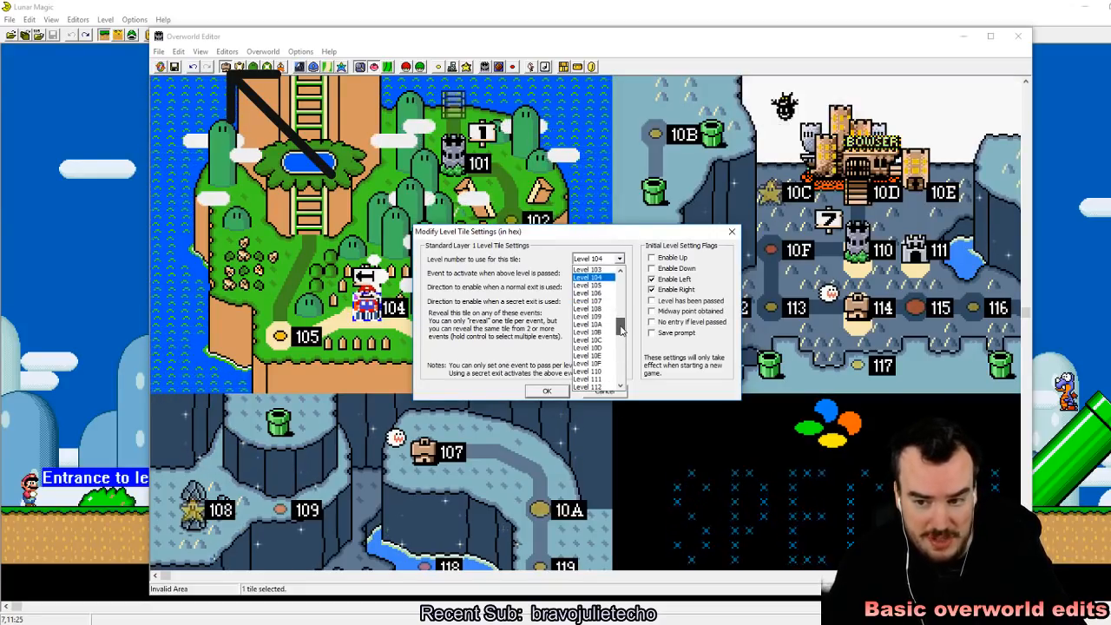
left_click(605, 246)
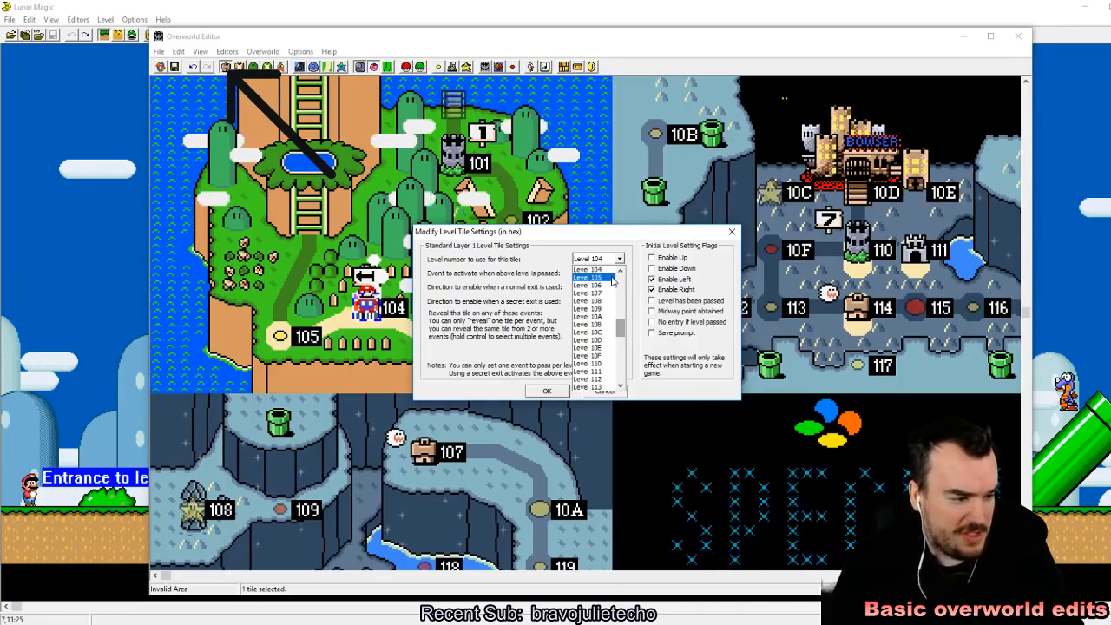
left_click(547, 391)
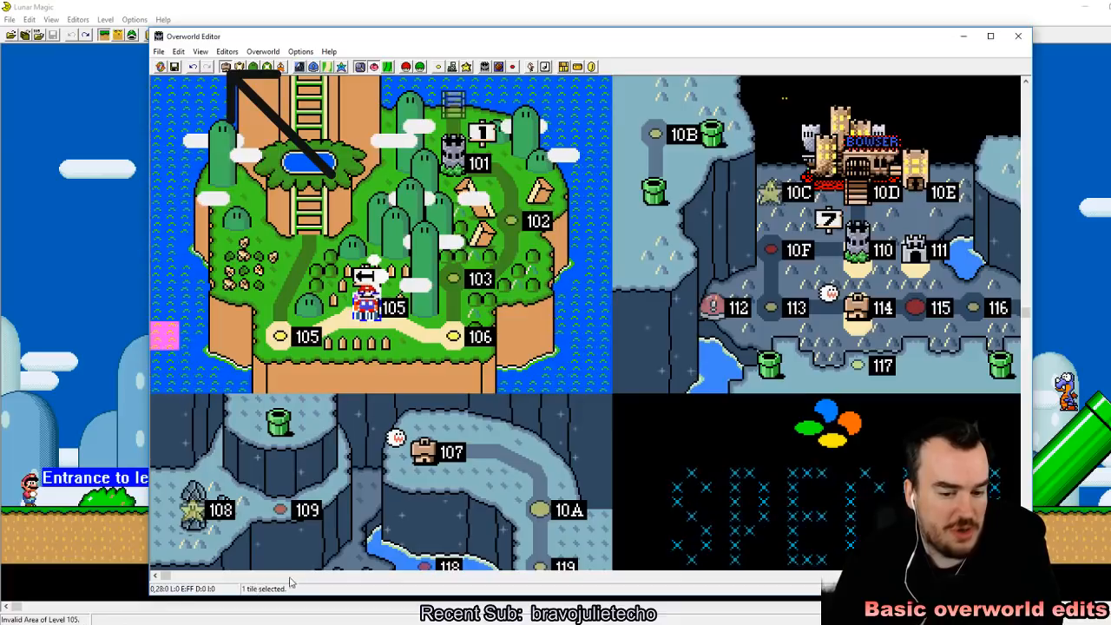
left_click(382, 623)
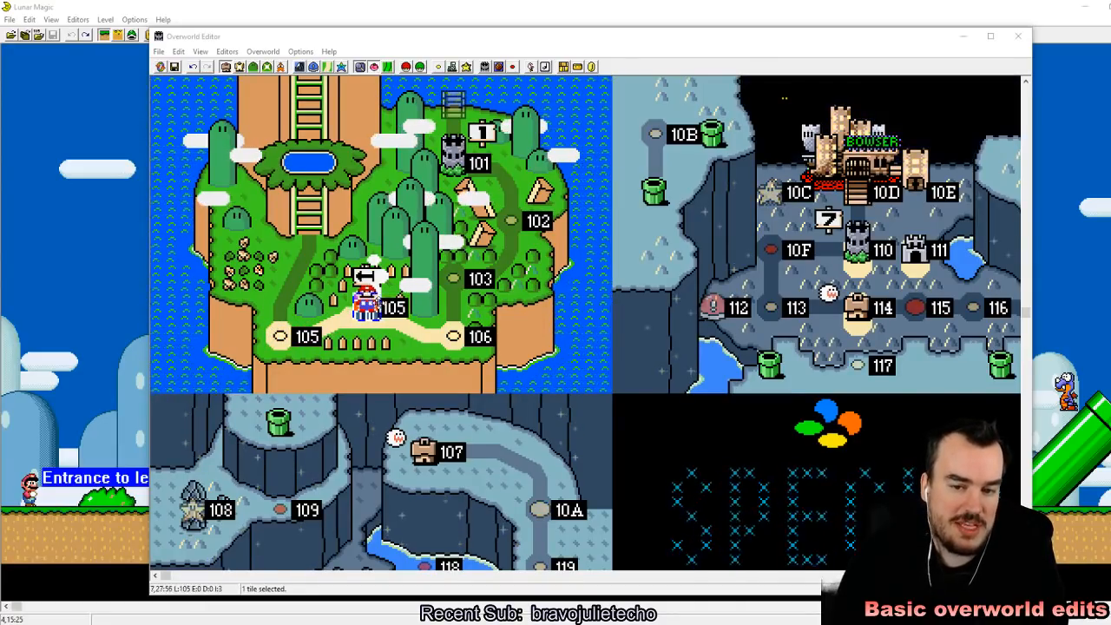
left_click(400, 7)
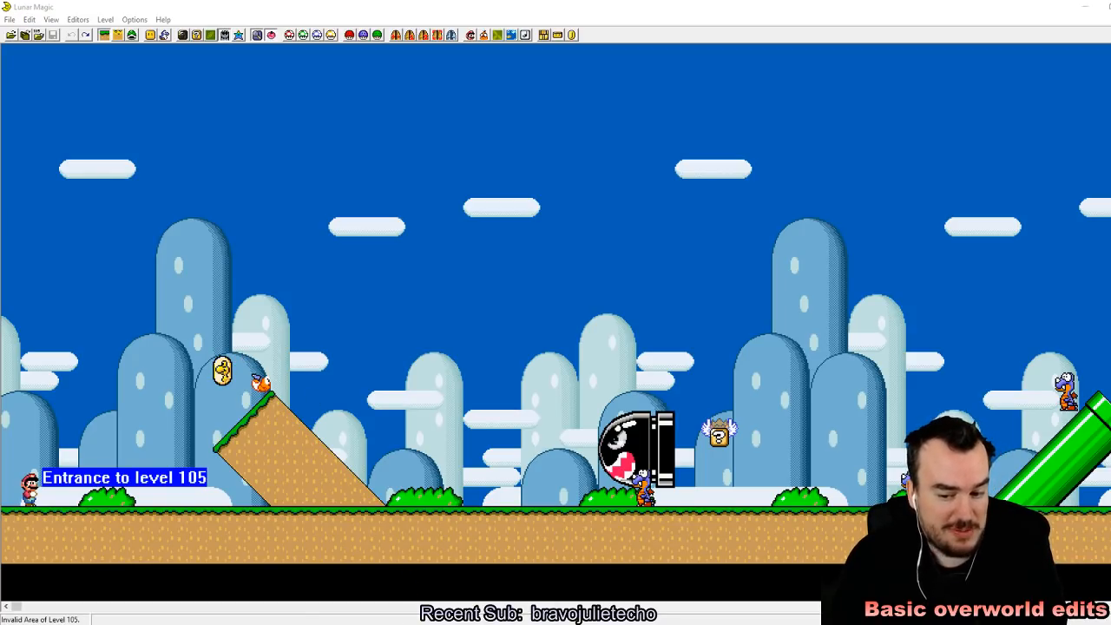
mouse_move(425, 622)
left_click(380, 586)
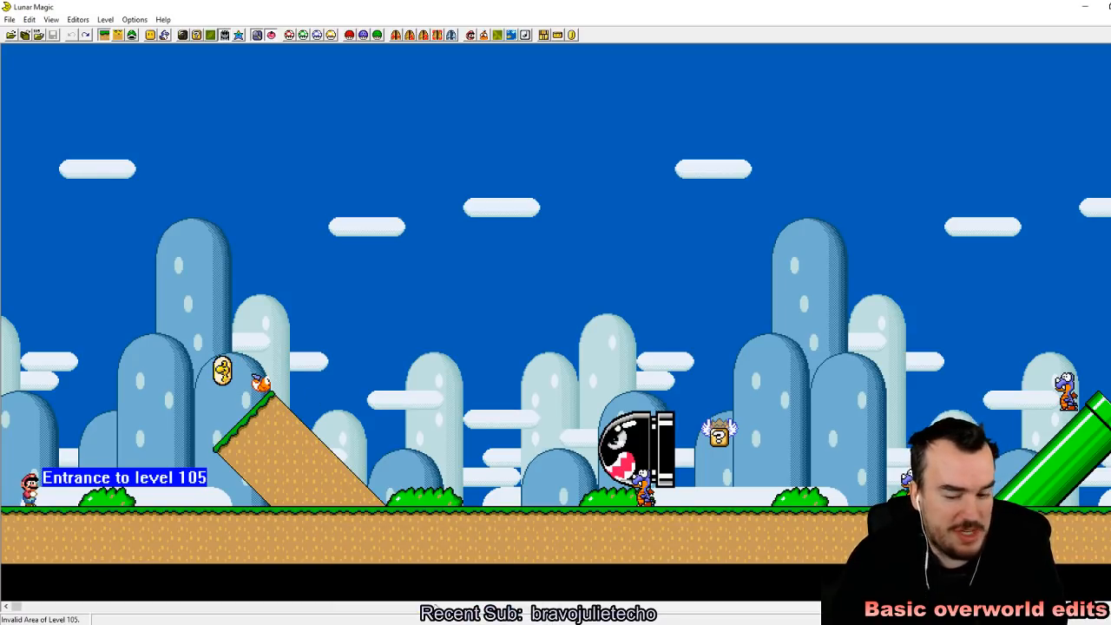
left_click(501, 580)
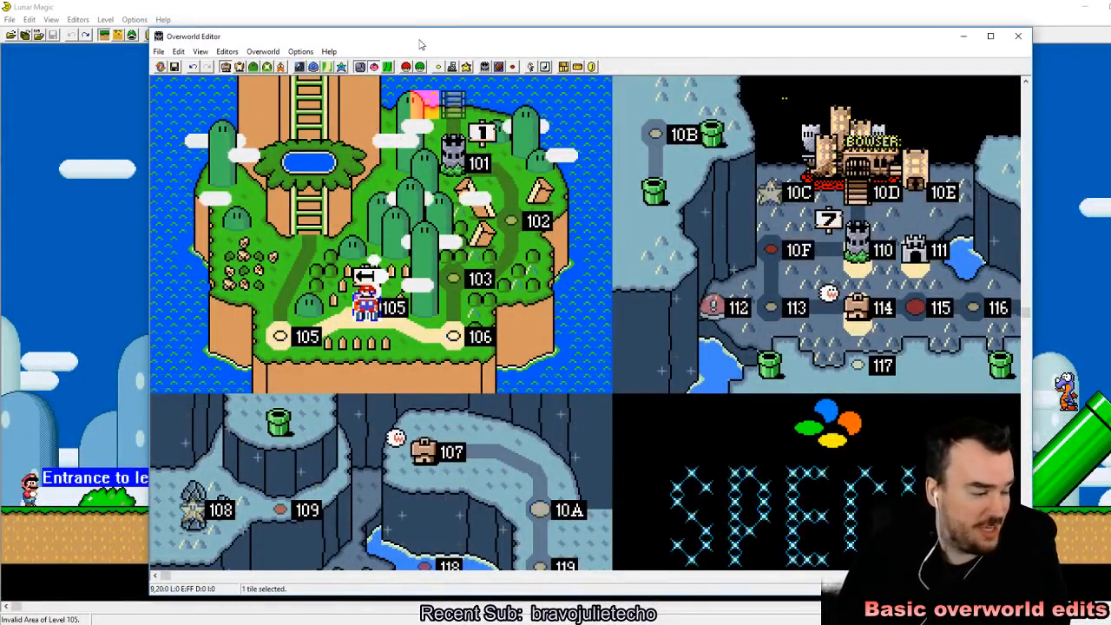
Step: Try moving Mario's sprite from his starting tile to the level 114 tile and put it back on the starting tile
left_click(280, 67)
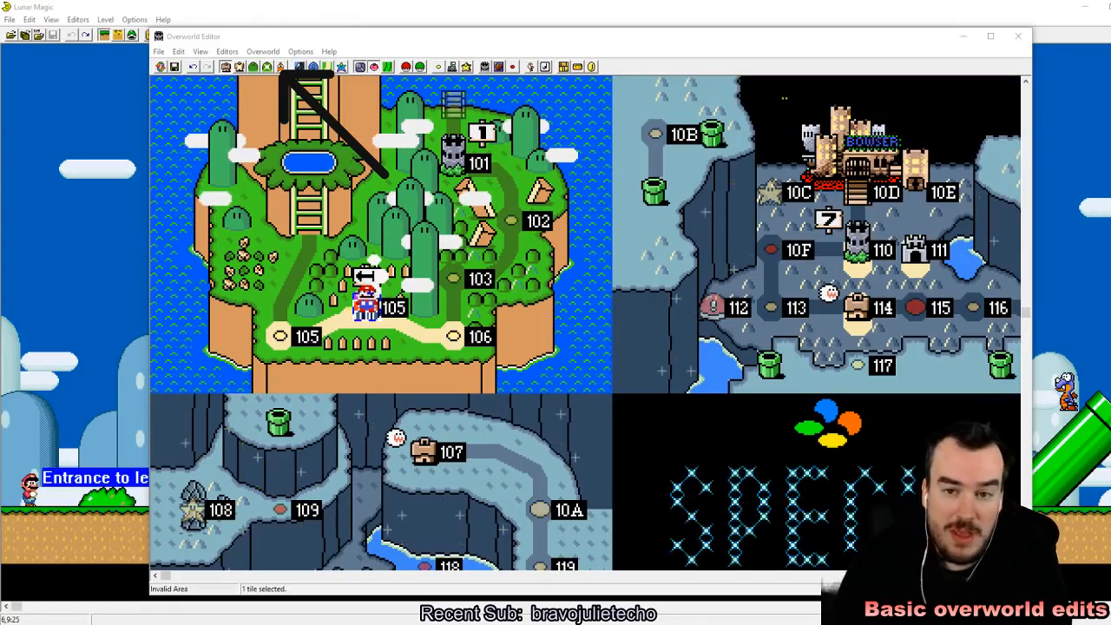
left_click(281, 67)
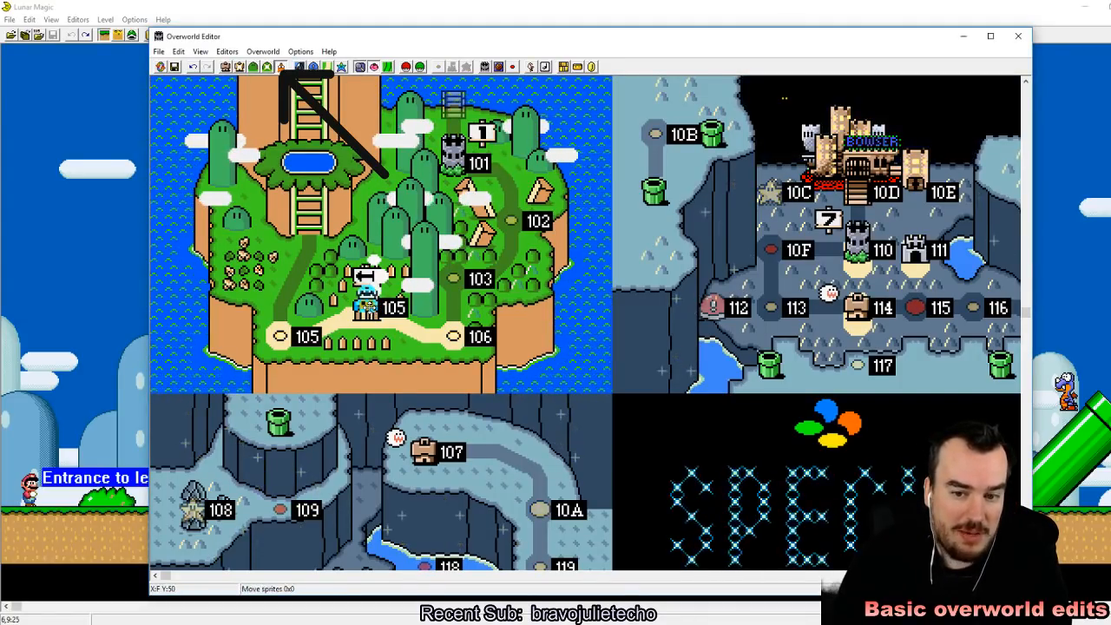
left_click_drag(352, 313, 467, 253)
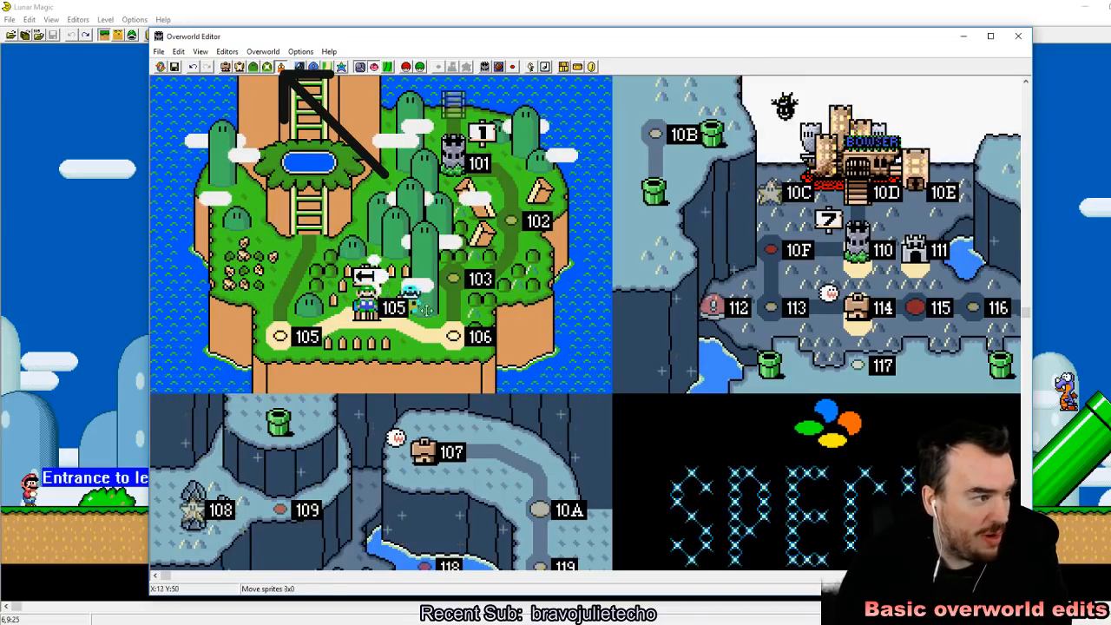
left_click_drag(454, 333, 858, 302)
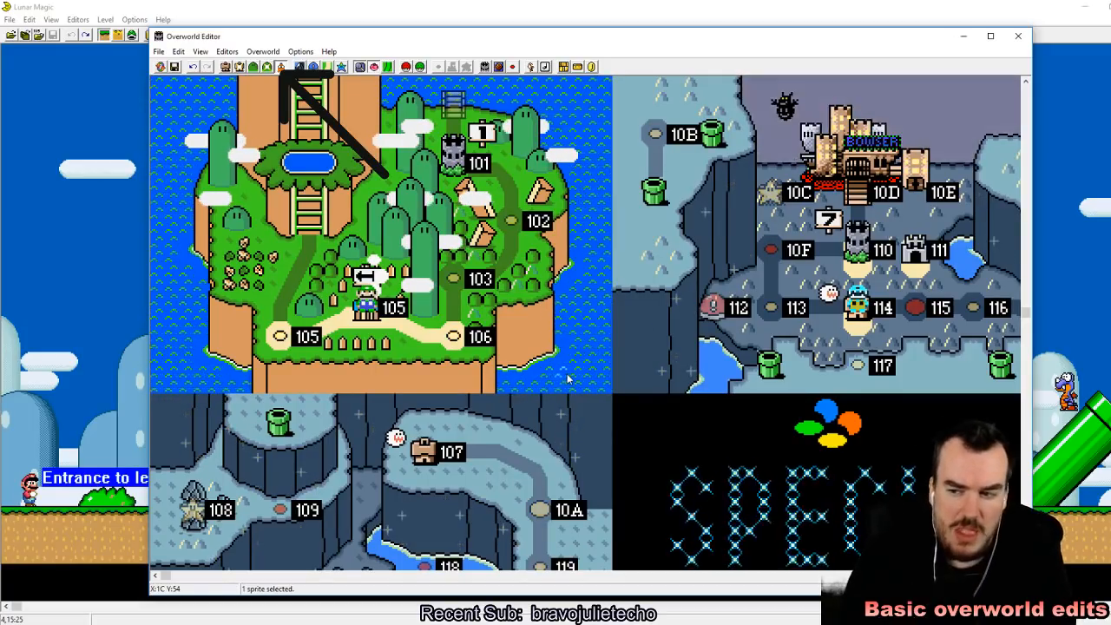
left_click(859, 304)
left_click_drag(858, 304, 367, 306)
left_click(280, 67)
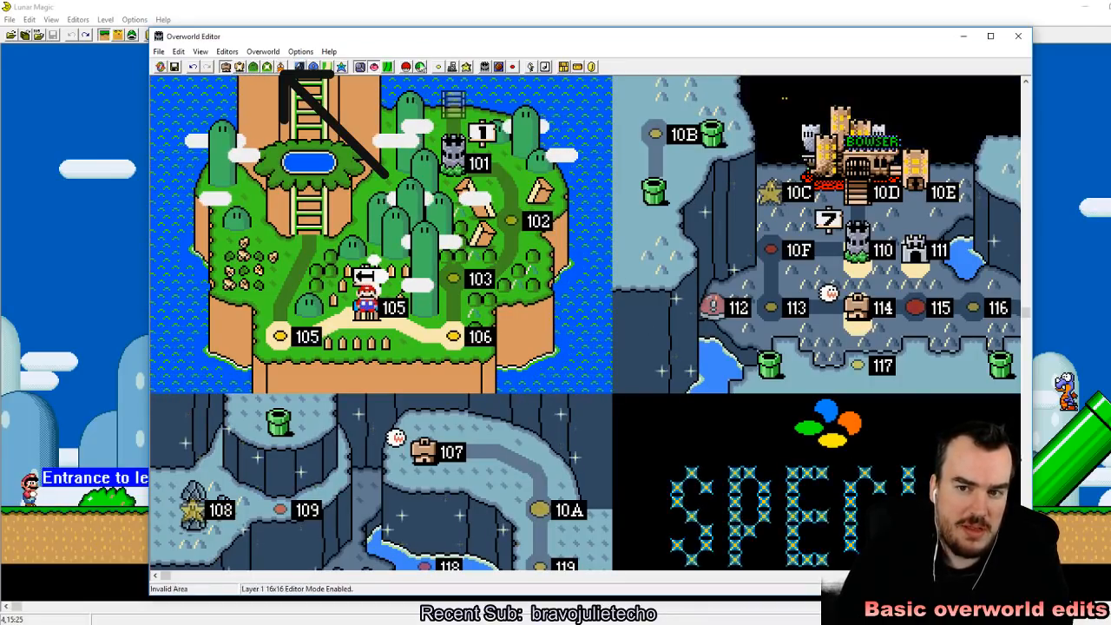
Step: Review the level tile settings of Mario's starting tile and accept them as they are
left_click(439, 67)
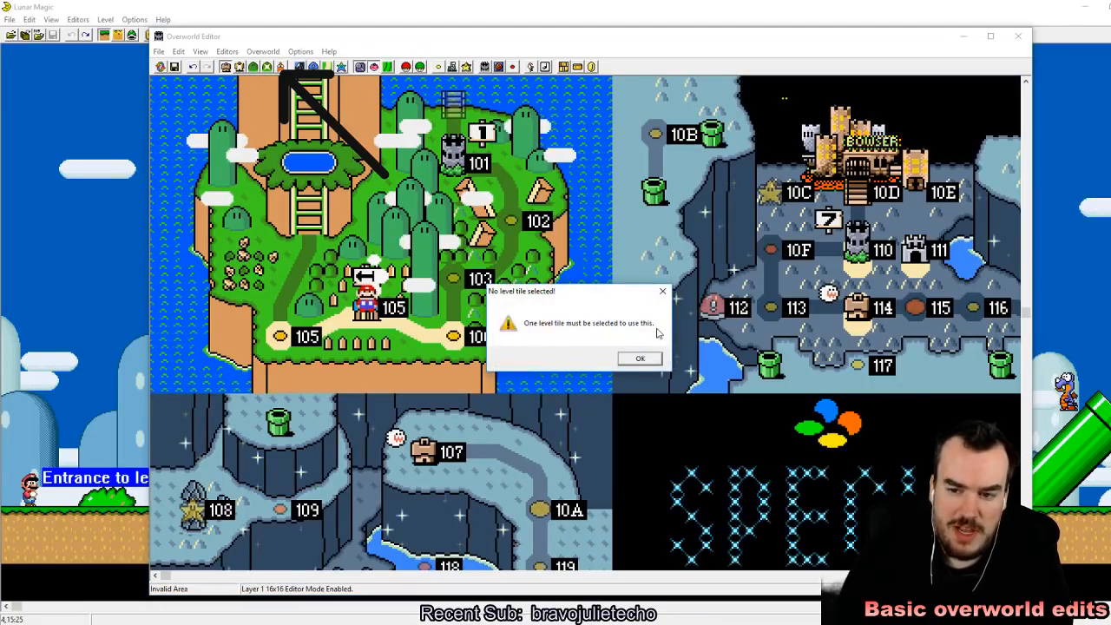
left_click(639, 359)
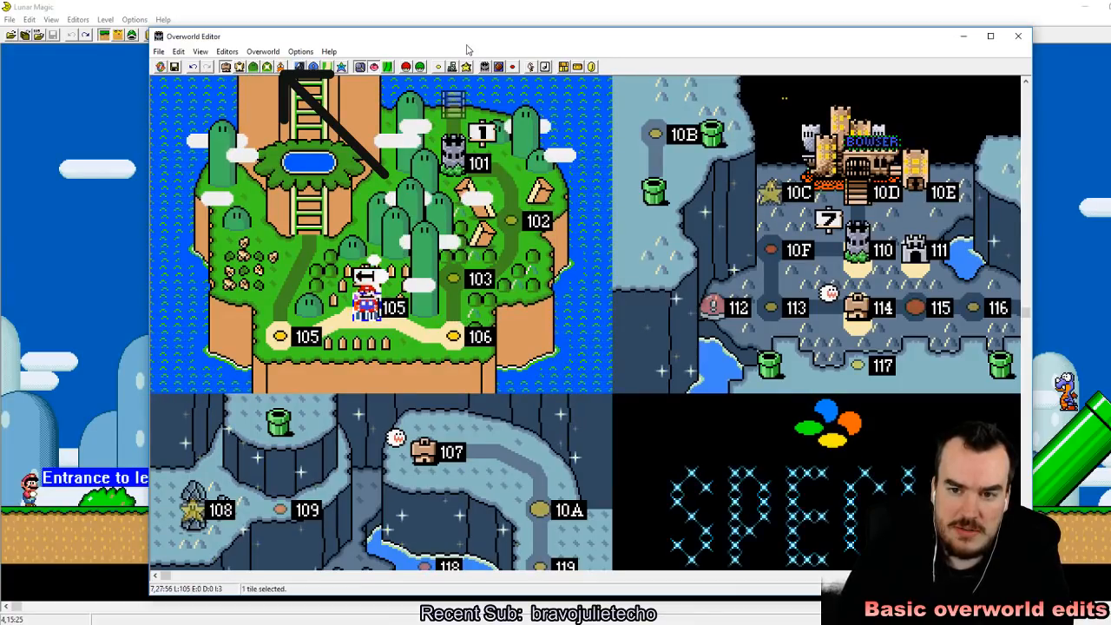
left_click(439, 69)
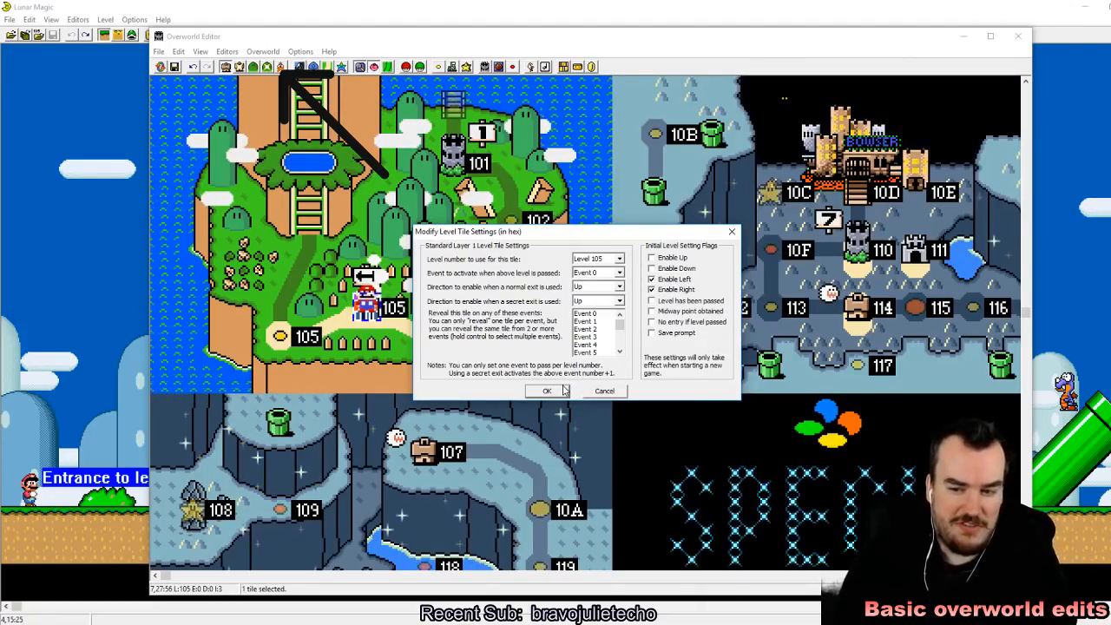
left_click(560, 390)
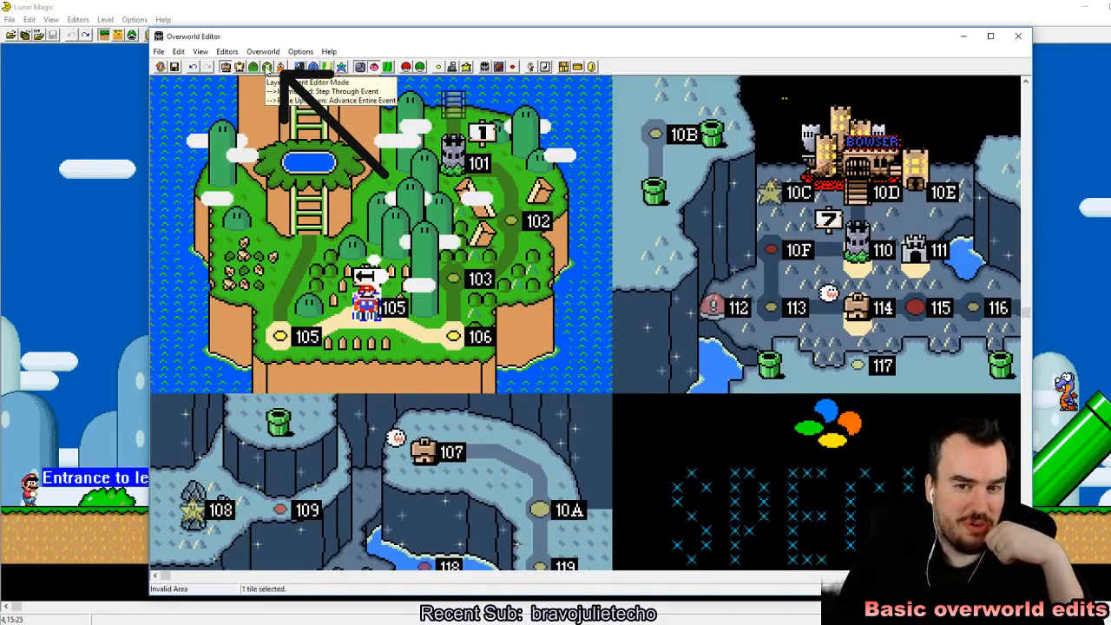
Step: Look over the overworld in Layer 2 event editor mode and return to Layer 1 16x16 editor mode
left_click(267, 68)
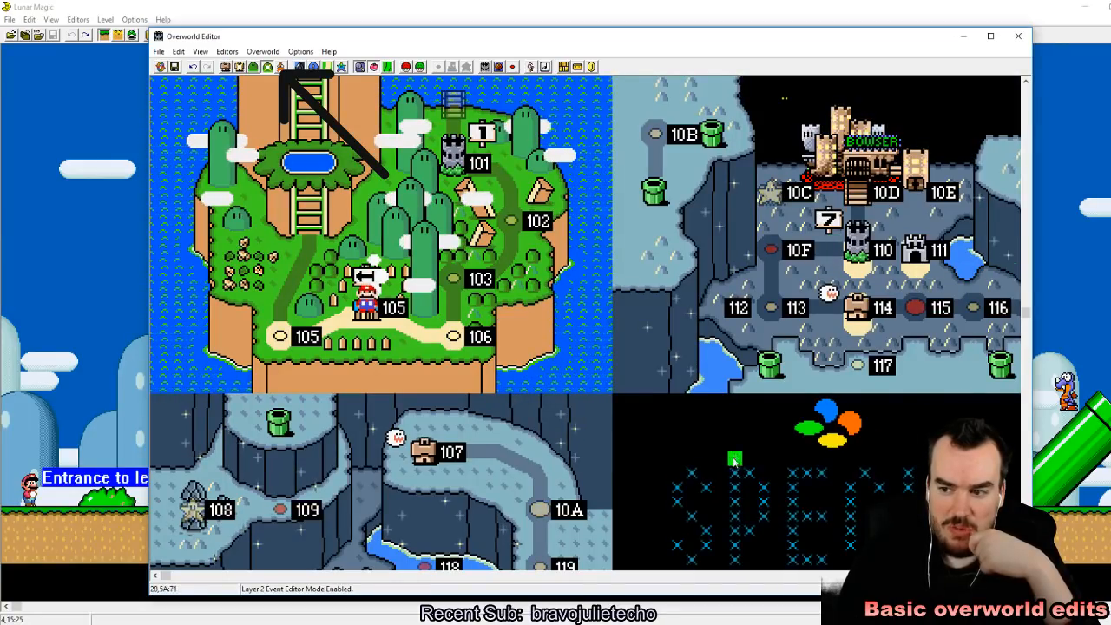
left_click_drag(169, 580, 195, 579)
scroll(320, 369, "up", 3)
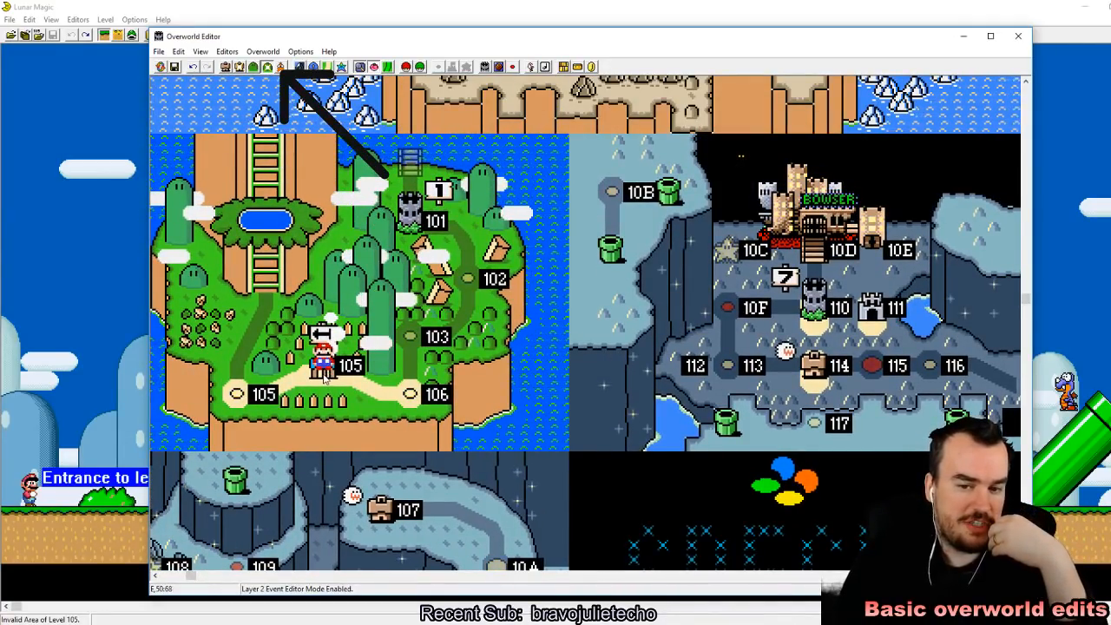
left_click(225, 67)
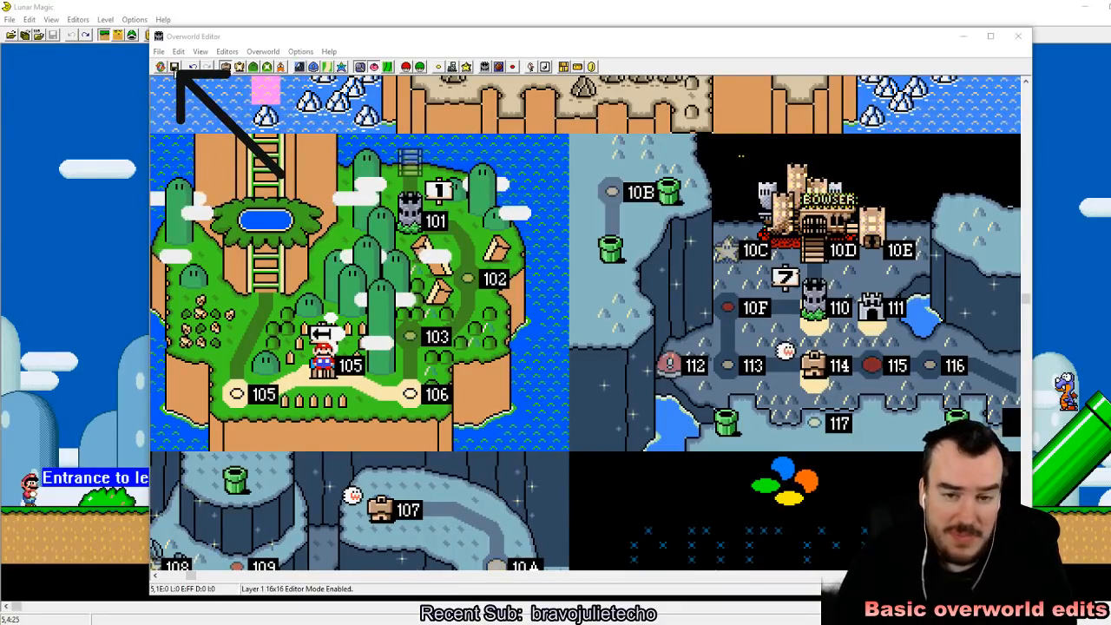
Step: Save the overworld changes to the ROM and close the Overworld Editor
left_click(174, 67)
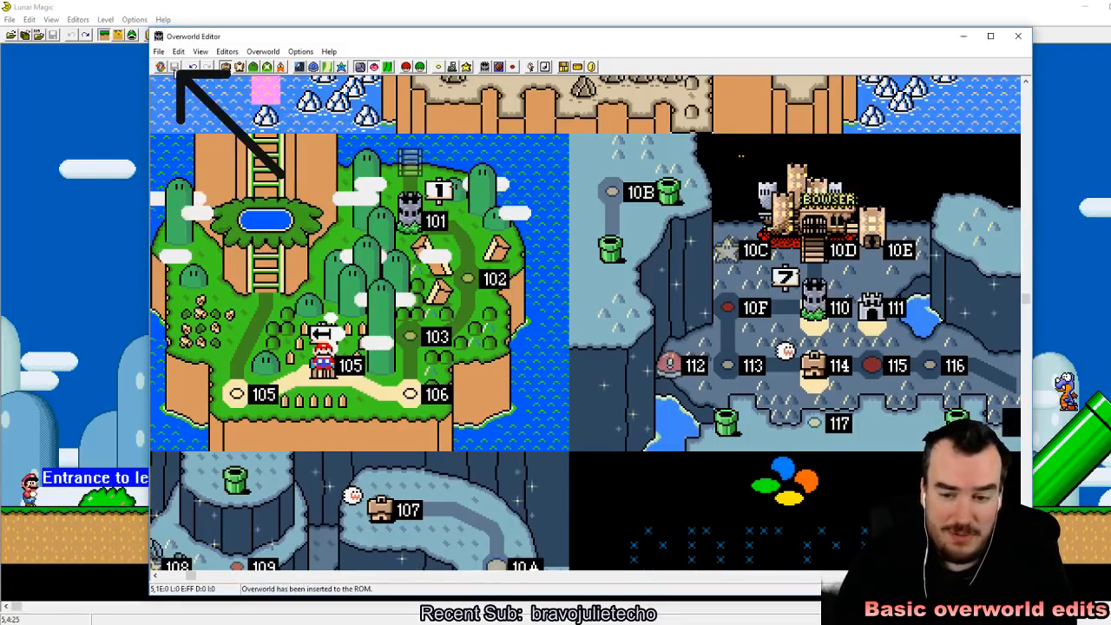
left_click(1021, 36)
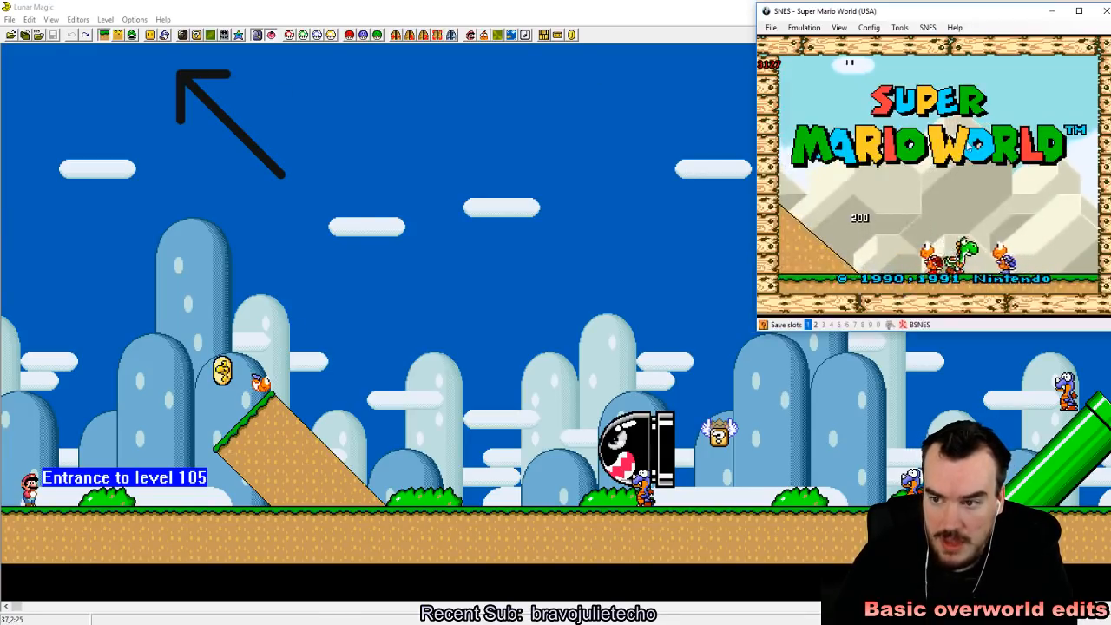
Step: Reload the recent Super Mario World (USA).sfc ROM from the SMW Lunar Magic Tutorial folder in the emulator and start the Mario A game
left_click(771, 26)
mouse_move(788, 55)
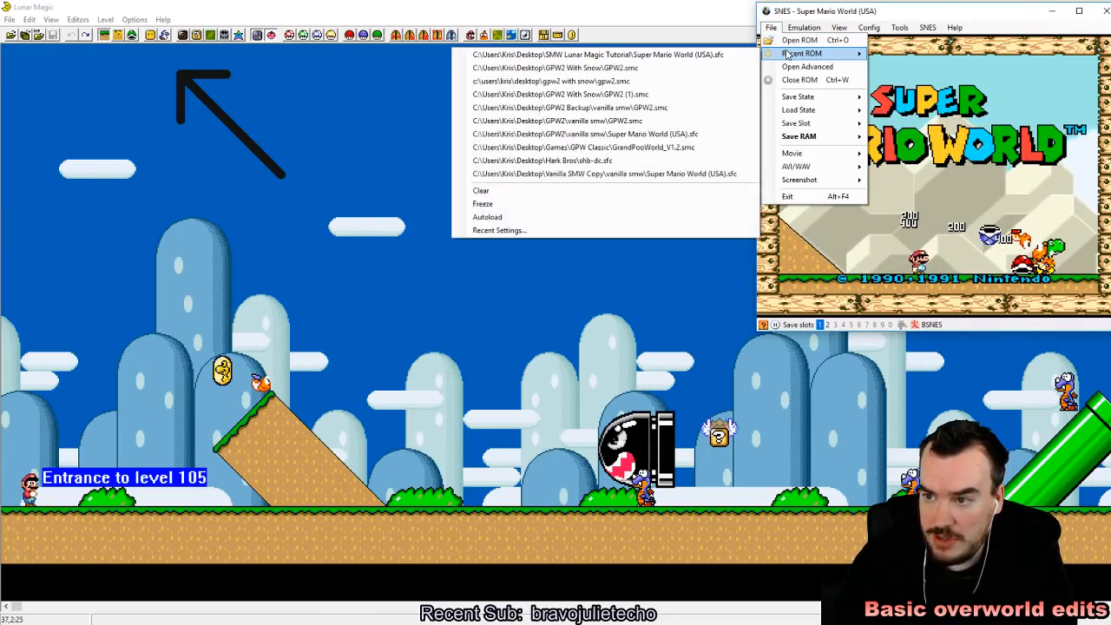
left_click(682, 54)
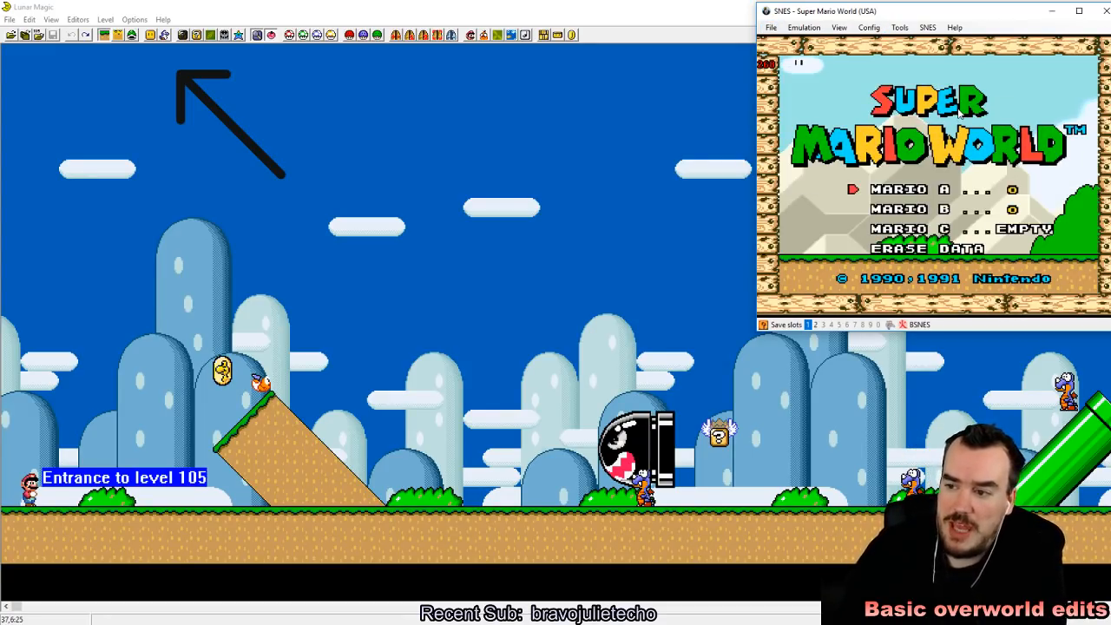
key("Return")
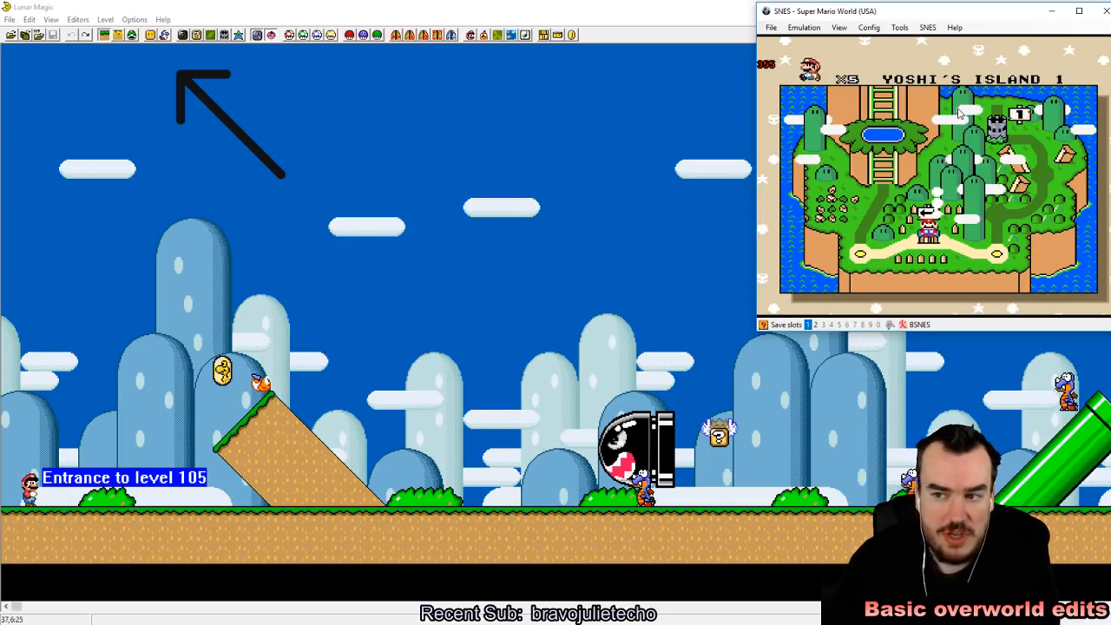
Step: Enter the level from Mario's starting tile, quick-save the state, and play-test the opening stretch around the first slope
key("z")
key("shift+F1")
key("Right")
key("z")
key("Right")
key("z")
key("Left")
key("Right")
key("z")
key("Left")
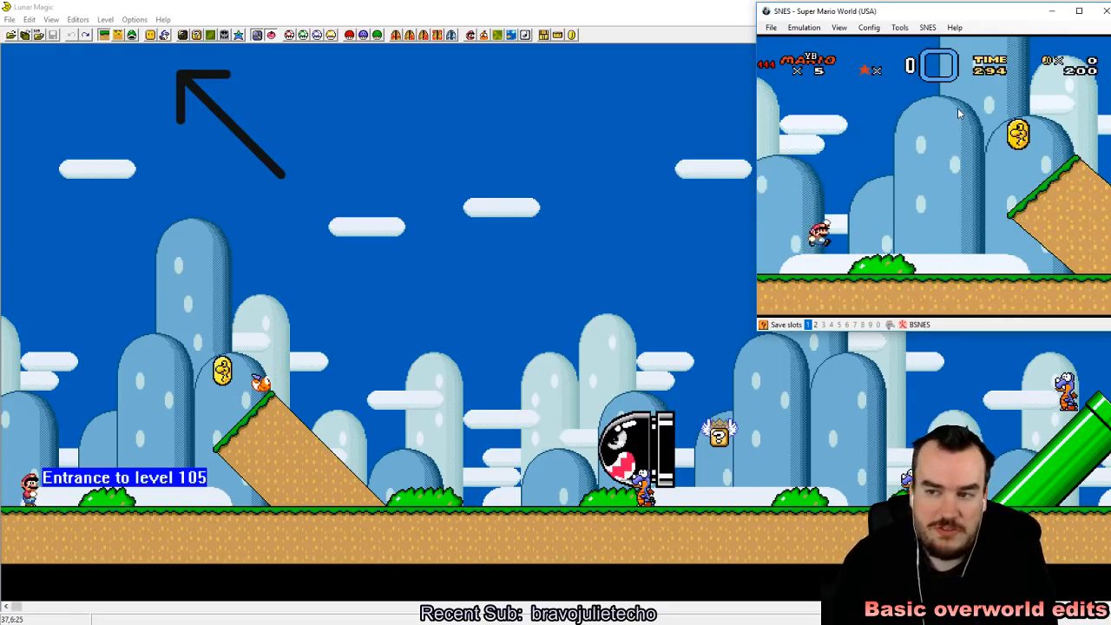
key("Left")
key("z")
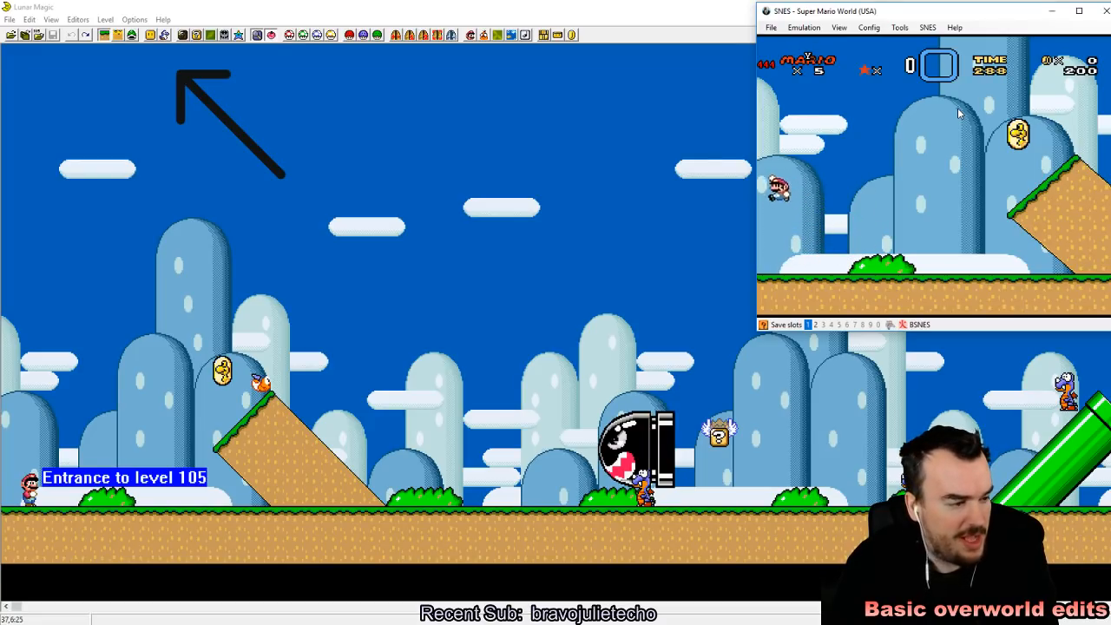
key("z")
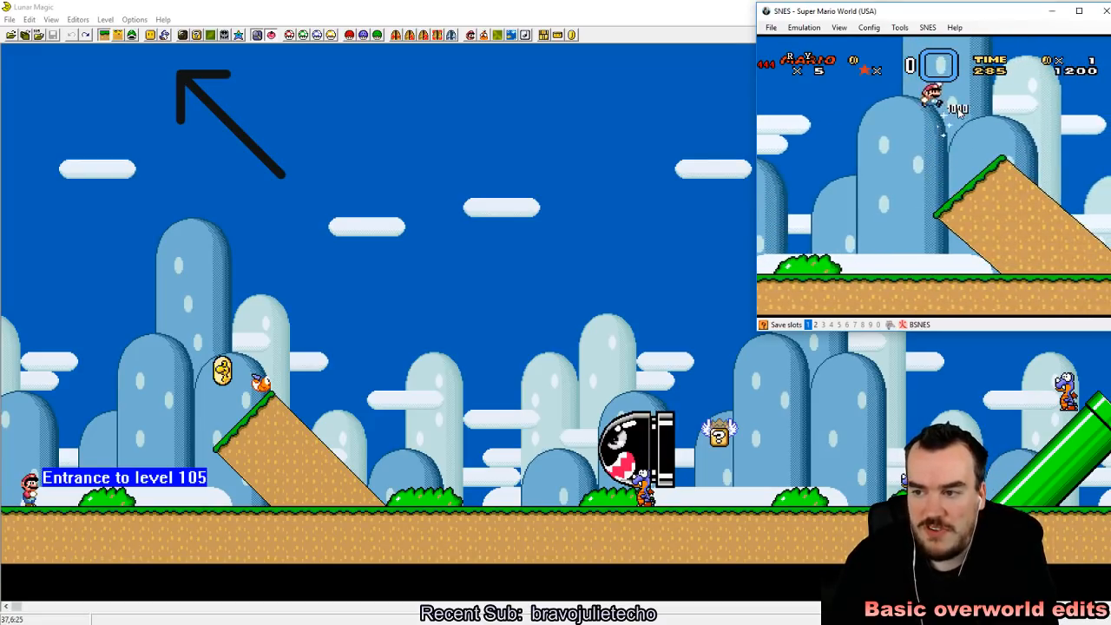
key("z")
key("Left")
key("x")
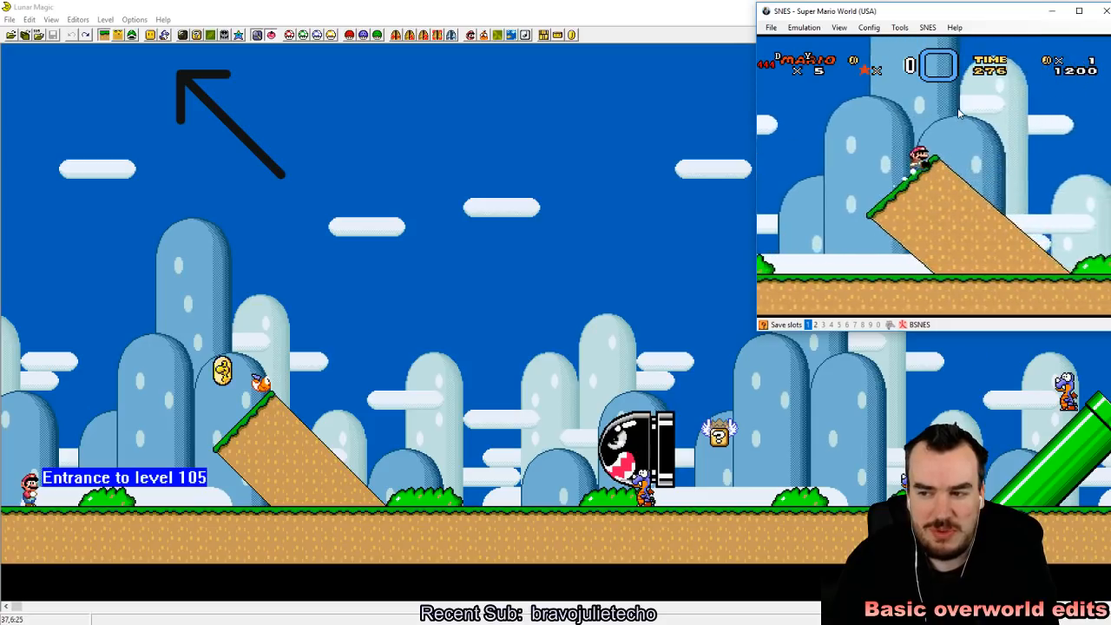
key("Left")
key("z")
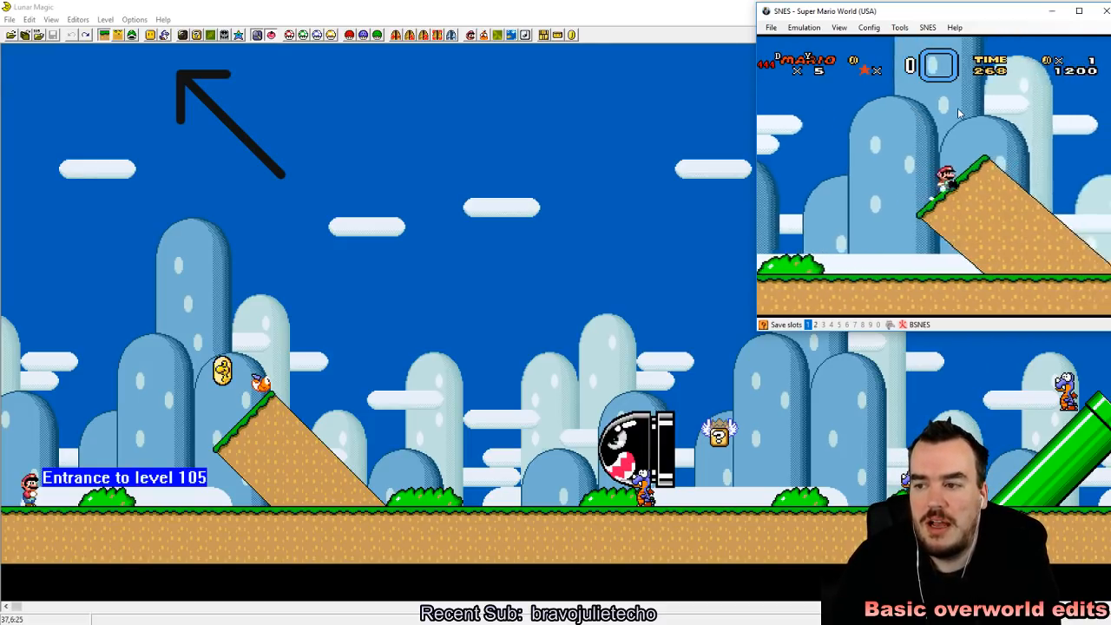
key("Left")
key("z")
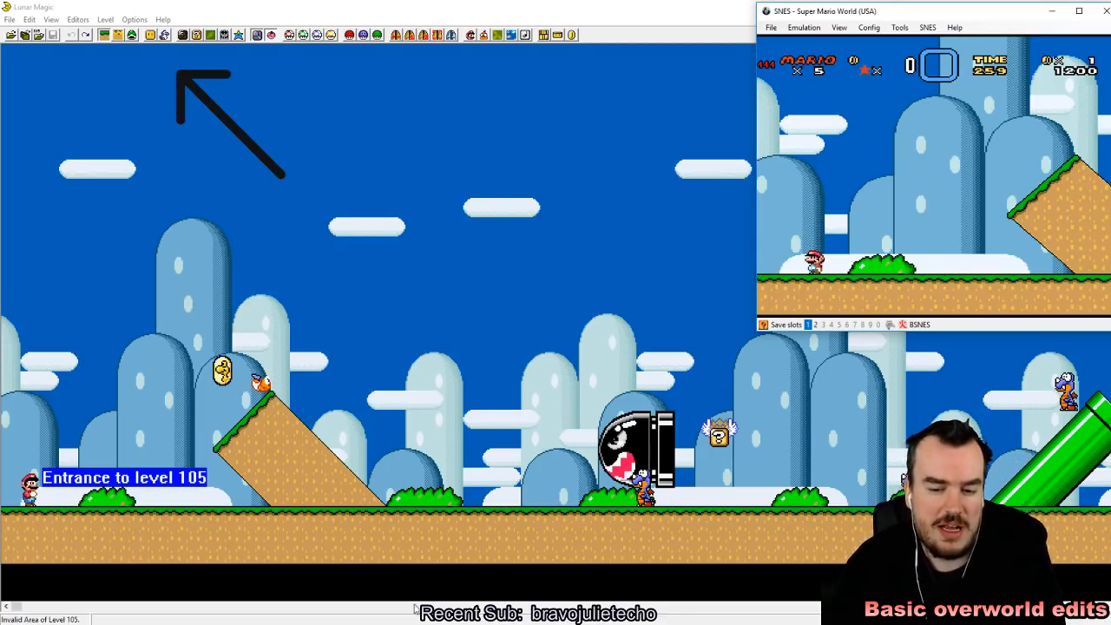
Step: Switch back to Lunar Magic and reopen the Overworld Editor
key("alt+Tab")
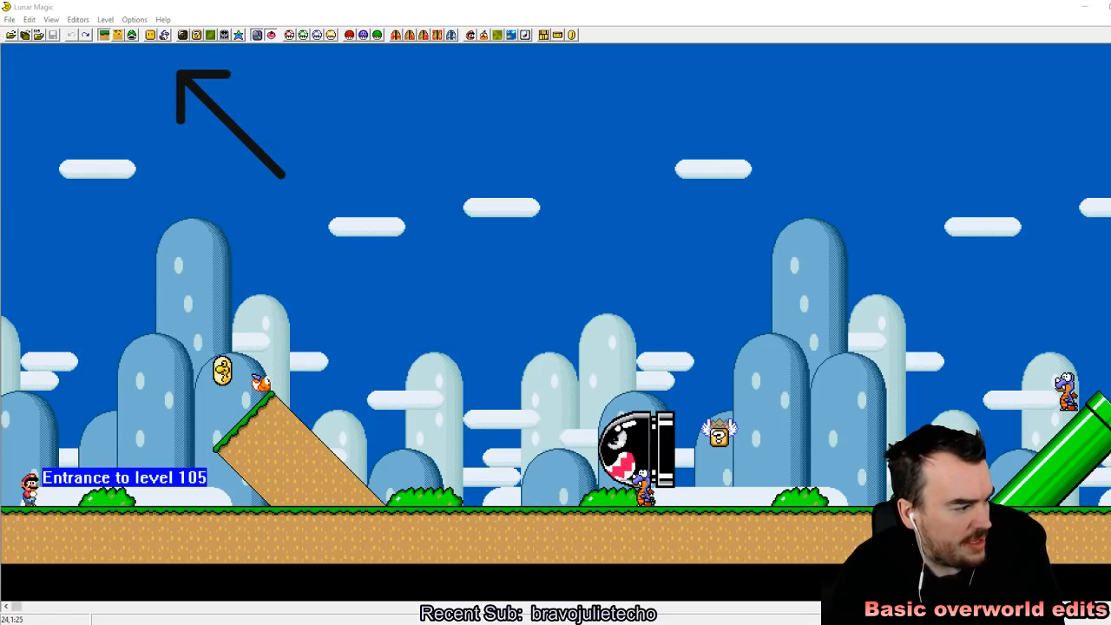
left_click(74, 19)
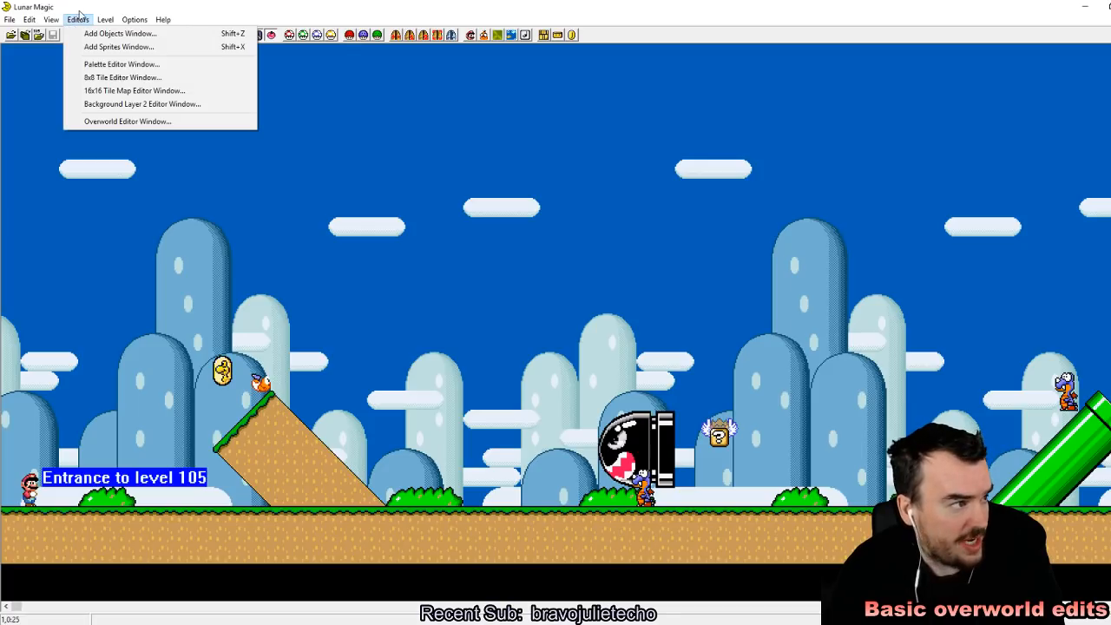
left_click(112, 121)
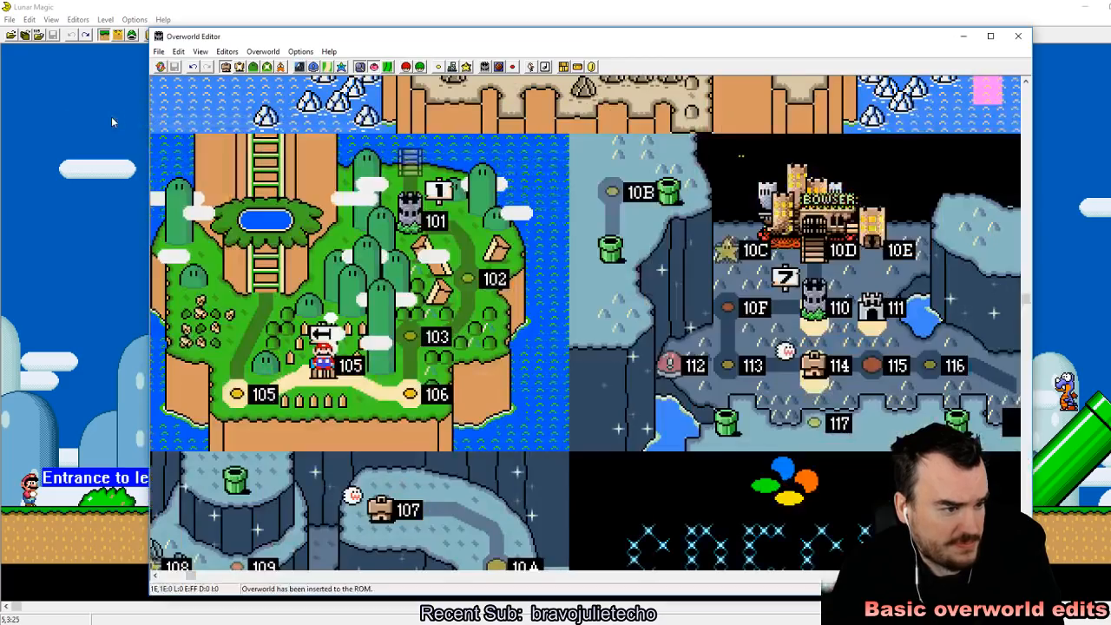
left_click(464, 87)
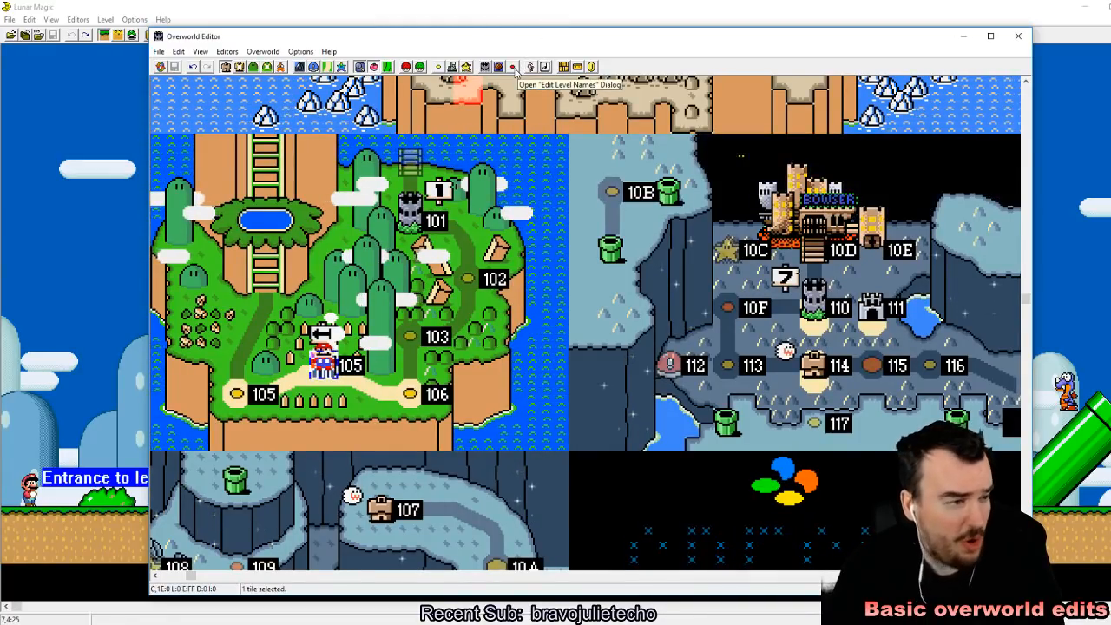
Step: Change the level name of level 105 to BIG DICK LAND and save the overworld to the ROM
left_click(513, 67)
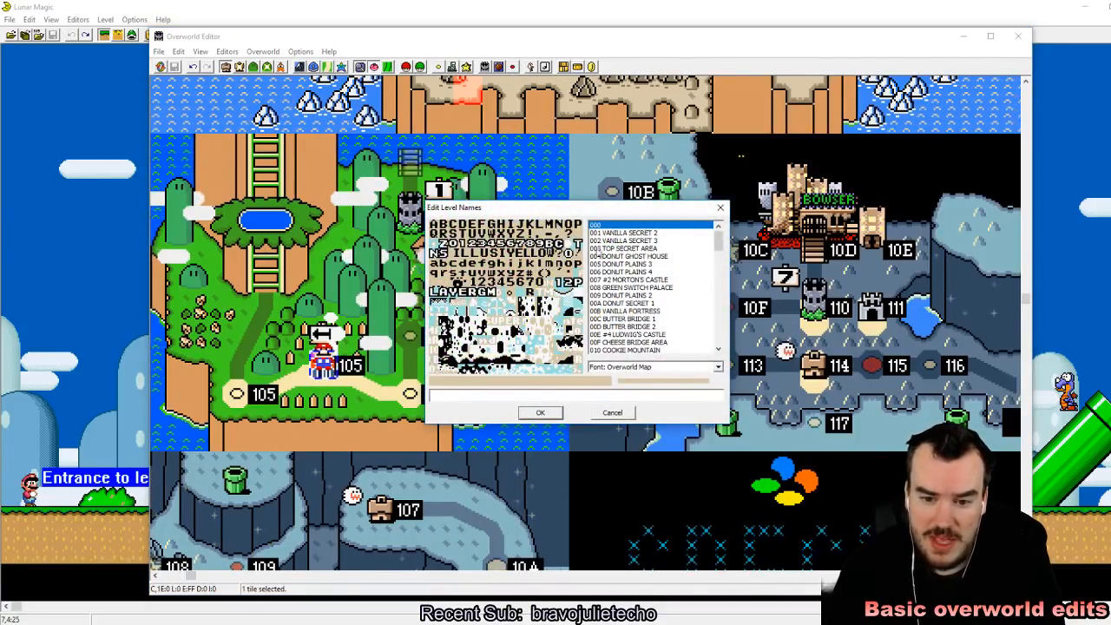
left_click_drag(718, 234, 718, 284)
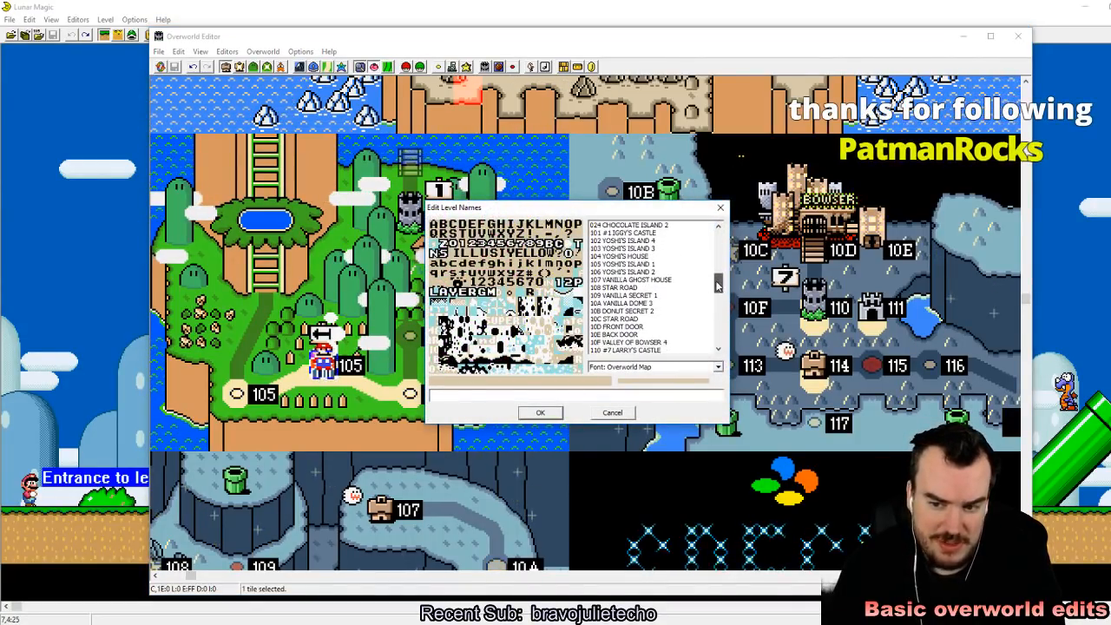
left_click(632, 266)
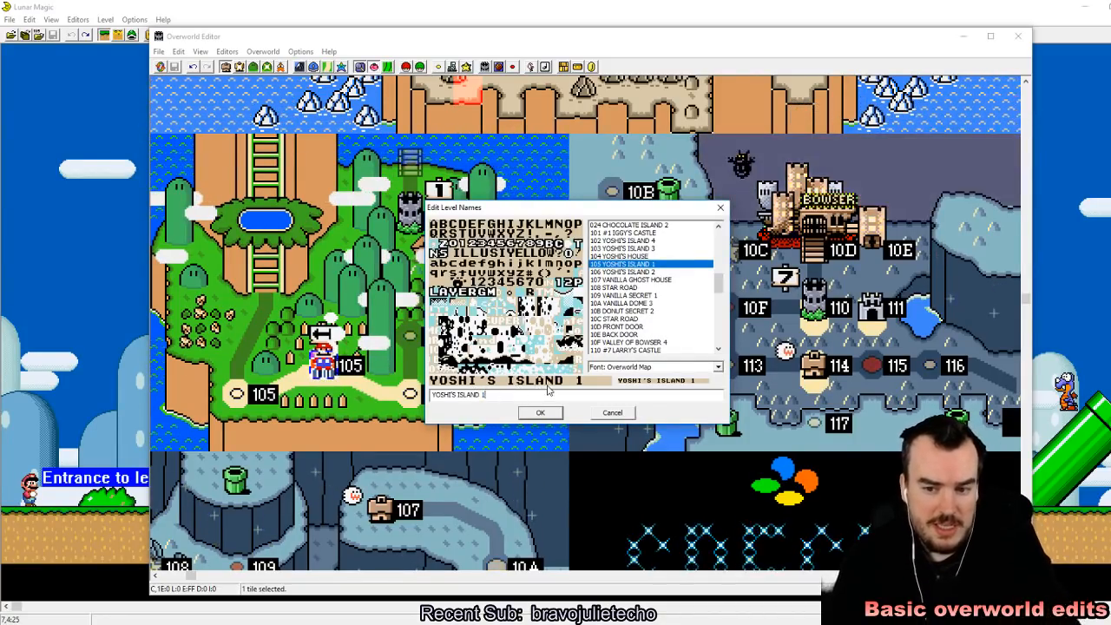
key("BackSpace")
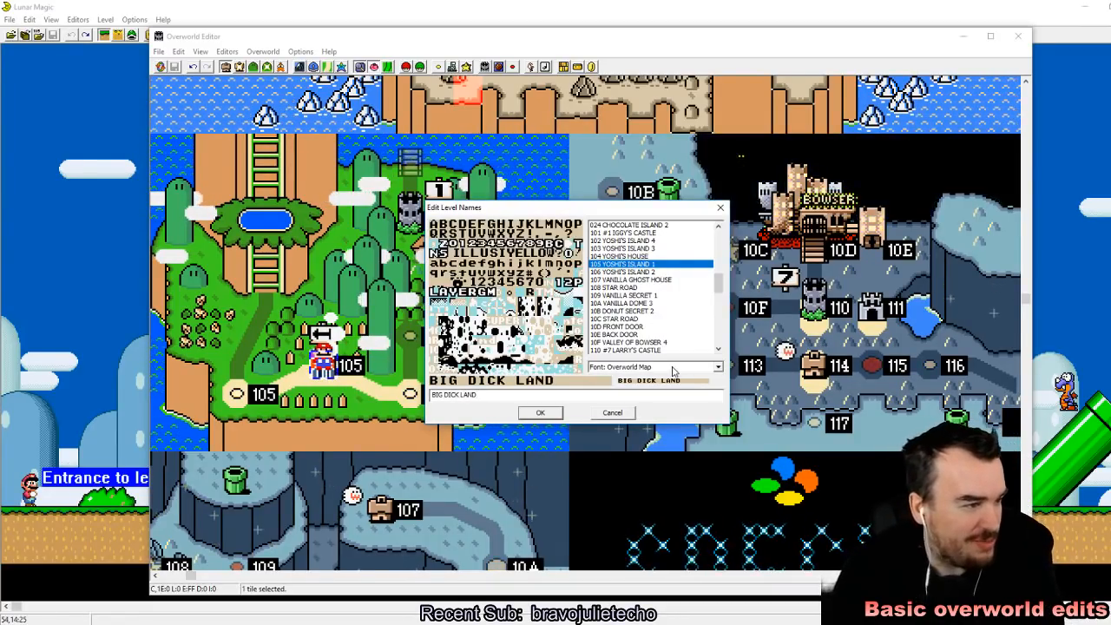
left_click(540, 413)
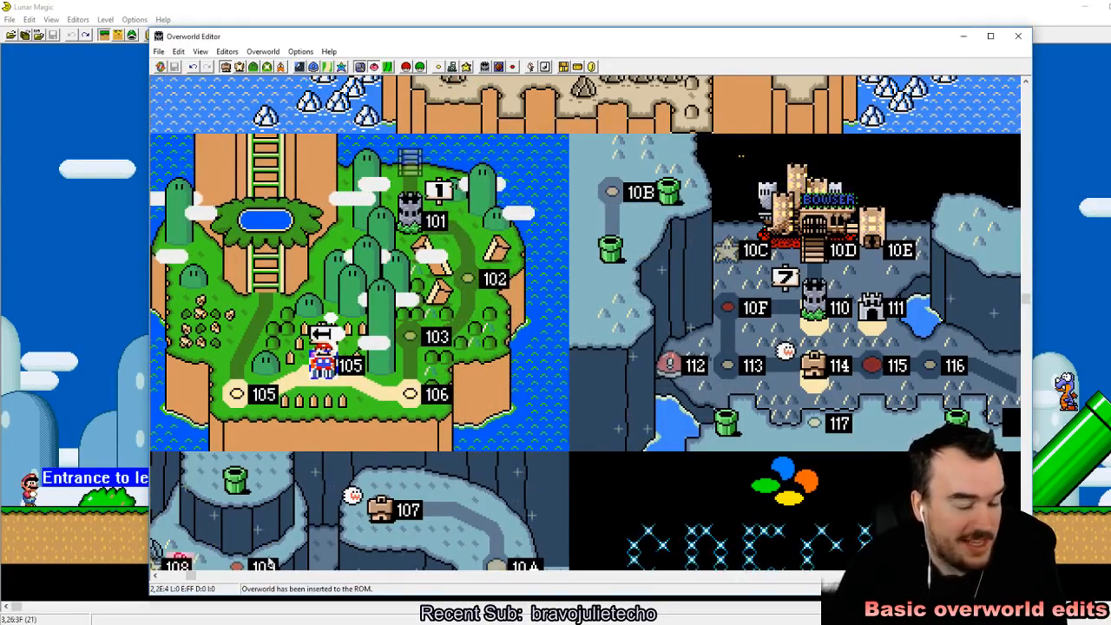
Step: Switch to the emulator, reload the recent Super Mario World (USA).sfc ROM and start a game to check the level name on the overworld
left_click(356, 624)
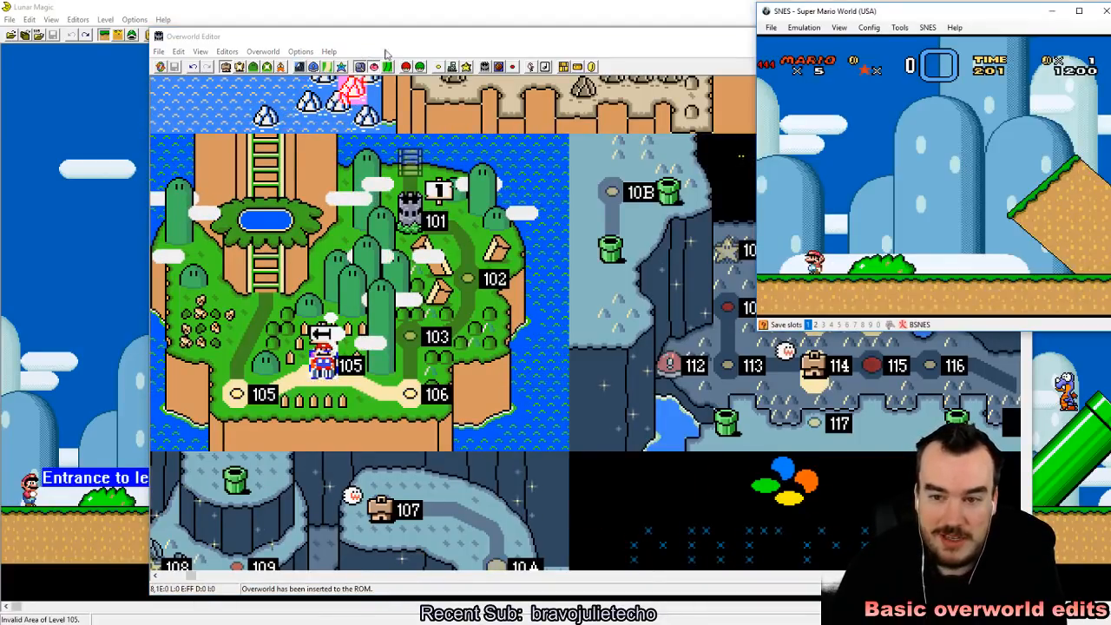
left_click(770, 28)
mouse_move(863, 54)
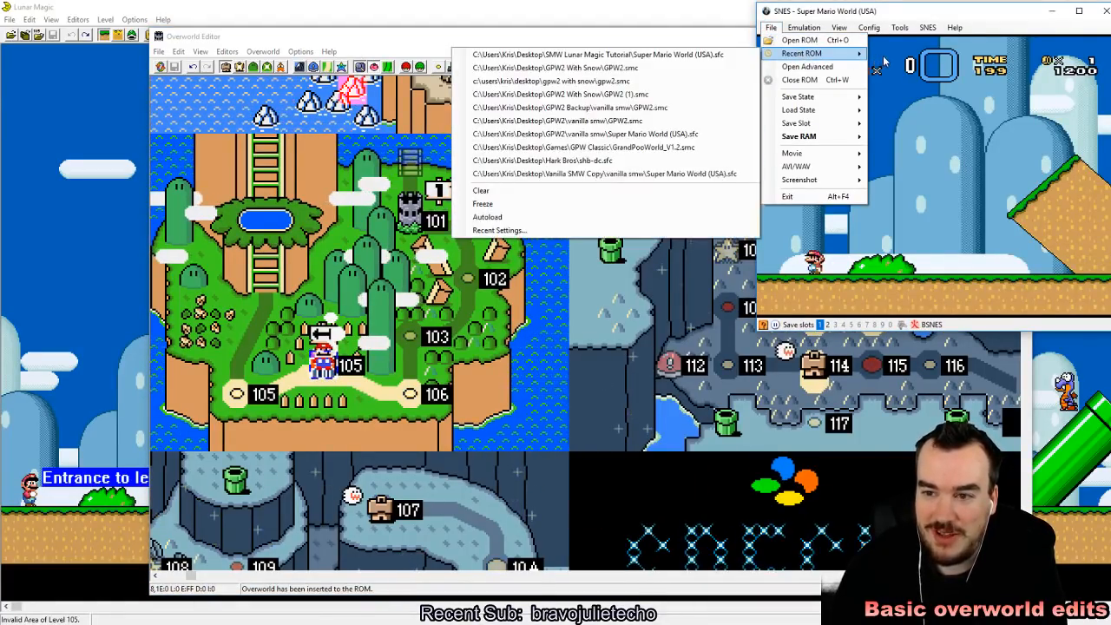
left_click(617, 55)
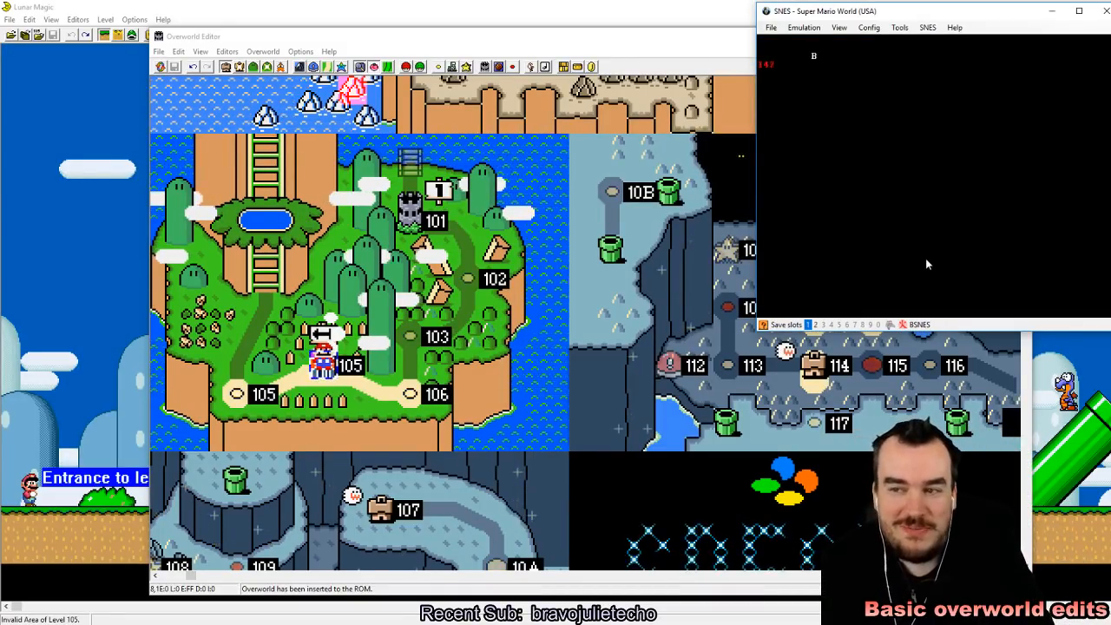
key("z")
key("z")
key("z")
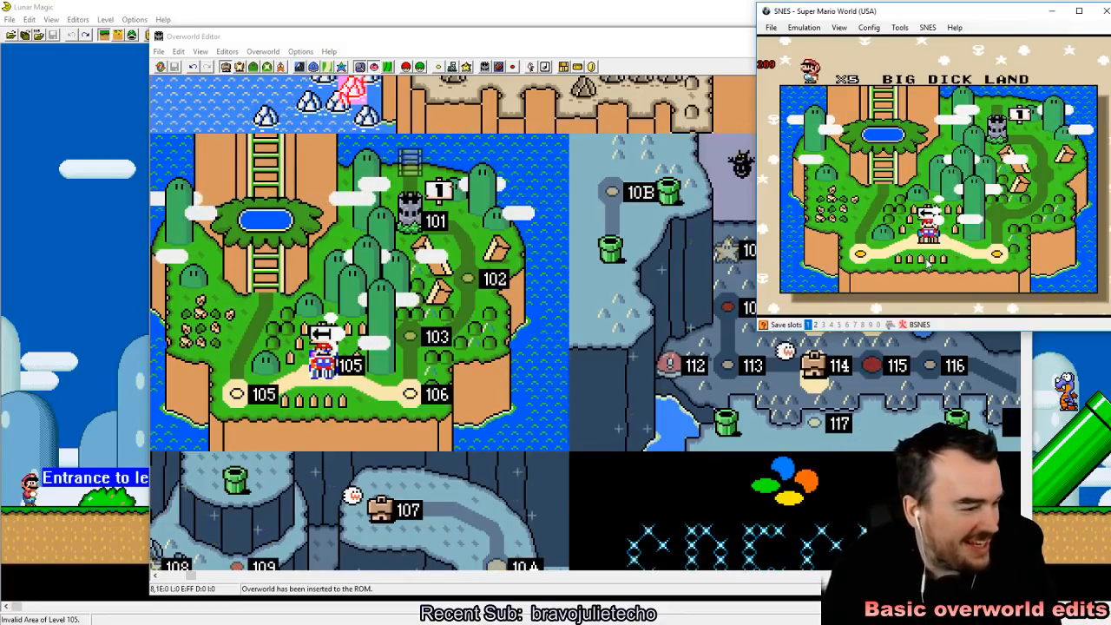
Step: Enter the renamed level from Mario's starting tile, then quick-save the state in slot 1 and reload it
key("z")
key("shift+F1")
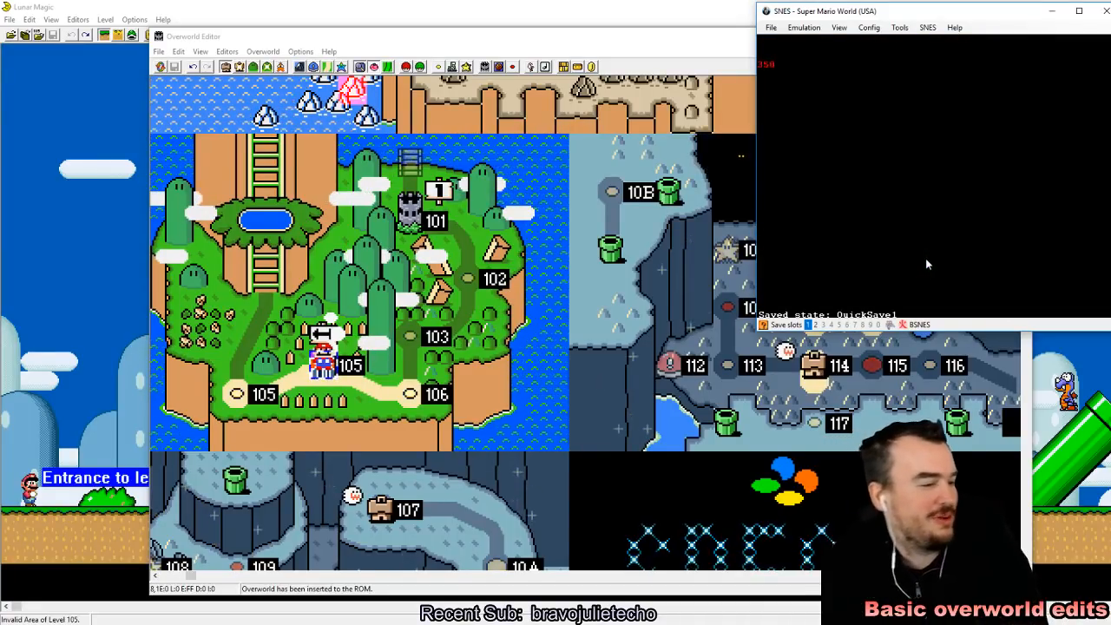
key("Right")
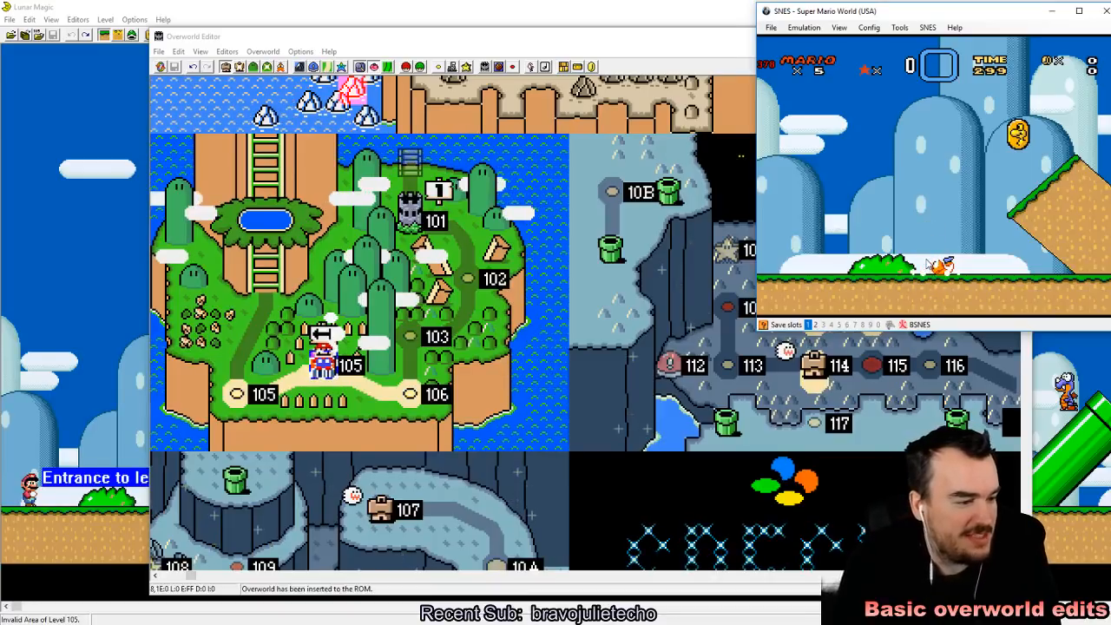
key("F1")
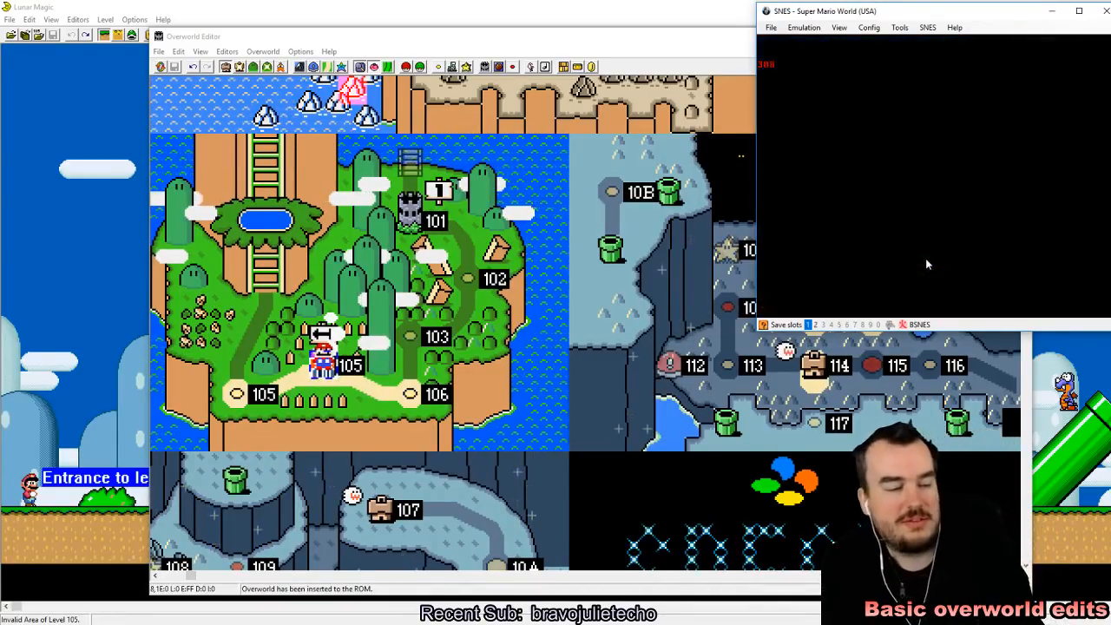
key("F1")
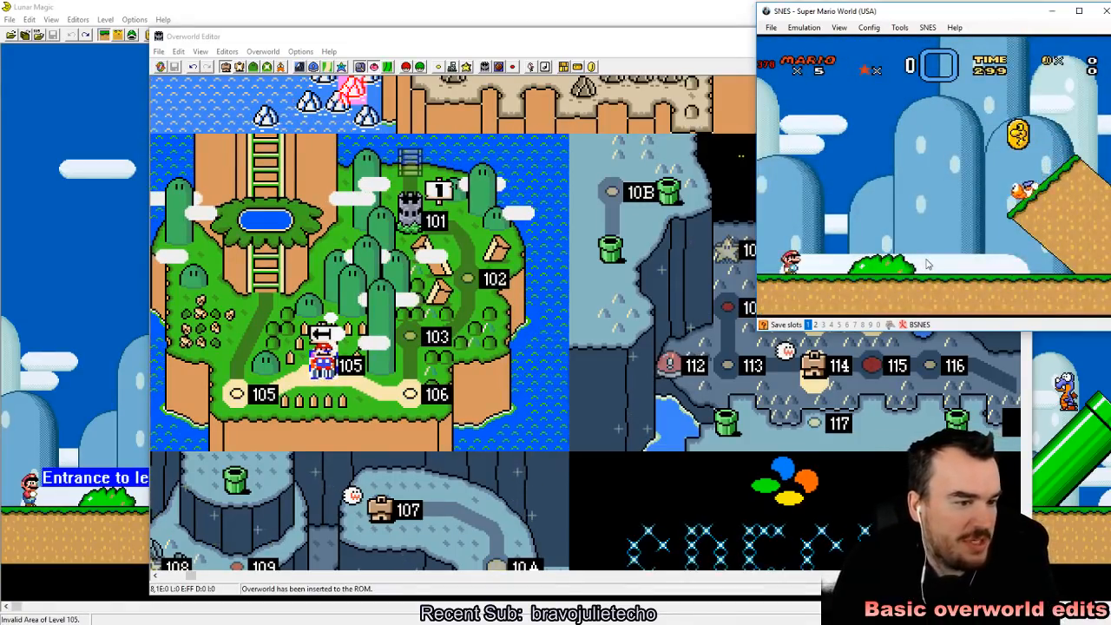
Step: Play-test the start of level 105, collecting the Yoshi coin and running and jumping around the first slope
key("Right")
key("z")
key("Left")
key("Right")
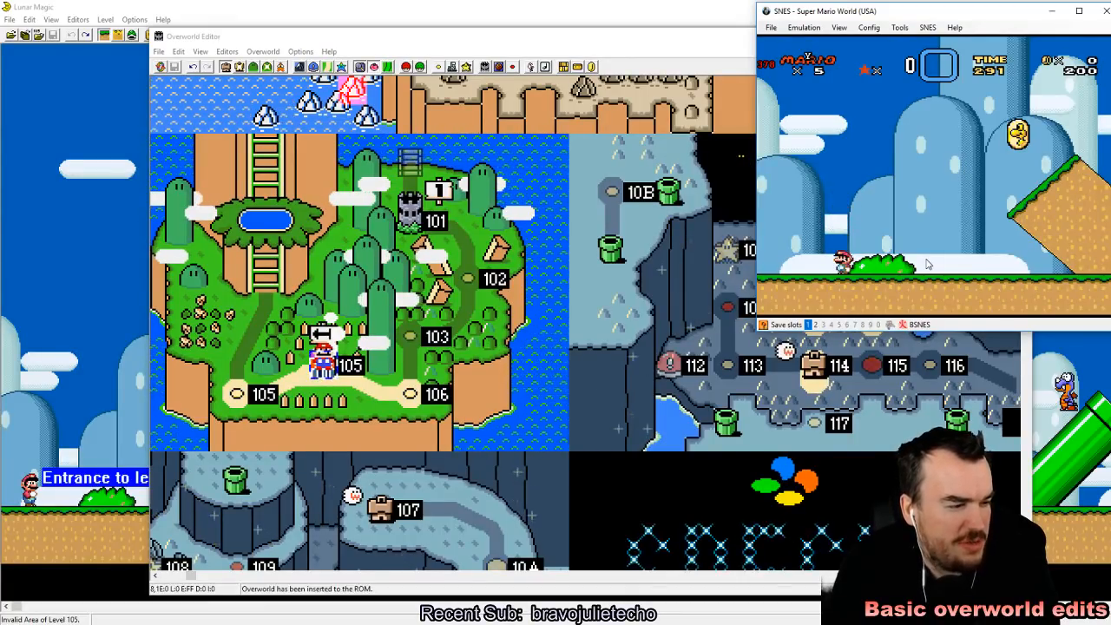
key("Right")
key("z")
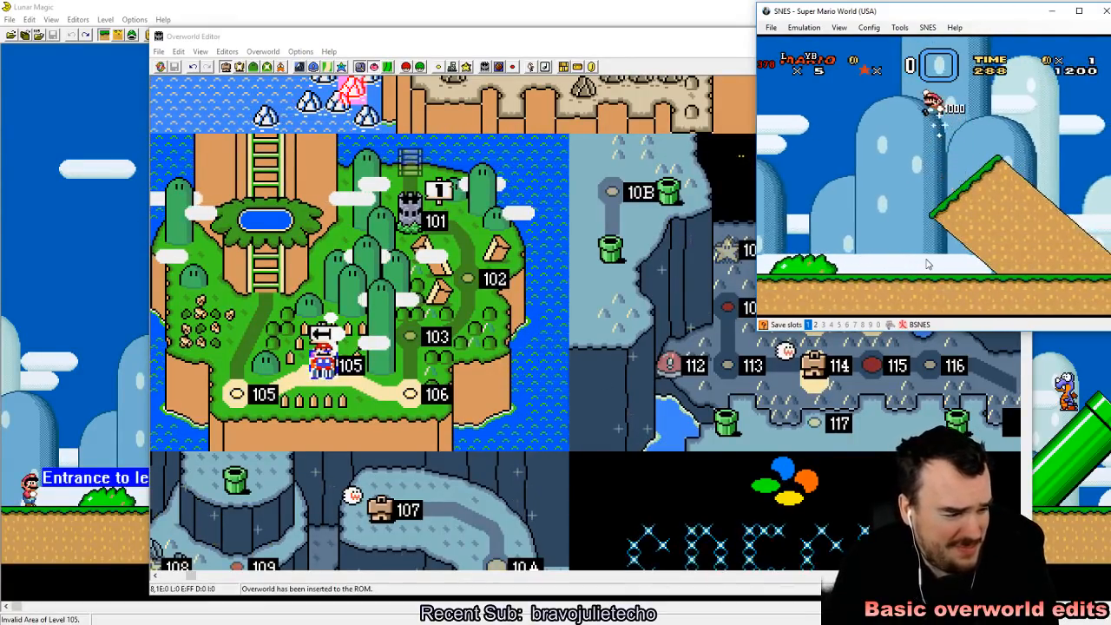
key("Right")
key("z")
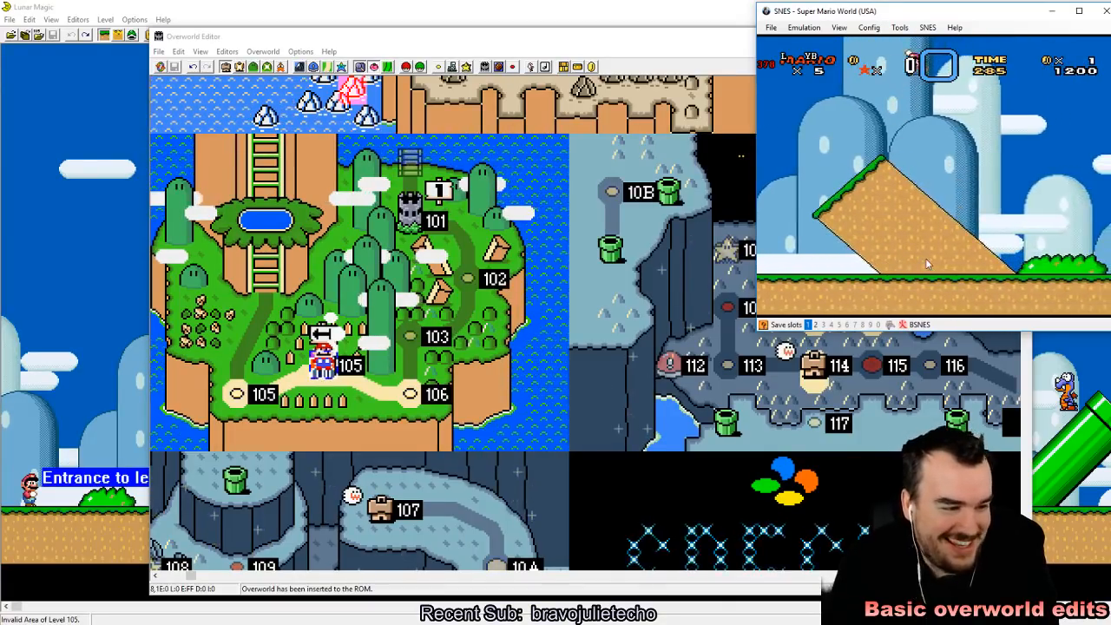
key("Down")
key("Left")
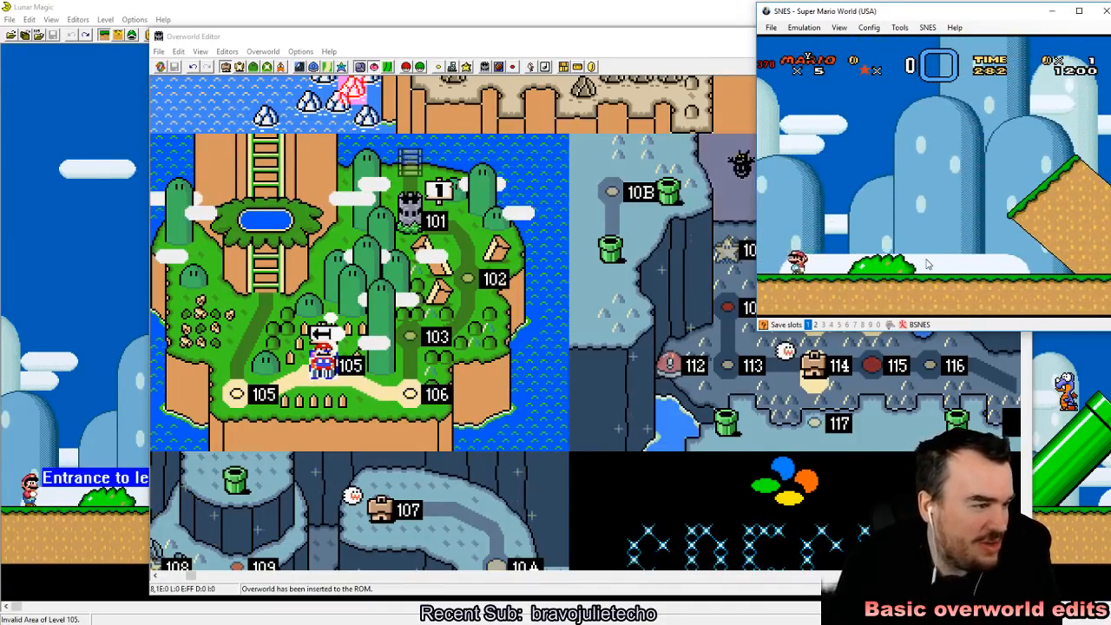
key("Left")
key("Right")
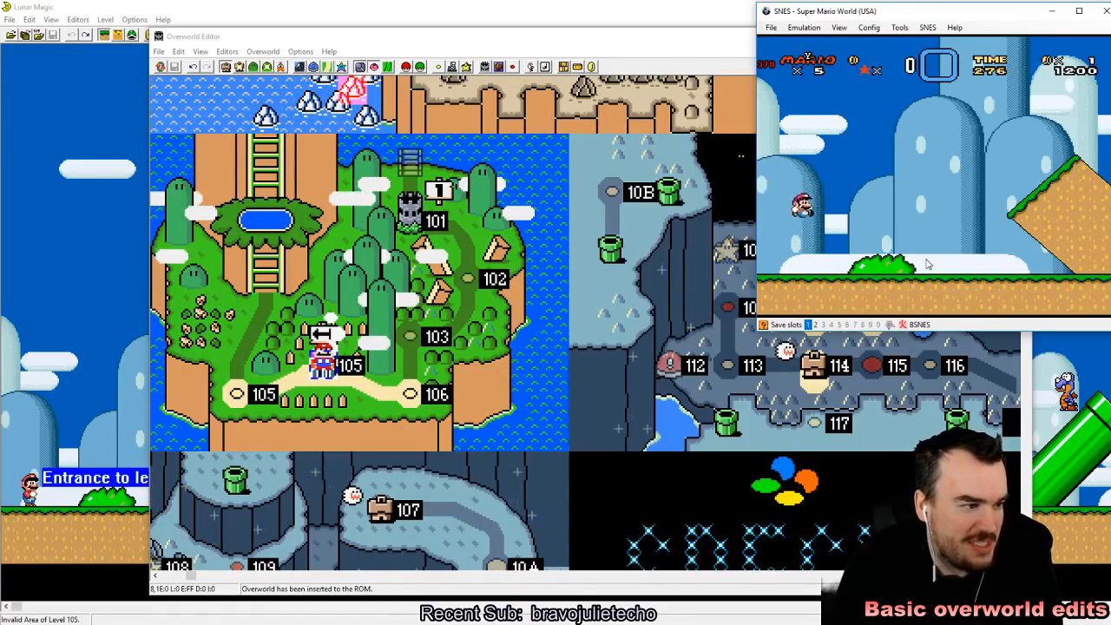
key("z")
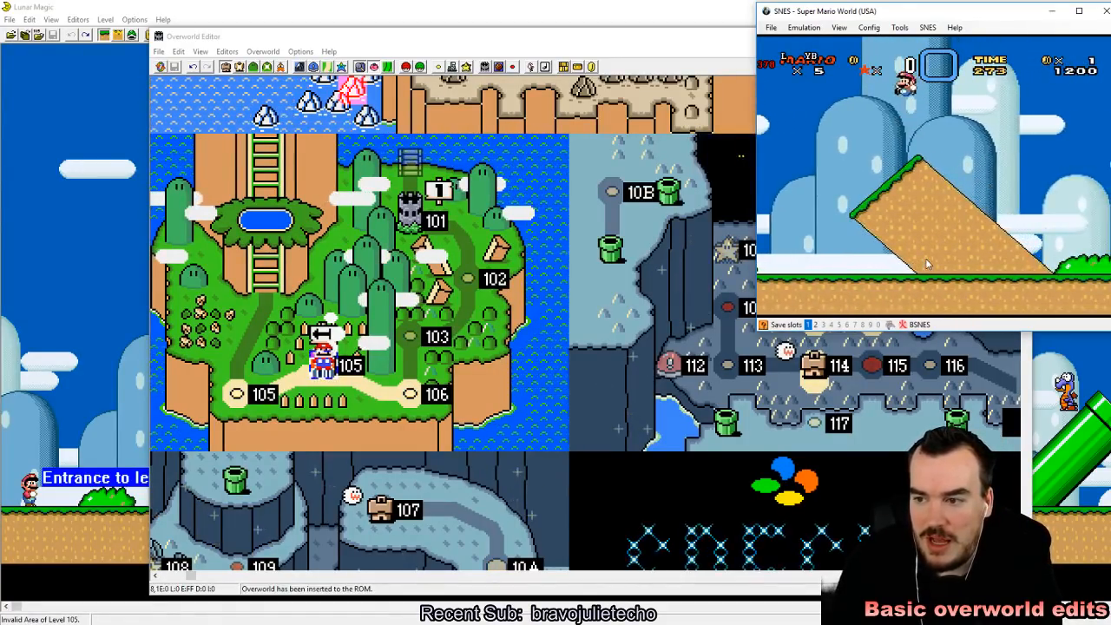
key("Down")
key("Left")
key("z")
key("Right")
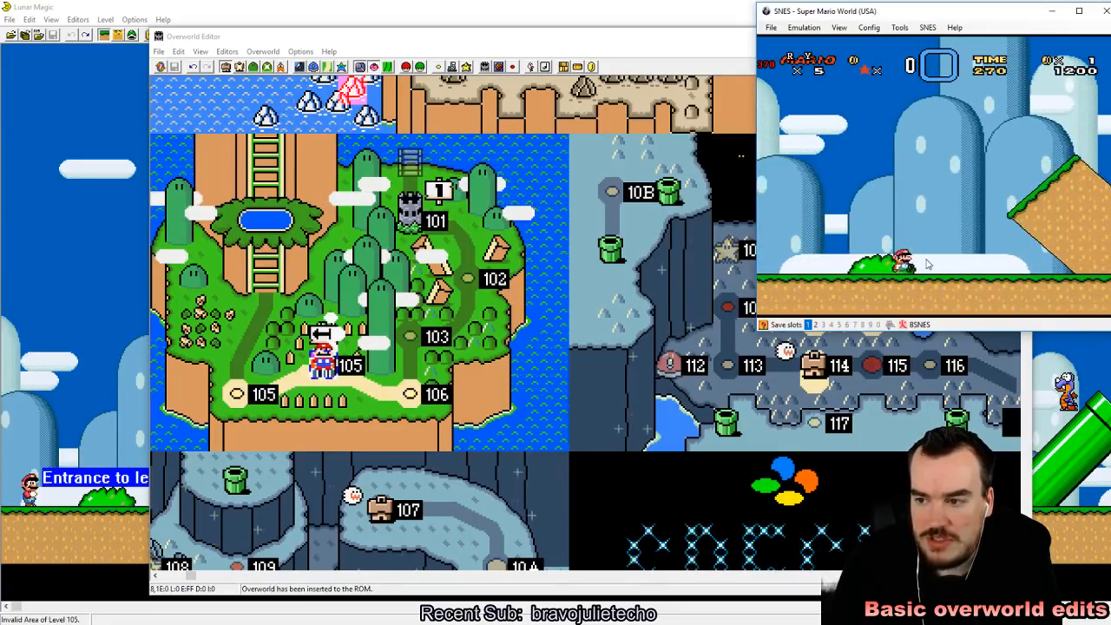
Step: Play-test level 105 by running back and forth and jumping toward the overhanging edge of the first slope
key("z")
key("Left")
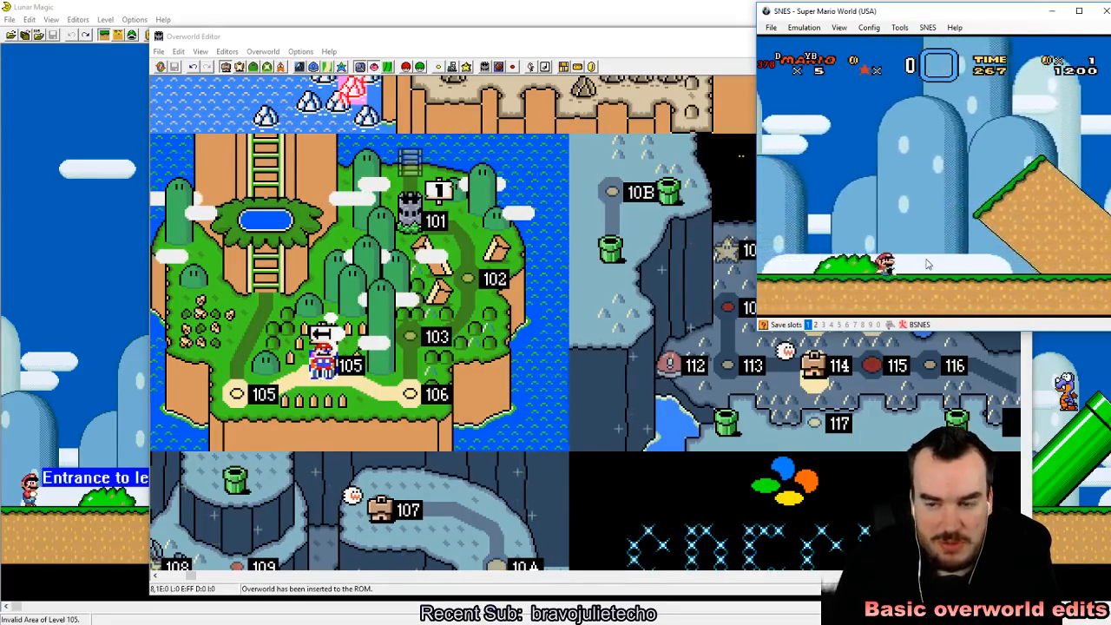
key("Right")
key("z")
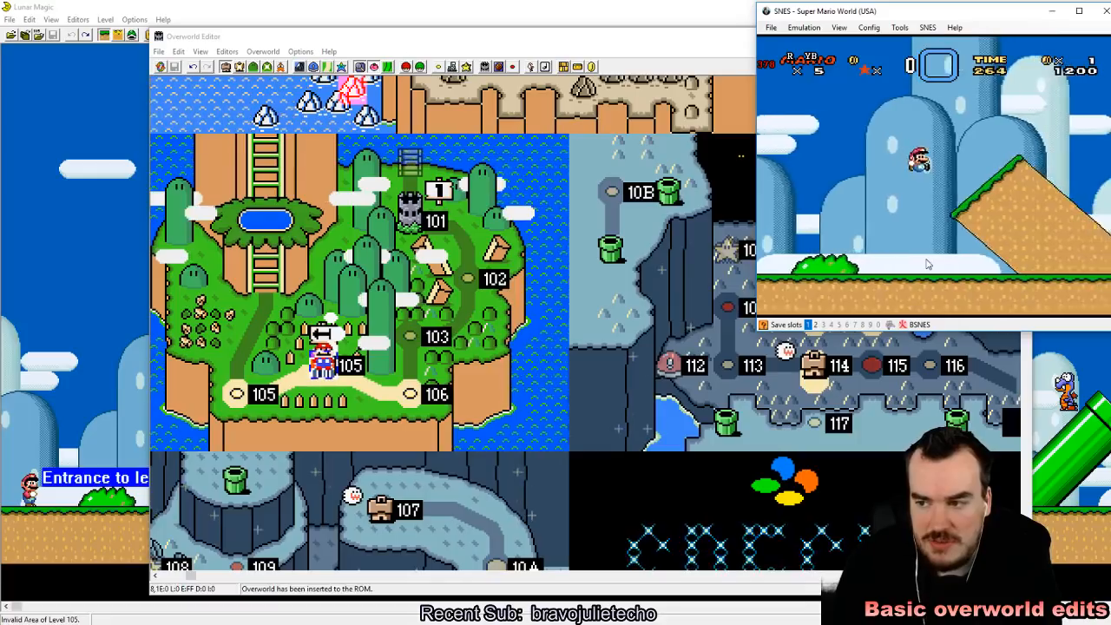
key("Left")
key("Right")
key("z")
key("Left")
key("z")
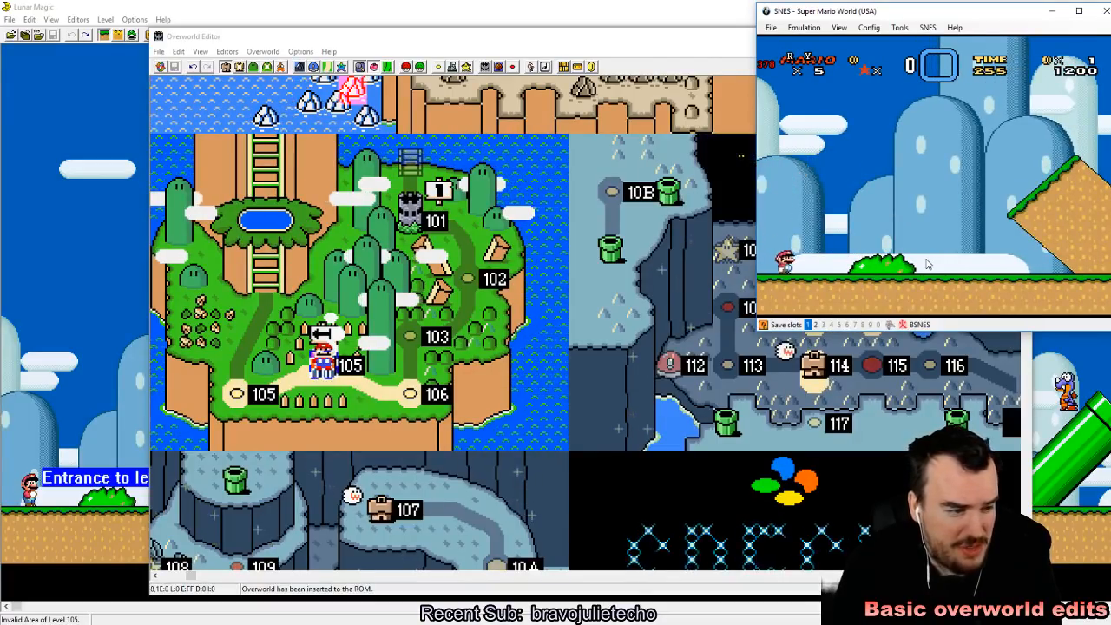
key("Right")
key("z")
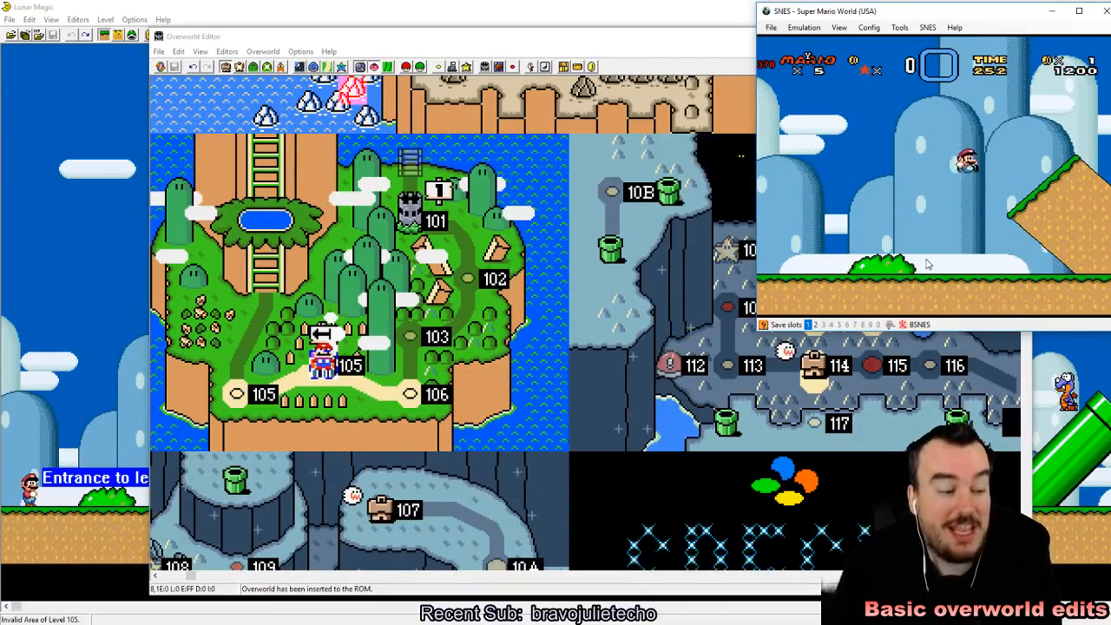
key("Left")
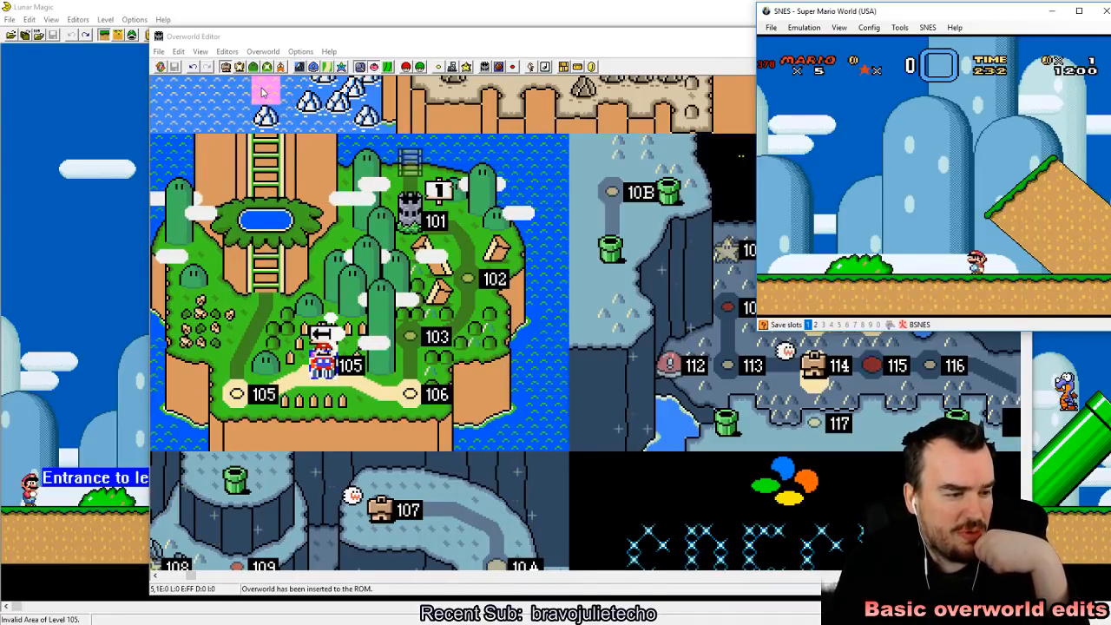
Step: Return to the Overworld Editor, enable Layer 1 Event Editor Mode and show the Layer 1 Mario paths
left_click(328, 42)
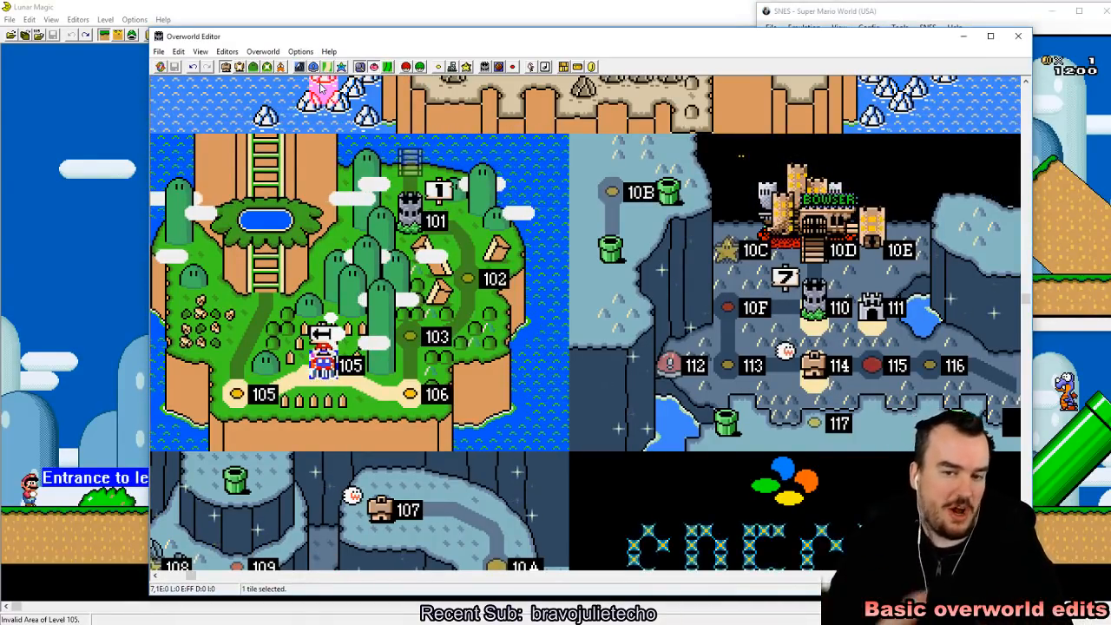
left_click(240, 68)
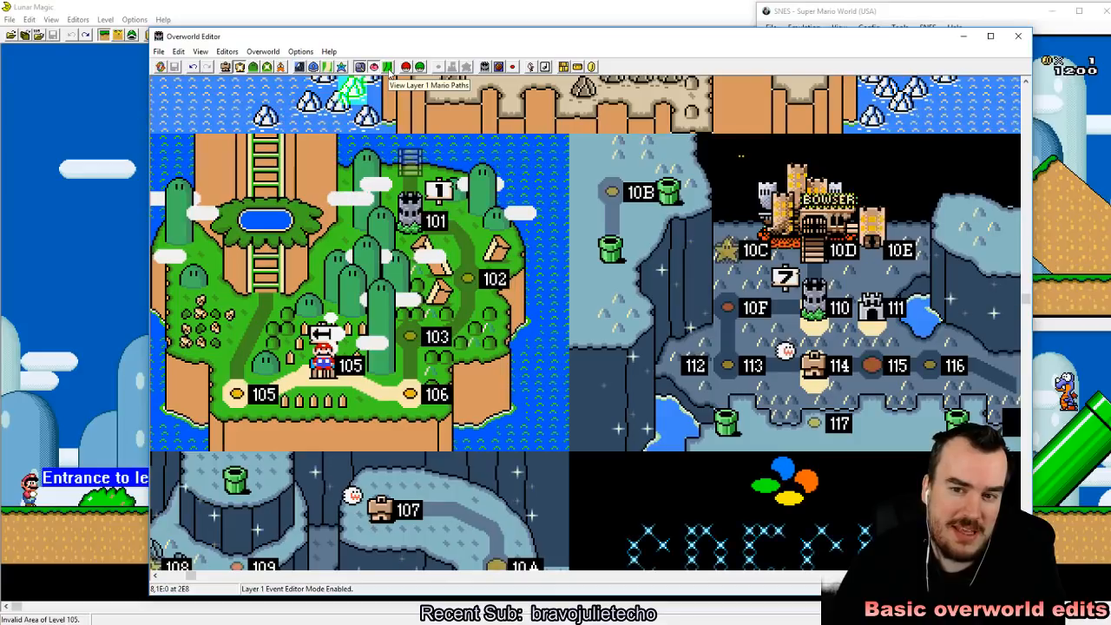
left_click(388, 67)
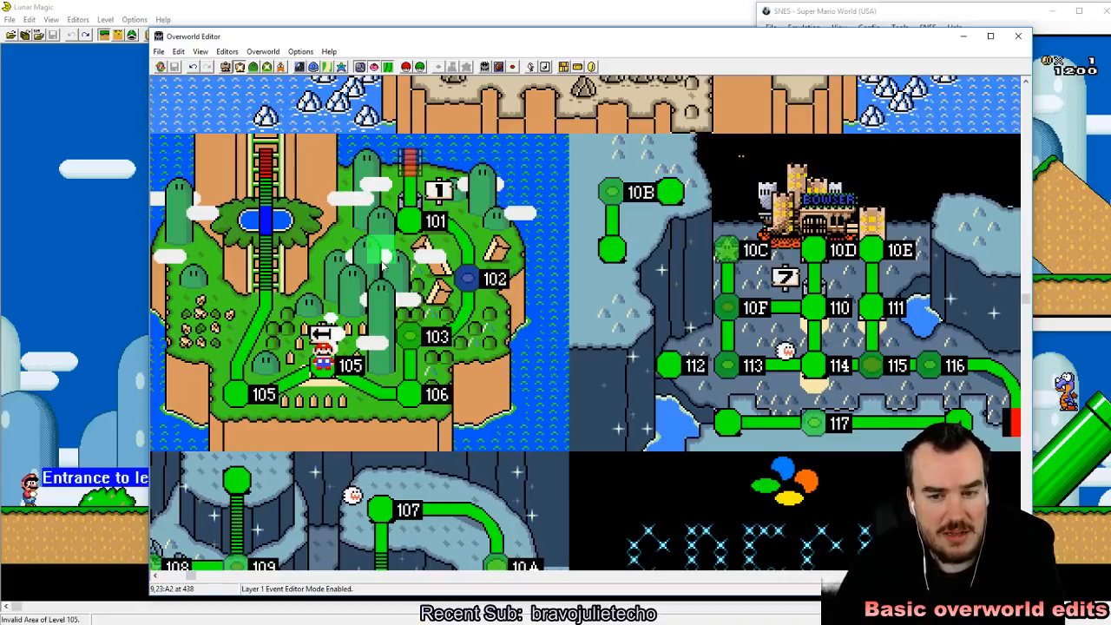
Step: Examine the Mario paths linking the level tiles across the main overworld and its submaps
scroll(382, 265, "up", 10)
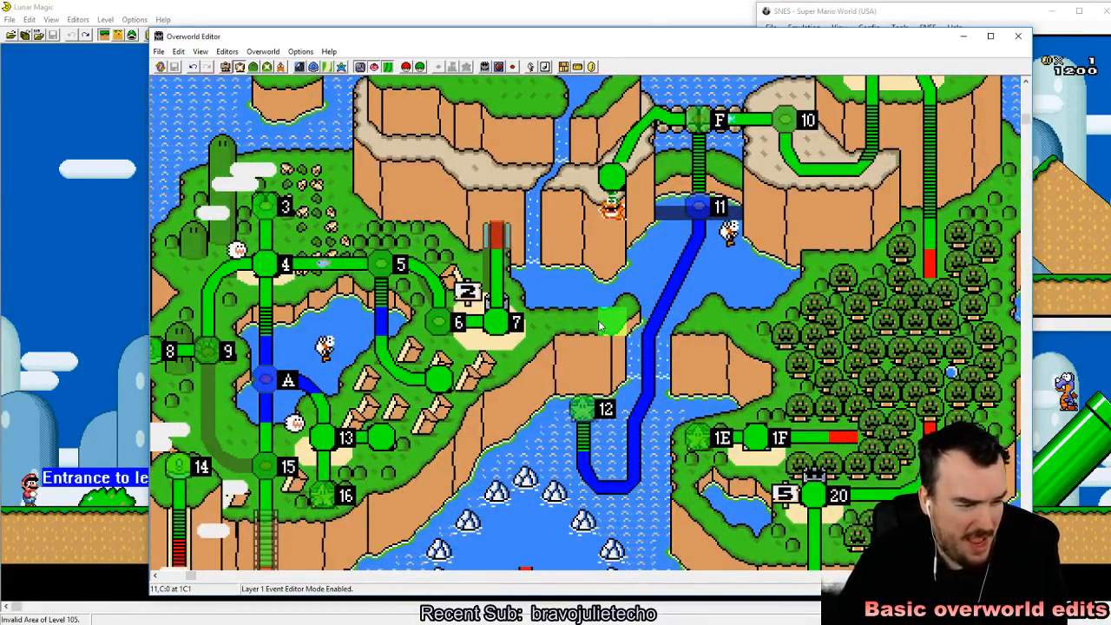
scroll(488, 375, "down", 5)
scroll(486, 376, "down", 10)
scroll(485, 376, "down", 9)
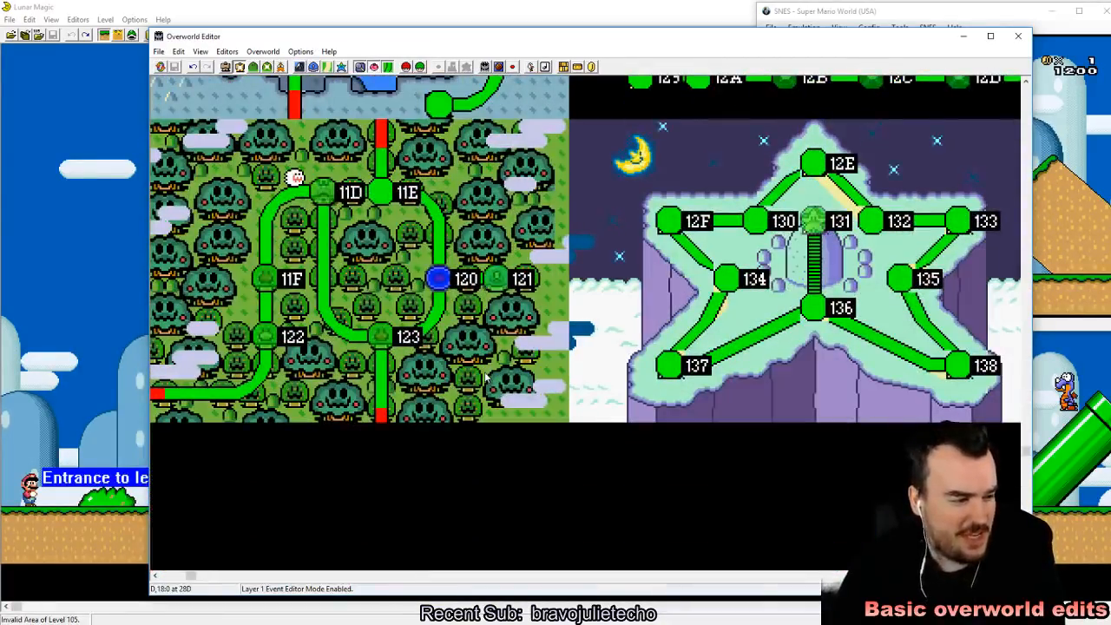
scroll(486, 377, "up", 5)
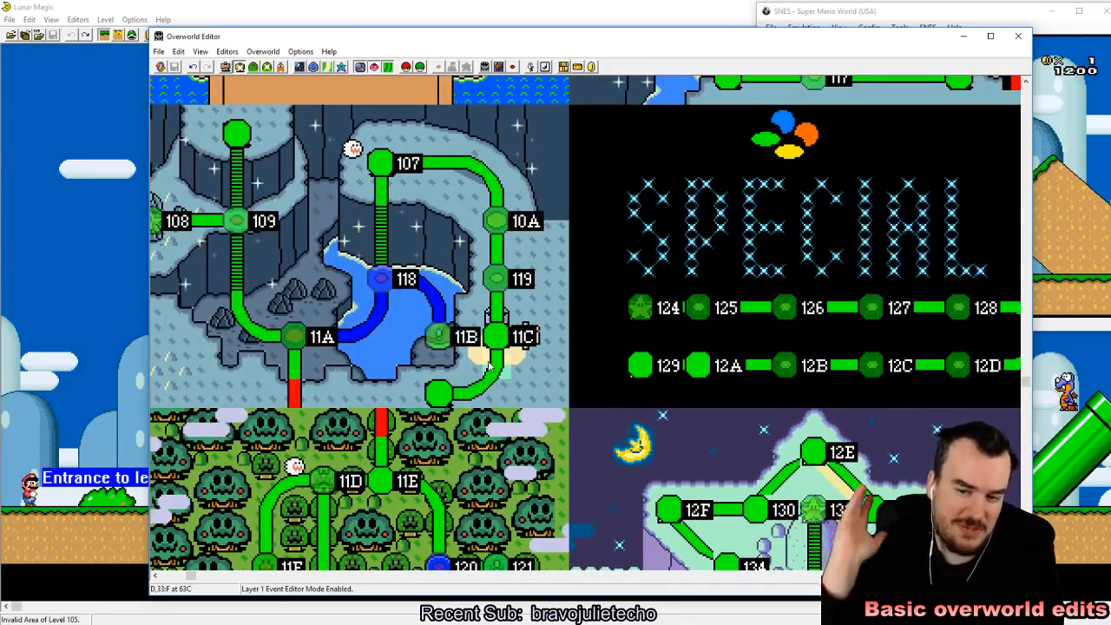
scroll(490, 373, "up", 6)
scroll(509, 389, "up", 14)
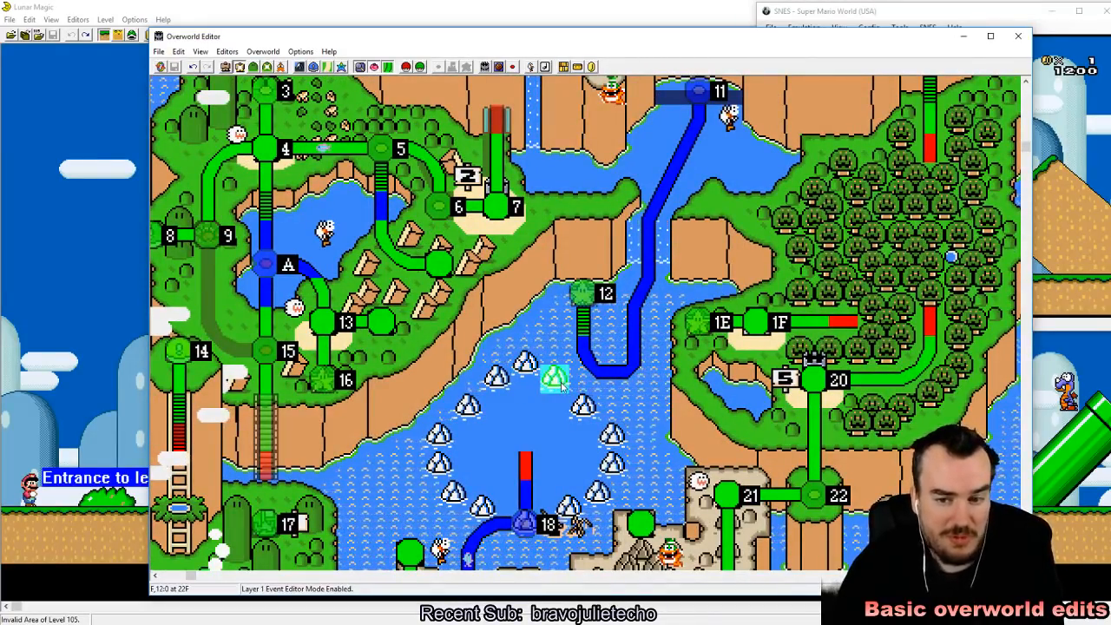
scroll(562, 385, "up", 3)
scroll(561, 388, "up", 1)
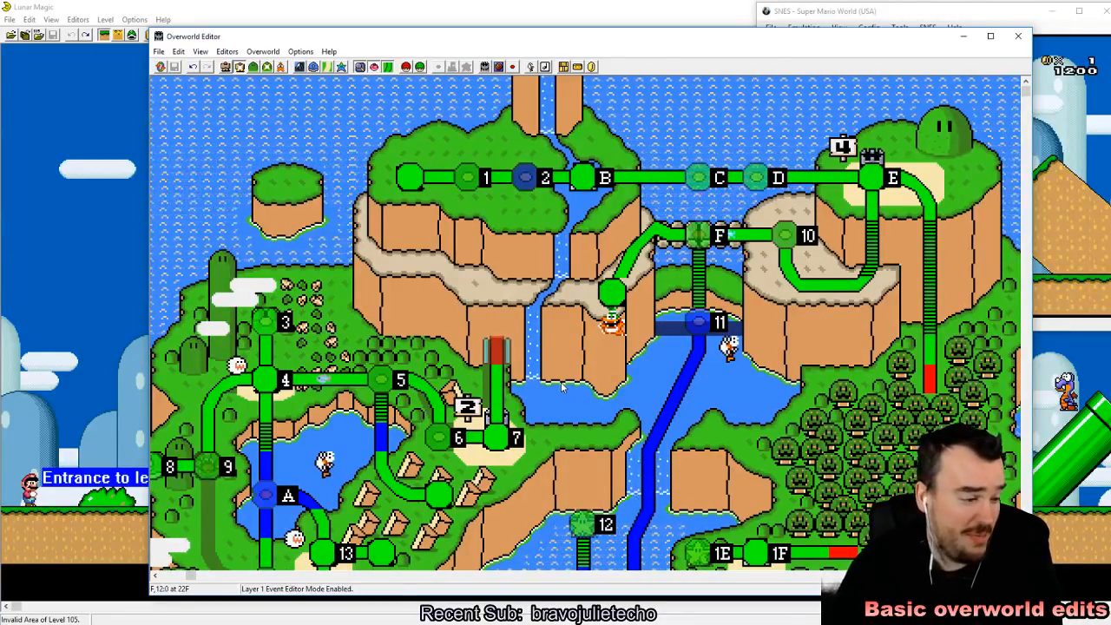
left_click(526, 346)
left_click(525, 330)
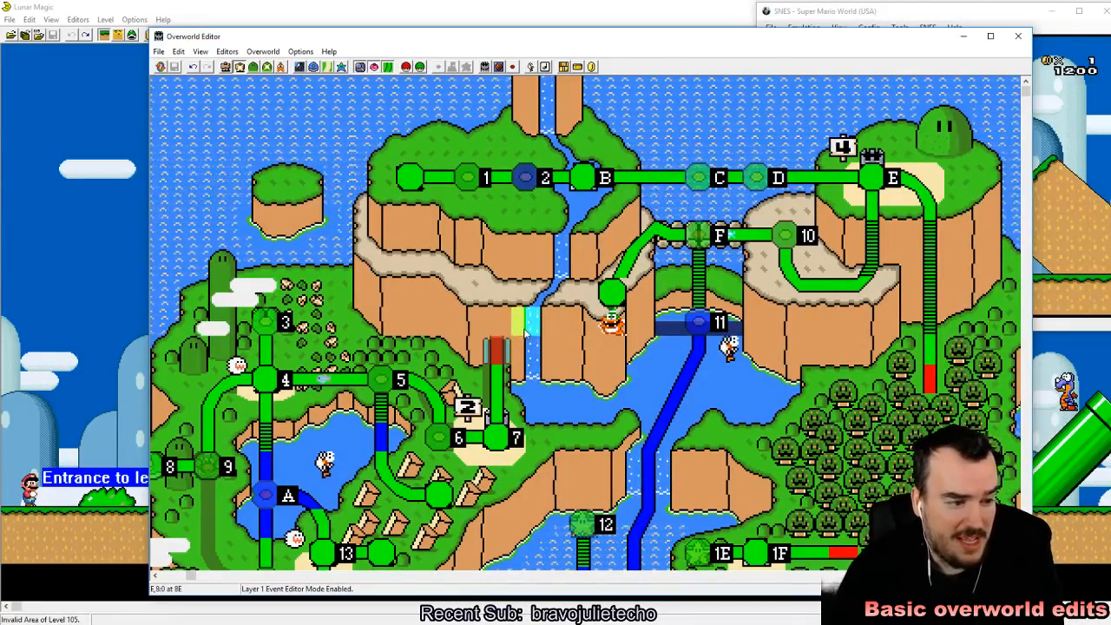
scroll(525, 335, "down", 10)
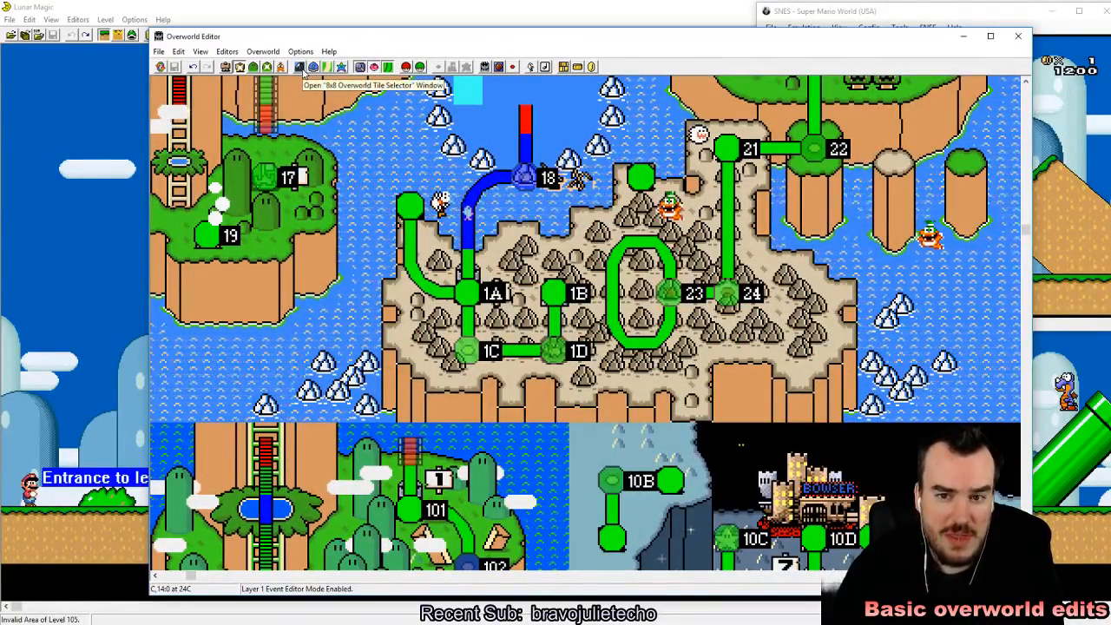
Step: Examine the path and level tiles in the Layer 1 16x16 Tile Selector, and close it together with the Overworld Editor
left_click(301, 69)
left_click(301, 70)
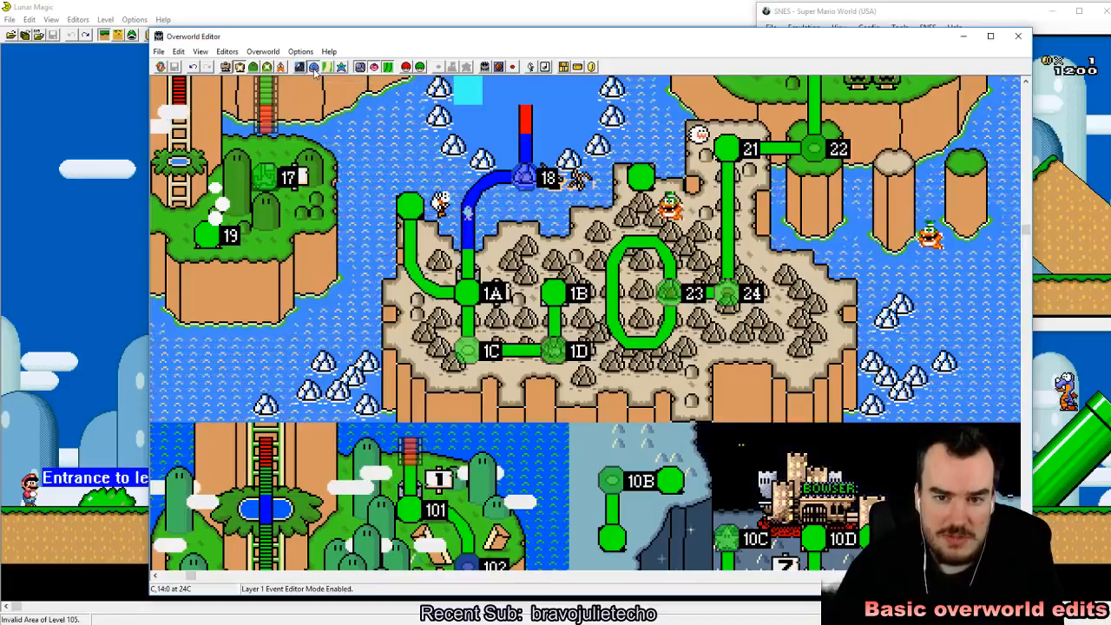
left_click(314, 70)
left_click_drag(307, 27, 715, 99)
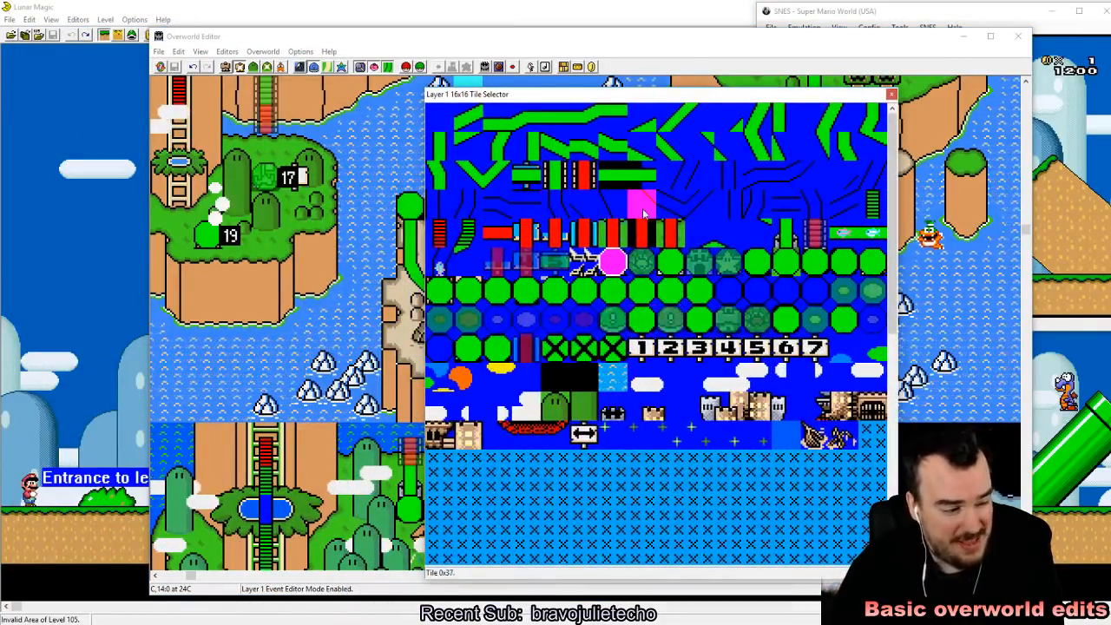
left_click(547, 176)
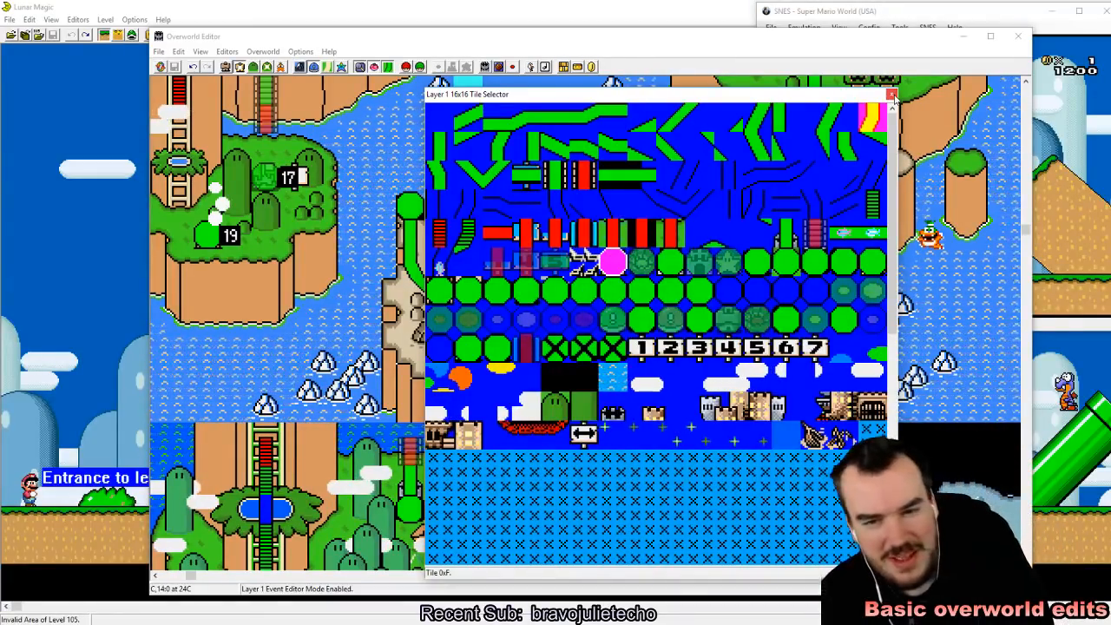
left_click(892, 94)
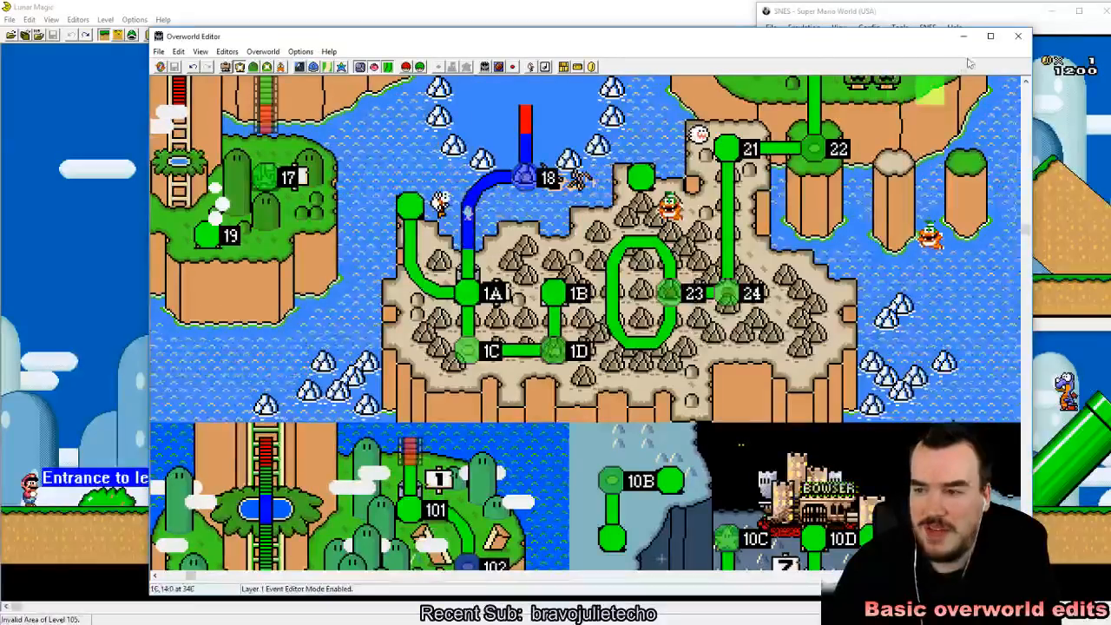
left_click(1019, 37)
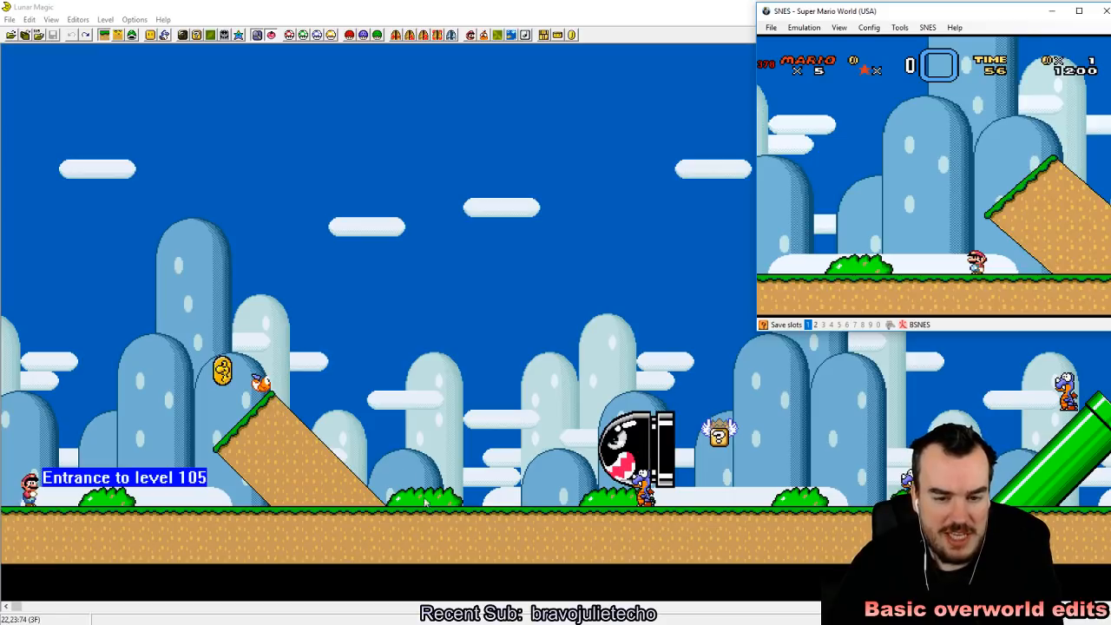
Step: Look over level 105 in the level editor and delete all its objects, sprites, screen exits and secondary entrances
left_click(146, 101)
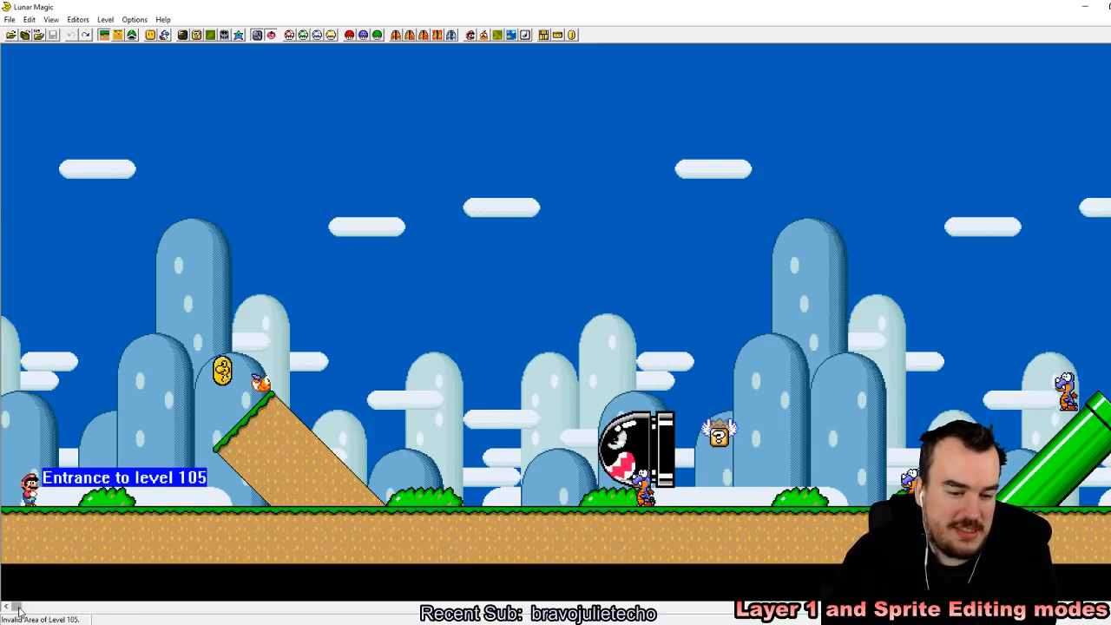
left_click_drag(17, 610, 473, 590)
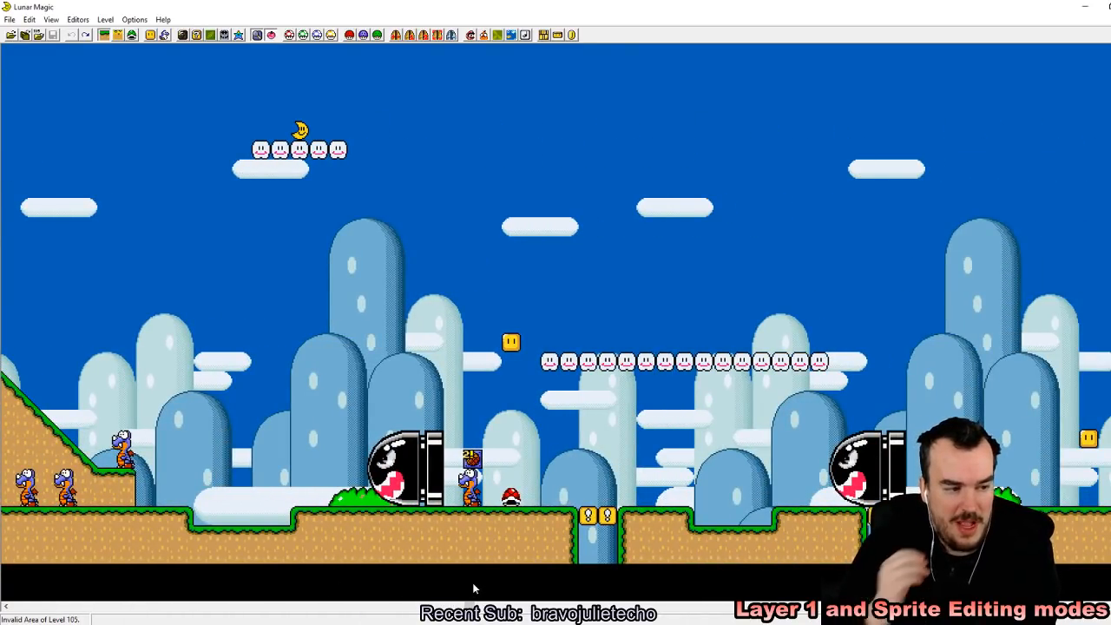
left_click_drag(472, 605, 7, 619)
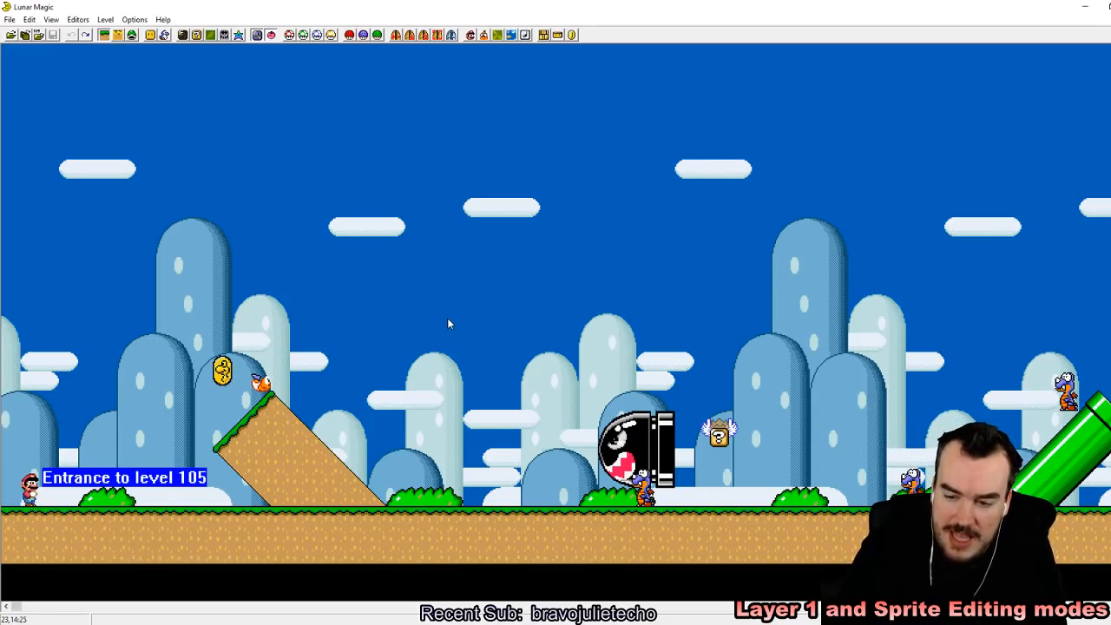
key("ctrl+Delete")
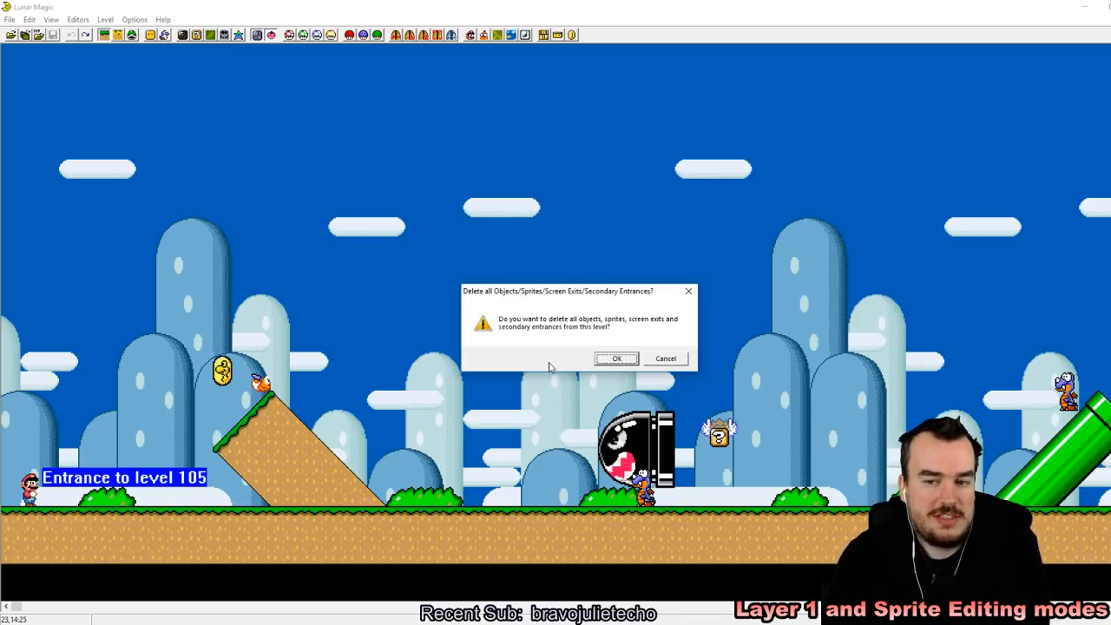
left_click(780, 323)
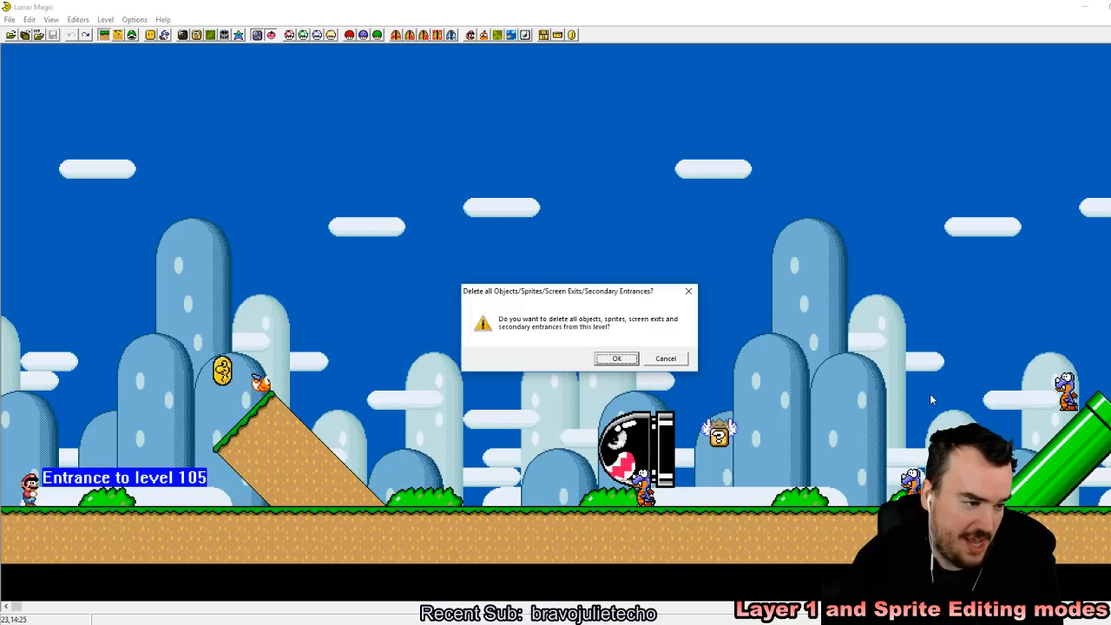
left_click(618, 359)
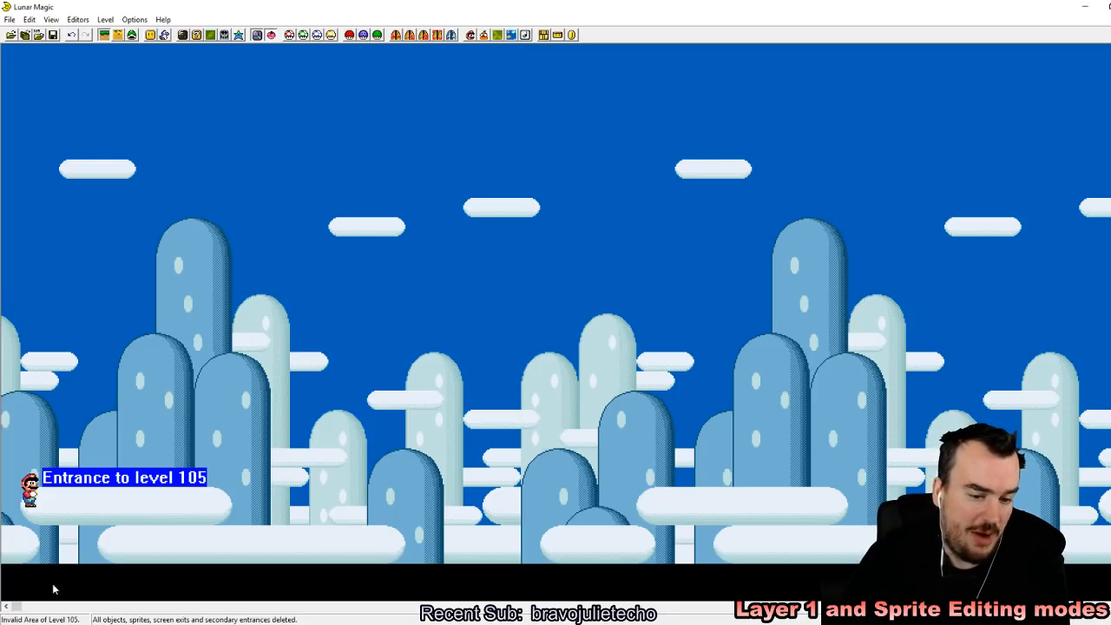
mouse_move(18, 607)
left_mouse_down()
mouse_move(334, 602)
mouse_move(10, 603)
left_mouse_up()
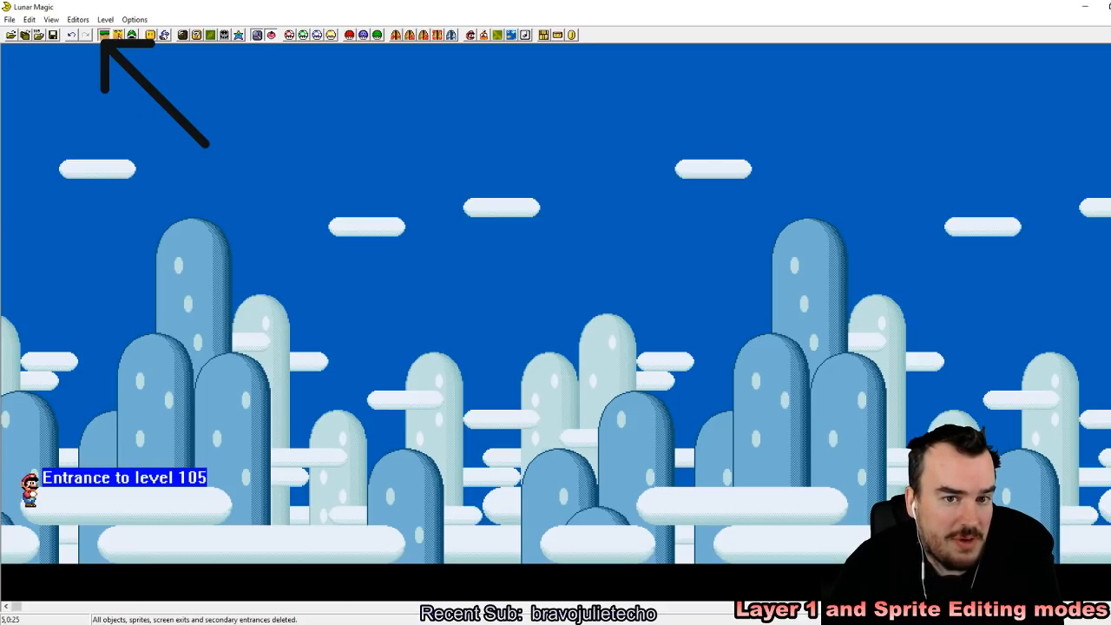
Step: Try to switch level 105 to Layer 2 editing, and briefly minimize and restore the level editor
left_click(118, 35)
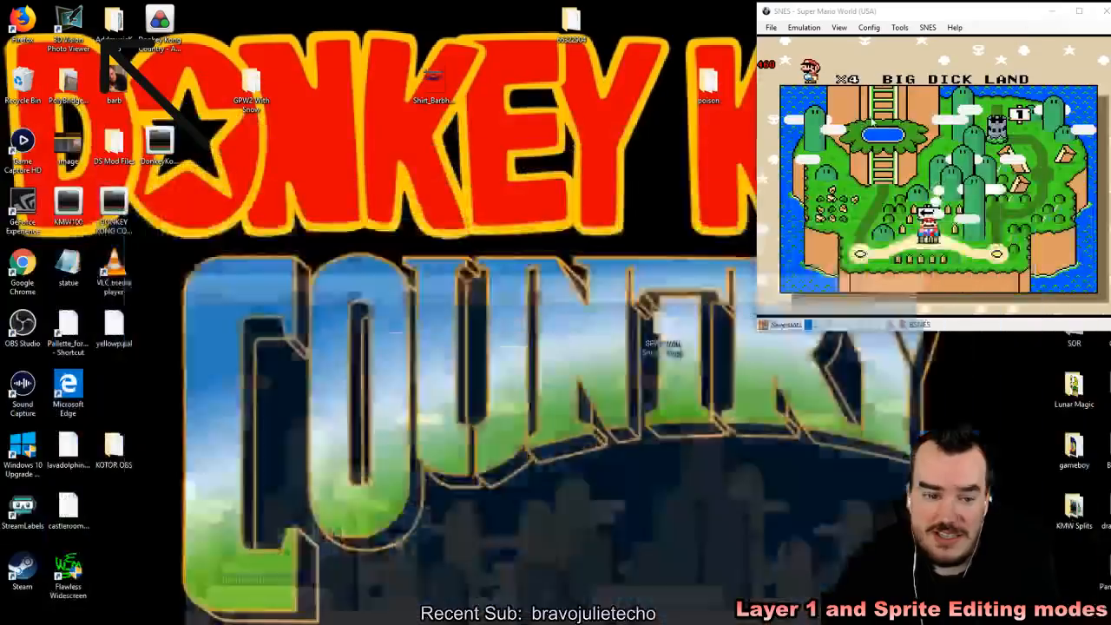
left_click(1085, 6)
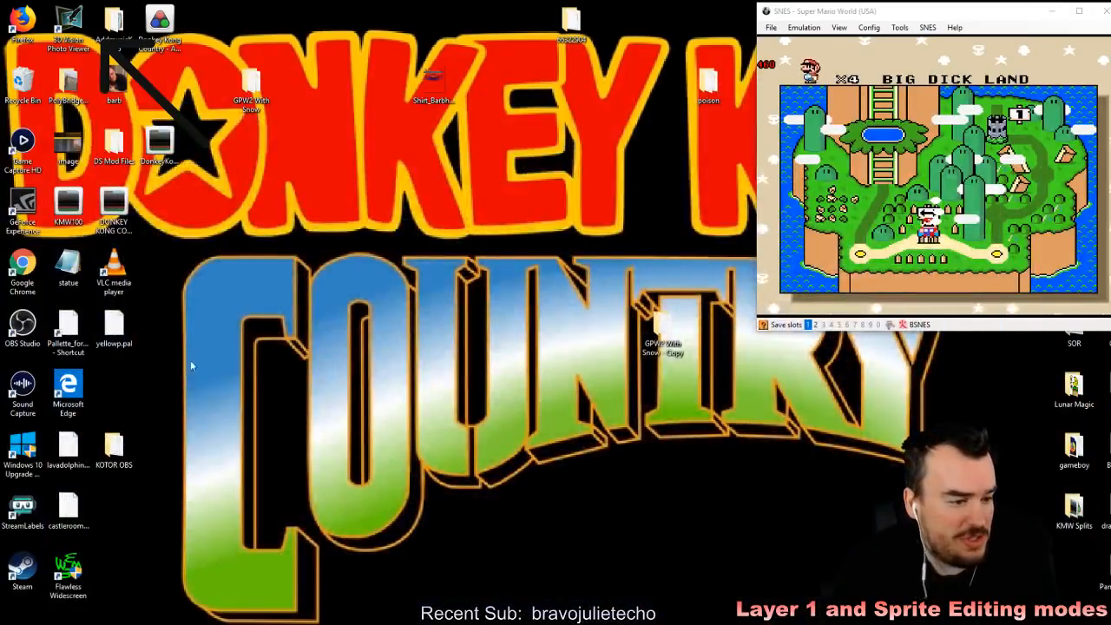
key("alt+Tab")
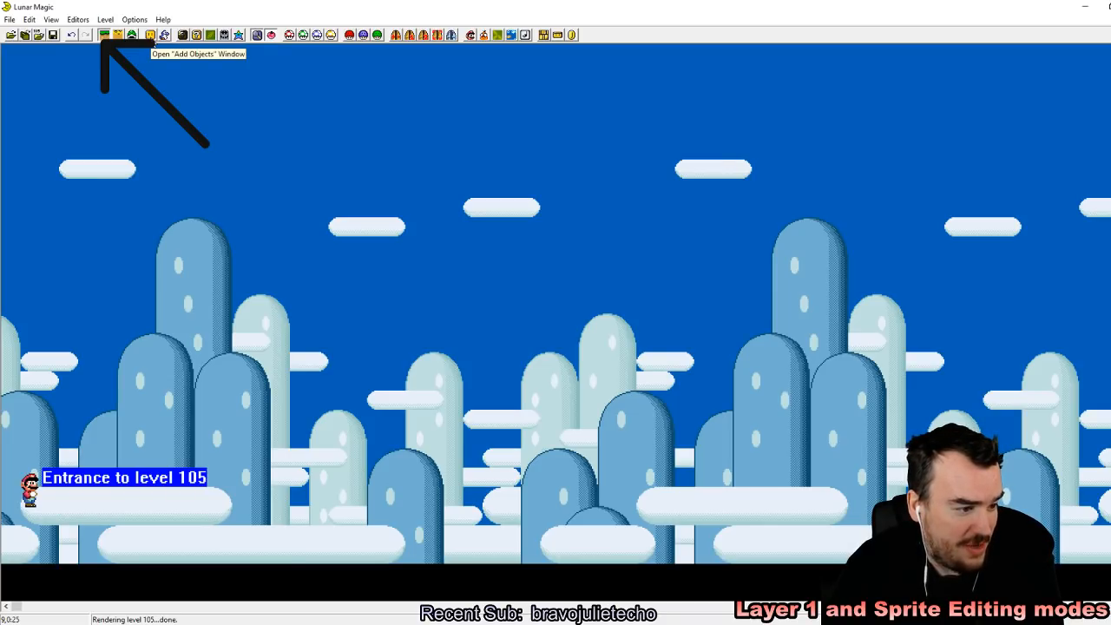
Step: Open the Add Objects window, reposition it over the level and browse the All Objects list
left_click(150, 35)
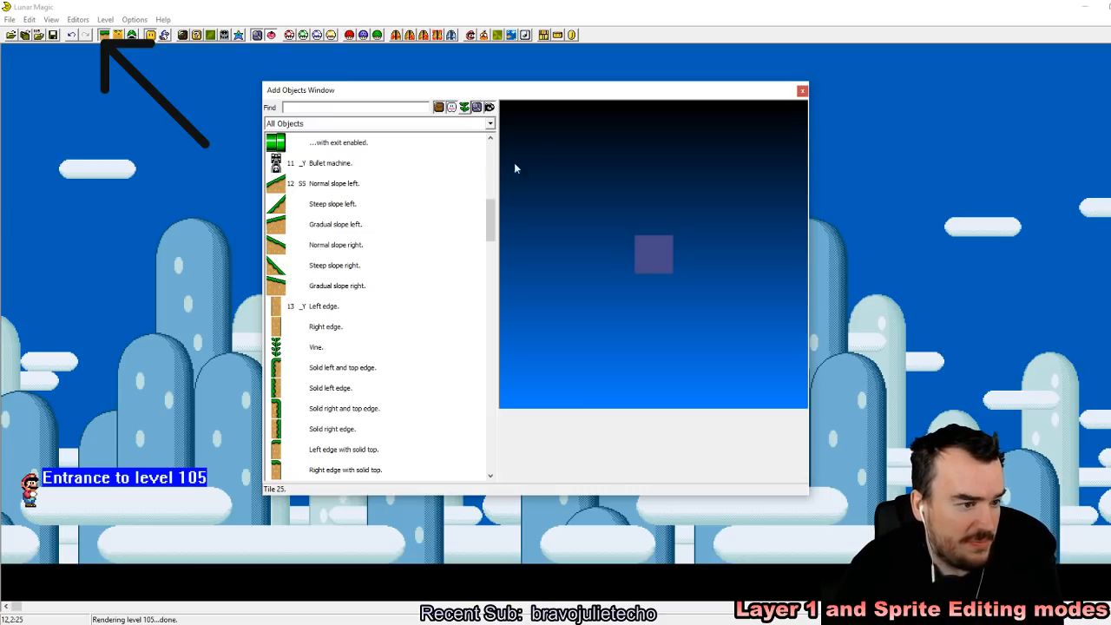
left_click_drag(544, 99, 530, 72)
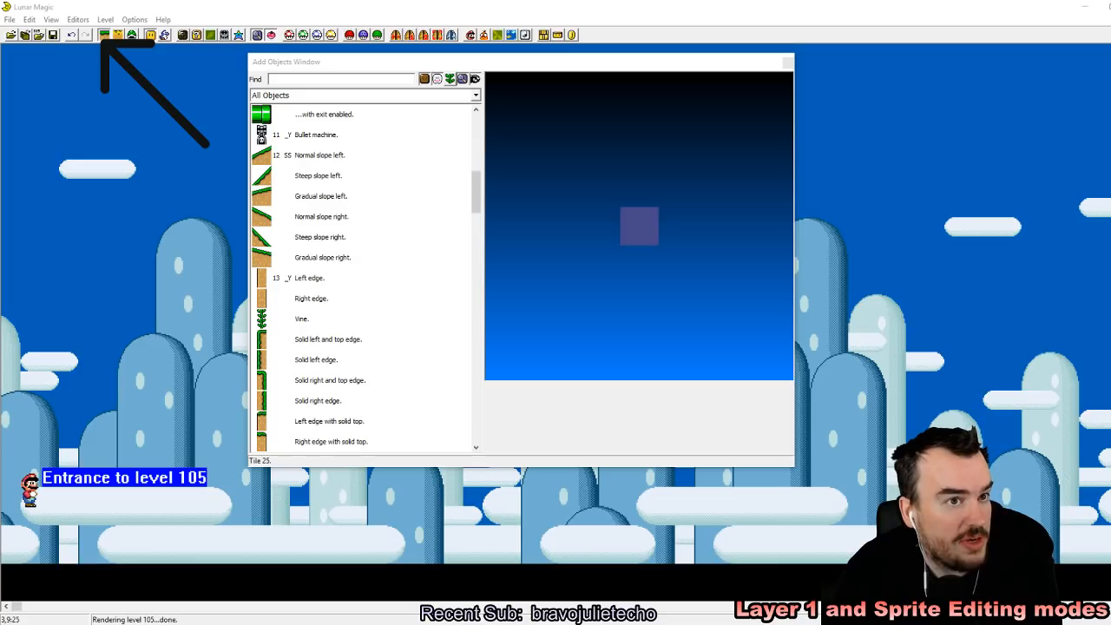
left_click(546, 121)
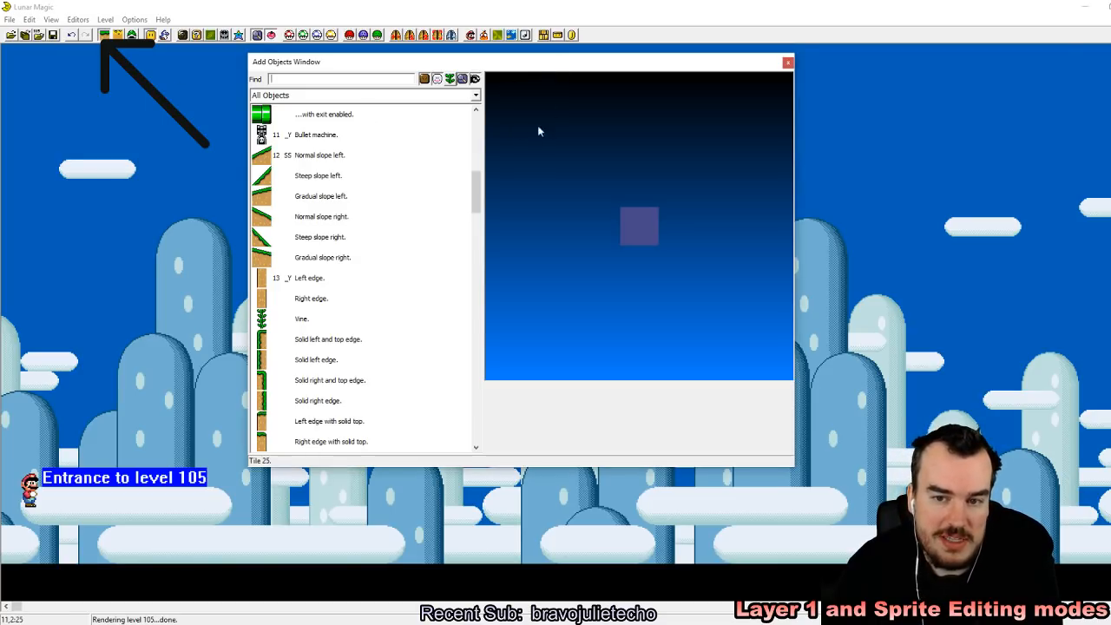
left_click_drag(478, 196, 478, 115)
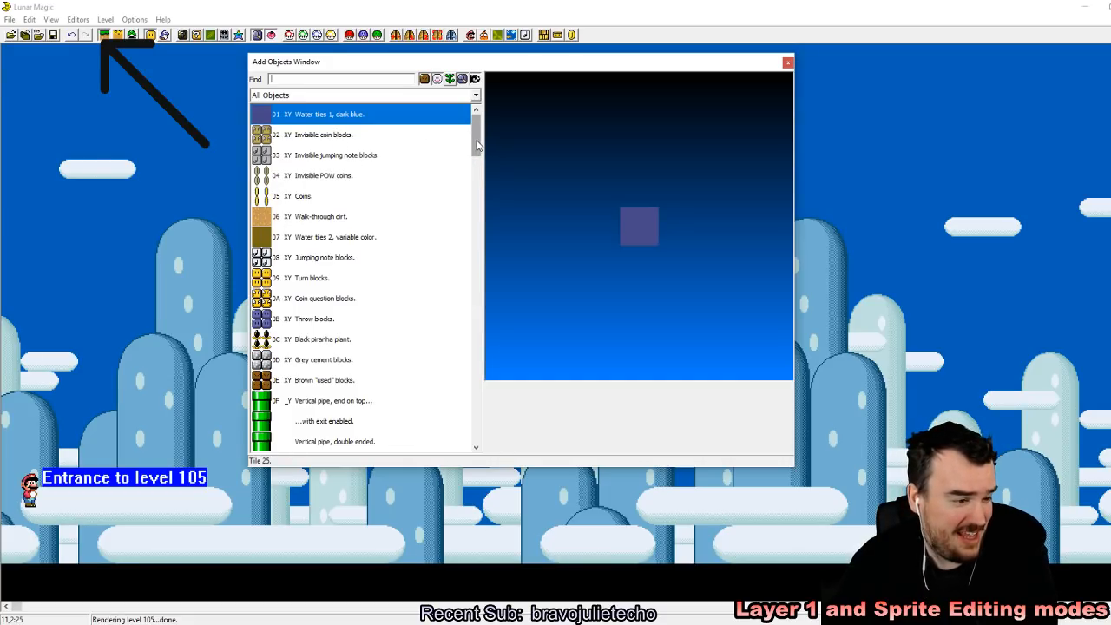
scroll(477, 145, "down", 8)
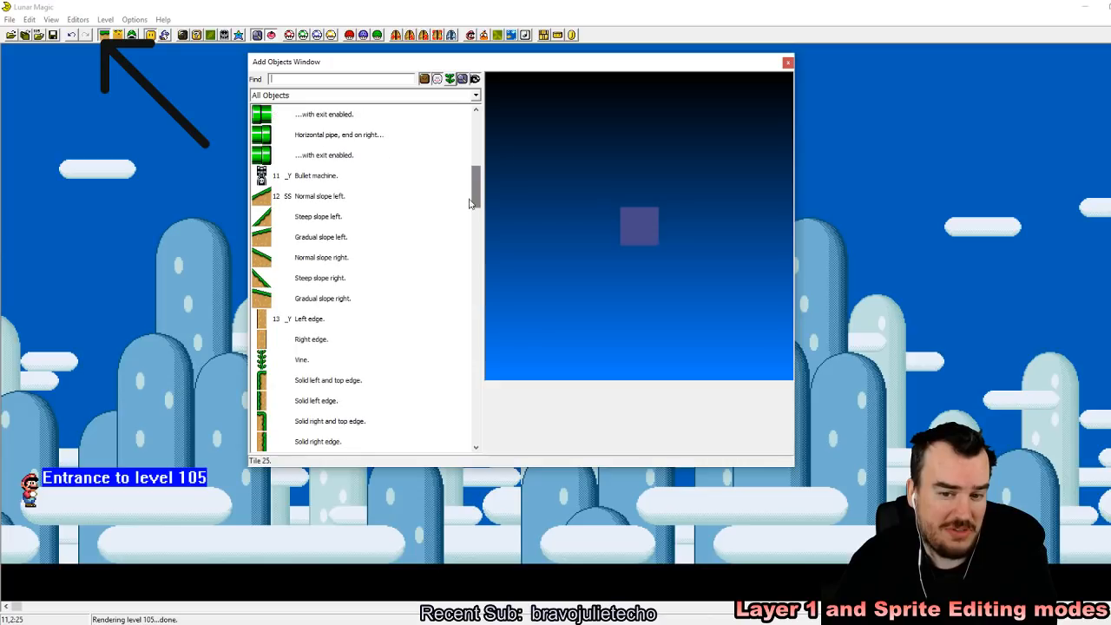
Step: Browse the All Objects list, previewing the variable-color water tiles, jumping note blocks, throw blocks and grey cement blocks
scroll(316, 281, "up", 8)
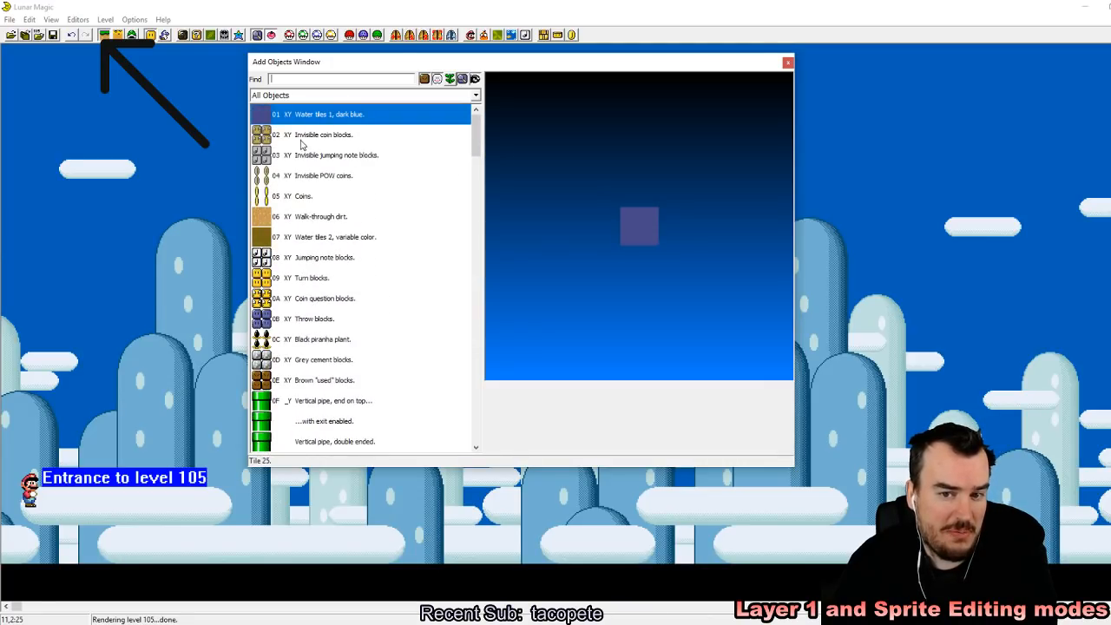
left_click(312, 236)
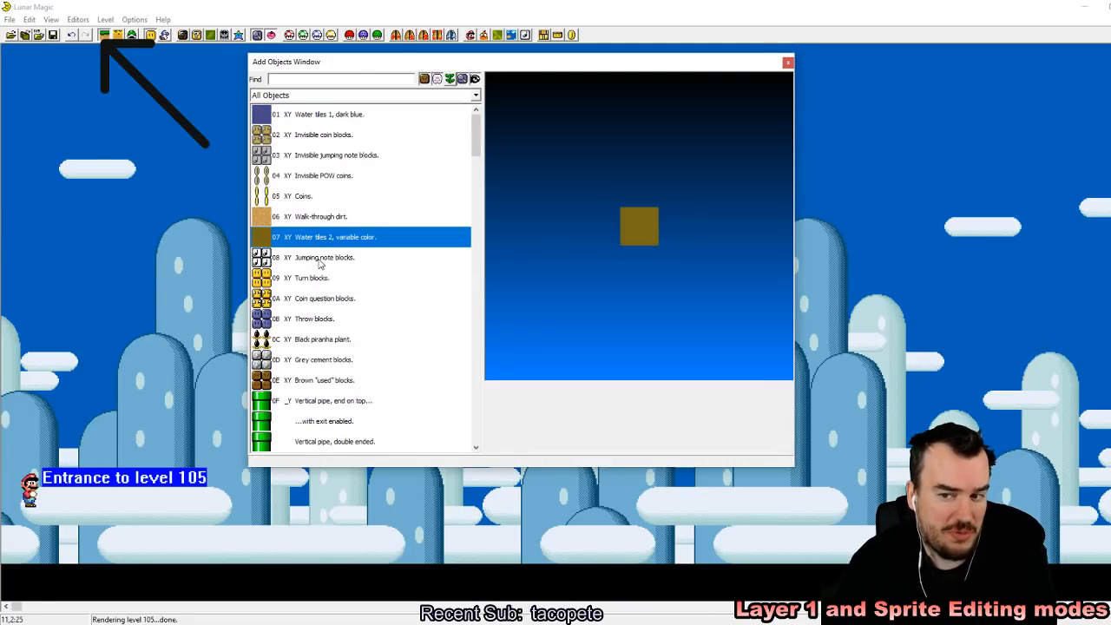
left_click(318, 258)
left_click(333, 321)
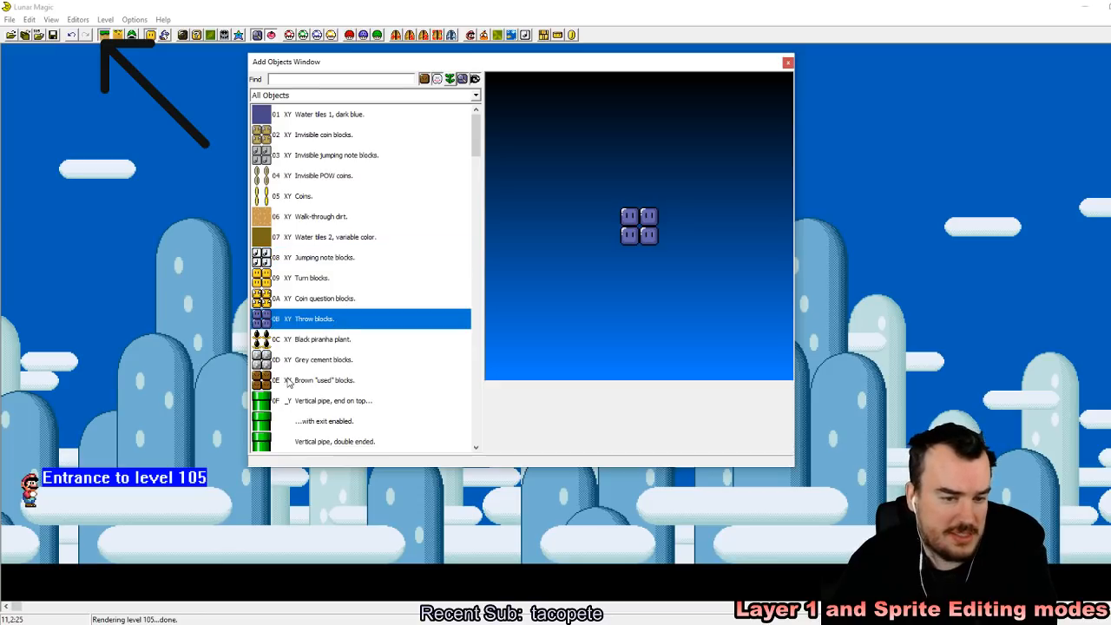
left_click(294, 362)
scroll(297, 364, "down", 4)
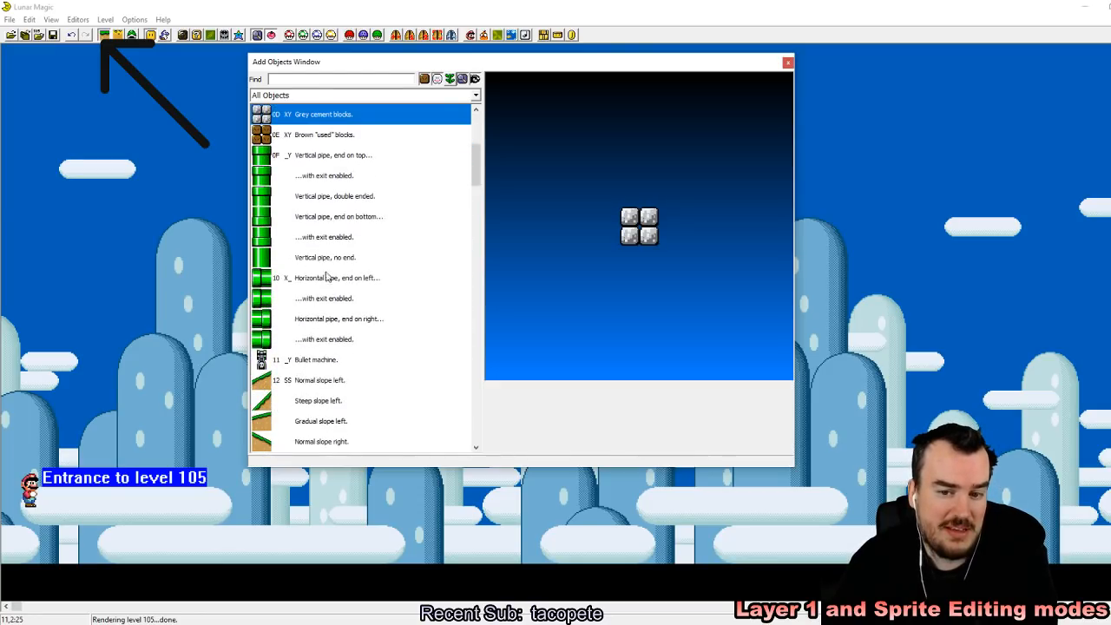
scroll(362, 312, "down", 3)
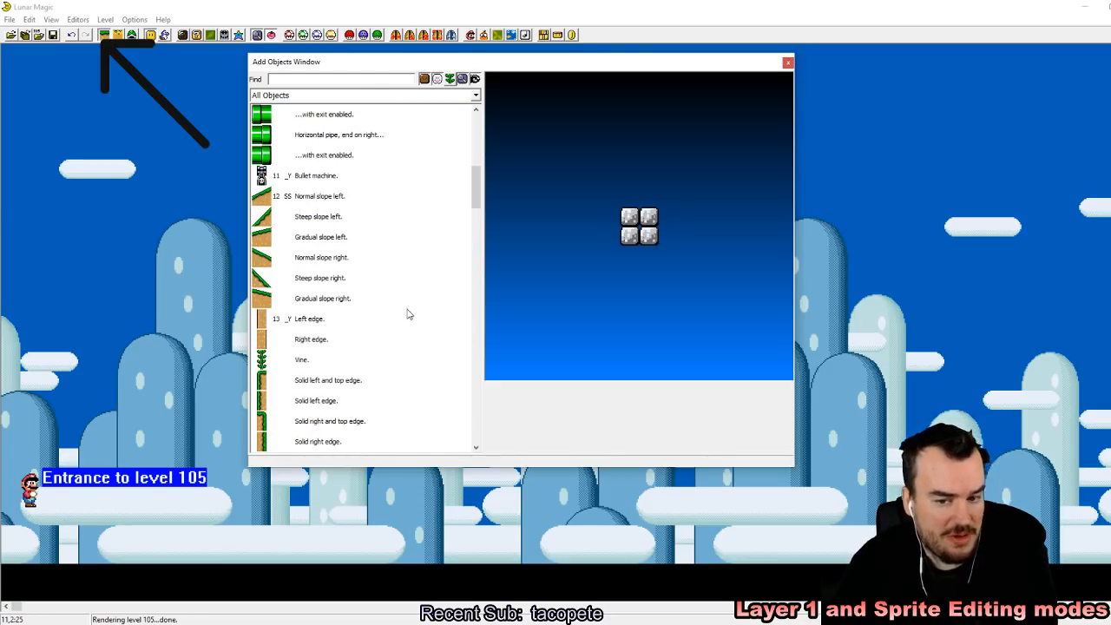
scroll(408, 315, "down", 3)
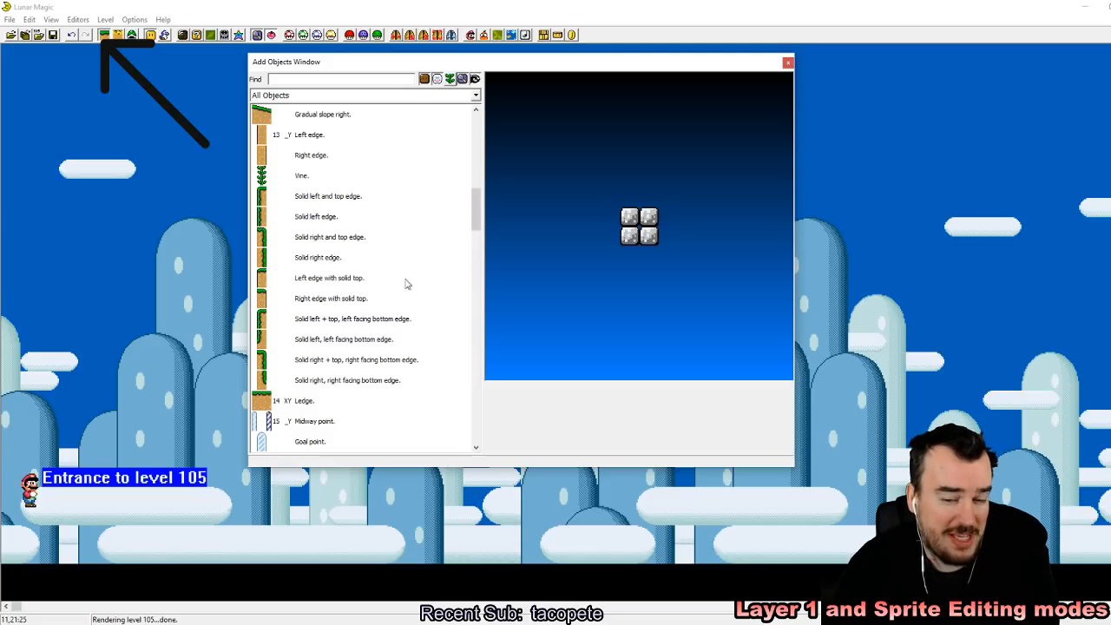
Step: Place a Ledge object beneath Mario at the start of level 105, position it at the level's edge, and close the Add Objects Window
left_click(393, 402)
right_click(11, 532)
left_click_drag(9, 531, 116, 520)
left_click(788, 64)
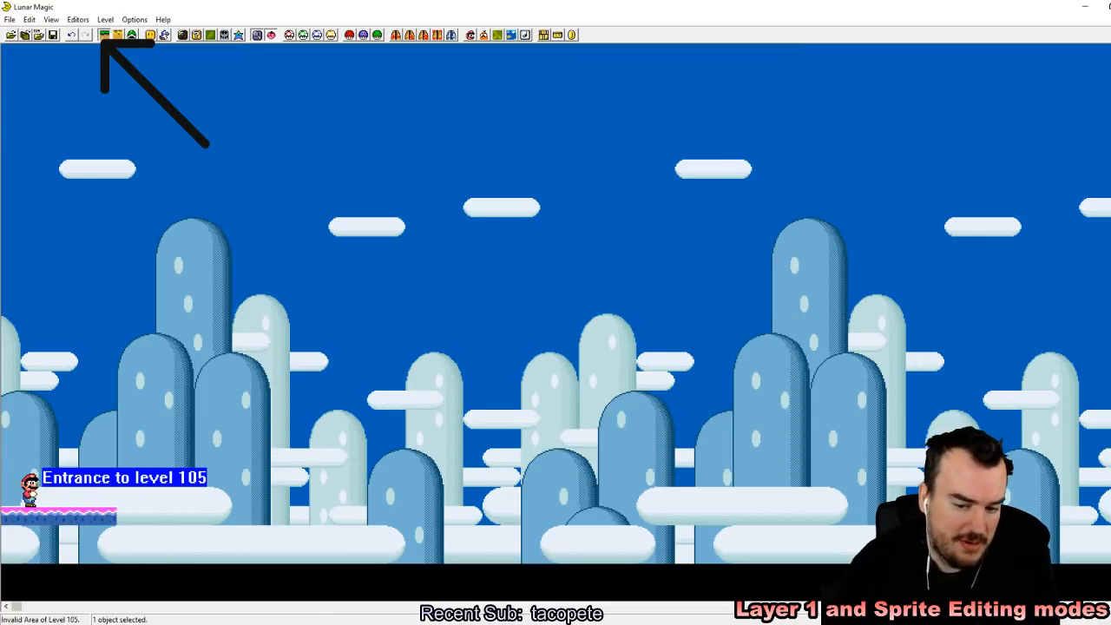
left_click(124, 531)
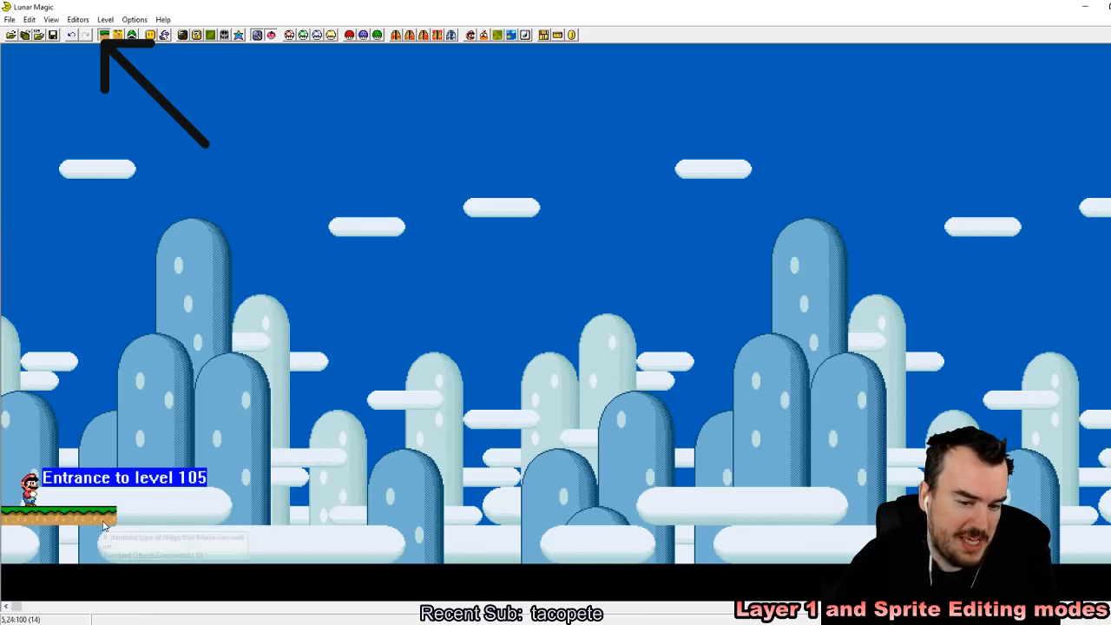
Step: Resize the ledge to about 8 tiles wide and 15 tiles tall, and place it away from Mario's entrance
left_click(114, 519)
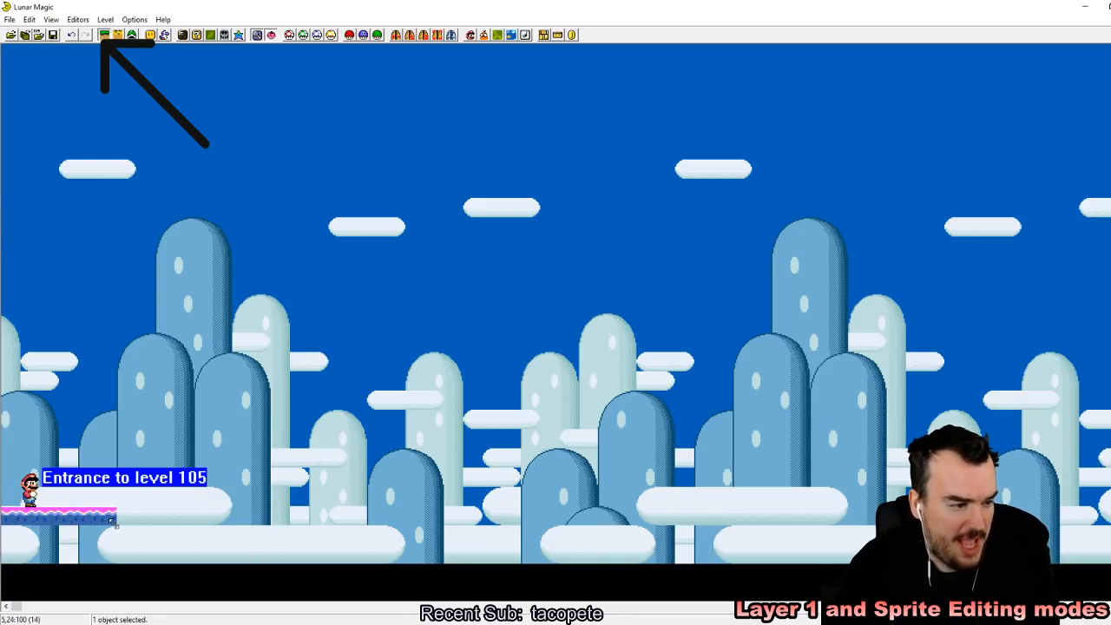
left_click_drag(114, 519, 357, 517)
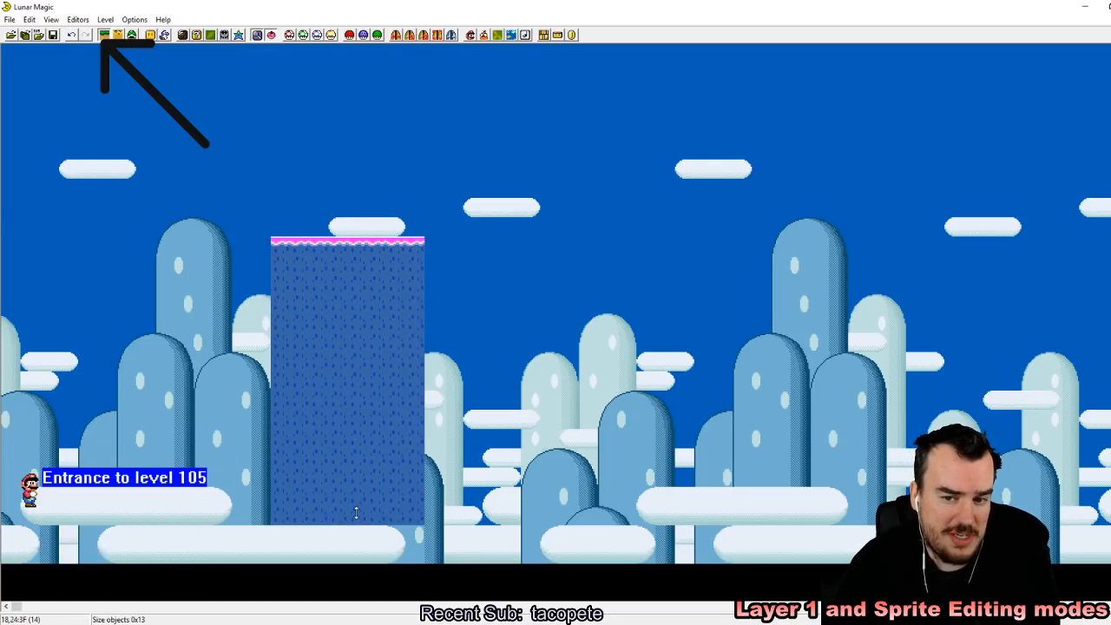
left_click(616, 357)
Step: Raise Mario's level 105 entrance by about eight tiles in sprite editing mode, and return to Layer 1 editing mode
left_click(118, 35)
left_click_drag(34, 494, 43, 359)
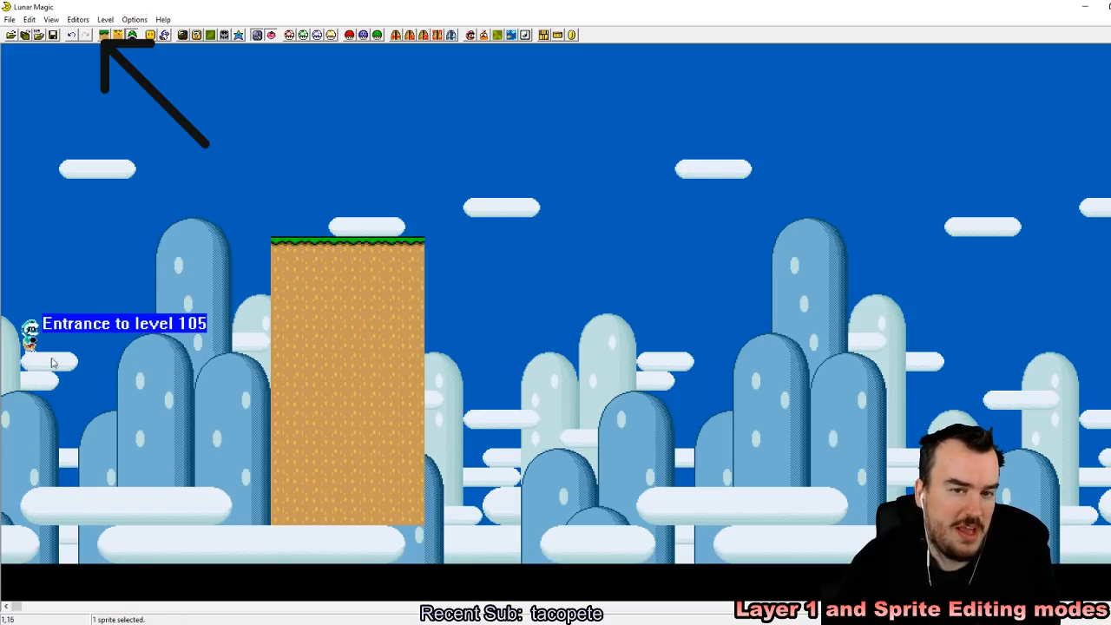
left_click(105, 36)
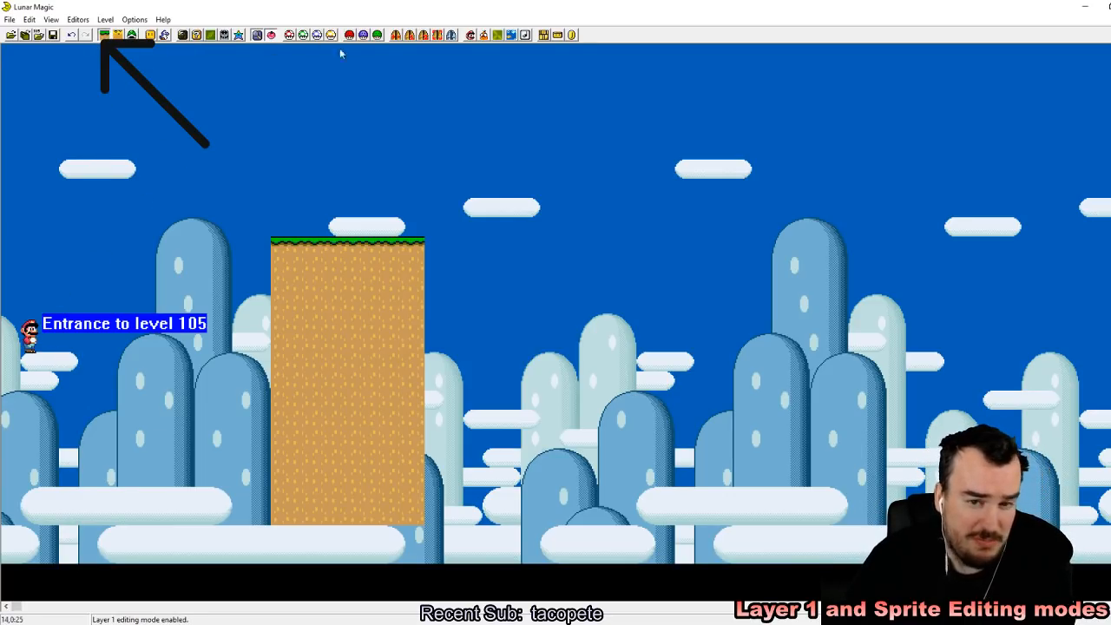
Step: Resize the ledge to about 10 tiles wide and 16 tiles tall, and move it to the very start of the level
left_click_drag(424, 525, 178, 568)
left_click_drag(135, 427, 136, 446)
left_click(241, 419)
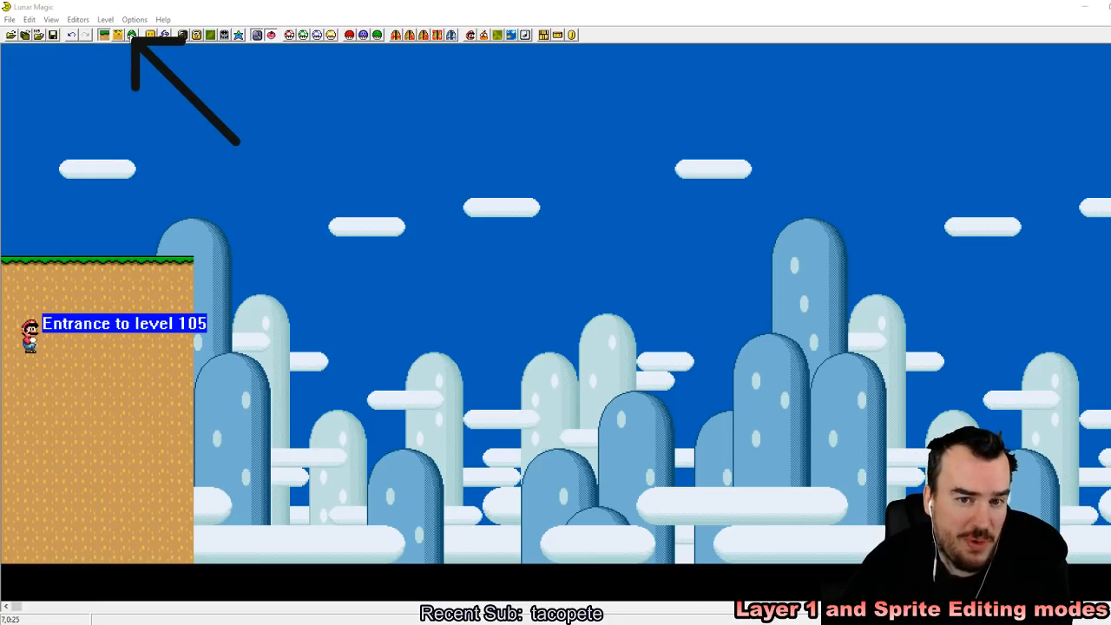
Step: In sprite editing mode, move Mario's entrance into the sky above the ledge, and try to select the ledge
left_click(132, 35)
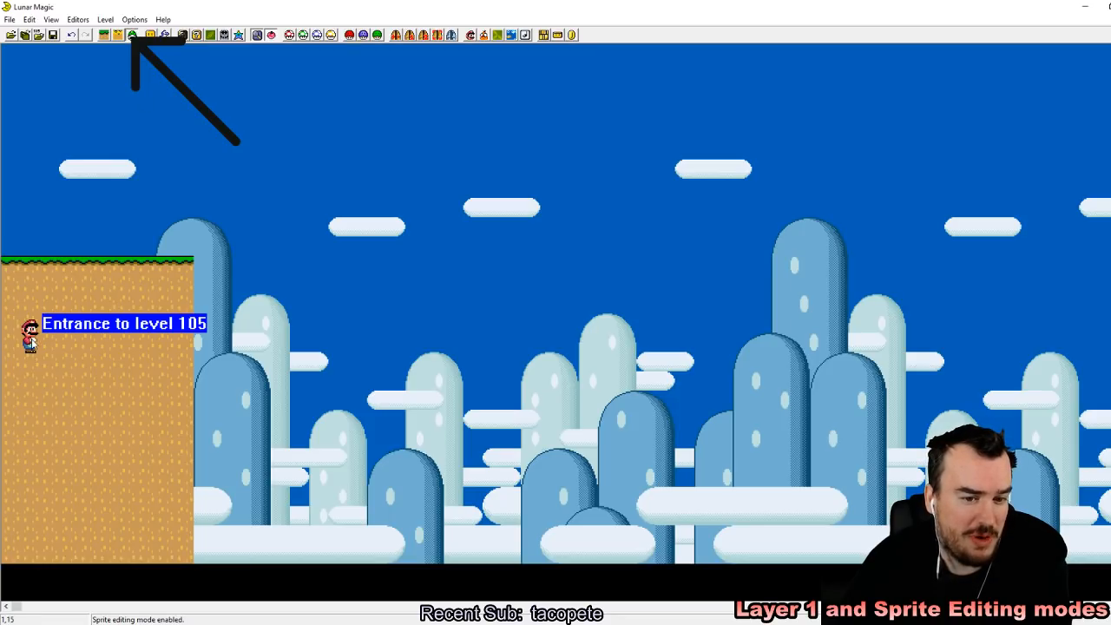
left_click(30, 336)
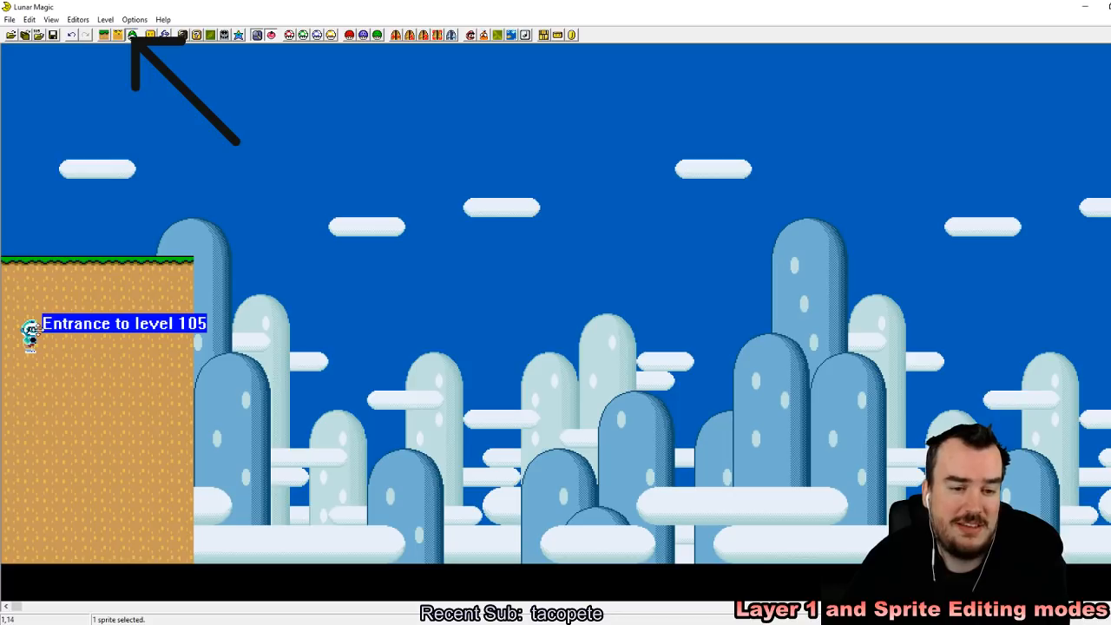
left_click_drag(28, 333, 31, 170)
left_click(145, 132)
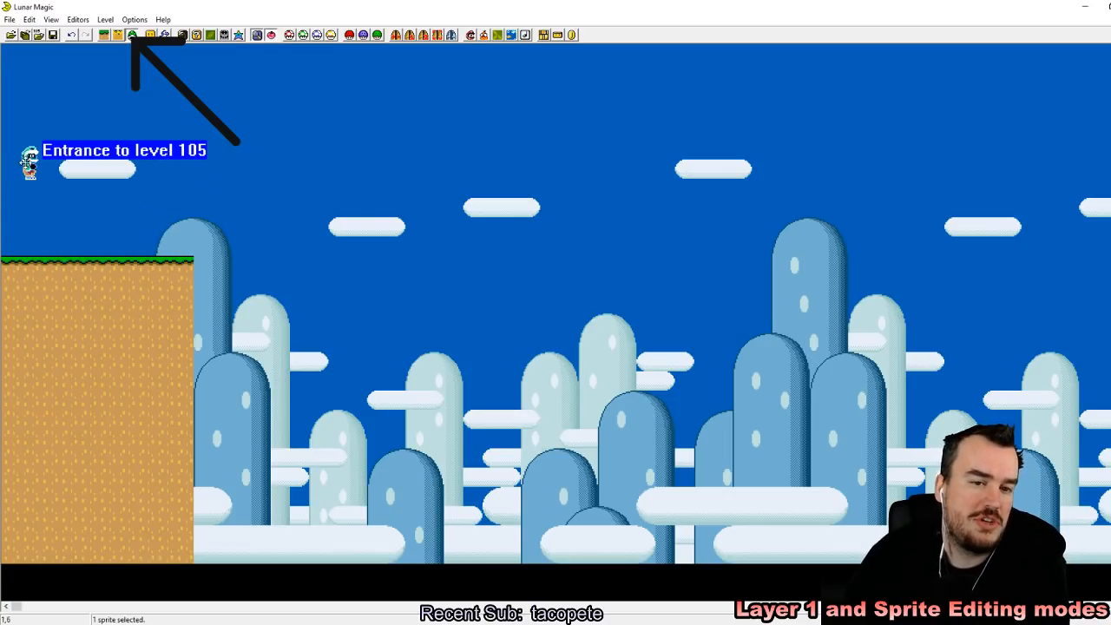
left_click(129, 213)
left_click_drag(41, 296, 121, 432)
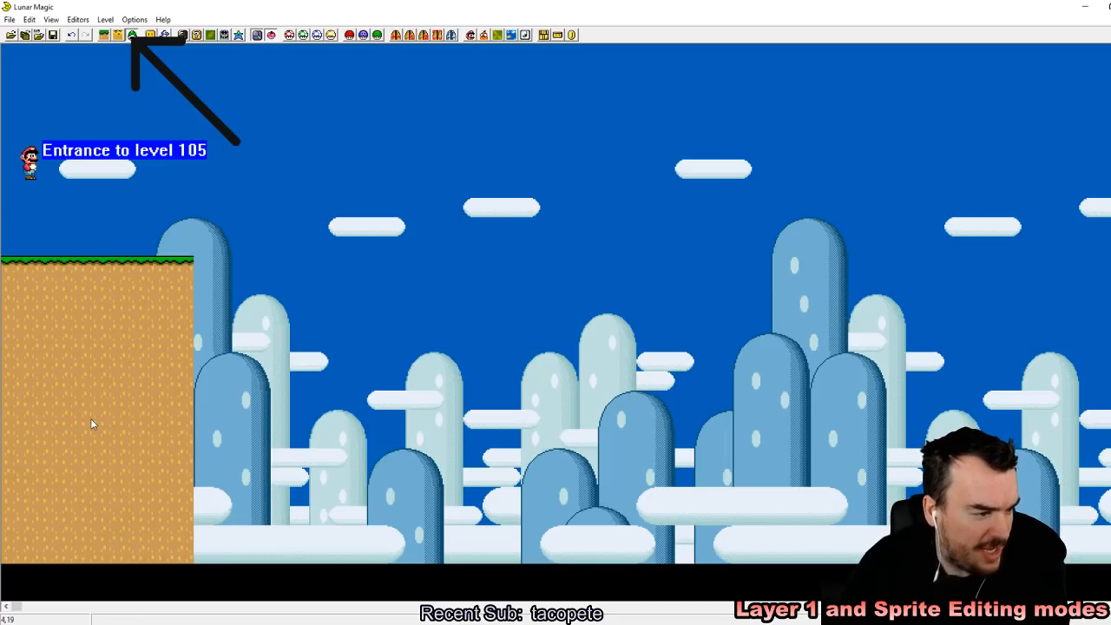
Step: In Layer 1 editing mode, raise the ledge about four tiles so its top sits directly under Mario's feet
left_click(106, 35)
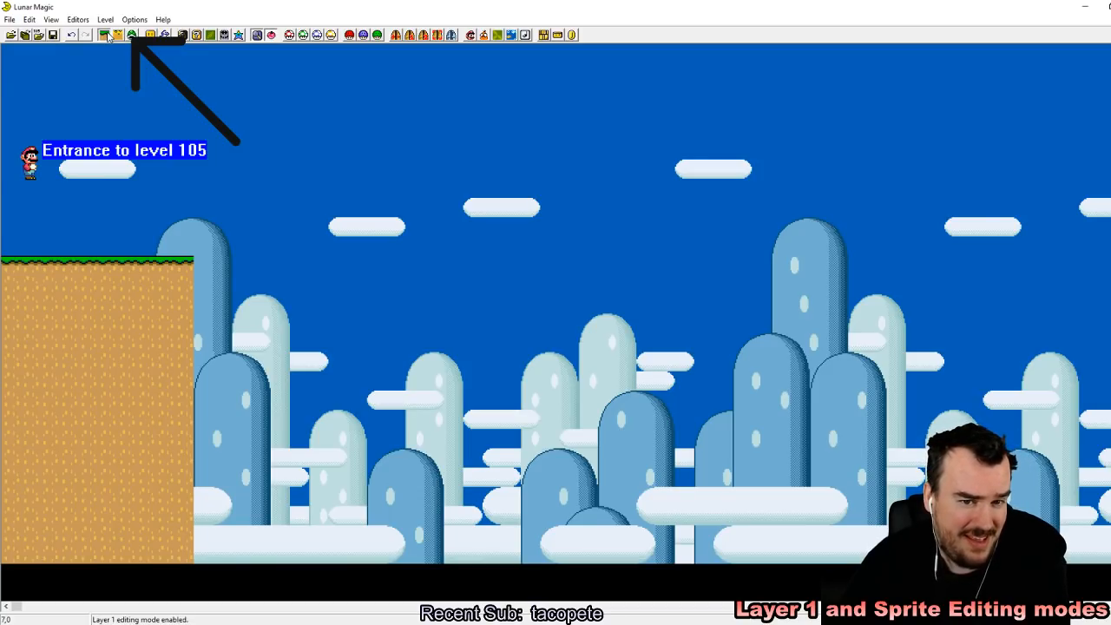
left_click_drag(106, 350, 94, 273)
left_click(223, 130)
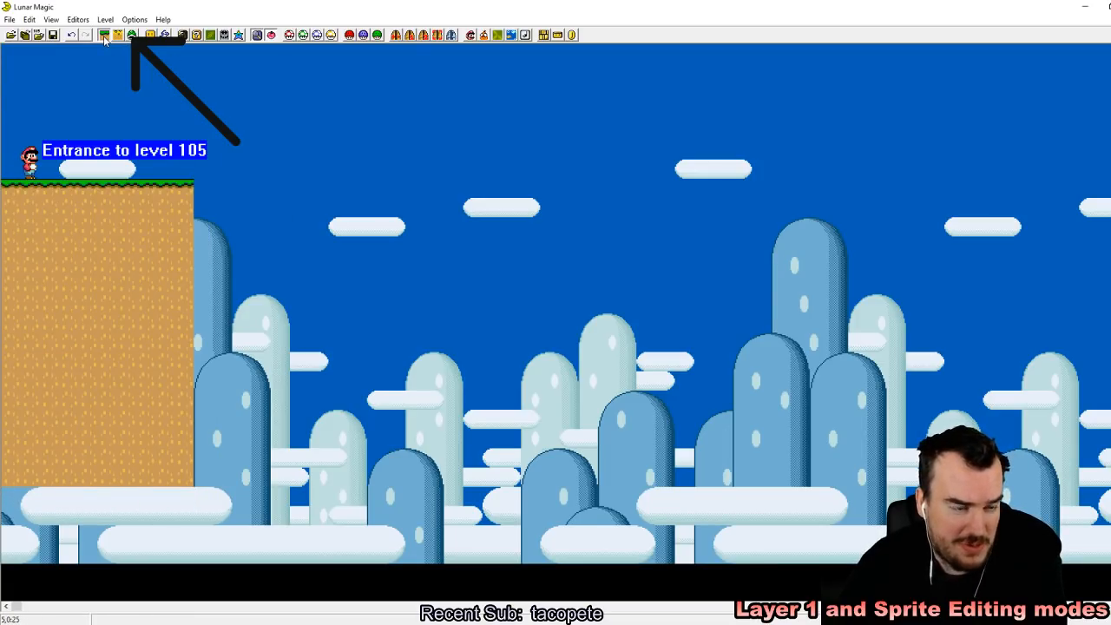
left_click(133, 38)
left_click(103, 37)
left_click(133, 37)
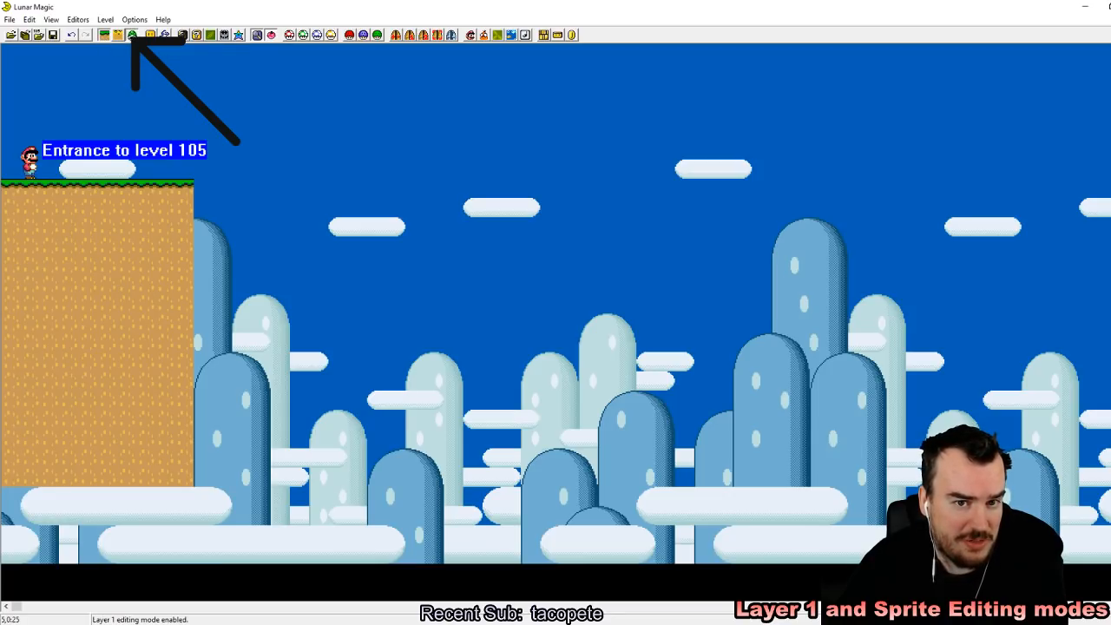
left_click(104, 36)
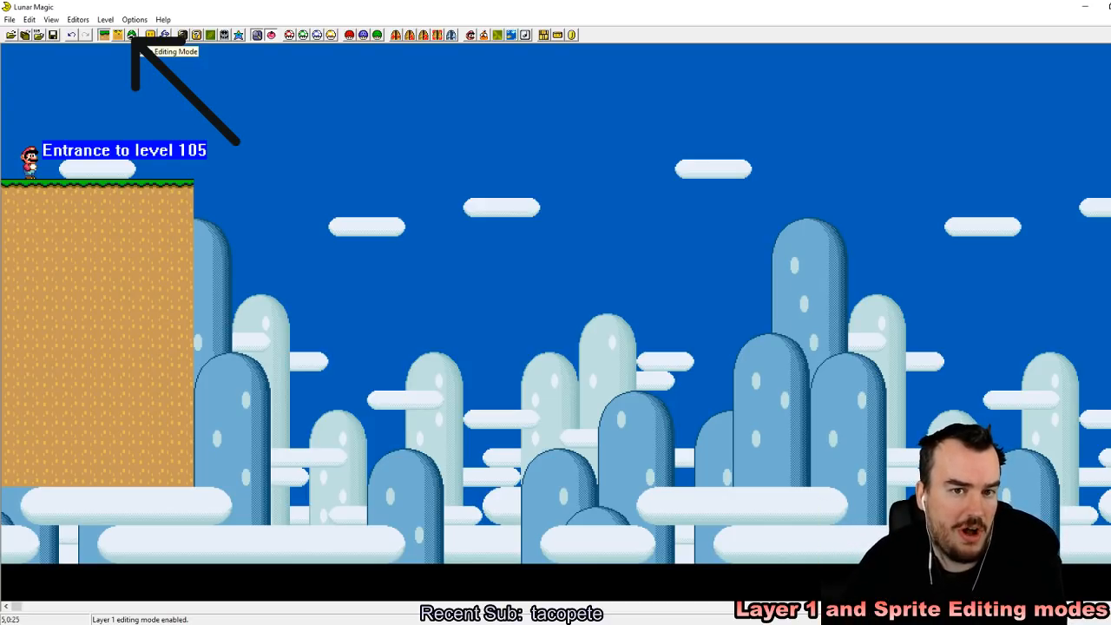
left_click(115, 37)
left_click(102, 36)
left_click(132, 36)
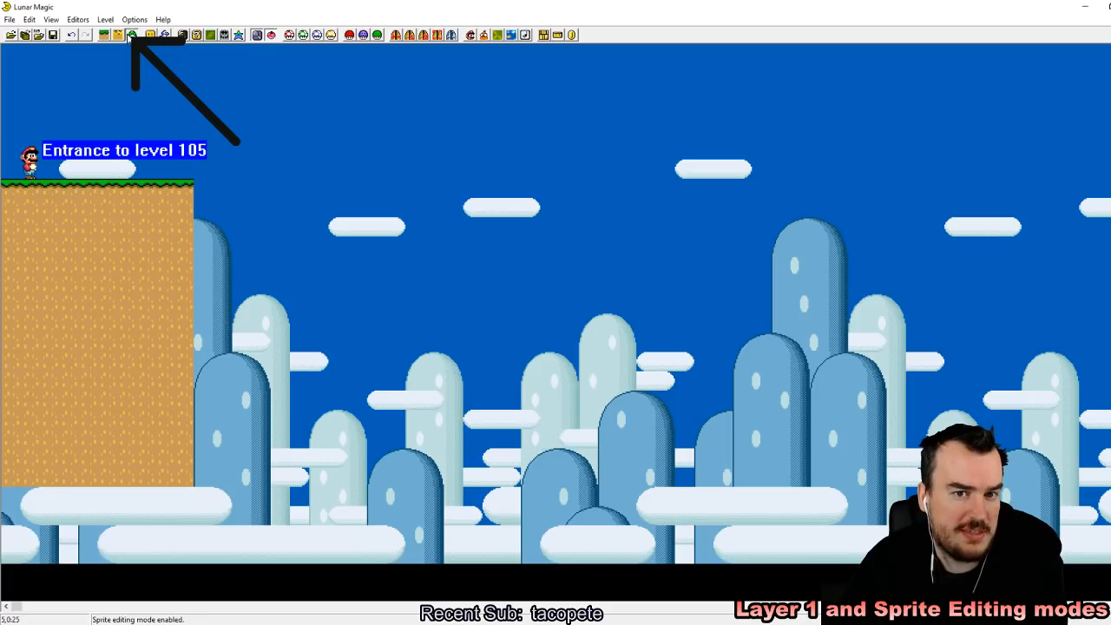
left_click(102, 35)
left_click(149, 361)
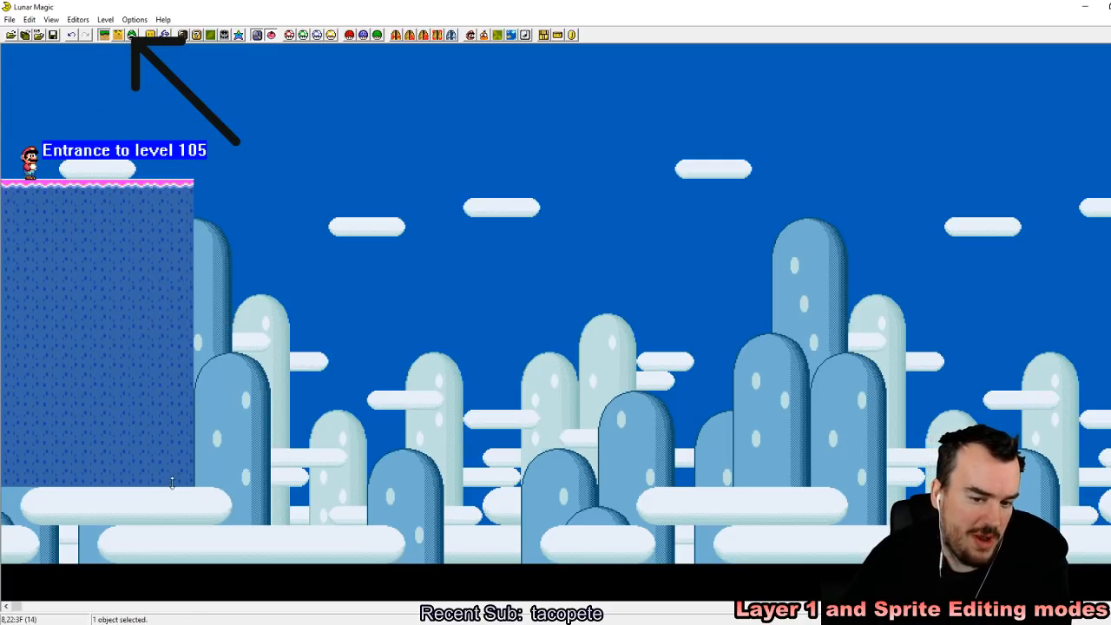
mouse_move(192, 482)
left_mouse_down()
mouse_move(156, 480)
mouse_move(190, 482)
left_mouse_up()
left_click(450, 438)
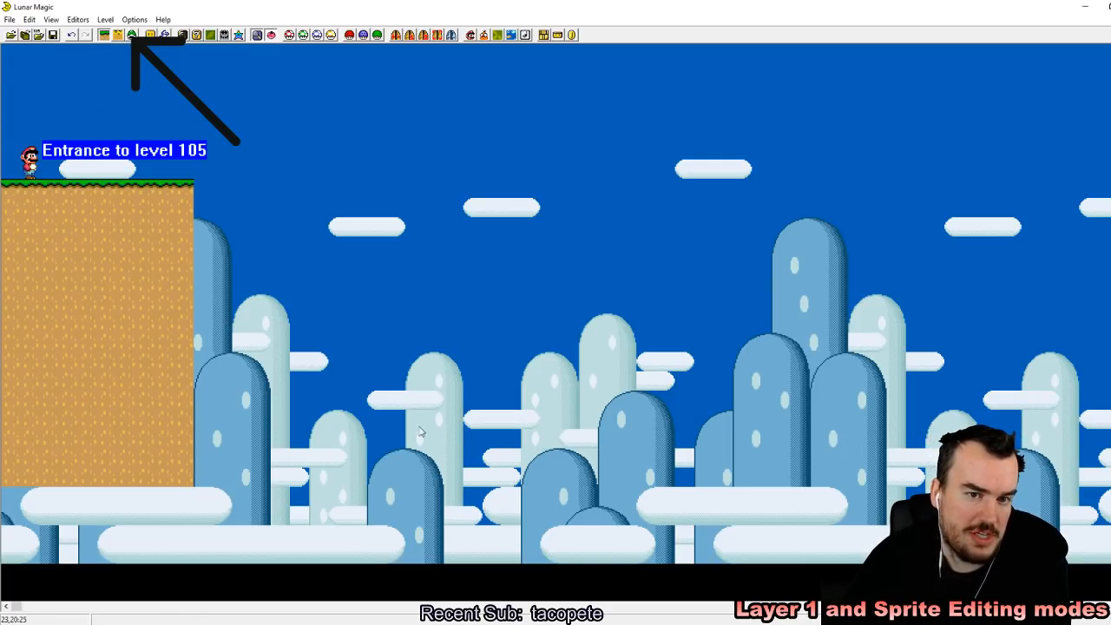
Step: Save level 105 to the ROM, switch to the SNES emulator and reload the recent ROM Super Mario World (USA).sfc
left_click(53, 34)
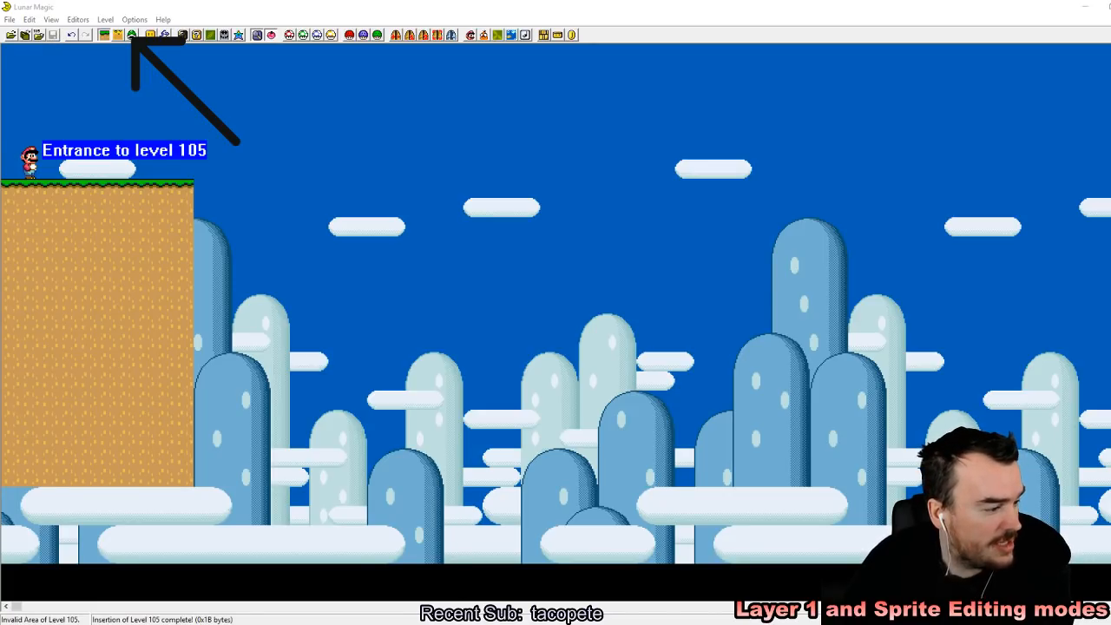
left_click(340, 623)
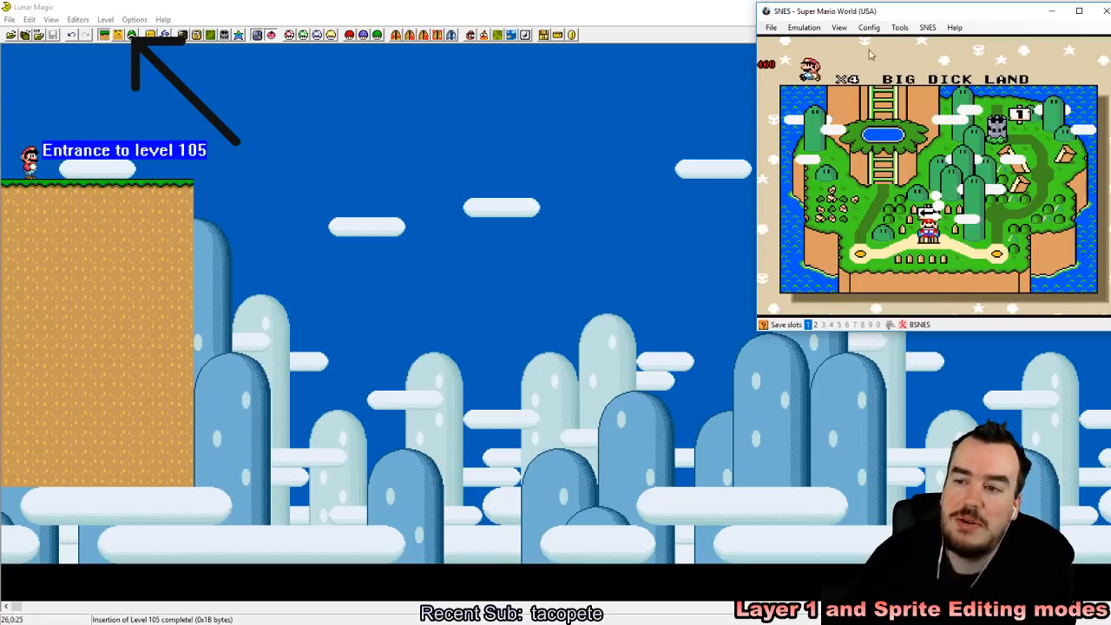
left_click(771, 27)
mouse_move(816, 53)
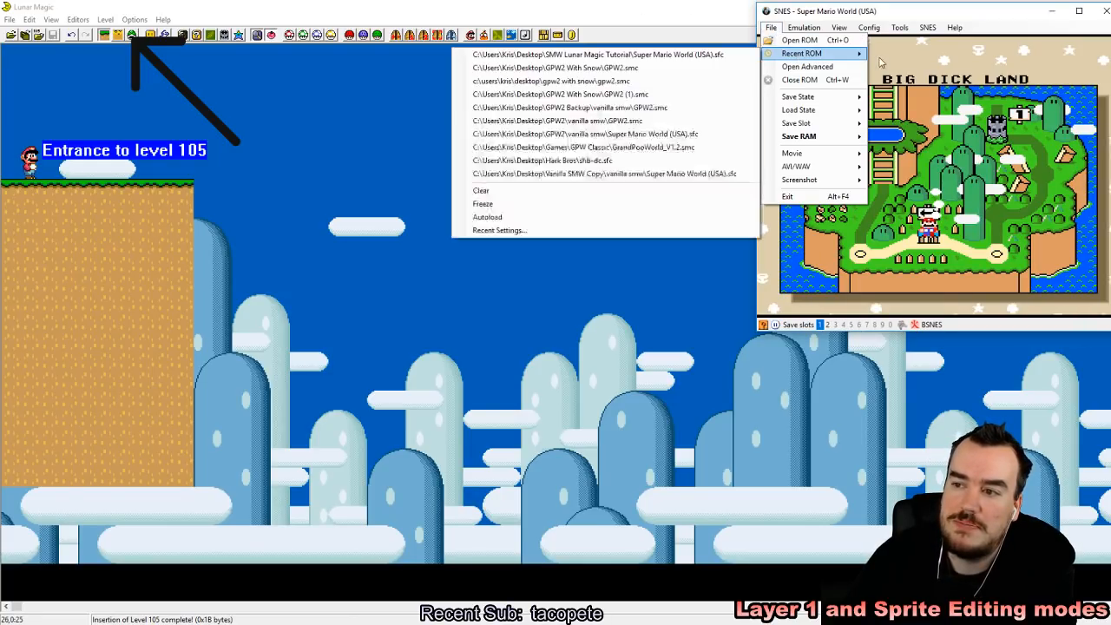
left_click(721, 55)
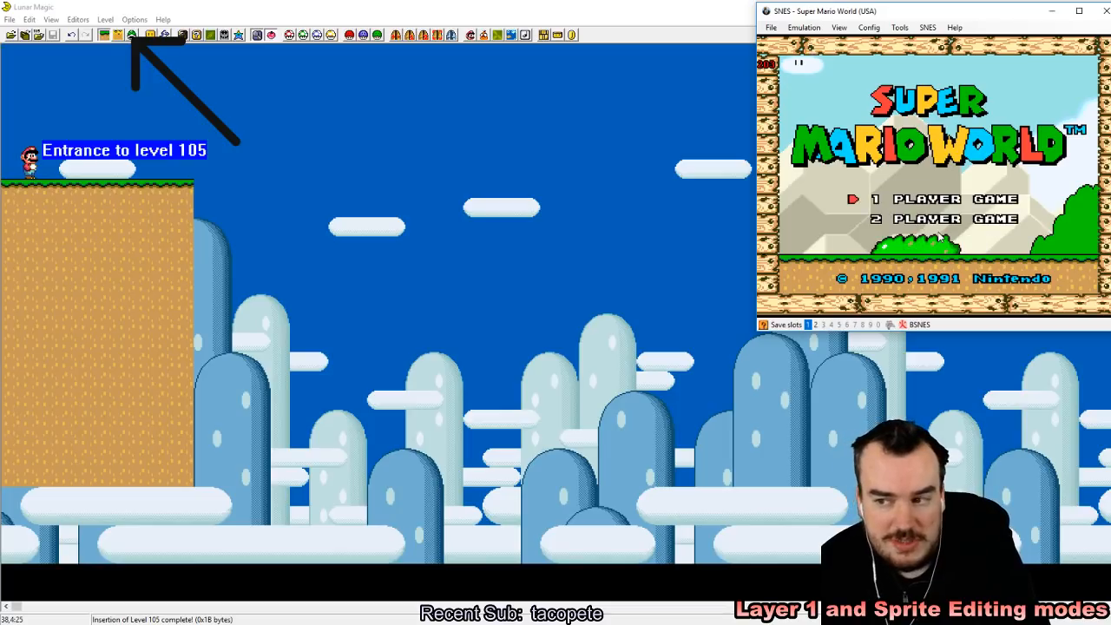
Step: Start the game from the title screen and save an emulator state to slot 1
key("Return")
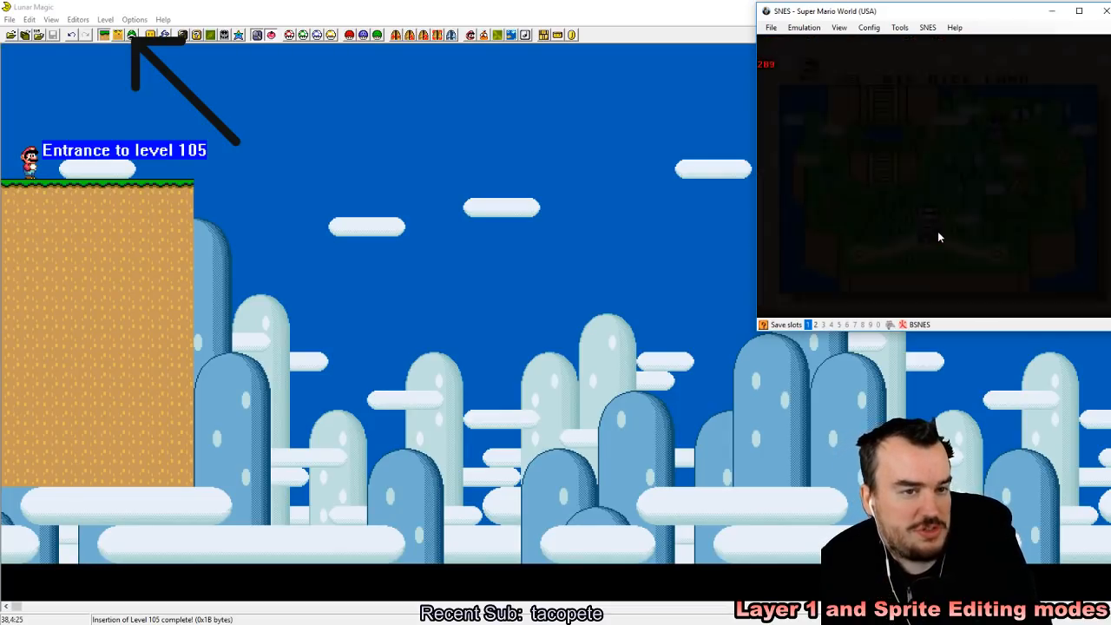
key("z")
key("shift+F1")
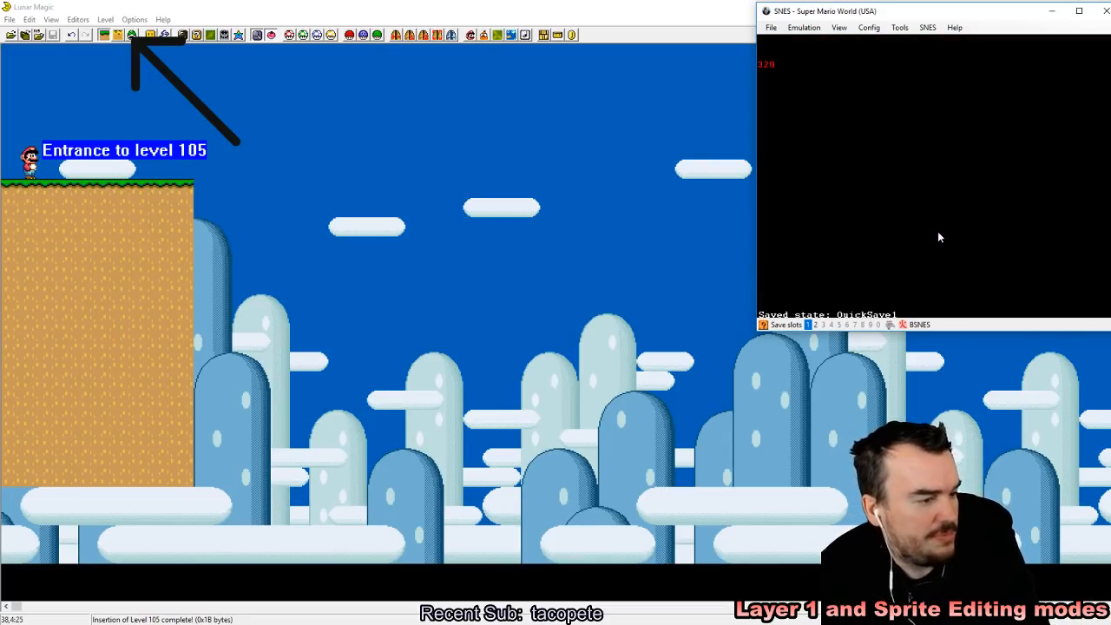
Step: Enter level 105 and test the ledge by running Mario back and forth across it
key("Right")
key("z")
key("Left")
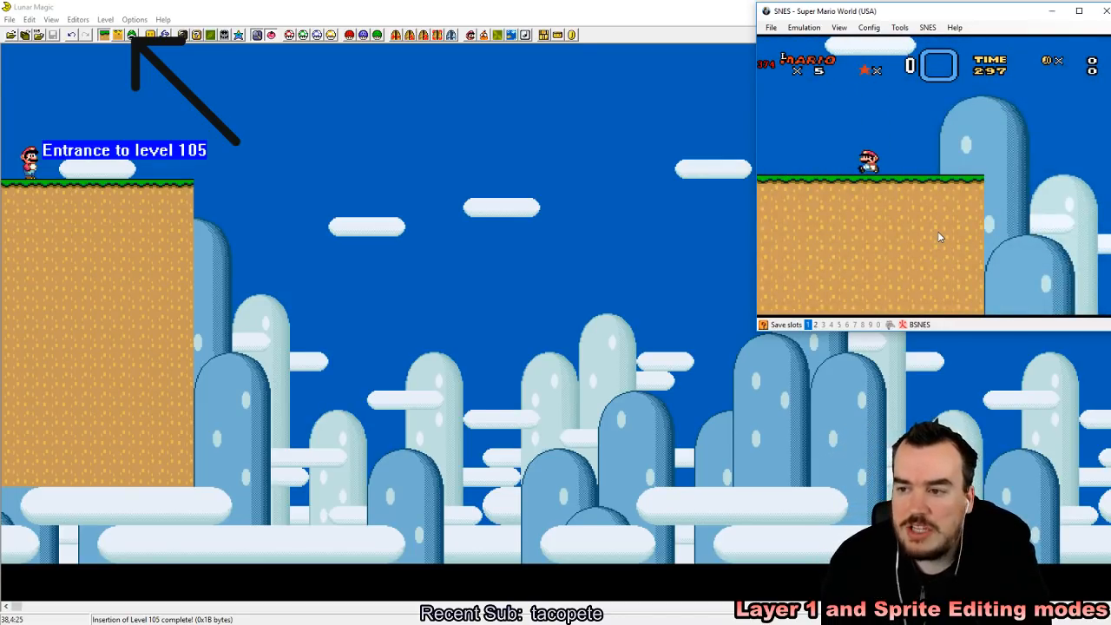
key("z")
key("Right")
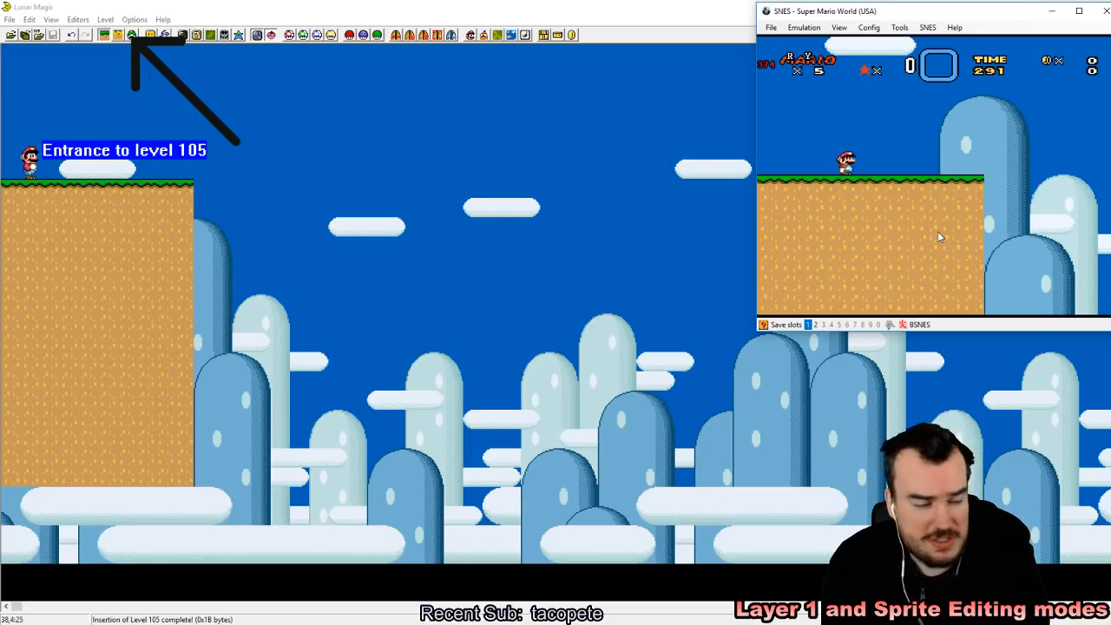
key("Left")
key("Right")
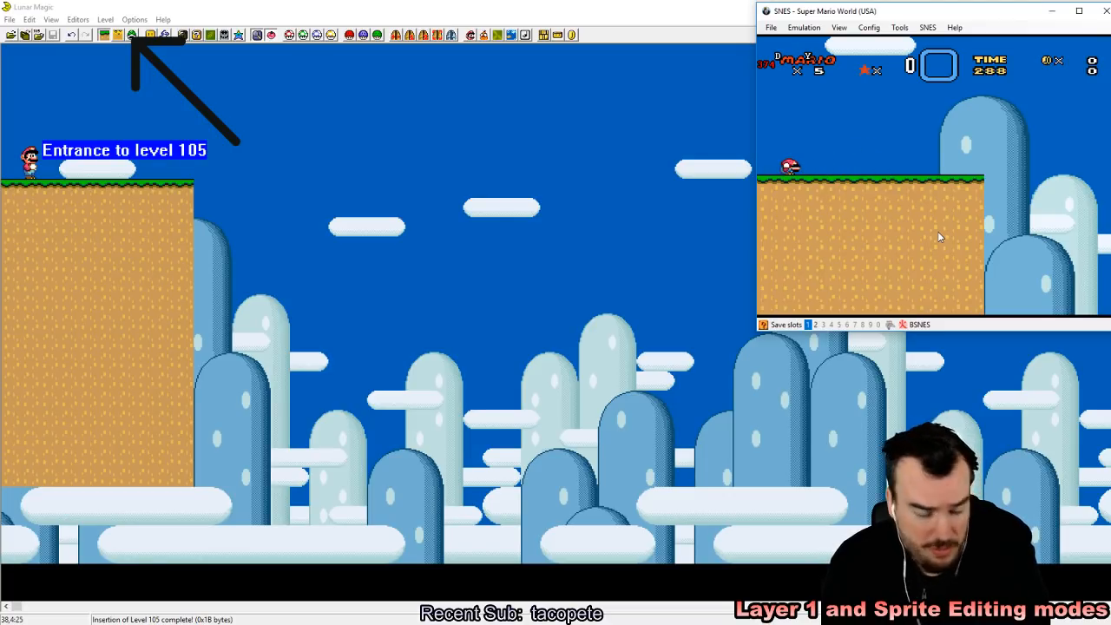
key("Right")
key("z")
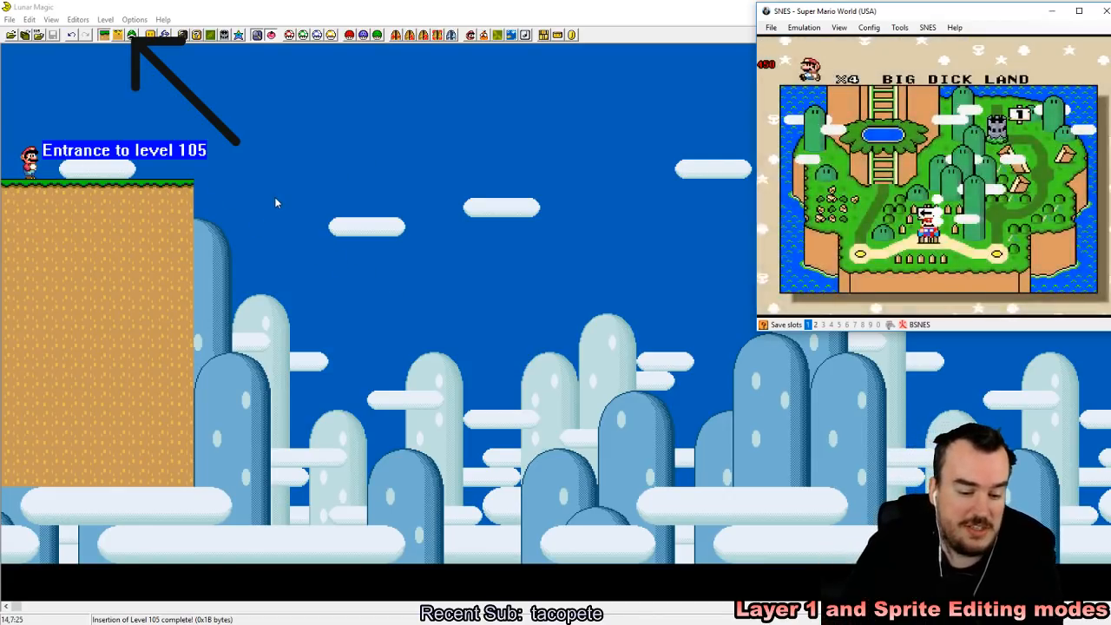
Step: Load the slot 1 state and enter level 105 again to replay it
key("F1")
key("Right")
key("z")
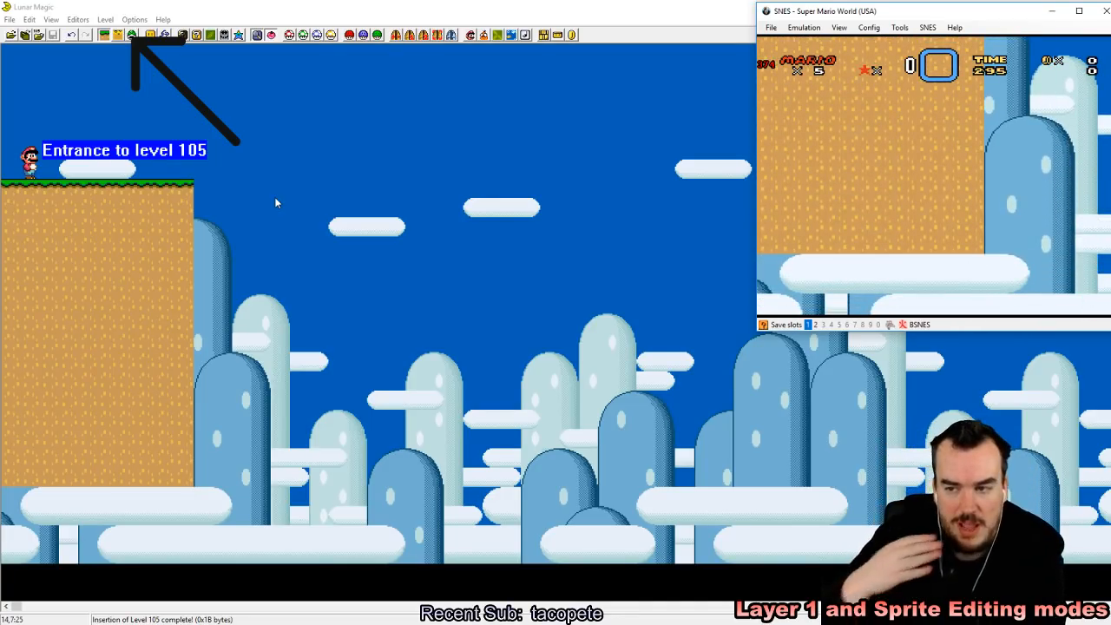
Step: Switch to Lunar Magic, show the screen boundaries, and paste a copy of the ledge beyond a gap, widening it to nearly the end of screen 01
left_click(234, 6)
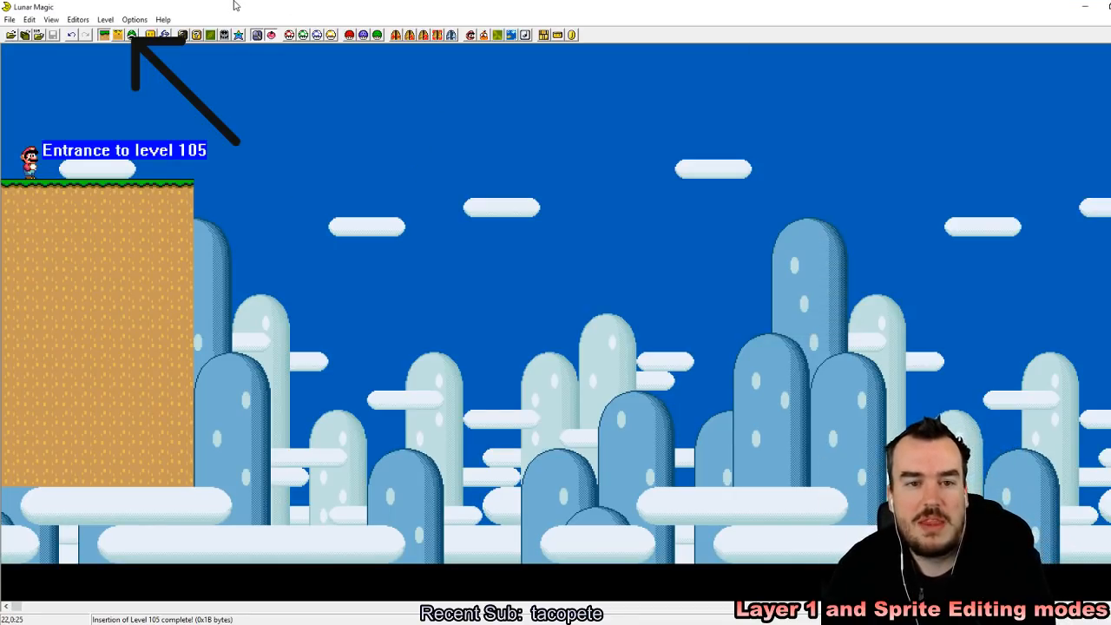
left_click(145, 219)
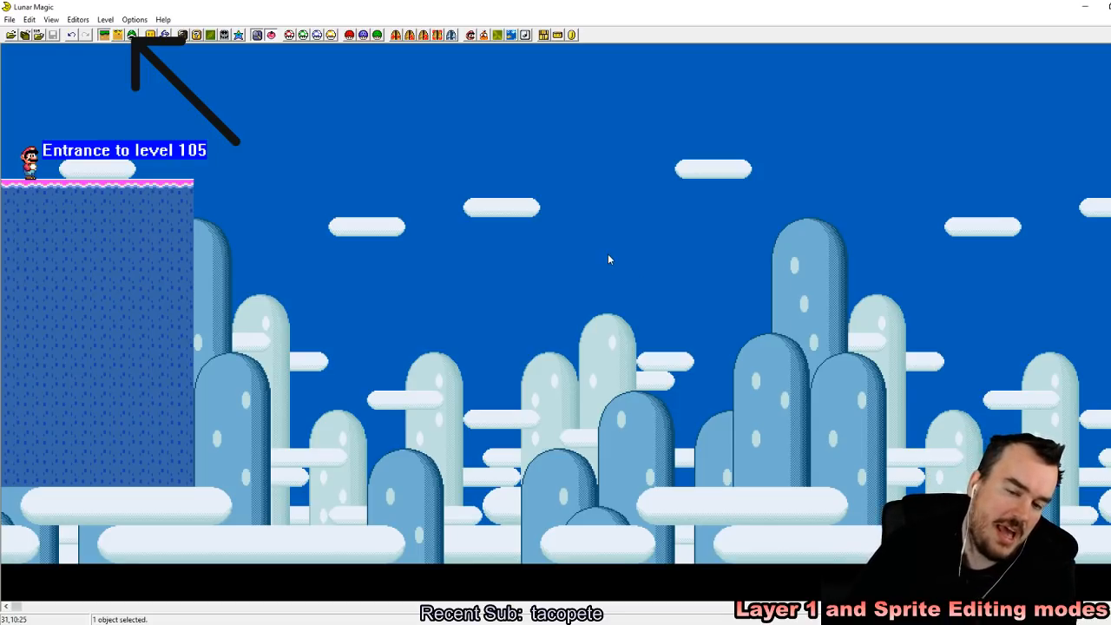
key("F2")
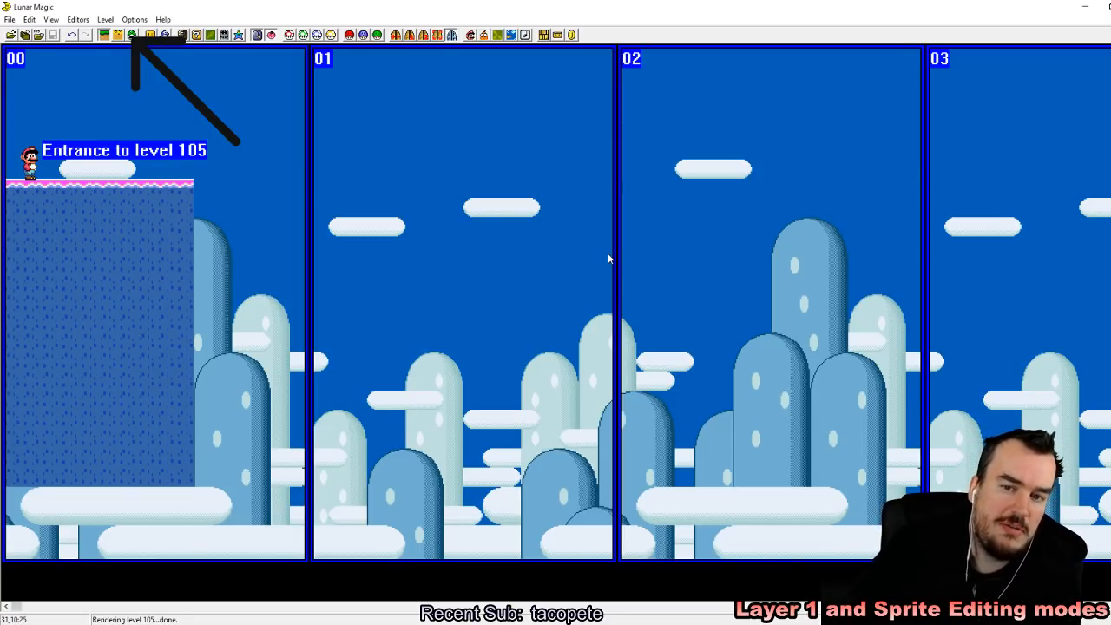
key("ctrl+v")
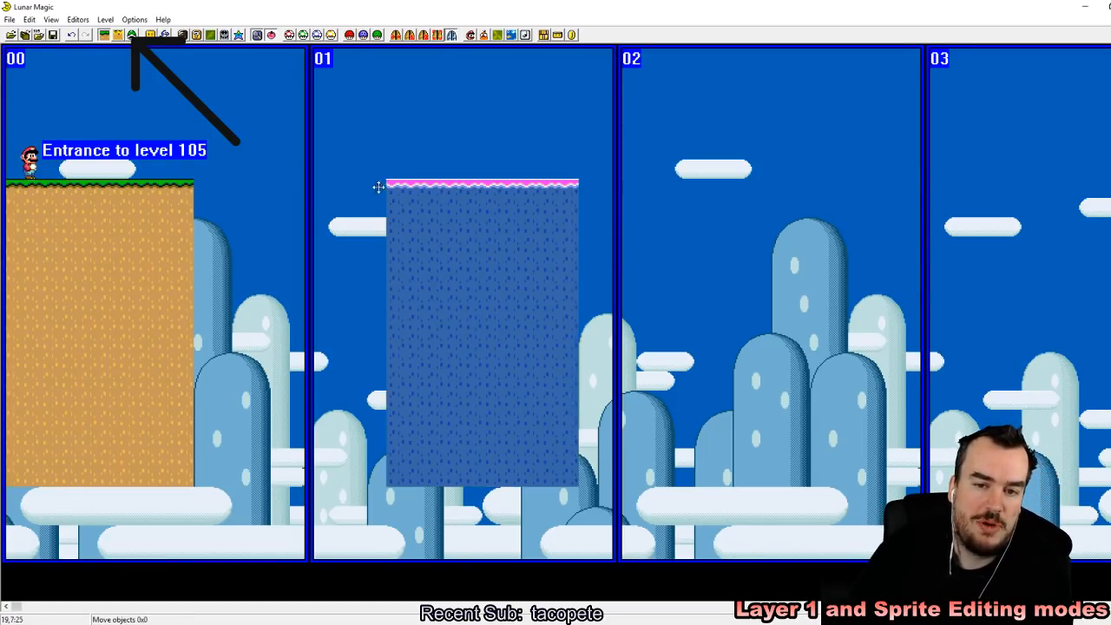
left_click_drag(397, 188, 303, 190)
left_click_drag(480, 218, 632, 213)
left_click(679, 226)
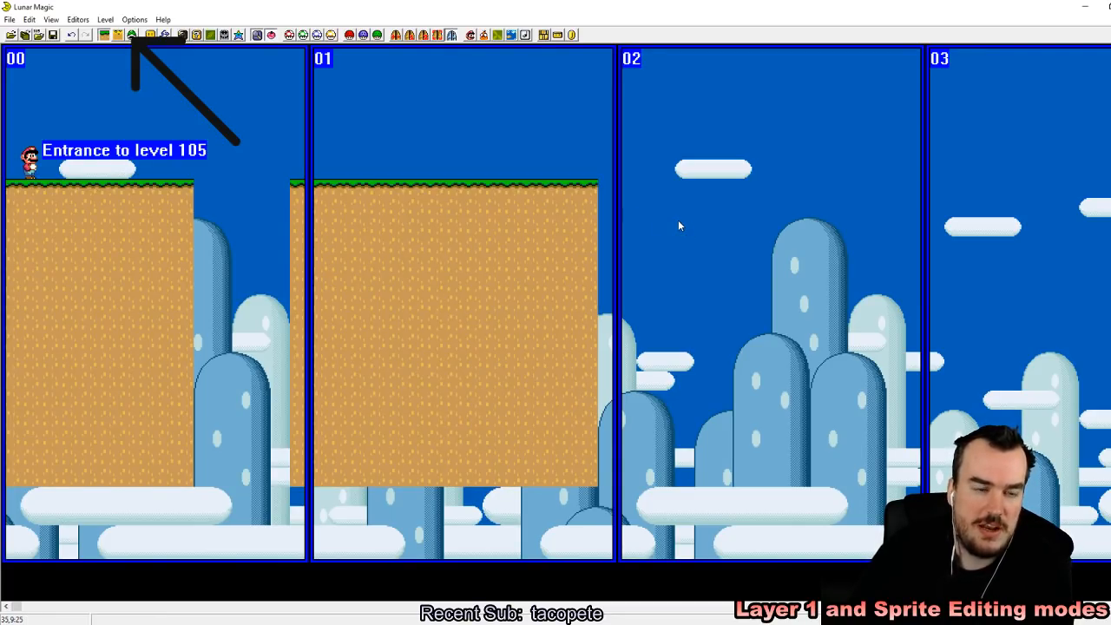
left_click_drag(527, 134, 601, 149)
left_click_drag(573, 102, 666, 163)
left_click_drag(578, 102, 669, 153)
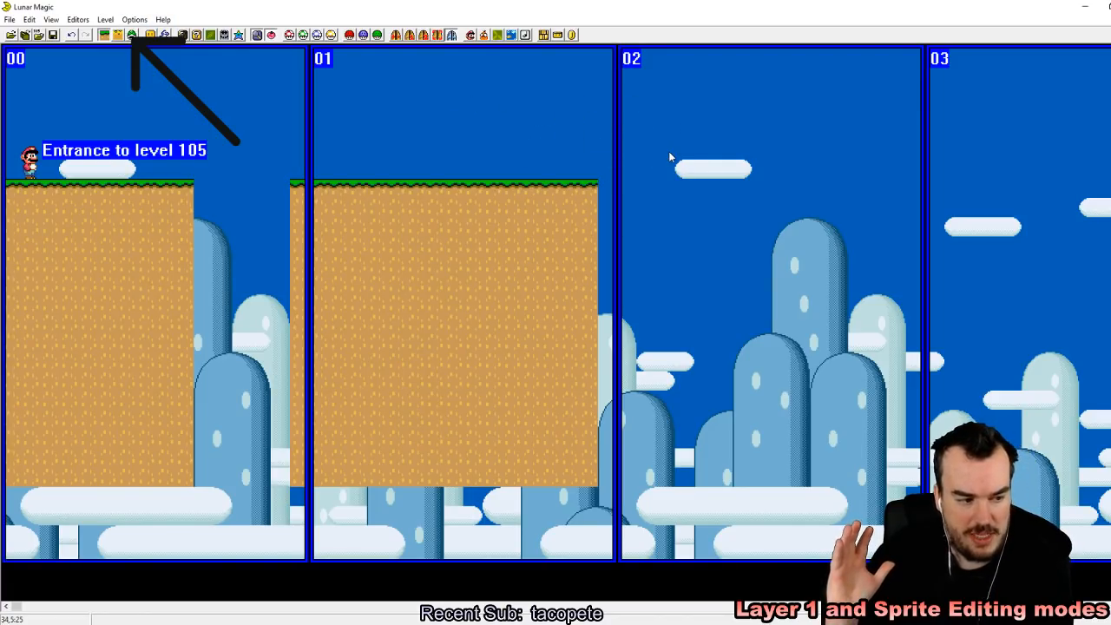
Step: Save level 105 to the ROM and look through the level as far as its last screen, 1F, and back
left_click(53, 35)
left_click_drag(18, 610, 1108, 601)
left_click_drag(954, 169, 970, 168)
left_click_drag(954, 227, 1079, 335)
left_click(949, 279)
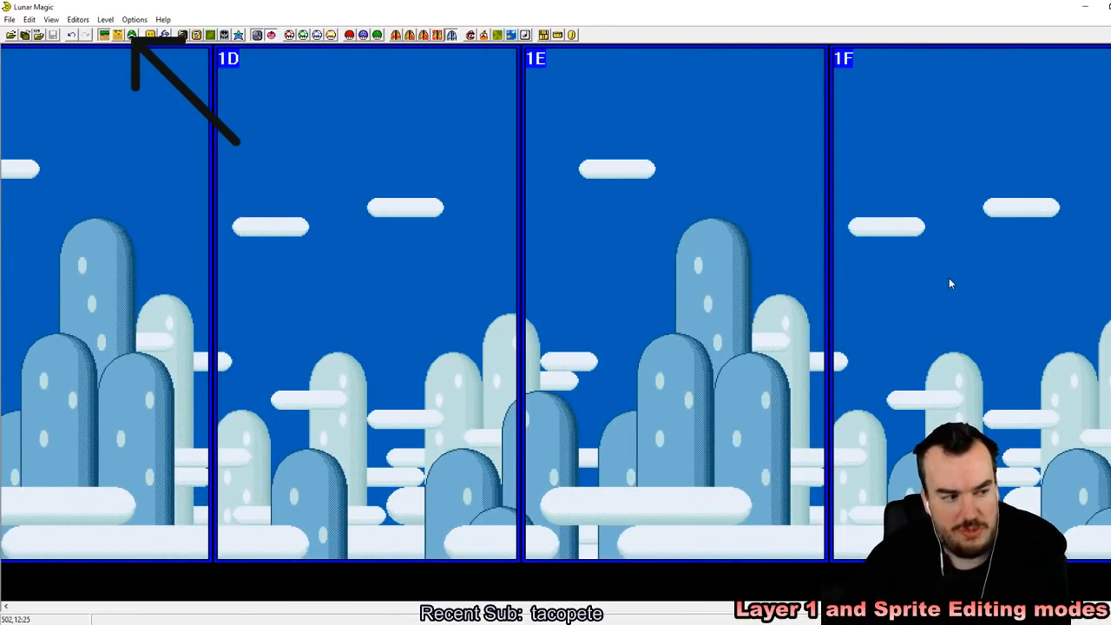
left_click_drag(1100, 606, 16, 606)
left_click(321, 624)
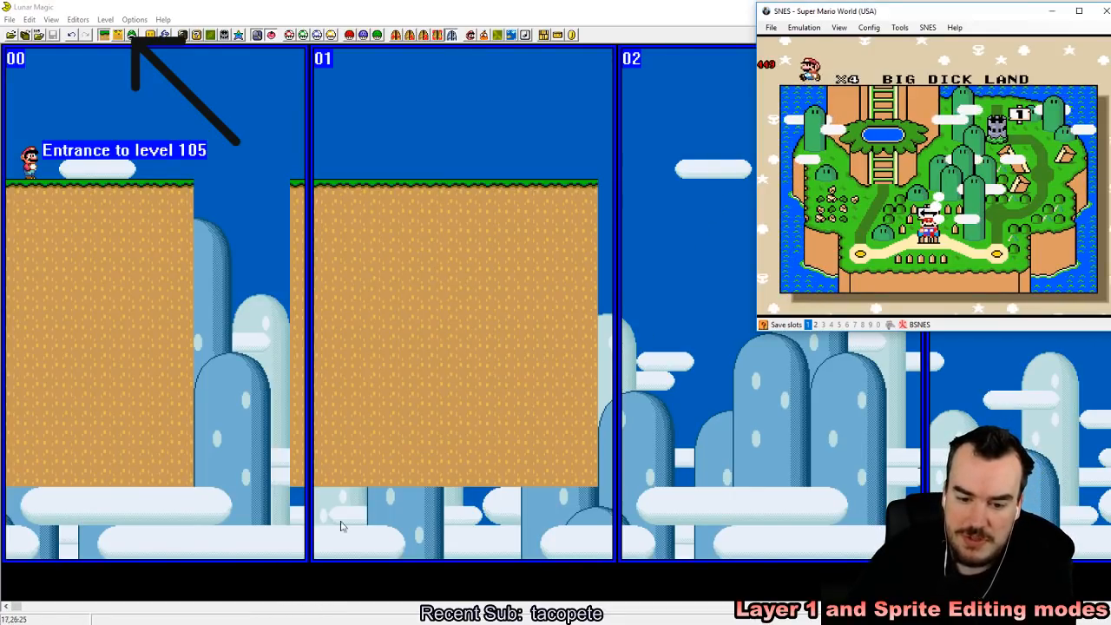
left_click(123, 111)
left_click_drag(123, 111, 321, 157)
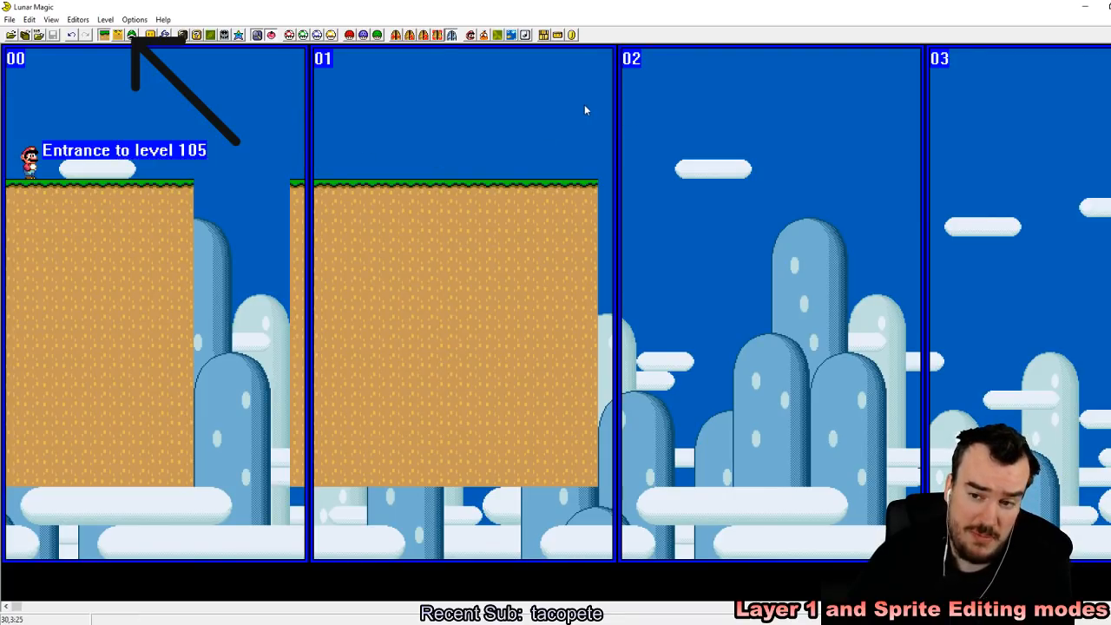
left_click_drag(582, 108, 636, 159)
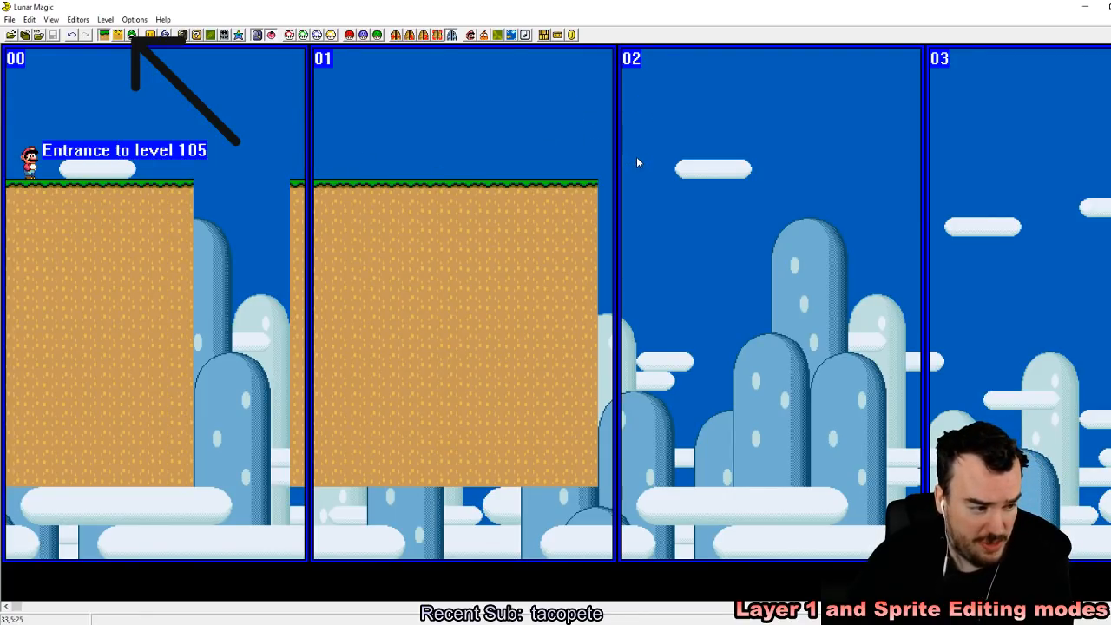
Step: Switch to the SNES emulator and reload the recent ROM Super Mario World (USA).sfc from the SMW Lunar Magic Tutorial folder
key("alt+Tab")
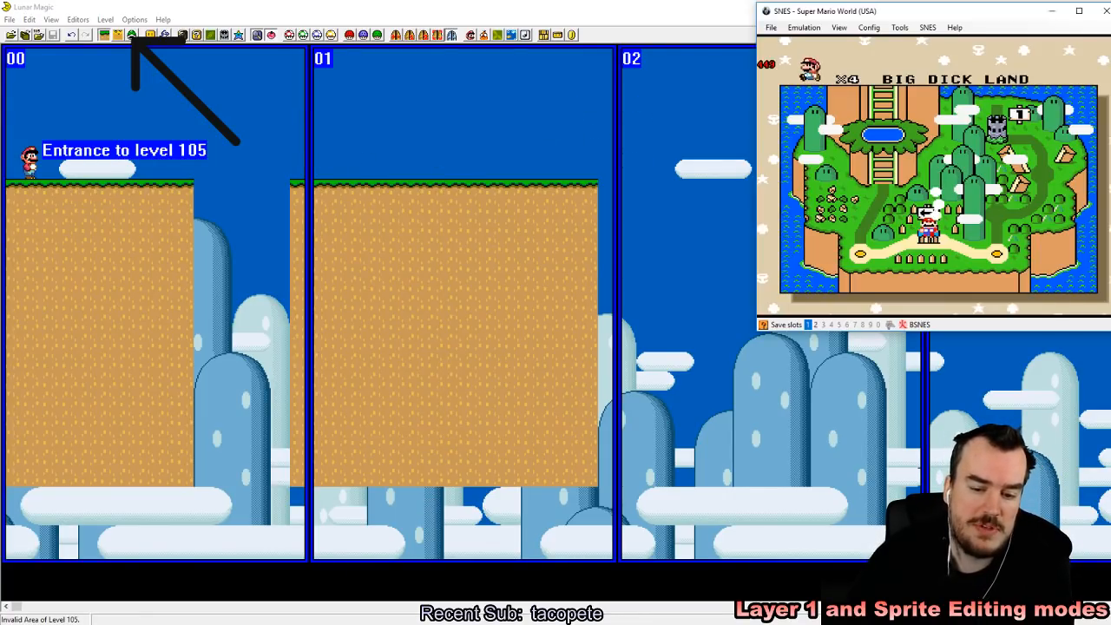
left_click(771, 28)
mouse_move(807, 59)
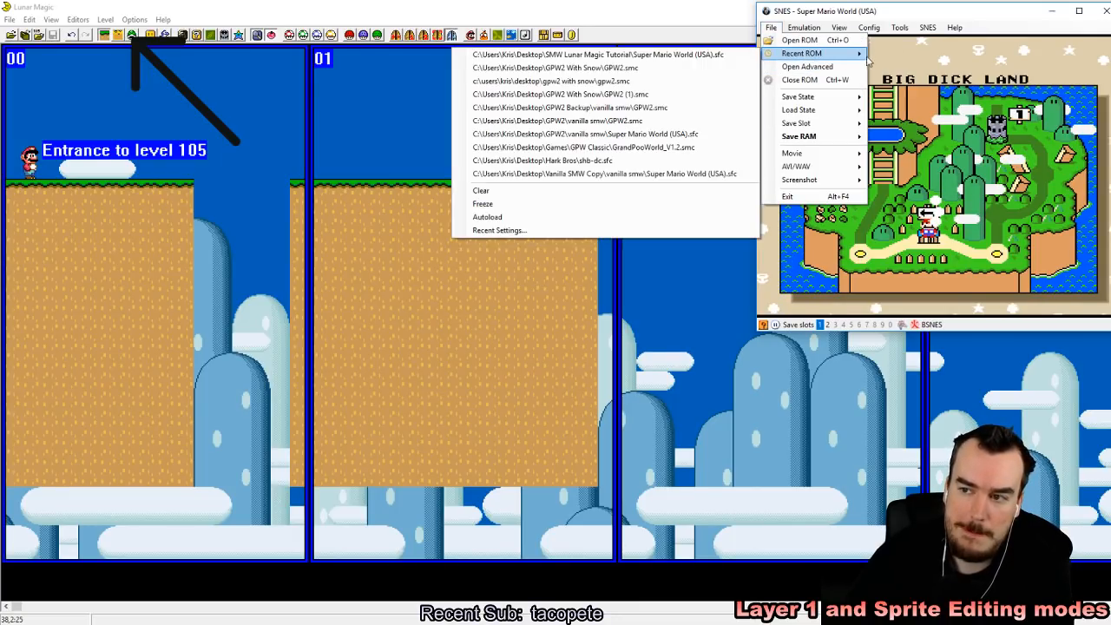
left_click(681, 55)
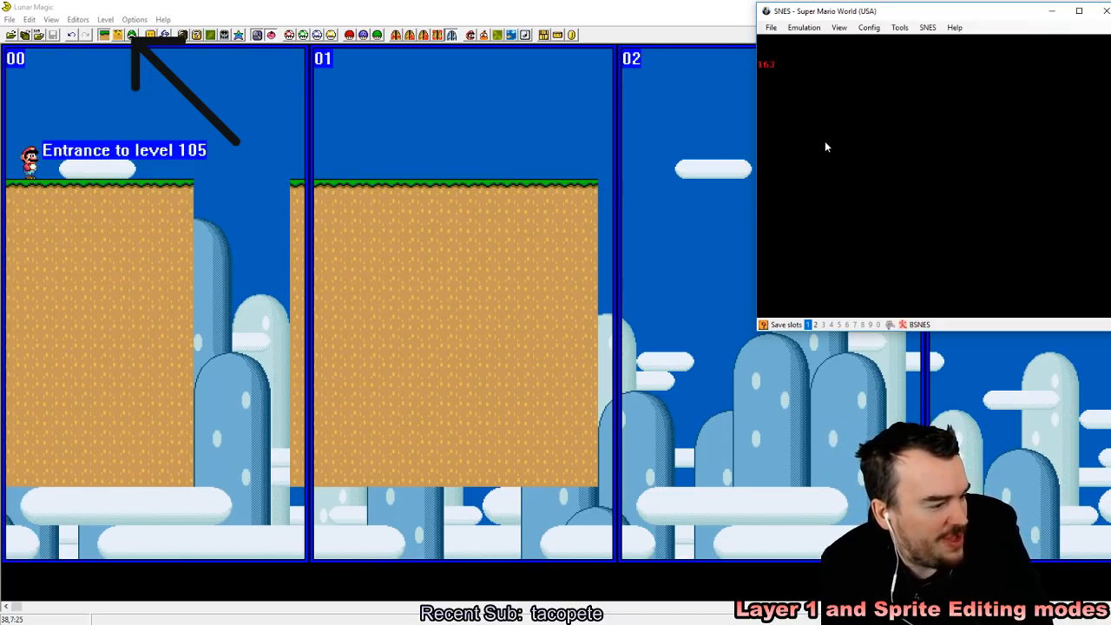
Step: Start the game from the title screen, save an emulator state to slot 1 and enter level 105
key("z")
key("z")
key("z")
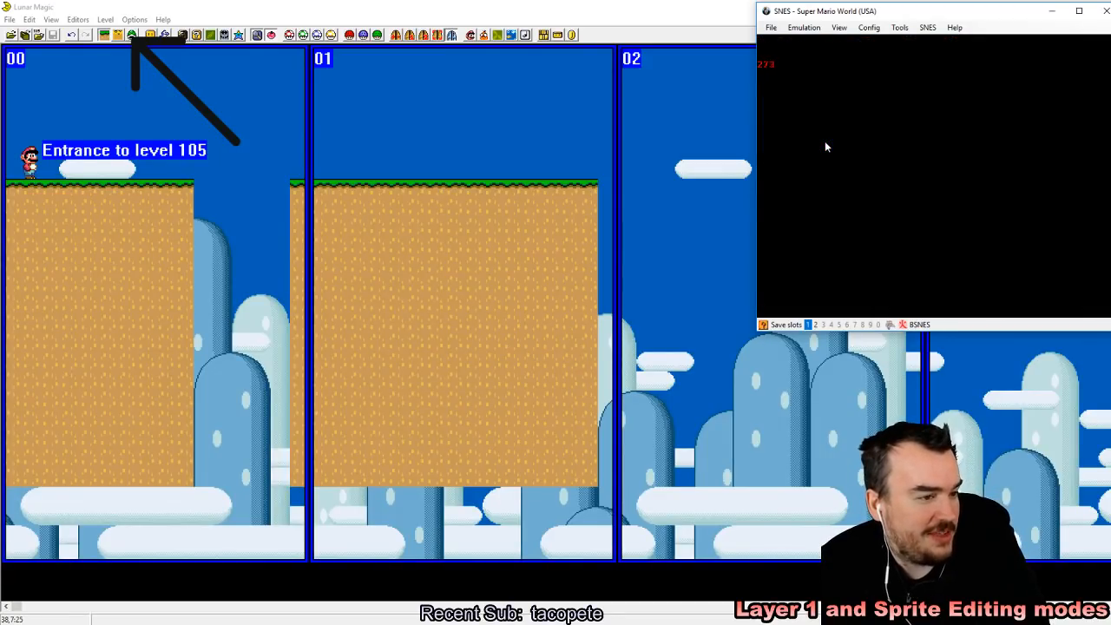
key("z")
key("shift+F1")
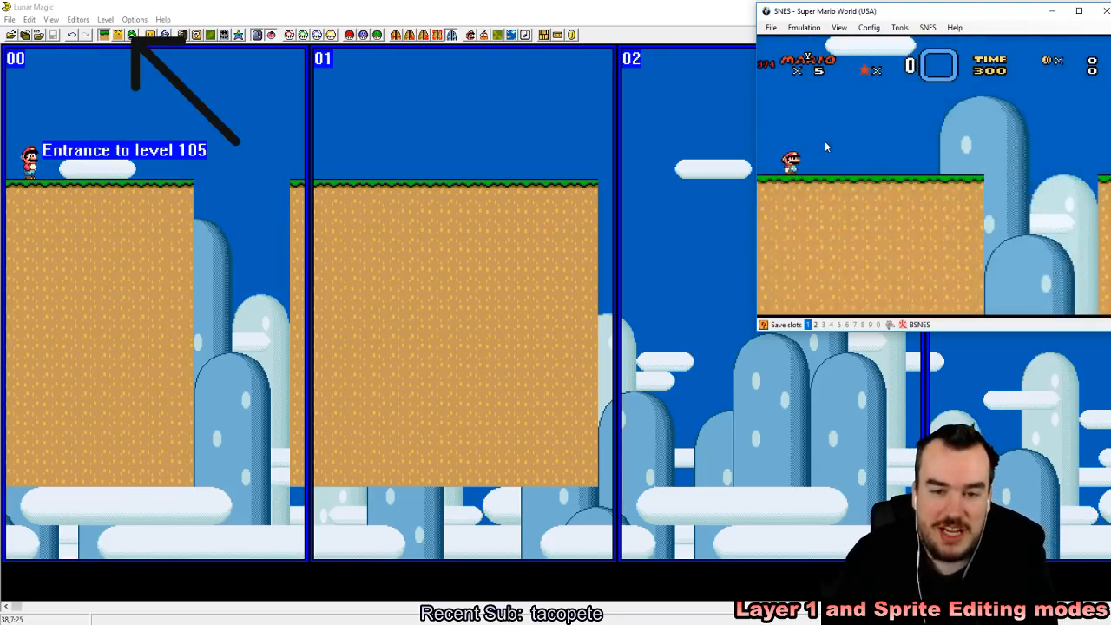
Step: Test the first ledge by running Mario back and forth and jumping on it
key("Right")
key("Right")
key("z")
key("Left")
key("z")
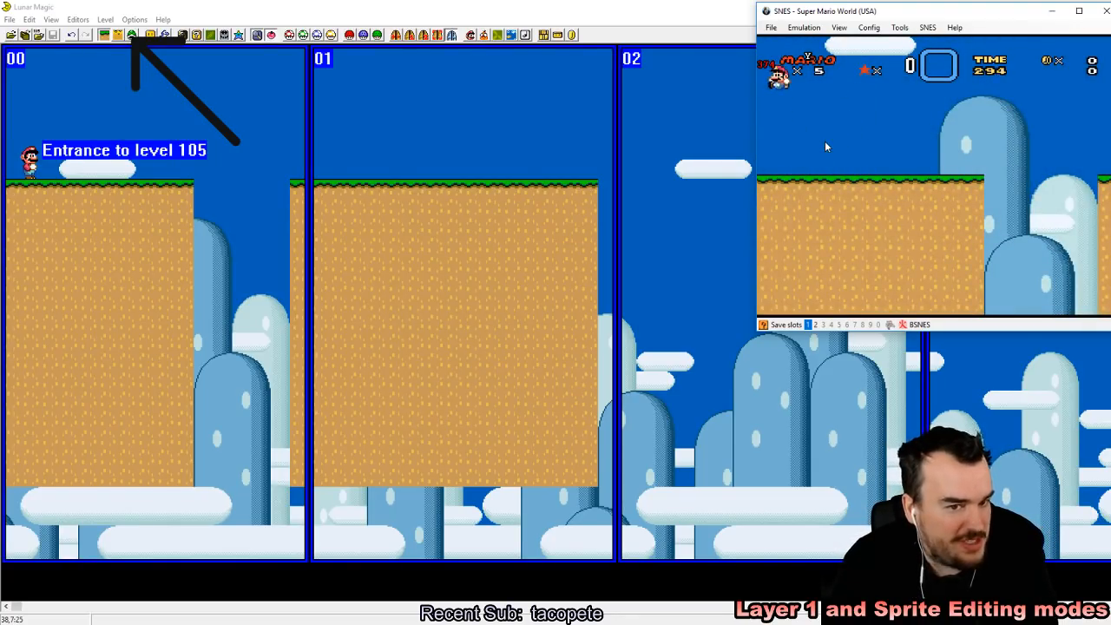
Step: Jump Mario across the gap and test the second ledge by running and jumping along it to its far end
key("Right")
key("Right")
key("Right")
key("Right")
key("x")
key("Left")
key("Right")
key("z")
key("Left")
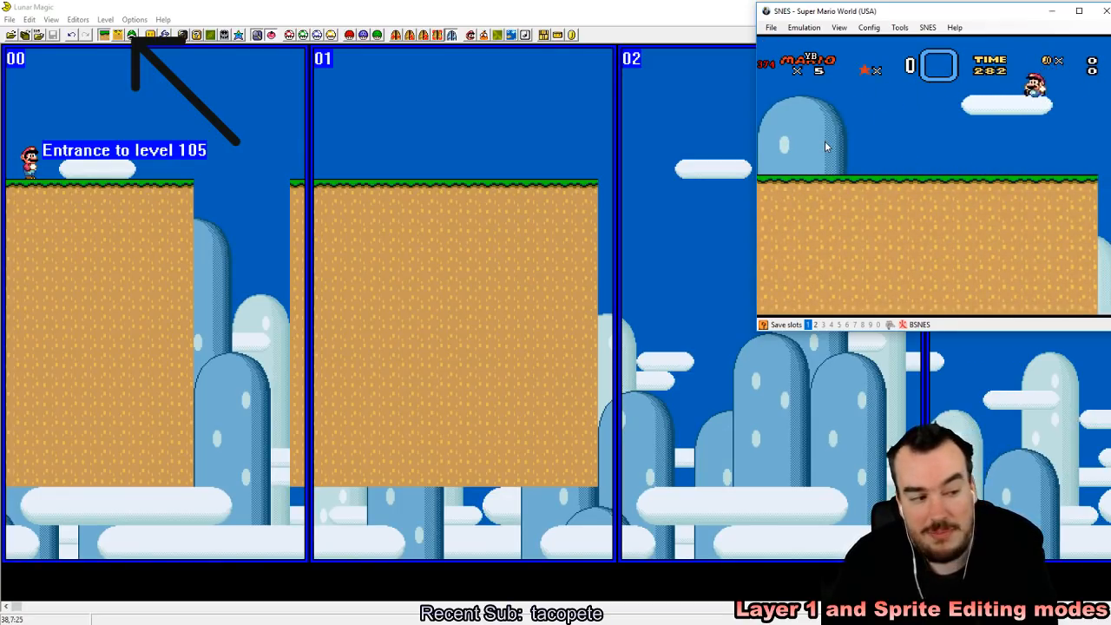
key("Right")
key("z")
key("Left")
key("Right")
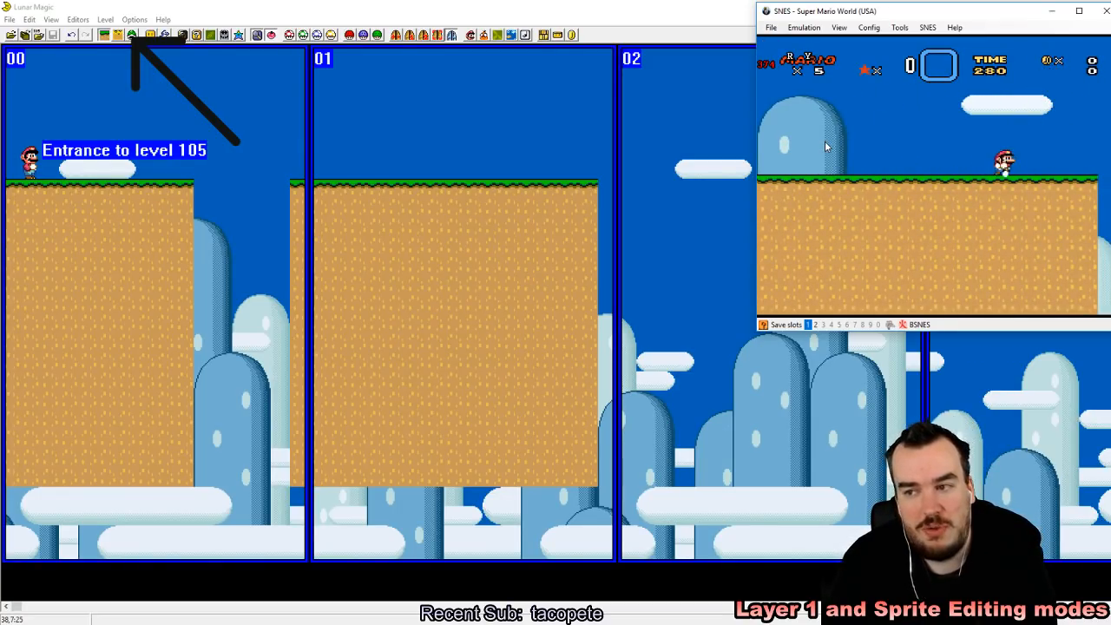
Step: Switch to Lunar Magic and extend the ledge ground without gaps from screen 01 to nearly the end of screen 06
left_click(616, 3)
left_click_drag(524, 293, 810, 293)
scroll(894, 272, "right", 3)
right_click_drag(932, 184, 448, 188)
right_click_drag(781, 244, 798, 184)
scroll(1007, 170, "right", 2)
left_click(748, 144)
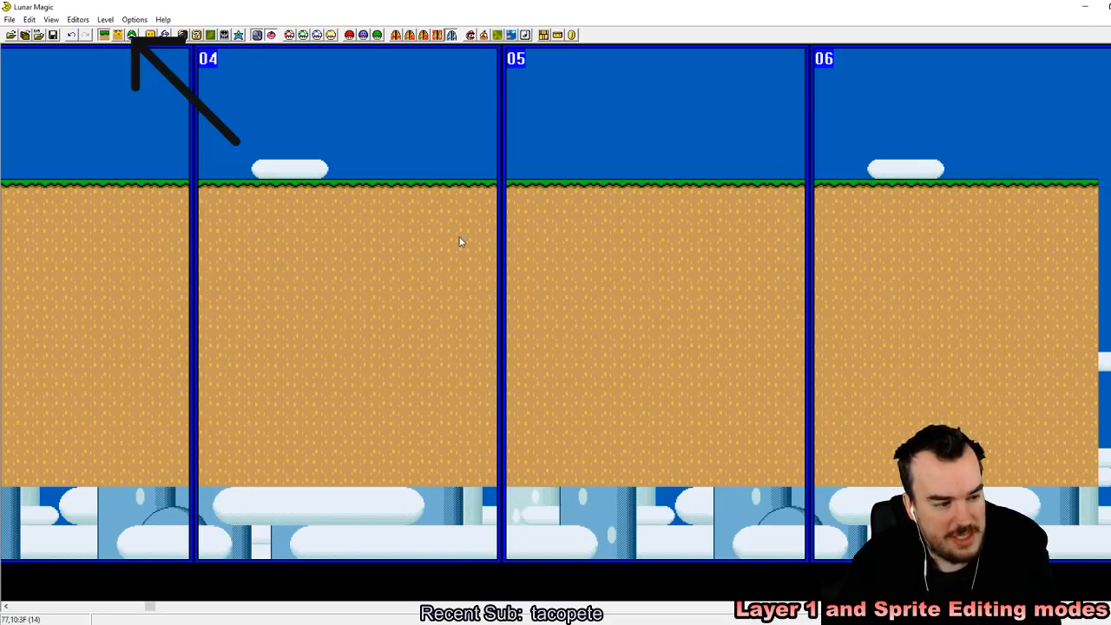
Step: Save the extended level 105 to the ROM, switch to the emulator and reload the recent ROM Super Mario World (USA).sfc
left_click(53, 36)
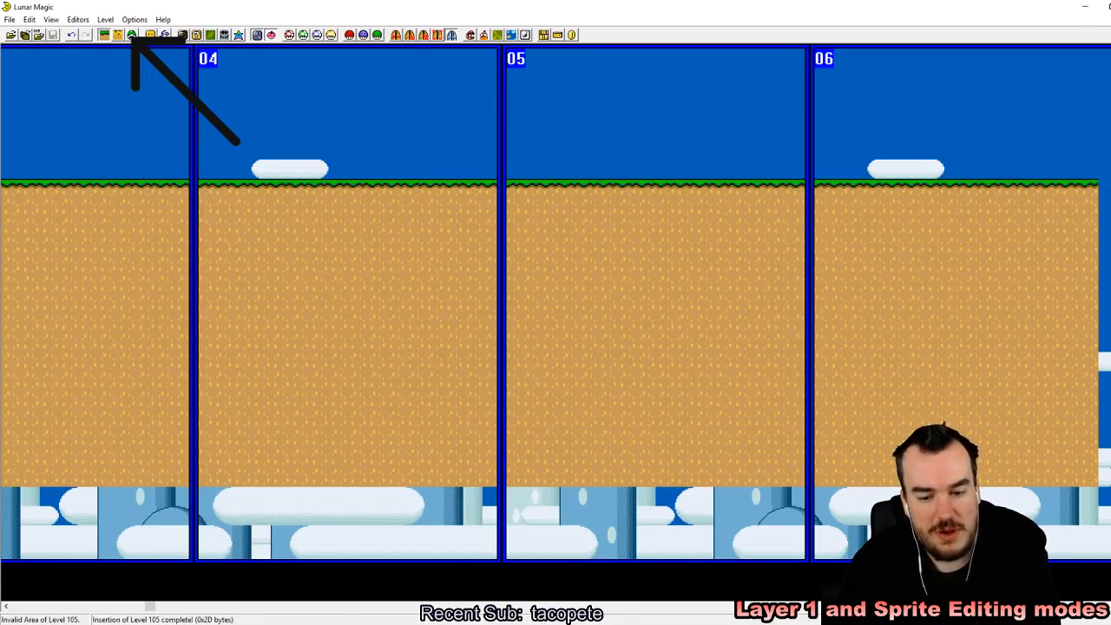
key("alt+Tab")
left_click(772, 28)
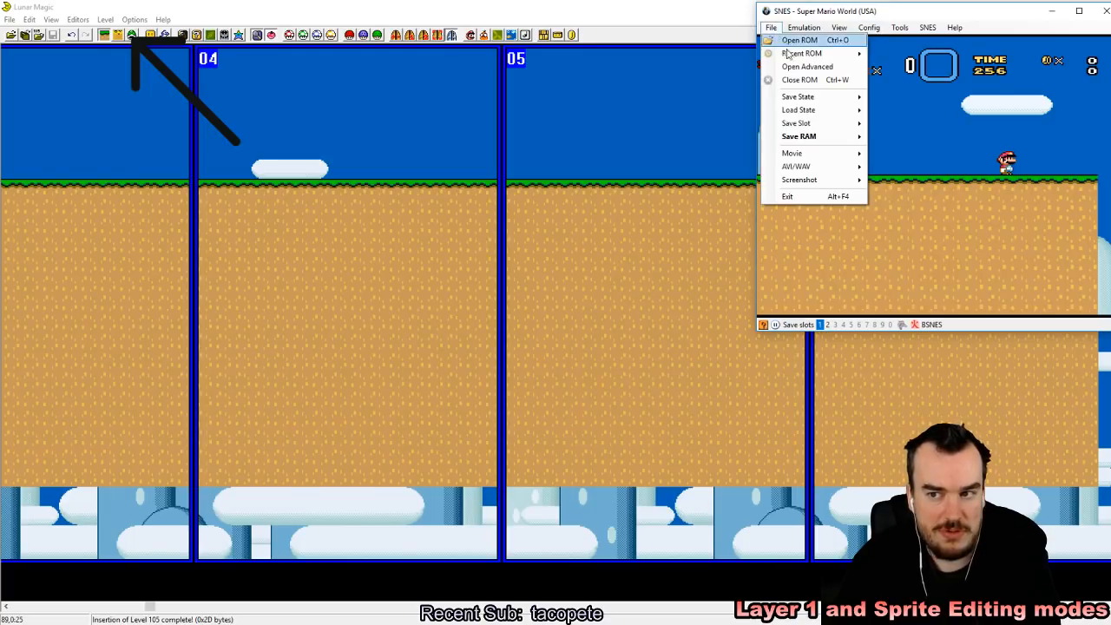
left_click(904, 59)
left_click(772, 29)
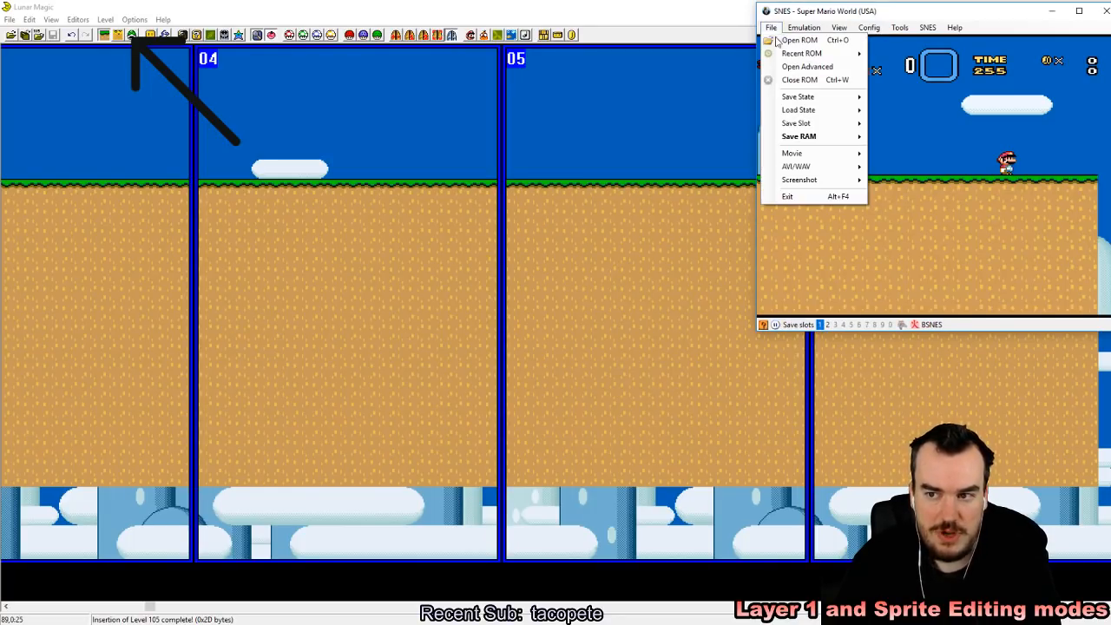
mouse_move(776, 53)
left_click(708, 58)
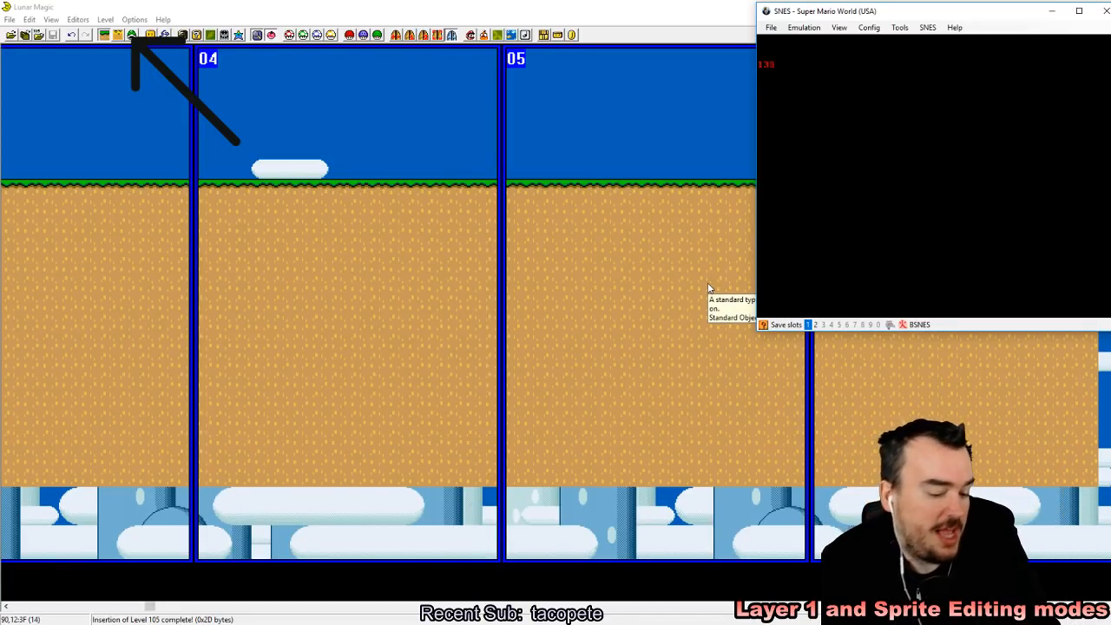
Step: Start the reloaded game, save the emulator state to slot 1 on the overworld map and enter level 105
key("z")
key("z")
key("z")
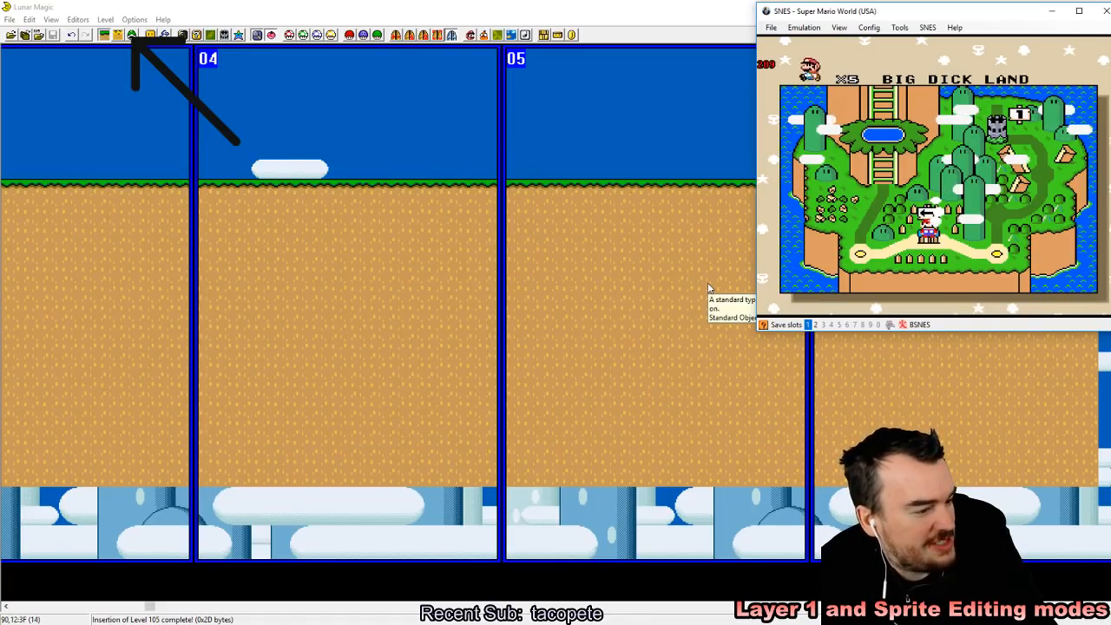
key("z")
key("F5")
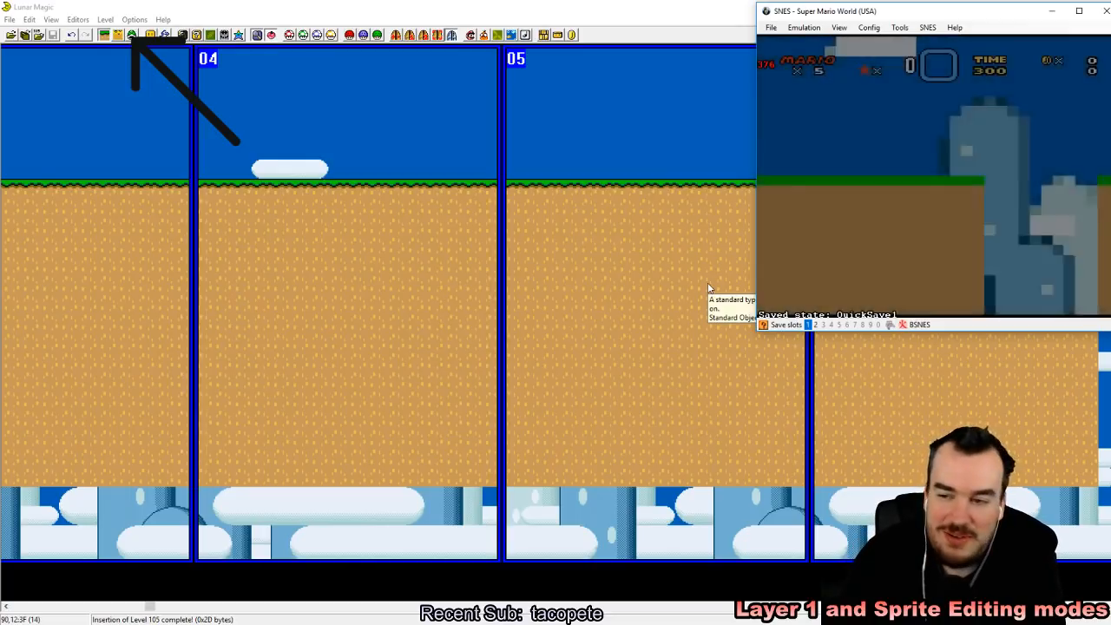
Step: Walk Mario back and forth on the first ledge and duck to try out the movement in the reloaded level
key("Right")
key("Right")
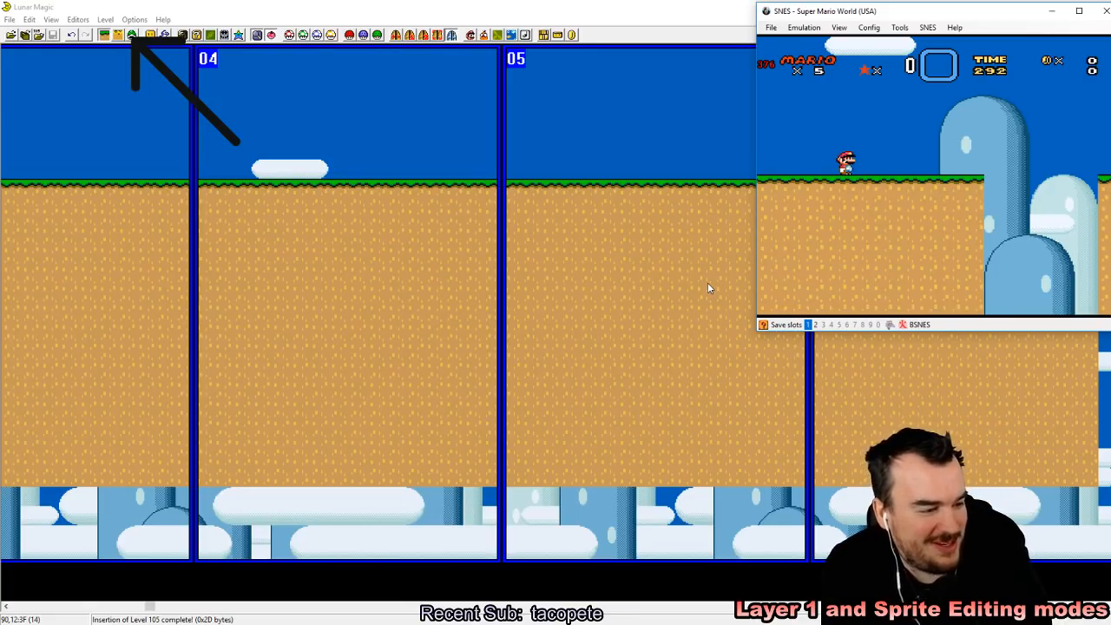
key("Right")
key("Left")
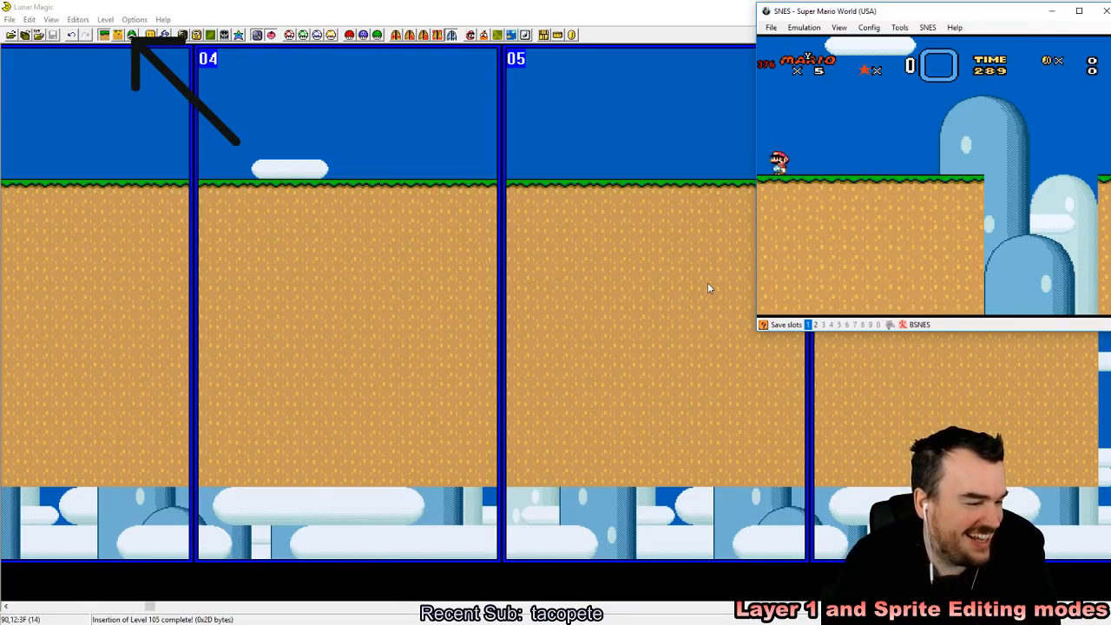
key("Down")
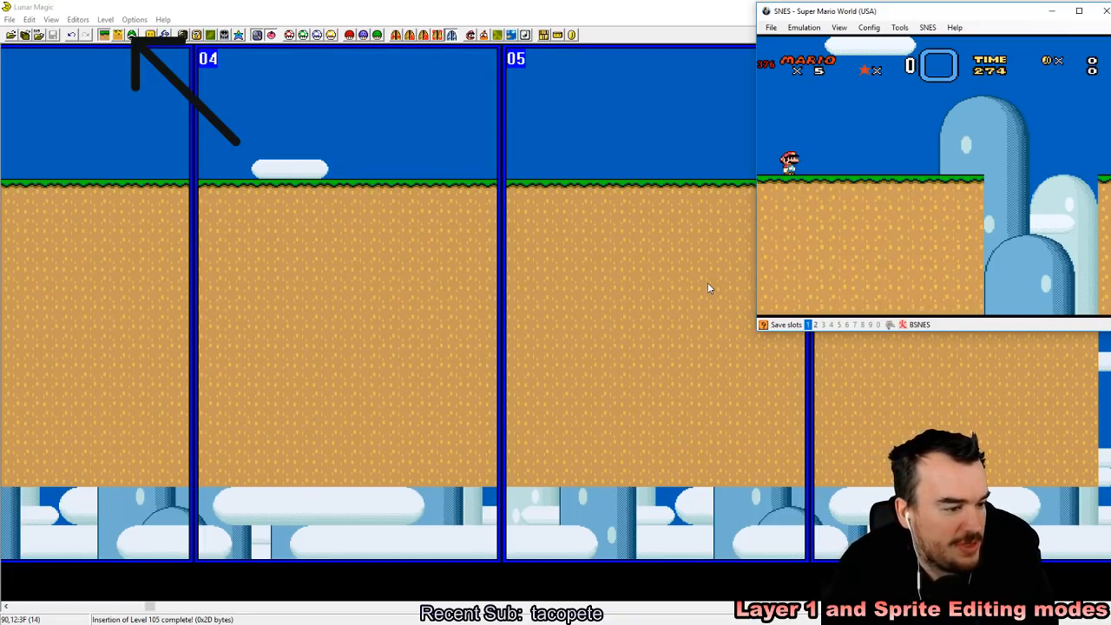
key("Right")
key("Left")
key("Right")
key("Left")
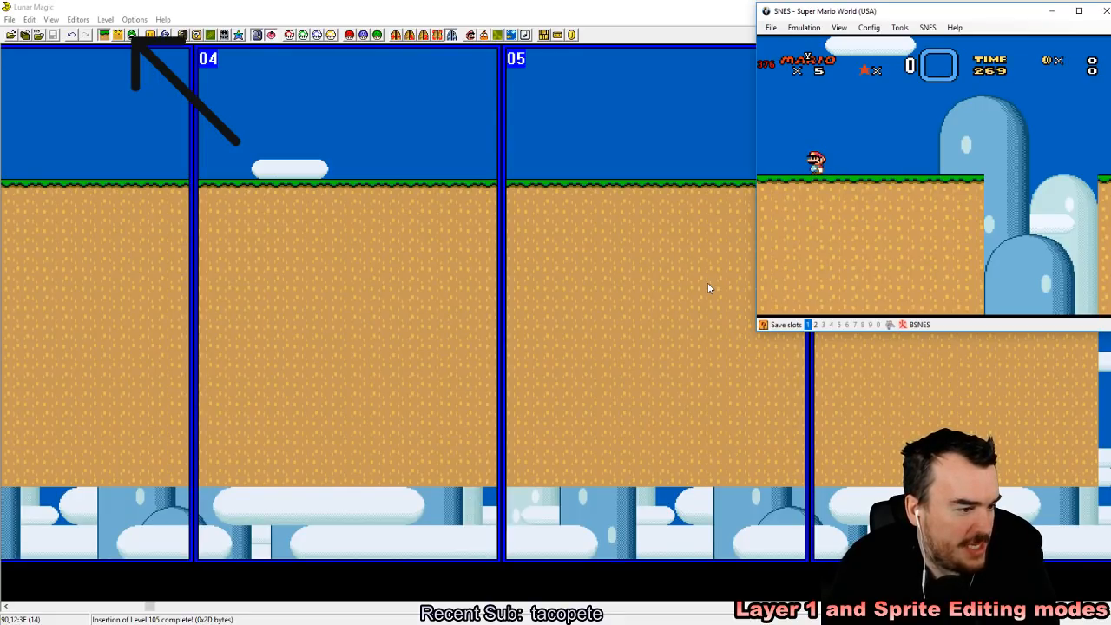
key("Right")
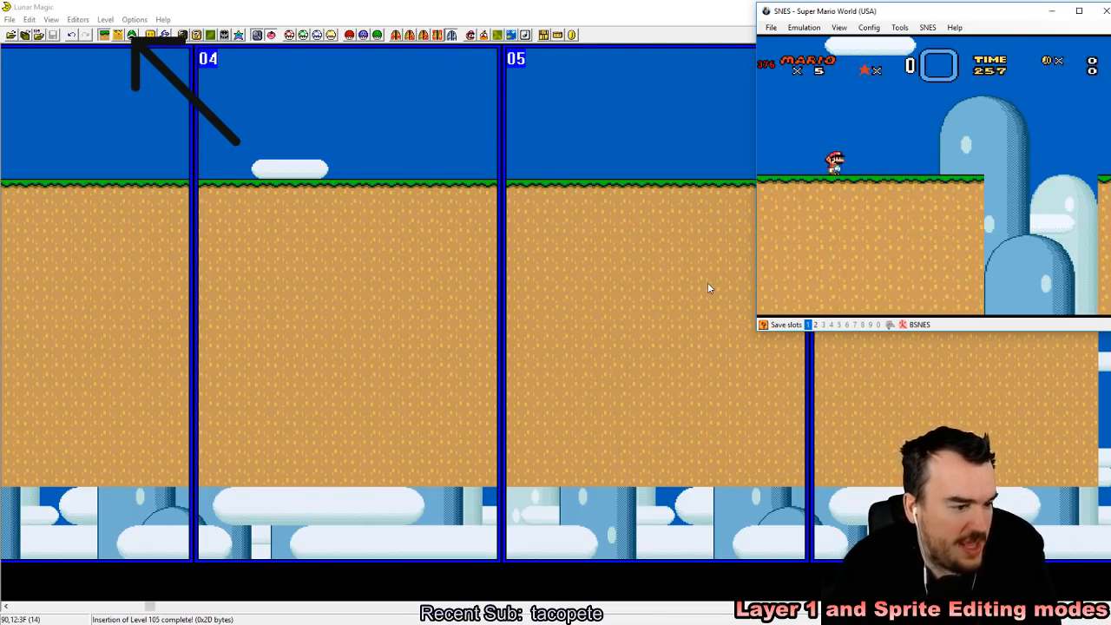
Step: Run Mario over the first gap and along the extended ledge ground to its far end, jumping on the way
key("Right")
key("Right")
key("z")
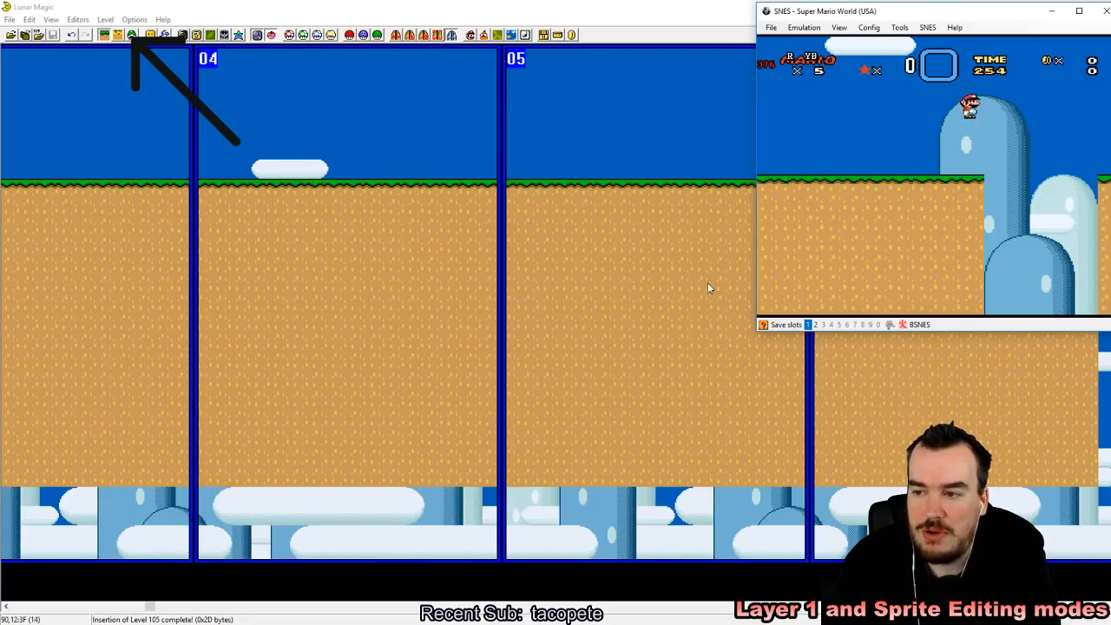
key("Right")
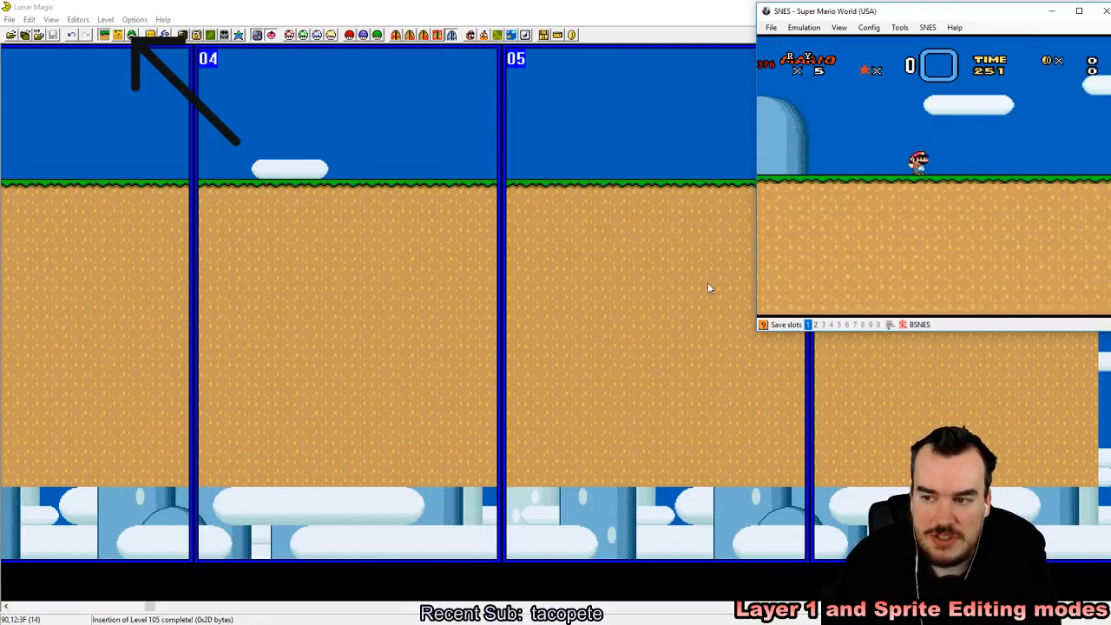
key("Right")
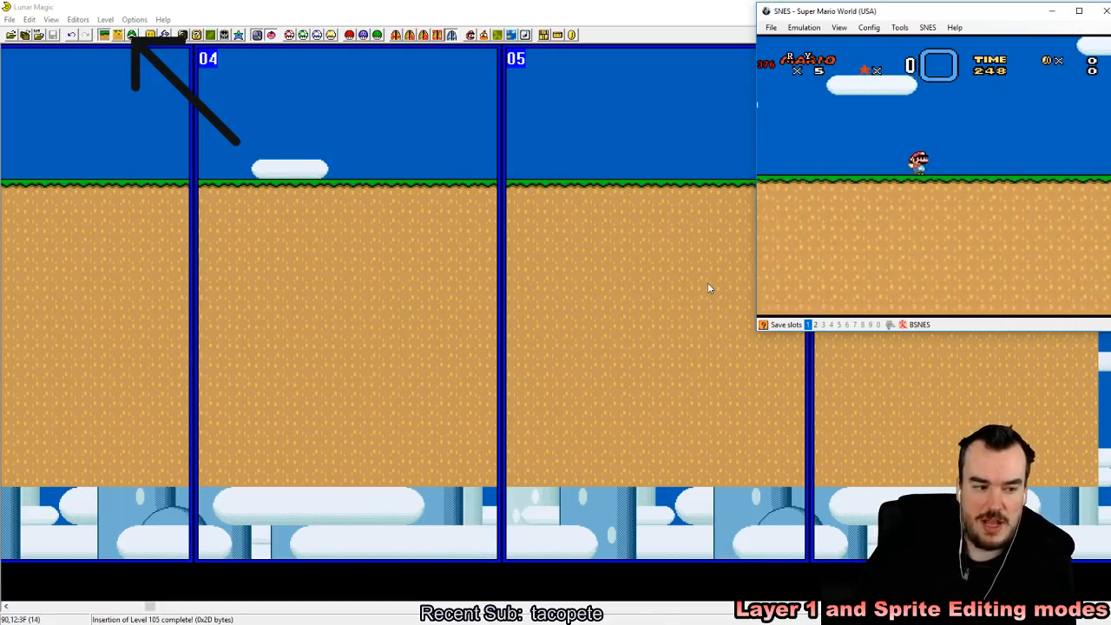
key("Right")
key("z")
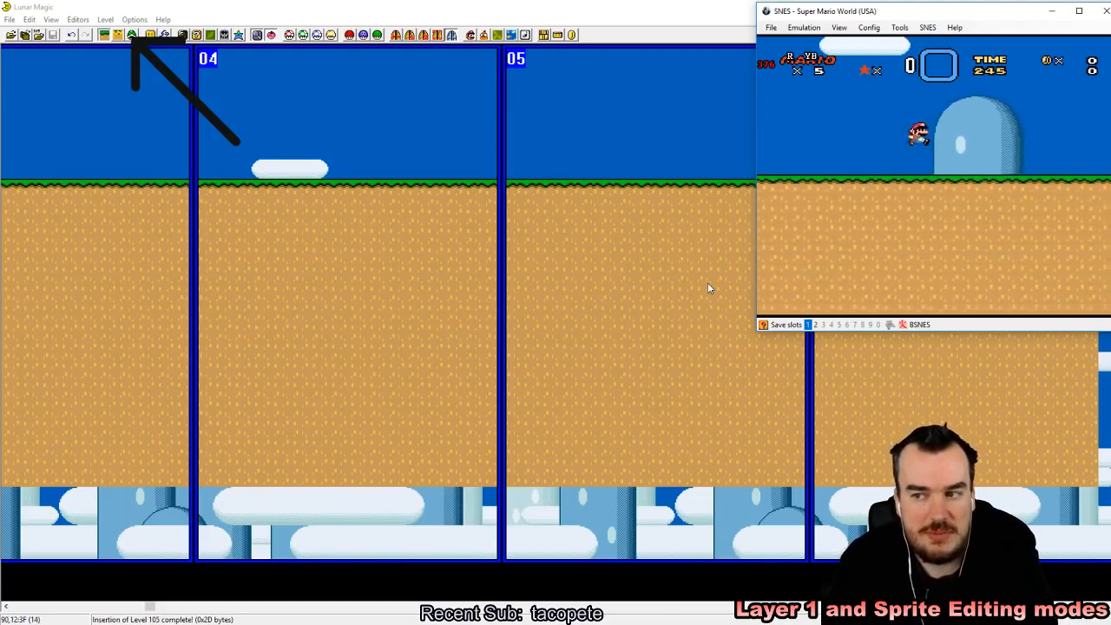
key("Right")
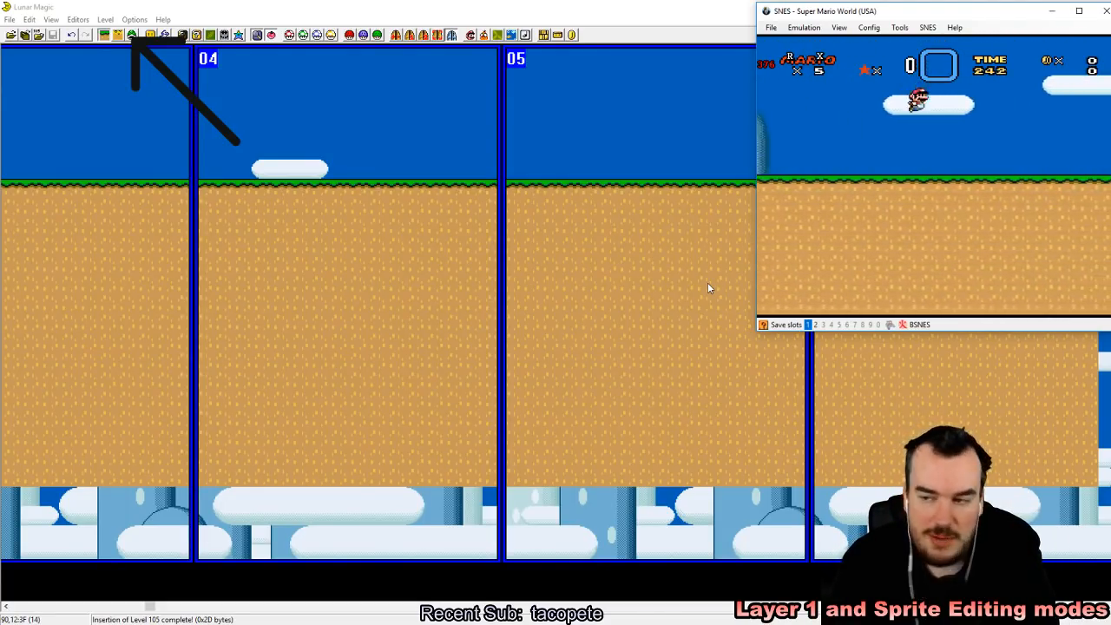
key("Right")
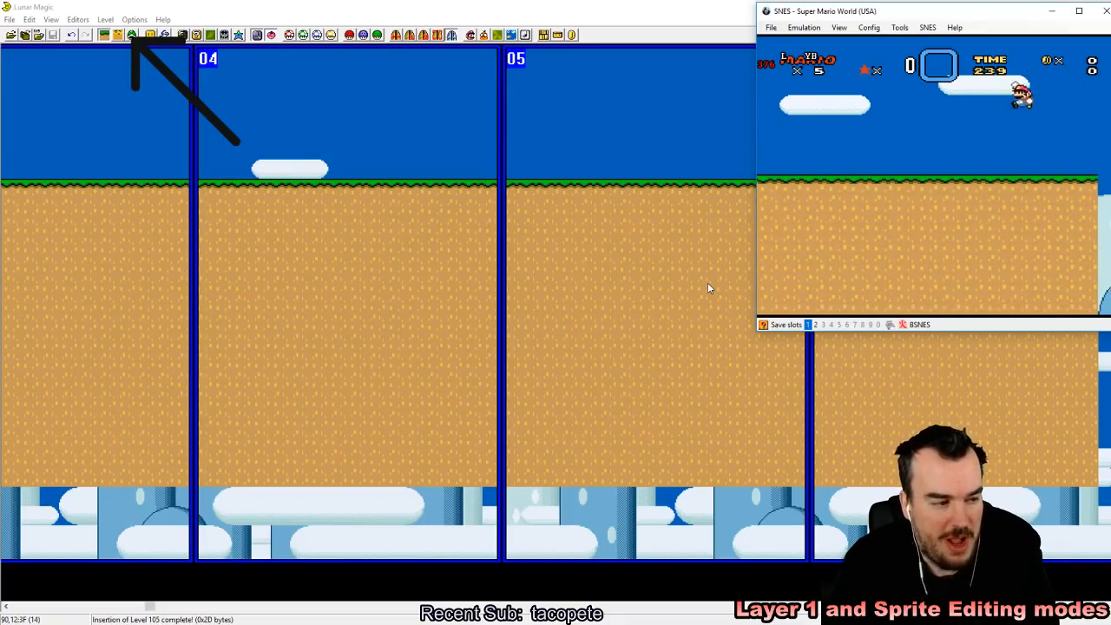
Step: Jump Mario back and forth near the far end of the ledge ground to test the landing area
key("Right")
key("z")
key("Left")
key("z")
key("Right")
key("z")
key("z")
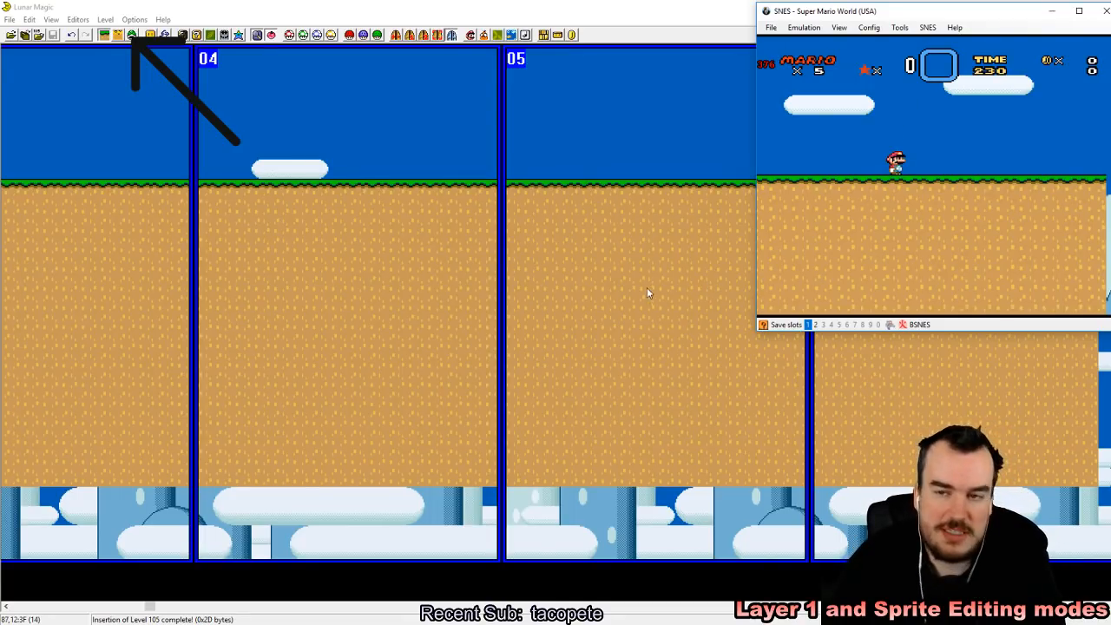
Step: Switch to Lunar Magic, clear everything from level 105, and move its entrance to the lower part of screen 00, saving the level
left_click(290, 6)
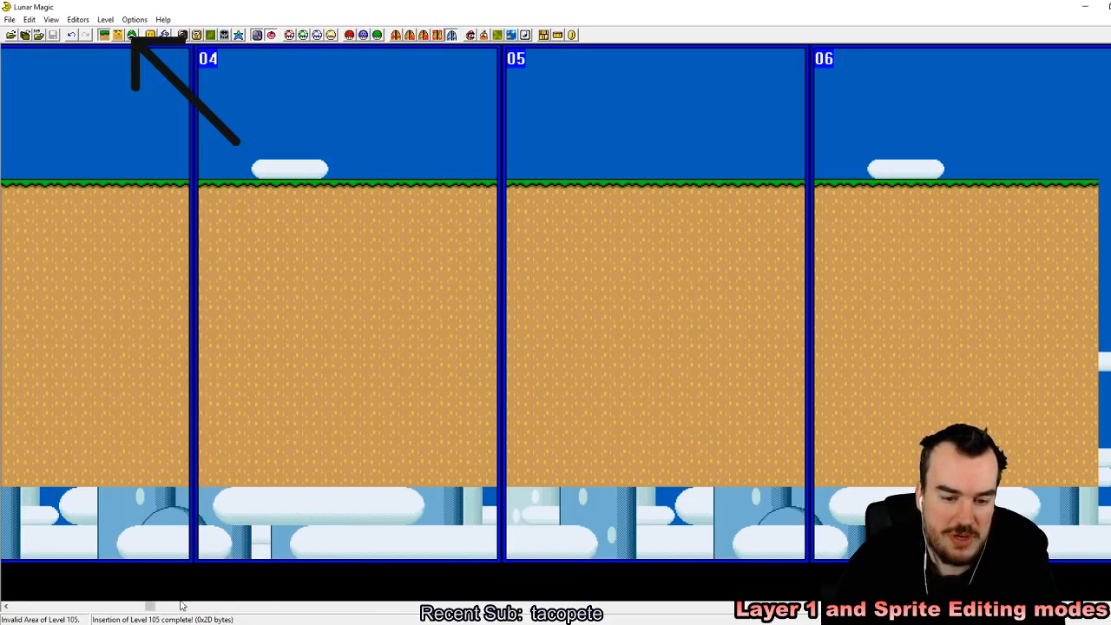
left_click_drag(1042, 544, 99, 110)
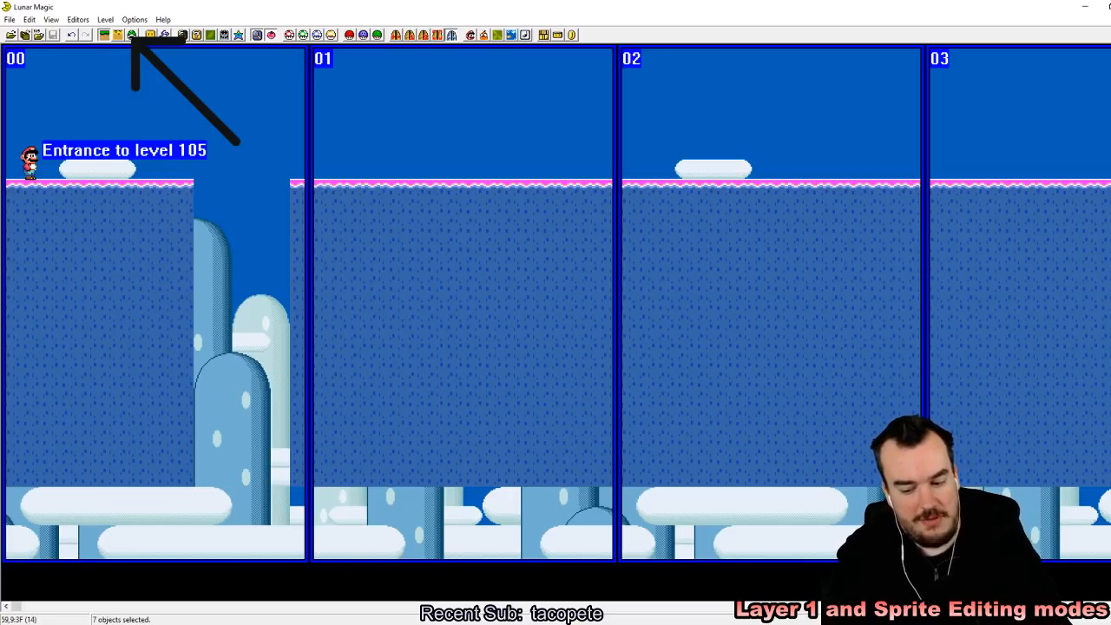
key("ctrl+Delete")
key("Return")
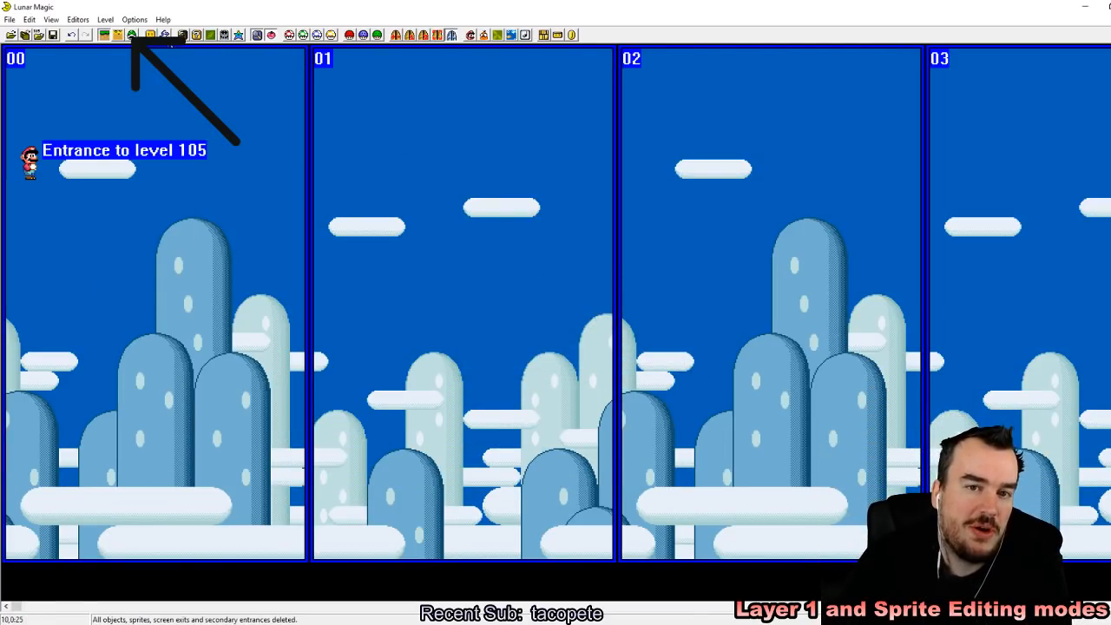
mouse_move(29, 164)
left_mouse_down()
mouse_move(41, 510)
mouse_move(66, 454)
mouse_move(87, 451)
left_mouse_up()
left_click(54, 36)
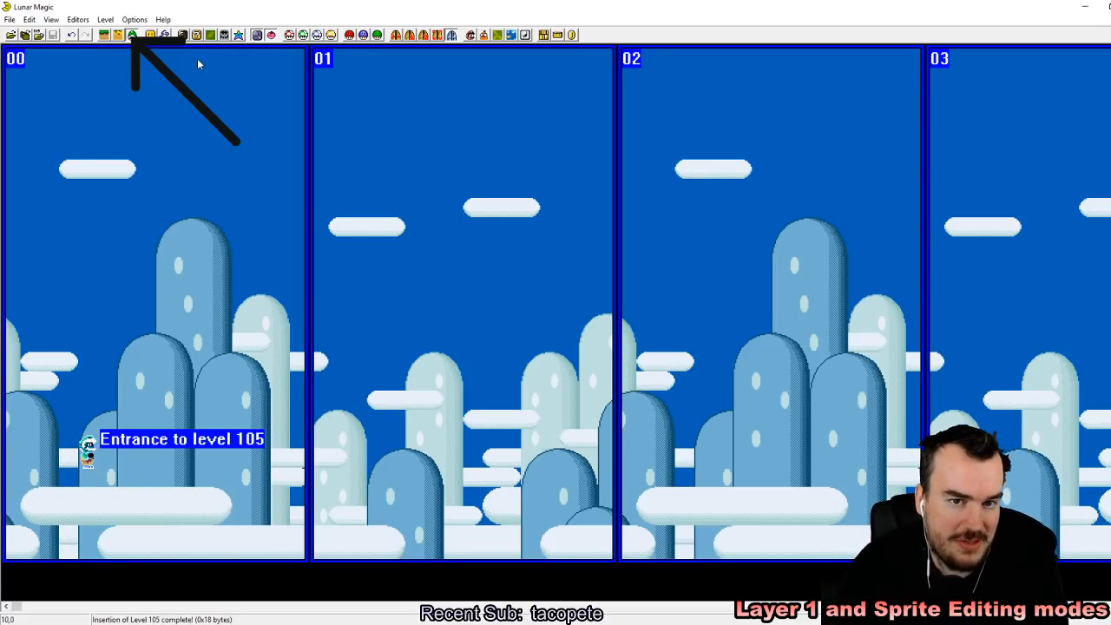
Step: In Layer 1 editing mode, add a right facing diagonal pipe beneath the level 105 entrance on screen 00
left_click(108, 37)
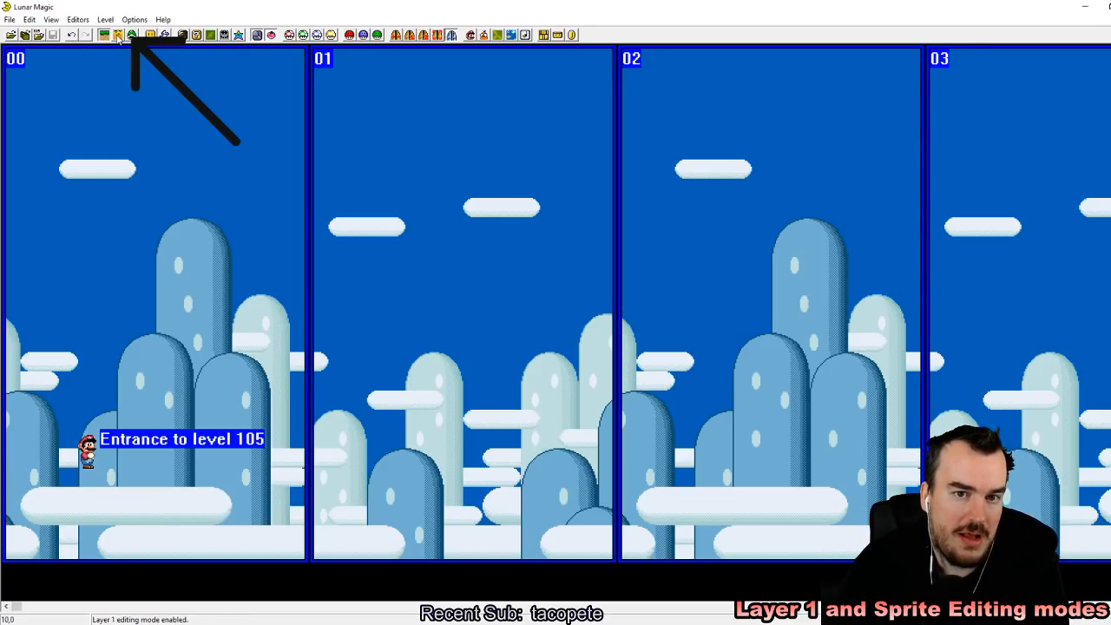
left_click(151, 36)
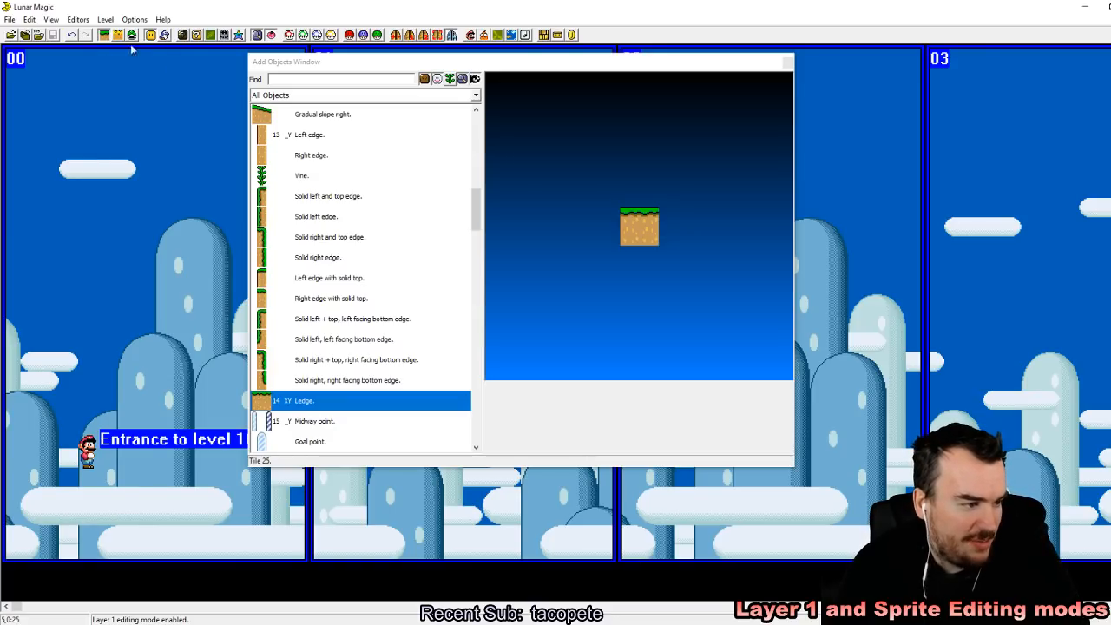
left_click_drag(477, 205, 476, 260)
left_click_drag(373, 242, 90, 441)
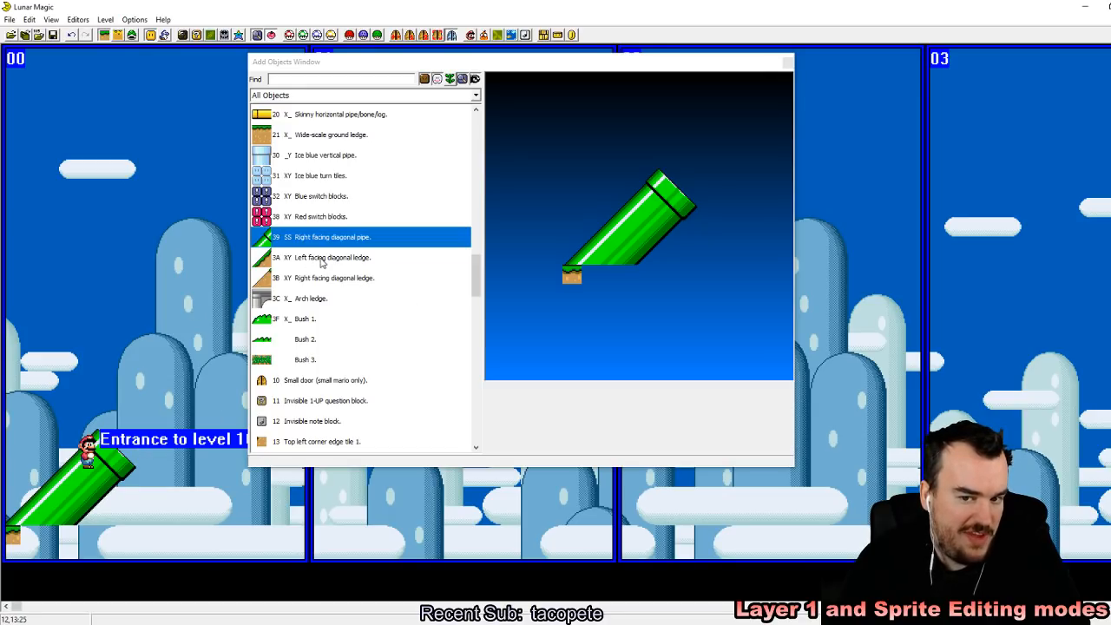
Step: Add a solid right and top edge piece at ground level on screen 00, below the mouth of the diagonal pipe
left_click_drag(476, 276, 466, 189)
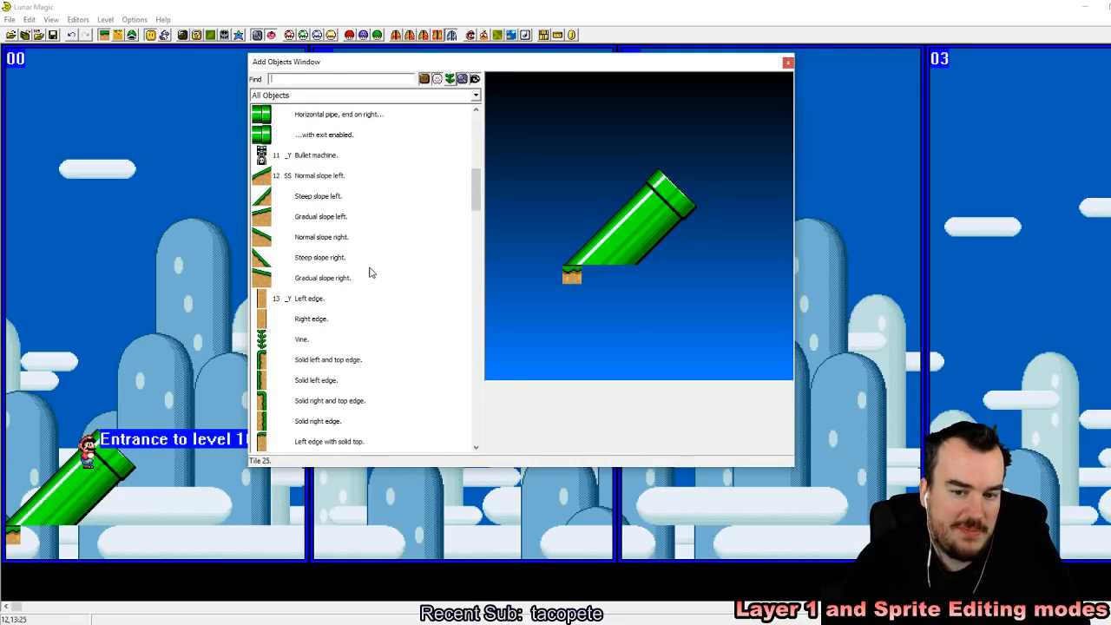
scroll(280, 427, "down", 2)
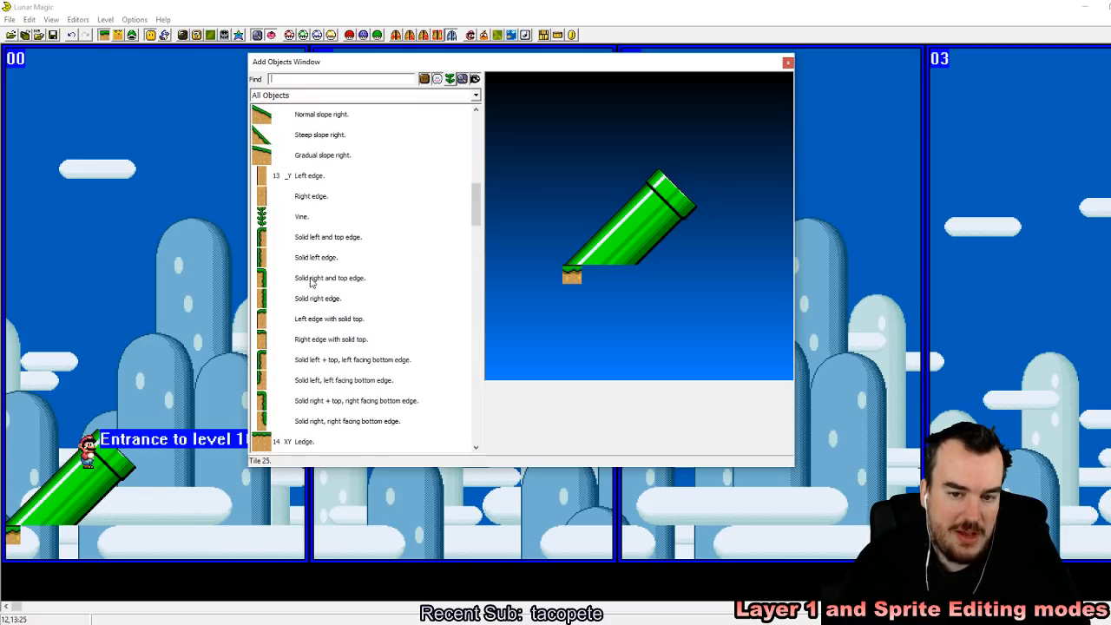
left_click(337, 281)
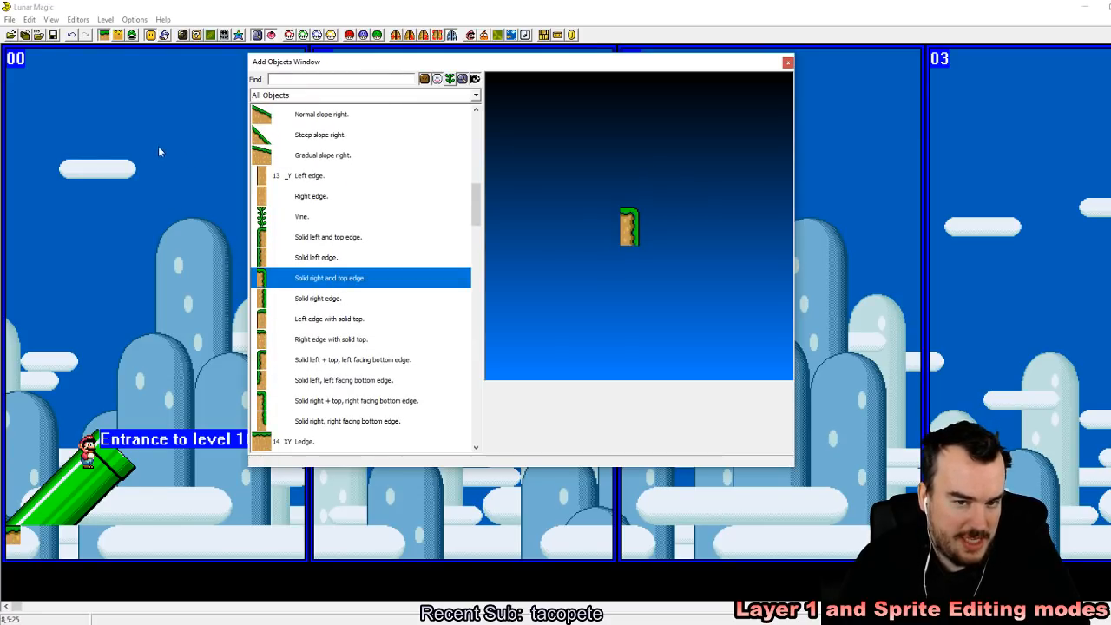
left_click(115, 141)
left_click_drag(108, 147, 89, 545)
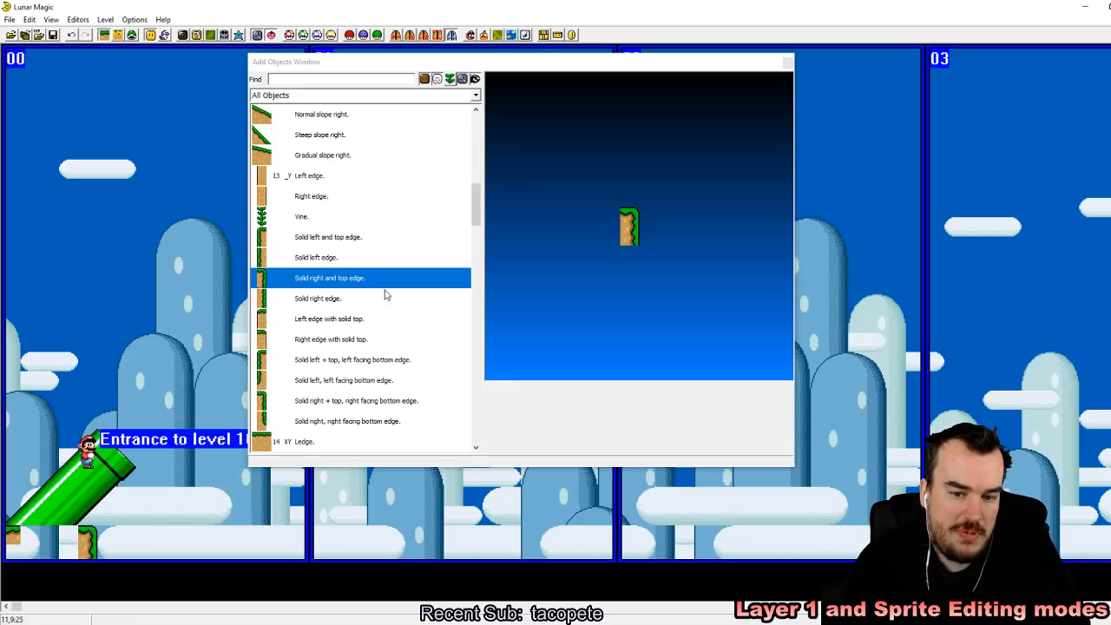
Step: Add a ledge beneath the diagonal pipe to fill the ground up to the solid right edge piece
left_click(300, 441)
left_click(84, 96)
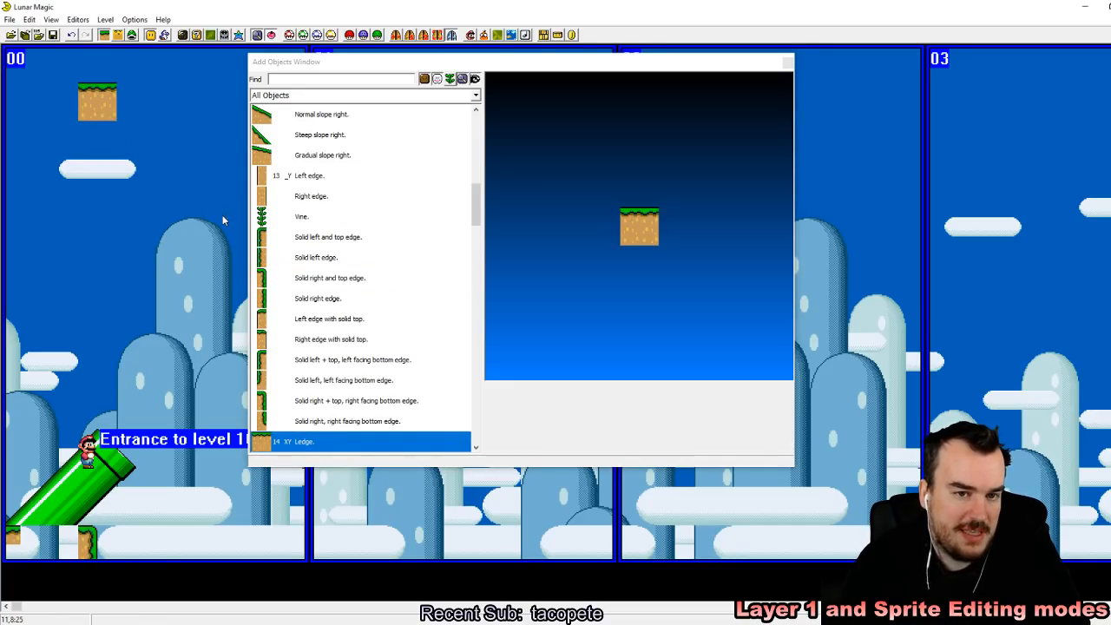
left_click_drag(113, 111, 76, 545)
left_click(184, 529)
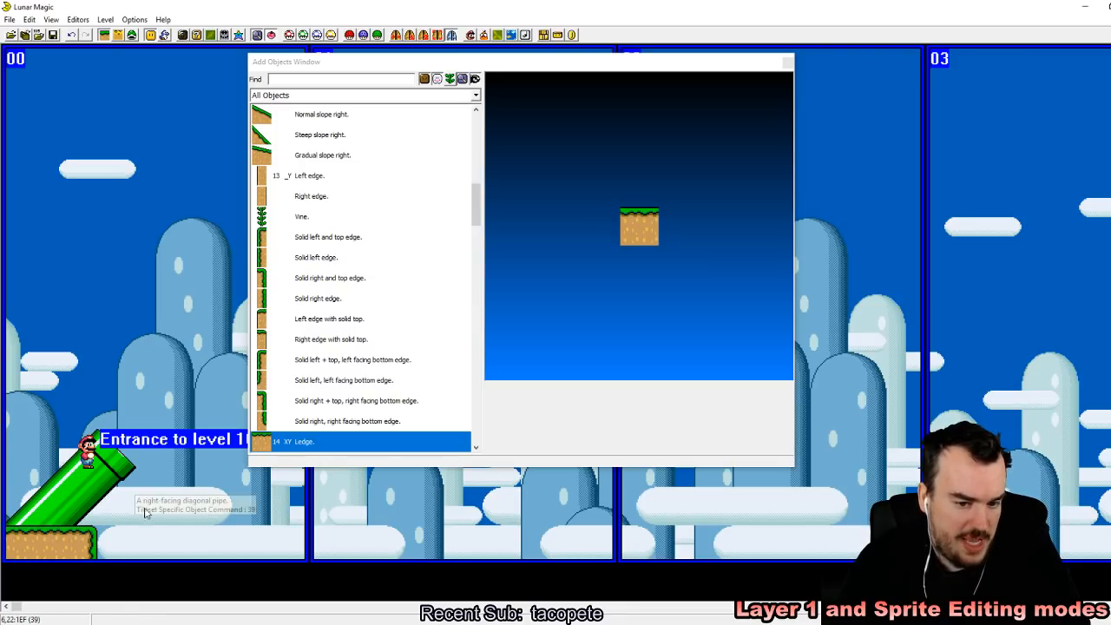
Step: Save level 105 to the ROM, reload the recent ROM Super Mario World (USA).sfc in the emulator and enter the level
left_click(786, 62)
left_click(53, 35)
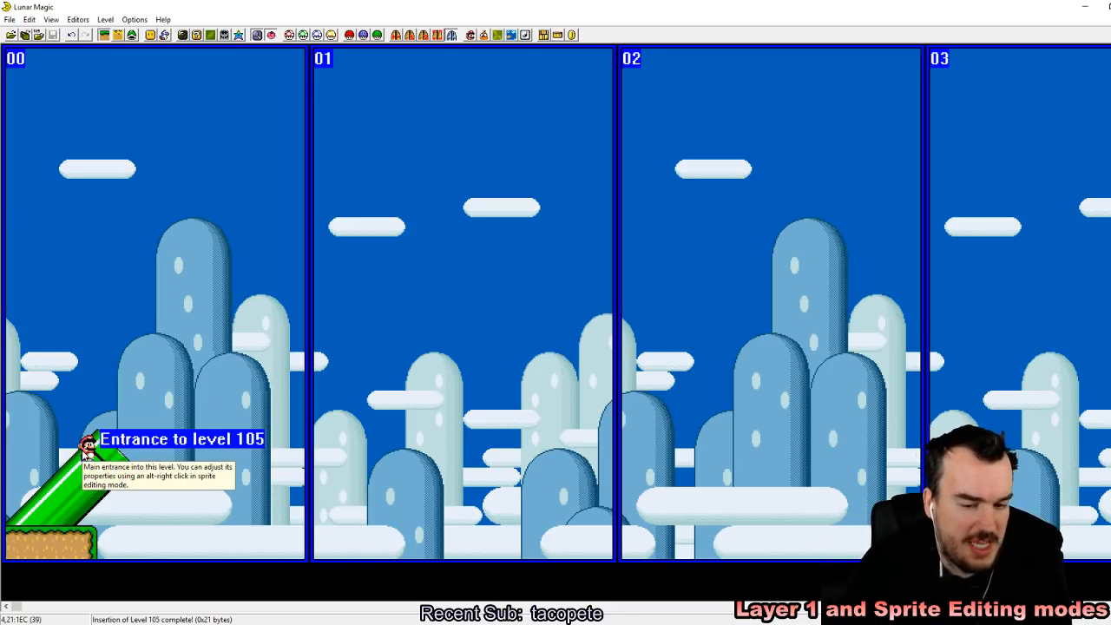
left_click(335, 622)
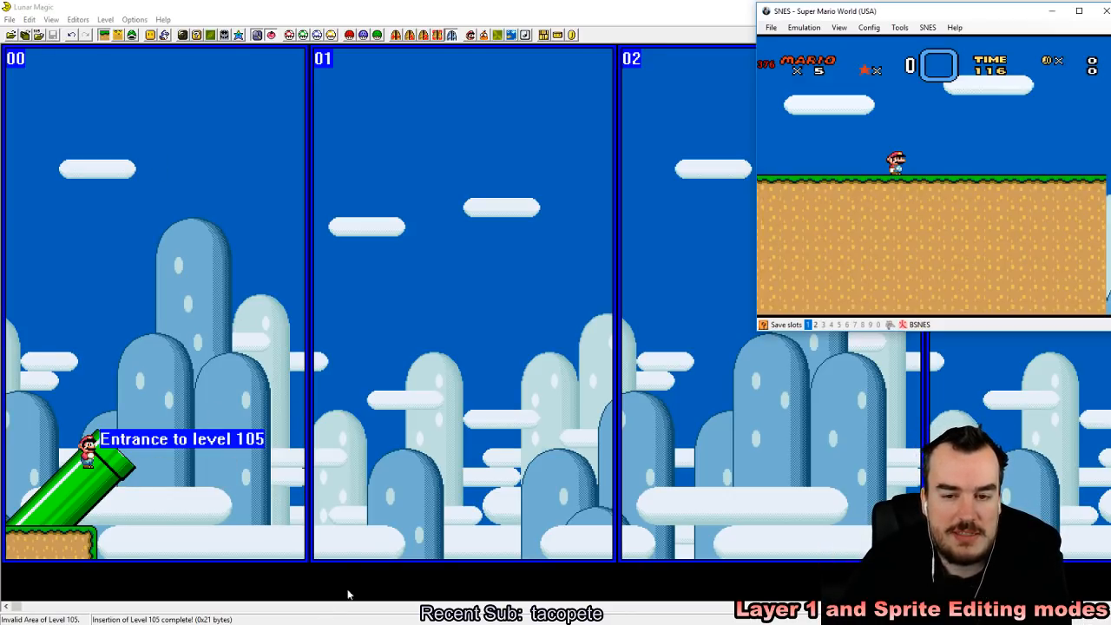
left_click(771, 27)
mouse_move(803, 53)
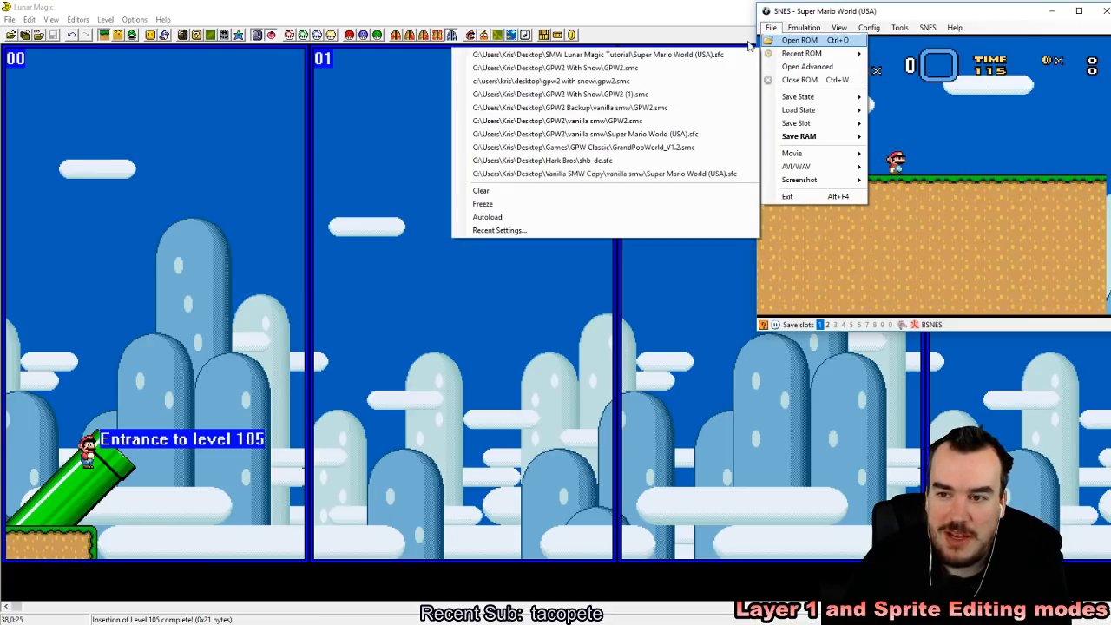
left_click(708, 55)
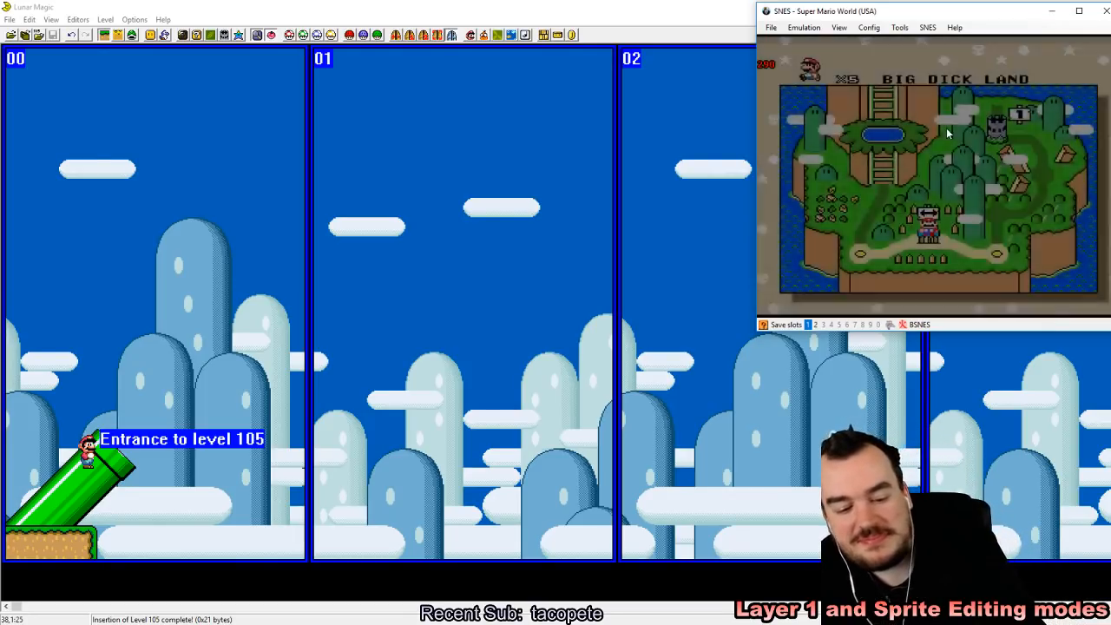
key("F2")
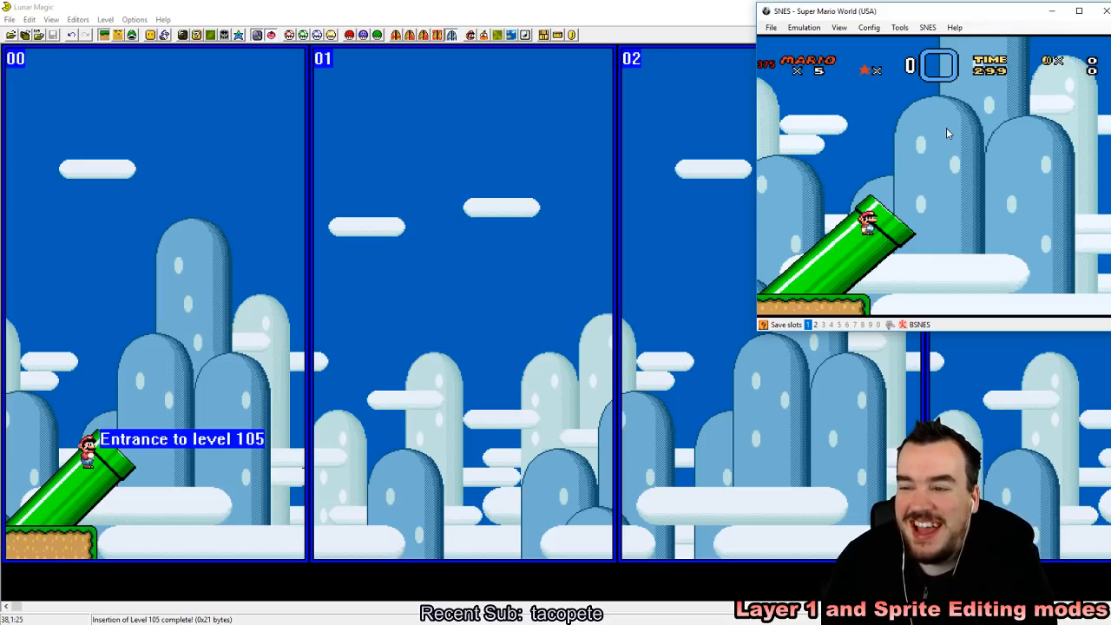
Step: Move Mario back and forth at the diagonal pipe and jump off to test the entrance placement
key("Right")
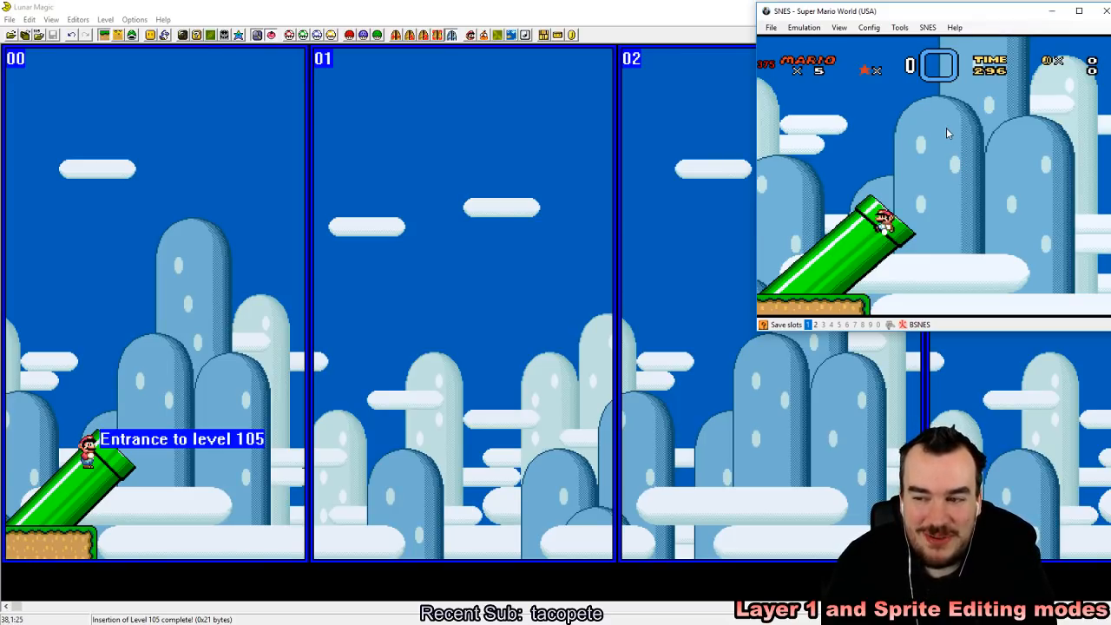
key("Left")
key("Right")
key("Left")
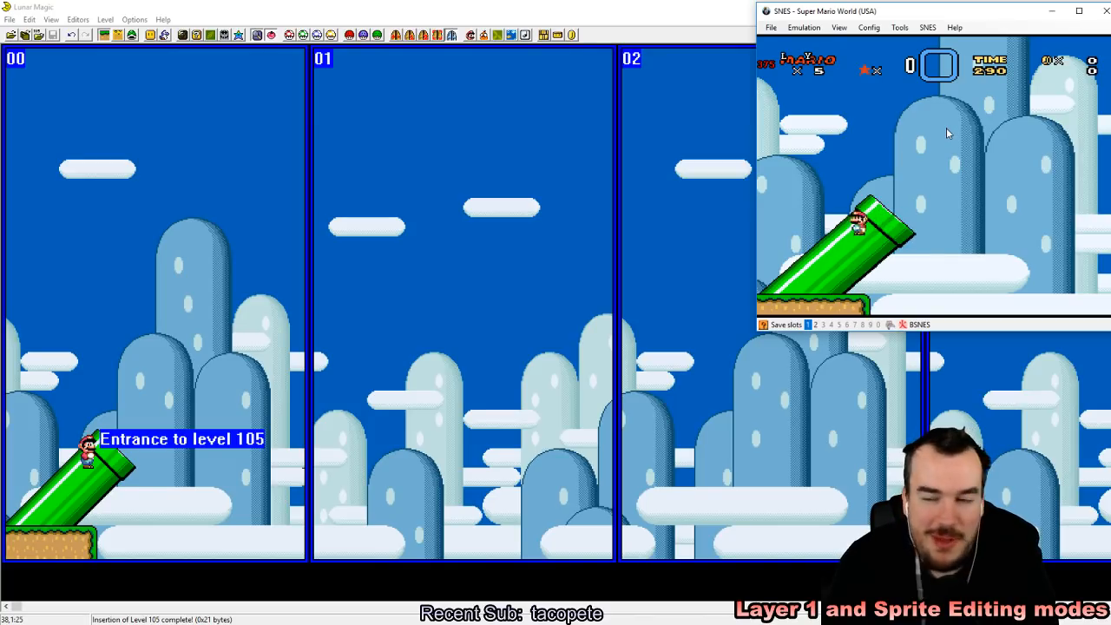
key("Right")
key("z")
key("Right")
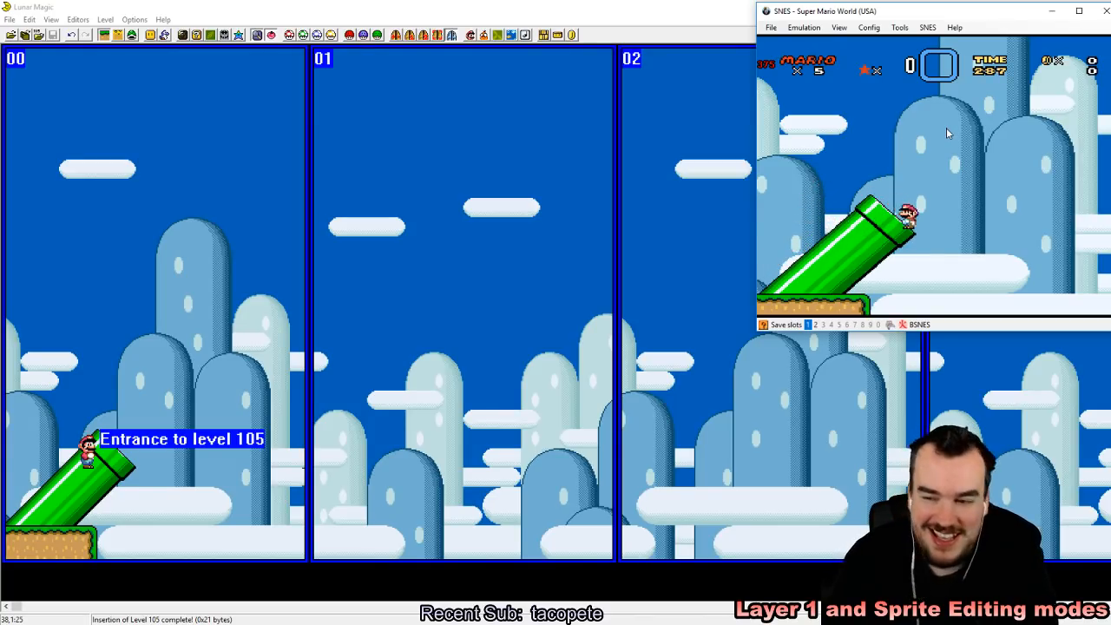
Step: Switch to Lunar Magic and set the main entrance's Mario action to Horizontal Pipe Exit Right
left_click(473, 13)
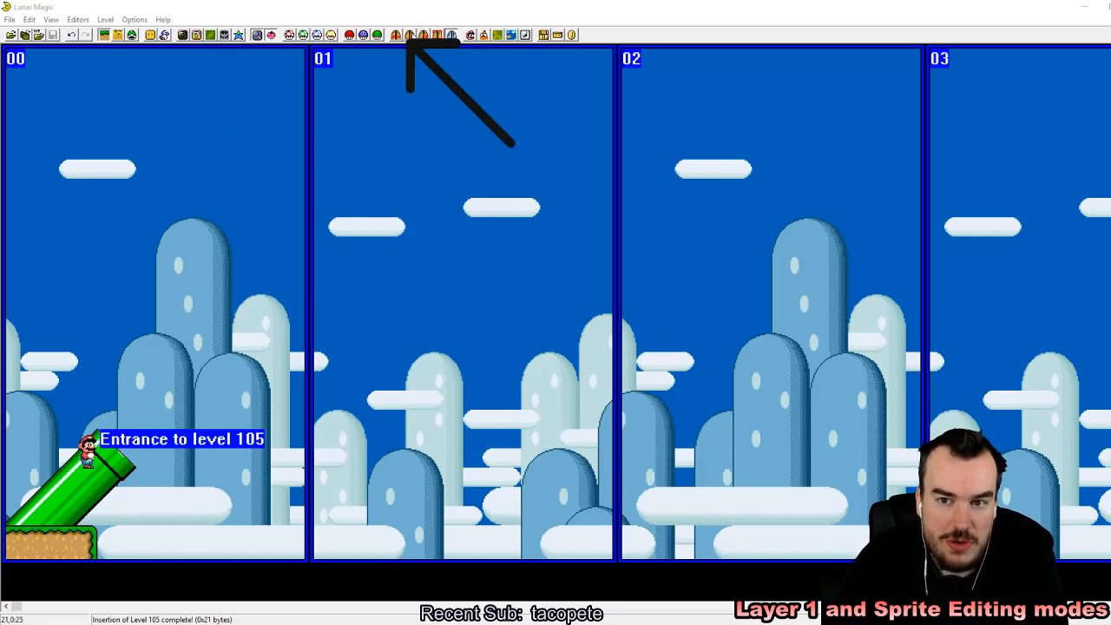
left_click(415, 10)
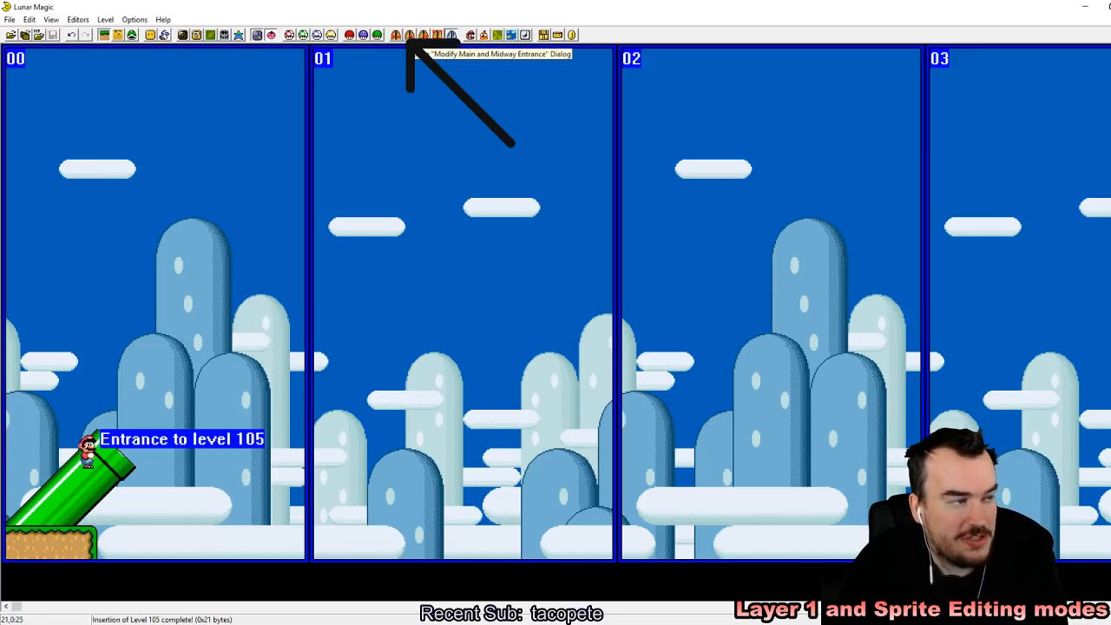
left_click(410, 35)
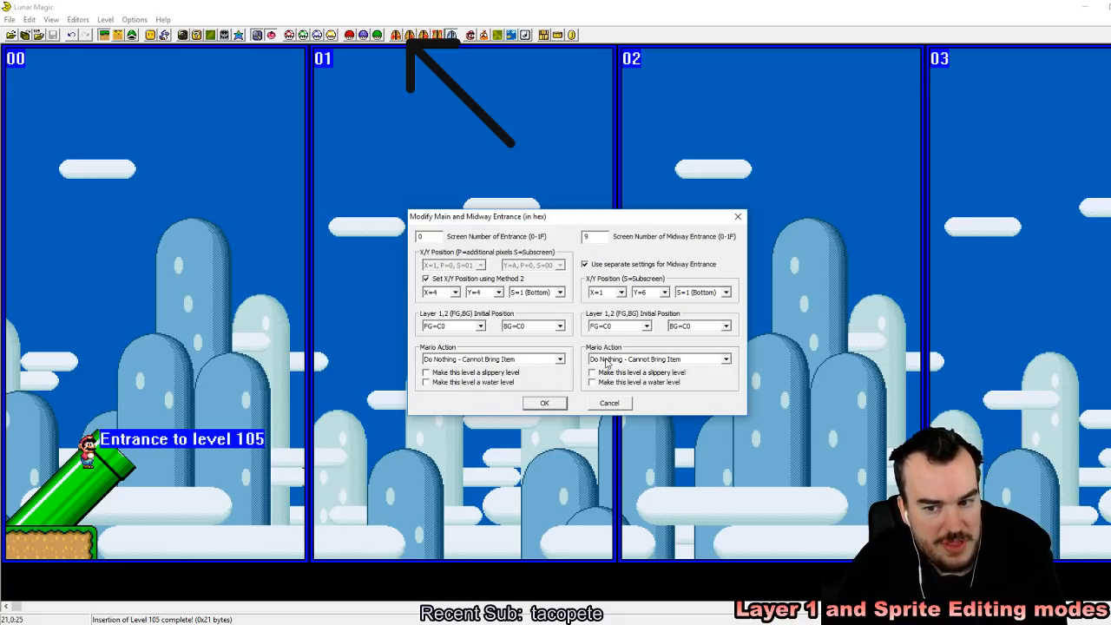
left_click(560, 359)
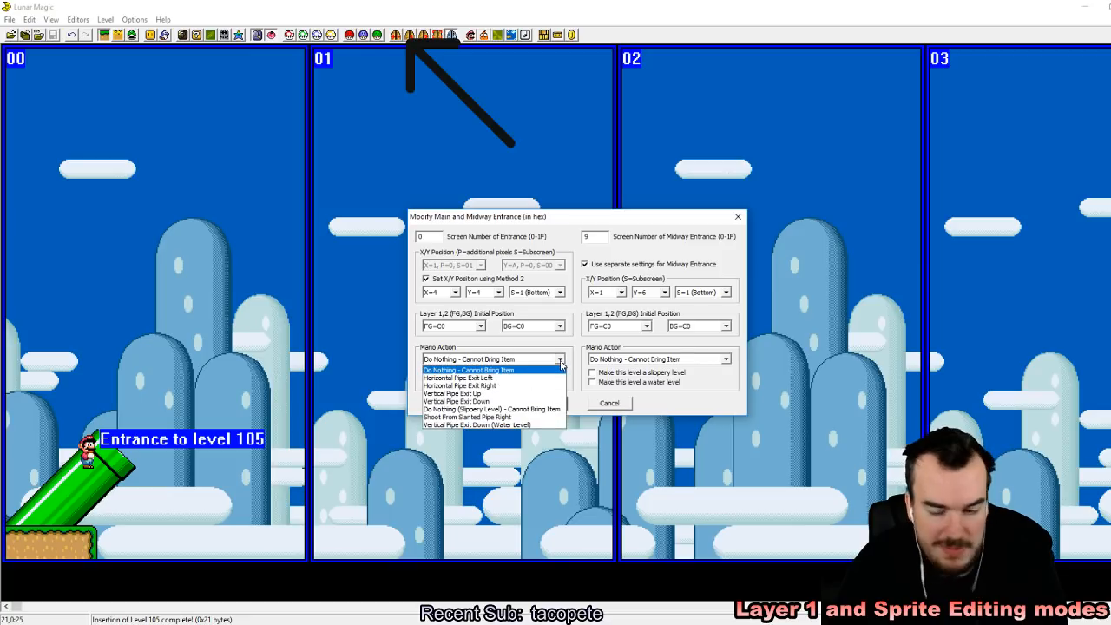
left_click(500, 387)
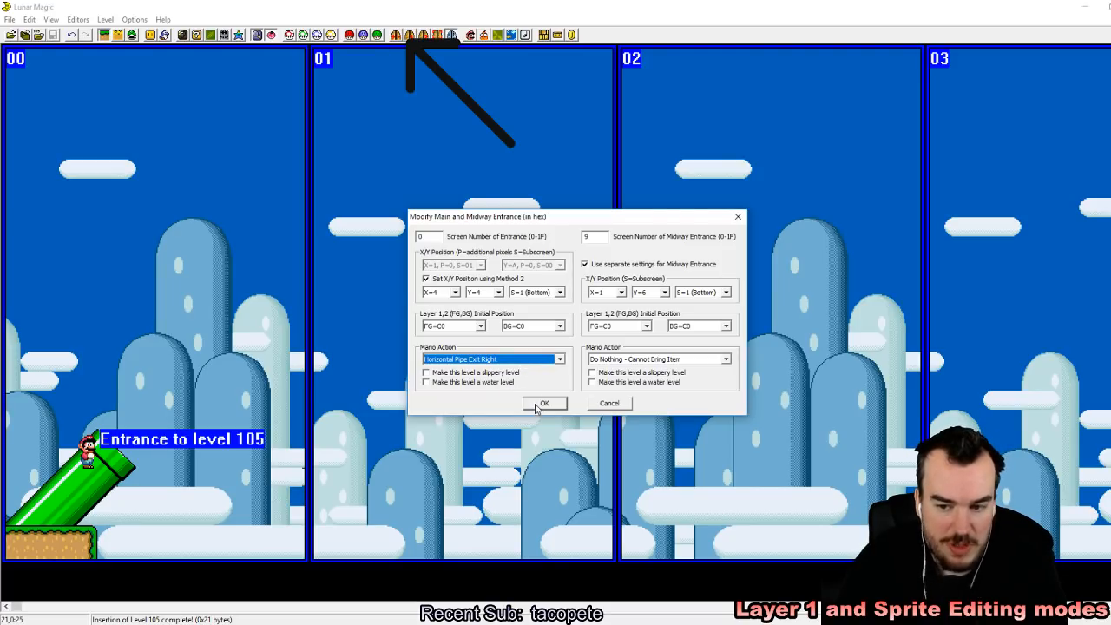
left_click(543, 404)
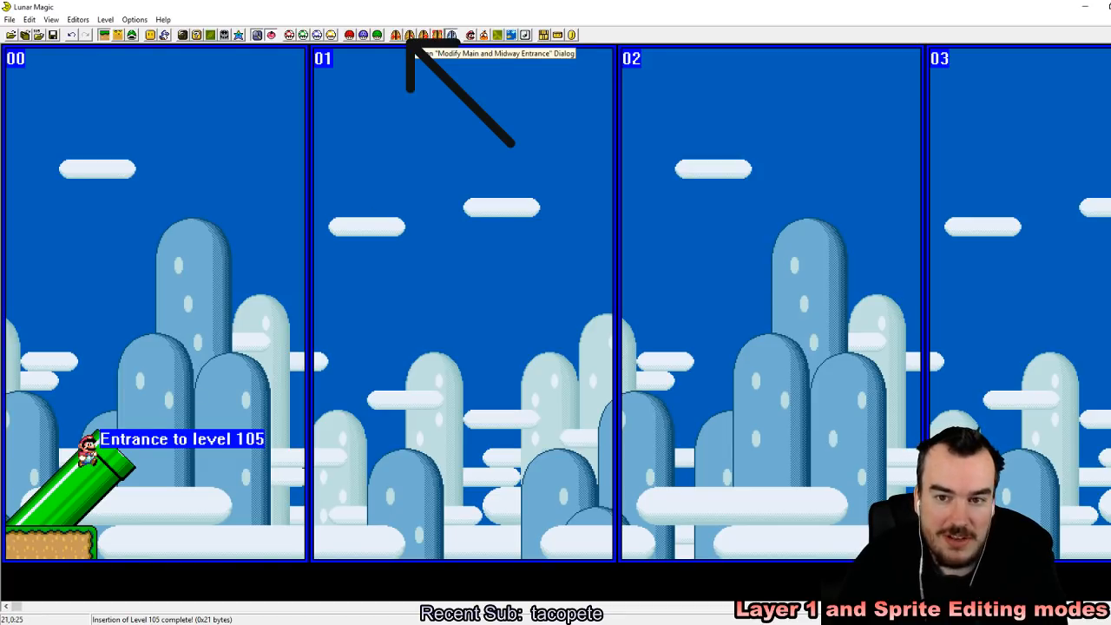
Step: Set the main entrance's Mario action to Shoot From Slanted Pipe Right
left_click(423, 35)
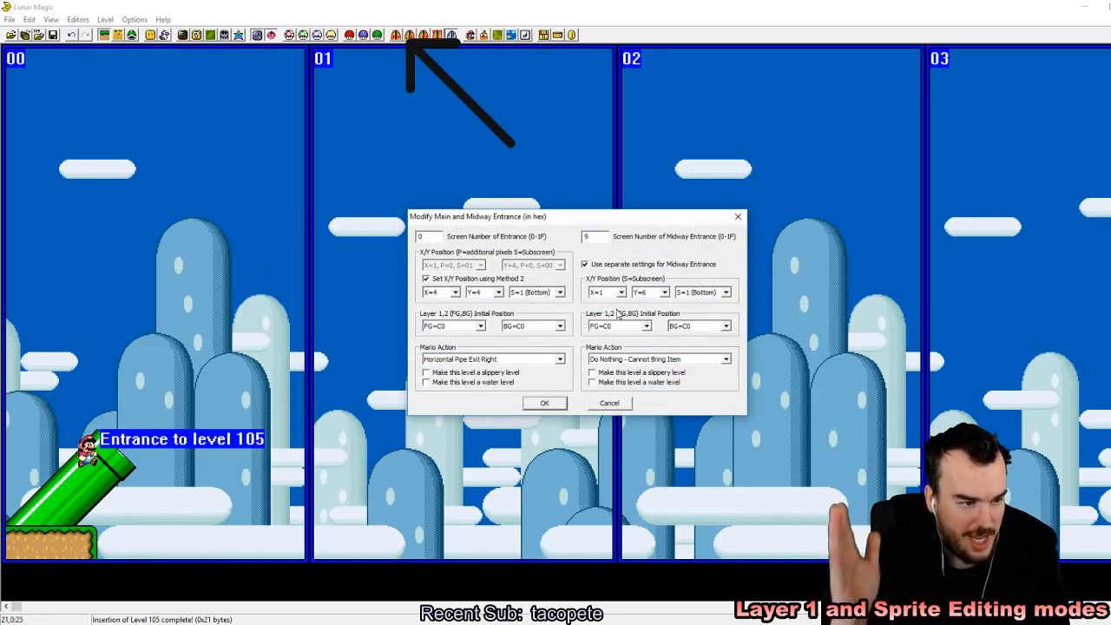
left_click(560, 359)
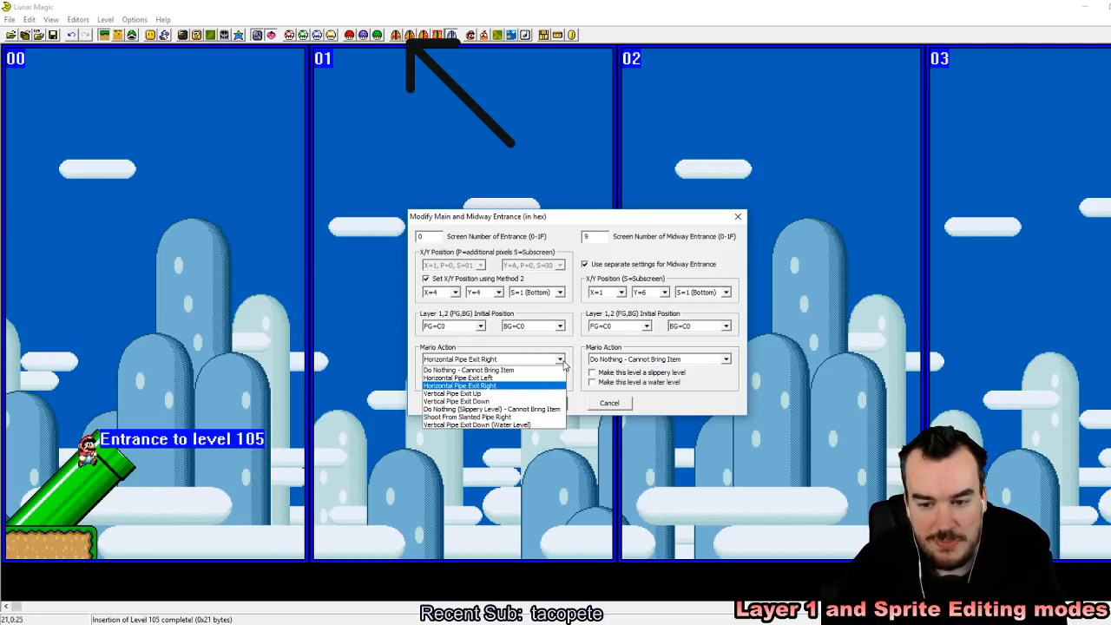
left_click(533, 417)
left_click(539, 404)
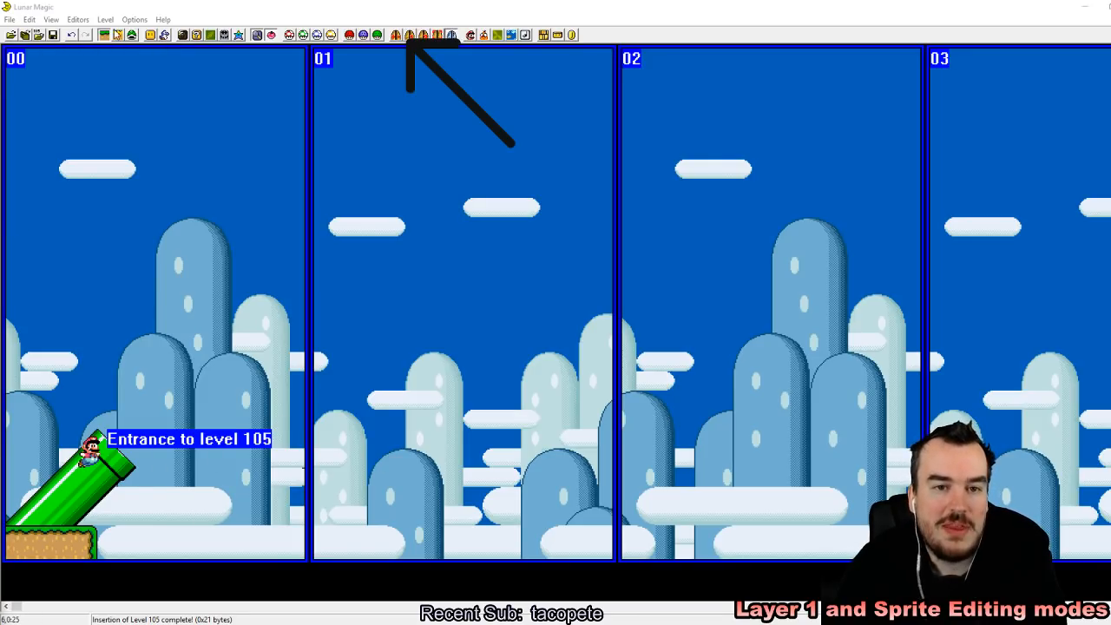
Step: Move the level 105 entrance one tile right onto the mouth of the diagonal pipe
left_click(132, 36)
left_click_drag(89, 456, 102, 455)
left_click(152, 404)
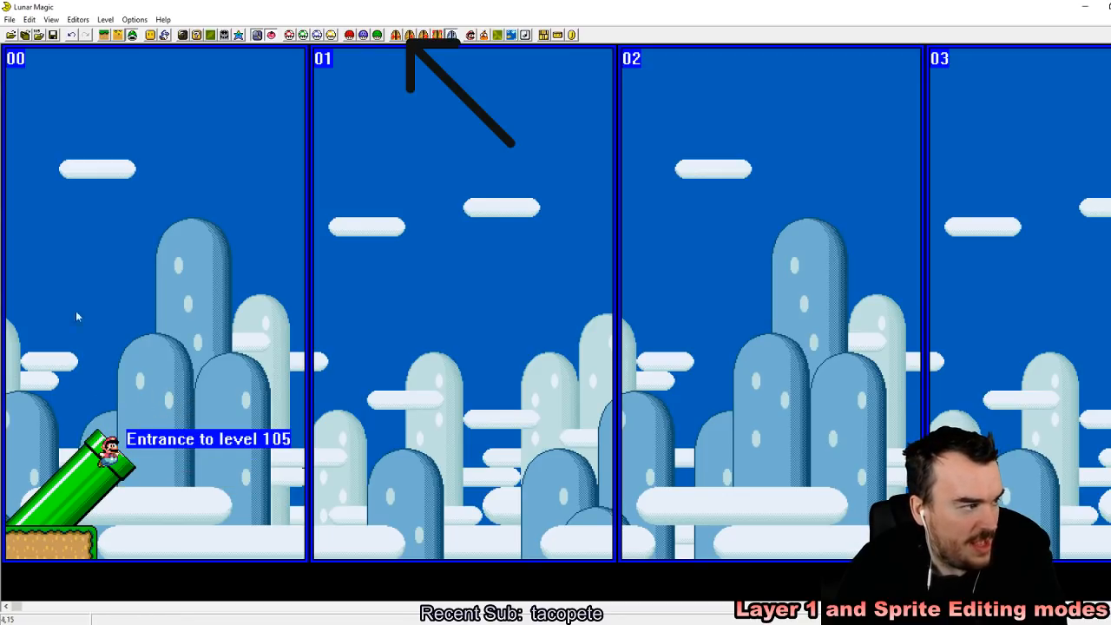
Step: Save level 105 to the ROM and reload the recent ROM Super Mario World (USA).sfc in the emulator
left_click(53, 36)
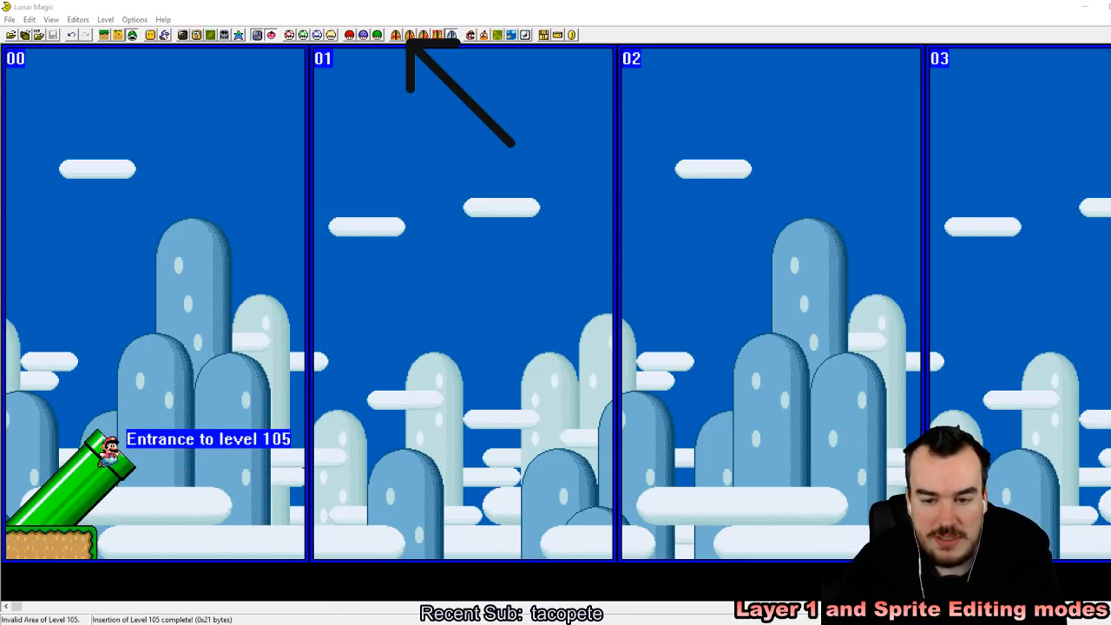
left_click(771, 27)
mouse_move(792, 61)
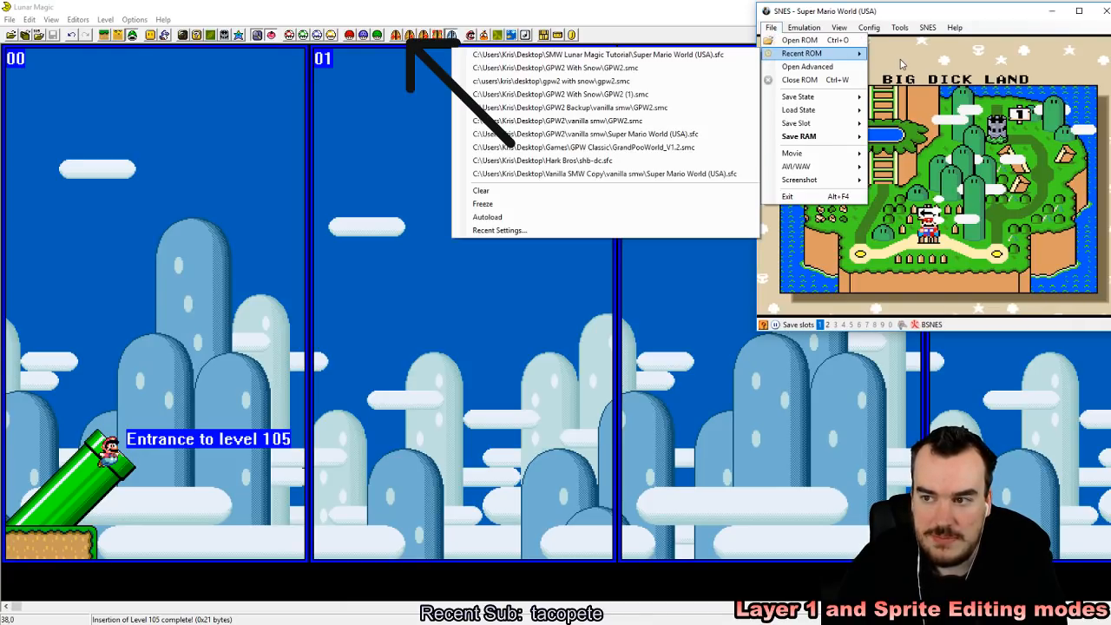
left_click(696, 58)
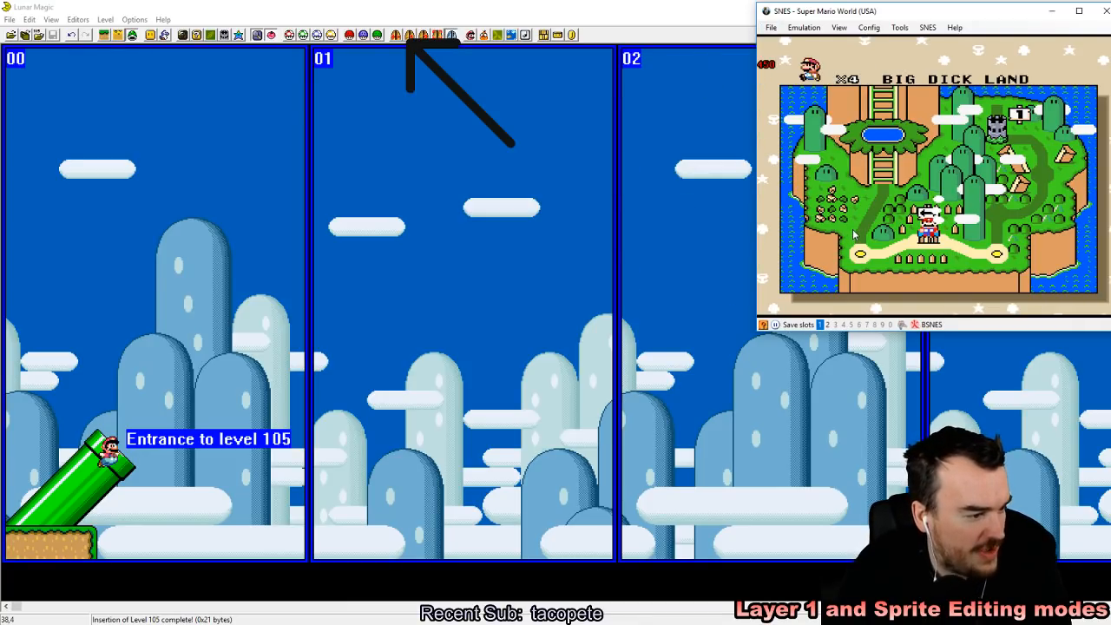
left_click(109, 5)
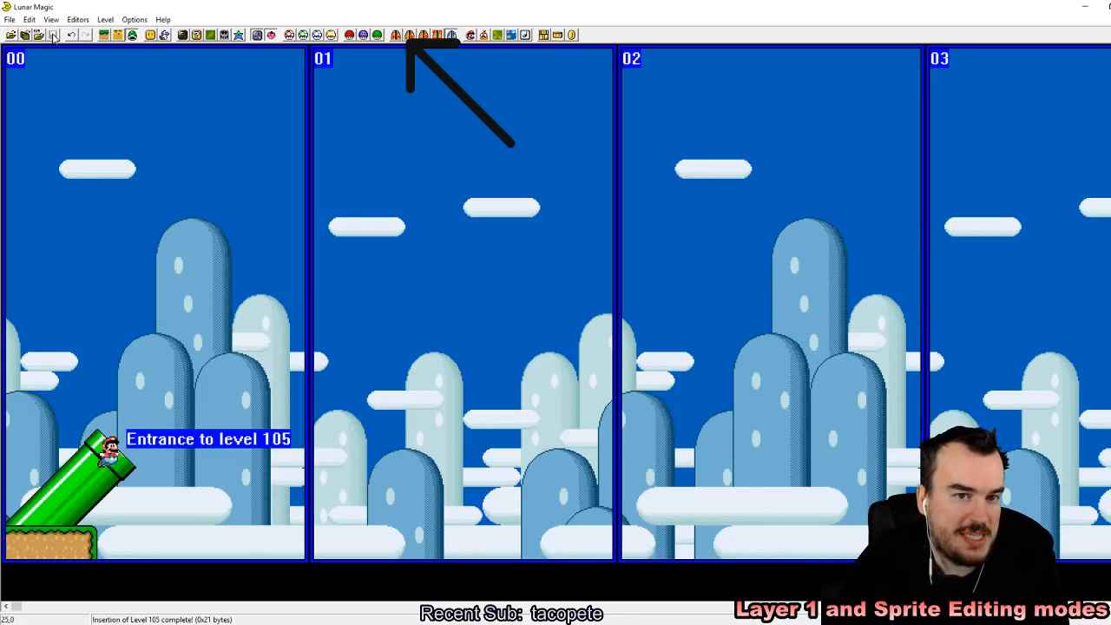
left_click(344, 624)
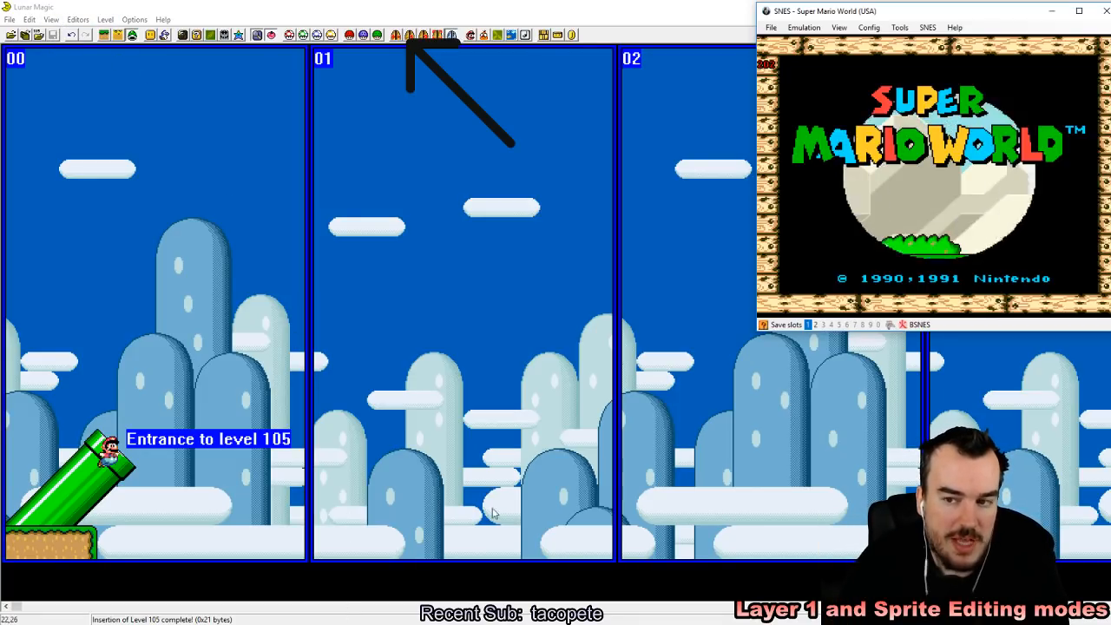
Step: Start the game, save the emulator state to slot 1 and enter the level to test the slanted pipe launch
key("Return")
key("Return")
key("Return")
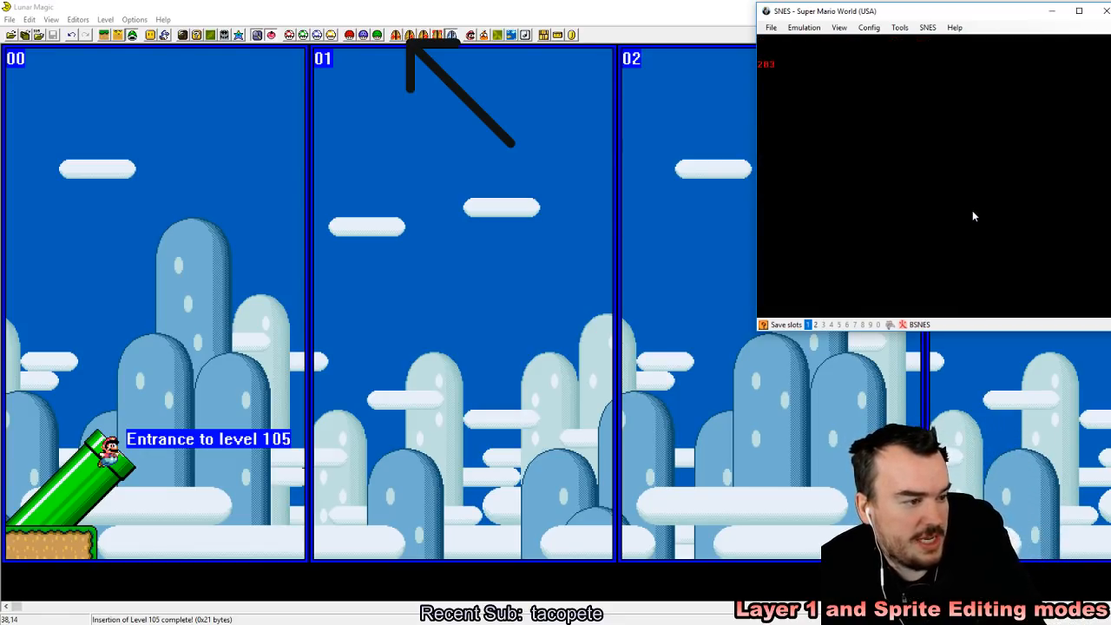
key("shift+F1")
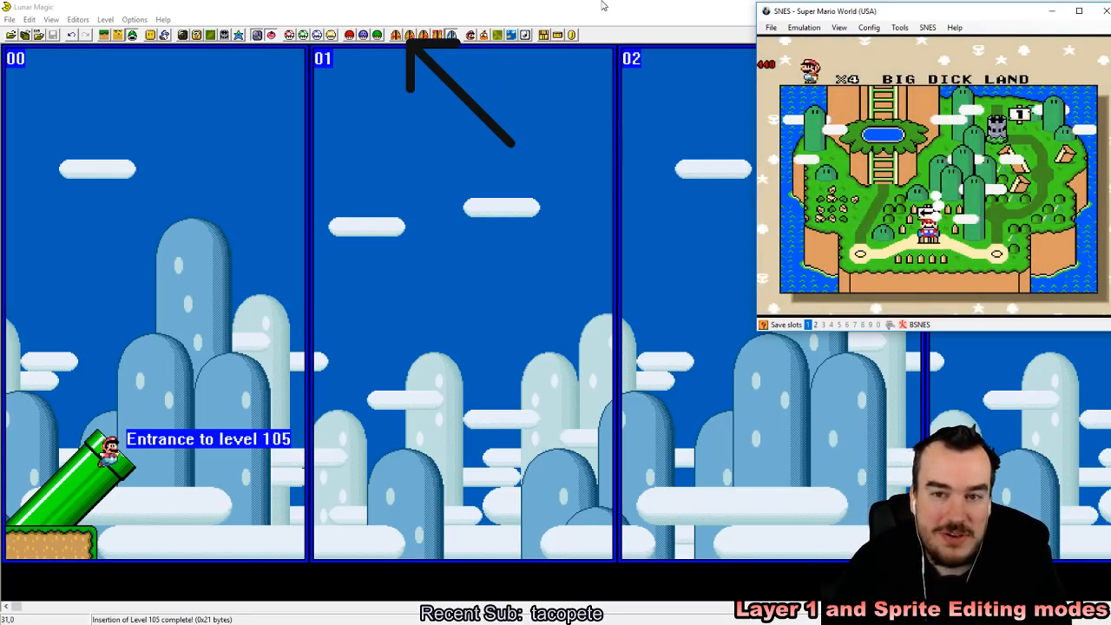
Step: Switch to Lunar Magic, set the main entrance's Mario action to Vertical Pipe Exit Down (Water Level) and move the entrance above the diagonal pipe
left_click(320, 11)
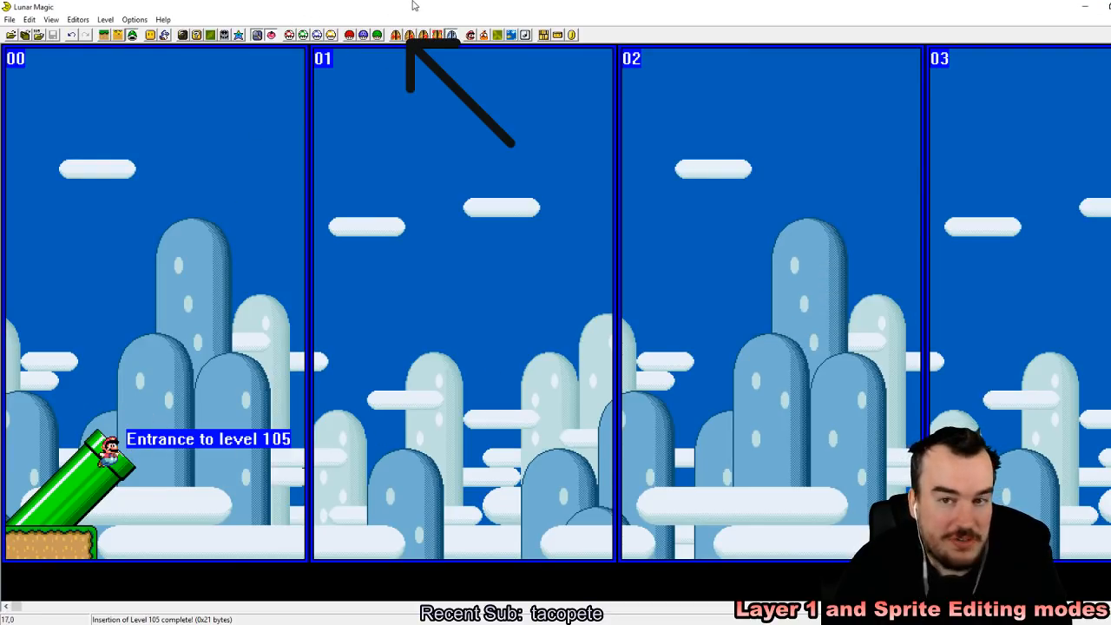
left_click(409, 35)
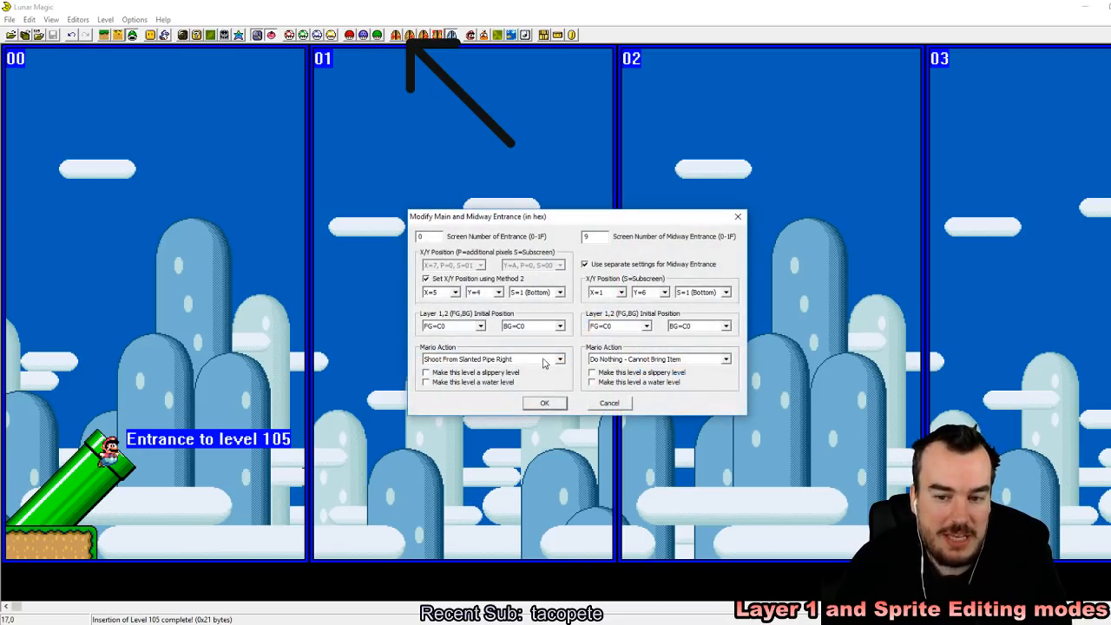
left_click(559, 359)
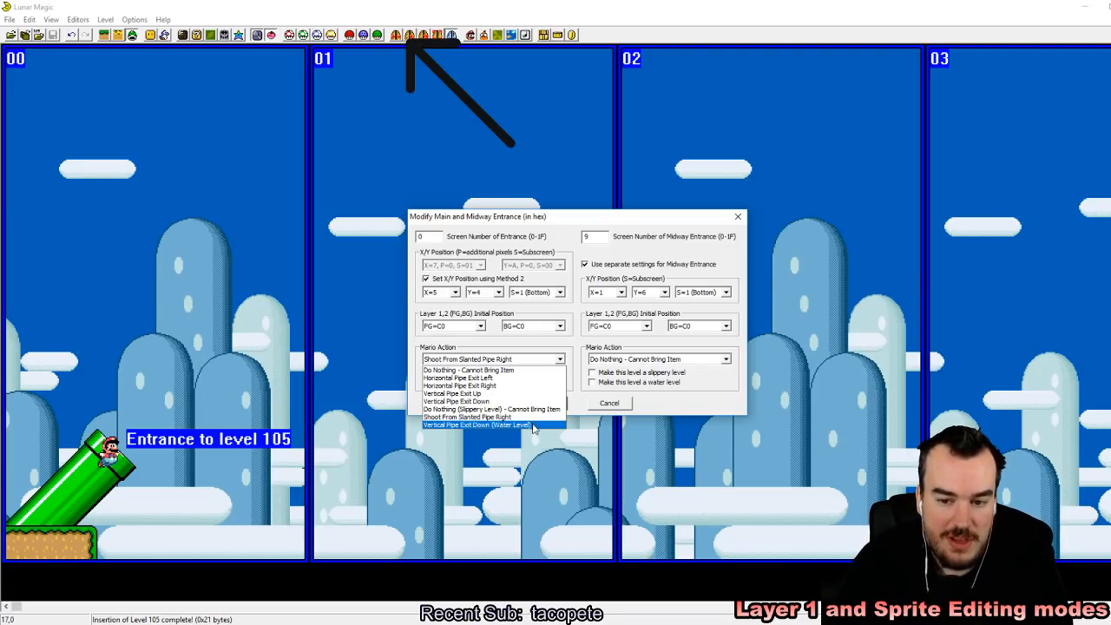
left_click(531, 426)
left_click(544, 403)
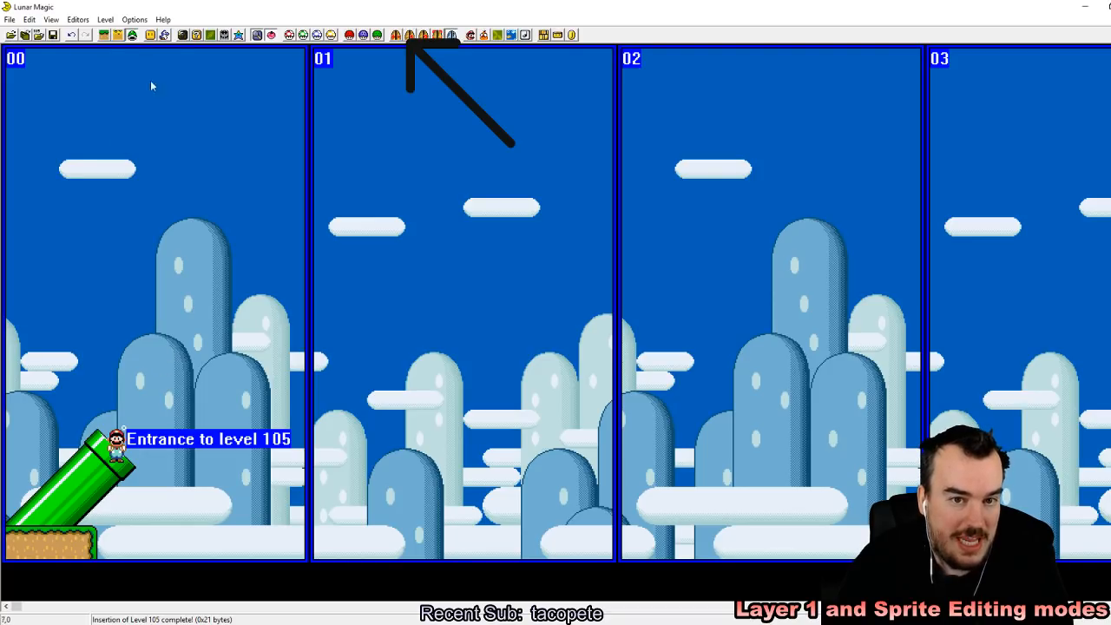
left_click_drag(123, 429, 104, 335)
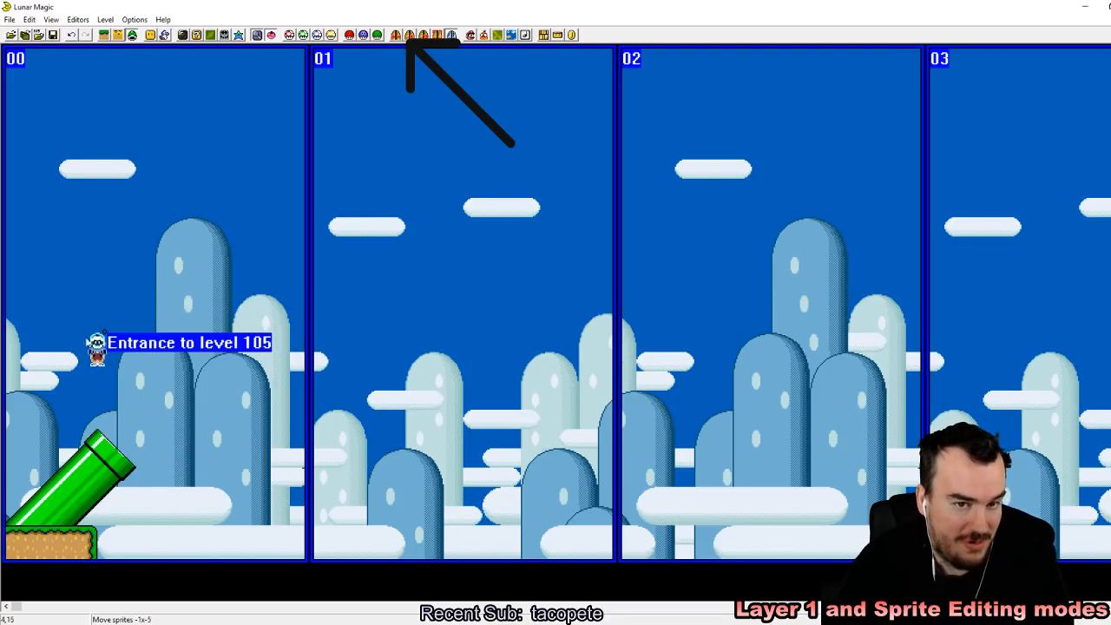
Step: Add a copy of the ground ledge at the bottom of screen 01 and save the level to the ROM
left_click(105, 36)
left_click(35, 547)
right_click_drag(460, 518, 461, 529)
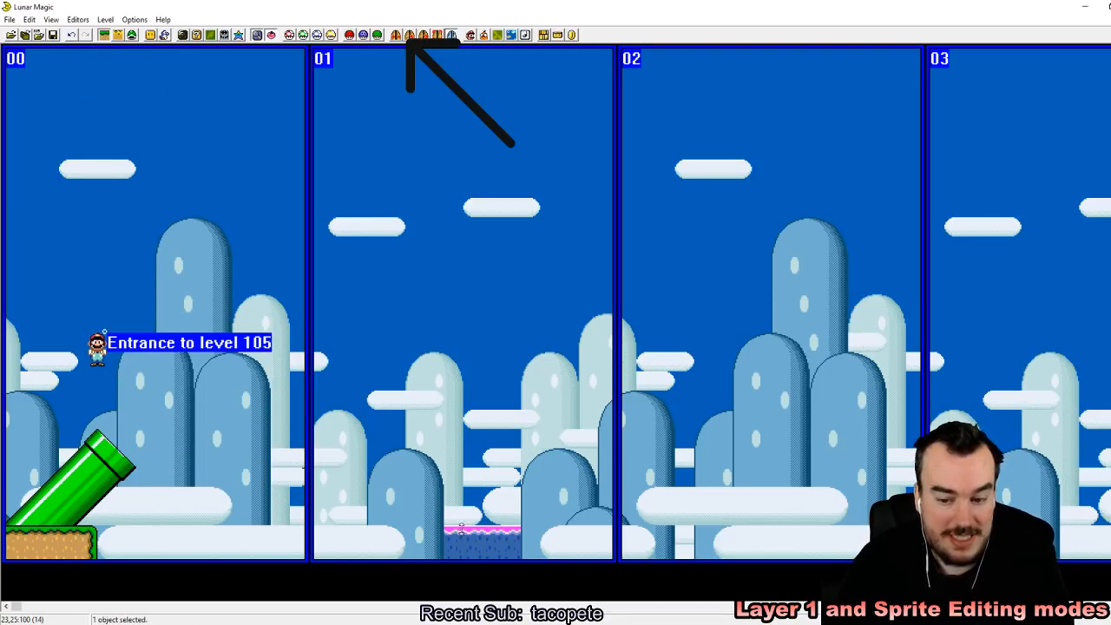
left_click(53, 35)
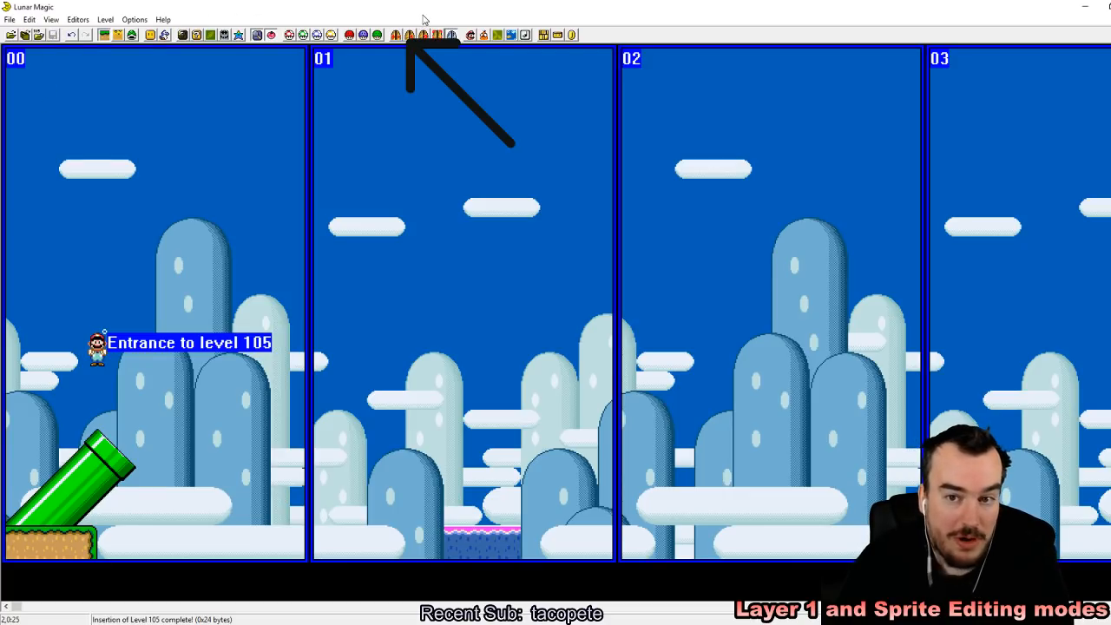
Step: Make the level a water level in the main entrance settings and save level 105 to the ROM
left_click(410, 36)
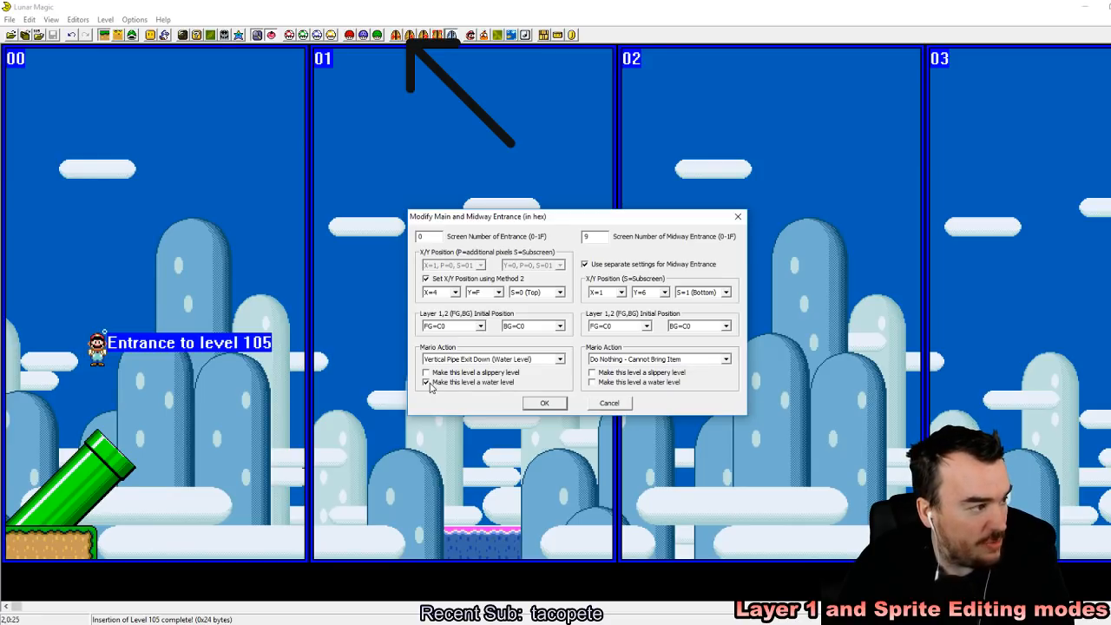
left_click(544, 404)
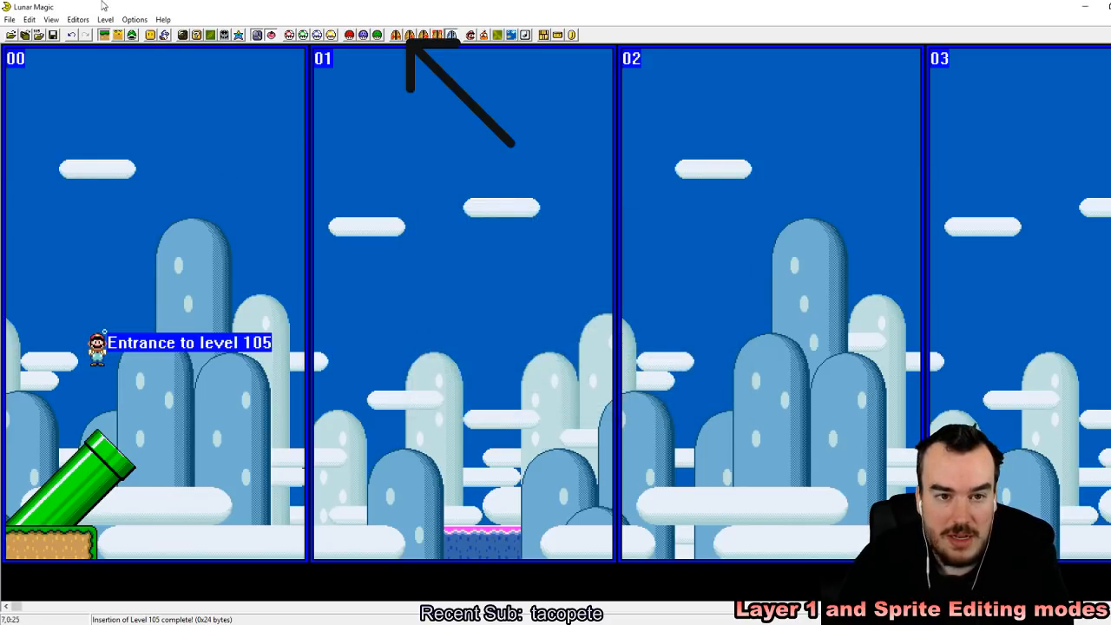
left_click(53, 34)
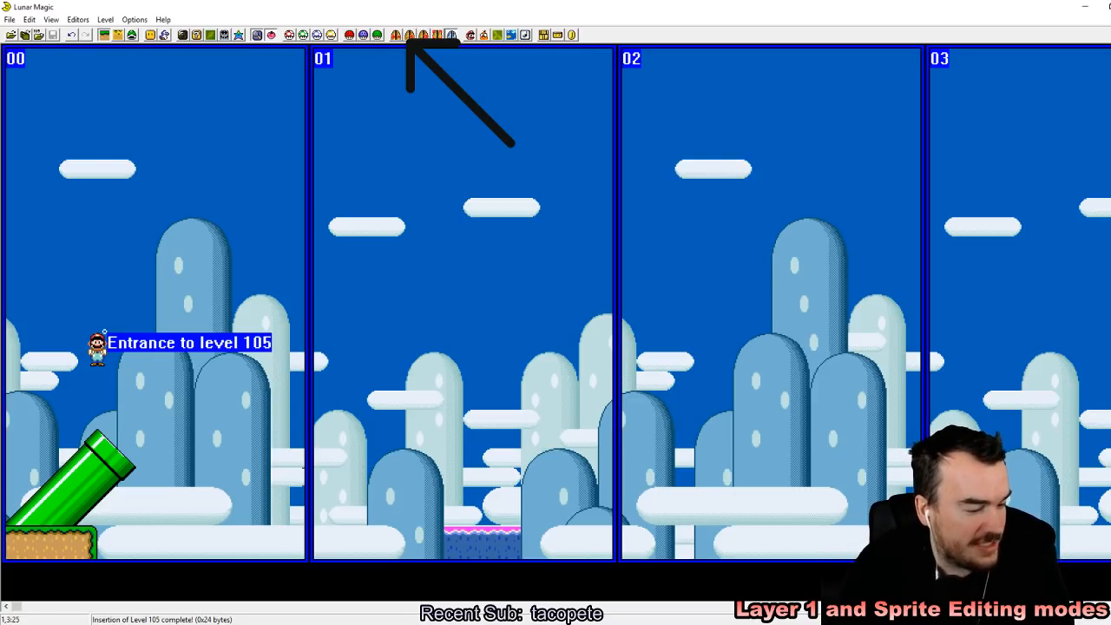
Step: Switch to the emulator, reload the recent ROM Super Mario World (USA).sfc and save the state to slot 1
key("alt+Tab")
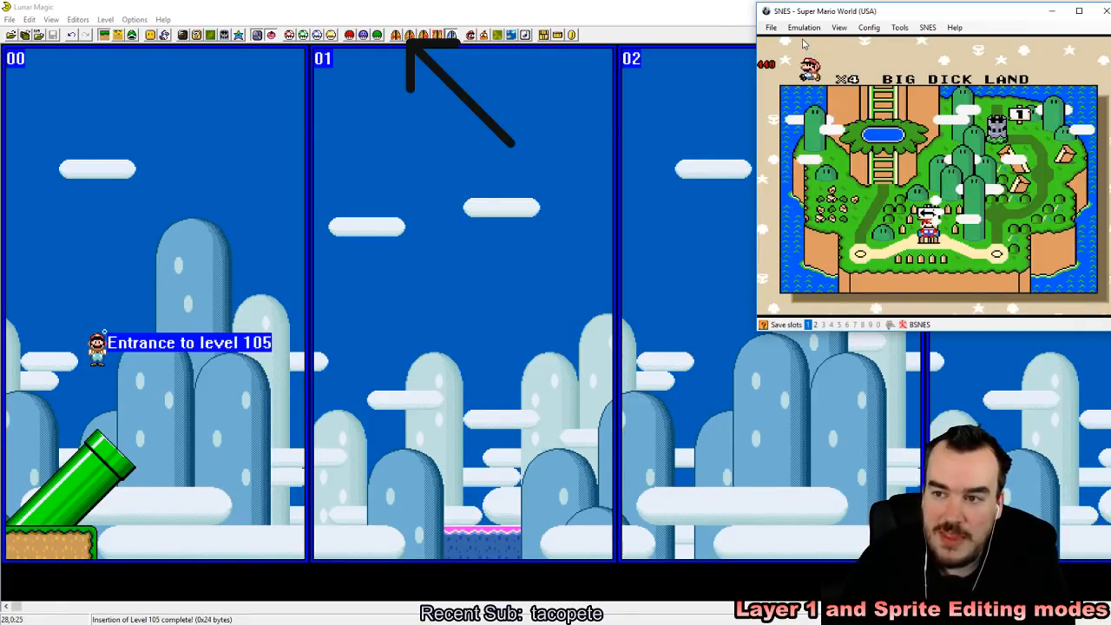
left_click(771, 27)
mouse_move(794, 54)
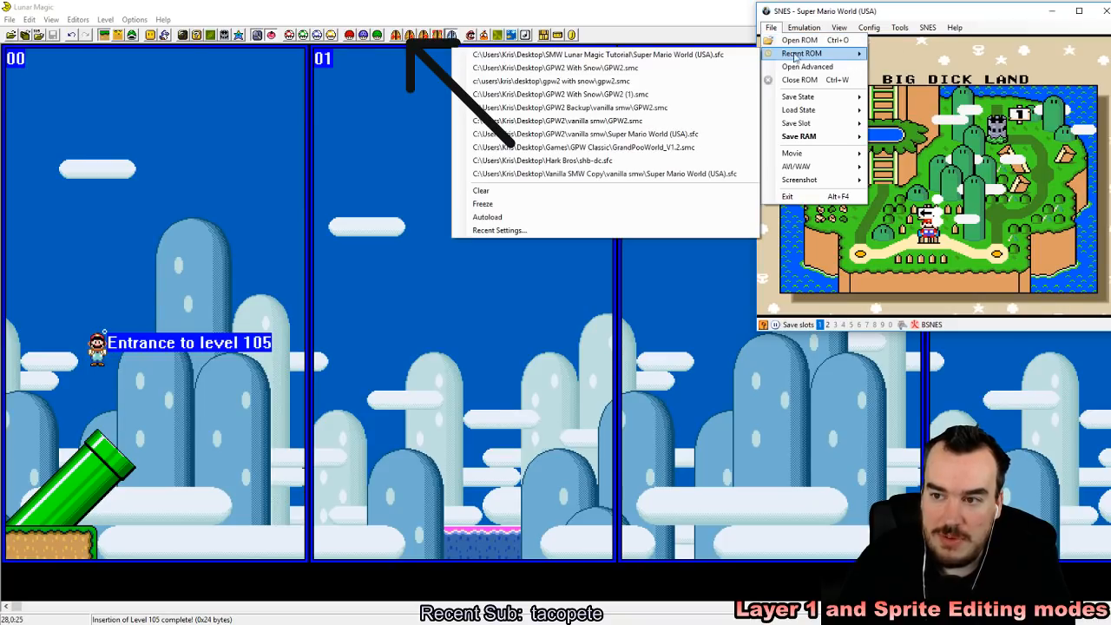
left_click(743, 54)
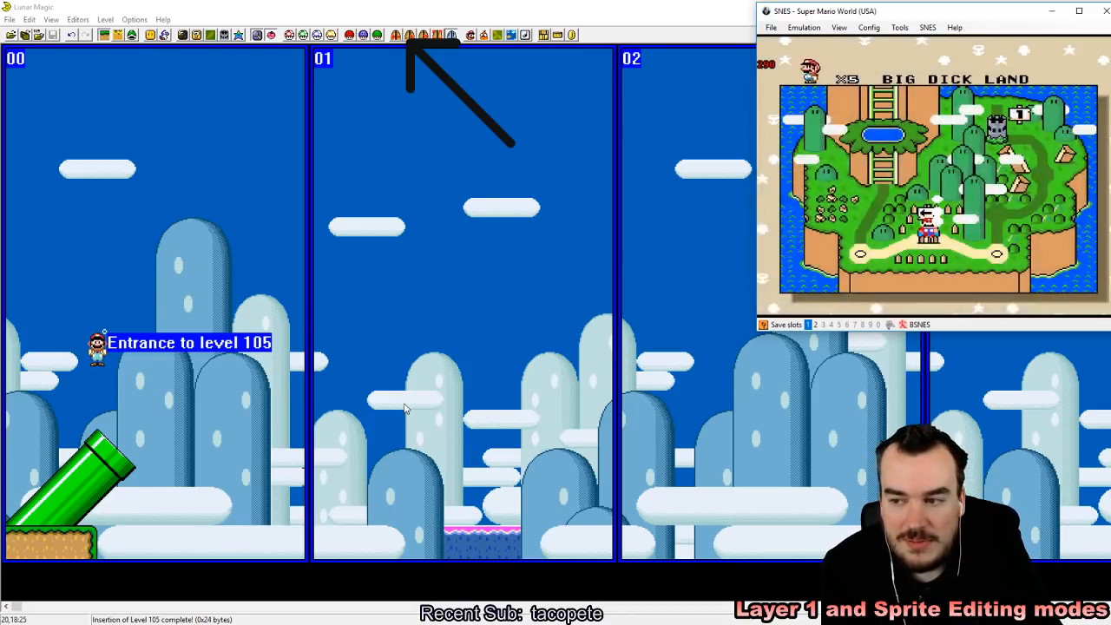
key("shift+F1")
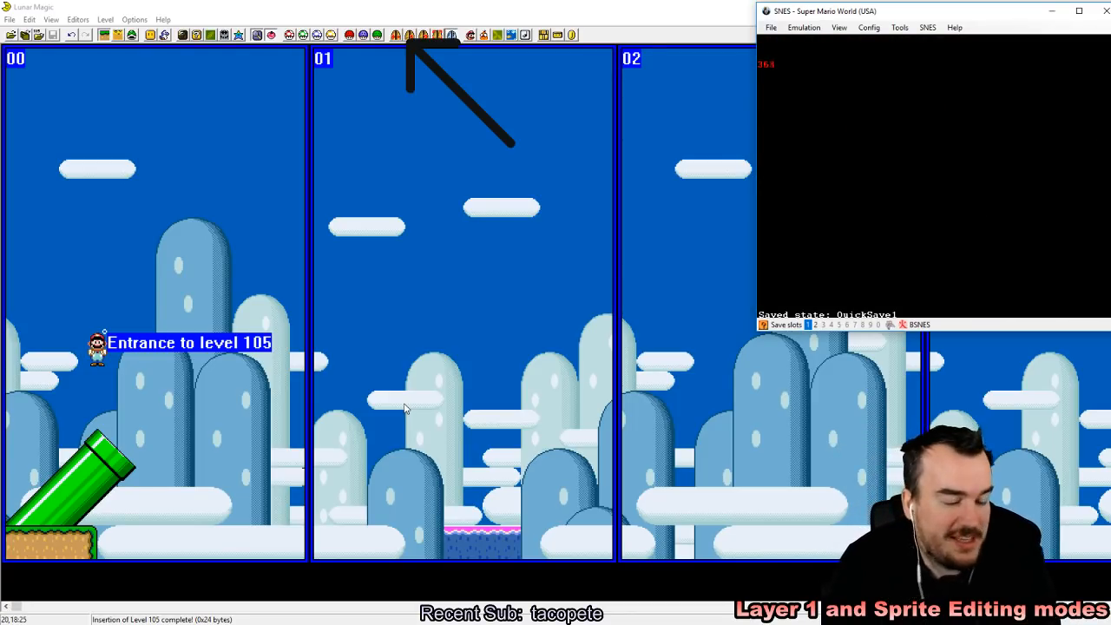
Step: Swim Mario back and forth between the diagonal pipe and the ledge to test the water level
key("Right")
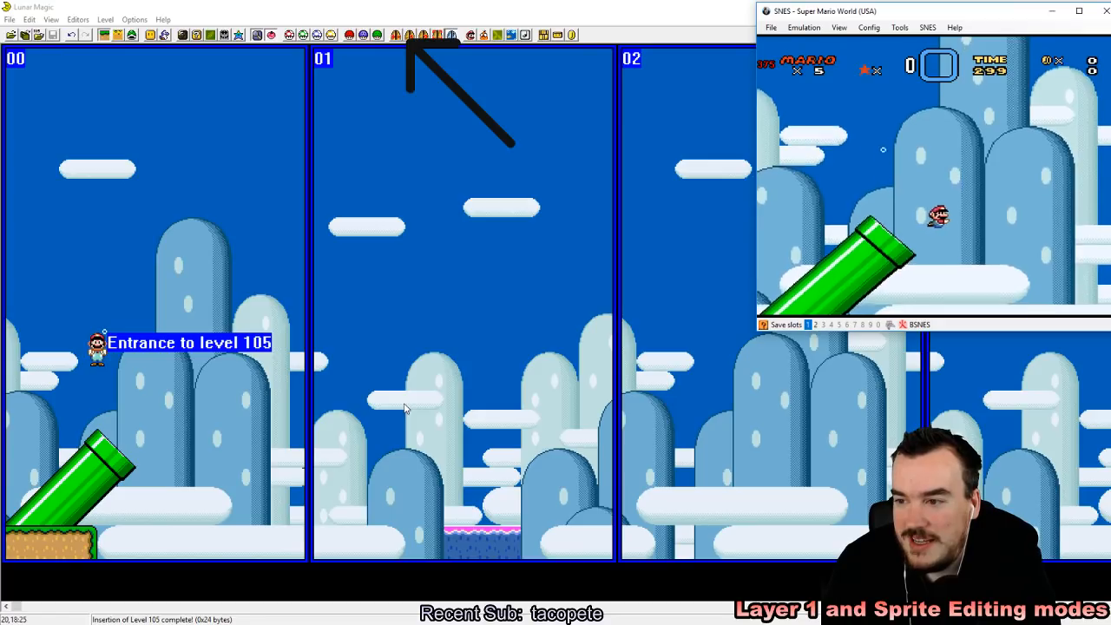
key("Right")
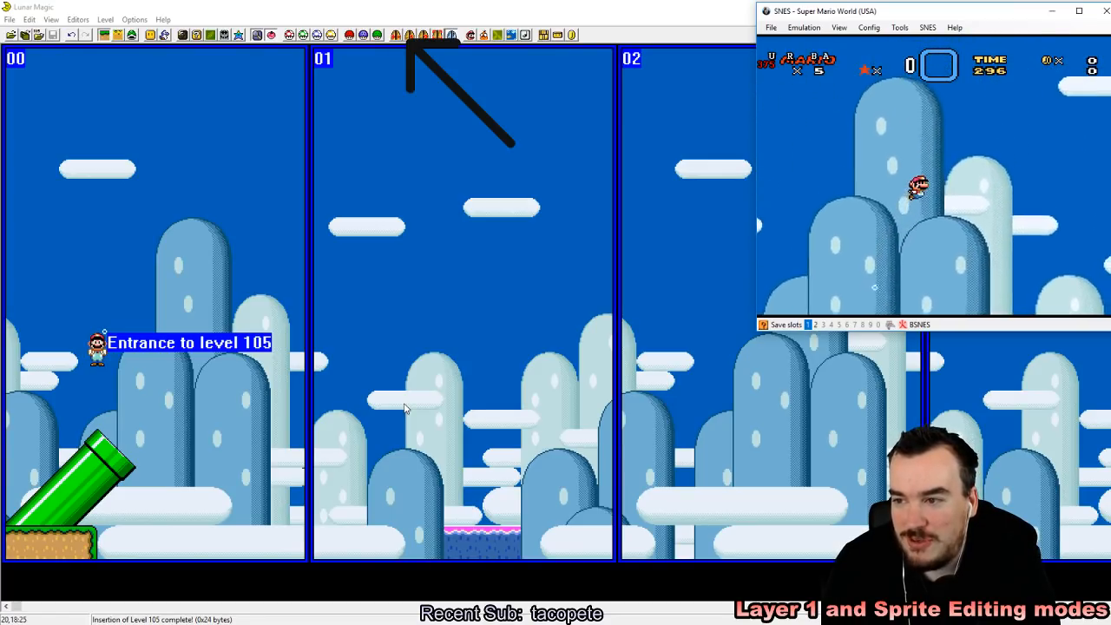
key("Right")
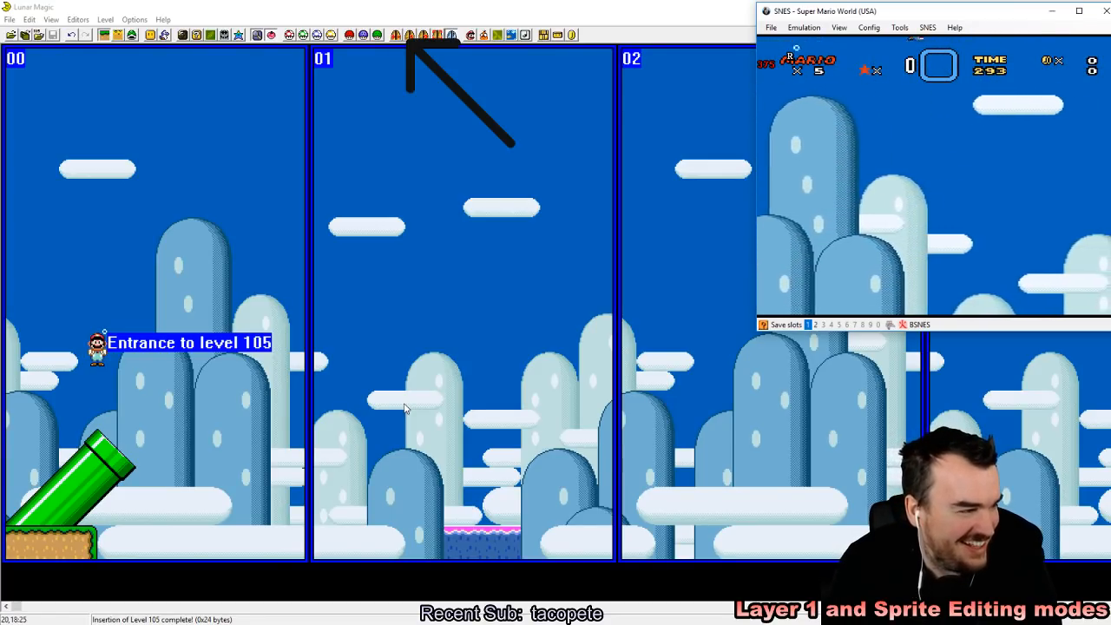
key("Down")
key("Left")
key("z")
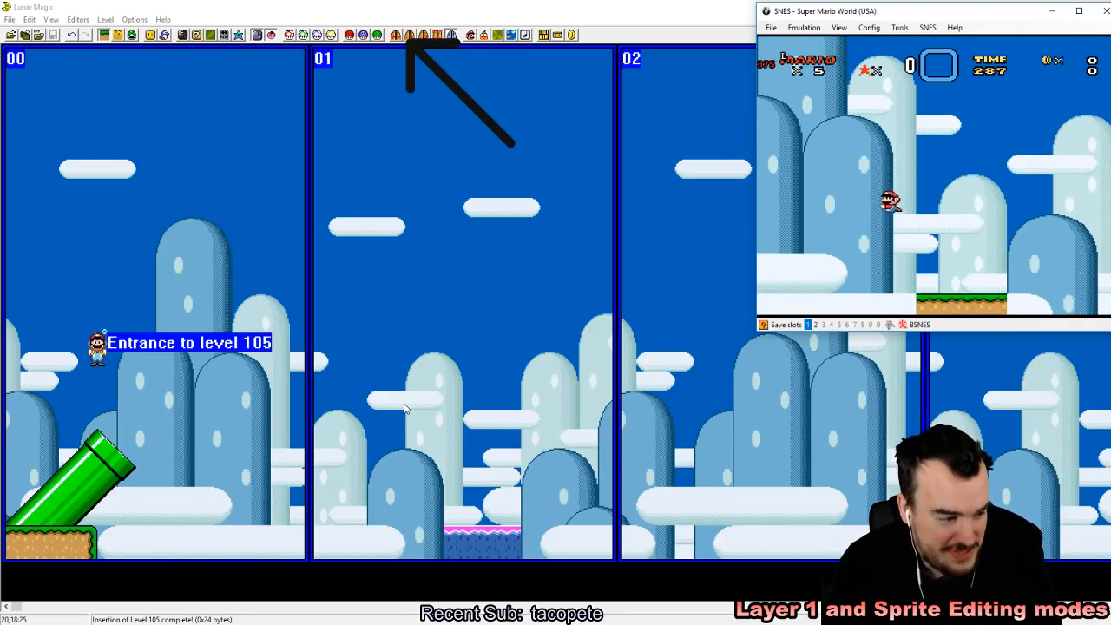
key("Right")
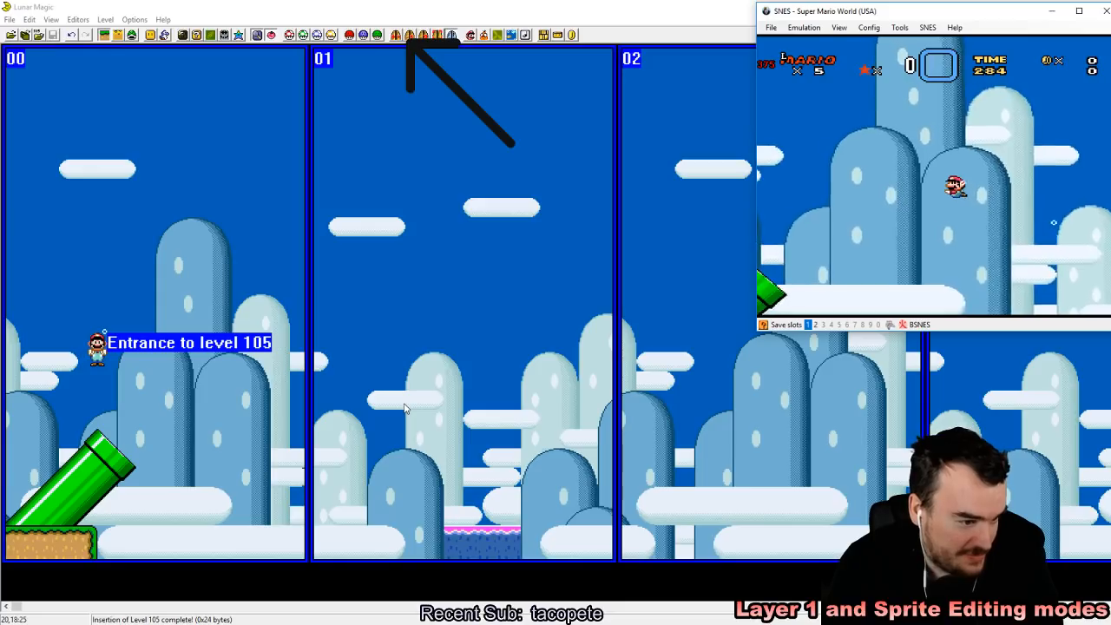
key("Left")
key("z")
key("Up")
key("Right")
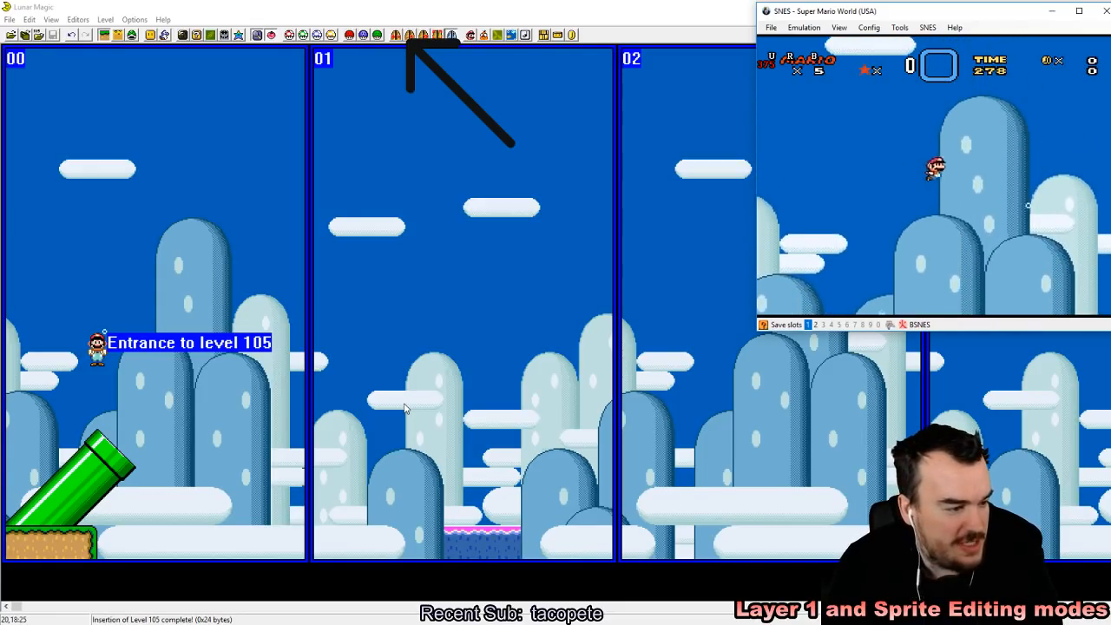
key("Right")
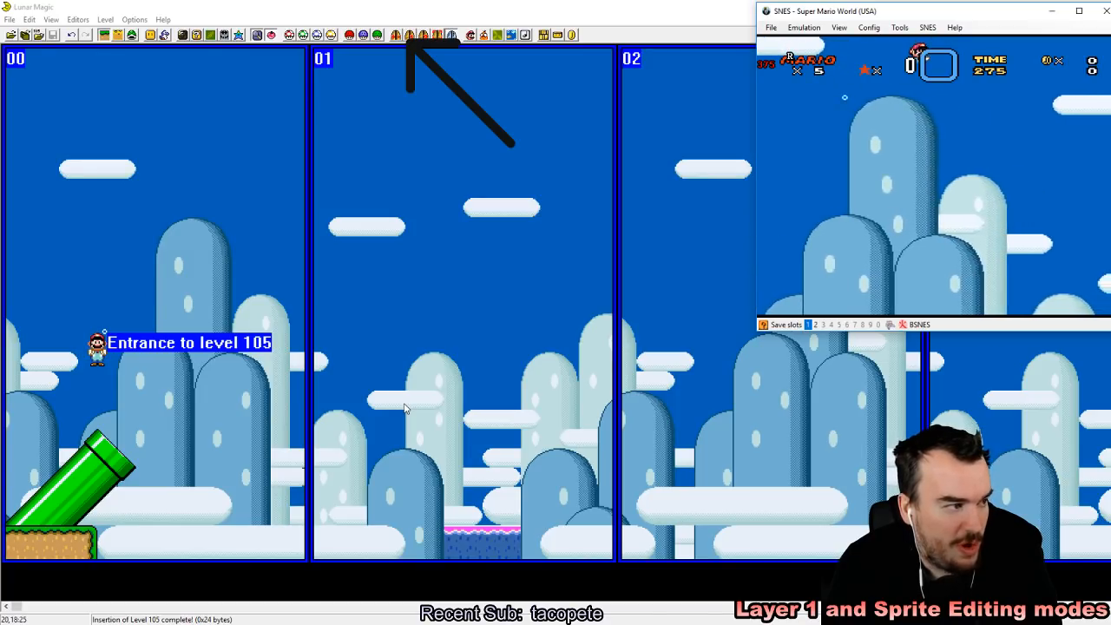
key("Right")
key("z")
key("Right")
key("z")
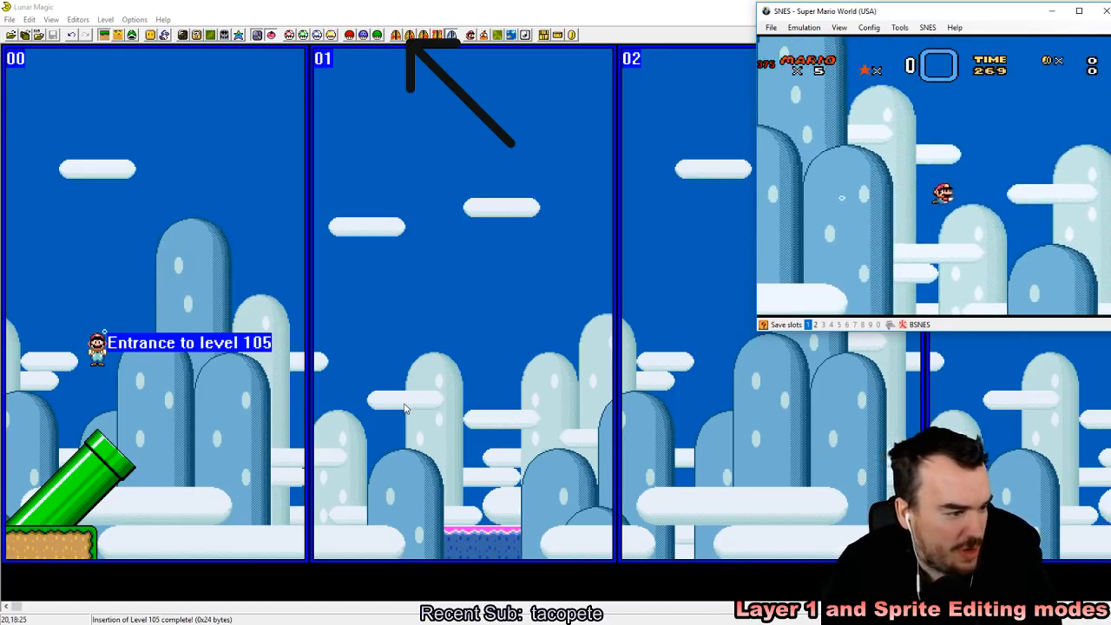
key("z")
key("z")
key("z")
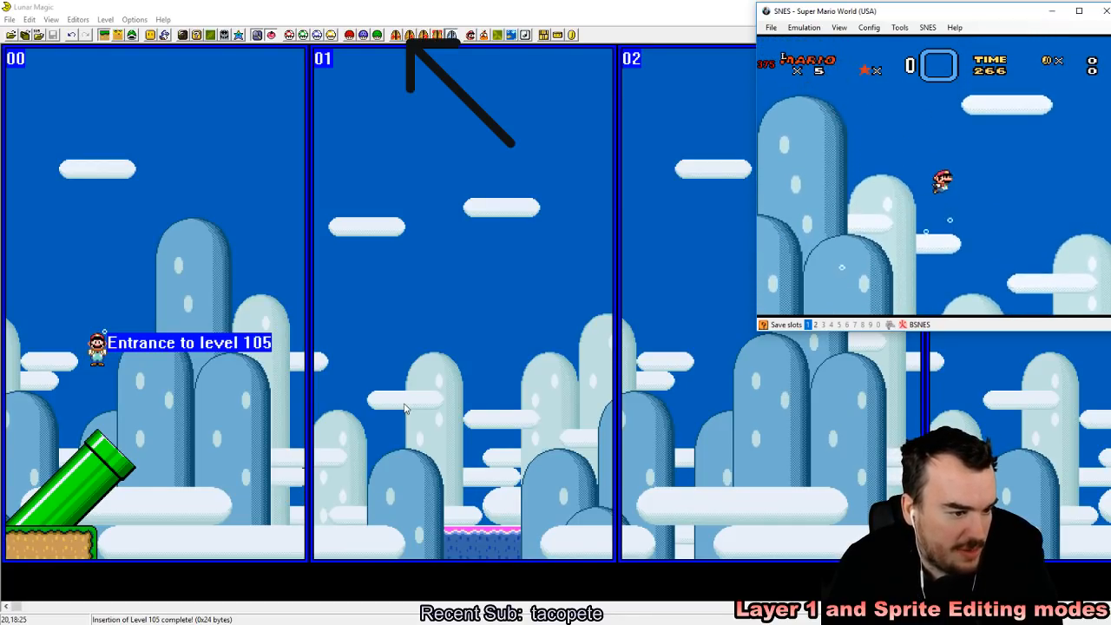
key("Left")
key("z")
key("z")
key("z")
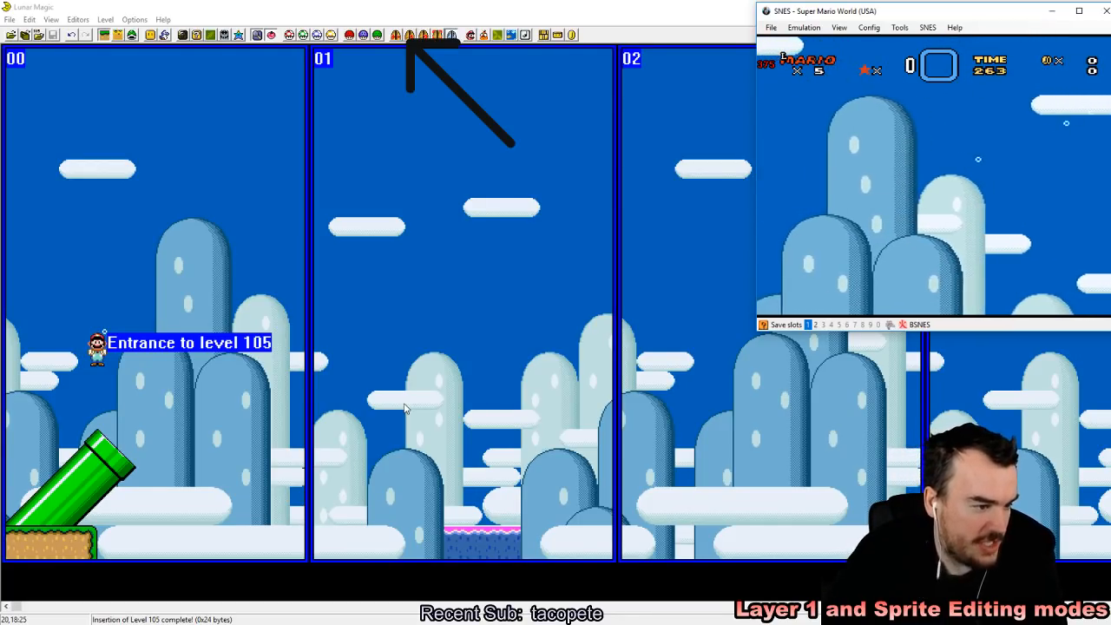
Step: Keep swimming Mario left and right above the diagonal pipe to check the water physics in the running game
key("Left")
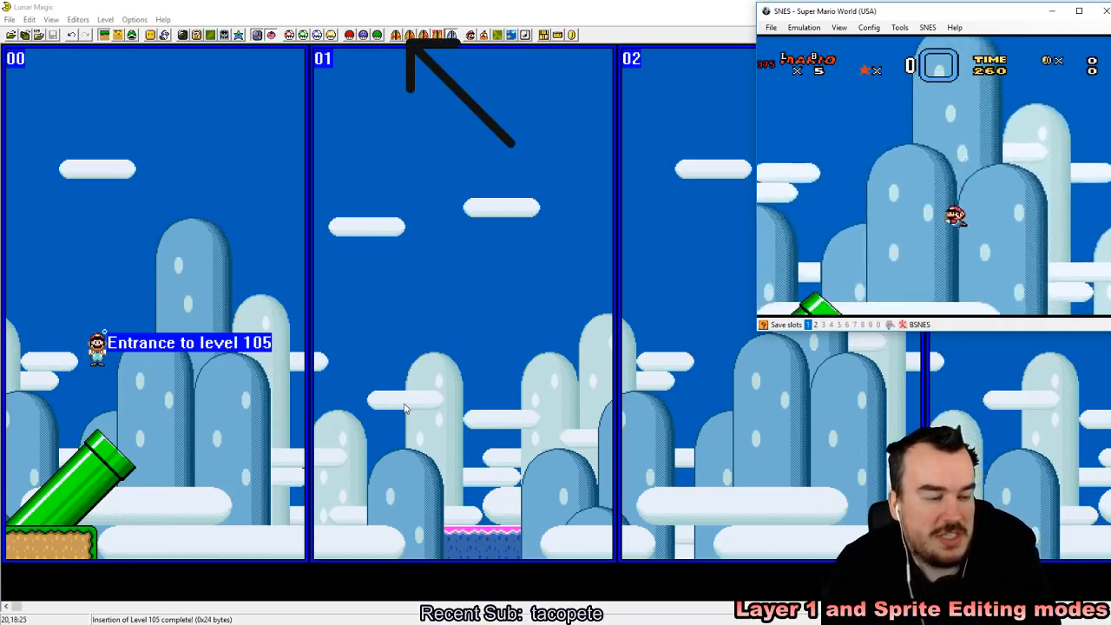
key("z")
key("z")
key("Down")
key("Right")
key("z")
key("z")
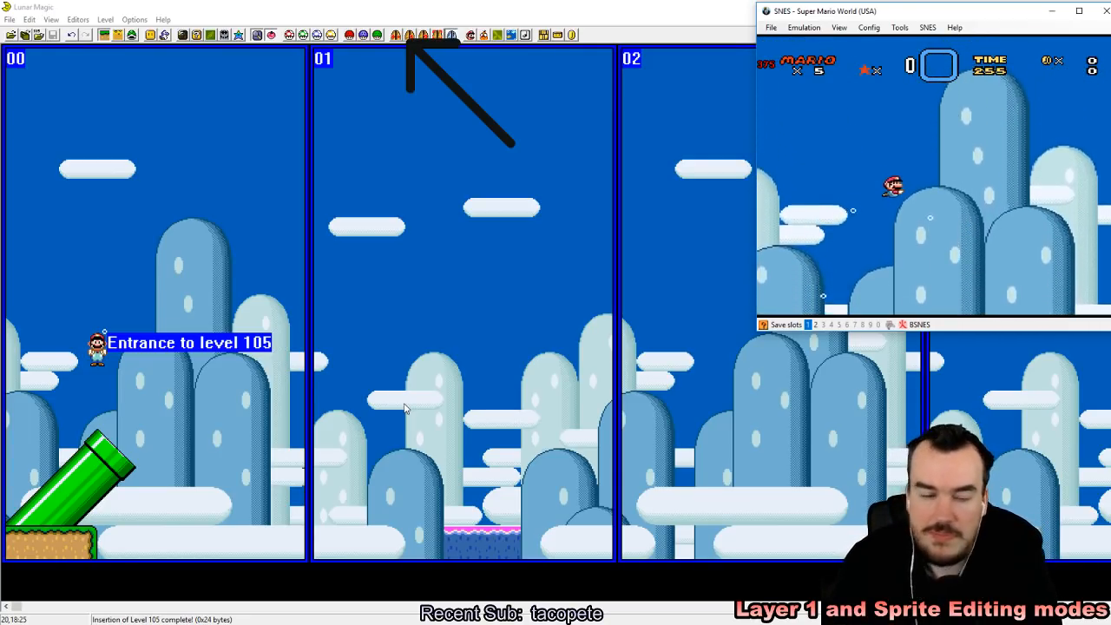
key("Left")
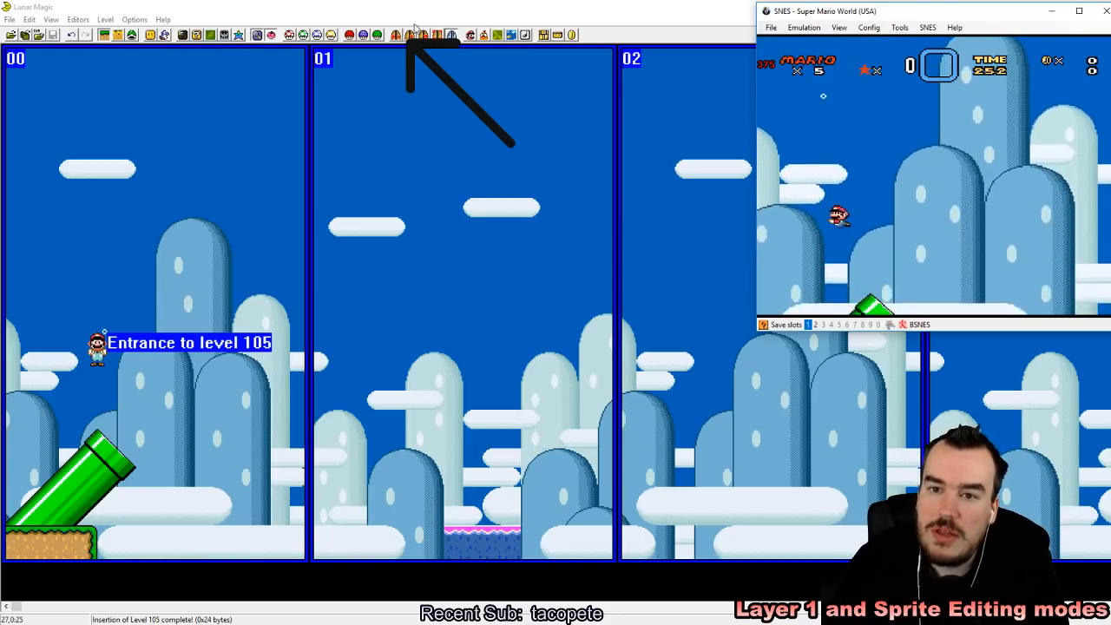
Step: Set the main entrance's Mario action to Shoot From Slanted Pipe Right
left_click(410, 34)
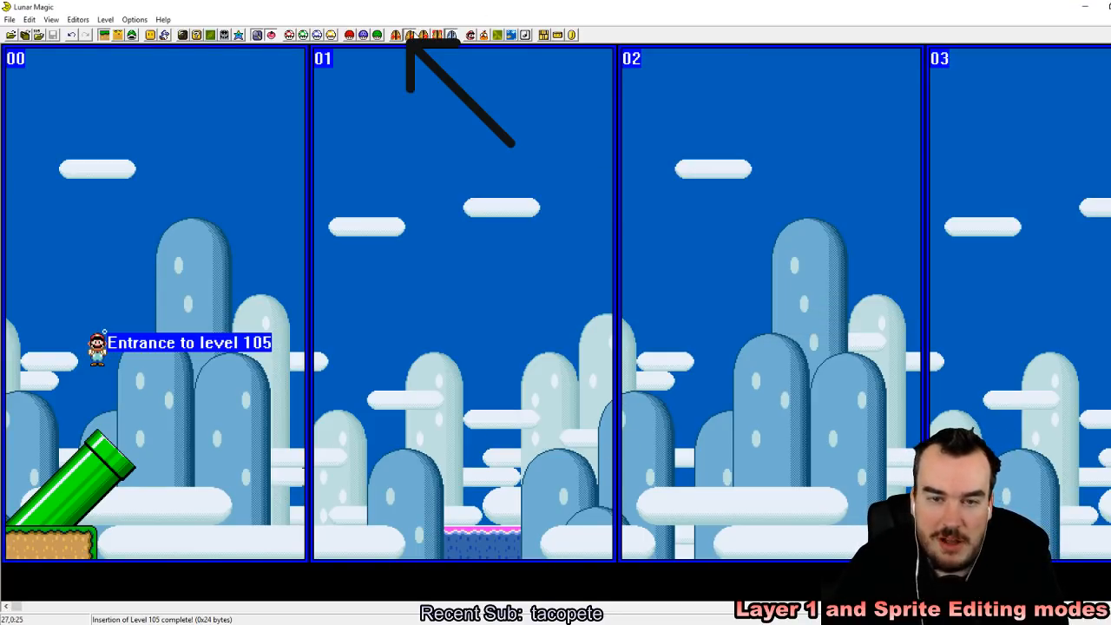
left_click(538, 359)
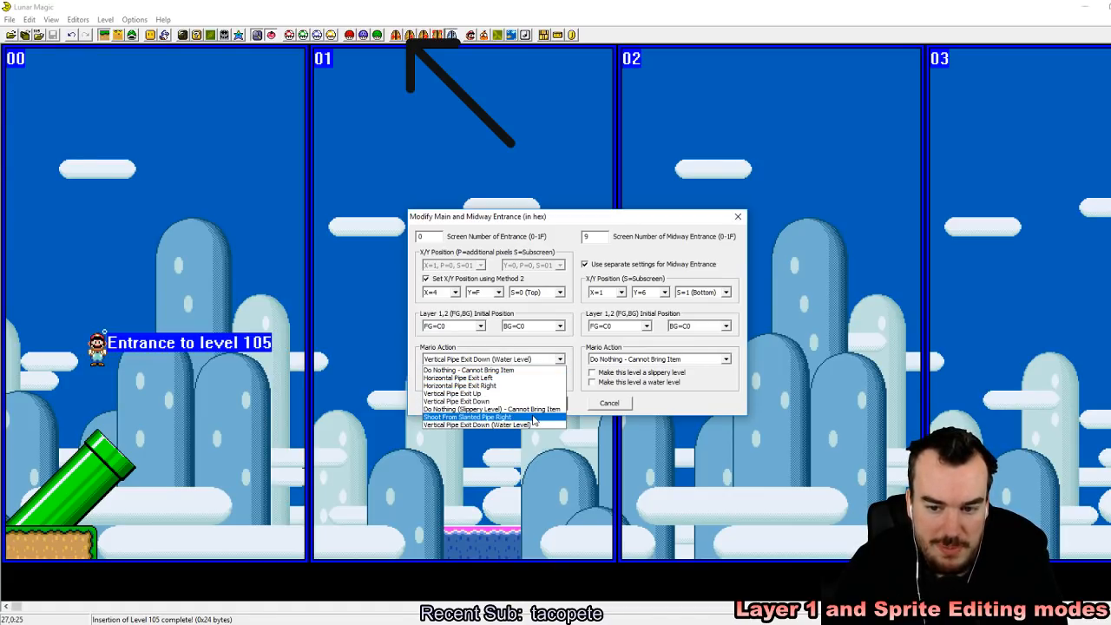
left_click(533, 417)
left_click(545, 402)
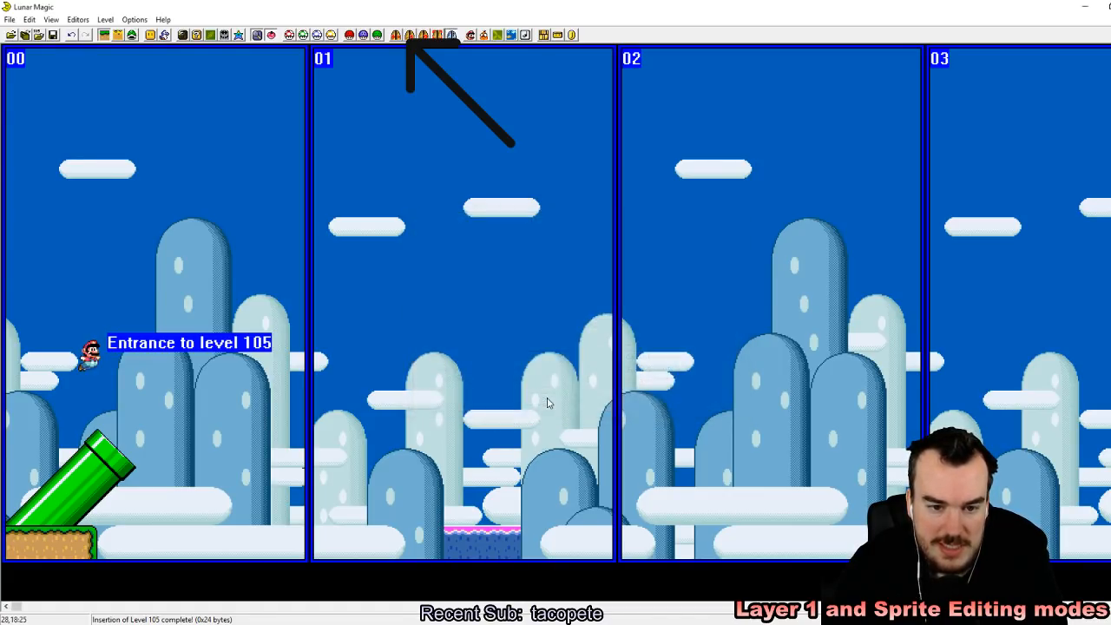
Step: In sprite editing mode, move the level 105 entrance onto the mouth of the diagonal pipe and save the level to the ROM
left_click(132, 36)
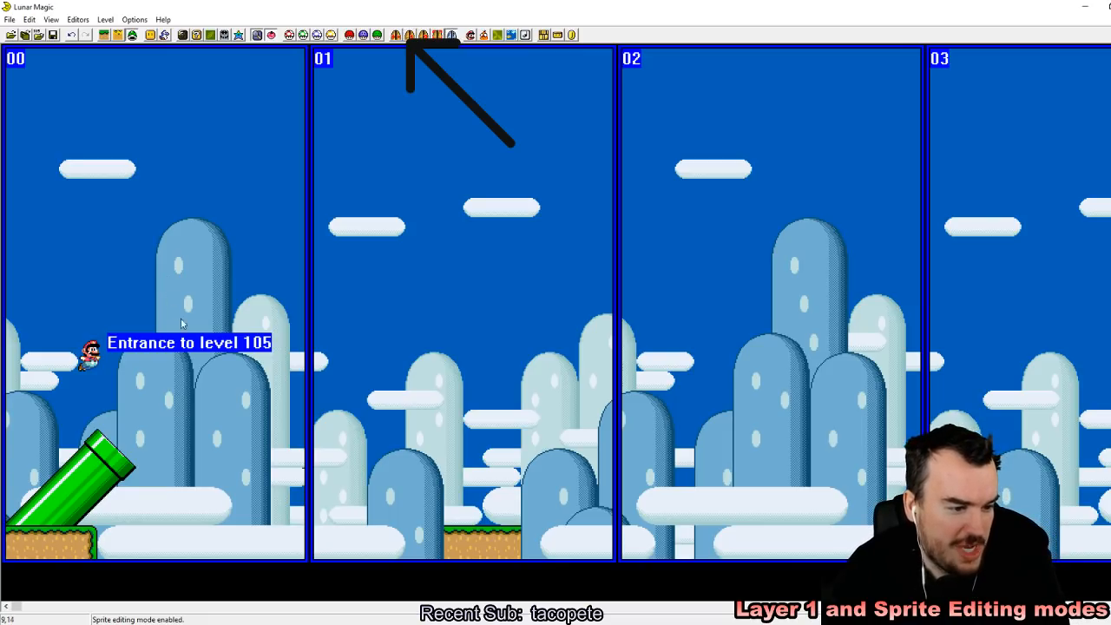
mouse_move(95, 357)
left_mouse_down()
mouse_move(120, 439)
mouse_move(110, 462)
left_mouse_up()
left_click(225, 274)
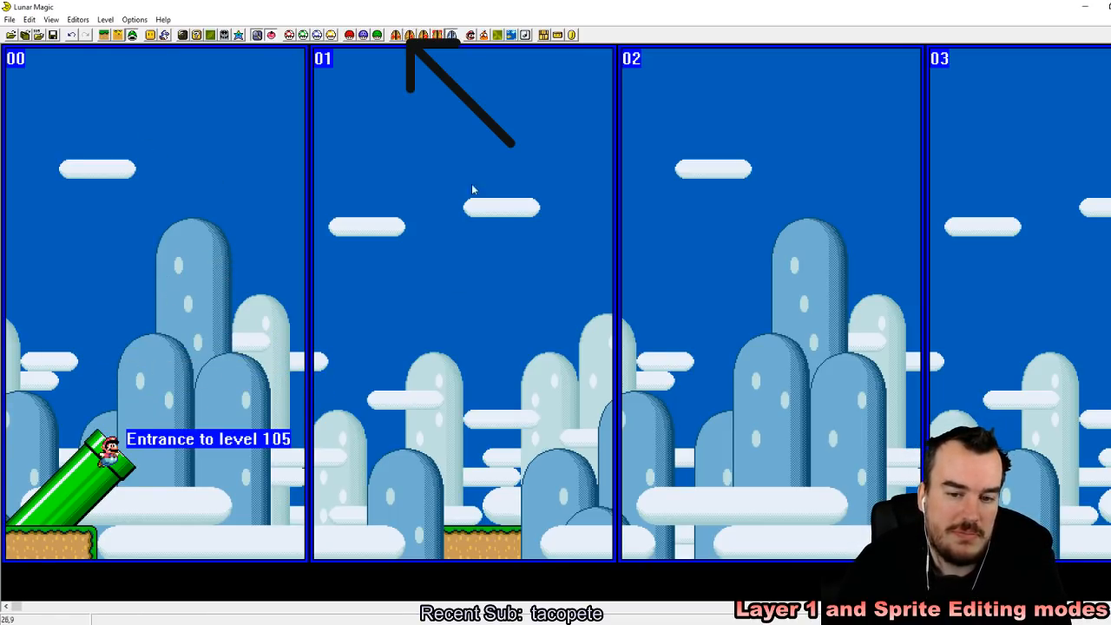
left_click(53, 35)
Step: Return to Layer 1 editing mode and delete the ground ledge at the bottom of screen 01
left_click(104, 35)
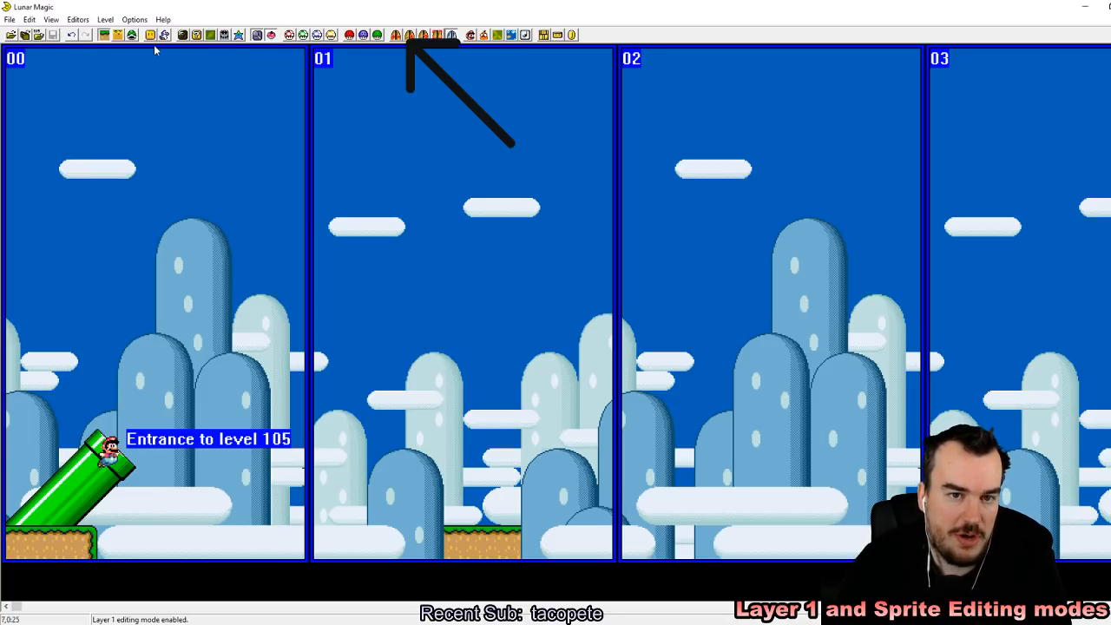
left_click(466, 539)
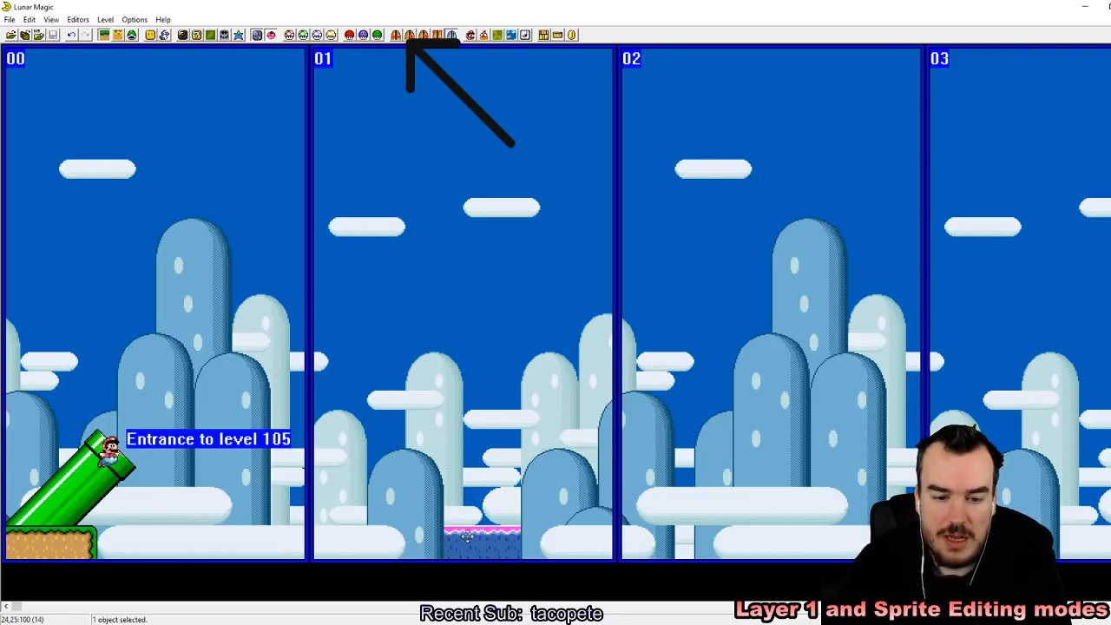
key("Delete")
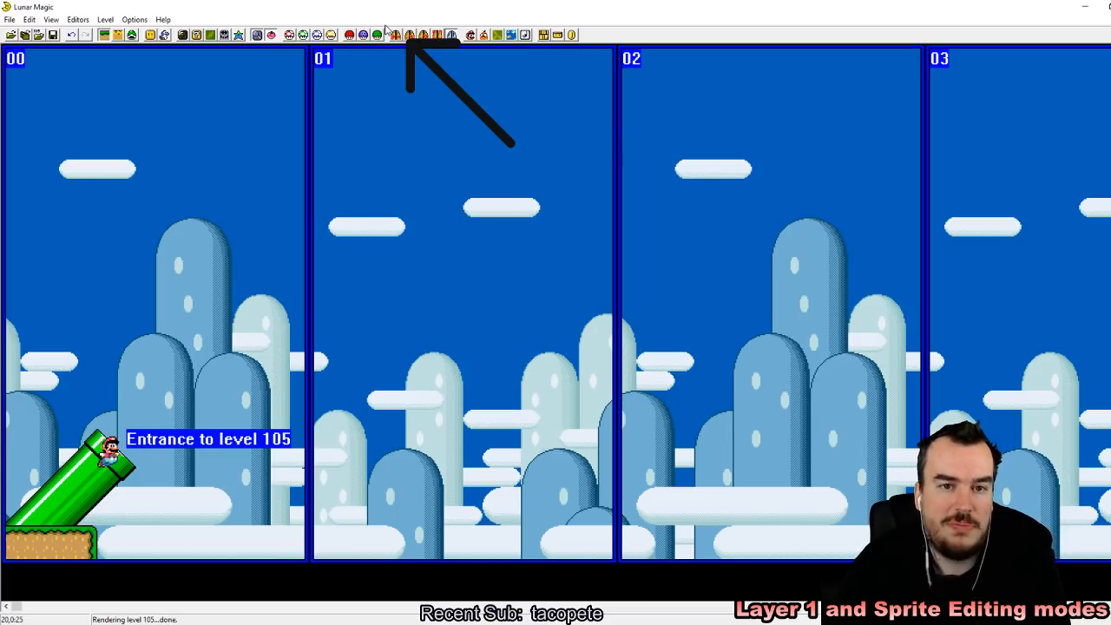
Step: Add a grey cement blocks object from the object list and move it far along the level to the upper part of screen 14
key("Insert")
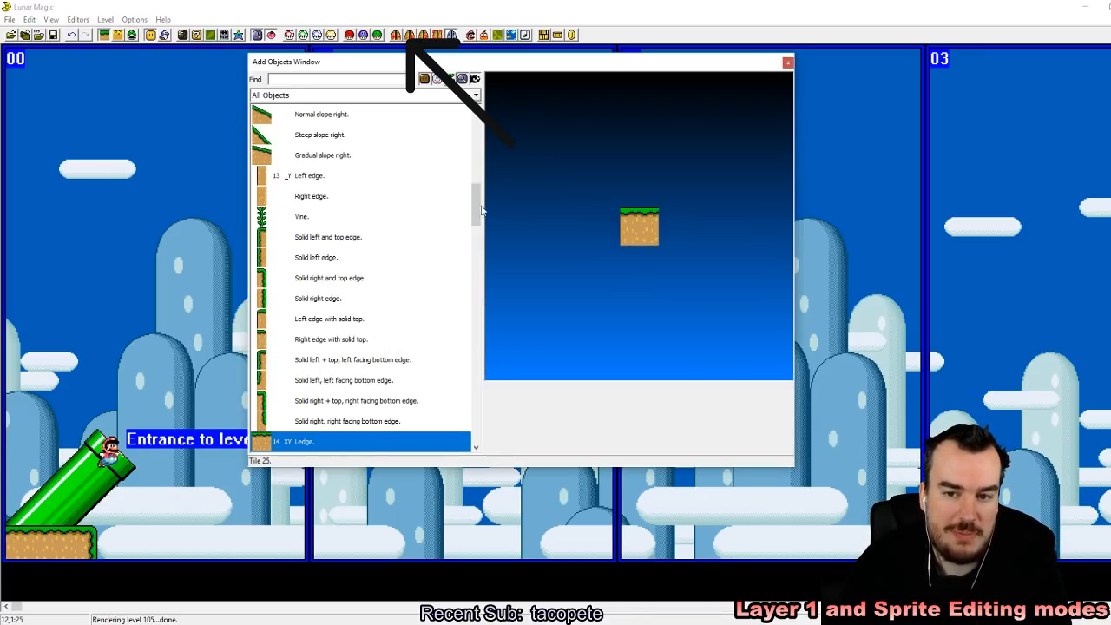
left_click_drag(480, 208, 479, 143)
left_click(360, 341)
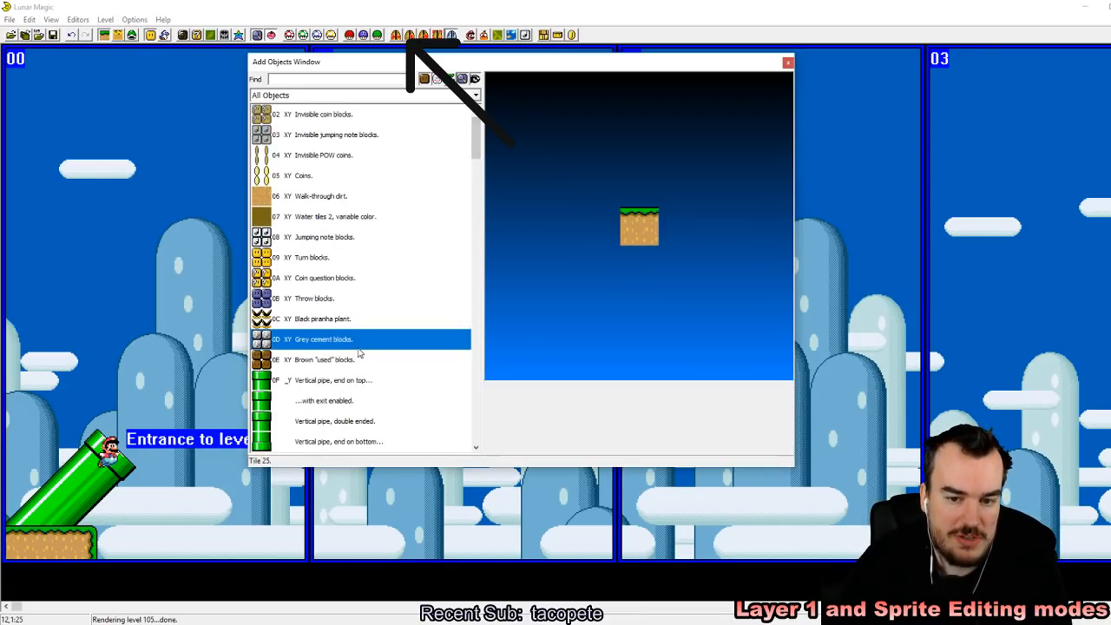
left_click(881, 149)
left_click(787, 65)
left_click_drag(877, 155, 531, 115)
left_click(594, 346)
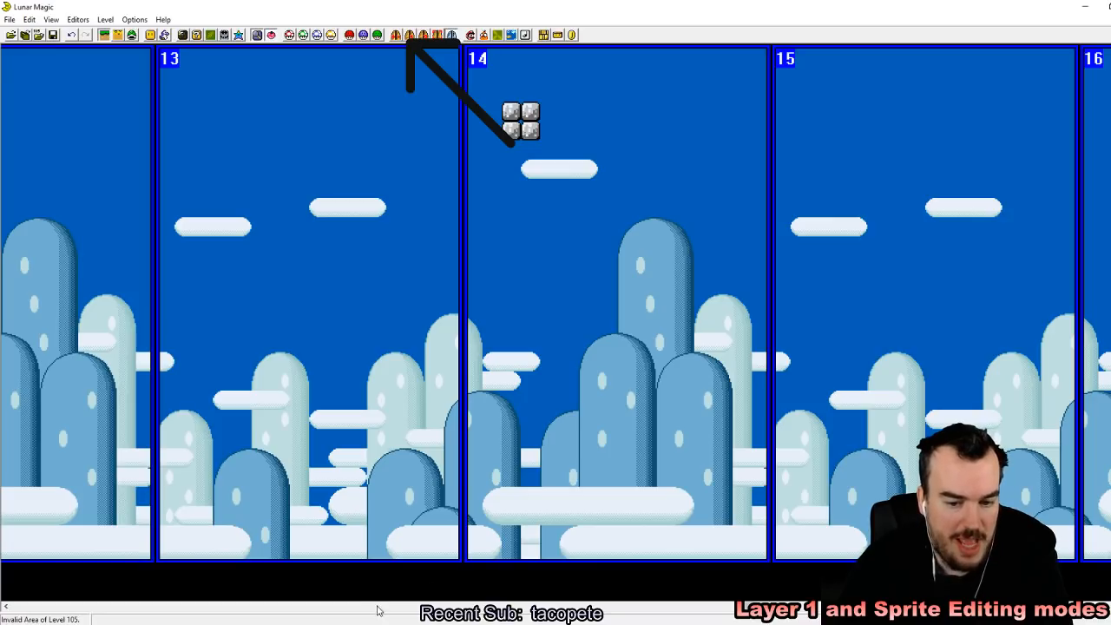
Step: Back at the level start, add a long ground ledge along the bottom from the end of screen 01 across most of screen 02
left_click_drag(749, 606, 3, 575)
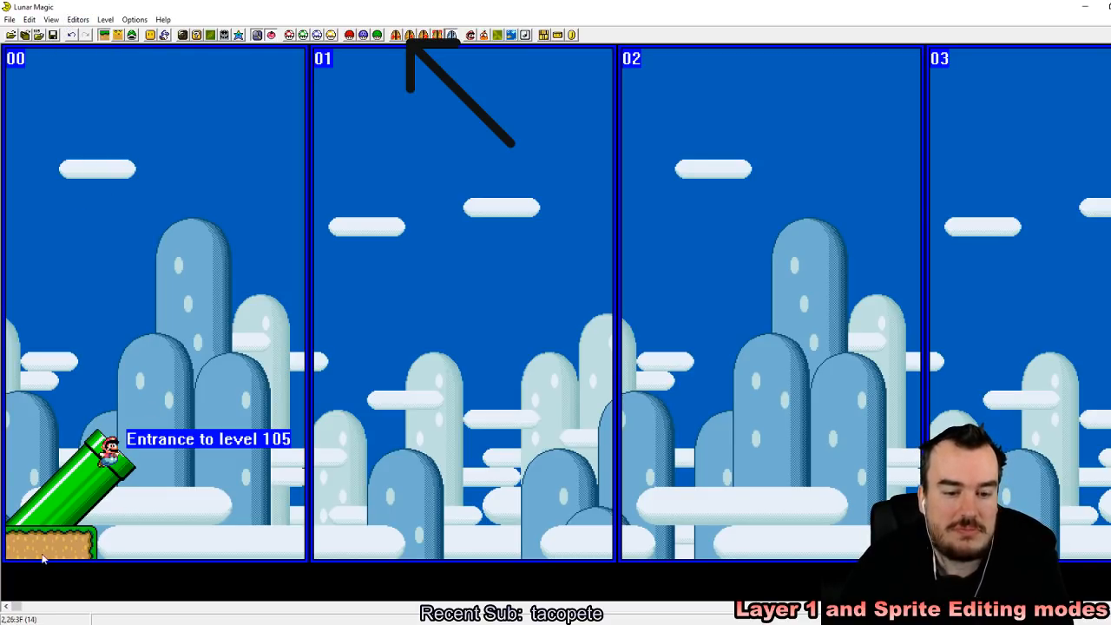
left_click(44, 521)
left_click_drag(851, 443, 830, 555)
left_click(599, 548)
left_click(596, 543)
left_click(841, 430)
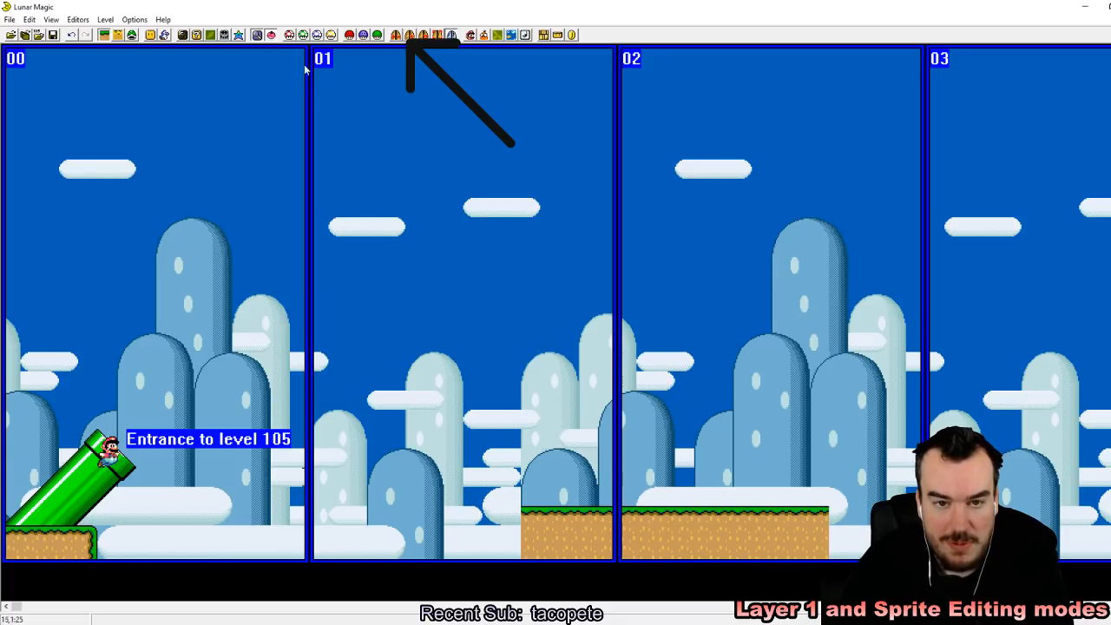
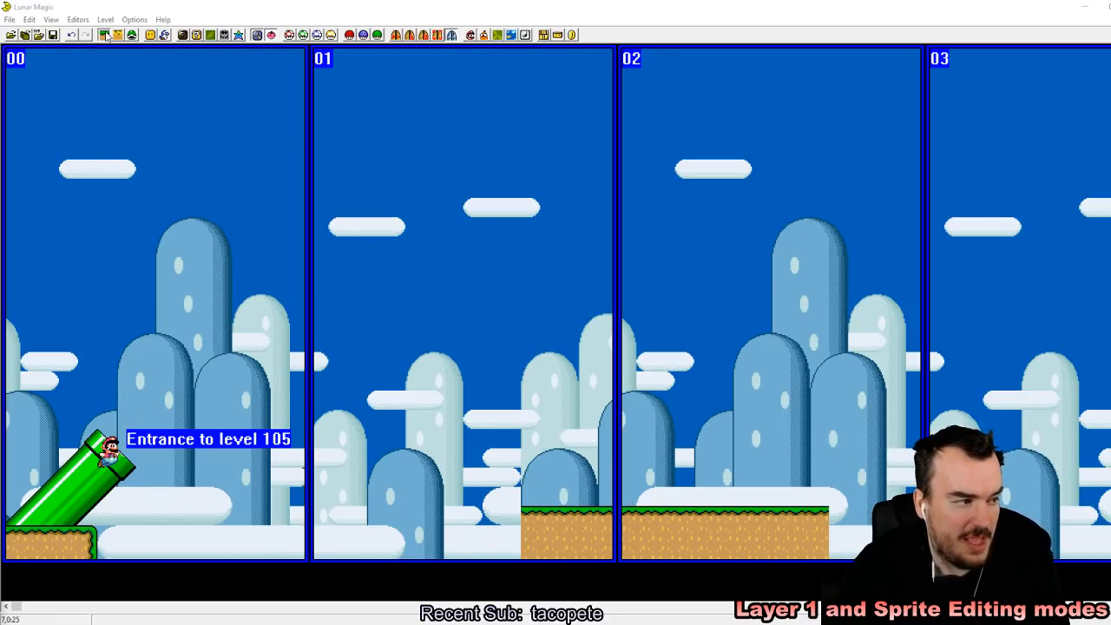
Step: Copy the solid right edge piece from the first ledge in screen 00 onto the right end of the long ledge in screen 02
left_click(90, 540)
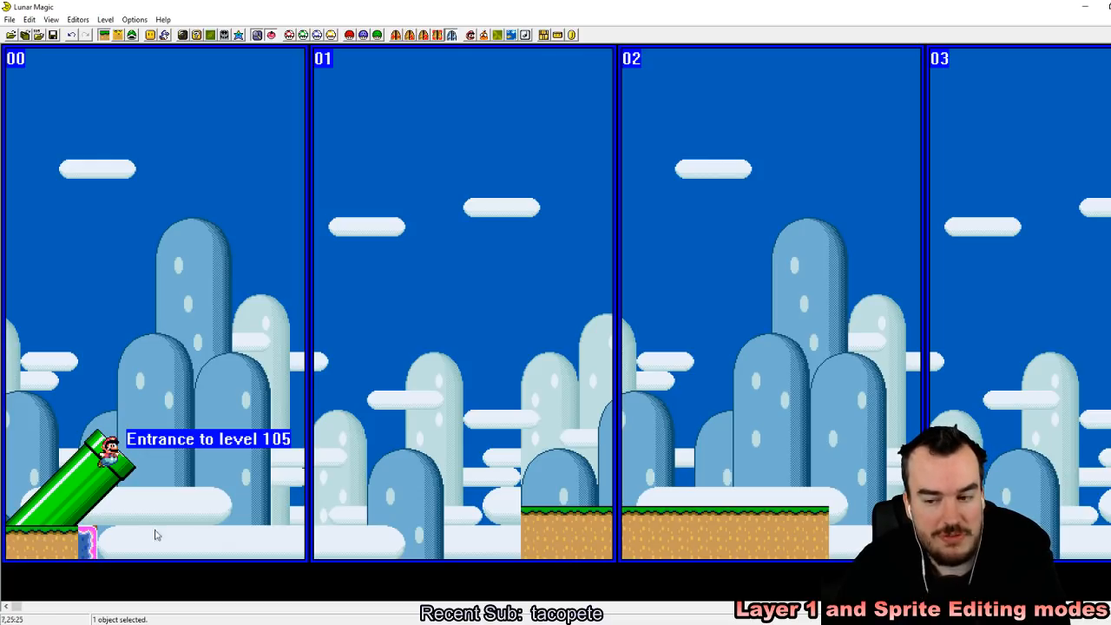
right_click(847, 518)
left_click(854, 430)
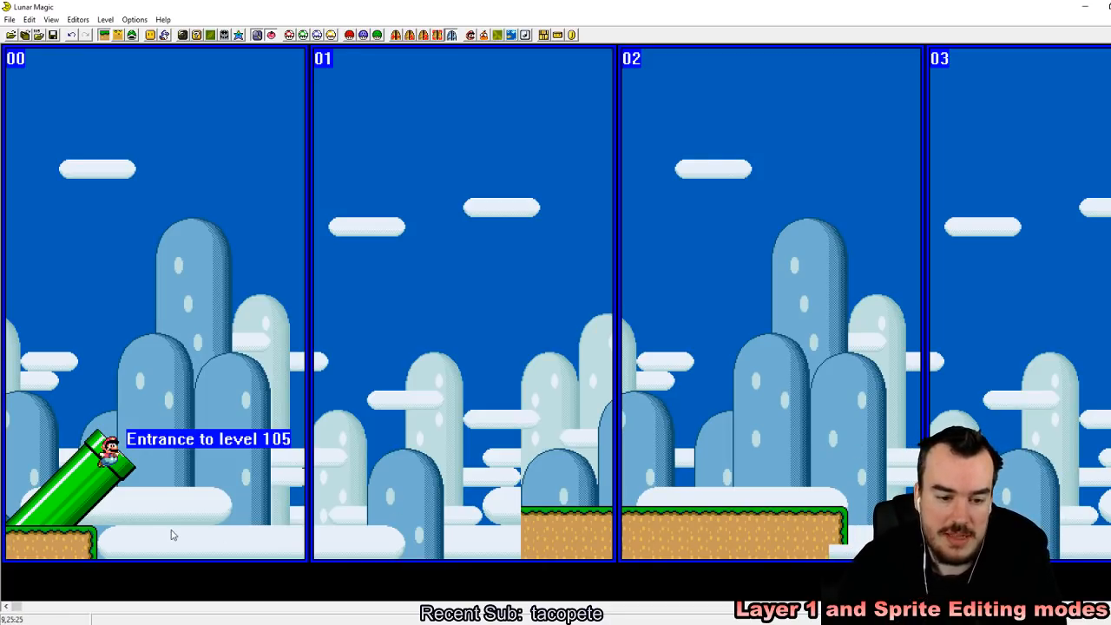
Step: Paste extra copies of the right edge piece in the sky of screen 02 and delete them
left_click(89, 543)
right_click(751, 224)
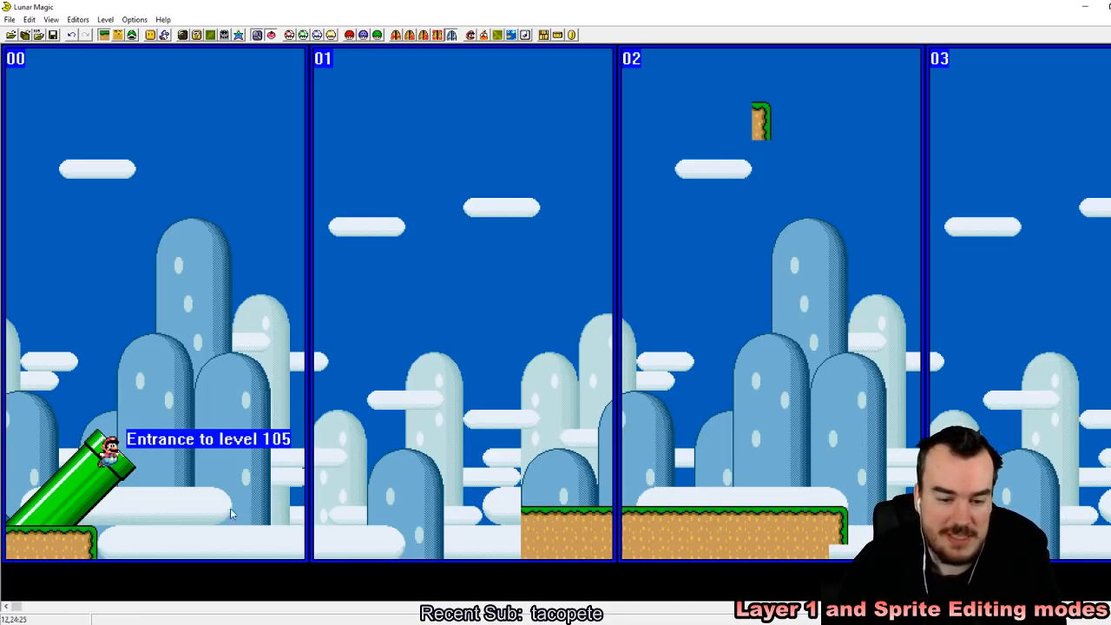
right_click(755, 232)
left_click_drag(906, 322, 729, 104)
key("Delete")
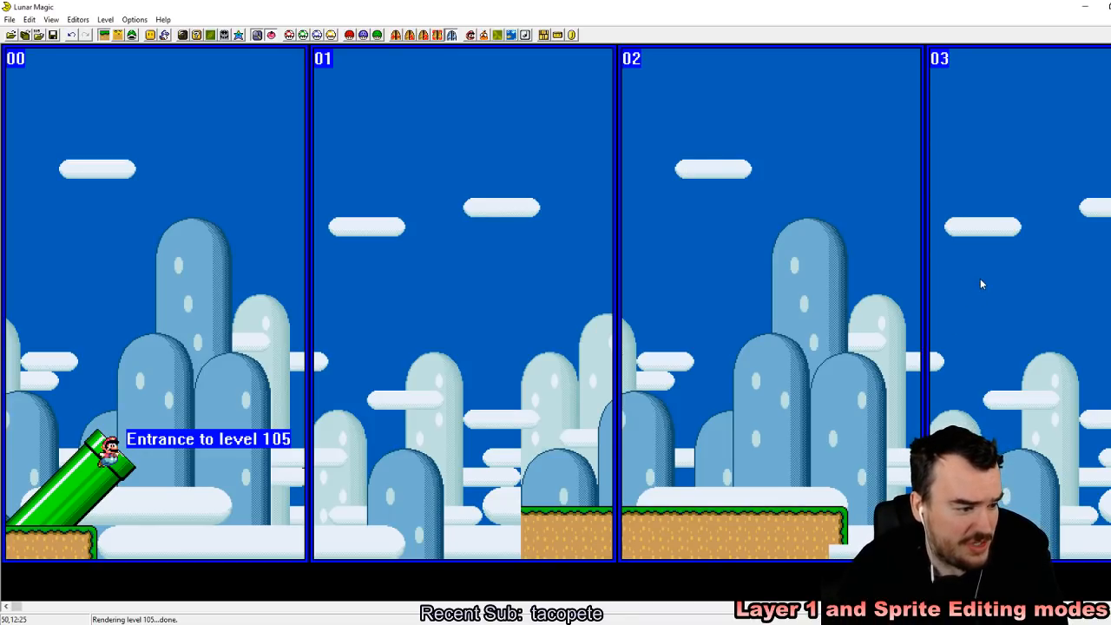
Step: Stretch the right edge piece at the end of the long ledge down to the bottom of the level
left_click(839, 529)
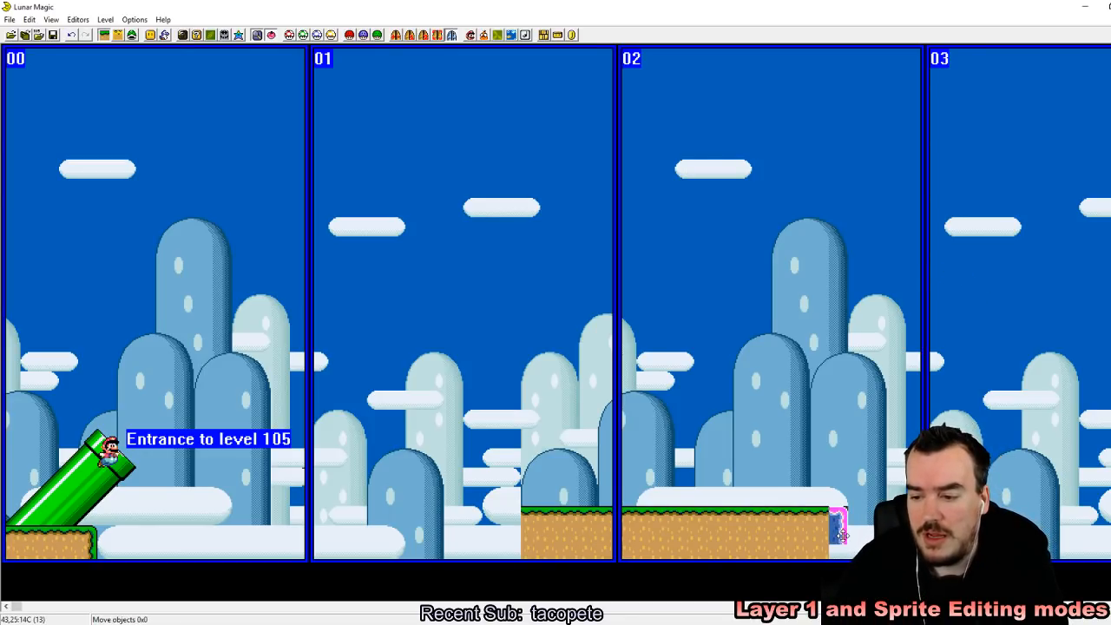
left_click_drag(844, 542, 844, 557)
left_click(319, 509)
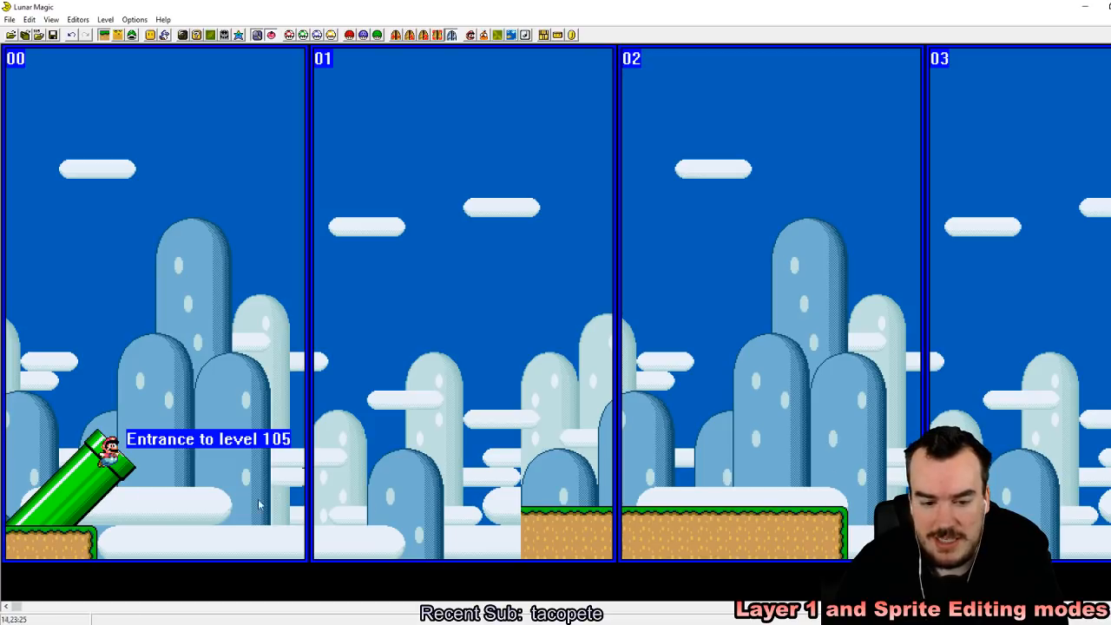
left_click_drag(503, 508, 515, 519)
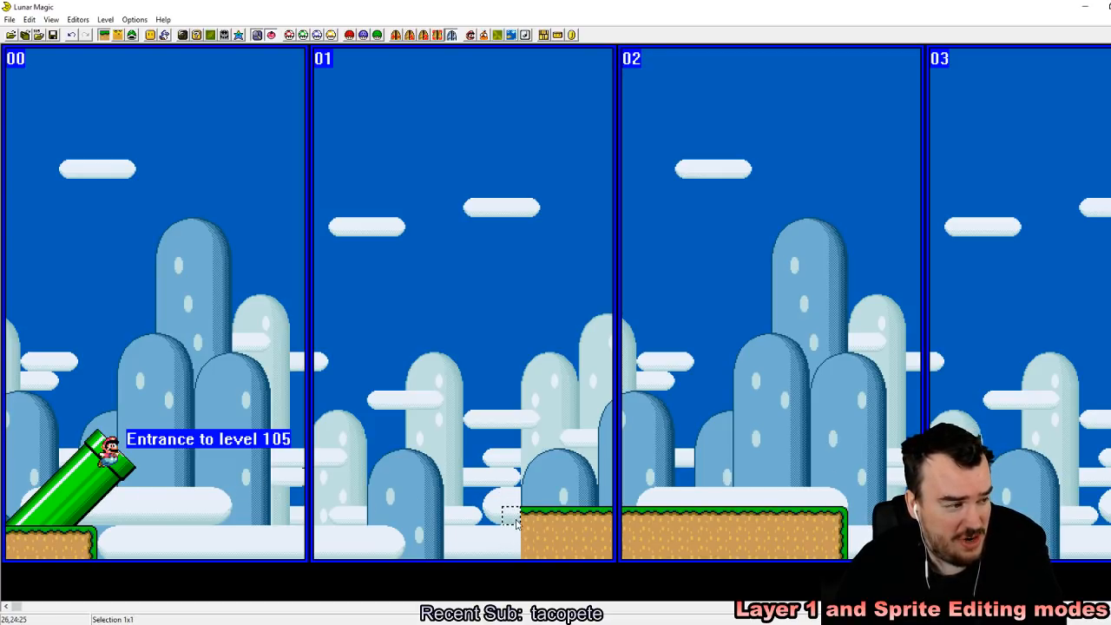
left_click(404, 339)
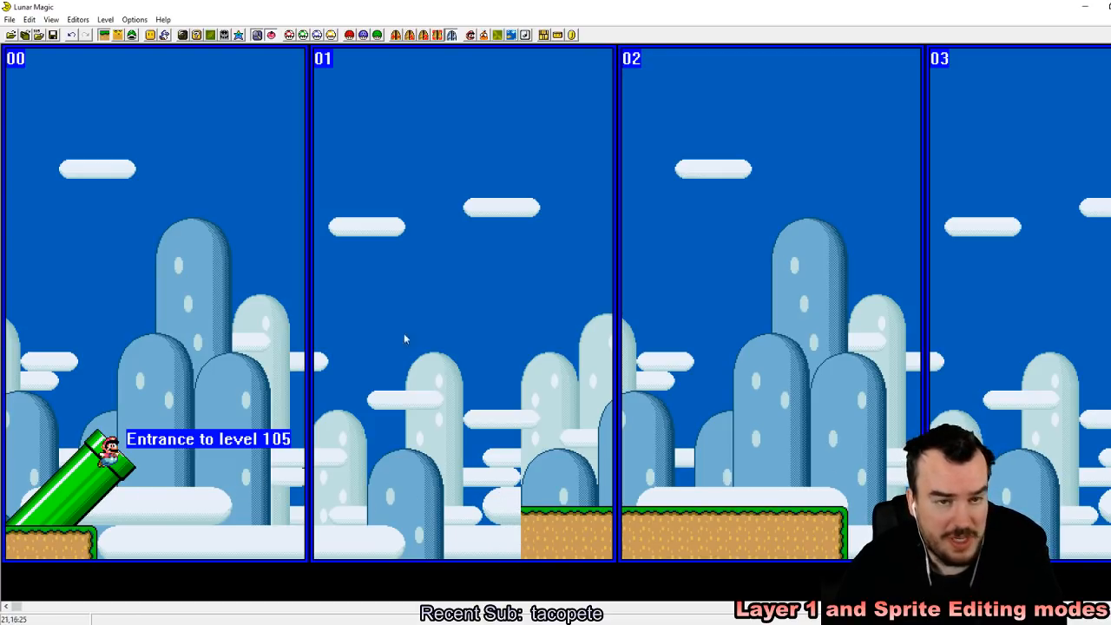
Step: Add a "Solid left and top edge" object and fit it onto the left end of the long ledge, reaching the level's bottom
left_click(150, 35)
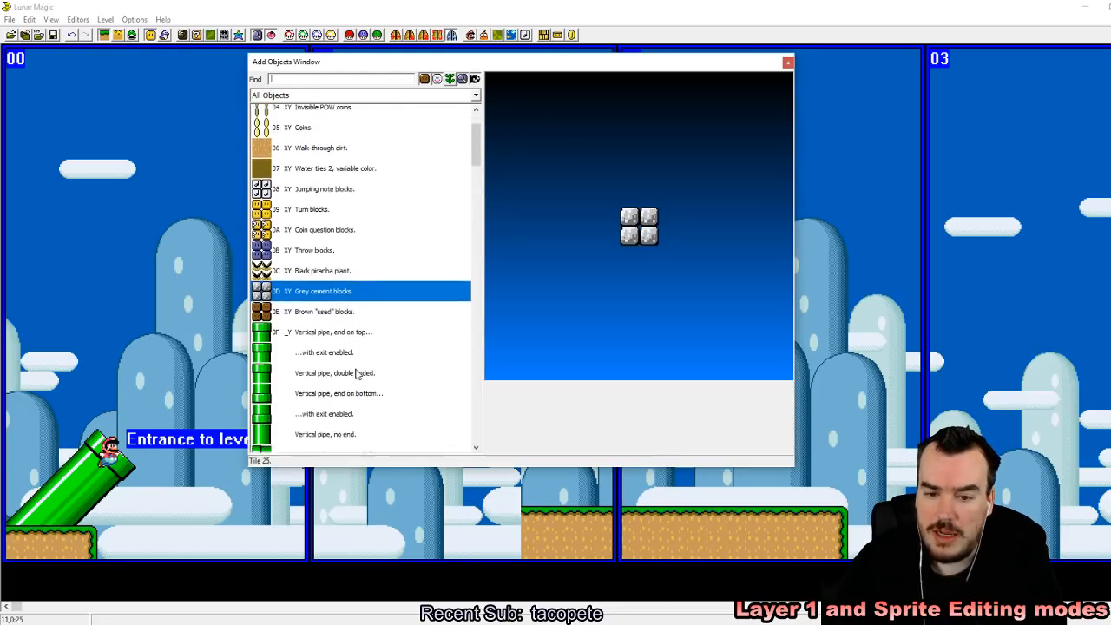
scroll(356, 372, "down", 12)
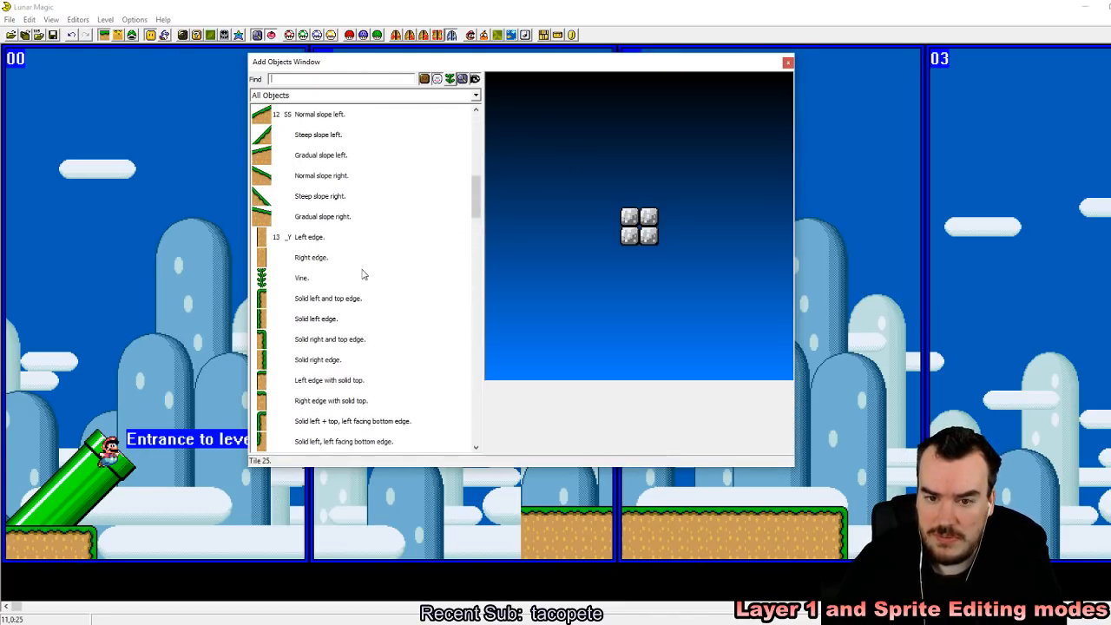
left_click(323, 301)
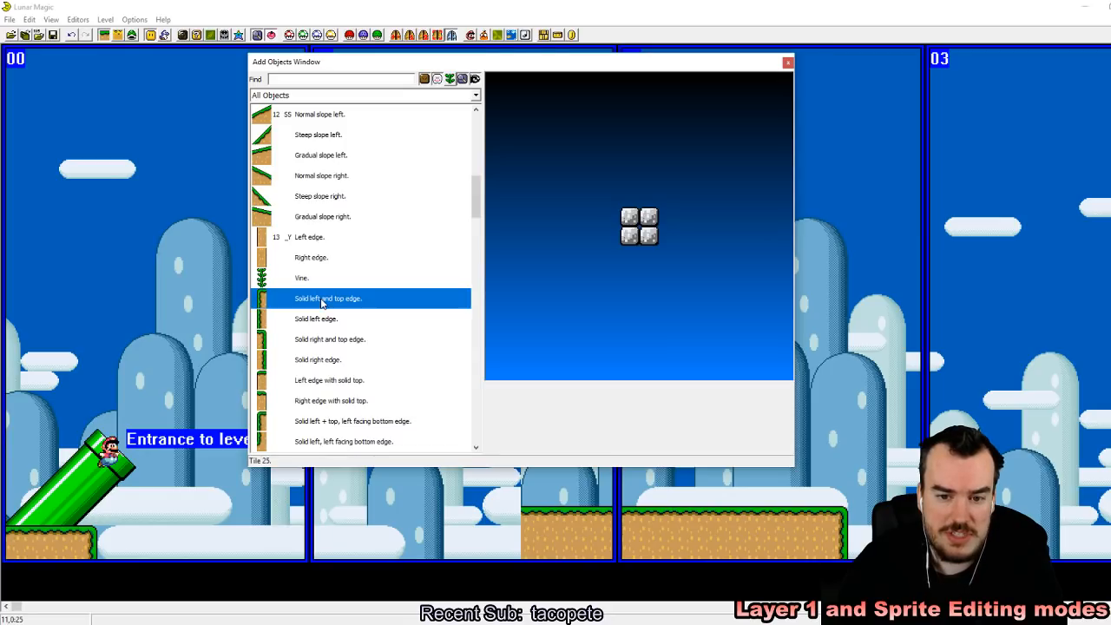
right_click(182, 166)
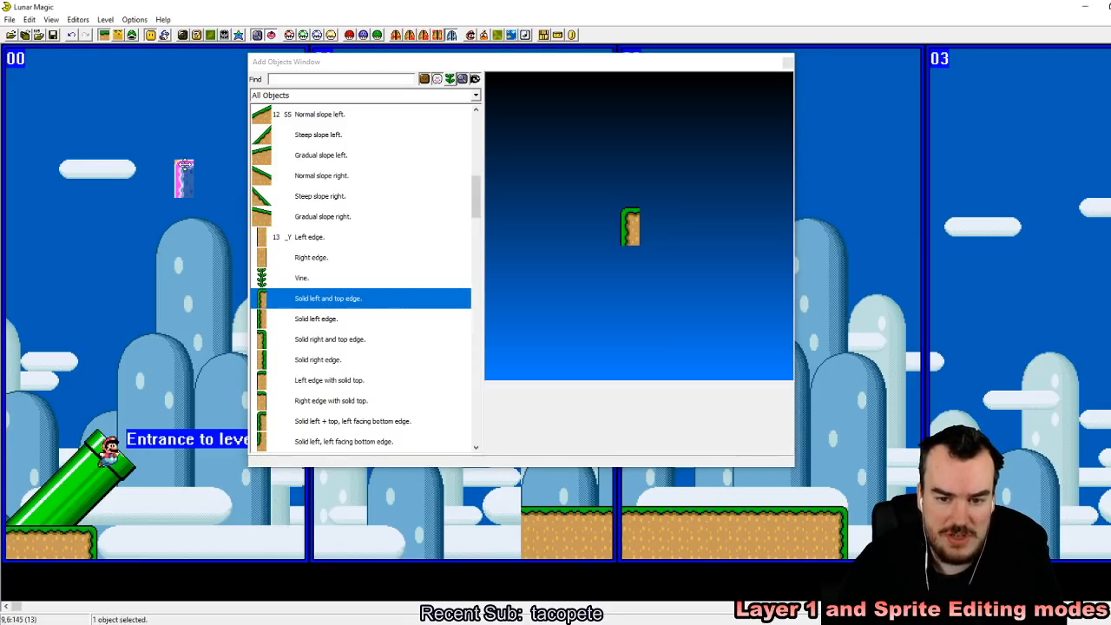
left_click(783, 63)
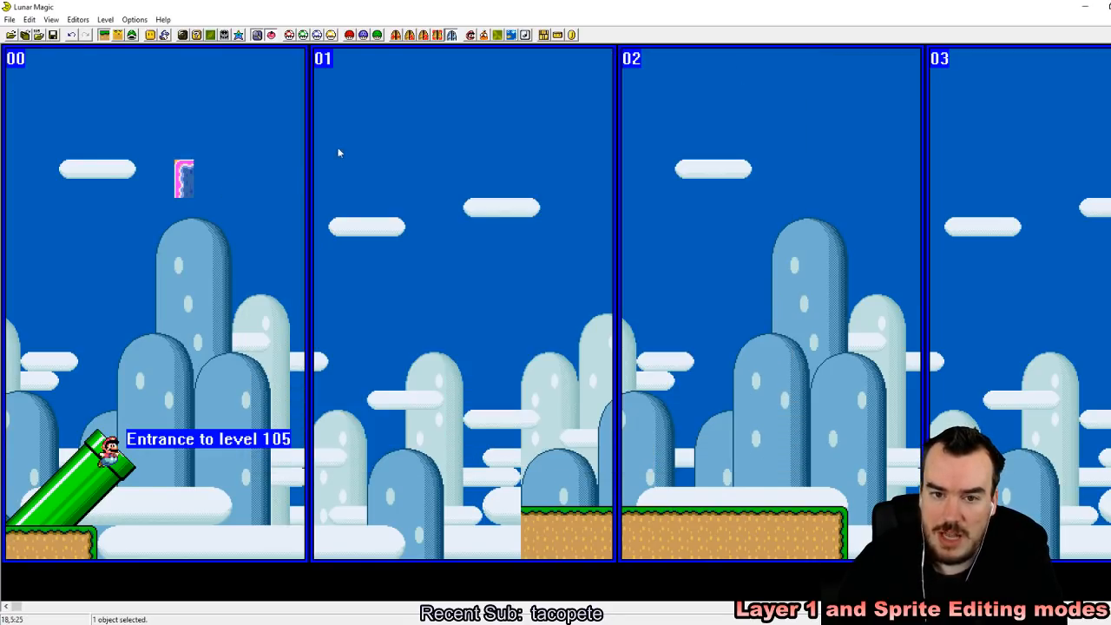
left_click_drag(190, 177, 509, 548)
left_click(579, 370)
left_click_drag(482, 450, 856, 512)
left_click(858, 504)
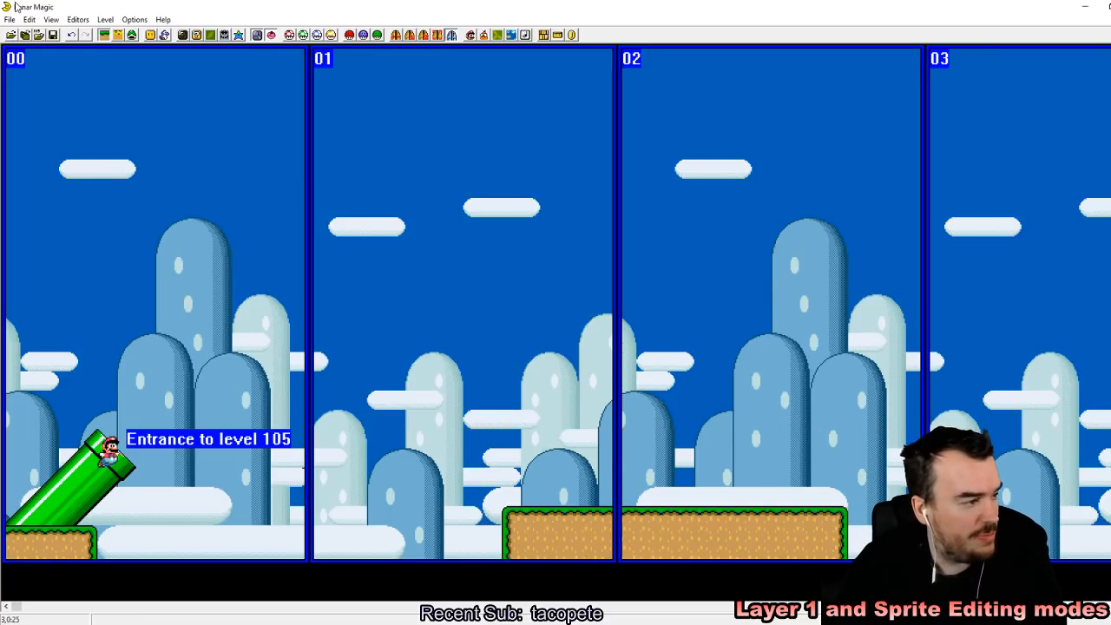
Step: Save level 105 to the ROM, switch to the SNES emulator and reload the recent ROM
left_click(54, 35)
left_click(421, 624)
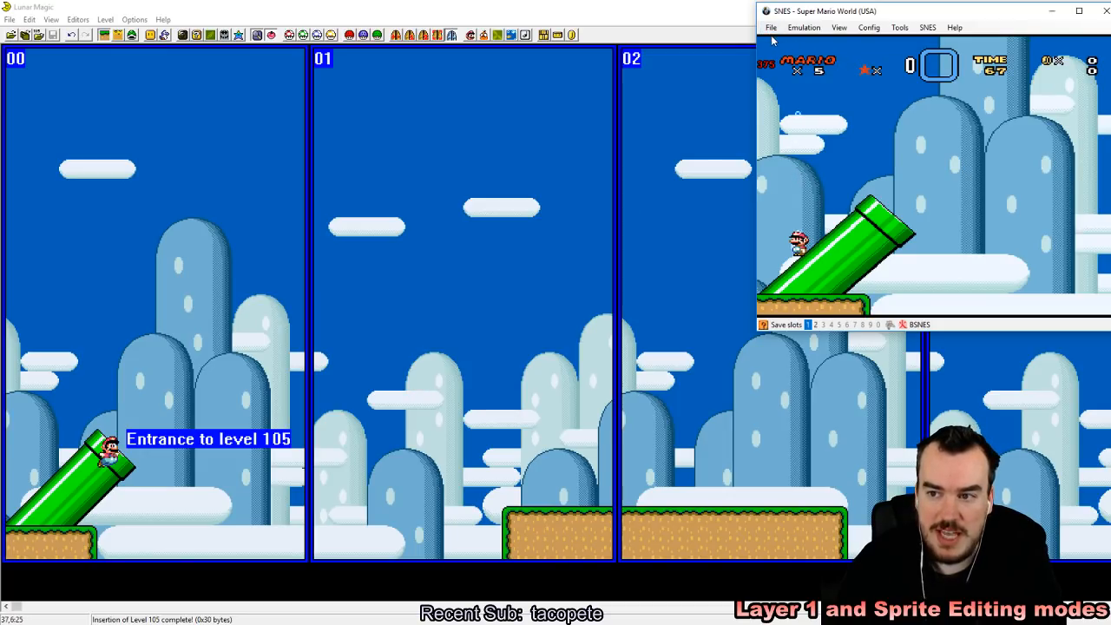
left_click(771, 29)
left_click(772, 28)
left_click(771, 28)
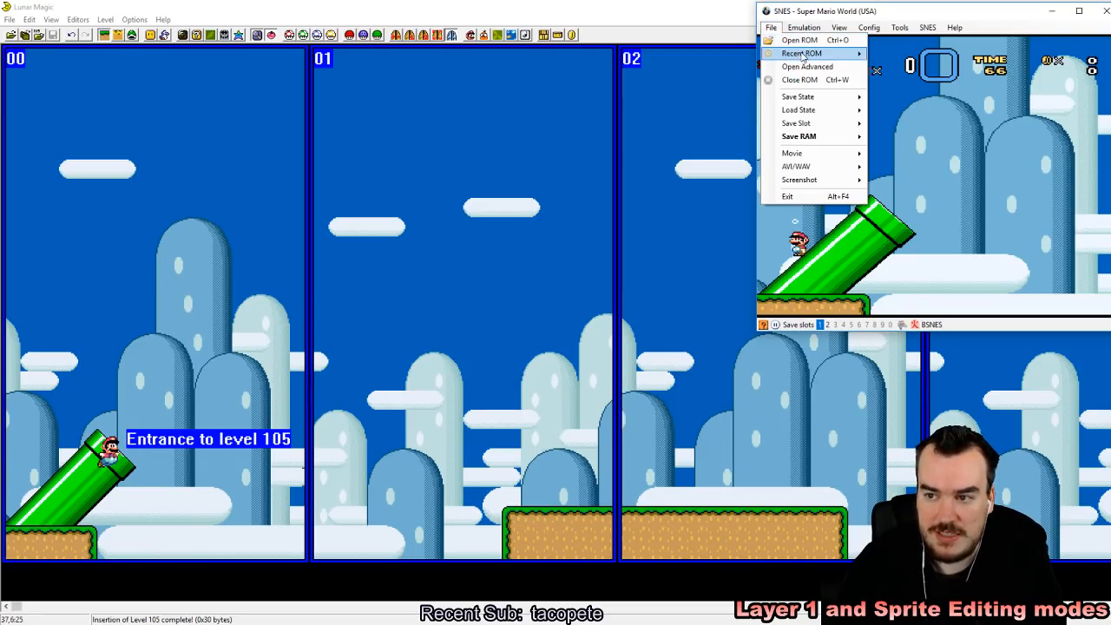
mouse_move(800, 53)
left_click(747, 47)
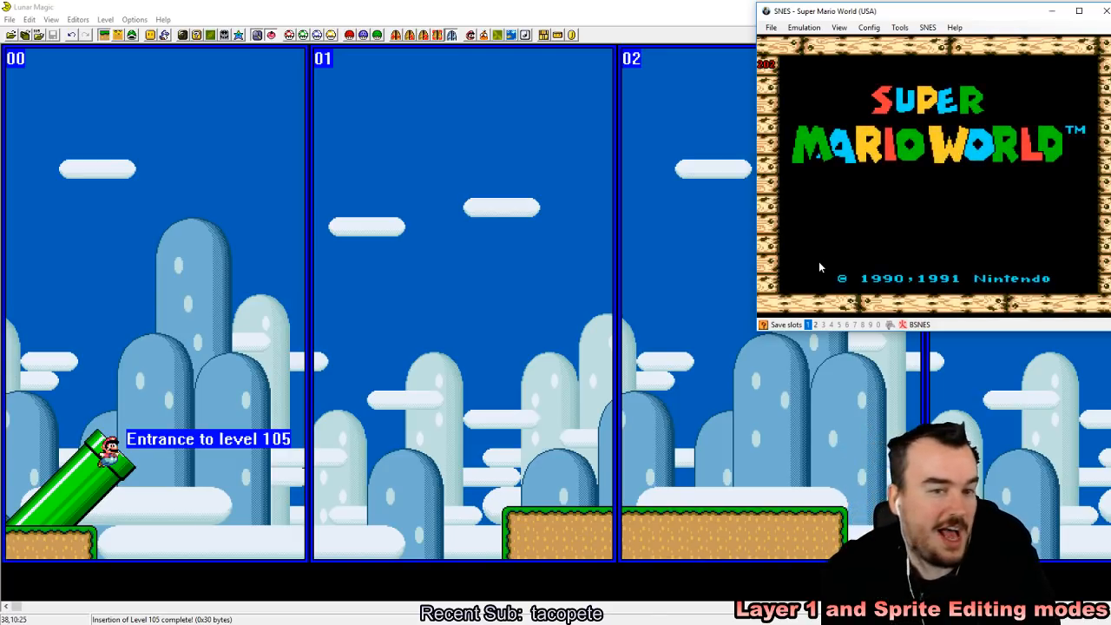
Step: Start the game from the title screen and enter the level from the overworld map
key("z")
key("z")
key("z")
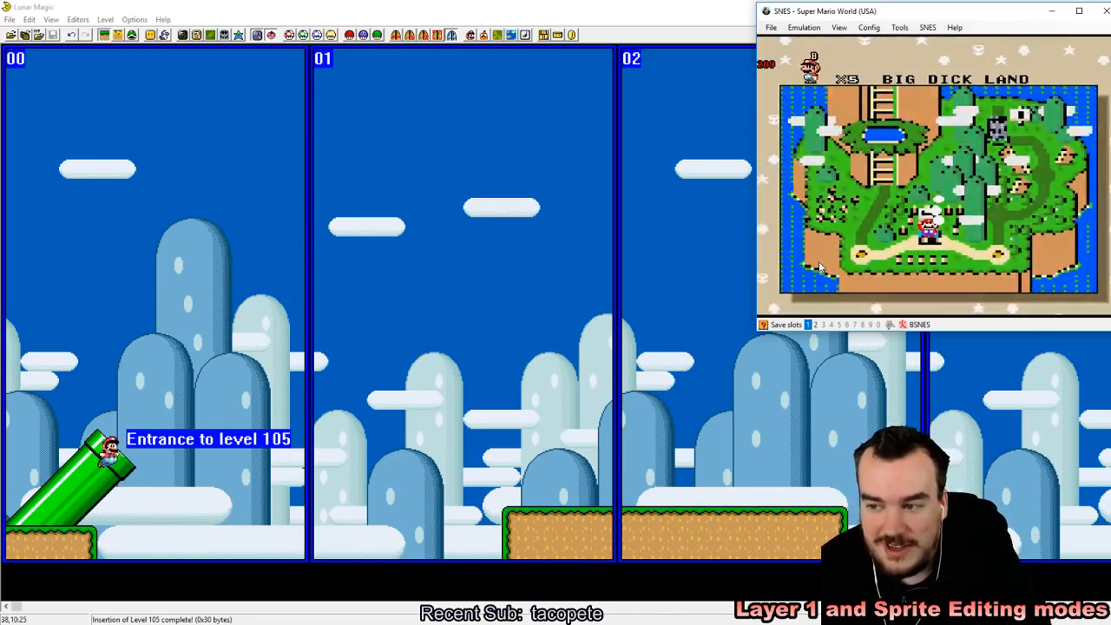
key("z")
key("F5")
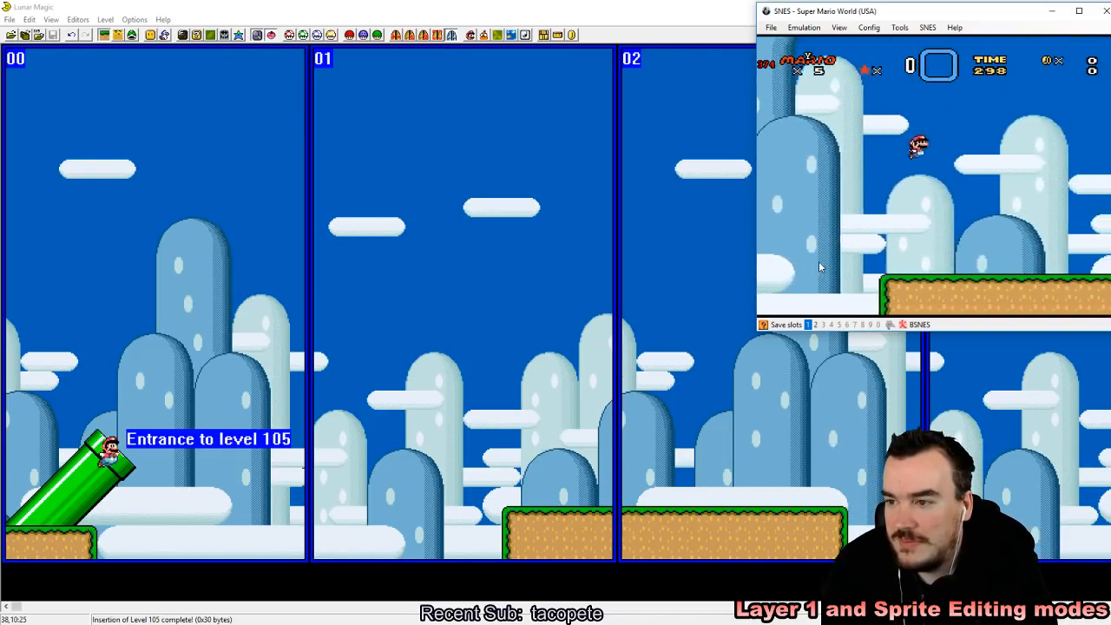
Step: Play-test the long ledge by running and jumping Mario back and forth between its two ends
key("Left")
key("Right")
key("z")
key("z")
key("Left")
key("Right")
key("z")
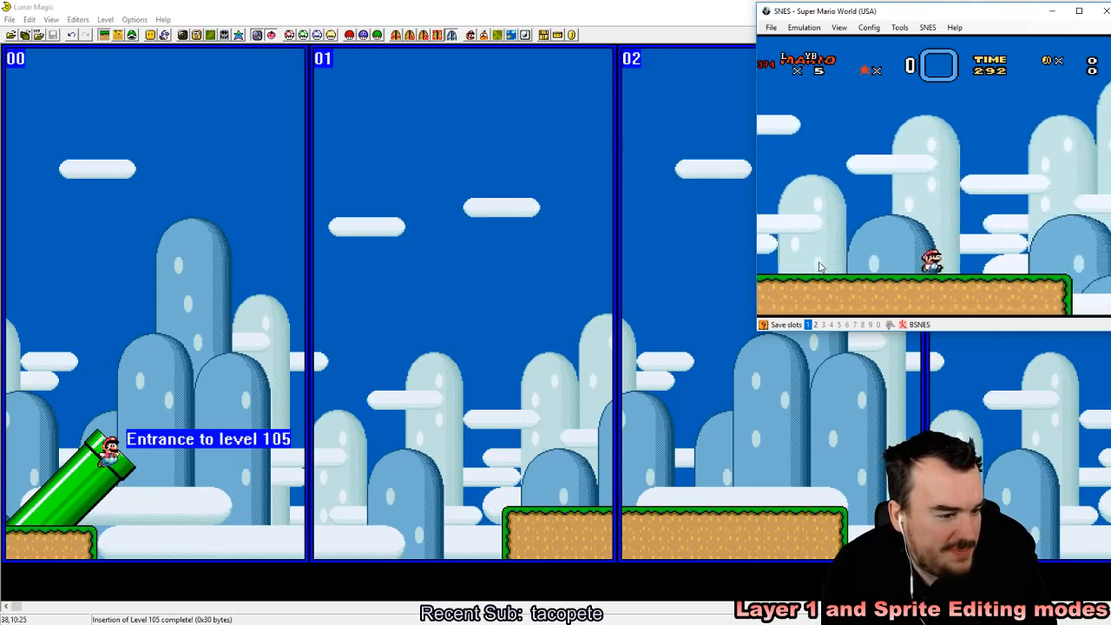
key("Right")
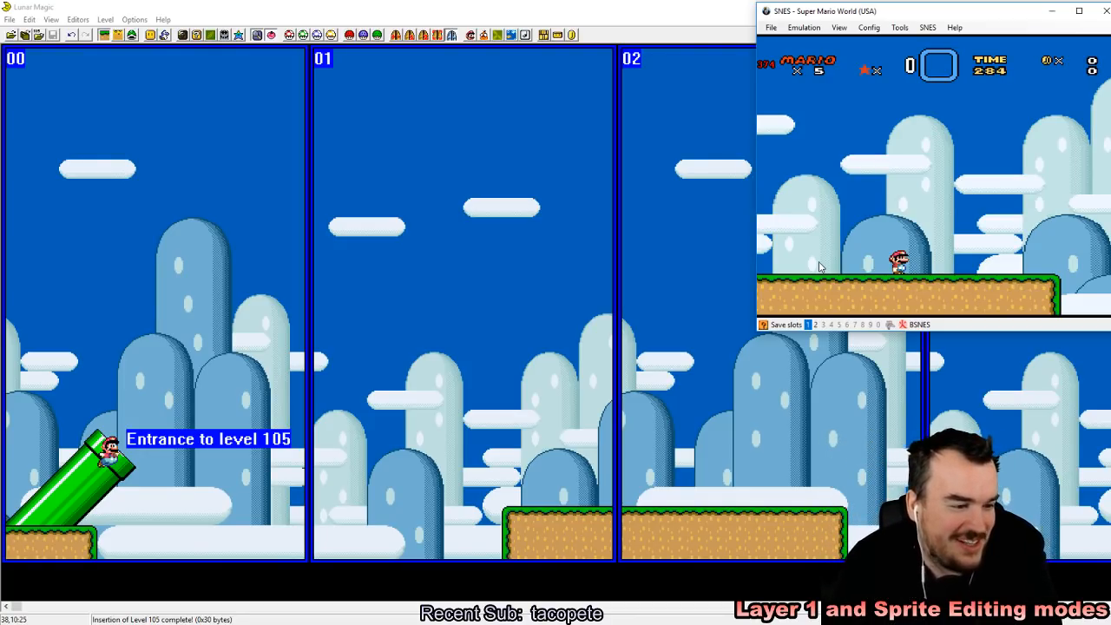
key("Right")
key("z")
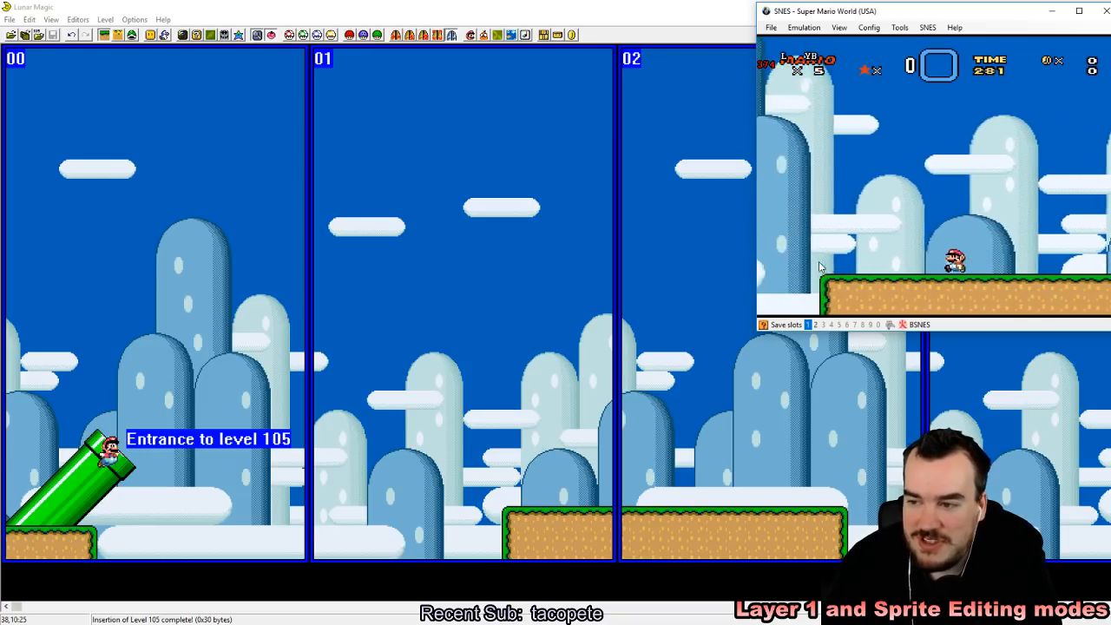
key("Left")
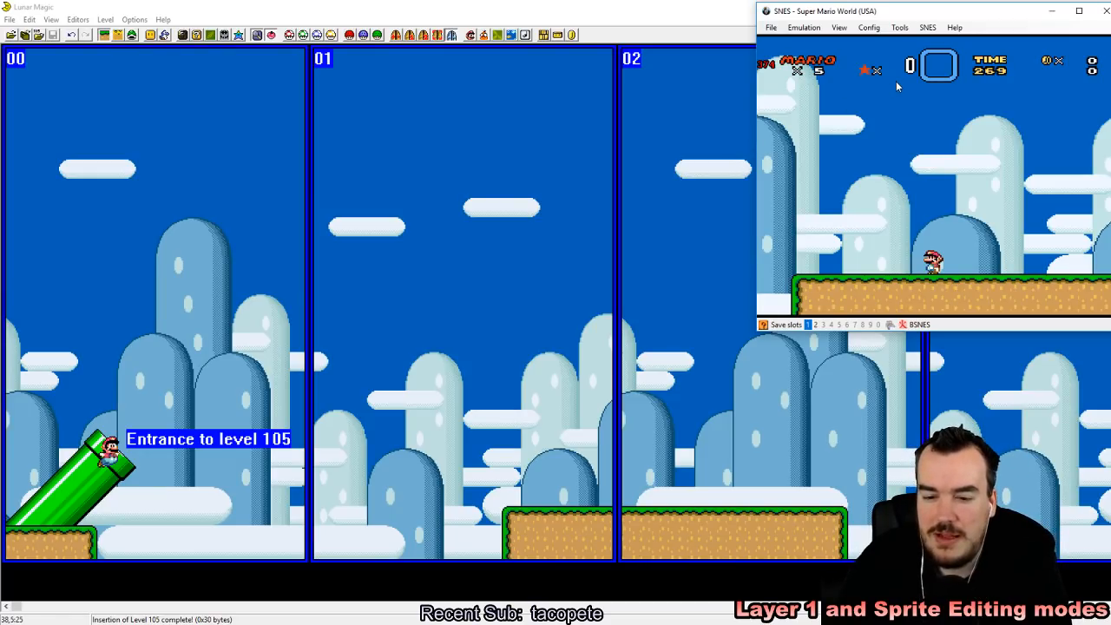
Step: Back in Lunar Magic, add a black piranha plant object in the sky of screen 00 and shrink it to a single tile
left_click(509, 395)
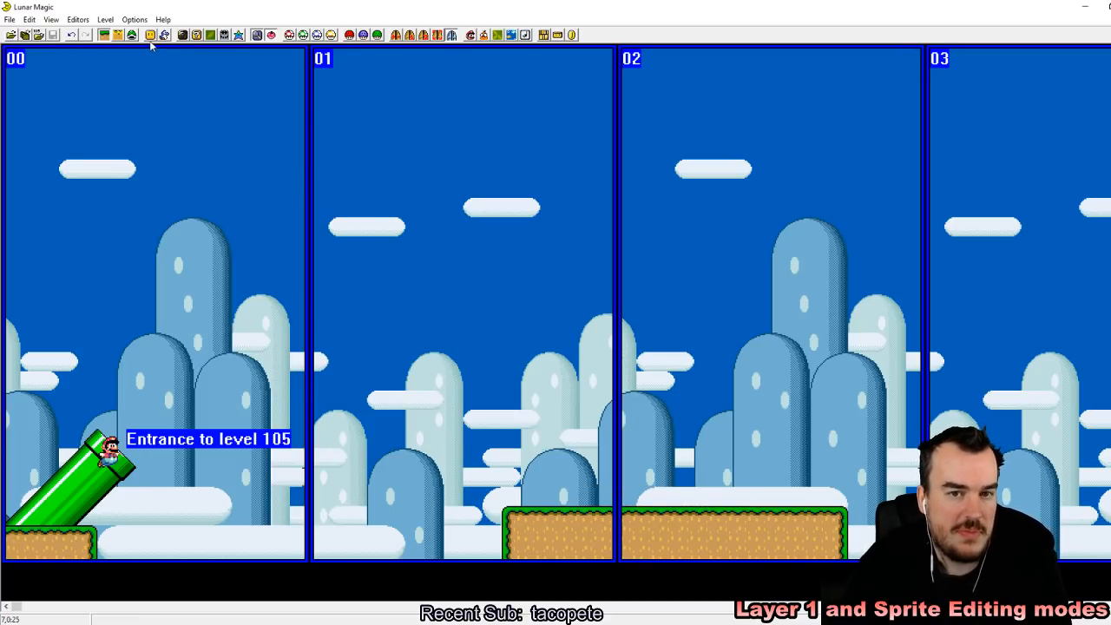
left_click(150, 35)
left_click_drag(476, 196, 473, 121)
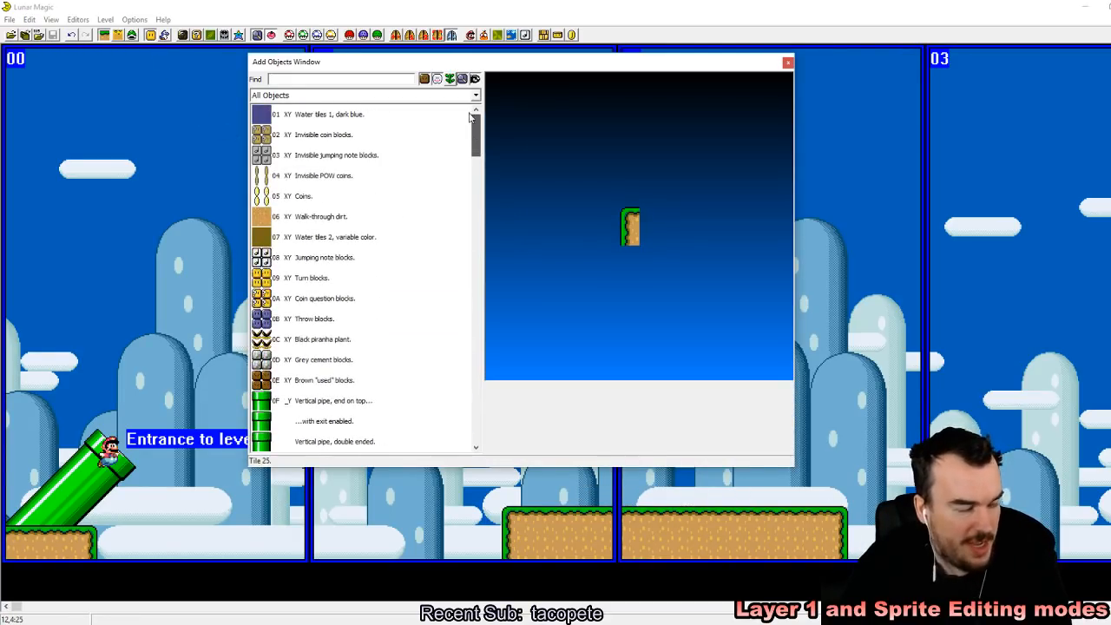
left_click(342, 348)
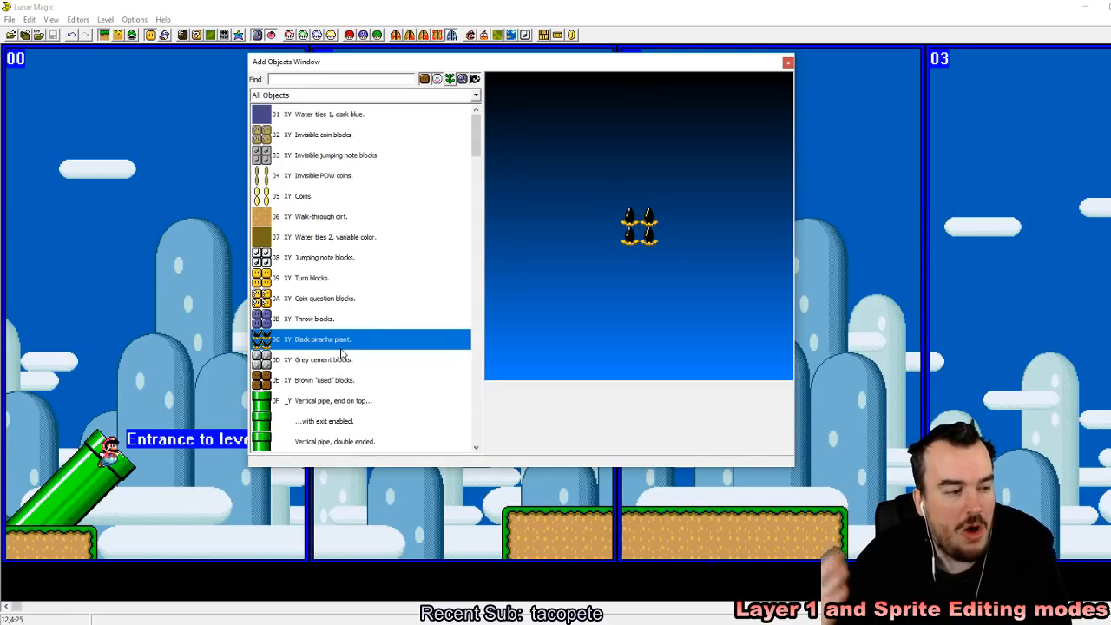
right_click(104, 127)
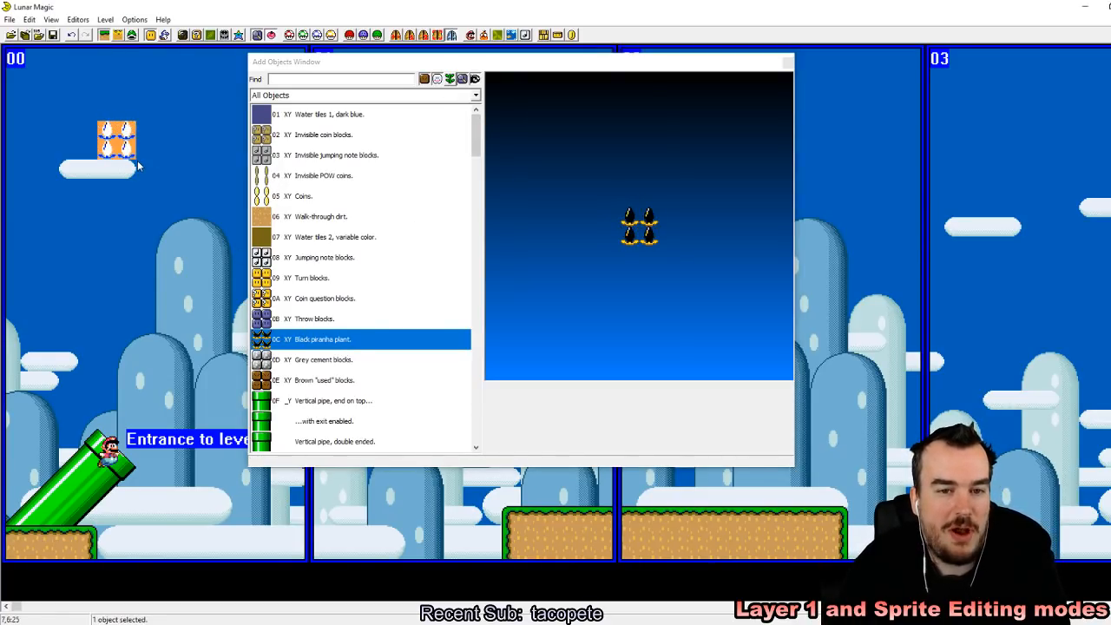
left_click_drag(131, 160, 86, 128)
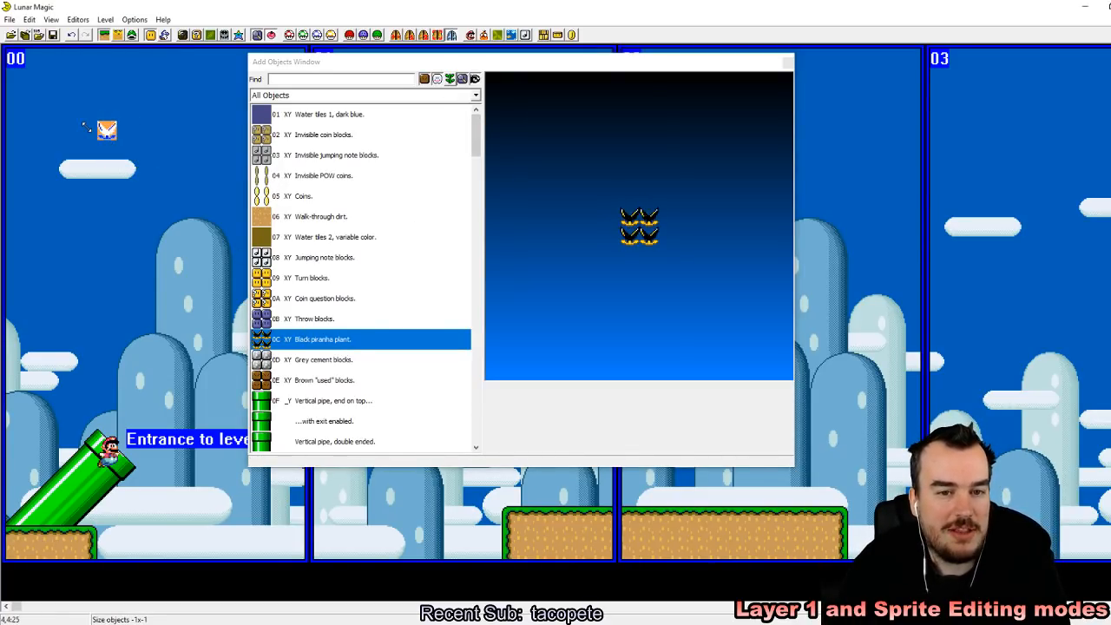
left_click(788, 64)
Step: Move the whole long ledge with its edge pieces two tiles to the right
left_click(782, 533)
left_click_drag(789, 546, 827, 546)
left_click(316, 144)
left_click(150, 36)
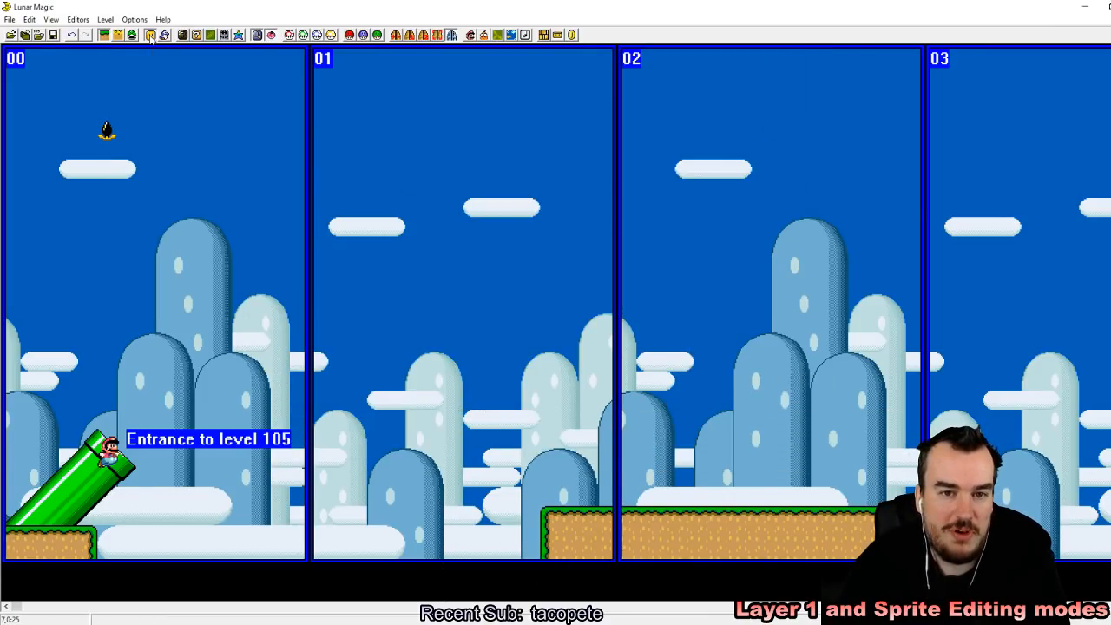
left_click_drag(479, 143, 453, 84)
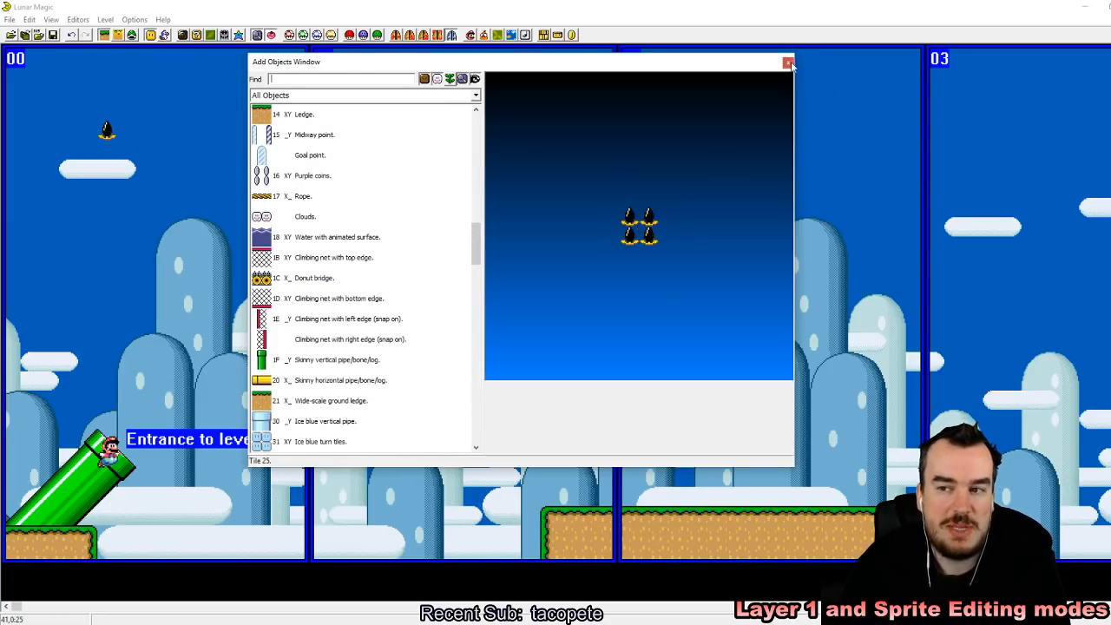
left_click_drag(476, 253, 485, 109)
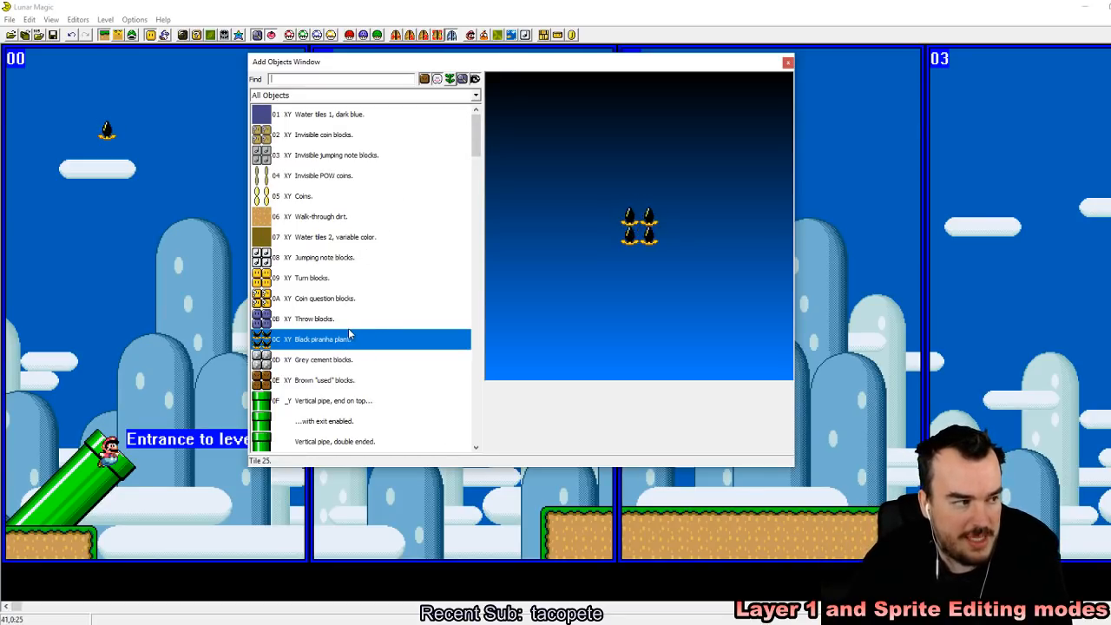
Step: Move the black piranha plant onto the start of the ledge in screen 02 and paste two copies of it farther right
left_click(106, 130)
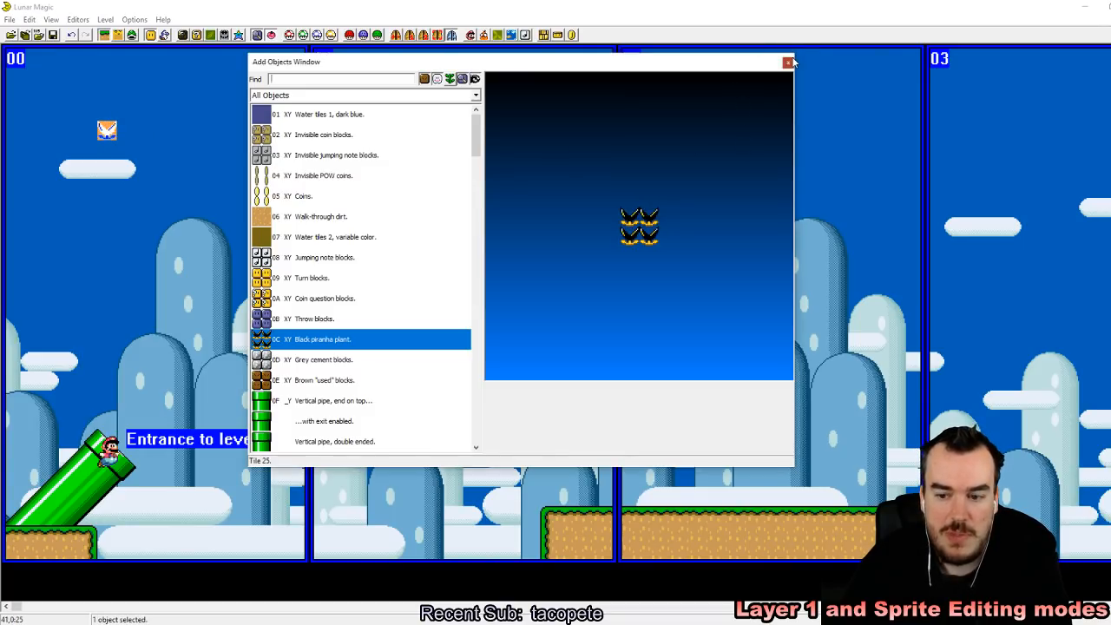
left_click(785, 60)
left_click_drag(106, 130, 645, 495)
right_click(766, 500)
right_click(799, 419)
Step: In Layer 1 editing mode, set the two copied plants on the ledge at even five-tile spacing and save the level to the ROM
left_click(104, 36)
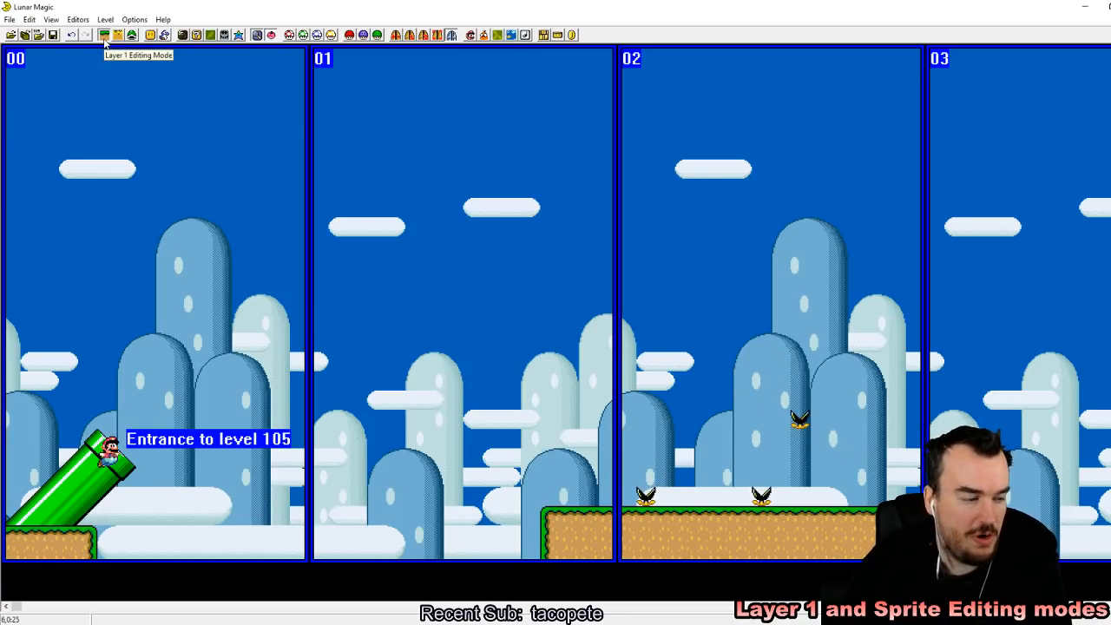
left_click_drag(799, 419, 839, 491)
left_click_drag(762, 494, 742, 492)
left_click(784, 426)
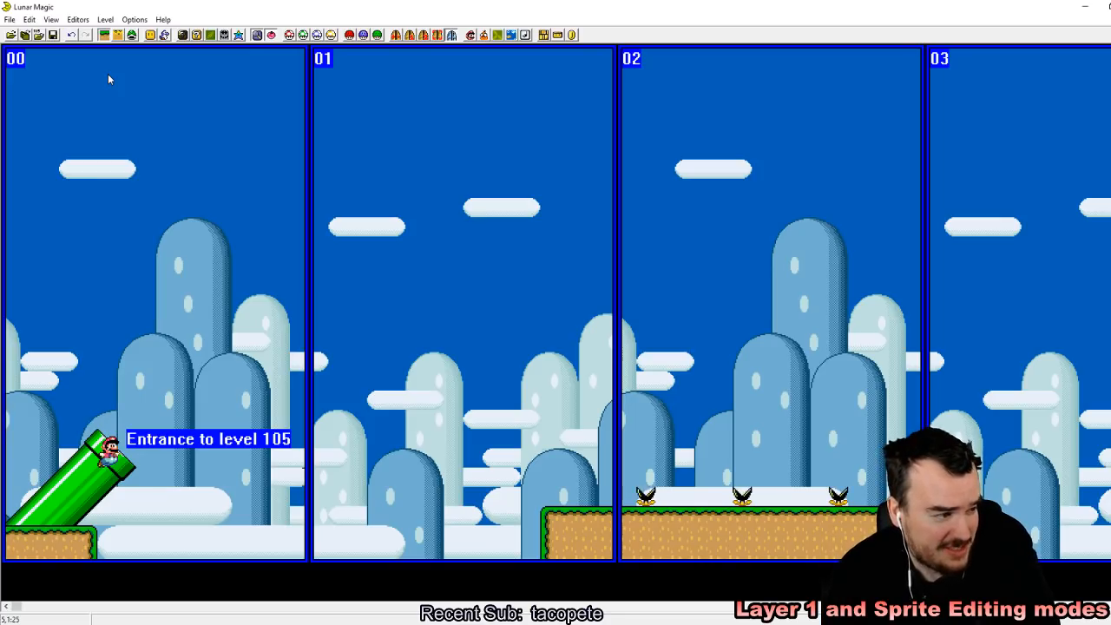
left_click(52, 35)
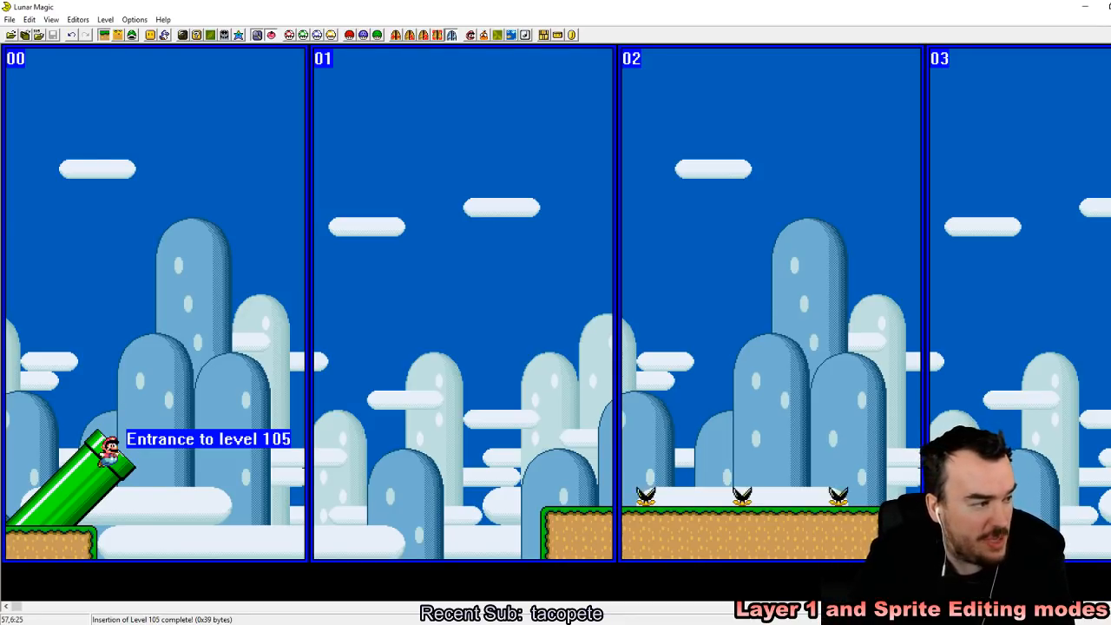
Step: Leaf through the levels next to level 105, including level 106, and return to level 105
key("Page_Down")
key("Page_Up")
key("Page_Up")
key("Page_Down")
key("Page_Down")
key("Page_Up")
key("Page_Up")
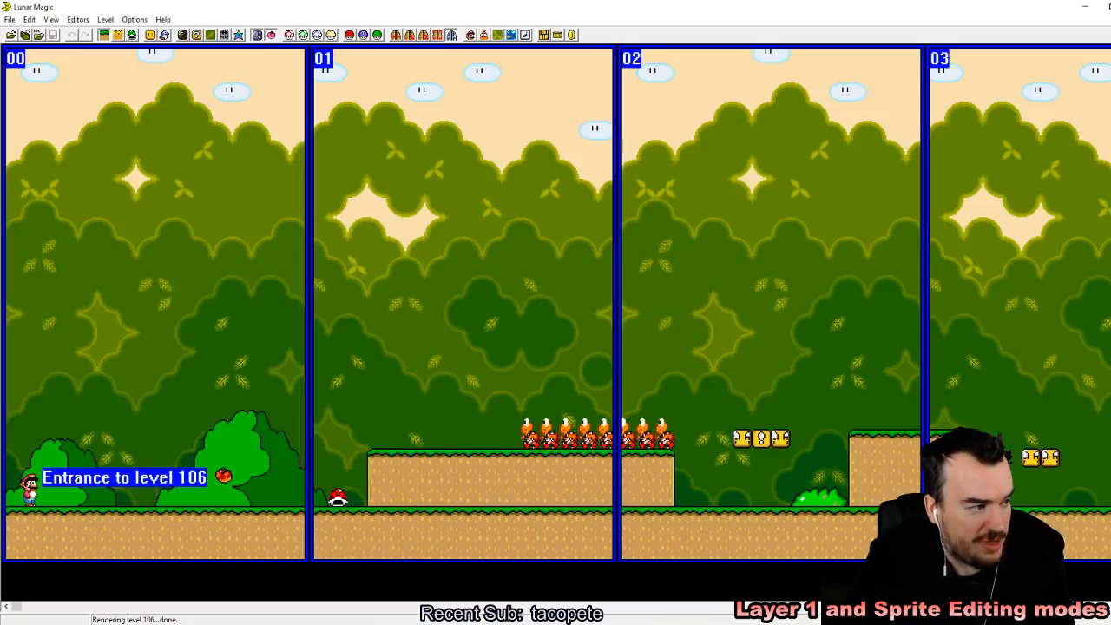
key("Page_Down")
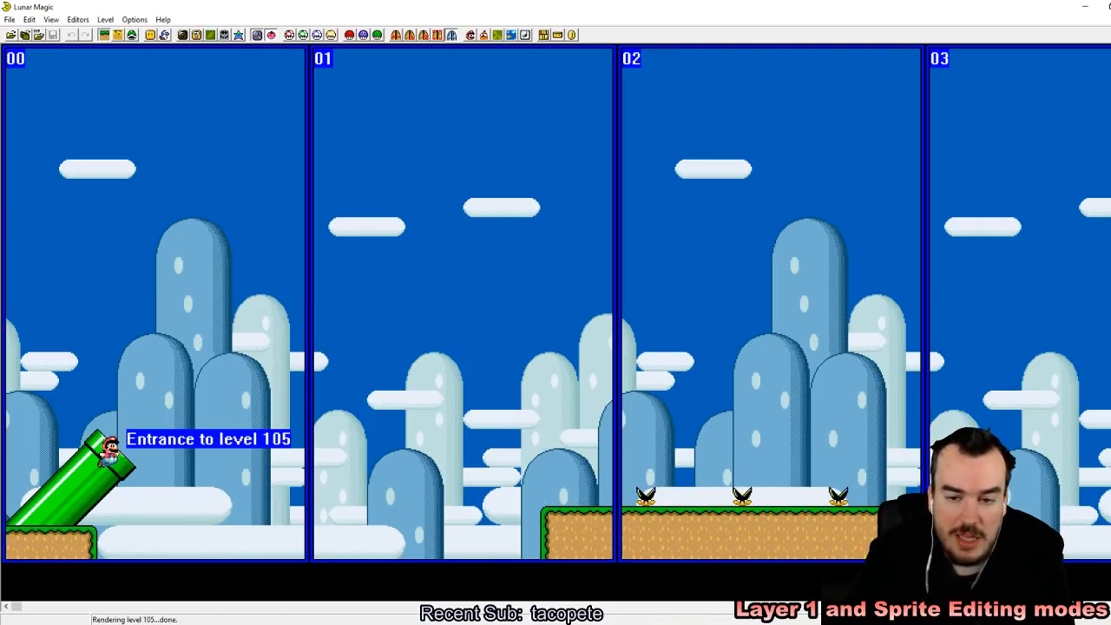
Step: Go through the level numbers above 105 to castle level 10D
key("Page_Up")
key("Page_Up")
key("Page_Up")
key("Page_Up")
key("Page_Up")
key("Page_Up")
key("Page_Up")
key("Page_Up")
key("Page_Up")
key("Page_Down")
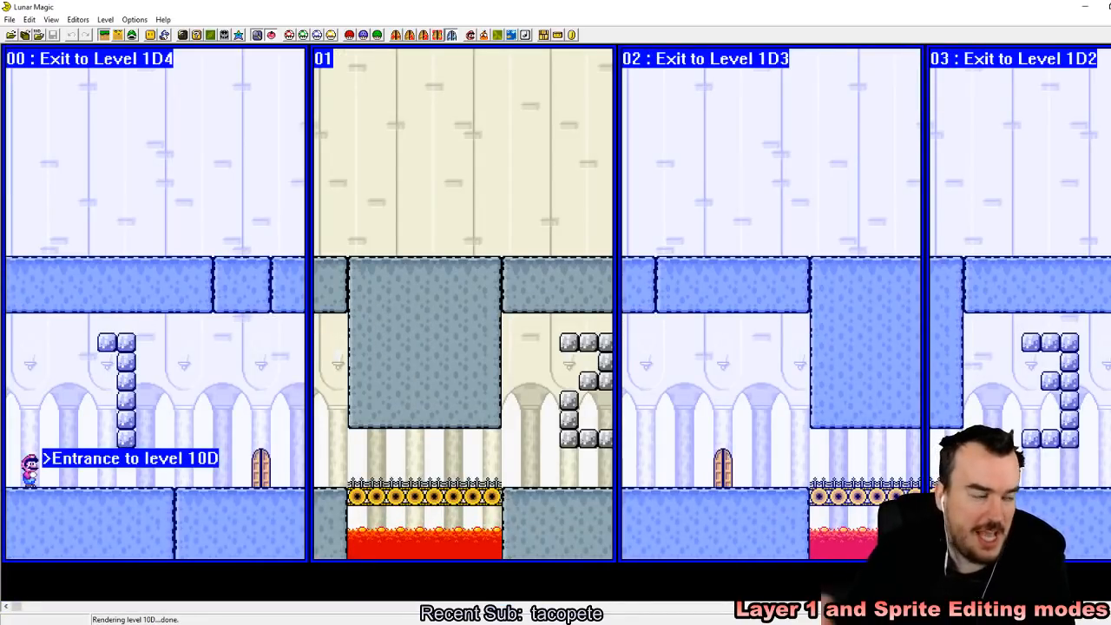
Step: Open the list of addable objects and compare the previews of the horizontal up-facing and down-facing spikes
left_click(152, 34)
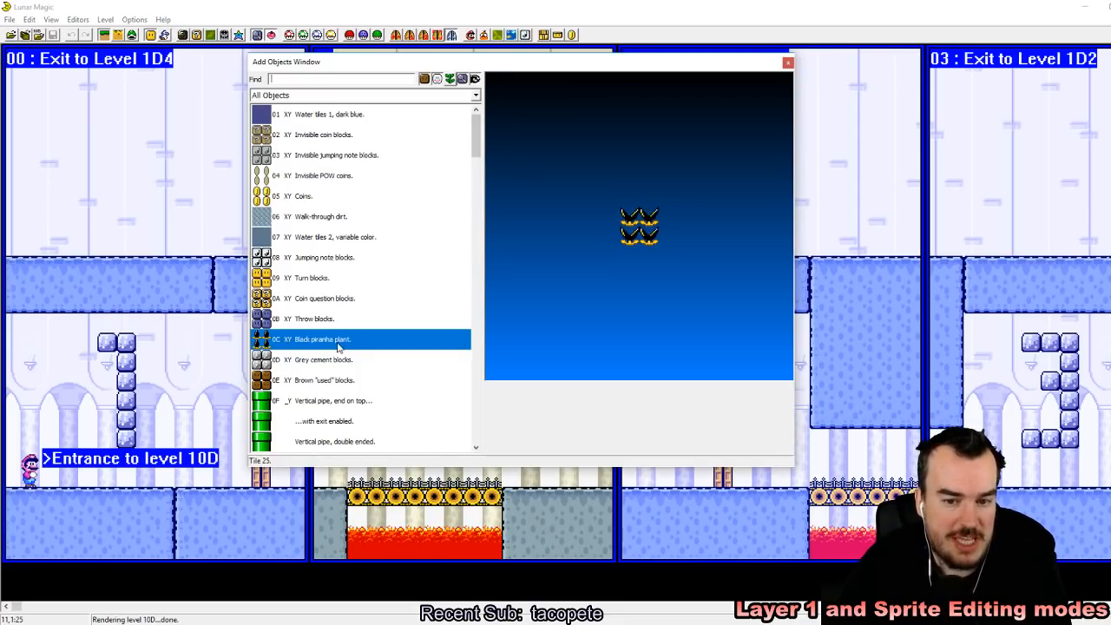
left_click_drag(476, 130, 479, 297)
left_click(295, 218)
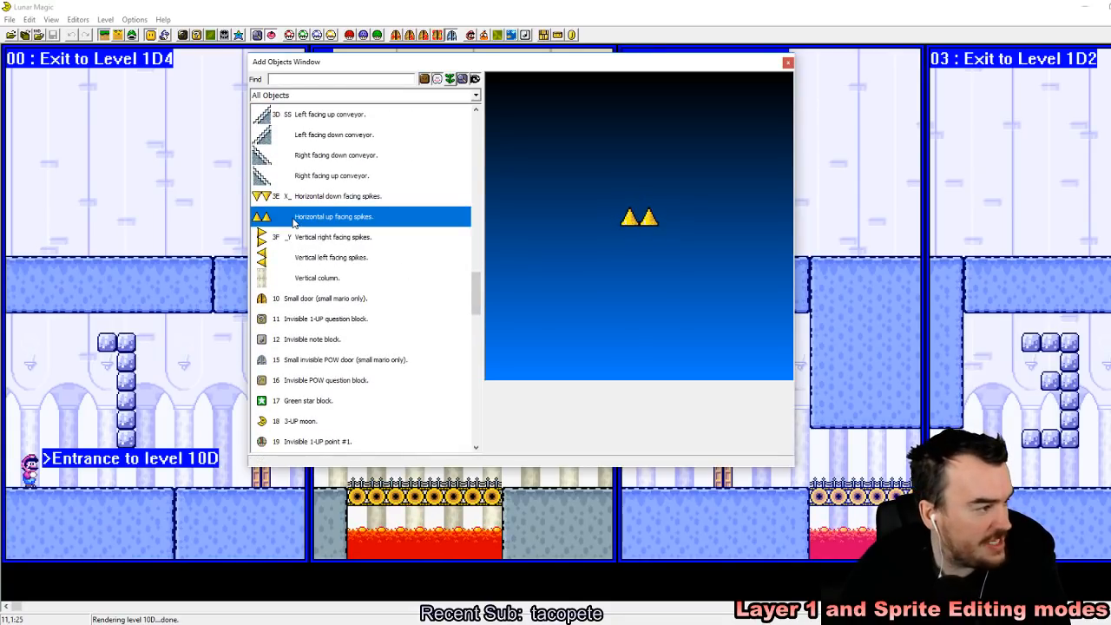
left_click(305, 195)
left_click(310, 214)
left_click(311, 197)
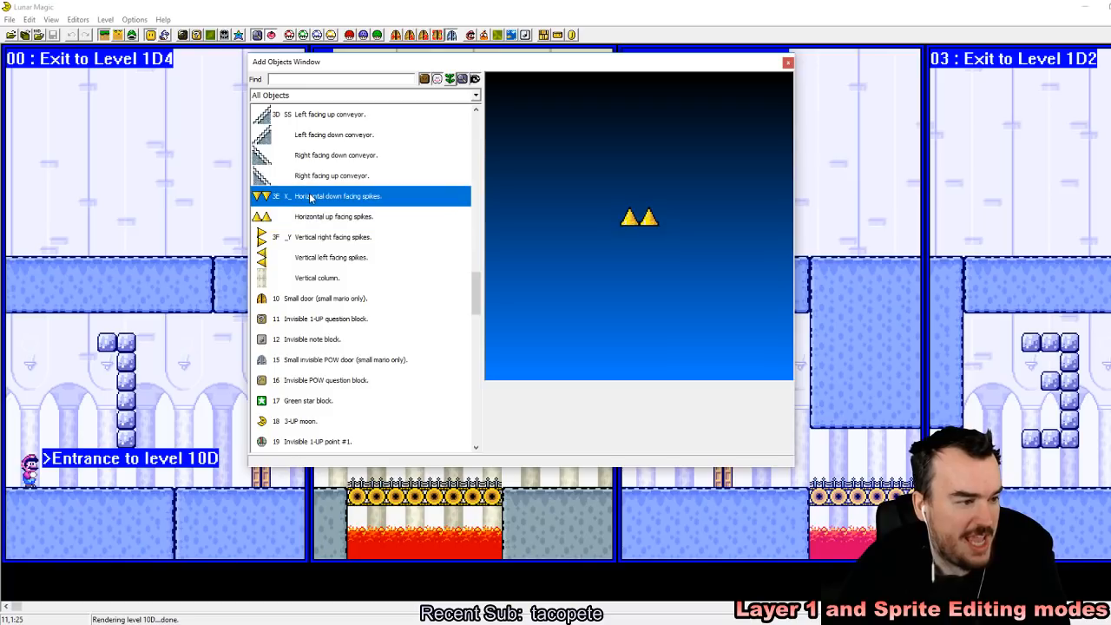
left_click(313, 215)
left_click(316, 194)
left_click(318, 222)
left_click(318, 194)
left_click(317, 218)
left_click(318, 198)
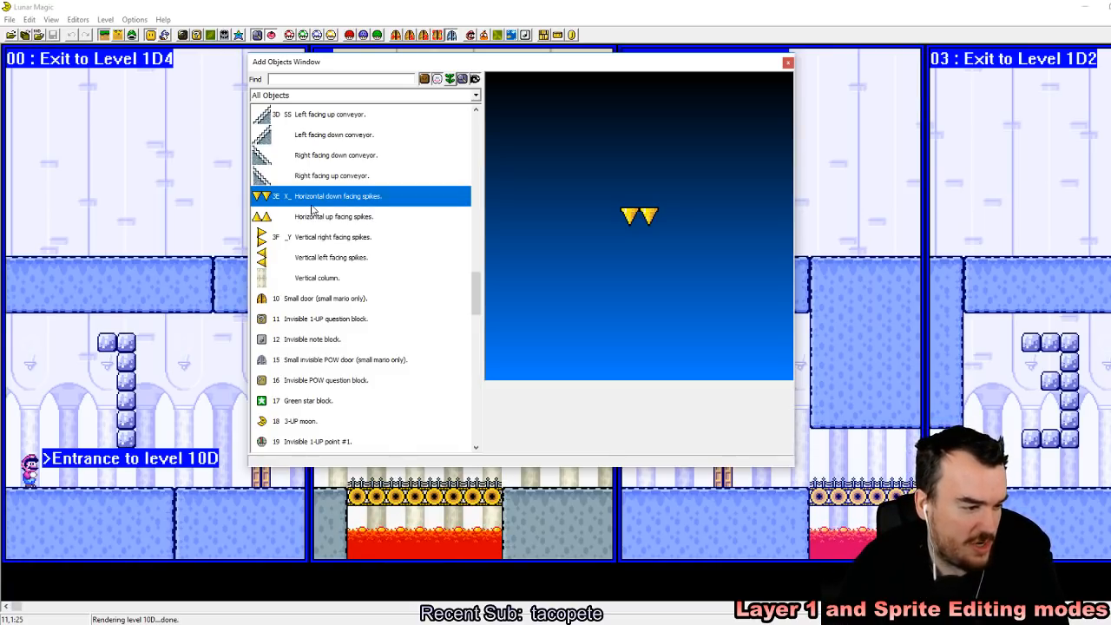
Step: Preview the vertical right-facing and left-facing spikes alongside the horizontal ones and close the object list
left_click(313, 219)
left_click(306, 256)
left_click(309, 238)
left_click(311, 217)
left_click(315, 198)
left_click(308, 257)
left_click(311, 218)
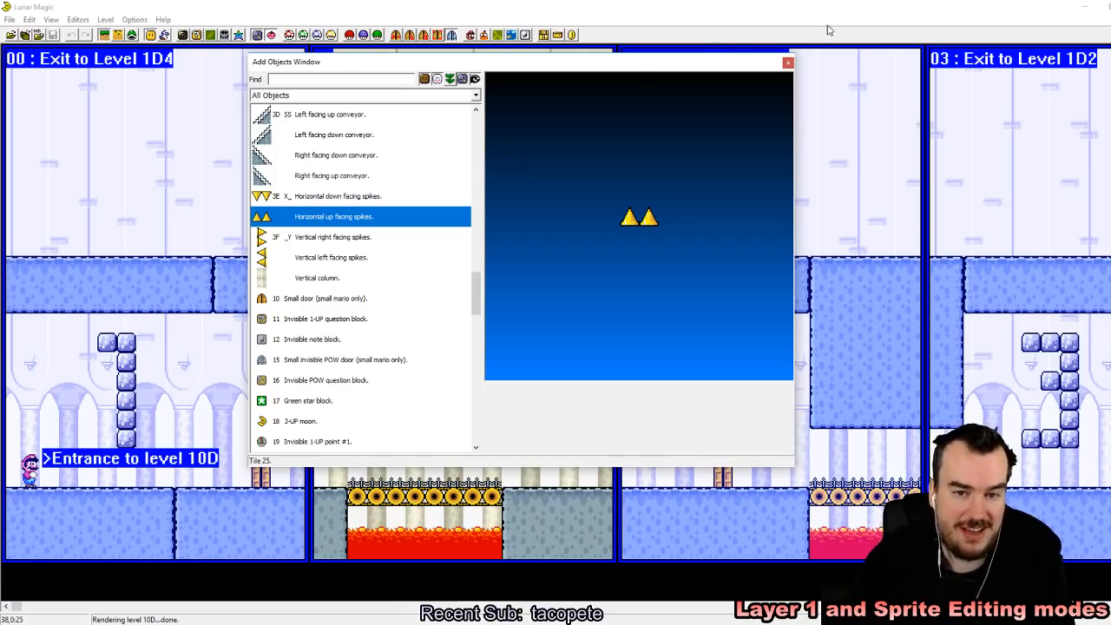
left_click(788, 63)
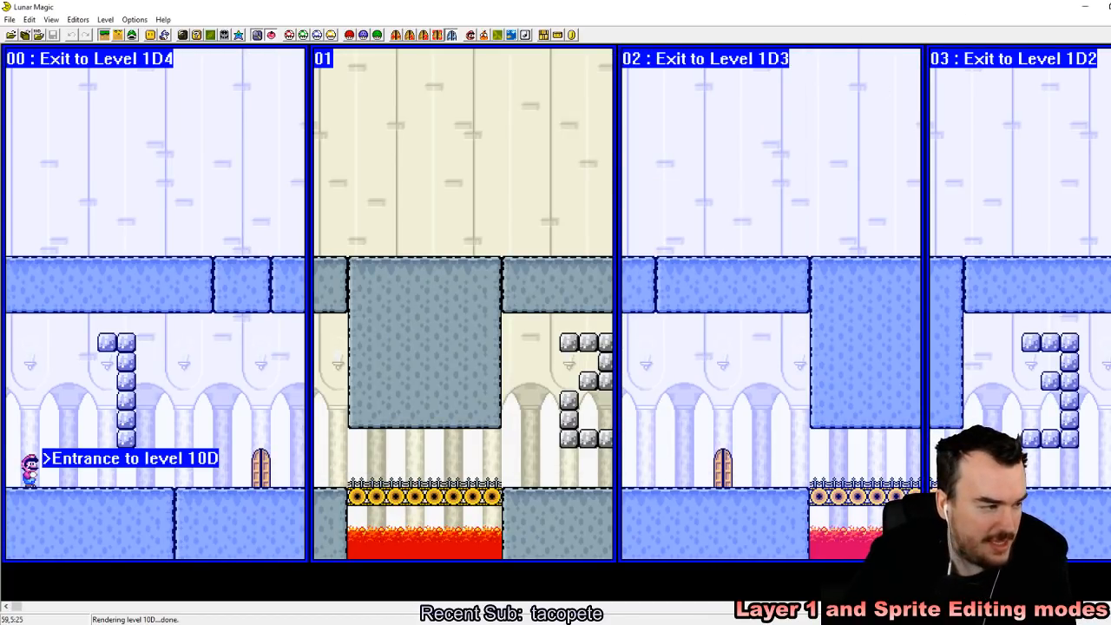
Step: Go back from castle level 10D to level 105
key("Page_Down")
key("Page_Down")
key("Page_Down")
key("Page_Down")
key("Page_Down")
key("Page_Down")
key("Page_Down")
key("Page_Down")
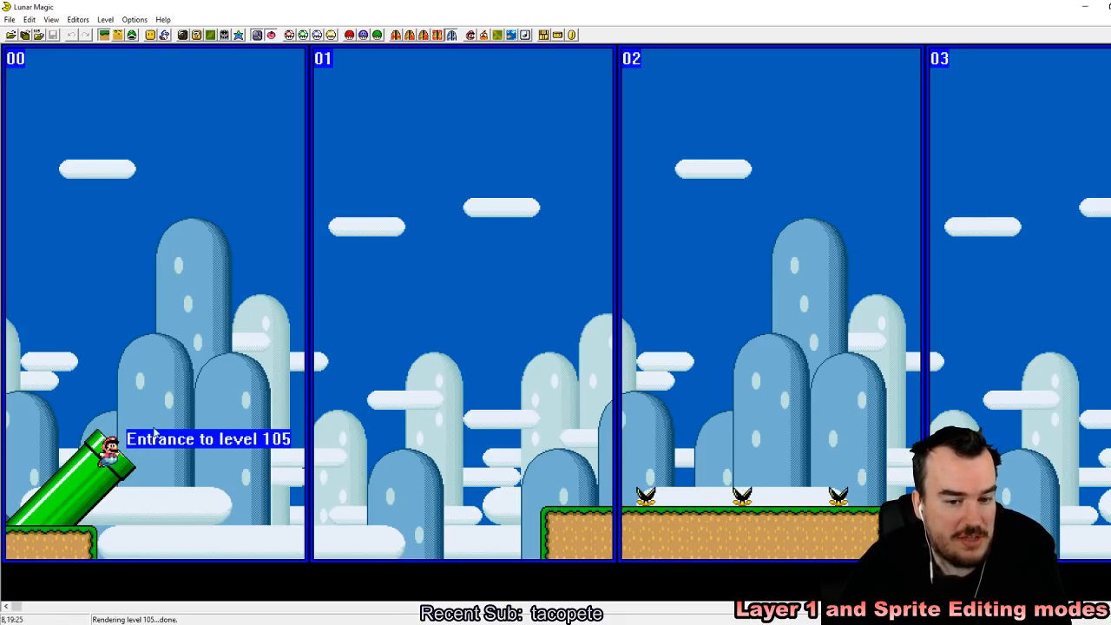
mouse_move(101, 374)
left_mouse_down()
mouse_move(132, 464)
mouse_move(109, 384)
left_mouse_up()
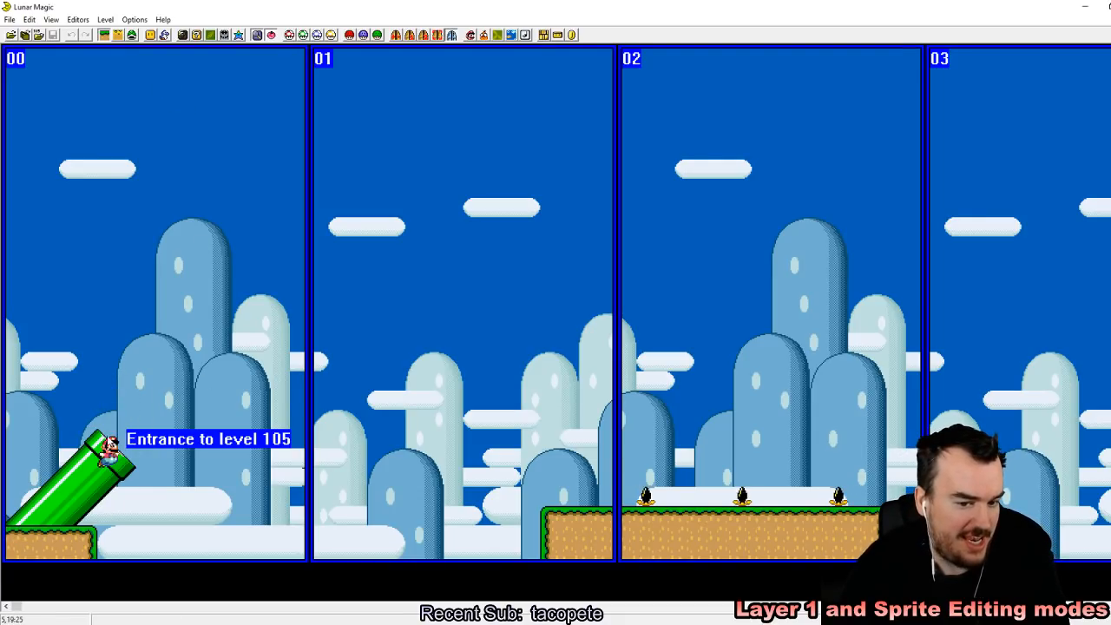
Step: Enable sprite editing mode and open the list of sprites that can be added
left_click(132, 34)
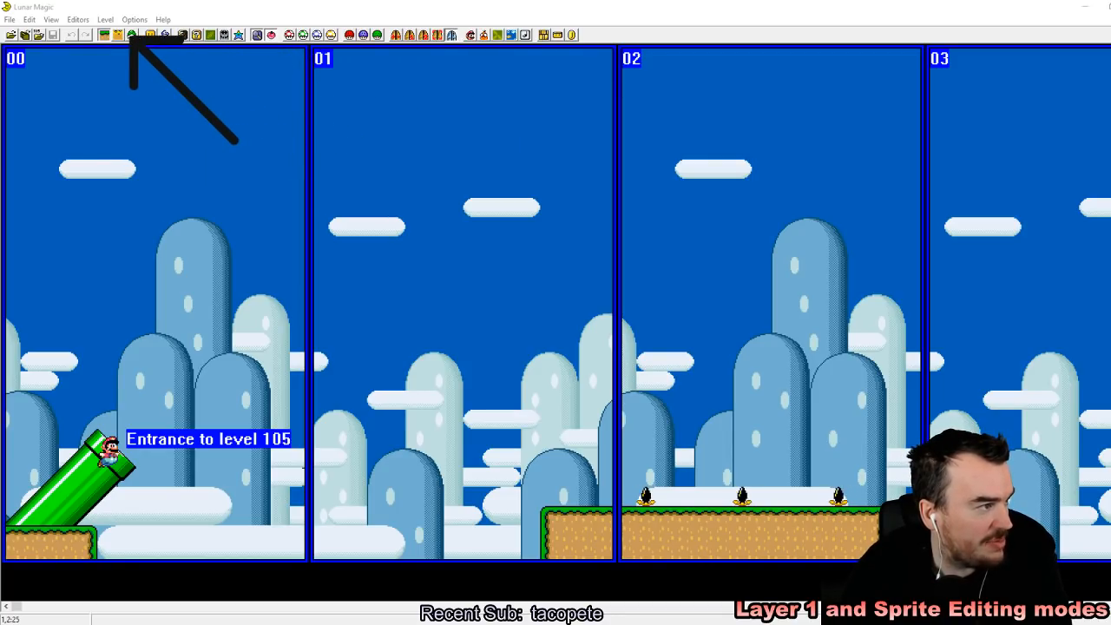
left_click(132, 35)
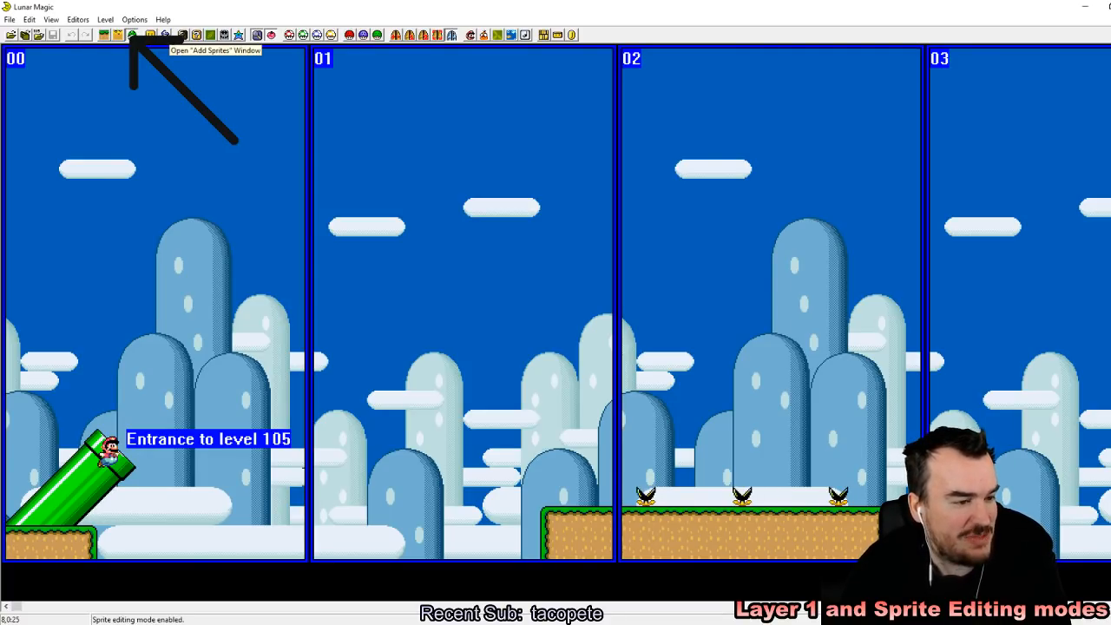
left_click(165, 34)
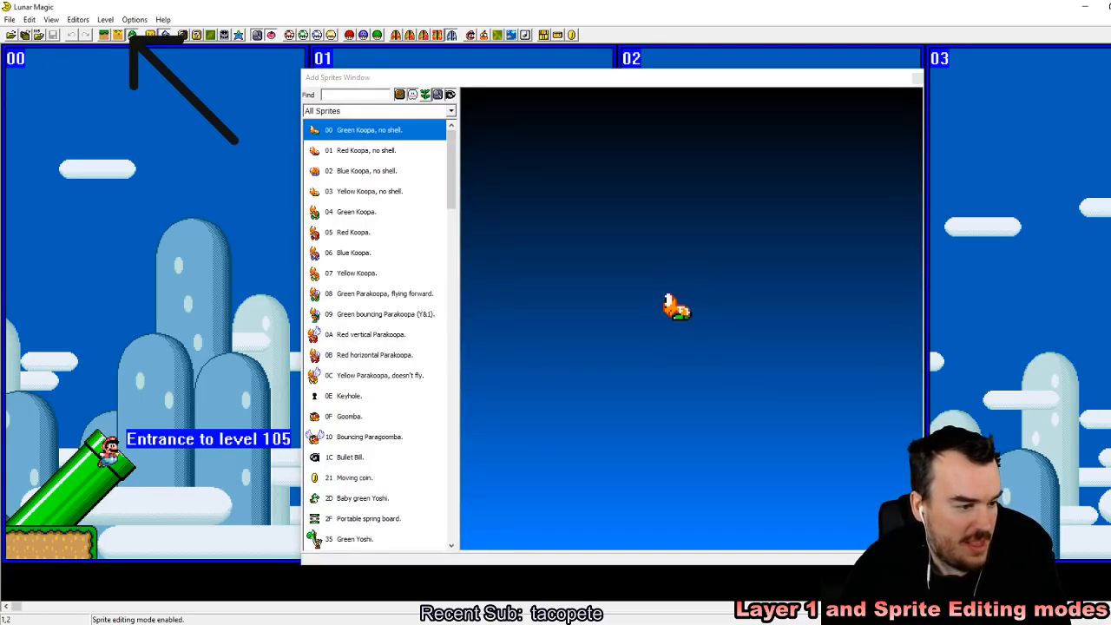
Step: Browse the whole sprite list, preview the Bouncin' Chuck and return to the start of the list
left_click_drag(458, 165, 453, 488)
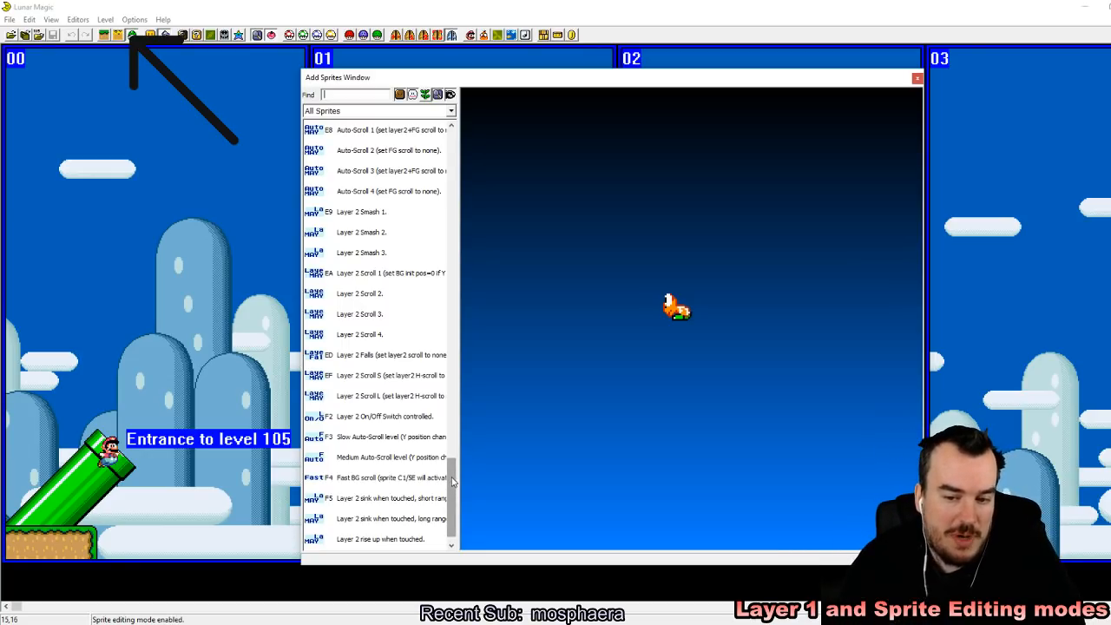
left_click_drag(452, 486, 443, 387)
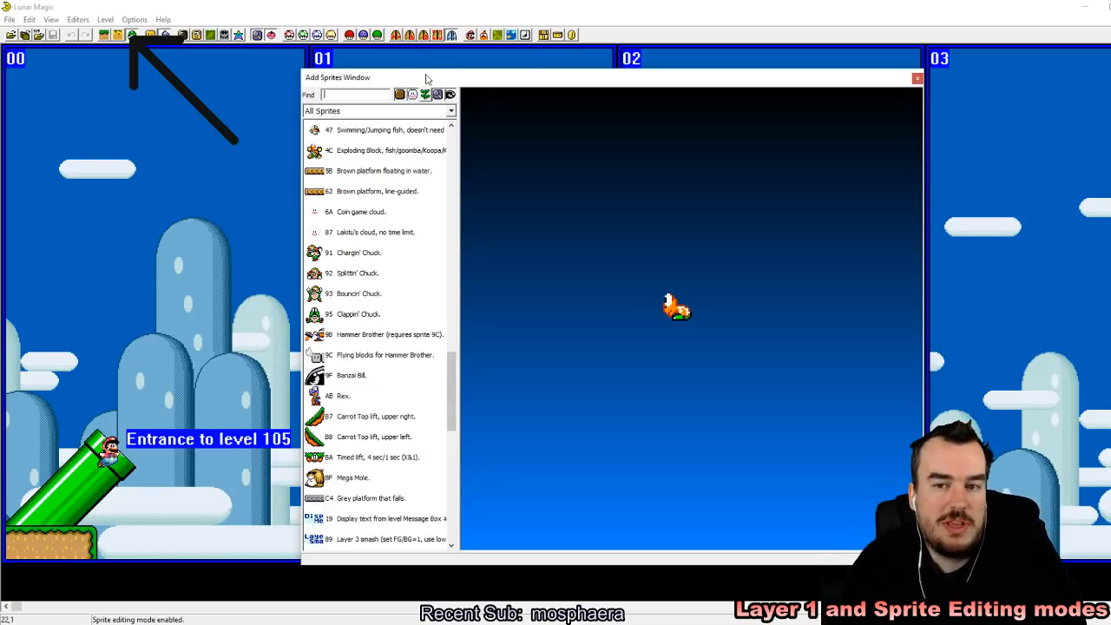
left_click_drag(453, 391, 454, 314)
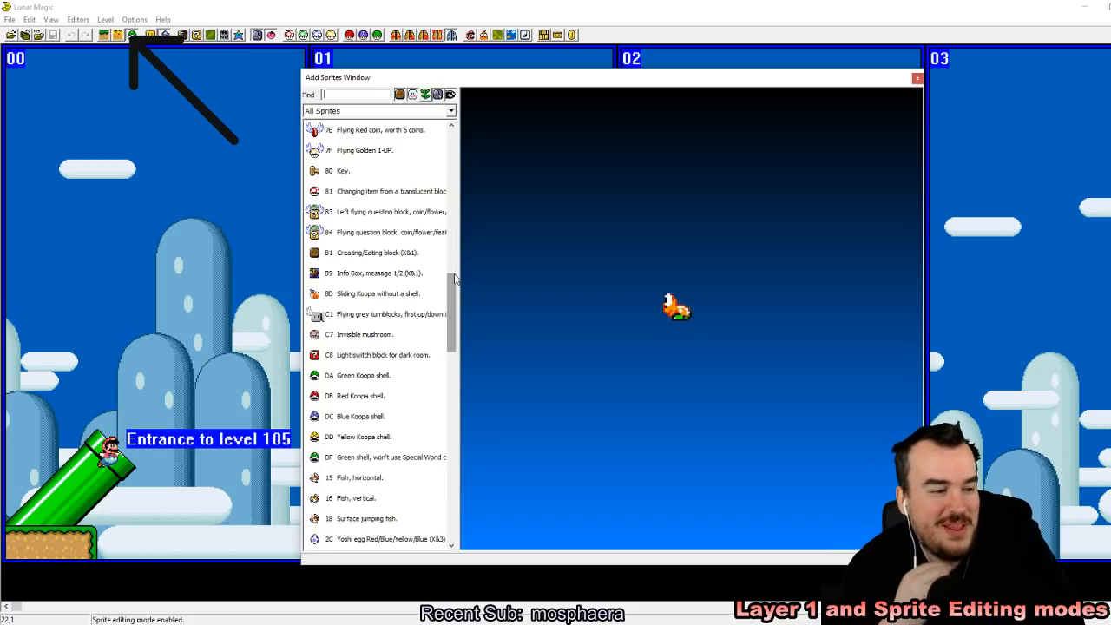
left_click_drag(451, 301, 451, 360)
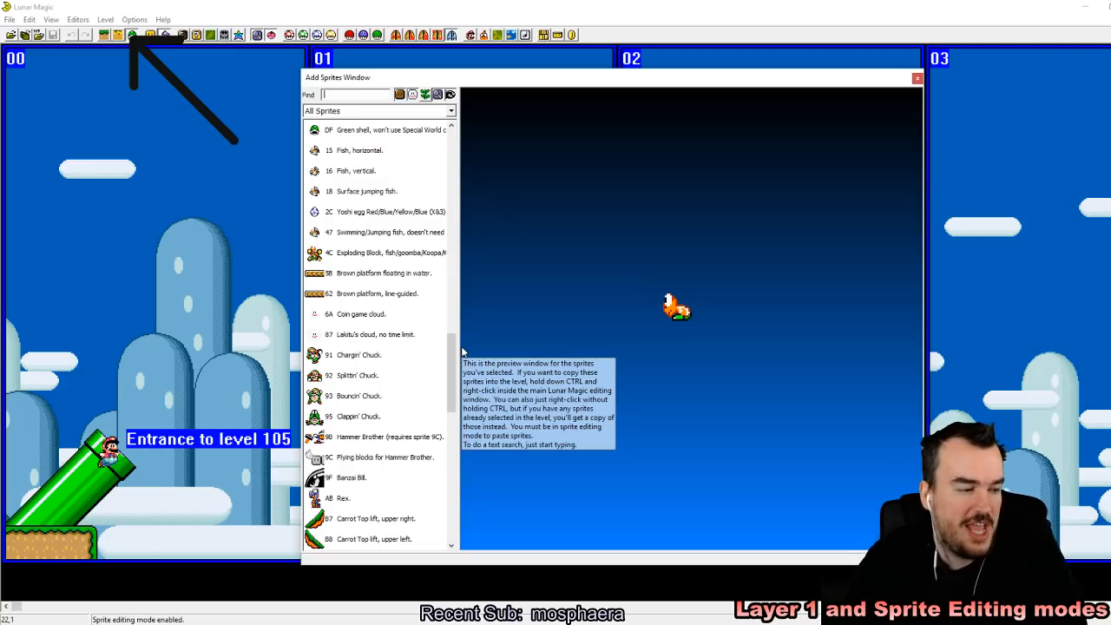
left_click(358, 399)
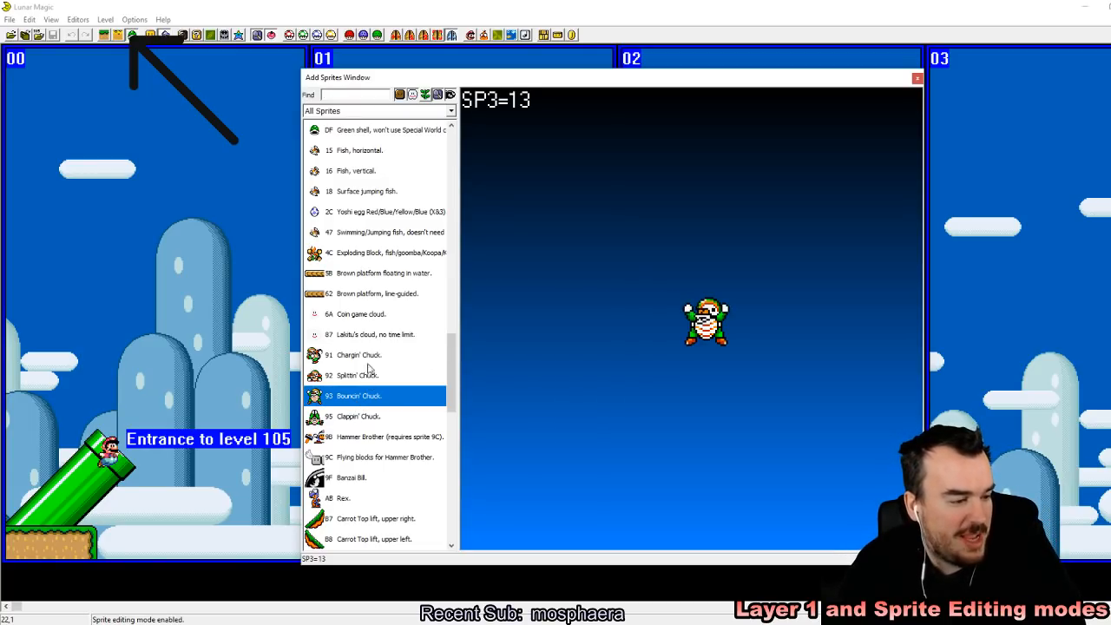
left_click_drag(458, 387, 461, 162)
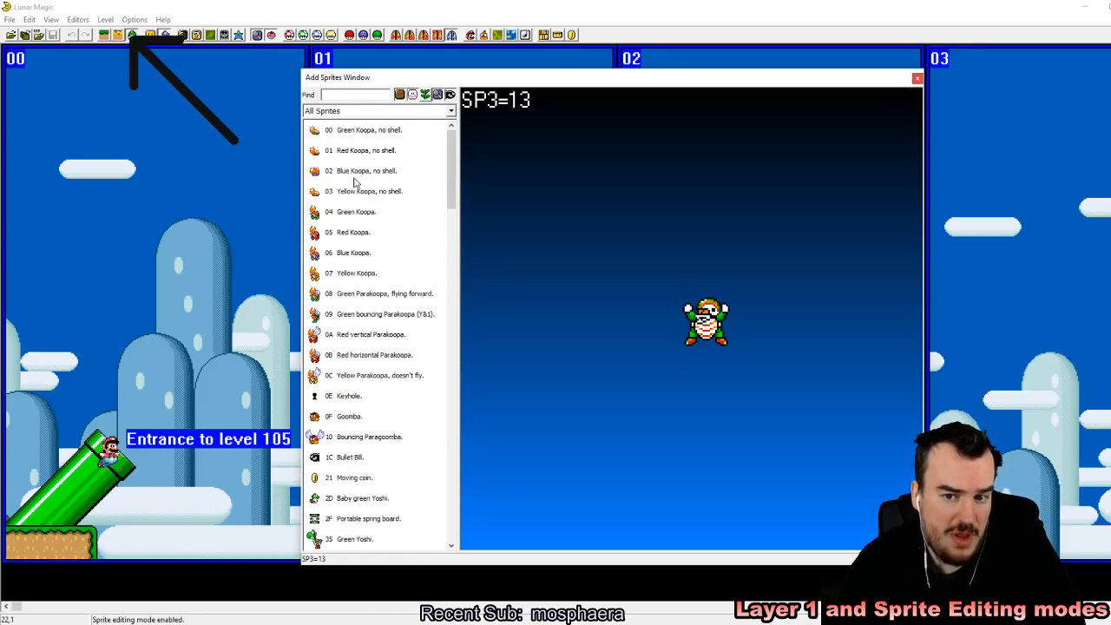
Step: Add a Blue Koopa, no shell sprite in the sky of screen 00 and close the sprite list
left_click(354, 171)
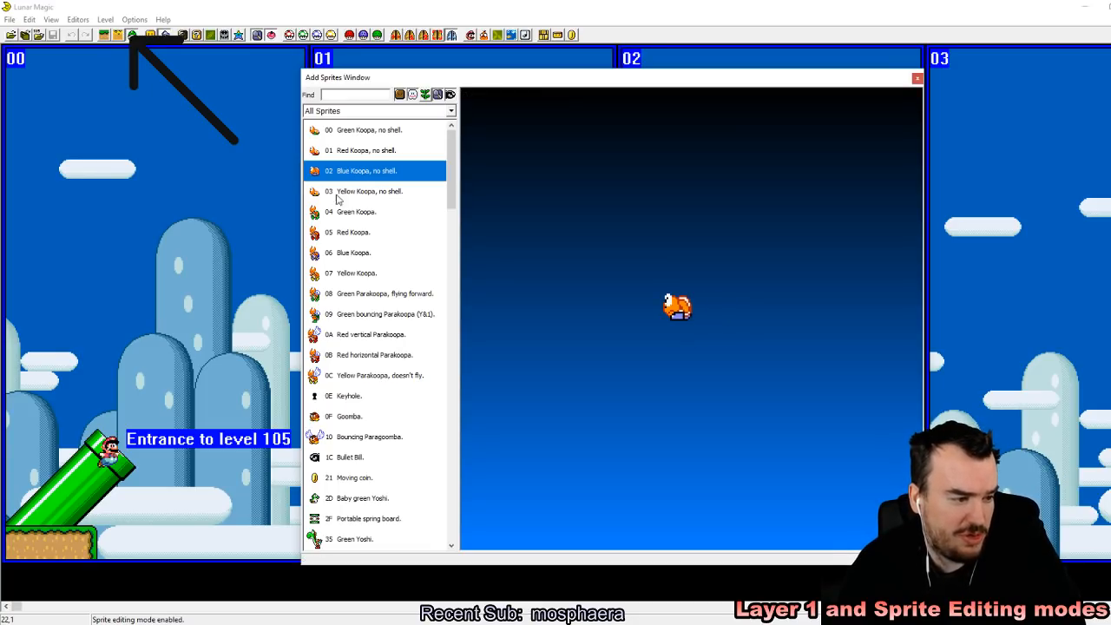
left_click(150, 141)
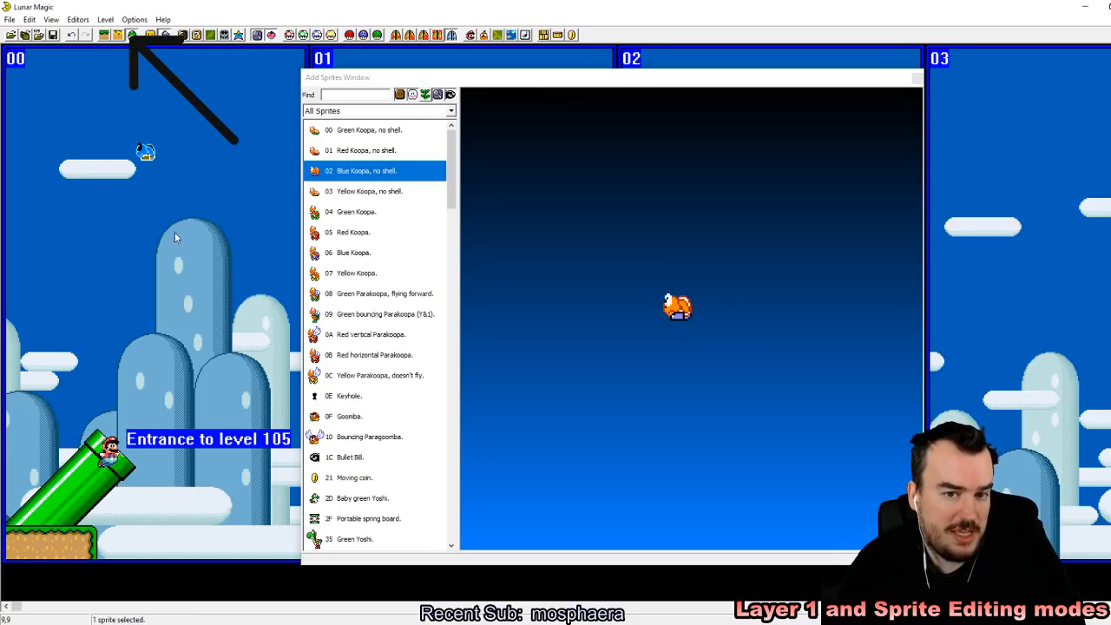
left_click(917, 77)
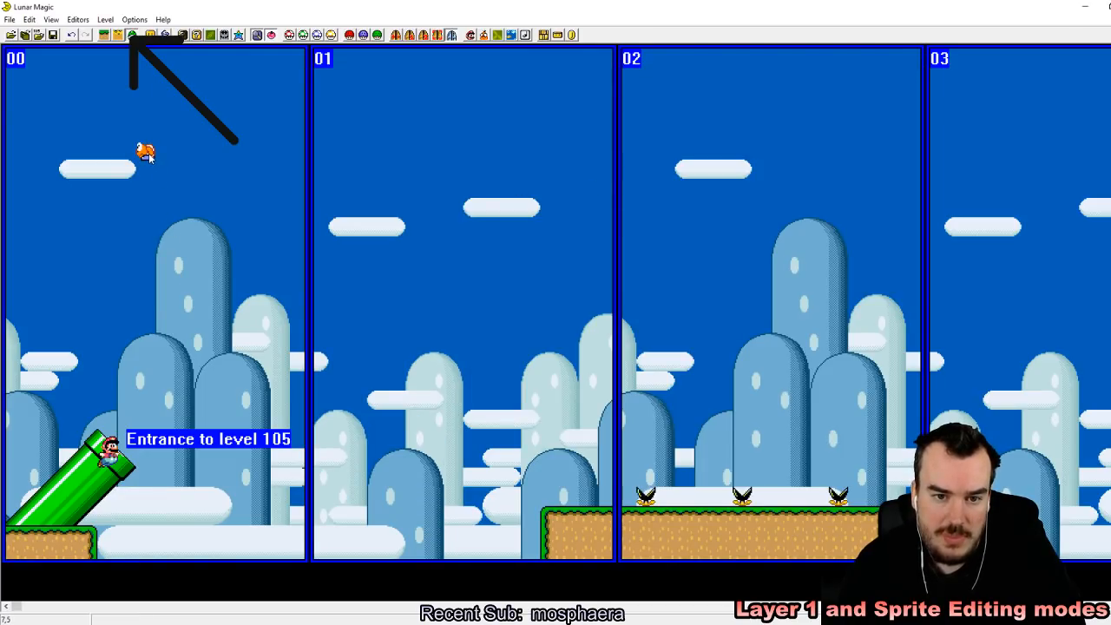
Step: Move the blue Koopa onto the ledge between the first two piranha plants and paste a copy between the second and third
left_click_drag(355, 224, 688, 469)
left_click(722, 462)
left_click(680, 495)
right_click(779, 497)
left_click(856, 466)
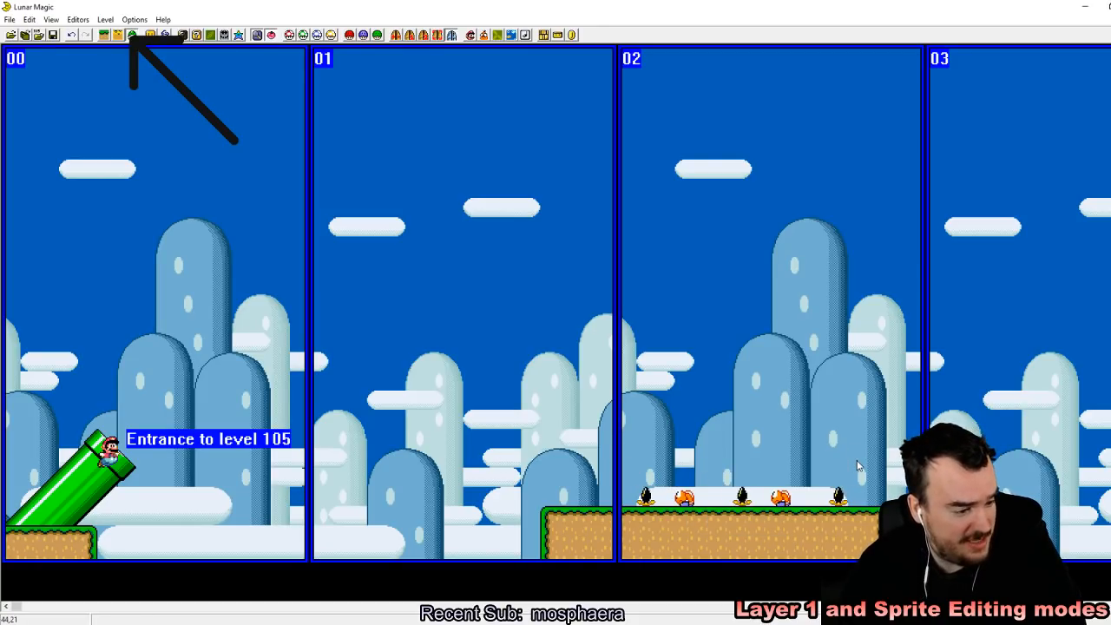
Step: Move the copied Koopa one tile to the right and save the level to the ROM
left_click_drag(788, 501, 798, 498)
left_click(834, 447)
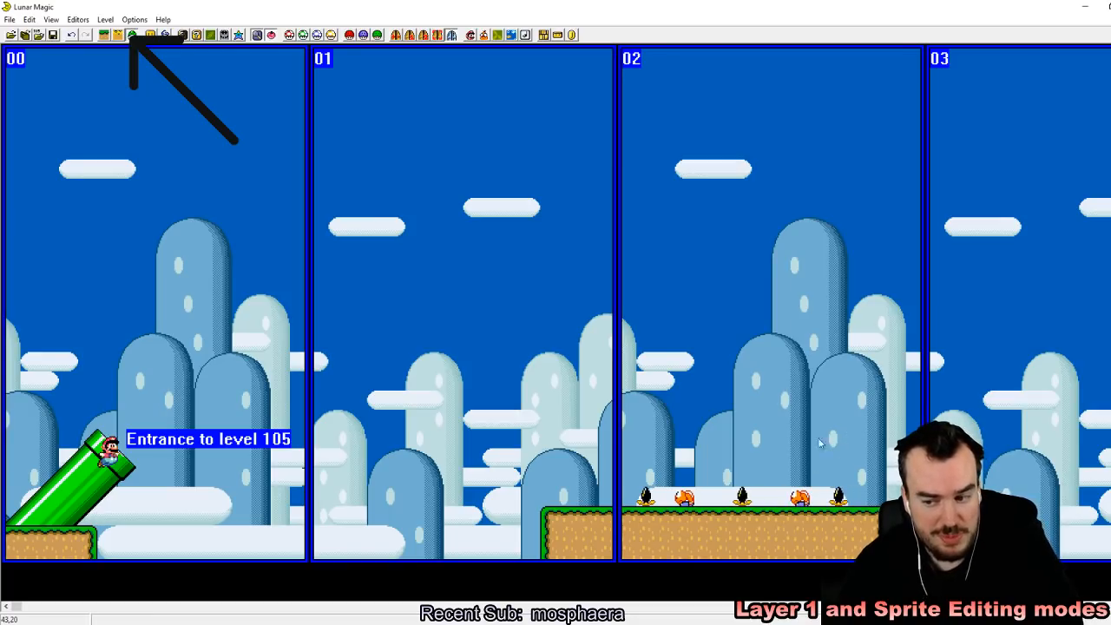
left_click(54, 33)
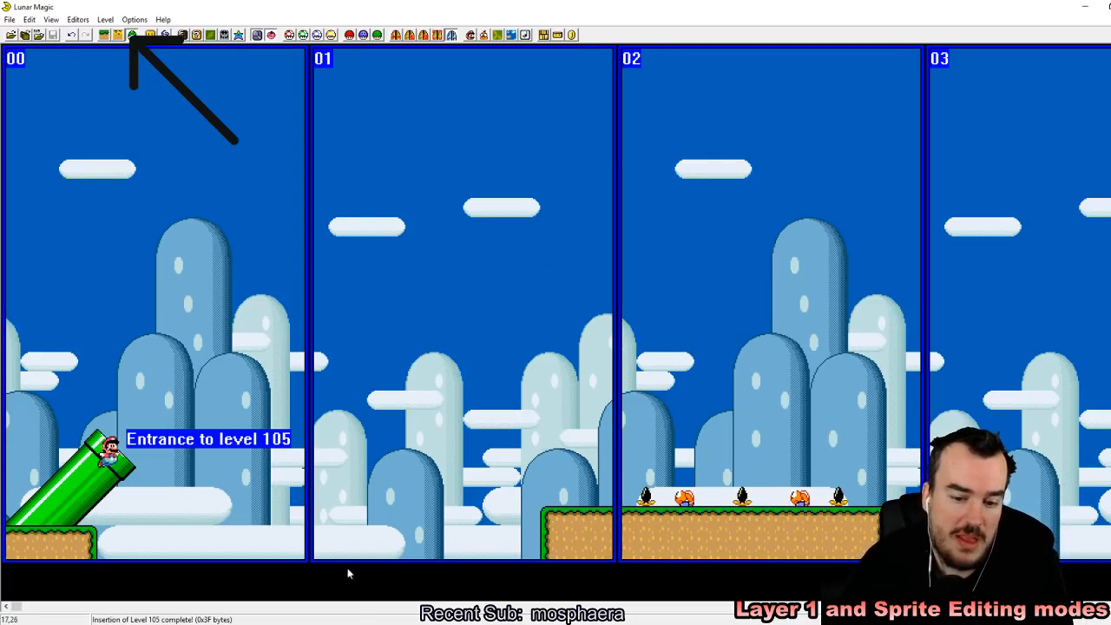
Step: Switch to the SNES emulator and reload the edited ROM from the recent ROMs
key("alt+Tab")
left_click(770, 27)
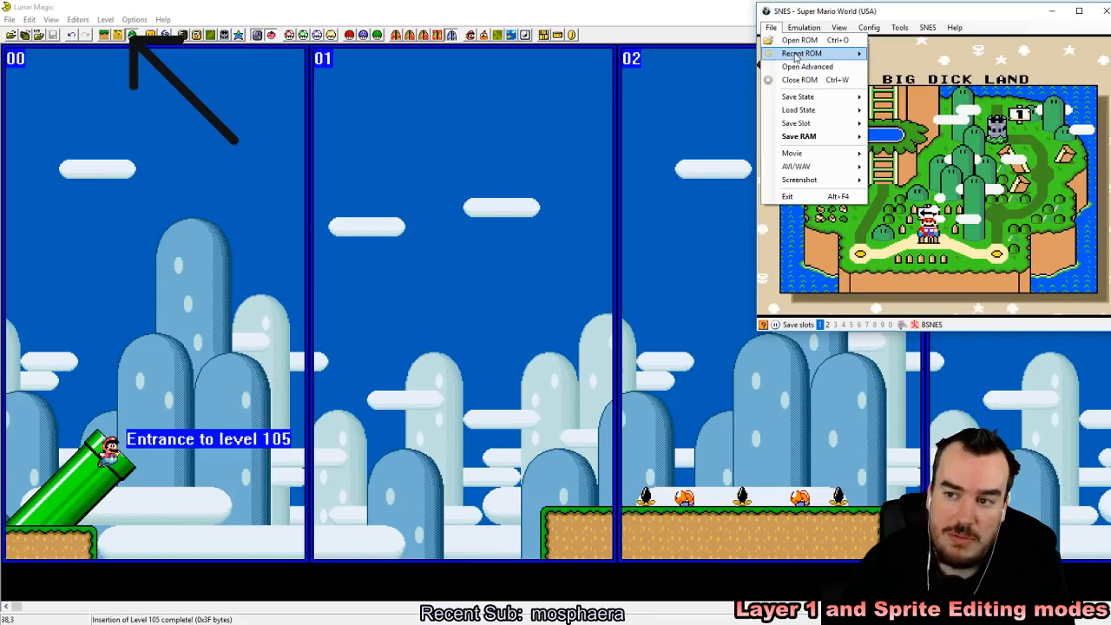
mouse_move(807, 53)
left_click(662, 65)
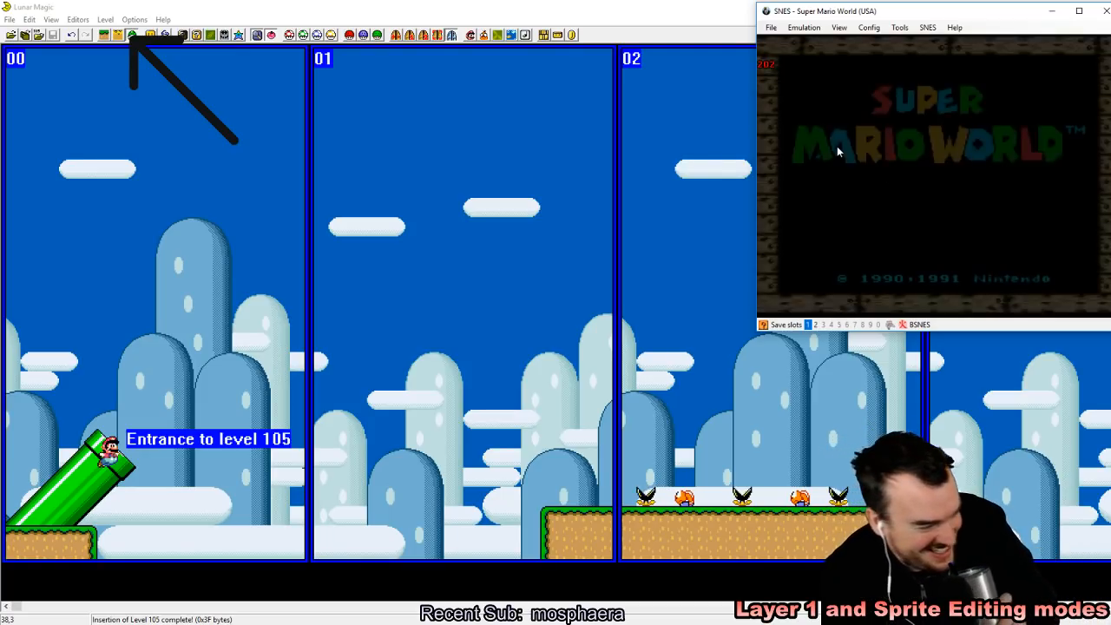
Step: Start the game, enter the edited level from the overworld map, and save a state in slot 1 for testing the ledge
key("Return")
key("Return")
key("Return")
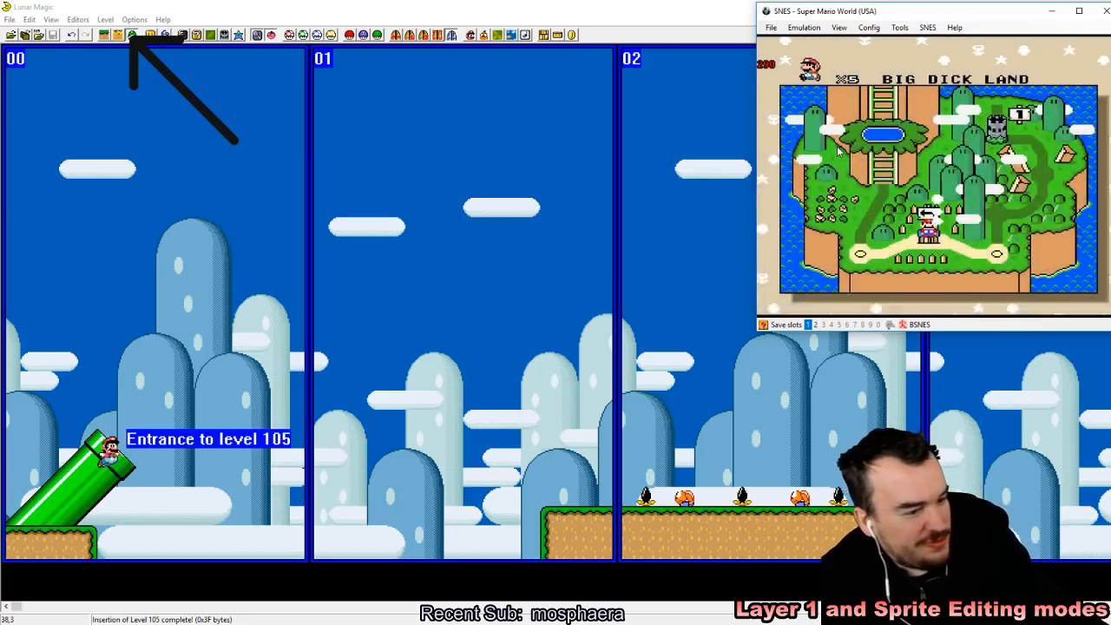
key("z")
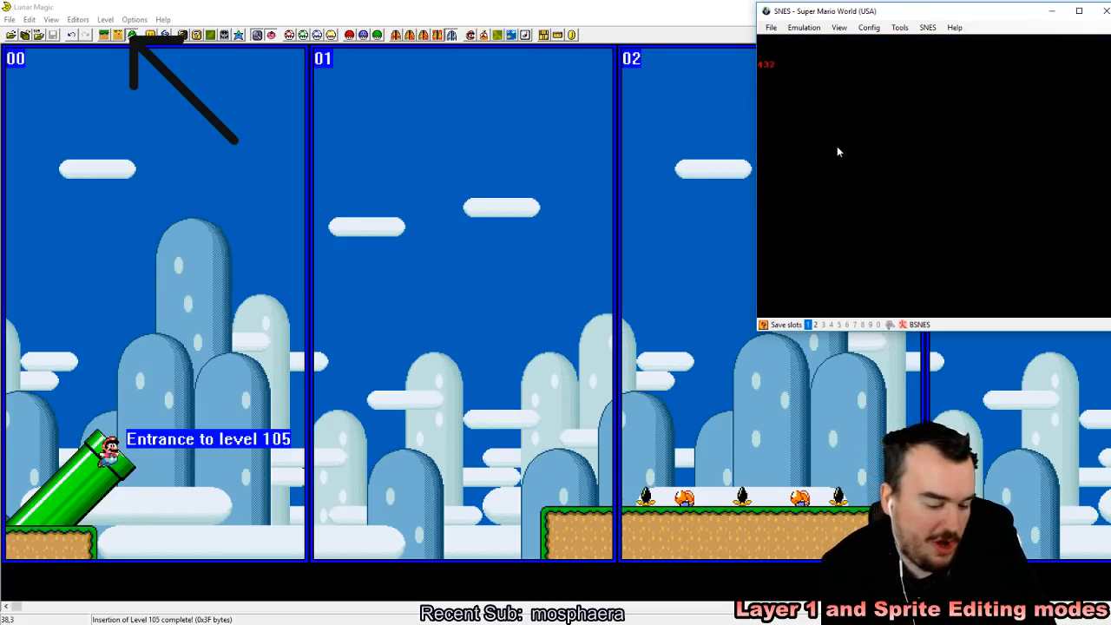
key("shift+F1")
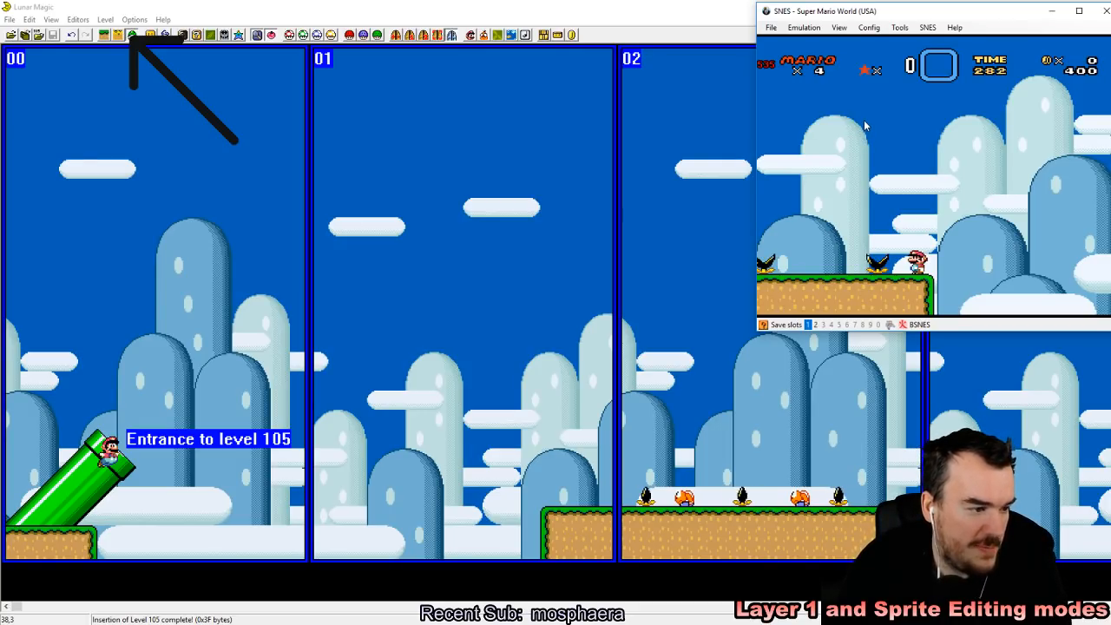
Step: Switch back to Lunar Magic and add a timed lift (4 sec/1 sec) sprite just past the ledge's far end
left_click(650, 6)
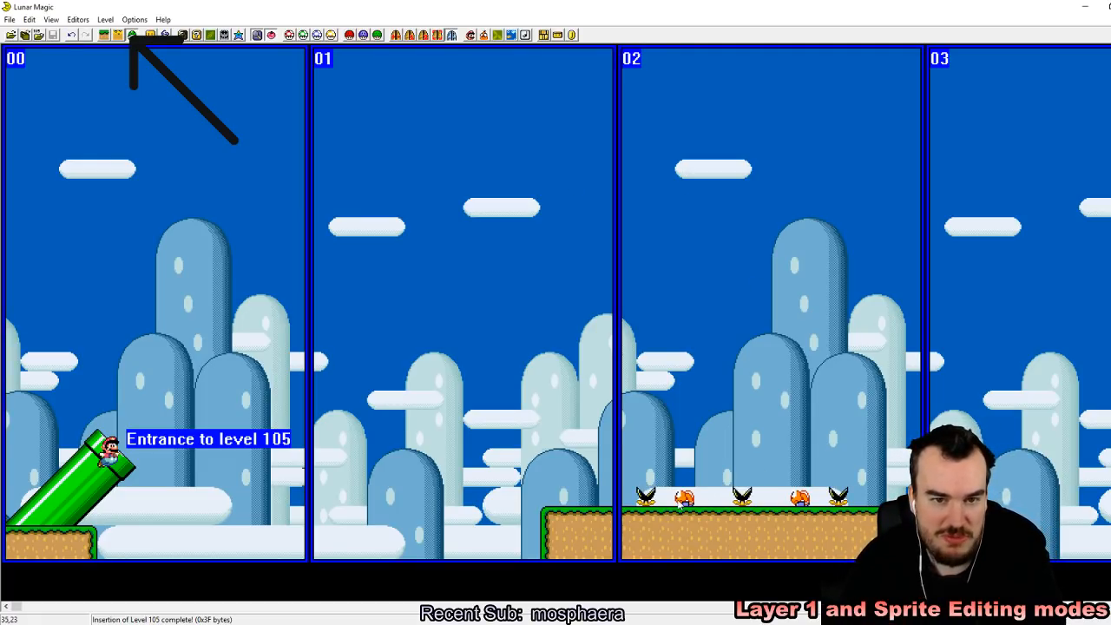
left_click(165, 34)
left_click_drag(458, 141, 457, 285)
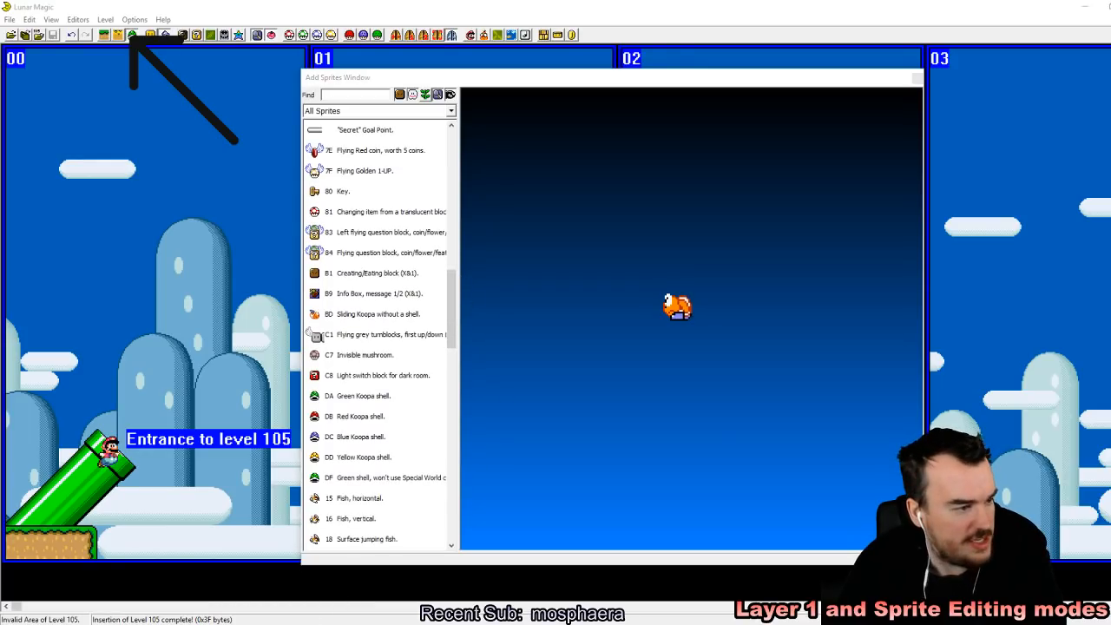
left_click_drag(461, 311, 464, 400)
left_click(374, 375)
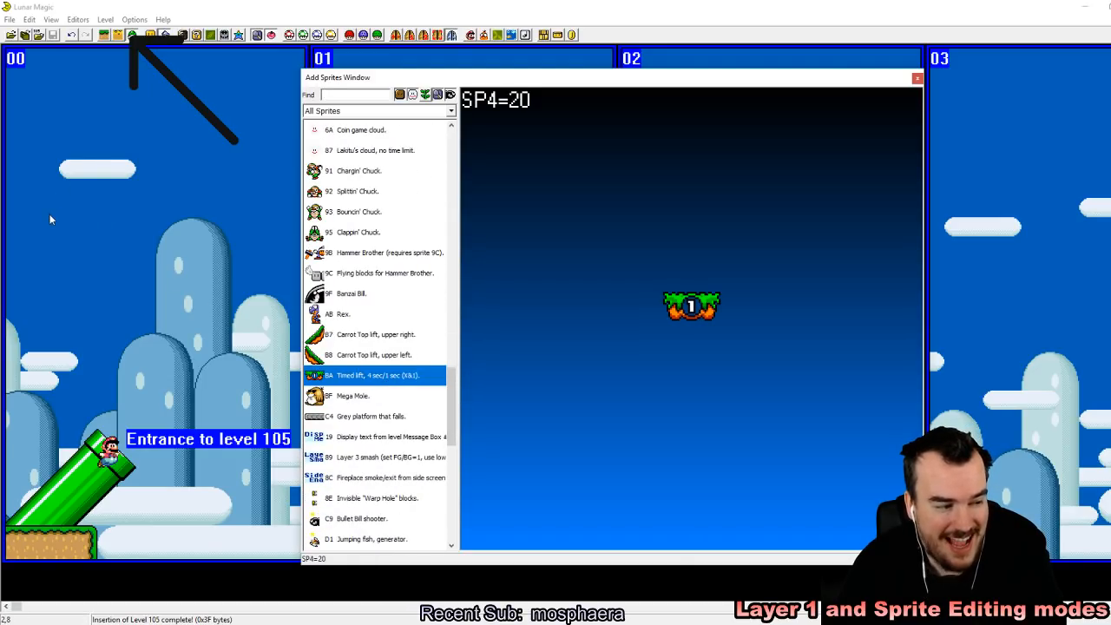
left_click_drag(651, 83, 494, 88)
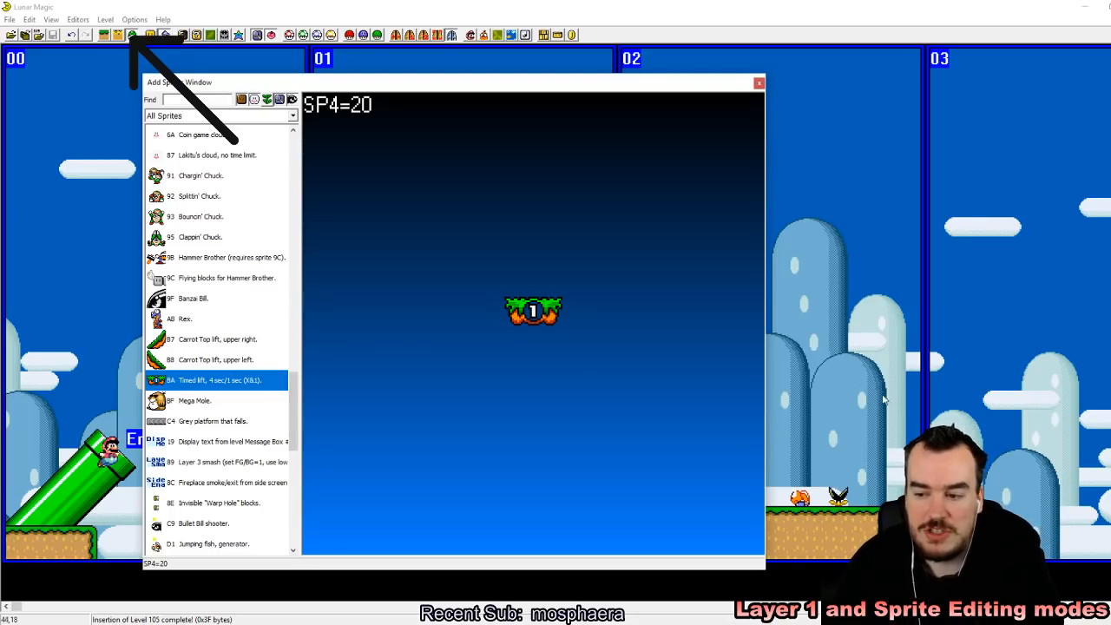
right_click(938, 499)
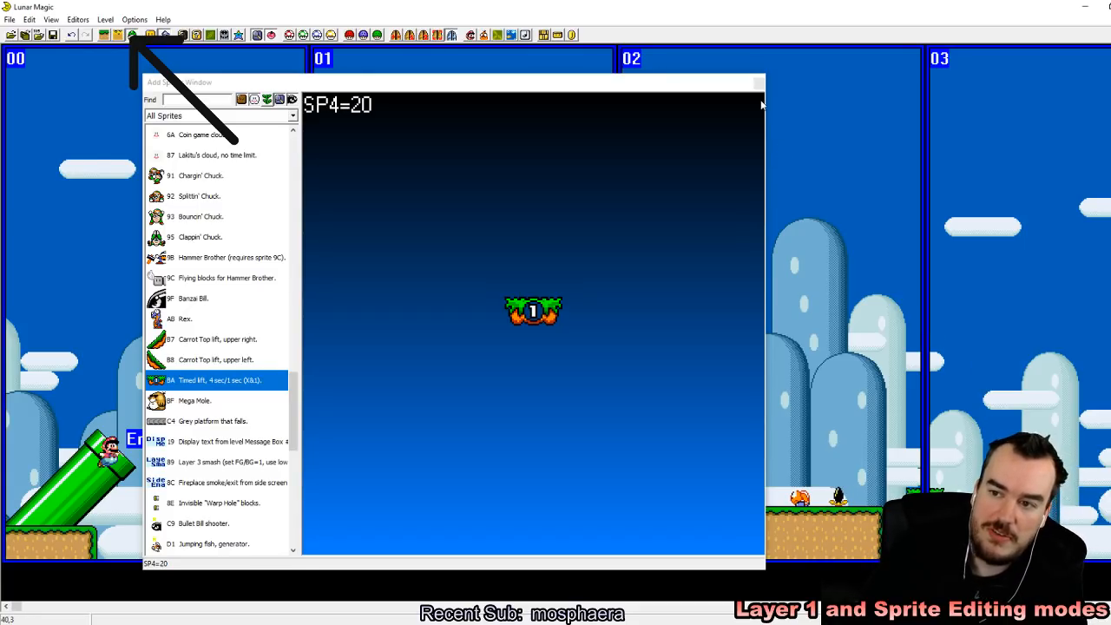
left_click(759, 82)
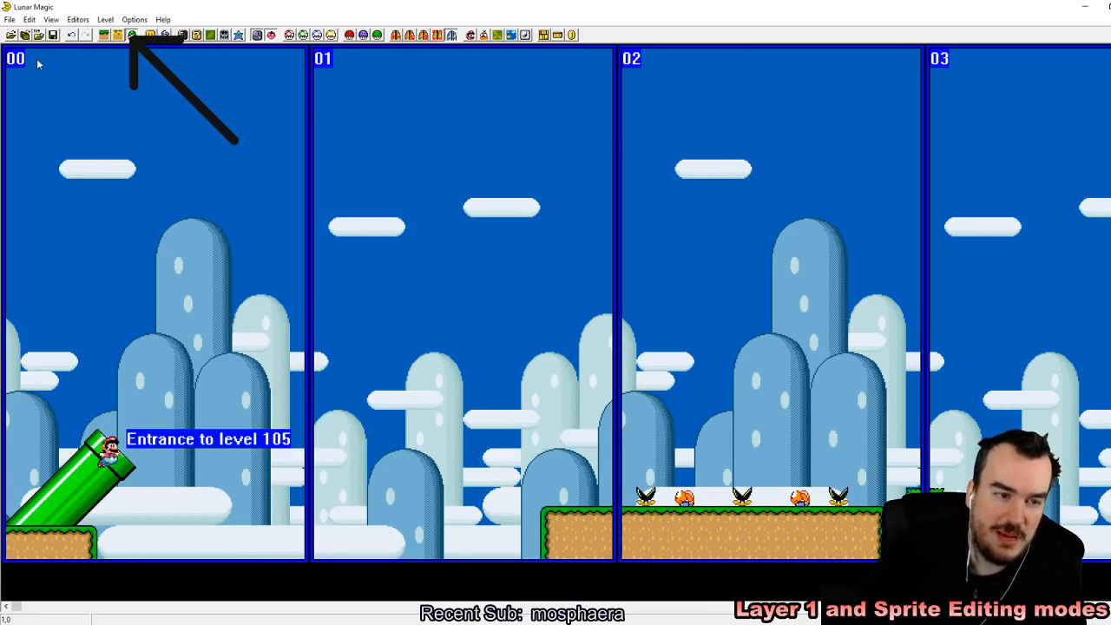
Step: Hide the screen boundaries and fill the gaps between the three piranha plants with copies of the Koopa
key("F2")
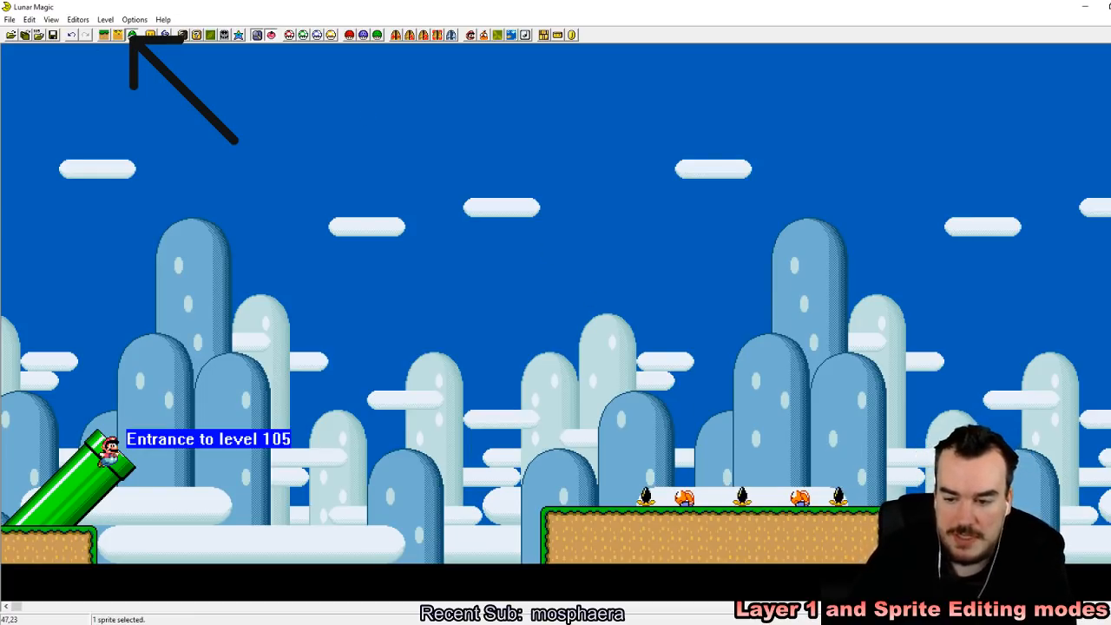
left_click(684, 500)
right_click(701, 496)
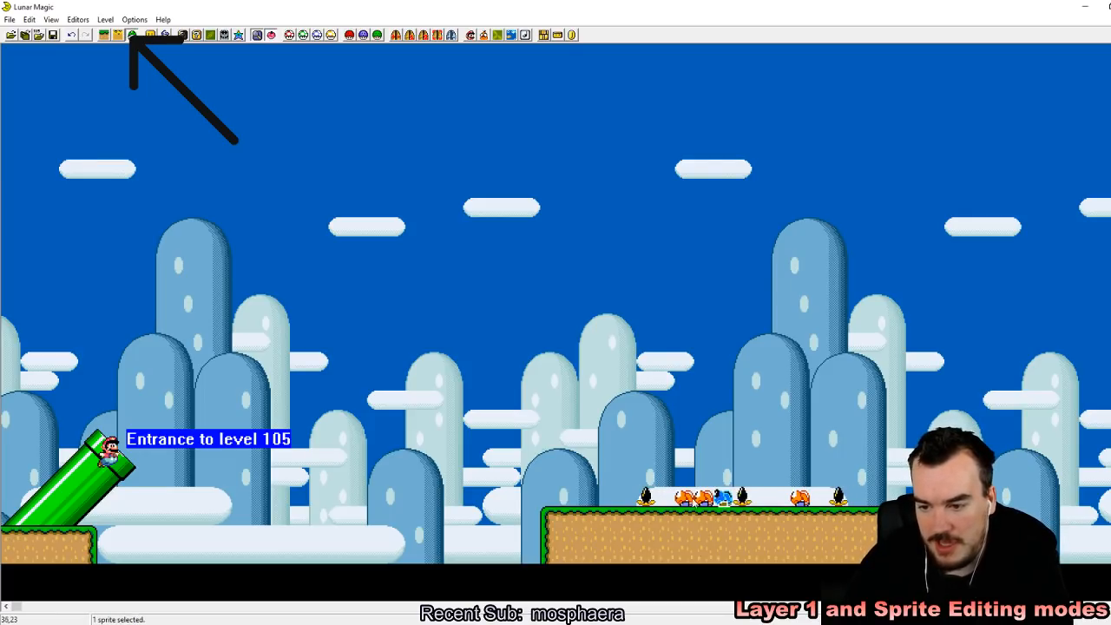
left_click_drag(723, 499, 661, 500)
right_click(767, 501)
right_click(782, 497)
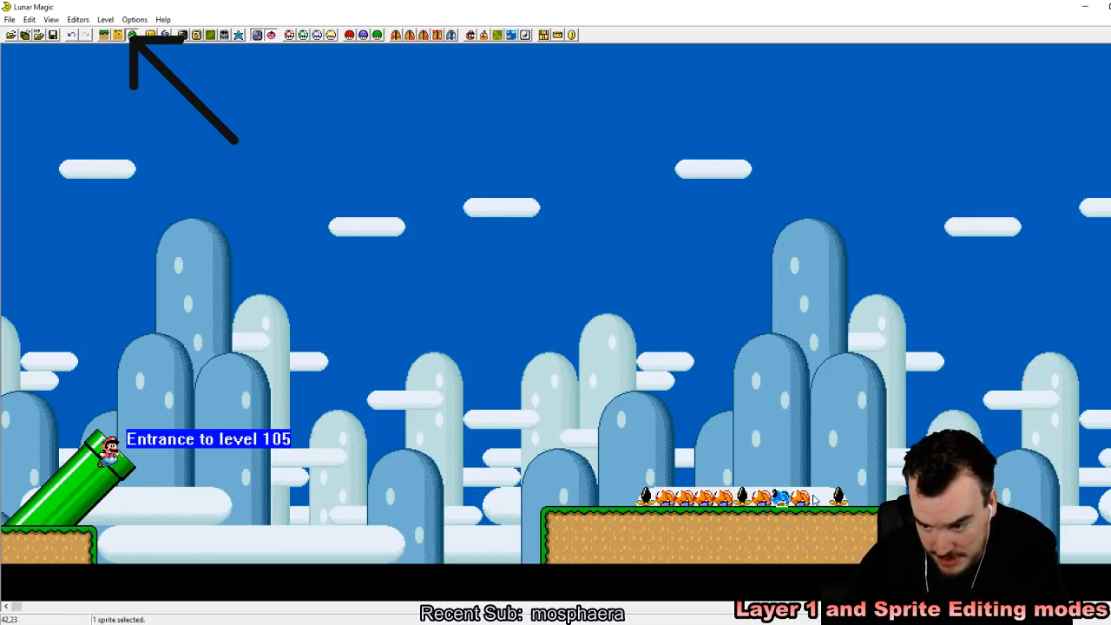
right_click(818, 493)
Step: Lengthen the ledge to the right in Layer 1 editing mode, past the third piranha plant
left_click(103, 35)
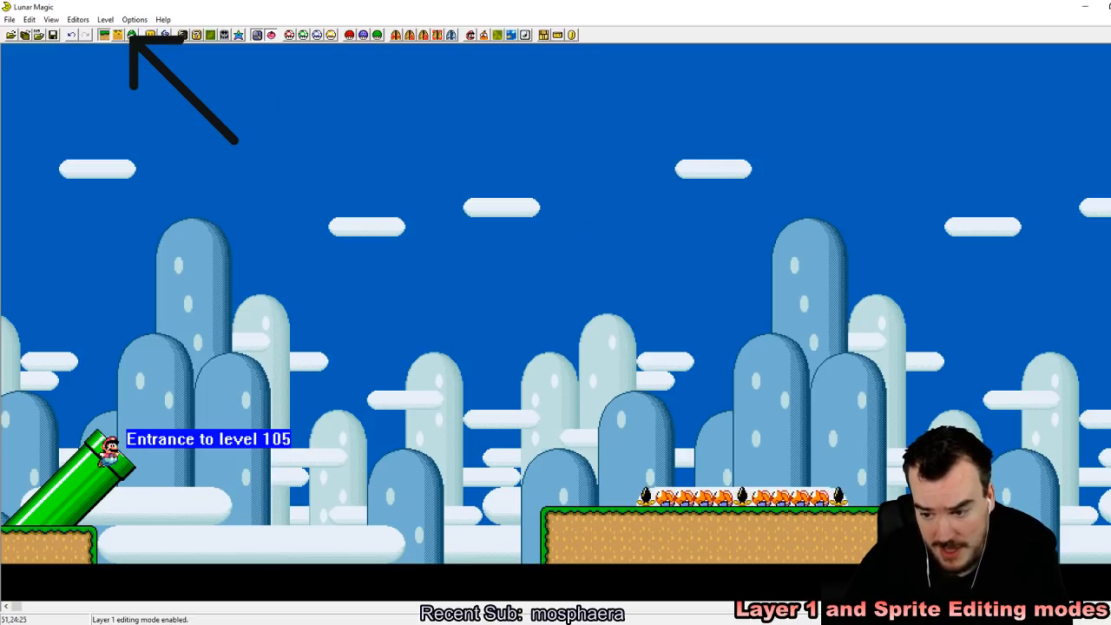
left_click(859, 516)
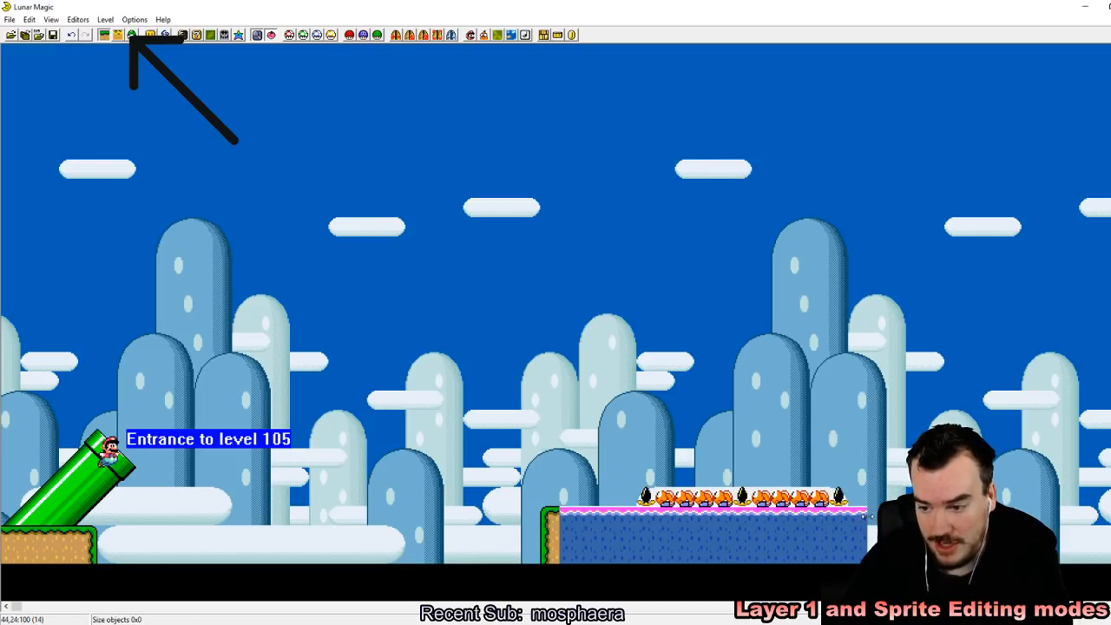
right_click(930, 516)
left_click_drag(930, 515, 638, 514)
key("Delete")
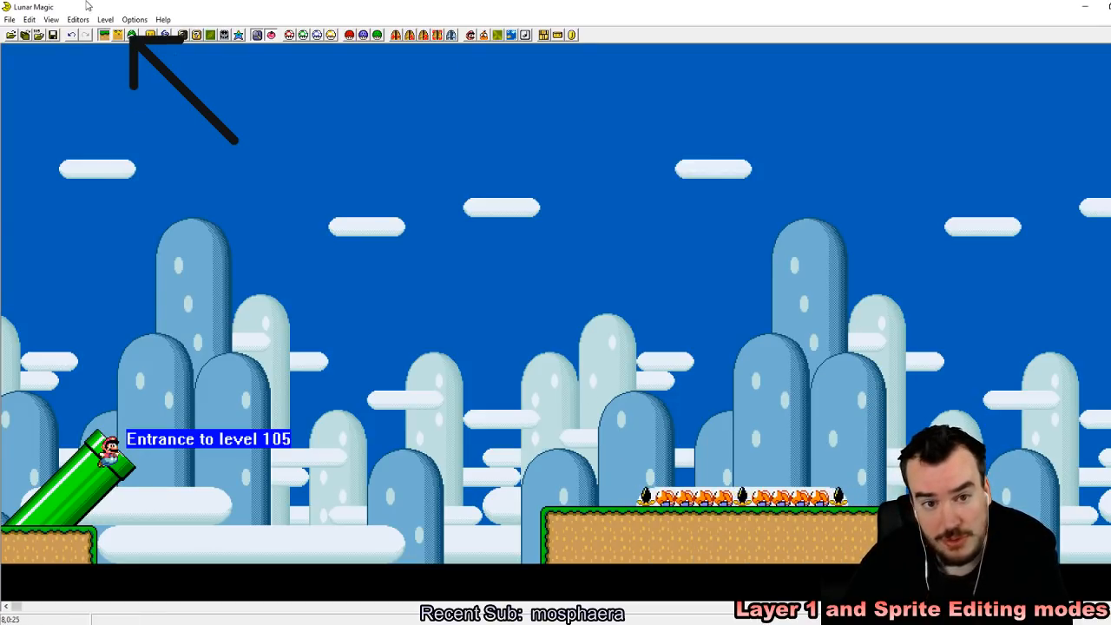
Step: Return to sprite editing, add Koopa copies past the third piranha plant, and save the level to the ROM
left_click(117, 35)
left_click(797, 496)
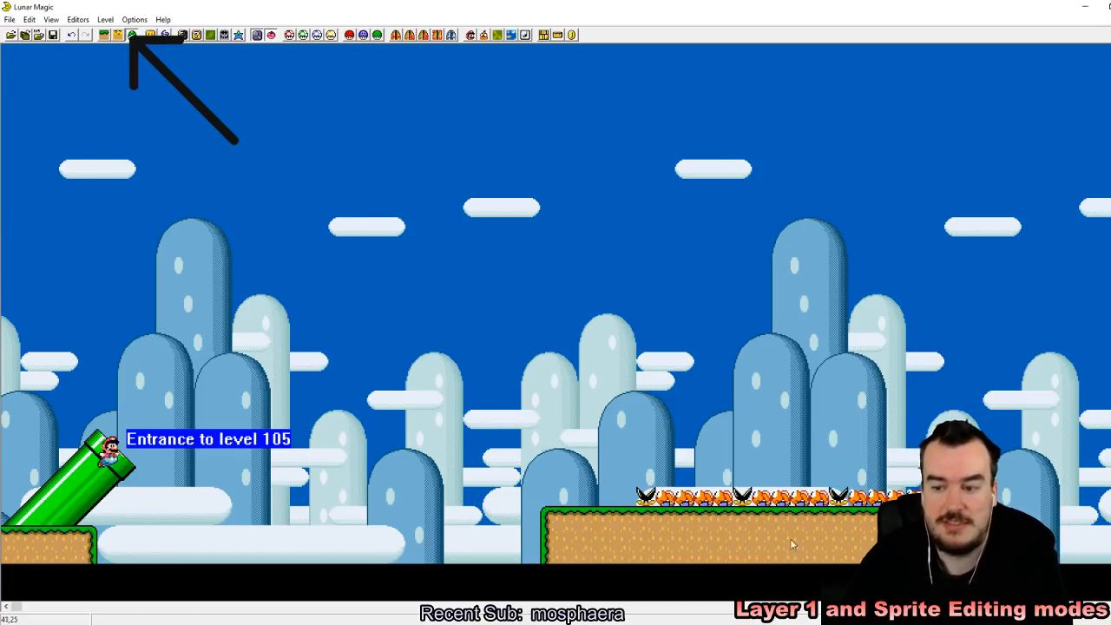
left_click(53, 34)
Step: Switch to the SNES emulator and reload the ROM containing the row of Koopas from the recent ROMs
key("alt+Tab")
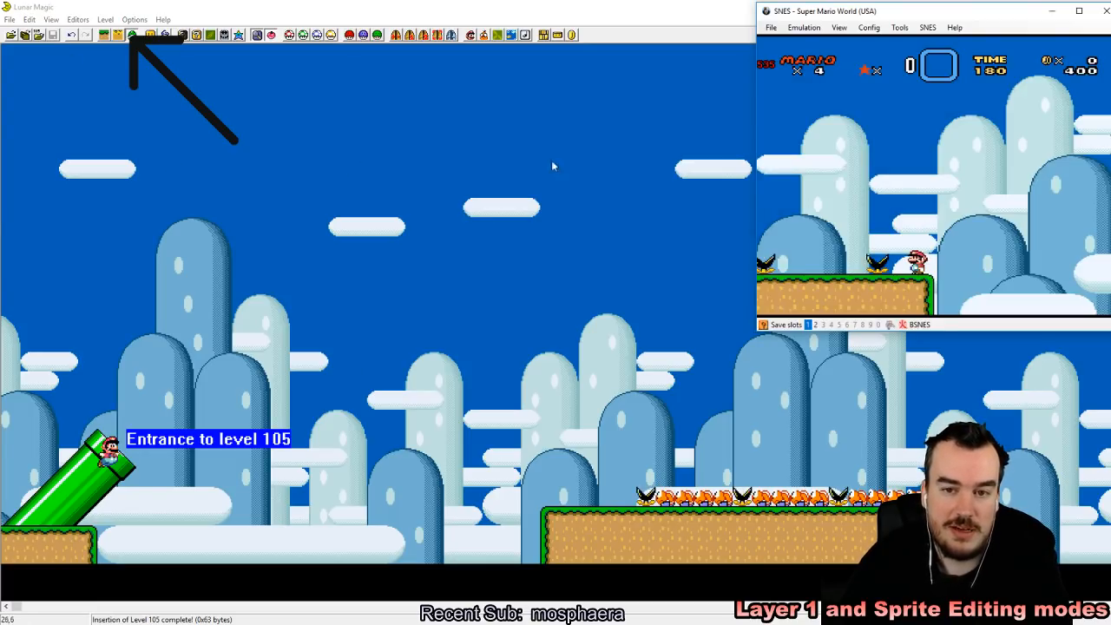
left_click(771, 27)
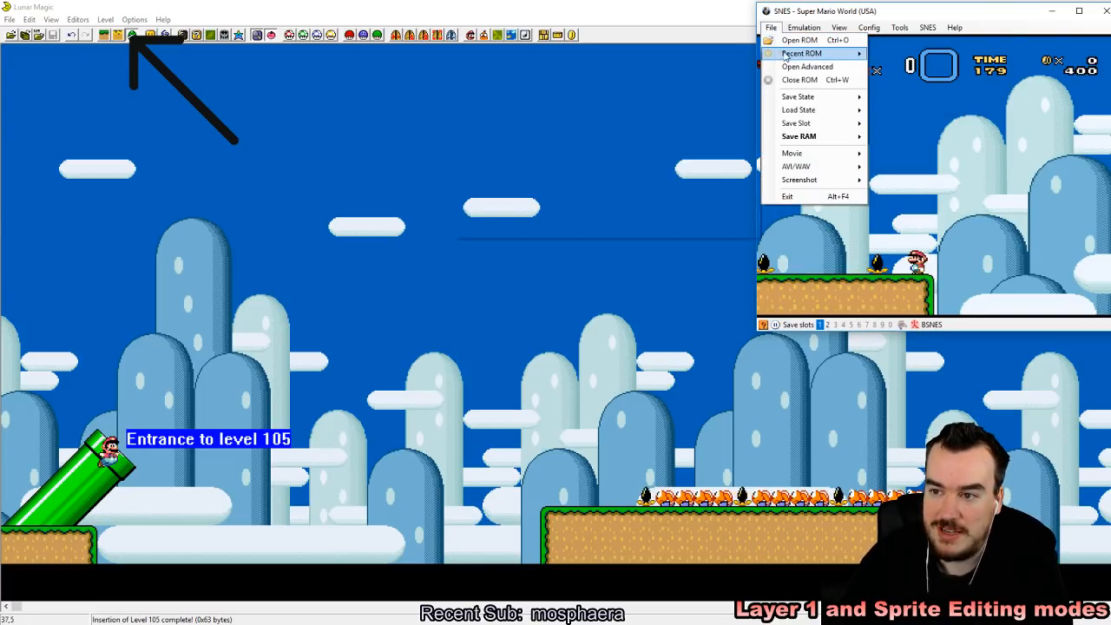
mouse_move(801, 54)
left_click(742, 55)
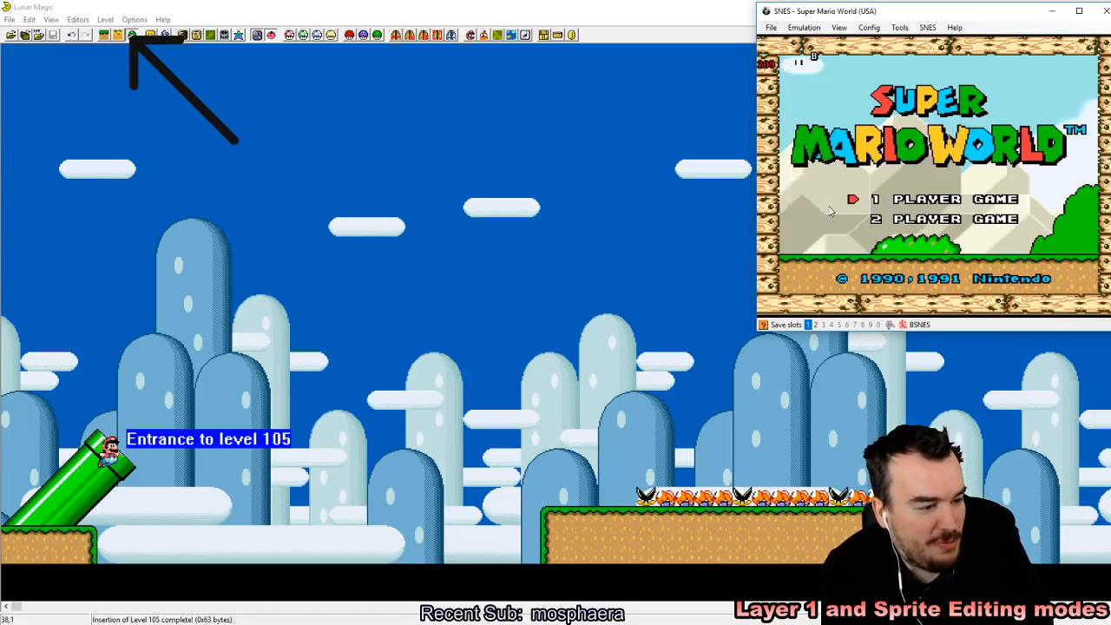
Step: Start a one-player game, enter the level, save a state in slot 1, and play through the Koopa-filled ledge
key("z")
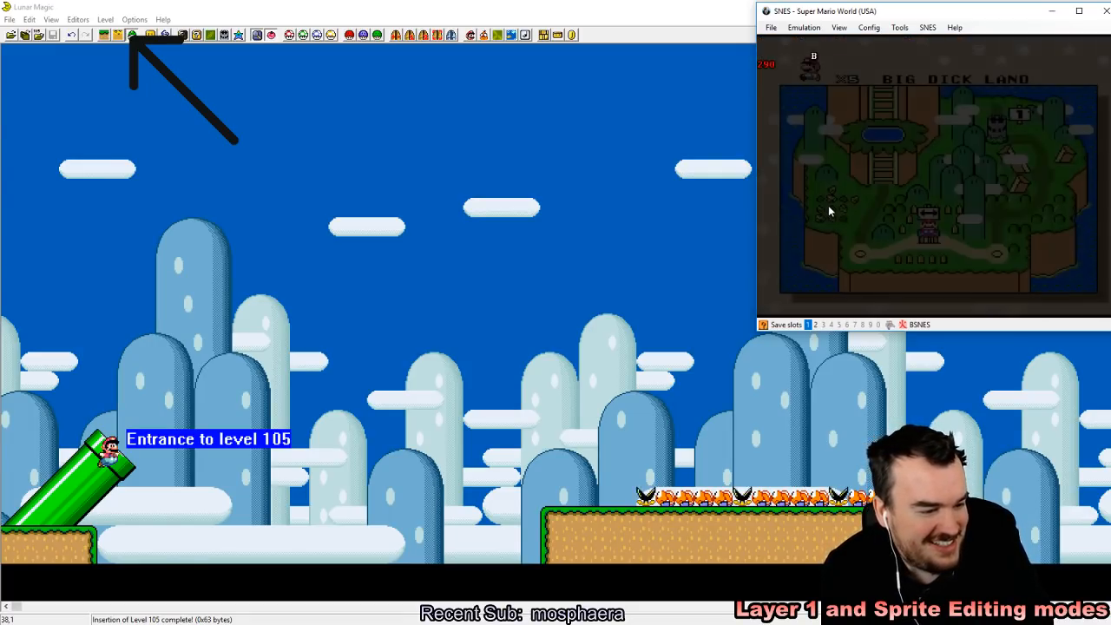
key("z")
key("shift+F1")
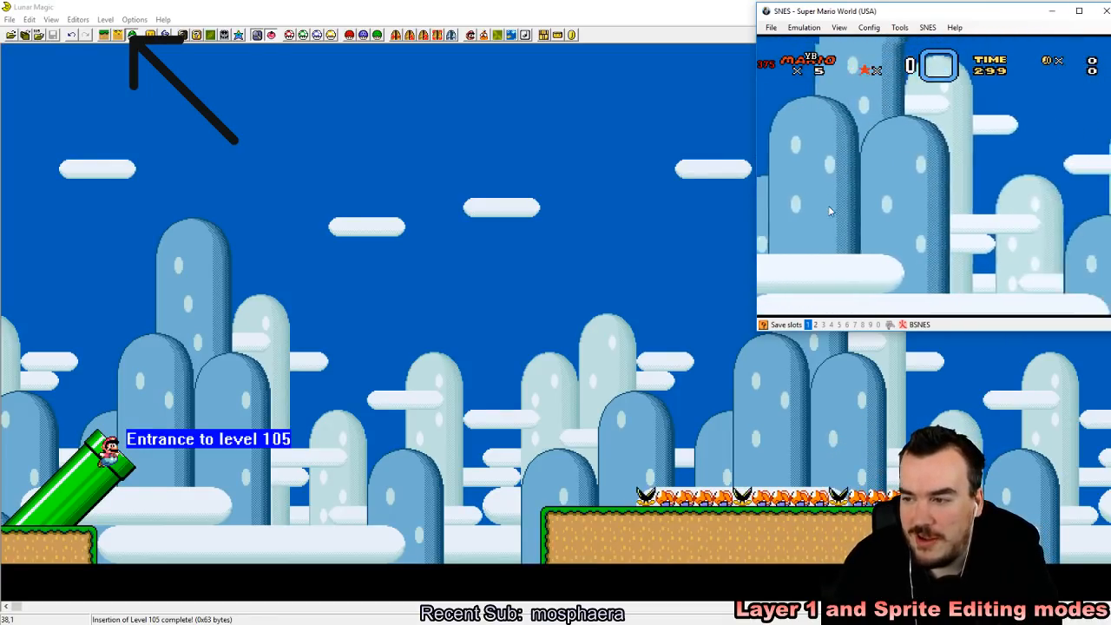
key("Right")
key("z")
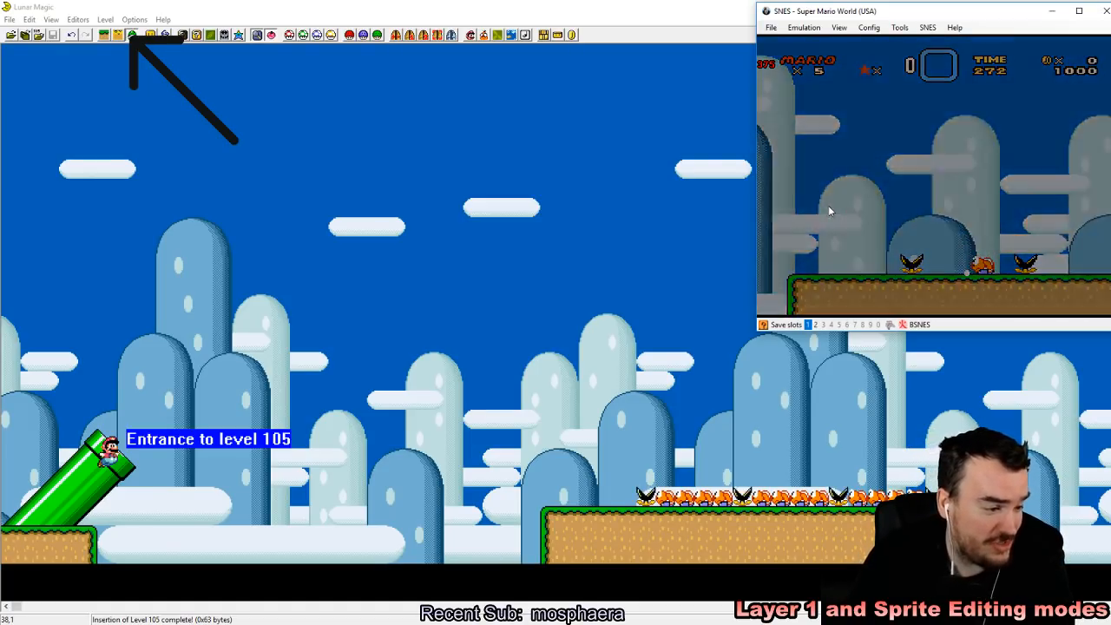
Step: Return to Lunar Magic and delete all the Koopas from the ledge, keeping the three piranha plants
left_click(481, 221)
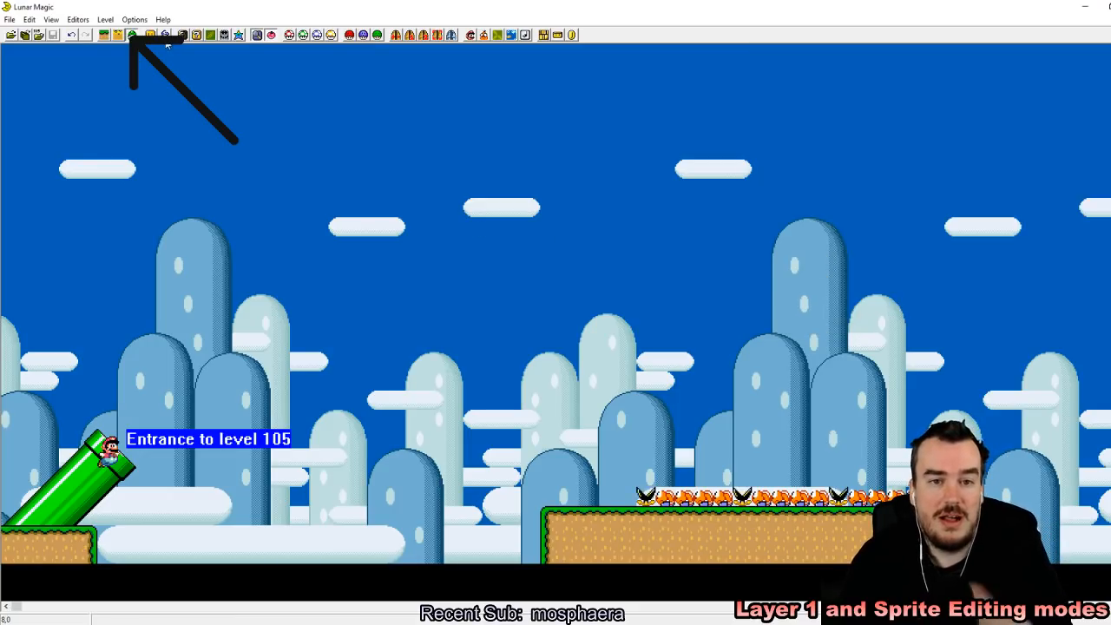
left_click_drag(626, 413, 955, 508)
key("Delete")
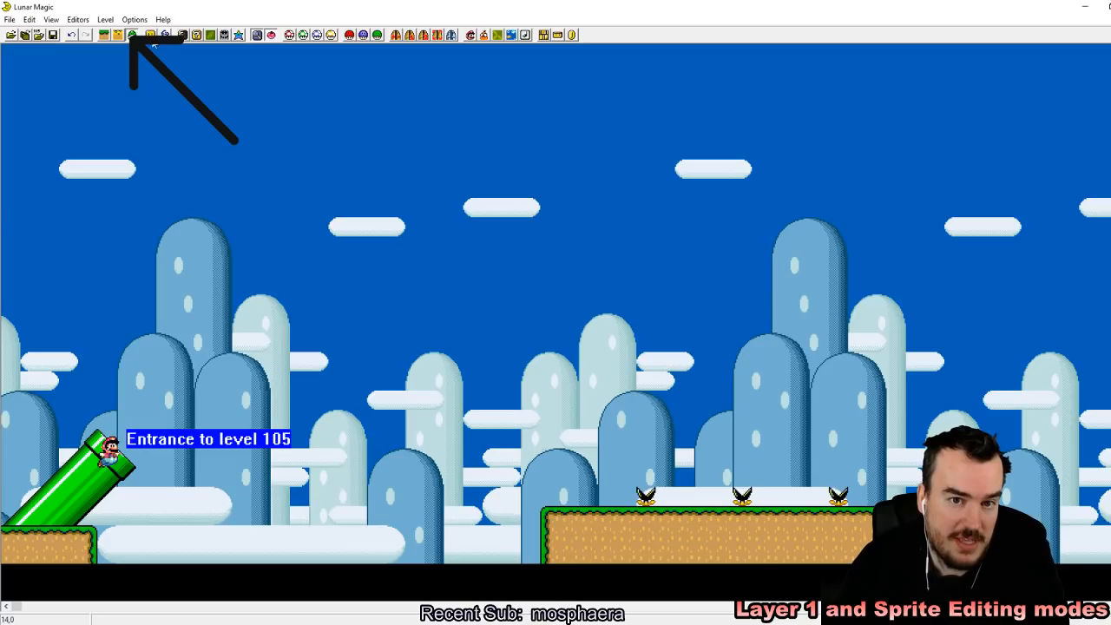
Step: Add sprite 92 Splittin' Chuck to the level and place it on the ledge between the first two piranha plants
left_click(132, 35)
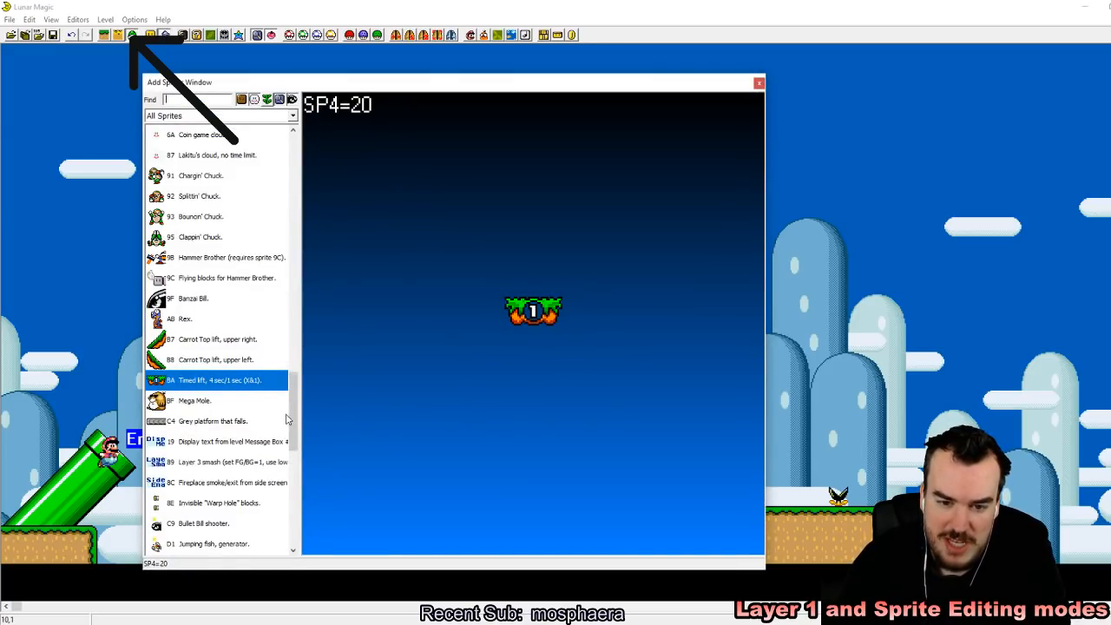
scroll(288, 420, "up", 3)
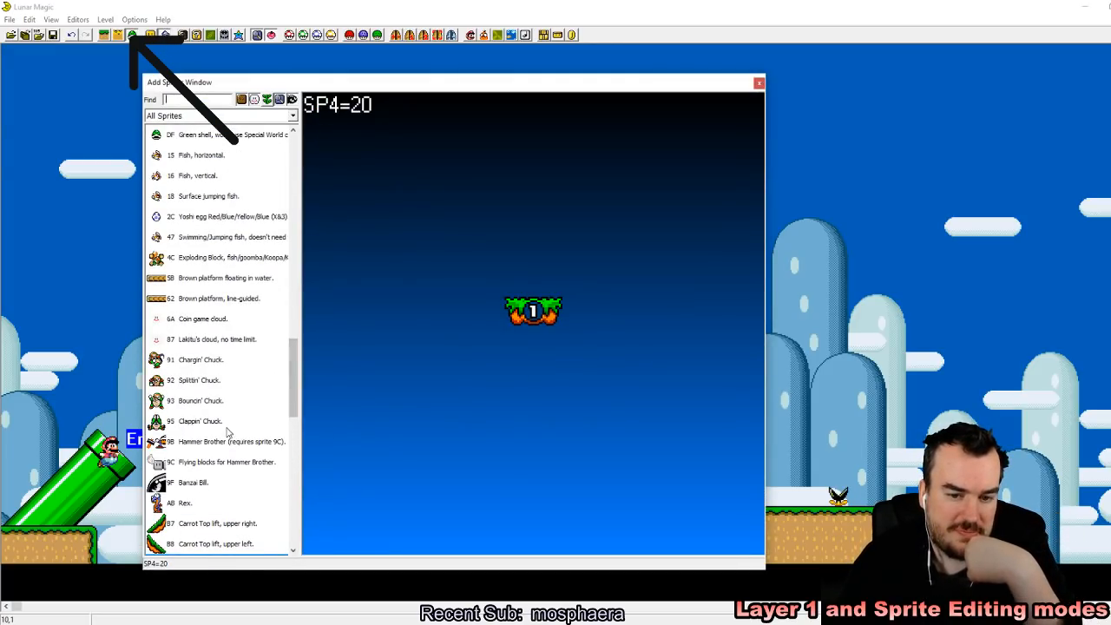
left_click(212, 381)
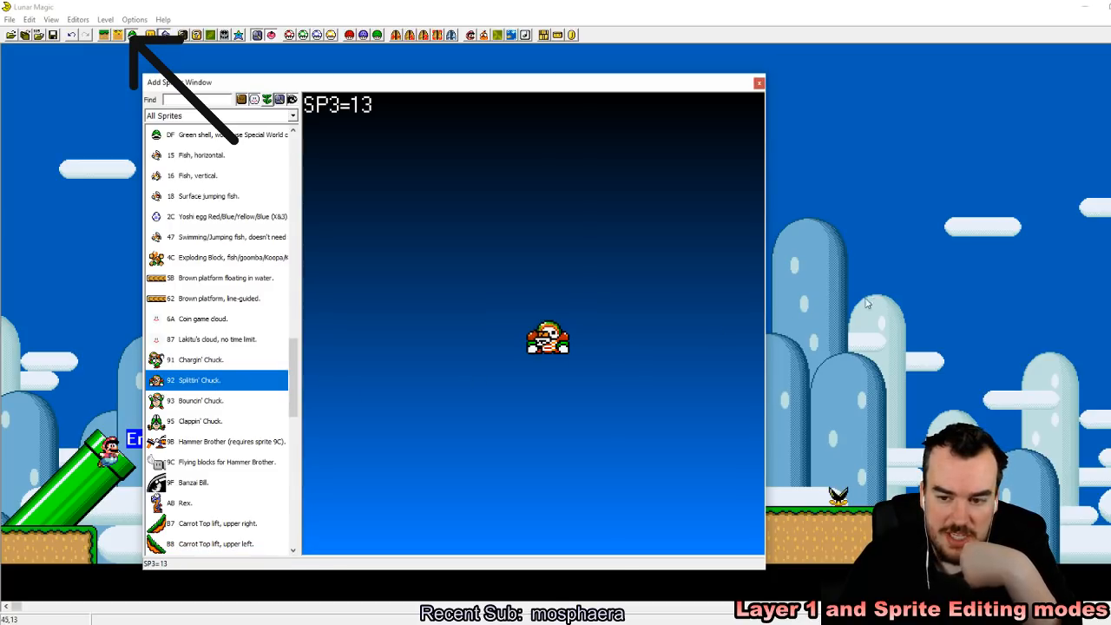
left_click(852, 336)
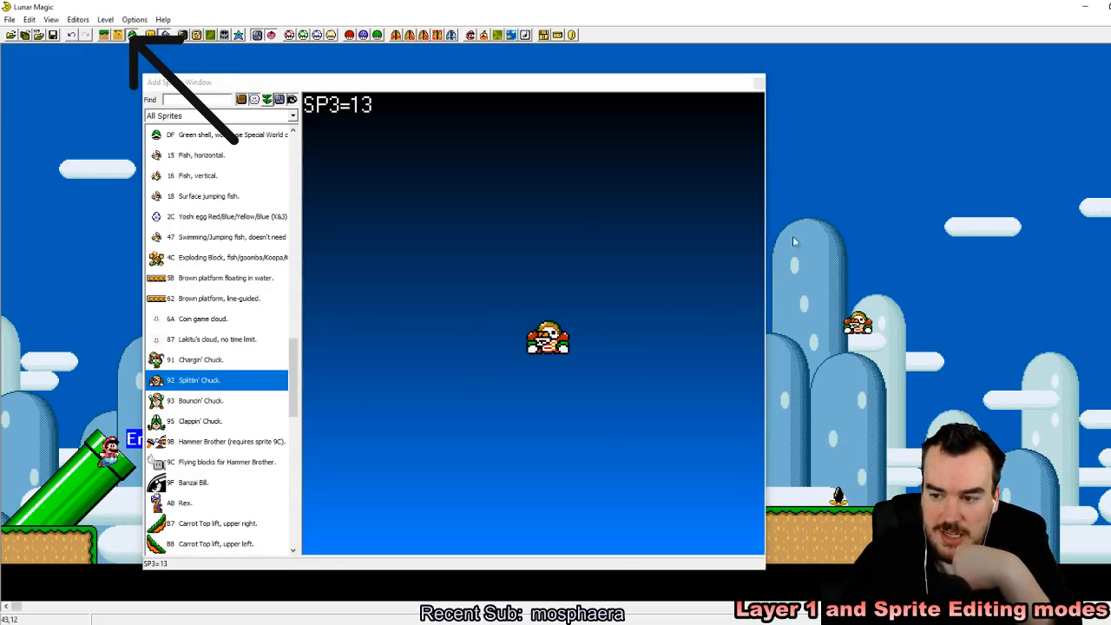
left_click(759, 84)
left_click_drag(857, 325, 684, 495)
Step: Paste three Splittin' Chuck copies beside the second plant, before the third and past the third, then save the level
right_click(725, 496)
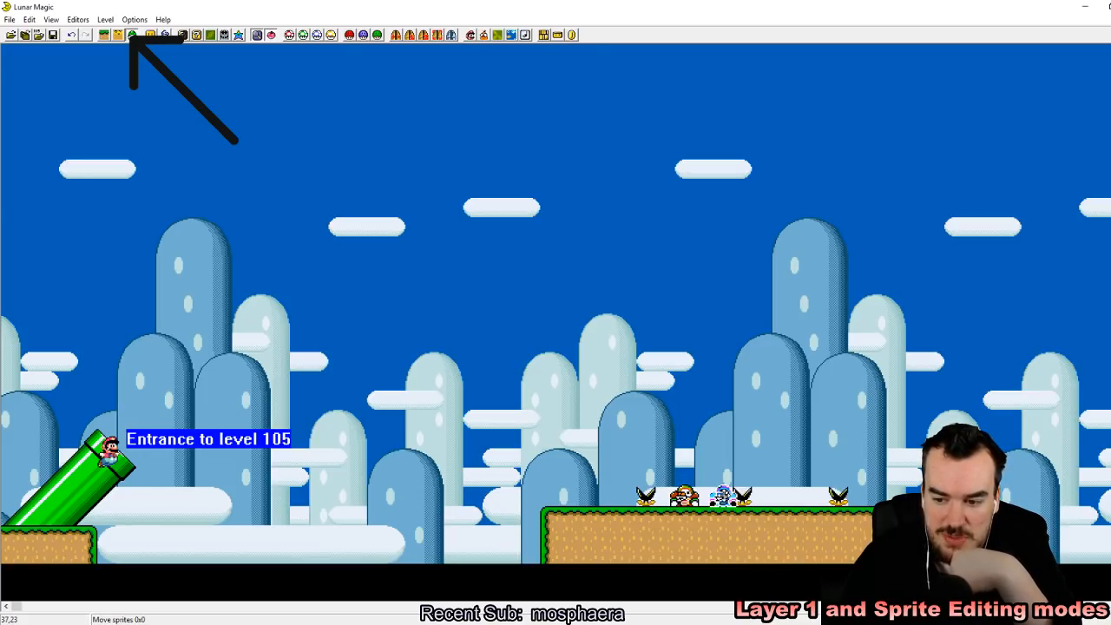
right_click_drag(763, 497, 779, 496)
left_click(851, 510)
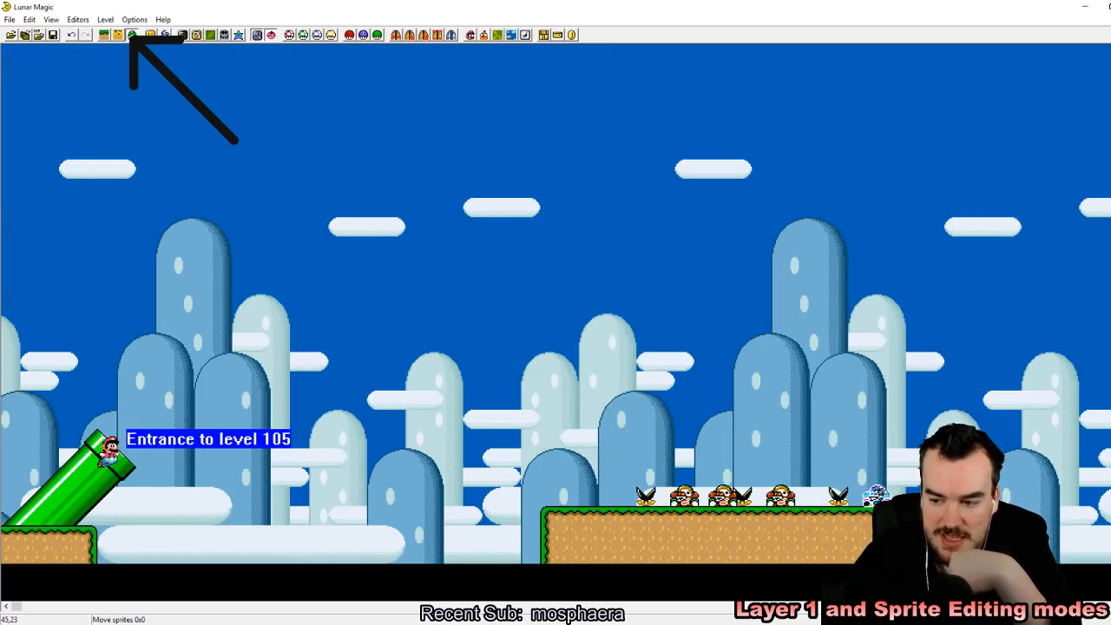
left_click(52, 36)
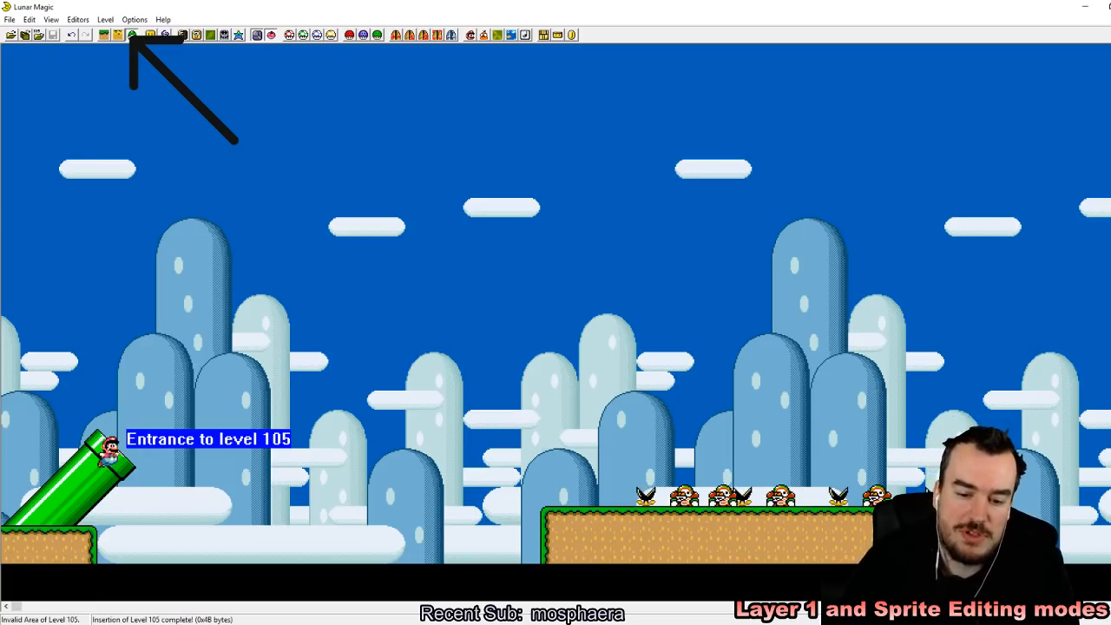
Step: Switch to the SNES emulator and reload the ROM with the Splittin' Chucks from the recent ROMs
left_click(769, 28)
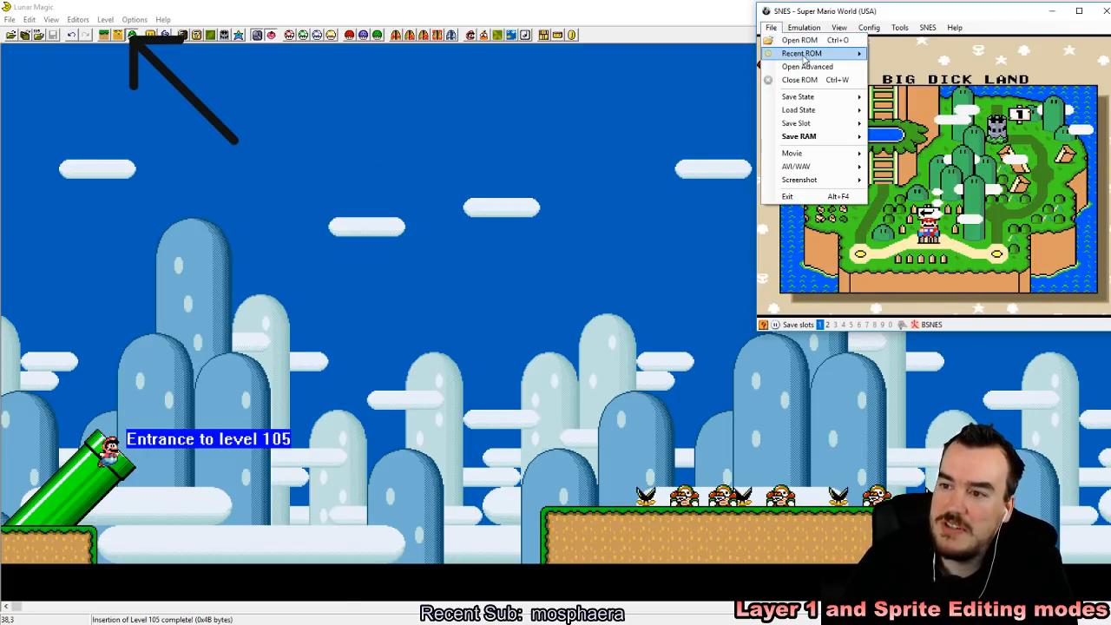
mouse_move(799, 50)
left_click(742, 53)
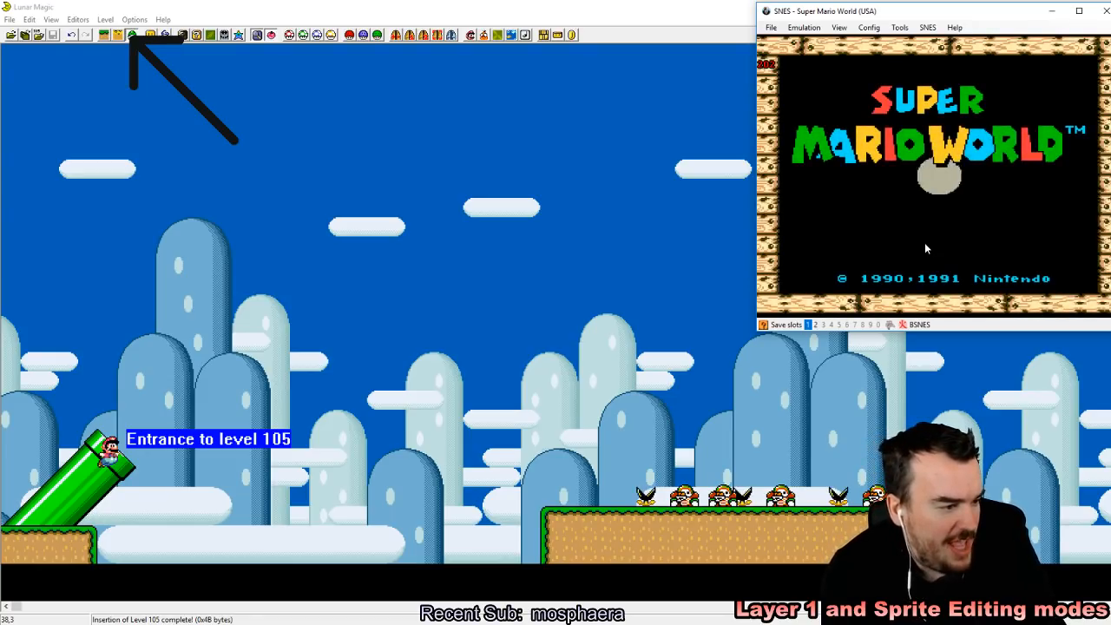
Step: Start the game, enter the level, save a state in slot 1, and test jumping around the Splittin' Chucks
key("z")
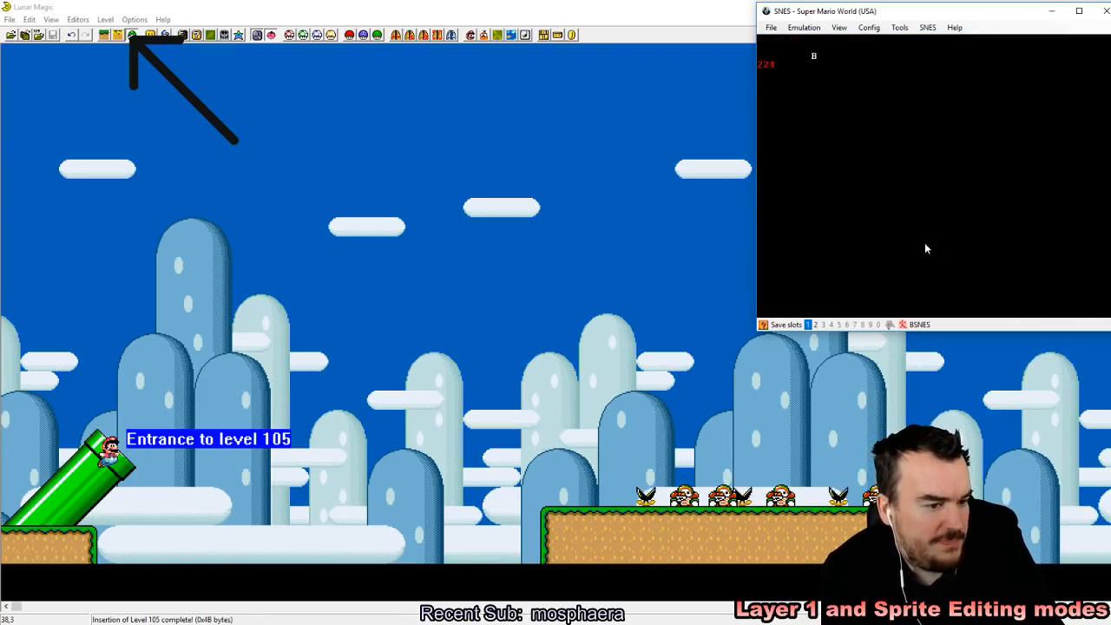
key("z")
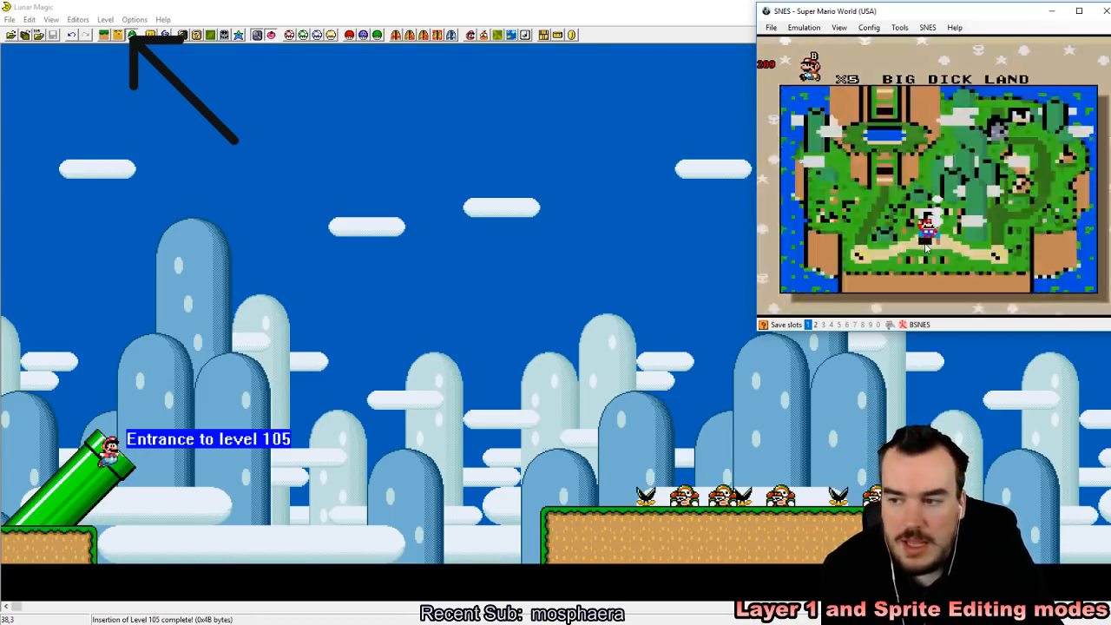
key("shift+F1")
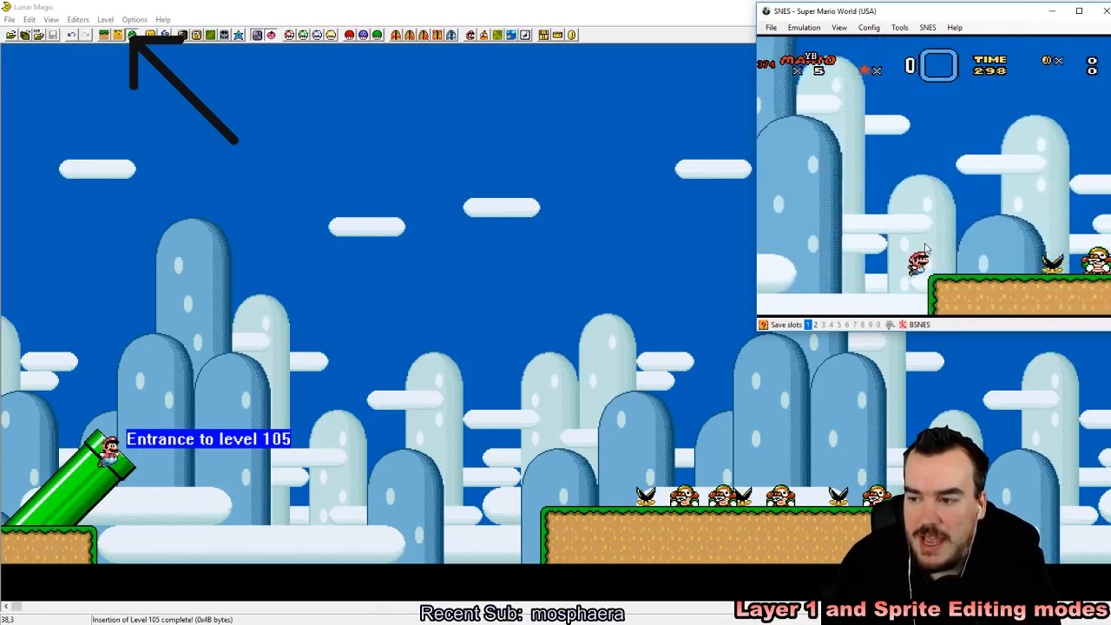
key("Left")
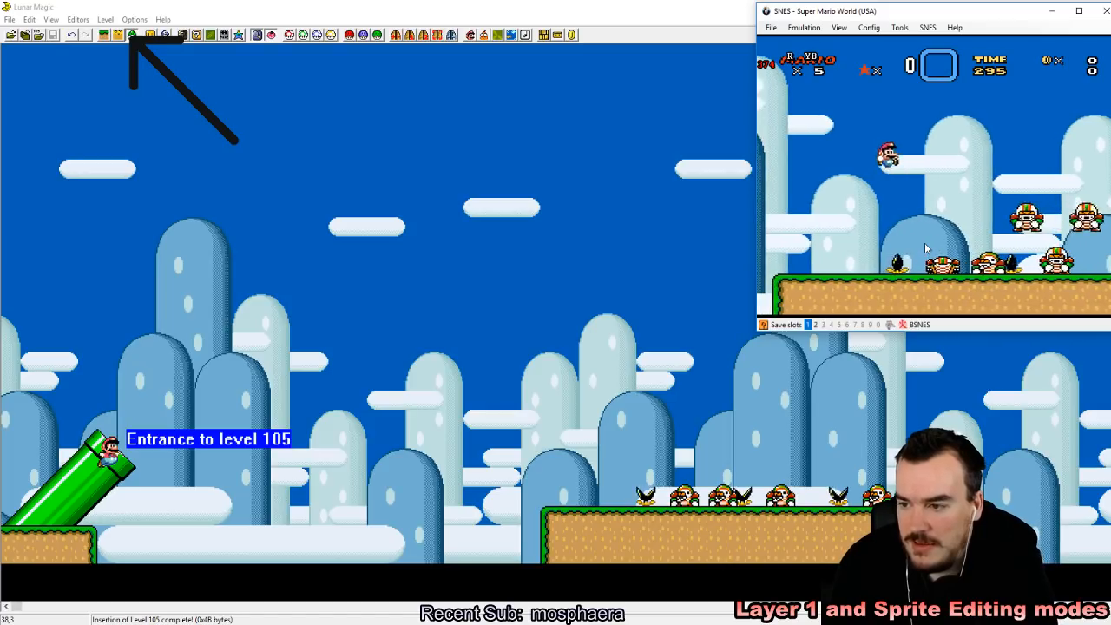
key("Right")
key("z")
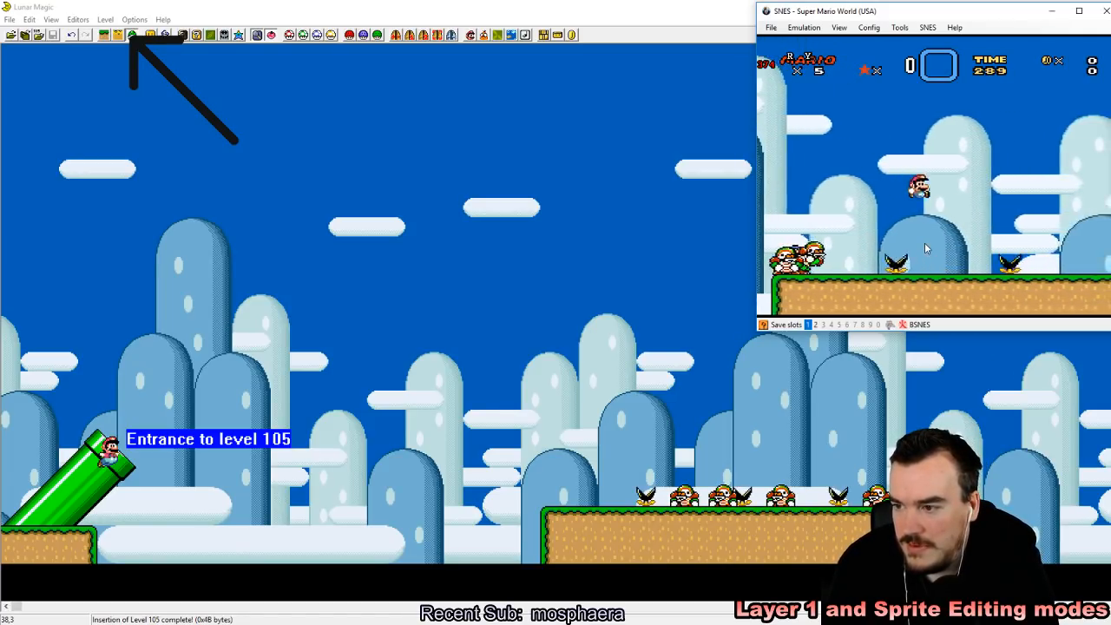
Step: Reload save state 1 and run and jump along the ledge to test how the Splittin' Chucks react
key("Left")
key("F1")
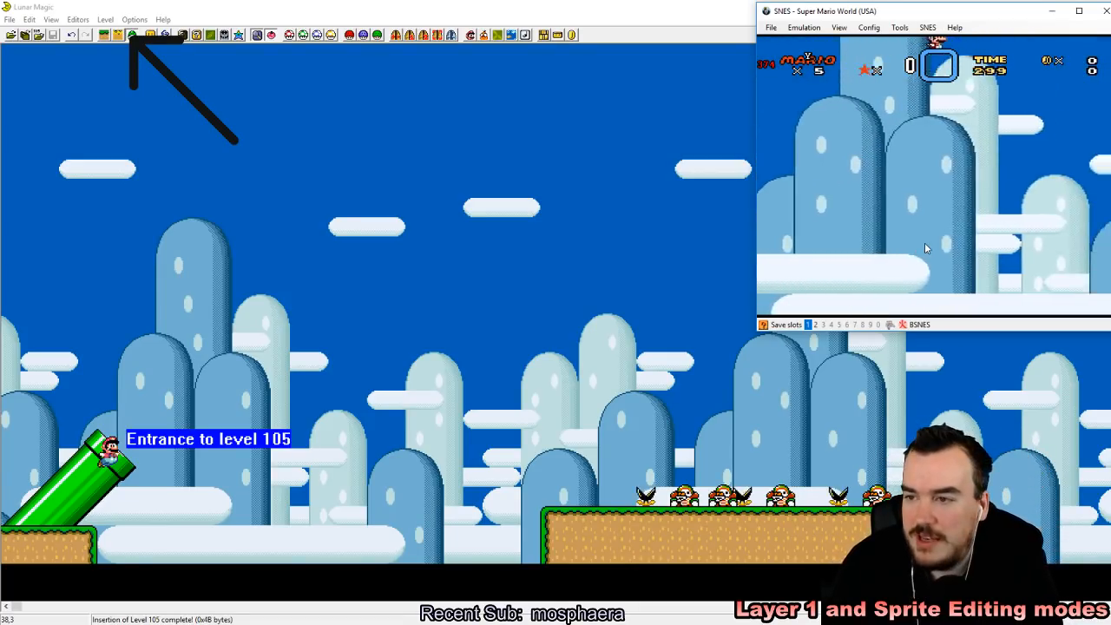
key("z")
key("Left")
key("z")
key("Right")
key("Right")
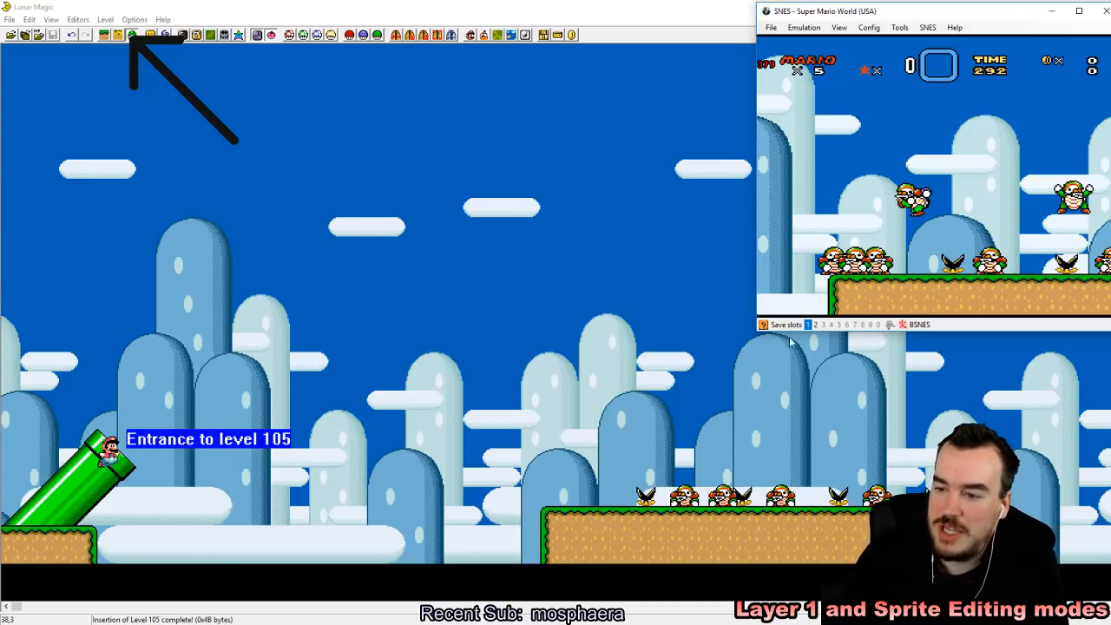
Step: Enlarge the emulator window, reload save state 1, and lure the first Splittin' Chucks off the ledge's near edge
left_click_drag(756, 331, 434, 519)
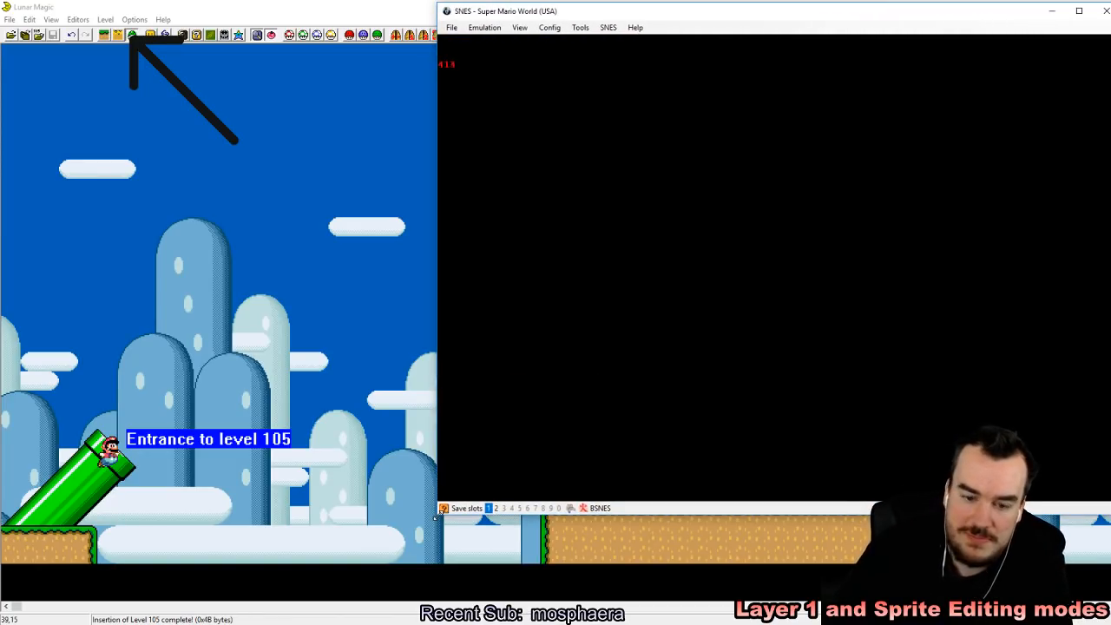
key("F1")
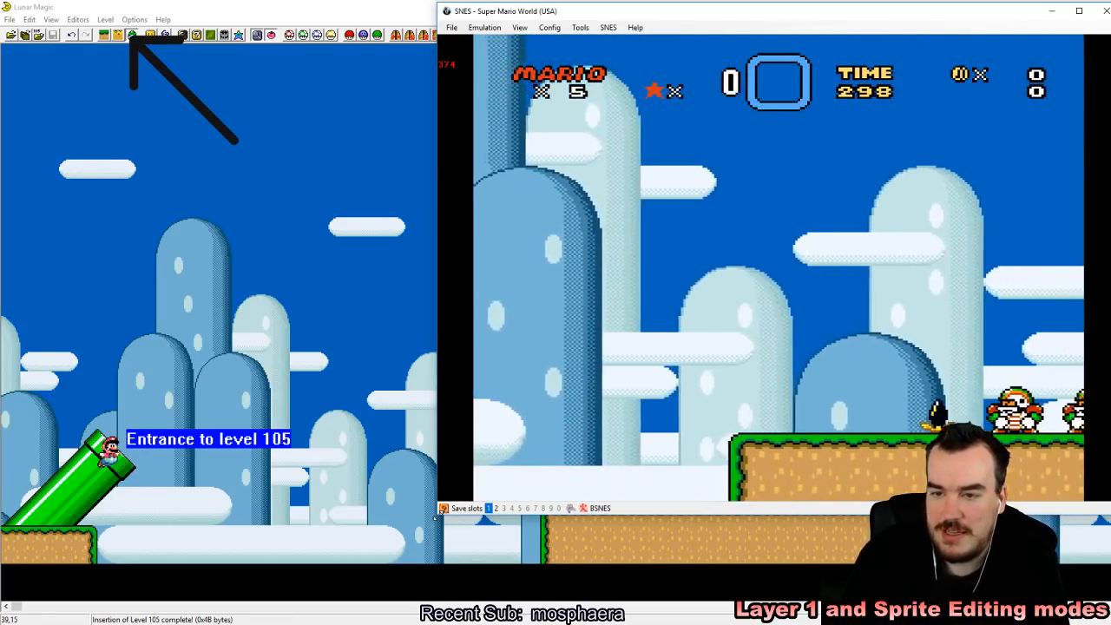
key("F1")
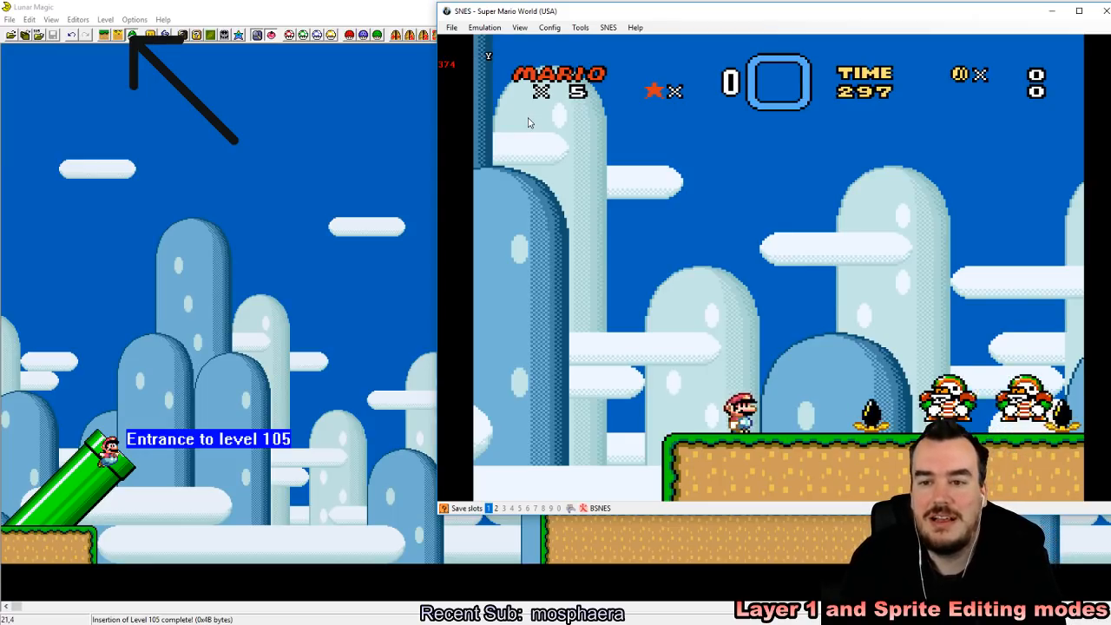
key("Right")
key("z")
key("Left")
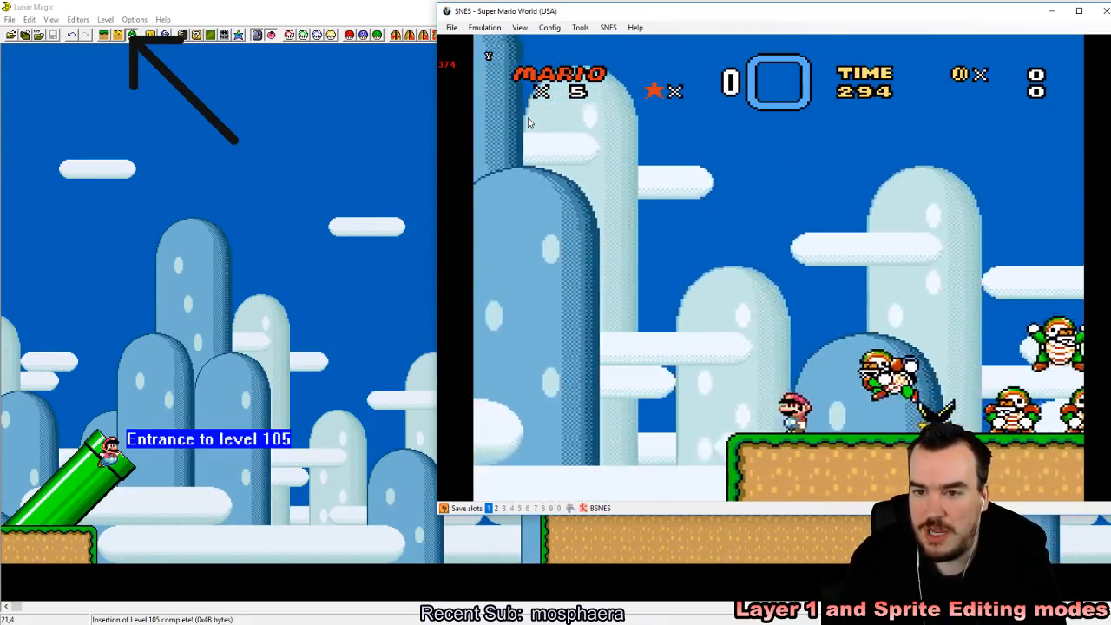
key("z")
Step: Keep jumping among the Splittin' Chucks and piranha plants along the ledge, then re-enter the level from the overworld
key("z")
key("Right")
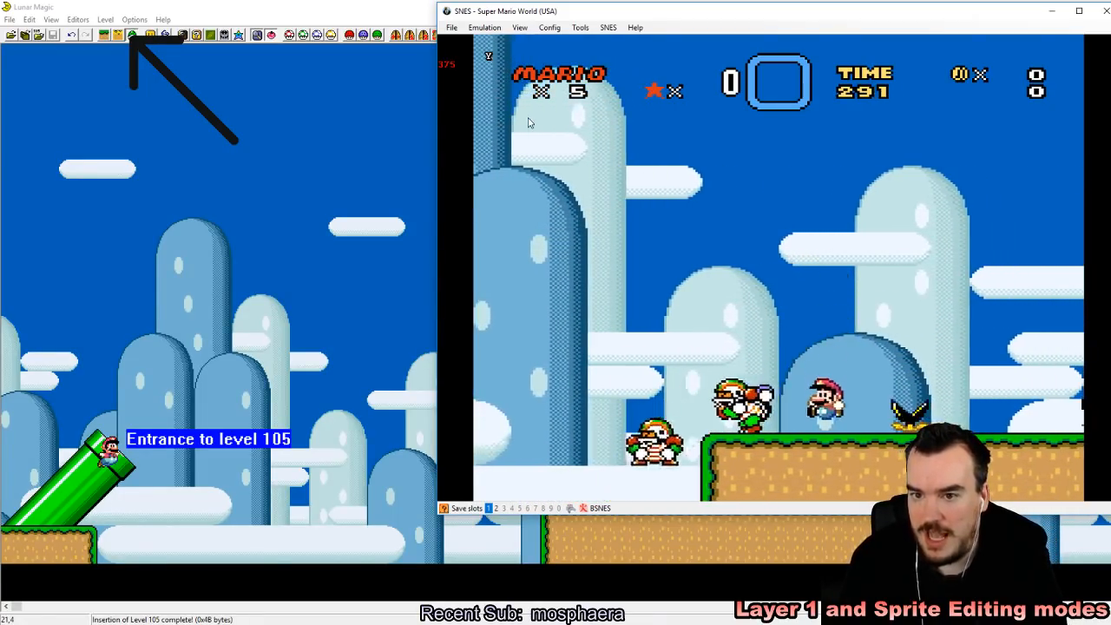
key("z")
key("z")
key("Left")
key("z")
key("Right")
key("z")
key("z")
key("Left")
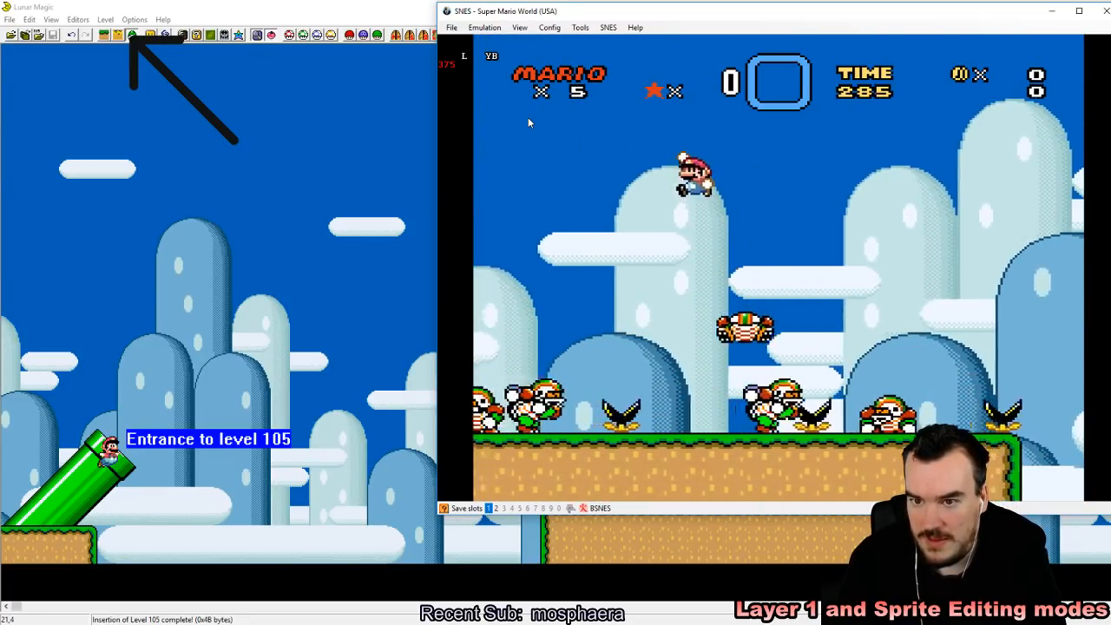
key("Right")
key("Left")
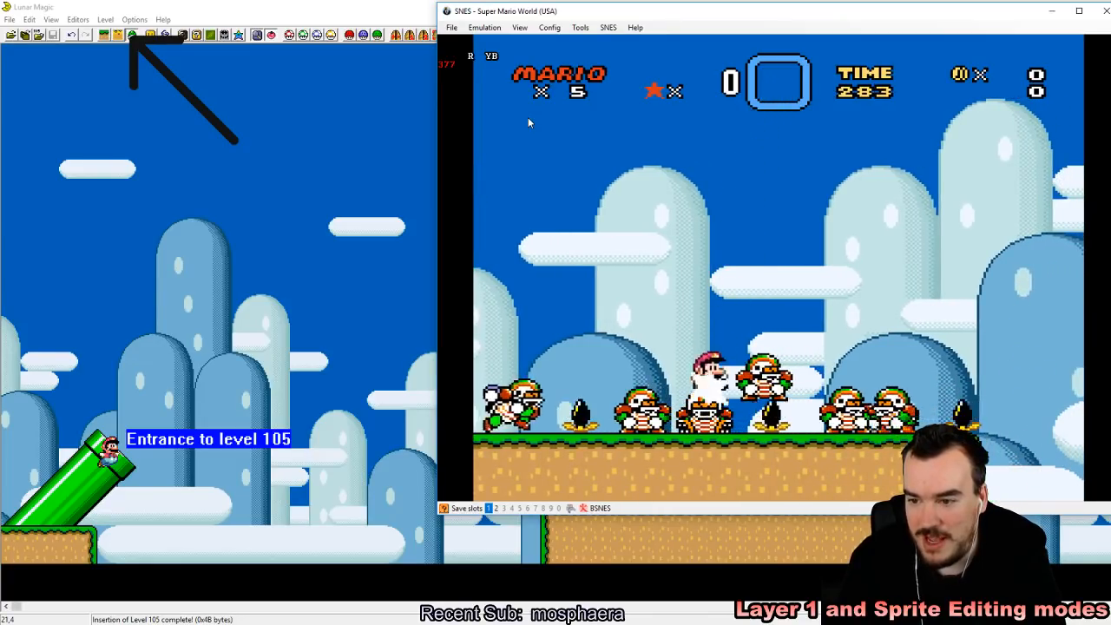
key("Right")
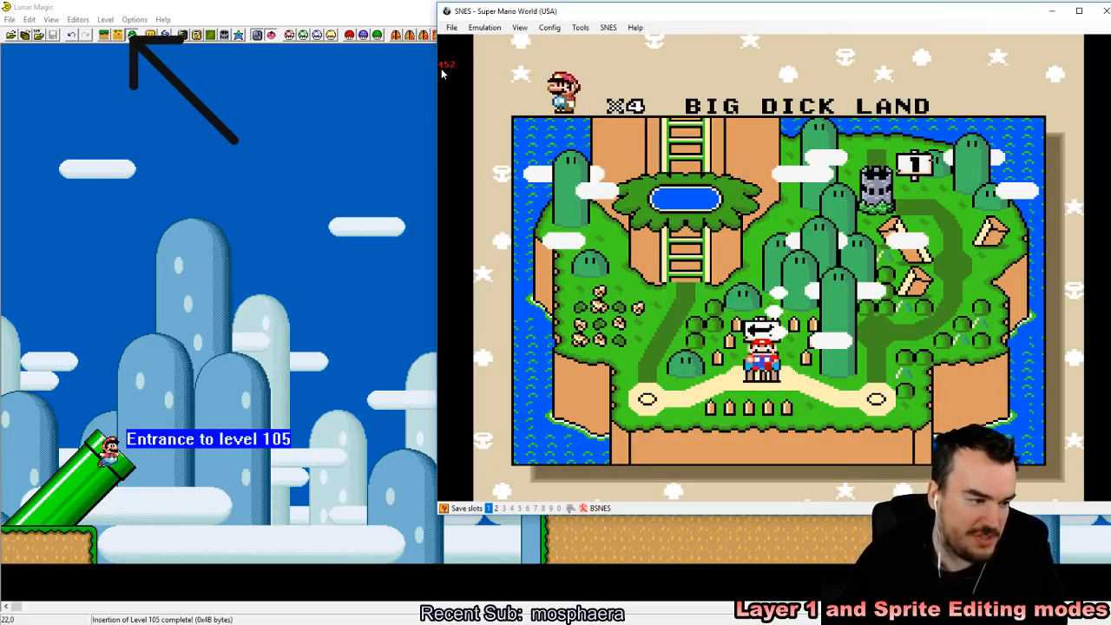
key("z")
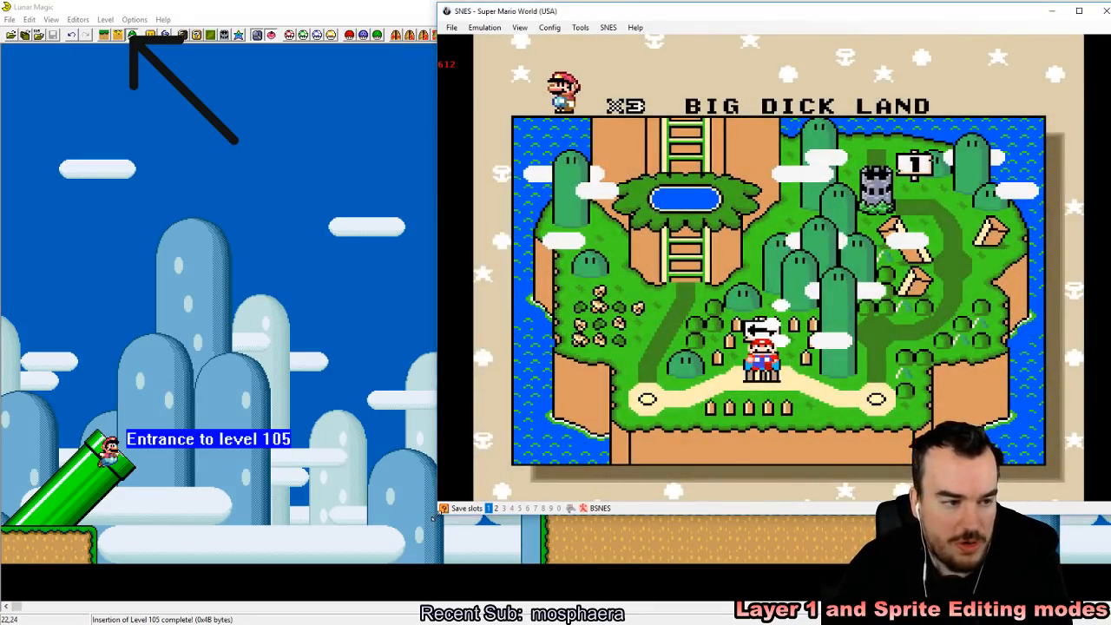
Step: Shrink the emulator window, switch back to Lunar Magic and delete all the Splittin' Chucks from the ledge
left_click_drag(439, 564, 693, 366)
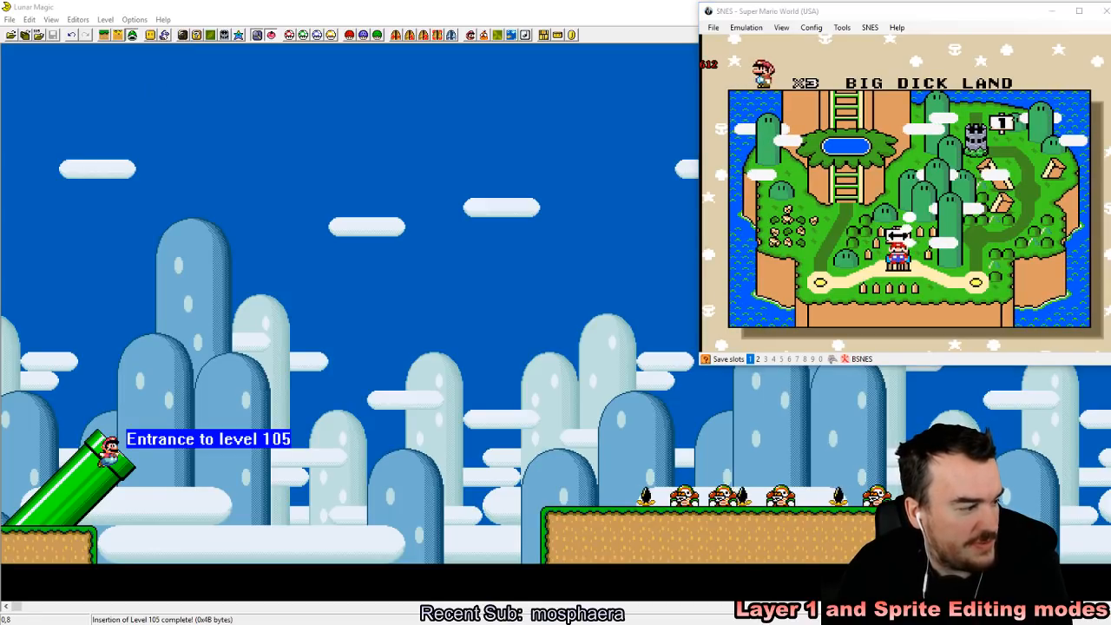
key("alt+Tab")
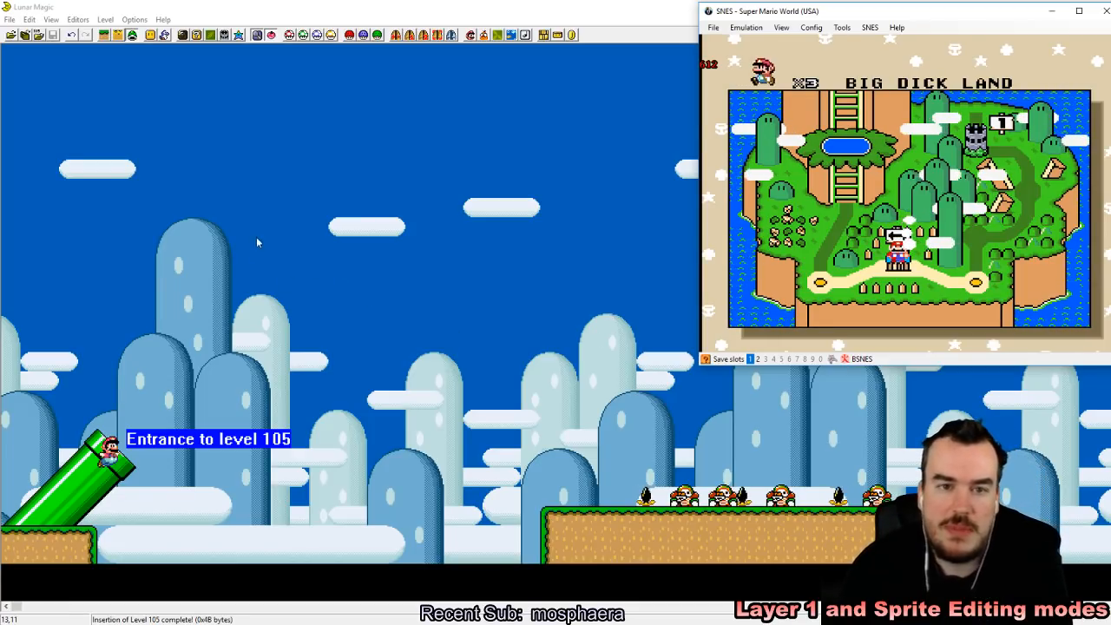
left_click(333, 5)
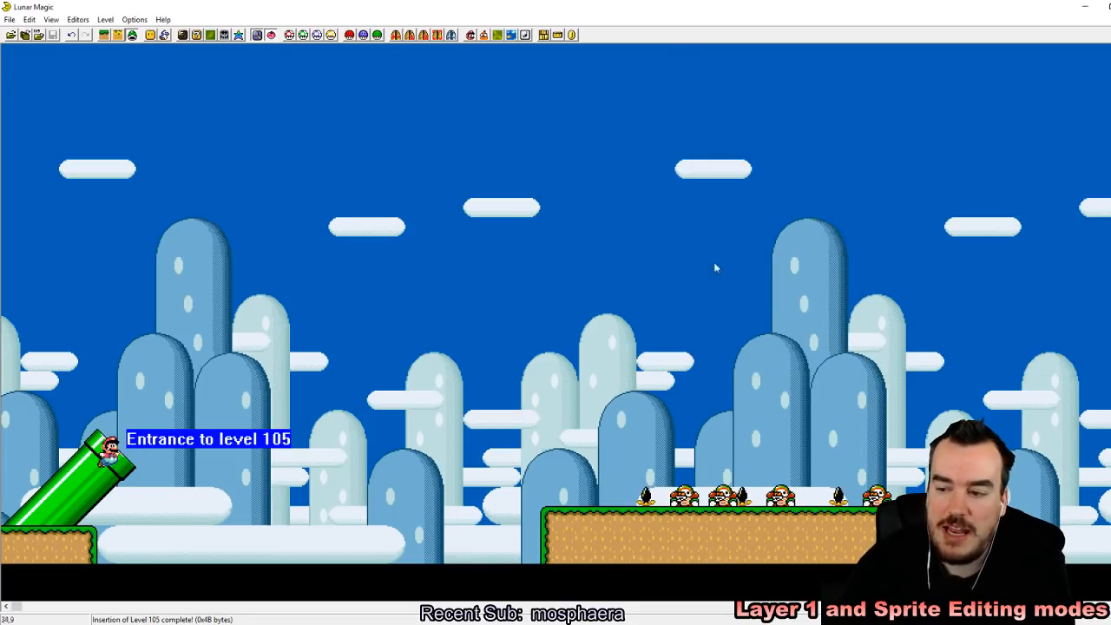
left_click_drag(579, 372, 964, 506)
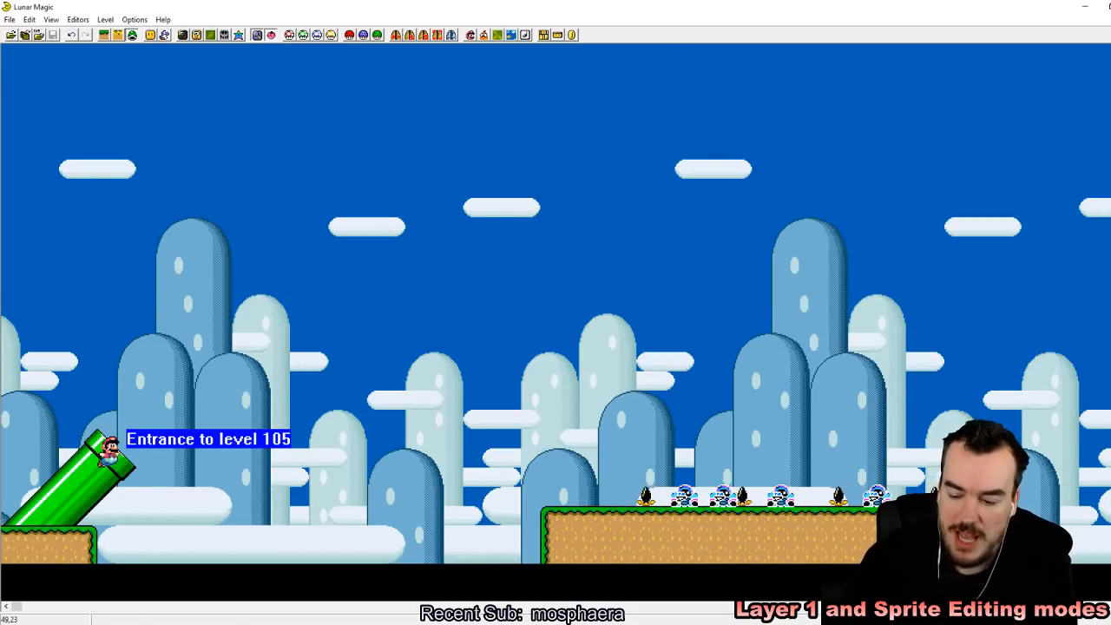
key("Delete")
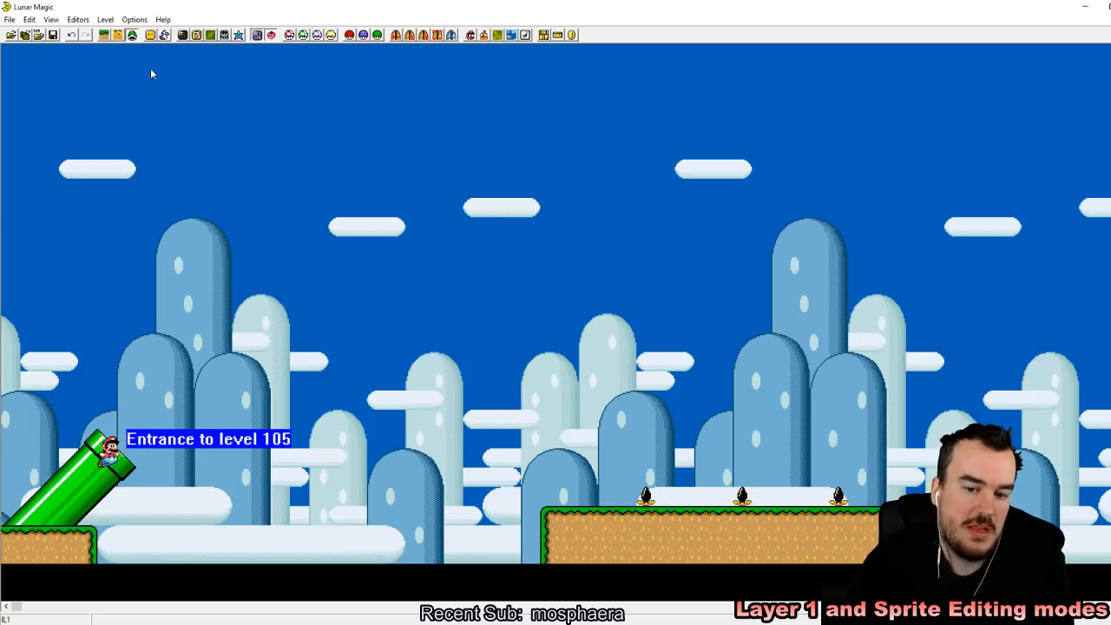
Step: Add the timed lift sprite BA (4 sec/1 sec) in the air above the ledge and close the sprite list
left_click(165, 35)
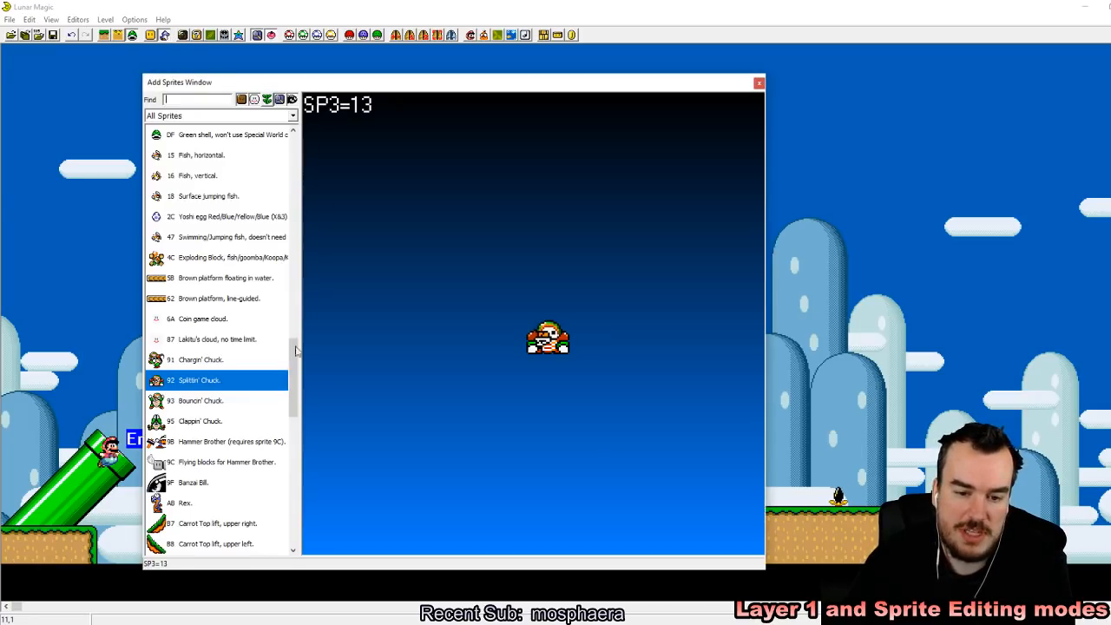
scroll(246, 454, "down", 2)
left_click(216, 444)
right_click(790, 285)
left_click(797, 147)
left_click(759, 83)
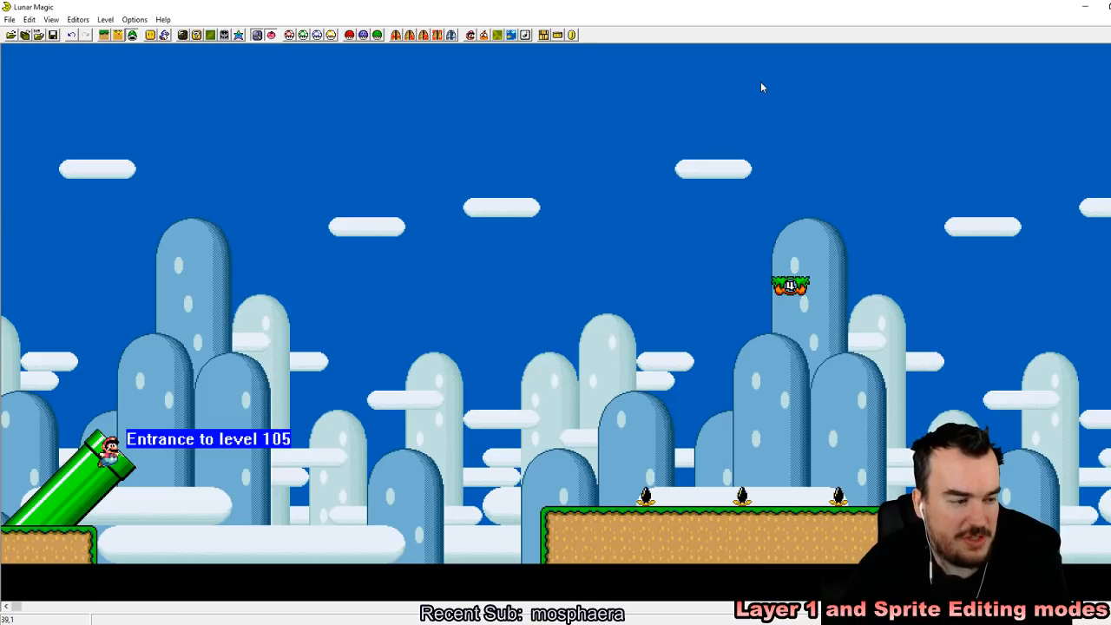
Step: Move the timed lift to the gap past the ledge's far end and shift it one tile to its 1-second variant
left_click_drag(16, 607, 80, 607)
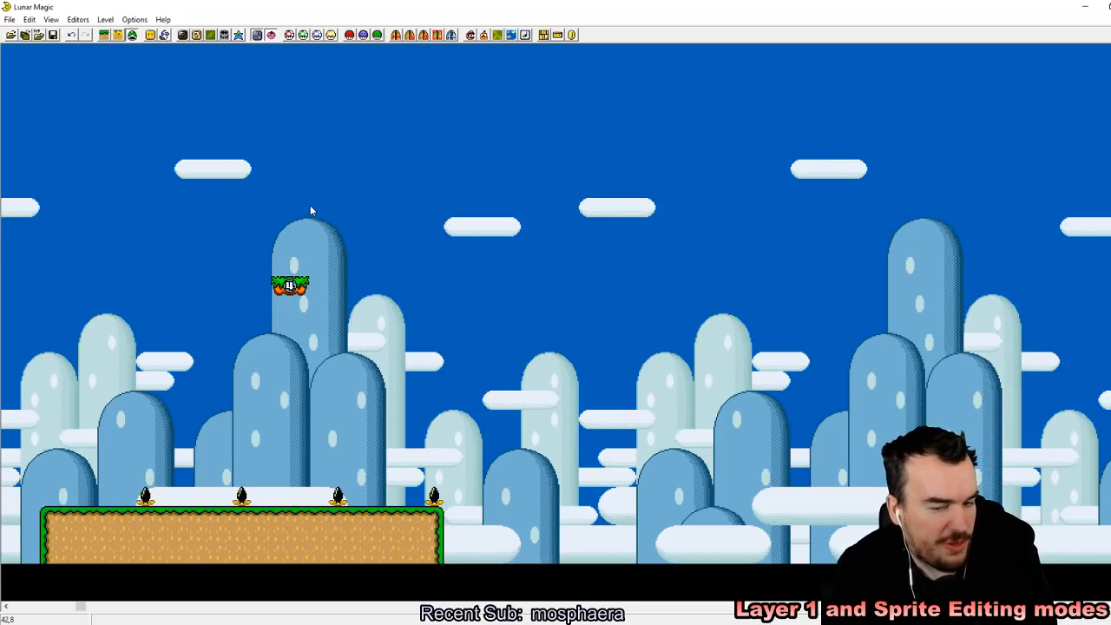
left_click(291, 287)
left_click_drag(392, 334, 529, 501)
left_click(686, 543)
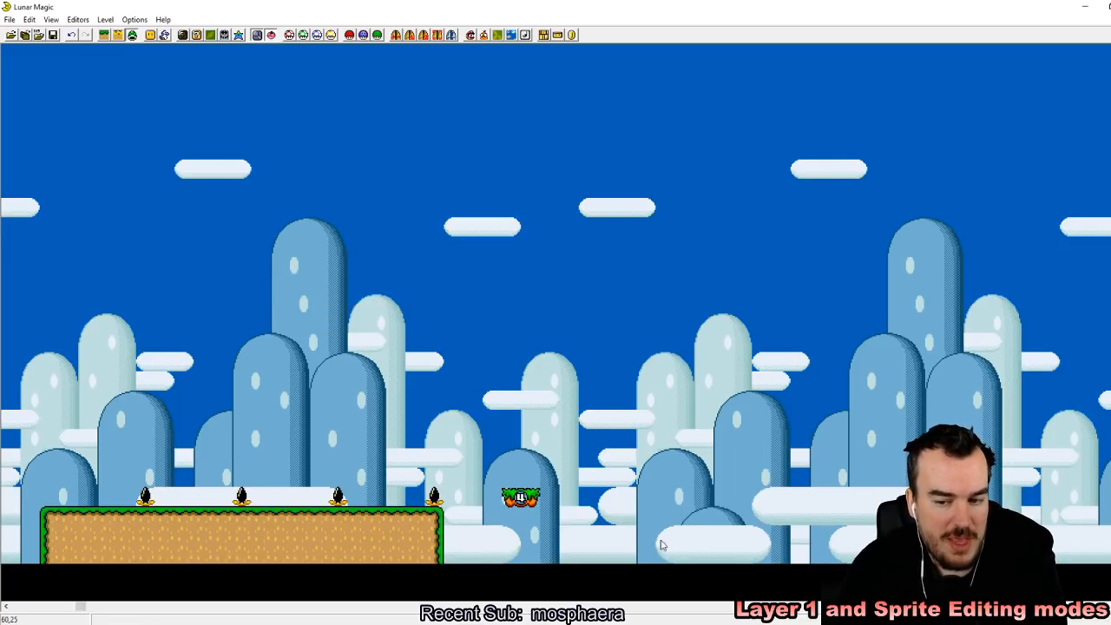
left_click(552, 461)
left_click_drag(532, 510, 550, 510)
left_click(546, 514)
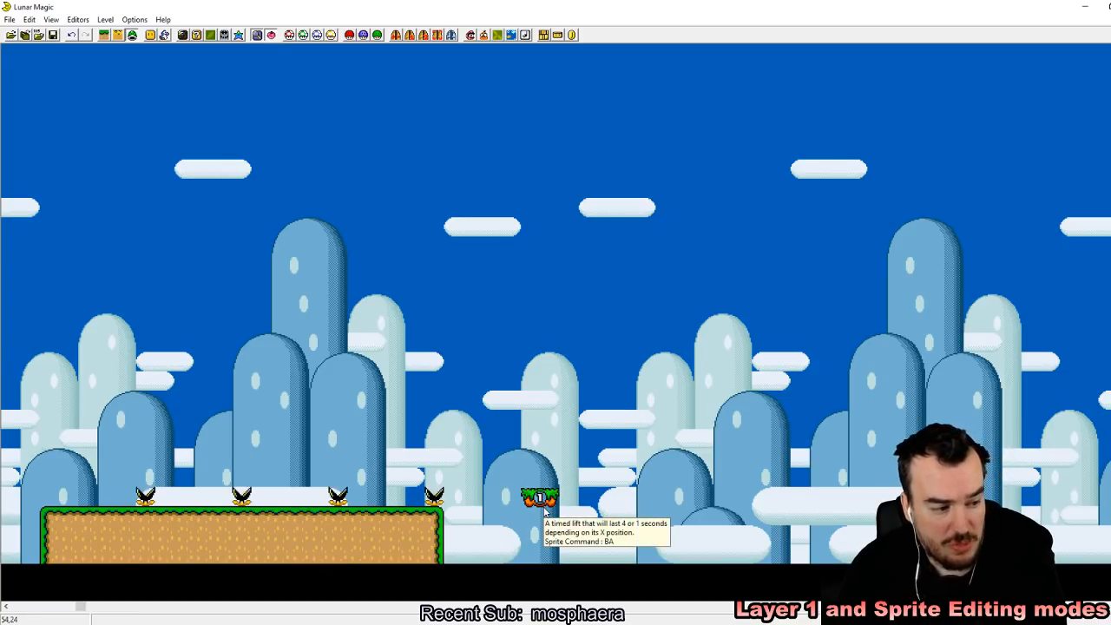
Step: Paste two more timed lifts beside the first and stack the 4-second one on top of the two 1-second ones
left_click(544, 504)
right_click(511, 497)
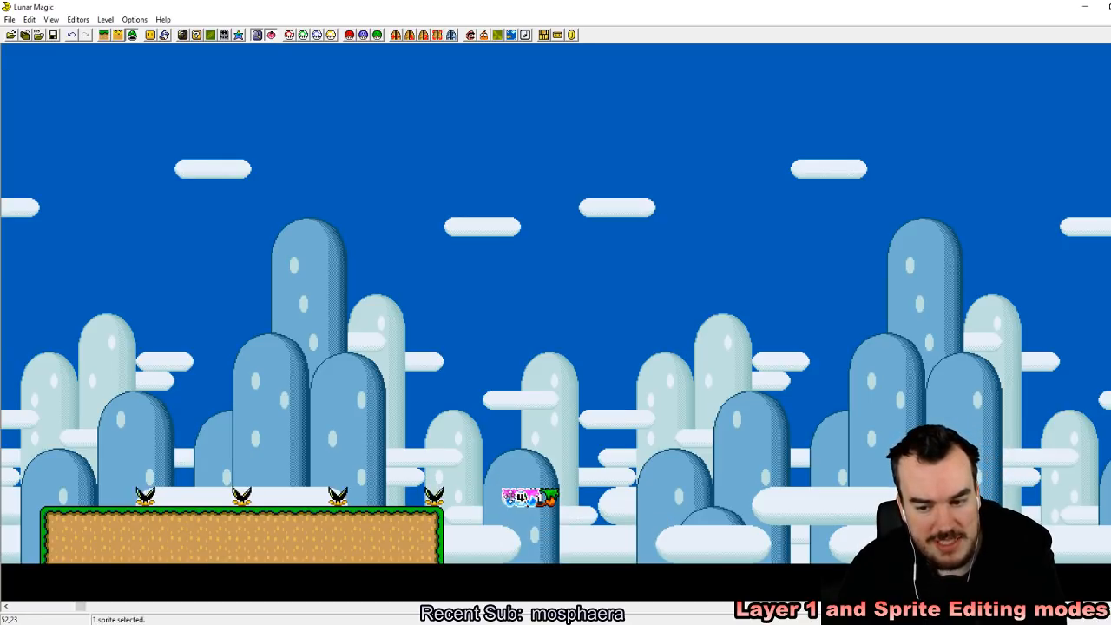
right_click(490, 498)
left_click(660, 501)
left_click_drag(524, 496, 526, 475)
left_click(527, 454)
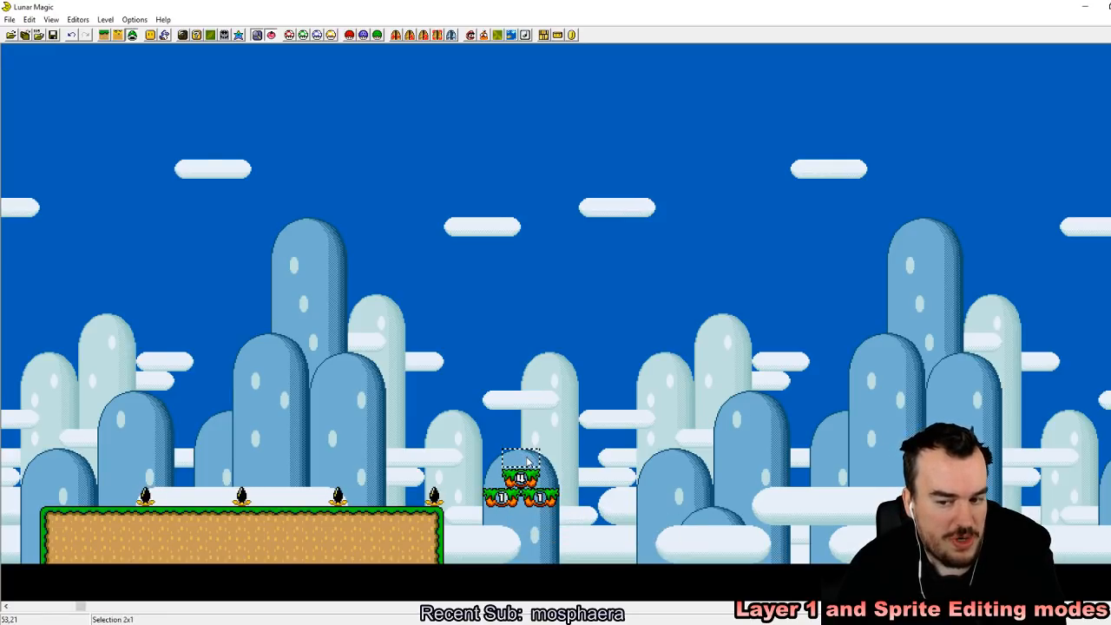
left_click(492, 479)
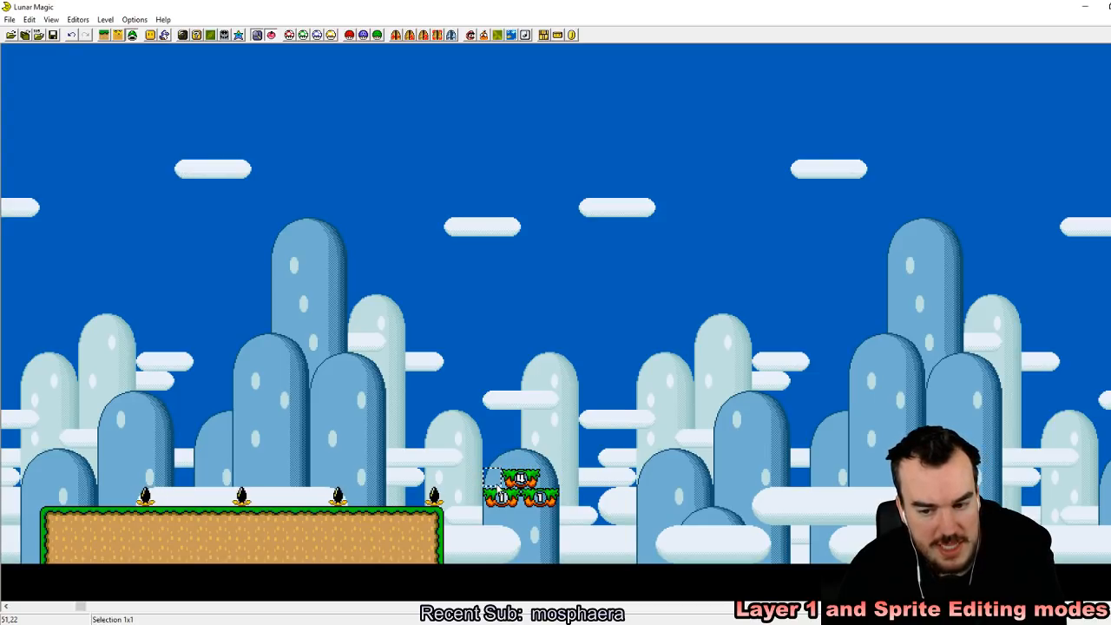
left_click_drag(500, 484, 501, 486)
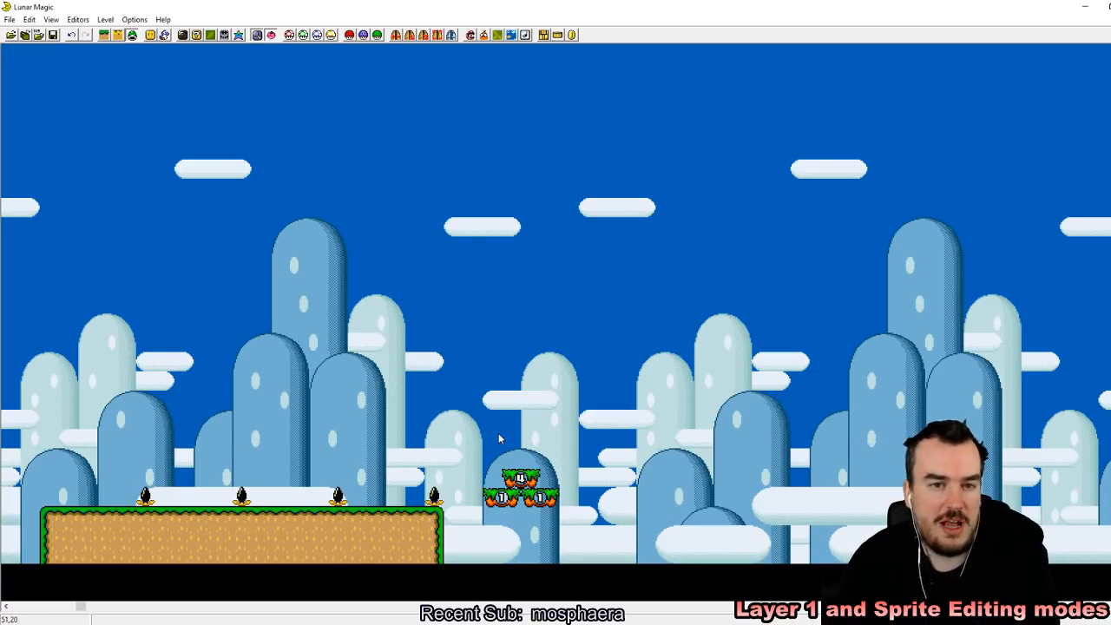
left_click(166, 35)
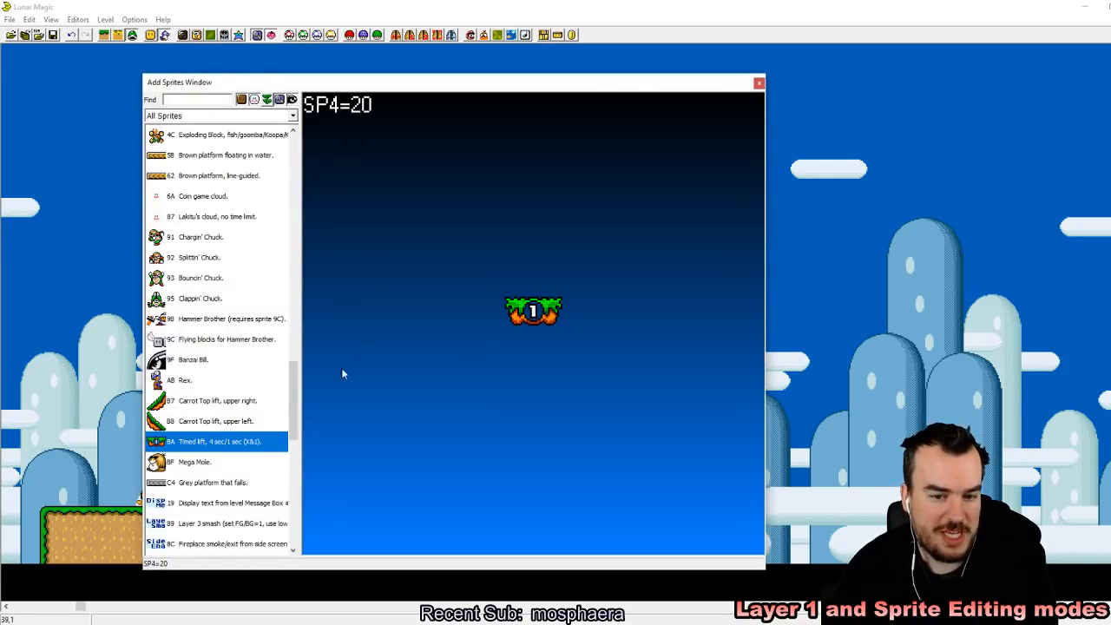
left_click(283, 483)
left_click(228, 445)
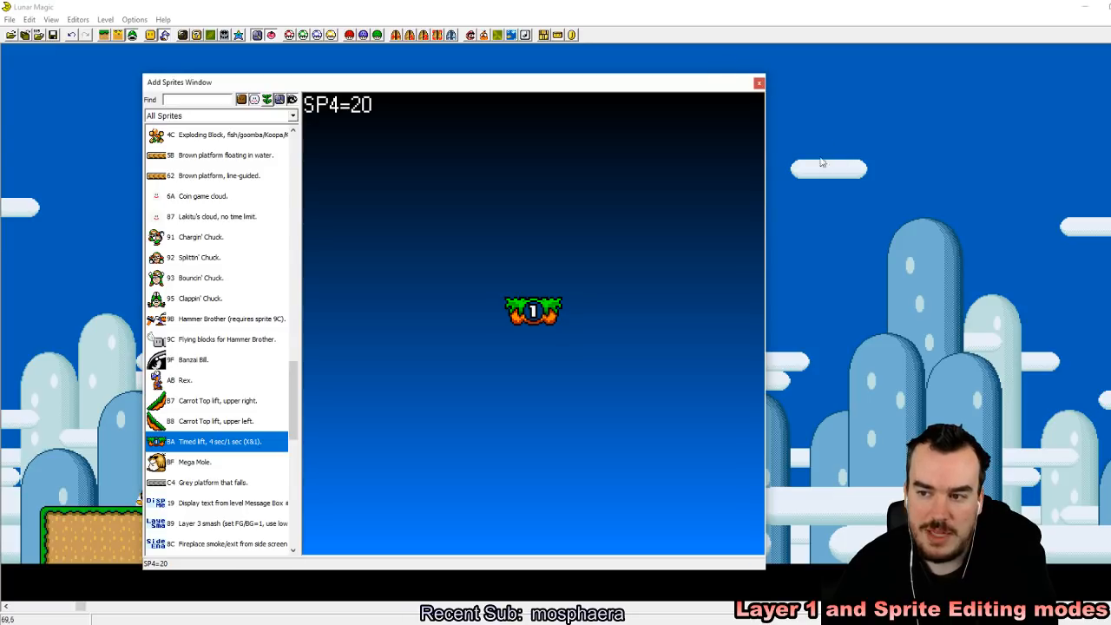
left_click(759, 84)
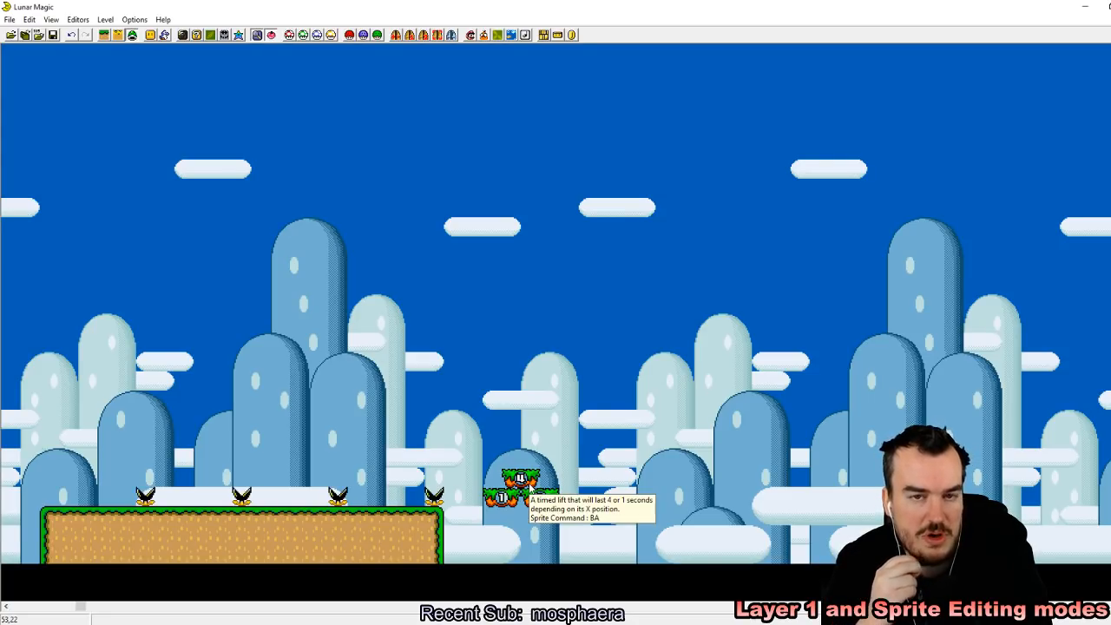
left_click(165, 37)
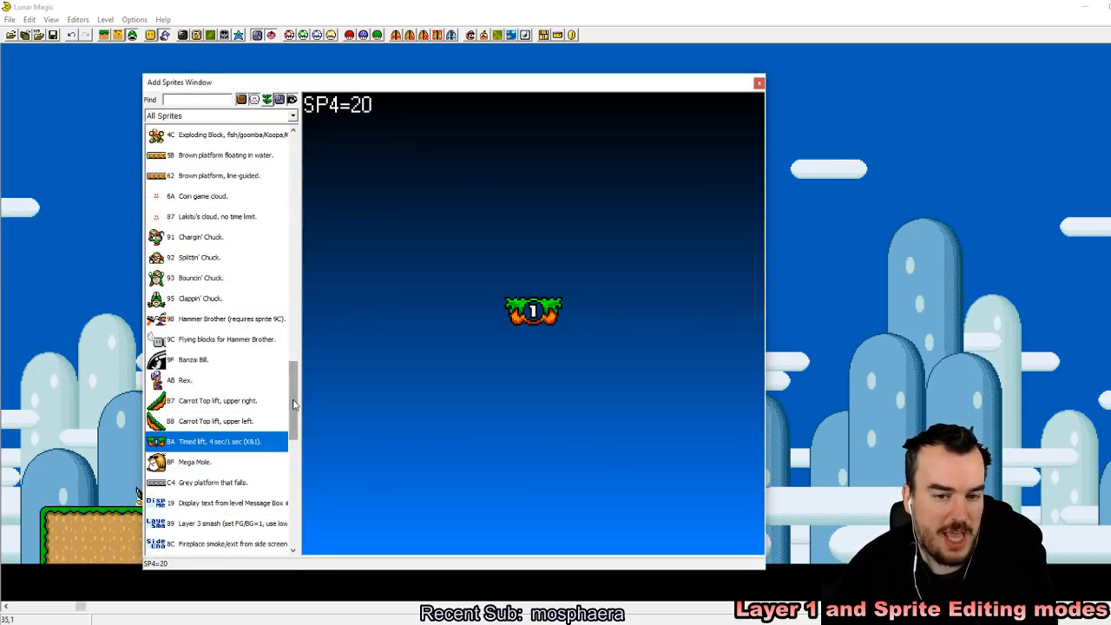
left_click(759, 82)
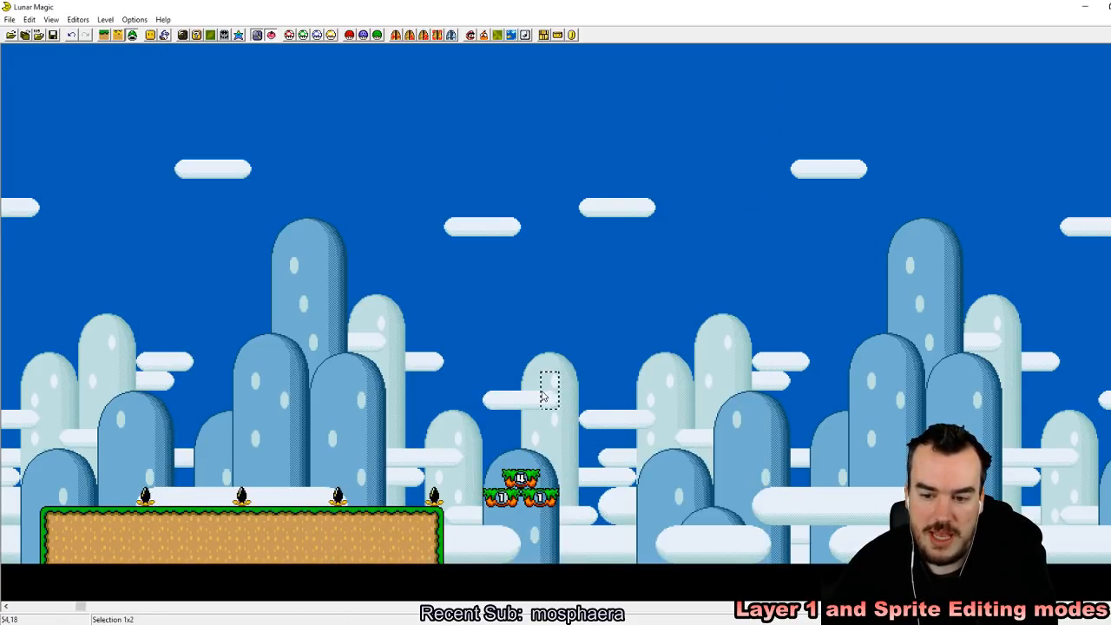
Step: Delete the three timed lifts past the ledge's far end
left_click_drag(542, 392, 641, 506)
left_click_drag(507, 427, 573, 509)
key("Delete")
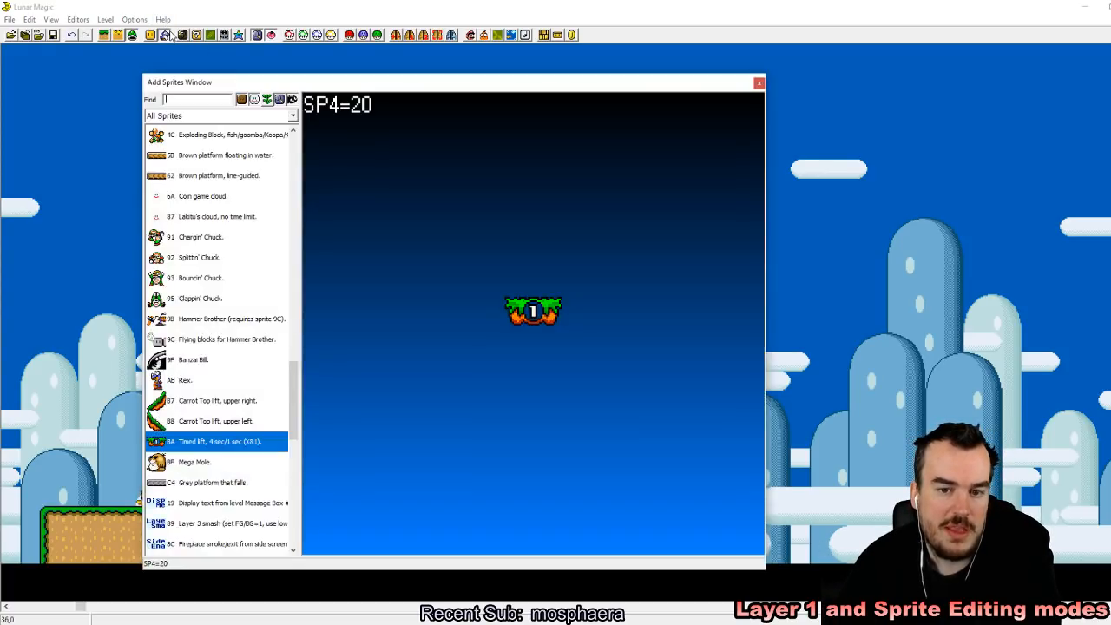
Step: Add sprite 5B (brown platform floating in water) and sprite 62 (line-guided brown platform) side by side in the air past the ledge
left_click(164, 35)
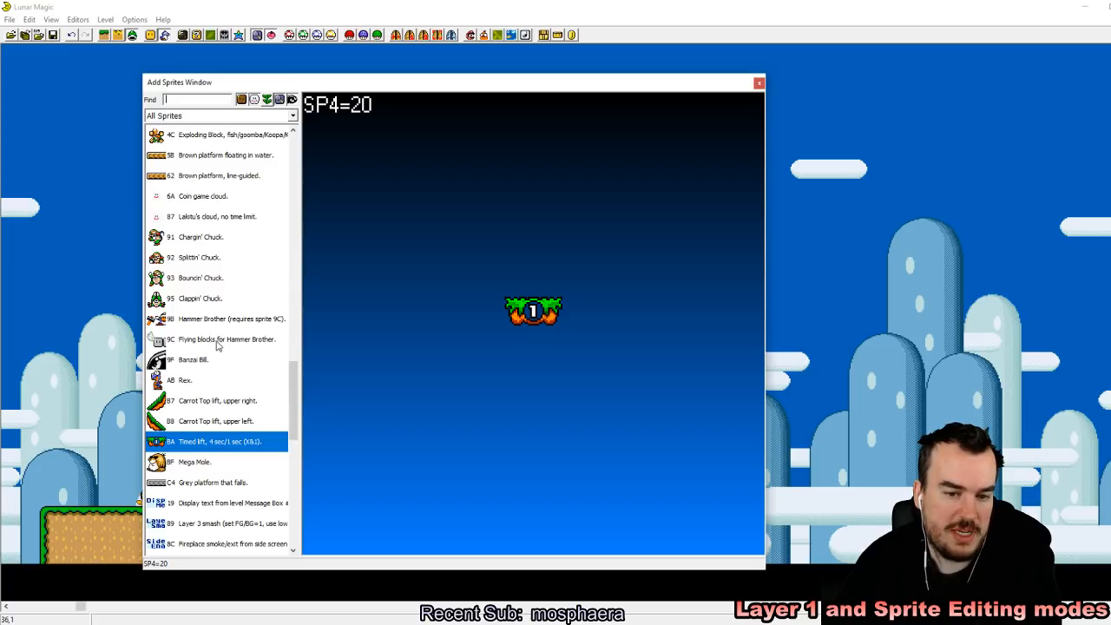
scroll(219, 348, "up", 3)
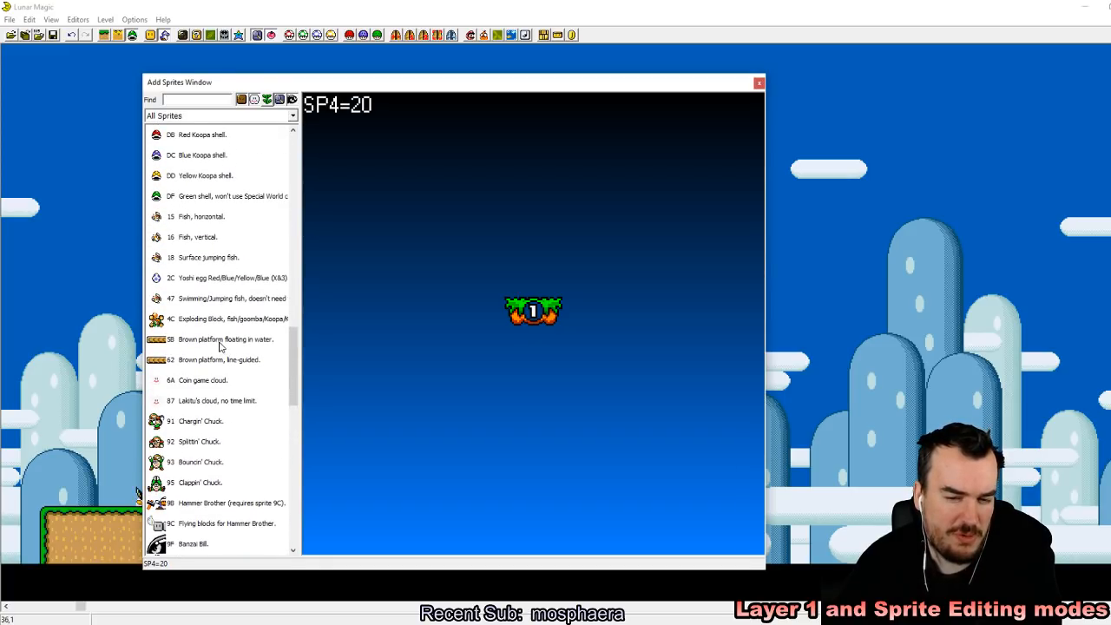
left_click(220, 347)
left_click(819, 281)
left_click(241, 362)
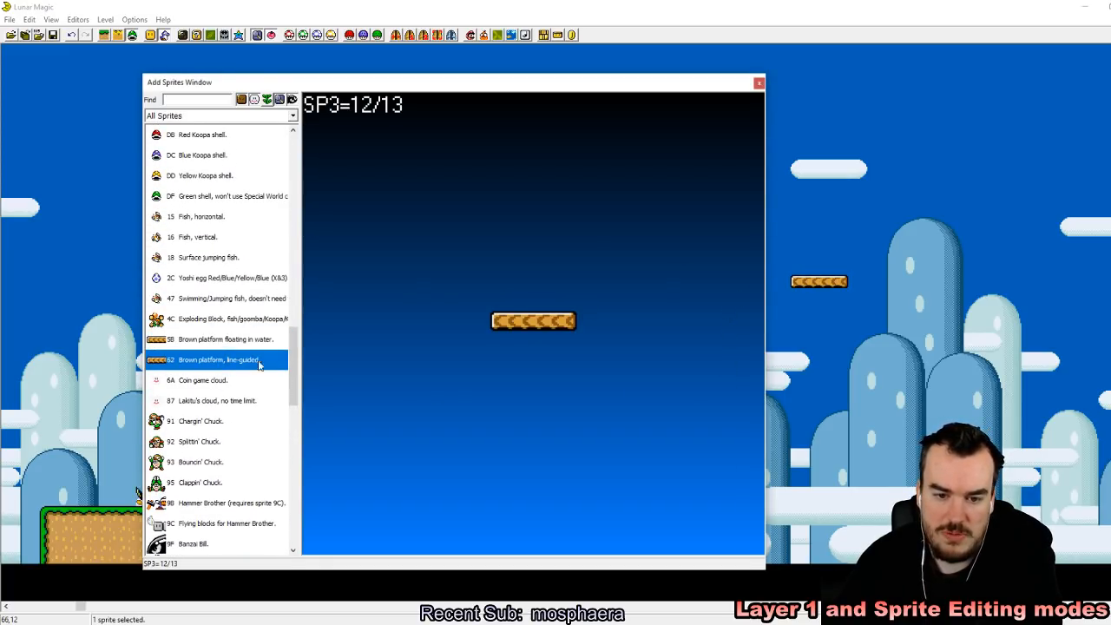
left_click_drag(903, 277, 874, 289)
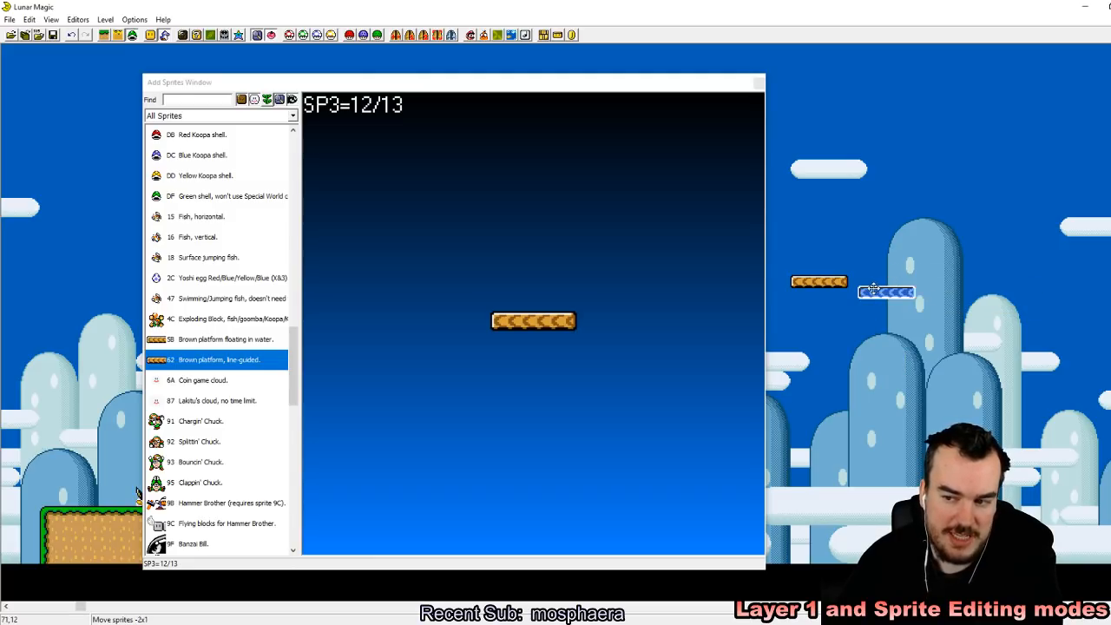
left_click(758, 81)
left_click(839, 312)
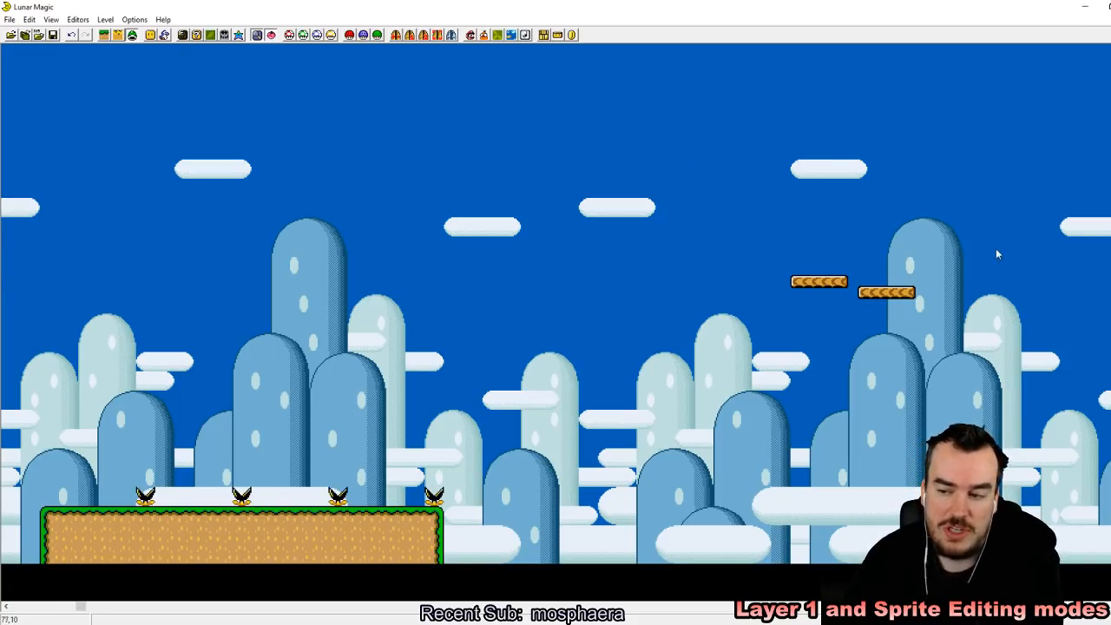
left_click(103, 35)
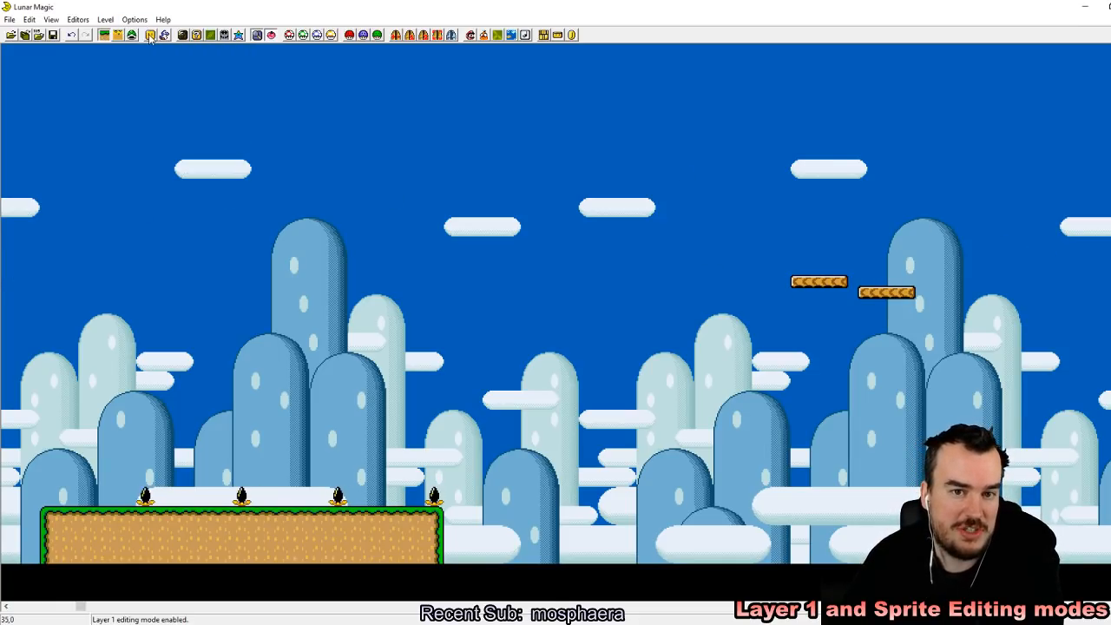
left_click(150, 35)
left_click_drag(477, 292, 478, 195)
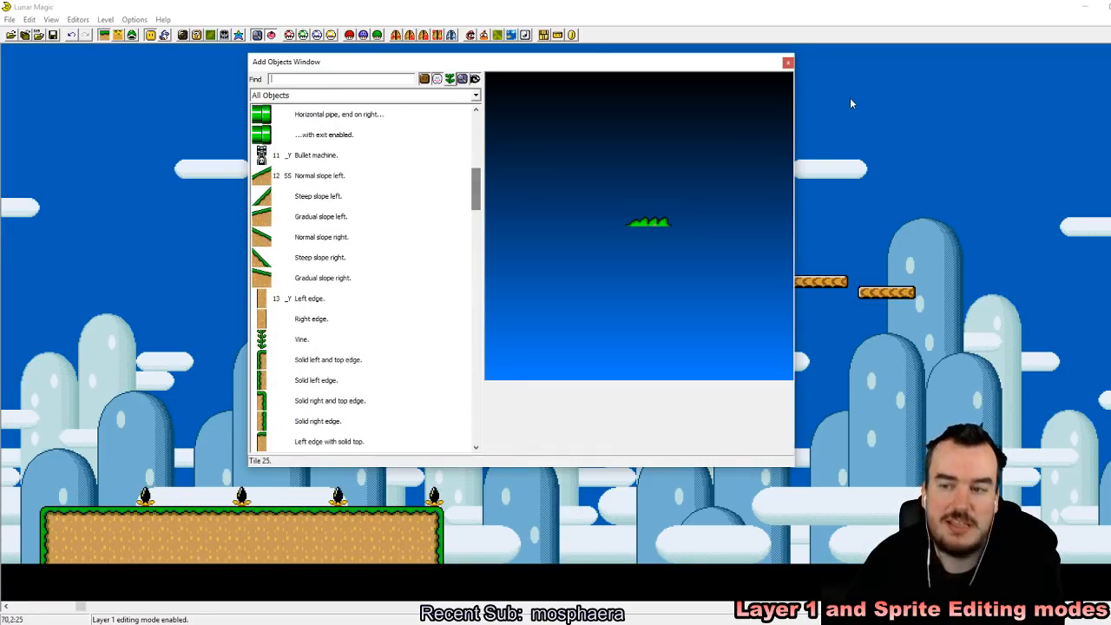
left_click(787, 64)
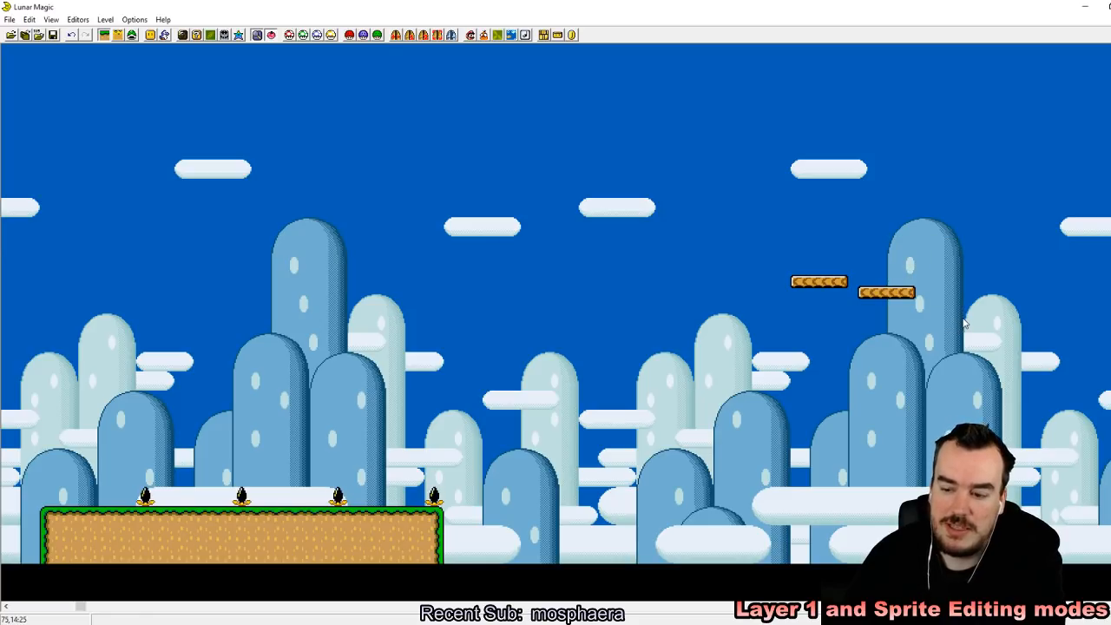
Step: Delete the line-guided brown platform and move the floating brown platform down to ledge-surface height, just past the ledge's far end
left_click(132, 35)
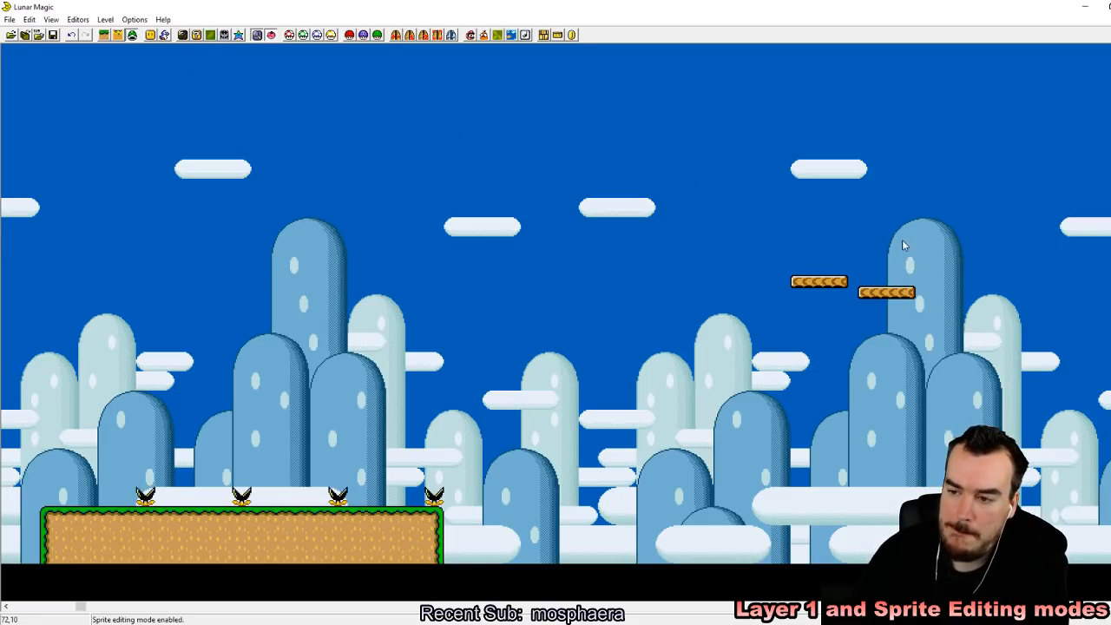
left_click(890, 291)
key("Delete")
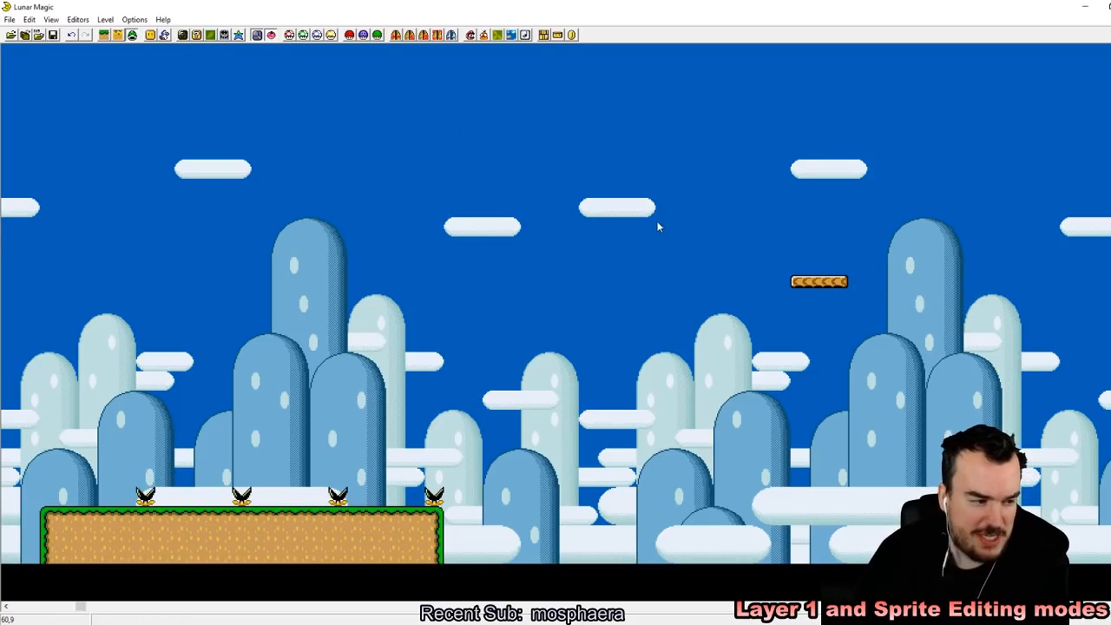
left_click_drag(834, 292, 533, 513)
left_click(657, 514)
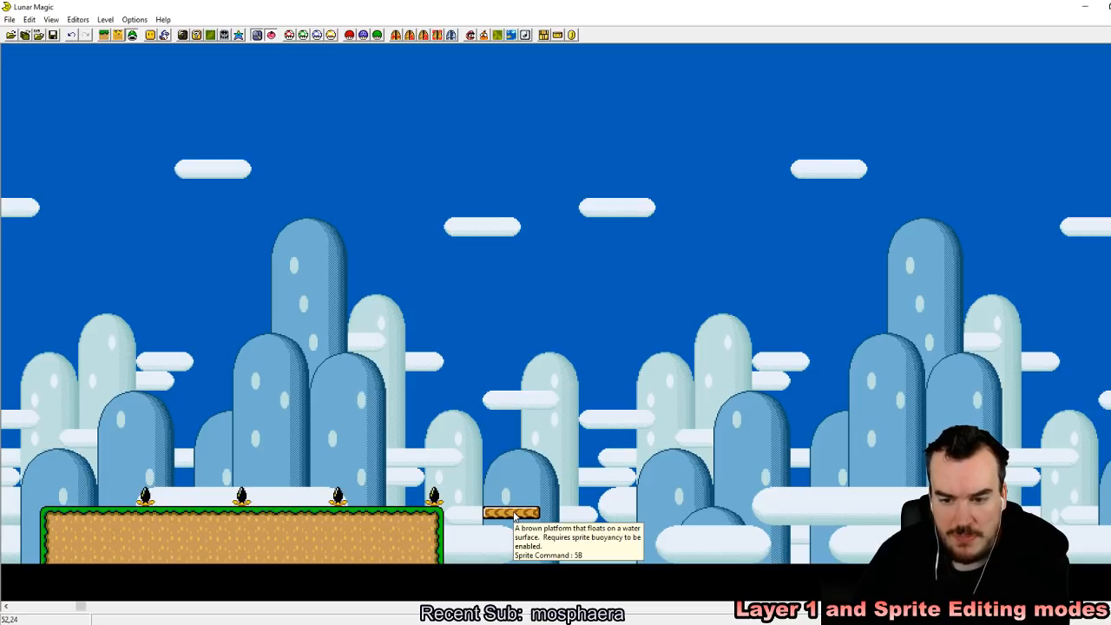
Step: Add object 01 (Water tiles 1, dark blue) in the air and stretch it to about 8 by 10 tiles
left_click(104, 34)
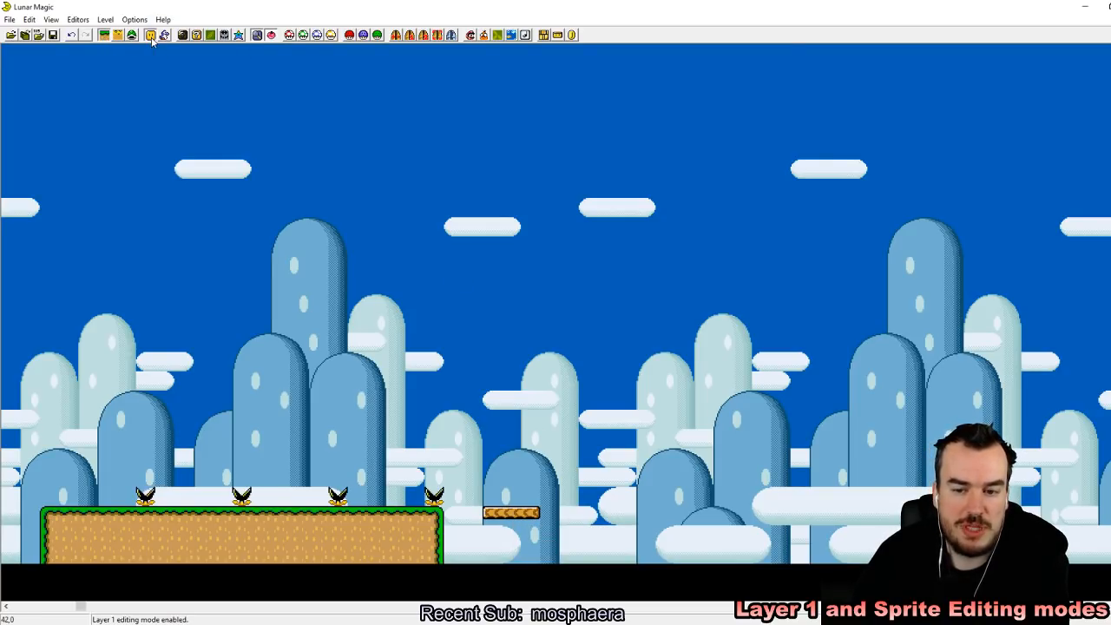
left_click(150, 35)
scroll(478, 209, "down", 2)
left_click_drag(477, 209, 458, 141)
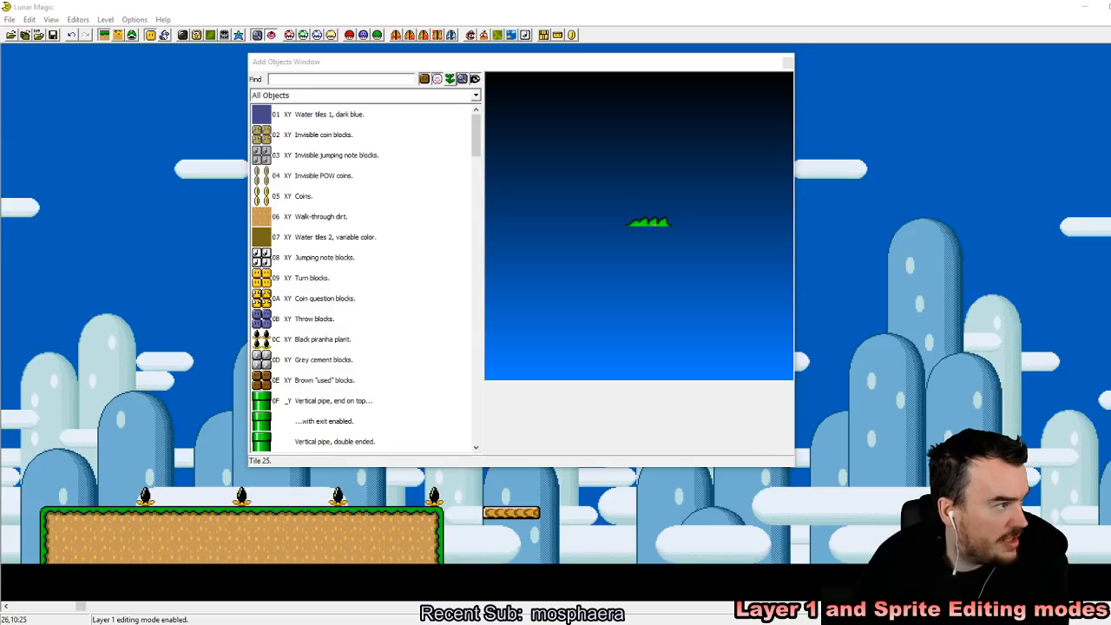
left_click(475, 131)
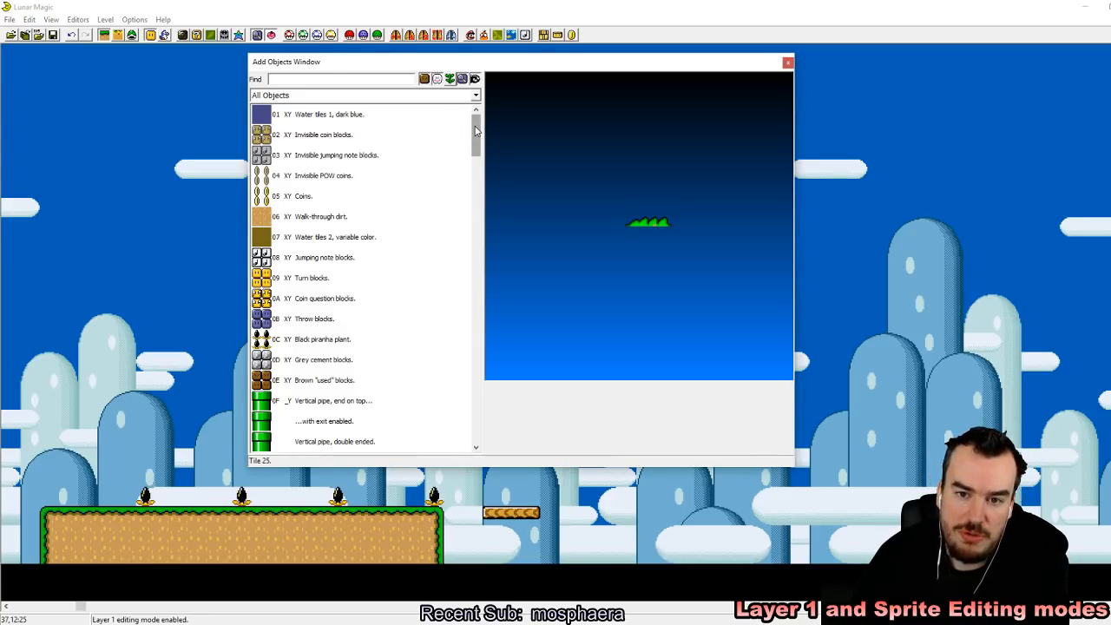
left_click(319, 114)
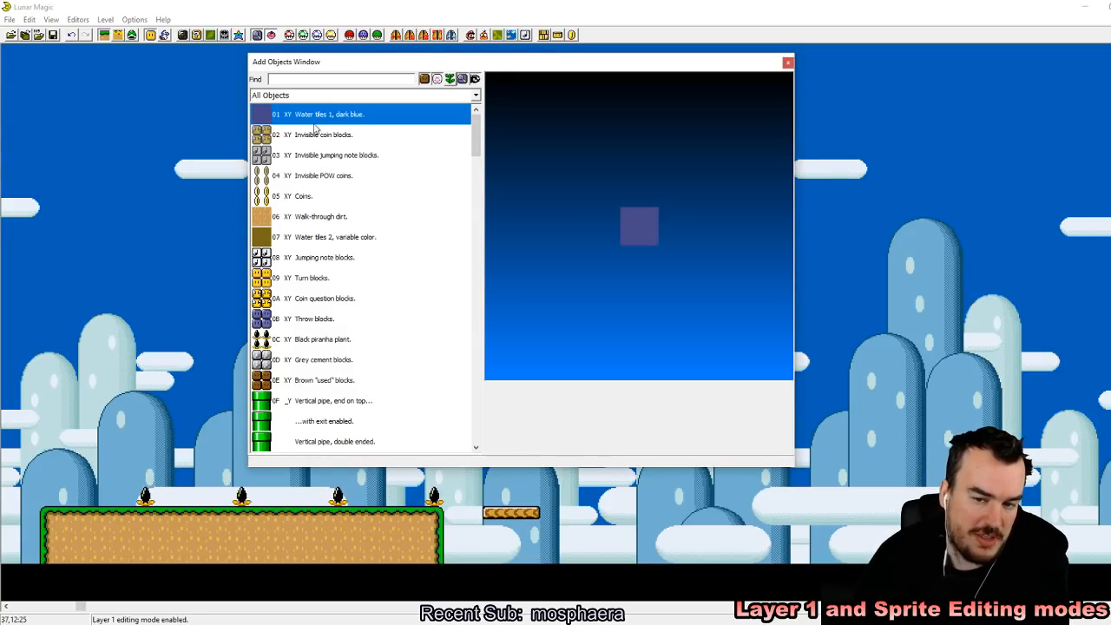
right_click(857, 227)
left_click(937, 360)
left_click_drag(892, 261, 1005, 412)
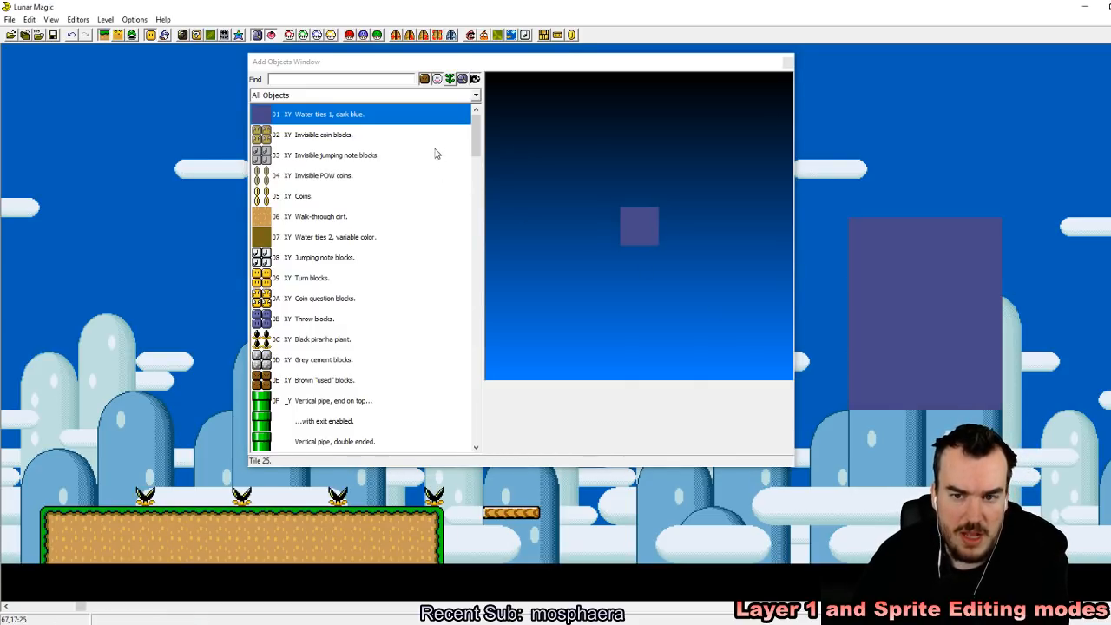
Step: Replace the dark blue water block with object 18 (Water with animated surface) and fit it against the ledge's far end, around the floating platform
left_click_drag(476, 143, 477, 241)
left_click(380, 360)
right_click(897, 94)
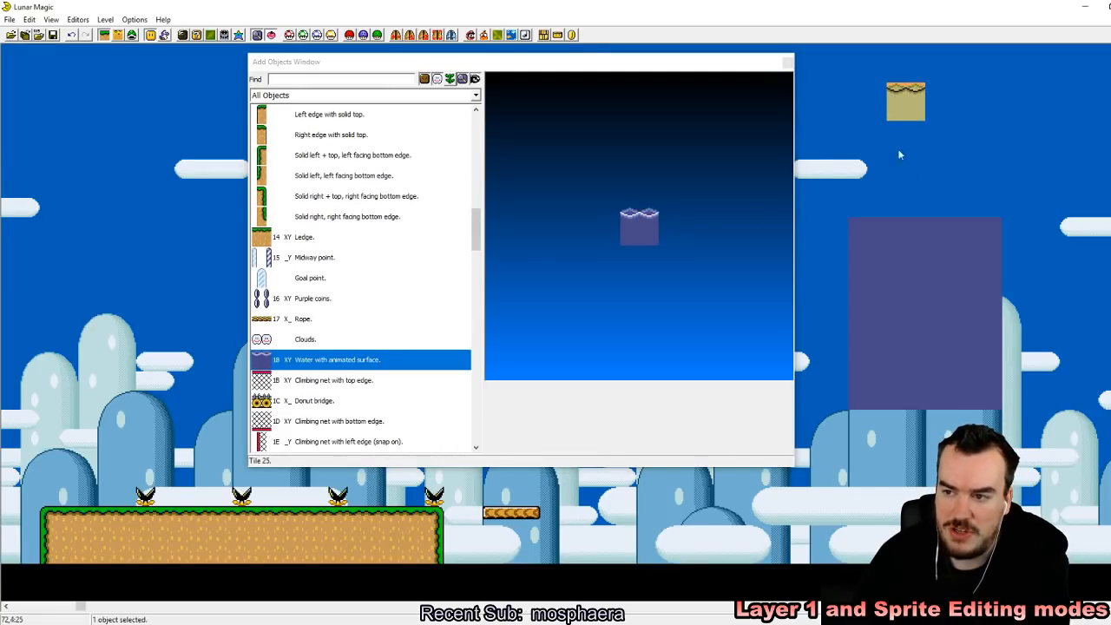
left_click(940, 261)
key("Delete")
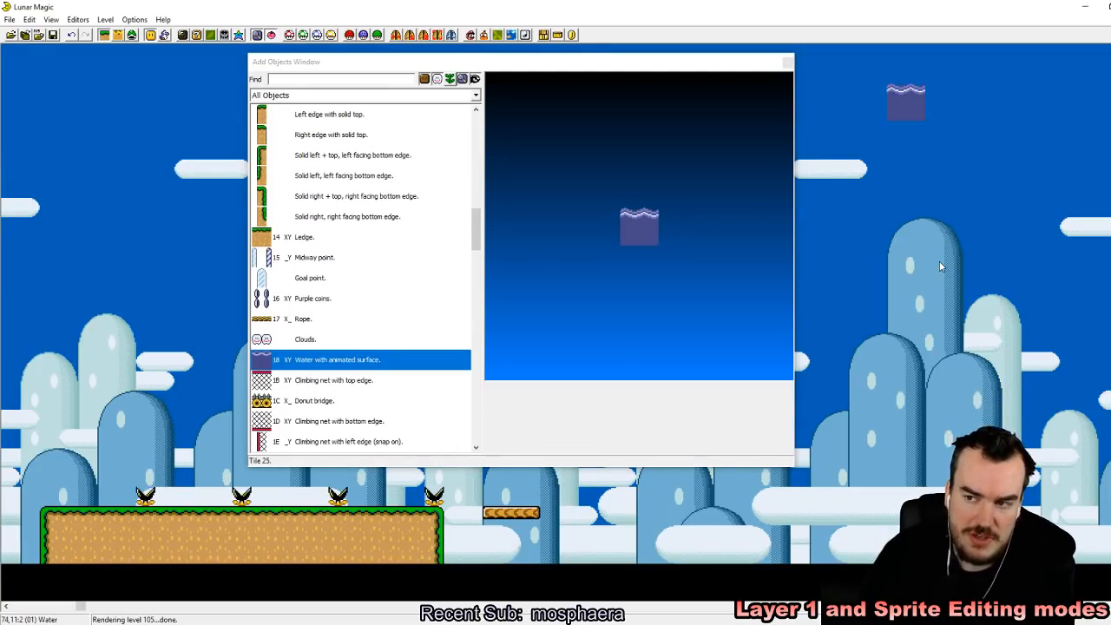
left_click(786, 63)
left_click_drag(903, 113, 582, 547)
Step: Copy the ledge's left edge to the far side of the water and shift it one tile inward over the water
left_click(50, 534)
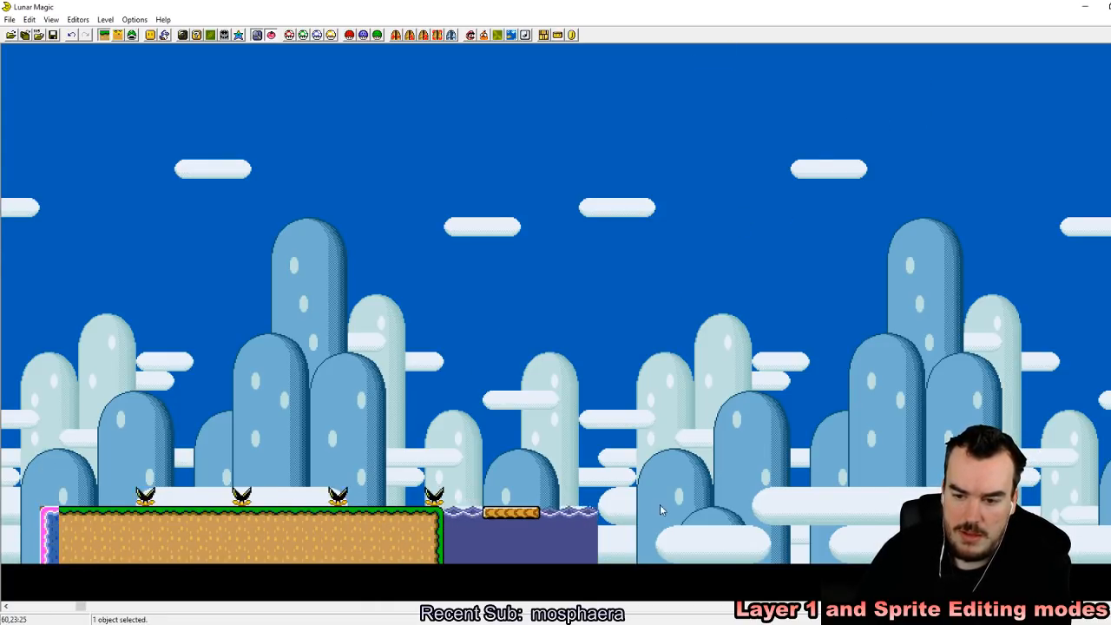
right_click(607, 519)
left_click(739, 477)
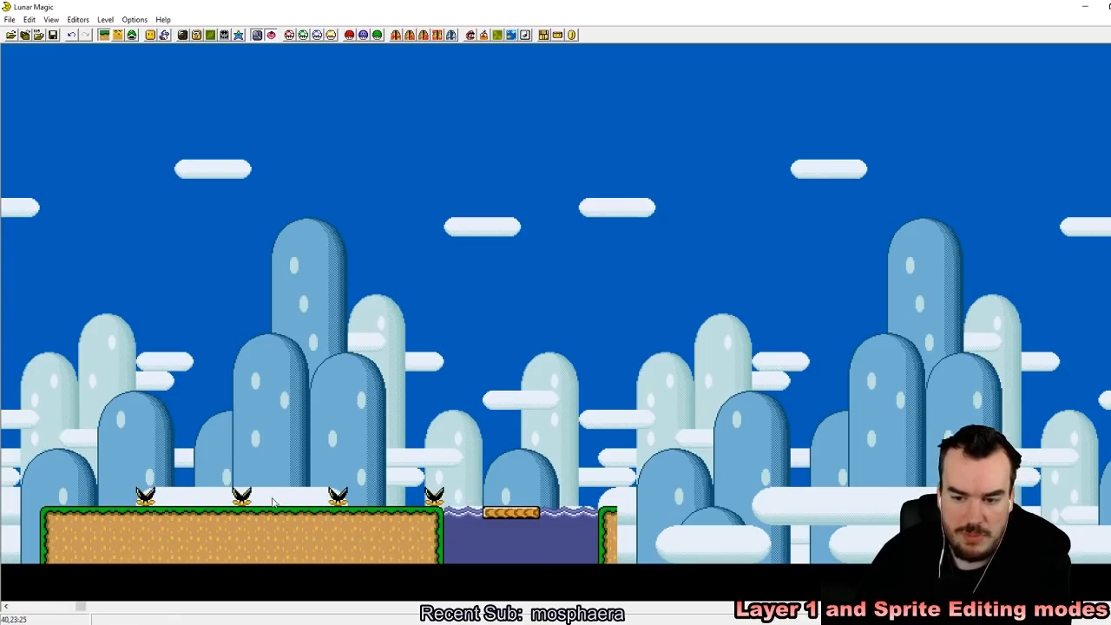
left_click_drag(608, 521, 588, 521)
left_click(702, 530)
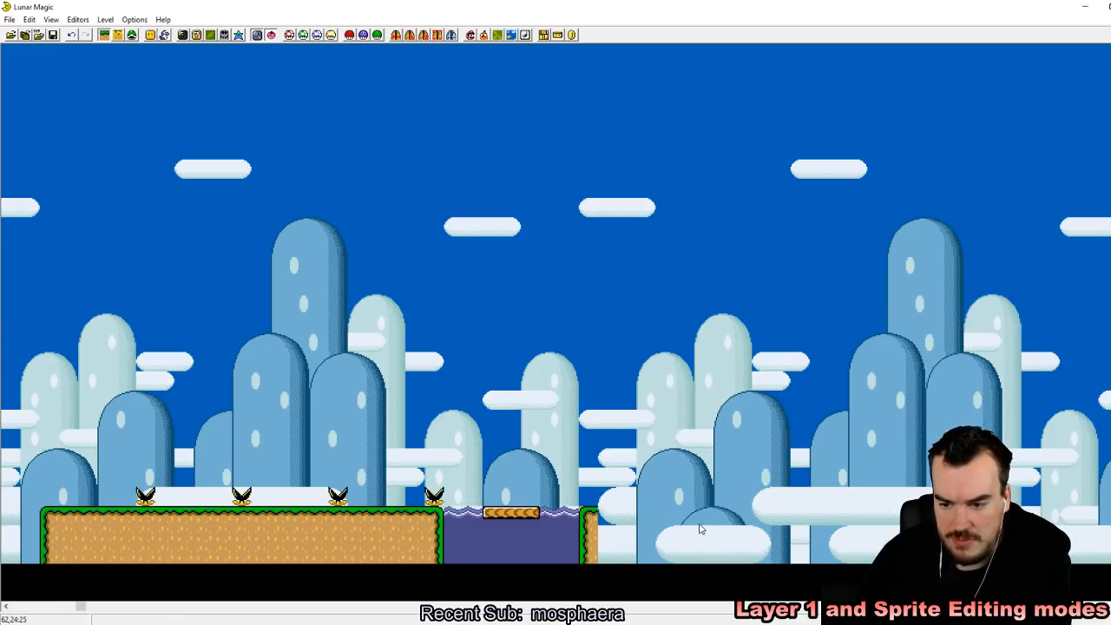
left_click(569, 532)
left_click(662, 513)
left_click_drag(590, 525, 610, 525)
left_click(591, 521)
left_click_drag(599, 522, 589, 522)
left_click(635, 518)
Step: Copy the ledge body beside the new left edge and shorten it to about 9 tiles
left_click(255, 541)
right_click_drag(662, 501, 604, 511)
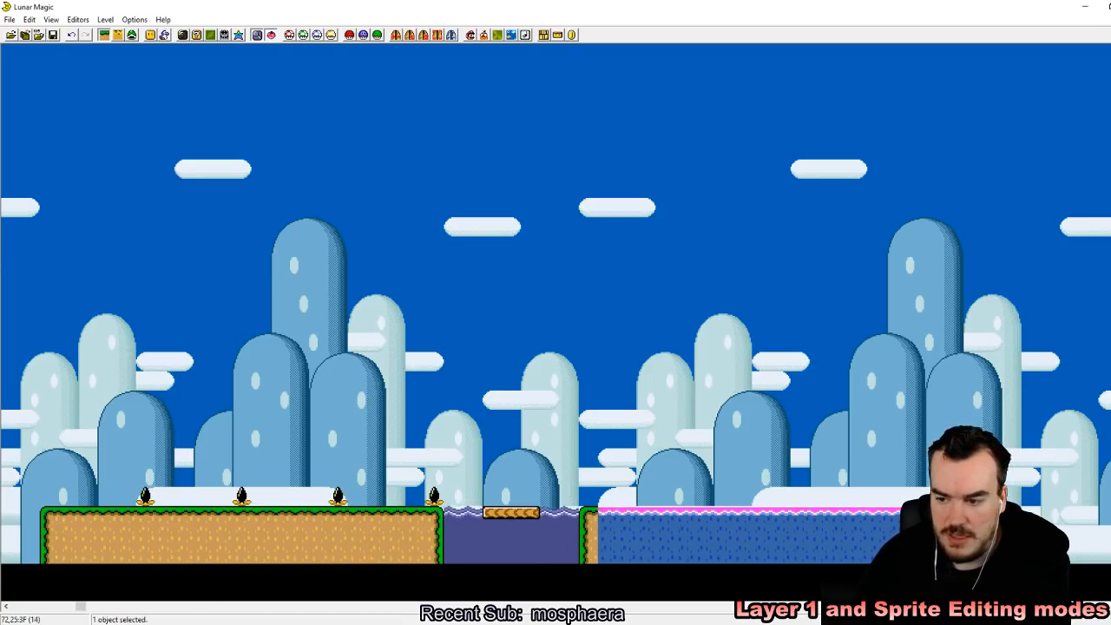
left_click_drag(817, 537, 753, 536)
left_click(809, 454)
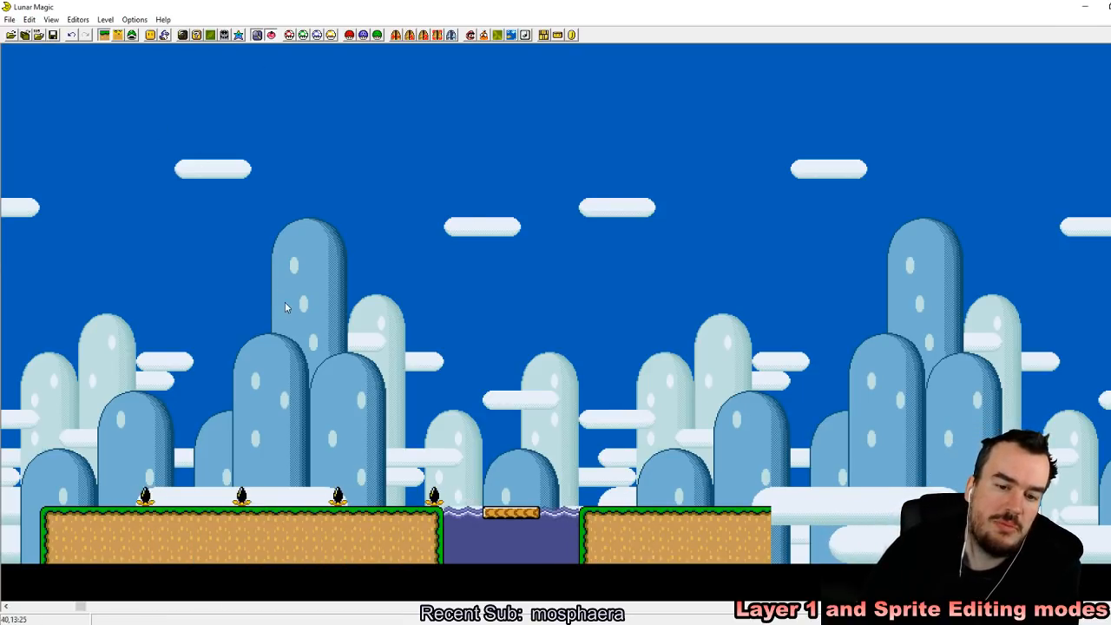
Step: Add sprite 02 (Blue Koopa, no shell) in the air past the water
left_click(133, 36)
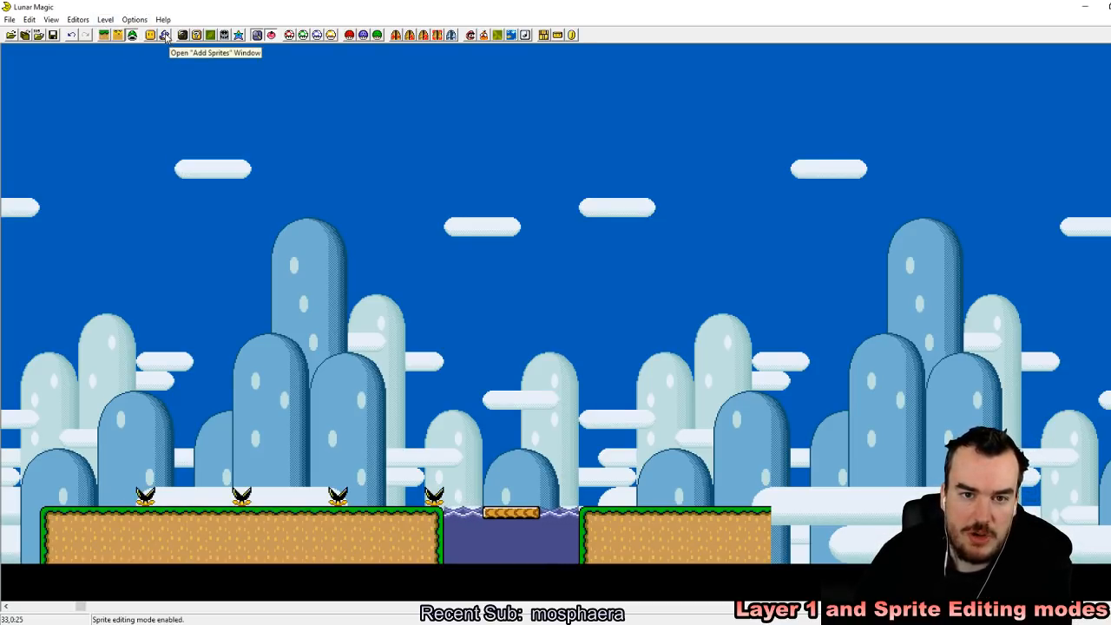
left_click(164, 35)
scroll(247, 219, "up", 5)
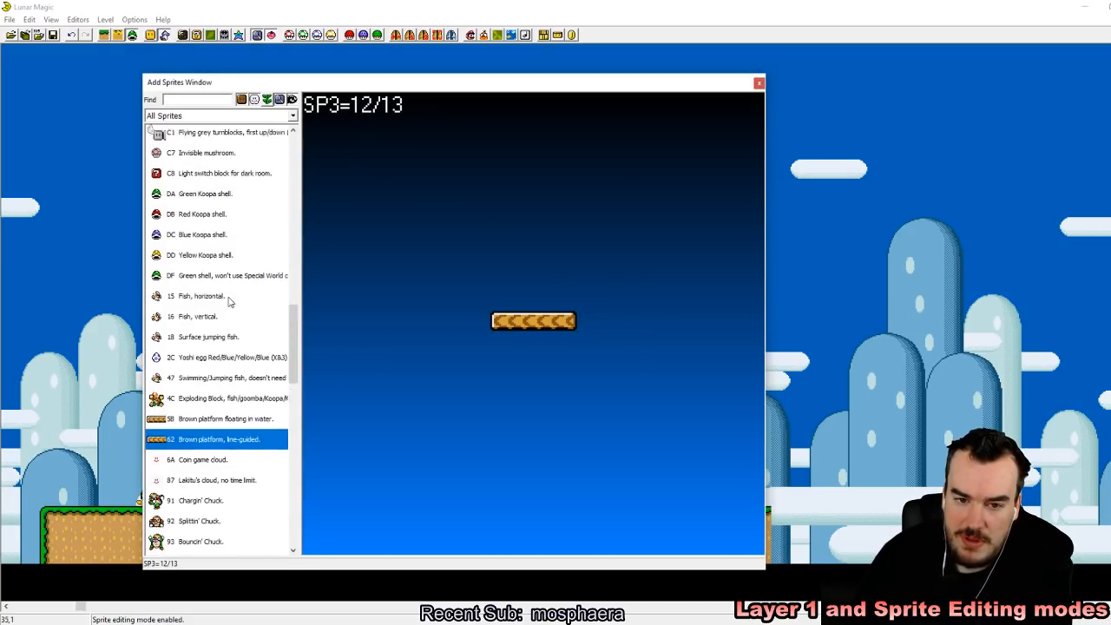
left_click_drag(295, 300, 310, 150)
left_click(234, 176)
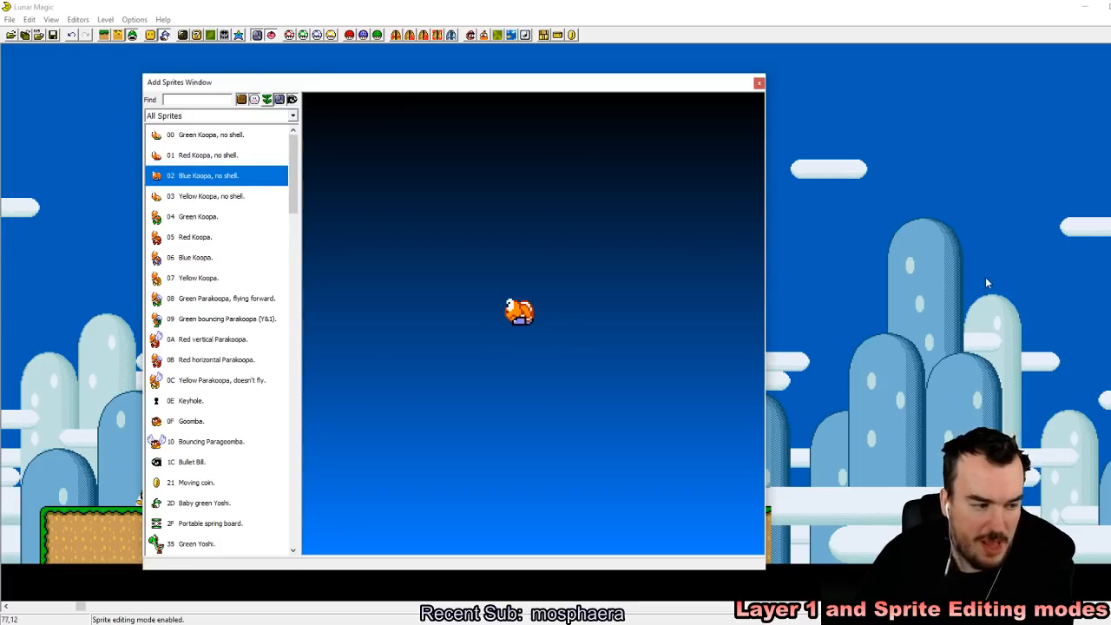
left_click(954, 228)
left_click(758, 82)
Step: Move the shell-less Blue Koopa onto the first ledge and paste two more, one in each gap between the piranha plants
left_click_drag(954, 229, 186, 492)
right_click(304, 496)
right_click(399, 495)
left_click(414, 440)
Step: Save level 105 and reload the ROM in the SNES emulator
left_click(52, 35)
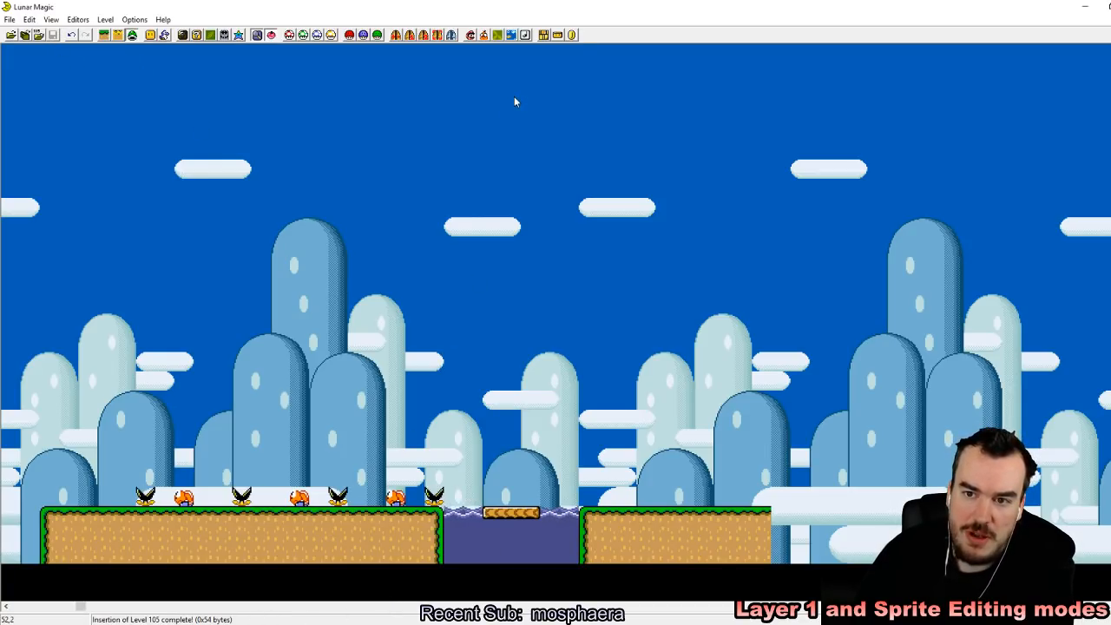
left_click_drag(78, 606, 16, 606)
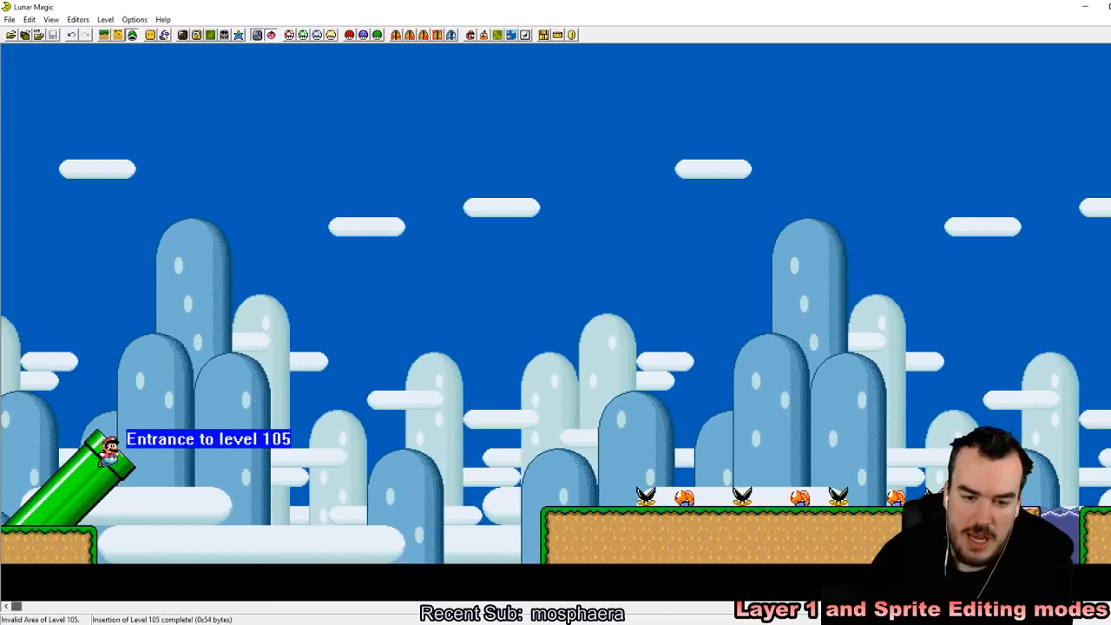
key("alt+Tab")
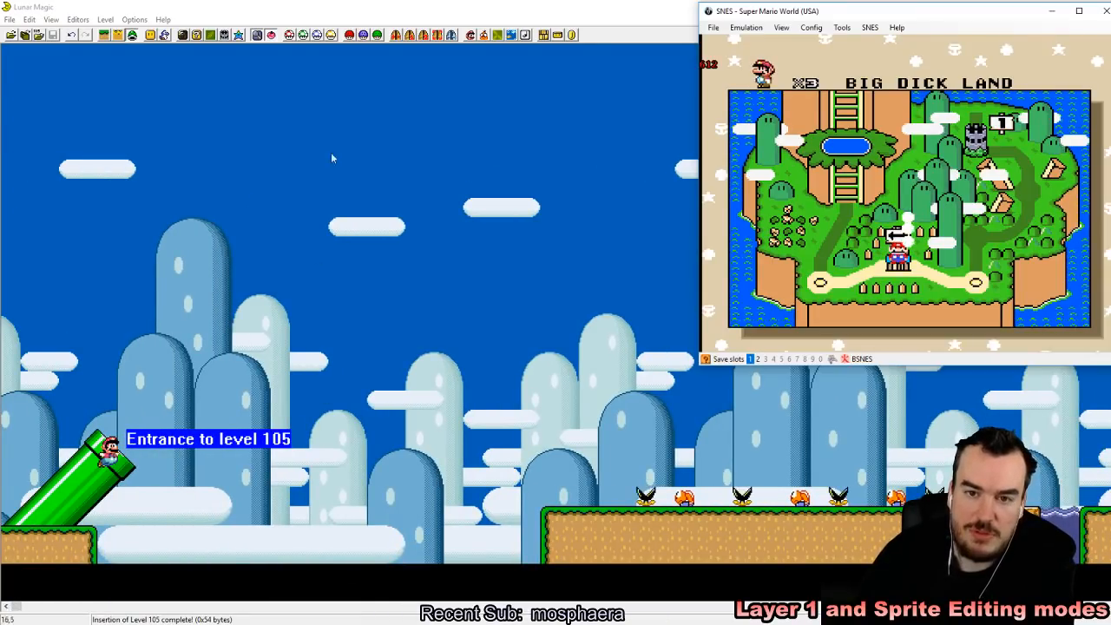
left_click(712, 27)
mouse_move(721, 54)
left_click(834, 55)
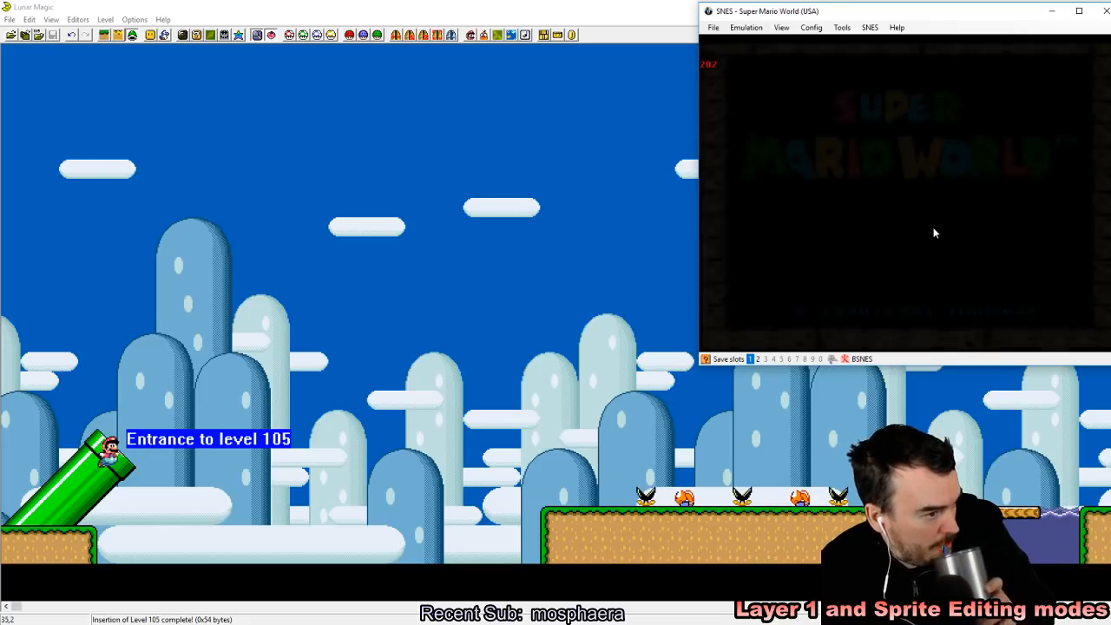
Step: Start the game and play level 105 along the ledge up to the water
key("Return")
key("Return")
key("Return")
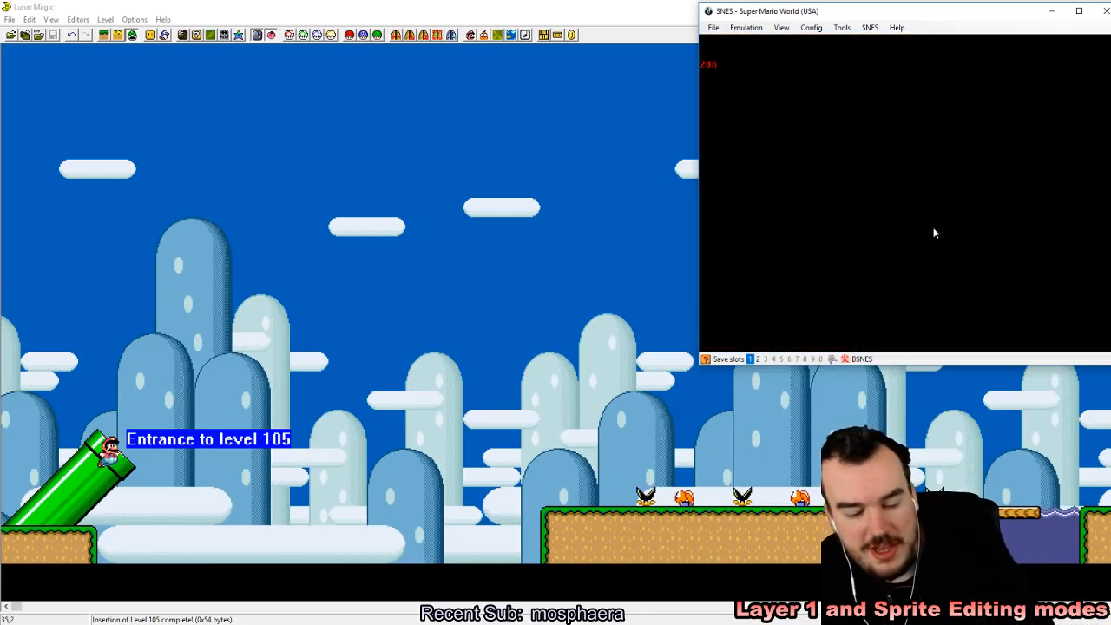
key("F2")
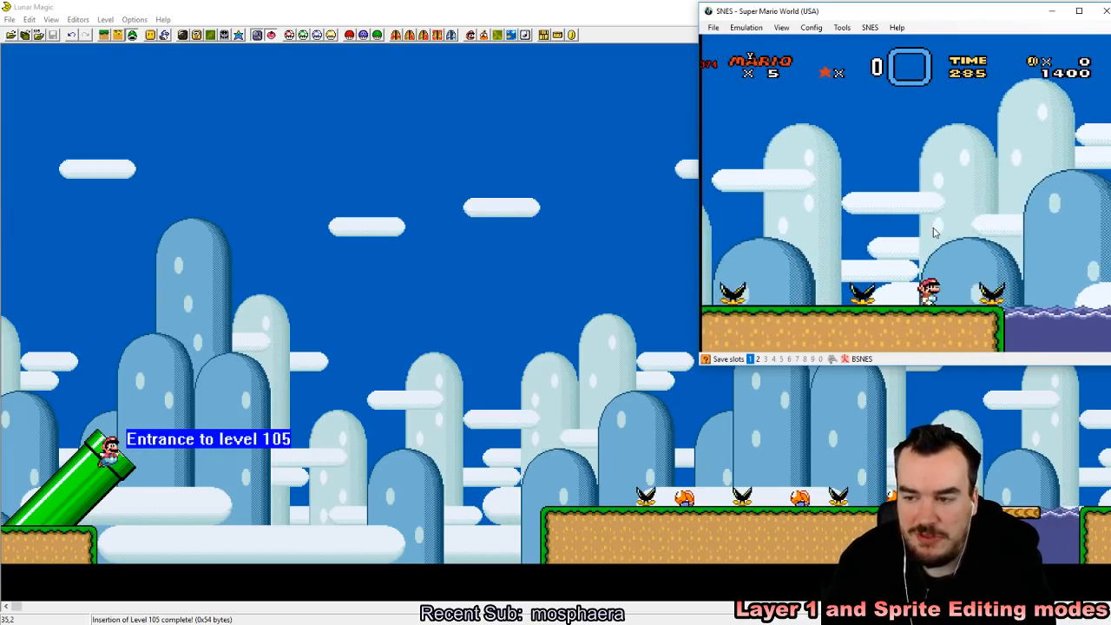
Step: Back in Lunar Magic, enable sprite buoyancy in the sprite header, using the option that reduces the number of sprites on screen
left_click(355, 5)
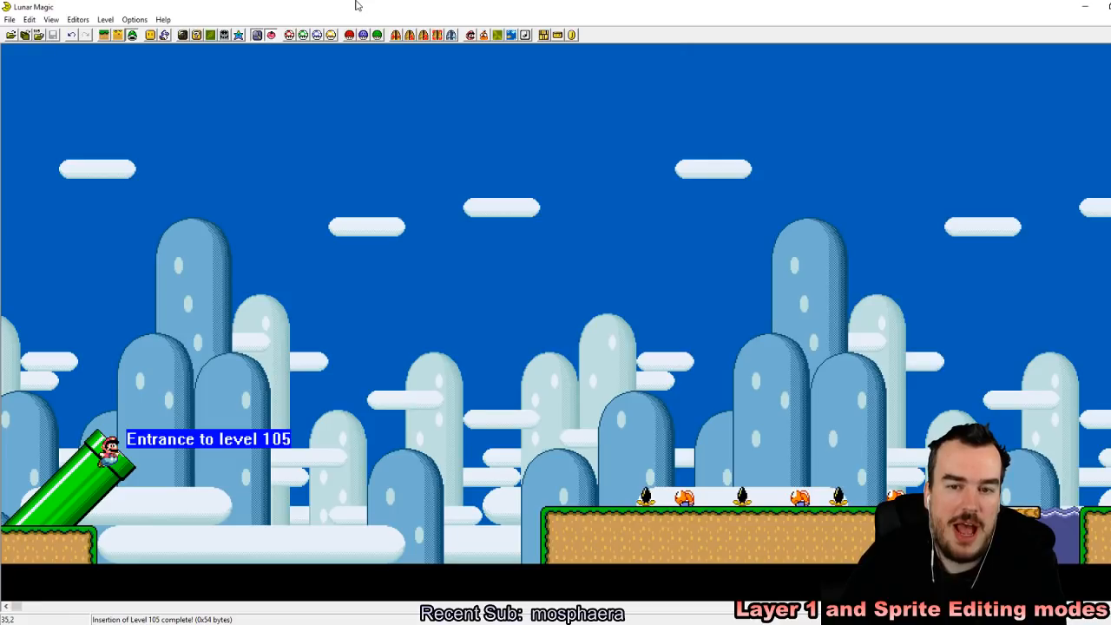
left_click_drag(15, 607, 116, 606)
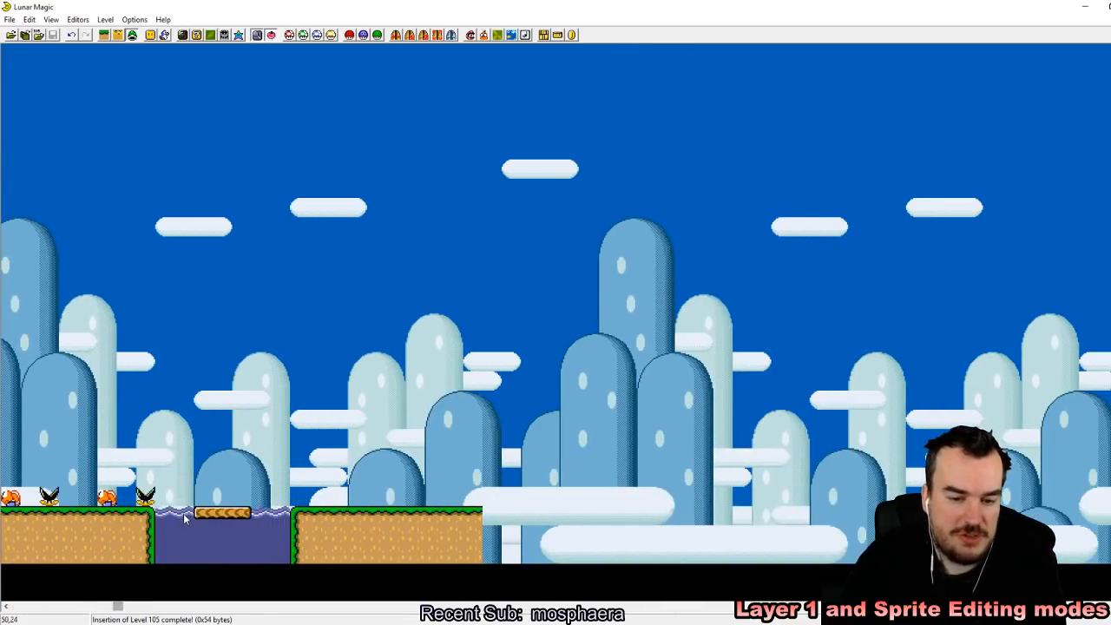
mouse_move(204, 519)
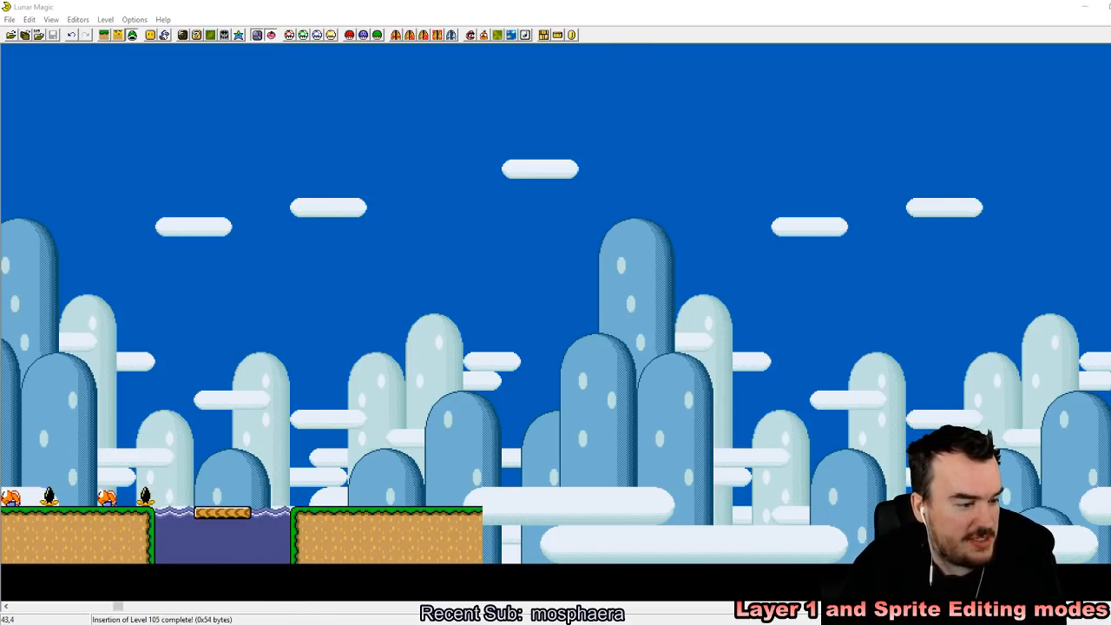
left_click(353, 5)
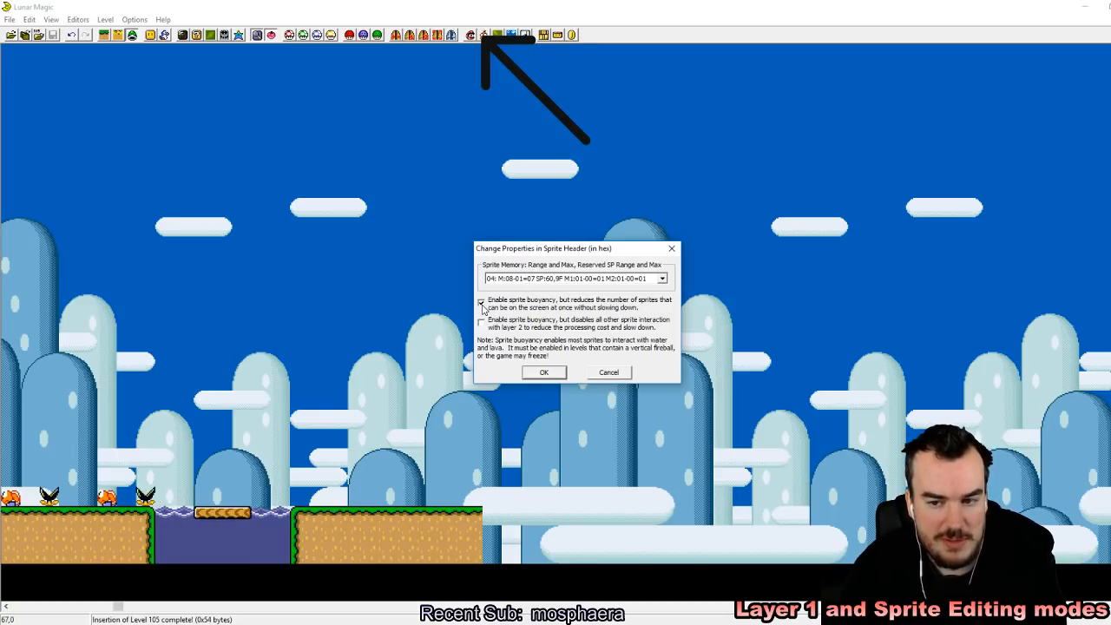
left_click(545, 373)
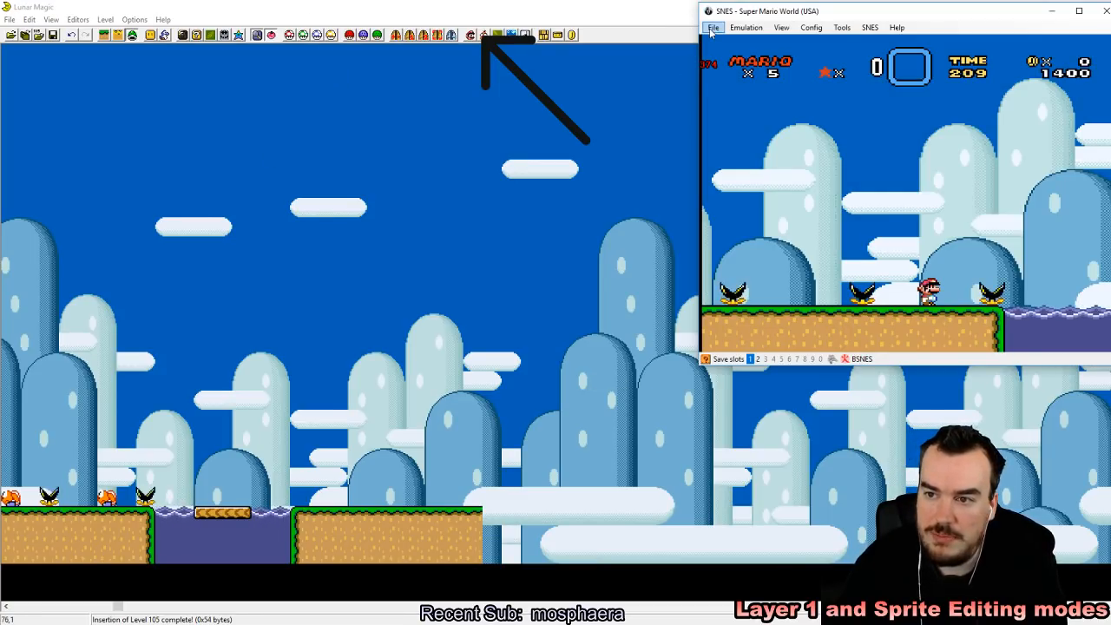
Step: Switch to the SNES emulator, reload the Super Mario World ROM and start a one-player game in level 105
left_click(713, 27)
mouse_move(751, 56)
left_click(830, 65)
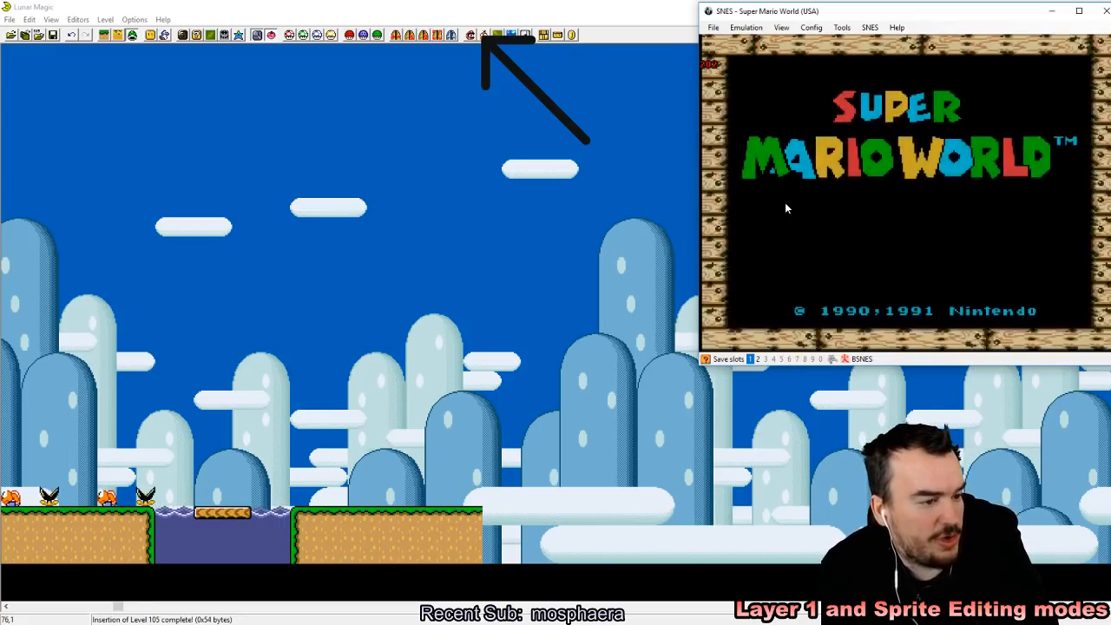
key("Return")
key("Return")
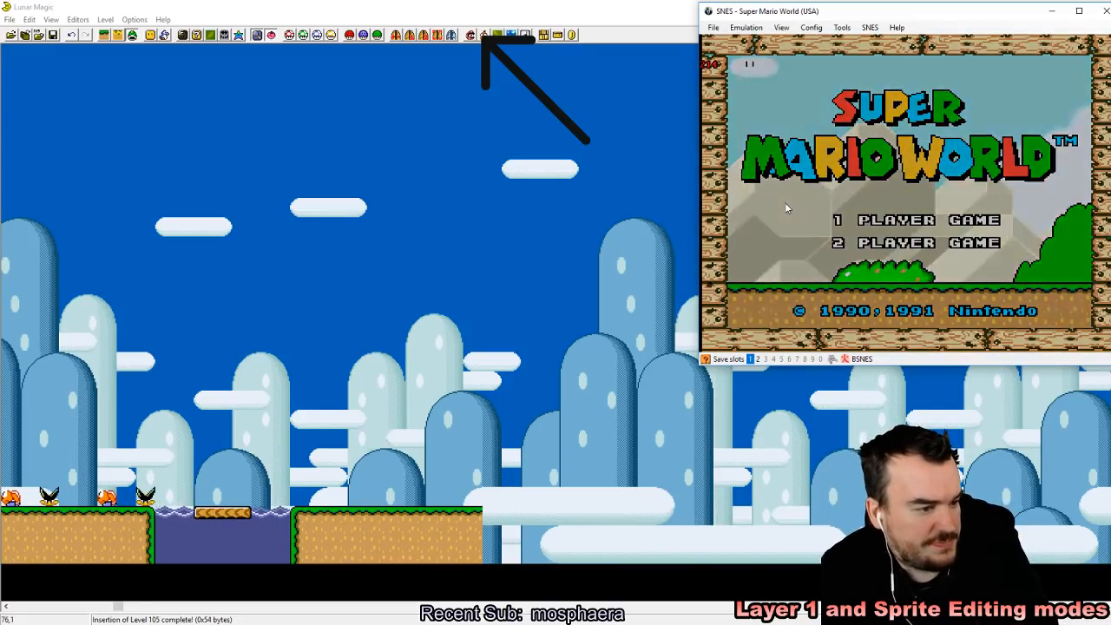
key("z")
key("shift+F1")
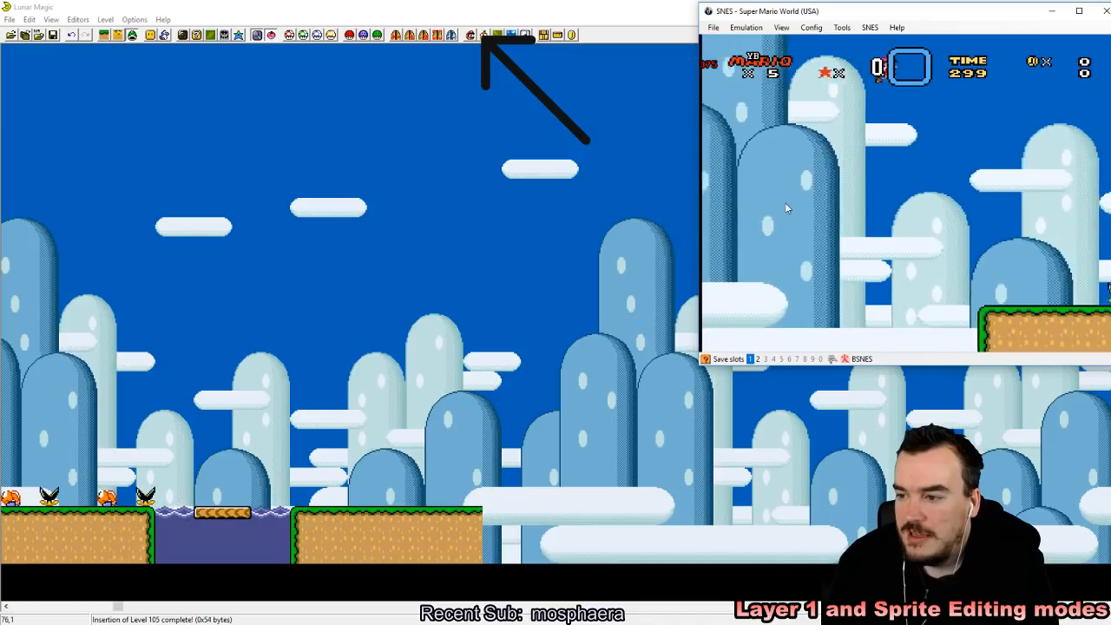
Step: Play level 105 along the first ledge, bouncing over the Koopas, to check the water for the floating platform
key("Right")
key("Right")
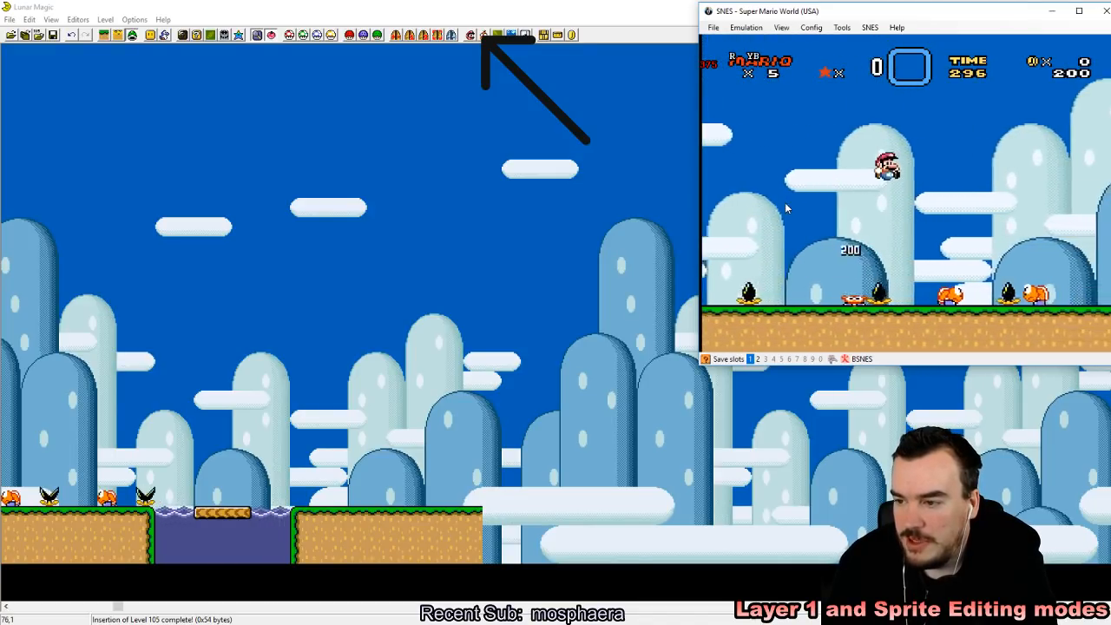
key("Right")
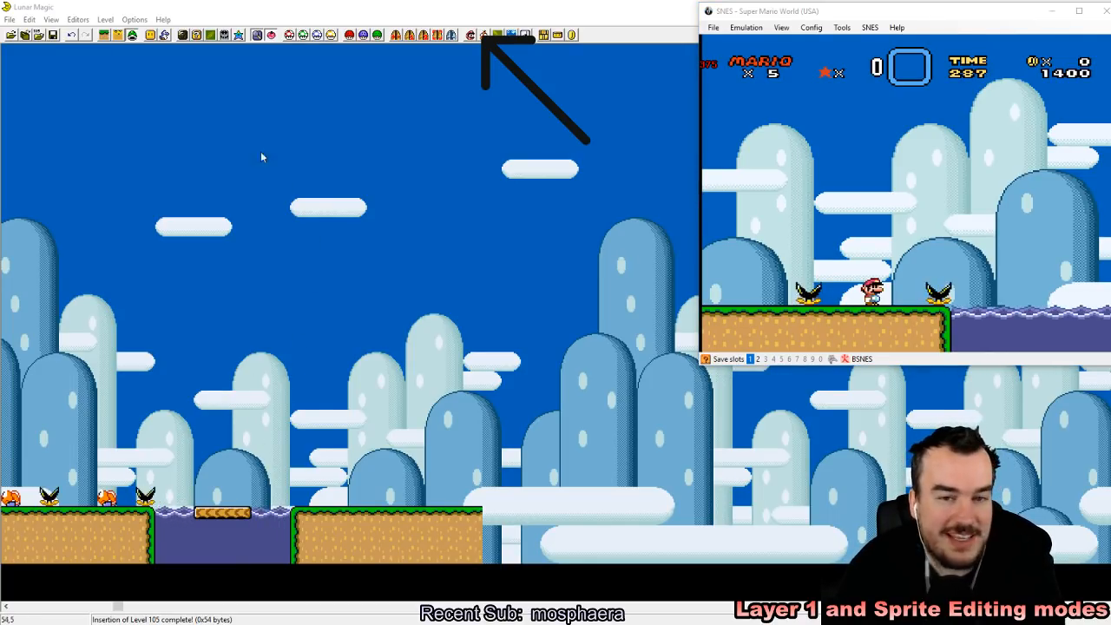
Step: Save level 105 in Lunar Magic and reload the ROM in the SNES emulator
left_click(54, 38)
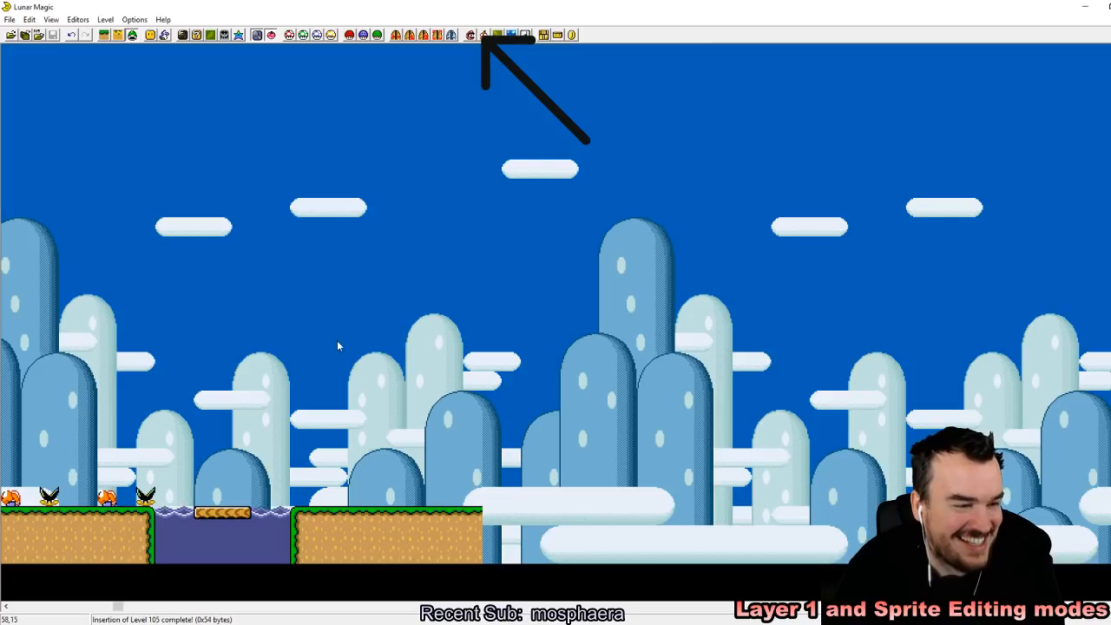
key("alt+Tab")
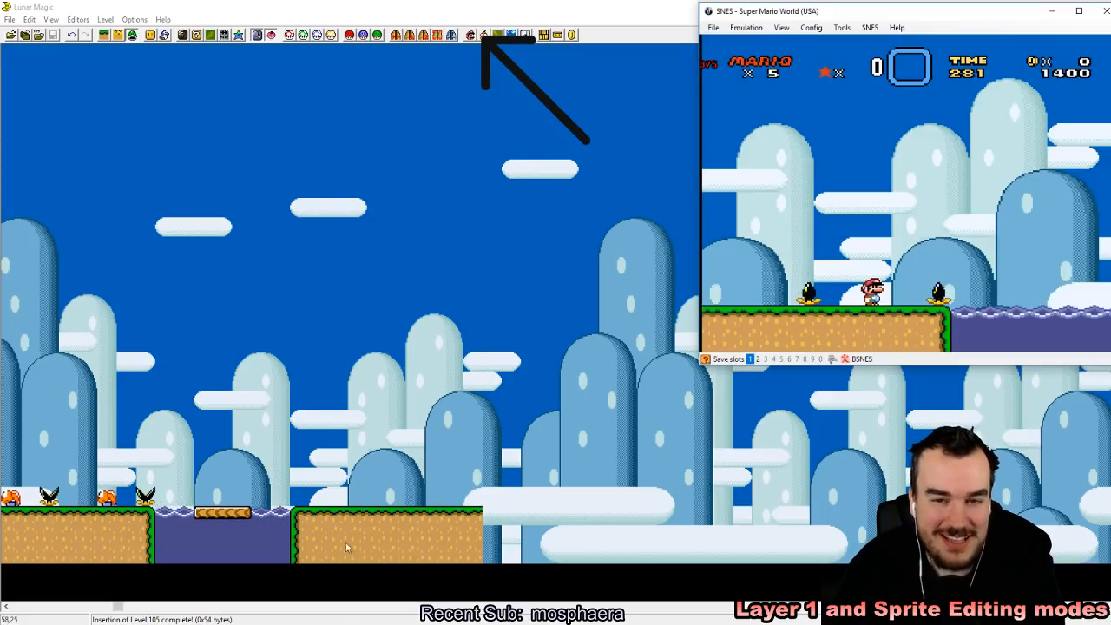
left_click(715, 30)
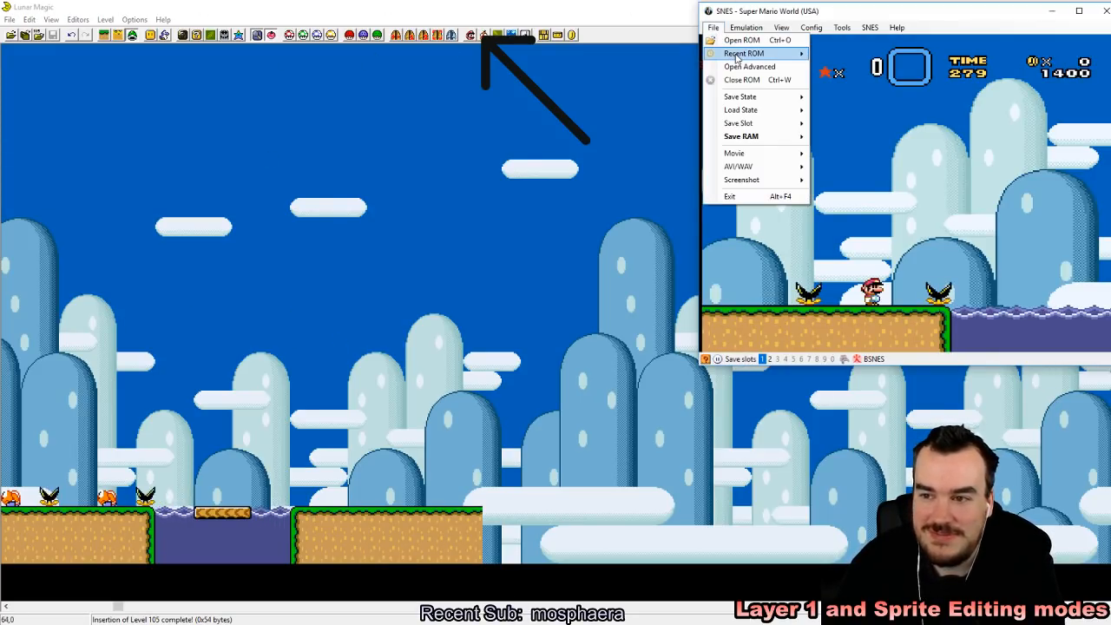
mouse_move(783, 59)
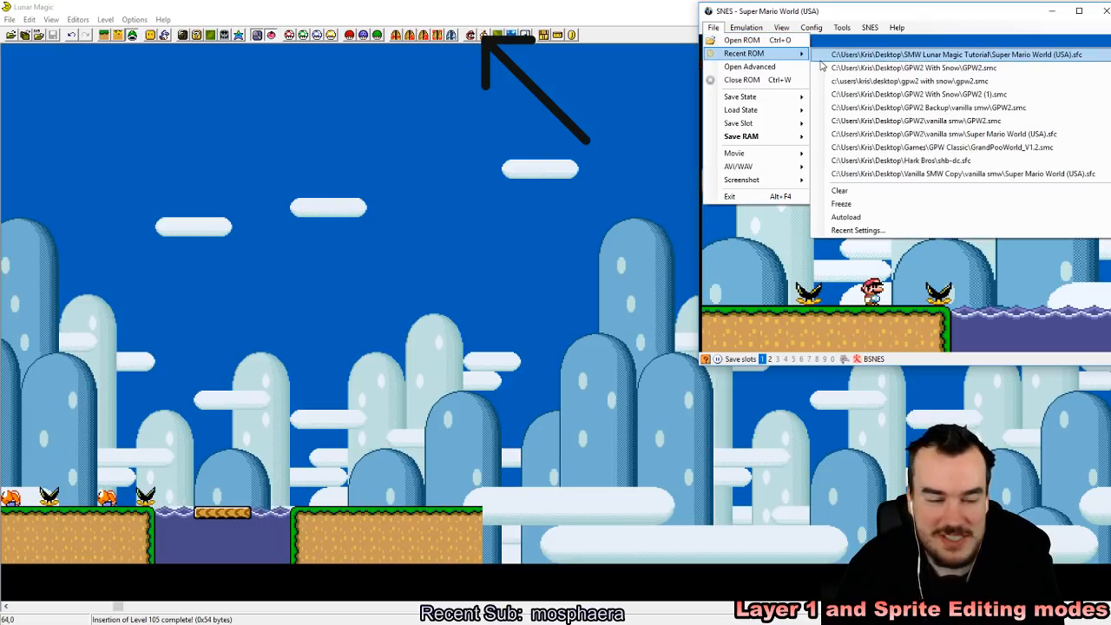
left_click(823, 56)
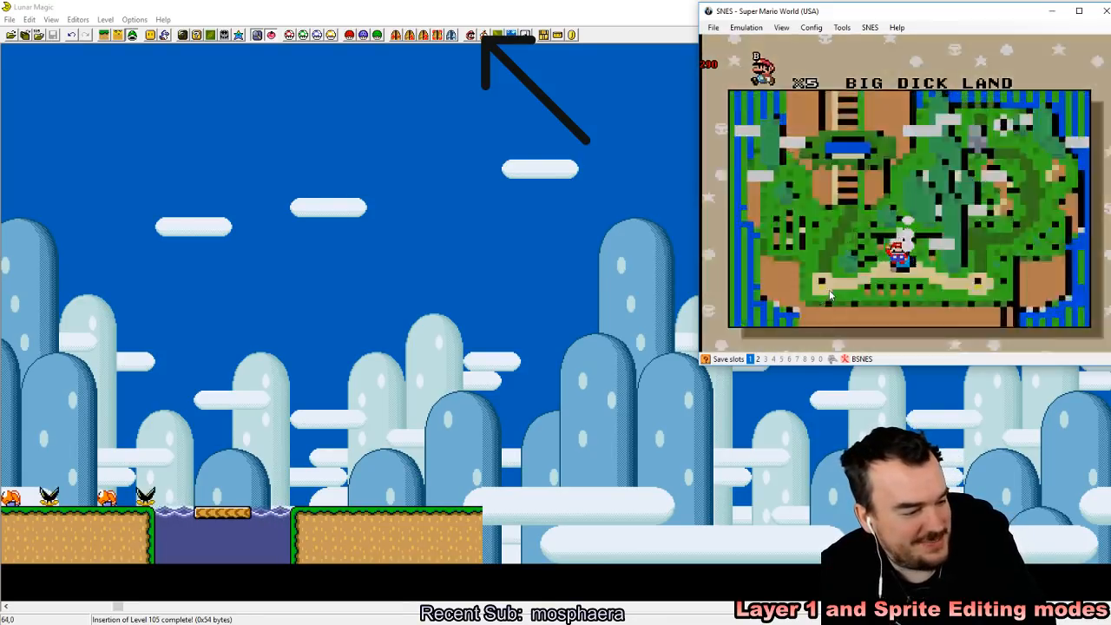
Step: Start the game and play level 105 across the Koopas towards the floating platform
key("F5")
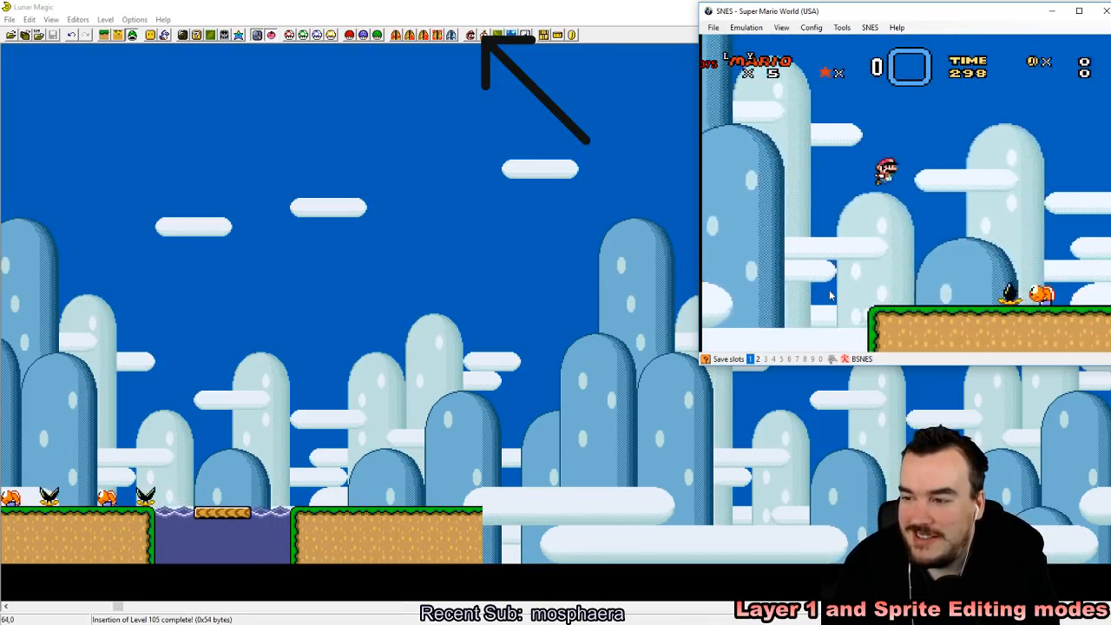
key("Right")
key("z")
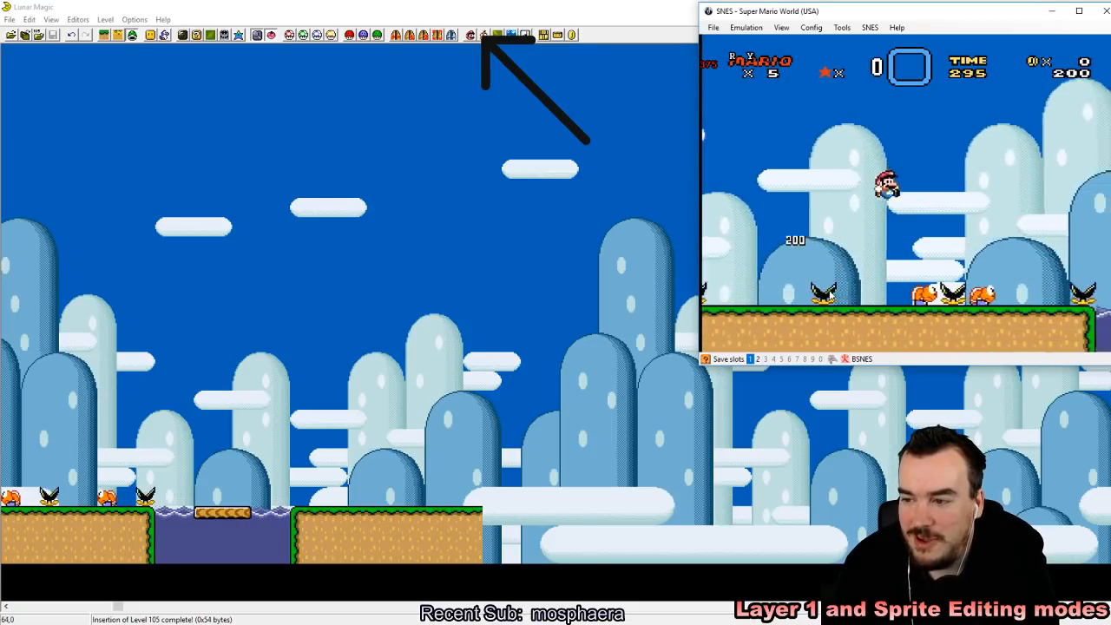
key("Left")
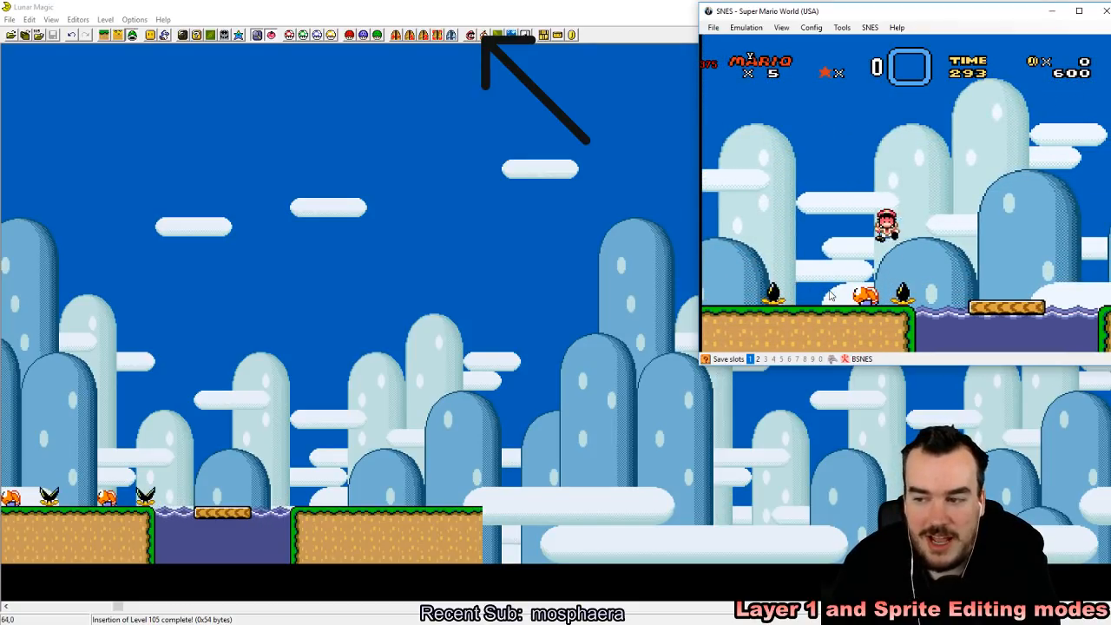
Step: Restart level 105 and bounce off the Koopas to reach the floating platform
key("F4")
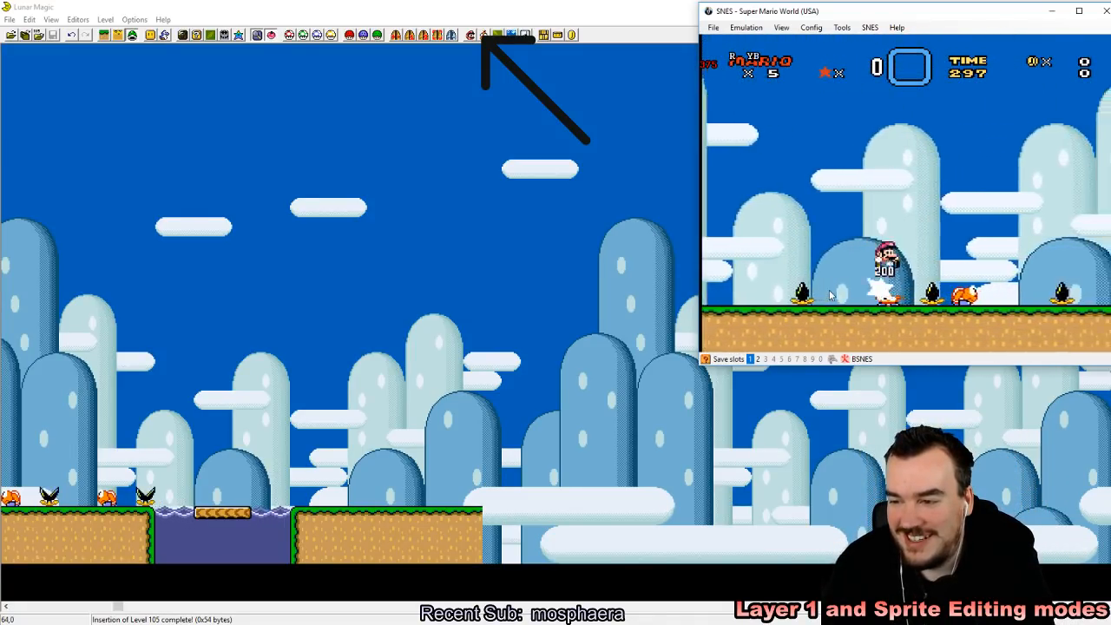
key("Left")
key("Right")
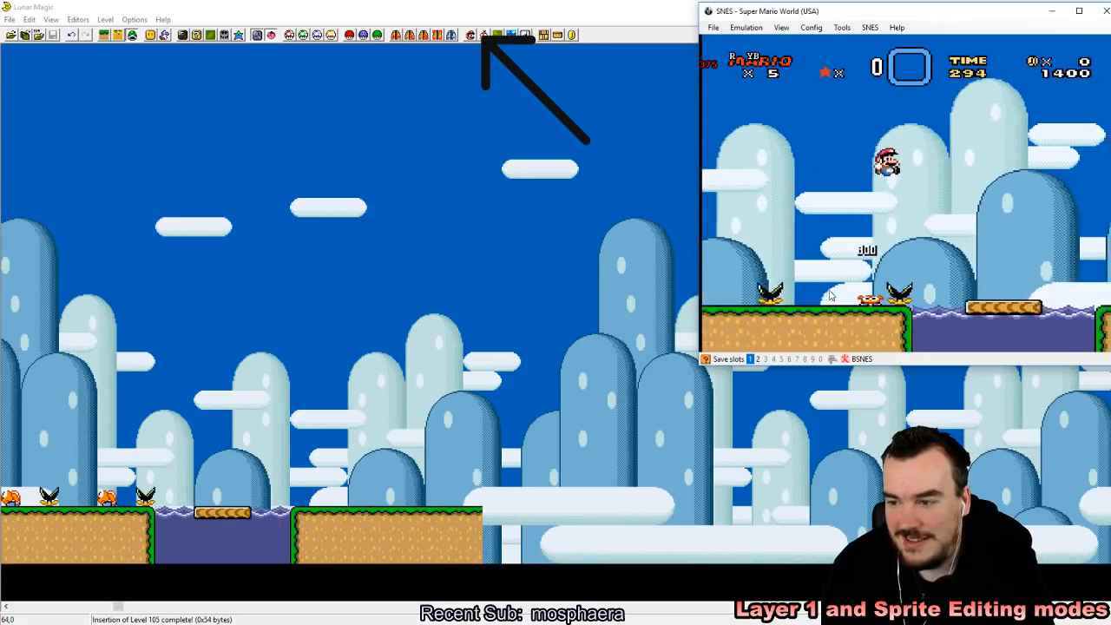
Step: Crouch and jump repeatedly on the floating platform to test its buoyancy in the water
key("Down")
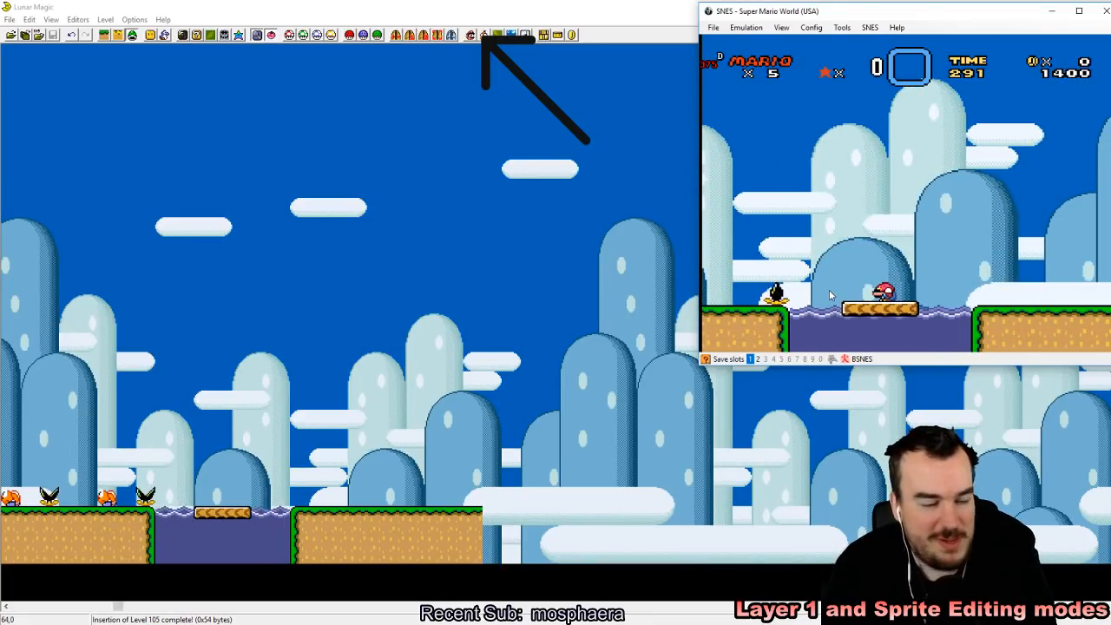
key("Down")
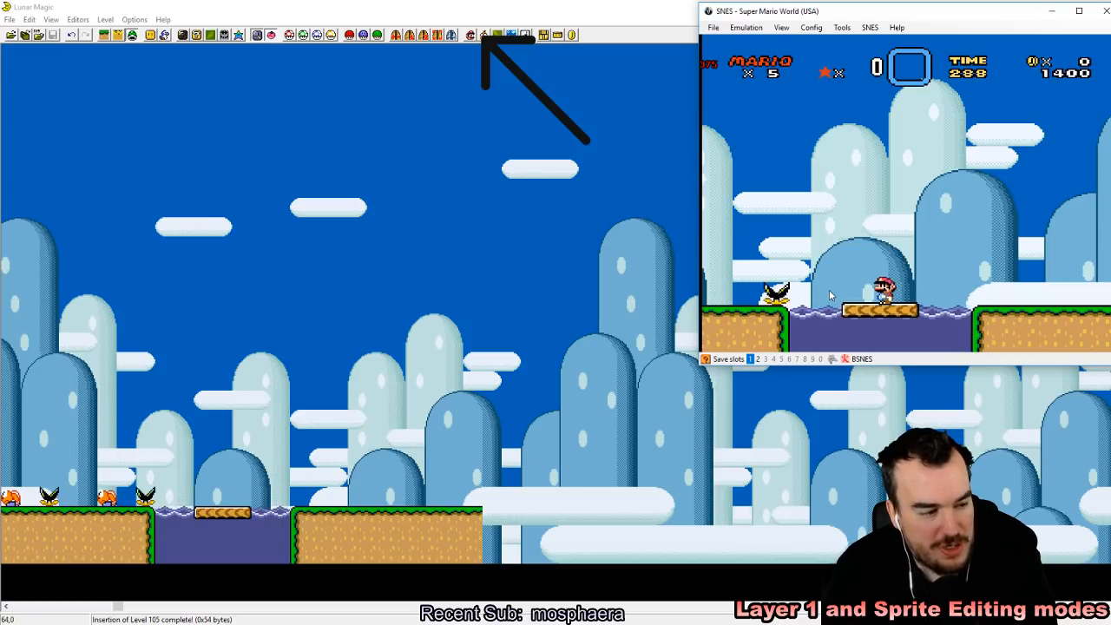
key("Down")
key("z")
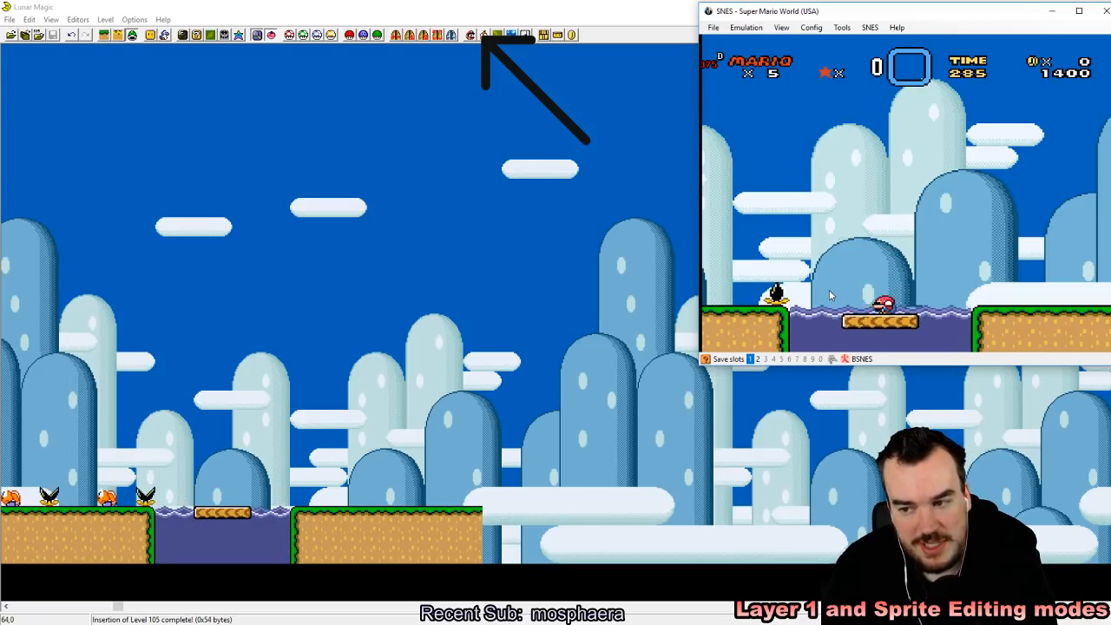
key("z")
key("z")
key("z")
key("Down")
key("z")
key("z")
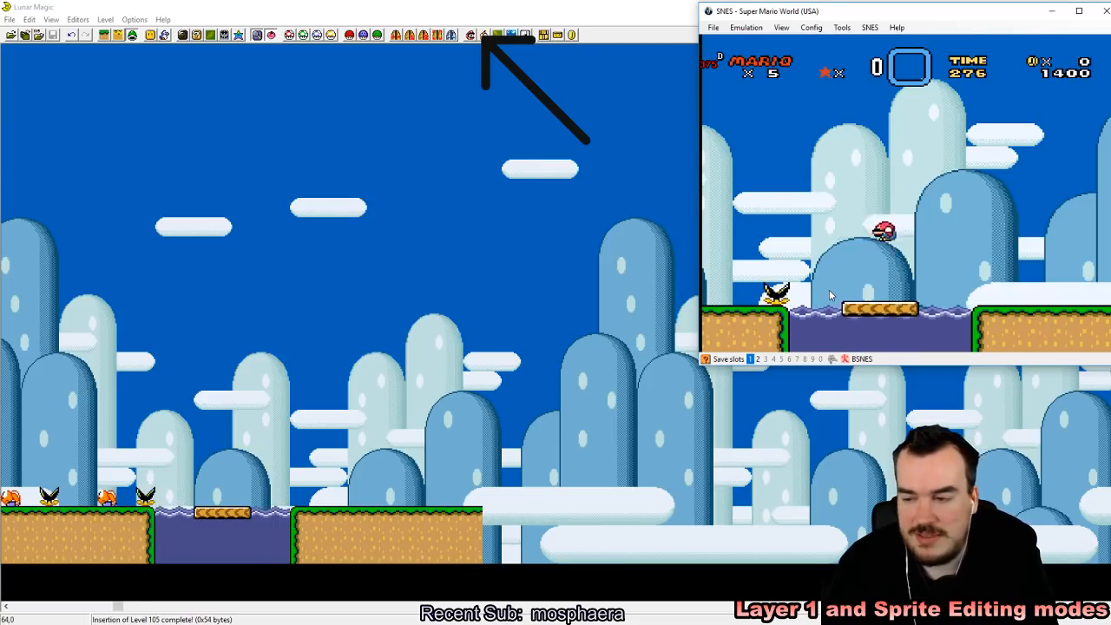
key("Down")
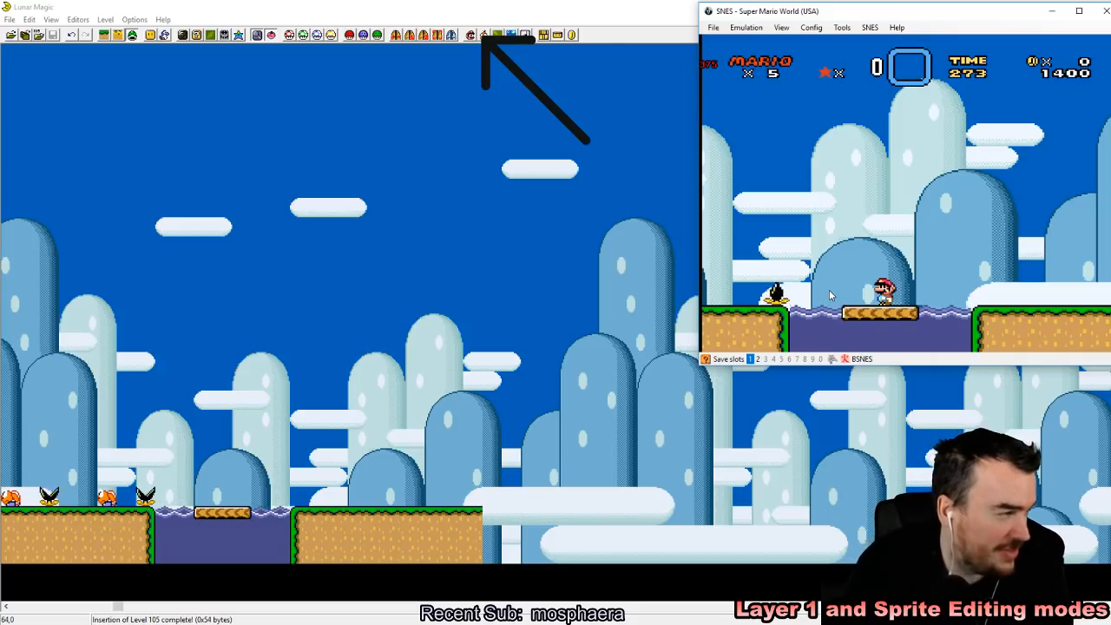
Step: Walk and jump from side to side on the floating platform to test how it carries Mario
key("Left")
key("Right")
key("Down")
key("Up")
key("Down")
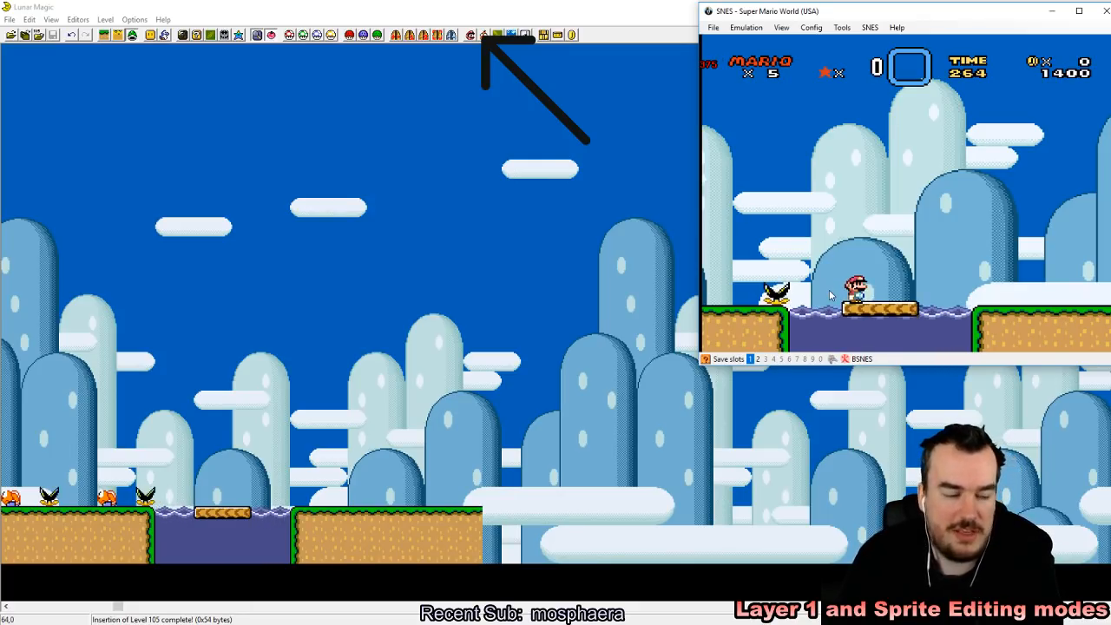
key("Right")
key("z")
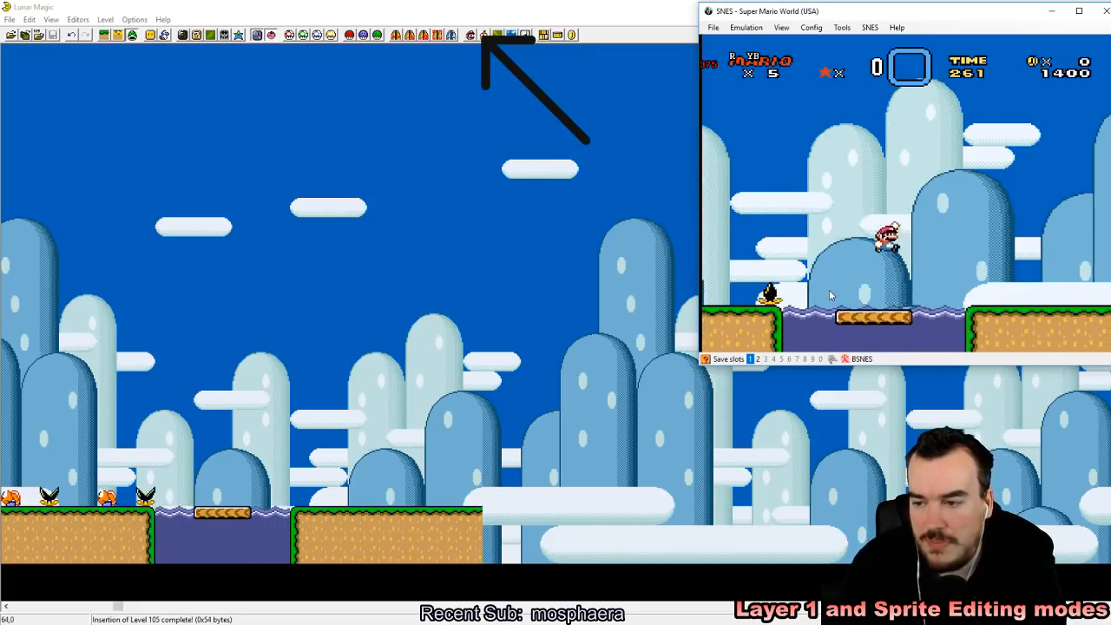
key("Left")
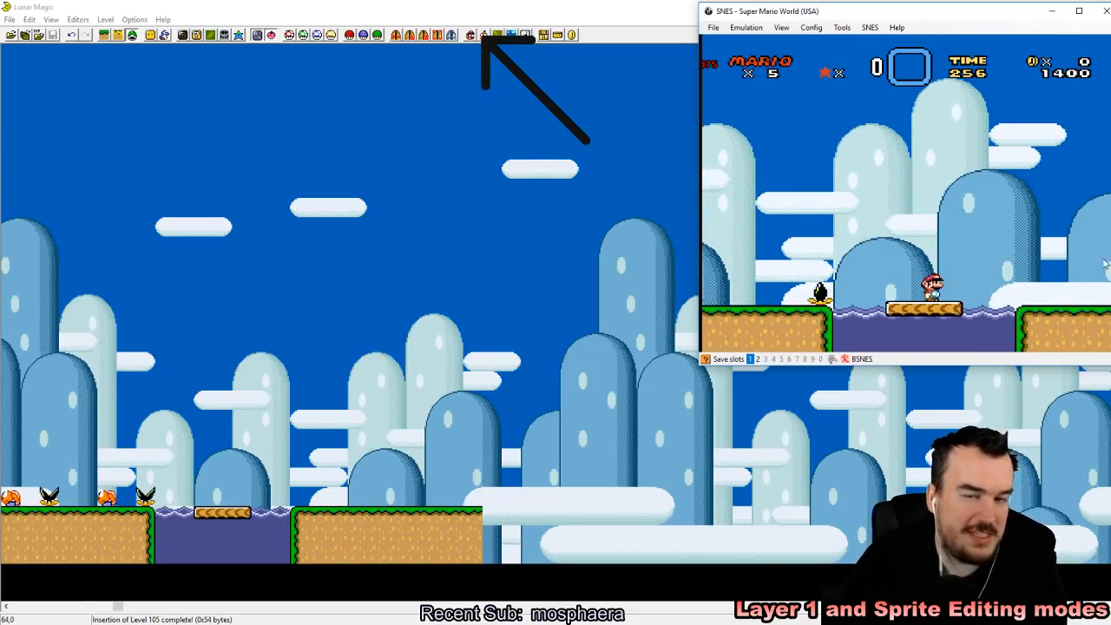
Step: In Lunar Magic, add two horizontal Fish sprites (15), one in the water below the platform and one on the second ledge
left_click(495, 6)
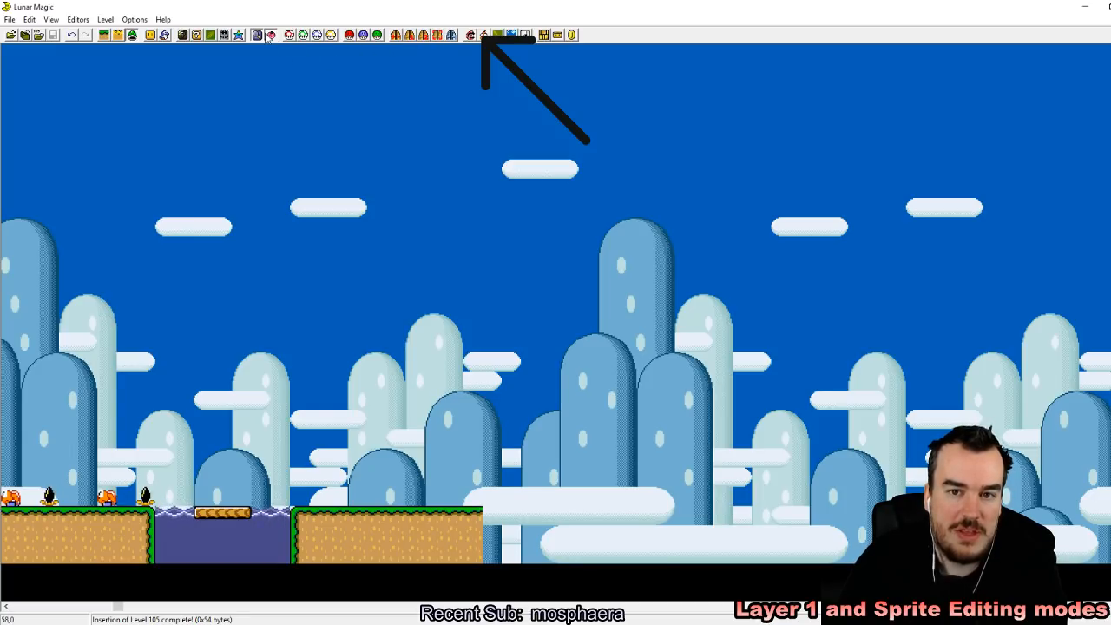
left_click(165, 39)
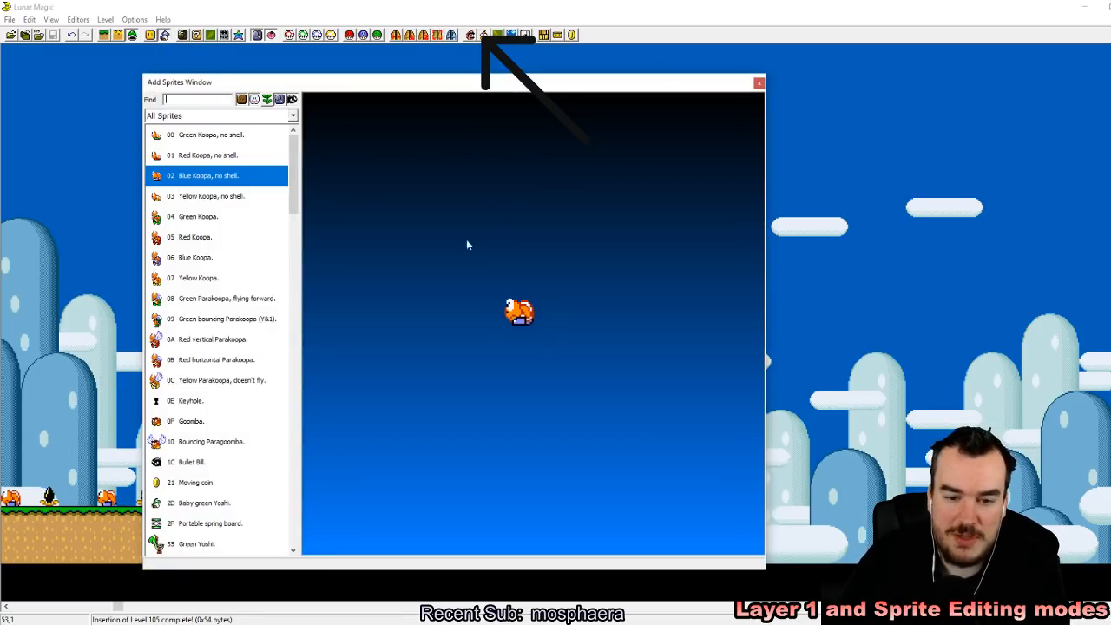
left_click_drag(294, 241, 313, 371)
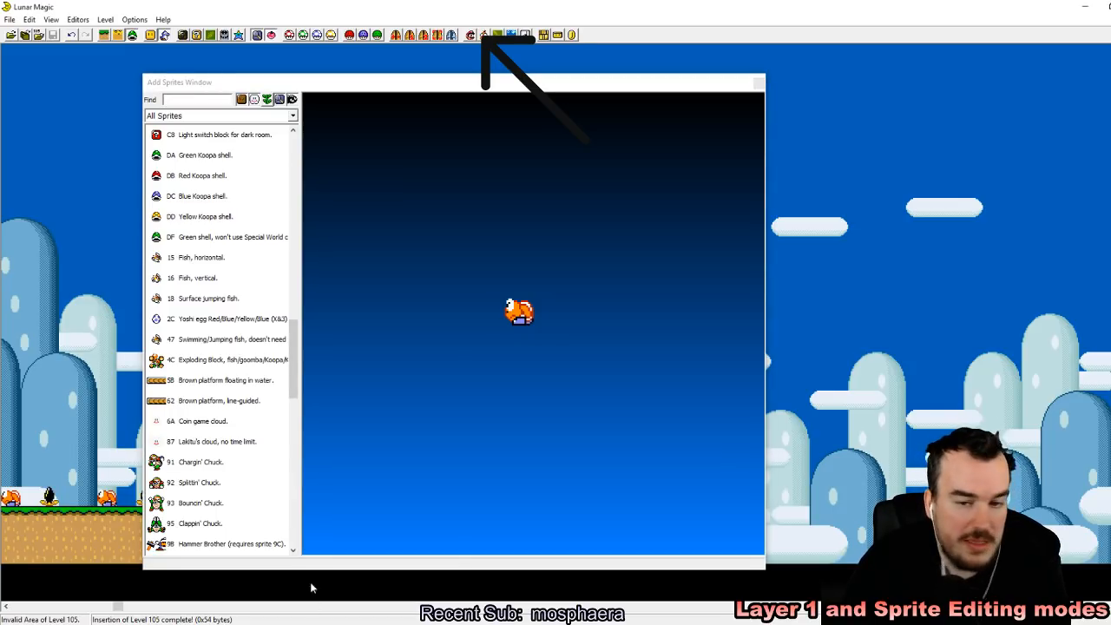
left_click_drag(348, 82, 599, 75)
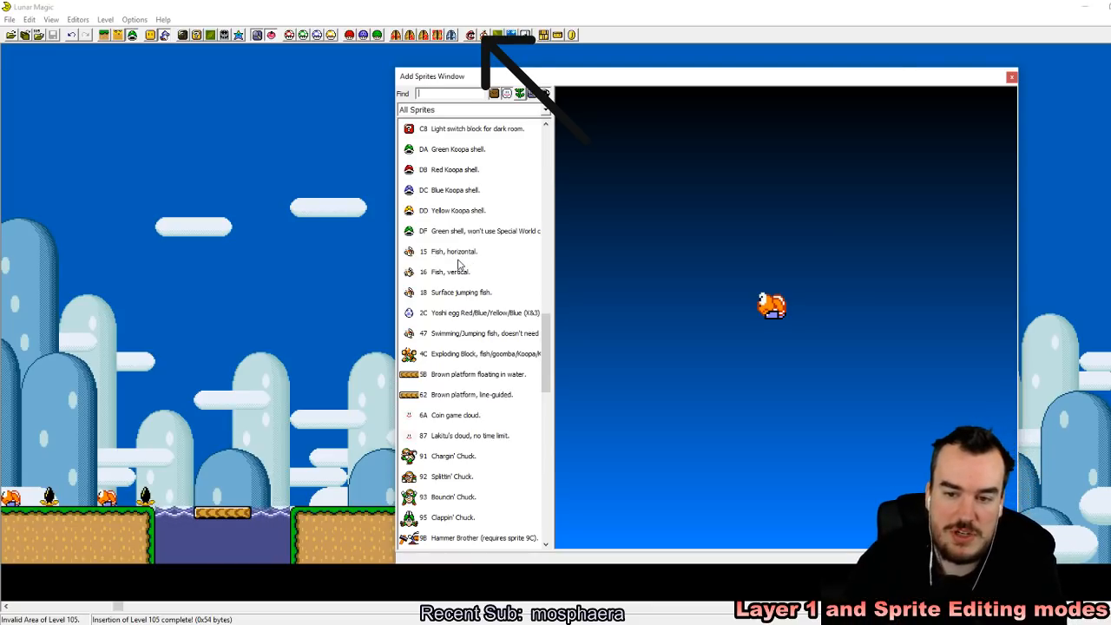
left_click_drag(456, 252, 222, 535)
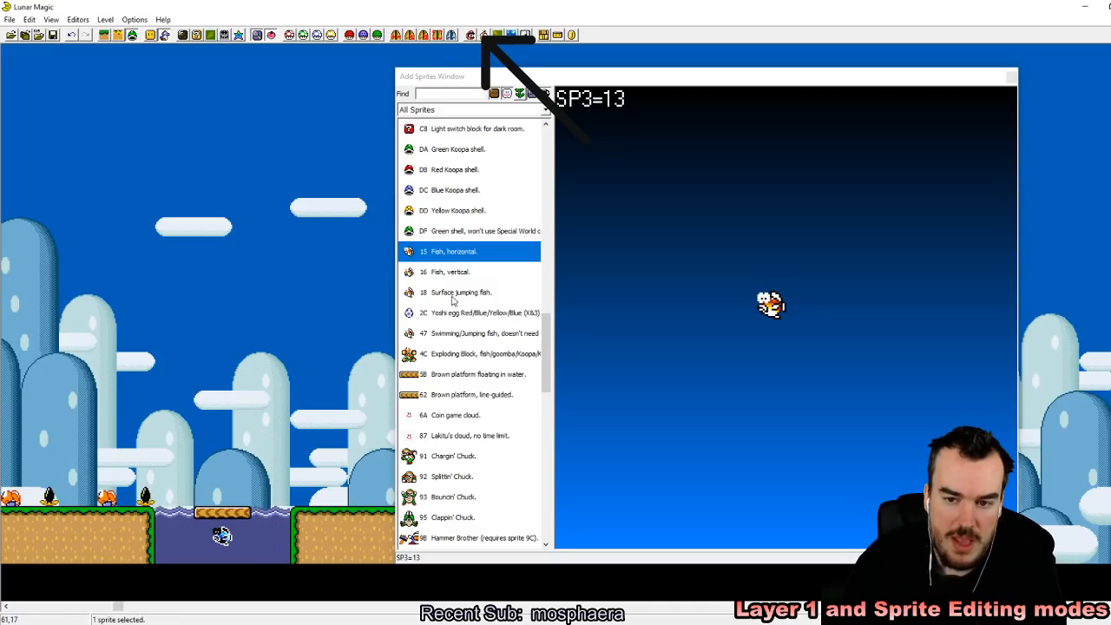
right_click_drag(336, 465, 357, 498)
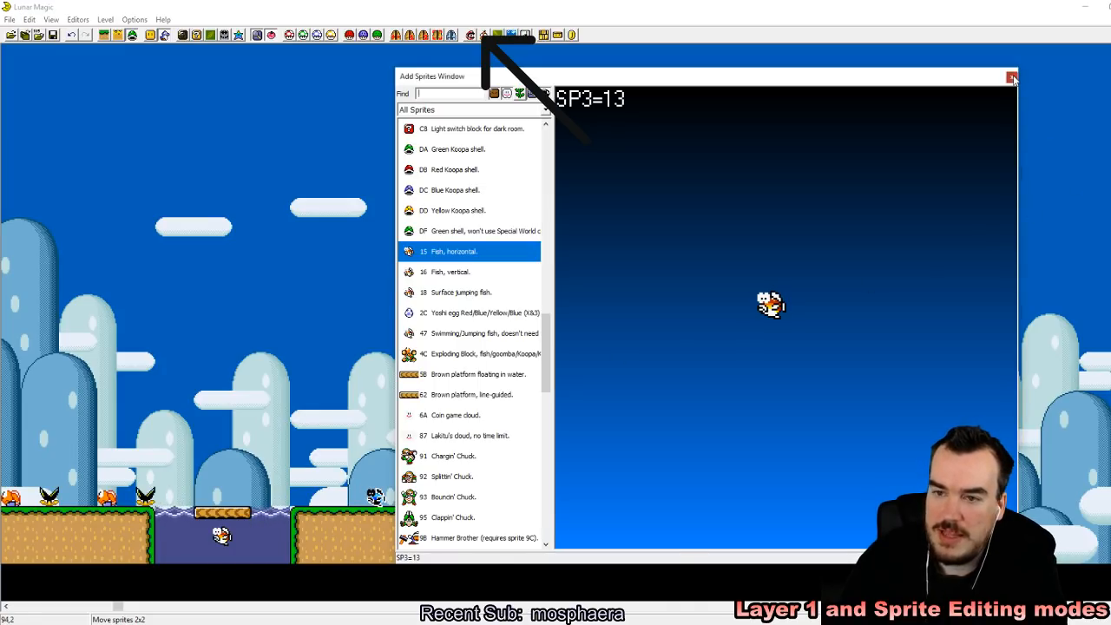
Step: Close the sprite list, save level 105 and reload the ROM in the SNES emulator
left_click(1012, 76)
left_click(53, 36)
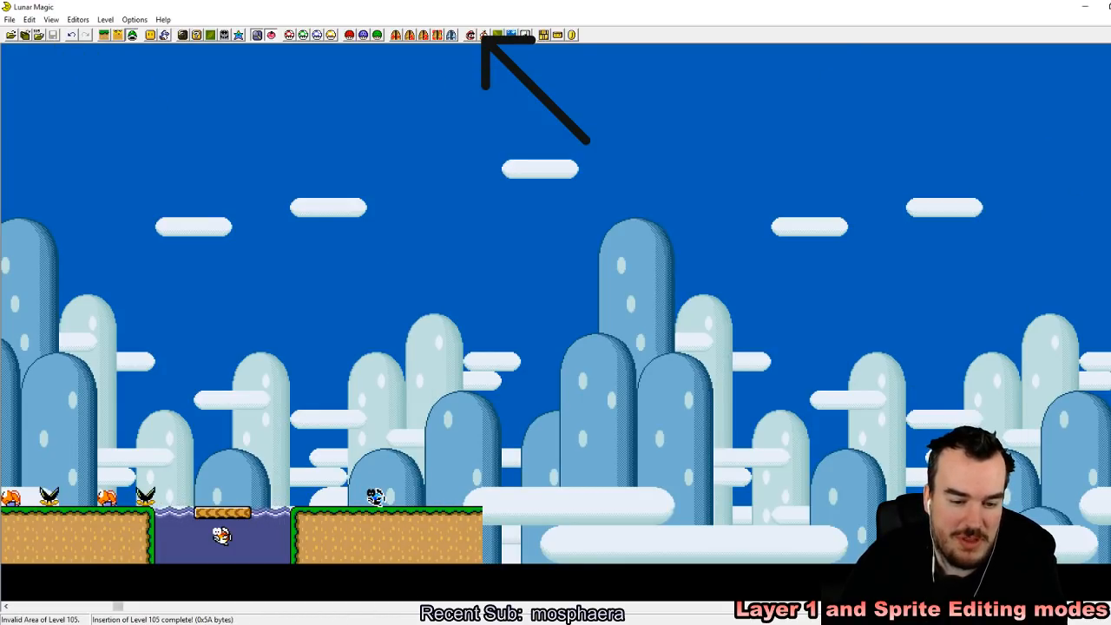
key("alt+Tab")
left_click(711, 27)
mouse_move(734, 55)
left_click(820, 57)
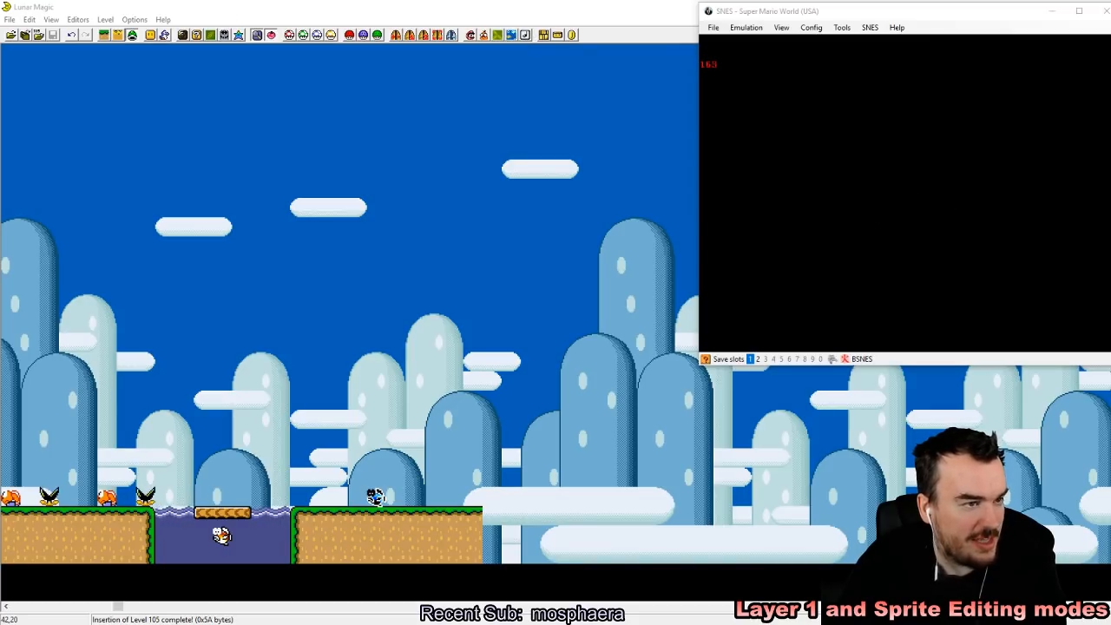
Step: Start the game from the title screen in the emulator, enter the level and save a state at its beginning
left_click(803, 183)
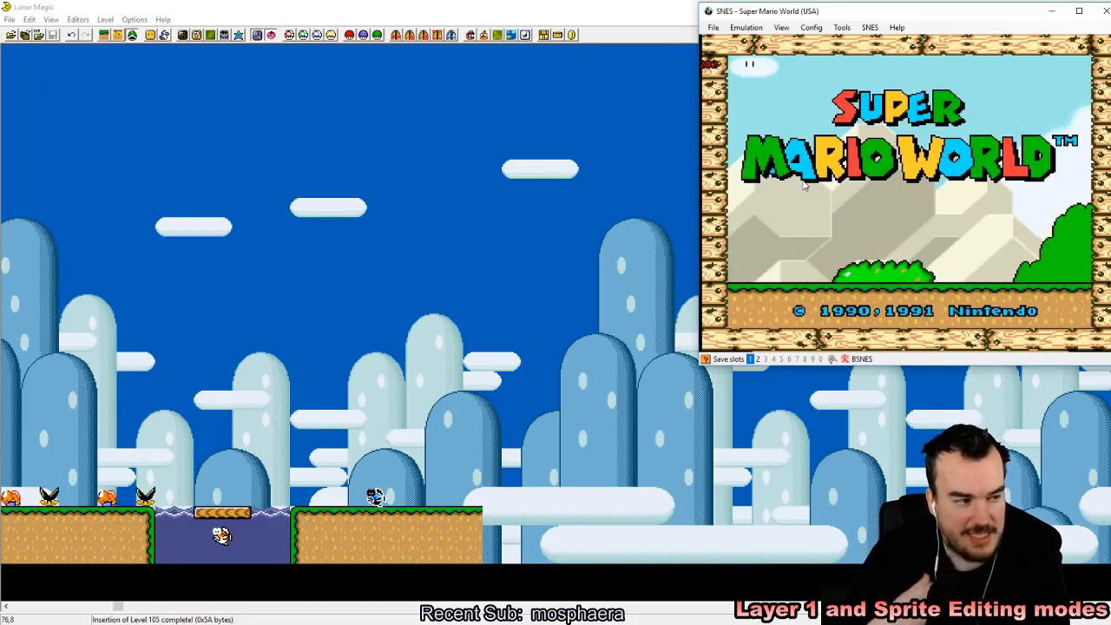
key("Return")
key("Return")
key("Return")
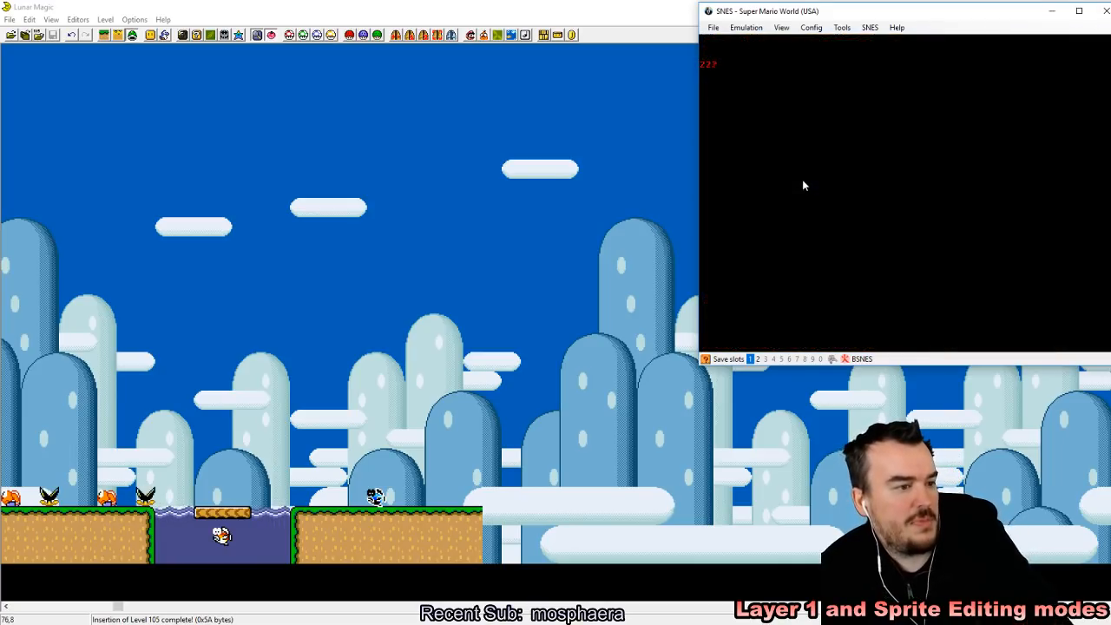
key("z")
key("shift+F1")
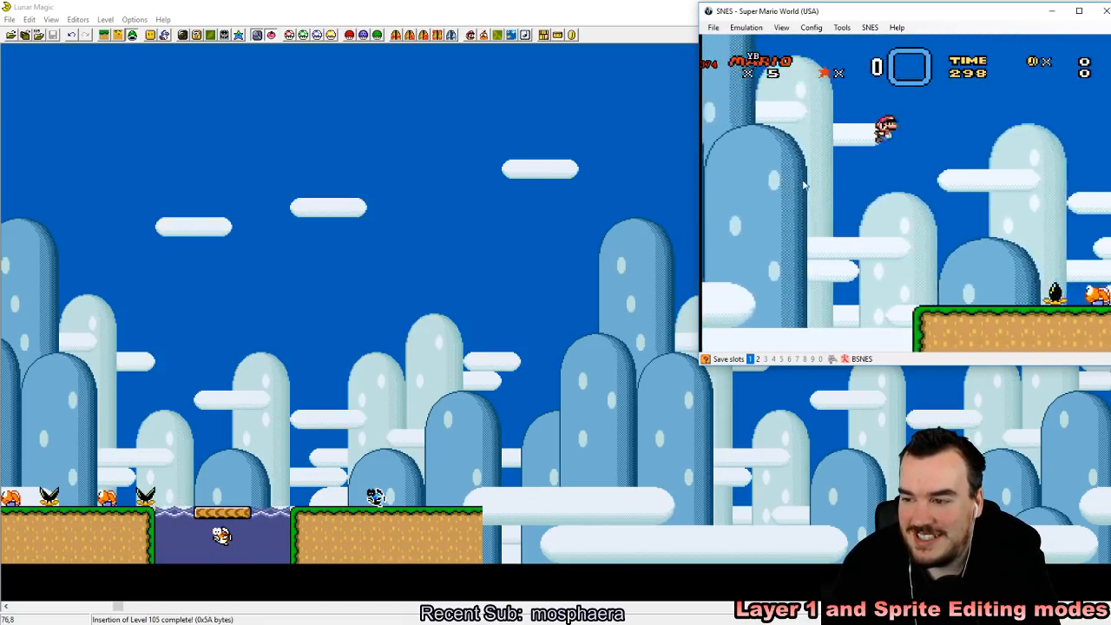
Step: Take Mario across the first ledge and the floating platform to the second ledge to test the fish there
key("z")
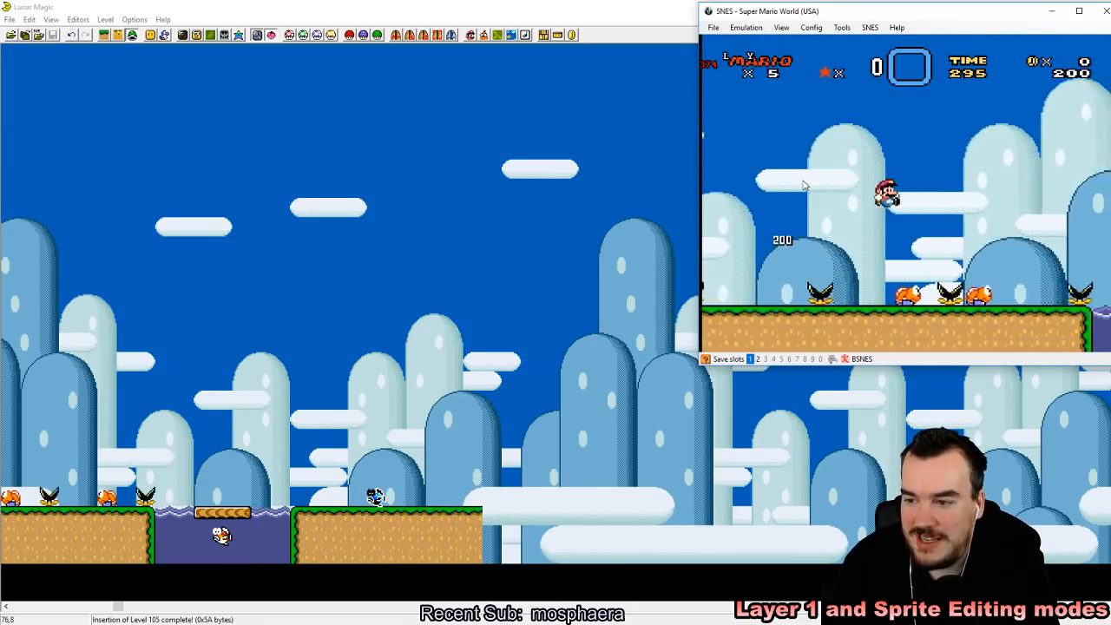
key("Left")
key("Right")
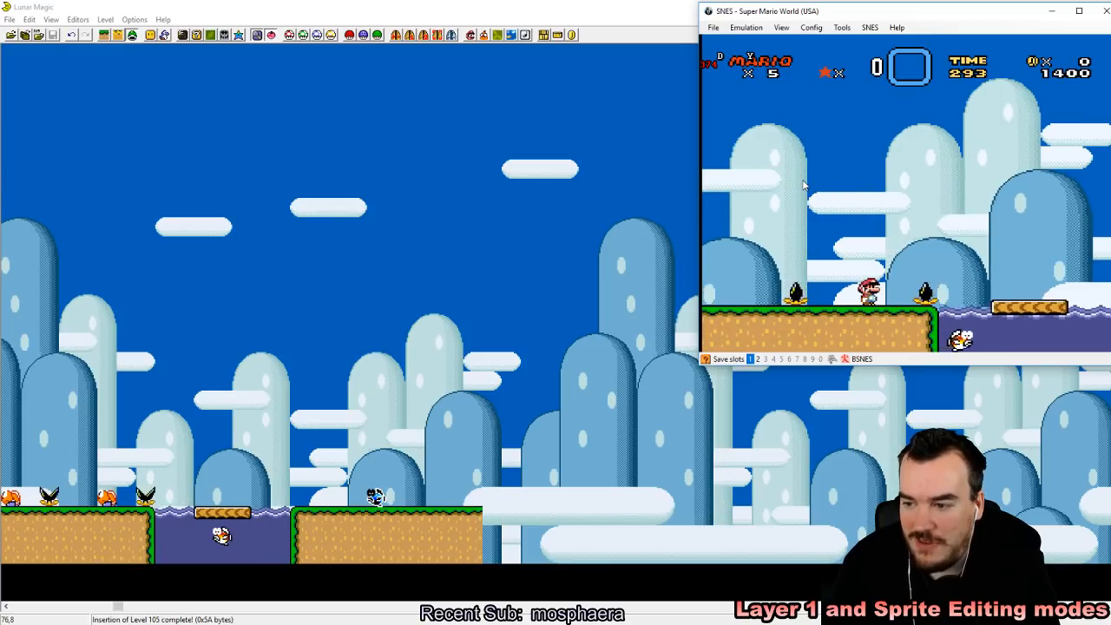
key("z")
key("z")
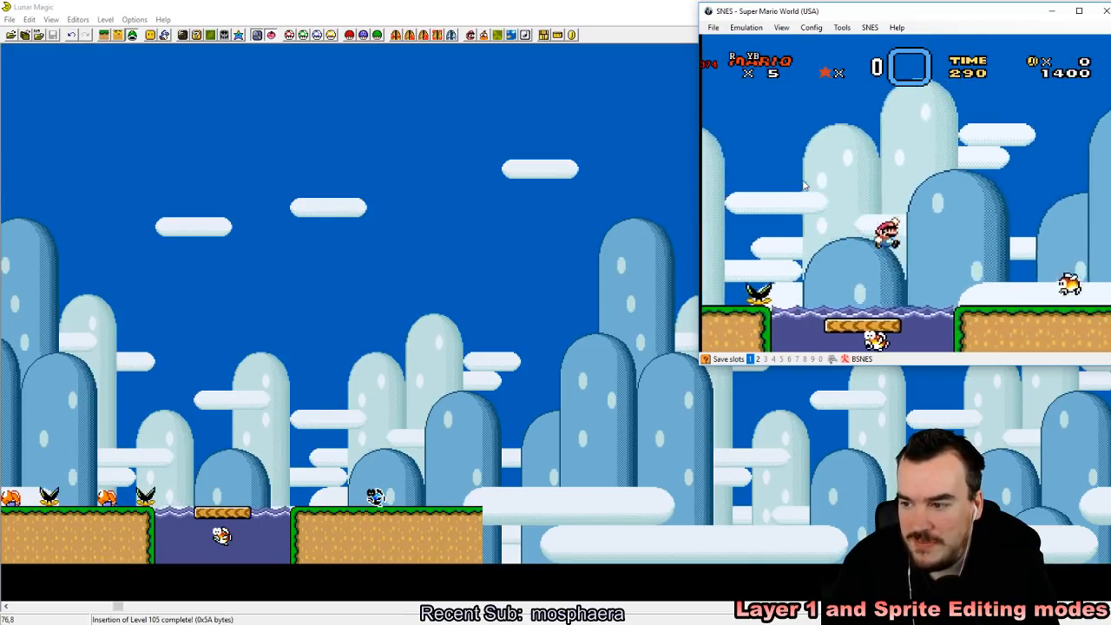
key("Left")
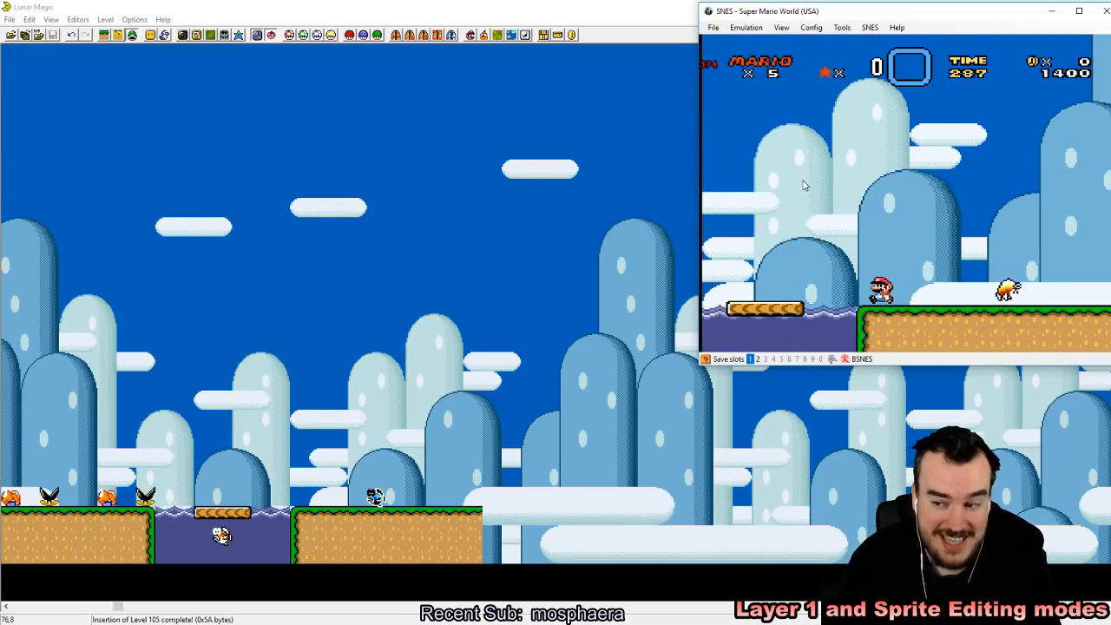
key("Right")
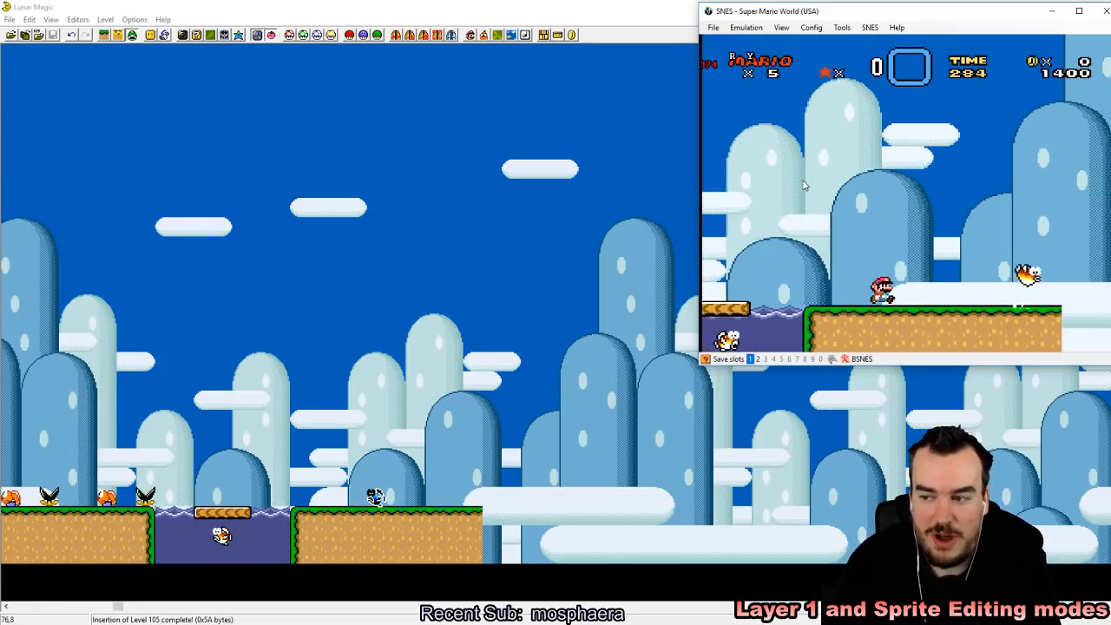
Step: Jump Mario back over the water to the first ledge and return to the second ledge to observe both fish
key("Left")
key("z")
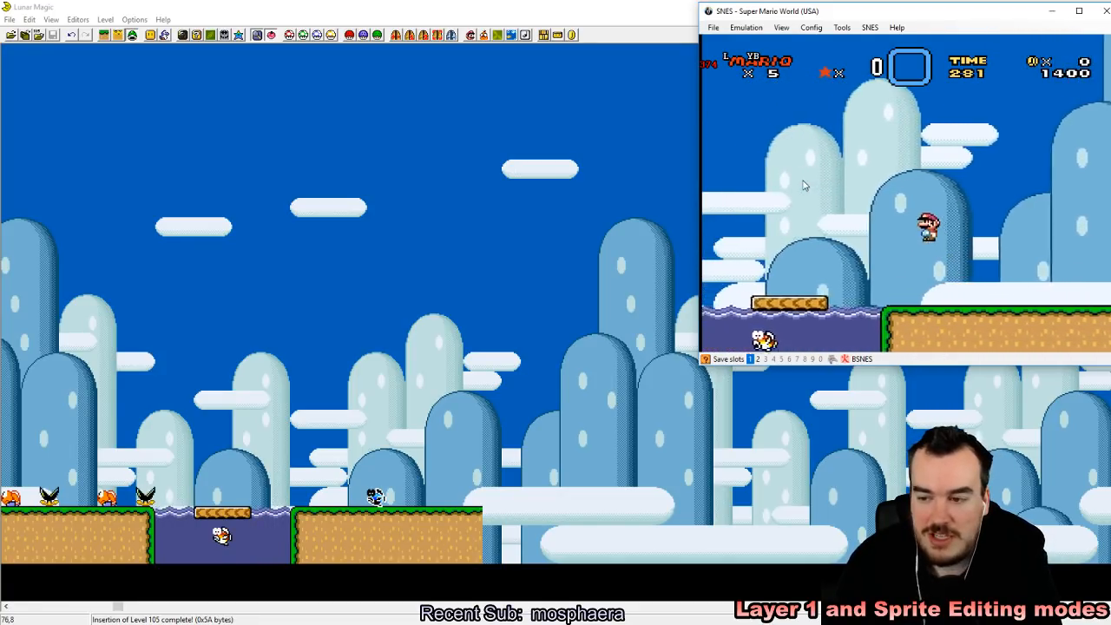
key("z")
key("Left")
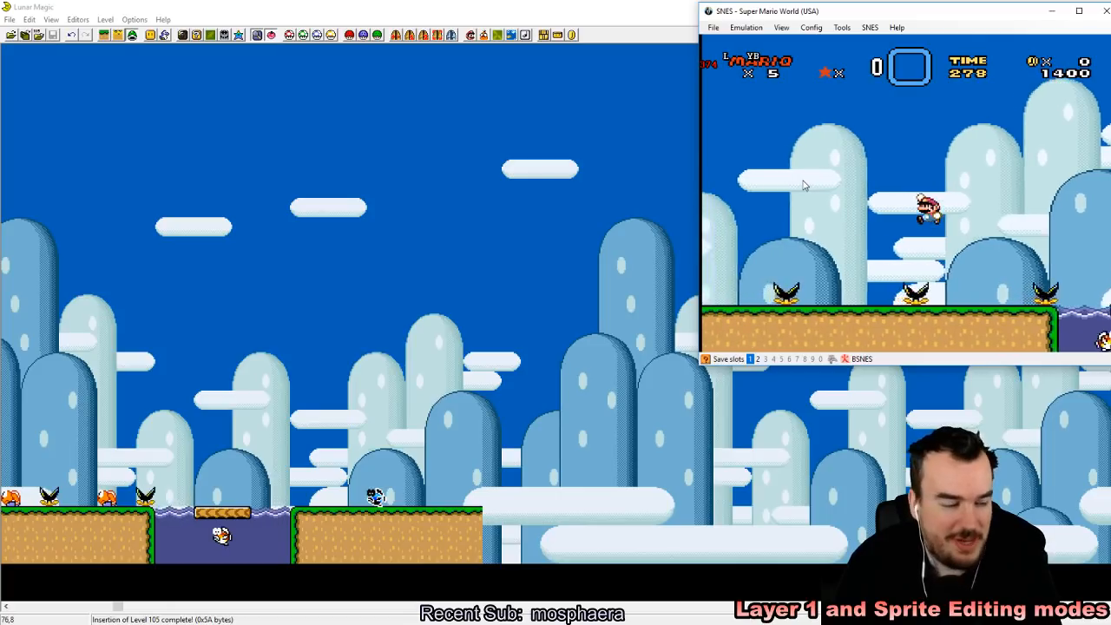
key("Right")
key("z")
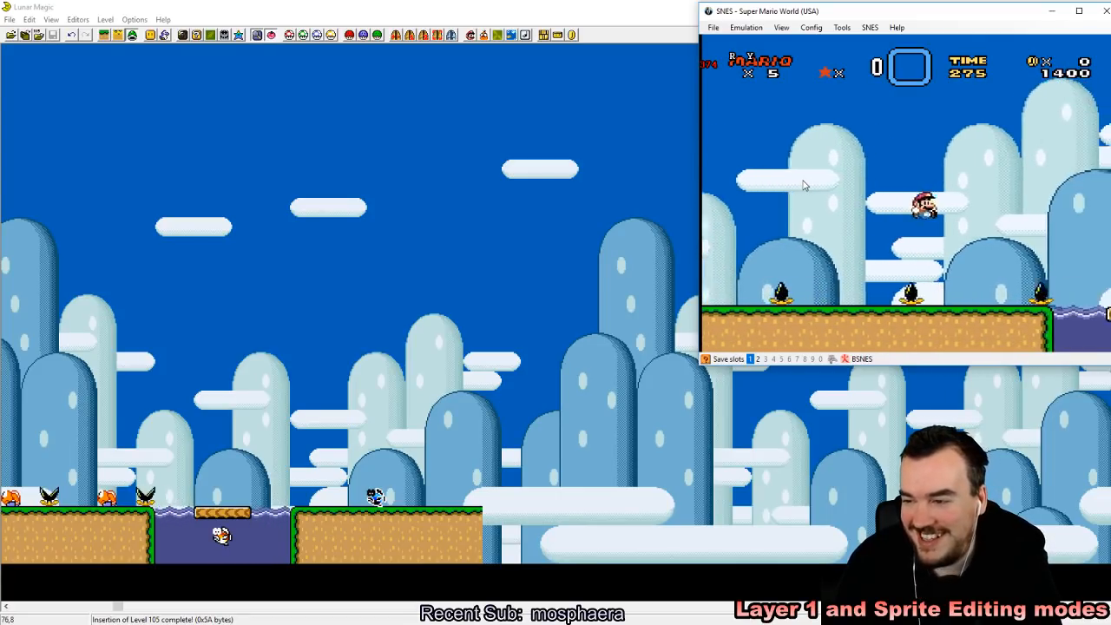
key("Right")
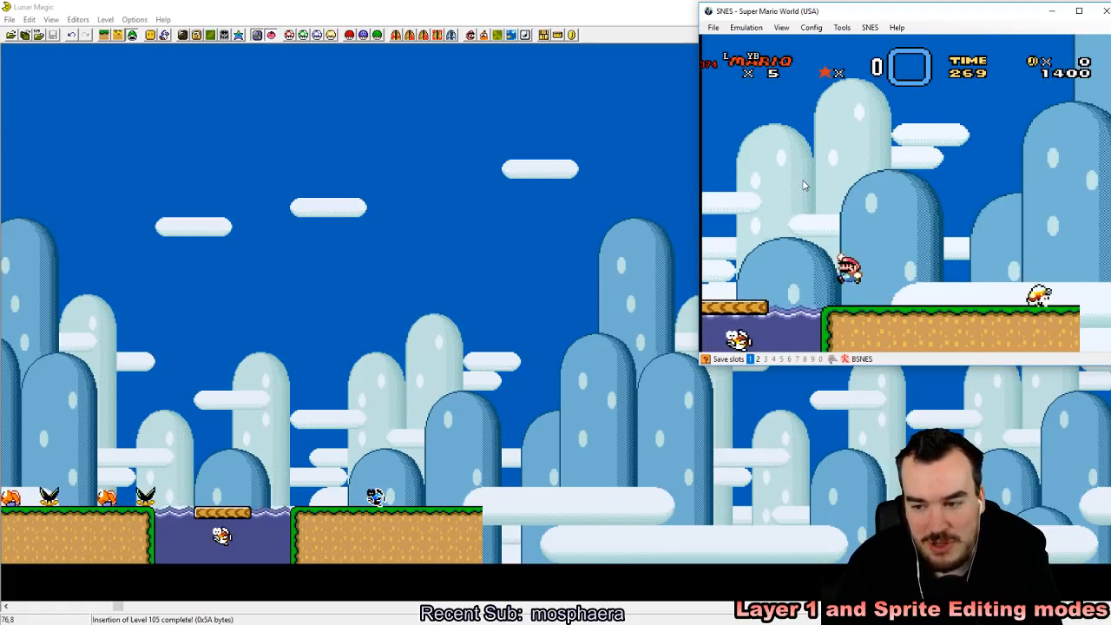
Step: Approach the fish on the second ledge, and jump back onto the floating platform above the swimming fish
key("Right")
key("z")
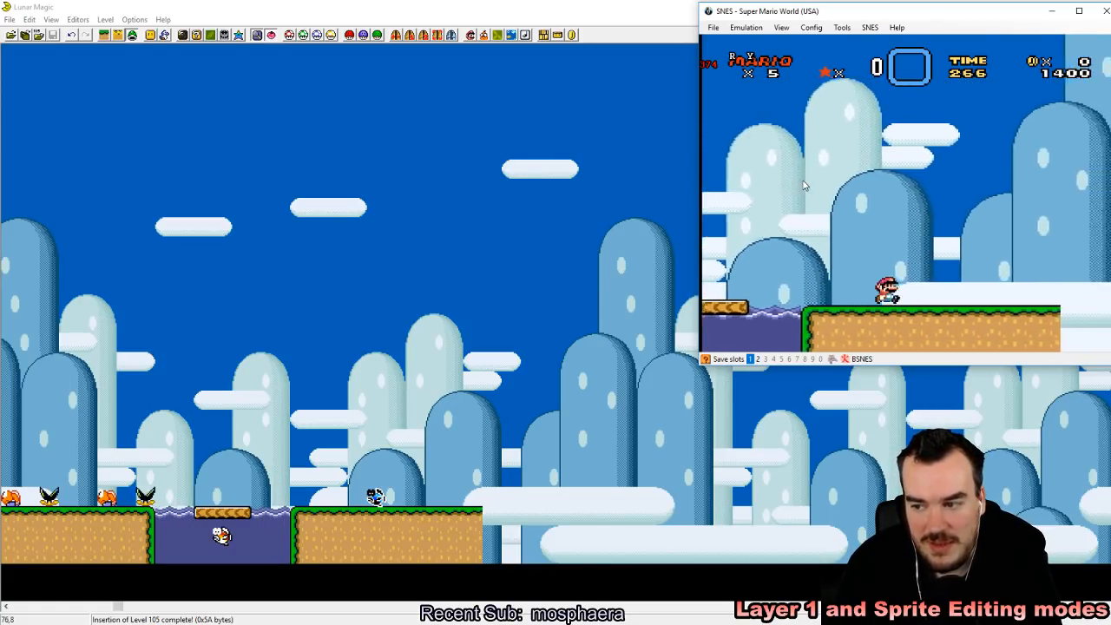
key("Left")
key("z")
key("Right")
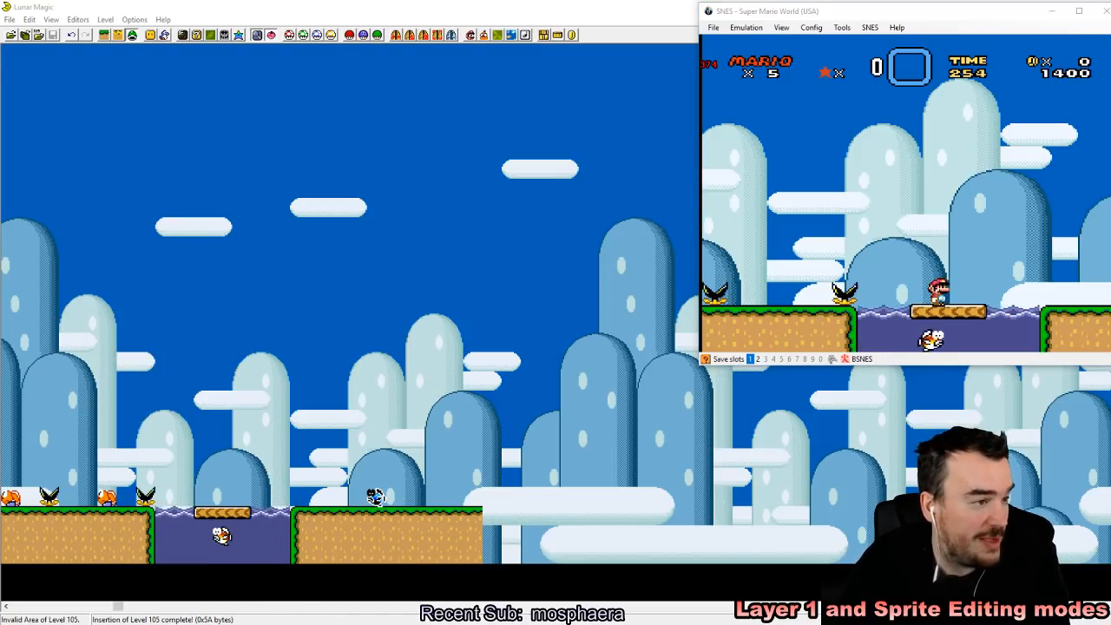
Step: In Lunar Magic, add a Jumping fish generator sprite (D1) in the sky above the water and close the sprite list
left_click(165, 38)
left_click_drag(545, 350, 549, 428)
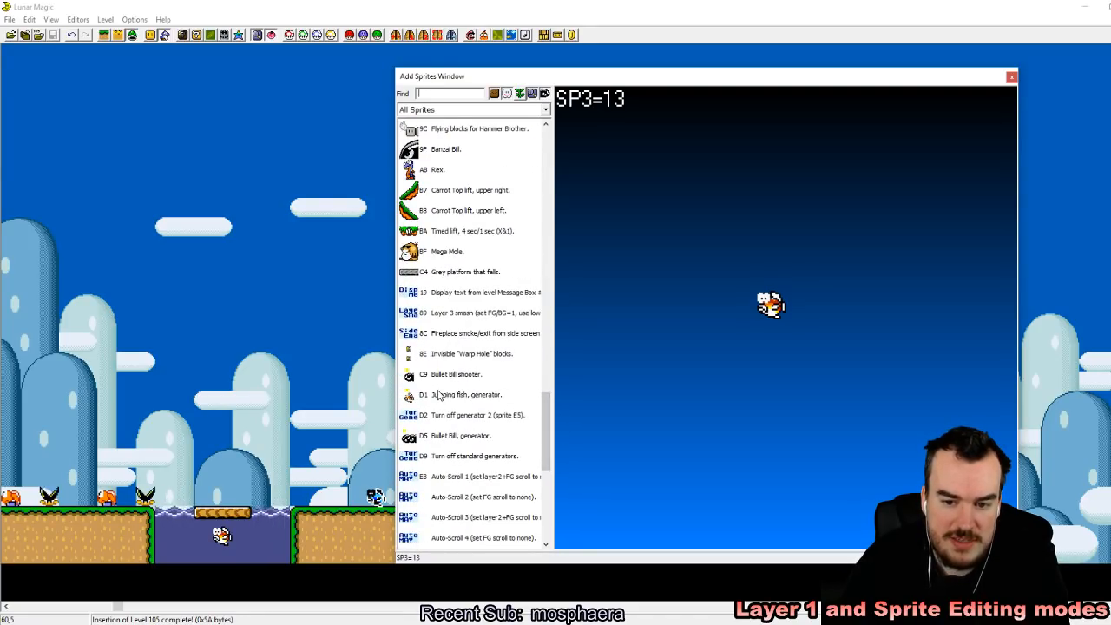
left_click(439, 397)
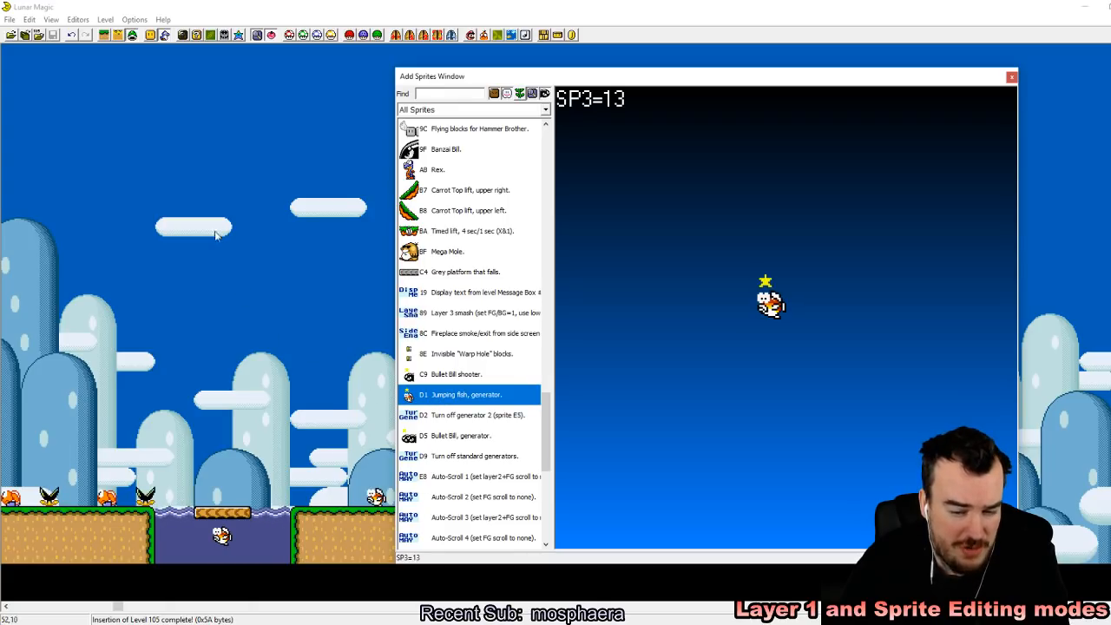
left_click(222, 171)
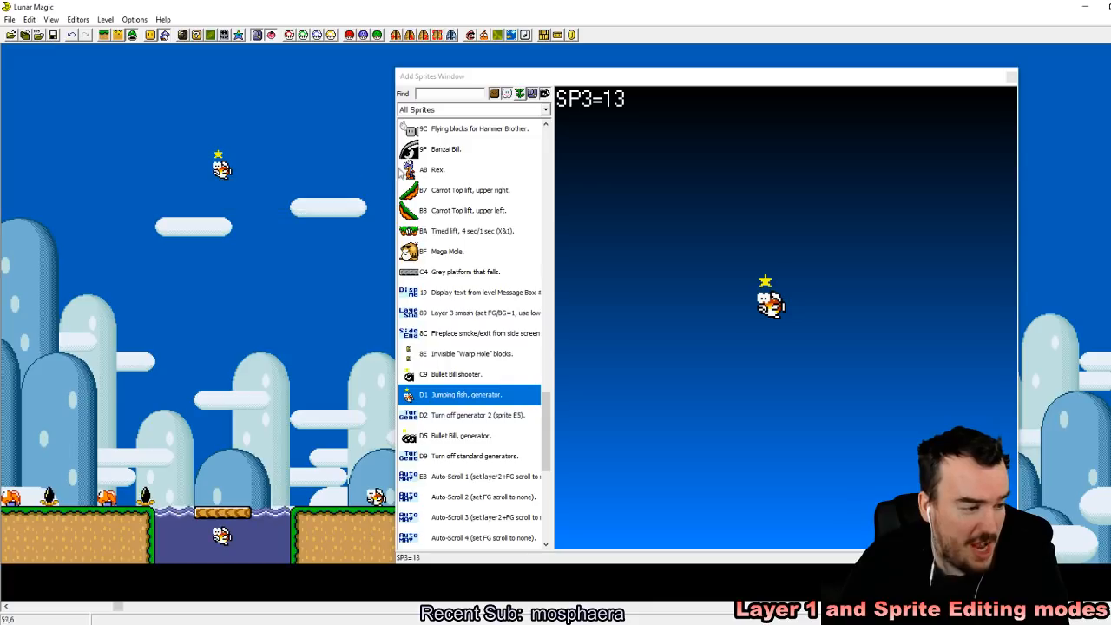
left_click(1008, 77)
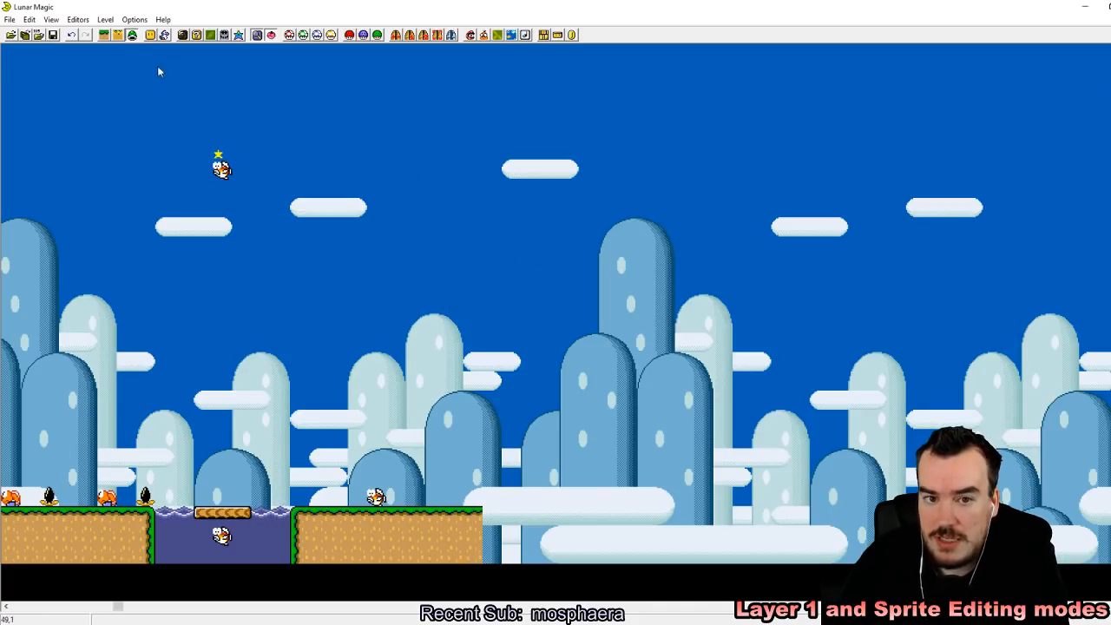
Step: In Layer 1 editing mode, extend the second ledge to about twice its length or more away from the water
left_click(467, 520)
left_click_drag(480, 524, 615, 525)
right_click_drag(724, 523, 629, 523)
left_click(397, 337)
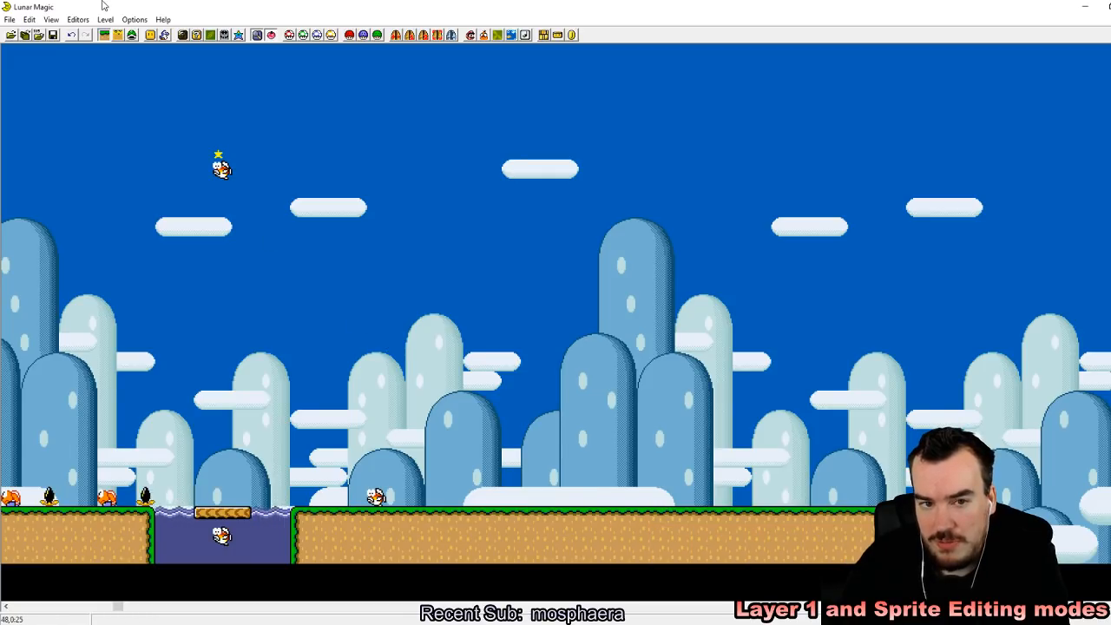
Step: Move the jumping fish generator sprite down to just above the ground on the far part of the extended second ledge
left_click_drag(230, 175, 299, 186)
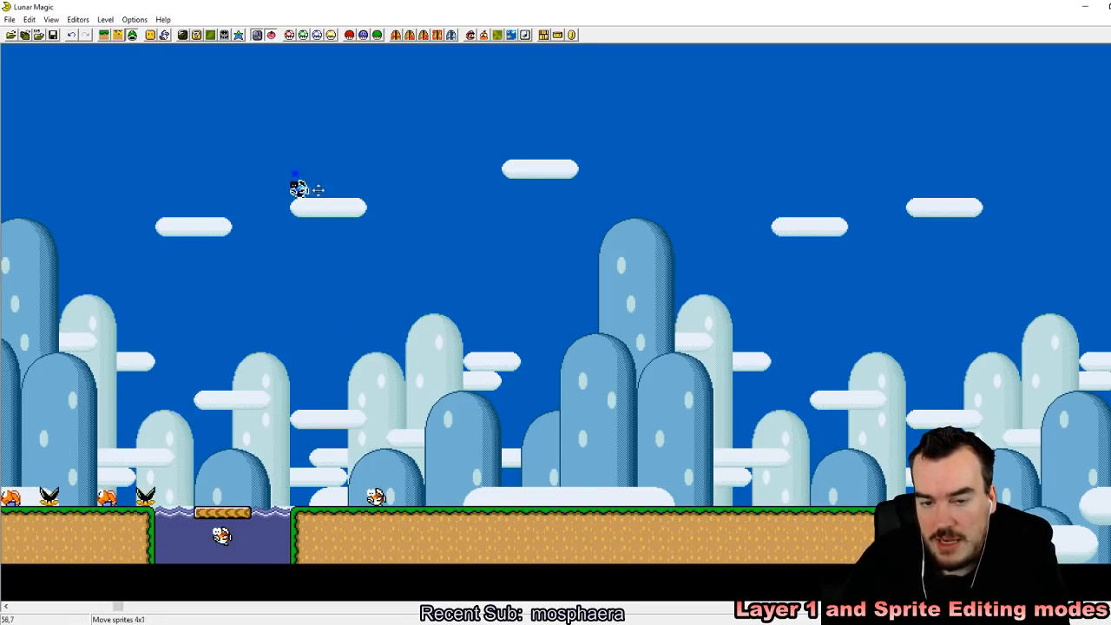
left_click_drag(177, 382, 153, 259)
left_click_drag(511, 341, 586, 497)
left_click_drag(646, 517, 650, 299)
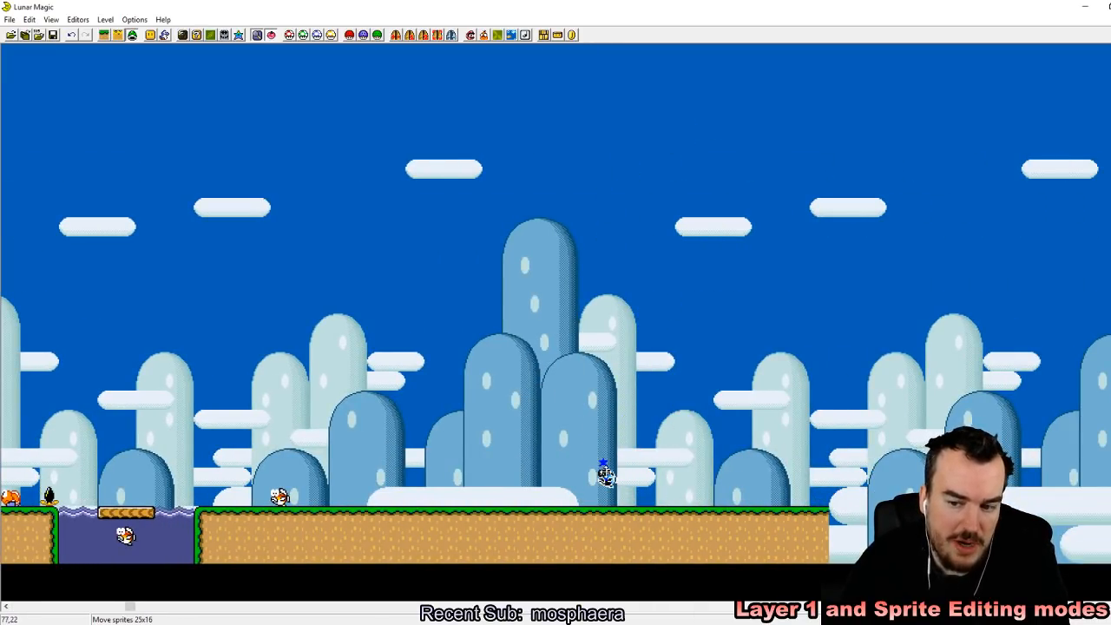
left_click(685, 440)
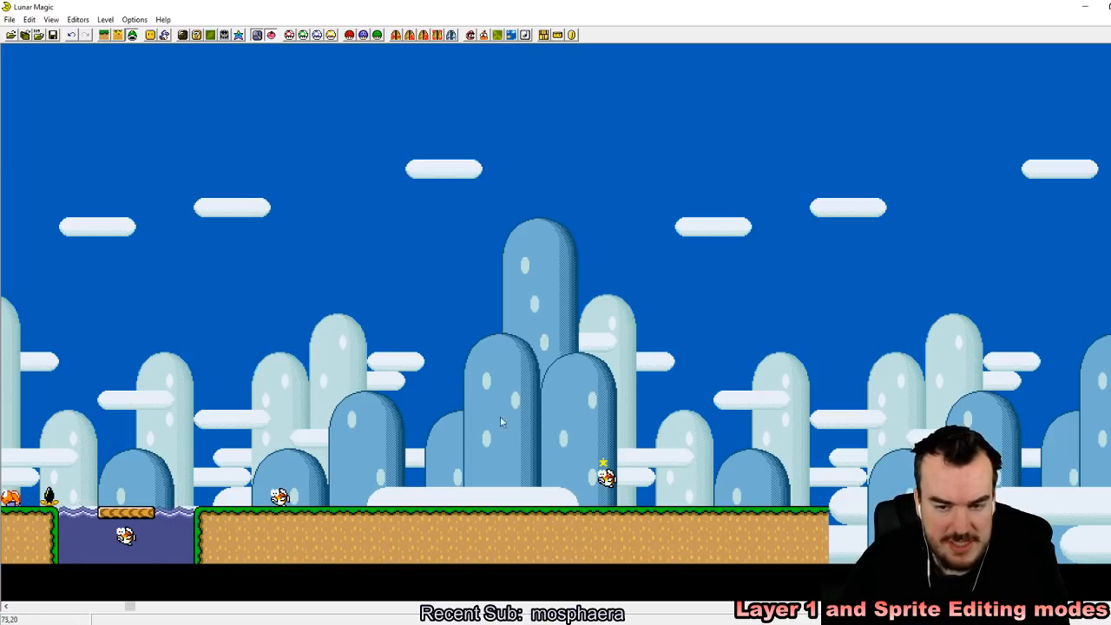
Step: Save level 105 and reload the recent ROM in the SNES emulator
left_click(53, 36)
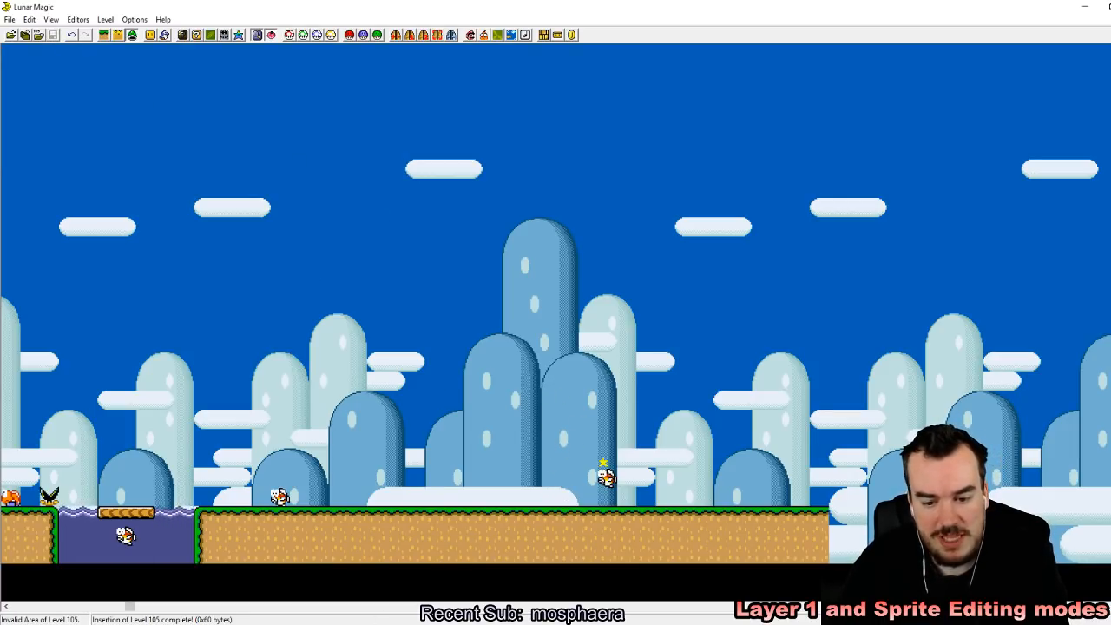
key("alt+Tab")
left_click(714, 27)
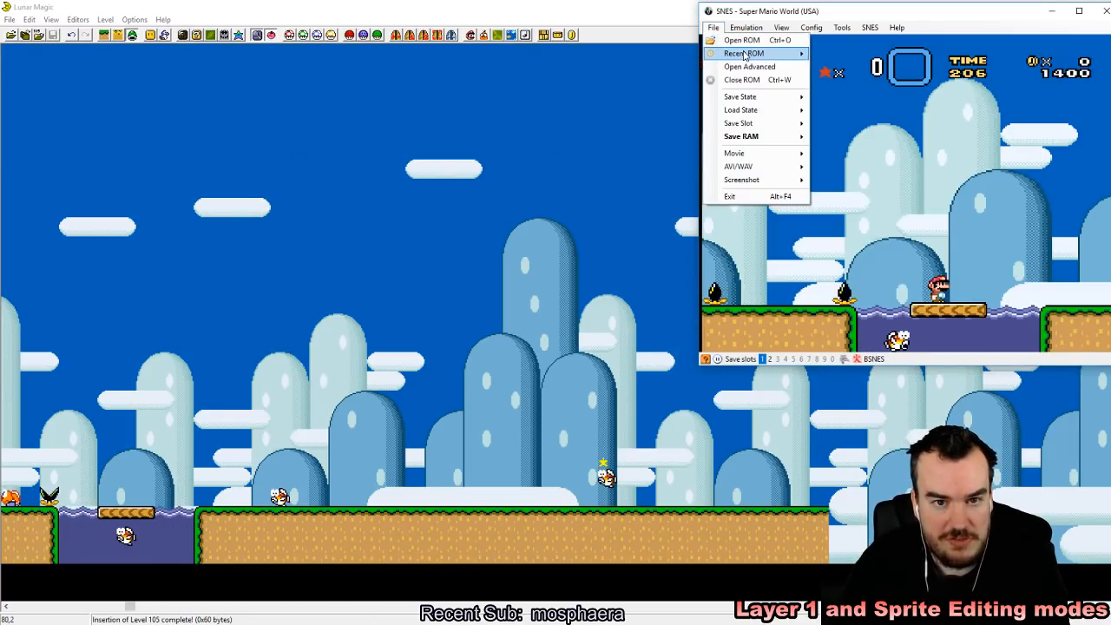
mouse_move(744, 54)
left_click(835, 53)
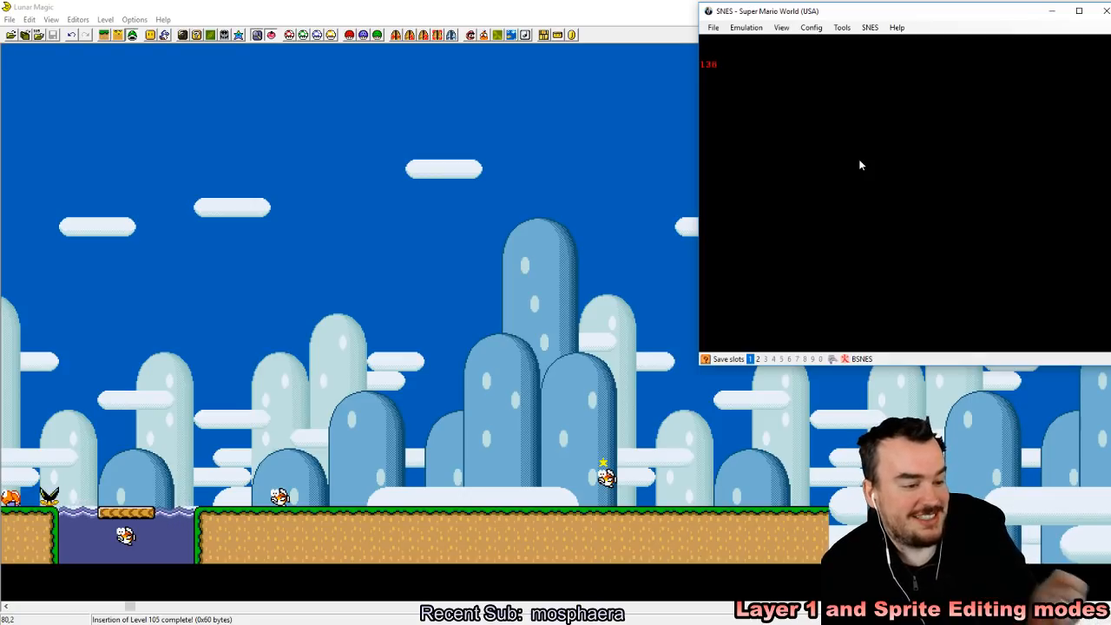
Step: Get past the title screen into the rebuilt level and save a state at the starting pipe
key("z")
key("z")
key("z")
key("z")
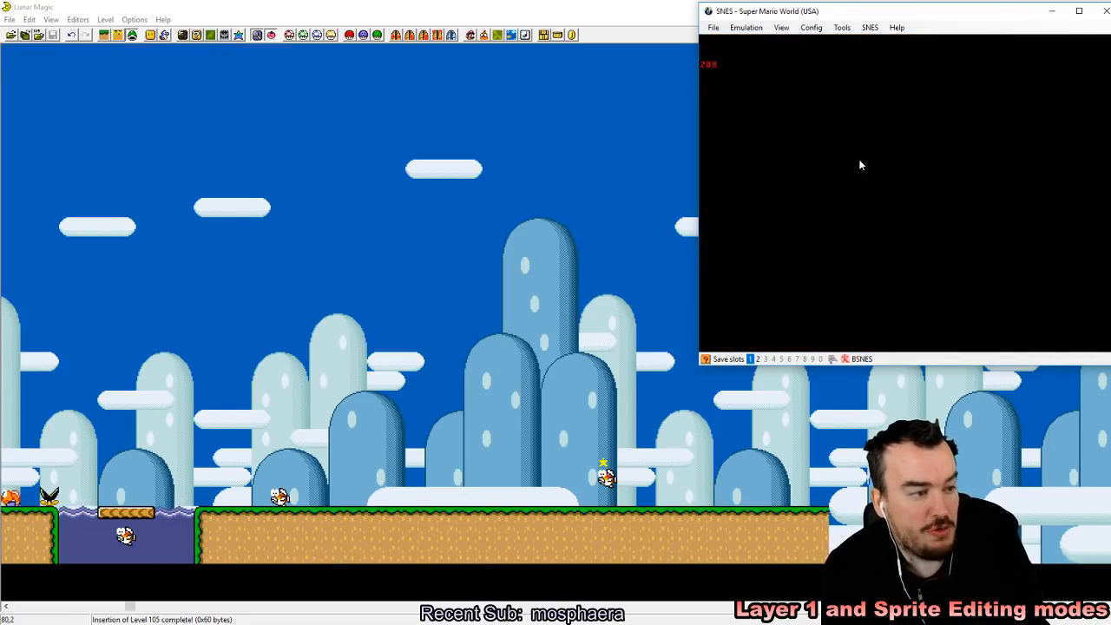
key("z")
key("F2")
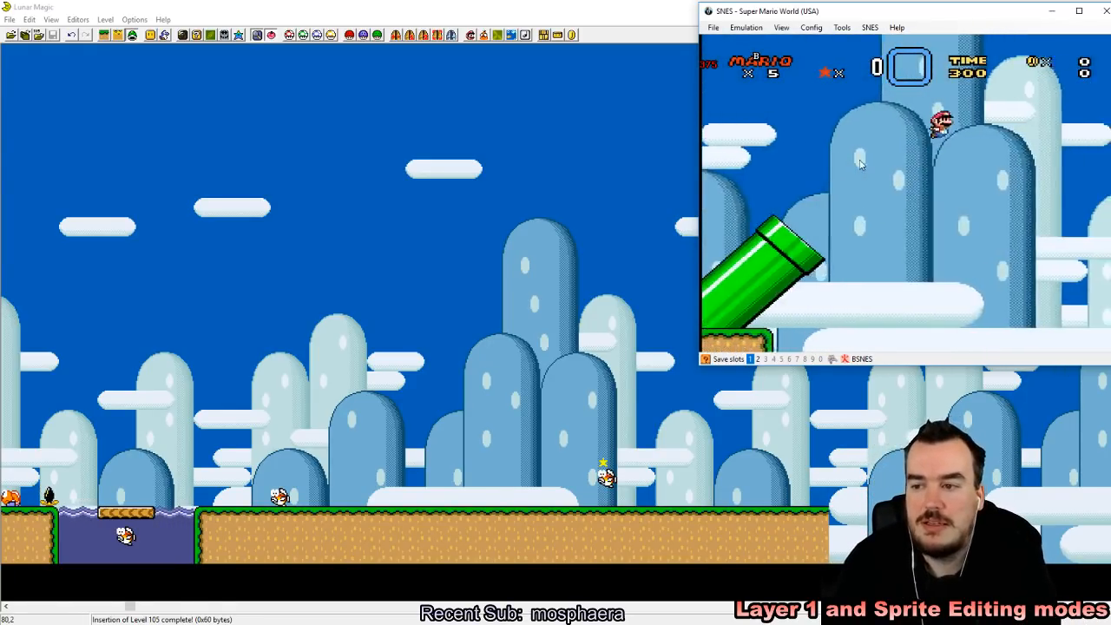
Step: Try to jump Mario through the piranha plants and Koopas on the first ledge, and reload the saved state
key("Right")
key("z")
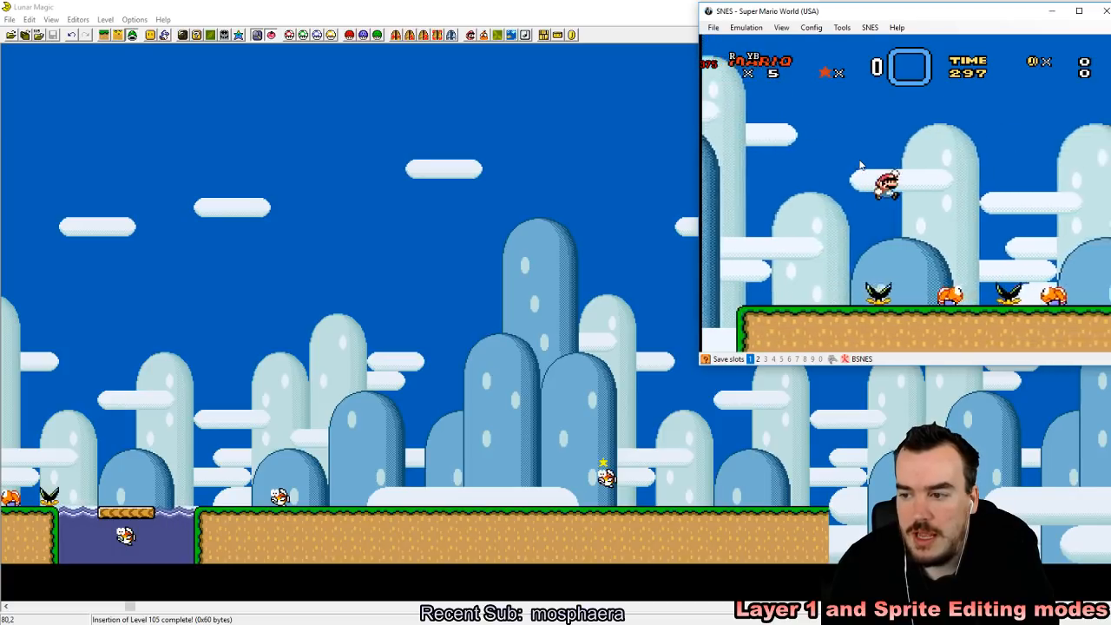
key("z")
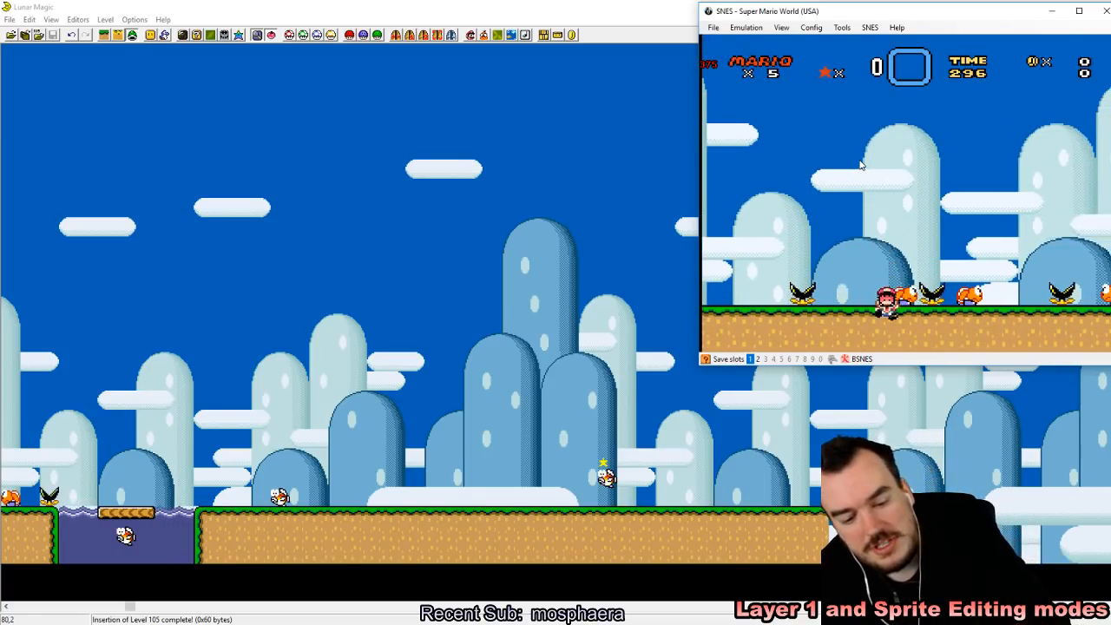
key("F4")
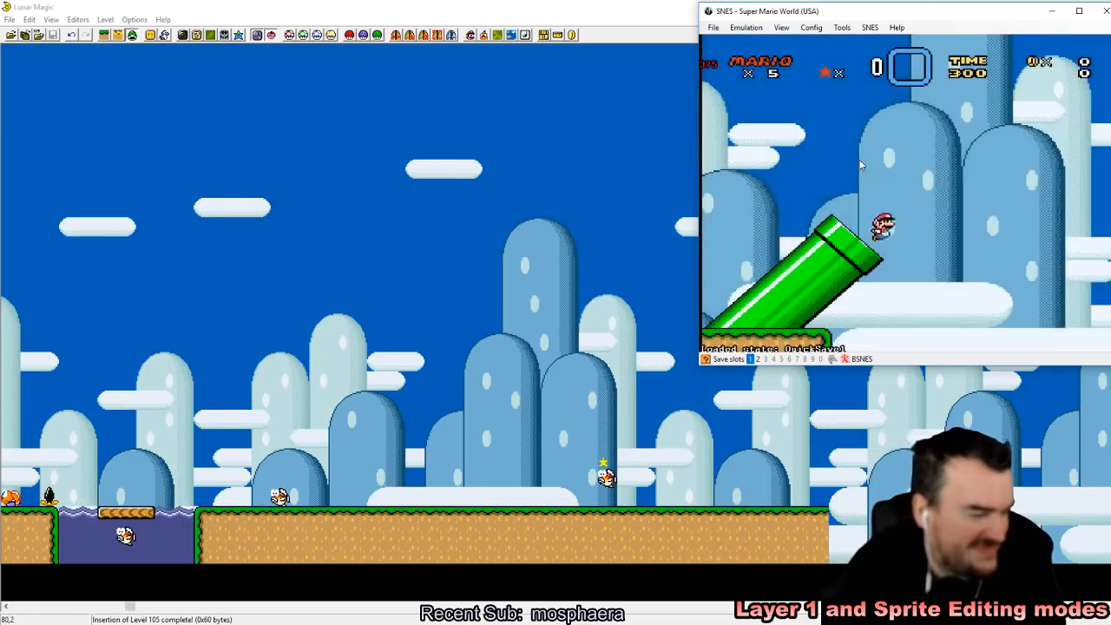
Step: Jump Mario over the plants and Koopas on the first ledge and across the water onto the second ledge
key("z")
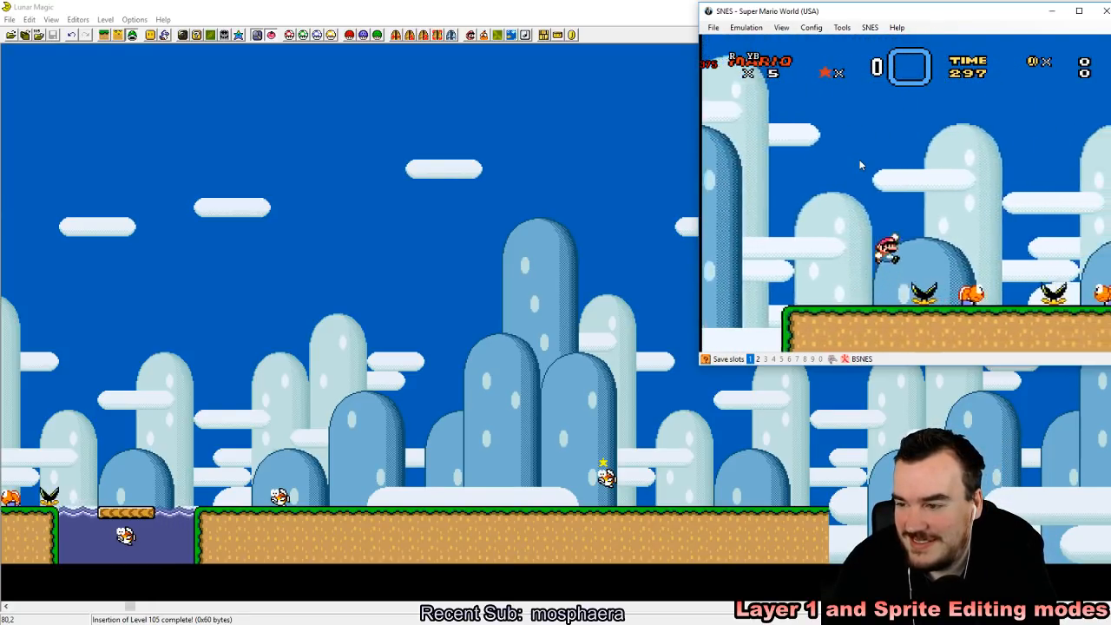
key("Left")
key("Right")
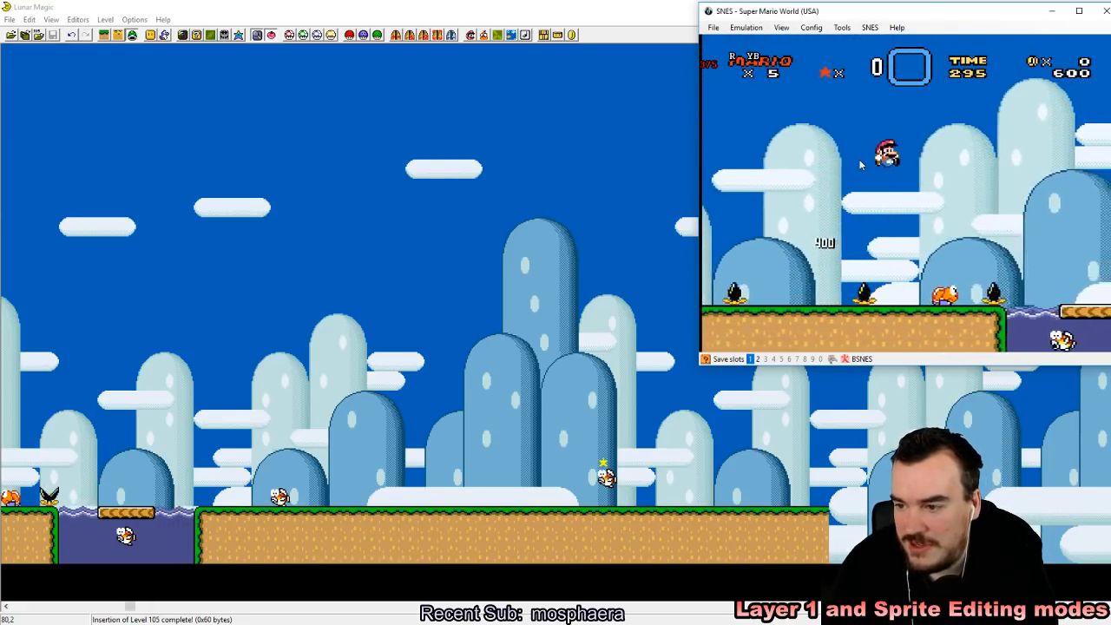
key("Right")
key("z")
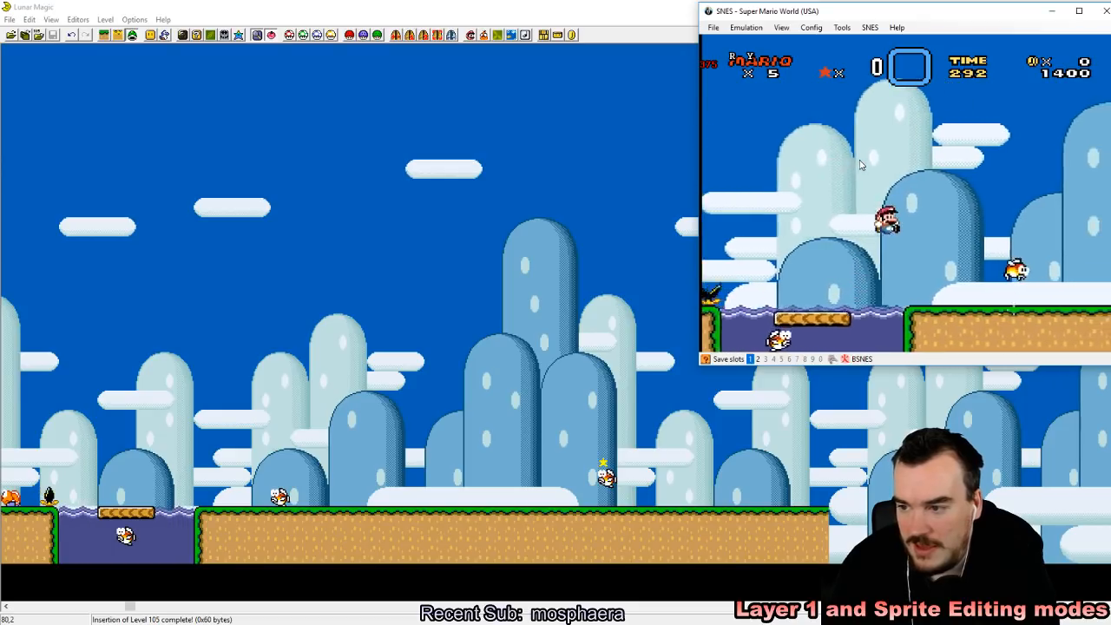
key("Right")
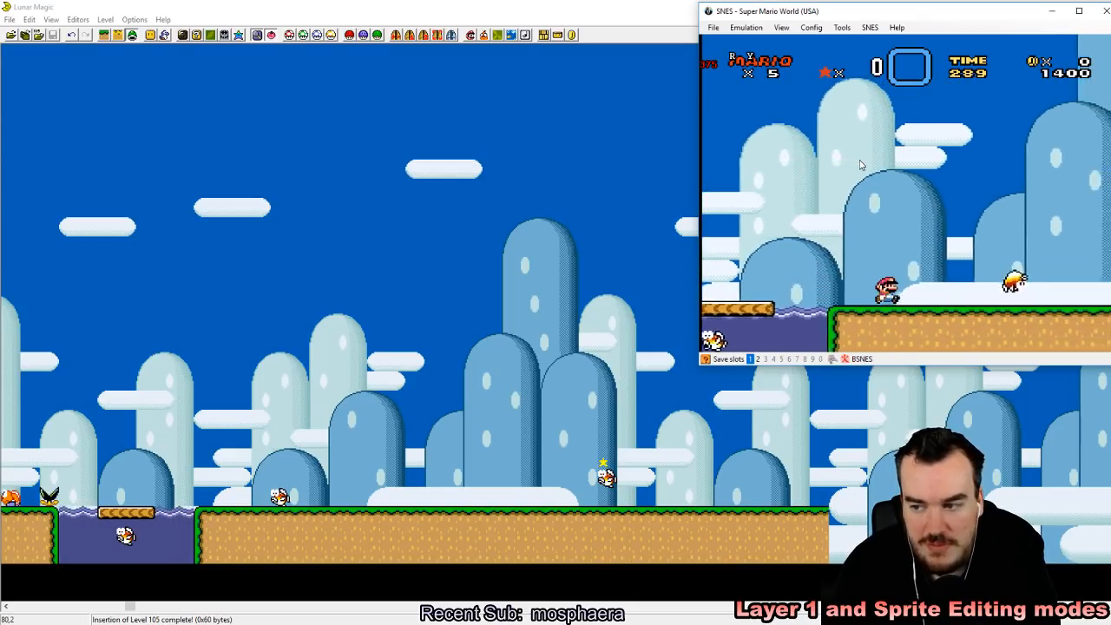
Step: Walk Mario along the second ledge behind the hopping fish until the jumping fish generator starts
key("Right")
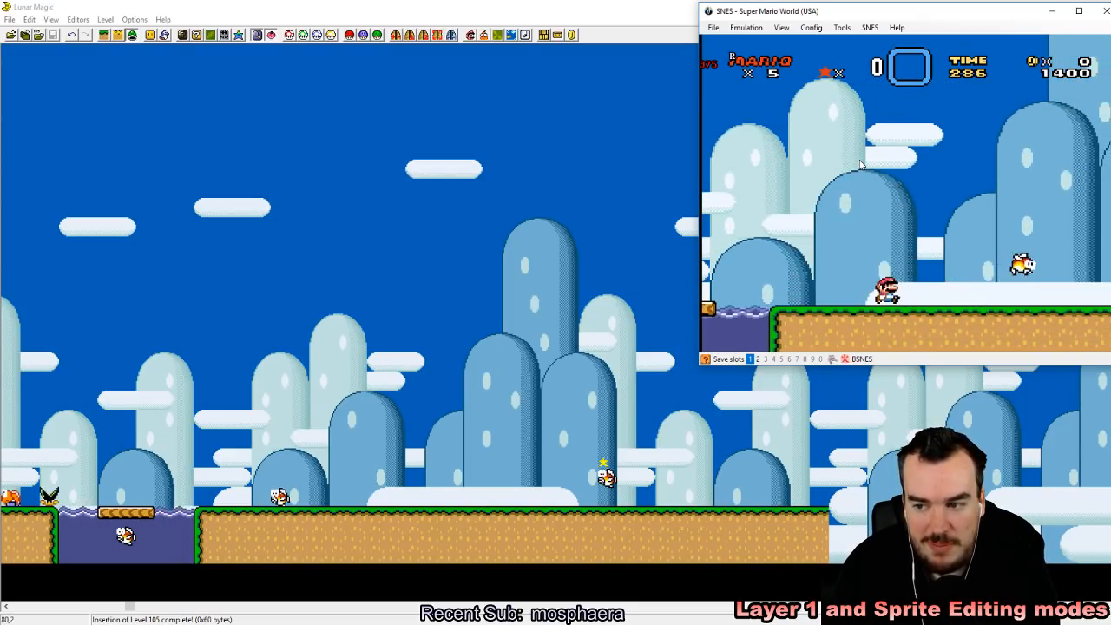
key("Right")
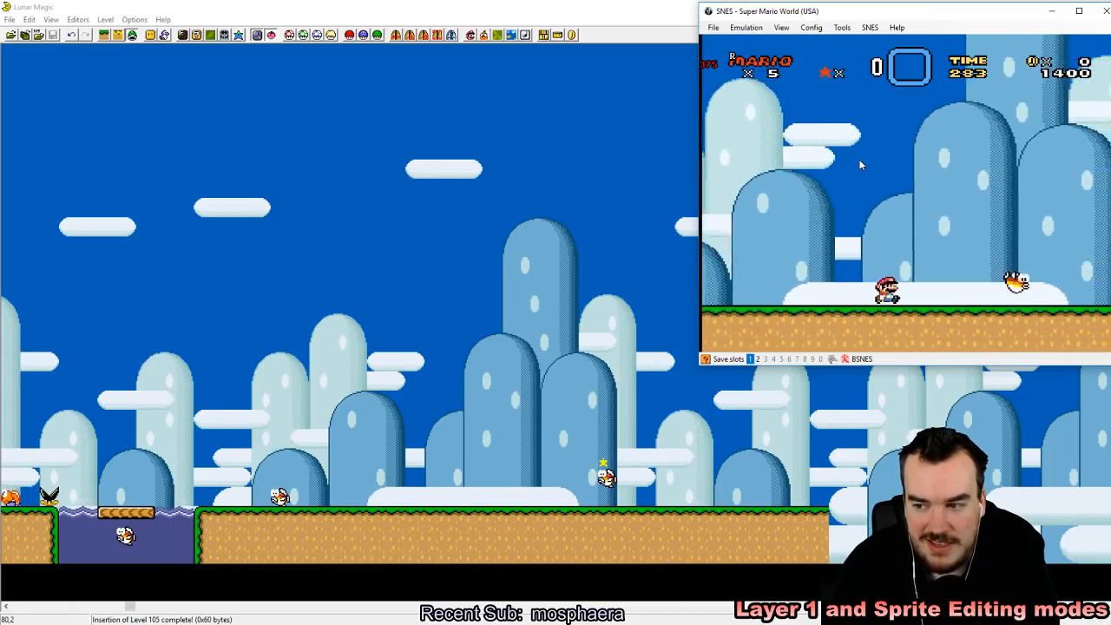
key("Right")
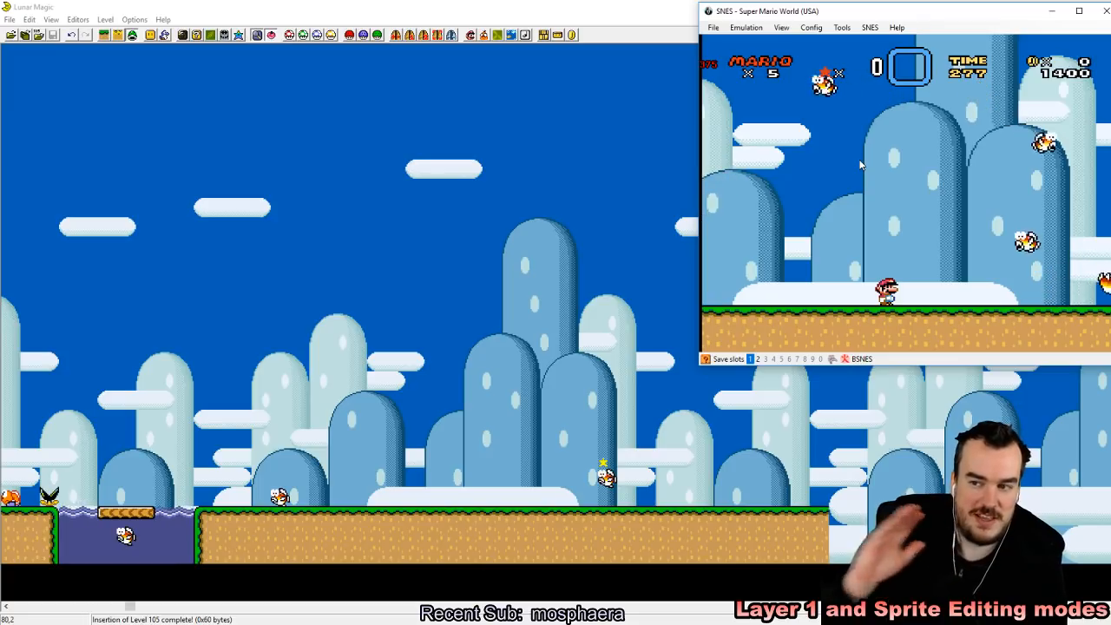
key("Right")
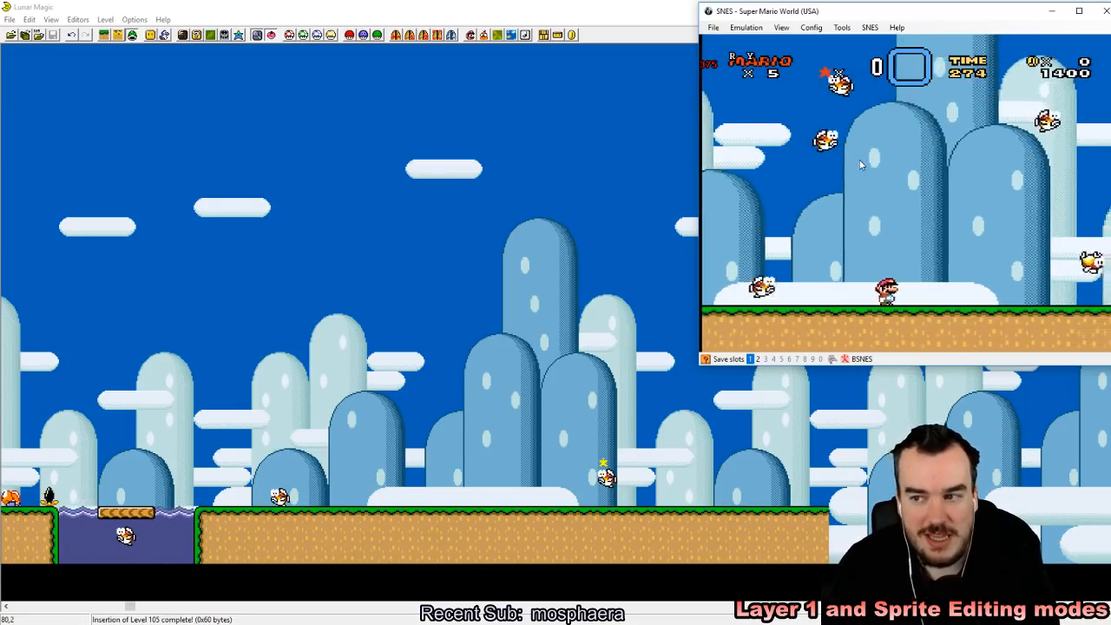
Step: Move Mario back and forth among the generated jumping fish while working toward the end of the second ledge
key("Right")
key("Left")
key("Right")
key("Left")
key("Right")
key("Left")
key("Right")
key("Right")
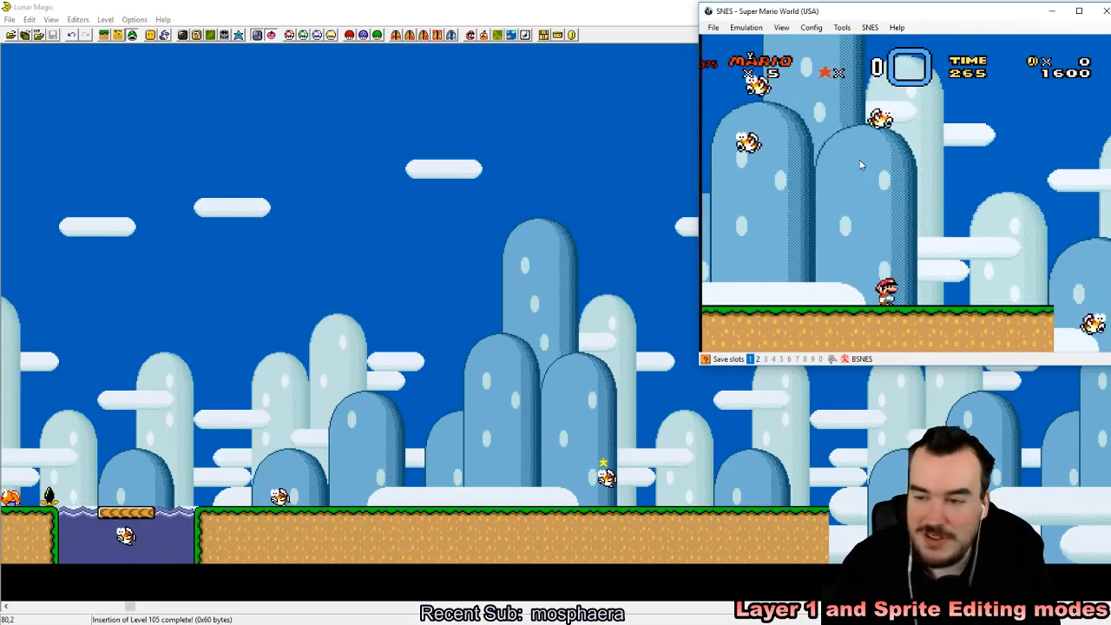
Step: Walk Mario to the end of the second ledge and leap off it using the jumping fish
key("Right")
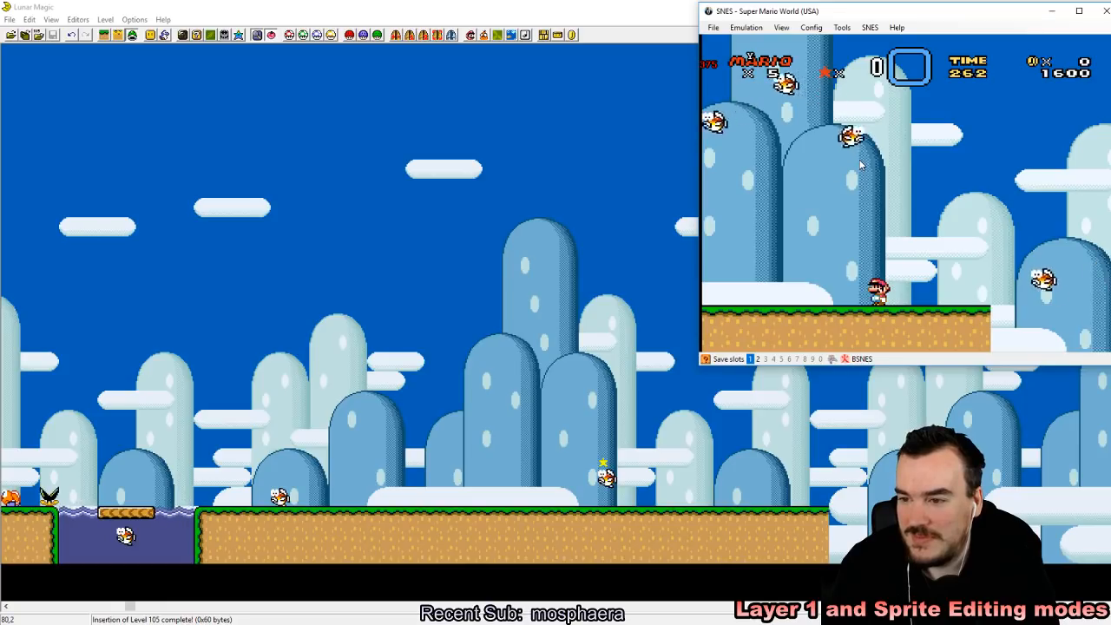
key("Right")
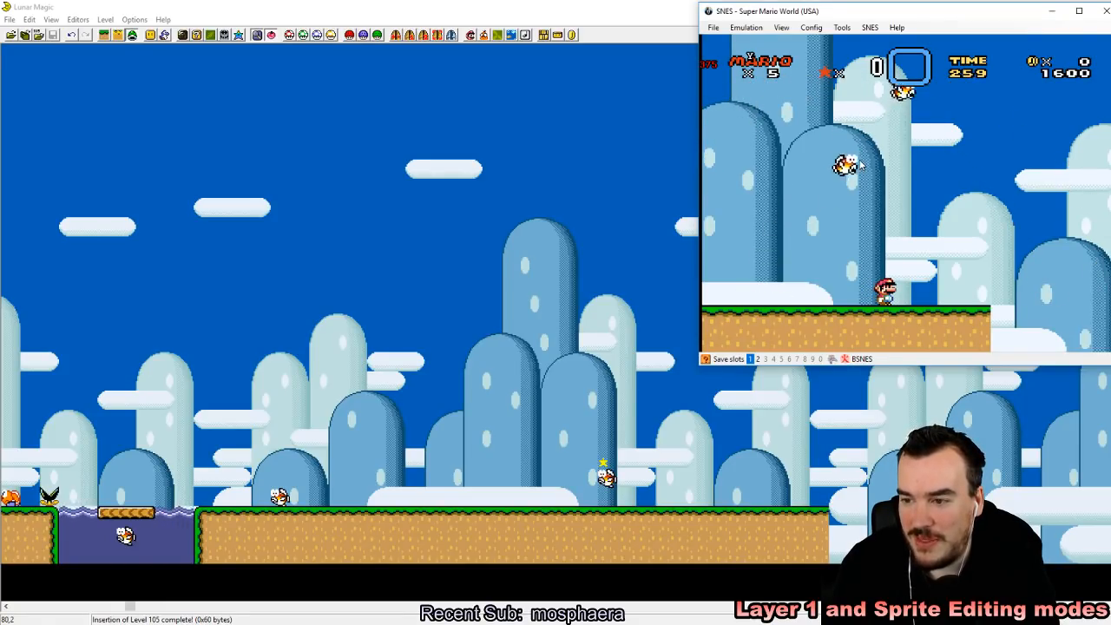
key("Right")
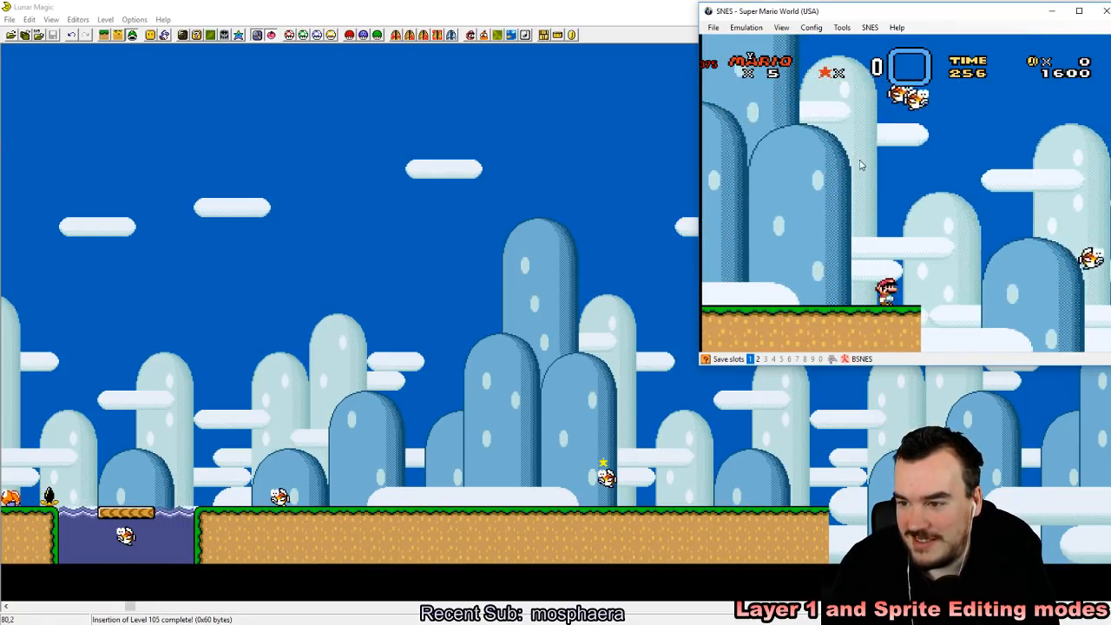
key("Right")
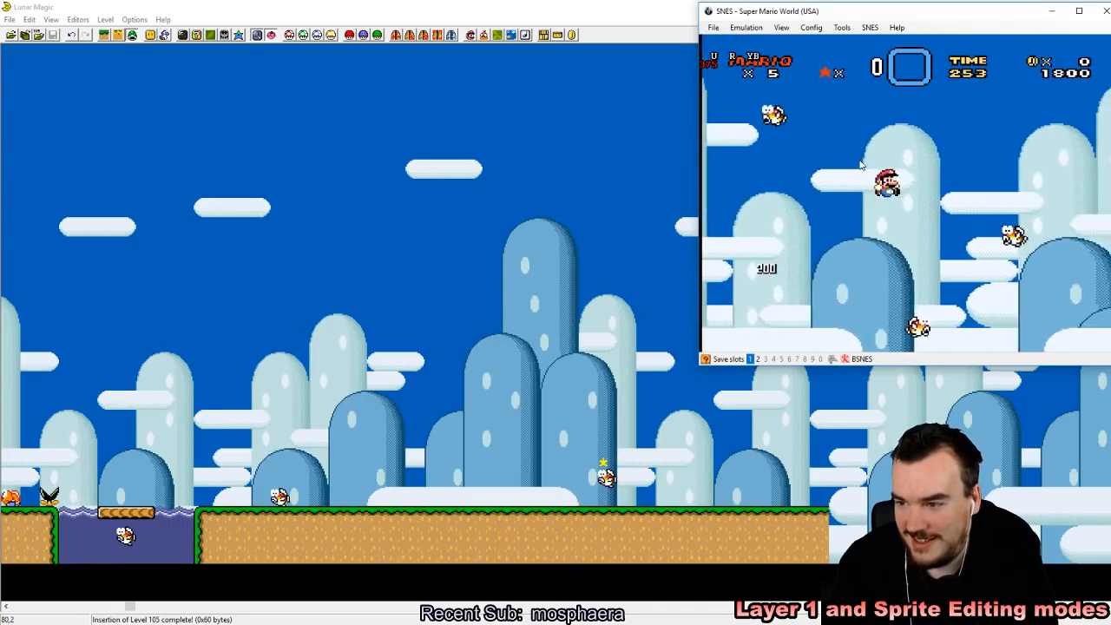
key("Left")
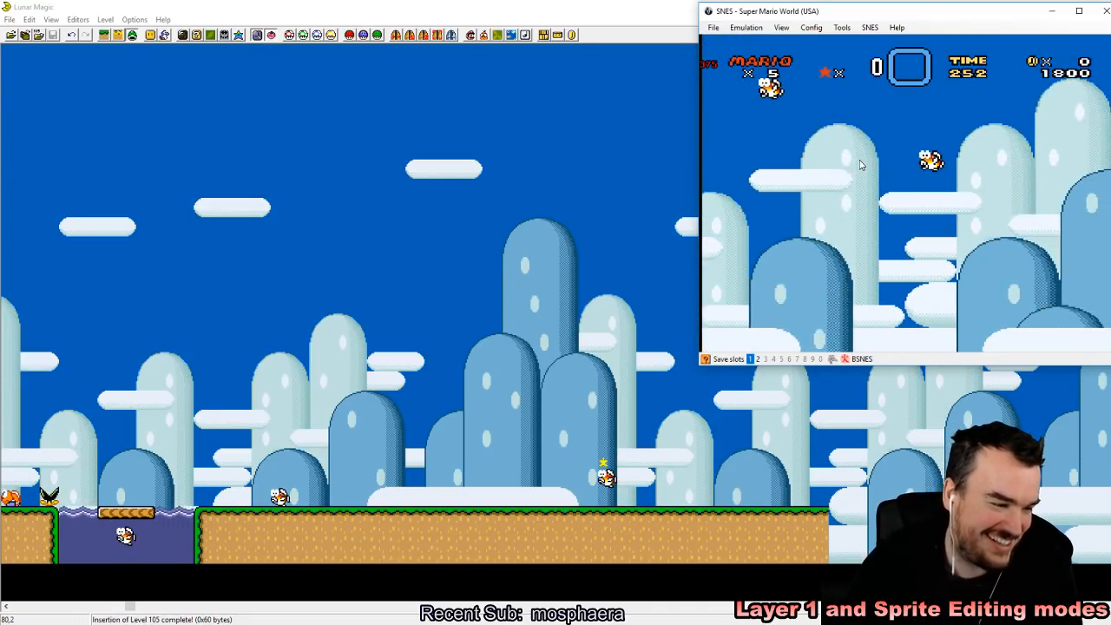
Step: Return to Lunar Magic and, in Layer 1 editing mode, stretch the second ledge well past the jumping fish generator
left_click(413, 5)
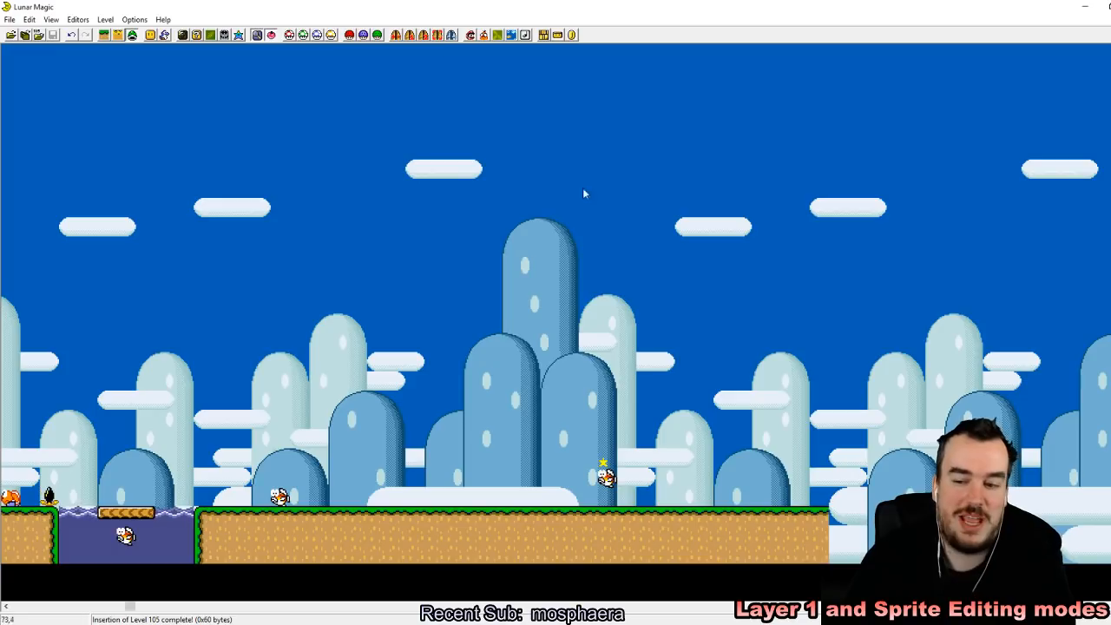
left_click(106, 36)
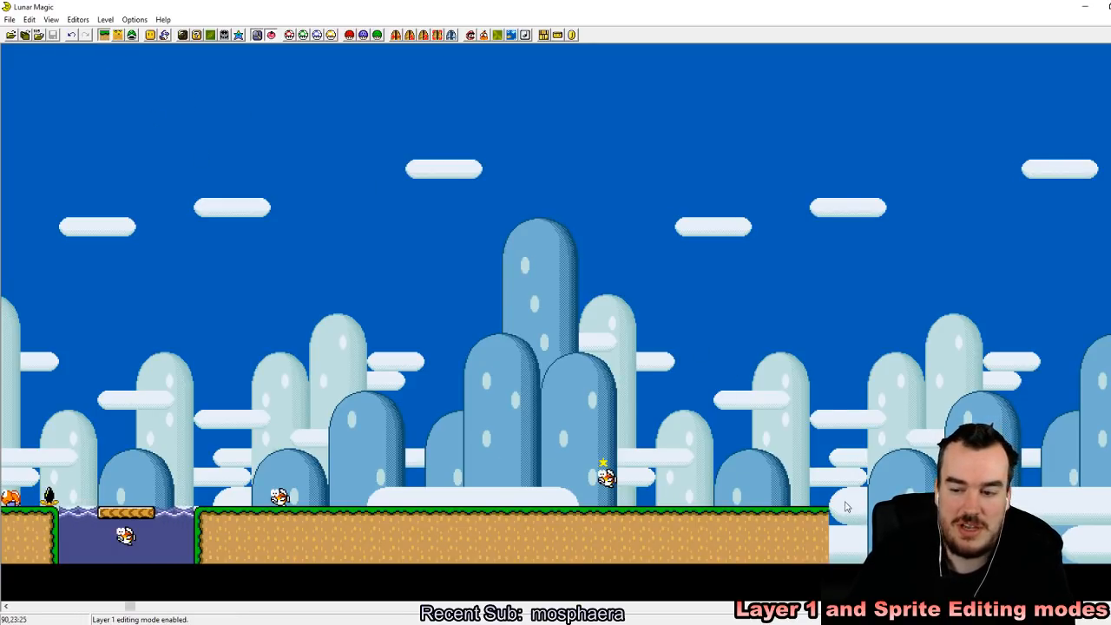
left_click(820, 537)
mouse_move(839, 516)
right_mouse_down()
mouse_move(839, 498)
mouse_move(838, 516)
right_mouse_up()
left_click(751, 366)
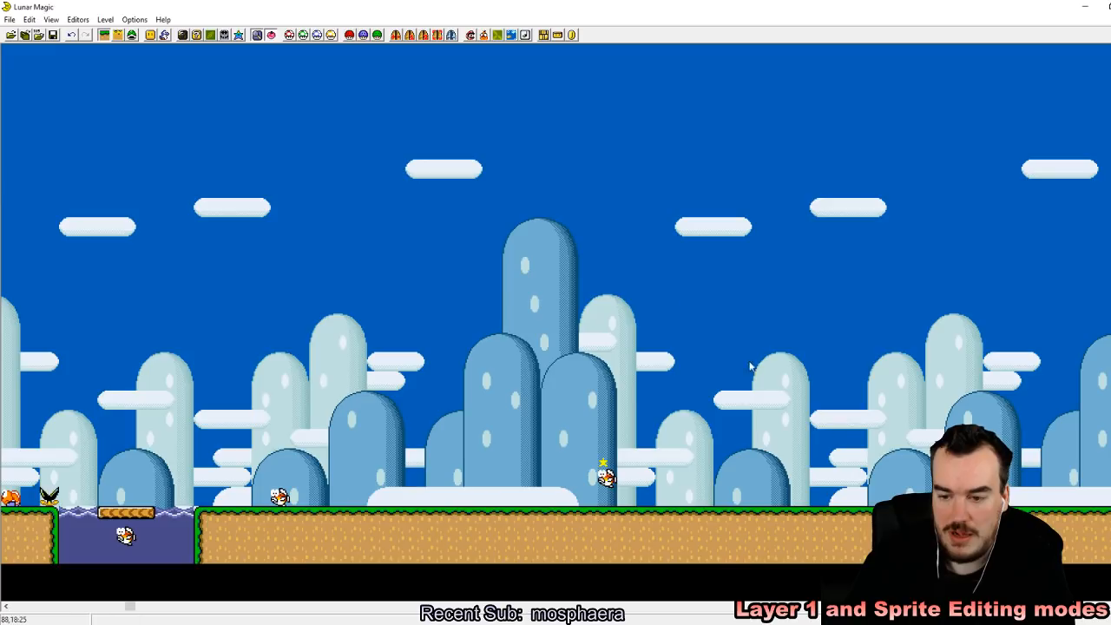
Step: In sprite editing mode, add sprite D2 "Turn off generator 2" above the far part of the second ledge
left_click(132, 35)
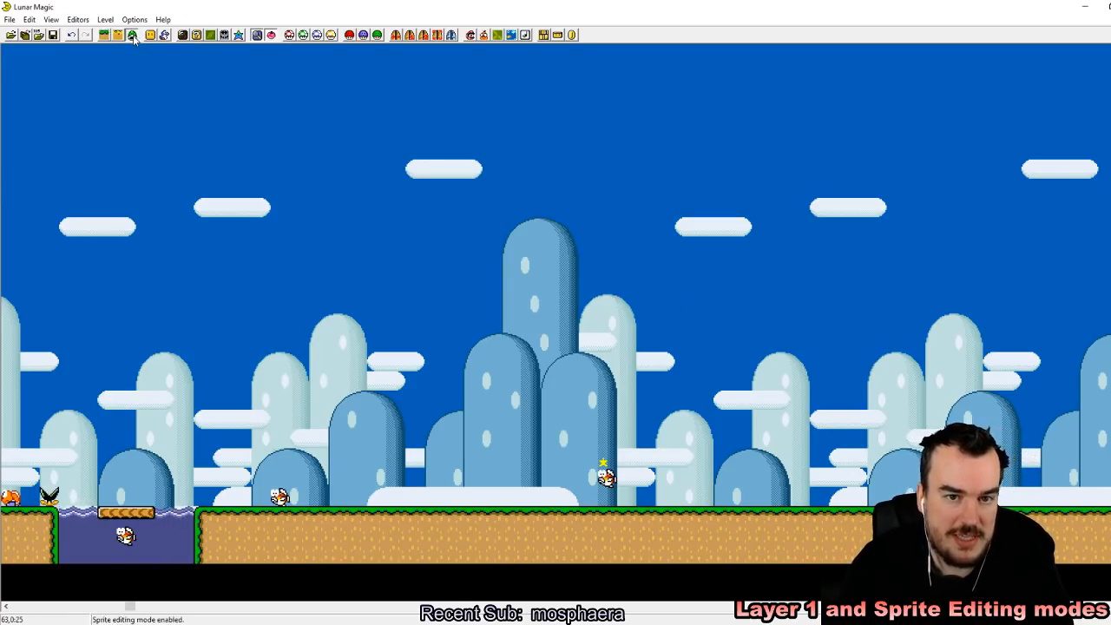
left_click(164, 35)
scroll(549, 422, "down", 1)
scroll(549, 423, "down", 2)
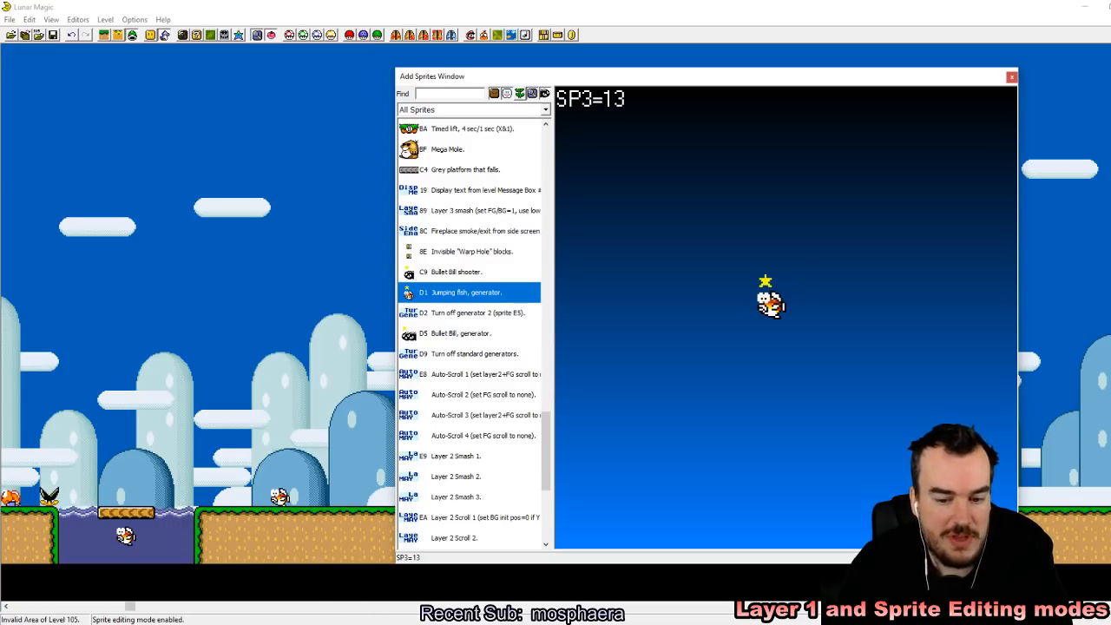
left_click(500, 314)
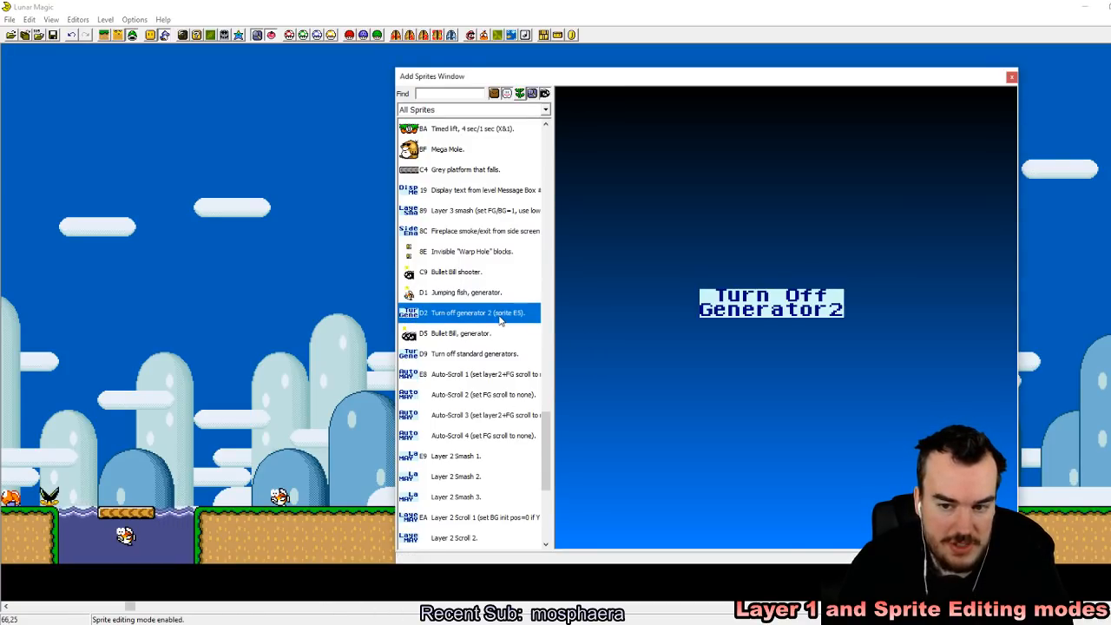
right_click(1065, 310)
left_click(1011, 77)
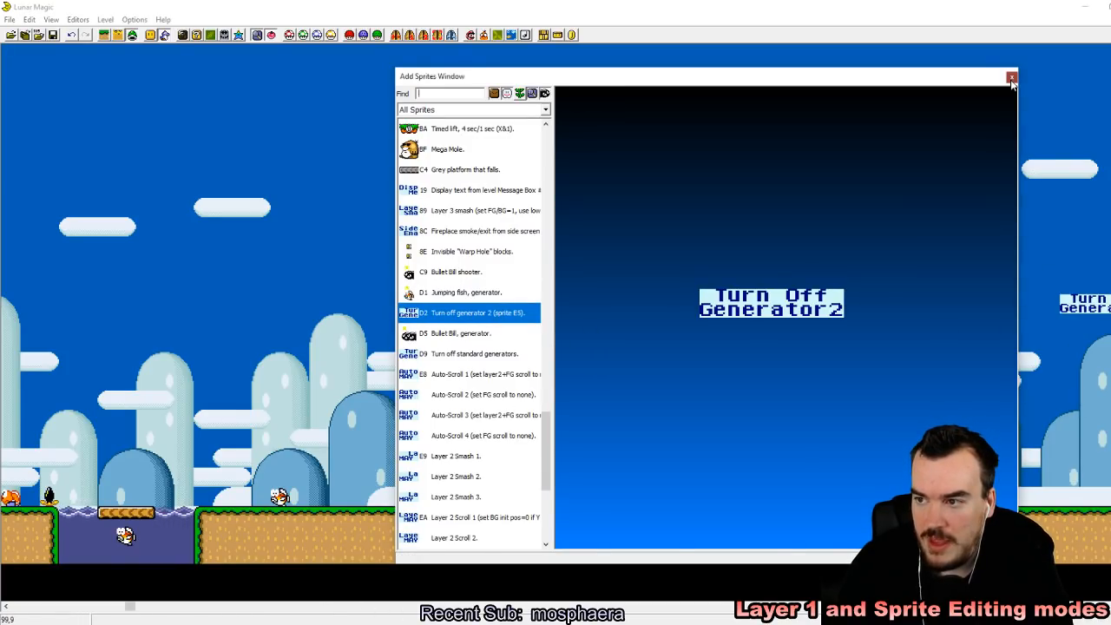
Step: Move the Turn Off Generator 2 sprite four tiles down, above the far end of the second ledge
left_click_drag(136, 608, 200, 608)
left_click_drag(662, 314, 667, 375)
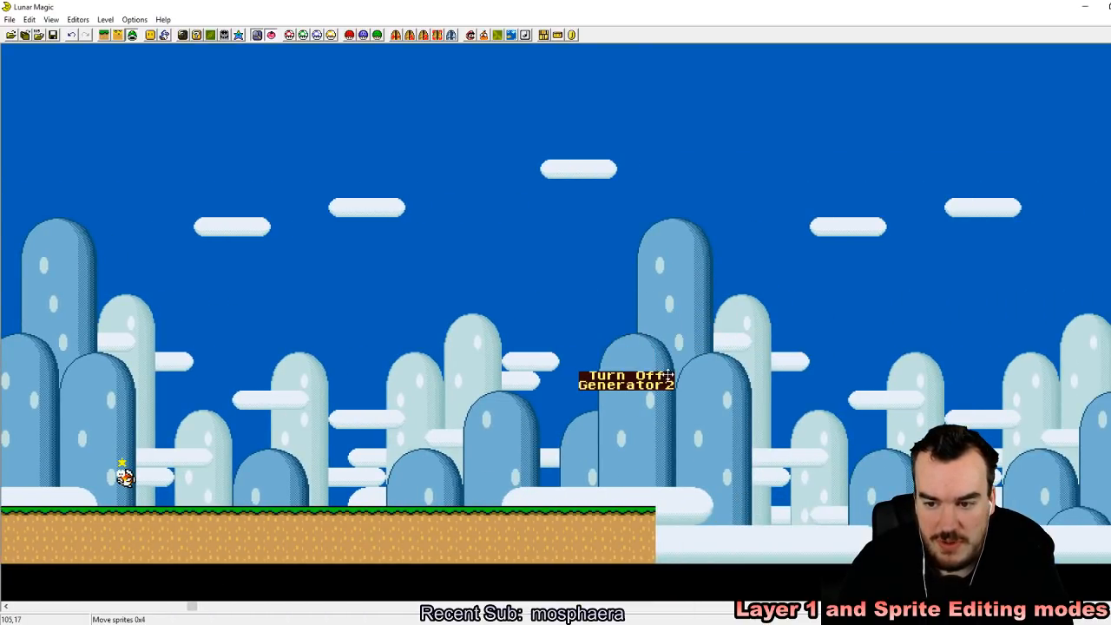
left_click(536, 277)
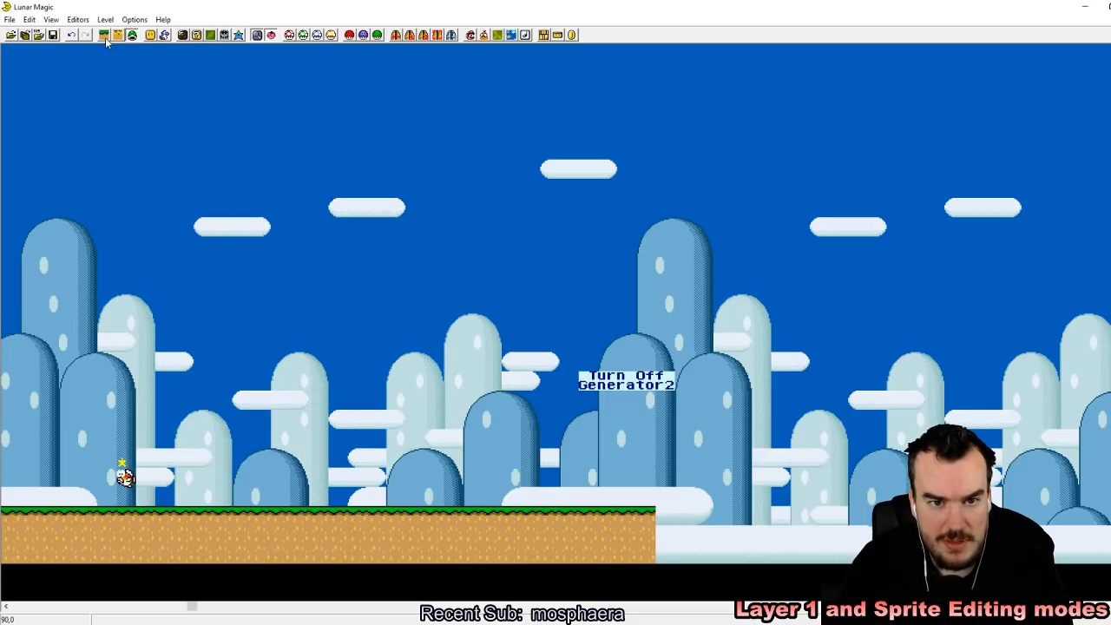
Step: Extend the second ledge in Layer 1 editing mode well beyond the Turn Off Generator 2 sprite and save level 105
left_click(104, 37)
left_click(644, 534)
right_click_drag(738, 513, 658, 511)
left_click(620, 315)
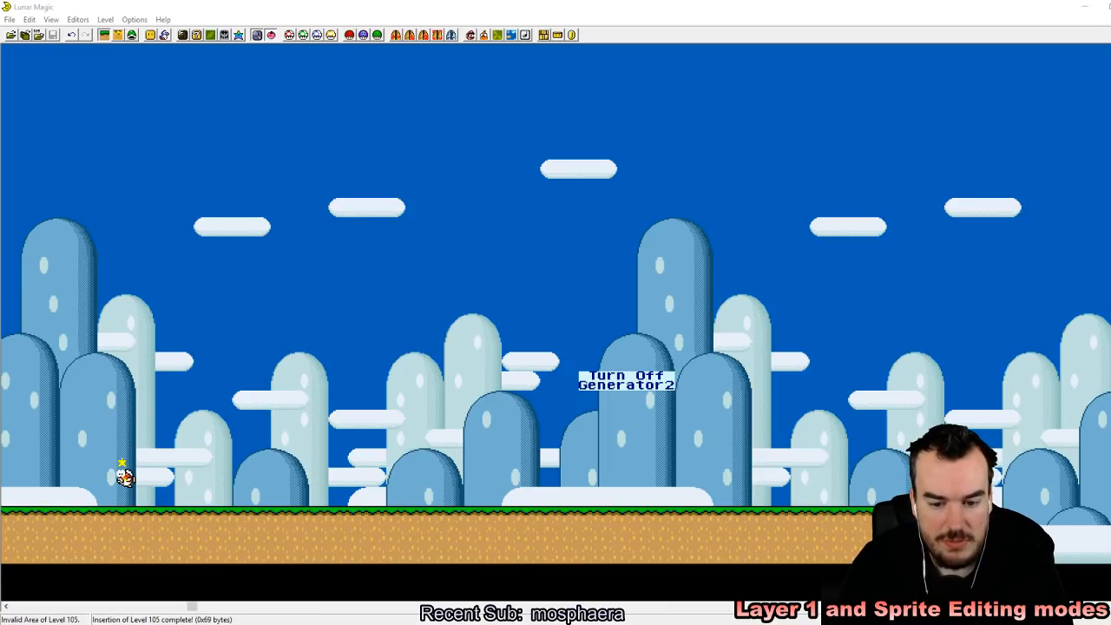
Step: Switch to the SNES emulator, reload the recent ROM, and save a state in slot 1 at the level's starting pipe
key("alt+Tab")
left_click(713, 27)
mouse_move(758, 54)
left_click(835, 57)
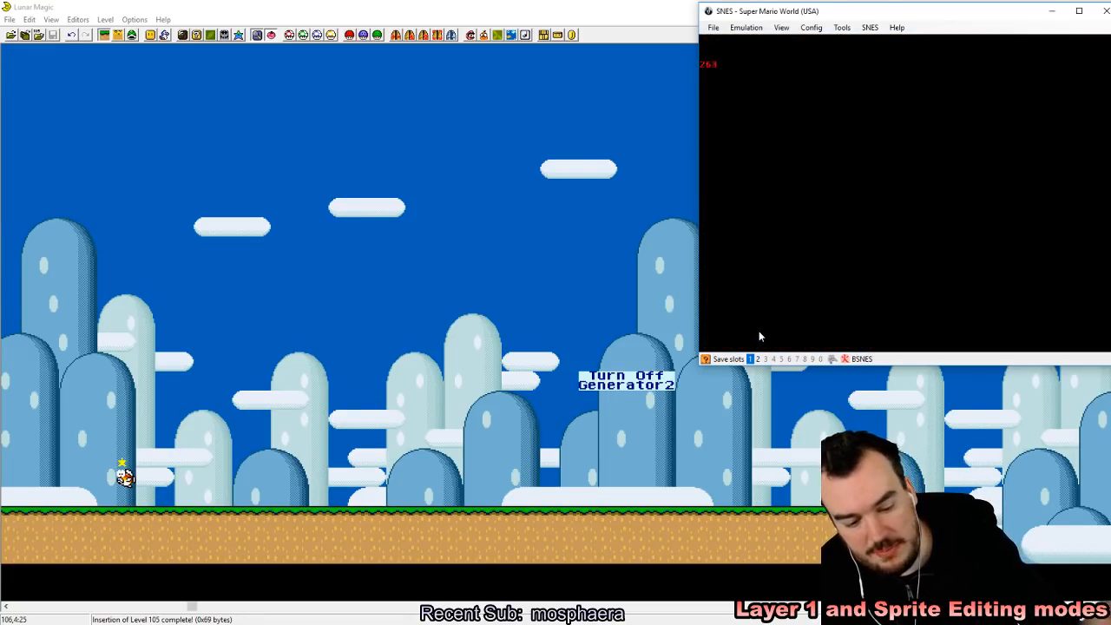
key("shift+F1")
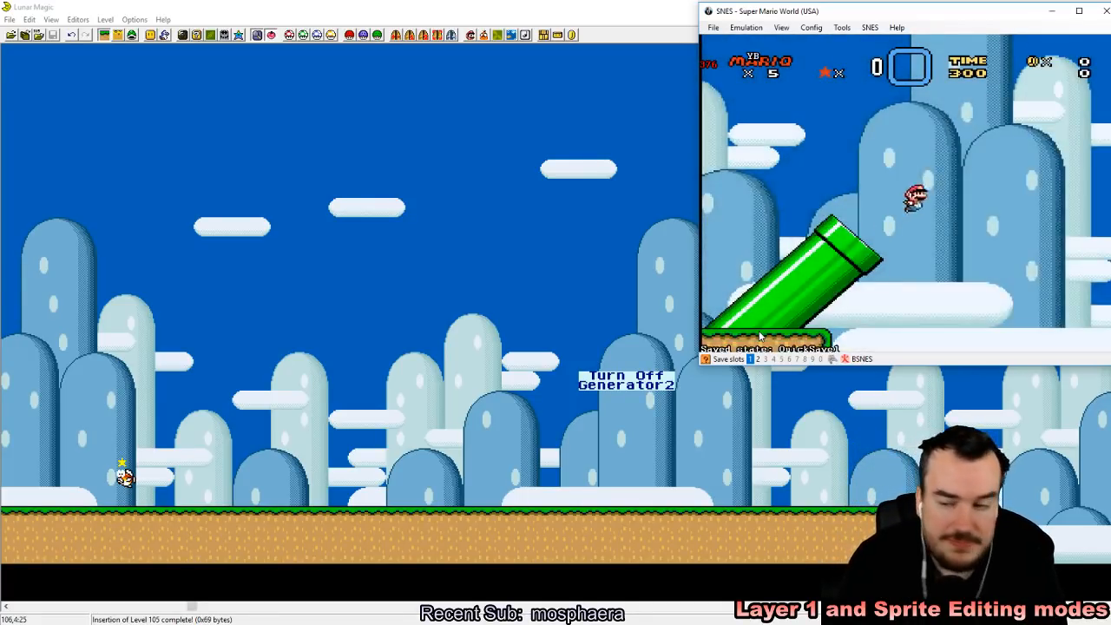
Step: Take Mario from the starting pipe over the first ledge's enemies and the water to the extended second ledge
key("Right")
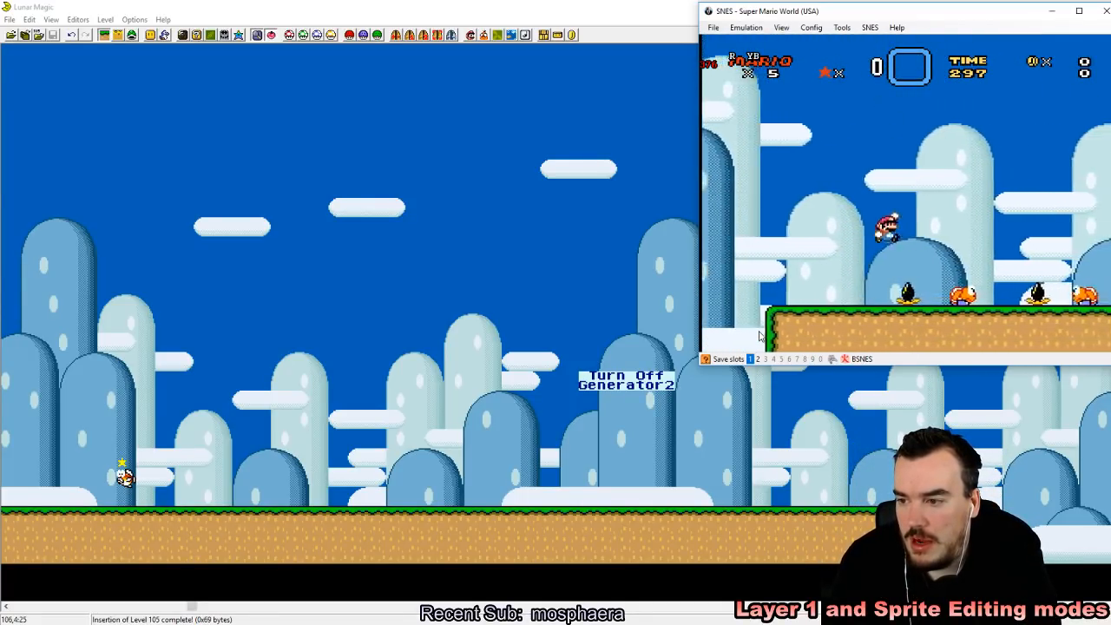
key("Right")
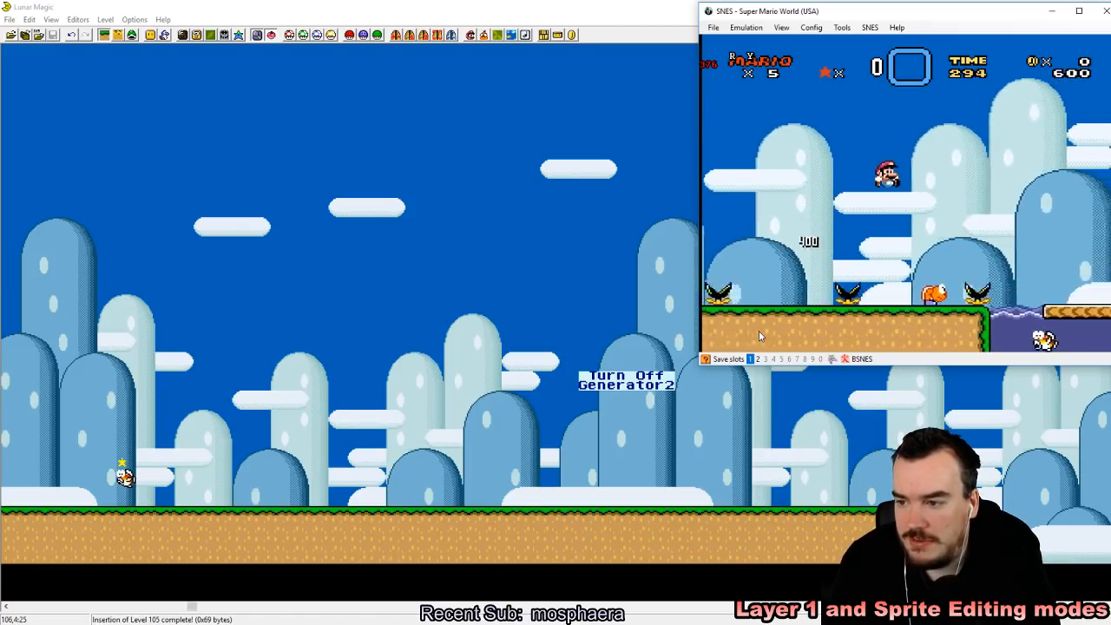
key("Right")
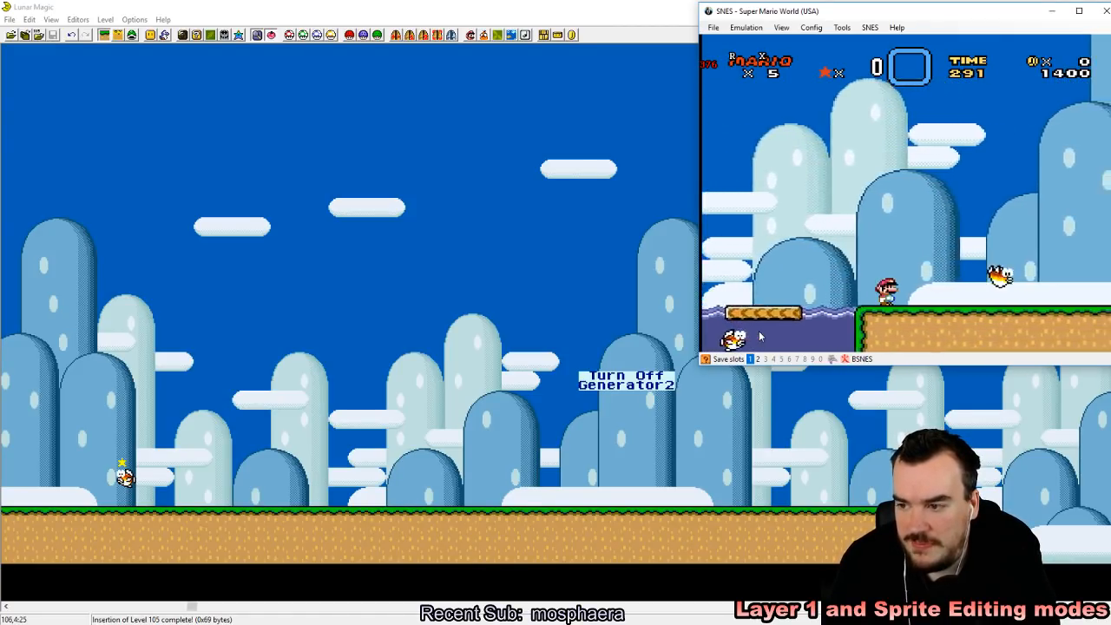
Step: Walk Mario through the jumping fish along the extended ledge to test where the generator turns off
key("Right")
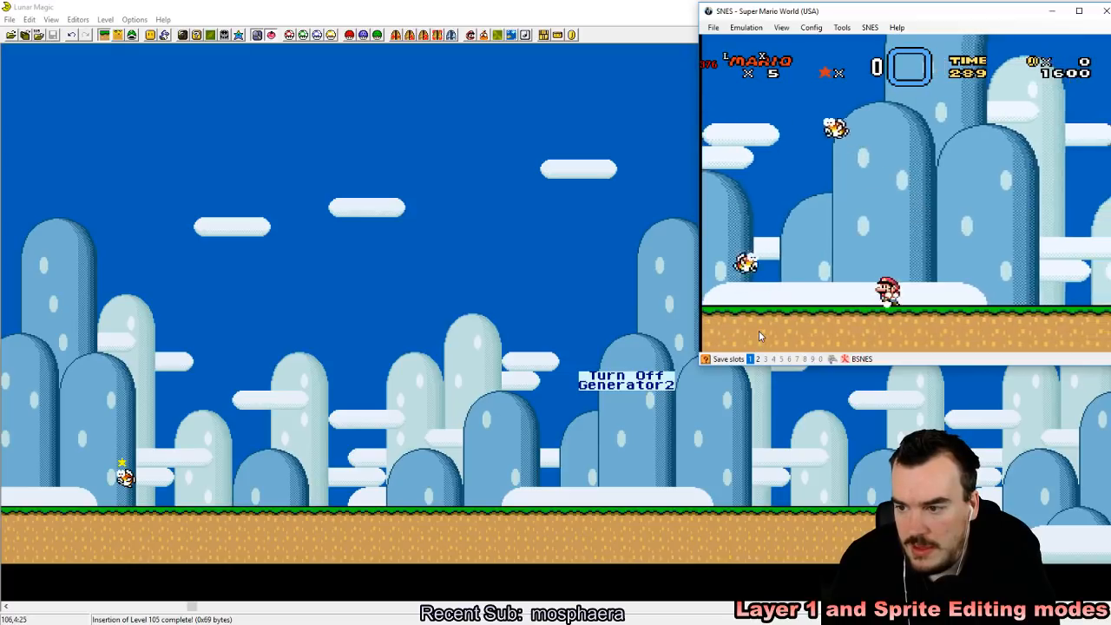
key("Right")
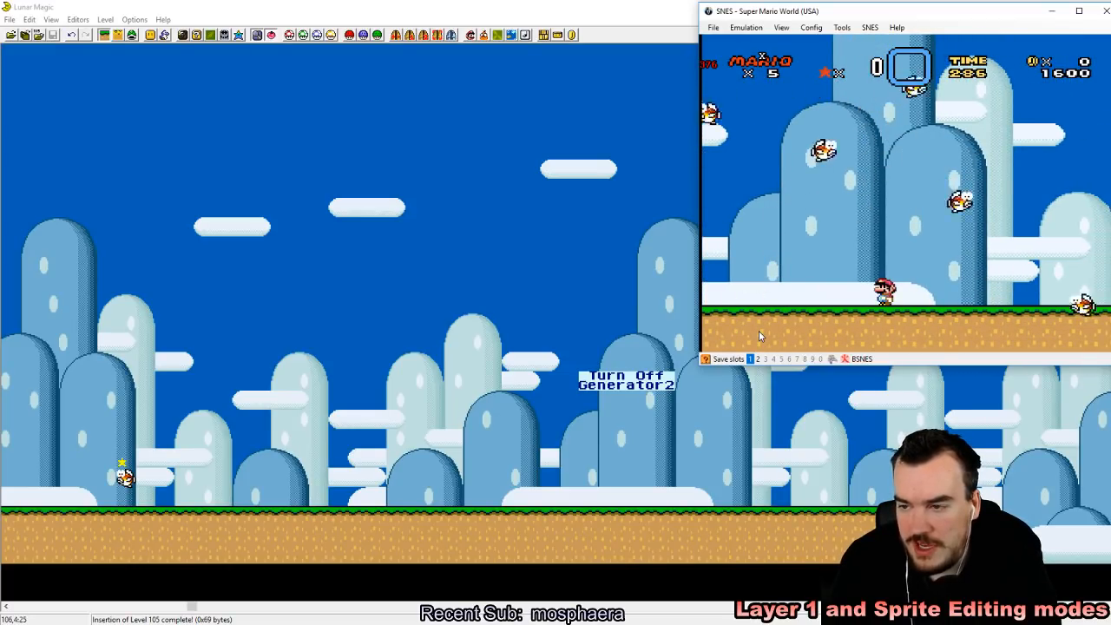
key("Right")
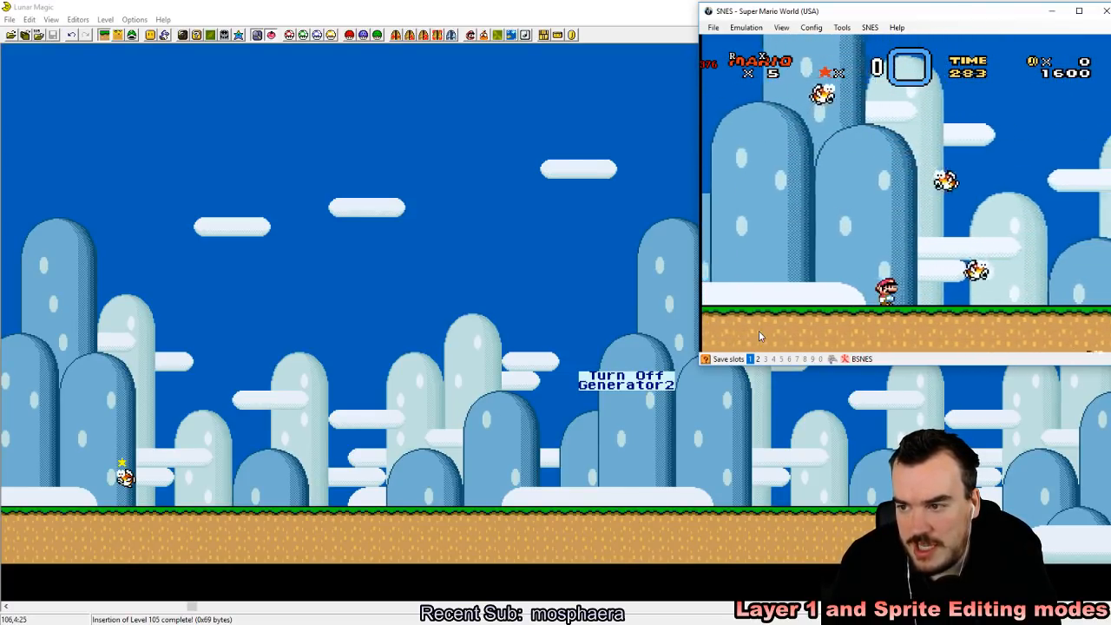
key("Right")
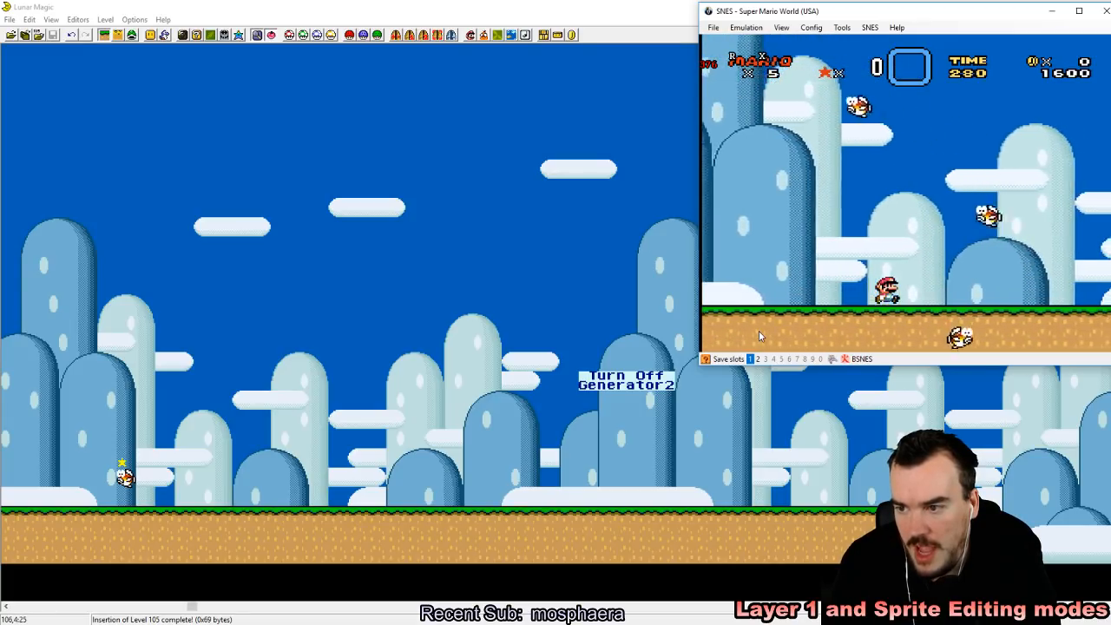
key("Right")
key("Left")
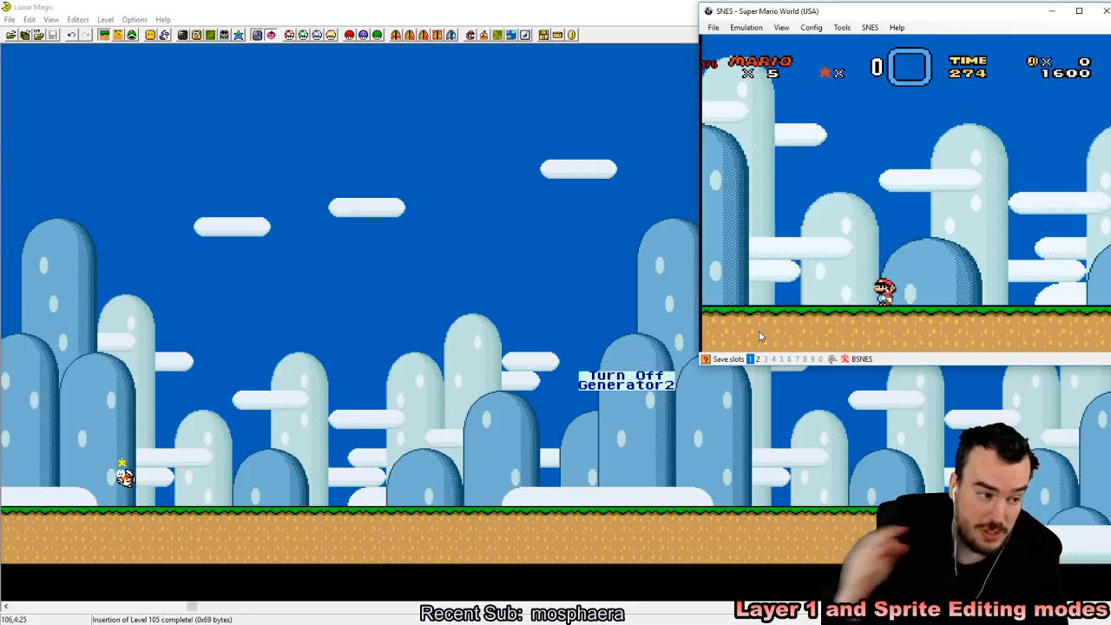
key("Right")
key("z")
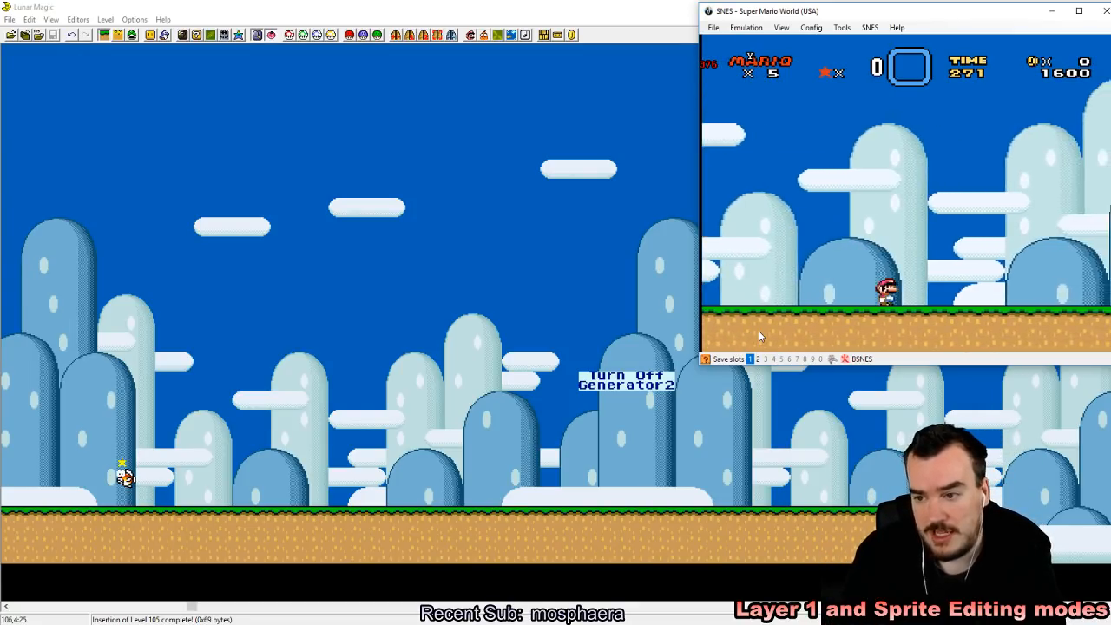
Step: Jump and run Mario back and forth along the extended ledge to check whether jumping fish still spawn past the turn-off point
key("z")
key("z")
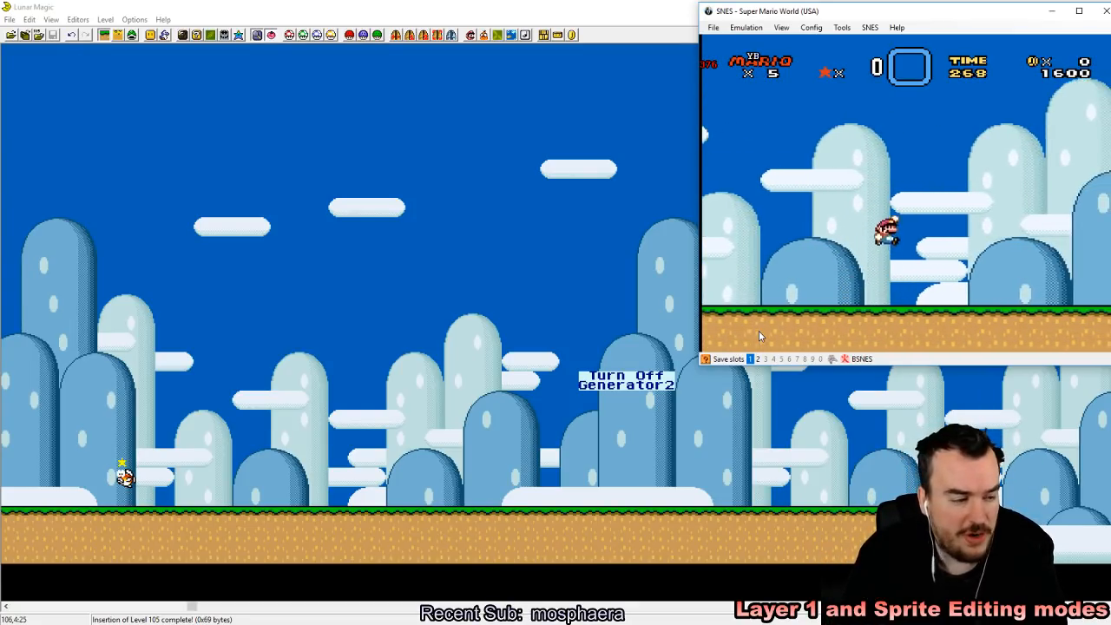
key("z")
key("z")
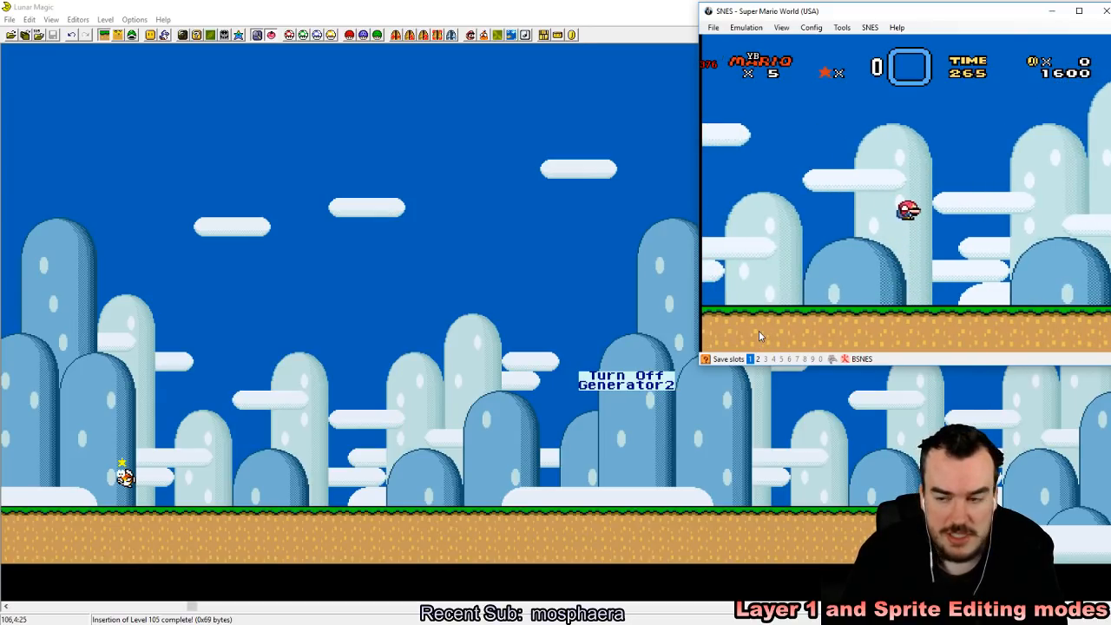
key("Left")
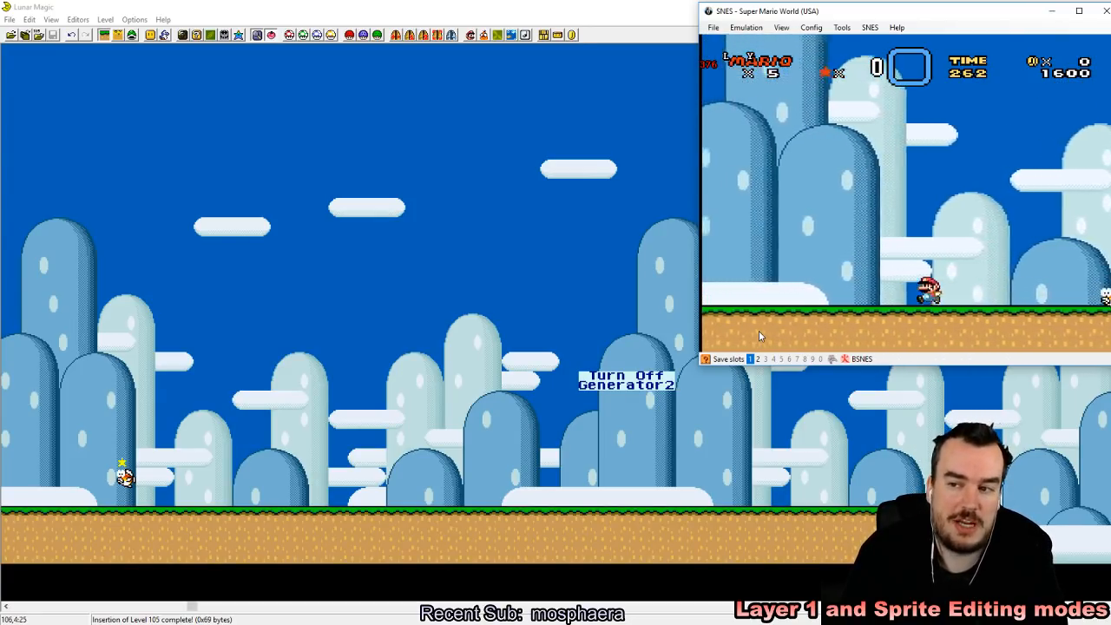
key("Right")
key("Right")
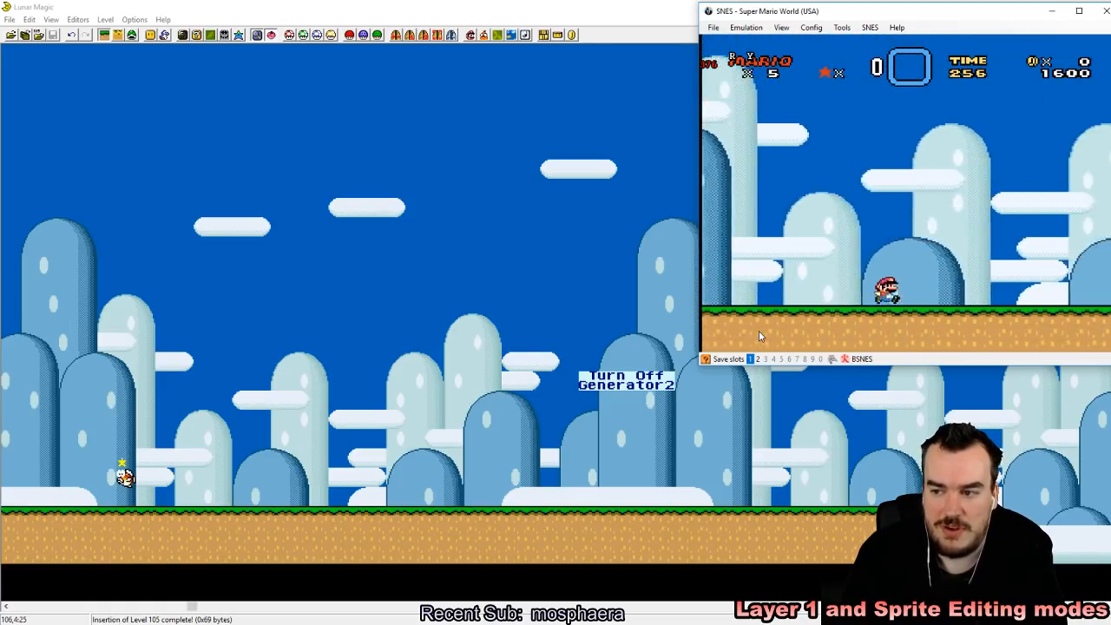
key("Left")
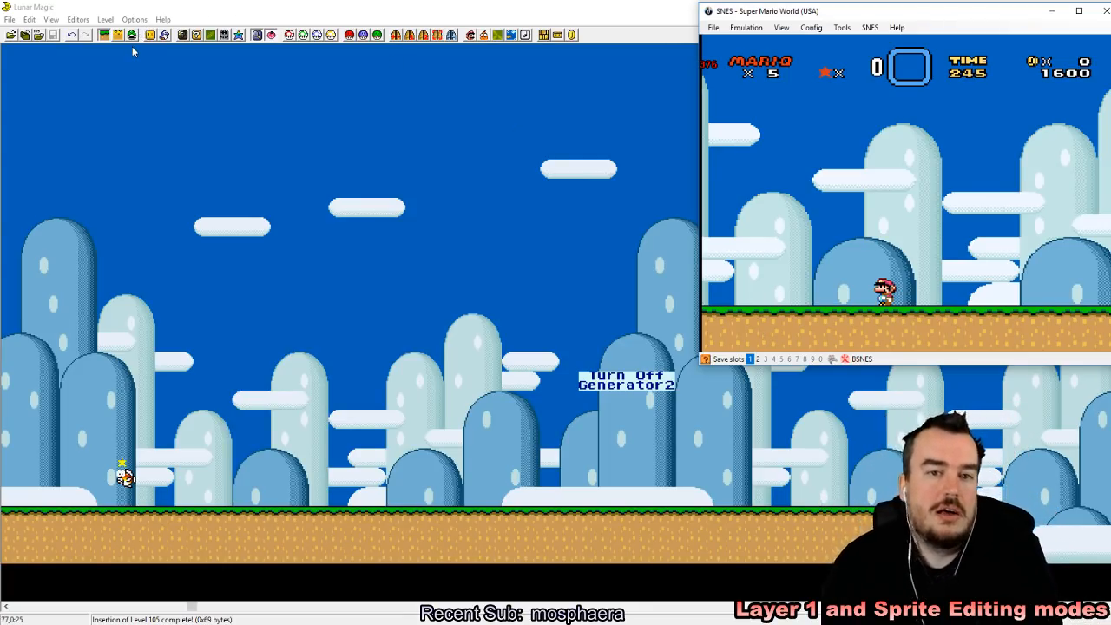
Step: Return to Lunar Magic in sprite editing mode and preview the Bullet Bill and jumping fish generators while browsing the full sprite list
left_click(163, 37)
left_click(166, 36)
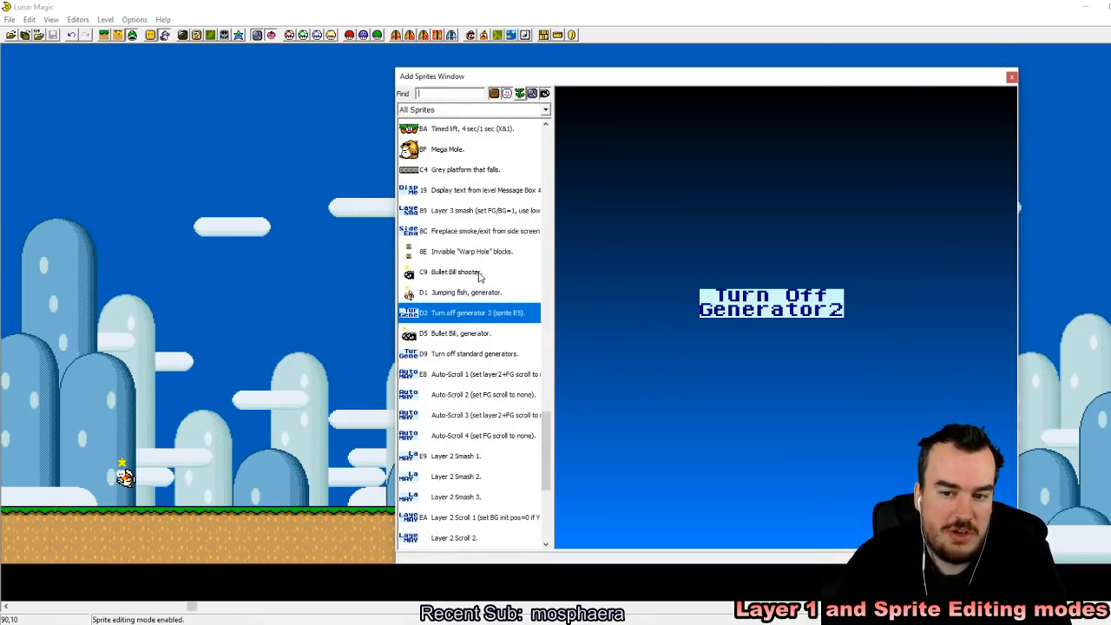
left_click(474, 338)
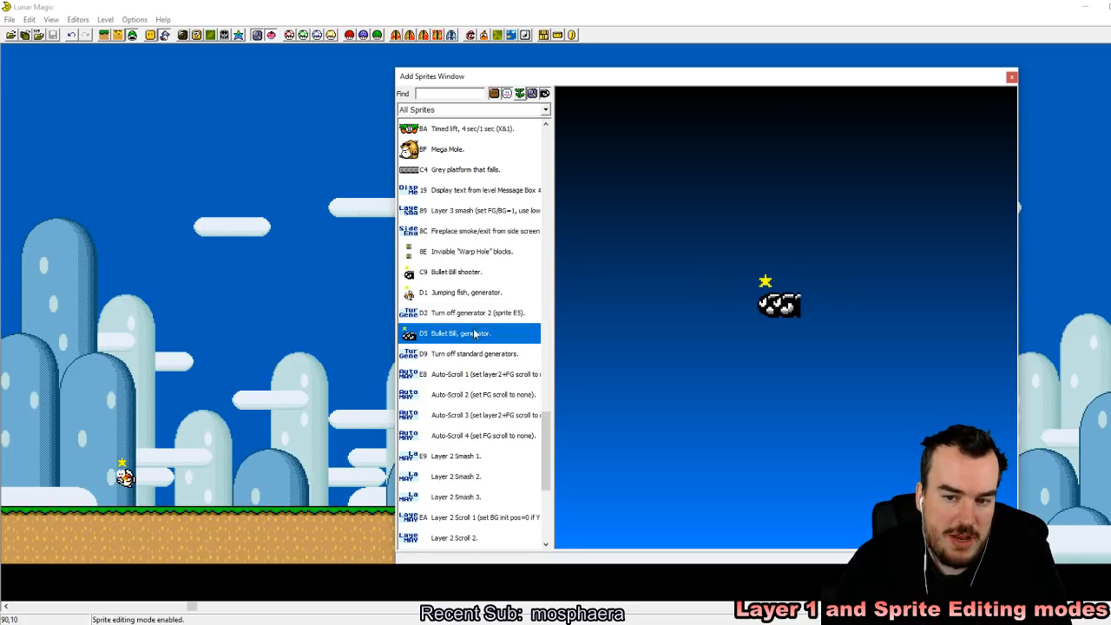
left_click(474, 296)
left_click_drag(550, 444, 545, 495)
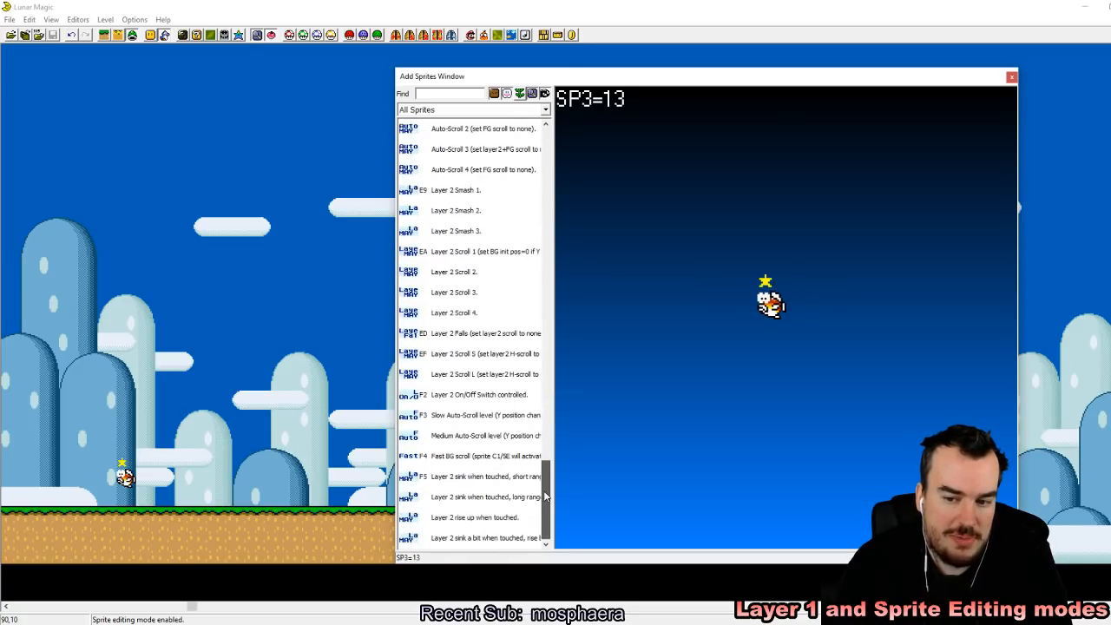
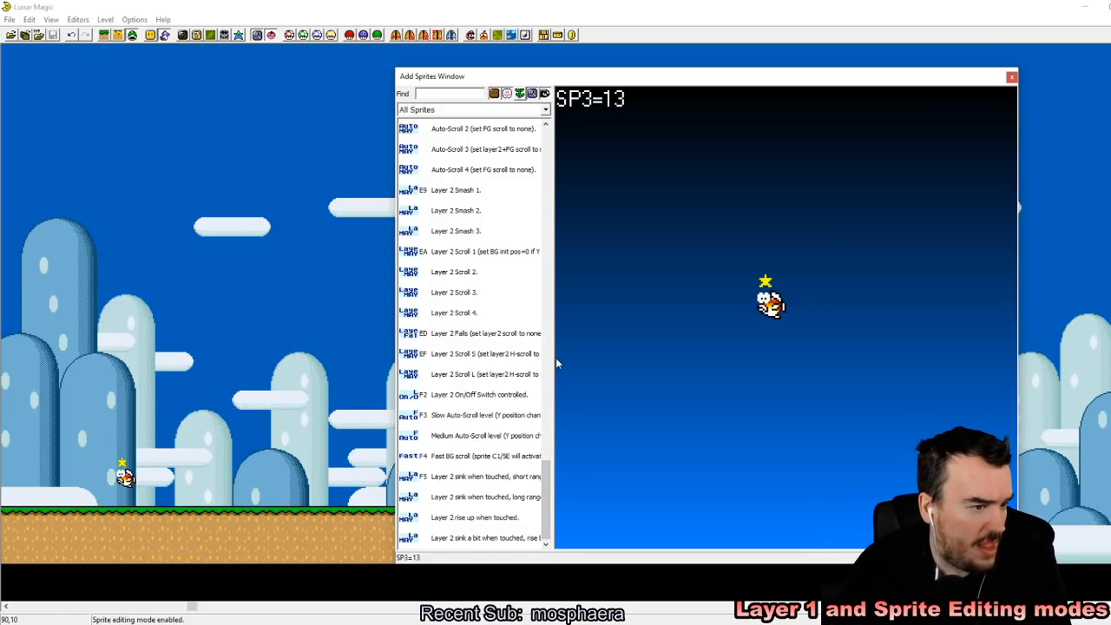
left_click(1012, 77)
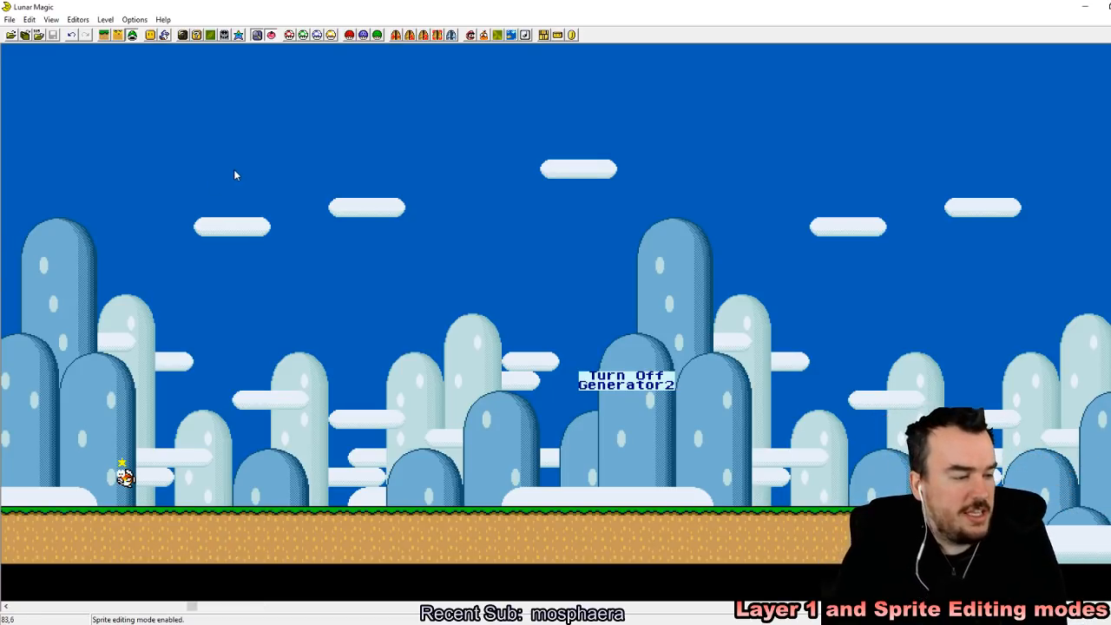
left_click_drag(191, 608, 100, 606)
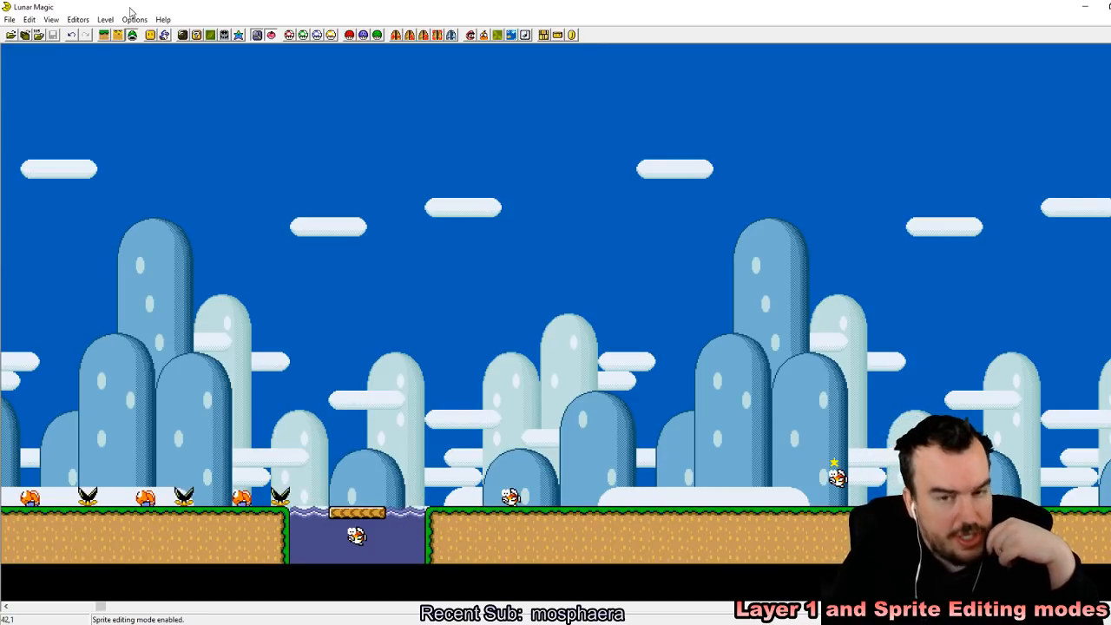
left_click(164, 35)
left_click_drag(548, 491, 549, 459)
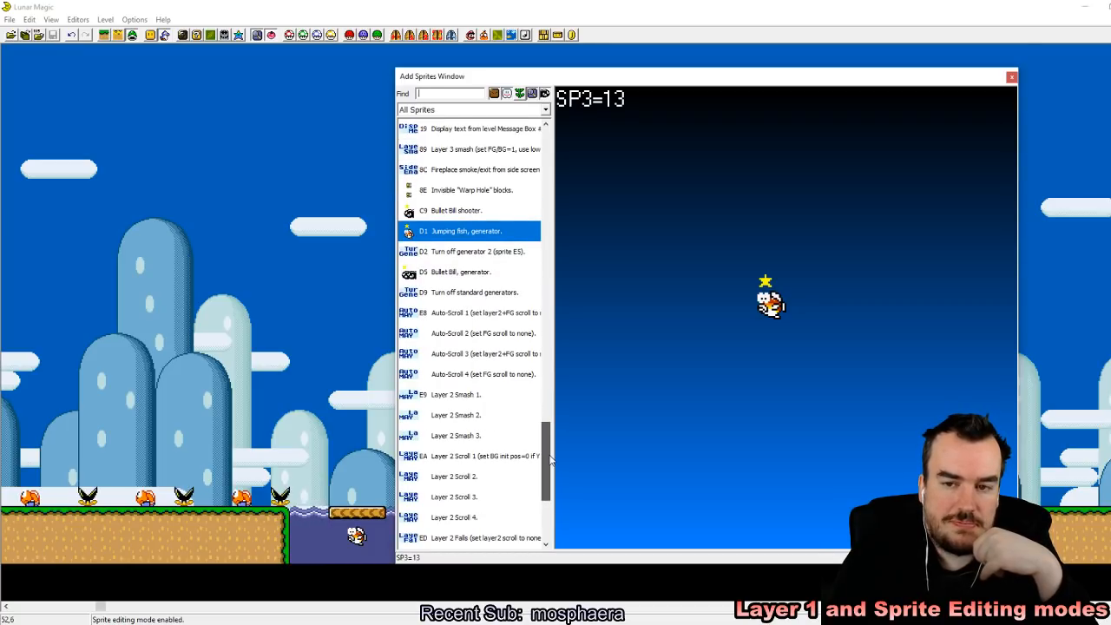
left_click(1011, 79)
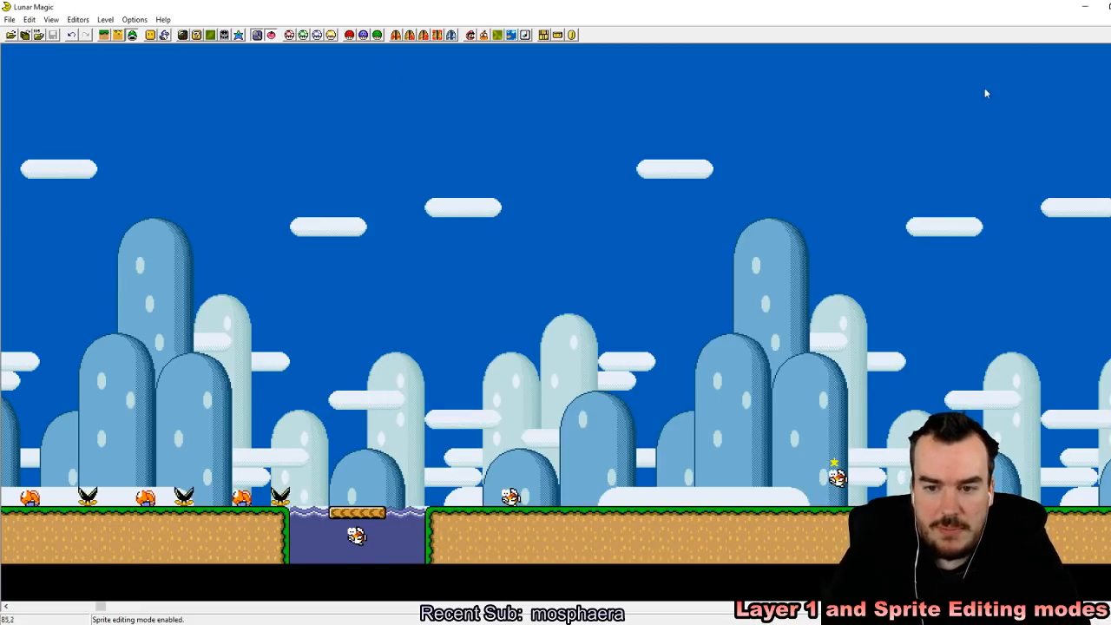
Step: Delete all objects, sprites, screen exits and secondary entrances from level 105 and return to the level's start
key("ctrl+Delete")
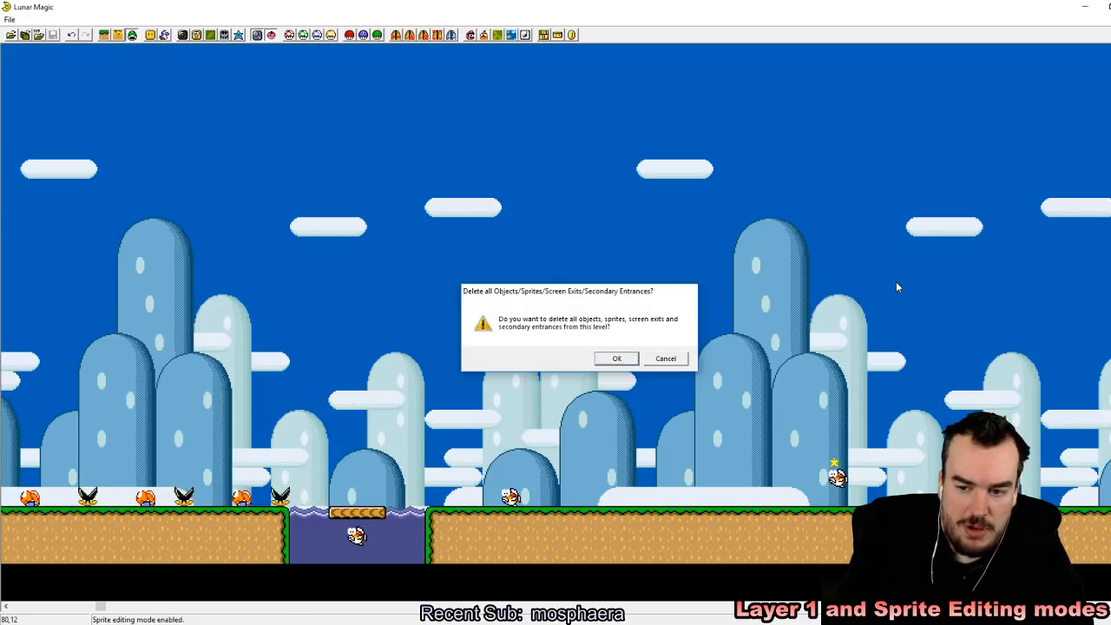
key("Return")
left_click_drag(99, 607, 27, 605)
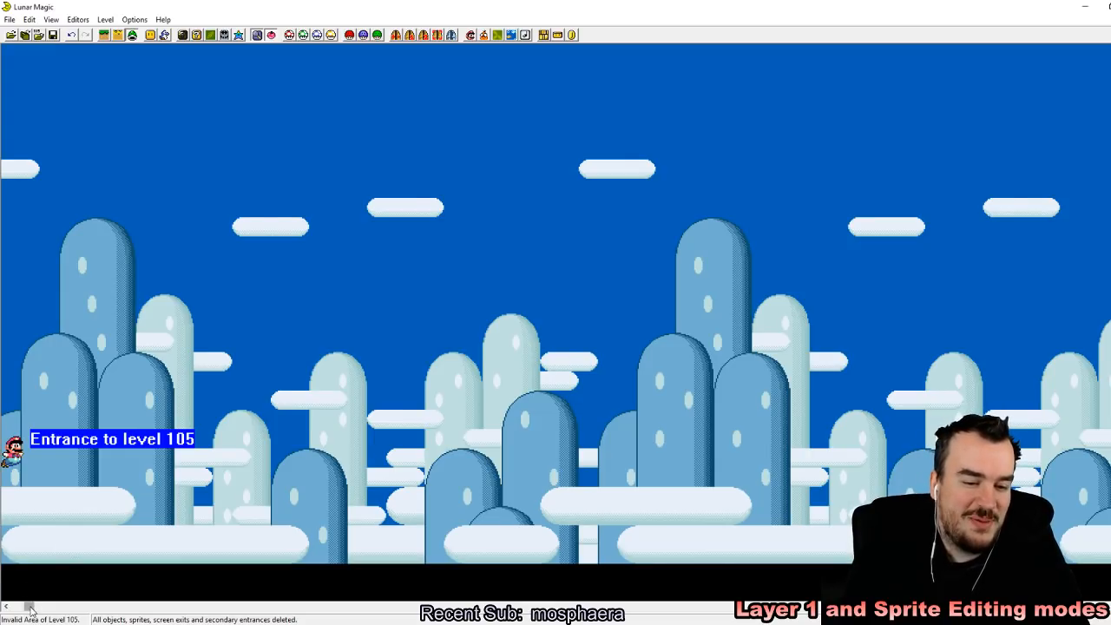
left_click_drag(30, 608, 15, 605)
left_click(409, 35)
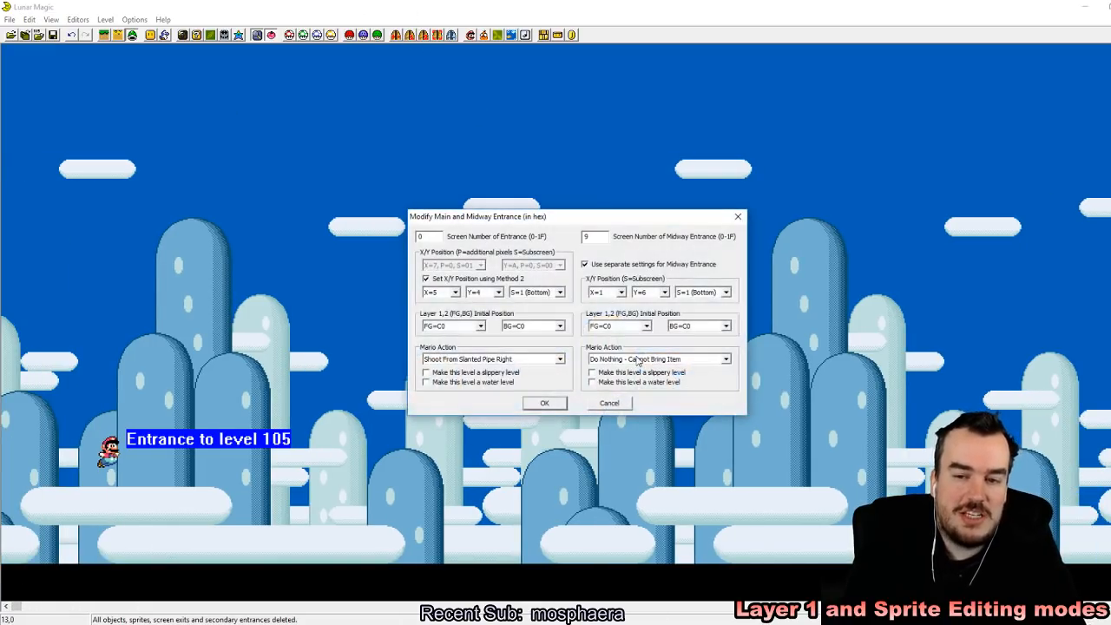
left_click(543, 359)
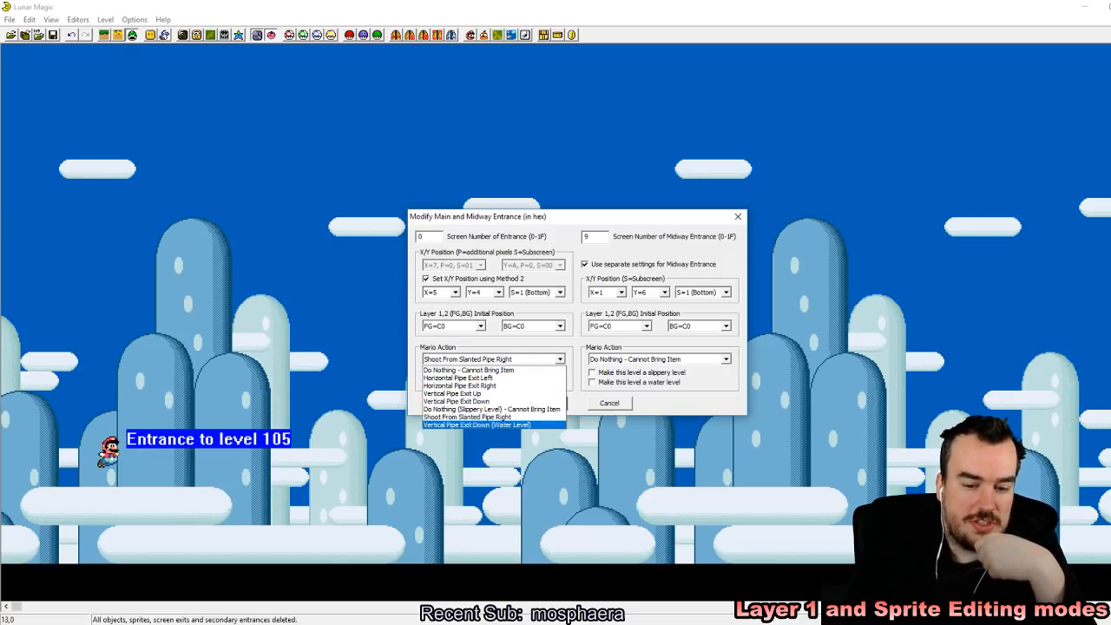
key("alt+Tab")
key("alt+Tab")
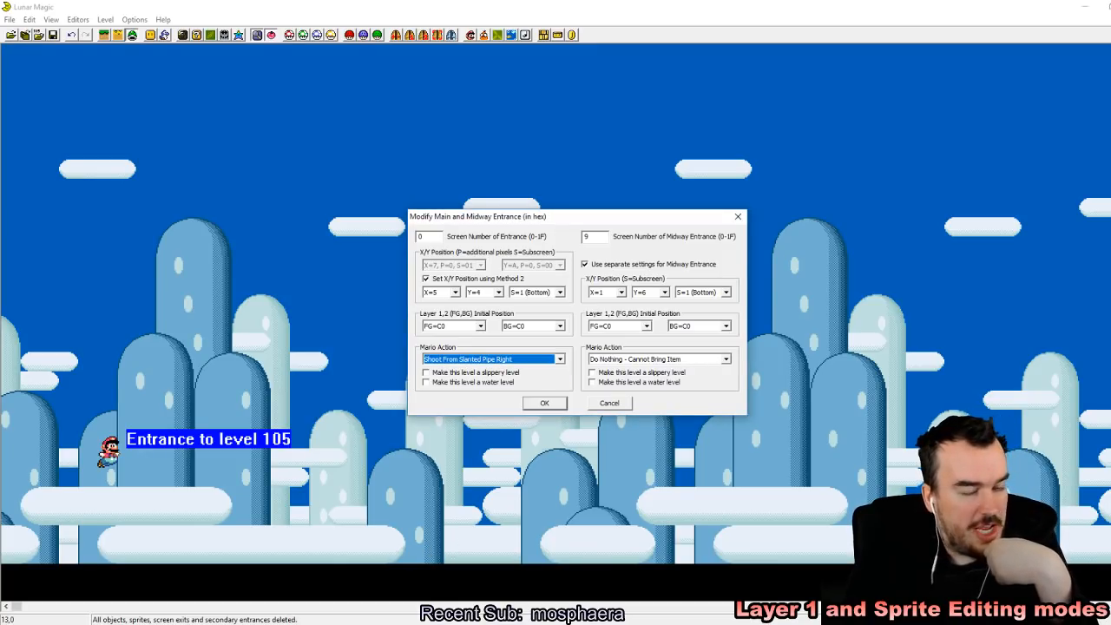
left_click(610, 403)
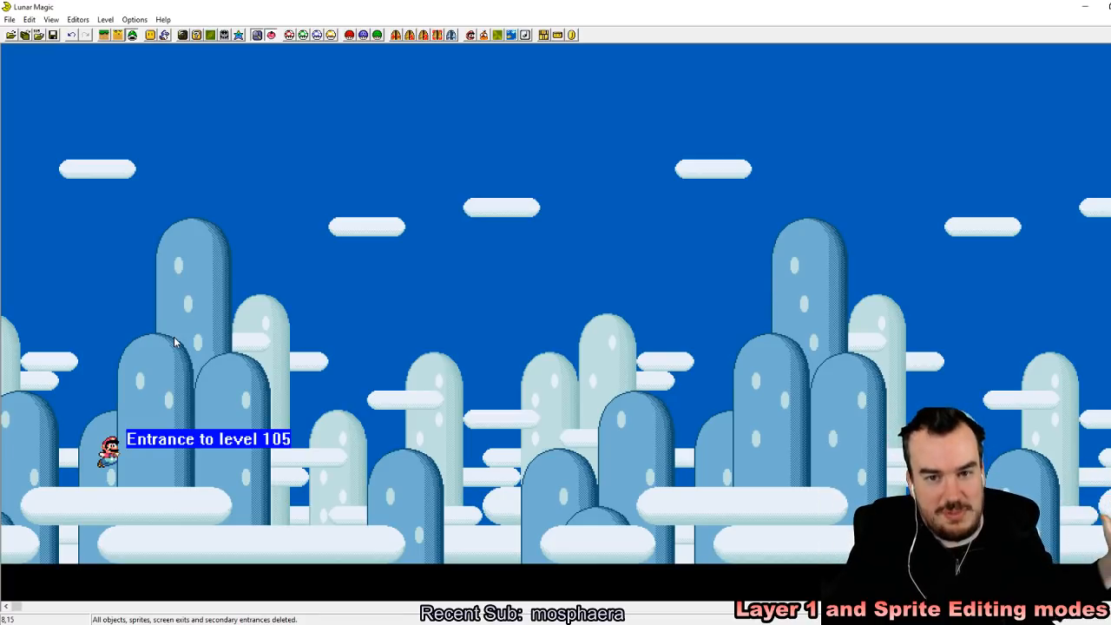
Step: Set the Mario action of level 105's main entrance to Vertical Pipe Exit Down
left_click(412, 36)
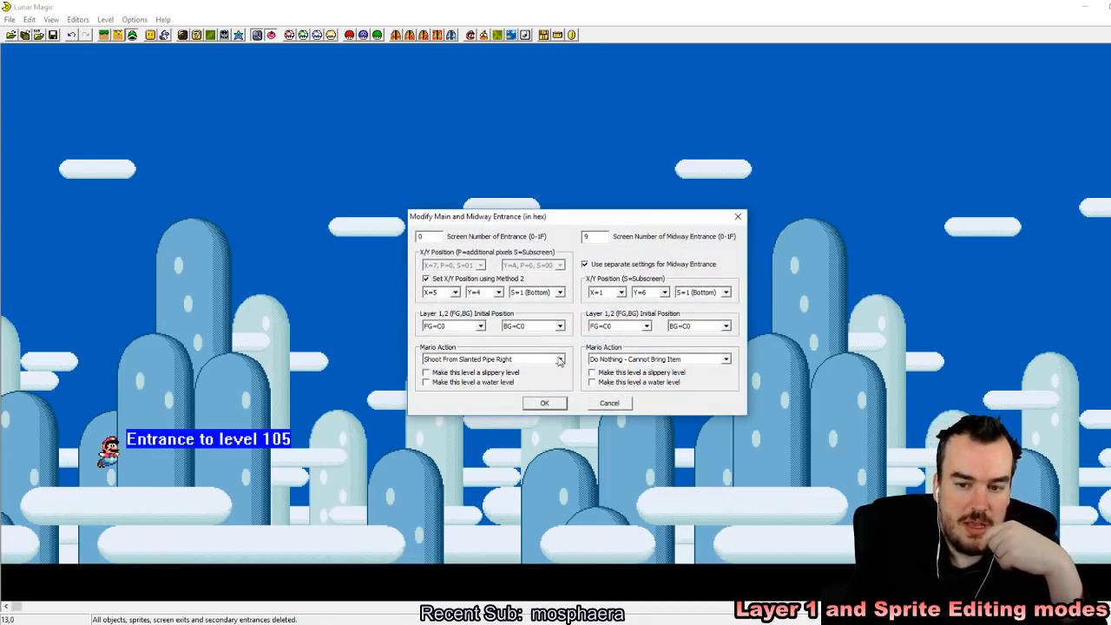
left_click(560, 359)
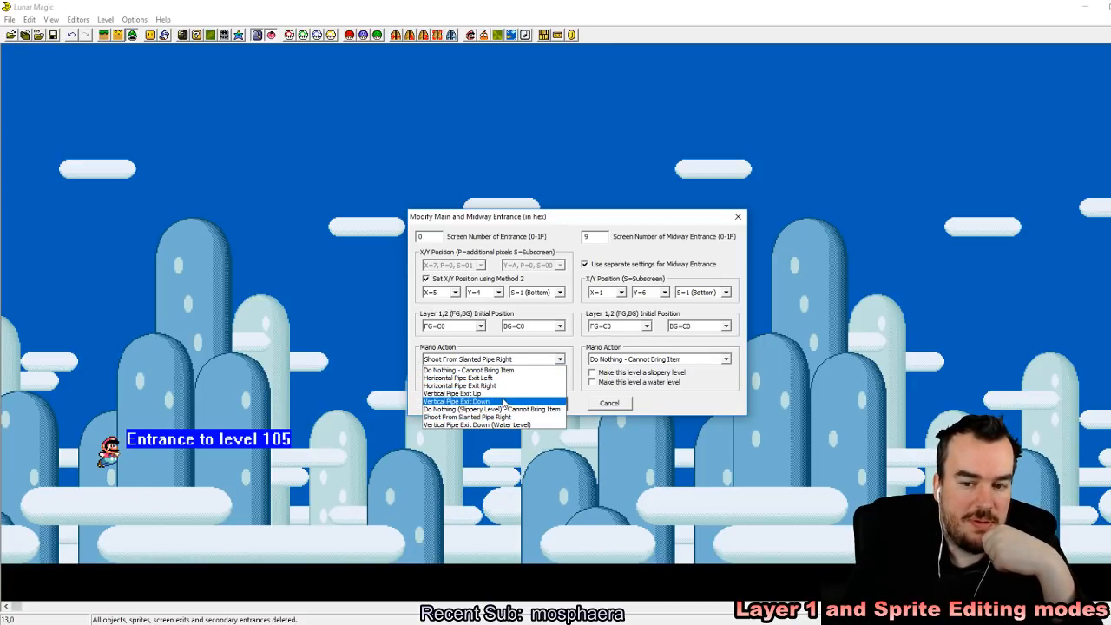
left_click(504, 402)
left_click(549, 404)
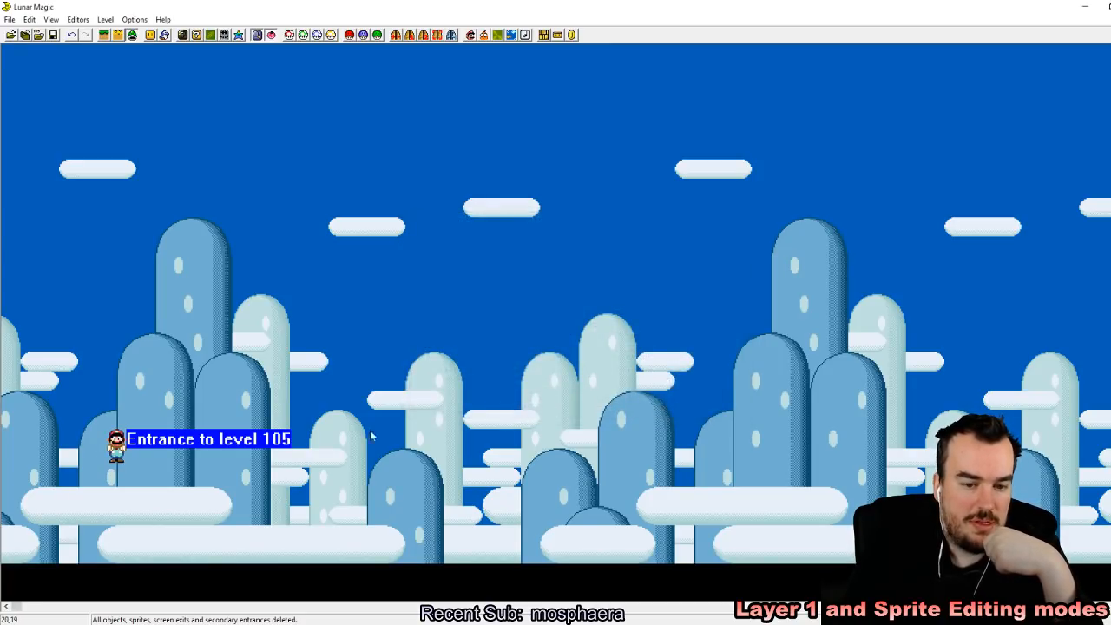
Step: Move Mario's level 105 entrance about three tiles toward the level's start and two tiles higher, and save the level
mouse_move(117, 455)
left_mouse_down()
mouse_move(56, 474)
mouse_move(60, 493)
left_mouse_up()
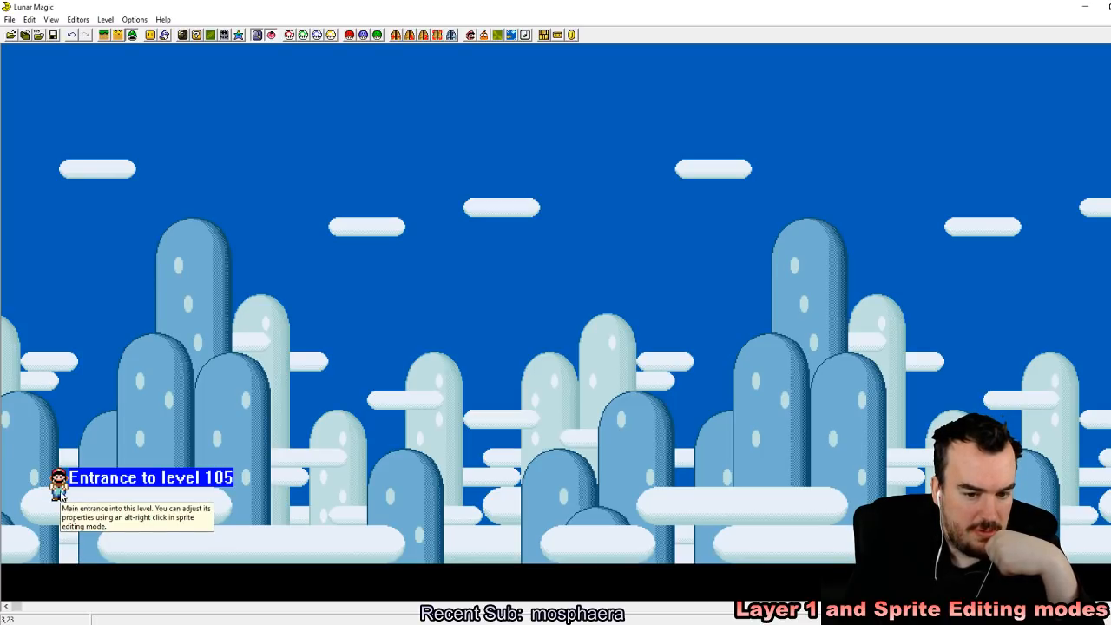
left_click(406, 35)
left_click(545, 403)
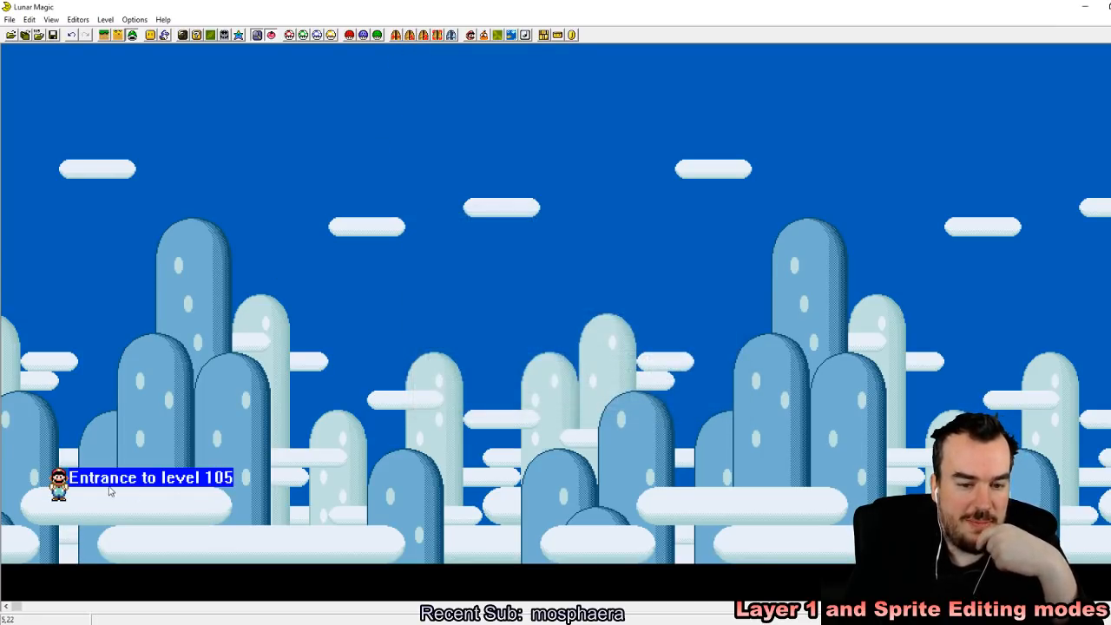
mouse_move(57, 490)
left_mouse_down()
mouse_move(39, 404)
mouse_move(60, 425)
left_mouse_up()
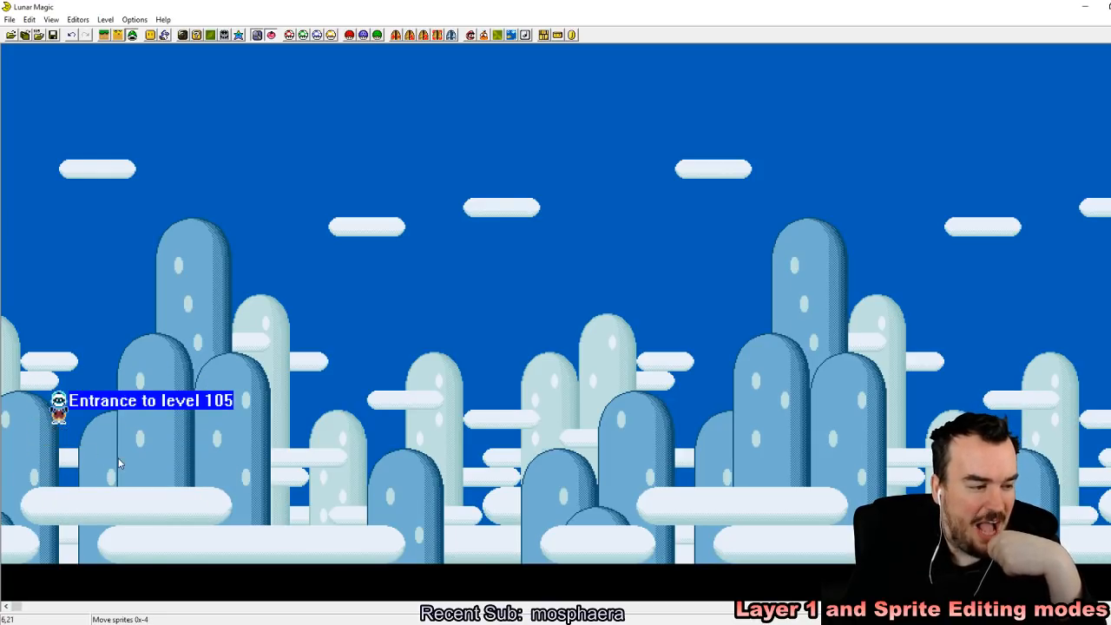
left_click(52, 35)
Step: Switch to layer 1 editing and bring up the vertical pipe entries among the objects that can be added
left_click(103, 34)
left_click(150, 34)
left_click_drag(476, 229, 472, 174)
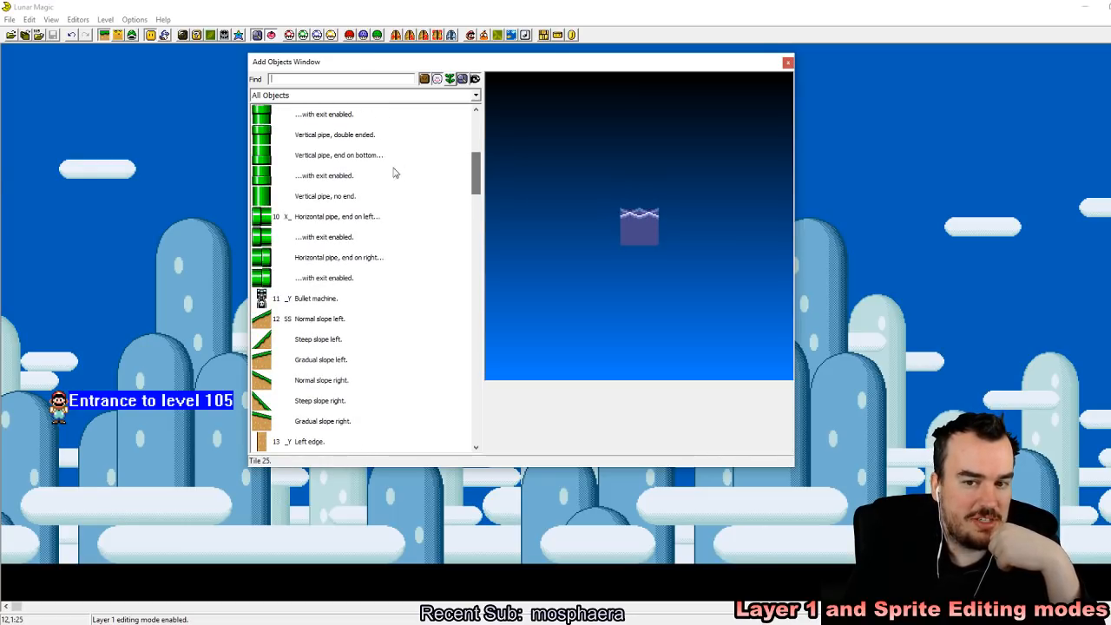
Step: Place a vertical pipe with its end on the bottom, compare it with the exit-enabled variant, and delete the placed pipe
left_click(347, 155)
left_click(180, 179)
left_click(210, 278)
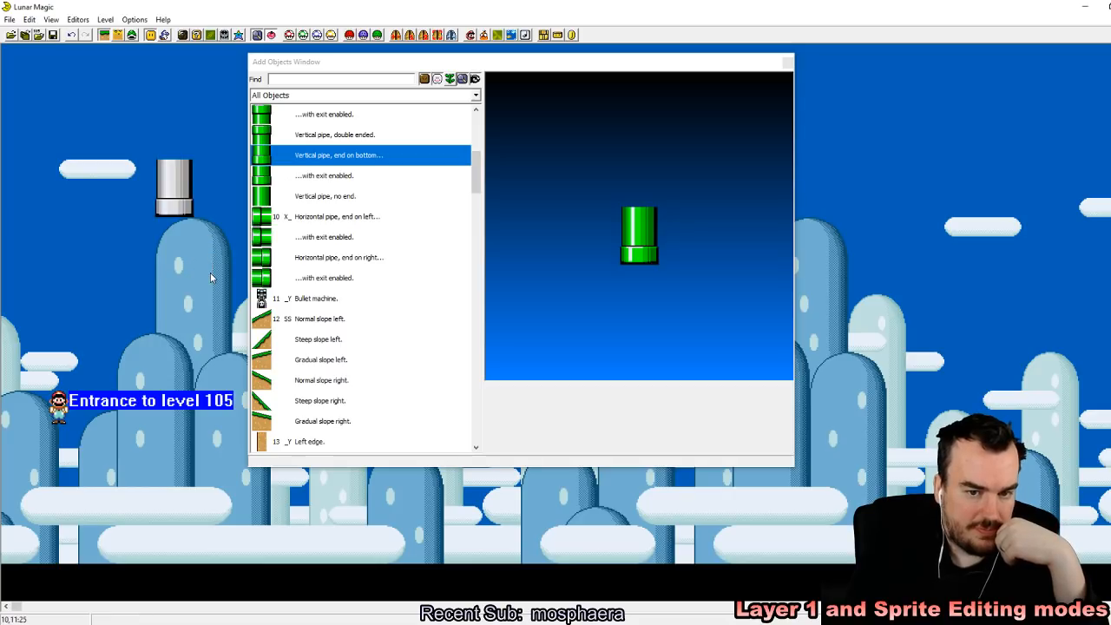
left_click(330, 177)
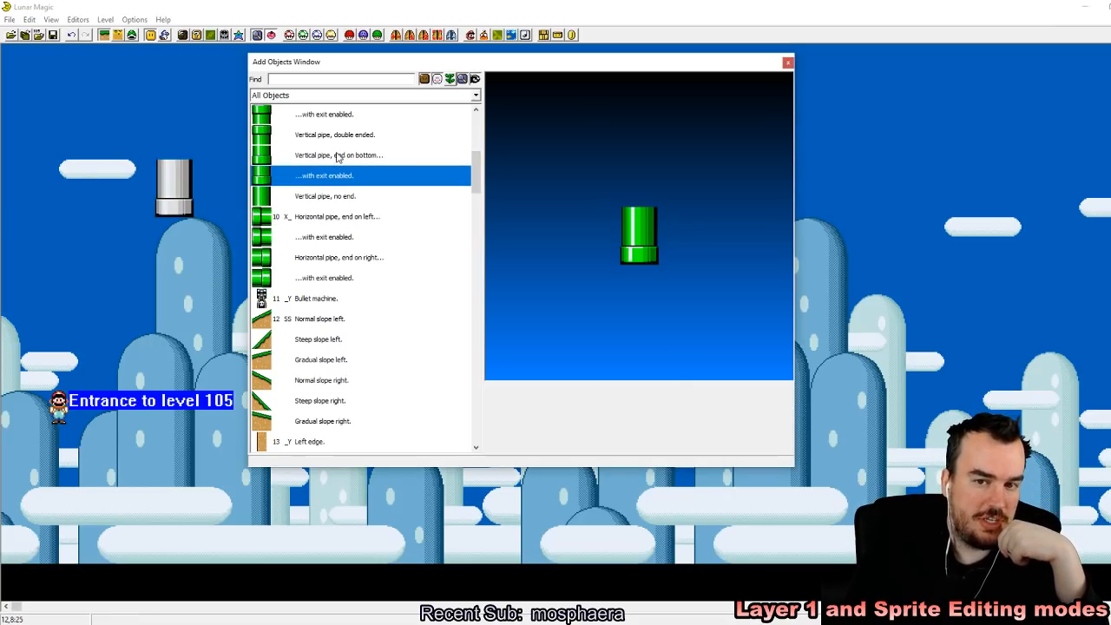
left_click_drag(793, 467, 861, 514)
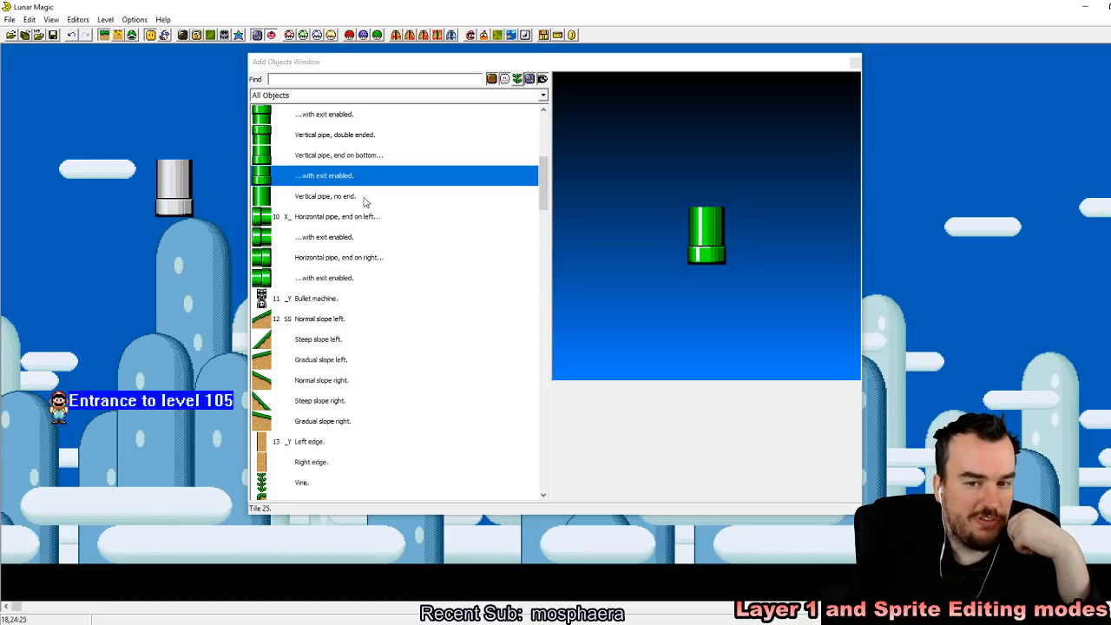
left_click(356, 156)
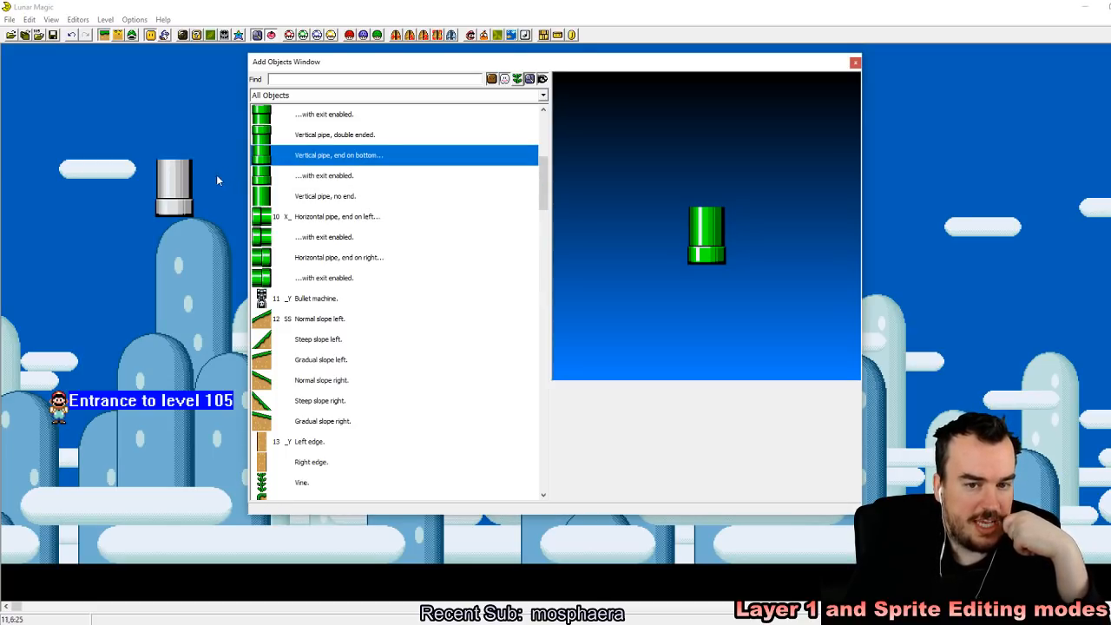
left_click(172, 185)
key("Delete")
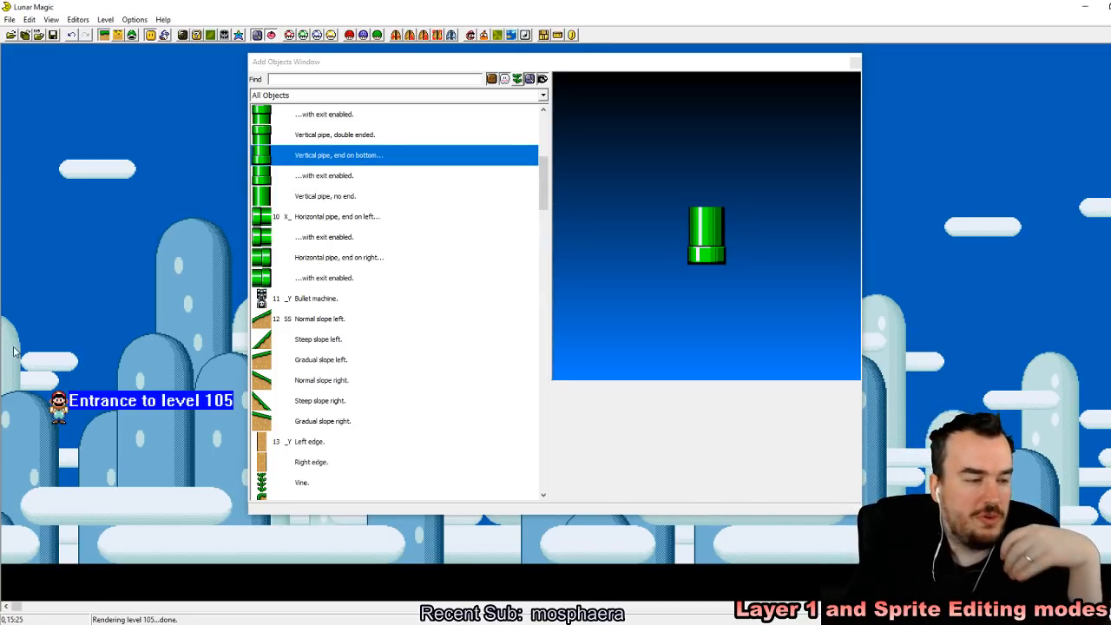
Step: Place an exit-enabled vertical pipe with its end on the bottom above Mario's entrance and lengthen it down over Mario
left_click(346, 177)
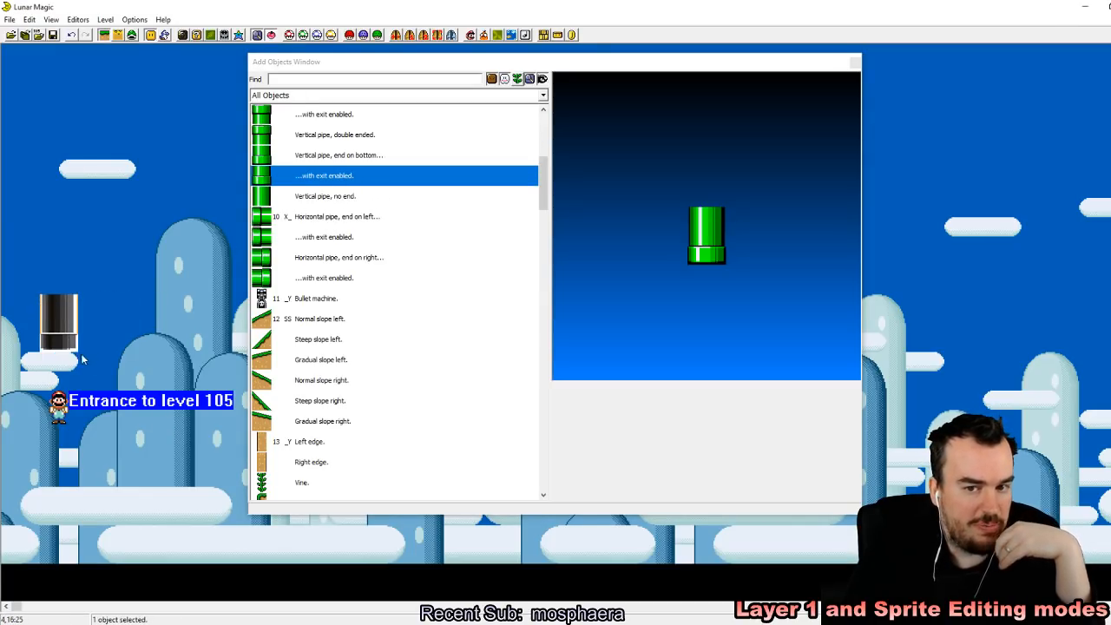
left_click_drag(54, 349, 56, 425)
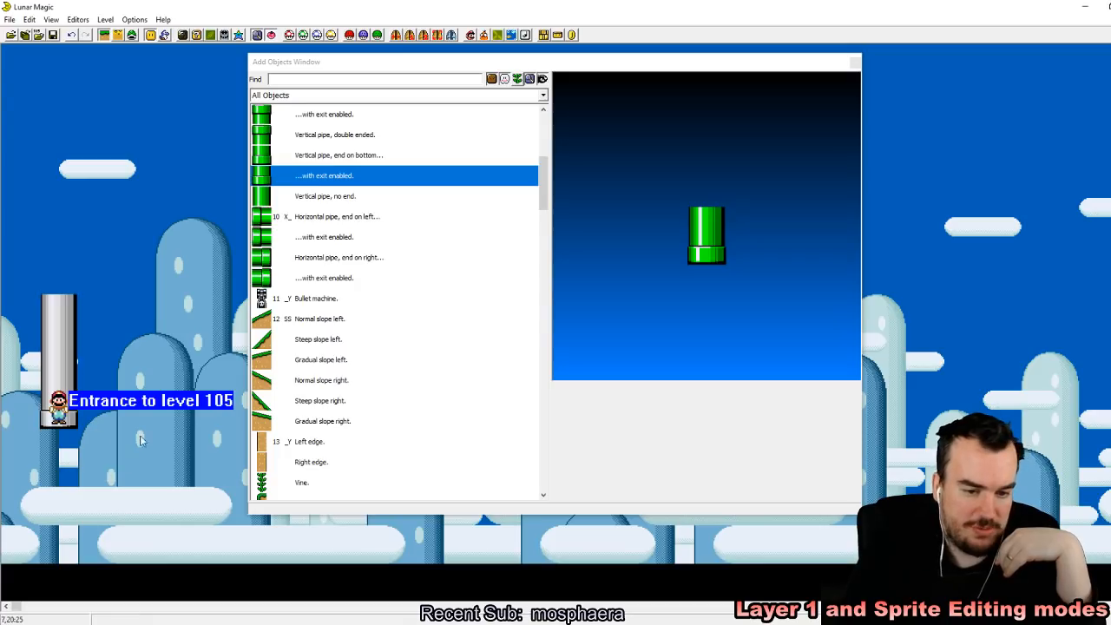
Step: Add a ground ledge at the level's start below the pipe and widen it to about 15 tiles
left_click_drag(547, 195, 547, 235)
left_click(312, 421)
right_click_drag(13, 537, 10, 518)
left_click_drag(36, 539, 287, 533)
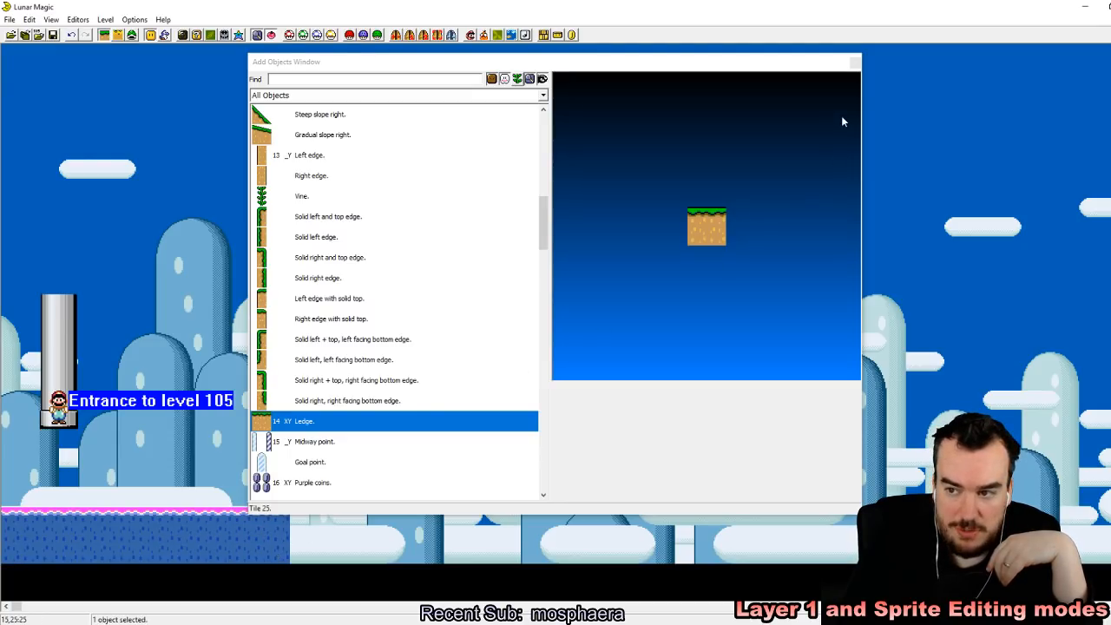
left_click(855, 62)
left_click(821, 248)
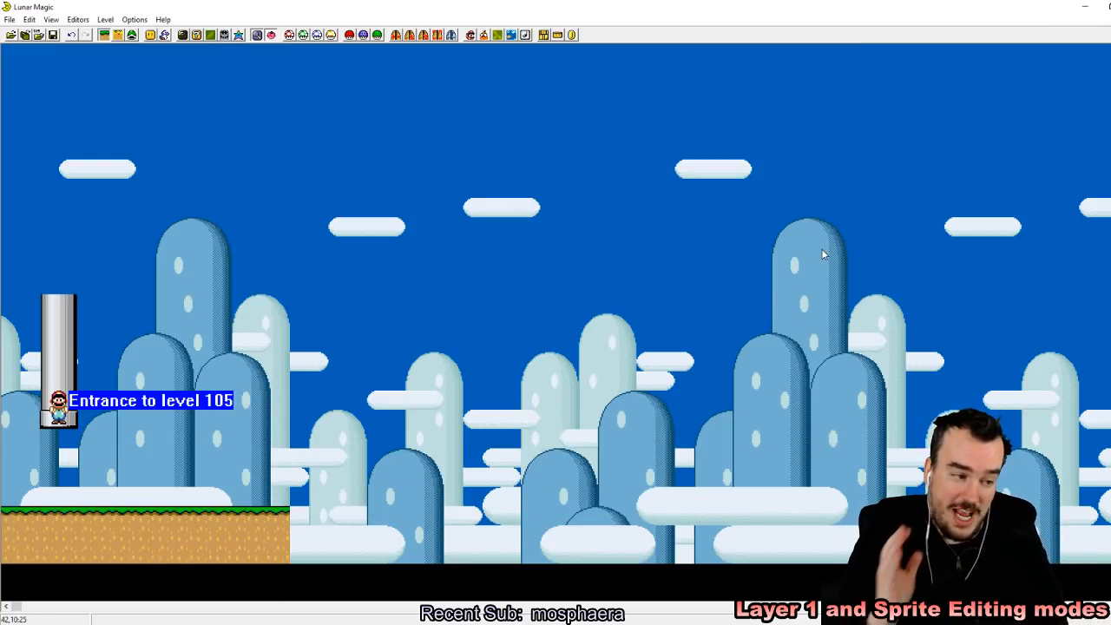
Step: Save level 105 despite the undefined exit and reload the ROM in the emulator
left_click(52, 34)
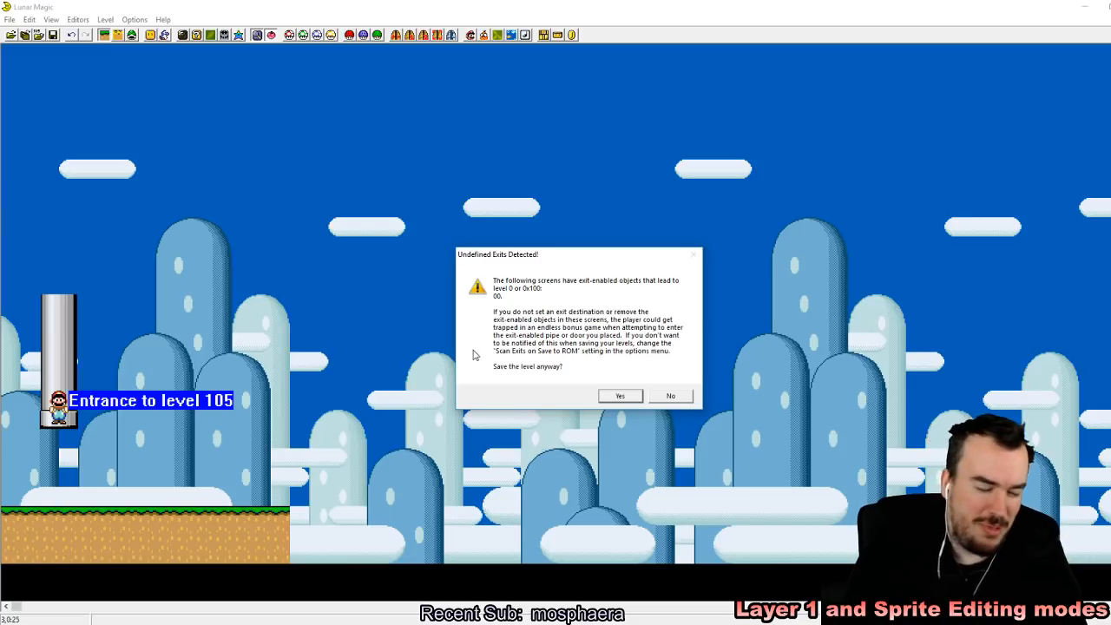
left_click(620, 396)
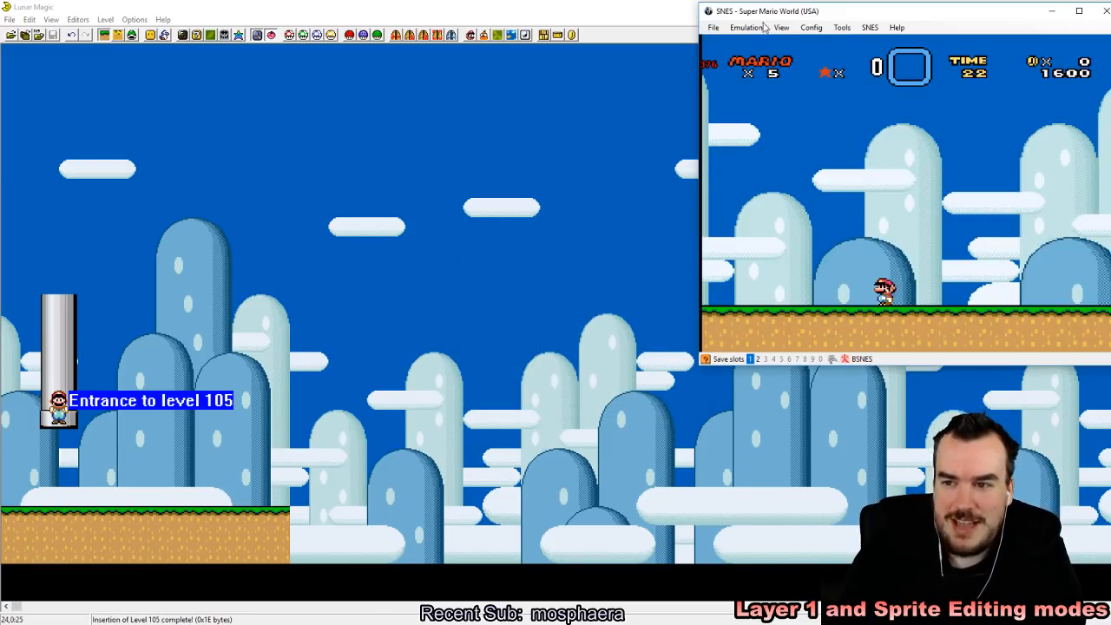
left_click(714, 29)
mouse_move(728, 52)
left_click(825, 58)
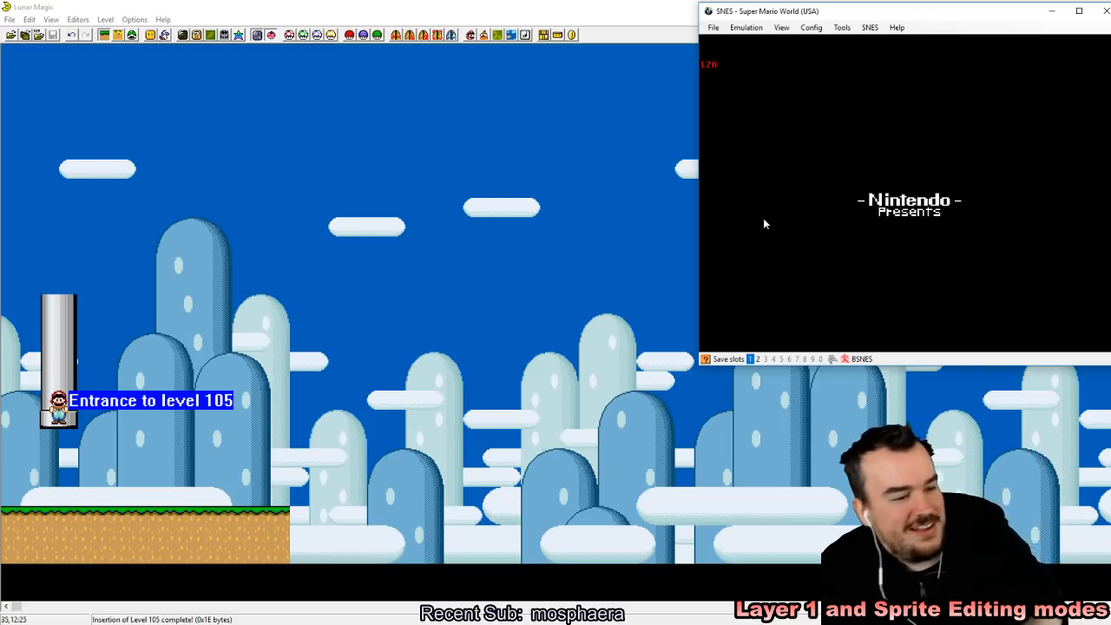
Step: Start the game, enter the edited level, and store a quick save state in slot 1
key("z")
key("z")
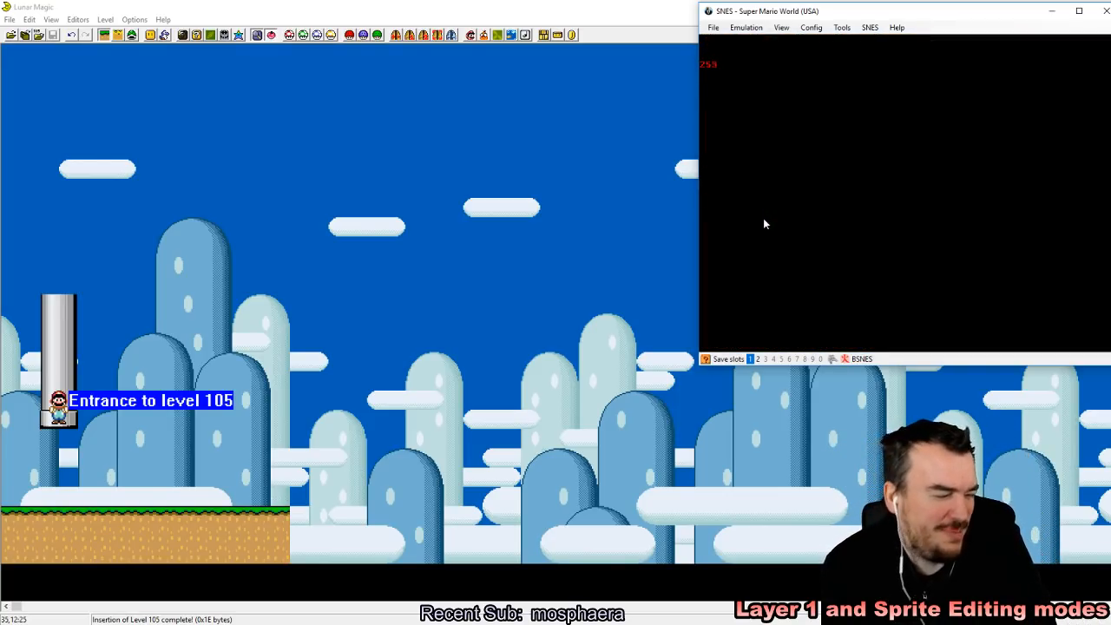
key("z")
key("shift+F1")
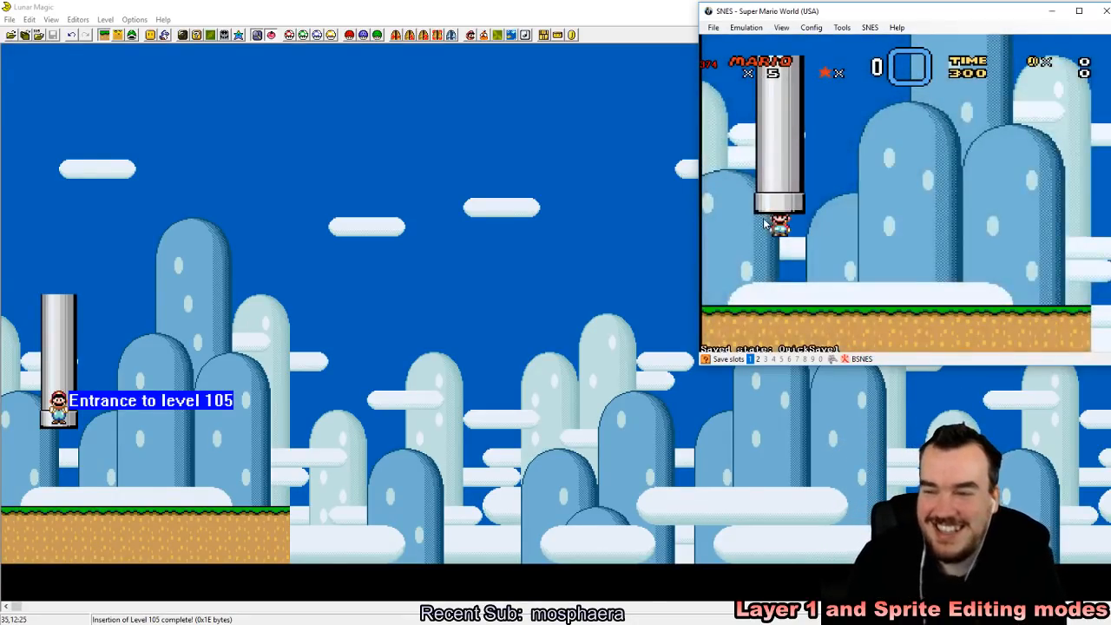
Step: Walk Mario around under the pipe and jump up into its opening to test the undefined exit
key("Right")
key("z")
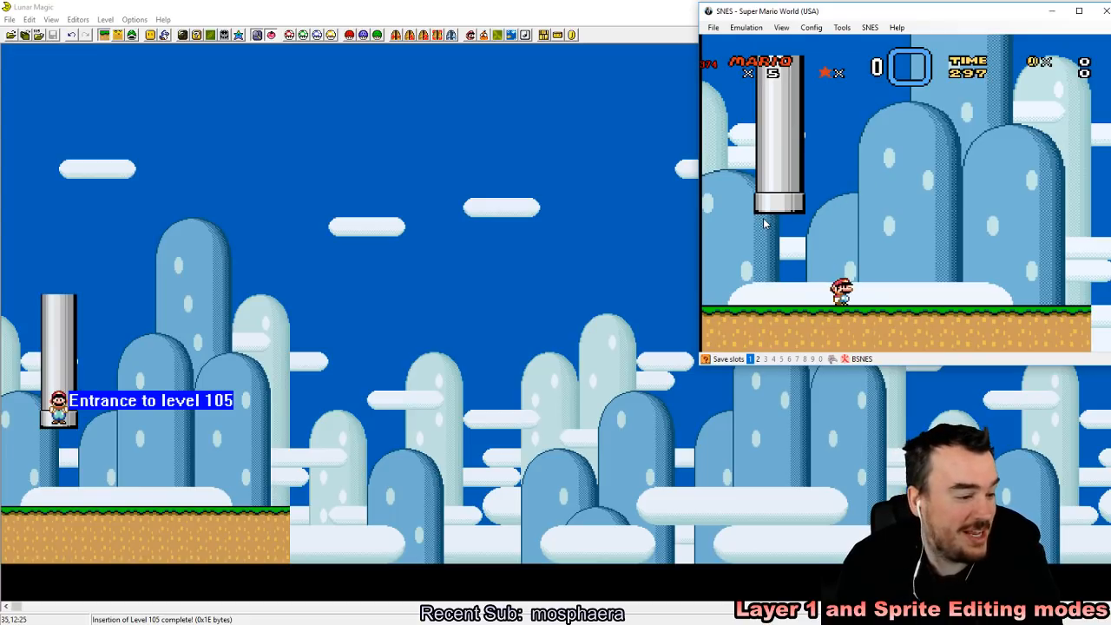
key("Left")
key("Left")
key("z")
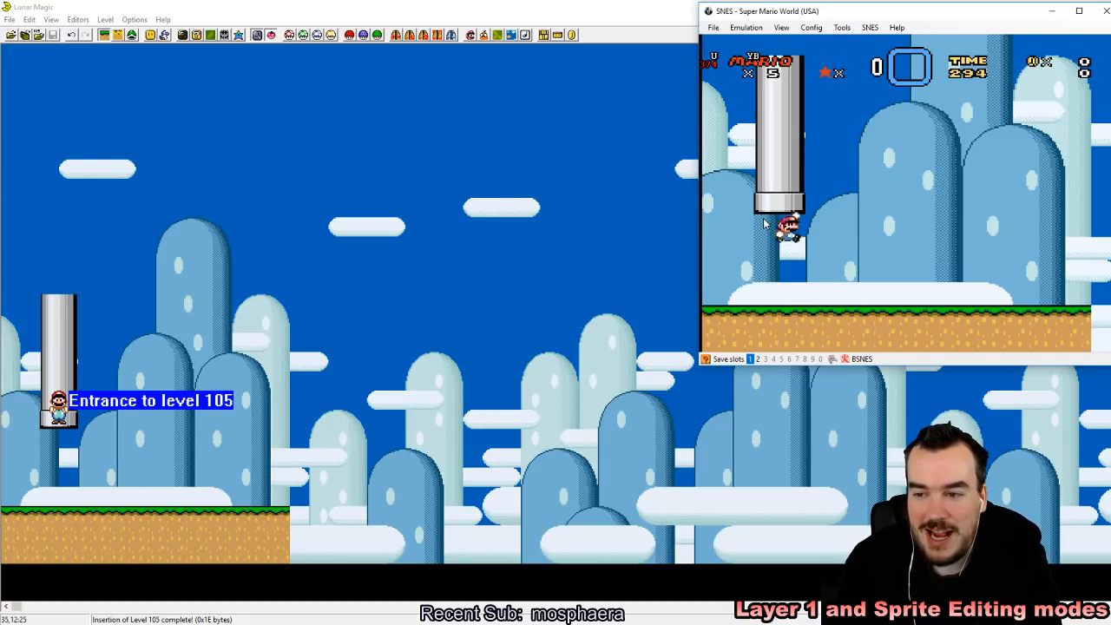
key("Right")
key("z")
key("Up")
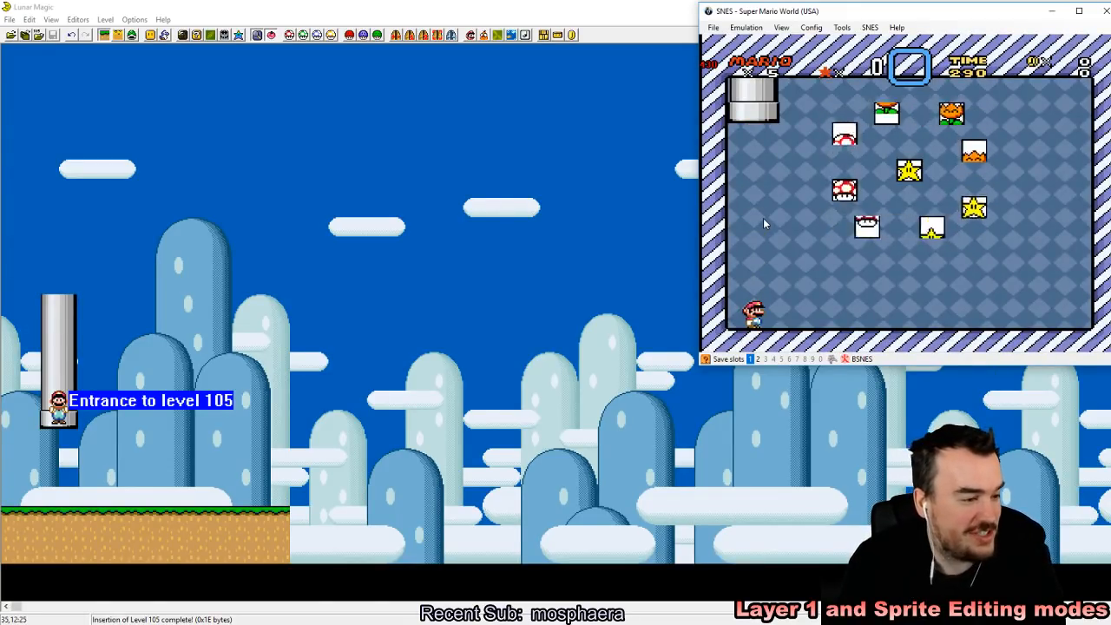
Step: Run Mario across the bonus room and jump into the rotating item blocks until all of them have been hit
key("Right")
key("z")
key("z")
key("z")
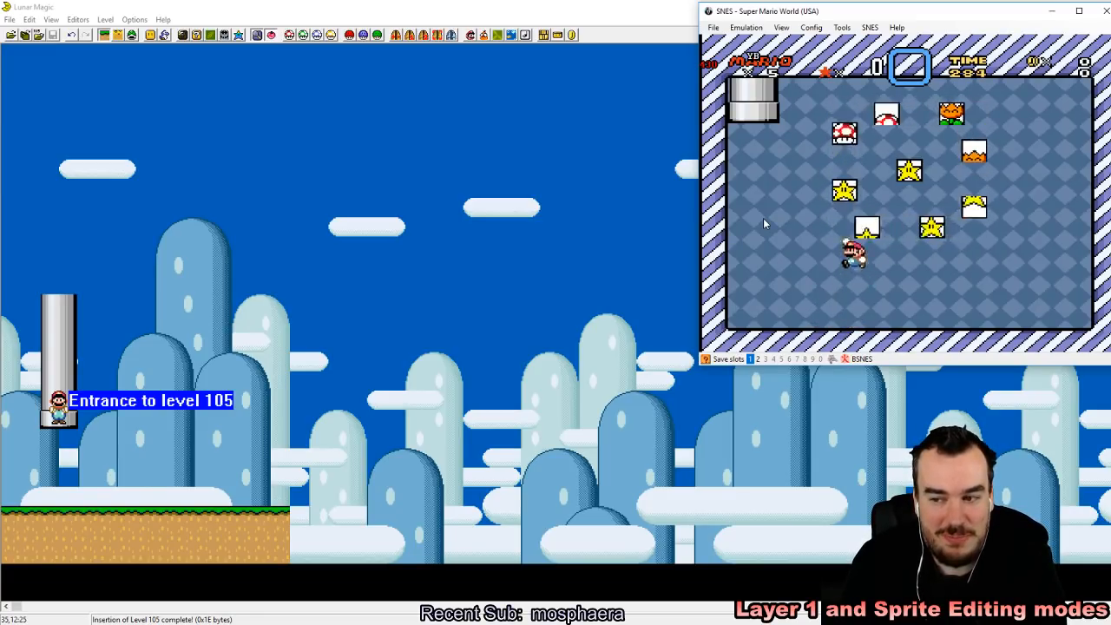
key("z")
key("z")
key("z")
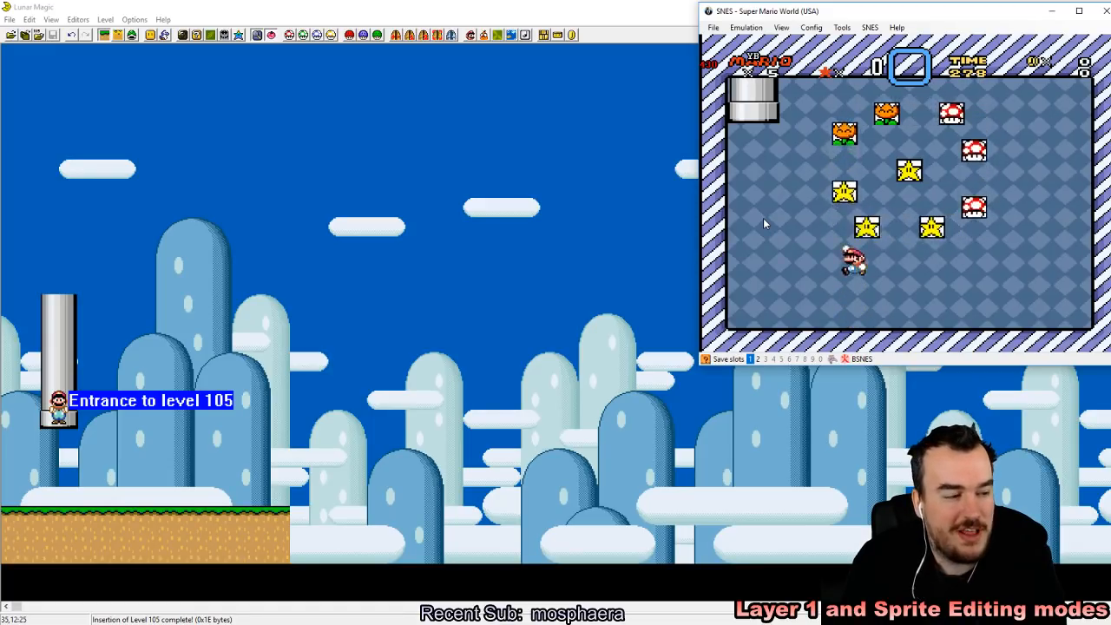
key("Right")
key("Left")
key("z")
key("Right")
key("z")
key("Left")
Step: Jump Mario back and forth around the stopped item blocks to explore the bonus room
key("z")
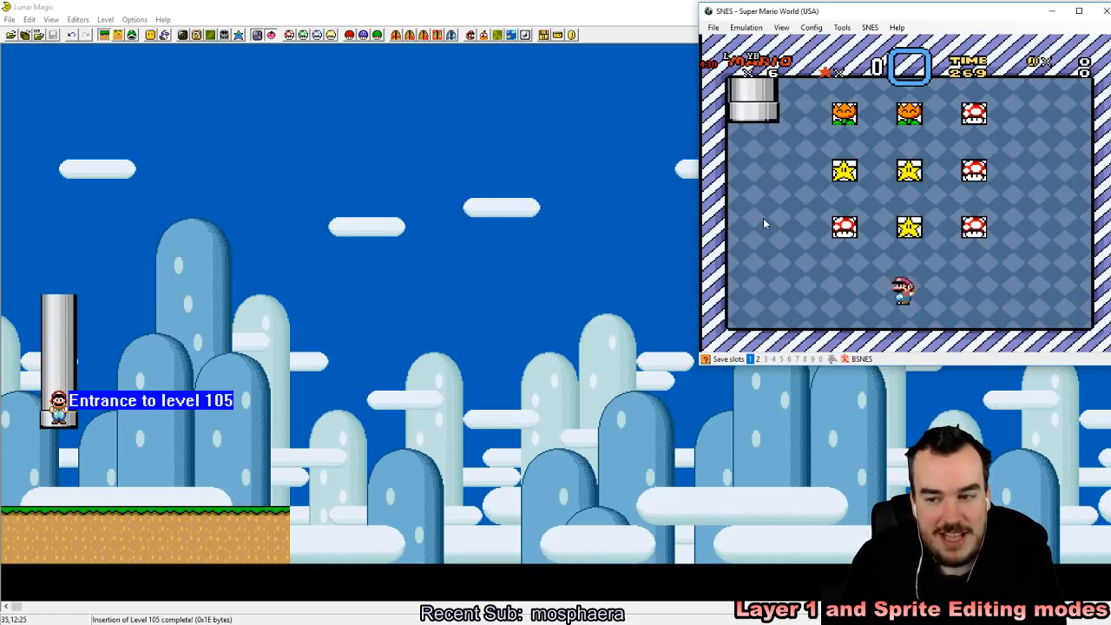
key("Right")
key("z")
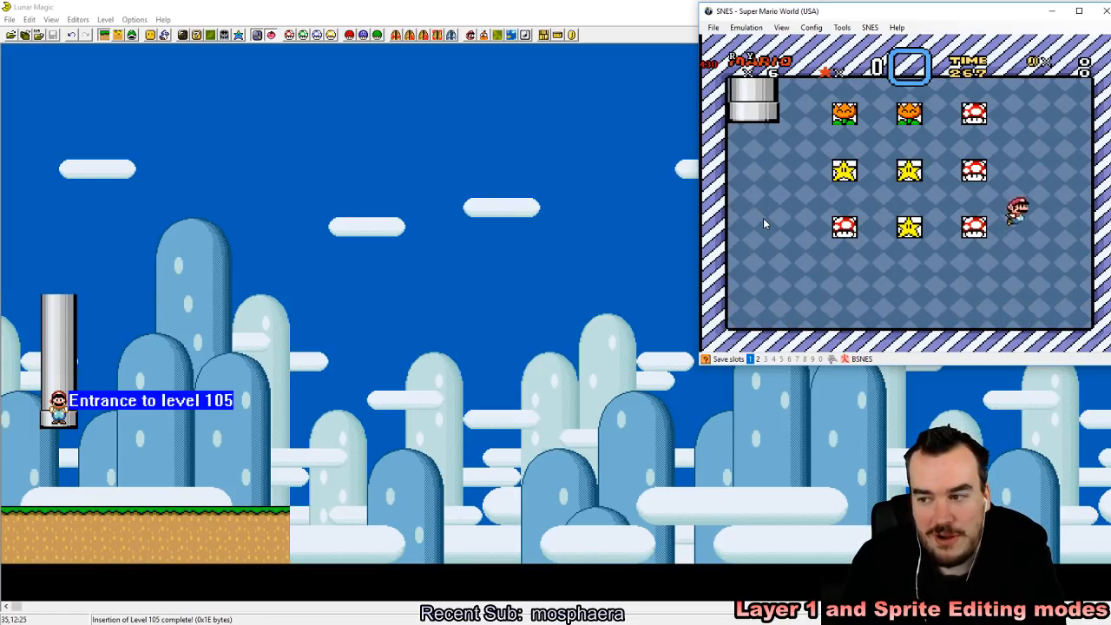
key("Left")
key("z")
key("Right")
key("z")
key("Left")
key("z")
key("Right")
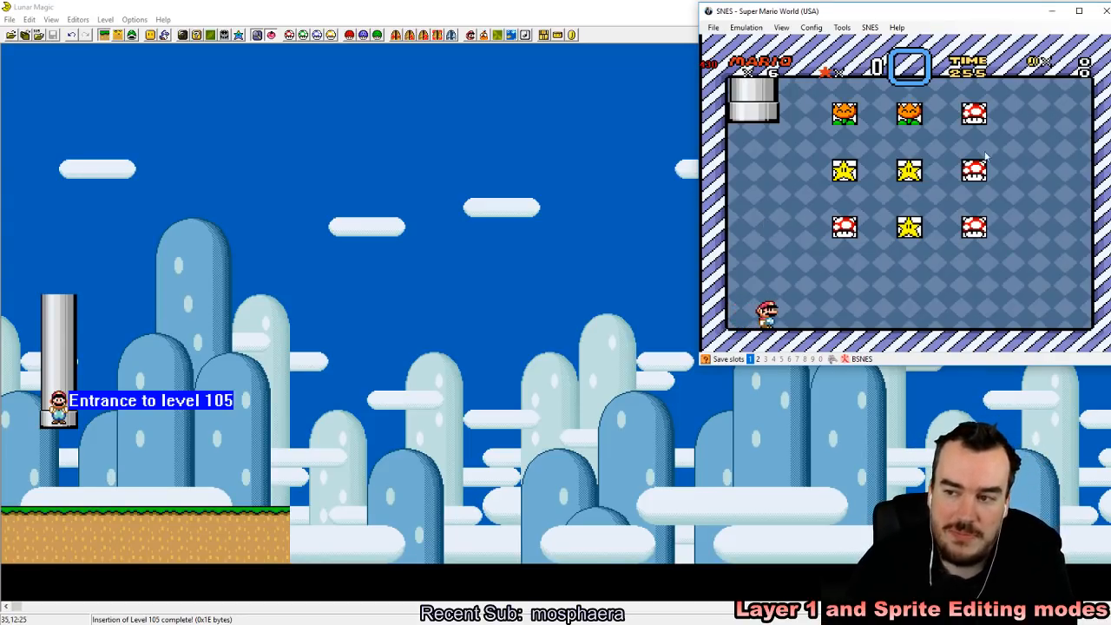
Step: In Lunar Magic, replace the exit-enabled pipe with a plain vertical pipe, end on bottom, about 12 tiles tall at the entrance, and save
left_click(260, 6)
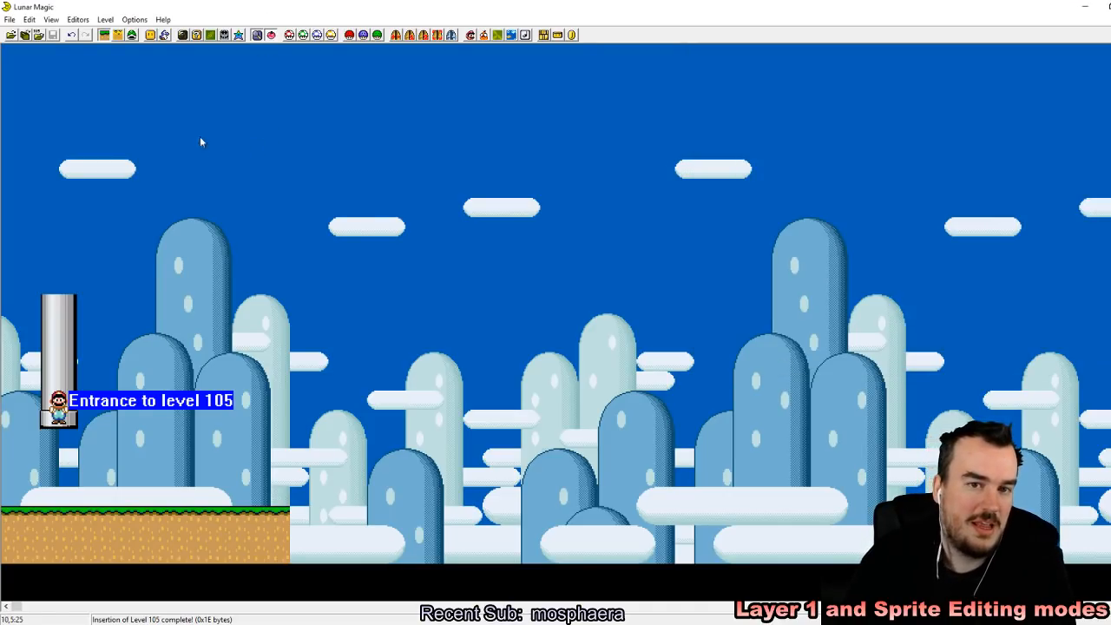
left_click(77, 299)
key("Delete")
left_click(160, 34)
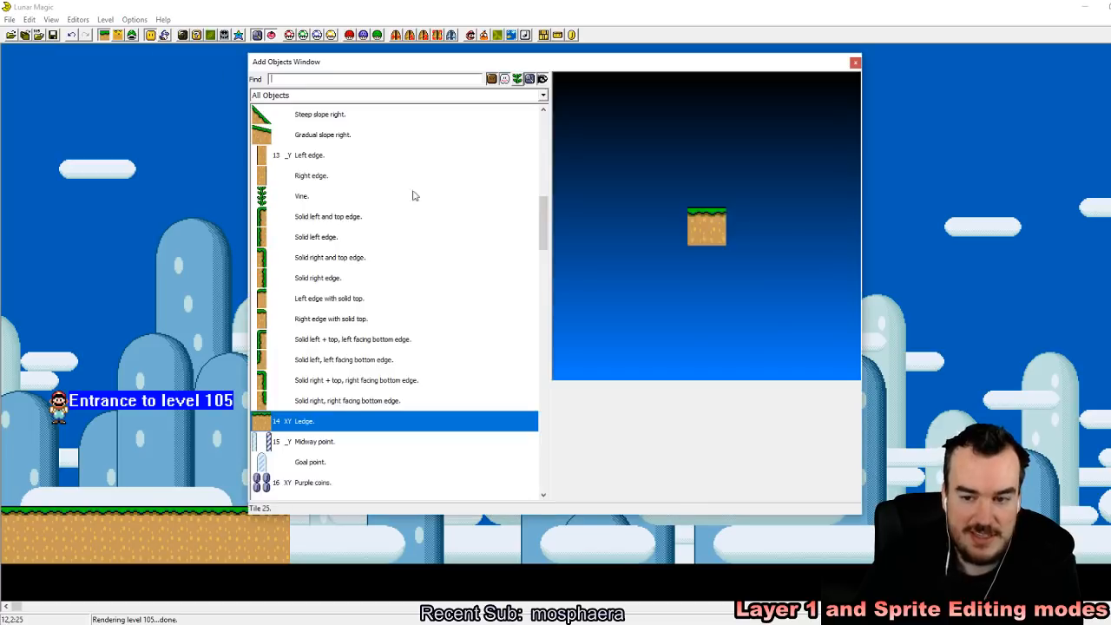
scroll(532, 217, "up", 7)
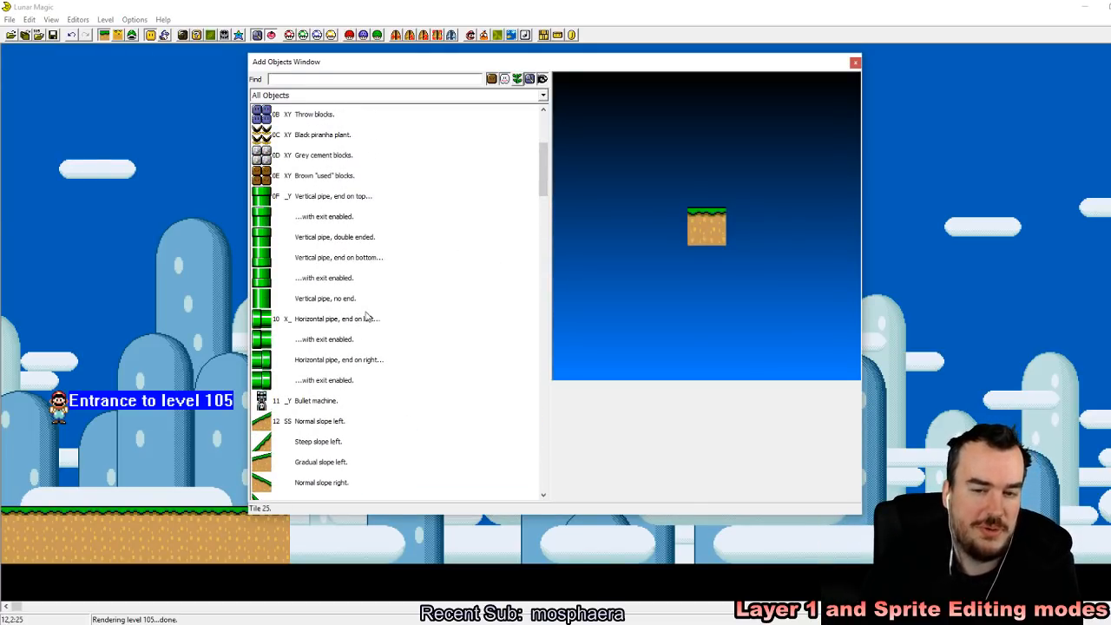
left_click(347, 263)
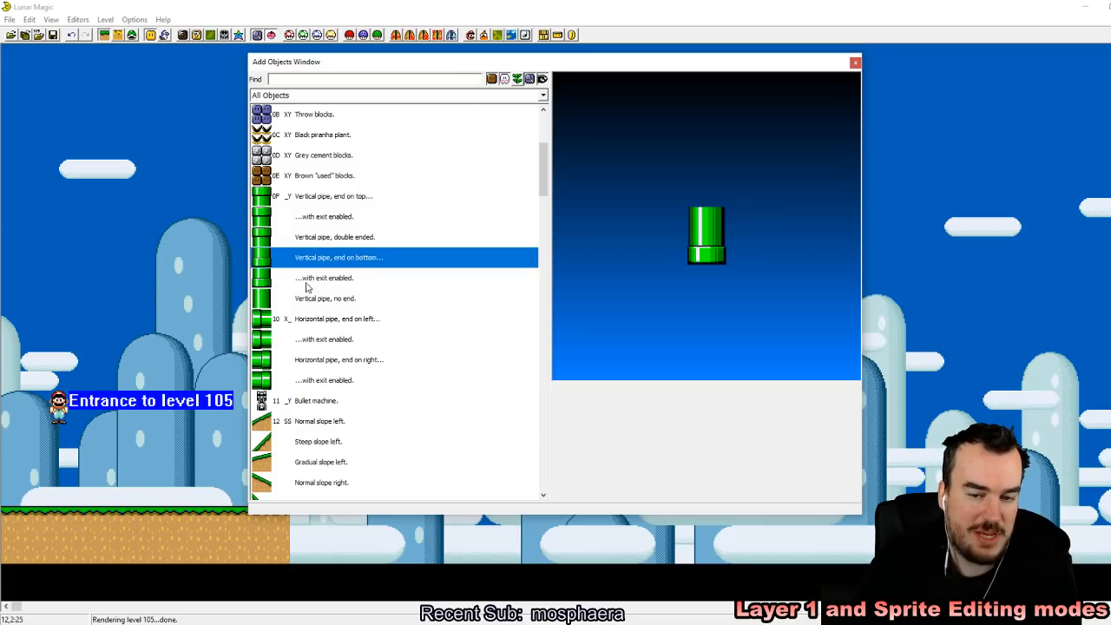
left_click_drag(335, 289, 109, 404)
left_click_drag(91, 328, 76, 342)
left_click(146, 278)
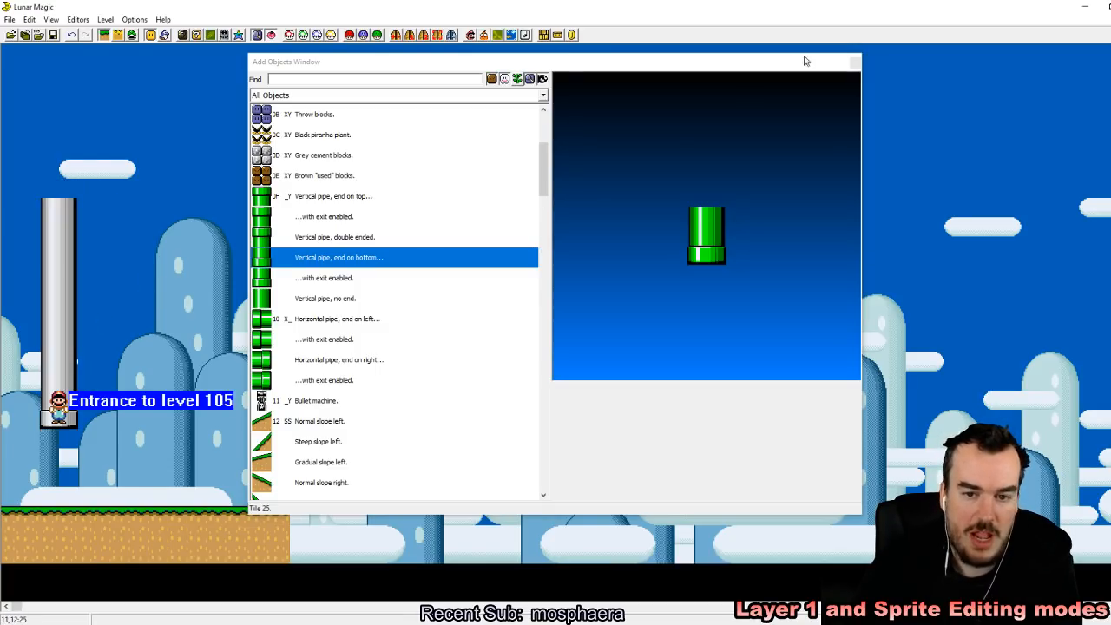
left_click(856, 62)
left_click(54, 36)
Step: Place copies of the ground ledge end to end to extend the floor across the level, then save level 105
left_click(276, 537)
right_click_drag(340, 516, 302, 515)
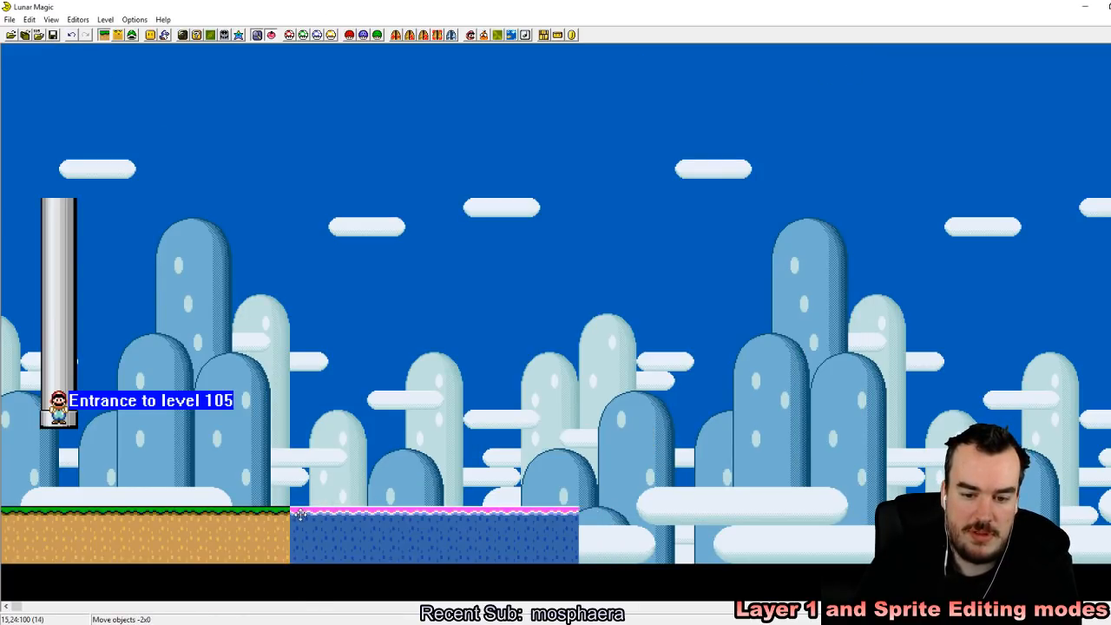
right_click_drag(608, 515, 591, 516)
right_click_drag(954, 534, 935, 534)
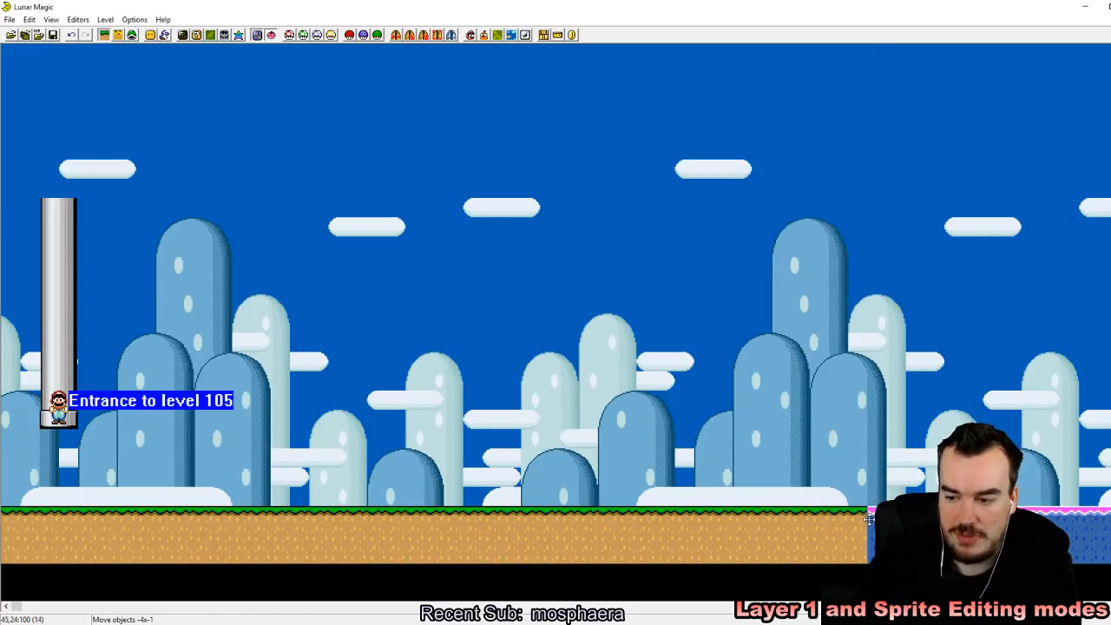
left_click(53, 36)
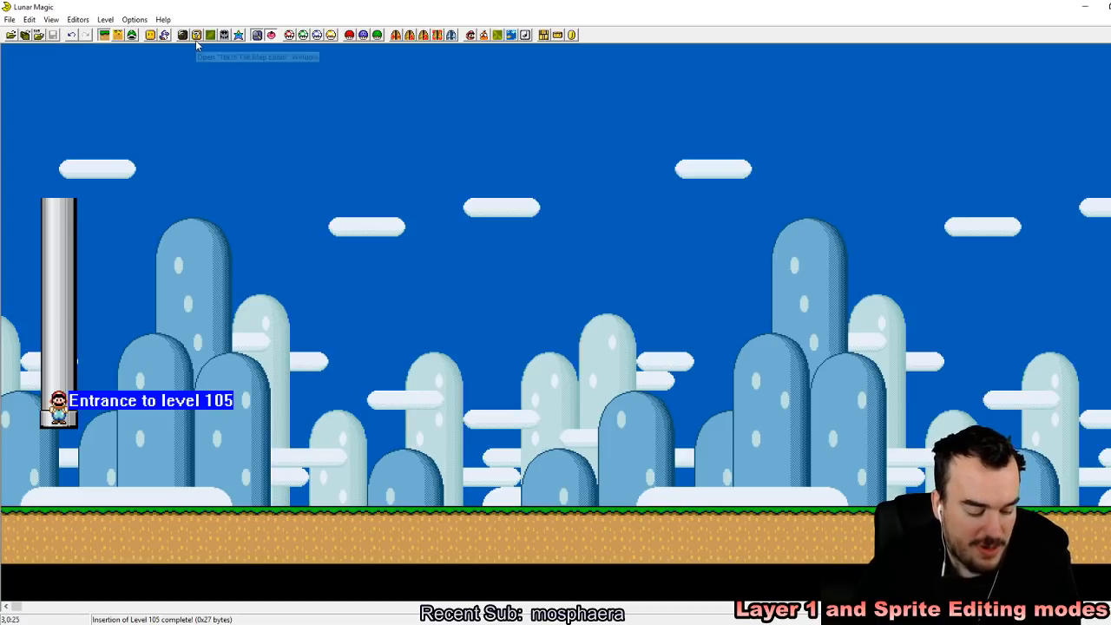
Step: Switch to sprite editing, place an Auto-Scroll 1 sprite in the level's upper-left corner, and remove it again
left_click(132, 35)
key("Insert")
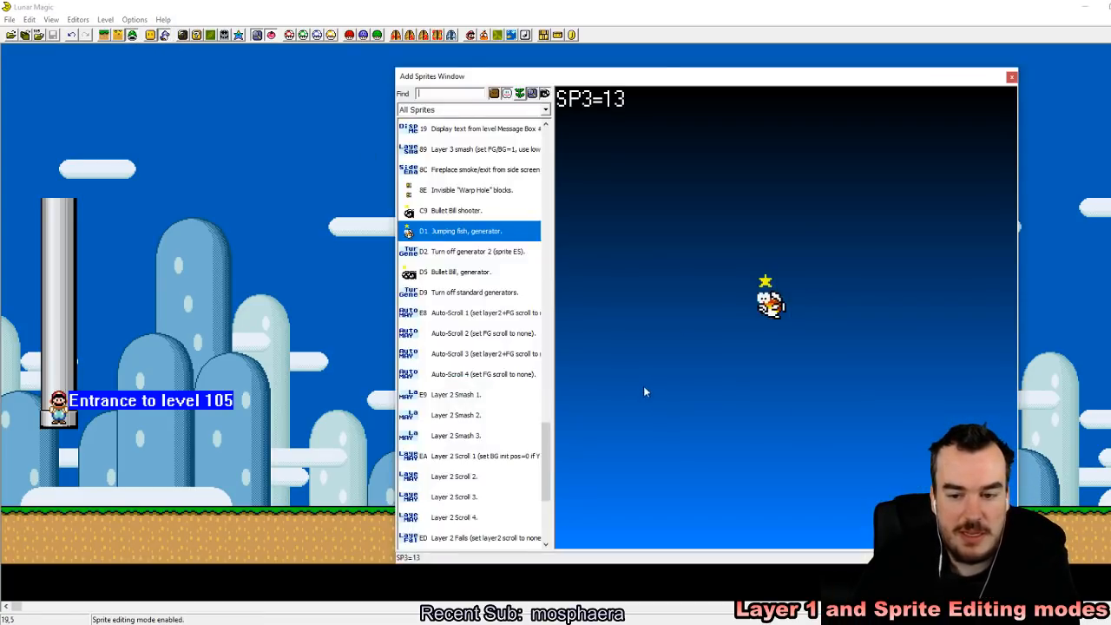
scroll(549, 457, "down", 1)
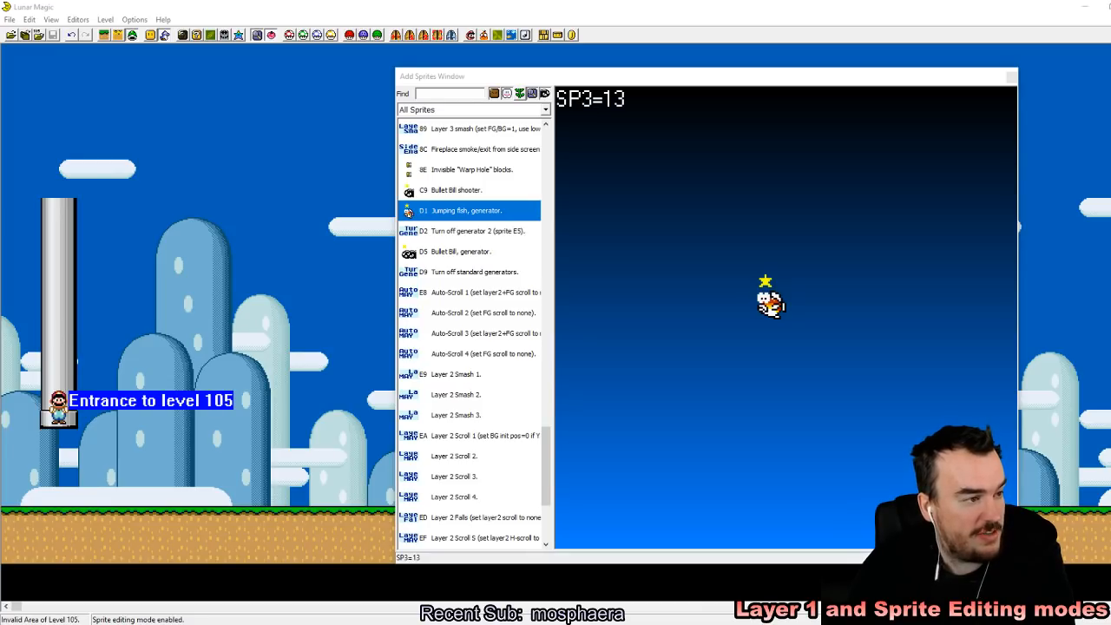
left_click_drag(547, 455, 546, 478)
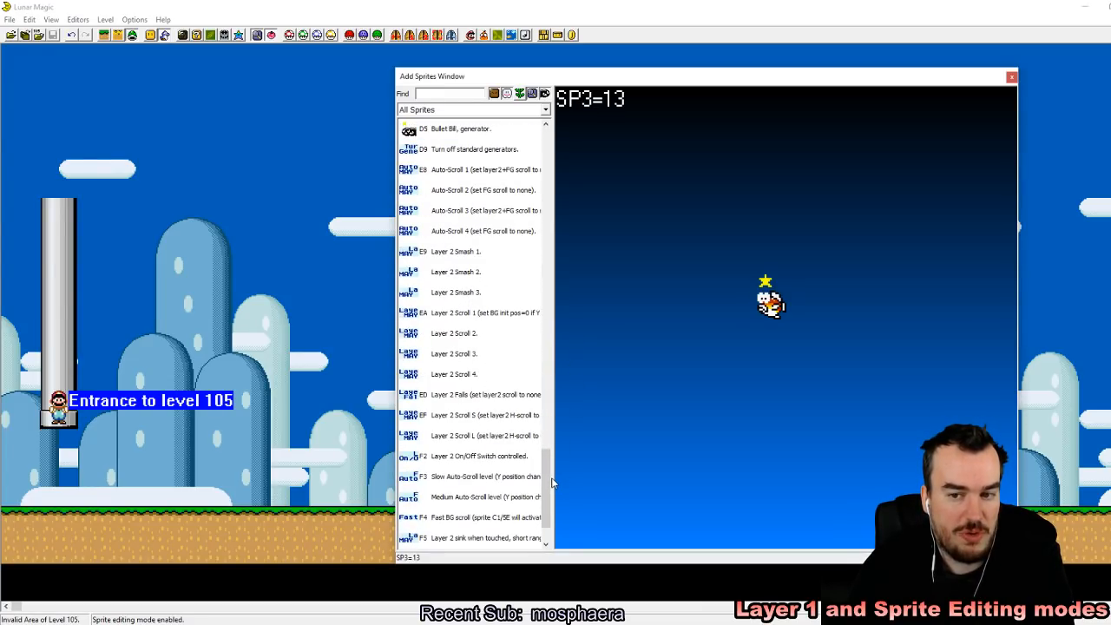
left_click(454, 171)
right_click_drag(213, 163, 6, 46)
left_click(179, 156)
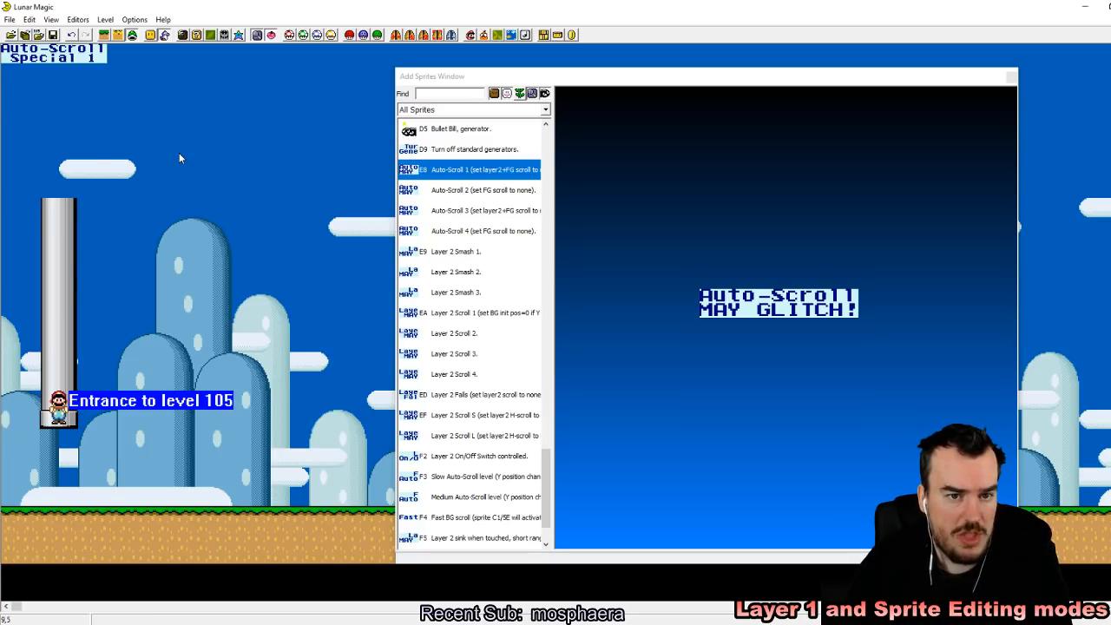
left_click(75, 61)
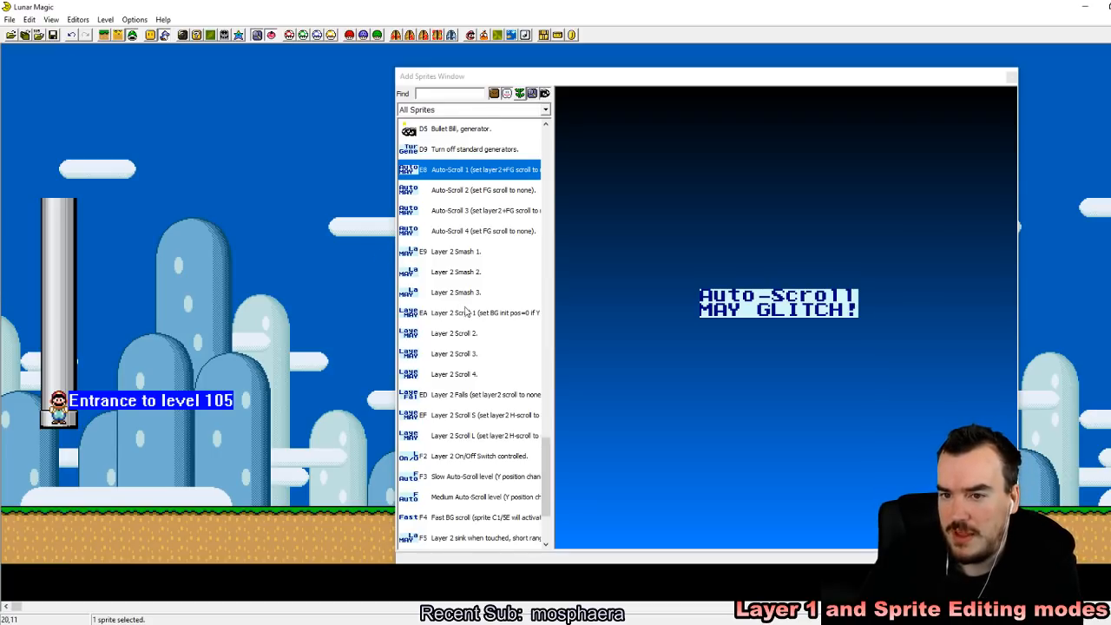
Step: Try the Auto-Scroll 2 and Auto-Scroll 3 sprites in the level's upper-left corner, removing each one
scroll(467, 308, "up", 5)
scroll(519, 388, "down", 2)
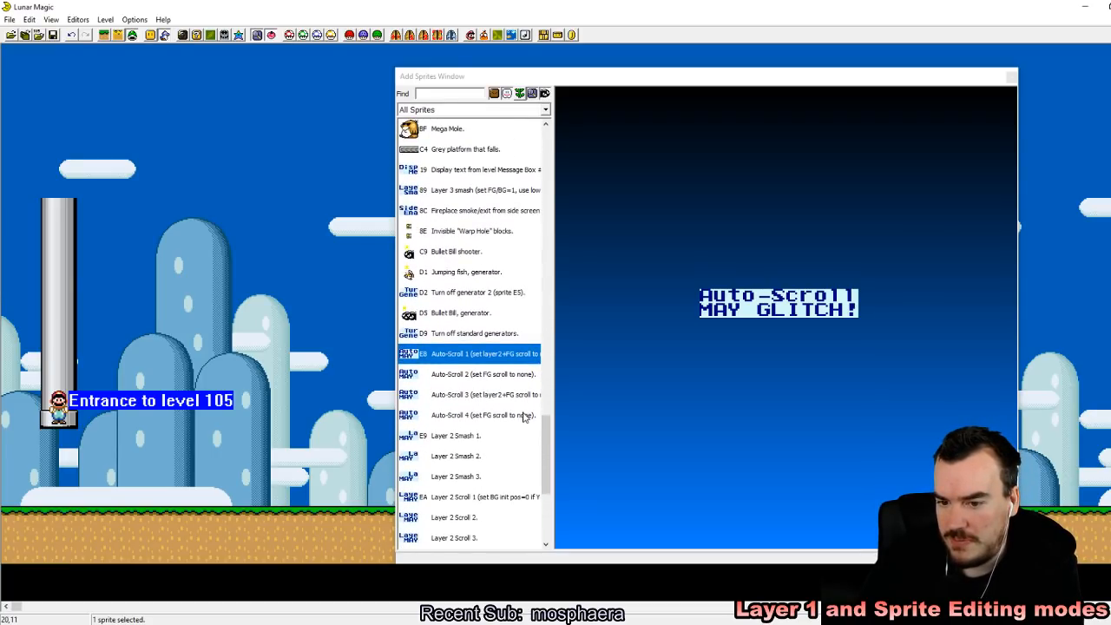
left_click(483, 377)
right_click_drag(231, 184, 3, 41)
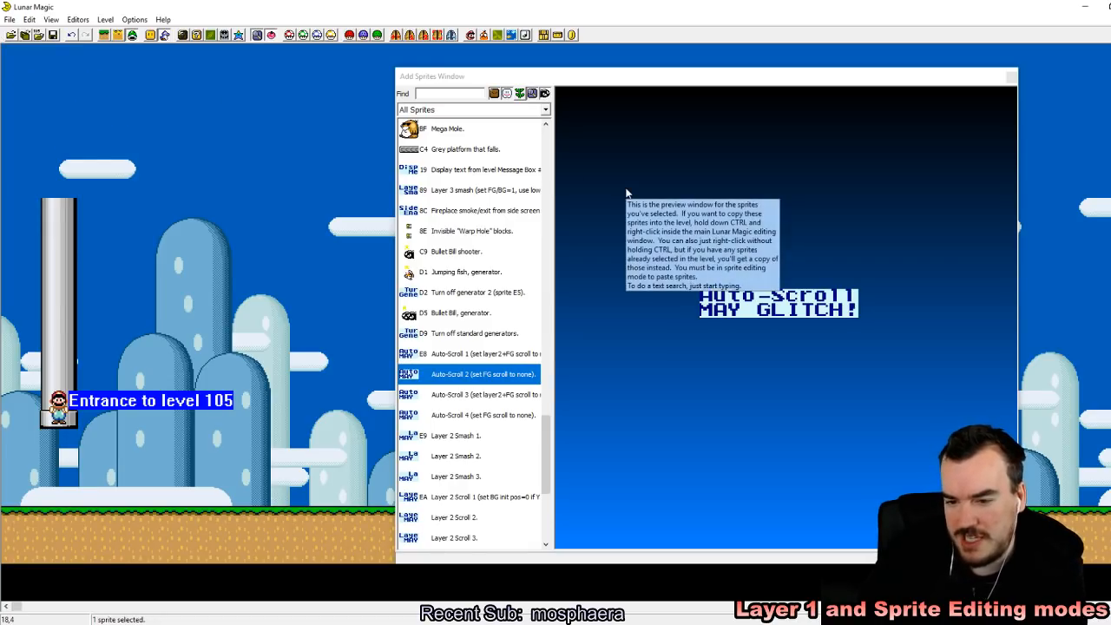
left_click(460, 396)
right_click_drag(7, 69, 3, 43)
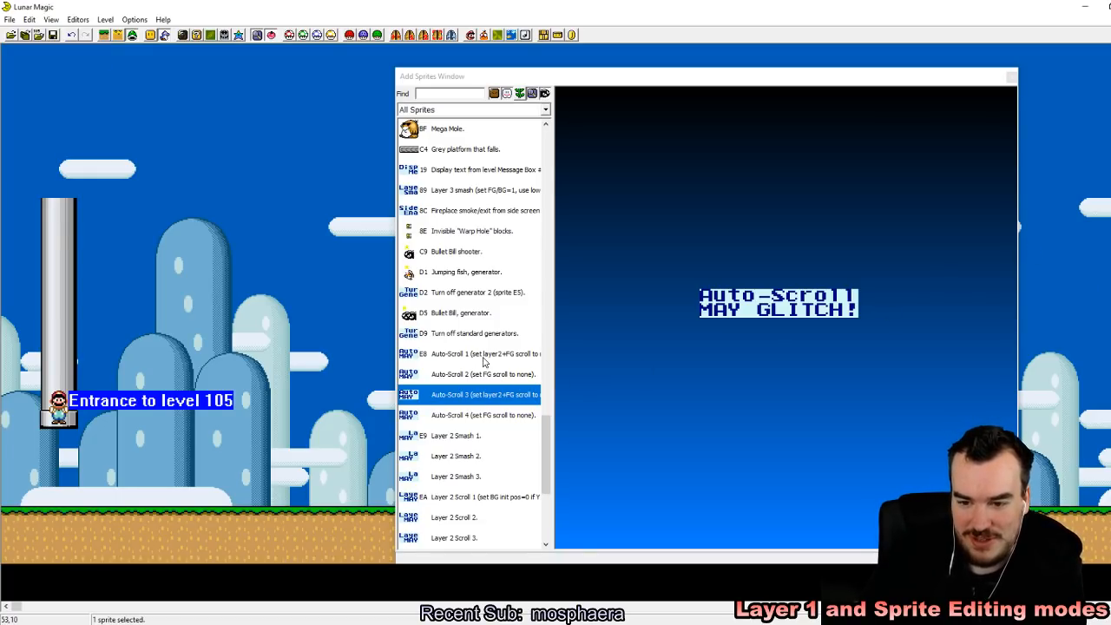
Step: Add an Auto-Scroll 1 sprite, align it in the level's upper-left corner as Auto-Scroll Special 1, and save the level
left_click(484, 360)
right_click_drag(9, 60, 5, 43)
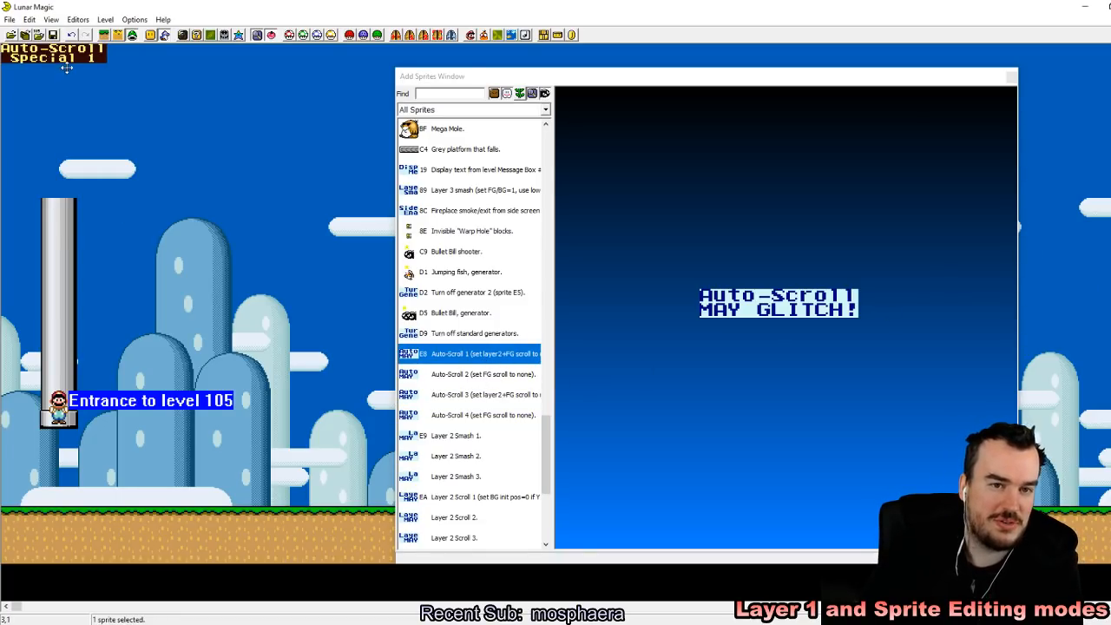
left_click_drag(67, 68, 66, 107)
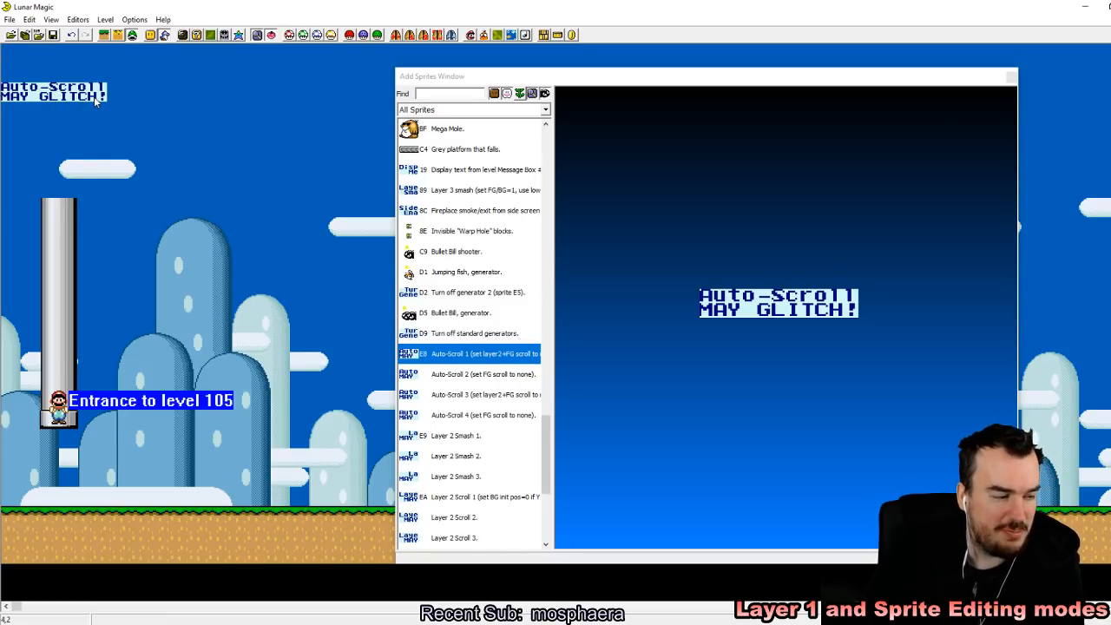
left_click_drag(94, 96, 59, 54)
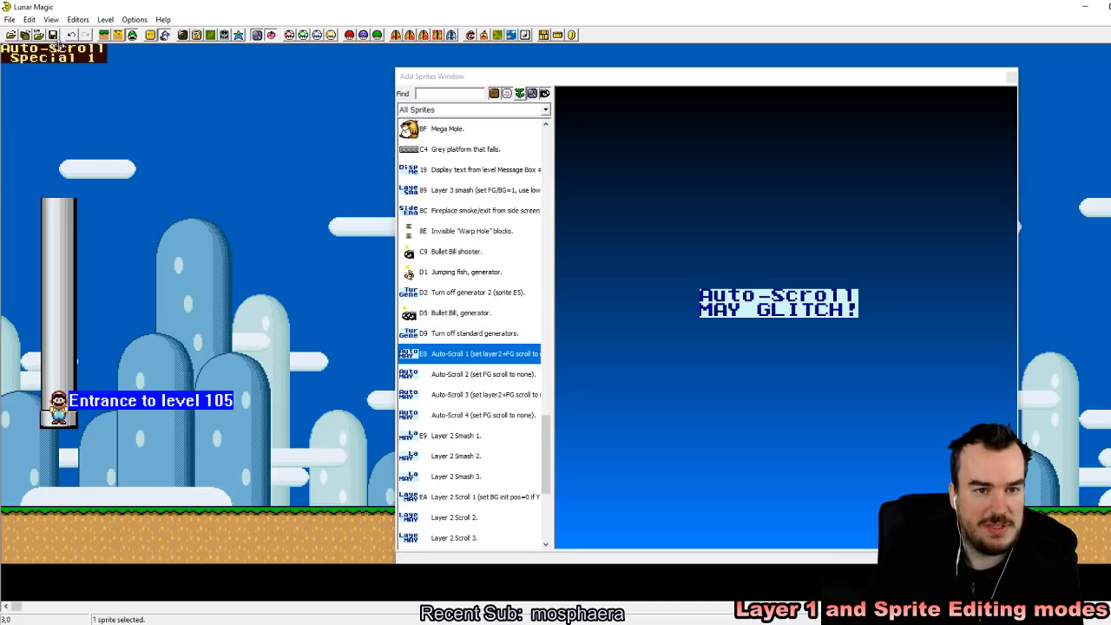
left_click(1014, 76)
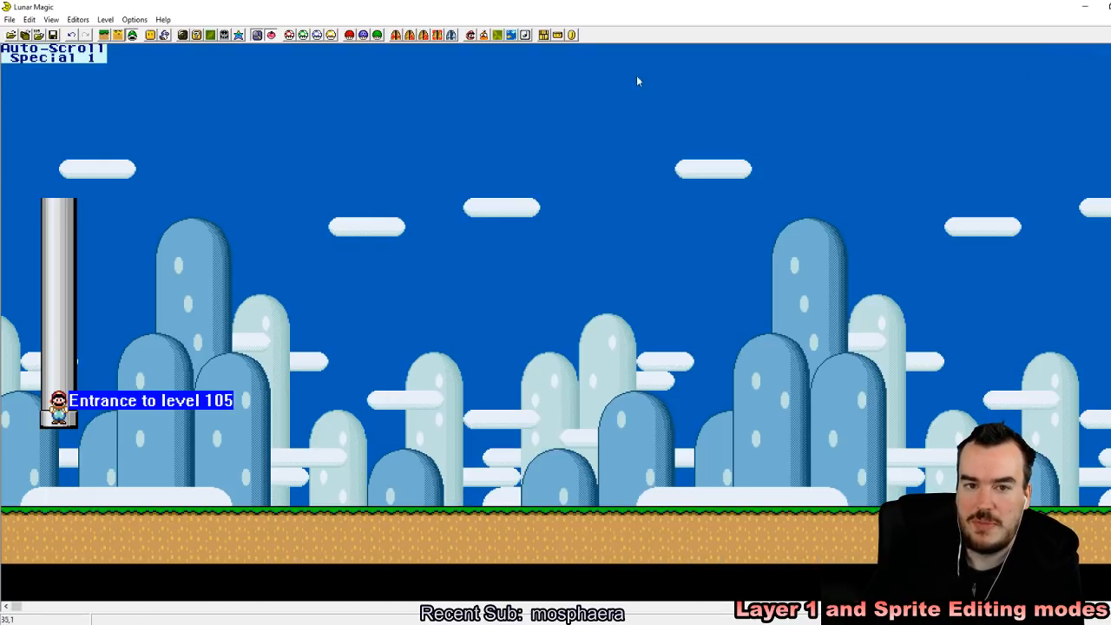
left_click(53, 34)
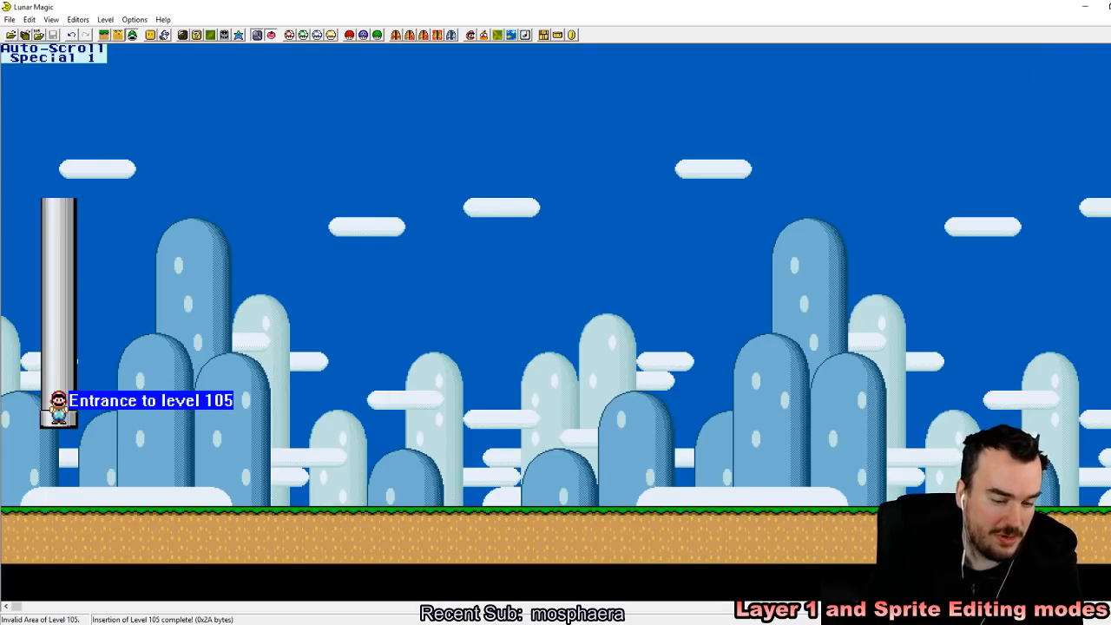
Step: Reload the recent ROM in the emulator, enter the auto-scroll level, and store a quick save state in slot 1
key("alt+Tab")
left_click(713, 27)
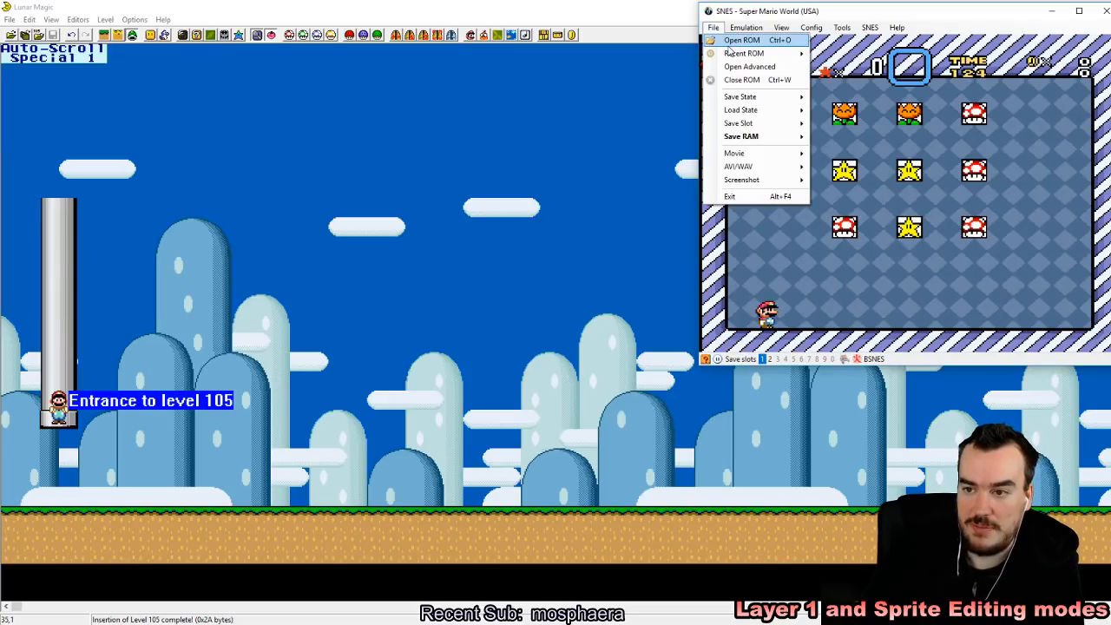
mouse_move(744, 53)
left_click(837, 59)
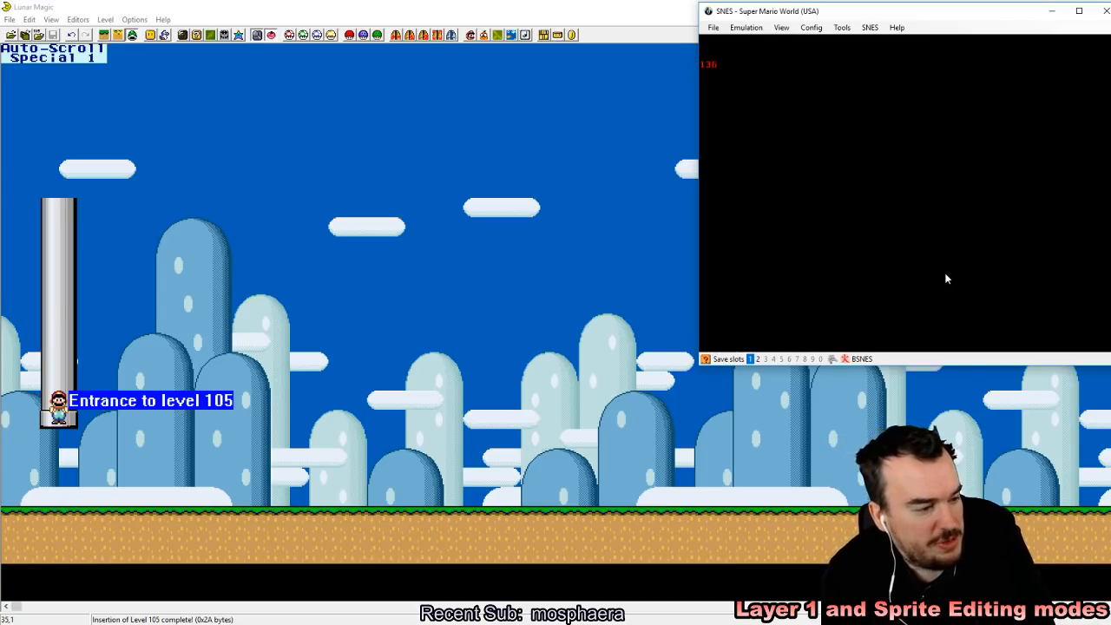
key("z")
key("z")
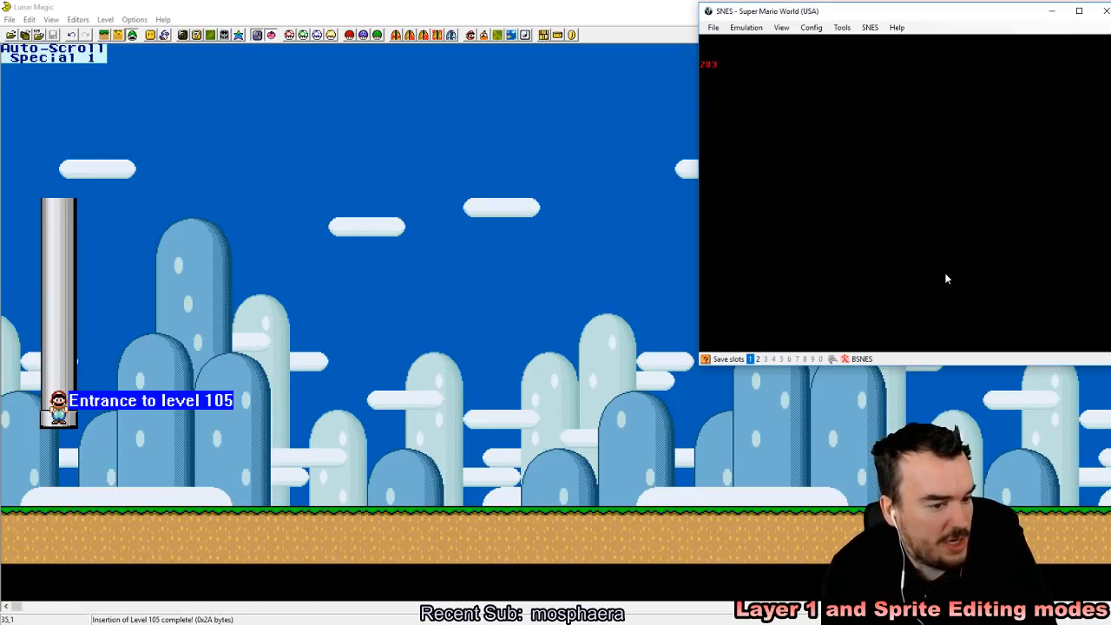
key("z")
key("shift+F1")
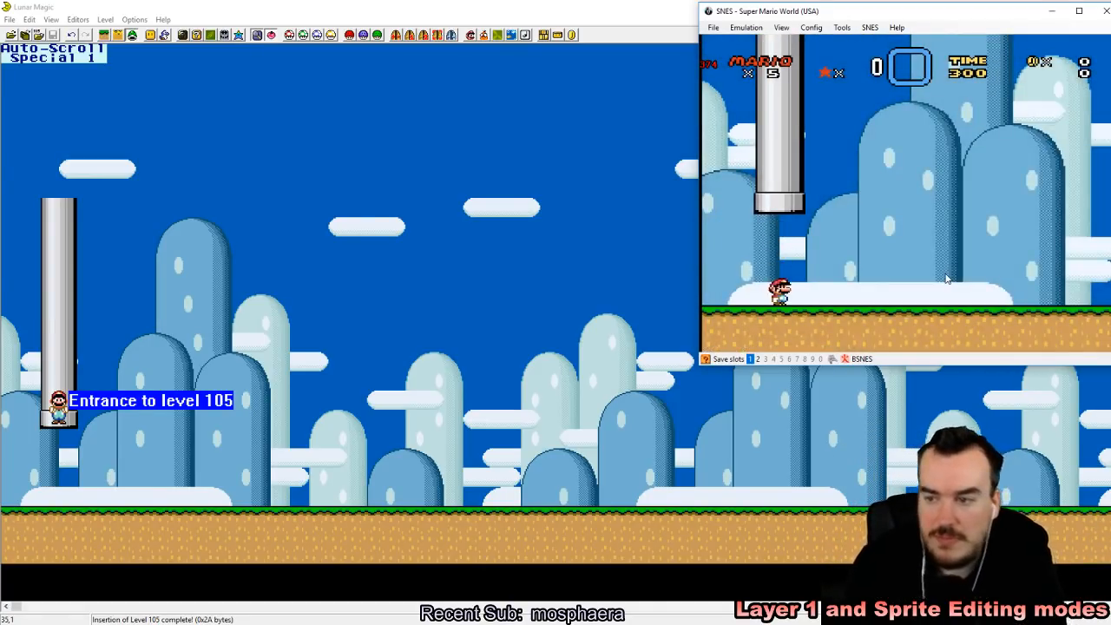
Step: Walk Mario back and forth under the pipe to test whether the level auto-scrolls
key("Right")
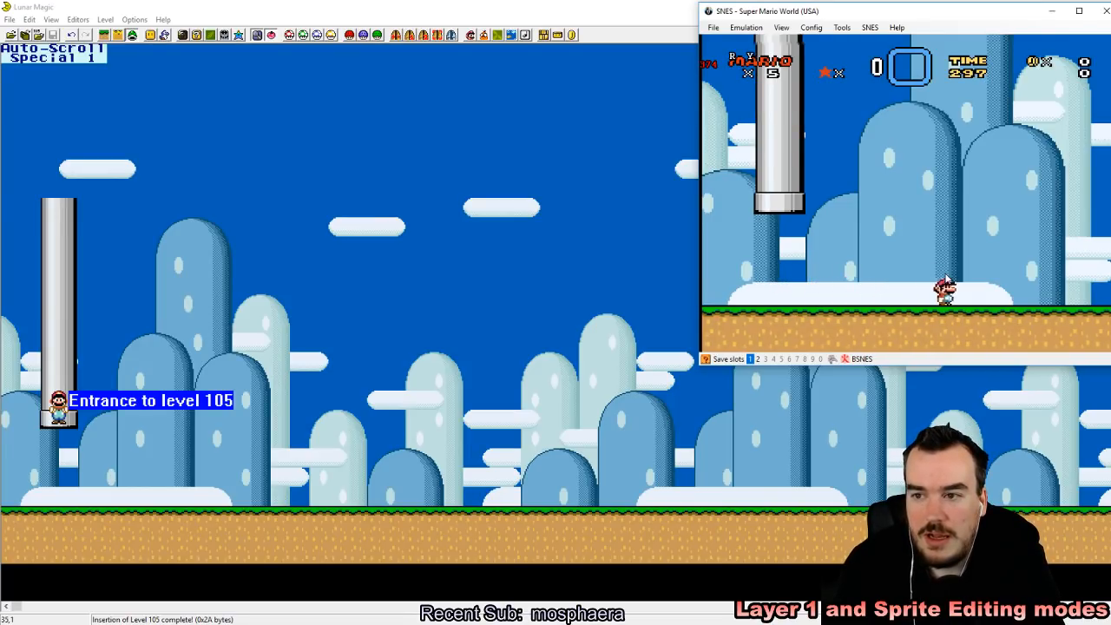
key("Left")
key("Up")
key("Left")
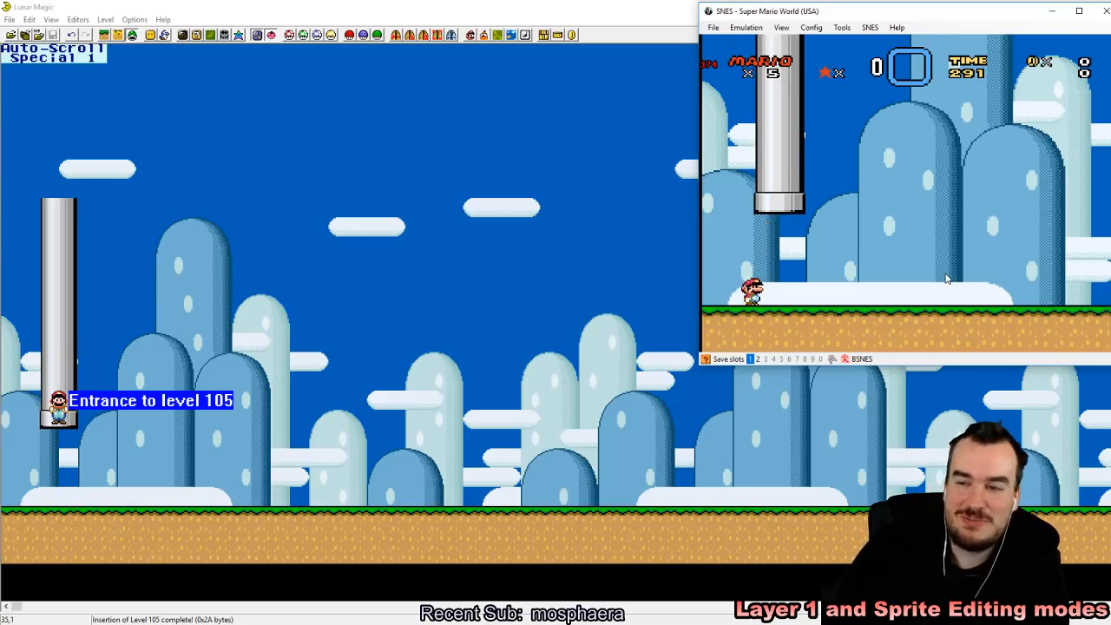
Step: Return to Lunar Magic and delete the Auto-Scroll Special 1 sprite from level 105
left_click(68, 58)
left_click(181, 89)
left_click(94, 52)
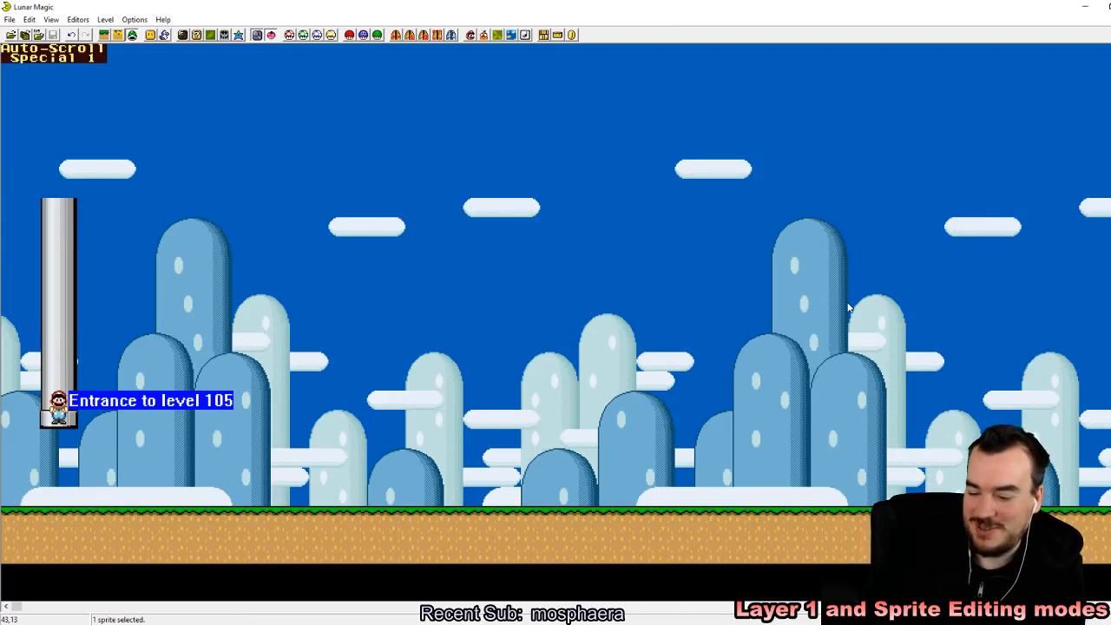
key("Delete")
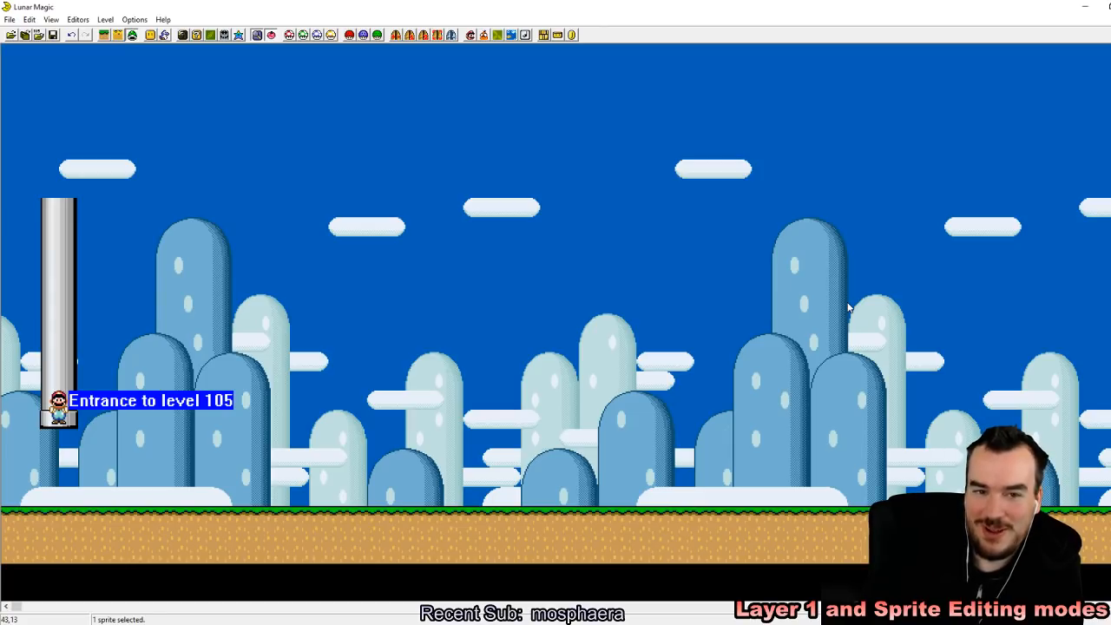
Step: Add a Medium Auto-Scroll sprite, place it in the level's upper-left corner, and save level 105
left_click(166, 35)
scroll(515, 382, "up", 5)
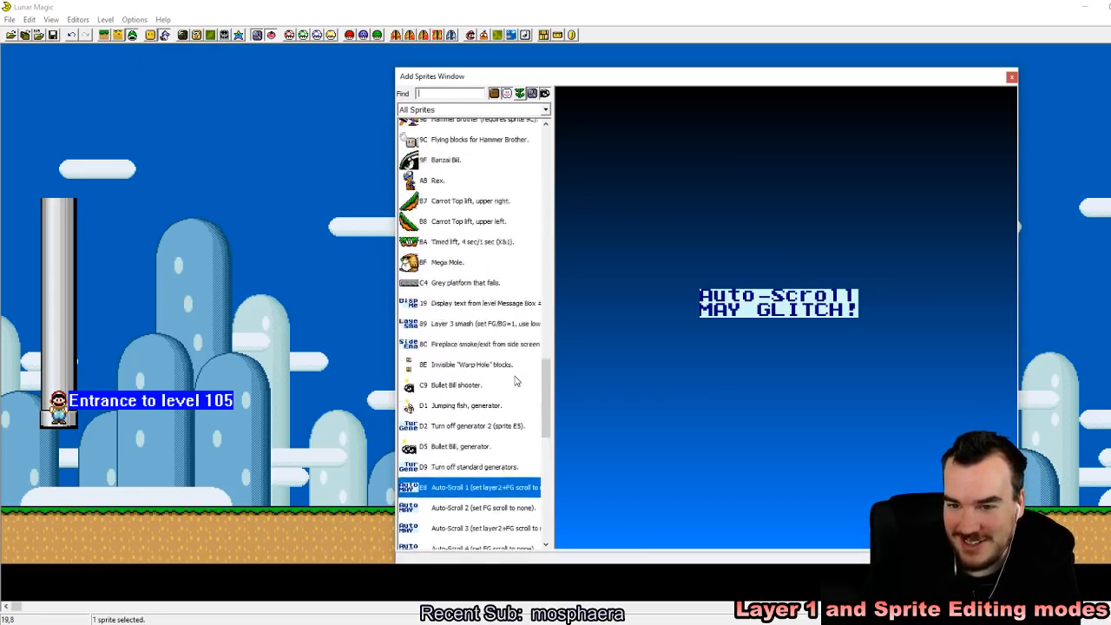
scroll(515, 384, "down", 10)
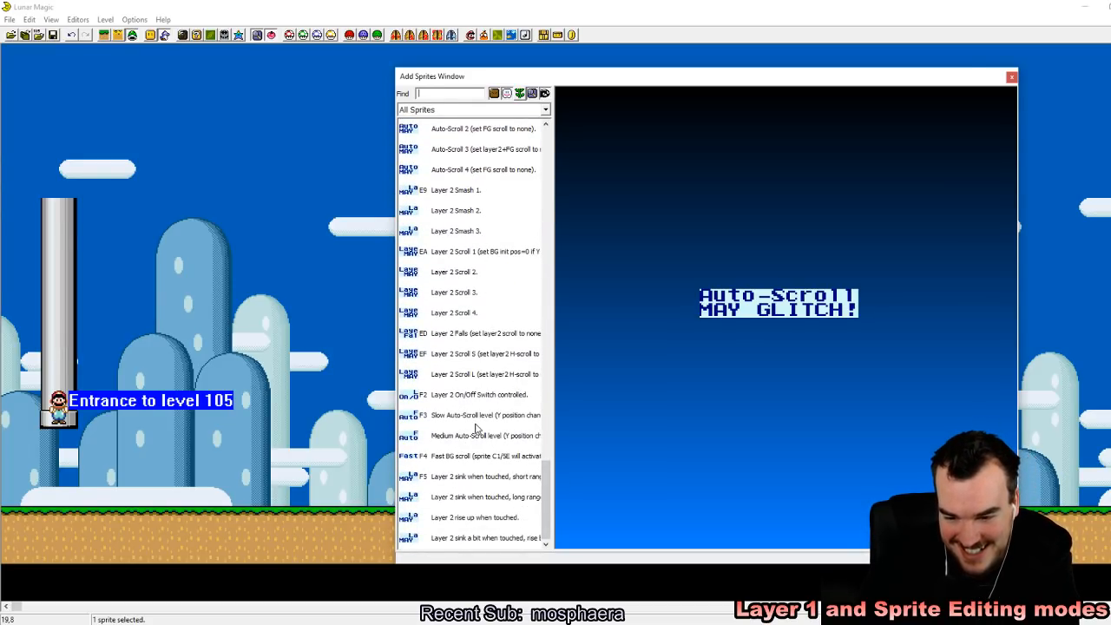
left_click(481, 436)
right_click(147, 146)
left_click_drag(147, 146, 5, 49)
left_click(113, 177)
mouse_move(71, 70)
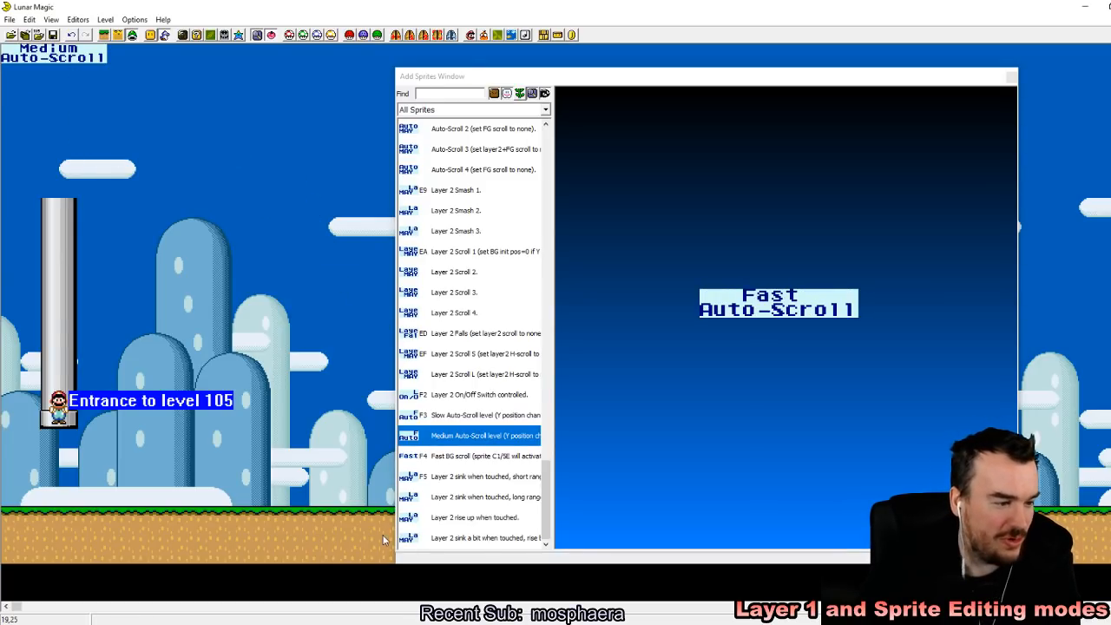
mouse_move(59, 54)
left_mouse_down()
mouse_move(60, 73)
mouse_move(25, 85)
mouse_move(44, 79)
mouse_move(40, 57)
mouse_move(42, 171)
mouse_move(38, 148)
mouse_move(61, 158)
mouse_move(65, 249)
mouse_move(45, 46)
left_mouse_up()
mouse_move(32, 79)
left_click(44, 112)
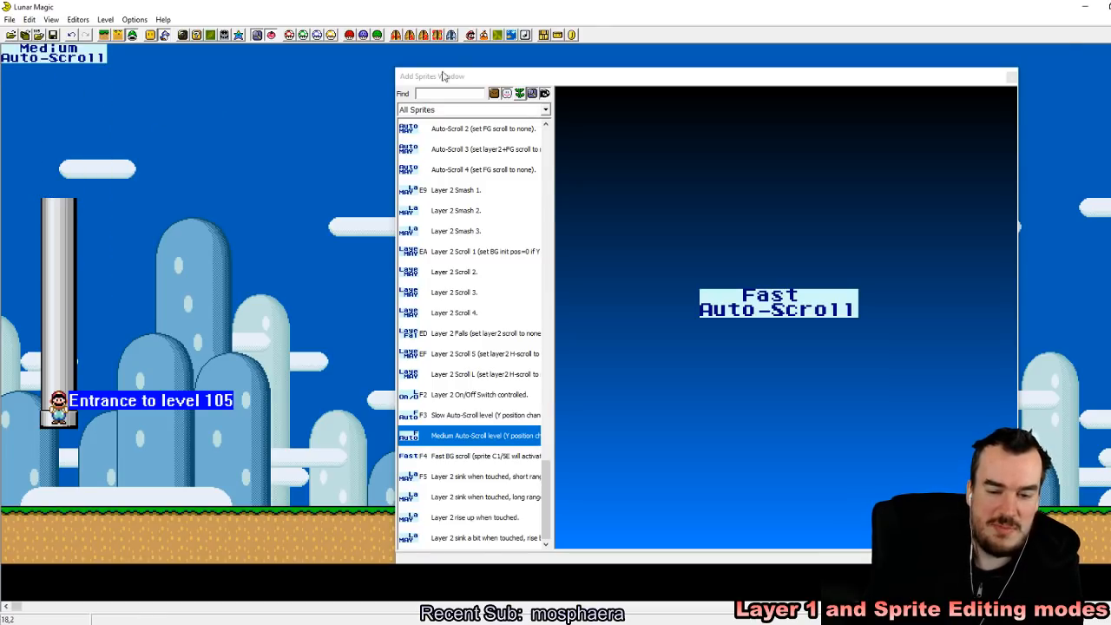
left_click(1012, 77)
left_click(54, 36)
Step: Reload the recent ROM in the emulator, enter the medium auto-scroll level, and store a quick save state in slot 1
left_click(718, 32)
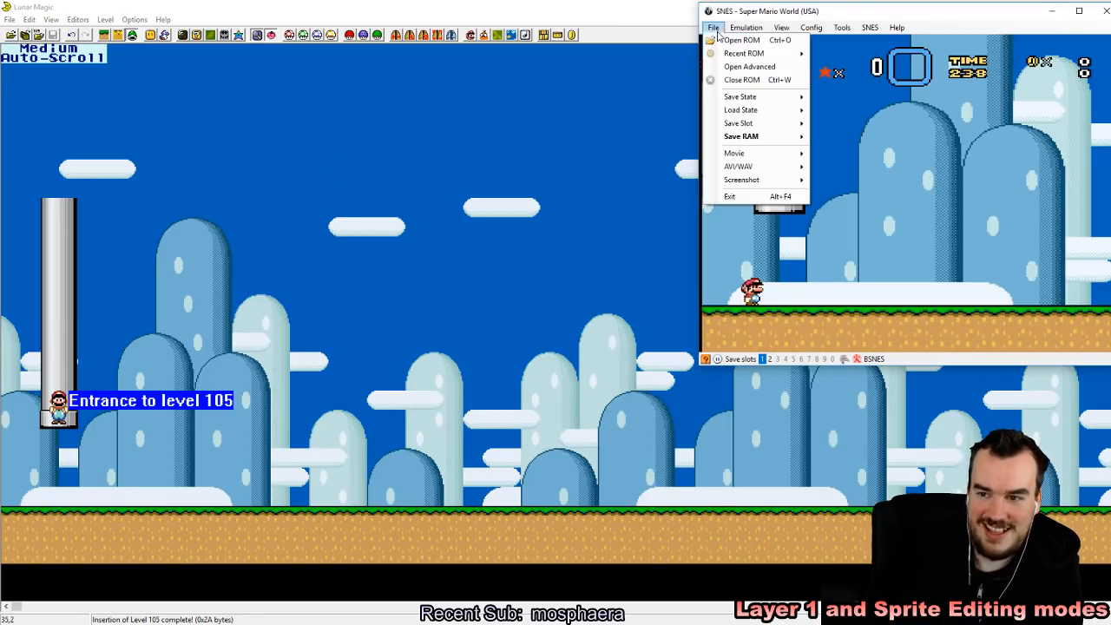
mouse_move(731, 53)
left_click(843, 54)
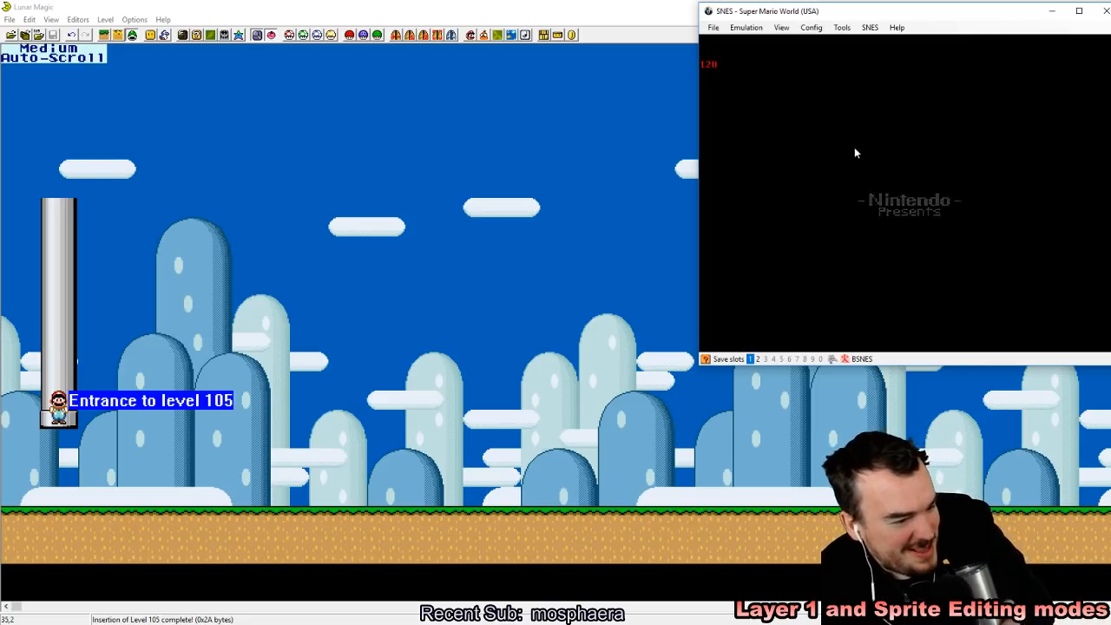
key("z")
key("z")
key("z")
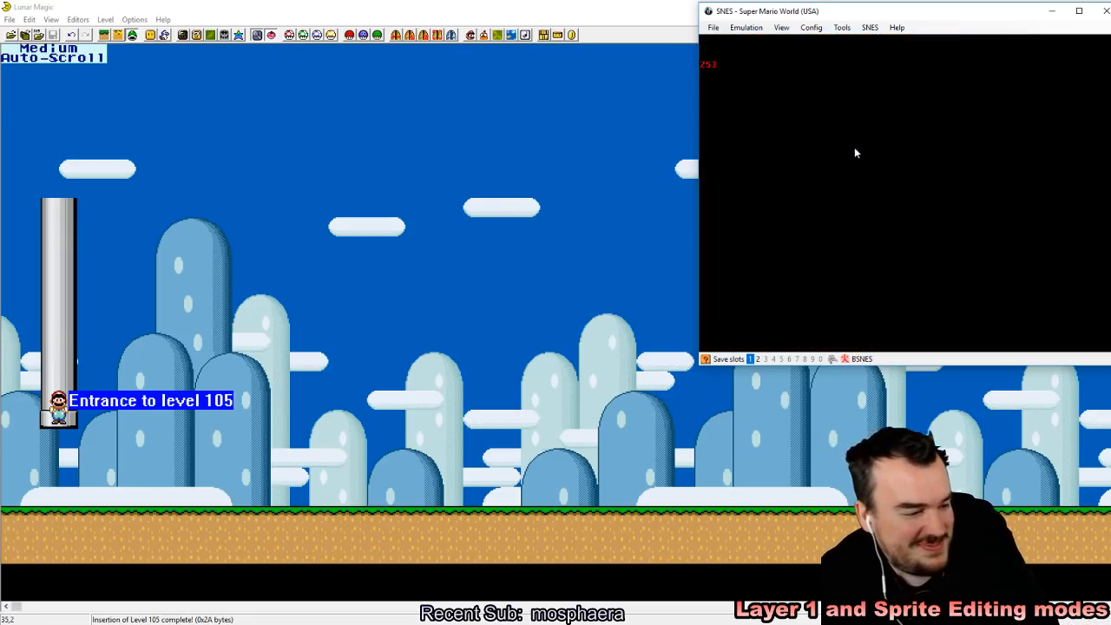
key("z")
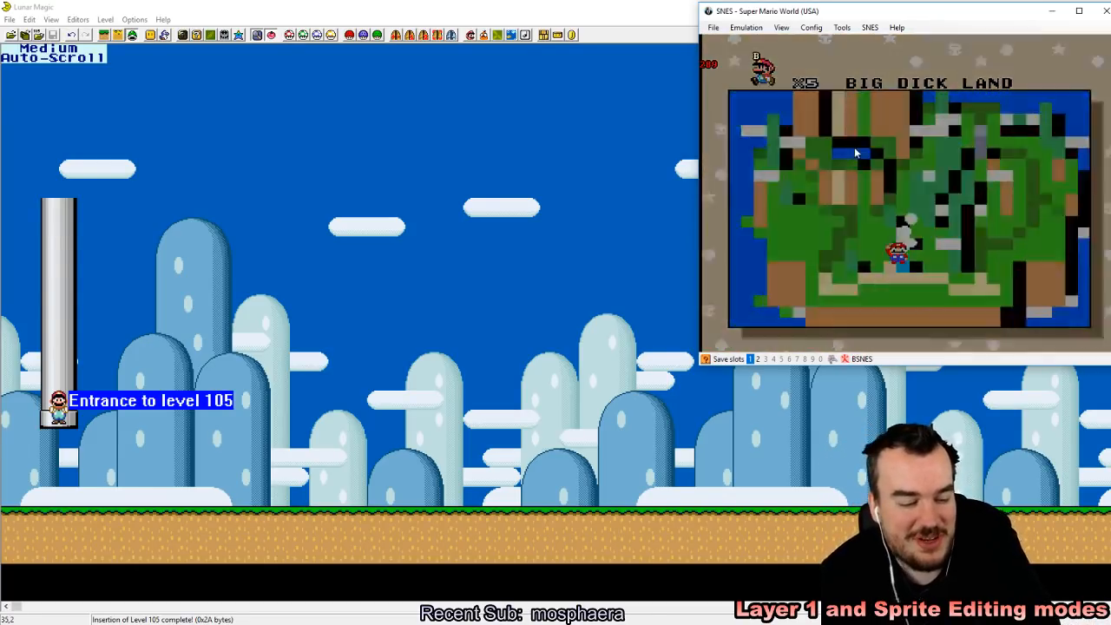
key("shift+F1")
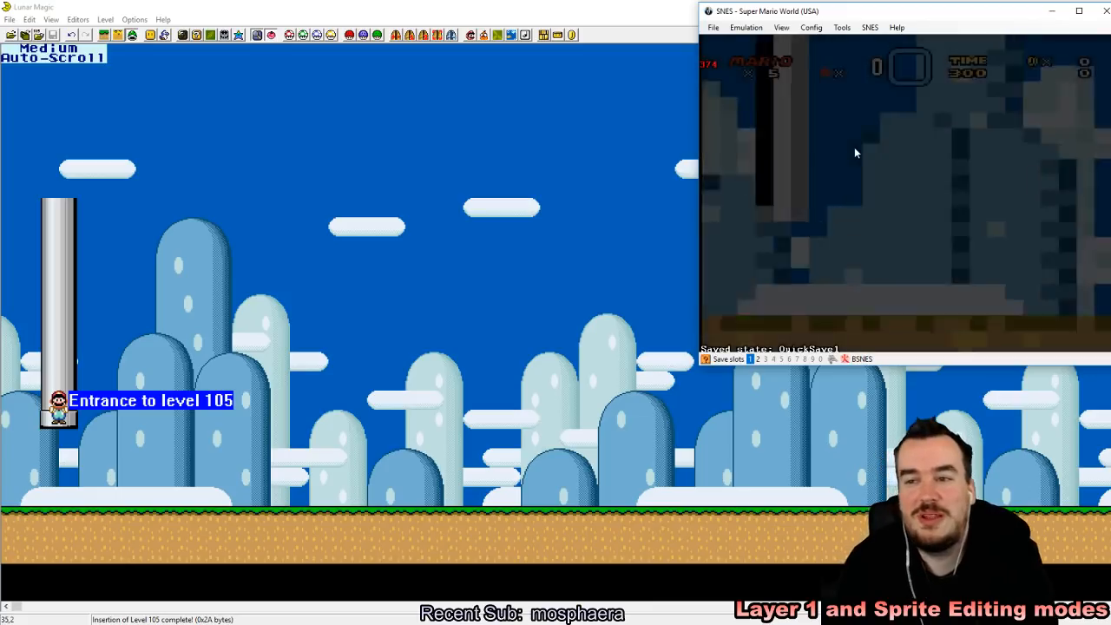
Step: Run and jump with Mario along the ground to test the Medium Auto-Scroll speed up to the level's cliff
key("Right")
key("Left")
key("z")
key("Right")
key("z")
key("Left")
key("z")
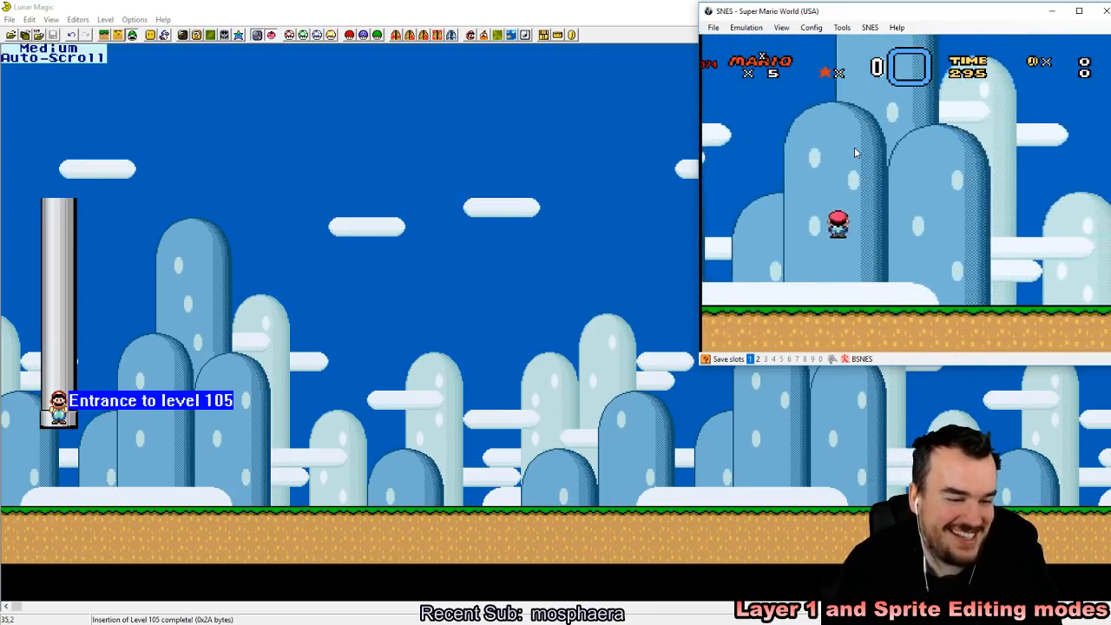
key("Right")
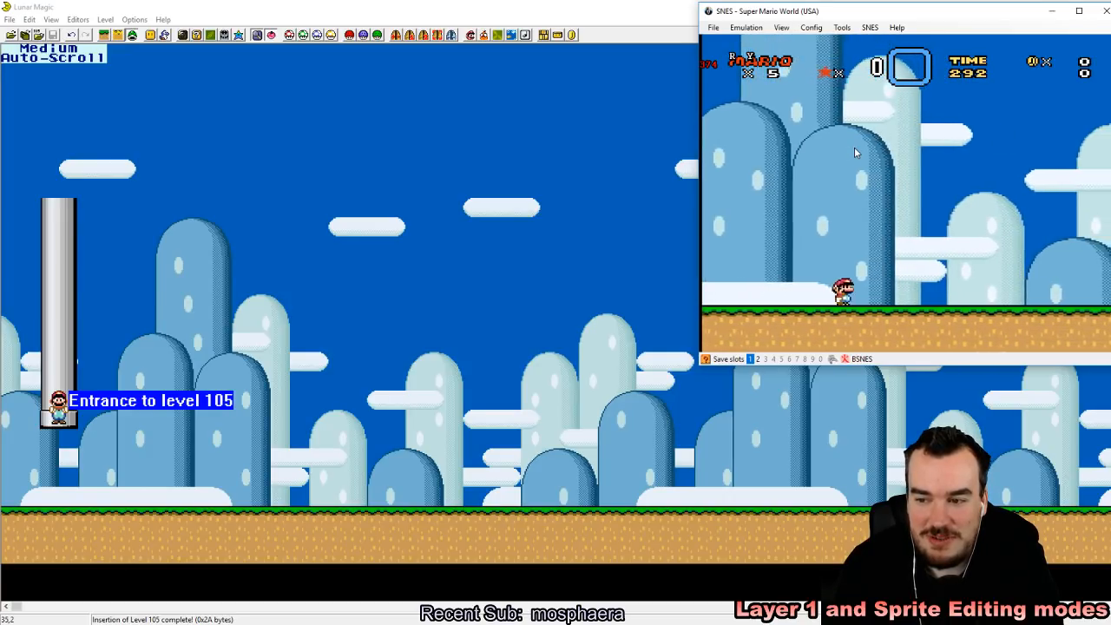
key("z")
key("Right")
key("z")
key("Left")
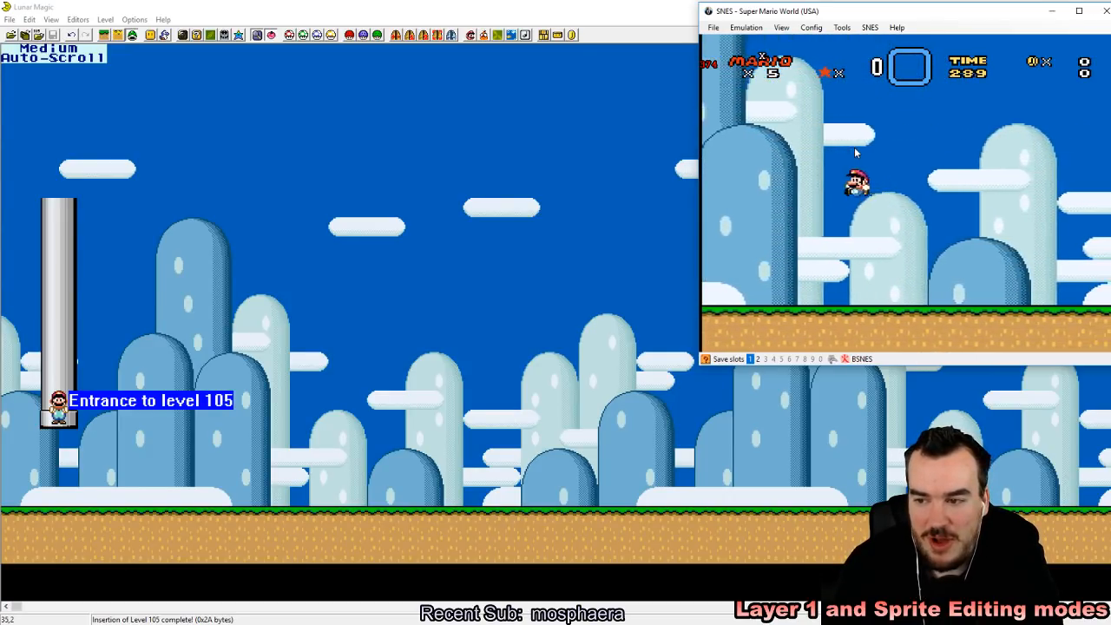
key("Right")
key("z")
key("Left")
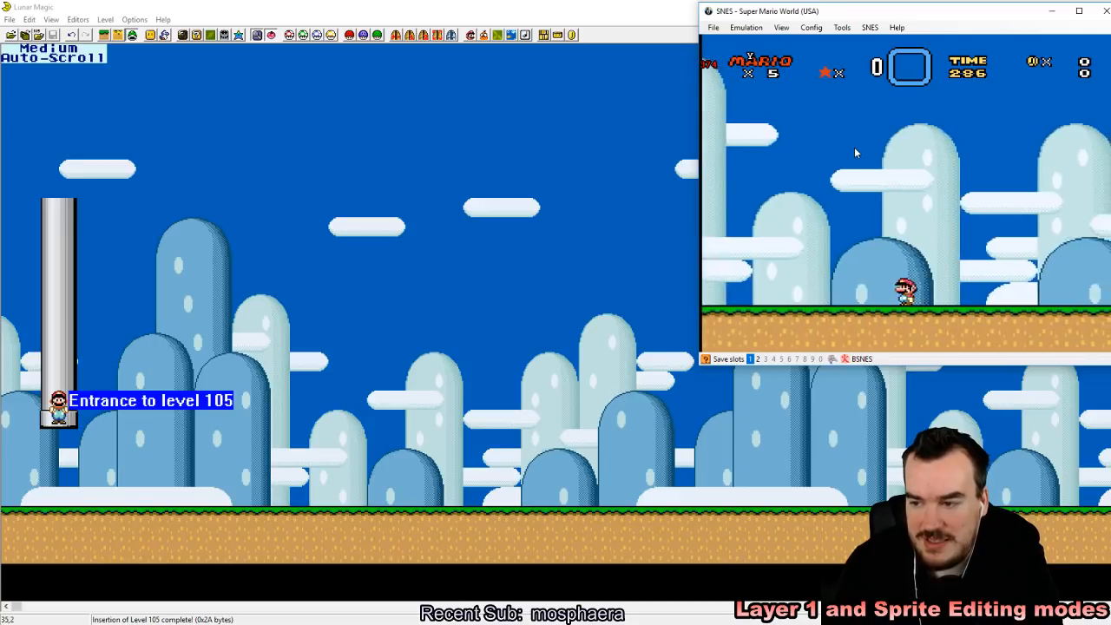
key("Right")
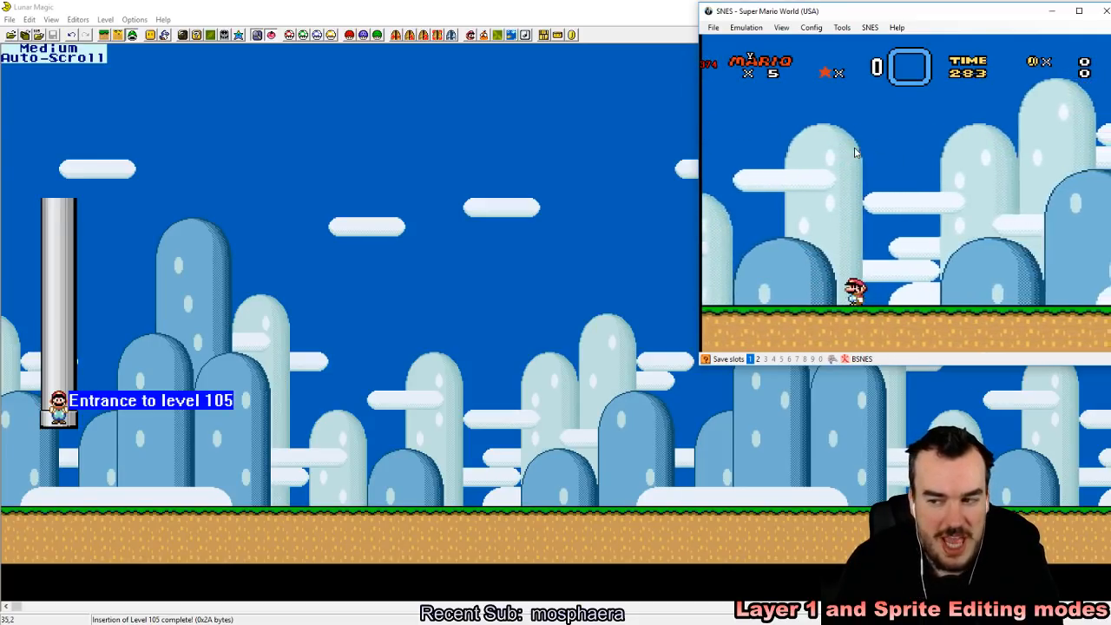
key("Right")
key("Right")
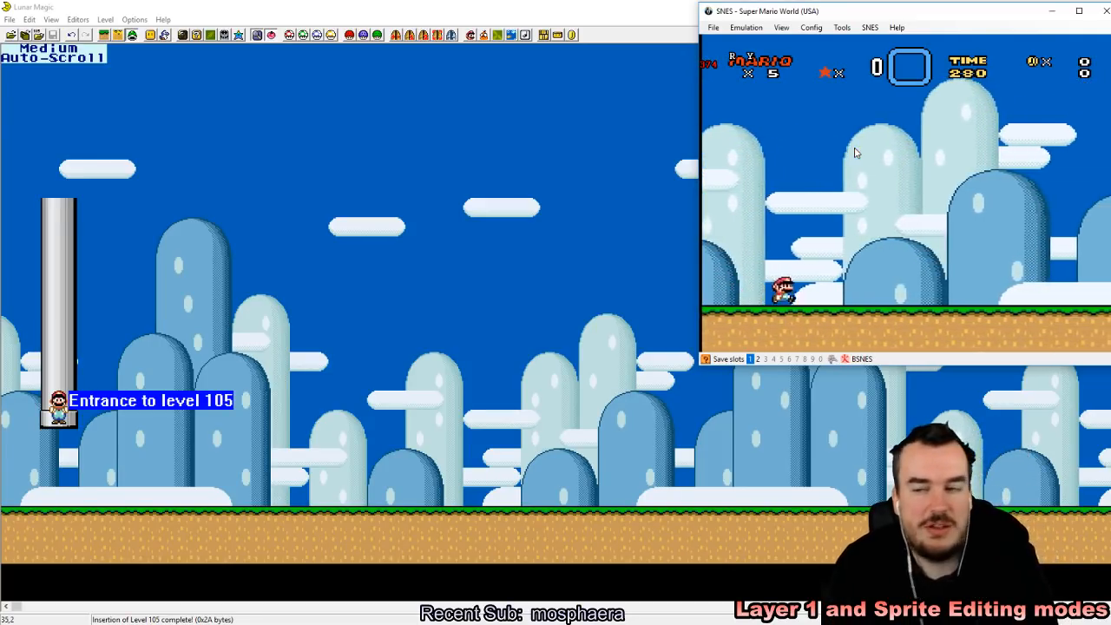
key("z")
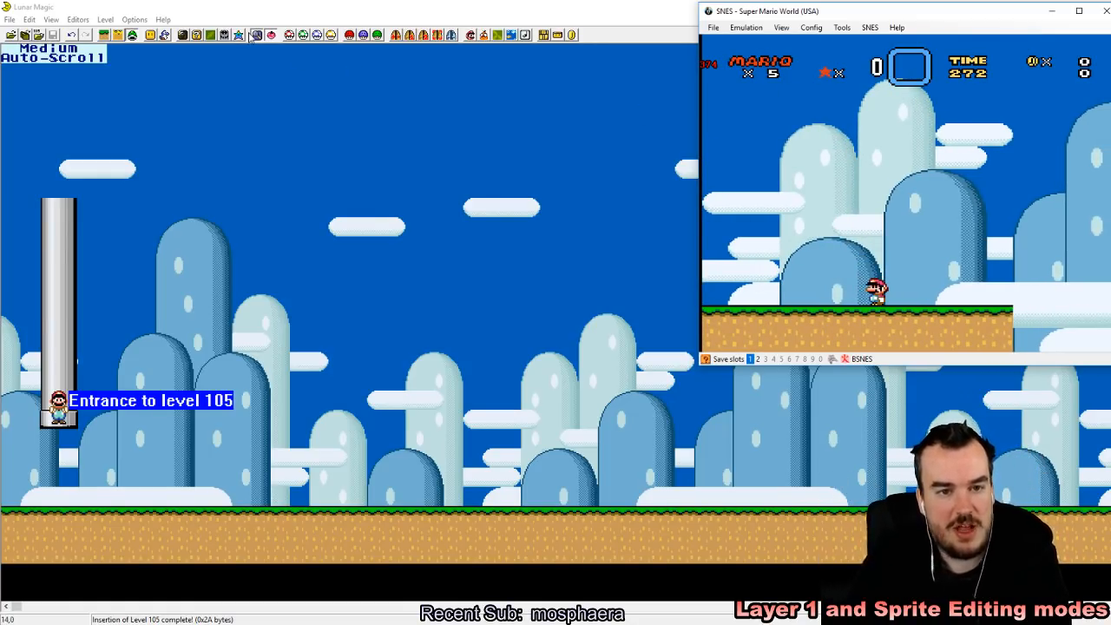
Step: Return to Lunar Magic and delete the Medium Auto-Scroll sprite from level 105
left_click(251, 6)
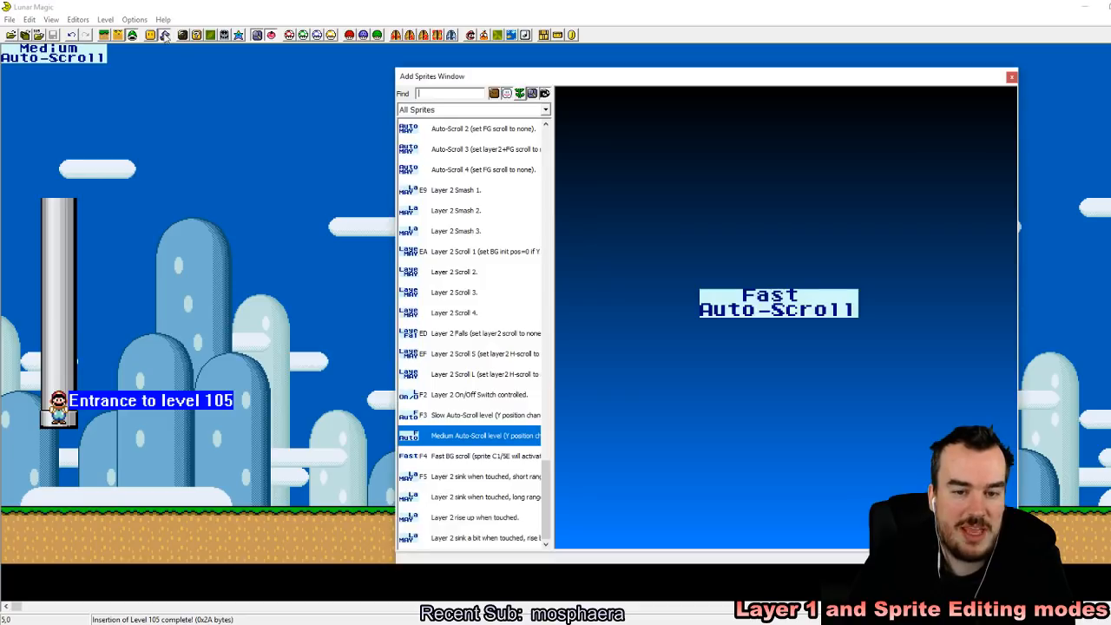
left_click(164, 34)
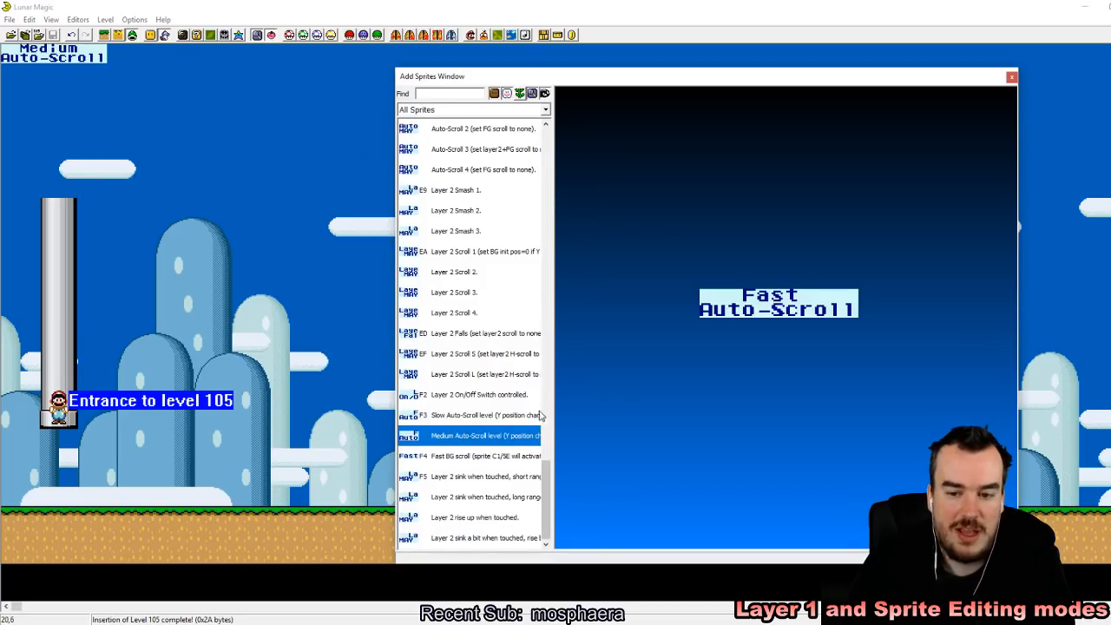
left_click(88, 69)
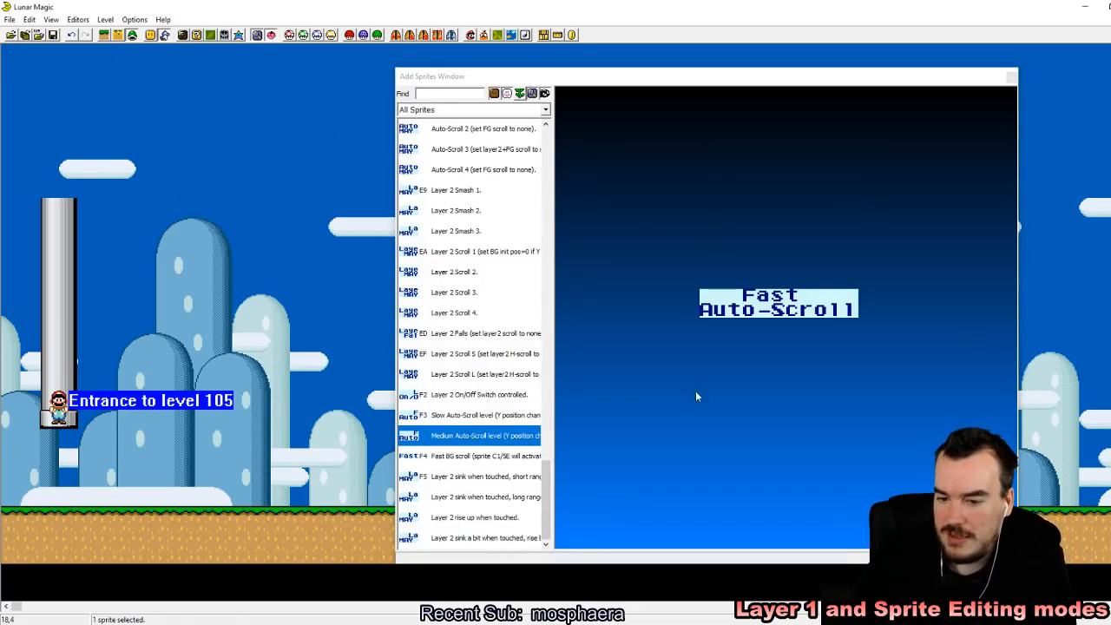
Step: Add a Fast Auto-Scroll sprite at the level's left edge, across the upper part of the pipe, and save the level
left_click(503, 457)
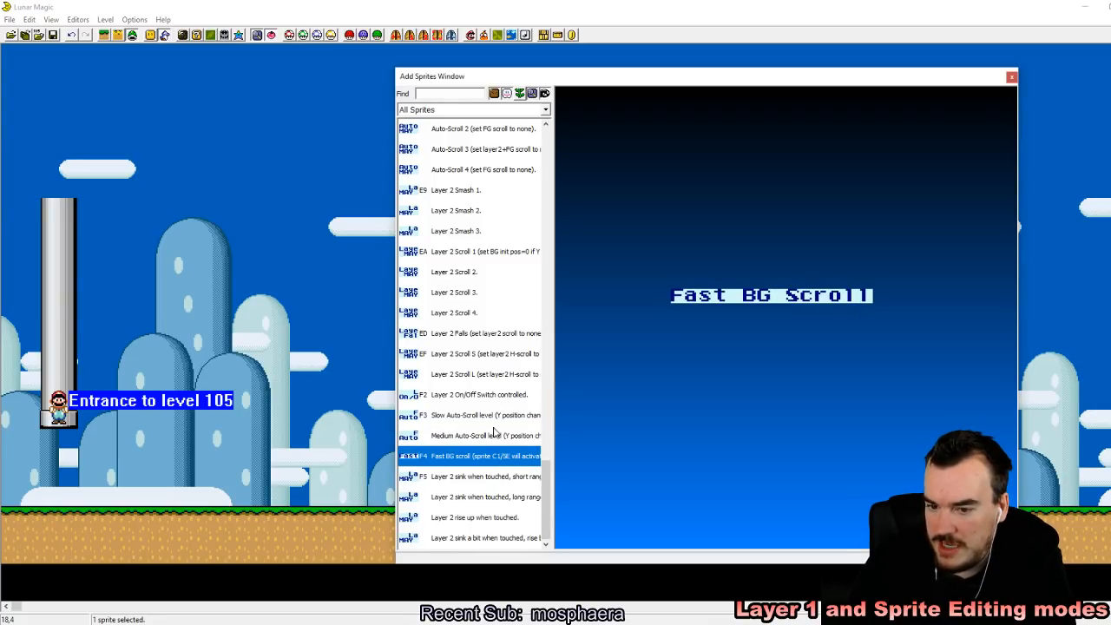
left_click(493, 434)
left_click(488, 416)
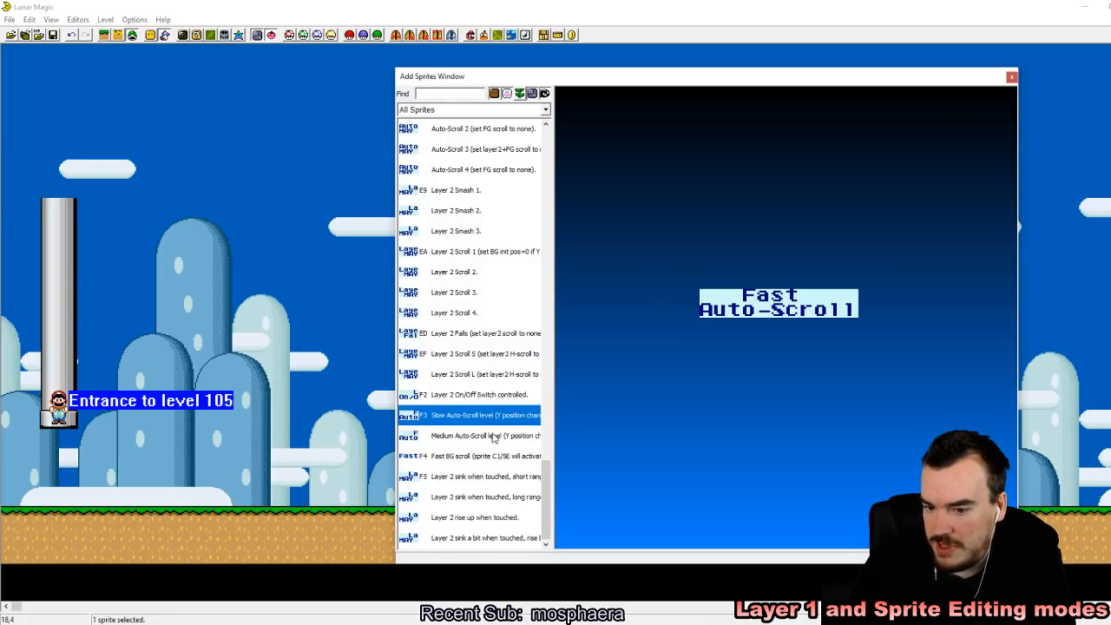
left_click(489, 442)
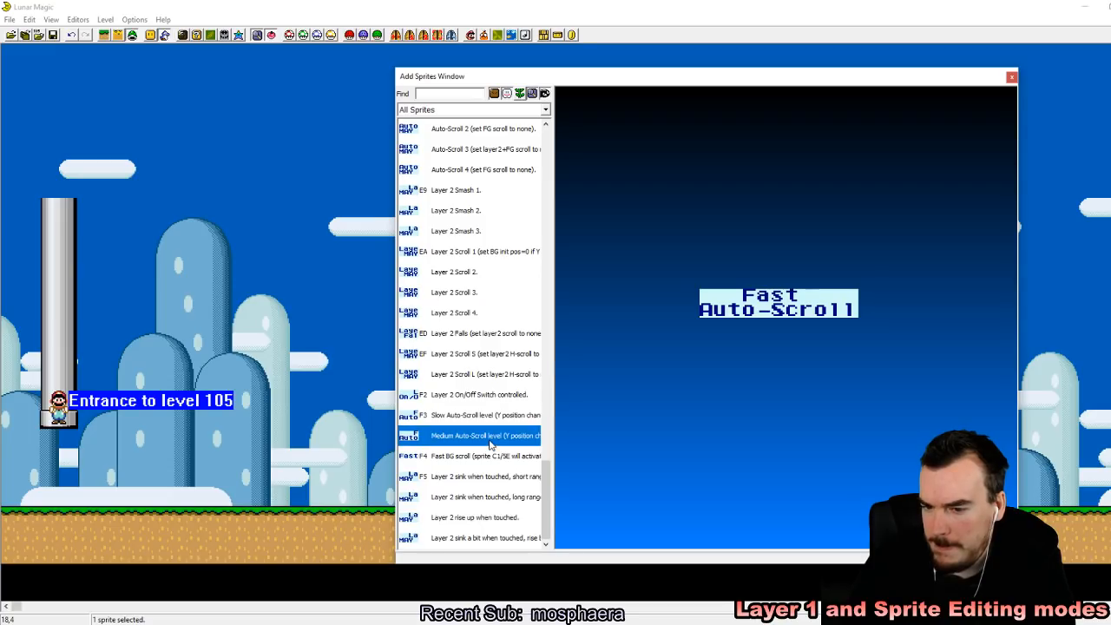
right_click_drag(125, 206, 7, 234)
left_click(53, 36)
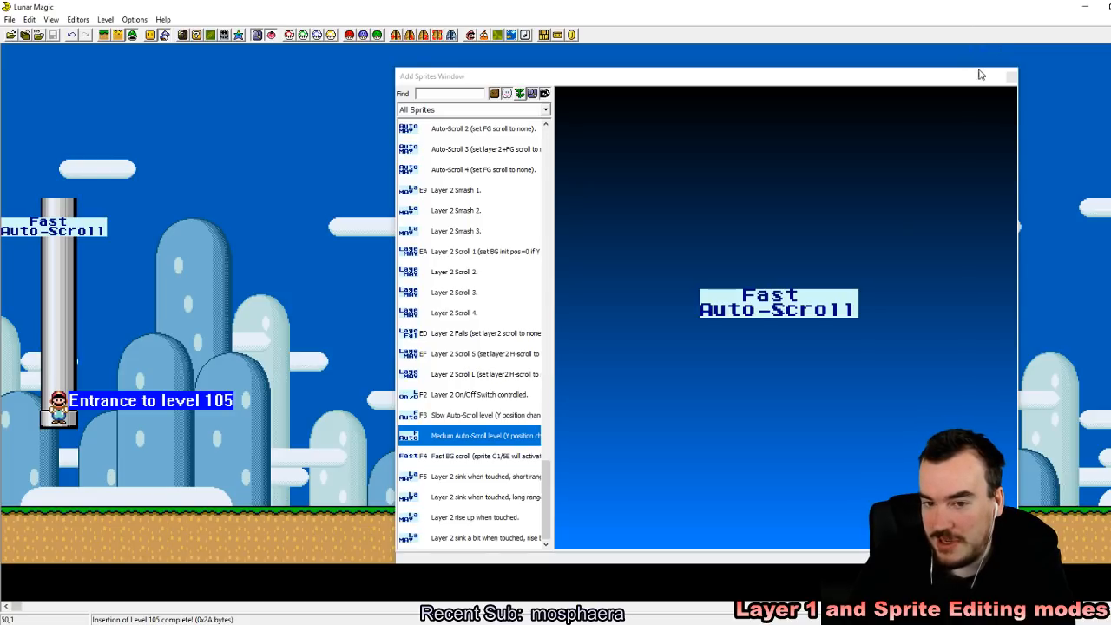
left_click(1005, 77)
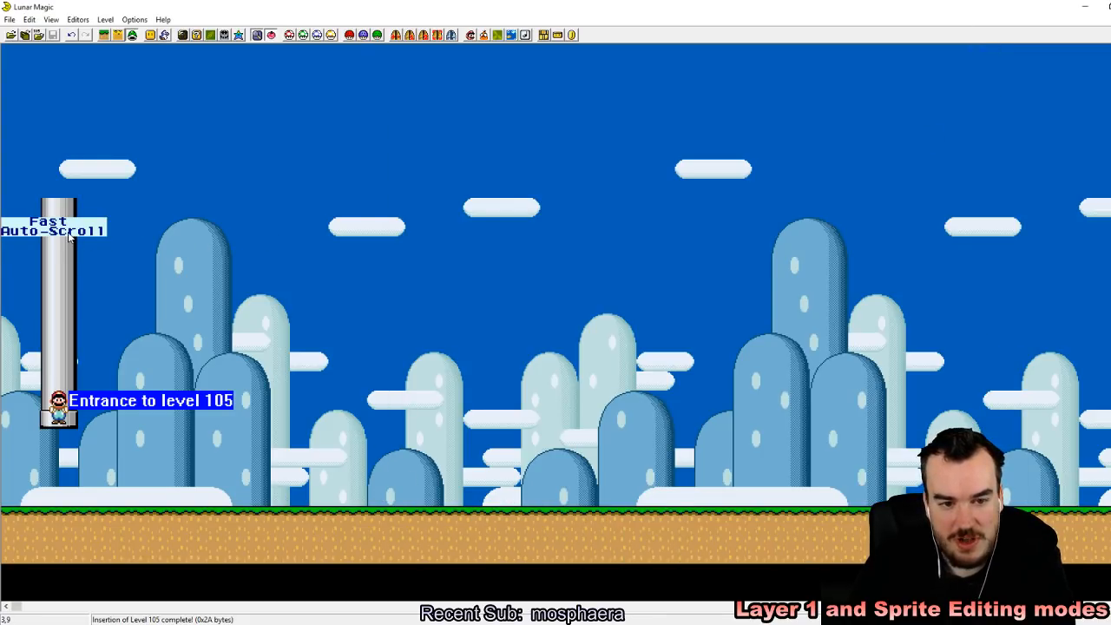
Step: Switch to the emulator and load the recent ROM containing the Fast Auto-Scroll sprite
left_click(369, 624)
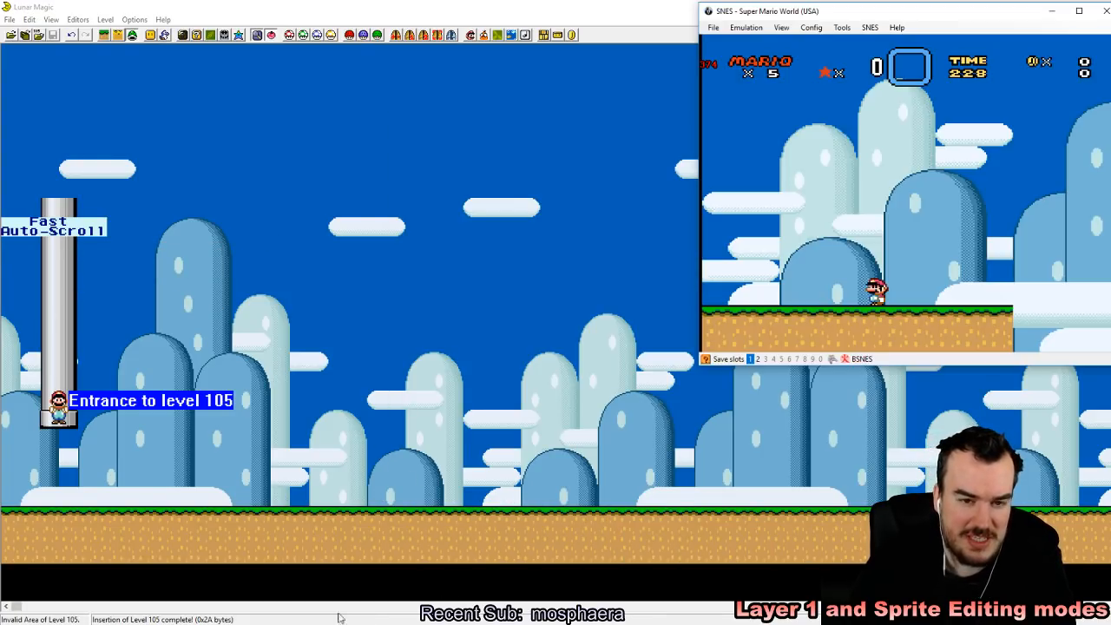
left_click(717, 28)
left_click(719, 30)
left_click(717, 31)
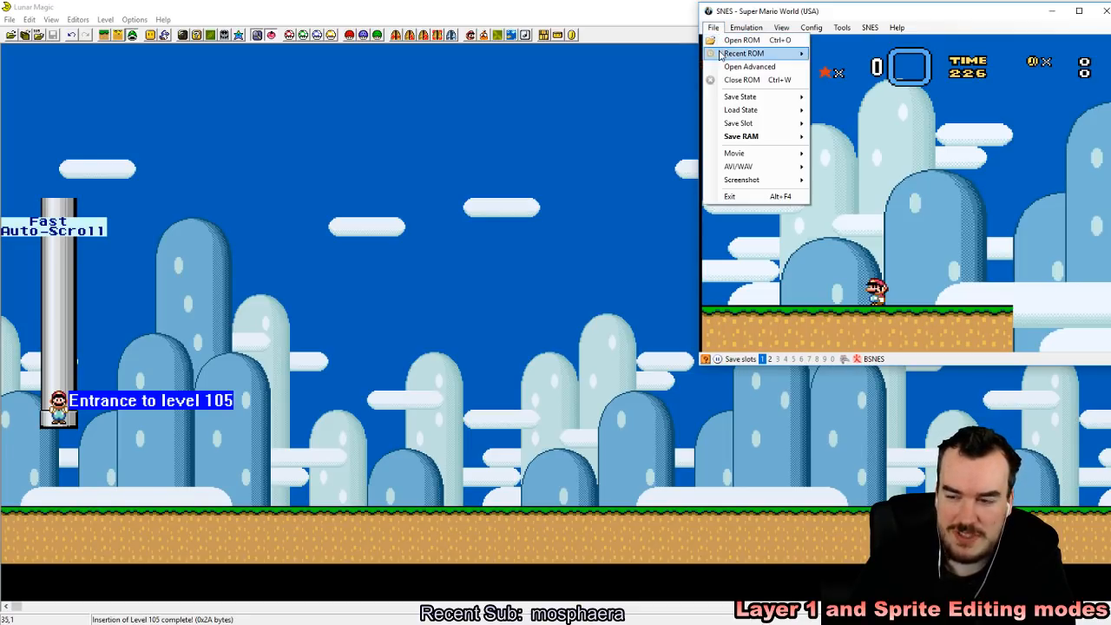
left_click(829, 57)
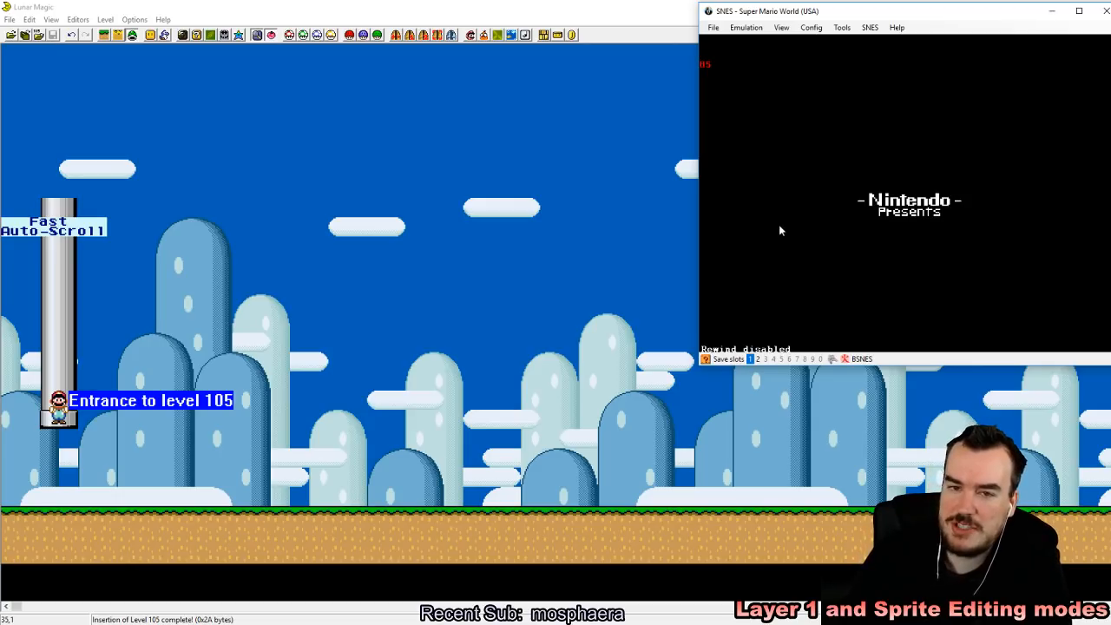
Step: Return to Lunar Magic, extend the ground farther to the right in Layer 1 editing mode, and save level 105
left_click(659, 248)
left_click(117, 35)
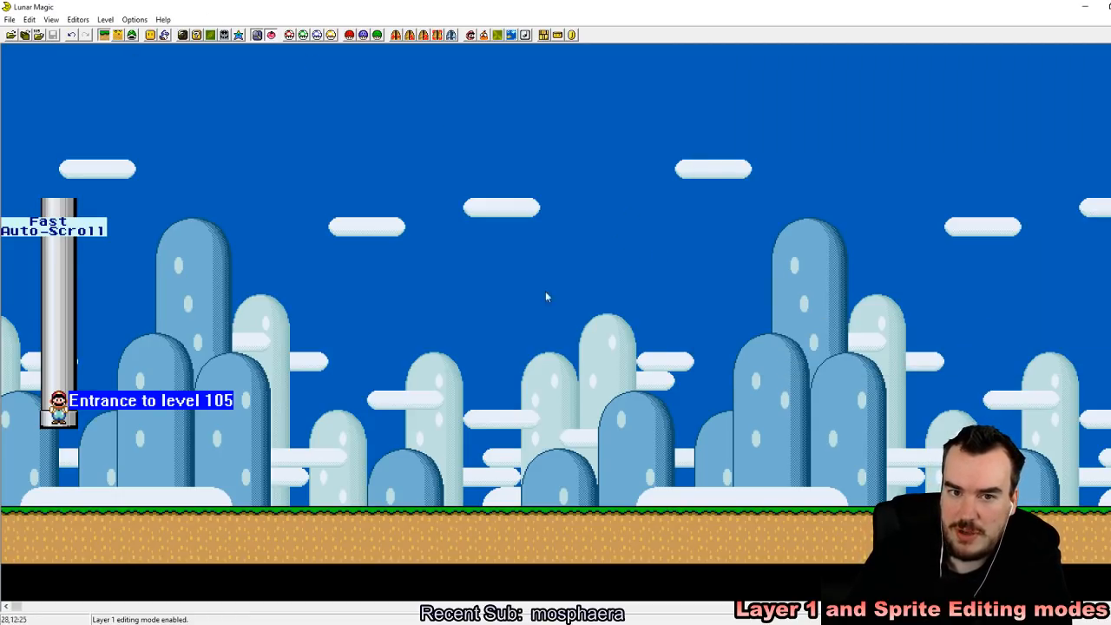
left_click(972, 531)
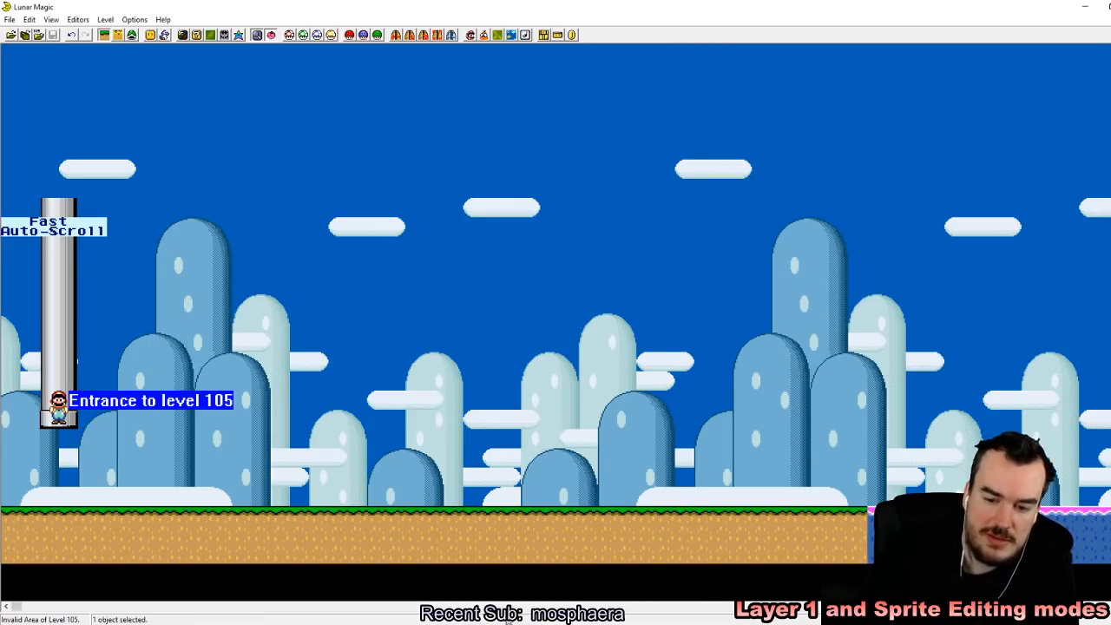
left_click_drag(19, 609, 138, 608)
right_click_drag(253, 531, 235, 511)
left_click_drag(235, 511, 813, 510)
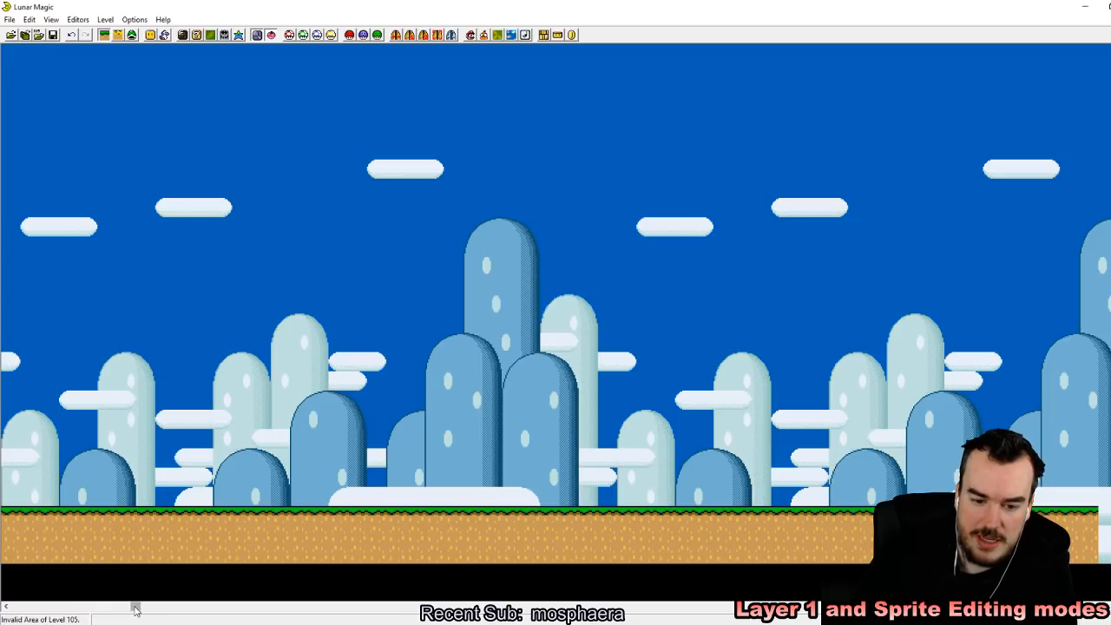
left_click_drag(137, 605, 16, 607)
left_click(52, 35)
Step: Reload the recent ROM in the emulator, quick-save to slot 1 on entering the level, and run Mario right to test Fast Auto-Scroll
left_click(261, 624)
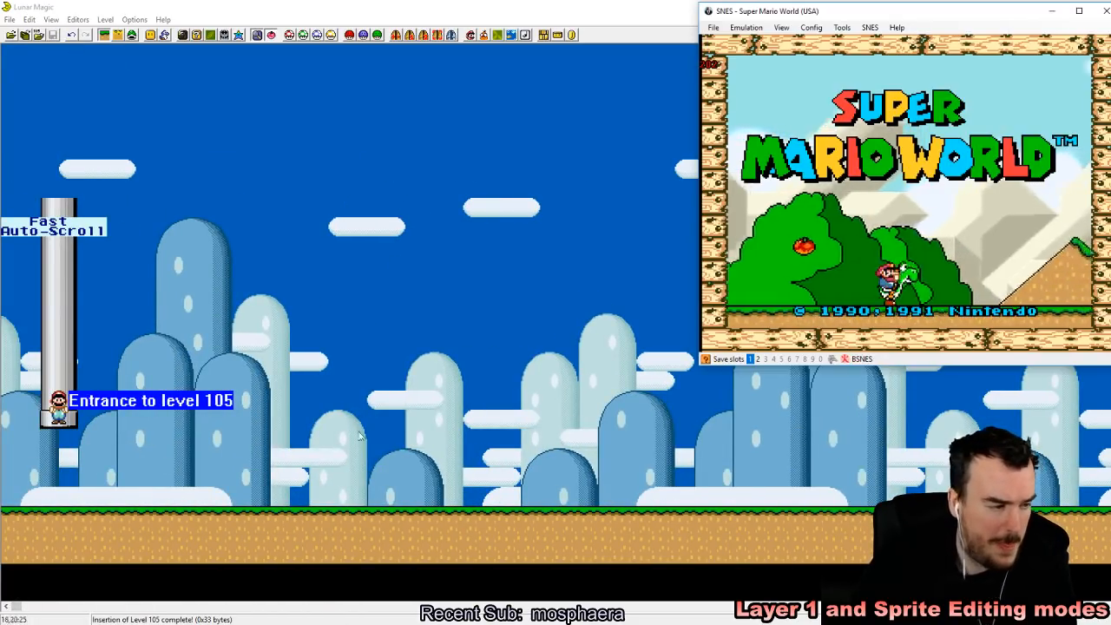
left_click(714, 27)
mouse_move(738, 52)
left_click(829, 55)
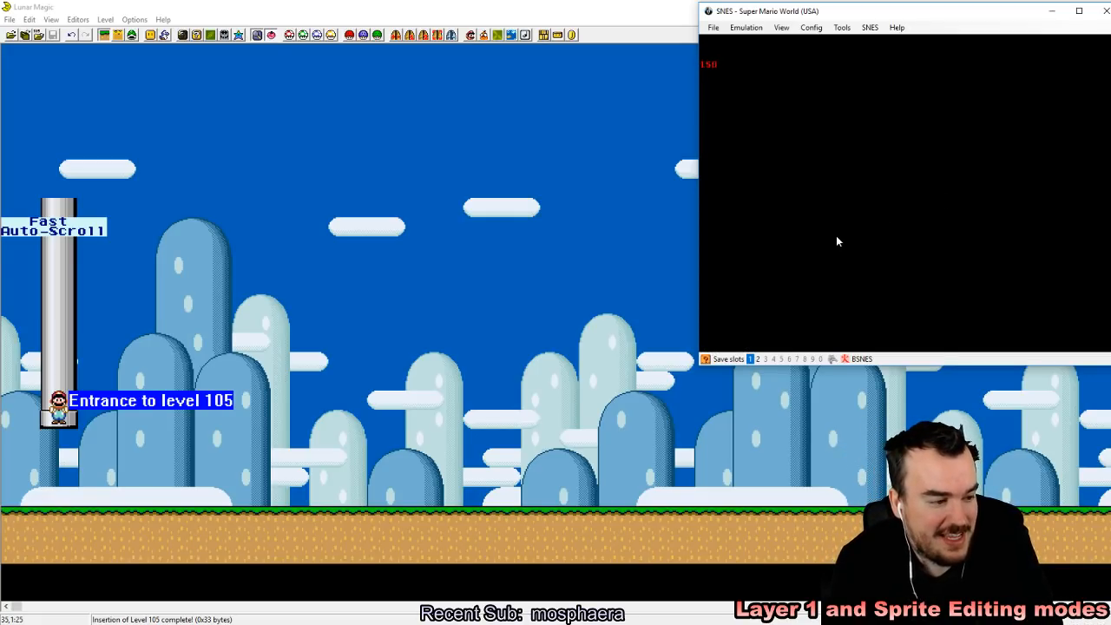
key("Return")
key("Return")
key("Return")
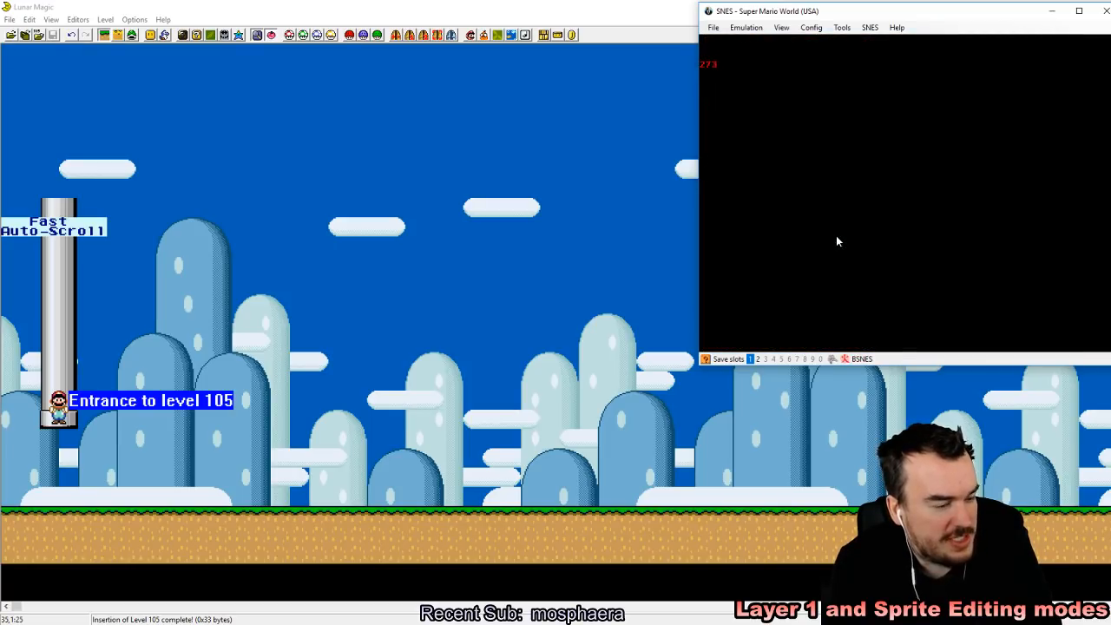
key("z")
key("shift+F1")
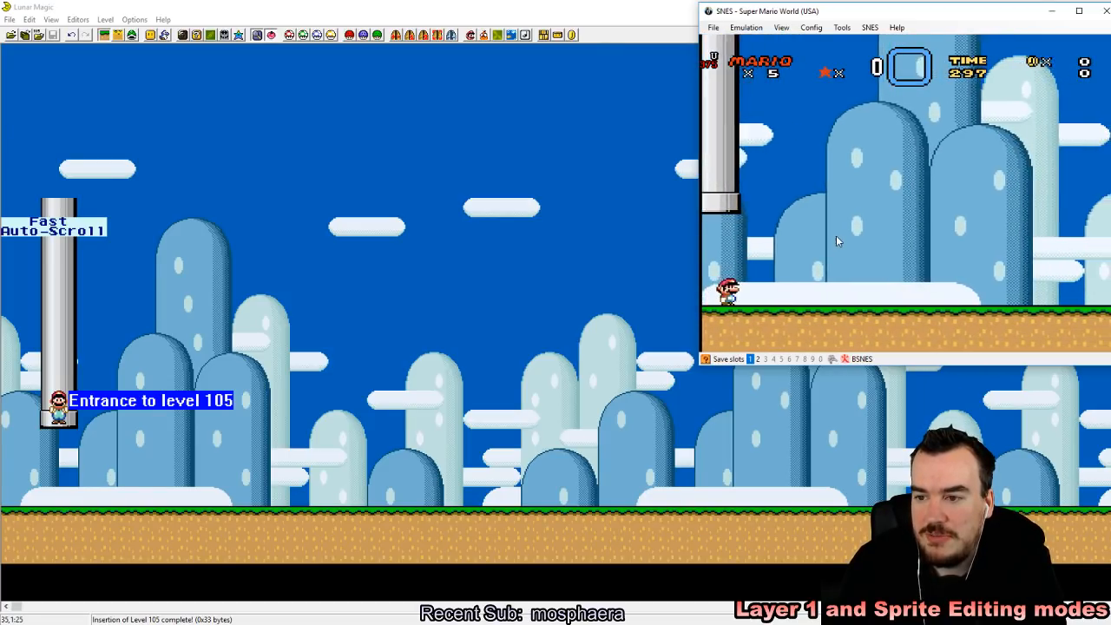
key("Right")
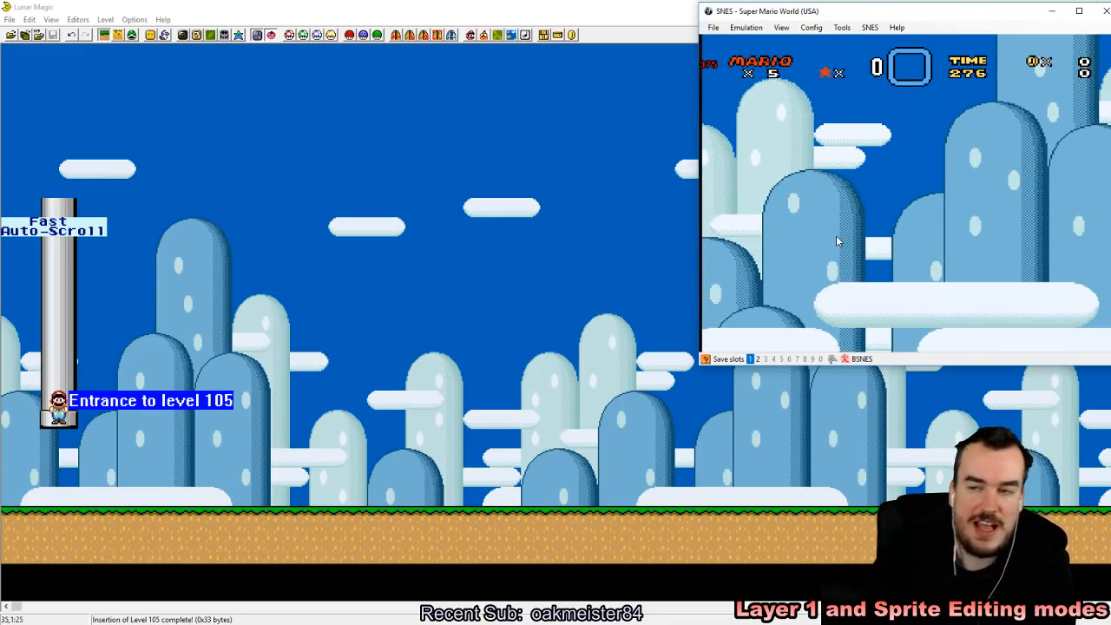
Step: Close the emulator to return to Lunar Magic and view the sprite header properties of level 105
key("alt+F4")
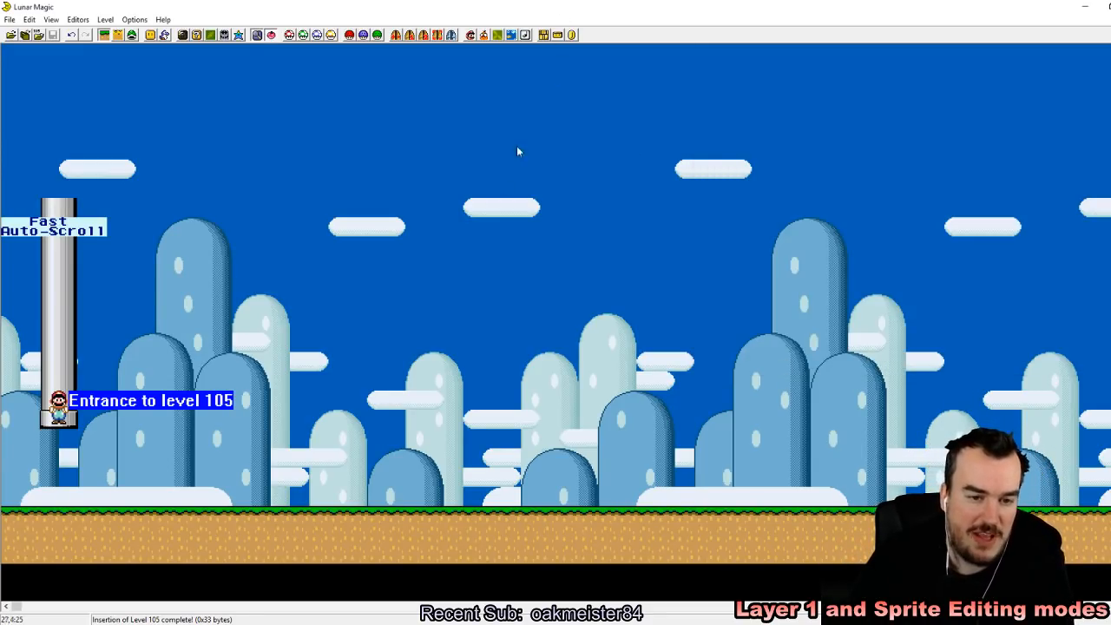
mouse_move(17, 610)
left_mouse_down()
mouse_move(257, 605)
mouse_move(147, 588)
mouse_move(13, 604)
left_mouse_up()
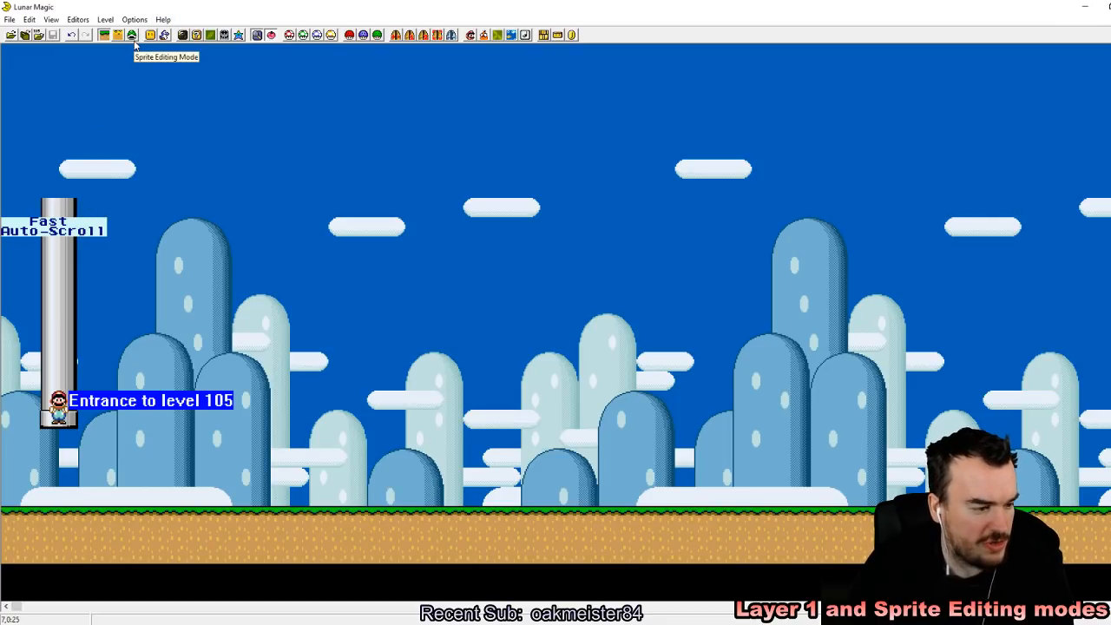
left_click_drag(24, 143, 88, 185)
left_click(381, 246)
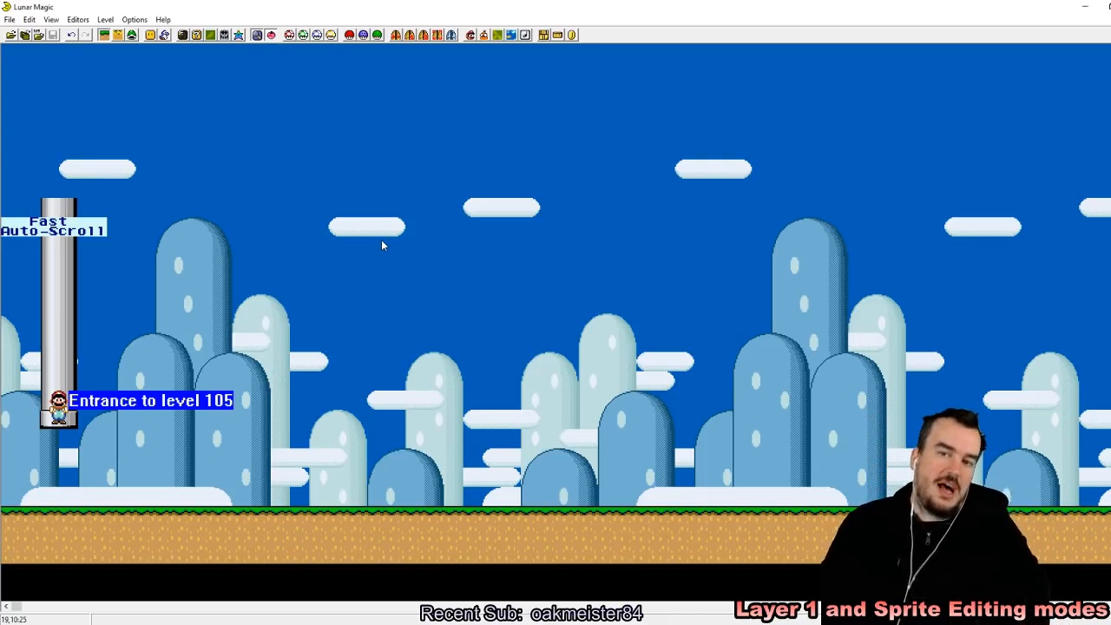
left_click(484, 36)
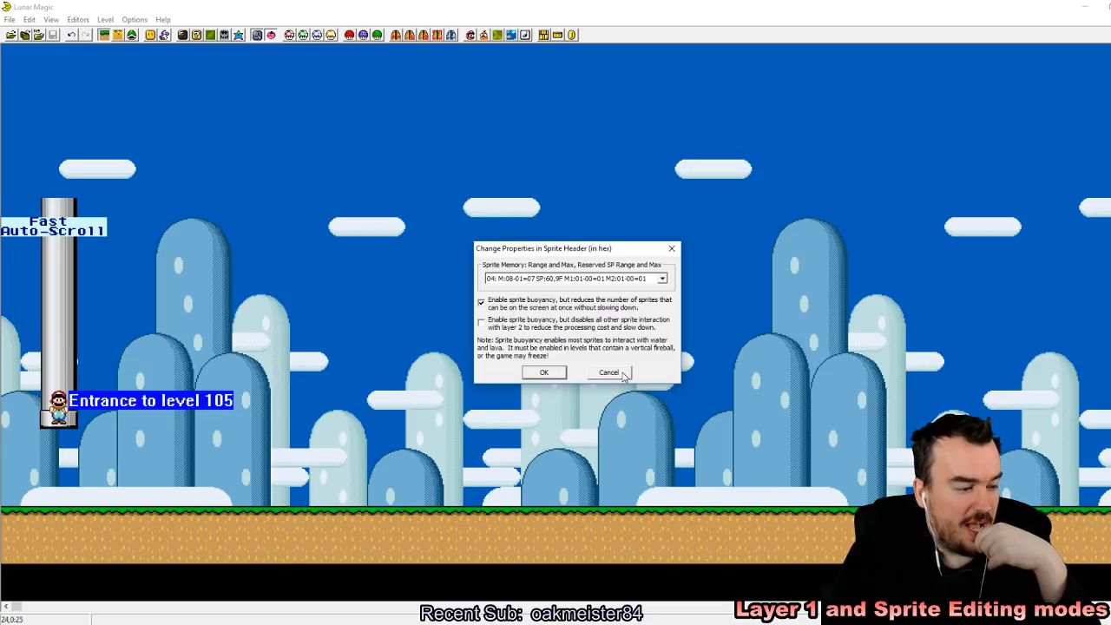
left_click(560, 373)
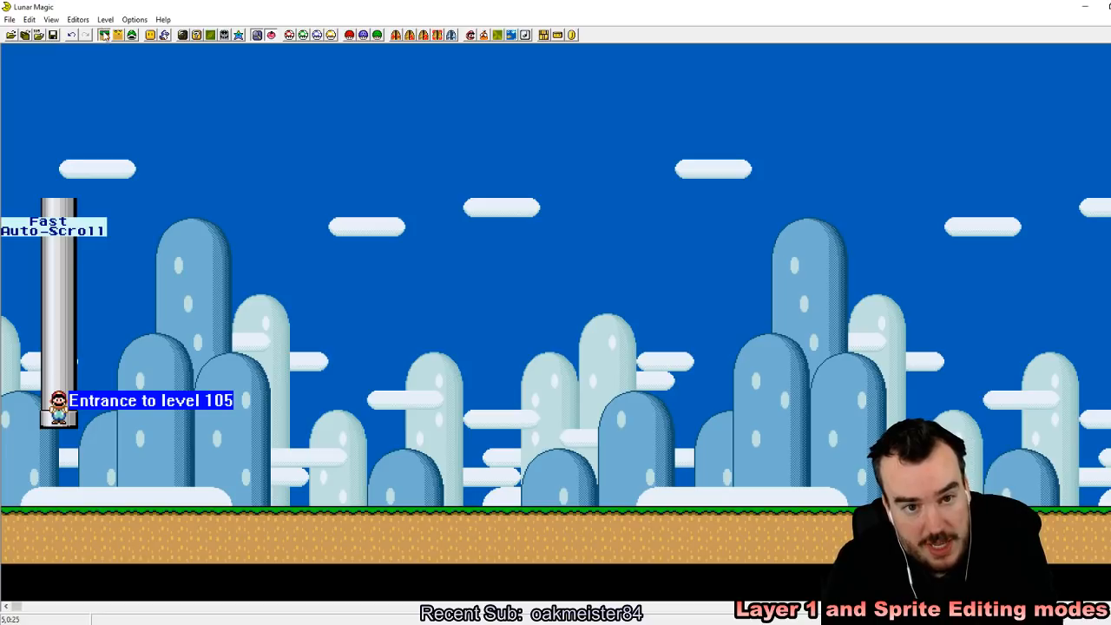
Step: Delete the Fast Auto-Scroll sprite from the level in Sprite Editing mode
left_click(131, 39)
left_click(69, 230)
key("Delete")
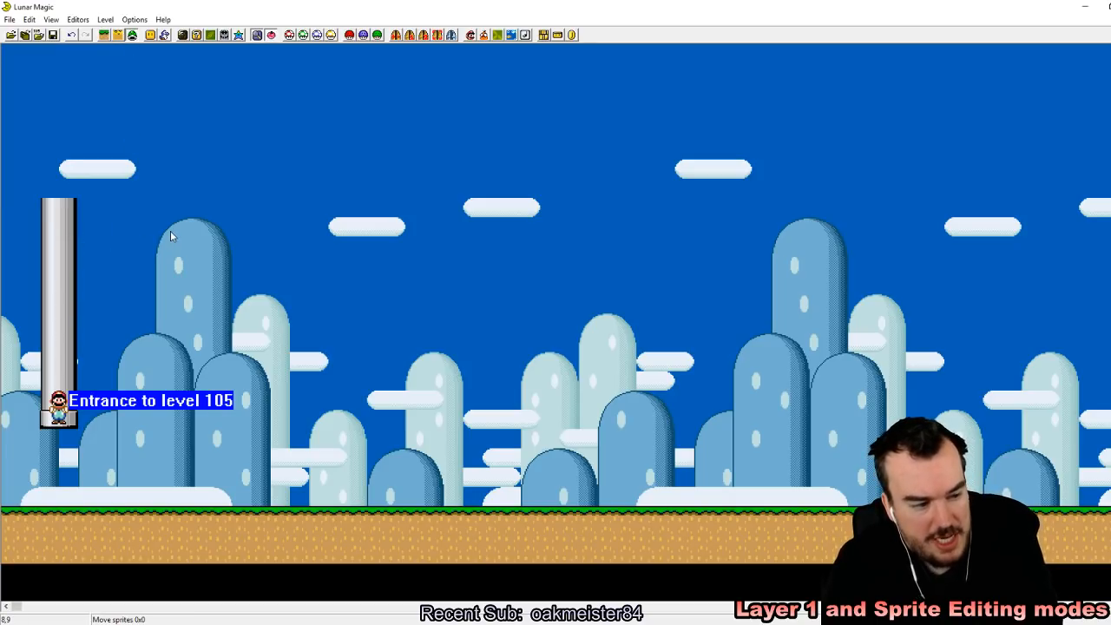
Step: In Layer 1 editing mode, delete the extra ground objects so only the ground segment at the level's start is left
left_click(105, 34)
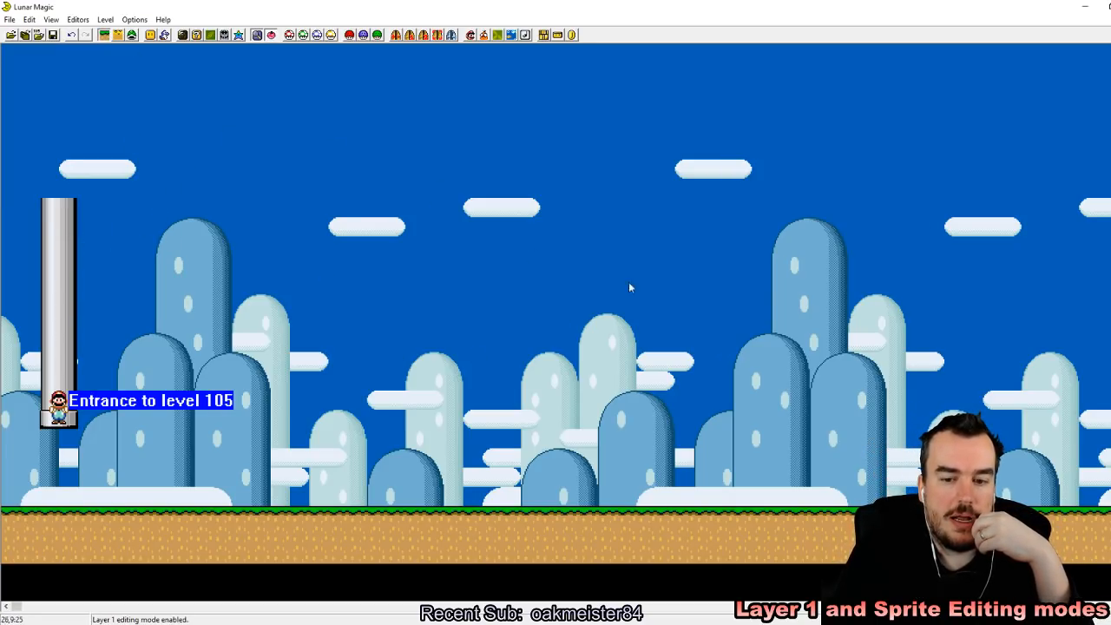
left_click_drag(16, 606, 153, 607)
left_click_drag(330, 315, 1022, 597)
key("Delete")
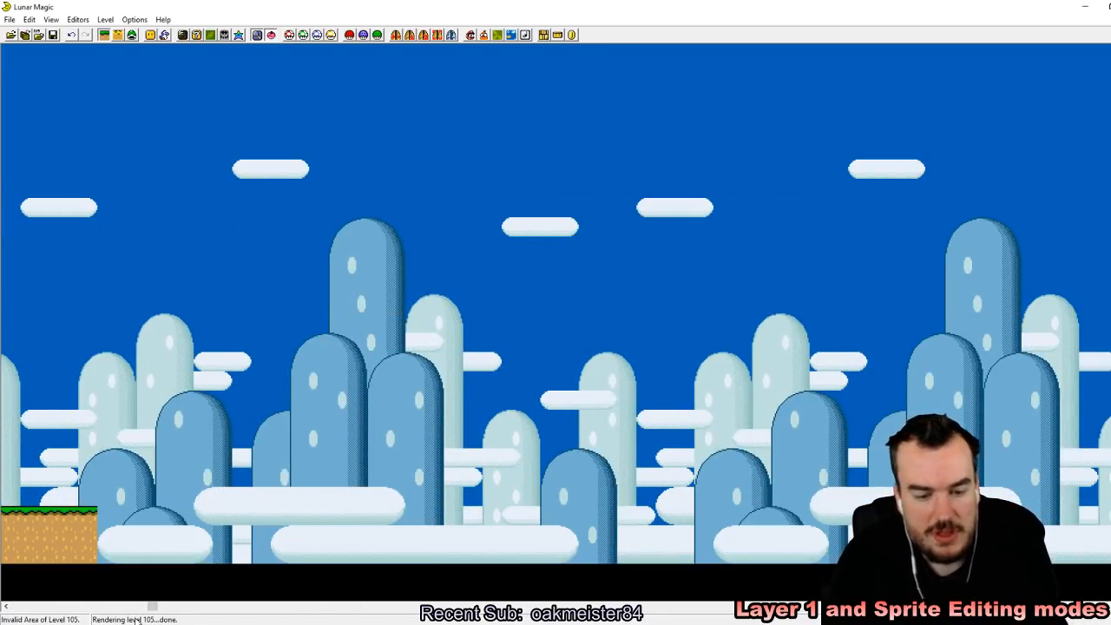
left_click(159, 608)
left_click_drag(298, 608, 17, 608)
left_click(569, 532)
key("Delete")
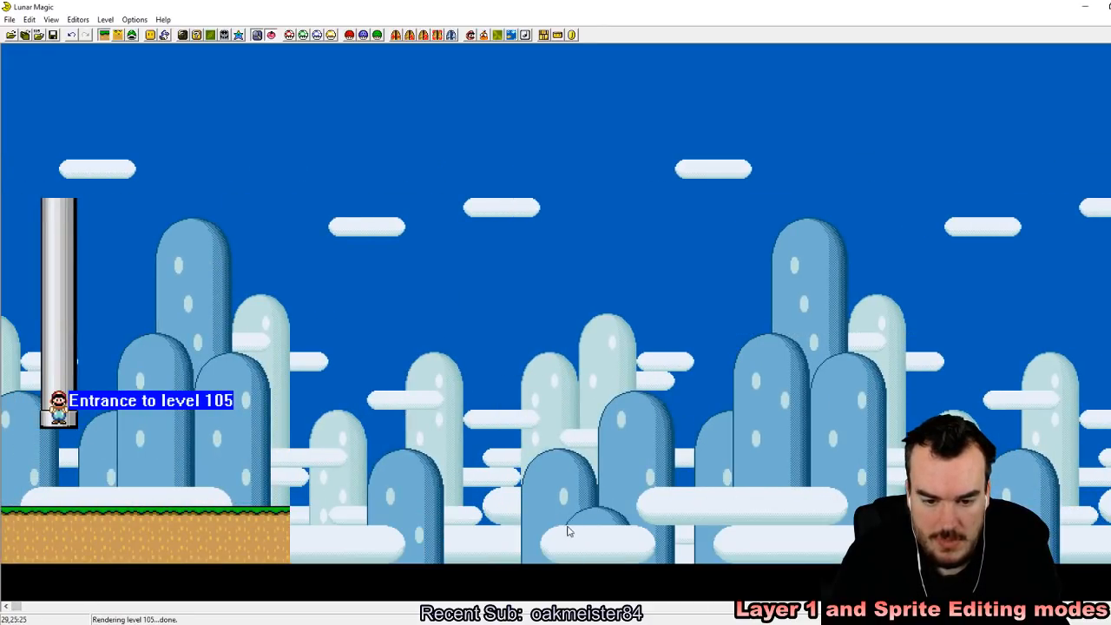
Step: Show the screen boundaries and stretch the remaining ground to the right edge of screen 00
key("F1")
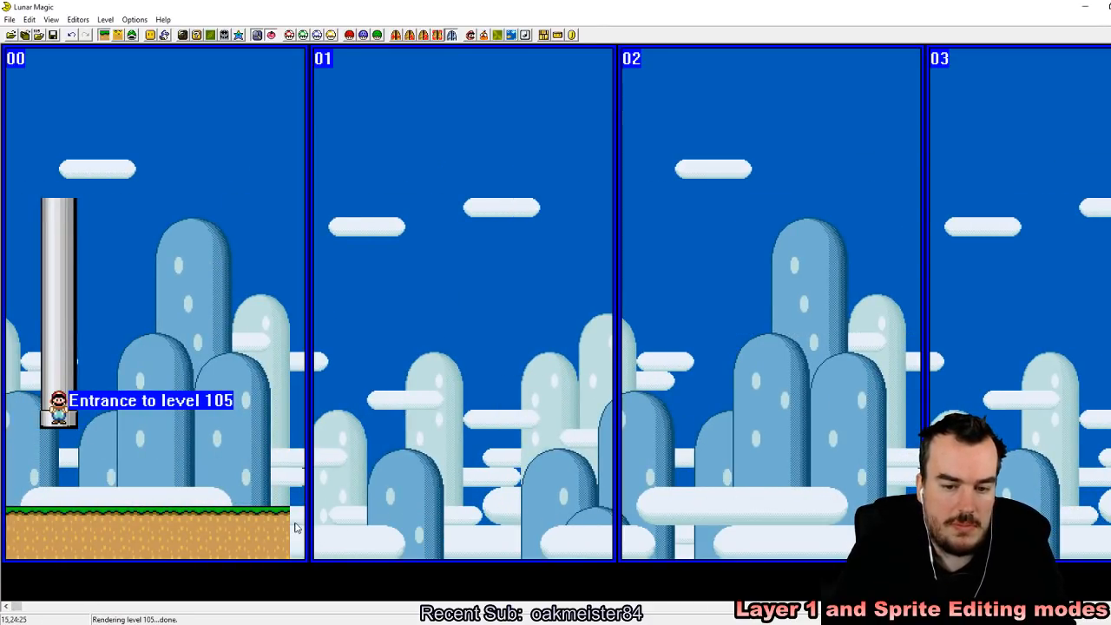
left_click(284, 523)
left_click_drag(287, 524, 304, 523)
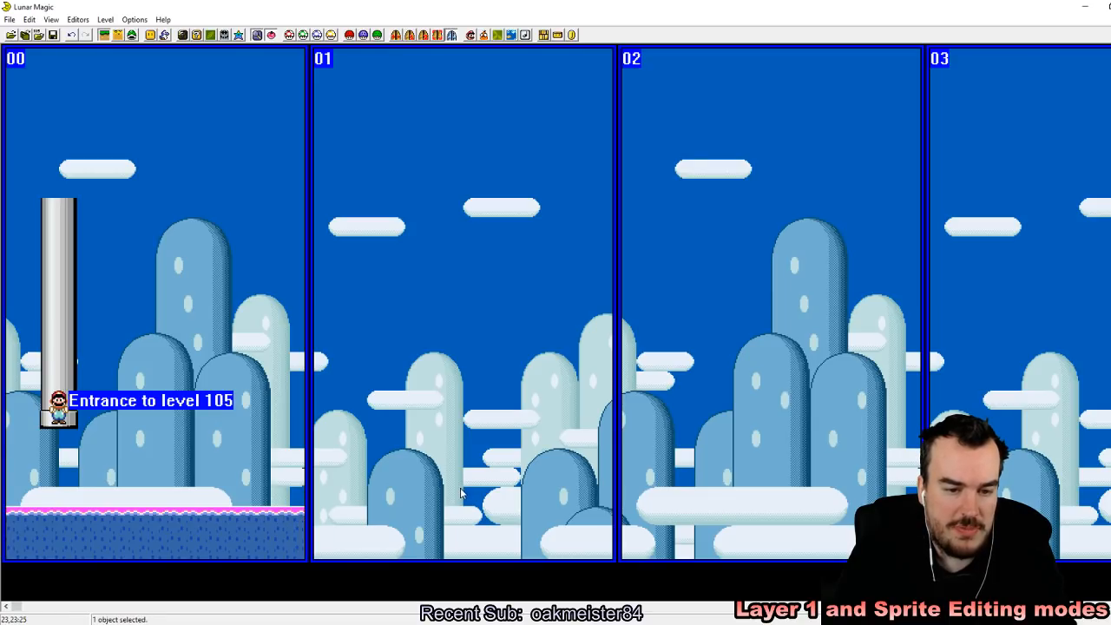
left_click(461, 492)
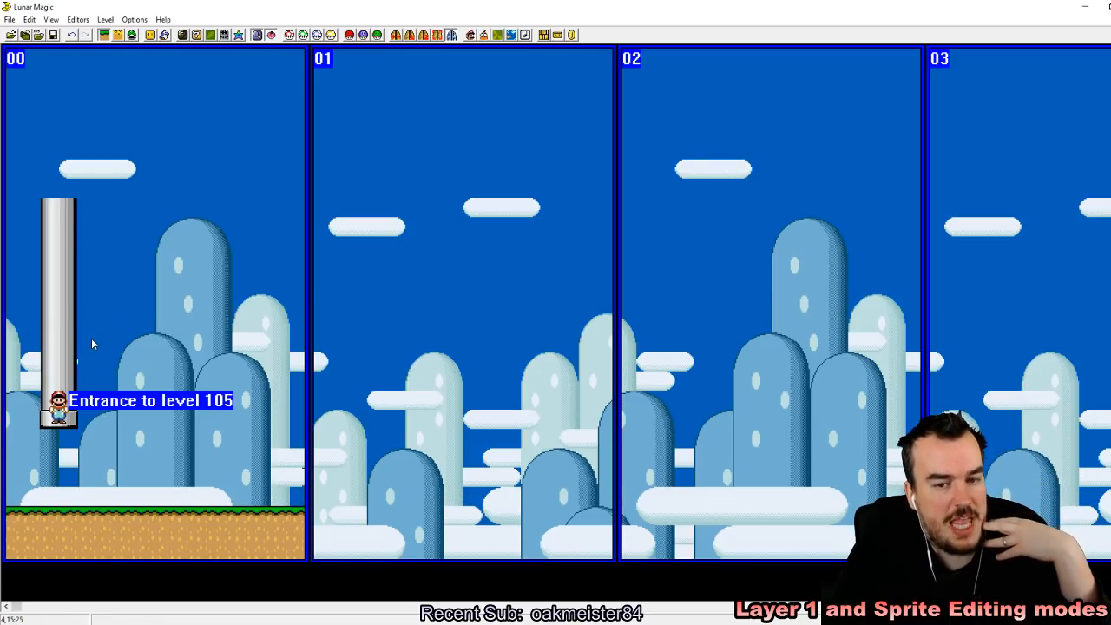
Step: Add an exit-enabled horizontal pipe with its end on the left, resting on the ground up to screen 00's right edge, and save the level anyway
left_click(149, 35)
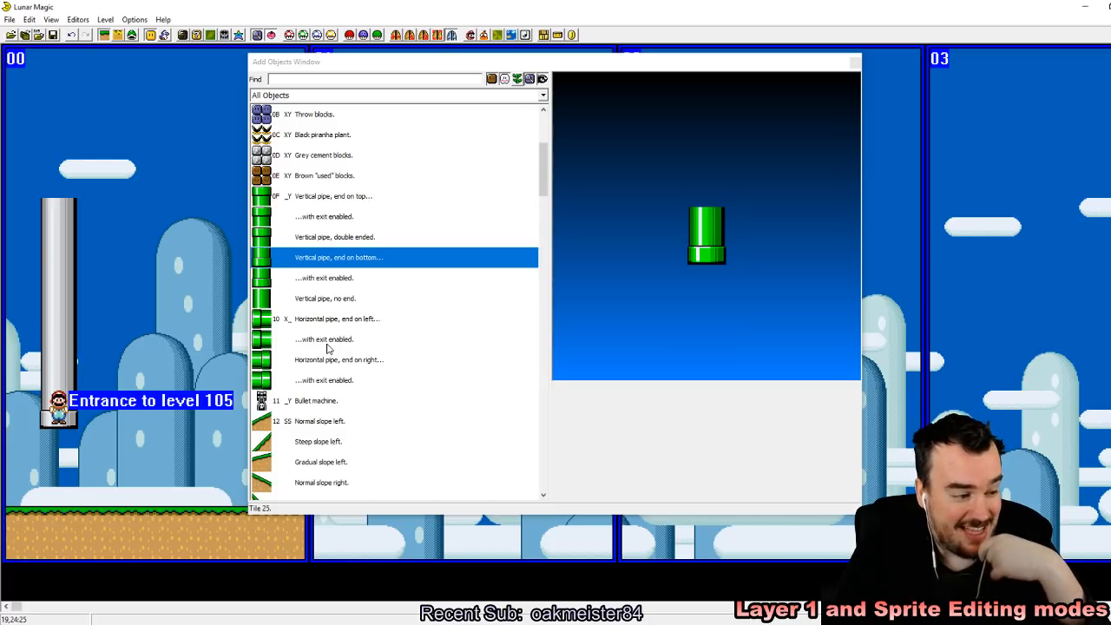
left_click_drag(327, 347, 178, 507)
left_click(223, 458)
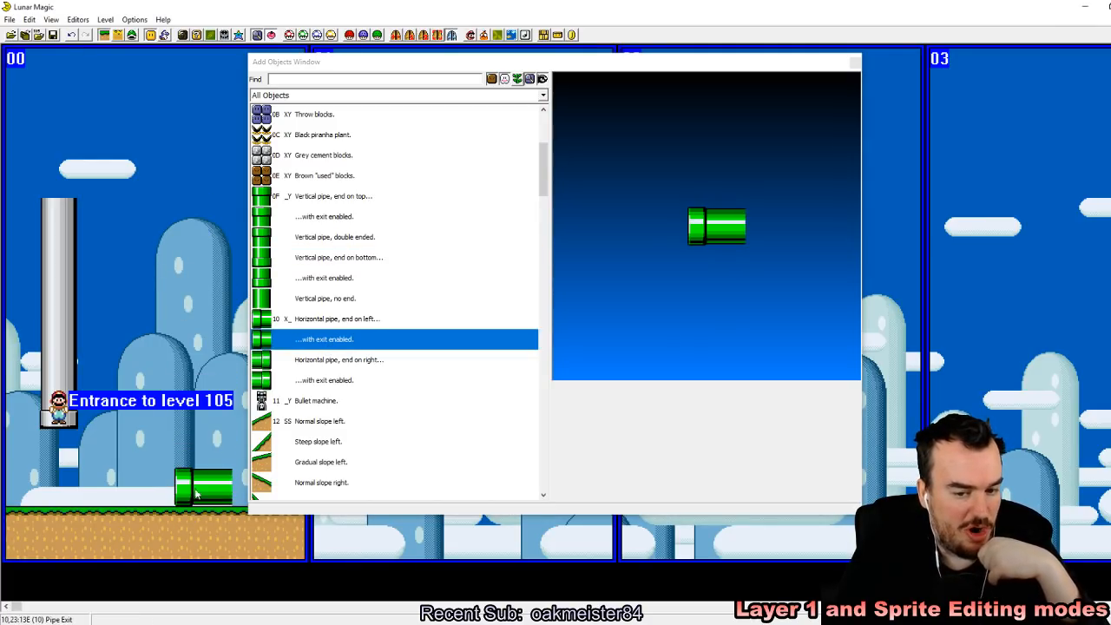
left_click(855, 62)
left_click_drag(231, 492, 312, 489)
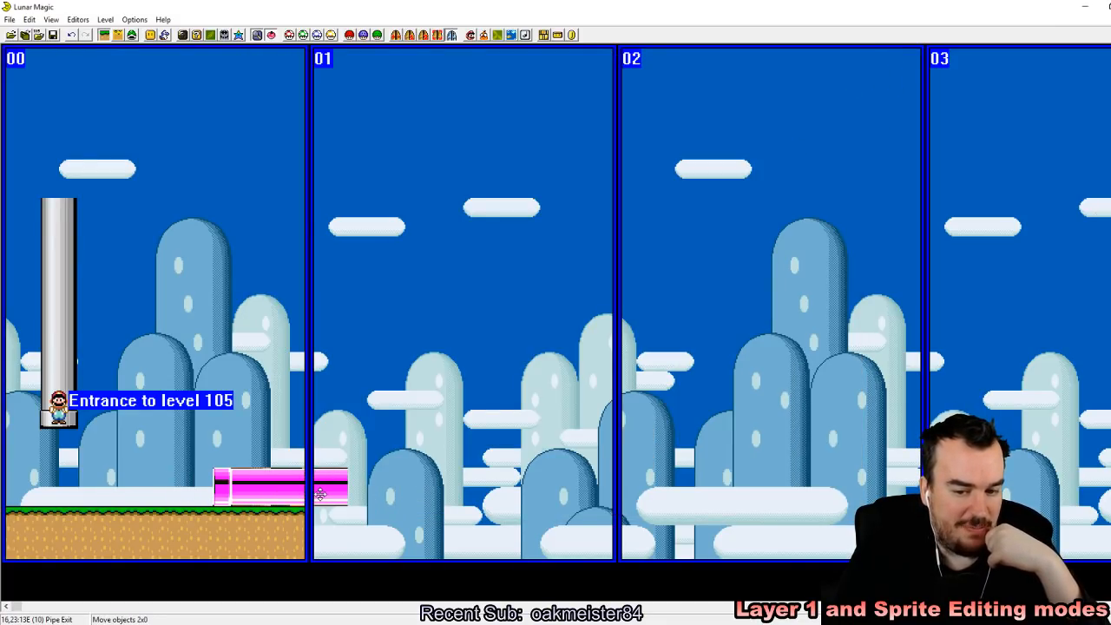
left_click(367, 504)
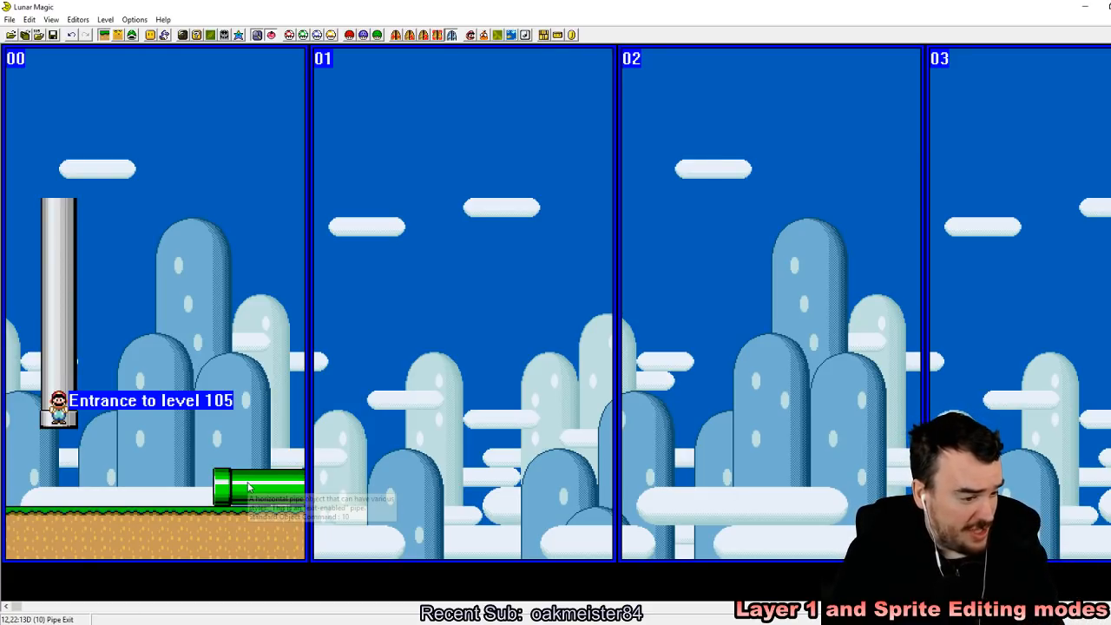
left_click(53, 35)
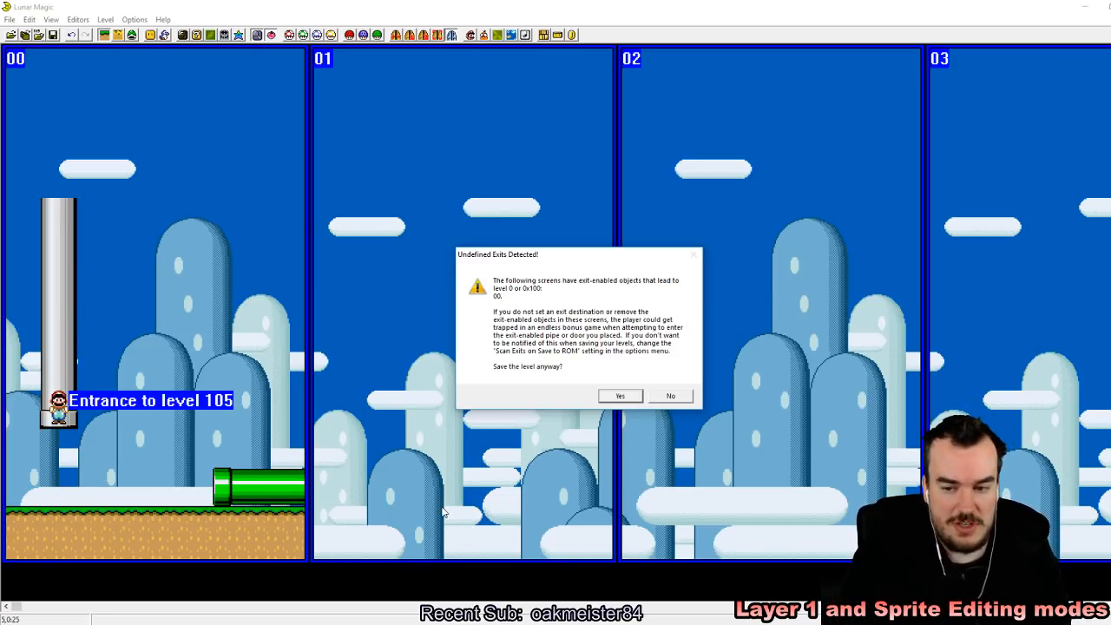
left_click(620, 395)
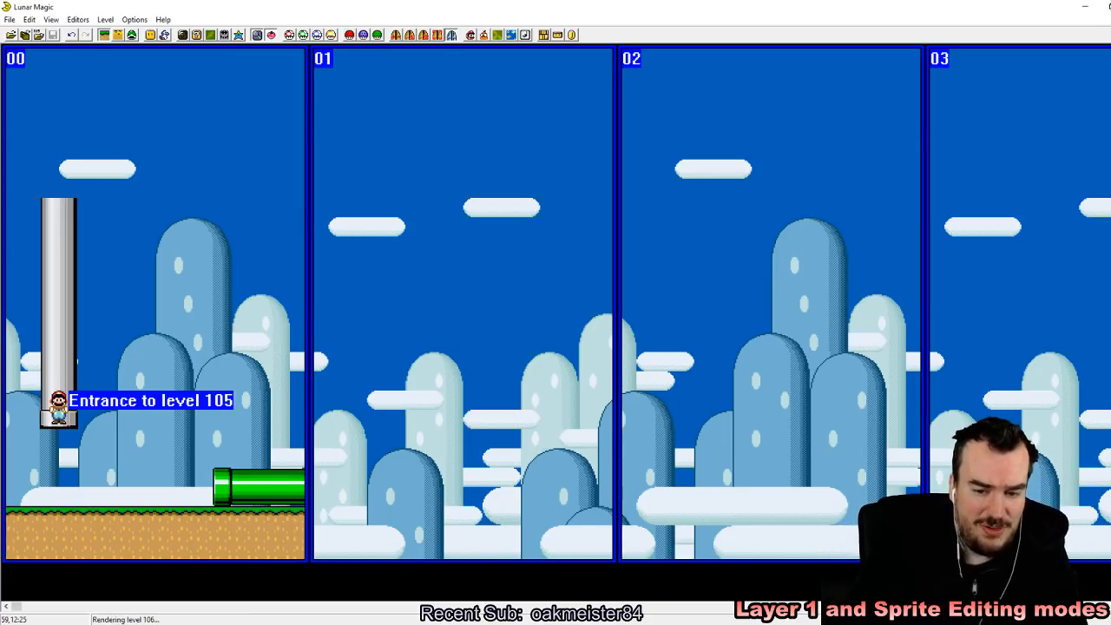
Step: Look through the following levels up to 10A, examine level 109 as an exit destination, and return to level 105
key("Page_Up")
key("Page_Up")
key("Page_Up")
key("Page_Up")
key("Page_Up")
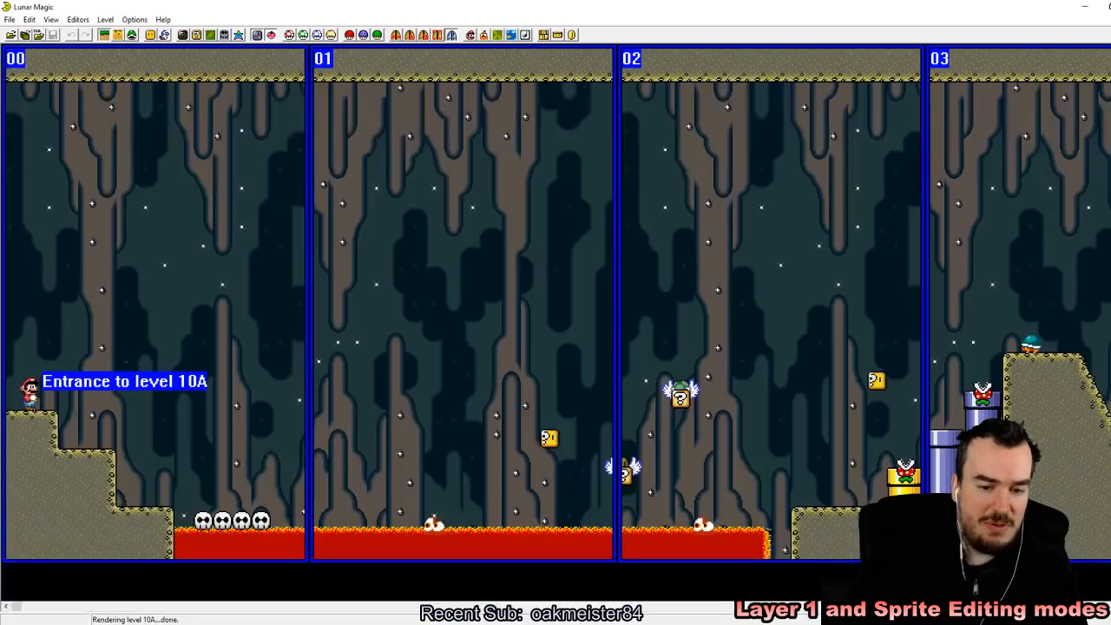
key("Page_Down")
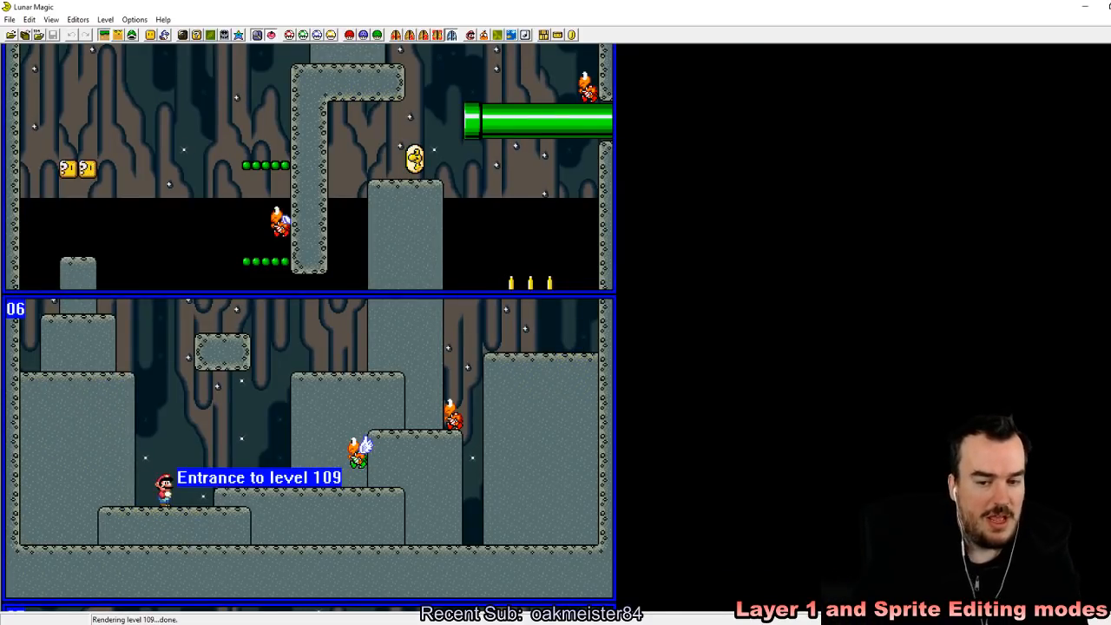
scroll(272, 303, "up", 4)
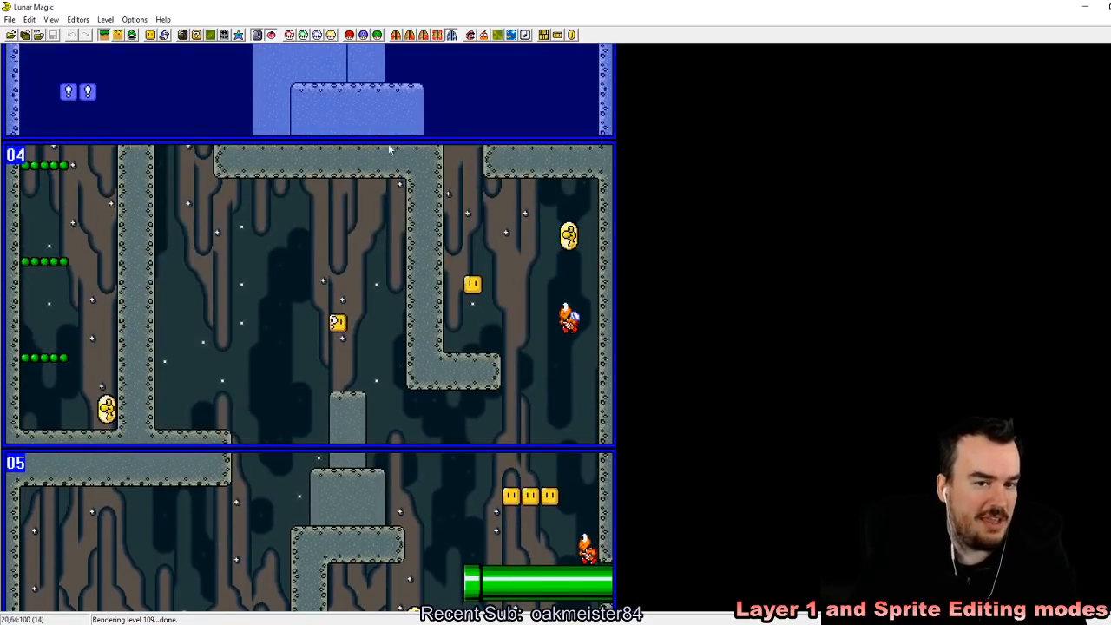
scroll(407, 149, "down", 8)
key("Page_Down")
key("Page_Down")
key("Page_Down")
key("Page_Down")
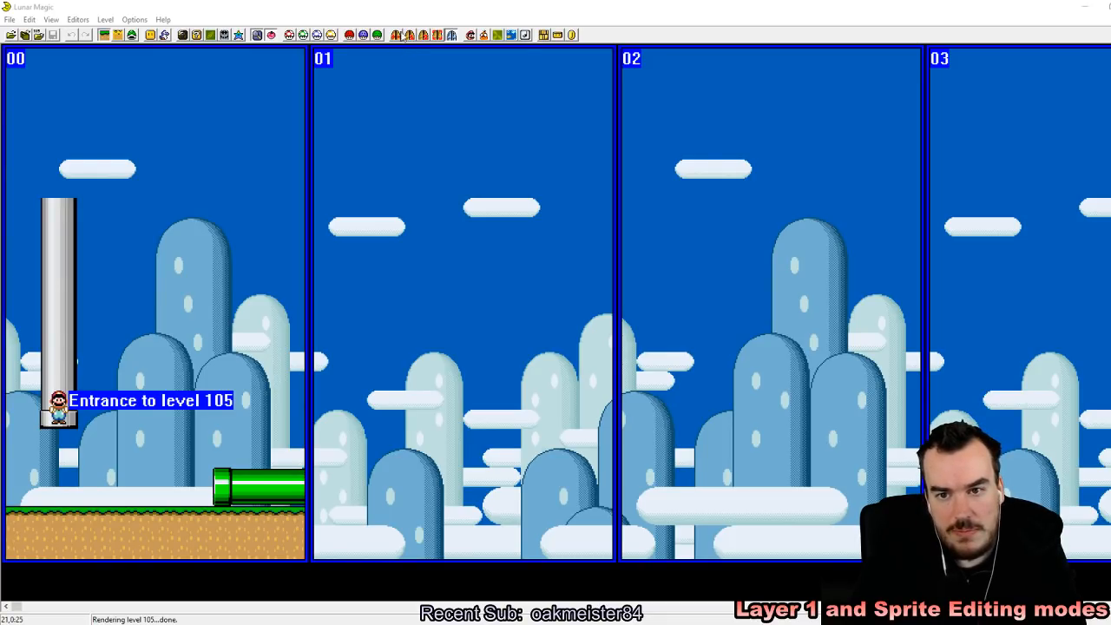
Step: Set the screen exit of screen 00 to destination level 109 and save the level
left_click(396, 35)
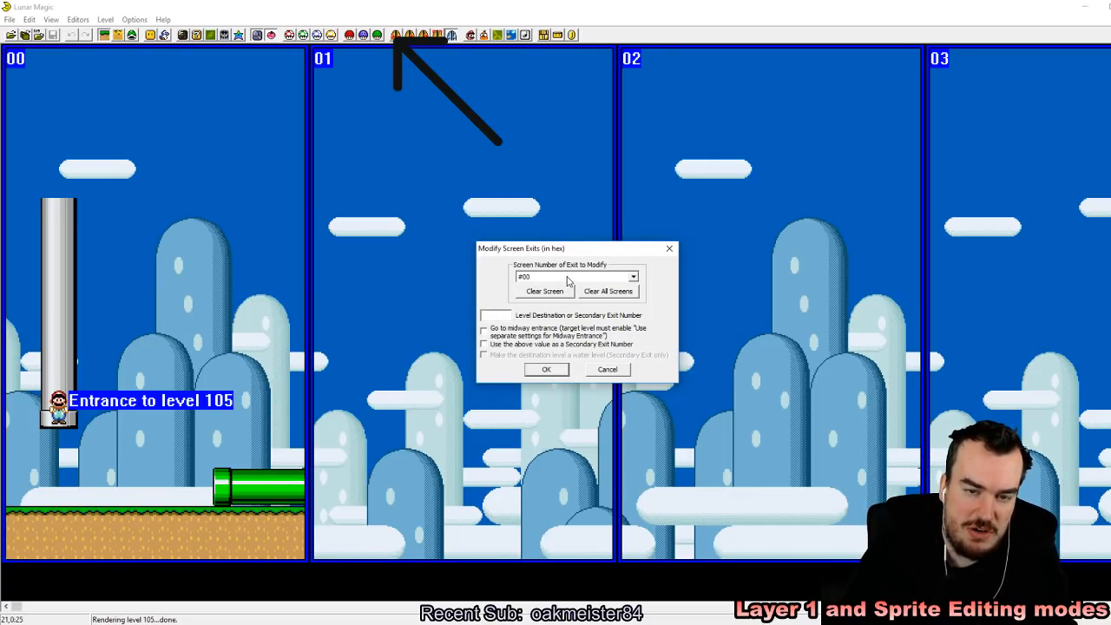
left_click(499, 314)
type("109")
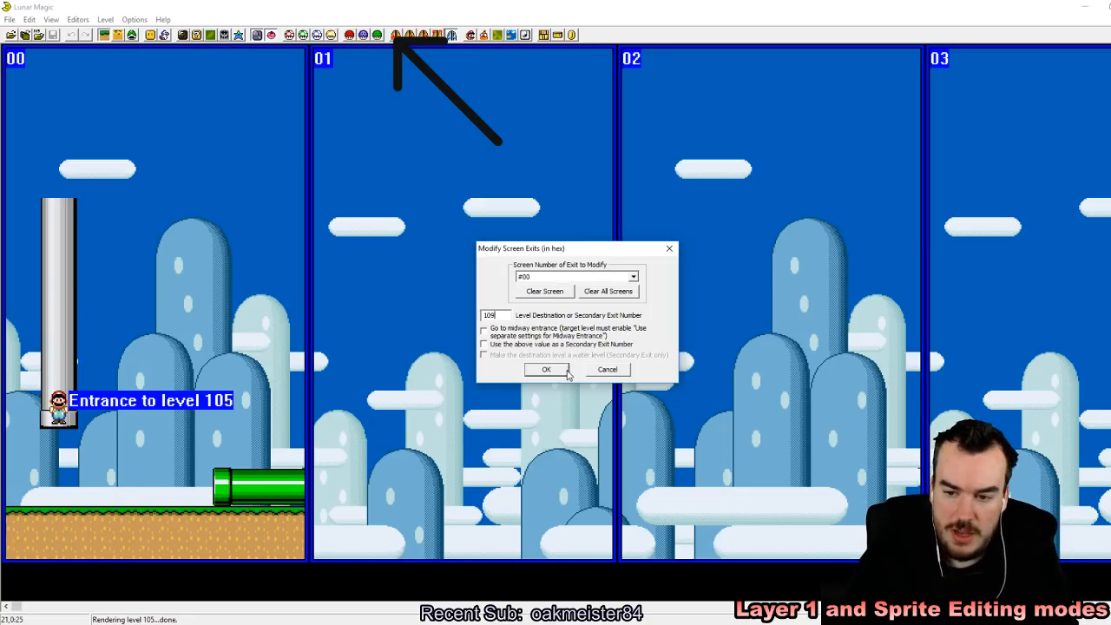
left_click(566, 369)
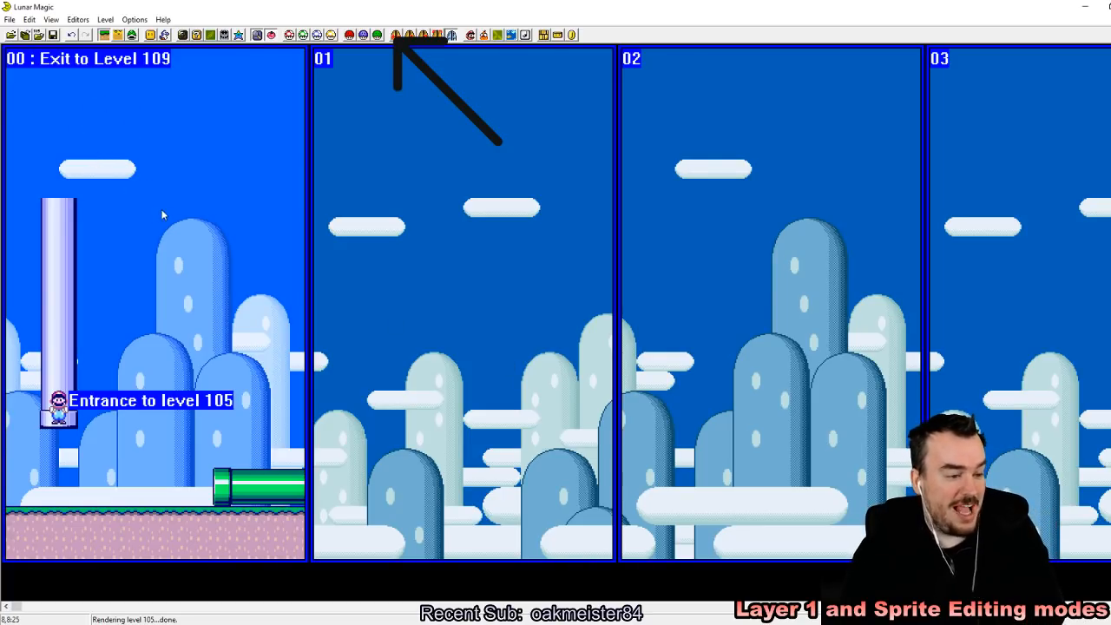
left_click_drag(143, 110, 172, 100)
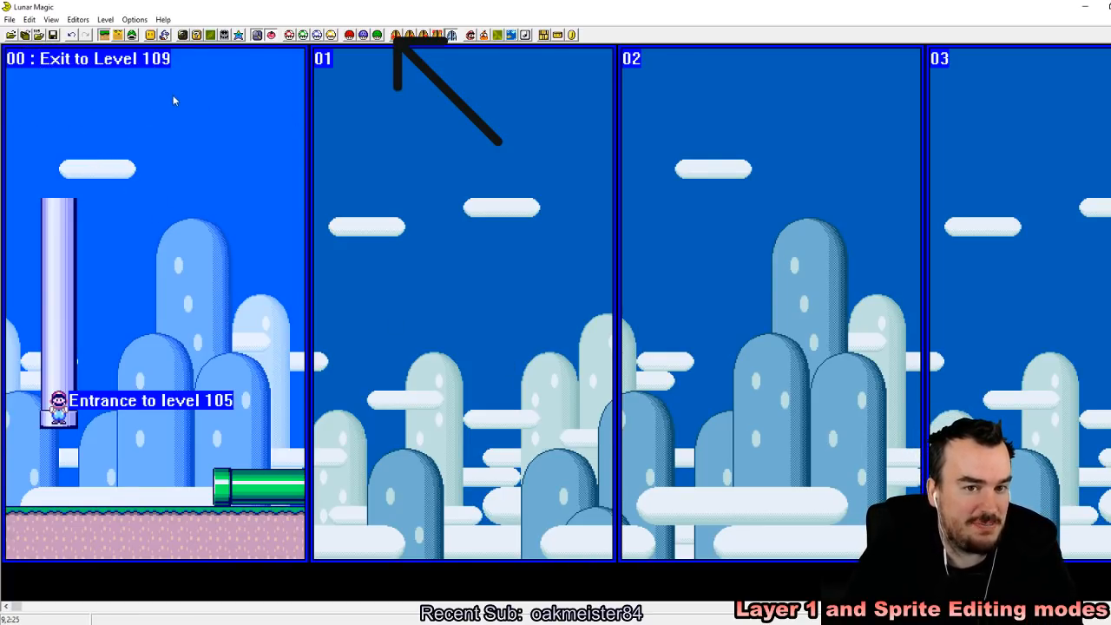
left_click(53, 35)
left_click_drag(98, 179, 233, 383)
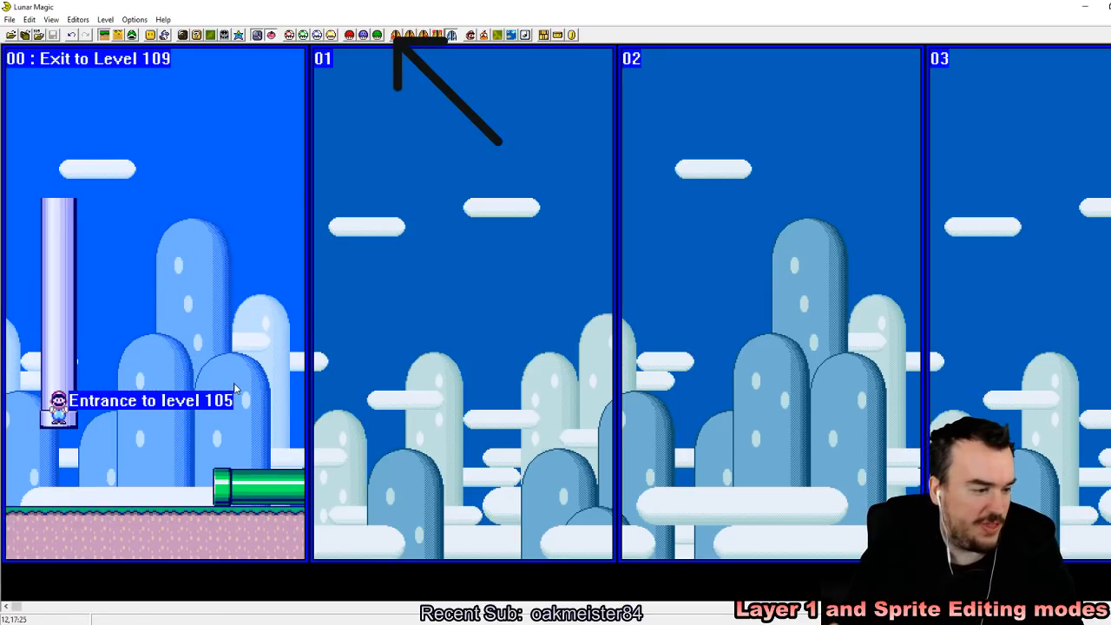
Step: Add a Door object standing on top of the green pipe in screen 00 and save the level
left_click(153, 37)
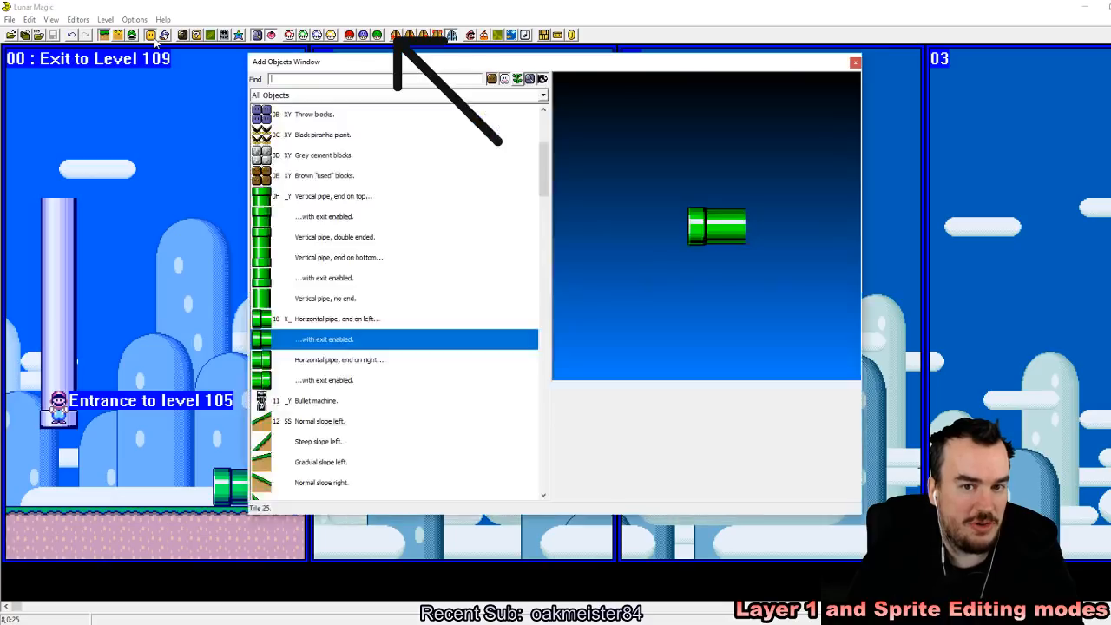
left_click_drag(548, 168, 523, 457)
left_click(317, 301)
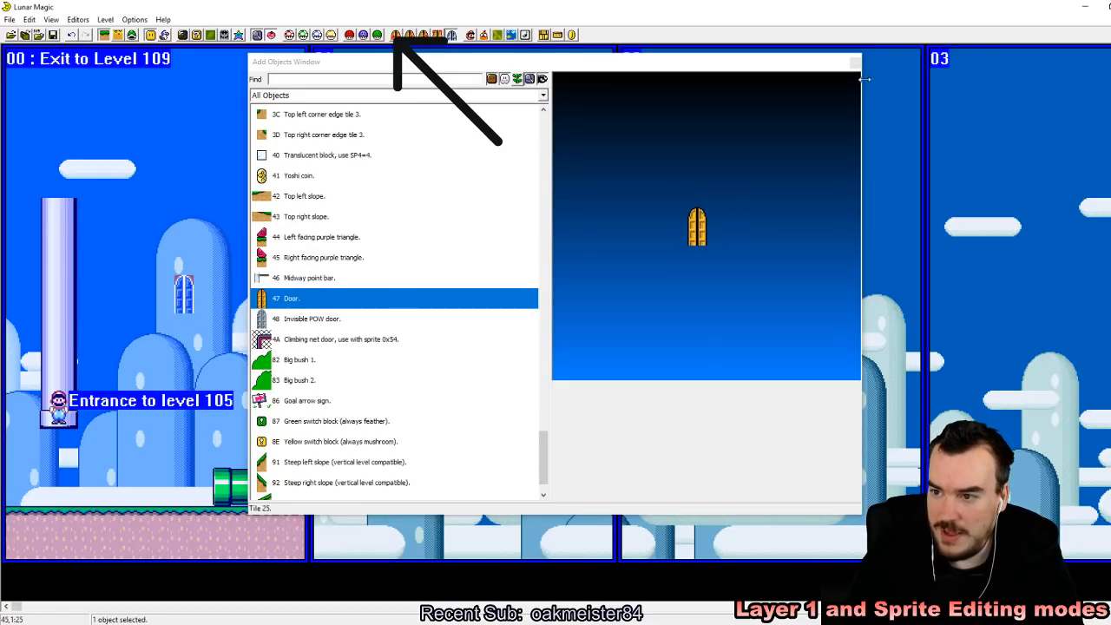
left_click(855, 61)
left_click_drag(184, 295, 261, 444)
left_click(310, 468)
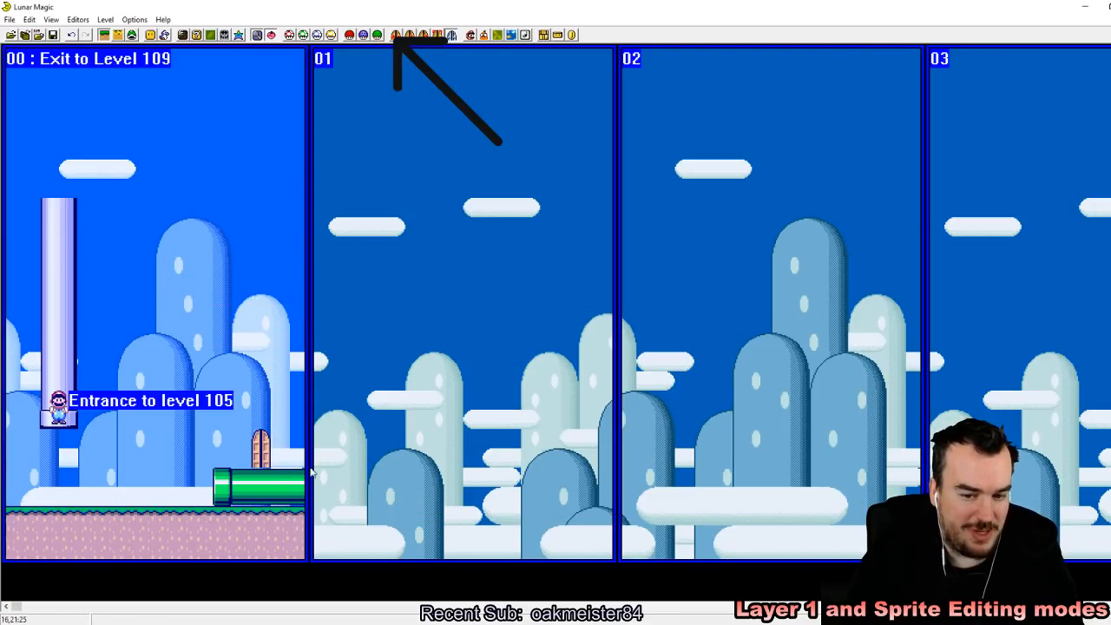
left_click(52, 35)
Step: Switch to the emulator, load the recent ROM, start a one-player game, and enter the level with the new pipe and door
key("alt+Tab")
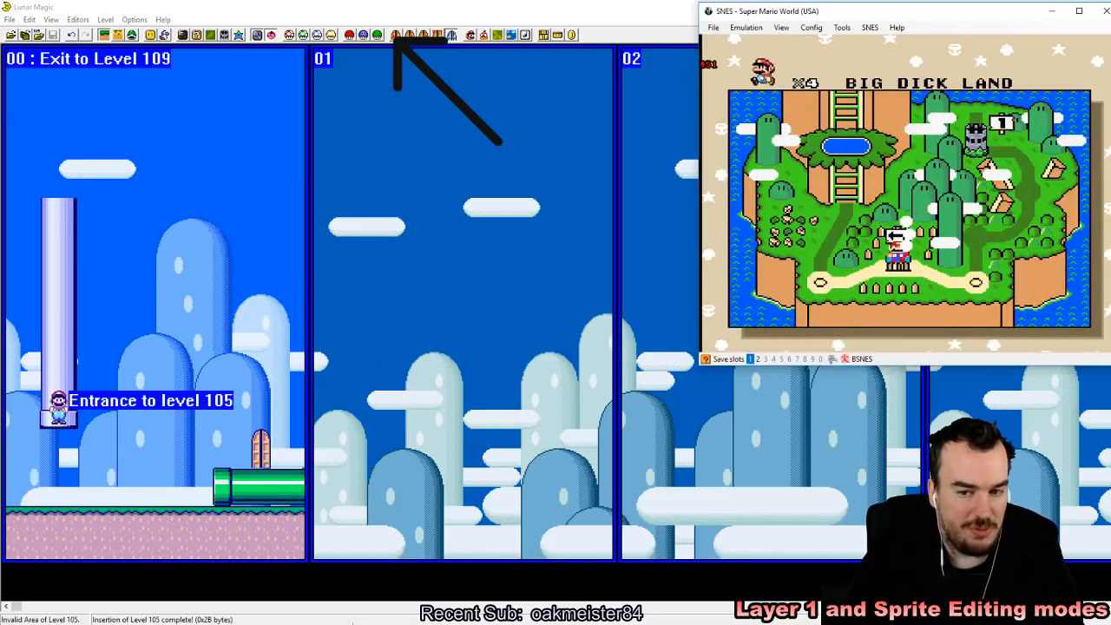
left_click(713, 27)
mouse_move(754, 56)
left_click(860, 55)
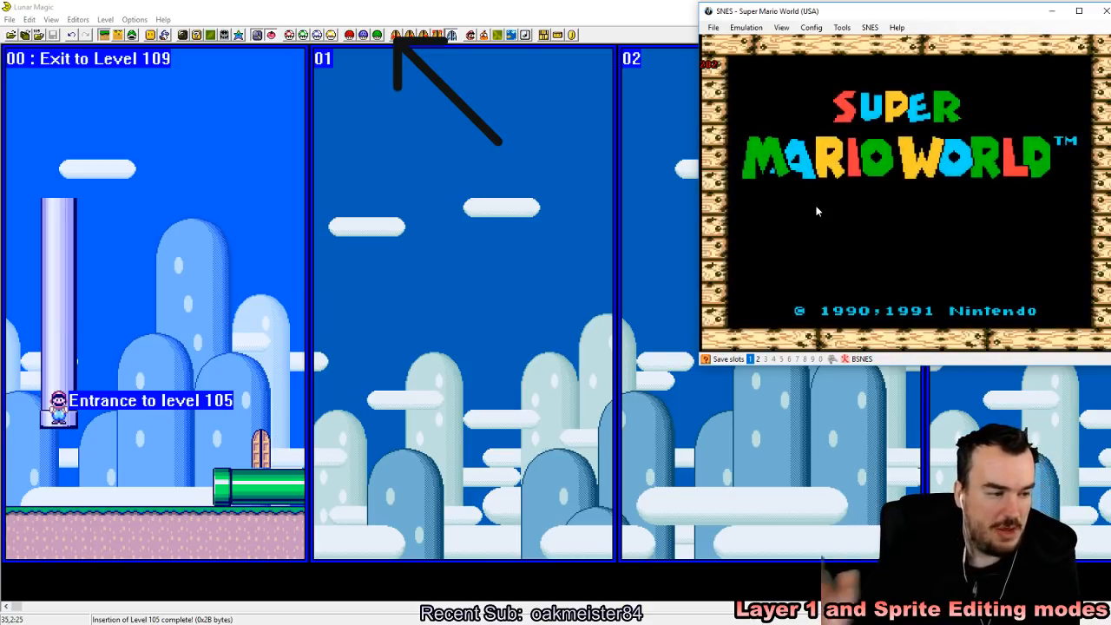
key("Return")
key("Return")
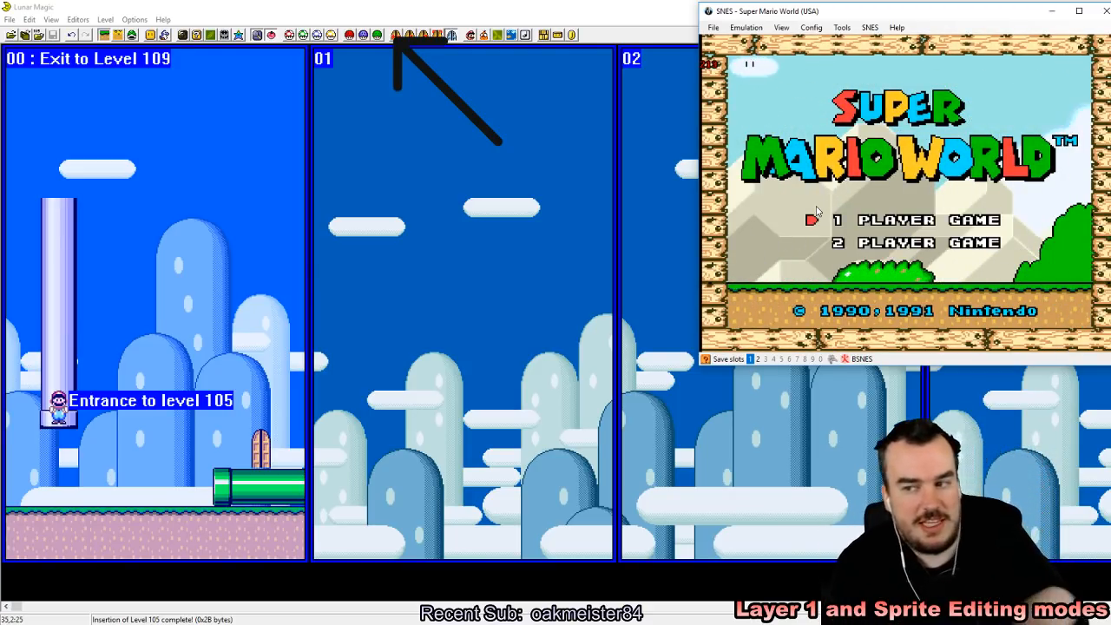
key("Return")
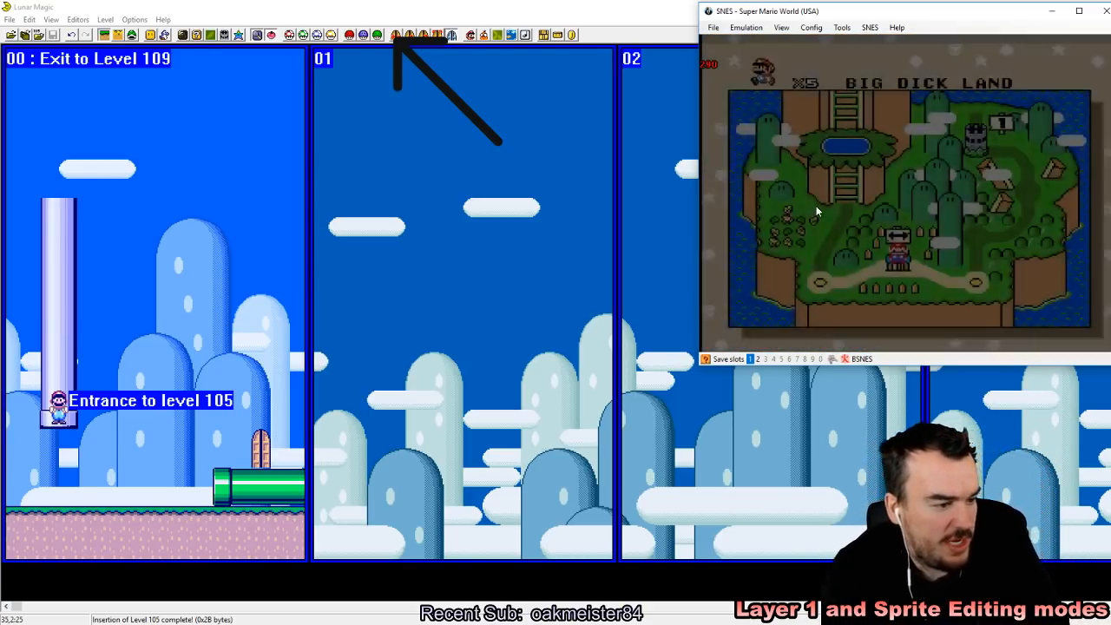
key("z")
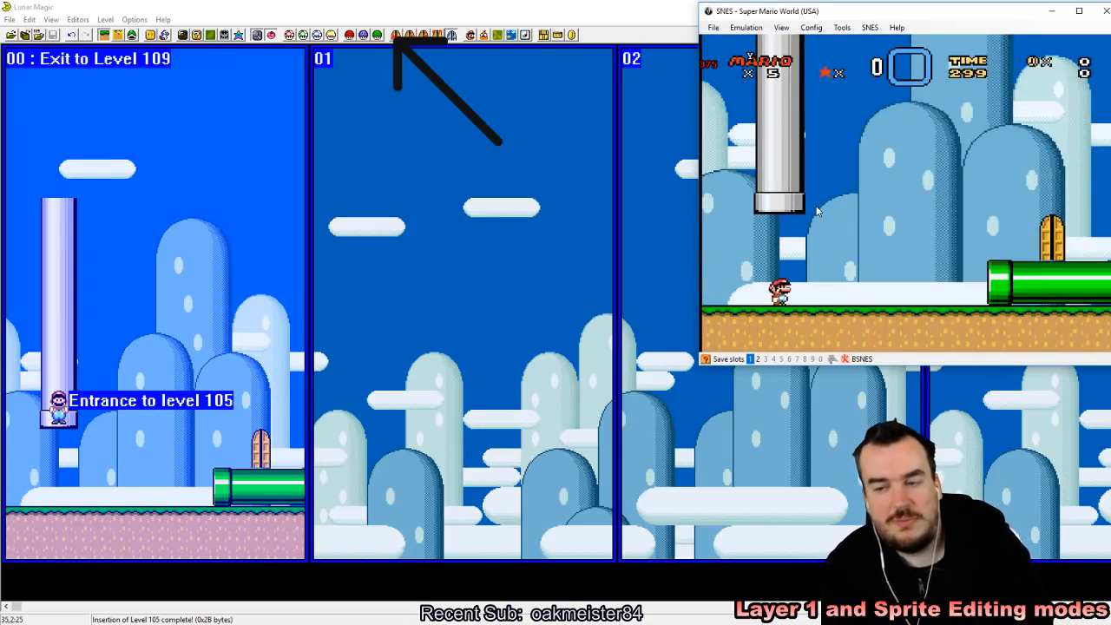
Step: Move Mario onto the green pipe, save an emulator state, and test the pipe's exit into level 109
key("Right")
key("z")
key("z")
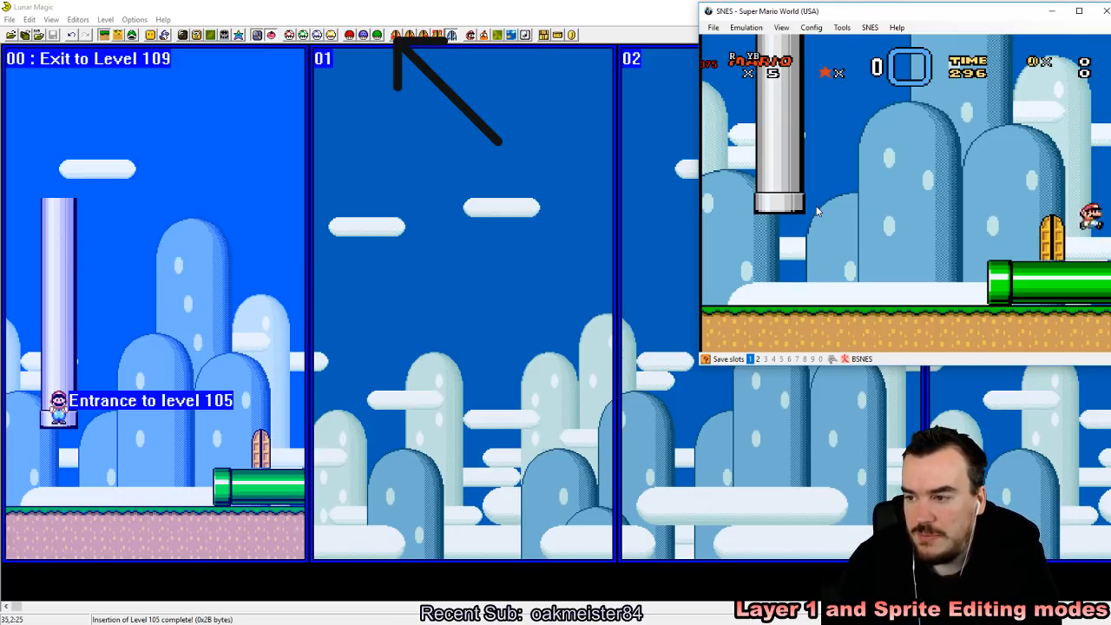
key("Left")
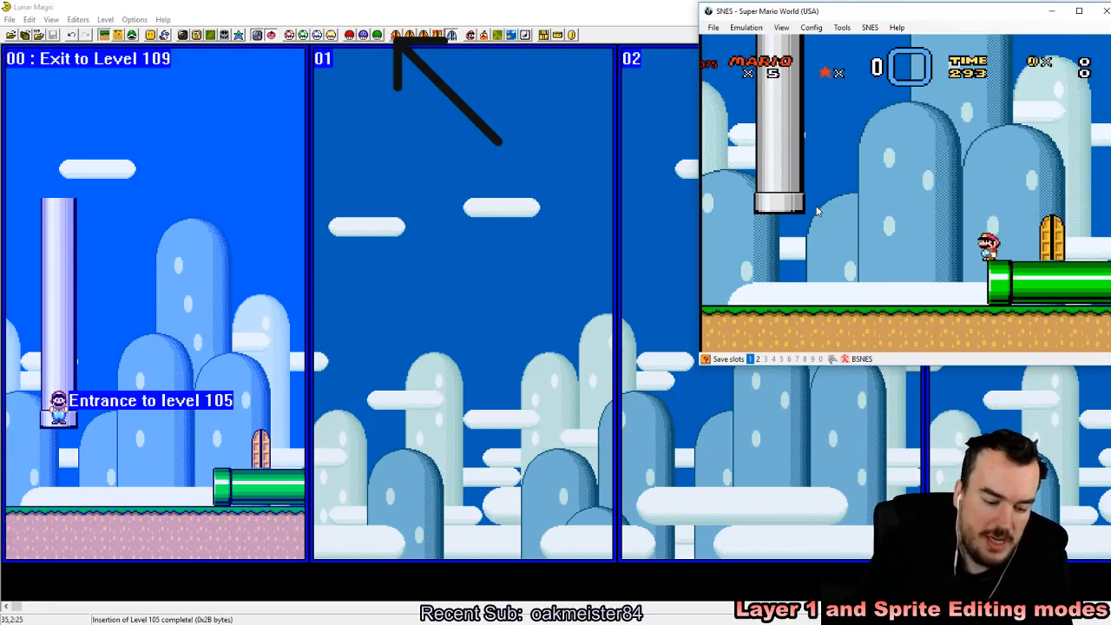
key("shift+F1")
key("Left")
key("Right")
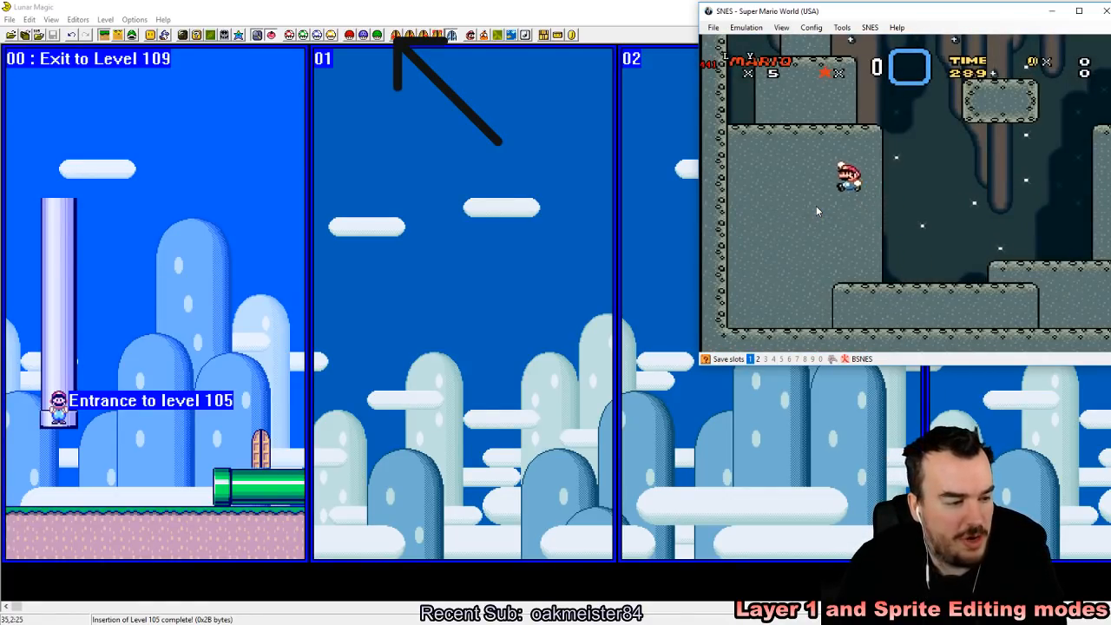
key("Right")
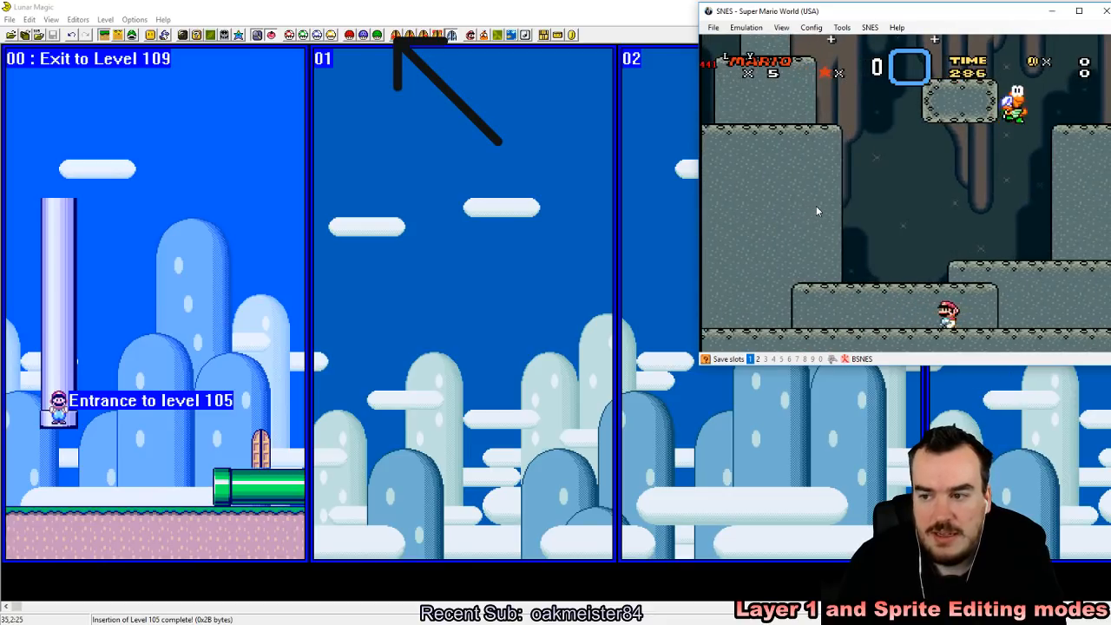
key("Left")
key("z")
key("Right")
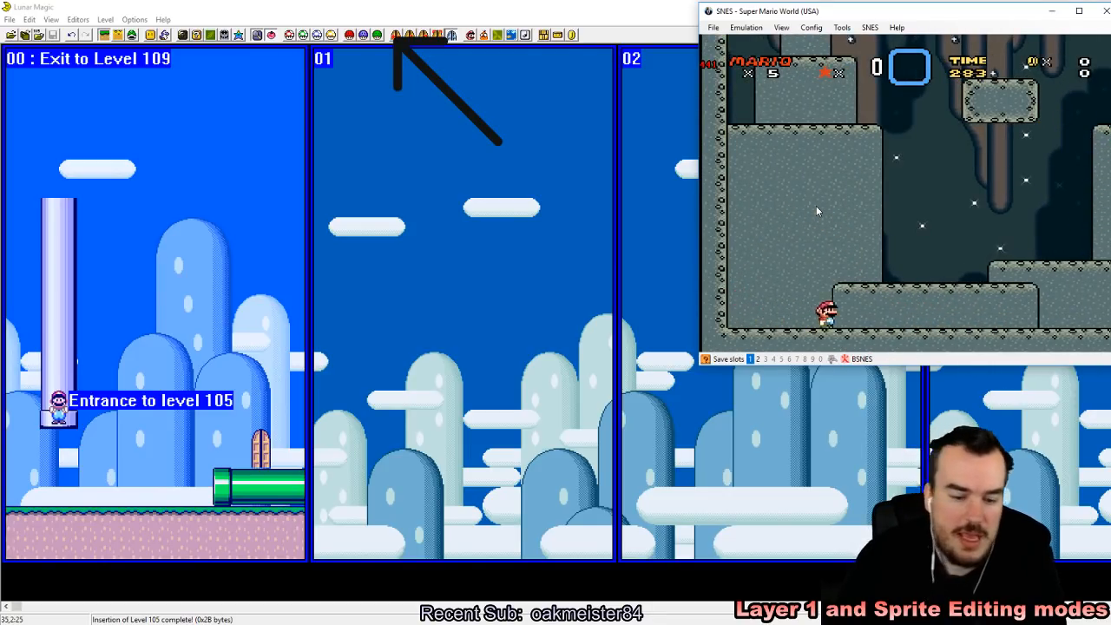
Step: Reload the saved emulator state and test the exit again from the first level
key("F4")
key("Right")
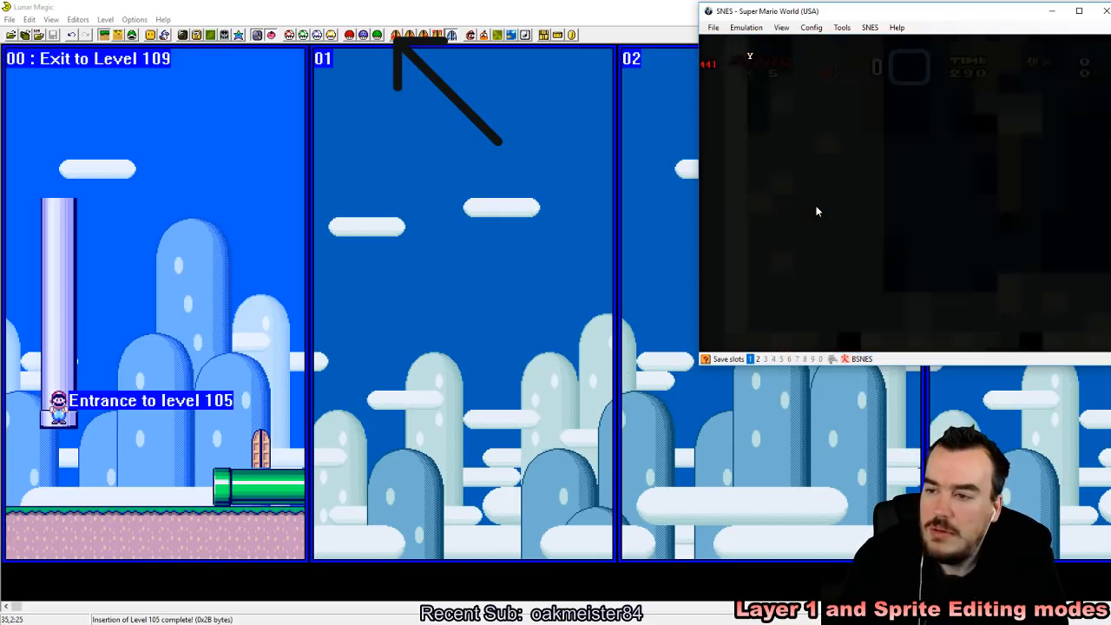
key("Left")
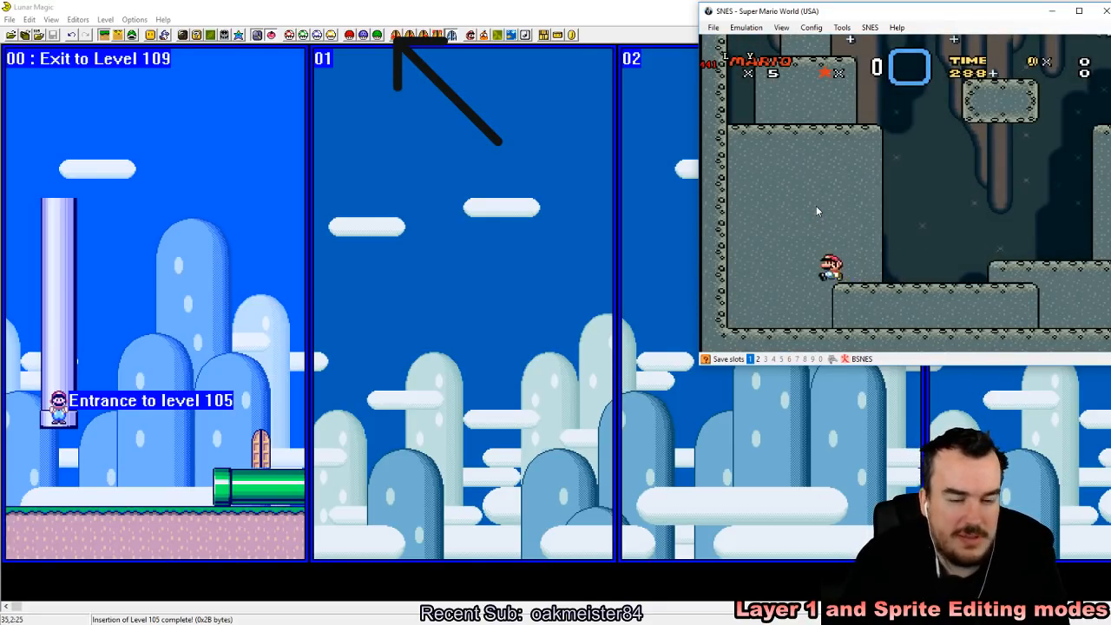
Step: Play through the opening area of level 109, jumping across its ledges and dealing with the Koopas
key("Right")
key("Right")
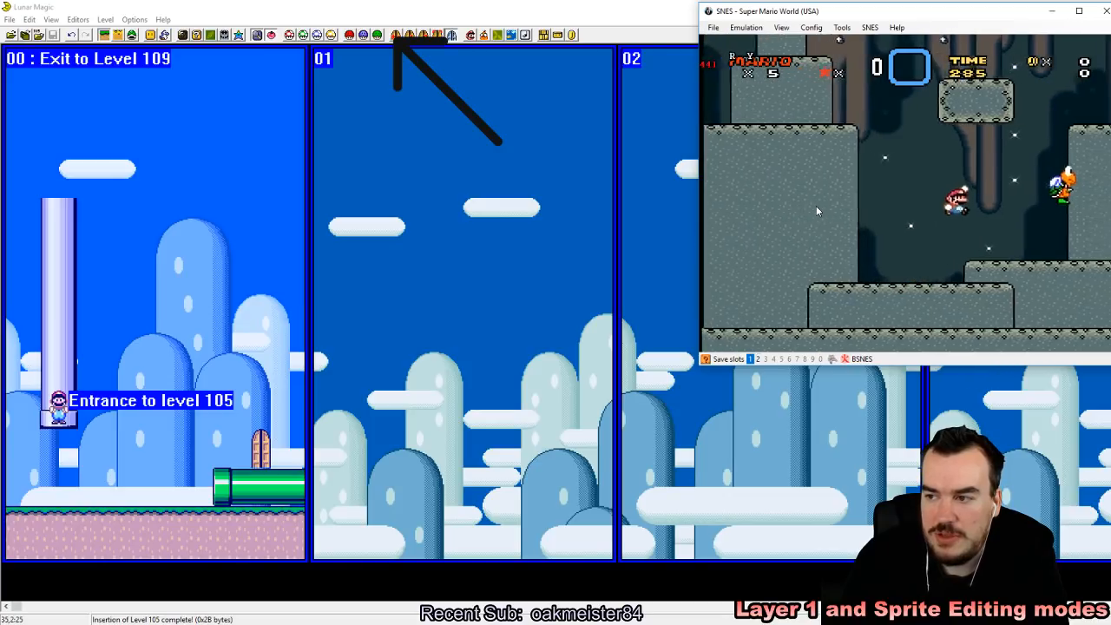
key("Right")
key("z")
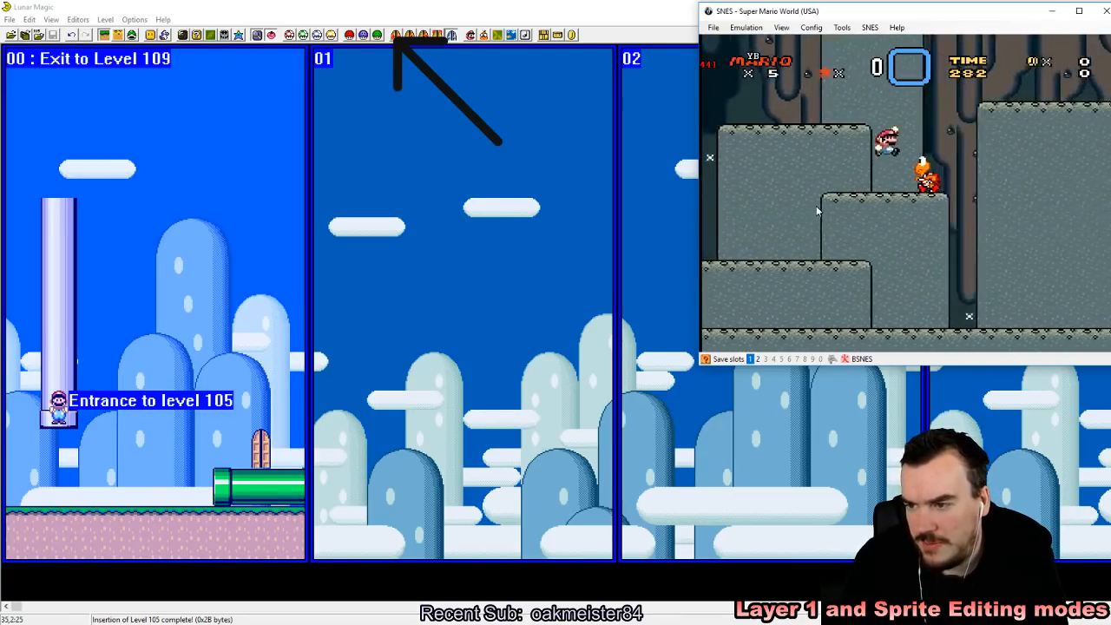
key("Left")
key("Right")
key("z")
key("Left")
key("Left")
key("Up")
key("Right")
key("z")
key("Right")
key("Left")
key("z")
key("Left")
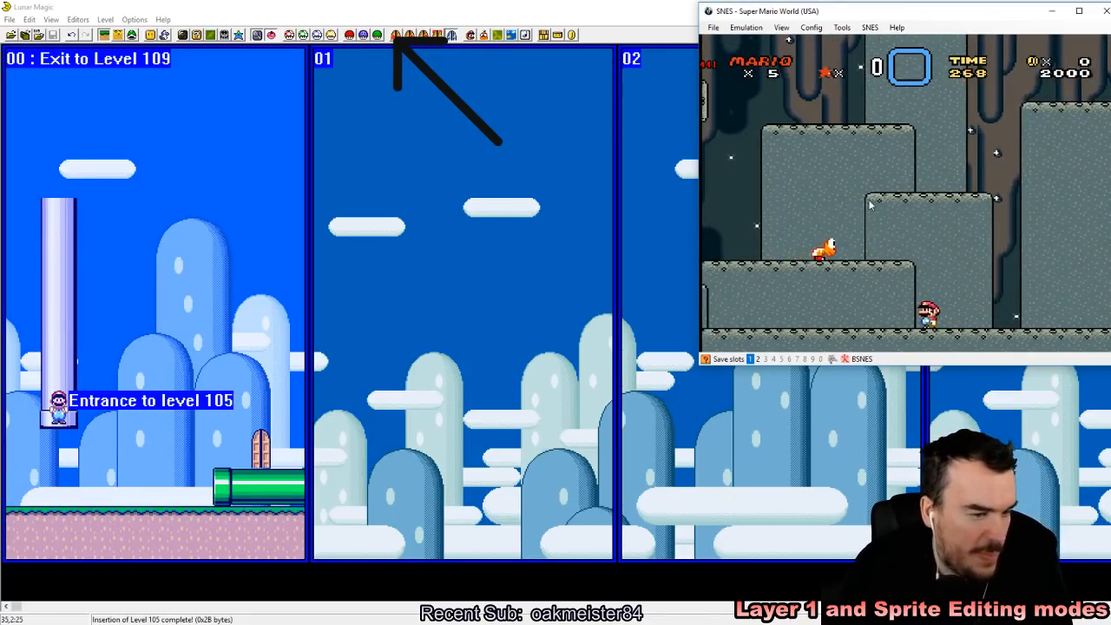
Step: Switch to Lunar Magic, extend the ground across screen 01 of level 105, and save the level
left_click(327, 6)
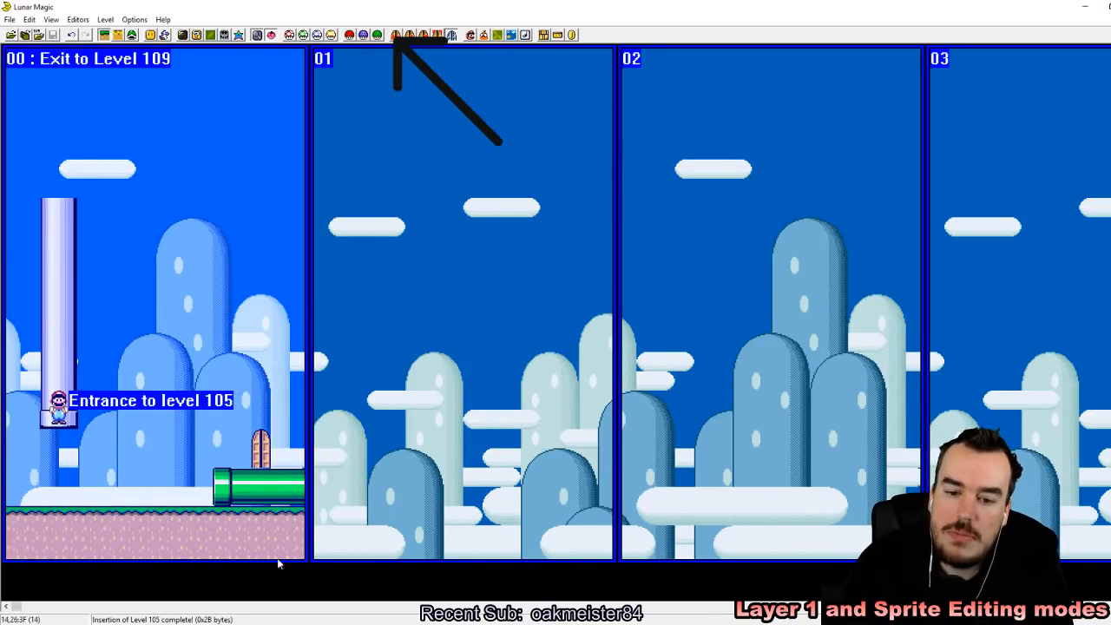
left_click(306, 530)
right_click_drag(489, 534, 320, 517)
left_click(261, 303)
left_click(53, 35)
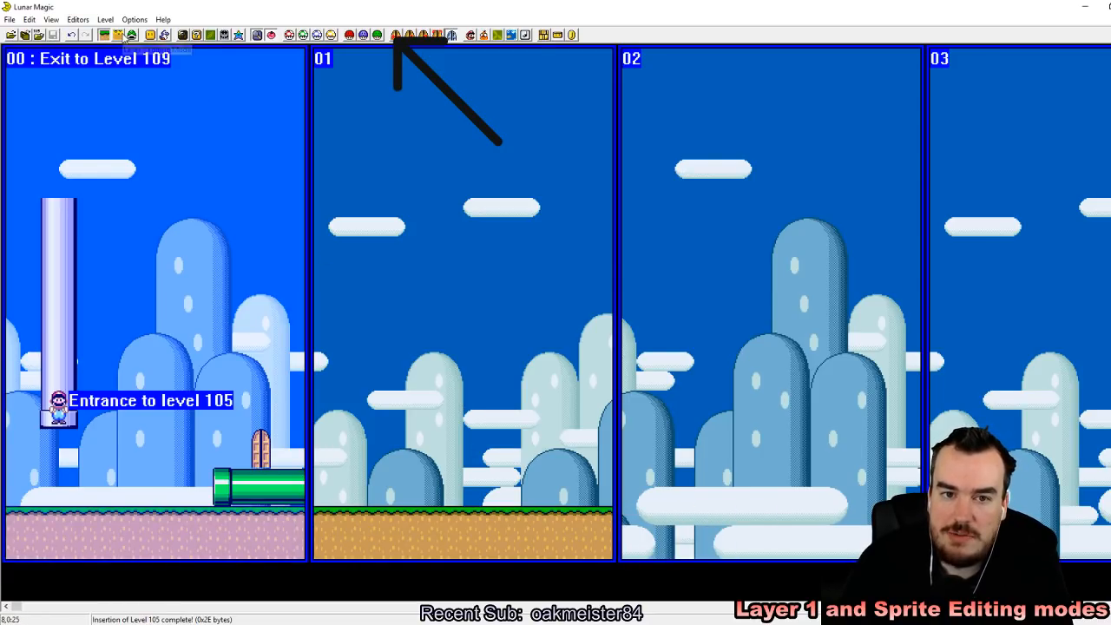
Step: Add an exit-enabled horizontal pipe with its end on the right, joined to the green pipe in screen 01
key("Insert")
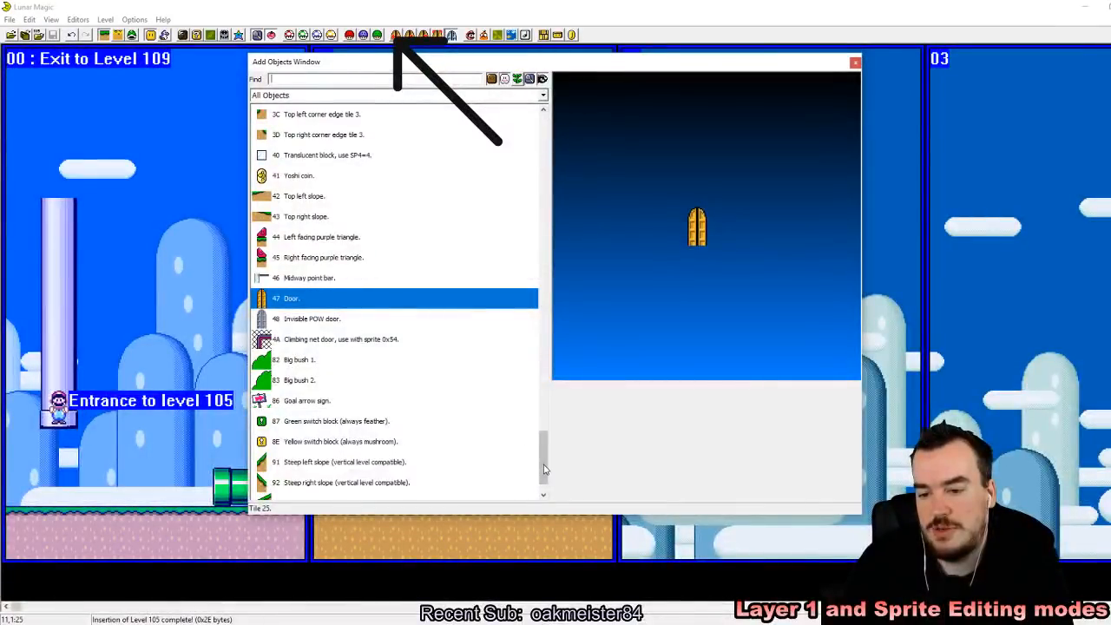
scroll(512, 272, "up", 15)
scroll(481, 174, "up", 8)
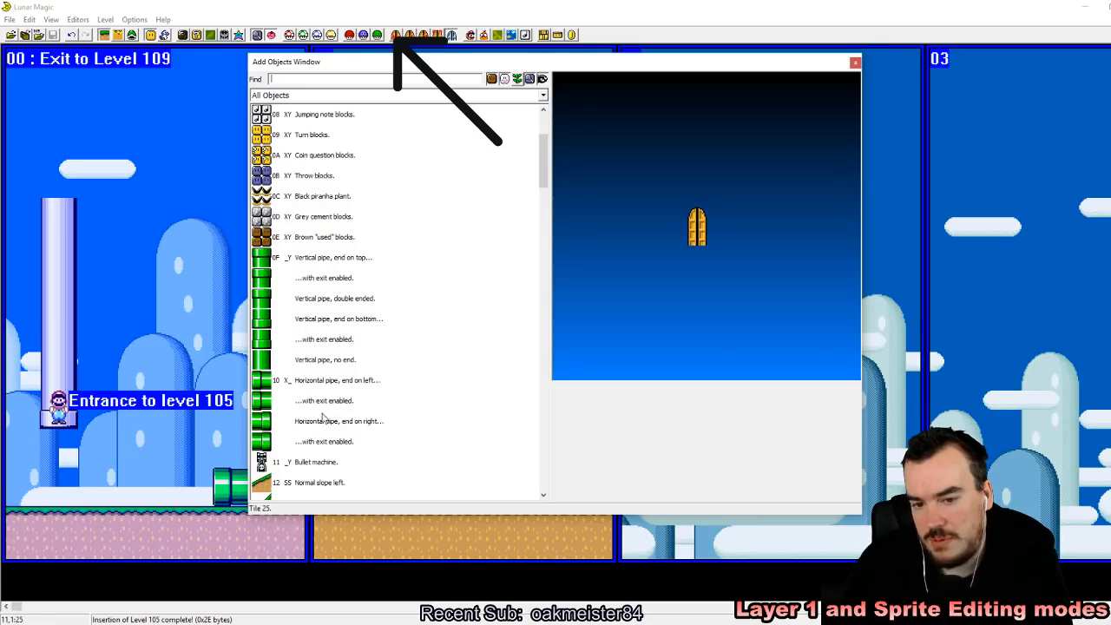
left_click(318, 440)
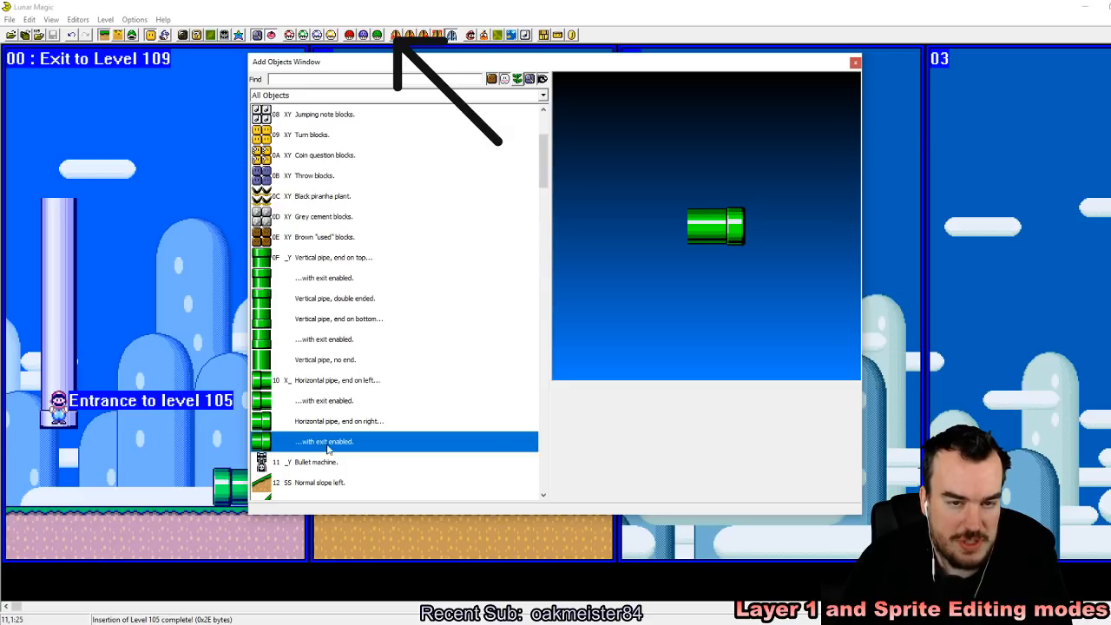
right_click(144, 153)
left_click(854, 64)
left_click(414, 268)
left_click_drag(148, 154, 341, 477)
left_click(371, 418)
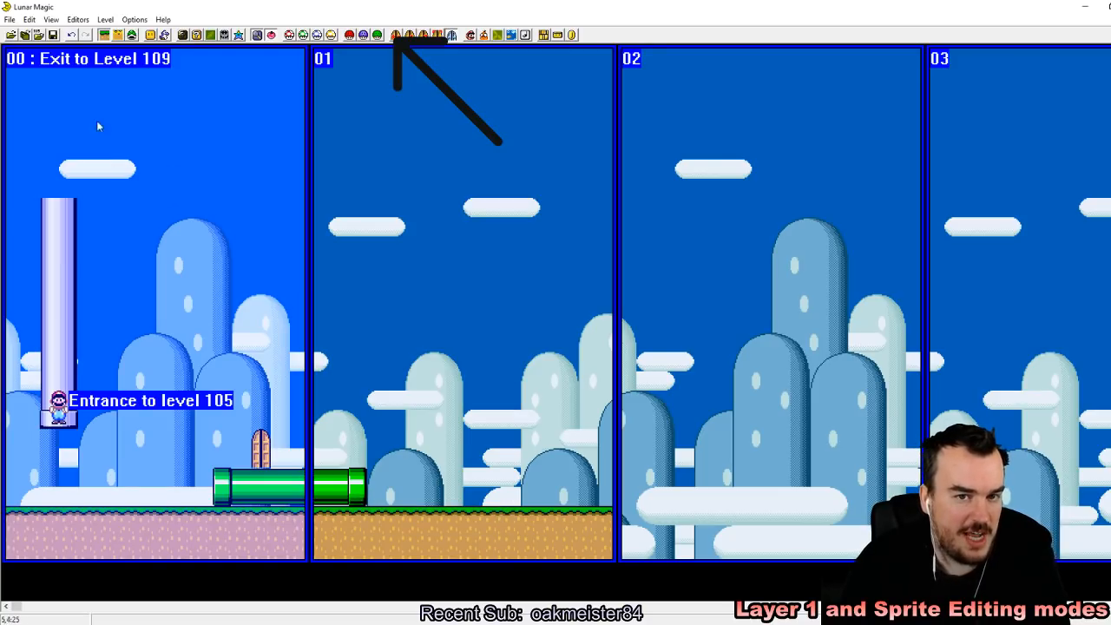
Step: Save the level despite the undefined exit in screen 01
left_click_drag(382, 78, 326, 70)
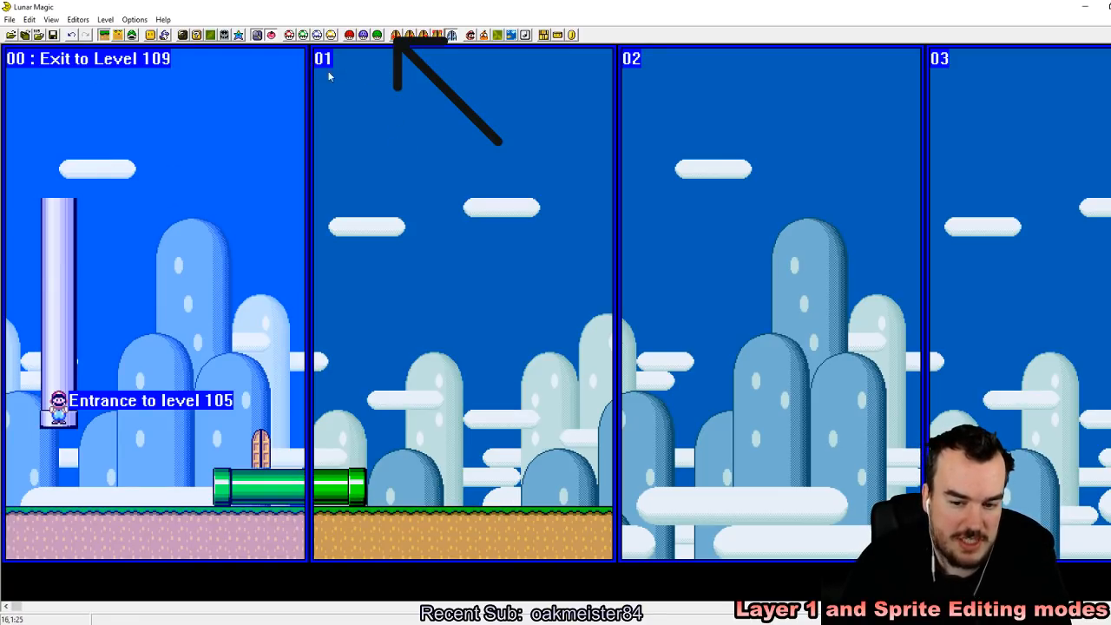
left_click(53, 36)
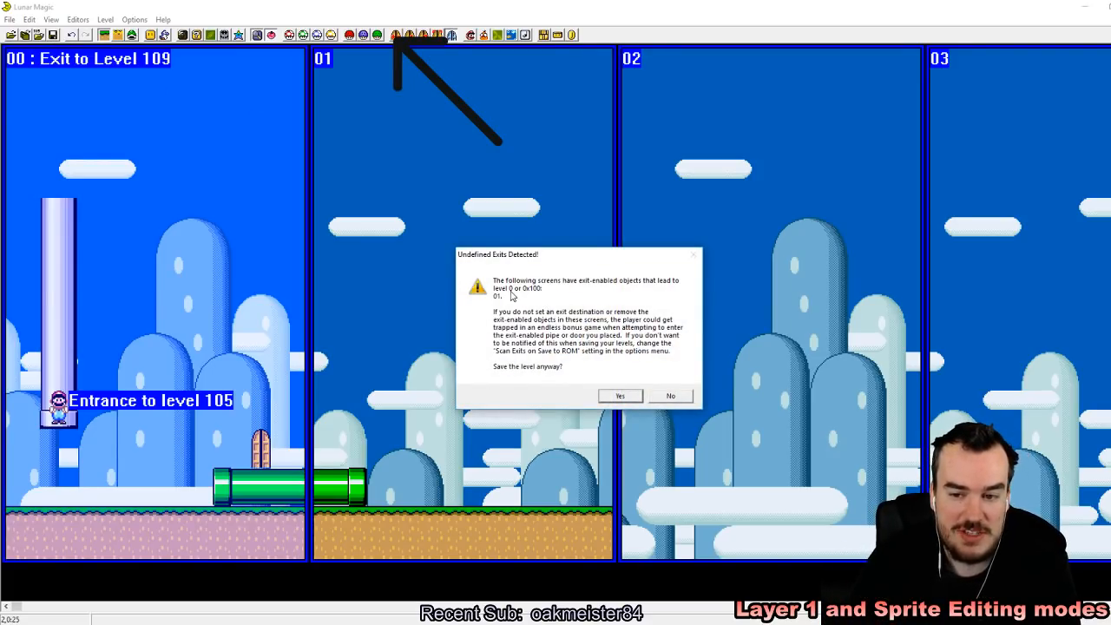
left_click(618, 395)
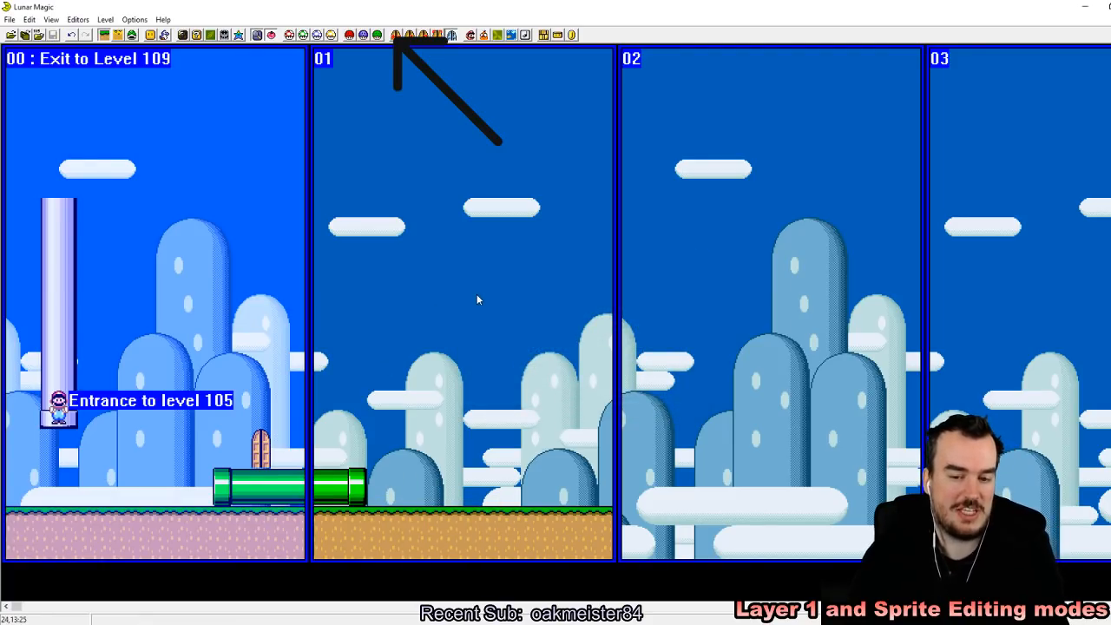
Step: Look through the neighbouring levels 106 and 107, and return to level 105
key("Page_Up")
key("Page_Up")
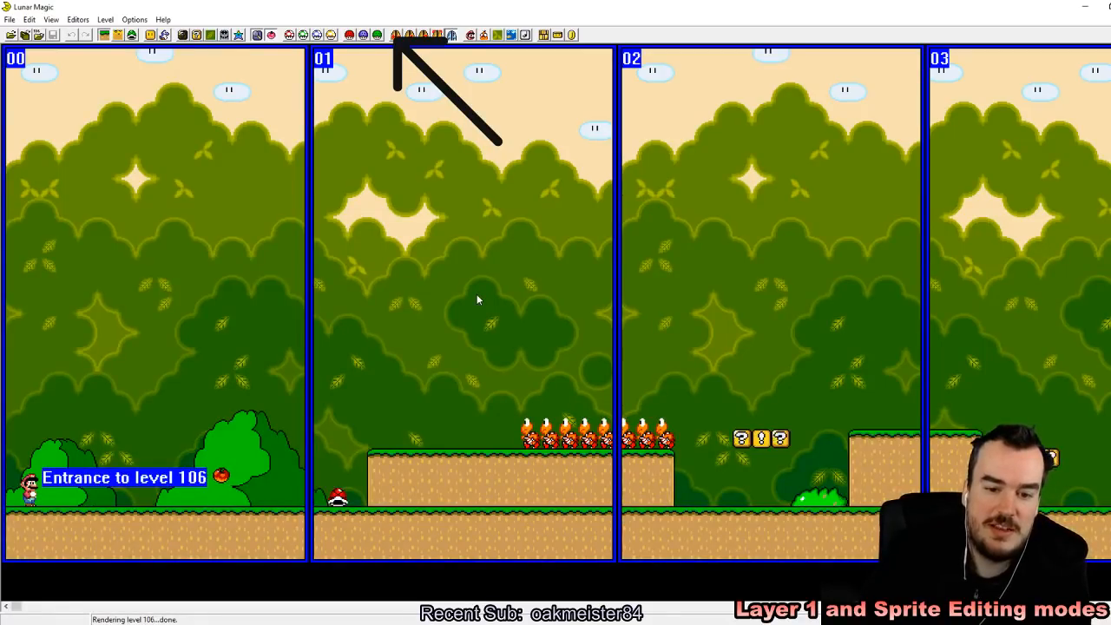
key("Page_Up")
key("Page_Down")
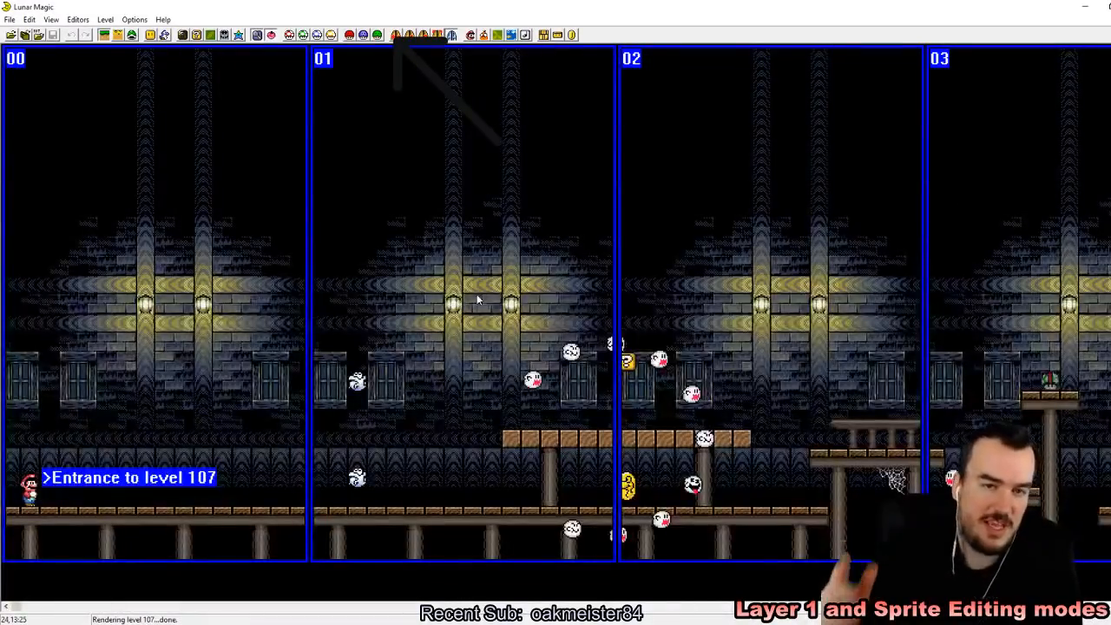
key("Page_Down")
key("Page_Down")
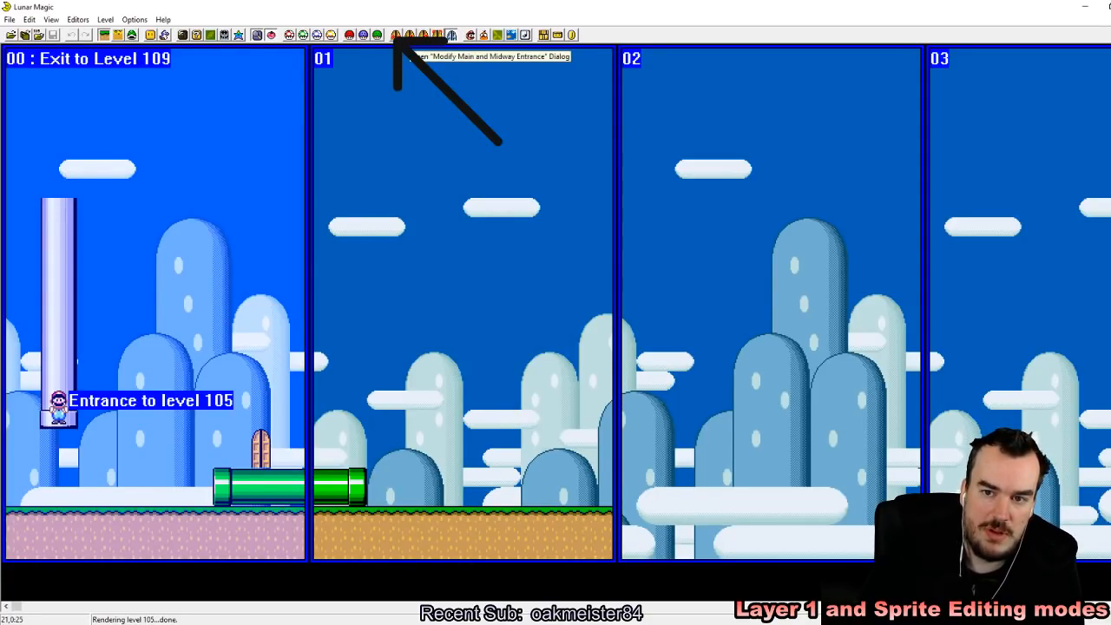
Step: Set the screen exit of screen 01 to destination level 105
left_click(409, 37)
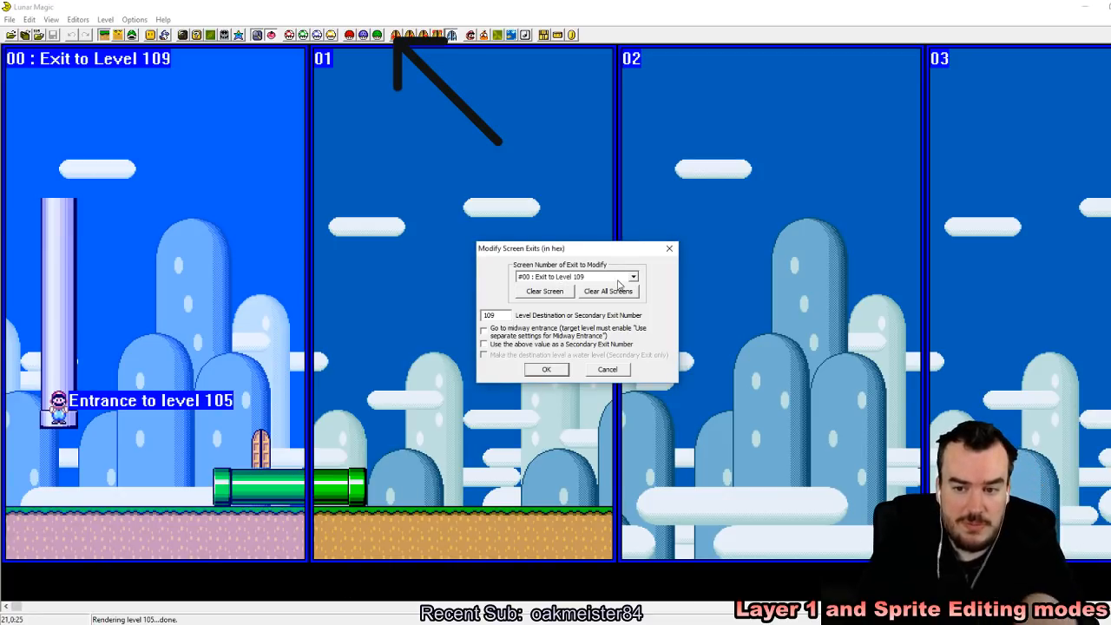
left_click(633, 277)
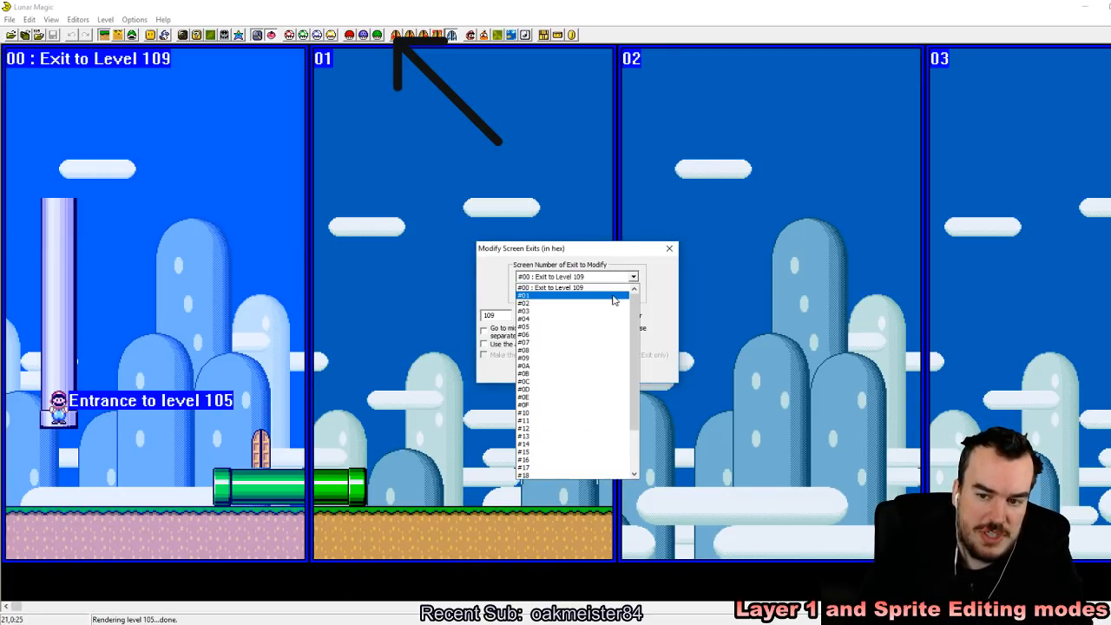
left_click(609, 292)
left_click(500, 317)
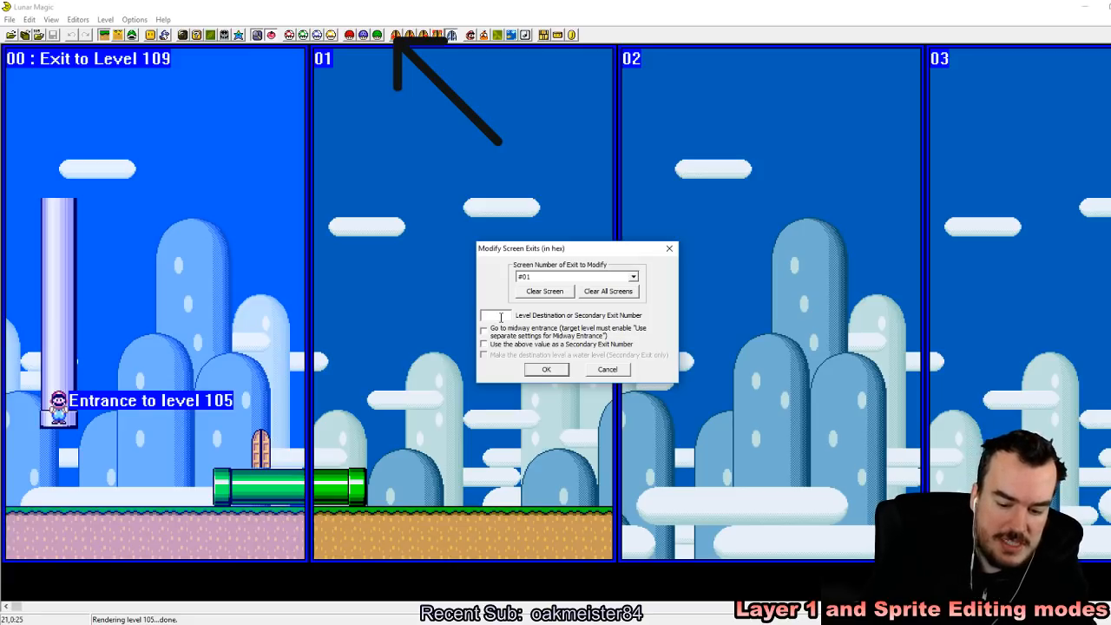
left_click(556, 372)
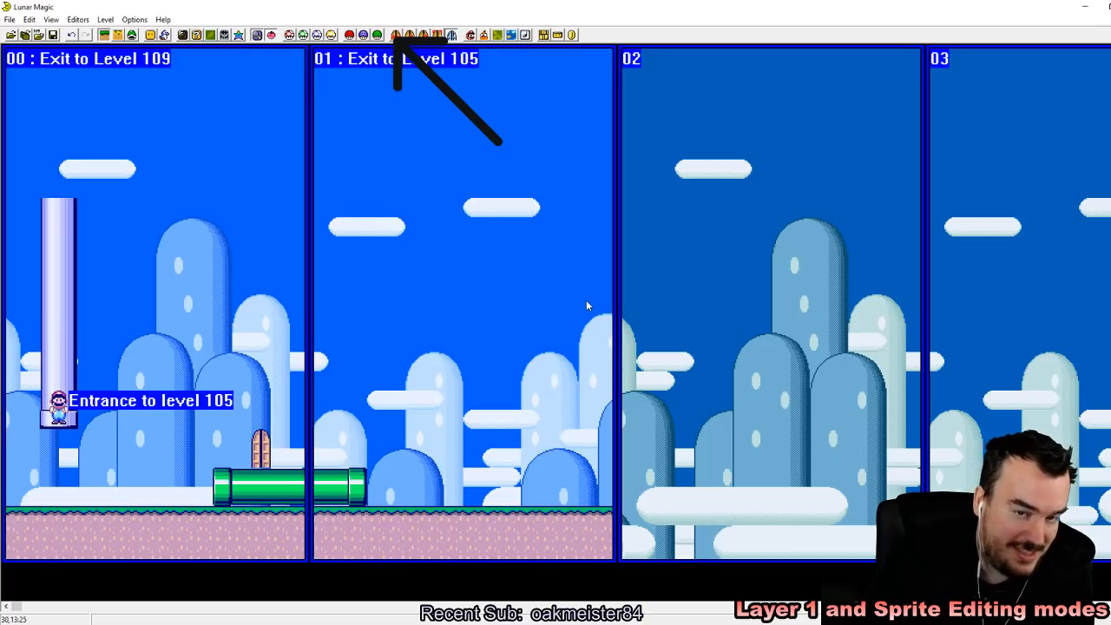
Step: Toggle the screen exit display repeatedly to compare the views, save the level, and leave the display on
key("F2")
key("F2")
key("F2")
key("F2")
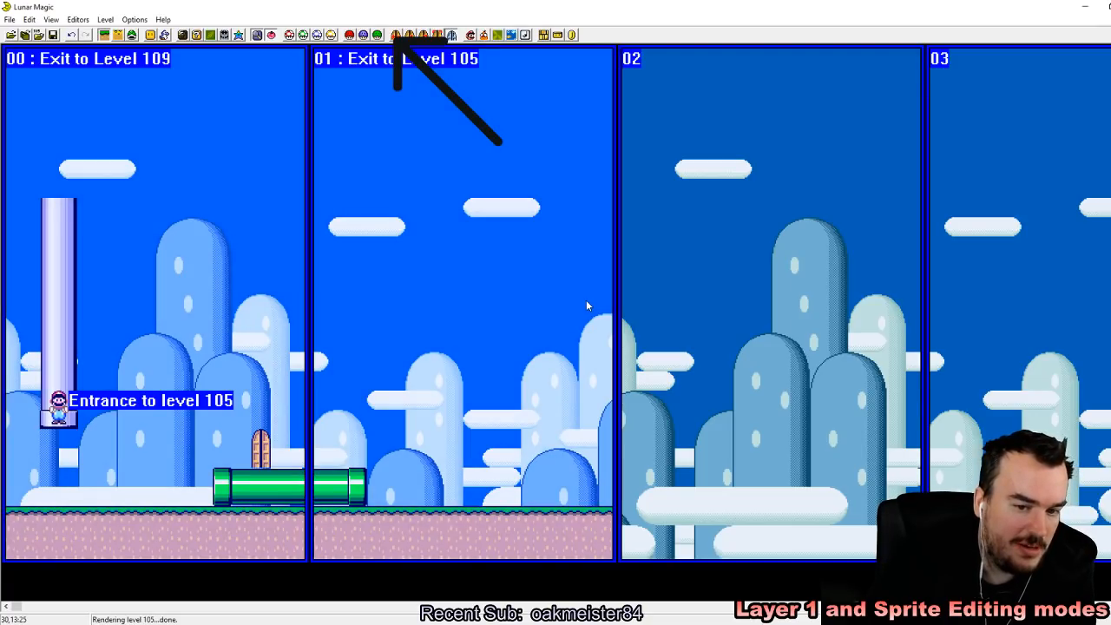
key("F2")
key("F2")
key("F2")
key("F2")
key("F2")
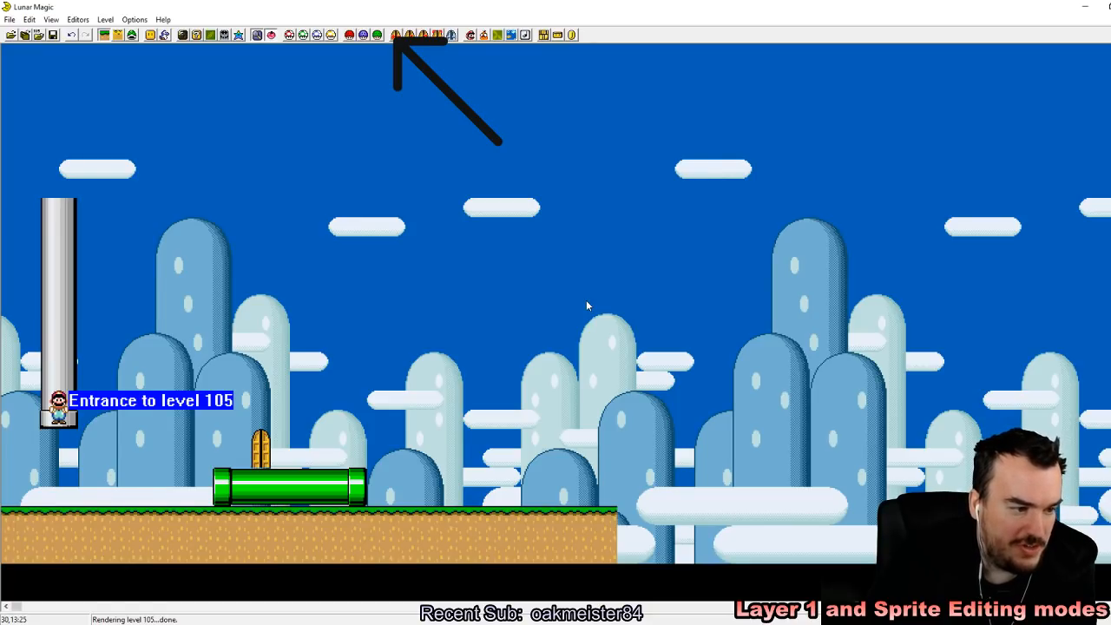
key("F2")
key("F2")
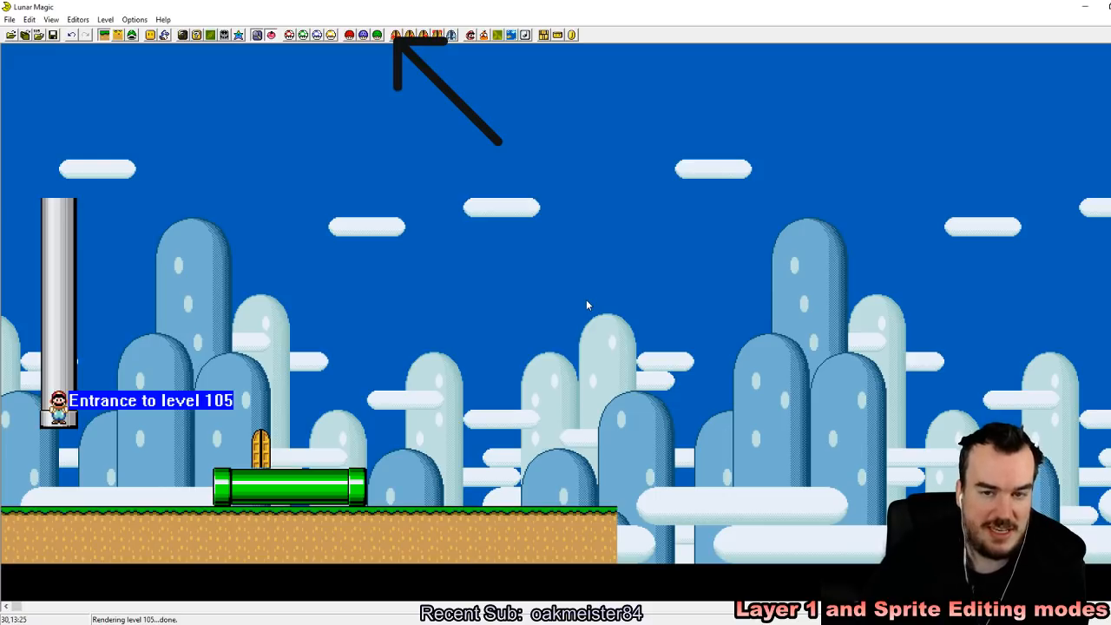
left_click(52, 34)
key("F2")
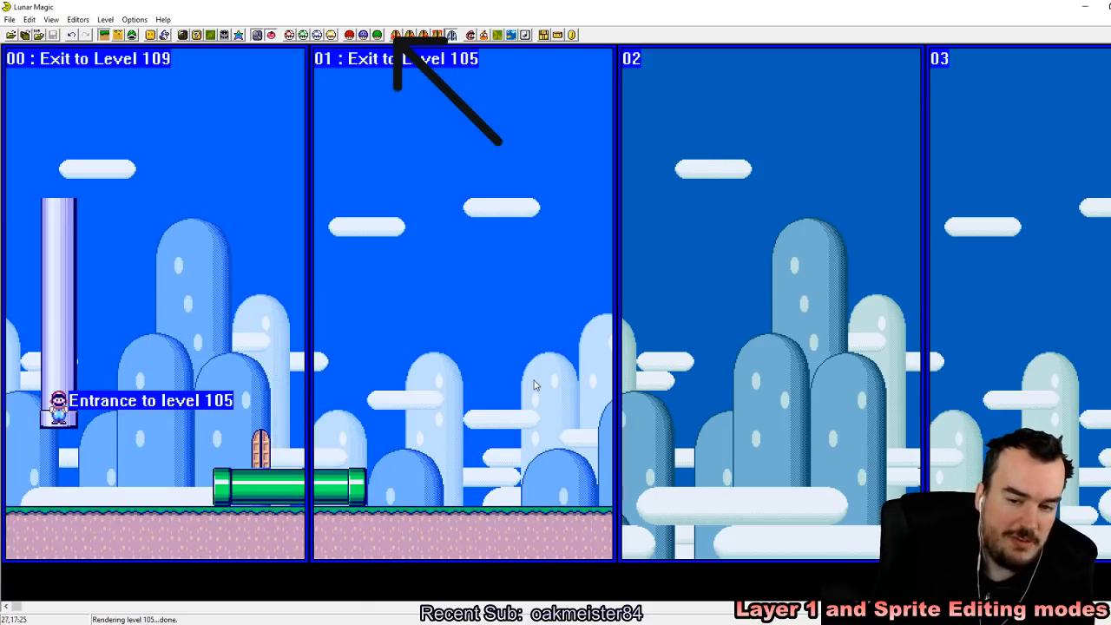
Step: Switch to the emulator, load the recent ROM, start a game, and save an emulator state while entering the level
key("alt+Tab")
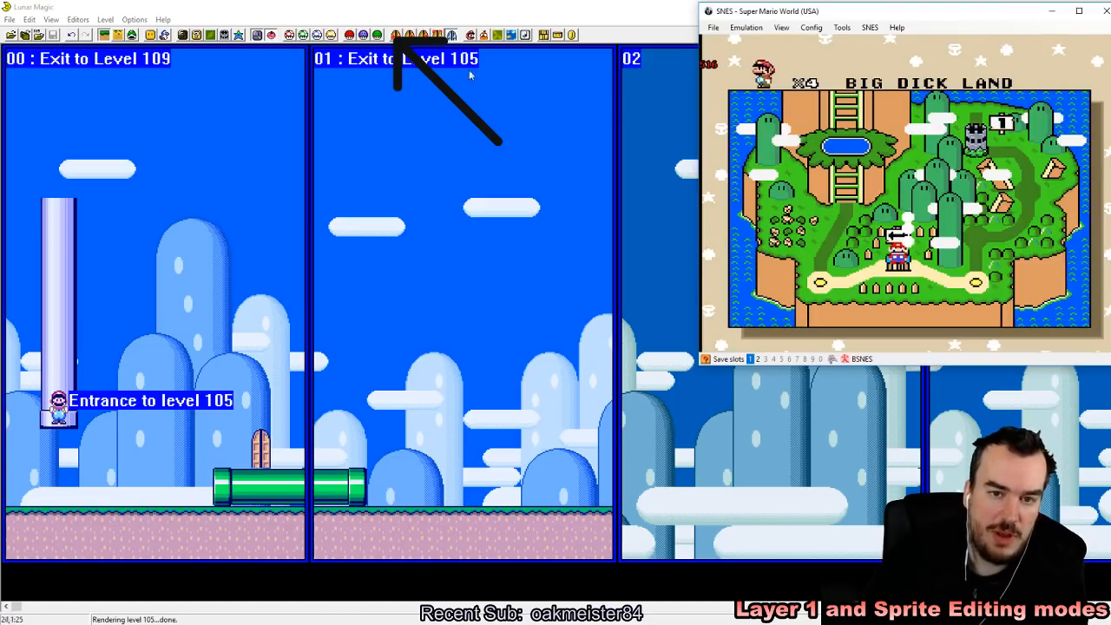
left_click(712, 27)
mouse_move(744, 53)
left_click(831, 49)
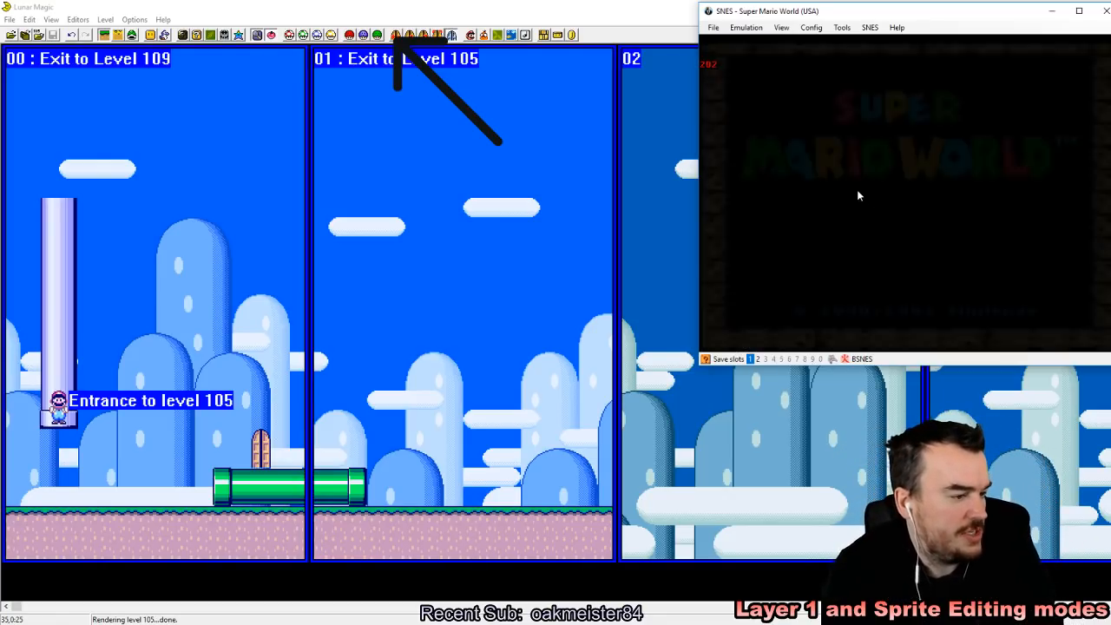
key("Return")
key("z")
key("shift+F1")
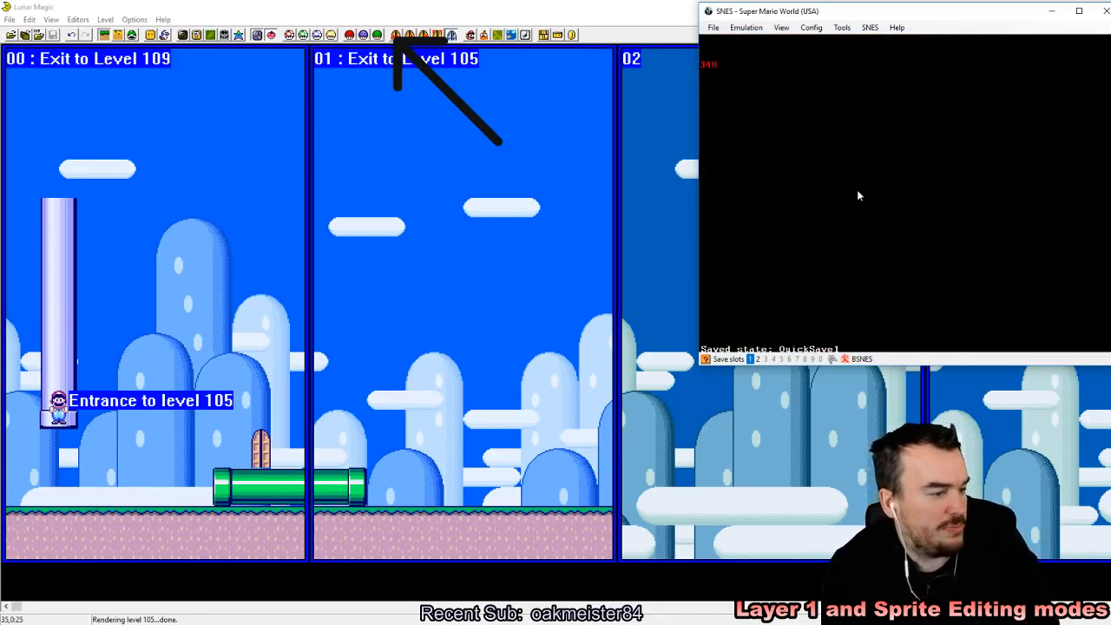
Step: Play level 105 in the emulator and enter the horizontal pipe's right end to test the exit to level 105
key("Right")
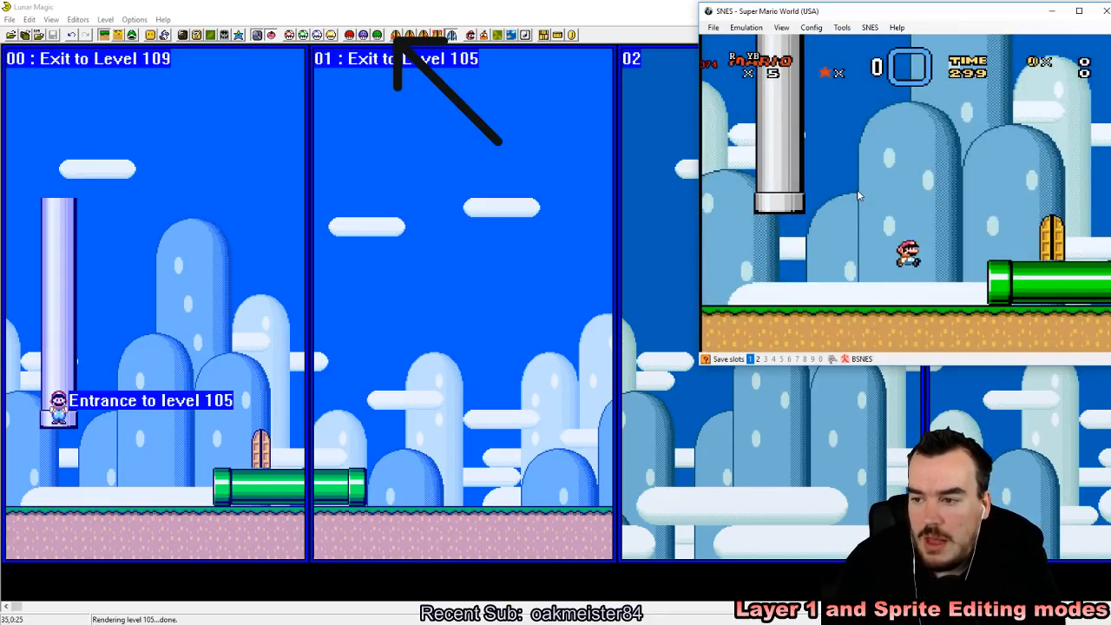
key("Left")
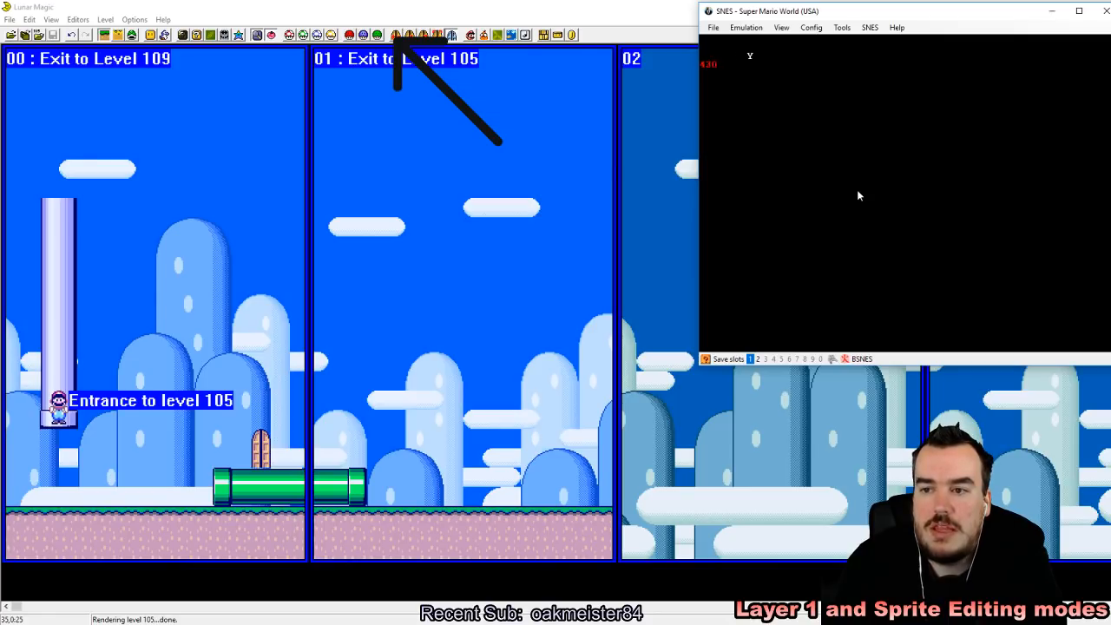
key("Right")
key("Right")
key("Left")
key("Left")
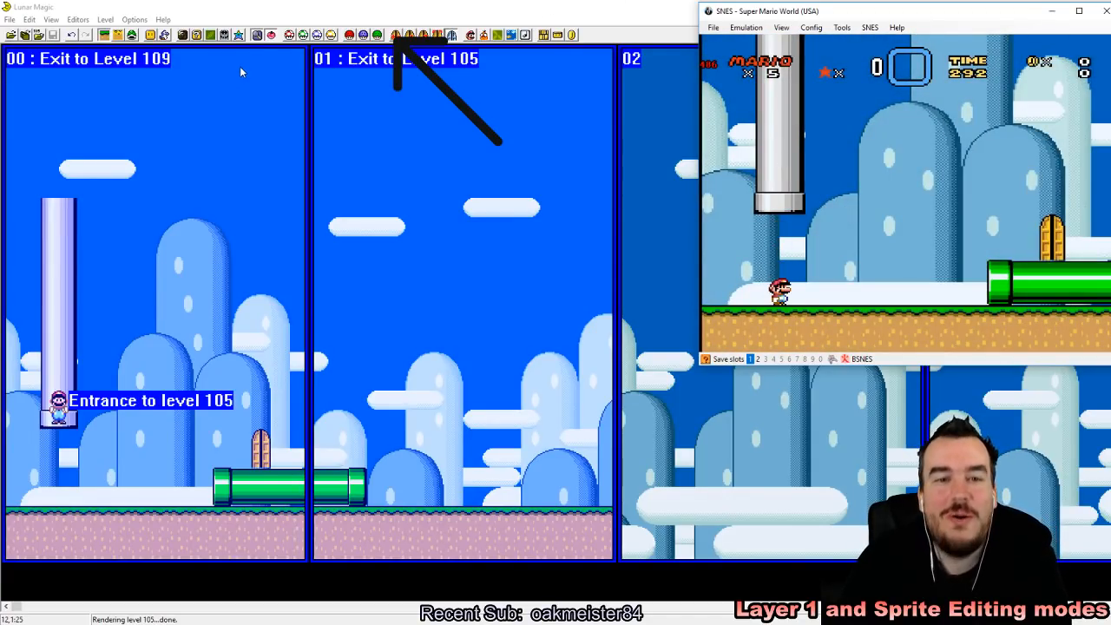
Step: Switch to Lunar Magic, review the main and midway entrance settings, save the level as 105, and reload it
left_click(347, 5)
left_click(408, 35)
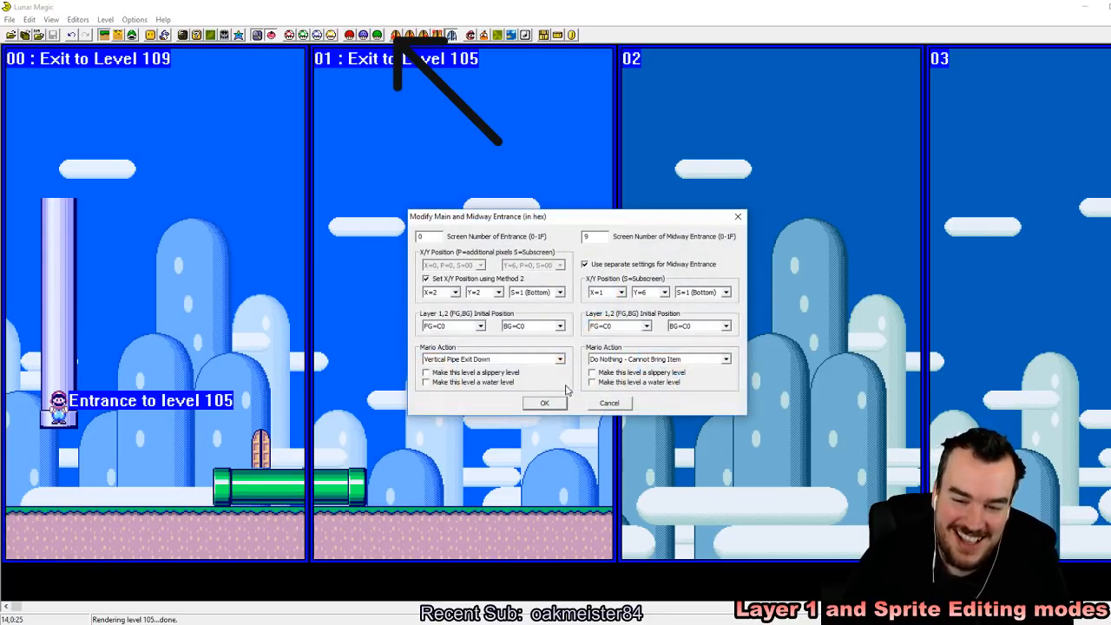
left_click(544, 403)
left_click(395, 36)
key("Return")
key("Return")
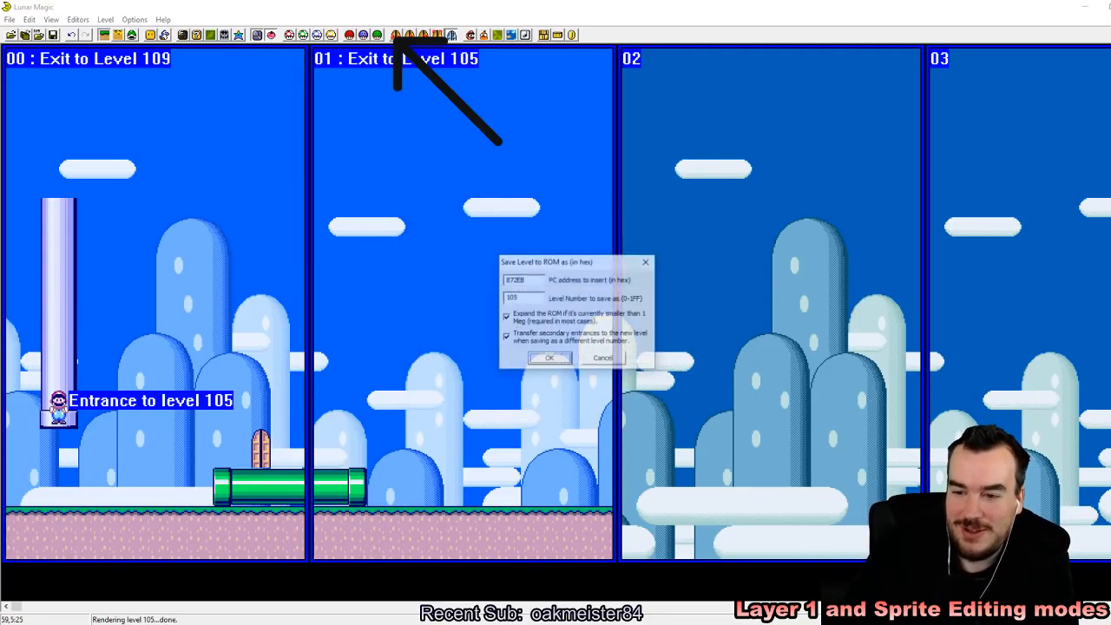
key("Page_Up")
key("Page_Down")
key("Page_Down")
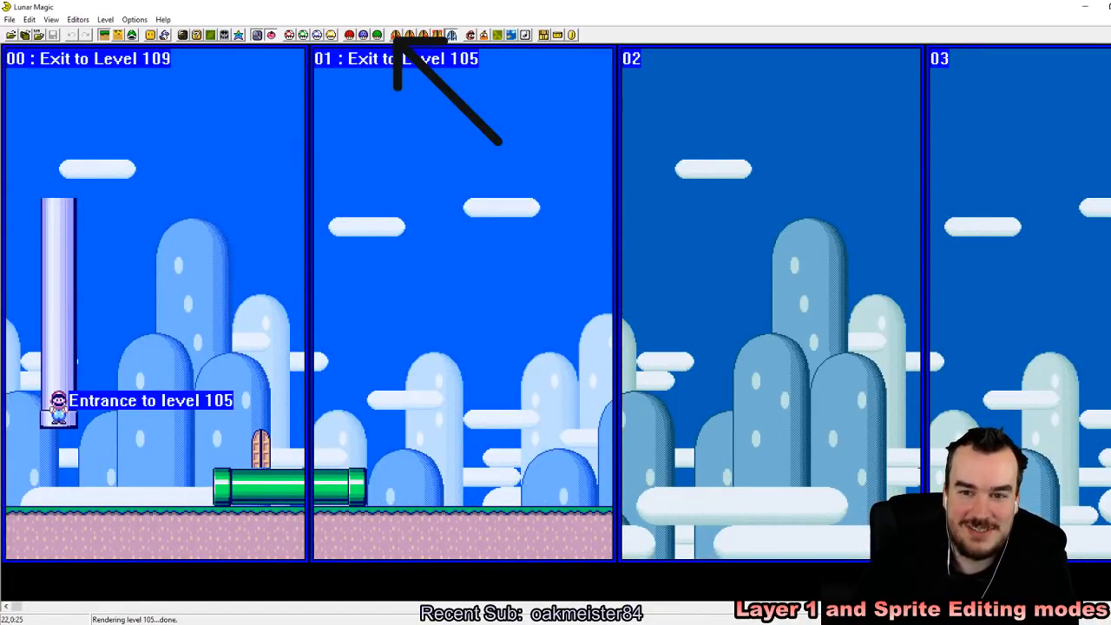
Step: Set the screen exit of screen 01 to destination level 107 and save the level
left_click(396, 35)
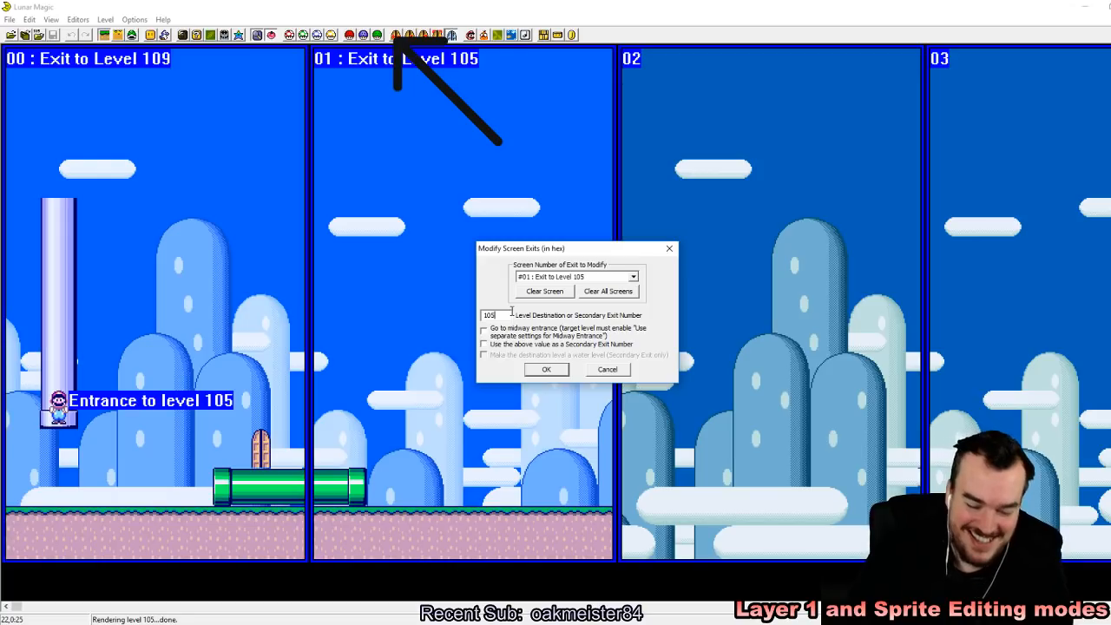
key("BackSpace")
type("7")
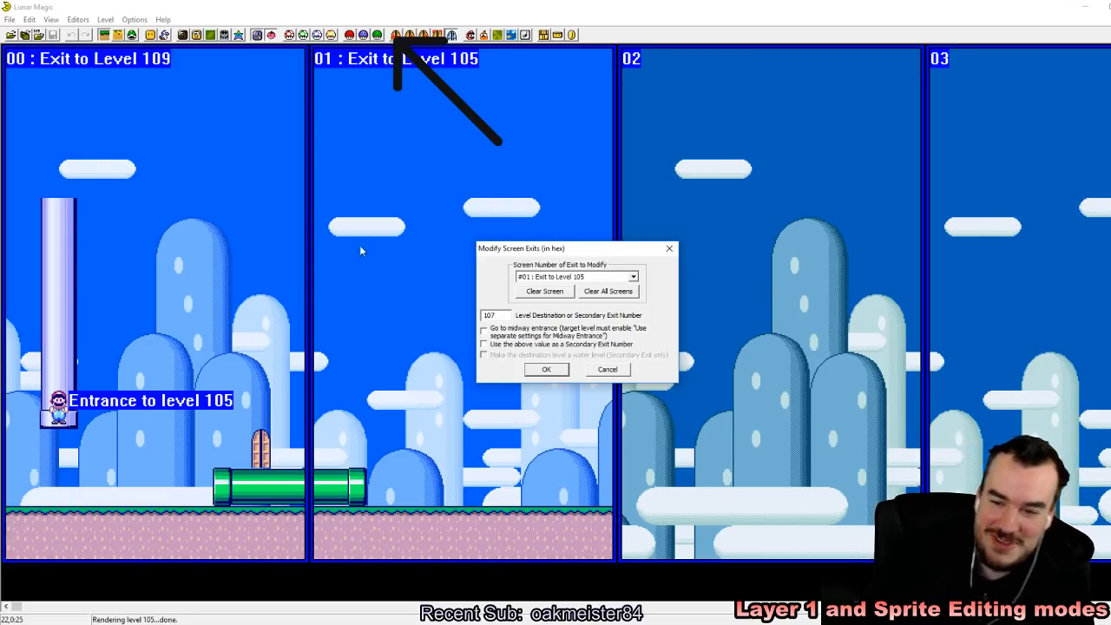
left_click(545, 371)
left_click(52, 34)
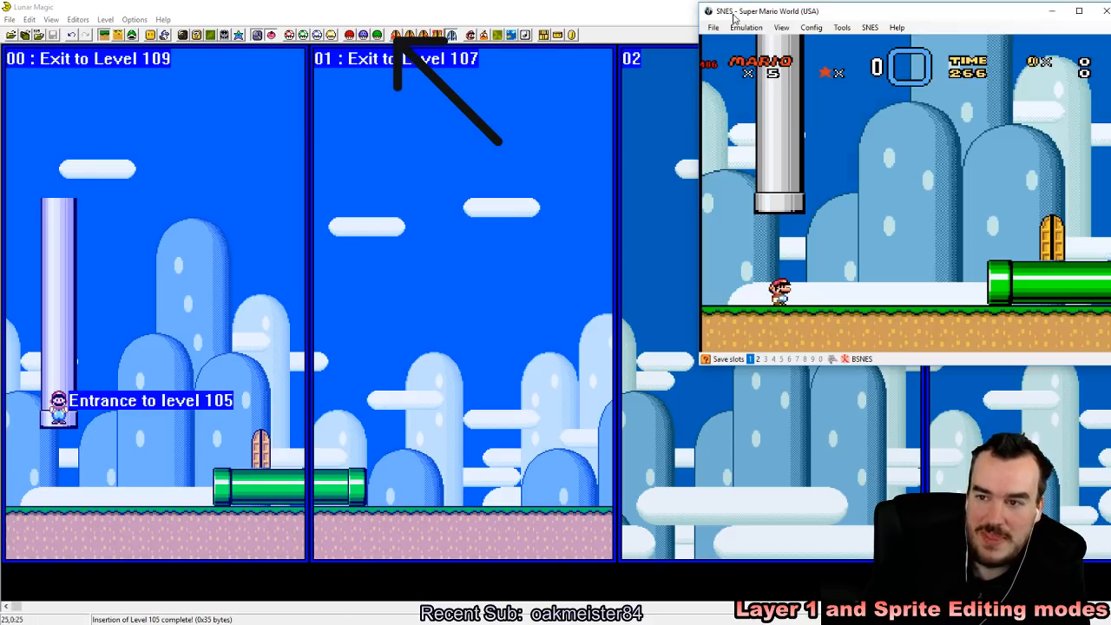
Step: Switch to the emulator, reload the recent ROM, start a game, and save an emulator state while entering level 105
left_click(712, 27)
mouse_move(738, 52)
left_click(824, 88)
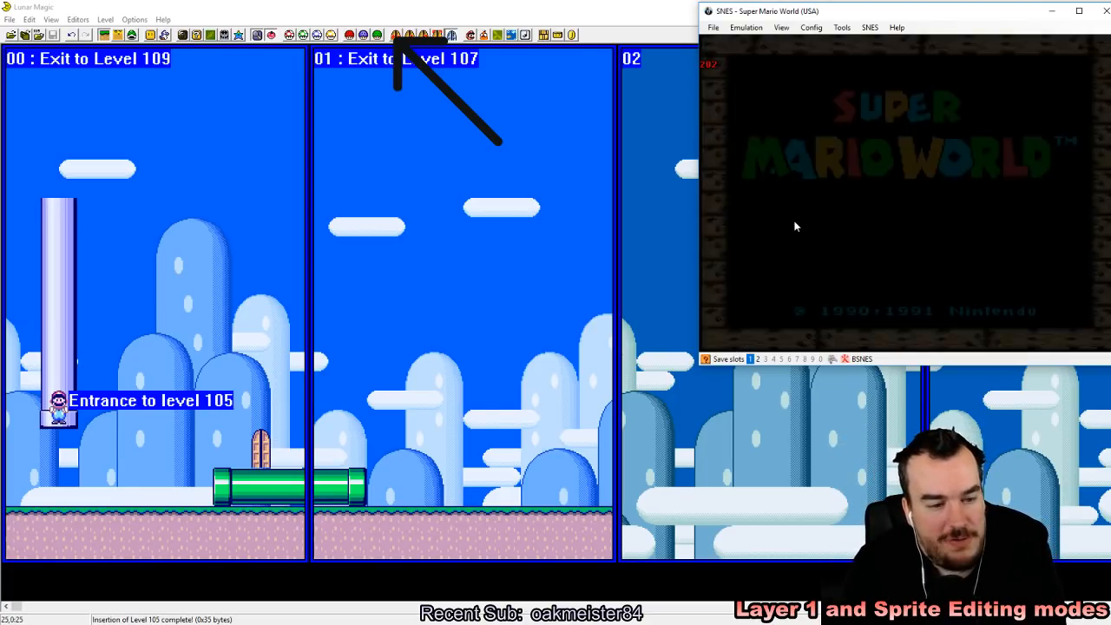
key("Return")
key("Return")
key("Return")
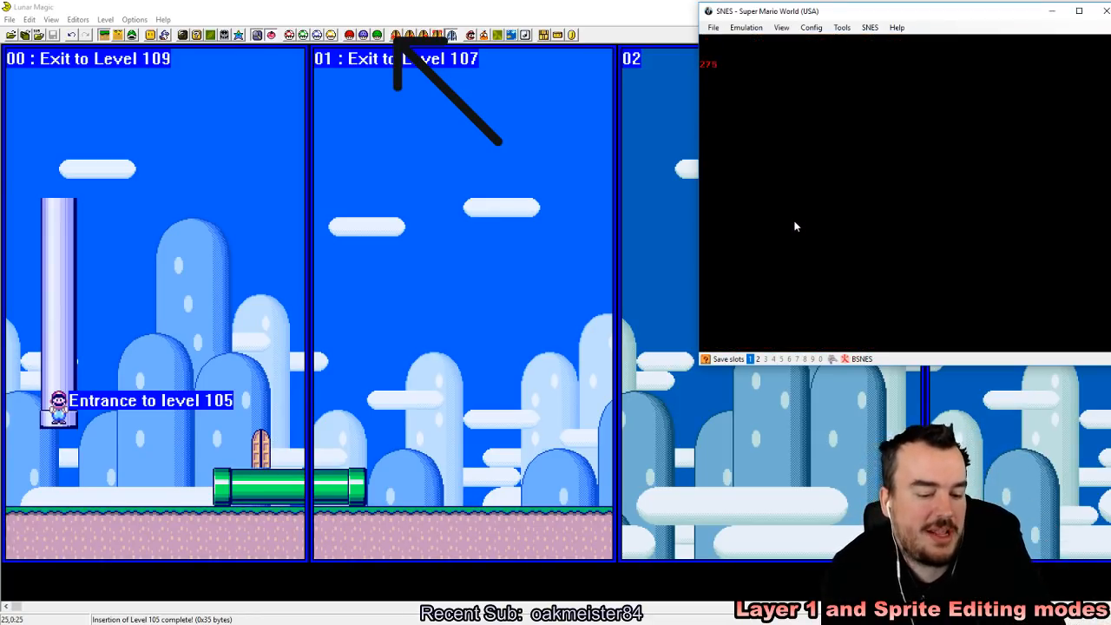
key("z")
key("shift+F1")
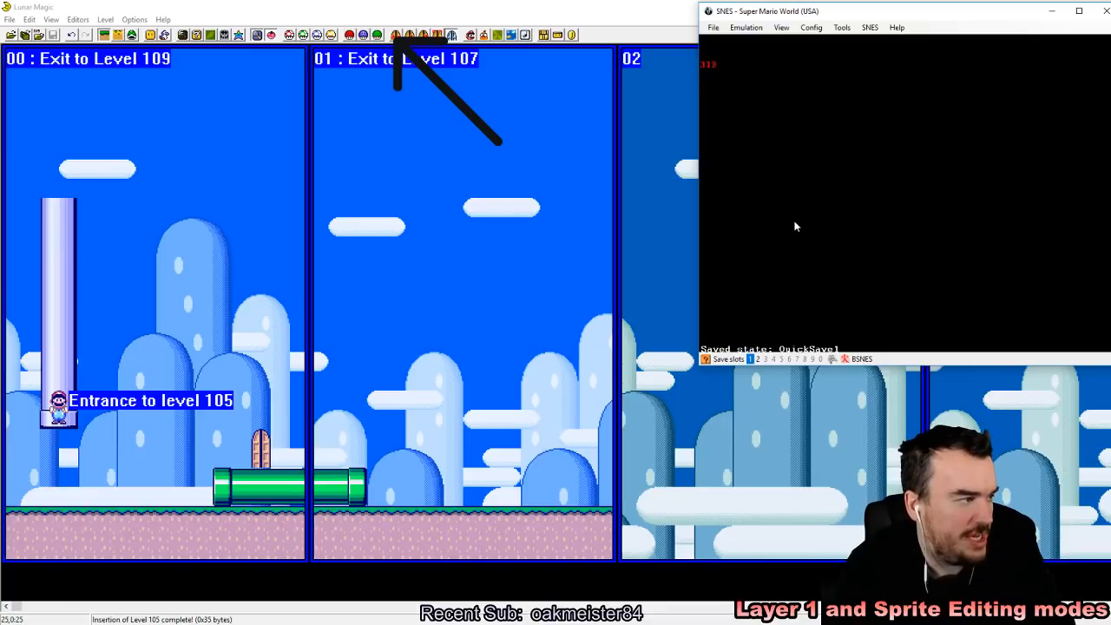
Step: Jump over the horizontal pipe and enter its right end to test screen 01's exit to level 107
key("Right")
key("a")
key("z")
key("z")
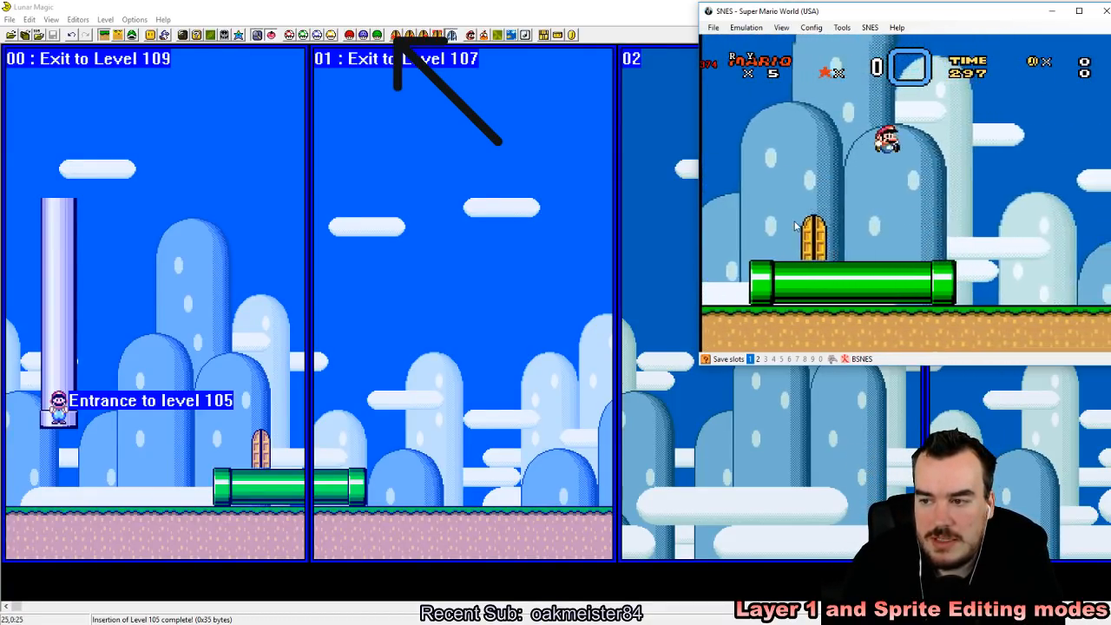
key("Left")
key("Down")
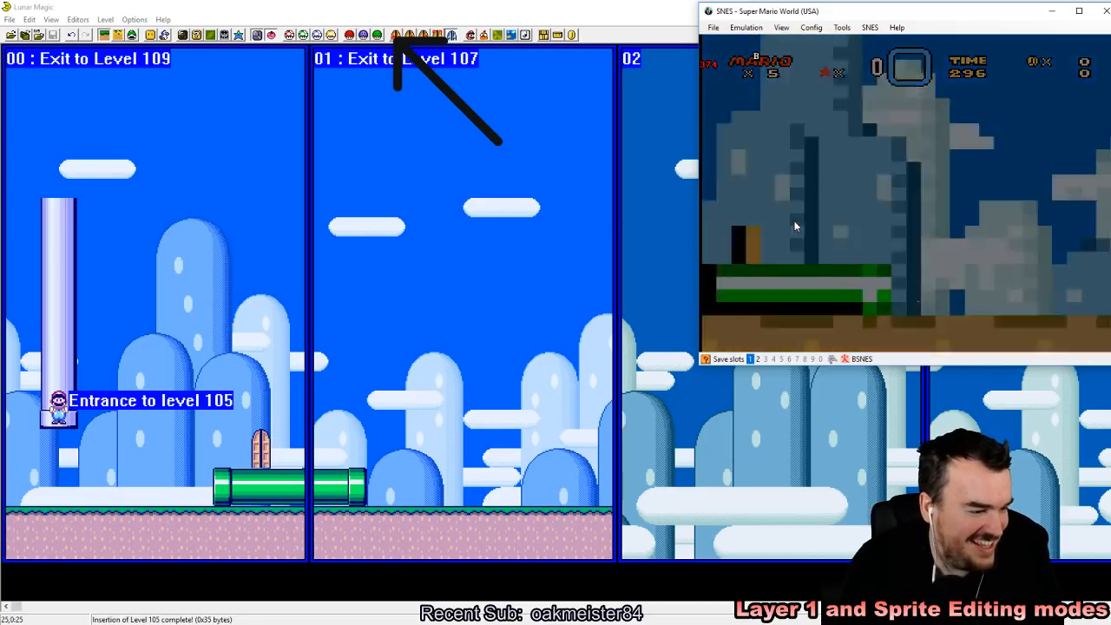
key("Right")
key("Right")
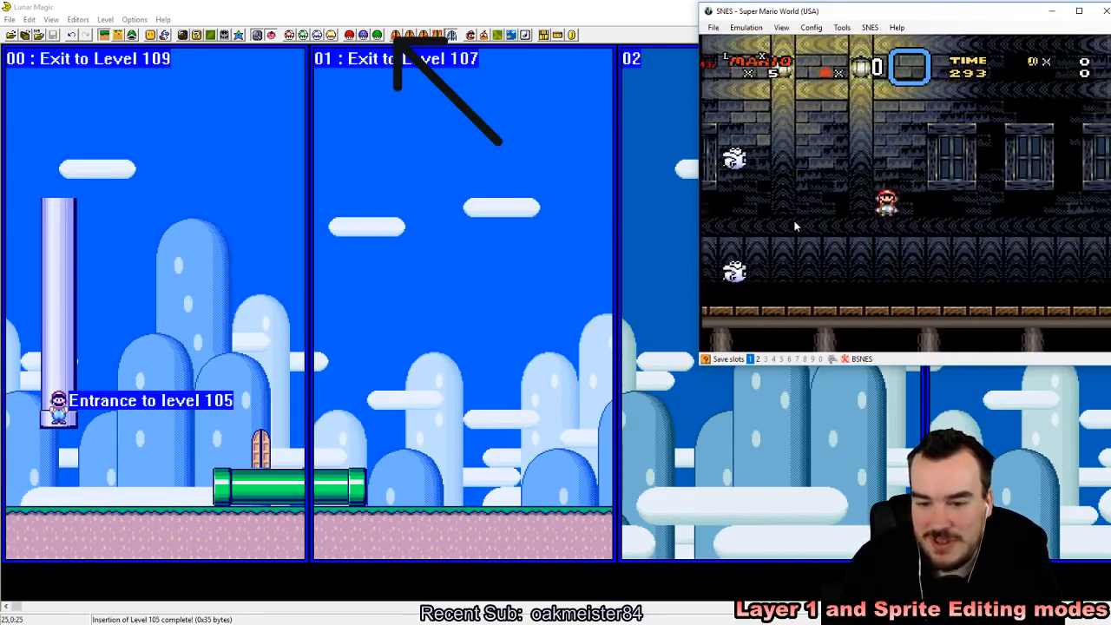
Step: Reload the saved state, save a new one near the entrance, and enter the horizontal pipe's left end to test screen 00's exit
key("F2")
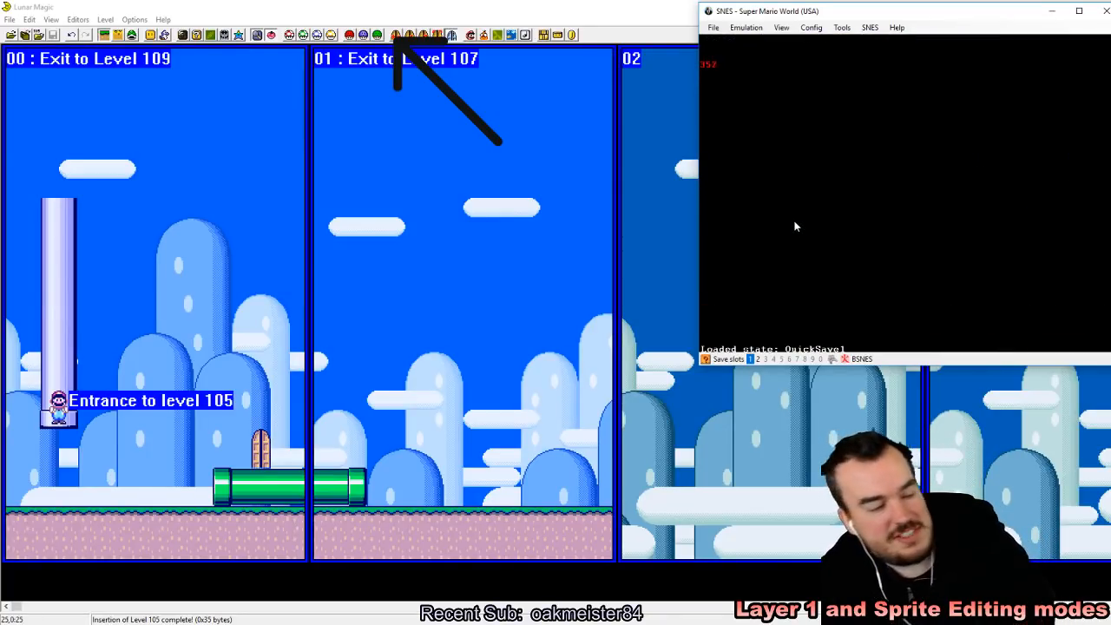
key("Right")
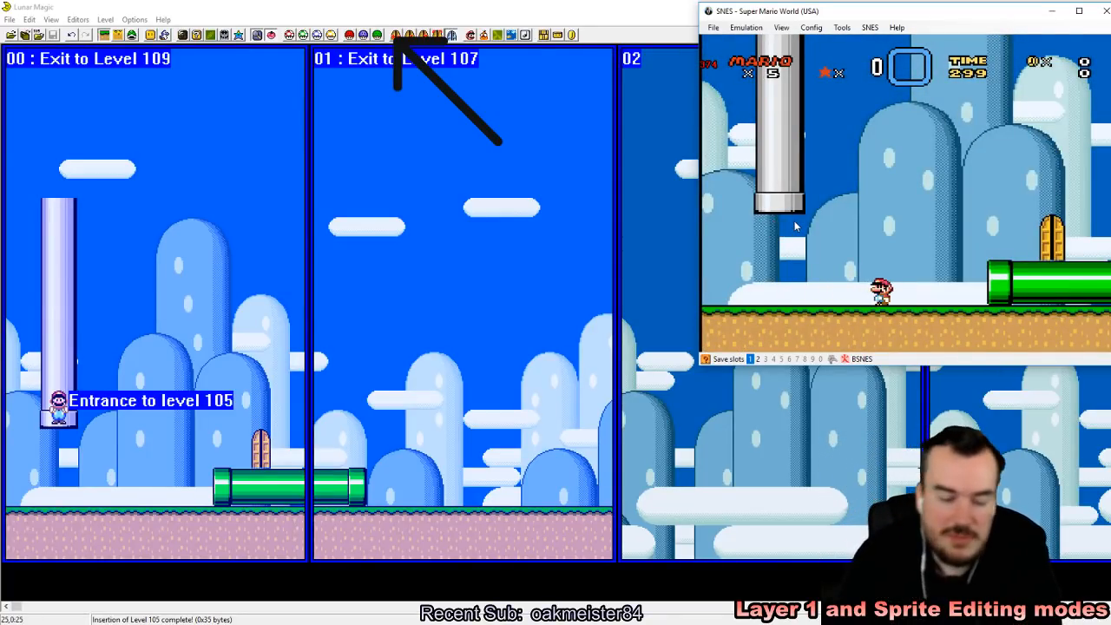
key("shift+F1")
key("Right")
key("z")
key("Left")
key("Down")
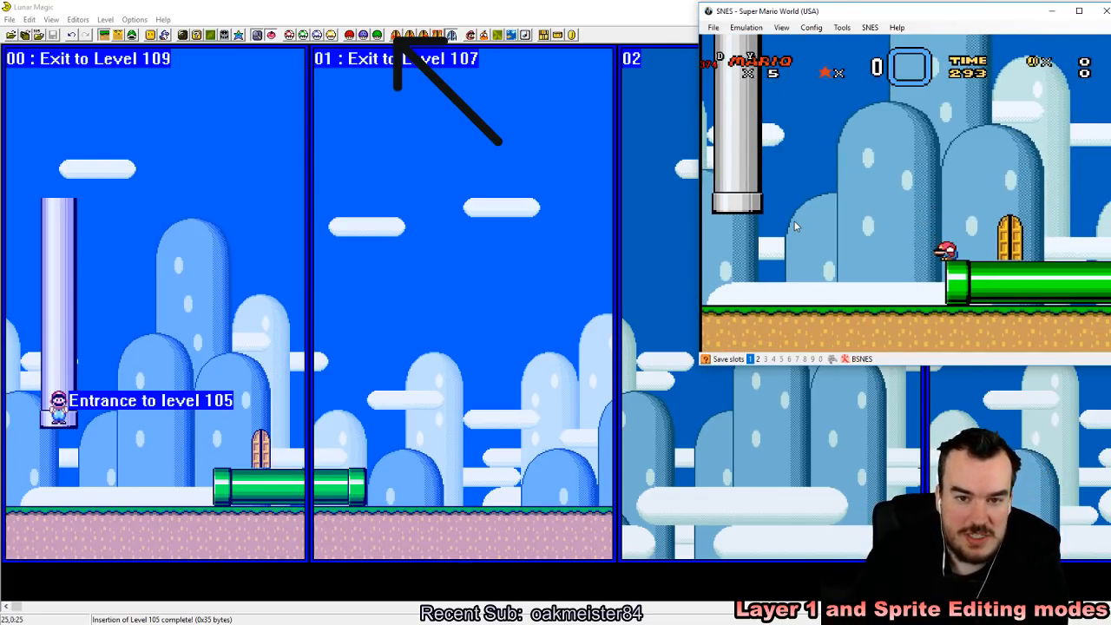
key("Left")
key("Right")
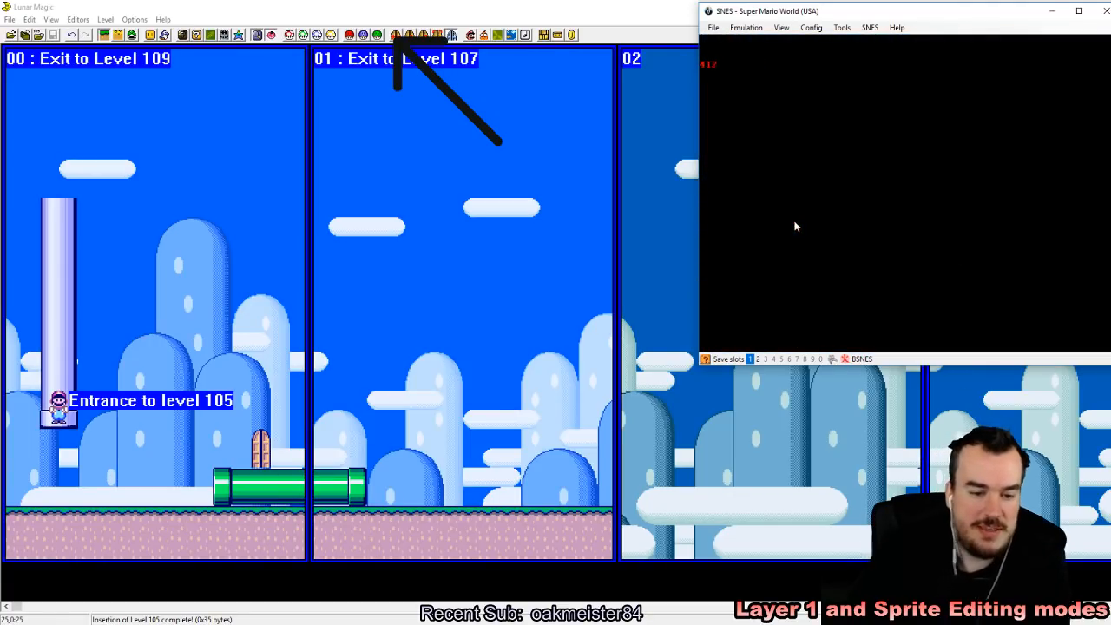
Step: Reload the saved state and enter the horizontal pipe's right end again to compare its destination
key("F1")
key("Right")
key("Right")
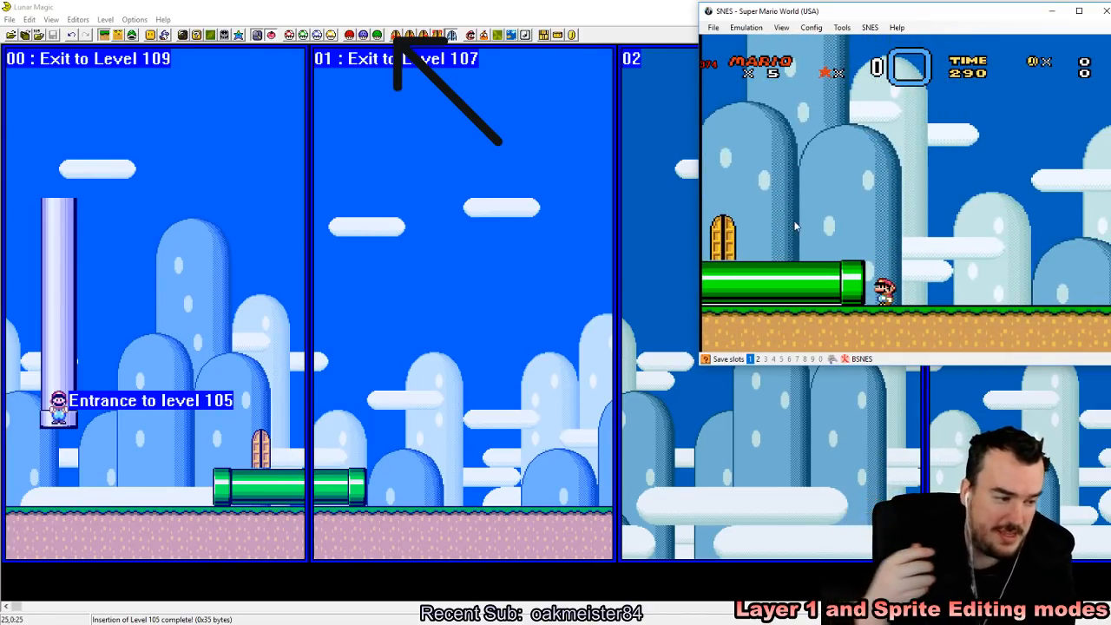
key("Left")
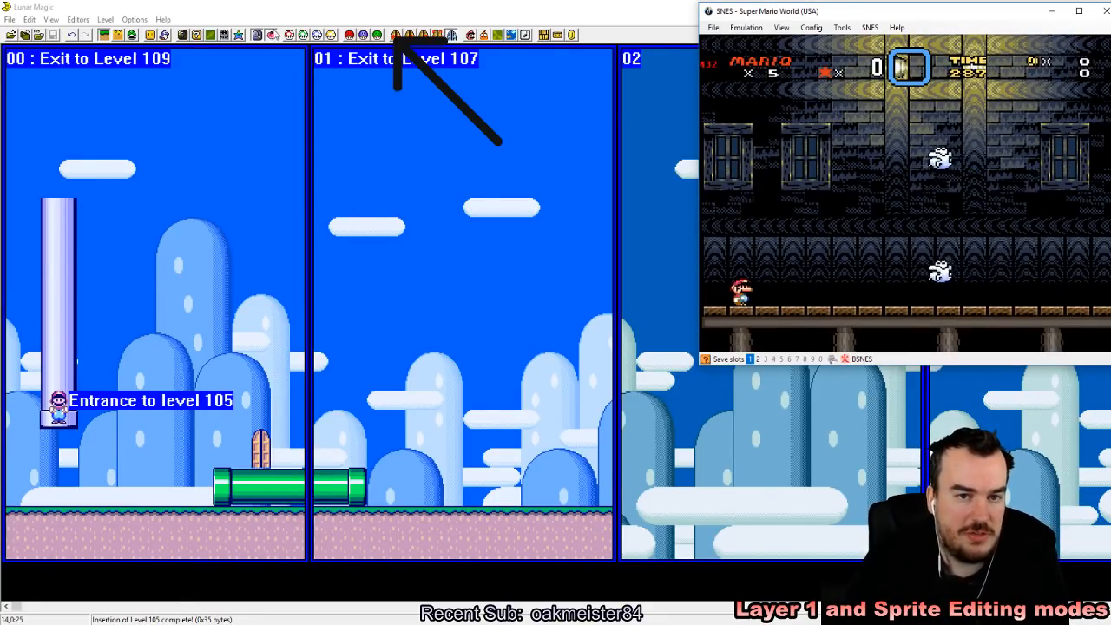
Step: Switch to Lunar Magic and repeatedly undo and redo screen 01's exit change, ending with the exit to level 107
left_click(88, 11)
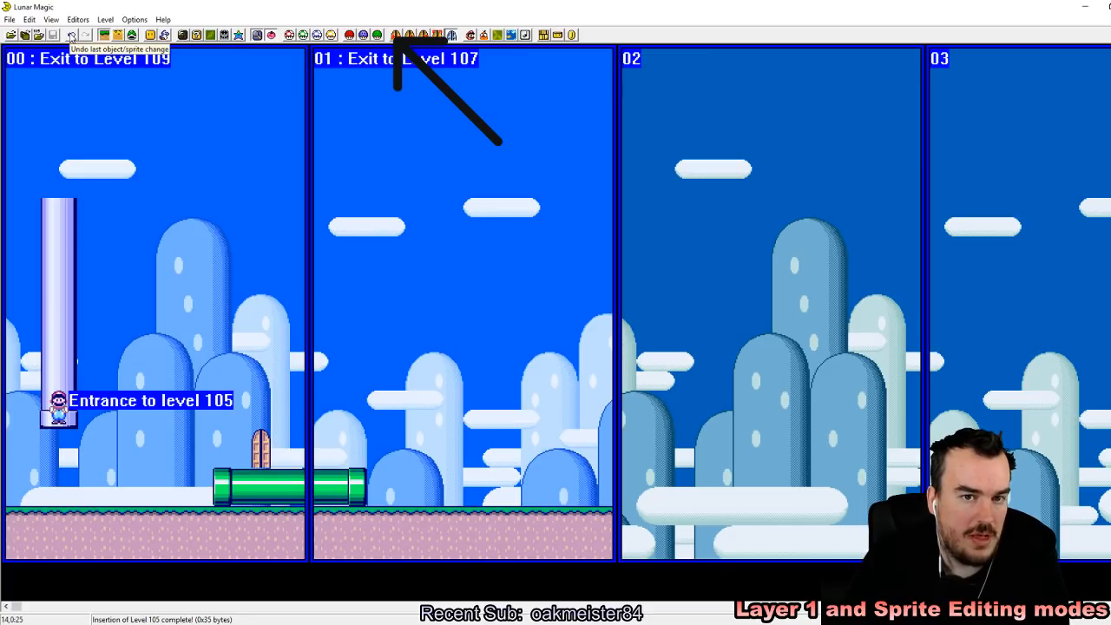
left_click(71, 35)
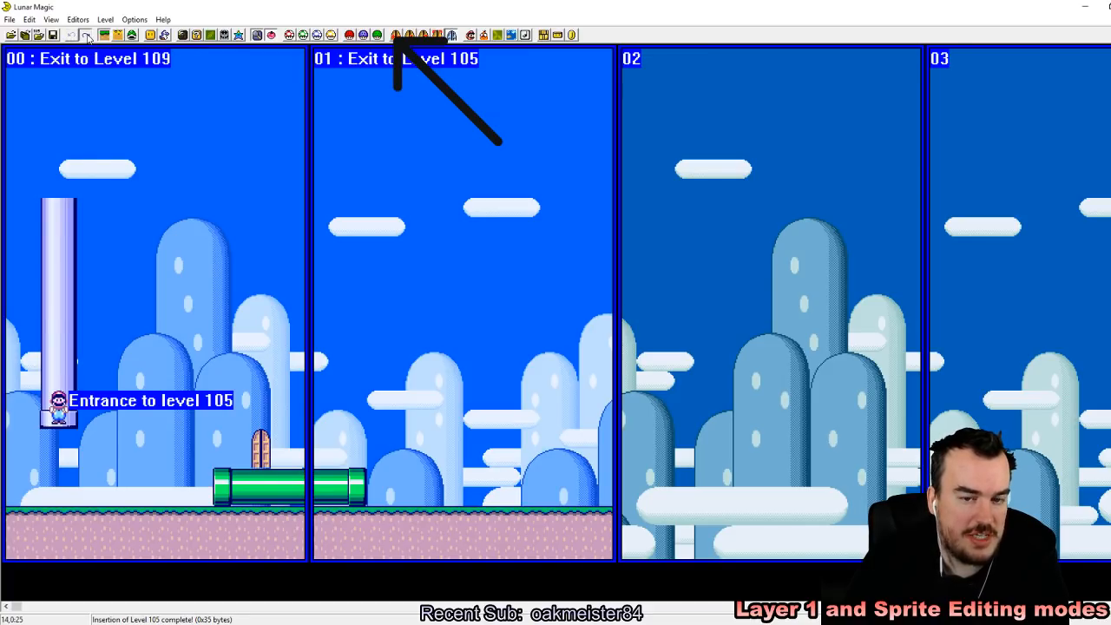
left_click(73, 39)
left_click(86, 37)
left_click(73, 38)
left_click(88, 38)
left_click(74, 37)
left_click(84, 37)
left_click(72, 35)
left_click(87, 35)
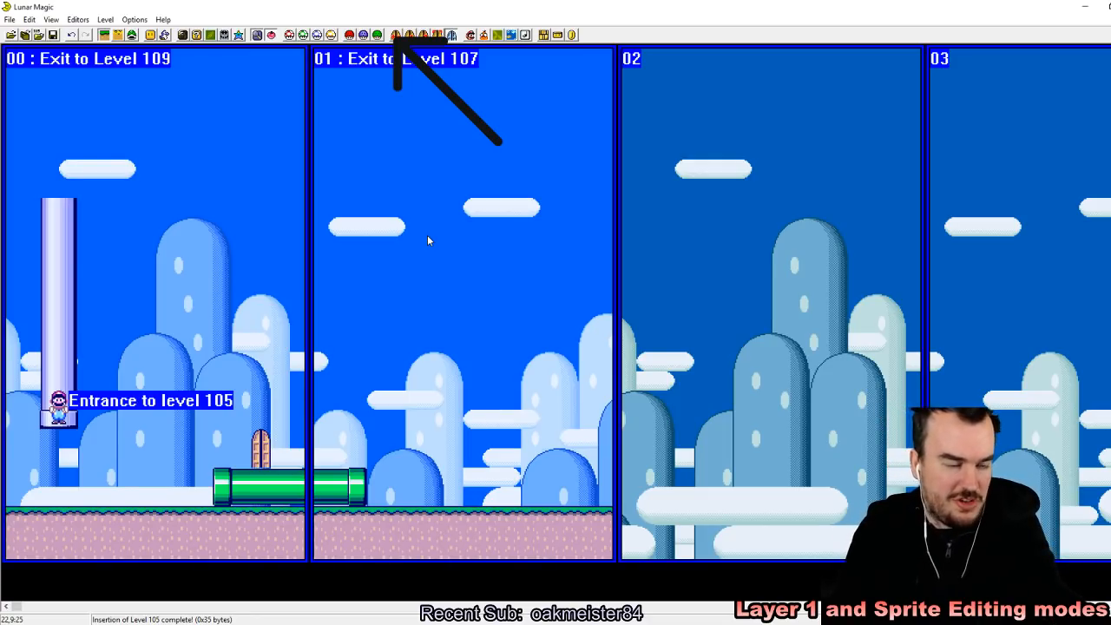
Step: Delete the door standing on the horizontal pipe in screen 00
left_click_drag(446, 277, 673, 389)
left_click(738, 436)
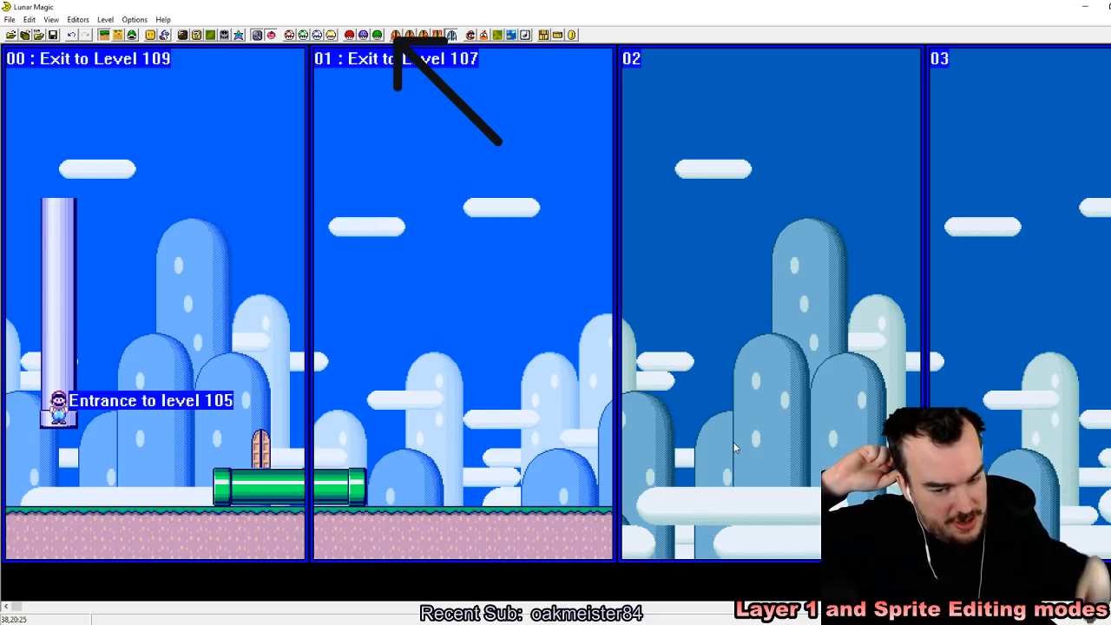
left_click_drag(234, 392, 304, 462)
key("Delete")
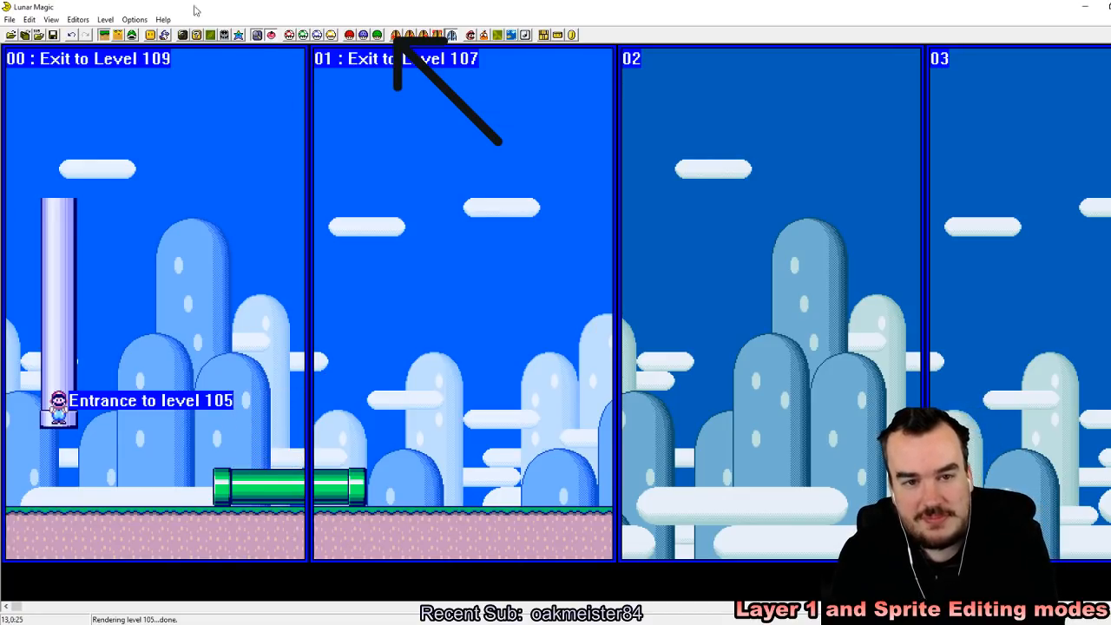
Step: Add an exit-enabled vertical pipe with its end on top to screen 00 and close the object list
left_click(151, 35)
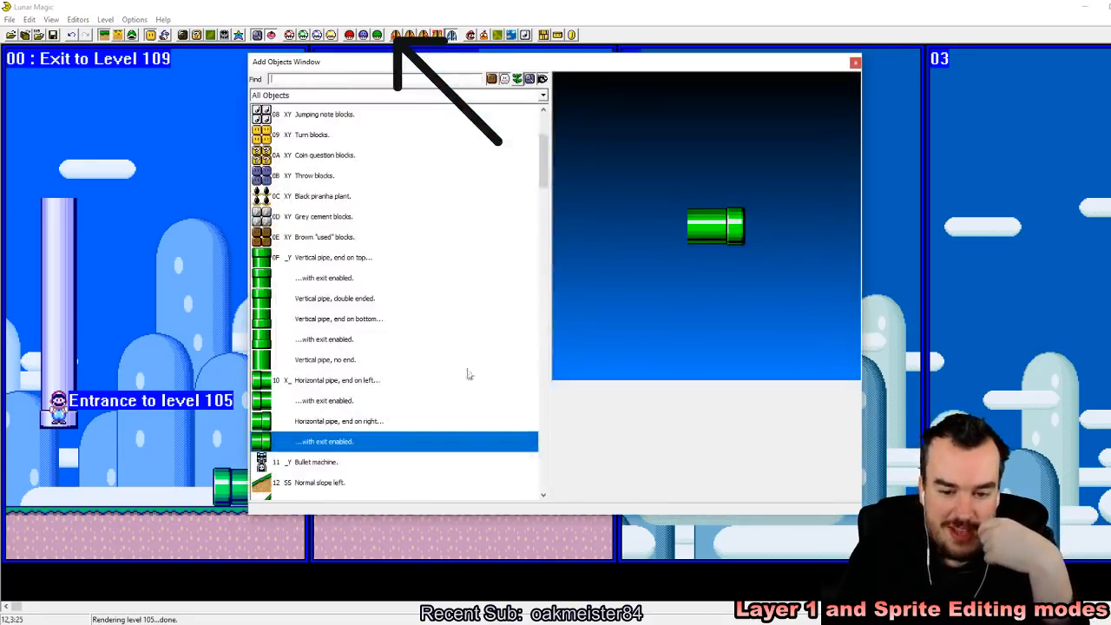
left_click(309, 282)
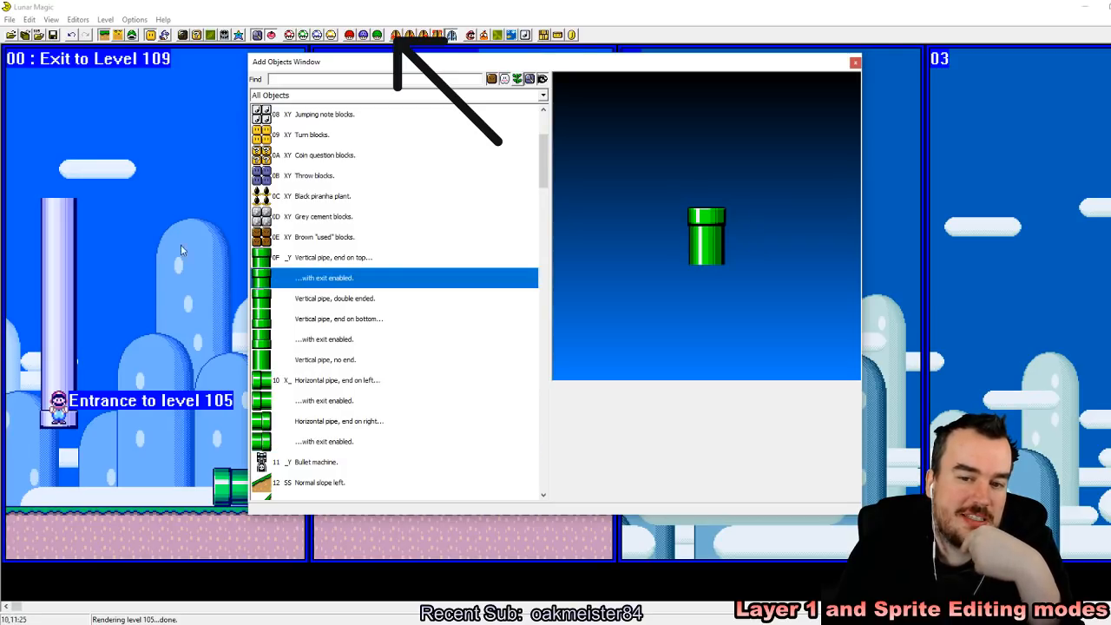
right_click(169, 229)
left_click(855, 64)
left_click(855, 63)
Step: Move the vertical pipe onto the boundary between screens 00 and 01 and delete the horizontal pipe
left_click_drag(186, 271, 308, 407)
left_click_drag(312, 426, 310, 371)
left_click_drag(305, 364, 303, 465)
left_click_drag(160, 477, 415, 491)
key("Delete")
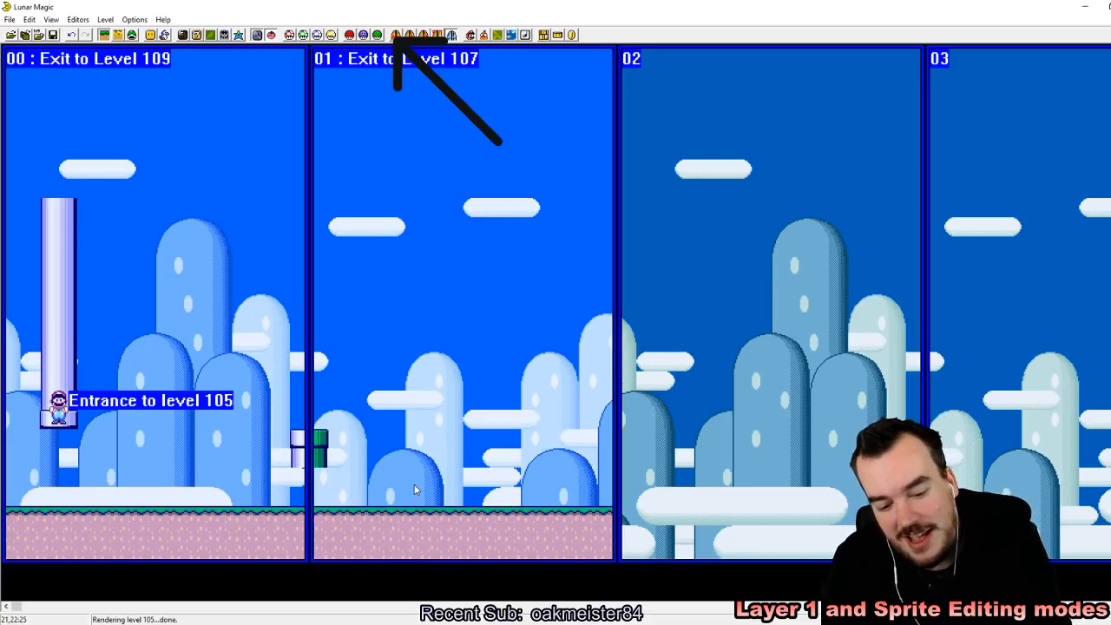
Step: Hide the screen exit display and lower the vertical pipe onto the ground
key("F2")
left_click_drag(323, 465, 316, 489)
left_click(360, 488)
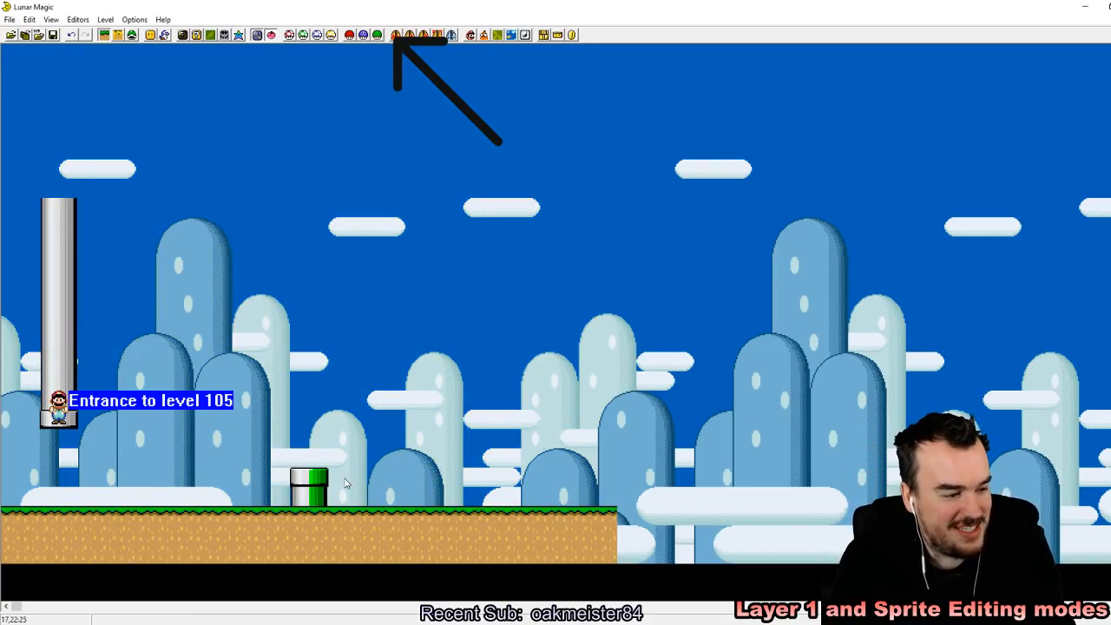
Step: Toggle the screen exit display to check the pipe against the screen boundary, leave it on, and save the level
key("F2")
key("F2")
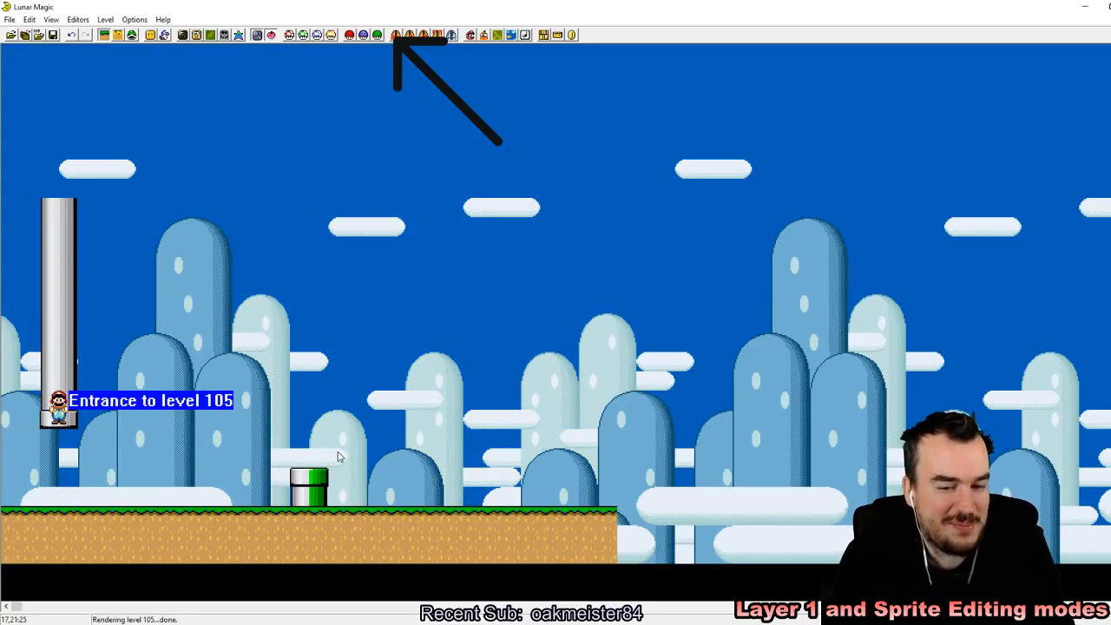
key("F2")
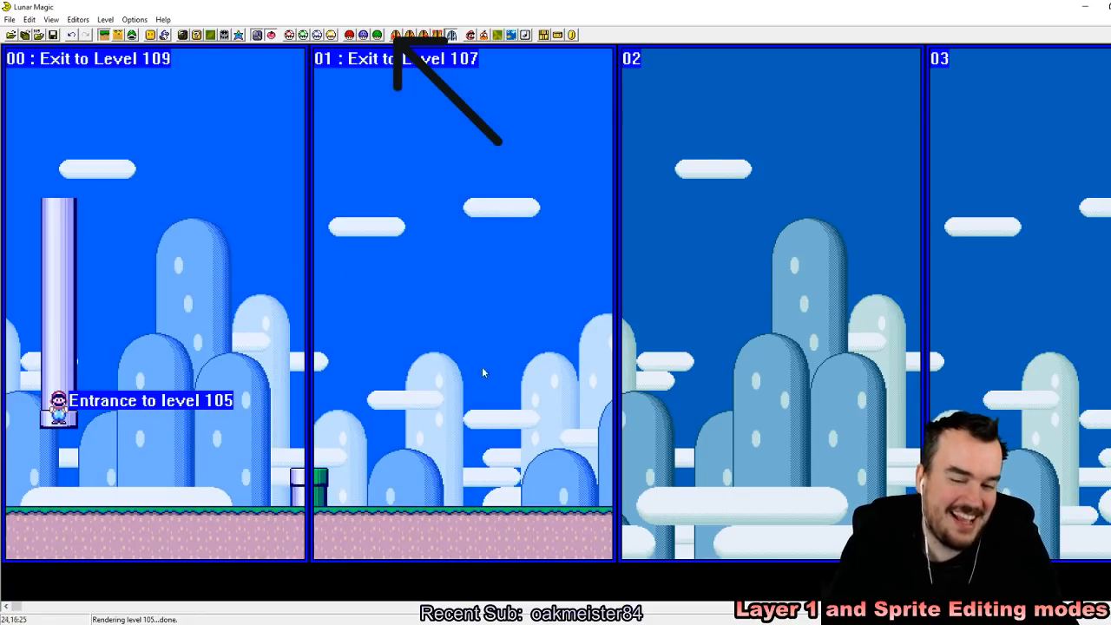
left_click(52, 34)
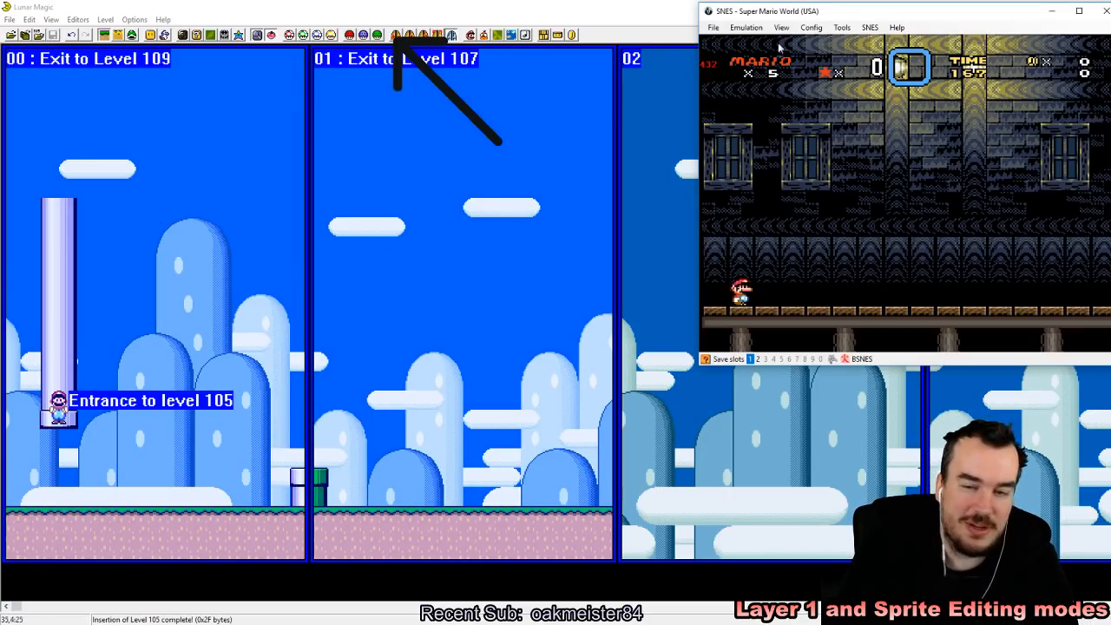
Step: Switch to the emulator, load the recent ROM with the new vertical pipe, and save an emulator state at the level start
left_click(714, 27)
mouse_move(782, 53)
left_click(823, 54)
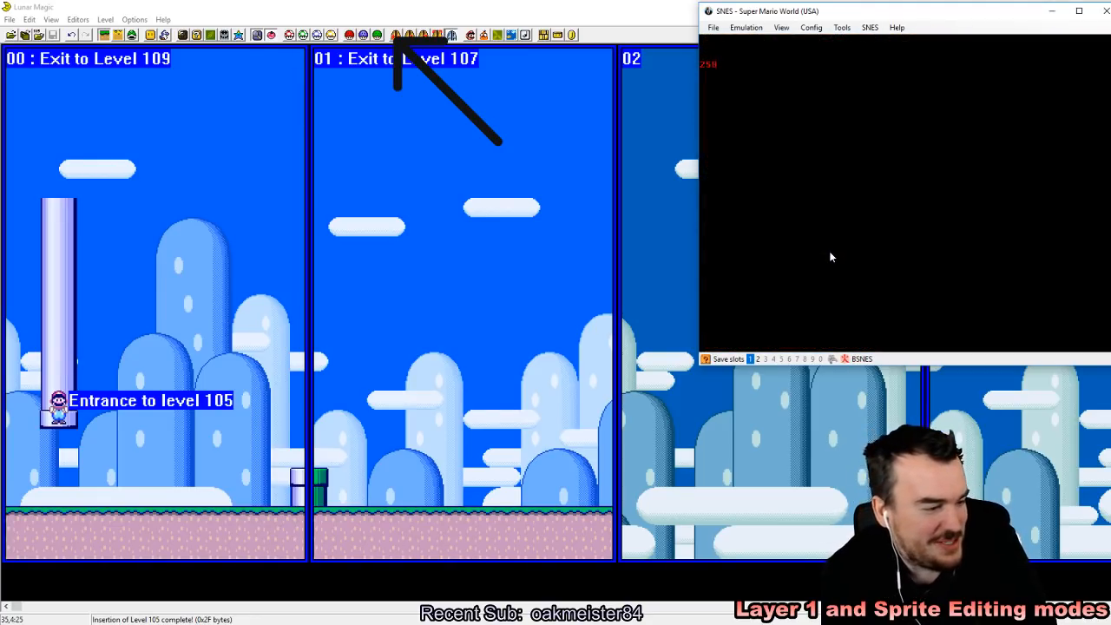
key("shift+F1")
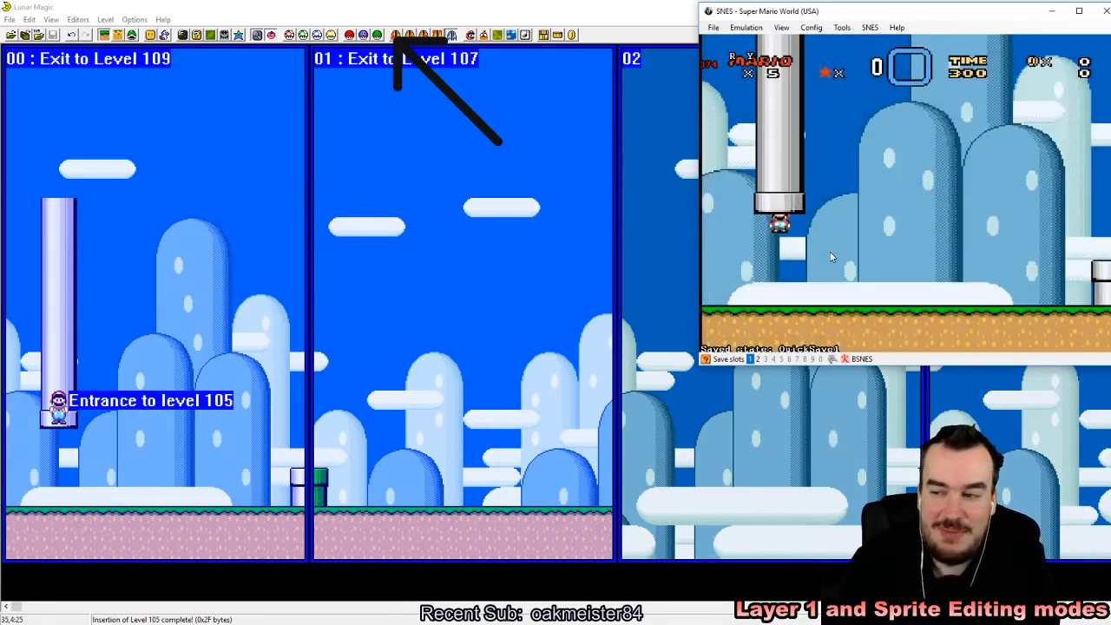
Step: Walk Mario past the vertical pipe, save an emulator state beside it, and enter the pipe from the left edge of its top
key("Right")
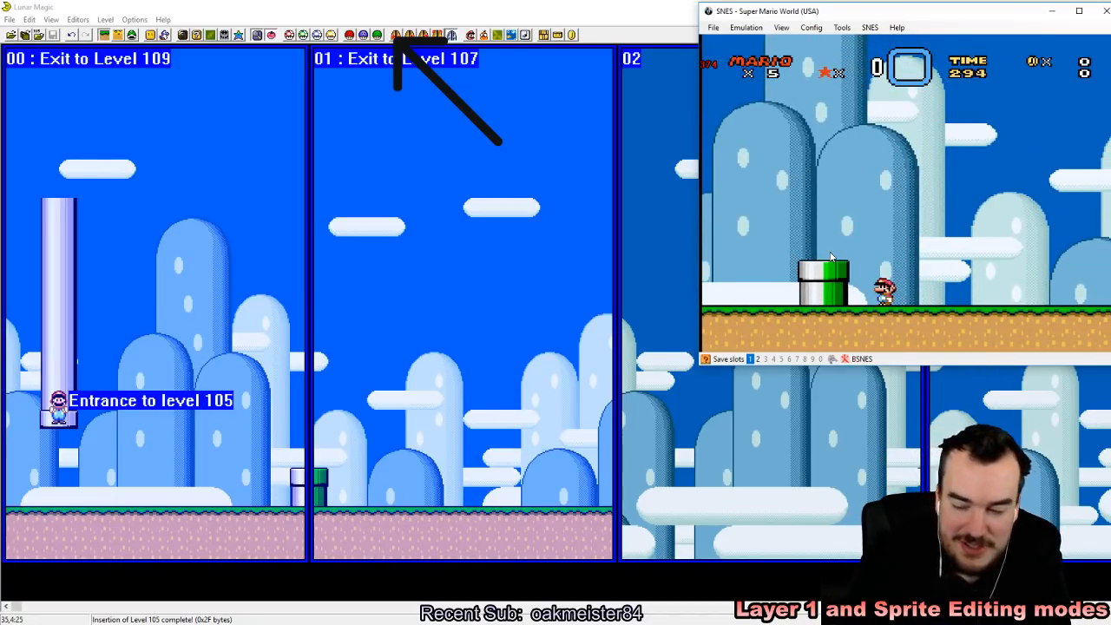
key("shift+F1")
key("Left")
key("z")
key("Right")
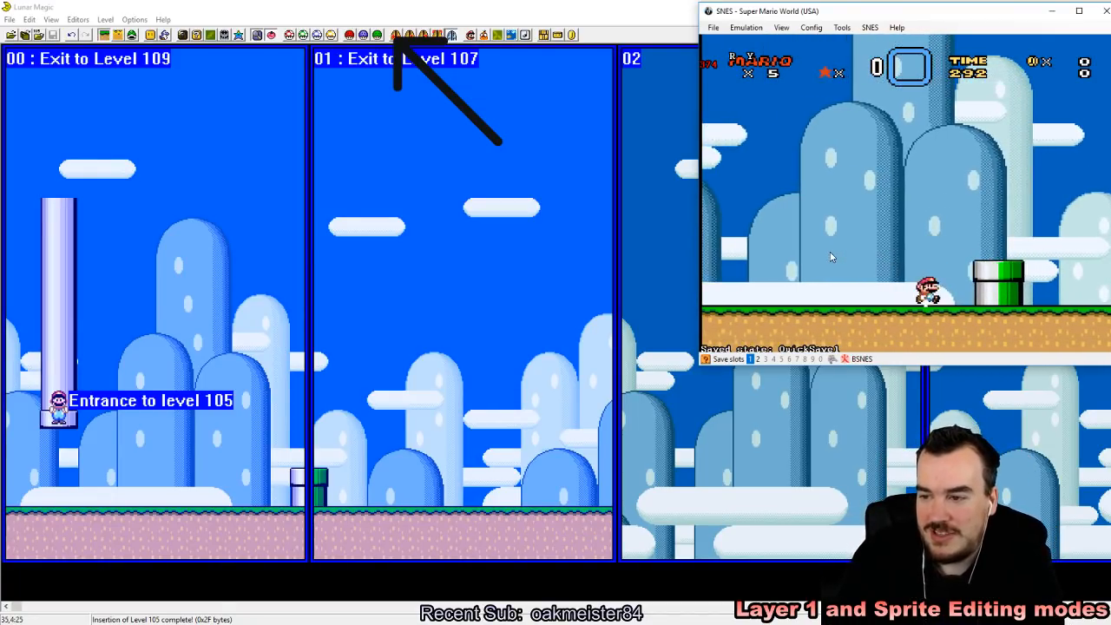
key("z")
key("z")
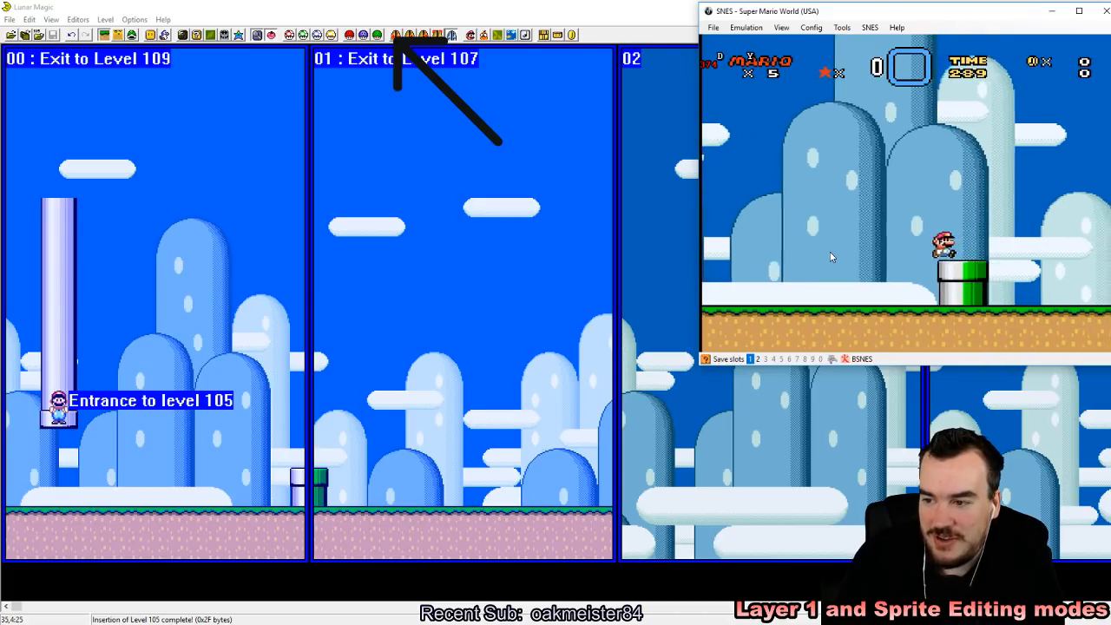
key("Down")
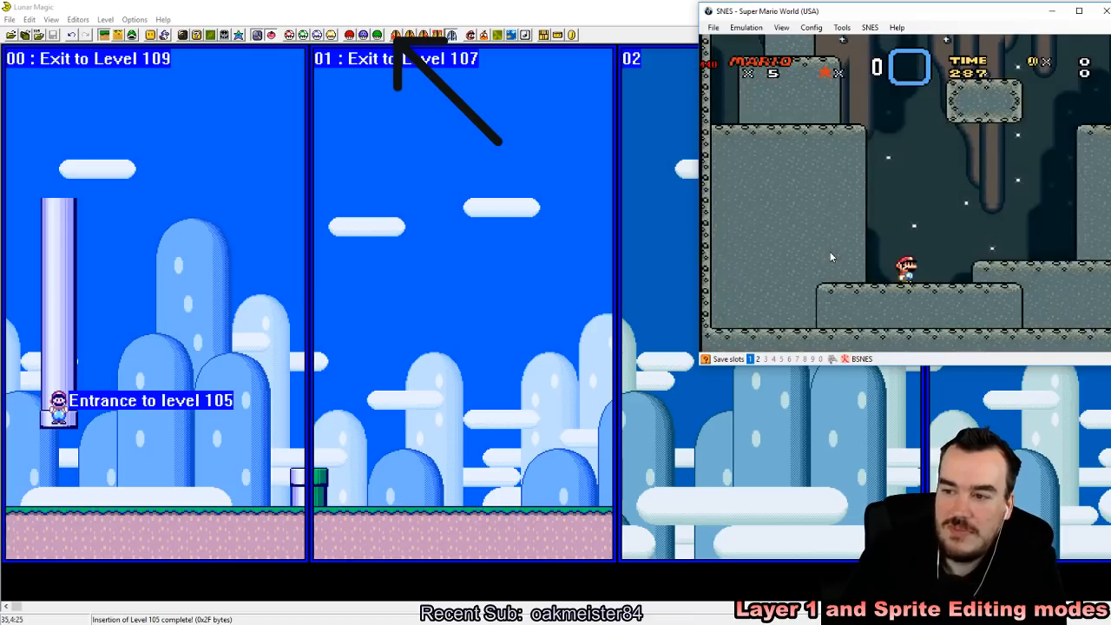
Step: Reload the saved state, enter the vertical pipe again, and move Mario around in the destination cave level
key("F4")
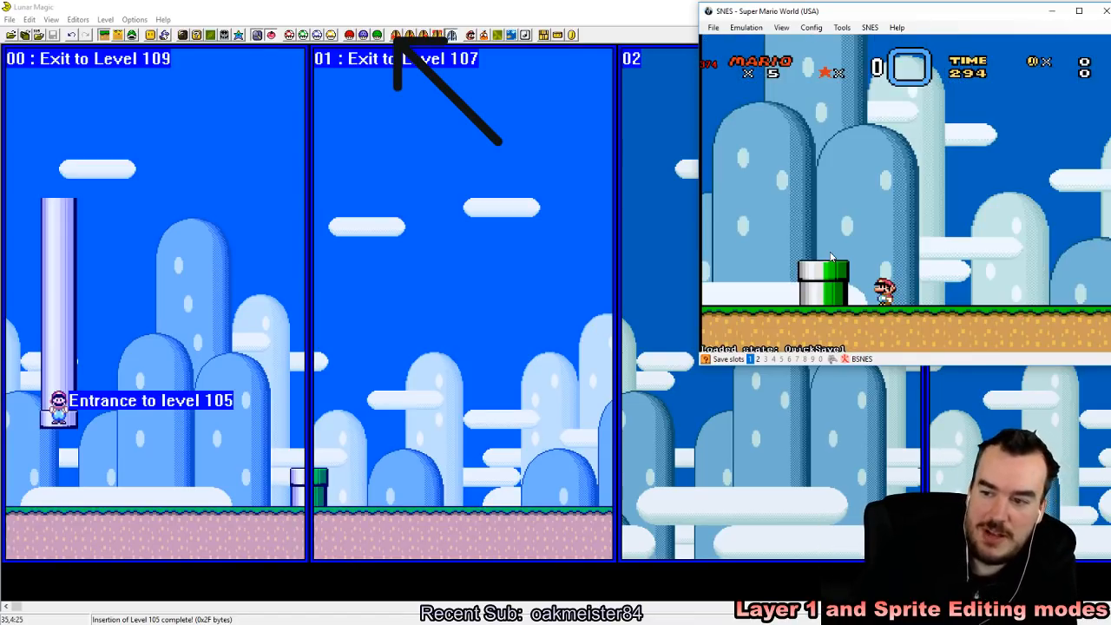
key("z")
key("Left")
key("Down")
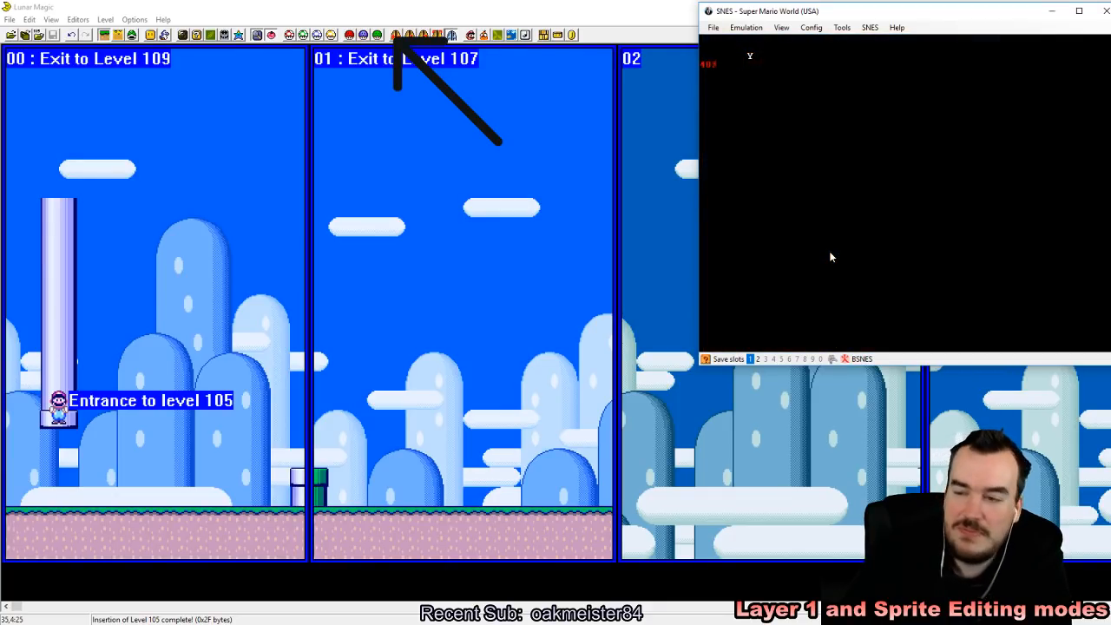
key("Right")
key("z")
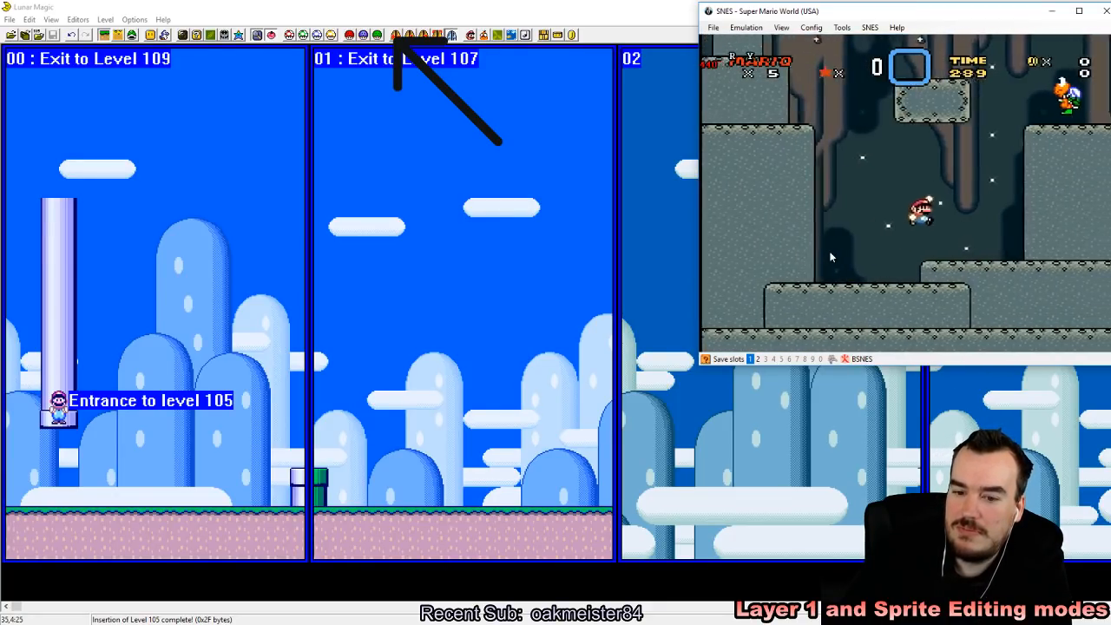
Step: Repeat the pipe test twice, each time reloading the saved state and entering from the right half of the pipe's top
key("F4")
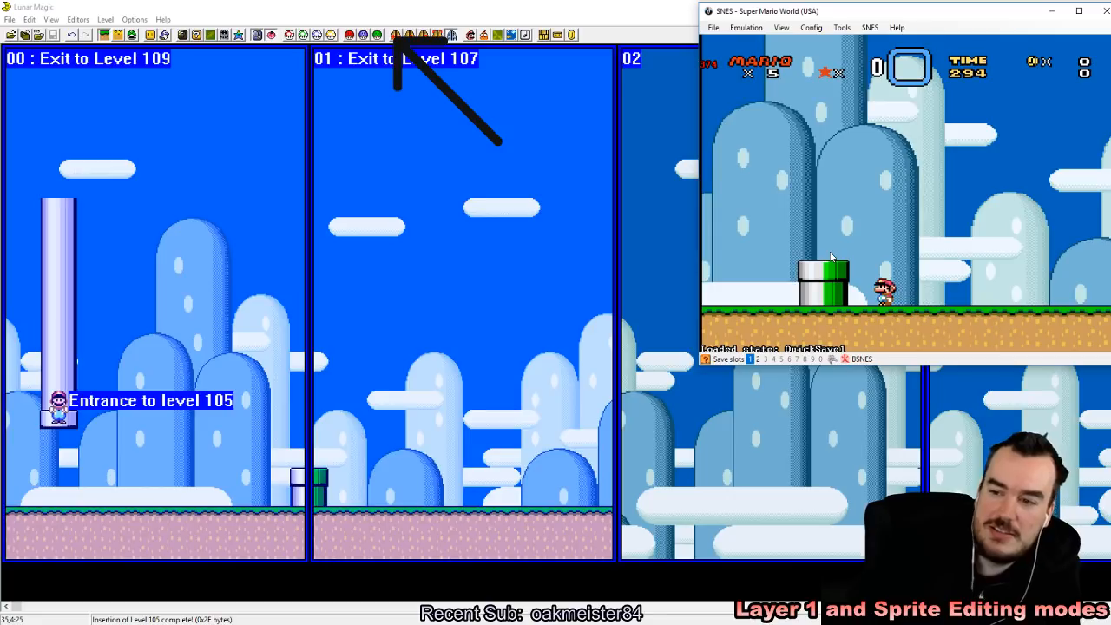
key("z")
key("Right")
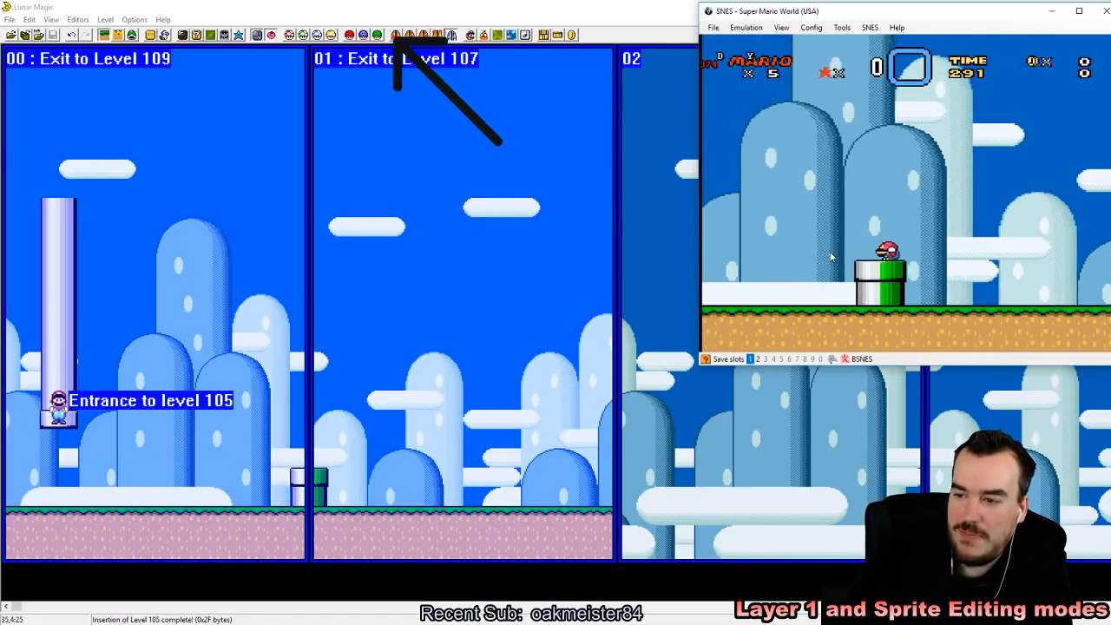
key("Down")
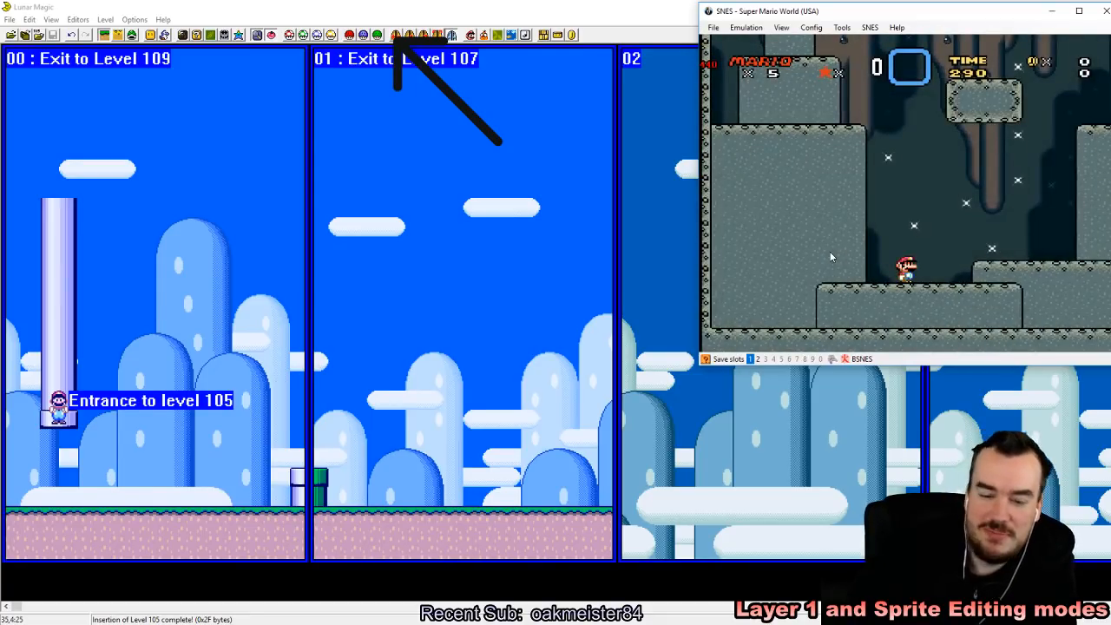
key("F1")
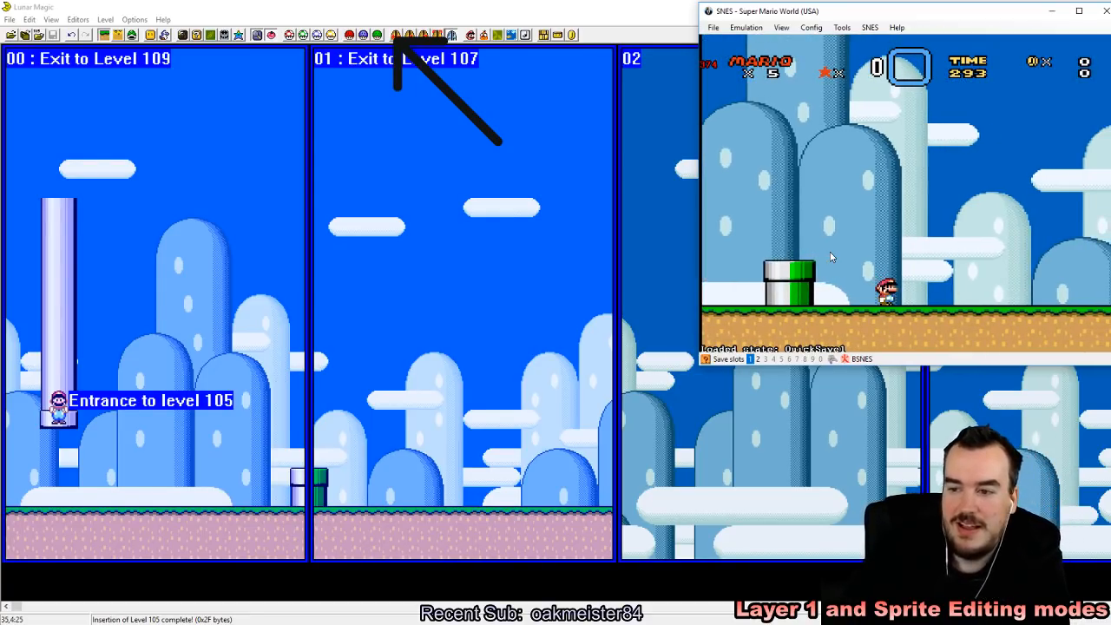
key("z")
key("Left")
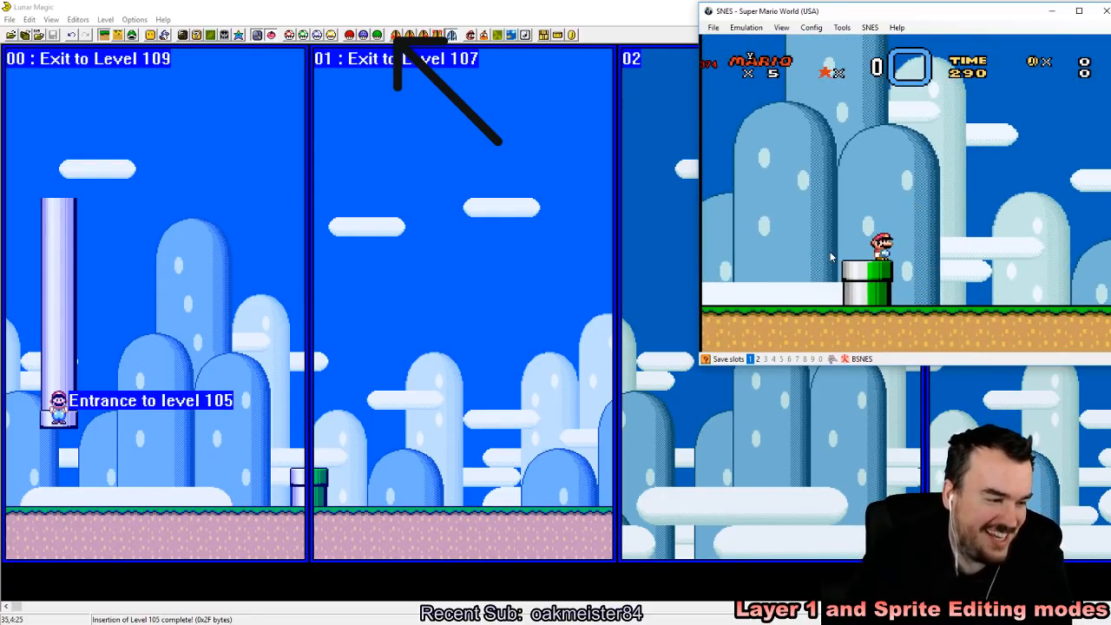
key("Down")
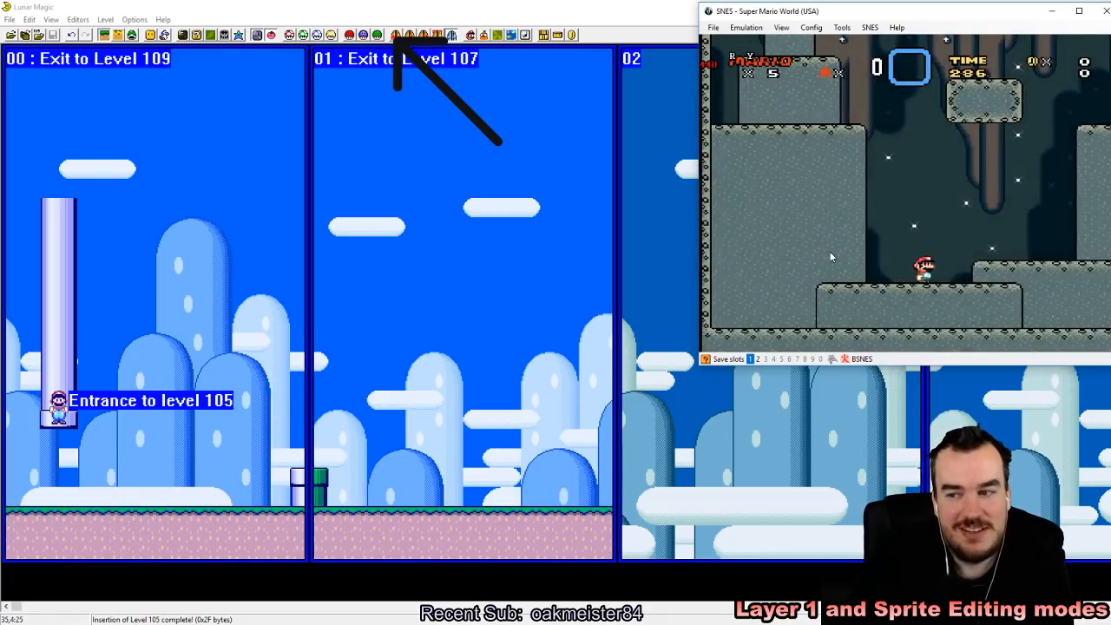
Step: Play through the cave level, carrying and throwing Koopa shells to climb onto the tall ledge at its far end
key("z")
key("Right")
key("z")
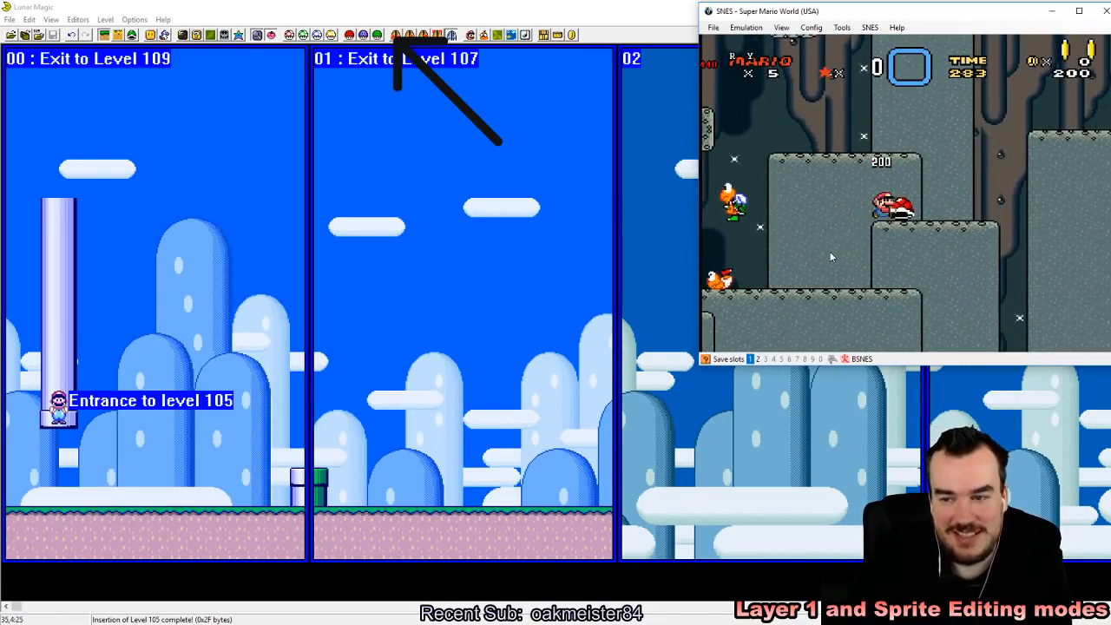
key("Right")
key("z")
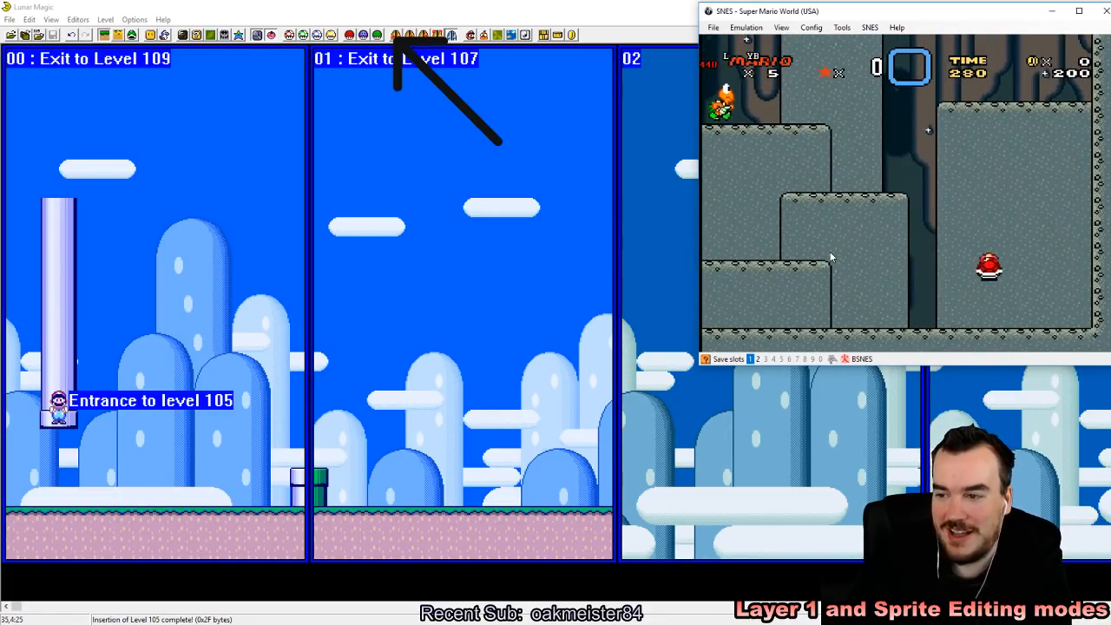
key("Left")
key("z")
key("Right")
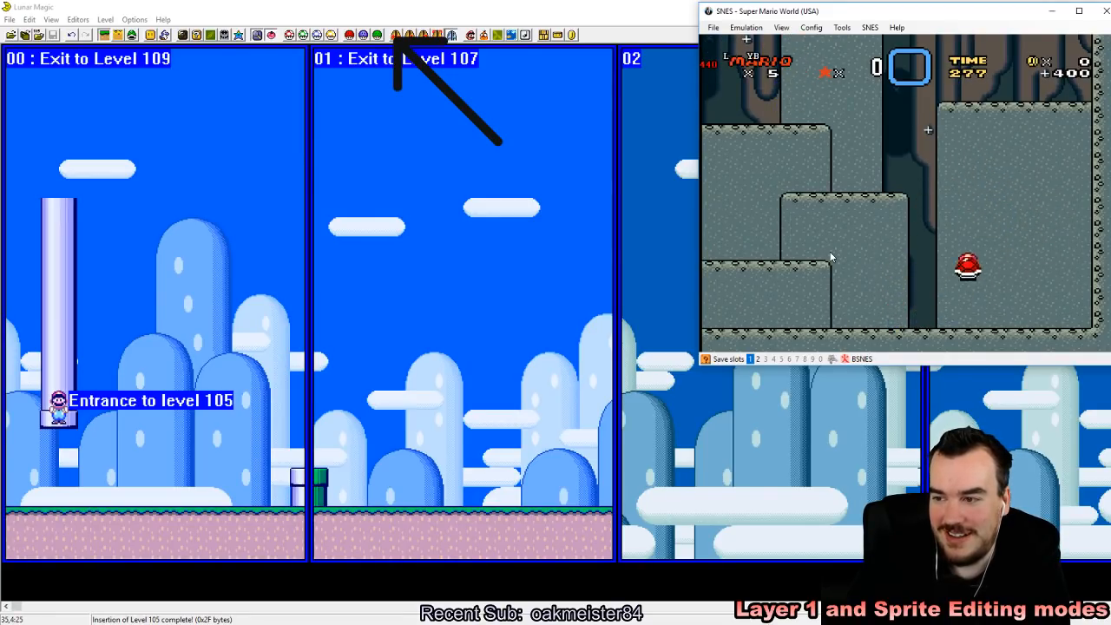
key("Left")
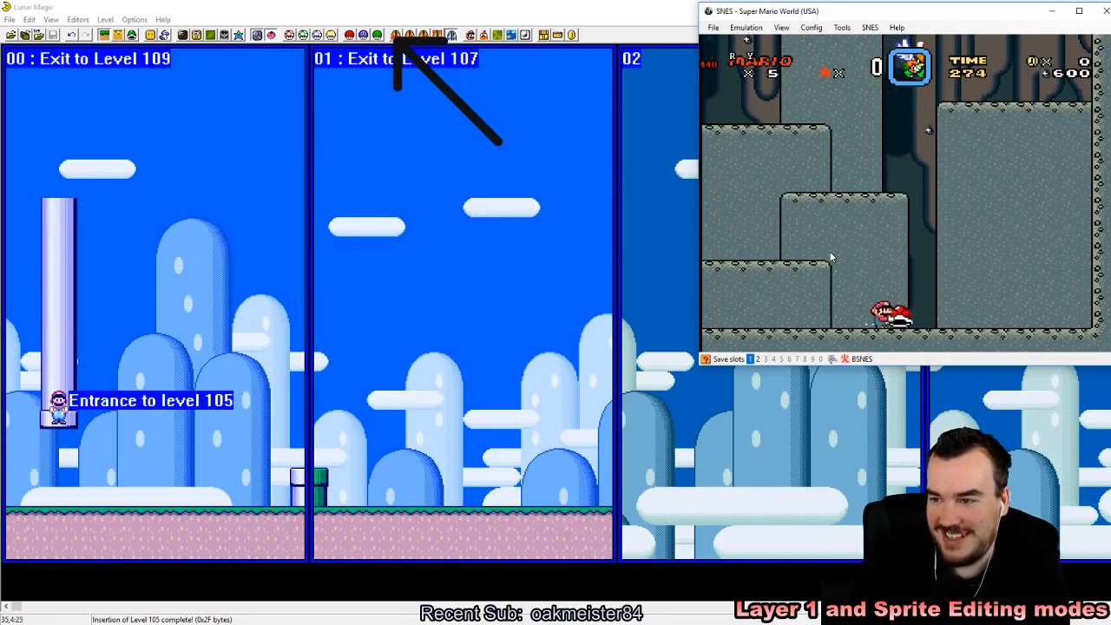
key("Right")
key("z")
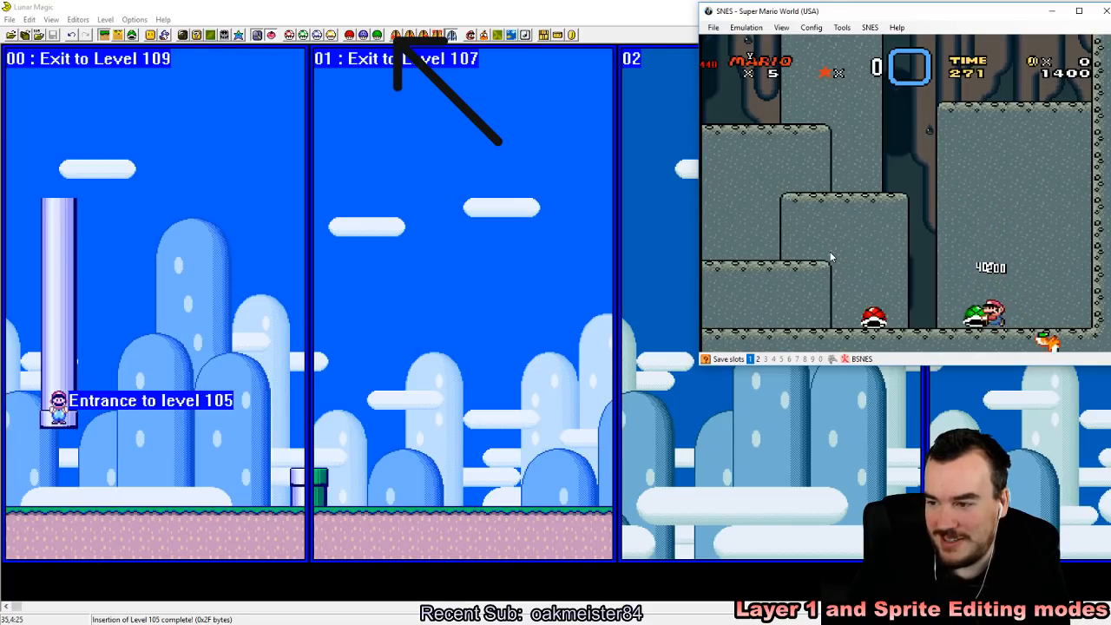
key("Down")
key("Left")
key("Right")
key("Up")
key("z")
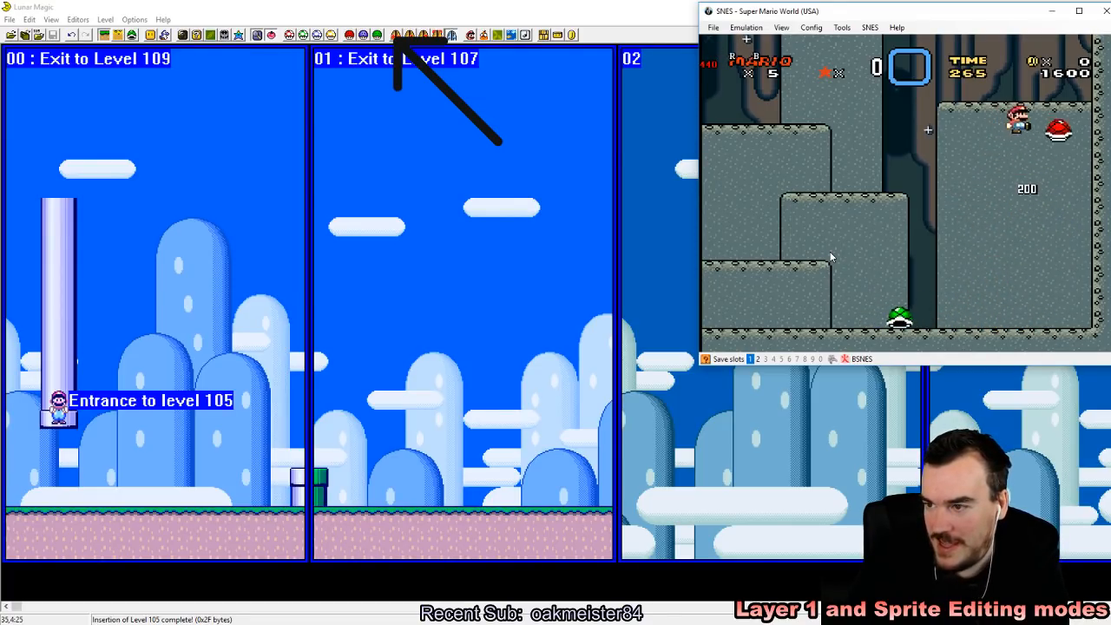
key("Left")
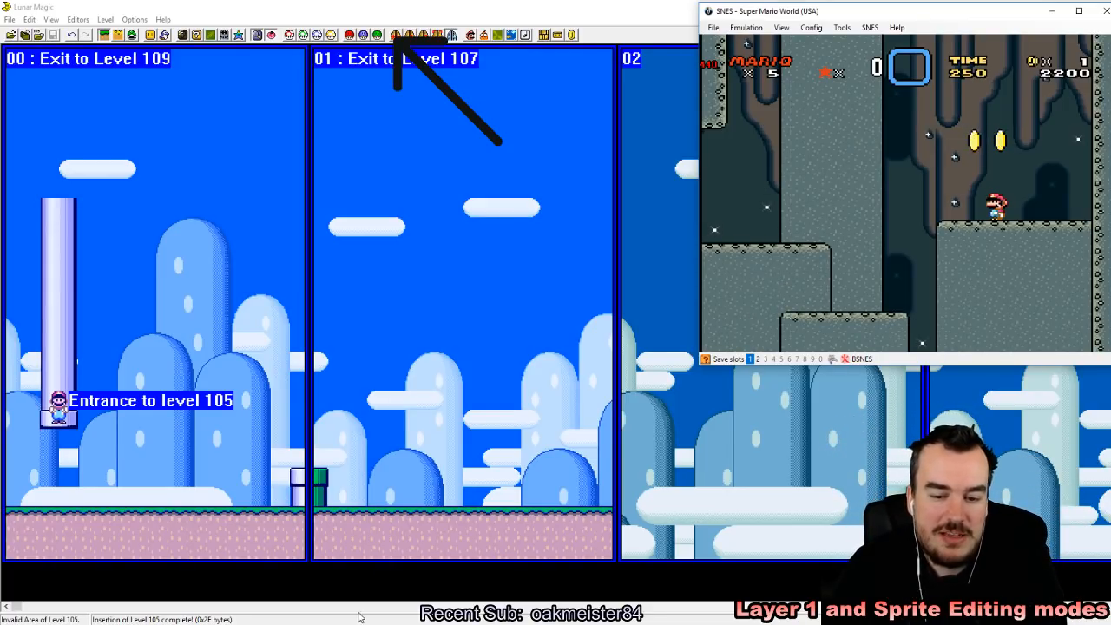
Step: Reload the saved state, position Mario near the right edge of the pipe's top, and enter the pipe once more
key("F4")
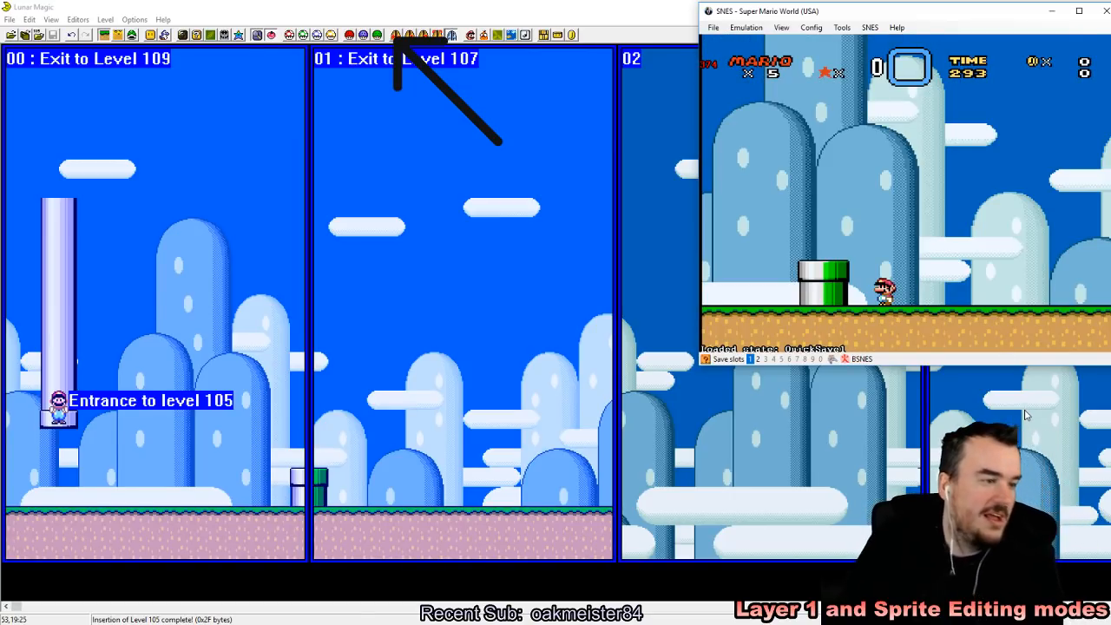
key("Right")
key("Left")
key("Left")
key("z")
key("z")
key("Left")
key("Right")
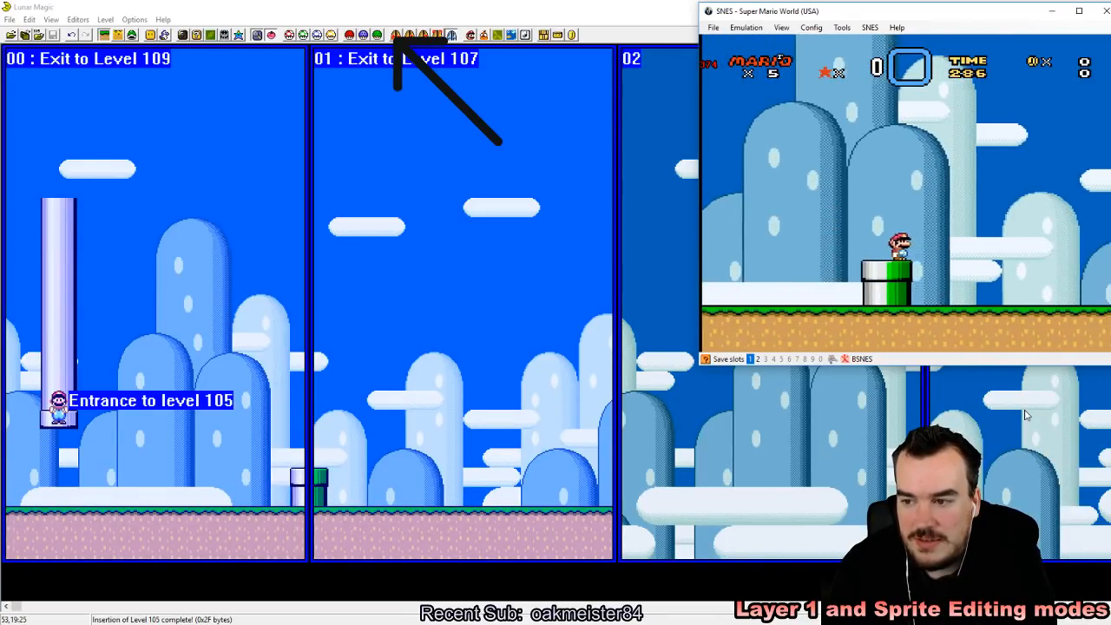
key("Down")
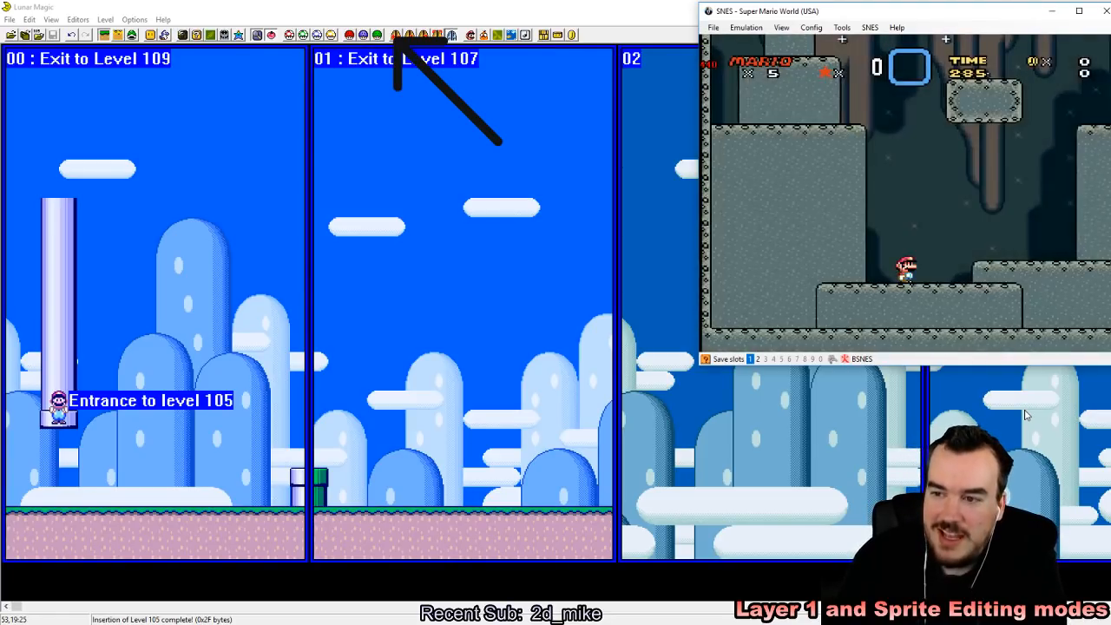
key("Left")
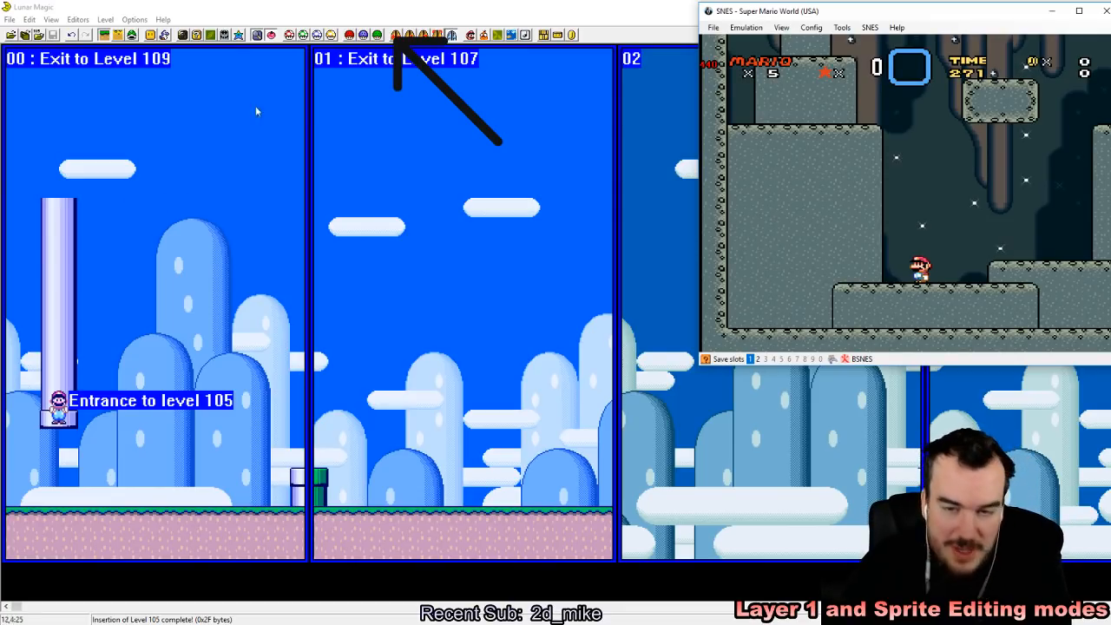
Step: Switch back to Lunar Magic, enable sprite editing mode, and browse the All Sprites list in the Add Sprite Window
left_click(263, 4)
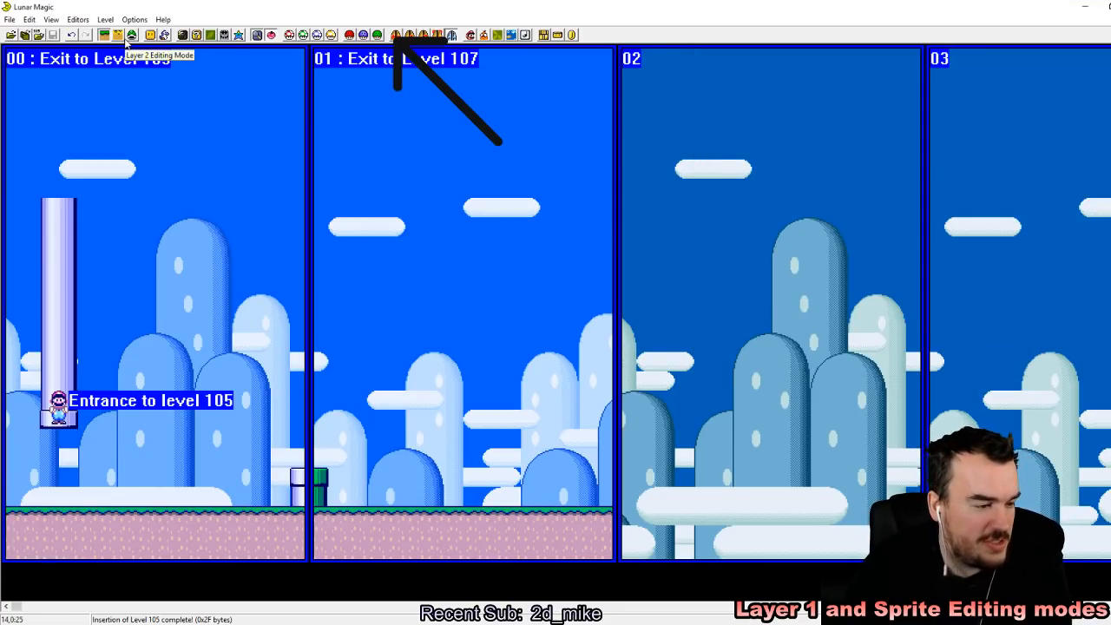
left_click(131, 36)
left_click(164, 35)
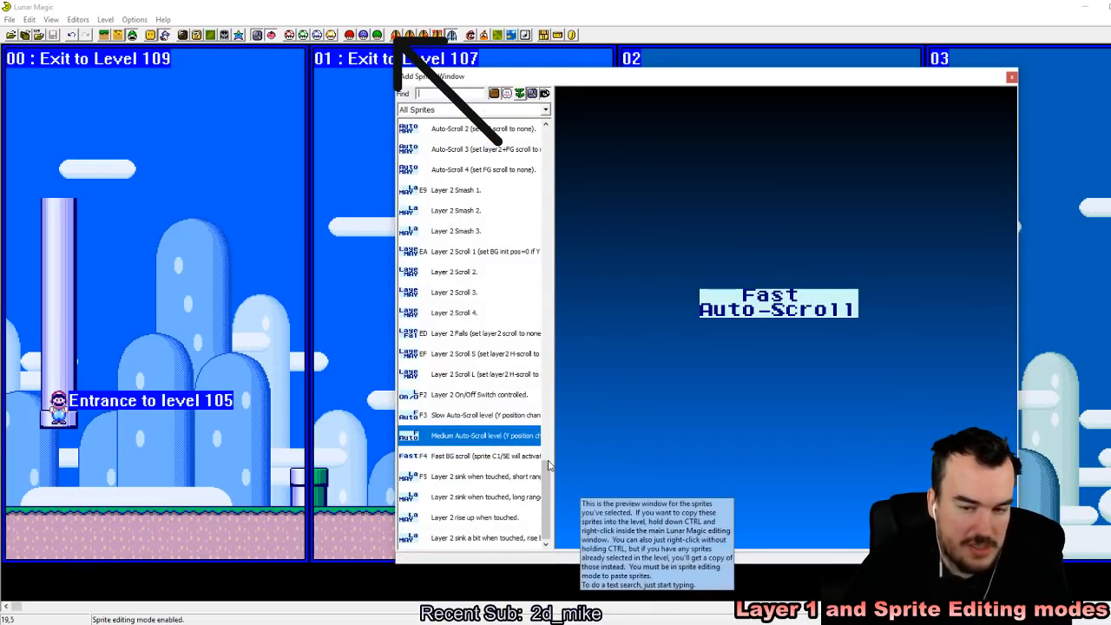
left_click_drag(549, 507, 559, 208)
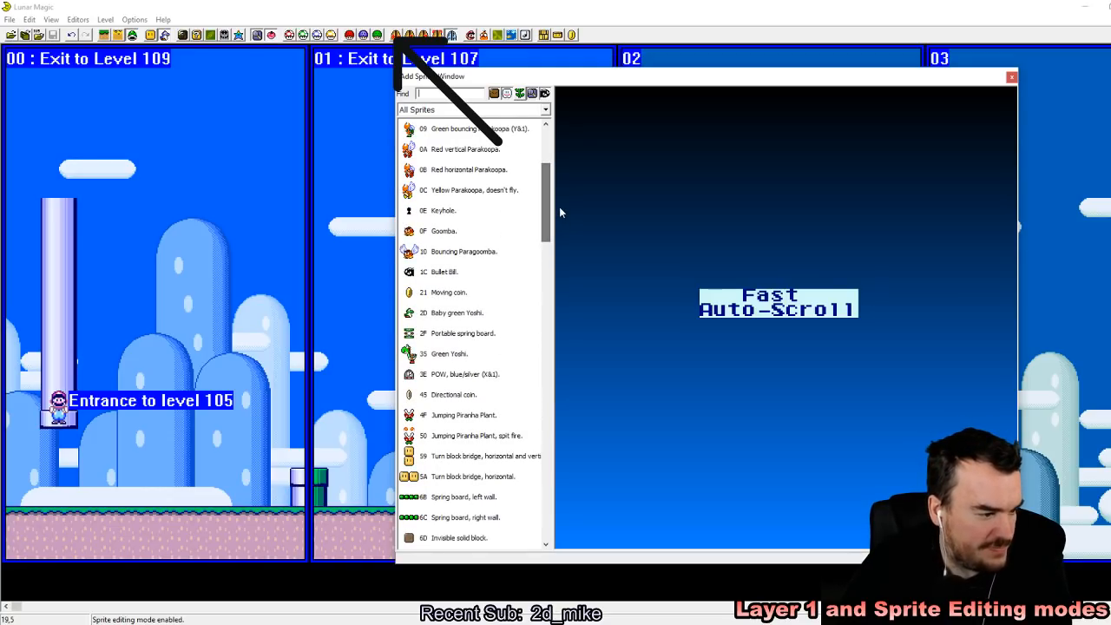
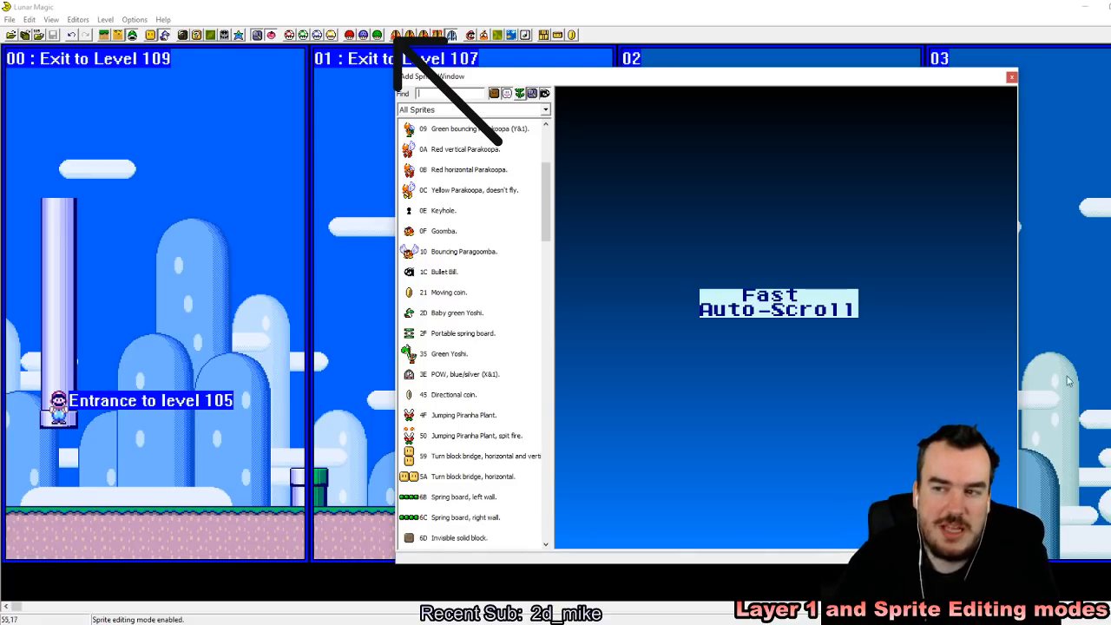
Step: Close the Add Sprite Window and delete all objects, sprites, screen exits and secondary entrances from level 105
left_click(1011, 78)
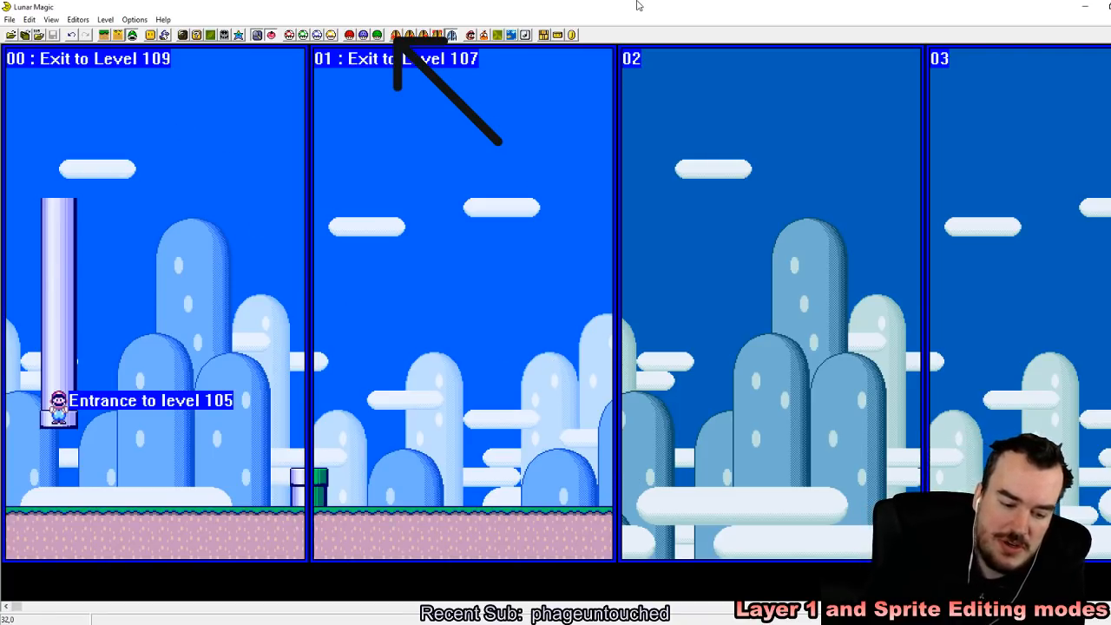
key("F2")
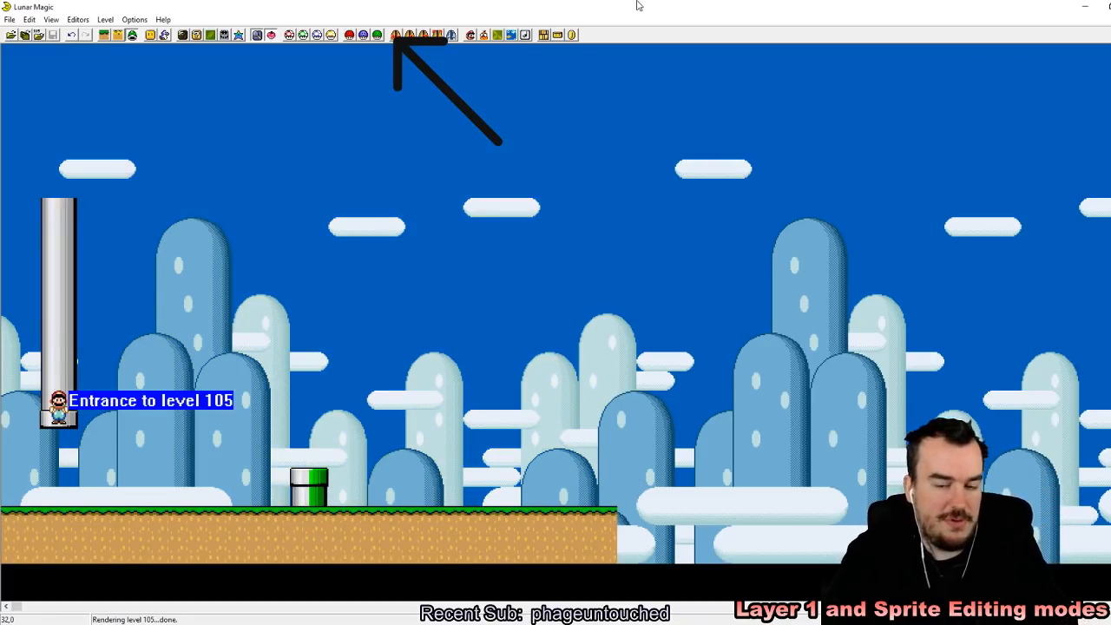
key("ctrl+Delete")
key("Return")
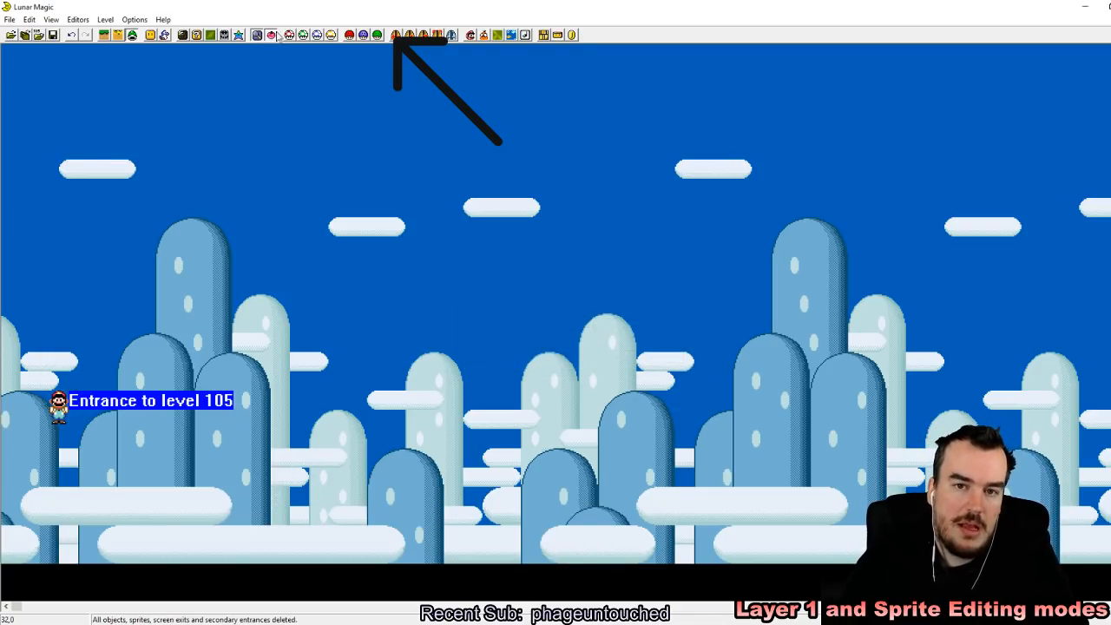
Step: Set the main entrance's Mario action to Do Nothing - Cannot Bring Item and move the entrance down near the level's lower-left corner
left_click(411, 35)
left_click(528, 358)
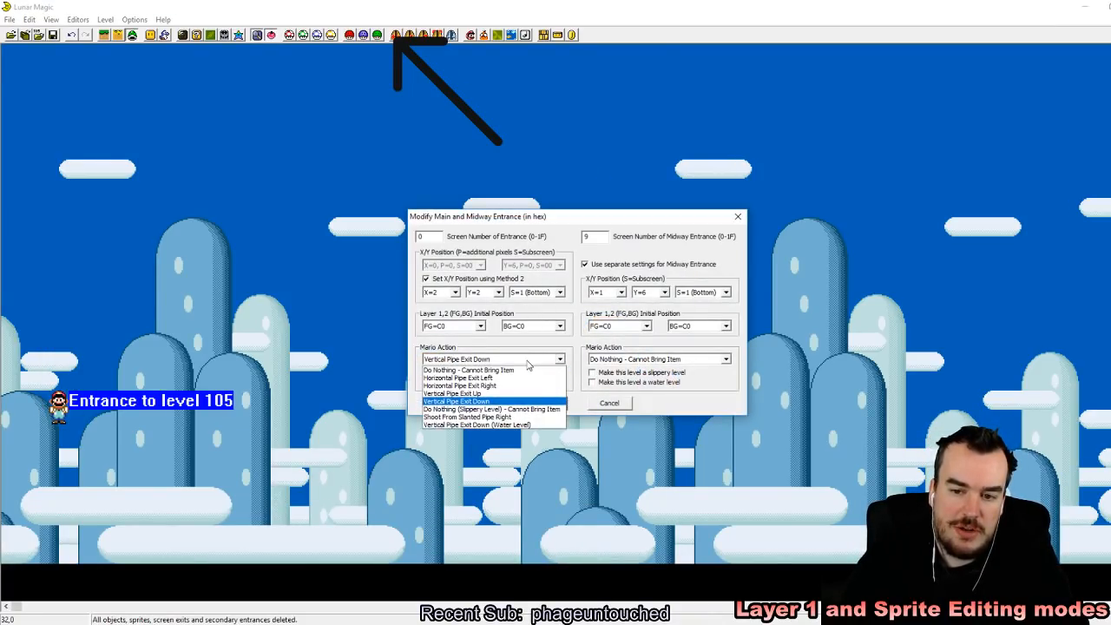
left_click(526, 372)
left_click(538, 402)
left_click_drag(55, 395, 49, 473)
Step: In Layer 1 editing mode, add a Ledge object under Mario's entrance, about 12 tiles wide from the level's left edge
left_click(105, 37)
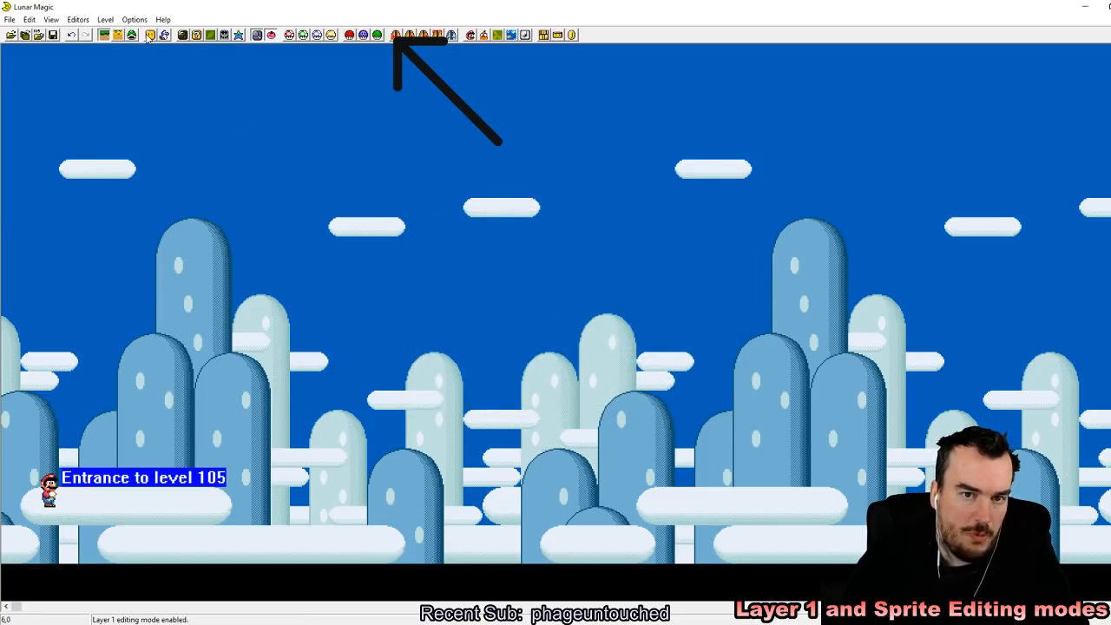
left_click(150, 36)
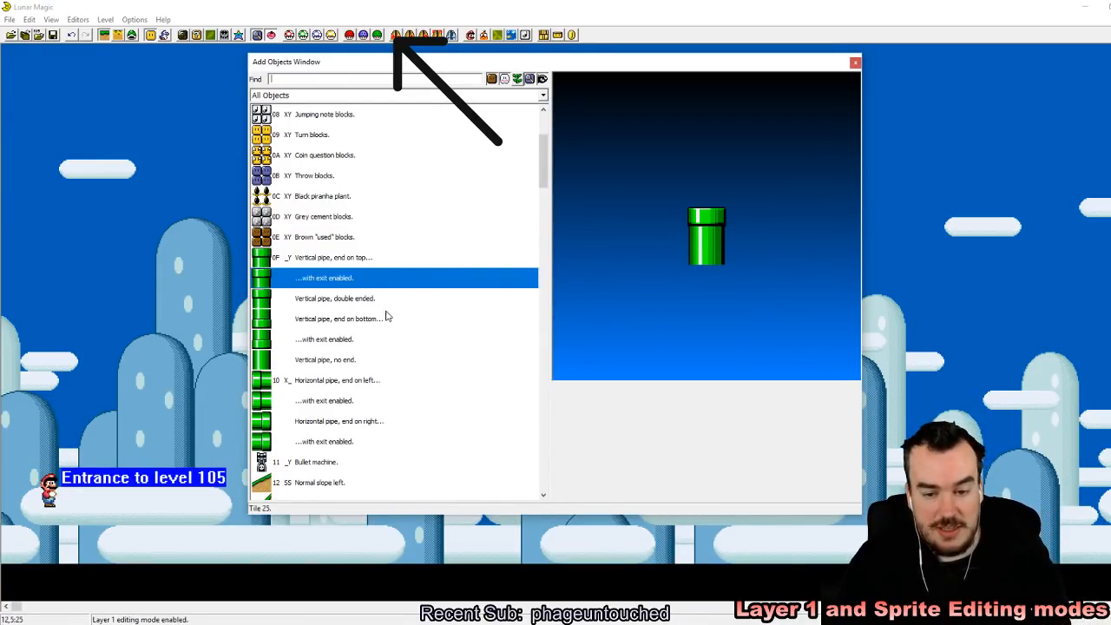
left_click_drag(542, 161, 543, 231)
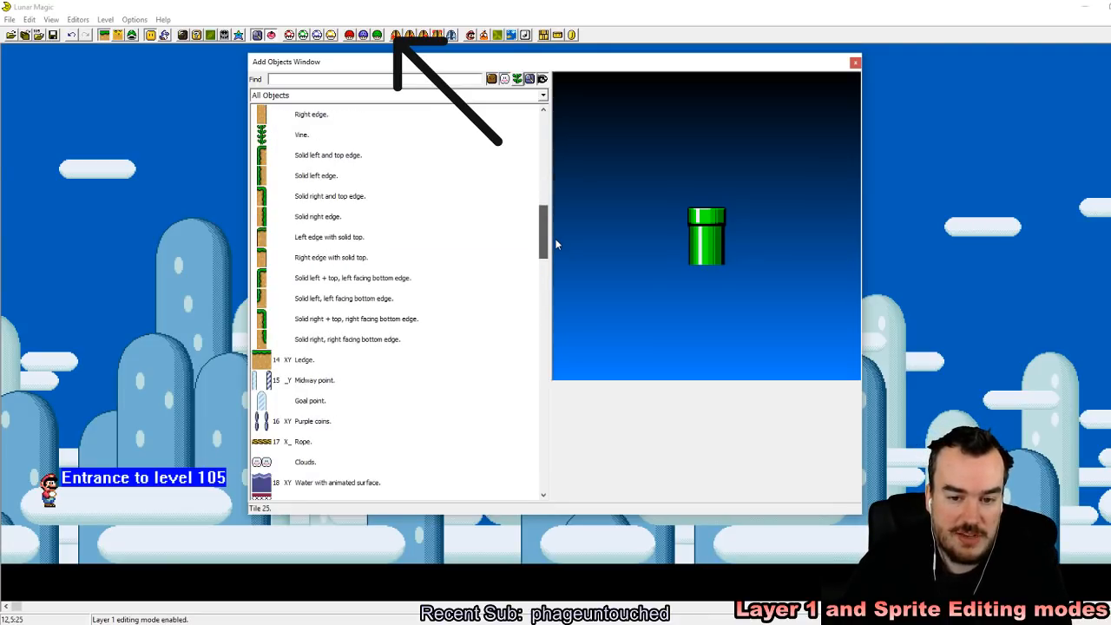
left_click(345, 360)
right_click_drag(43, 532, 16, 532)
left_click_drag(16, 531, 231, 543)
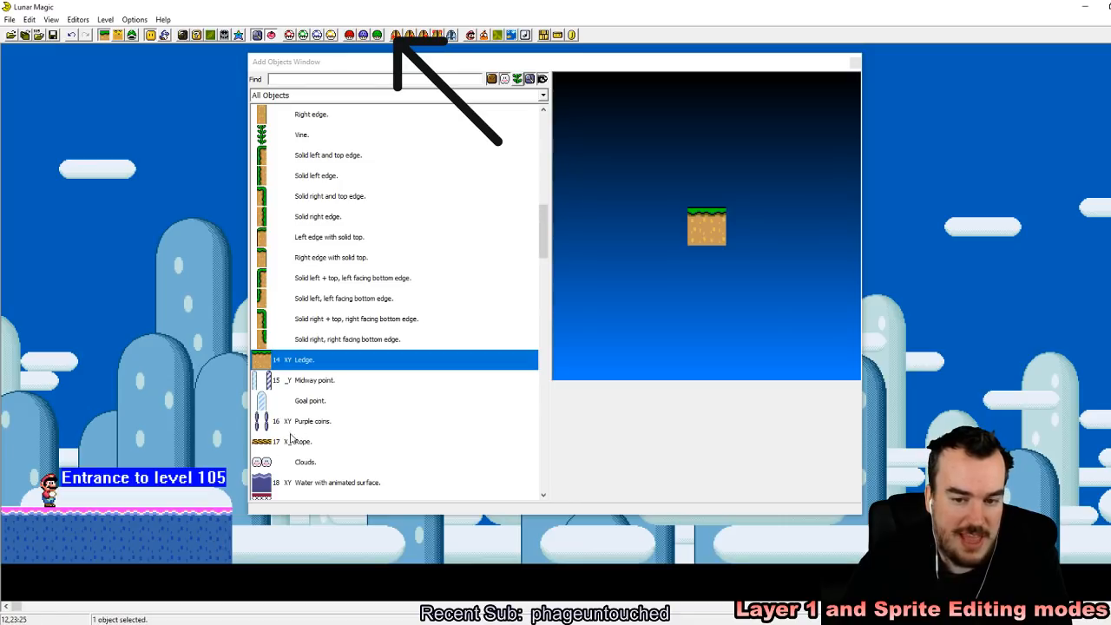
left_click(290, 318)
right_click(180, 282)
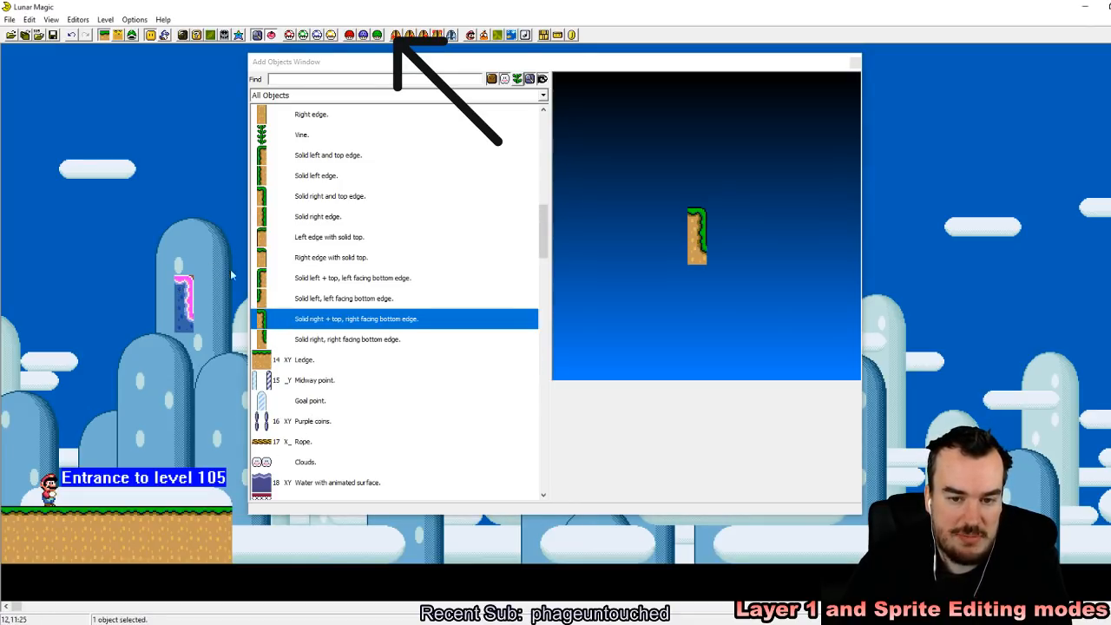
key("Delete")
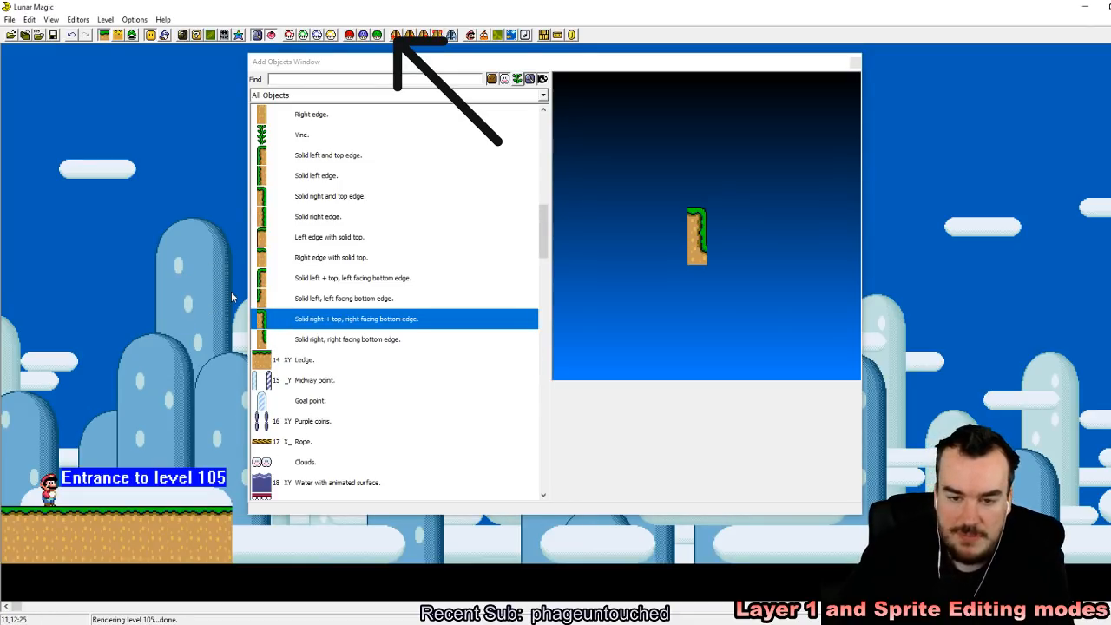
Step: Add a "Solid right and top edge" object at the ledge's right end and save level 105 to the ROM
left_click(299, 196)
right_click(239, 521)
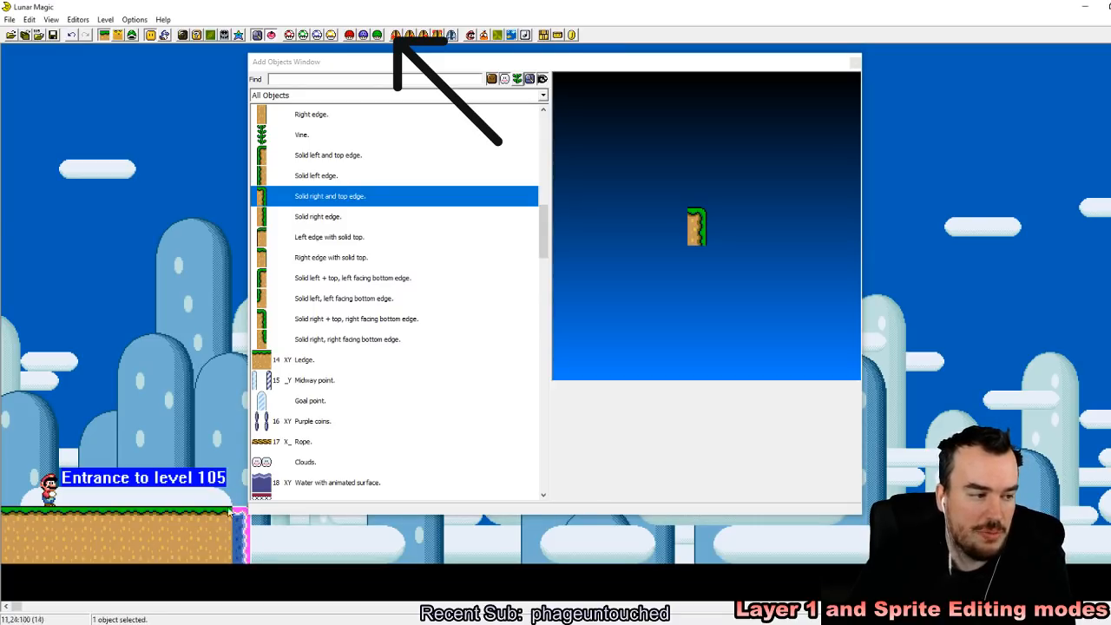
left_click(197, 375)
left_click(856, 62)
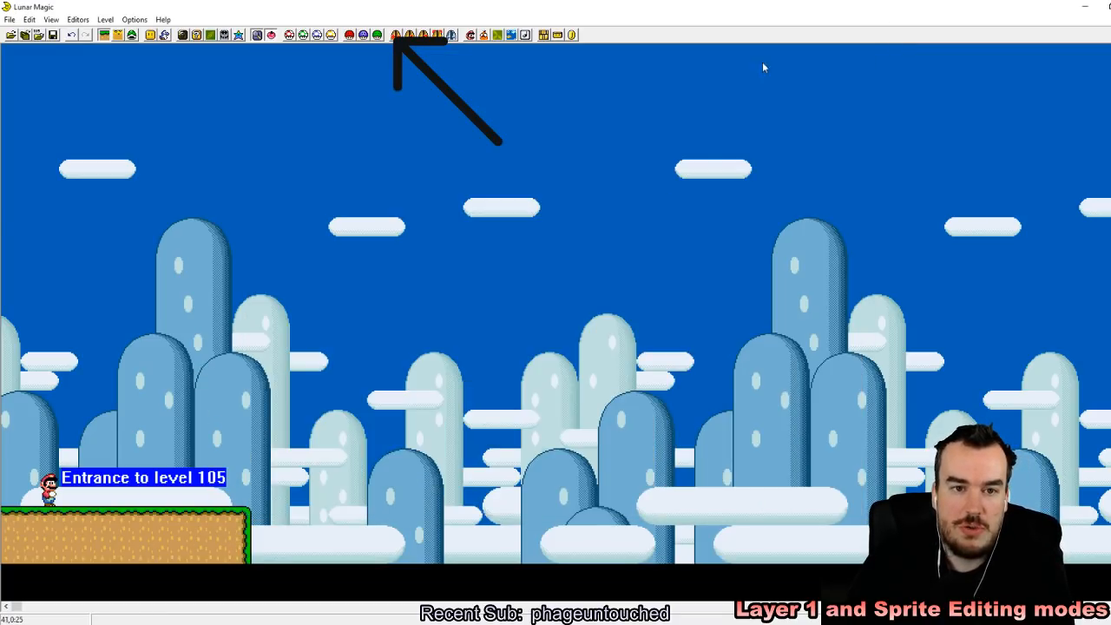
left_click(52, 34)
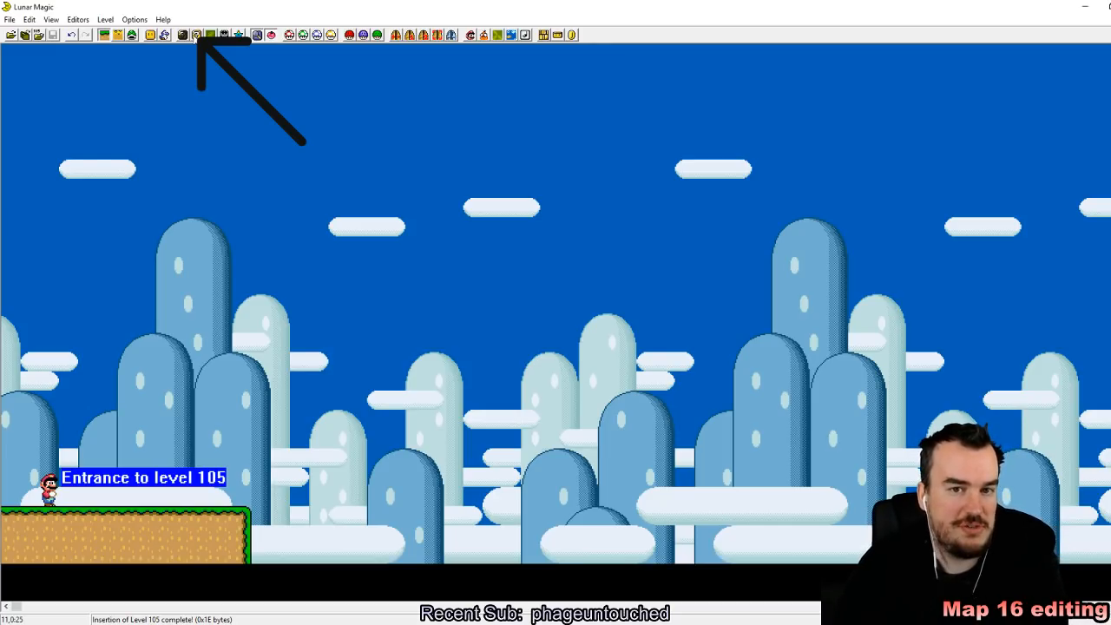
Step: Open the 16x16 Tile Map Editor, move its window fully into view, and look through the tiles on the first two pages
left_click(197, 35)
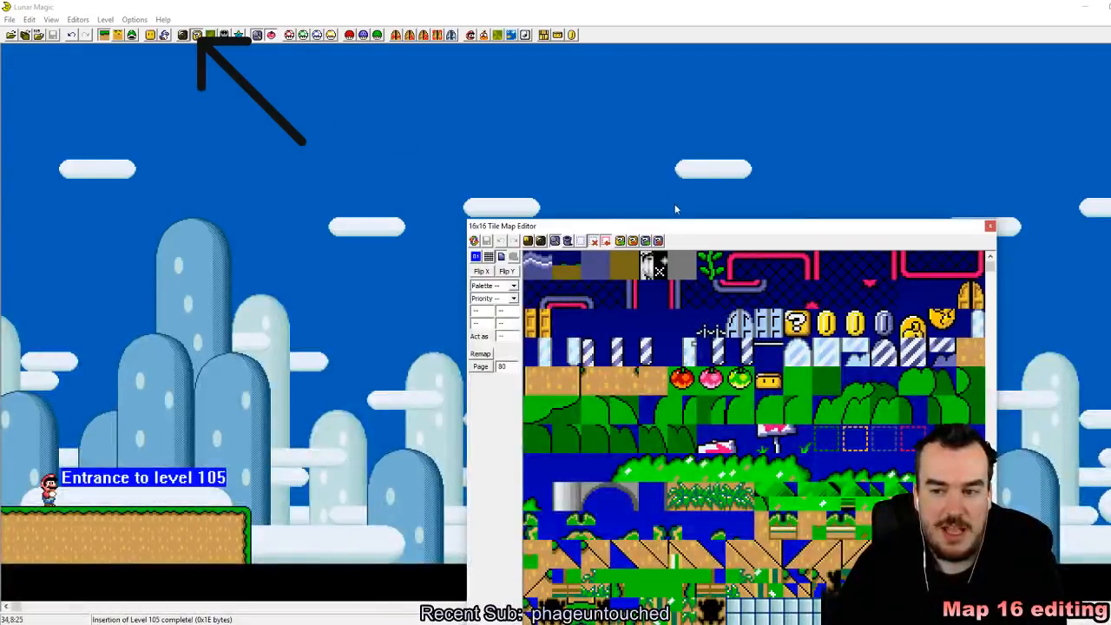
left_click_drag(690, 224, 567, 88)
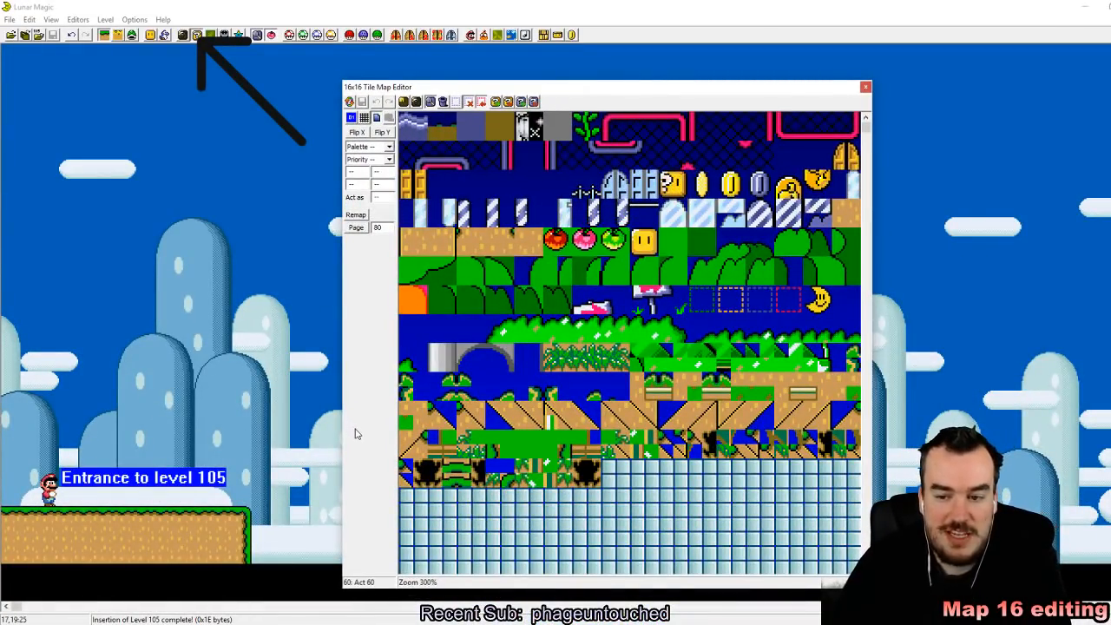
scroll(537, 450, "down", 4)
scroll(533, 453, "down", 2)
scroll(528, 452, "up", 2)
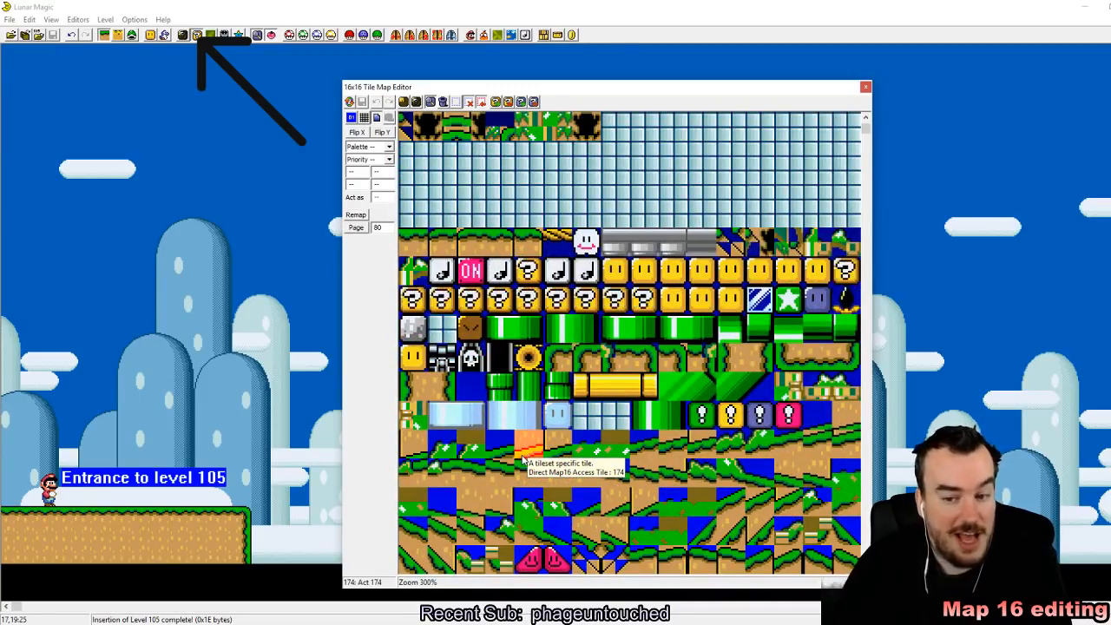
scroll(527, 456, "up", 4)
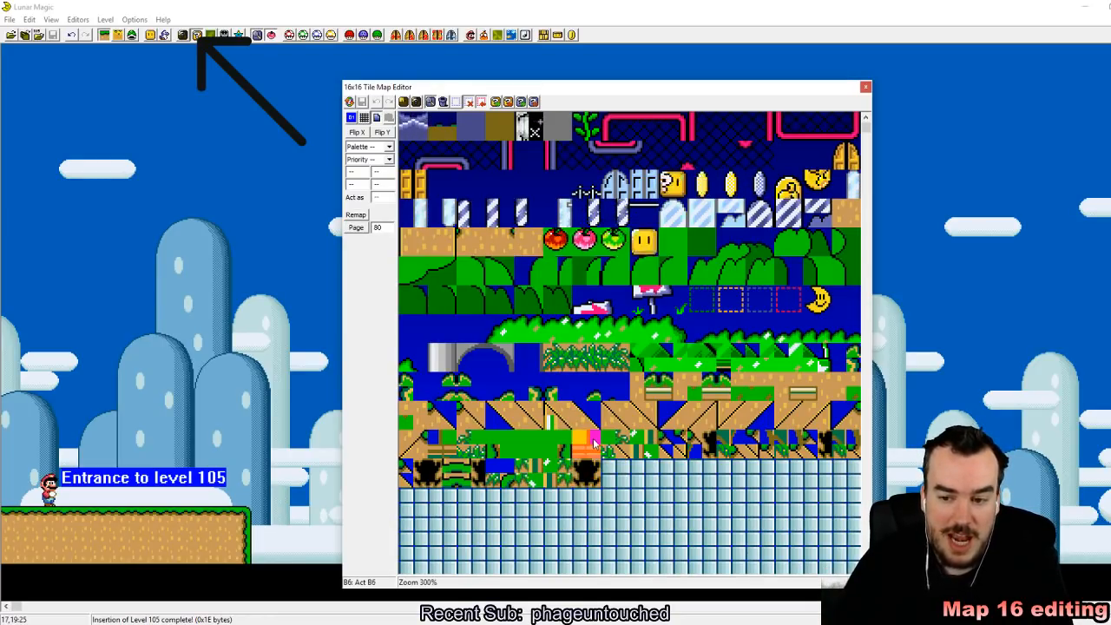
scroll(594, 443, "down", 2)
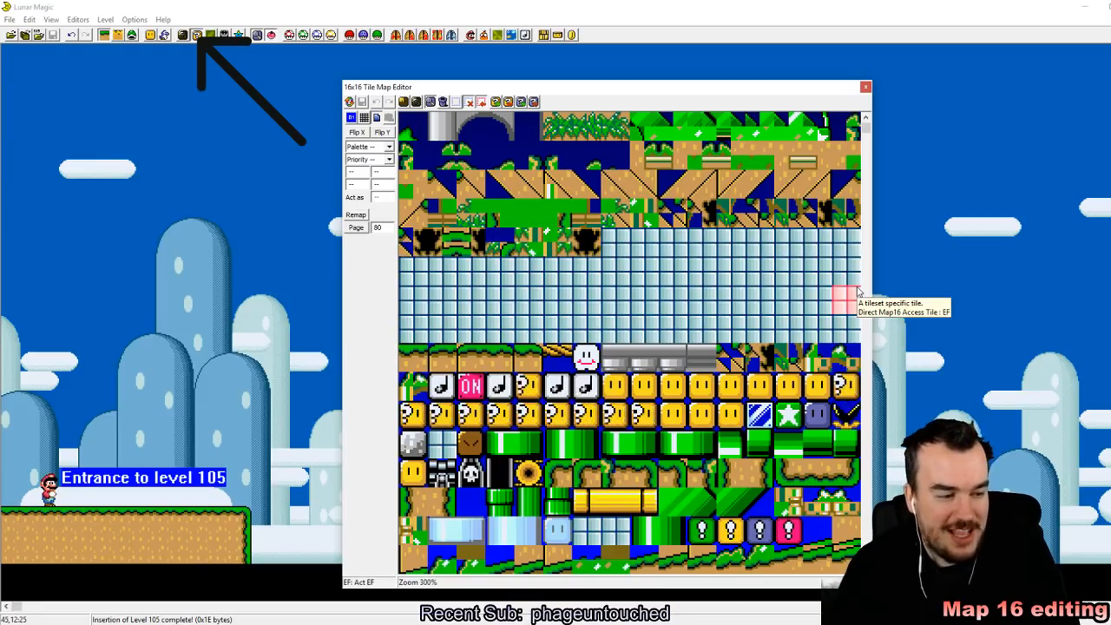
scroll(651, 423, "down", 3)
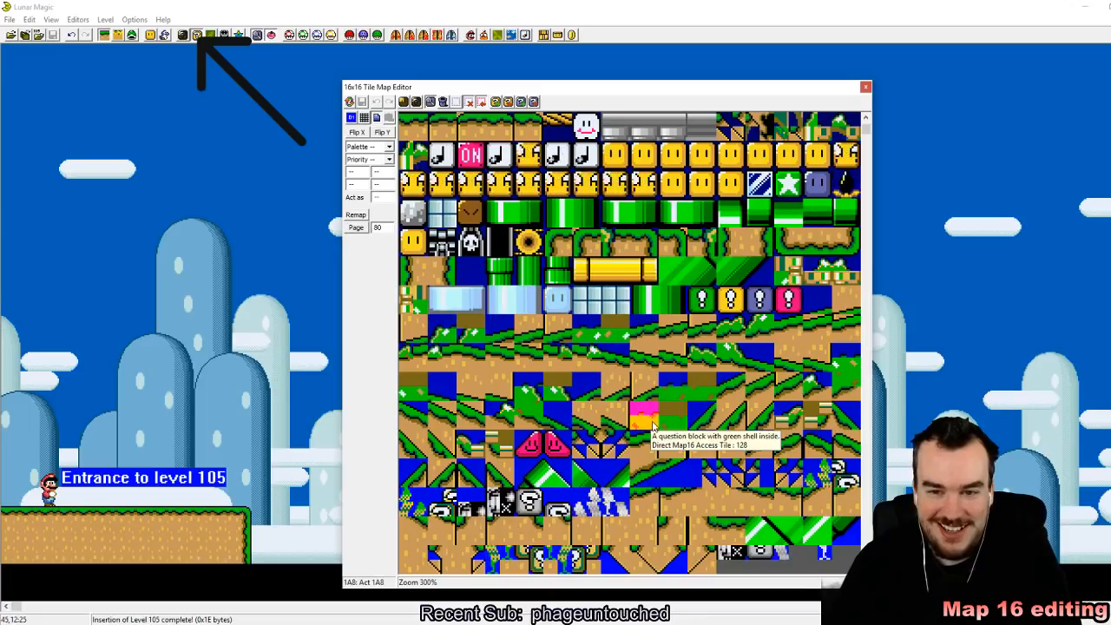
scroll(698, 275, "down", 2)
scroll(701, 388, "up", 4)
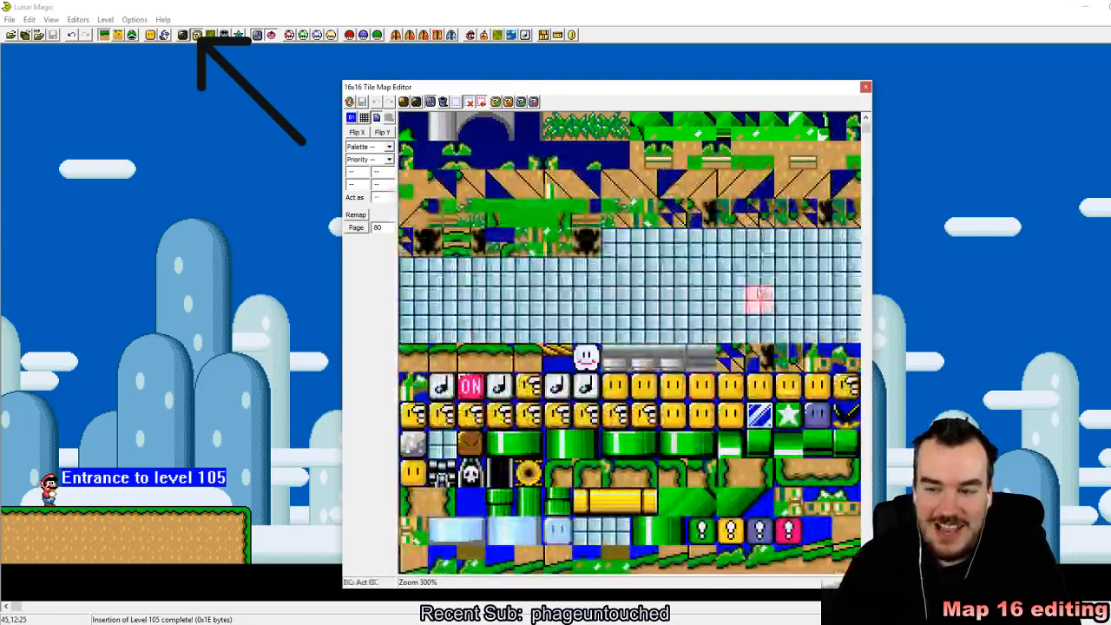
scroll(812, 367, "down", 1)
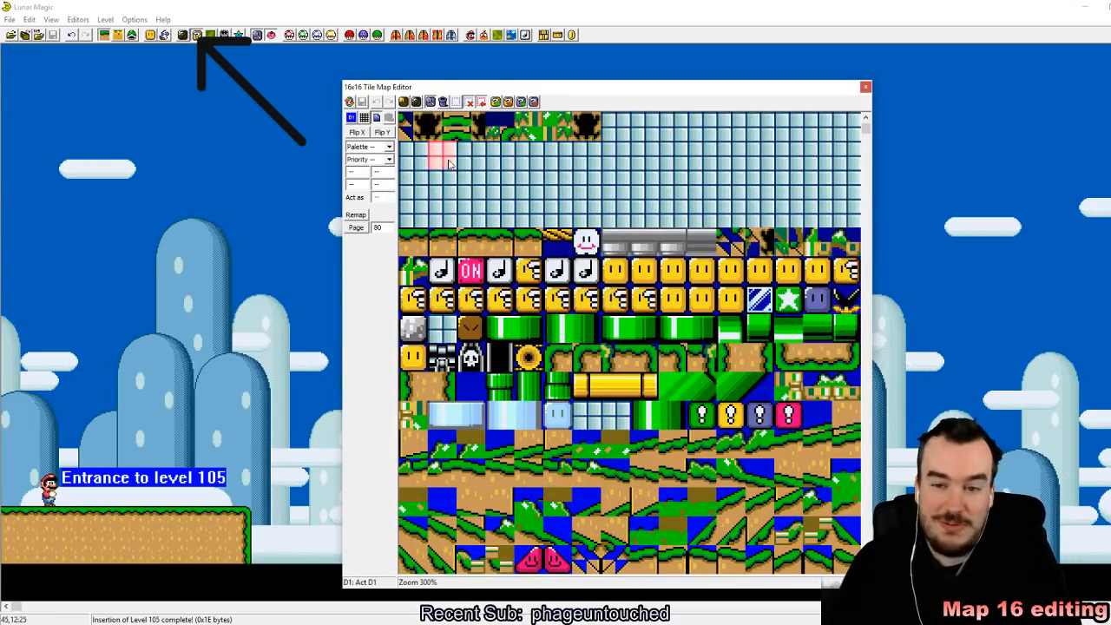
scroll(538, 187, "down", 3)
scroll(772, 276, "up", 6)
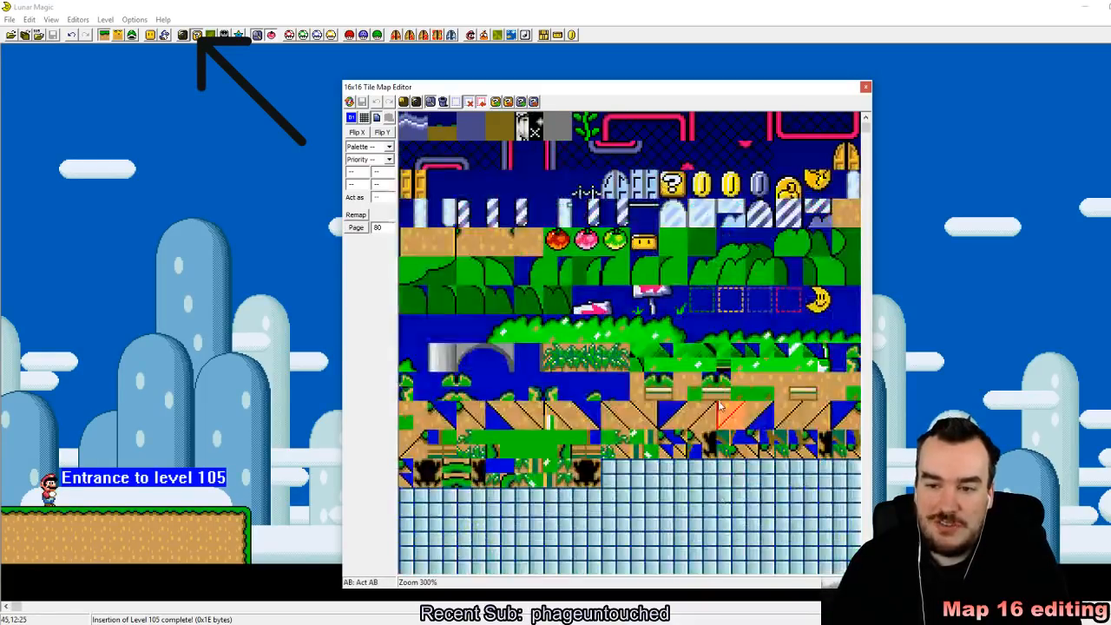
scroll(674, 380, "down", 3)
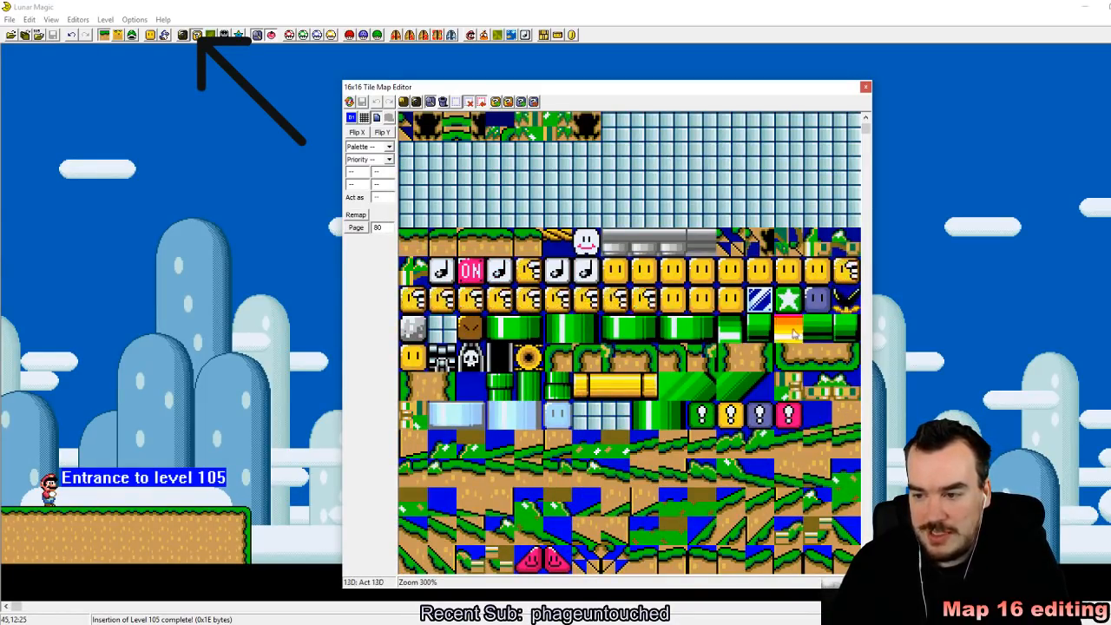
Step: Inspect the black piranha plant tile 12F and compare the filled tile pages with the empty ones below
left_click(838, 301)
scroll(839, 301, "down", 5)
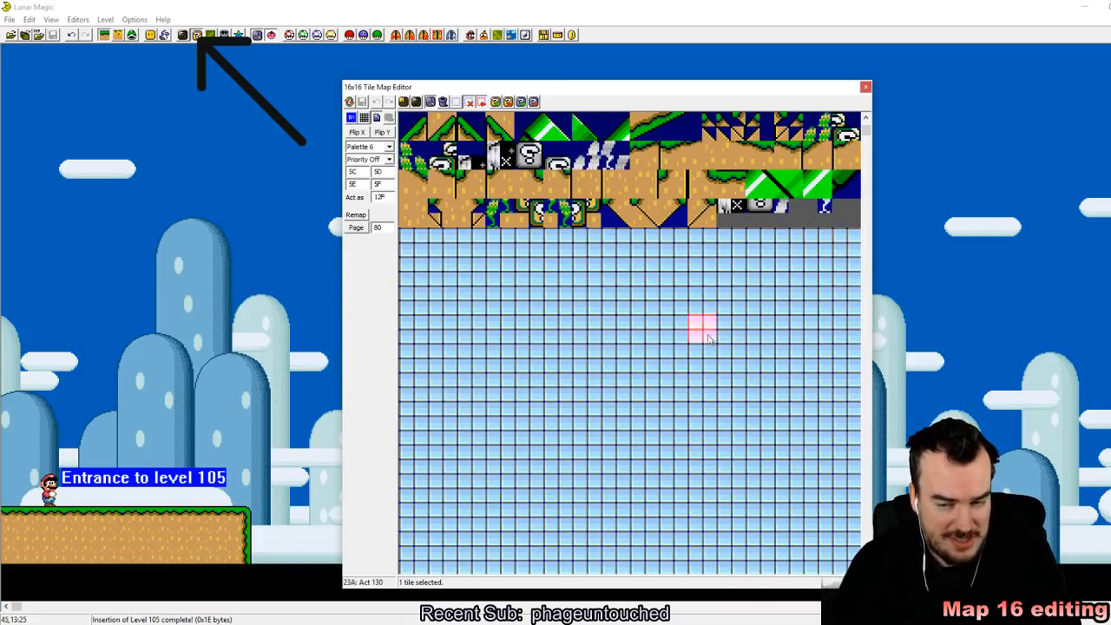
scroll(727, 325, "up", 3)
scroll(708, 375, "down", 3)
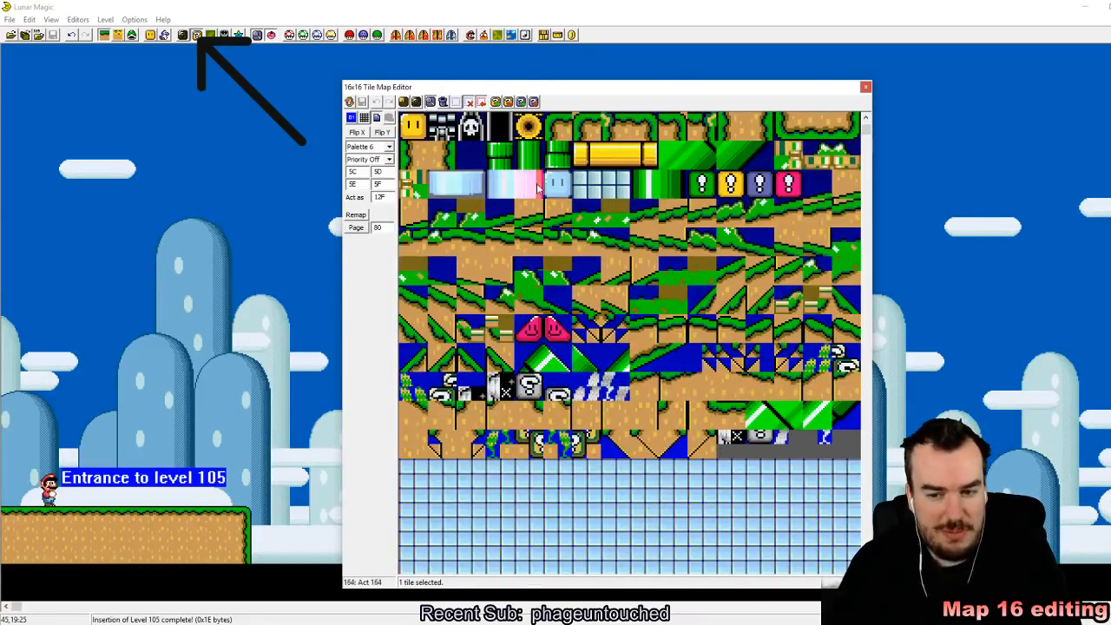
scroll(607, 234, "up", 5)
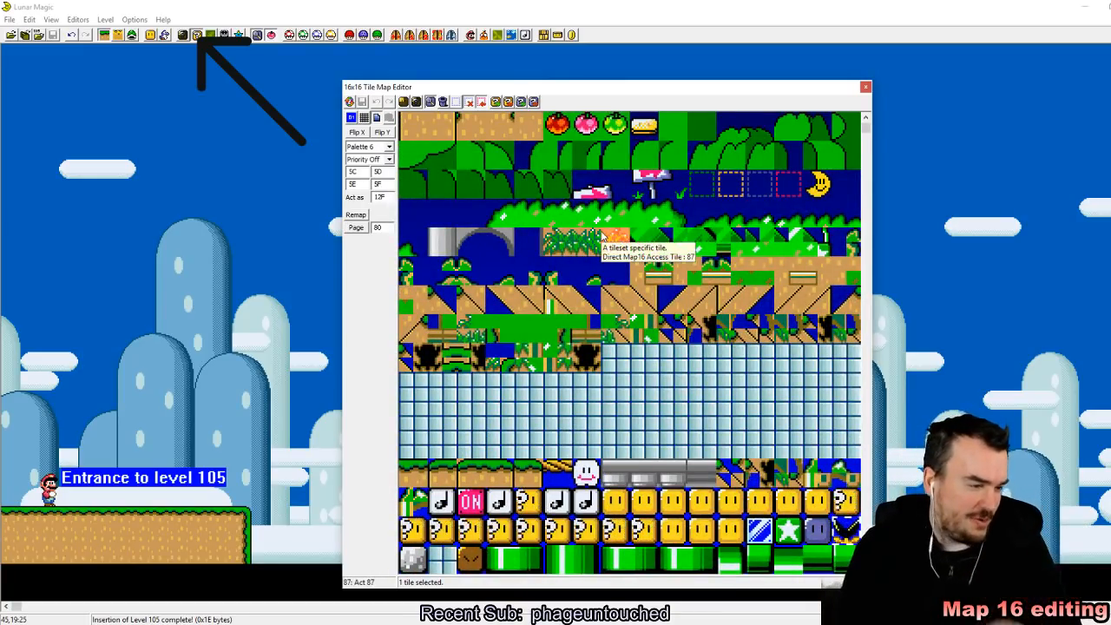
scroll(573, 369, "down", 5)
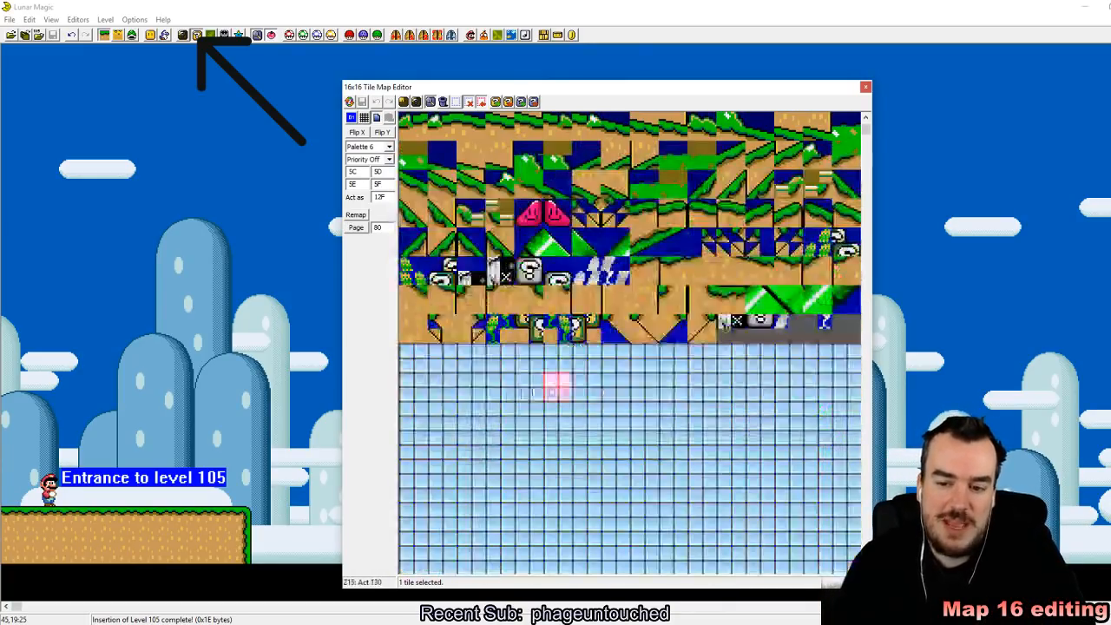
scroll(512, 408, "down", 9)
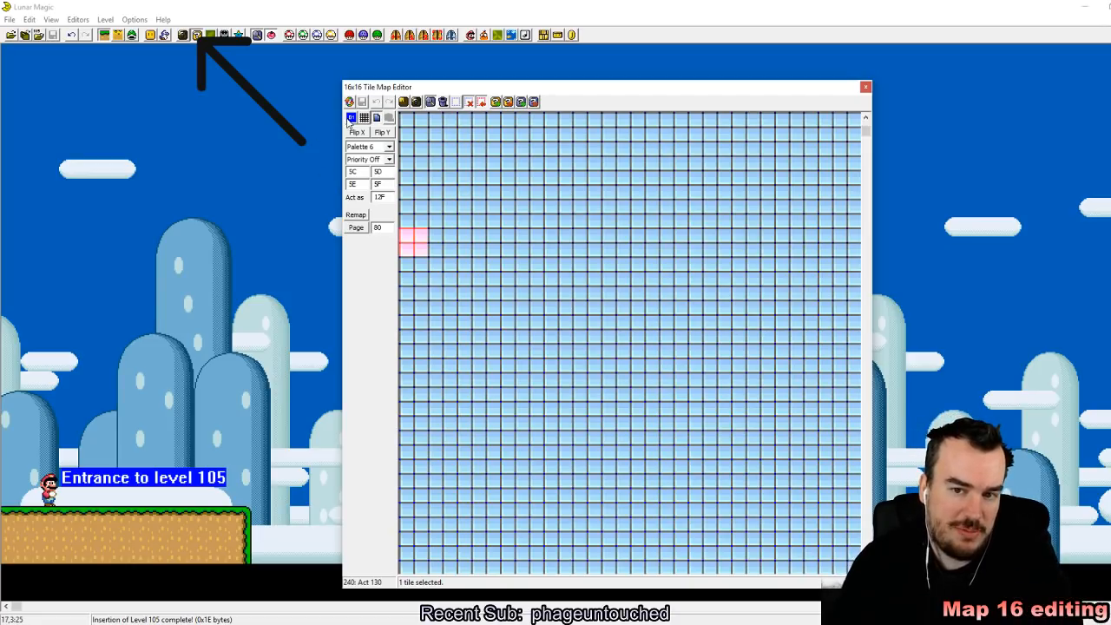
scroll(437, 179, "down", 5)
Step: Examine the background tile pages from 80 onward and return to page 00
left_click_drag(865, 132, 861, 344)
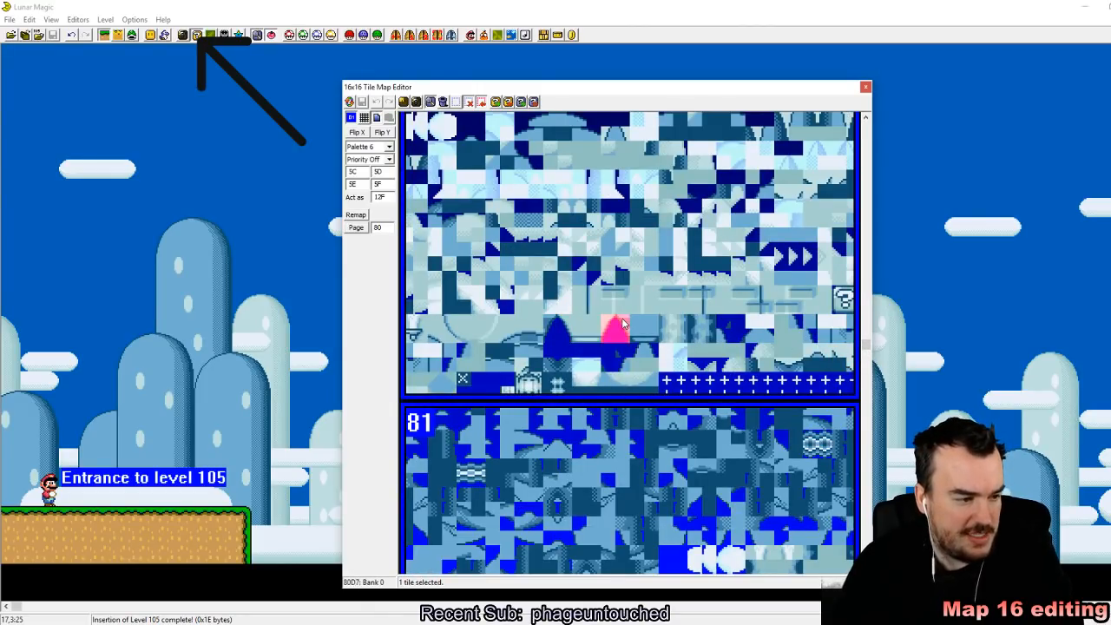
scroll(638, 325, "up", 4)
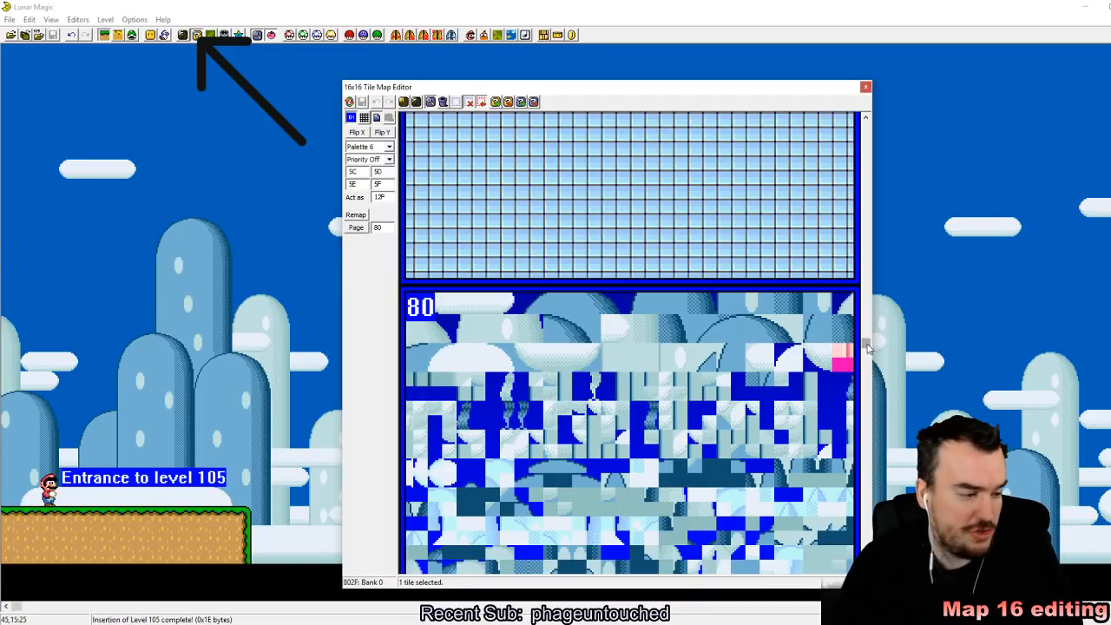
left_click_drag(868, 347, 878, 327)
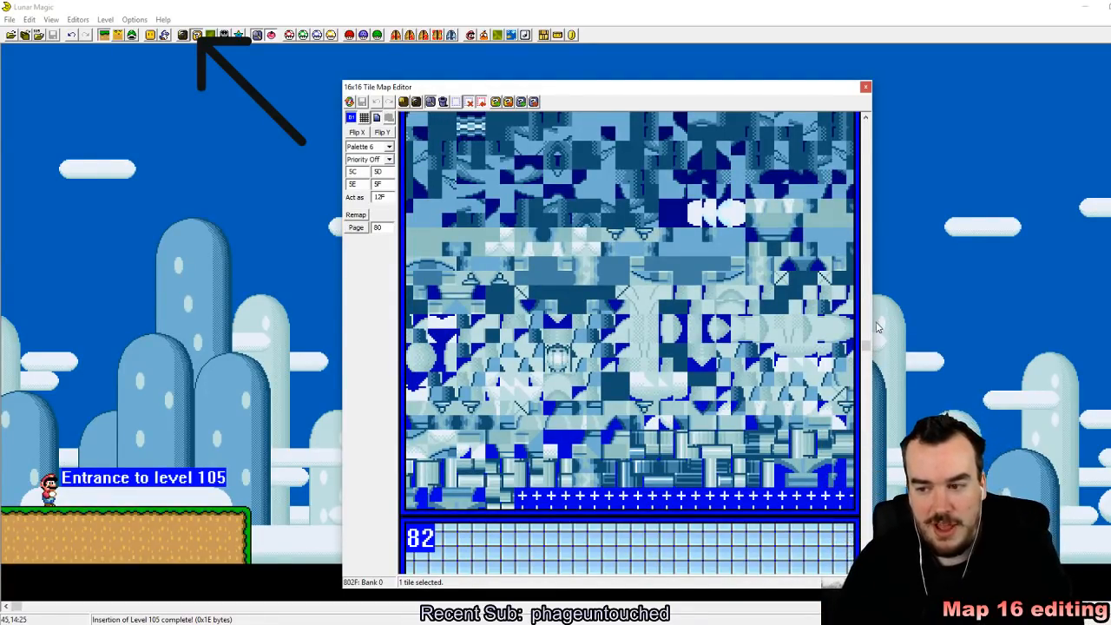
left_click_drag(866, 347, 871, 120)
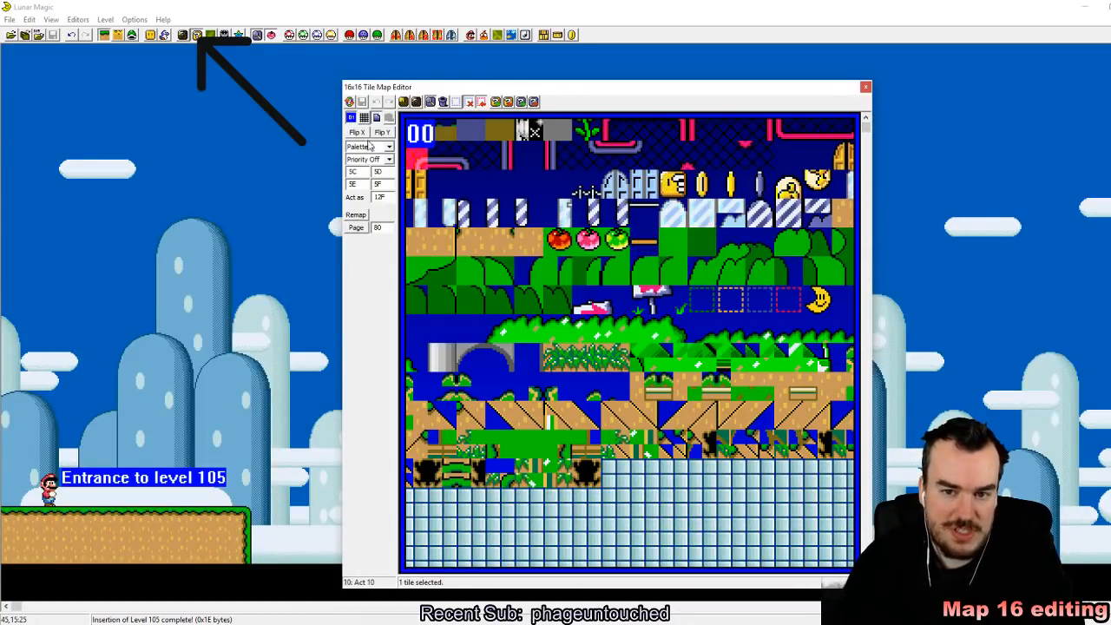
Step: Copy the black piranha plant tile 12F into the first empty tile below the filled pages, tile 200
scroll(749, 348, "down", 2)
scroll(749, 347, "up", 3)
scroll(781, 382, "down", 5)
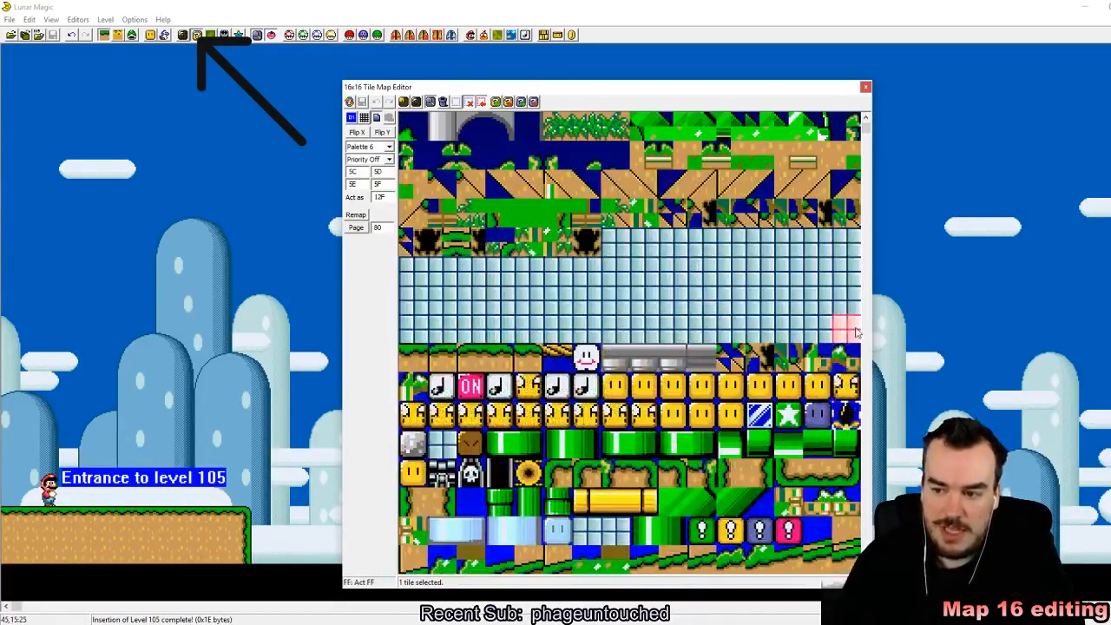
left_click(846, 415)
scroll(782, 334, "down", 3)
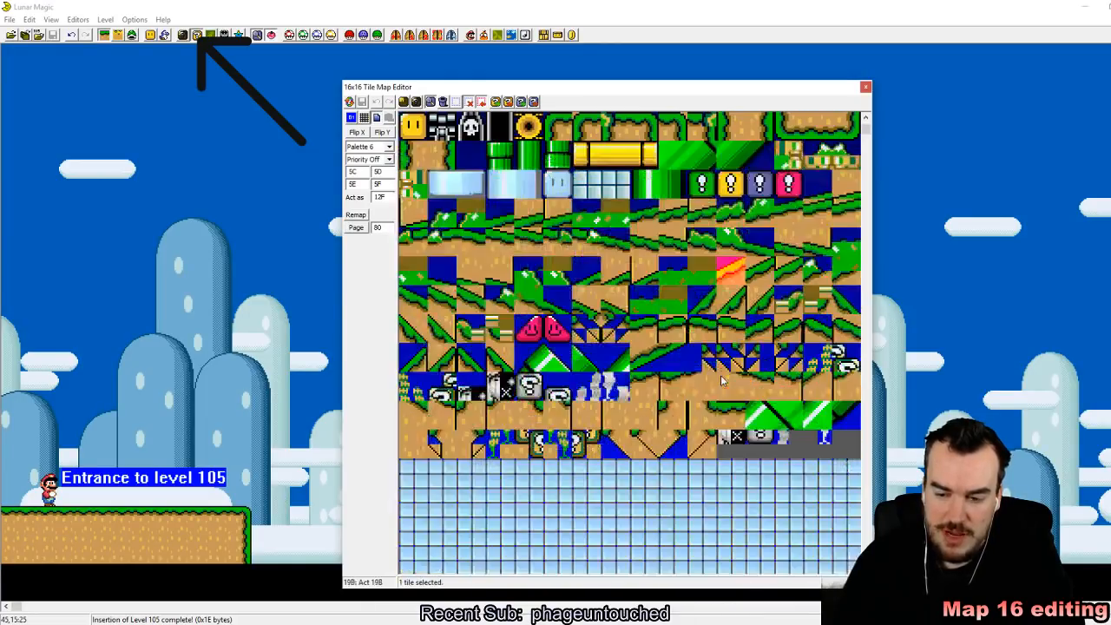
right_click(423, 474)
left_click(556, 502)
left_click(418, 479)
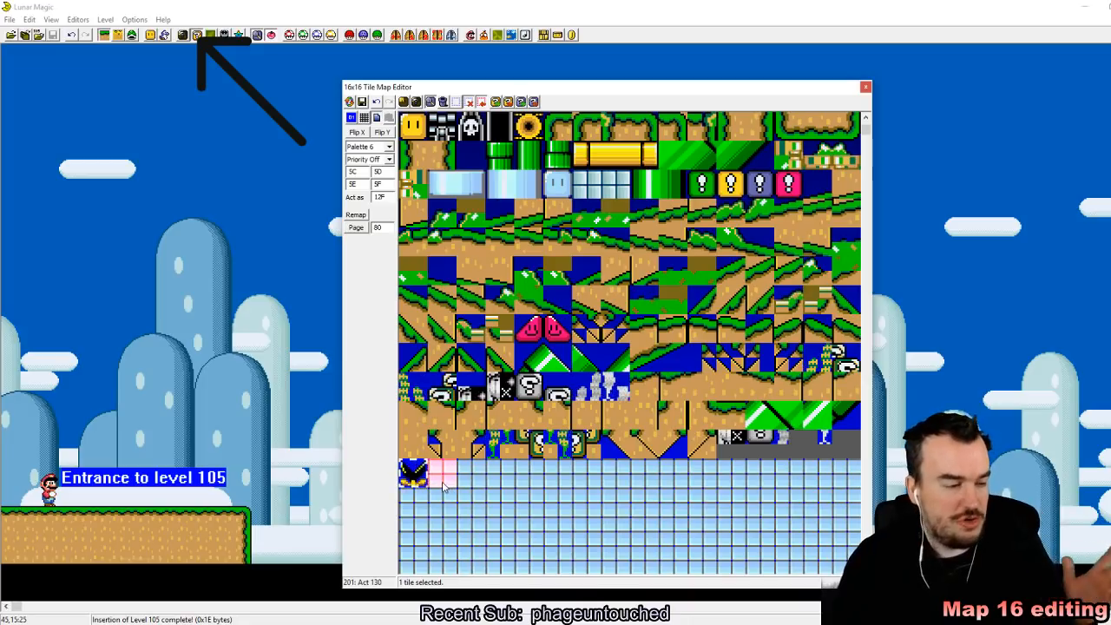
Step: Flip the copied black piranha plant tile 200 vertically so it hangs upside down
scroll(862, 248, "up", 2)
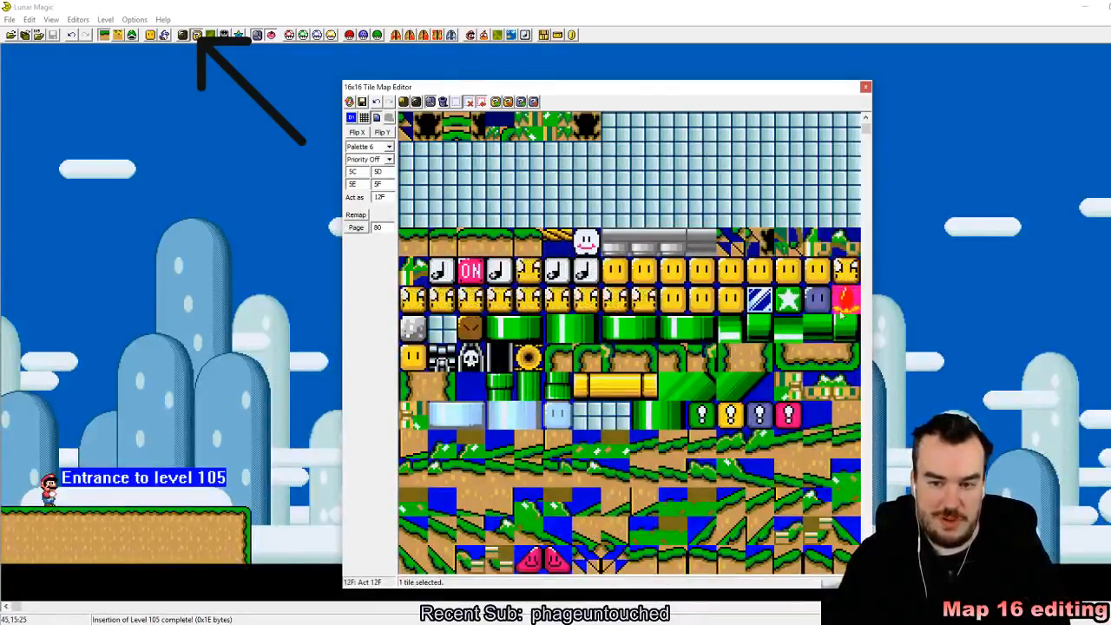
scroll(829, 305, "down", 6)
left_click(558, 444)
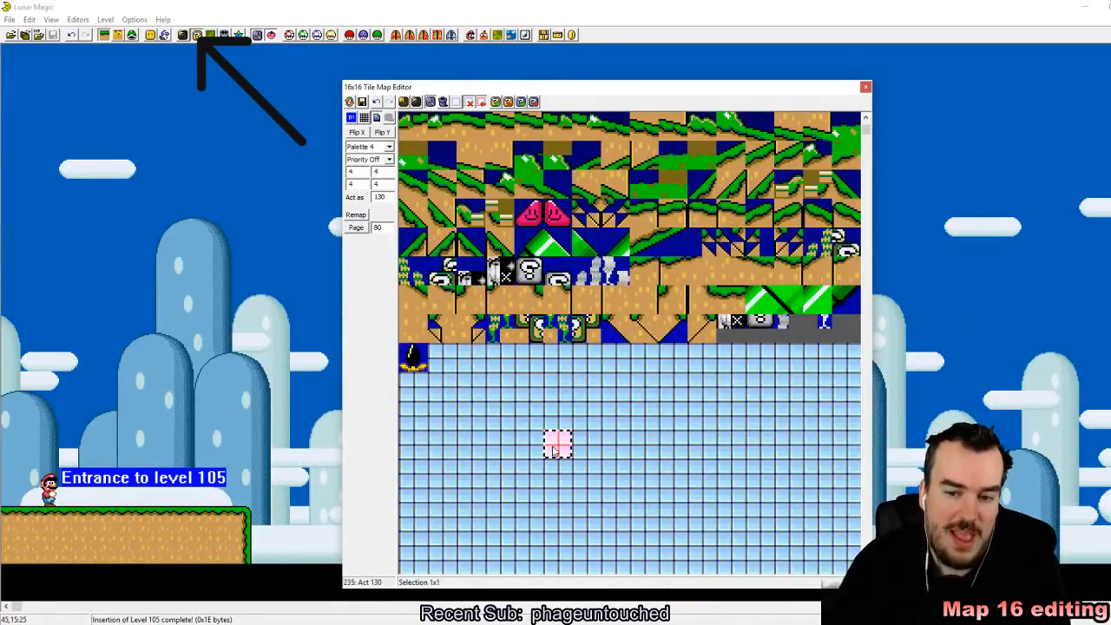
left_click(414, 358)
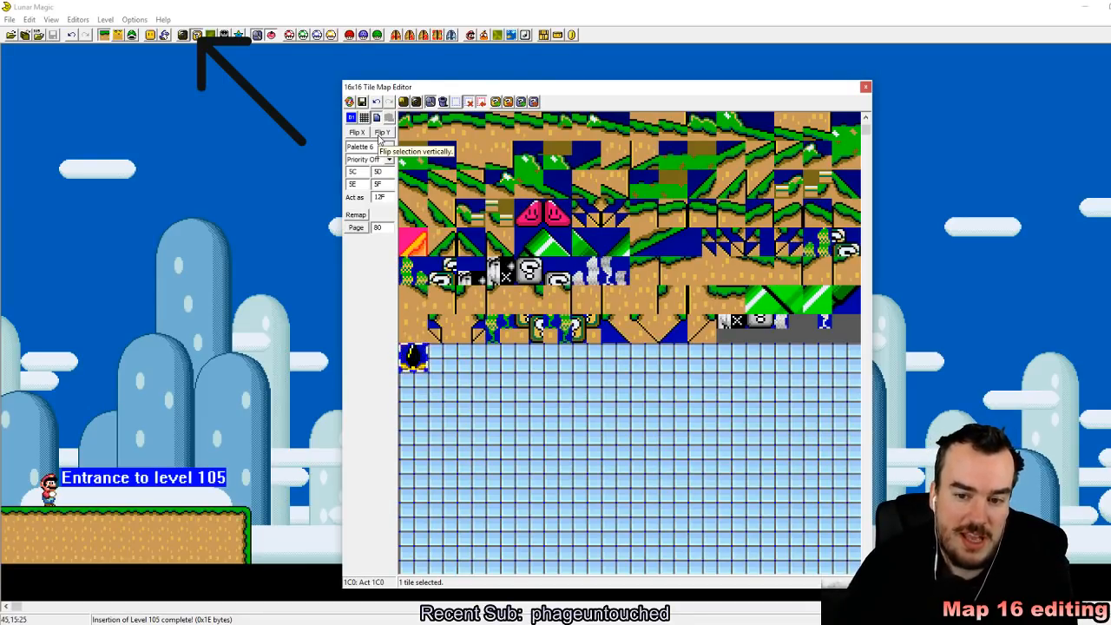
left_click(379, 135)
Step: Place the flipped plant tile in the level above the ledge and save the Map16 data to the ROM
right_click(126, 400)
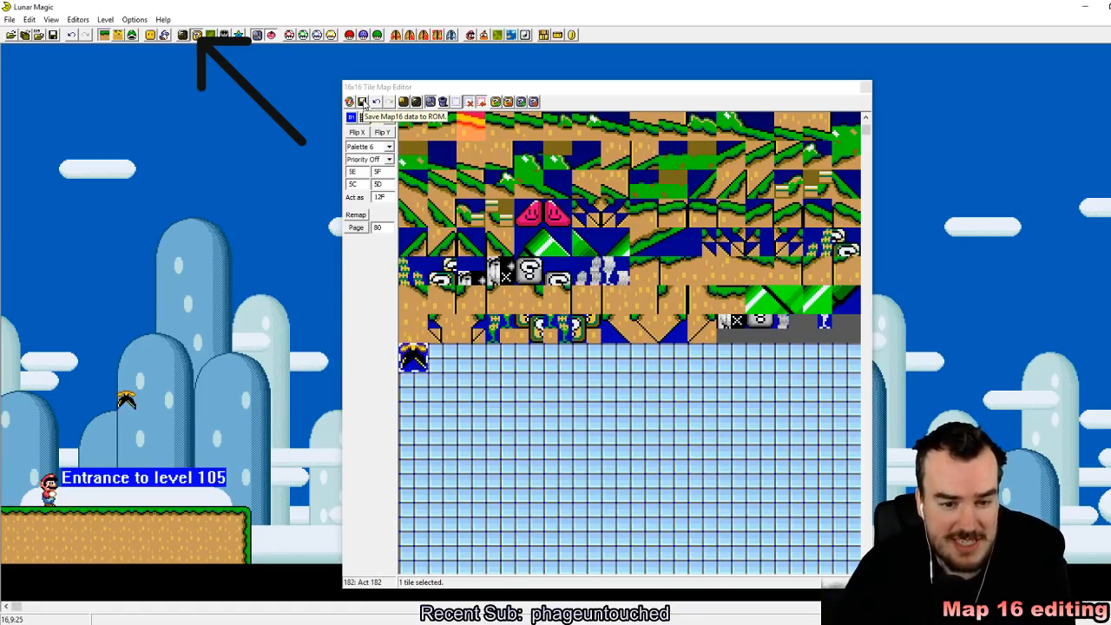
left_click(362, 101)
left_click(418, 363)
mouse_move(126, 401)
left_mouse_down()
mouse_move(118, 422)
mouse_move(139, 430)
mouse_move(126, 420)
left_mouse_up()
Step: Add a second upside-down piranha plant as tile 201 beside tile 200 and save the Map16 data to the ROM
scroll(842, 313, "up", 4)
left_click(844, 304)
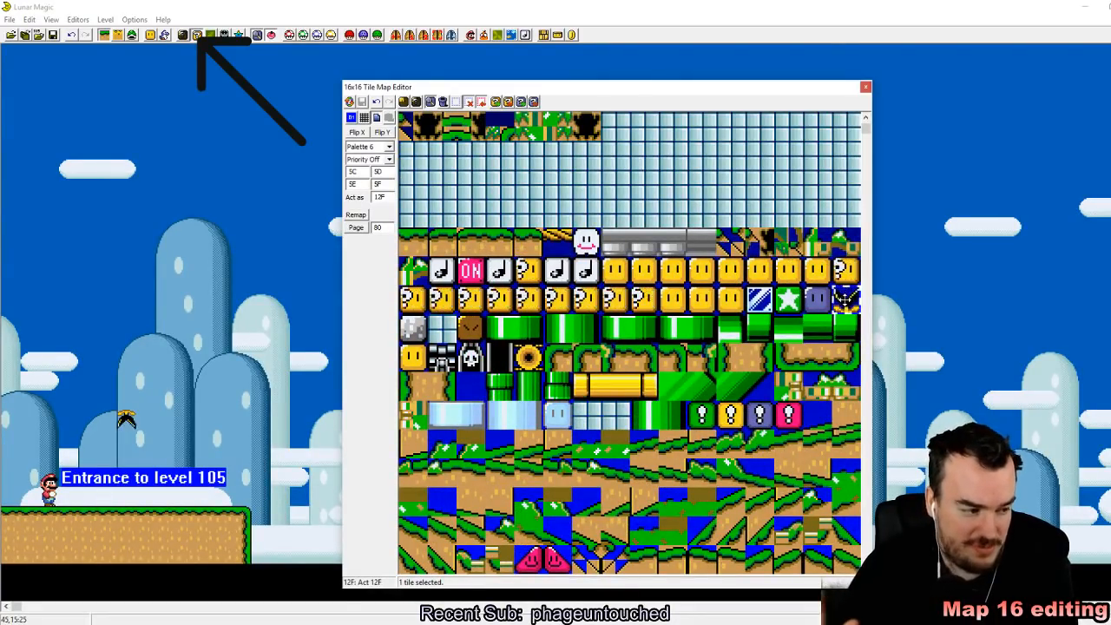
scroll(820, 317, "down", 8)
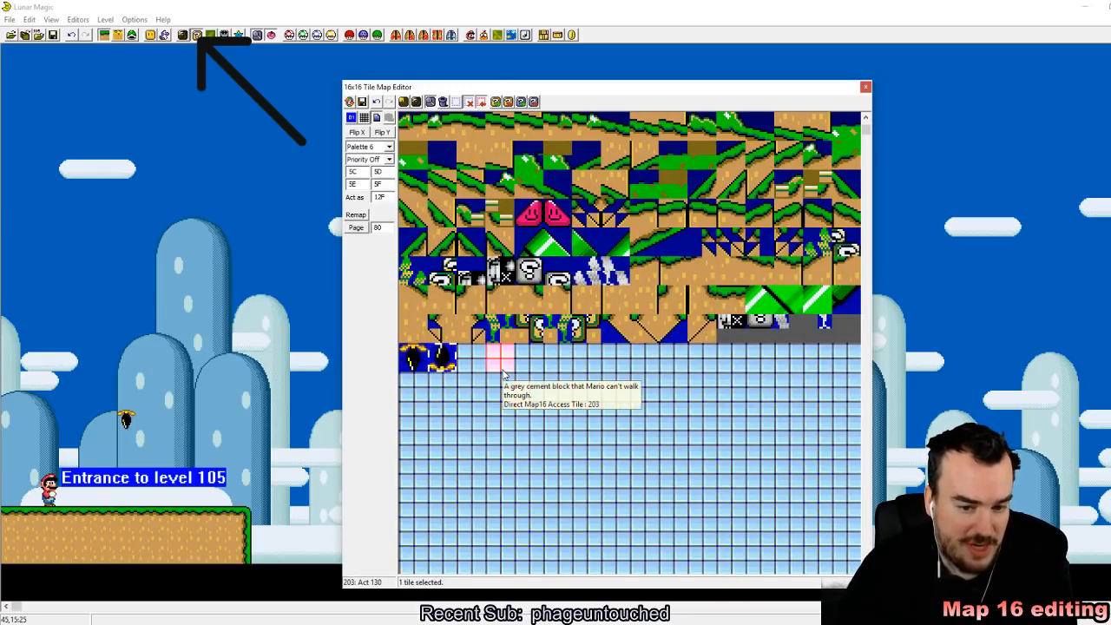
left_click(363, 102)
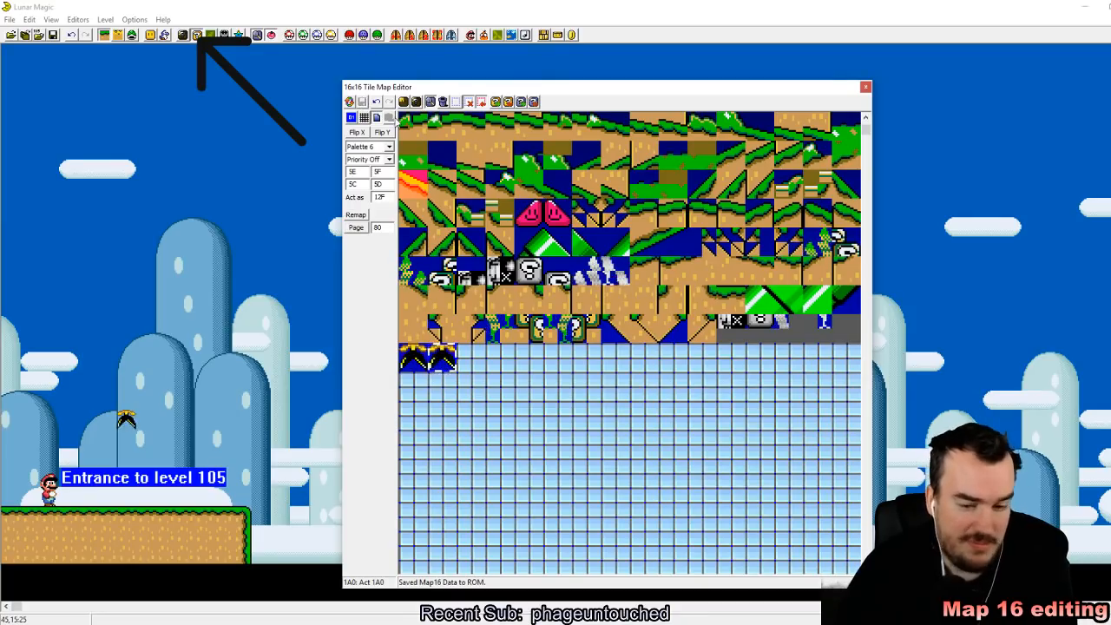
Step: Stretch the plant placed in the level into a horizontal row of three
left_click(129, 421)
left_click(129, 421)
left_click_drag(137, 421, 169, 421)
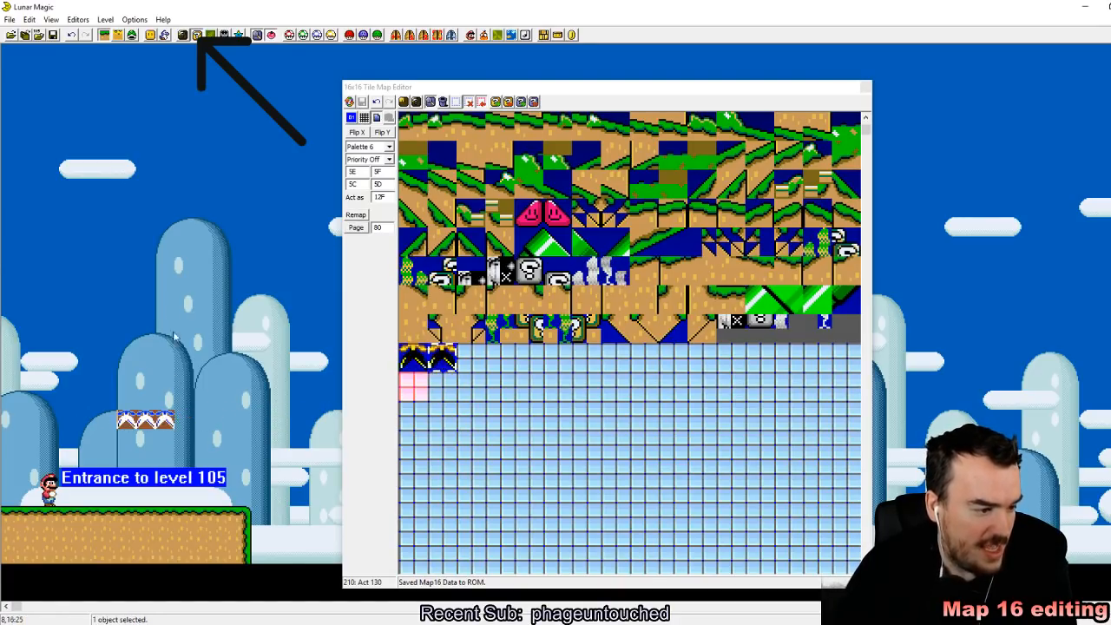
left_click(160, 261)
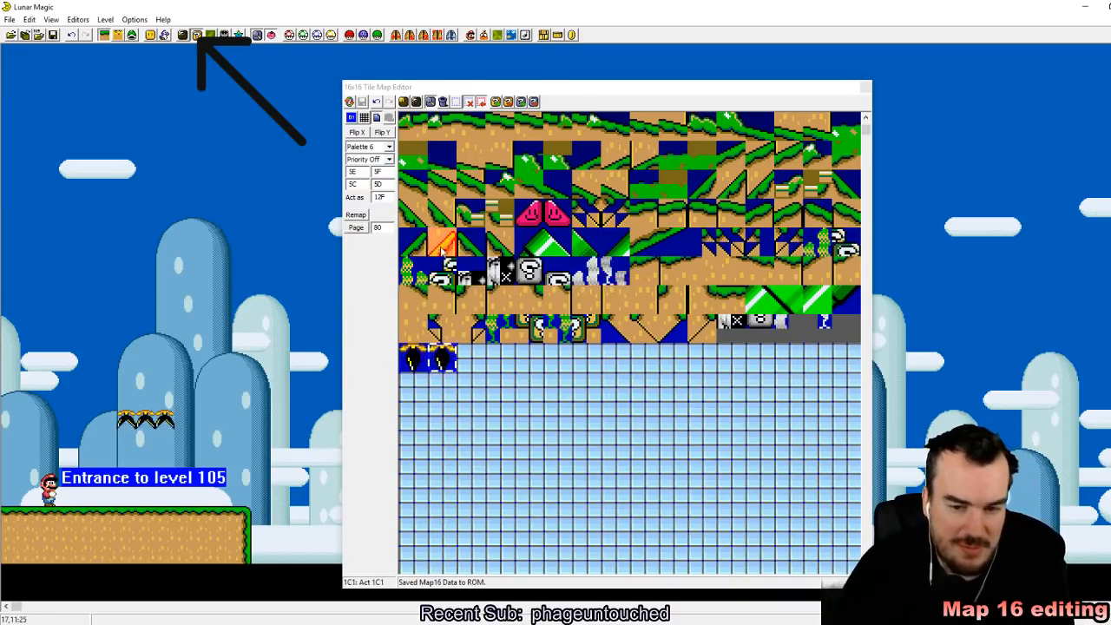
left_click(146, 421)
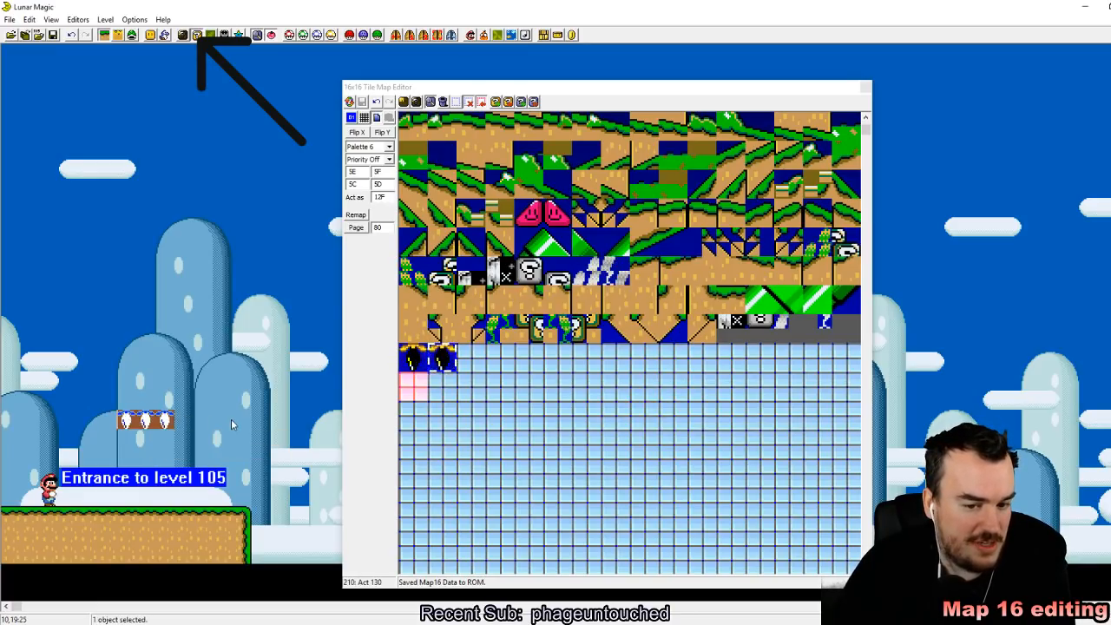
scroll(705, 522, "up", 3)
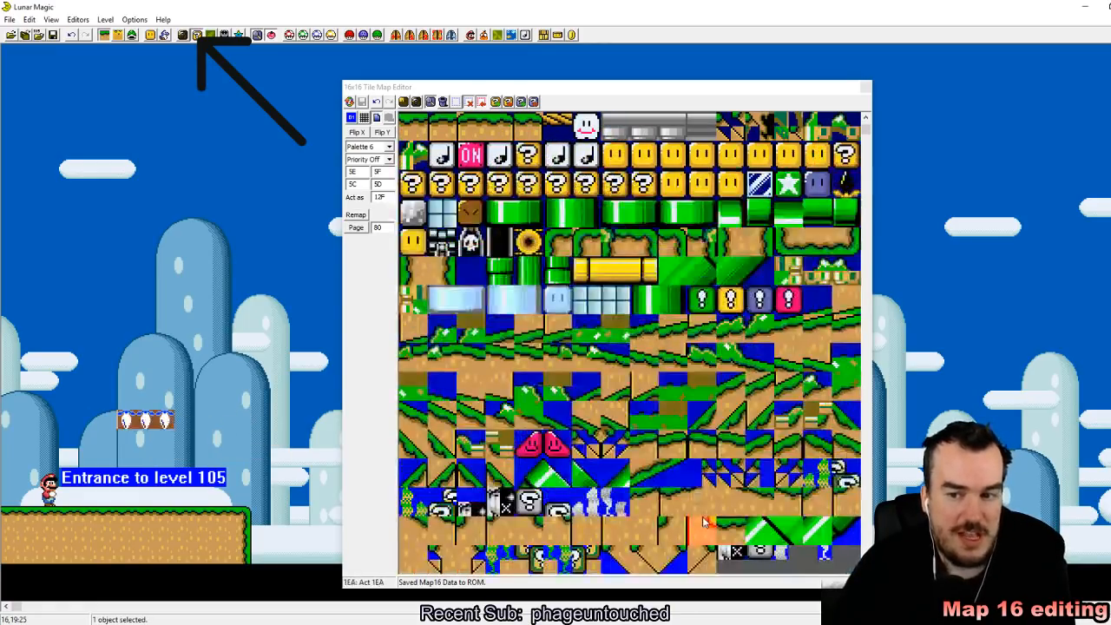
mouse_move(708, 520)
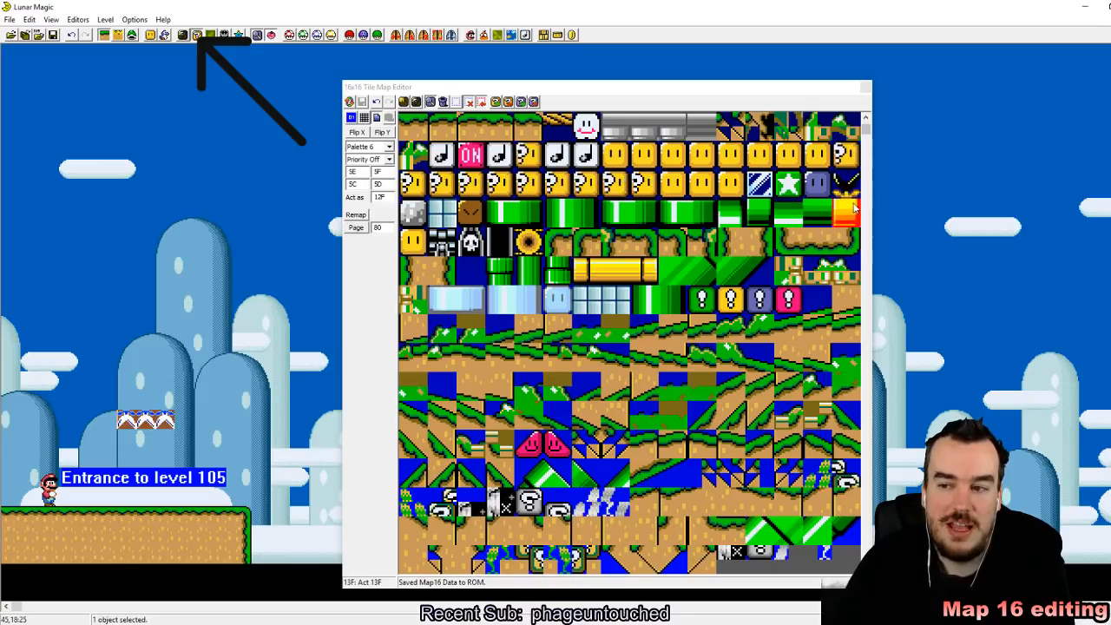
scroll(745, 473, "up", 1)
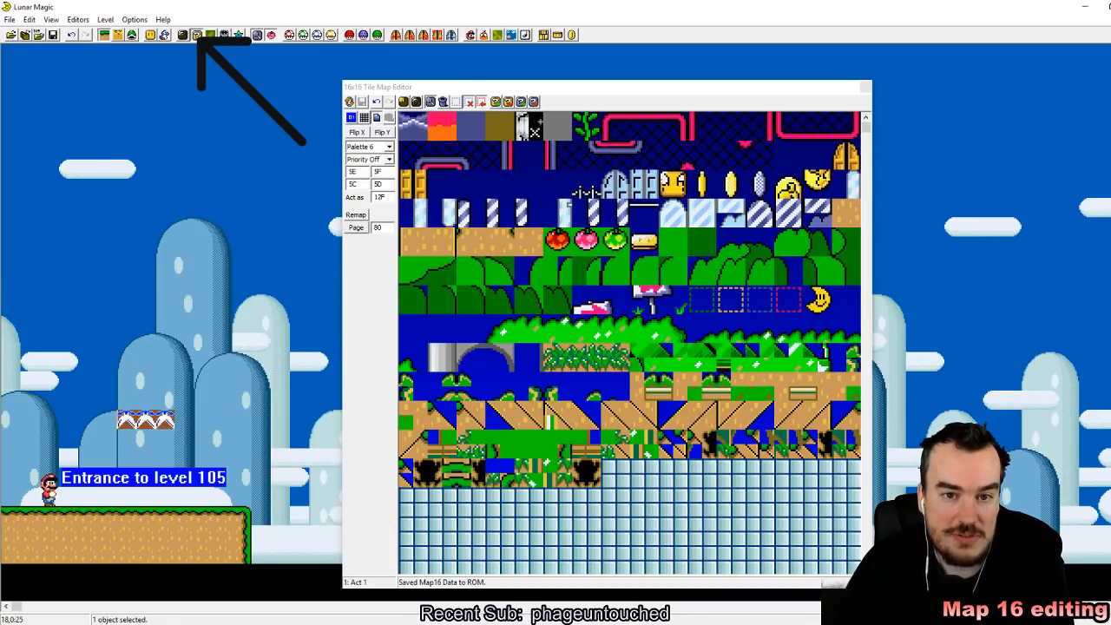
left_click(198, 36)
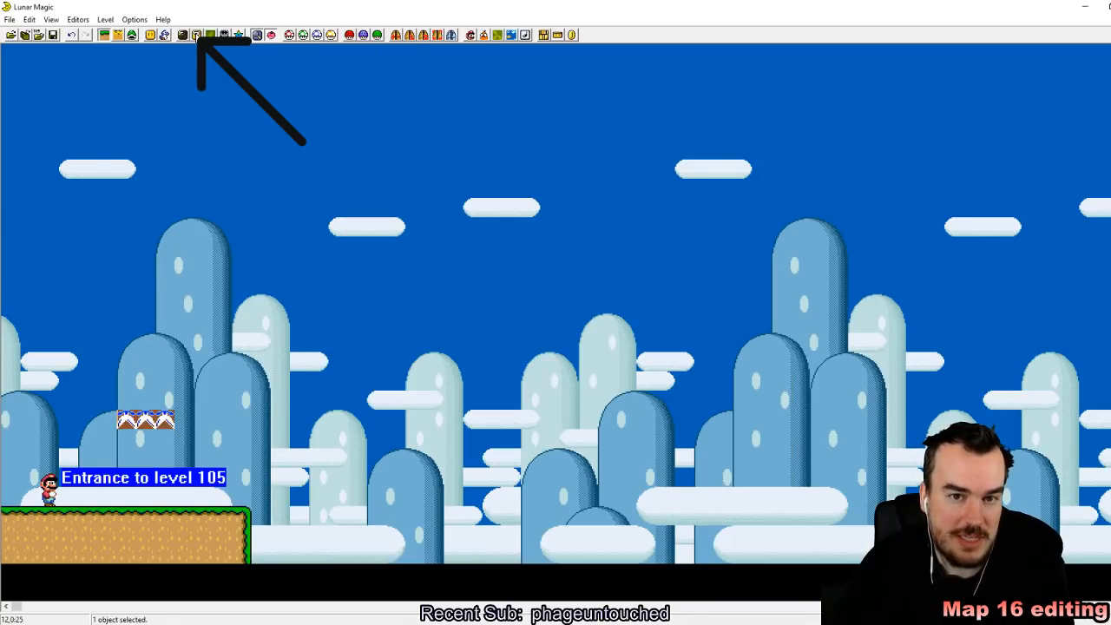
left_click(198, 36)
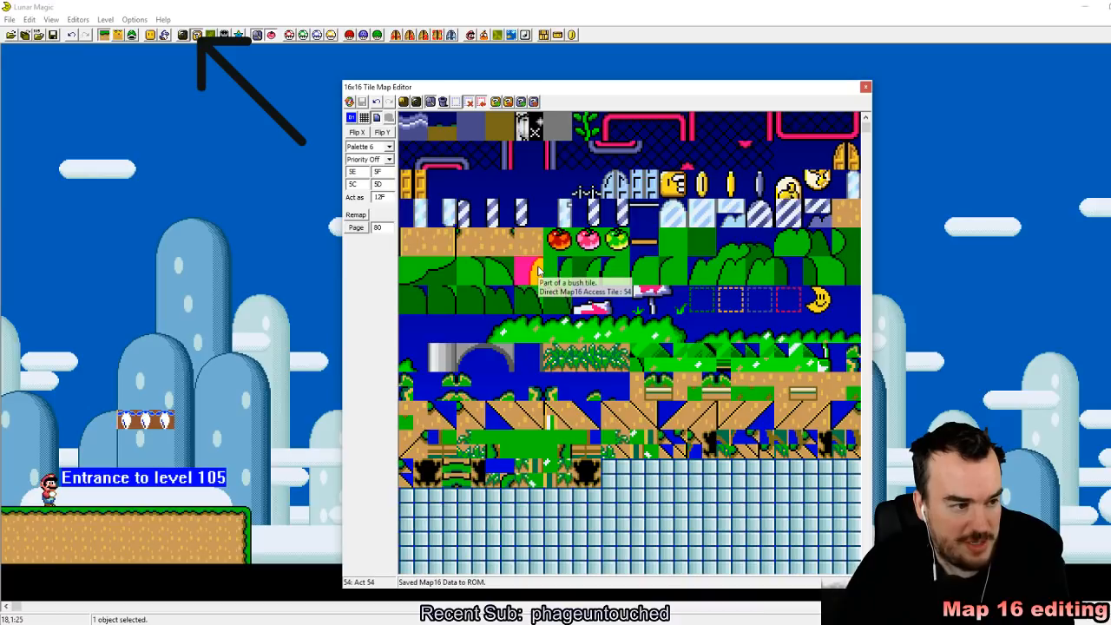
Step: Add a third upside-down black piranha plant as tile 202 beside the two existing copies
scroll(538, 272, "down", 2)
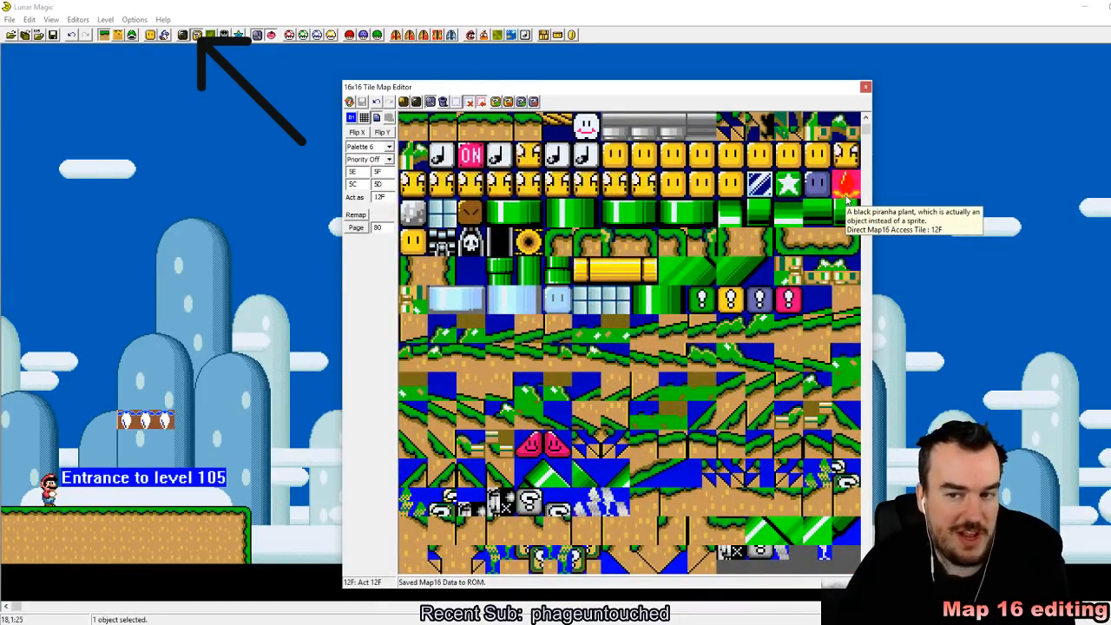
scroll(669, 297, "down", 3)
scroll(668, 297, "down", 2)
scroll(495, 182, "up", 5)
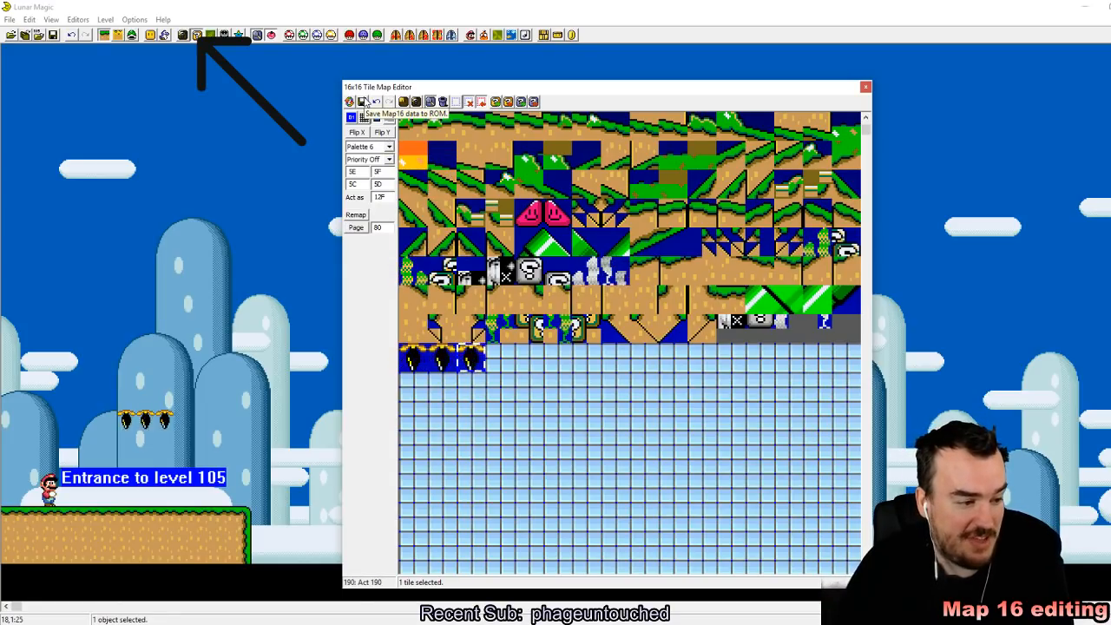
left_click(363, 102)
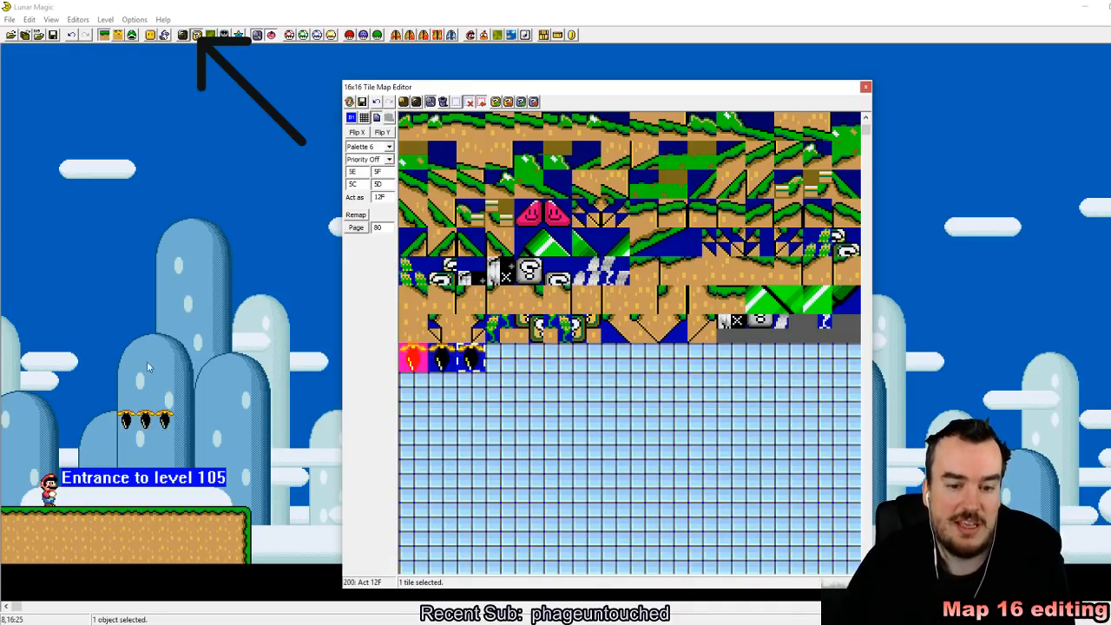
Step: Replace the row of three plants in the level with one plant from tile 200 and one from tile 202 above the ledge
left_click(326, 384)
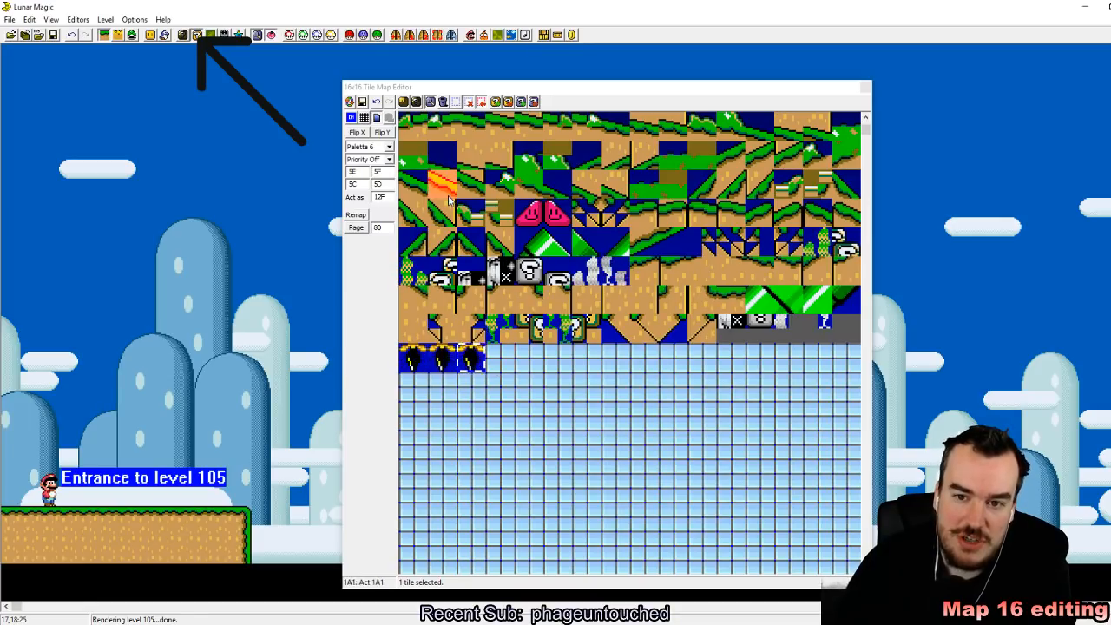
left_click(415, 359)
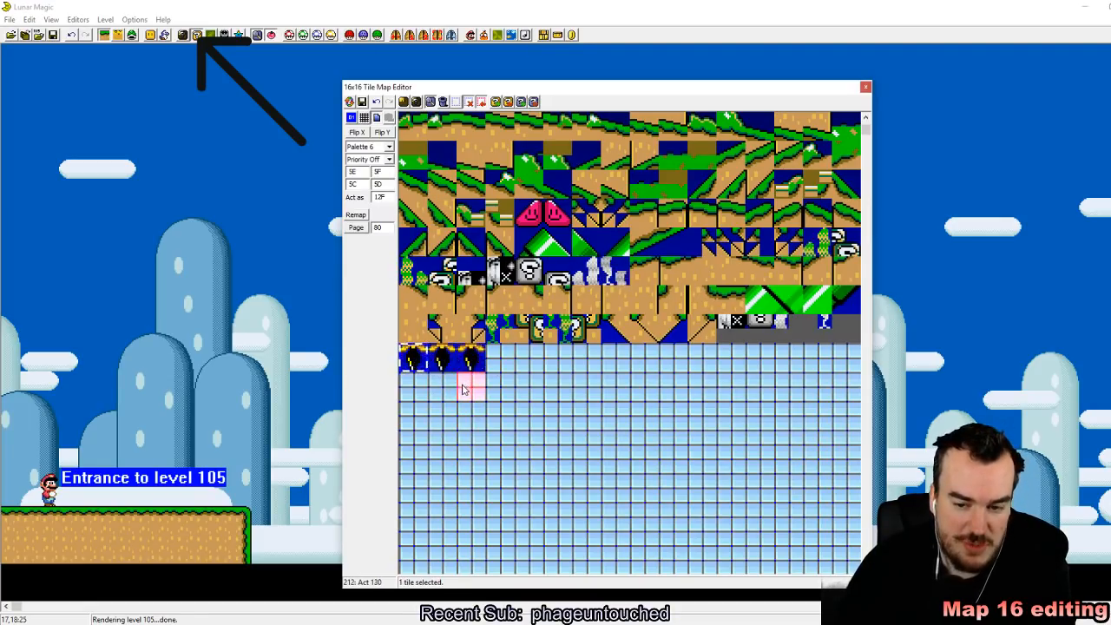
right_click(107, 400)
left_click(469, 362)
right_click(184, 439)
left_click_drag(108, 401, 108, 437)
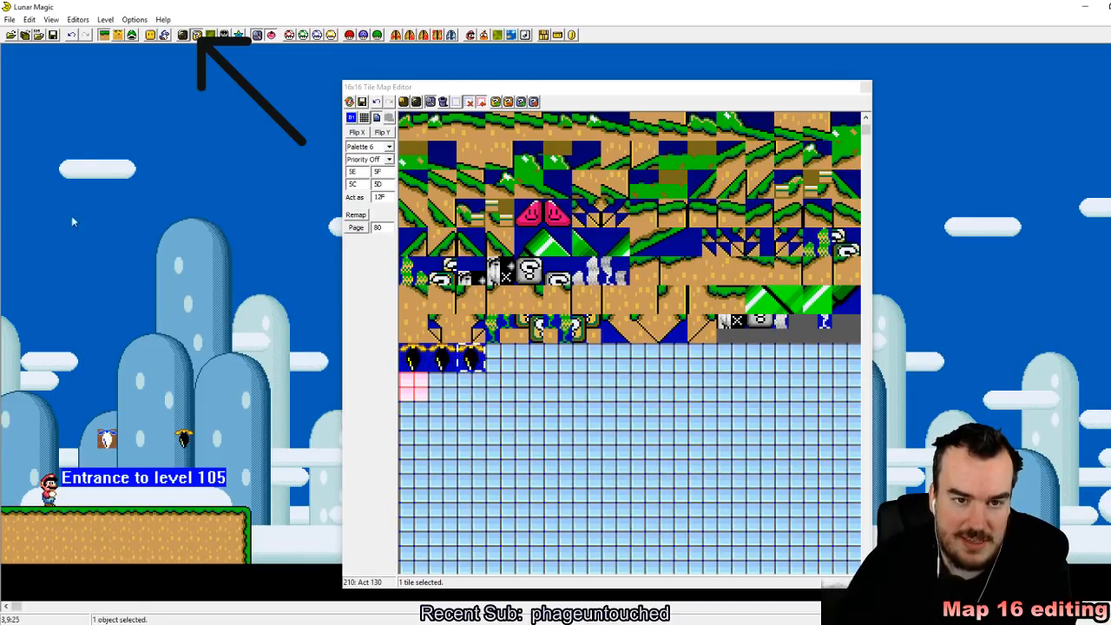
Step: Save level 105 to the ROM and close the 16x16 Tile Map Editor
left_click(52, 36)
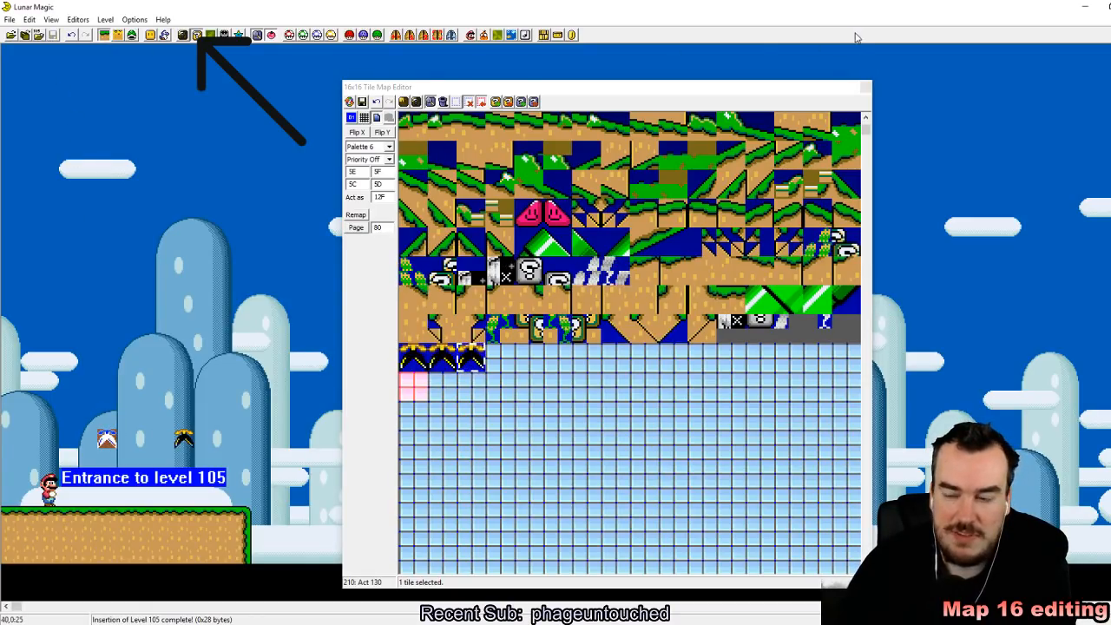
left_click(866, 88)
Step: Switch to the SNES emulator and reload the recent Super Mario World ROM
left_click(235, 623)
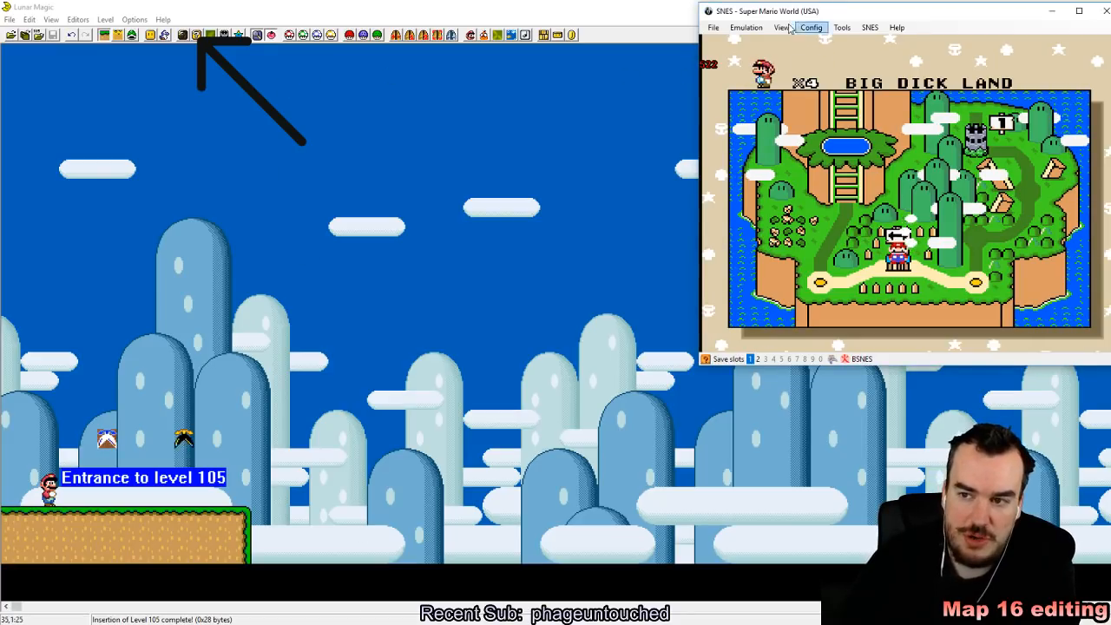
left_click(712, 27)
mouse_move(740, 52)
left_click(834, 53)
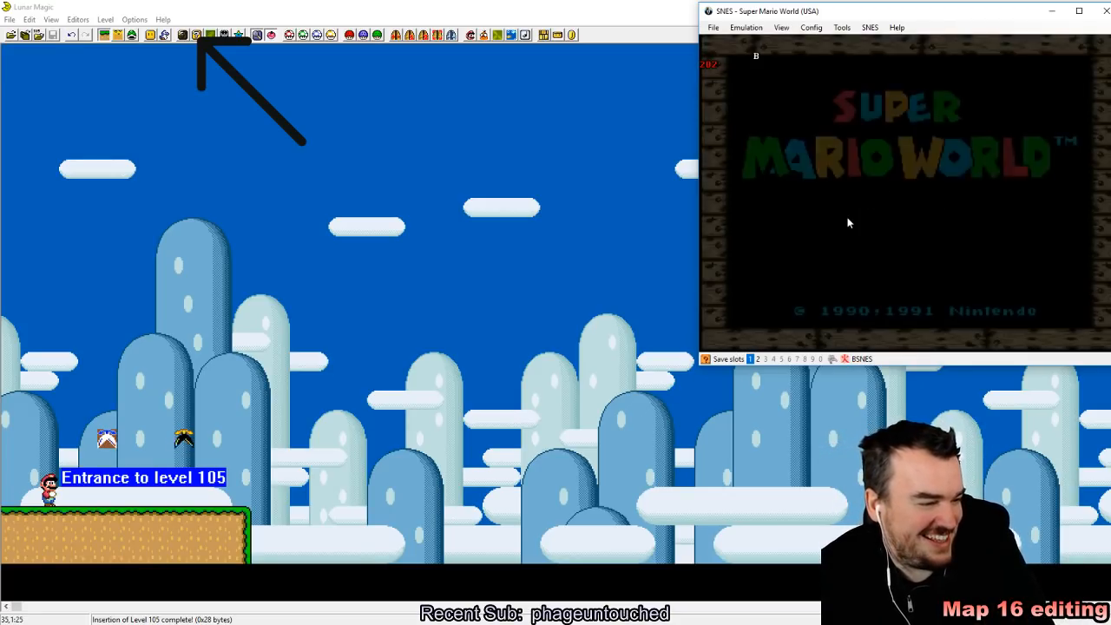
Step: Start the game, enter the edited level, and save a quick state with Mario on the ledge
key("Return")
key("Return")
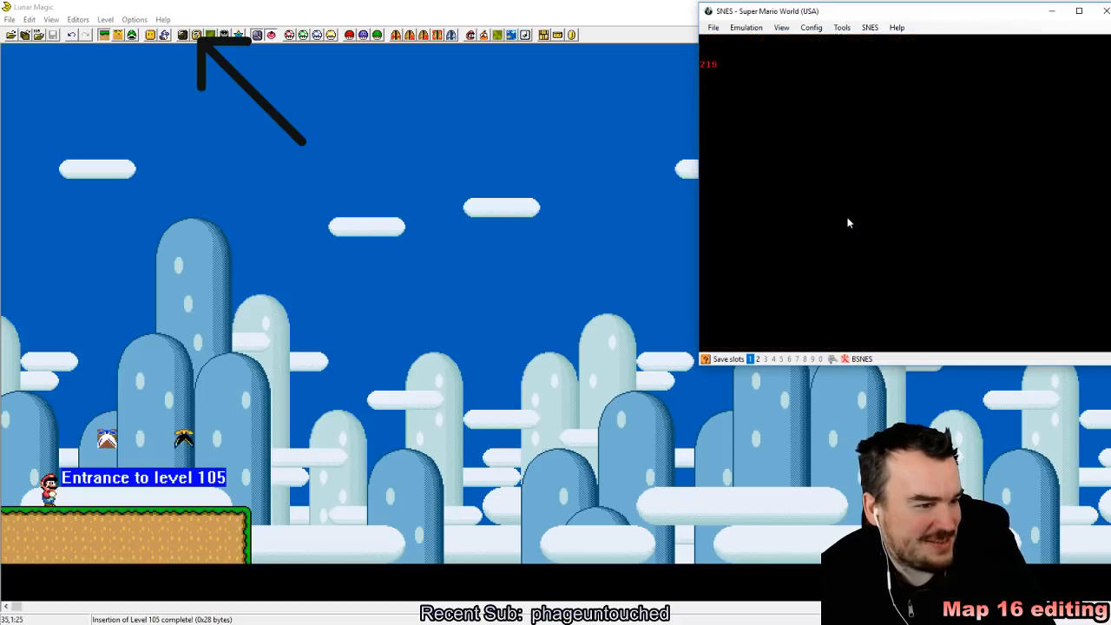
key("x")
key("F2")
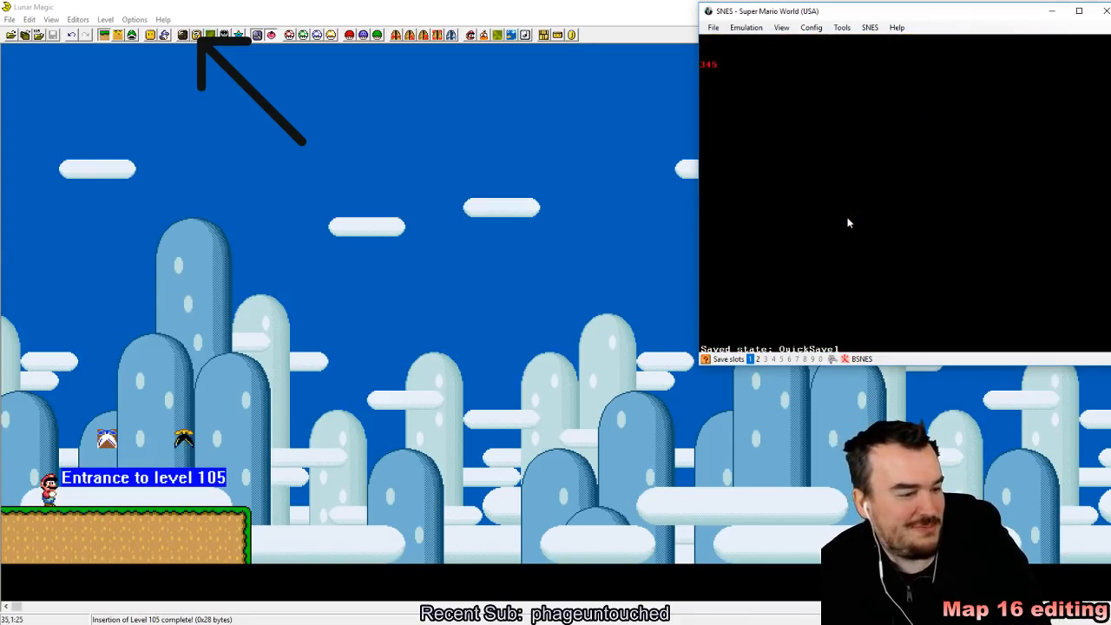
key("Right")
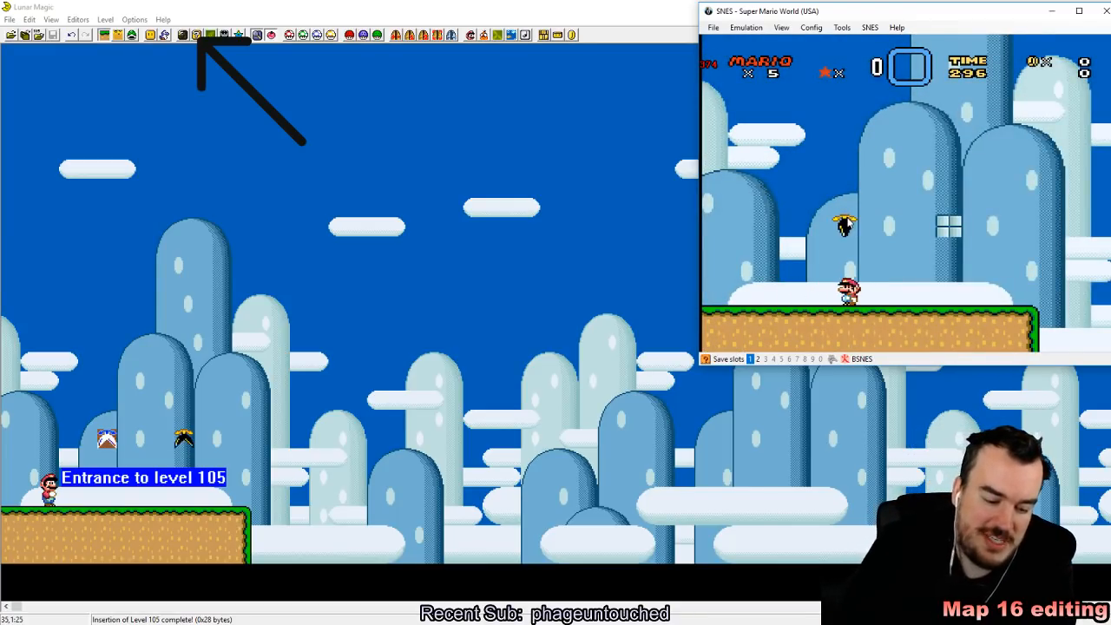
key("F2")
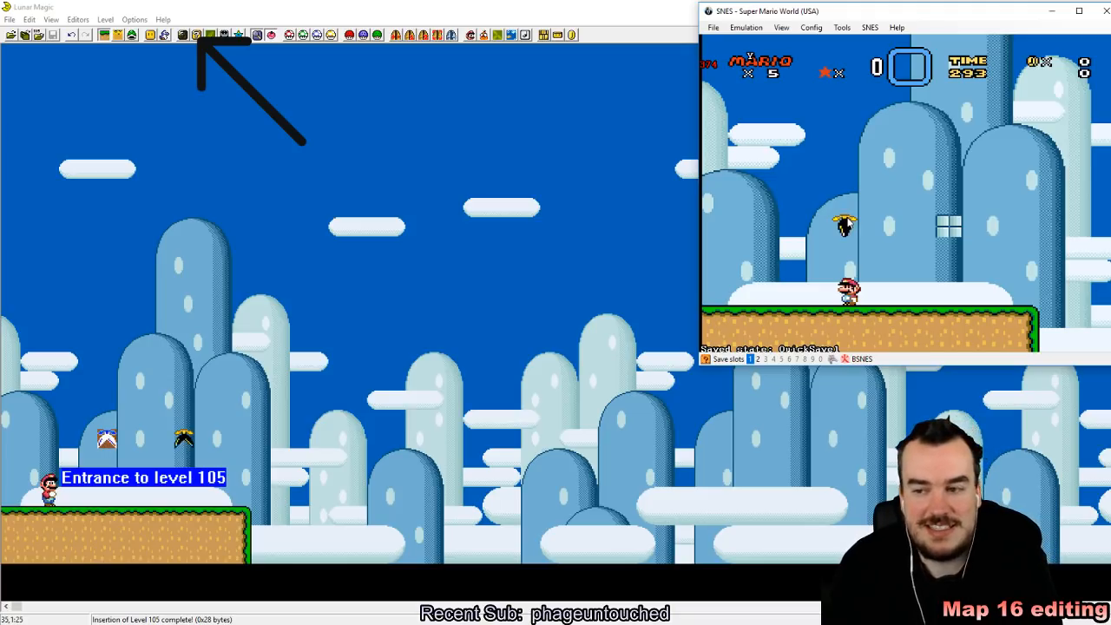
Step: Test the upside-down plant from tile 200 by jumping Mario into it, and reload the quick state
key("Left")
key("z")
key("Right")
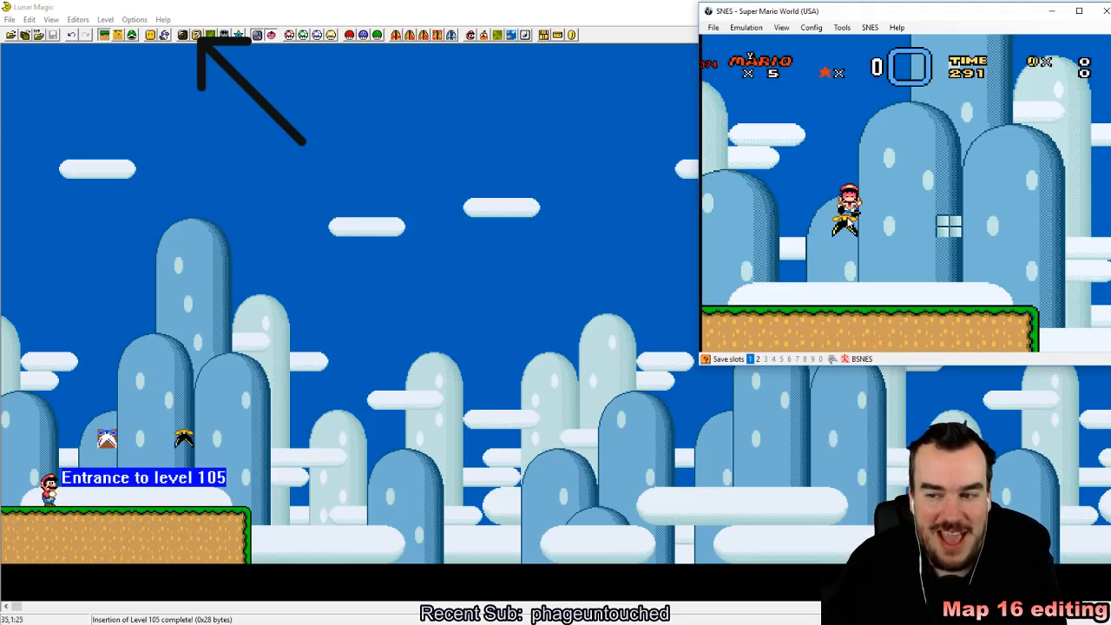
key("F4")
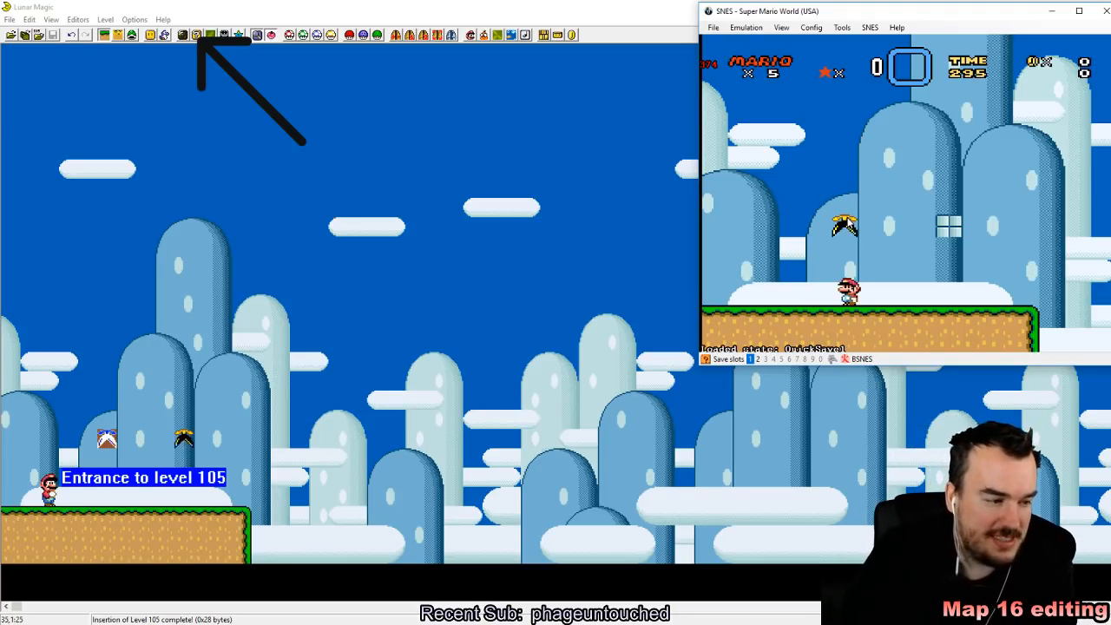
Step: Test the tile 202 object in the game by jumping Mario onto it and around it
key("Right")
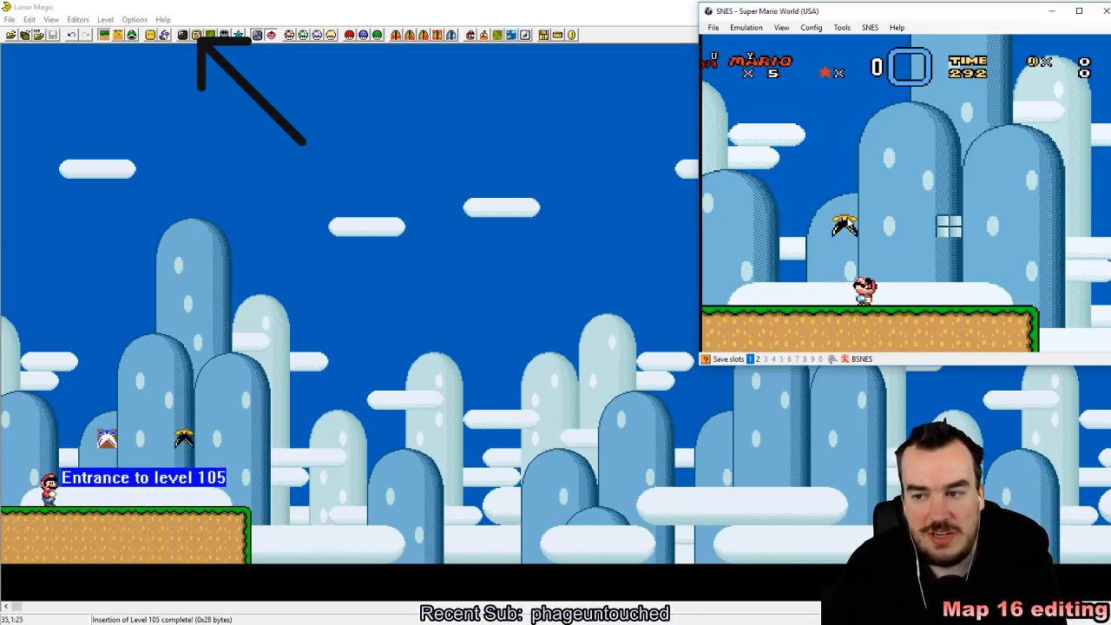
key("Left")
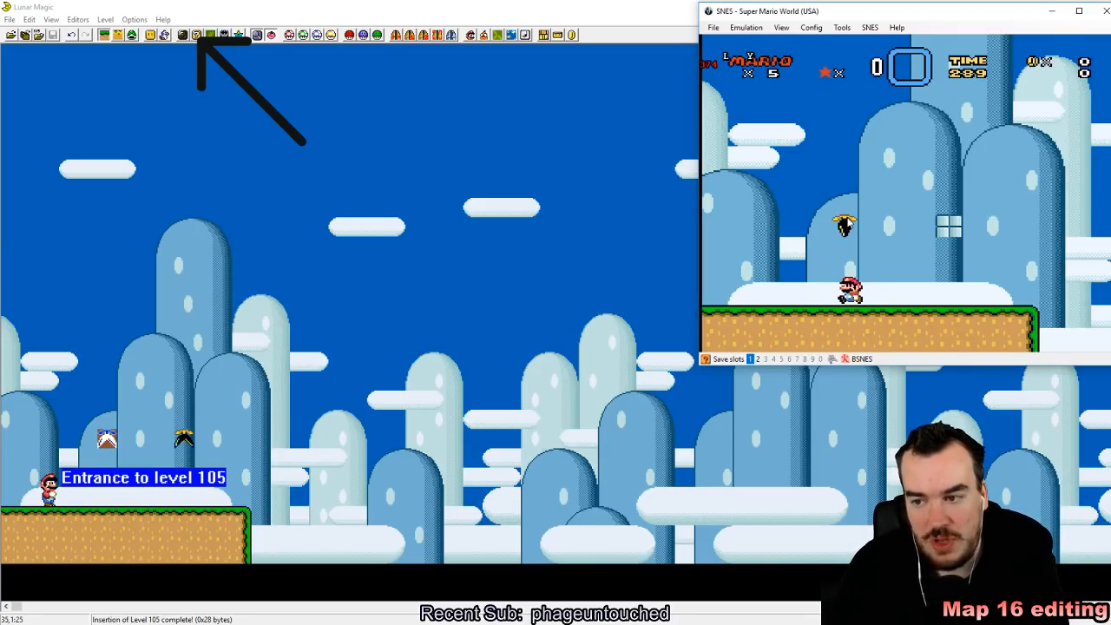
key("Left")
key("Right")
key("z")
key("z")
key("z")
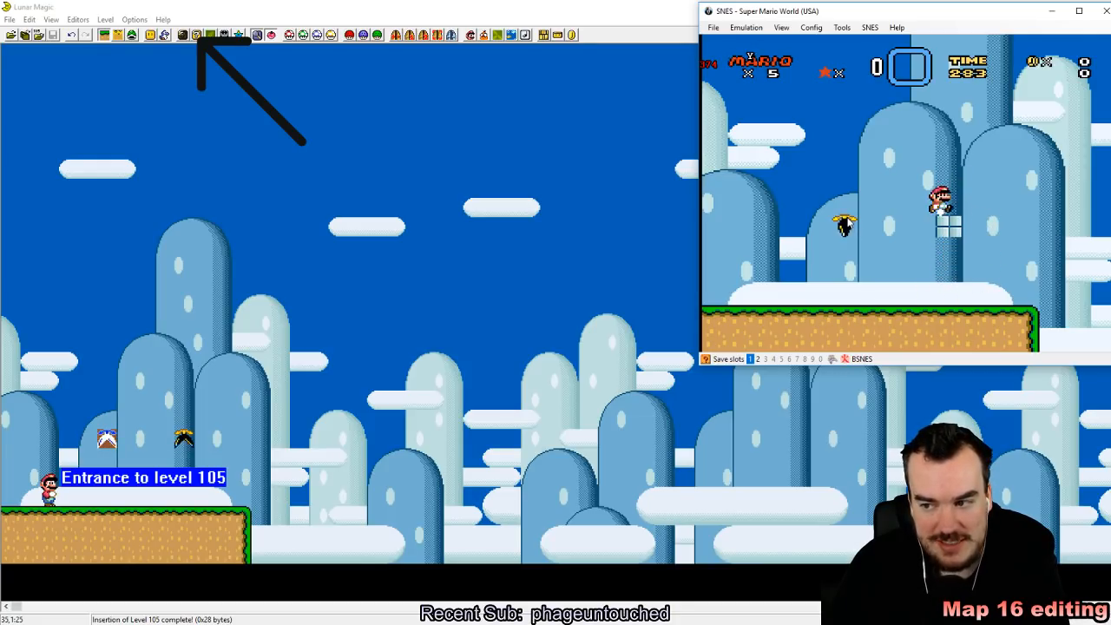
key("z")
key("z")
key("z")
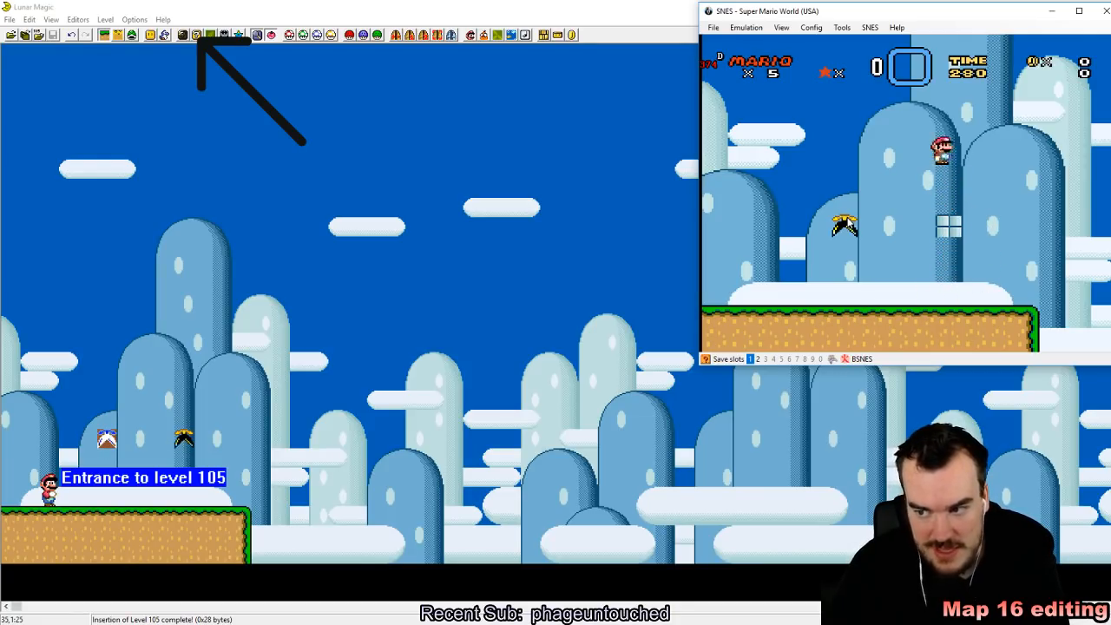
key("Right")
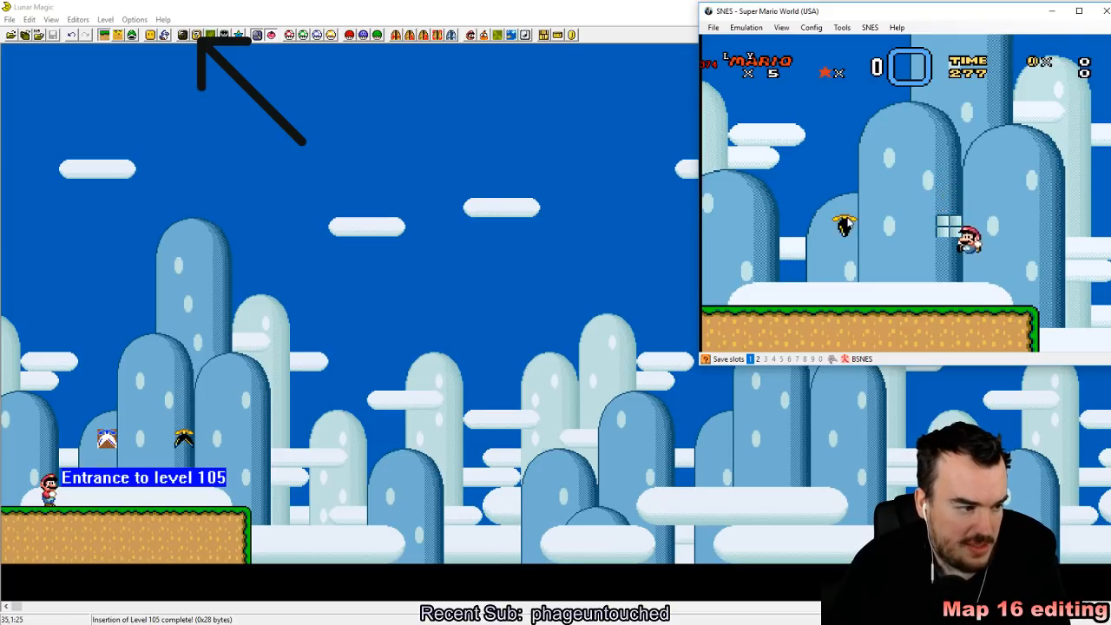
Step: Move Mario back against the tile 202 object and jump onto it again to check its collision
key("Left")
key("z")
key("z")
key("z")
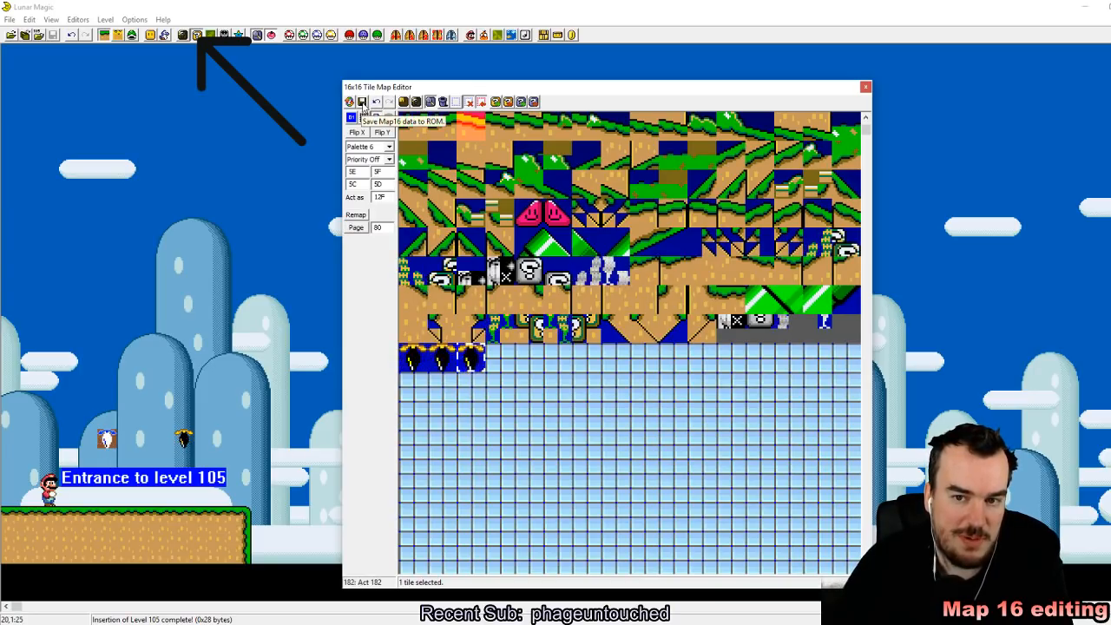
Step: Save the Map16 data to the ROM and reload the recent Super Mario World ROM in the SNES emulator
left_click(362, 102)
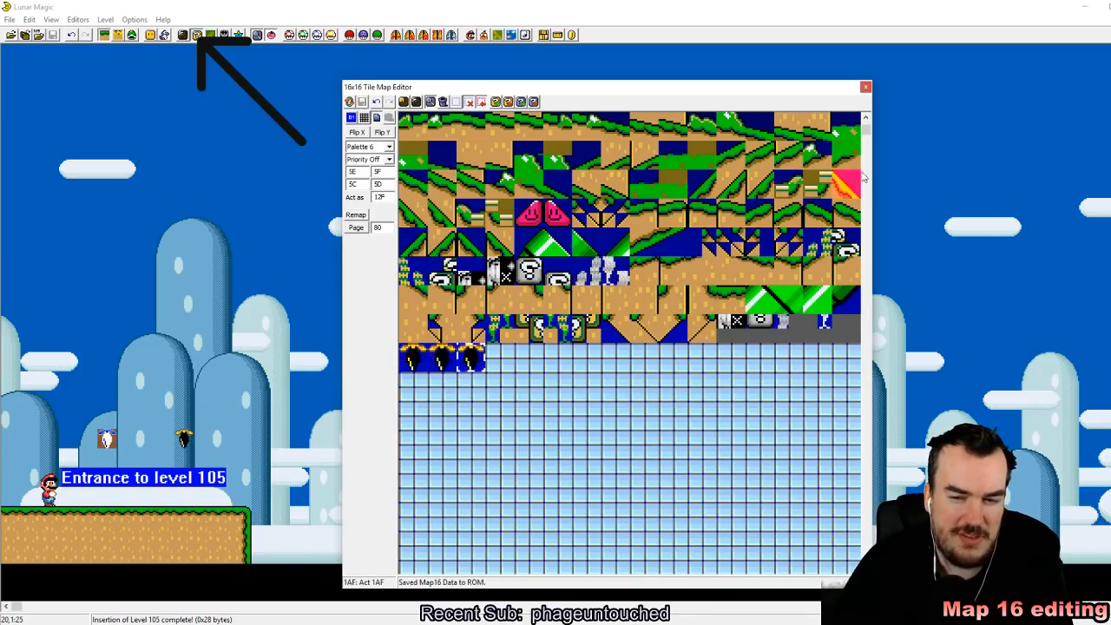
left_click(353, 623)
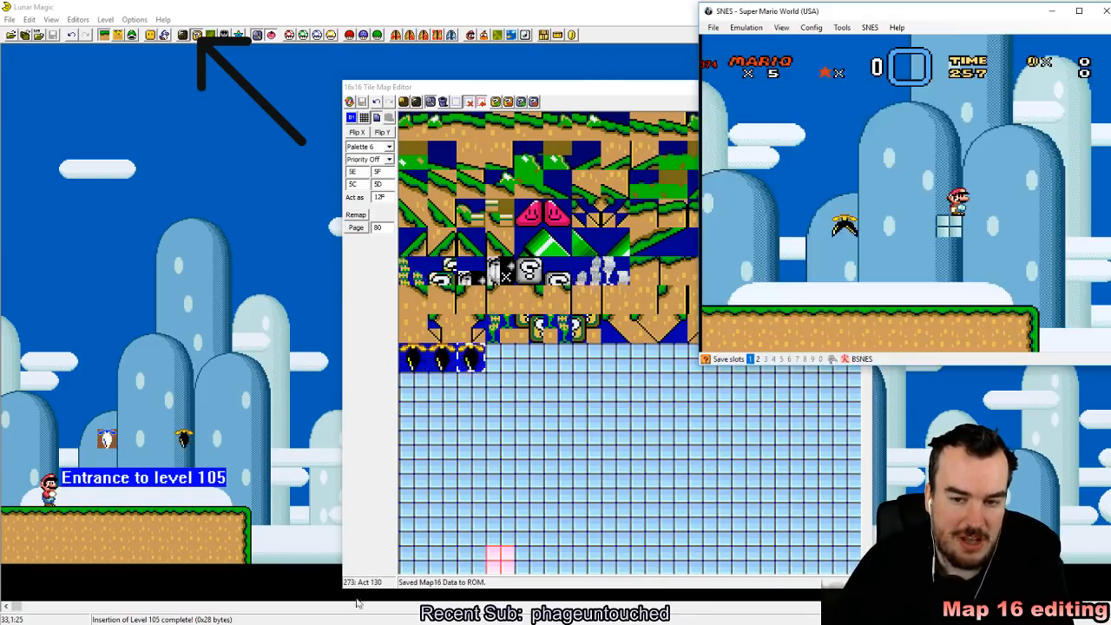
left_click(713, 27)
mouse_move(755, 53)
left_click(821, 55)
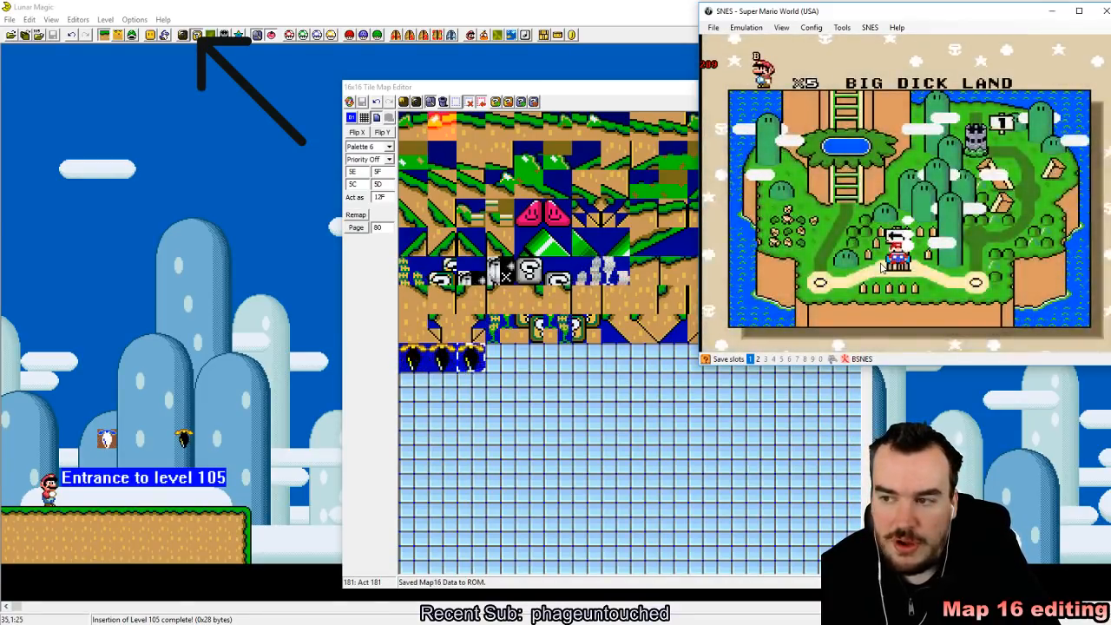
Step: Save a quick state in the edited level and test both upside-down plants by jumping Mario into them
key("shift+F1")
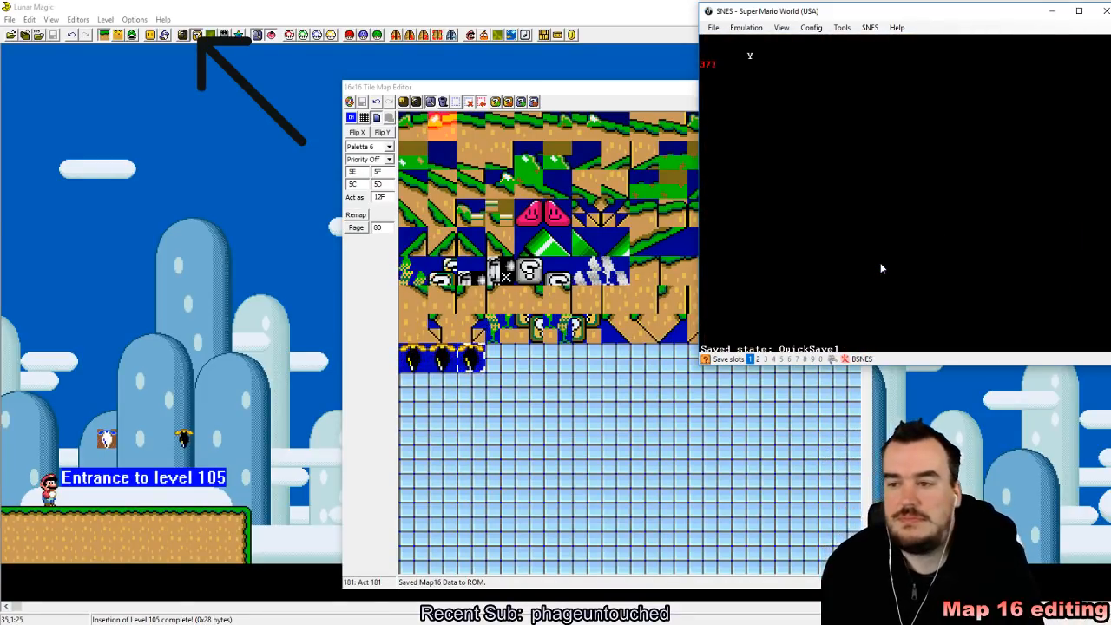
key("Right")
key("z")
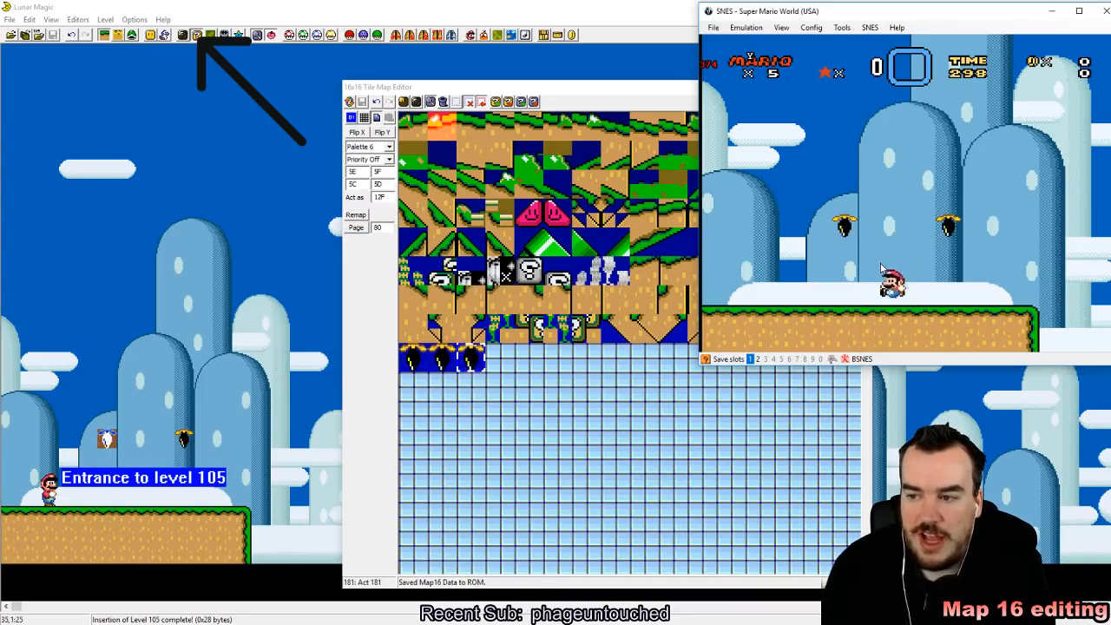
key("z")
key("Right")
key("z")
key("Right")
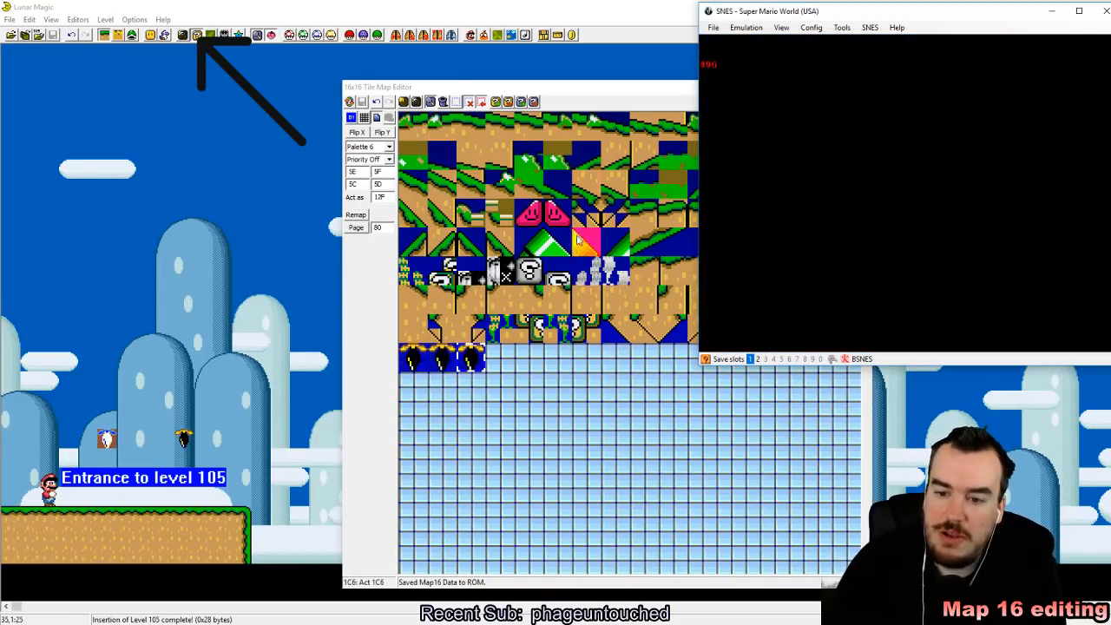
Step: Back in Lunar Magic, replace the two separate plants with a row of four upside-down plants at the left edge of level 105
left_click(579, 98)
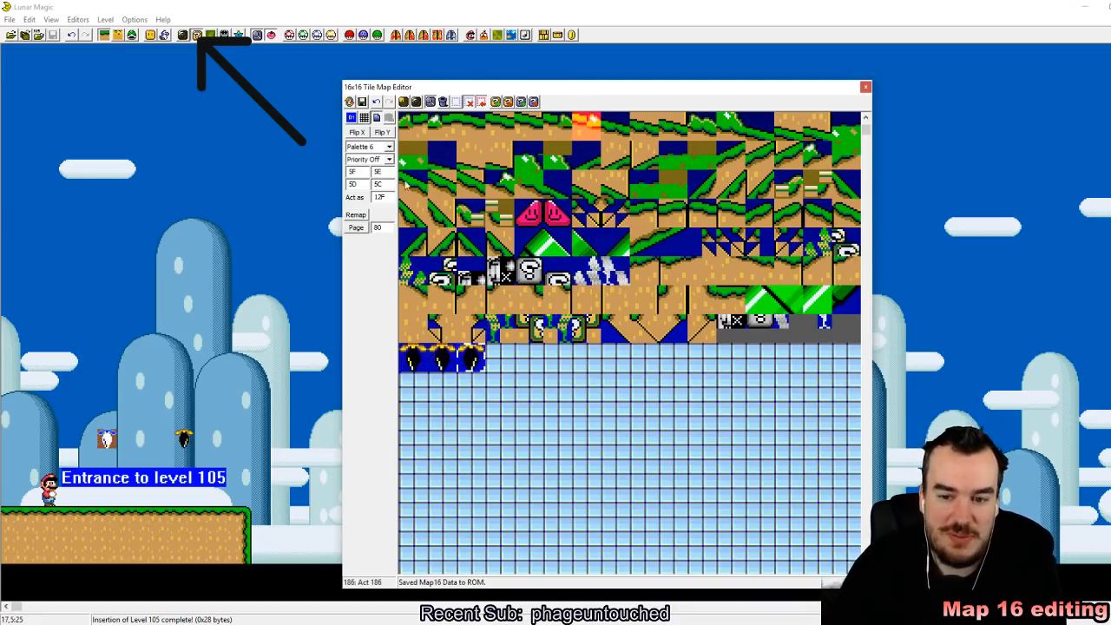
left_click(411, 421)
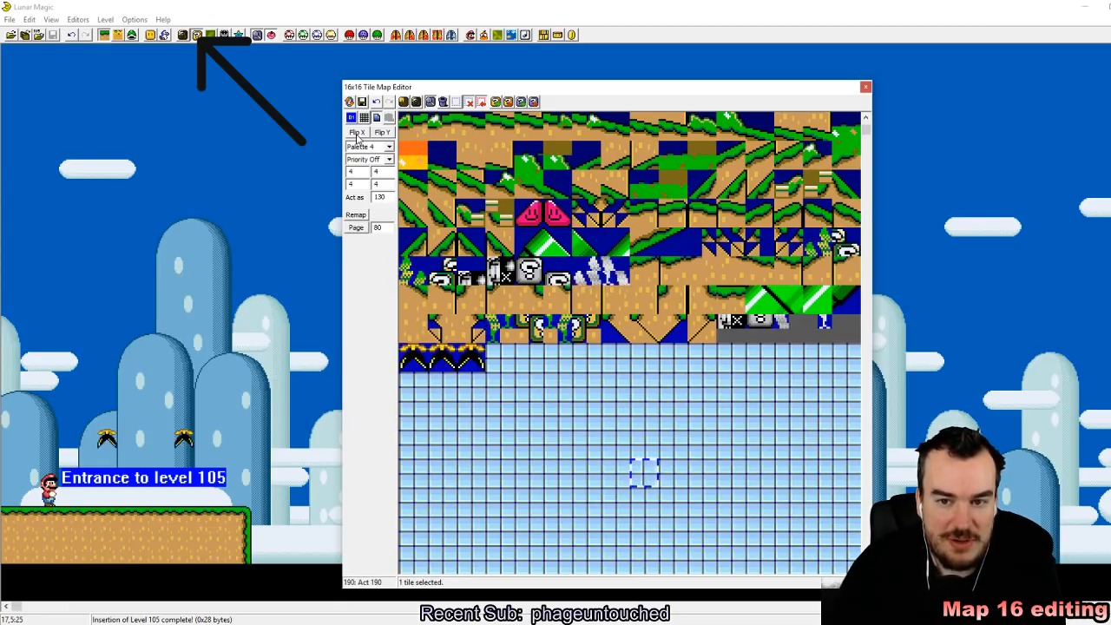
left_click(476, 381)
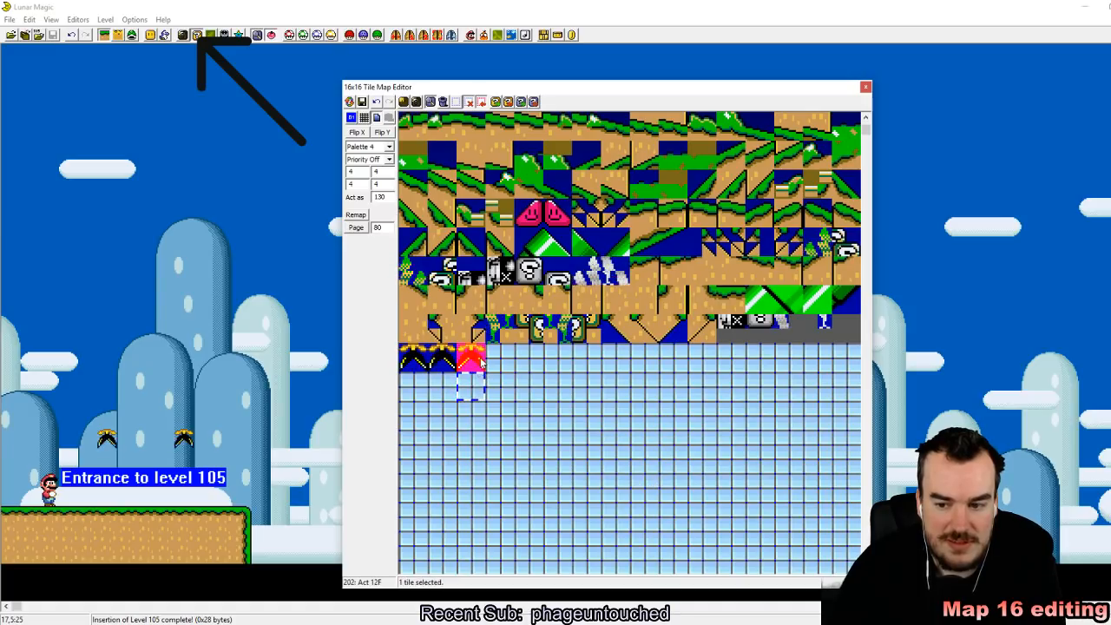
left_click(481, 363)
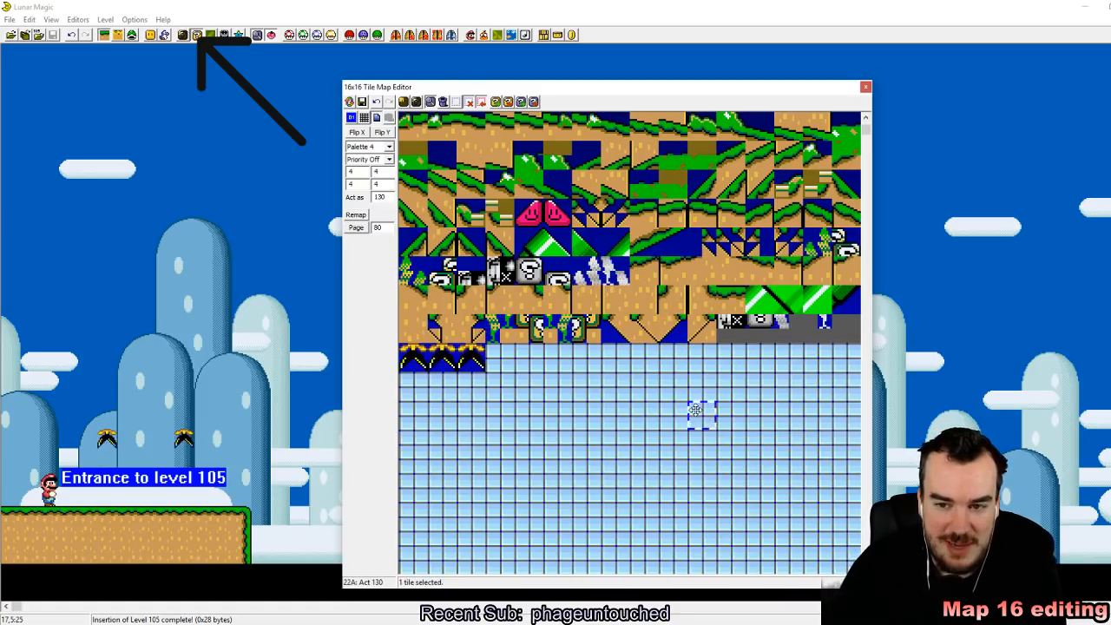
left_click(157, 395)
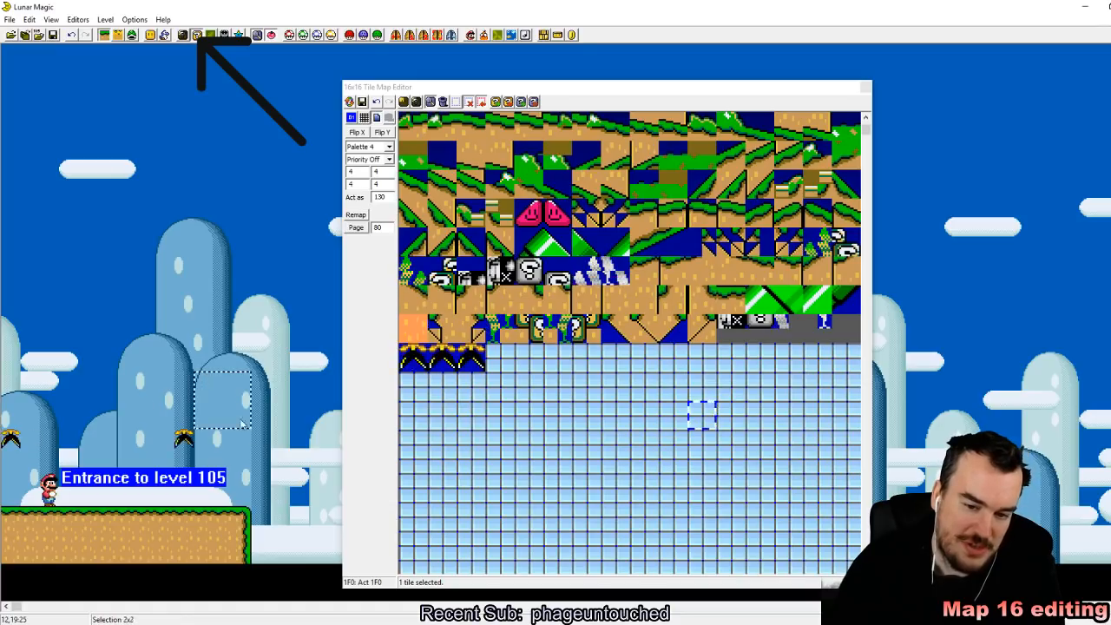
left_click_drag(183, 419, 186, 438)
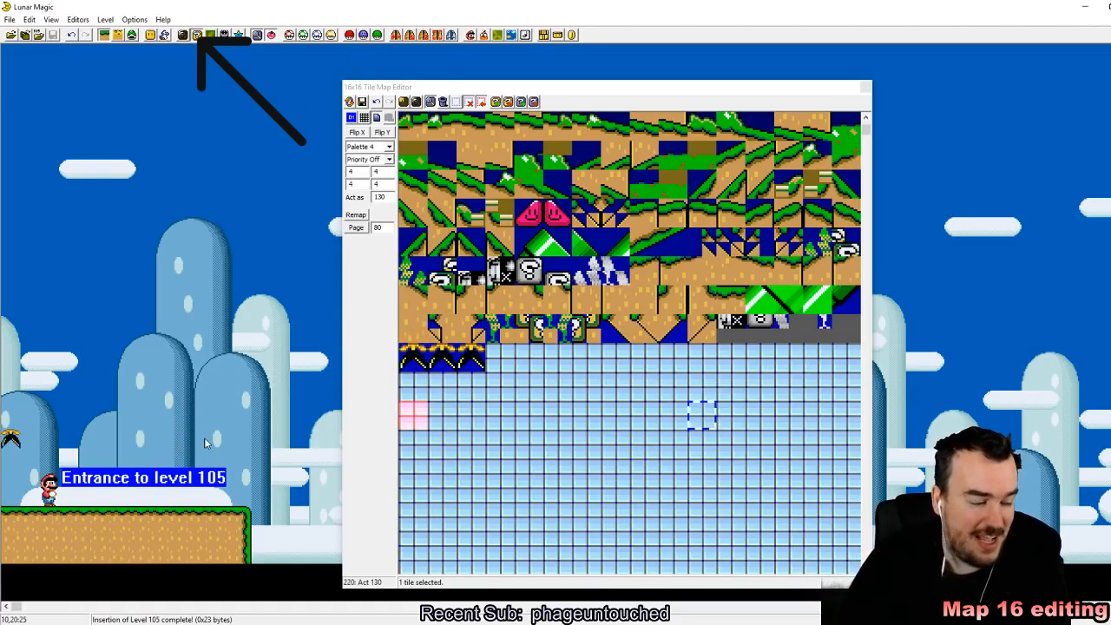
left_click_drag(14, 440, 63, 441)
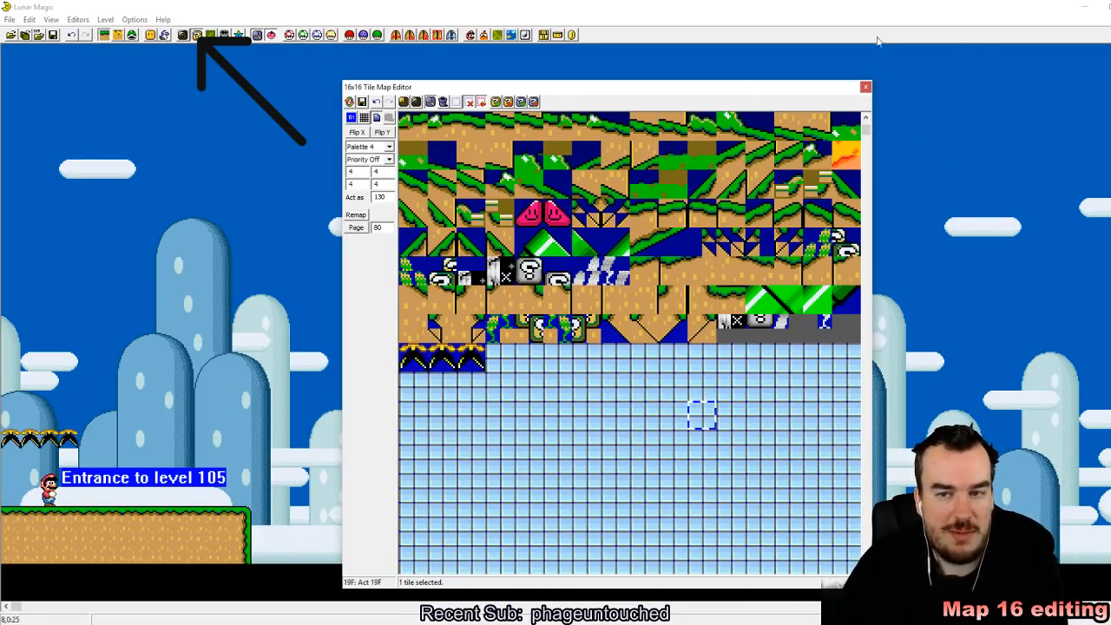
Step: Close the tile map editor and browse the standard object list for ground edge and ledge pieces
left_click(866, 88)
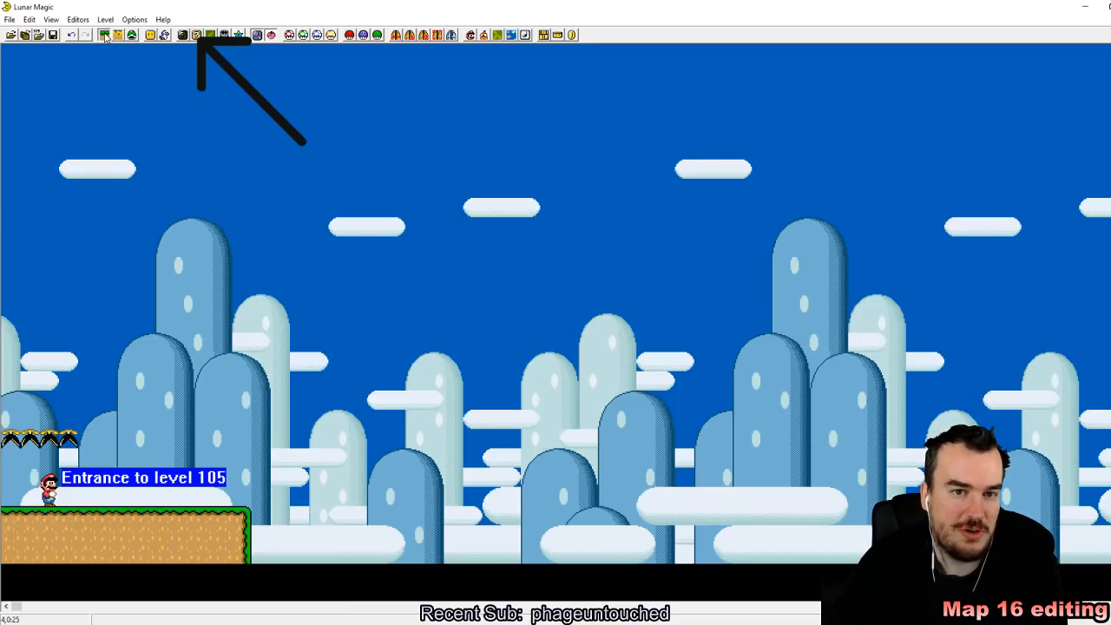
left_click(150, 34)
left_click_drag(545, 237, 532, 163)
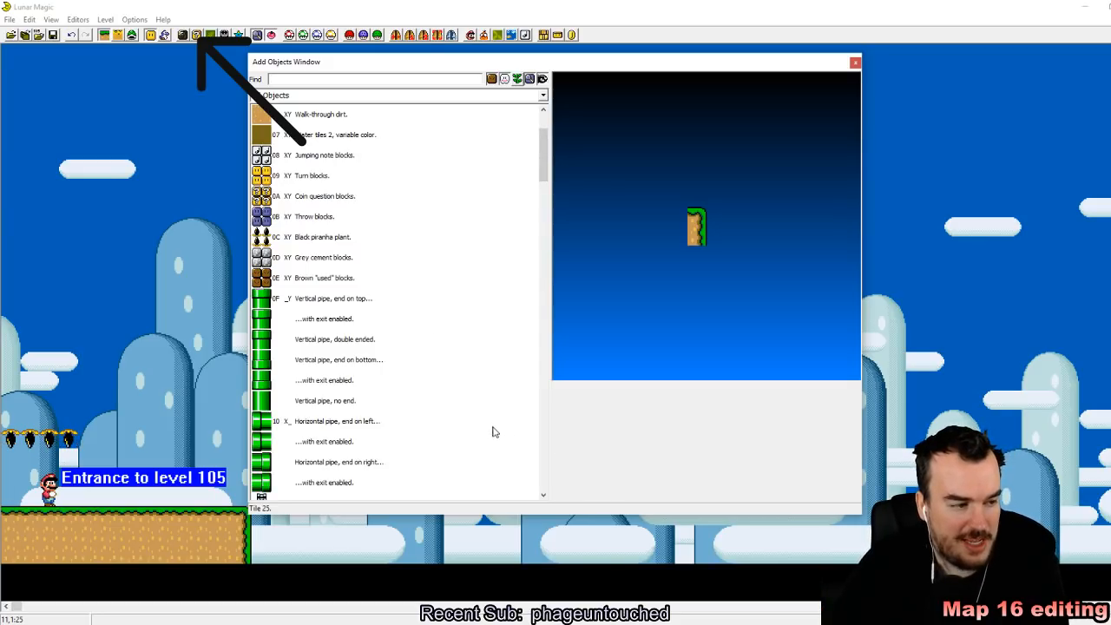
scroll(426, 414, "down", 6)
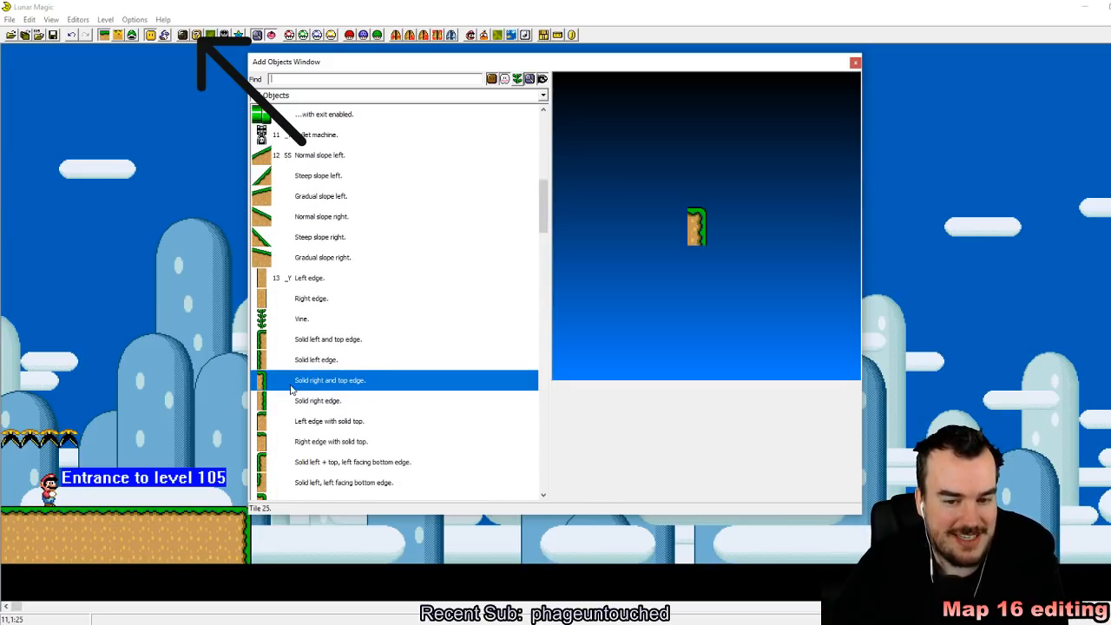
scroll(292, 390, "down", 2)
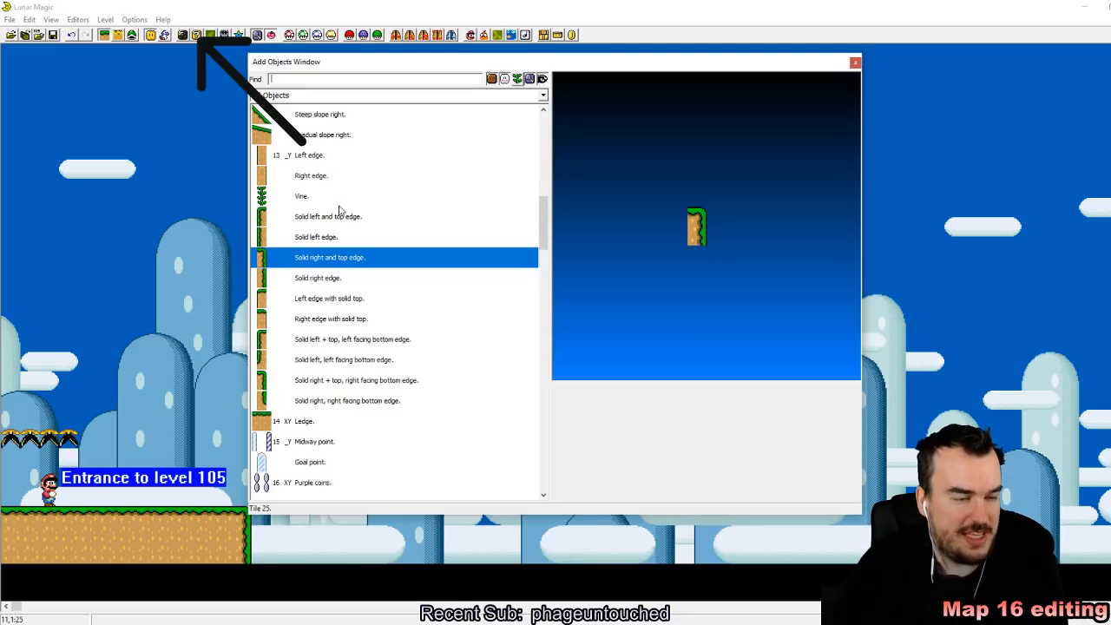
scroll(343, 348, "down", 2)
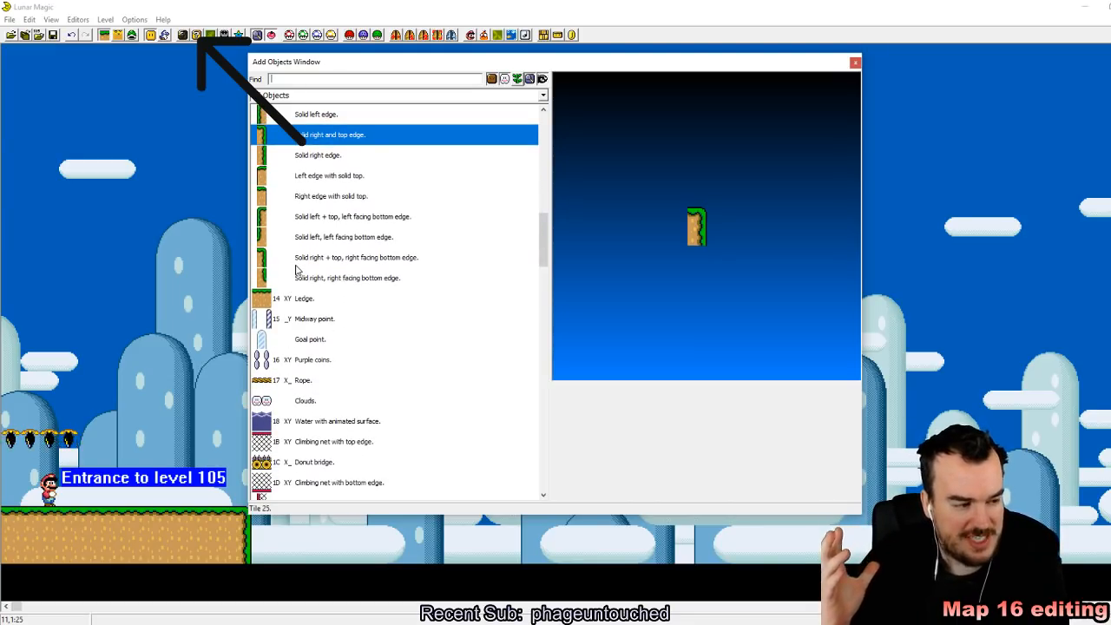
scroll(315, 279, "down", 6)
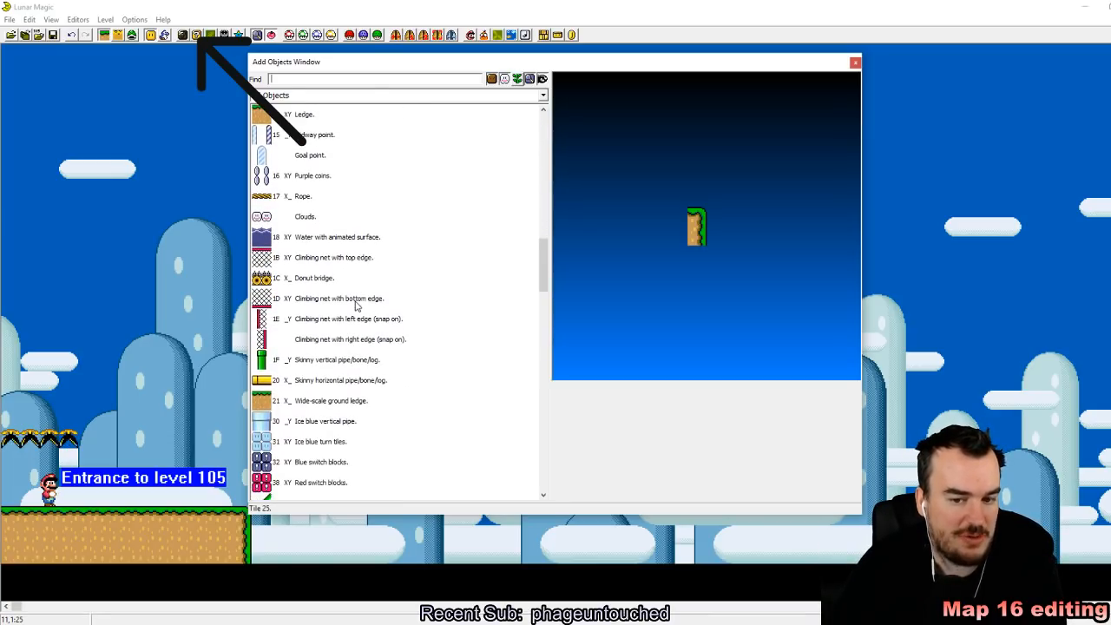
scroll(355, 306, "down", 4)
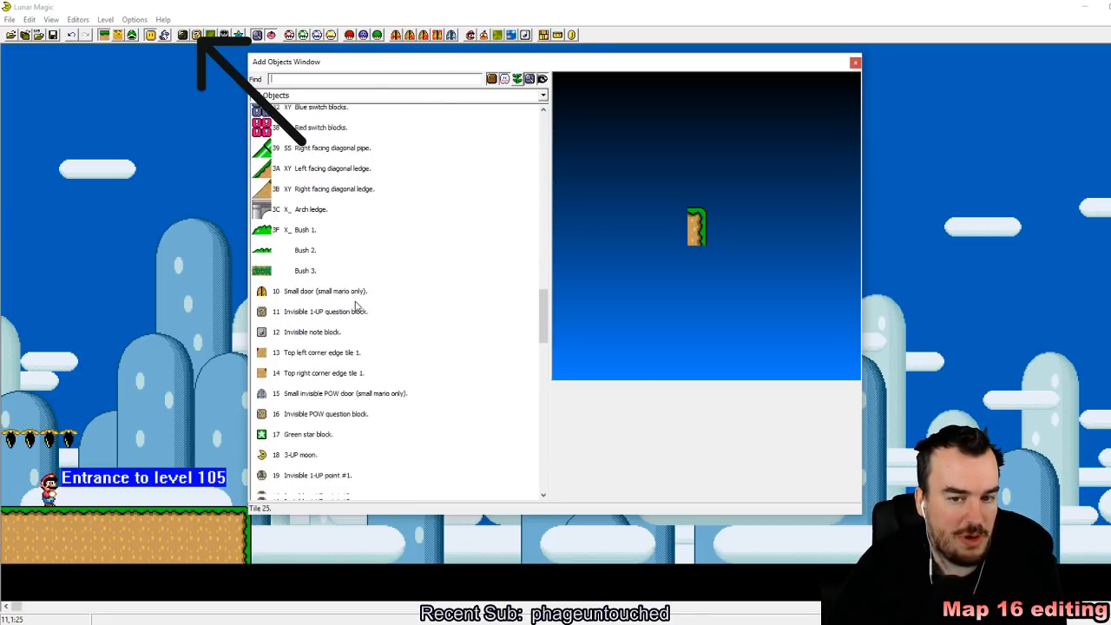
left_click(855, 62)
Step: Inspect ground underside tile 14E in the 16x16 Tile Map Editor and check the object list again
left_click(196, 35)
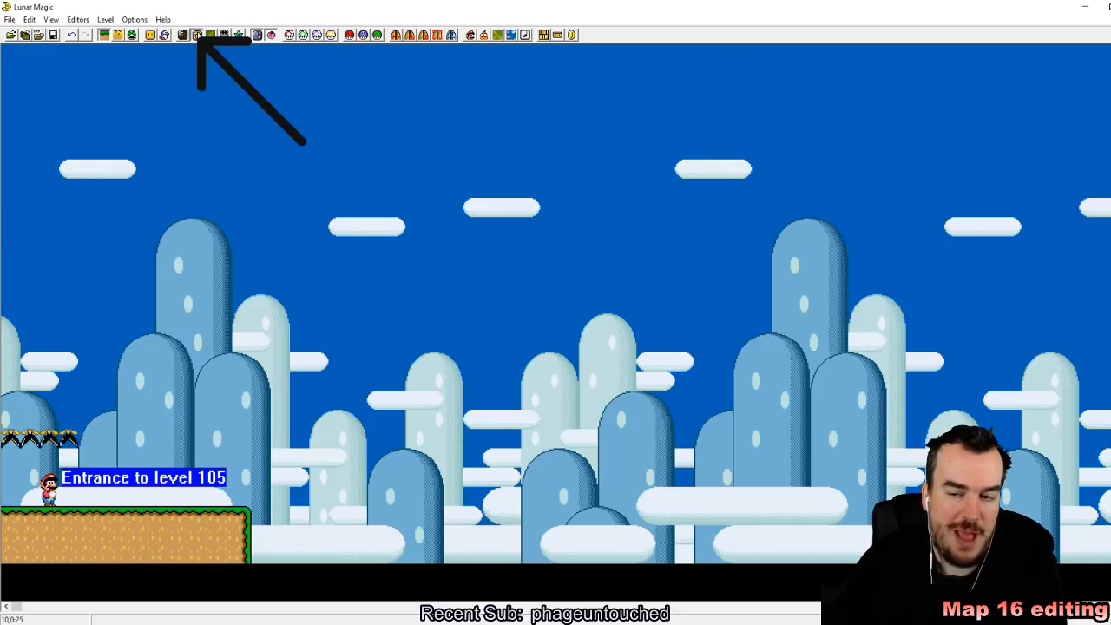
scroll(752, 397, "up", 2)
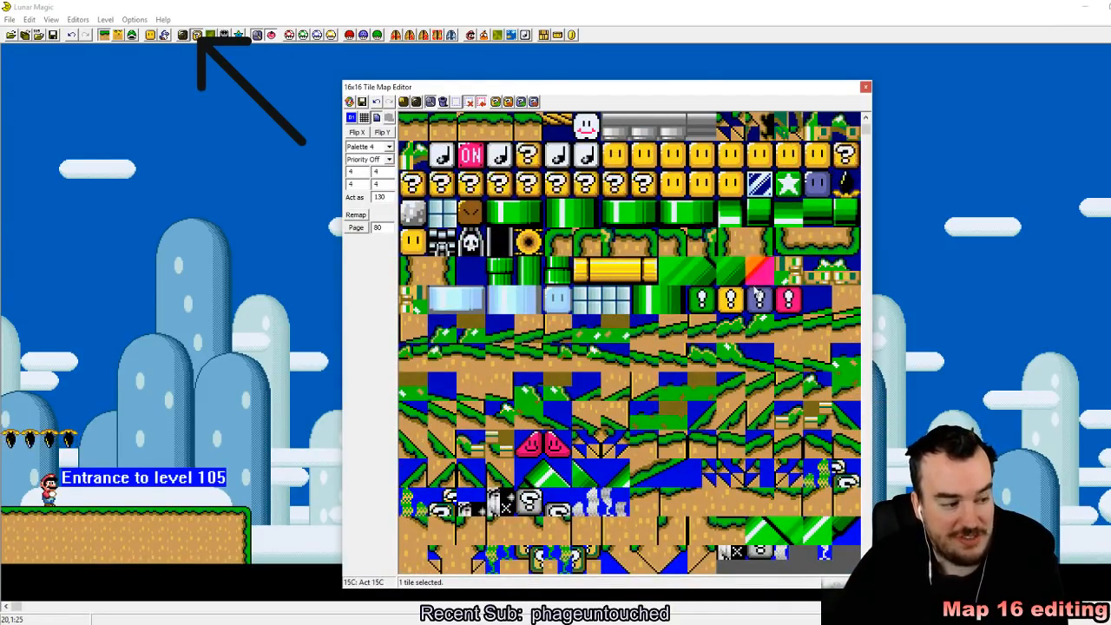
left_click(817, 251)
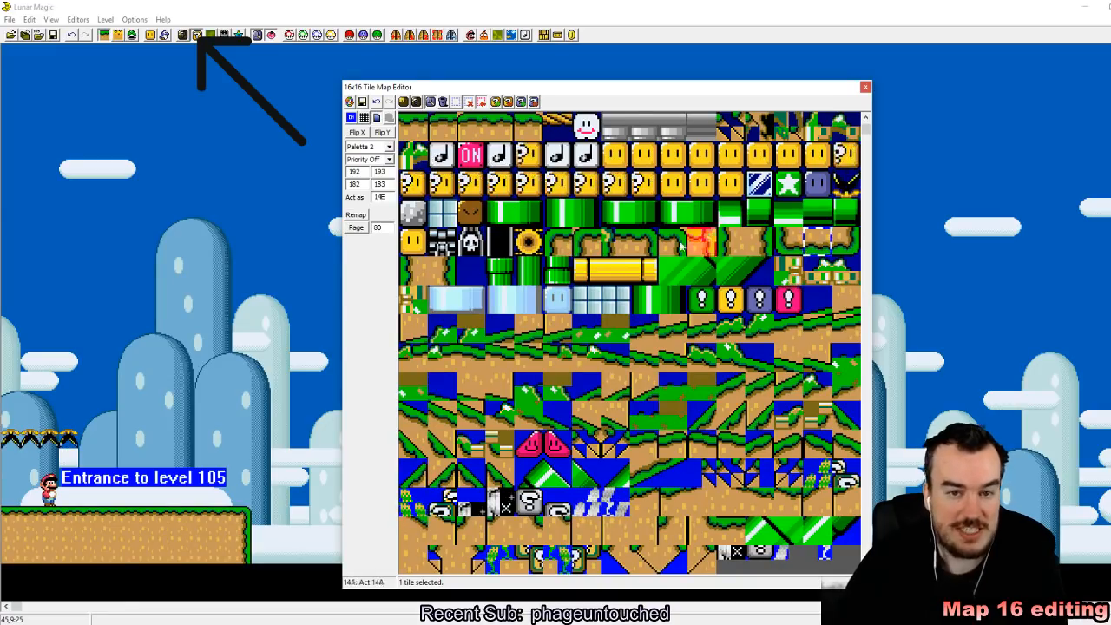
left_click(866, 87)
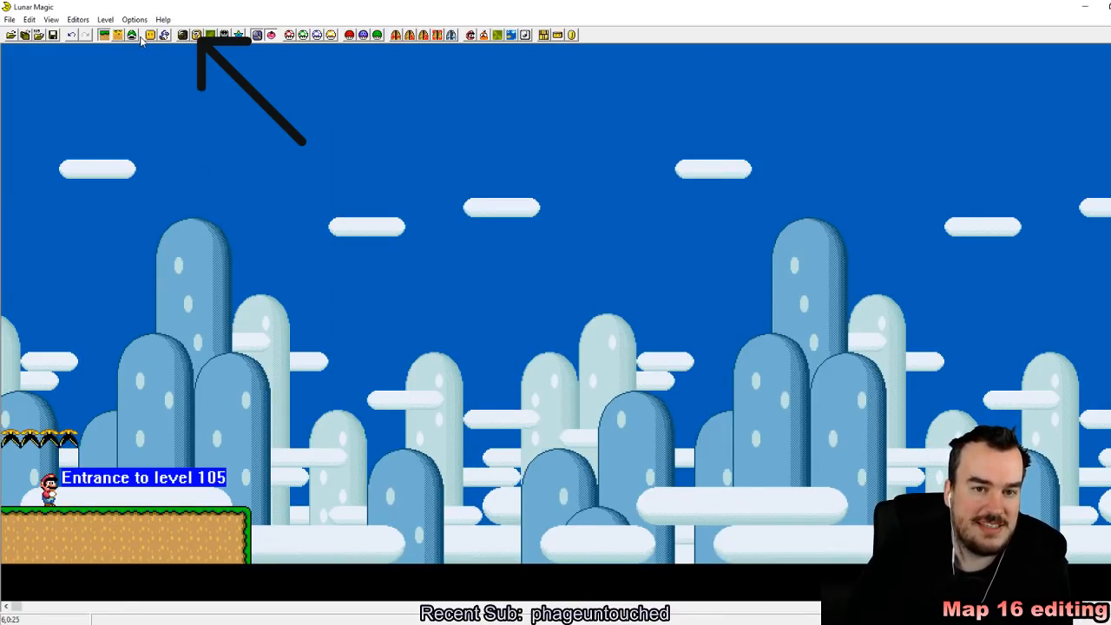
key("Insert")
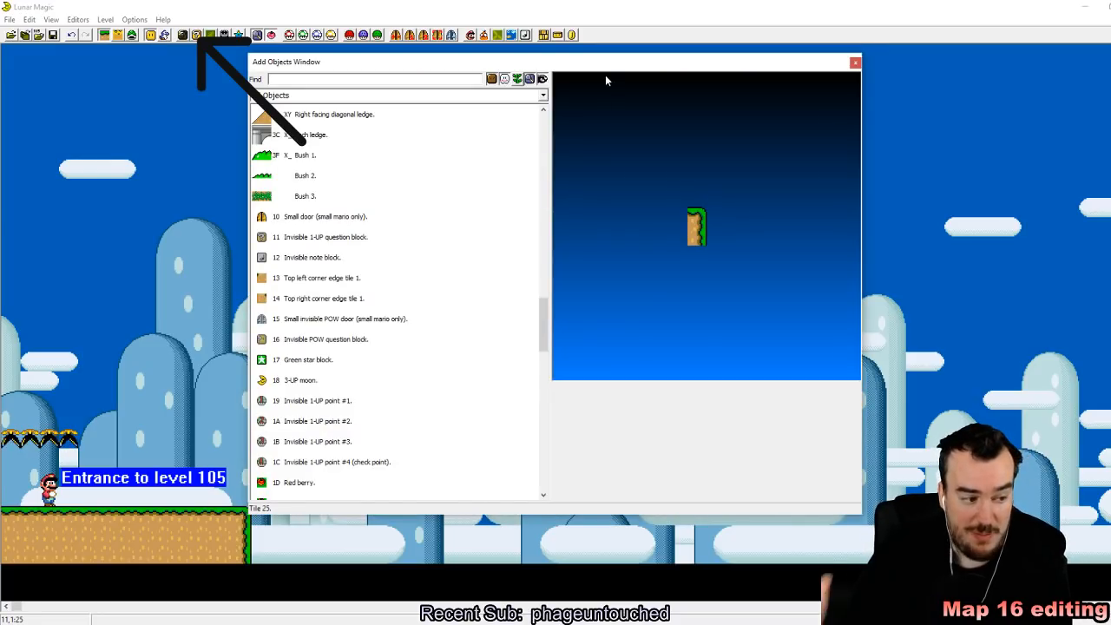
left_click(855, 63)
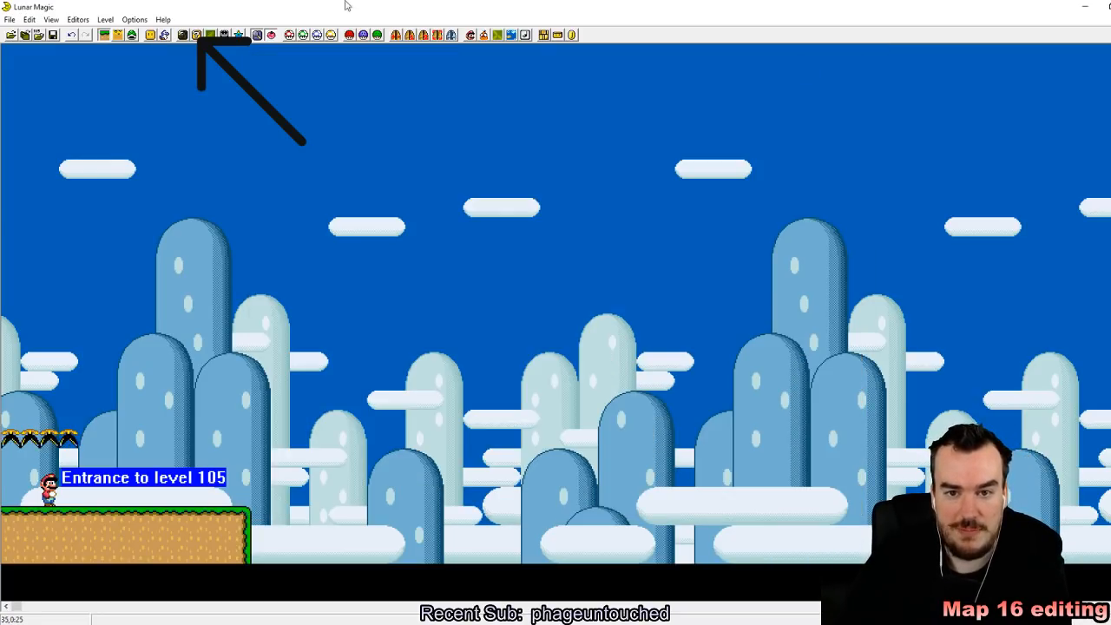
Step: Place a three-tile-wide row of ground underside tile 14E directly above the upside-down plants
left_click(196, 35)
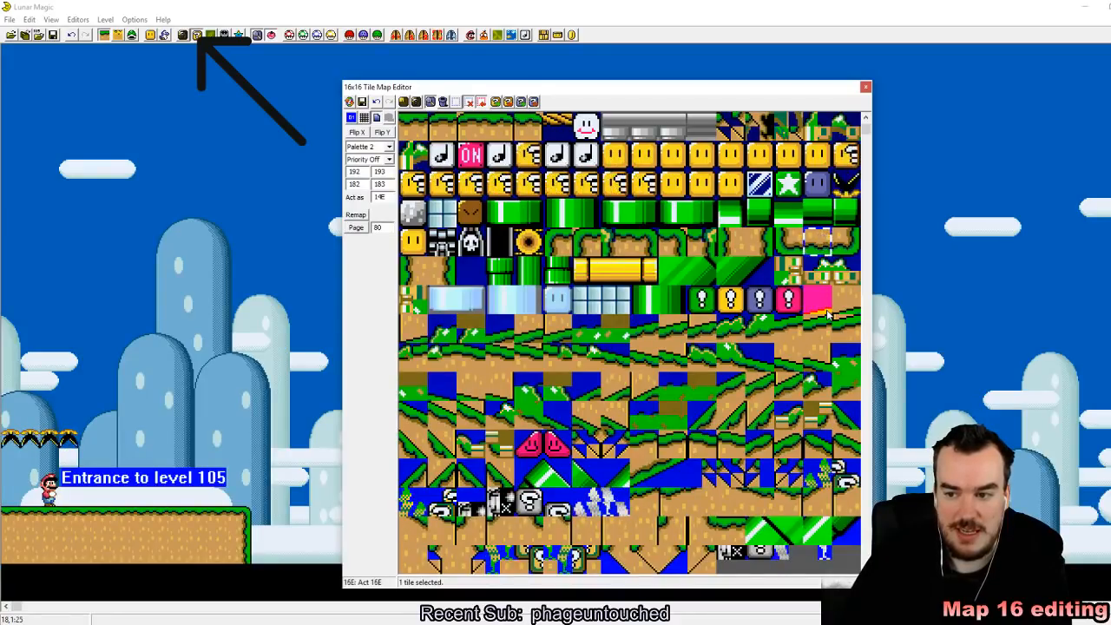
left_click_drag(829, 317, 441, 386)
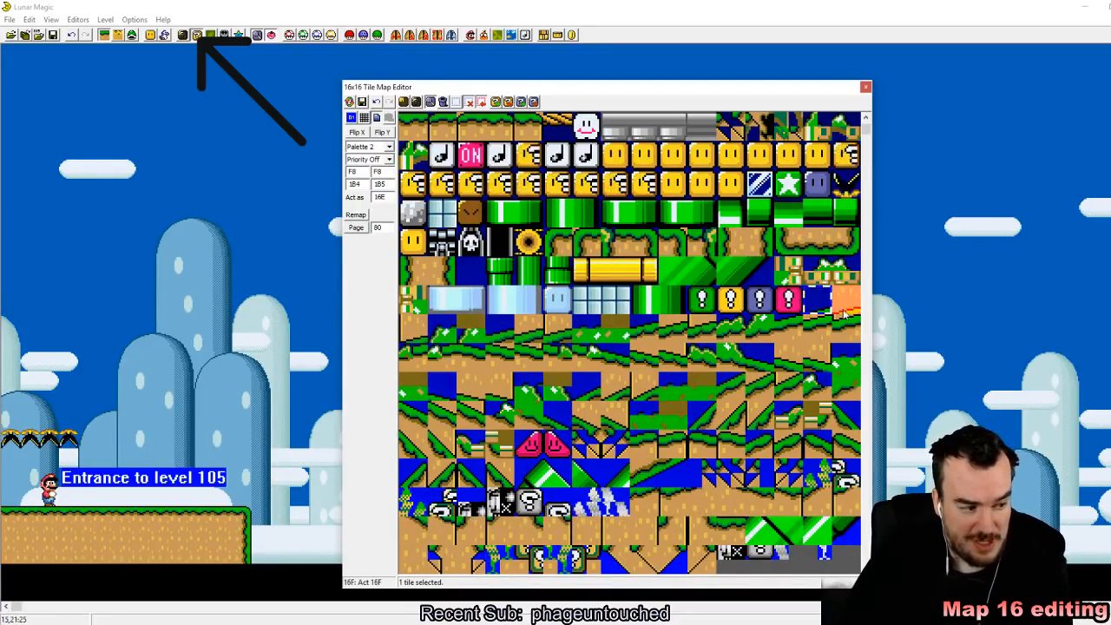
left_click(790, 247)
left_click_drag(796, 258, 413, 352)
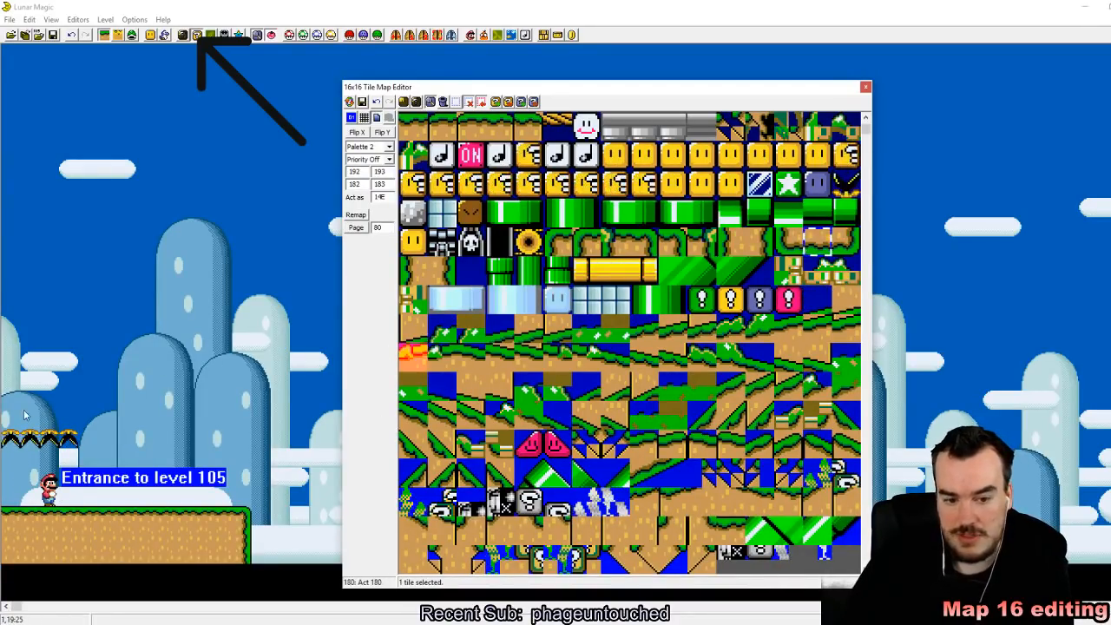
left_click_drag(36, 421, 51, 421)
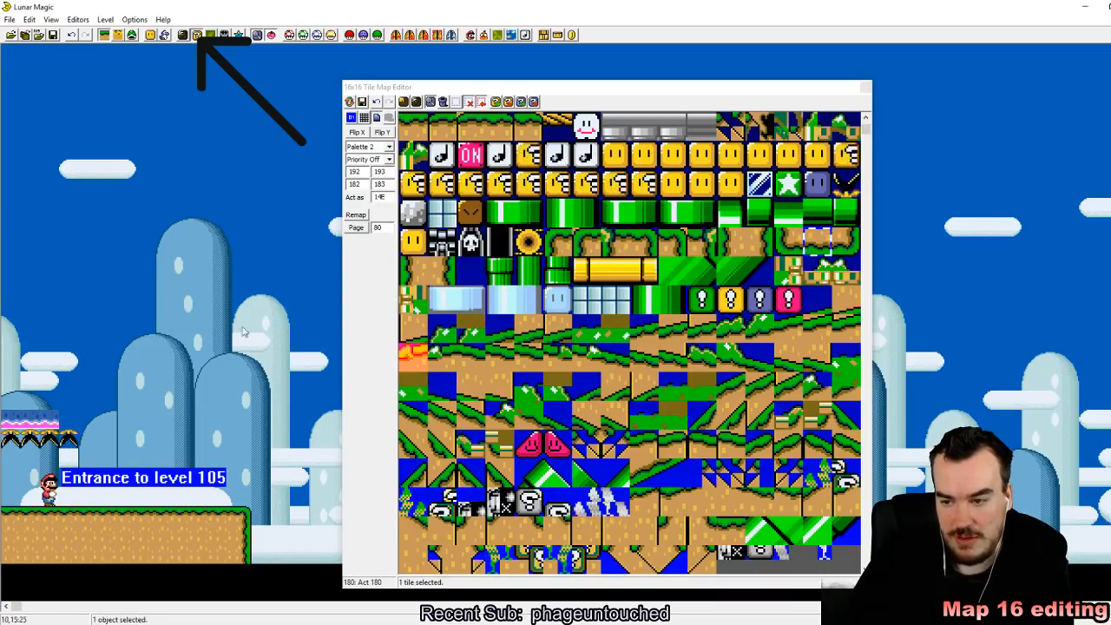
Step: End the underside row with corner tile 14F and run a column of wall edge tile 14C upward from it
left_click(845, 243)
left_click(64, 421)
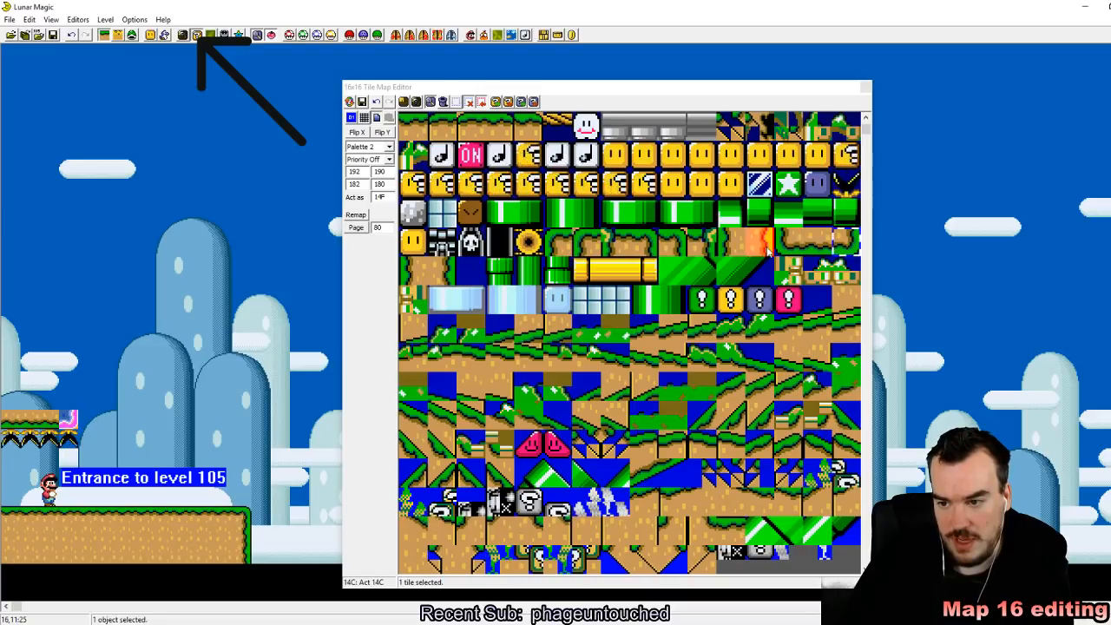
left_click_drag(767, 250, 413, 271)
left_click_drag(69, 54, 69, 409)
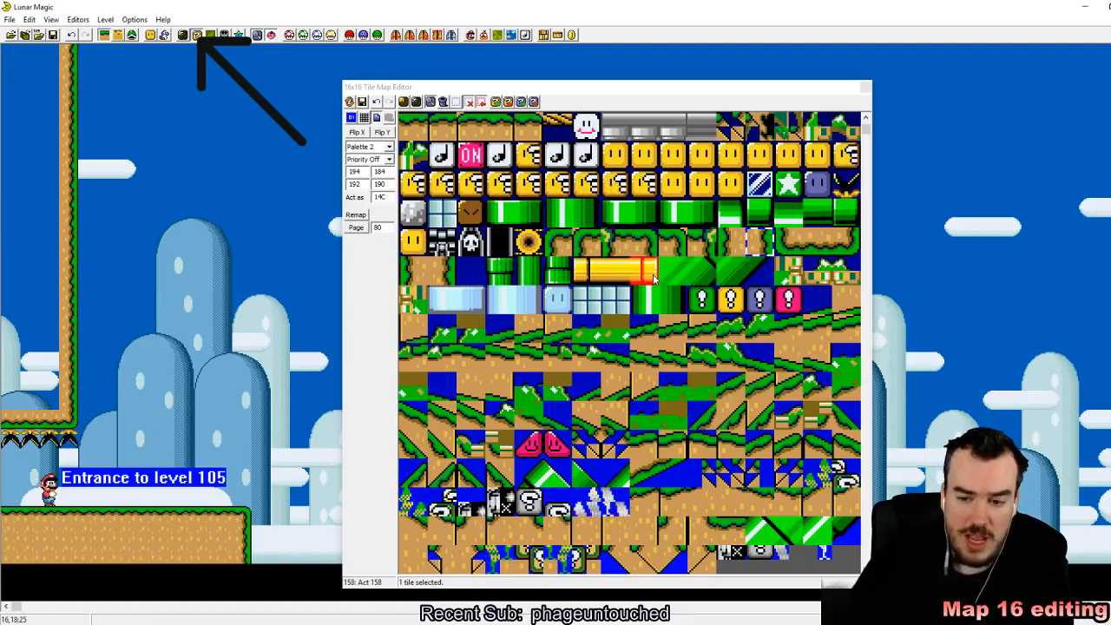
Step: Try filling the interior of the wall above the upside-down plants with dirt tile 1F0 and delete that fill
scroll(654, 278, "down", 3)
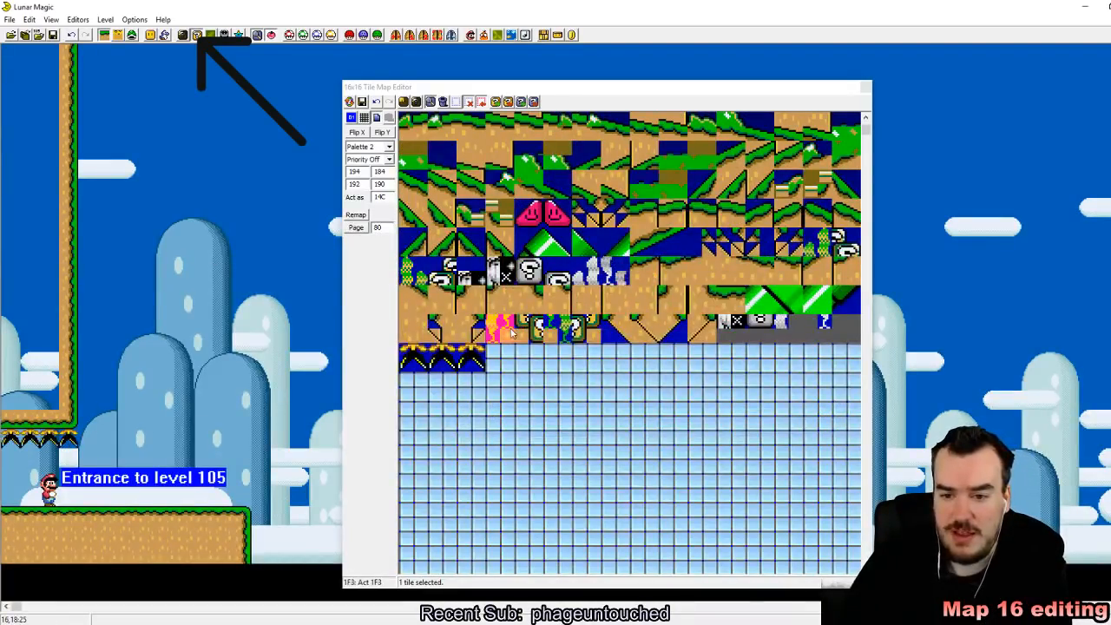
left_click(418, 341)
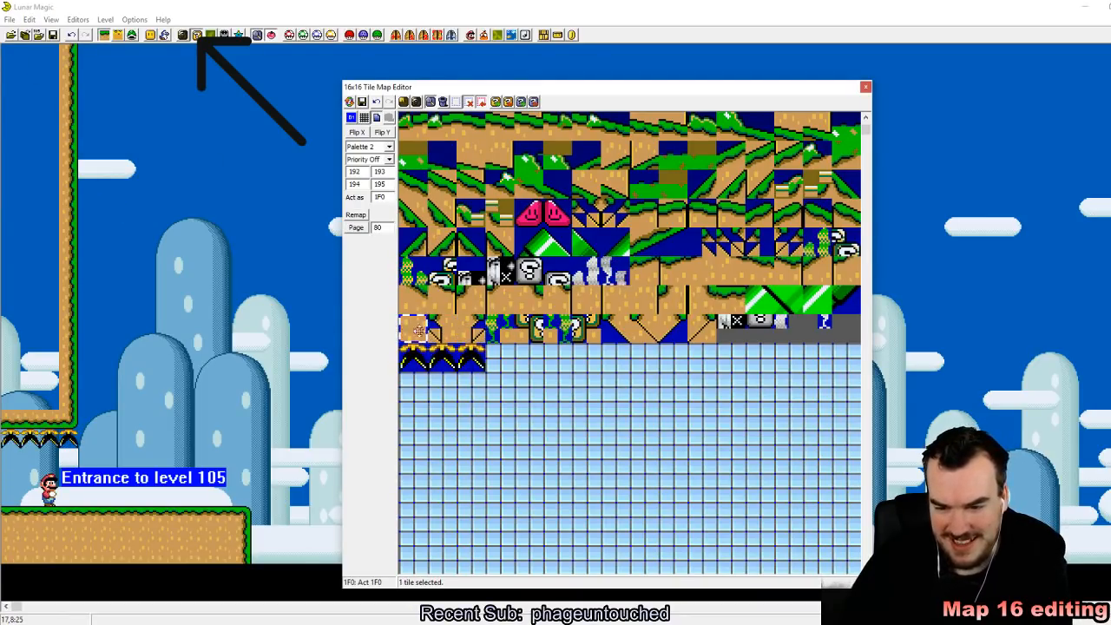
right_click(13, 55)
left_click_drag(14, 57, 45, 386)
left_click(256, 375)
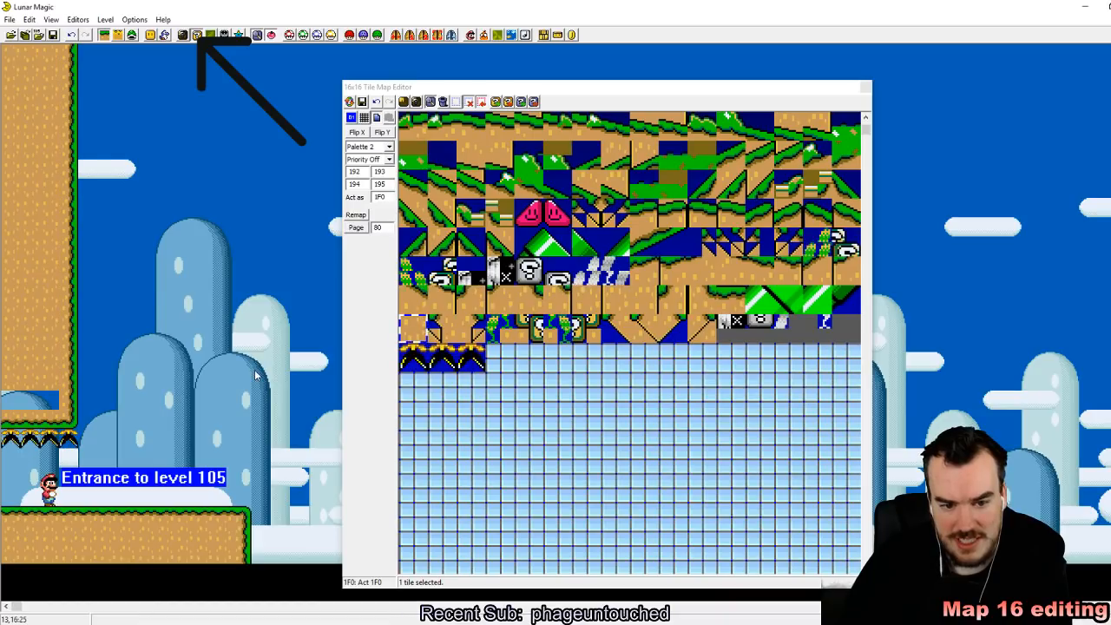
left_click(46, 380)
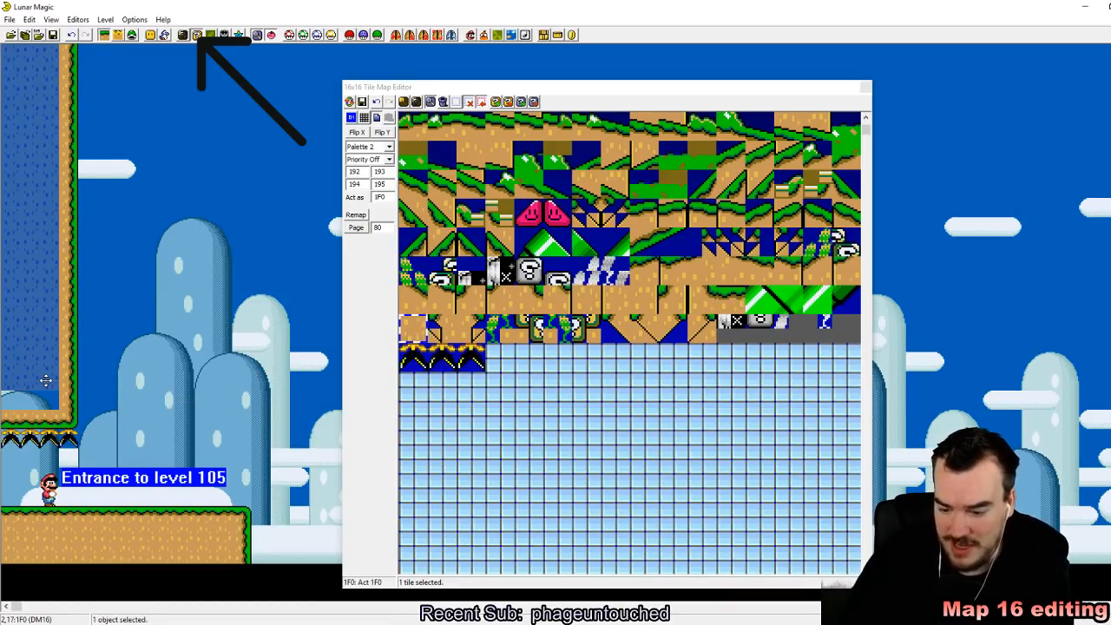
key("Delete")
Step: Copy walk-through dirt tile 3F into empty slot 203, just after the custom upside-down plant tiles
scroll(482, 261, "up", 4)
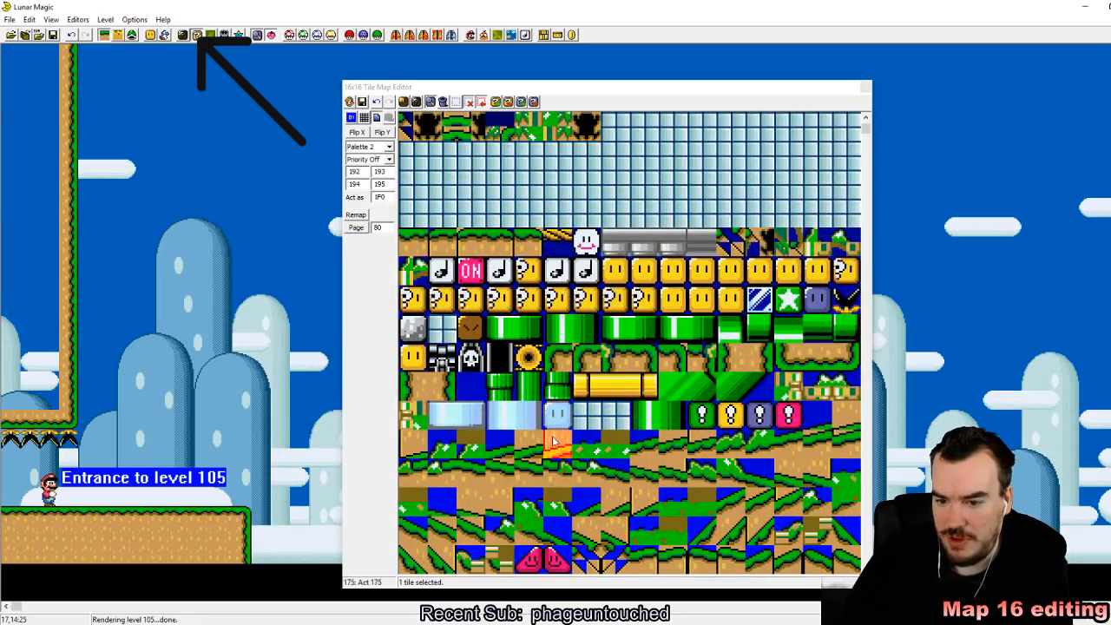
scroll(565, 491, "down", 3)
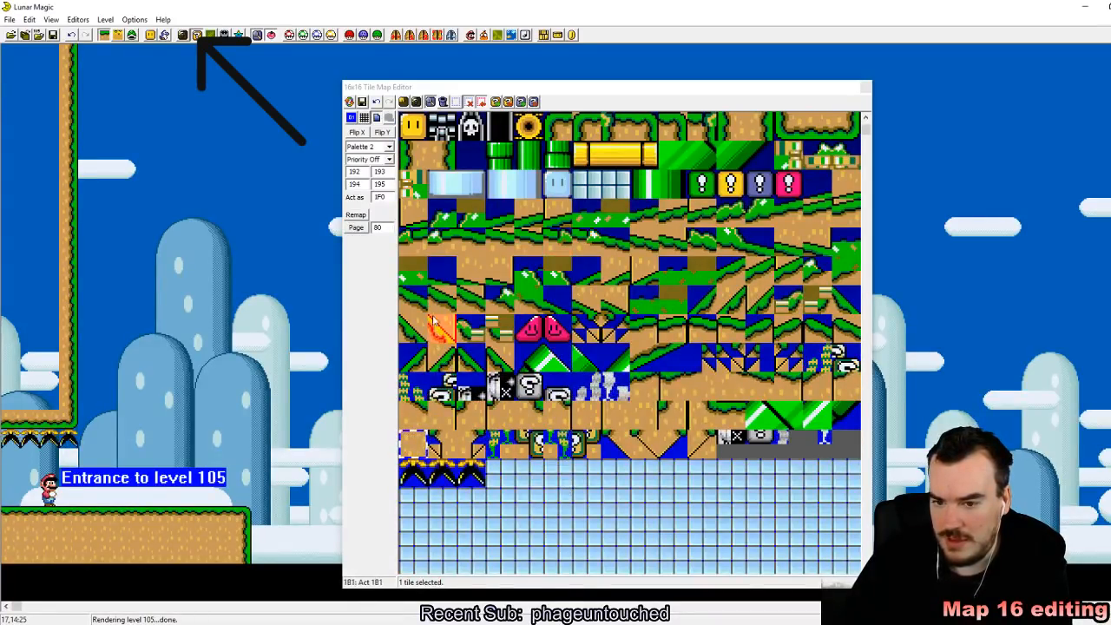
scroll(764, 261, "up", 5)
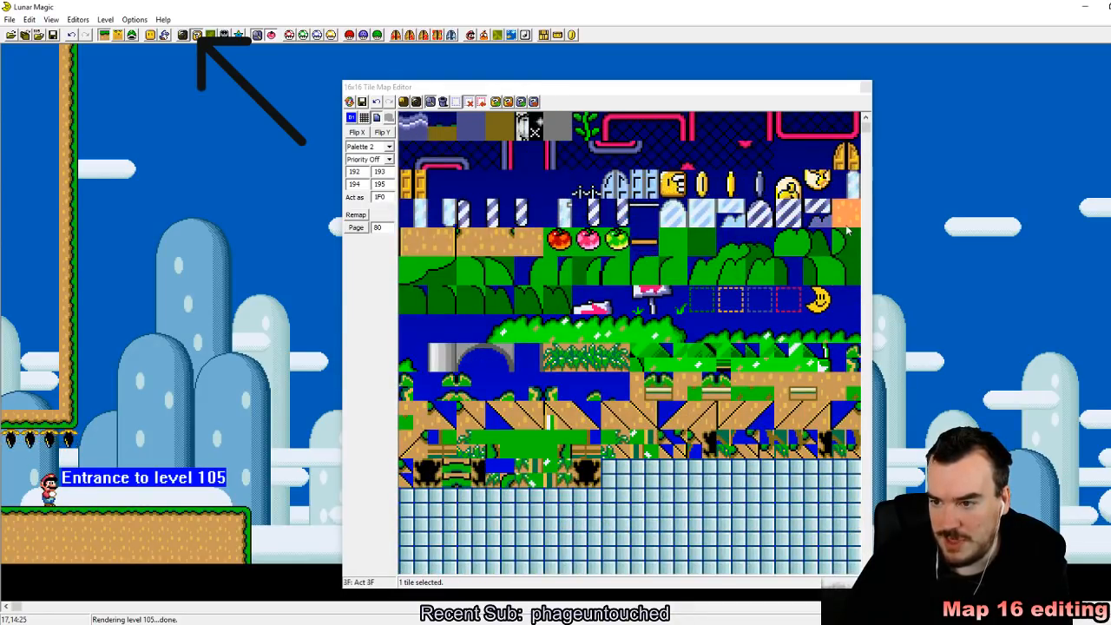
scroll(829, 238, "down", 8)
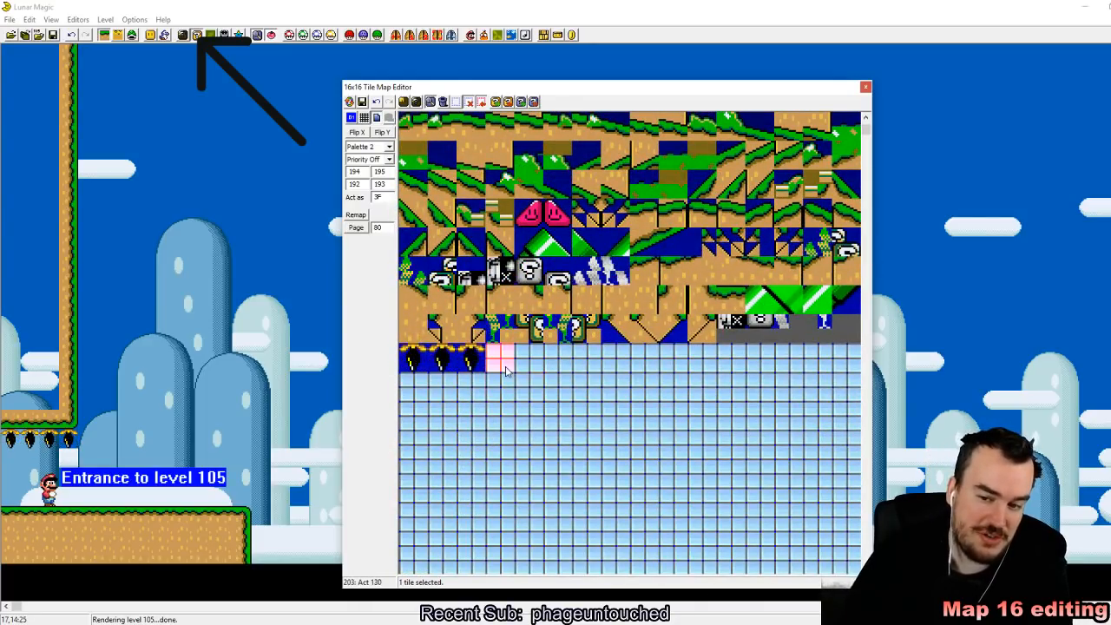
left_click(557, 419)
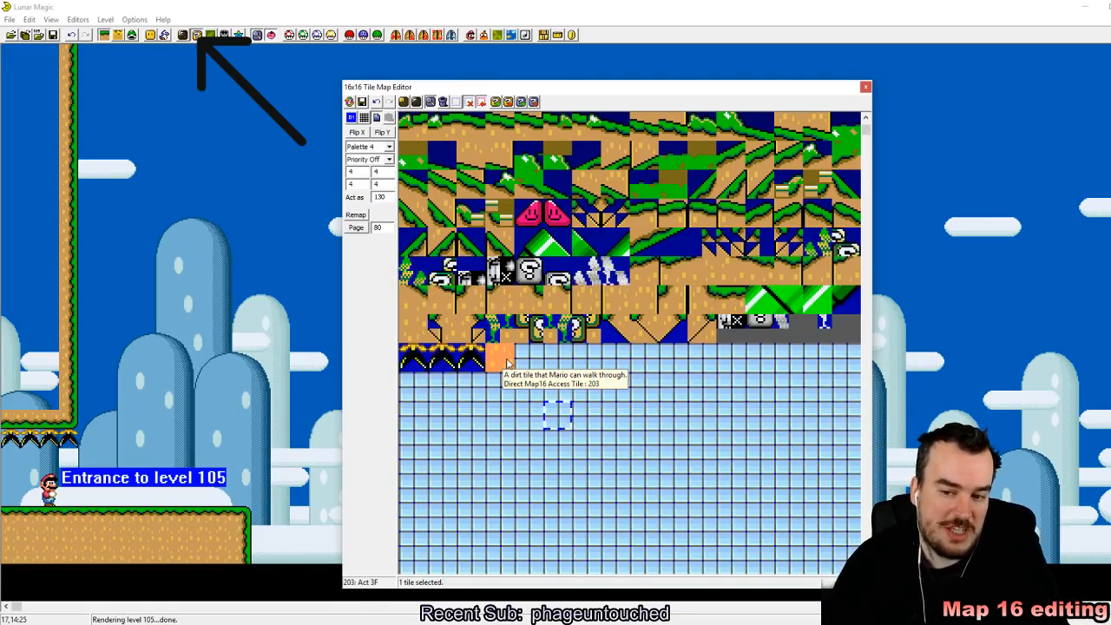
scroll(671, 385, "up", 6)
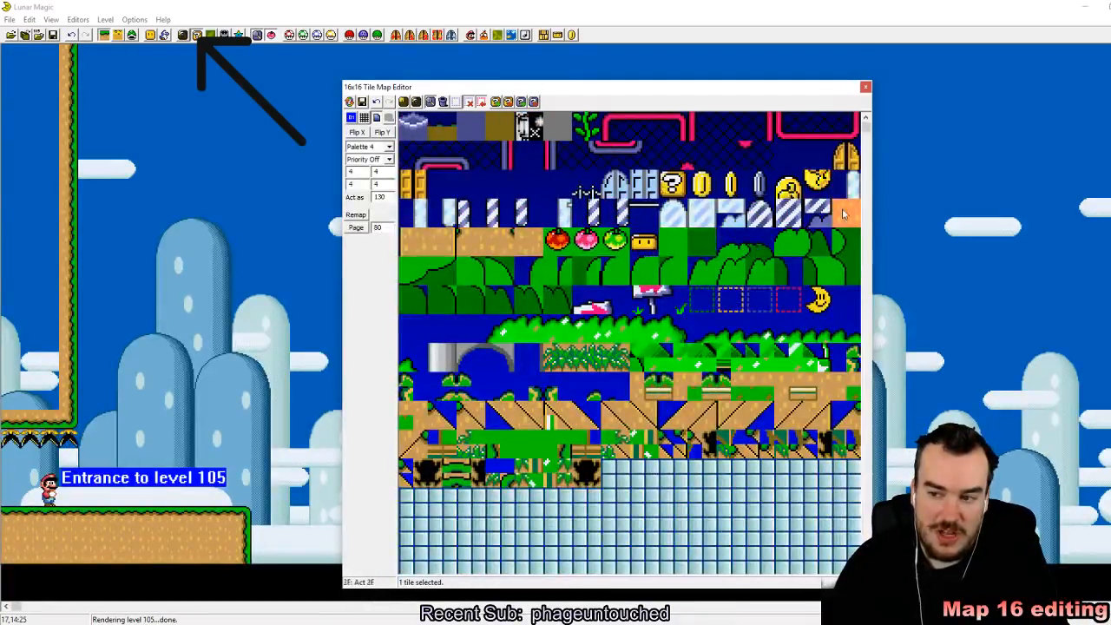
left_click(846, 213)
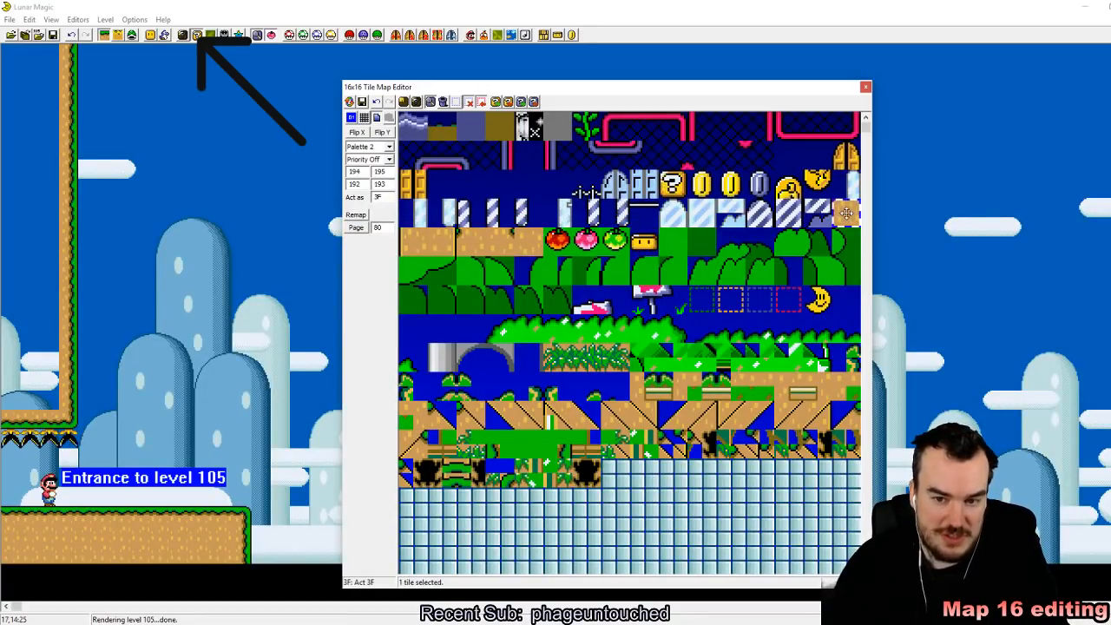
scroll(497, 484, "down", 6)
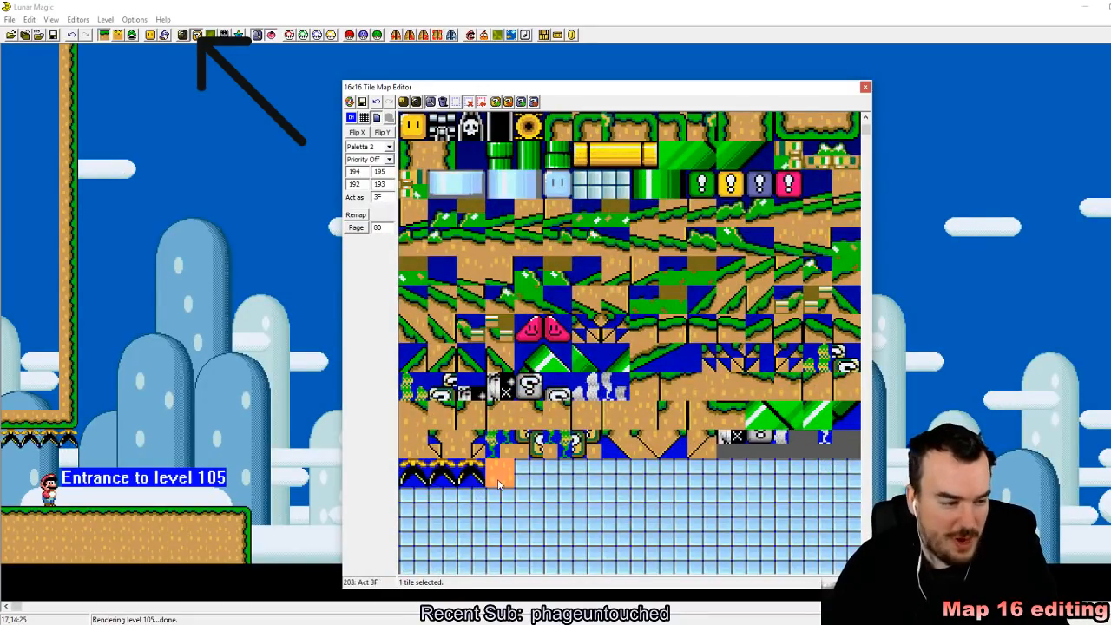
mouse_move(498, 485)
left_mouse_down()
mouse_move(414, 331)
mouse_move(479, 486)
left_mouse_up()
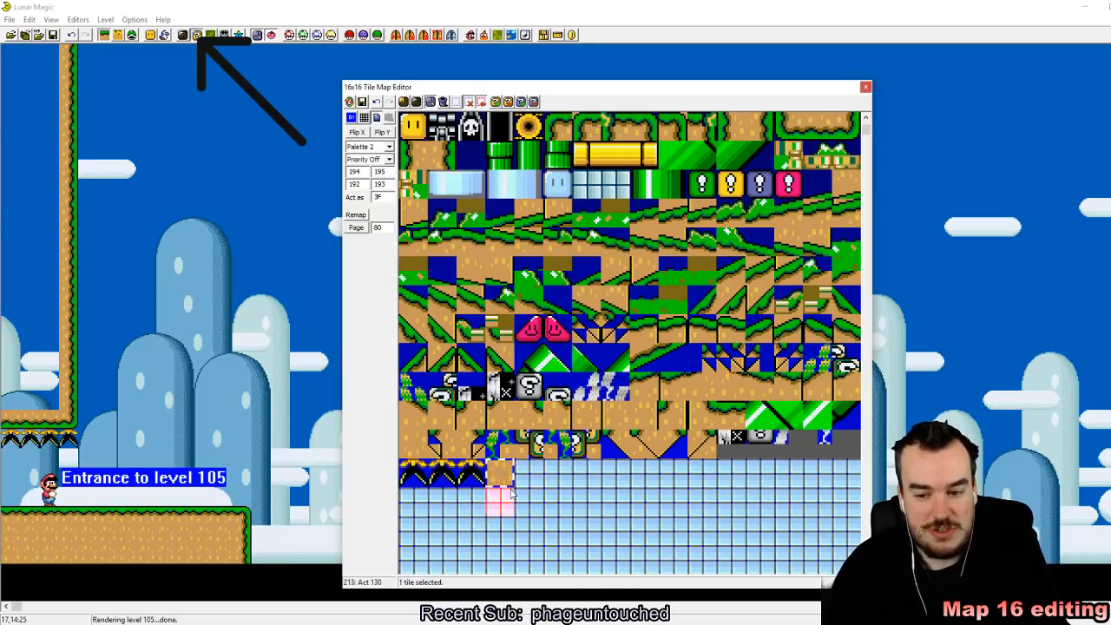
Step: Make dirt tile 203 act as 12F like the black piranha plant tiles and save the Map16 data
left_click(480, 395)
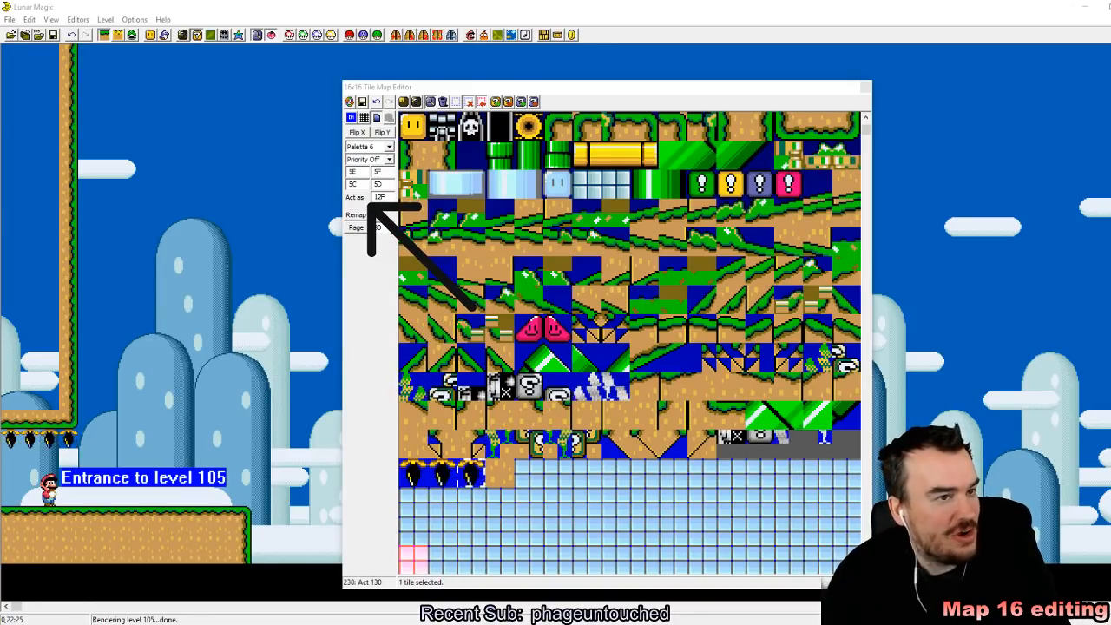
left_click(492, 470)
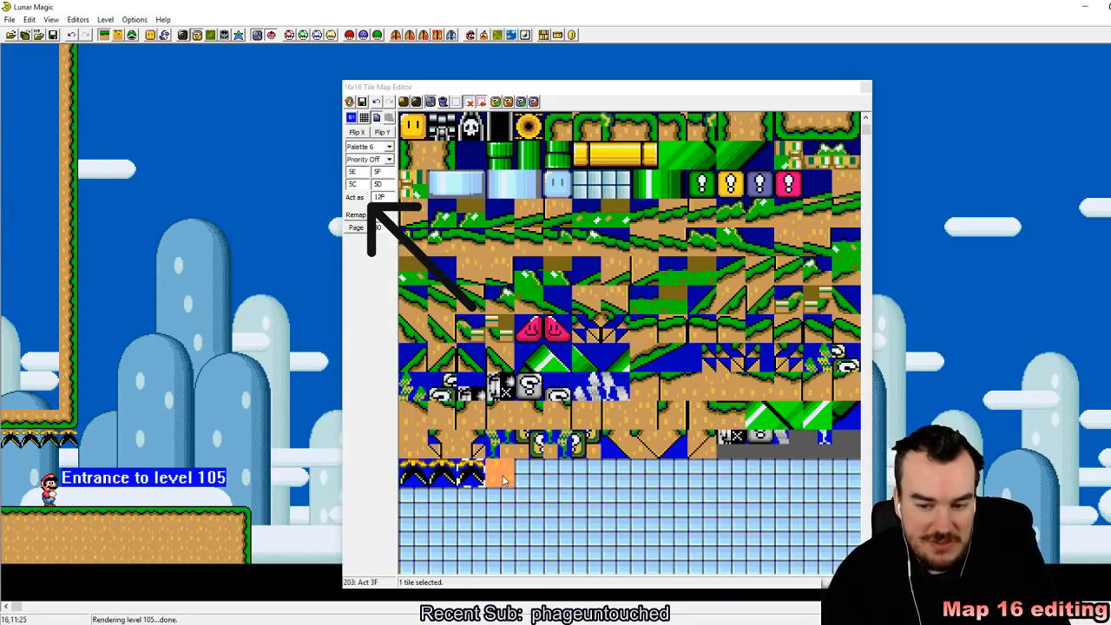
left_click(502, 475)
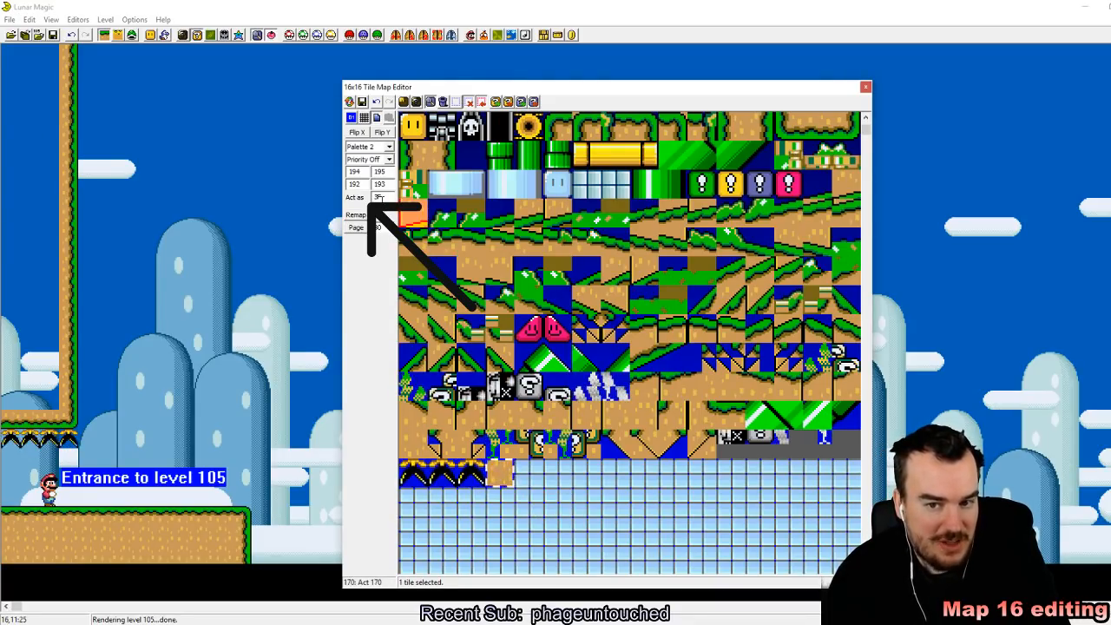
left_click(537, 500)
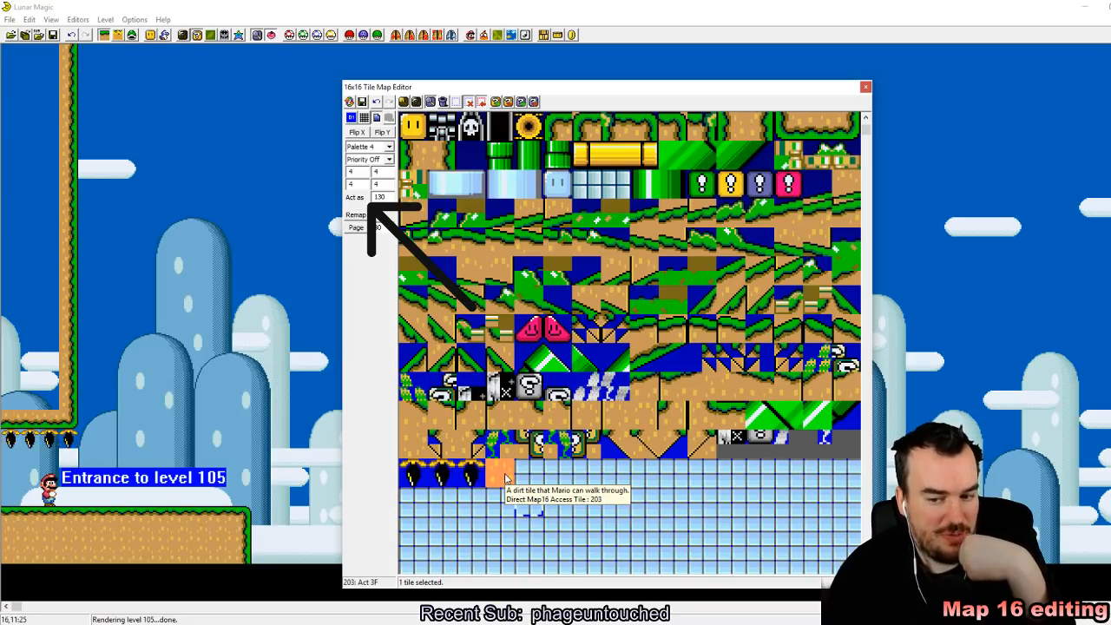
left_click(508, 479)
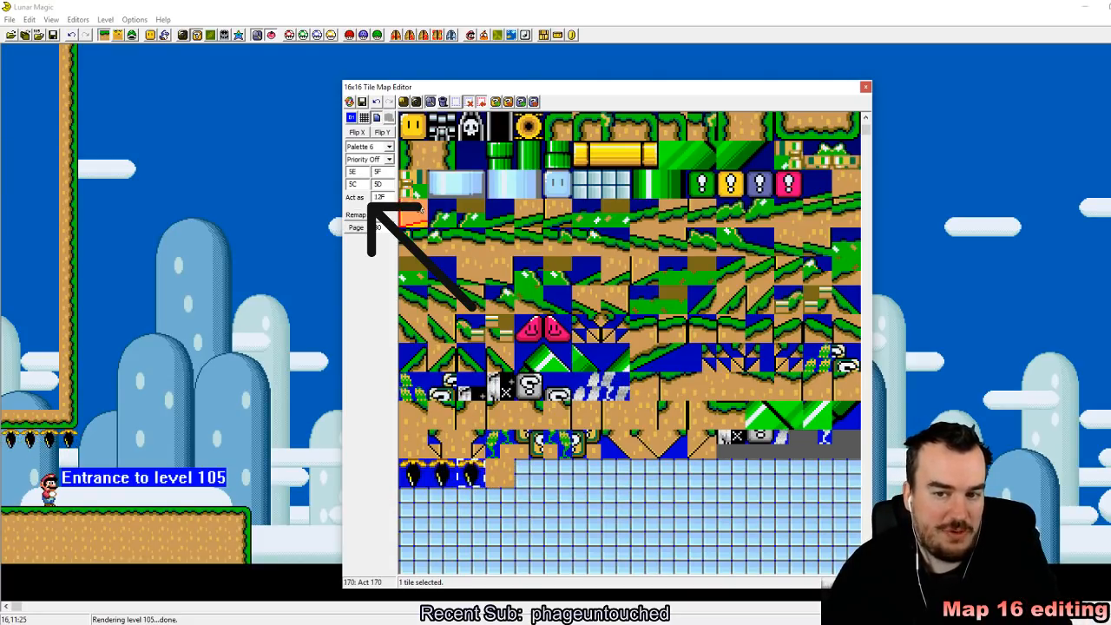
left_click(502, 478)
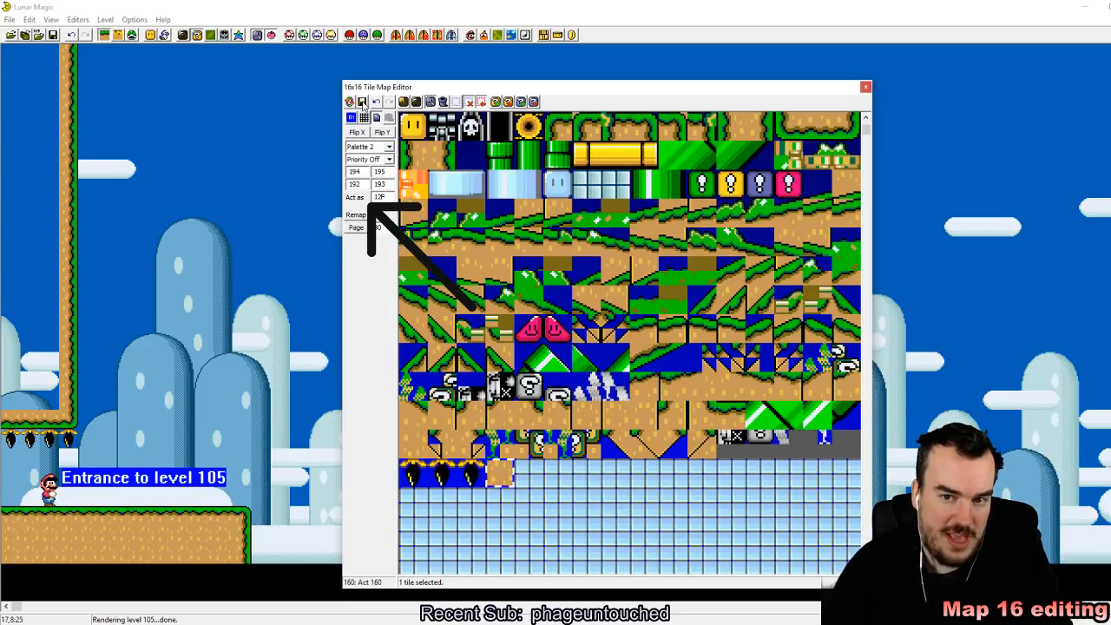
left_click(363, 103)
left_click(617, 532)
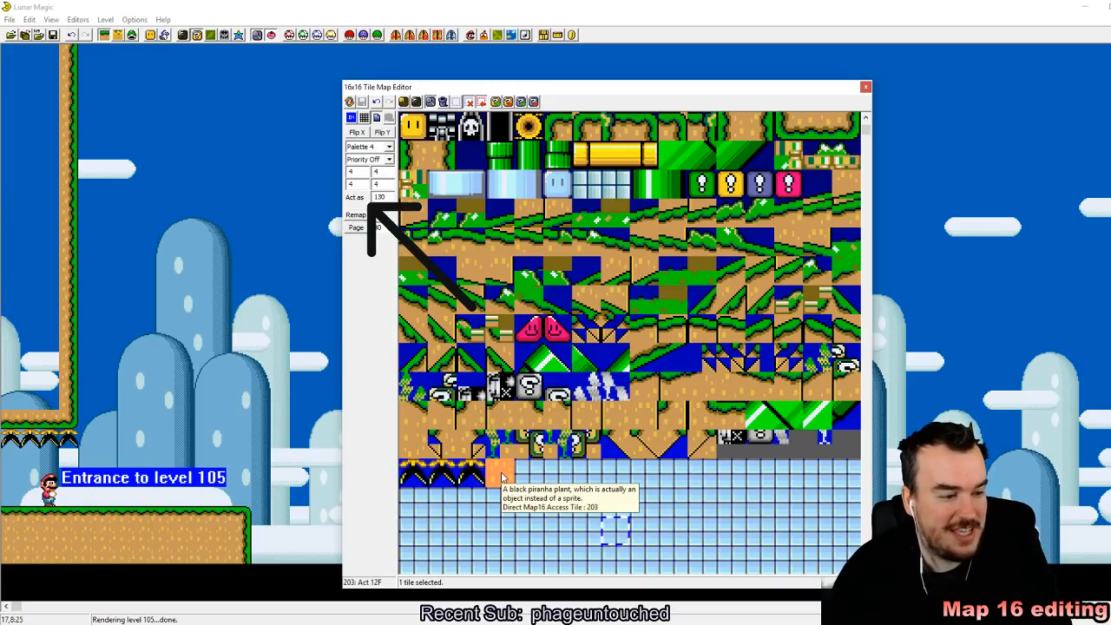
Step: Fill the wall's interior with tile 203 and place a three-tile-wide, one-tile-high row of it on the ground
left_click(502, 477)
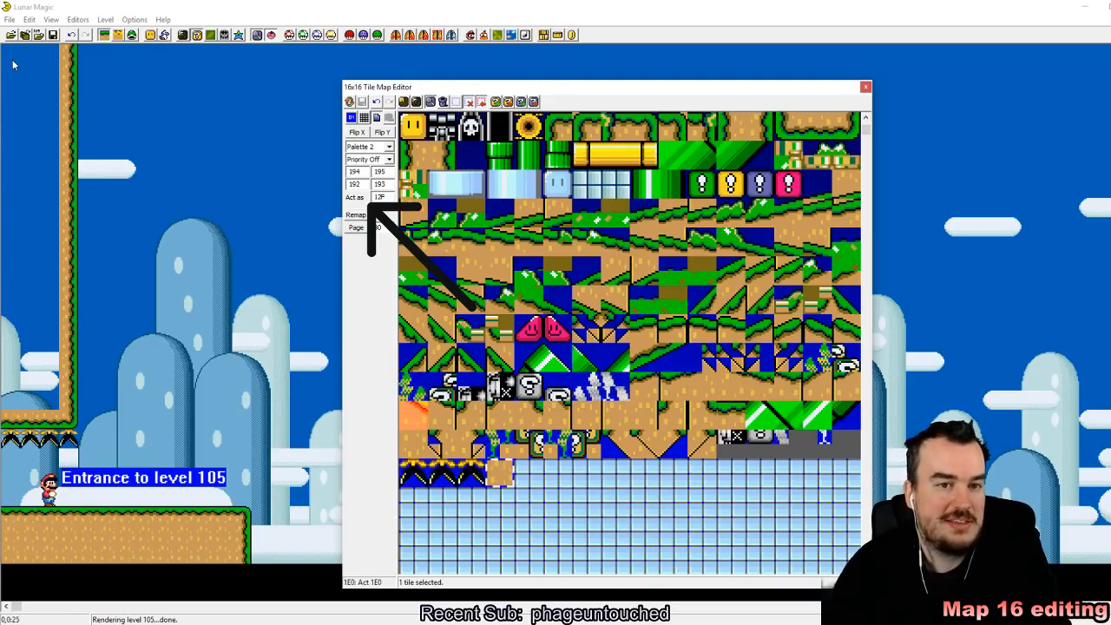
left_click_drag(12, 57, 202, 164)
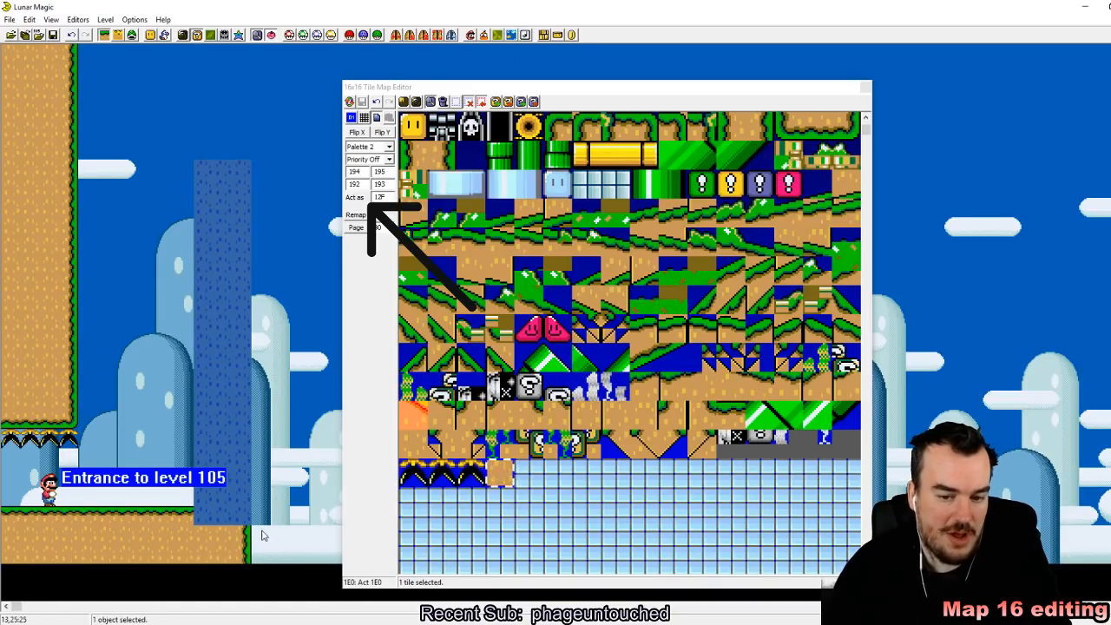
left_click_drag(248, 521, 199, 491)
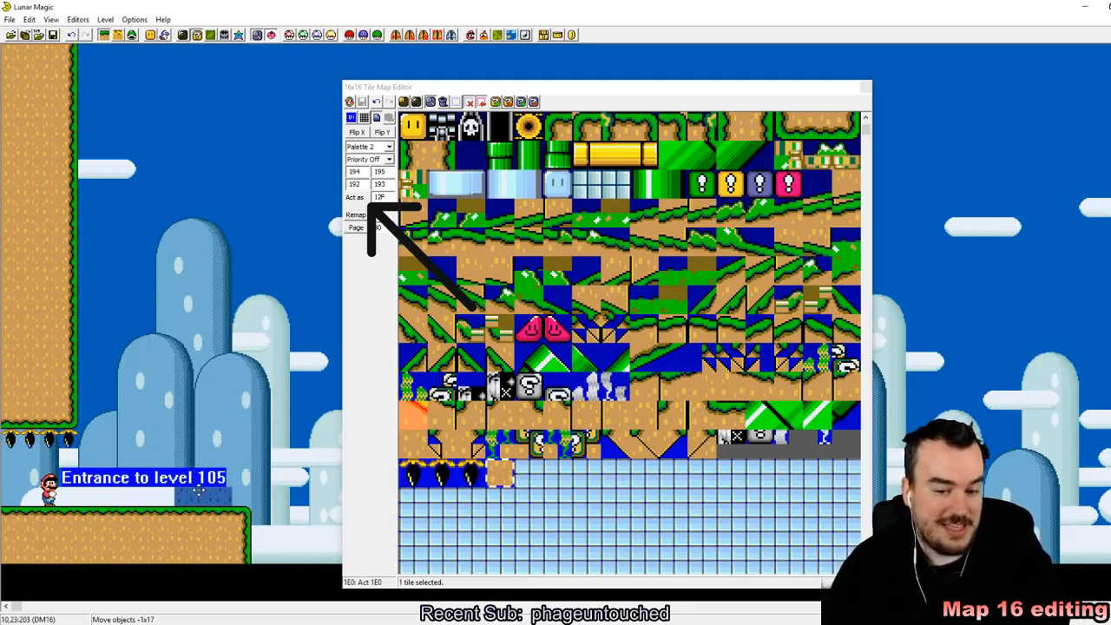
left_click(217, 426)
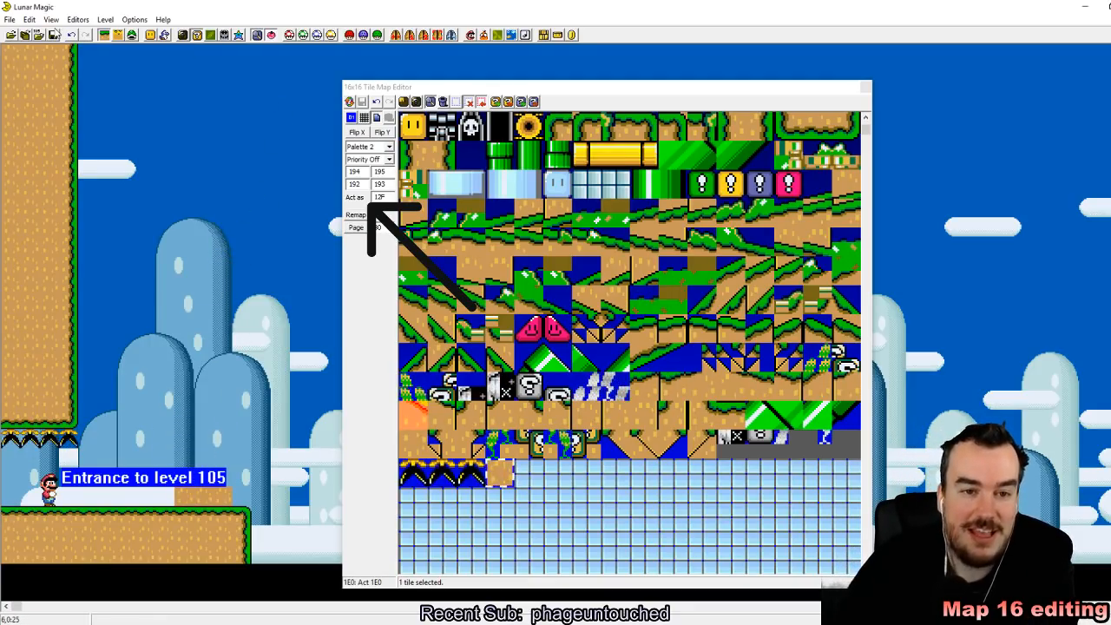
Step: Save level 105, close the tile map editor, switch to the SNES emulator and reload the Super Mario World ROM
left_click(53, 35)
left_click(865, 87)
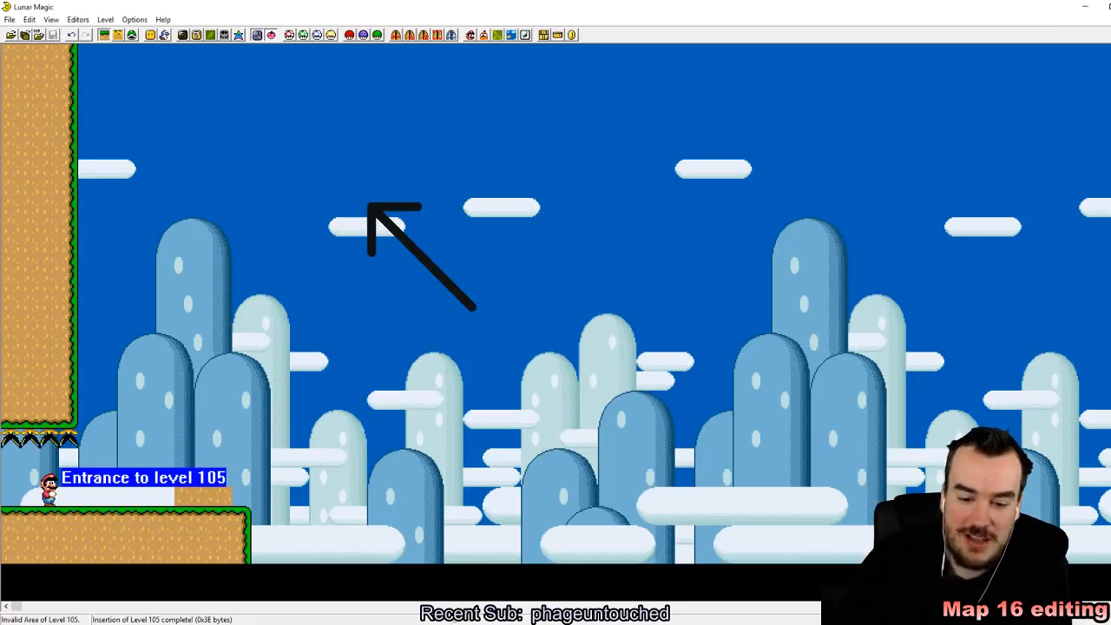
key("alt+Tab")
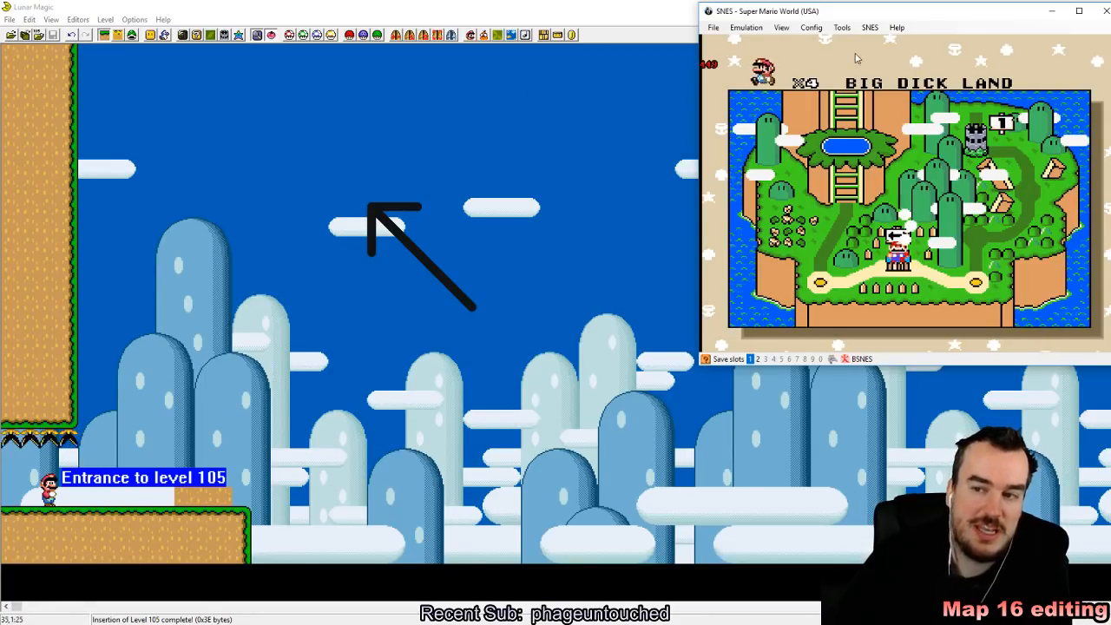
left_click(713, 26)
mouse_move(770, 59)
left_click(824, 56)
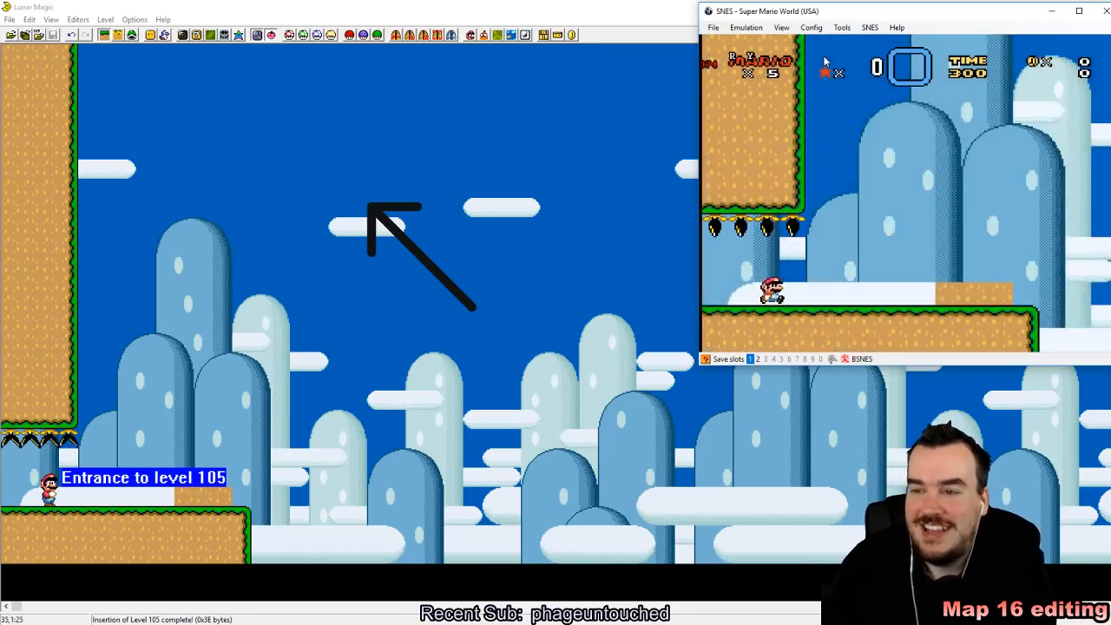
Step: Test level 105 by walking Mario back and forth and into the dirt row on the ground
key("Right")
key("Left")
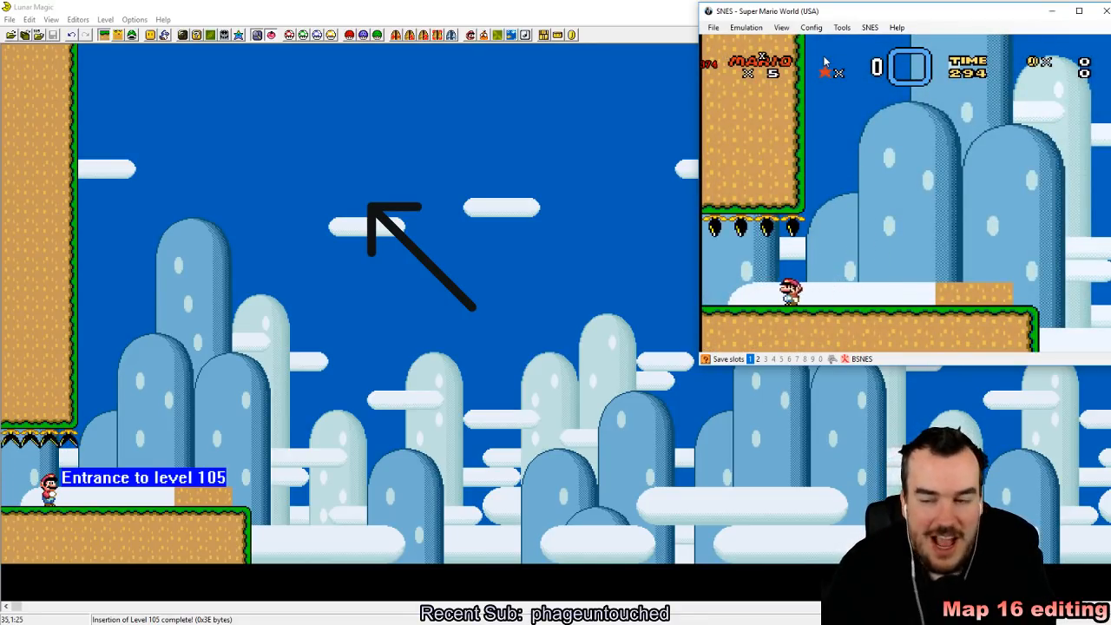
key("Right")
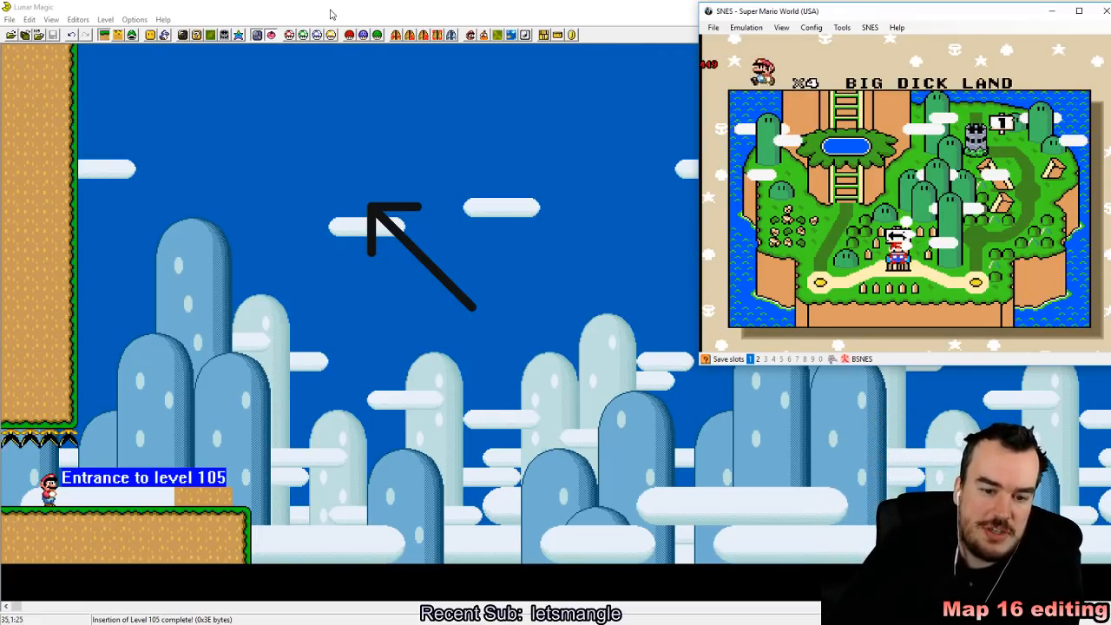
Step: Return to Lunar Magic and delete the three-tile dirt row from the ground
left_click(232, 407)
left_click(205, 500)
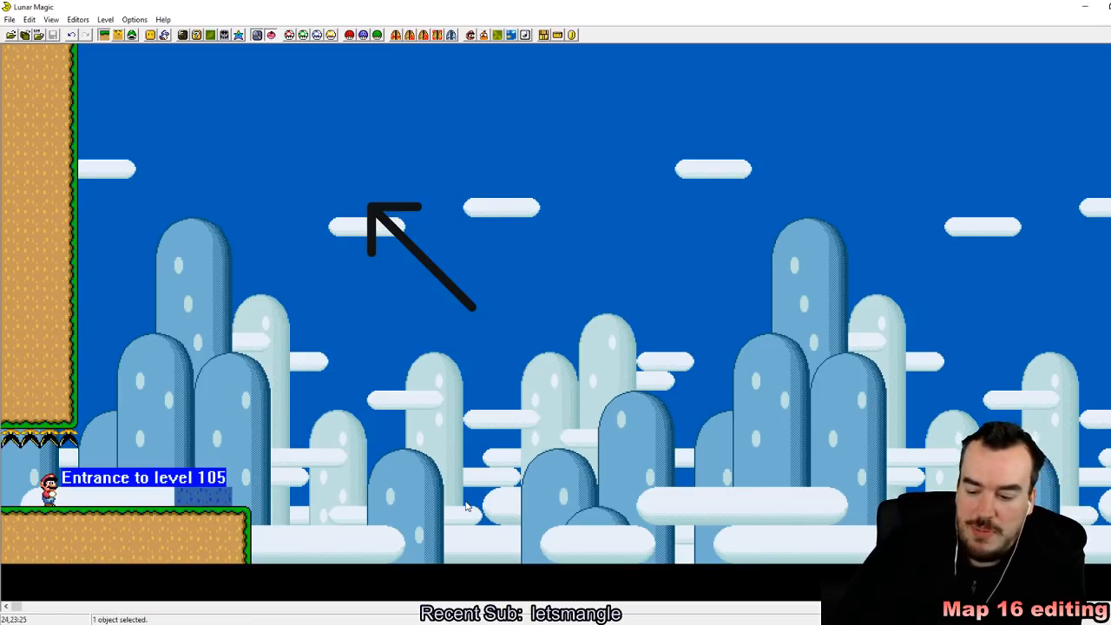
key("Delete")
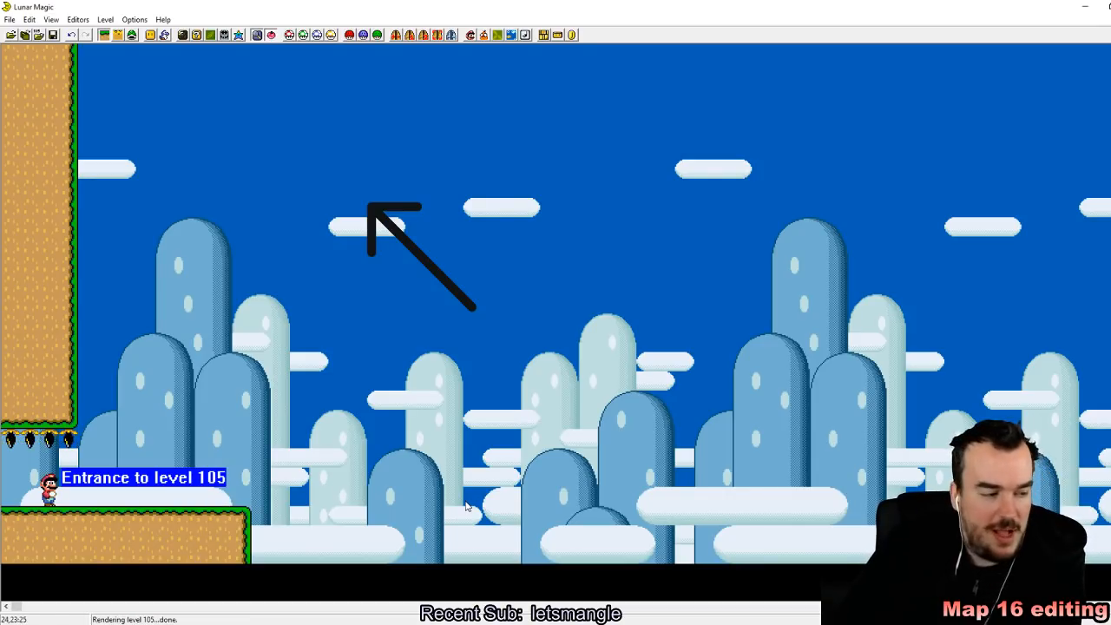
Step: Narrow the main ground object under the level entrance by two tiles, leaving a gap before its edge piece
left_click(152, 36)
left_click(147, 555)
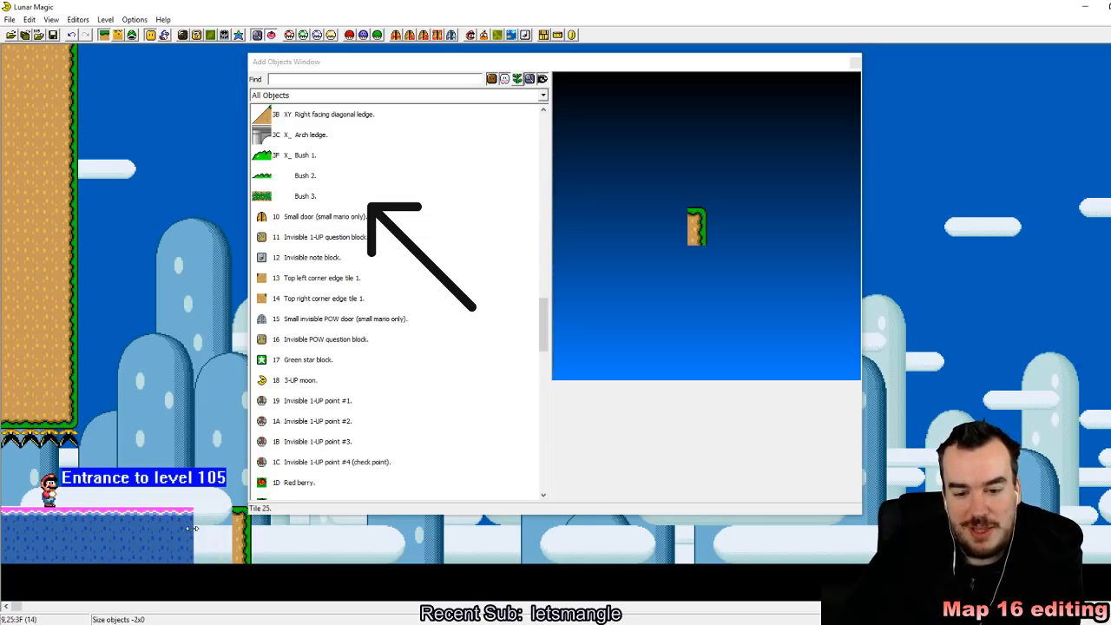
left_click(856, 61)
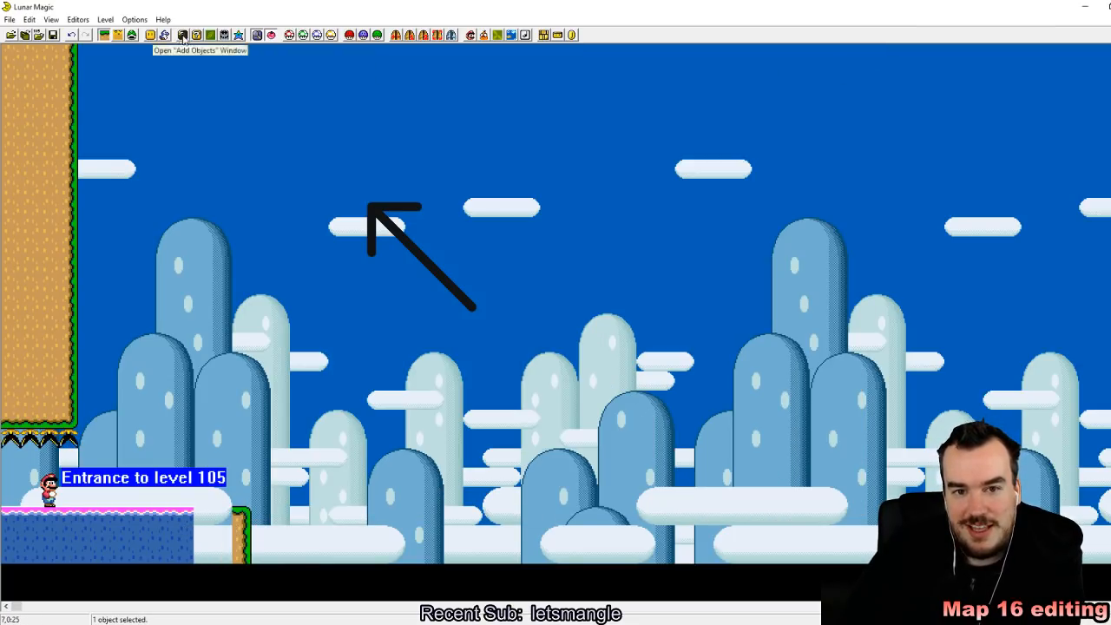
left_click(312, 215)
Step: Open the 16x16 tile map editor and go to the exit-enabled vertical pipe tiles
left_click(197, 35)
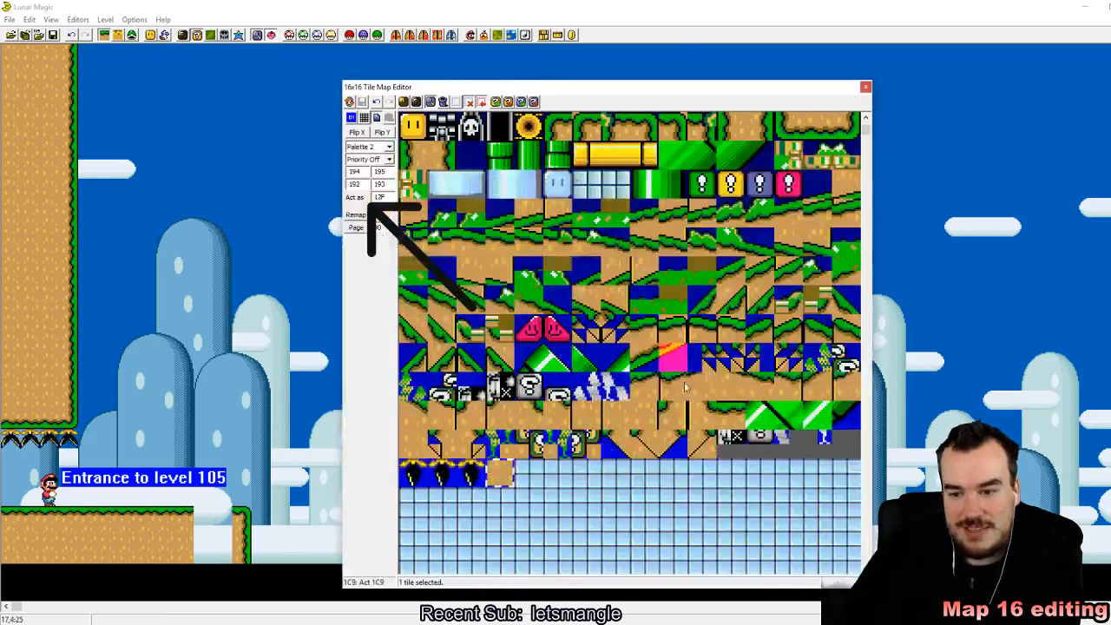
scroll(727, 336, "down", 3)
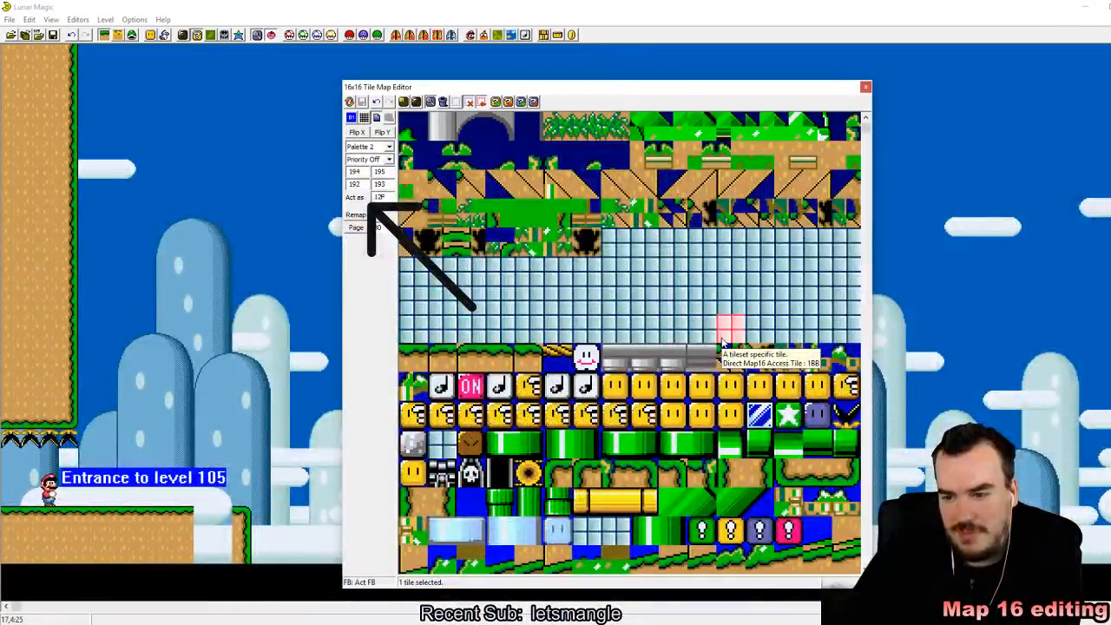
scroll(725, 343, "down", 3)
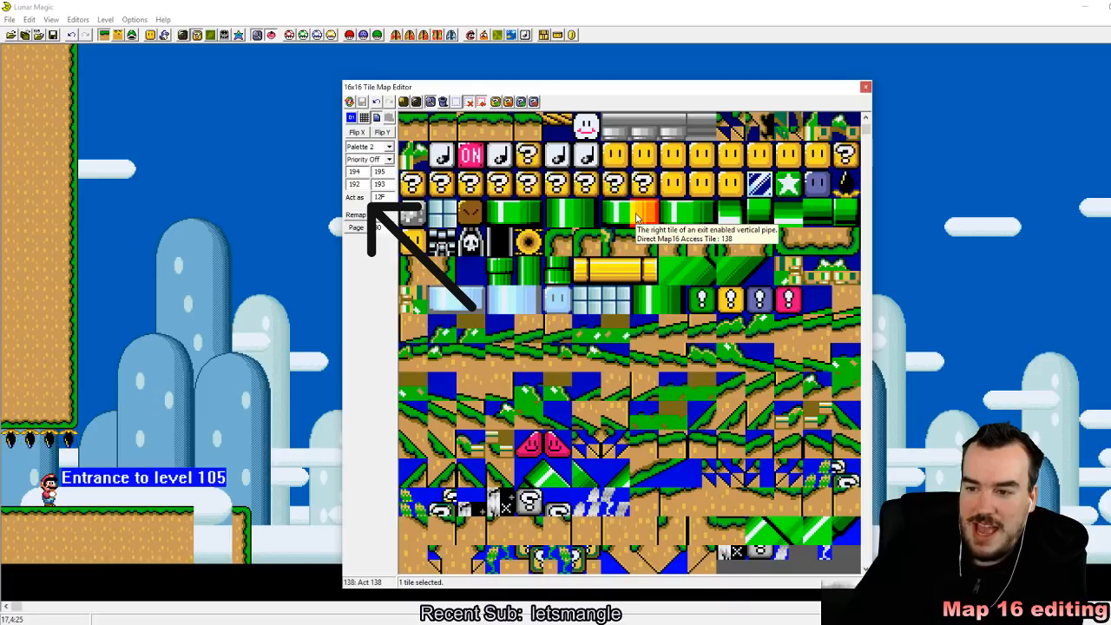
Step: Try copying the exit-enabled pipe's two top tiles, 137 and 138, into the empty slots after the custom dirt tile
left_click_drag(615, 216, 633, 218)
scroll(633, 218, "down", 1)
left_click(535, 369)
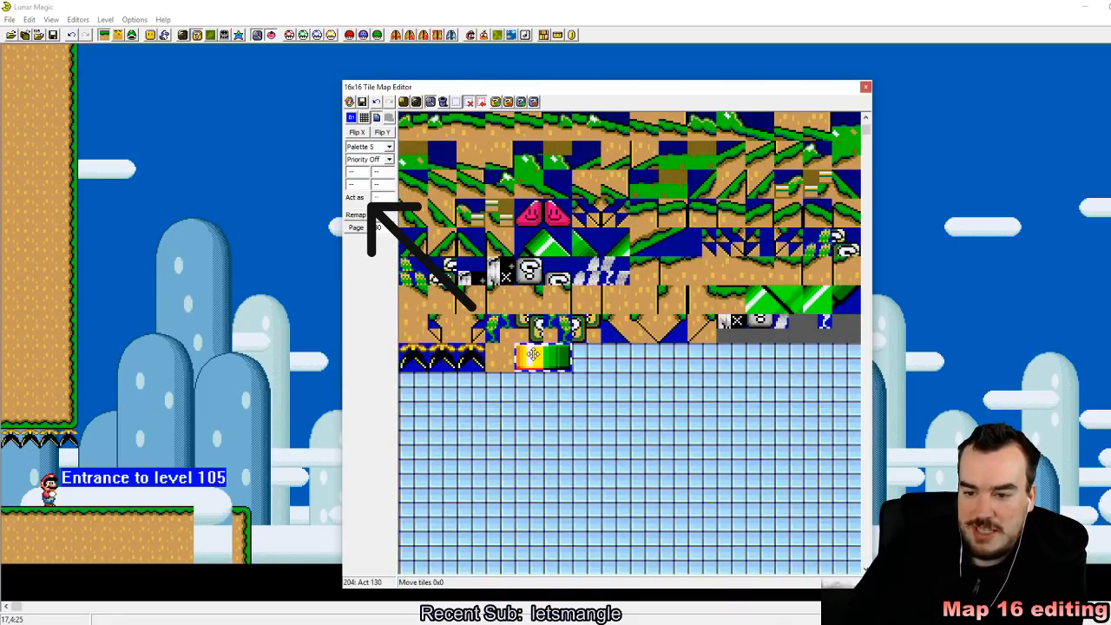
left_click(645, 385)
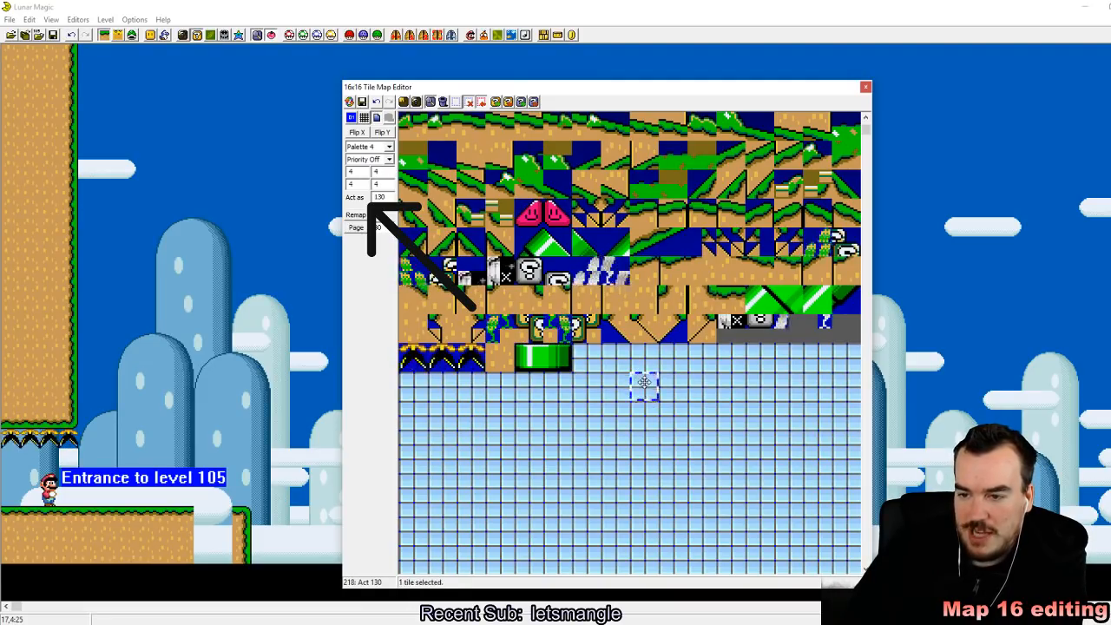
scroll(645, 385, "up", 2)
left_click_drag(615, 474, 584, 473)
right_click(535, 475)
left_click(645, 502)
Step: Copy the grass ledge tile 100 into the empty custom slot 204, beside the custom dirt tile
scroll(645, 499, "up", 3)
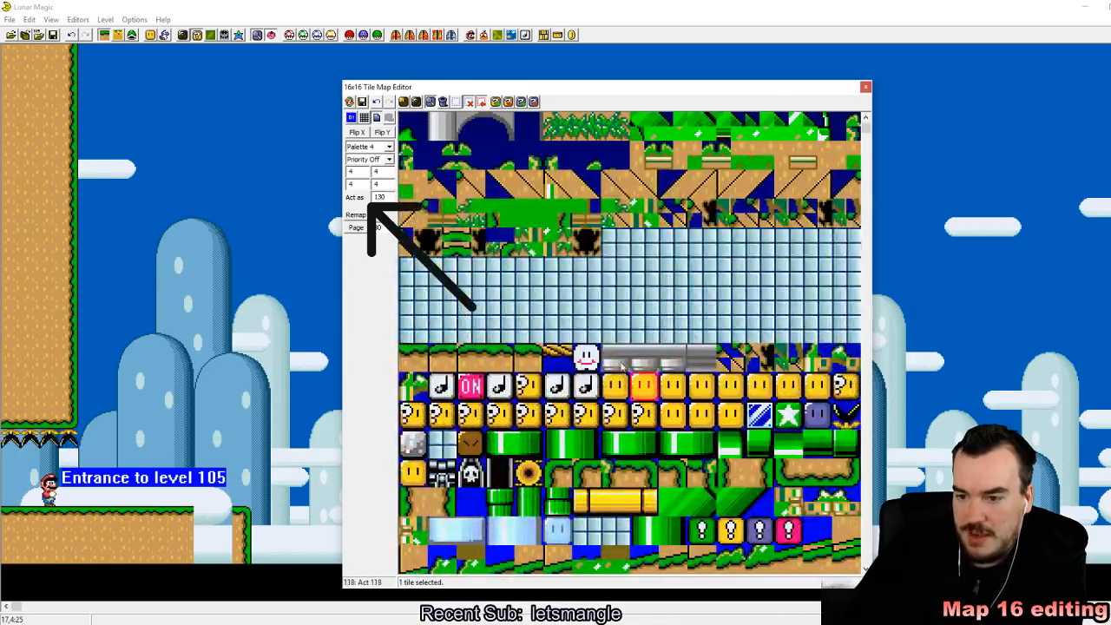
scroll(669, 450, "up", 1)
scroll(669, 450, "up", 1)
scroll(647, 439, "down", 5)
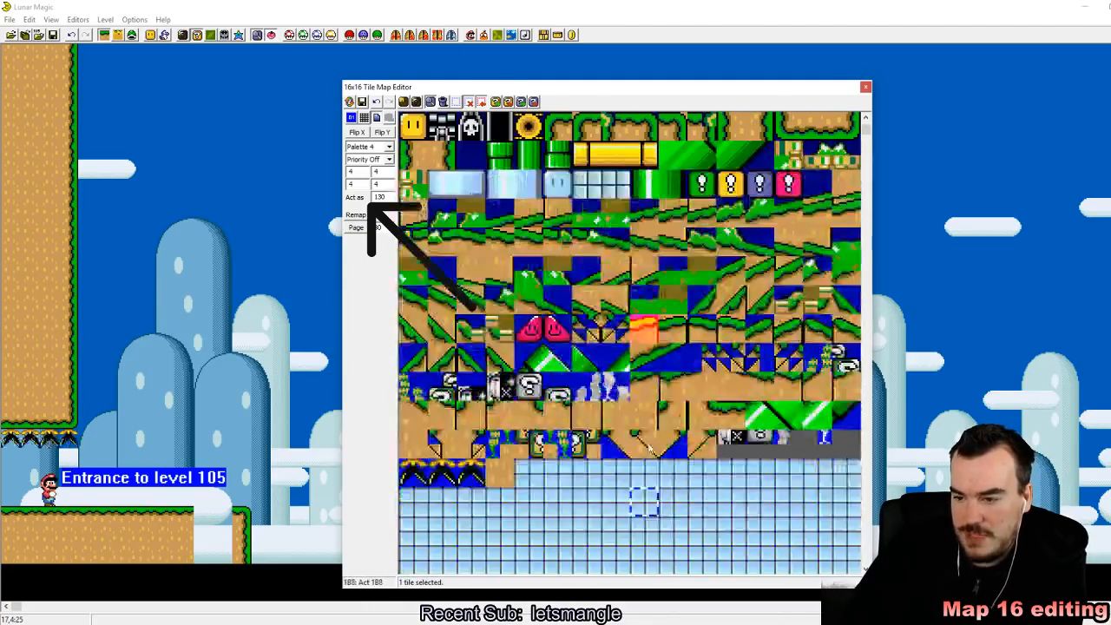
scroll(673, 432, "up", 3)
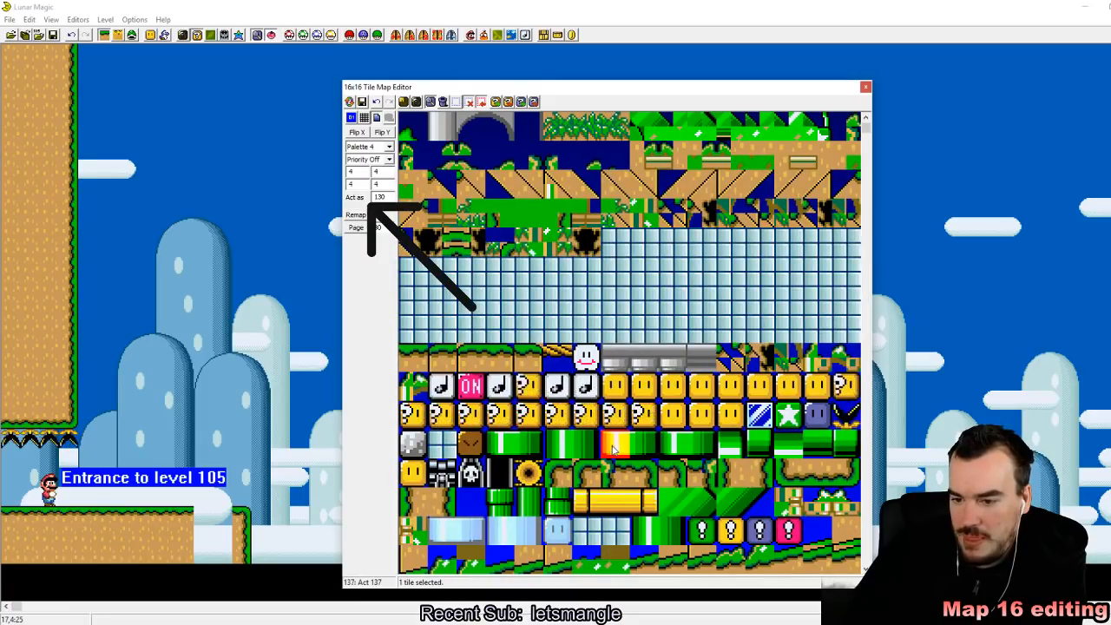
scroll(803, 479, "down", 2)
scroll(803, 480, "down", 2)
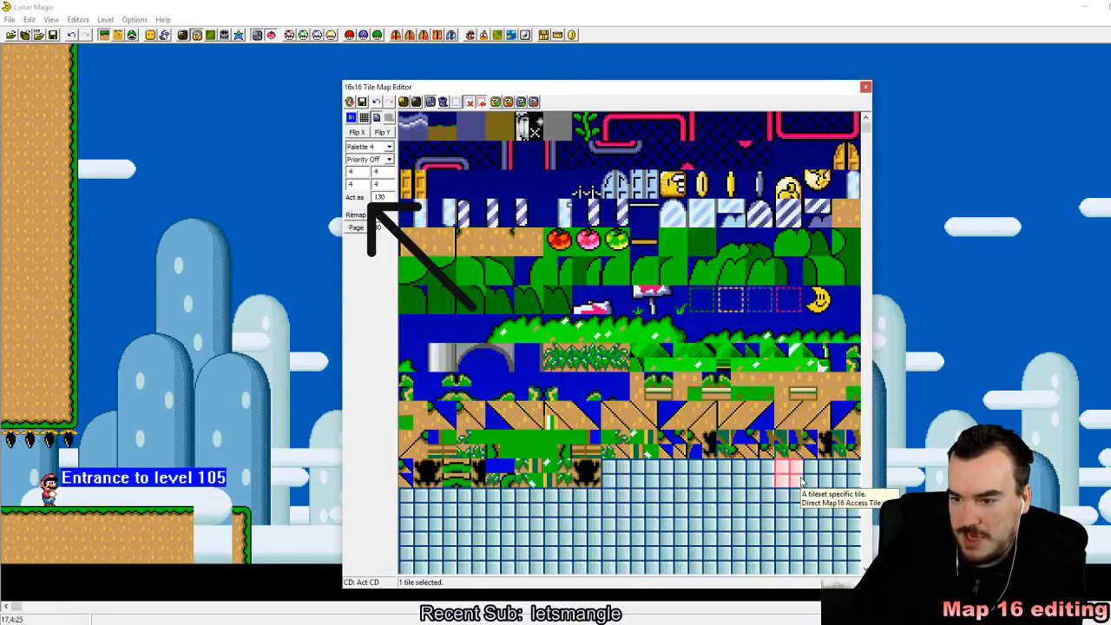
scroll(803, 481, "up", 3)
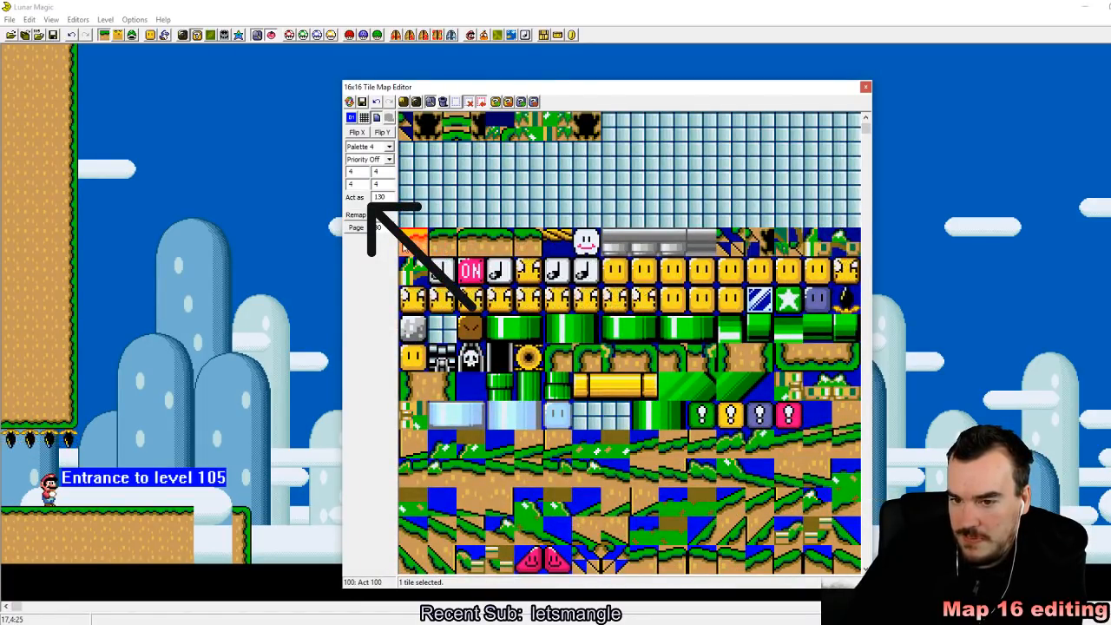
scroll(552, 265, "down", 5)
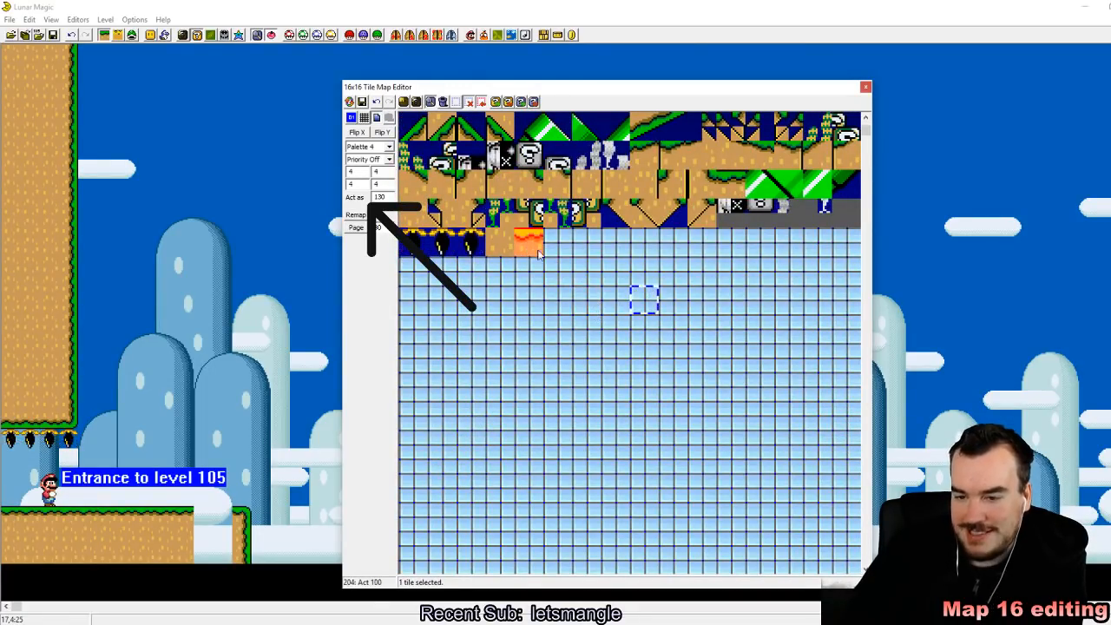
left_click(531, 243)
Step: Make custom ledge tile 204 act as 138, the right half of an exit-enabled vertical pipe, and save the Map16 data to the ROM
scroll(643, 305, "down", 3)
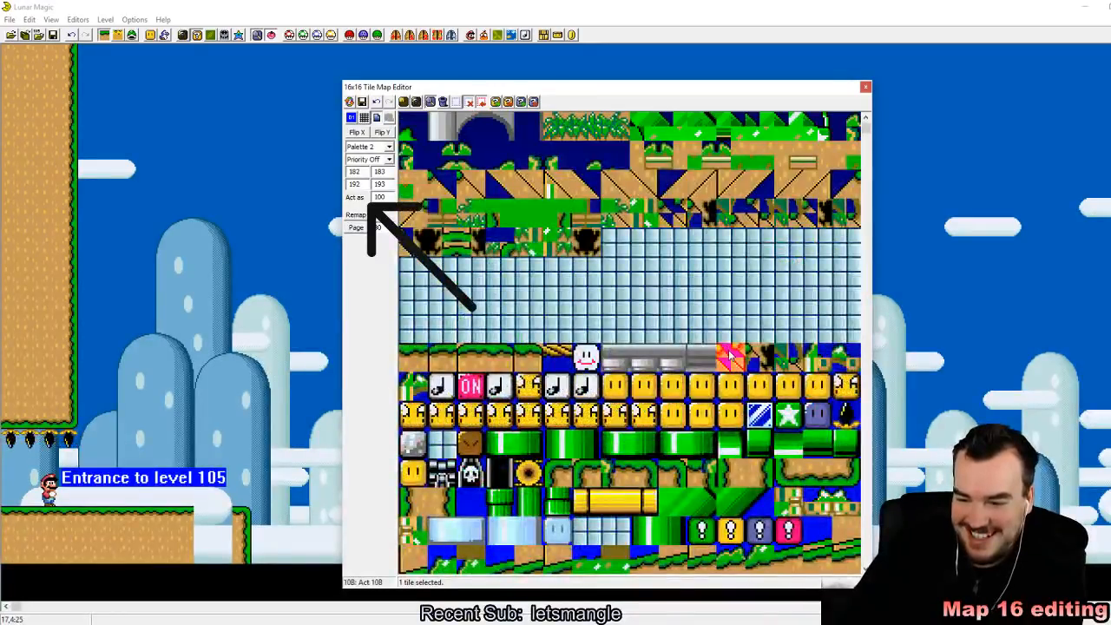
scroll(700, 359, "down", 2)
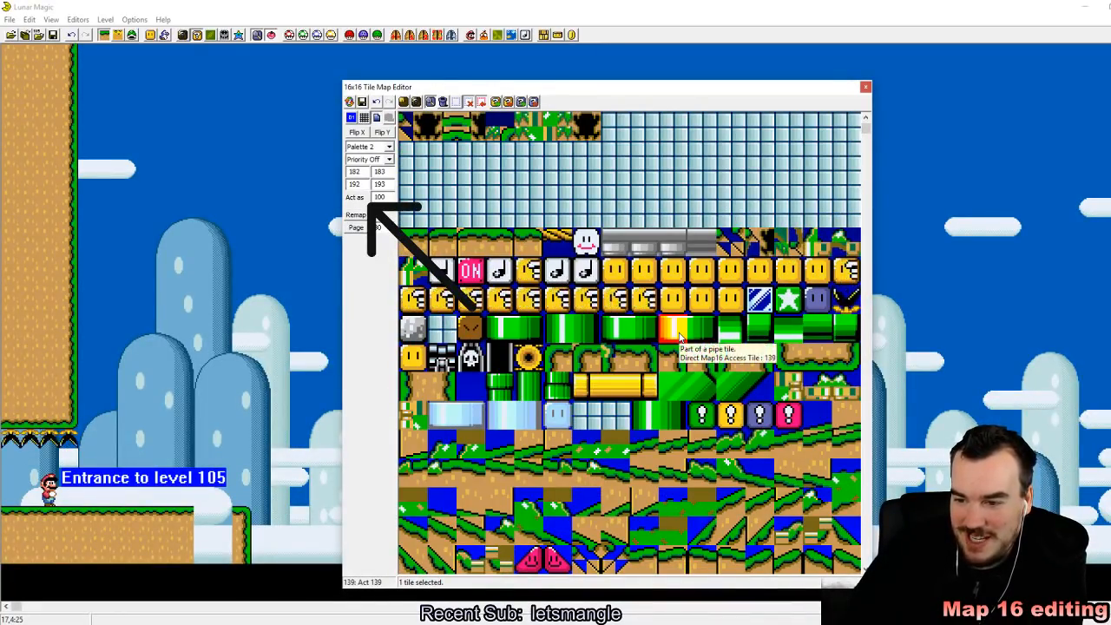
left_click(413, 155)
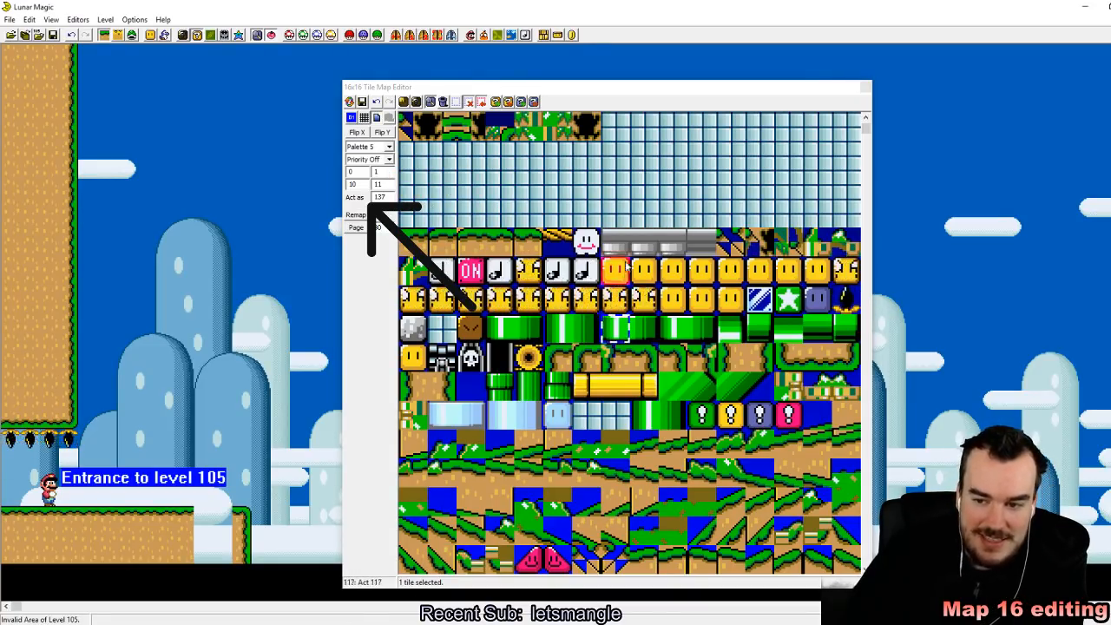
left_click(638, 327)
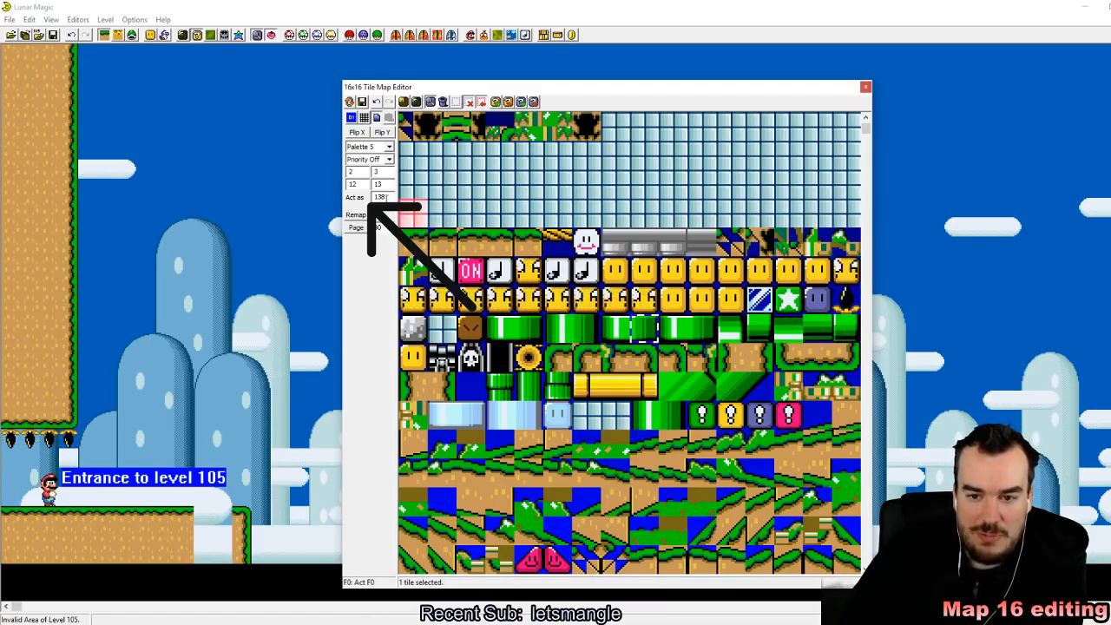
scroll(621, 335, "down", 4)
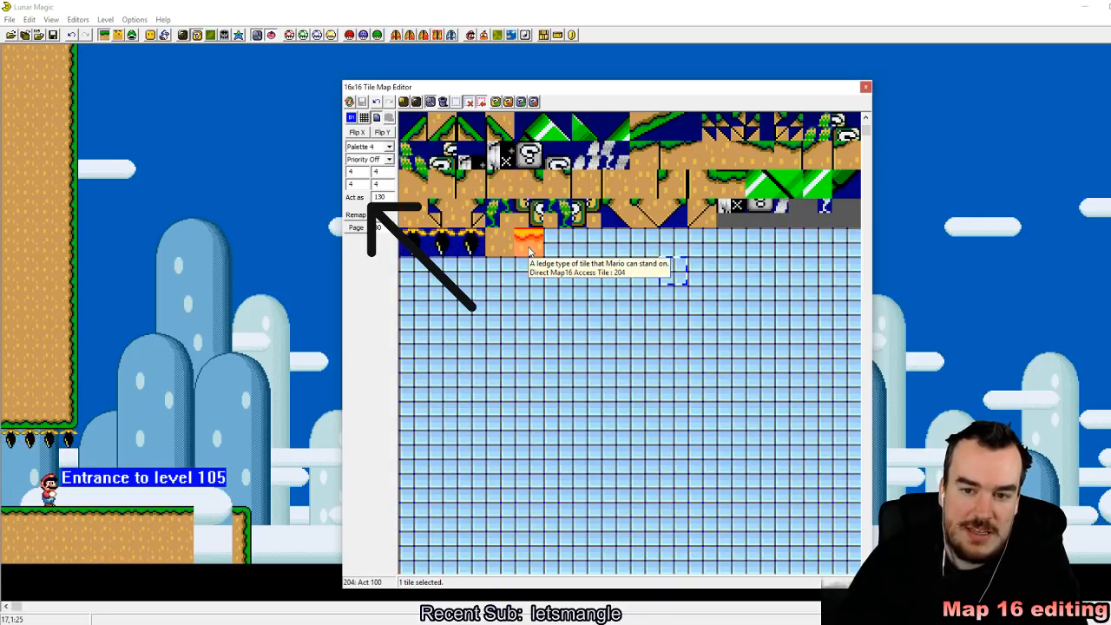
left_click(529, 247)
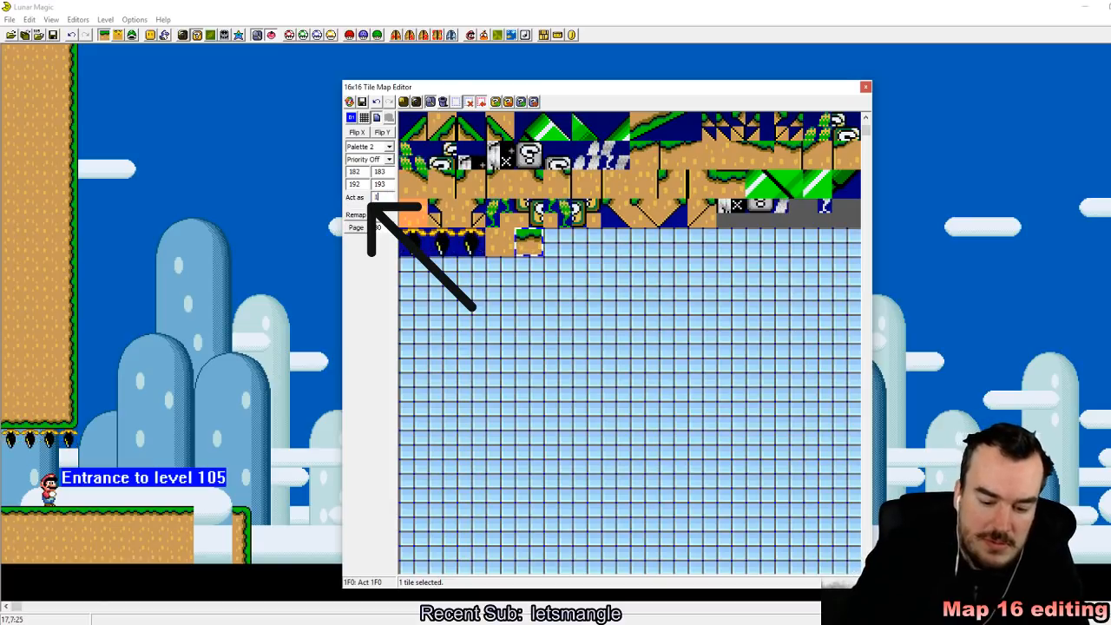
left_click(362, 102)
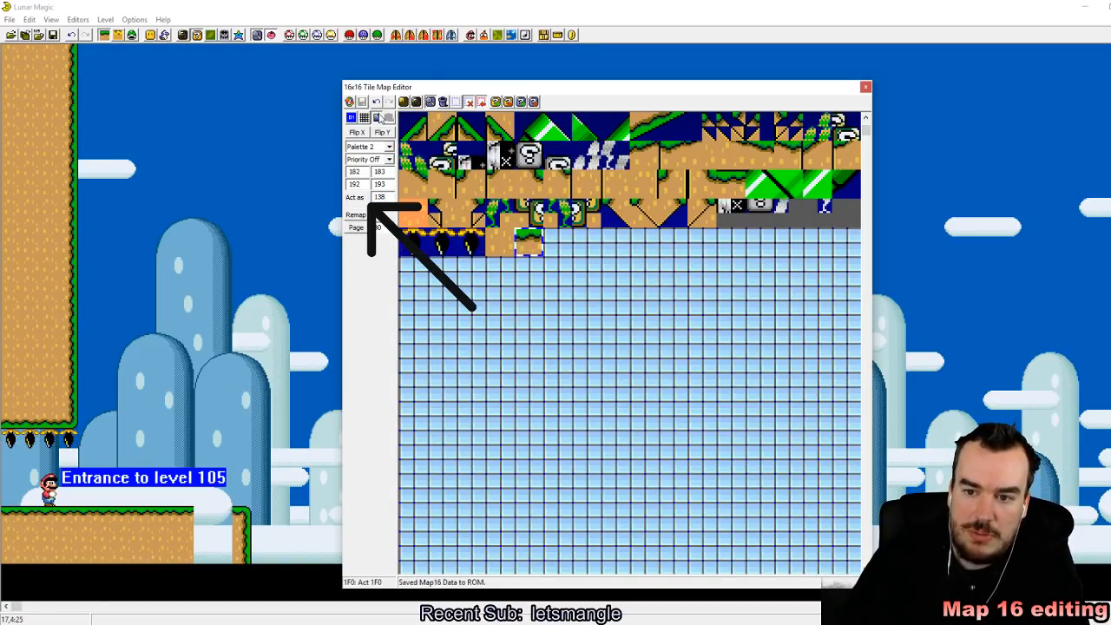
Step: Fill the gap in the ground with custom ledge tile 204 along its surface and custom dirt tile 203 underneath
left_click(506, 248)
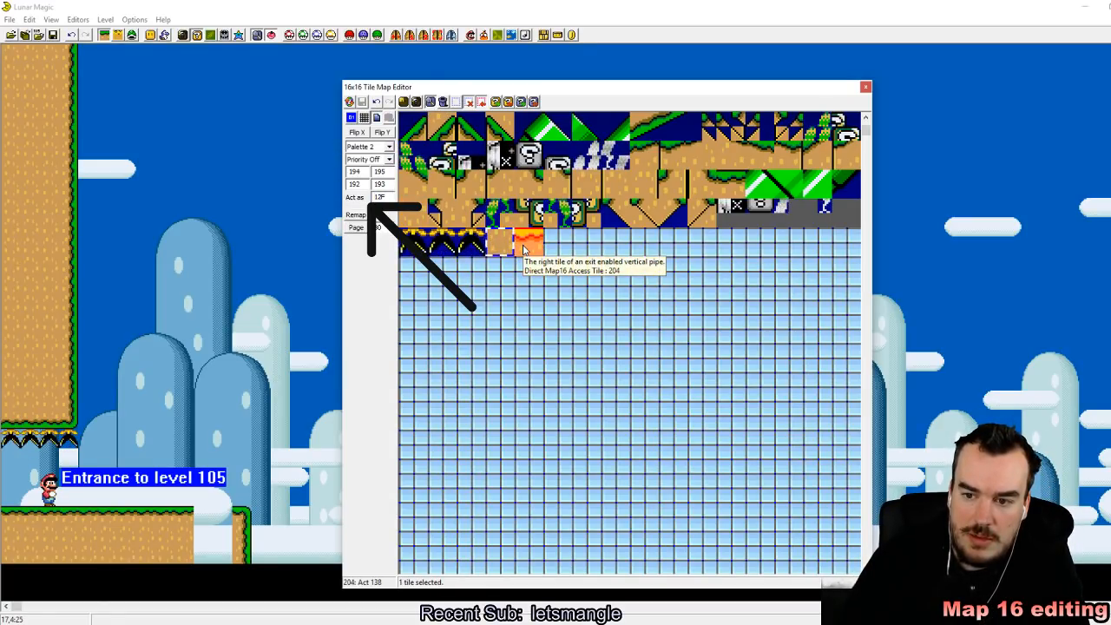
left_click(524, 249)
left_click(208, 514)
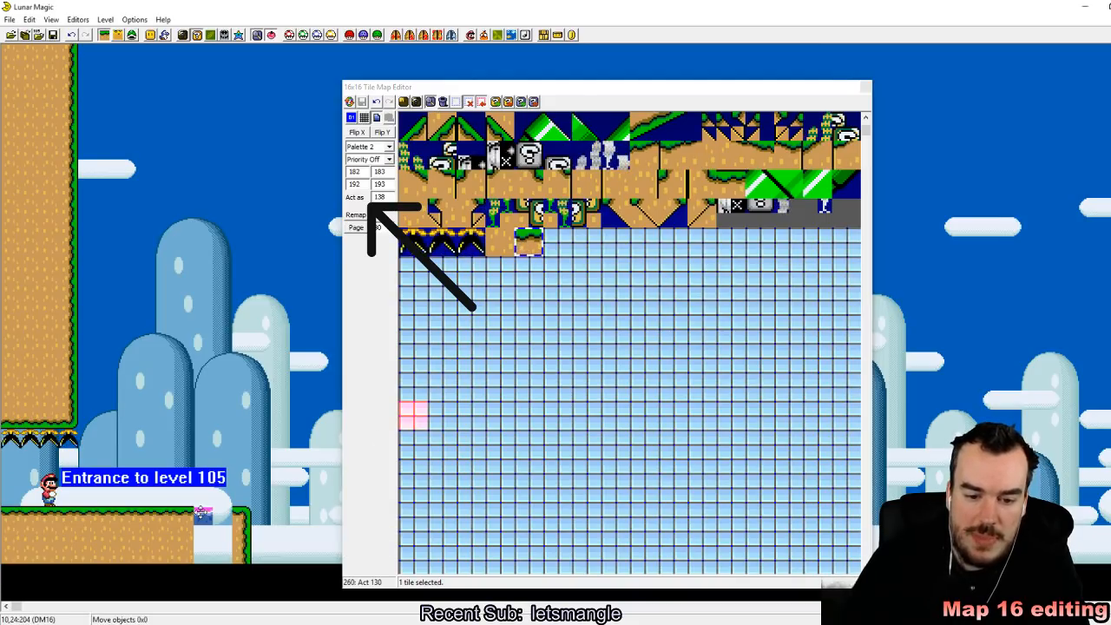
key("Delete")
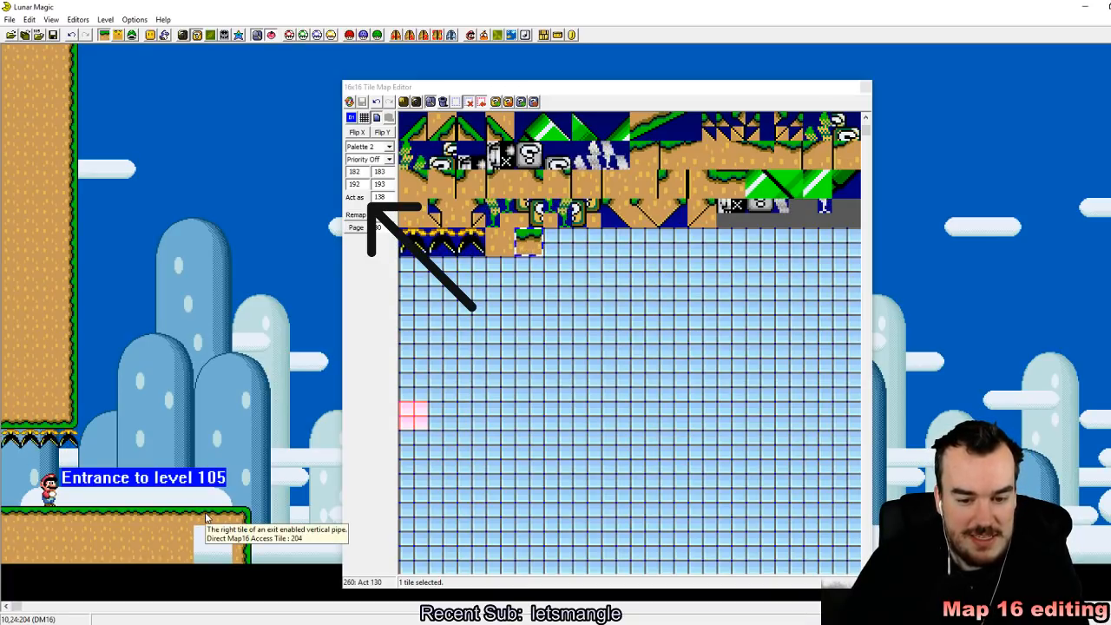
key("ctrl+z")
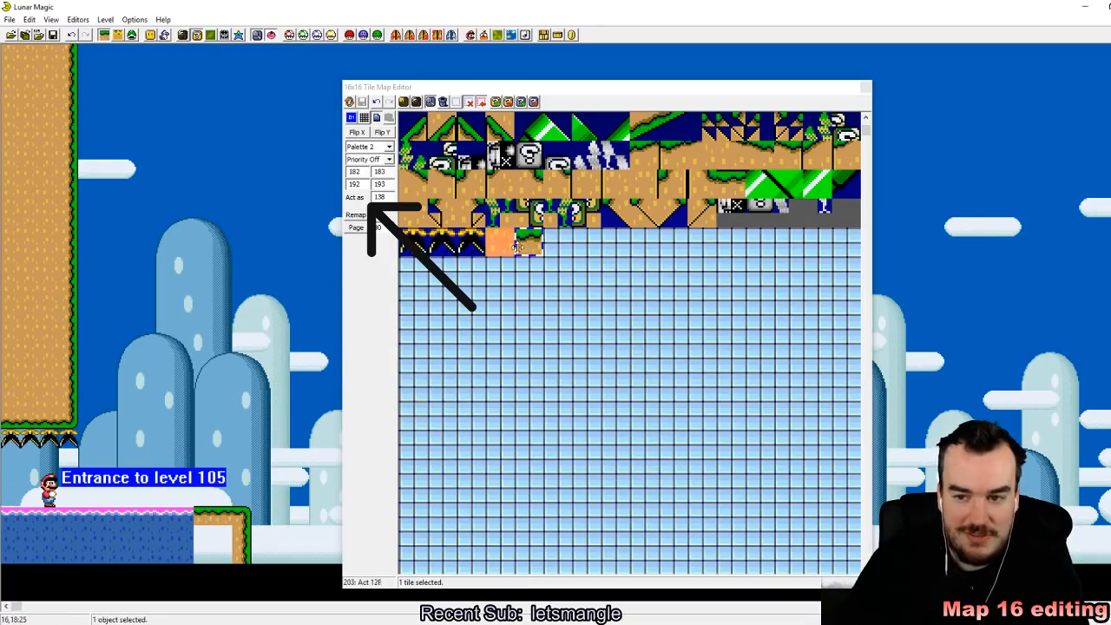
key("Delete")
left_click(201, 533)
key("Delete")
Step: Save level 105 despite the undefined exit, close the tile map editor, switch to the SNES emulator and reload the Super Mario World ROM
left_click(52, 36)
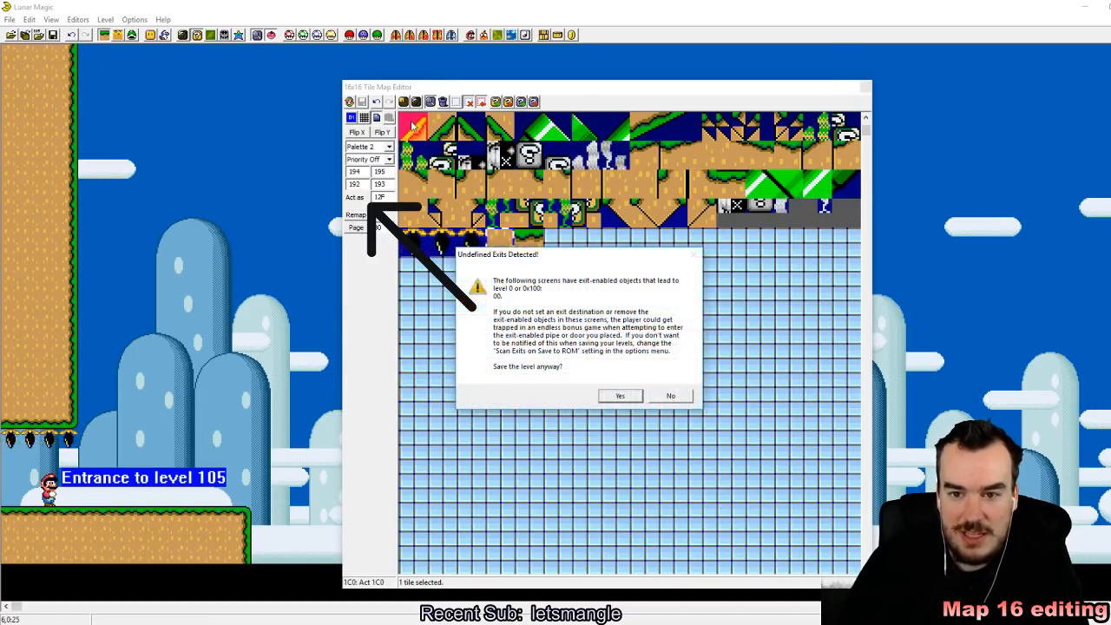
left_click(619, 397)
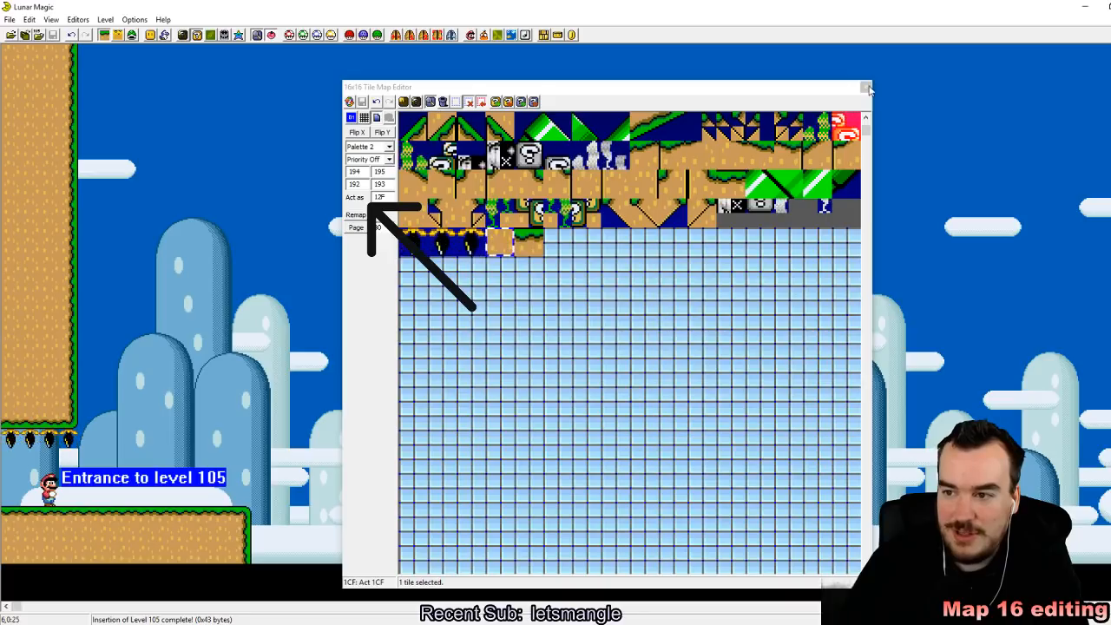
key("alt+Tab")
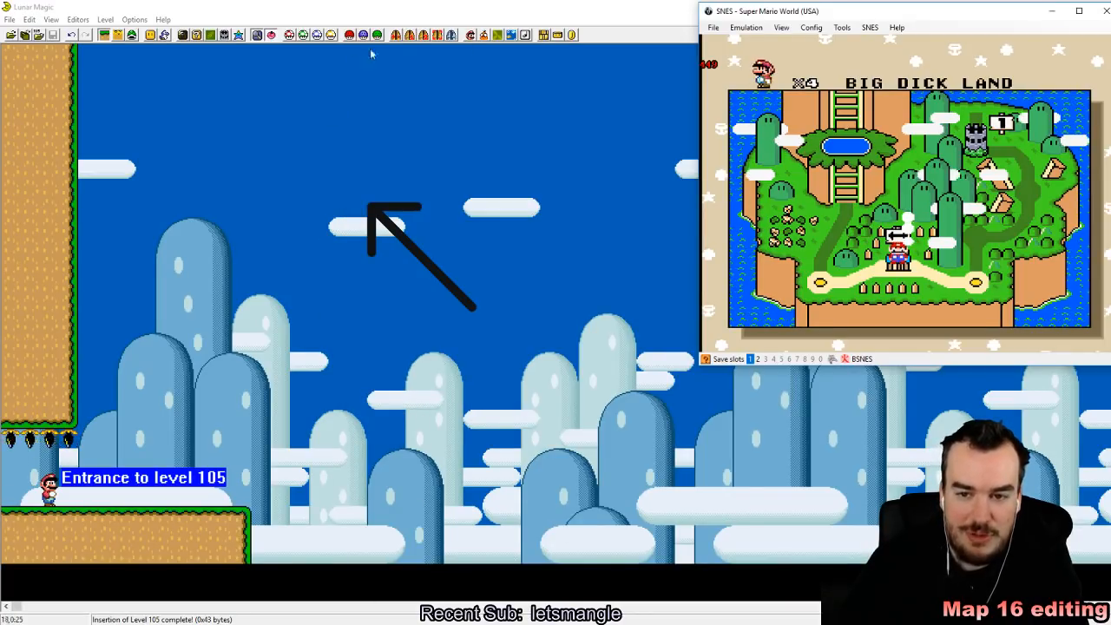
left_click(714, 27)
mouse_move(761, 55)
left_click(820, 56)
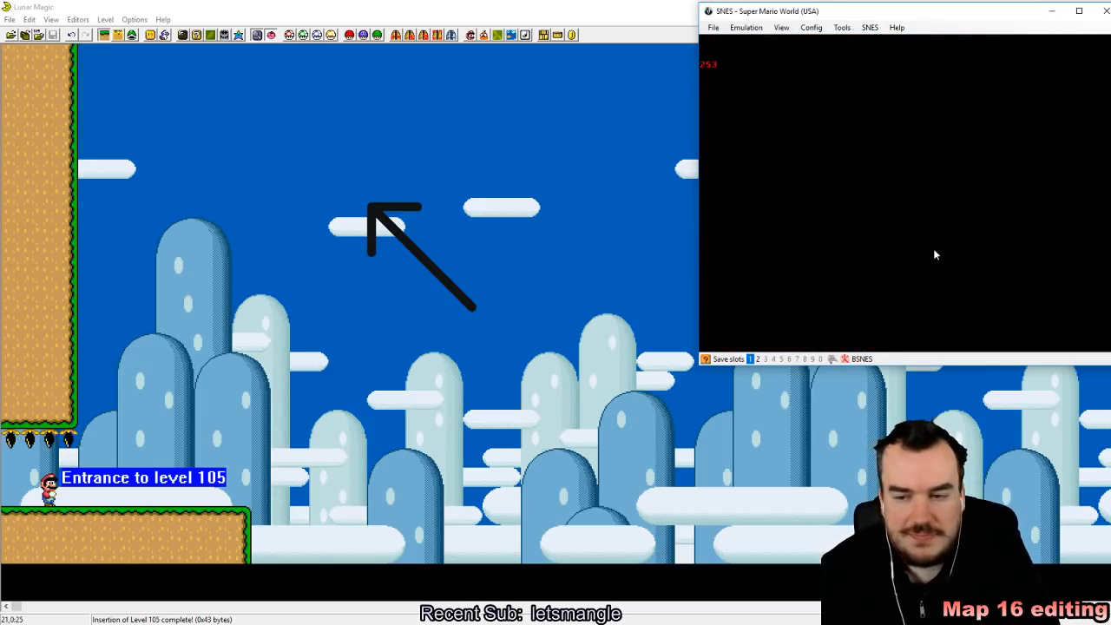
Step: Quick-save the emulator state to slot 1, enter level 105 and test the custom ledge tile as a pipe entrance with Mario
key("shift+F1")
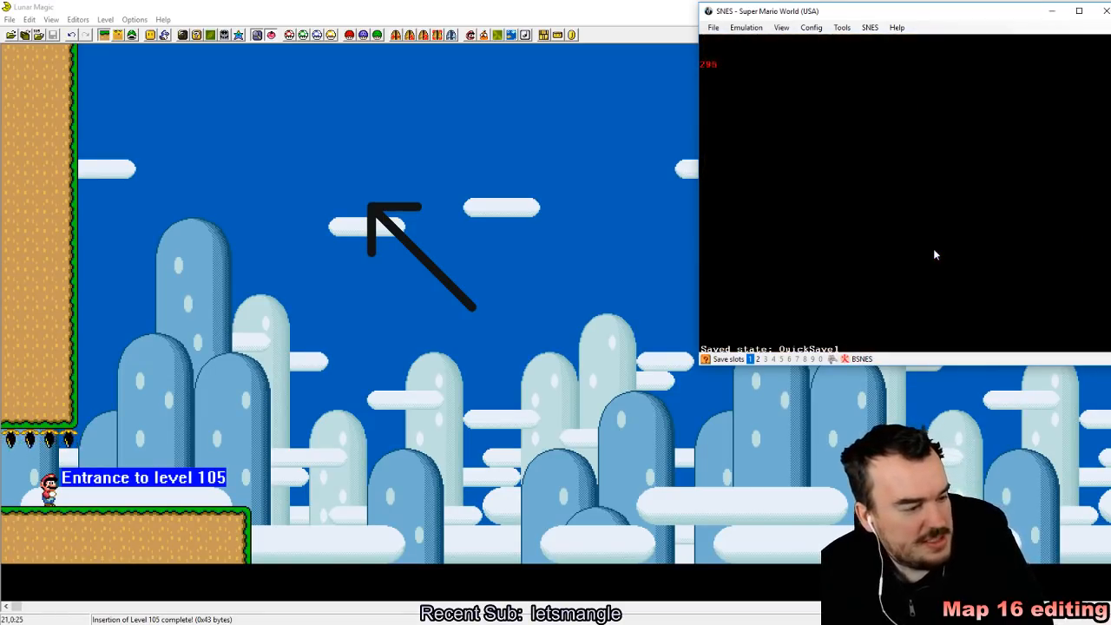
key("Right")
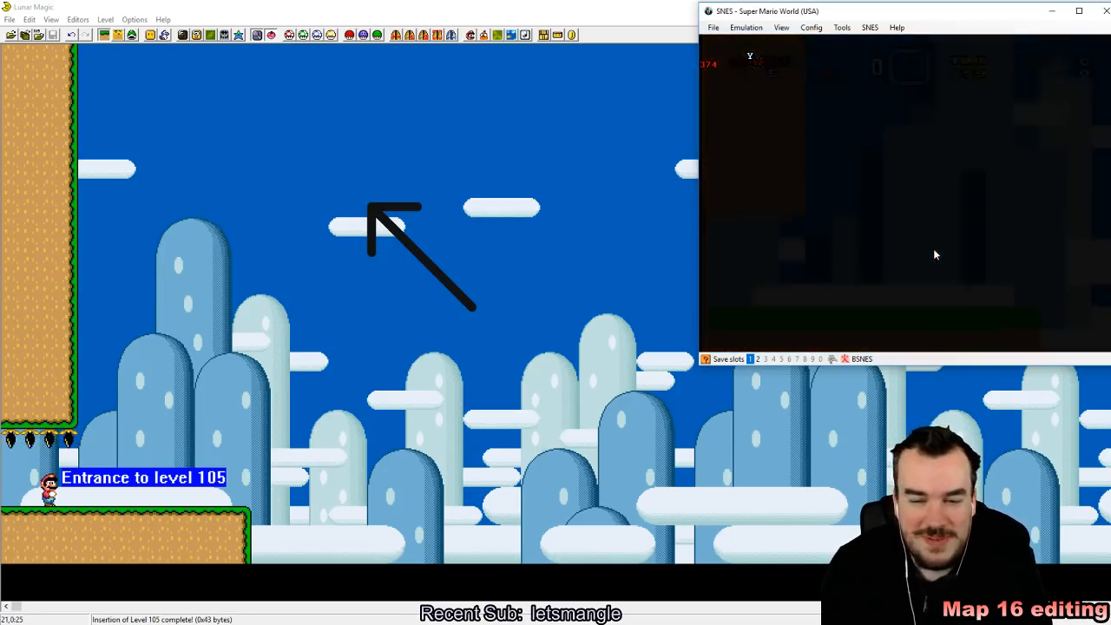
key("Right")
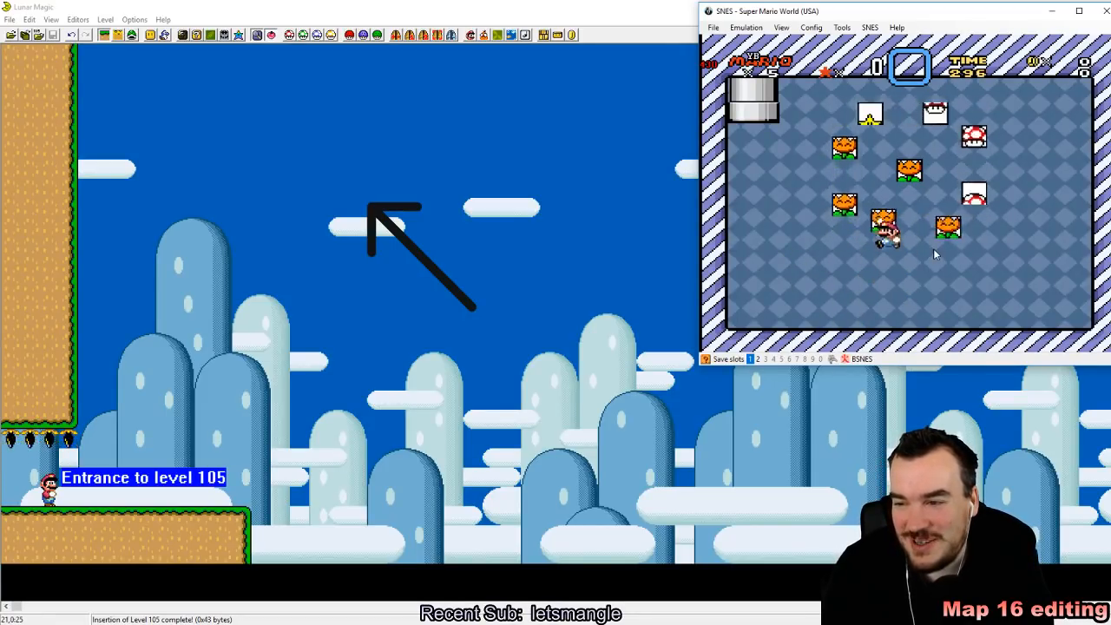
Step: Play through the bonus game by moving Mario back and forth and jumping into the blocks
key("z")
key("z")
key("Right")
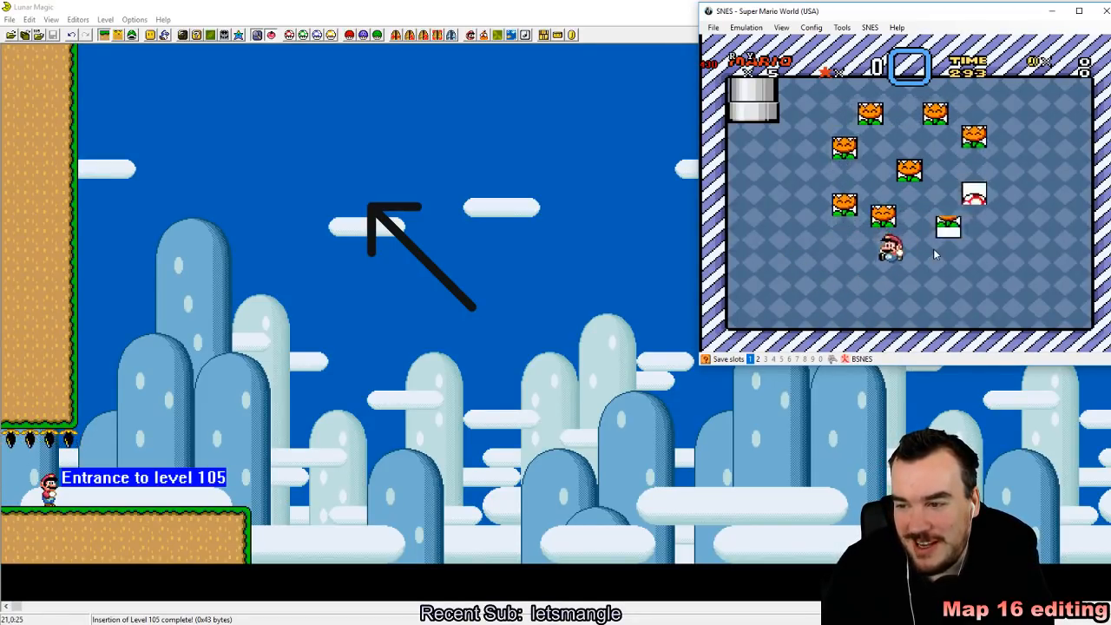
key("Left")
key("z")
key("Right")
key("z")
key("Left")
key("z")
key("Right")
key("z")
key("Left")
key("z")
key("Right")
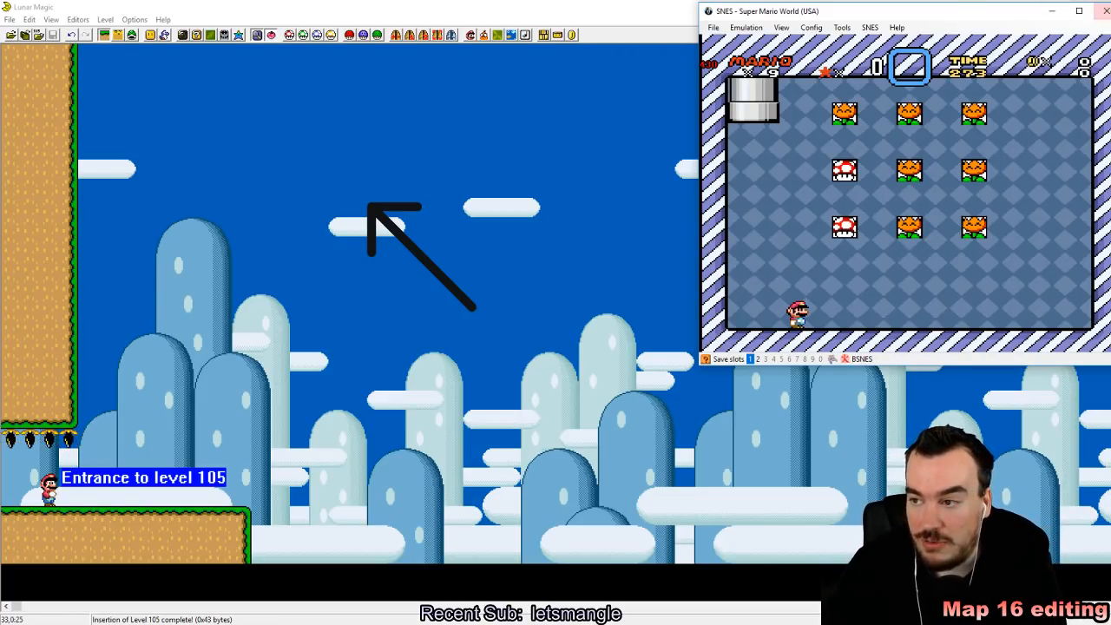
Step: Return to Lunar Magic, reopen the 16x16 tile map editor and inspect the water tile 0 and other tiles on the first page
left_click(231, 5)
left_click(198, 34)
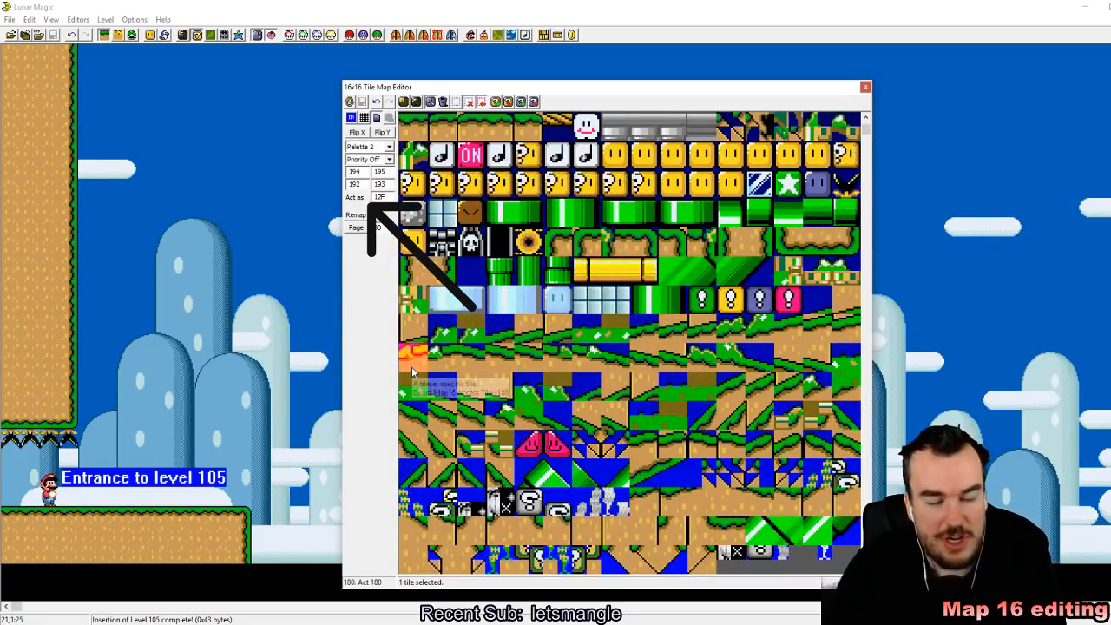
key("Page_Up")
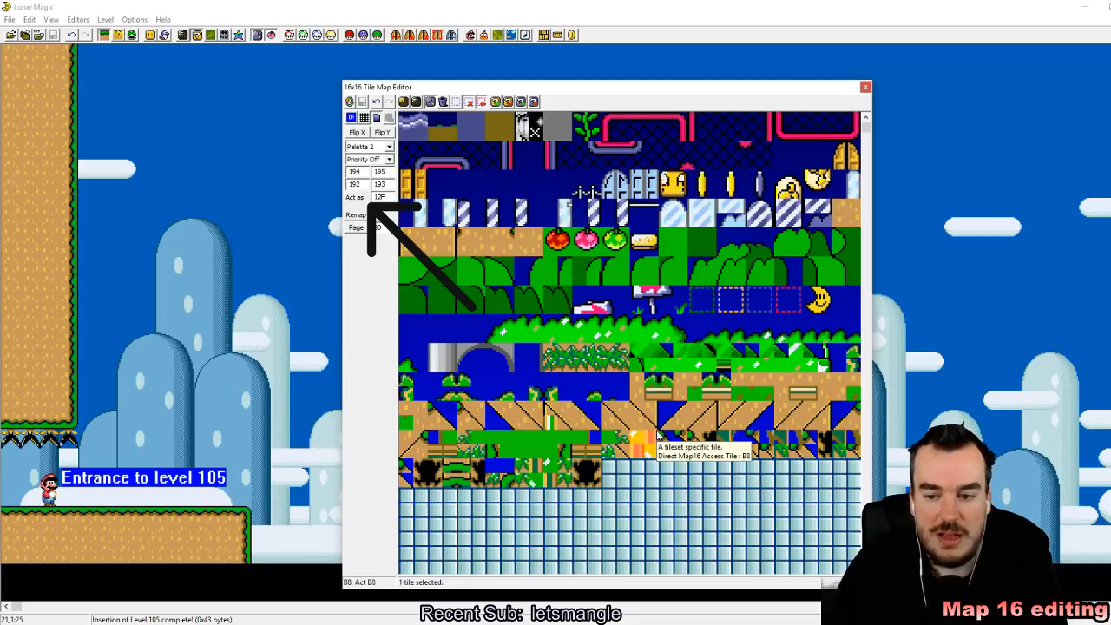
left_click(425, 131)
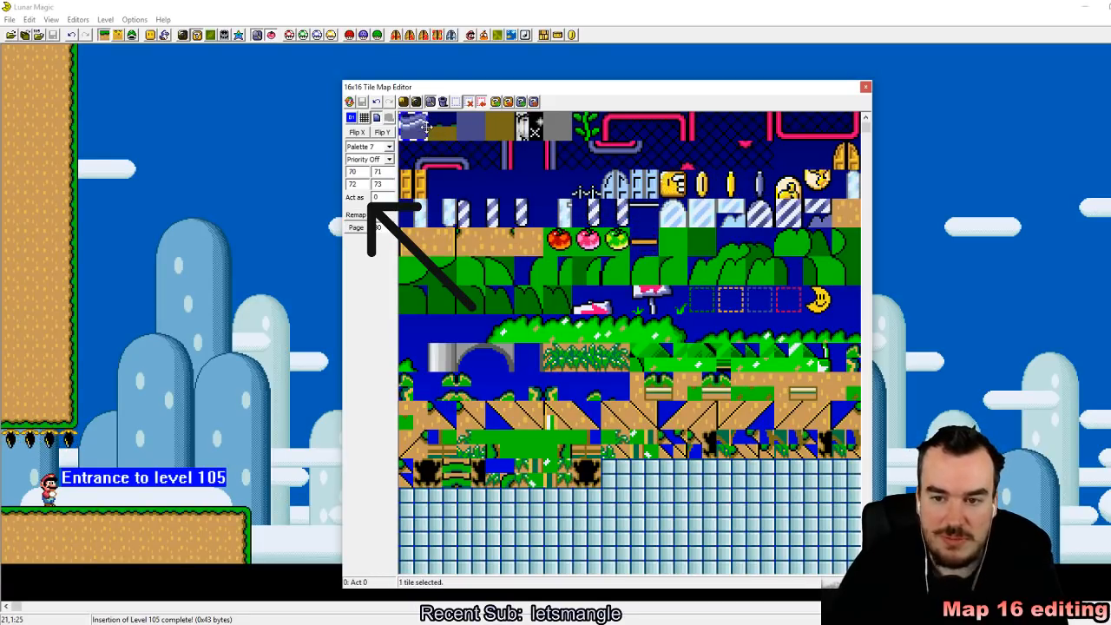
left_click_drag(501, 243, 500, 215)
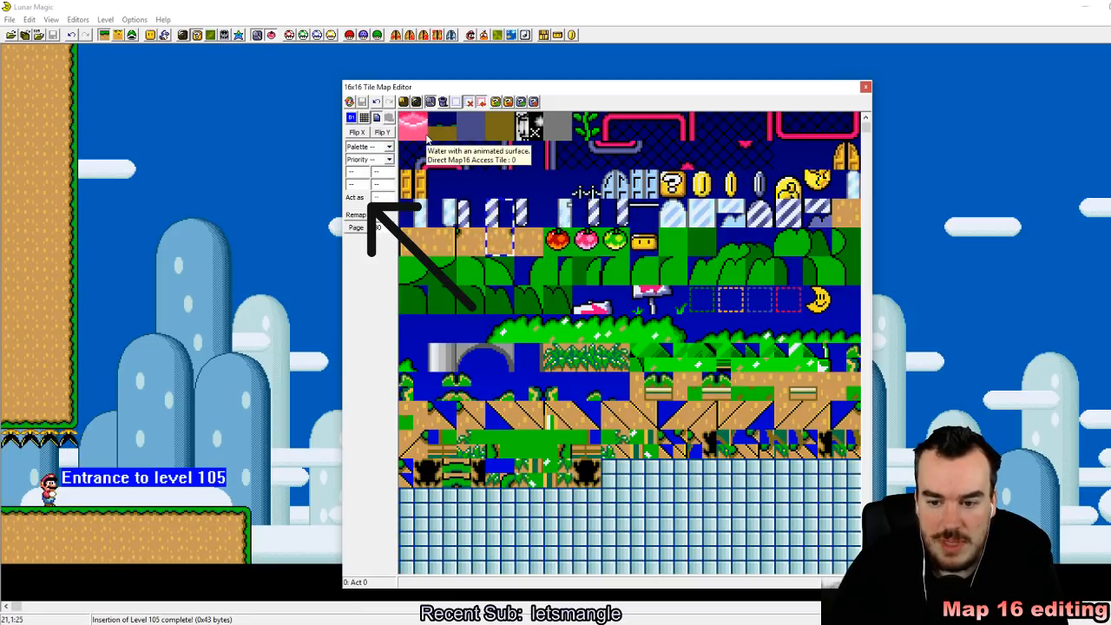
Step: Copy the black piranha plant tile 200 into slot 205, set its Act as value to 0 and save the tile map
scroll(427, 140, "down", 6)
left_click(413, 476)
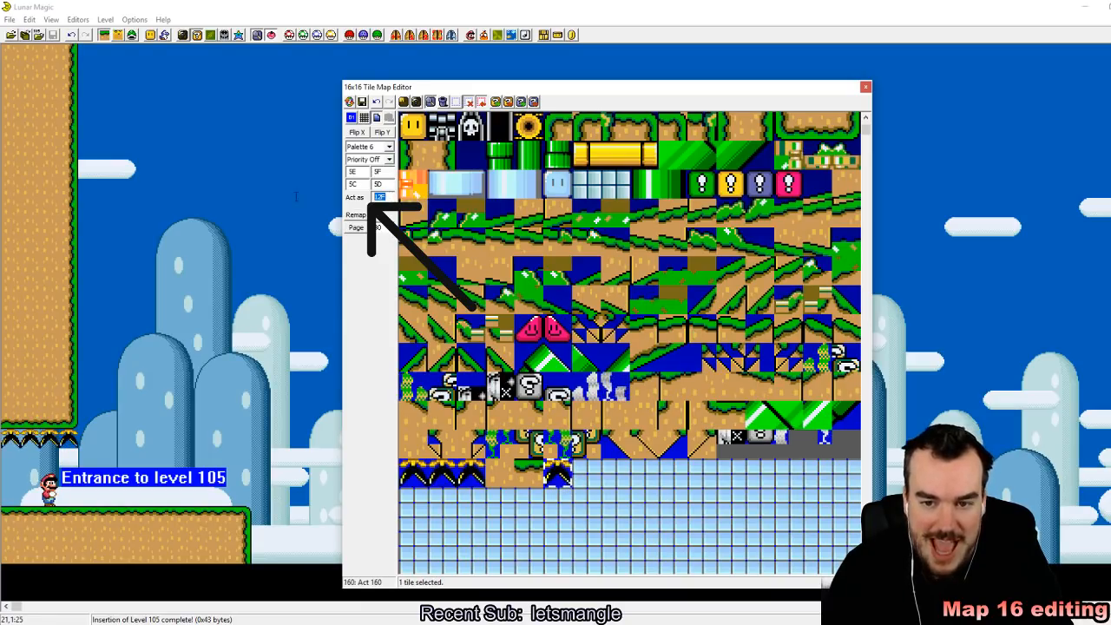
type("0")
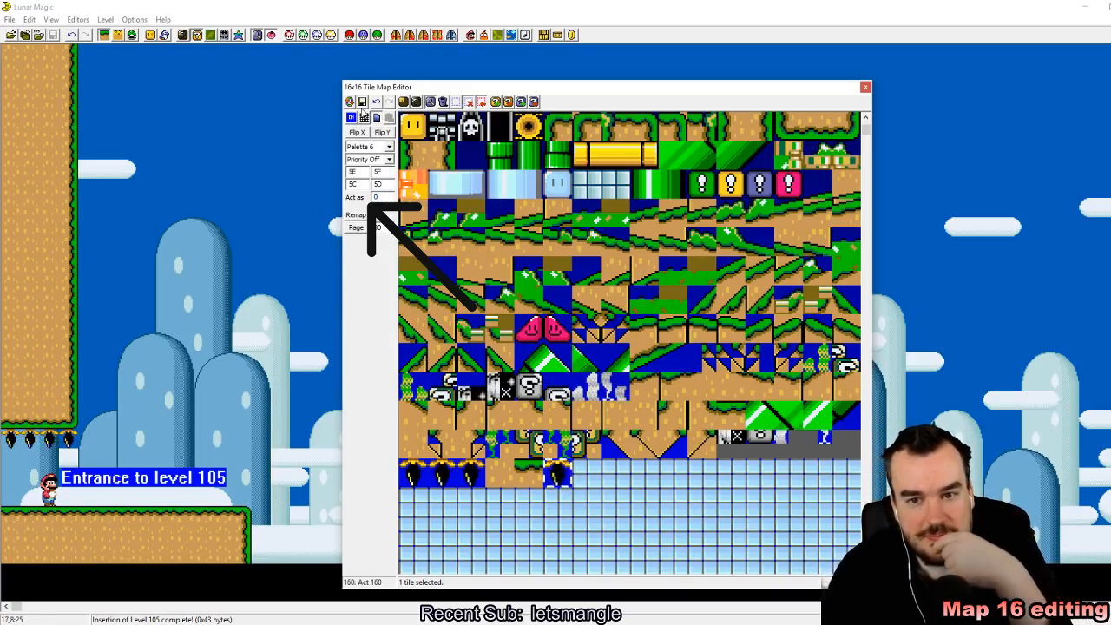
left_click(362, 102)
Step: Place tile 205 in level 105, stretch it into a large block beside the entrance, and close the tile map editor
left_click(556, 474)
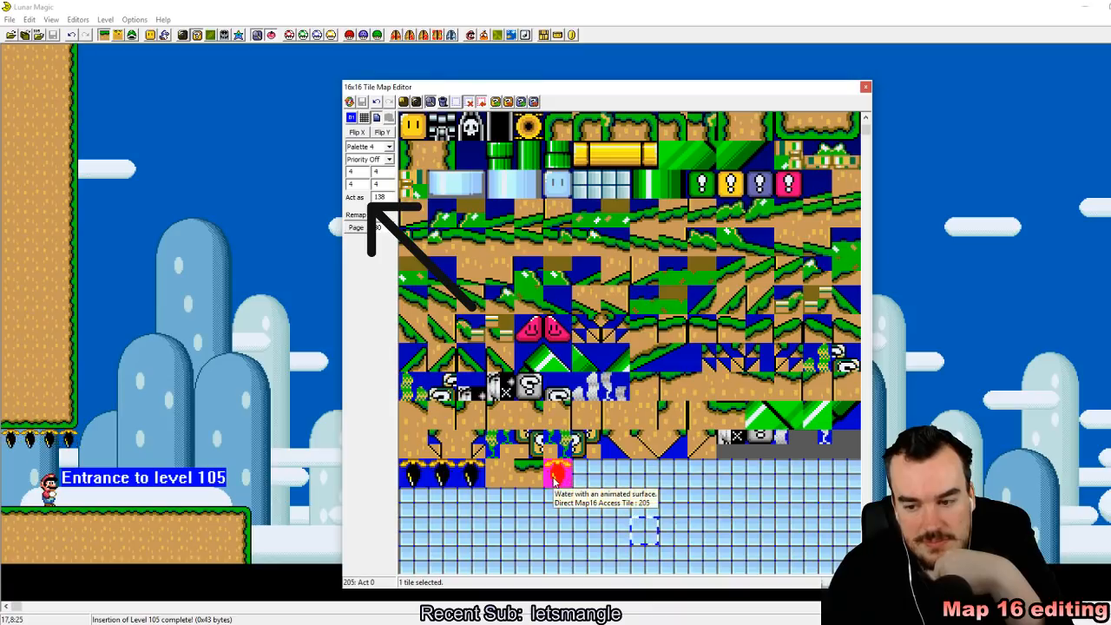
left_click(555, 481)
right_click(119, 200)
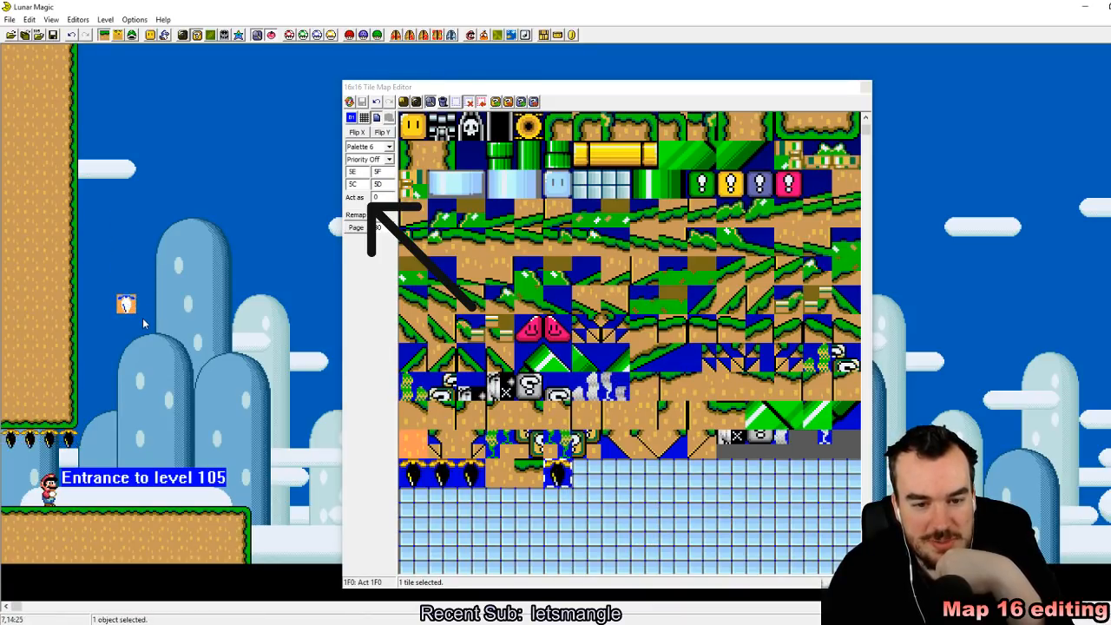
left_click_drag(131, 312, 309, 456)
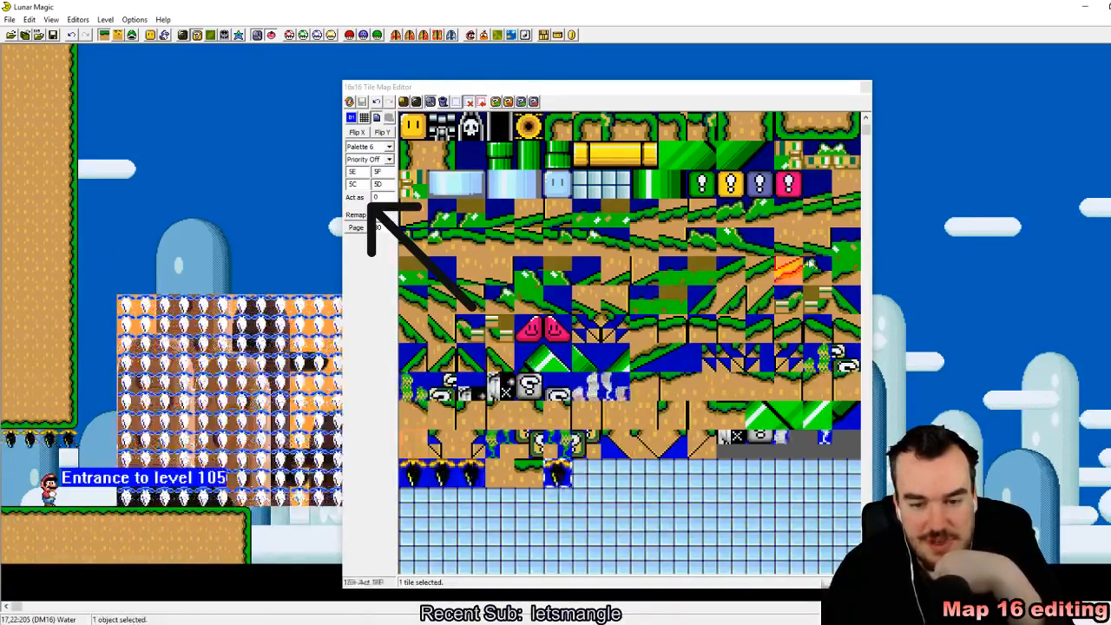
left_click(865, 87)
left_click(340, 398)
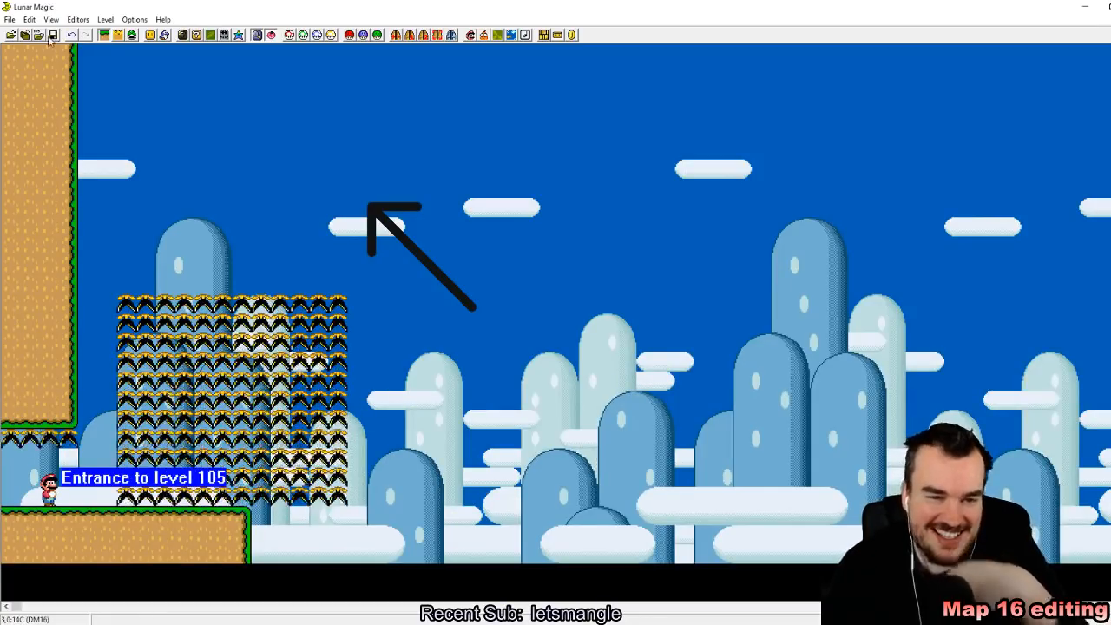
Step: Save level 105 despite the undefined exit, switch to the SNES emulator and reload the Super Mario World ROM
left_click(53, 35)
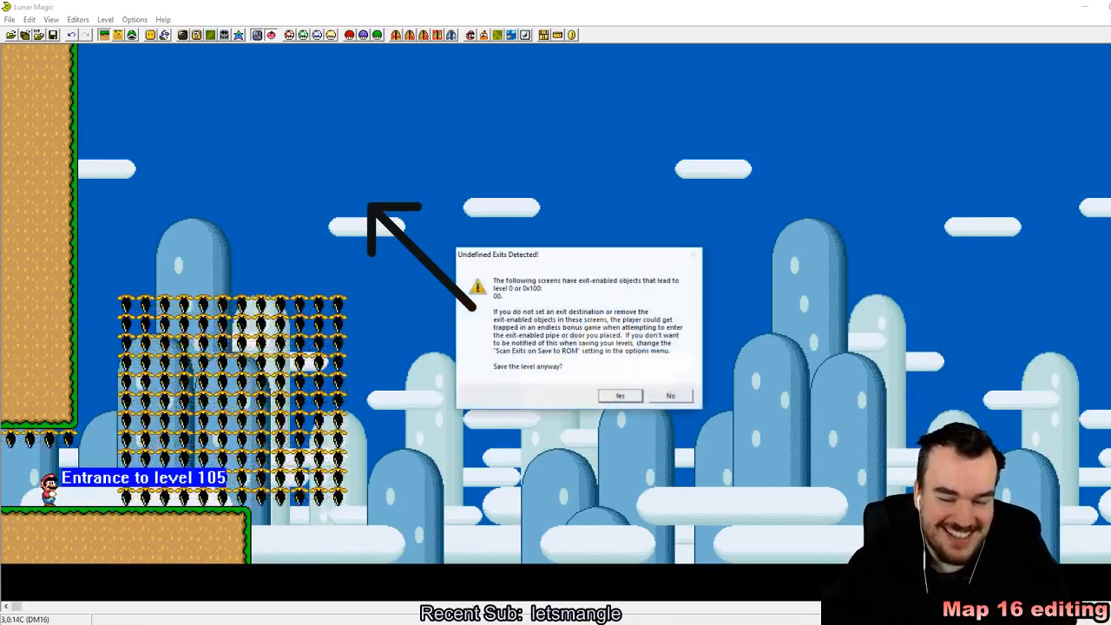
left_click(620, 396)
key("alt+Tab")
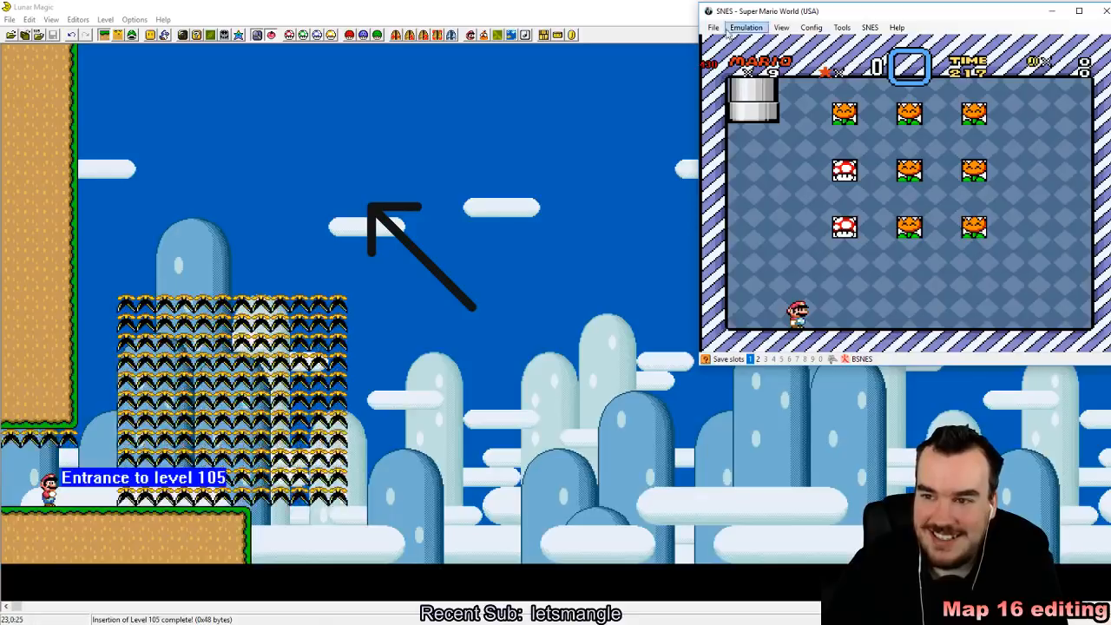
left_click(713, 27)
mouse_move(745, 52)
left_click(869, 54)
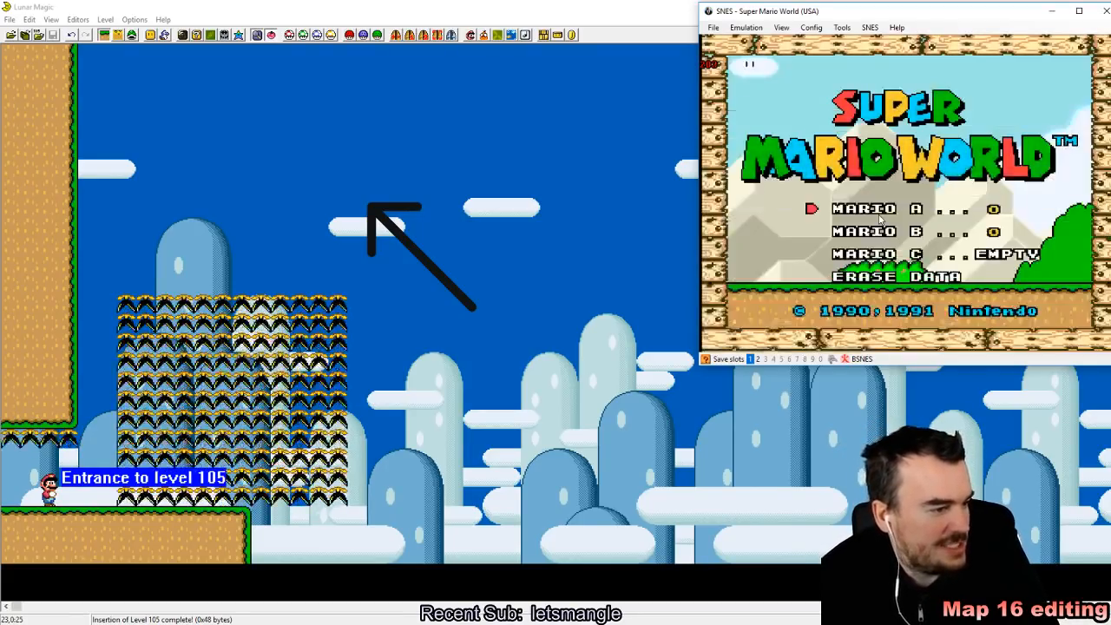
Step: Start the Mario A game and enter level 105
key("Return")
key("Return")
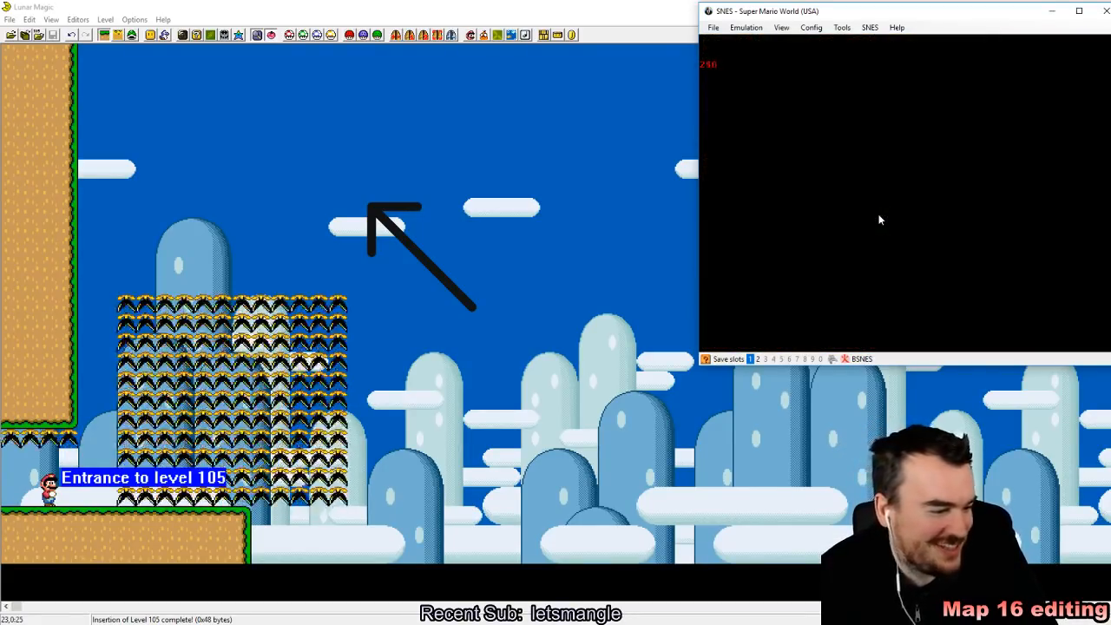
key("z")
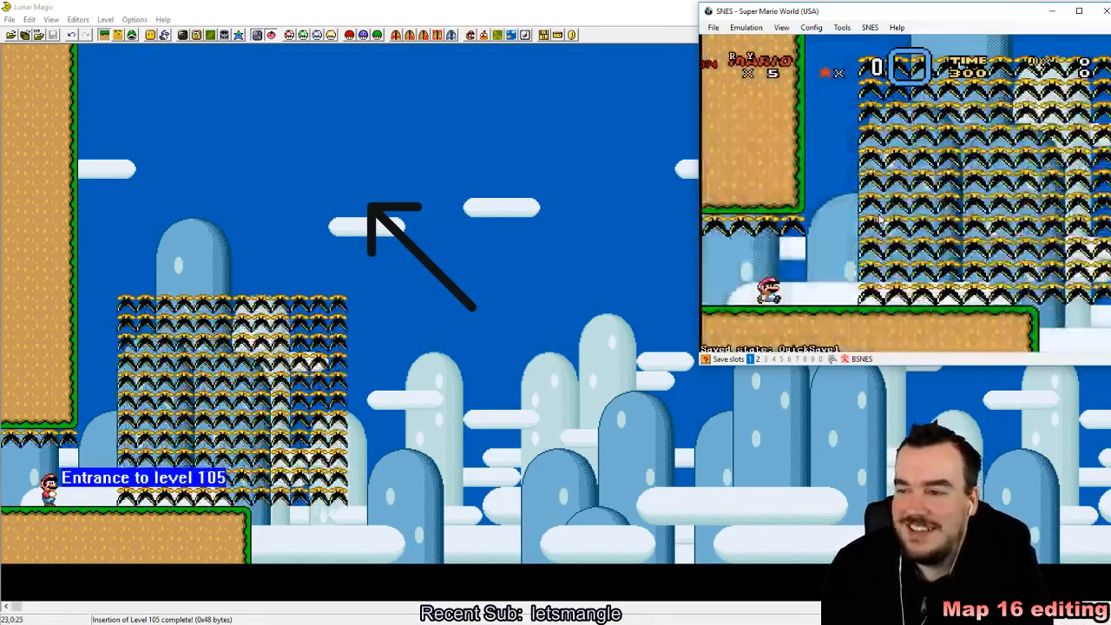
Step: Test the plant block as water by moving Mario back and forth and swimming through it
key("Right")
key("z")
key("Right")
key("z")
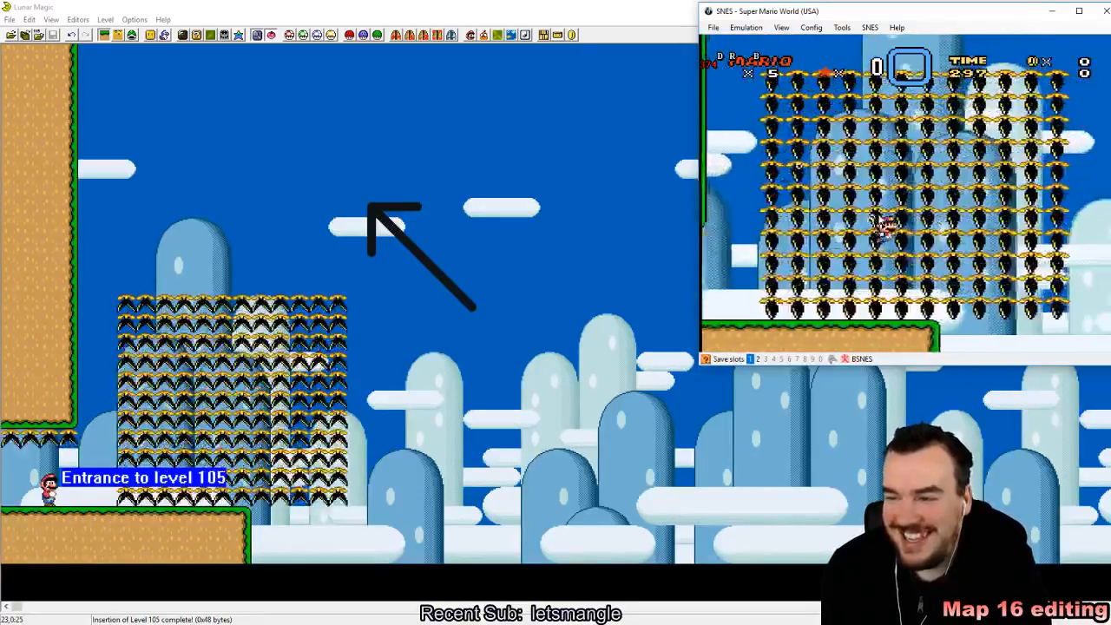
key("z")
key("Left")
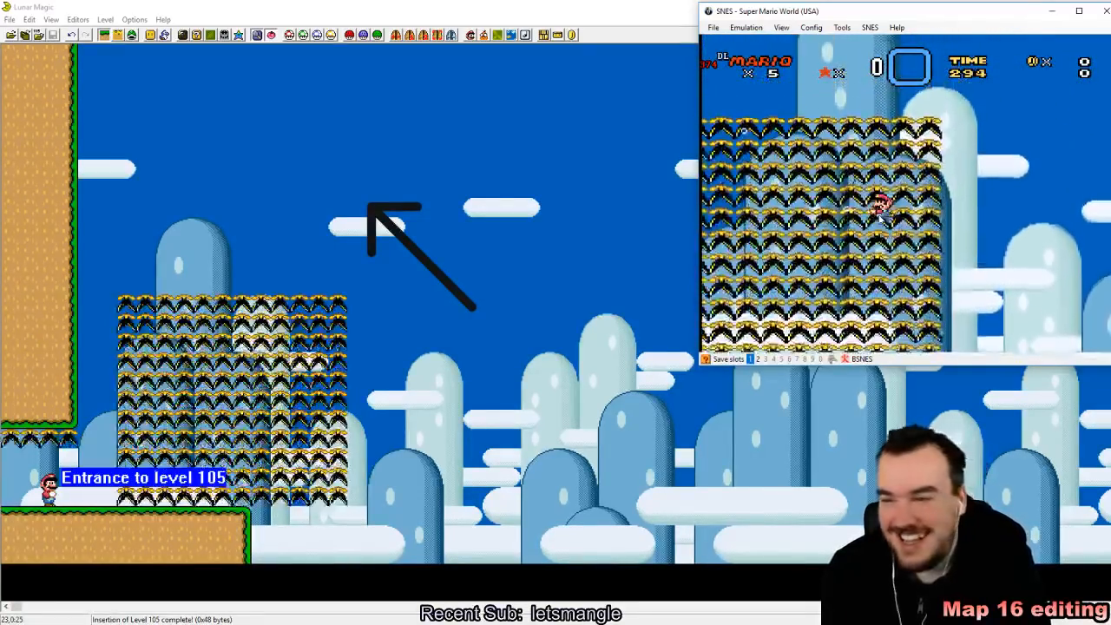
key("z")
key("Right")
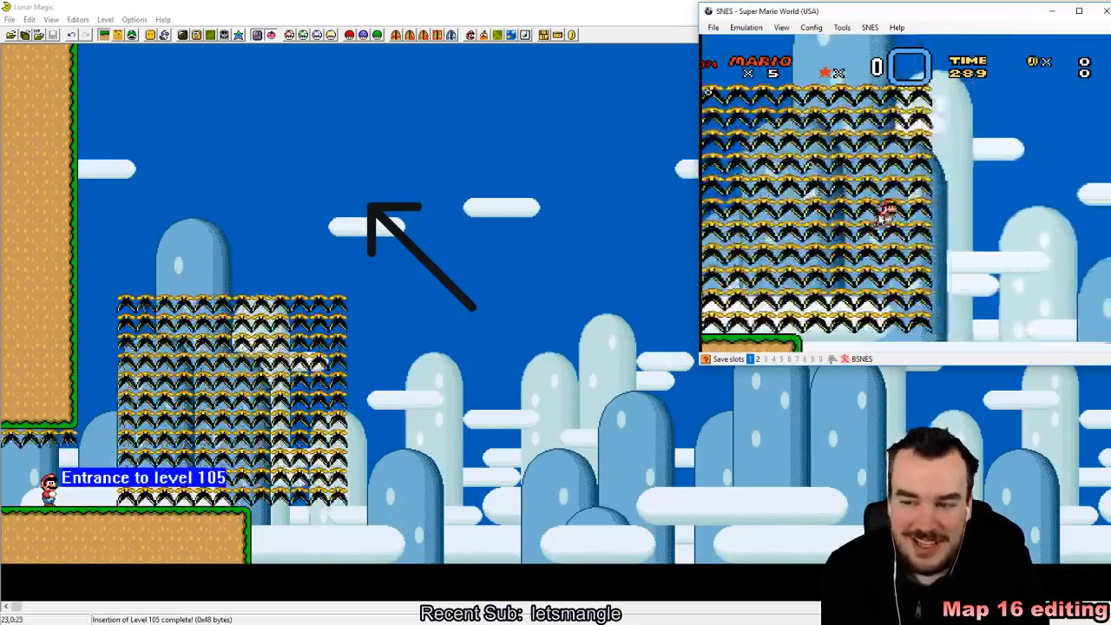
key("z")
key("Left")
key("z")
key("Right")
key("z")
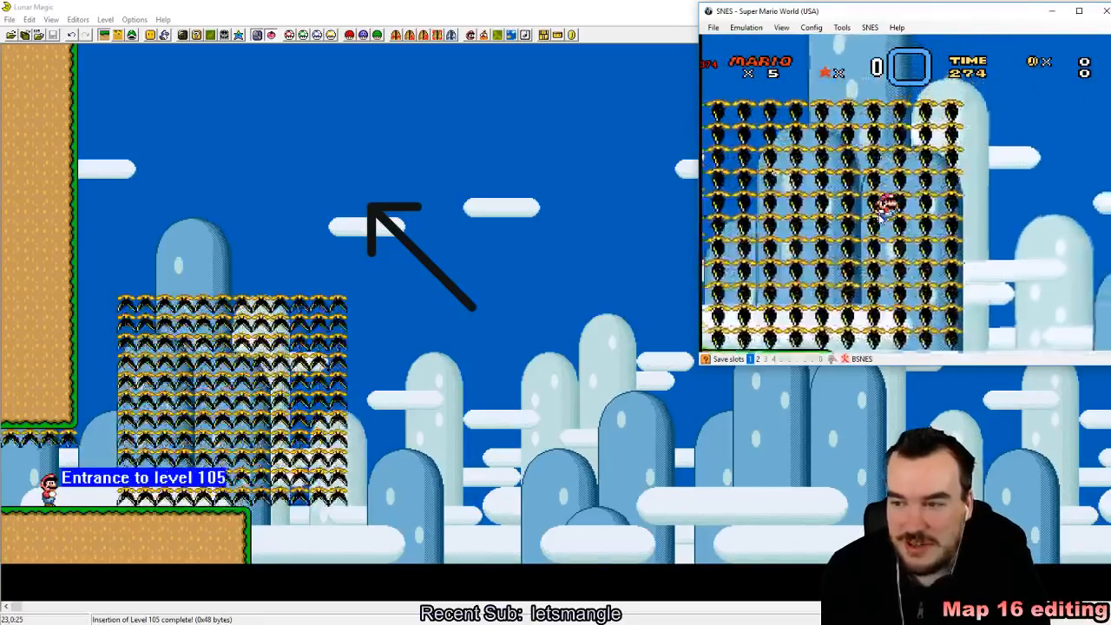
key("z")
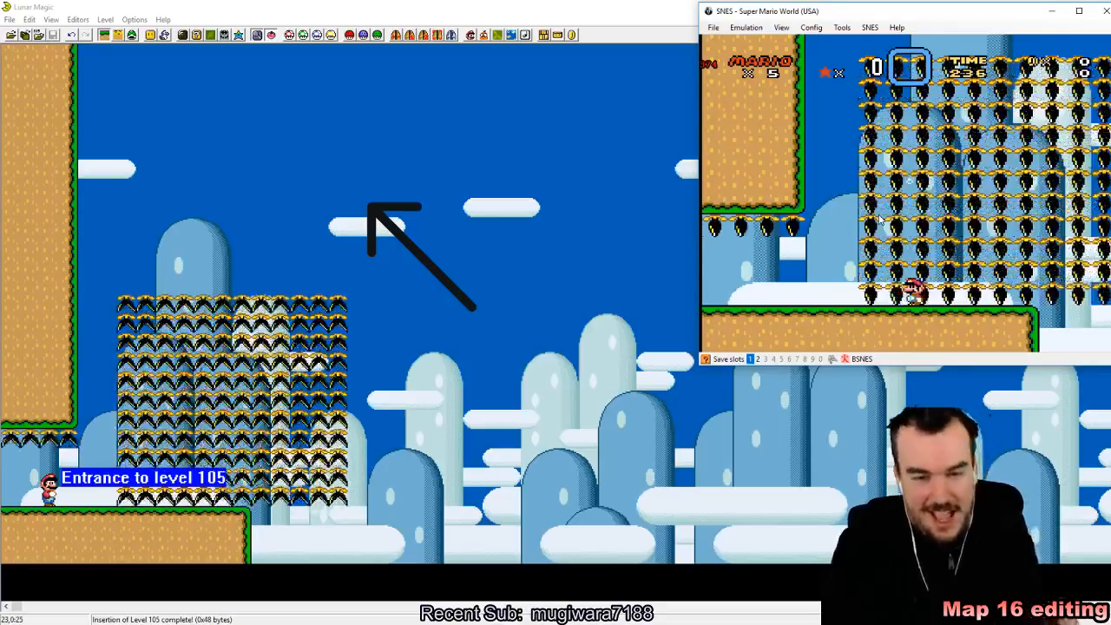
Step: Return to Lunar Magic, delete the black piranha plant block and shorten the ground ledge under the level entrance
left_click(271, 346)
key("Delete")
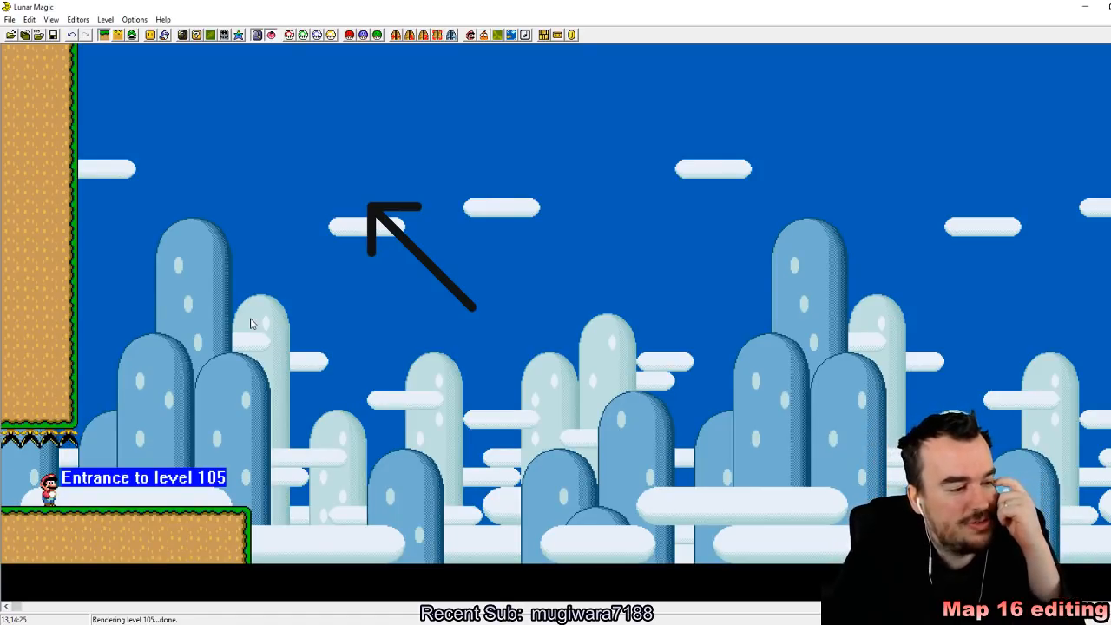
left_click(188, 529)
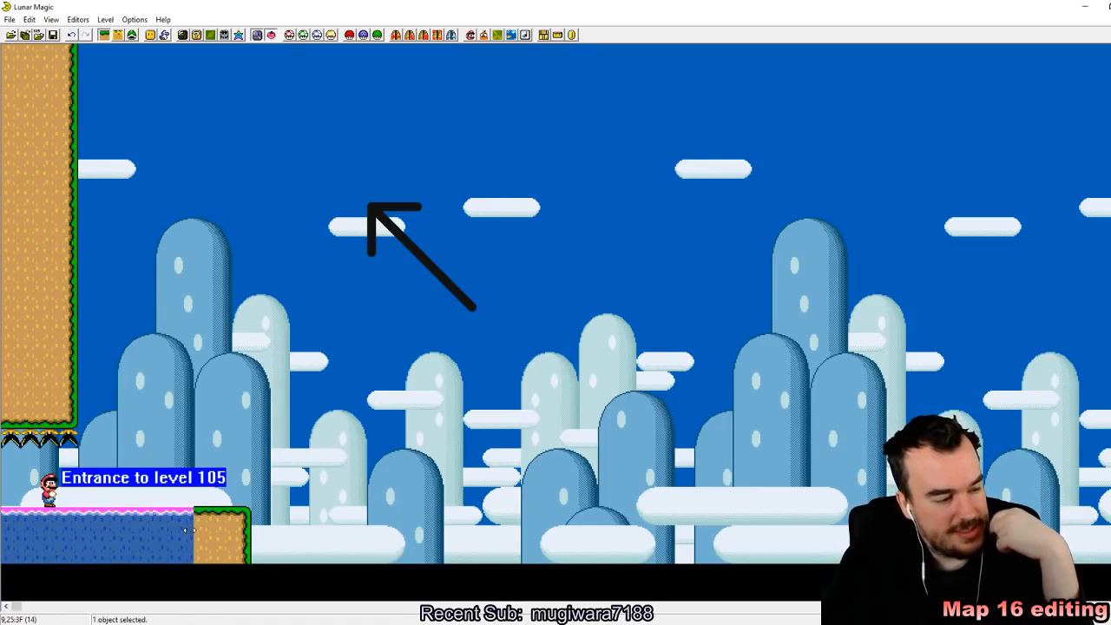
left_click_drag(187, 529, 97, 529)
left_click_drag(155, 487, 305, 570)
left_click_drag(218, 519, 122, 519)
left_click(265, 397)
Step: Save level 105 despite the undefined exit and reopen the 16x16 tile map editor
left_click(54, 35)
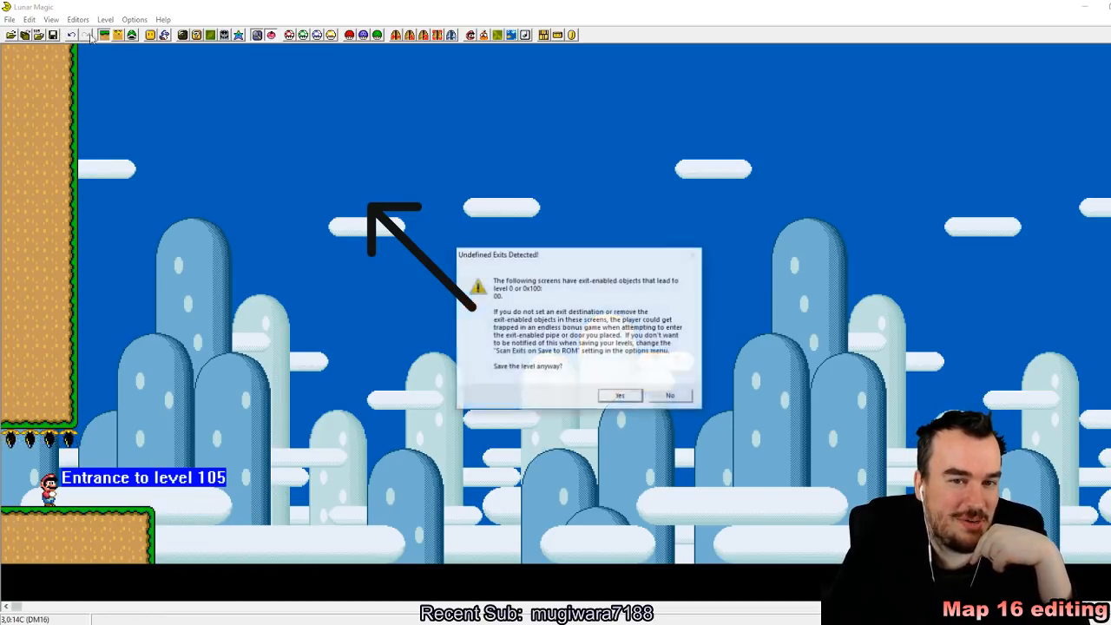
left_click(619, 399)
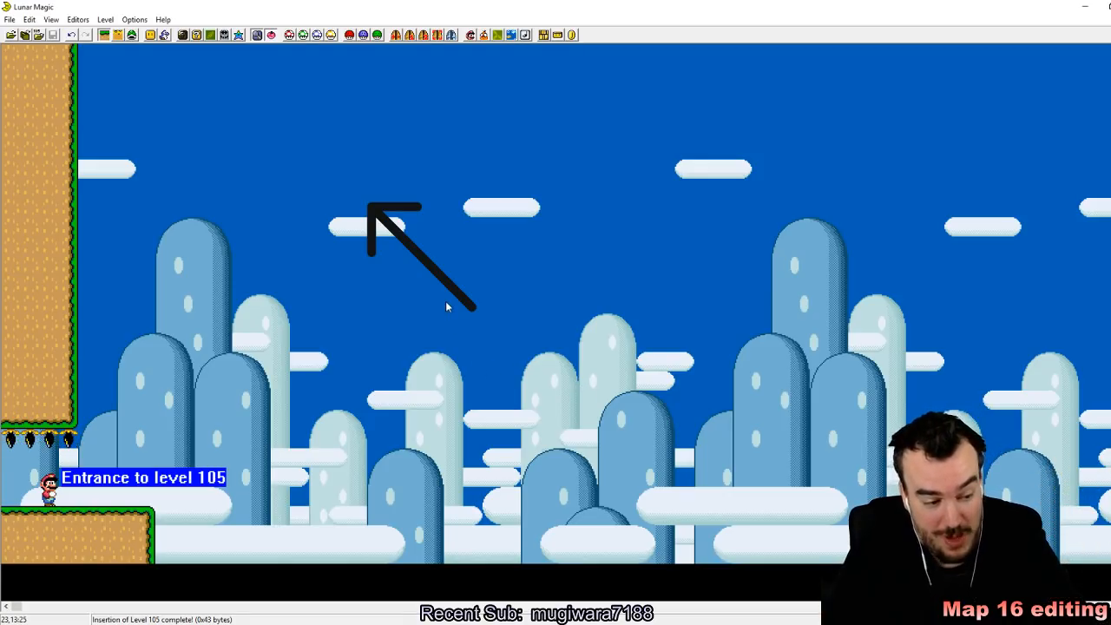
left_click(196, 35)
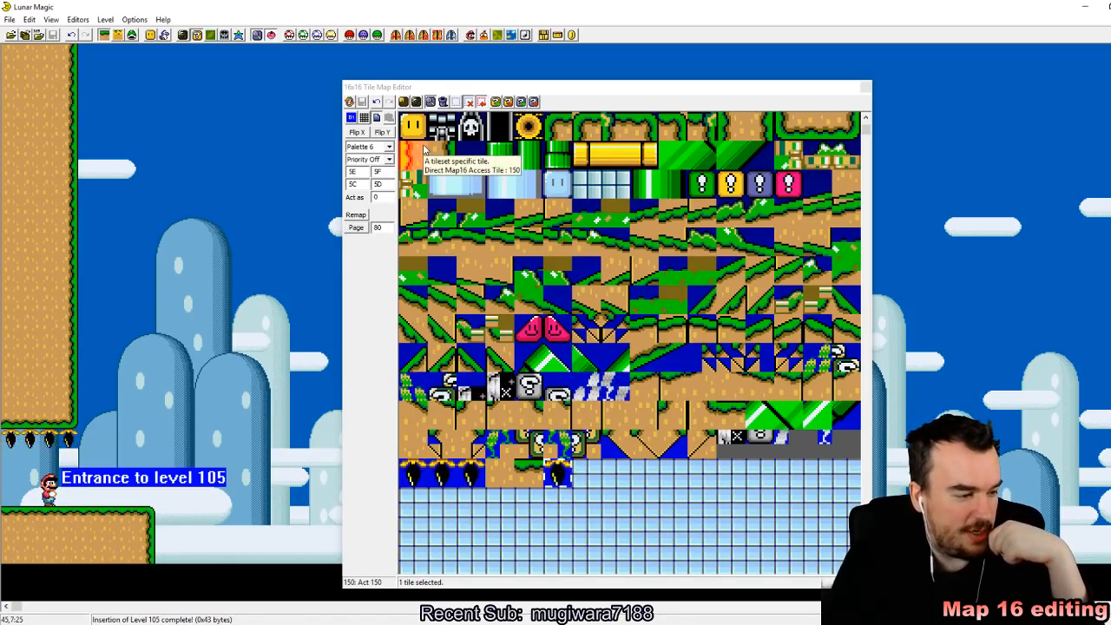
left_click(527, 499)
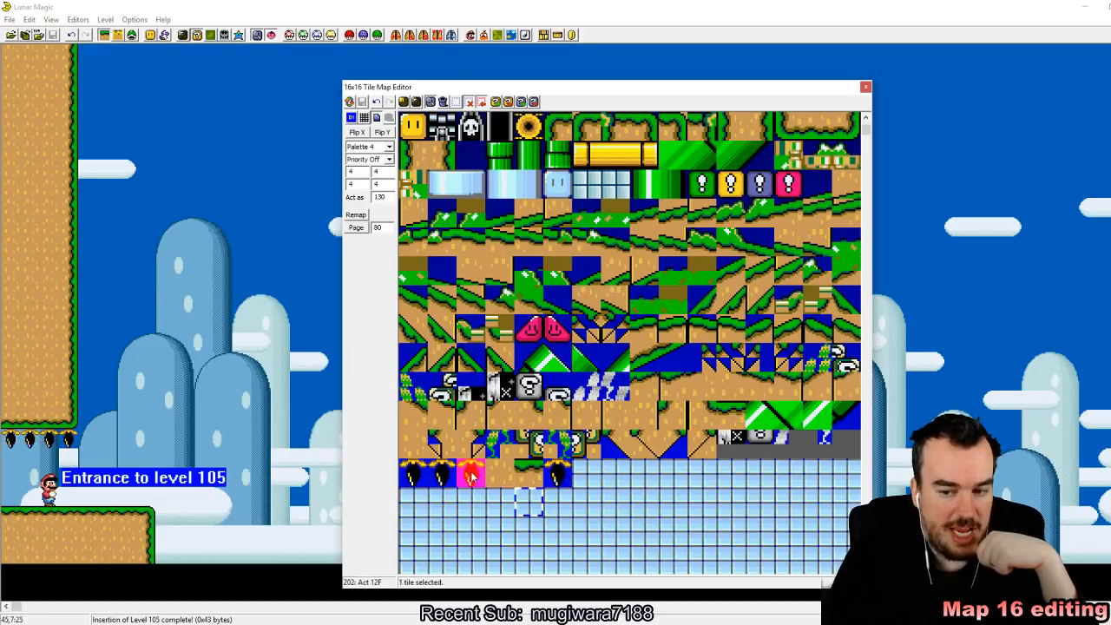
Step: Try Palette 7, Palette 5 and Palette 1 on the black piranha plant tile 200
left_click(416, 478)
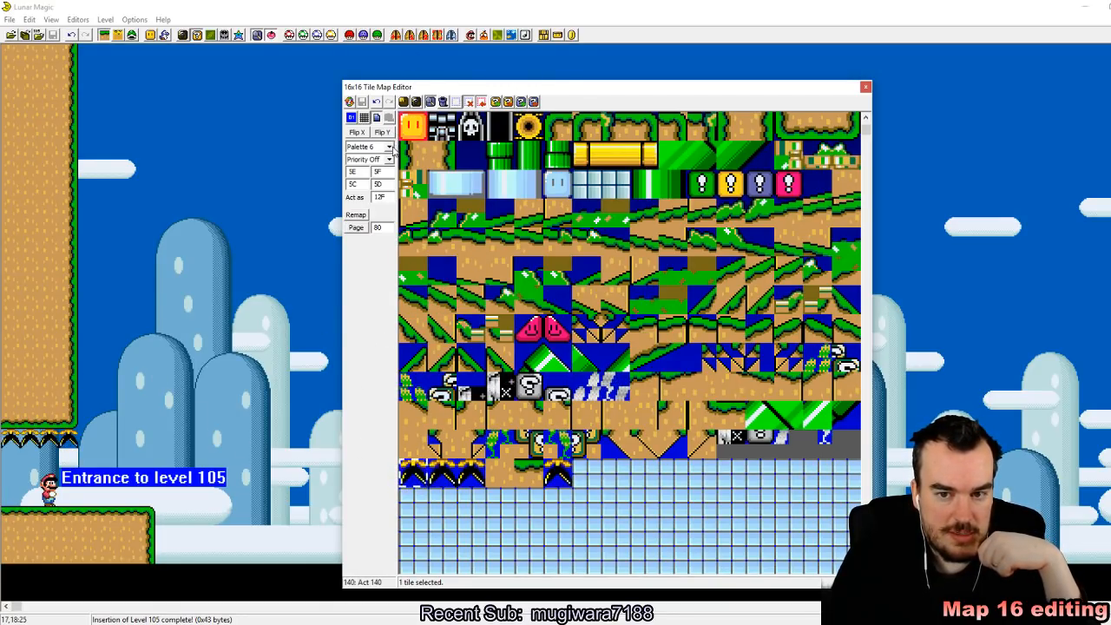
left_click(390, 147)
left_click(375, 222)
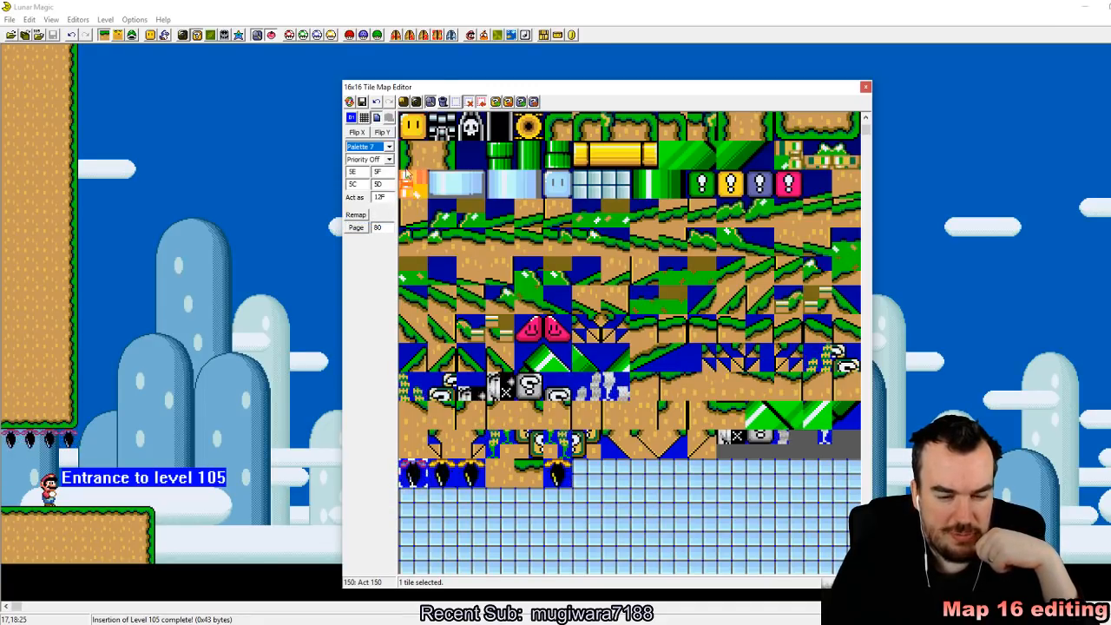
left_click(390, 147)
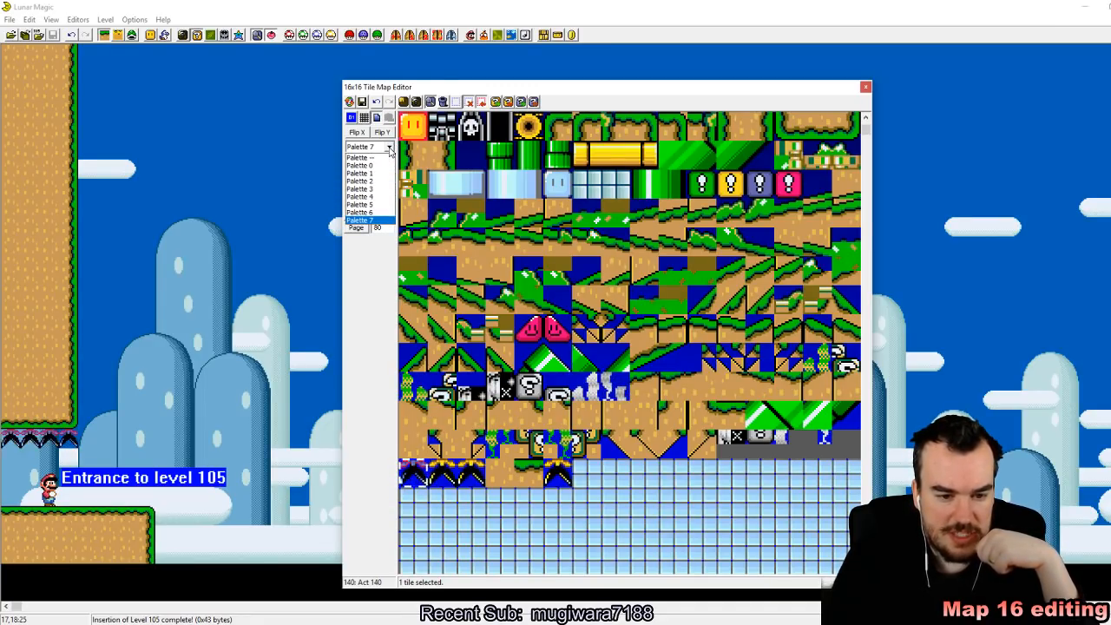
left_click(387, 197)
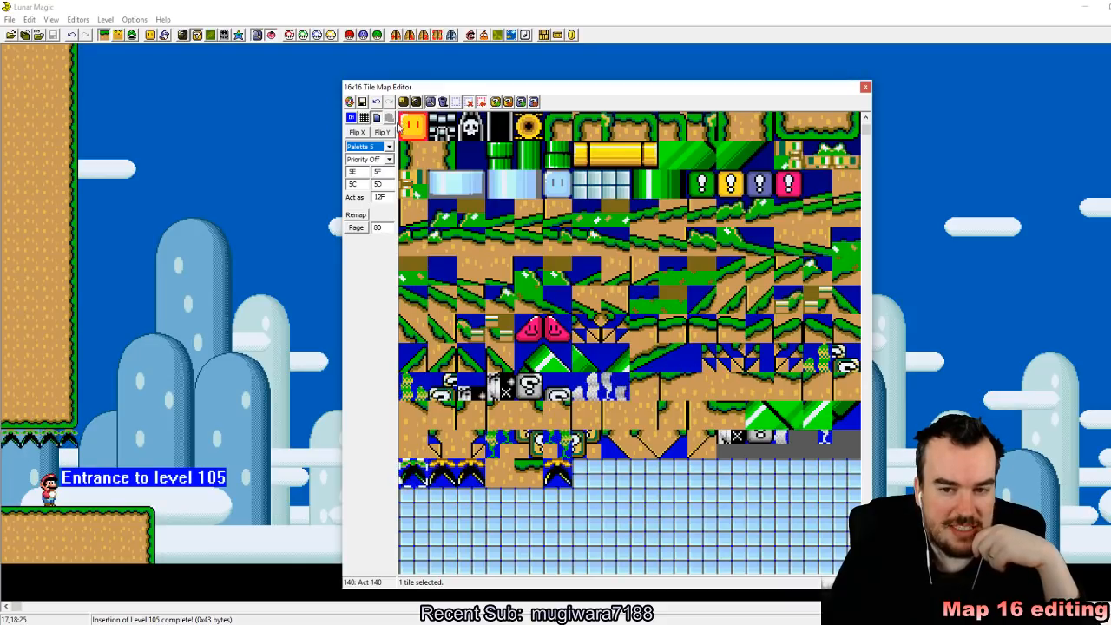
left_click(390, 147)
left_click(371, 174)
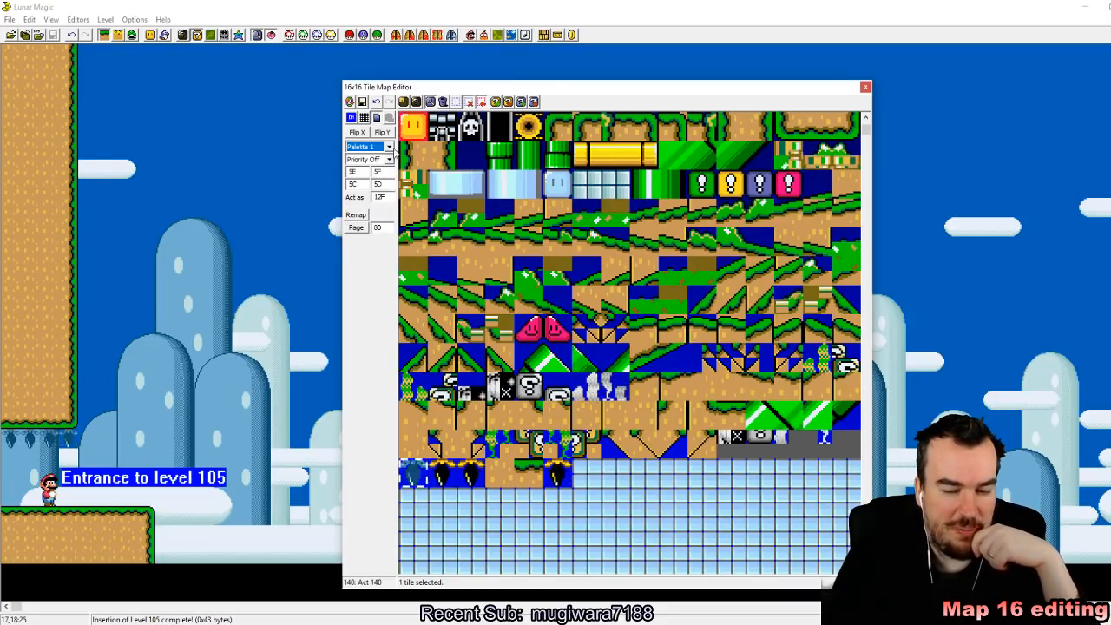
Step: Try Palette 2, Palette 3 and Palette 5 on plant tile 200 and locate the Palette Editor
left_click(390, 148)
left_click(383, 180)
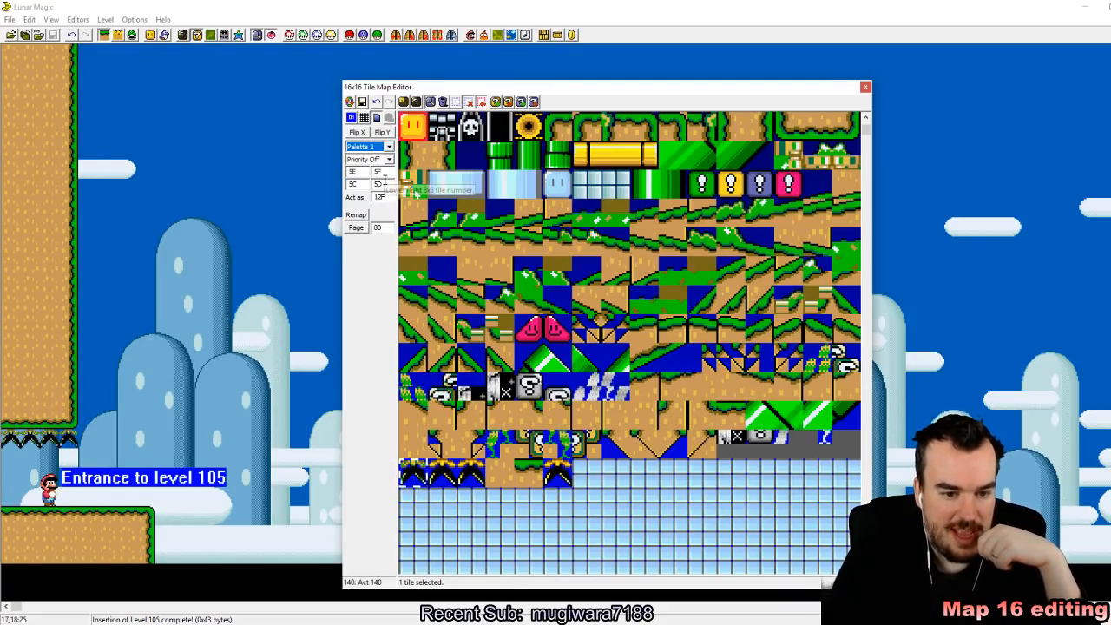
left_click(383, 188)
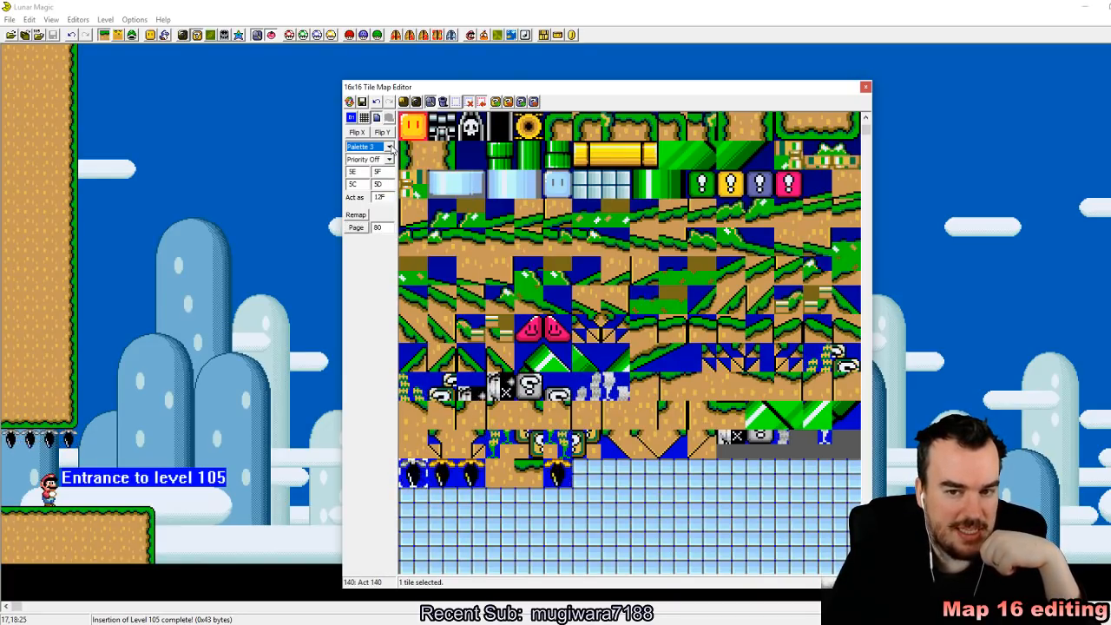
left_click(390, 146)
left_click(385, 205)
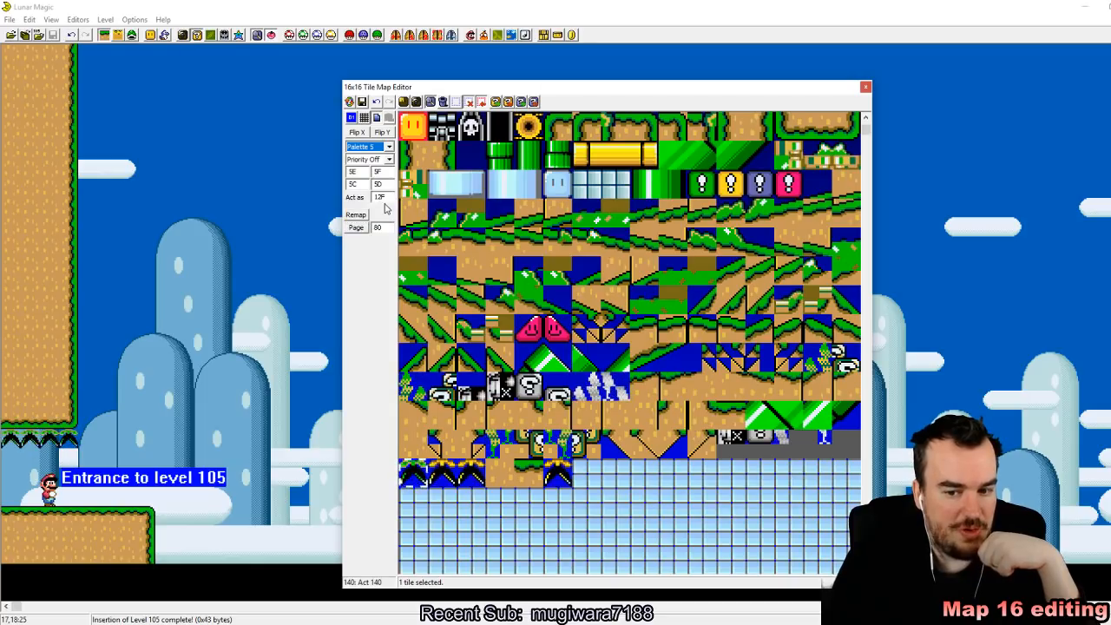
left_click(240, 38)
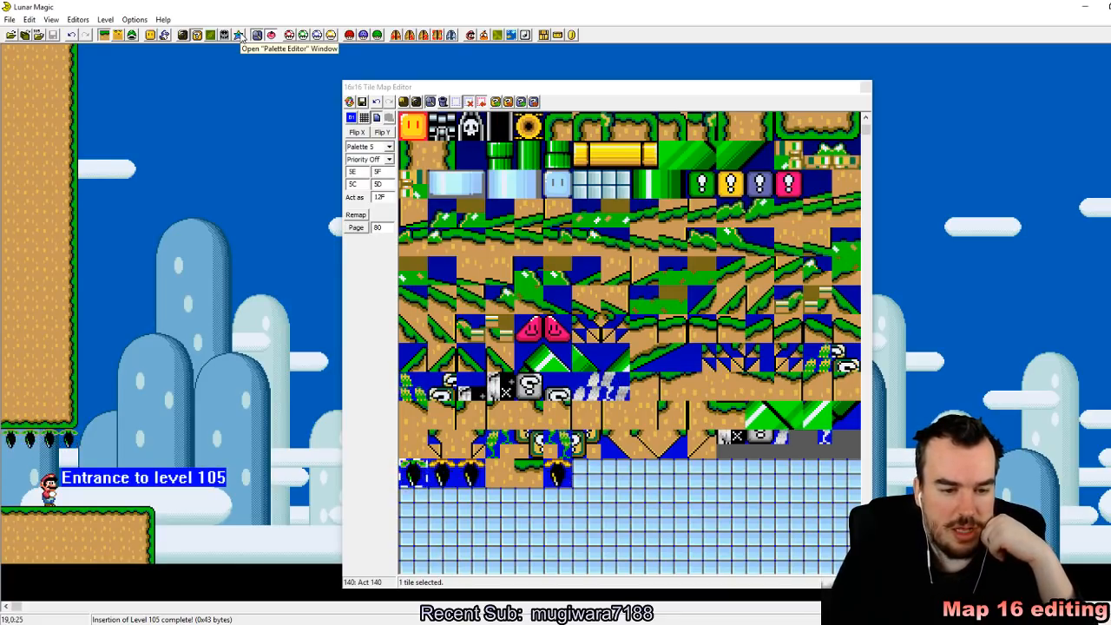
Step: Try Palette 4 on plant tile 200, and set the tile back to Palette 6
left_click(390, 147)
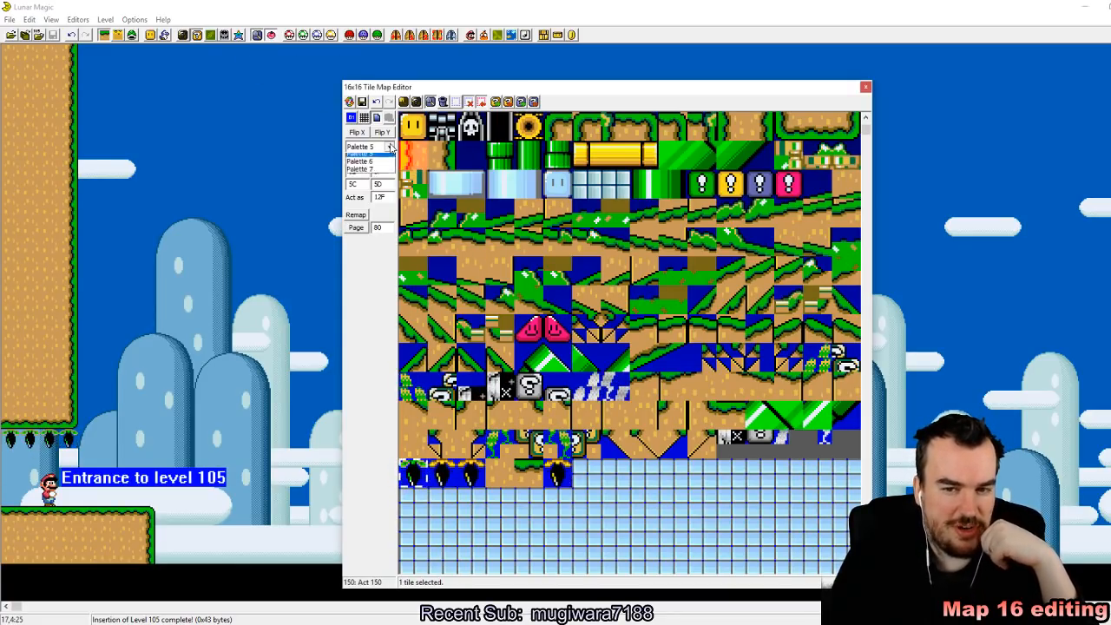
left_click(365, 196)
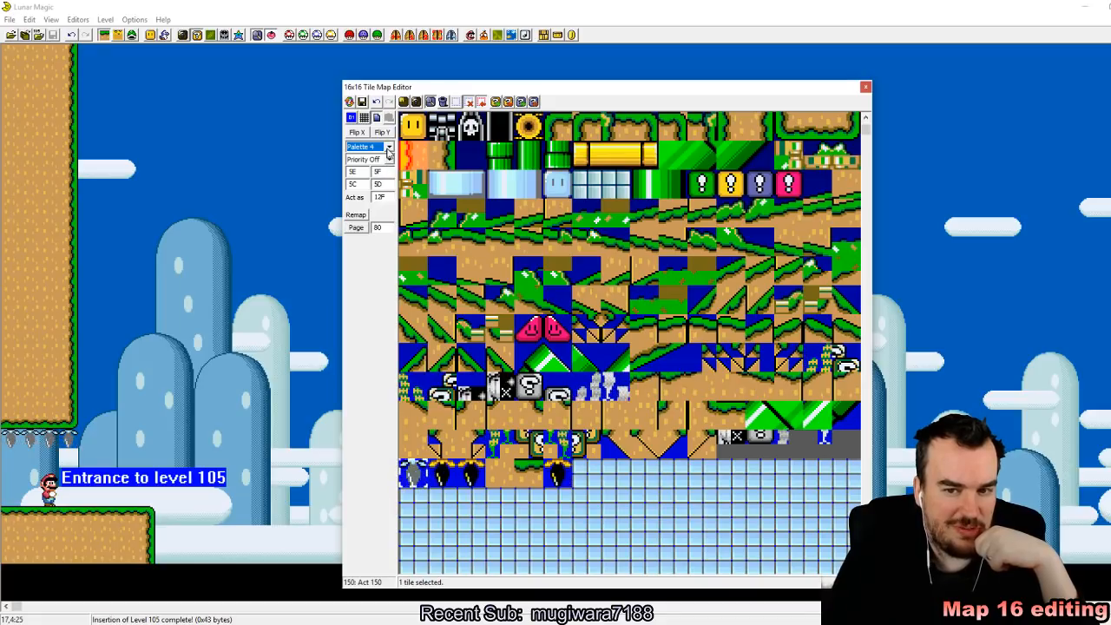
left_click(390, 147)
left_click(369, 212)
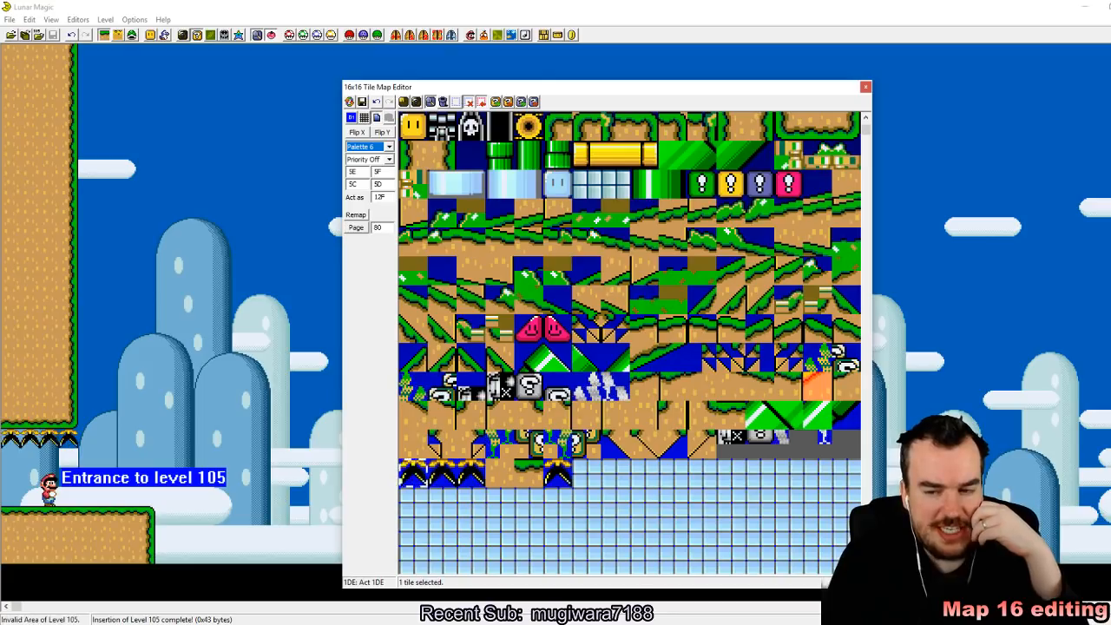
scroll(555, 469, "up", 4)
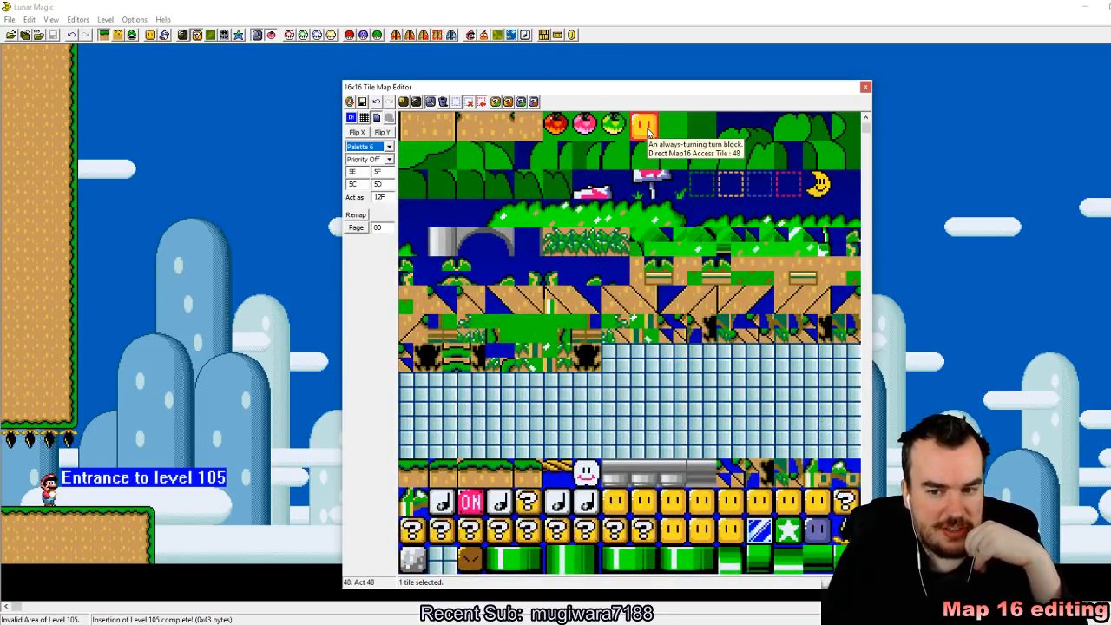
Step: Place a column of grey cement blocks (tile 130), three tiles tall, in the gap after Mario's starting ledge
scroll(646, 131, "down", 3)
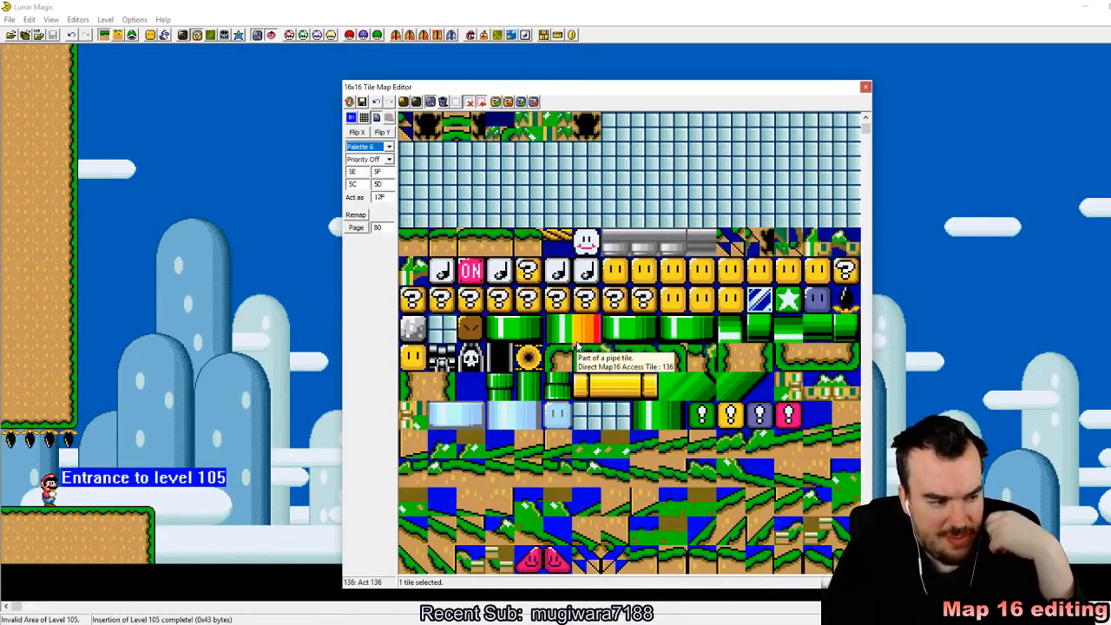
scroll(578, 346, "down", 5)
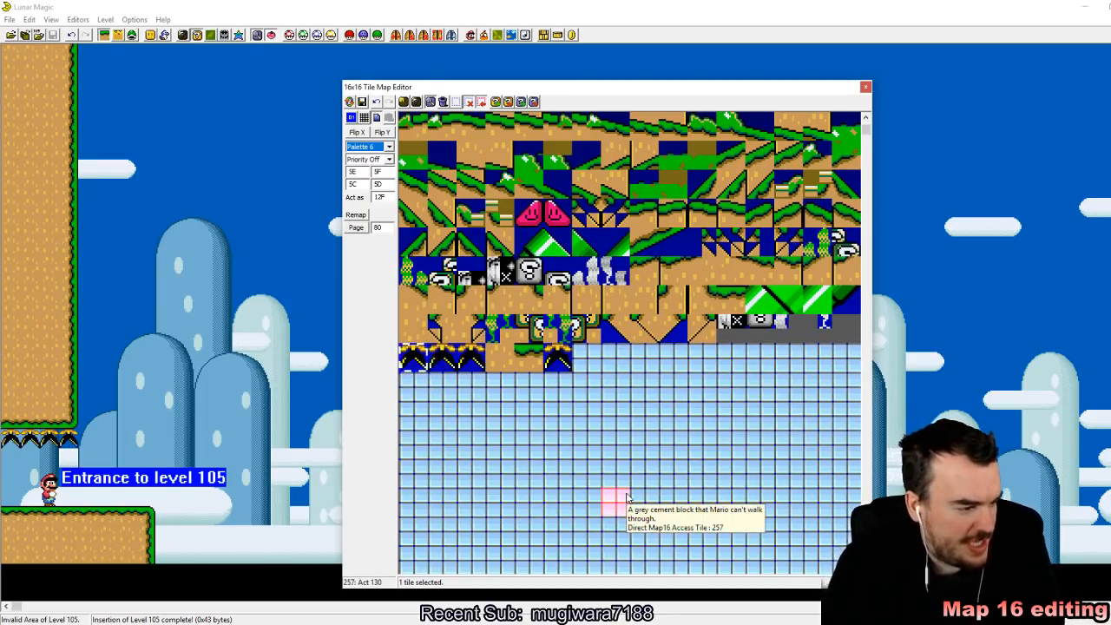
scroll(618, 495, "up", 3)
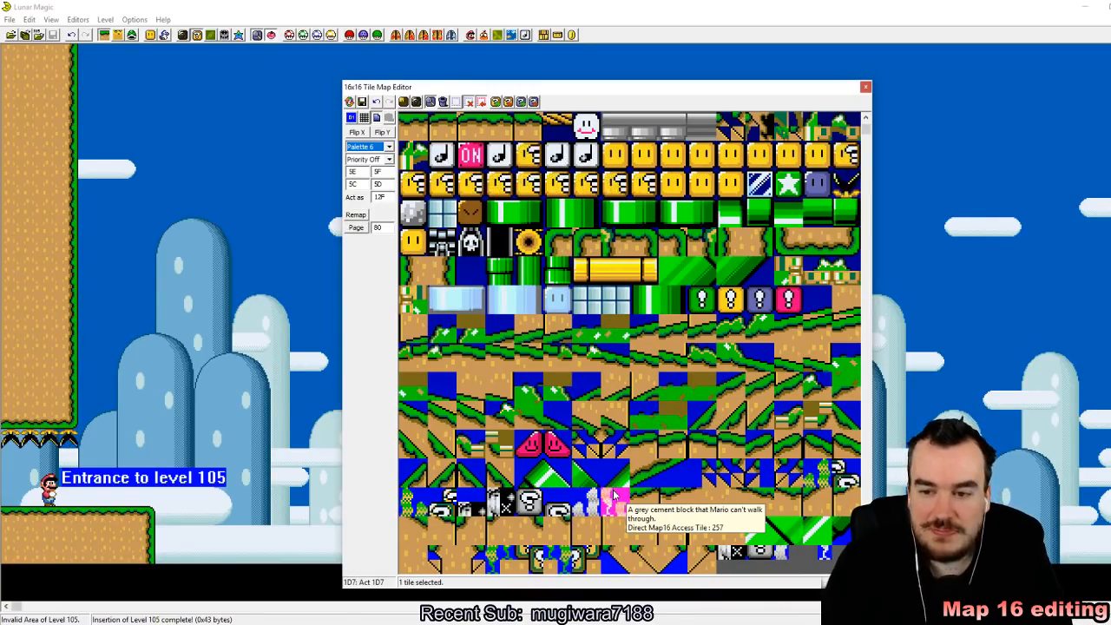
scroll(613, 495, "down", 3)
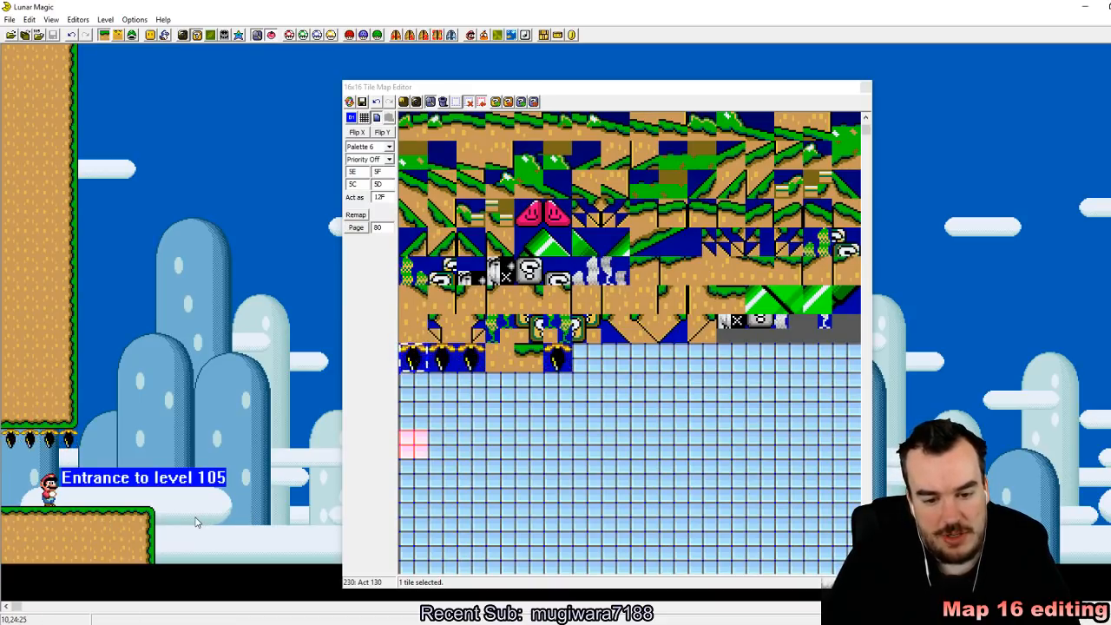
scroll(625, 417, "up", 2)
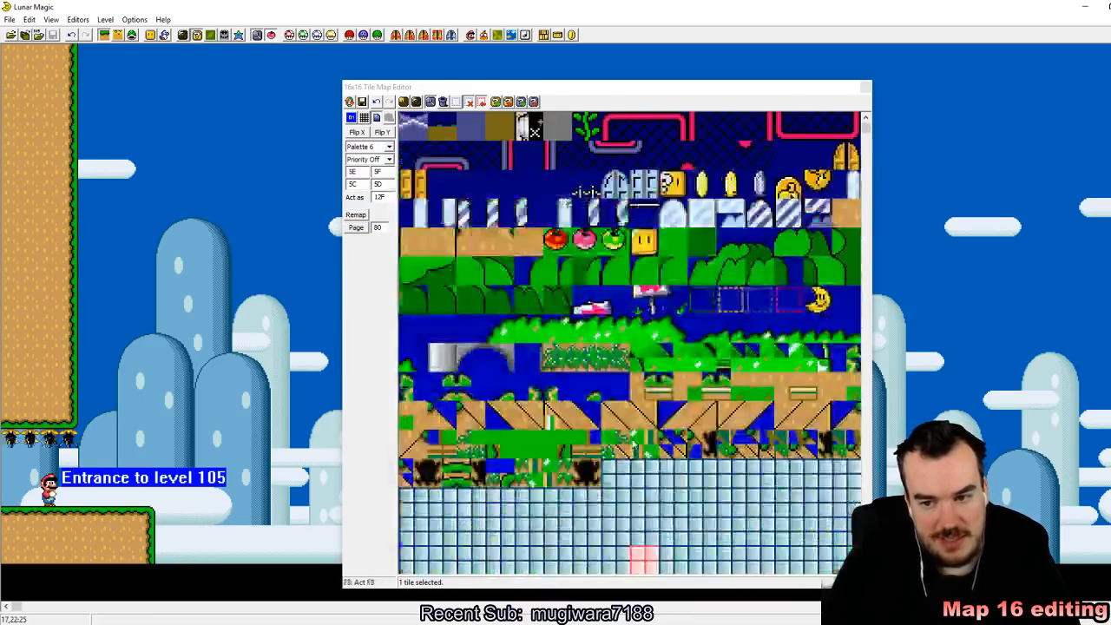
scroll(629, 439, "down", 1)
left_click(413, 444)
right_click(194, 519)
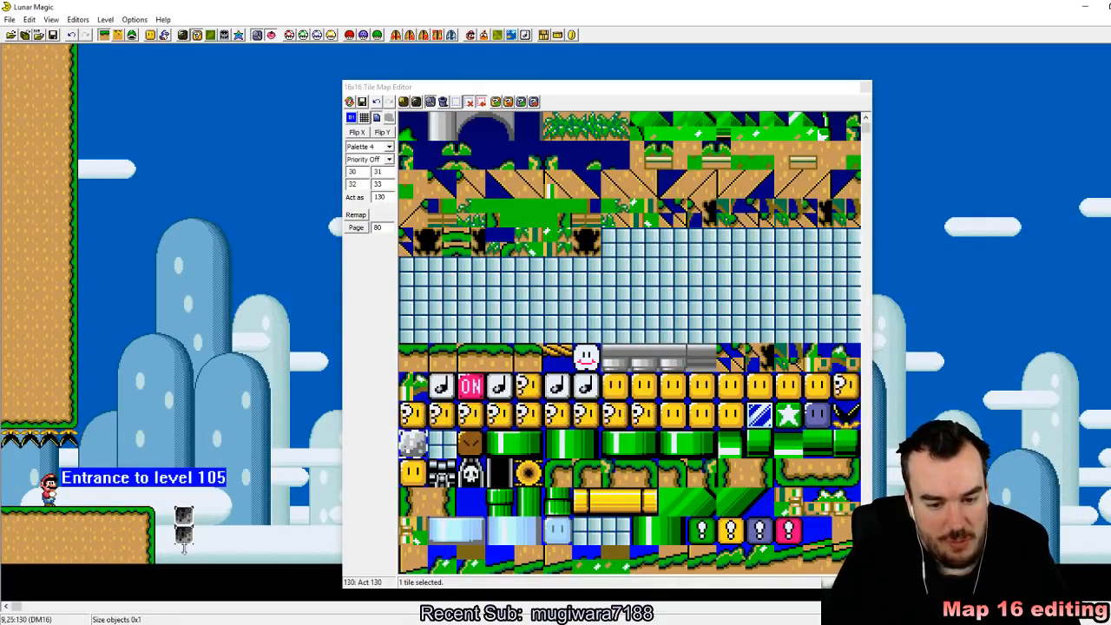
left_click_drag(183, 542, 222, 549)
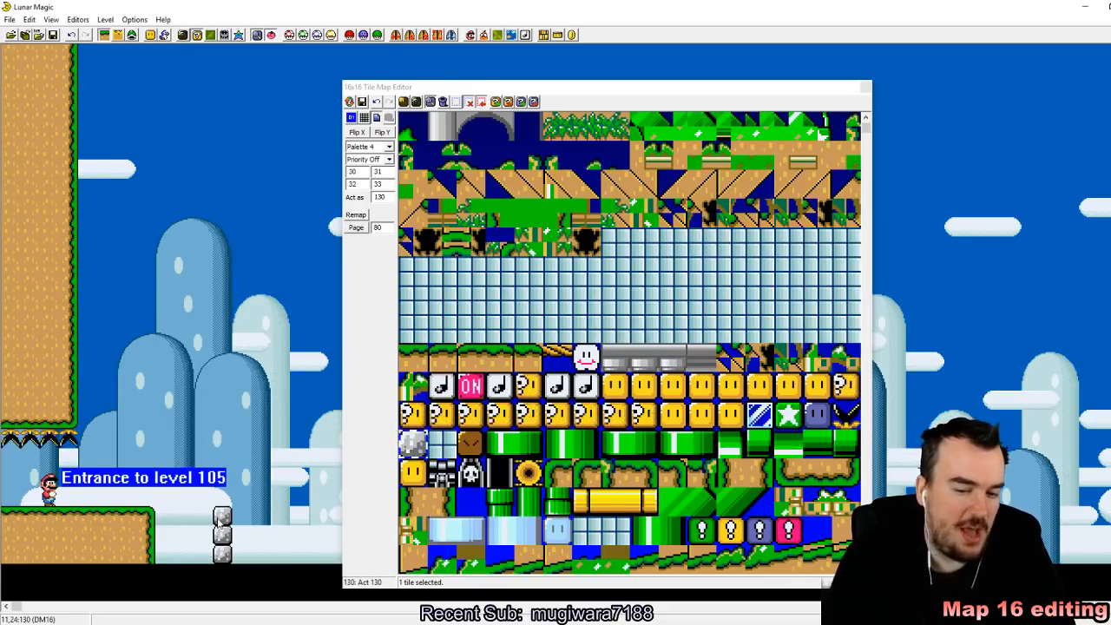
left_click_drag(234, 511, 242, 545)
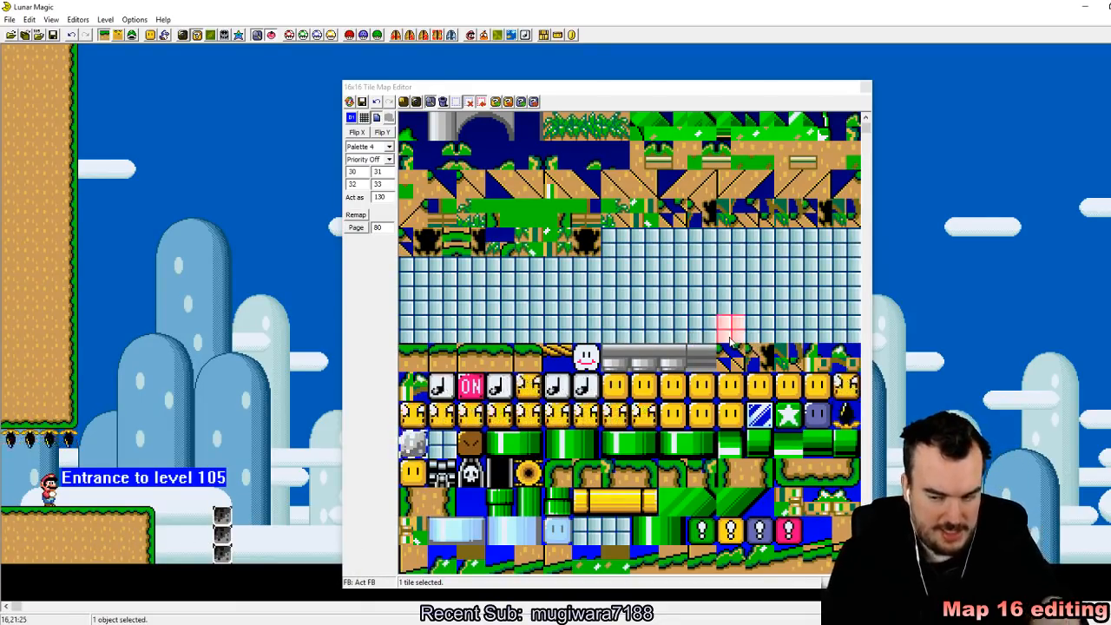
scroll(724, 322, "down", 10)
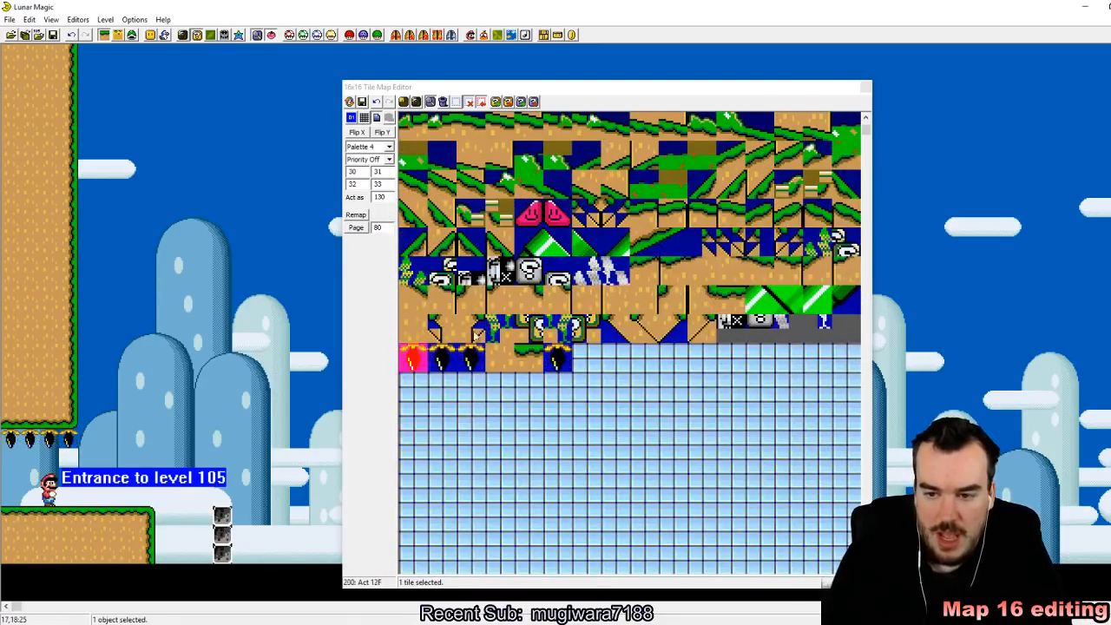
scroll(595, 271, "up", 4)
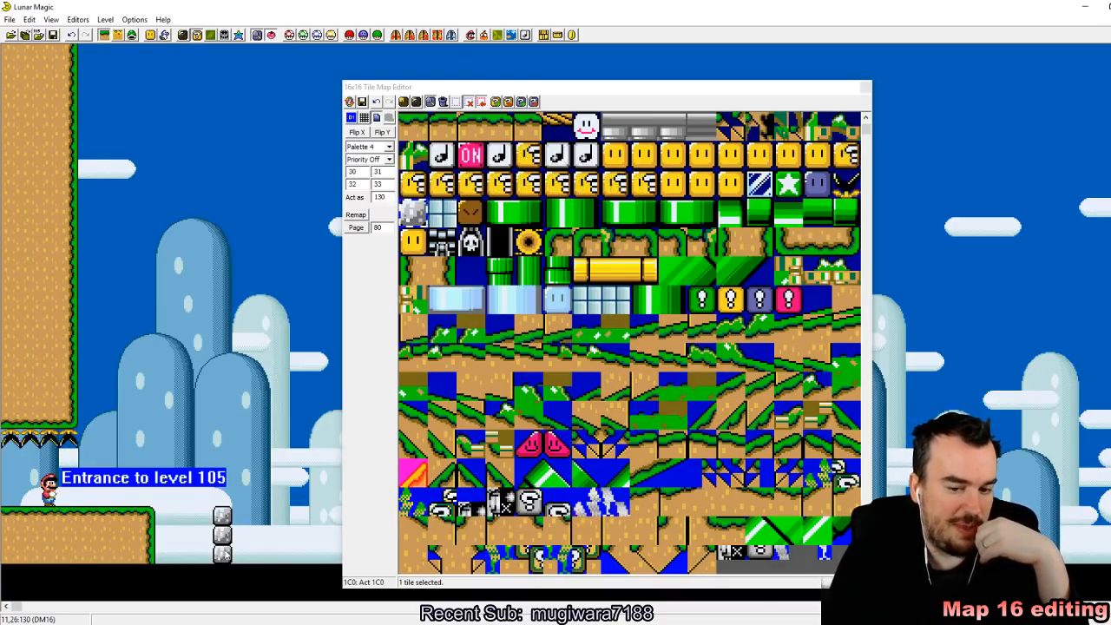
left_click(62, 531)
left_click_drag(89, 498, 97, 556)
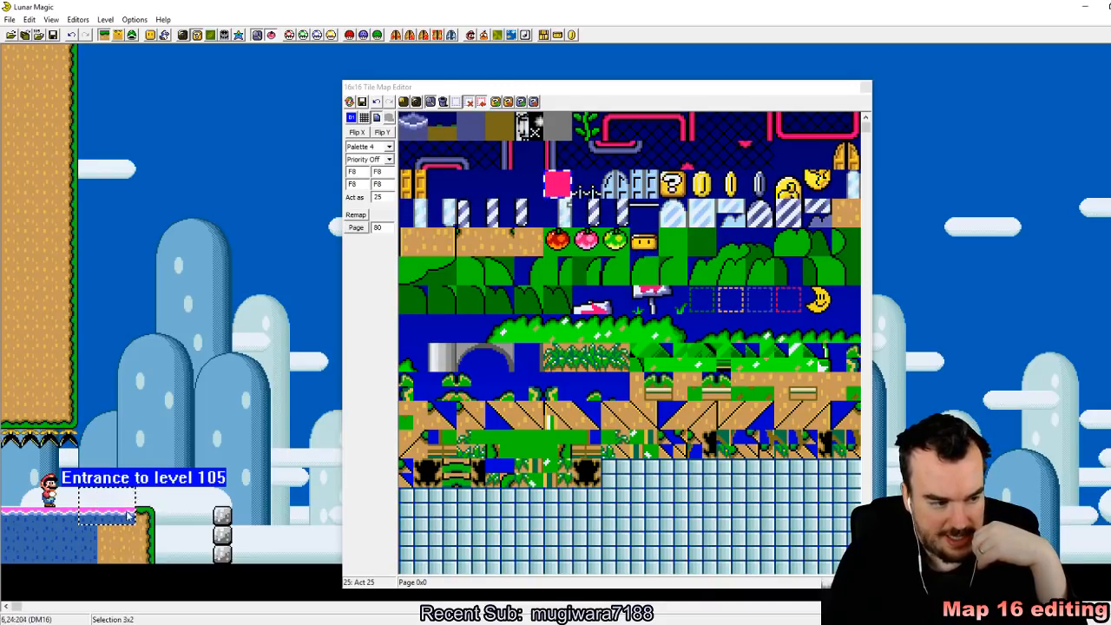
Step: Copy the grass-edged dirt wall tile 14B into the blank Map16 slot 206
scroll(812, 315, "down", 2)
scroll(811, 314, "down", 10)
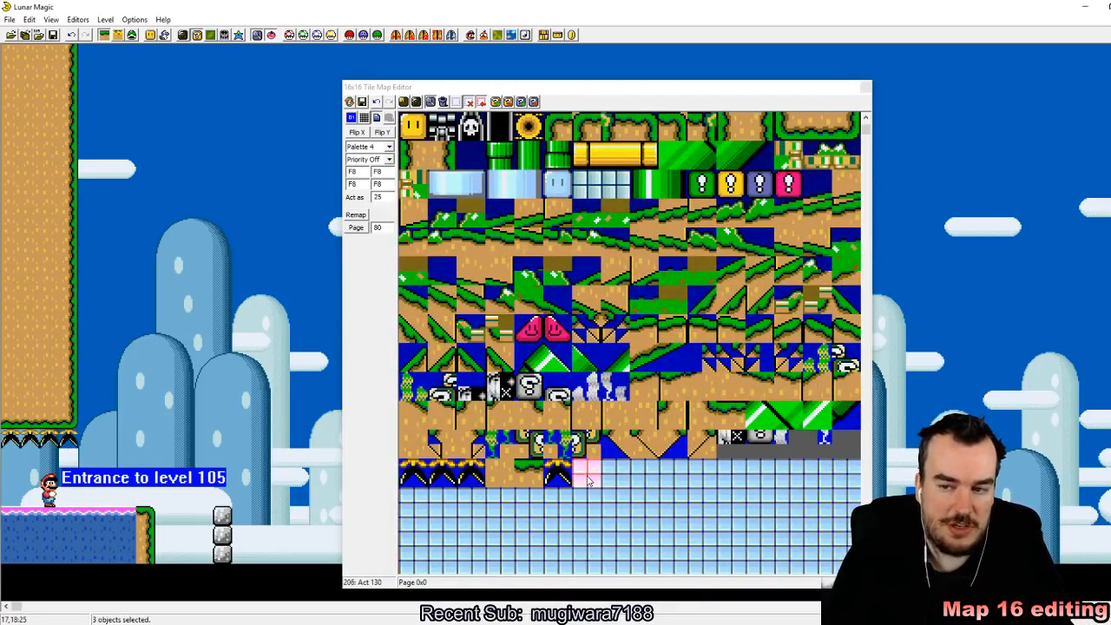
left_click(597, 474)
scroll(738, 182, "up", 2)
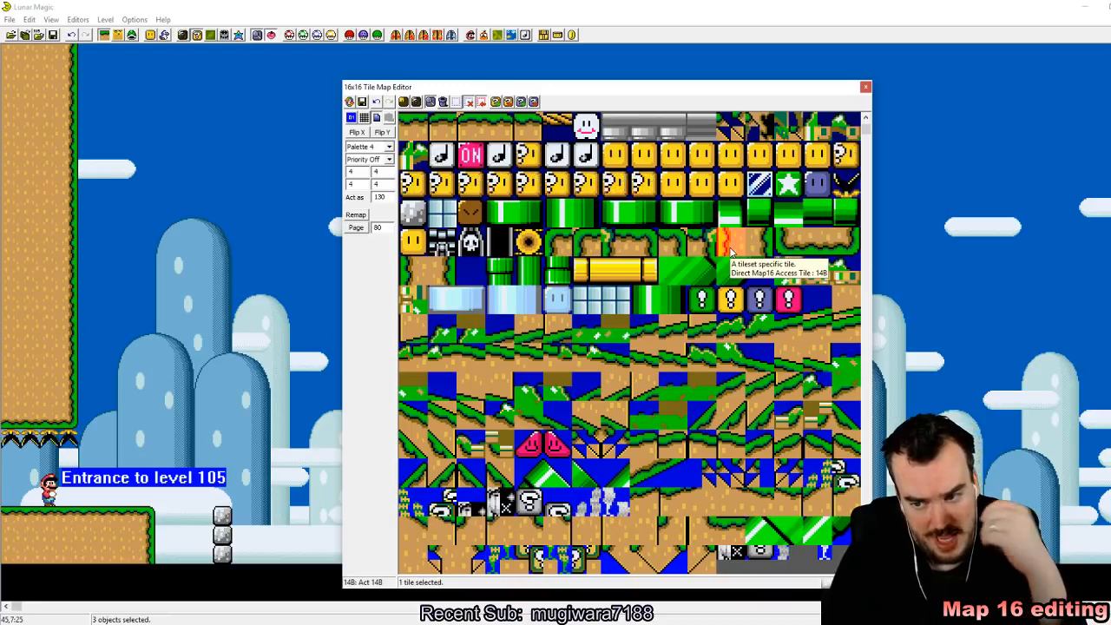
scroll(731, 250, "down", 4)
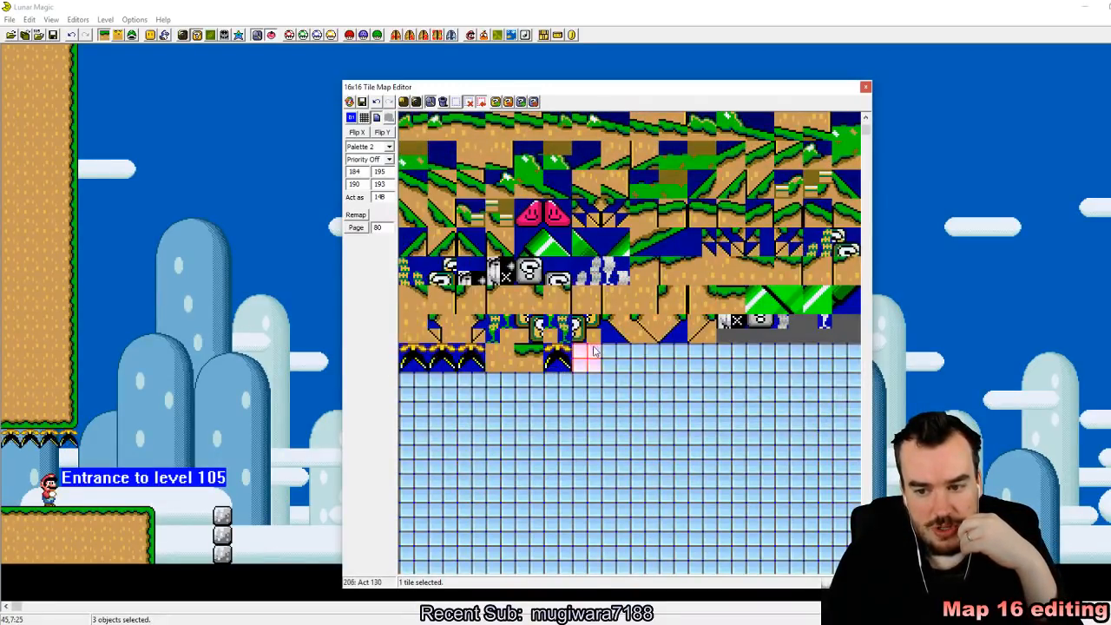
left_click(665, 394)
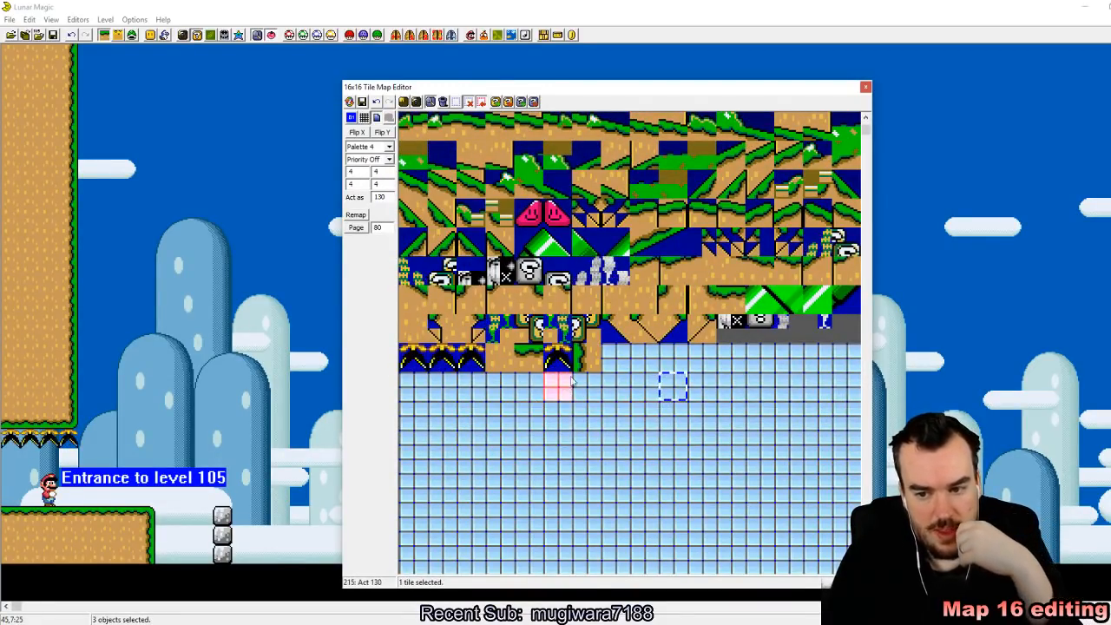
Step: Delete the cement block column beside the starting ledge and place a three-tile-tall column of tile 206 there instead
left_click(227, 534)
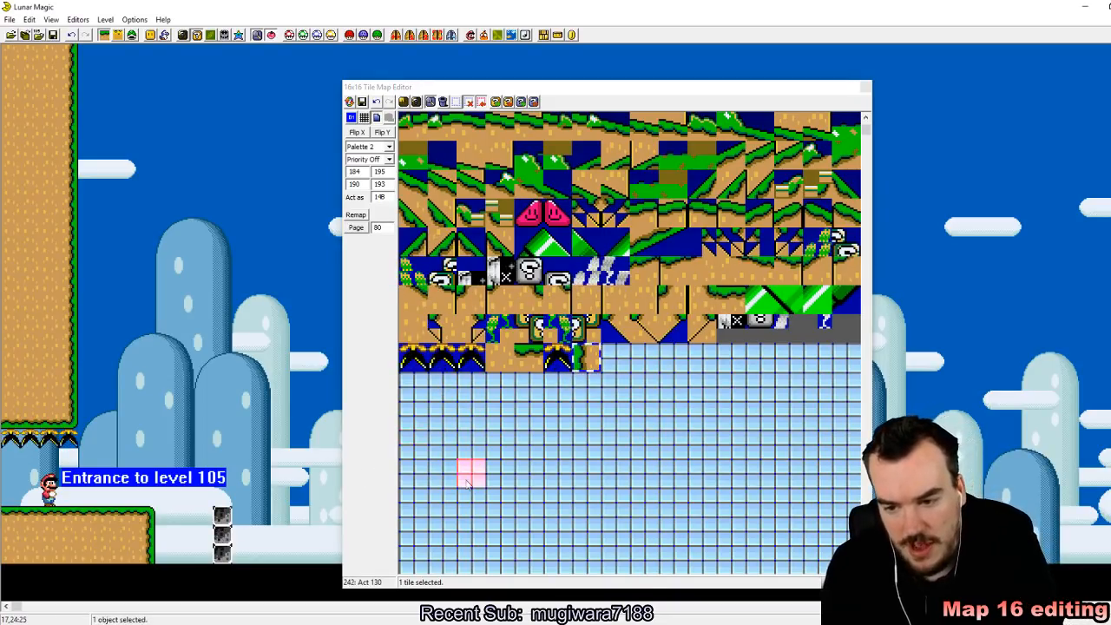
key("Delete")
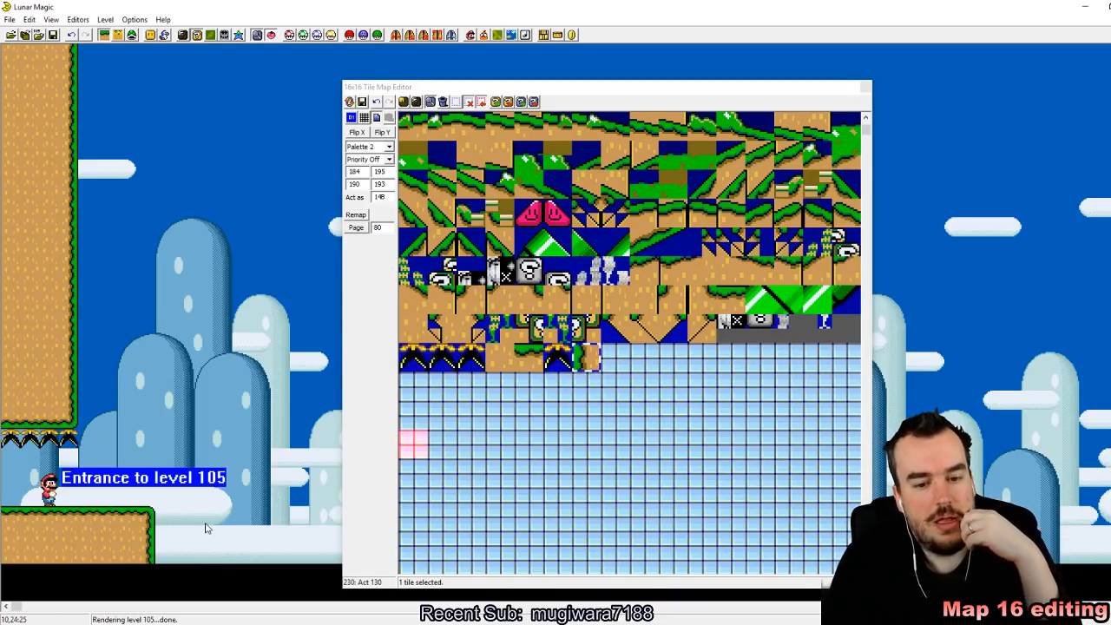
left_click_drag(205, 524, 204, 545)
left_click(265, 545)
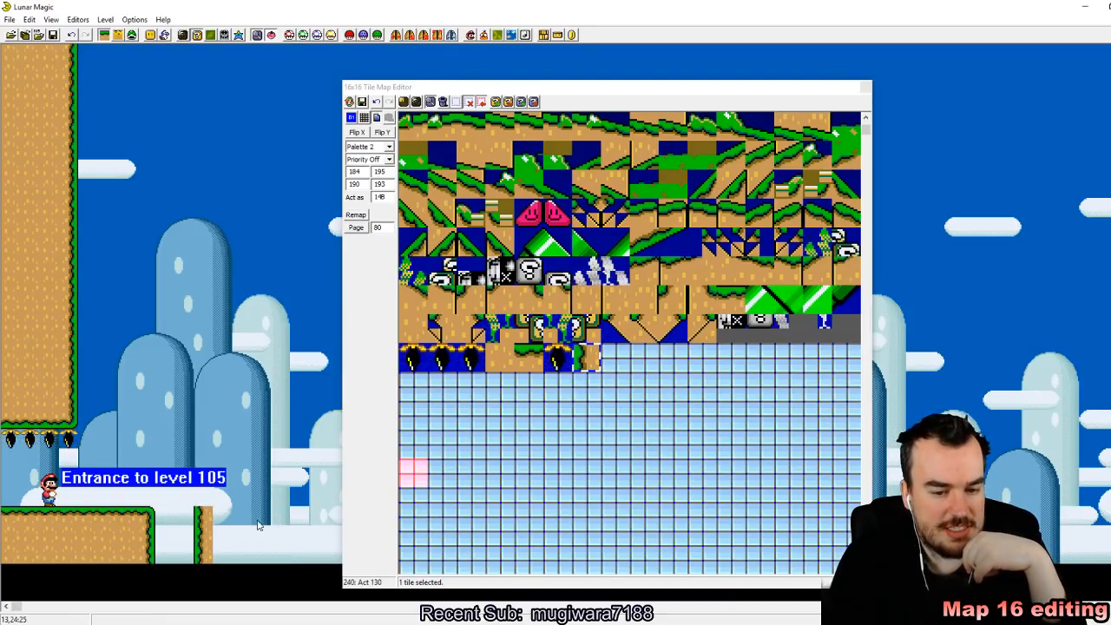
Step: In 8x8 editing mode, replace the two right quarters of tile 206 with the grass edge pieces 184 and 190
left_click(674, 386)
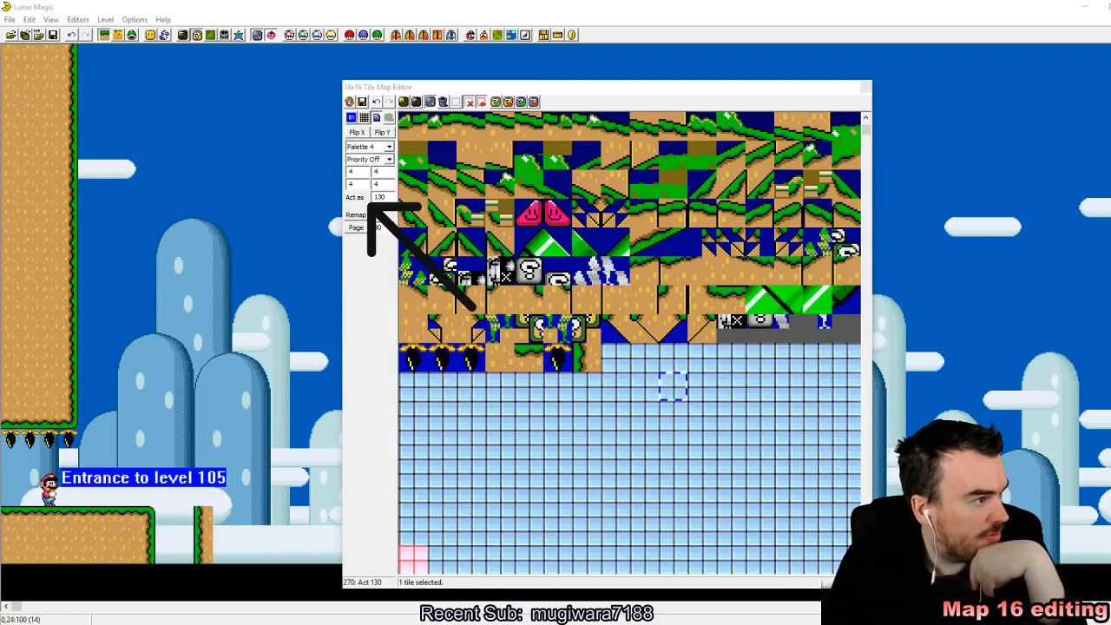
left_click(406, 103)
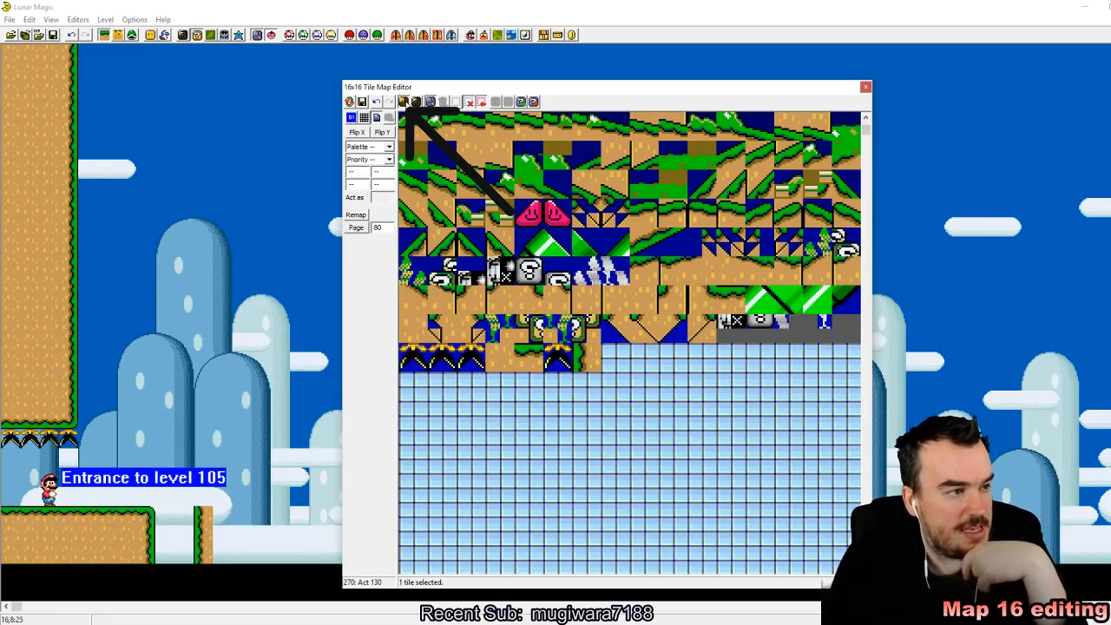
left_click(587, 356)
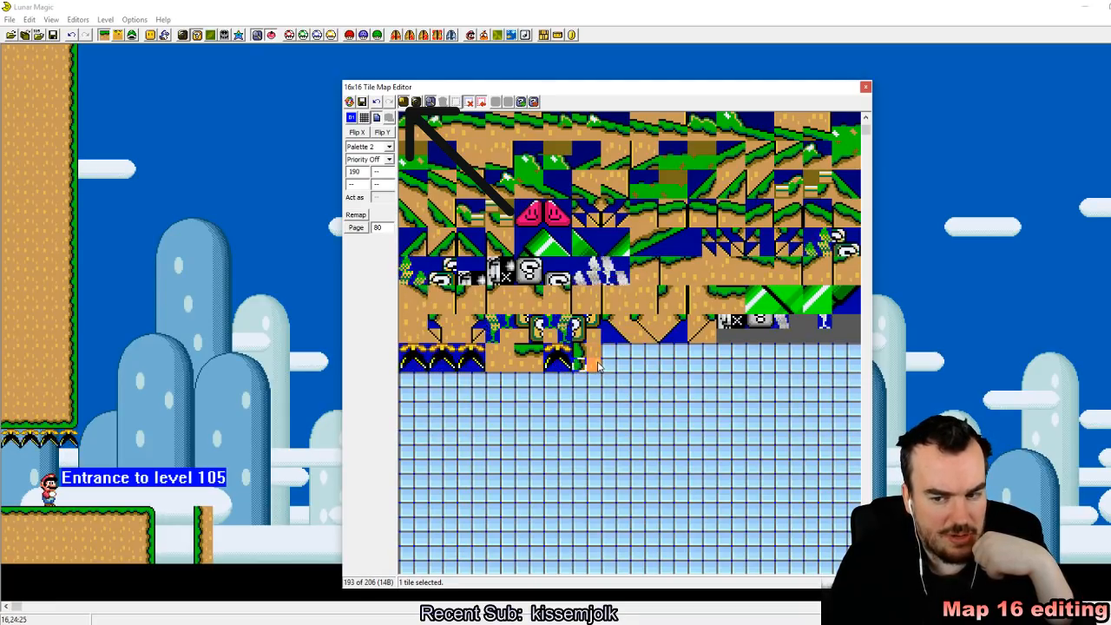
scroll(597, 366, "up", 5)
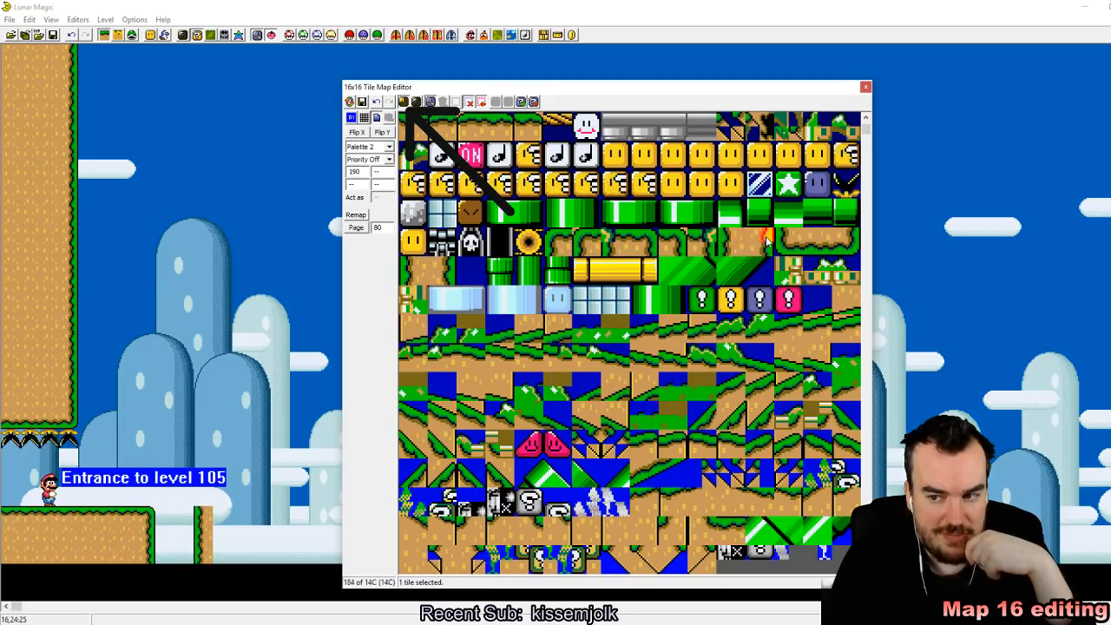
scroll(766, 241, "down", 6)
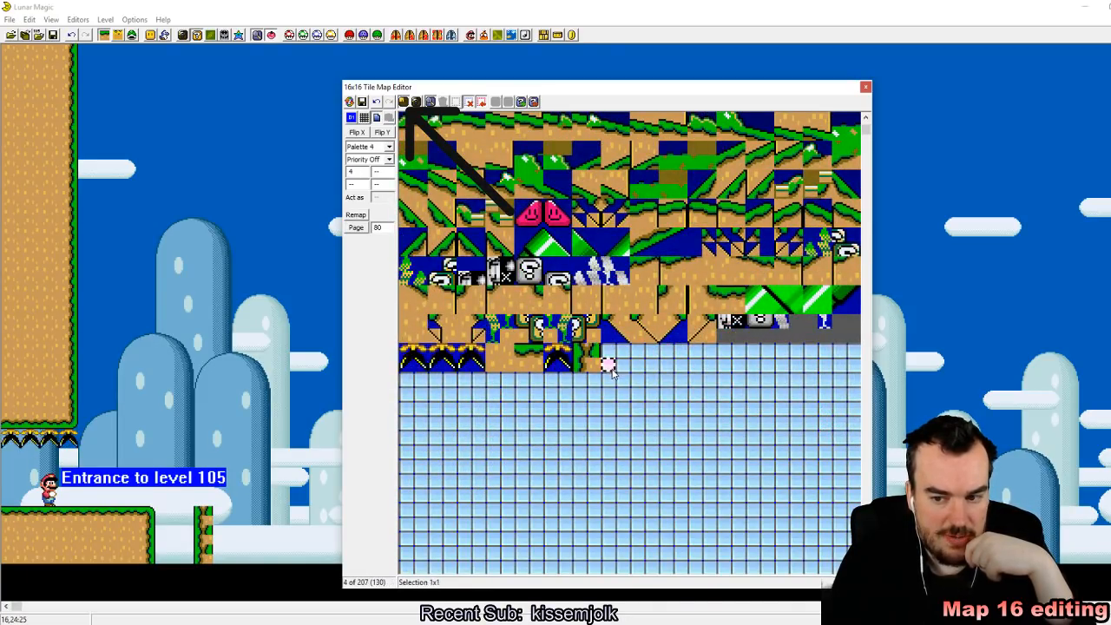
scroll(748, 284, "up", 6)
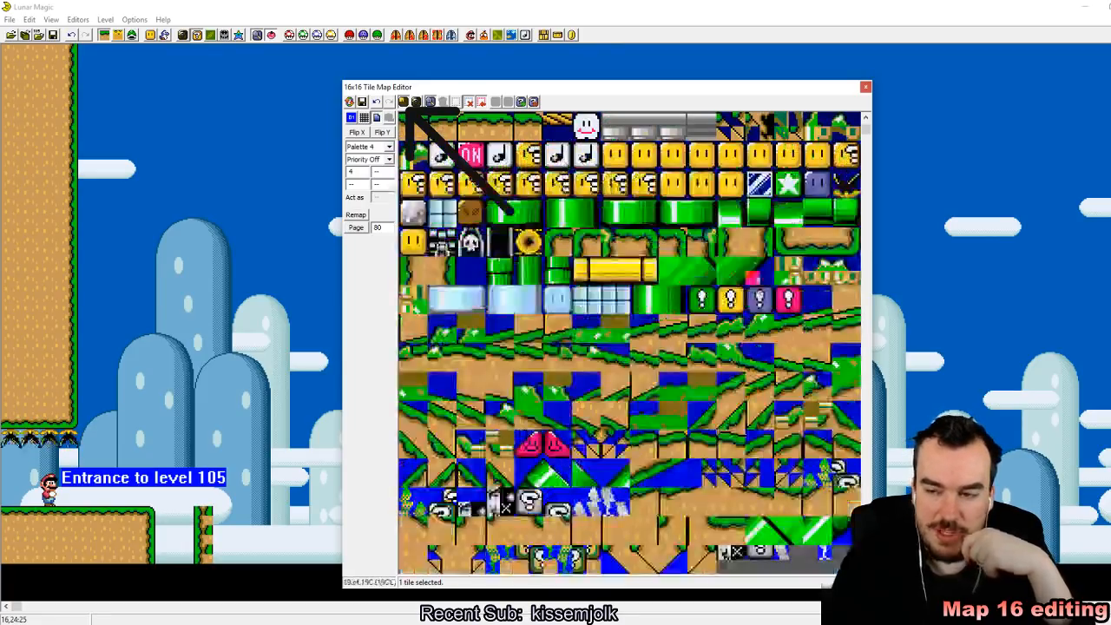
scroll(690, 286, "down", 6)
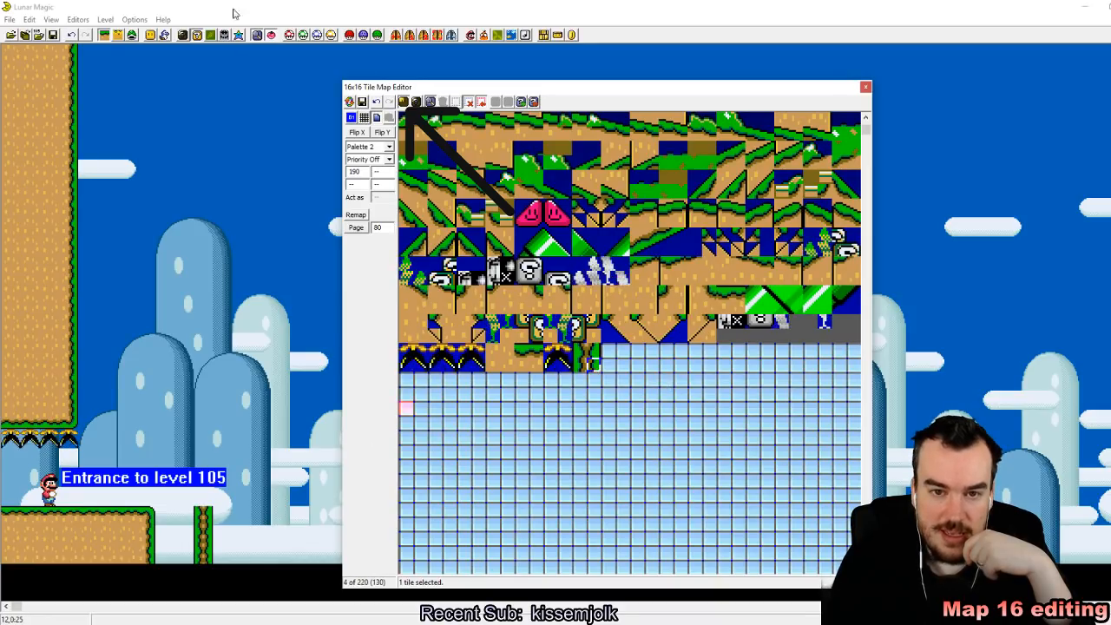
Step: Save level 105 despite the undefined exit, and delete the extra dirt object overlapping the starting ledge
left_click(53, 35)
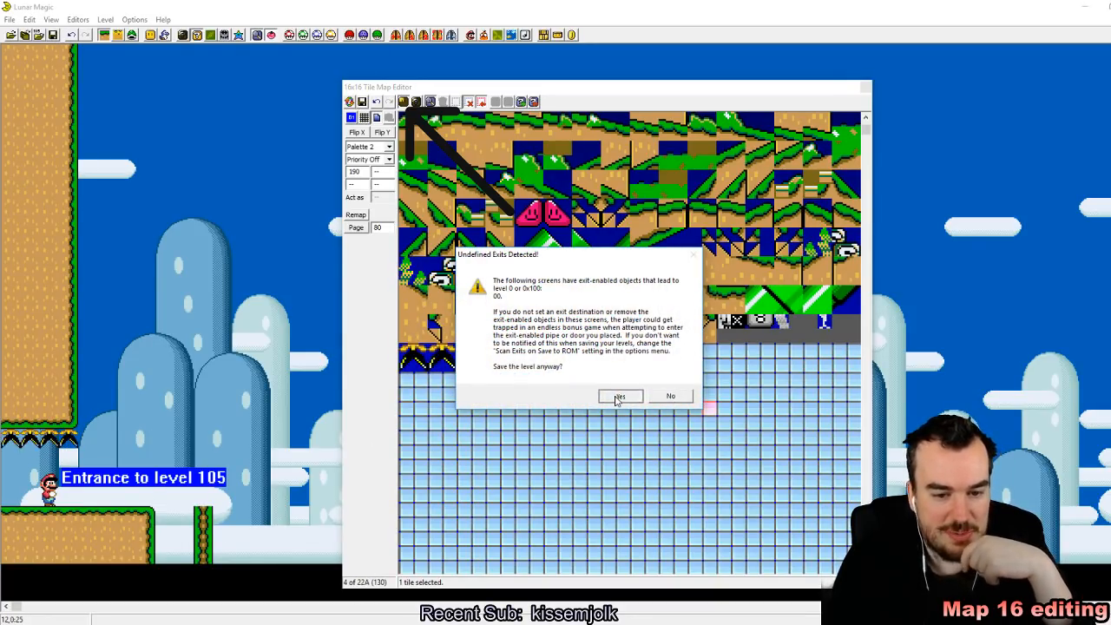
left_click(620, 396)
left_click(128, 521)
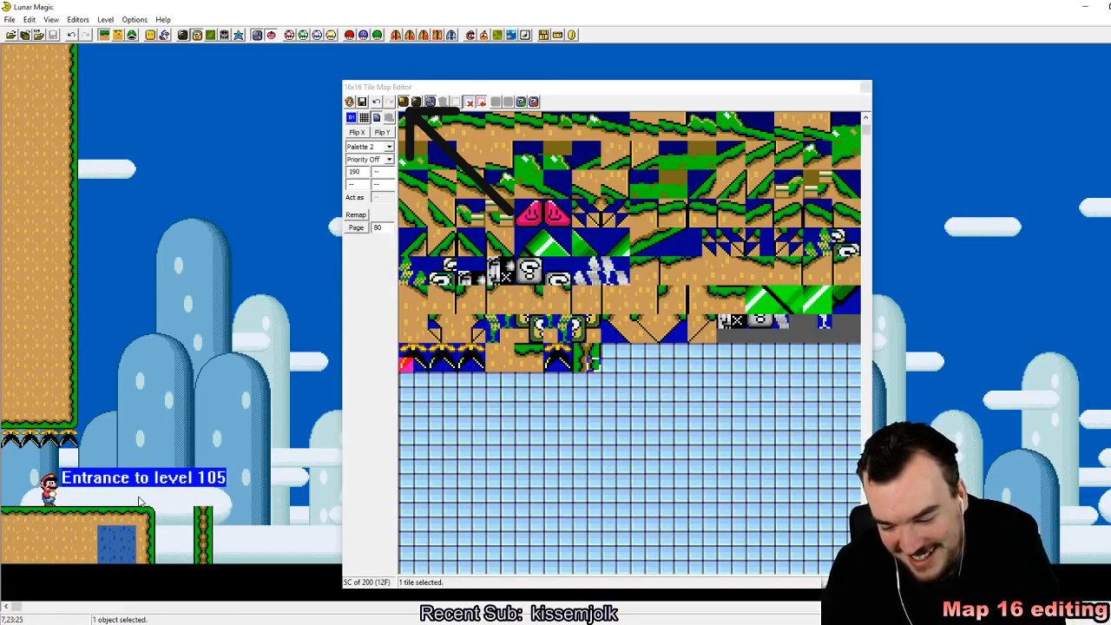
left_click_drag(128, 499, 124, 522)
key("Delete")
left_click(95, 521)
Step: Return to 16x16 editing mode and place tile 206 in the air, stretched into a column about seven tiles tall
left_click_drag(869, 128, 866, 125)
scroll(687, 240, "down", 2)
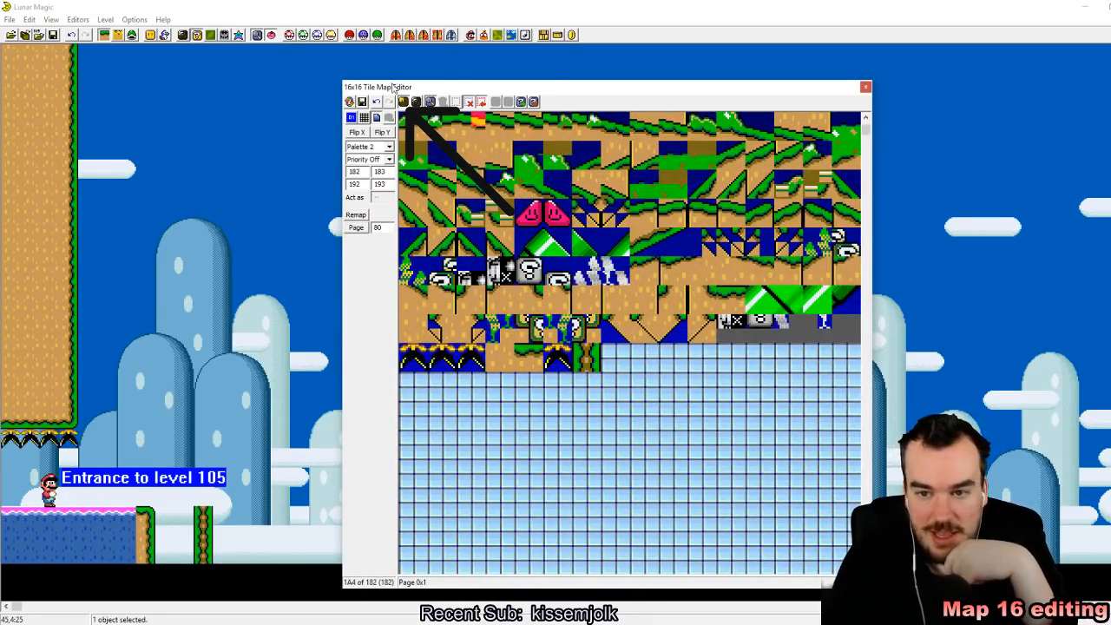
left_click(405, 102)
left_click(587, 360)
right_click(184, 250)
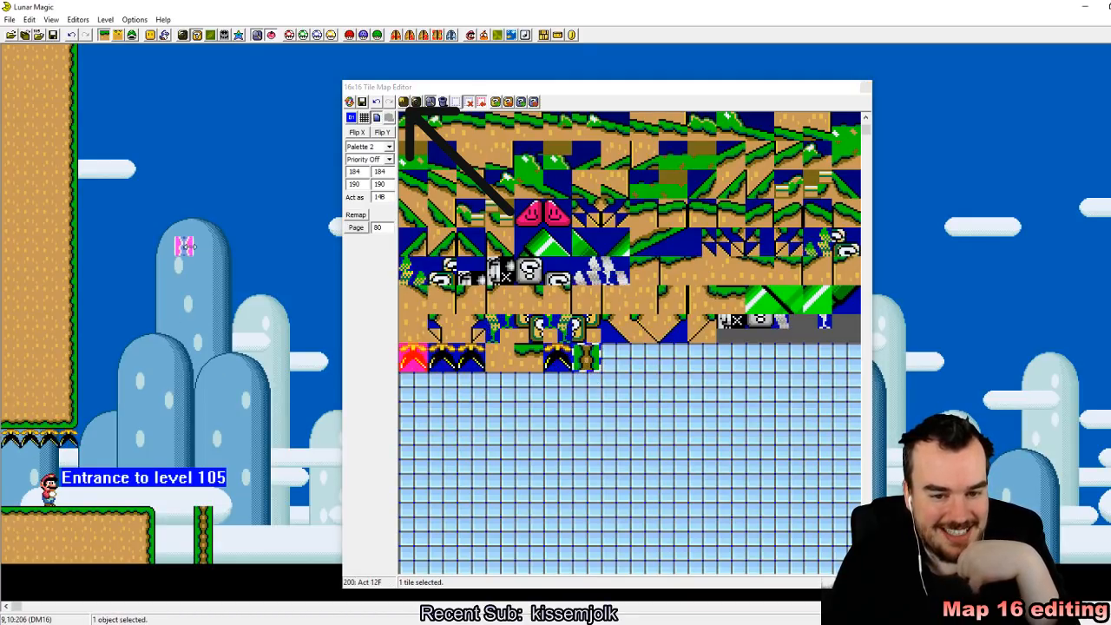
left_click_drag(186, 253, 186, 369)
left_click_drag(260, 380, 205, 394)
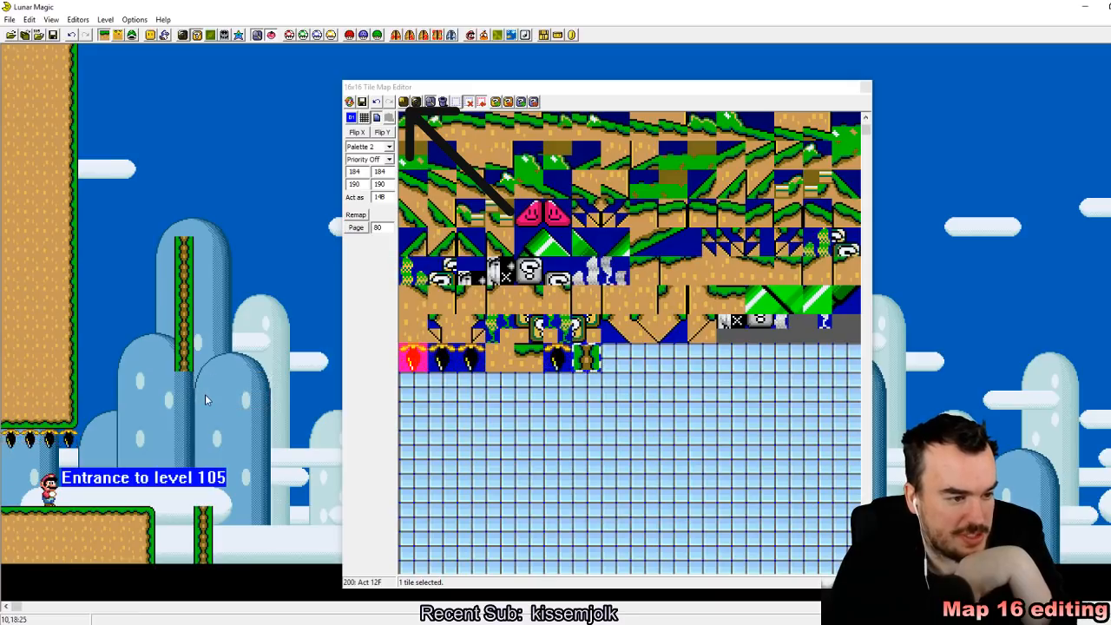
Step: Move the short tile 206 column beside the starting ledge down by one tile
left_click(413, 385)
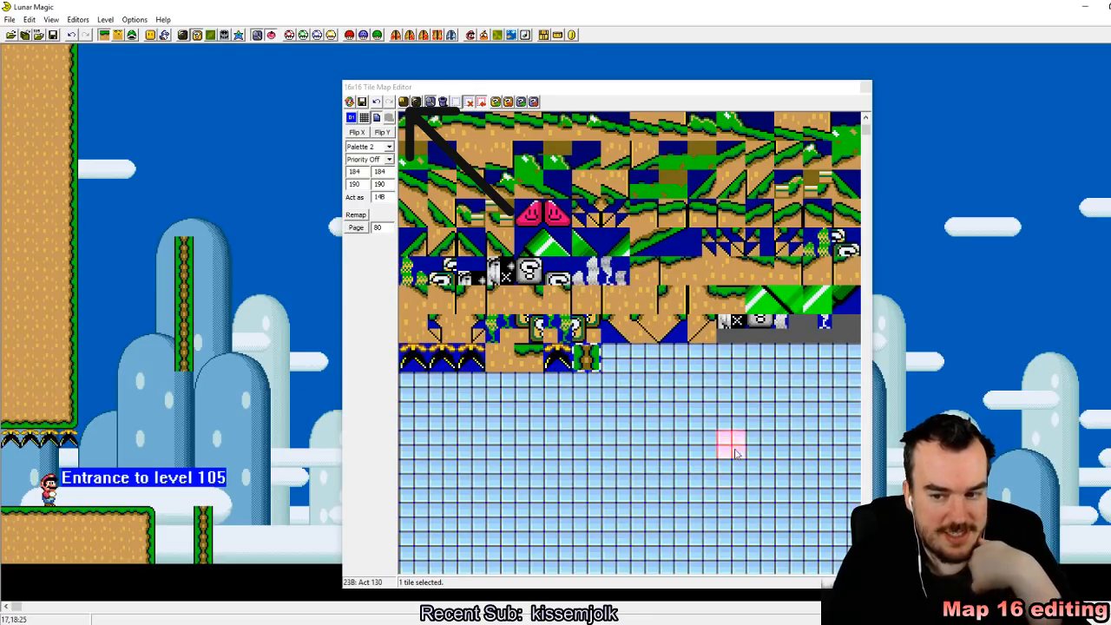
left_click(203, 534)
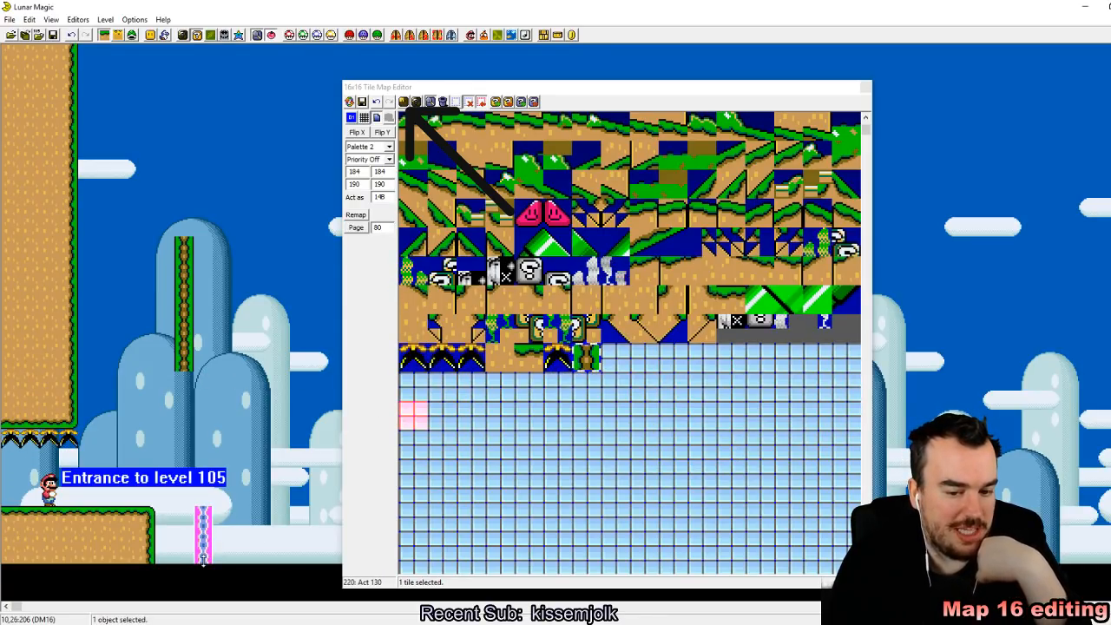
left_click_drag(204, 530, 204, 547)
left_click(249, 531)
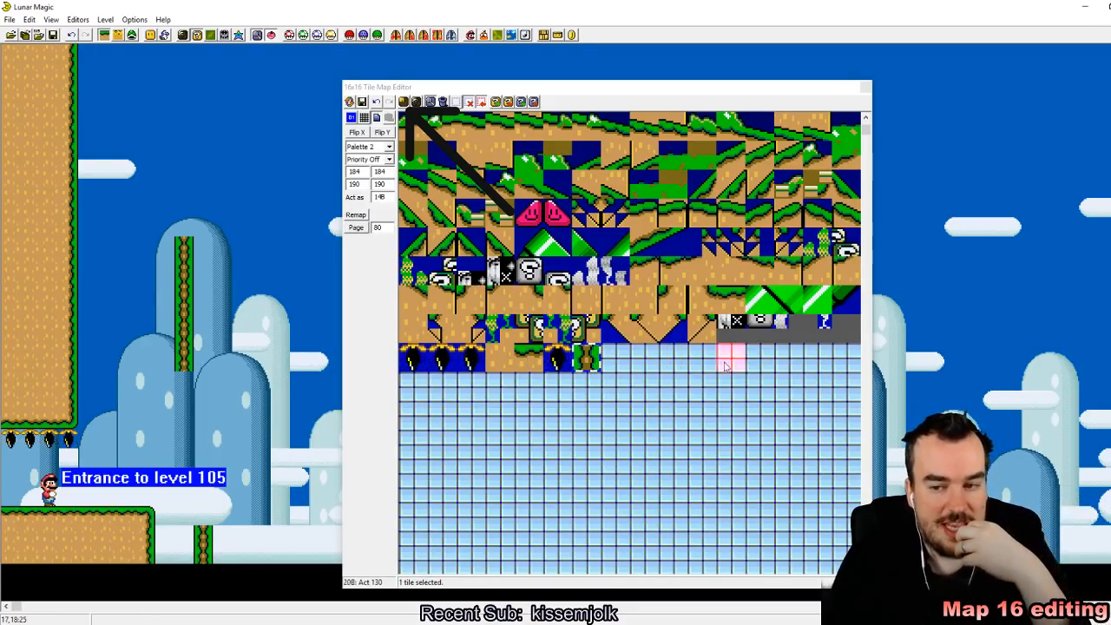
Step: Copy the grass corner tile 145 into the blank Map16 slot 207
scroll(710, 364, "up", 2)
scroll(712, 361, "up", 4)
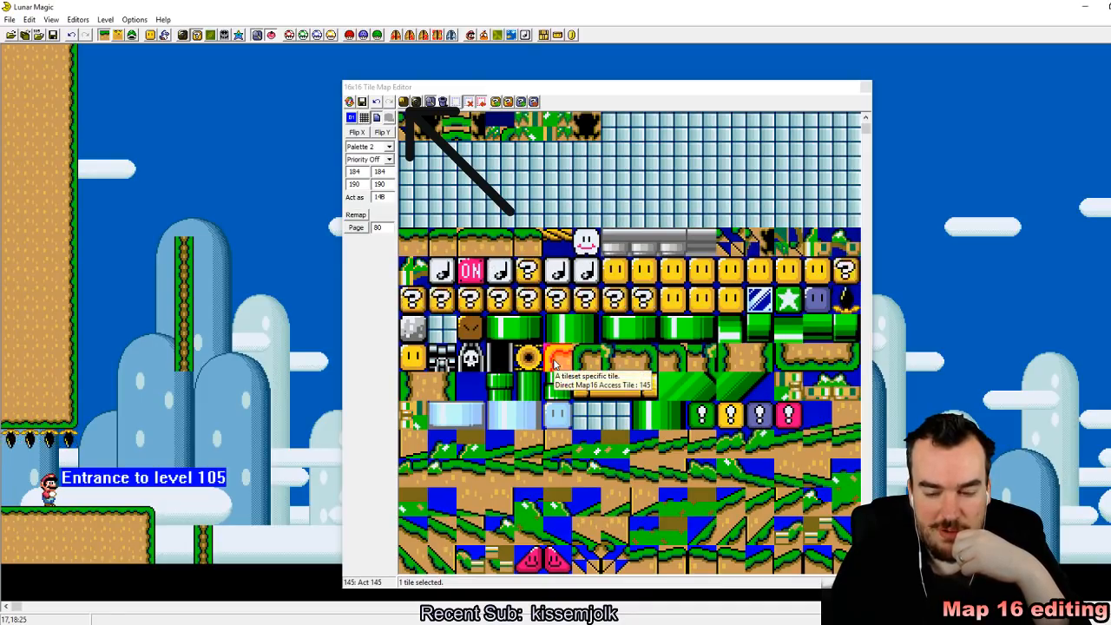
scroll(555, 363, "down", 12)
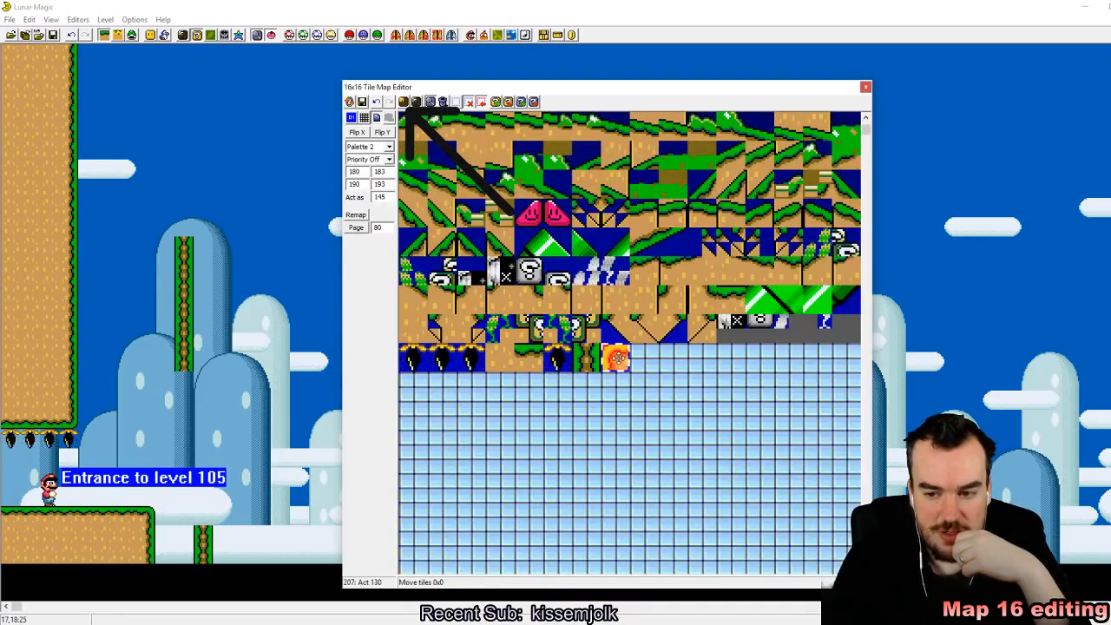
Step: Delete the tall tile 206 column floating in the air, and place tile 207 on top of the short pillar beside the starting ledge
left_click(186, 305)
key("Delete")
right_click(204, 518)
left_click(274, 519)
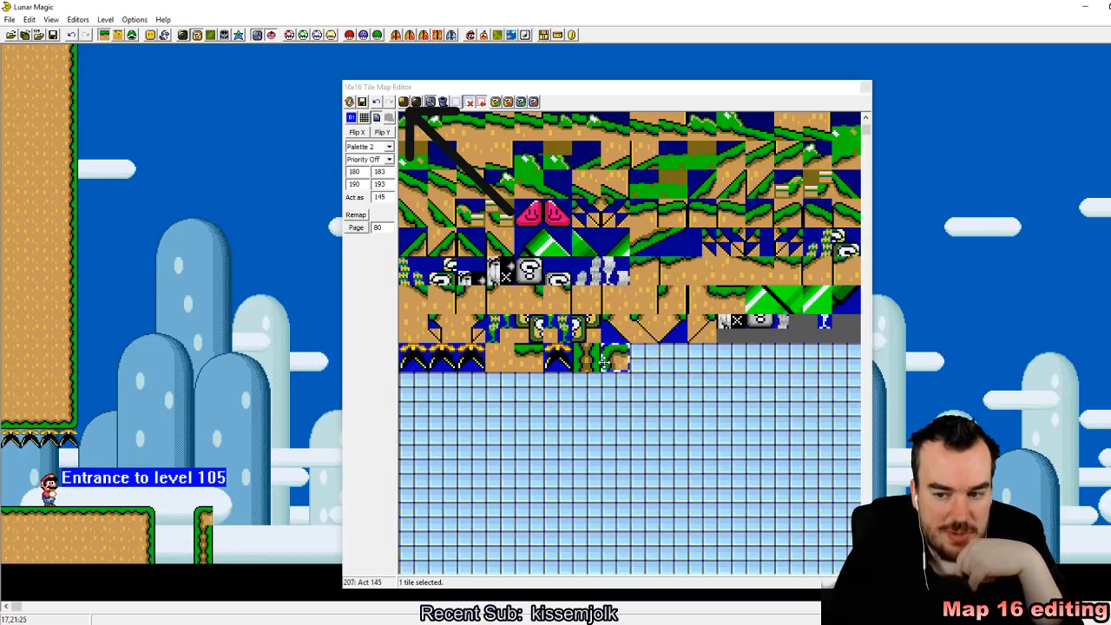
Step: Replace the right half of tile 207 with 8x8 grass-edge pieces 180 and 190 to form a pillar top, and save the Map16 data
scroll(658, 356, "up", 4)
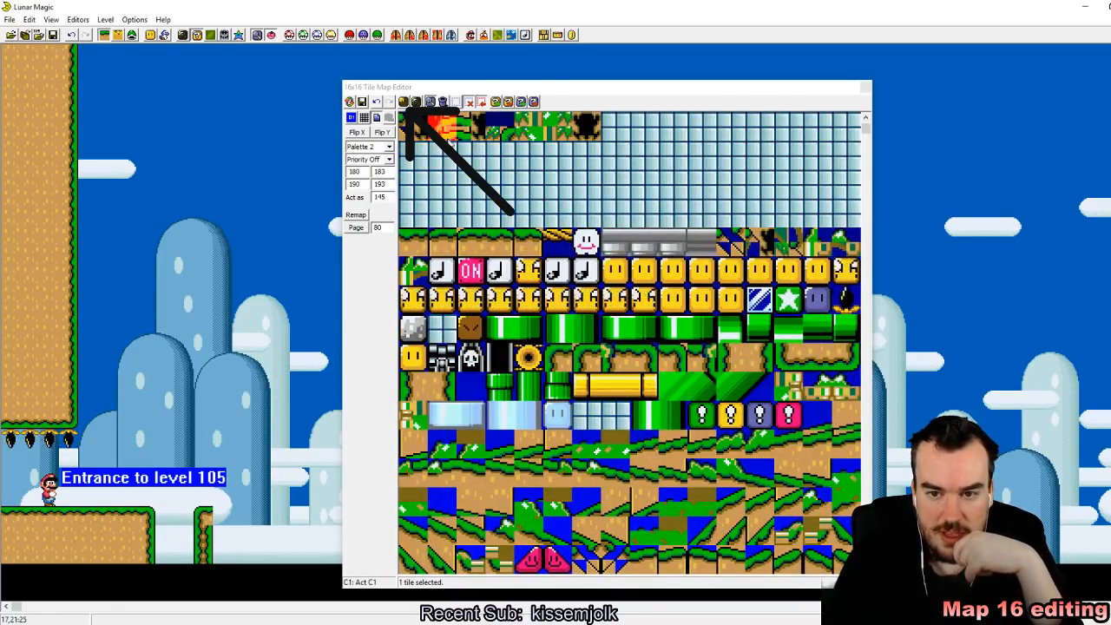
left_click(406, 102)
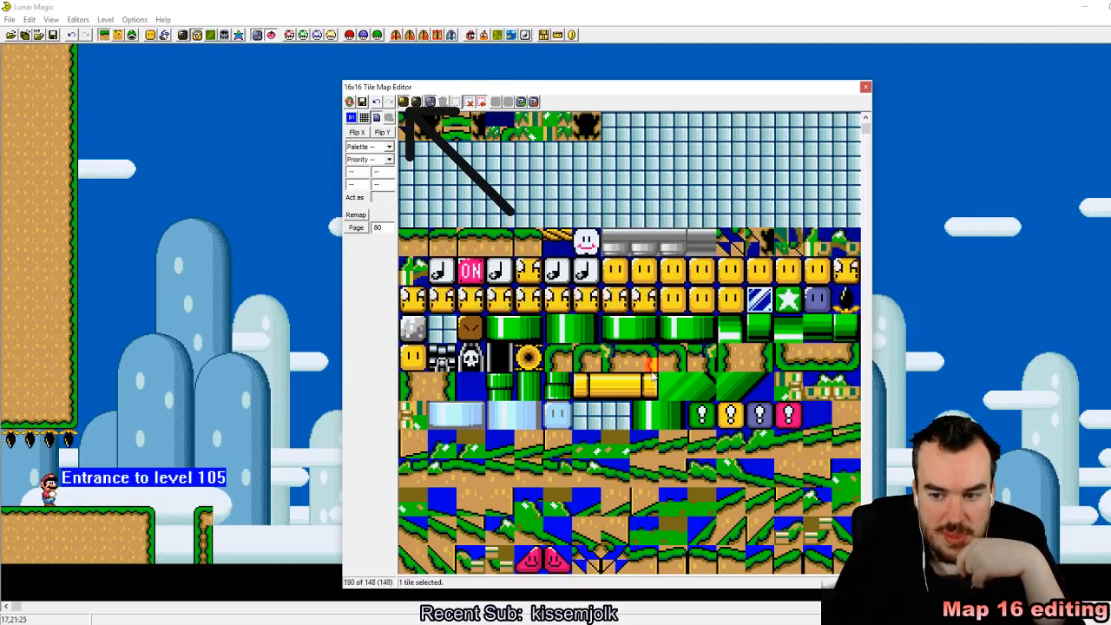
scroll(651, 354, "down", 4)
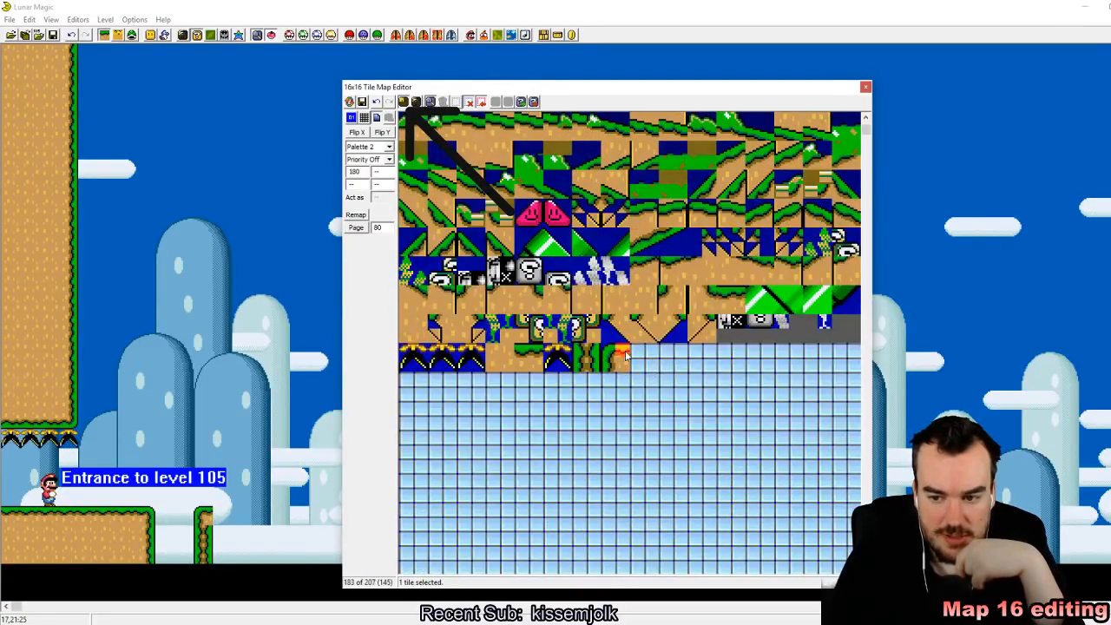
scroll(659, 264, "up", 5)
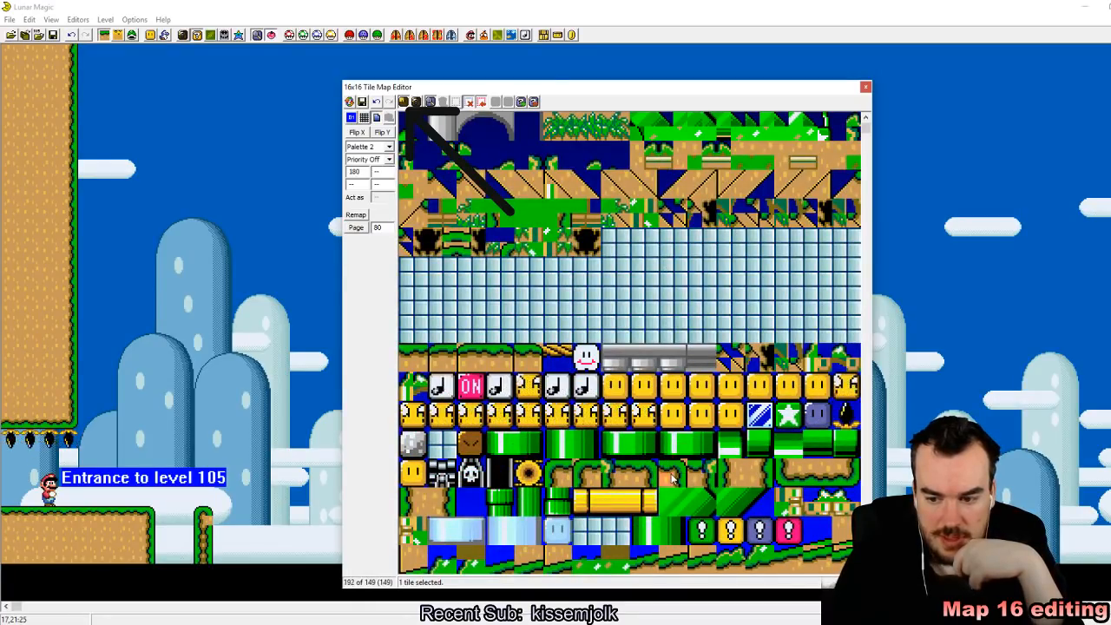
scroll(656, 364, "down", 3)
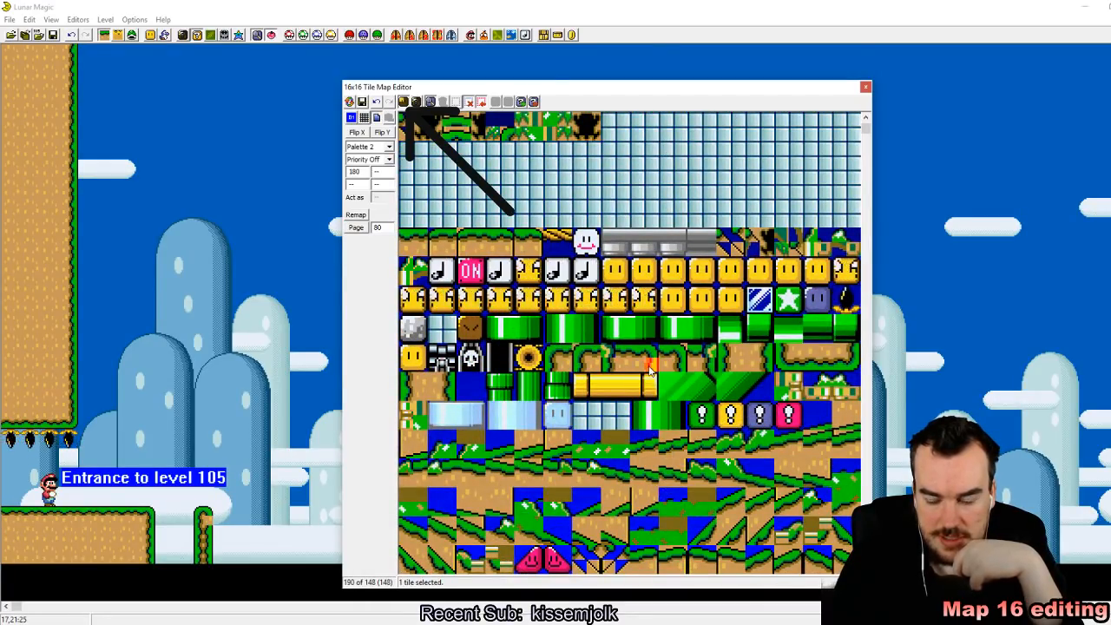
scroll(650, 365, "down", 6)
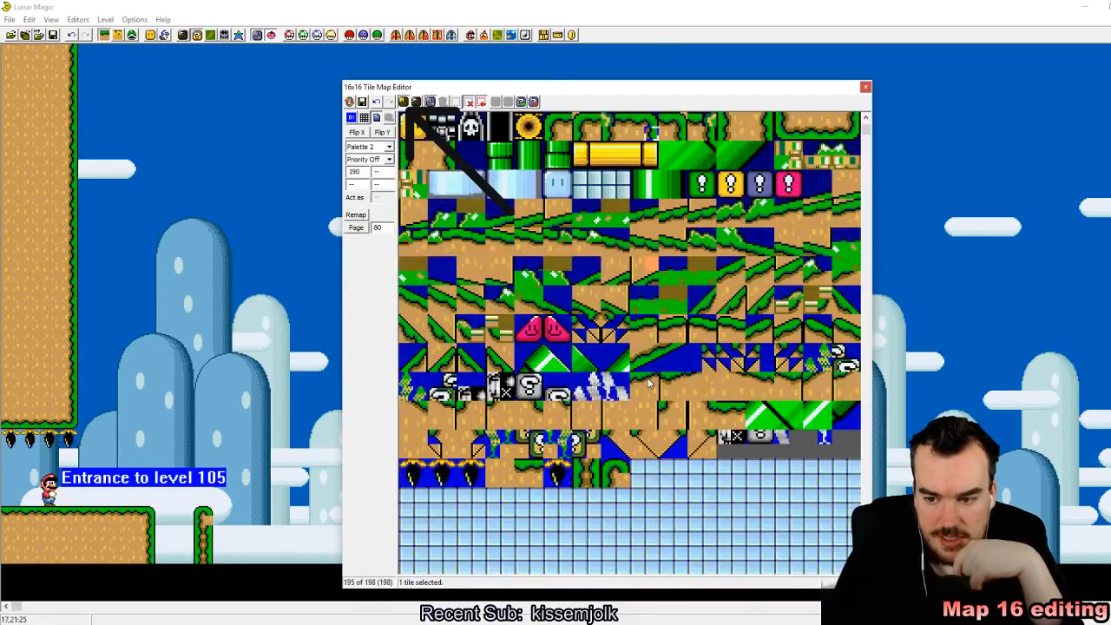
left_click(611, 480)
key("F9")
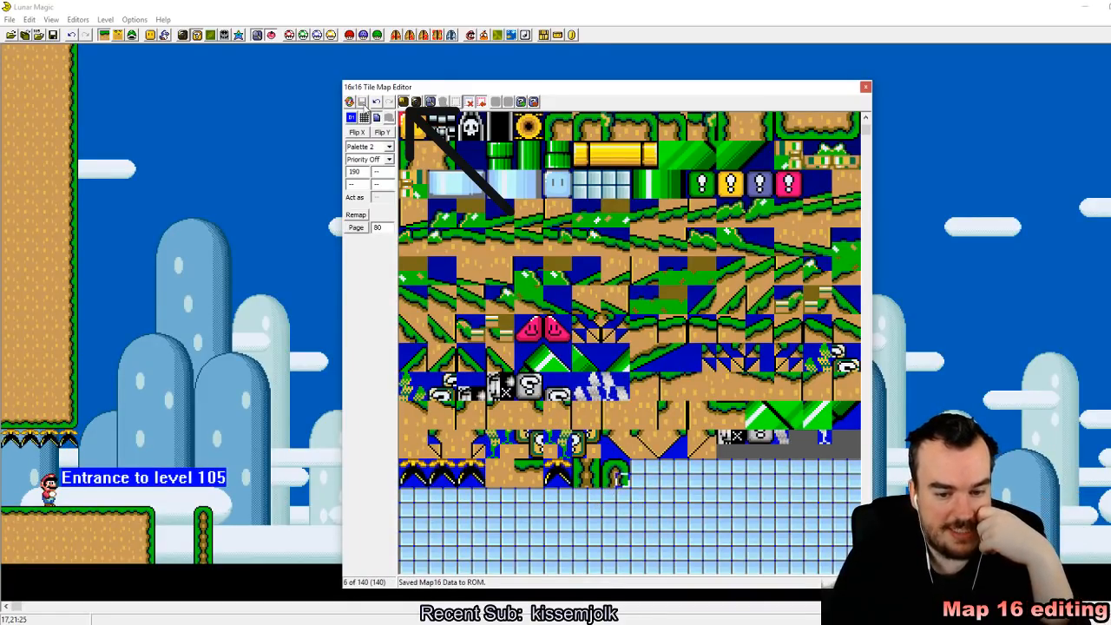
Step: Close the tile map editor and save level 105
left_click(865, 87)
key("alt+Tab")
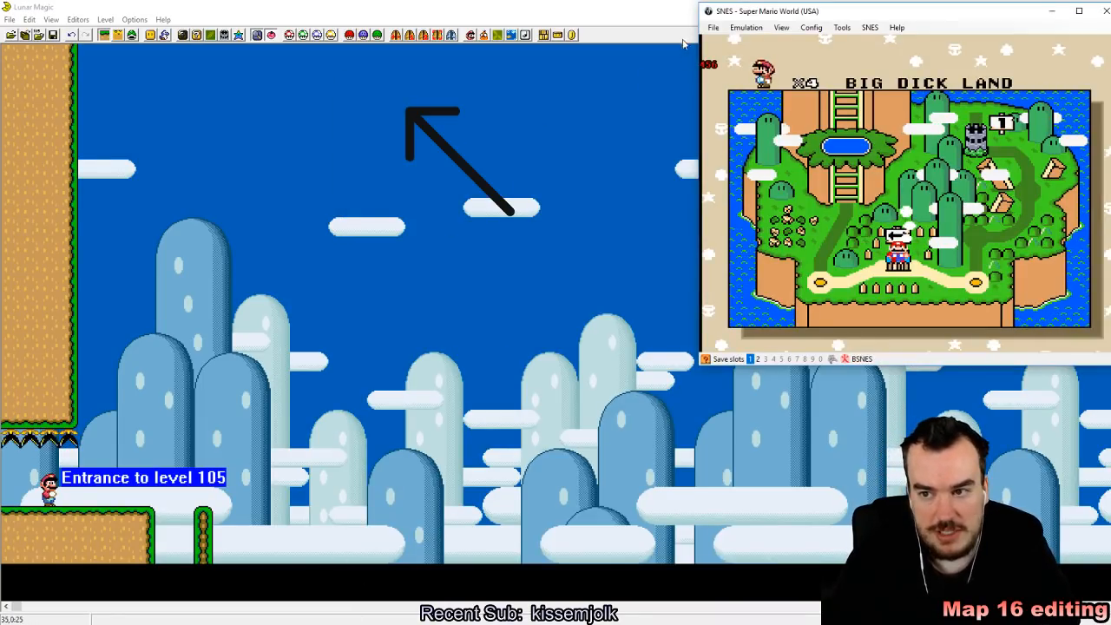
left_click(714, 28)
left_click(737, 40)
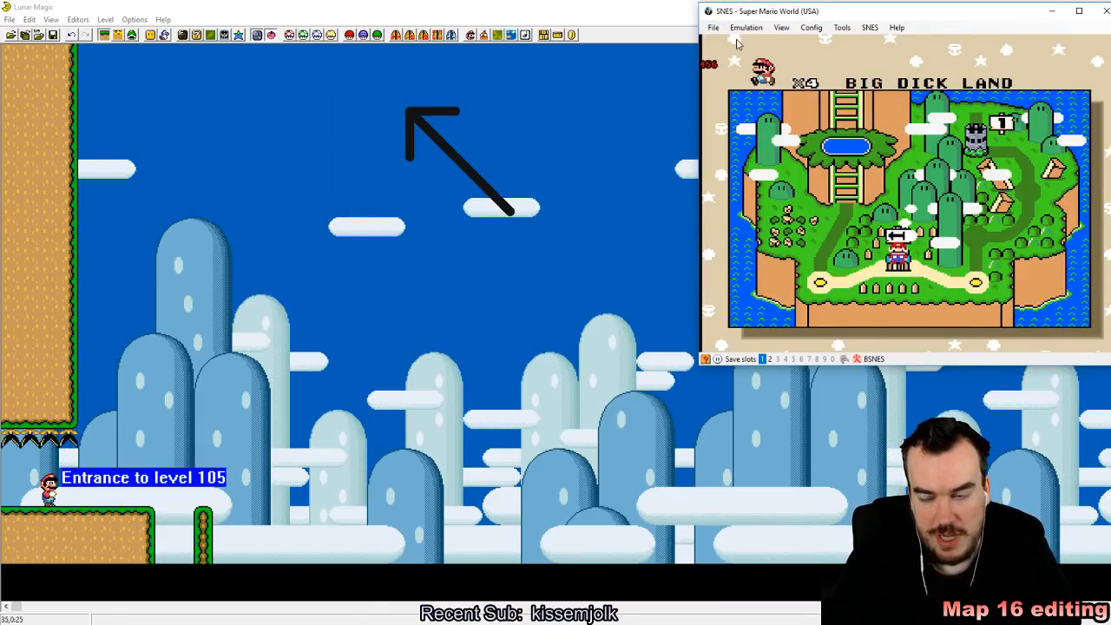
left_click(53, 35)
key("alt+Tab")
Step: Reload the ROM in the SNES emulator, start a game, enter the edited level and save a state in slot 1
left_click(781, 28)
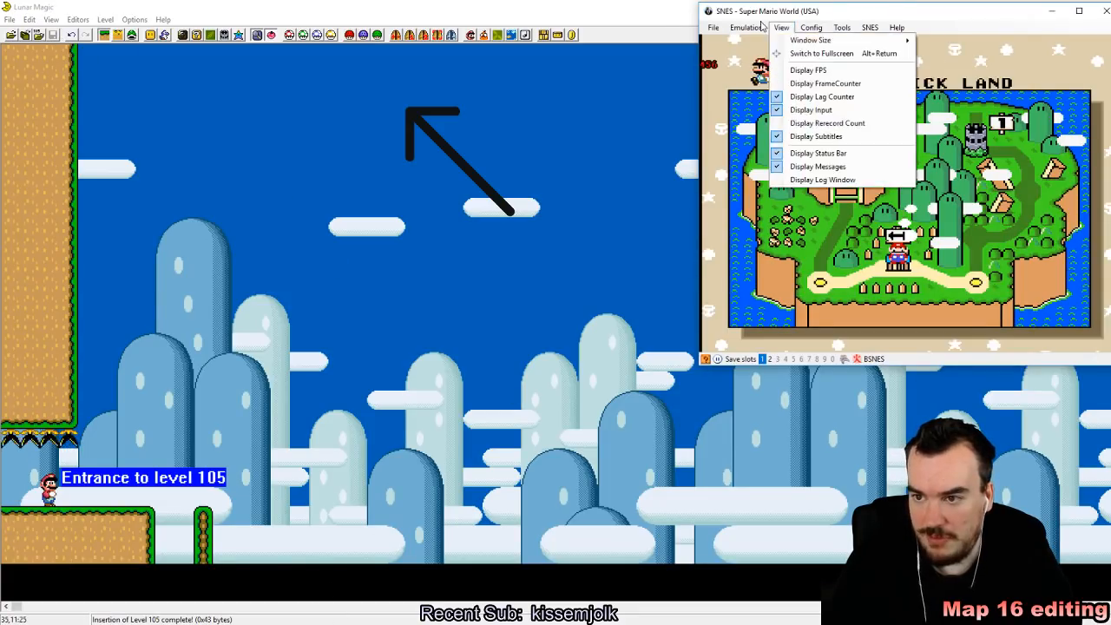
left_click(719, 27)
mouse_move(750, 54)
left_click(851, 53)
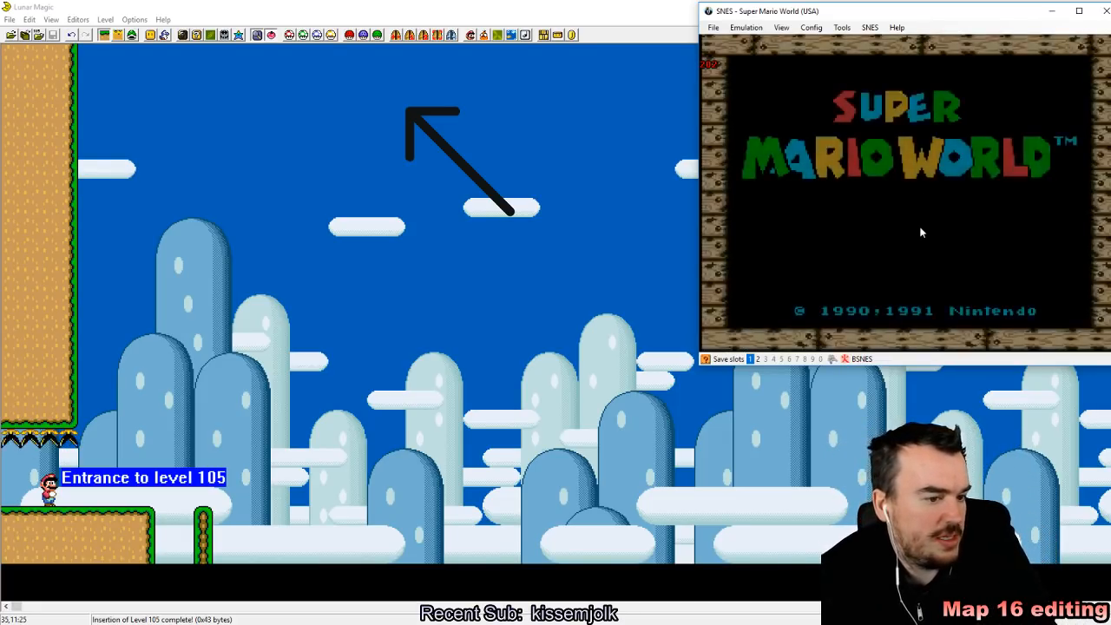
key("Return")
key("Return")
key("Return")
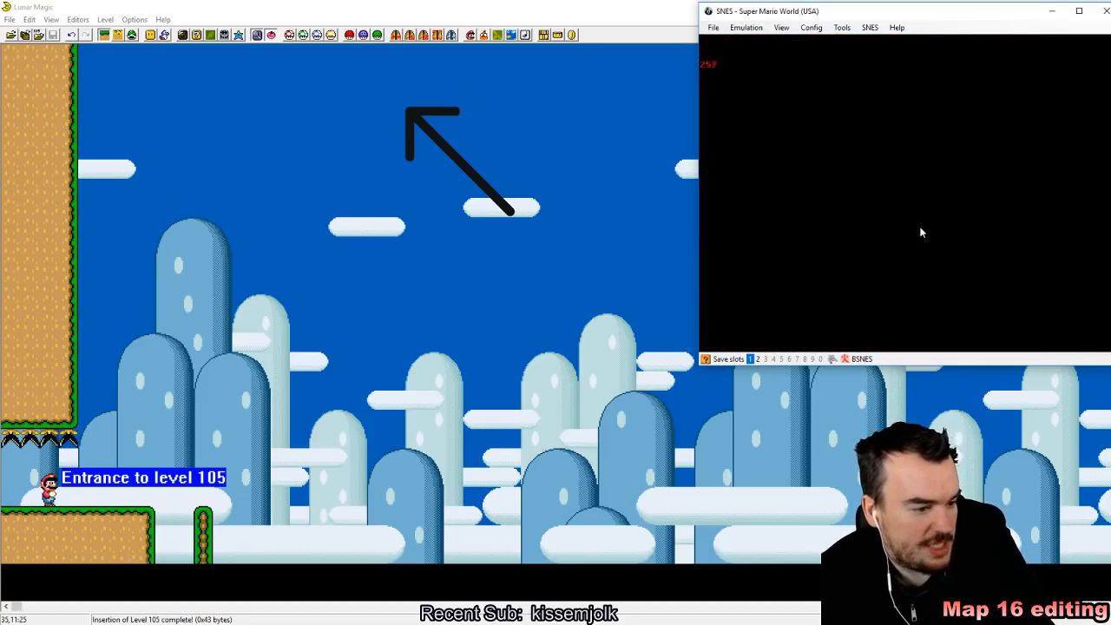
key("z")
key("shift+F1")
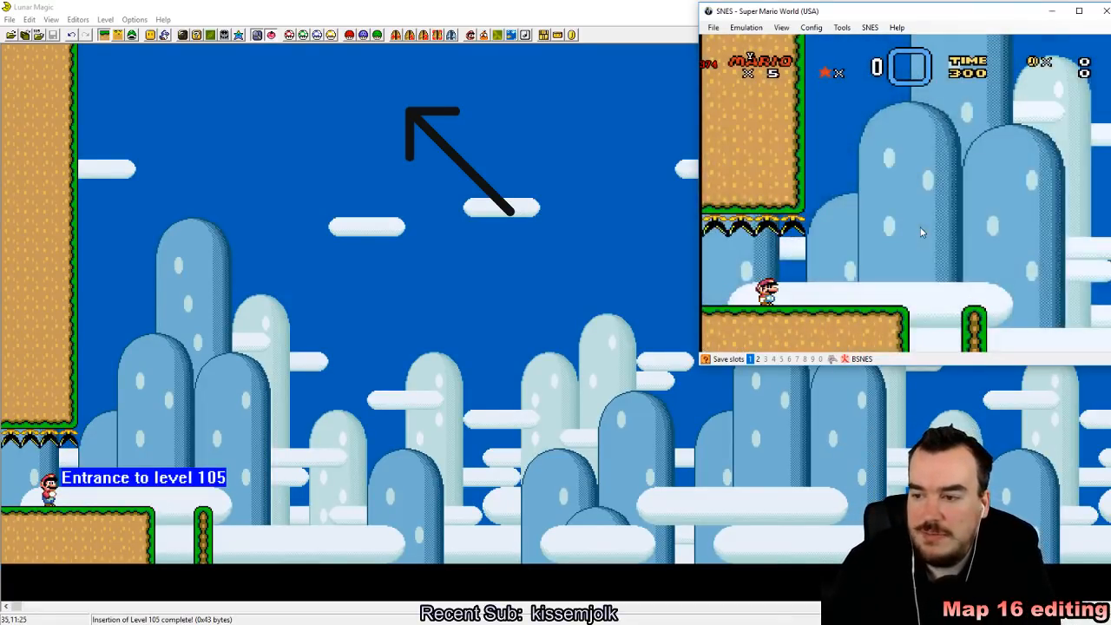
Step: Play-test the thin pillar by jumping Mario onto it and moving around on its grass top
key("Right")
key("z")
key("z")
key("Left")
key("z")
key("Right")
key("z")
key("Left")
key("Down")
key("Up")
key("Down")
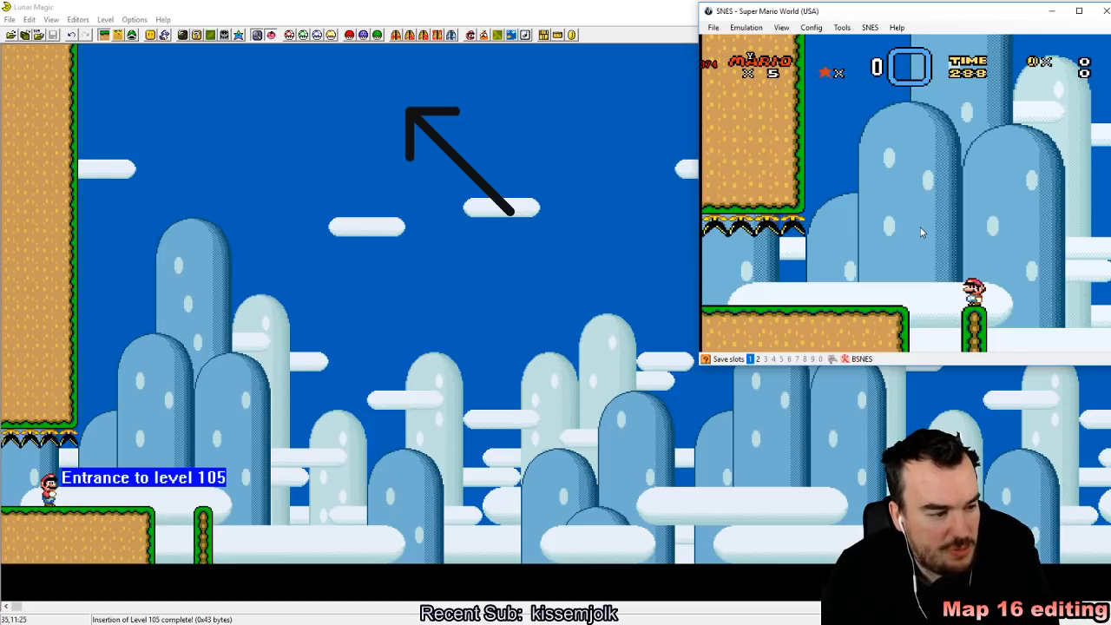
key("Right")
key("Down")
key("Up")
key("Left")
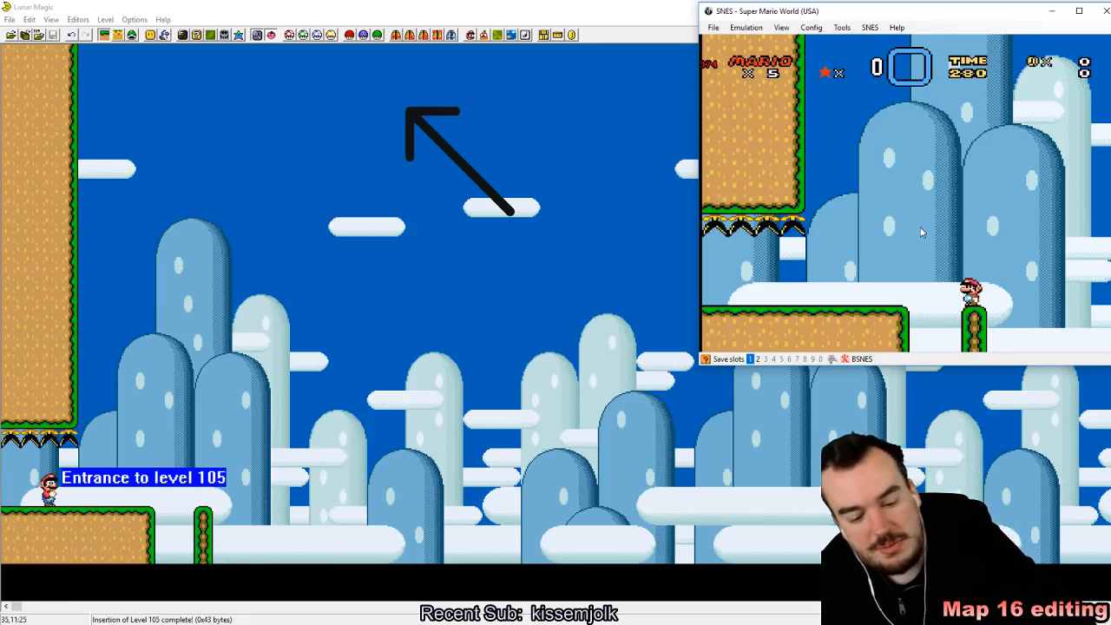
Step: Save a state on the pillar, test dropping Mario at its side, and reload the slot 1 state
key("shift+F1")
key("z")
key("Left")
key("Right")
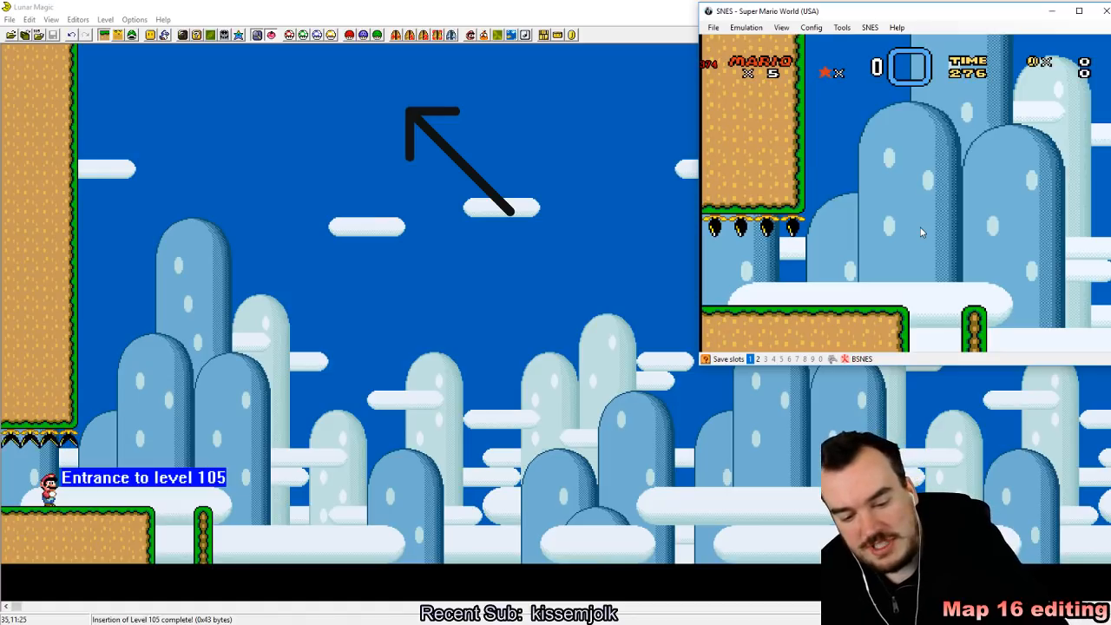
key("F1")
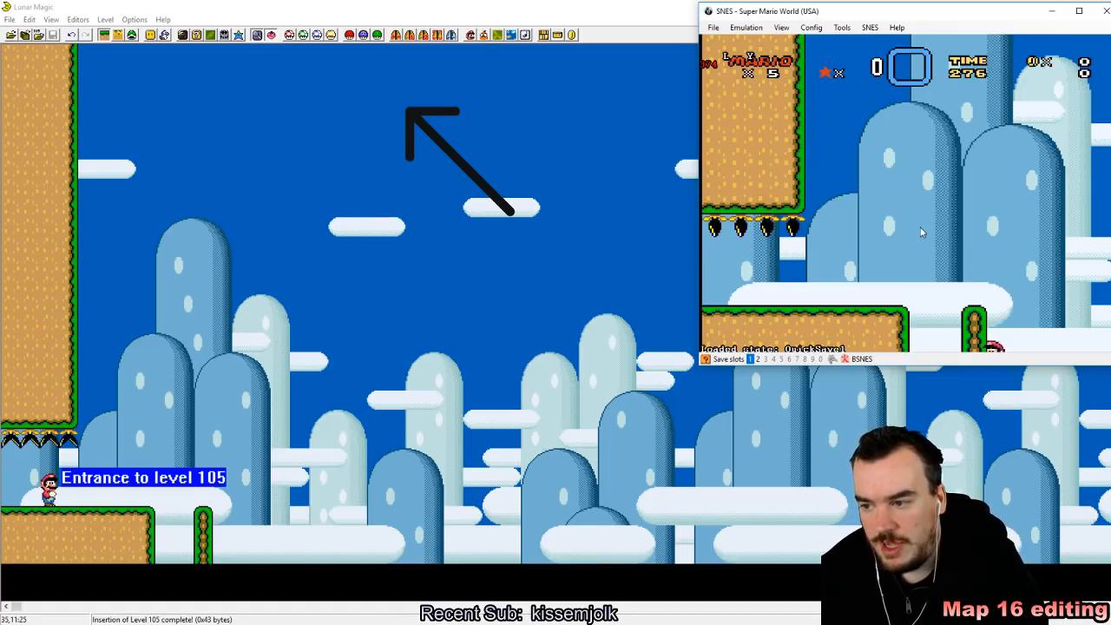
key("F1")
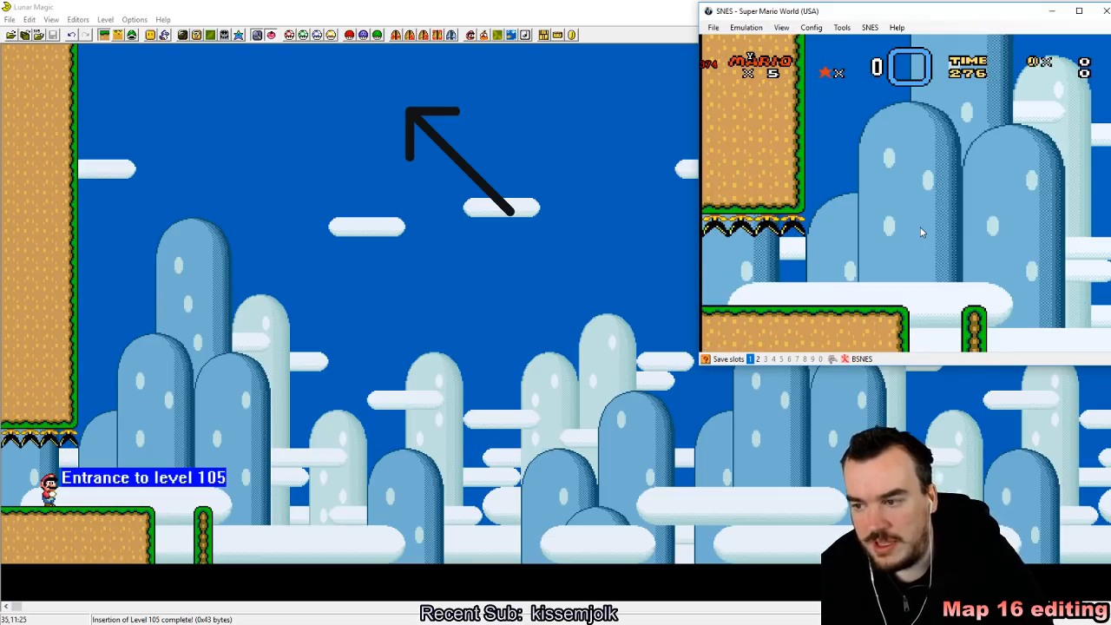
key("F1")
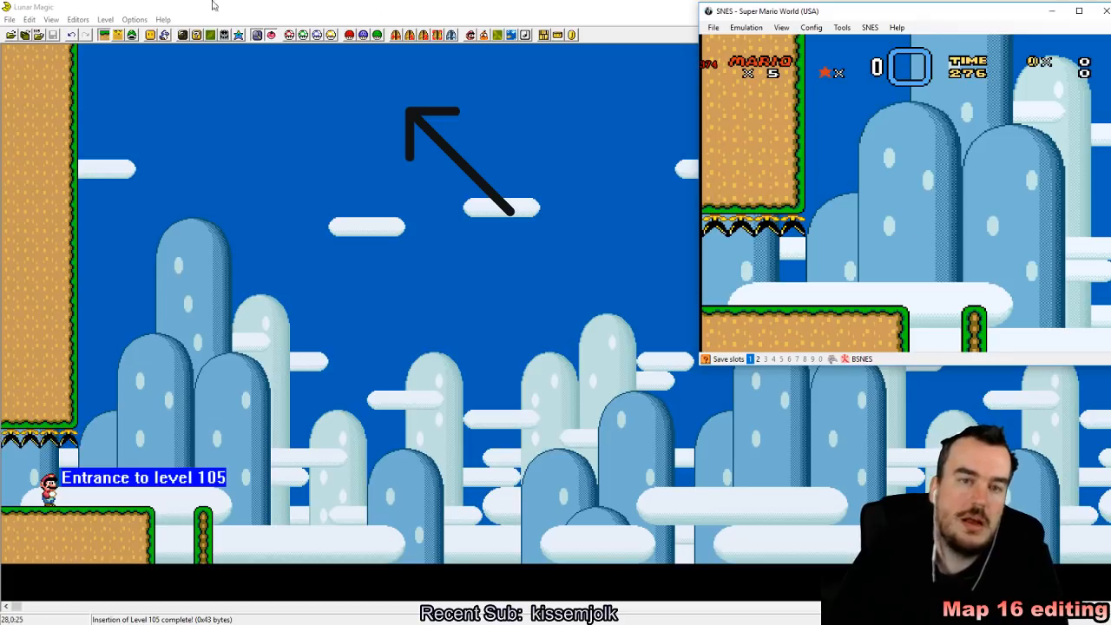
Step: In the 16x16 tile map editor, set pillar body tile 206 to act as 130 and save the Map16 data
left_click(203, 38)
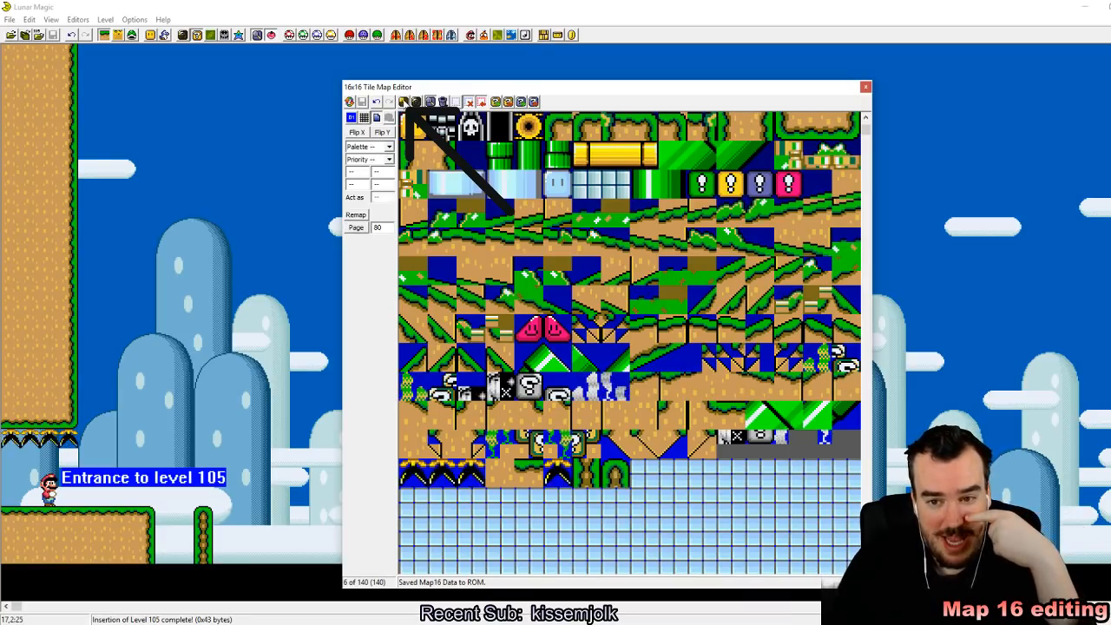
left_click(662, 407)
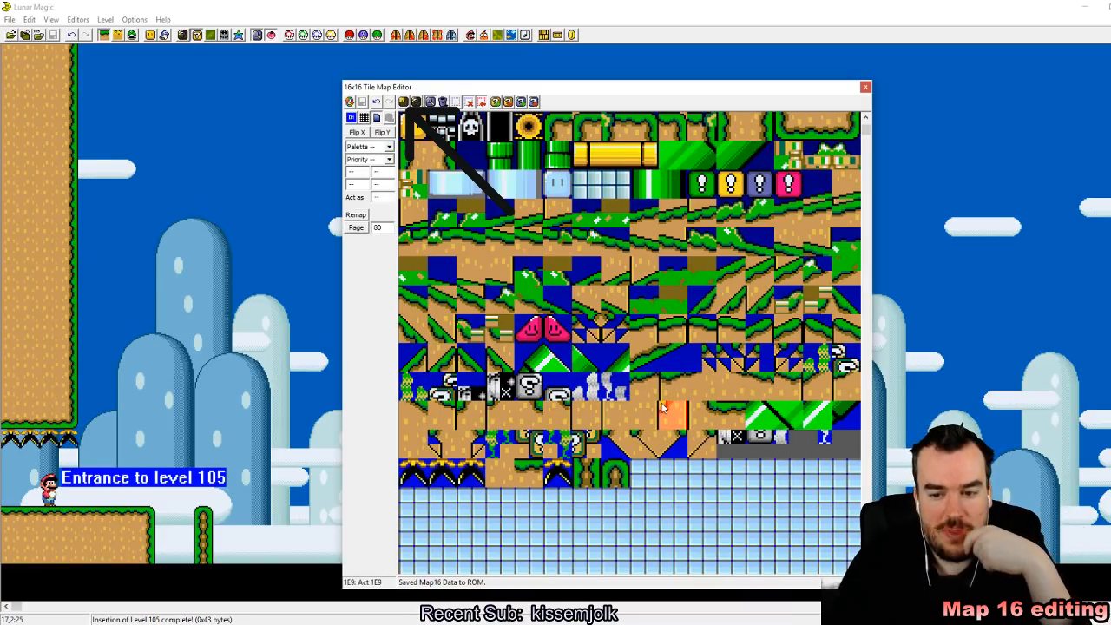
left_click(587, 473)
left_click(606, 471)
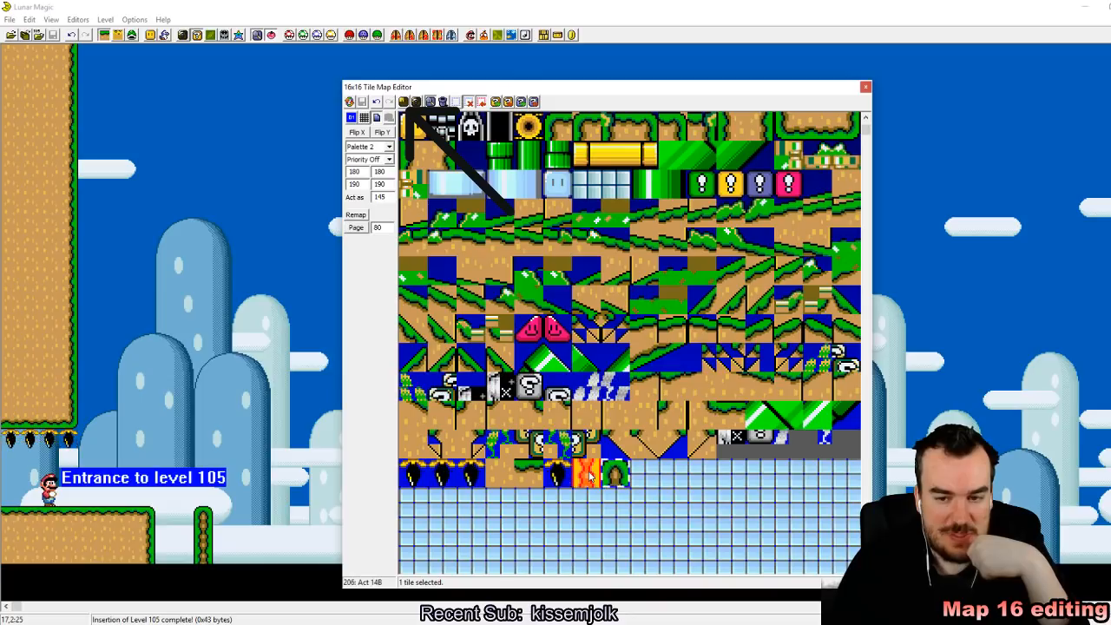
scroll(606, 471, "up", 3)
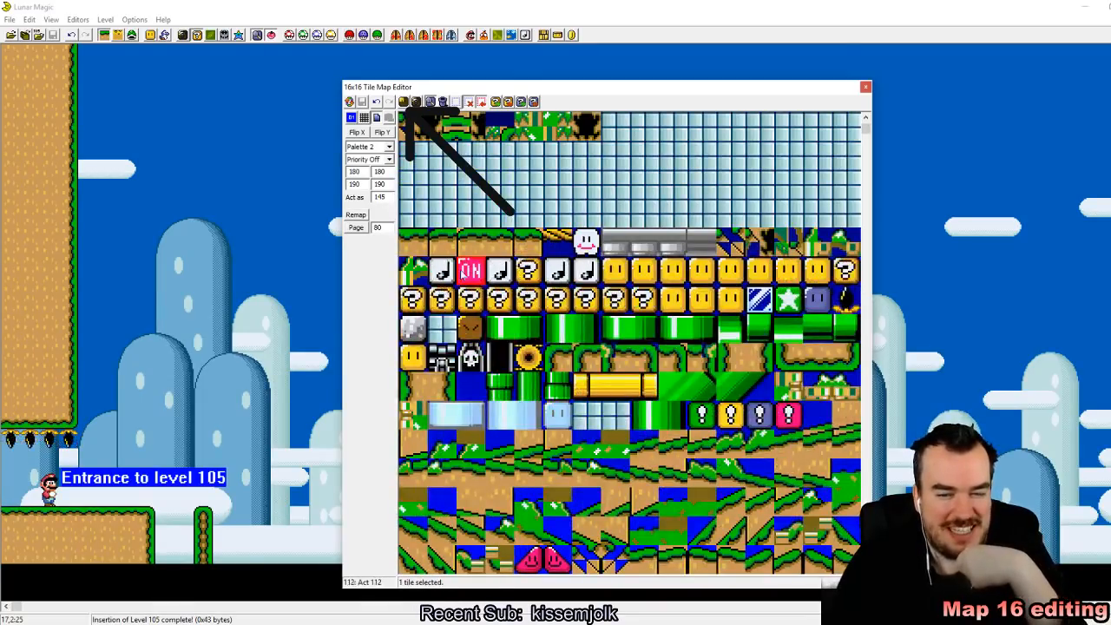
left_click(417, 337)
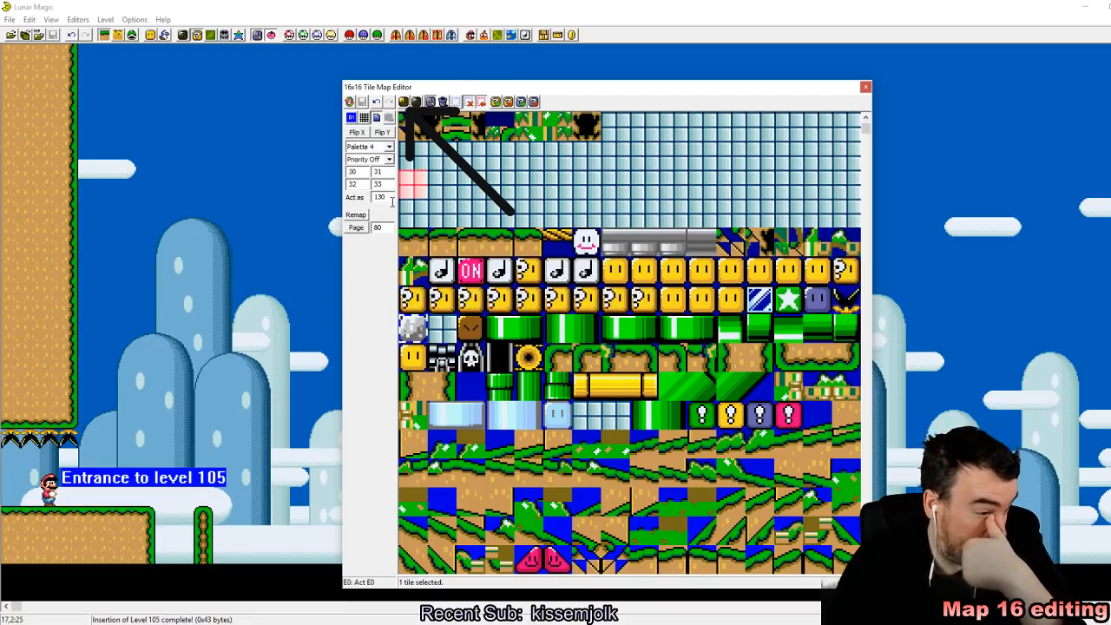
scroll(442, 241, "down", 3)
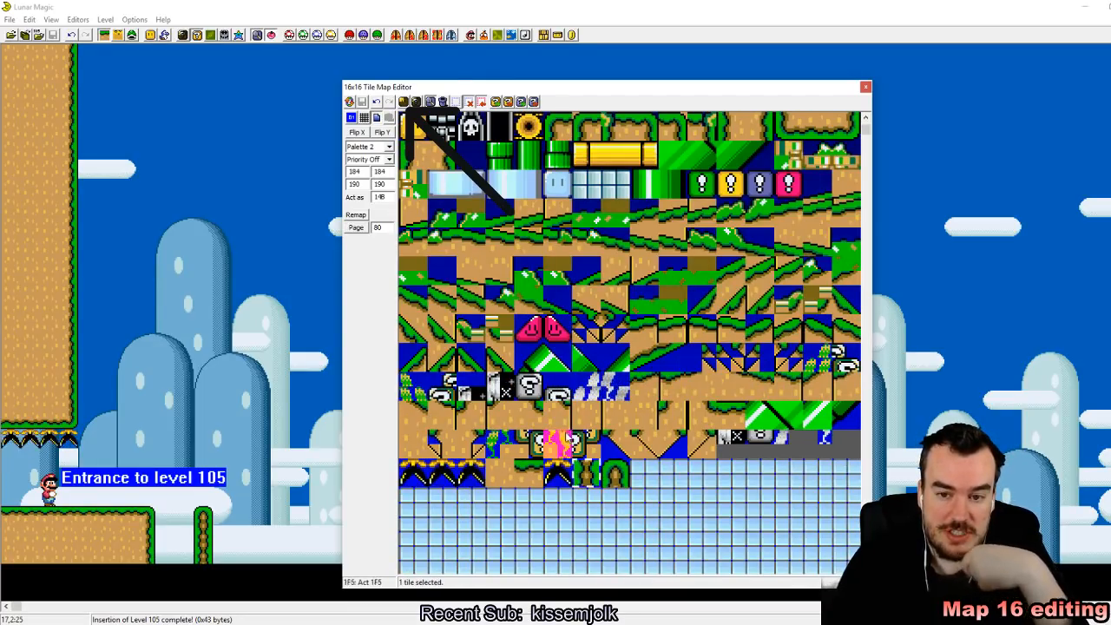
left_click(411, 184)
left_click_drag(394, 196, 372, 197)
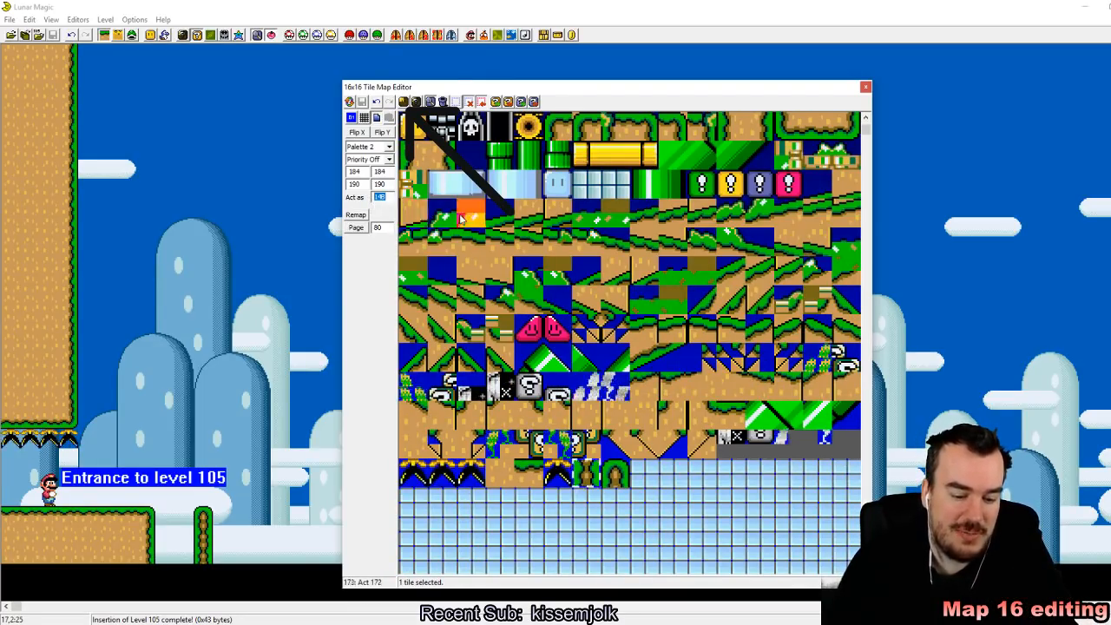
type("120")
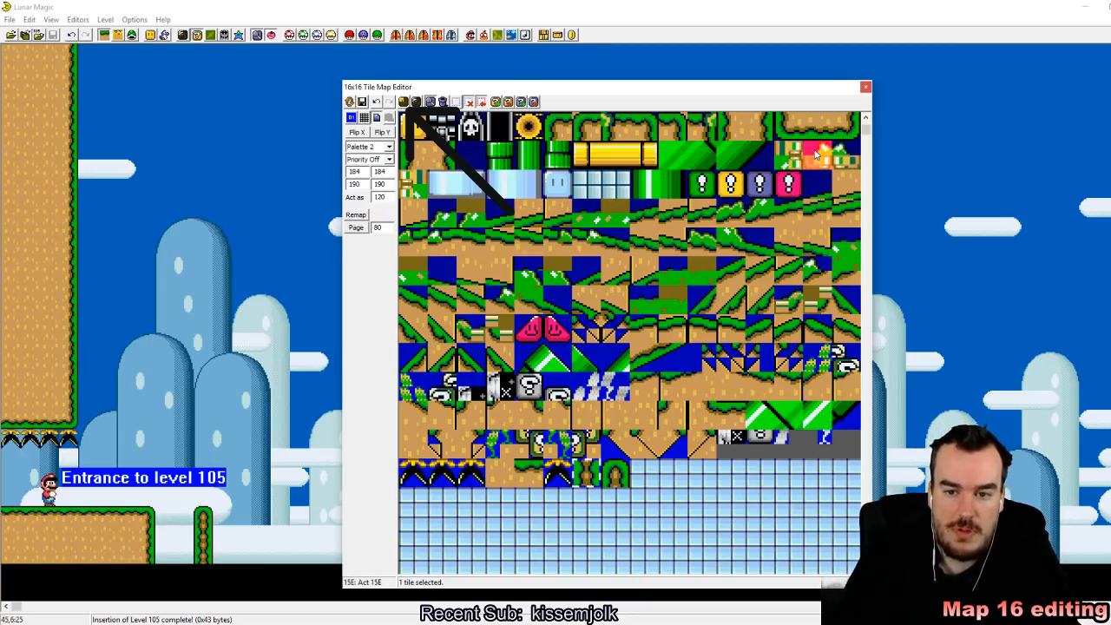
type("0")
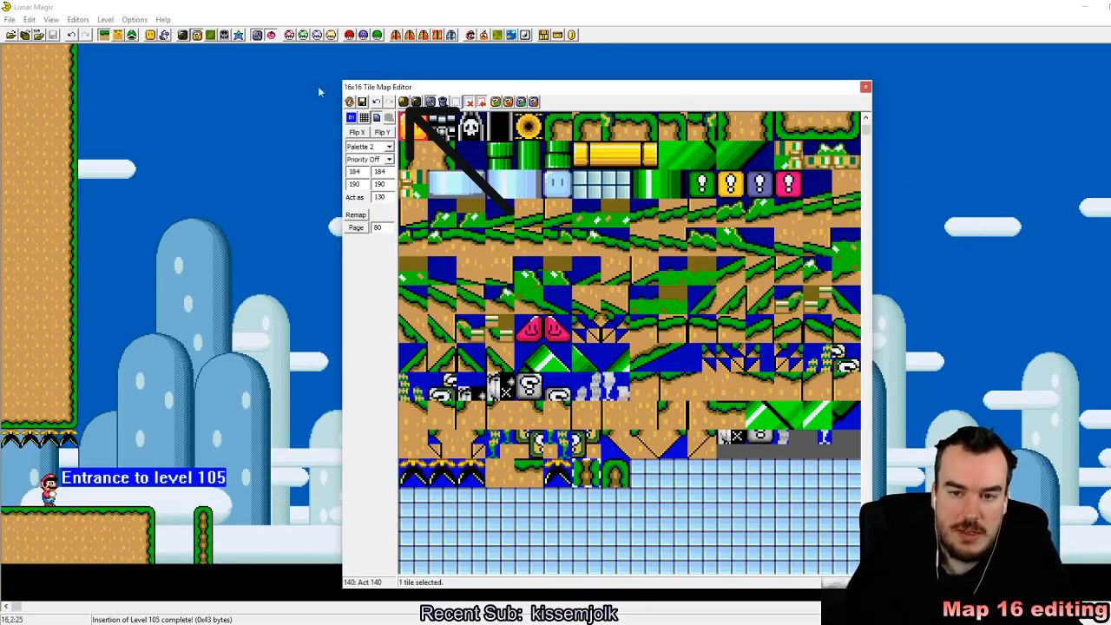
left_click(362, 102)
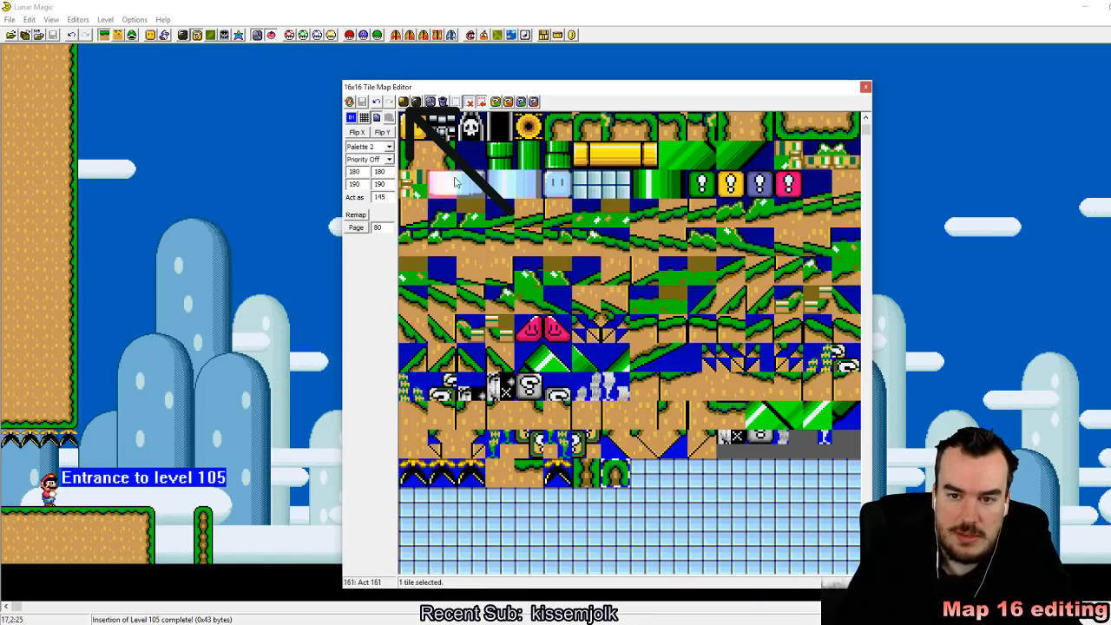
Step: Set pillar top tile 207 to act as 130, save the Map16 data and close the tile map editor
left_click(413, 155)
left_click_drag(387, 196, 336, 196)
type("130")
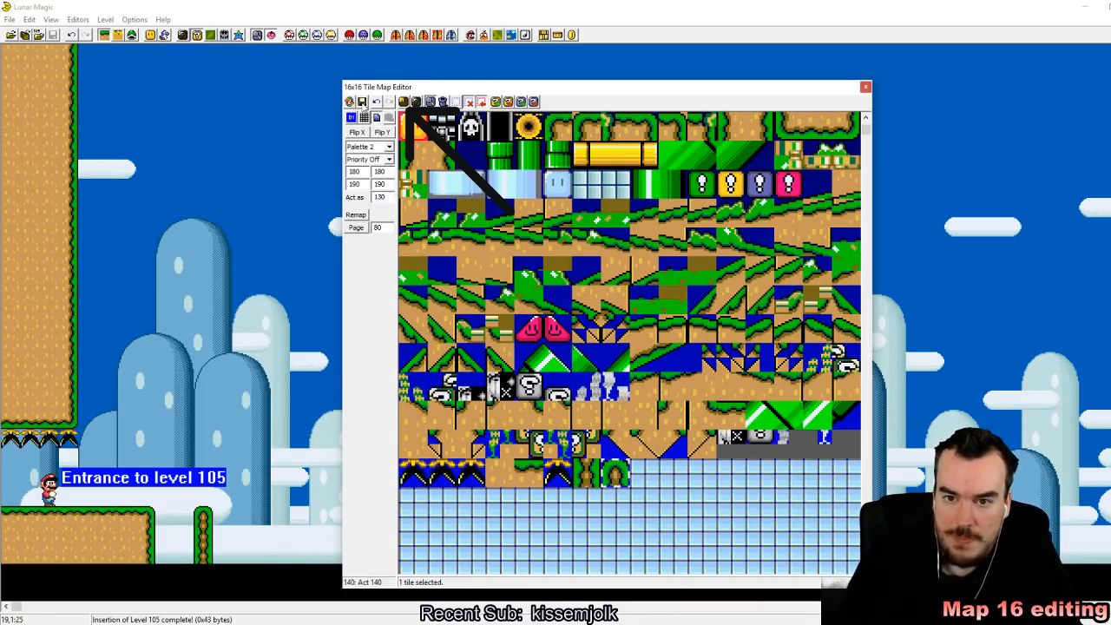
left_click(363, 102)
left_click(866, 86)
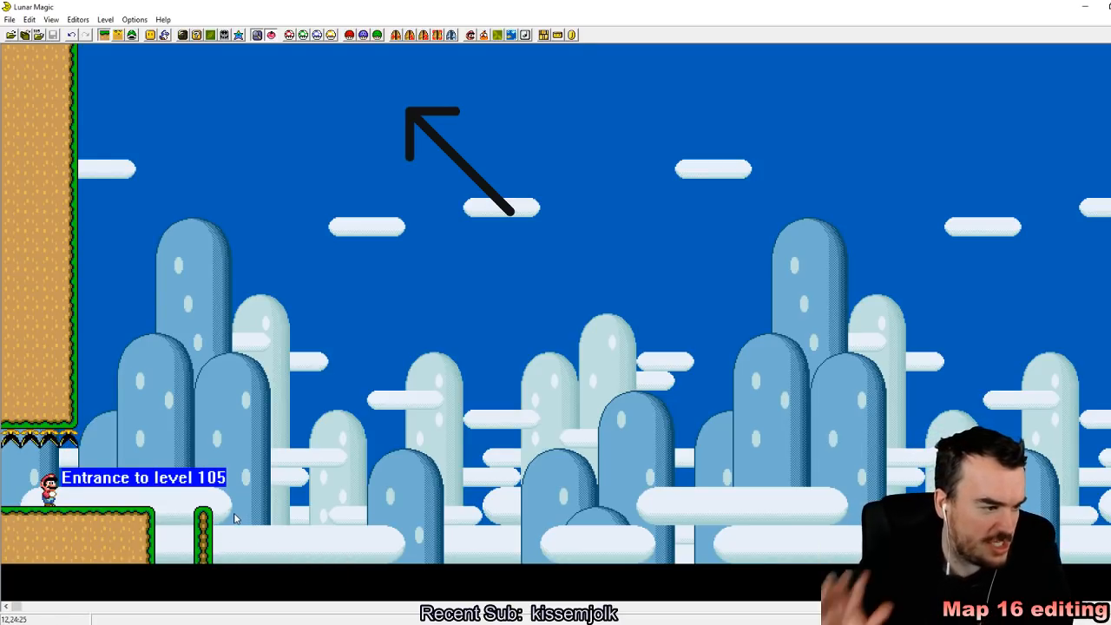
Step: Reopen the 16x16 tile map editor at the row of custom tiles
left_click(198, 35)
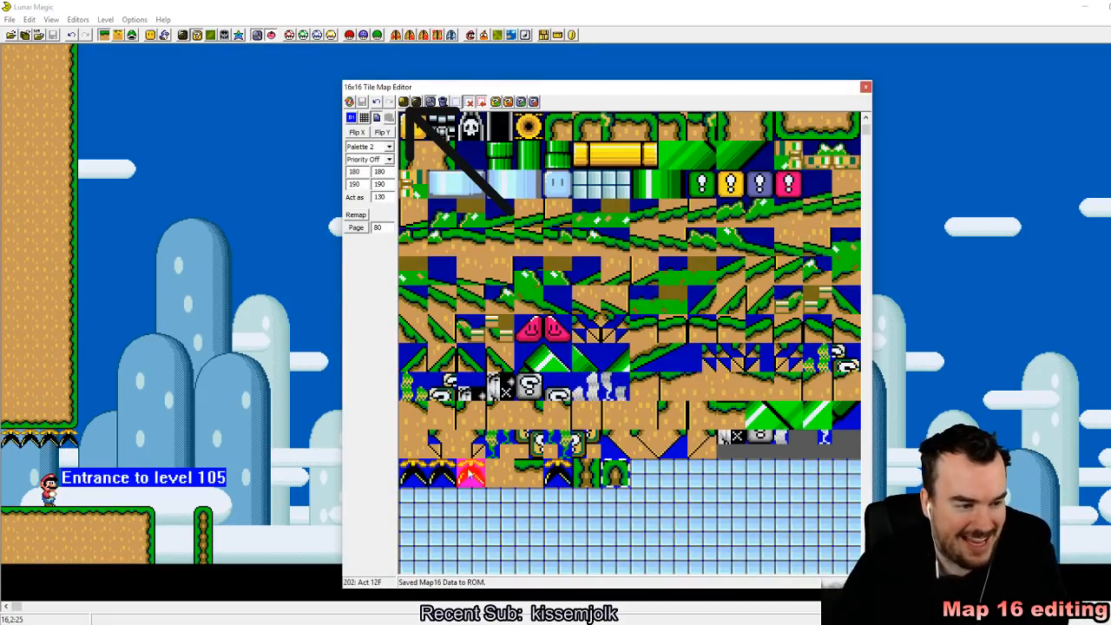
left_click(337, 622)
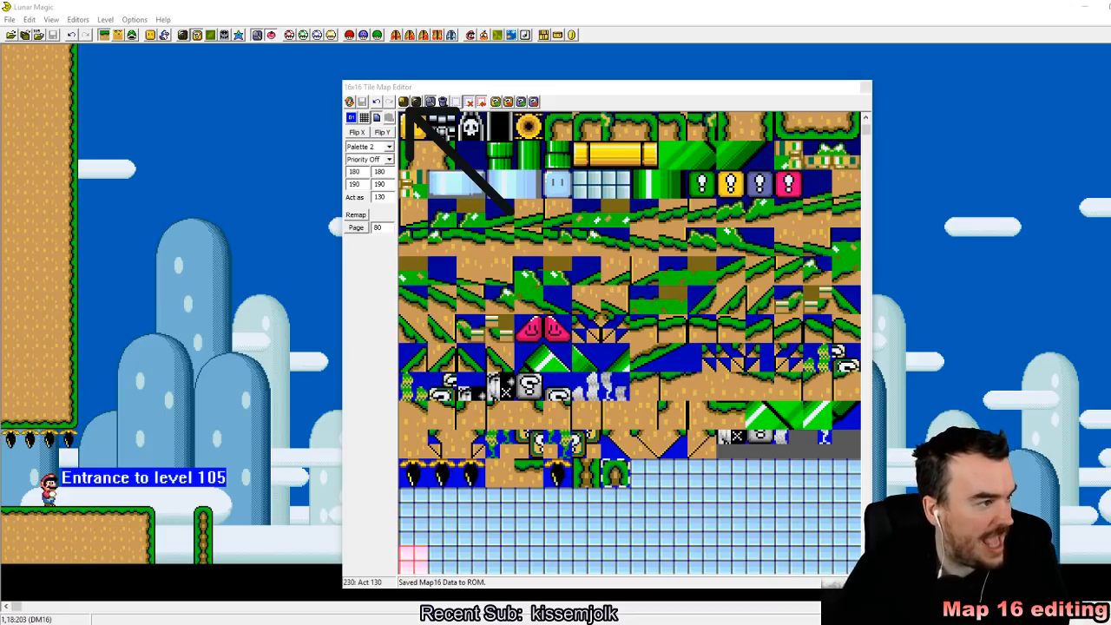
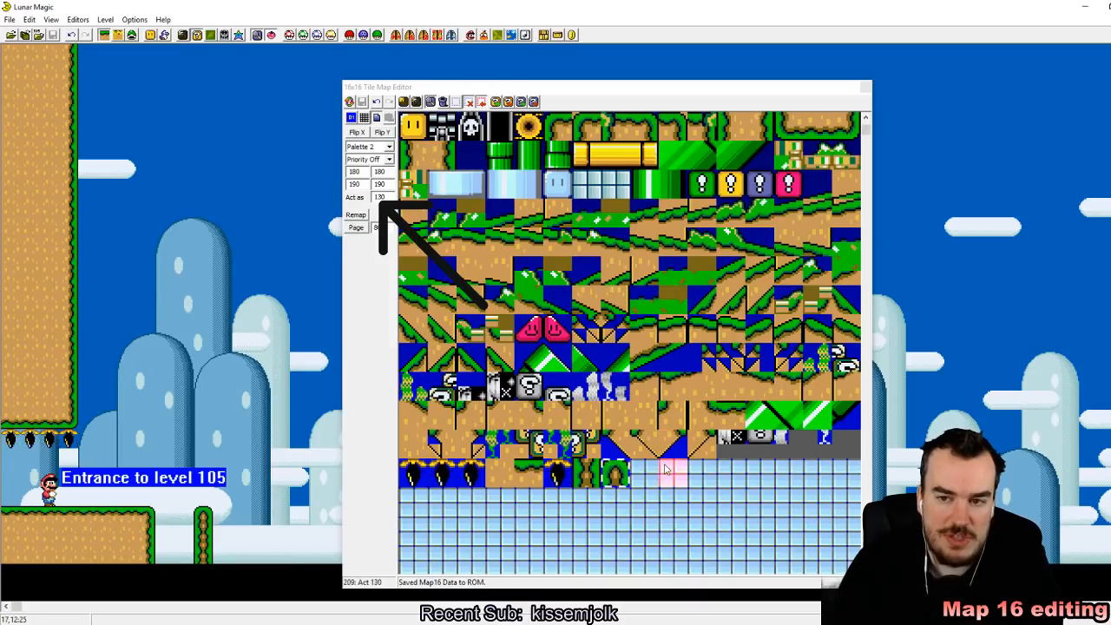
Step: Copy the rounded column cap tile into the empty slot beside it in the tile map and flip the copy vertically
scroll(703, 513, "up", 2)
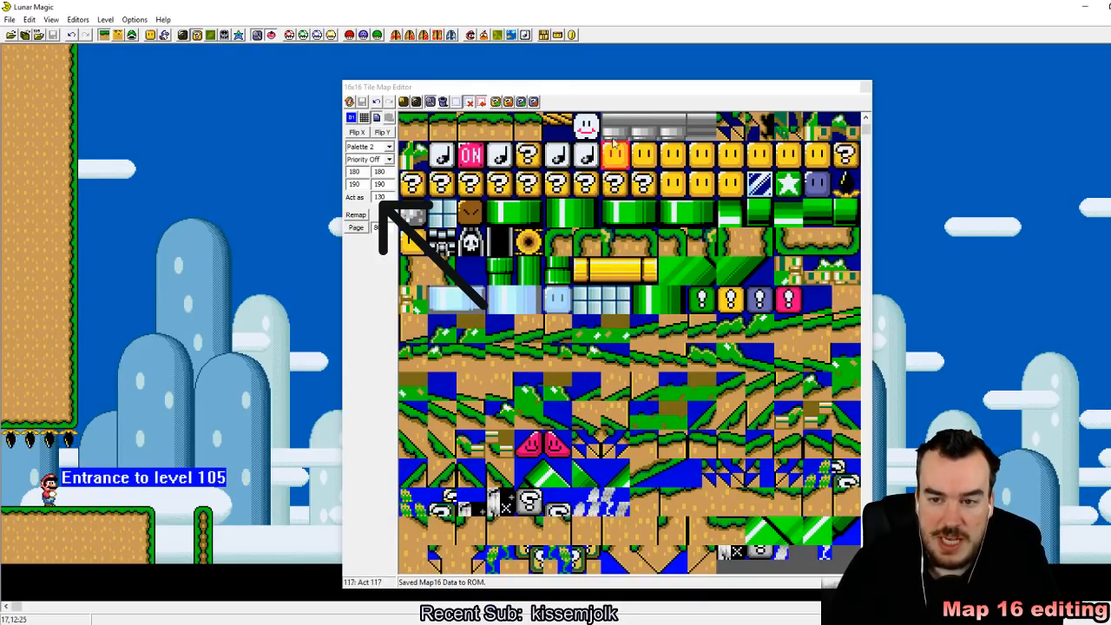
scroll(738, 300, "down", 6)
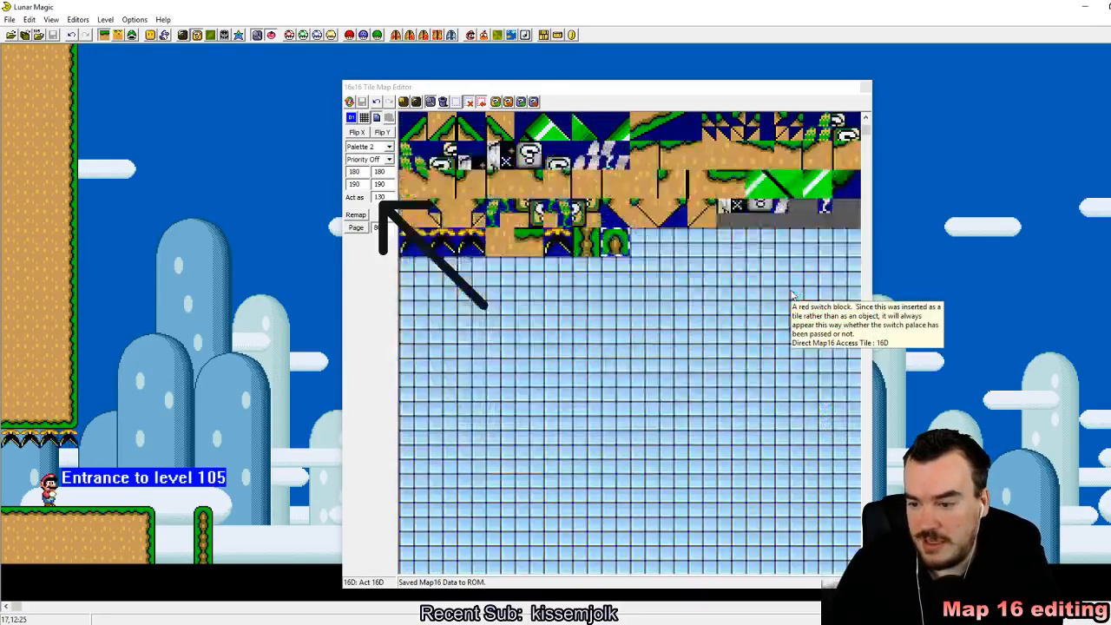
scroll(659, 298, "up", 1)
scroll(638, 298, "up", 3)
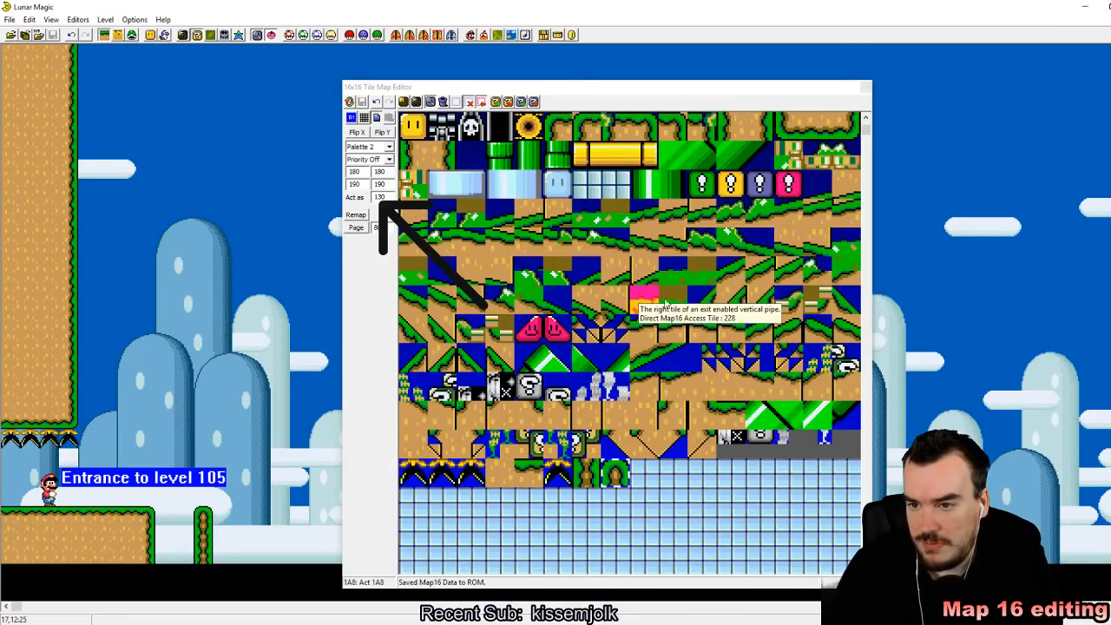
scroll(660, 304, "up", 8)
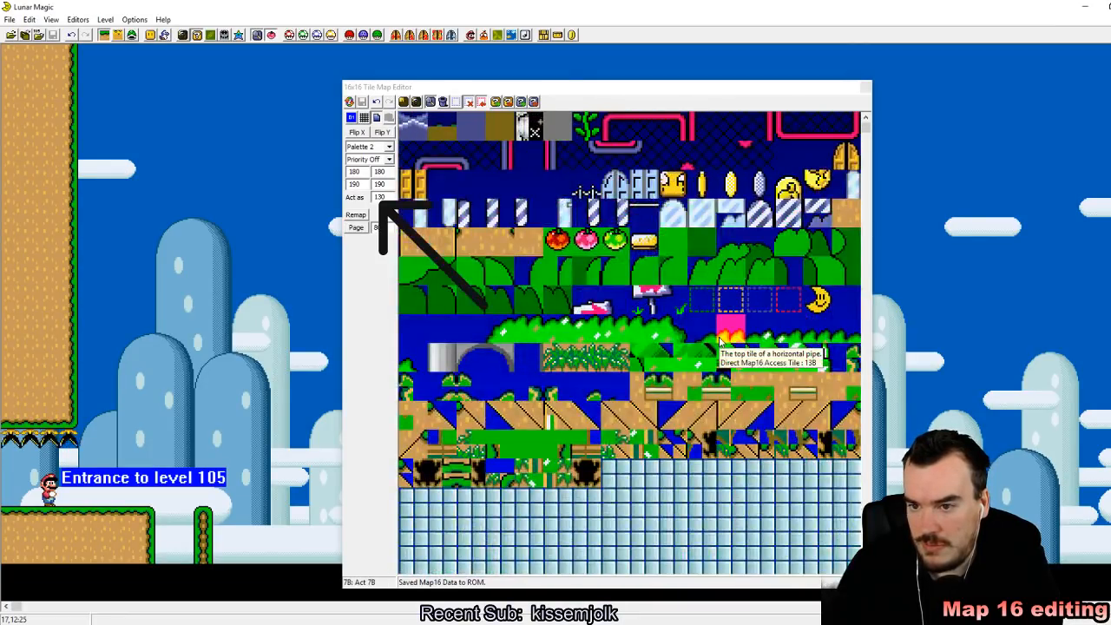
scroll(686, 382, "down", 6)
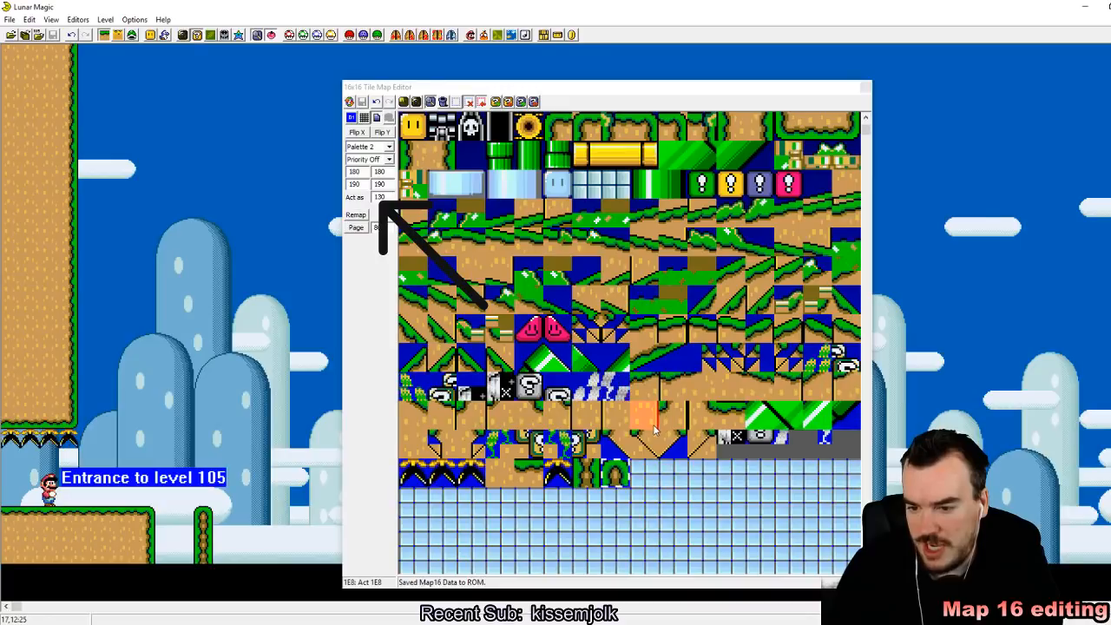
scroll(538, 399, "down", 2)
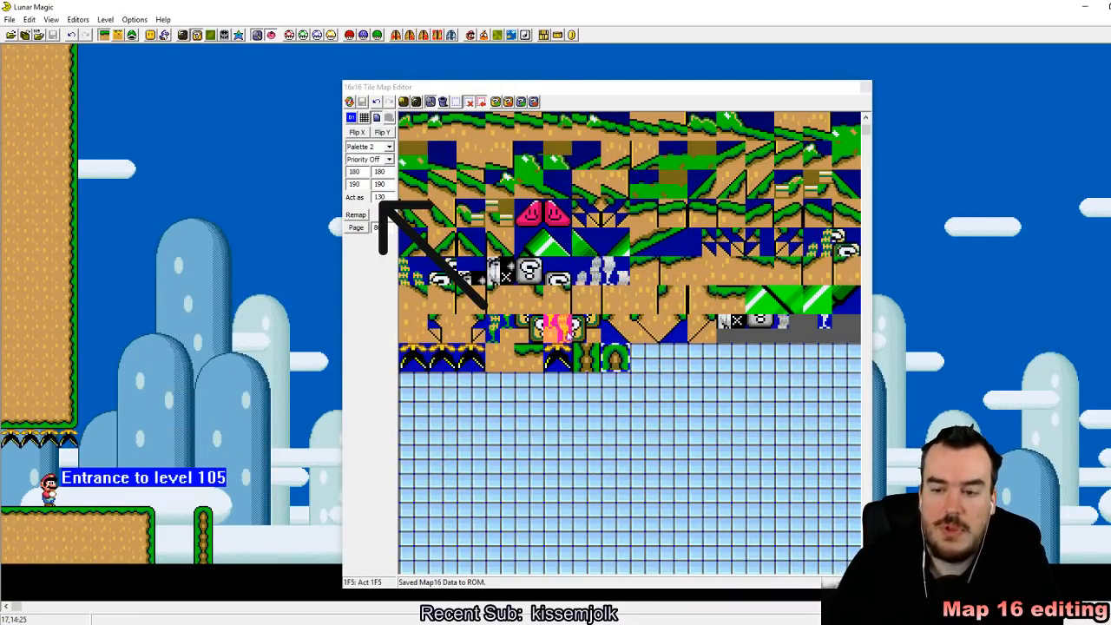
right_click(645, 354)
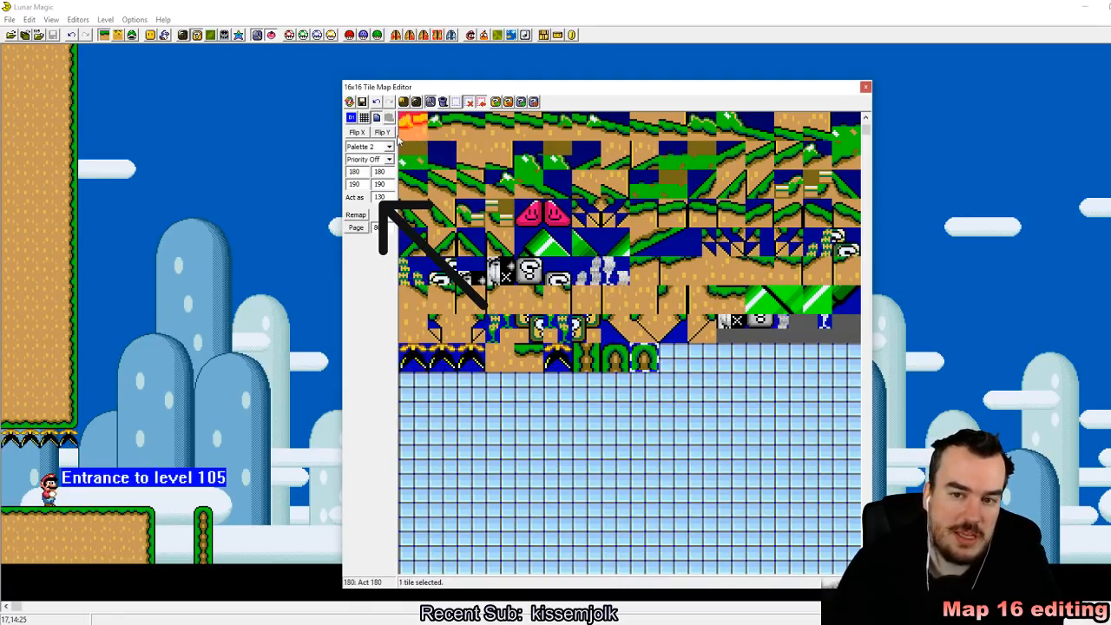
left_click(412, 154)
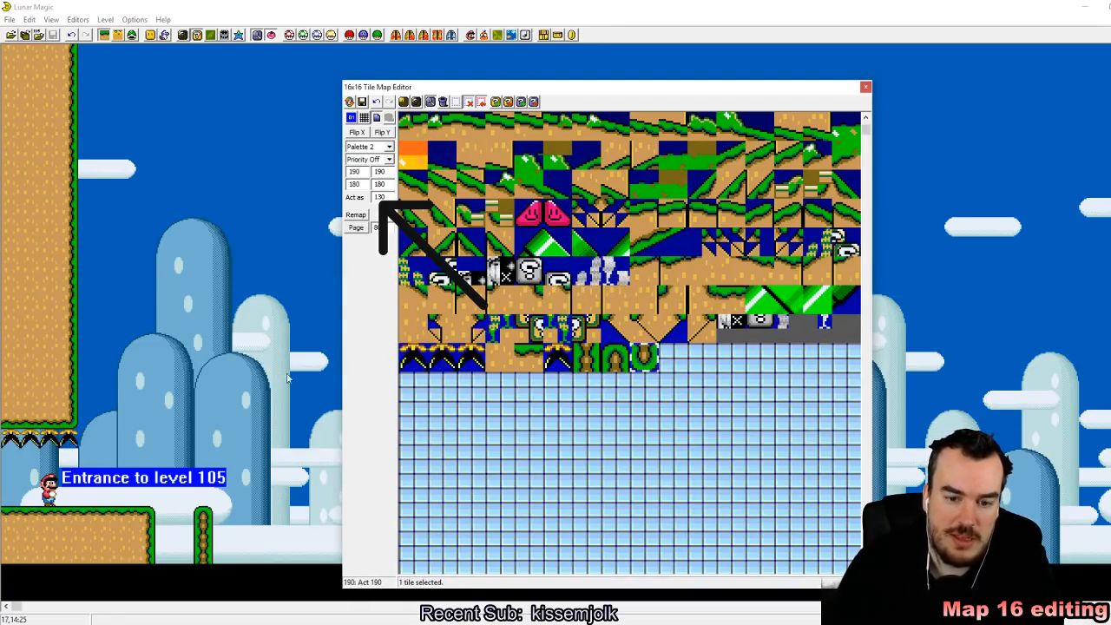
Step: Place the flipped cap tile in the level above the short ground pillar's height, just left of it, and save the Map16 data
right_click(170, 437)
left_click(269, 468)
left_click_drag(167, 440, 167, 420)
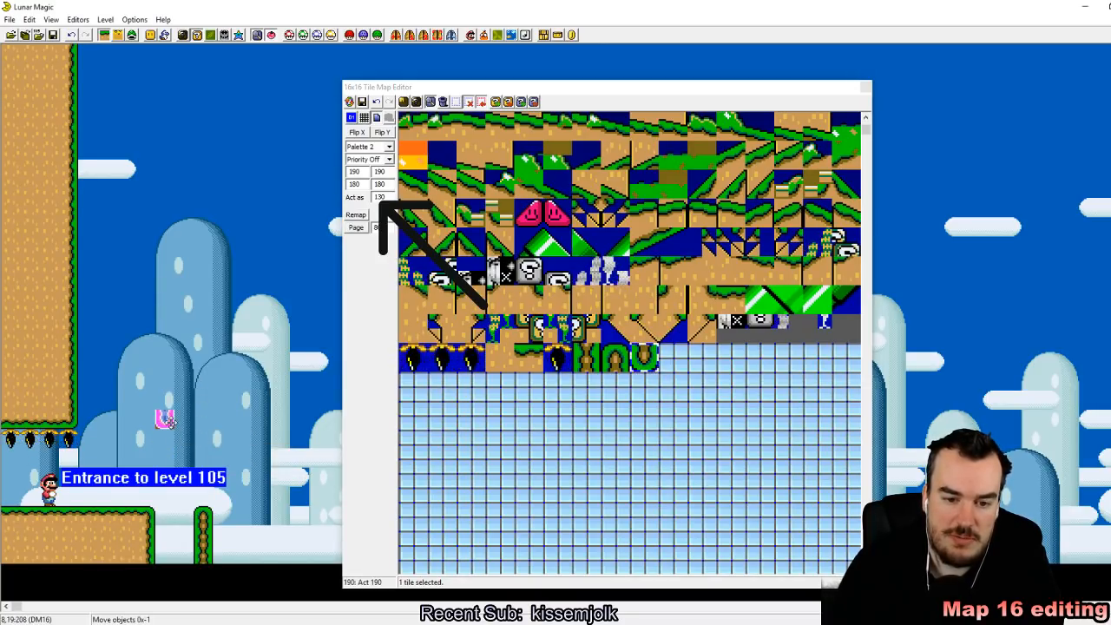
left_click(363, 102)
Step: Place the vertical column tile at the top of the level and stretch it down to the flipped cap
left_click(587, 358)
right_click_drag(149, 62, 161, 59)
left_click(163, 73)
left_click(165, 59)
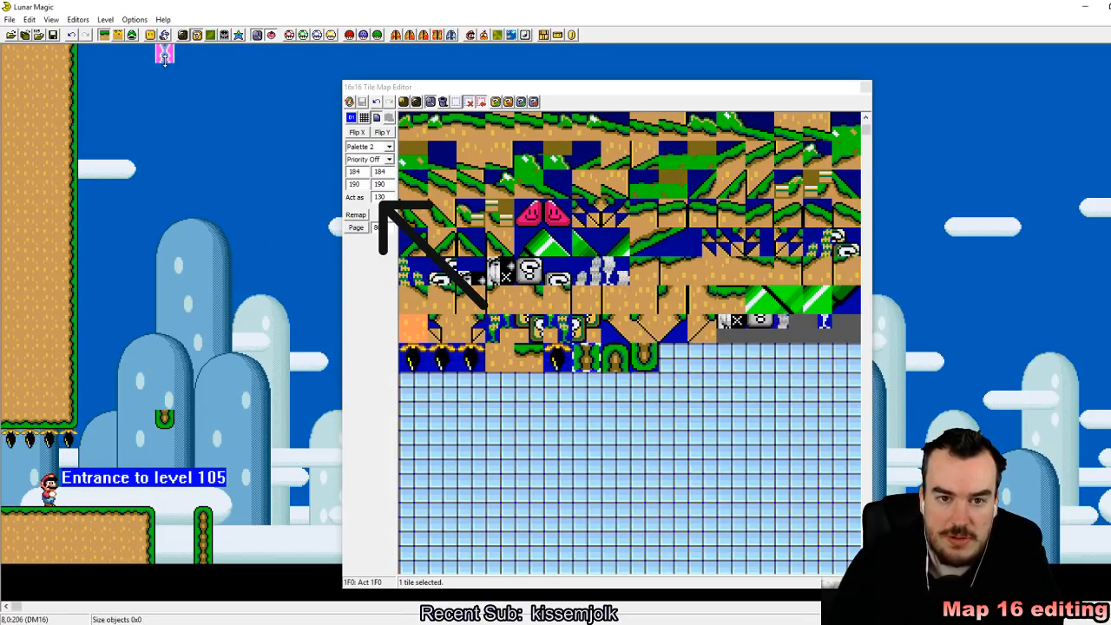
left_click_drag(165, 59, 166, 409)
left_click(252, 415)
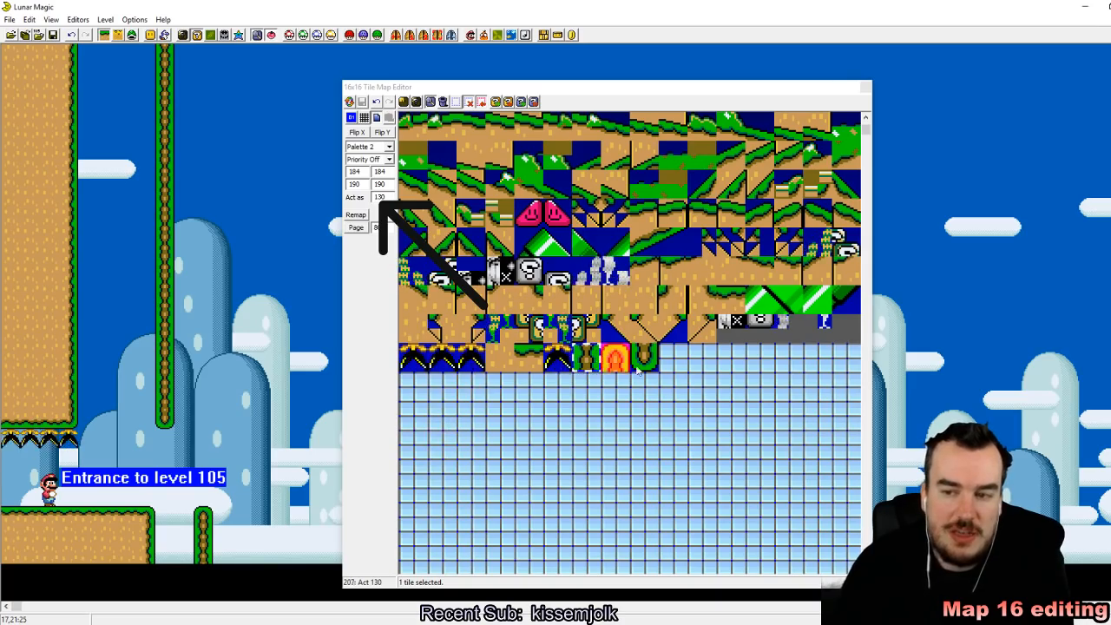
Step: Copy the donut bridge hand rail tile 26 into the empty slot 209 of the tile map
scroll(663, 532, "up", 4)
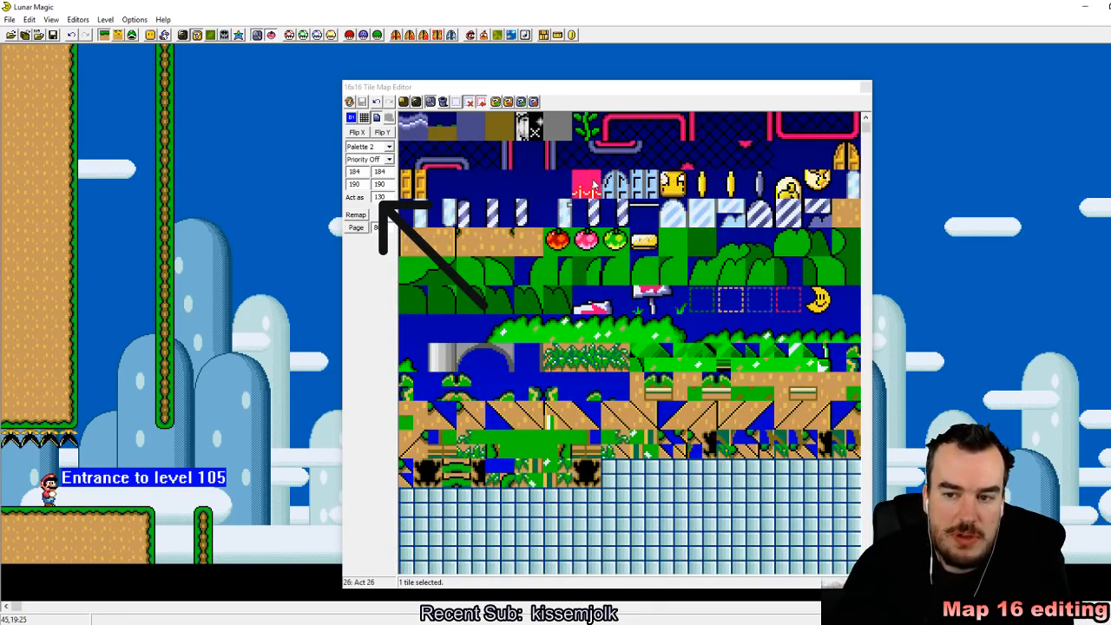
scroll(663, 375, "down", 3)
scroll(663, 376, "up", 3)
left_click(663, 375)
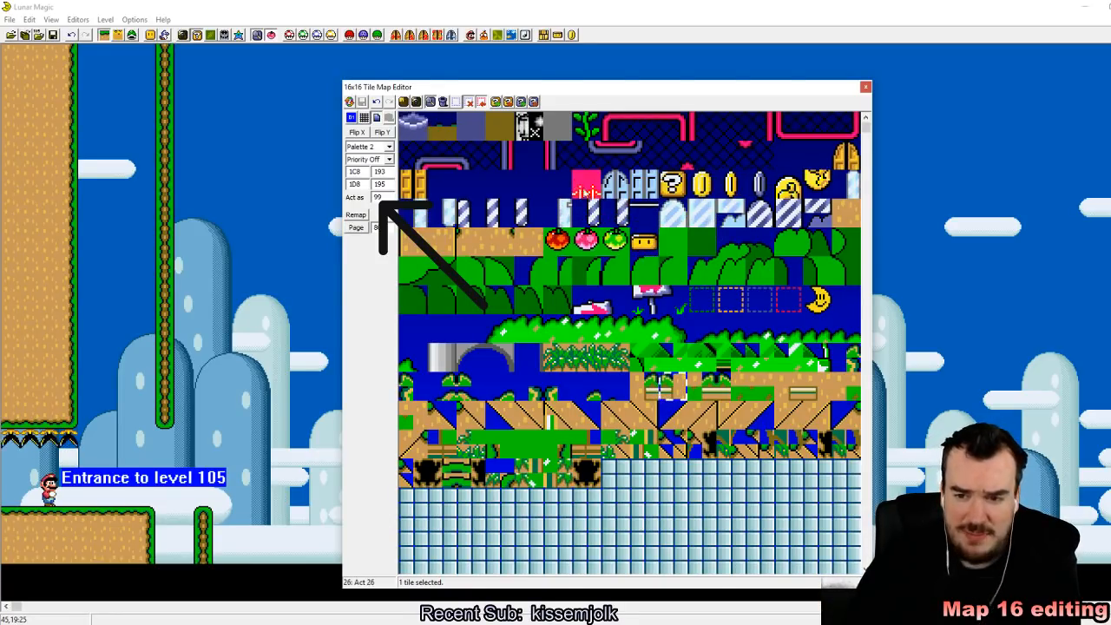
scroll(594, 185, "down", 3)
scroll(660, 480, "up", 2)
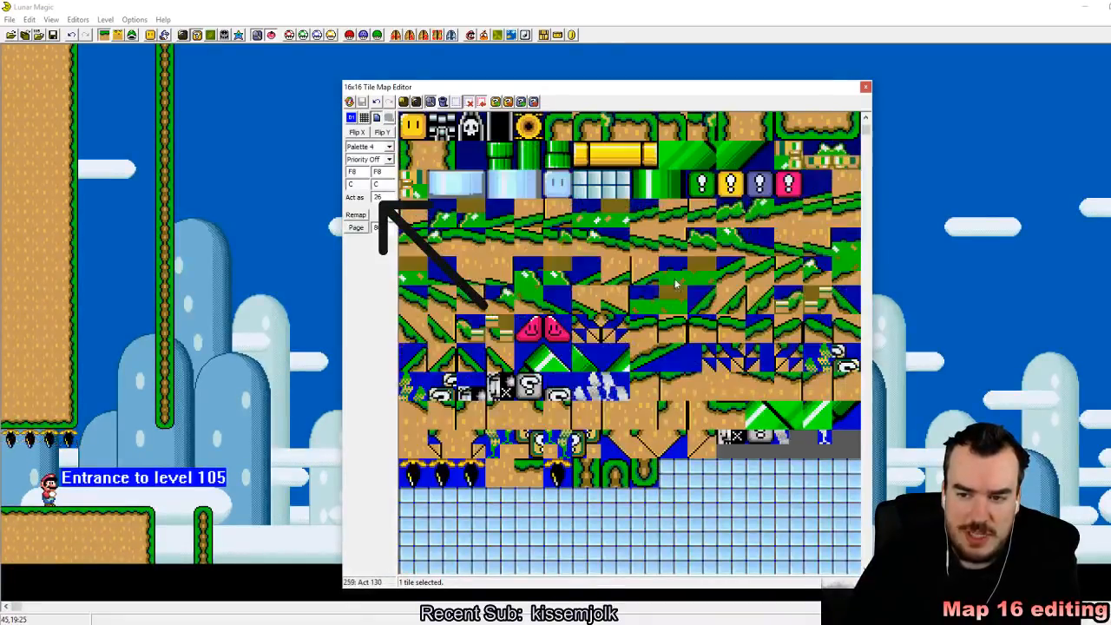
left_click_drag(660, 479, 672, 323)
scroll(671, 323, "up", 5)
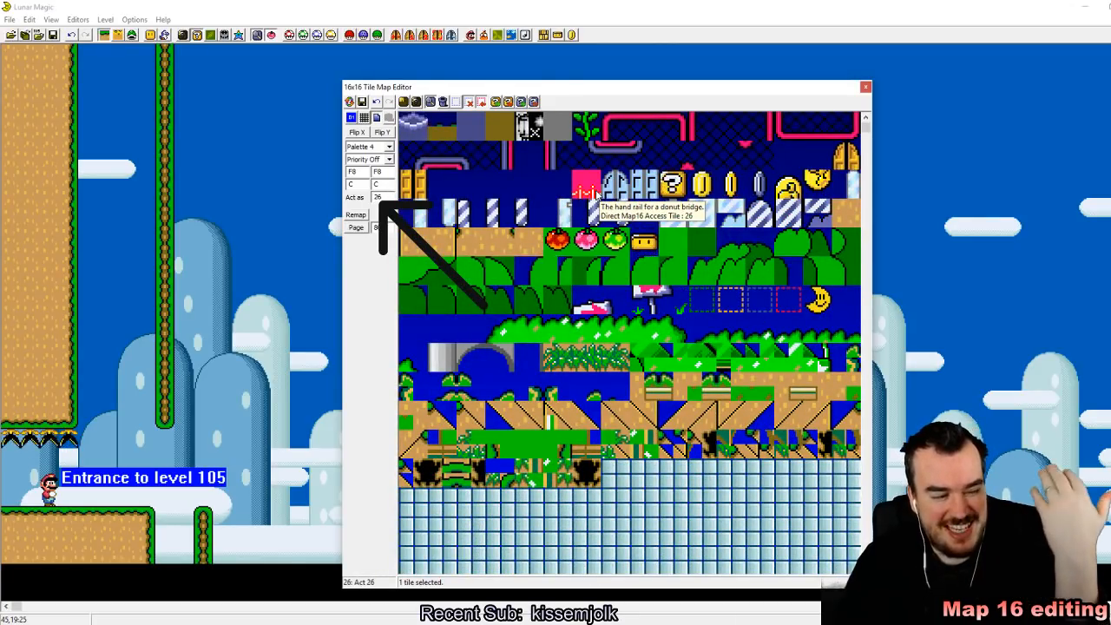
mouse_move(597, 196)
left_mouse_down()
mouse_move(605, 224)
mouse_move(587, 186)
left_mouse_up()
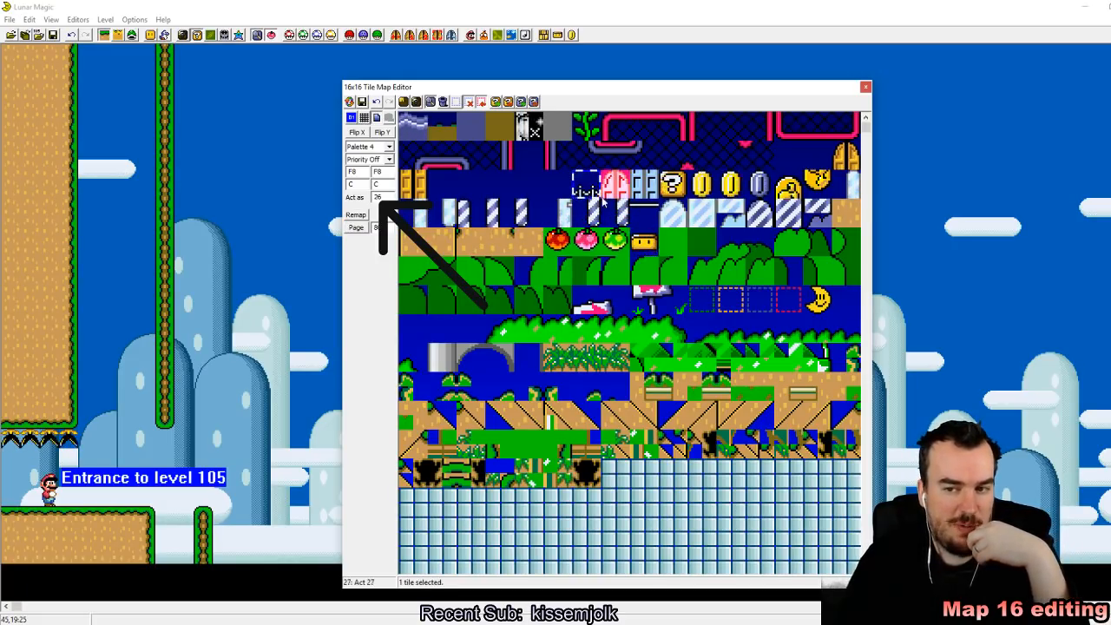
scroll(644, 270, "down", 5)
left_click(678, 476)
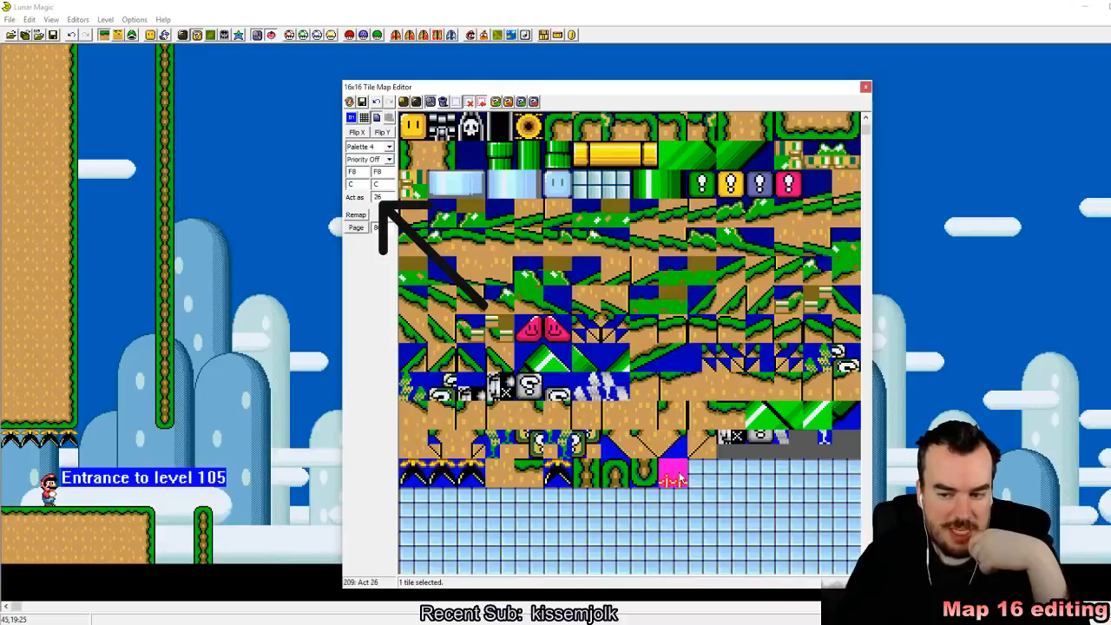
Step: Set the copied hand rail tile to act as 1F0 and save the Map16 data
mouse_move(677, 477)
left_mouse_down()
mouse_move(699, 495)
mouse_move(686, 493)
left_mouse_up()
left_click(673, 386)
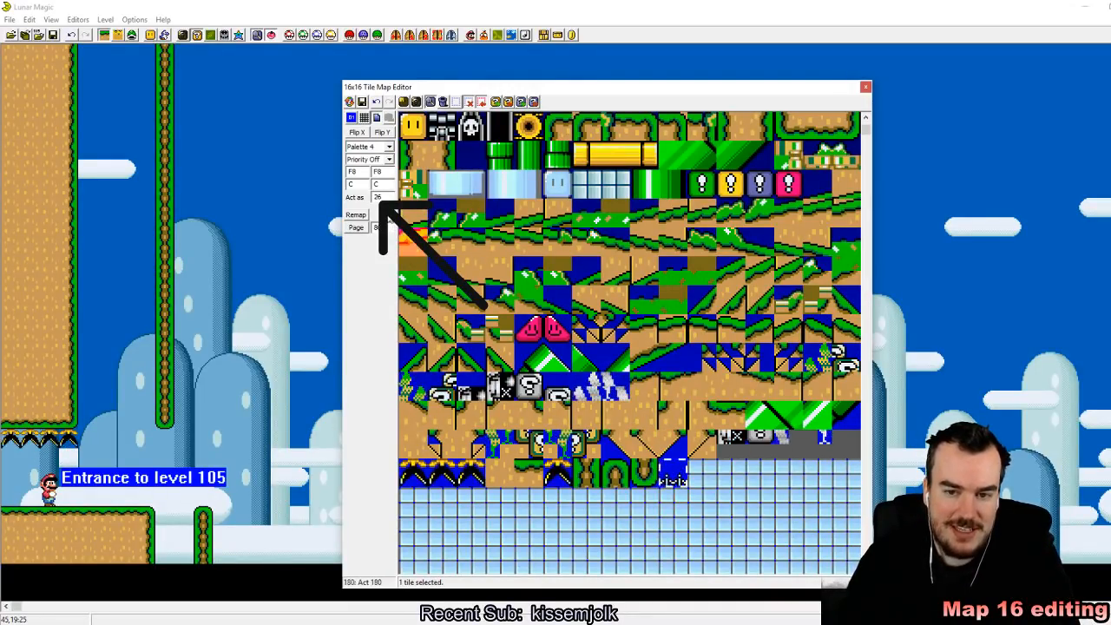
type("1F0")
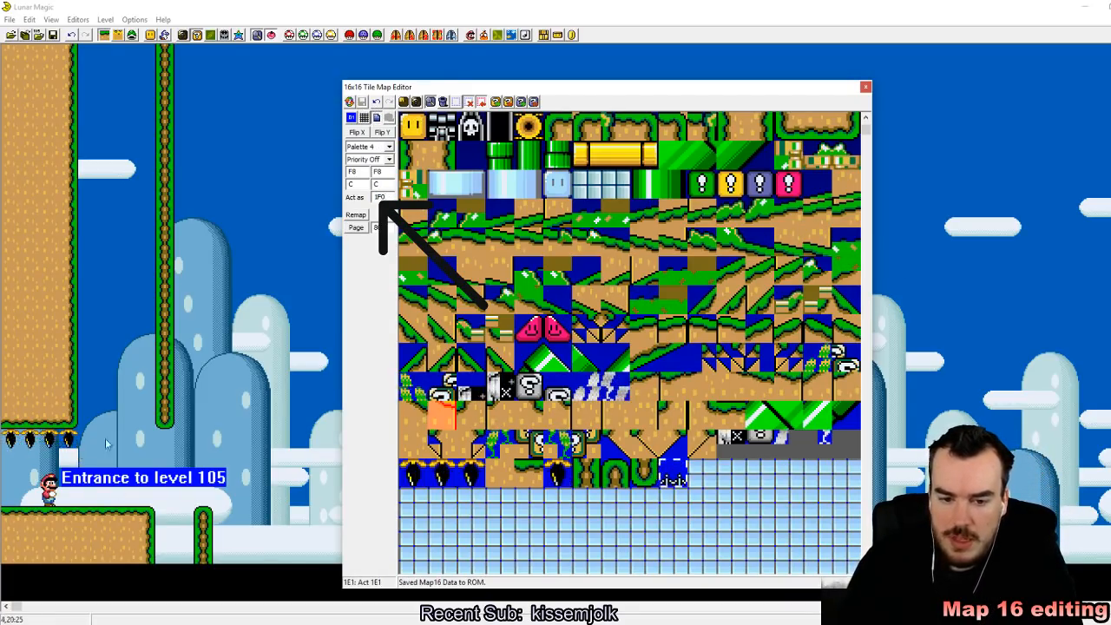
Step: Place a four-tile hand rail row between the upper wall and the hanging column, and another one beyond the short pillar
left_click(87, 420)
left_click_drag(89, 422, 121, 483)
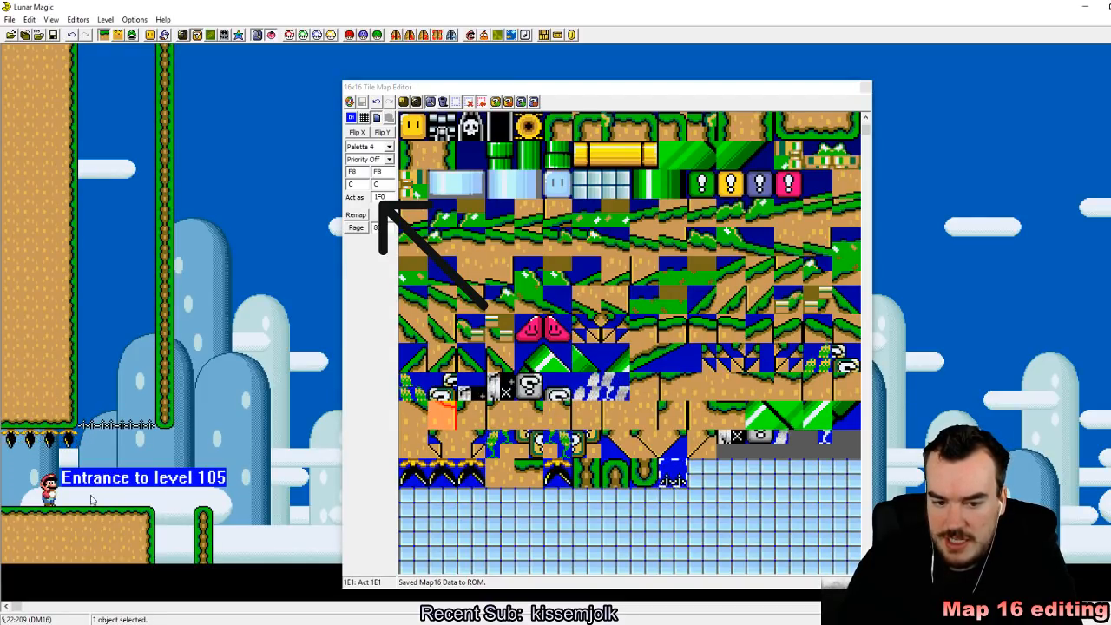
left_click_drag(123, 469, 256, 469)
Step: Copy the starting ground block and place the copy beyond the short pillar, below the second hand rail
left_click(76, 520)
right_click_drag(258, 496, 224, 512)
left_click_drag(250, 511, 275, 514)
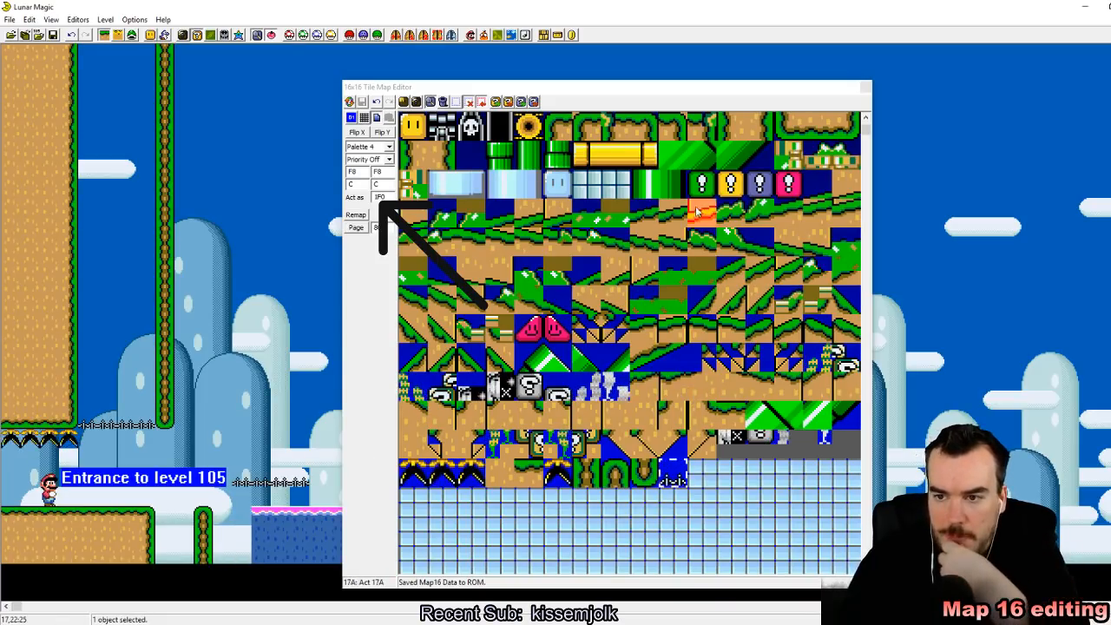
Step: Finish the new ground block's left side with edge tile 14B and corner tile 145
left_click(730, 127)
right_click(243, 535)
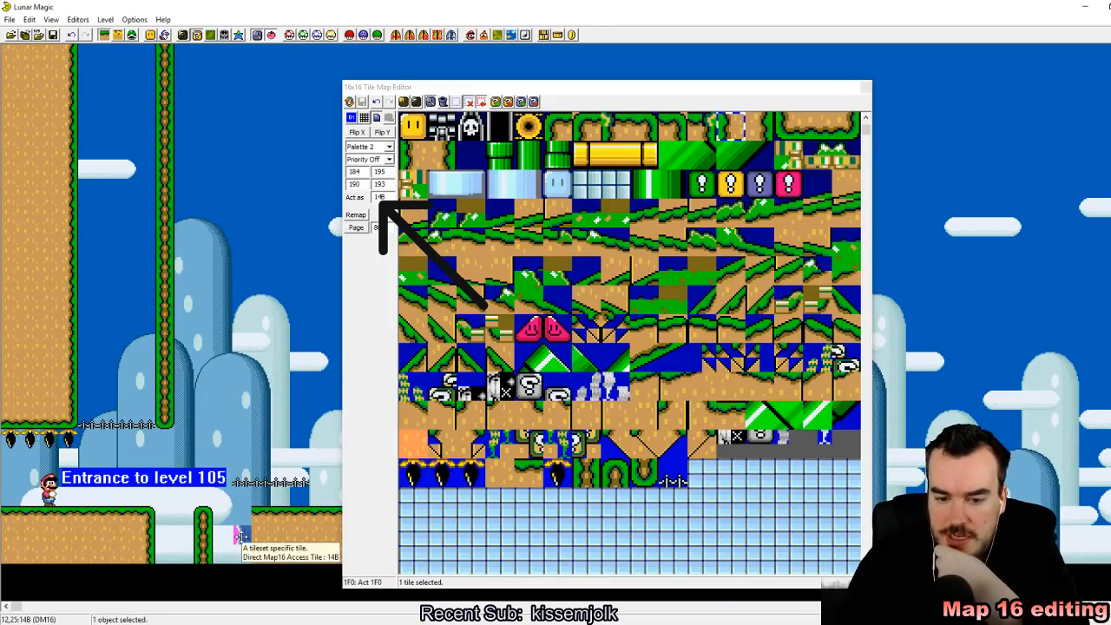
scroll(644, 183, "up", 2)
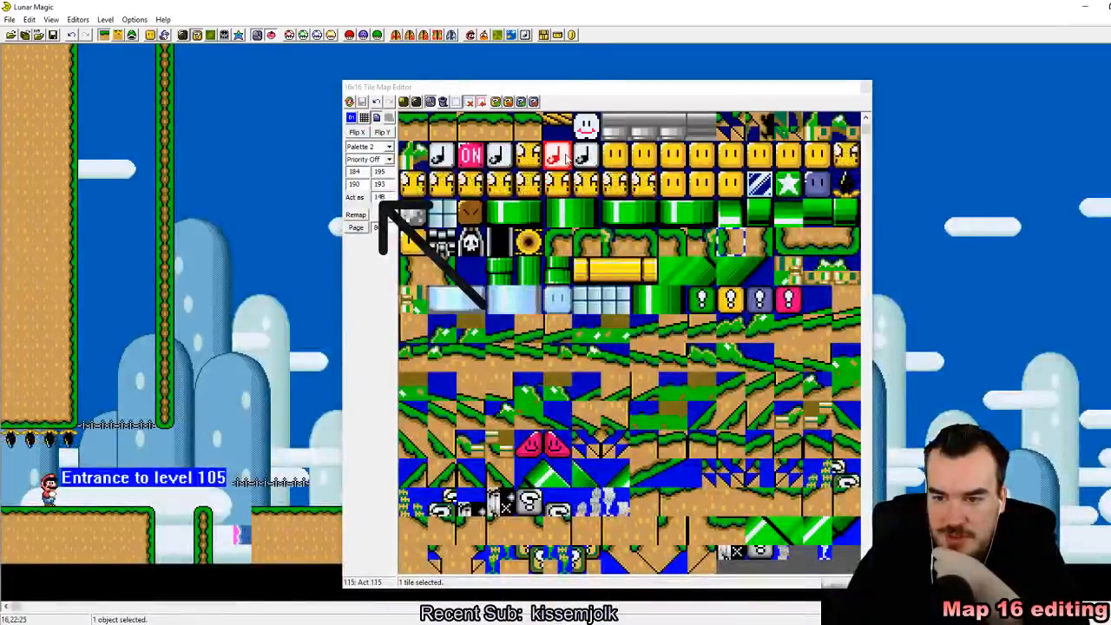
left_click(242, 520)
key("Delete")
left_click(242, 548)
key("Delete")
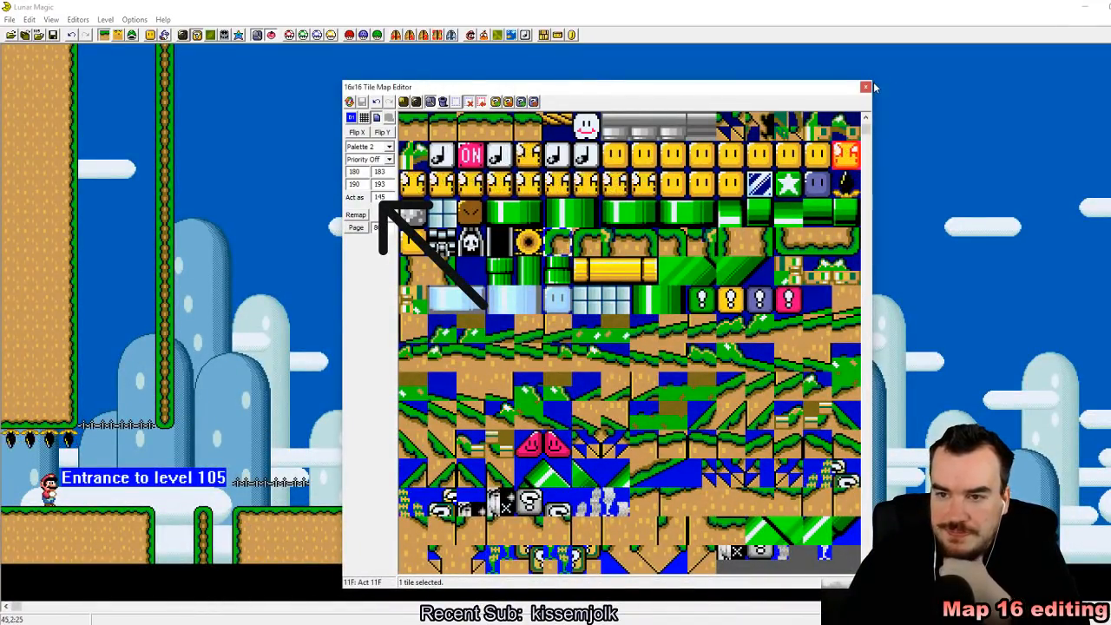
Step: Close the 16x16 tile map editor and save the level
left_click(868, 89)
left_click(866, 88)
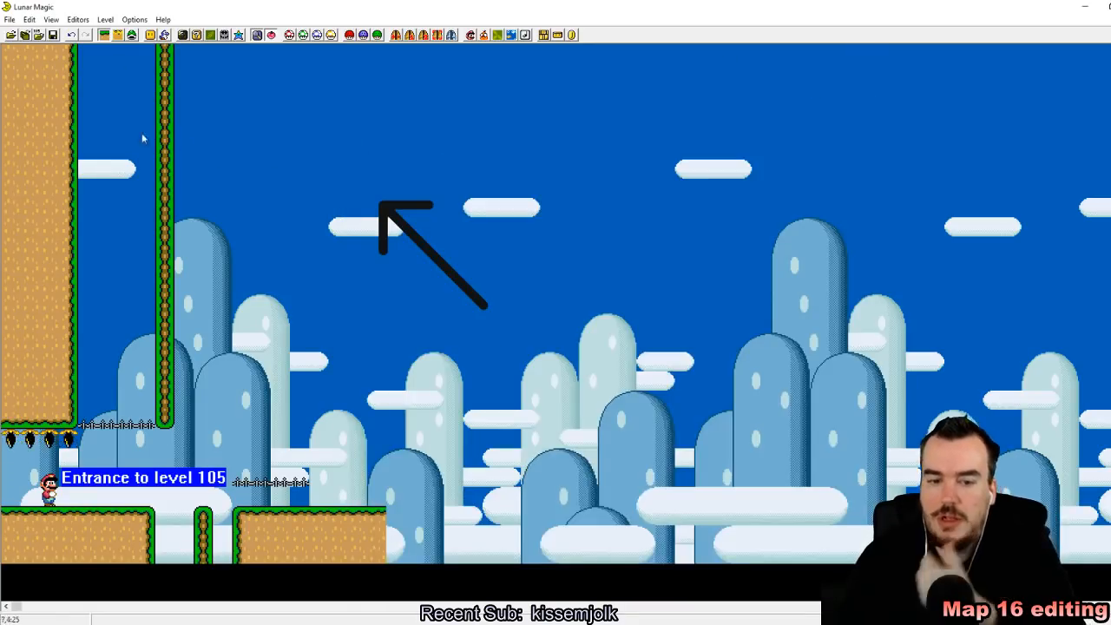
left_click(54, 37)
Step: Insert a Goomba (sprite 0F) on the upper hand rail between the wall and the hanging column
left_click(132, 36)
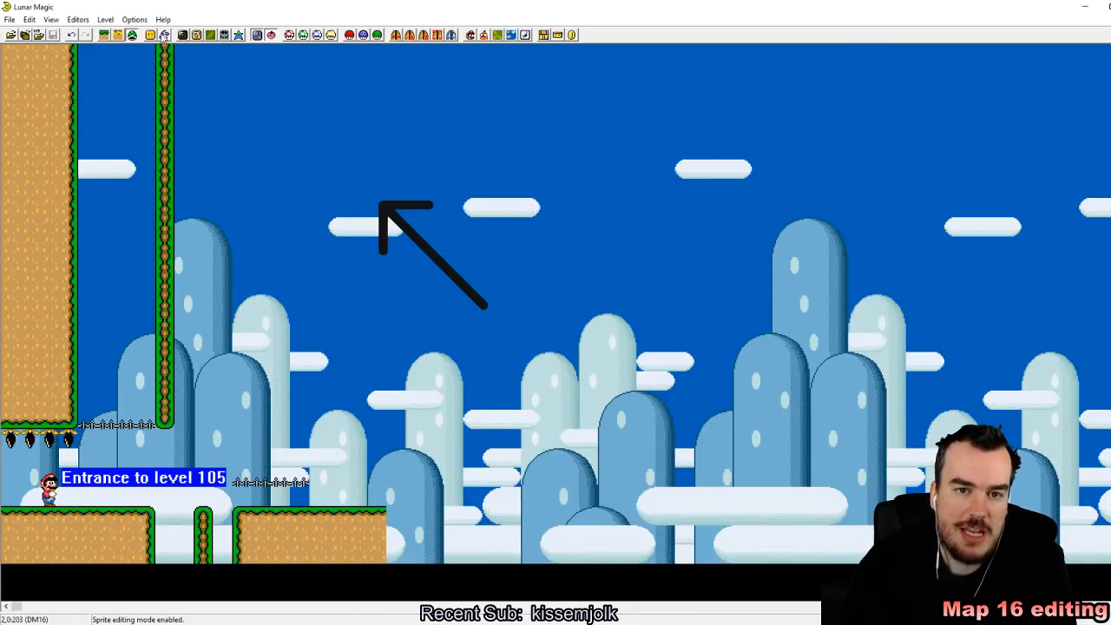
left_click(164, 36)
left_click_drag(547, 196, 537, 160)
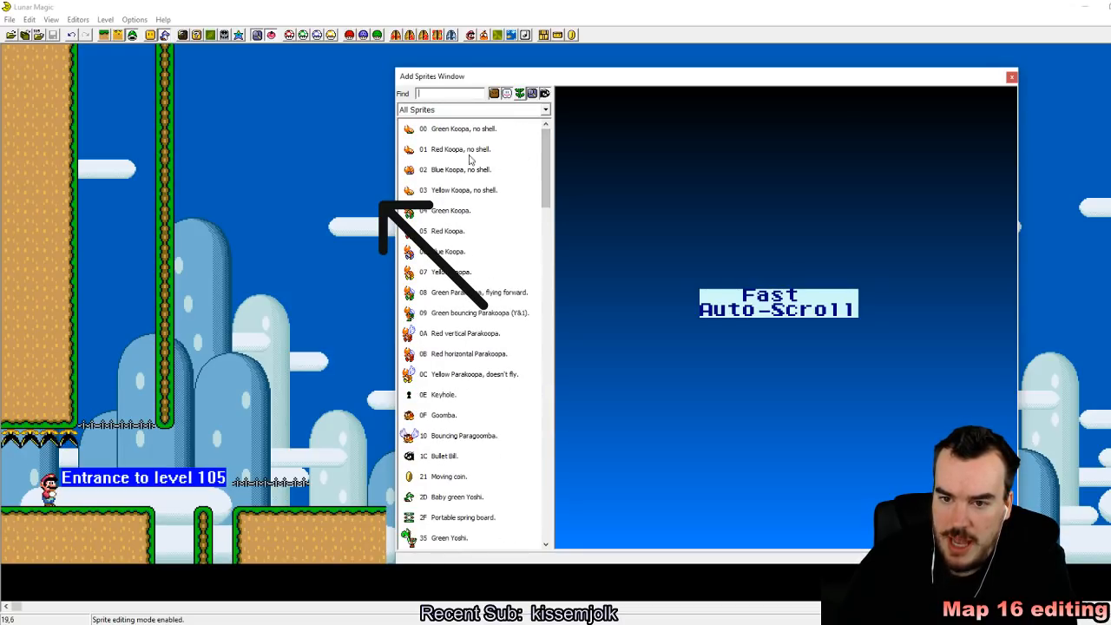
left_click(437, 420)
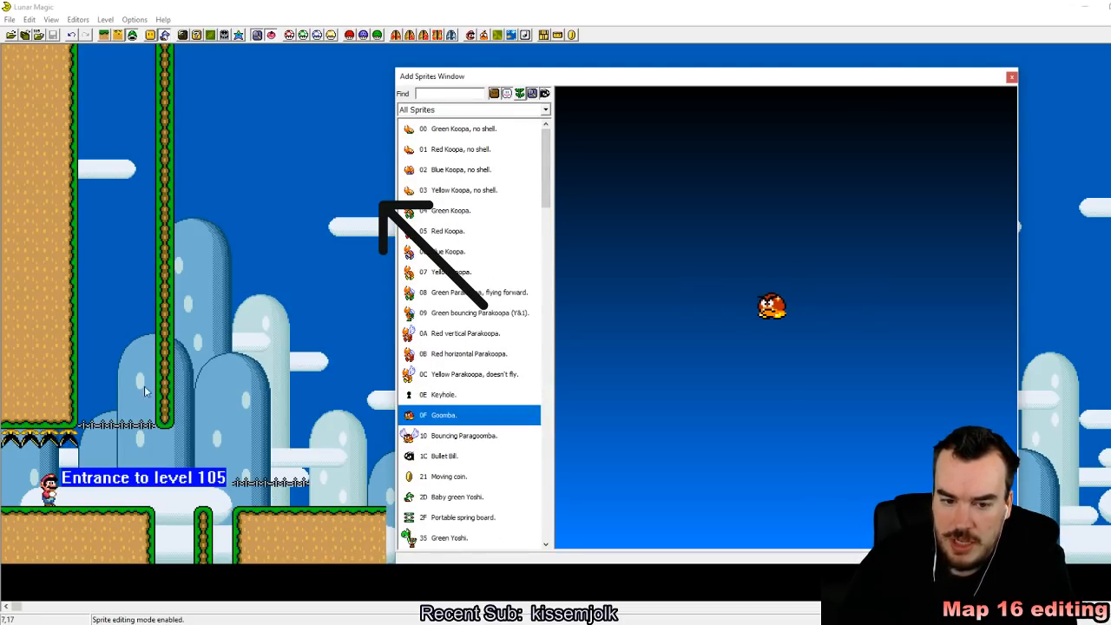
right_click(104, 402)
left_click(103, 402)
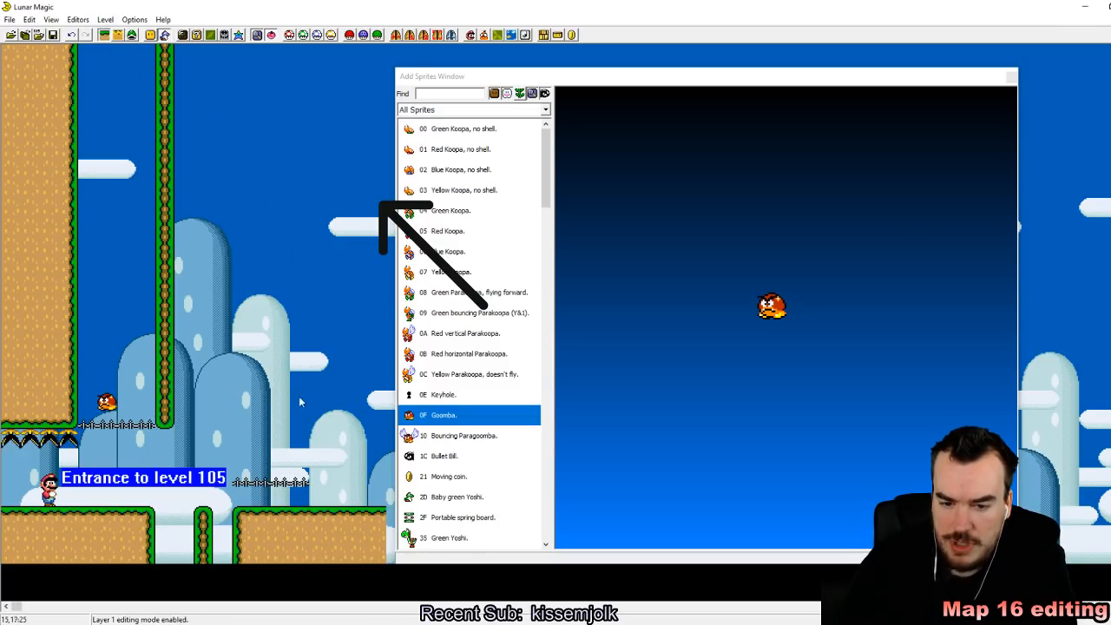
Step: Lengthen the lower hand rail to about 12 tiles, add a second Goomba above it and close the sprite list
left_click(299, 483)
left_click_drag(340, 483, 447, 483)
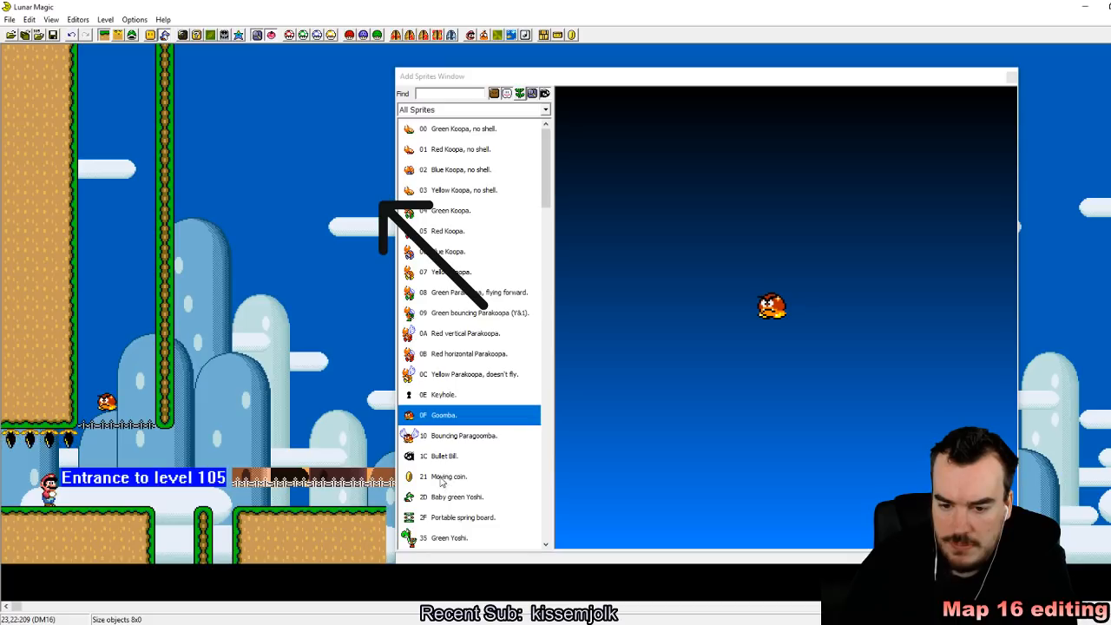
left_click(368, 447)
key("Delete")
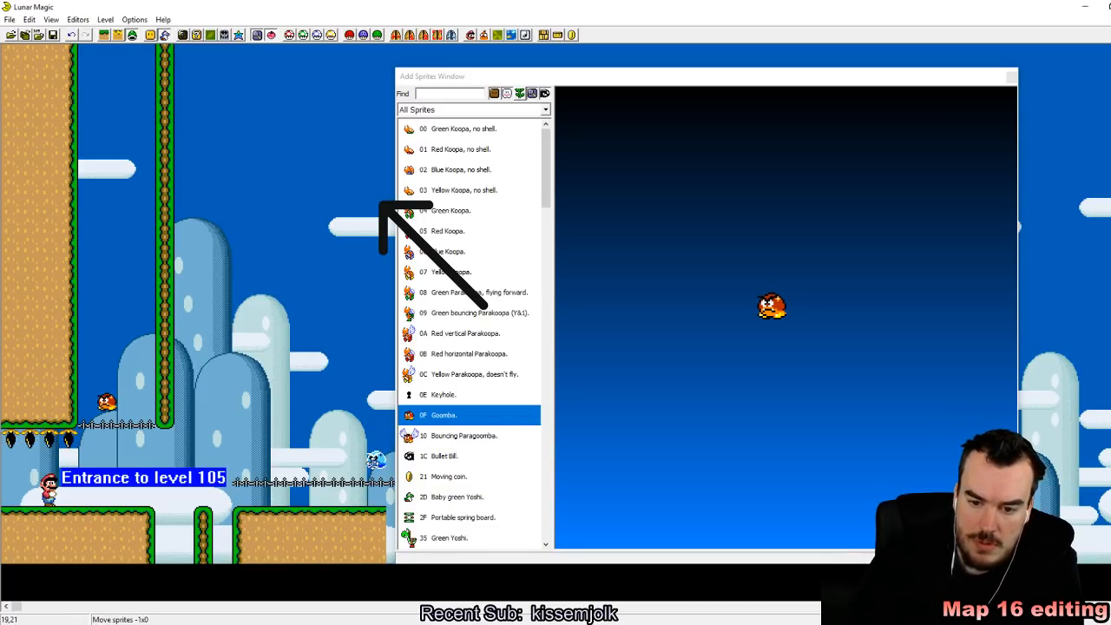
left_click(1012, 76)
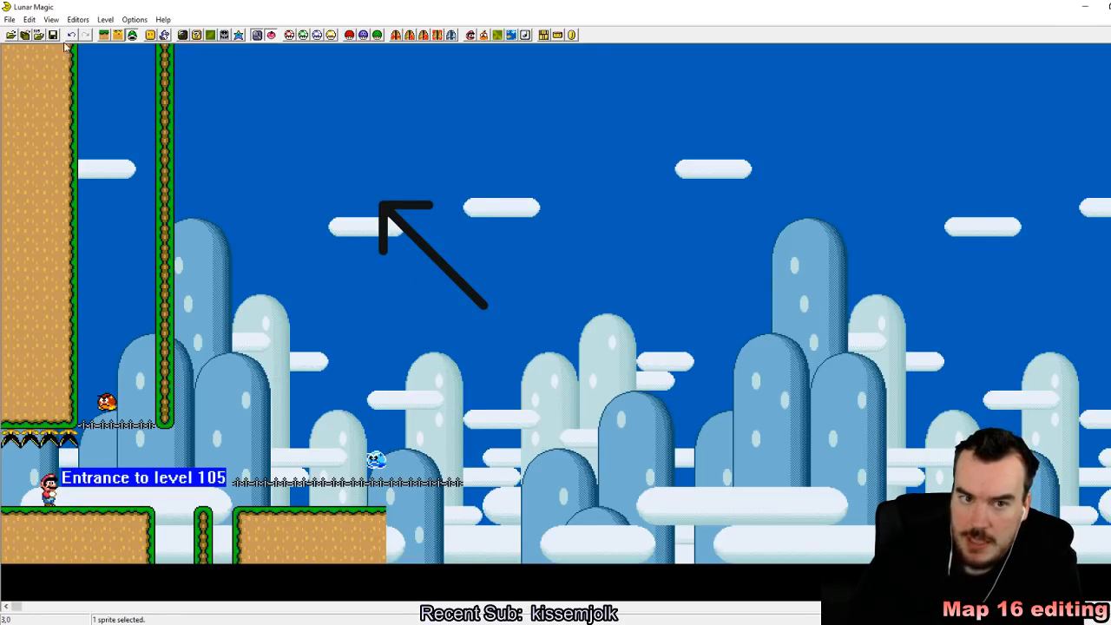
Step: Save level 105 and reload the Super Mario World ROM in the SNES emulator, starting the game up to the overworld map
key("alt+Tab")
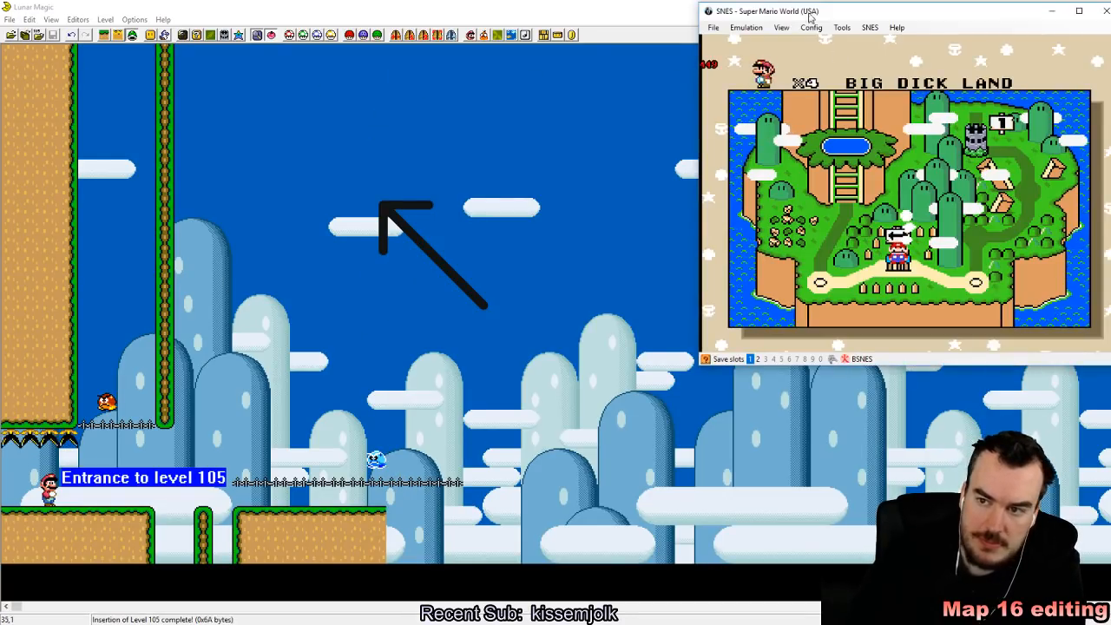
left_click(713, 27)
left_click(818, 55)
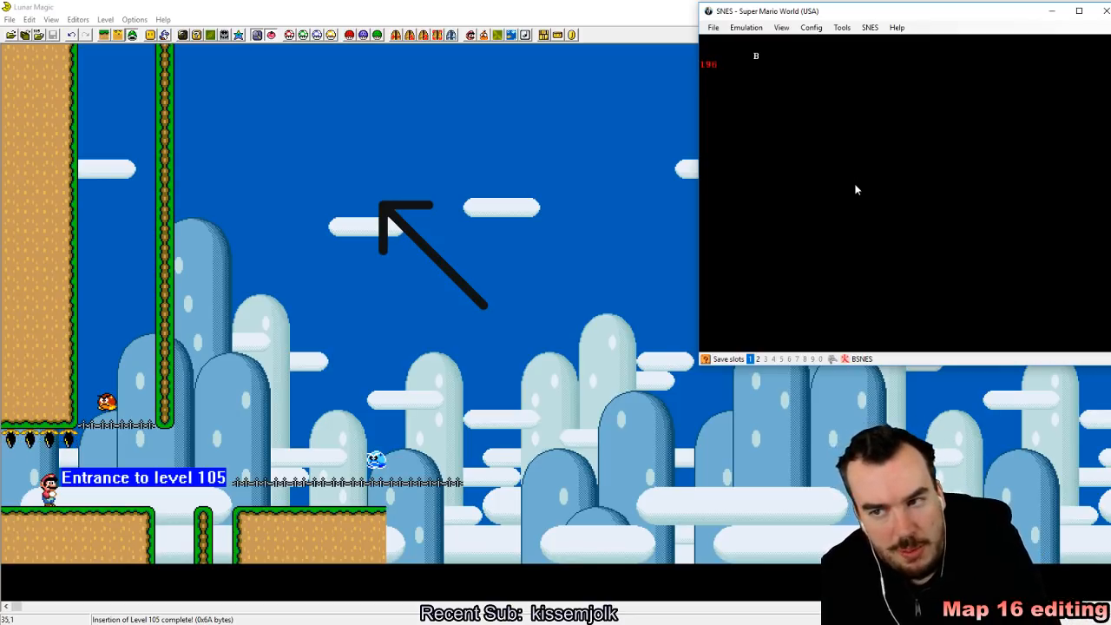
key("z")
key("z")
key("z")
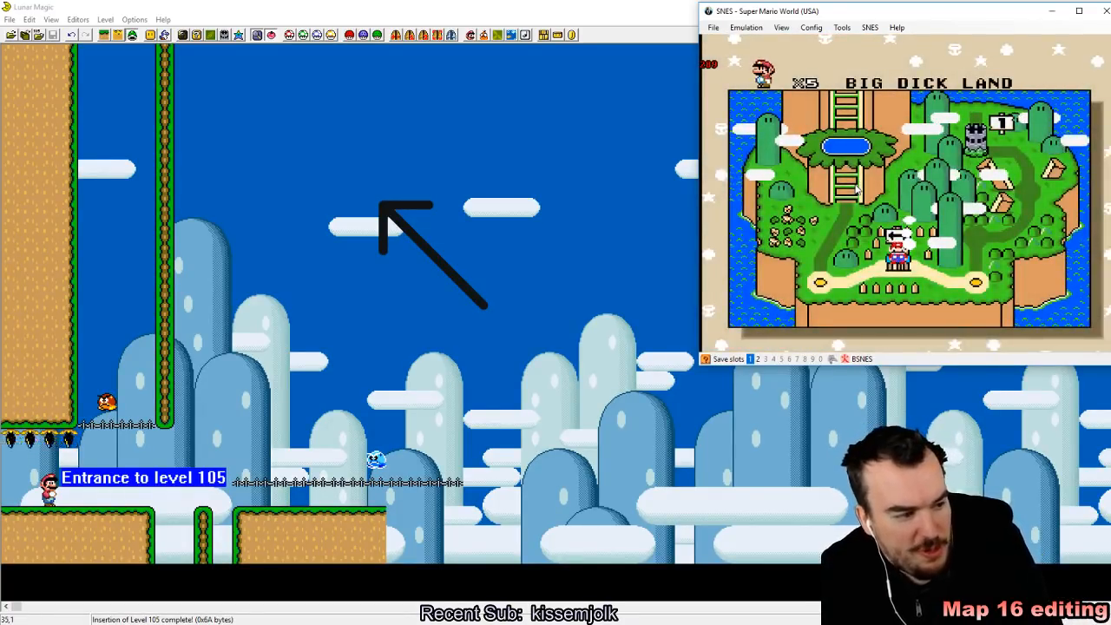
Step: Enter level 105 from the overworld map and walk Mario beneath the upper hand rail
key("z")
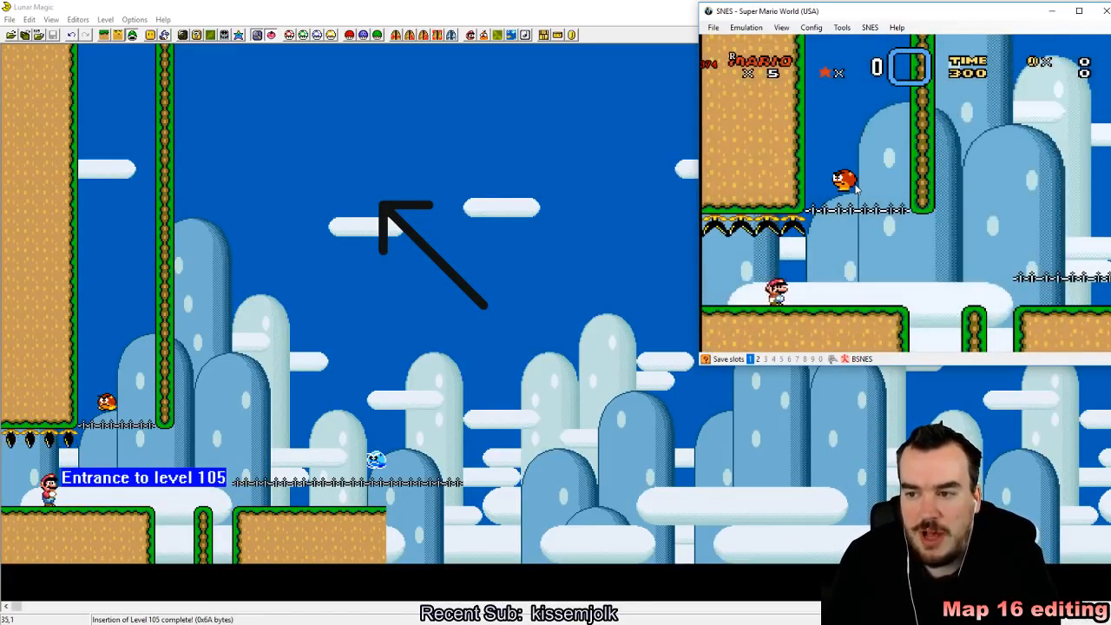
key("Right")
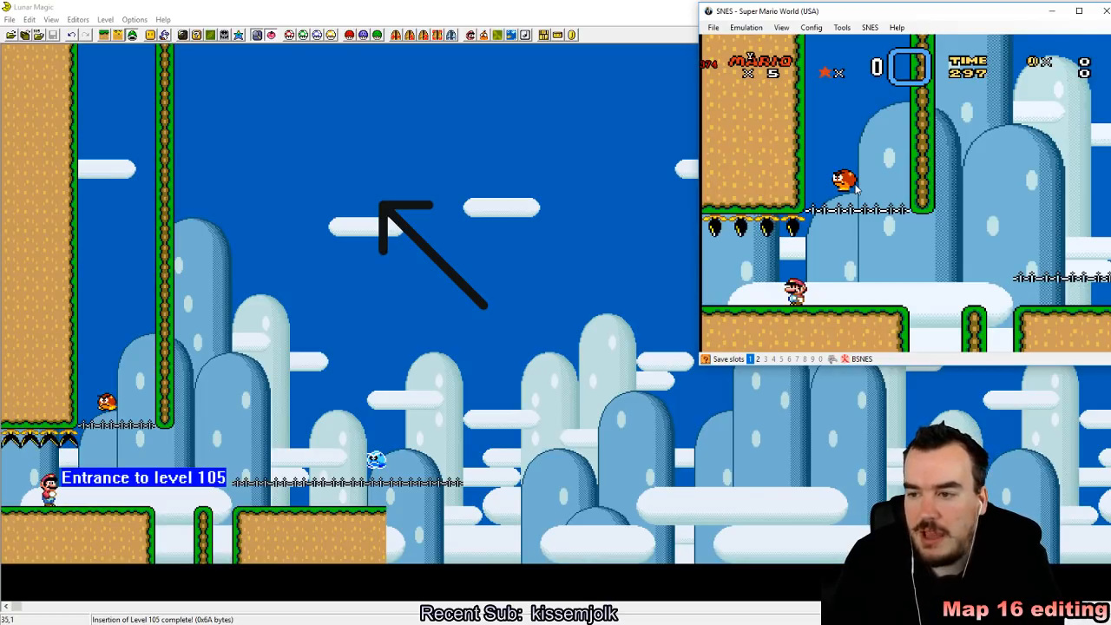
key("Right")
key("z")
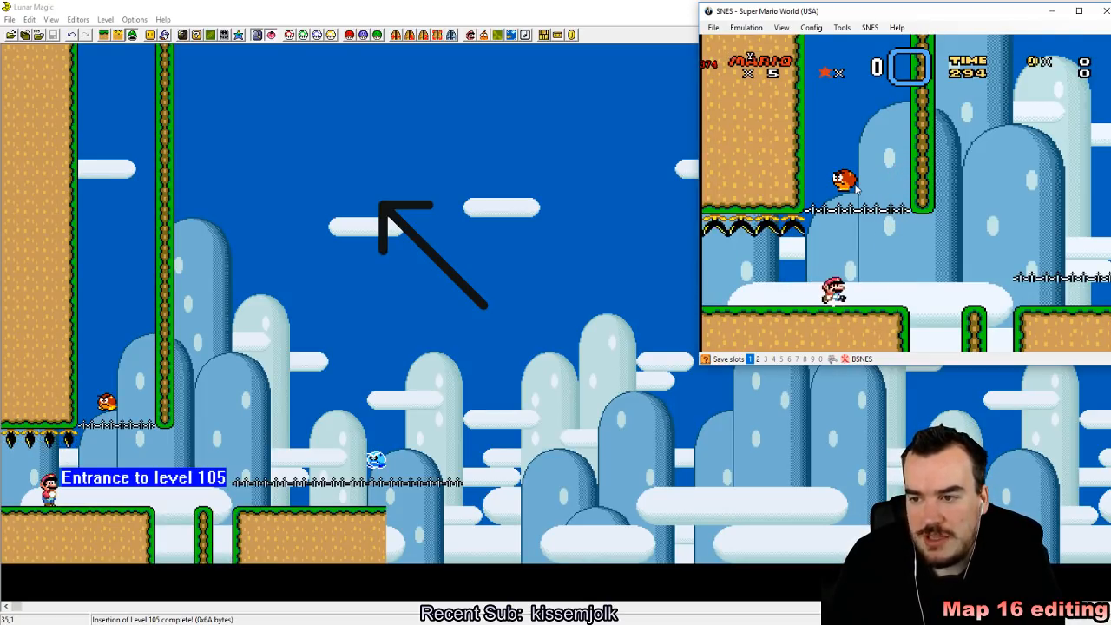
key("z")
key("Left")
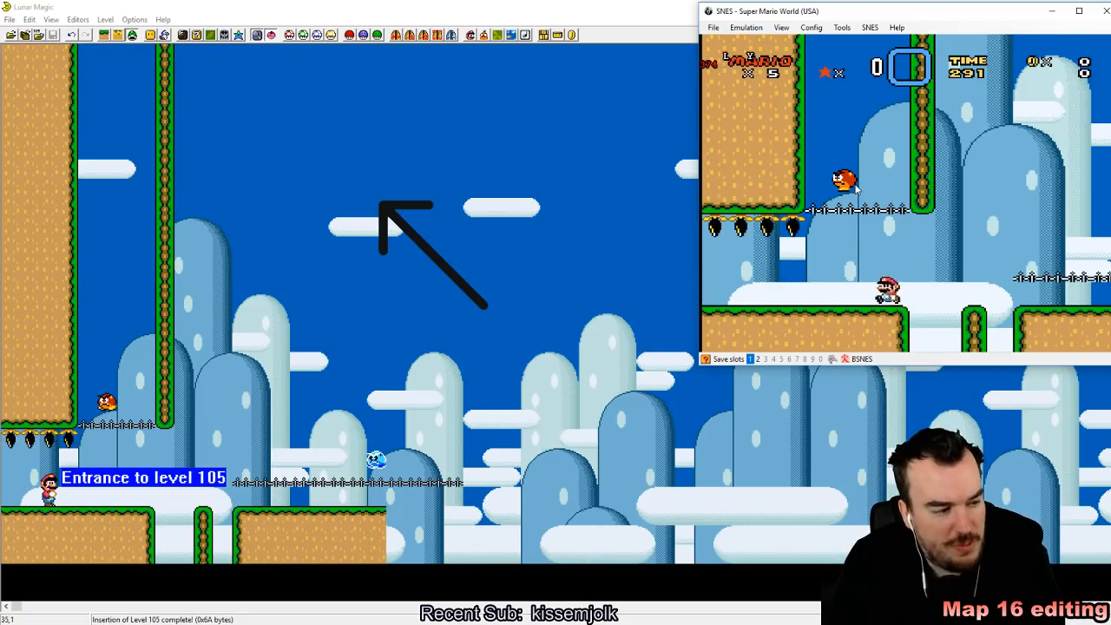
Step: Test the upper hand rail by jumping Mario from the ground up through it beside the first Goomba
key("Right")
key("z")
key("z")
key("Left")
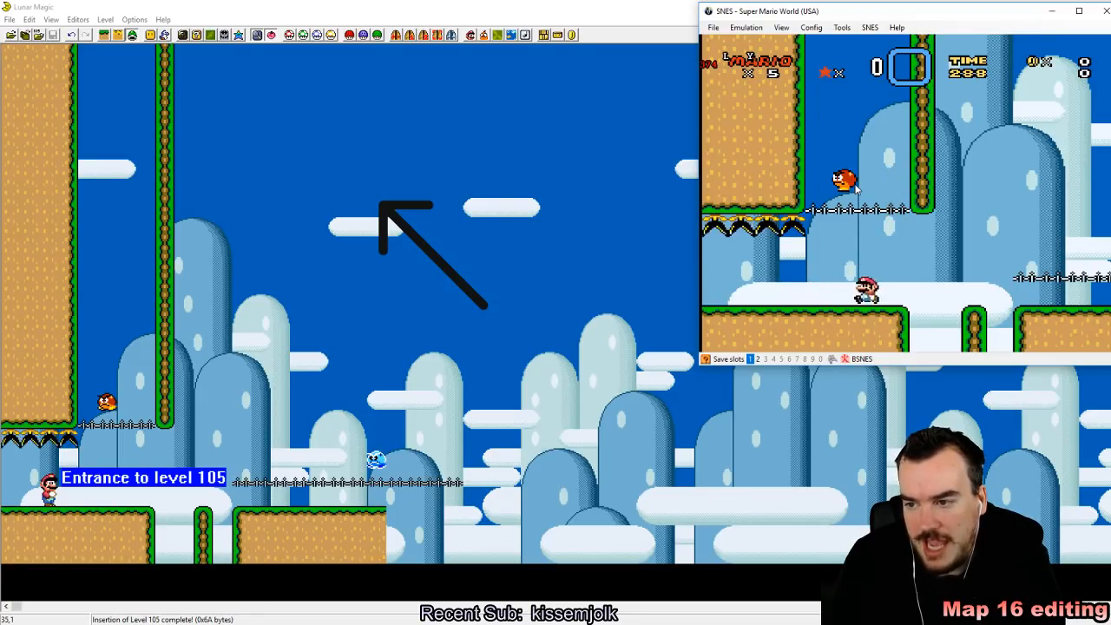
key("Right")
key("z")
key("Left")
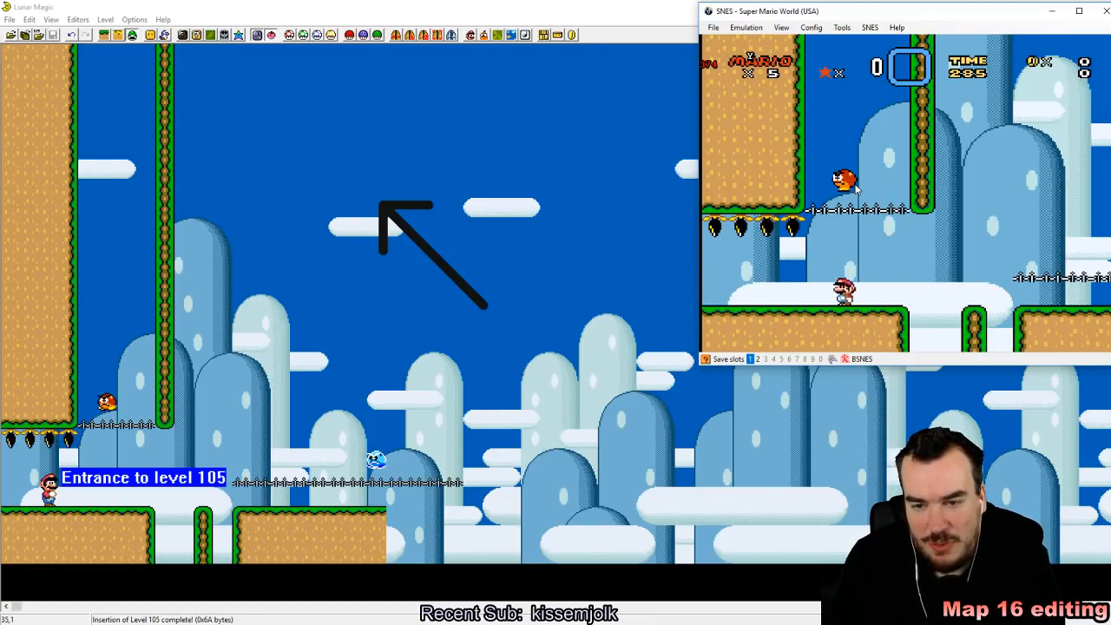
key("Right")
key("z")
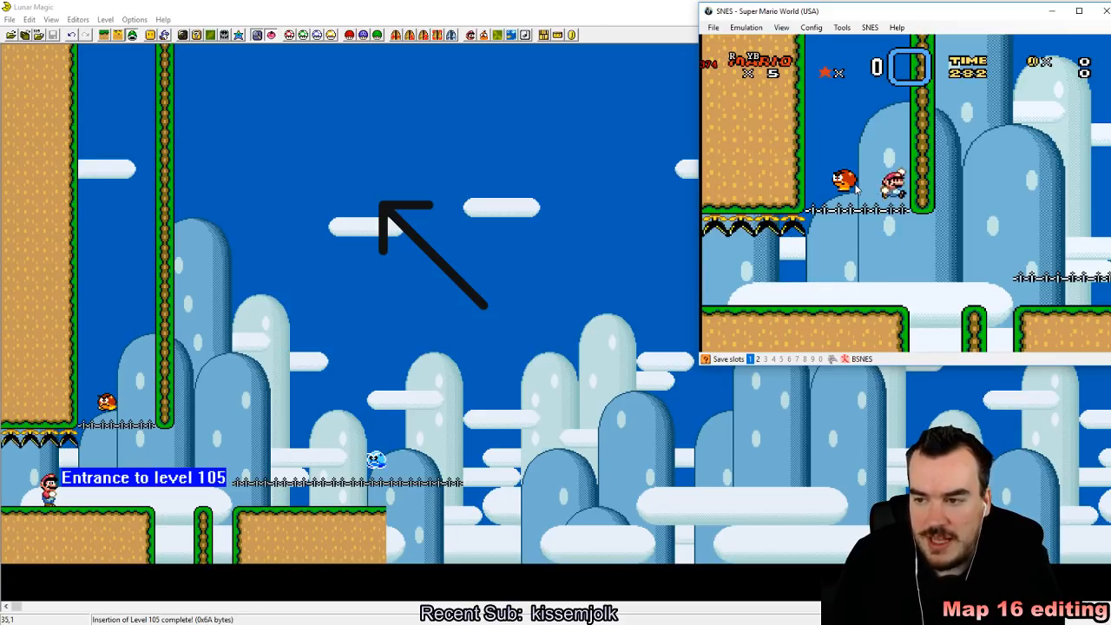
Step: Take Mario across the gaps to the lower hand rail and test landing on it and passing beneath it
key("Left")
key("Right")
key("z")
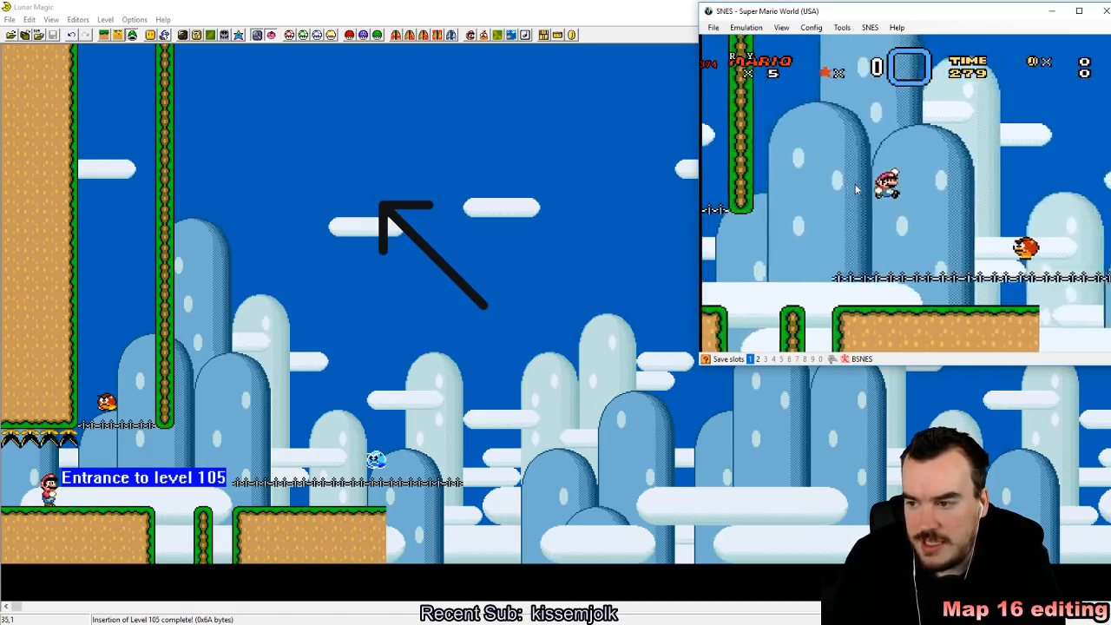
key("z")
key("Right")
key("z")
key("z")
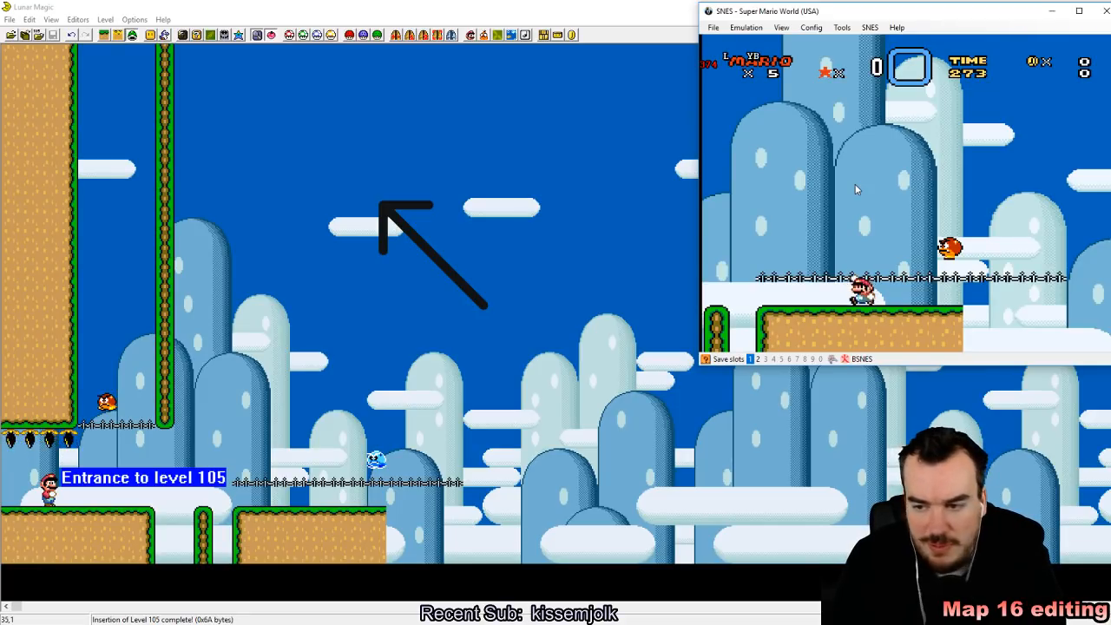
key("Left")
key("z")
key("Right")
key("z")
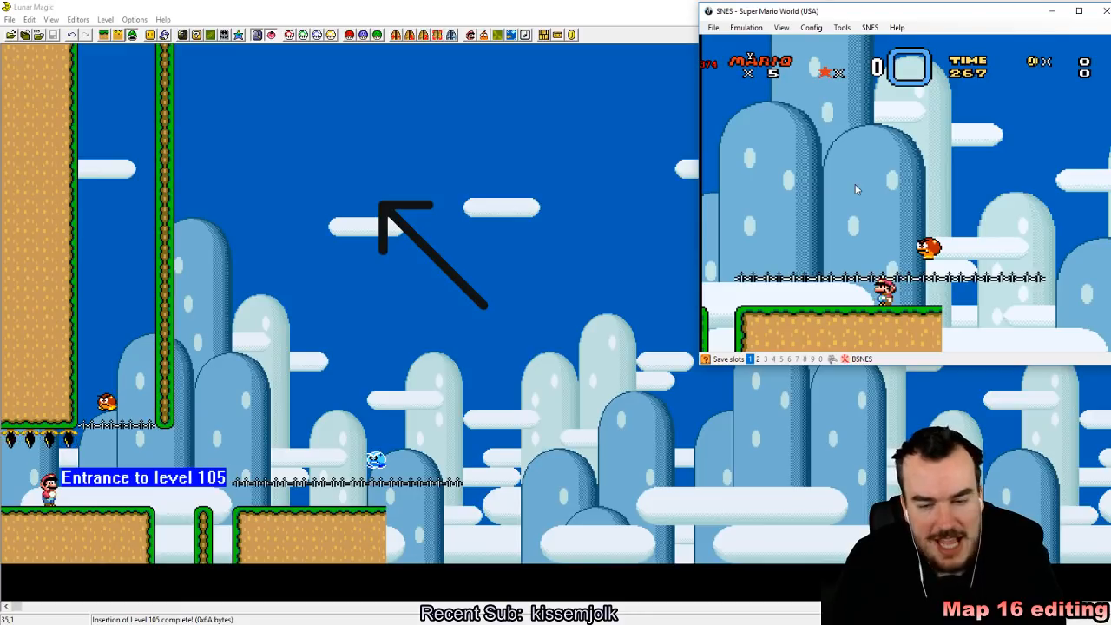
Step: Hit the second Goomba from beneath the lower hand rail and jump Mario up beside it
key("Right")
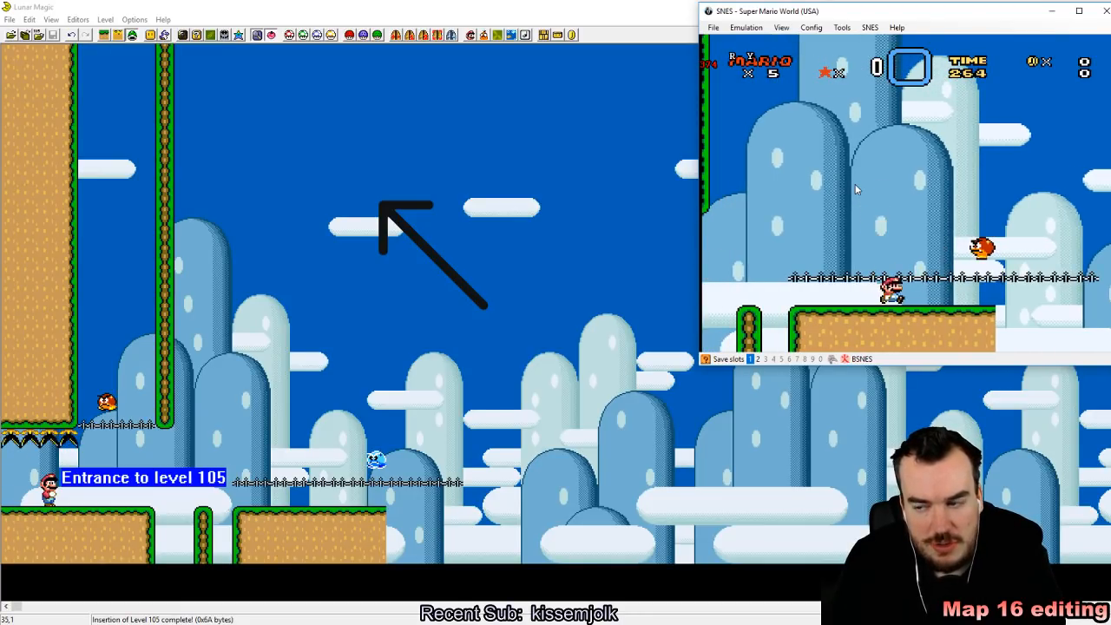
key("Right")
key("z")
key("Left")
key("Right")
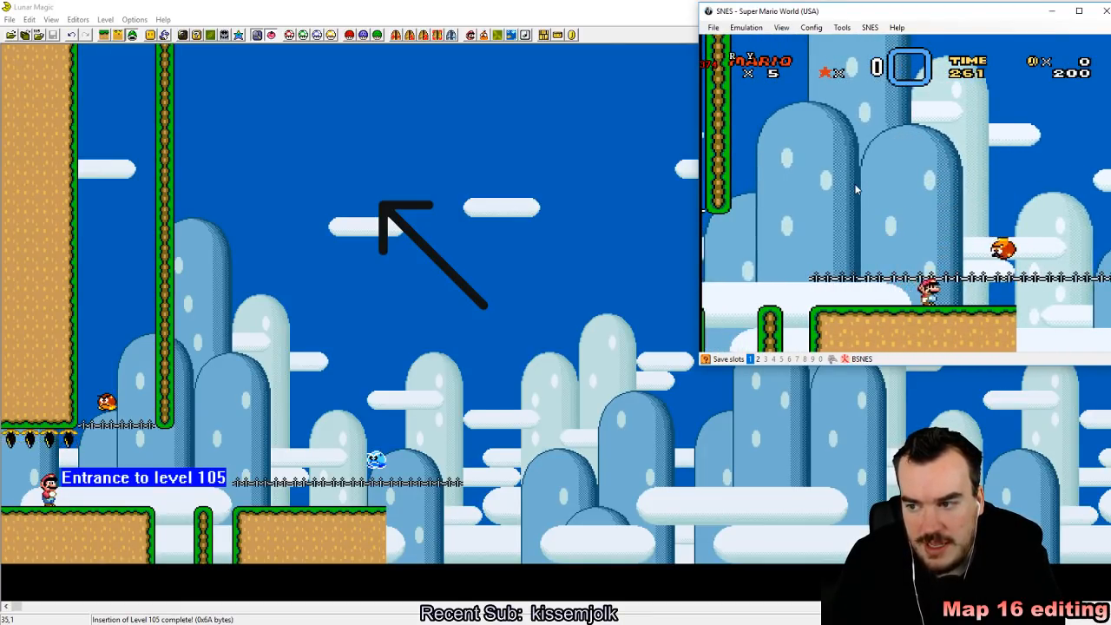
key("Left")
key("z")
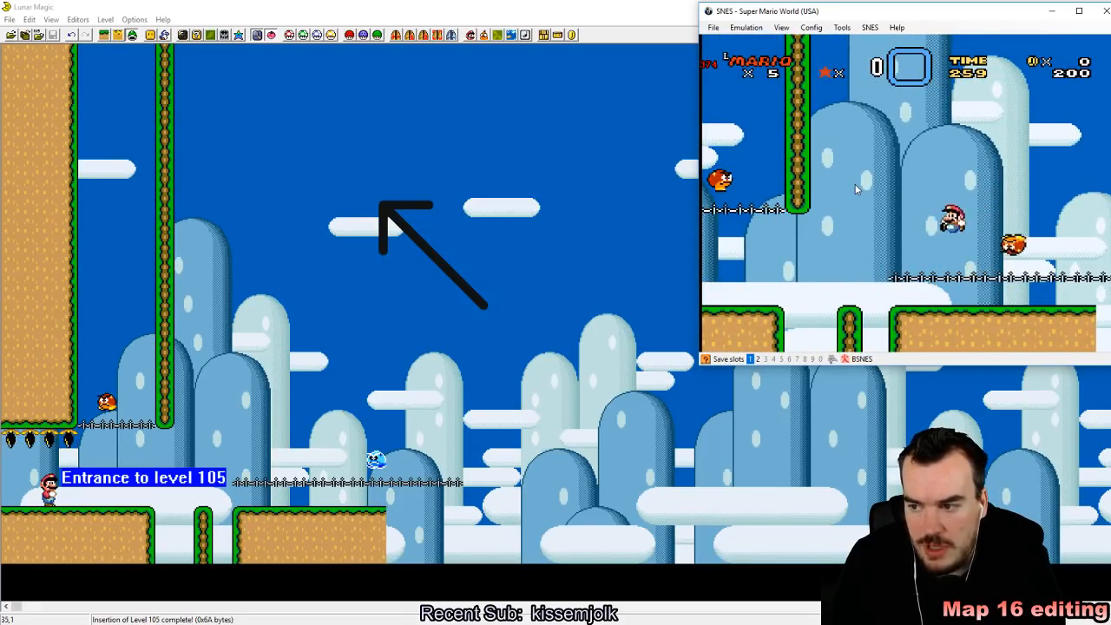
key("Right")
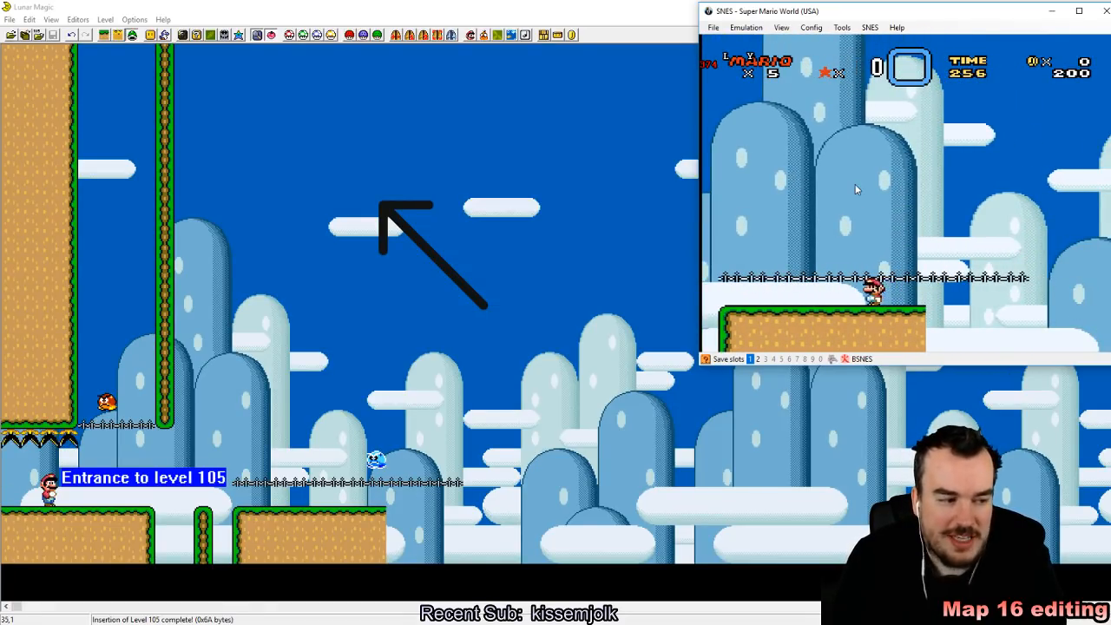
Step: Bring Mario back to the level start and jump at the upper hand rail beneath the first Goomba
key("Left")
key("z")
key("x")
key("Left")
key("Right")
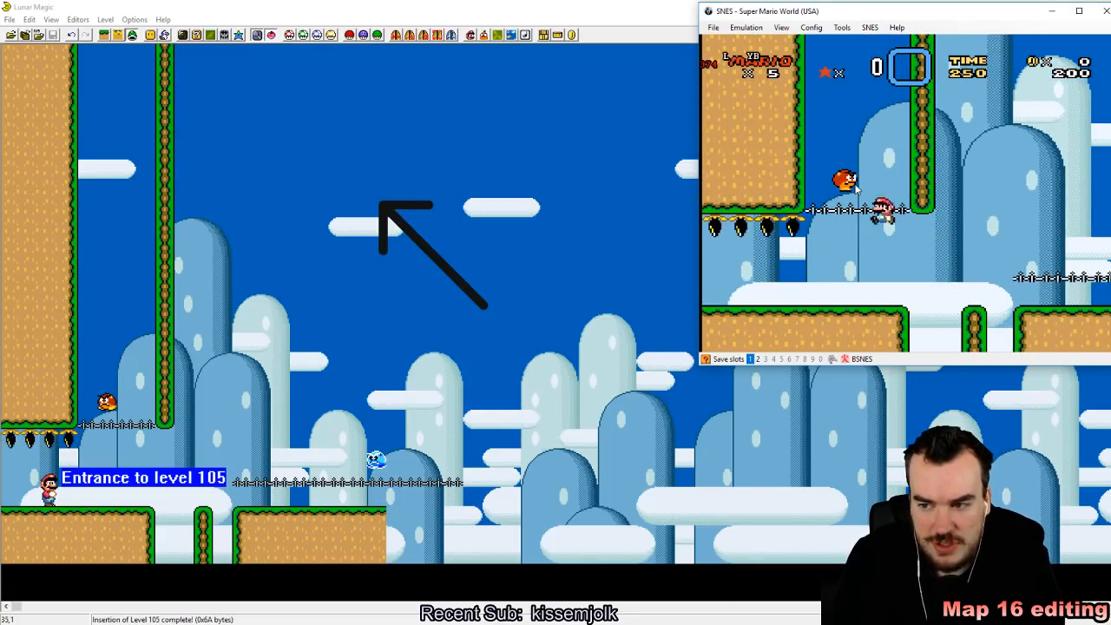
key("Left")
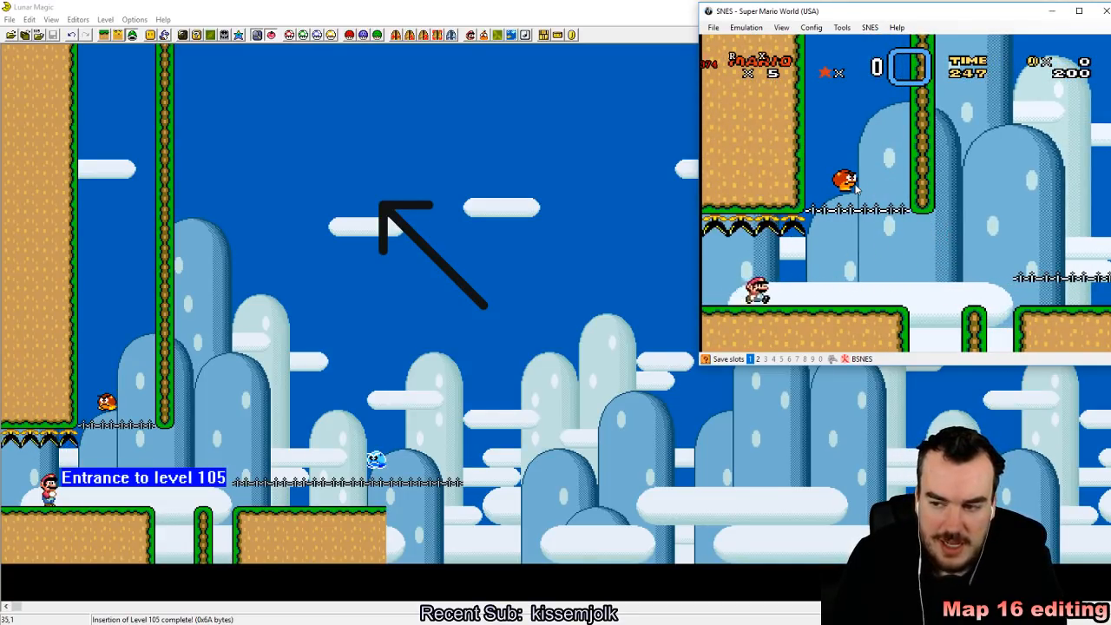
Step: Return to the lower hand rail, knock its Goomba over from beneath, carry it toward the narrow pillar and throw it upward
key("Right")
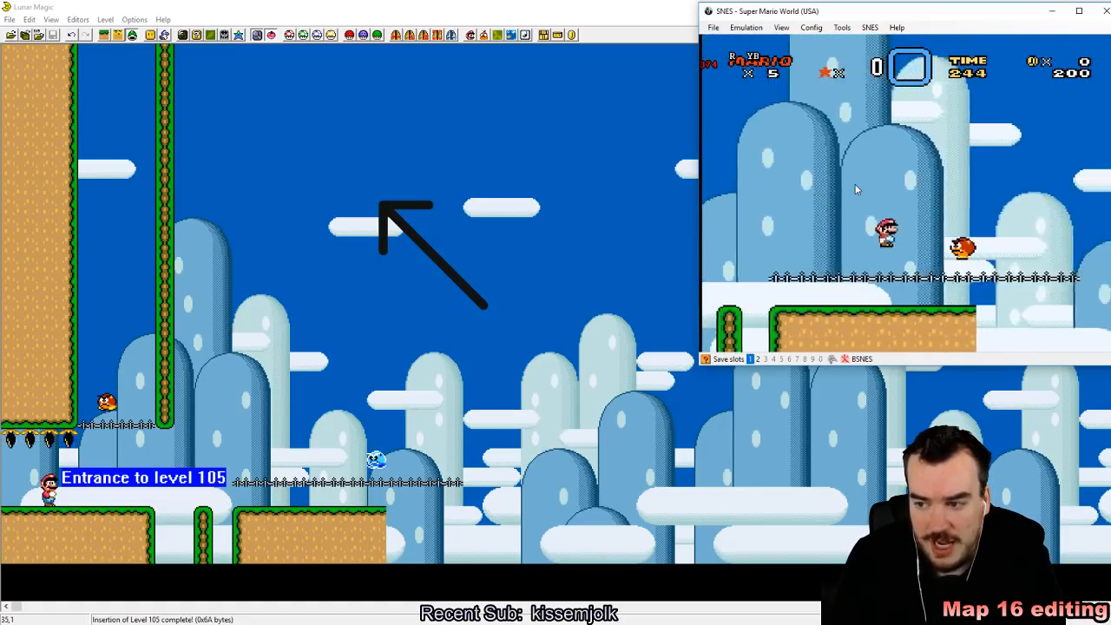
key("Left")
key("Right")
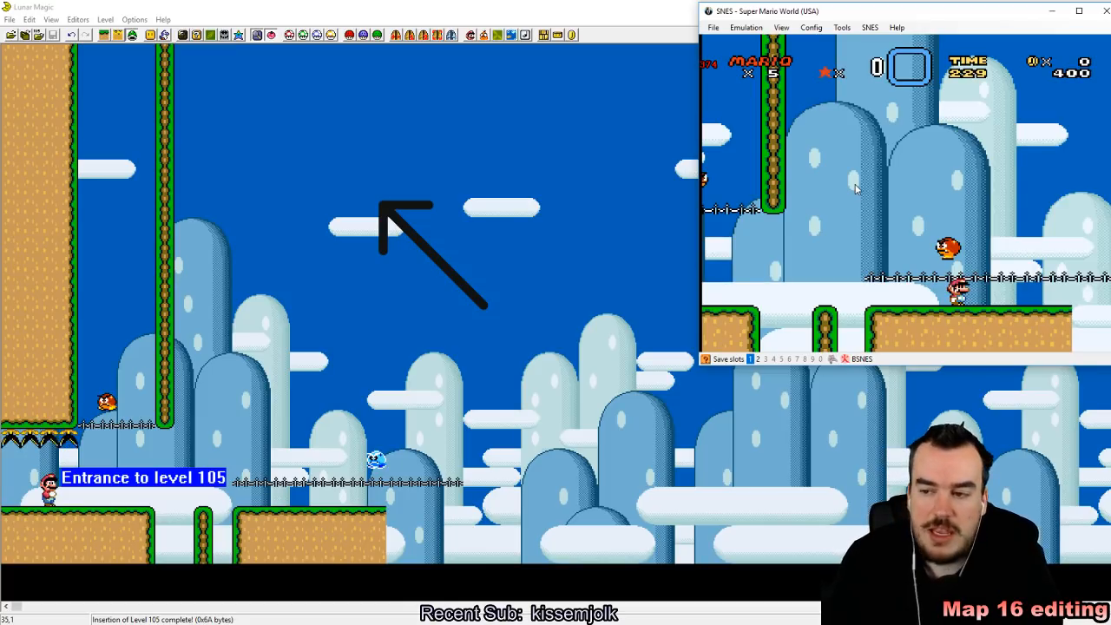
key("Left")
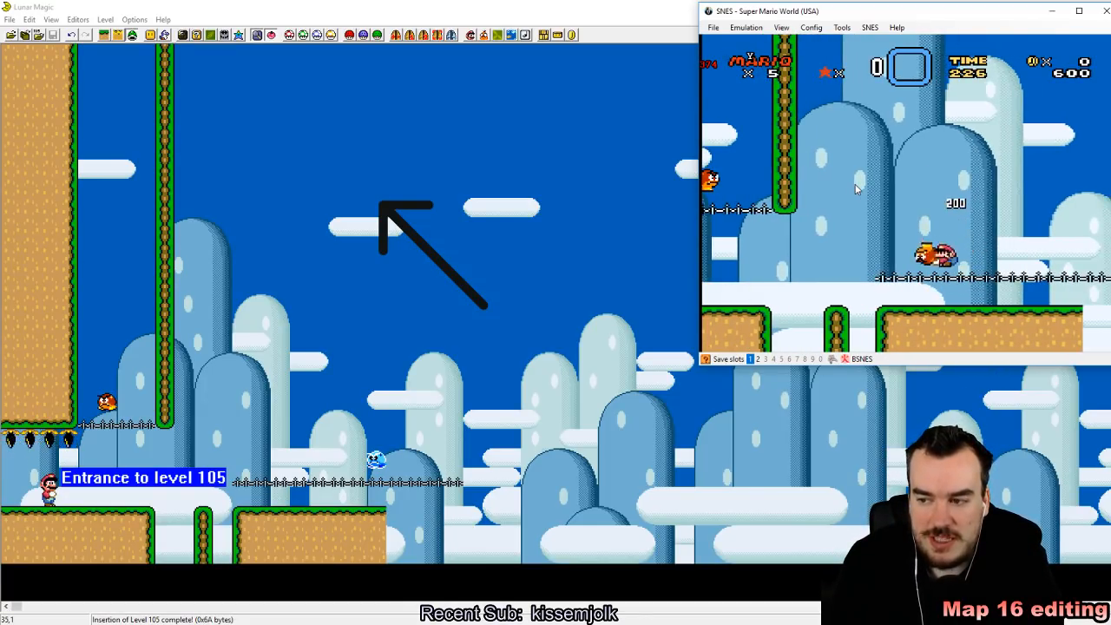
key("Left")
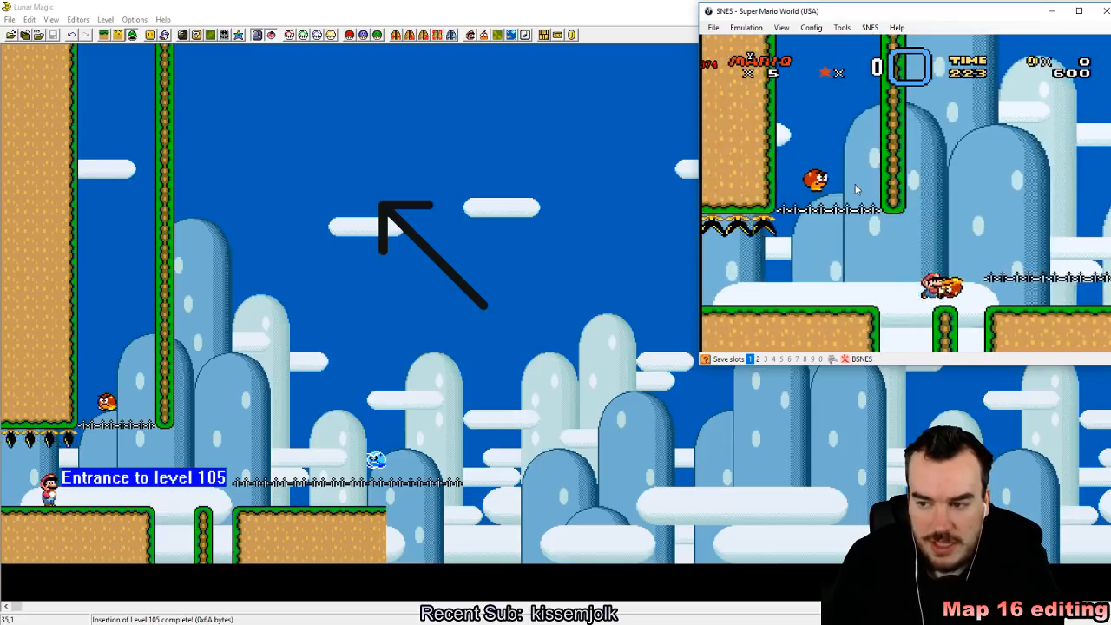
key("Right")
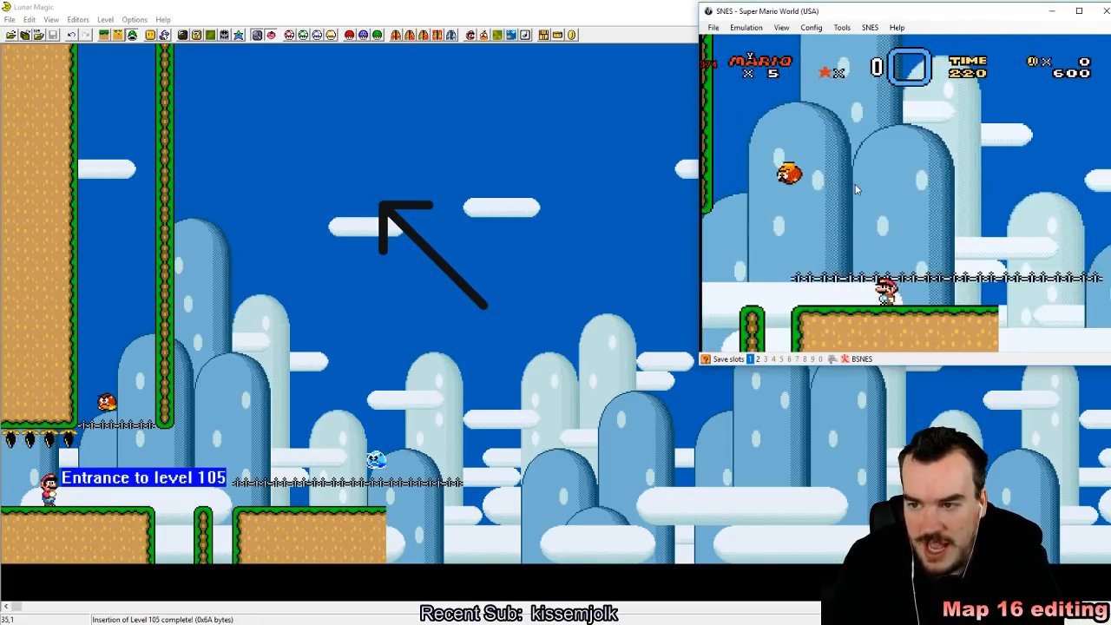
Step: Position Mario under the Goomba on the lower hand rail, hit it from beneath once more and run past the ledge
key("Down")
key("Left")
key("Down")
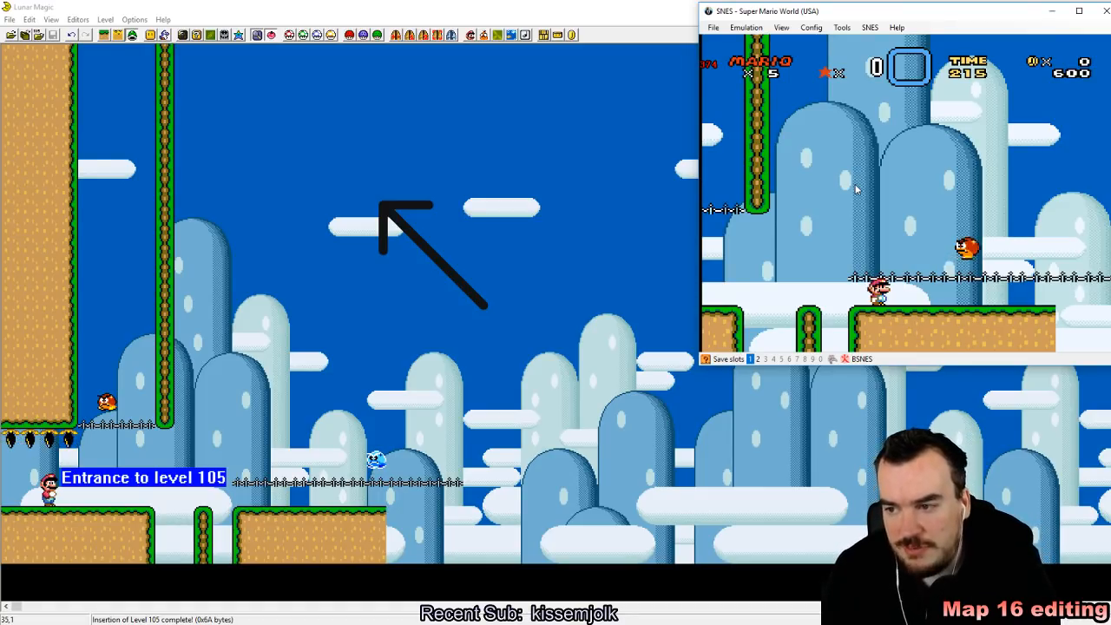
key("Right")
key("Left")
key("Right")
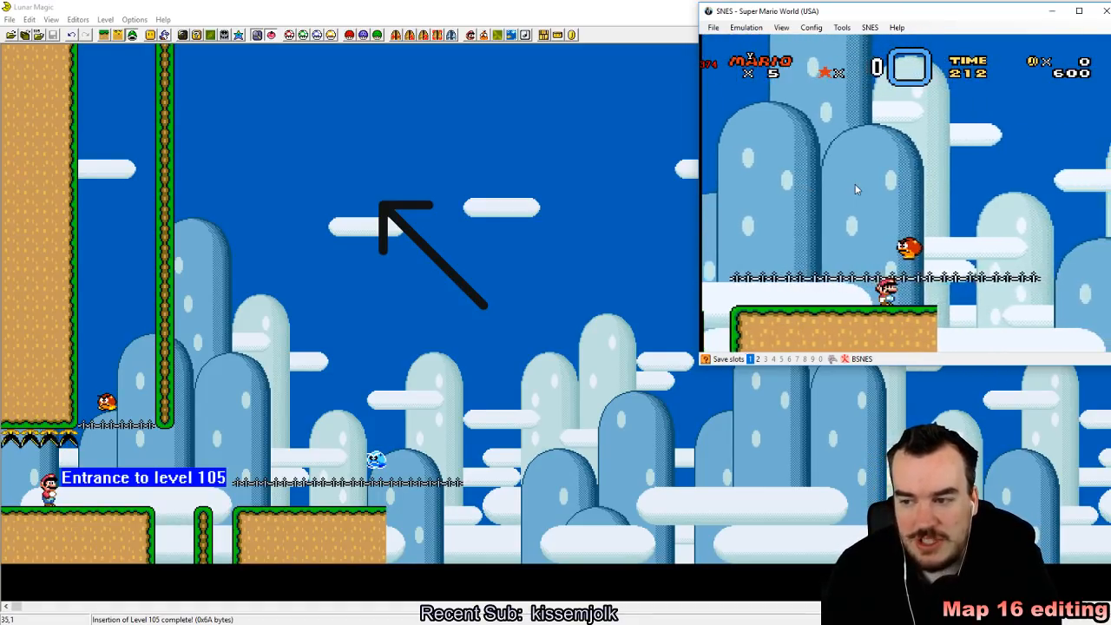
key("Left")
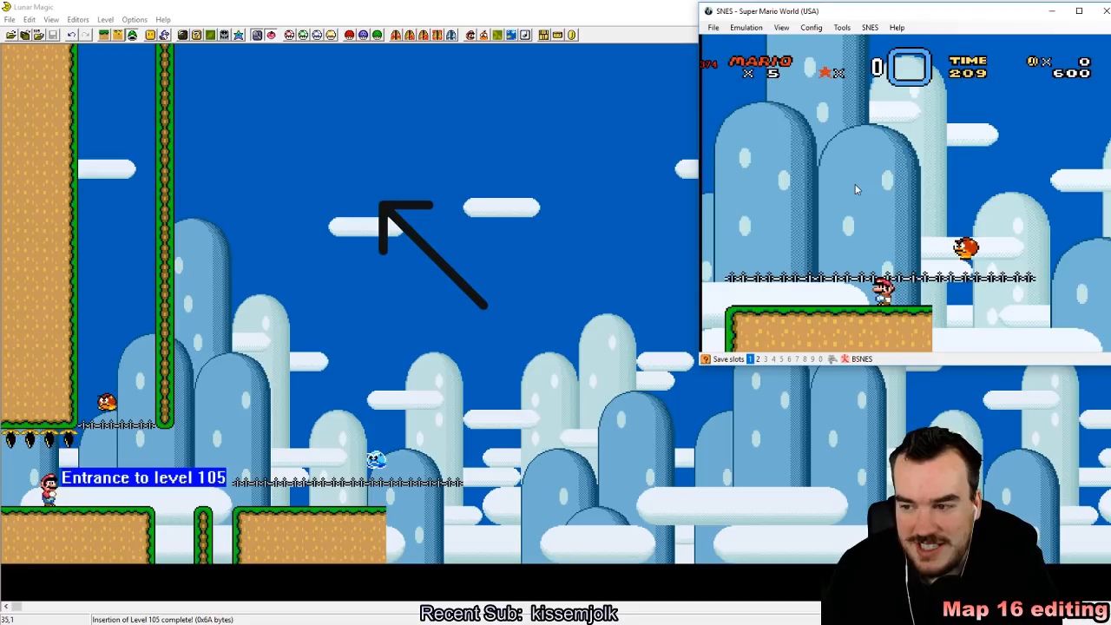
key("Right")
key("z")
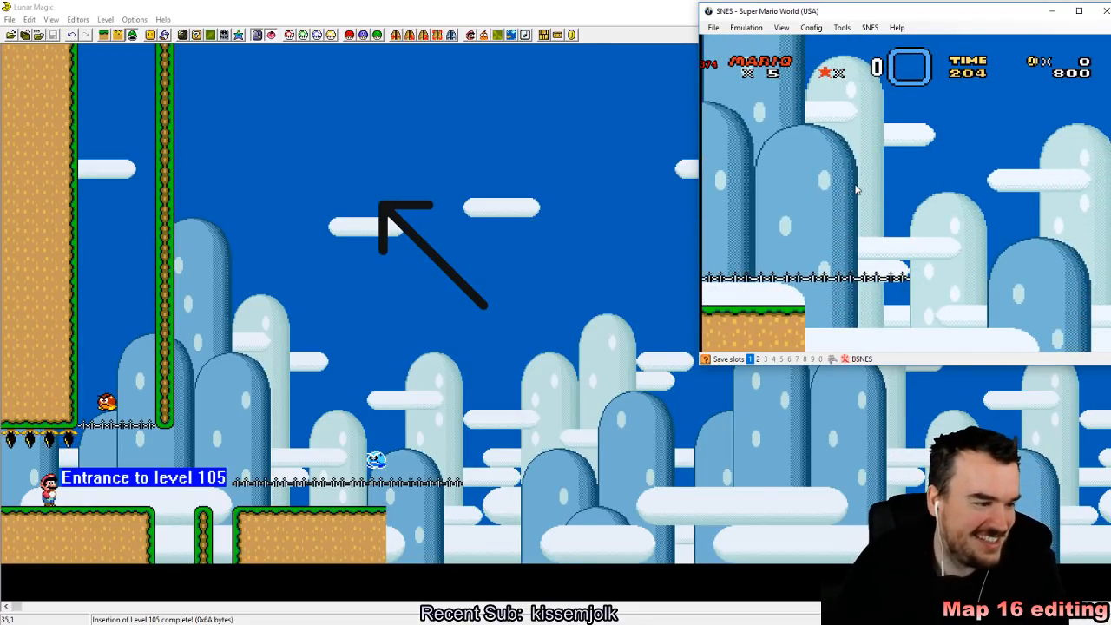
Step: Open the 16x16 tile map editor and examine the original tiles on the pages preceding the custom tiles
left_click(199, 36)
scroll(700, 319, "down", 5)
scroll(698, 320, "up", 4)
scroll(698, 320, "down", 1)
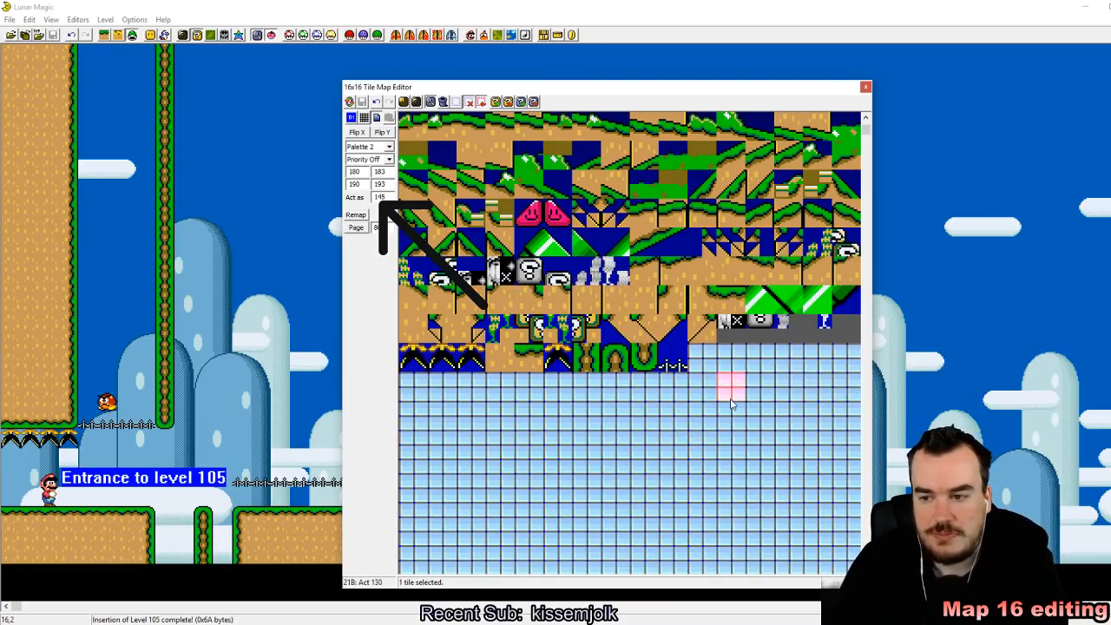
scroll(729, 399, "up", 4)
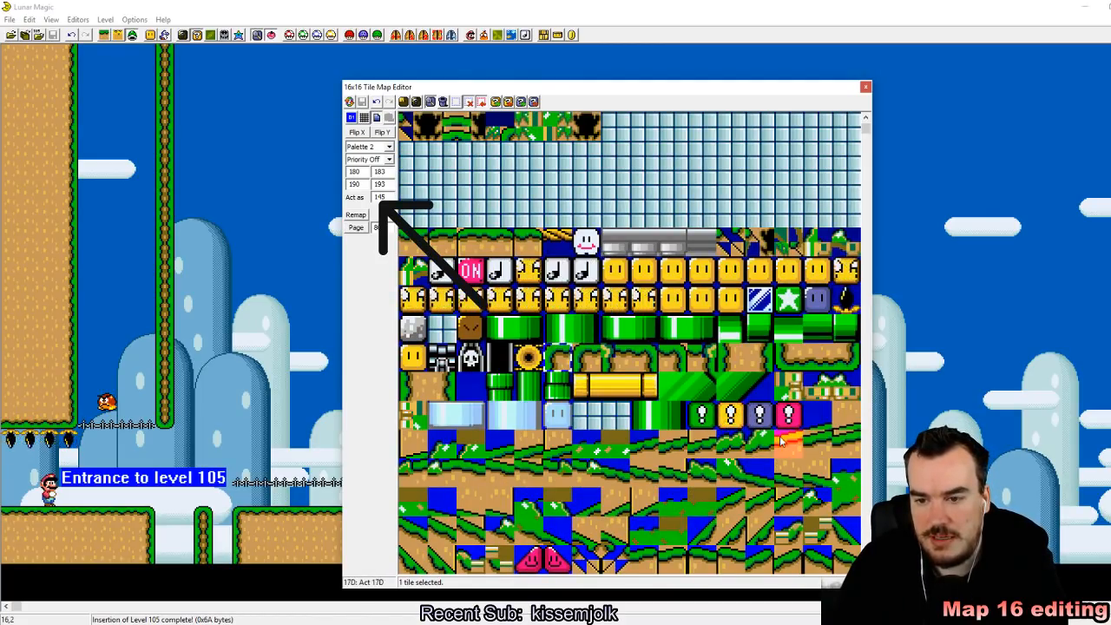
scroll(730, 408, "up", 3)
scroll(690, 400, "down", 4)
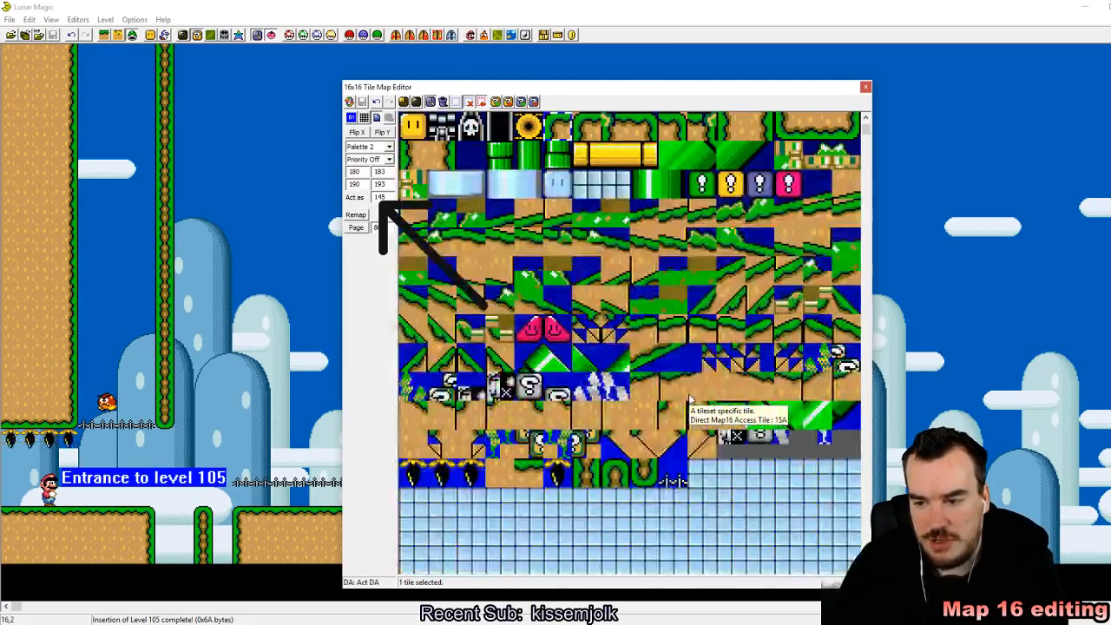
scroll(690, 399, "up", 2)
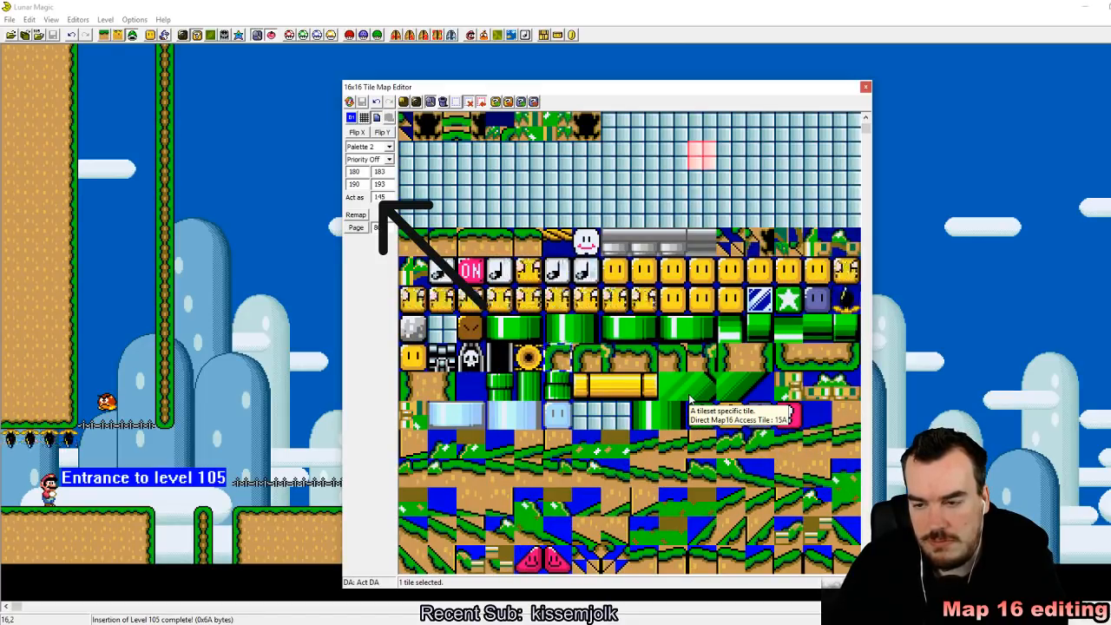
scroll(691, 399, "up", 3)
scroll(690, 399, "down", 3)
scroll(690, 399, "up", 2)
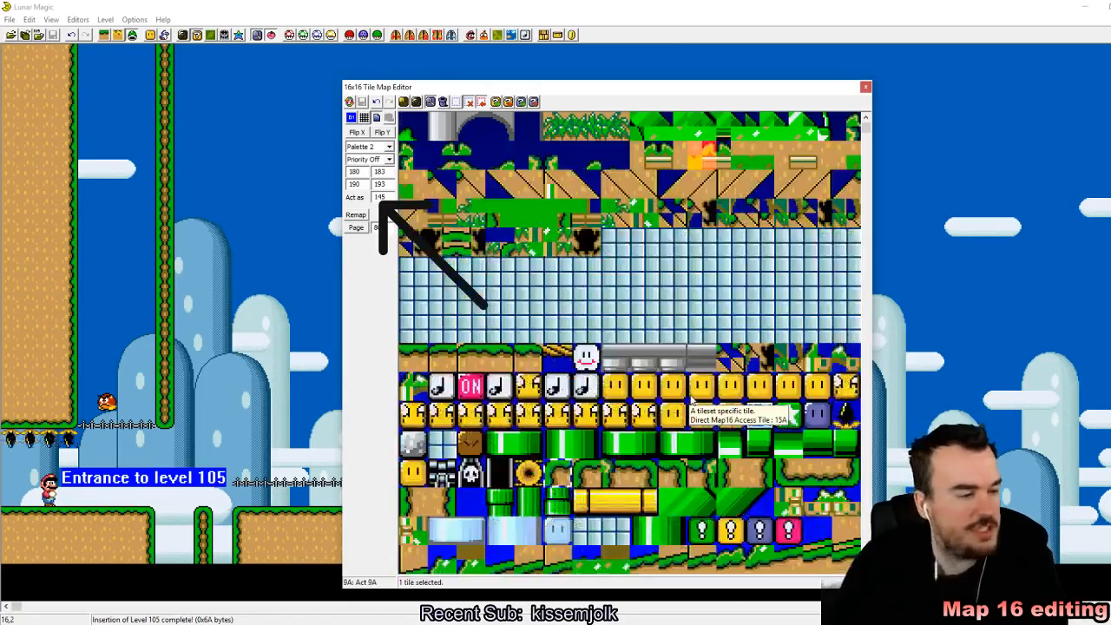
scroll(692, 399, "down", 4)
scroll(692, 400, "up", 4)
scroll(692, 399, "down", 2)
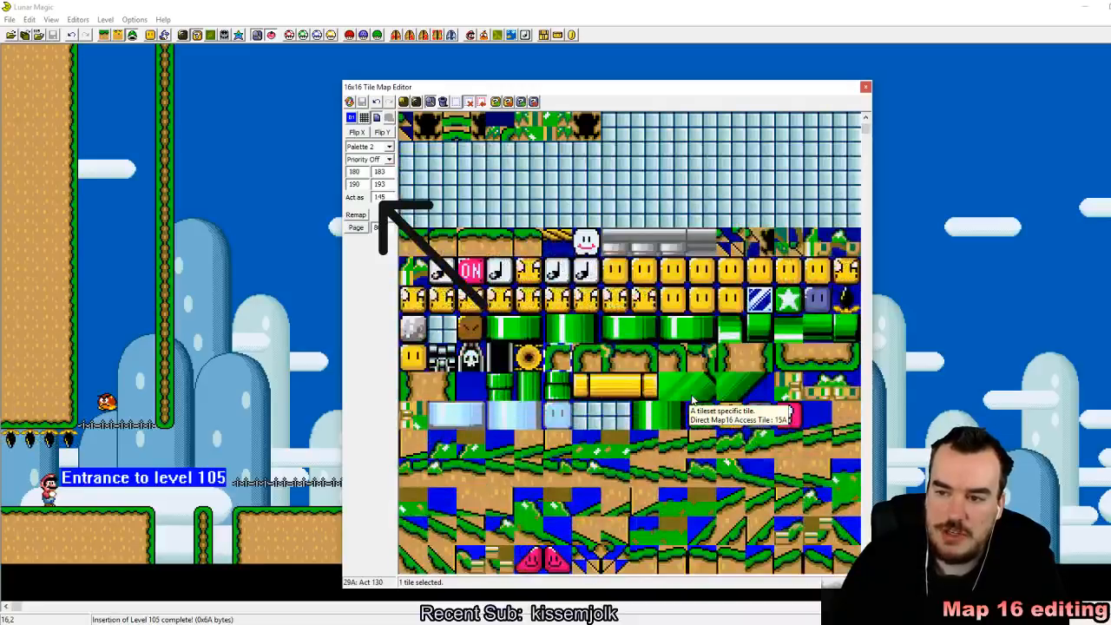
Step: Examine the page 0 tiles with coins, doors and bushes, comparing them with the block and pipe tiles on page 1
scroll(692, 399, "up", 8)
scroll(721, 356, "up", 4)
left_click_drag(739, 323, 804, 316)
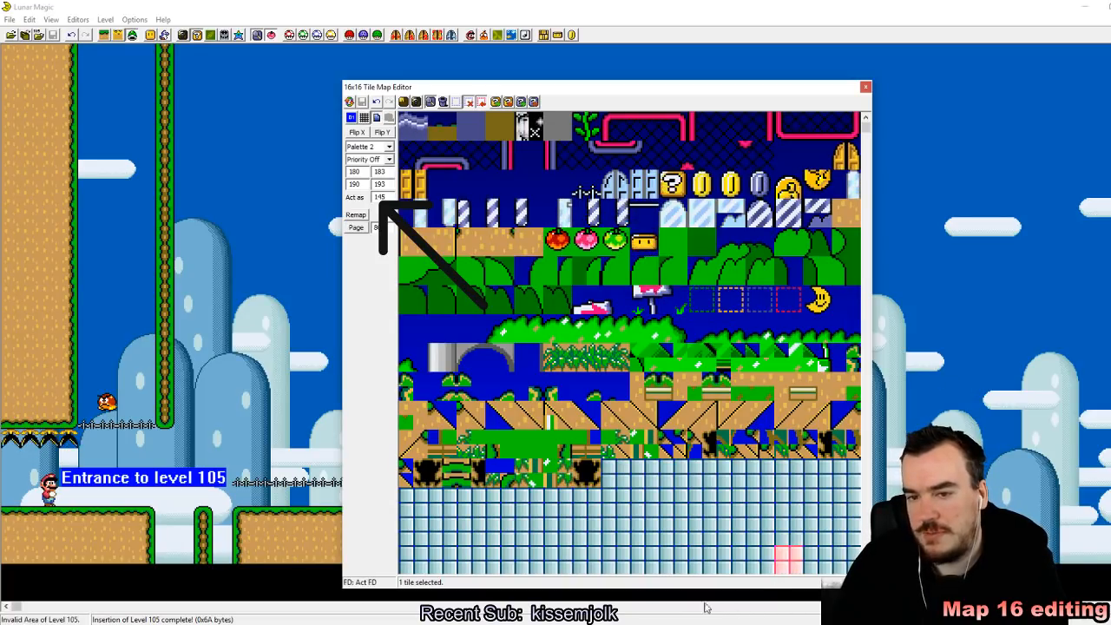
scroll(644, 387, "down", 3)
left_click_drag(644, 437, 667, 375)
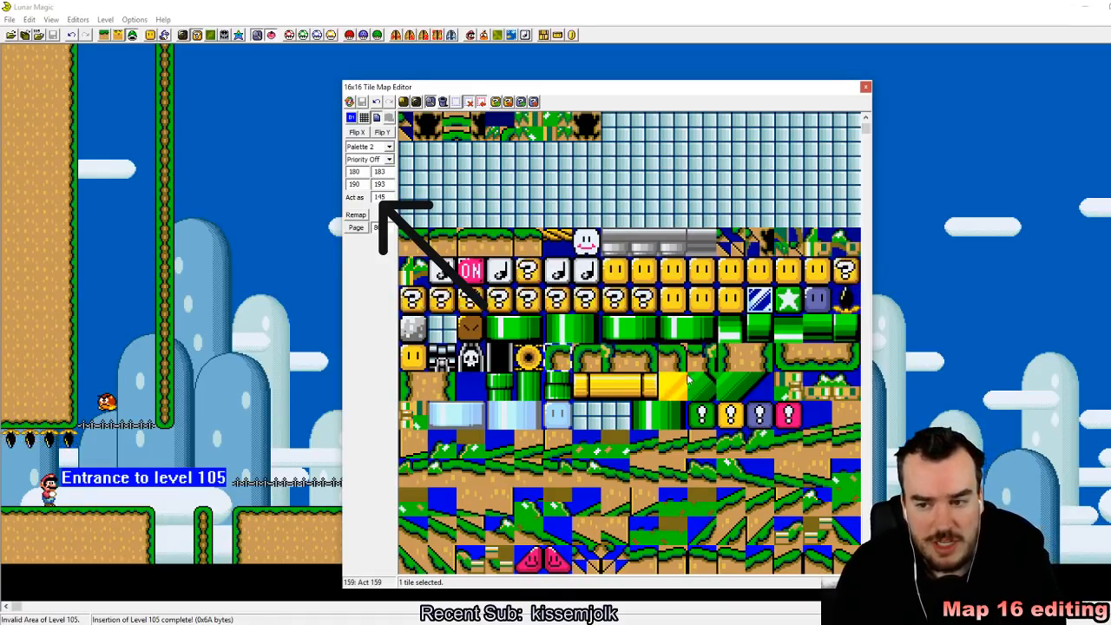
scroll(682, 312, "up", 3)
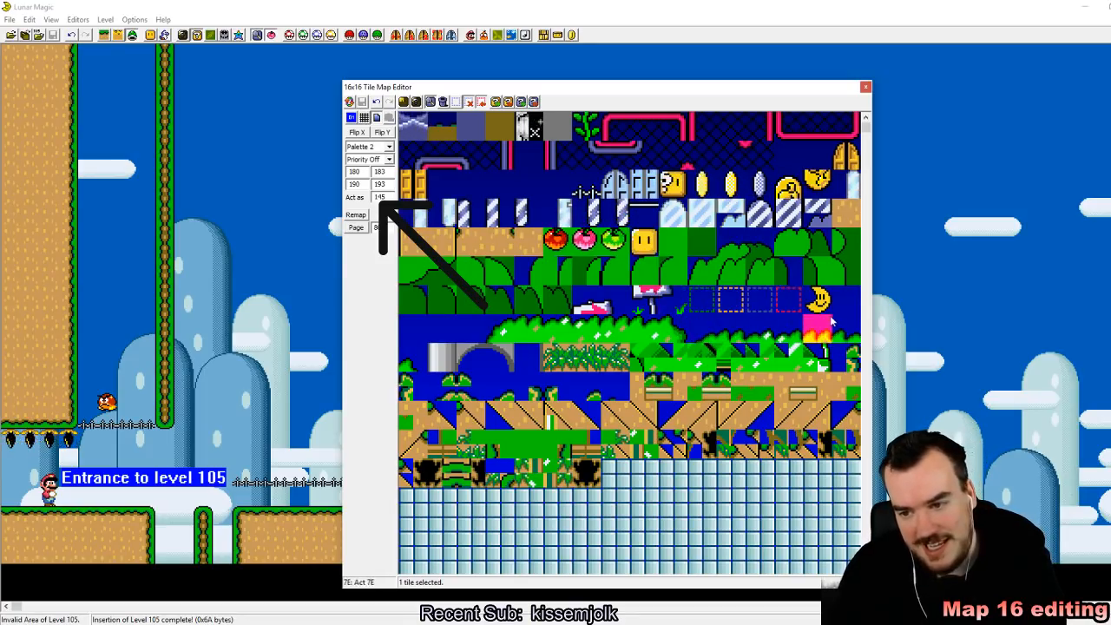
left_click(313, 623)
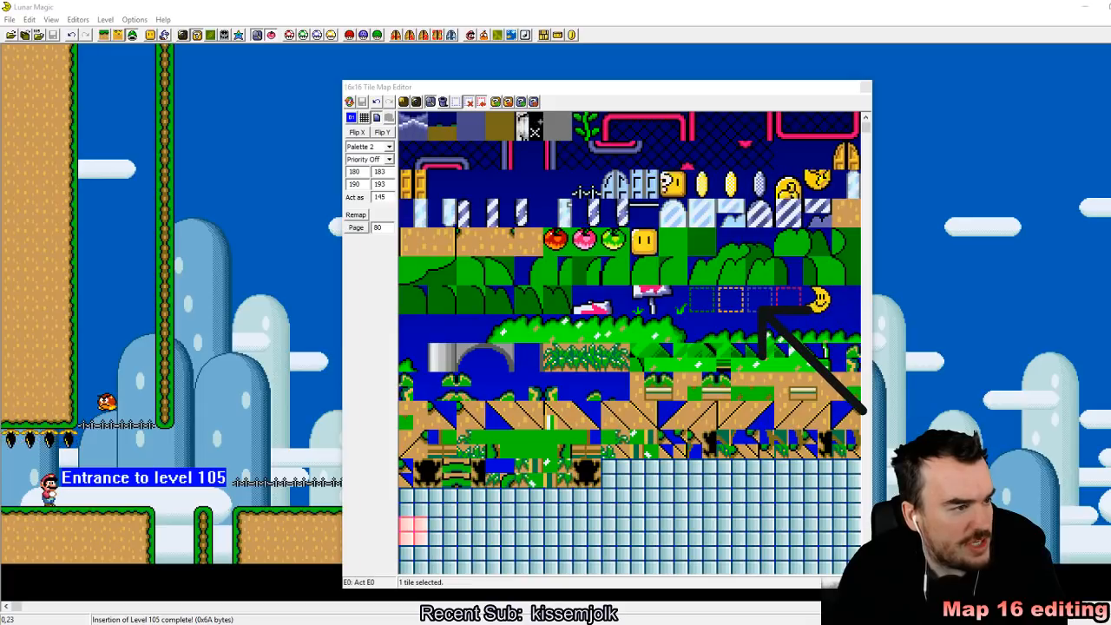
Step: Copy the yellow switch block outline from page 0 to tile 20A, beside the custom hand rail tile
left_click(729, 358)
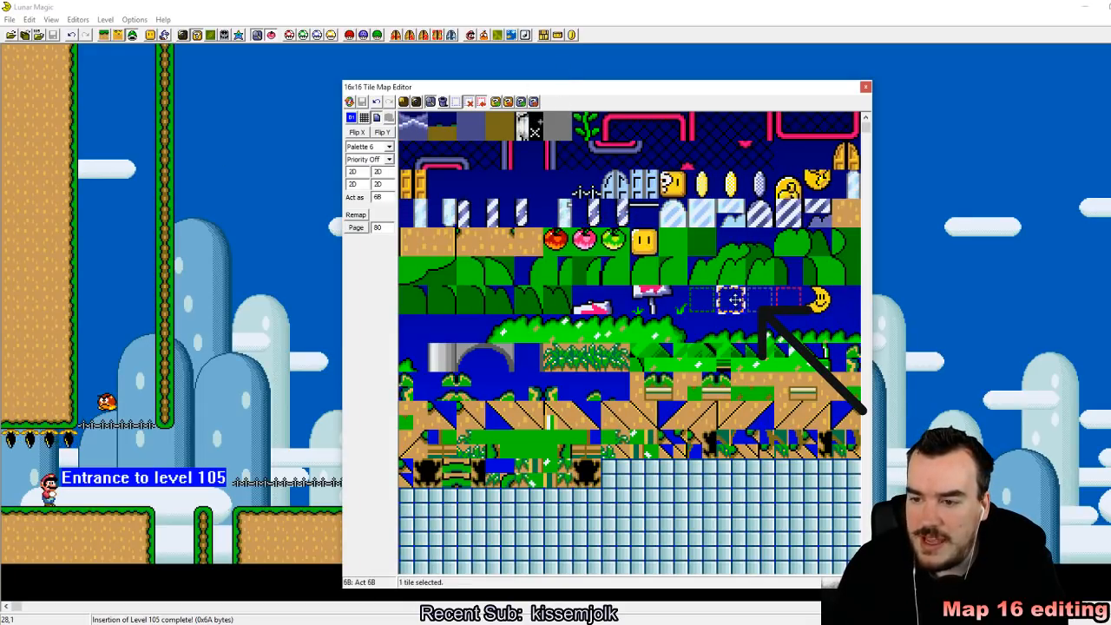
scroll(730, 304, "down", 5)
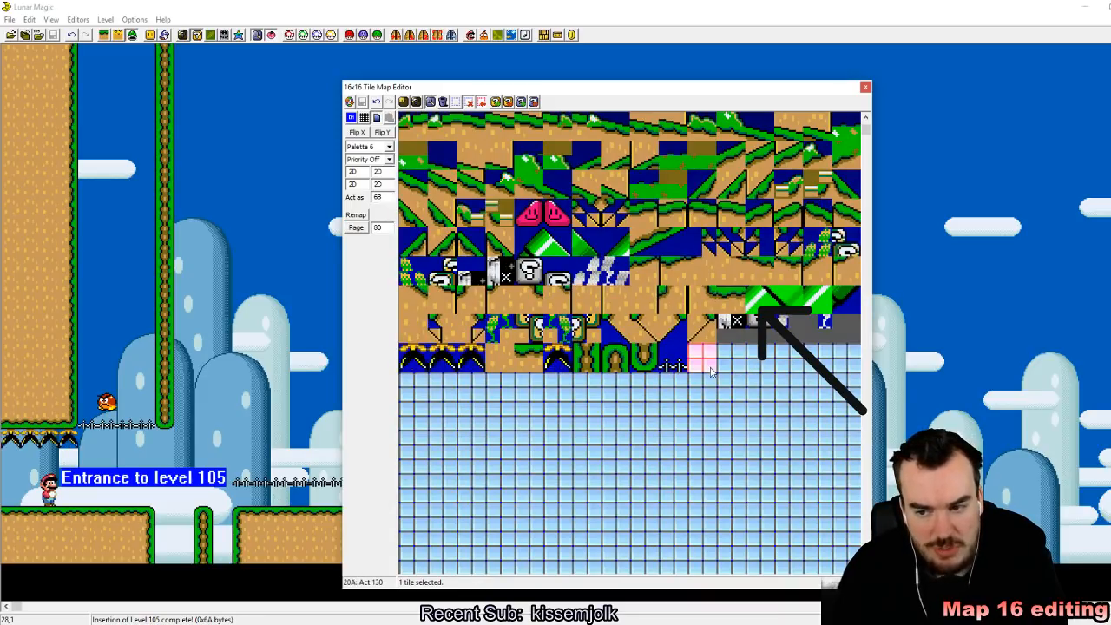
right_click(709, 369)
left_click(761, 446)
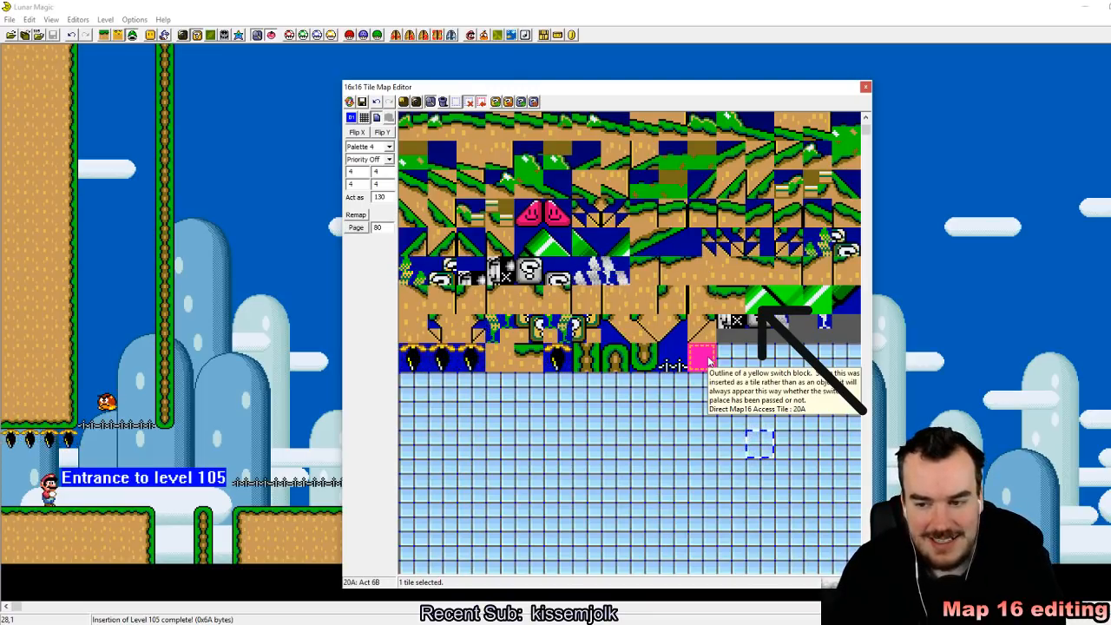
left_click(710, 363)
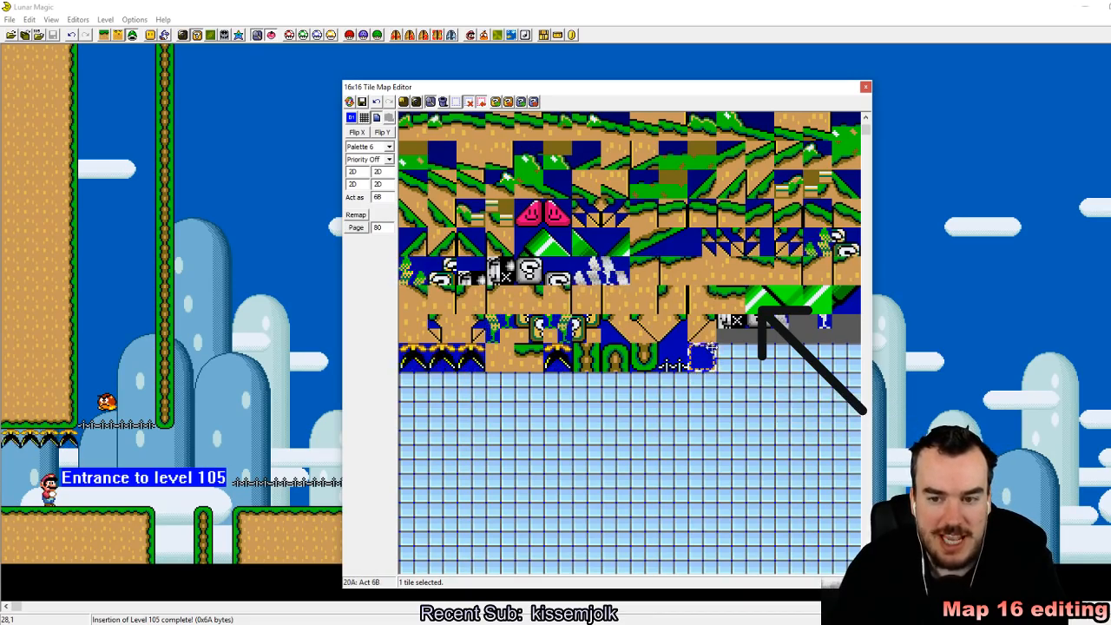
Step: Examine the block and pipe tiles on page 1 and the invisible coin block, tile 21, on page 0
scroll(746, 339, "up", 4)
scroll(773, 270, "down", 2)
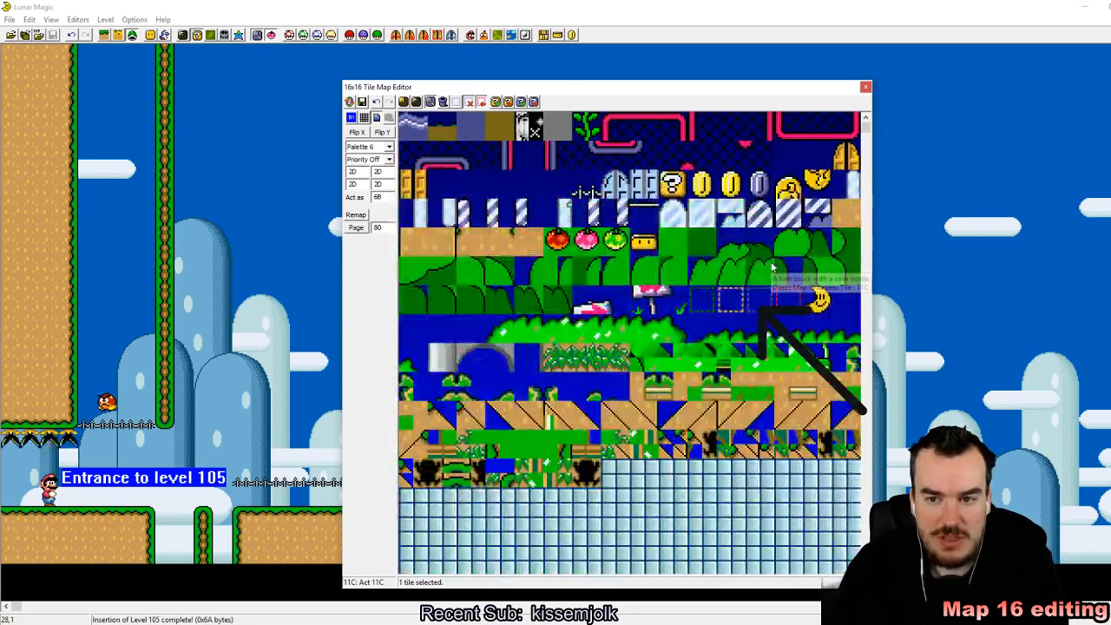
scroll(759, 295, "up", 2)
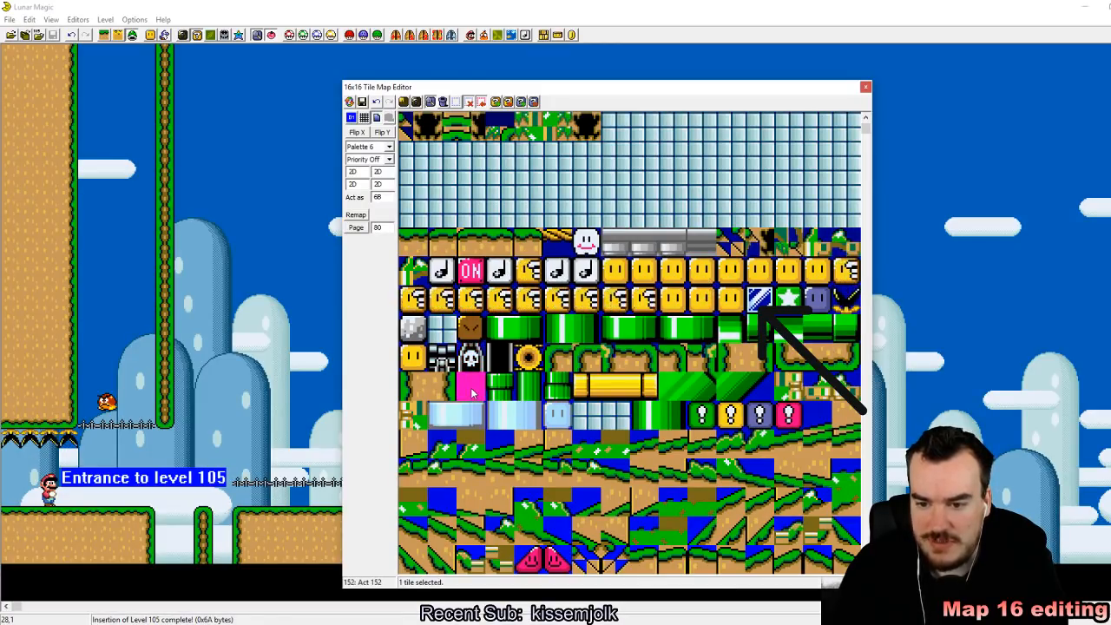
mouse_move(472, 394)
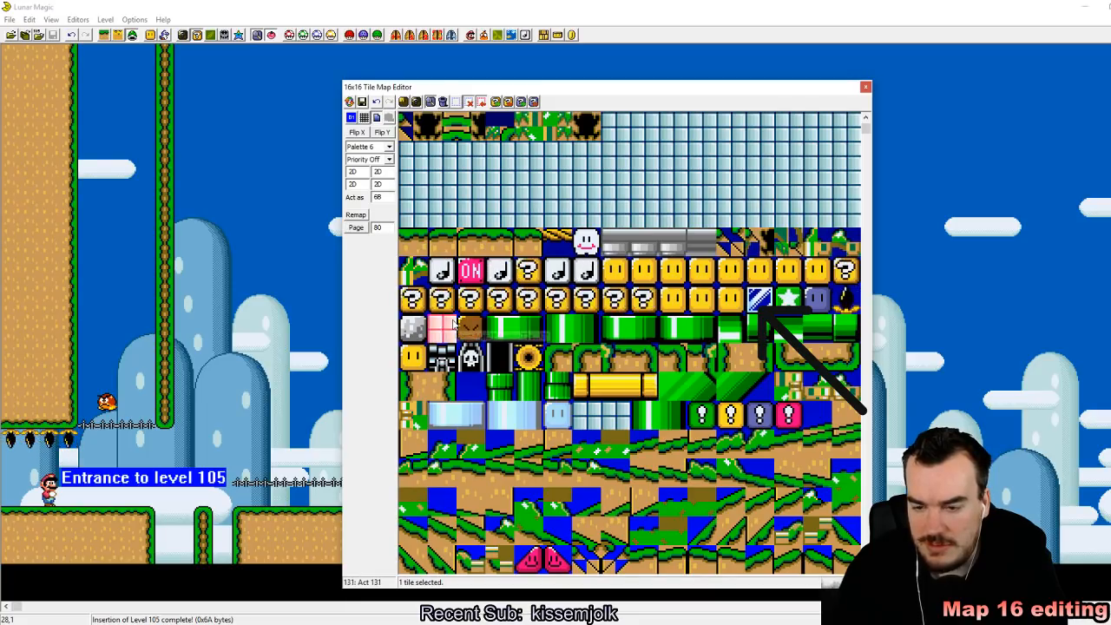
scroll(538, 280, "up", 4)
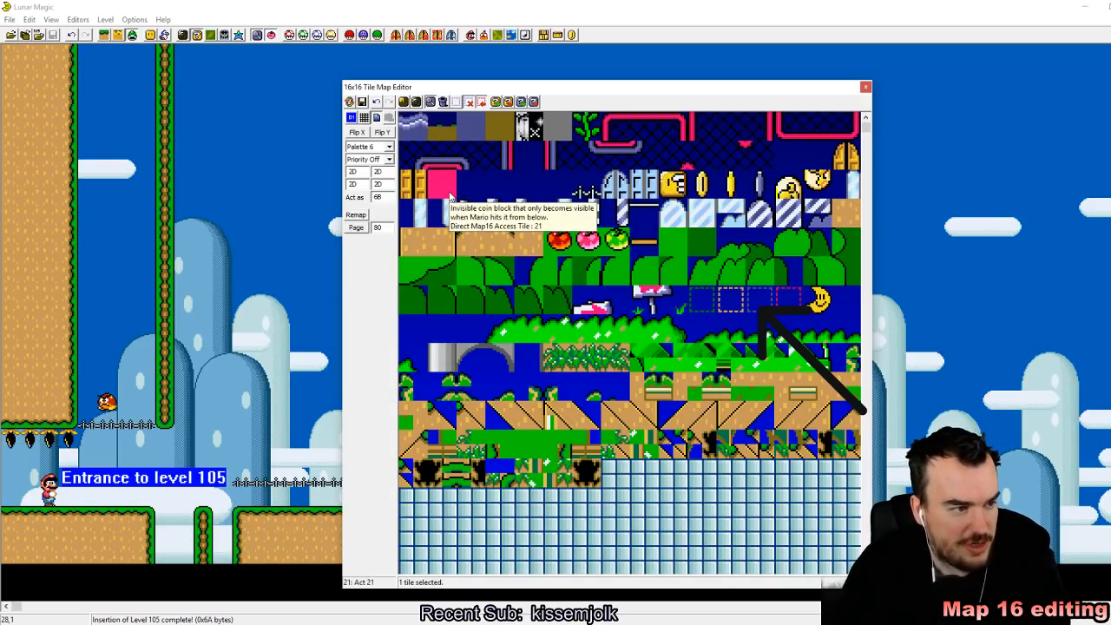
left_click_drag(458, 201, 830, 369)
left_click_drag(482, 229, 746, 366)
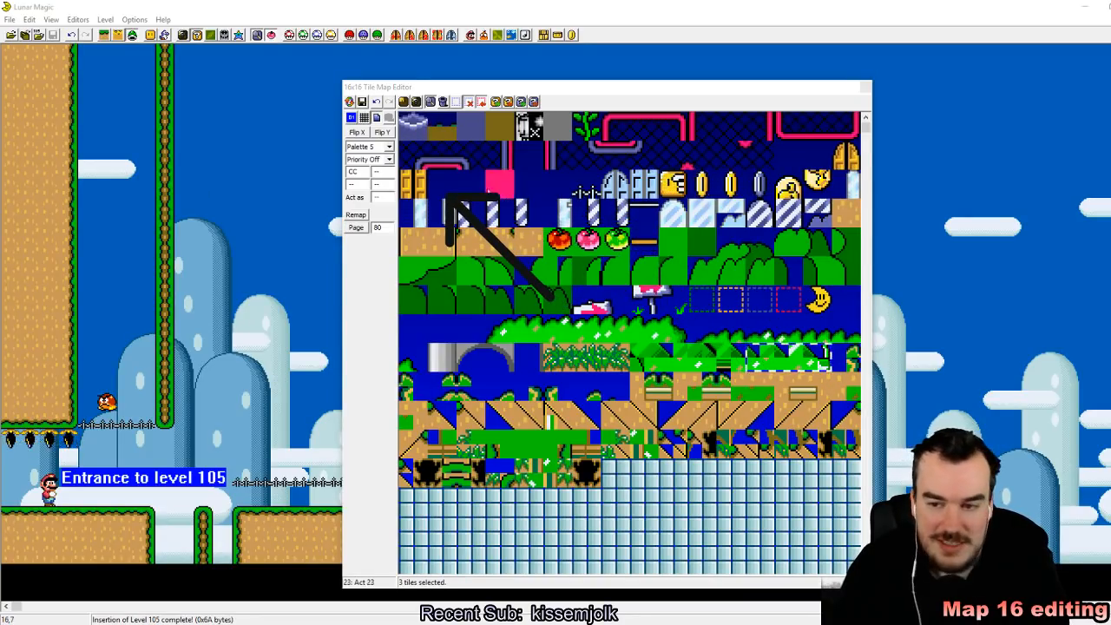
left_click(448, 186)
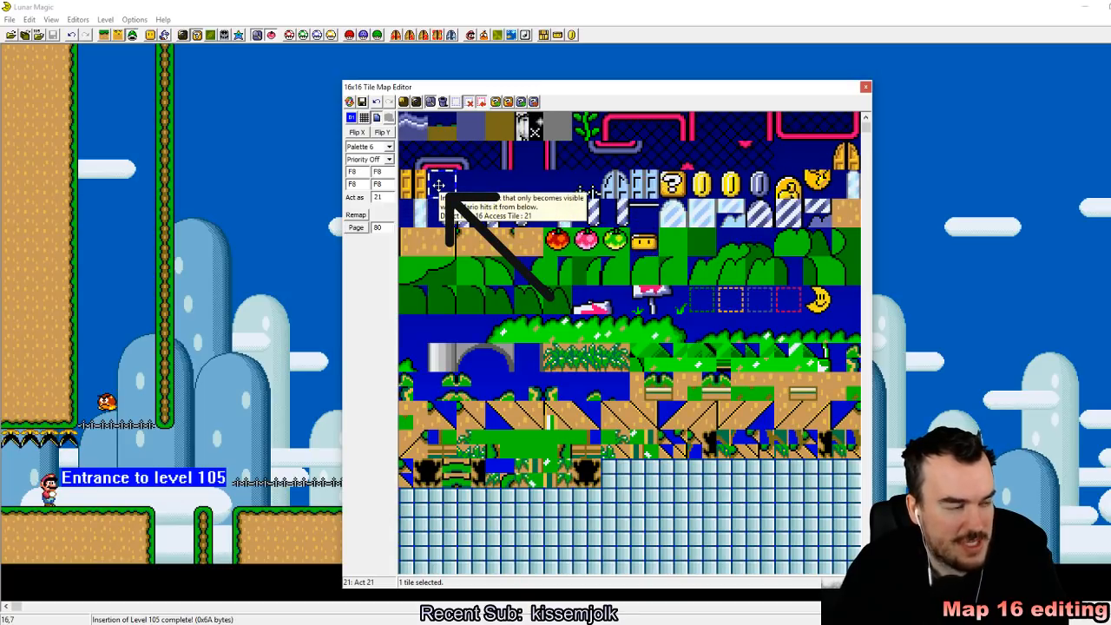
Step: Set the act-as value of tile 20A to 21 and save the Map16 data
scroll(440, 185, "down", 8)
left_click(709, 248)
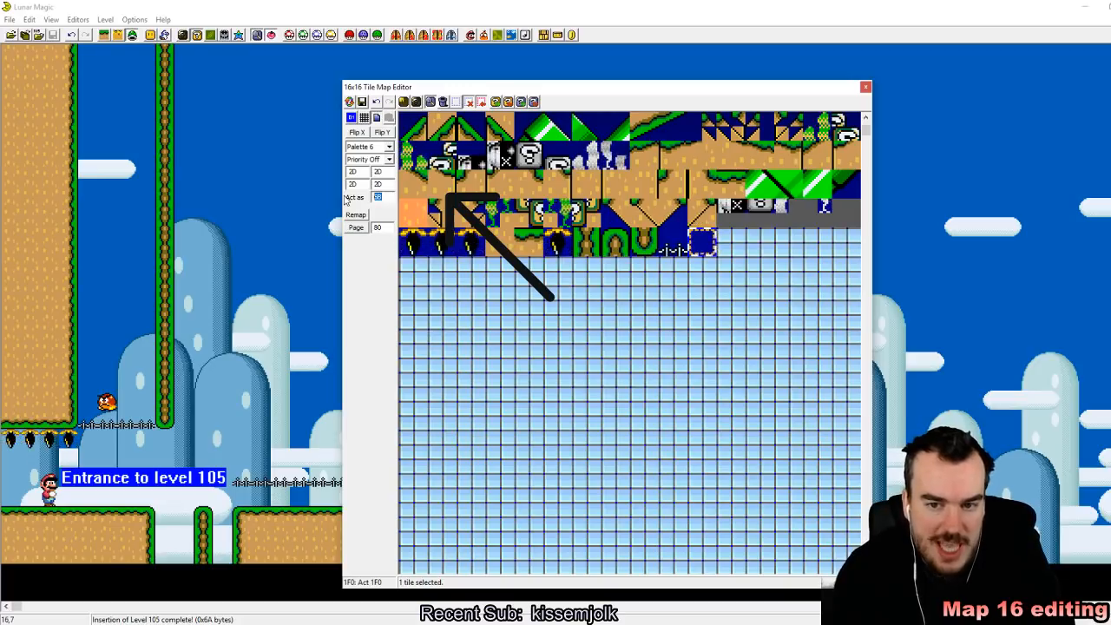
left_click(362, 103)
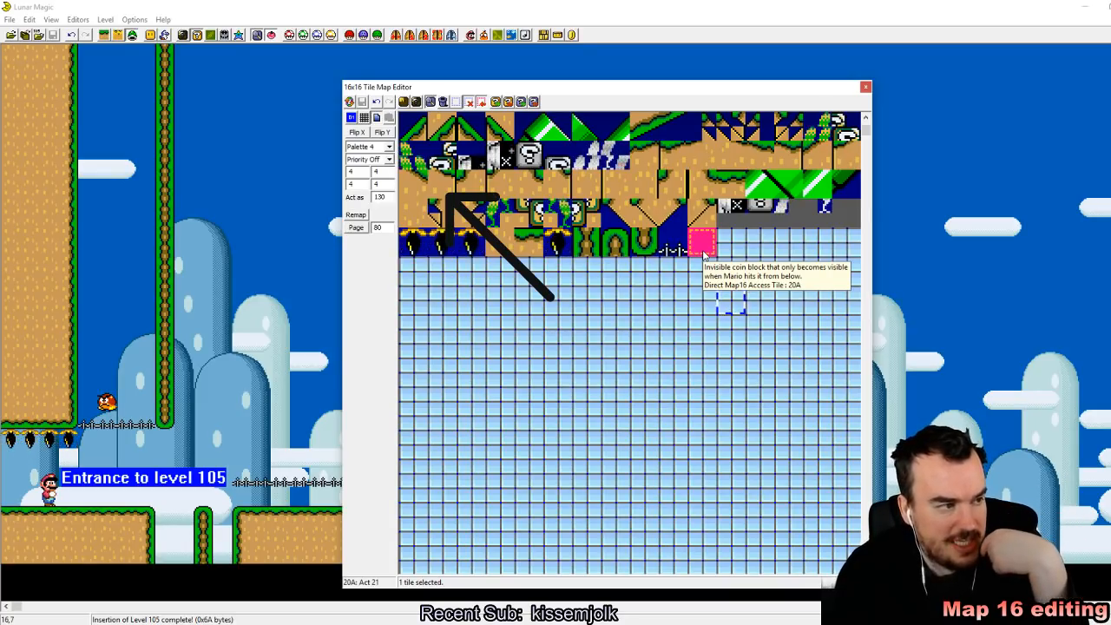
Step: Place tile 20A on layer 1 in the air between the narrow pillar and the lower hand rail, and save level 105
left_click(705, 254)
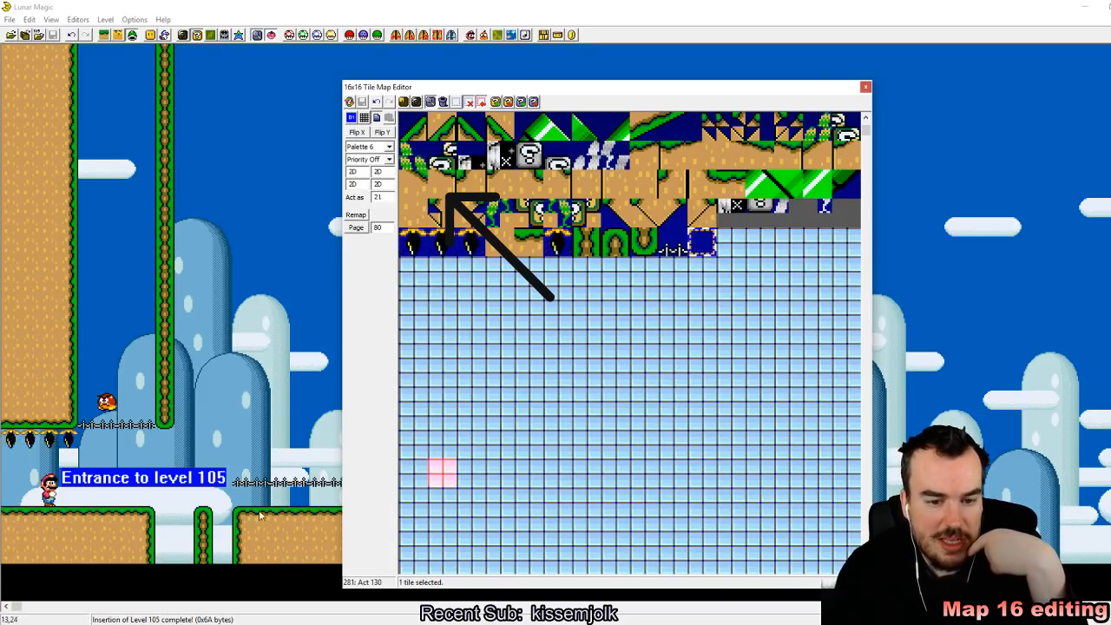
left_click(238, 441)
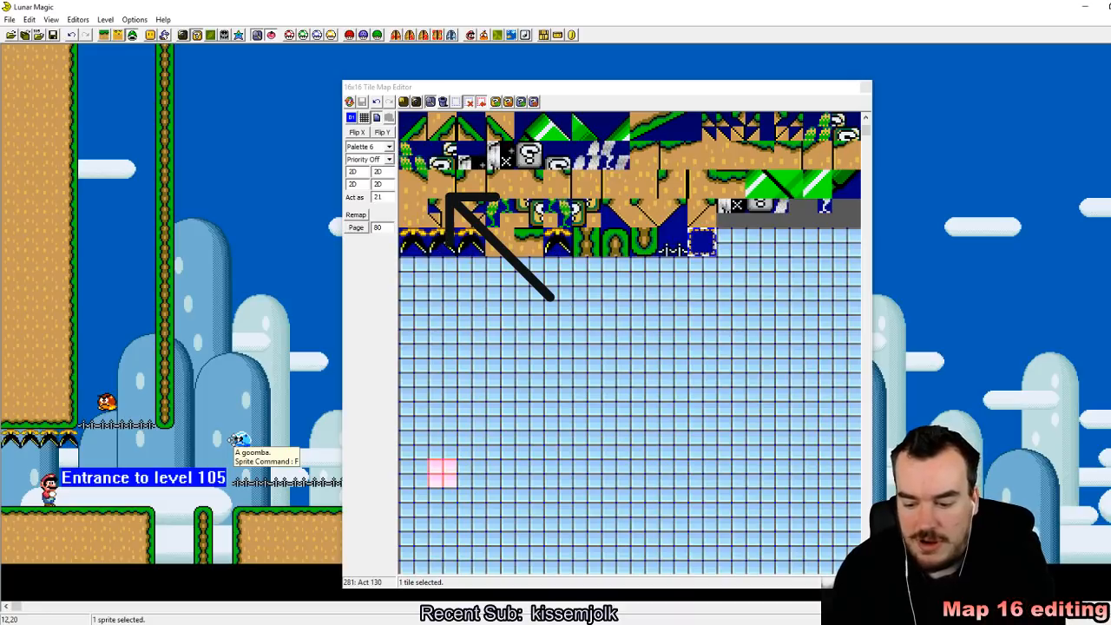
left_click(107, 35)
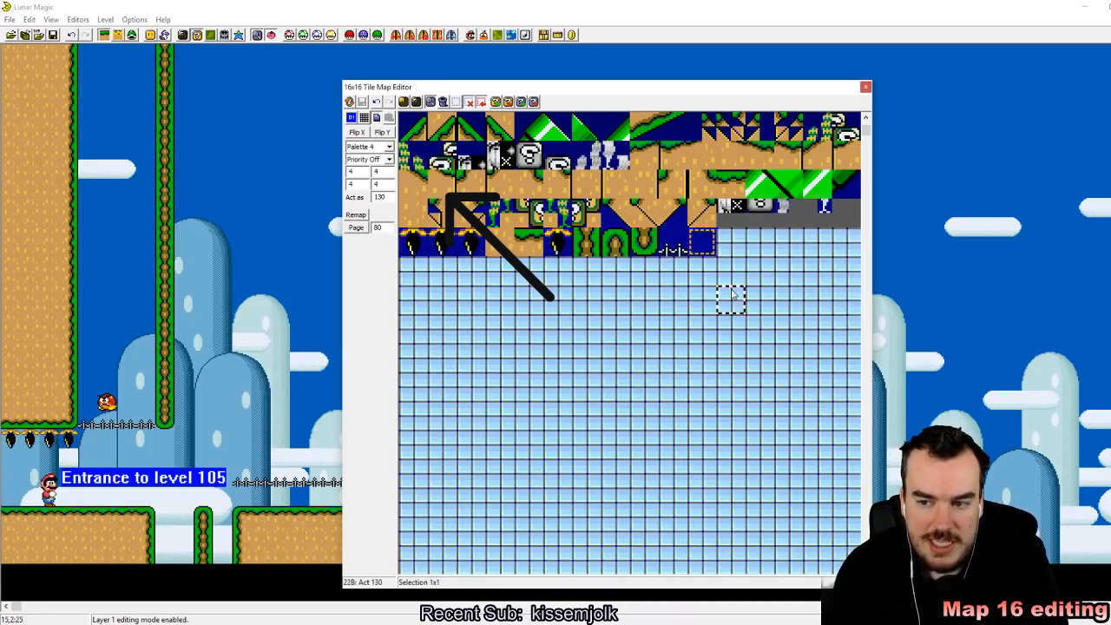
left_click(247, 448)
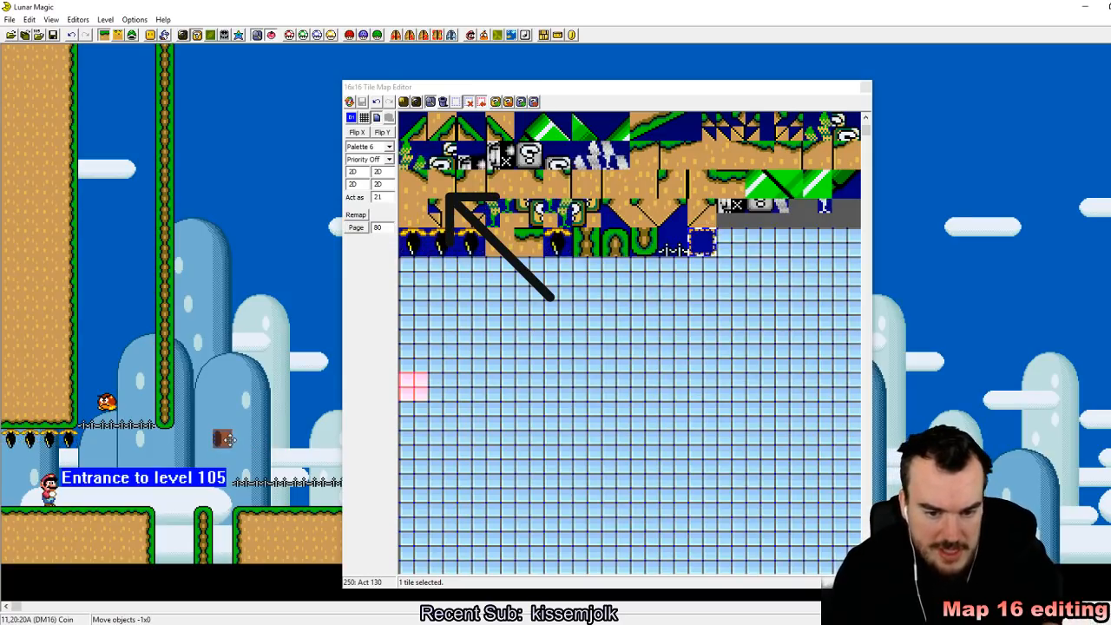
left_click(866, 88)
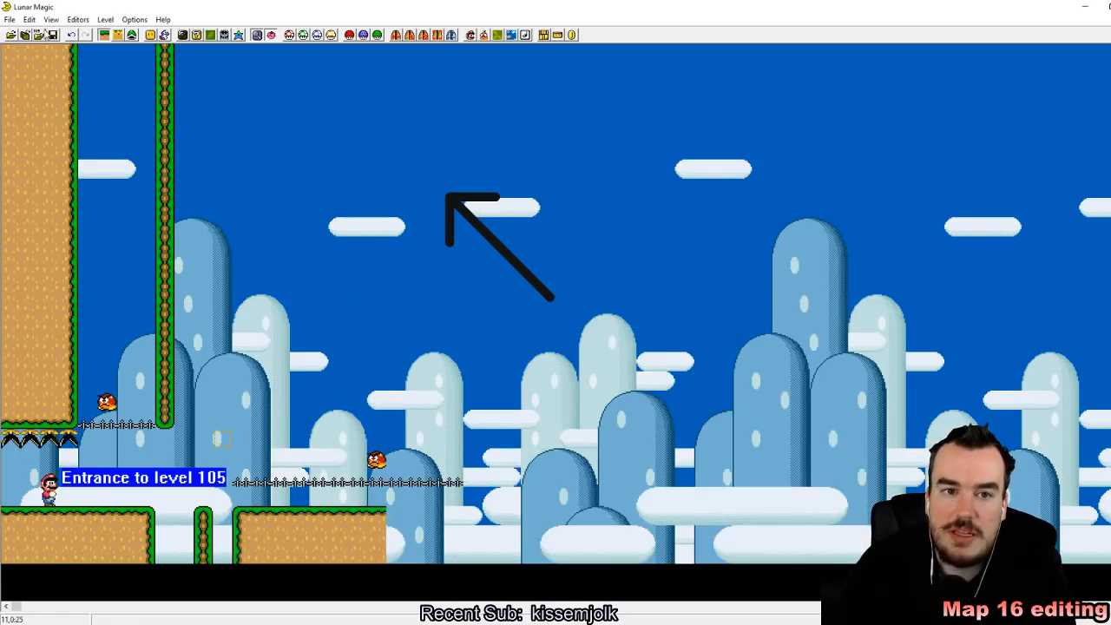
left_click(52, 36)
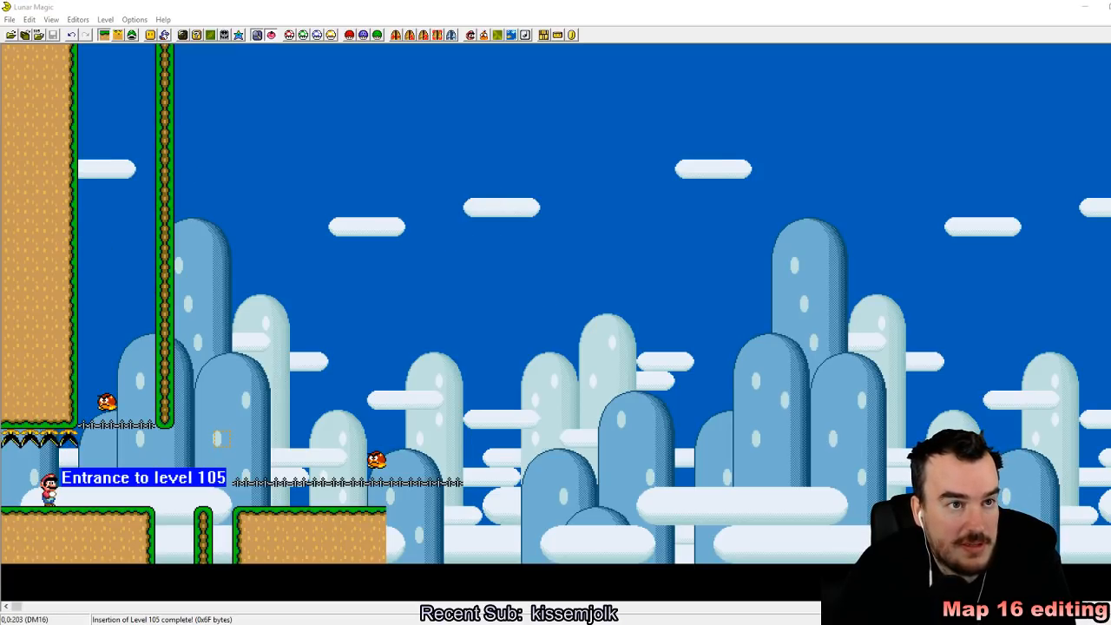
Step: Switch to the emulator, reload the Super Mario World ROM, enter the edited level and save a state in slot 1
key("alt+Tab")
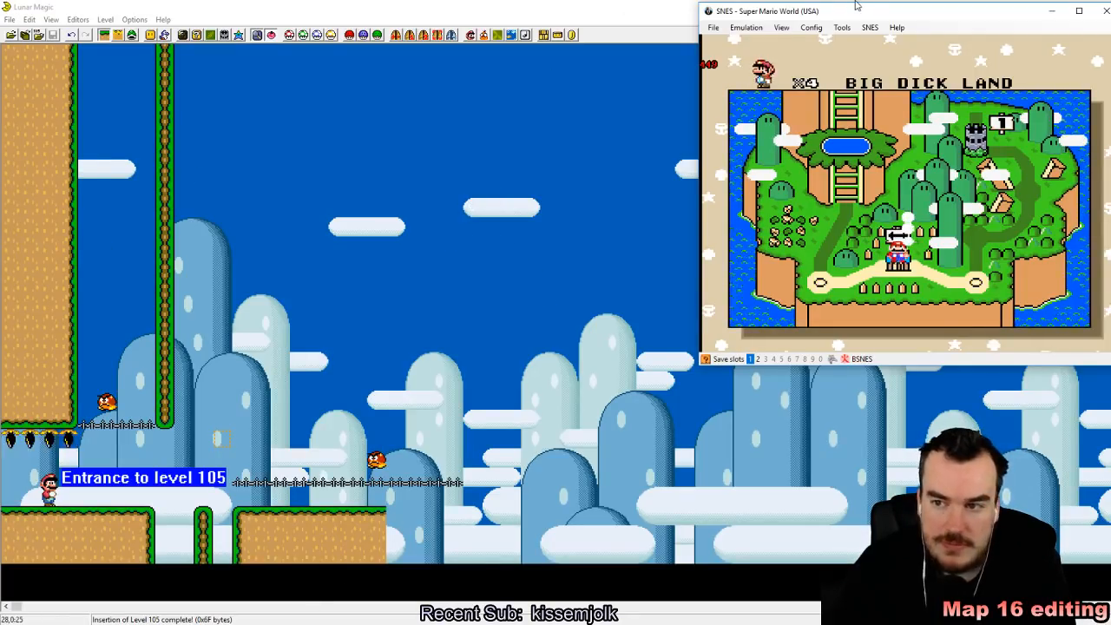
left_click(714, 28)
mouse_move(734, 52)
left_click(860, 54)
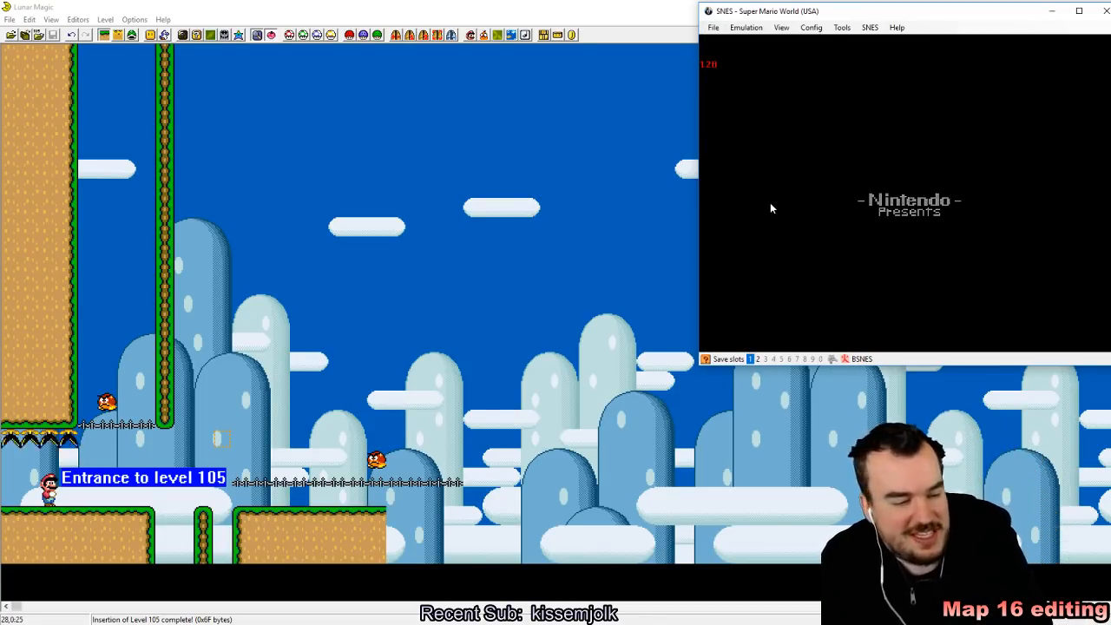
key("z")
key("z")
key("z")
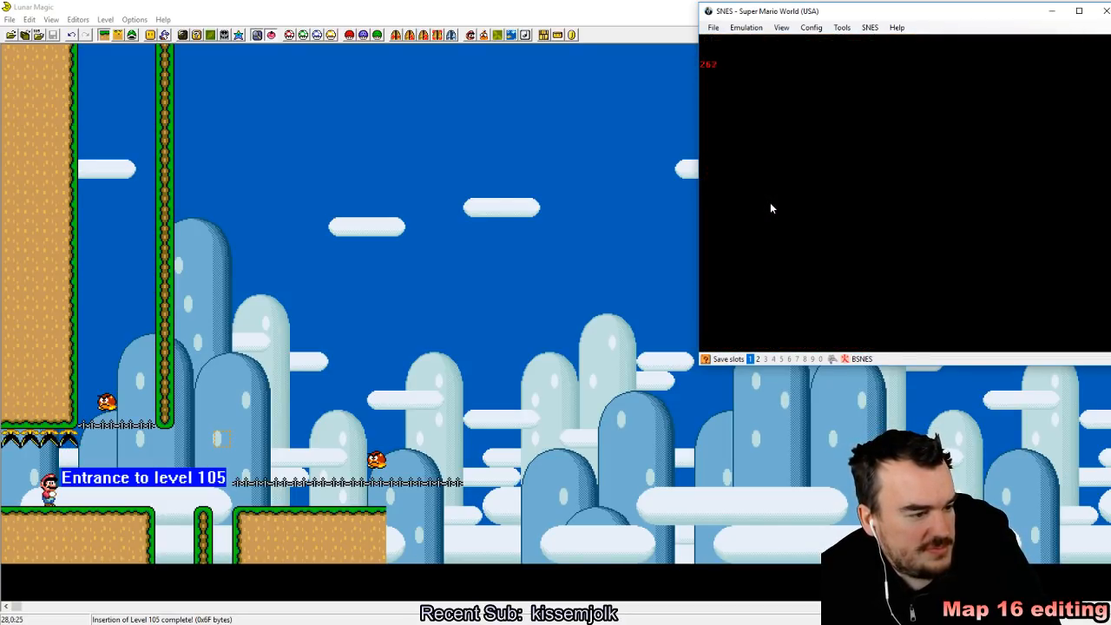
key("shift+F1")
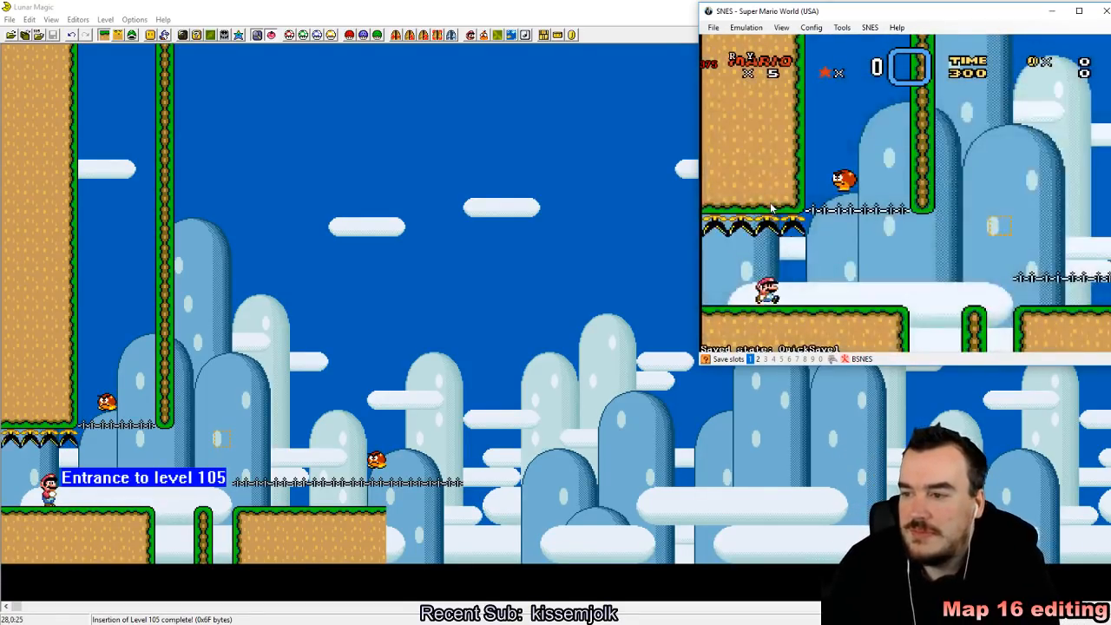
Step: Run Mario to the narrow pillar, hit the outlined tile from below and land on top of the resulting block
key("Right")
key("z")
key("Right")
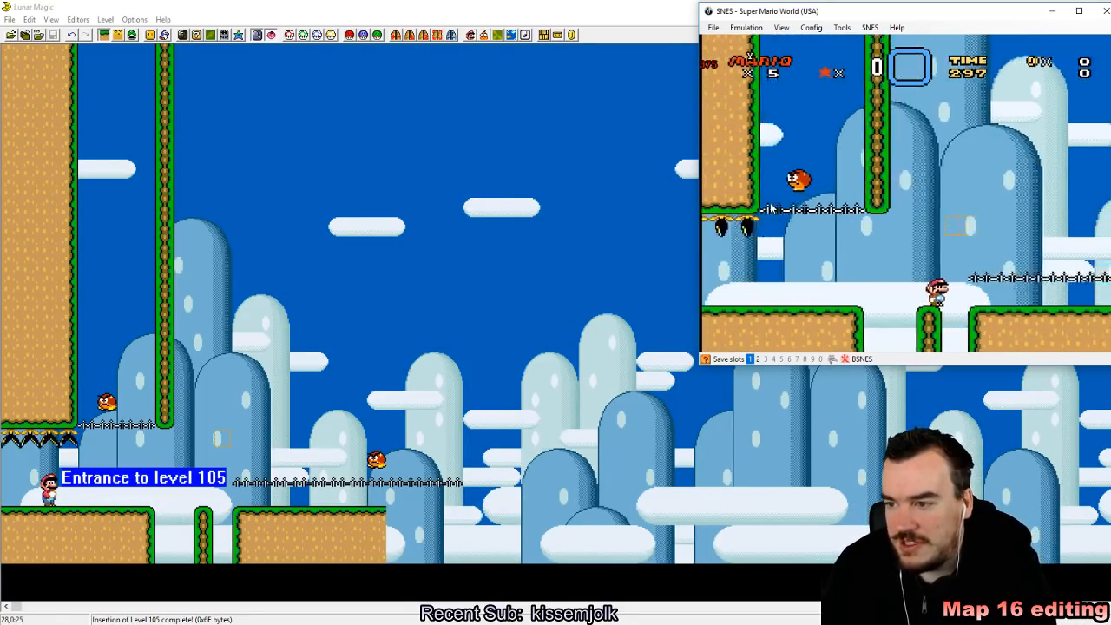
key("Left")
key("Right")
key("s")
key("Right")
key("z")
key("Down")
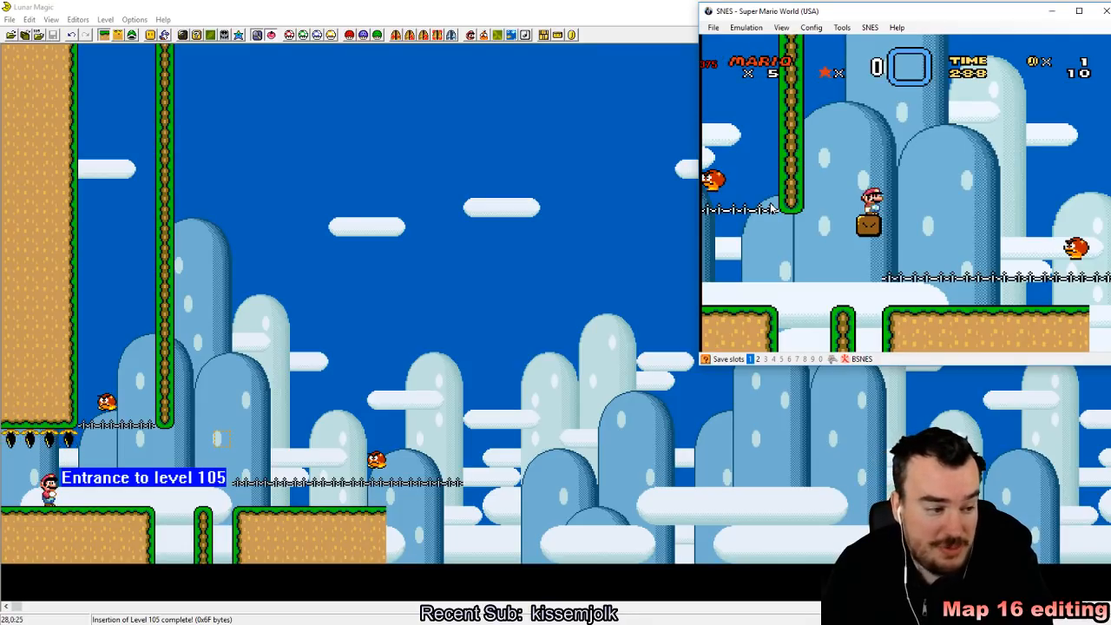
Step: Move Mario to the lower hand rail, knock its Goomba over from beneath and carry it back toward the brown block
key("Left")
key("Right")
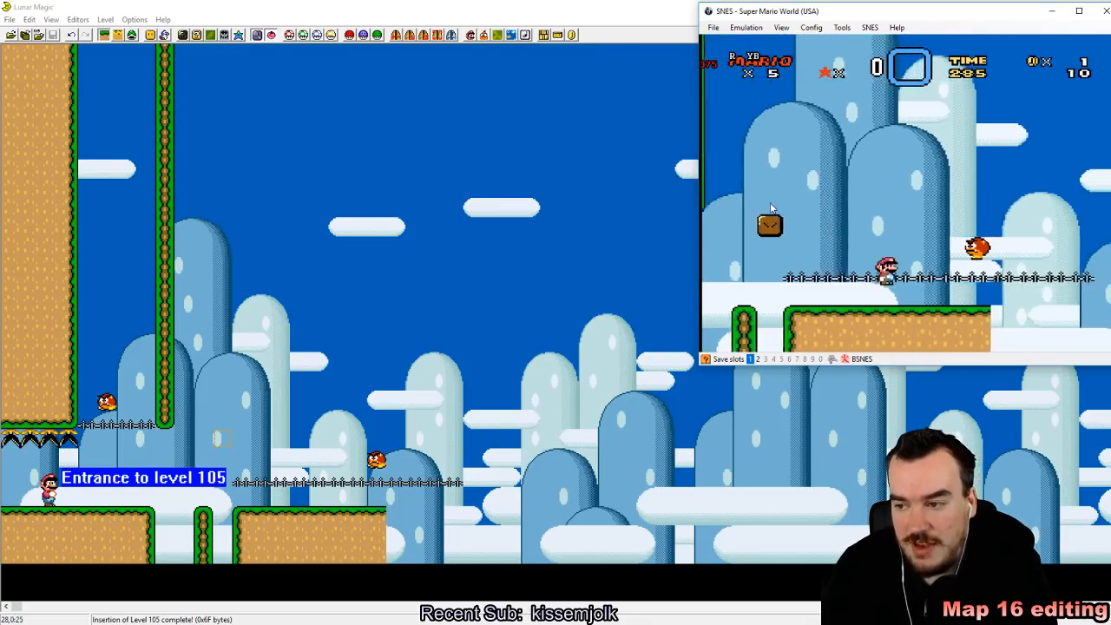
key("z")
key("Left")
key("Left")
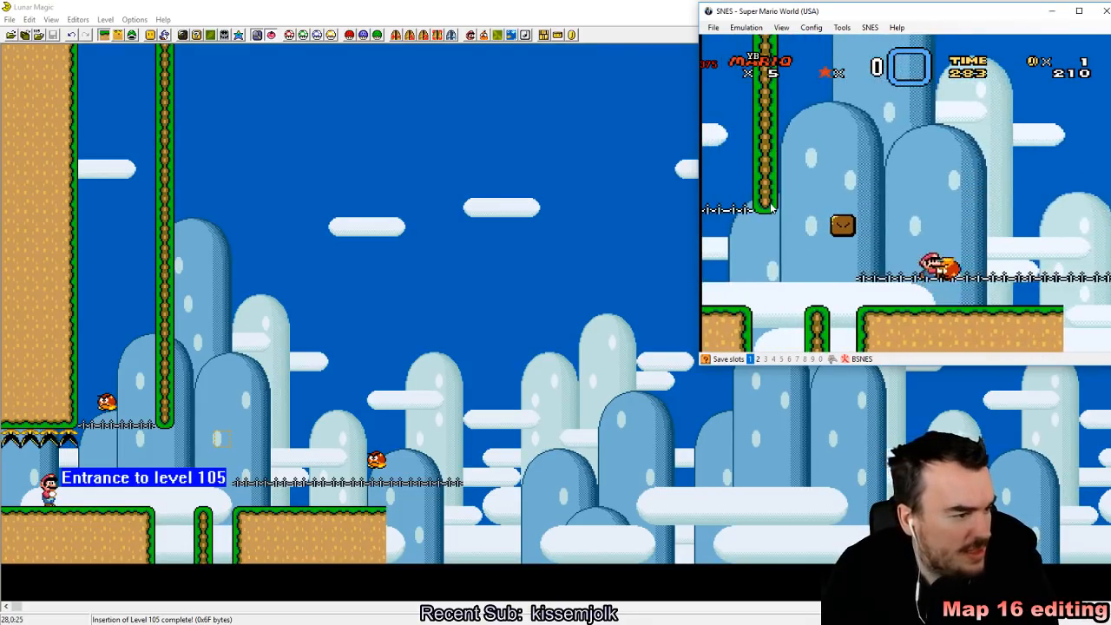
key("z")
key("z")
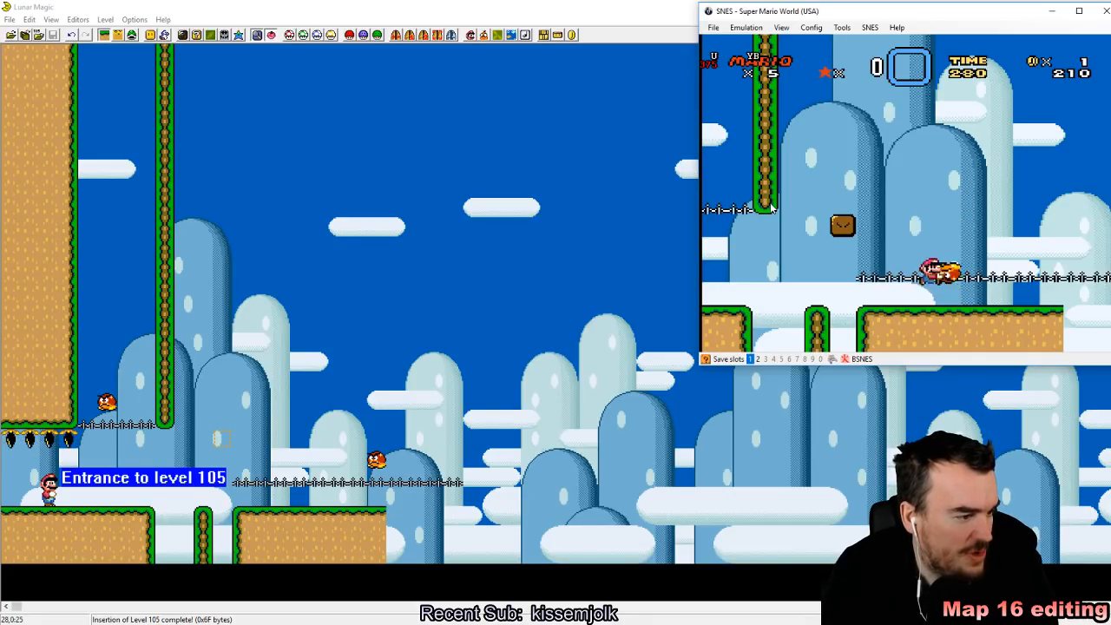
Step: Release the carried Goomba near the brown block, jump onto the block and return to the ground beneath the upper hand rail
key("z")
key("Up")
key("Left")
key("x")
key("Right")
key("Left")
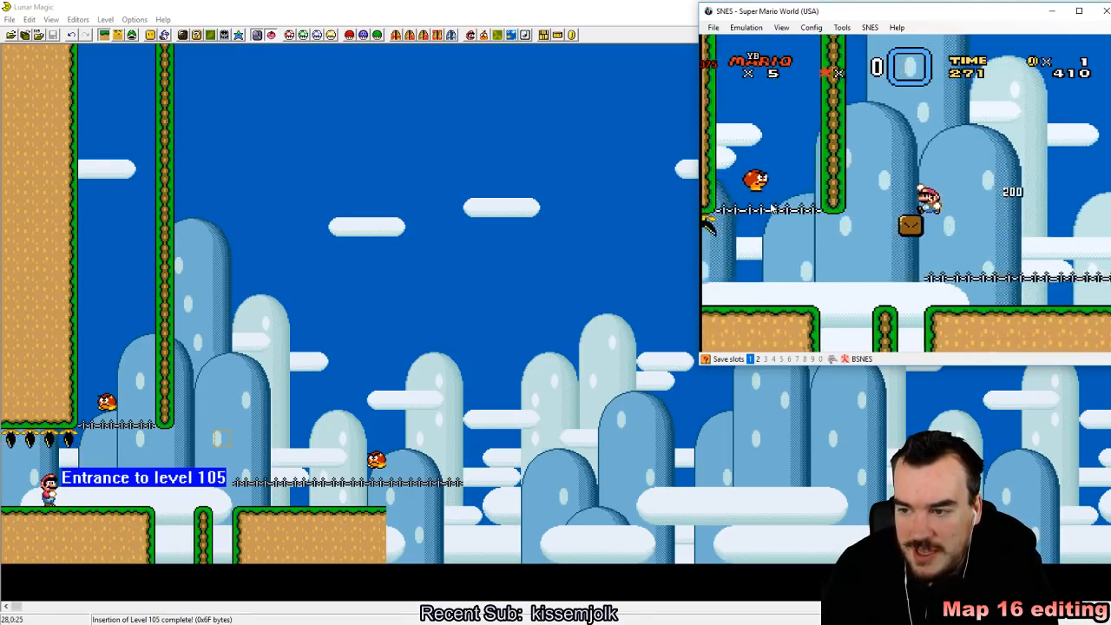
key("Left")
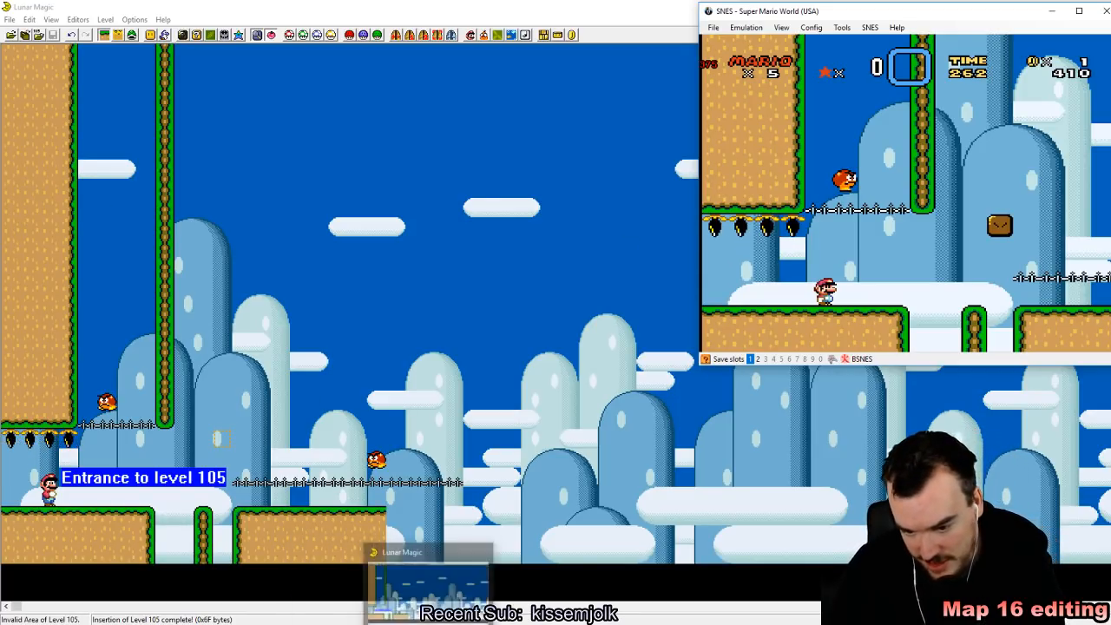
Step: Switch back to Lunar Magic and examine the page 1 tiles in the 16x16 tile map editor
left_click(429, 622)
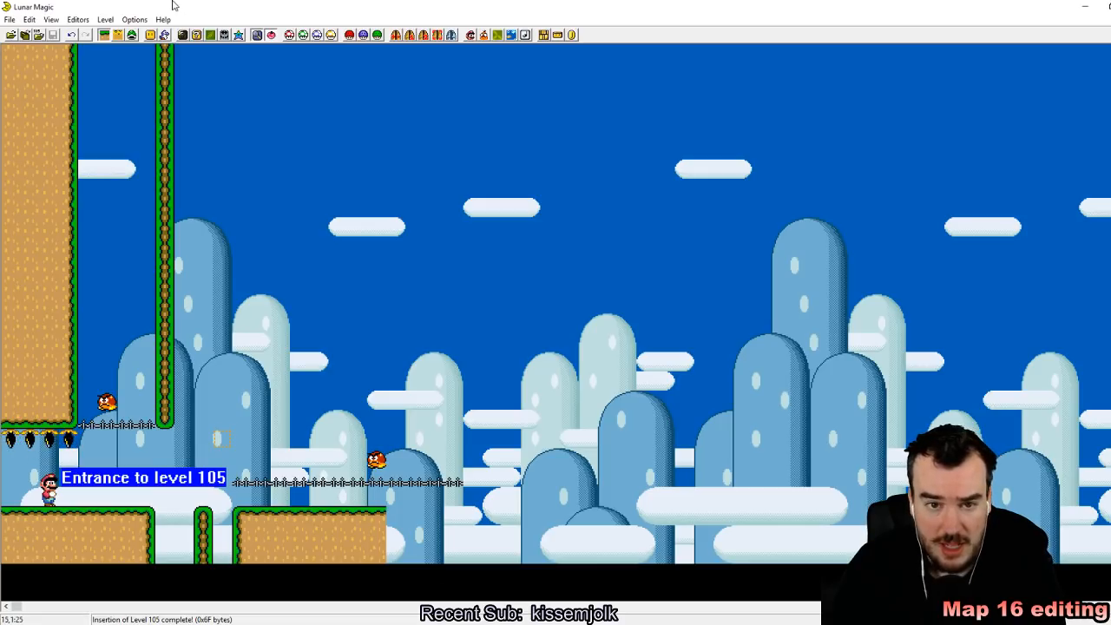
left_click(197, 34)
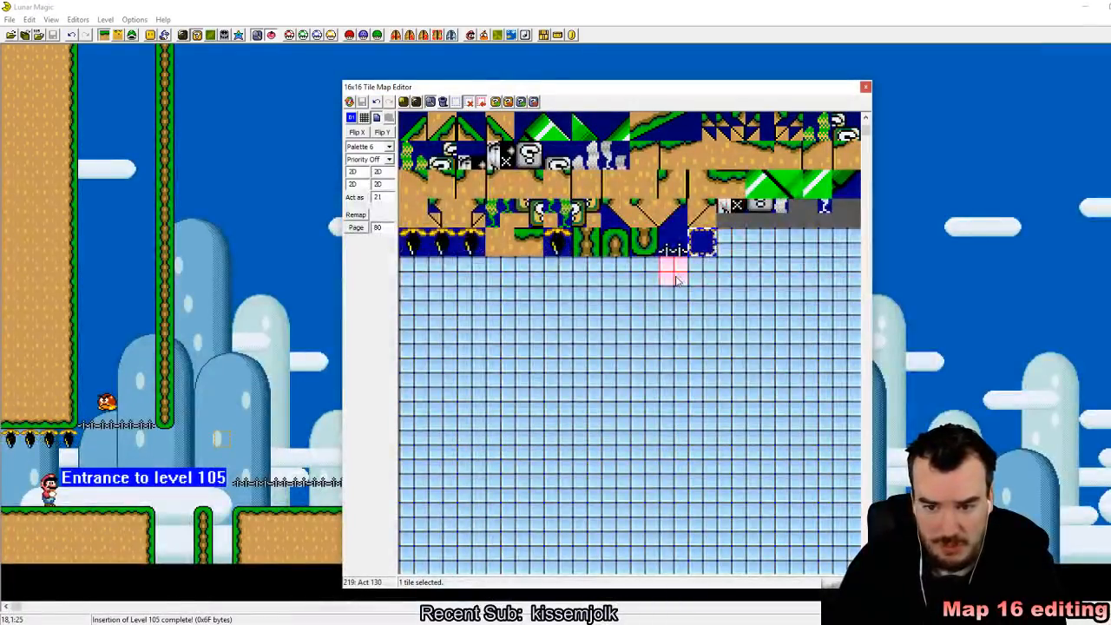
scroll(692, 350, "up", 2)
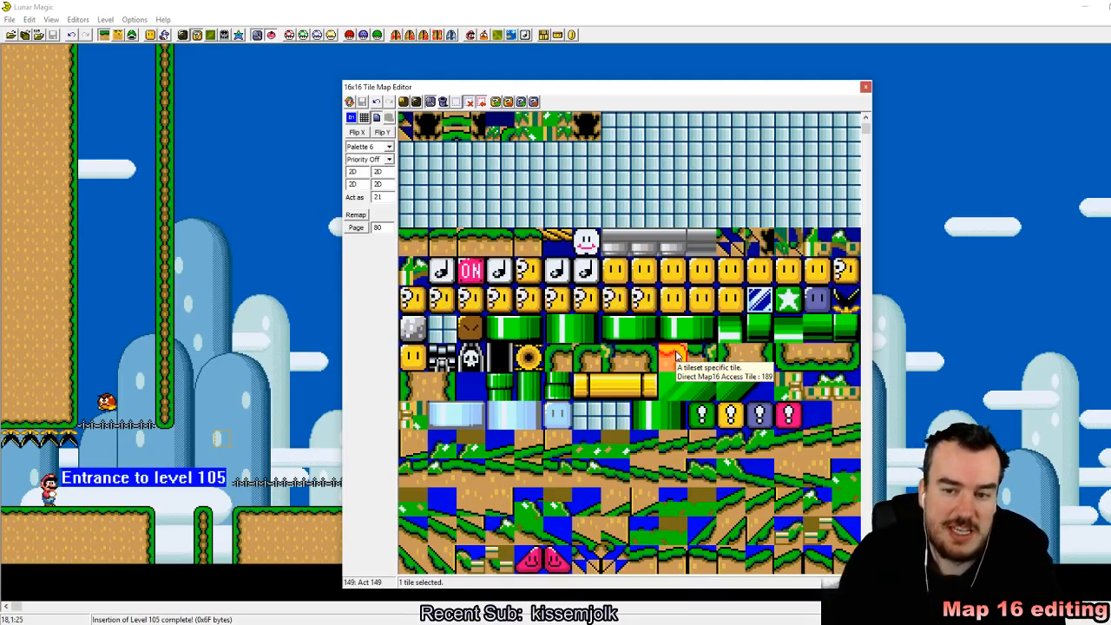
left_click(867, 88)
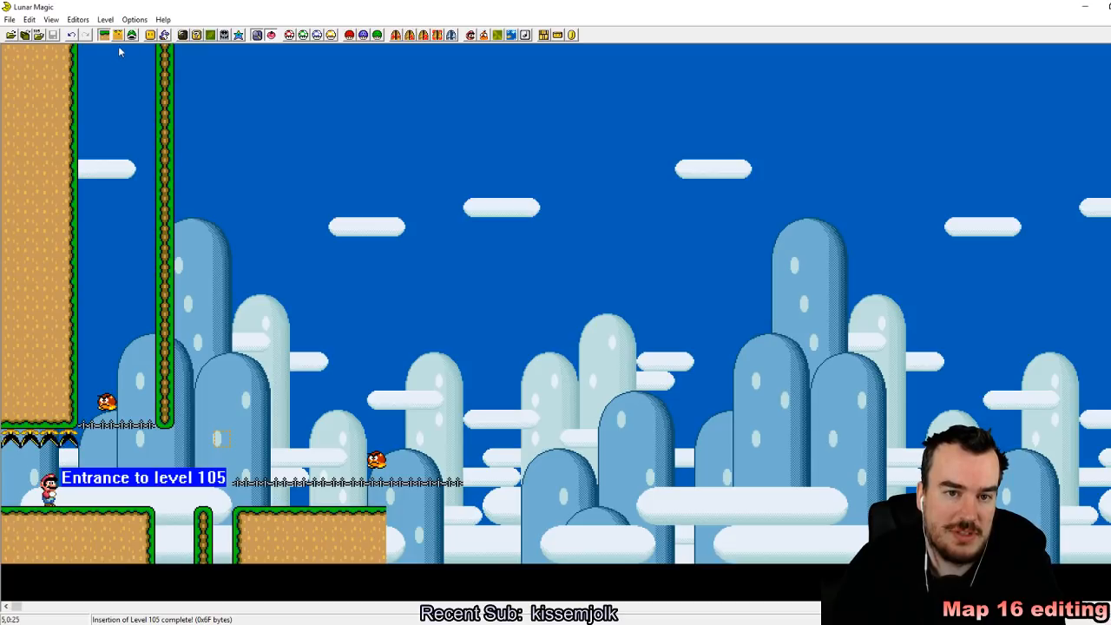
Step: Browse the ledge edge entries among all the objects that can be added to the level
left_click(151, 36)
left_click_drag(547, 322, 583, 226)
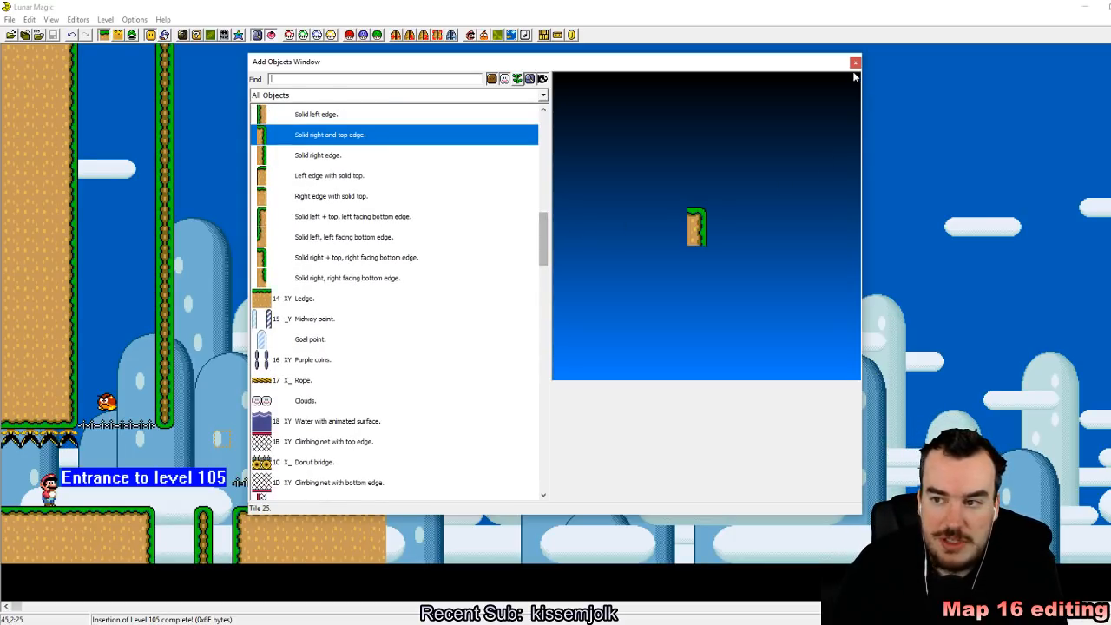
left_click(856, 62)
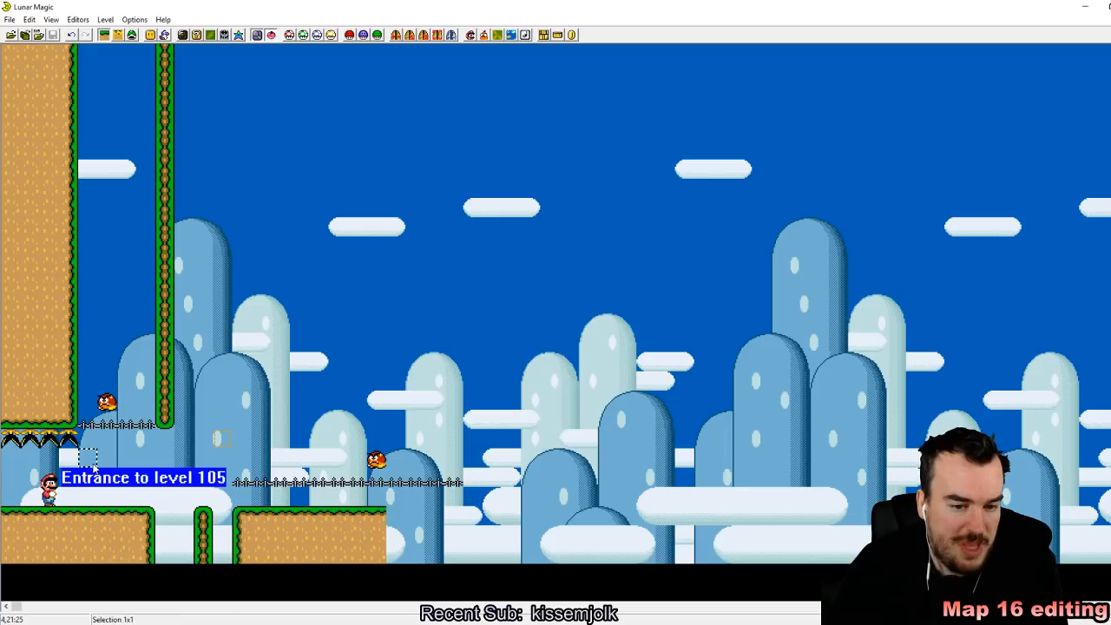
left_click(41, 449)
left_click_drag(22, 446, 23, 446)
left_click_drag(282, 362, 325, 485)
left_click(351, 343)
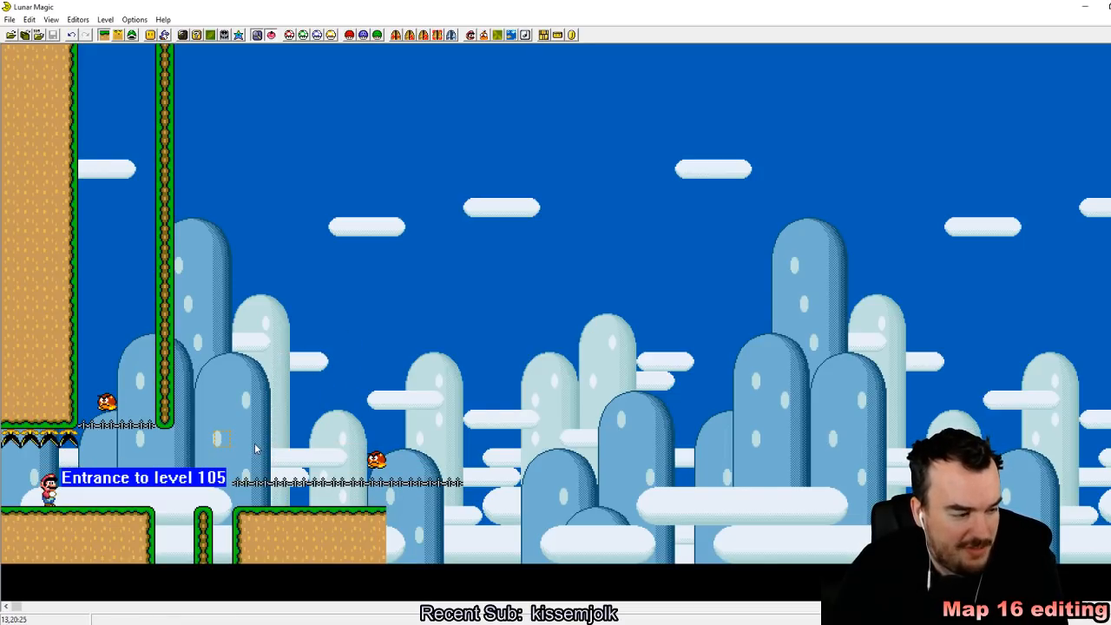
left_click_drag(156, 512, 215, 557)
left_click_drag(242, 380, 211, 209)
left_click(376, 251)
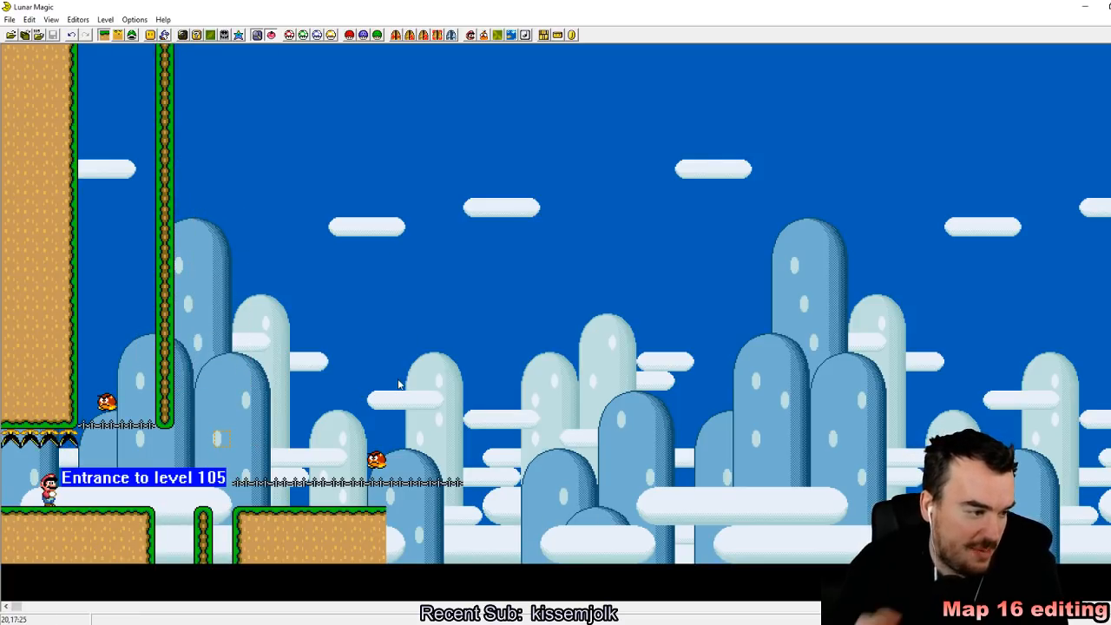
left_click(53, 250)
left_click(496, 218)
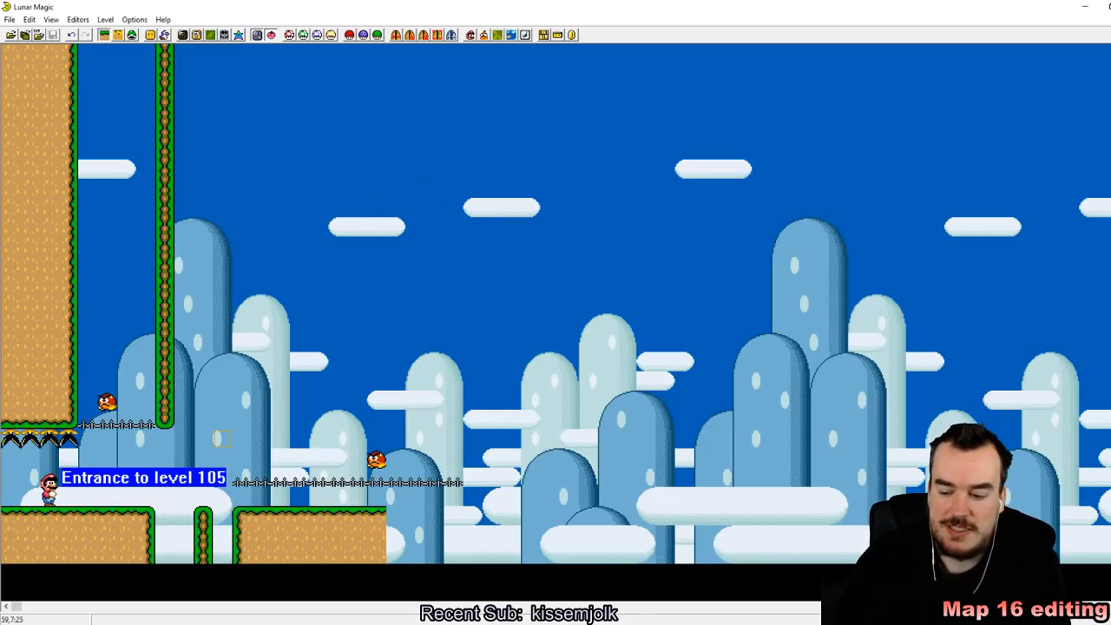
Step: Go to level 106 and add the upside-down muncher tile 200 above the entrance, seven tiles wide and two high
key("Page_Up")
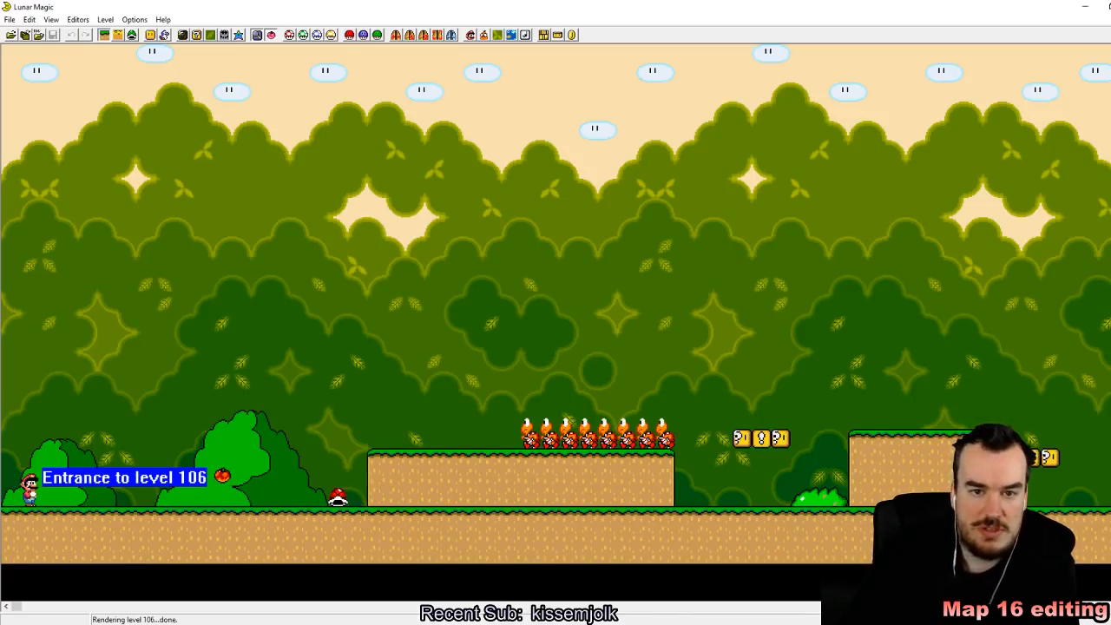
left_click(197, 35)
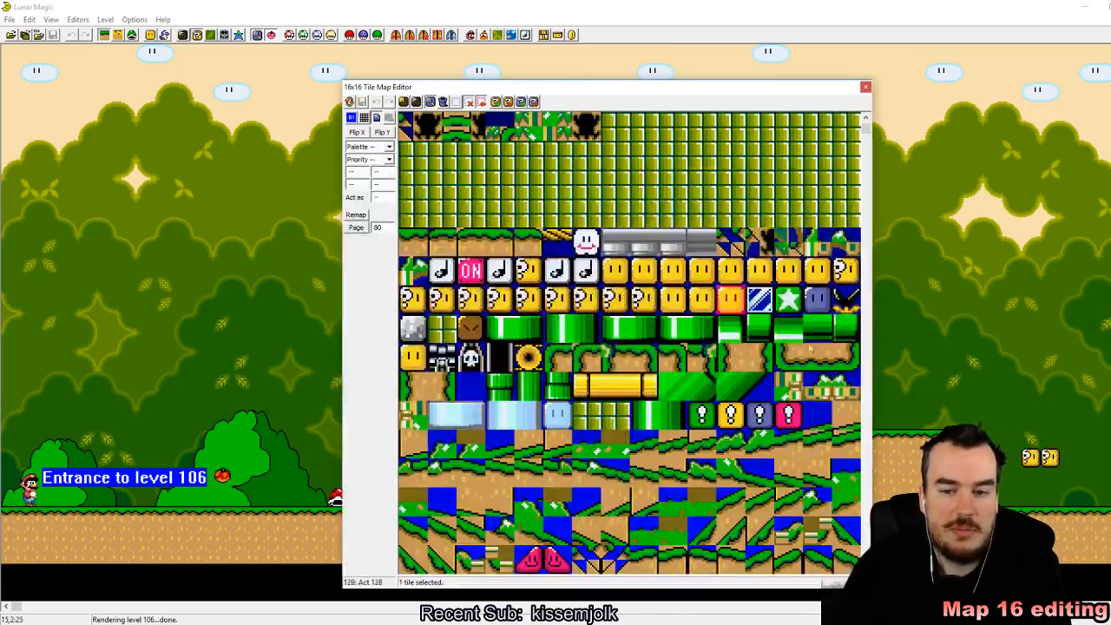
scroll(842, 261, "down", 5)
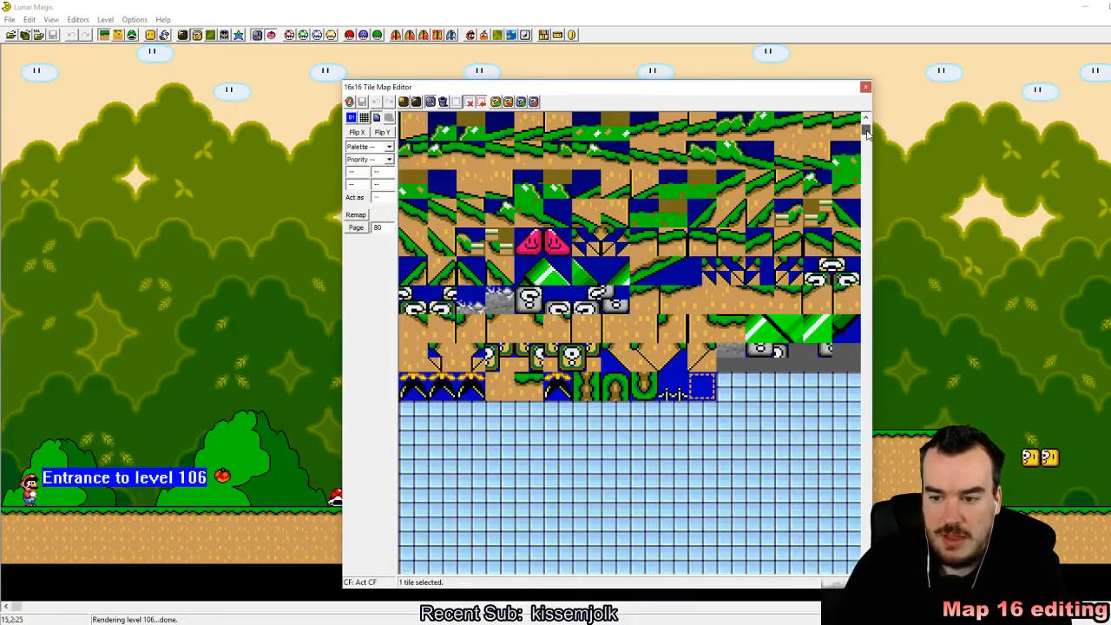
left_click(414, 387)
right_click(69, 285)
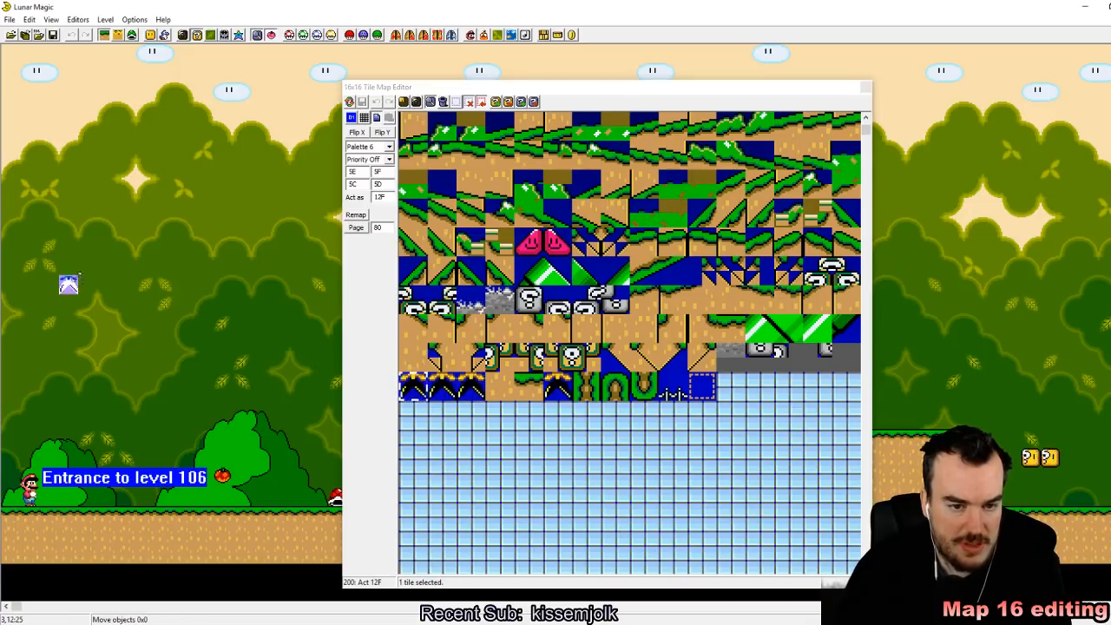
left_click_drag(79, 276, 194, 299)
Step: Add the outlined invisible coin block tile below the munchers as a row six tiles wide
left_click(701, 387)
left_click(711, 399)
right_click(181, 382)
left_click_drag(192, 382, 286, 381)
left_click(318, 328)
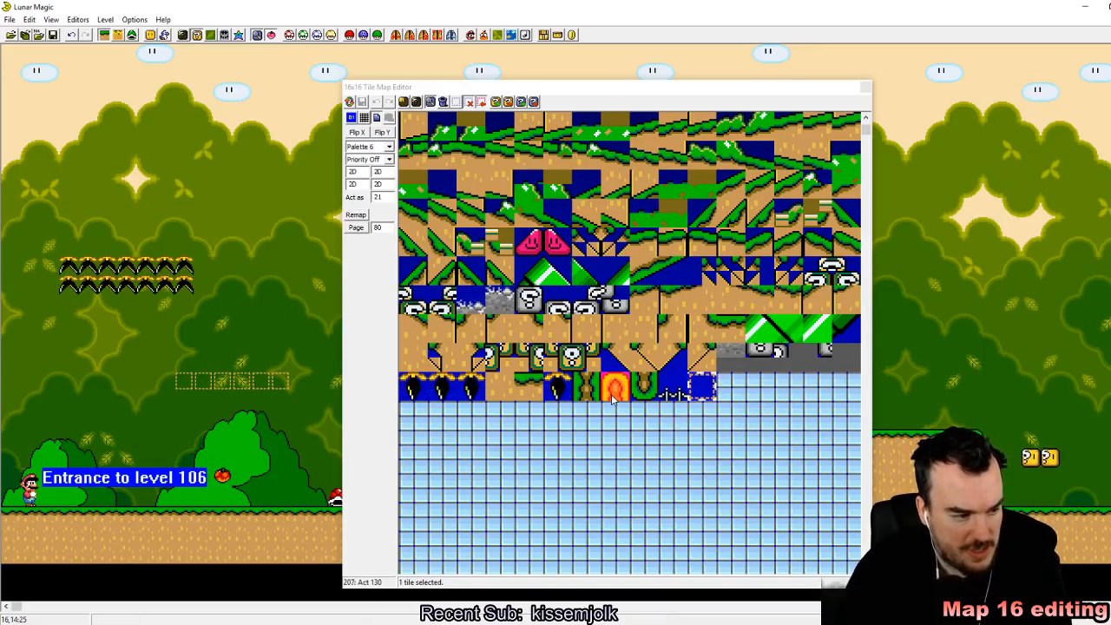
left_click(670, 375)
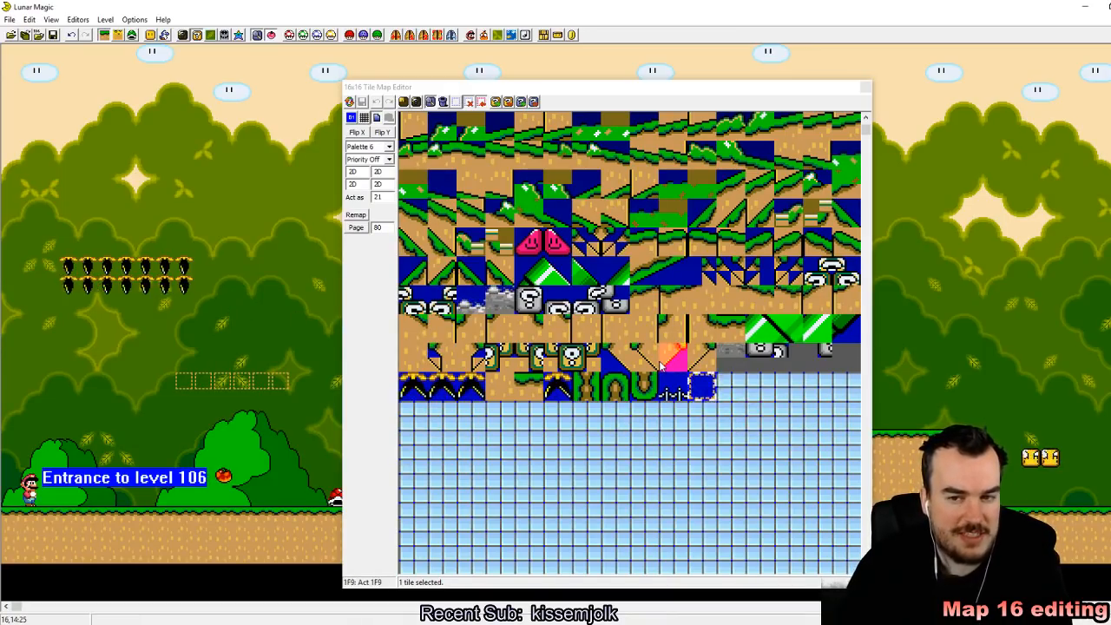
left_click(663, 309)
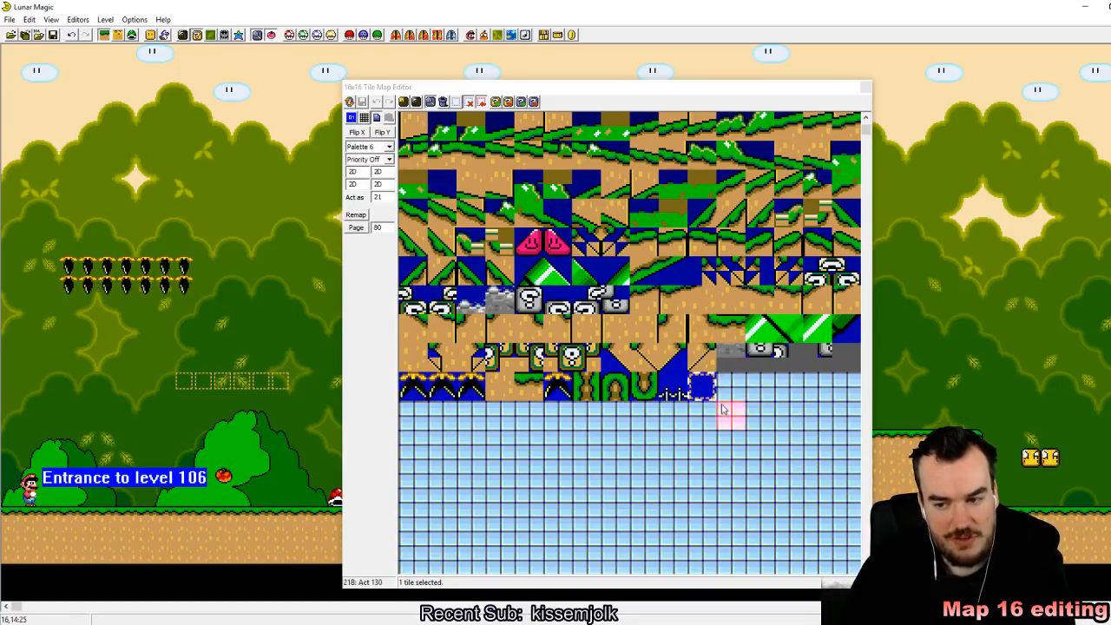
left_click(413, 213)
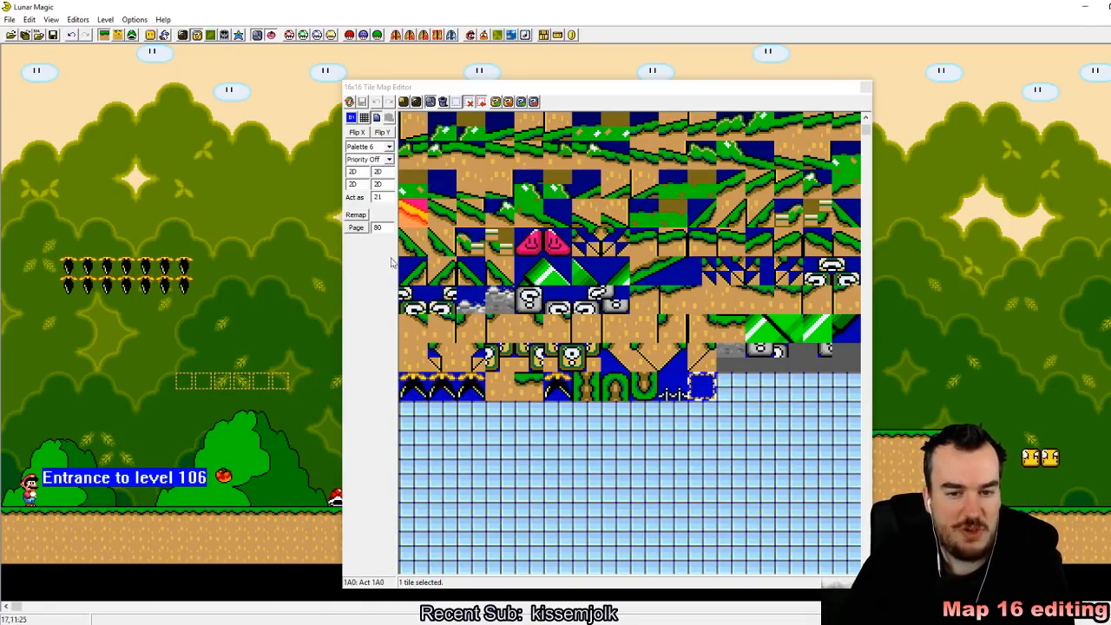
left_click(618, 296)
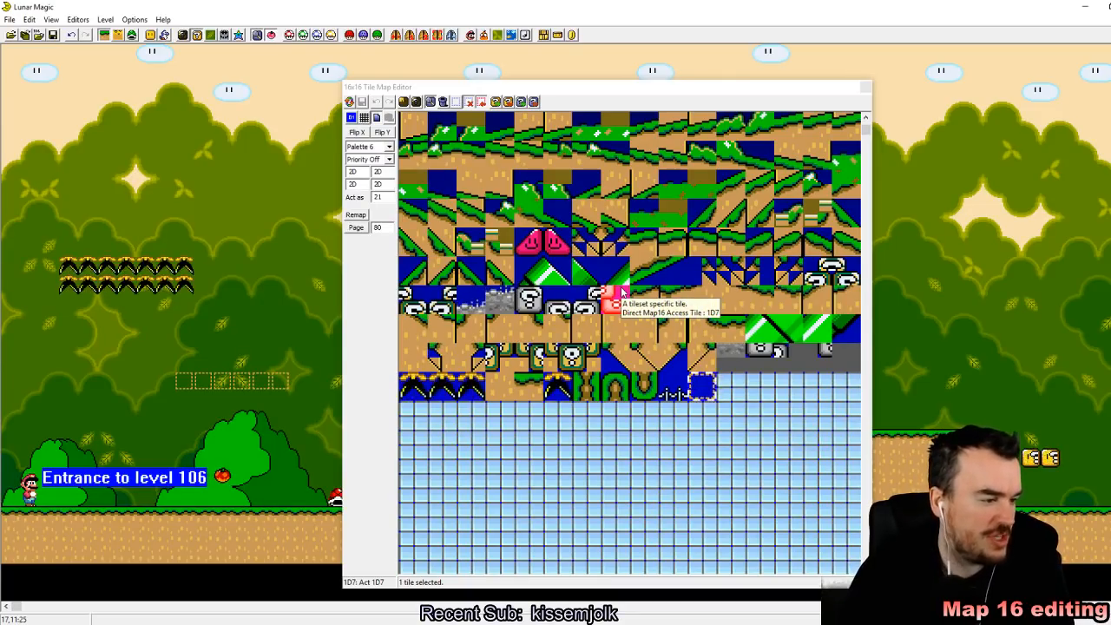
Step: Shrink the munchers to a single row and the outlined coin blocks to two tiles wide
left_click(413, 326)
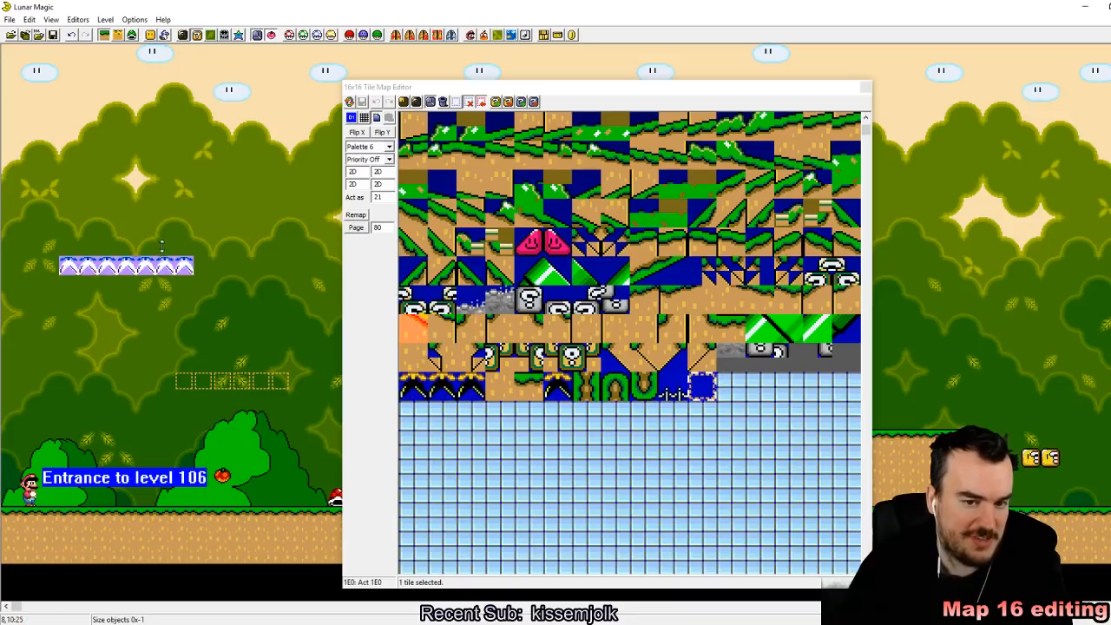
left_click(250, 382)
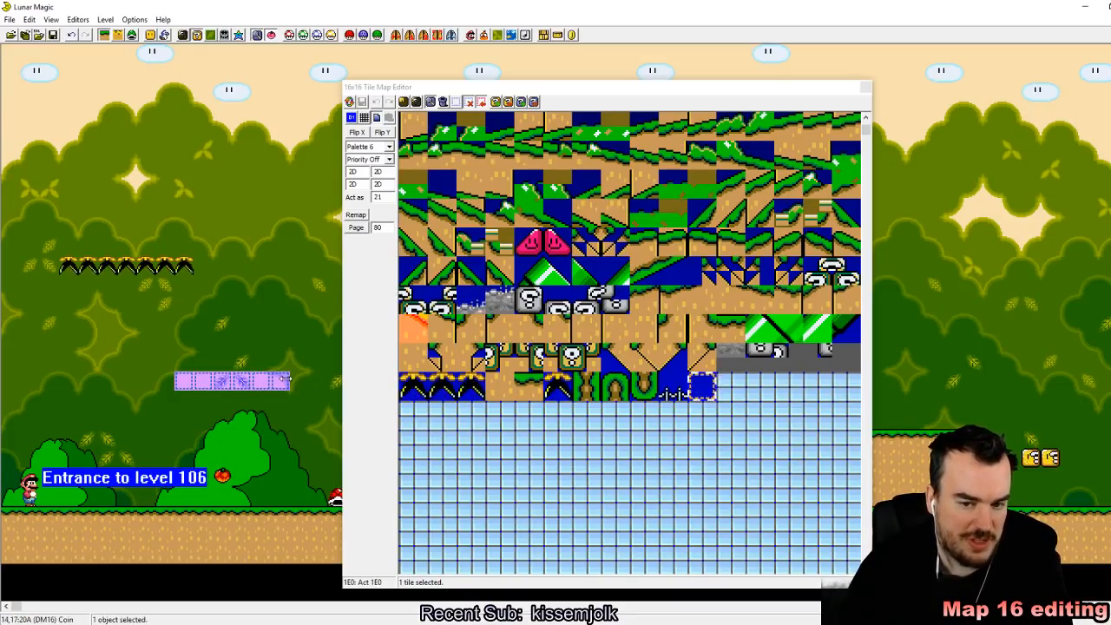
left_click_drag(287, 382, 211, 384)
left_click(240, 341)
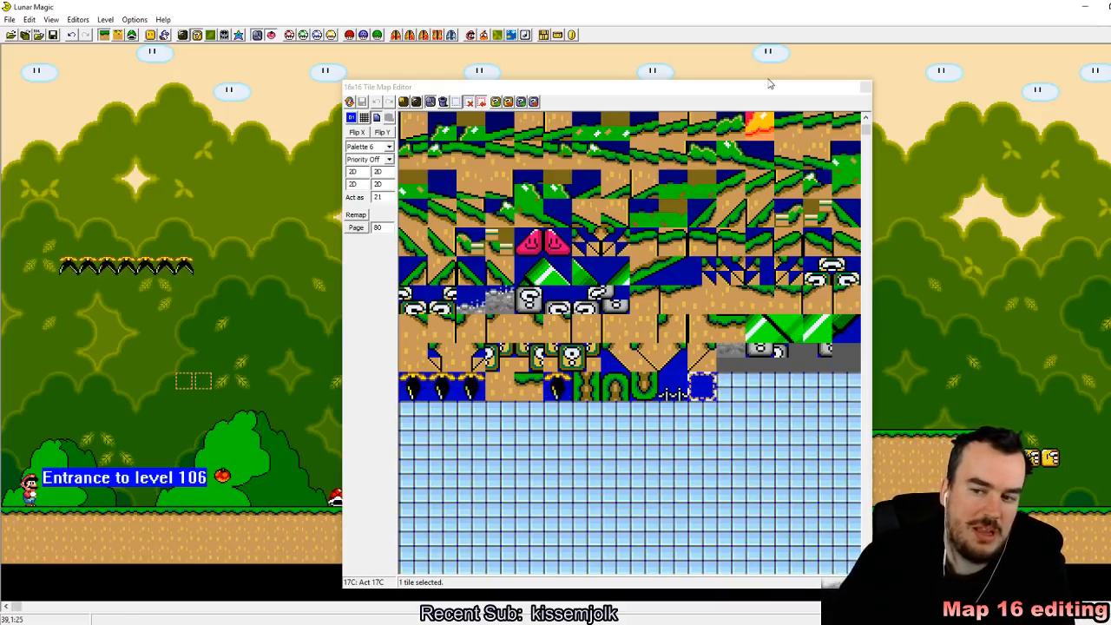
Step: Examine the invisible coin block tile 21 and its neighbours, plus the page 1 and custom tiles in the tile map editor
left_click(867, 137)
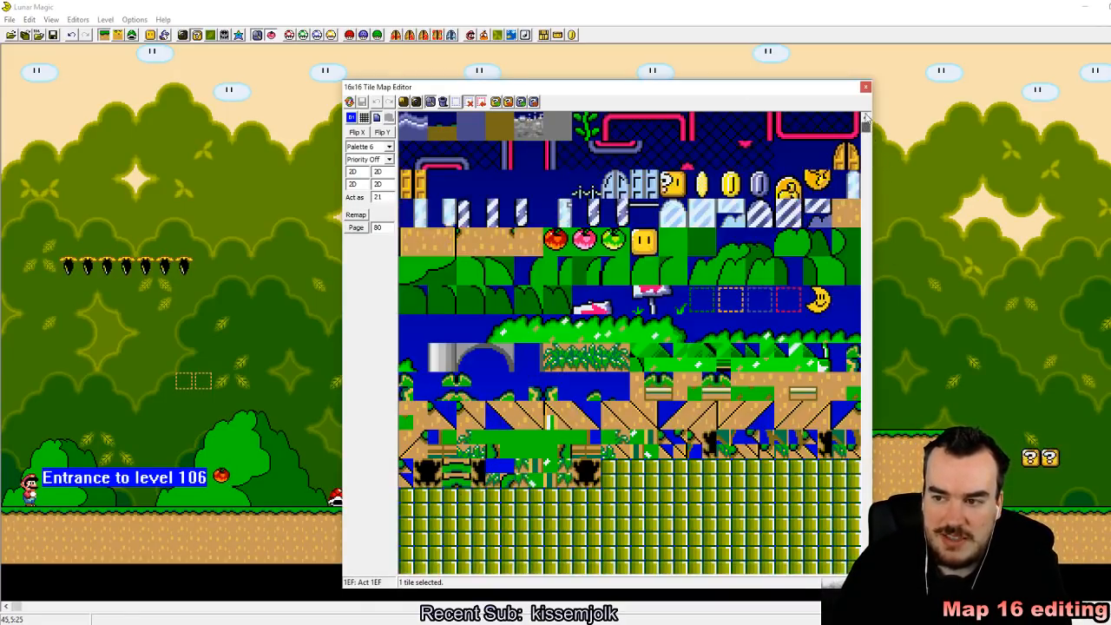
mouse_move(438, 191)
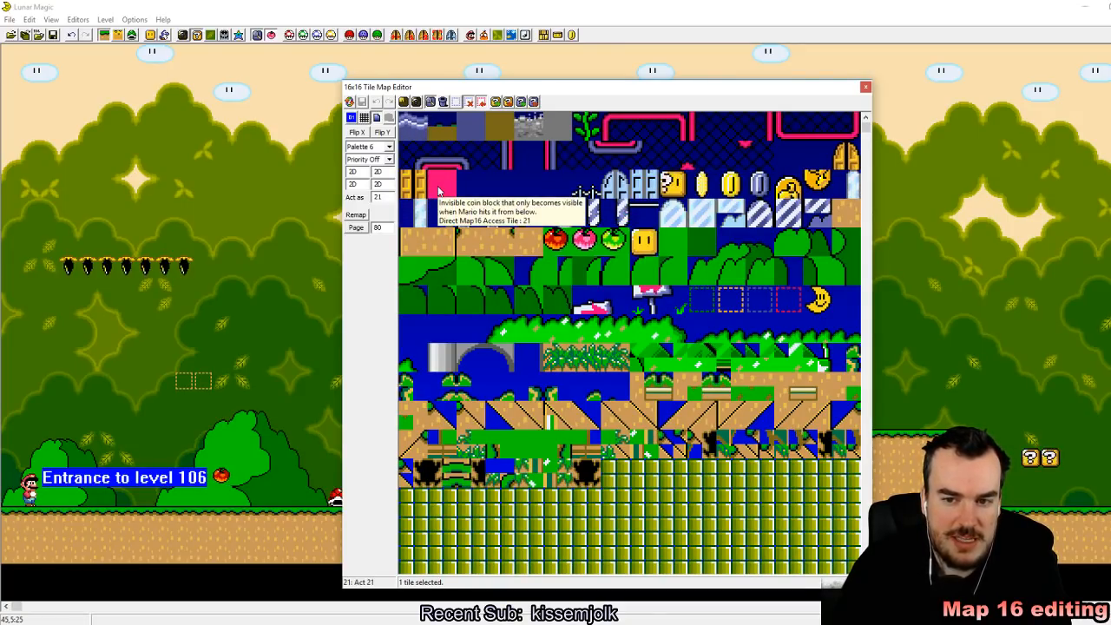
mouse_move(475, 187)
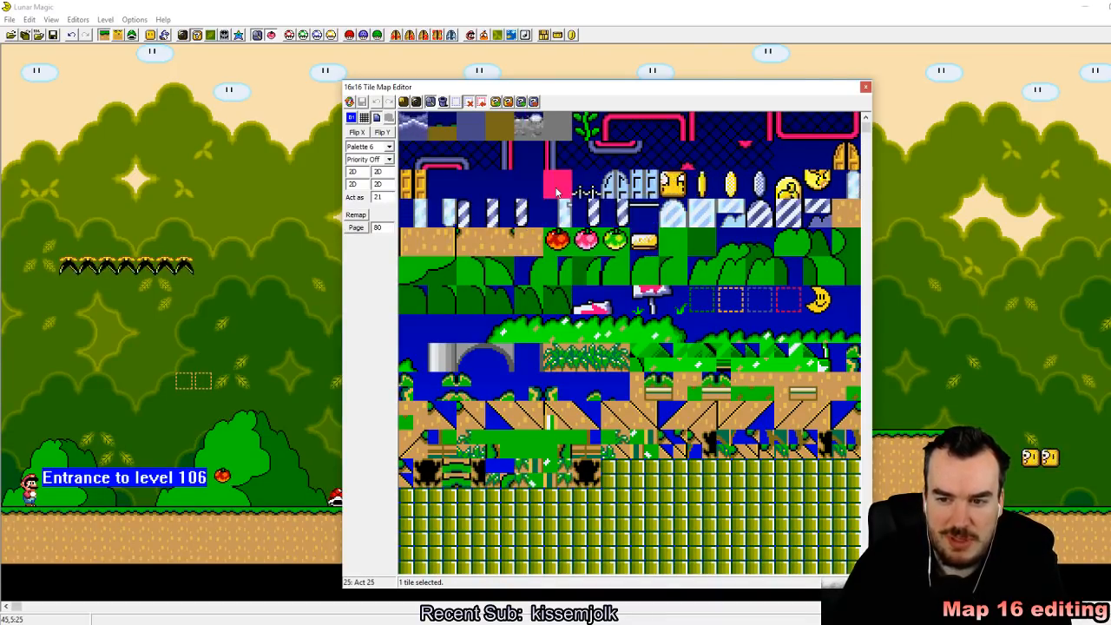
mouse_move(558, 192)
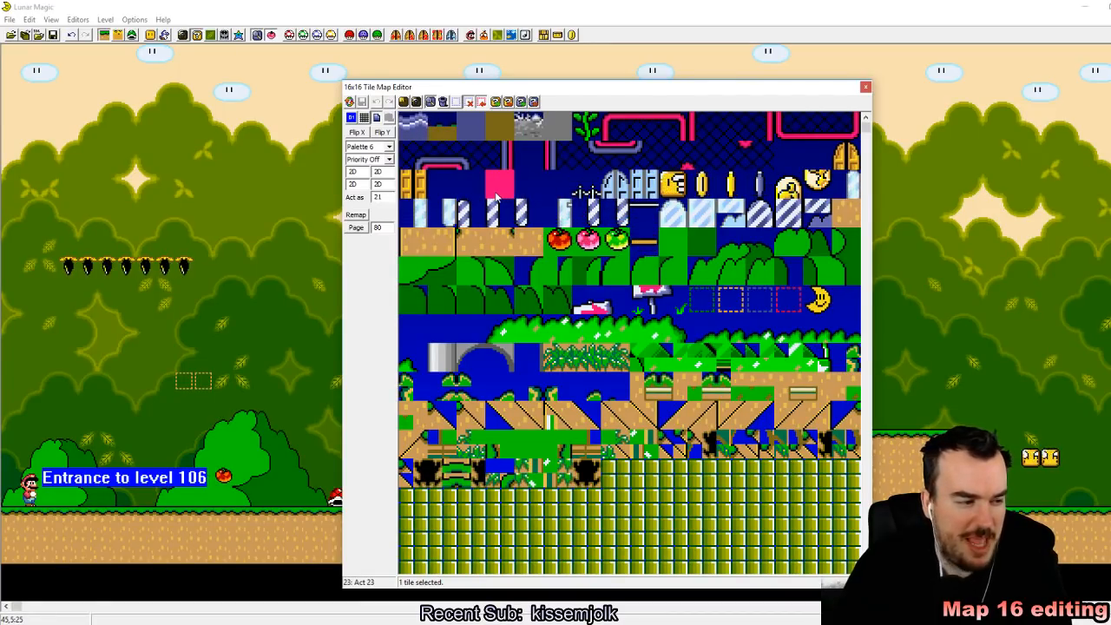
scroll(651, 386, "down", 5)
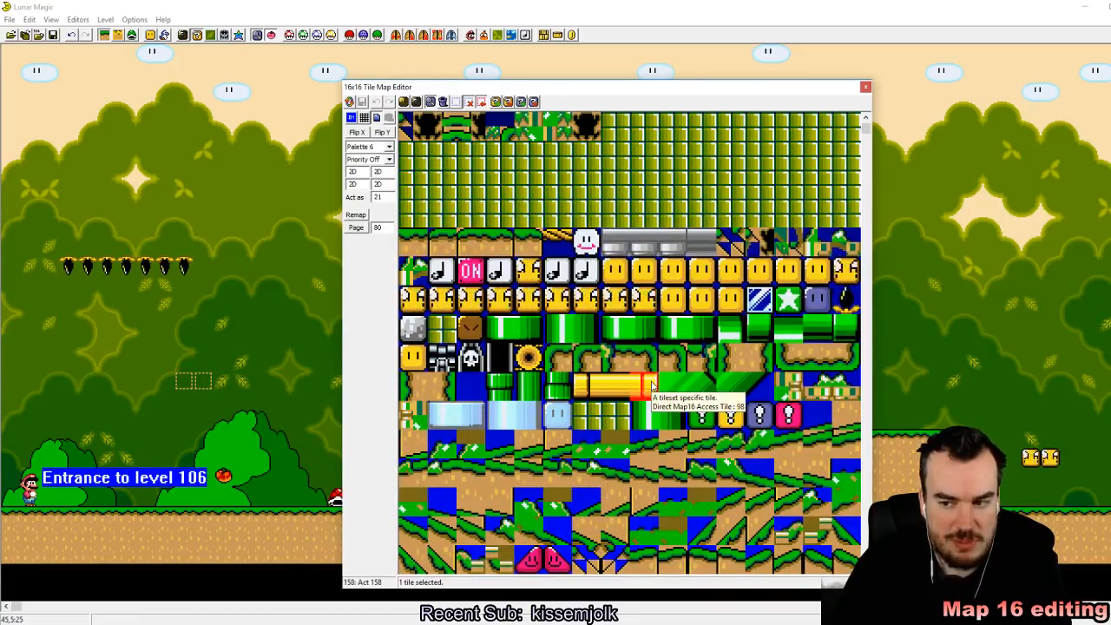
scroll(649, 382, "down", 5)
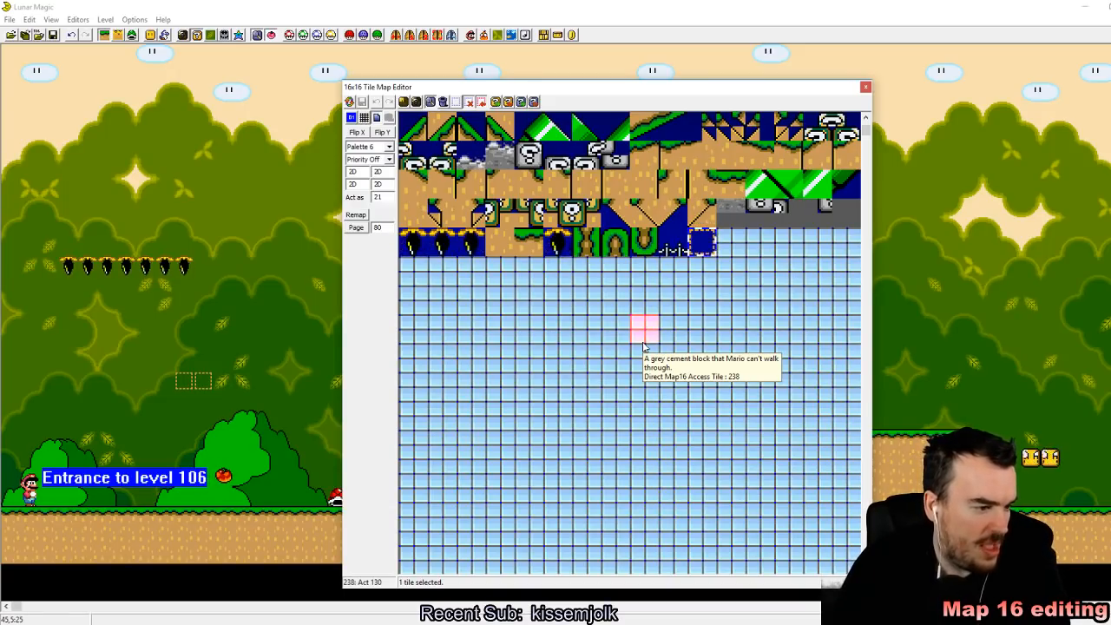
Step: Close the tile map editor and return to level 105 without saving level 106
left_click(867, 87)
right_click(412, 276)
key("F4")
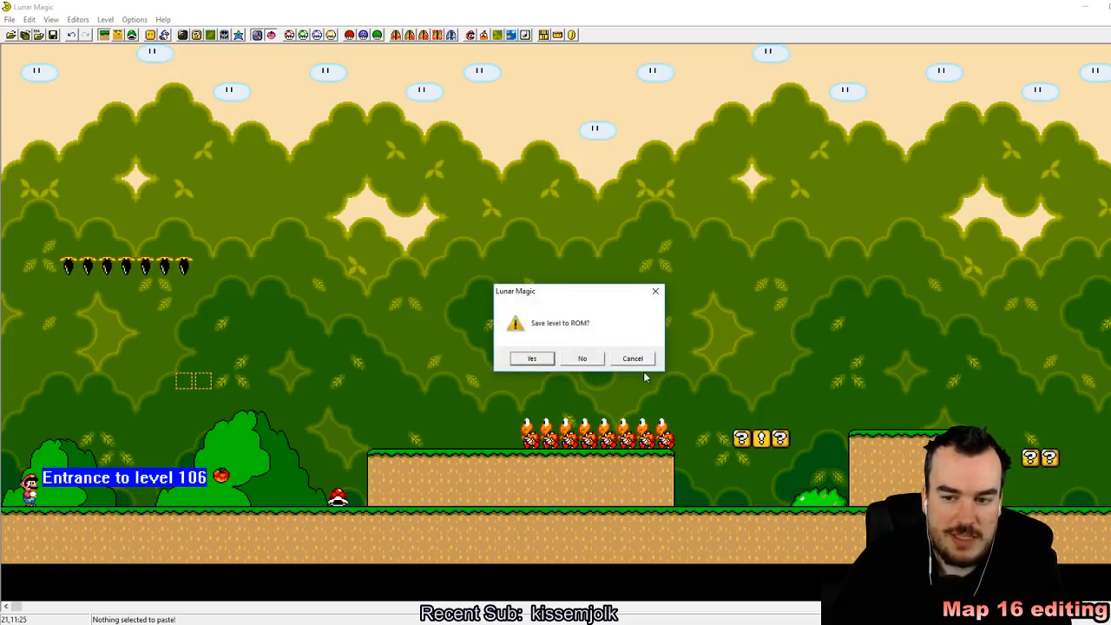
left_click(592, 360)
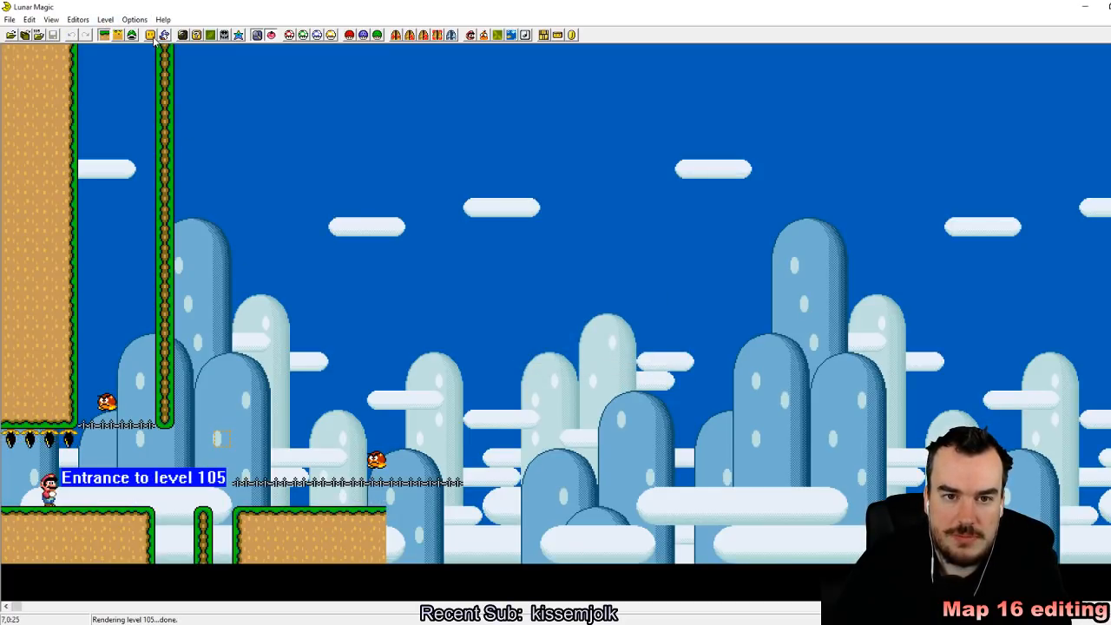
Step: Browse the turn block and question block entries among all the objects that can be added to level 105
left_click(151, 35)
left_click_drag(544, 236, 549, 375)
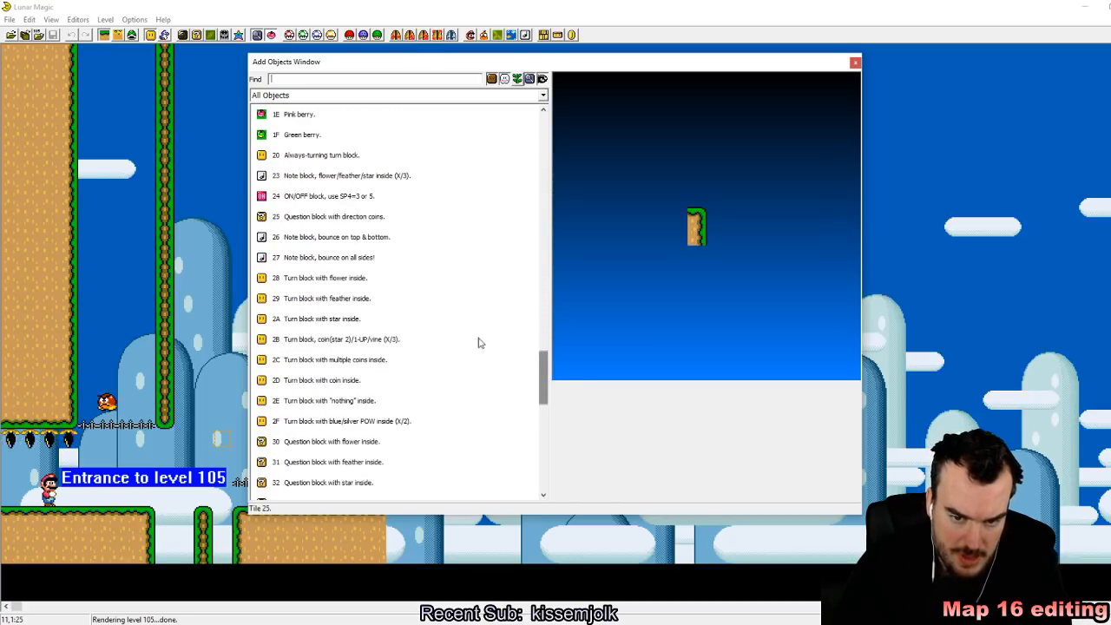
left_click(329, 280)
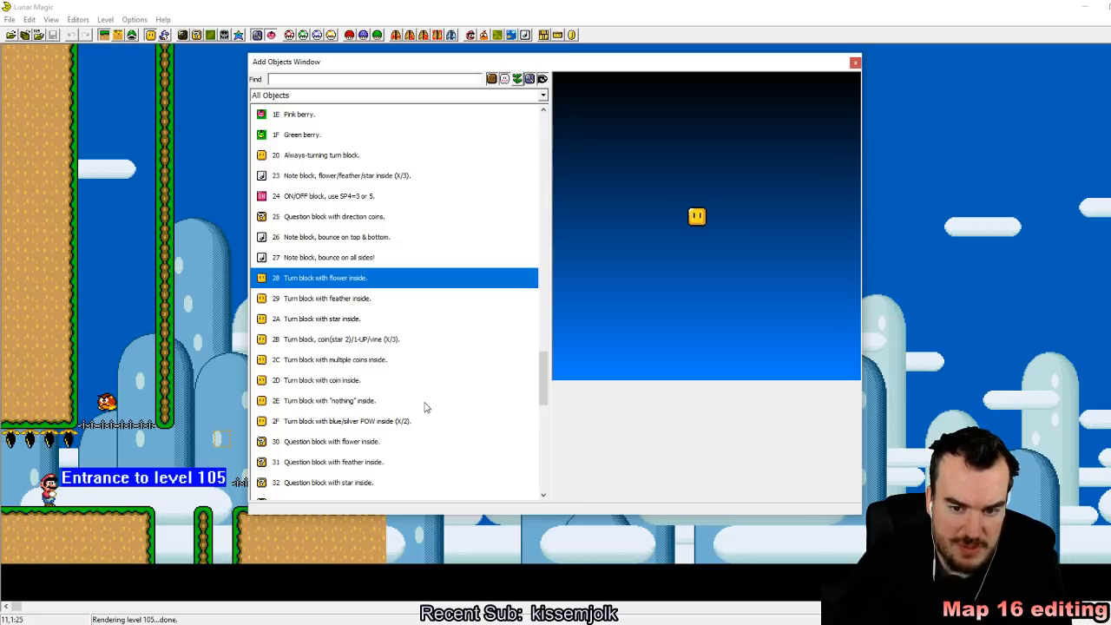
scroll(365, 400, "down", 2)
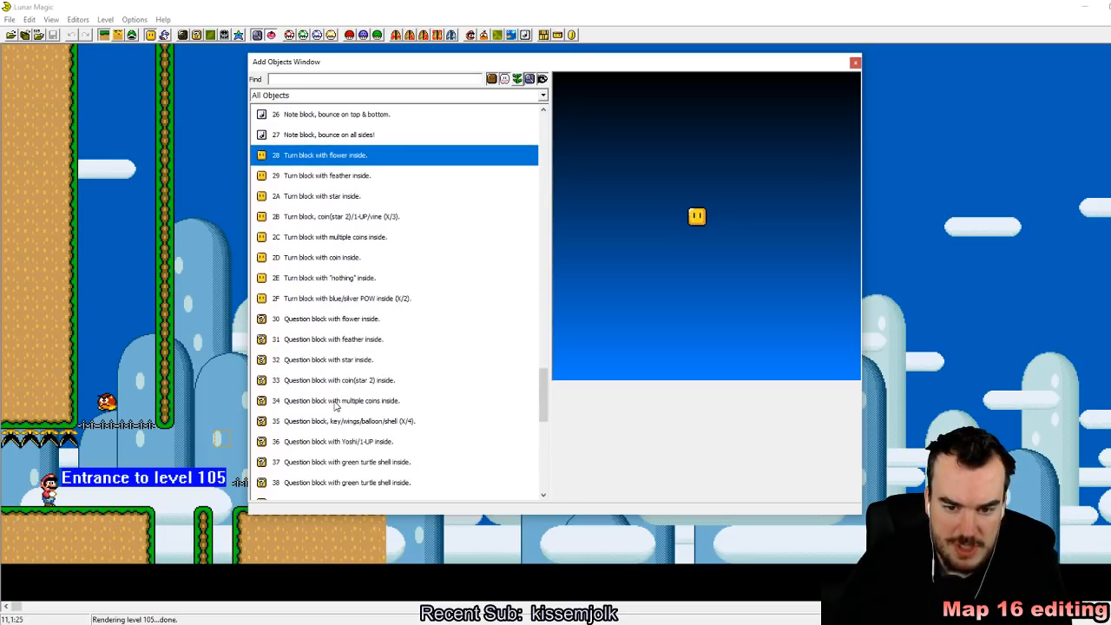
scroll(416, 476, "down", 1)
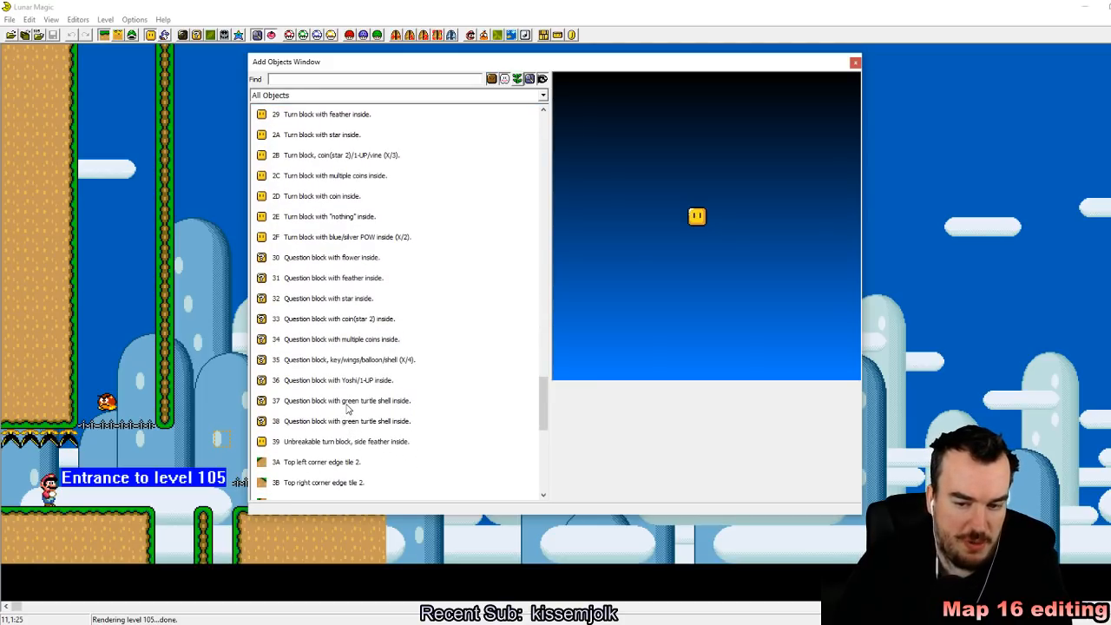
Step: Place question block 37 with a green turtle shell inside beside the tall narrow ledge, and delete it again
left_click(348, 408)
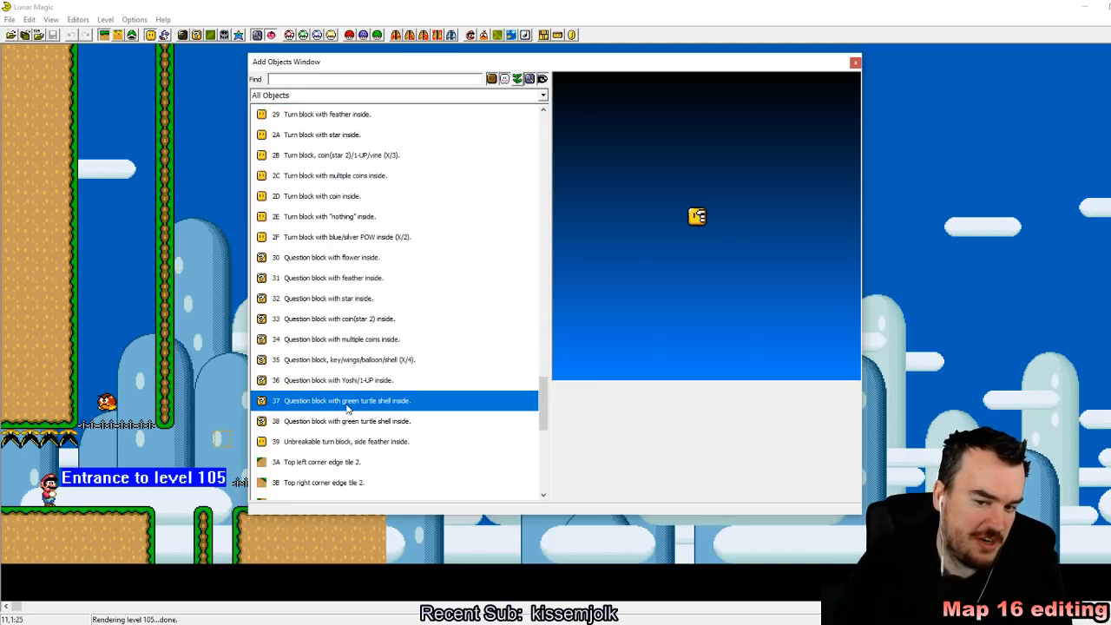
right_click(197, 326)
left_click(216, 401)
left_click(203, 323)
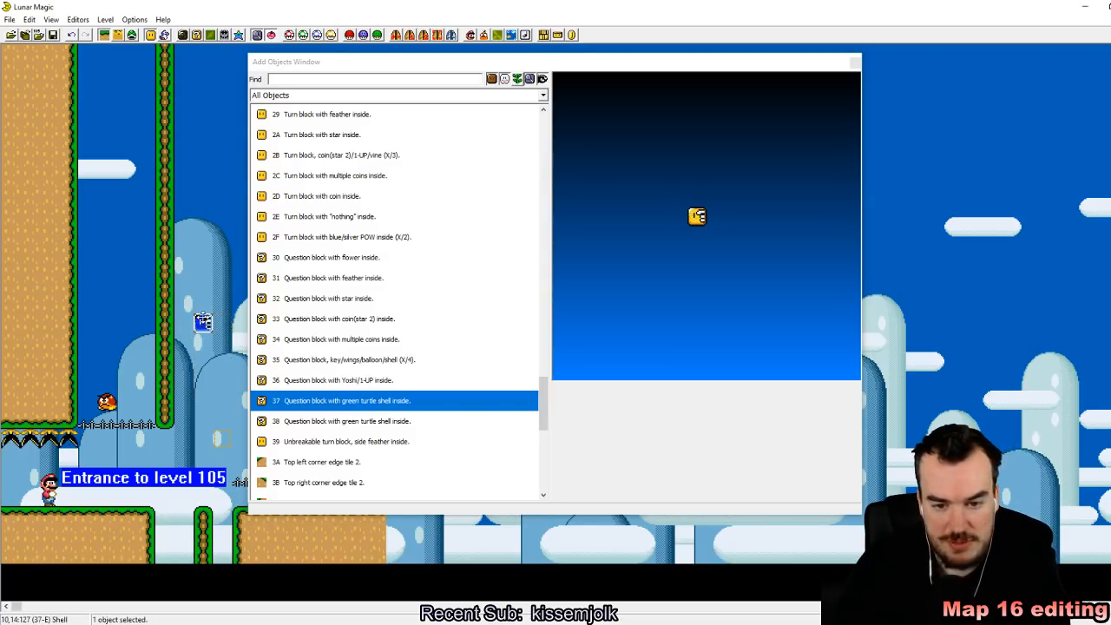
key("Delete")
Step: Place turn block 2B with coin/1-UP/vine inside high in the open sky and close the object list
scroll(382, 356, "down", 1)
scroll(380, 356, "down", 1)
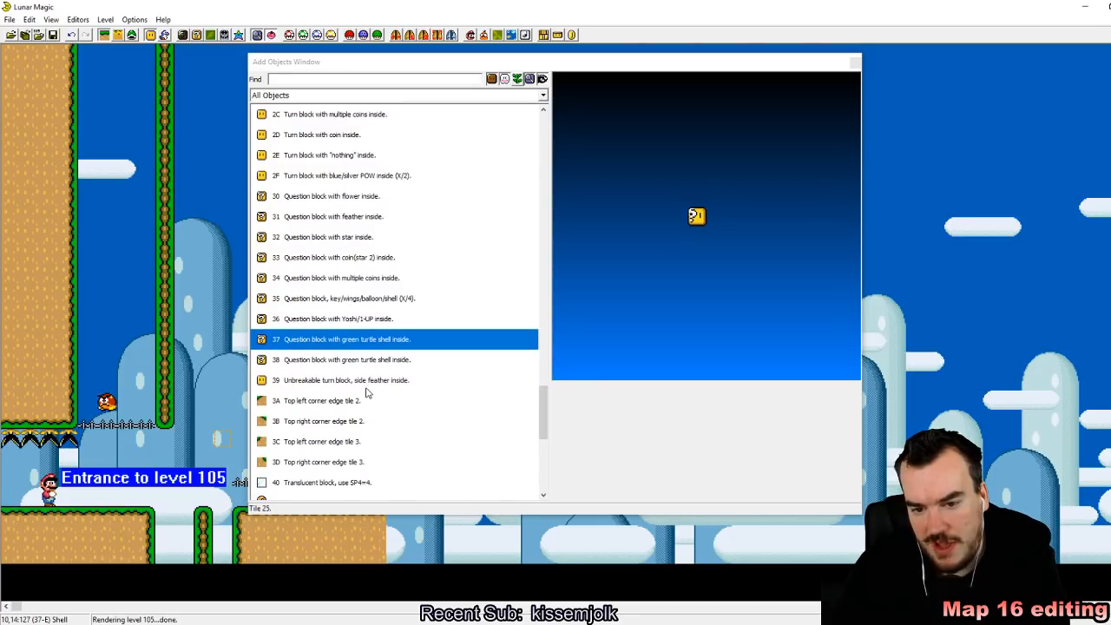
scroll(358, 178, "up", 1)
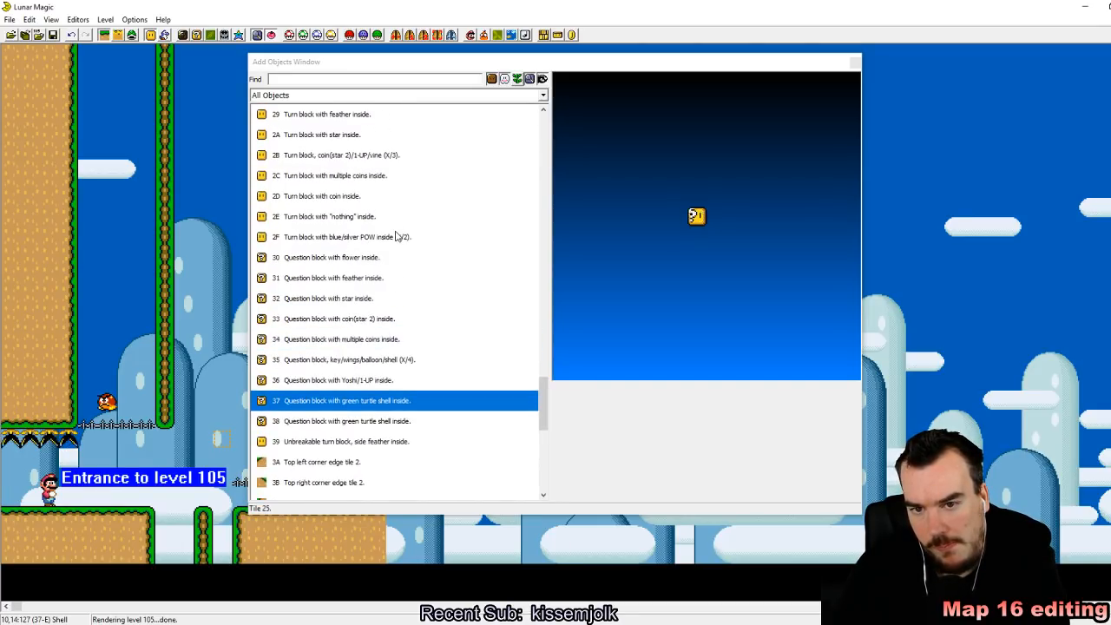
left_click(367, 157)
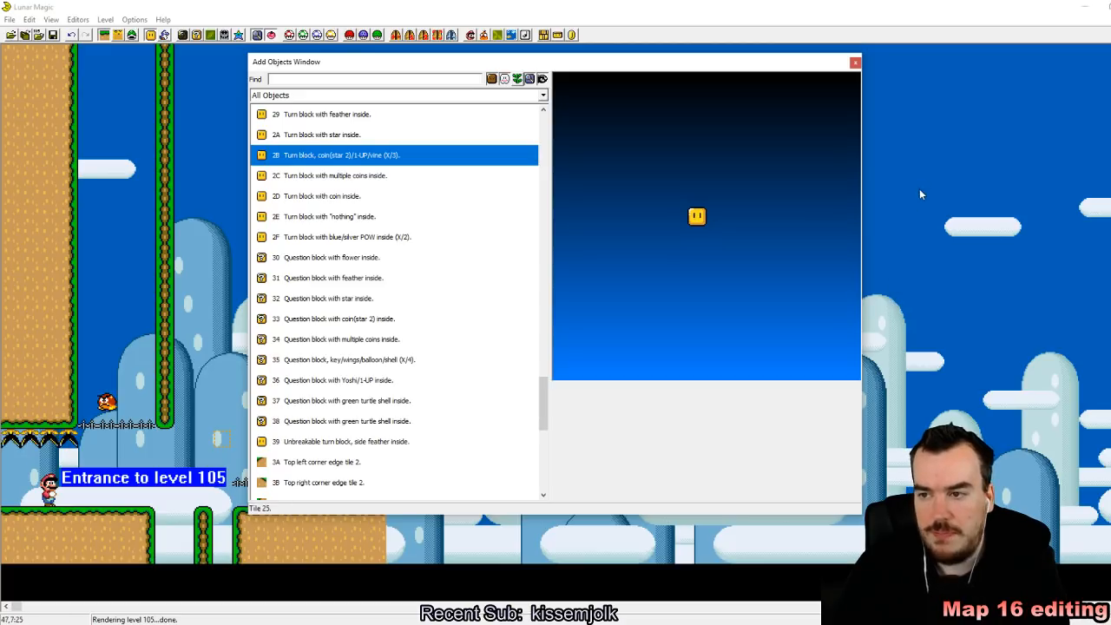
left_click(855, 63)
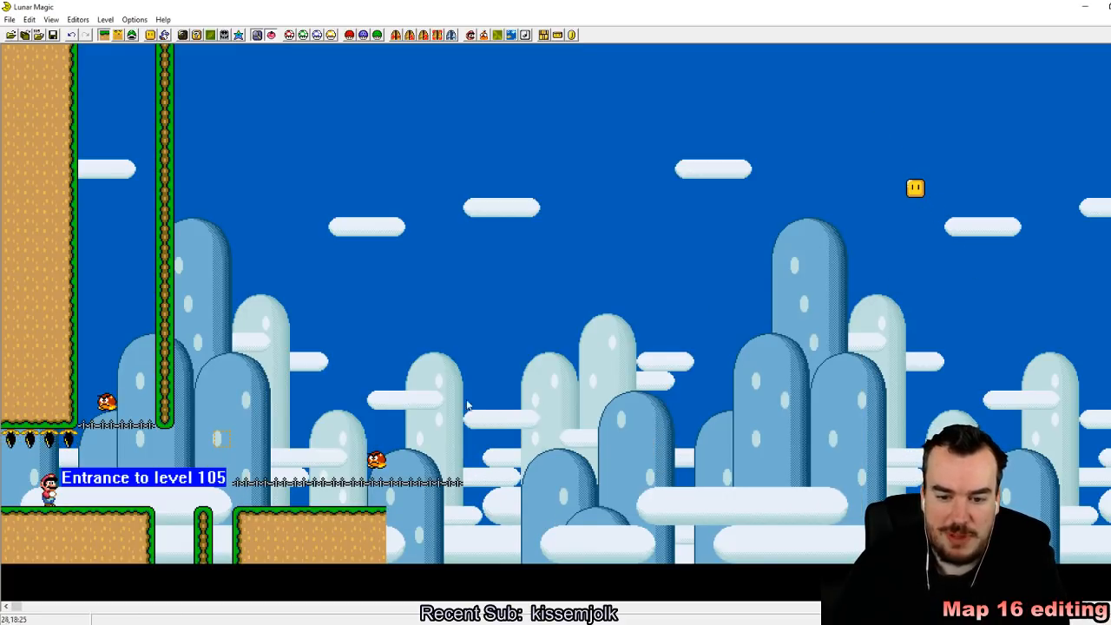
Step: Delete the lower hand rail beneath the second Goomba
left_click_drag(298, 336, 483, 484)
key("Delete")
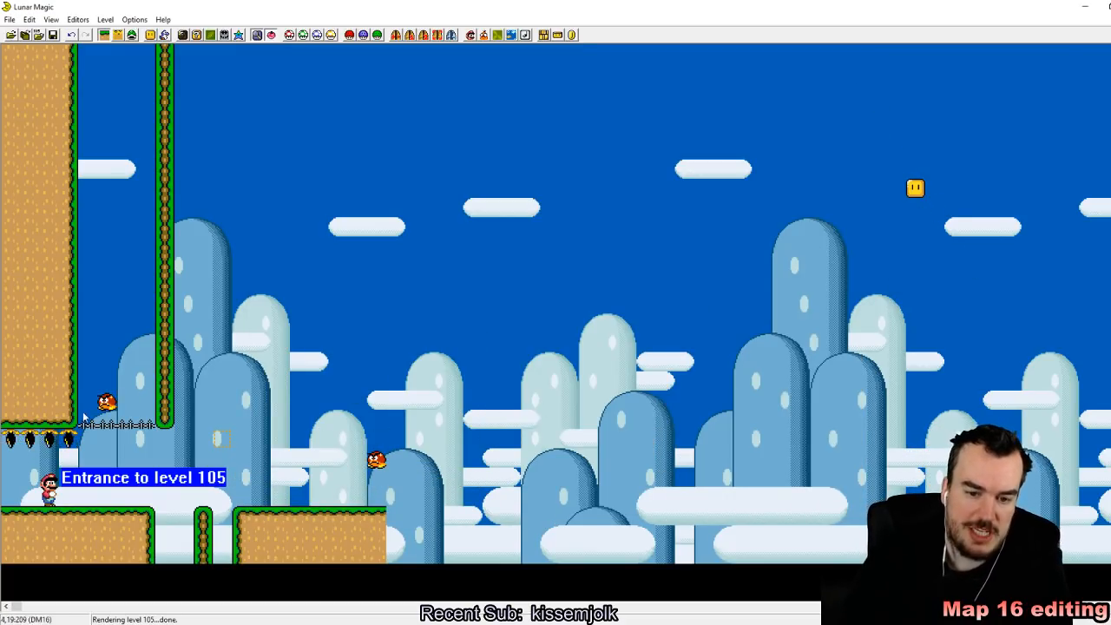
key("Delete")
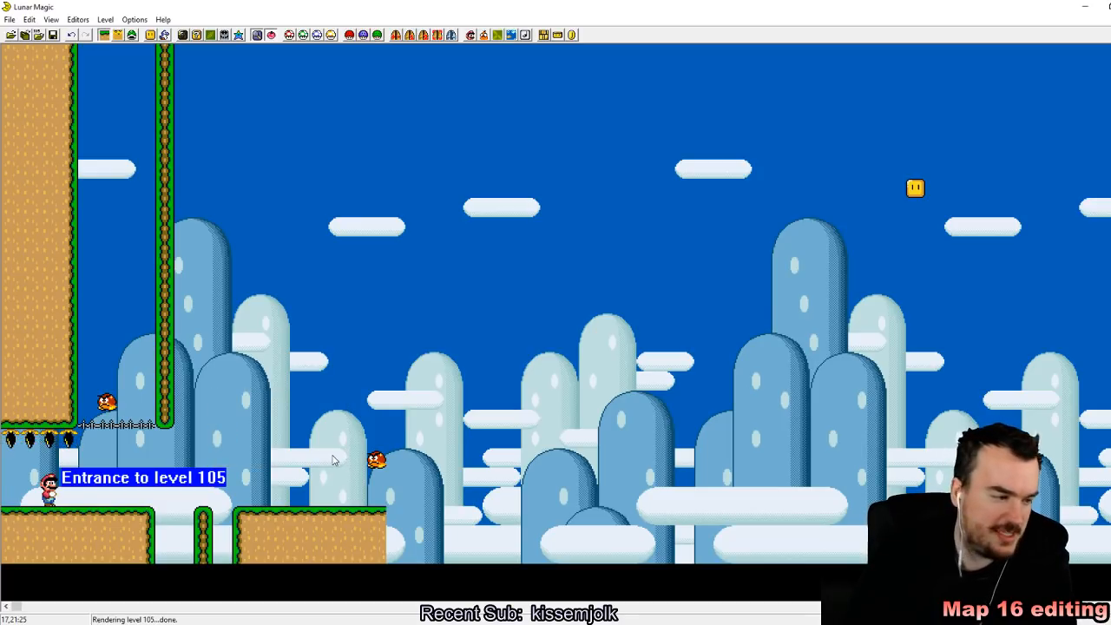
Step: Delete the second Goomba above the end of the ground and save level 105
left_click_drag(352, 317, 481, 502)
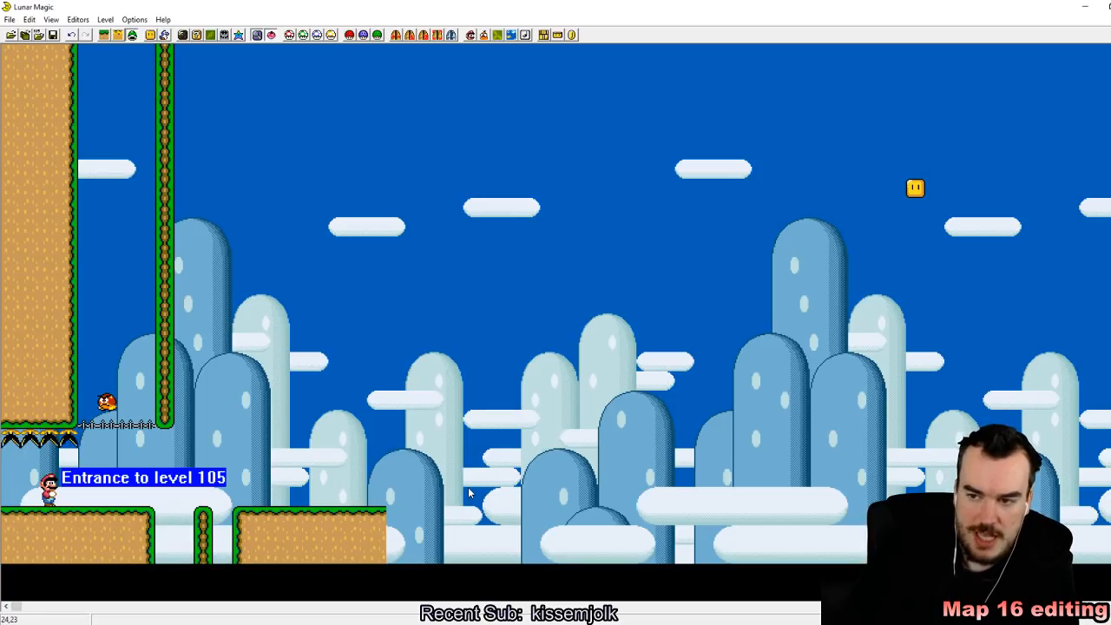
left_click(53, 35)
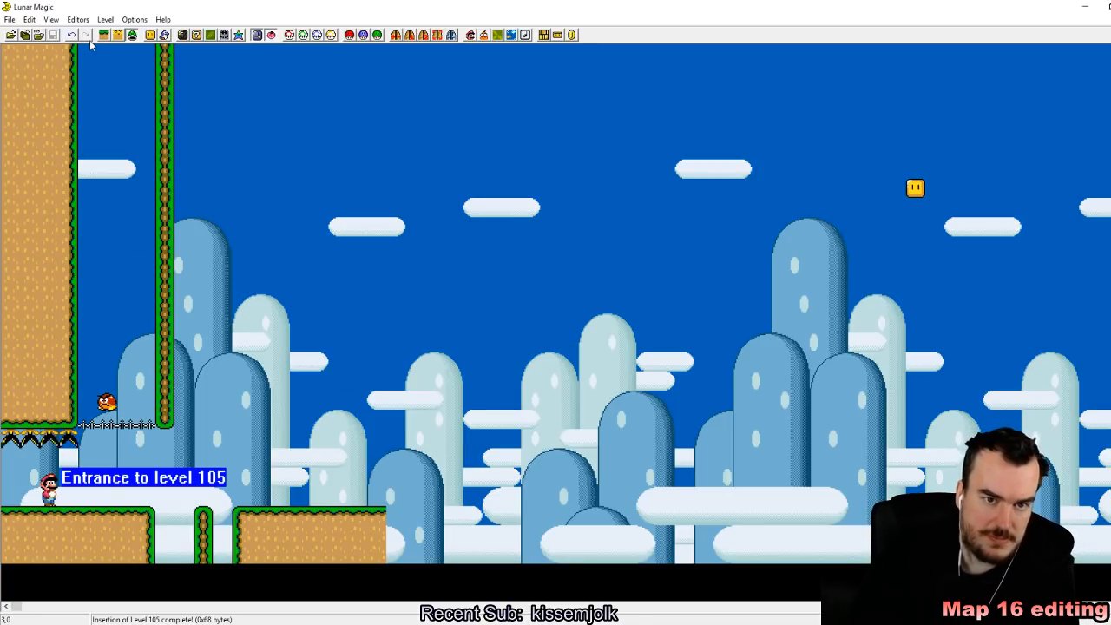
Step: In Layer 1 editing, extend the ground ledge beyond the pit about eight tiles to the right
left_click(103, 34)
left_click_drag(386, 517, 540, 515)
left_click(808, 158)
Step: Move turn block 2B from the open sky to just above the start of the extended ground, at column 14
left_click_drag(919, 192, 442, 368)
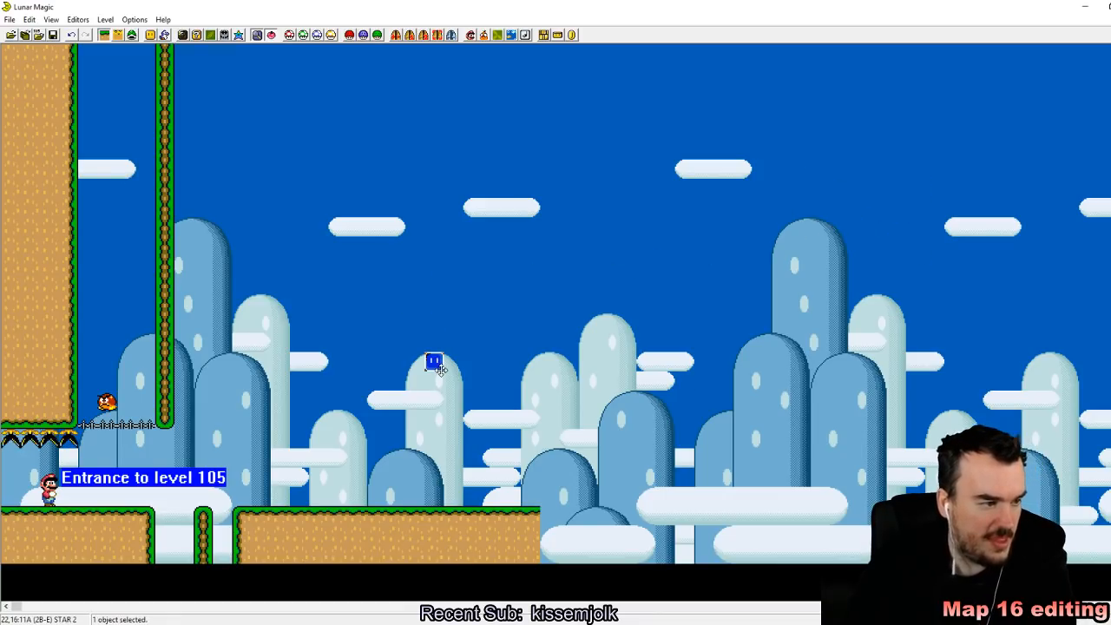
left_click(488, 230)
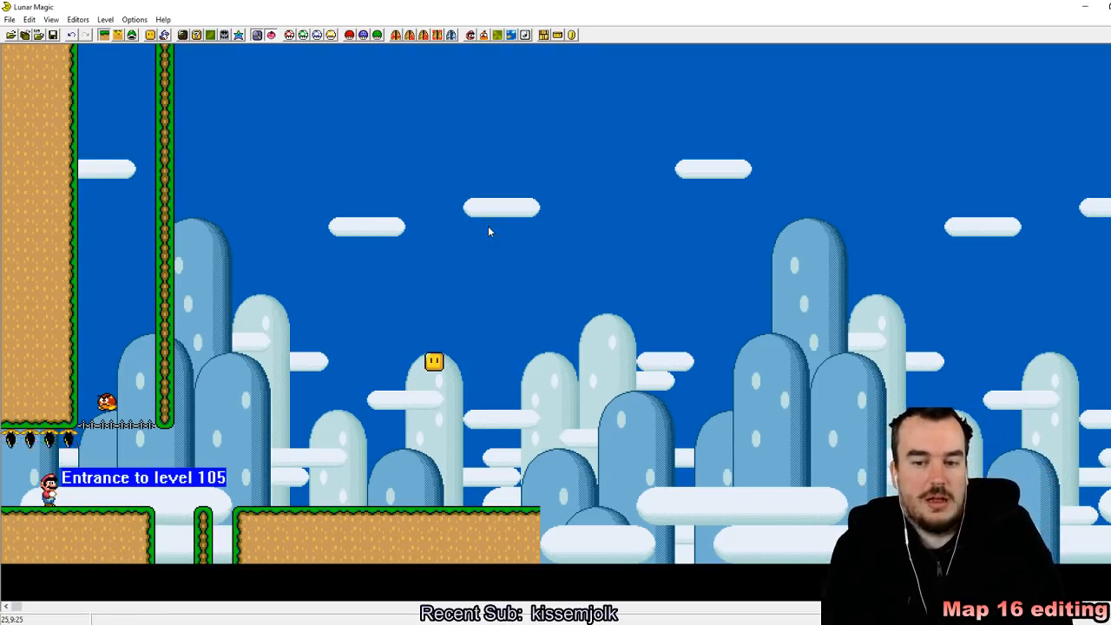
left_click_drag(561, 408, 368, 333)
left_click(562, 427)
left_click_drag(438, 362, 281, 419)
left_click(318, 457)
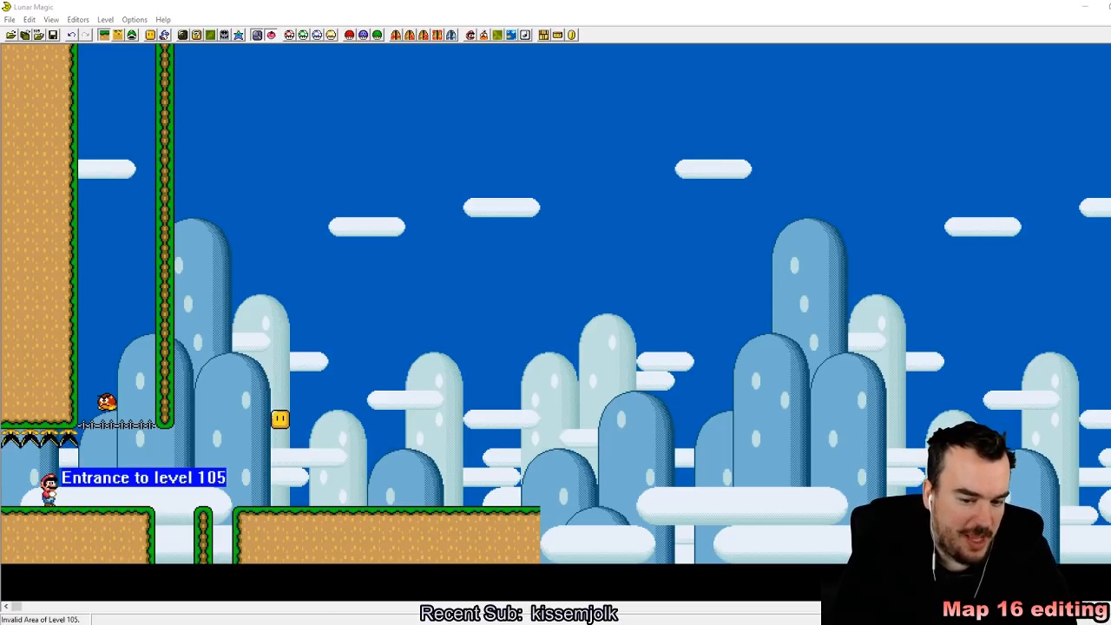
left_click(1088, 5)
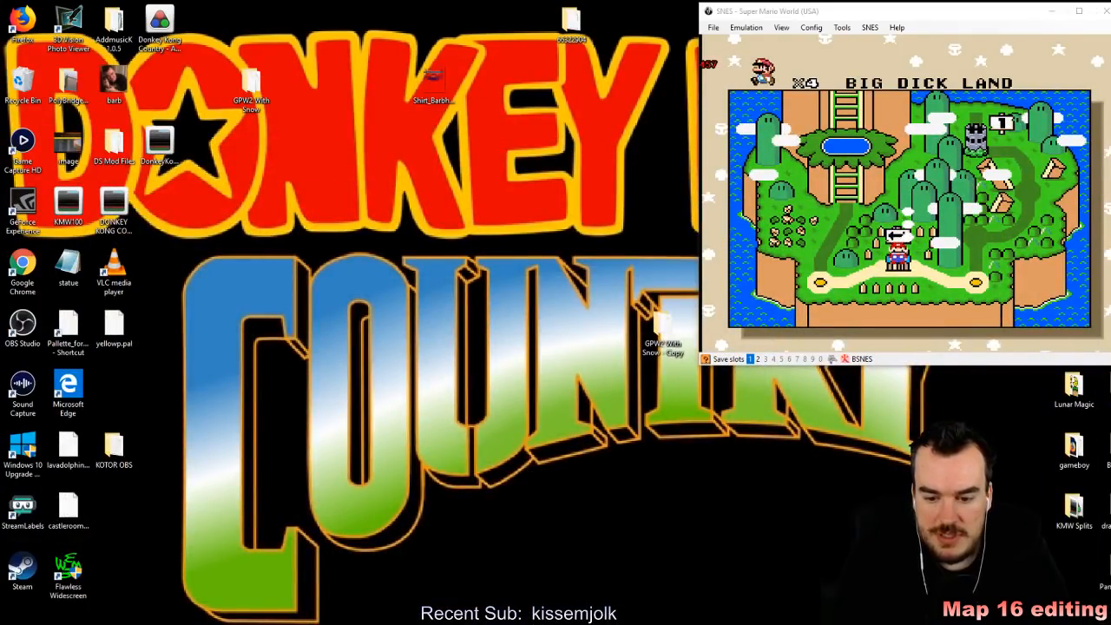
key("alt+Tab")
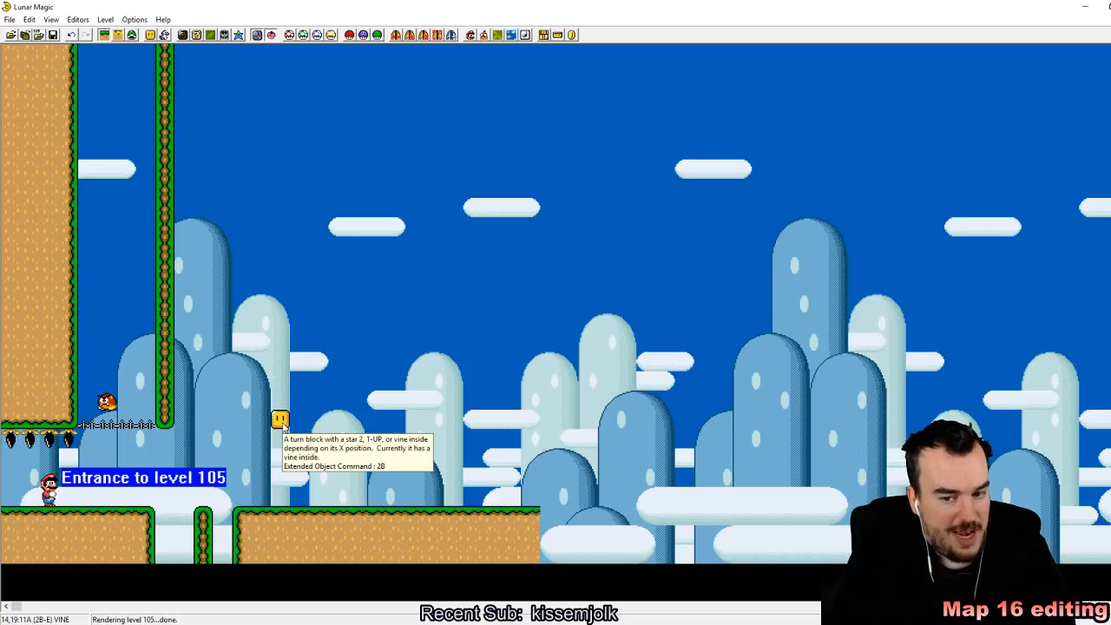
Step: Try turn block 2B in several neighbouring columns to compare its 1-UP and star contents
left_click_drag(283, 425, 341, 425)
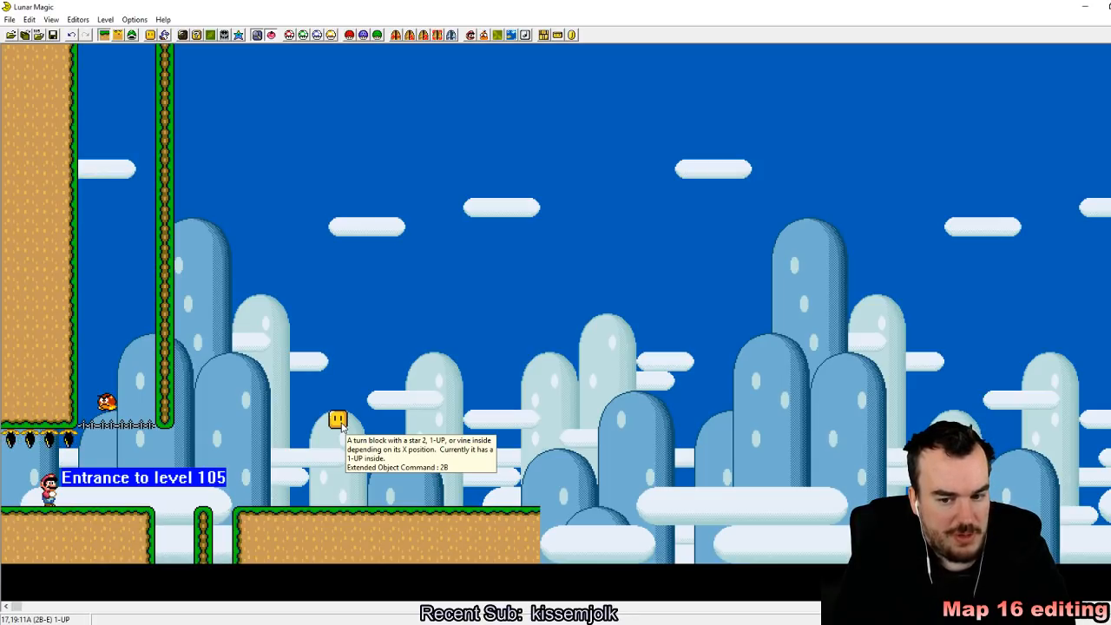
mouse_move(341, 424)
left_mouse_down()
mouse_move(373, 417)
mouse_move(356, 419)
left_mouse_up()
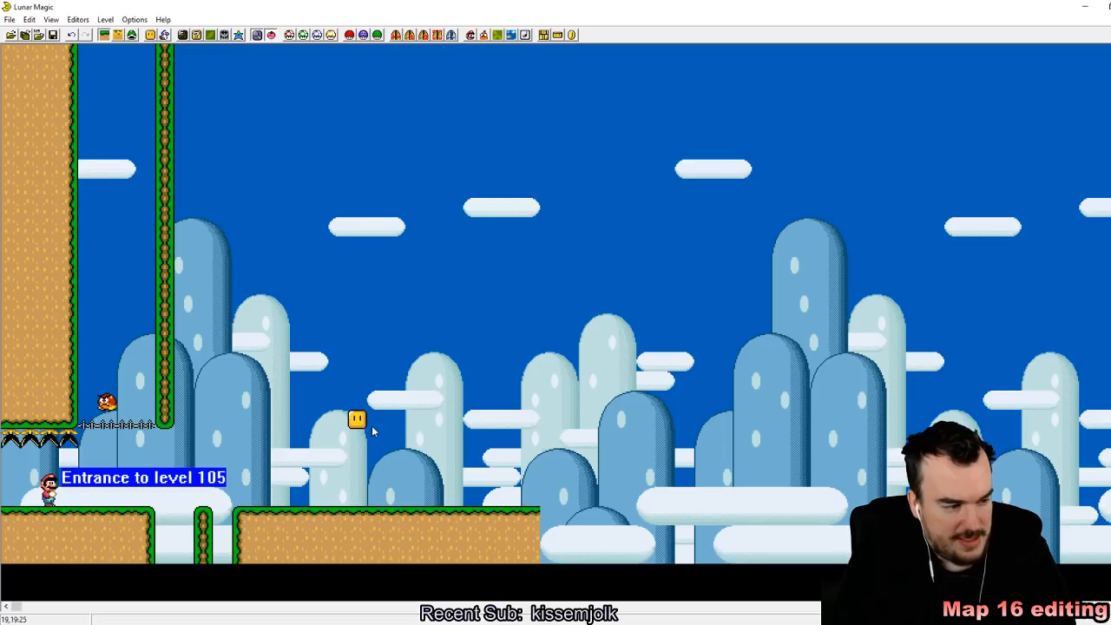
left_click_drag(364, 421, 327, 421)
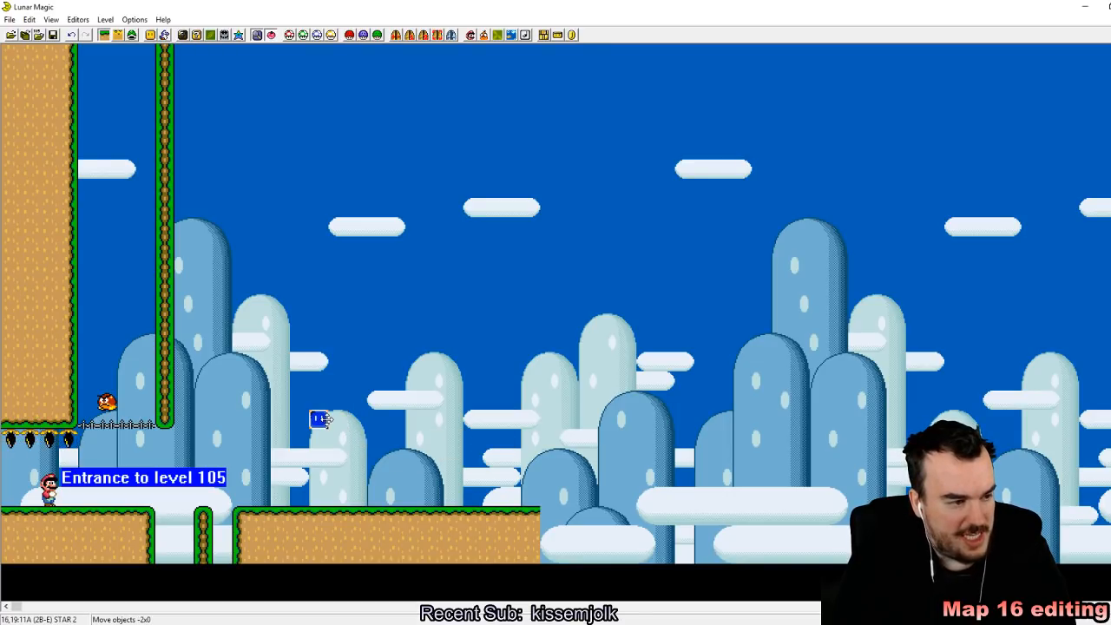
left_click(321, 452)
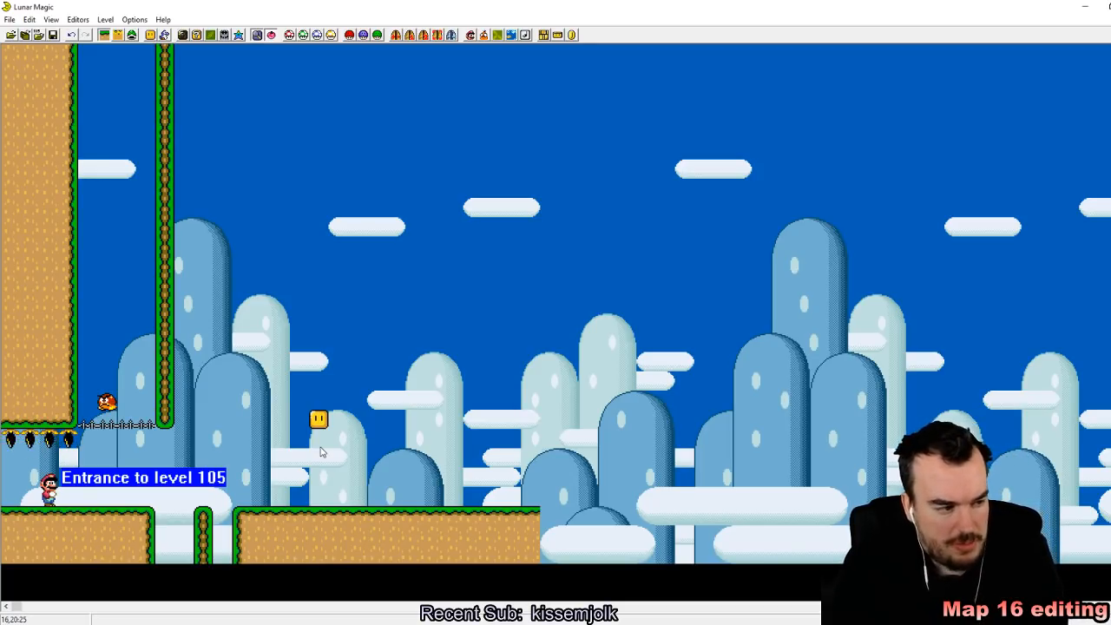
Step: Place turn block 2F with blue/silver POW inside level with block 2B, shift it one column right, and delete it again
left_click(150, 35)
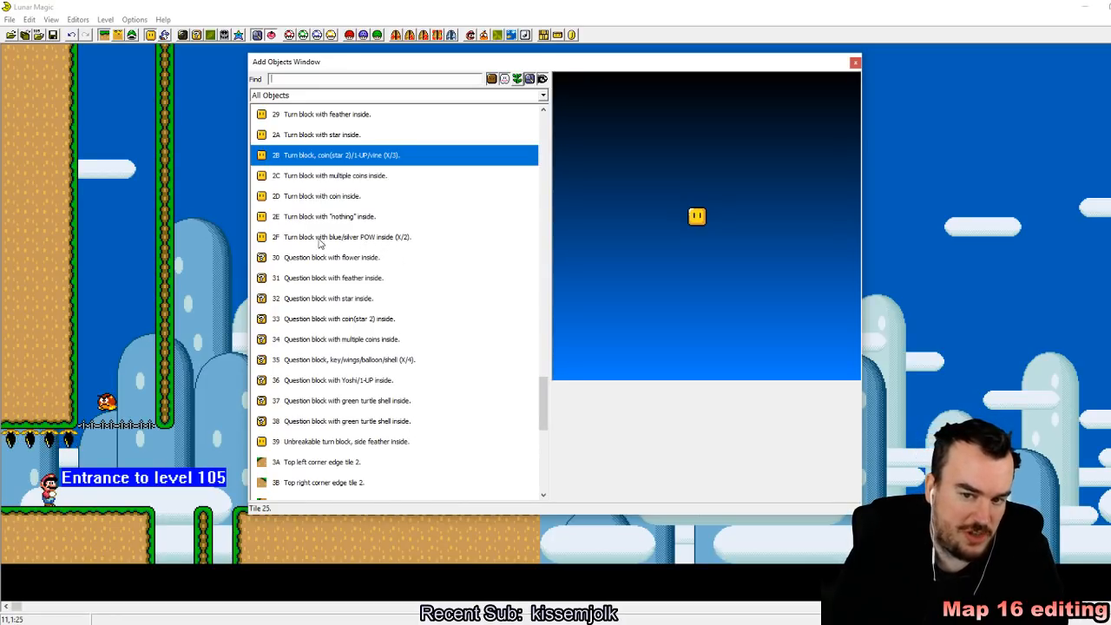
left_click(318, 238)
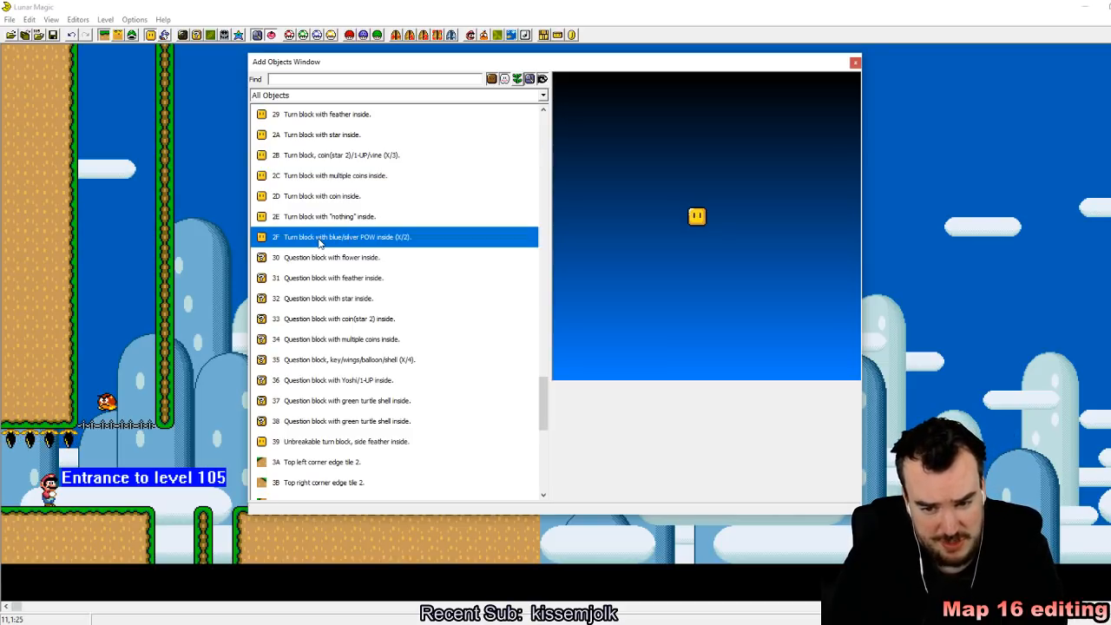
right_click(212, 246)
left_click(850, 62)
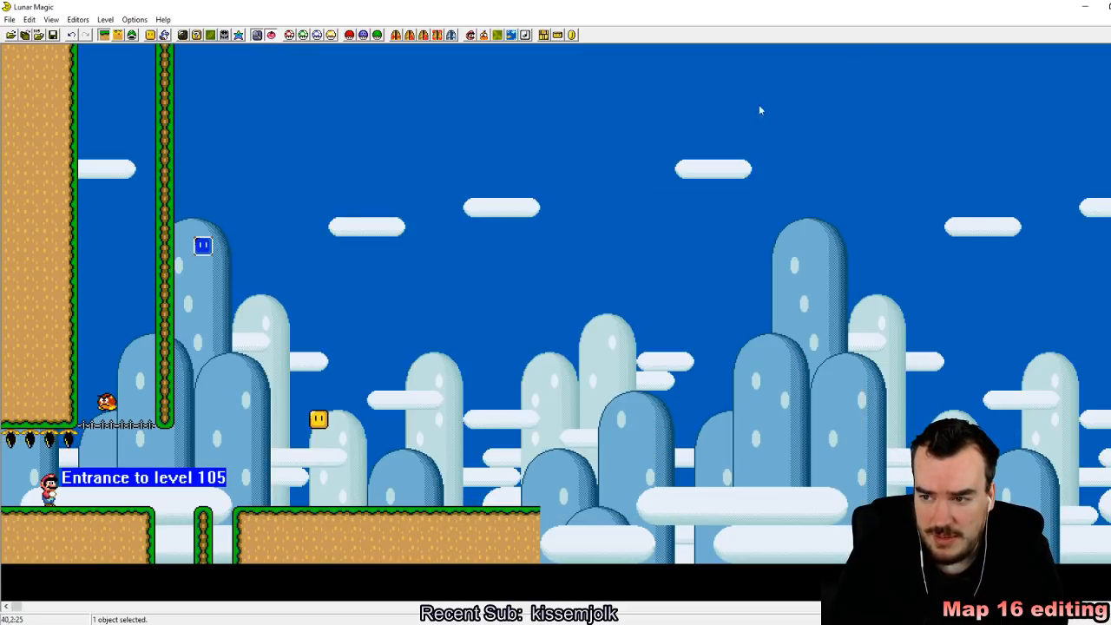
left_click_drag(208, 250, 421, 434)
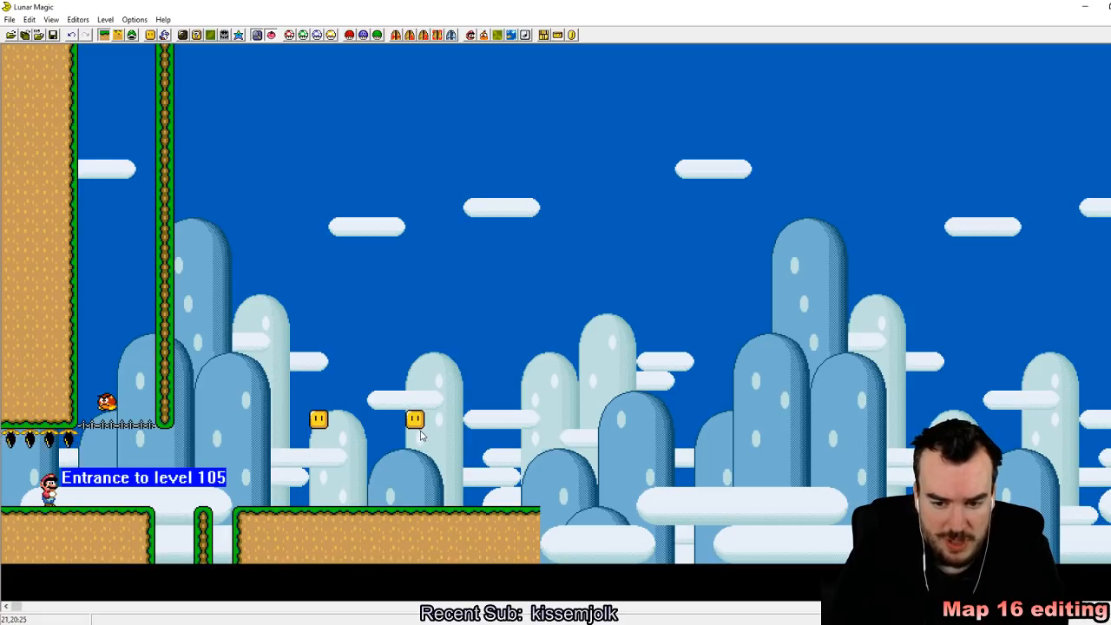
left_click_drag(421, 434, 436, 431)
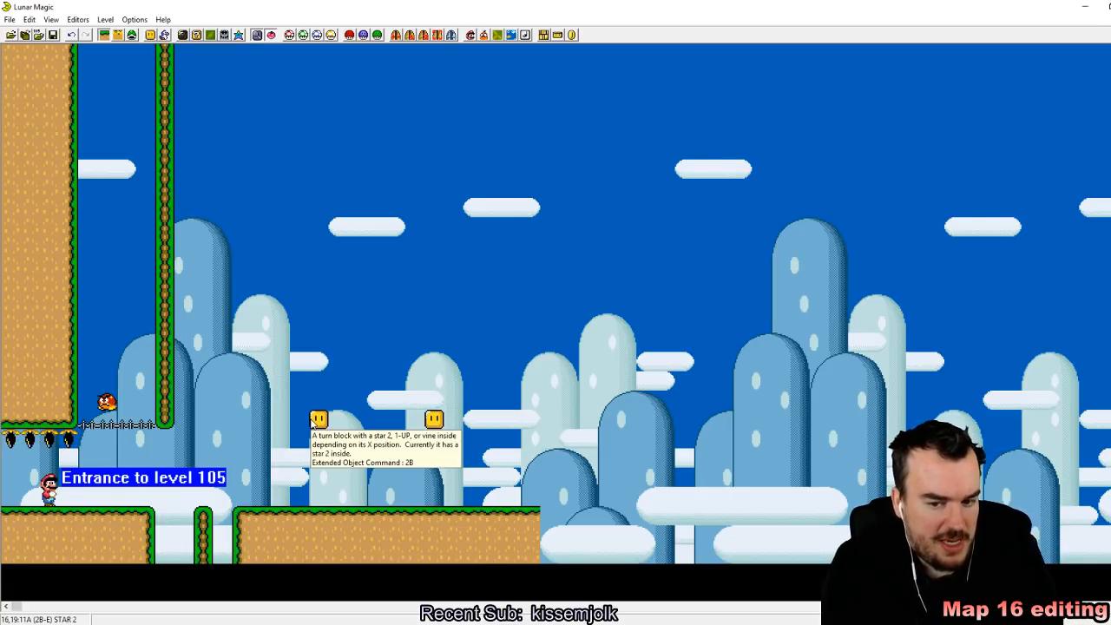
left_click(434, 421)
key("Delete")
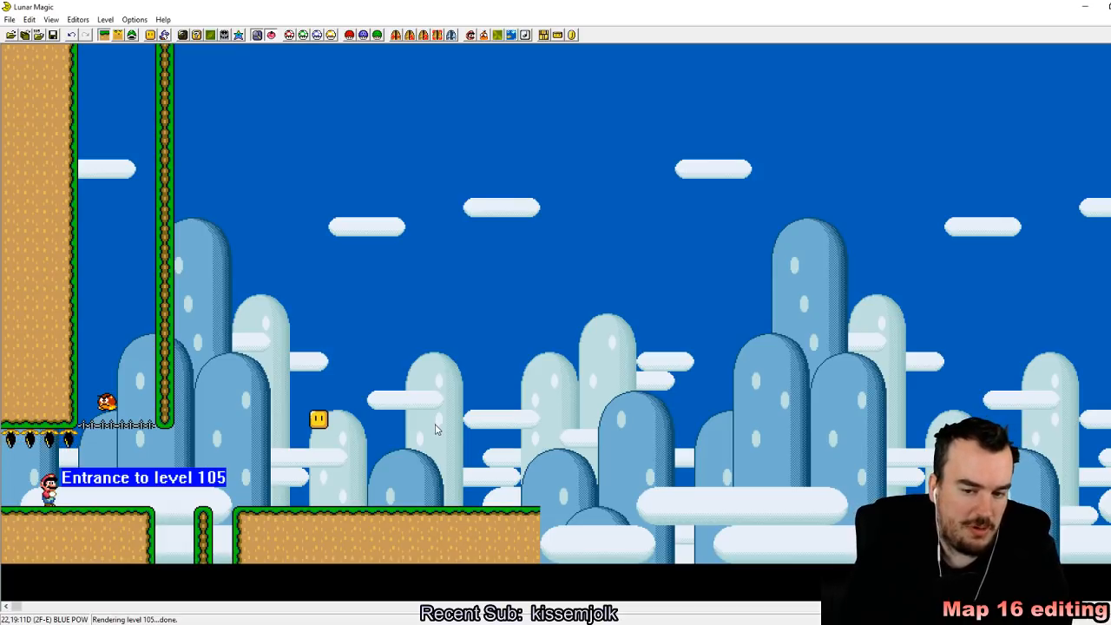
Step: Move turn block 2B left to column 14 so that it holds a vine, and save level 105
left_click_drag(318, 420, 280, 419)
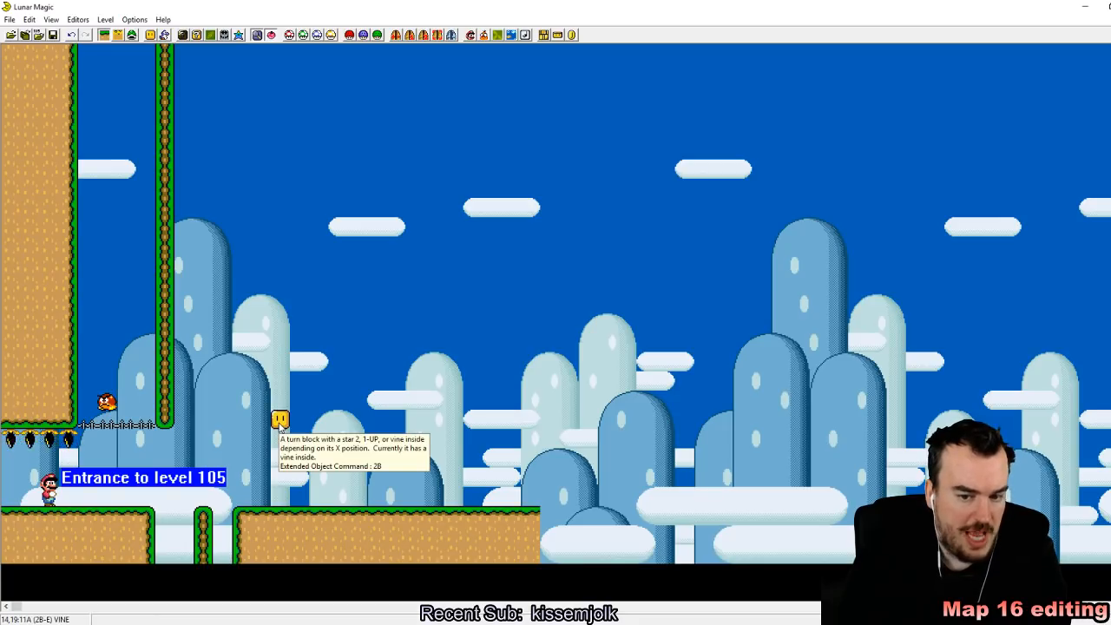
left_click(52, 35)
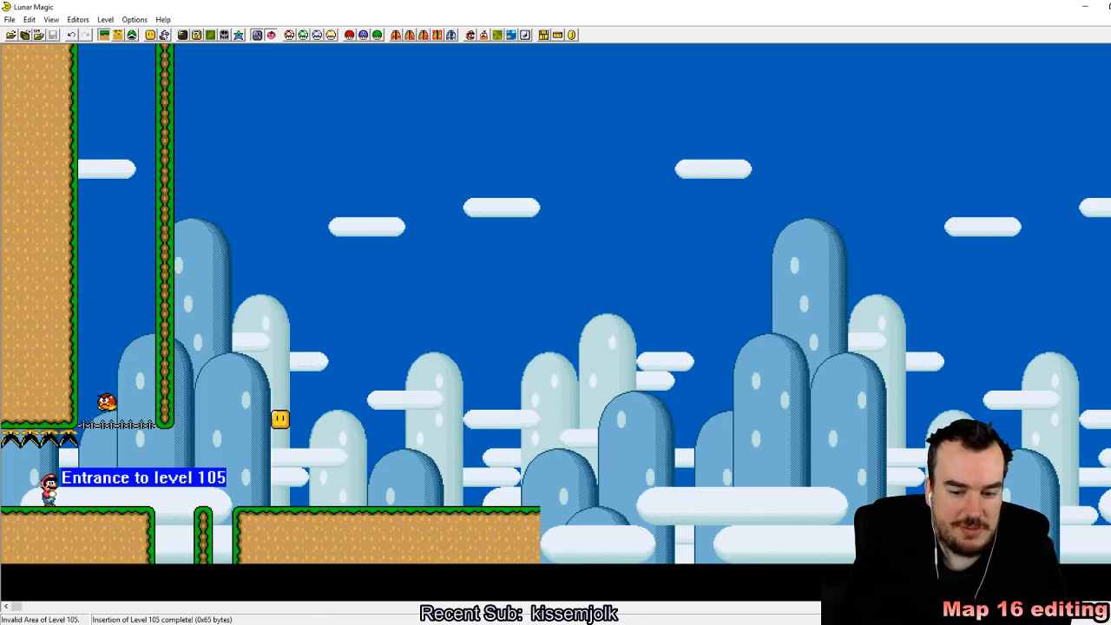
Step: Switch to the SNES emulator and reload the Super Mario World (USA) ROM up to the overworld map
key("alt+Tab")
left_click(713, 27)
mouse_move(744, 53)
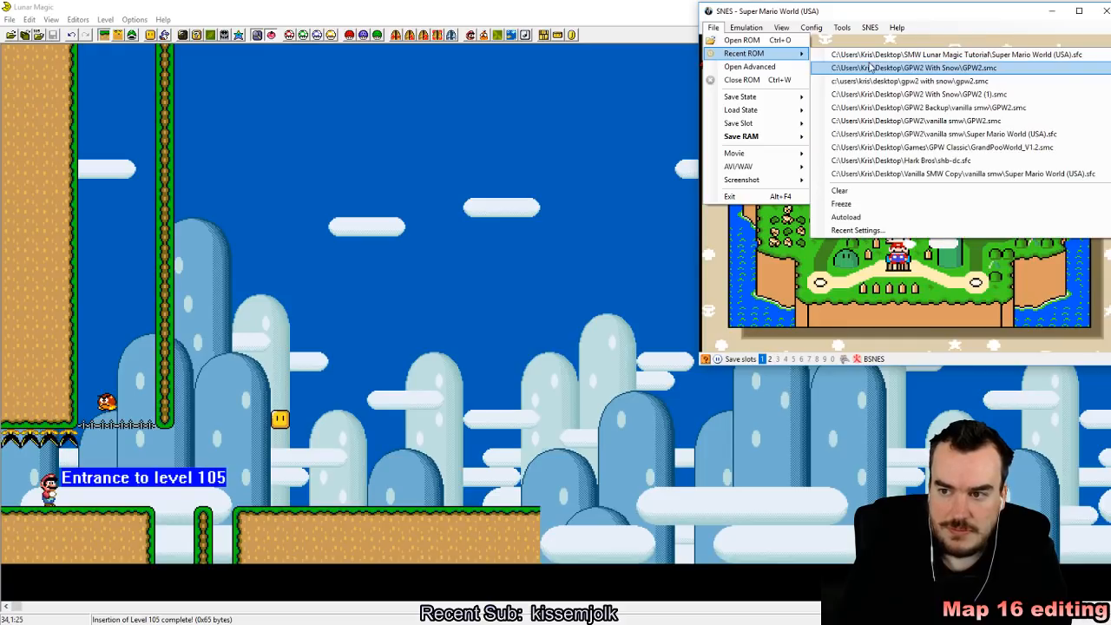
left_click(871, 67)
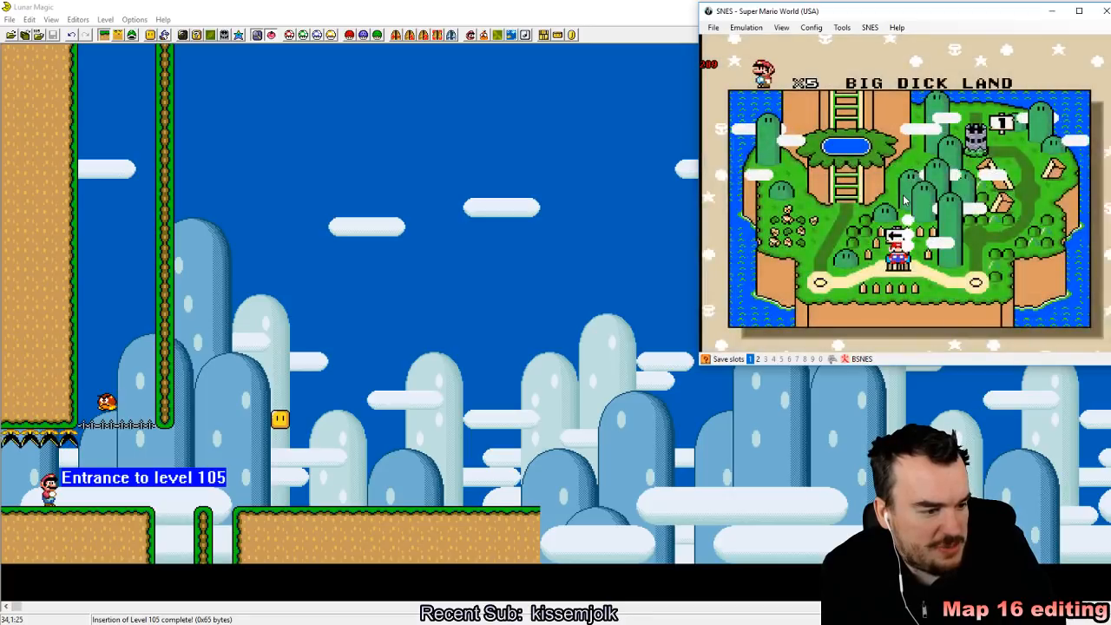
key("x")
key("shift+F1")
Step: Enter level 105 in the emulator and hit the turn block from below to release its vine
key("Right")
key("x")
key("Right")
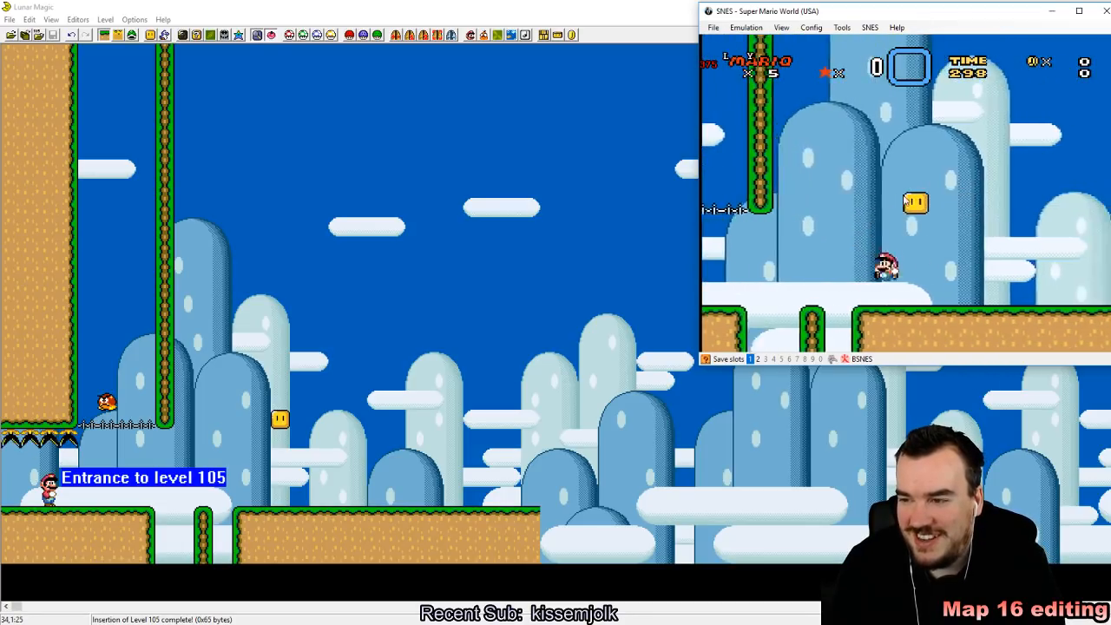
key("Right")
key("x")
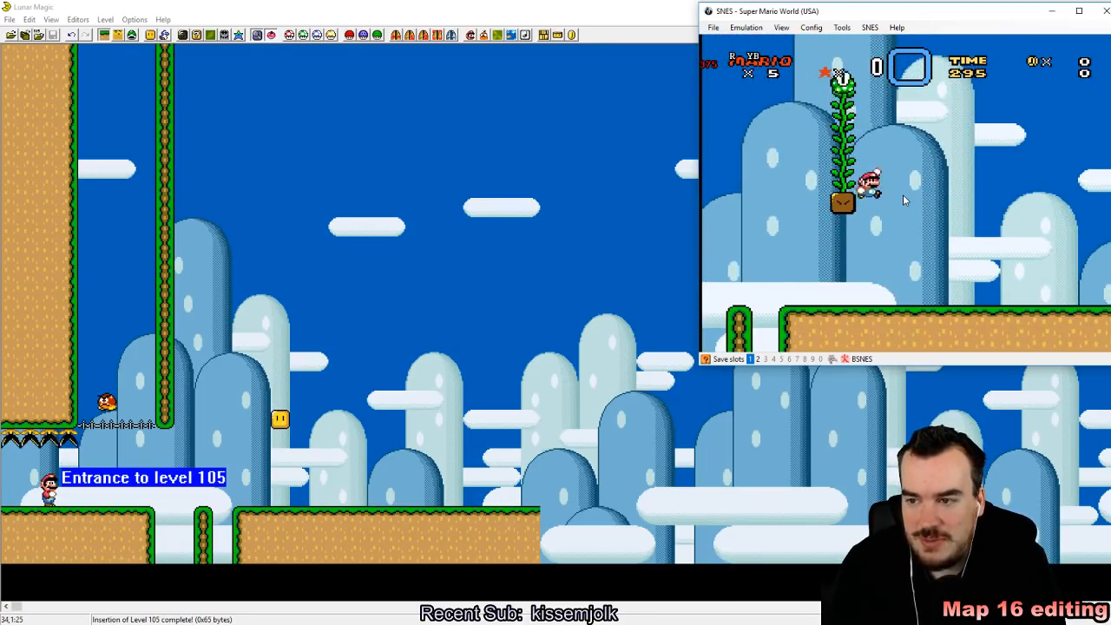
key("x")
key("Left")
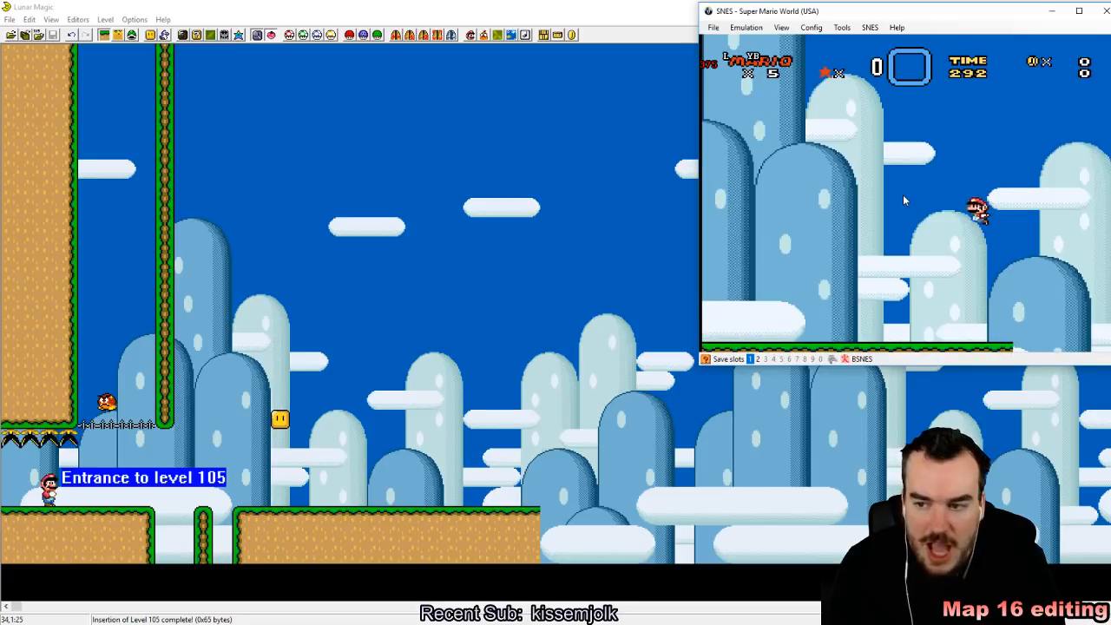
key("x")
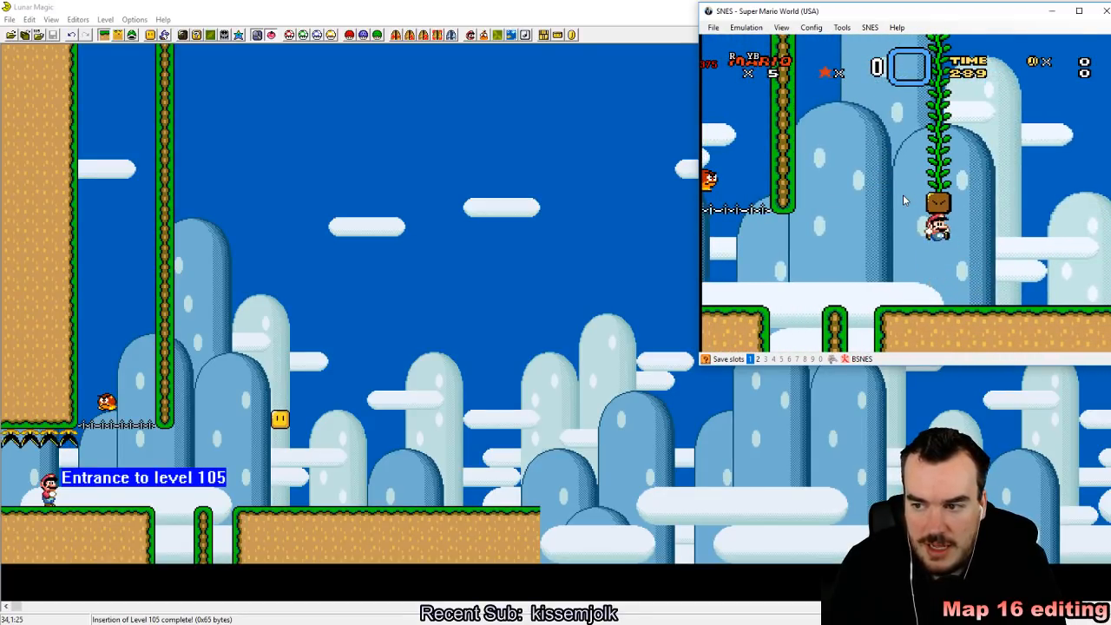
key("x")
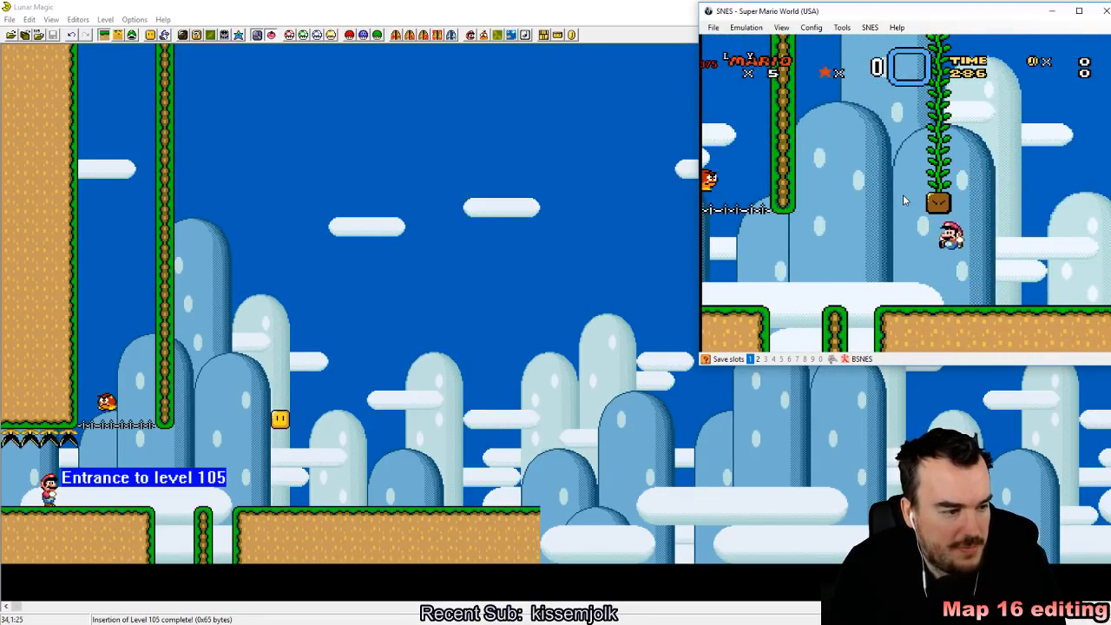
Step: Test the vine by climbing it, jumping off to the side and returning to the ground below the used block
key("Left")
key("z")
key("z")
key("Right")
key("Left")
key("Up")
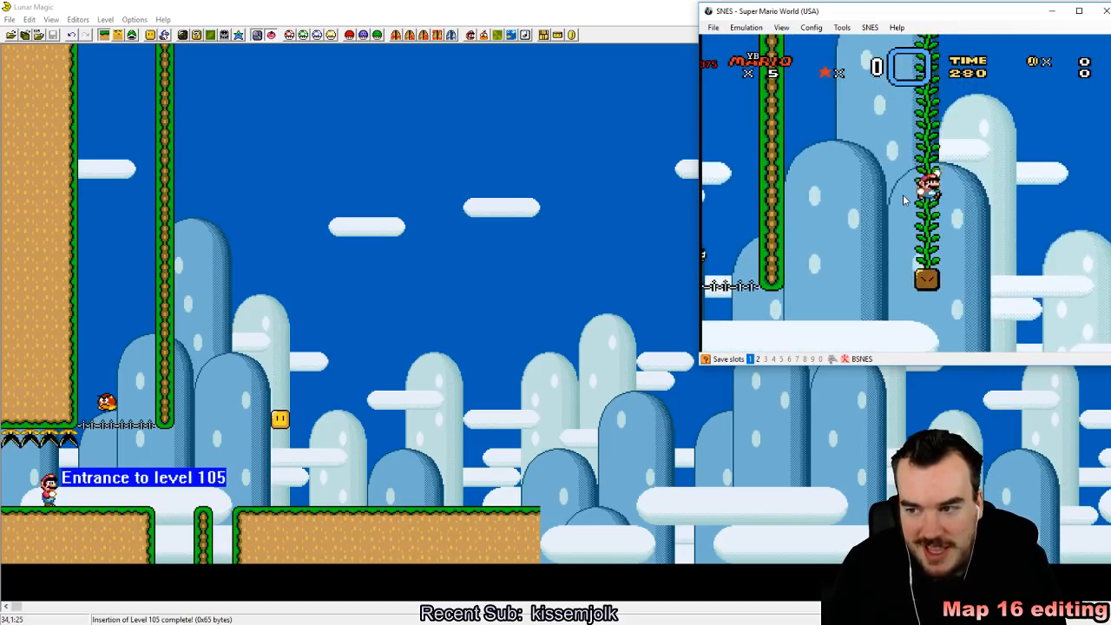
key("z")
key("Right")
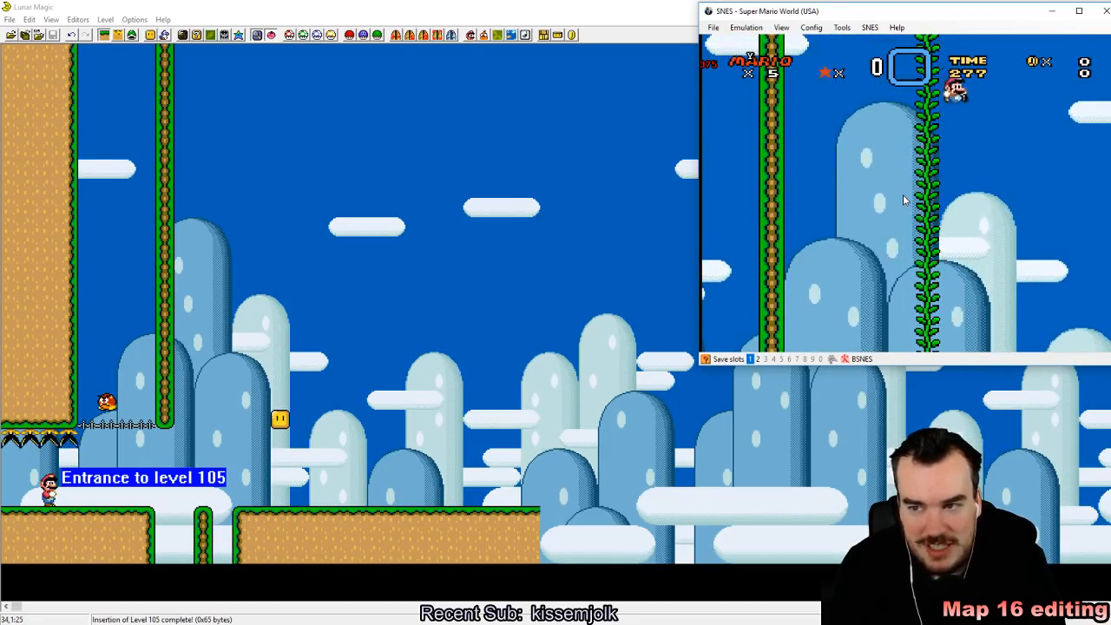
key("Left")
key("z")
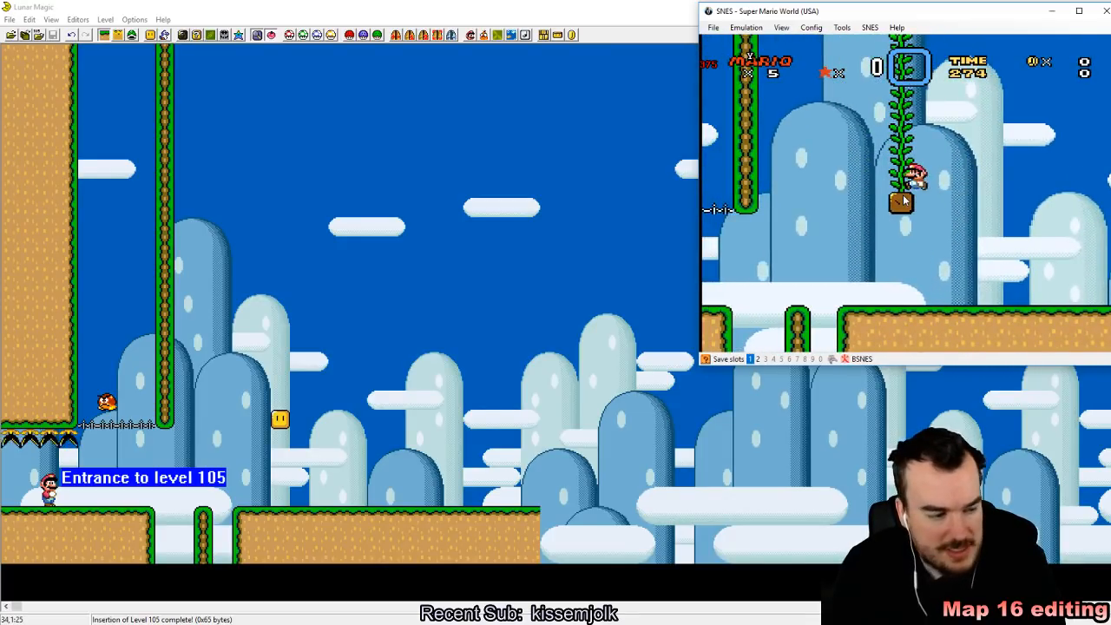
key("z")
key("Right")
key("Left")
key("z")
key("Left")
key("z")
key("Down")
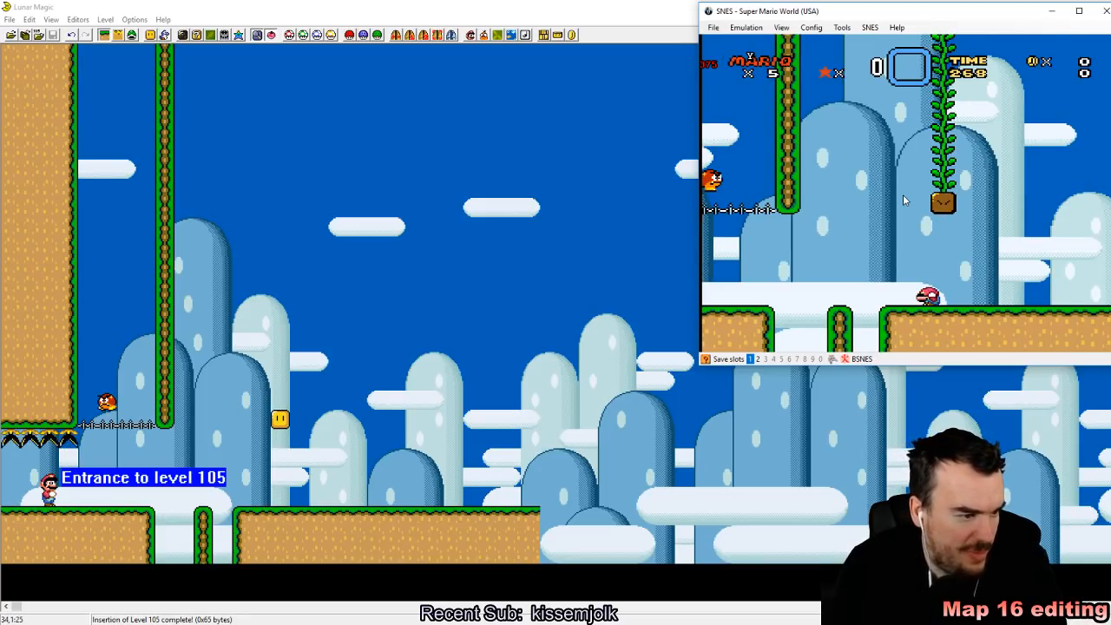
Step: Back in Lunar Magic, move turn block 2B one column right to column 15 so that it holds a star
left_click(273, 404)
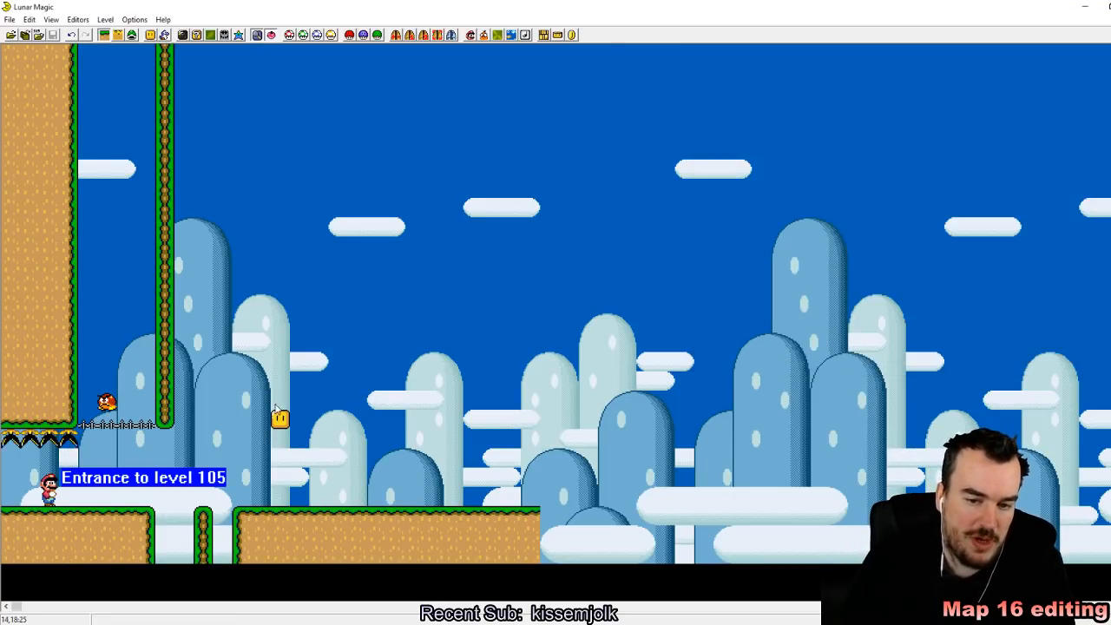
left_click_drag(283, 421, 306, 426)
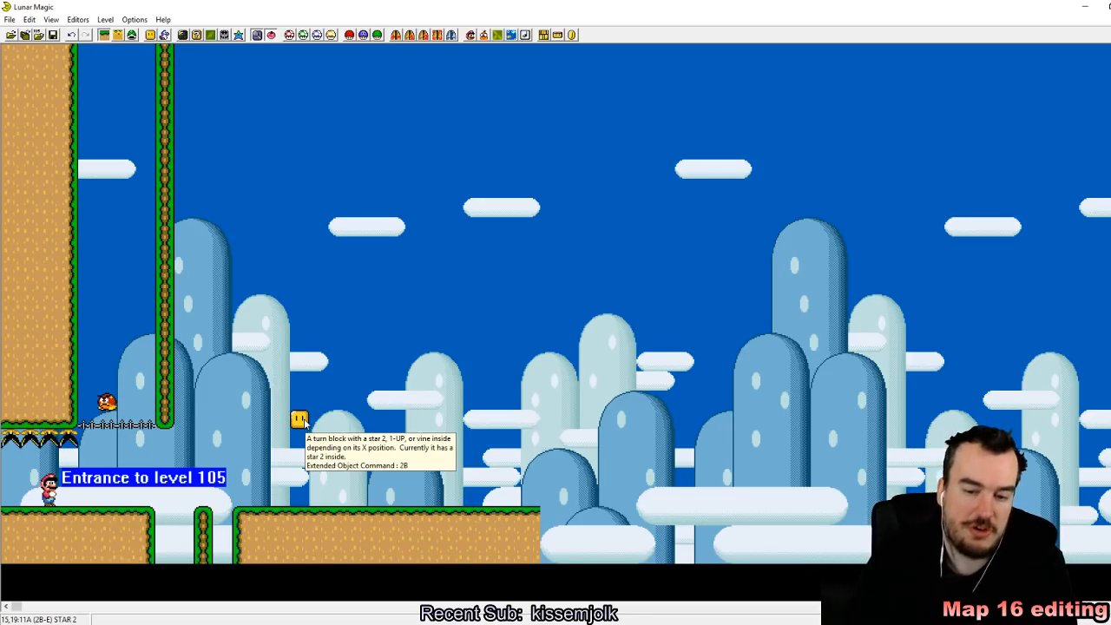
Step: Return to the emulator and climb high up the vine above the used turn block
key("alt+Tab")
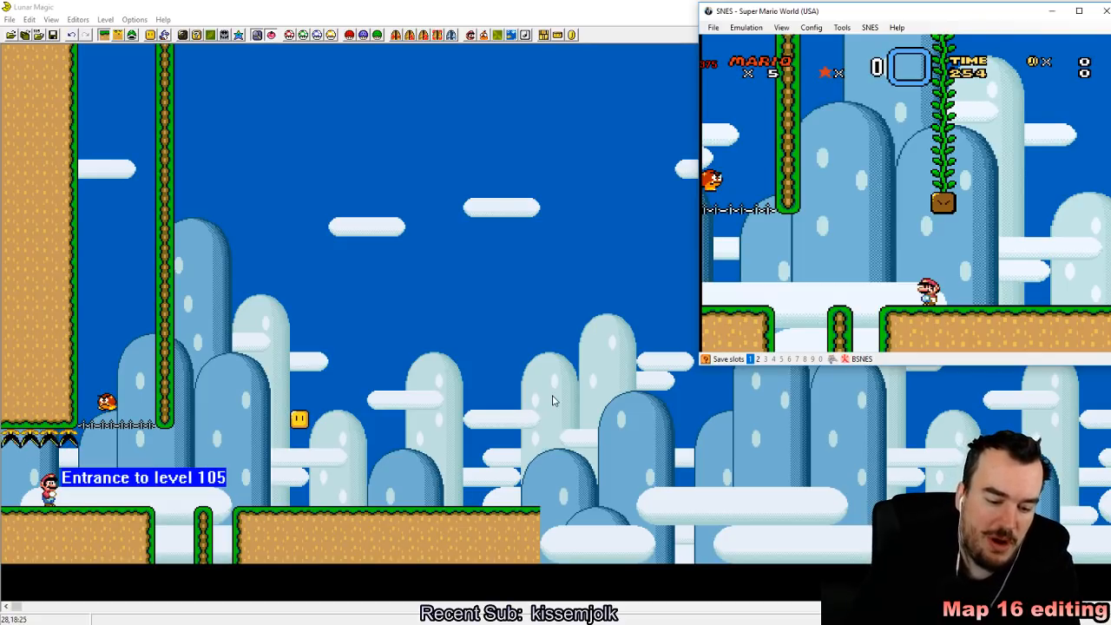
key("Right")
key("z")
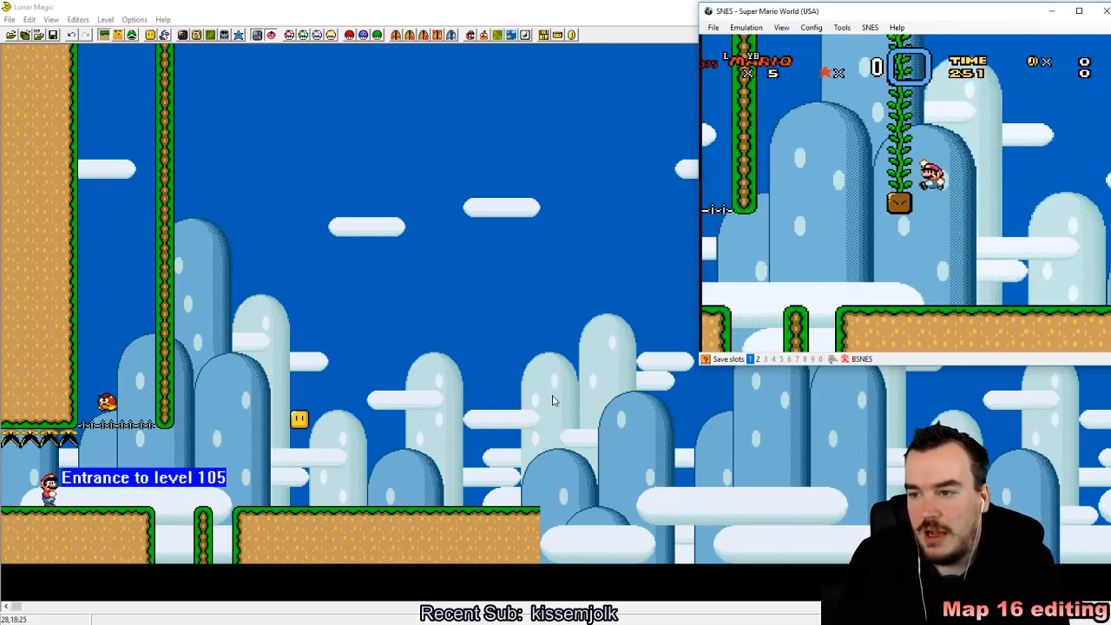
key("Left")
key("Up")
Step: Climb the vine, jump off it over the thin wall and drop onto the Goomba in the shaft
key("Up")
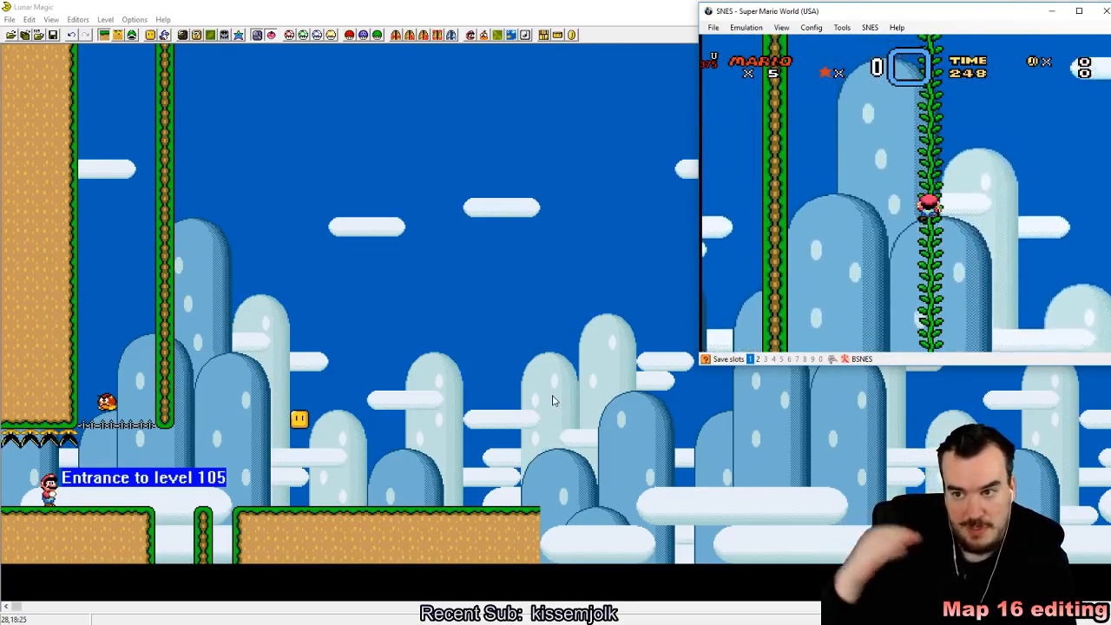
key("Up")
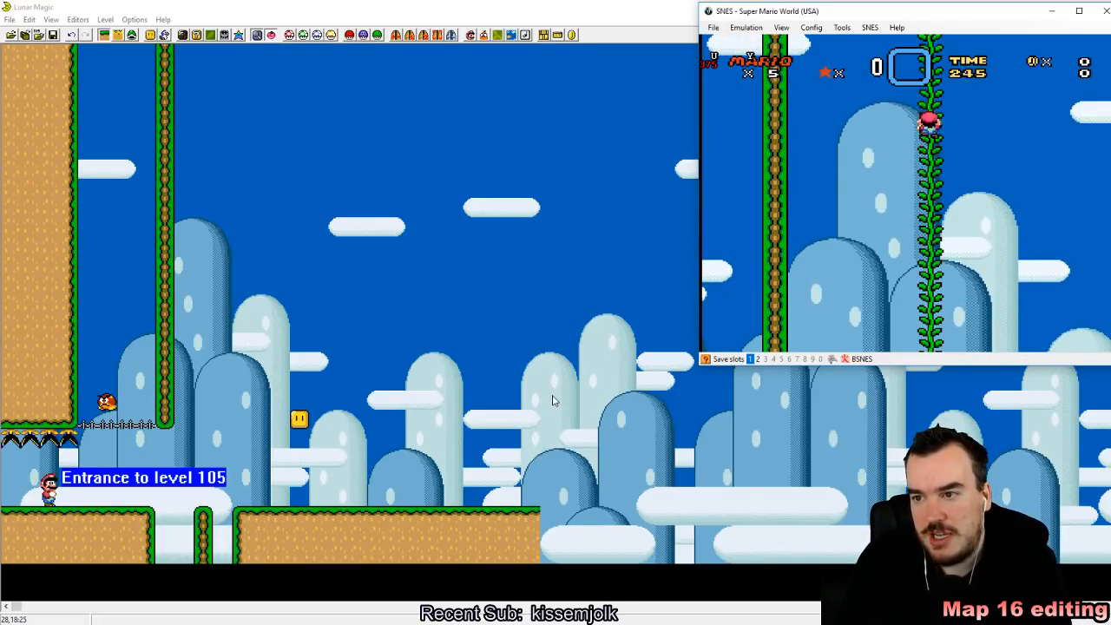
key("z")
key("Left")
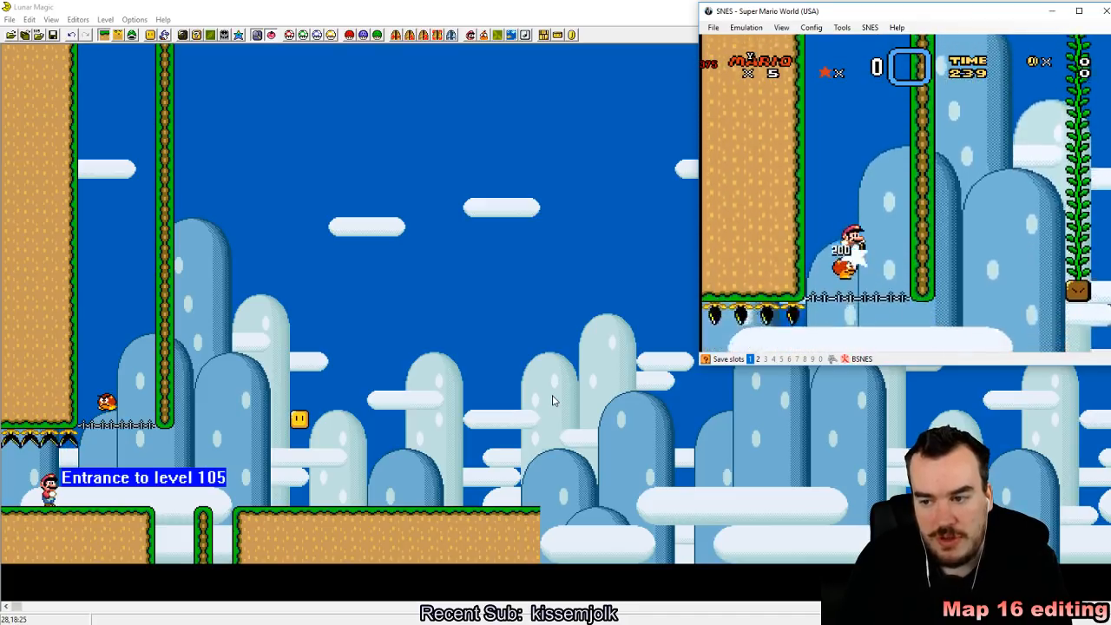
Step: Carry the stunned Goomba back across the gap to the vine and climb up with it
key("Right")
key("z")
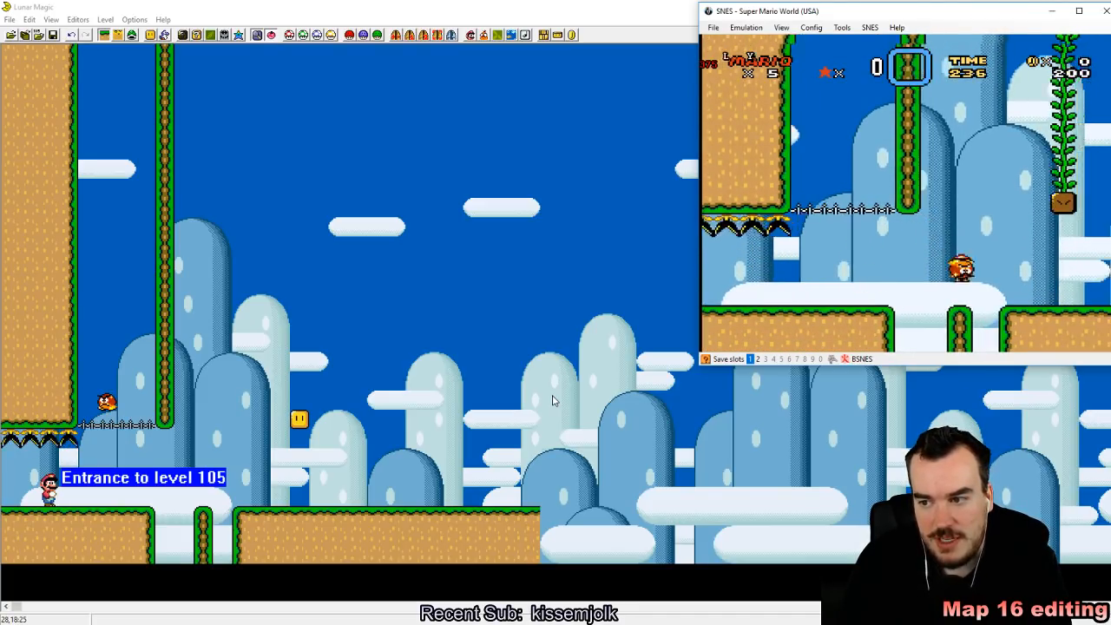
key("Left")
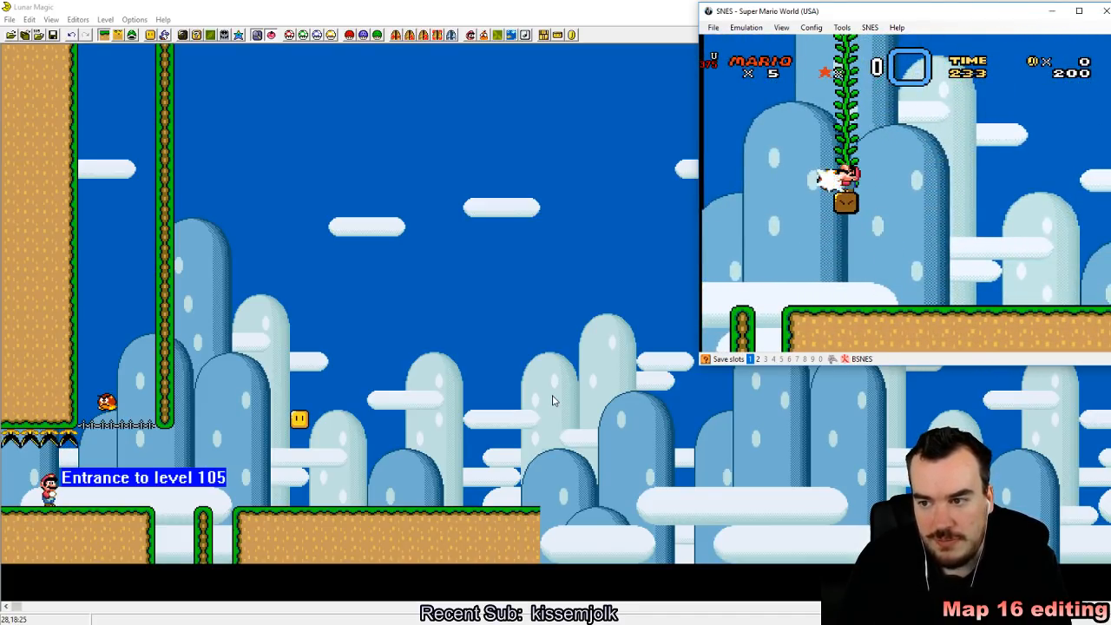
key("Up")
key("Up")
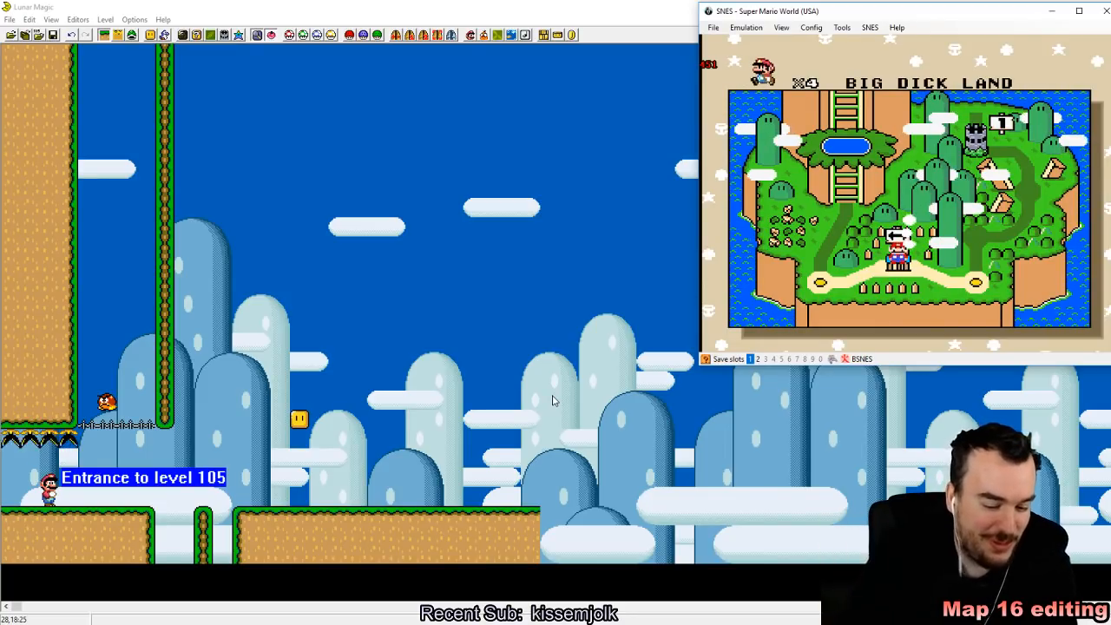
Step: Load quick save 1, release the vine from the turn block again and grab hold of it
key("F1")
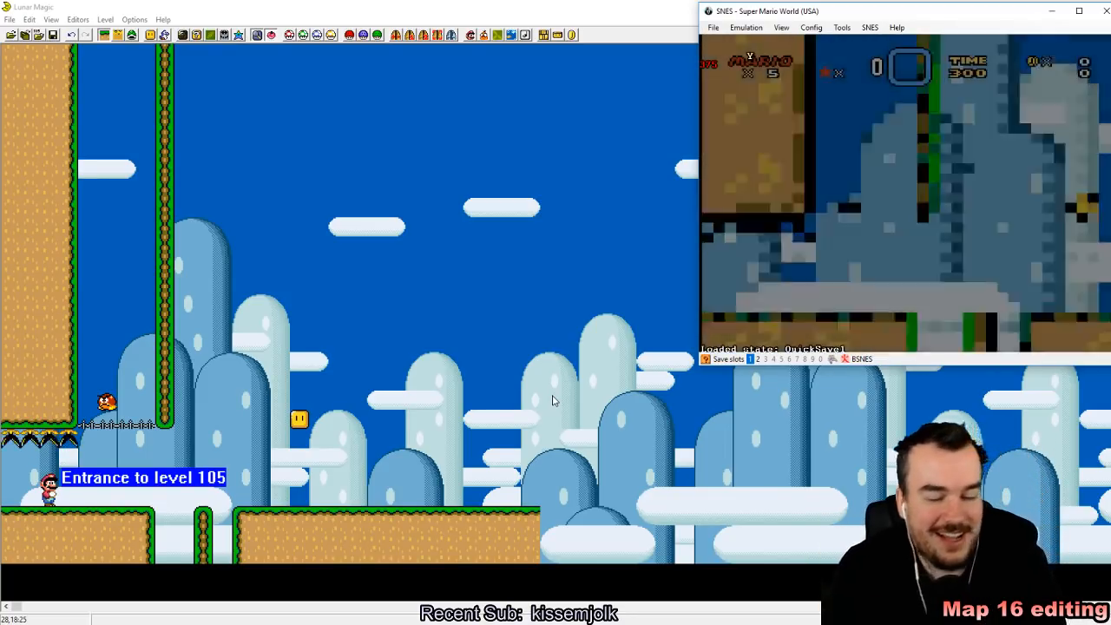
key("Right")
key("z")
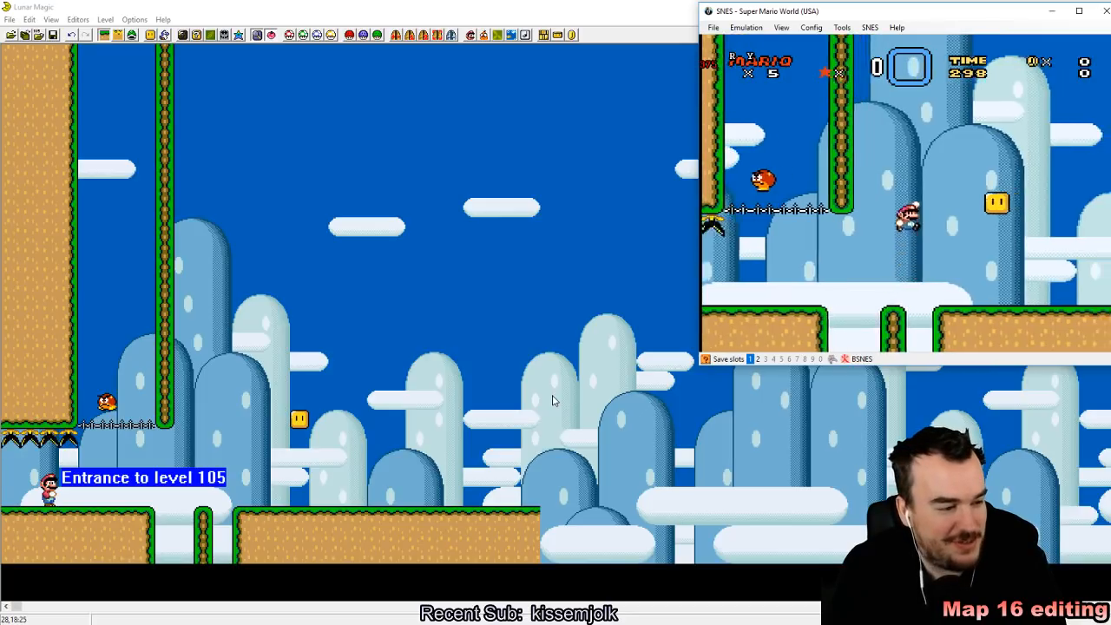
key("z")
key("Left")
key("z")
key("Right")
key("Up")
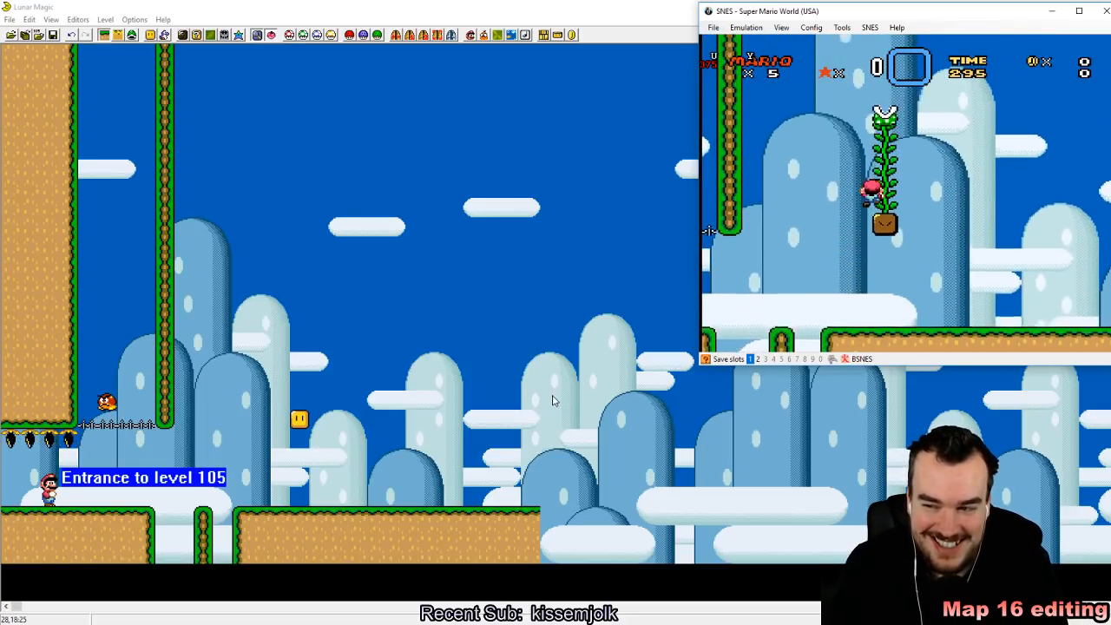
Step: Climb the growing vine, jump over the thin wall onto the Goomba and carry it down to the ground
key("Up")
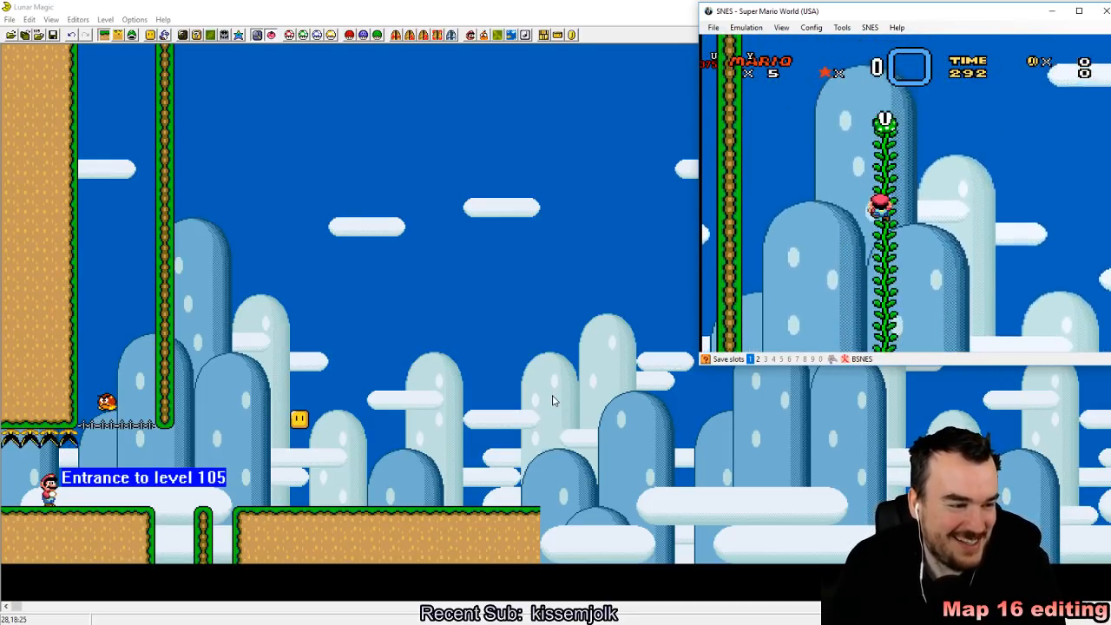
key("Up")
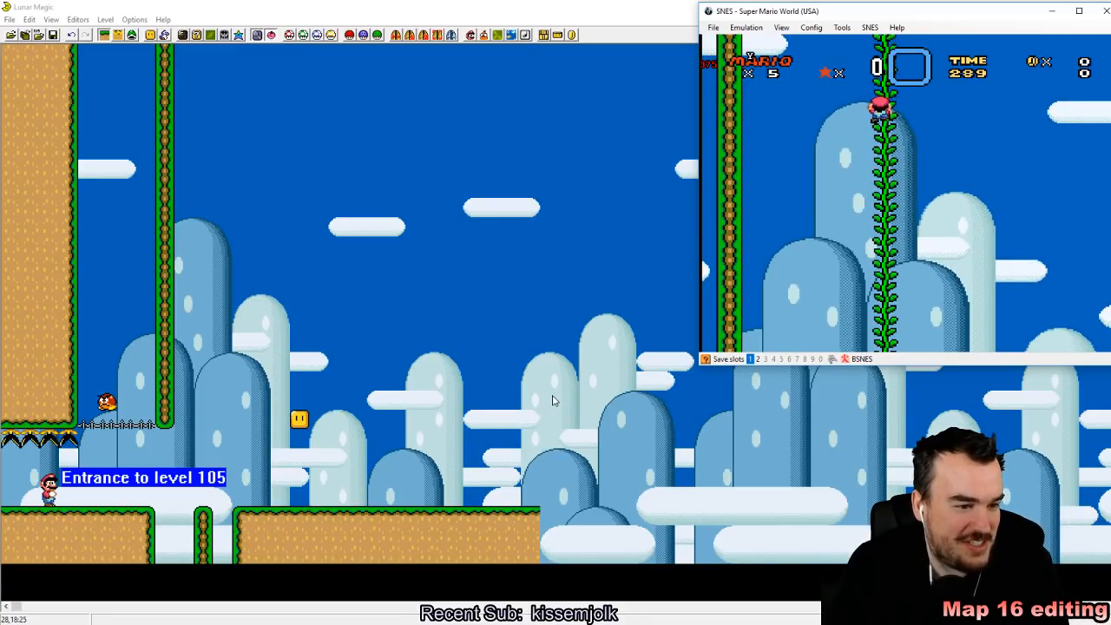
key("Up")
key("z")
key("Left")
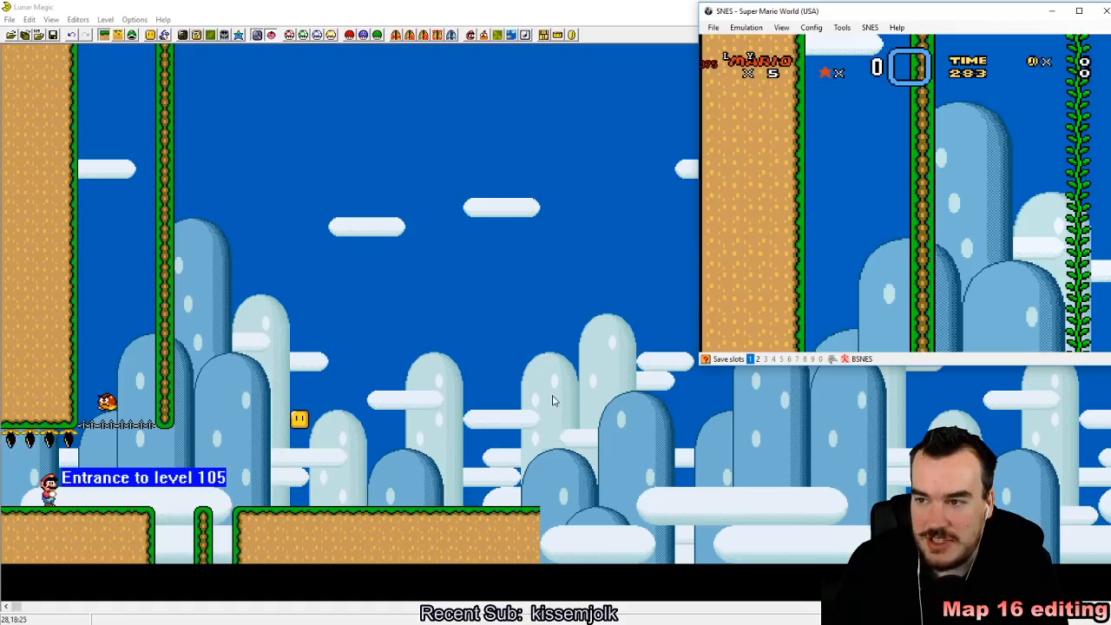
key("Left")
key("Right")
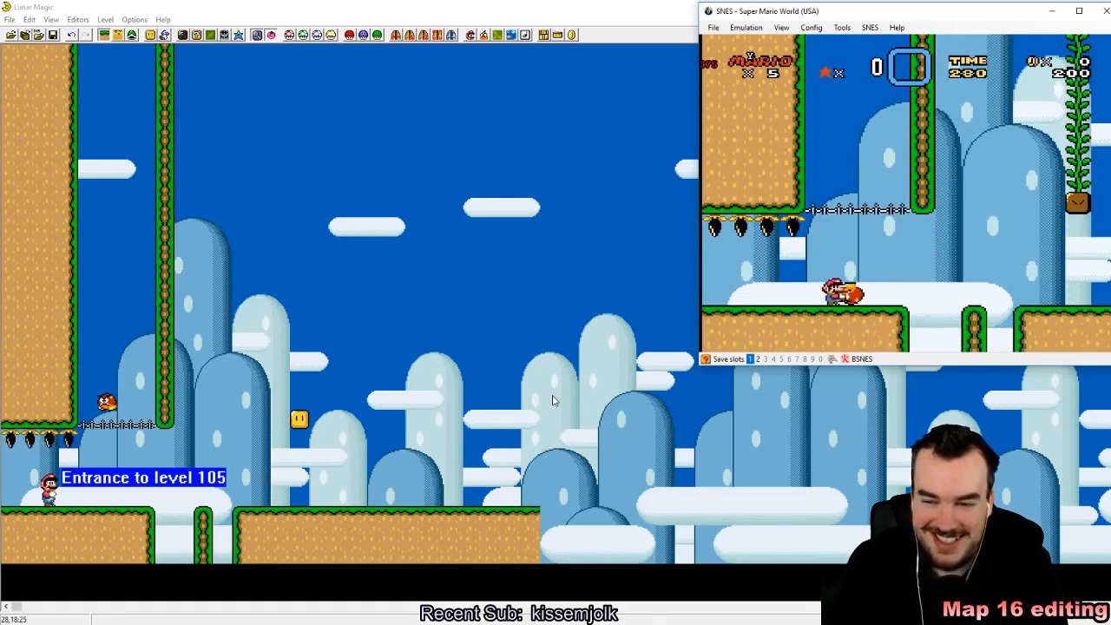
Step: Throw the carried Goomba towards the gap near the level entrance
key("Up")
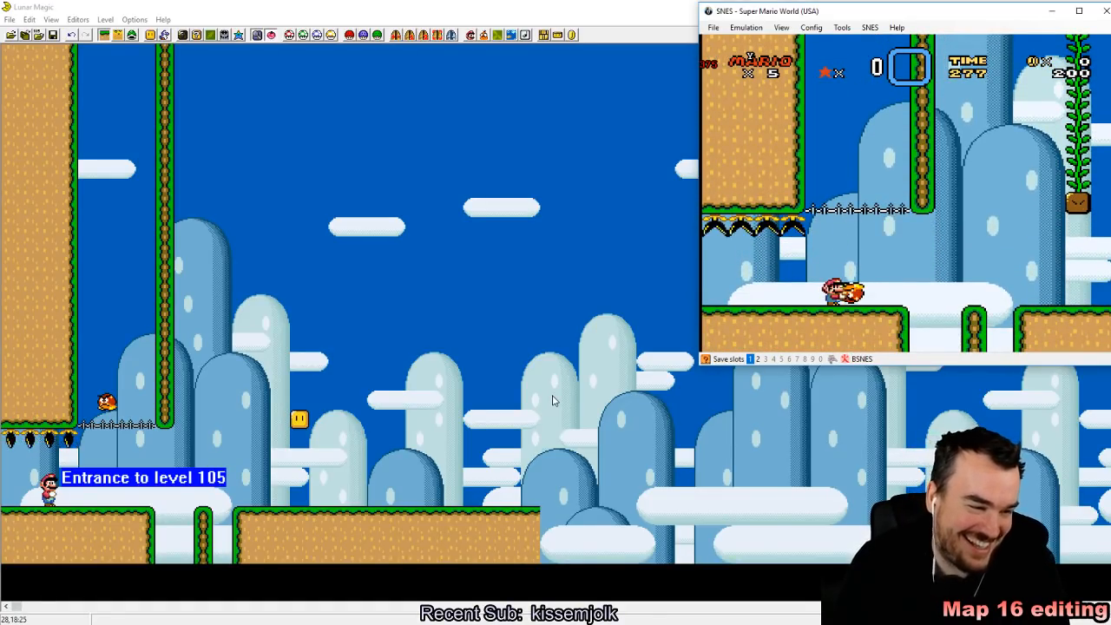
key("Right")
key("z")
key("Left")
key("Right")
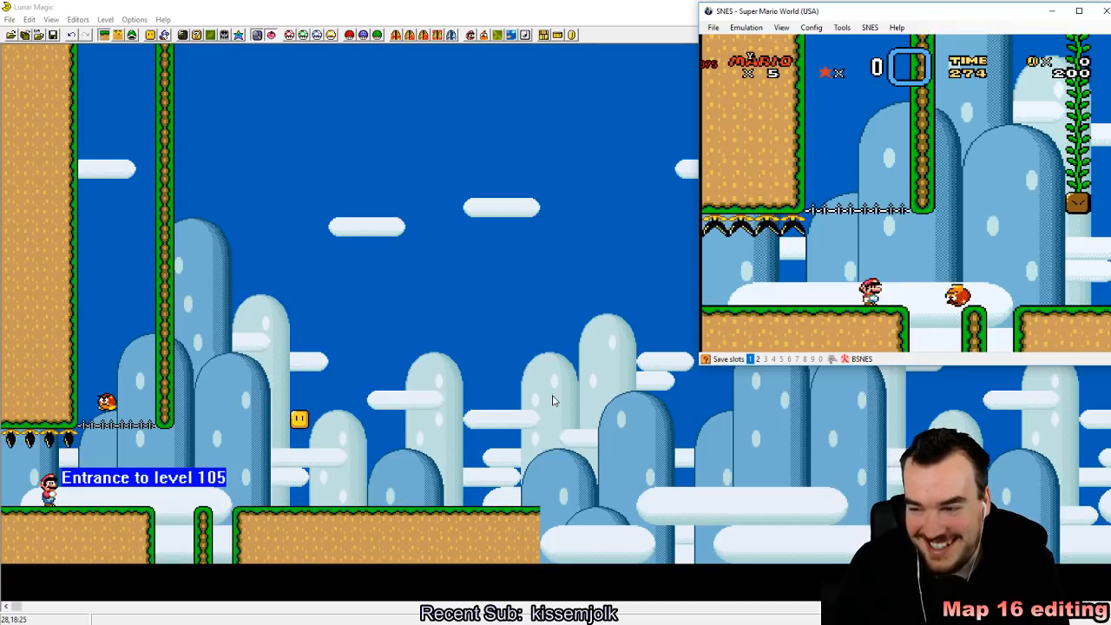
Step: Jump back to the vine, test leaving and regrabbing it, and climb high above the used block
key("Right")
key("z")
key("Right")
key("Up")
key("Down")
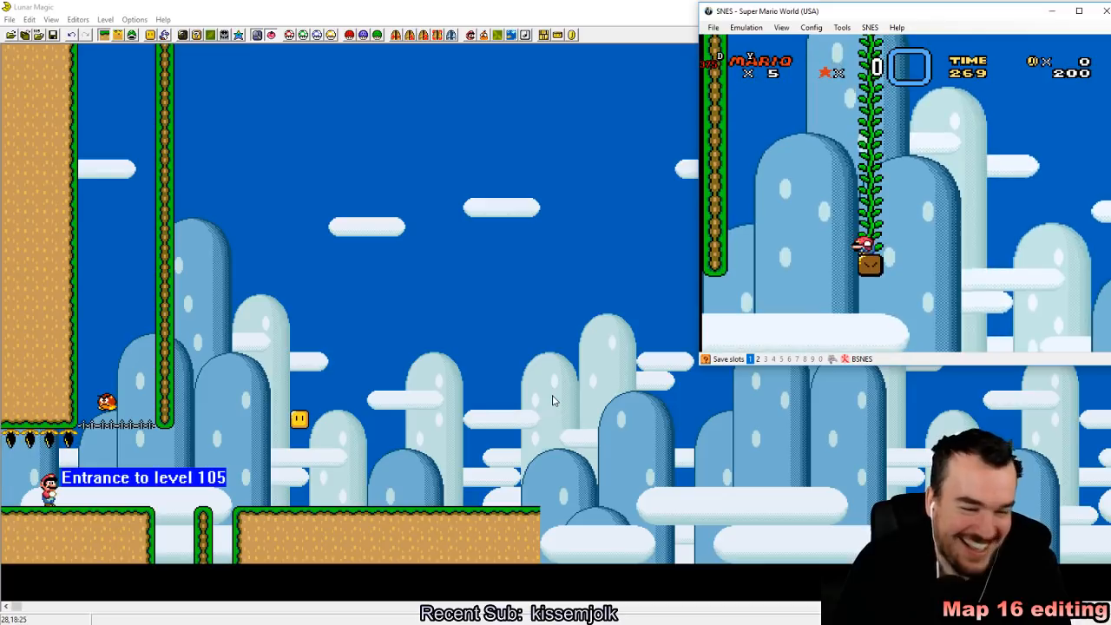
key("z")
key("Down")
key("Up")
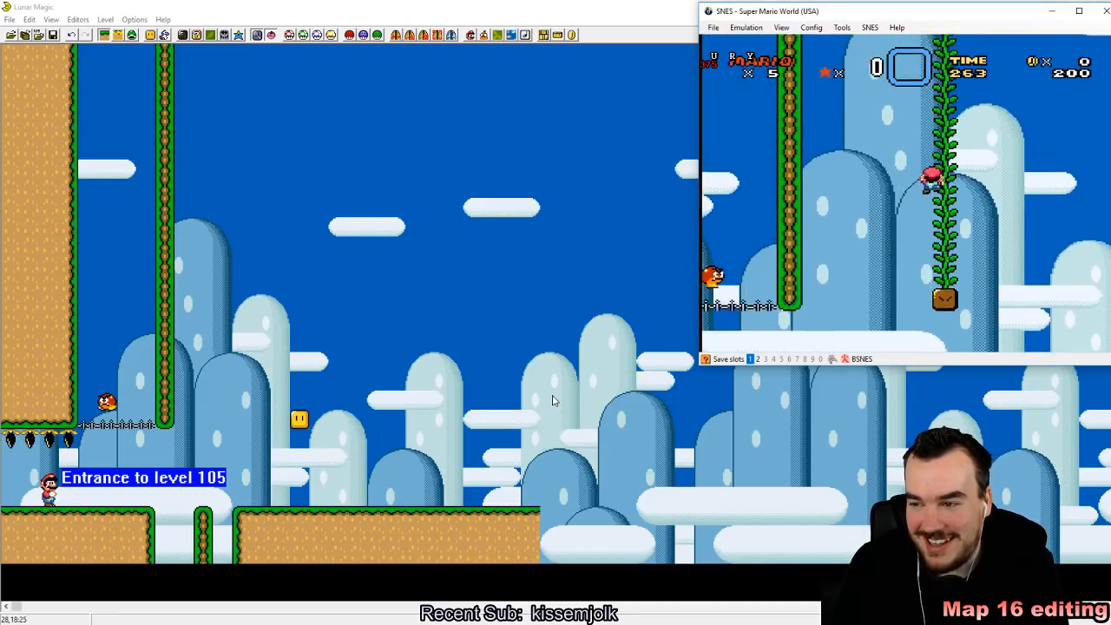
key("Up")
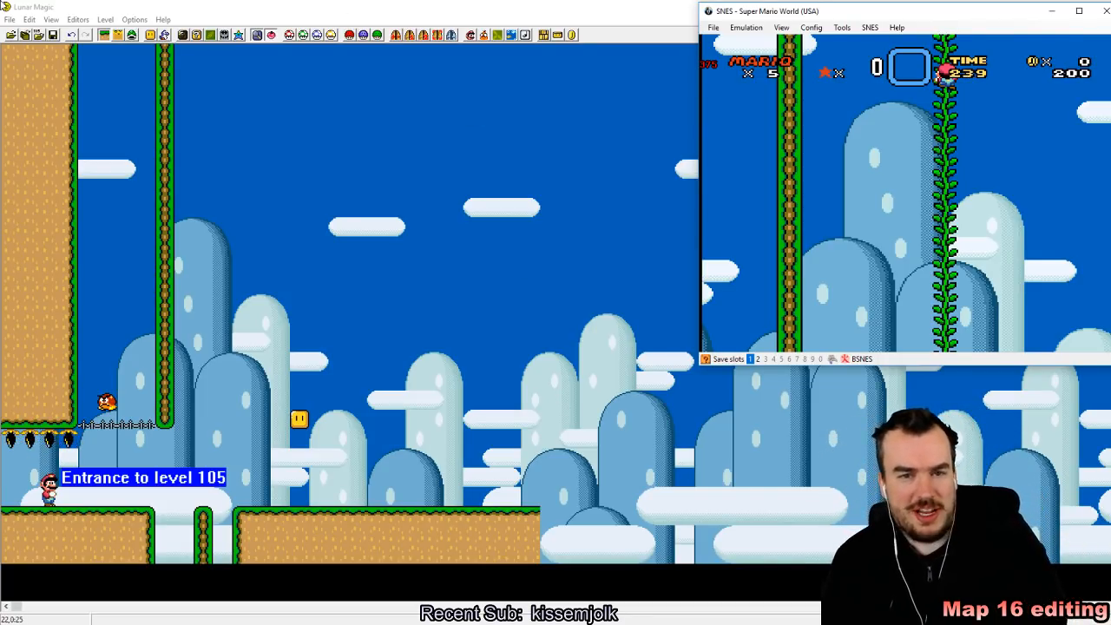
Step: Back in Lunar Magic, look through the first pages of the 16x16 Tile Map Editor, including in 8x8 editing mode
left_click(317, 572)
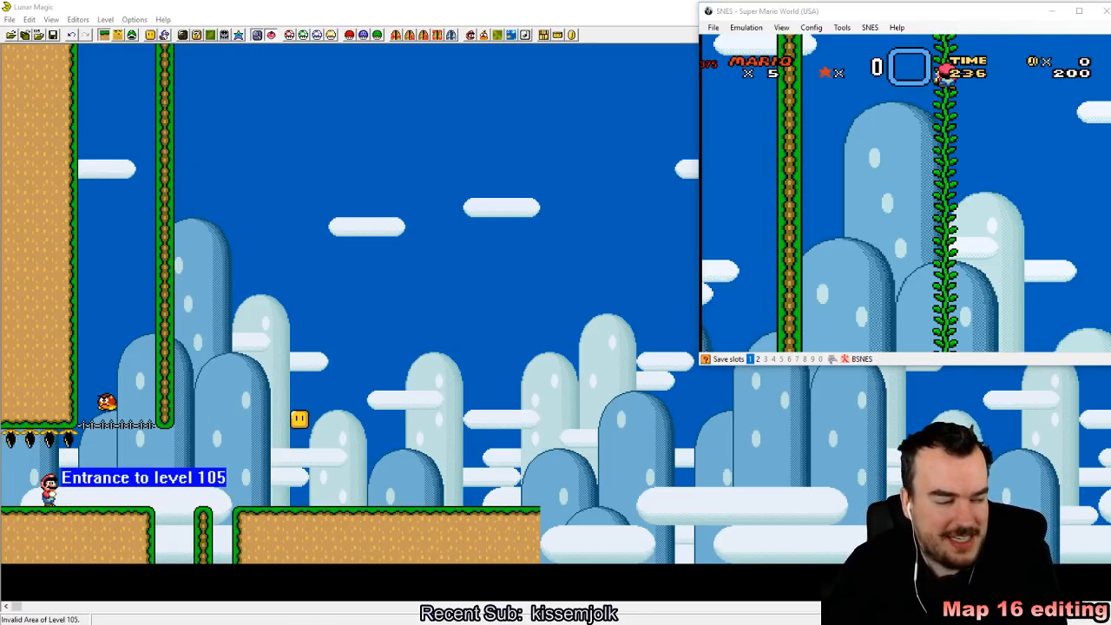
left_click(209, 36)
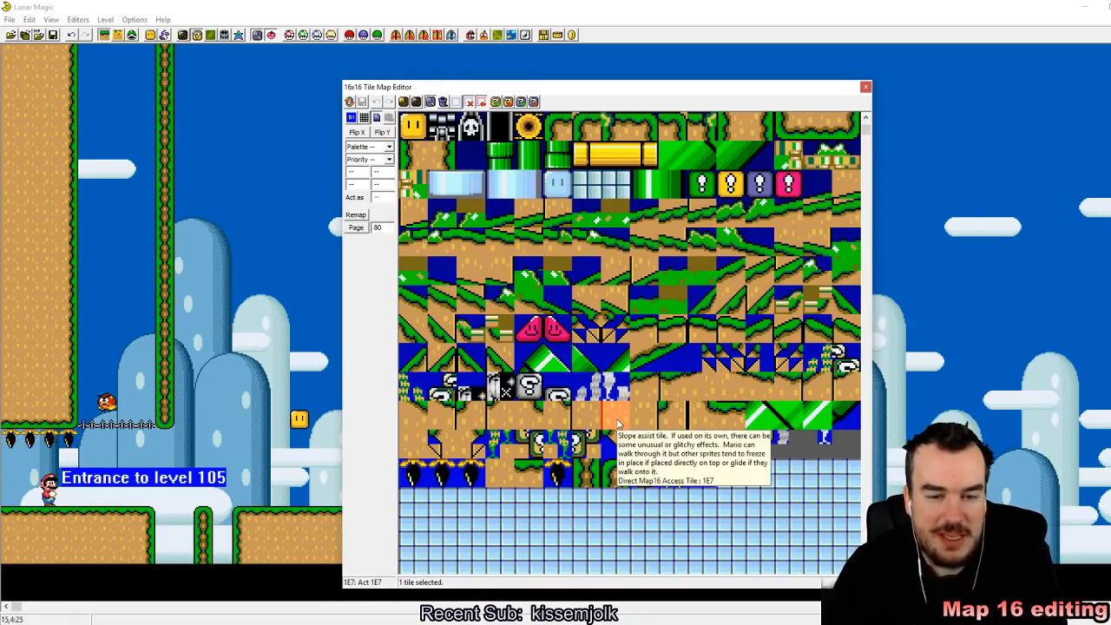
scroll(618, 423, "up", 3)
scroll(637, 492, "up", 3)
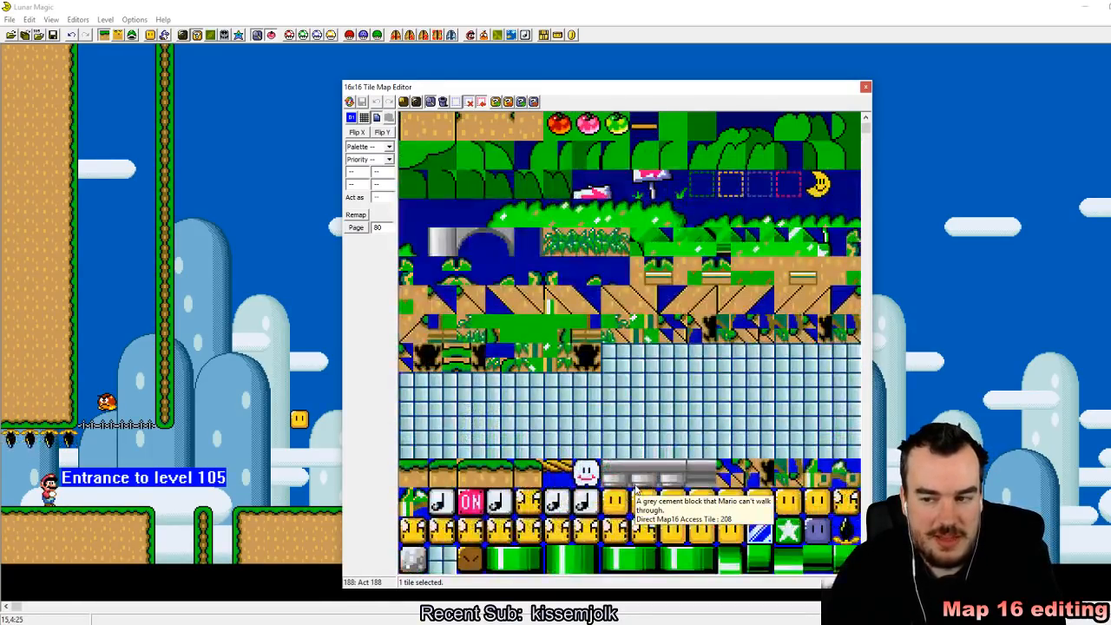
scroll(618, 508, "up", 2)
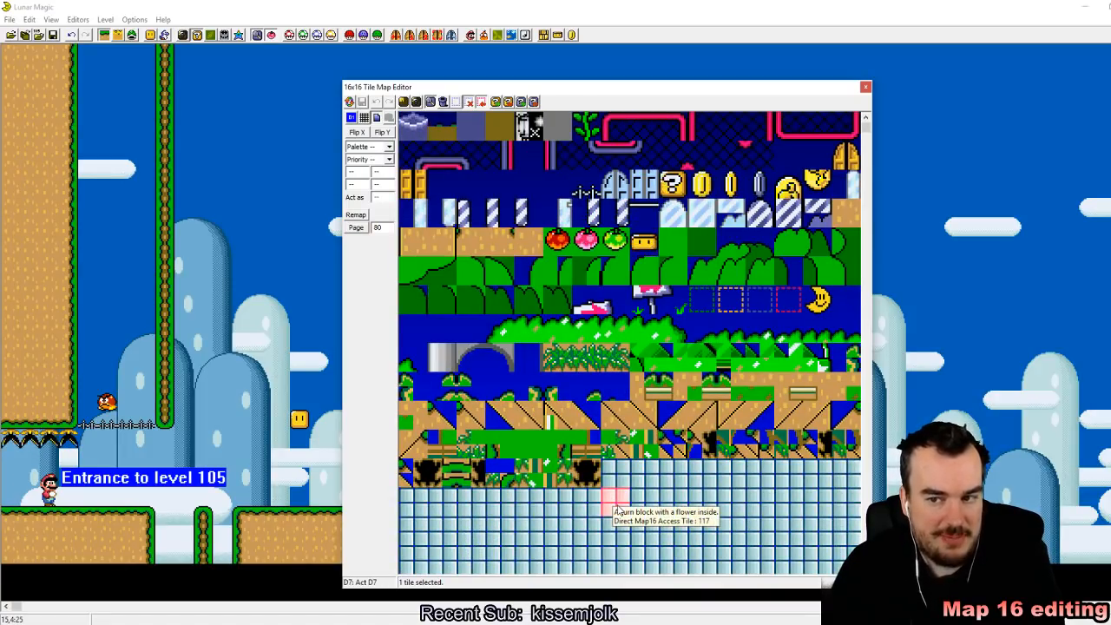
scroll(618, 511, "down", 5)
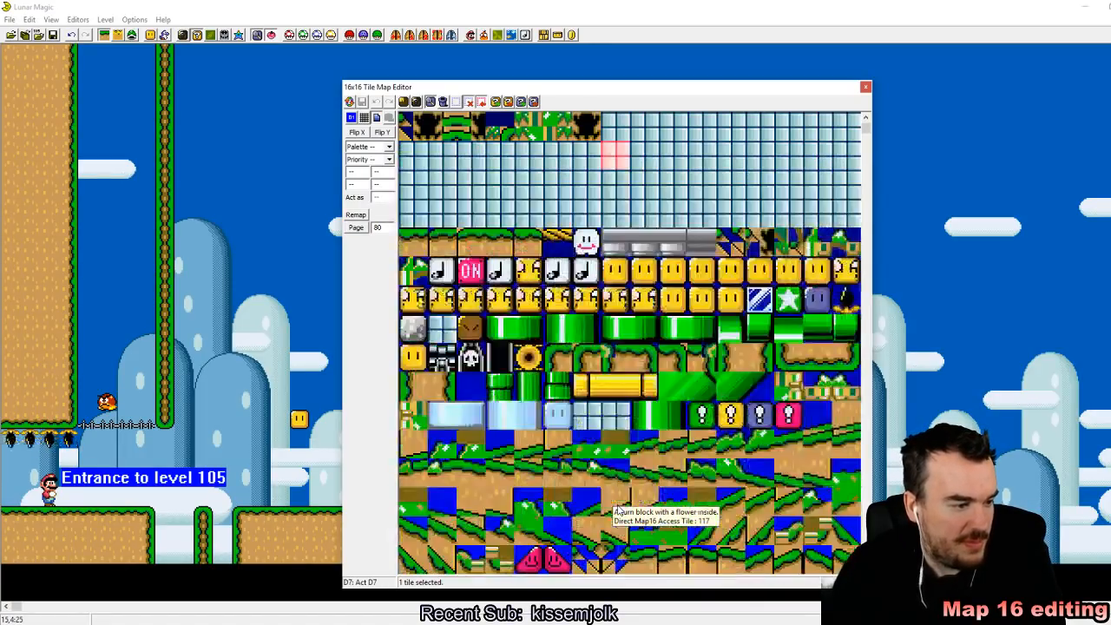
scroll(612, 503, "down", 5)
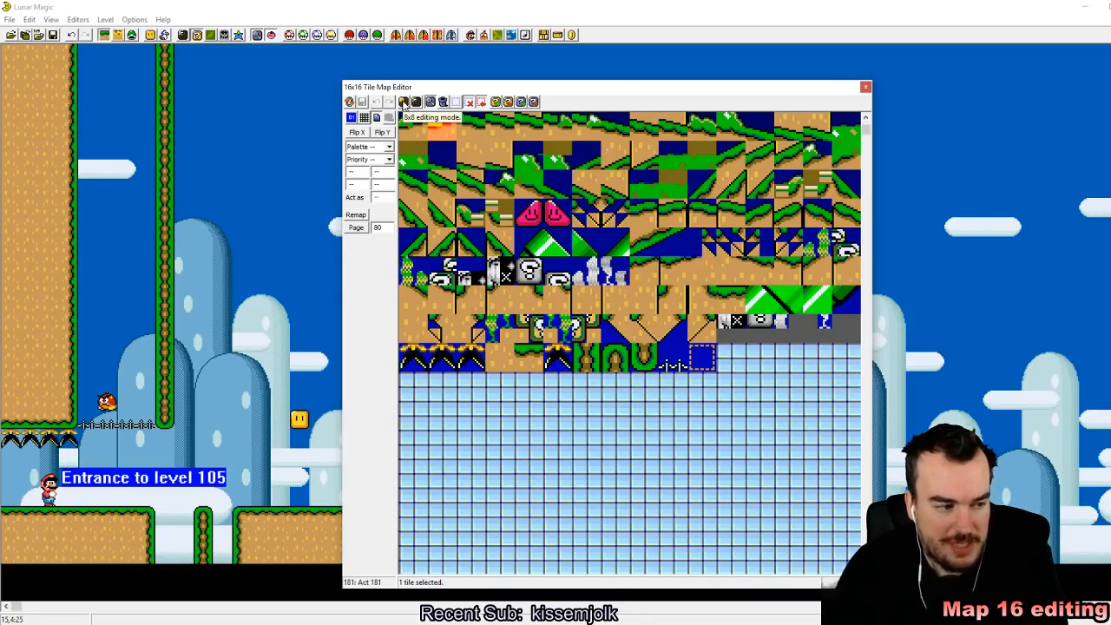
left_click(403, 103)
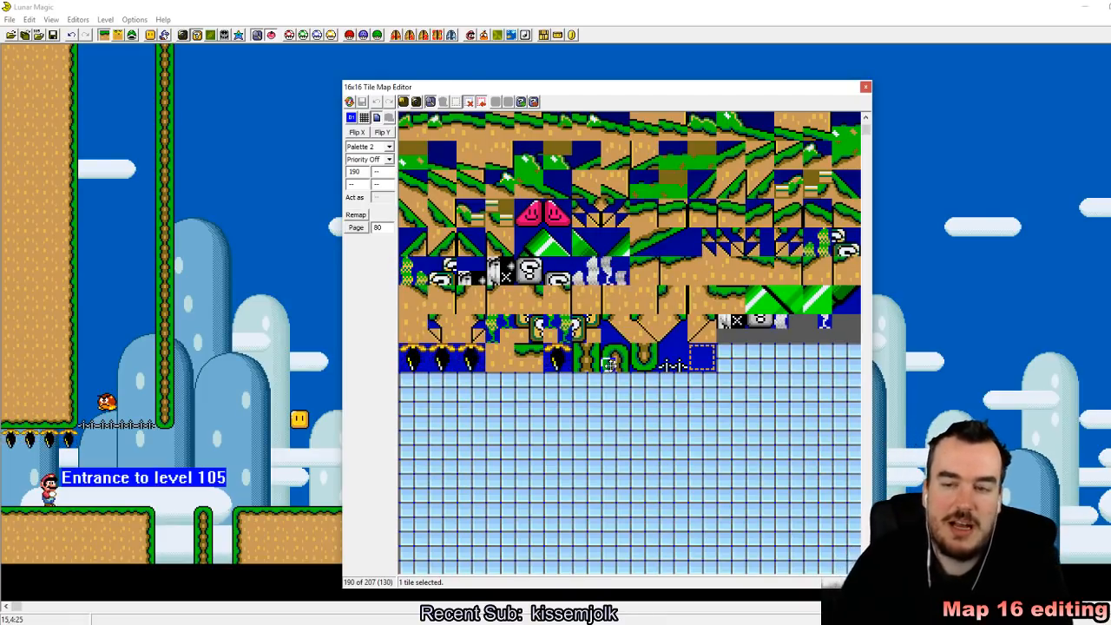
left_click(865, 88)
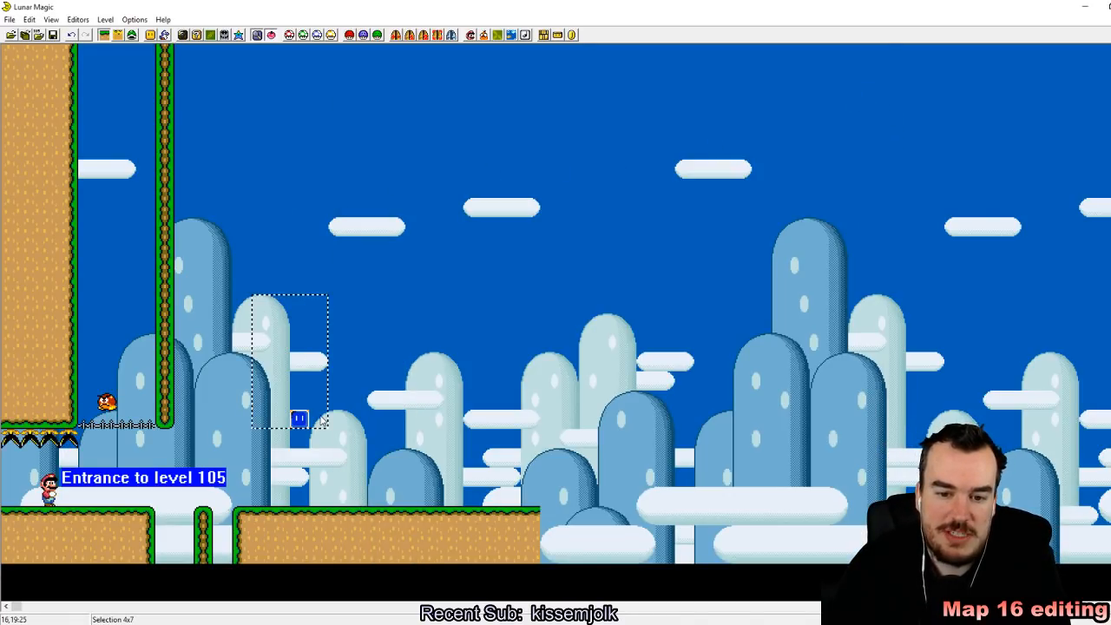
Step: Replace the turn block with a right facing diagonal ledge (3B) standing on the ground past the gap
left_click(151, 35)
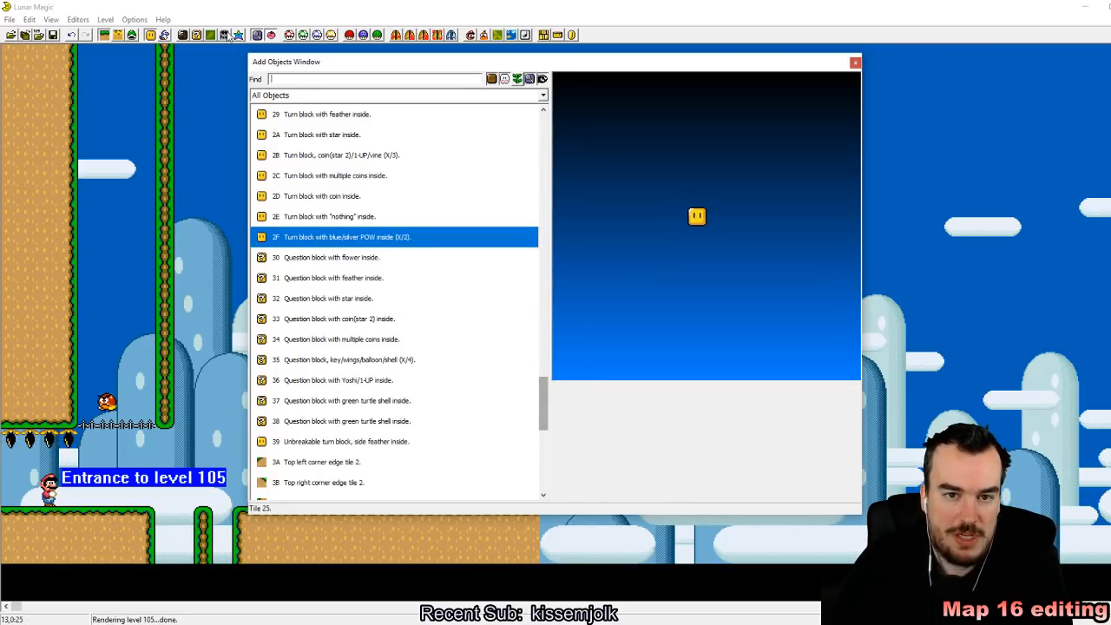
left_click_drag(545, 406, 540, 298)
left_click(410, 301)
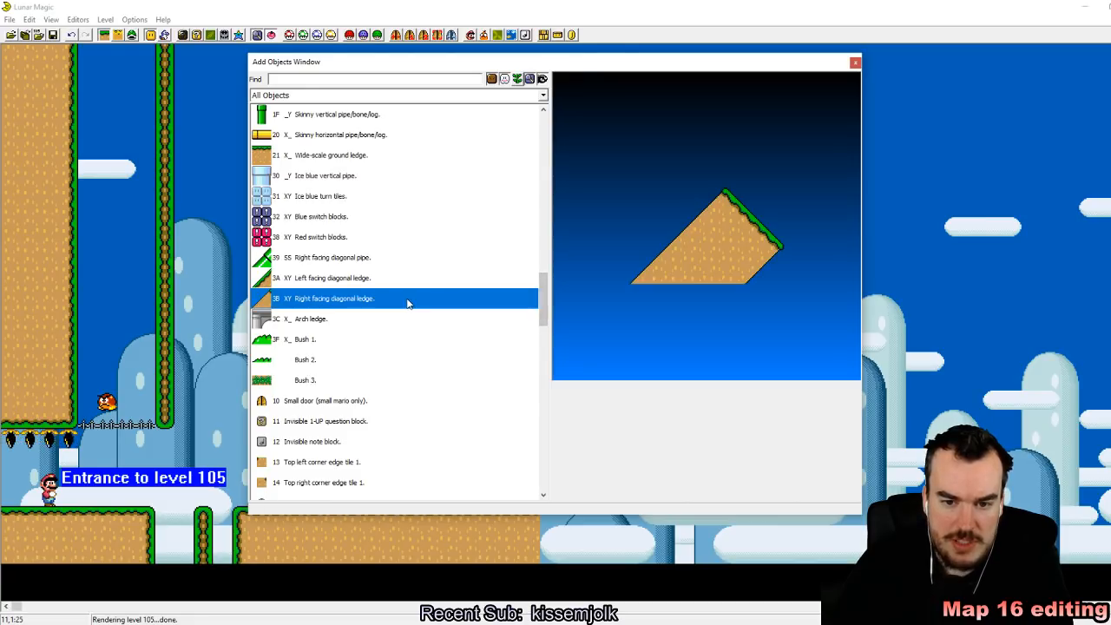
right_click(238, 417)
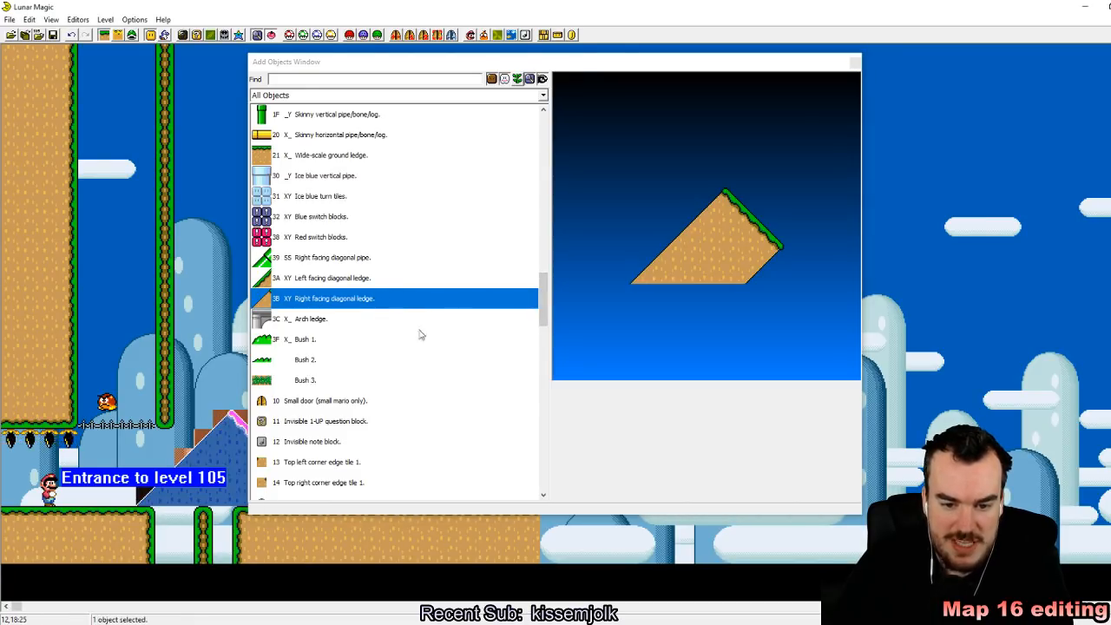
left_click(855, 61)
left_click_drag(248, 467, 373, 467)
Step: Widen the ground under the diagonal ledge by one column to the right
left_click(586, 416)
left_click(536, 520)
left_click_drag(536, 520, 685, 520)
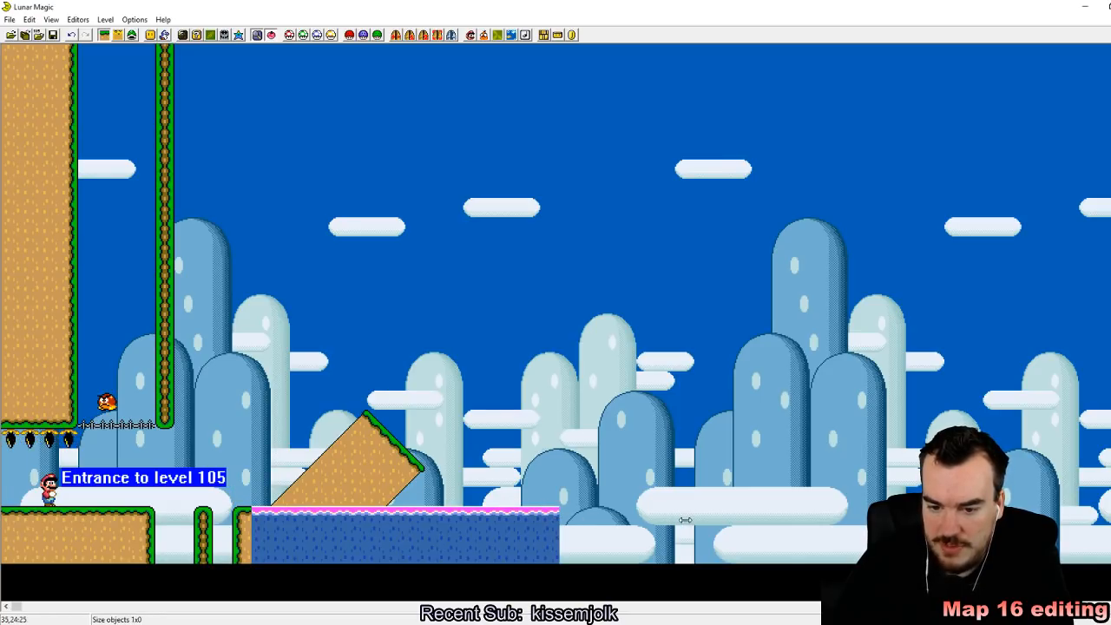
left_click(261, 182)
Step: Place Big bush 2 (83) on the ground right of the diagonal ledge and extend the ground rightwards with another piece
left_click(132, 36)
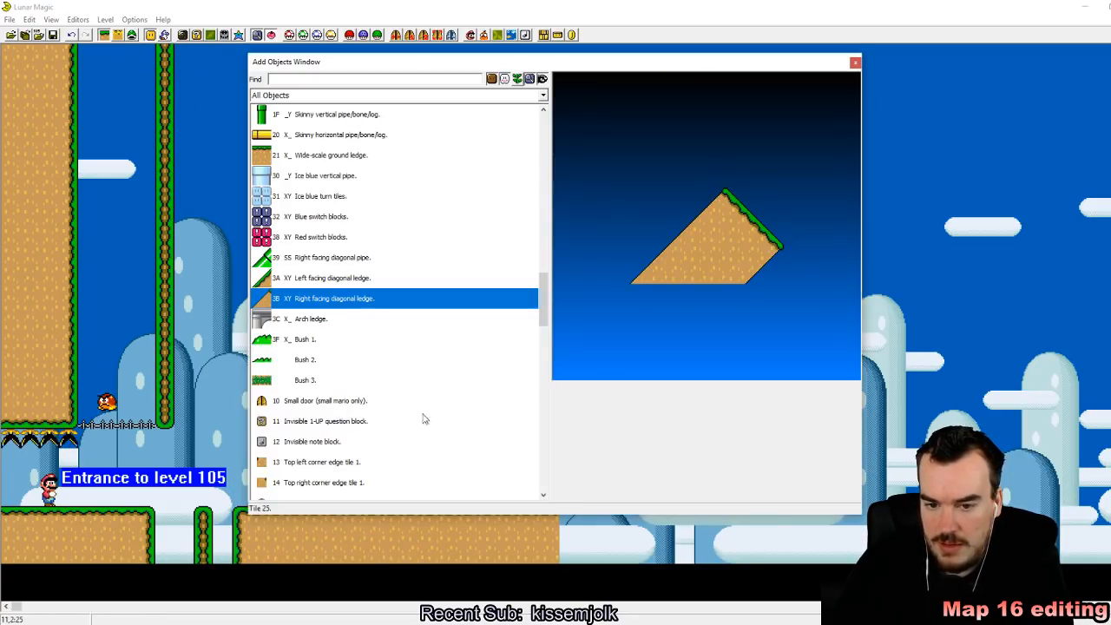
scroll(368, 363, "down", 2)
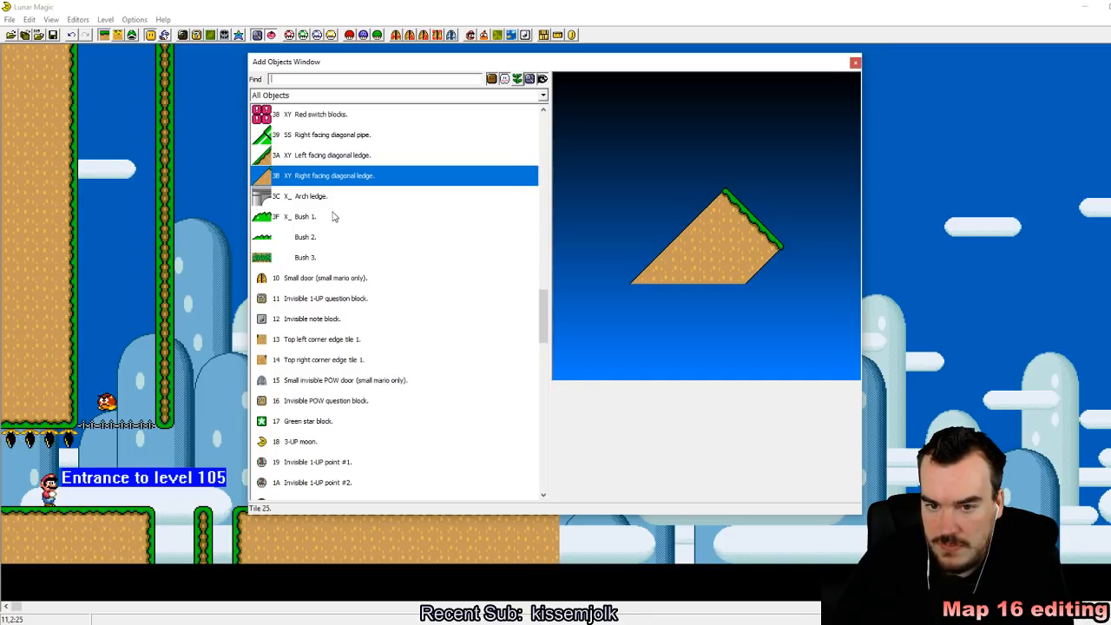
left_click_drag(545, 330, 554, 473)
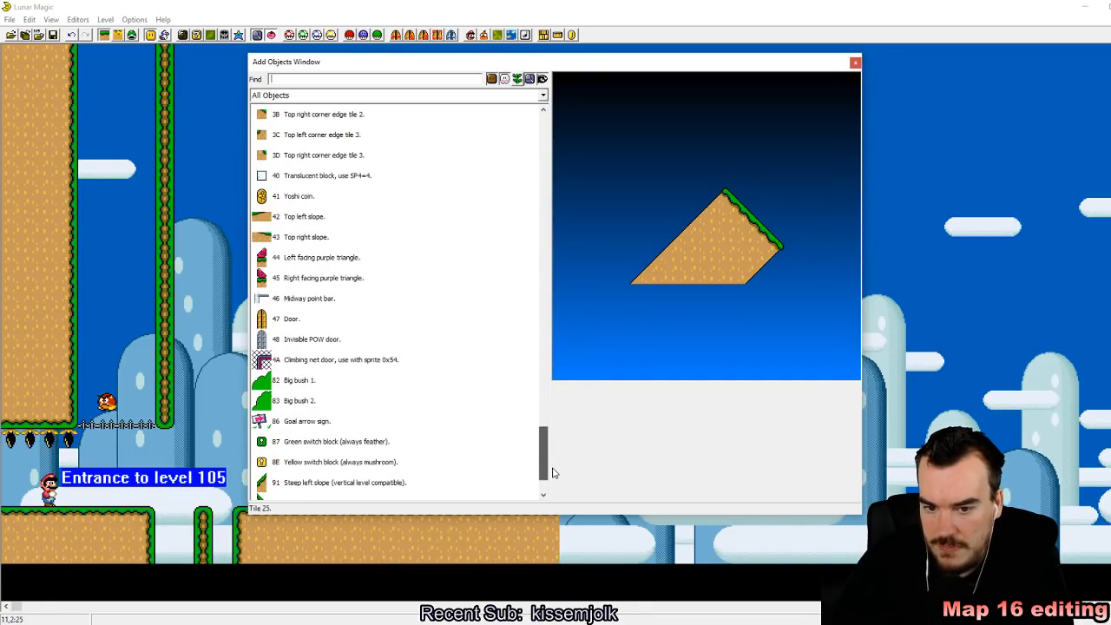
left_click(344, 401)
left_click_drag(58, 436, 50, 437)
left_click_drag(110, 458, 484, 446)
left_click(855, 62)
left_click(555, 542)
left_click_drag(642, 541, 864, 541)
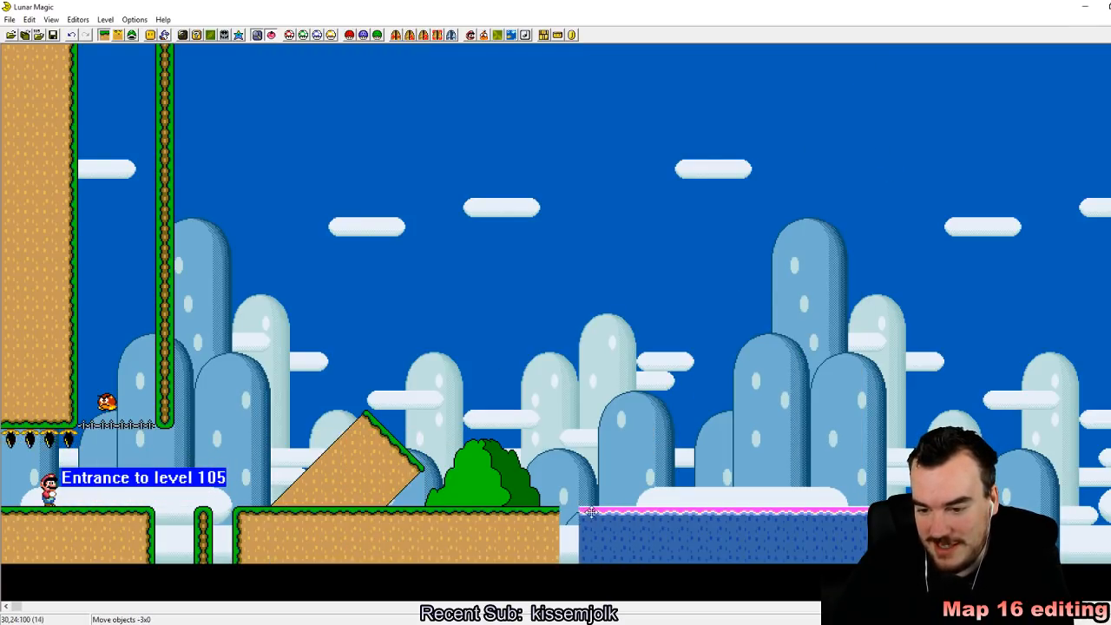
Step: Add an arch ledge (3C) in the sky to the right, above the extended ground
left_click(150, 35)
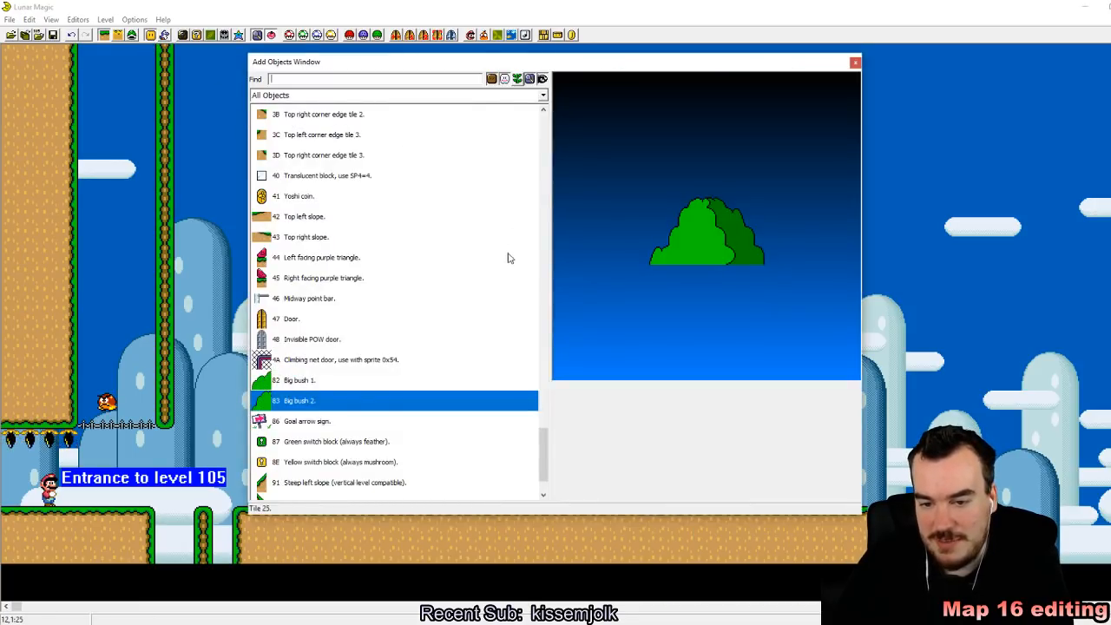
left_click_drag(542, 458, 539, 291)
left_click(312, 379)
right_click(914, 226)
left_click(922, 208)
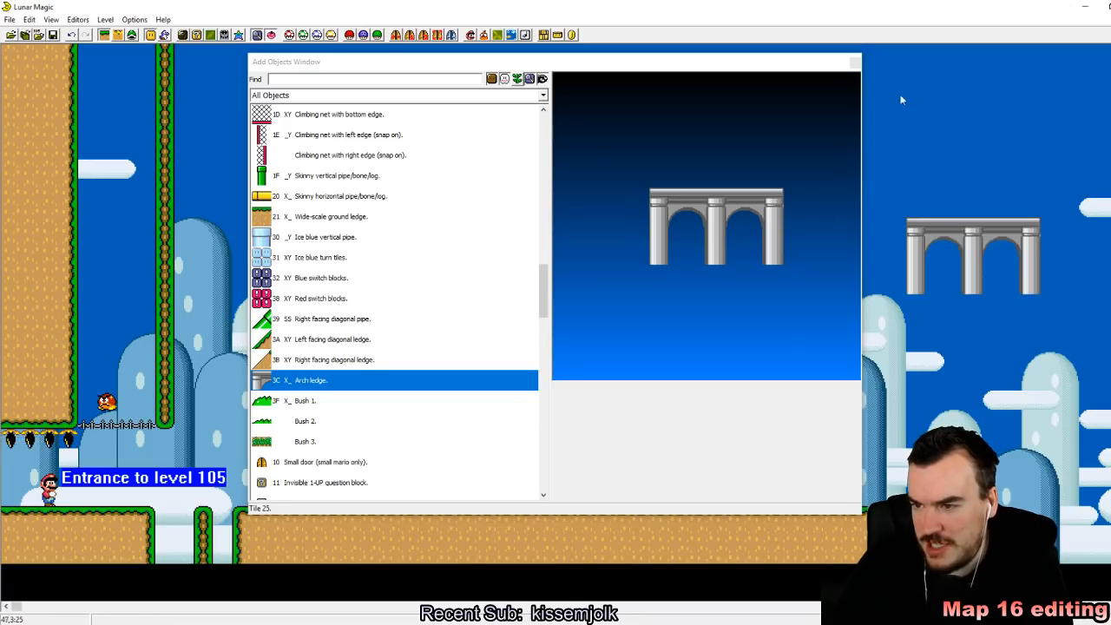
Step: Move the arch ledge down onto the ground right of the big bush and save level 105
left_click(855, 63)
left_click_drag(964, 261, 637, 474)
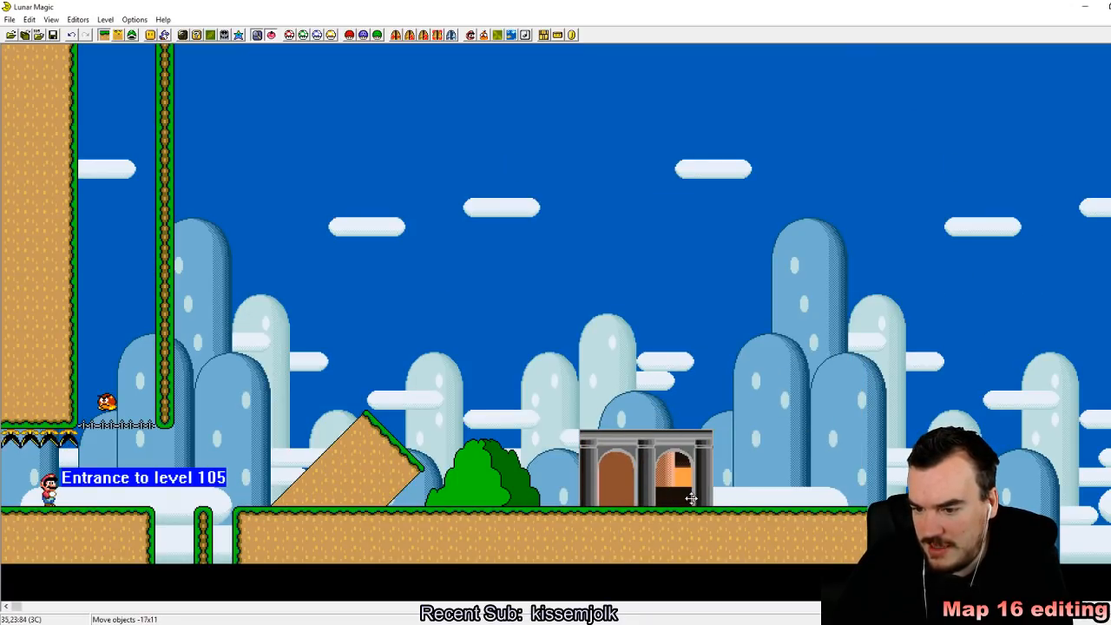
left_click(784, 408)
left_click(52, 35)
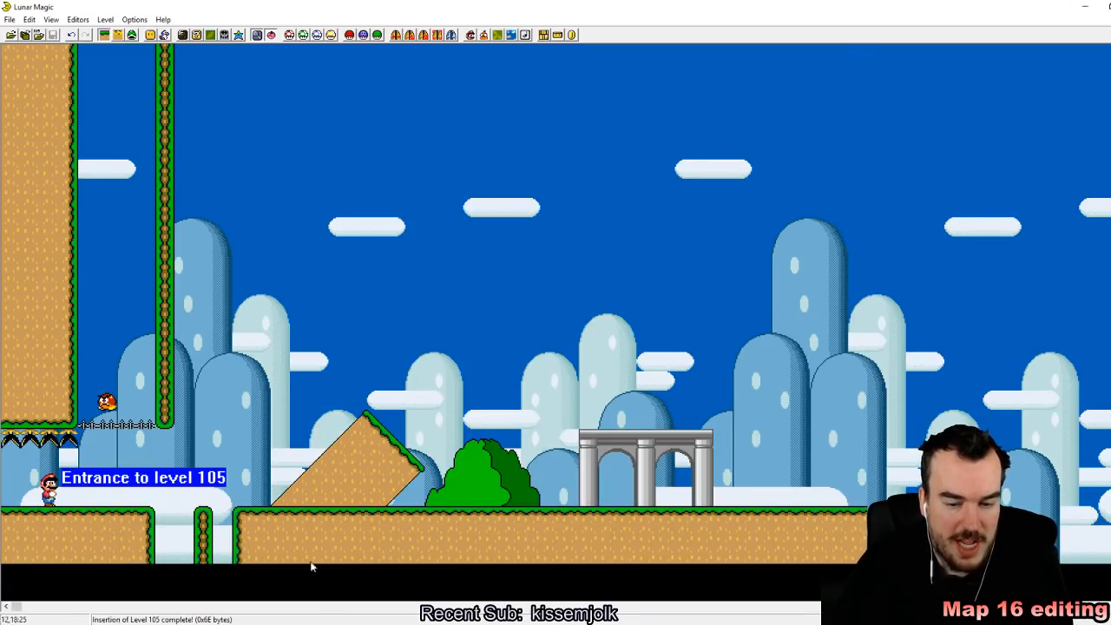
Step: Switch to the SNES emulator, reload the Super Mario World ROM, enter the level and save a state in slot 1
key("alt+Tab")
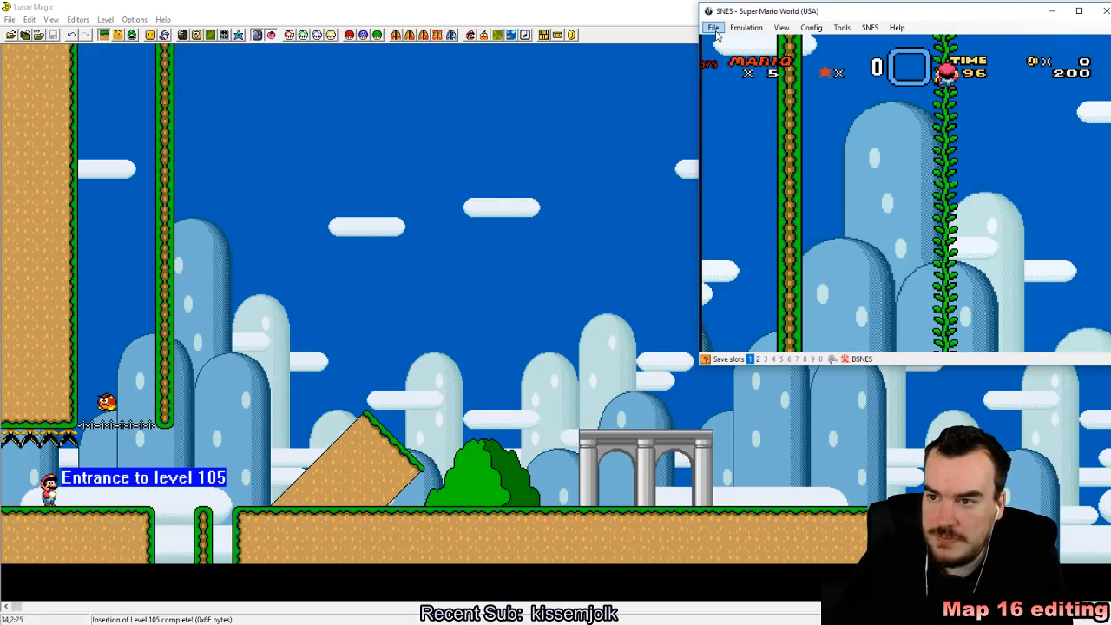
left_click(715, 30)
mouse_move(749, 57)
left_click(844, 55)
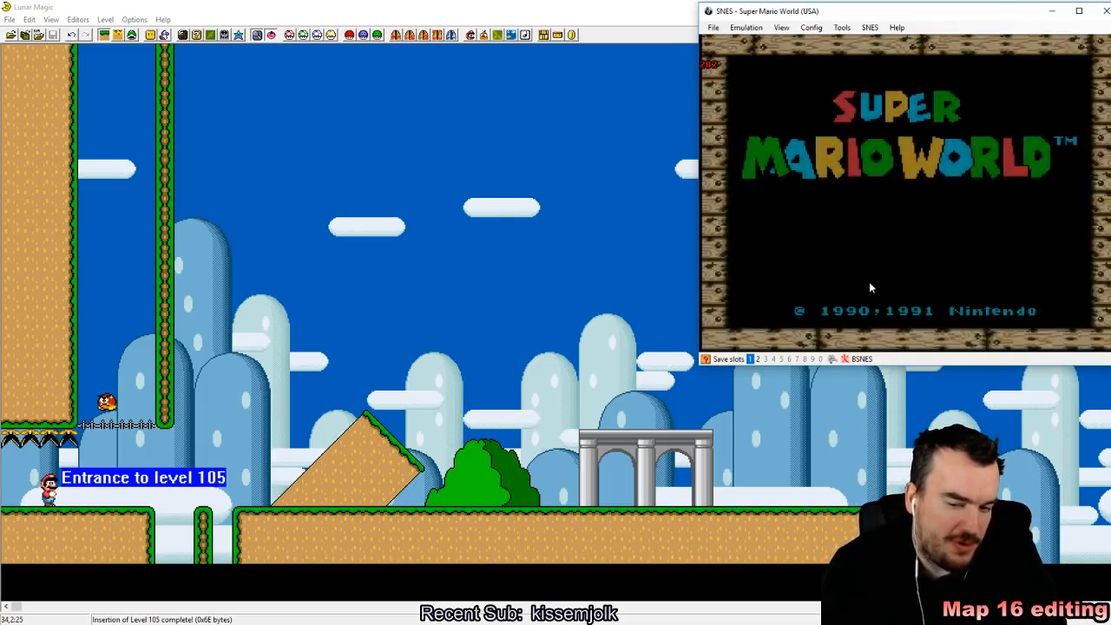
key("Return")
key("Return")
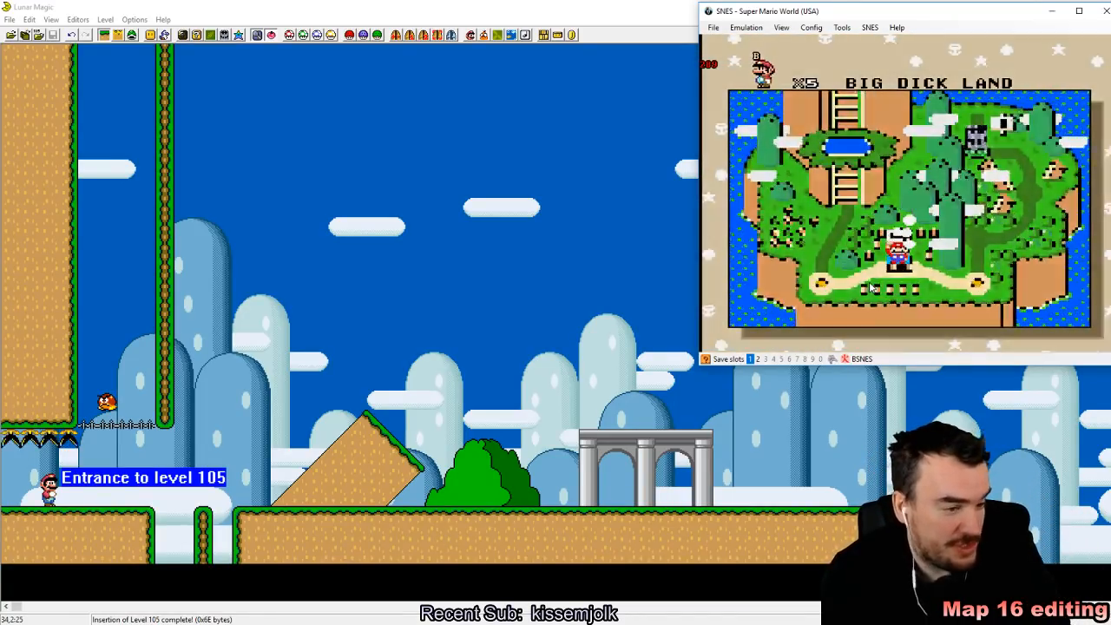
key("z")
key("F5")
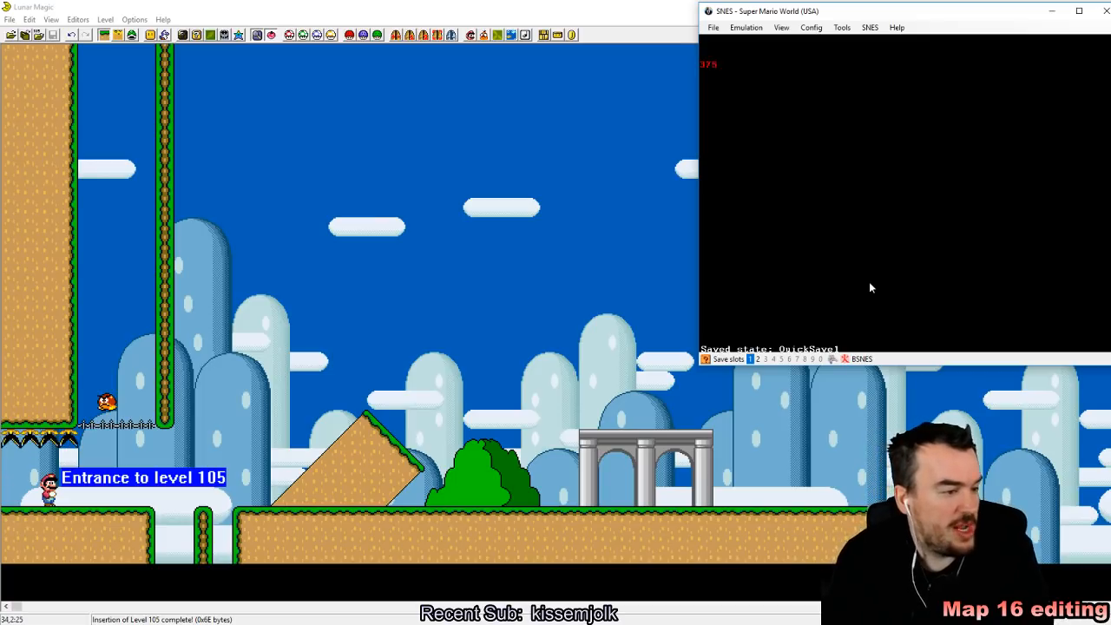
Step: Play Mario rightwards across the gap and past the diagonal ledge and bush to the arch ledge
key("Right")
key("a")
key("z")
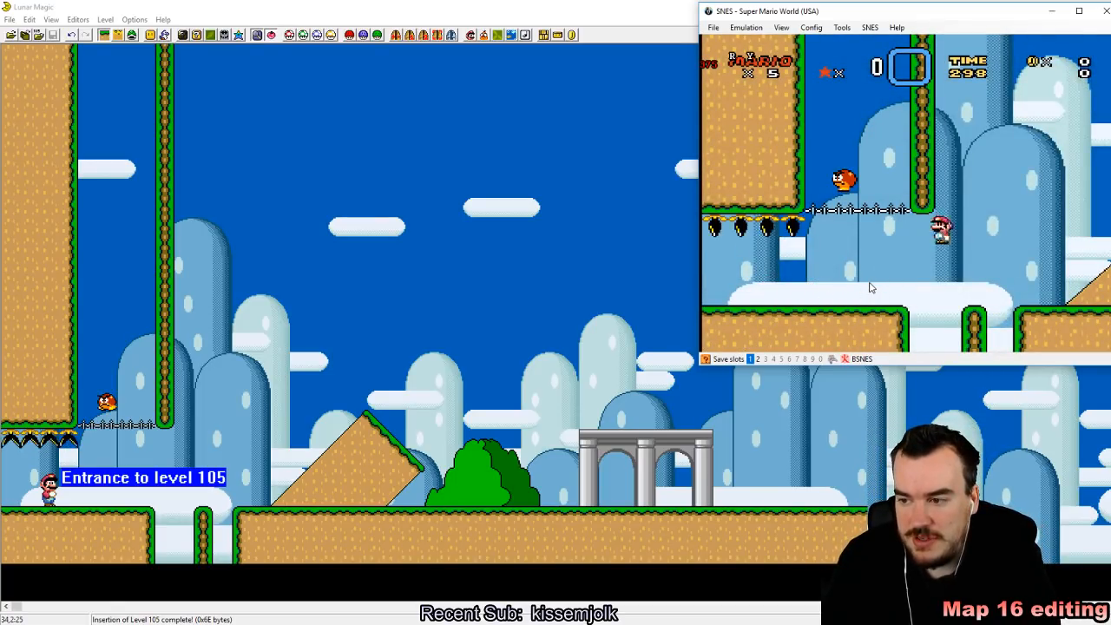
key("z")
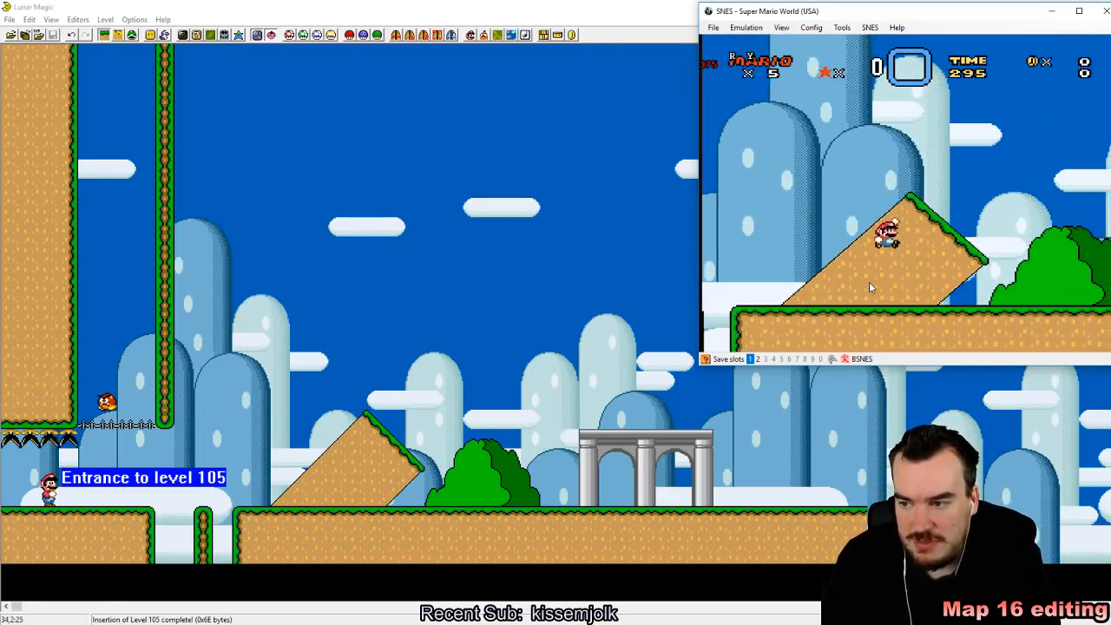
key("Right")
key("z")
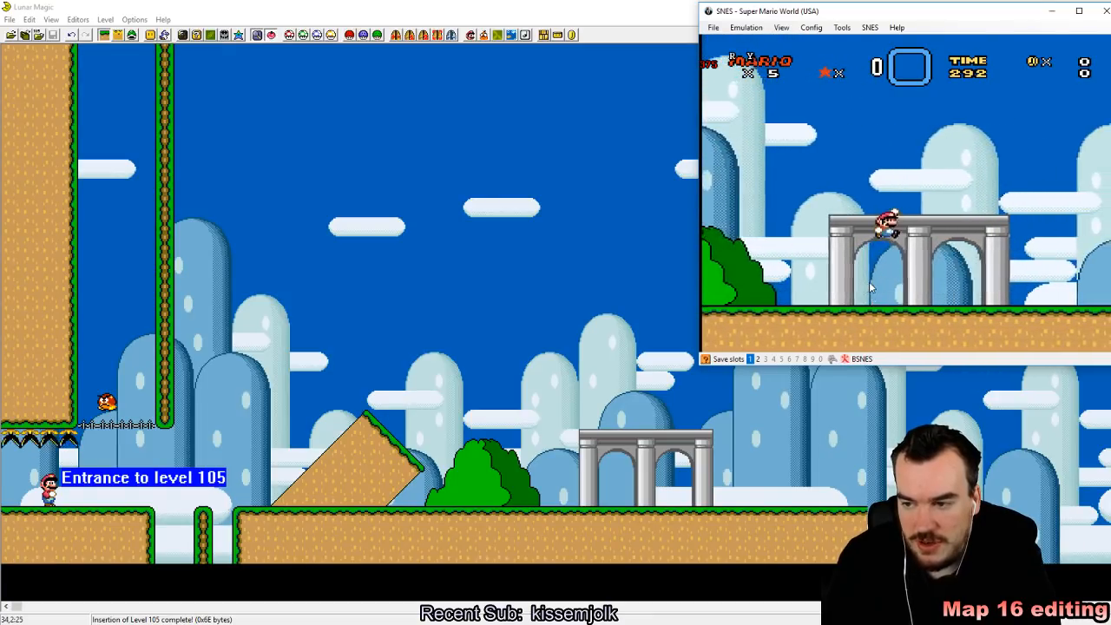
Step: Test the arch ledge's collision by jumping around its pillars and walking beneath it
key("Left")
key("Right")
key("z")
key("Left")
key("Right")
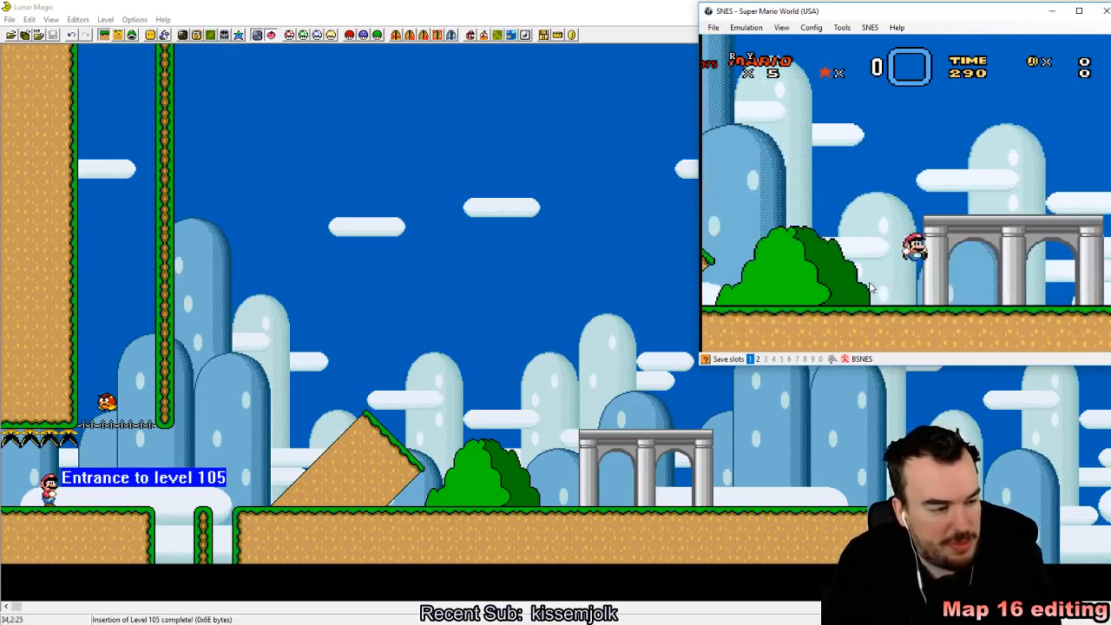
key("z")
key("Left")
key("z")
key("Right")
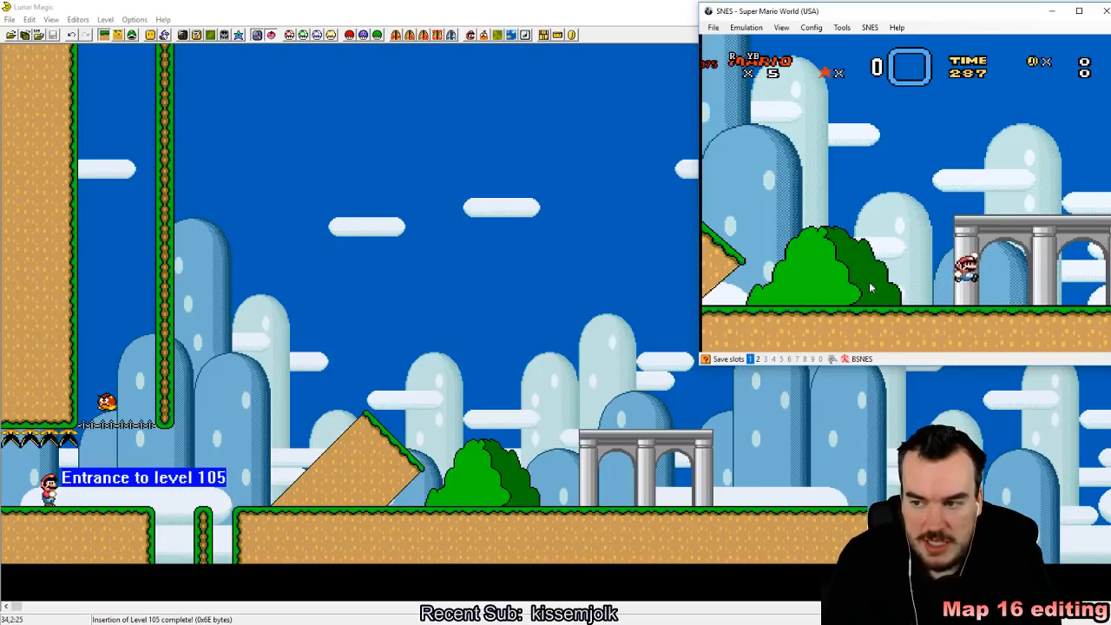
key("z")
key("Left")
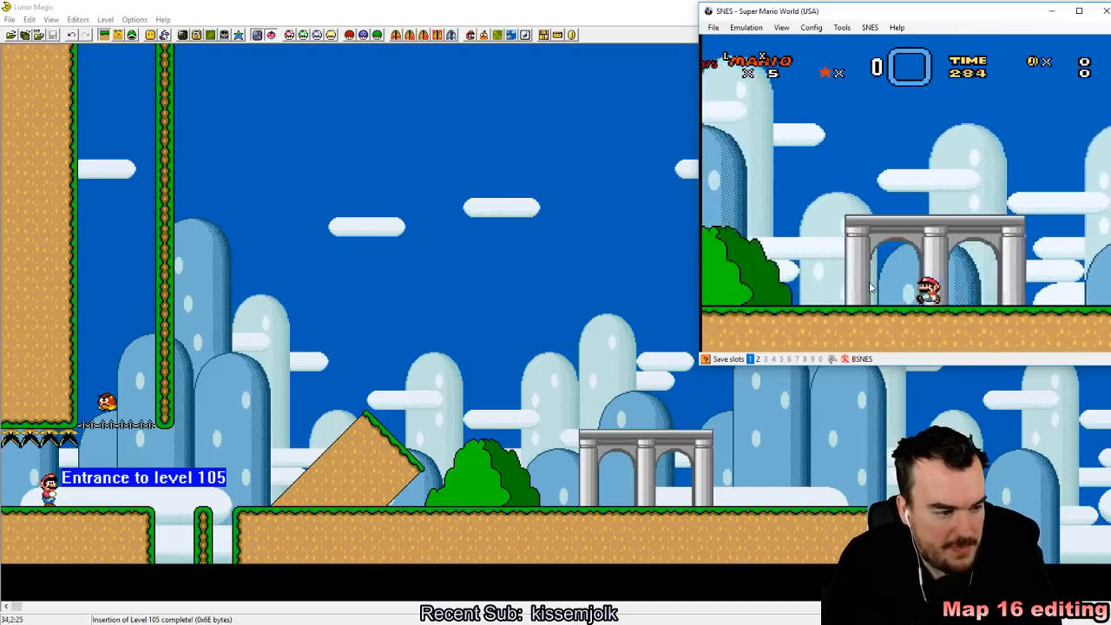
Step: Run back past the diagonal ledge and test the spot between its lower end and the bush
key("z")
key("Right")
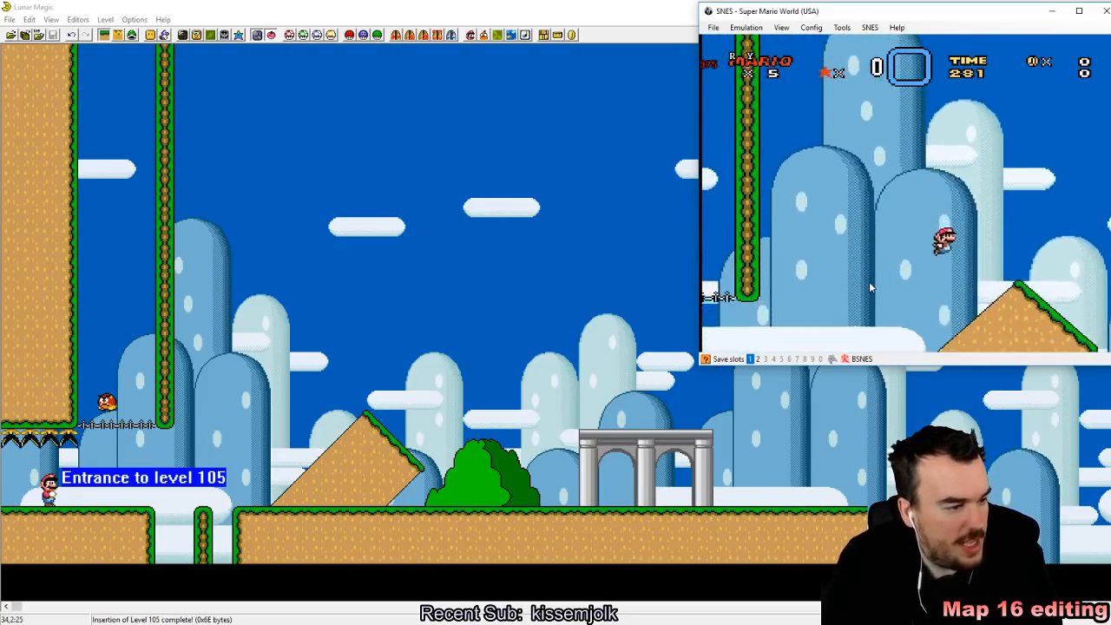
key("z")
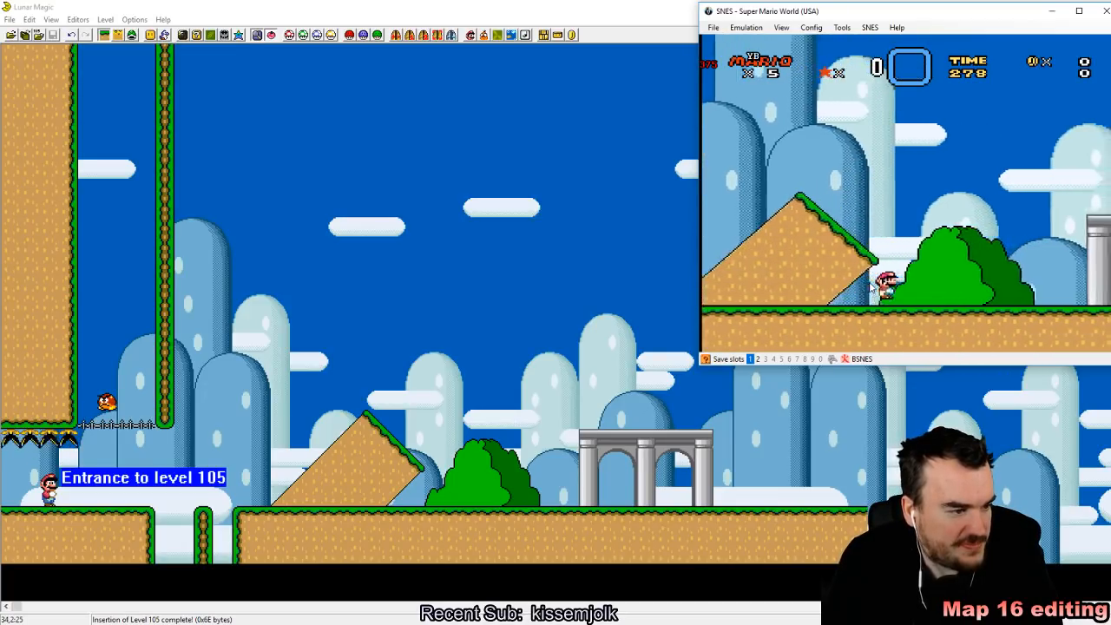
key("z")
key("z")
key("Left")
Step: Jump Mario back and forth around the big bush and return to the gap before the diagonal ledge
key("z")
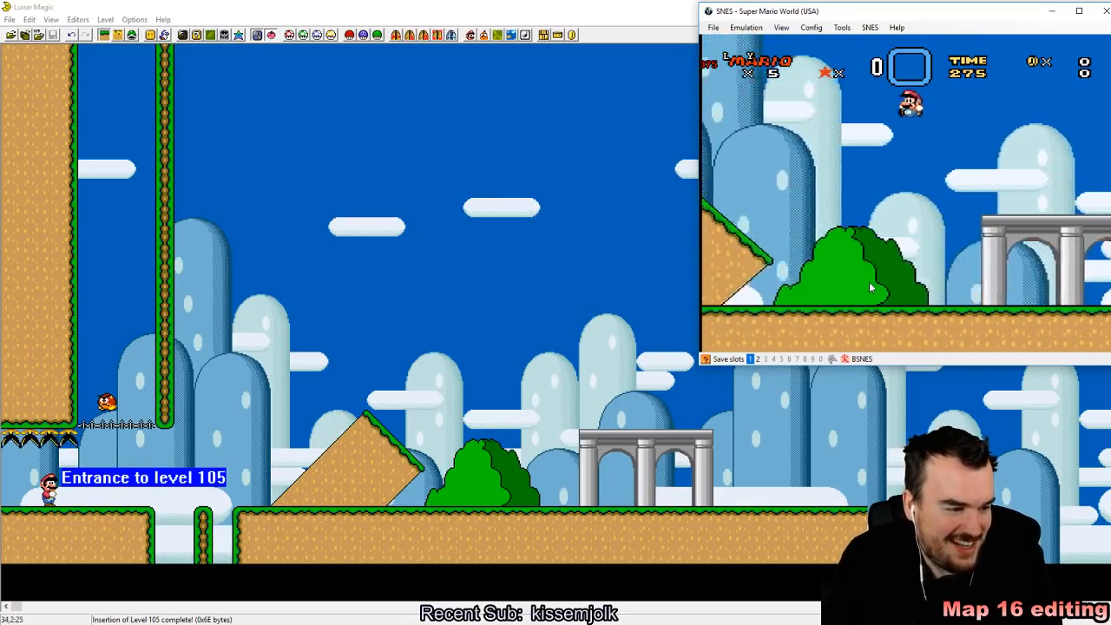
key("Right")
key("z")
key("Left")
key("z")
key("Right")
key("Left")
key("z")
key("Left")
key("z")
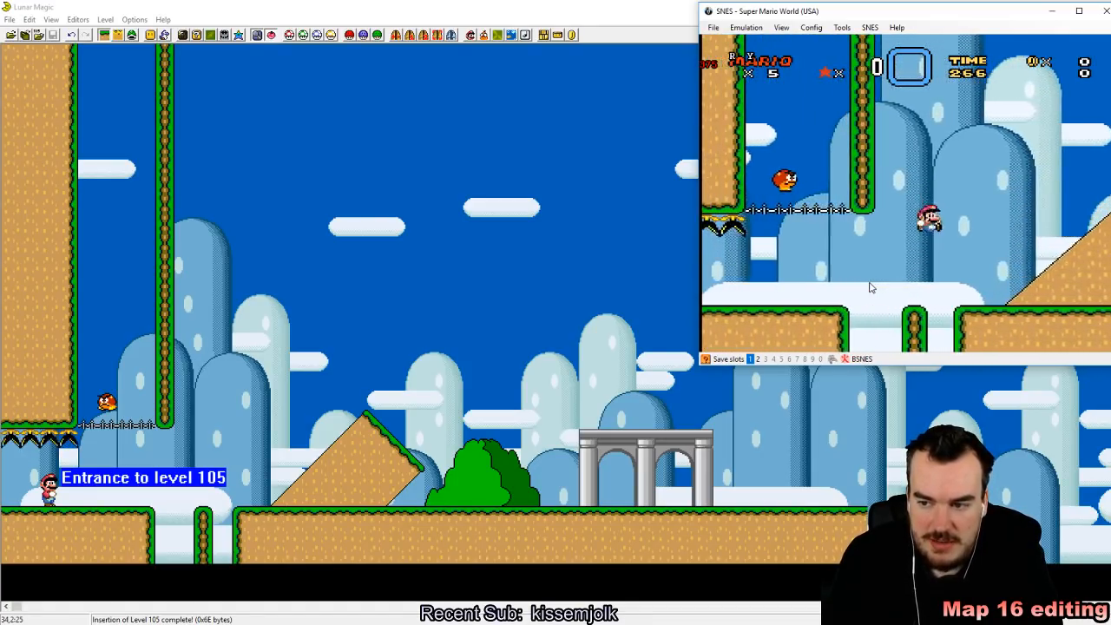
Step: Test the underside of the diagonal ledge once more, end the playtest and switch back to Lunar Magic
key("Left")
key("Right")
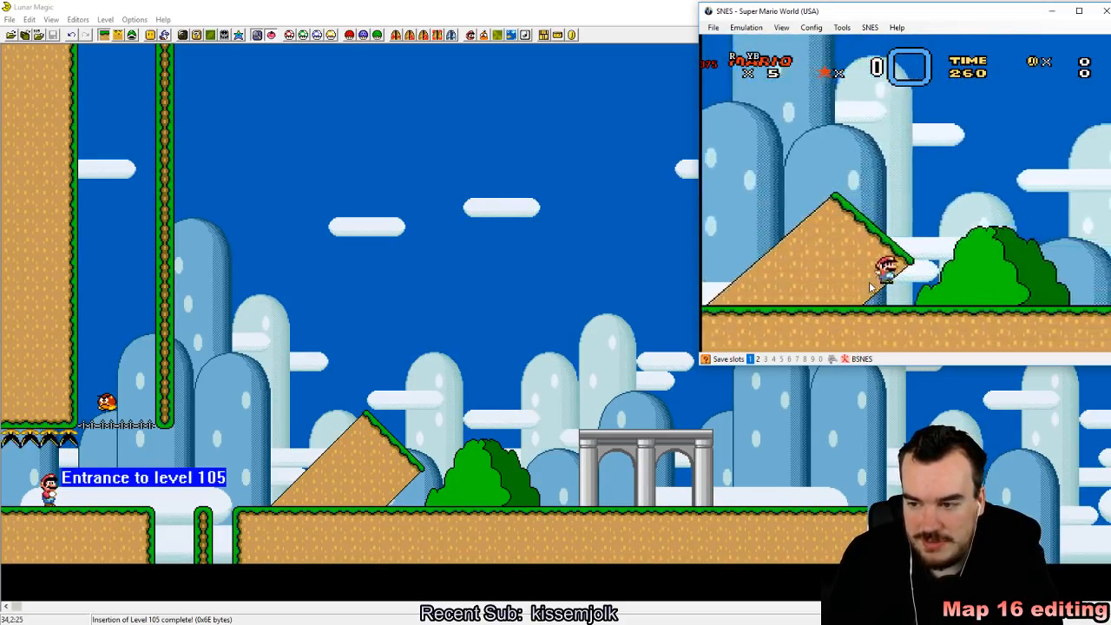
key("Left")
key("z")
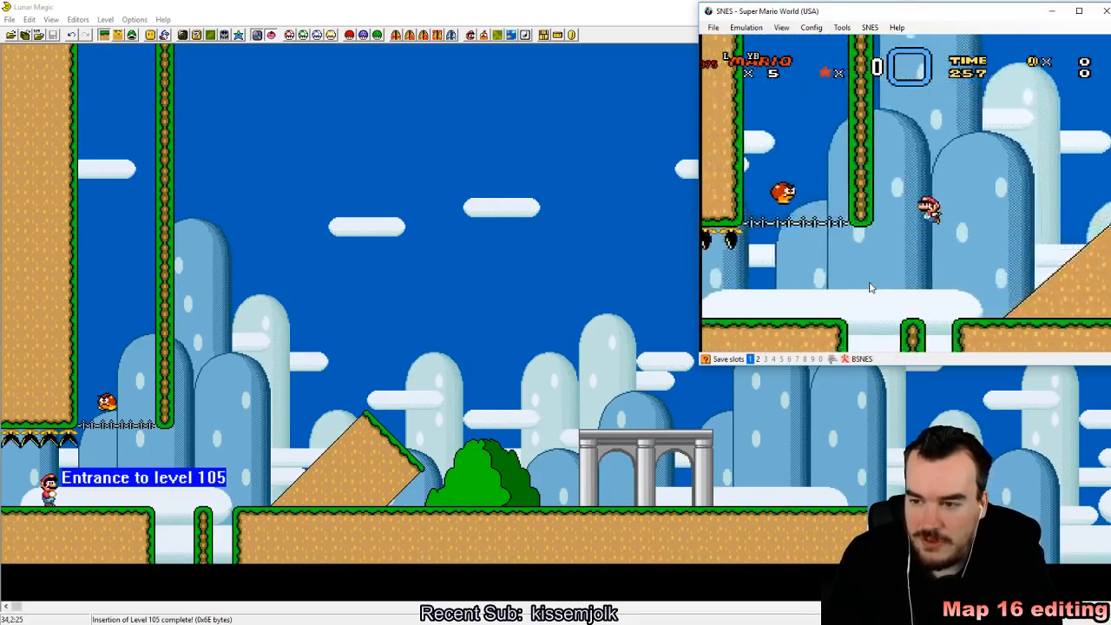
key("z")
key("z")
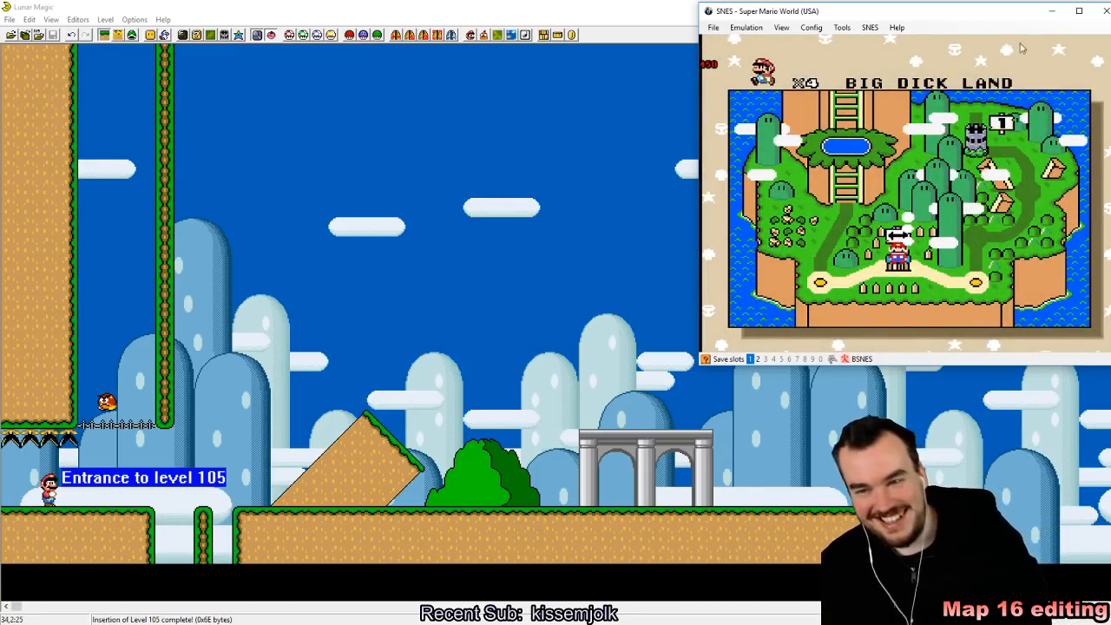
left_click(656, 5)
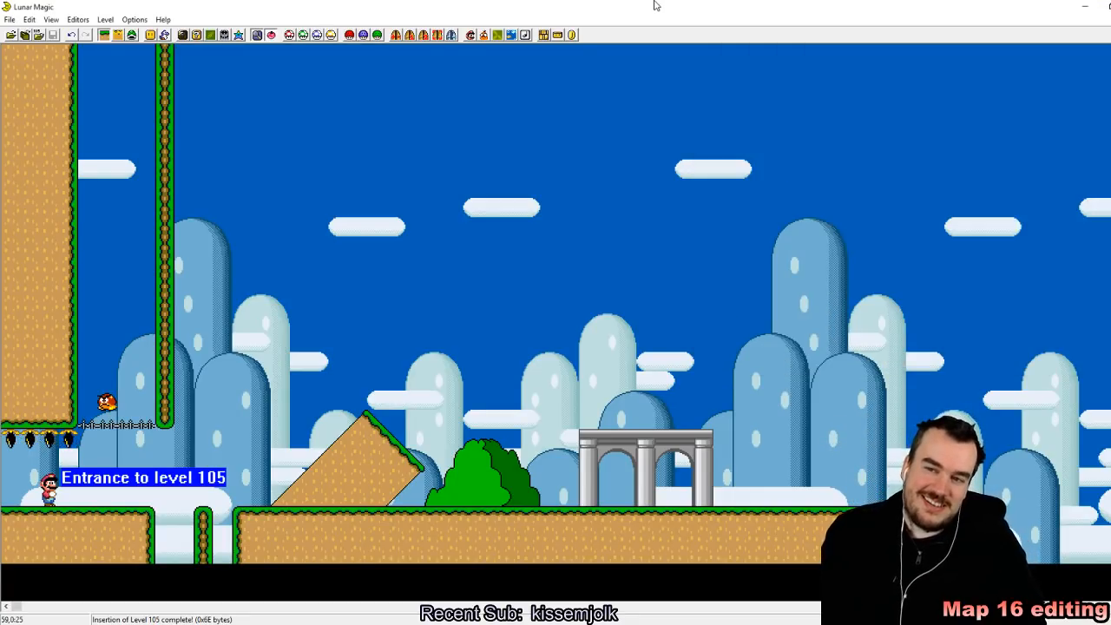
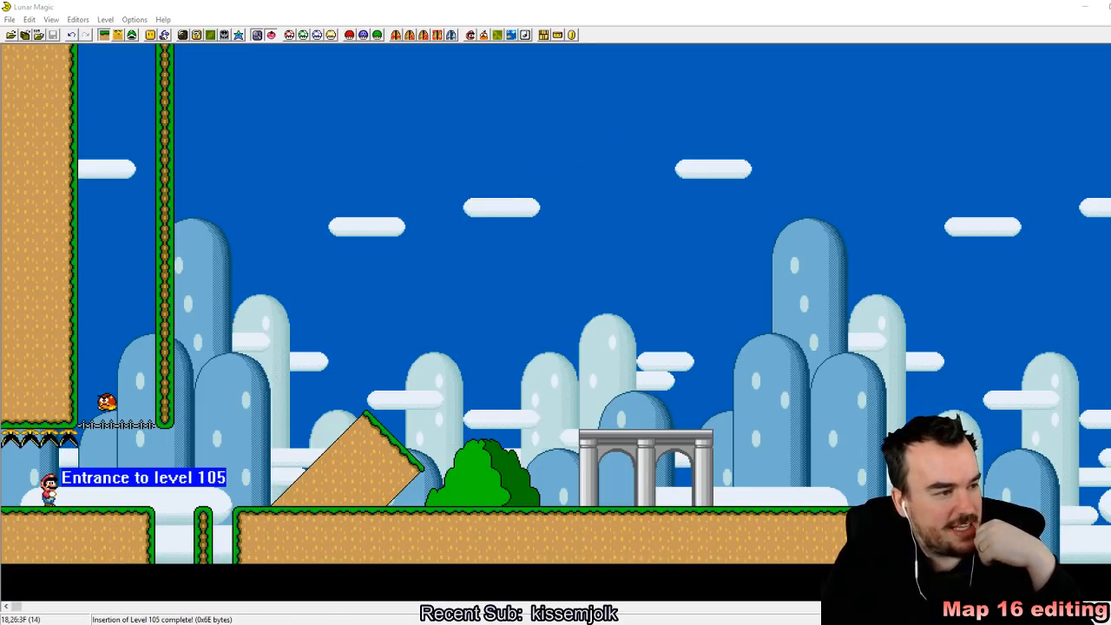
Step: Open the Palette Editor for level 105 and minimize the emulator window
left_click(239, 34)
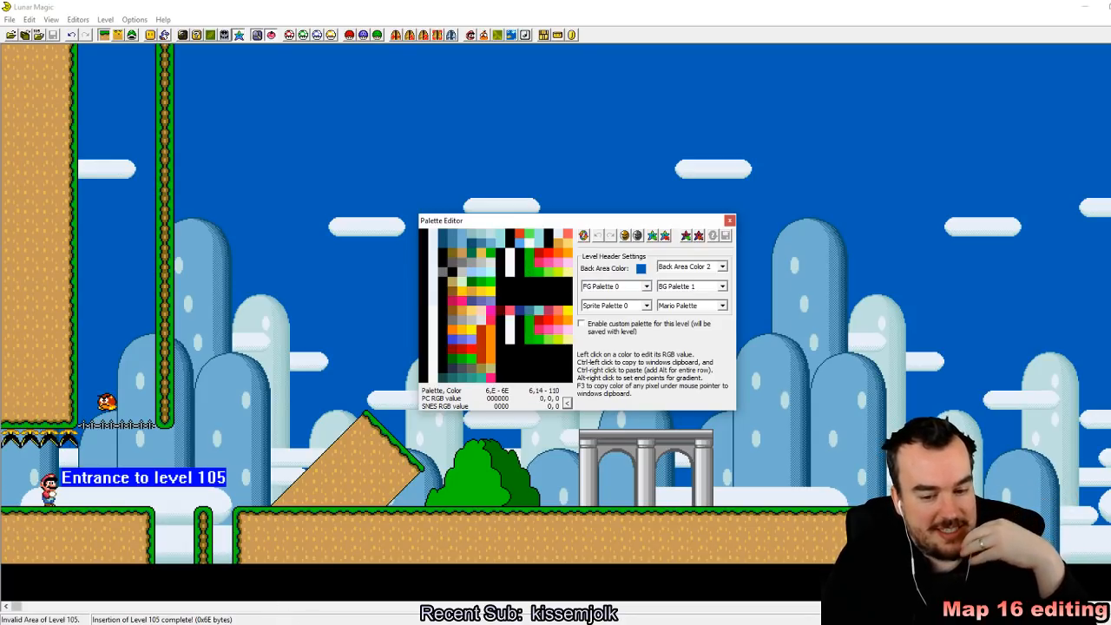
key("alt+Tab")
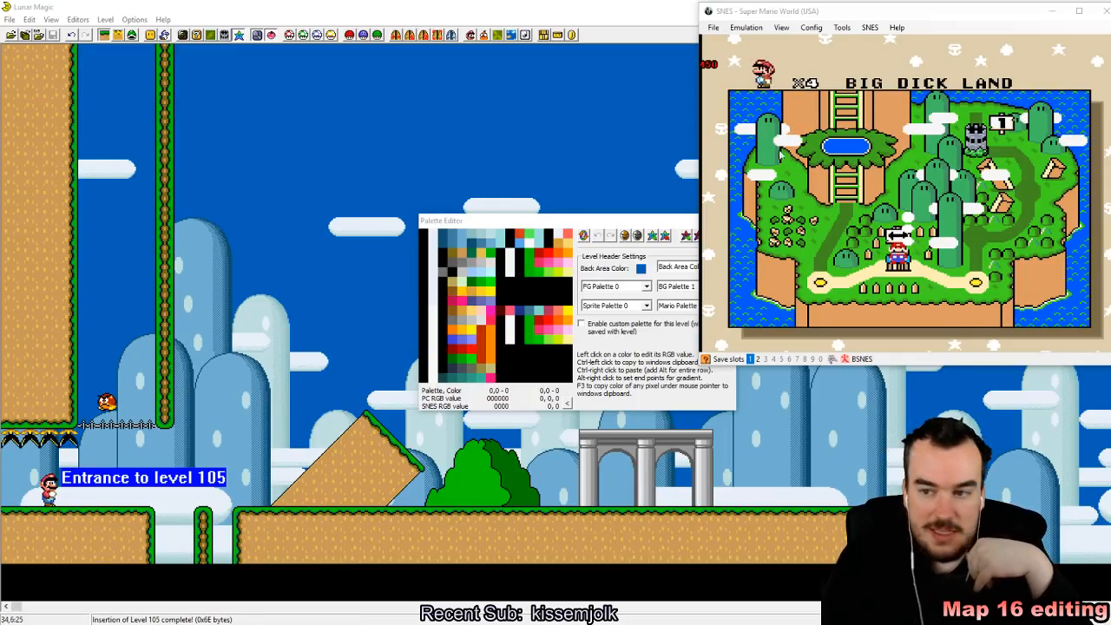
left_click(1050, 11)
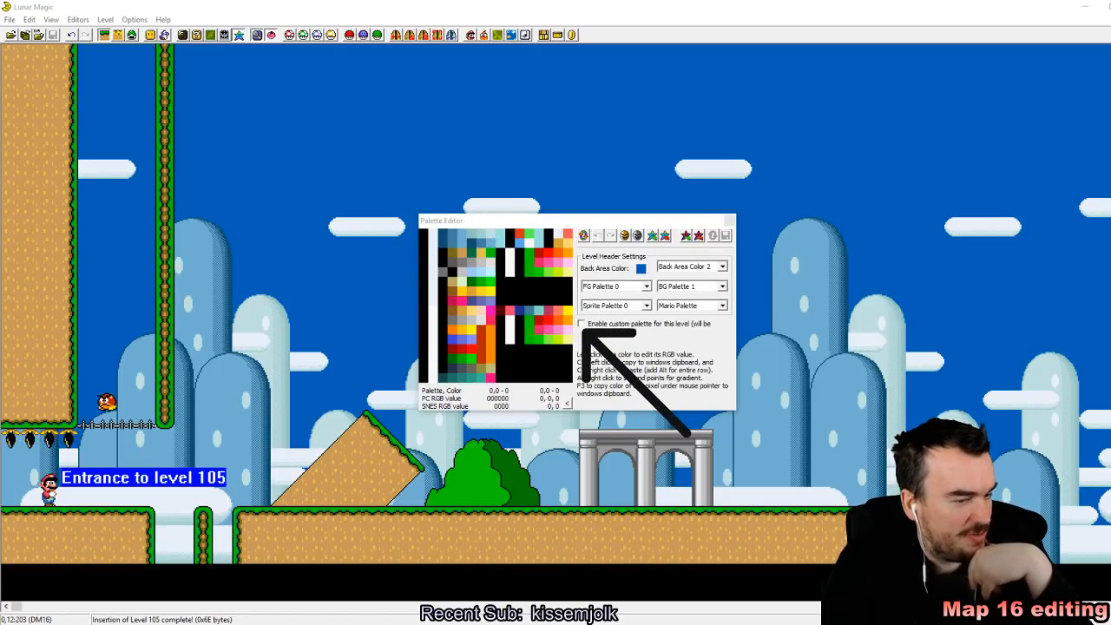
Step: Try enabling a custom palette for the level, and discard it
left_click(582, 323)
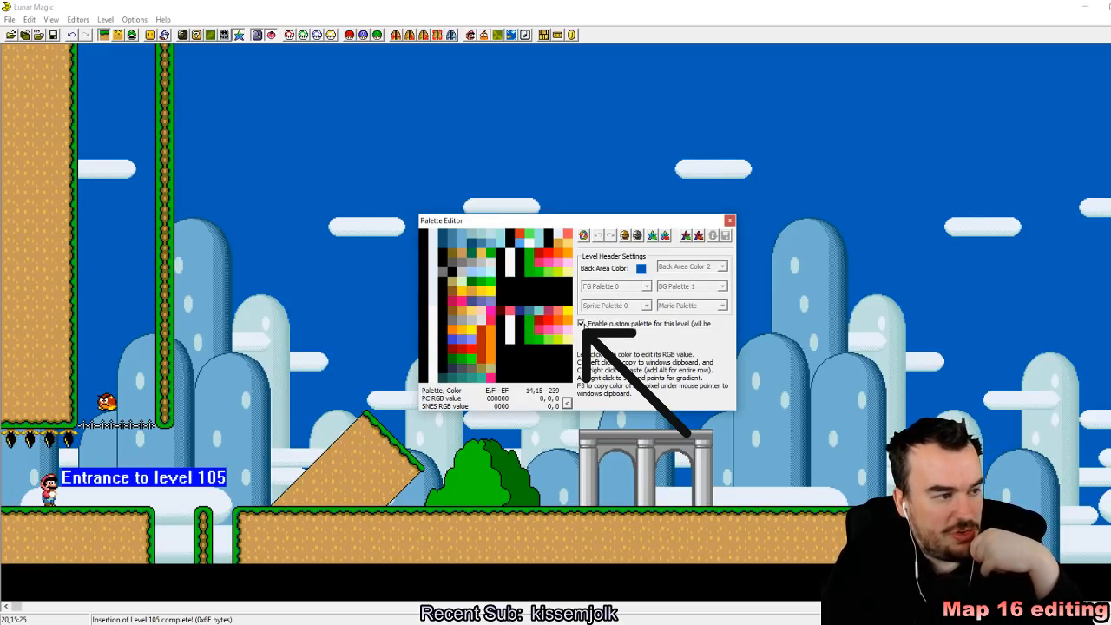
left_click(581, 324)
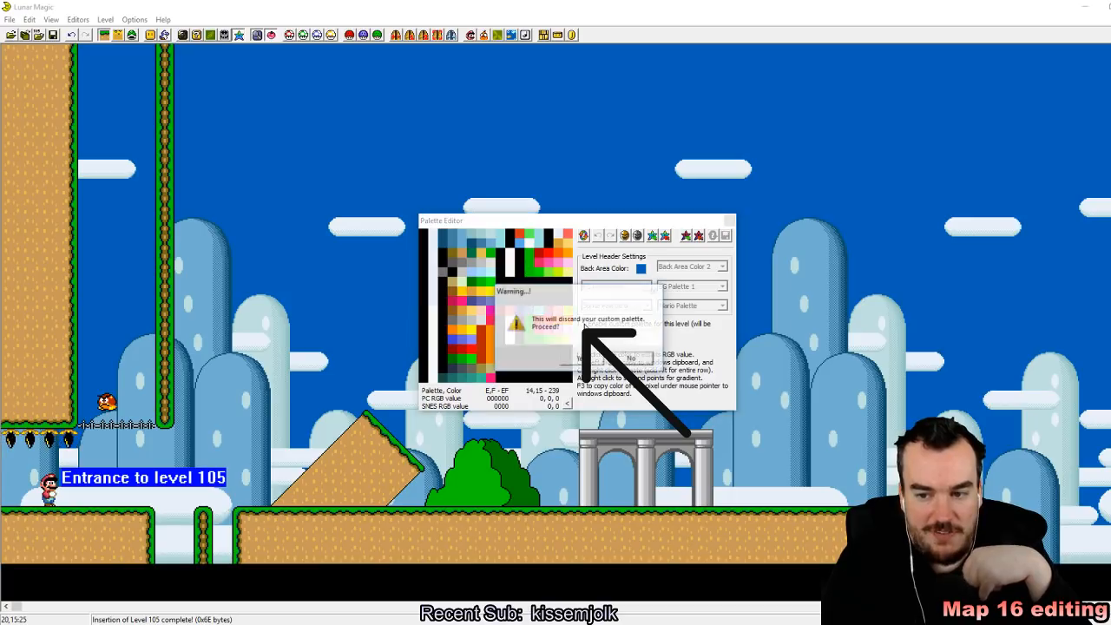
key("Return")
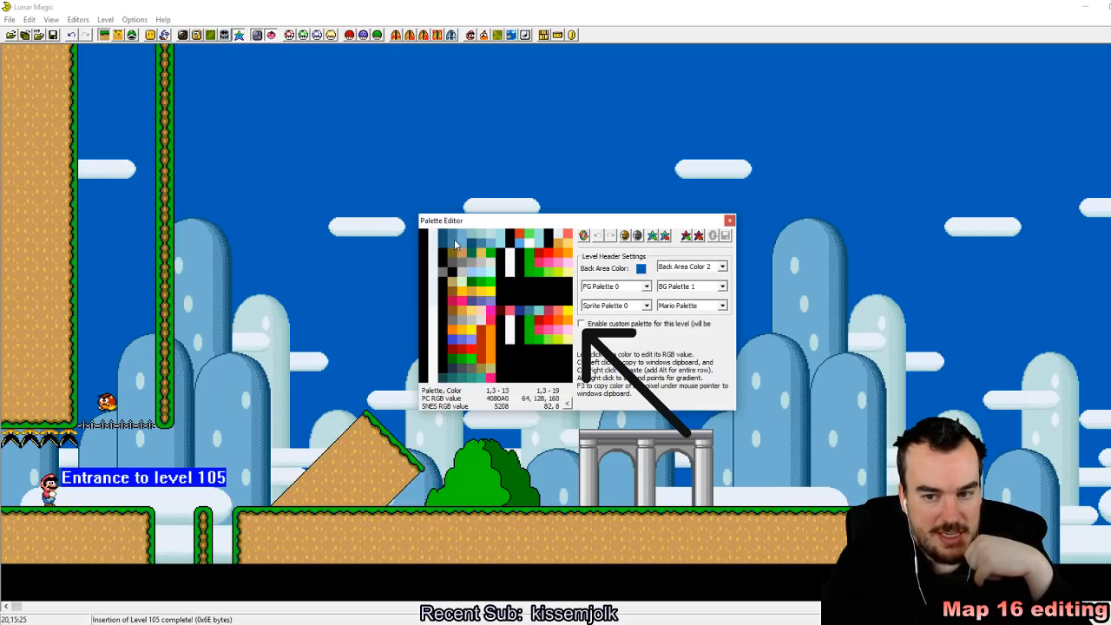
Step: Try recolouring the green ground-edge colours in palette row 2, and undo the change
left_click(478, 254)
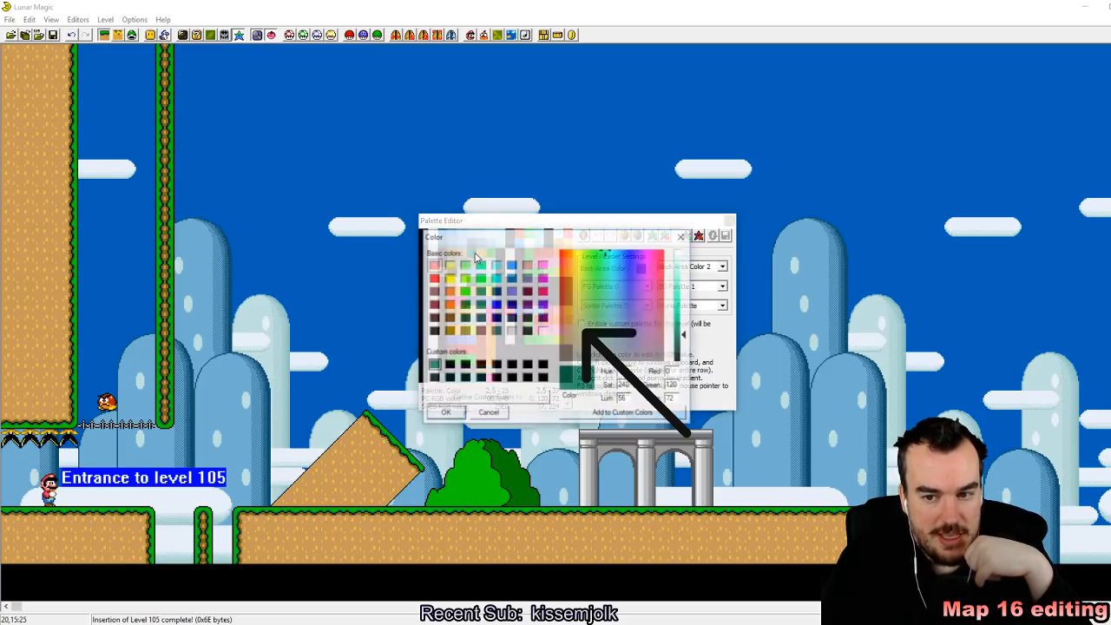
left_click(542, 317)
left_click(456, 413)
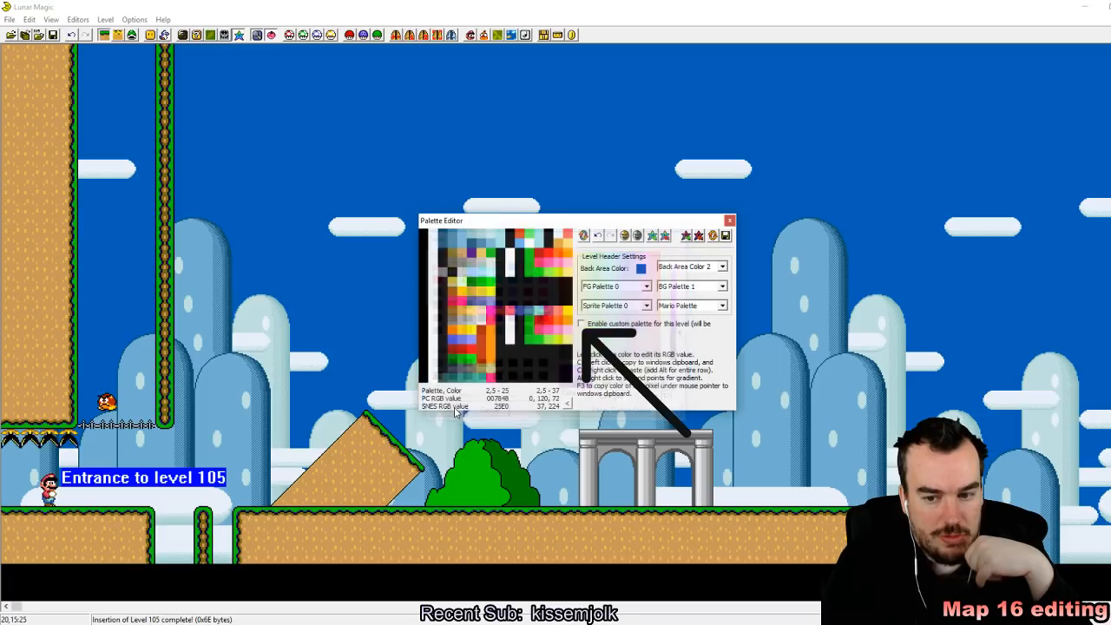
left_click(491, 254)
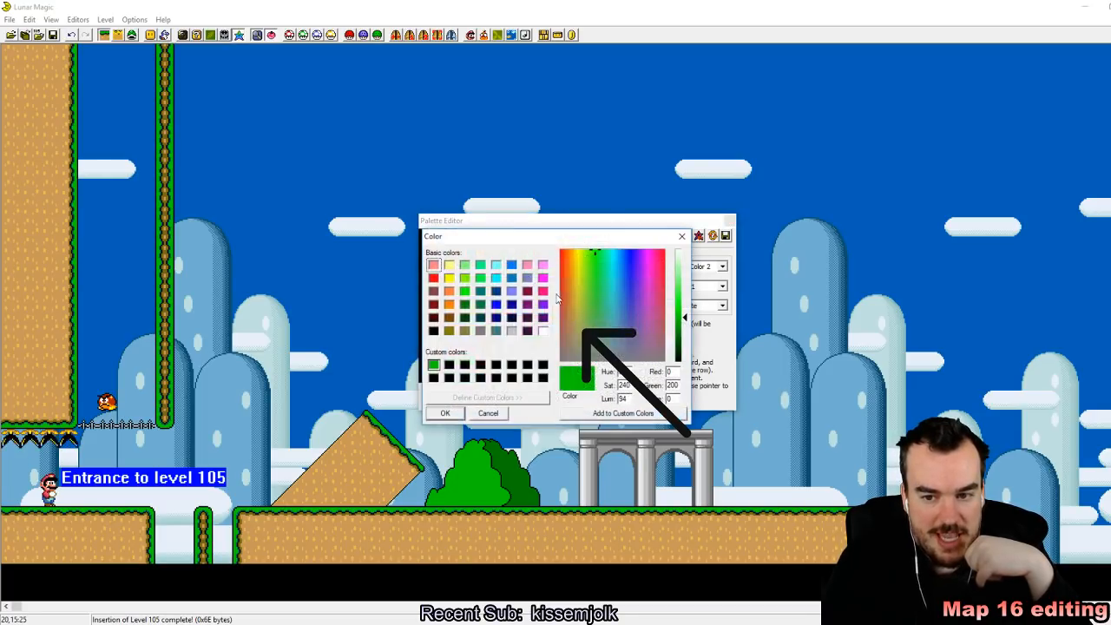
left_click(445, 413)
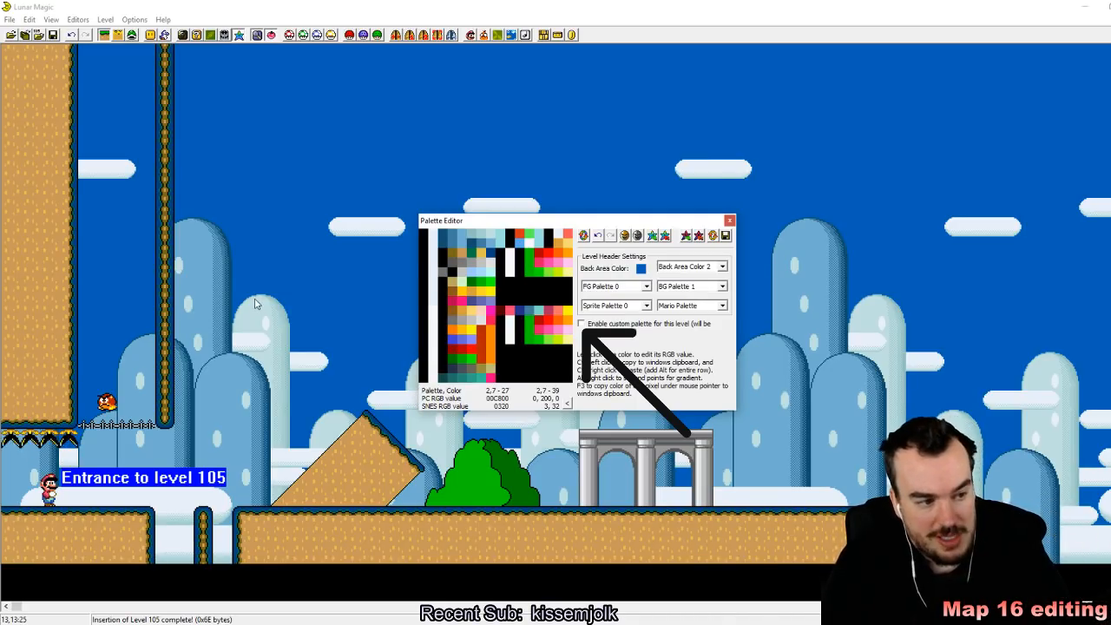
left_click(599, 236)
Step: Enable the level's custom palette once more and discard it again
left_click(581, 324)
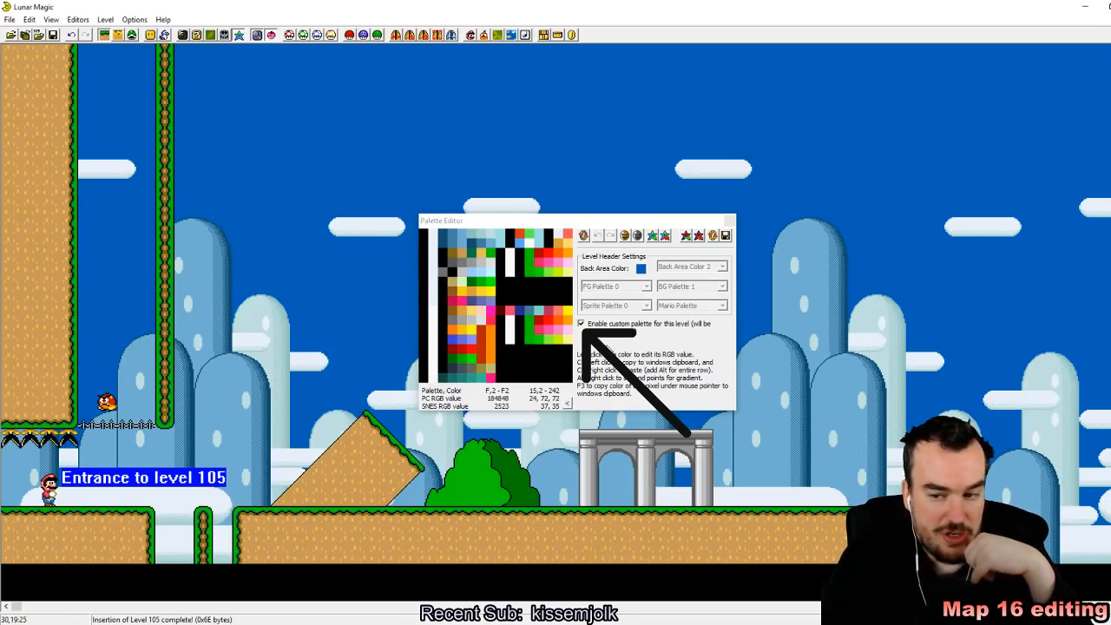
left_click(643, 322)
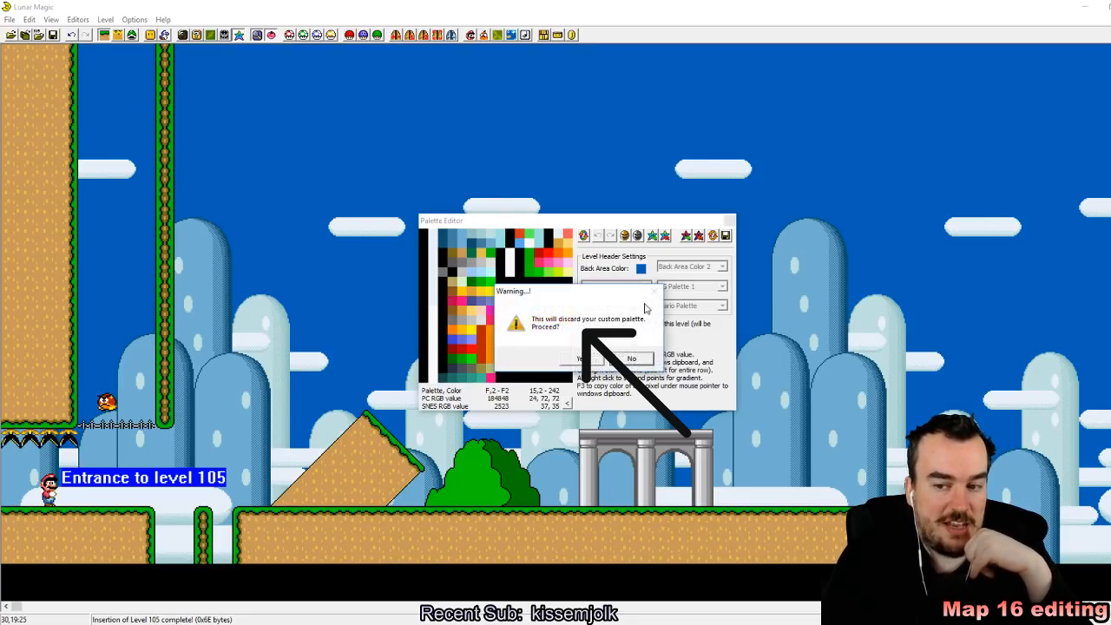
left_click(593, 363)
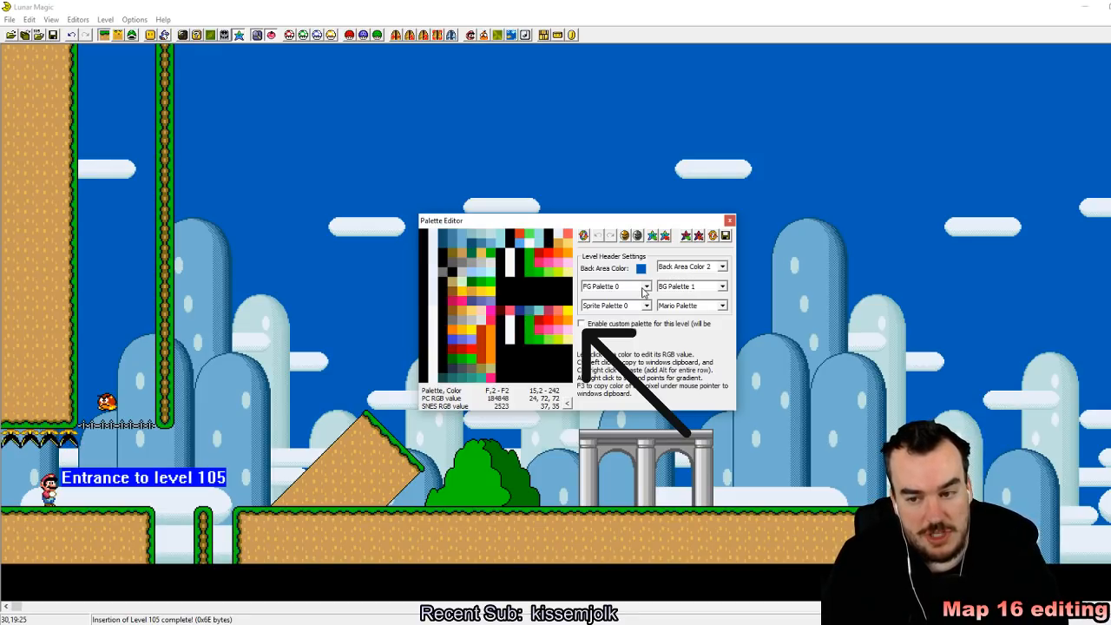
Step: Preview foreground palettes 1 to 3 on the level and set it to FG Palette 4
left_click(646, 287)
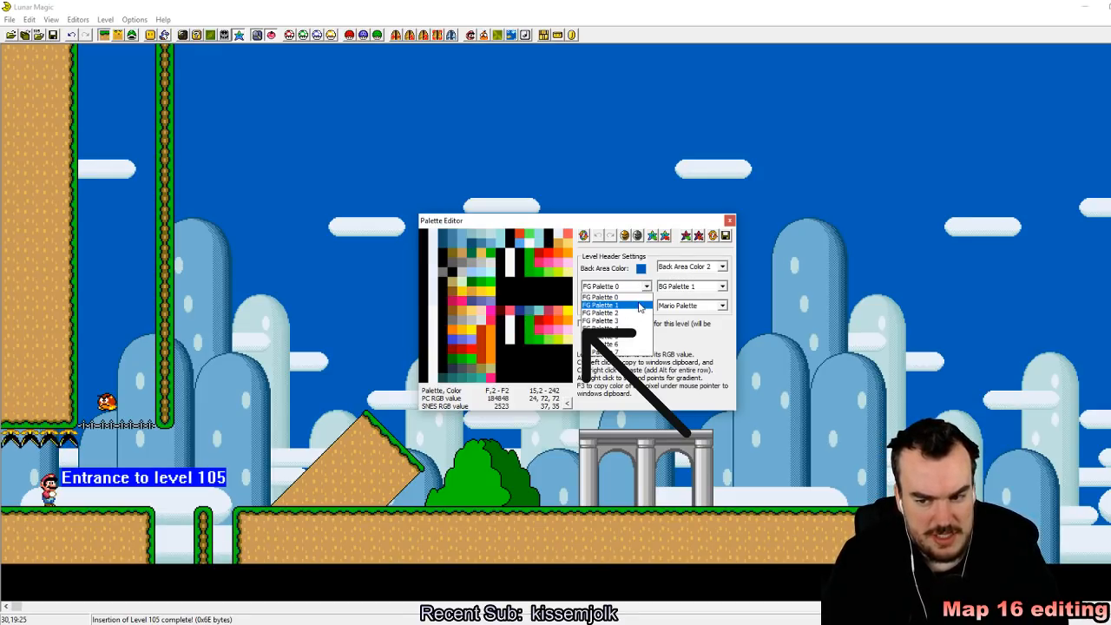
left_click(642, 302)
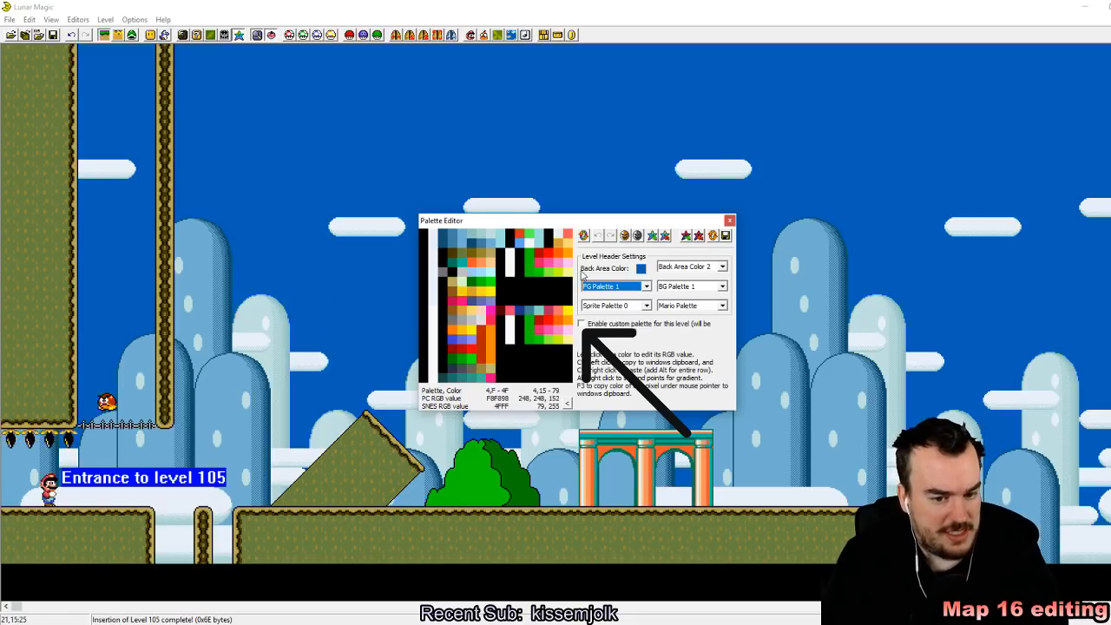
left_click(635, 290)
left_click(638, 313)
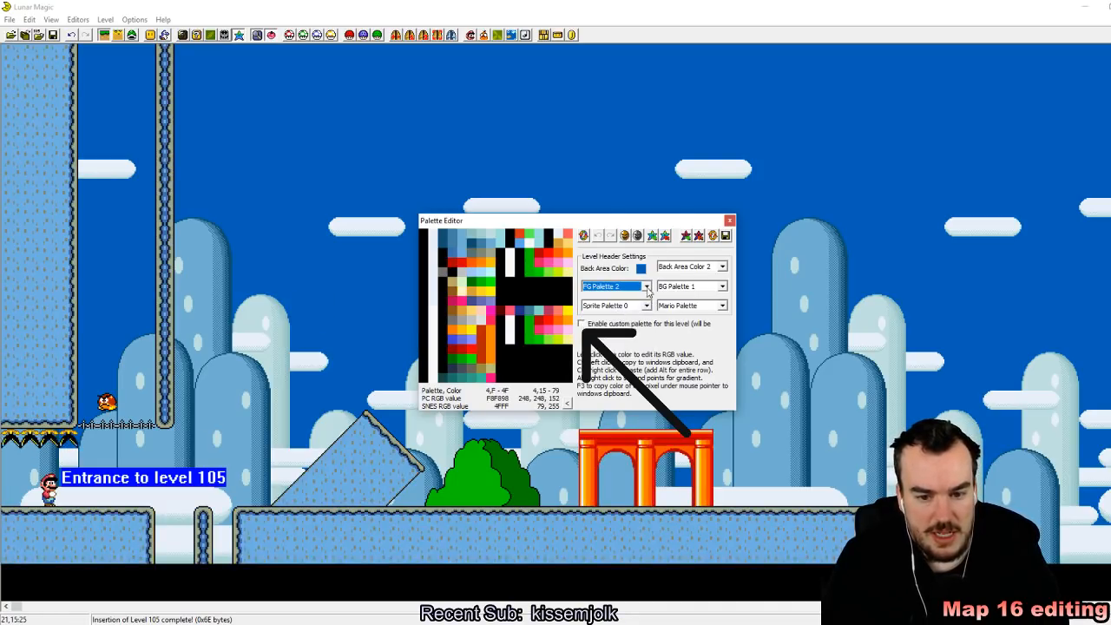
left_click(646, 286)
left_click(631, 318)
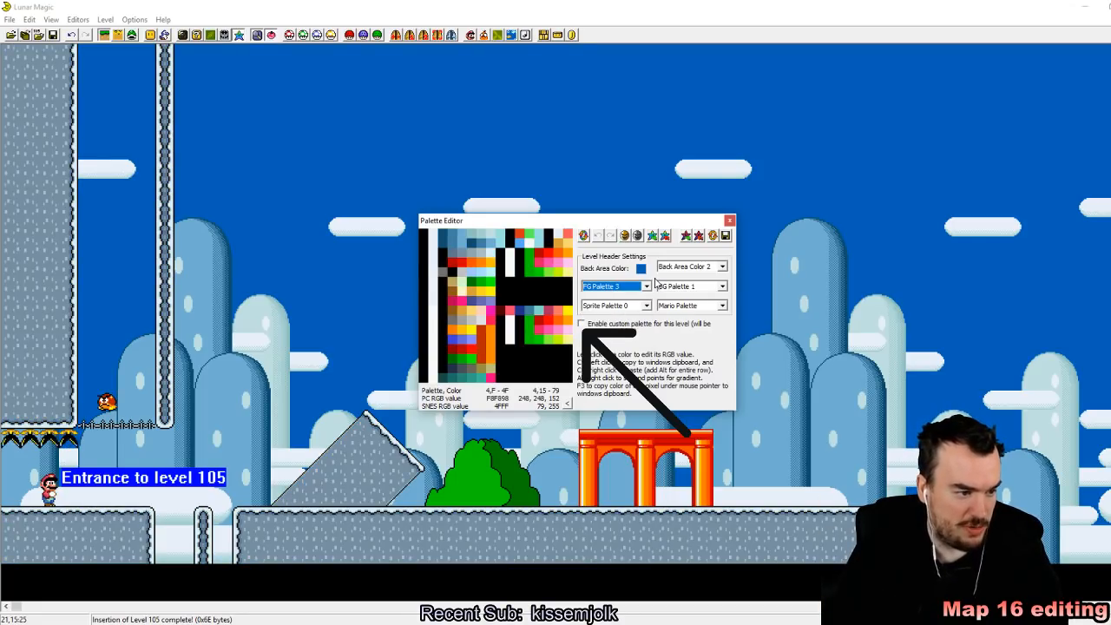
left_click(646, 287)
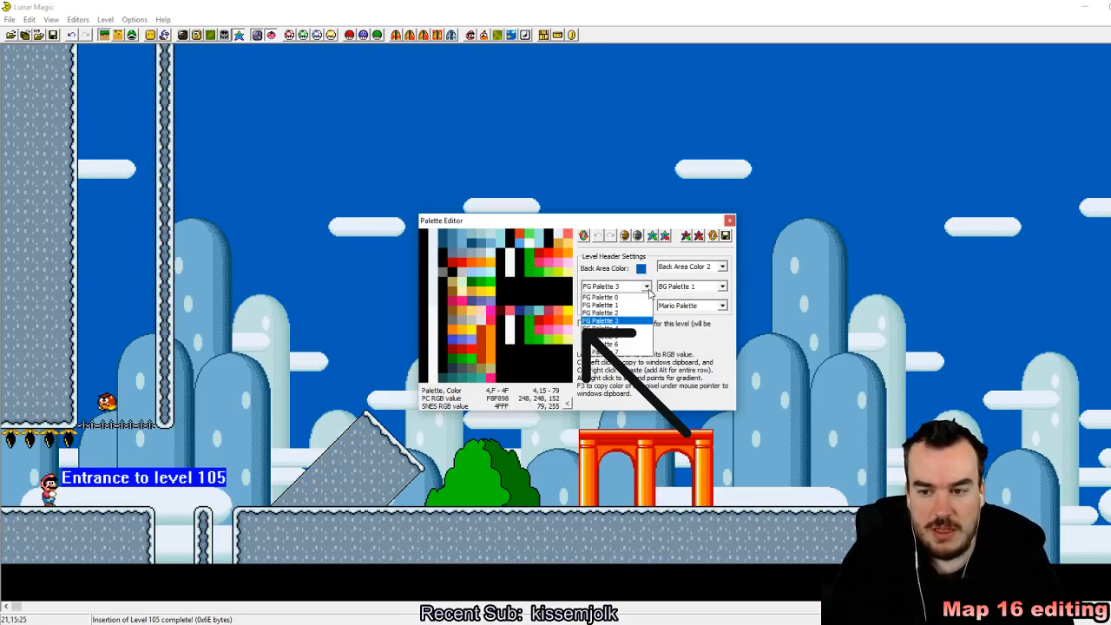
left_click(599, 328)
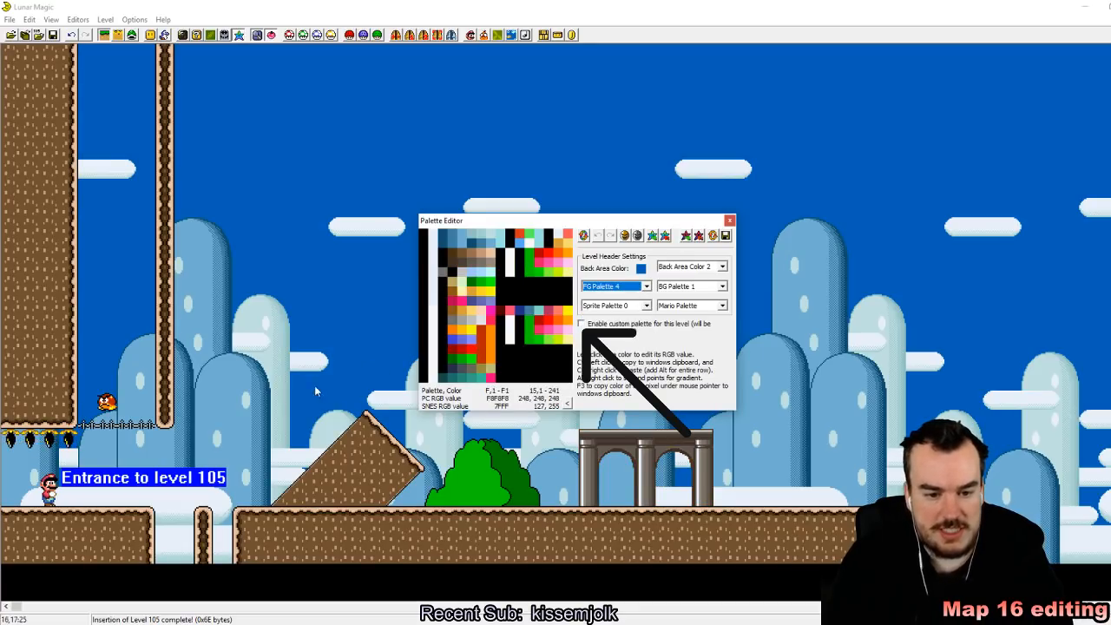
Step: Preview back area colors 0 to 2 and set the level to Back Area Color 3
left_click(719, 268)
left_click(717, 277)
left_click(718, 268)
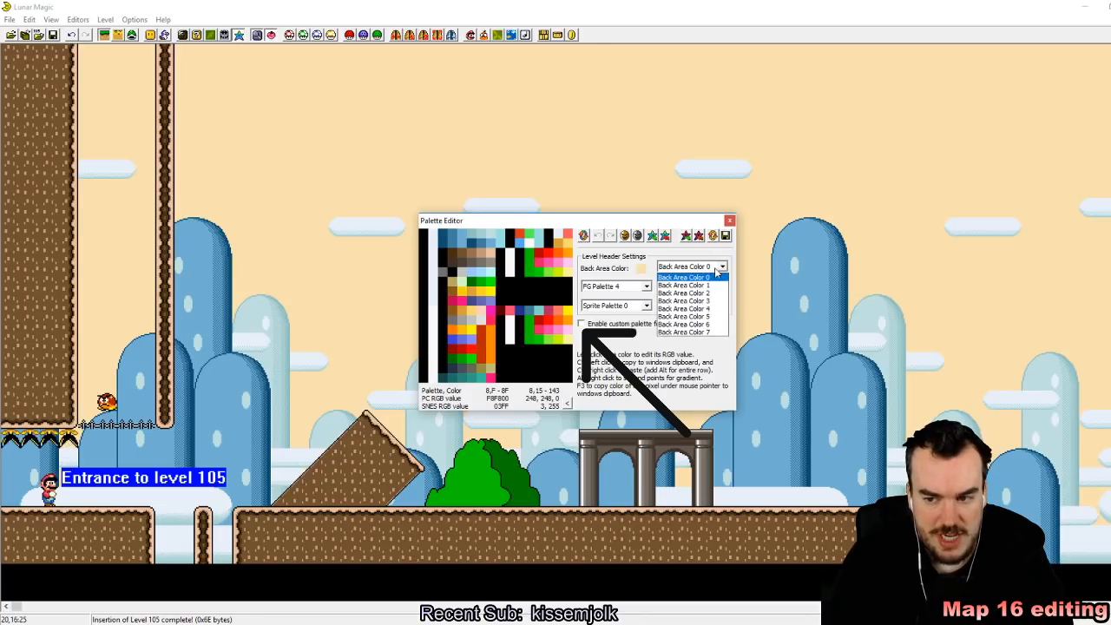
left_click(717, 284)
left_click(721, 266)
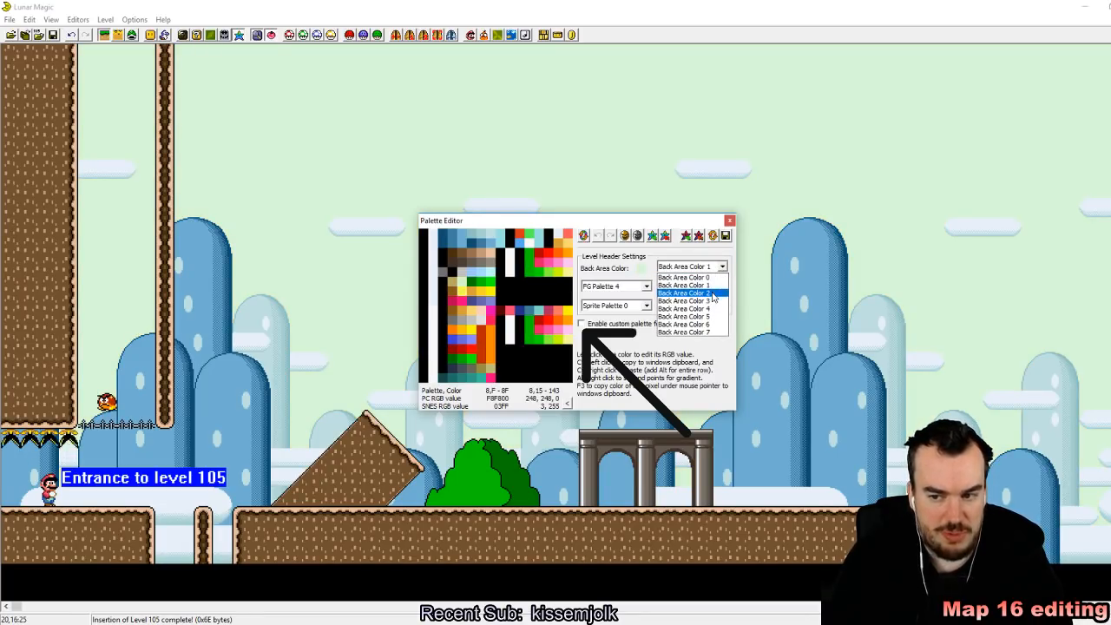
left_click(714, 293)
left_click(717, 272)
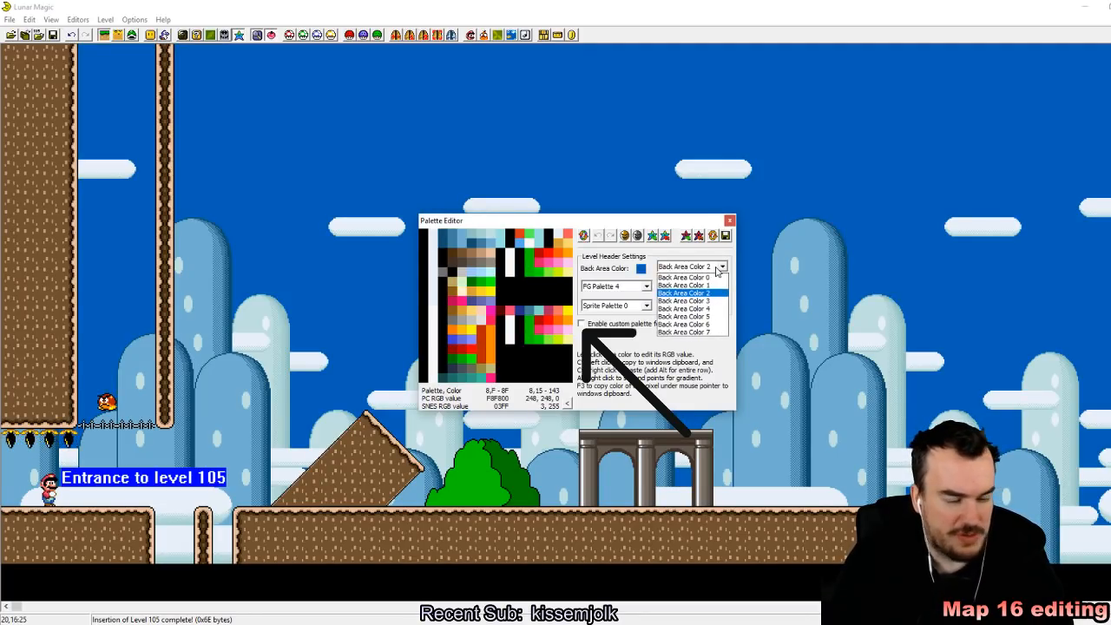
left_click(711, 300)
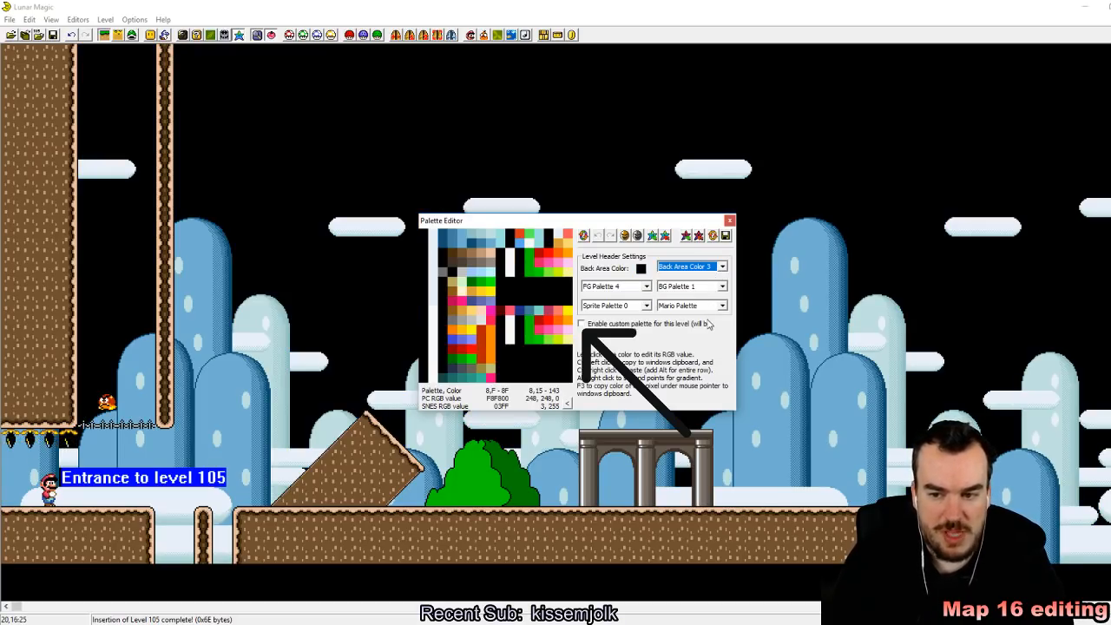
Step: Go through background palettes 0 and 2 to 5, set BG Palette 6 and close the Palette Editor
left_click(717, 287)
left_click(714, 287)
left_click(716, 287)
left_click(717, 296)
left_click(717, 290)
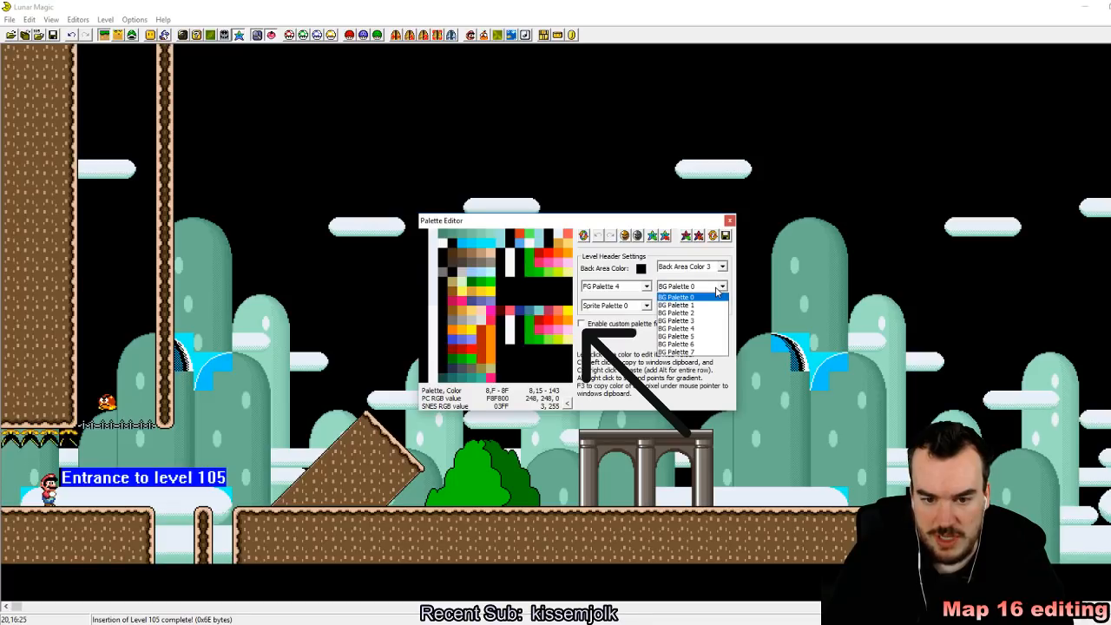
left_click(712, 312)
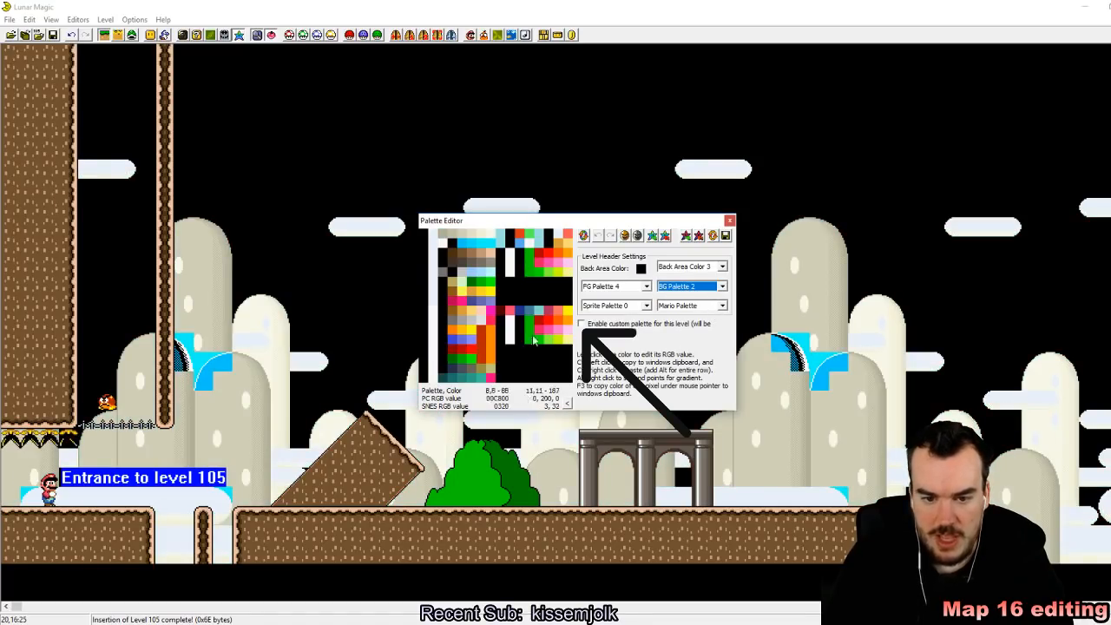
left_click(707, 289)
left_click(710, 320)
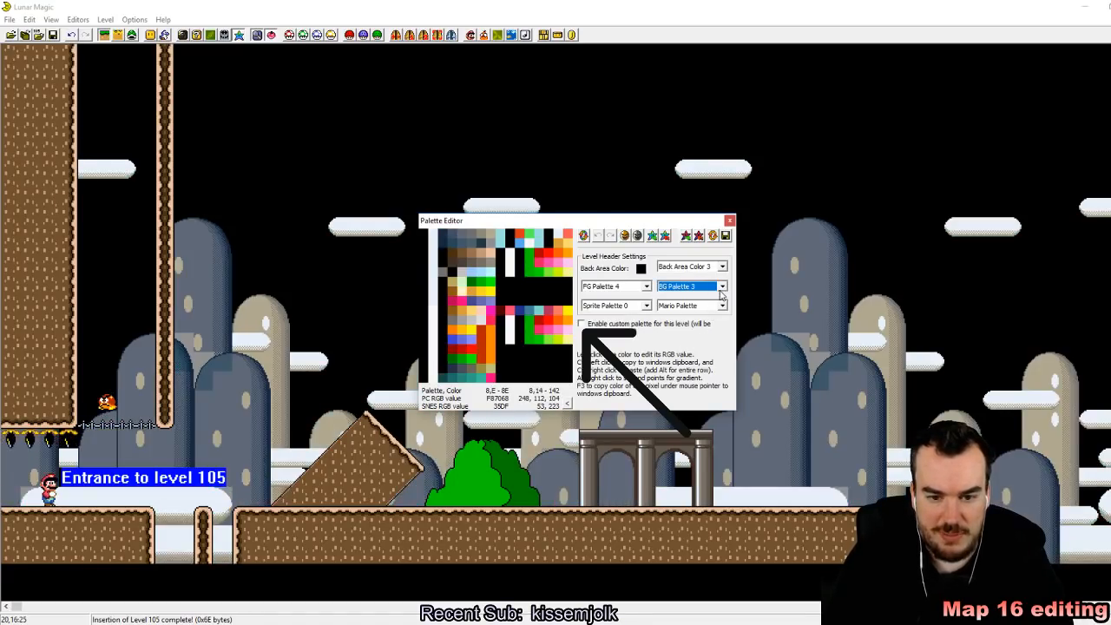
left_click(721, 292)
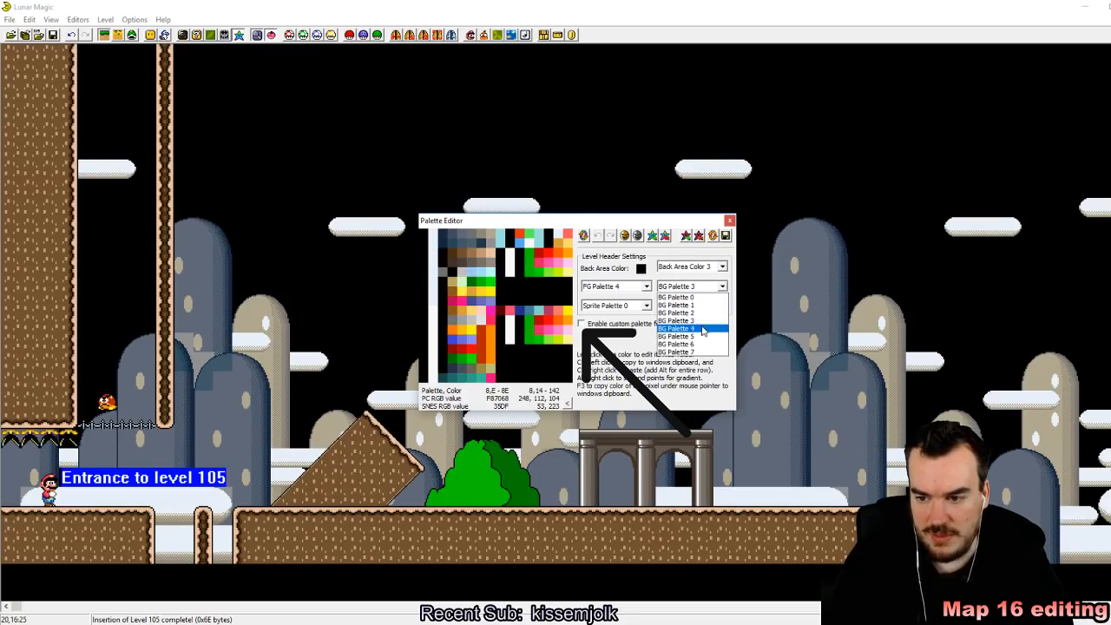
left_click(704, 325)
left_click(720, 289)
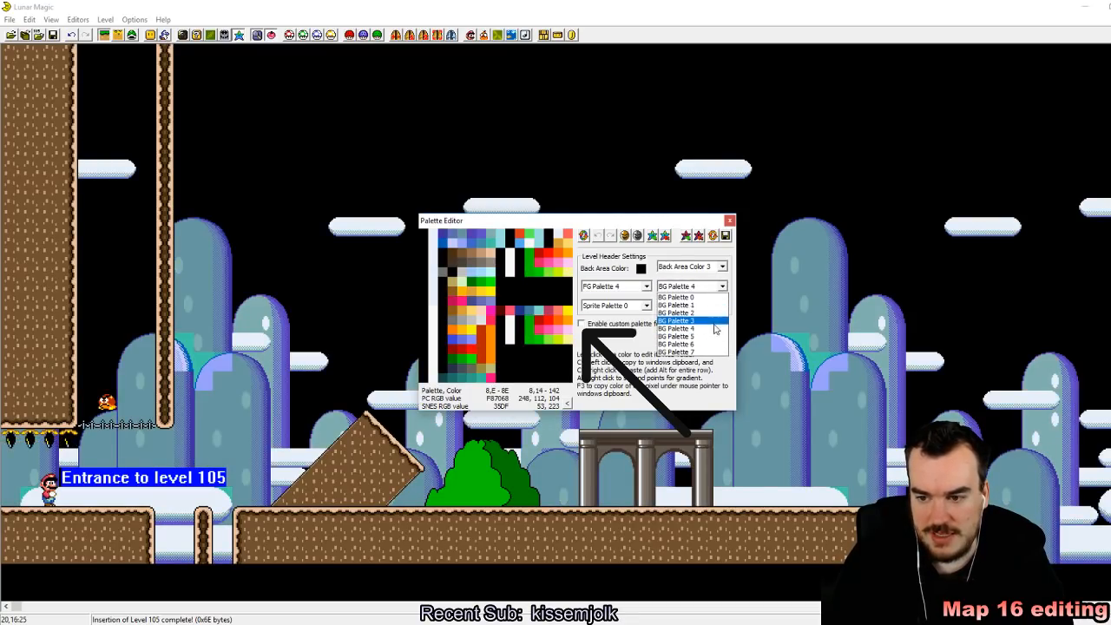
left_click(705, 337)
left_click(722, 289)
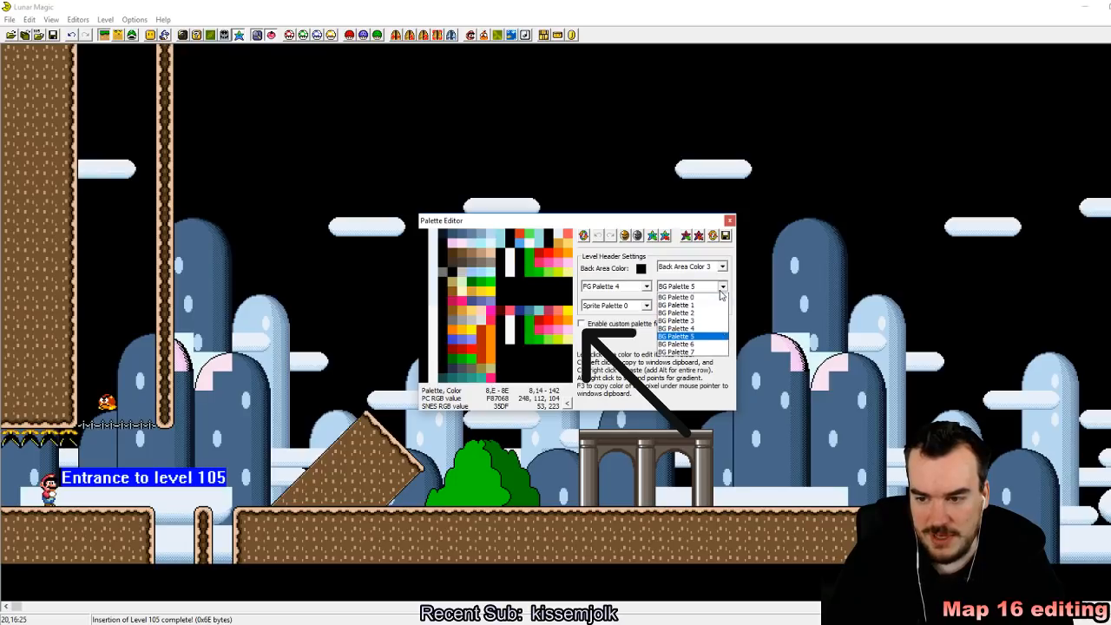
left_click(705, 346)
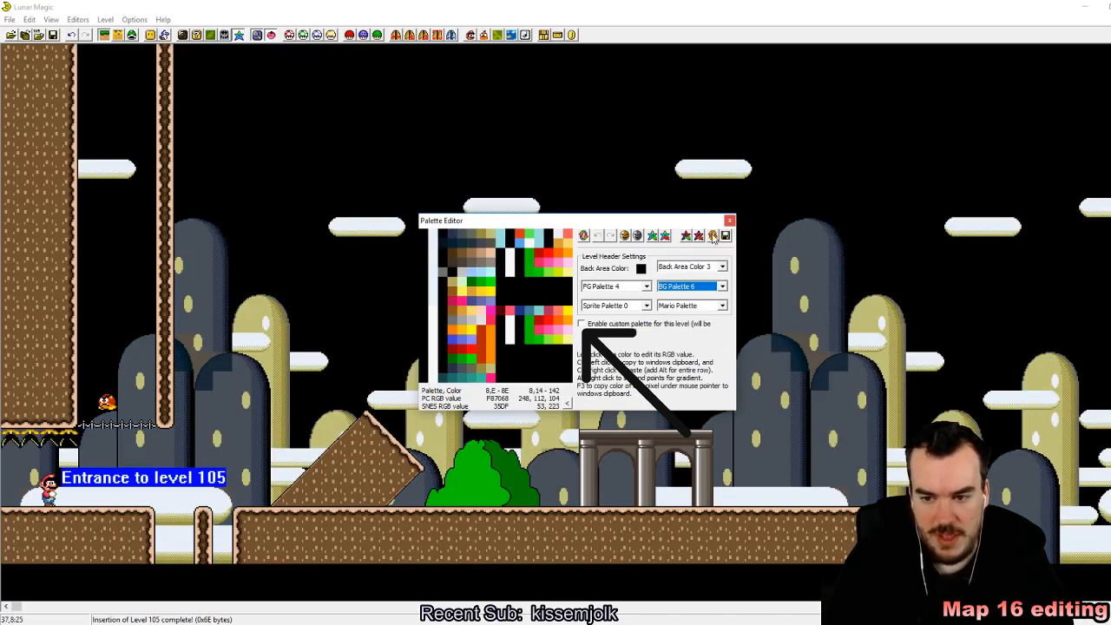
left_click(730, 221)
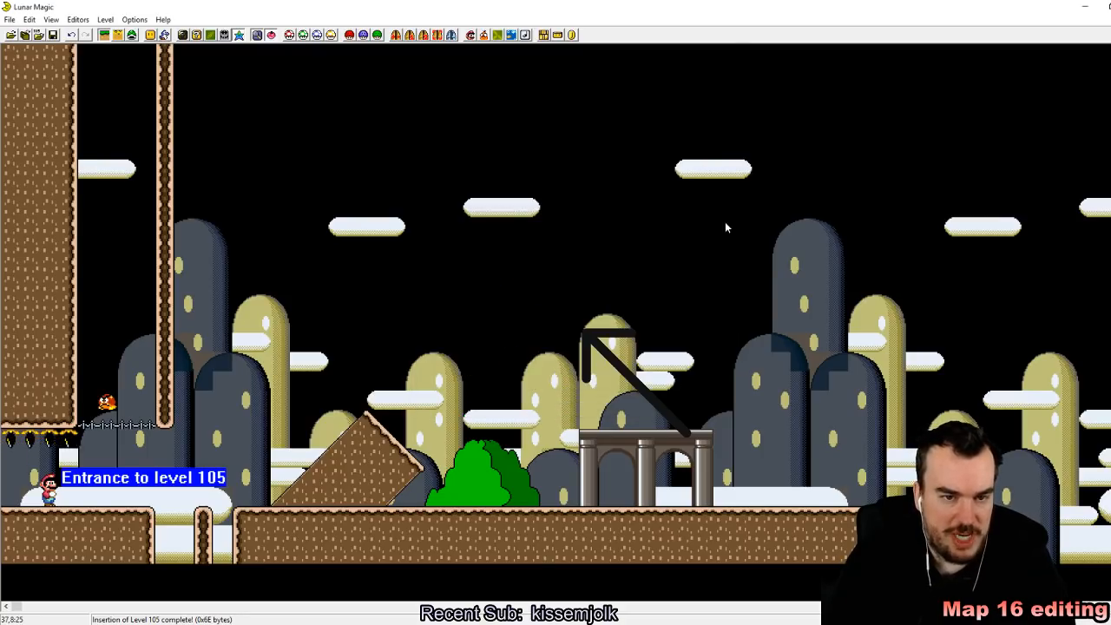
Step: Save level 105 to the ROM and reload it by switching to neighbouring levels and back
left_click(52, 36)
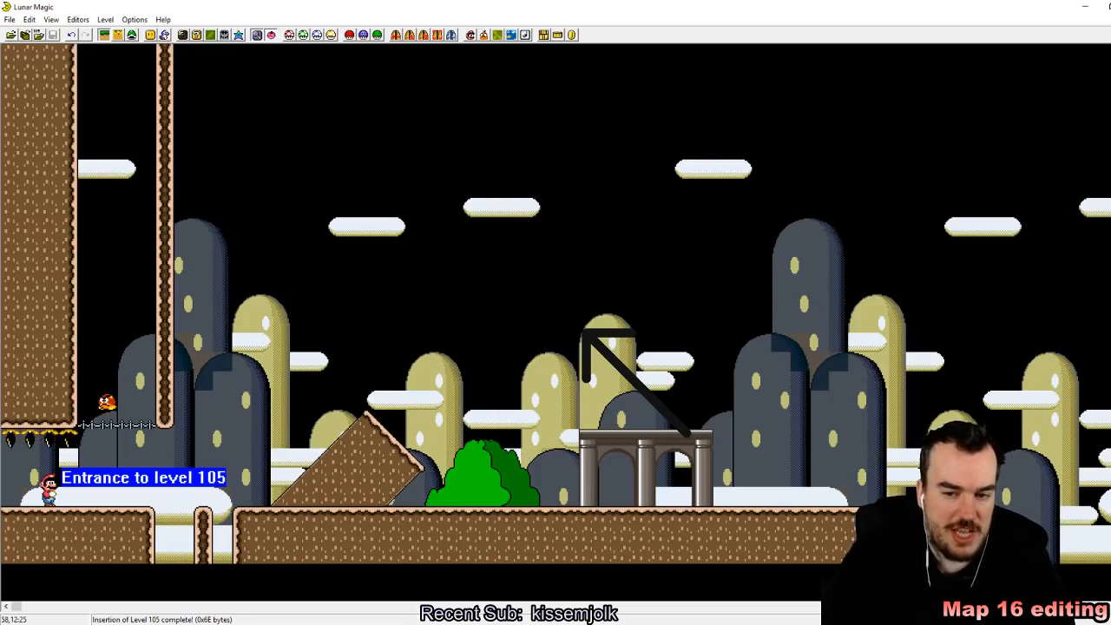
key("Page_Up")
key("Page_Up")
key("Page_Down")
key("Page_Down")
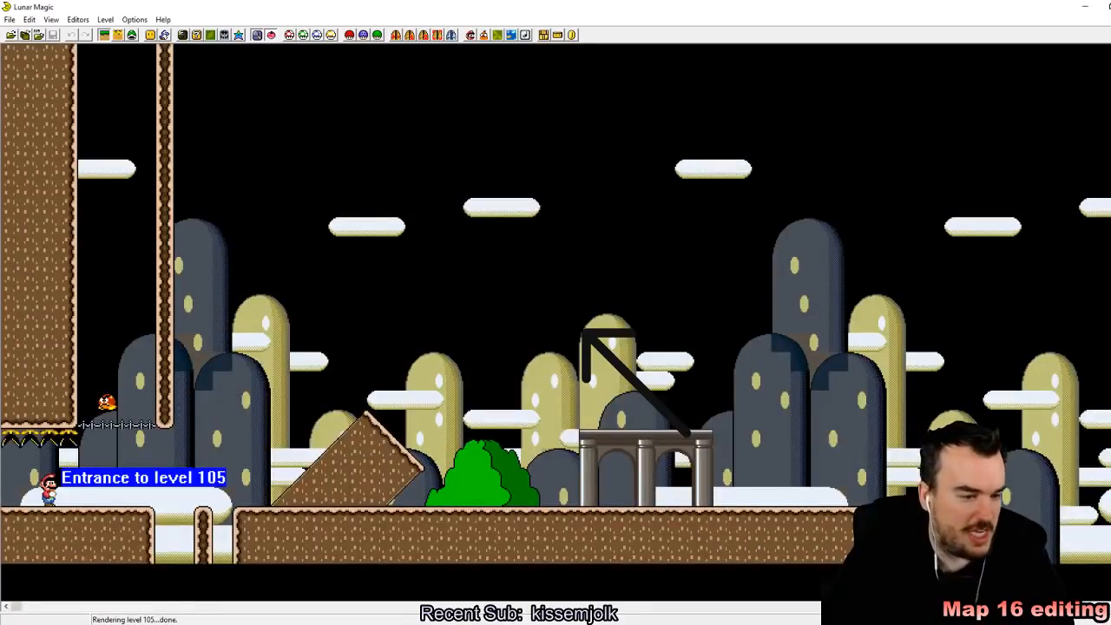
Step: Browse the following levels from 106 on to level 11E to examine their palettes
key("Page_Up")
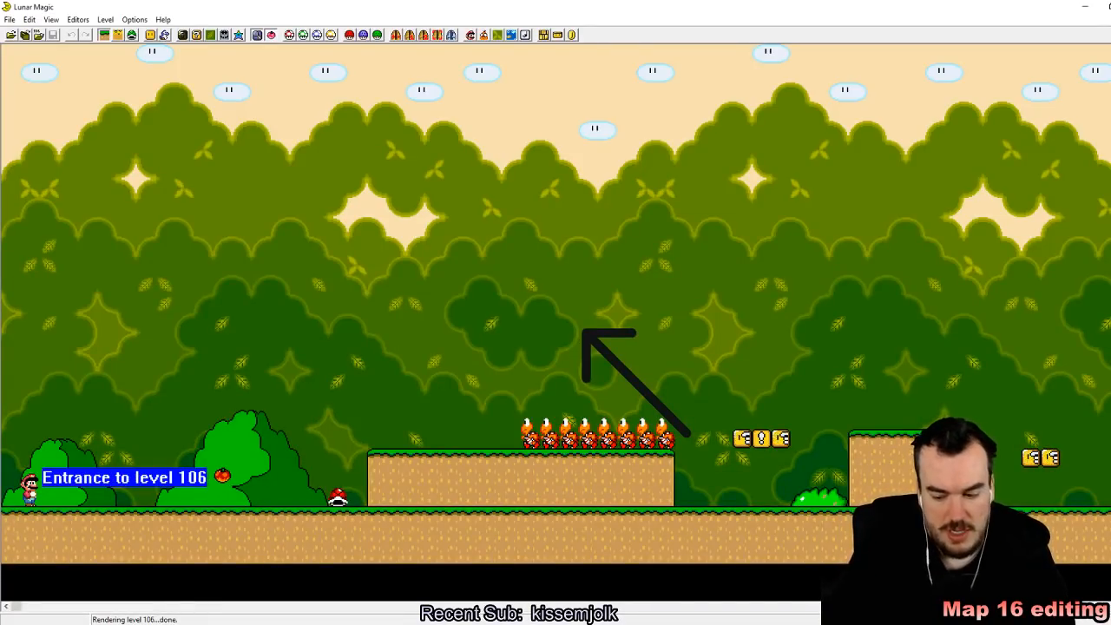
key("Page_Up")
key("Page_Up")
key("Page_Up")
key("Page_Up")
key("Page_Up")
key("Page_Up")
key("Page_Up")
key("Page_Up")
key("Page_Up")
key("Page_Up")
key("Page_Up")
key("Page_Up")
key("Page_Up")
key("Page_Up")
key("Page_Up")
key("Page_Up")
key("Page_Up")
key("Page_Up")
key("Page_Up")
key("Page_Up")
key("Page_Up")
key("Page_Up")
key("Page_Up")
key("Page_Up")
key("Page_Up")
key("Page_Up")
key("Page_Up")
key("Page_Up")
key("Page_Down")
key("Page_Down")
key("Page_Down")
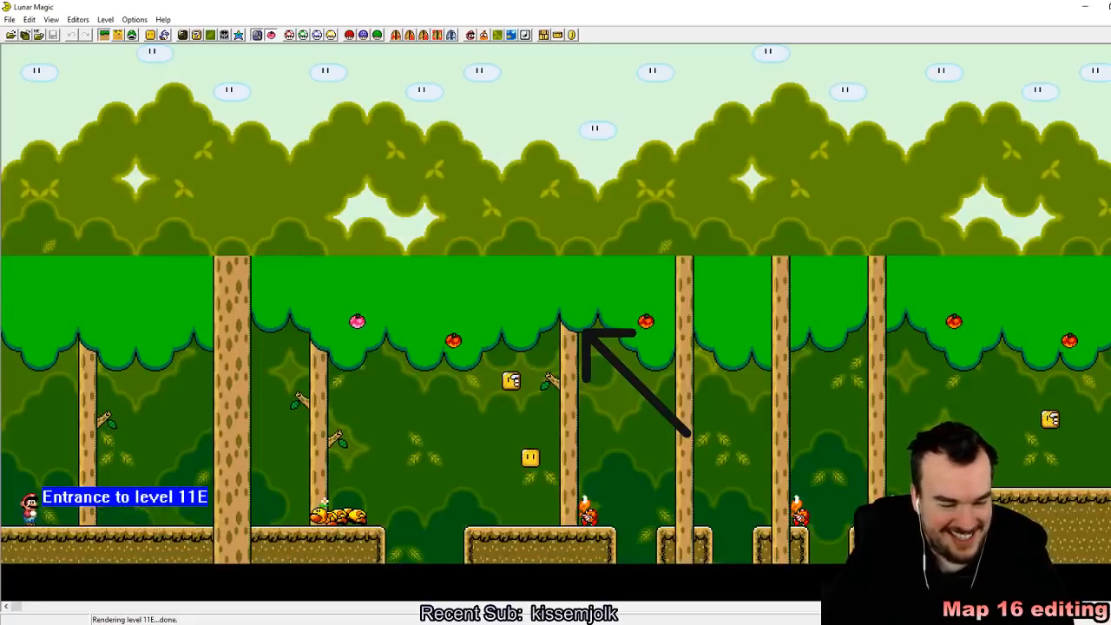
Step: Browse back and forth through levels such as 11E, 113 and 10B to examine their palettes, and return to level 105
key("Page_Up")
key("Page_Up")
key("Page_Up")
key("Page_Down")
key("Page_Down")
key("Page_Down")
key("Page_Down")
key("Page_Down")
key("Page_Down")
key("Page_Down")
key("Page_Down")
key("Page_Down")
key("Page_Down")
key("Page_Down")
key("Page_Down")
key("Page_Down")
key("Page_Down")
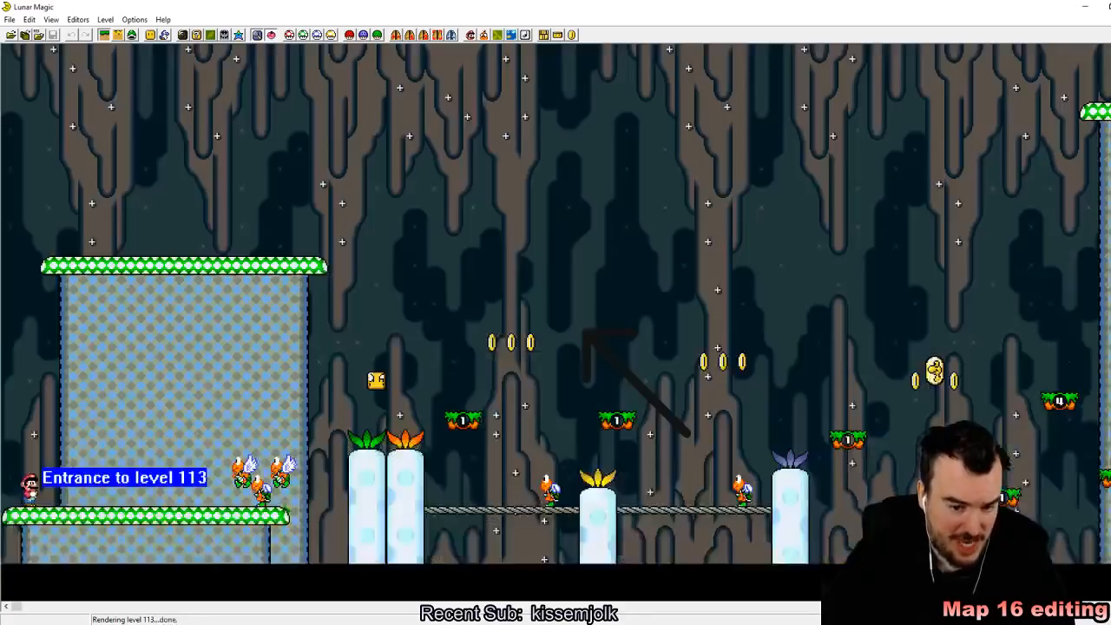
key("Page_Down")
key("Page_Down")
key("Page_Down")
key("Page_Down")
key("Page_Down")
key("Page_Down")
key("Page_Down")
key("Page_Down")
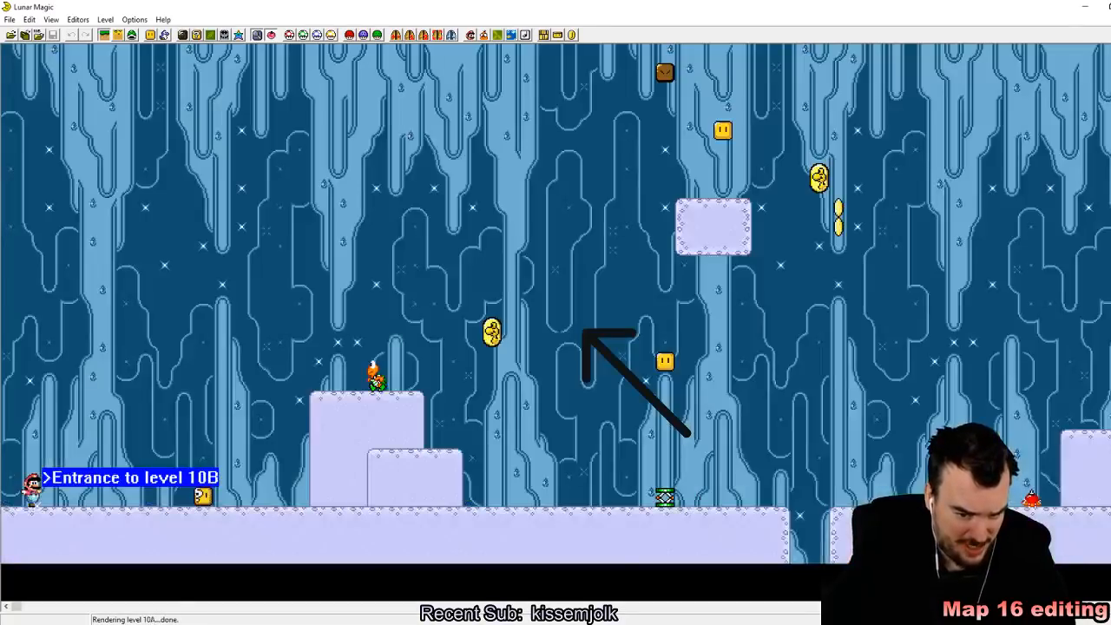
key("Page_Down")
key("Page_Down")
key("Page_Down")
key("Page_Down")
key("Page_Down")
key("Page_Down")
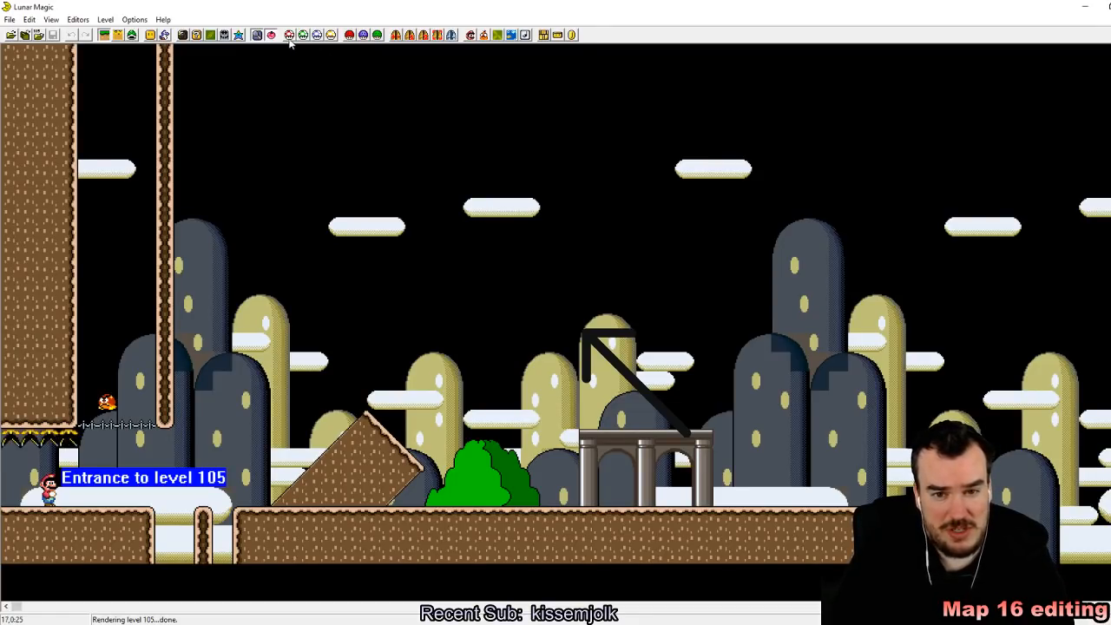
Step: Enable a custom palette for level 105 in the Palette Editor and close the editor
left_click(238, 35)
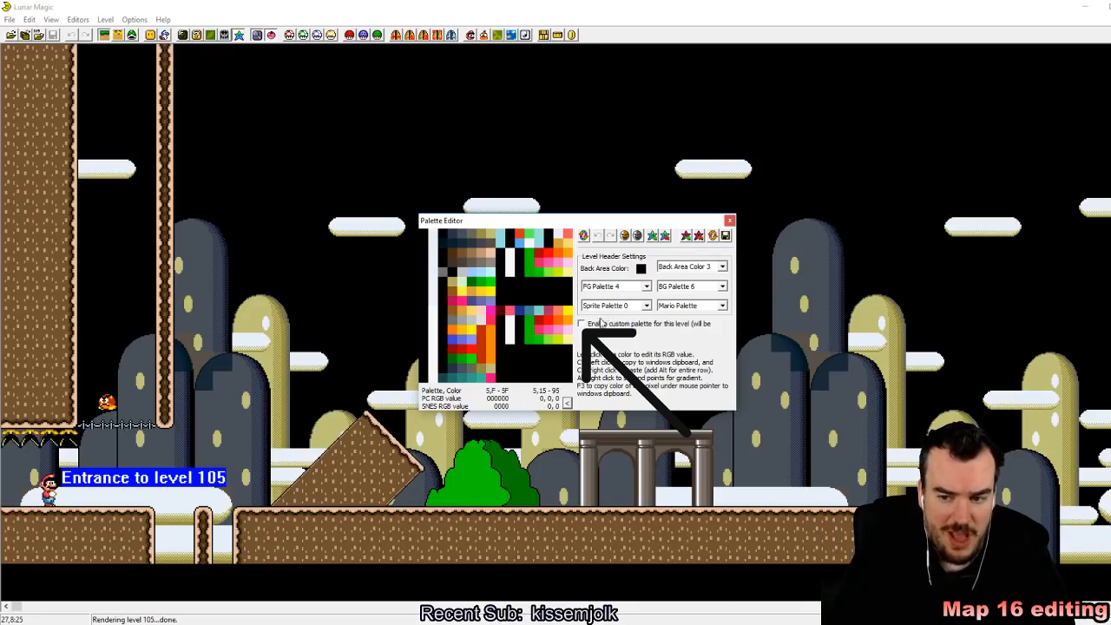
left_click(582, 324)
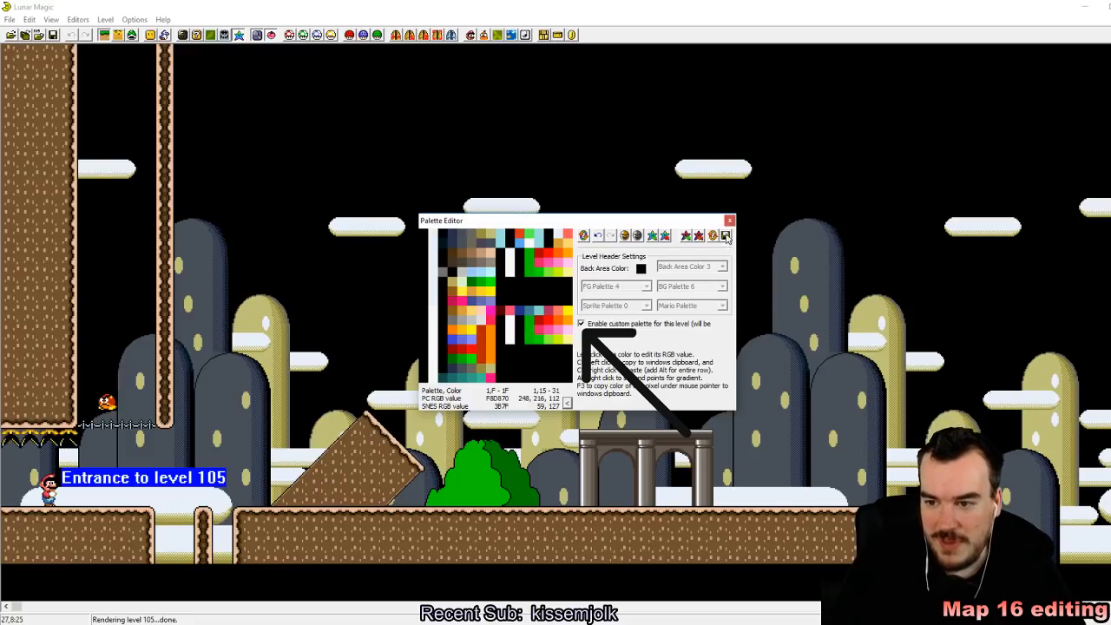
left_click(729, 221)
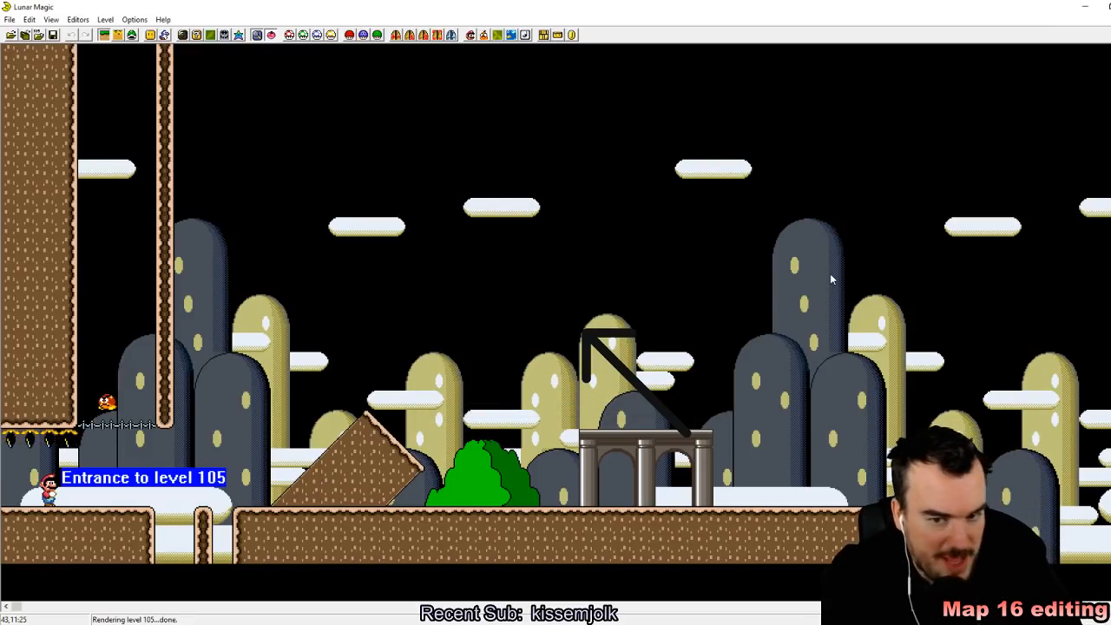
Step: Give the level's custom palette a bright green back area color
left_click(239, 36)
left_click(644, 270)
left_click_drag(646, 348, 589, 254)
left_click_drag(686, 361, 686, 299)
left_click(445, 413)
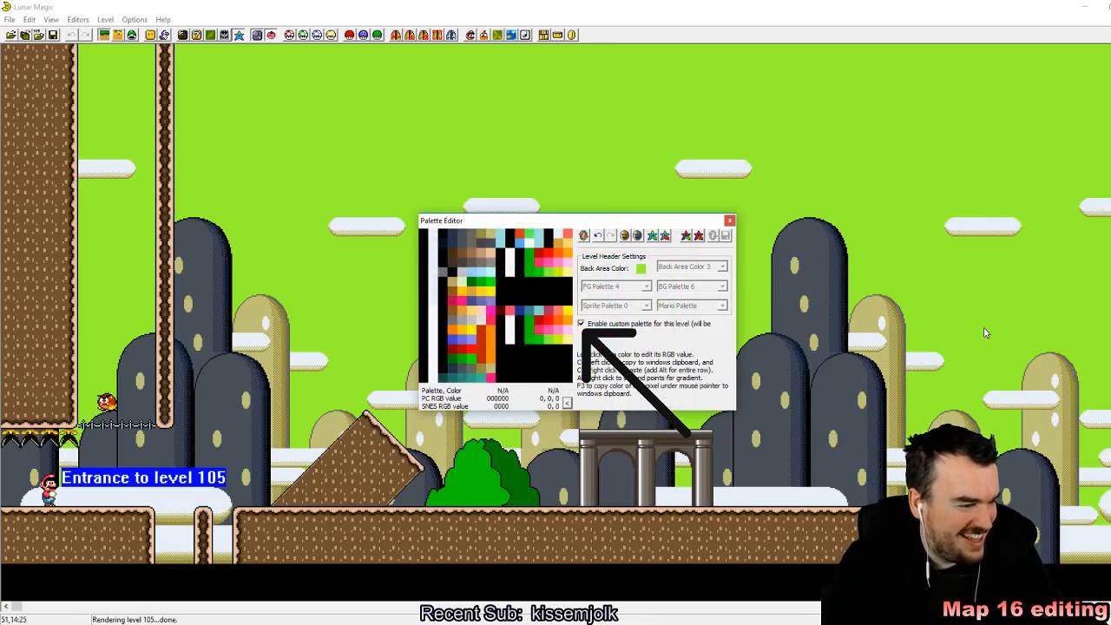
Step: Change the custom back area color to red (RGB 248, 40, 48) and close the Palette Editor
left_click(641, 268)
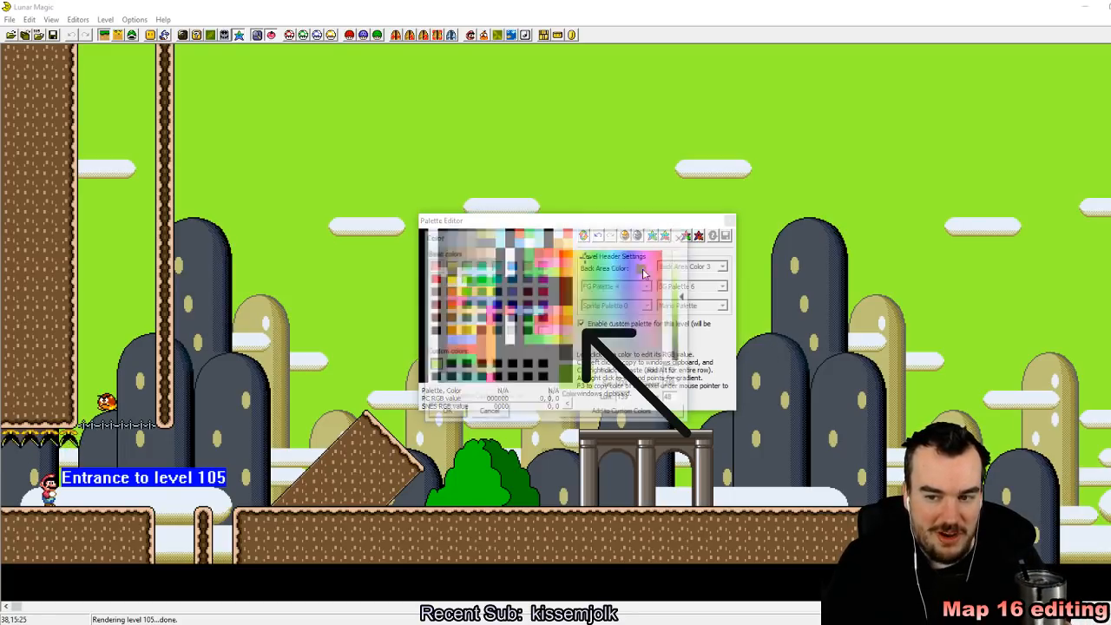
left_click_drag(653, 270, 666, 252)
left_click(446, 414)
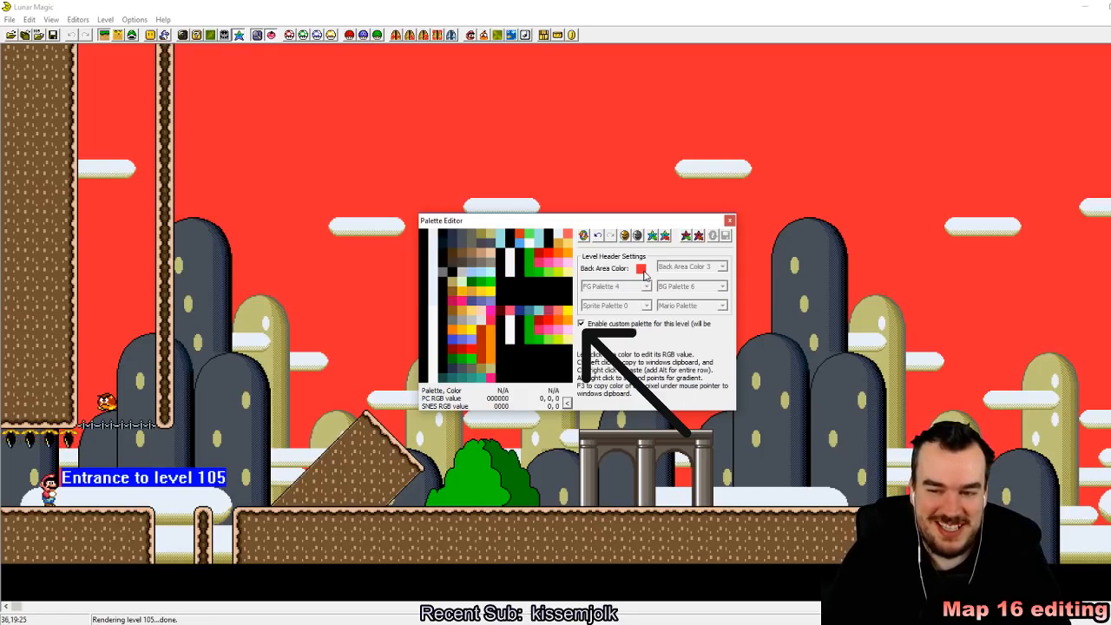
left_click(642, 269)
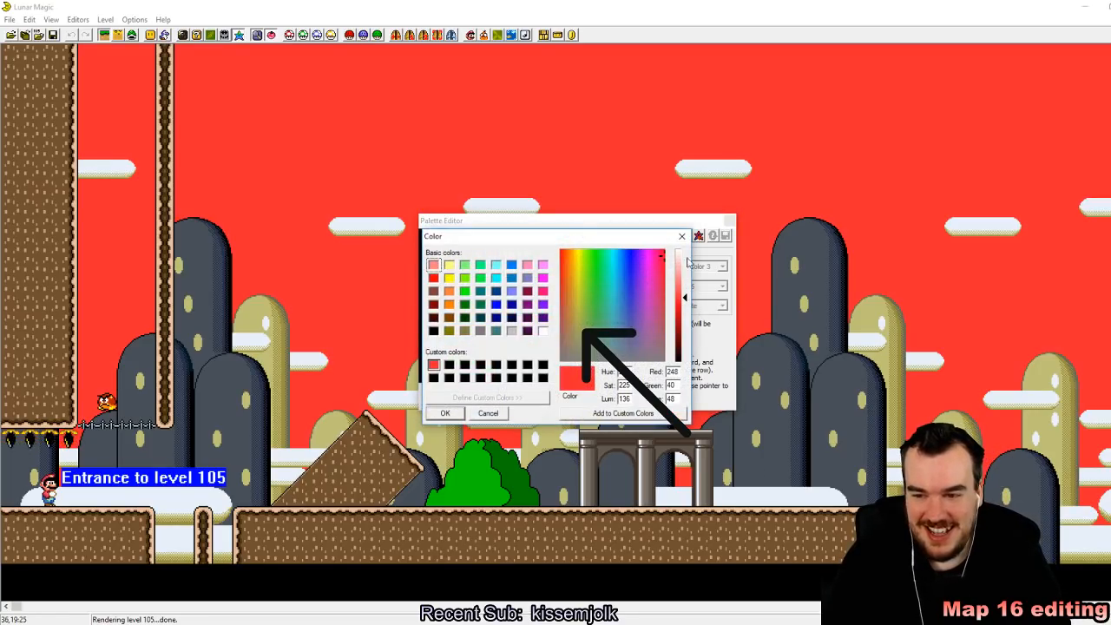
left_click(681, 236)
left_click(730, 221)
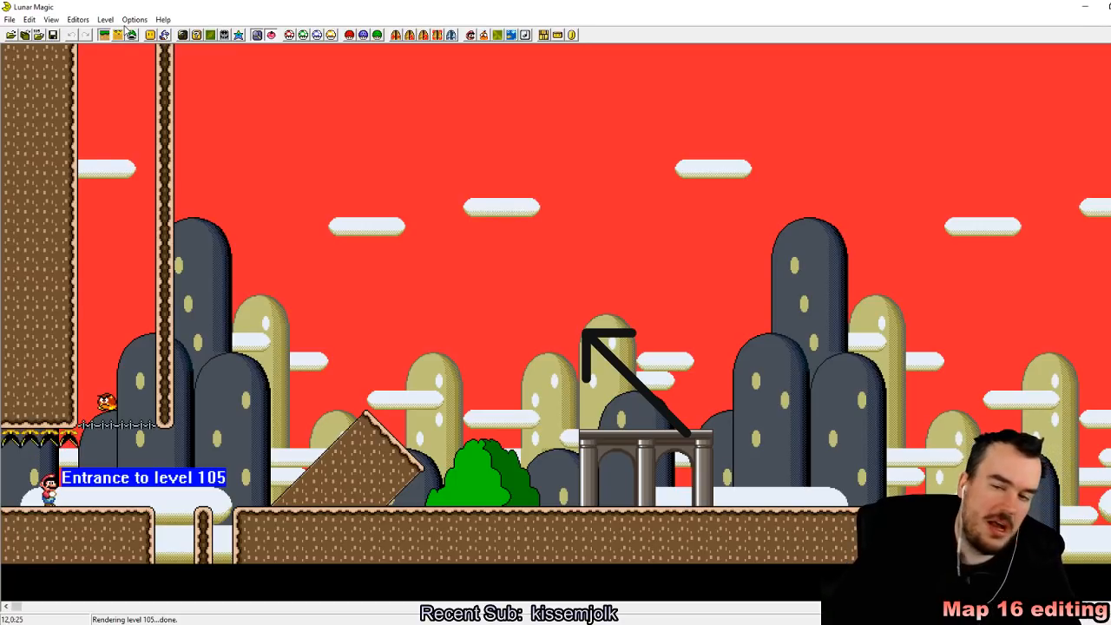
Step: Look over the tiles in the 16x16 Tile Map Editor and close it
left_click(196, 35)
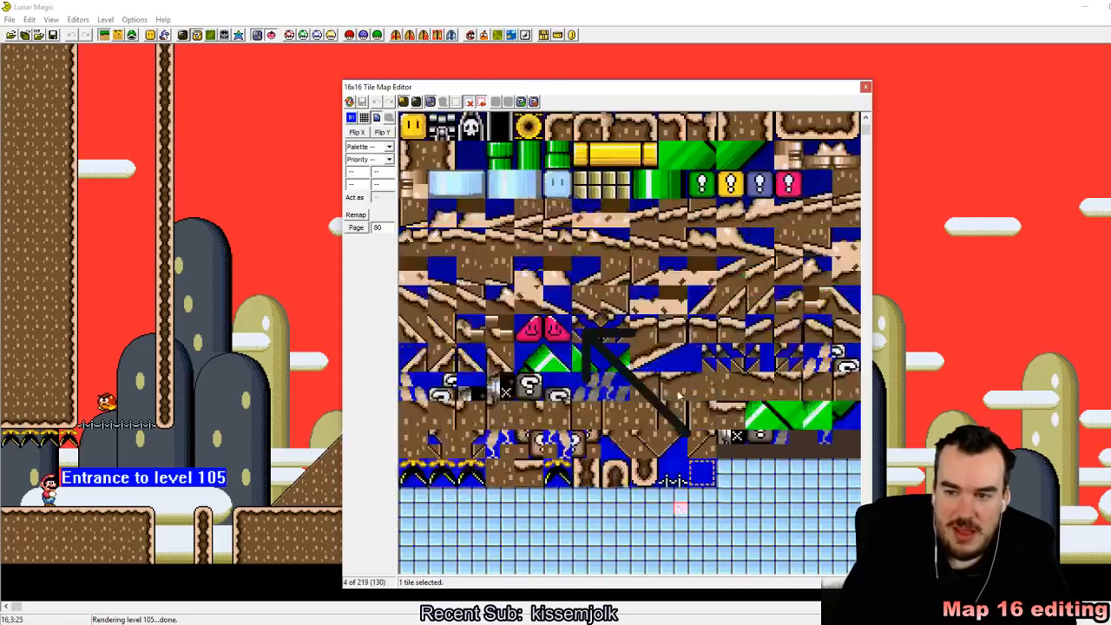
scroll(680, 395, "up", 3)
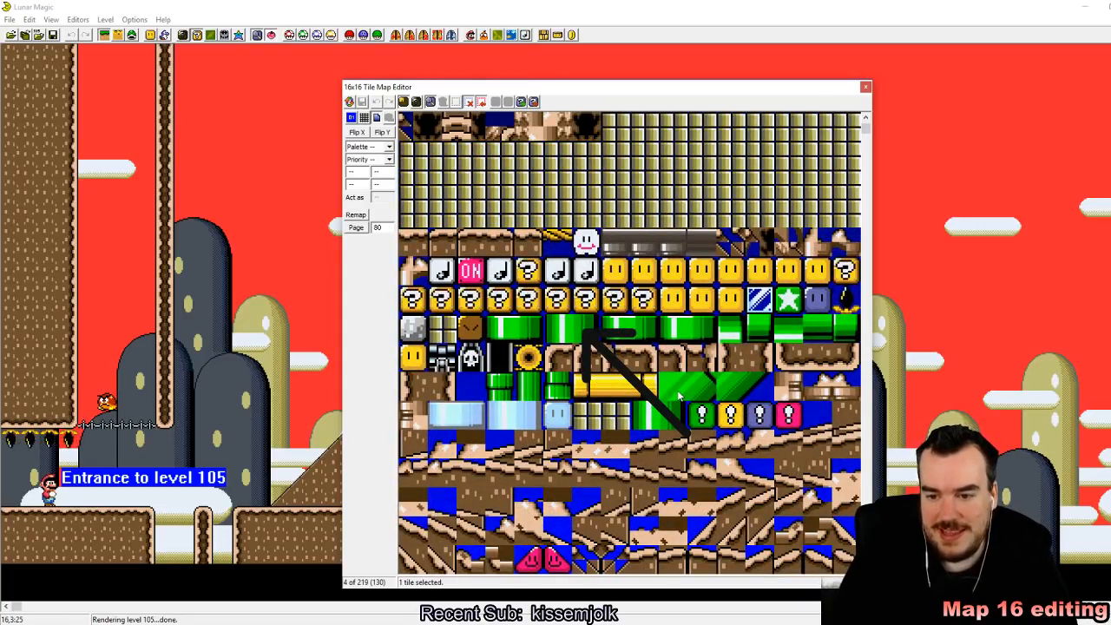
scroll(680, 395, "down", 5)
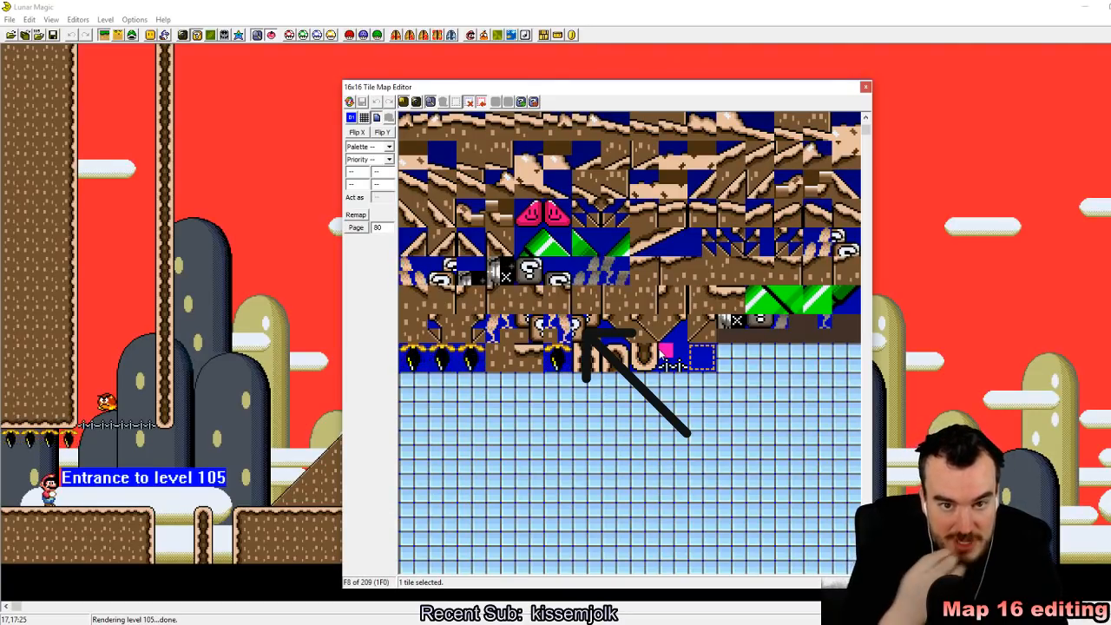
left_click(865, 88)
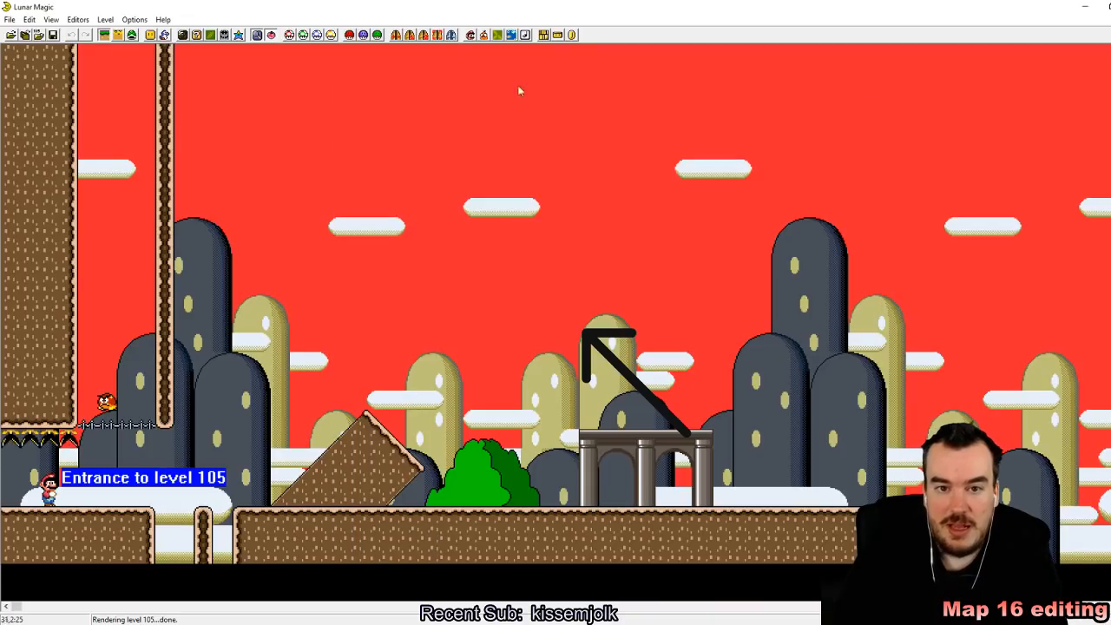
Step: Reopen the Palette Editor and disable the custom palette for level 105
left_click(255, 35)
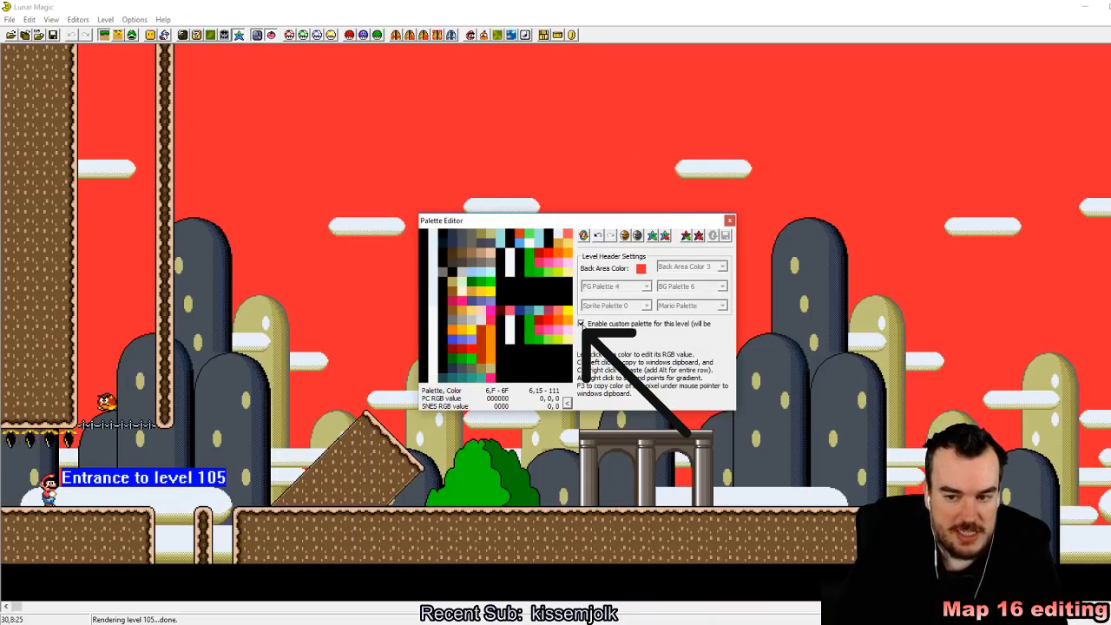
left_click(582, 325)
left_click(599, 359)
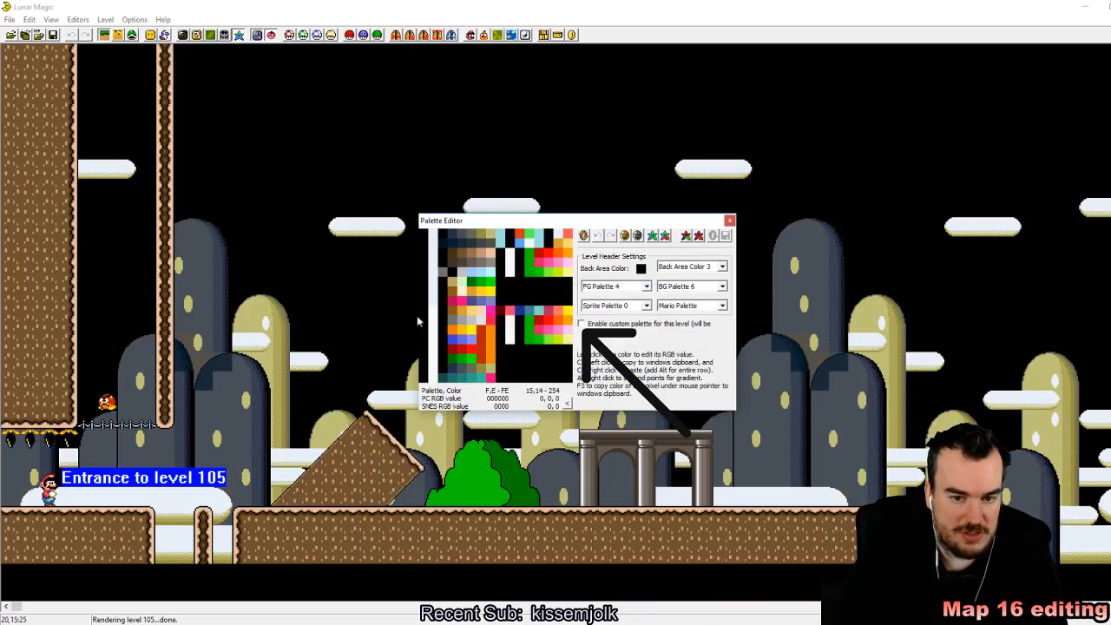
Step: Preview Back Area Colors 0 and 1, and set the level to Back Area Color 2 with FG Palette 0
left_click(719, 268)
left_click(708, 278)
left_click(713, 268)
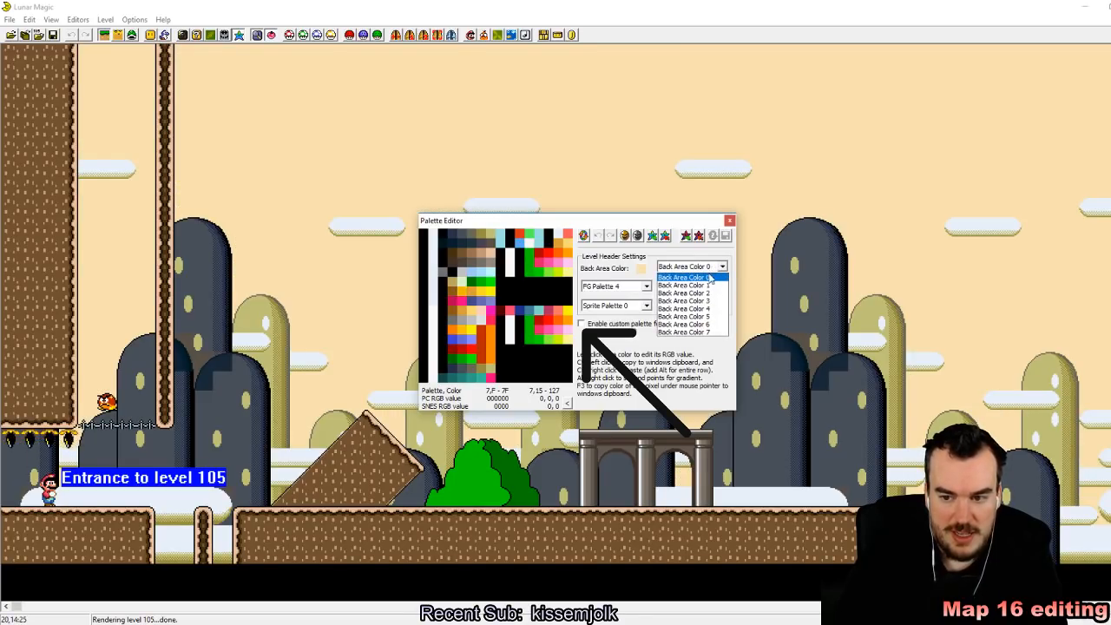
left_click(694, 286)
left_click(716, 267)
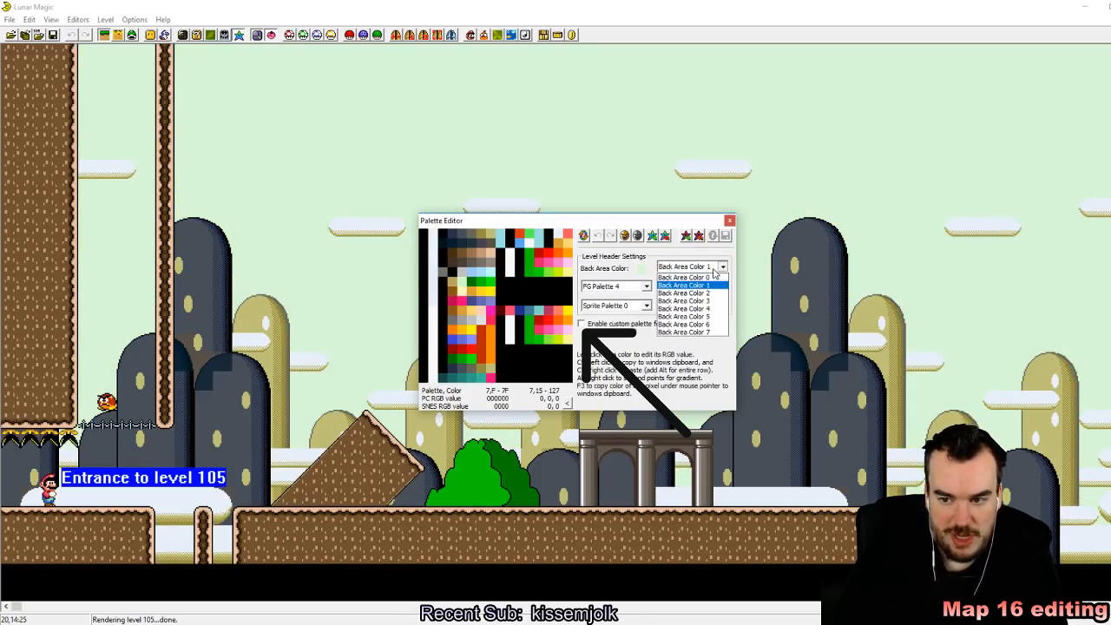
left_click(711, 294)
left_click(646, 287)
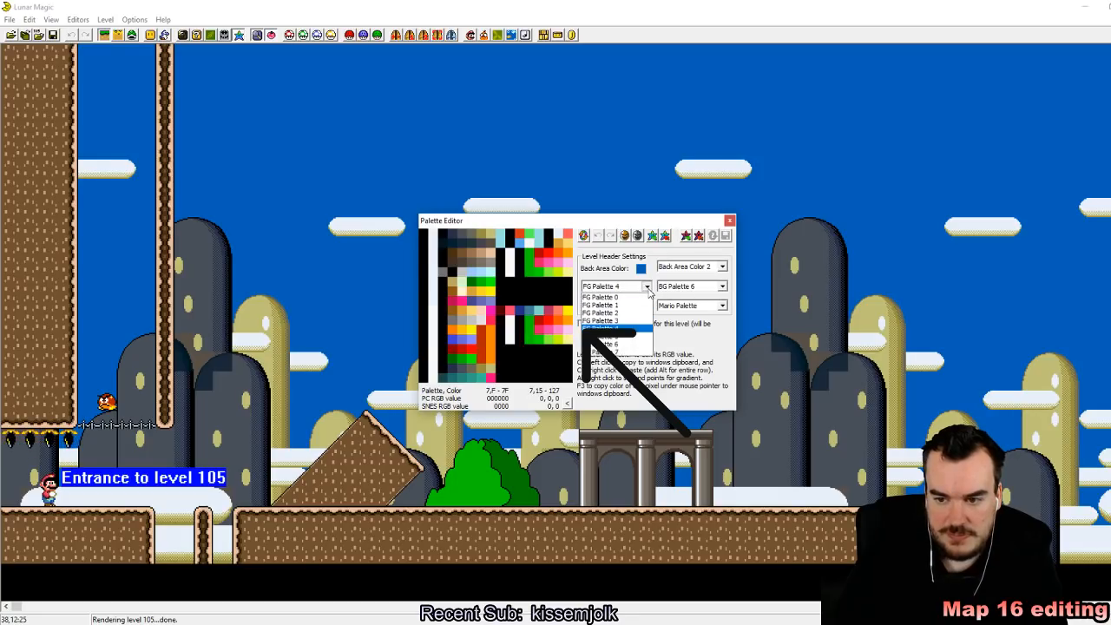
left_click(640, 299)
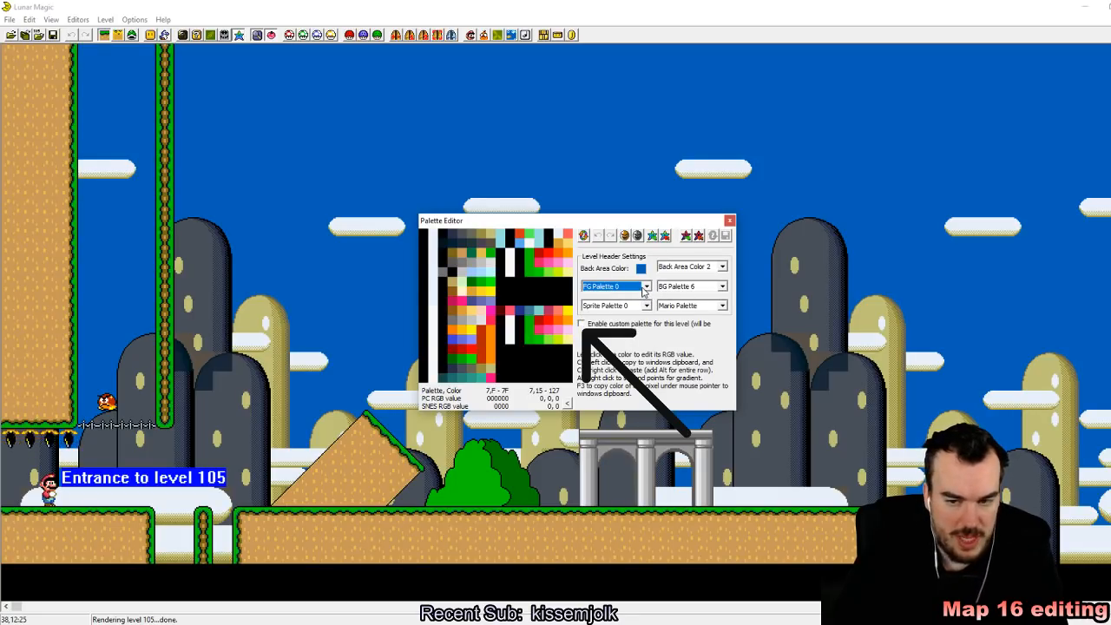
Step: Preview BG Palette 0, set the level to BG Palette 1, and save level 105 to the ROM
left_click(722, 286)
left_click(686, 297)
left_click(708, 287)
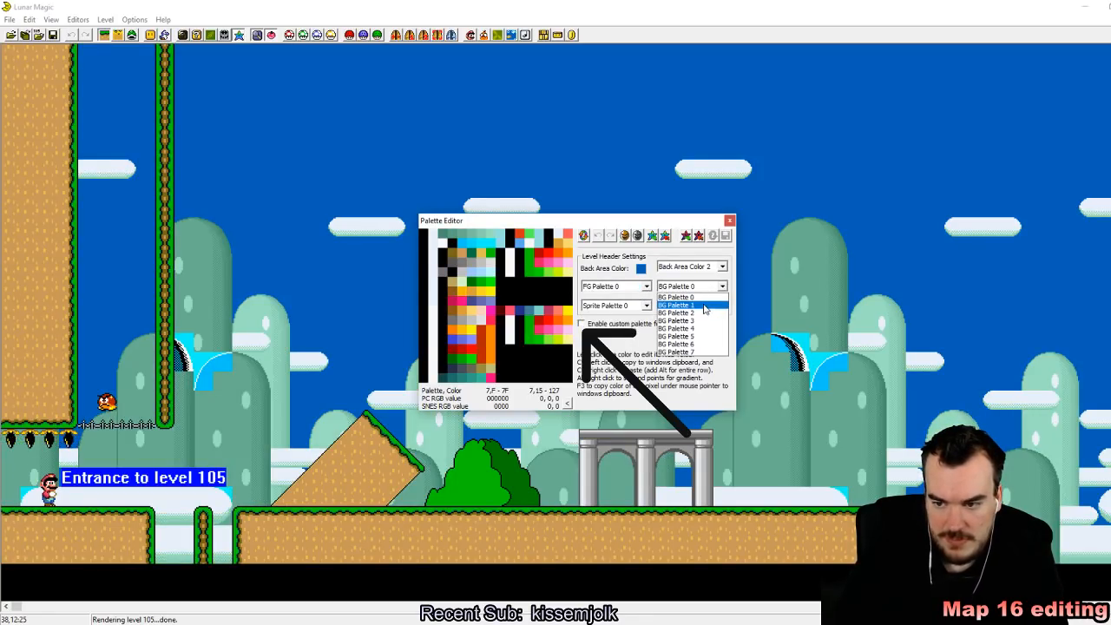
left_click(705, 307)
left_click(710, 287)
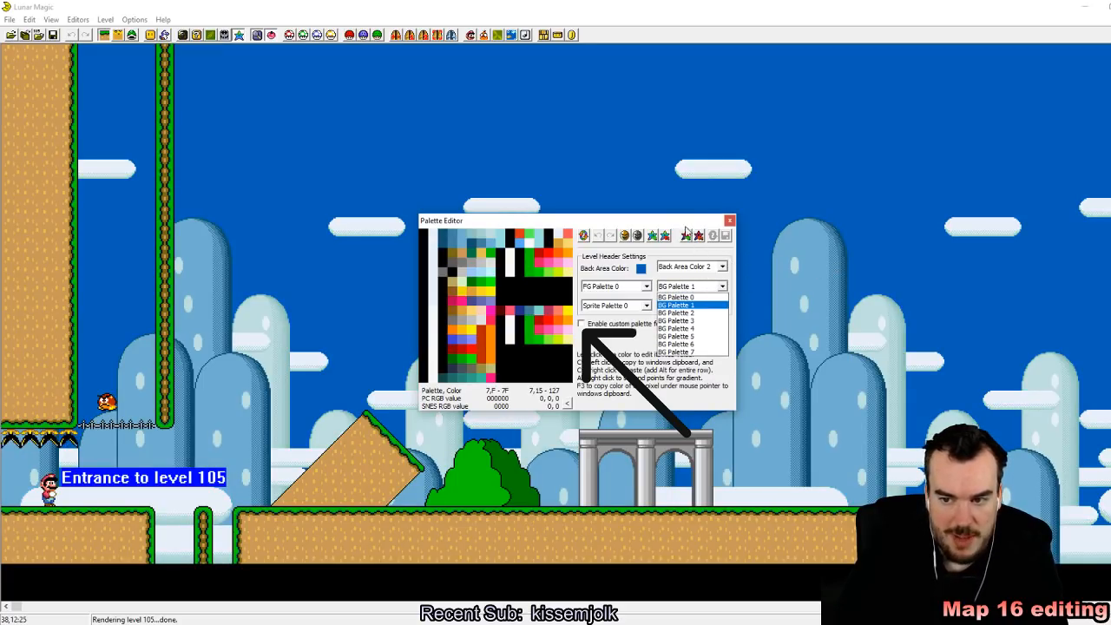
left_click(683, 221)
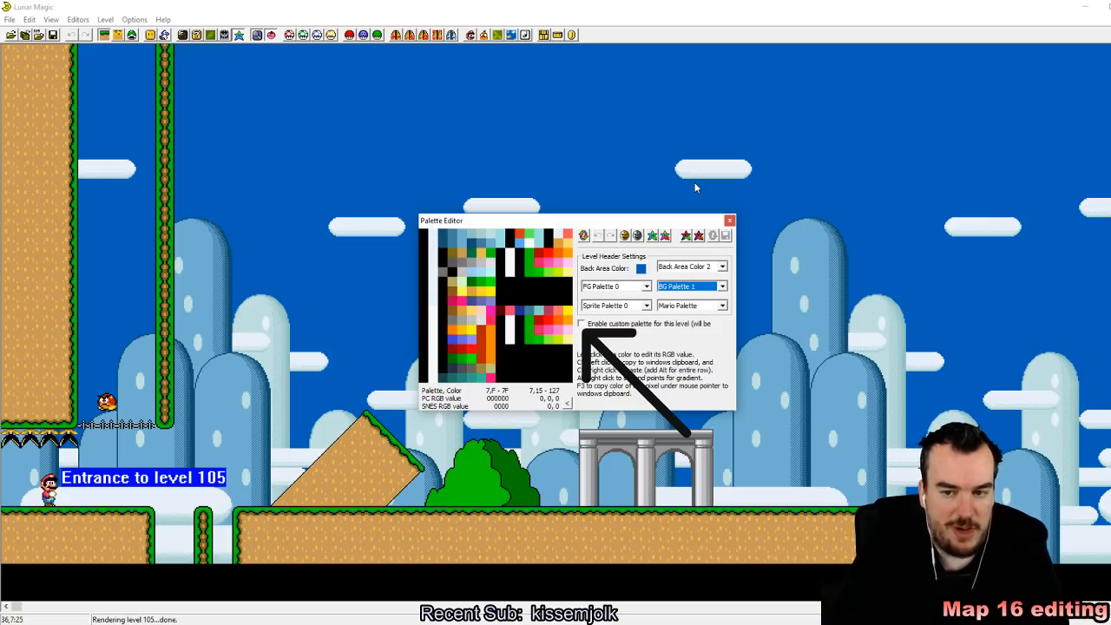
left_click(730, 222)
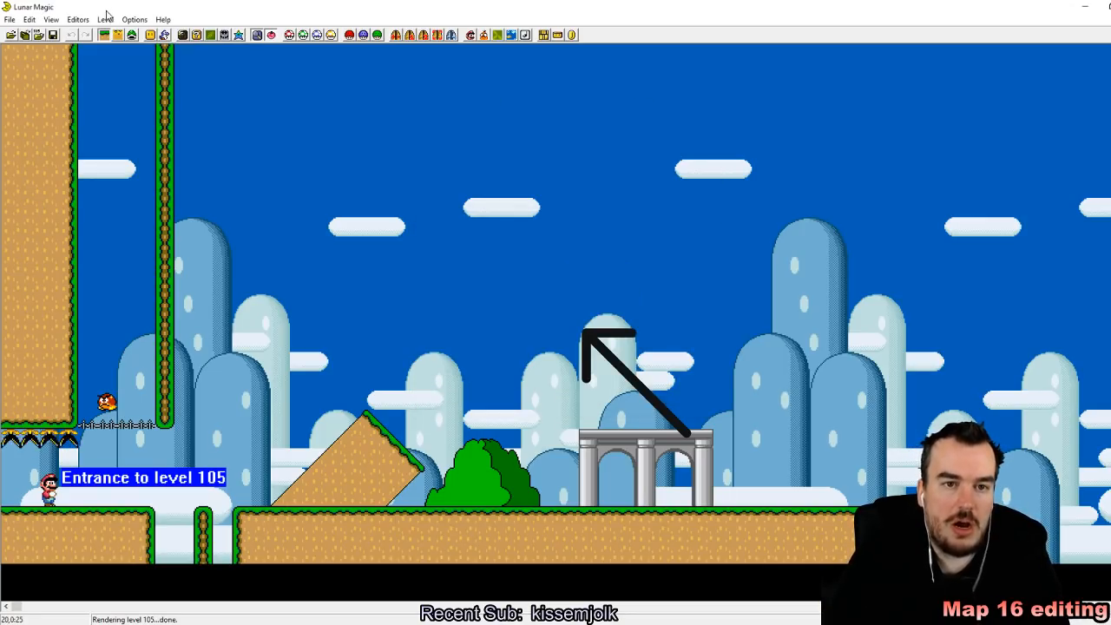
left_click(52, 35)
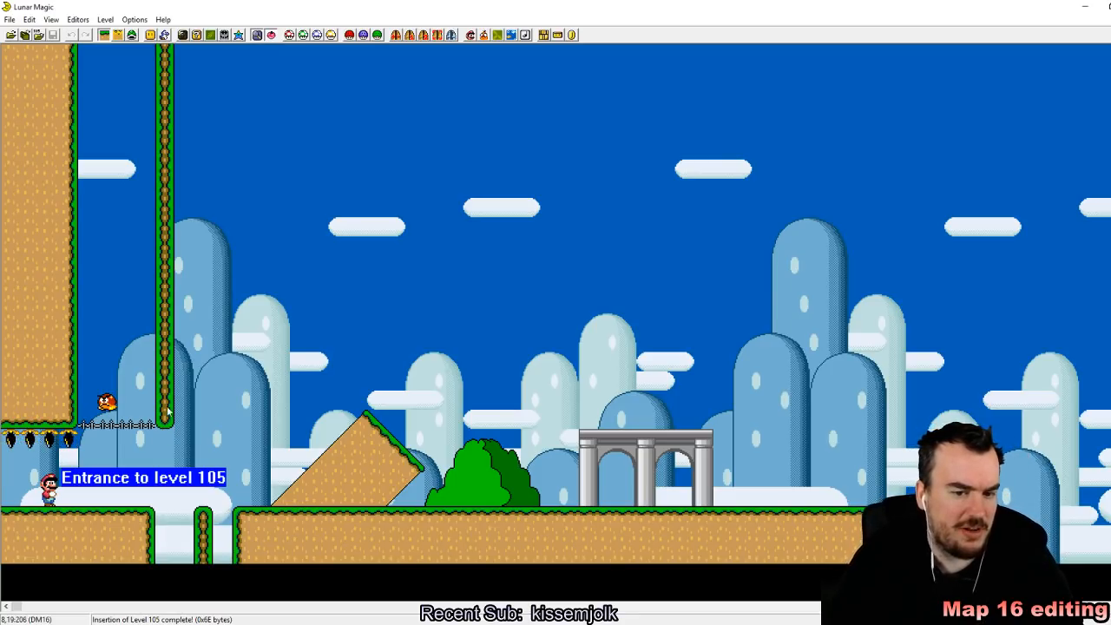
Step: Delete the row of small tiles spanning the shaft beside the level entrance and the Goomba sprite standing on it
left_click(132, 37)
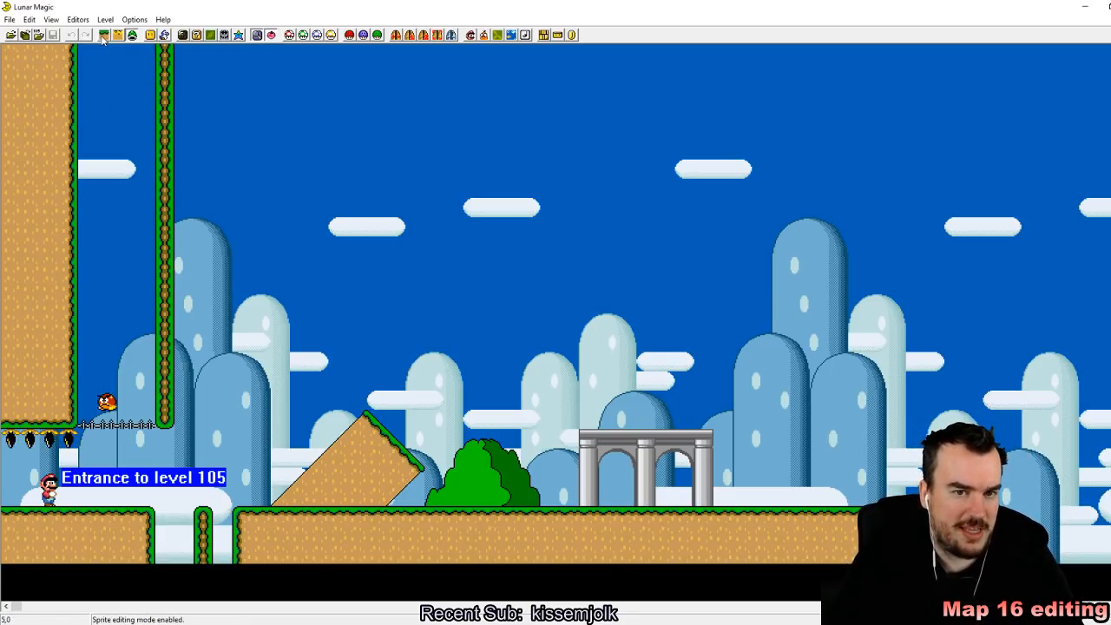
left_click_drag(106, 277, 136, 428)
key("Delete")
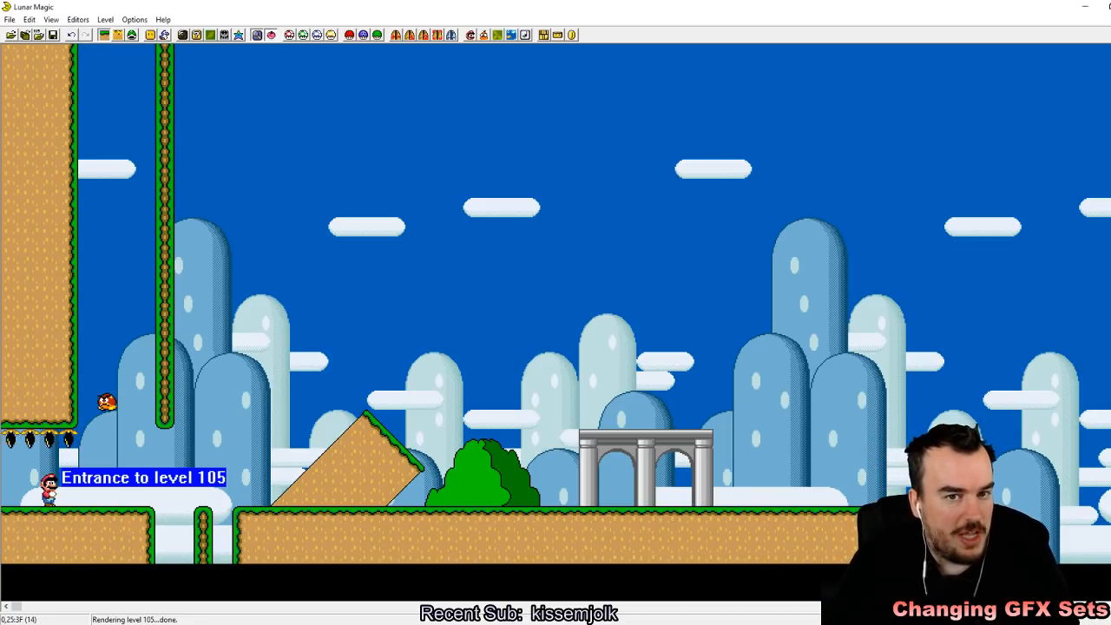
left_click(134, 36)
left_click_drag(82, 275, 137, 424)
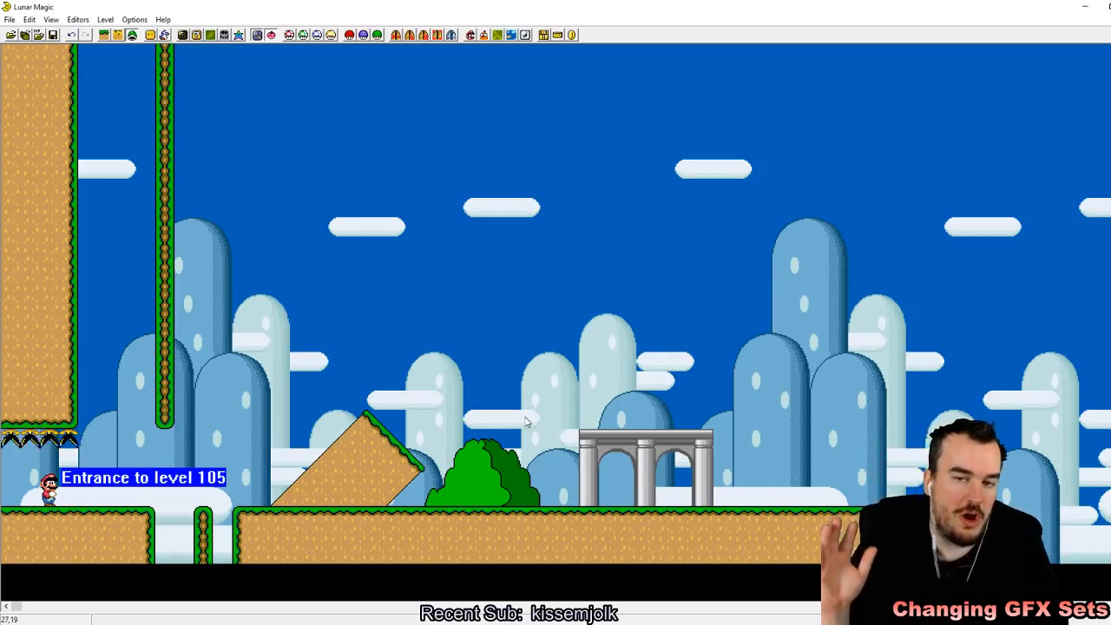
Step: Save level 105 to the ROM and switch to the SNES emulator window running Super Mario World
left_click(53, 36)
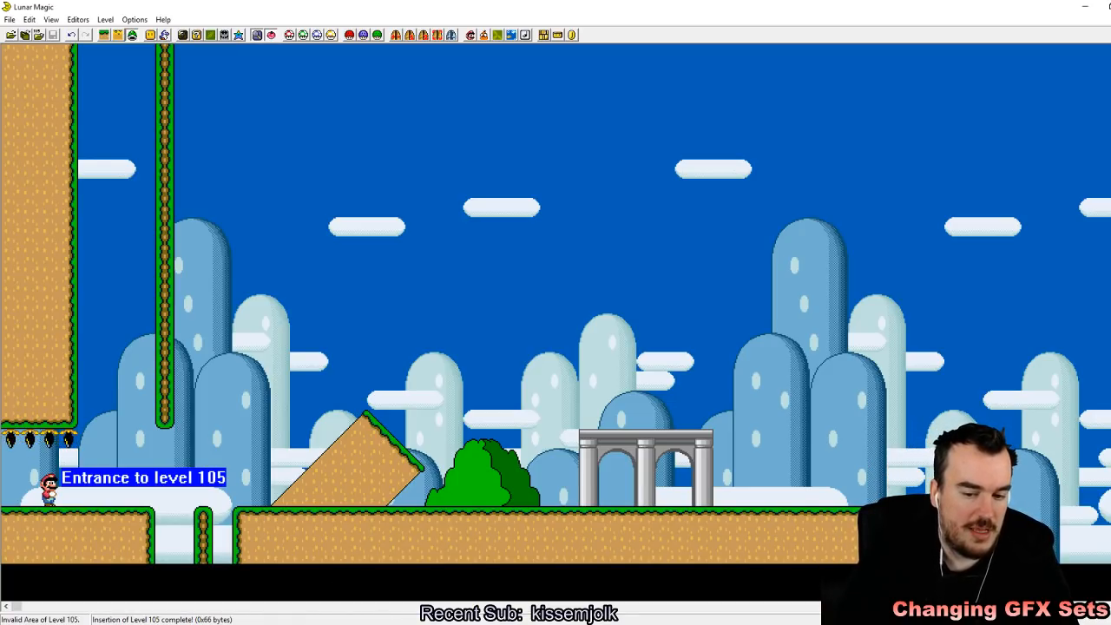
mouse_move(339, 624)
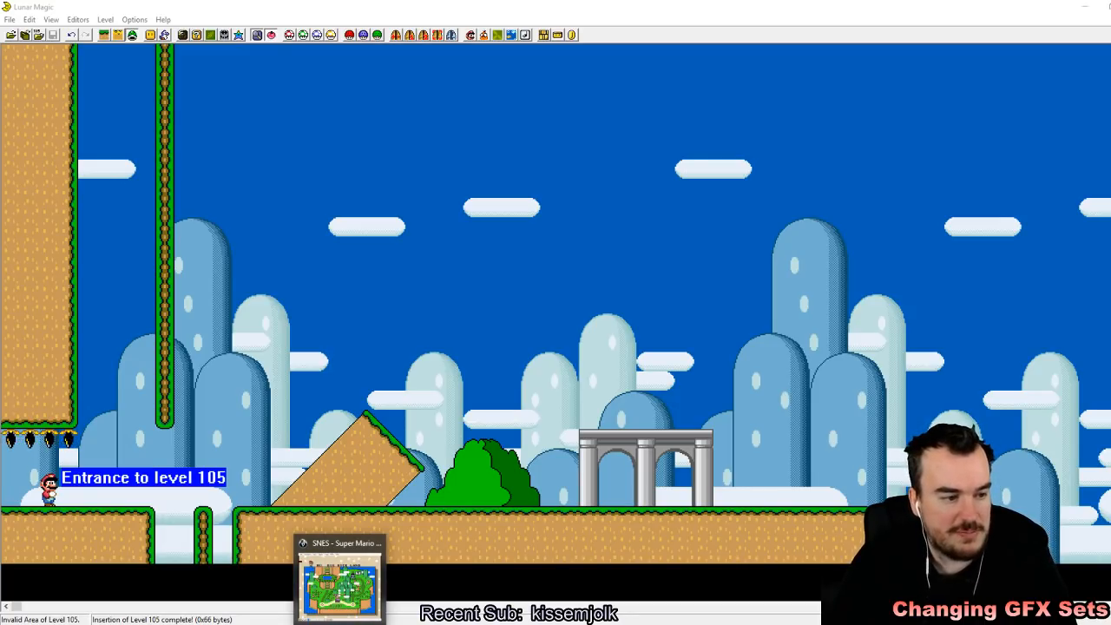
left_click(339, 624)
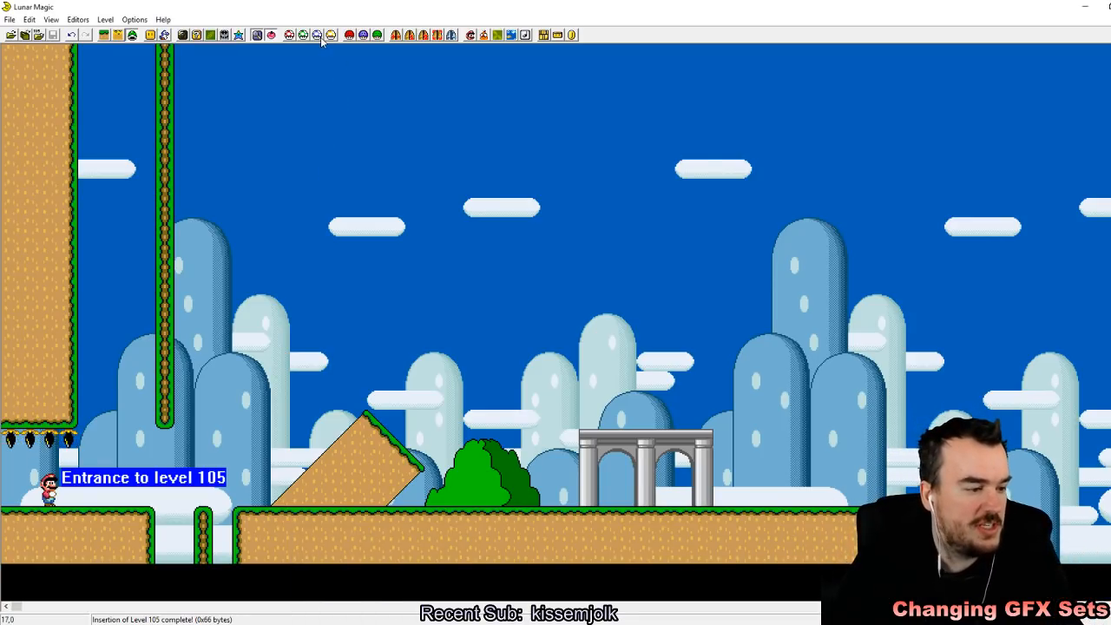
Step: Examine Banzai Bill, the falling grey platform, Mega Mole and Splittin' Chuck in the Add Sprites Window, and close it
left_click(165, 36)
scroll(478, 402, "down", 15)
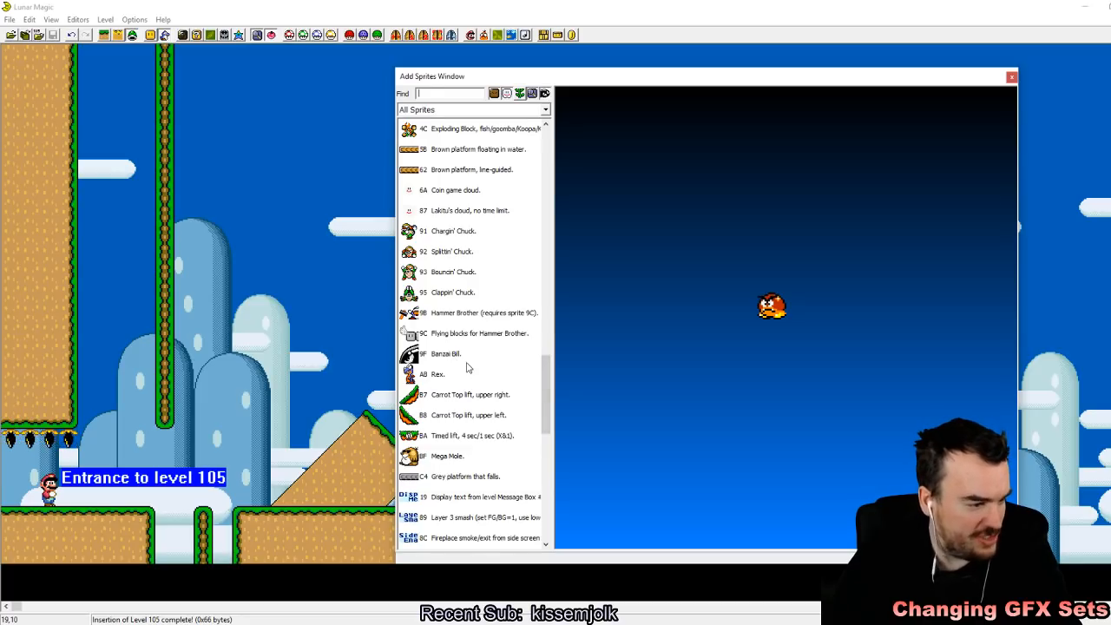
left_click(442, 354)
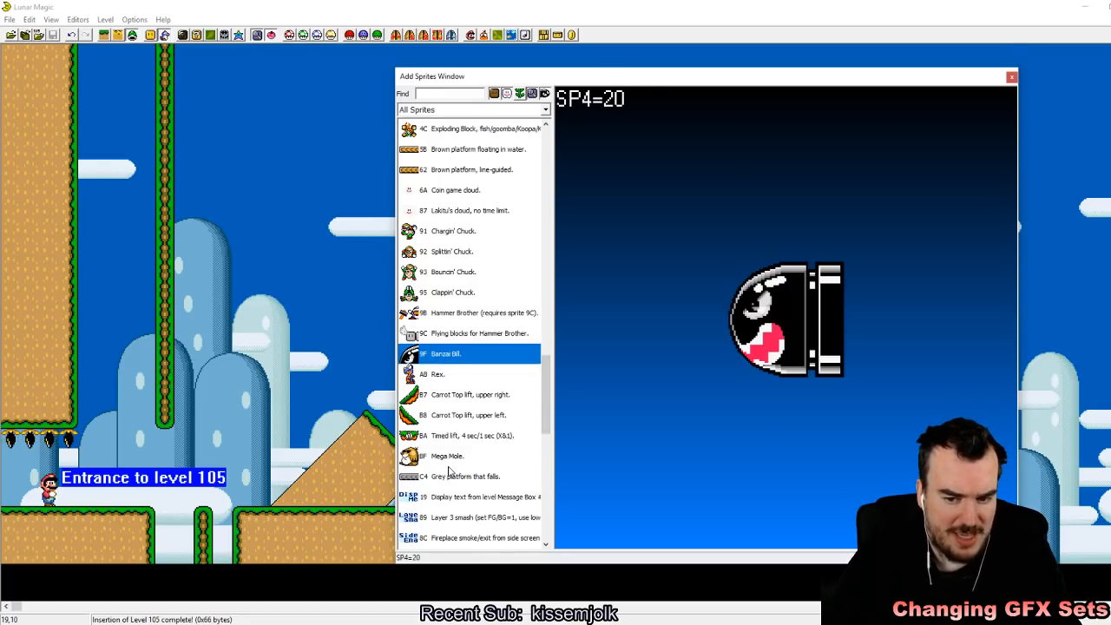
left_click(448, 476)
left_click(448, 455)
left_click(453, 252)
scroll(456, 273, "up", 1)
left_click(1012, 77)
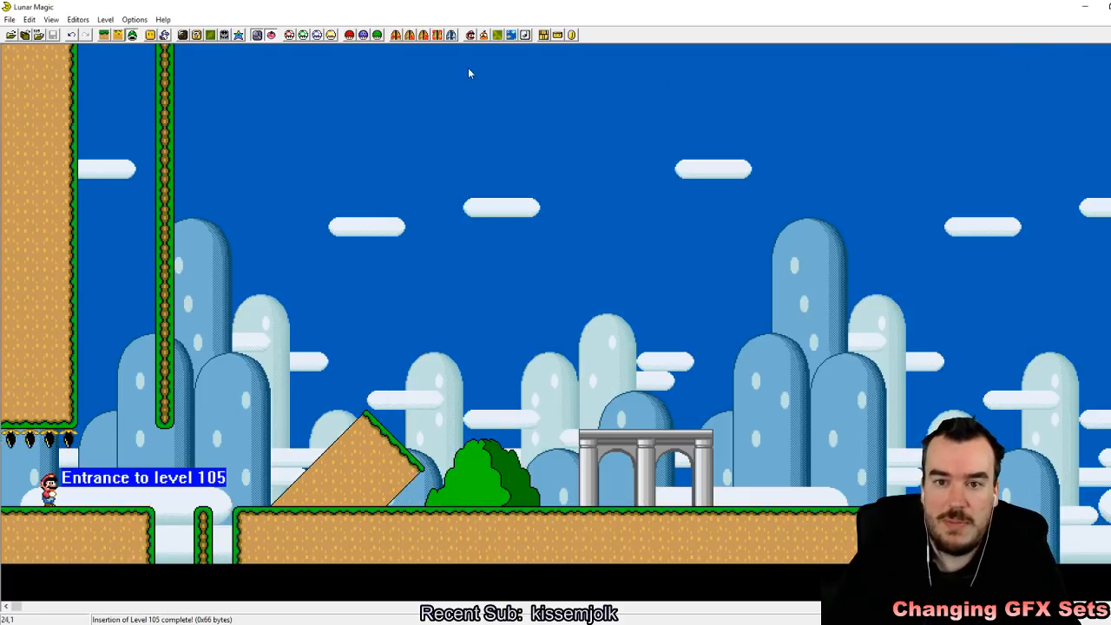
Step: Set the level's Sprite GFX to set 1 (Castle) with SP1=00, SP2=01, SP3=12 and SP4=03
left_click(364, 36)
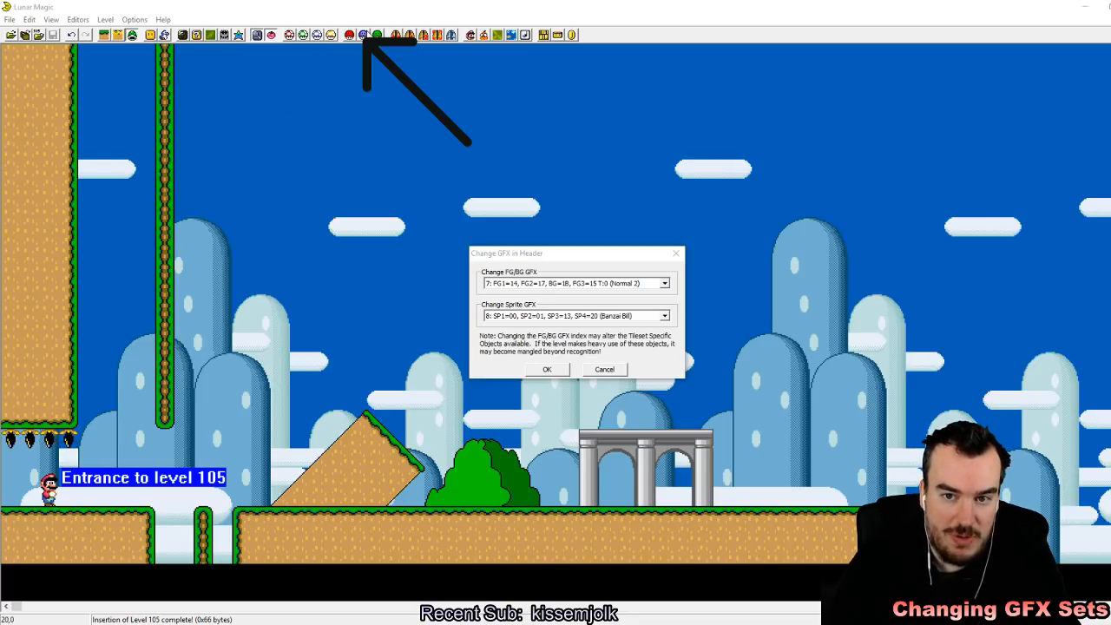
left_click(606, 263)
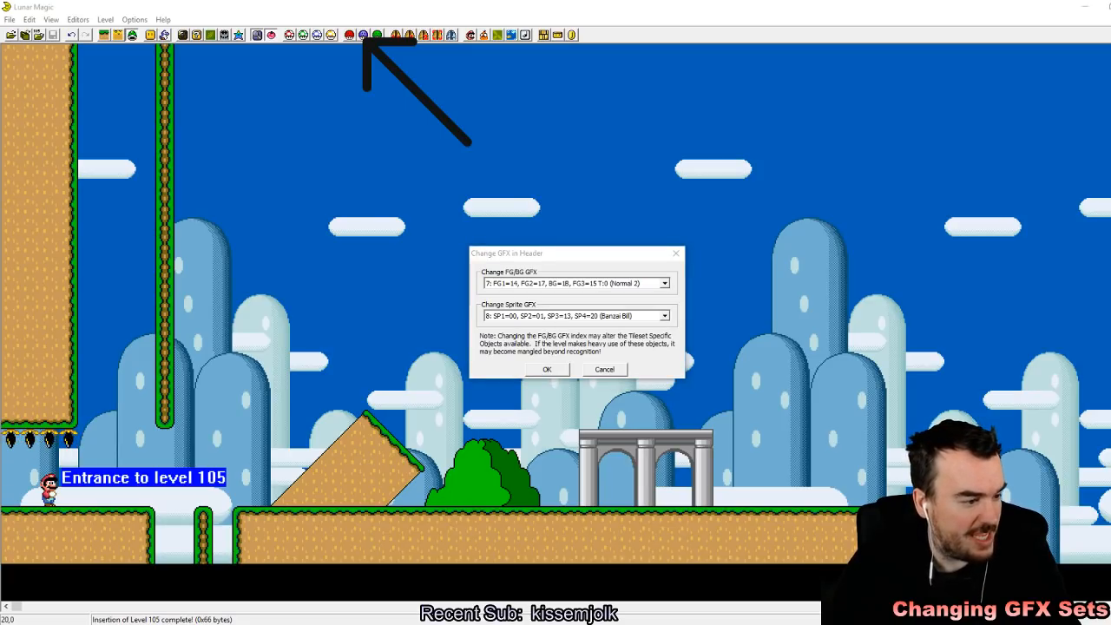
left_click(664, 317)
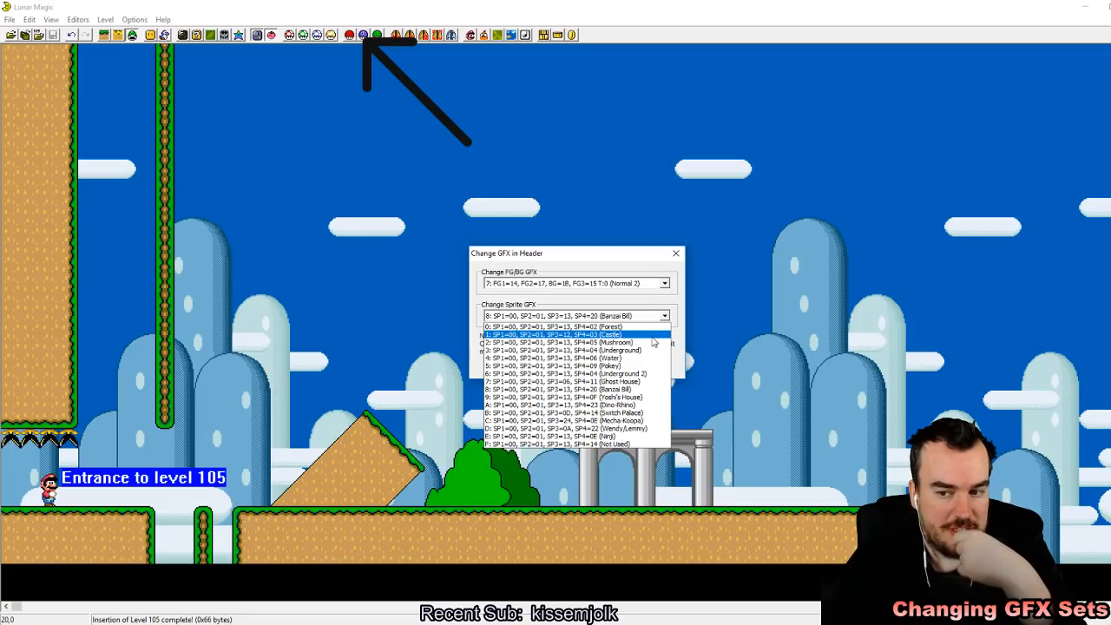
left_click(654, 343)
left_click(547, 370)
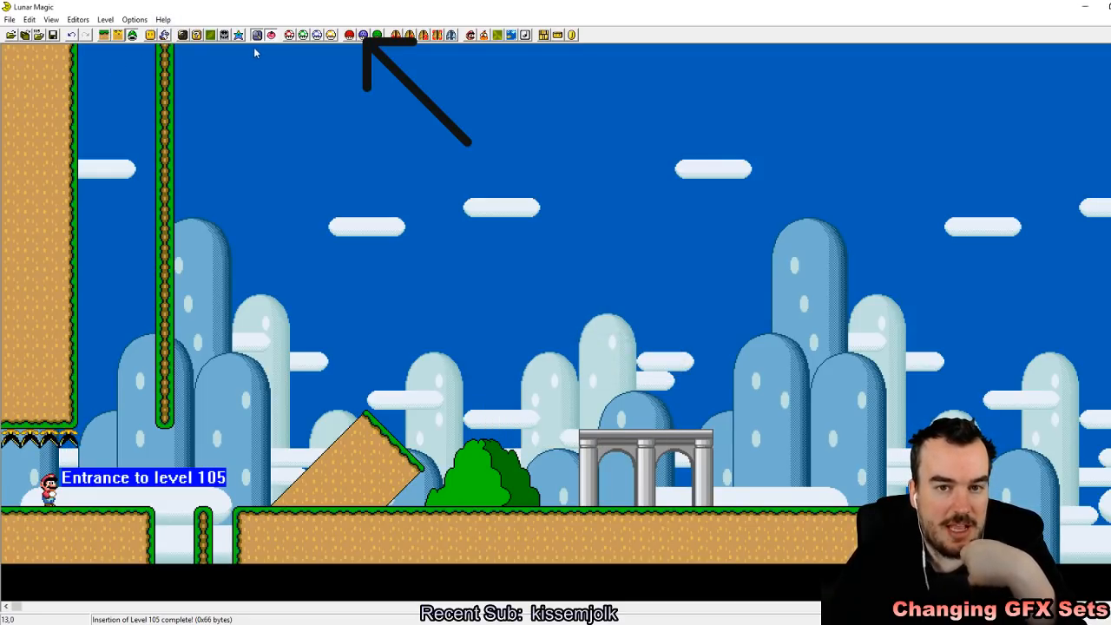
Step: Place two Thwomp sprites side by side in the shaft above the level entrance and close the Add Sprites Window
left_click(165, 36)
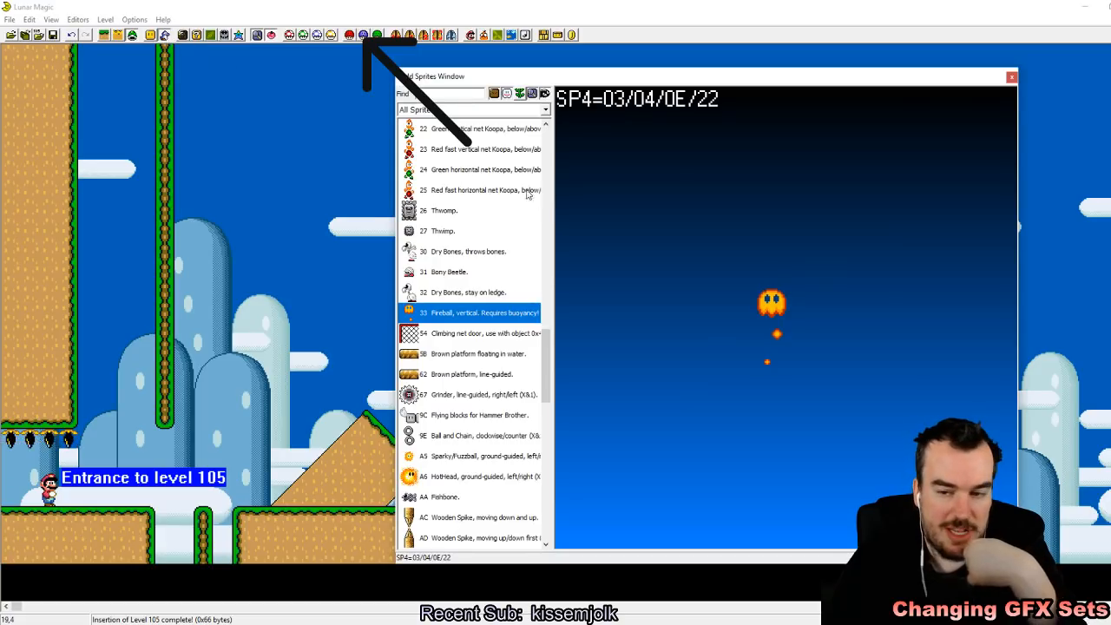
left_click(474, 217)
left_click(95, 341)
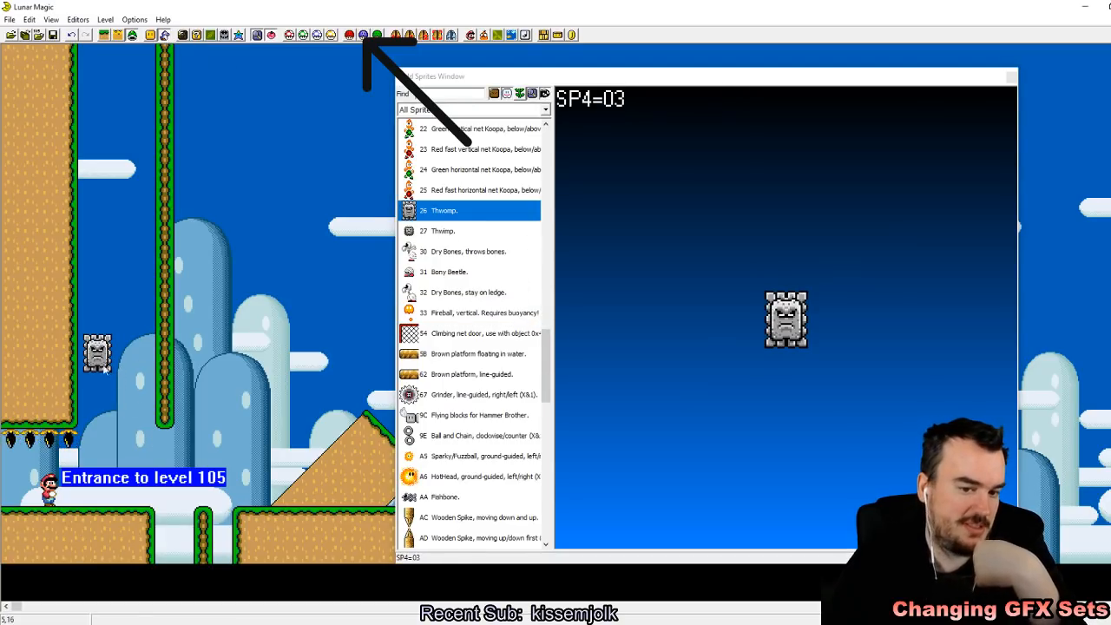
left_click(132, 345)
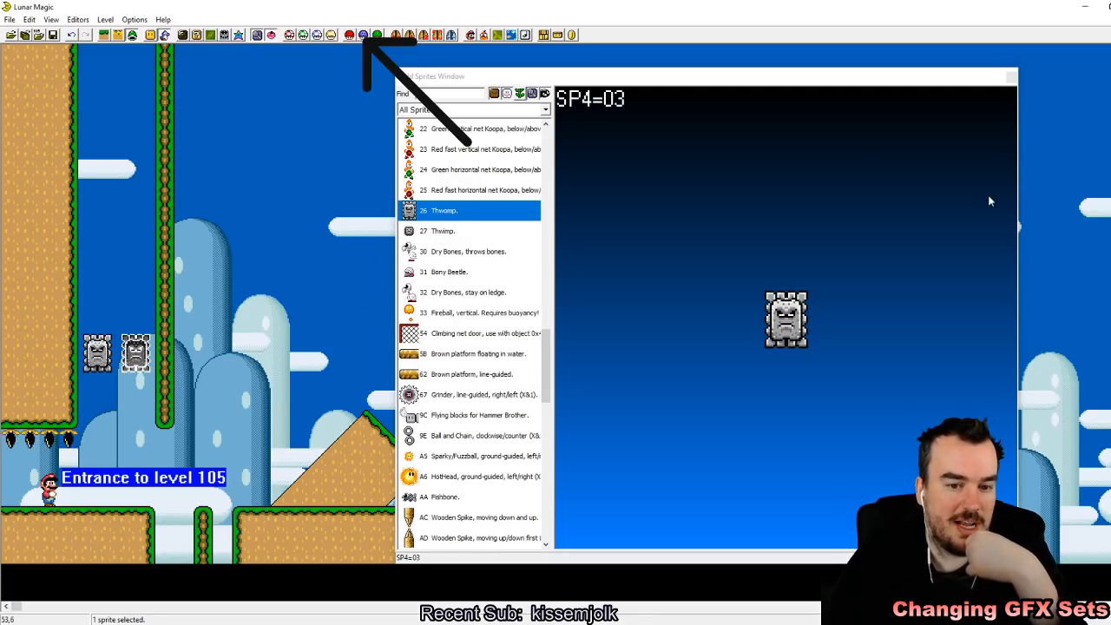
left_click(1013, 77)
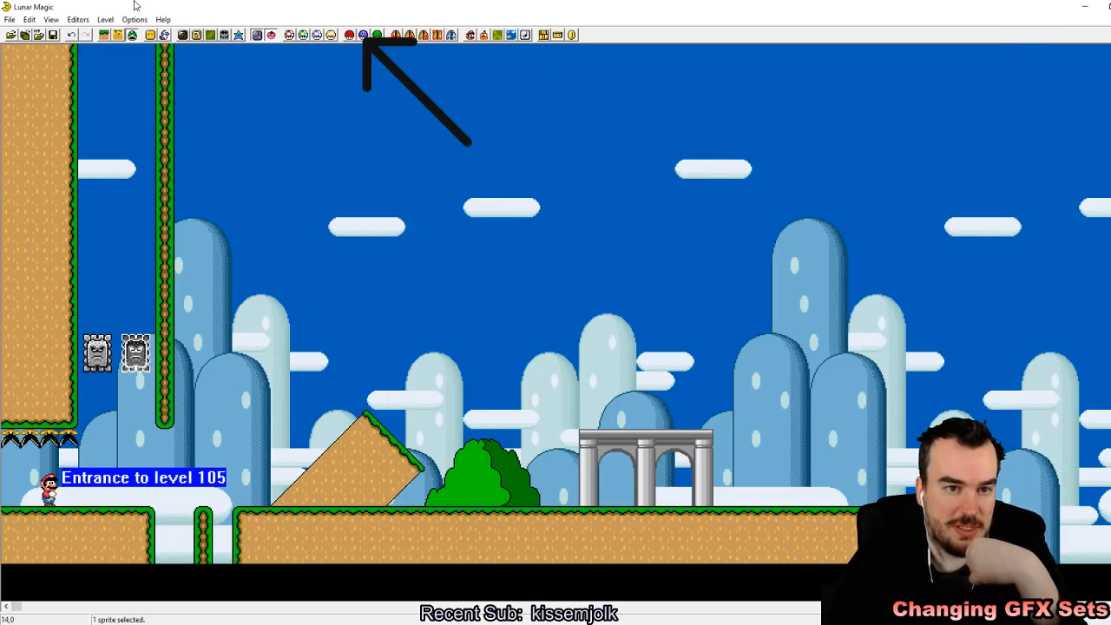
Step: Save level 105 to the ROM and reload Super Mario World (USA).sfc in the SNES emulator
left_click(57, 34)
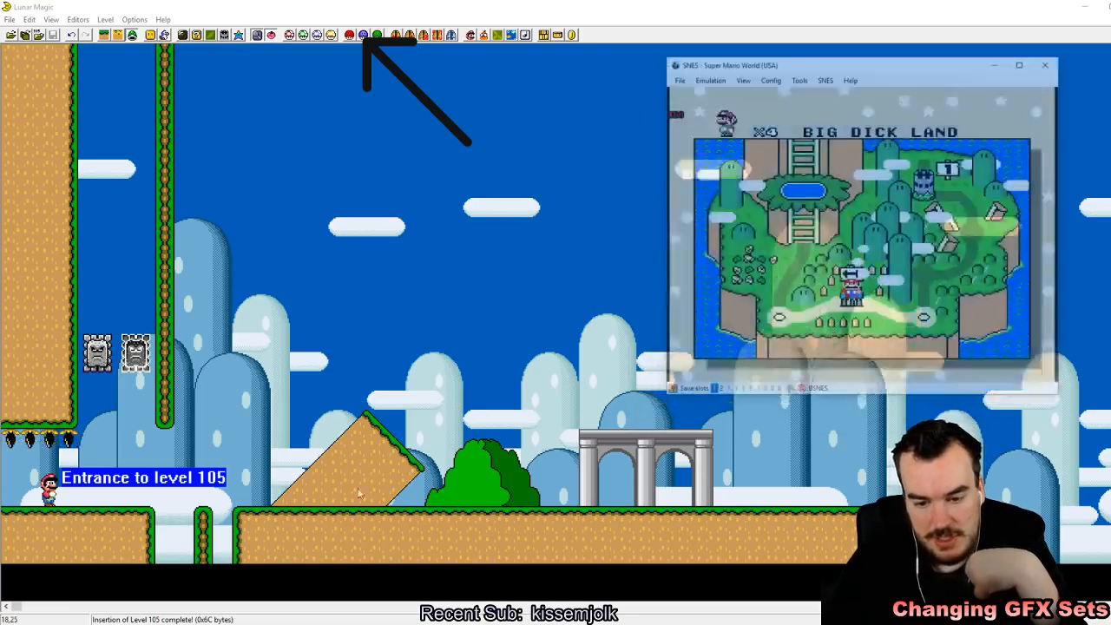
left_click(714, 27)
mouse_move(744, 53)
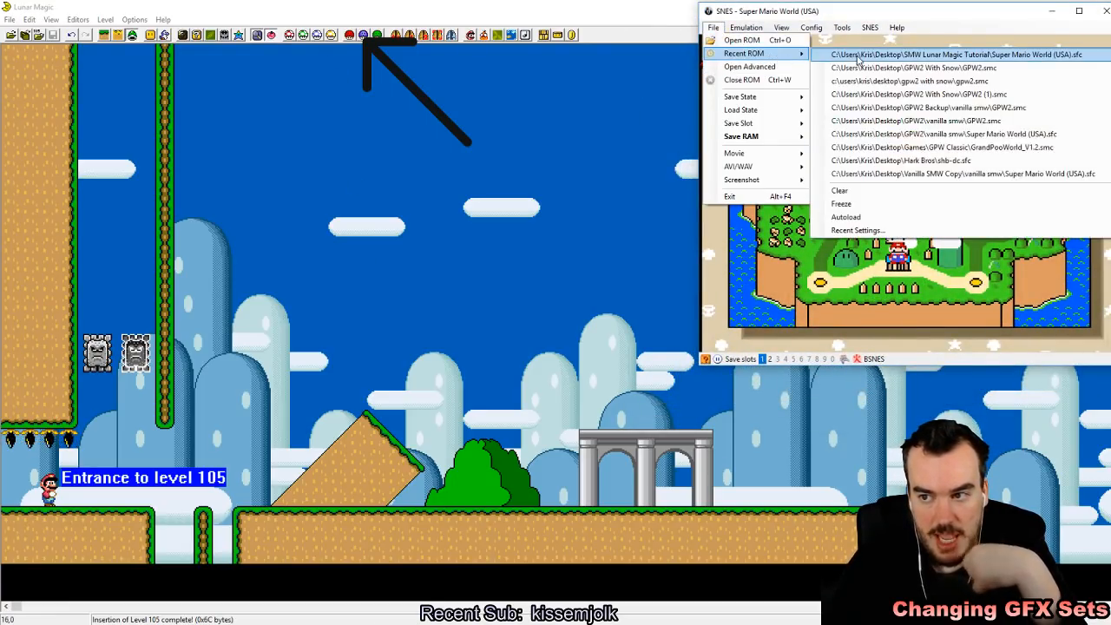
left_click(859, 50)
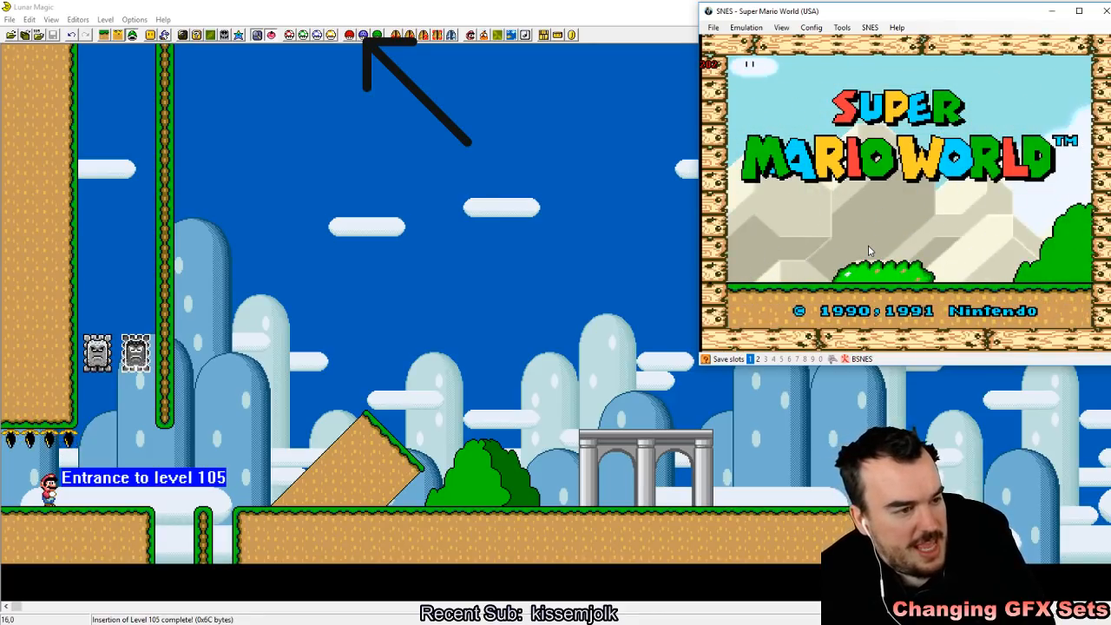
Step: Start a one-player game, enter the level from the overworld map and store a quick save state in slot 1
key("Return")
key("Return")
key("Return")
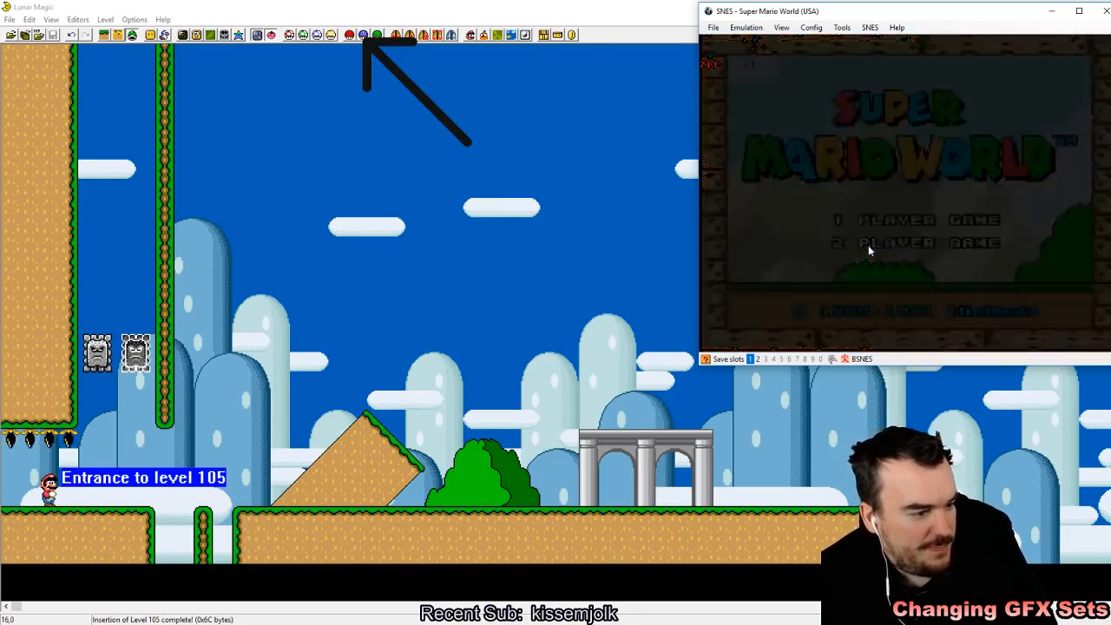
key("z")
key("shift+F1")
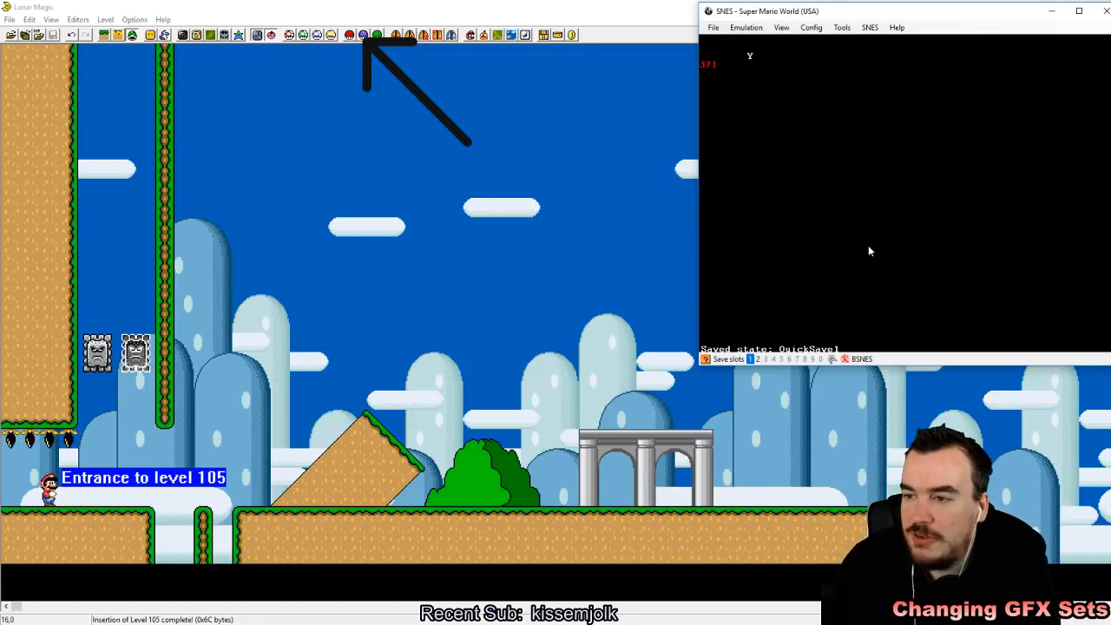
Step: Playtest the two Thwomps by running and jumping beneath them to check their graphics and falling behavior
key("Right")
key("Left")
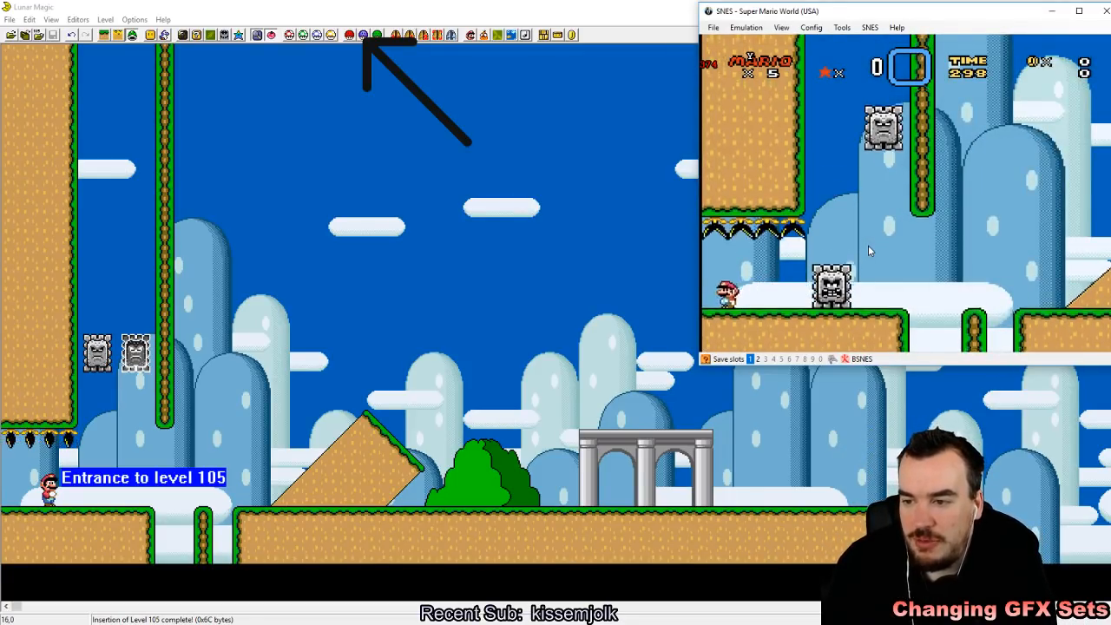
key("Right")
key("Right")
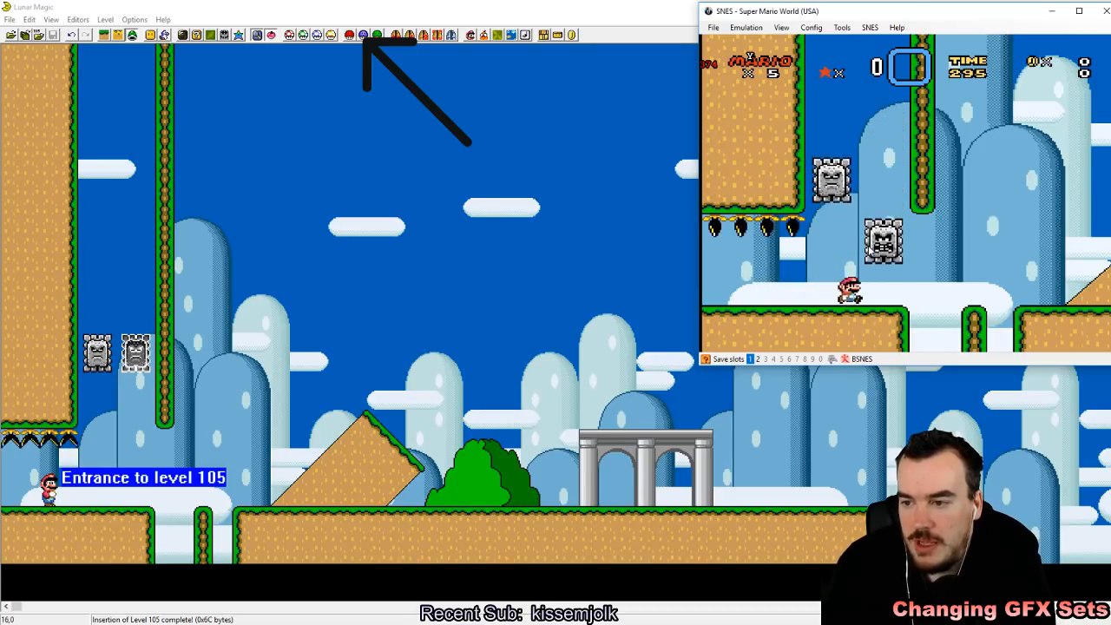
key("x")
key("Left")
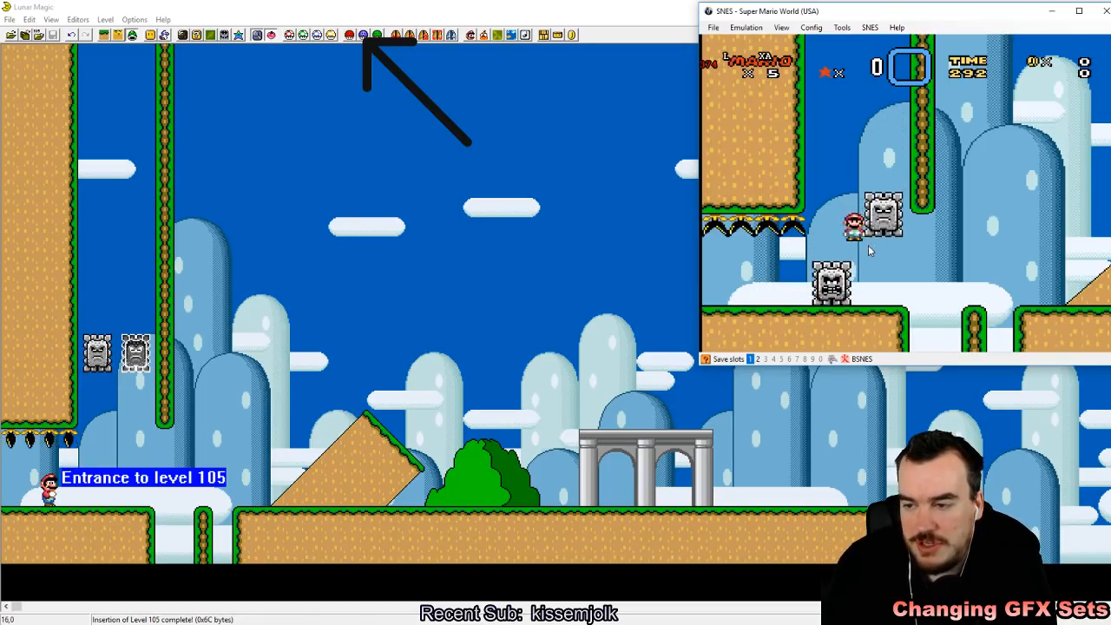
key("Right")
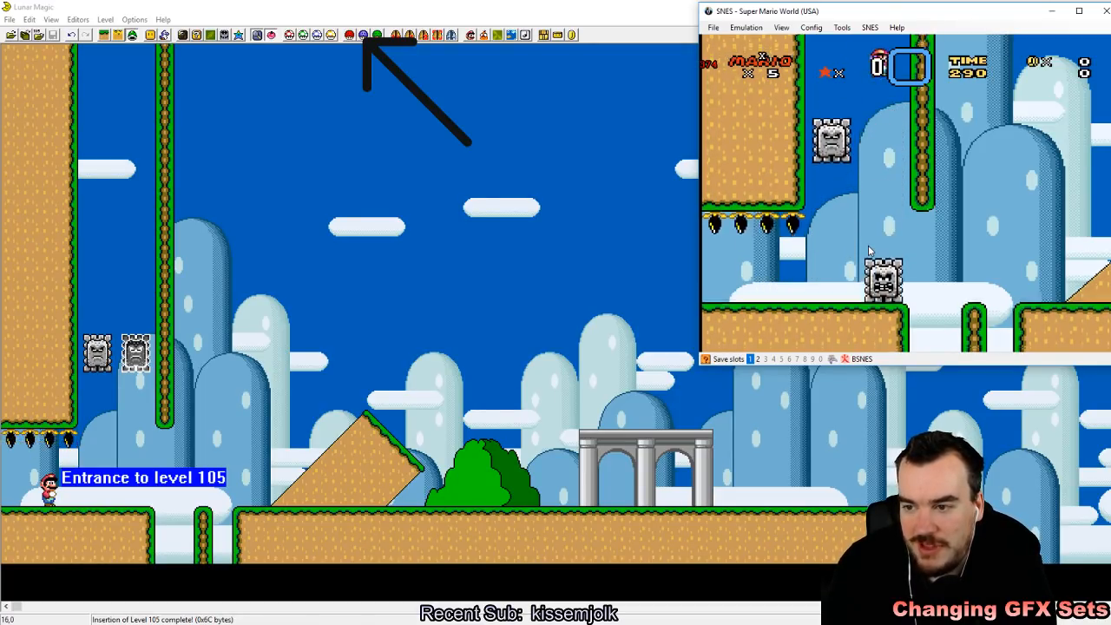
key("Left")
key("Right")
key("z")
key("Left")
key("z")
key("Left")
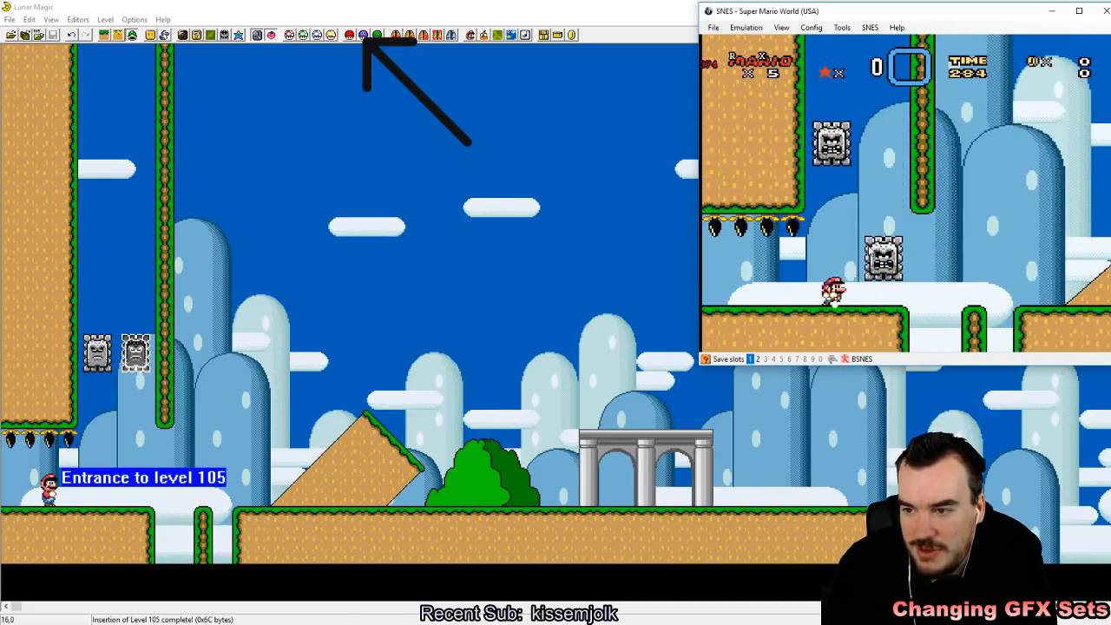
key("x")
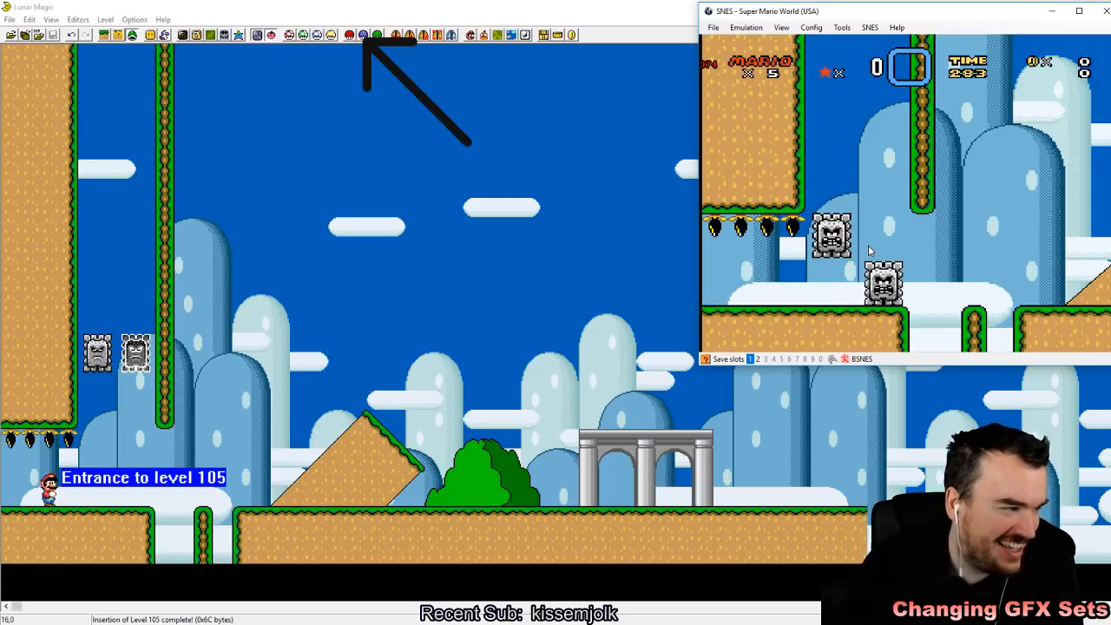
Step: Return to Lunar Magic and set the level's Sprite GFX to set A (Dino-Rhino) with SP3=13 and SP4=23
left_click(582, 12)
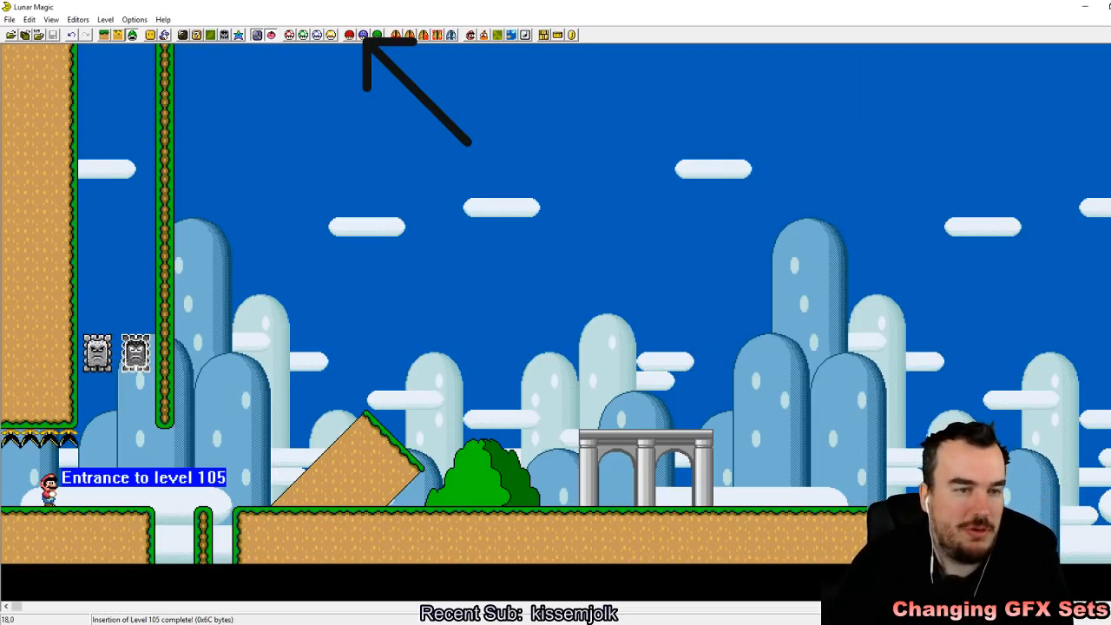
left_click(365, 36)
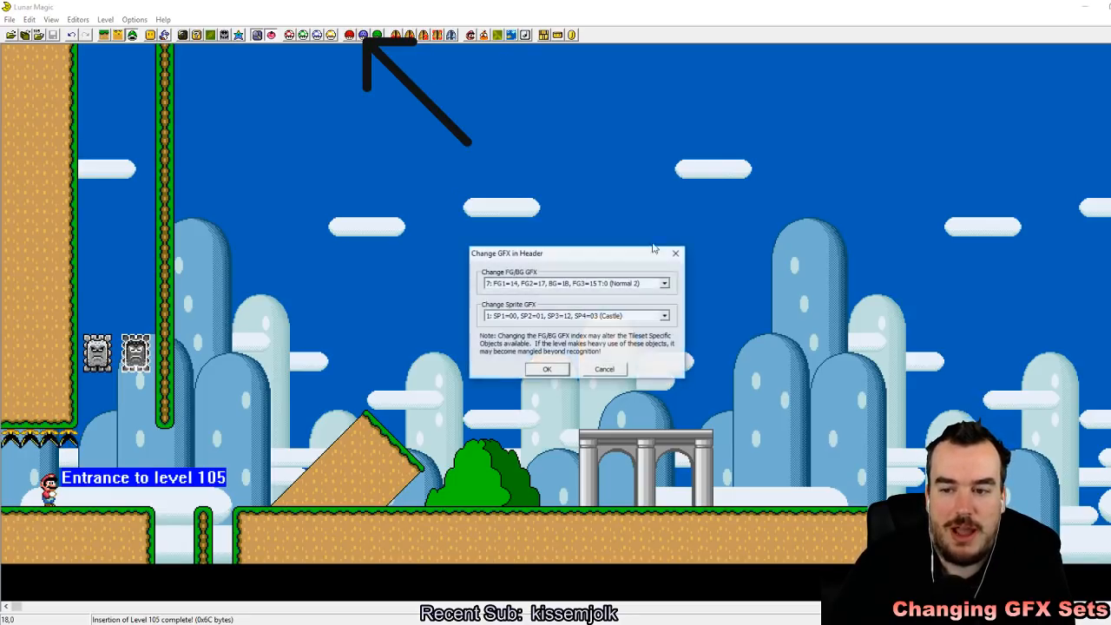
left_click(663, 317)
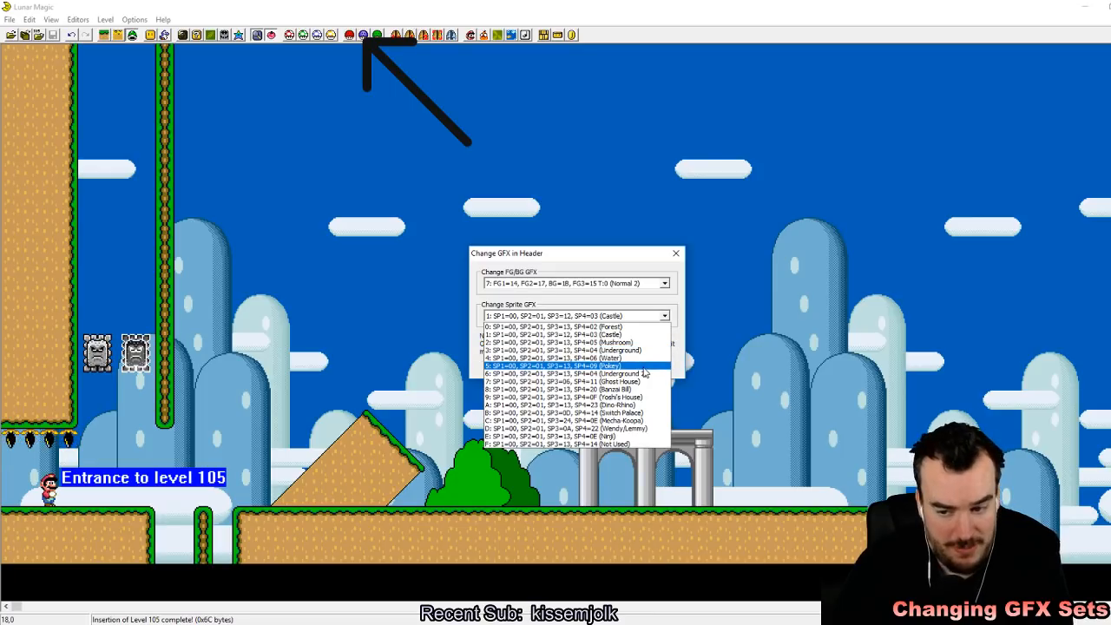
left_click(579, 405)
left_click(544, 375)
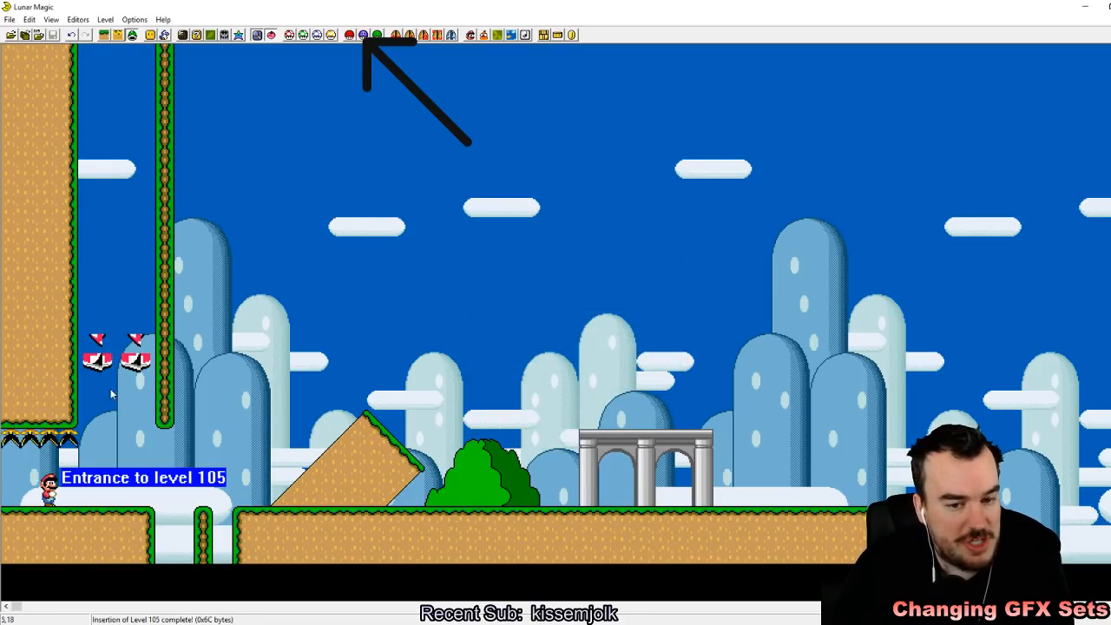
Step: Reload the recent Super Mario World ROM in the SNES emulator and store a quick save state in slot 1 while entering the level
key("alt+Tab")
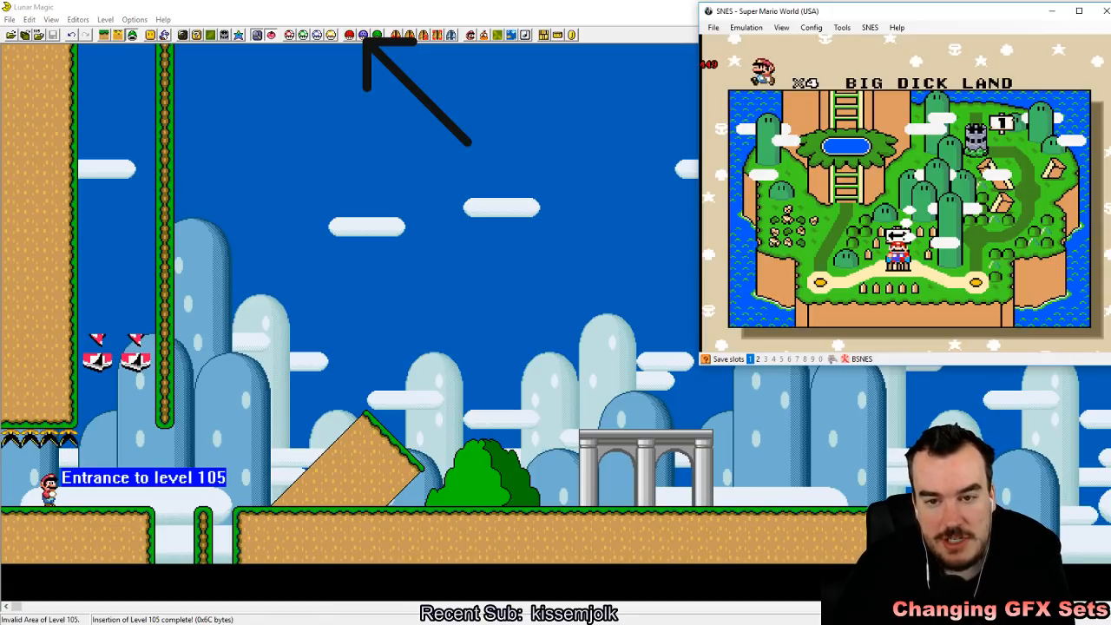
left_click(713, 27)
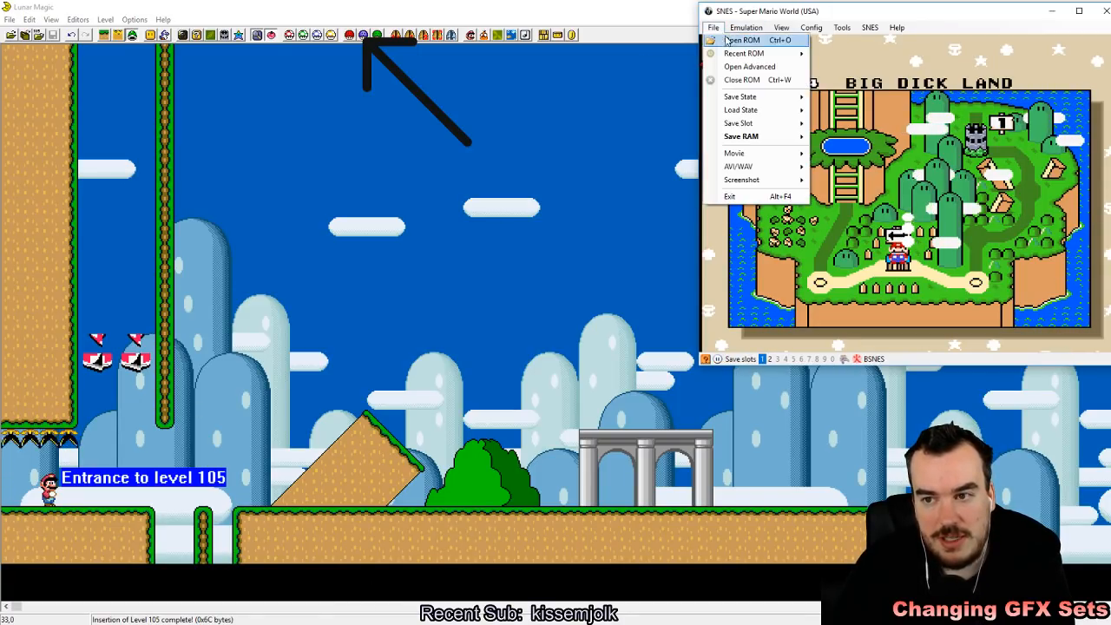
left_click(747, 53)
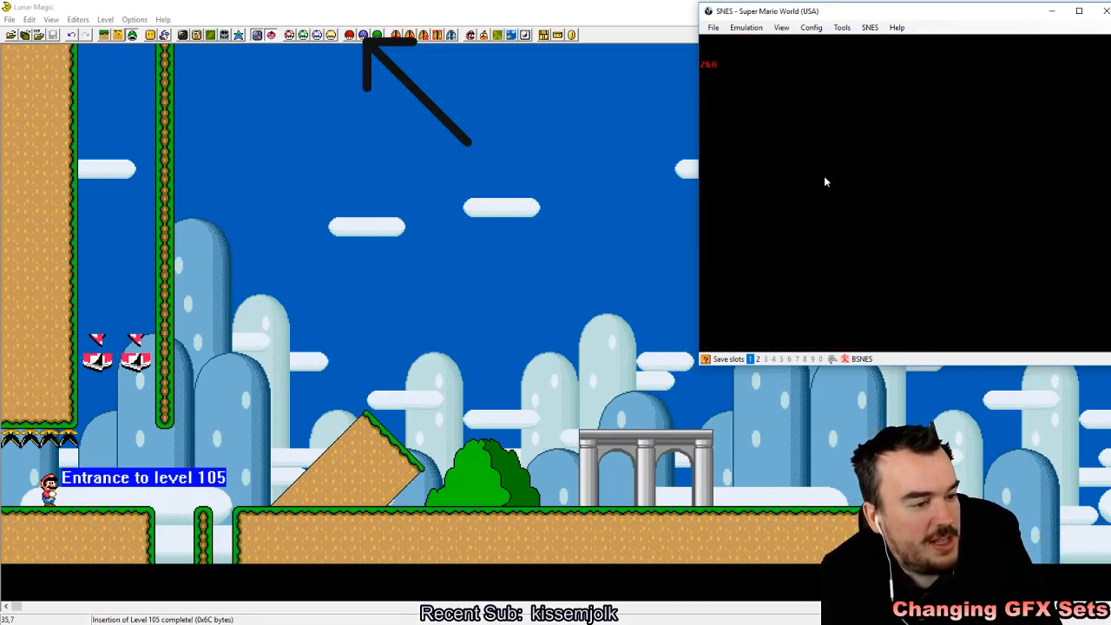
key("z")
key("shift+F1")
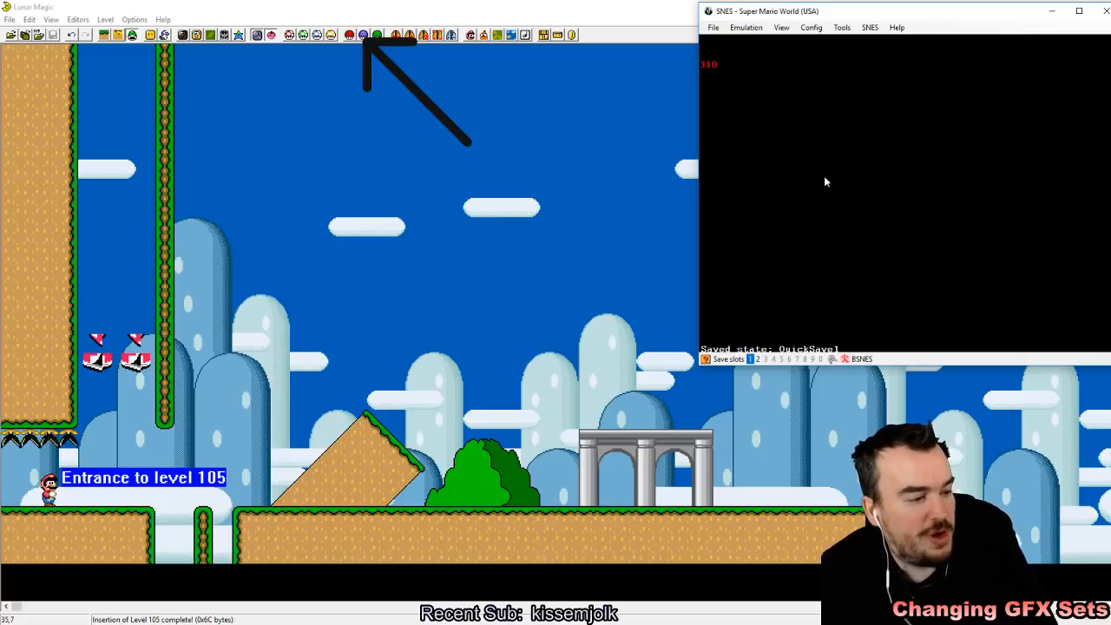
Step: Playtest the Thwomps under the Dino-Rhino sprite set, running and jumping beneath them to compare their graphics and behavior
key("Right")
key("a")
key("Left")
key("Right")
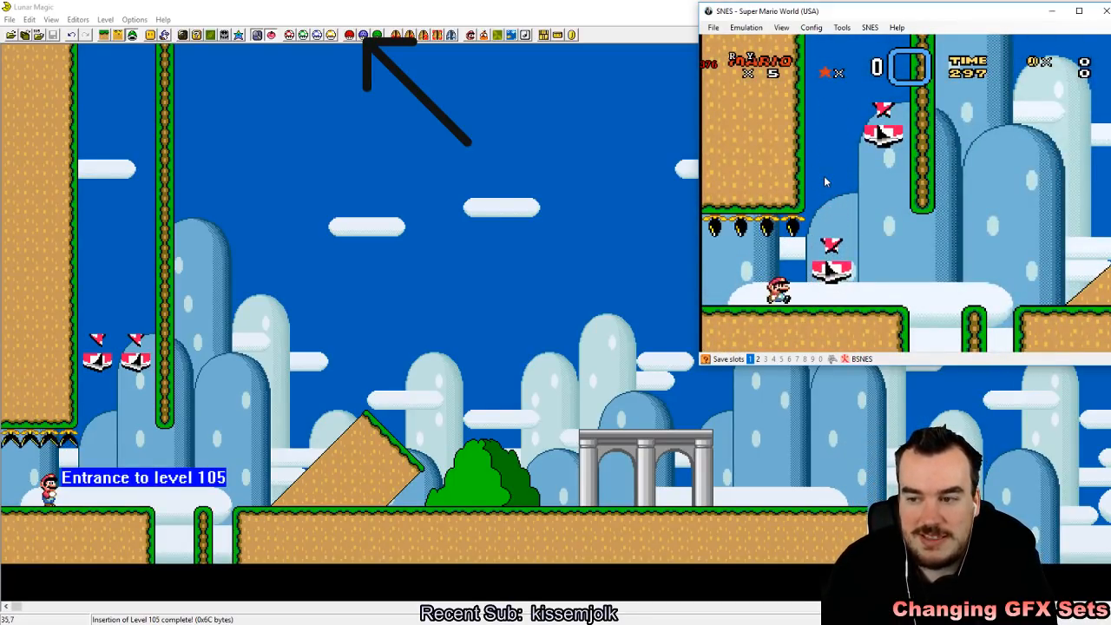
key("Right")
key("x")
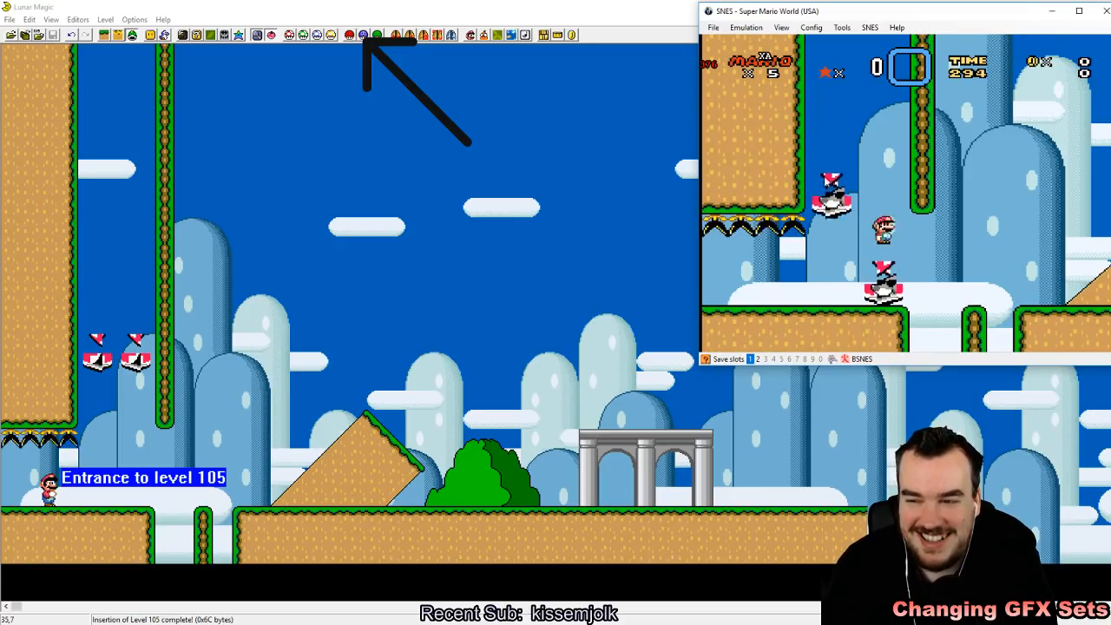
key("Right")
key("Left")
key("Right")
key("x")
key("Right")
key("Left")
key("Right")
key("Left")
key("x")
key("Right")
key("Left")
key("Right")
key("Left")
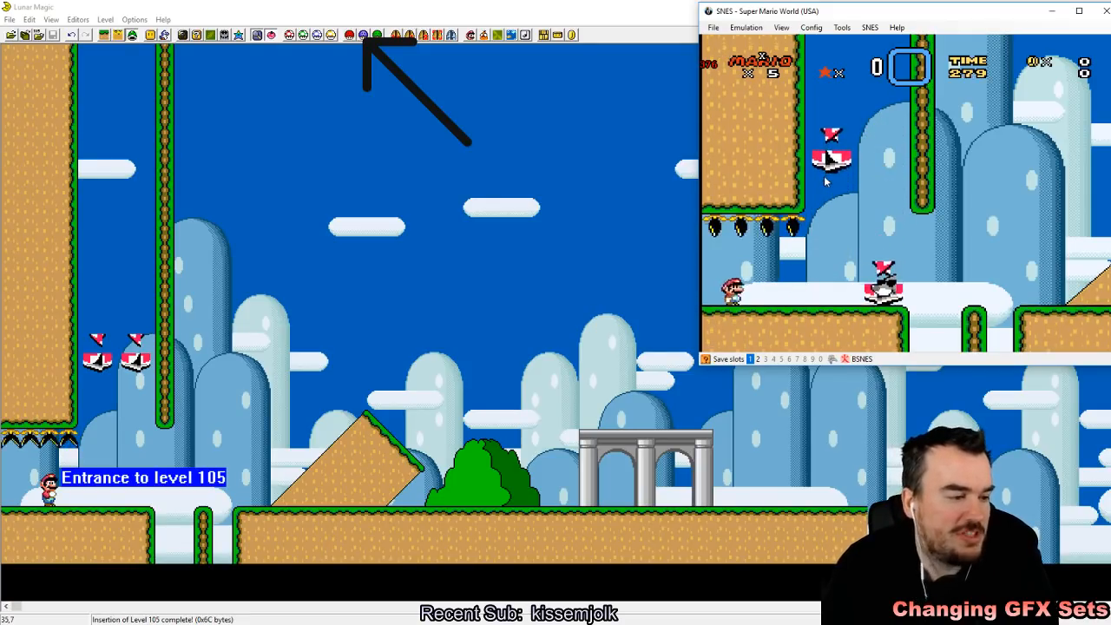
key("Right")
key("x")
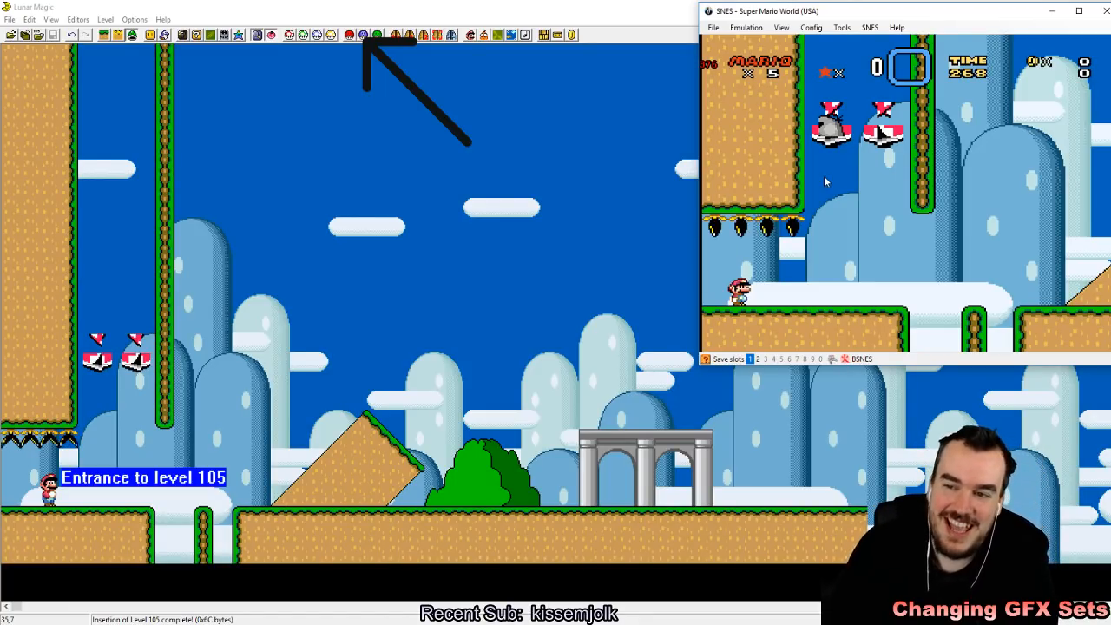
key("Right")
key("Left")
key("Right")
key("Right")
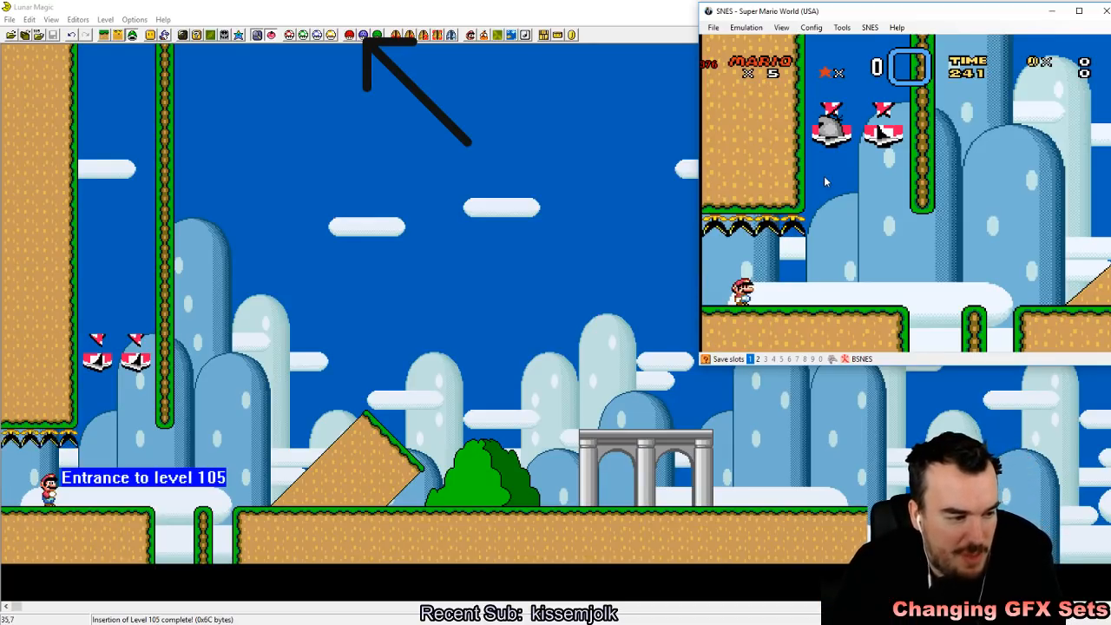
key("Right")
key("Left")
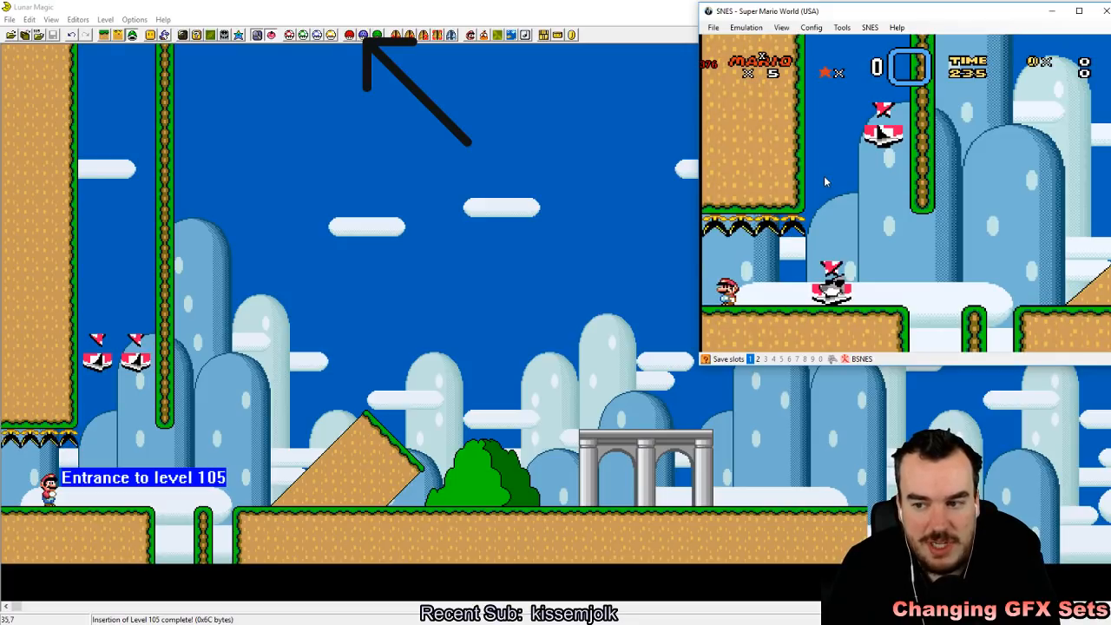
key("Right")
key("x")
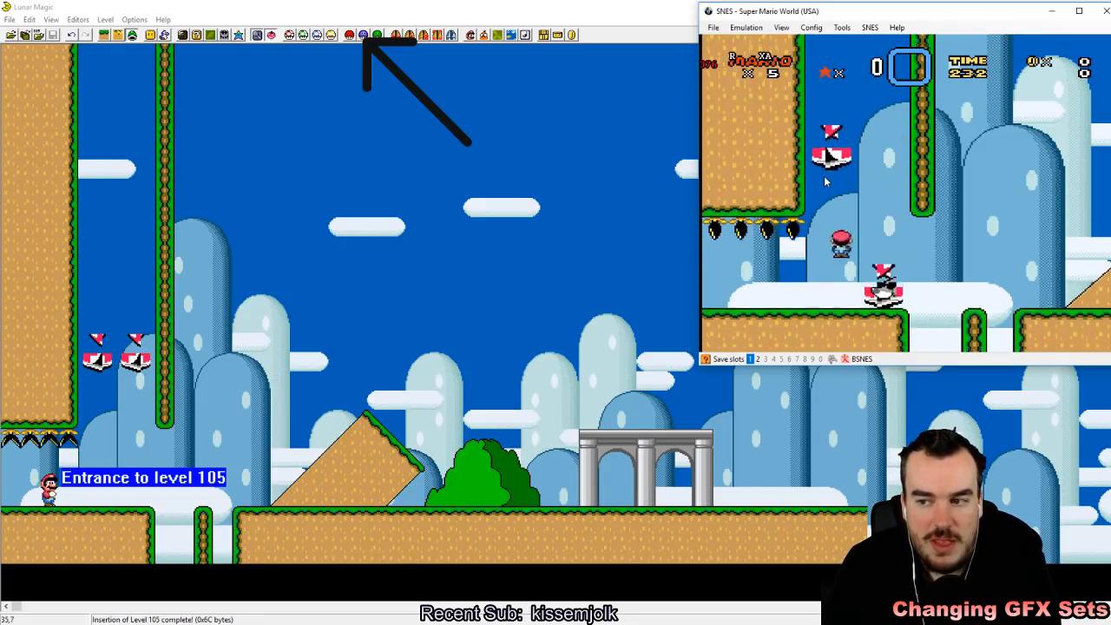
key("Left")
key("Right")
key("Down")
key("Left")
key("x")
key("Left")
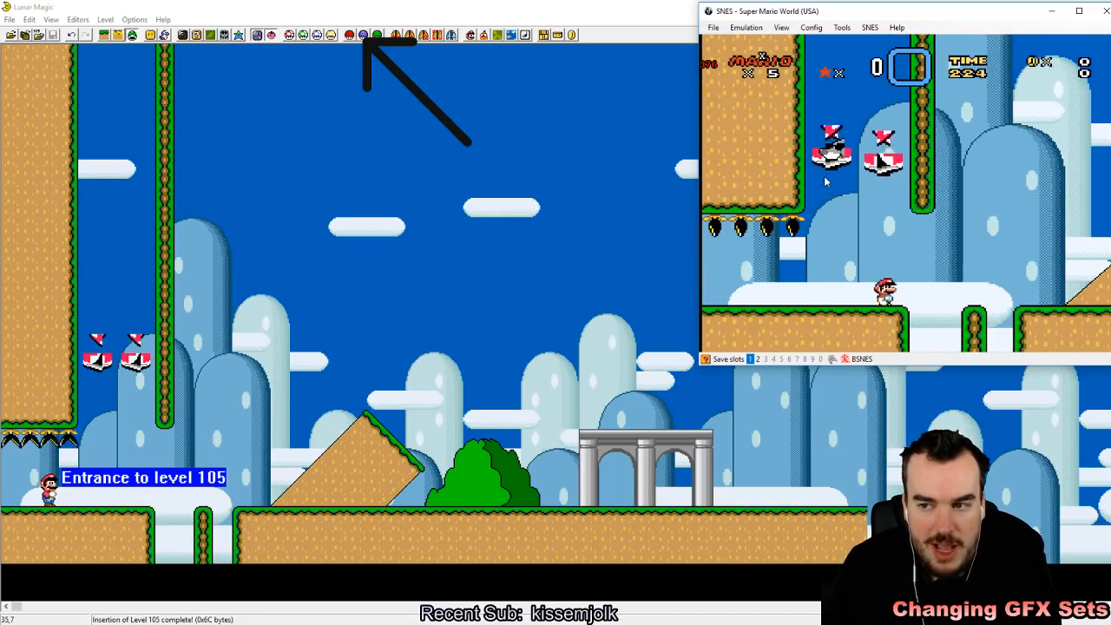
Step: Make the Thwomps fall once more with a jump beneath them, and run Mario across the gap to the narrow pillar
key("x")
key("Right")
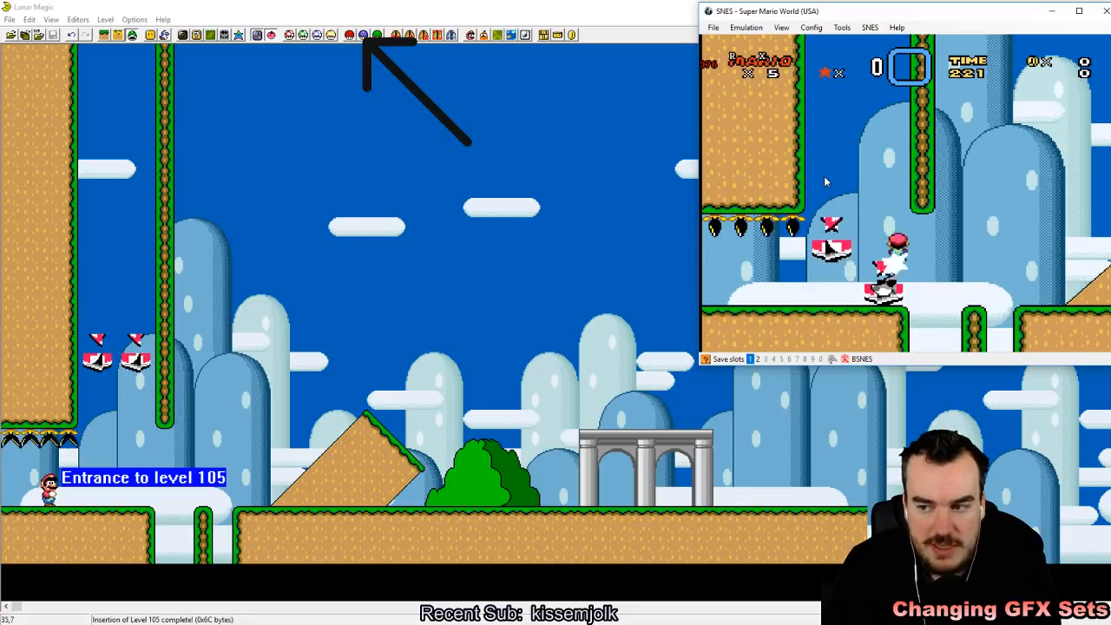
key("Right")
key("Left")
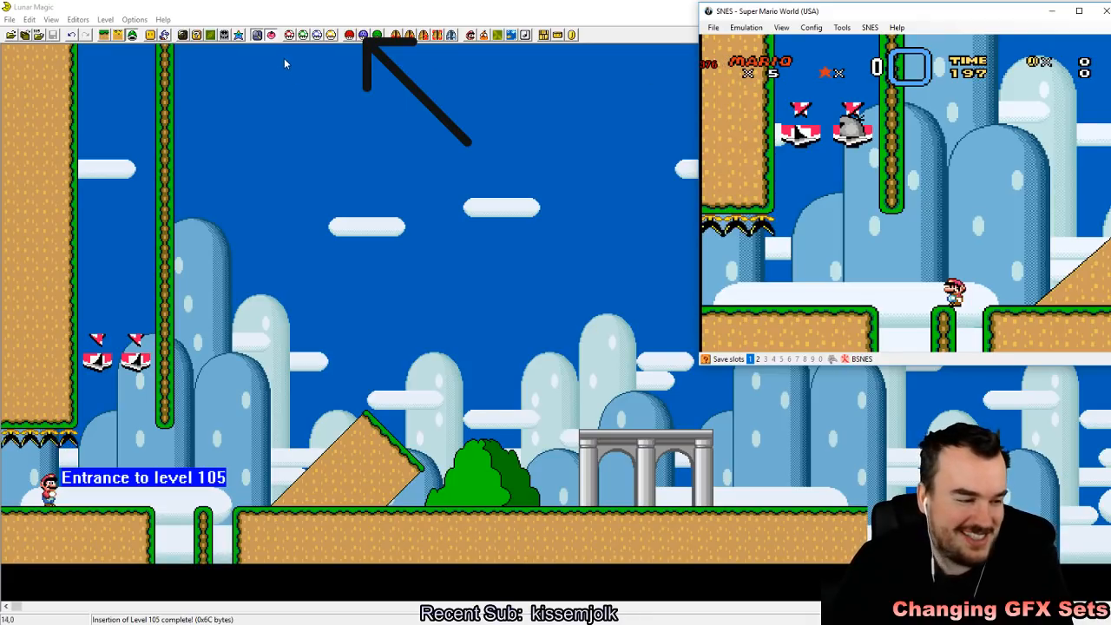
Step: Return to Lunar Magic and set the level's Sprite GFX to set 1 (Castle) with SP3=12 and SP4=03
left_click(360, 6)
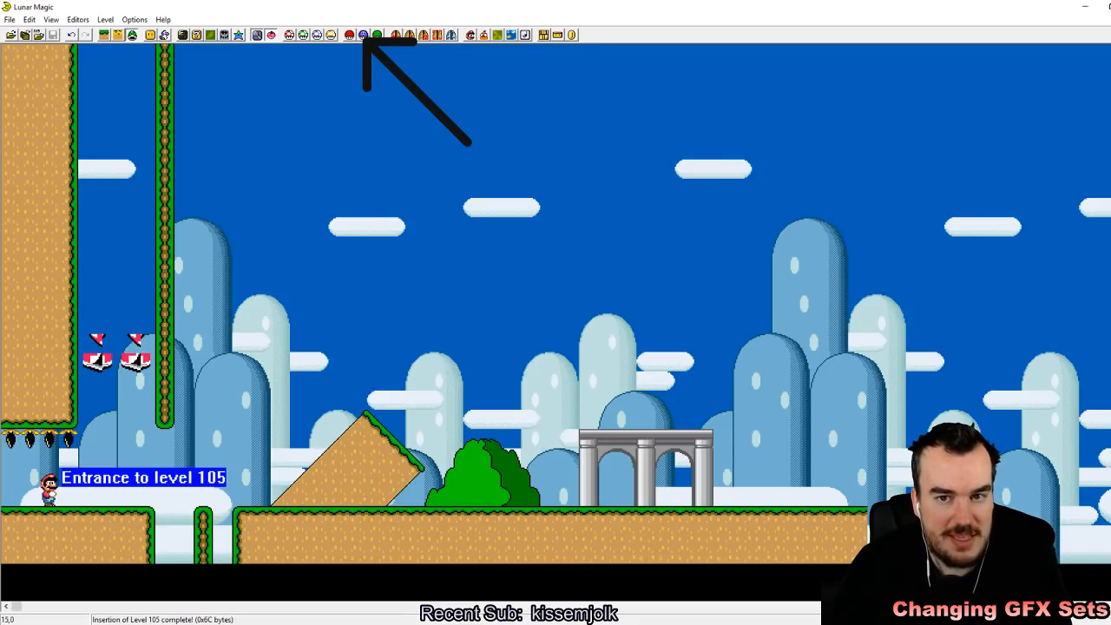
left_click(363, 35)
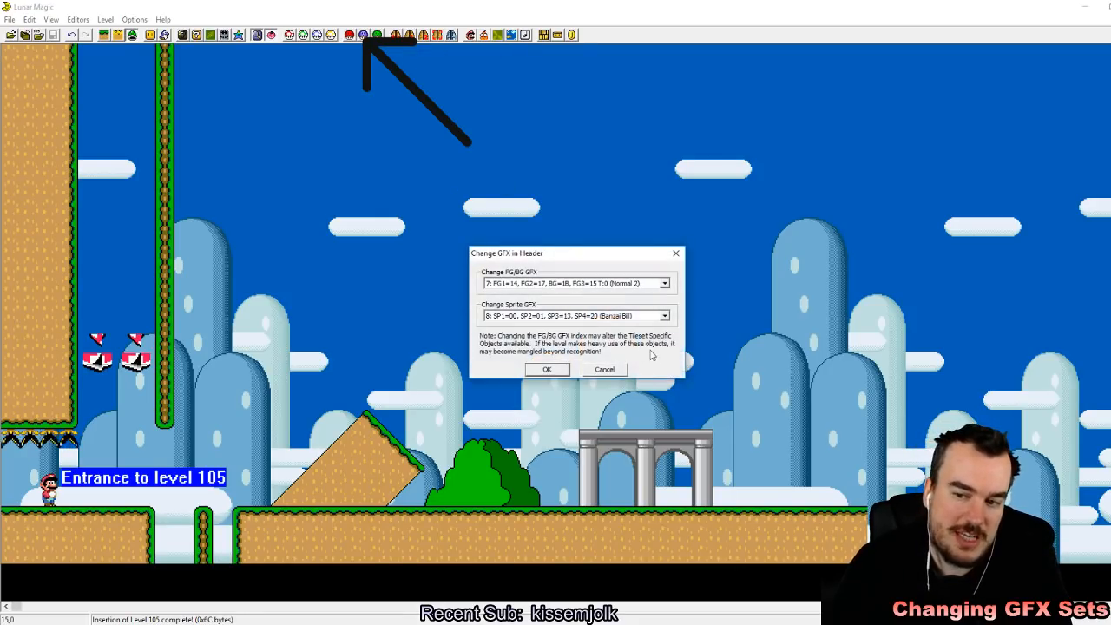
left_click(664, 315)
scroll(573, 356, "up", 1)
left_click(555, 333)
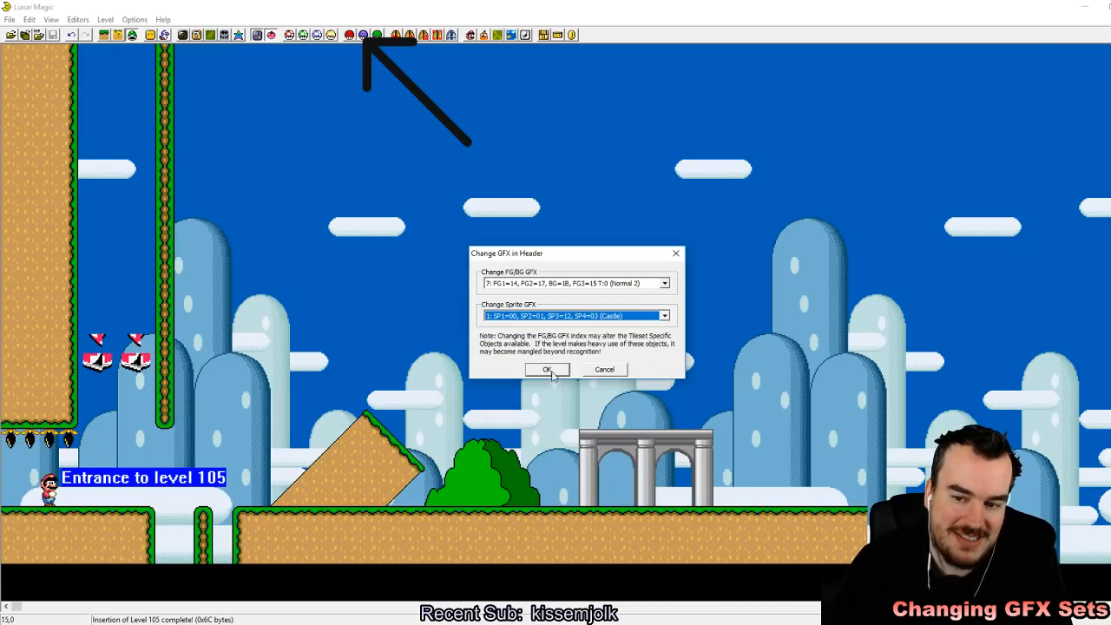
left_click(545, 370)
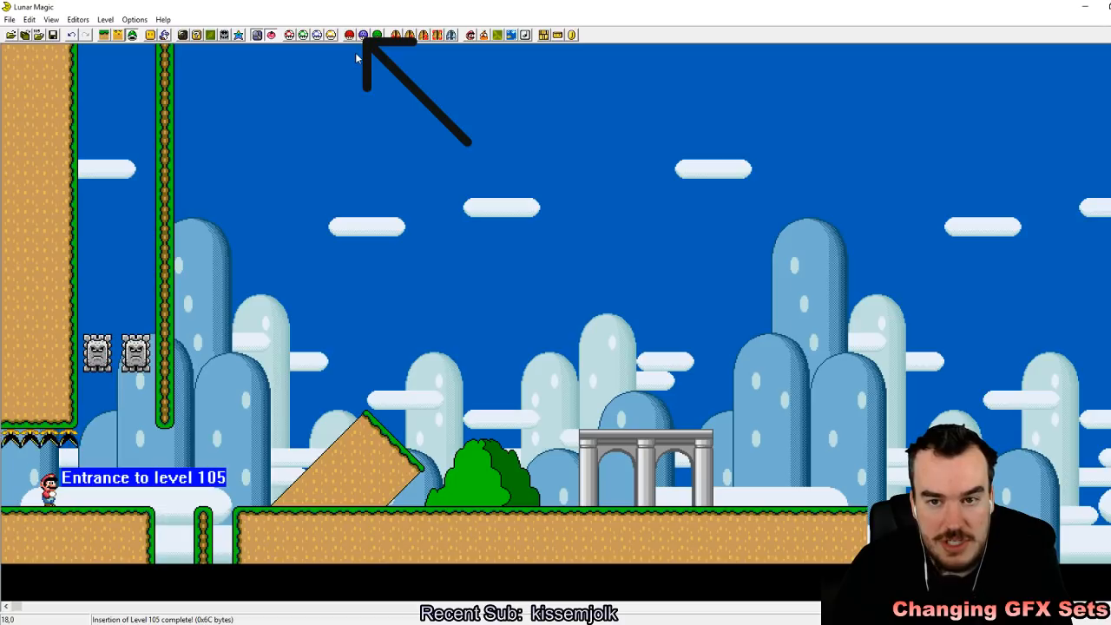
Step: Add a non-line-guided Grinder at the foot of the diagonal ledge and a Bowser statue beside the green bush
left_click(164, 34)
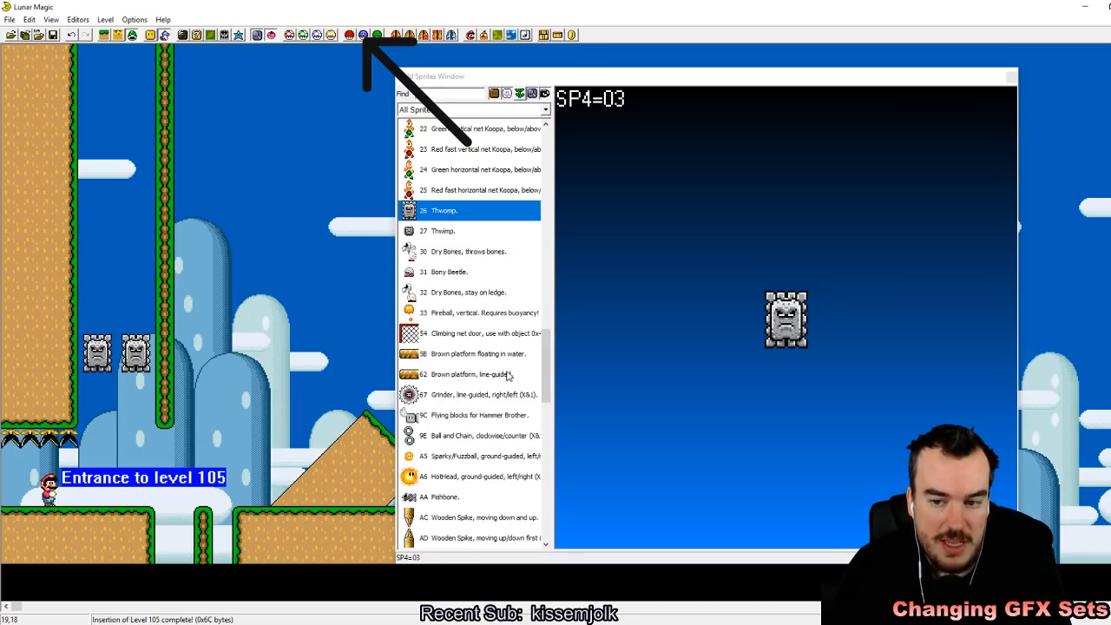
left_click_drag(546, 370, 547, 420)
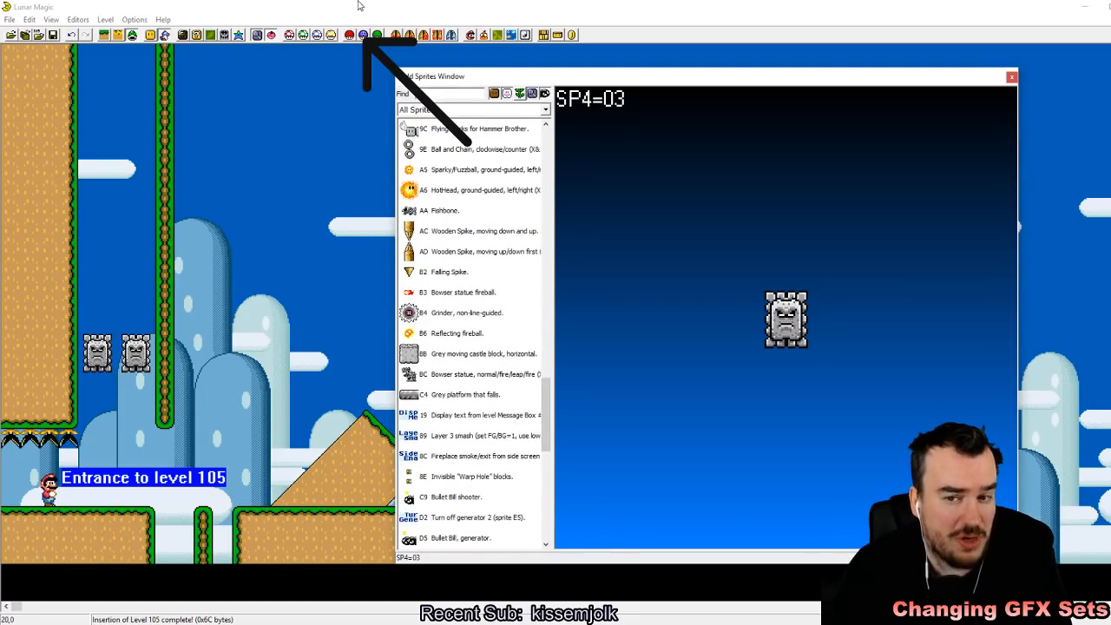
left_click(469, 313)
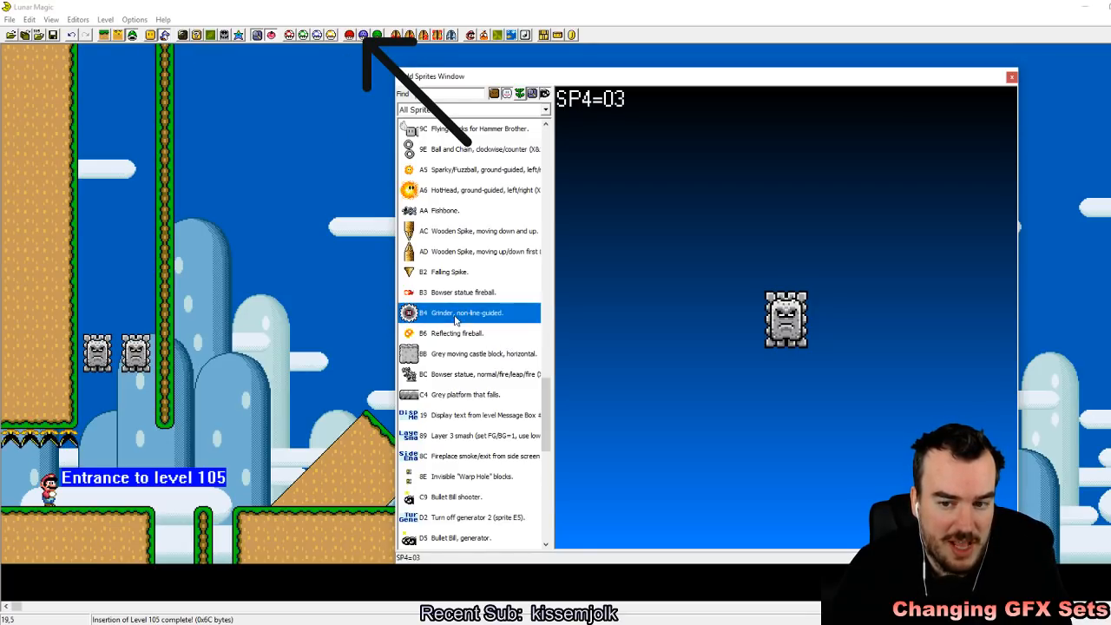
left_click_drag(300, 449, 391, 497)
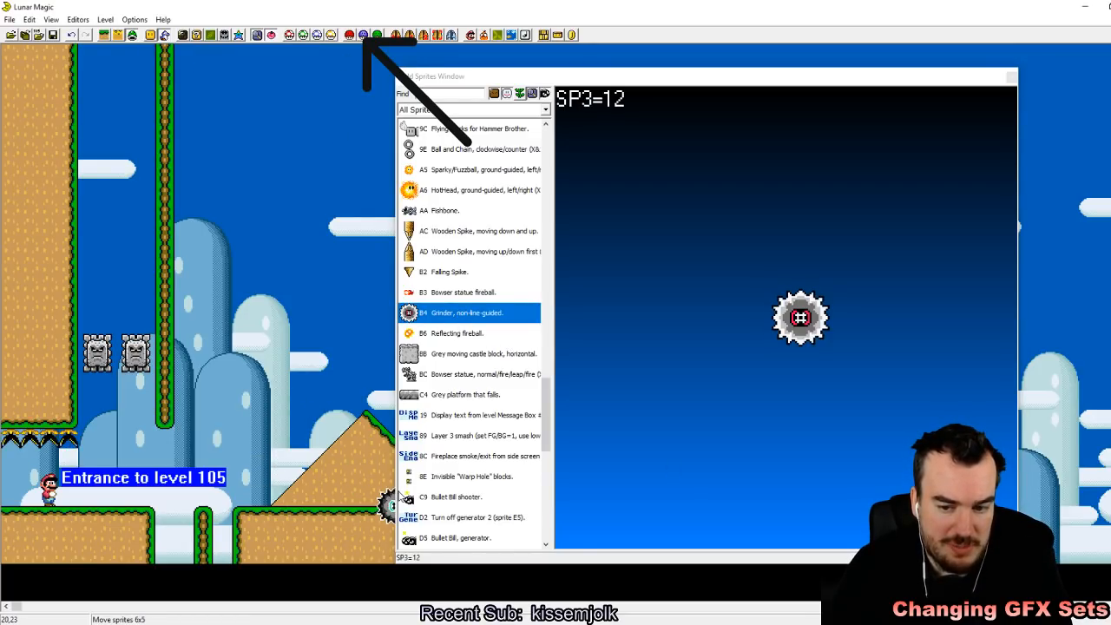
left_click_drag(650, 69, 809, 74)
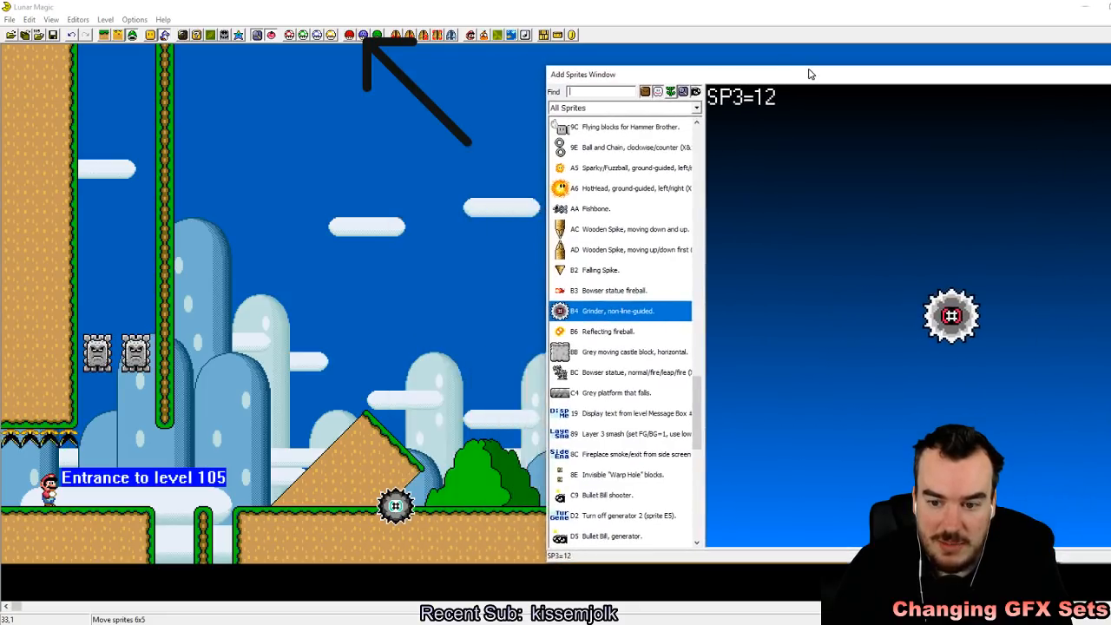
left_click(639, 372)
left_click_drag(517, 441, 521, 492)
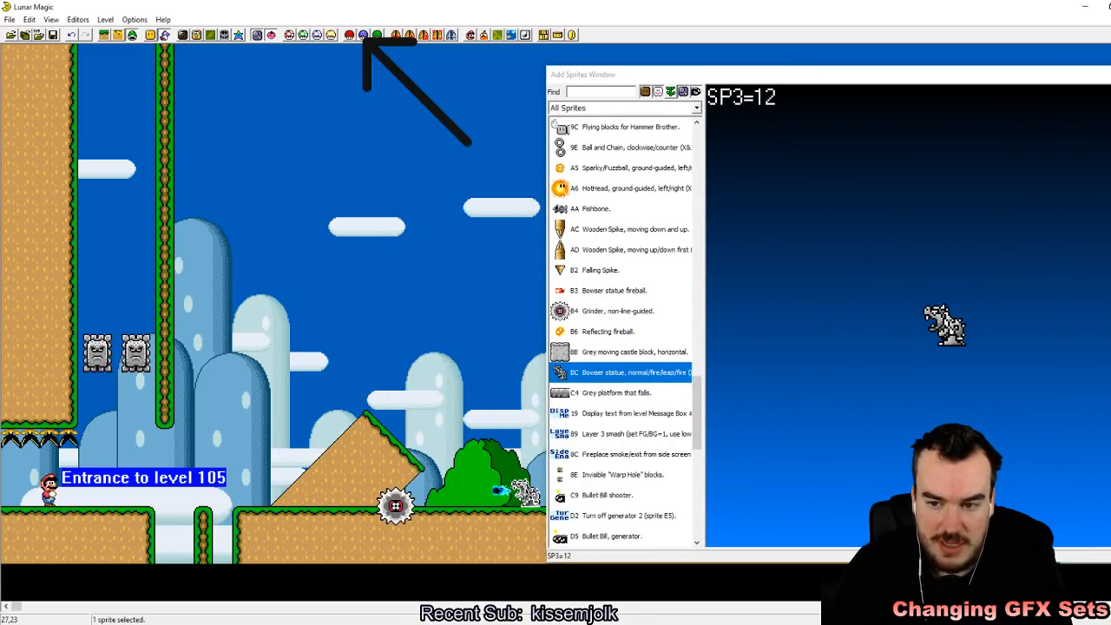
Step: Add an up/down Wooden Spike (sprite AD) inside the narrow pillar in the pit near the level entrance
left_click(608, 331)
left_click(612, 290)
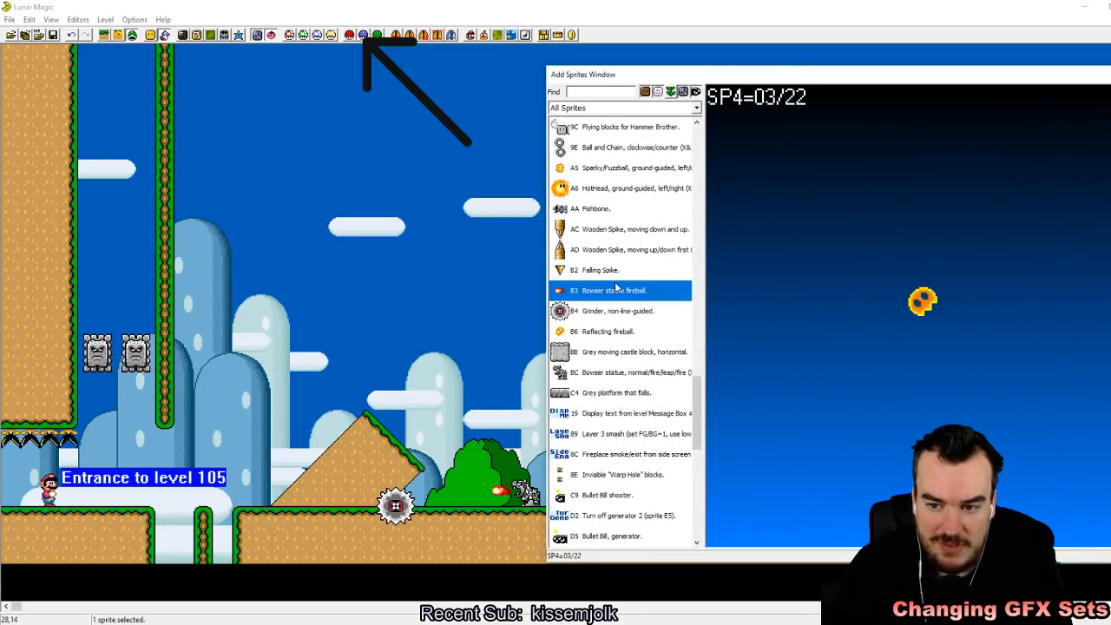
left_click(634, 250)
left_click(318, 486)
left_click_drag(318, 486, 206, 542)
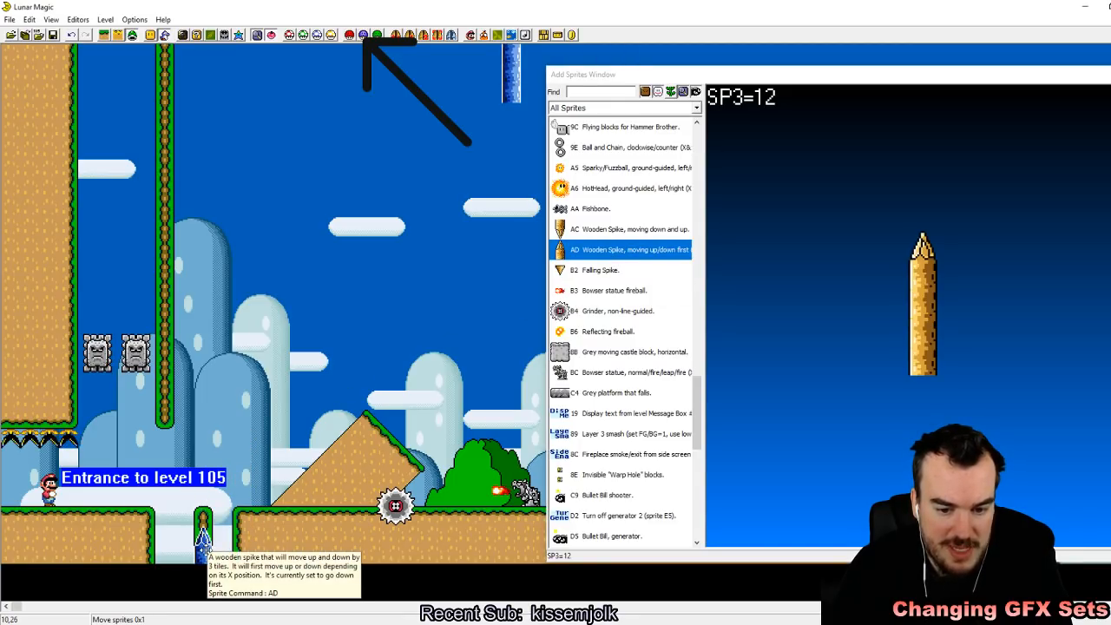
left_click(256, 423)
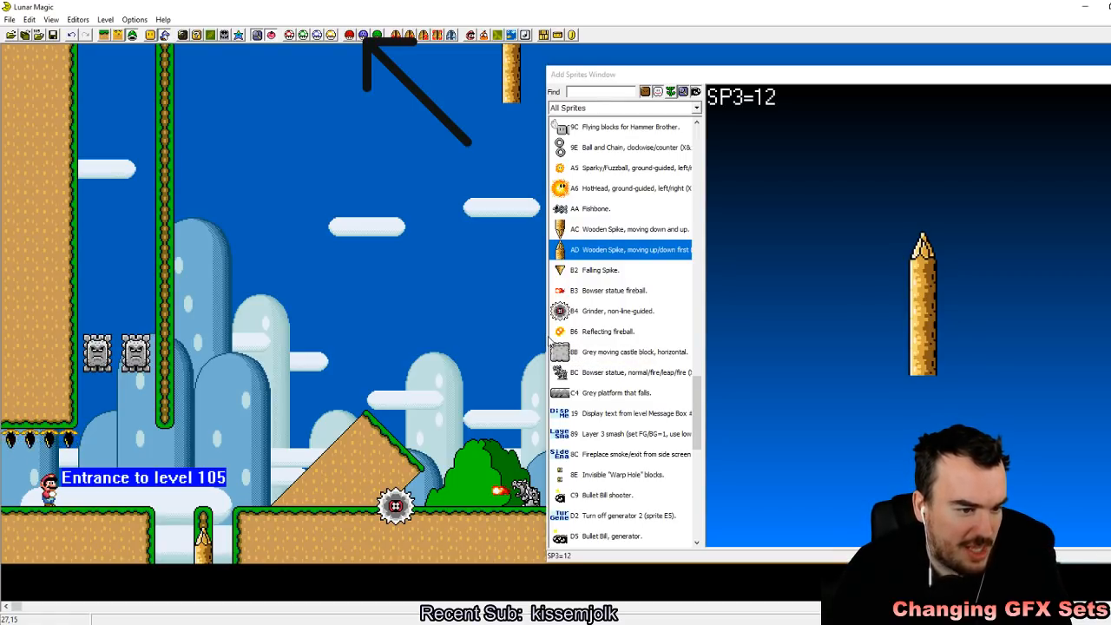
Step: Look through the rest of the sprite list, close it and save level 105 to the ROM
left_click_drag(698, 409, 737, 341)
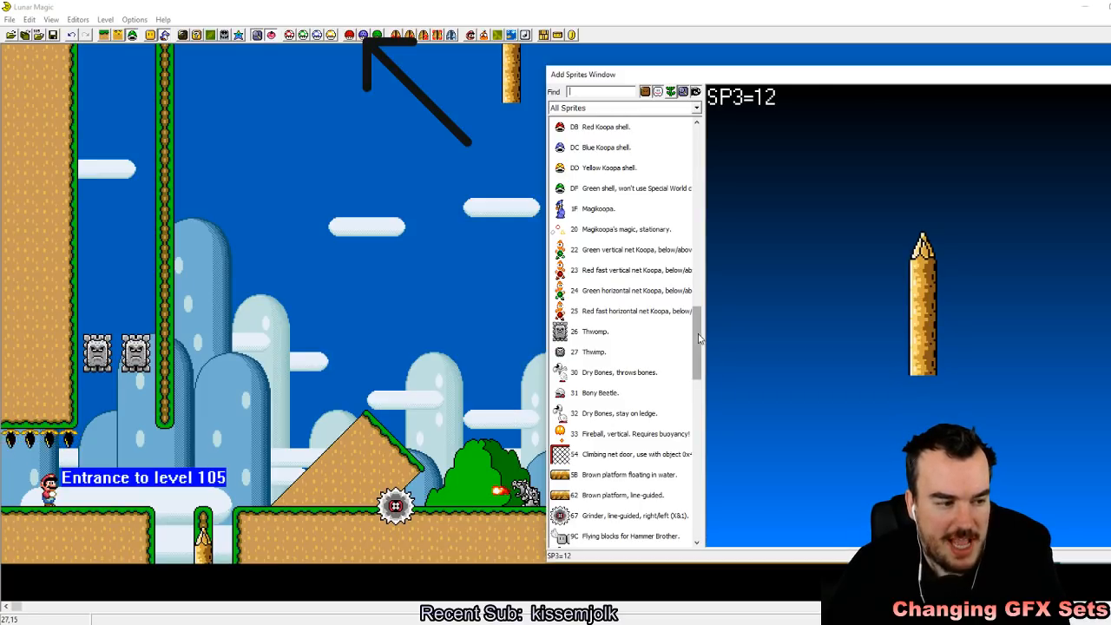
left_click_drag(703, 347, 705, 225)
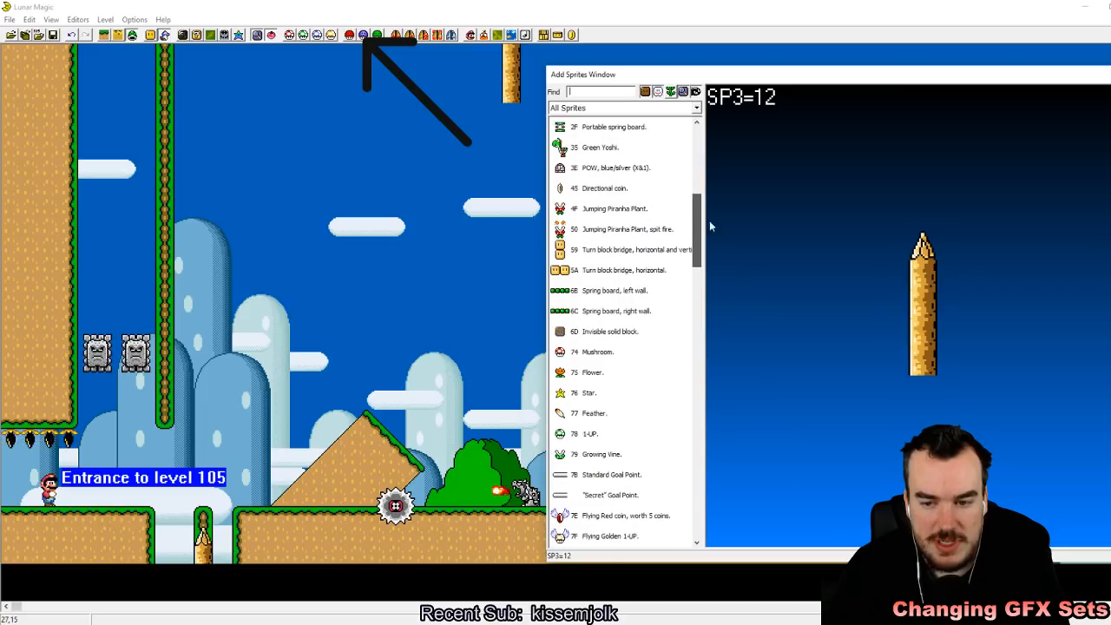
left_click_drag(1072, 78, 777, 83)
left_click(866, 79)
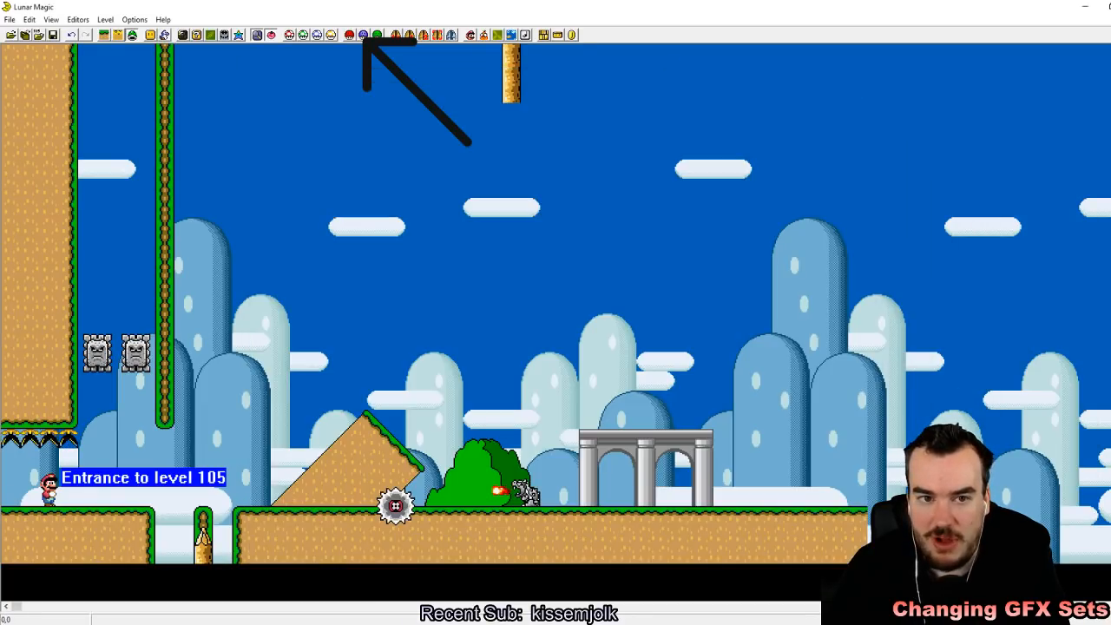
left_click(53, 35)
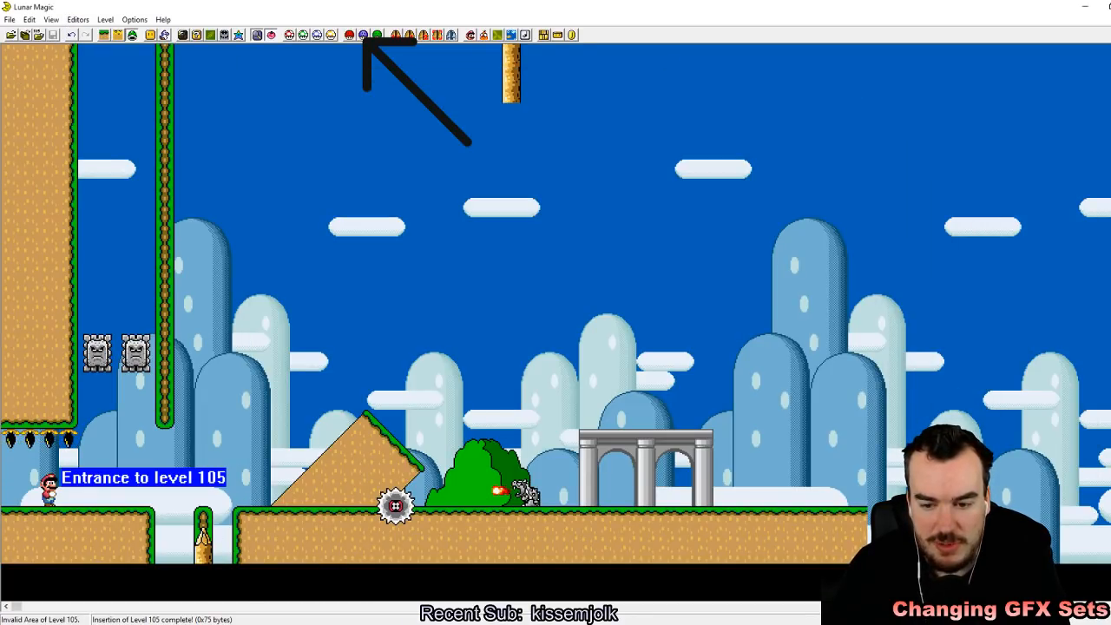
Step: Reload the recent Super Mario World ROM in the SNES emulator, start a saved game and quick-save in slot 1 while entering the level
key("alt+Tab")
left_click(714, 27)
mouse_move(746, 49)
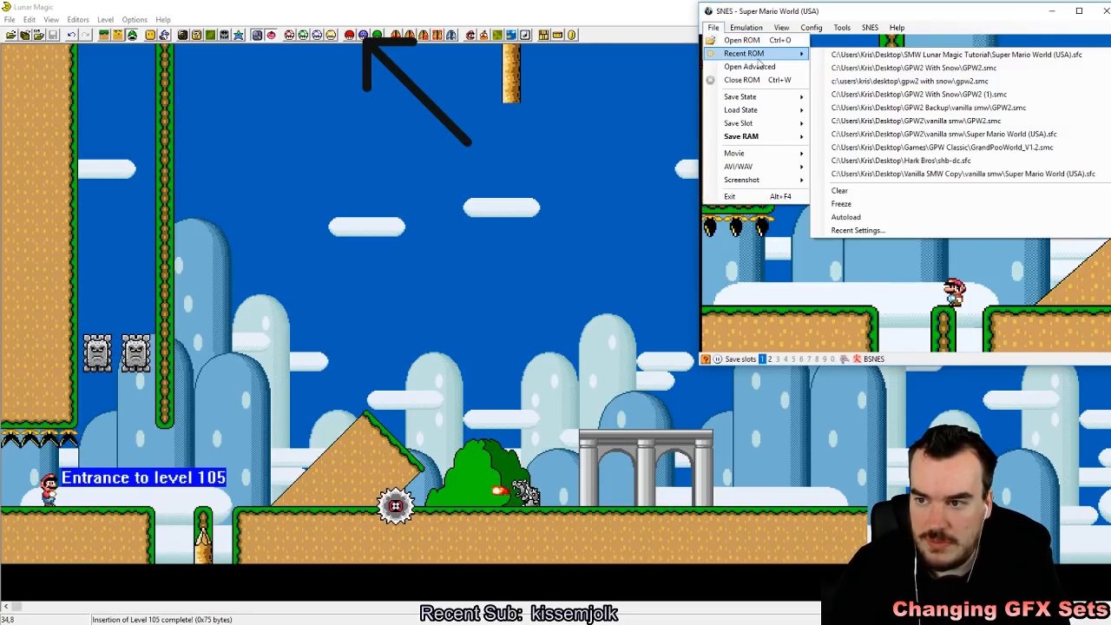
left_click(853, 55)
left_click(714, 27)
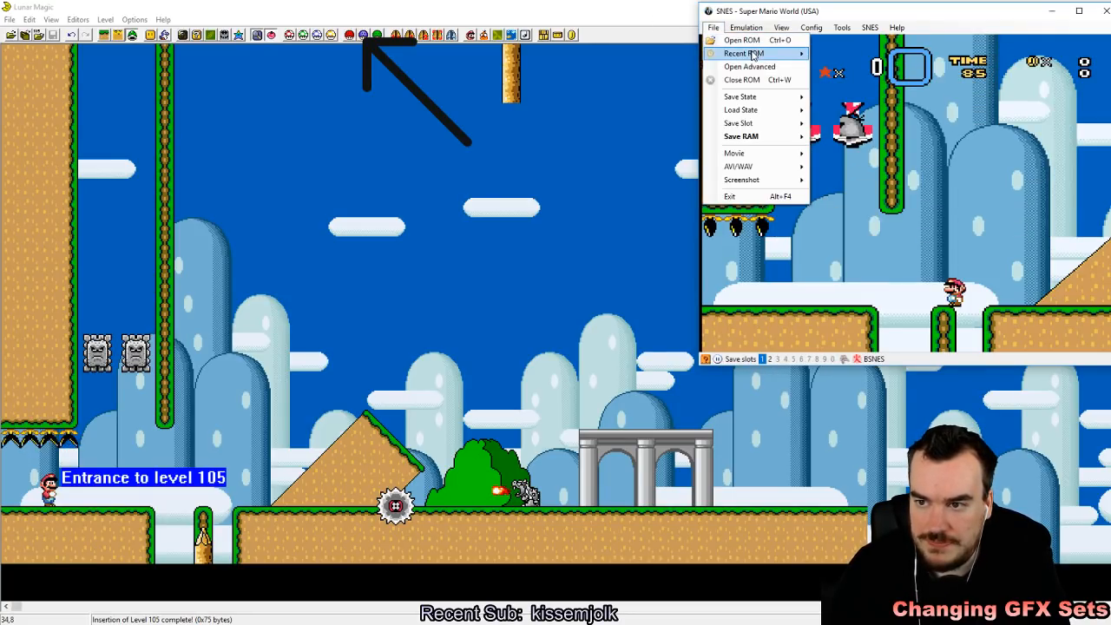
left_click(853, 52)
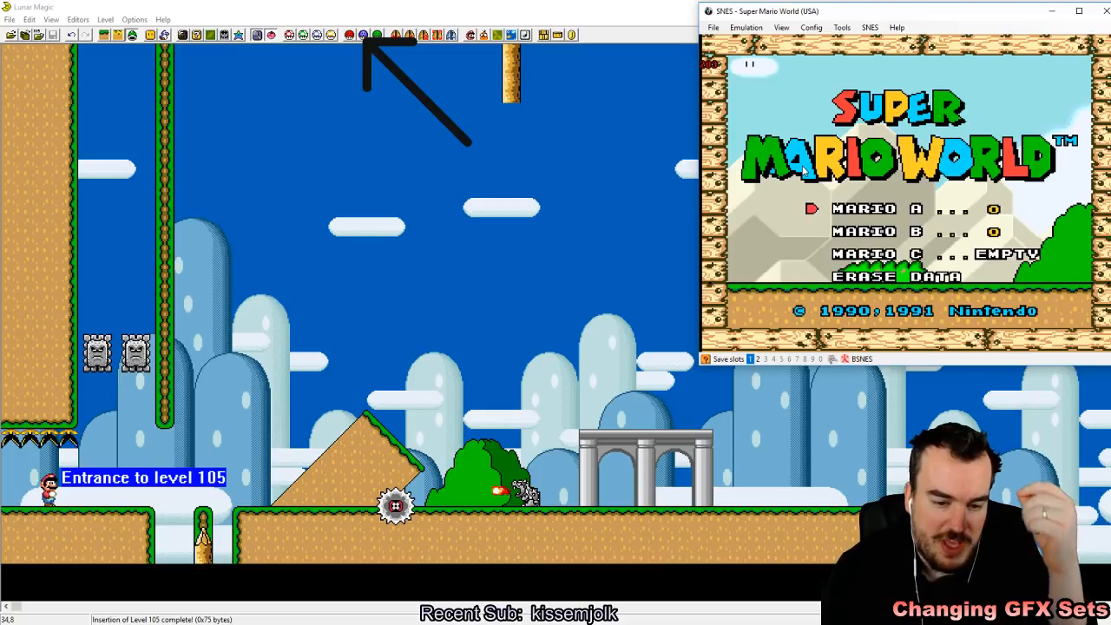
key("Return")
key("Return")
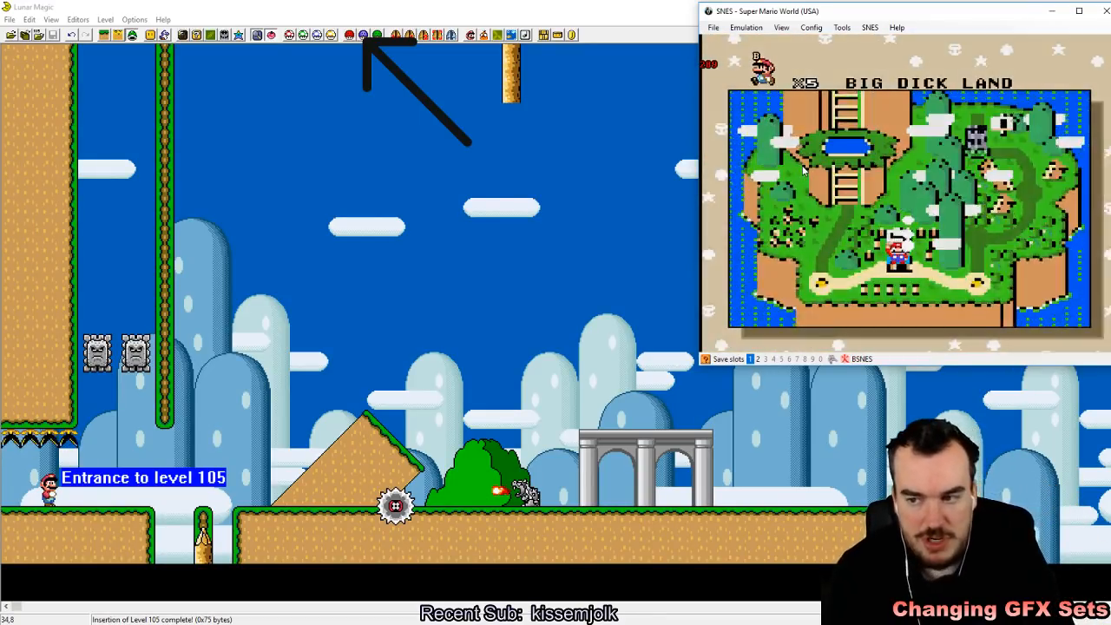
key("F5")
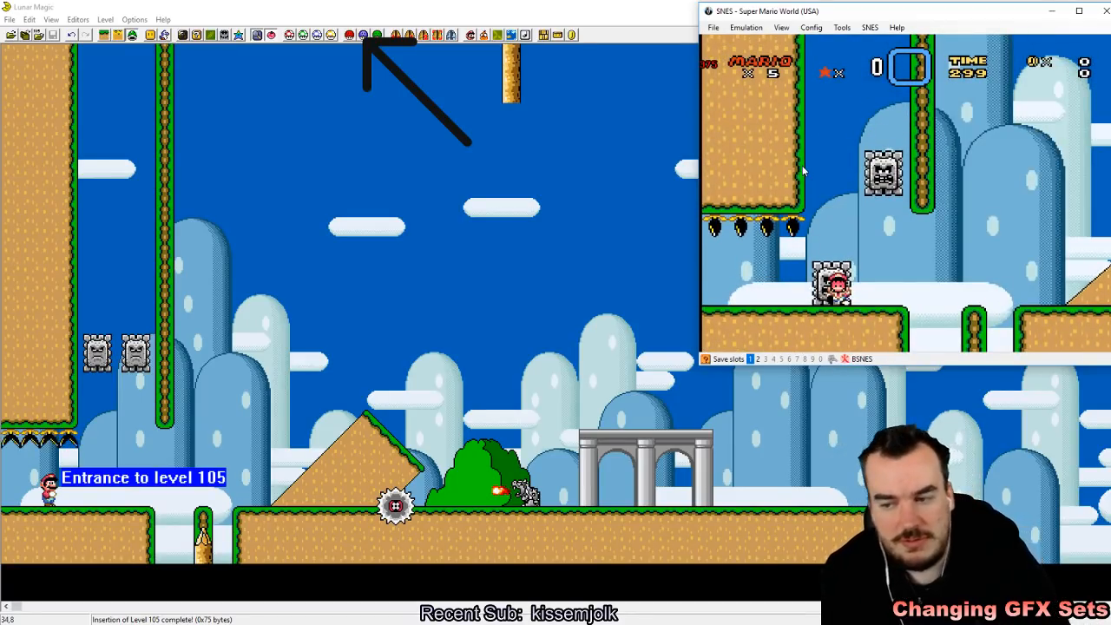
Step: Playtest the Thwomps under the Castle sprite set, reloading quick save 1 and jumping past them toward the diagonal ledge
key("F1")
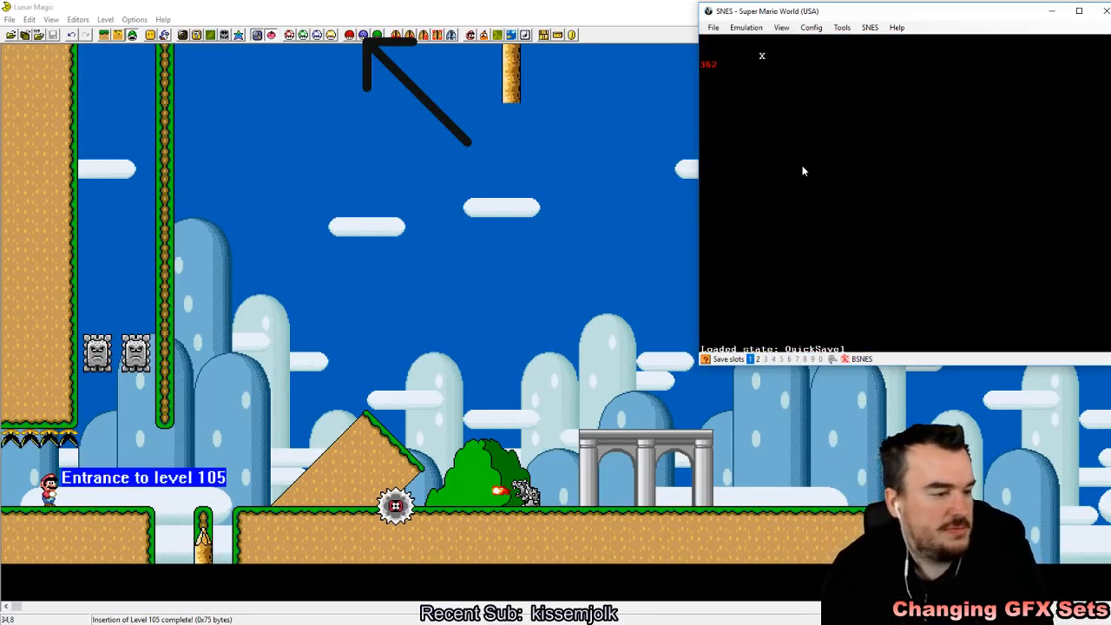
key("Right")
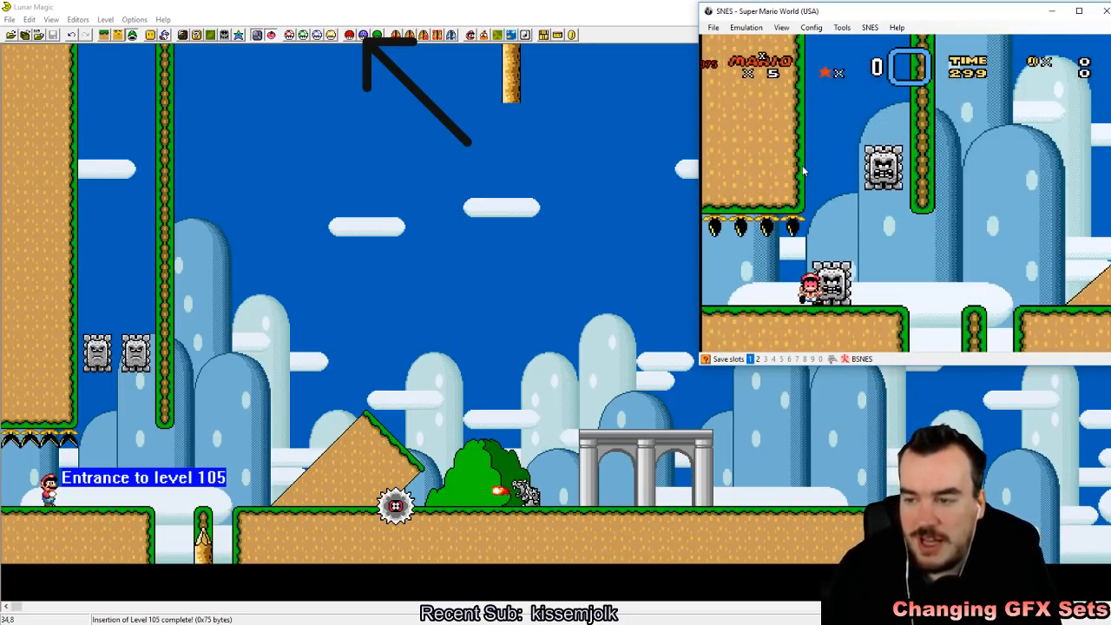
key("F1")
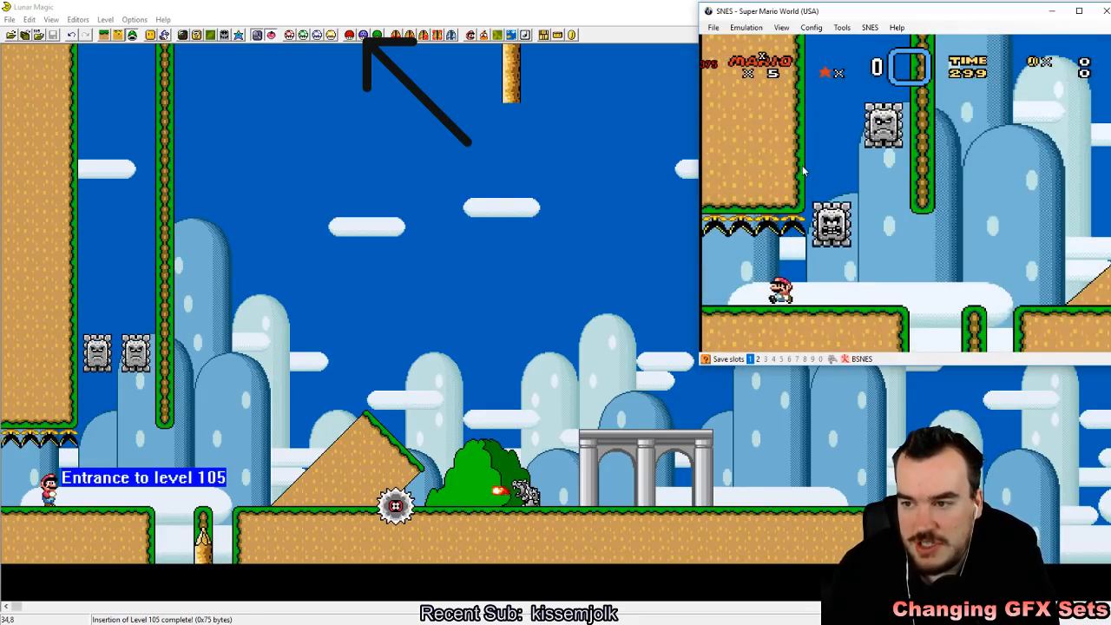
key("Right")
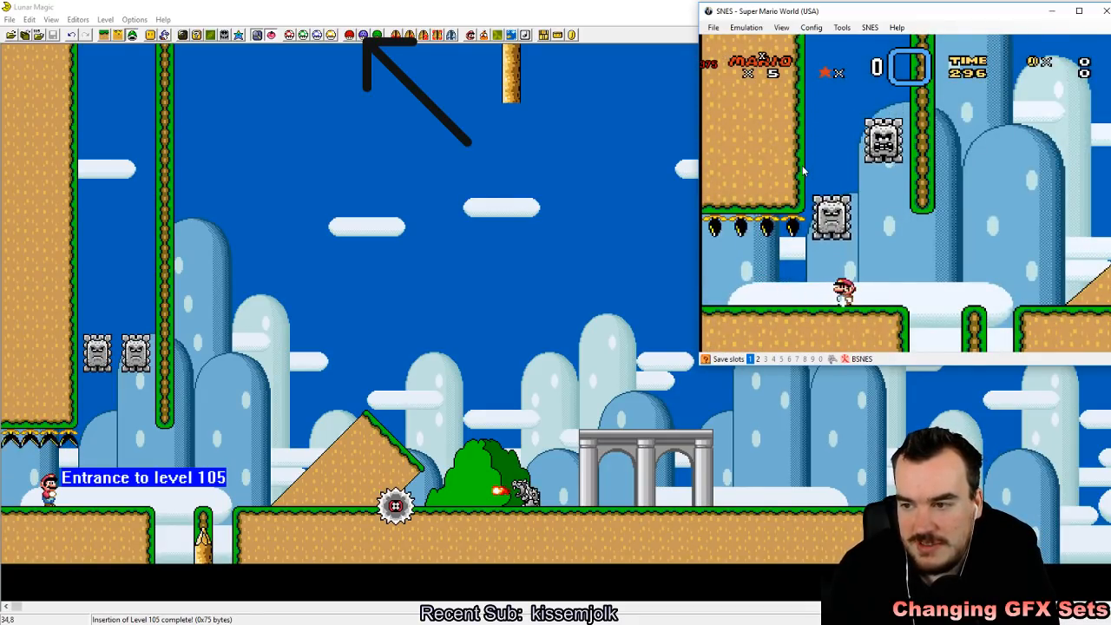
key("z")
key("Right")
key("Right")
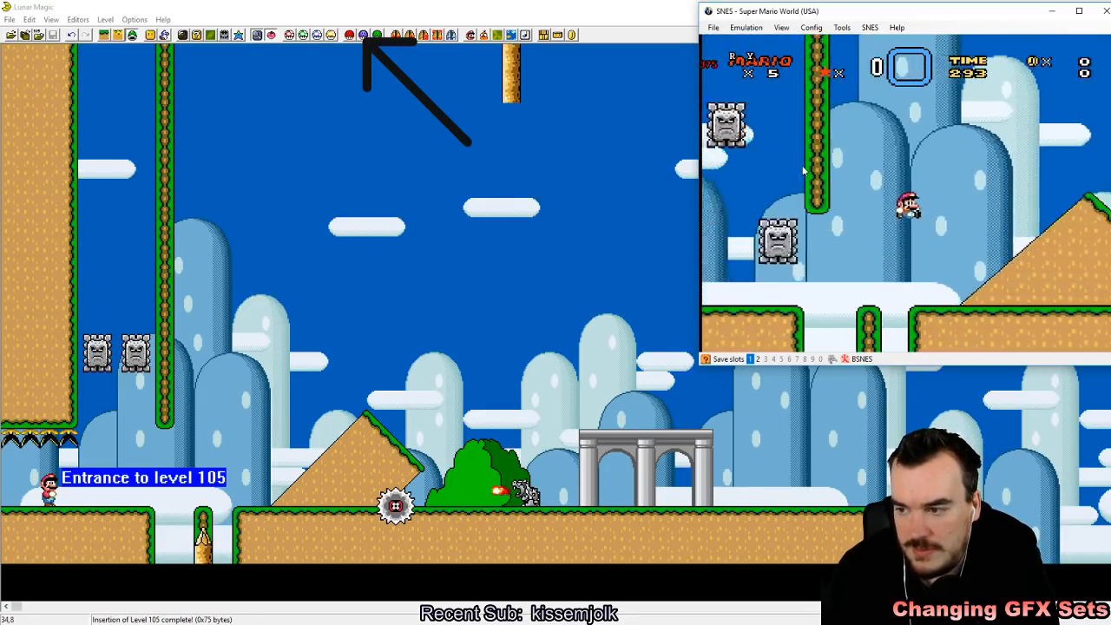
key("z")
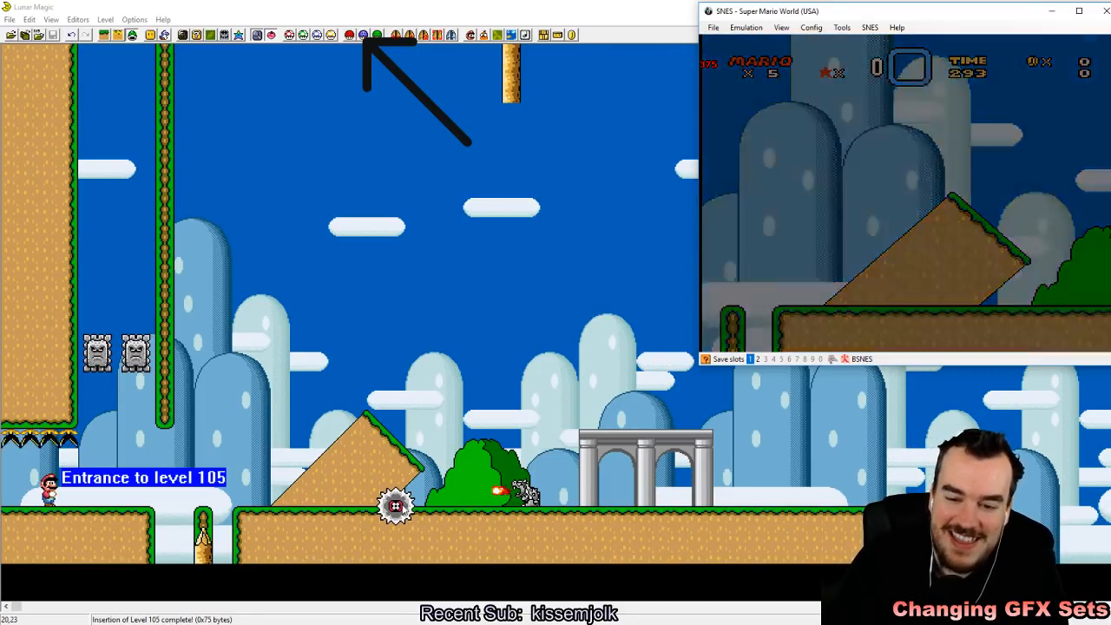
Step: Delete the diagonal ledge and the green bush around the Grinder in Lunar Magic, and save level 105
left_click(349, 479)
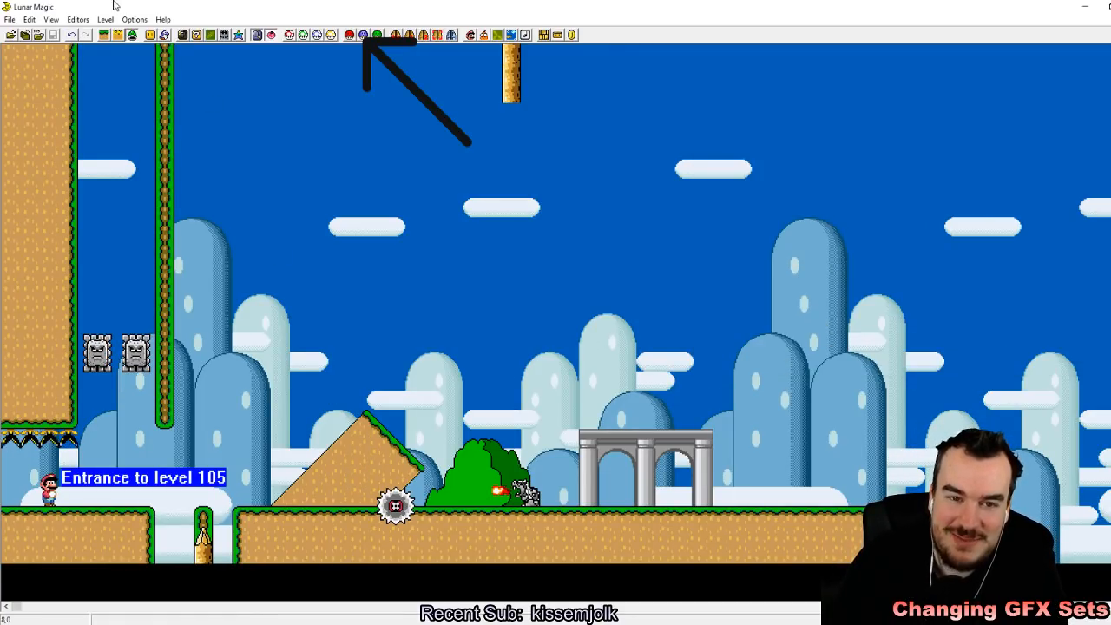
left_click(368, 487)
key("Delete")
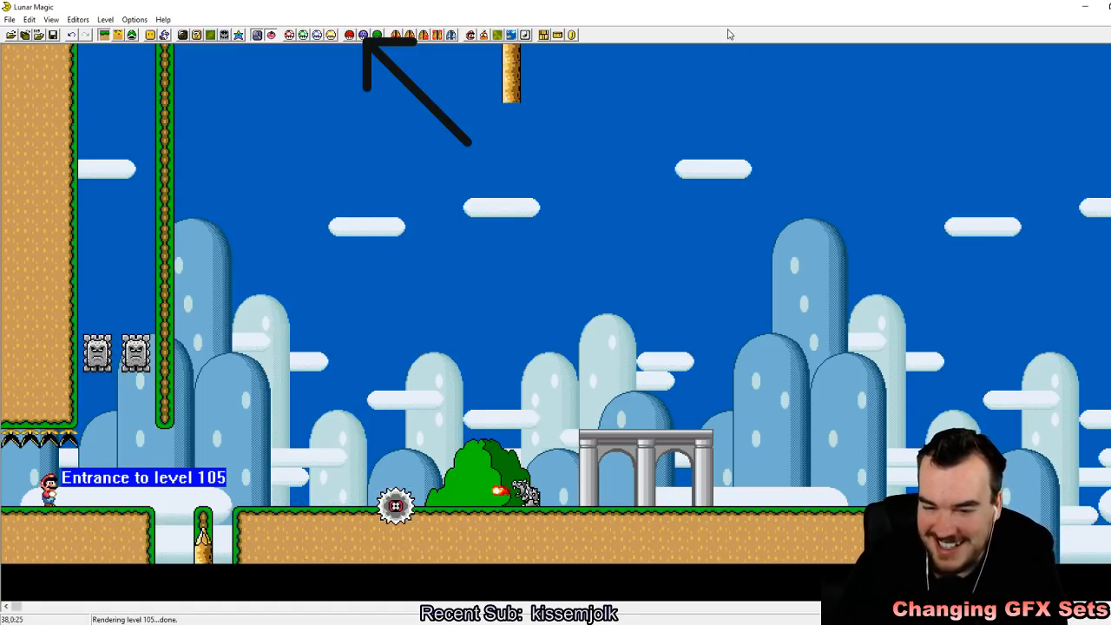
left_click(480, 461)
key("Delete")
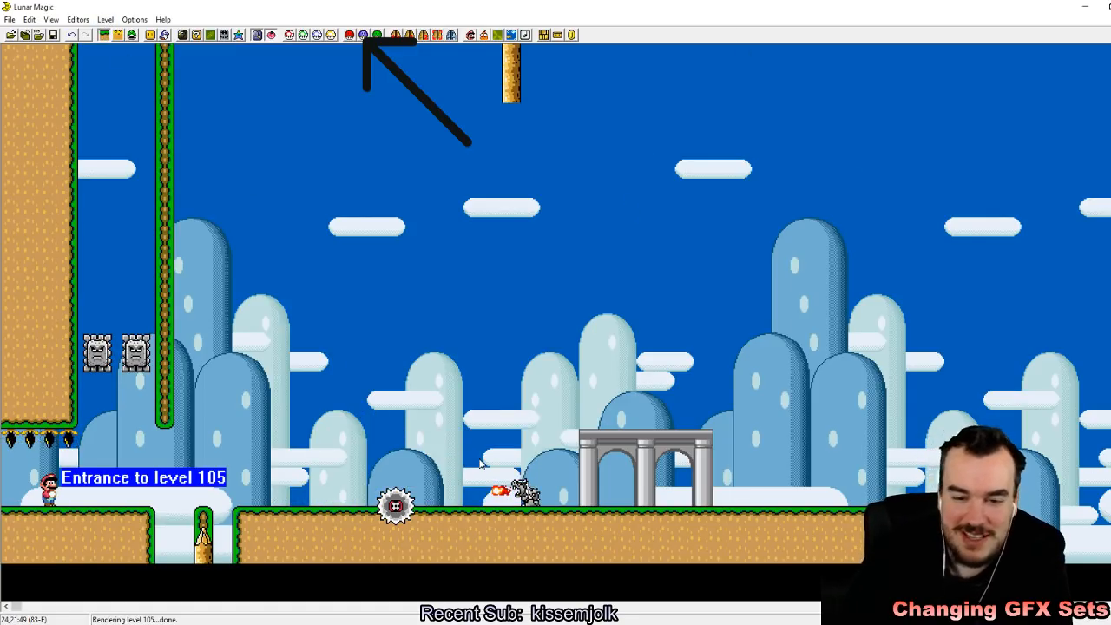
left_click(53, 35)
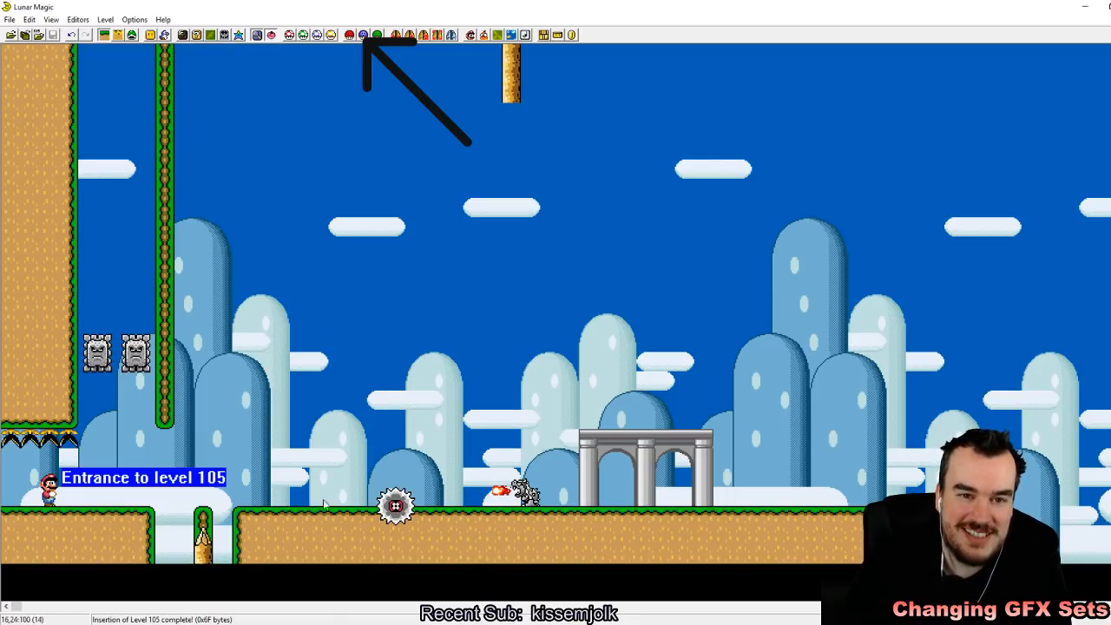
Step: Switch to the SNES emulator, reload the edited Super Mario World ROM, start the saved game and quick-save in slot 1 while entering the level
key("alt+Tab")
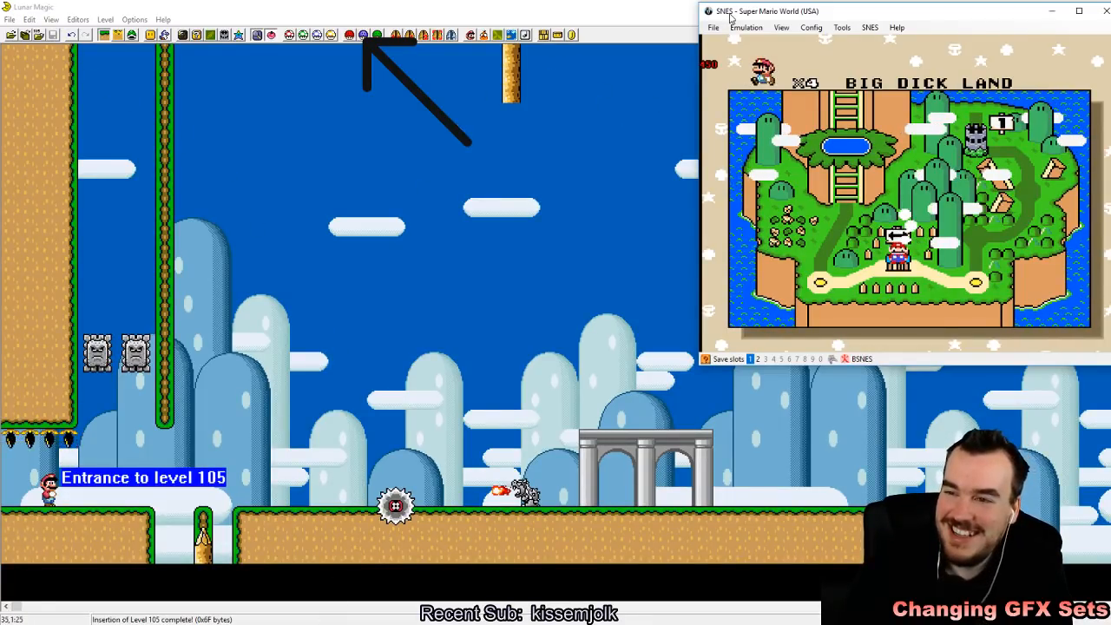
left_click(713, 27)
left_click(713, 27)
left_click(714, 28)
mouse_move(760, 54)
left_click(868, 54)
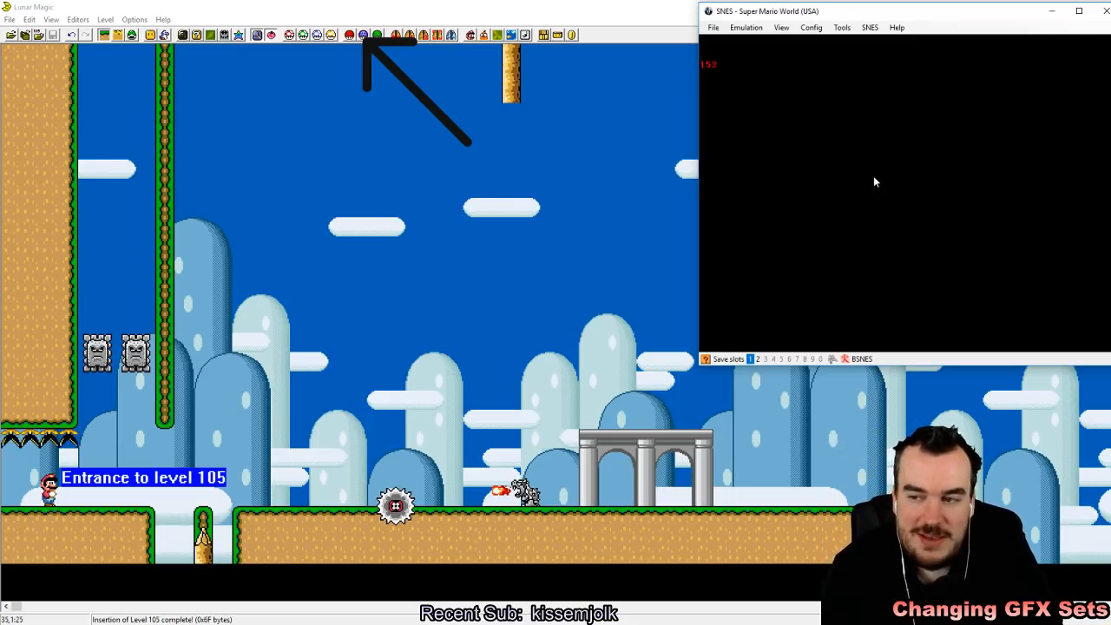
key("z")
key("z")
key("z")
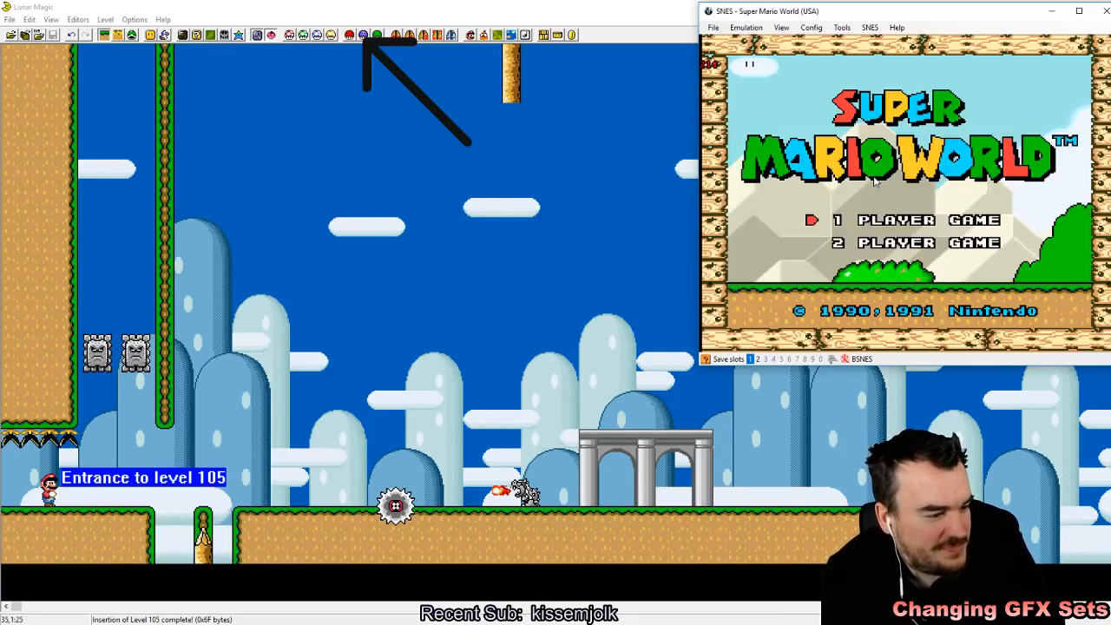
key("z")
key("shift+F1")
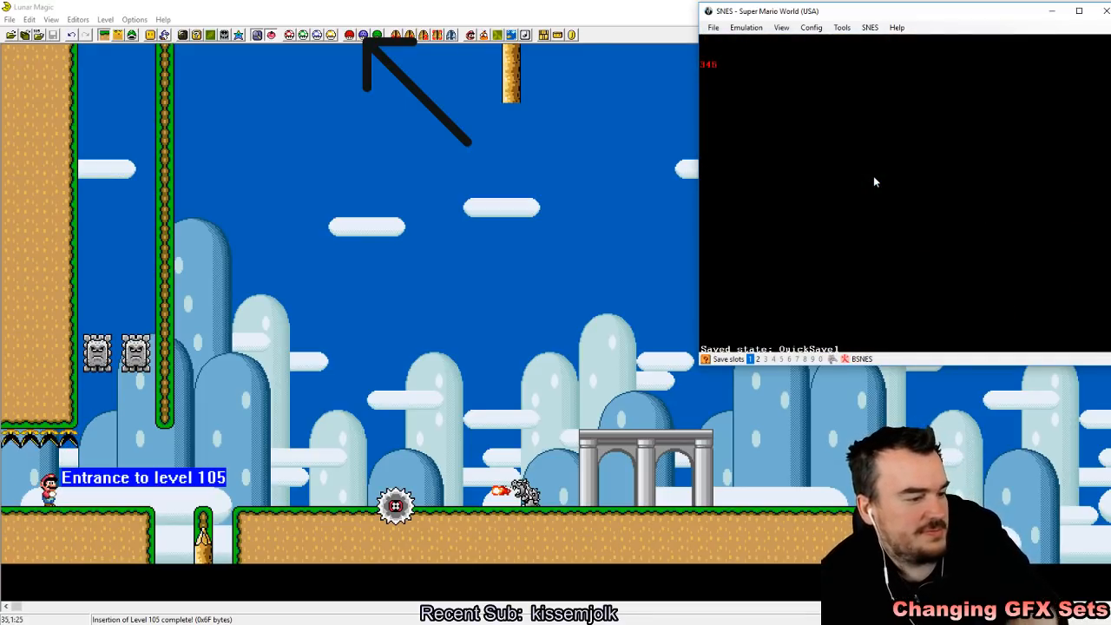
Step: Playtest the start of level 105: trigger both Thwomps, get across the Wooden Spike gap and run toward the Bowser statue
key("Right")
key("Left")
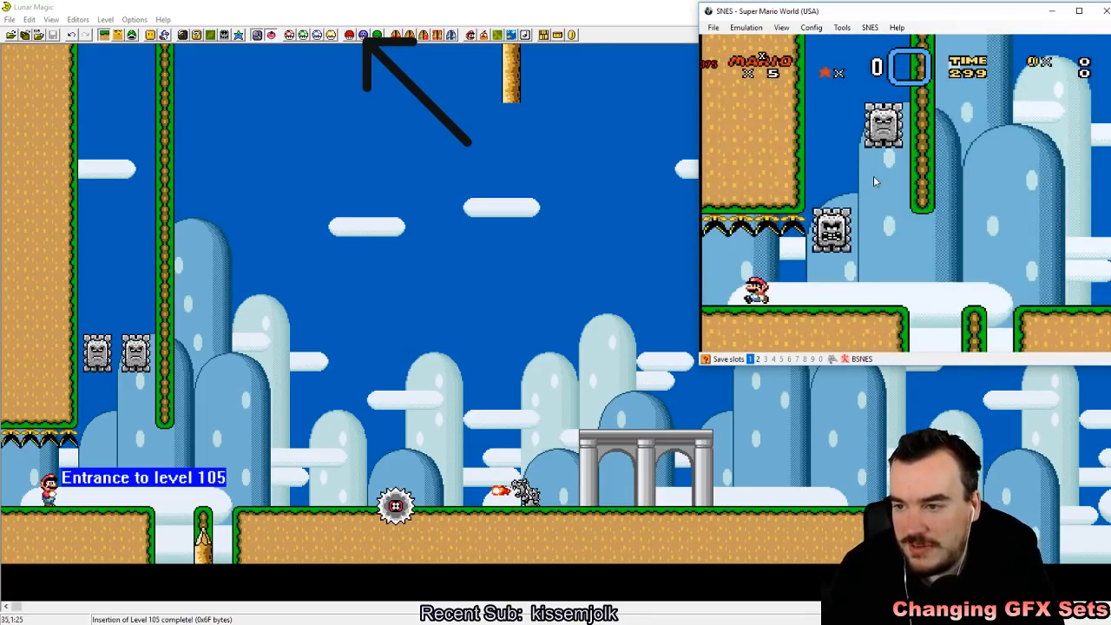
key("Right")
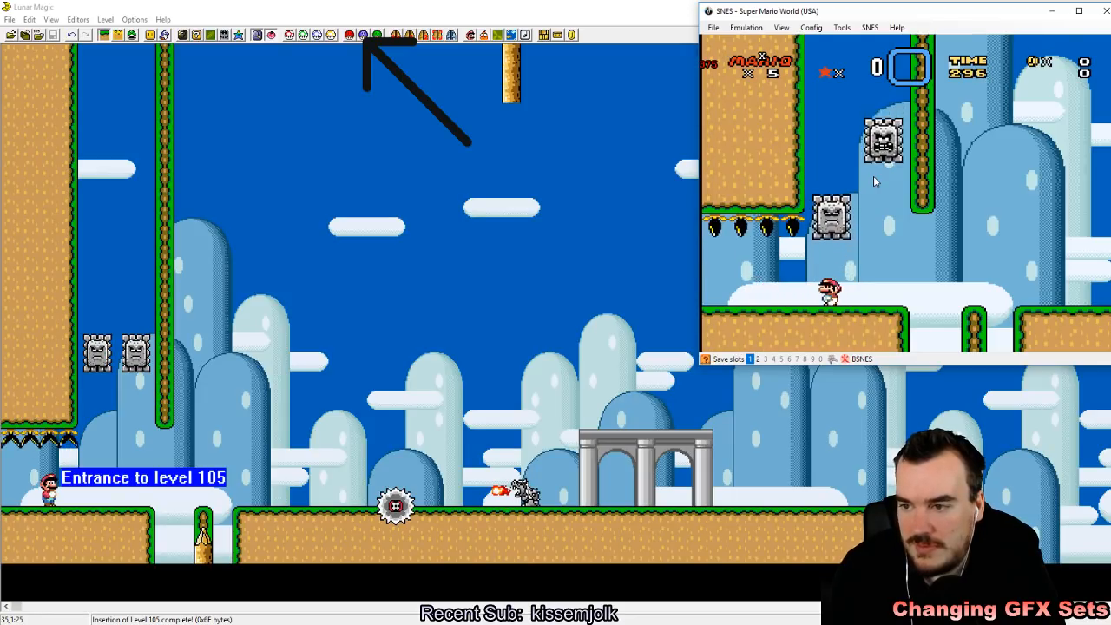
key("z")
key("Right")
key("Left")
key("z")
key("Right")
Step: Jump over the Bowser statue onto the stone bridge and spin-jump off the Grinder beyond it
key("Right")
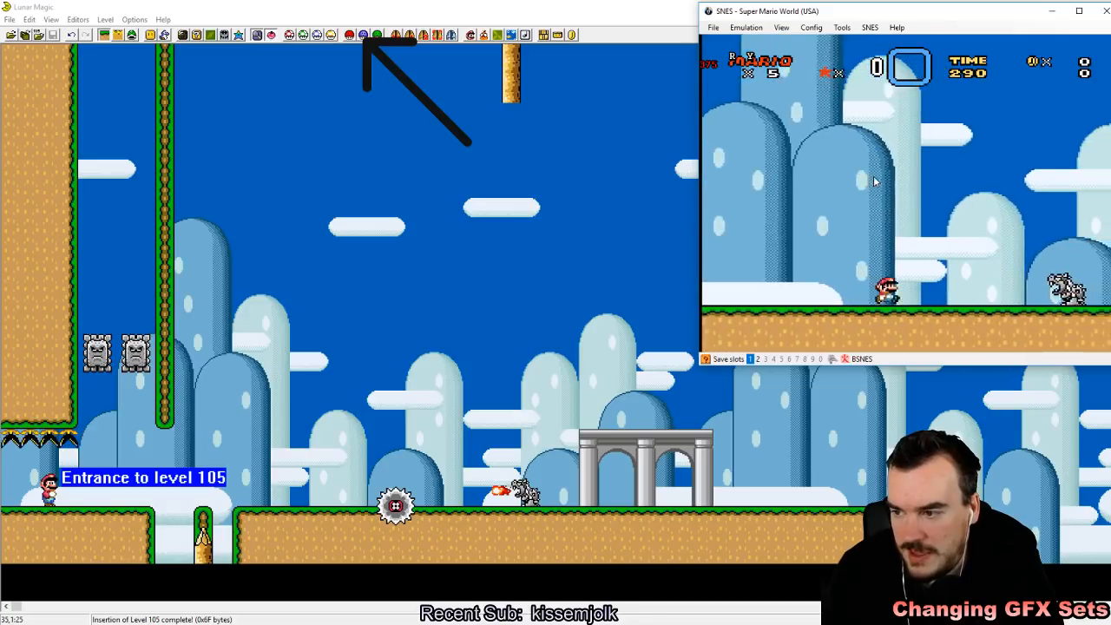
key("z")
key("Right")
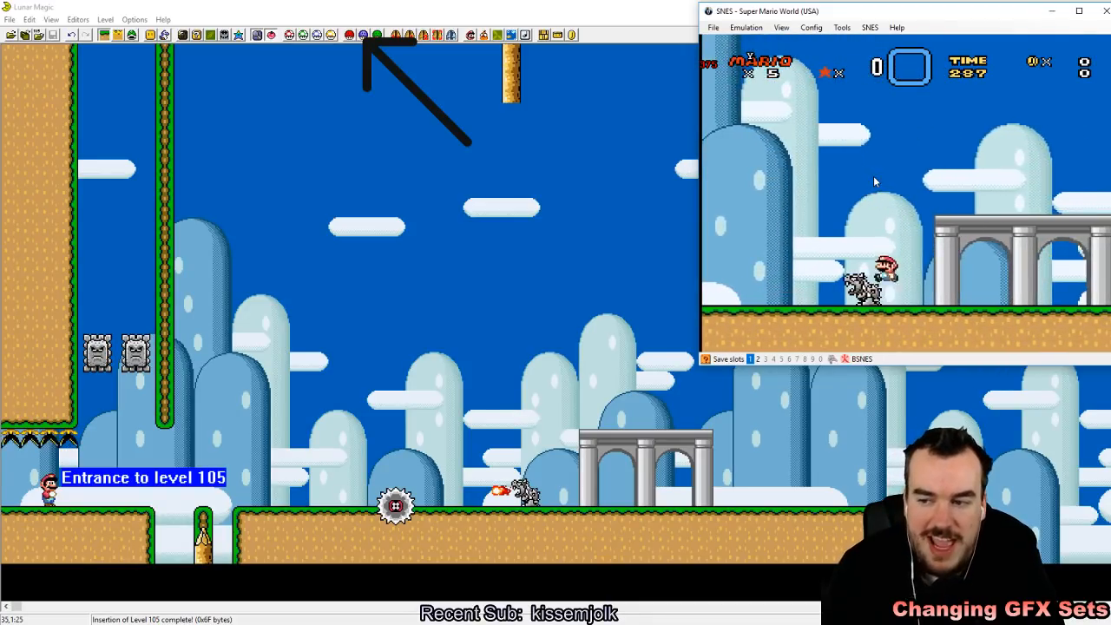
key("z")
key("Left")
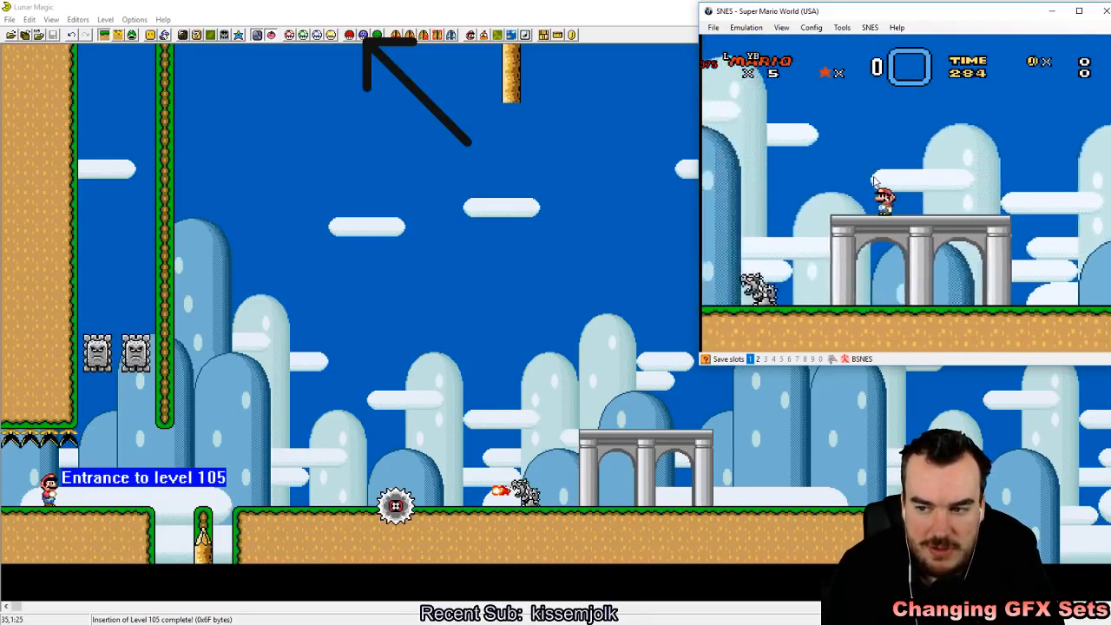
key("Right")
key("x")
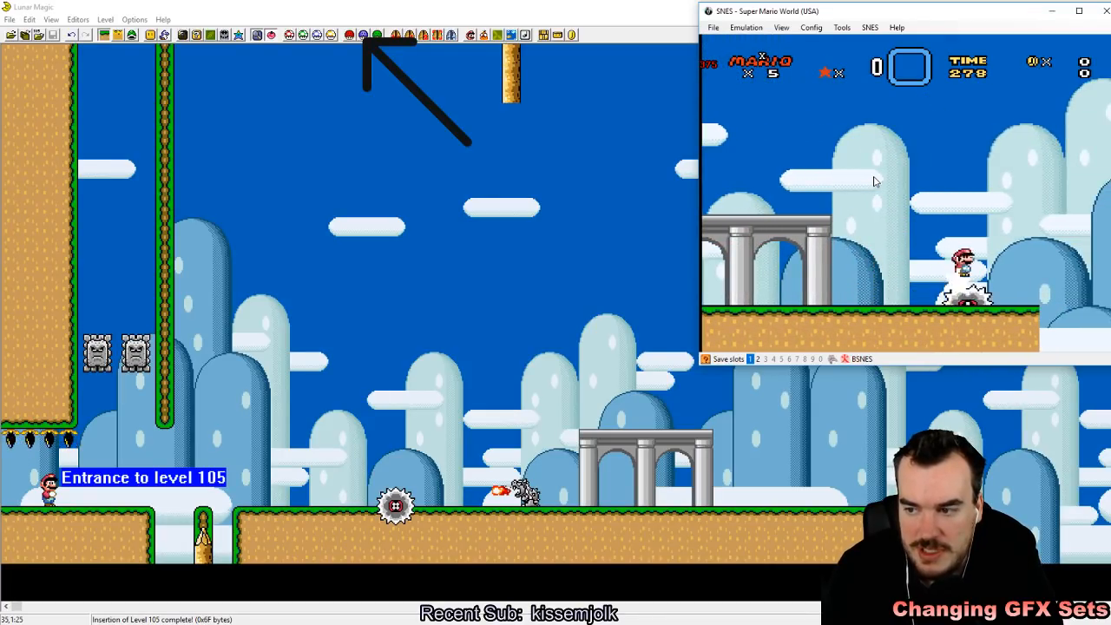
key("Left")
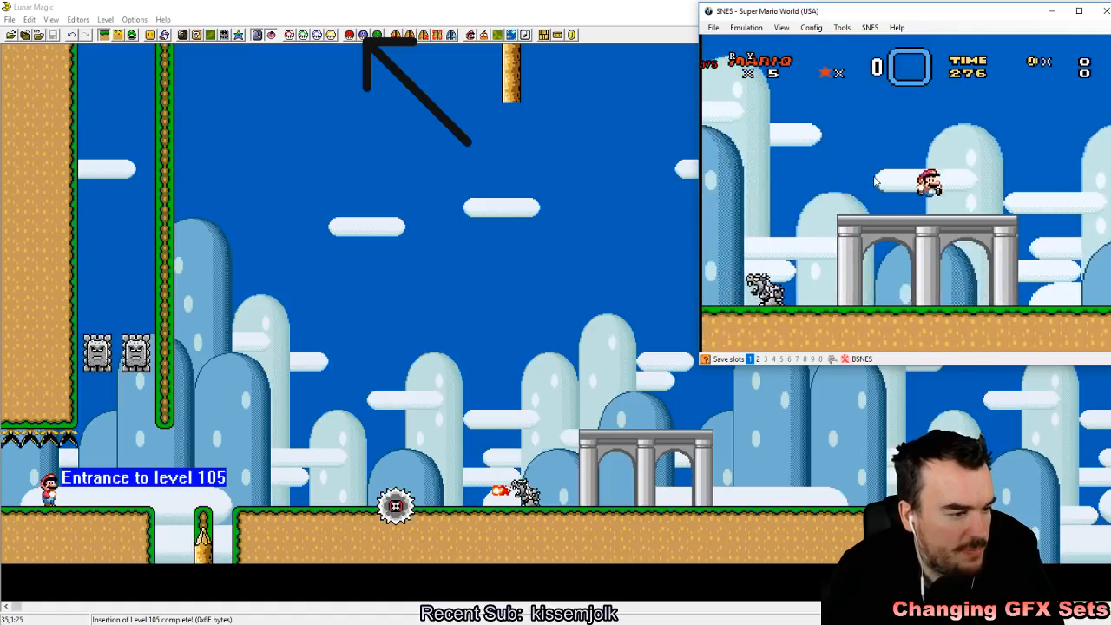
Step: Keep playtesting around the stone bridge, watching the Grinder pass and dodging the Bowser statue's fireballs
key("z")
key("z")
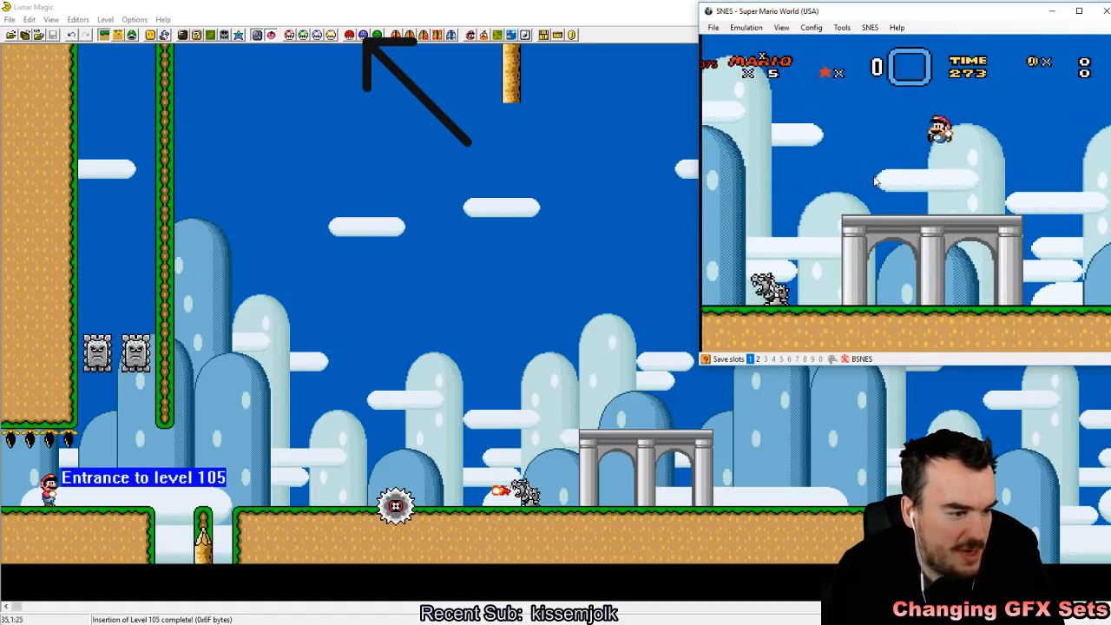
key("Down")
key("z")
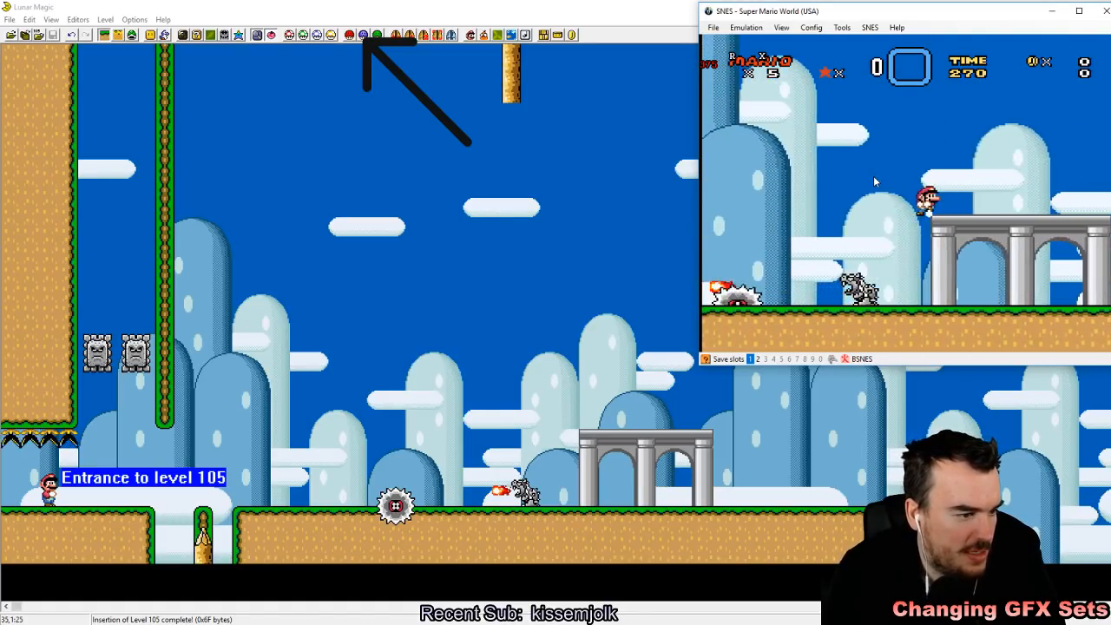
key("Right")
key("Left")
key("z")
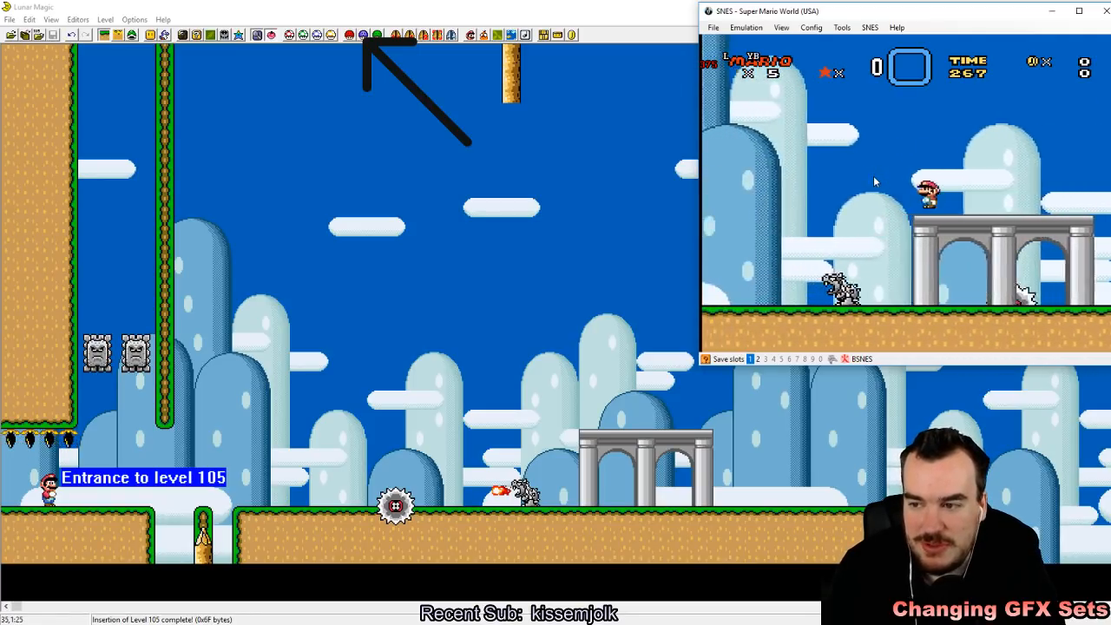
key("Right")
key("Left")
key("z")
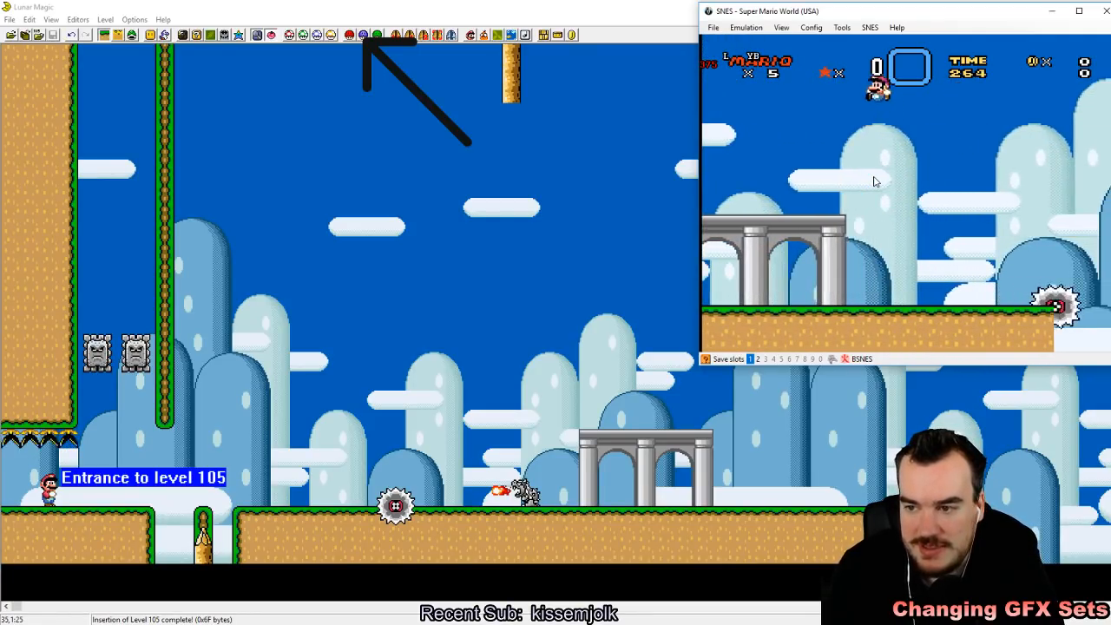
key("Left")
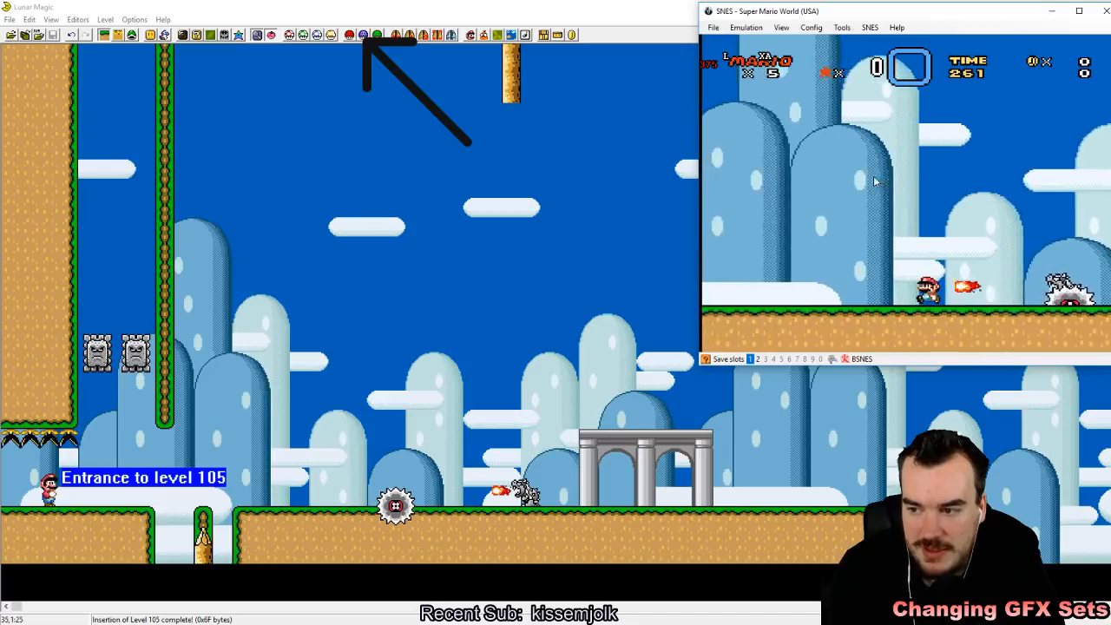
key("x")
key("Right")
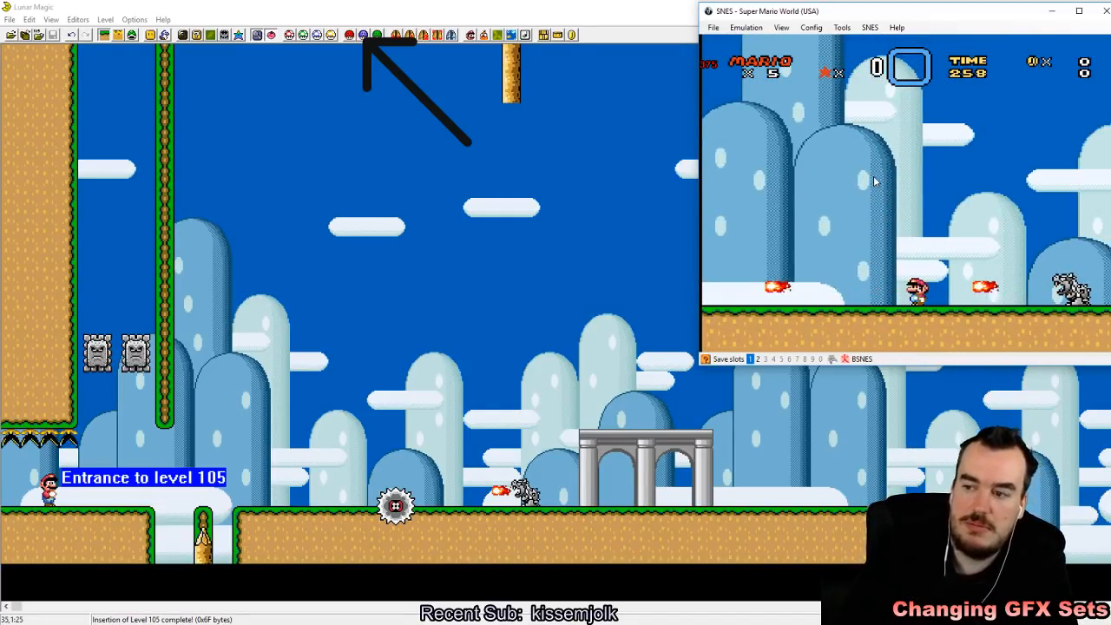
Step: Return to Lunar Magic and compare the Super GFX Bypass settings with the header's FG/BG and sprite GFX settings
left_click(280, 5)
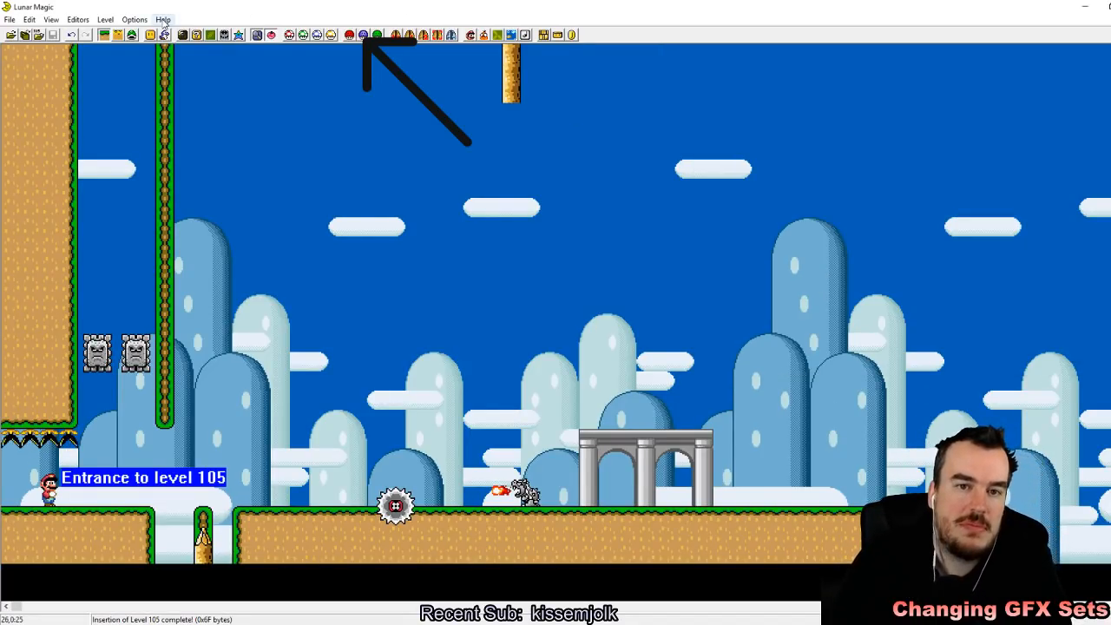
left_click(352, 34)
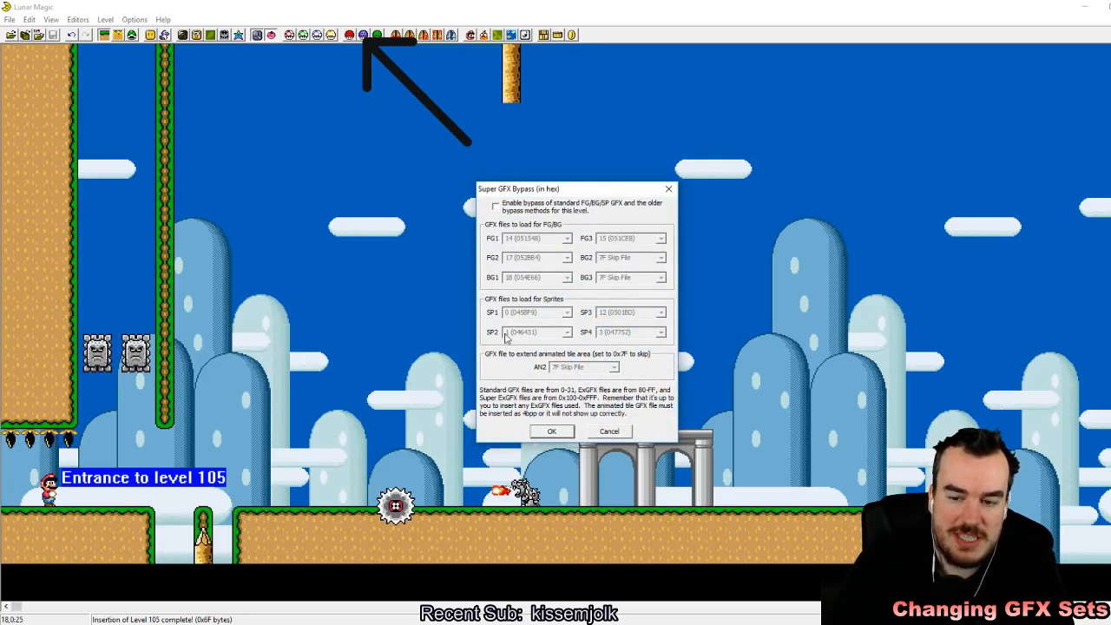
left_click(553, 432)
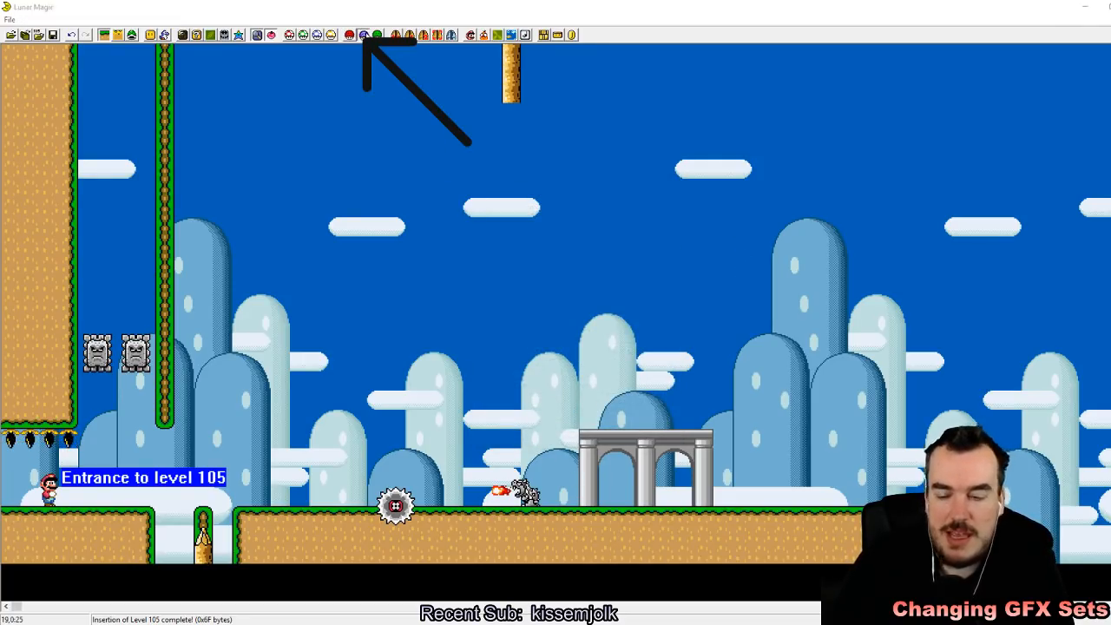
left_click(363, 35)
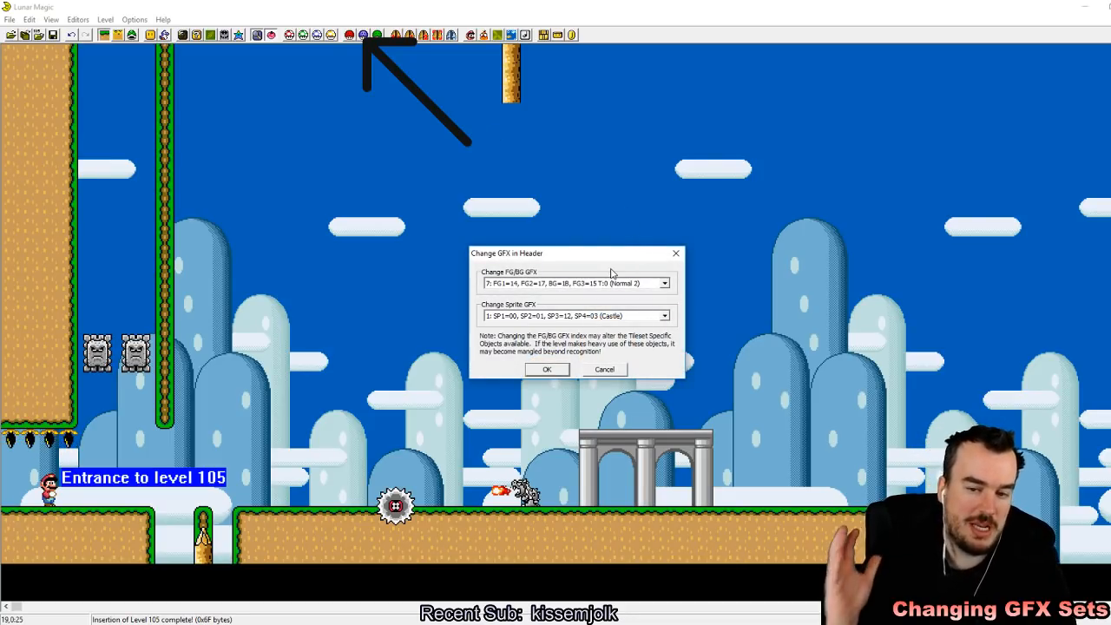
left_click(549, 369)
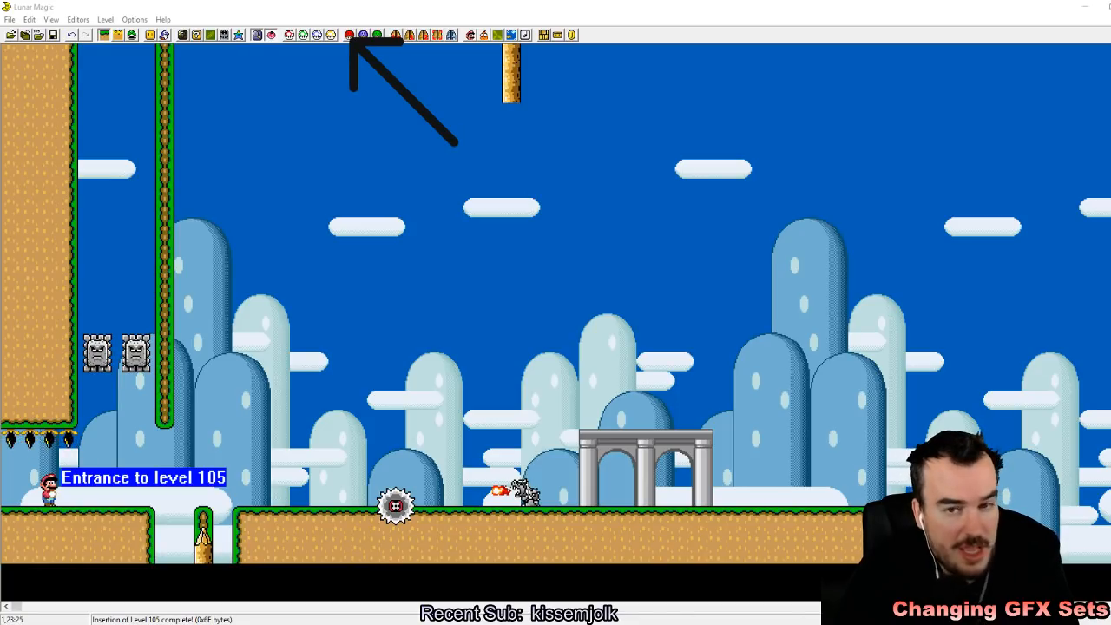
Step: Enable the Super GFX Bypass for level 105 and set the bypassed header sprite GFX to set 8 (Banzai Bill)
left_click(348, 35)
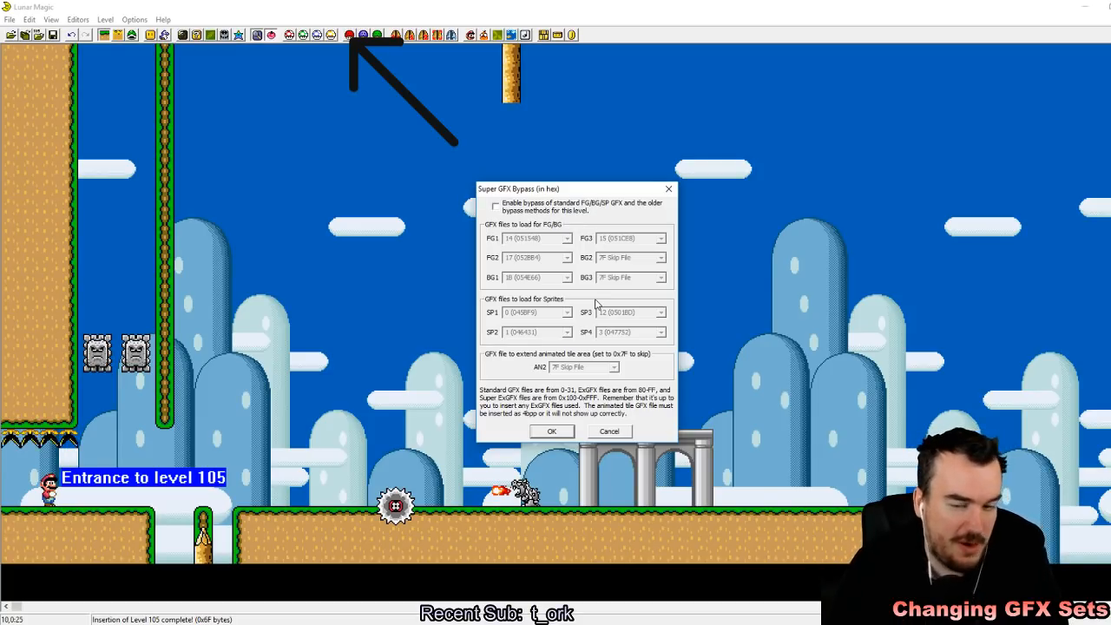
left_click(497, 209)
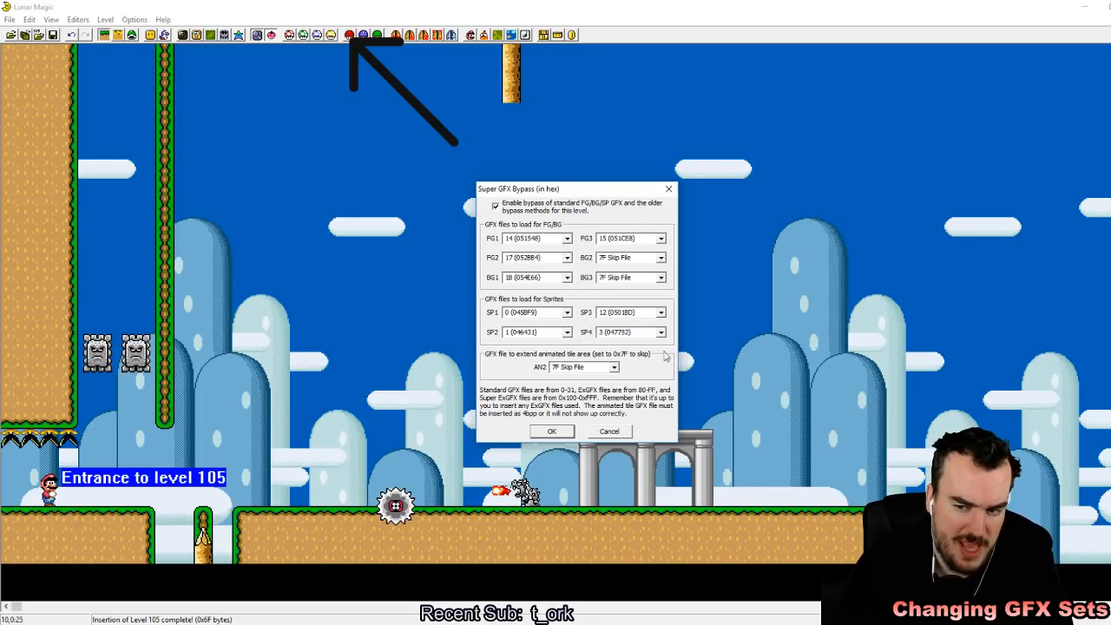
left_click(552, 431)
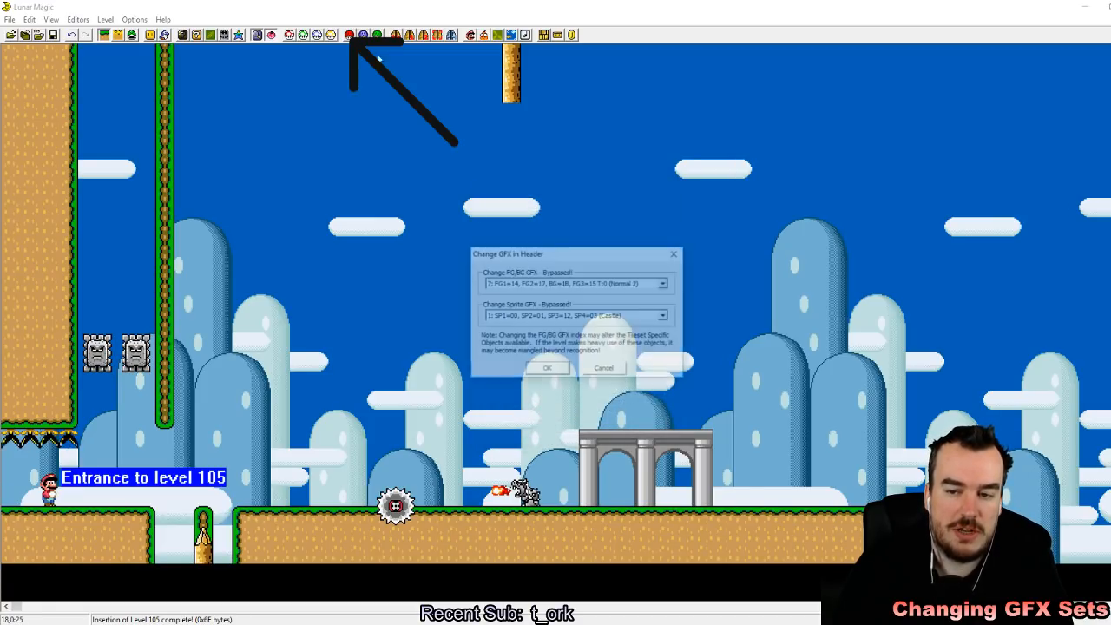
left_click(665, 316)
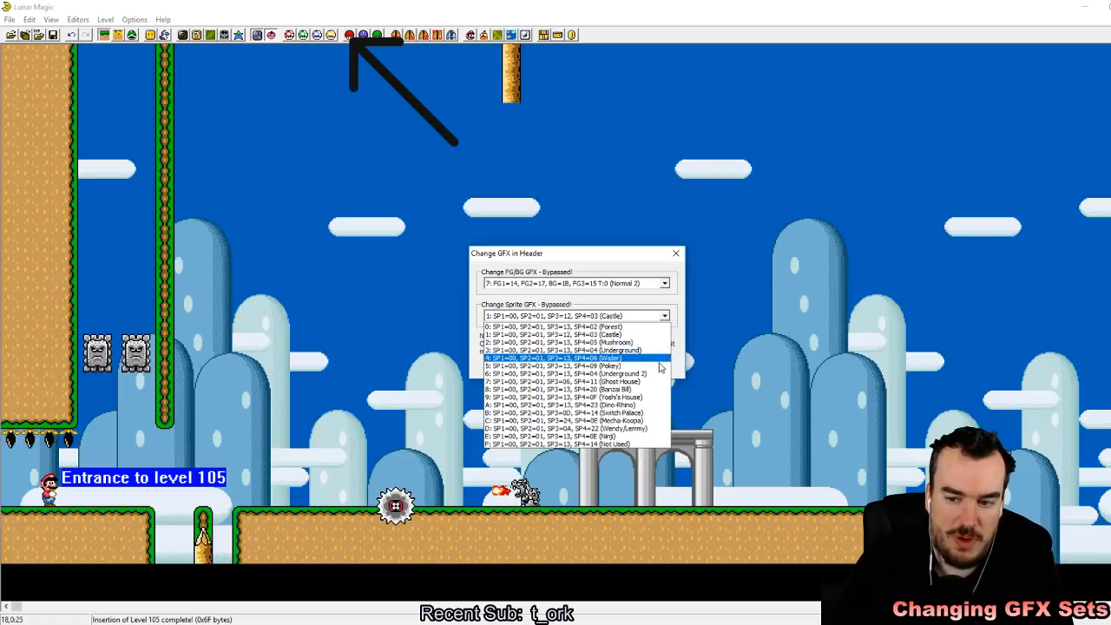
left_click(643, 393)
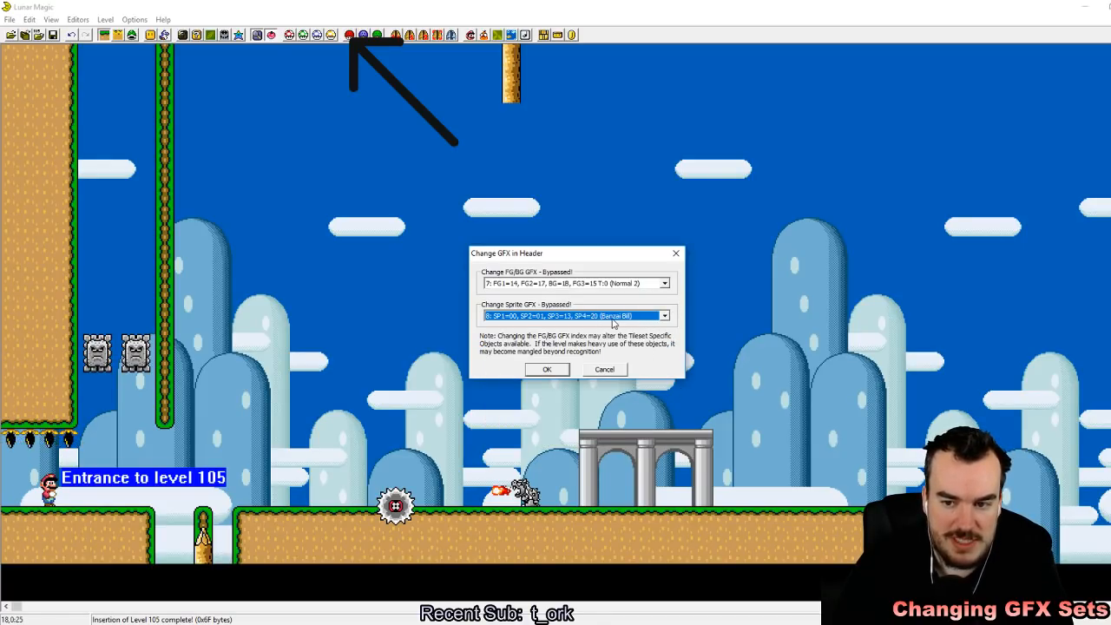
left_click(548, 369)
Step: Set the SP4 sprite graphics file to 20 in the Super GFX Bypass and apply it
left_click(350, 34)
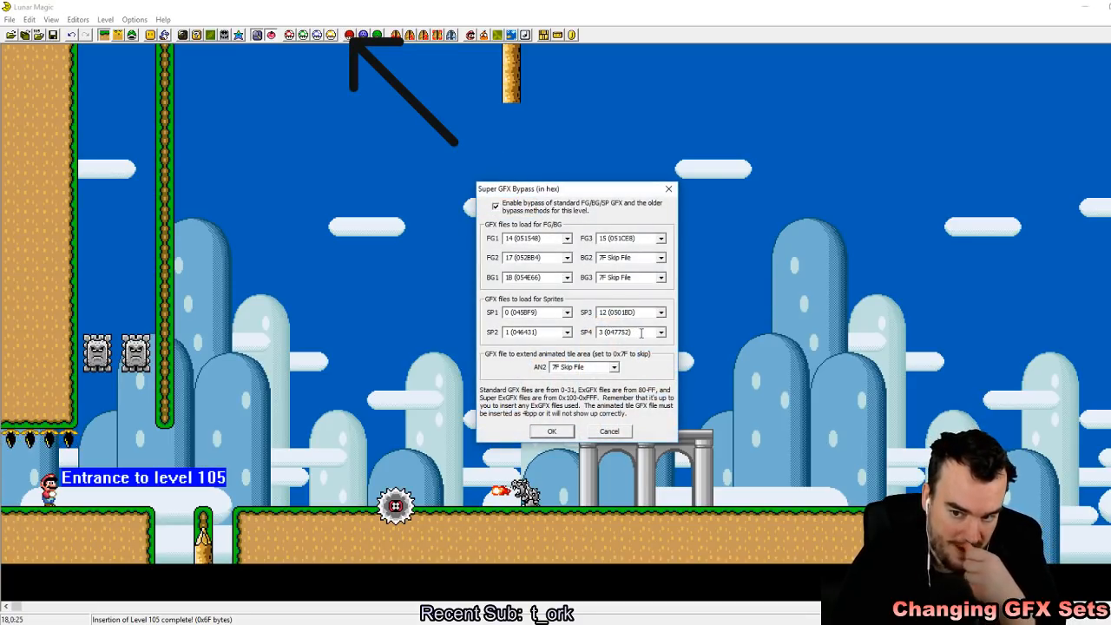
left_click(661, 332)
scroll(636, 422, "down", 3)
scroll(631, 443, "down", 3)
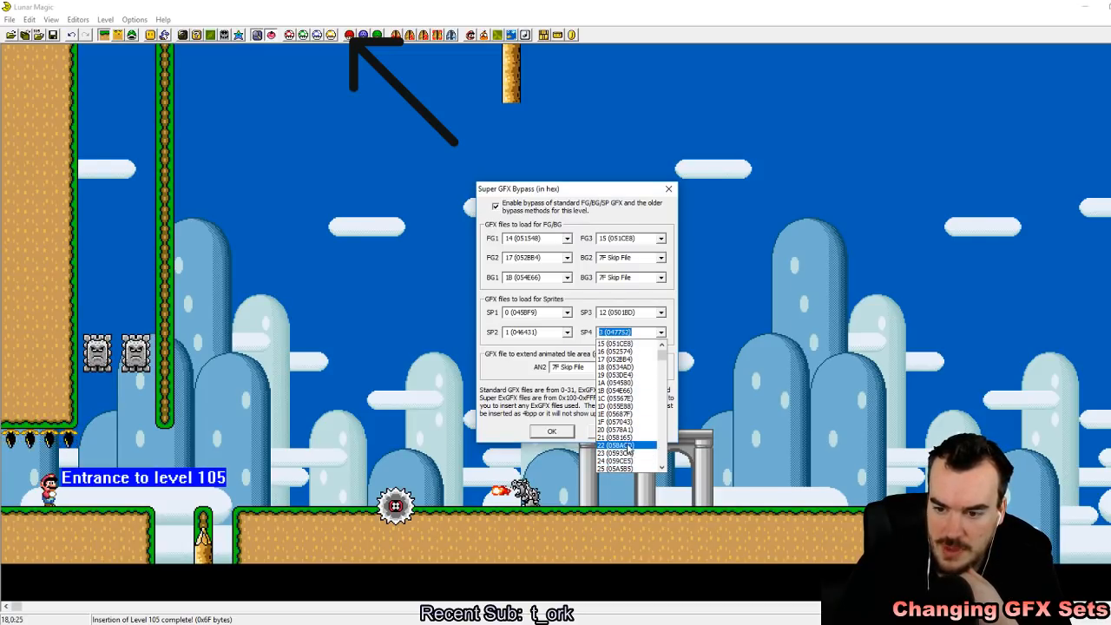
left_click(627, 445)
left_click(560, 434)
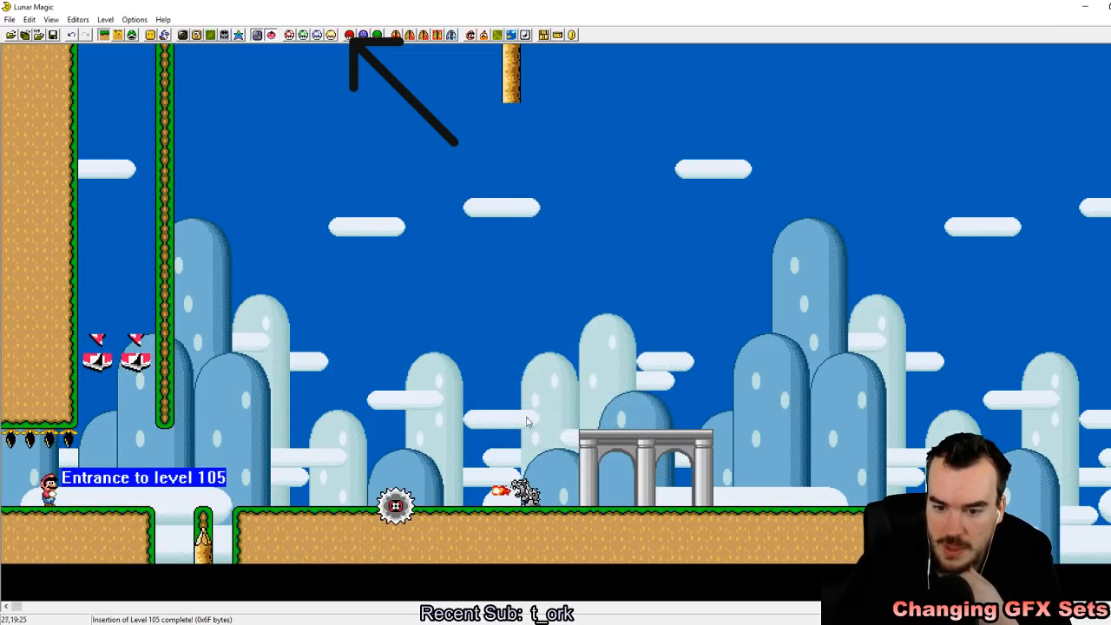
Step: Switch to sprite editing and look through the Add Sprites list for usable sprites, previewing the Mega Mole and the Bowser statue
left_click(135, 36)
key("Insert")
left_click_drag(401, 241, 396, 404)
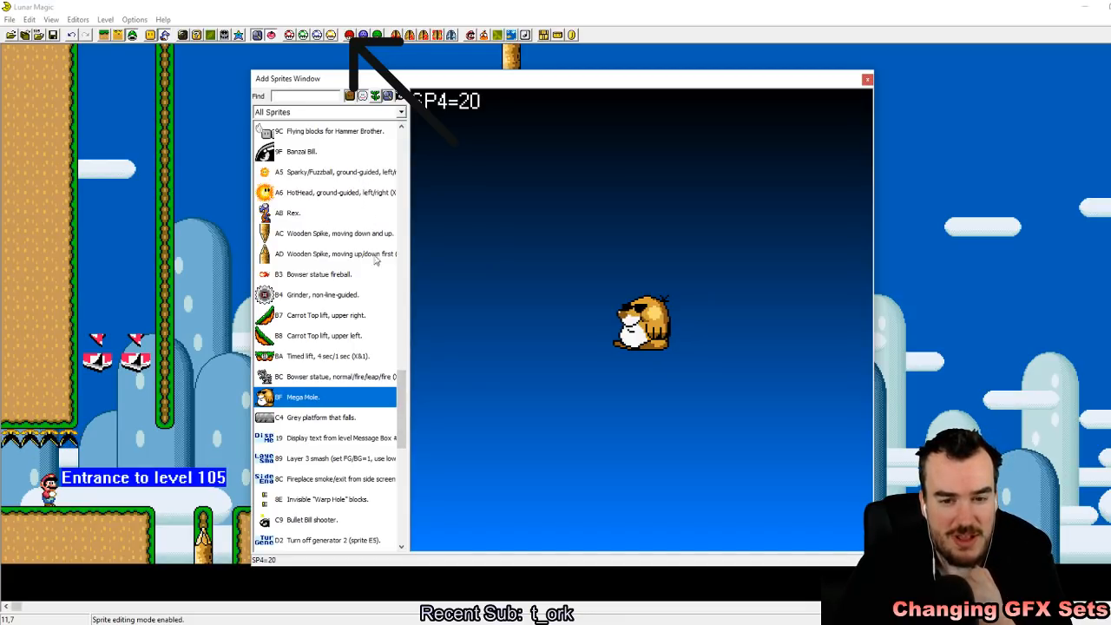
left_click(295, 277)
scroll(296, 278, "down", 1)
scroll(295, 280, "down", 2)
left_click(335, 196)
left_click(331, 213)
scroll(339, 216, "up", 2)
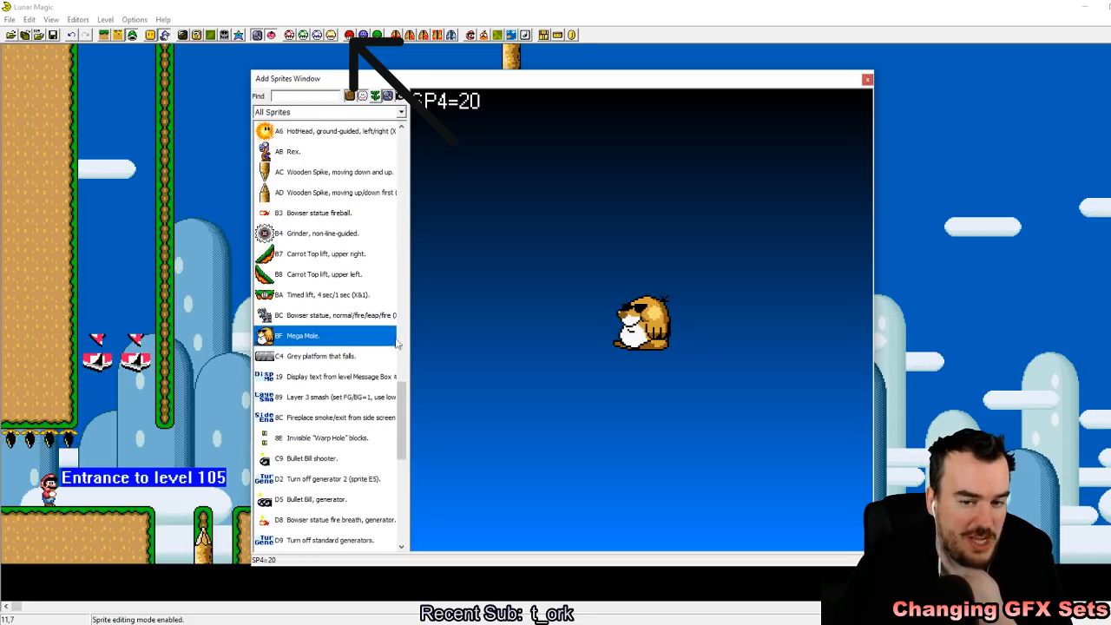
left_click(293, 315)
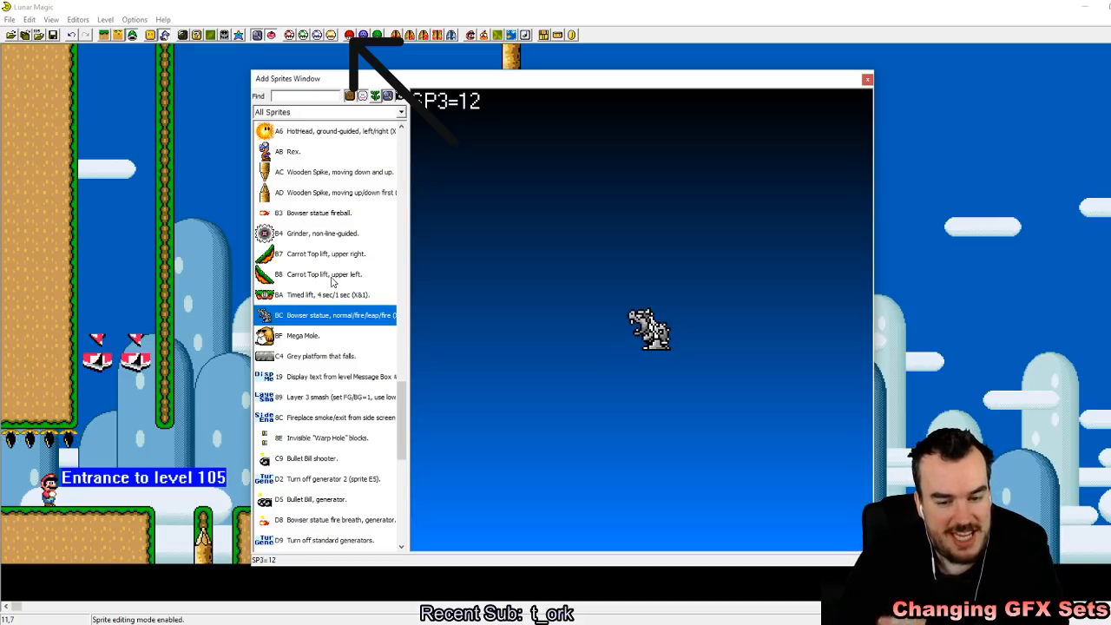
Step: Place a timed lift sprite (BA) in the air above the pit near the level entrance
left_click(325, 624)
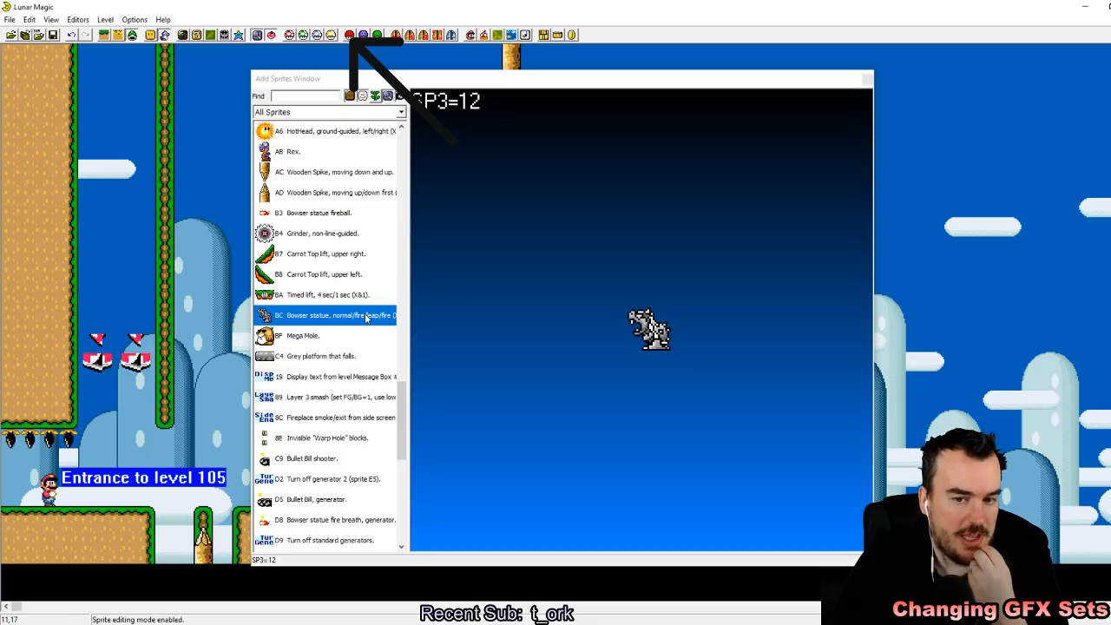
left_click_drag(84, 324, 133, 360)
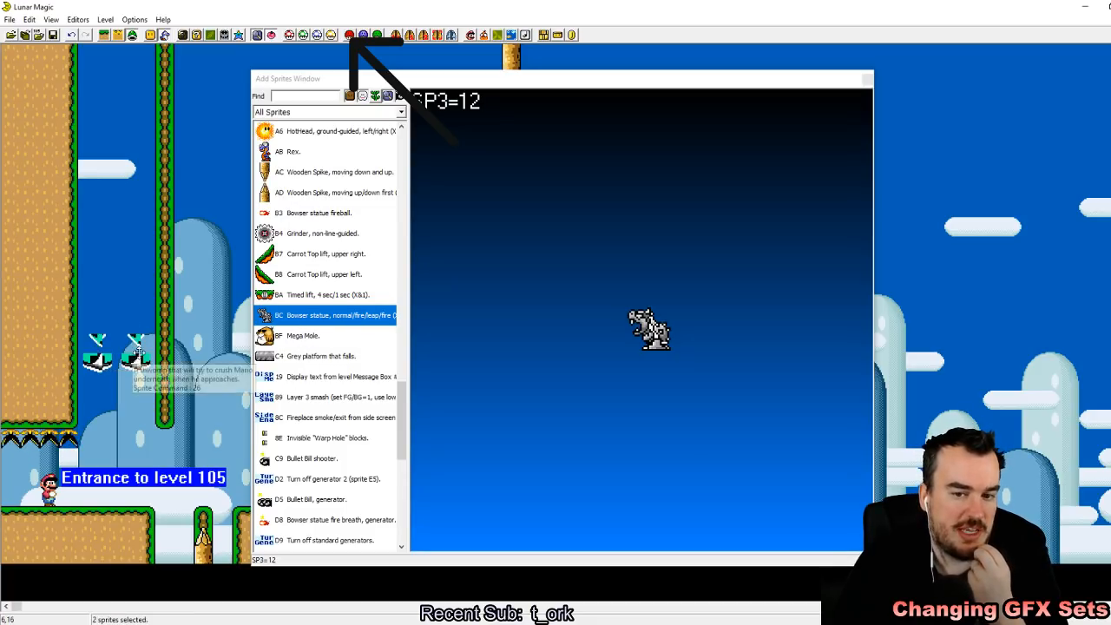
left_click(278, 298)
right_click(197, 424)
left_click(206, 351)
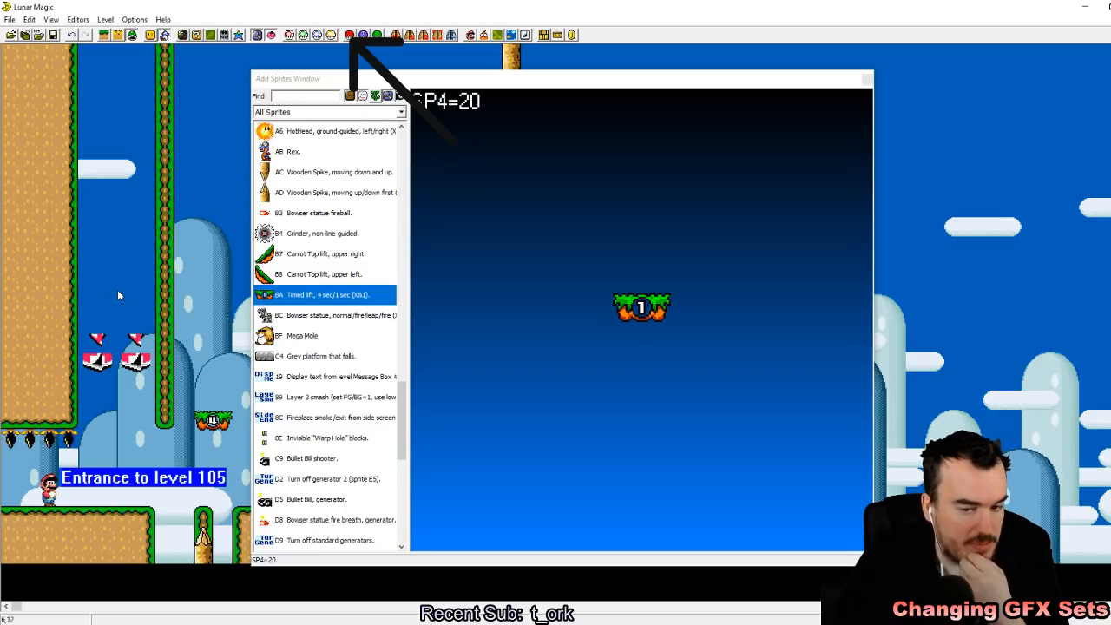
Step: Replace the two Thwomps with a Mega Mole at the pit's edge, and delete the two wooden spikes
left_click_drag(106, 303, 156, 375)
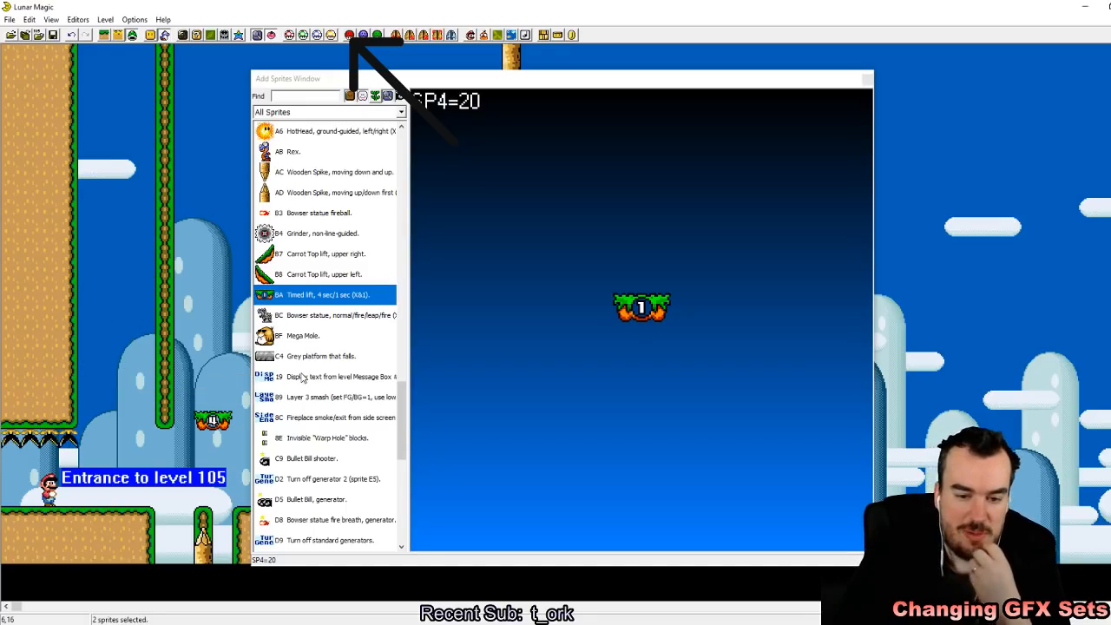
left_click(378, 341)
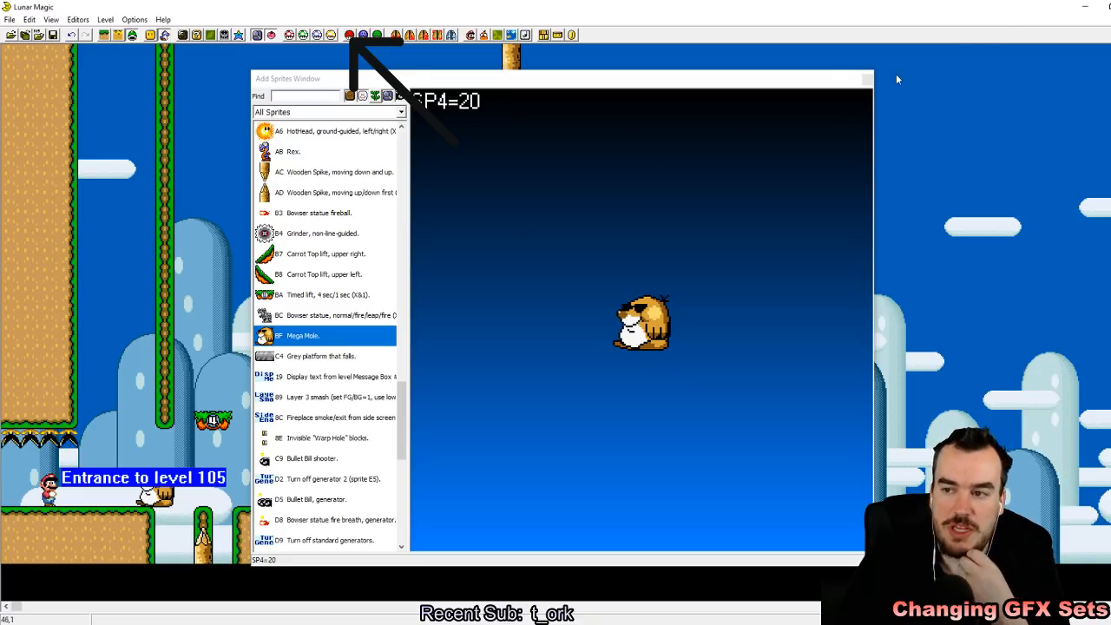
left_click(867, 79)
left_click_drag(541, 103, 558, 118)
left_click(205, 536)
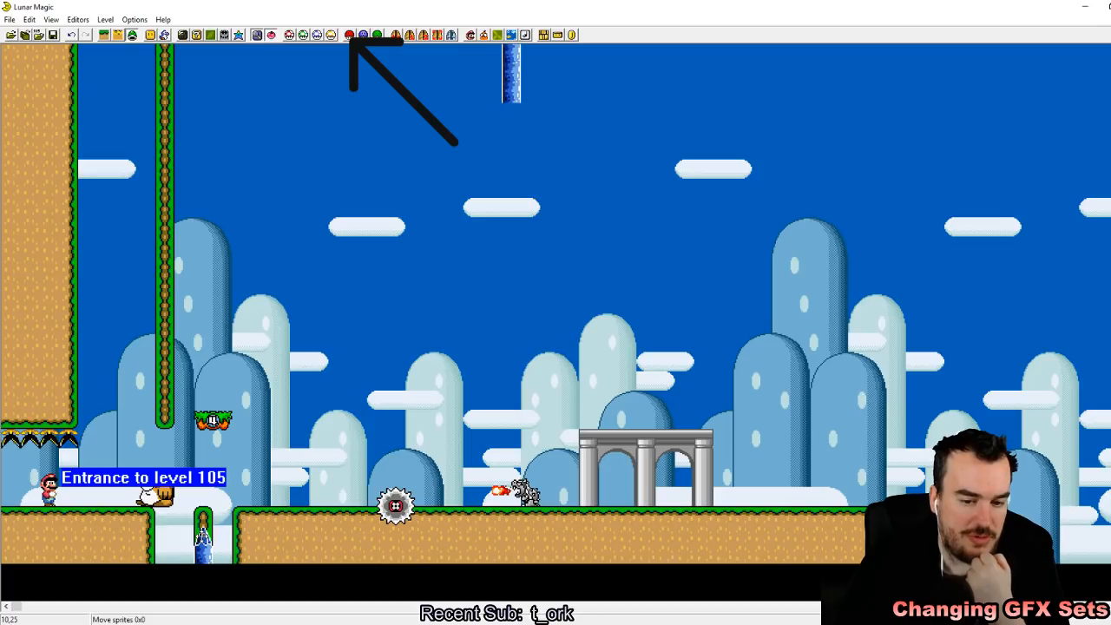
key("Delete")
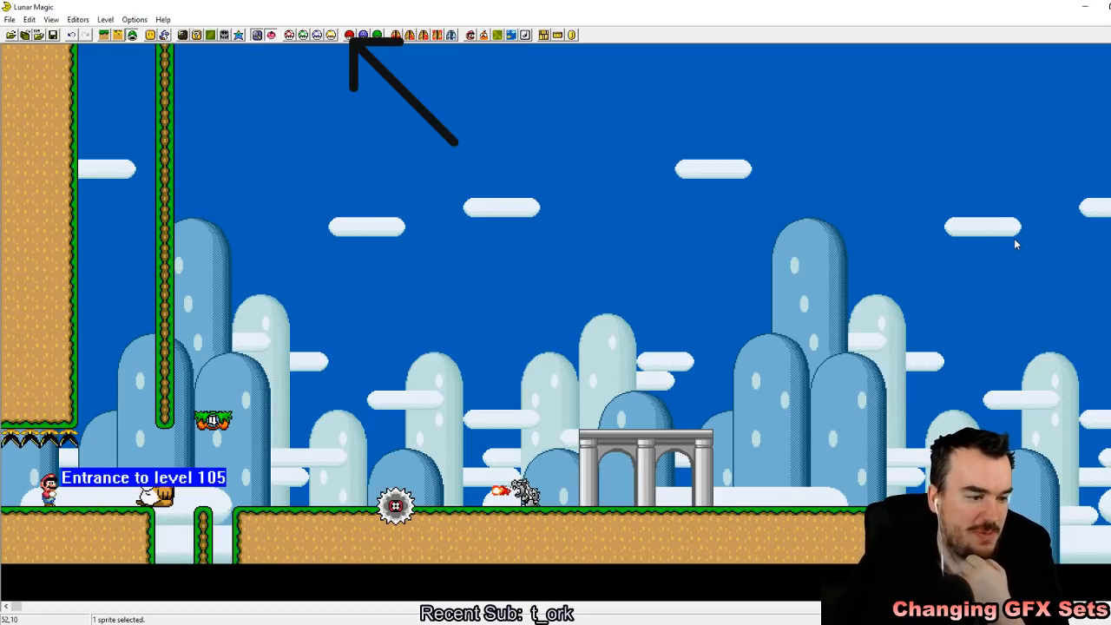
Step: Compare the header's sprite GFX set with the sprite files loaded in the Super GFX Bypass
left_click(349, 35)
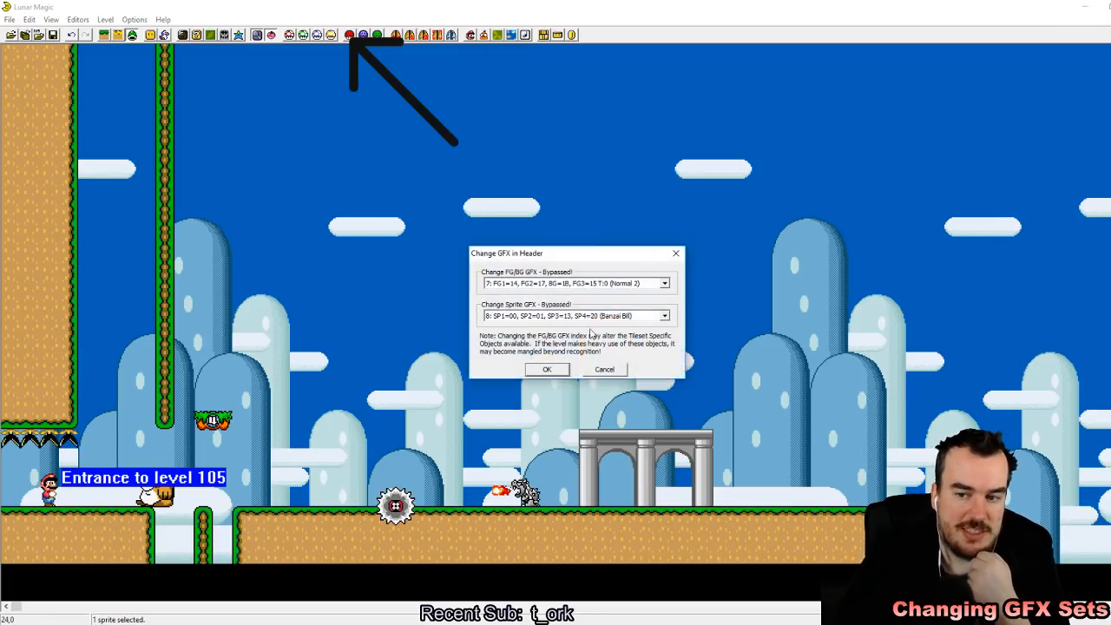
key("Escape")
left_click(349, 35)
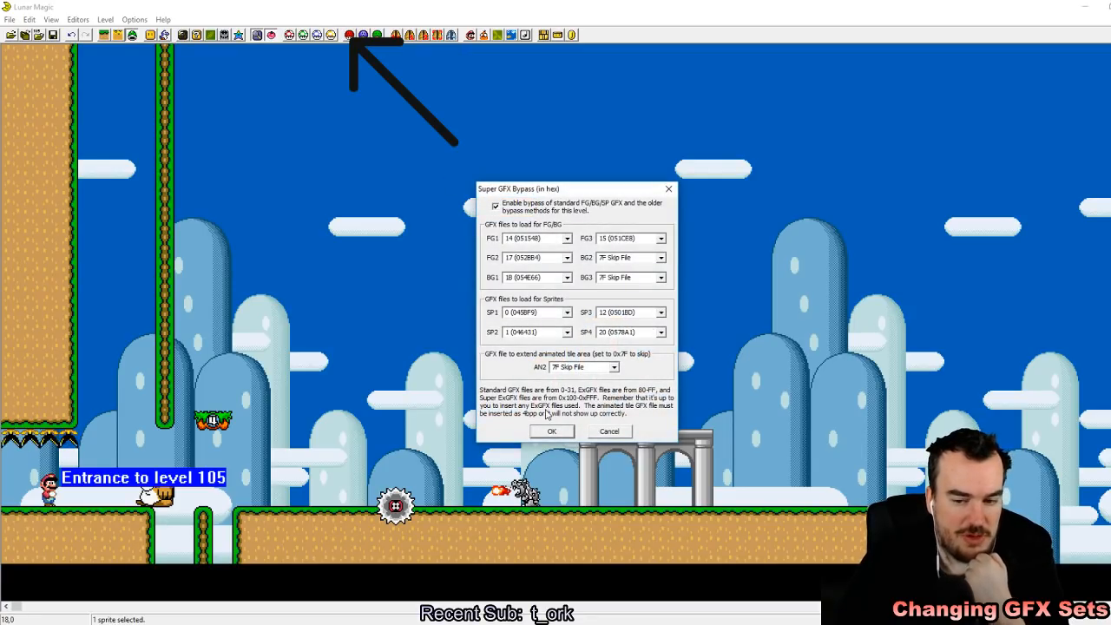
left_click(552, 432)
Step: Preview the non-line-guided Grinder, look through the sprite list, and check the 16x16 tile map
left_click(166, 35)
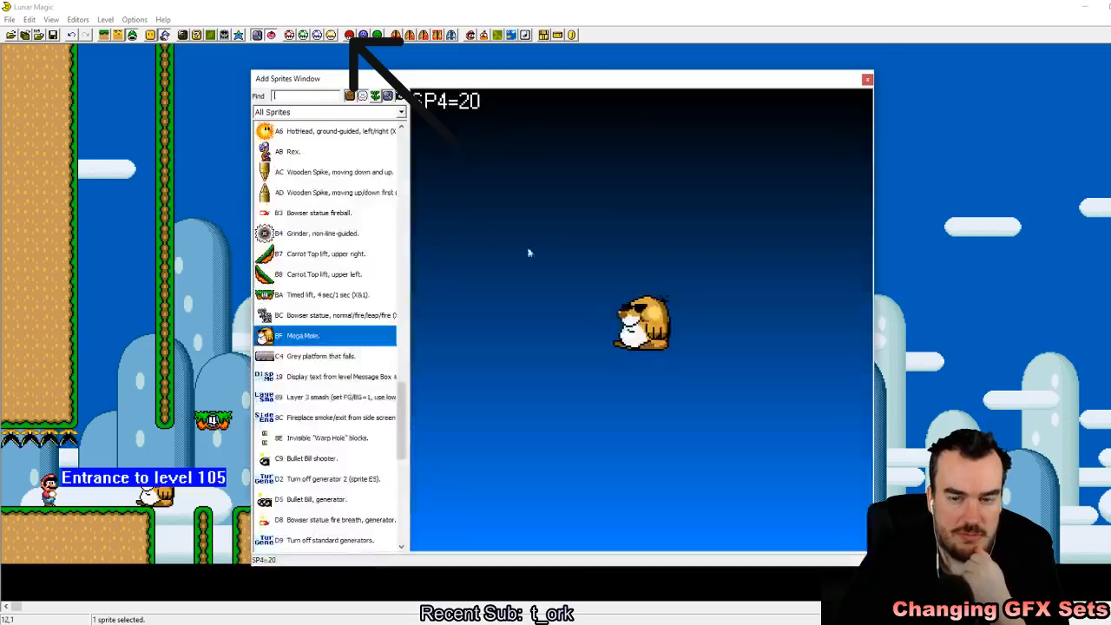
left_click(317, 235)
scroll(312, 347, "up", 4)
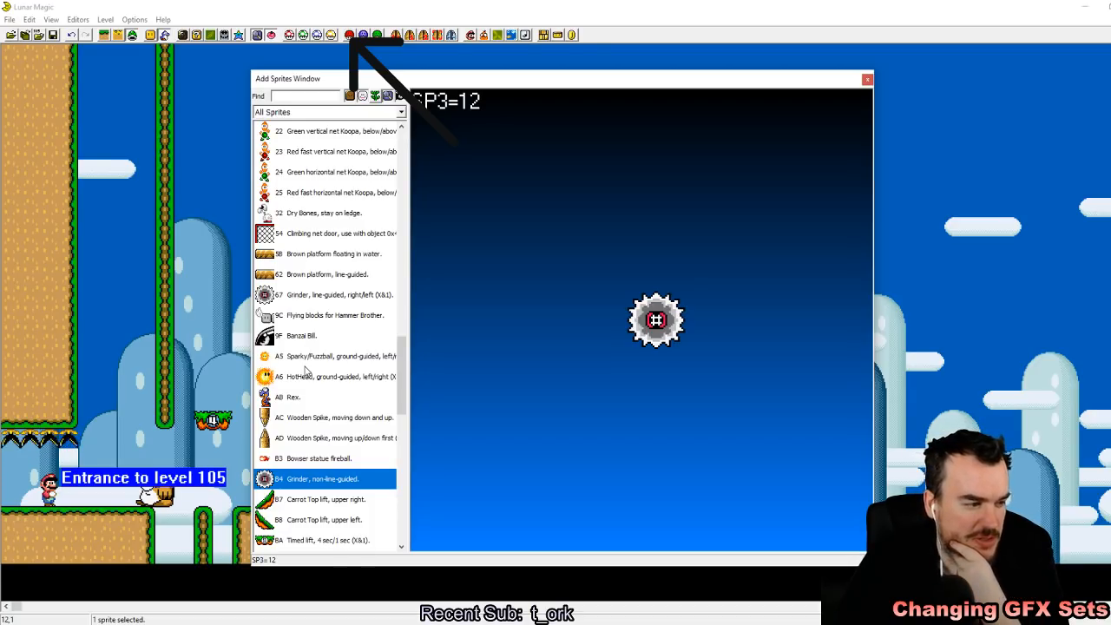
left_click(867, 79)
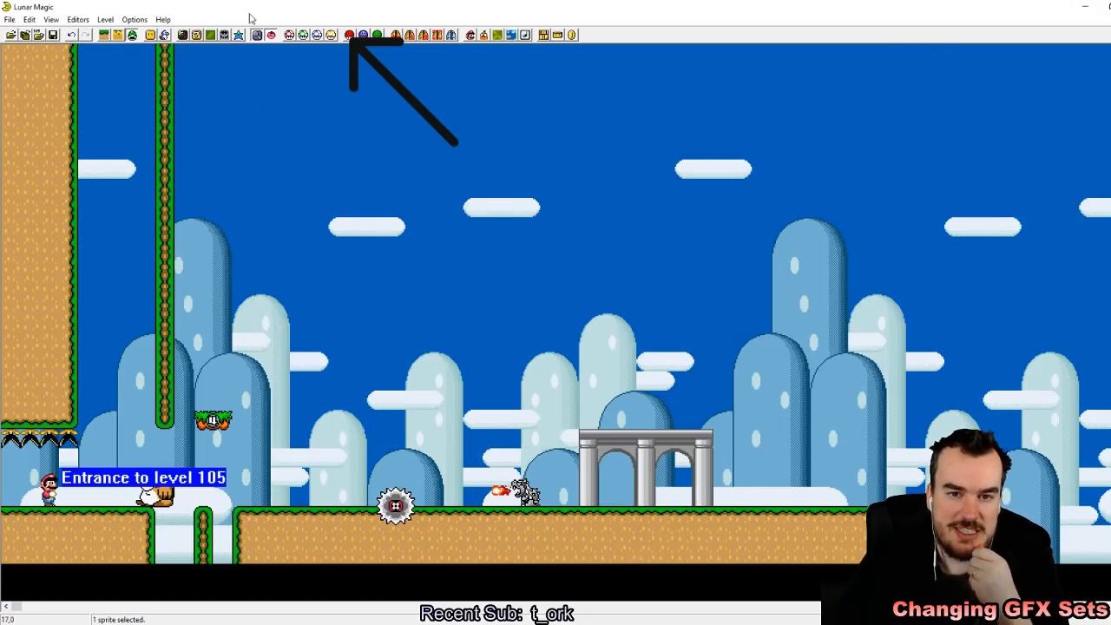
left_click(196, 36)
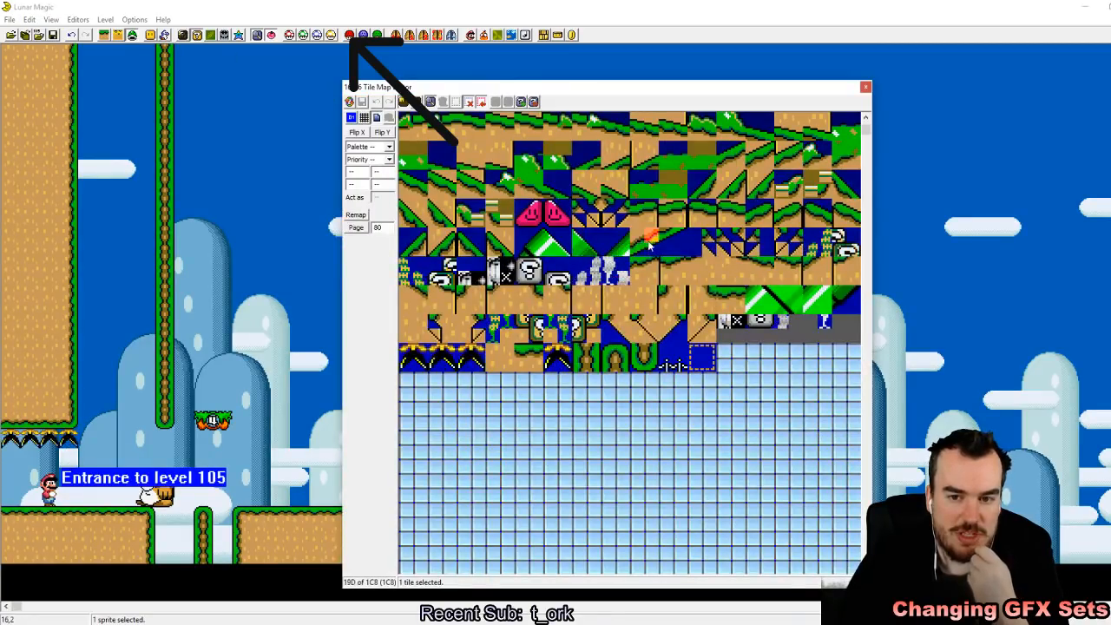
left_click(866, 87)
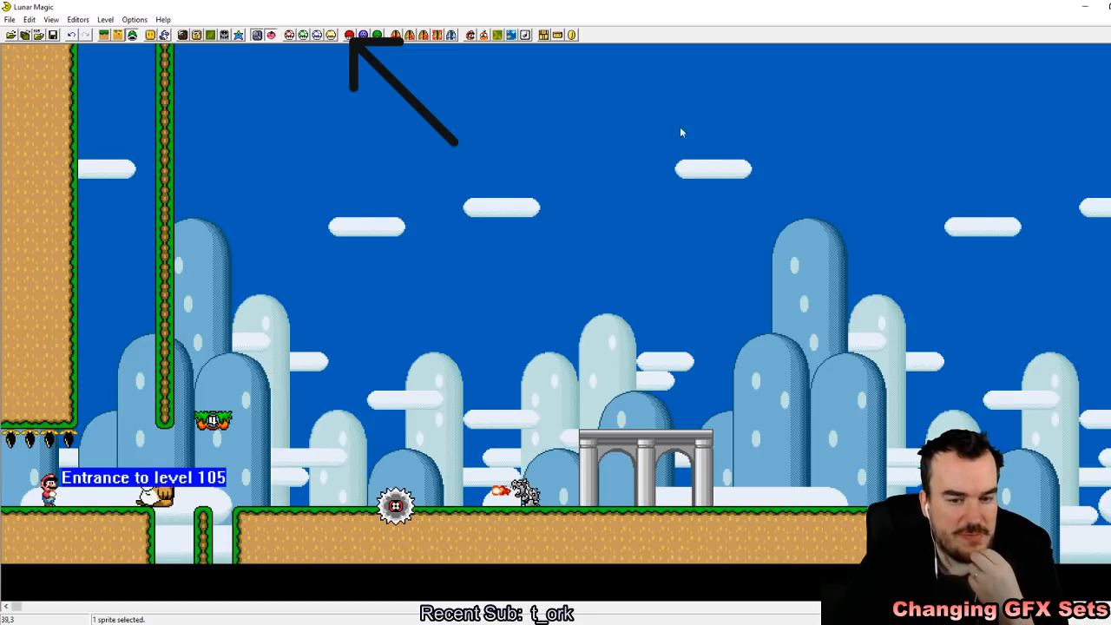
Step: Delete the timed lift, Mega Mole, grinder, and Bowser statue sprites, and set the header sprite GFX to set 4 (Water)
left_click_drag(101, 298, 676, 512)
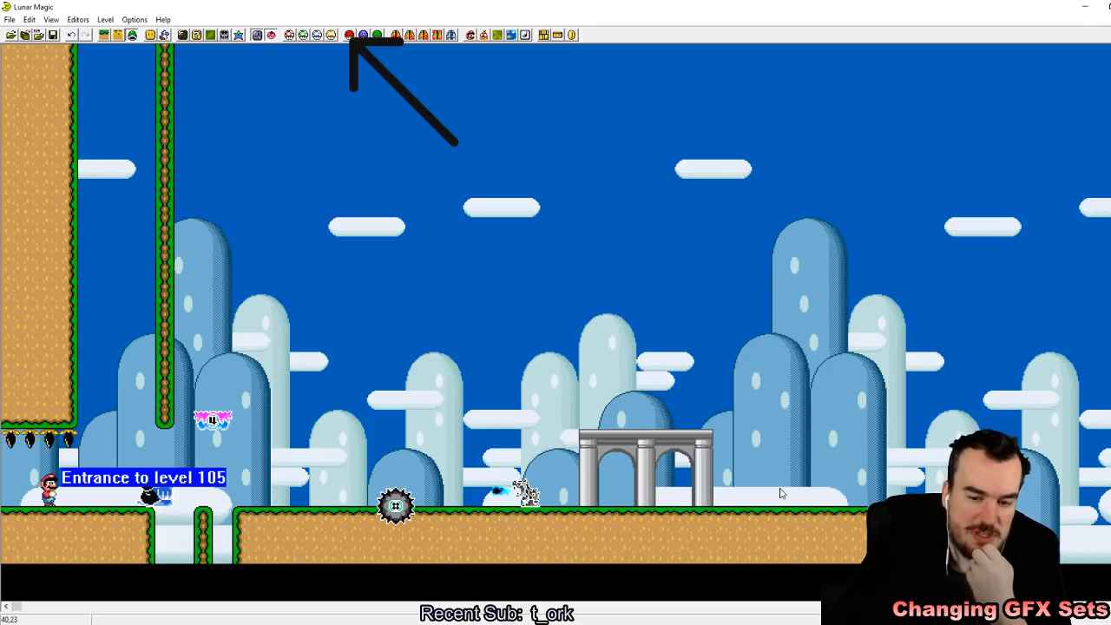
key("Delete")
left_click(349, 36)
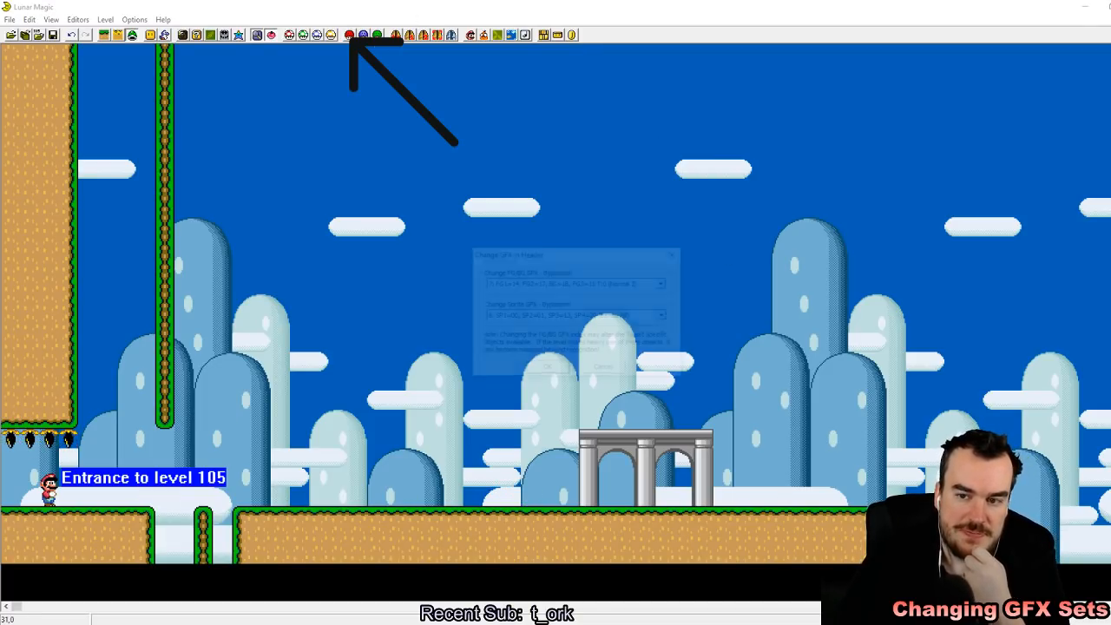
left_click(664, 316)
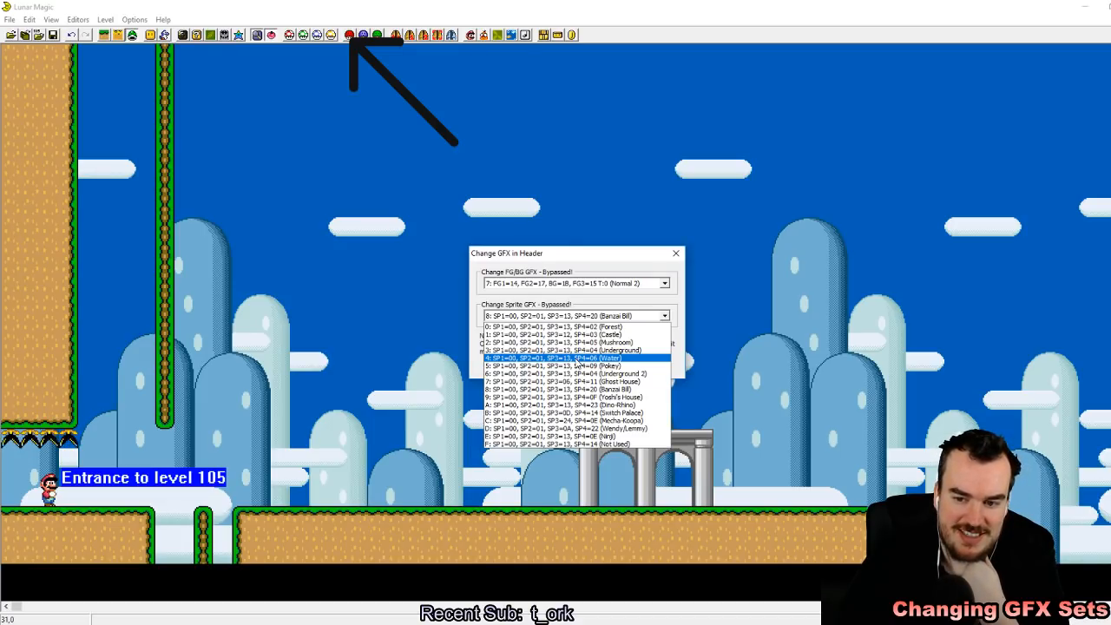
left_click(575, 359)
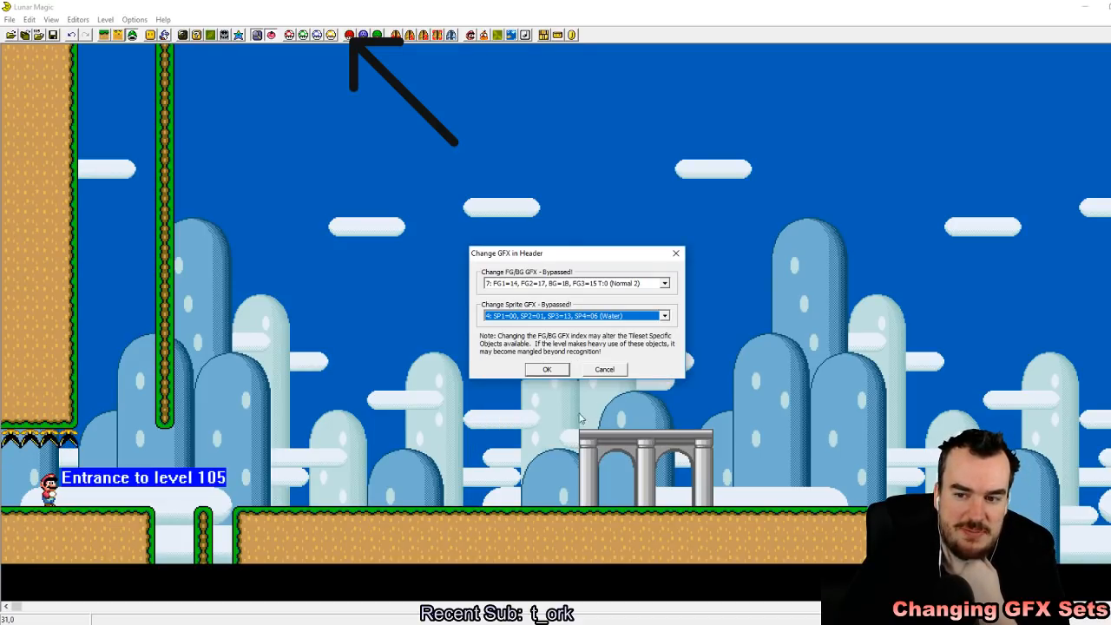
left_click(544, 368)
Step: Set the SP4 sprite graphics file to 6 in the Super GFX Bypass and apply it
left_click(348, 34)
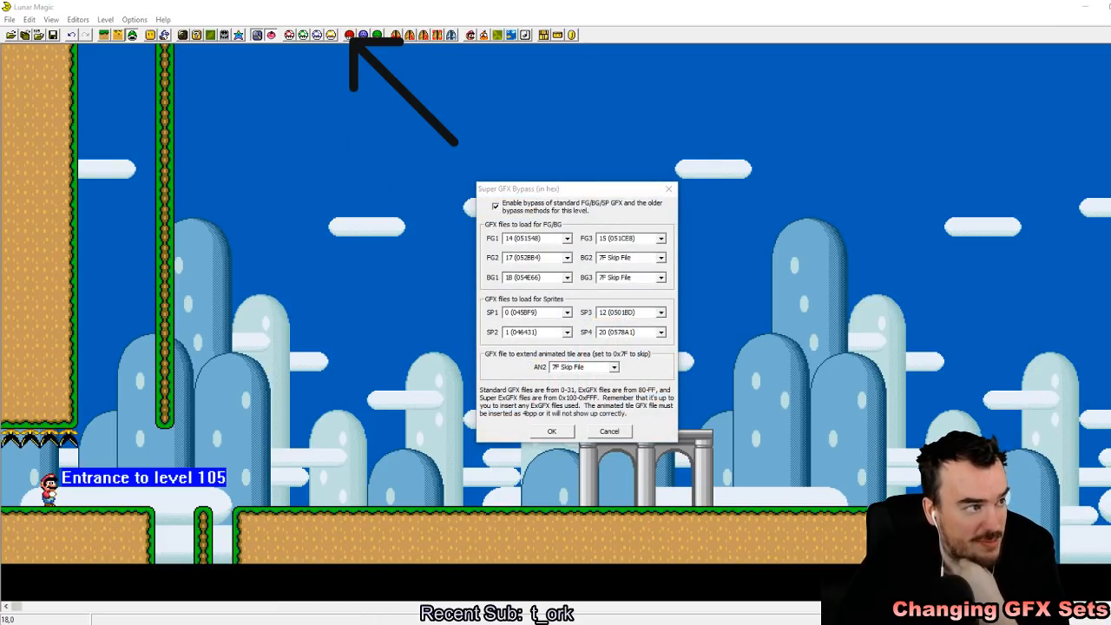
left_click(661, 332)
scroll(618, 391, "up", 9)
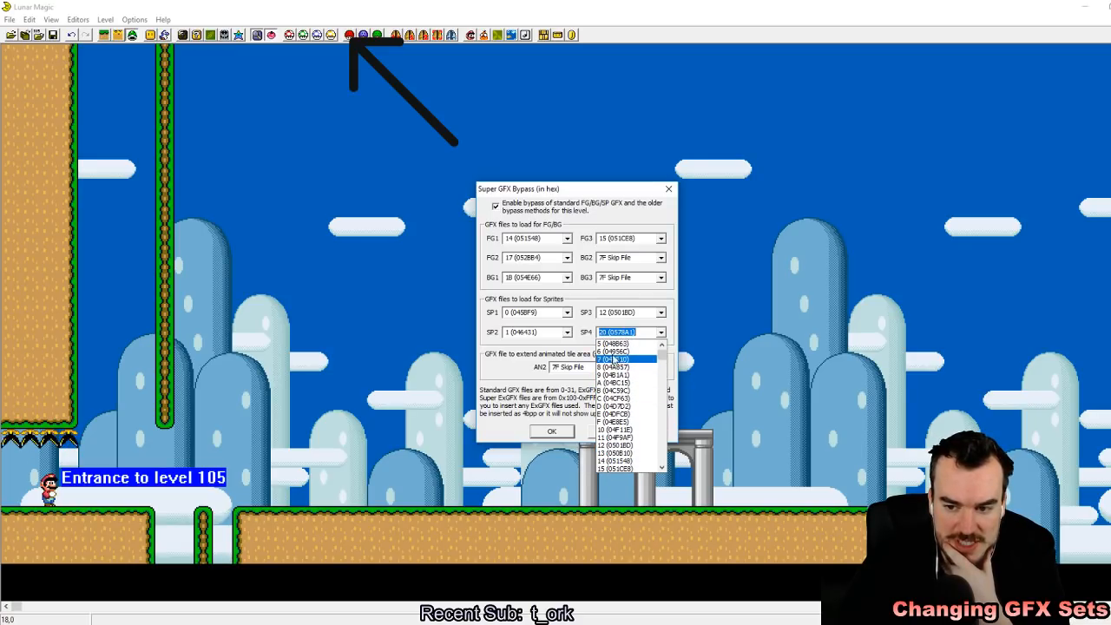
left_click(614, 360)
left_click(551, 431)
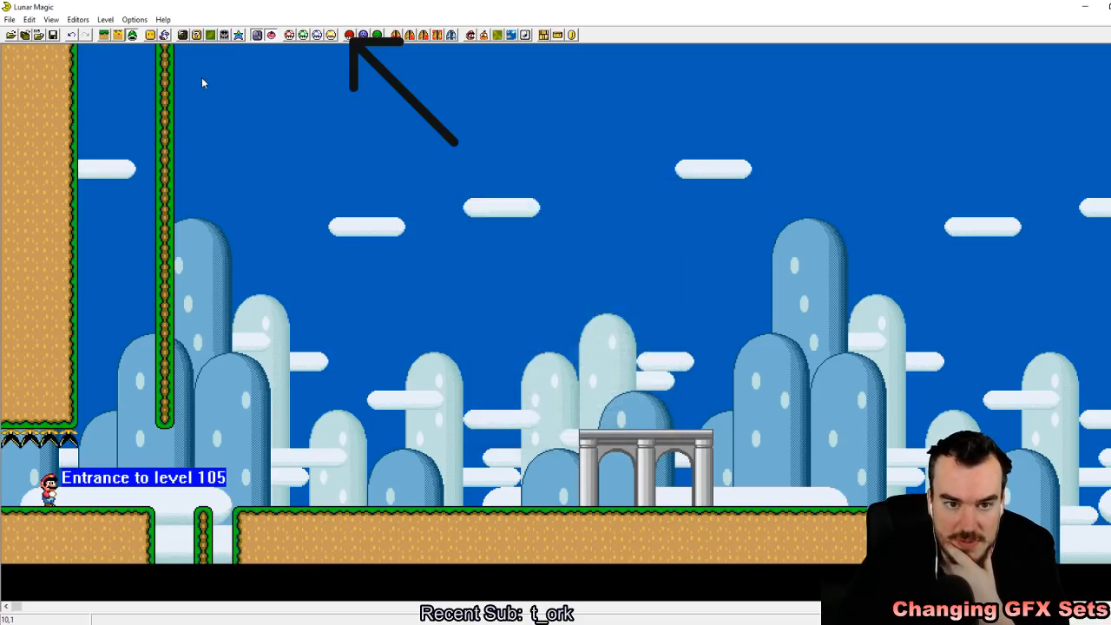
Step: Preview the dolphin and Bowser statue sprites, and place a Blurp fish (C2) above the ground near the entrance pit
left_click(167, 38)
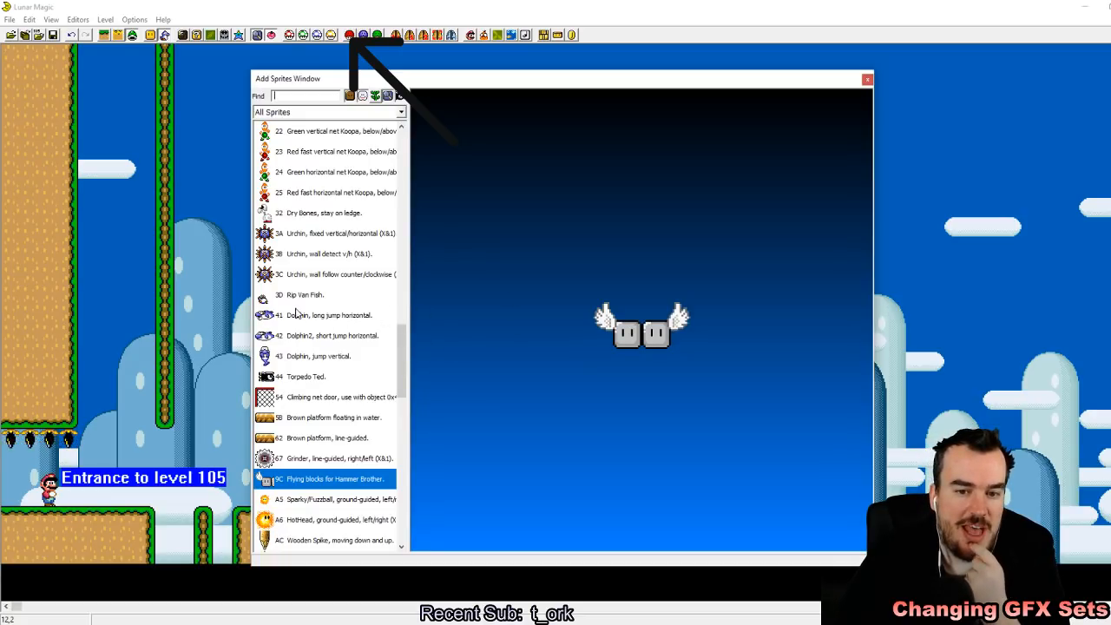
left_click(298, 337)
left_click(300, 356)
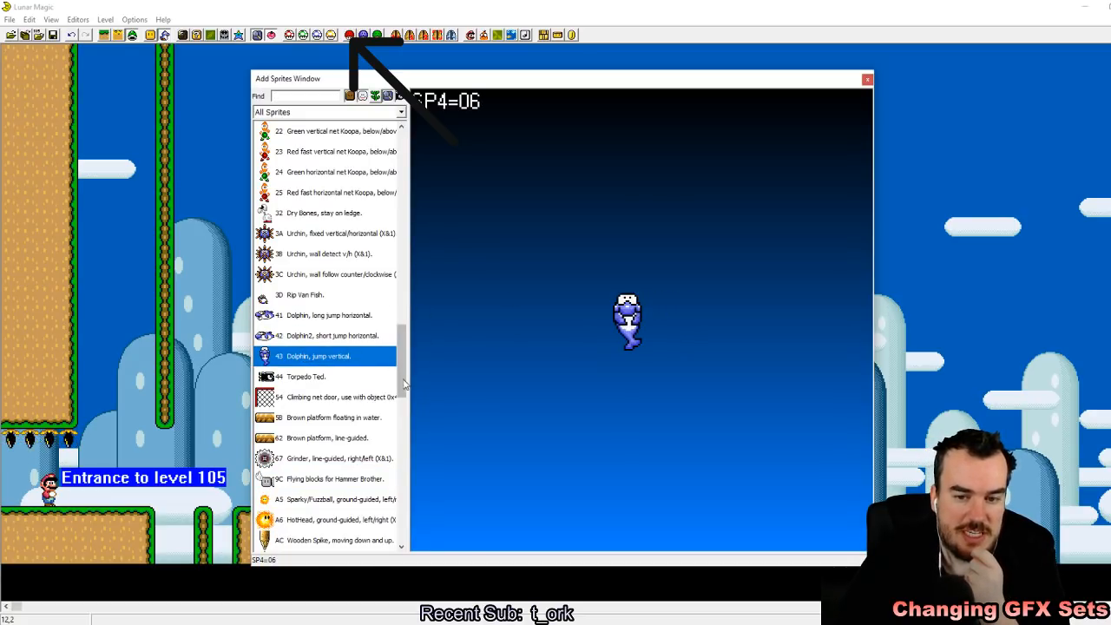
scroll(404, 382, "down", 3)
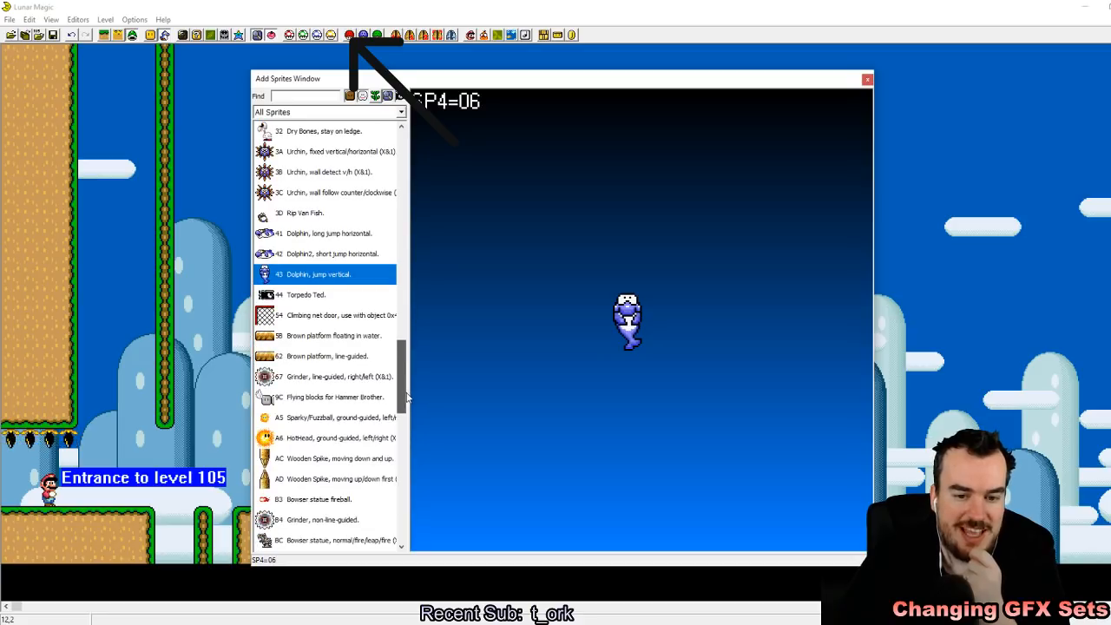
left_click(308, 519)
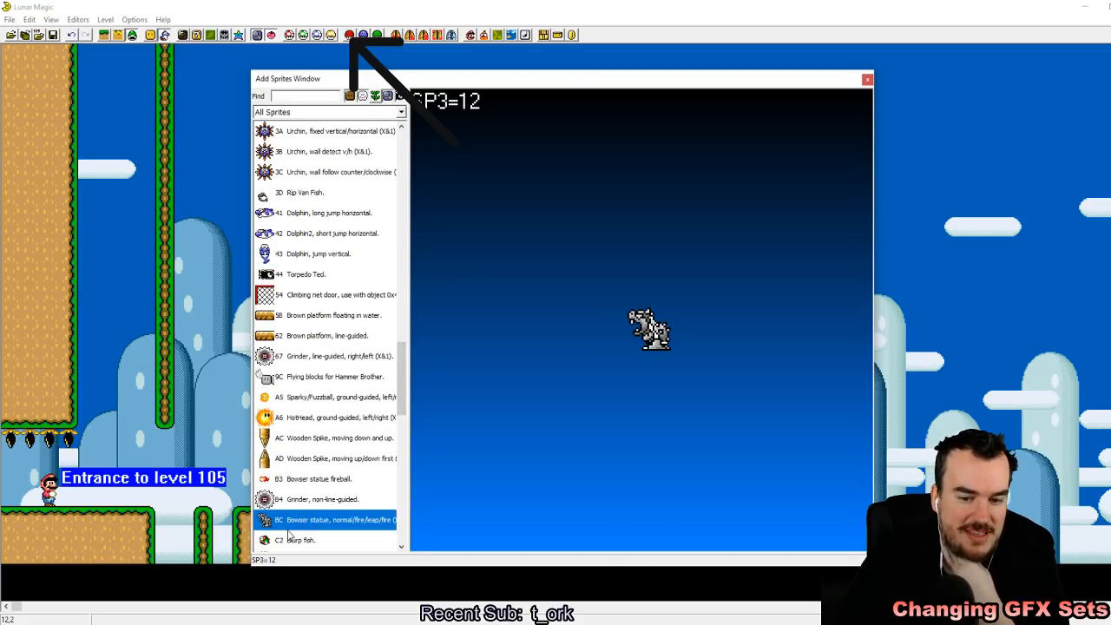
left_click(291, 540)
left_click(216, 457)
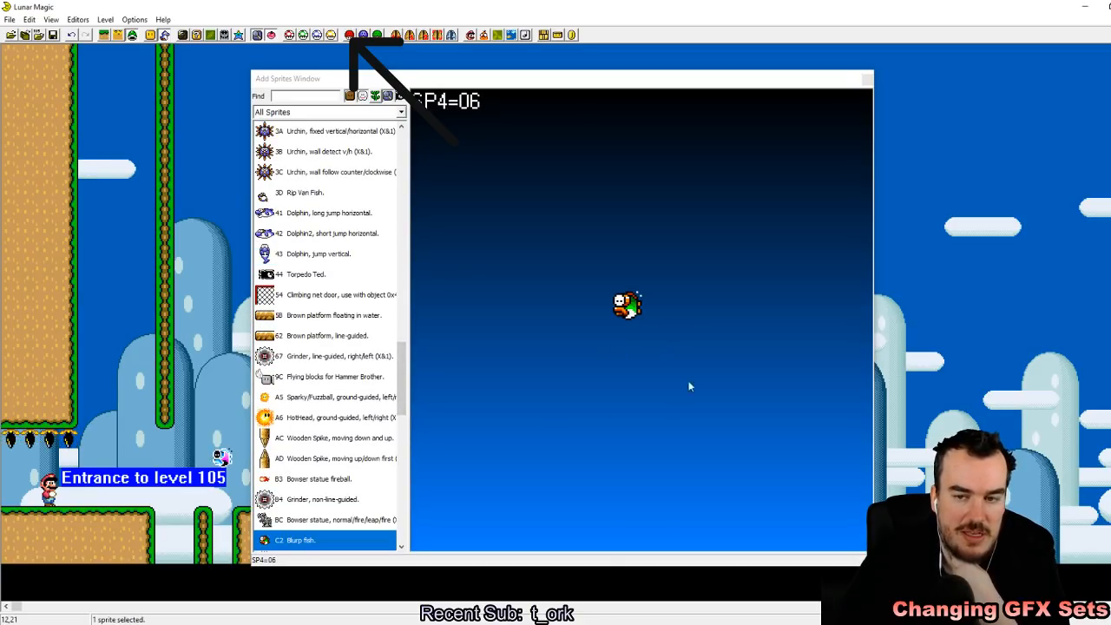
Step: Add a non-line-guided Grinder (B4) and position it on the ground before the grey pillared structure
left_click(317, 499)
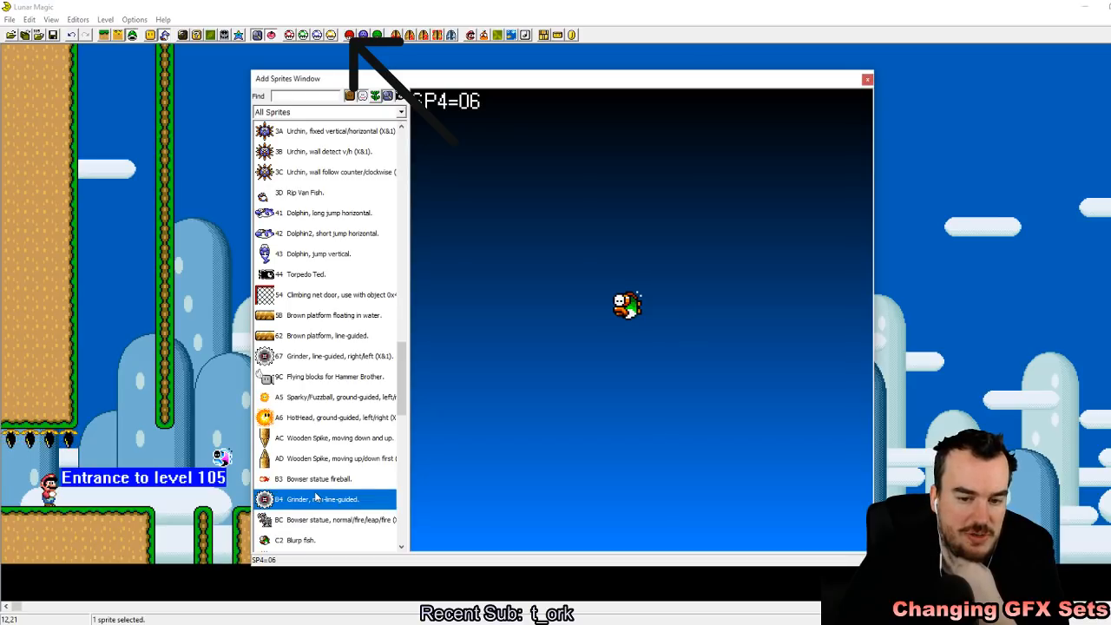
right_click(211, 306)
left_click(867, 79)
left_click_drag(205, 316, 472, 506)
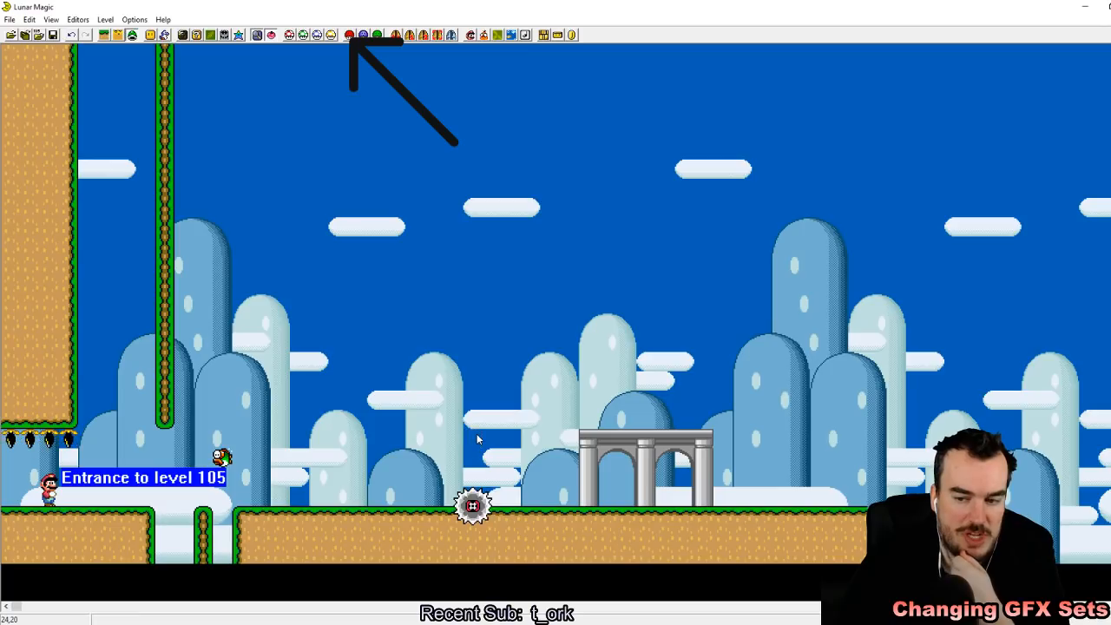
Step: Look through the available sprites and check the header's current FG/BG and sprite GFX sets
left_click(173, 35)
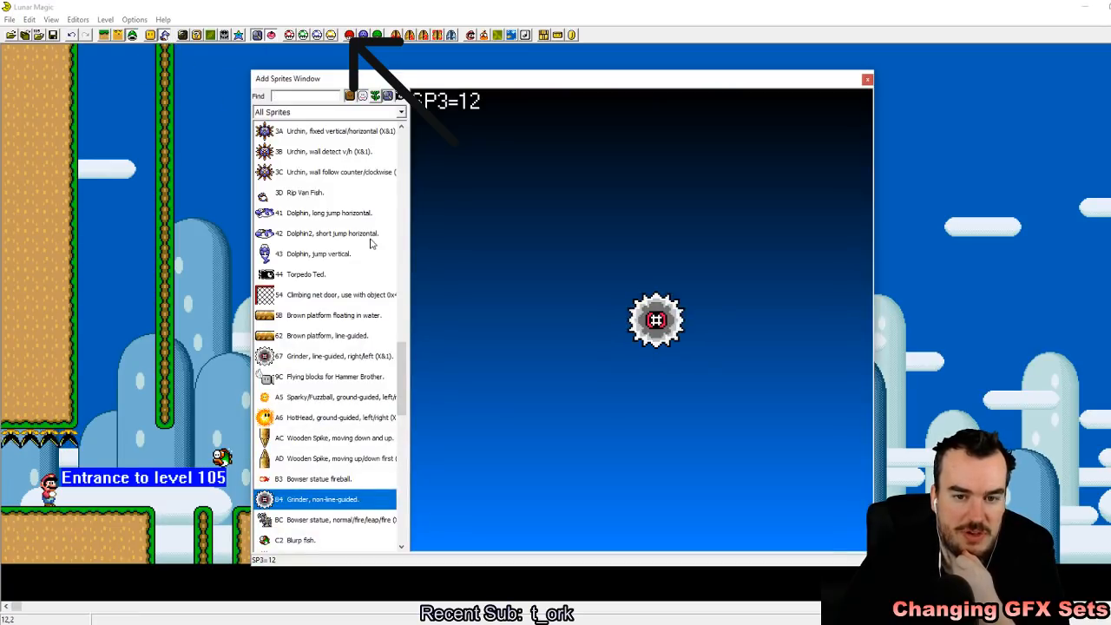
left_click_drag(400, 420, 401, 459)
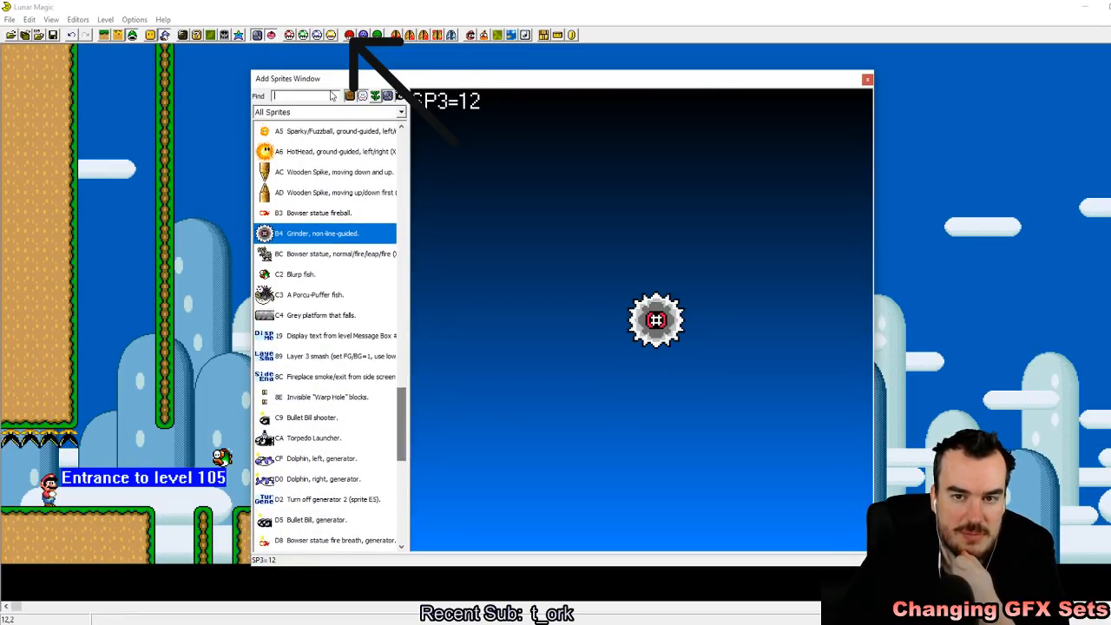
left_click(349, 34)
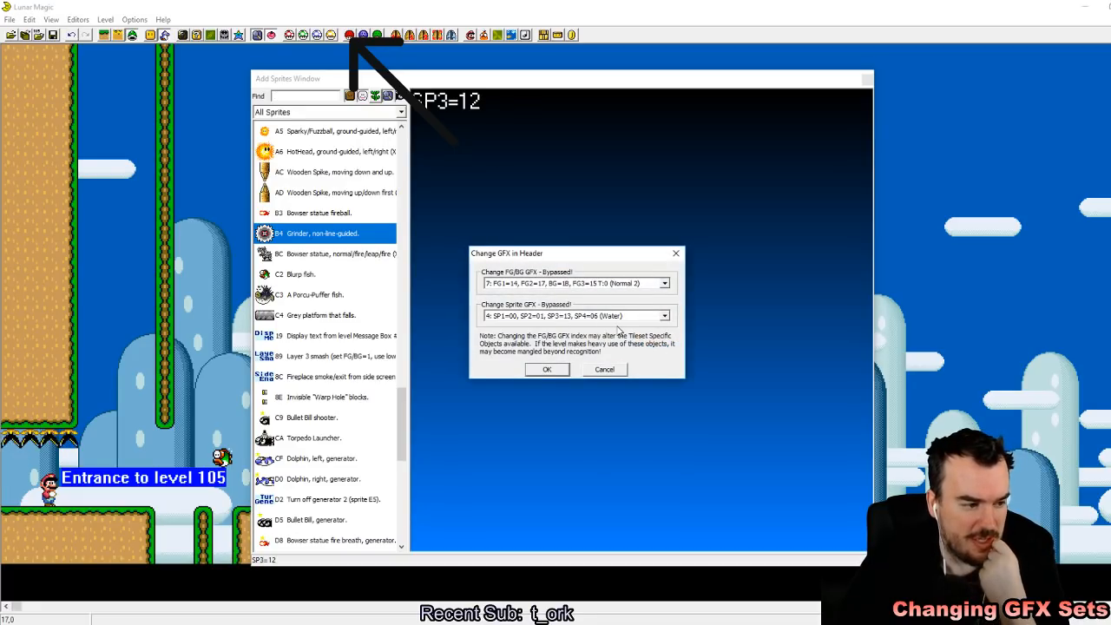
left_click(547, 370)
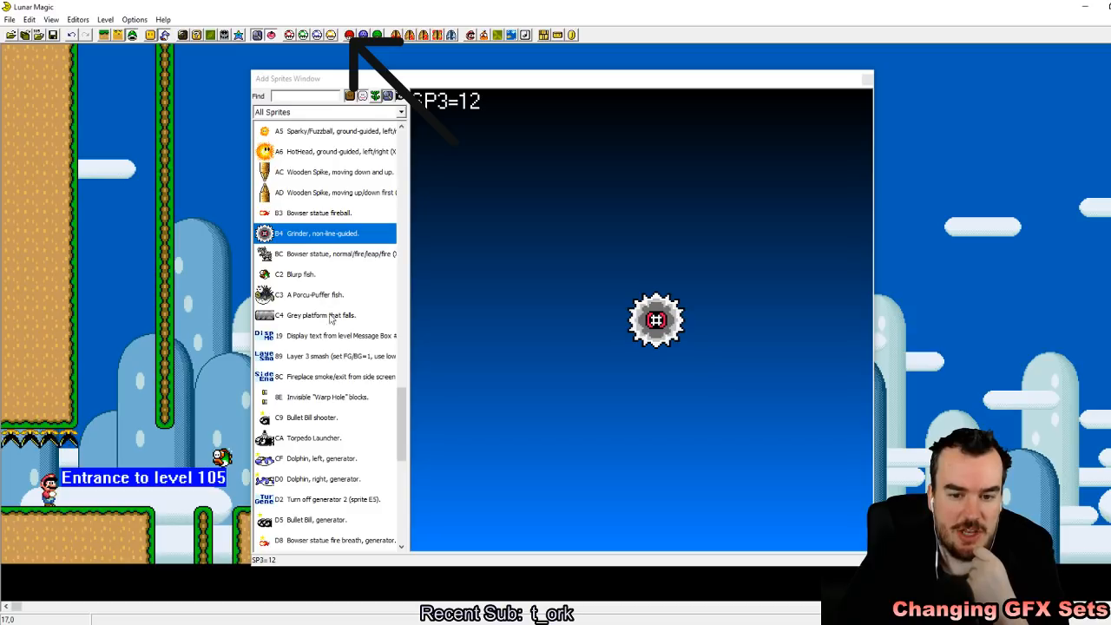
Step: Add a left dolphin generator (CF) and position it in the ground beneath the grey pillared structure
left_click(325, 461)
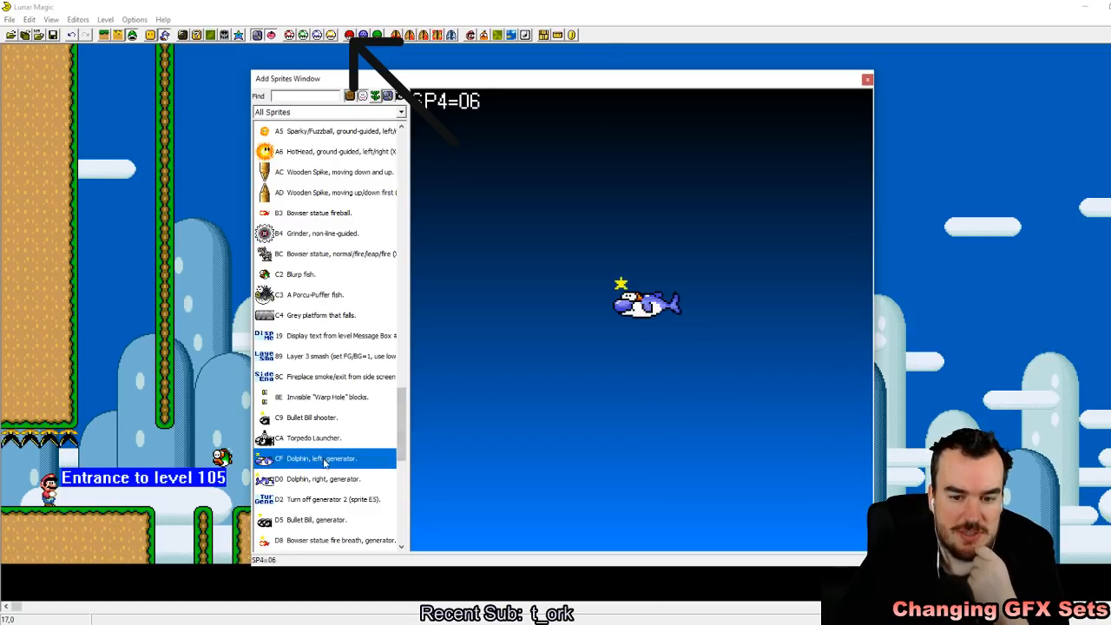
left_click(987, 230)
left_click(866, 81)
left_click_drag(998, 227, 599, 549)
left_click(802, 432)
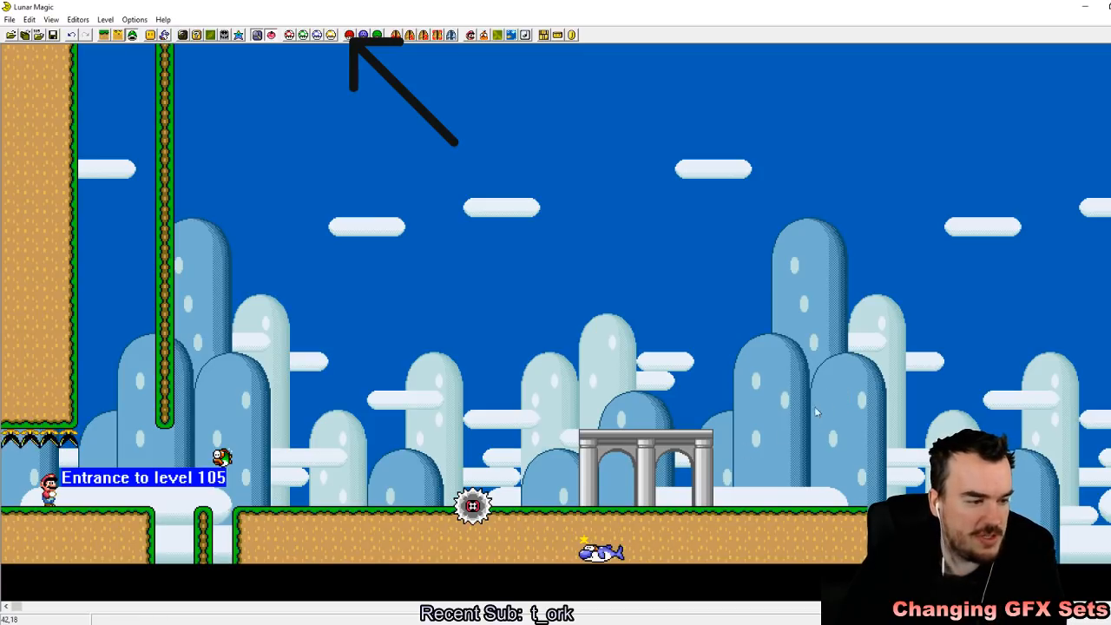
Step: Add a ground-guided HotHead (A6) and position it on the ground between the entrance pit and the Grinder
left_click(170, 36)
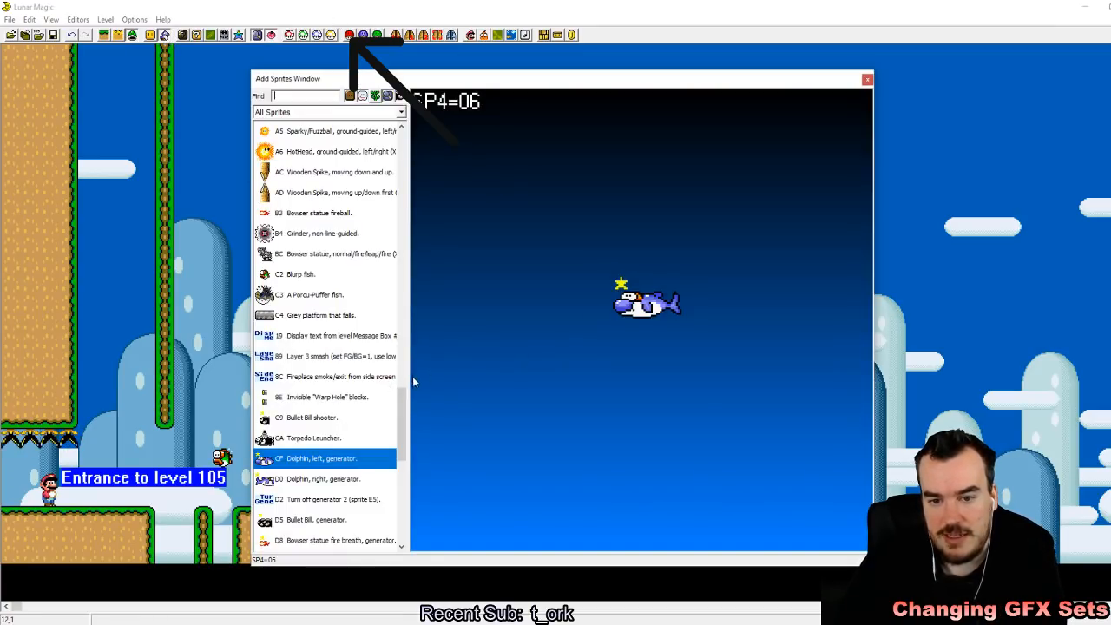
left_click(315, 171)
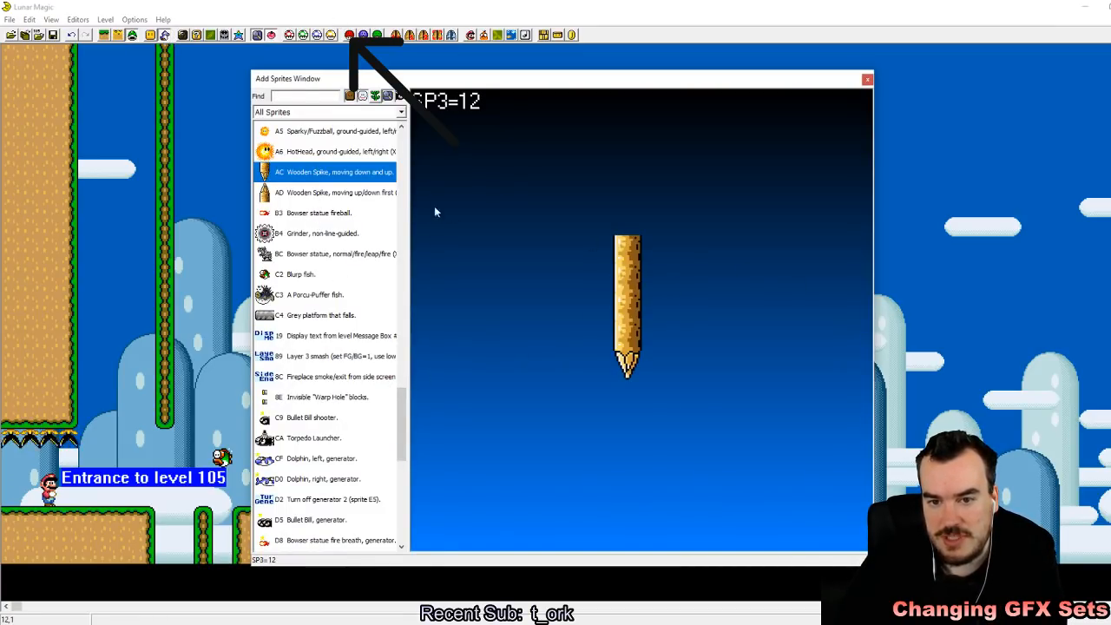
left_click(330, 151)
right_click(1025, 240)
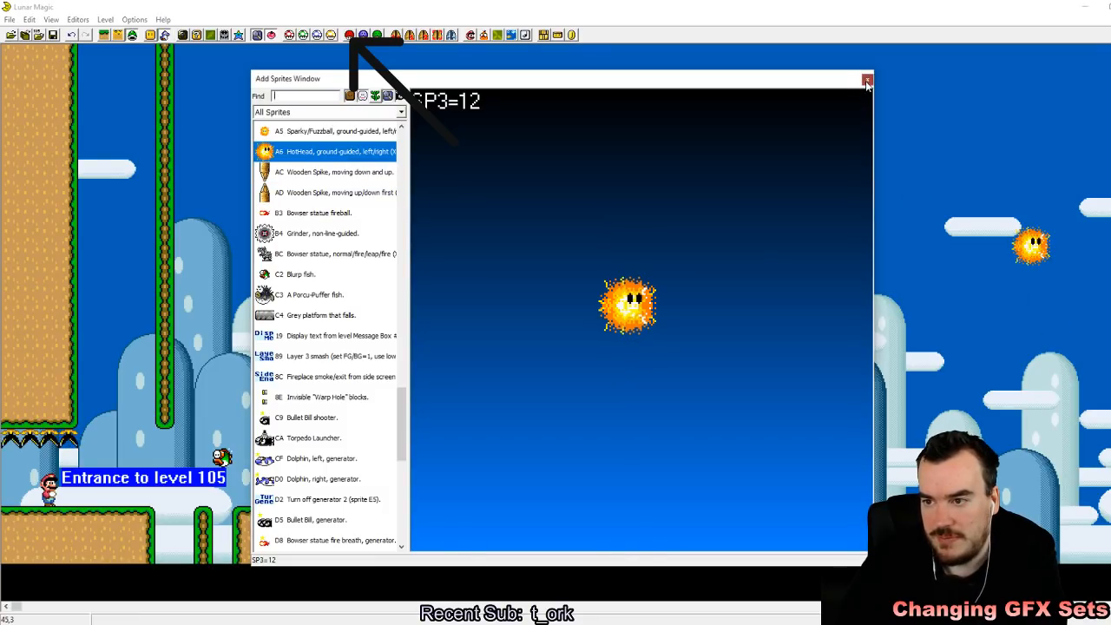
left_click(867, 79)
left_click_drag(1031, 245, 363, 497)
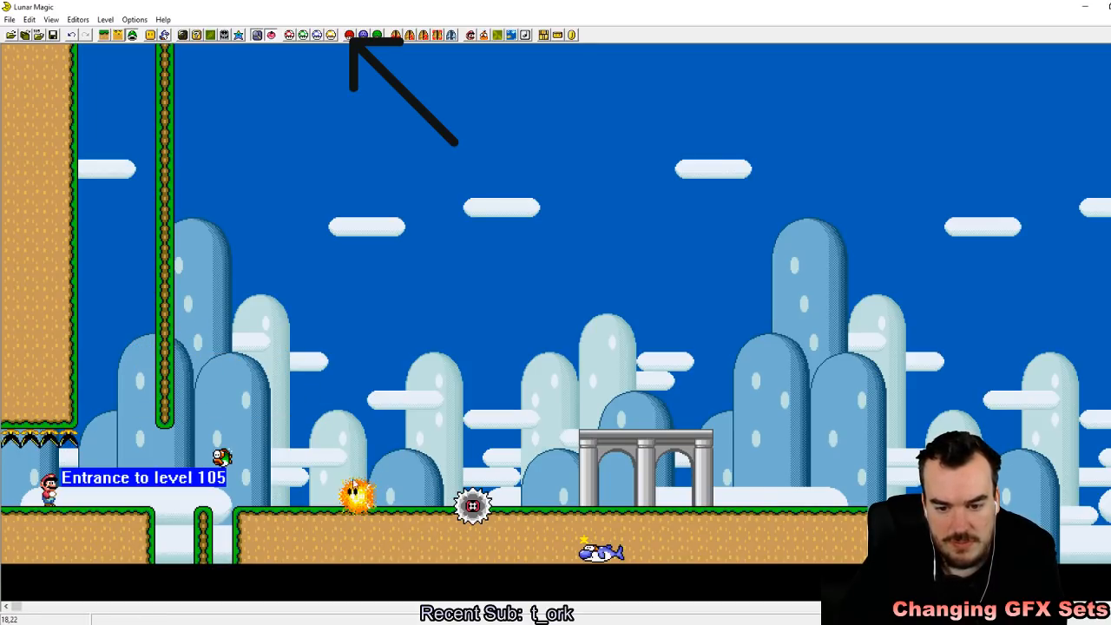
Step: Save level 105, switch to the SNES emulator, reload Super Mario World, and enter the level with a save state in slot 1
left_click(53, 36)
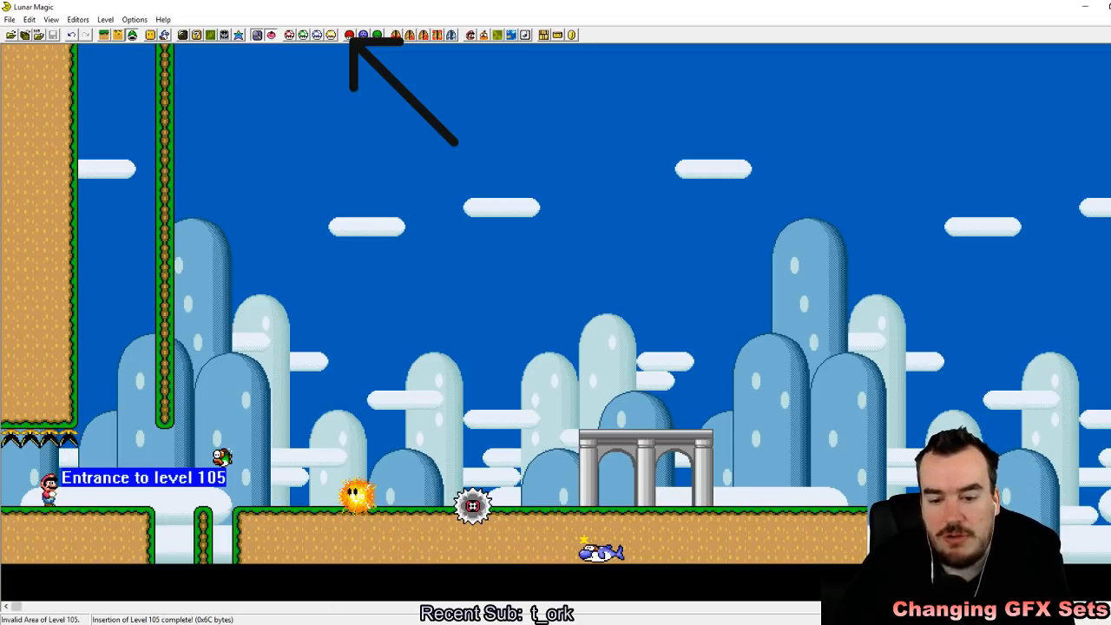
key("alt+Tab")
left_click(746, 27)
mouse_move(745, 52)
left_click(837, 54)
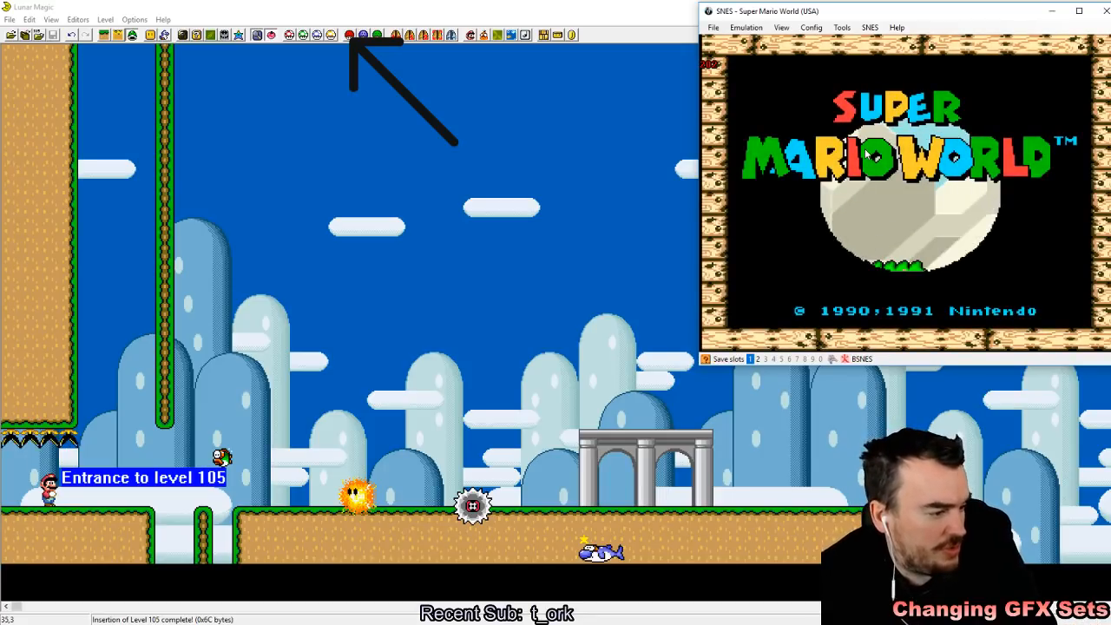
key("z")
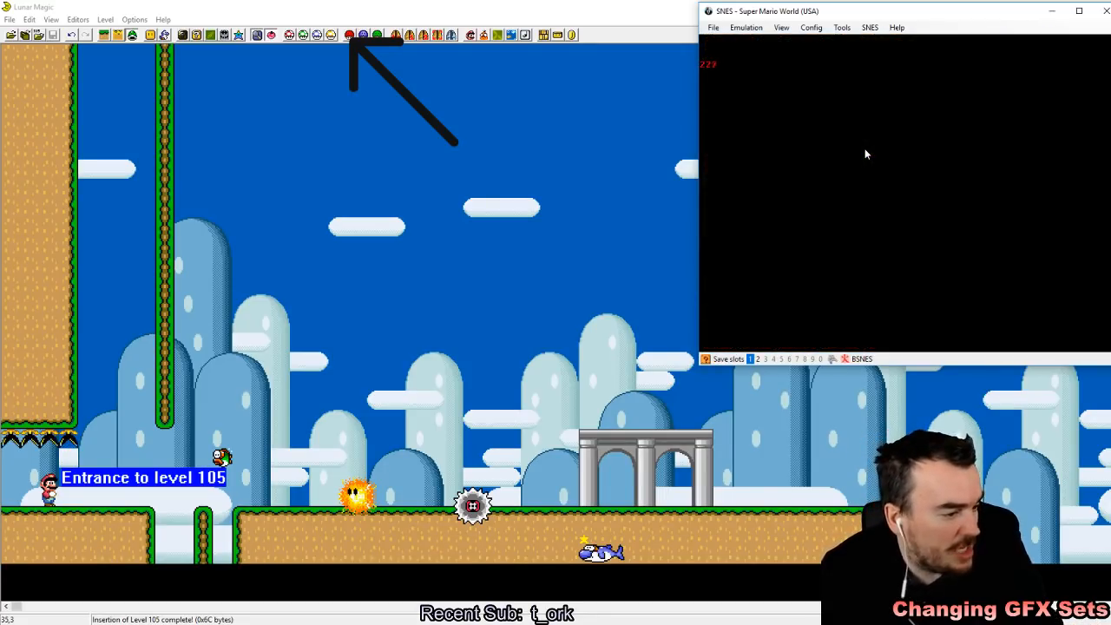
key("shift+F1")
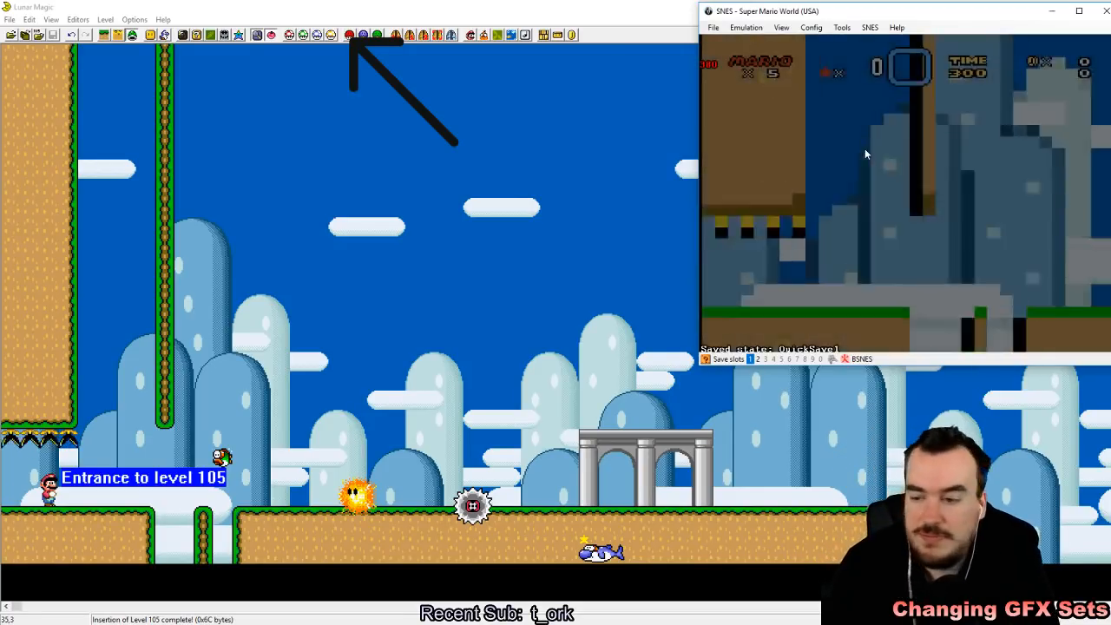
Step: Playtest level 105 by running past the Blurp, HotHead and Grinder up to the dolphins at the grey pillared structure
key("Right")
key("z")
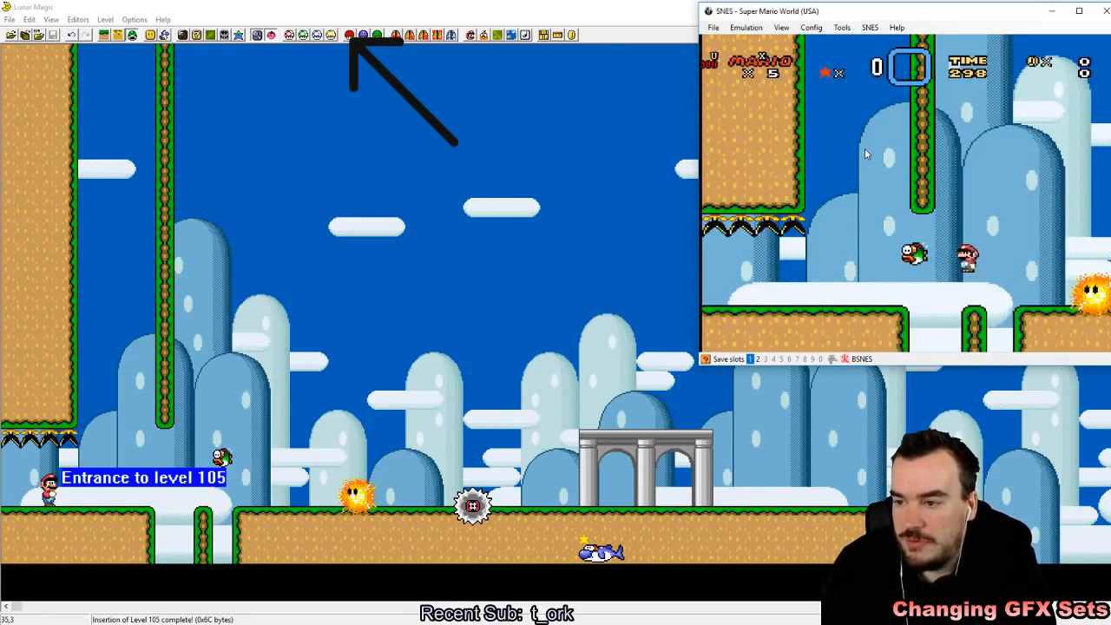
key("x")
key("Left")
key("Right")
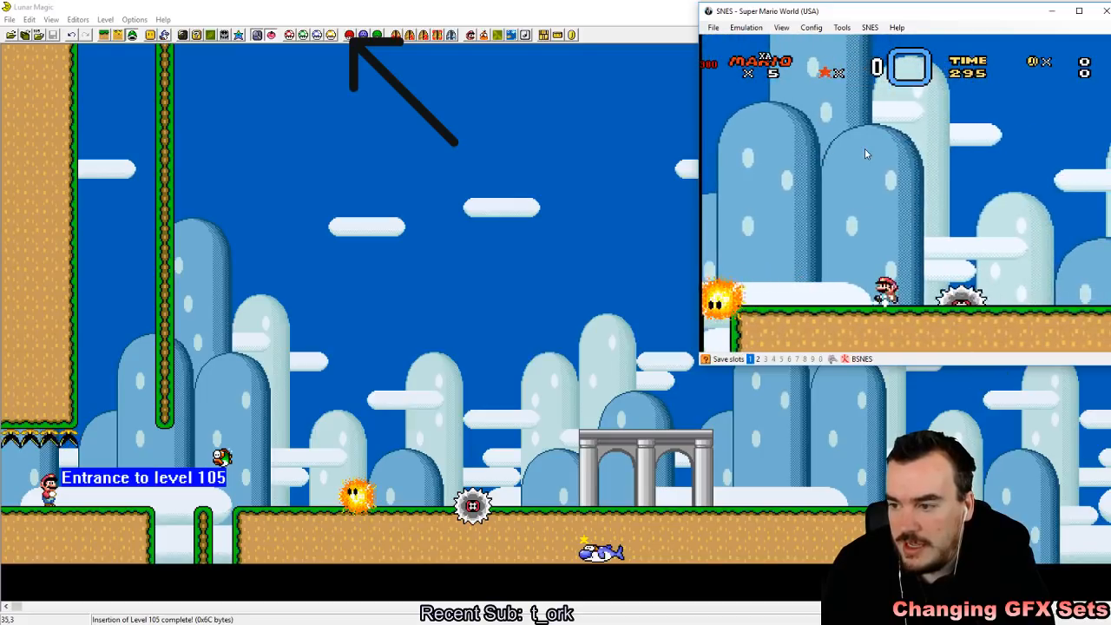
key("Left")
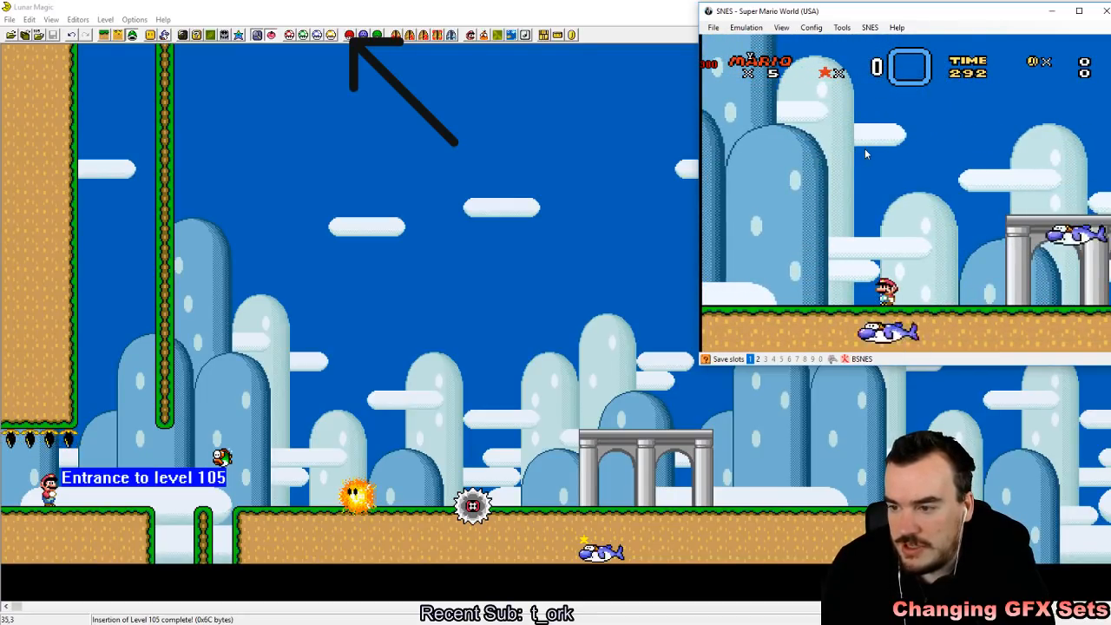
key("Right")
key("z")
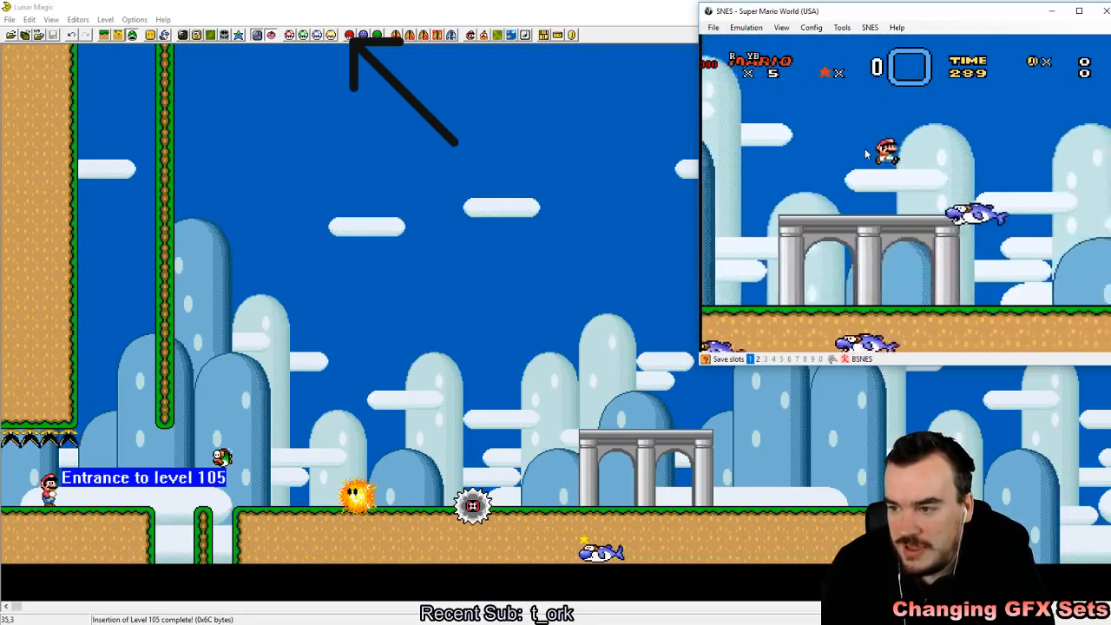
Step: Test the sprites together by running back to the HotHead, returning to the pillars, and landing on a dolphin
key("Left")
key("z")
key("z")
key("x")
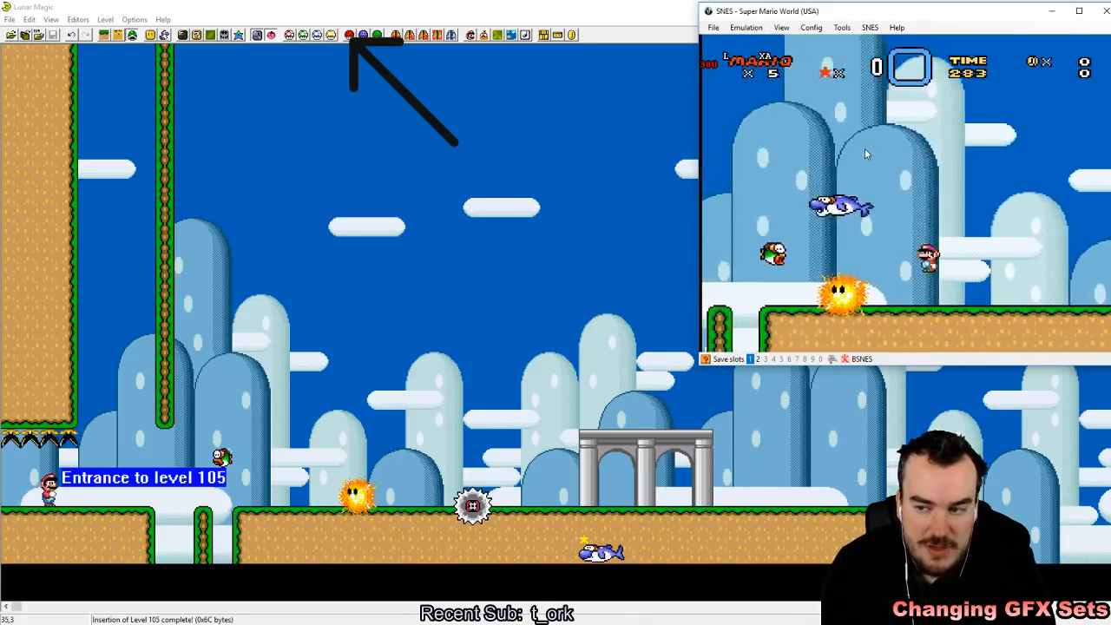
key("Right")
key("z")
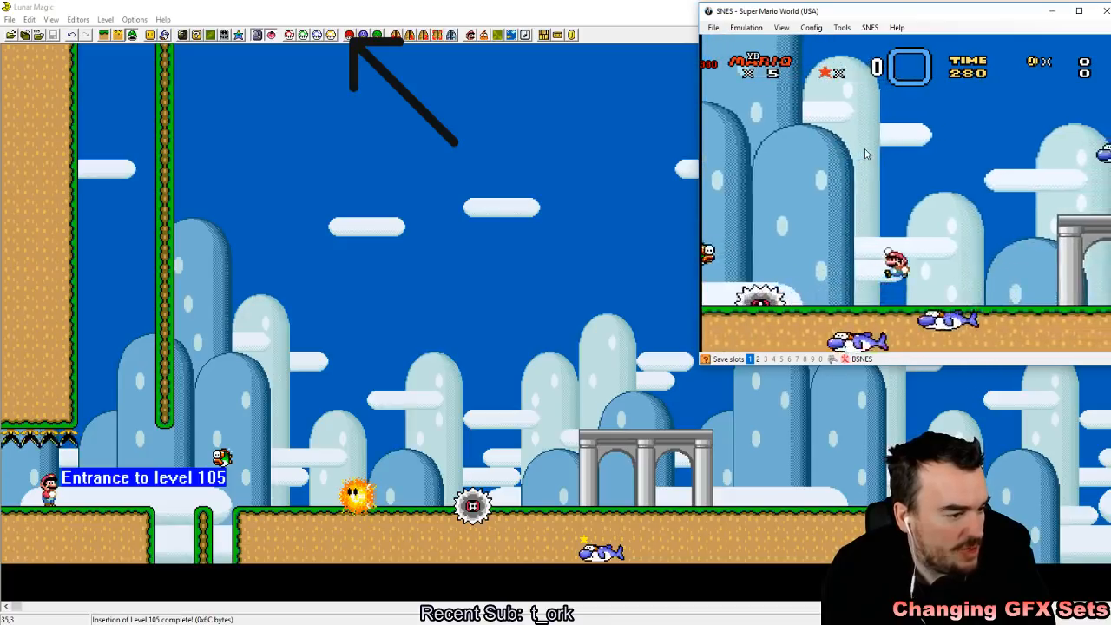
key("z")
key("z")
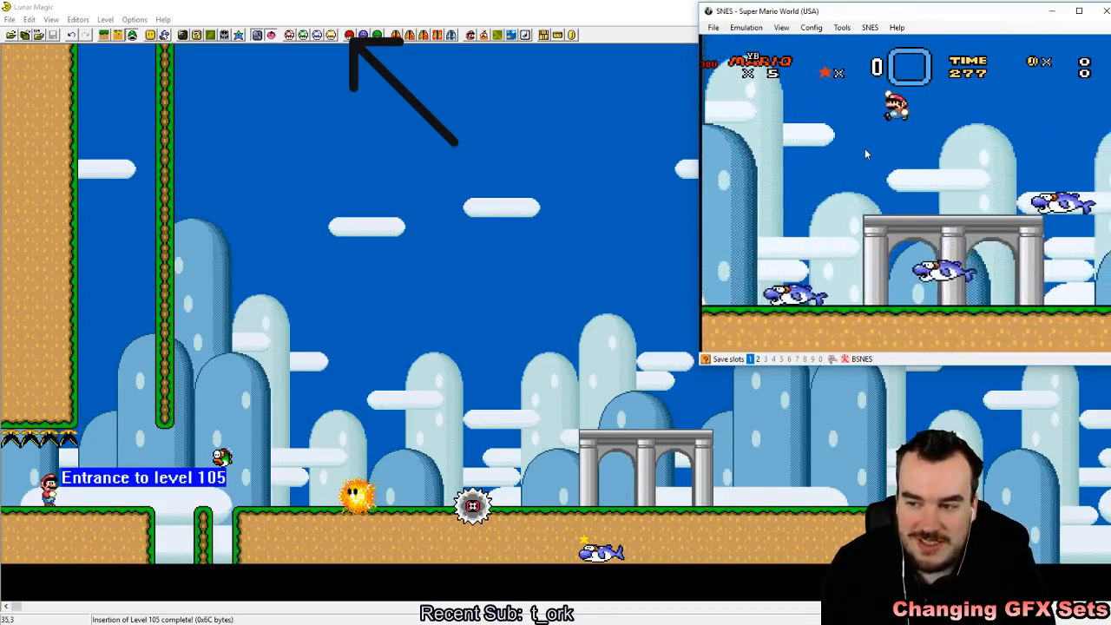
key("z")
key("Left")
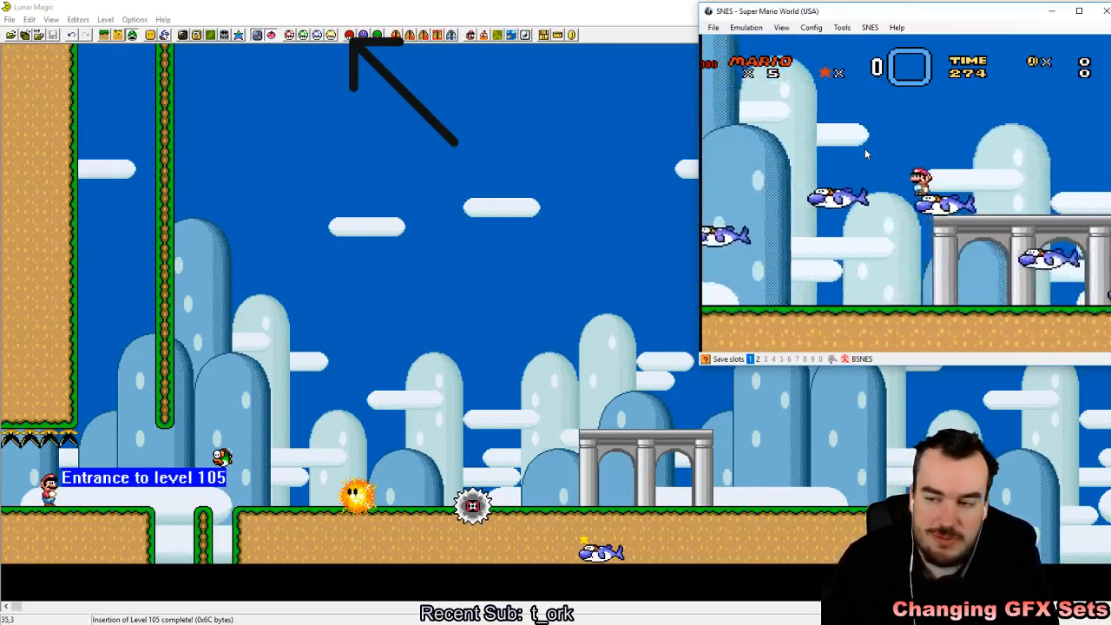
Step: Continue the playtest by jumping and spin-jumping around the dolphins, Blurp and Grinder on both sides of the pillars
key("z")
key("Left")
key("z")
key("z")
key("x")
key("x")
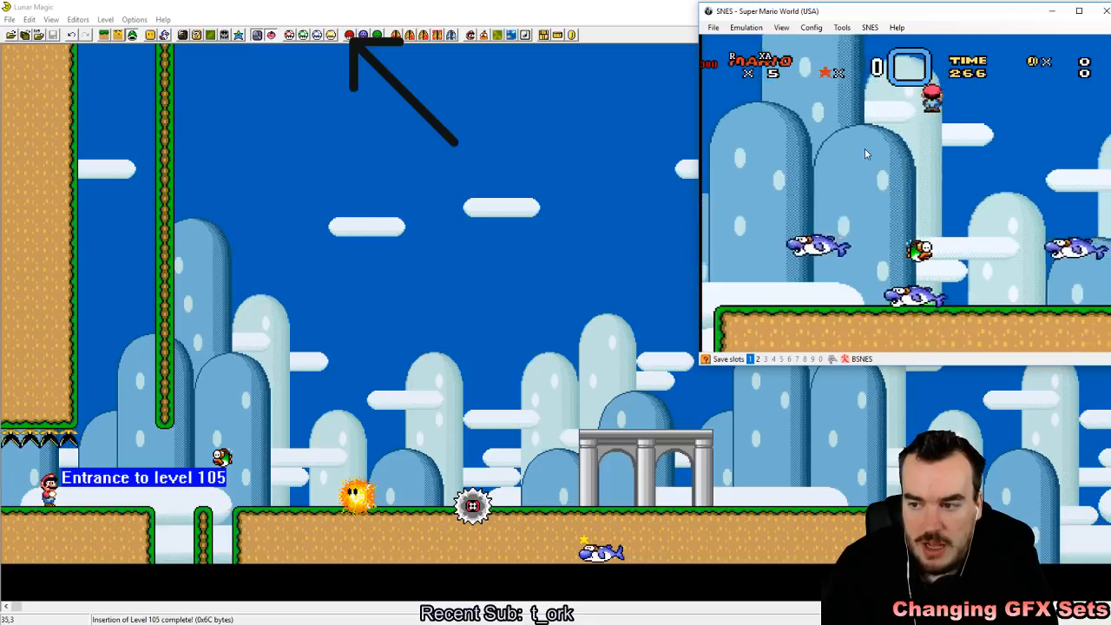
key("Right")
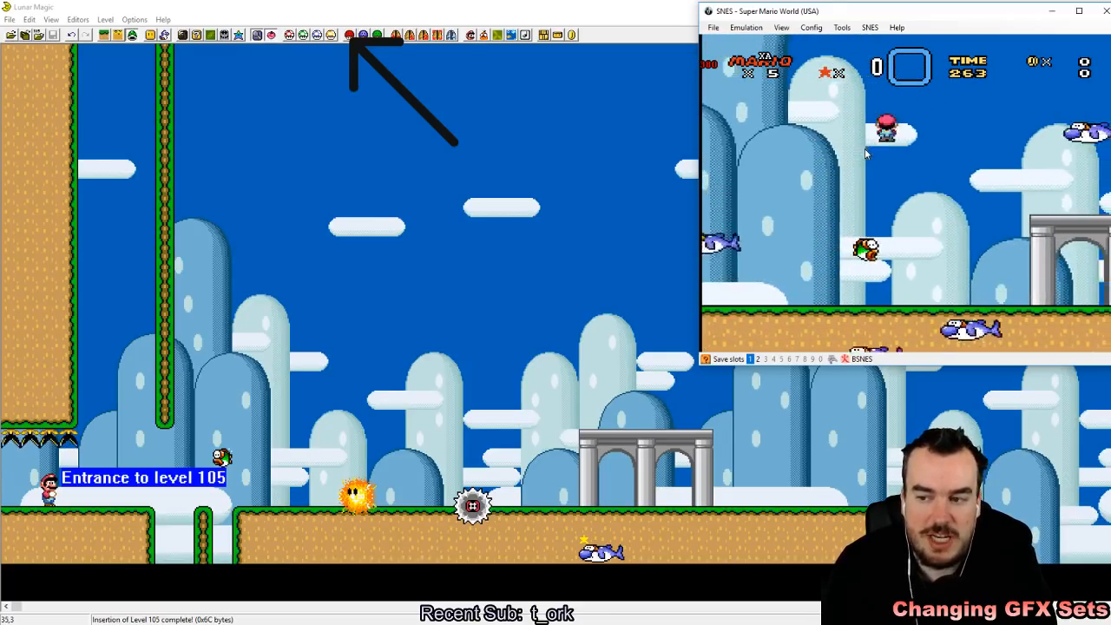
key("Right")
key("x")
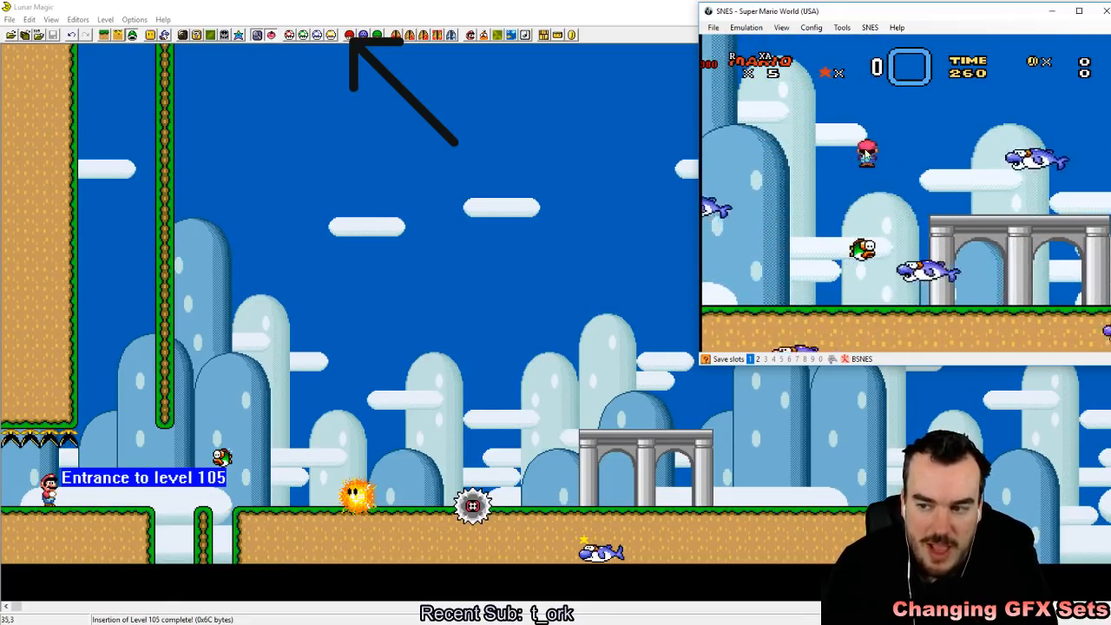
key("Right")
key("x")
key("Left")
key("x")
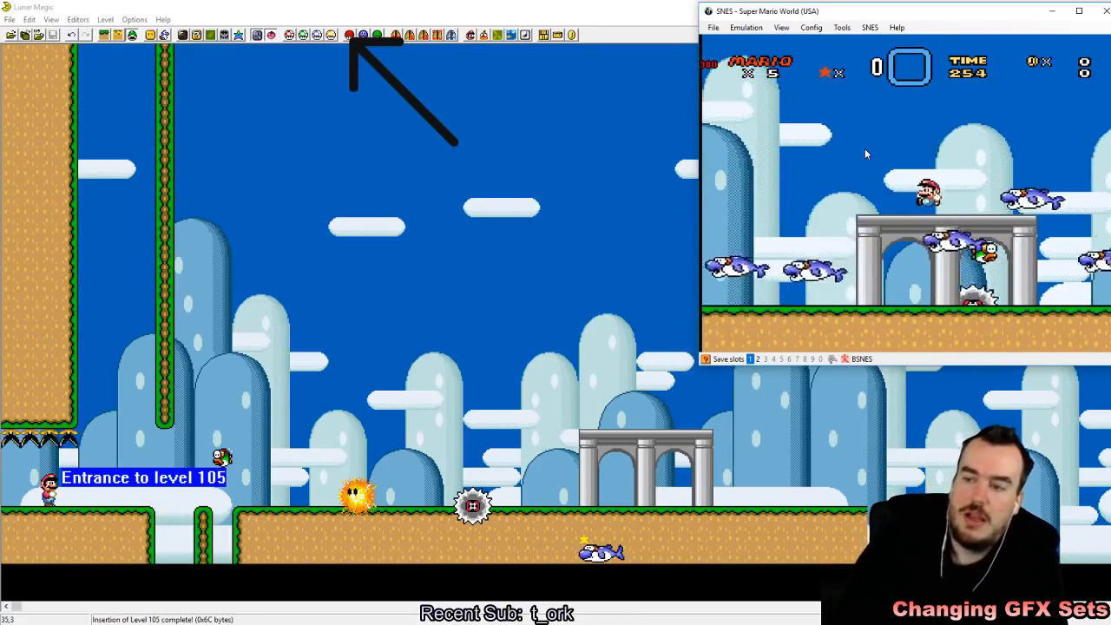
key("Left")
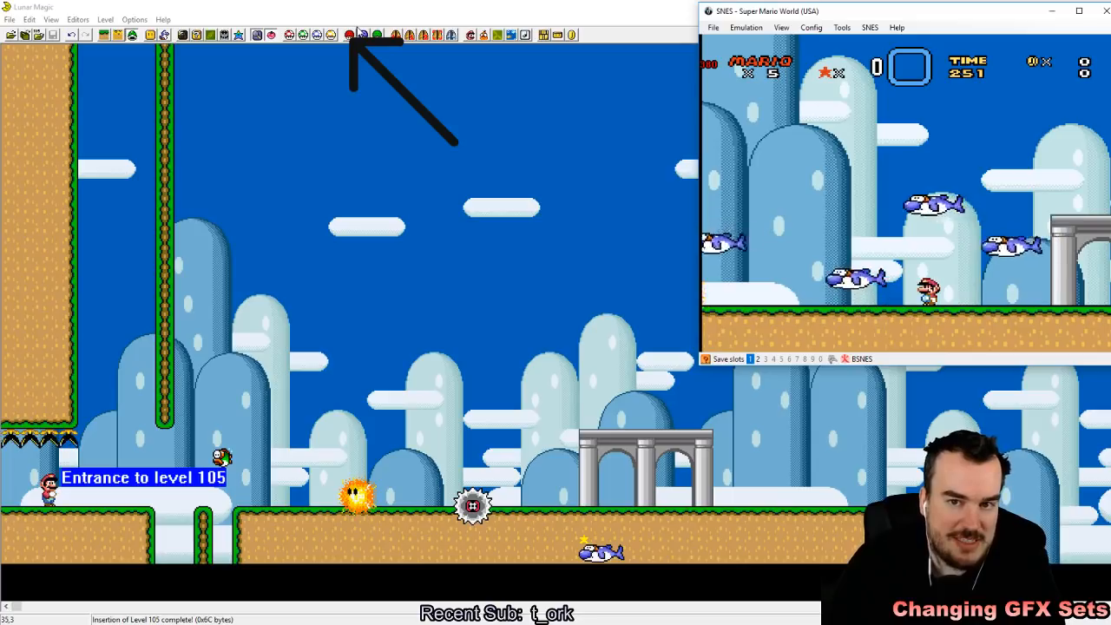
Step: Return to Lunar Magic and review the header's sprite GFX sets and the Super GFX Bypass file settings for level 105
left_click(355, 12)
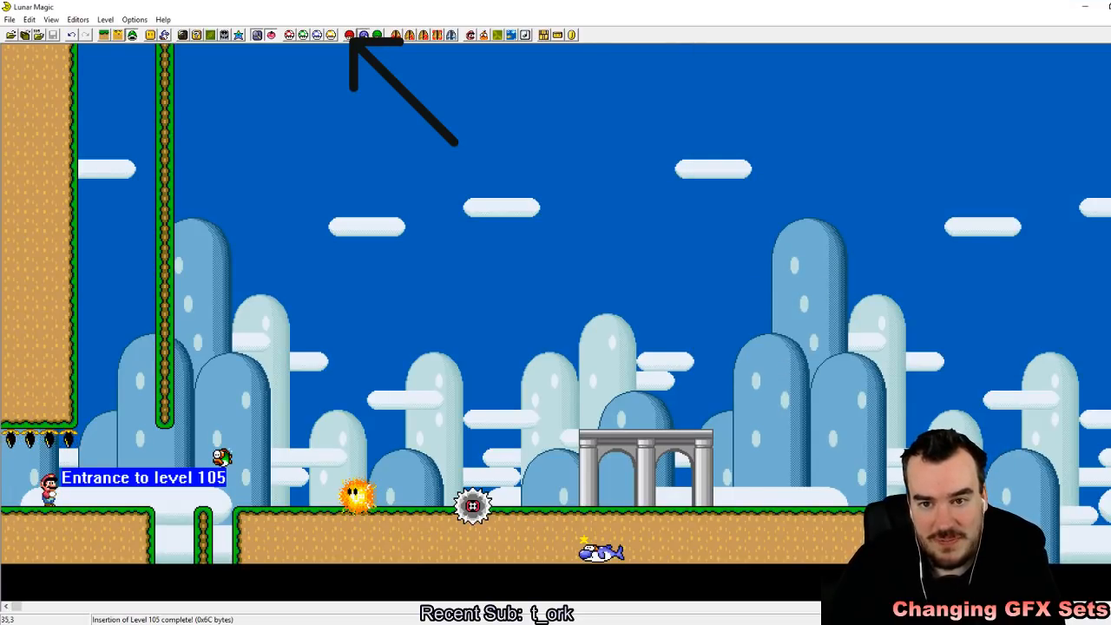
left_click(350, 36)
left_click(665, 318)
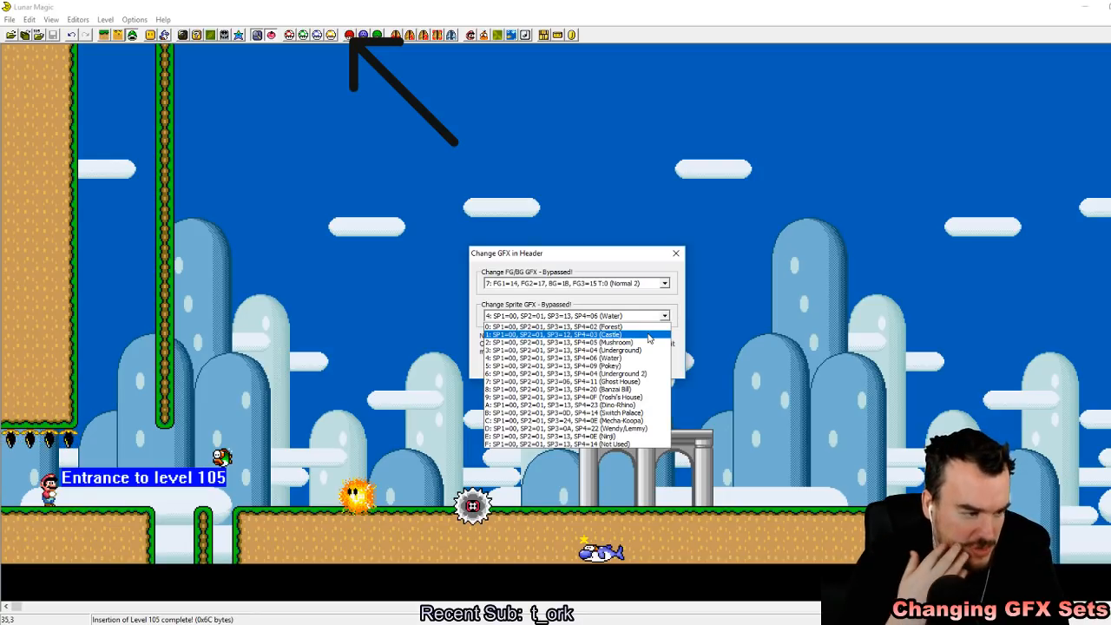
left_click(638, 269)
left_click(547, 370)
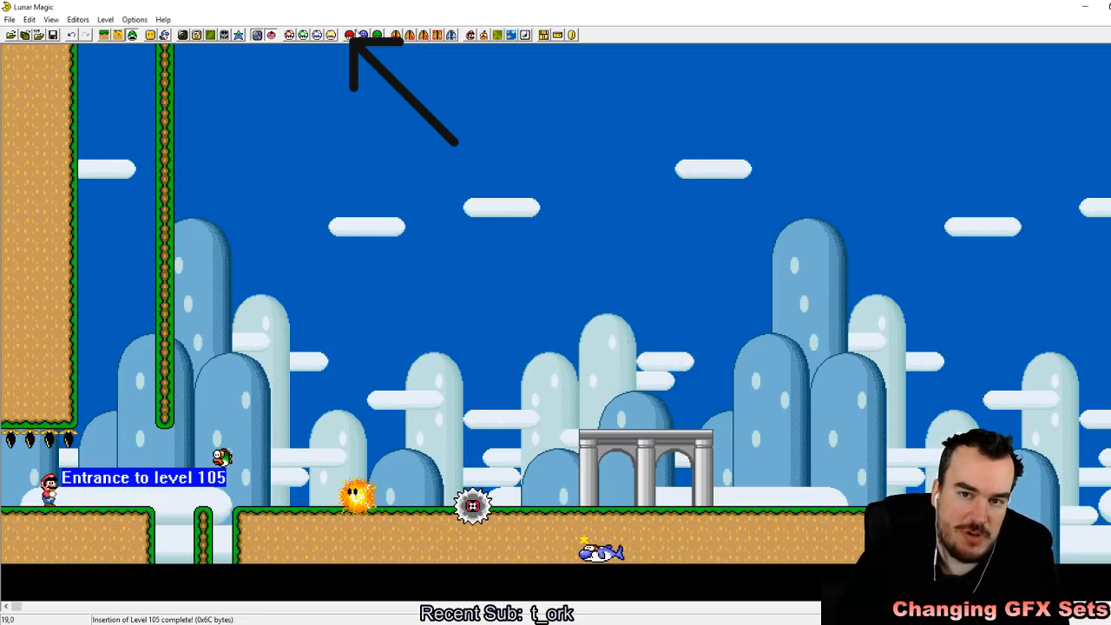
left_click(349, 34)
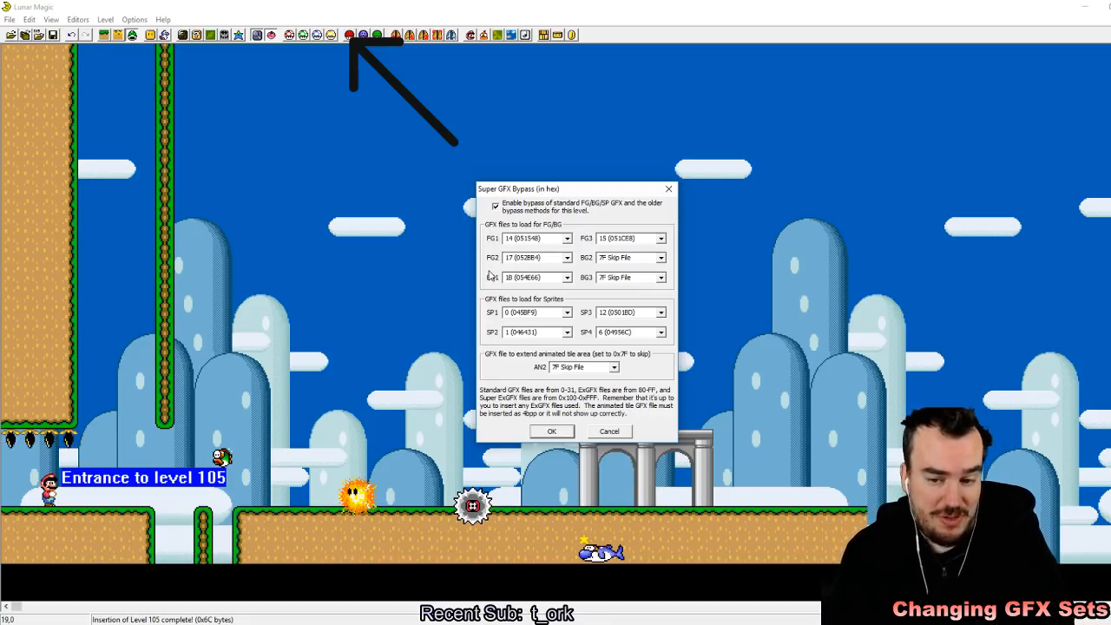
left_click(553, 434)
Step: Delete all the placed sprites from the first area of level 105 and save the level
left_click_drag(273, 236, 866, 577)
left_click_drag(194, 294, 772, 582)
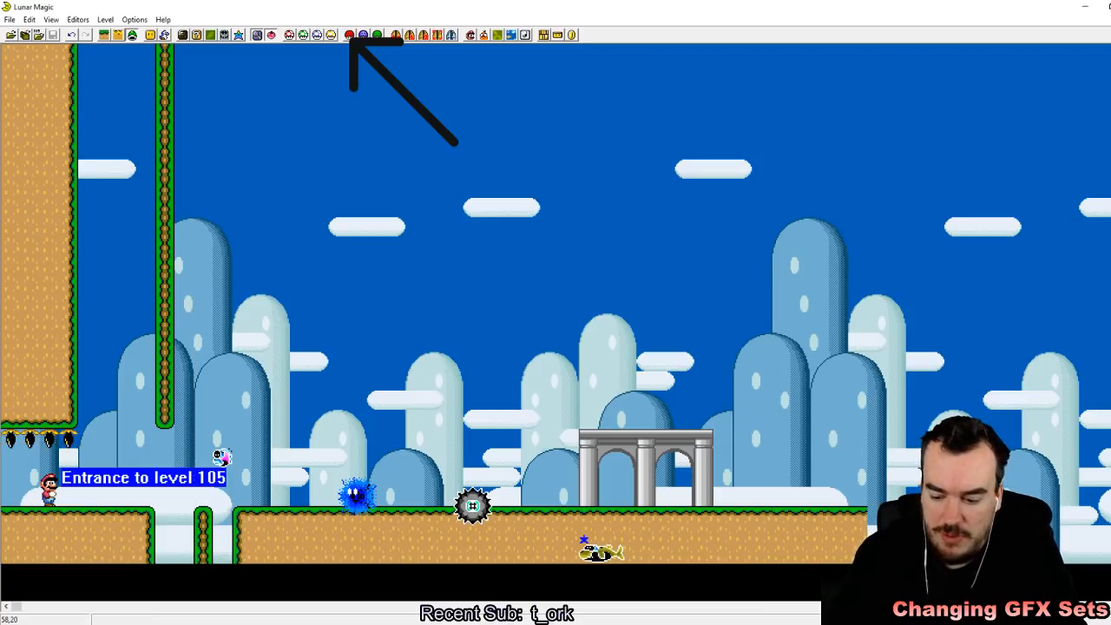
key("Delete")
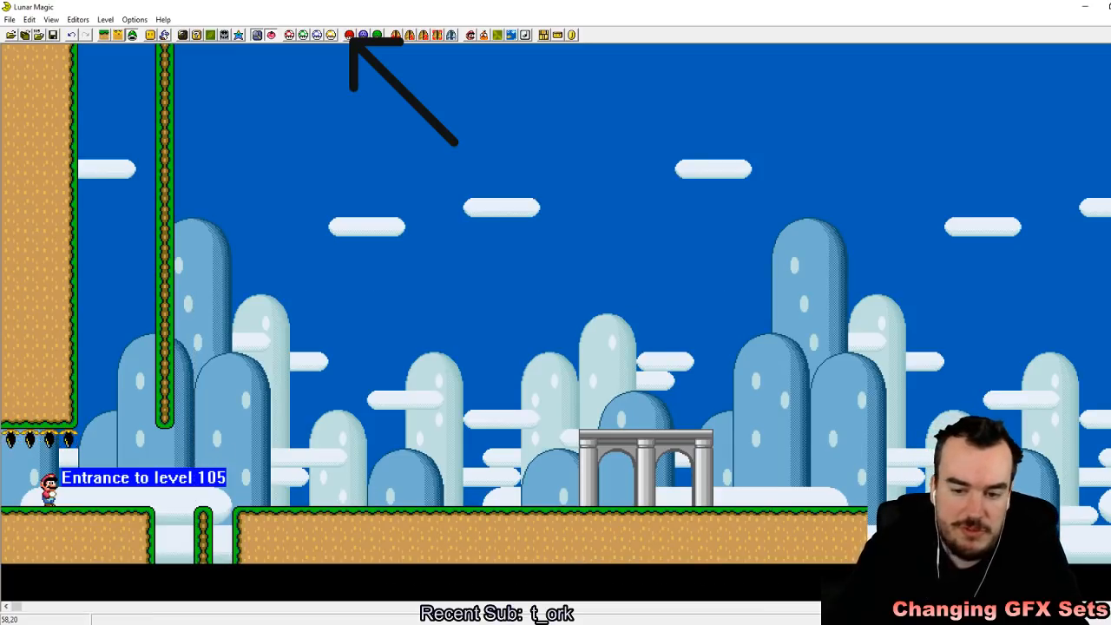
left_click(52, 35)
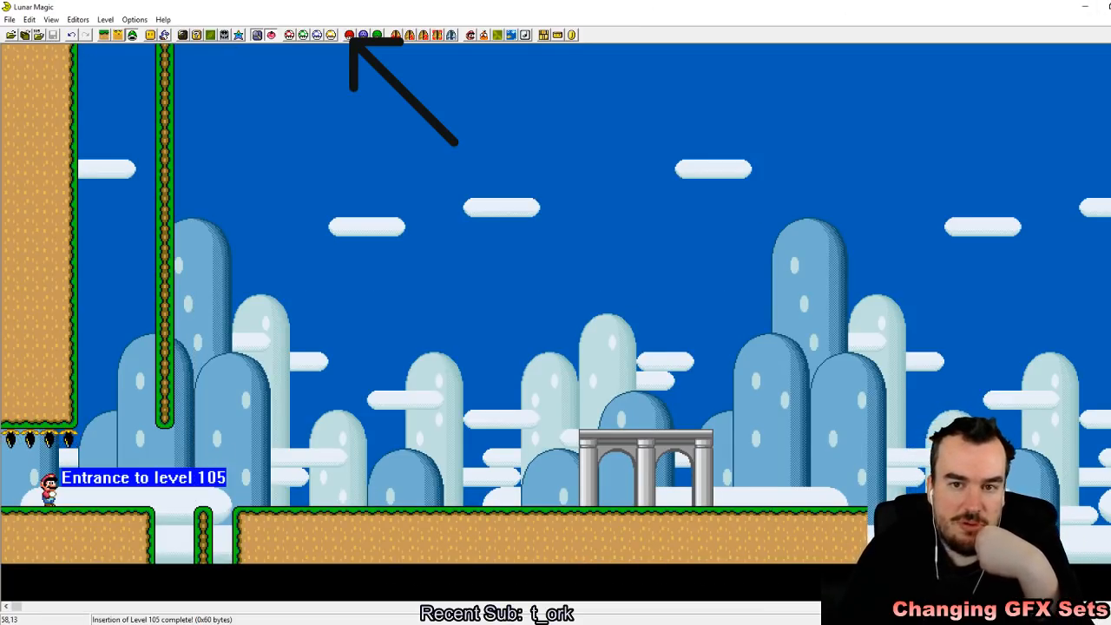
Step: Move on to level 109 and open its Super GFX Bypass settings
key("Page_Up")
key("Page_Up")
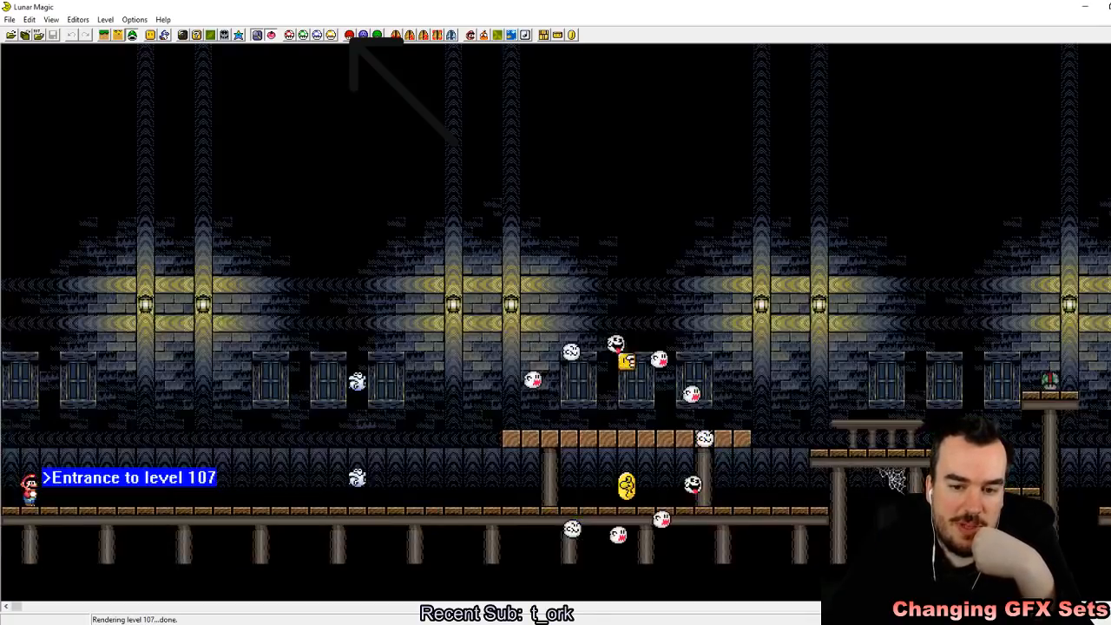
key("Page_Up")
key("Page_Up")
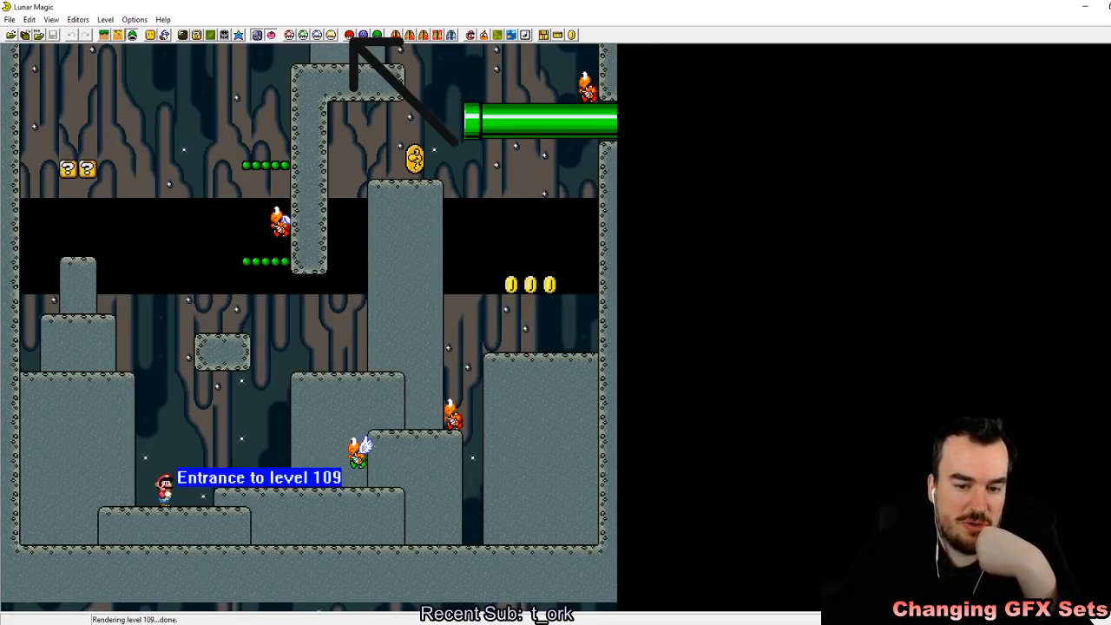
left_click(350, 34)
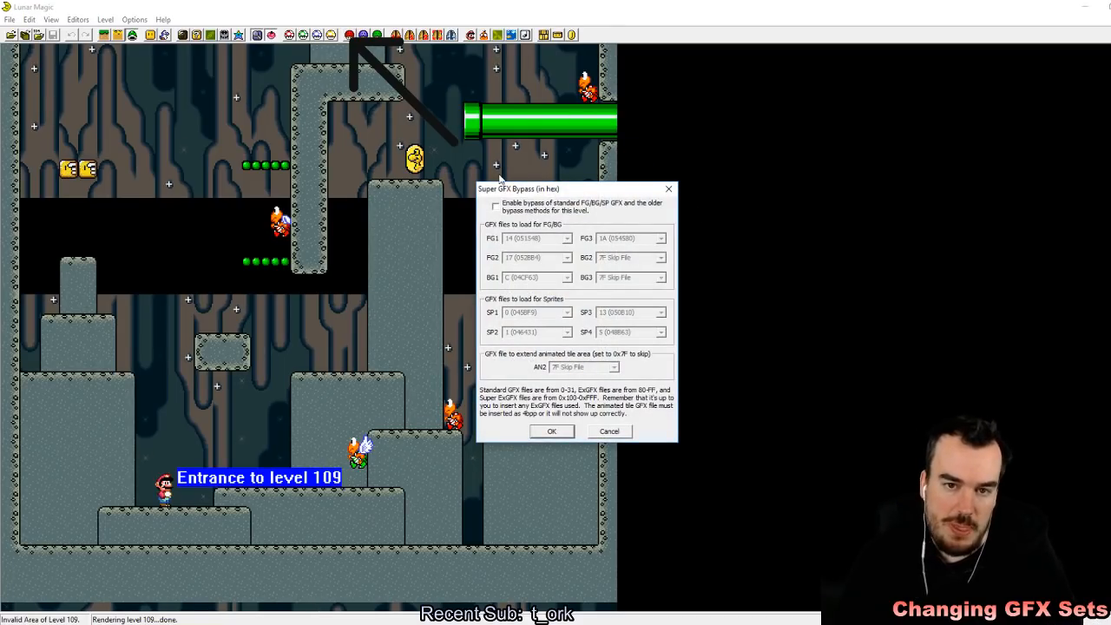
left_click(304, 623)
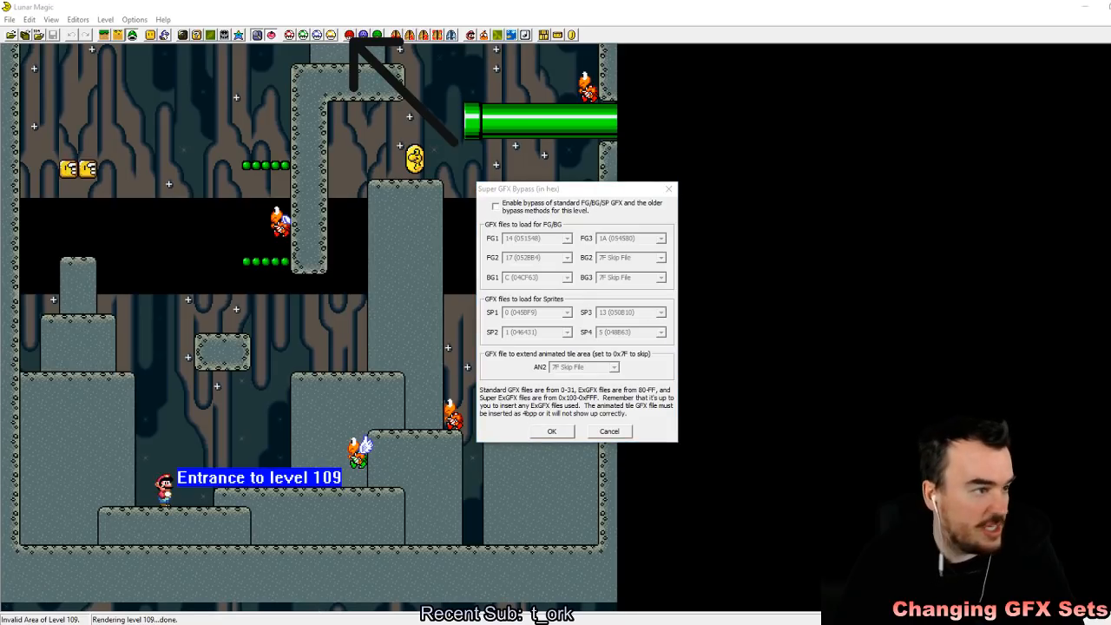
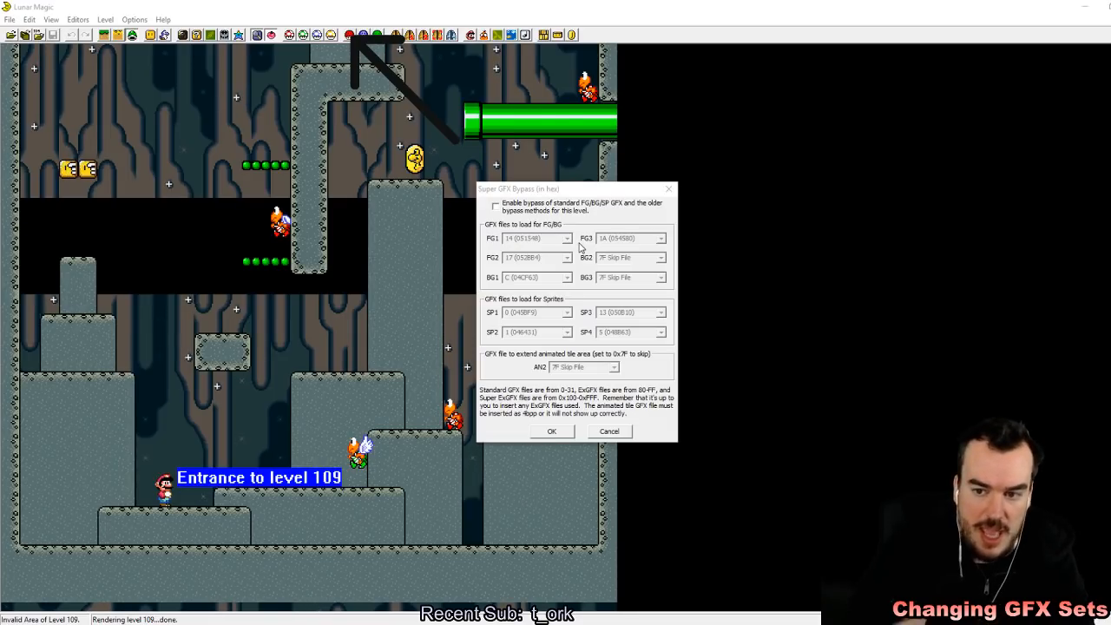
Step: Accept level 109's Super GFX Bypass settings, save the level and return to level 105
left_click(556, 432)
key("Page_Down")
key("Return")
key("Return")
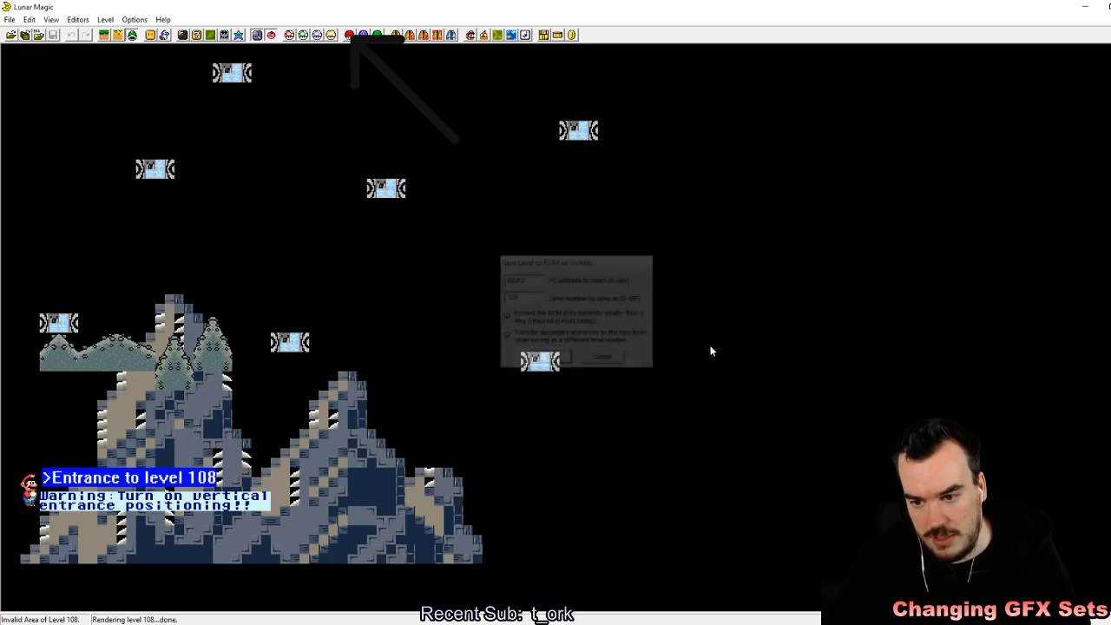
key("Page_Down")
key("Page_Down")
key("Page_Down")
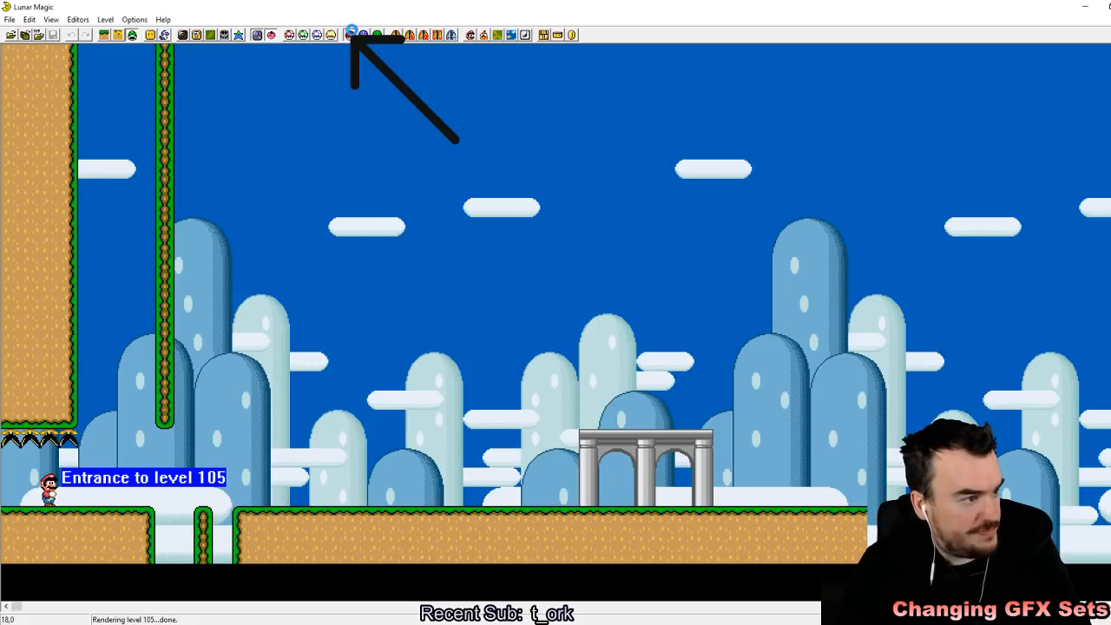
Step: Set the BG1 graphics file of level 105 to C (04CF63) in the Super GFX Bypass settings
left_click(356, 38)
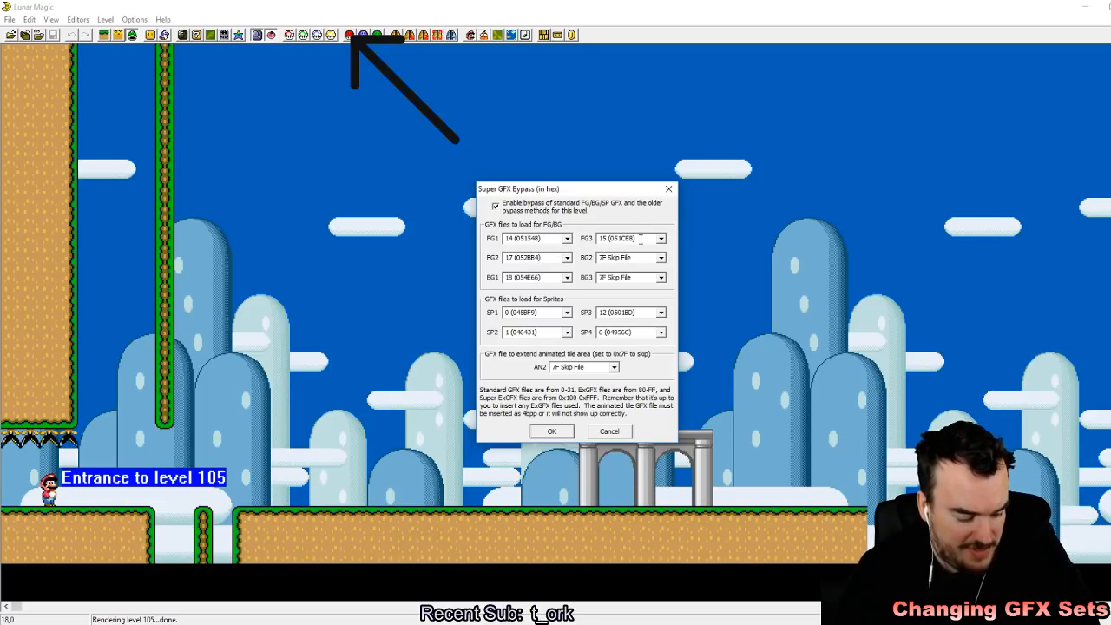
left_click(567, 278)
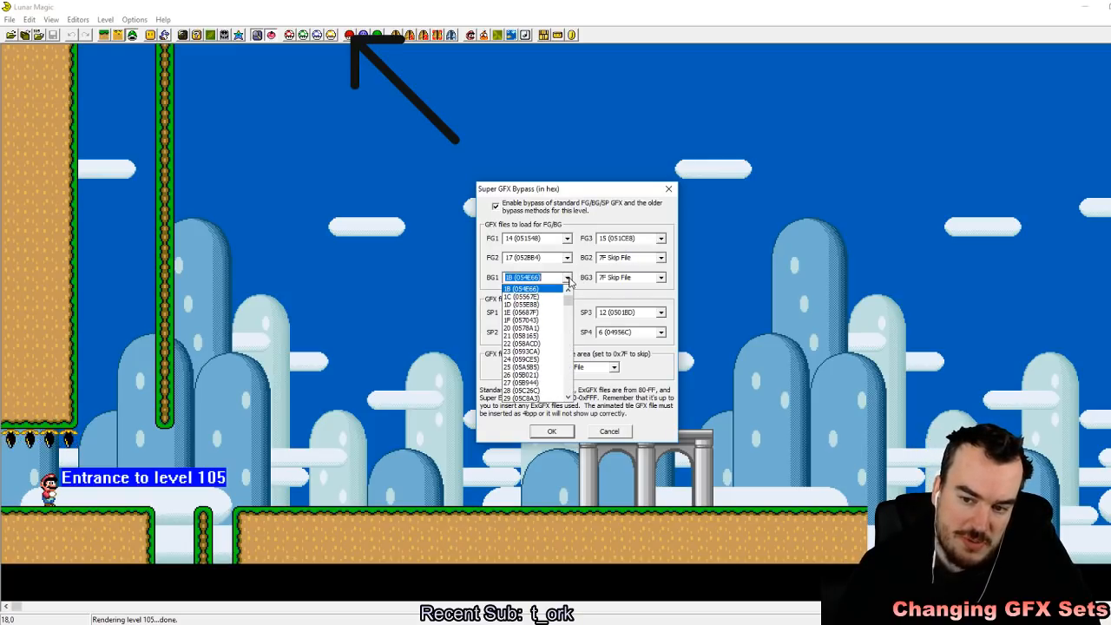
scroll(560, 357, "down", 8)
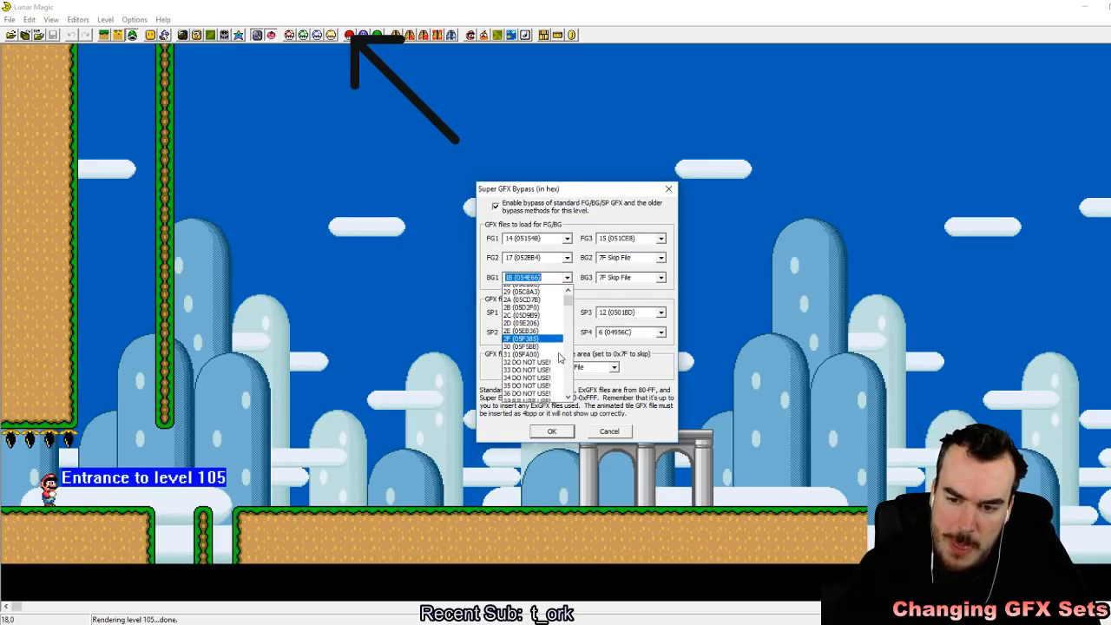
scroll(560, 358, "up", 13)
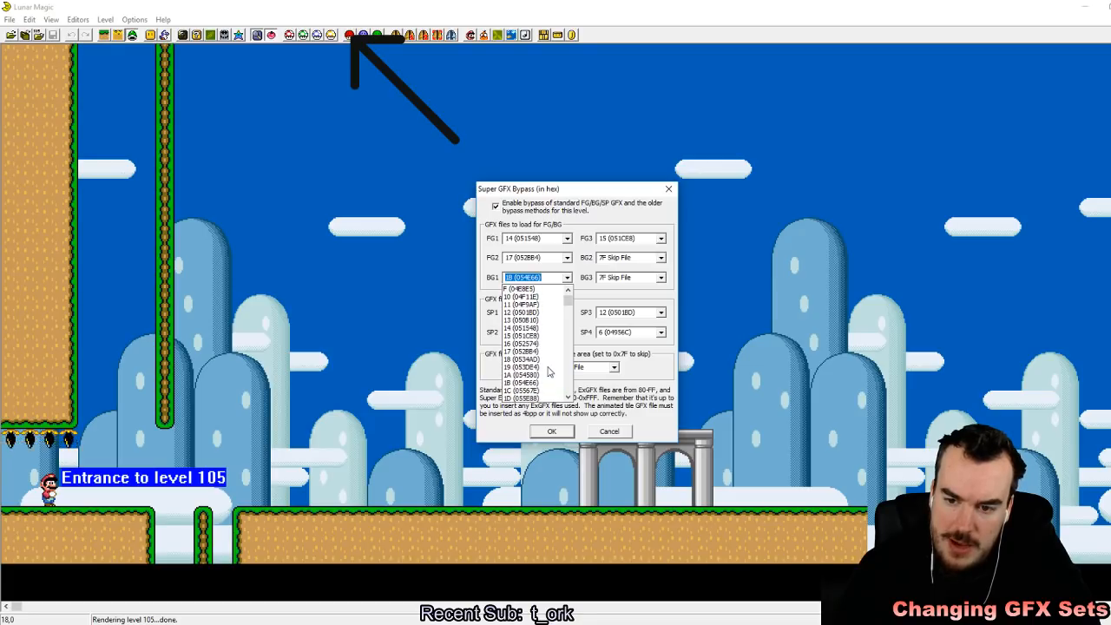
scroll(546, 368, "up", 1)
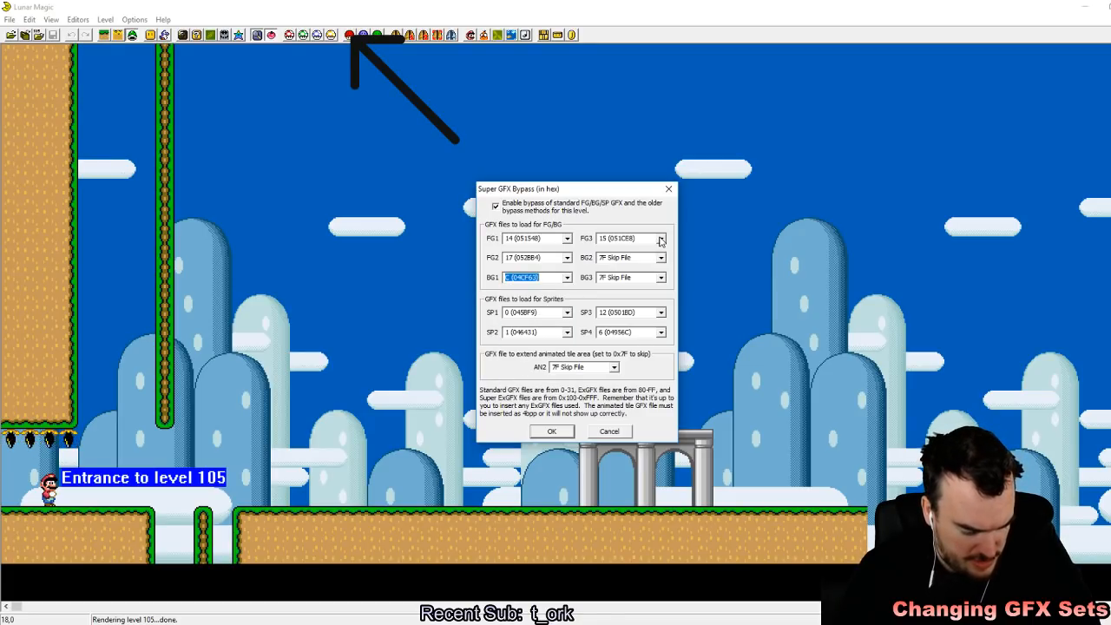
Step: Set the FG3 graphics file to 1A (054580), apply the bypass settings and save level 105
left_click(660, 241)
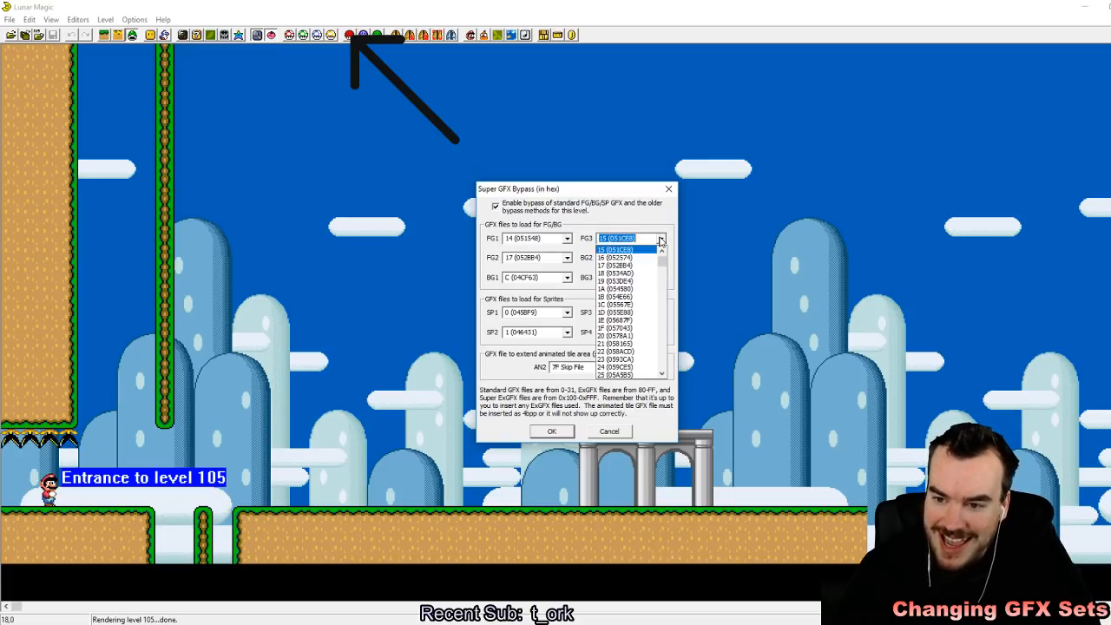
left_click(625, 294)
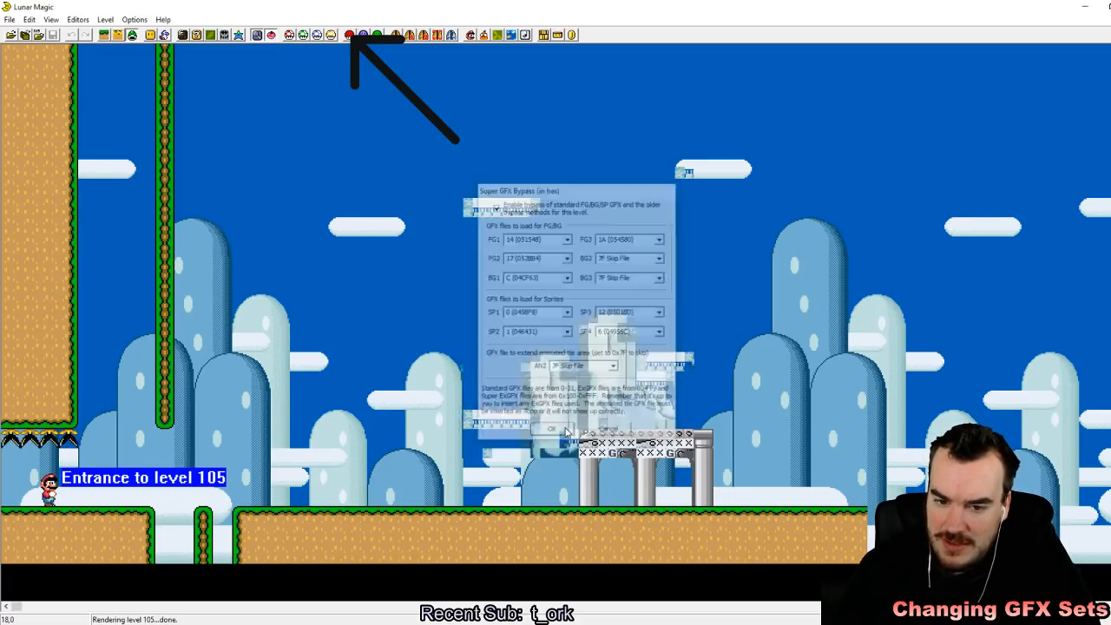
left_click(565, 431)
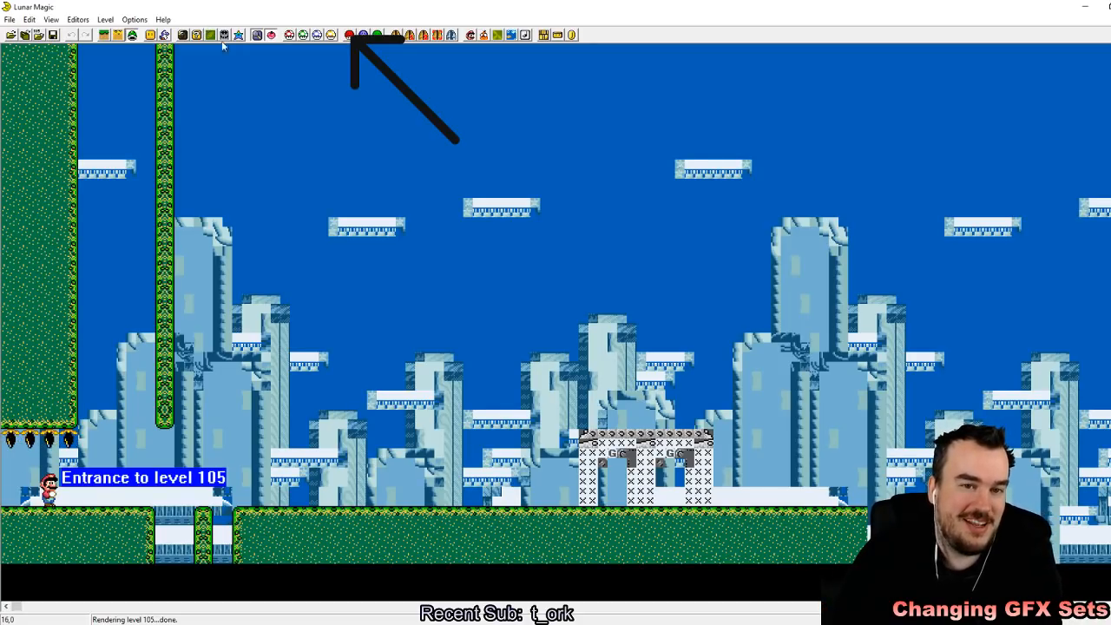
left_click(53, 36)
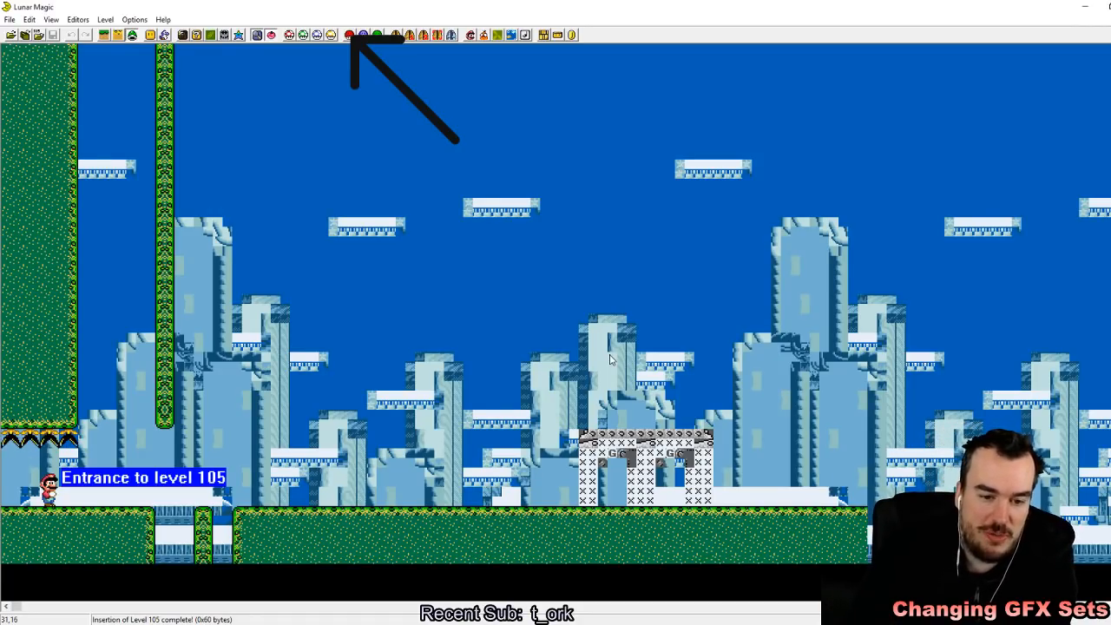
left_click_drag(312, 413, 402, 449)
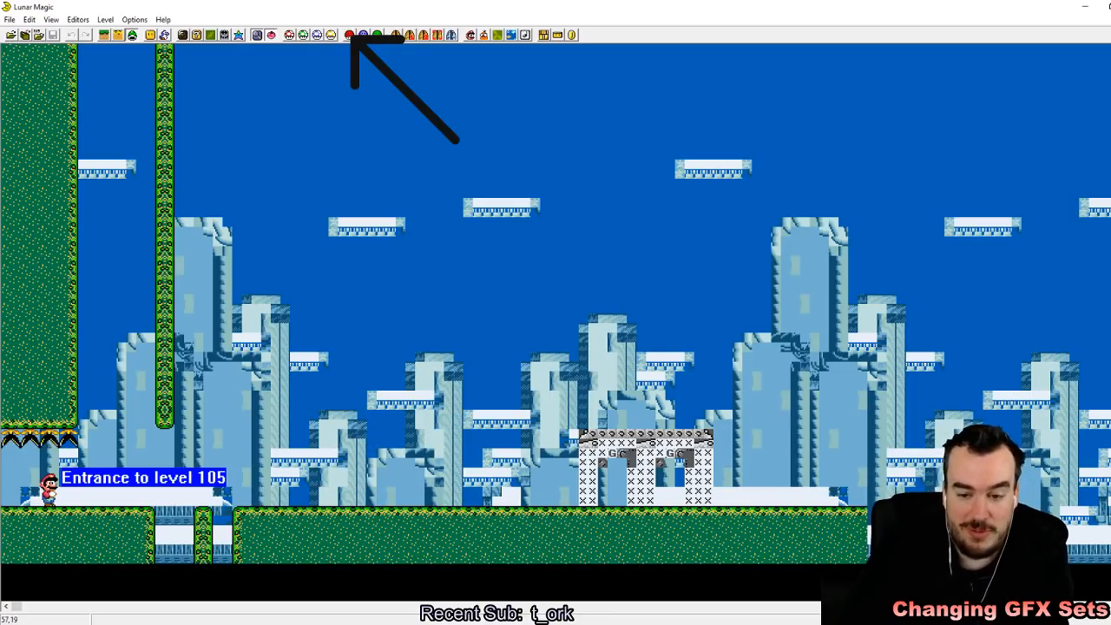
Step: Return to level 109 and review its level mode and other header properties
key("Page_Up")
key("Page_Up")
key("Page_Up")
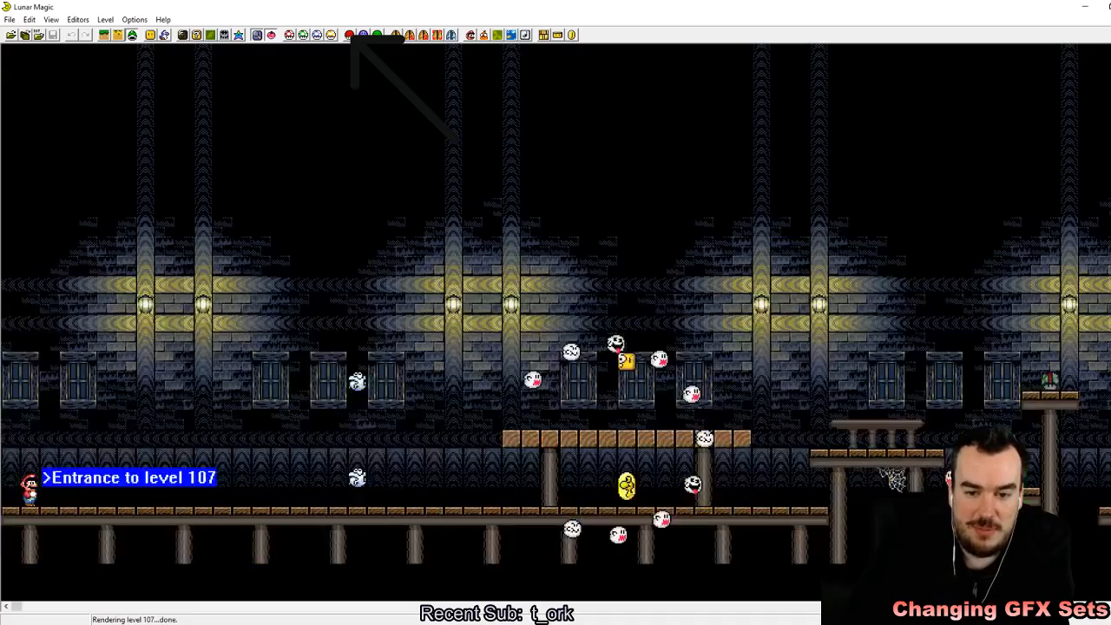
key("Page_Up")
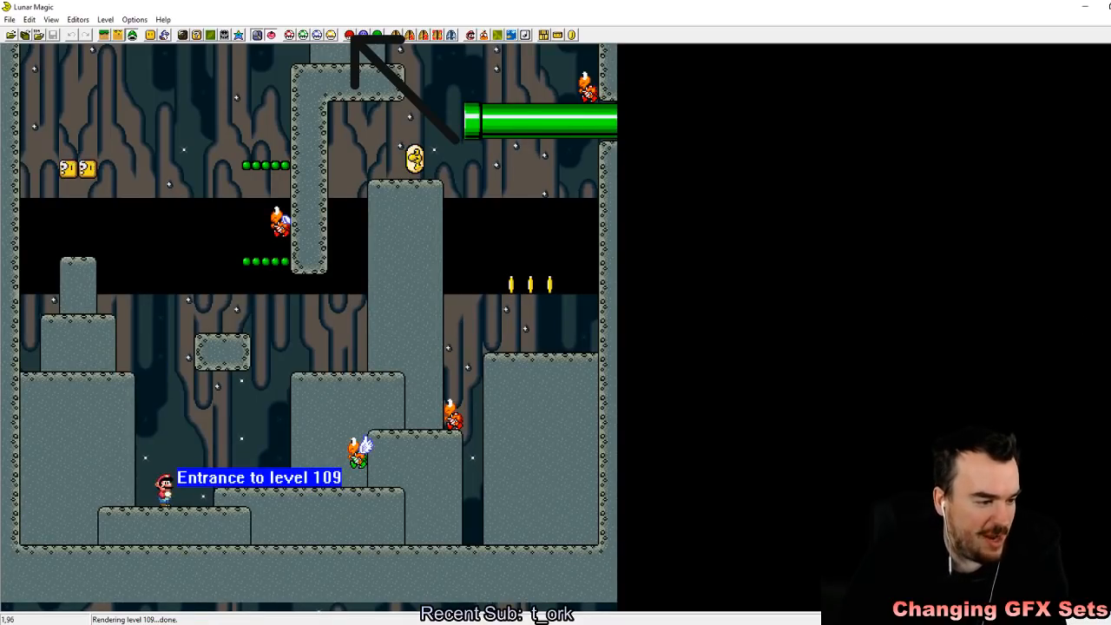
left_click(470, 35)
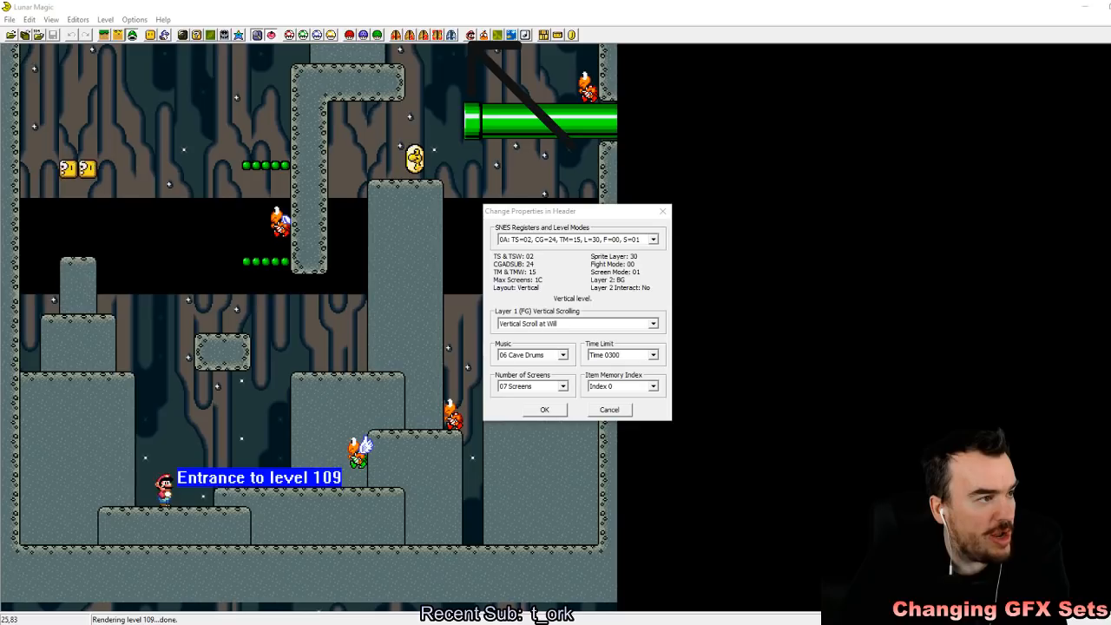
left_click(600, 231)
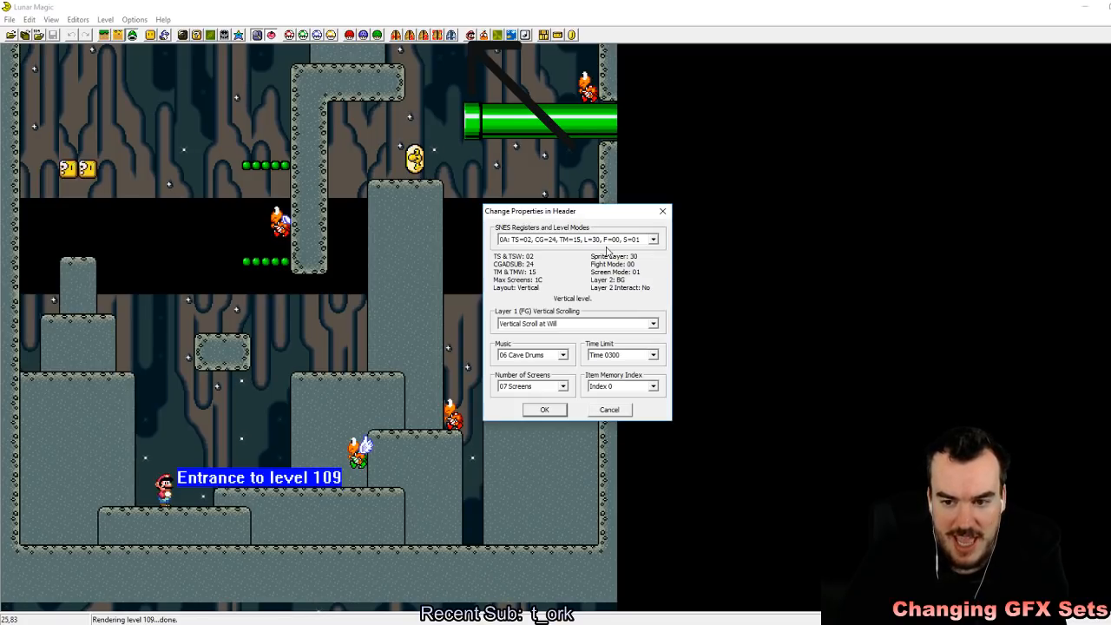
left_click(544, 410)
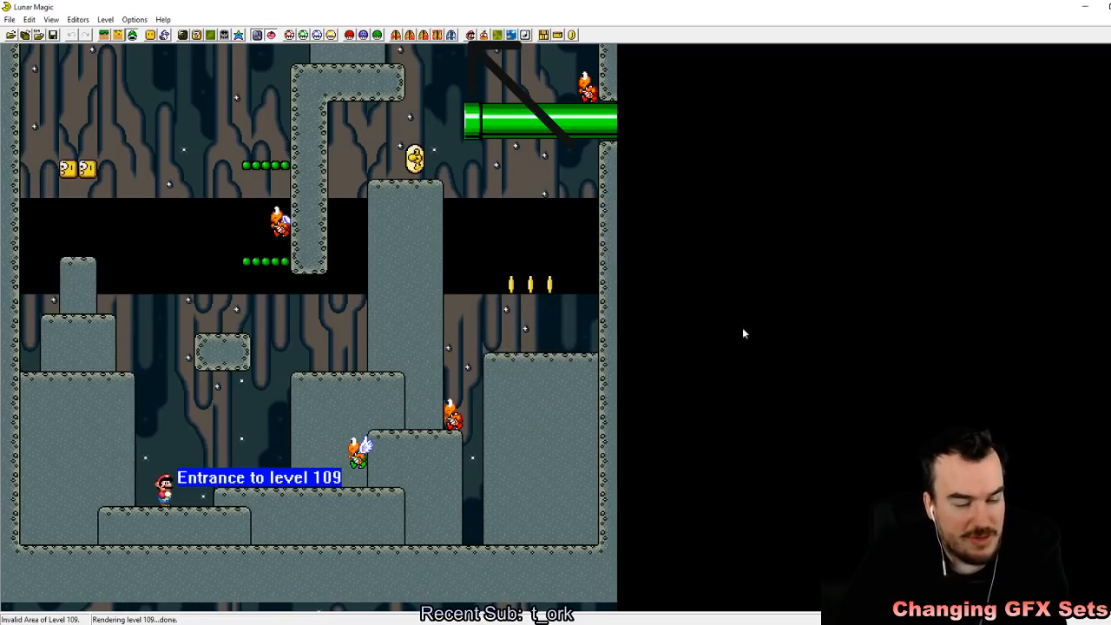
Step: Move on to level 10A, review its header properties and save the level
key("F4")
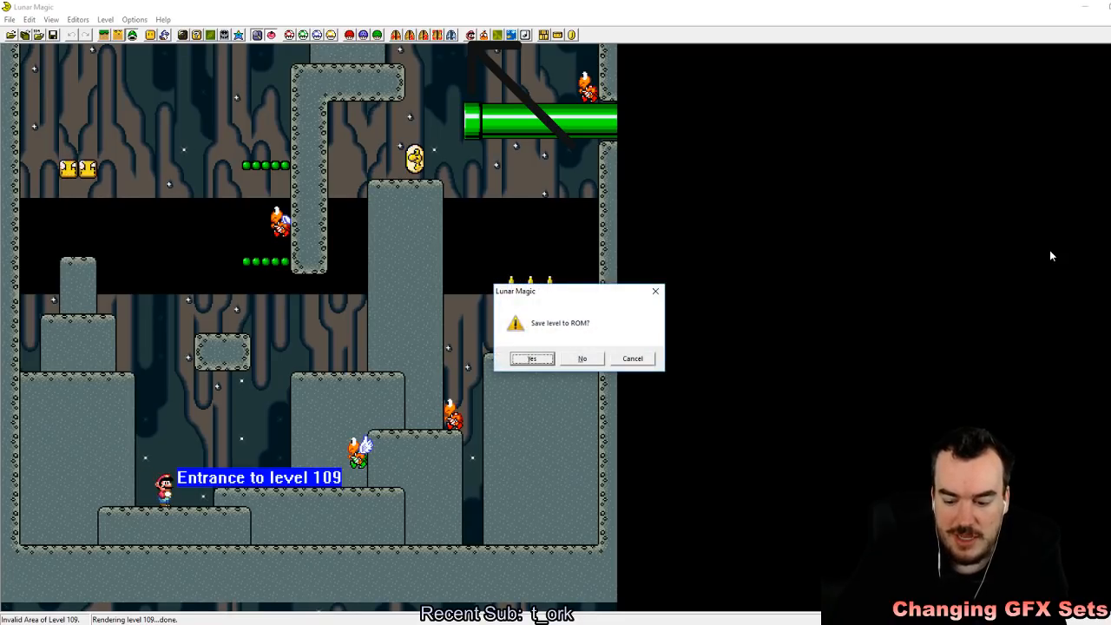
key("Tab")
key("Tab")
key("Tab")
key("Tab")
key("Return")
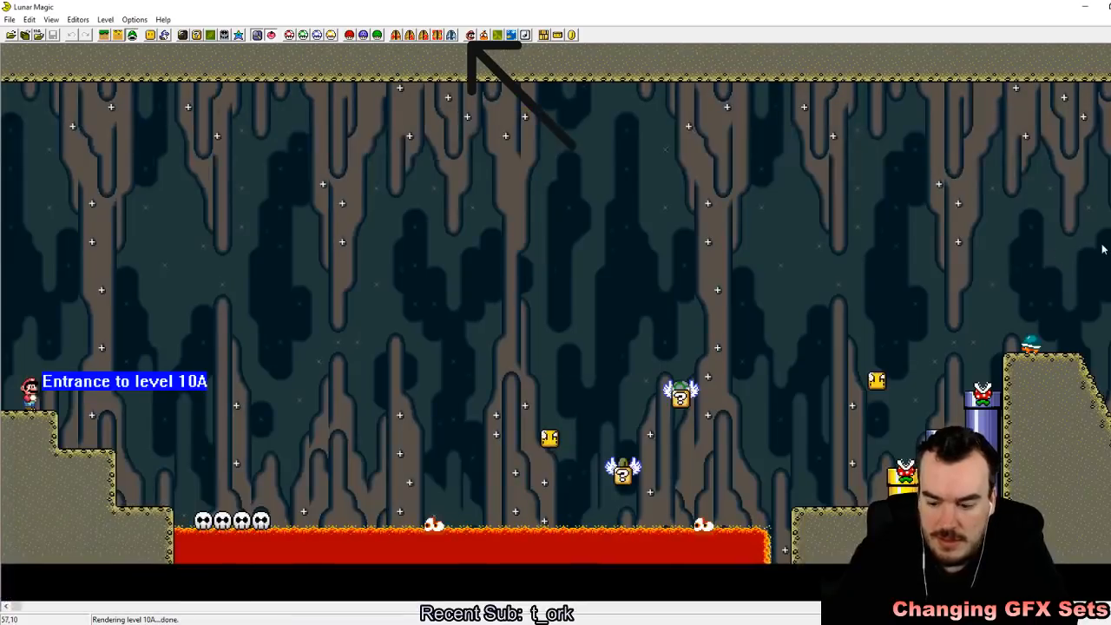
left_click(471, 35)
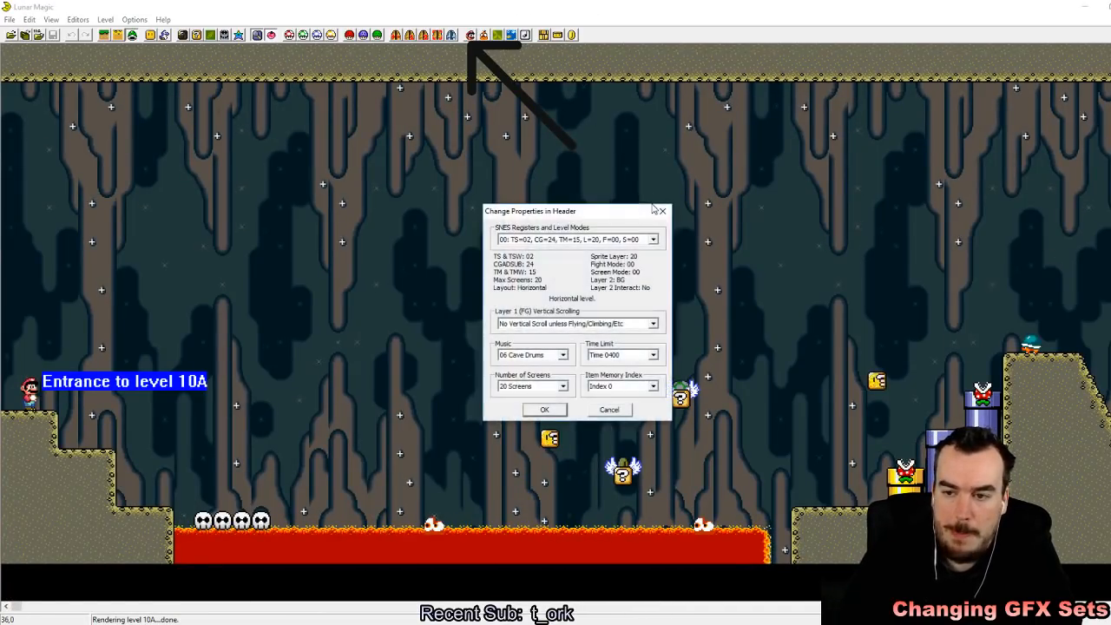
left_click(545, 411)
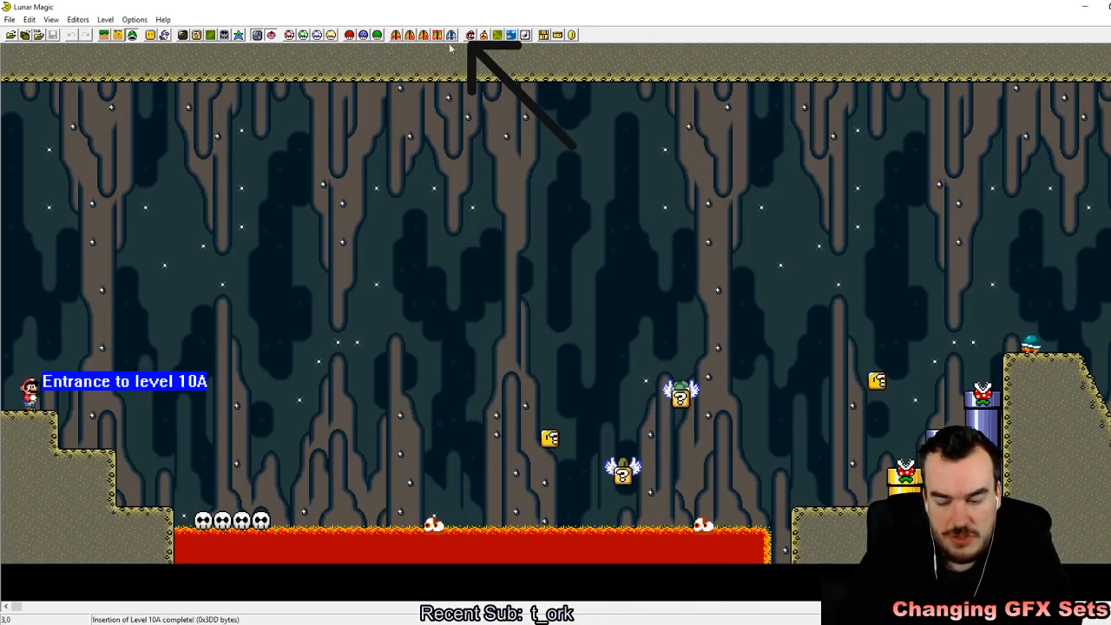
Step: Go back to level 105 and review its level mode, music, time limit and screen count in the header properties
key("Page_Down")
key("Page_Down")
key("Page_Down")
key("Page_Down")
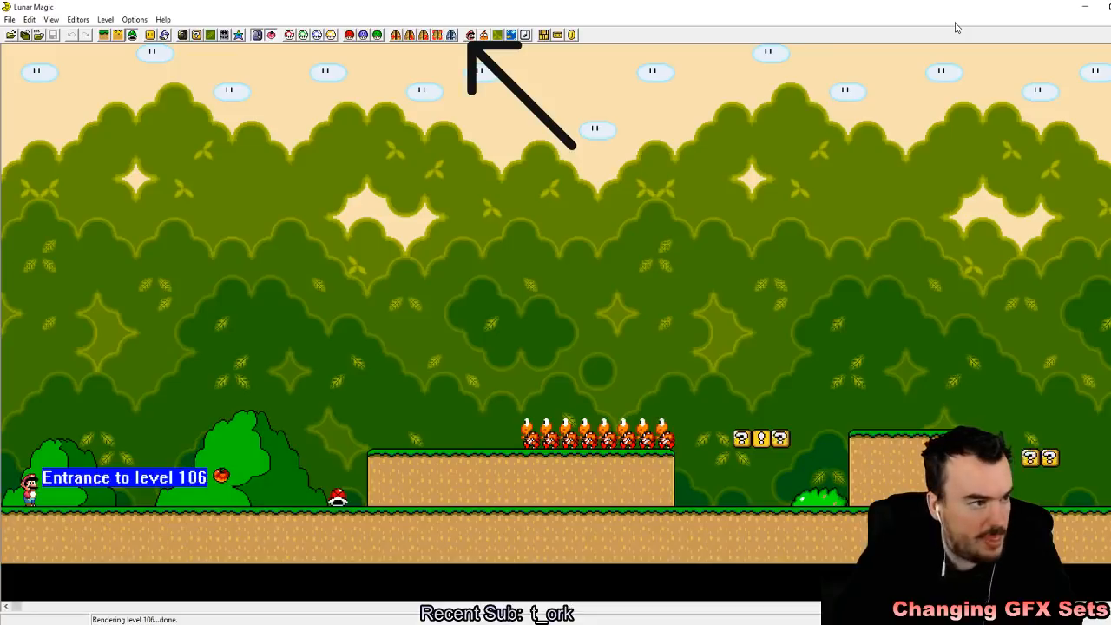
key("Page_Down")
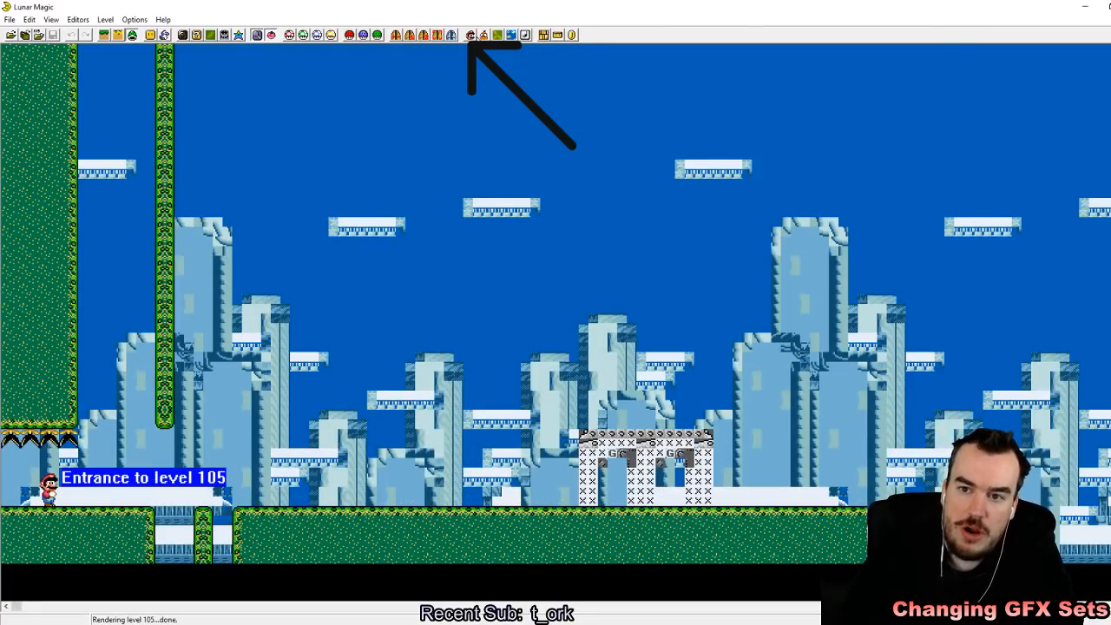
left_click(469, 35)
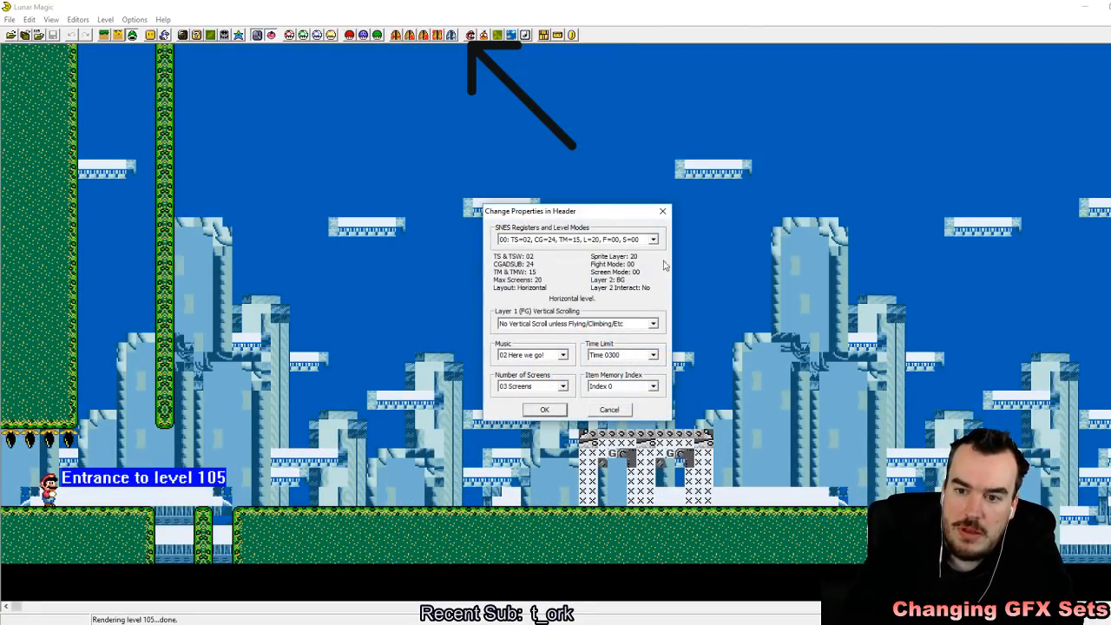
left_click(547, 412)
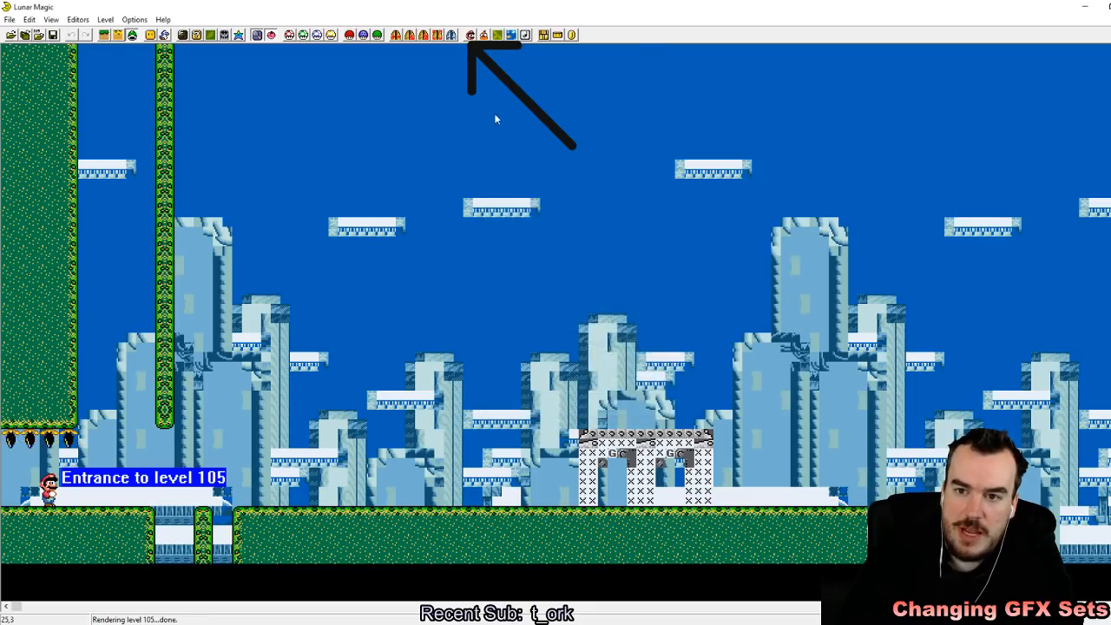
Step: Review level 105's sprite header properties and the list of SNES registers and level modes in its header
left_click(484, 35)
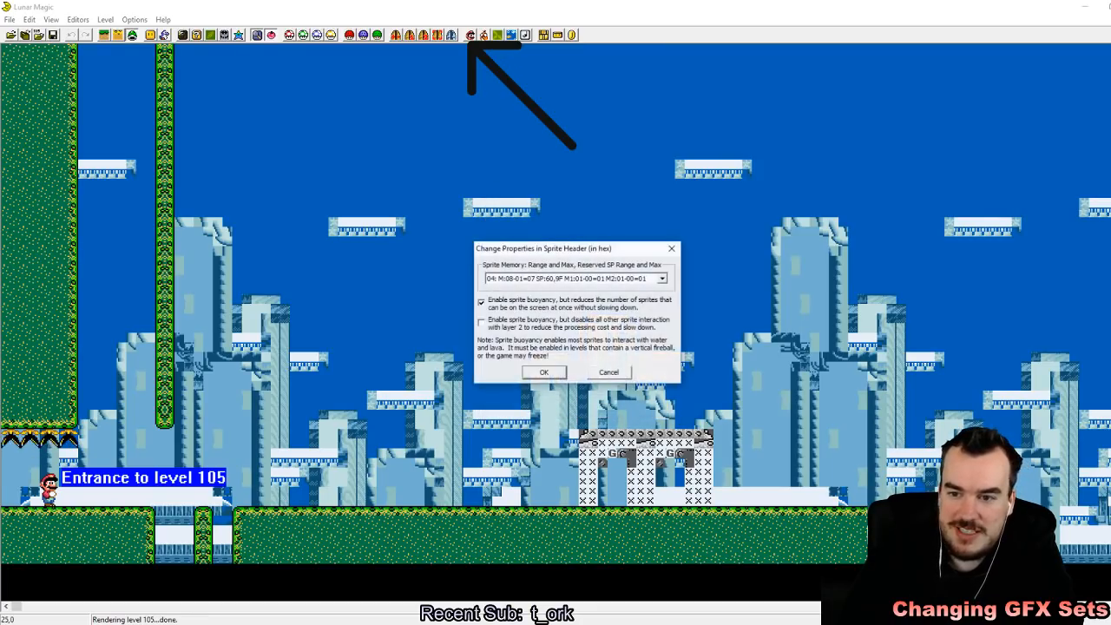
left_click(544, 372)
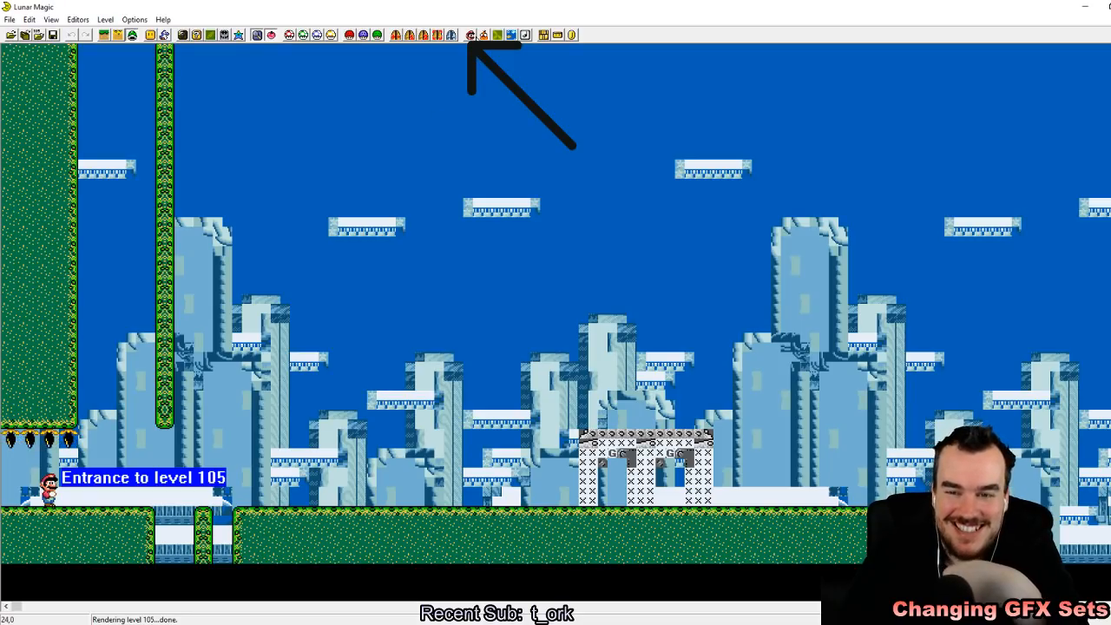
left_click(471, 36)
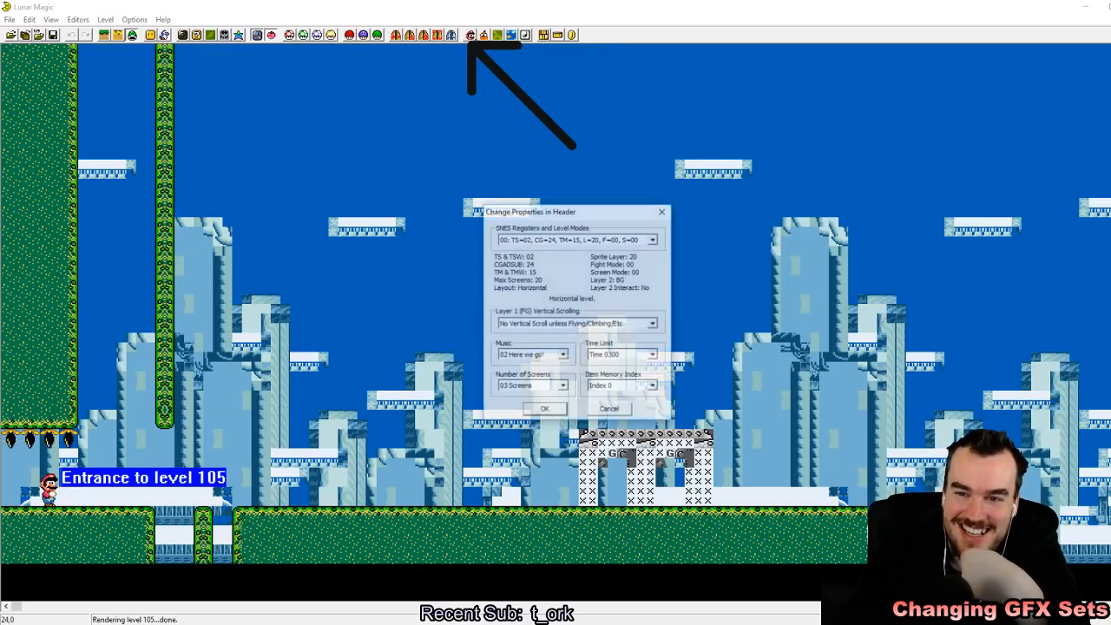
left_click(617, 239)
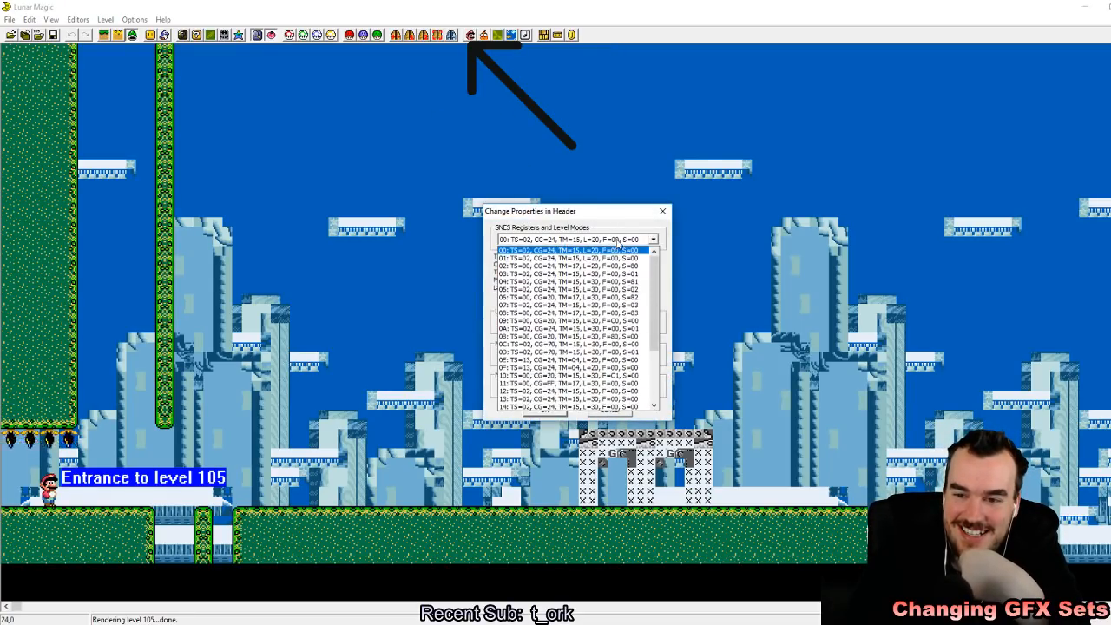
left_click(617, 243)
left_click(560, 411)
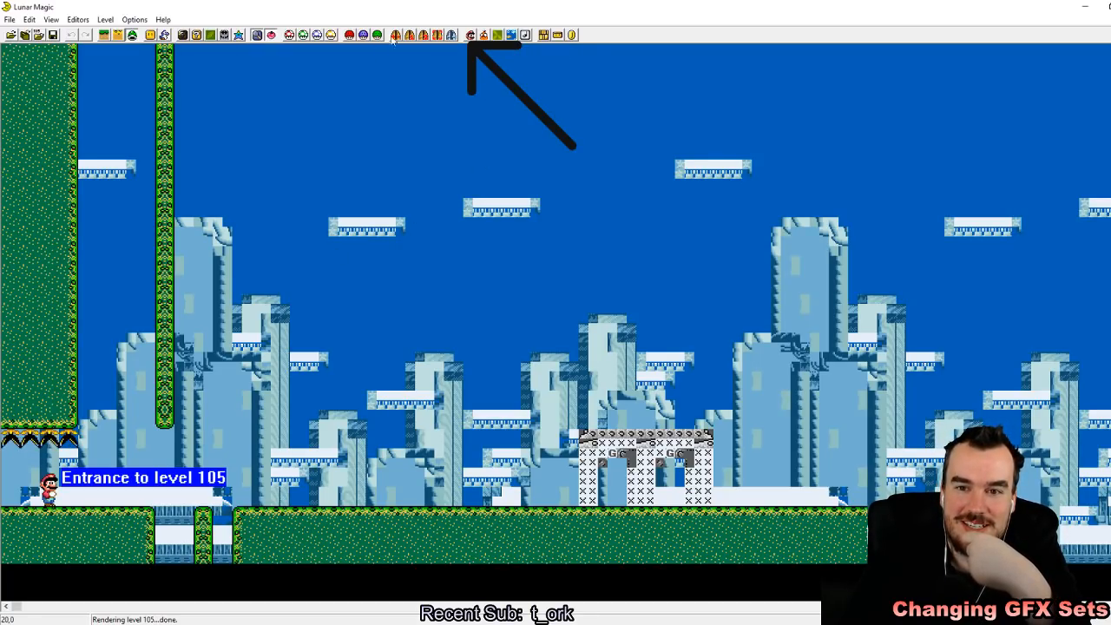
Step: Check level 105's header properties once more and leave for level 106 without saving
left_click(470, 35)
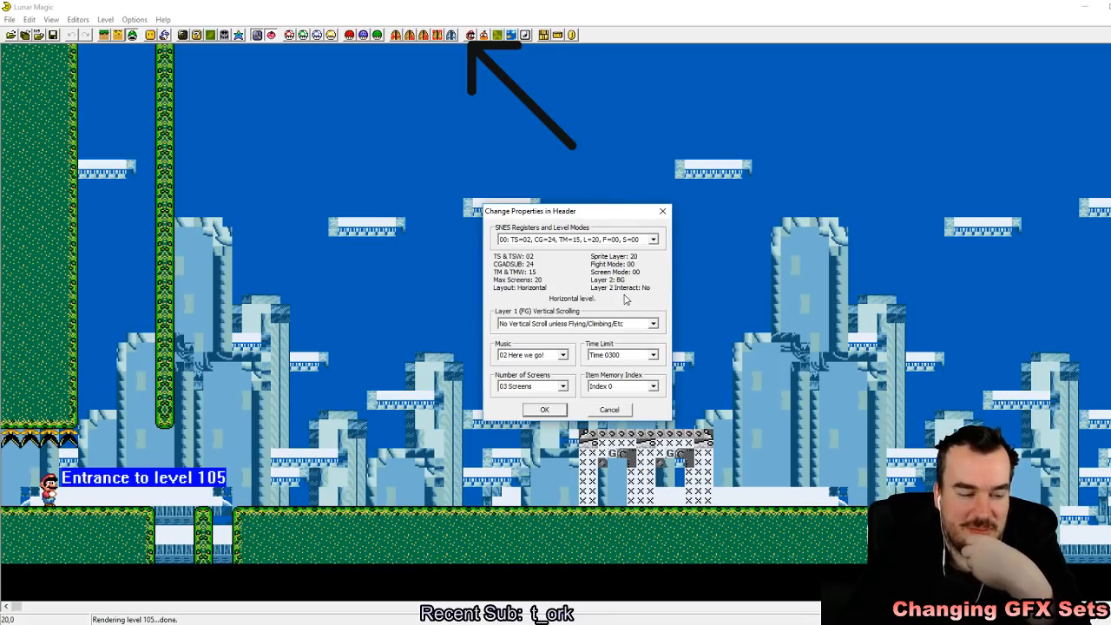
left_click(544, 410)
key("F4")
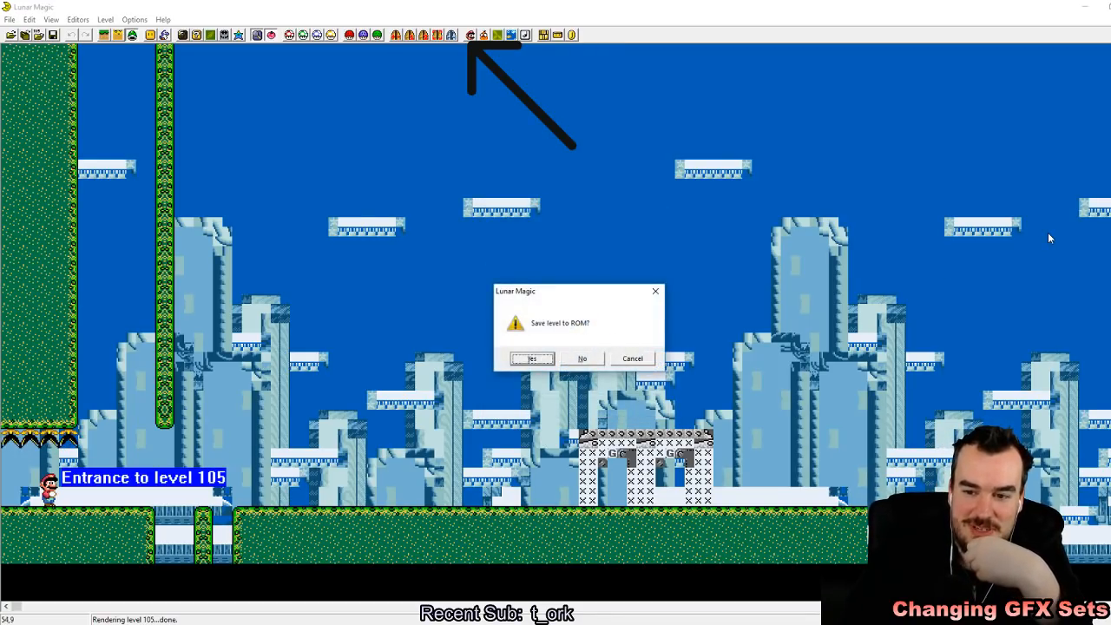
key("Right")
key("Return")
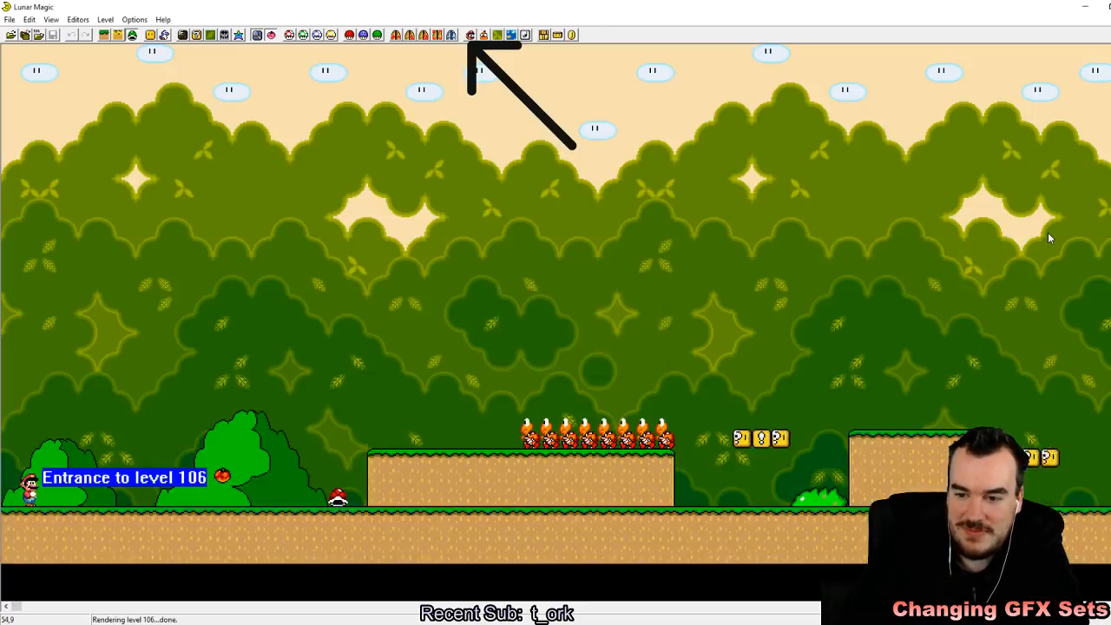
Step: Advance through the levels to level 10A and look over its header properties again
key("Page_Up")
key("Page_Up")
key("Page_Up")
key("Page_Up")
key("Page_Up")
key("Page_Down")
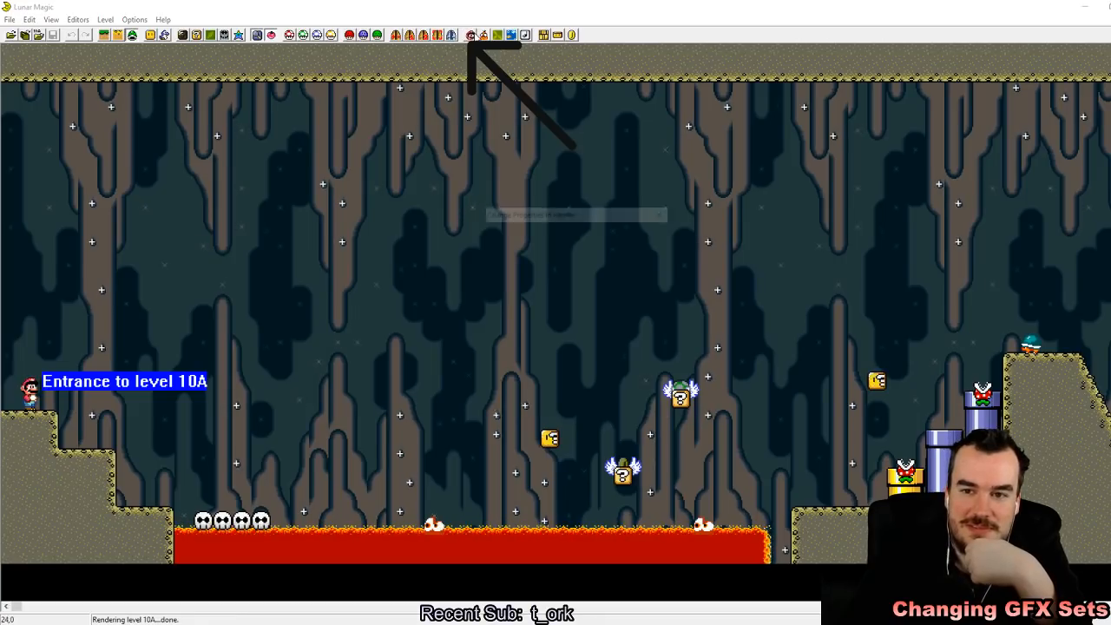
left_click(474, 35)
left_click(547, 410)
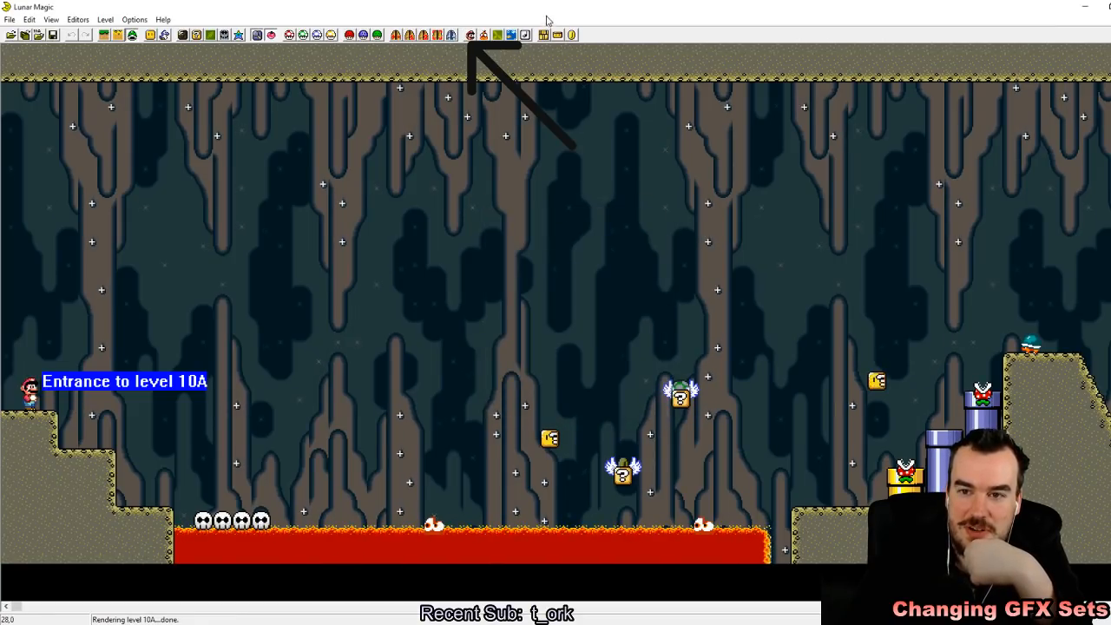
Step: Review level 10A's sprite header, Layer 2 scrolling properties, Layer 3 settings and Super GFX Bypass files
left_click(483, 36)
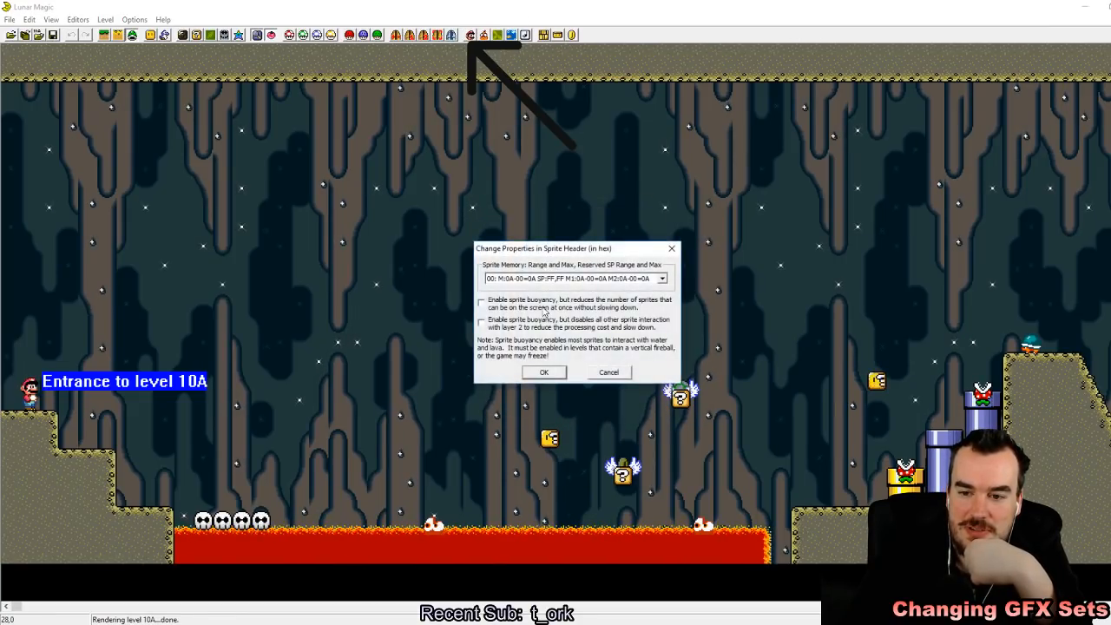
left_click(544, 372)
left_click(497, 35)
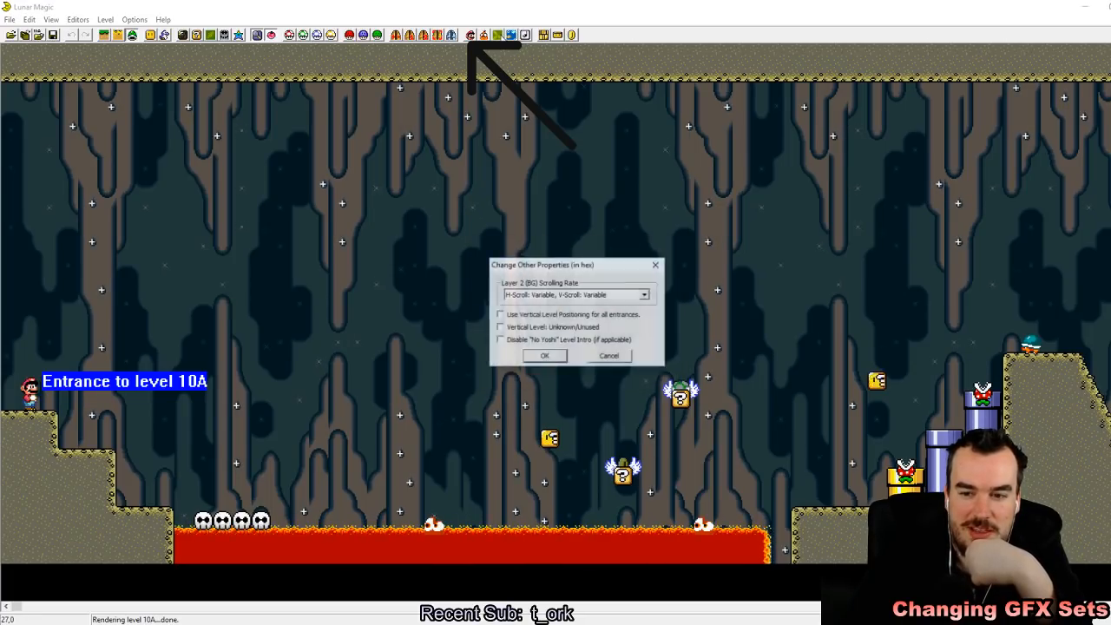
left_click(547, 354)
left_click(511, 35)
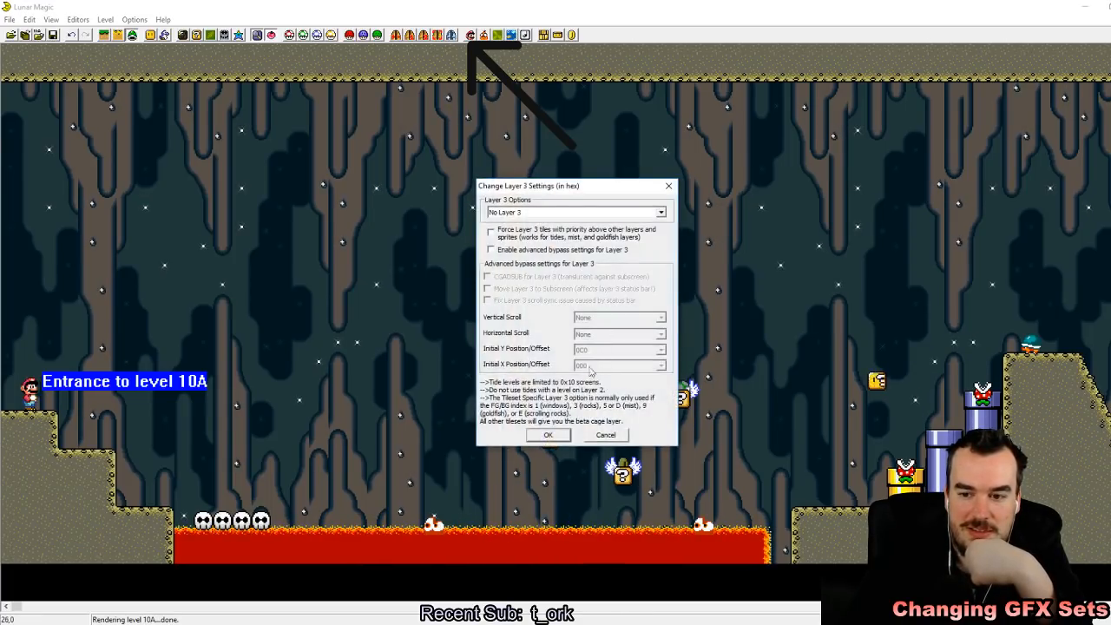
left_click(546, 435)
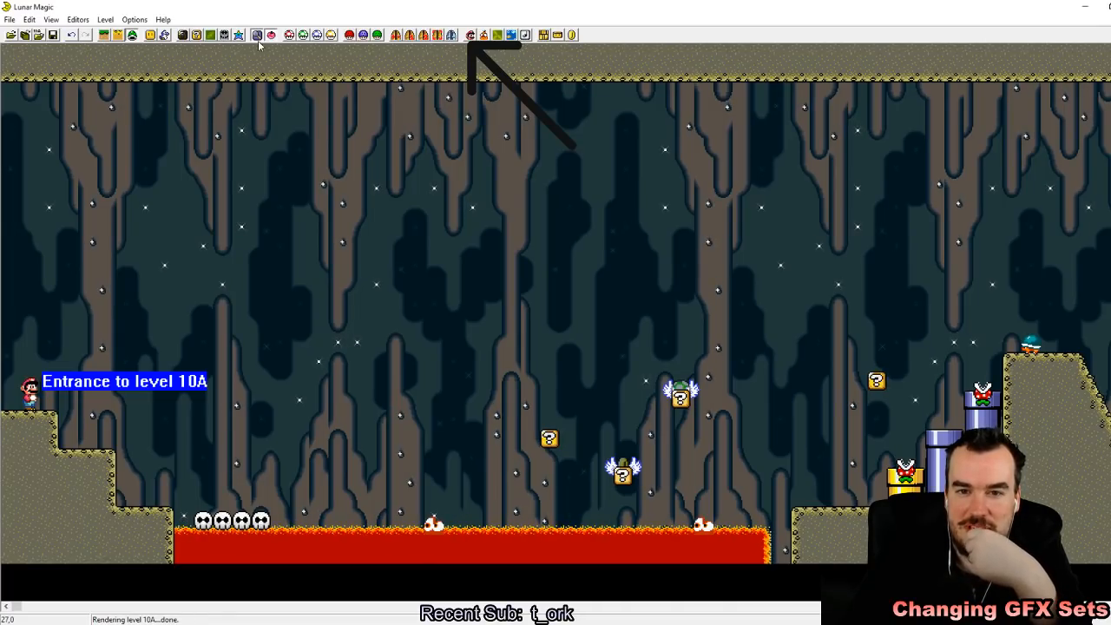
left_click(363, 35)
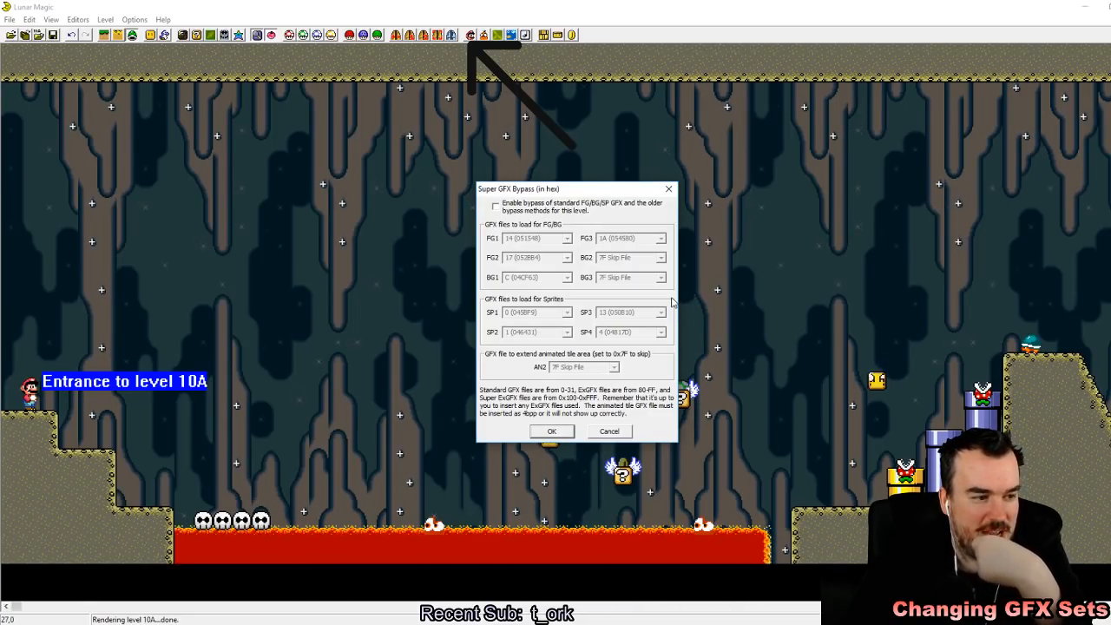
left_click(569, 430)
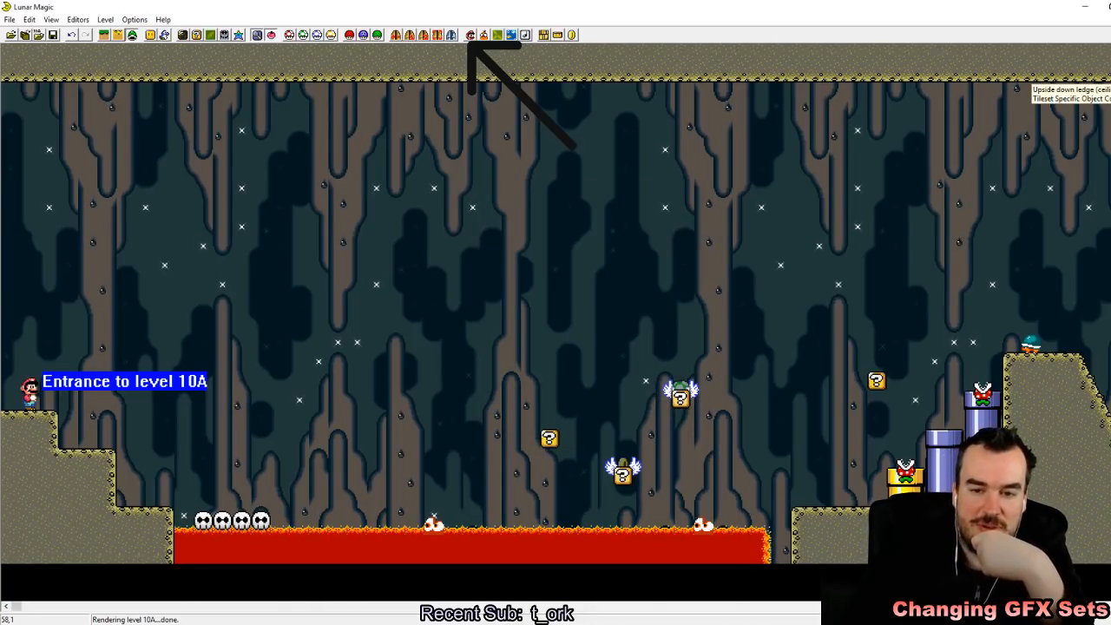
Step: Leave level 10A without saving it and step back through the levels to level 105
key("F4")
key("Tab")
left_click(599, 354)
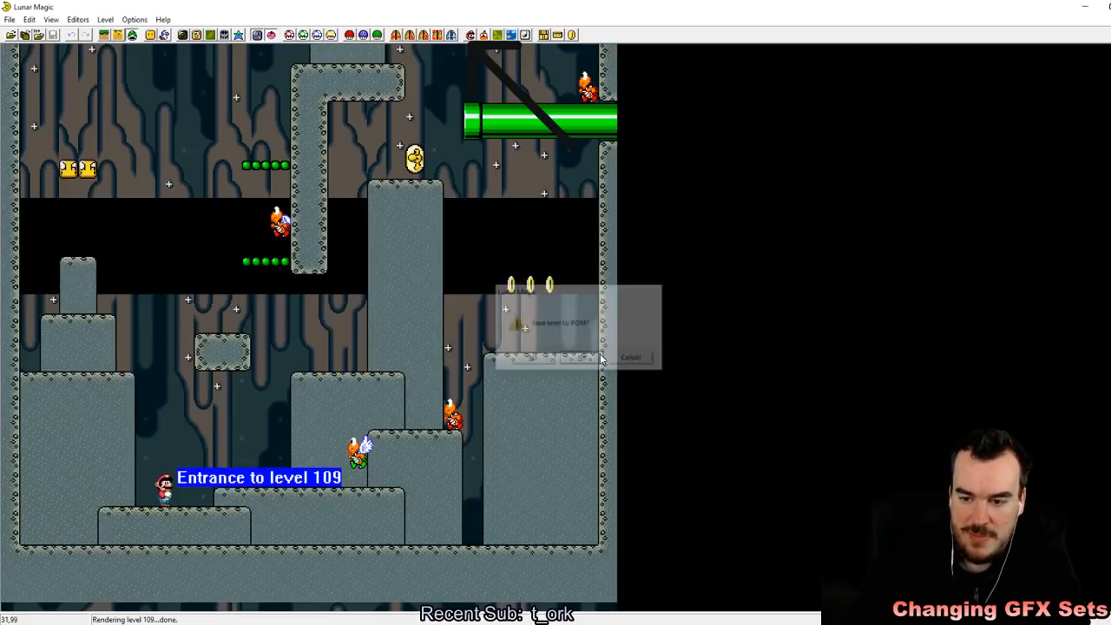
key("Page_Down")
key("Page_Down")
key("Page_Down")
key("Page_Down")
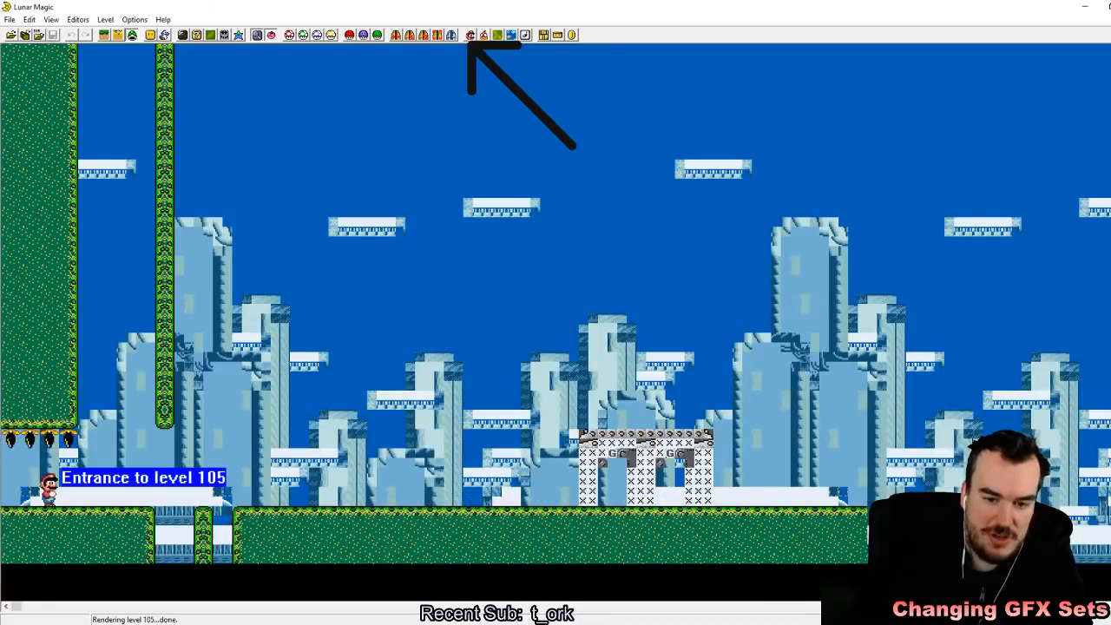
Step: Copy the cave background image used in level 10A into level 105, accepting the pointer switch, and save level 105
left_click(211, 35)
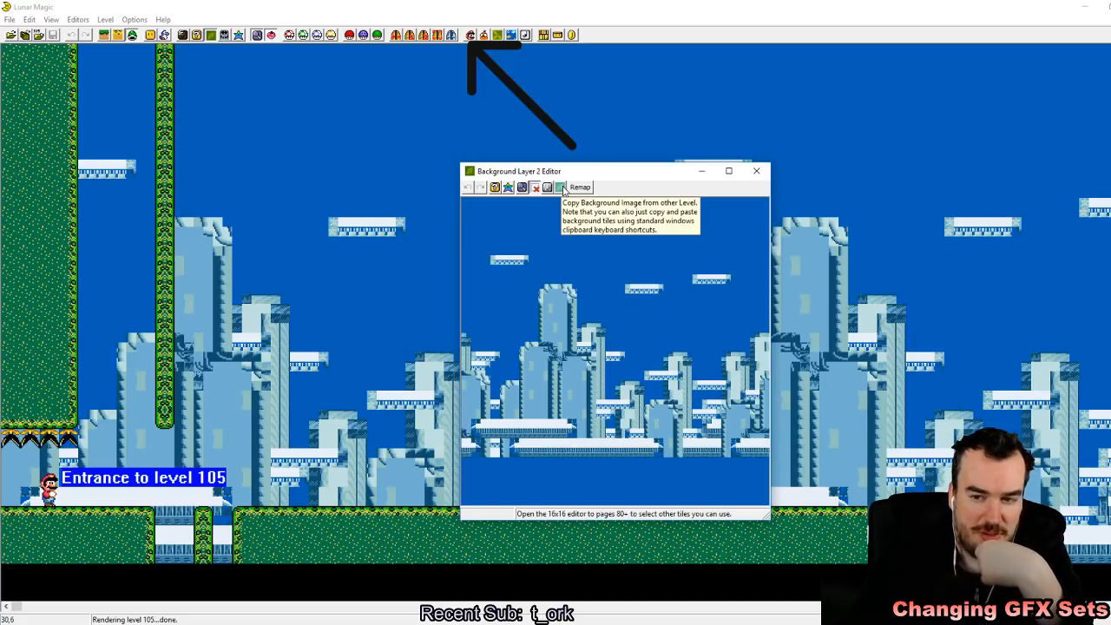
left_click(561, 187)
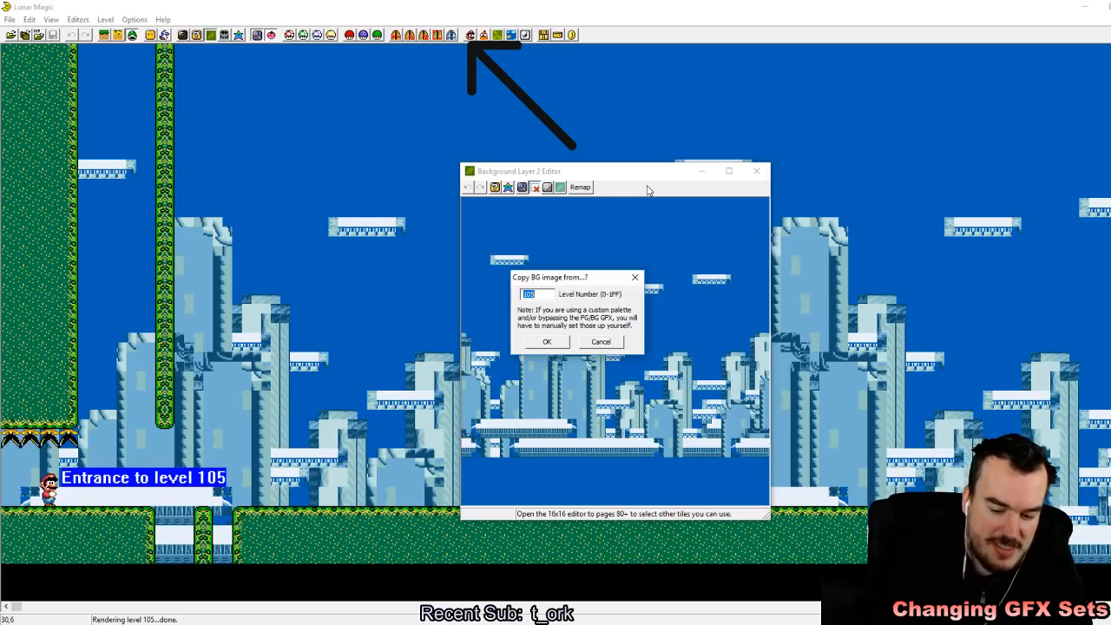
type("10")
key("Return")
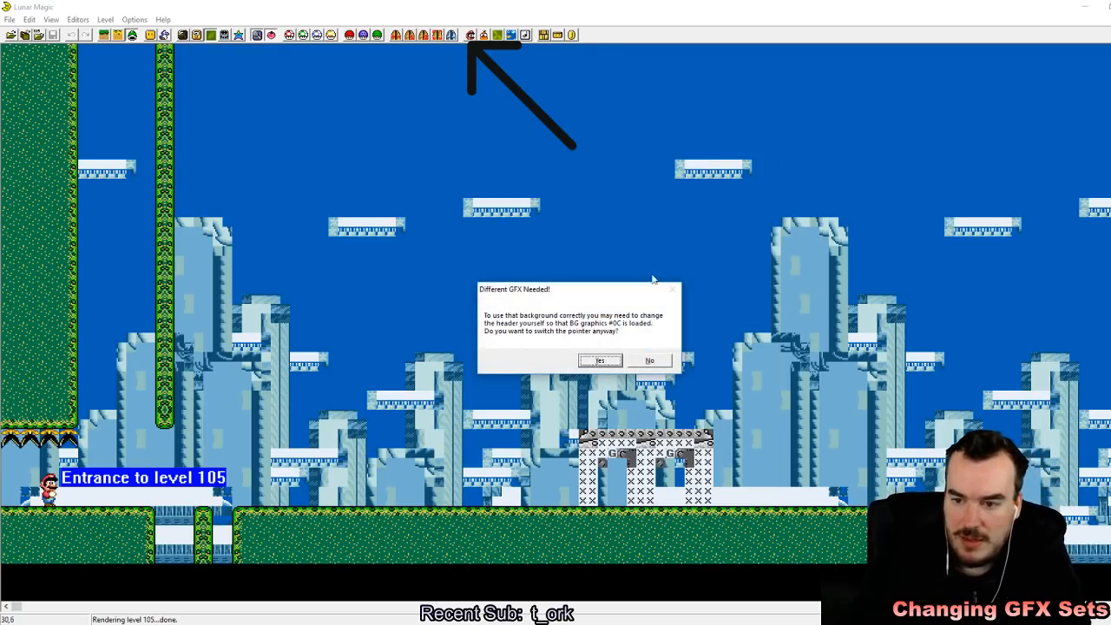
left_click(600, 360)
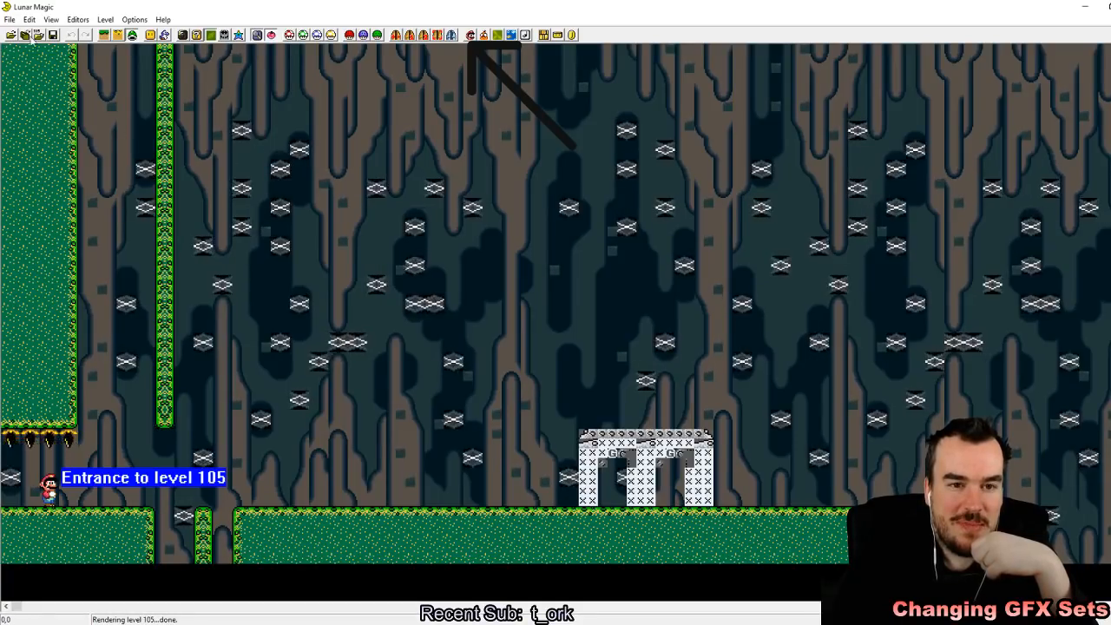
left_click(52, 34)
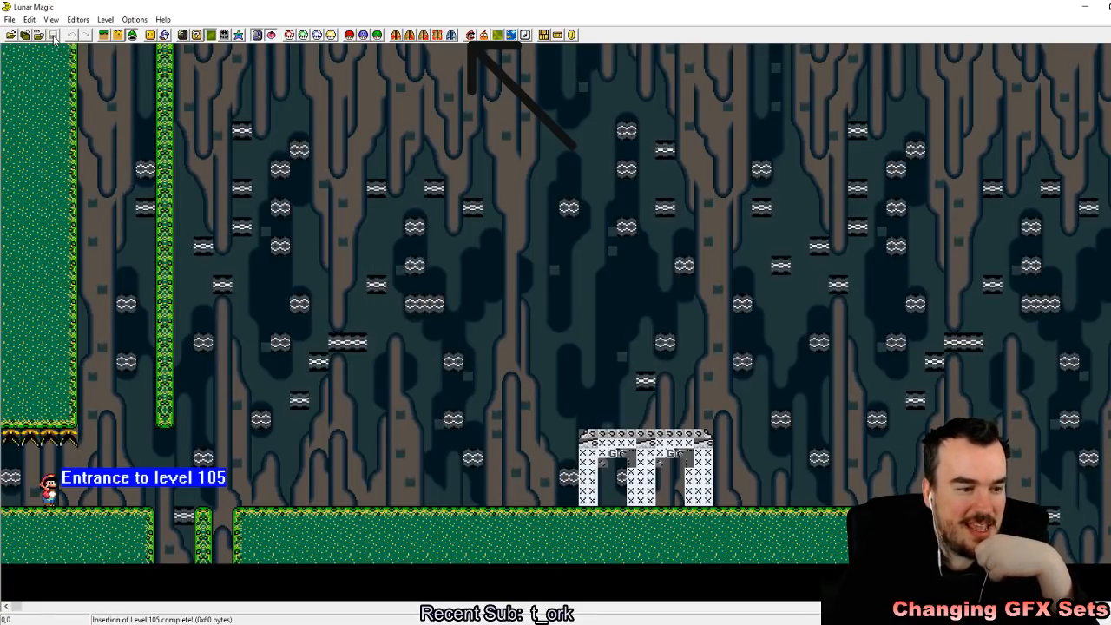
Step: Open level 10A by number and review its header properties, sprite header and Super GFX Bypass files
left_click(9, 20)
left_click(52, 45)
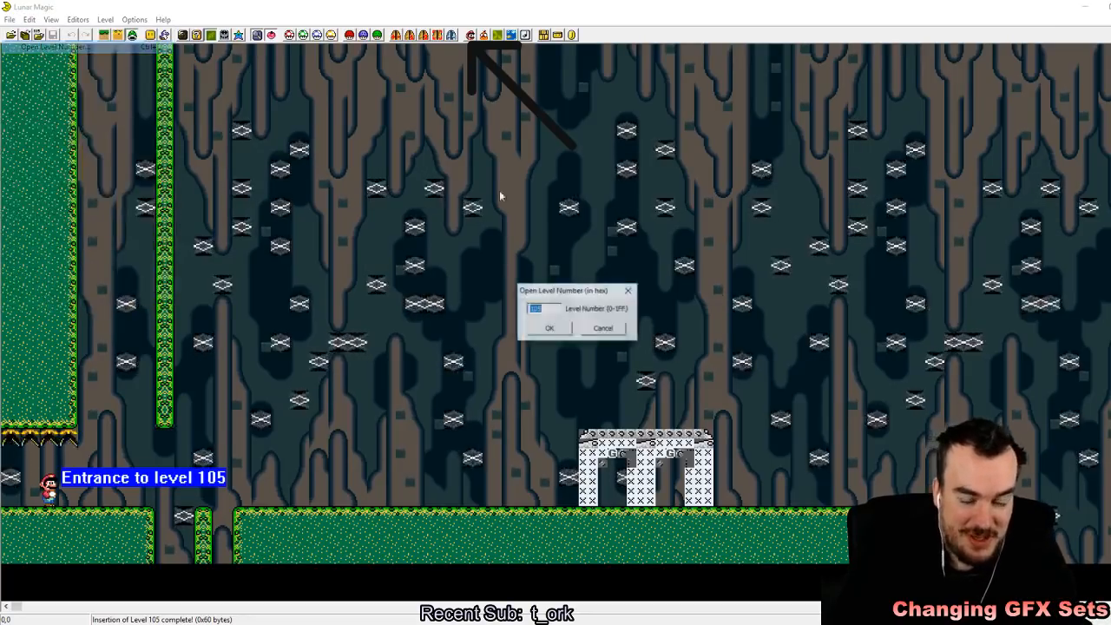
type("10A")
key("Return")
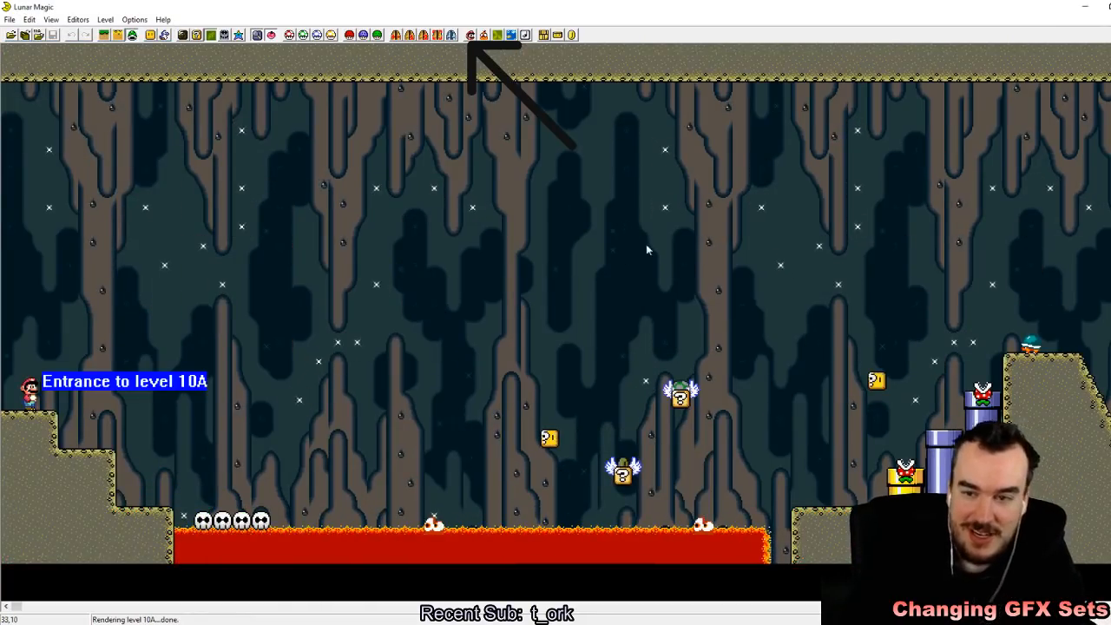
left_click(470, 35)
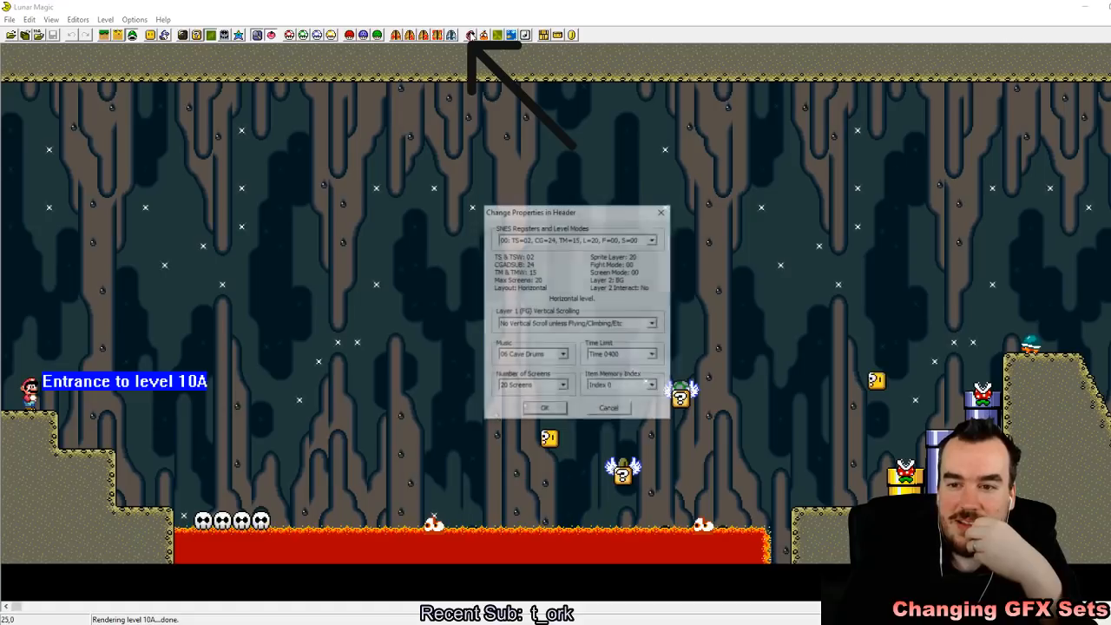
left_click(551, 409)
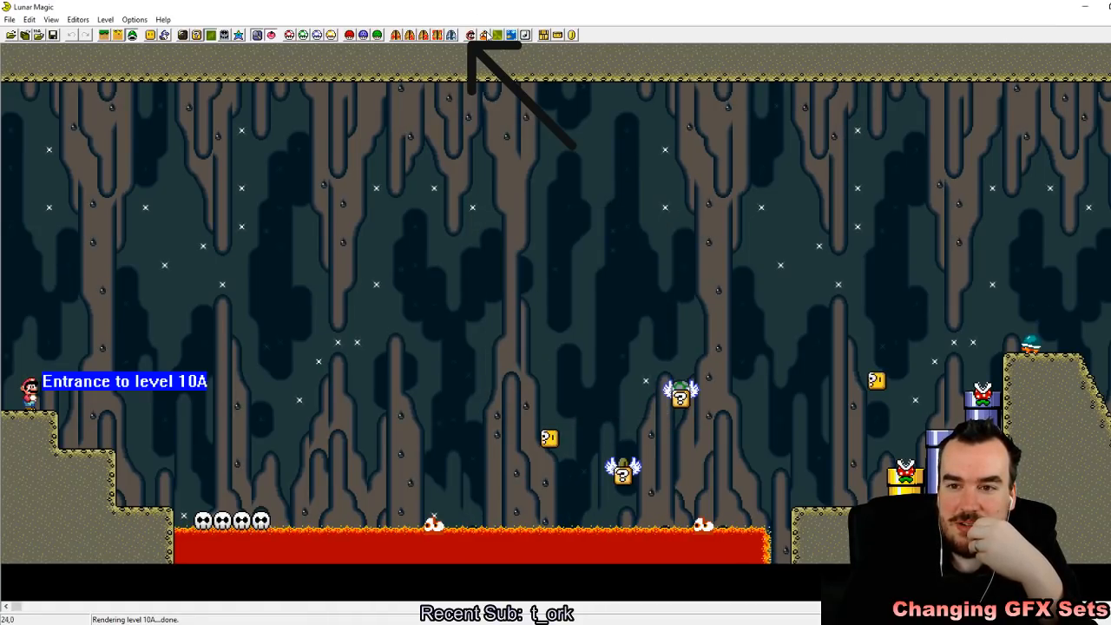
left_click(484, 35)
left_click(546, 372)
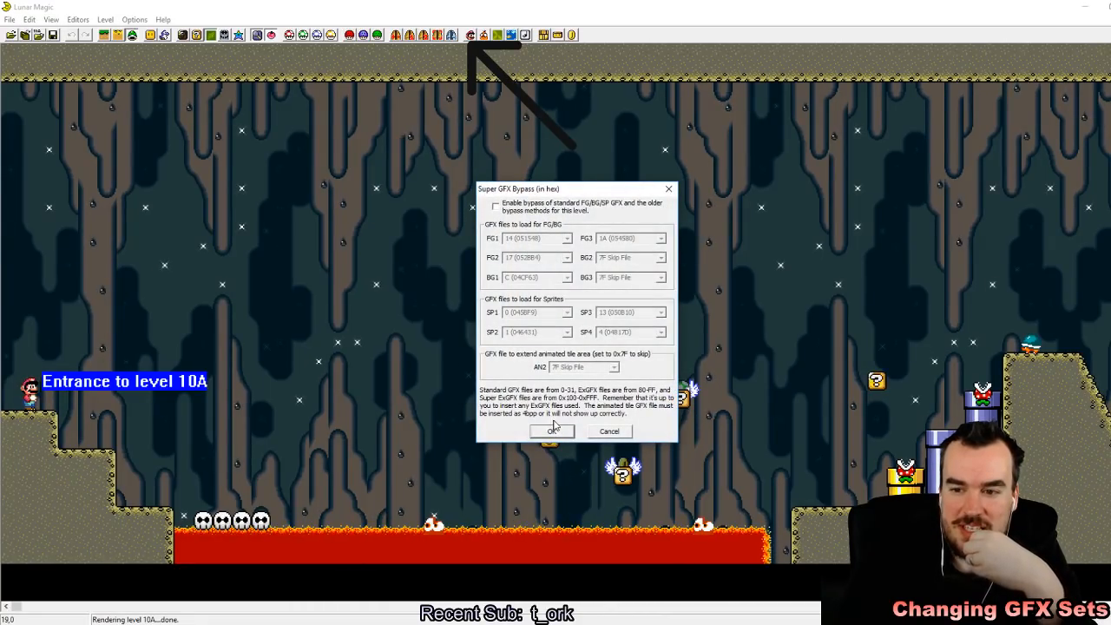
left_click(551, 430)
Step: Leave level 10A and step back through the preceding levels to level 105
key("Page_Down")
key("Return")
key("Return")
key("Page_Down")
key("Page_Down")
key("Page_Down")
key("Page_Down")
key("Page_Down")
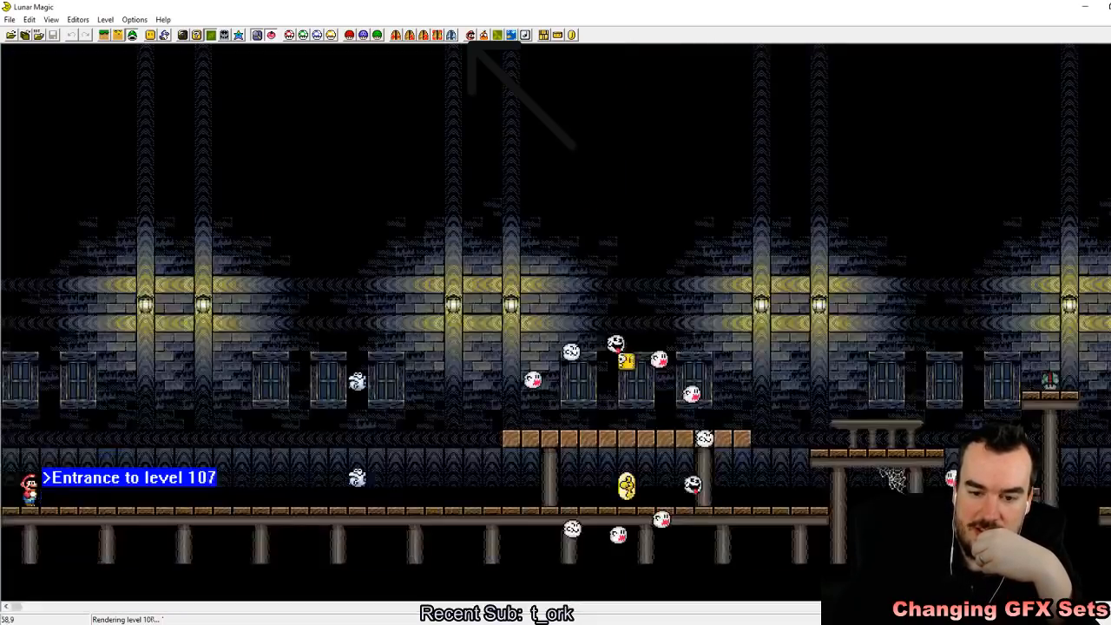
key("Page_Up")
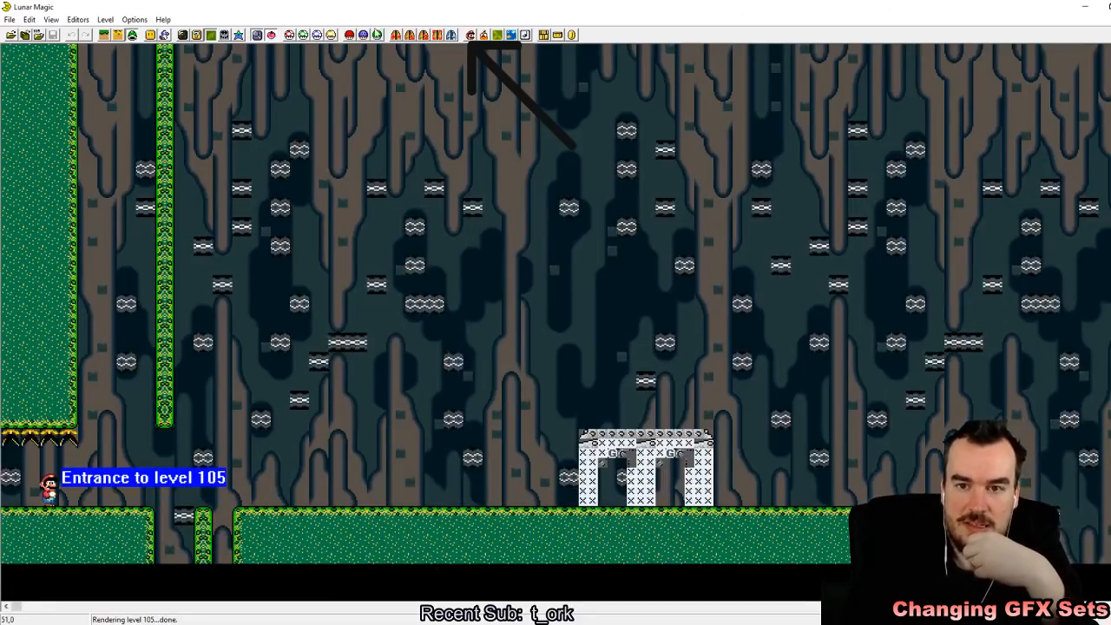
Step: Compare level 105's Super GFX Bypass files, sprite header and header properties with those of level 10A
left_click(351, 35)
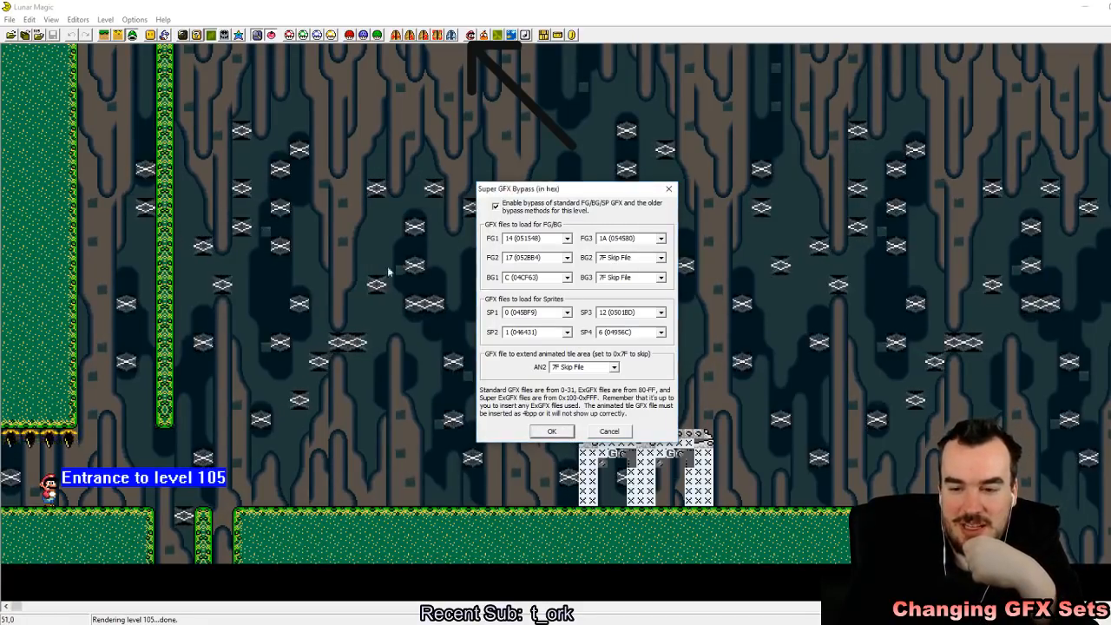
left_click(550, 432)
left_click(471, 36)
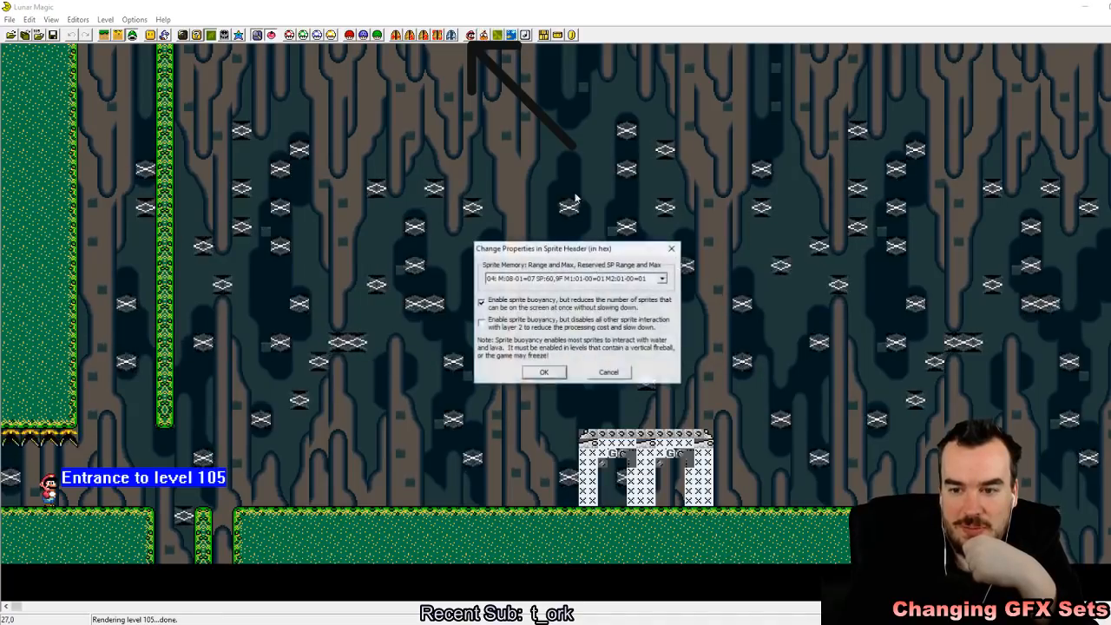
left_click(610, 280)
left_click(608, 300)
left_click(558, 375)
left_click(396, 35)
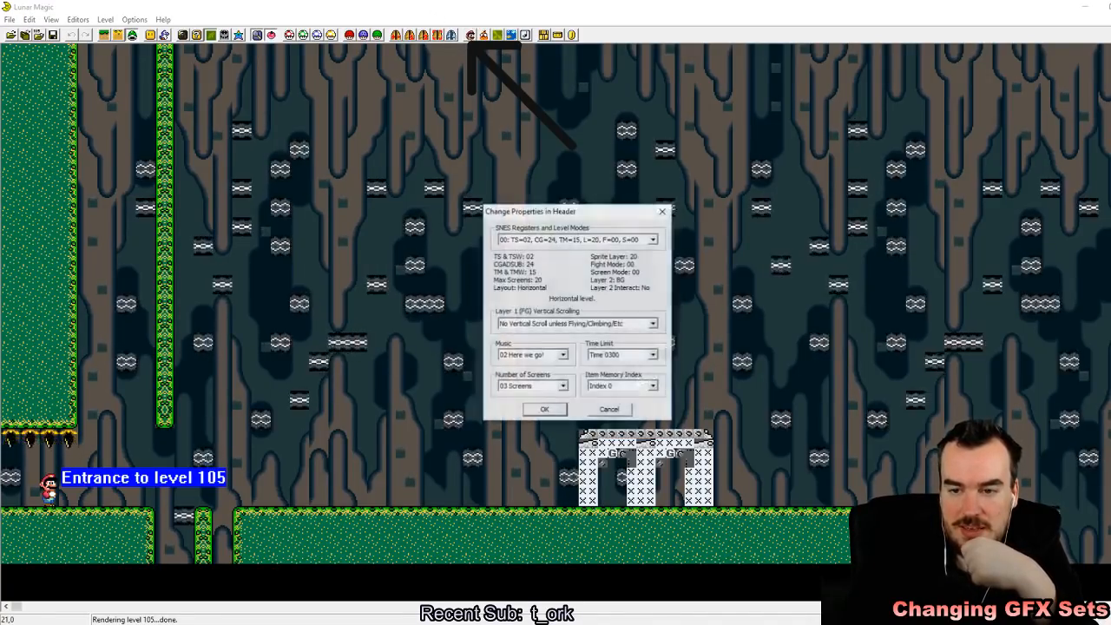
left_click(544, 410)
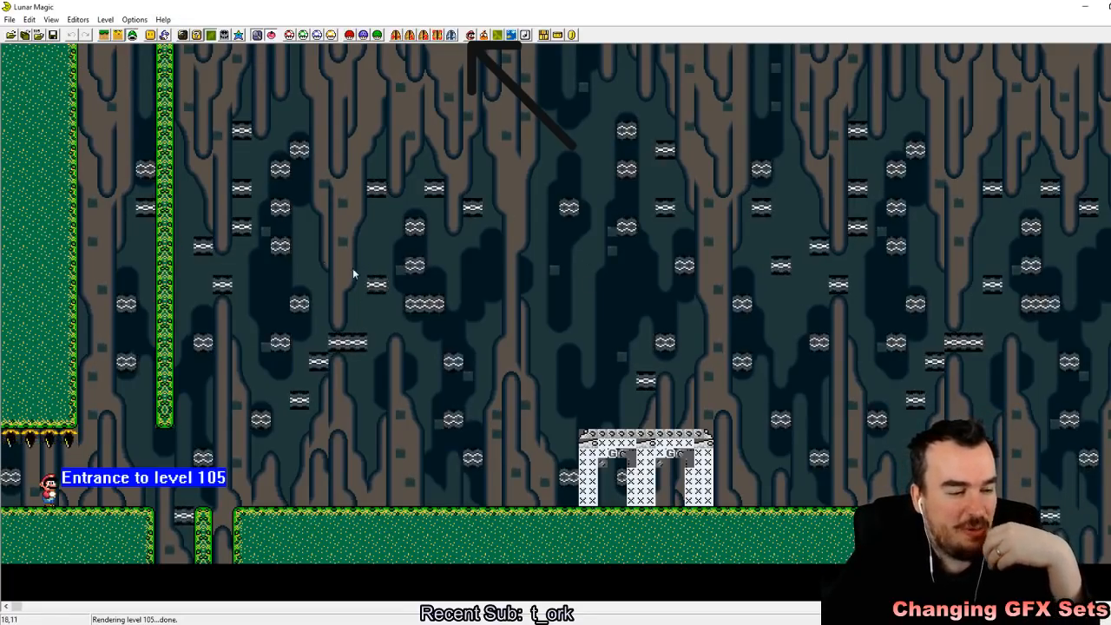
Step: Delete the garbled pillar objects standing on the ground near level 105's entrance, using Layer 1 editing
left_click_drag(501, 353, 714, 469)
left_click(105, 36)
left_click_drag(638, 372, 745, 444)
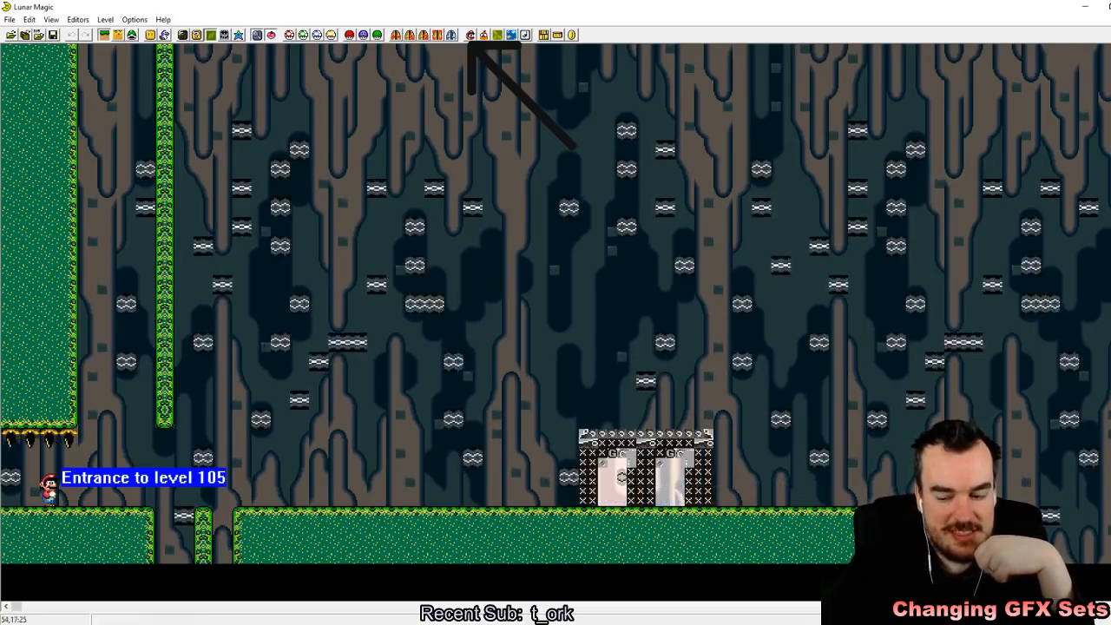
key("Delete")
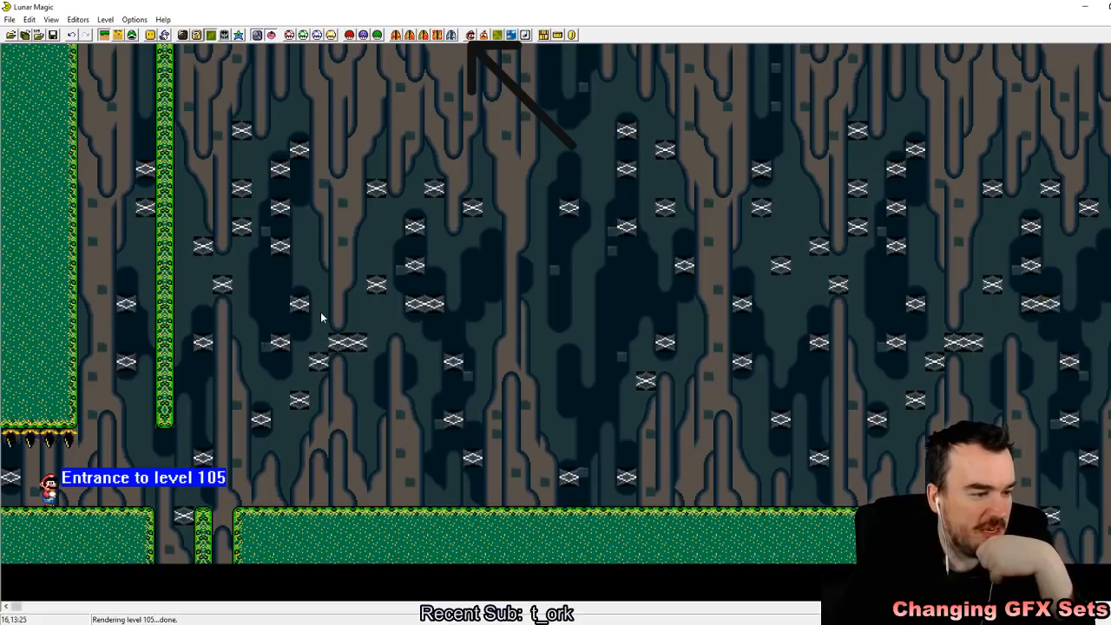
Step: Set level 105's FG/BG GFX in the header to set 3, Underground 1
left_click(349, 36)
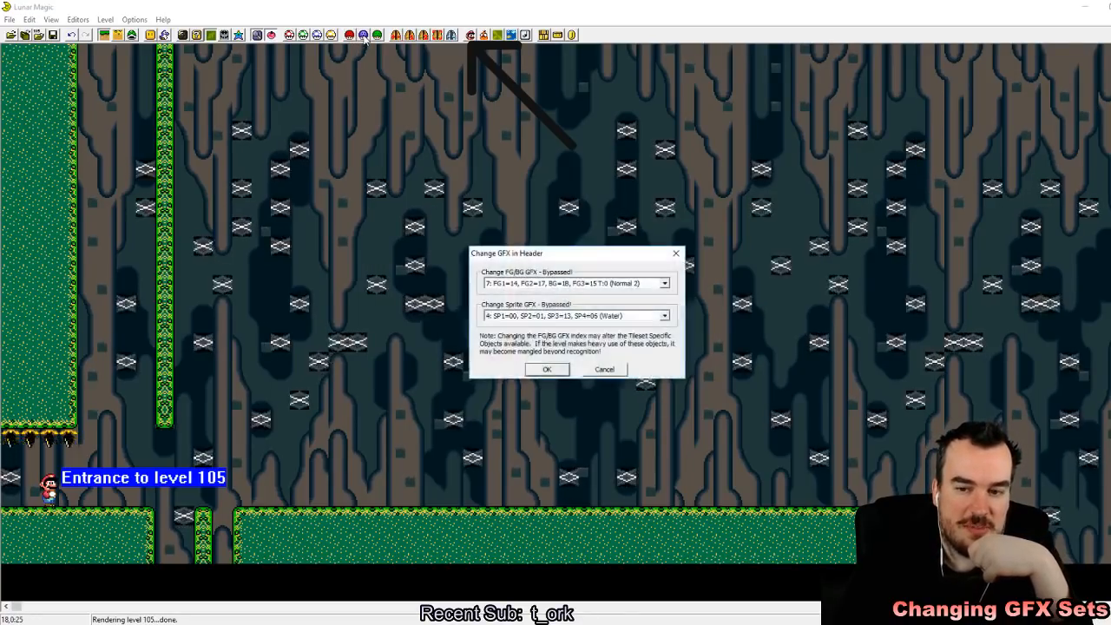
left_click(665, 284)
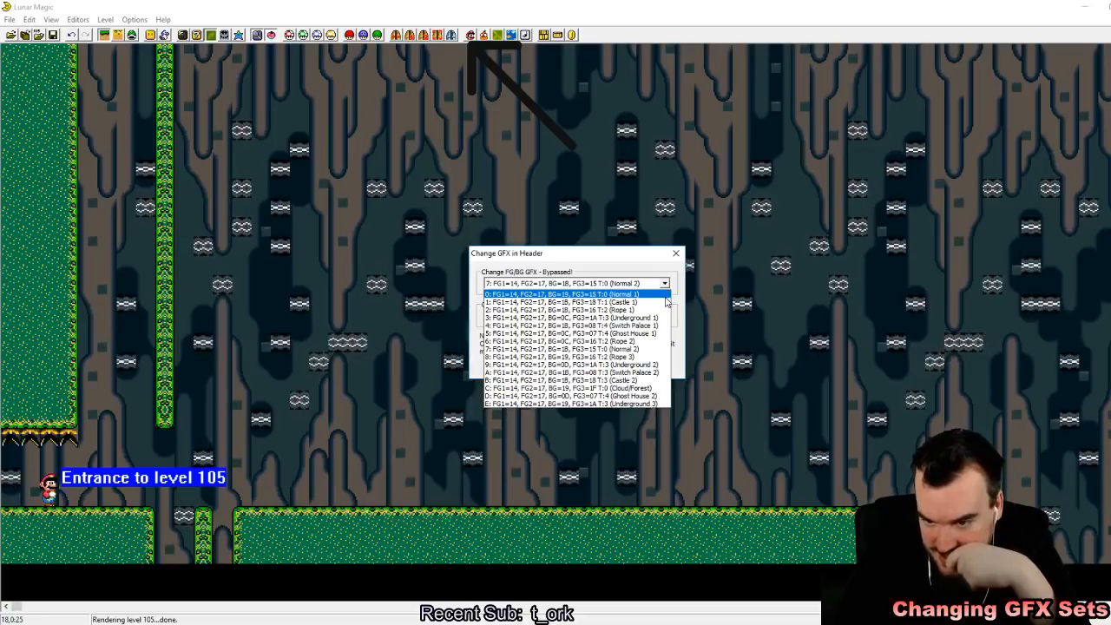
left_click(643, 318)
left_click(549, 369)
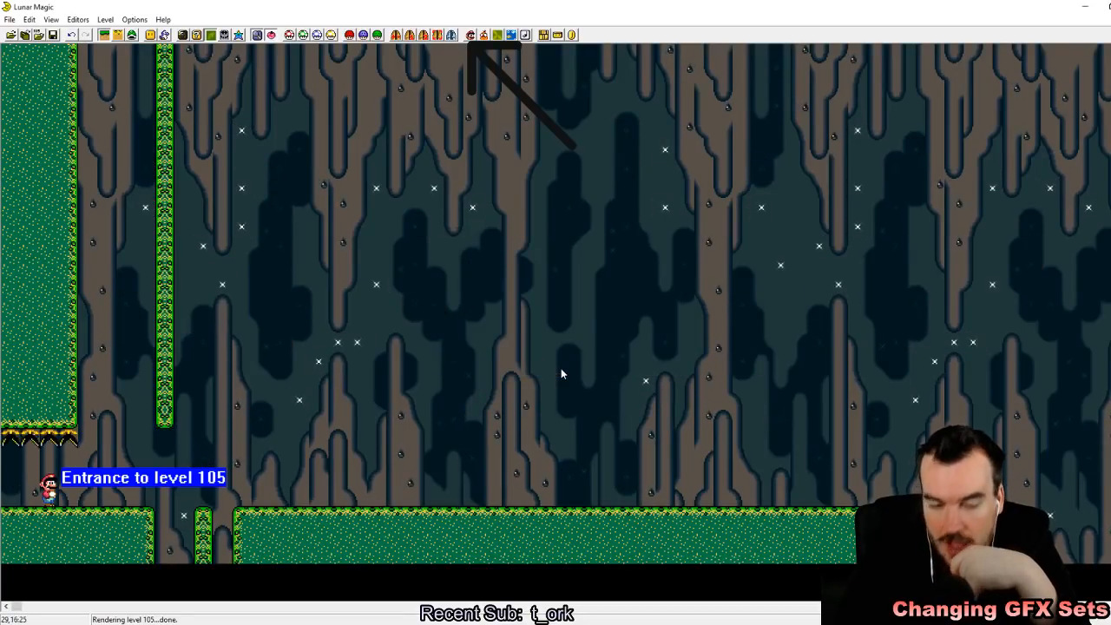
Step: Switch level 105's header FG/BG GFX to set 0, Normal 1, to compare how the background tiles render
left_click(364, 36)
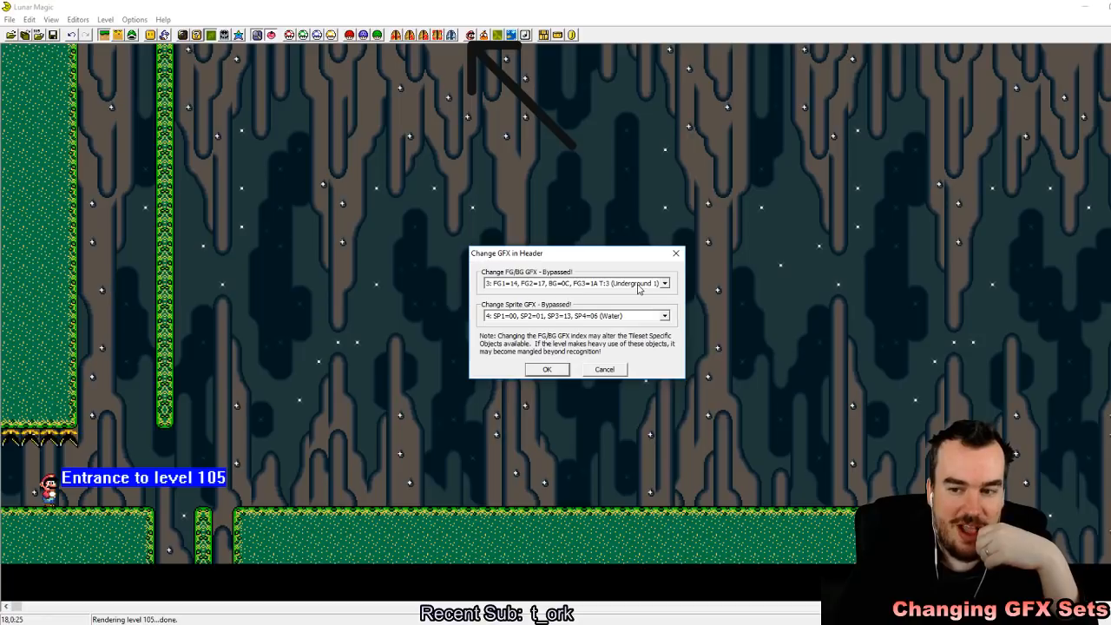
left_click(667, 285)
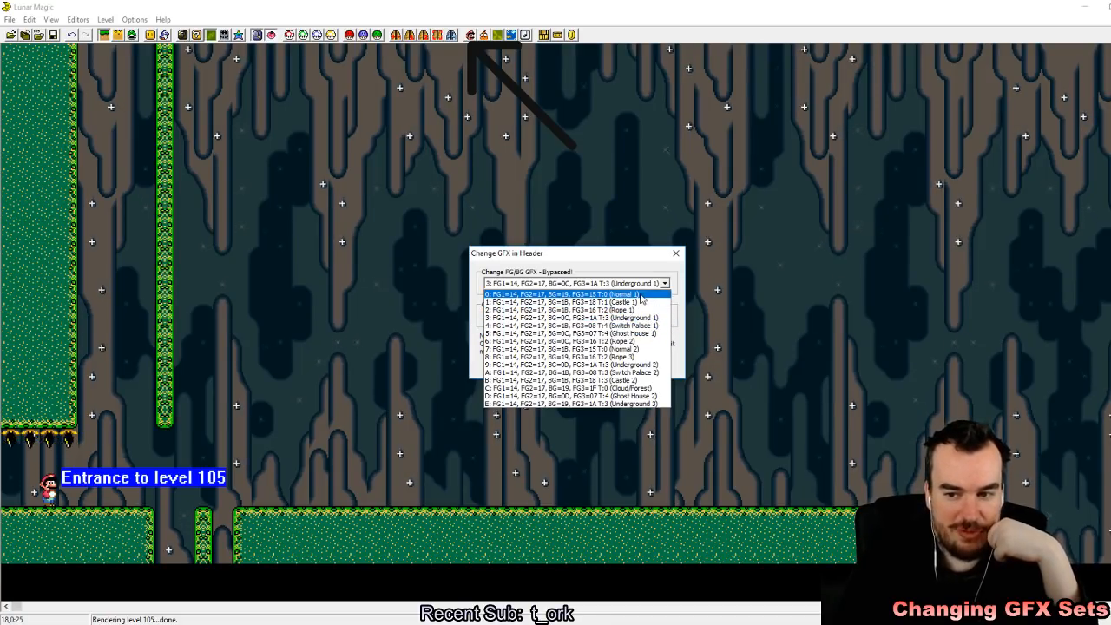
left_click(650, 318)
left_click(550, 365)
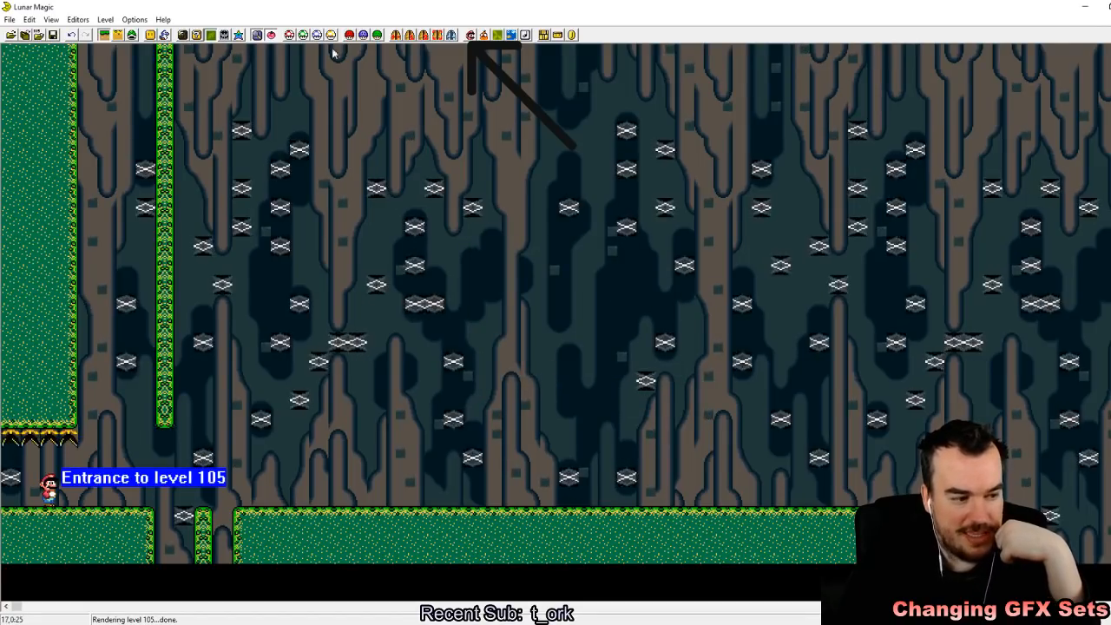
Step: Set level 105's header FG/BG GFX back to set 3, Underground 1
left_click(364, 36)
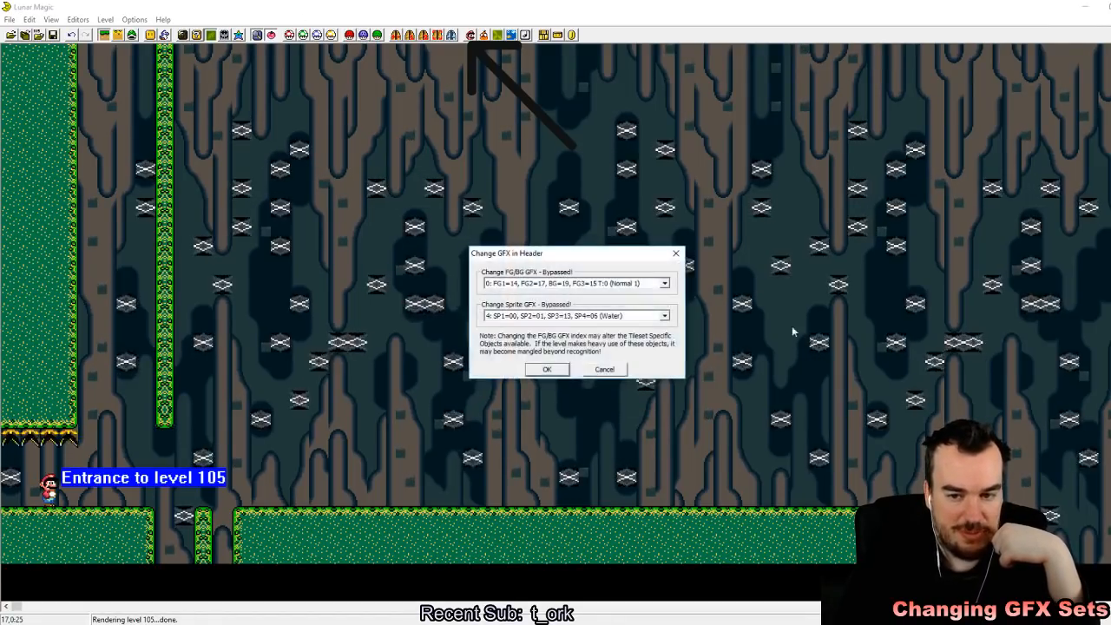
left_click(647, 284)
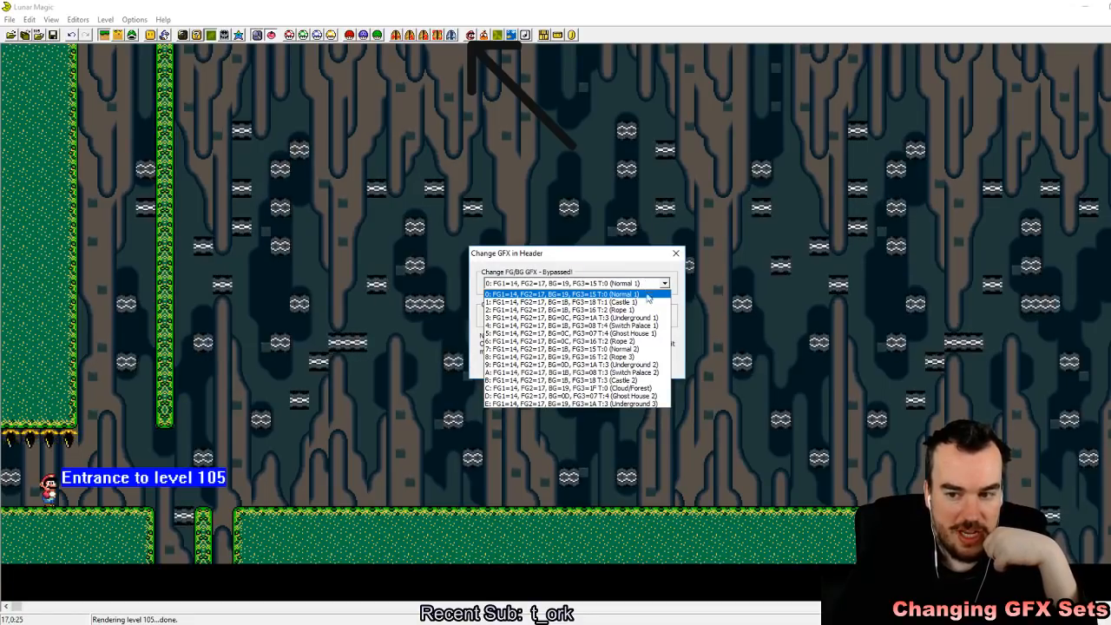
left_click(650, 317)
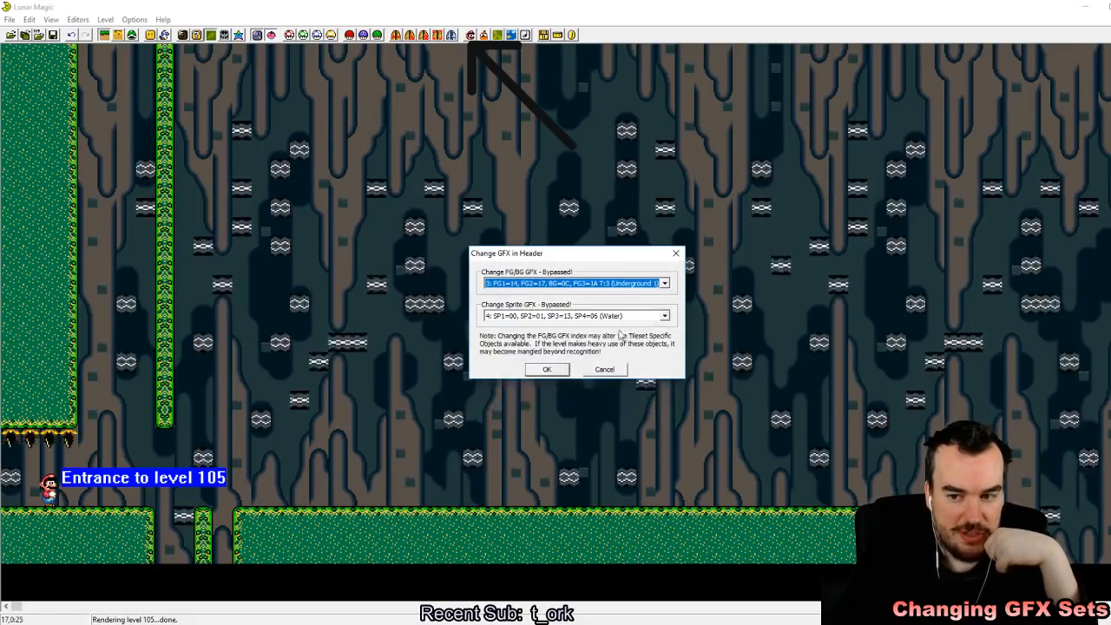
left_click(548, 365)
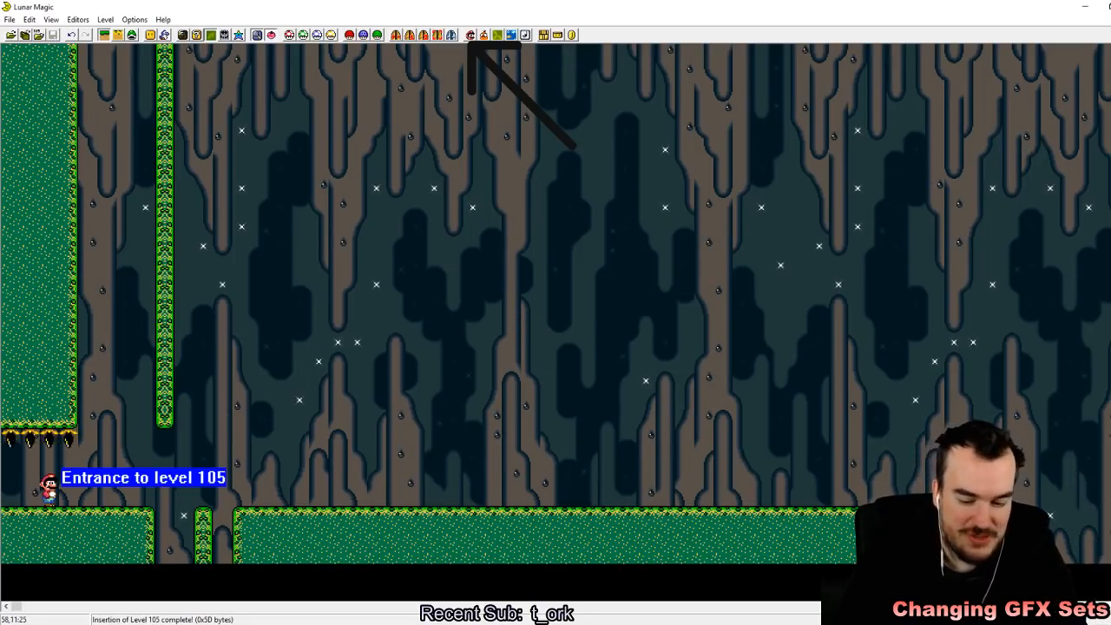
Step: Browse to castle level 10D and enable its Super GFX Bypass with the GFX files it already lists
key("Page_Down")
key("Page_Down")
key("Page_Down")
key("Page_Down")
key("Page_Down")
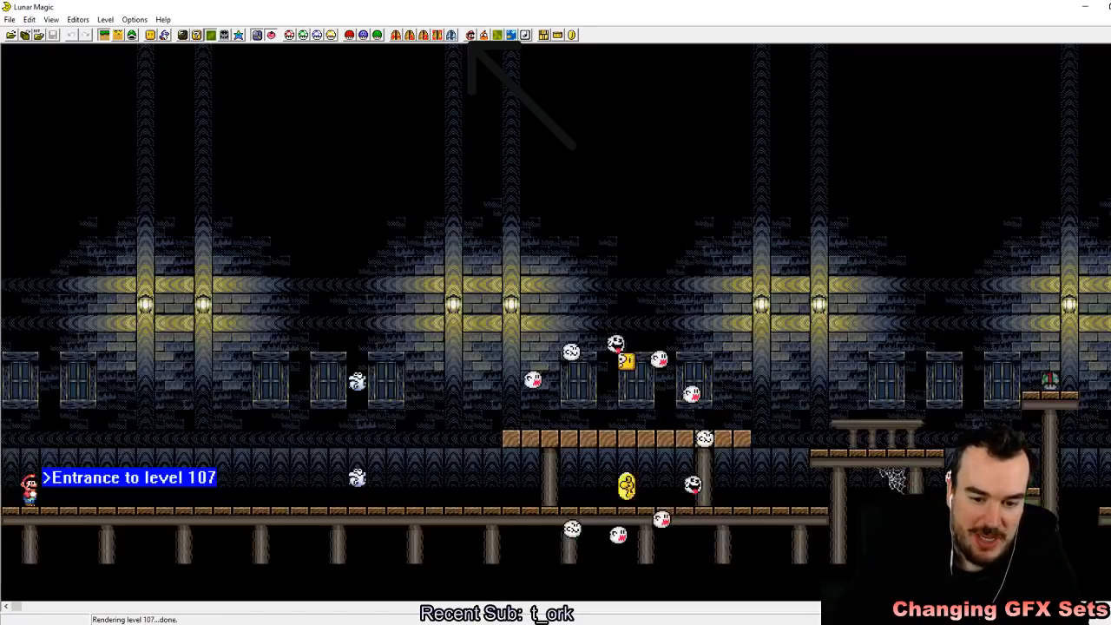
key("Page_Down")
key("Page_Down")
key("Page_Down")
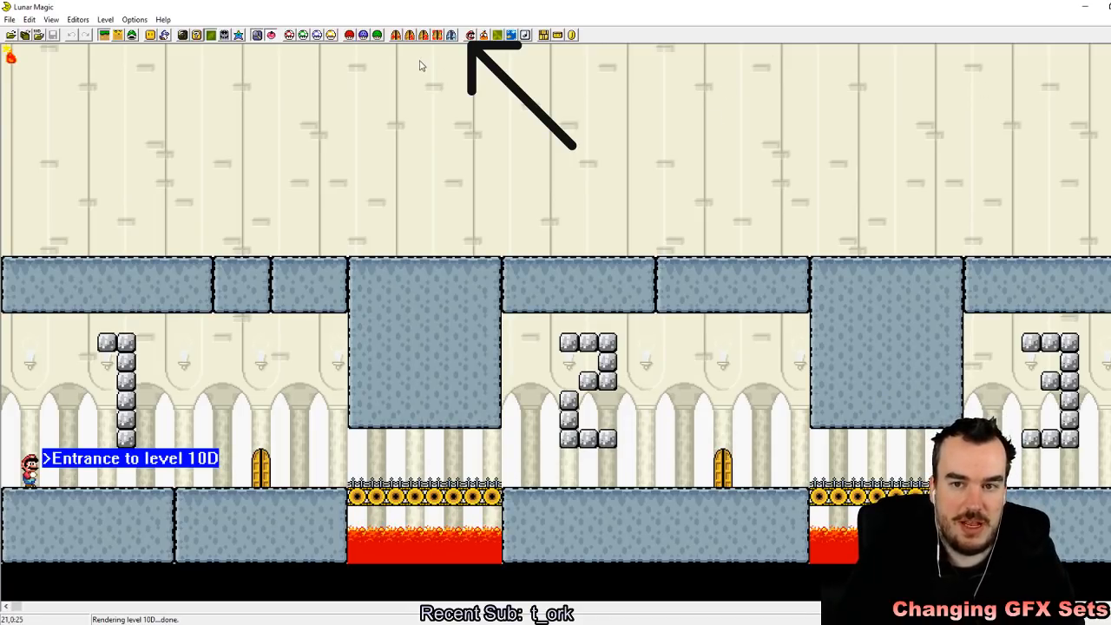
left_click(349, 35)
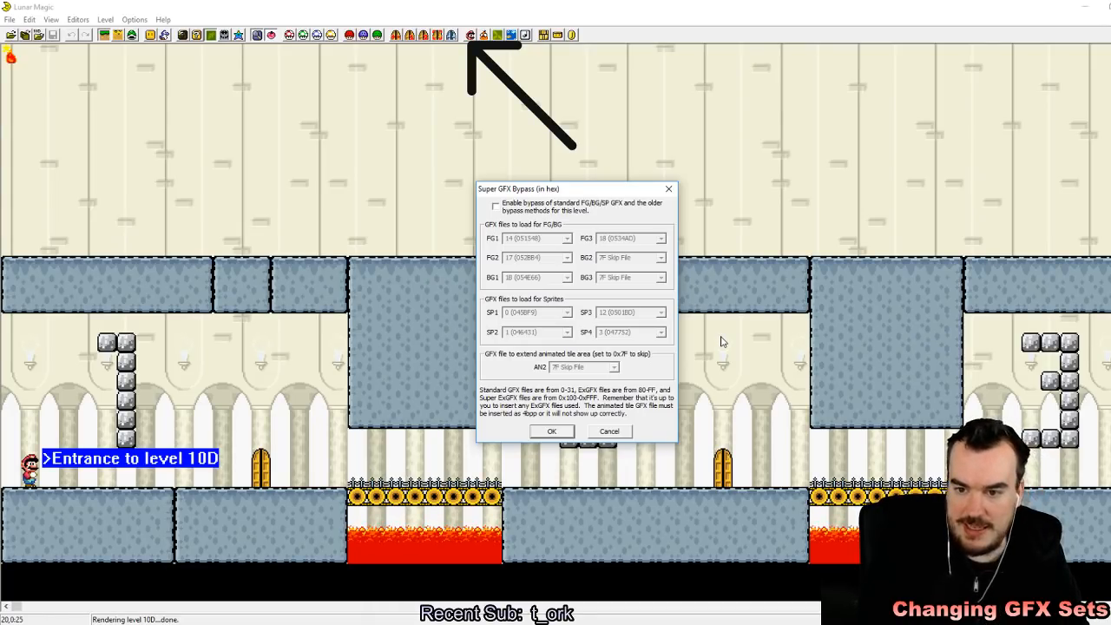
left_click(496, 207)
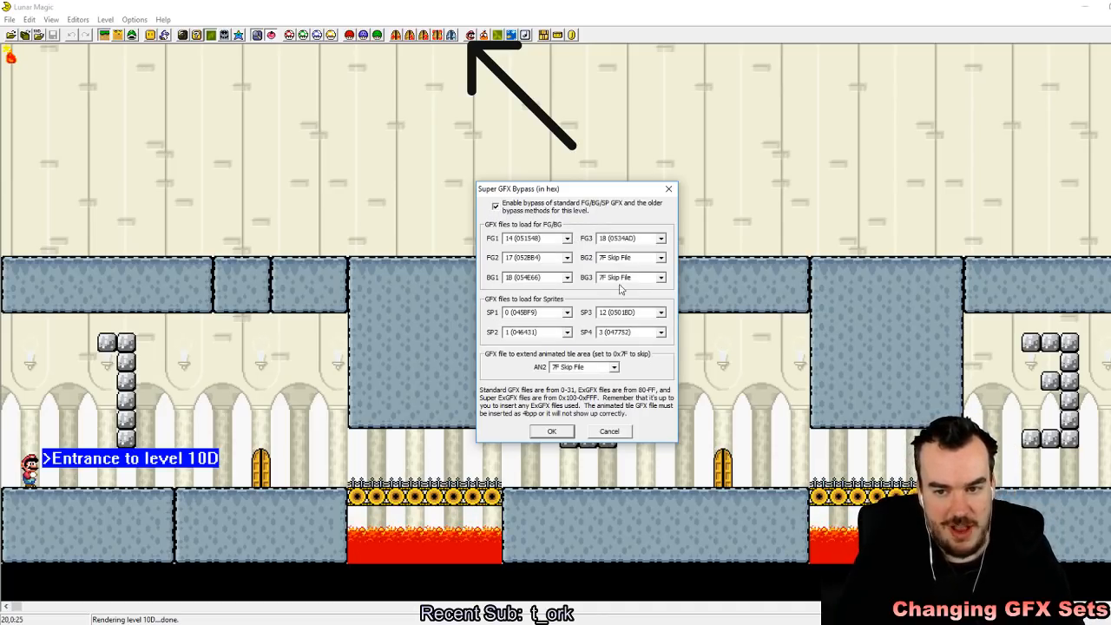
left_click(552, 433)
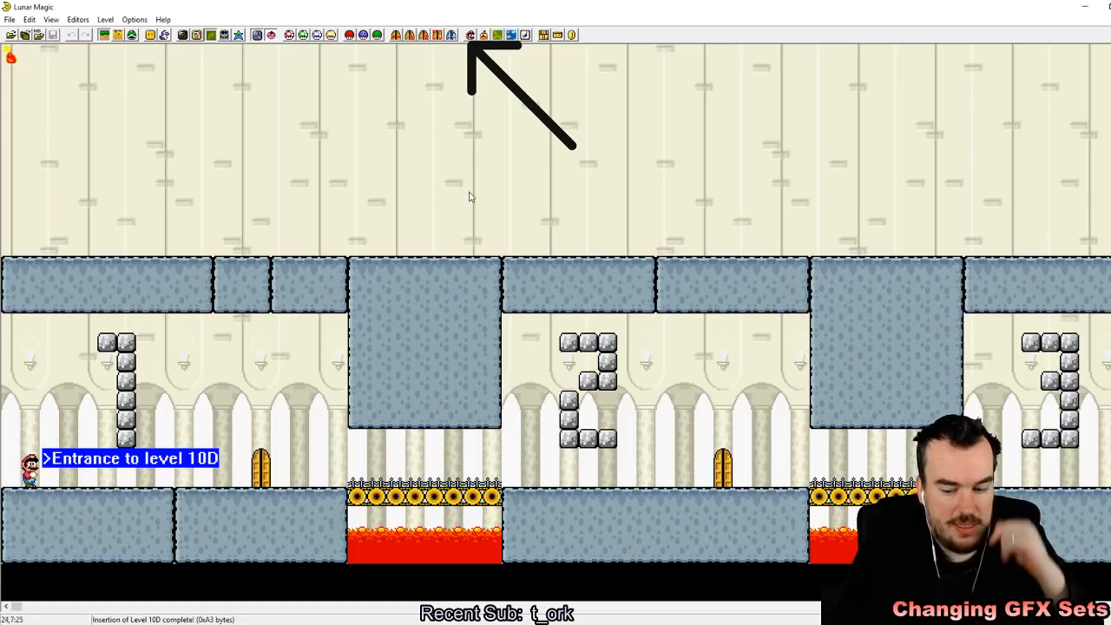
Step: Return to level 105 and set its Super GFX Bypass files to 1B for BG1 and 18 for FG3
key("Page_Down")
key("Page_Down")
key("Page_Down")
key("Page_Down")
key("Page_Down")
key("Page_Down")
key("Page_Down")
key("Page_Down")
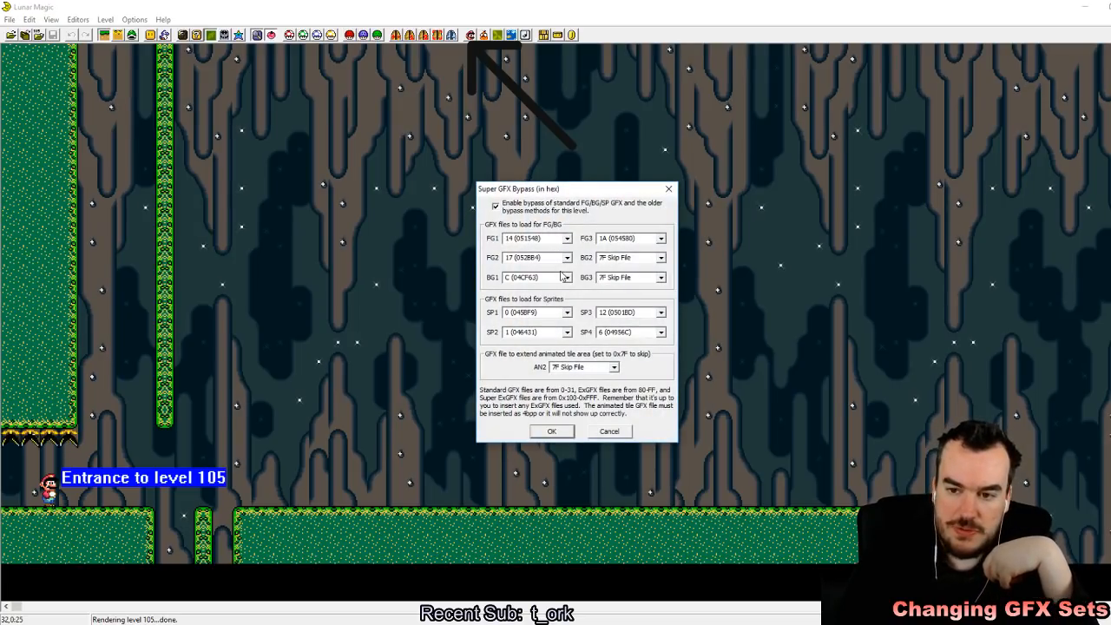
left_click(567, 278)
scroll(557, 311, "down", 3)
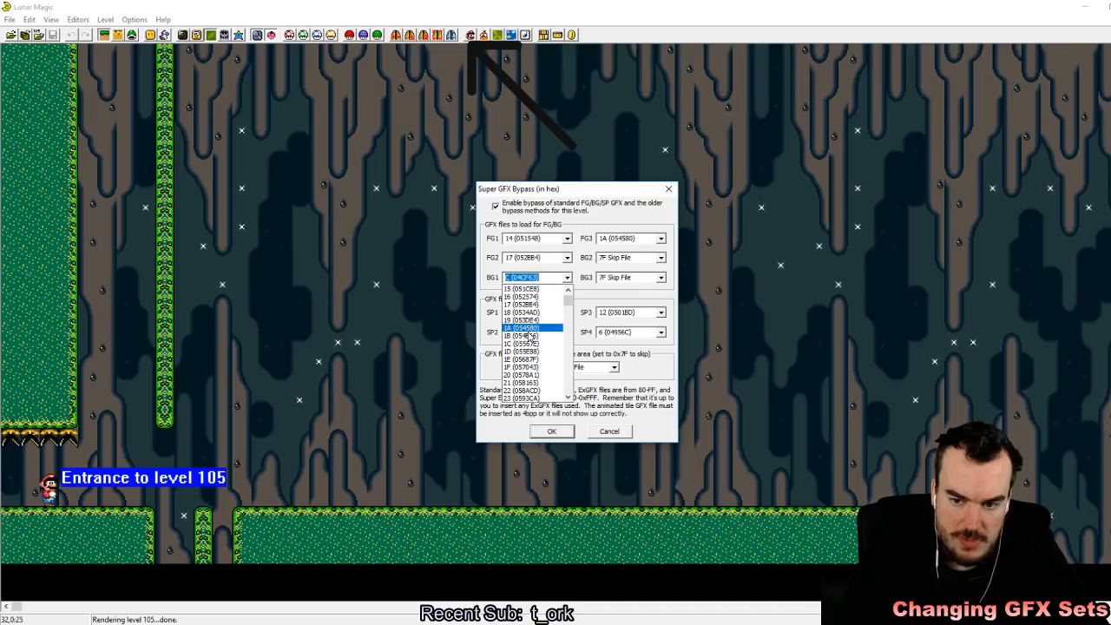
left_click(538, 339)
left_click(660, 239)
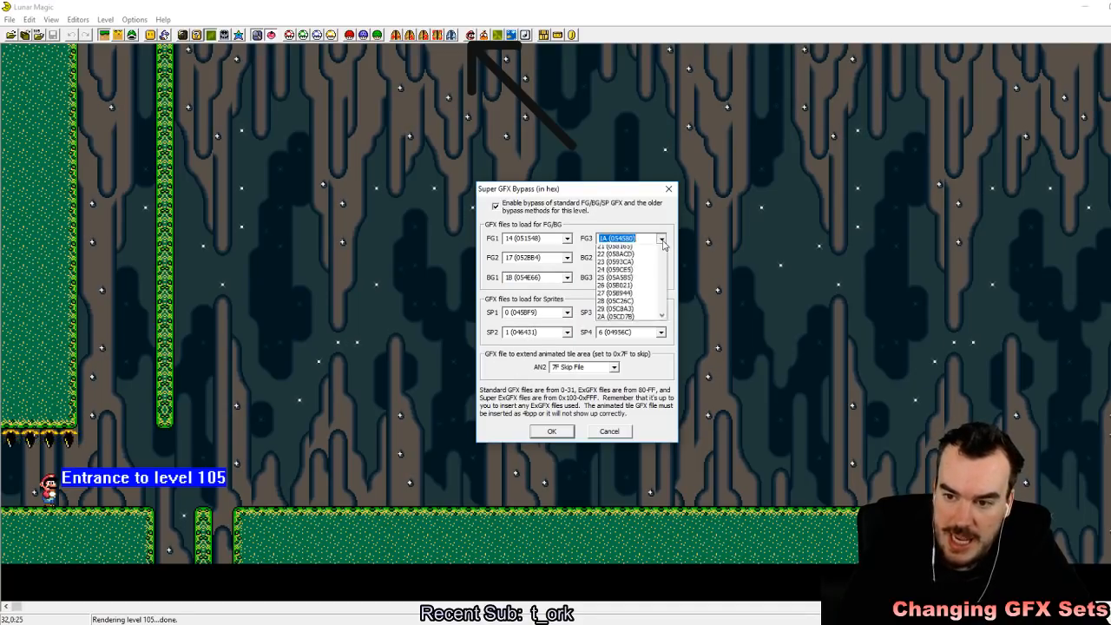
key("Escape")
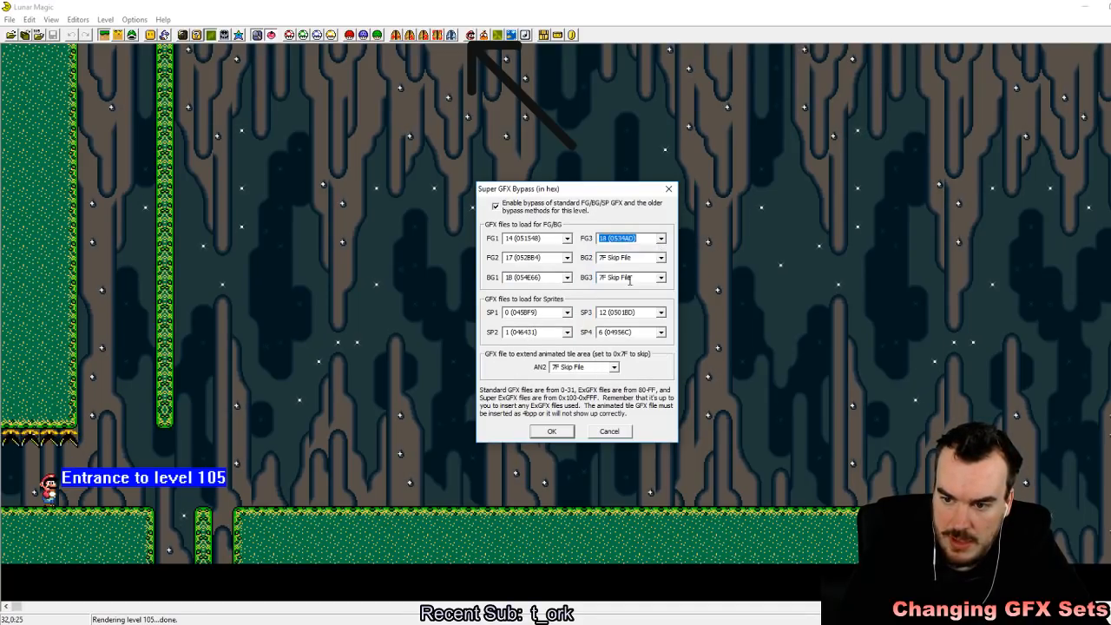
left_click(550, 432)
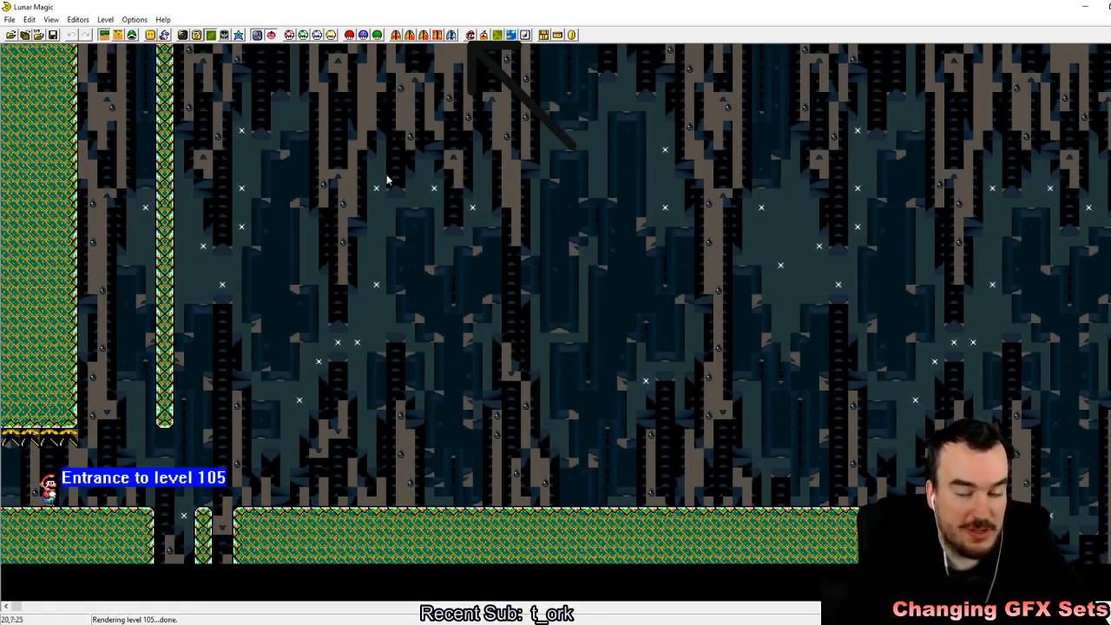
Step: Set level 105's header FG/BG GFX to set 1, Castle 1
left_click(364, 34)
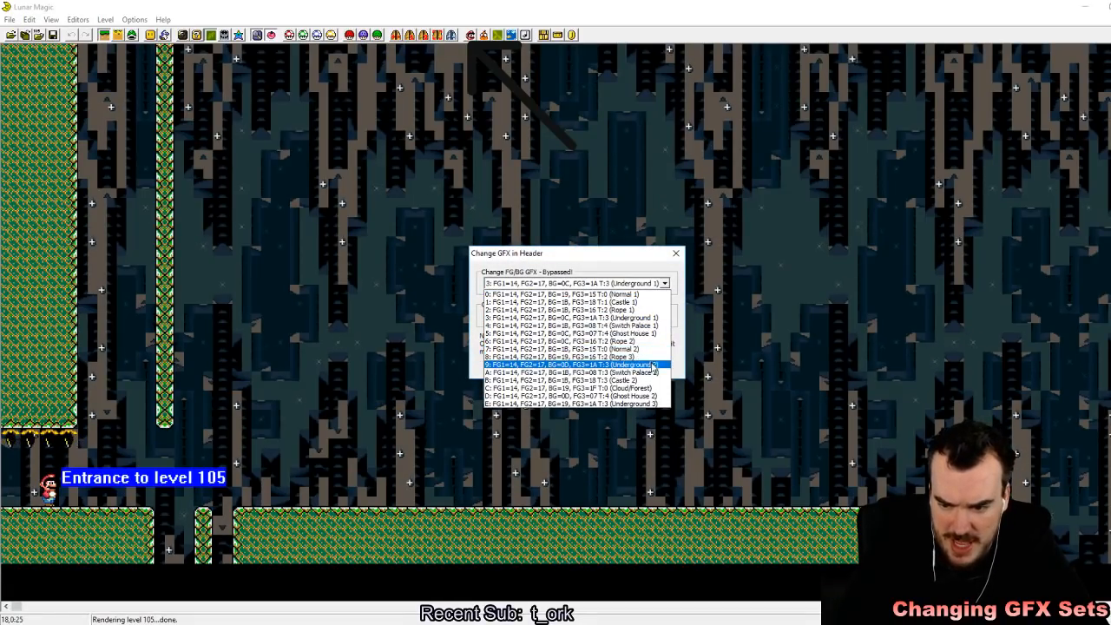
left_click(608, 301)
left_click(558, 374)
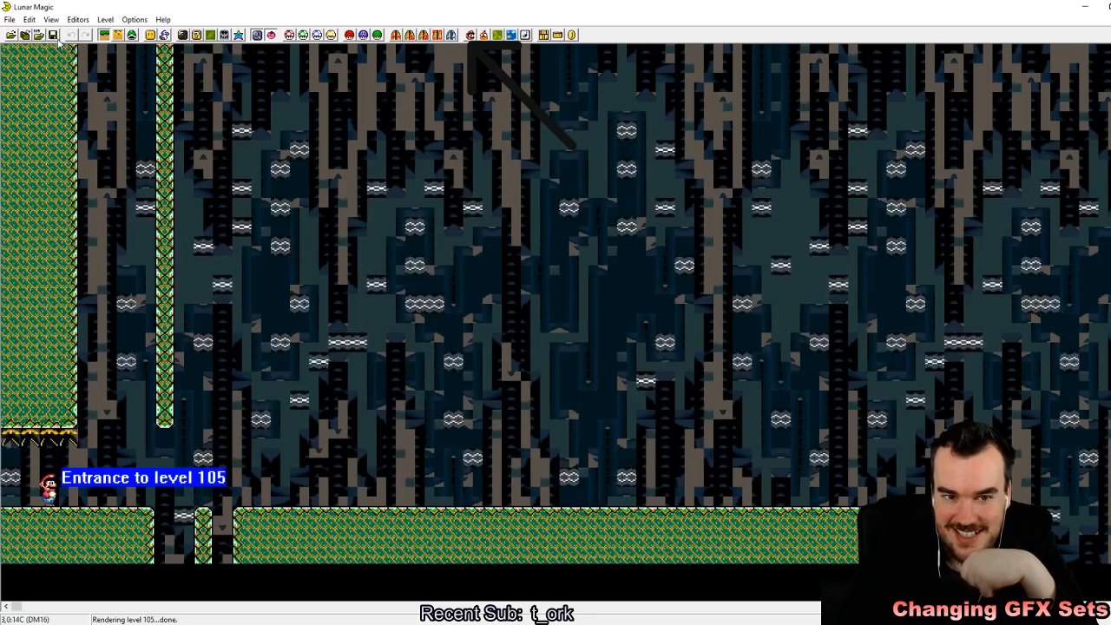
Step: Browse the neighbouring levels to check which one uses the castle background, and return to level 105
key("Page_Up")
key("Page_Up")
key("Page_Up")
key("Page_Up")
key("Page_Up")
key("Page_Up")
key("Page_Up")
key("Page_Up")
key("Page_Up")
key("Page_Up")
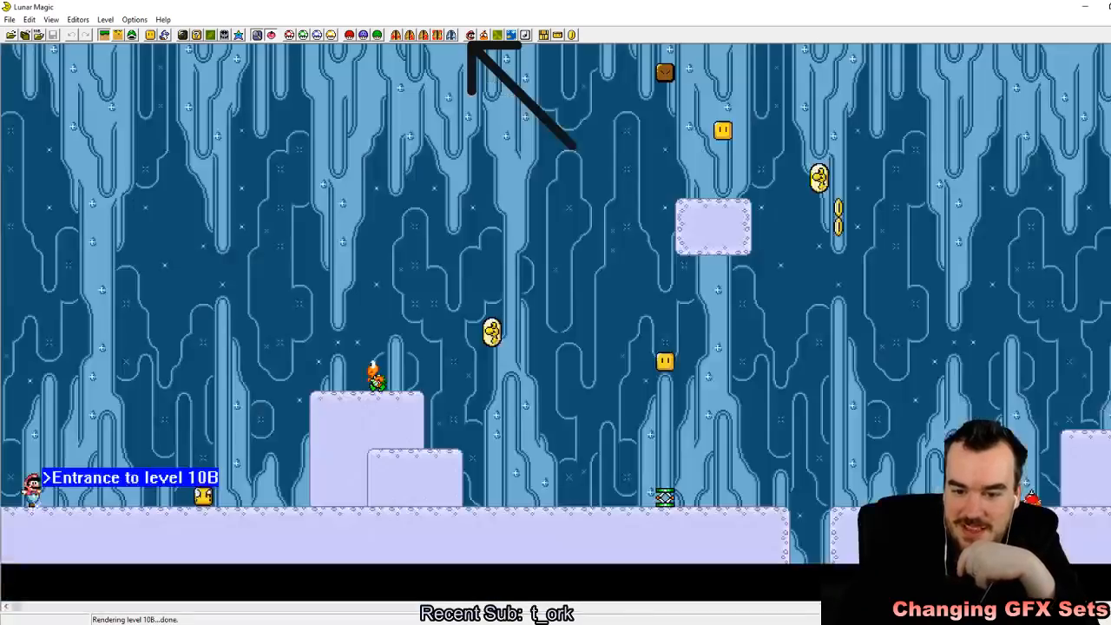
key("Page_Down")
key("Page_Down")
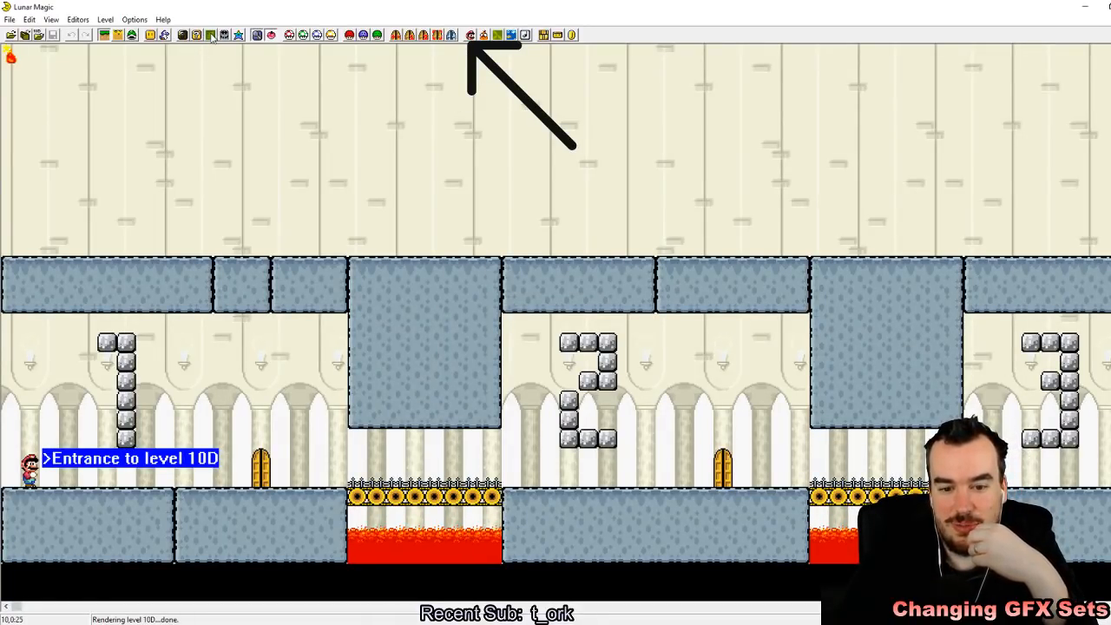
key("Page_Down")
key("Page_Down")
key("Page_Down")
key("Page_Down")
key("Page_Down")
key("Page_Down")
key("Page_Down")
key("Page_Down")
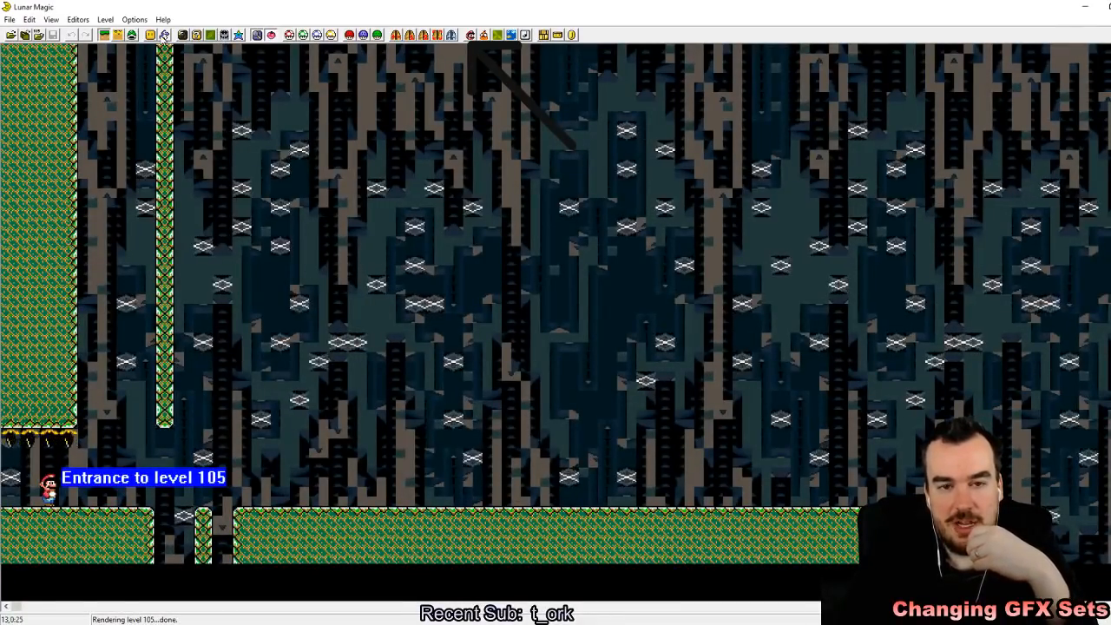
Step: Copy the background image from level 10D into level 105 and close the background editor
left_click(197, 35)
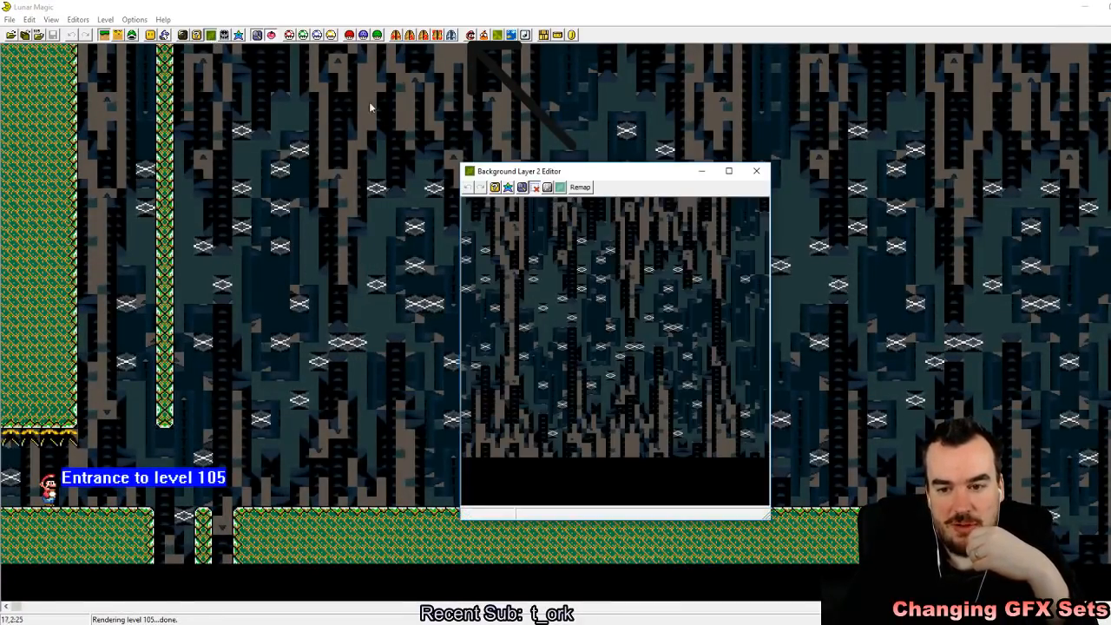
left_click(561, 188)
type("101")
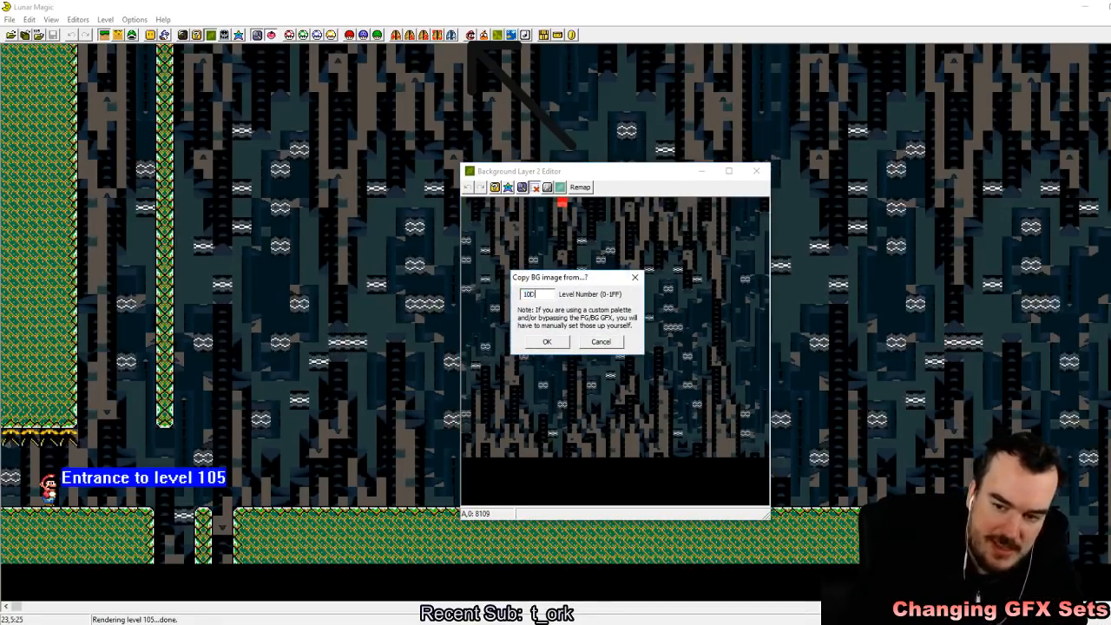
key("Return")
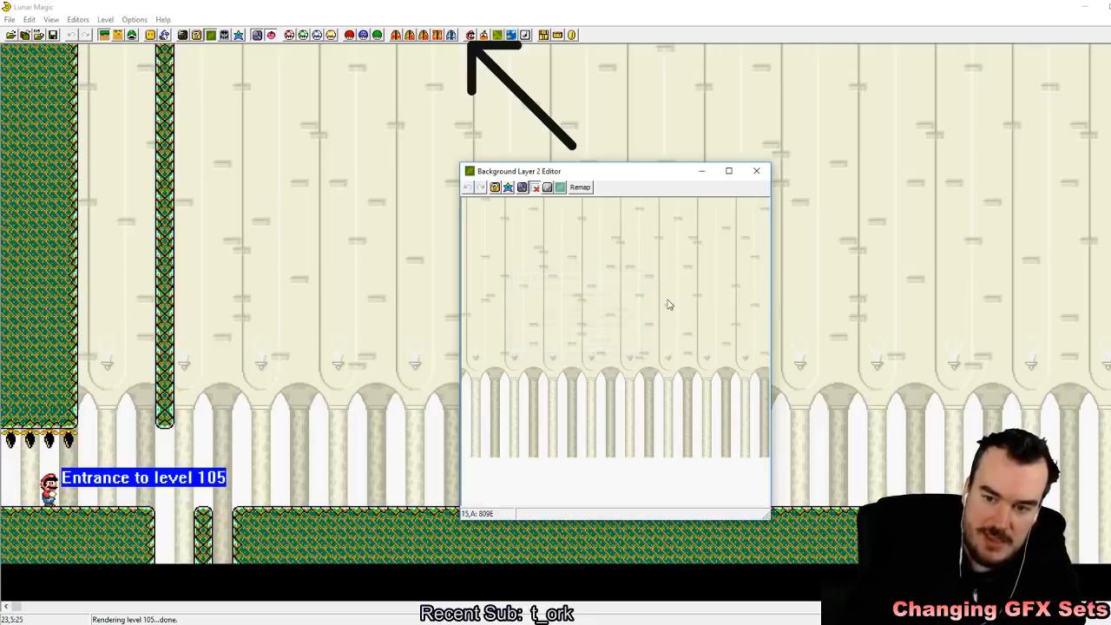
left_click(758, 173)
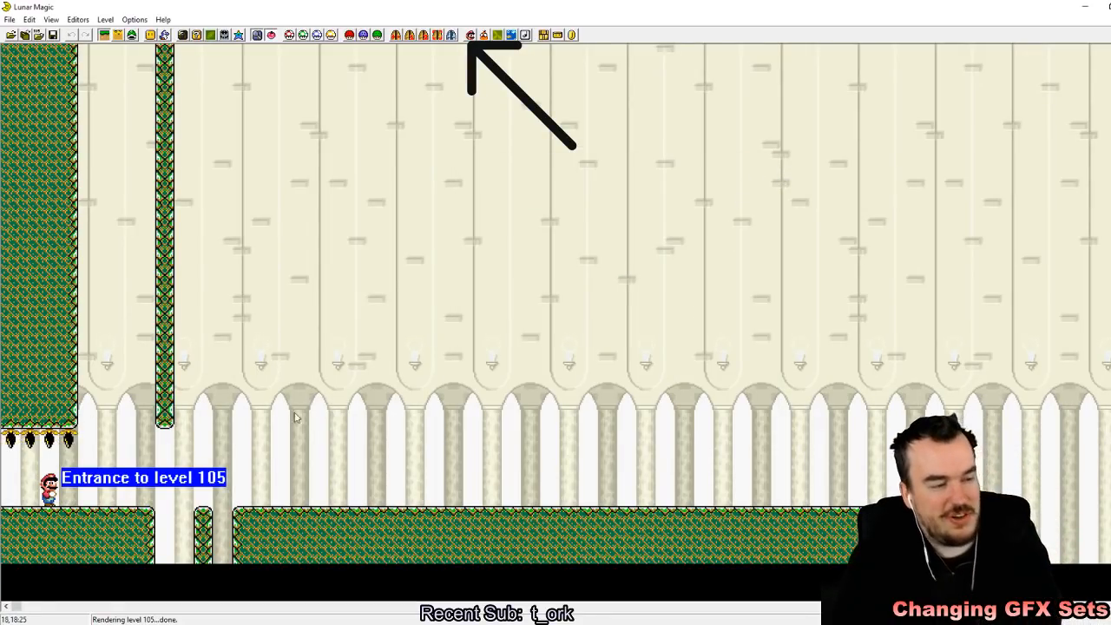
left_click_drag(317, 383, 681, 542)
left_click(415, 359)
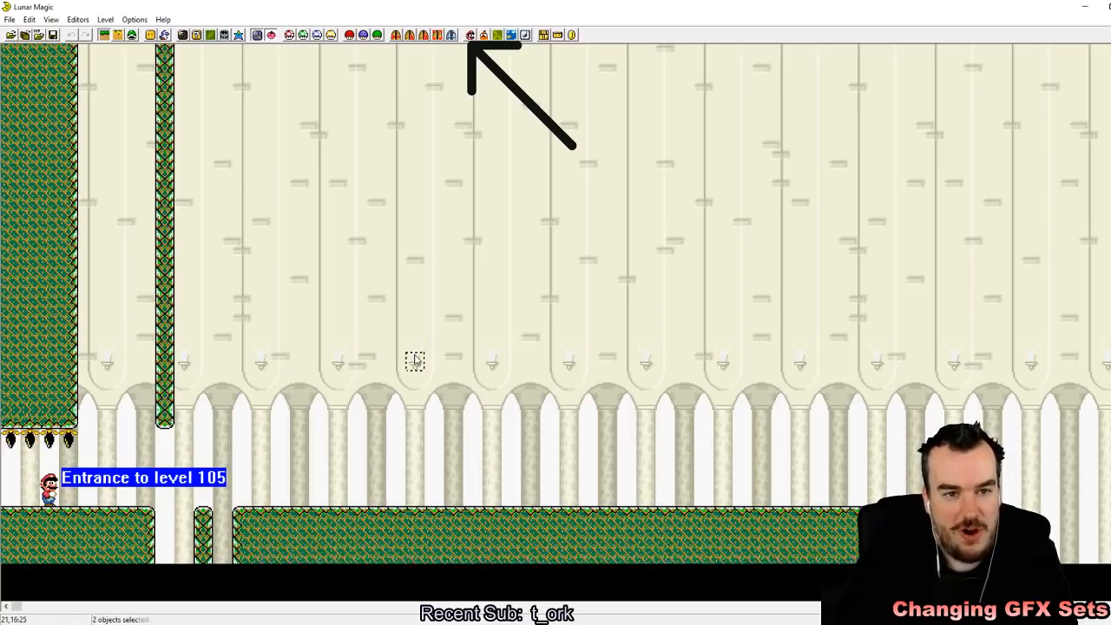
left_click_drag(992, 477, 301, 360)
left_click(312, 342)
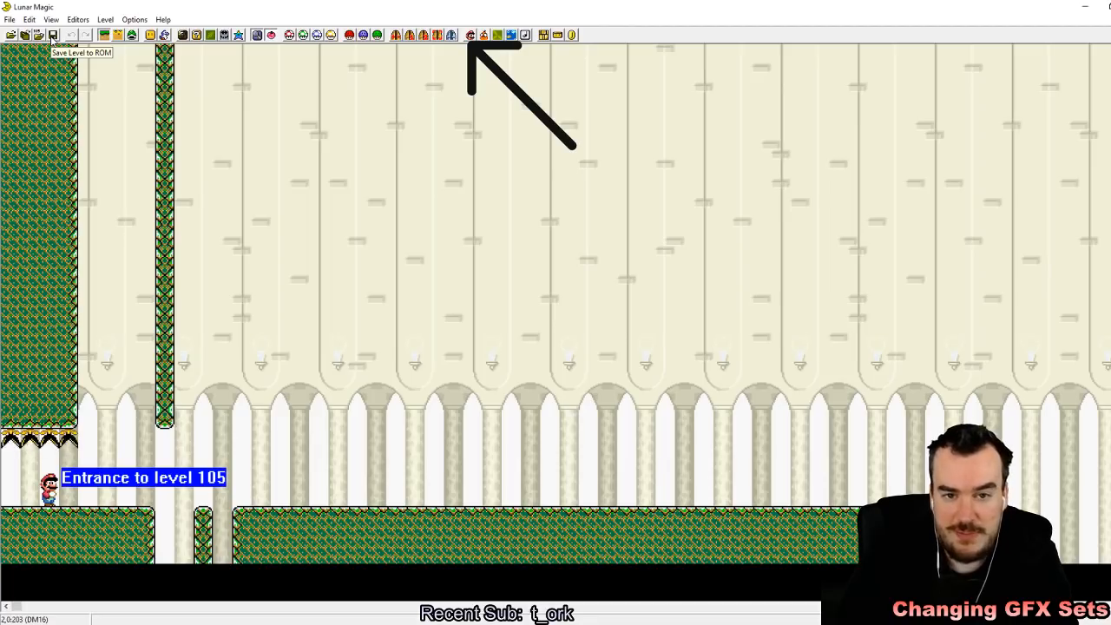
Step: Try FG Palettes 1 and 2 for level 105's ground tiles and settle on FG Palette 3
left_click(238, 36)
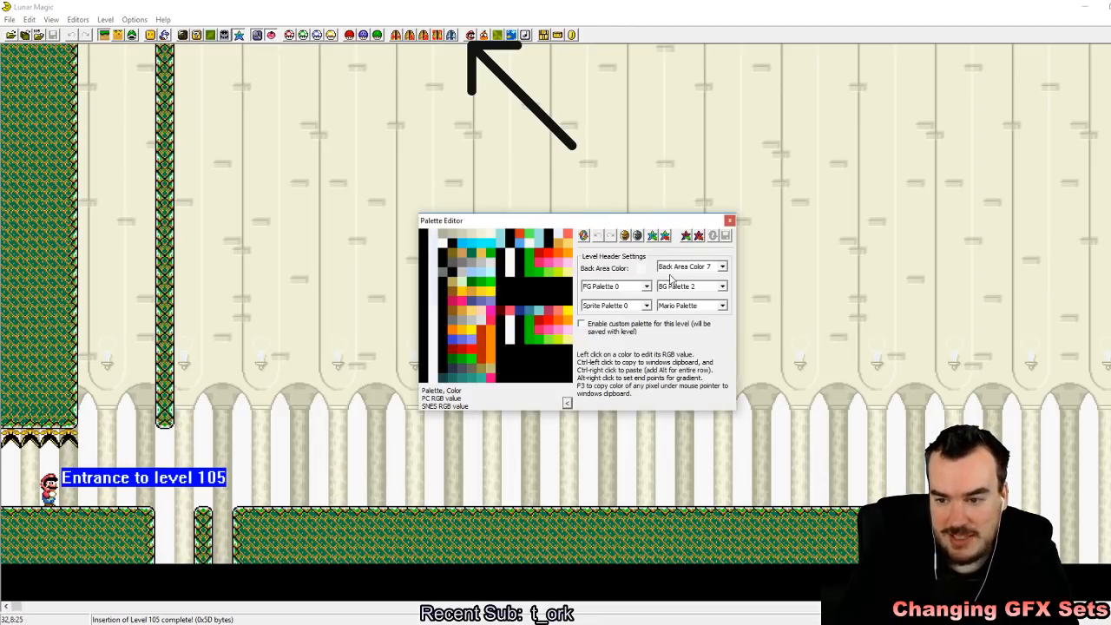
left_click(646, 286)
left_click(637, 306)
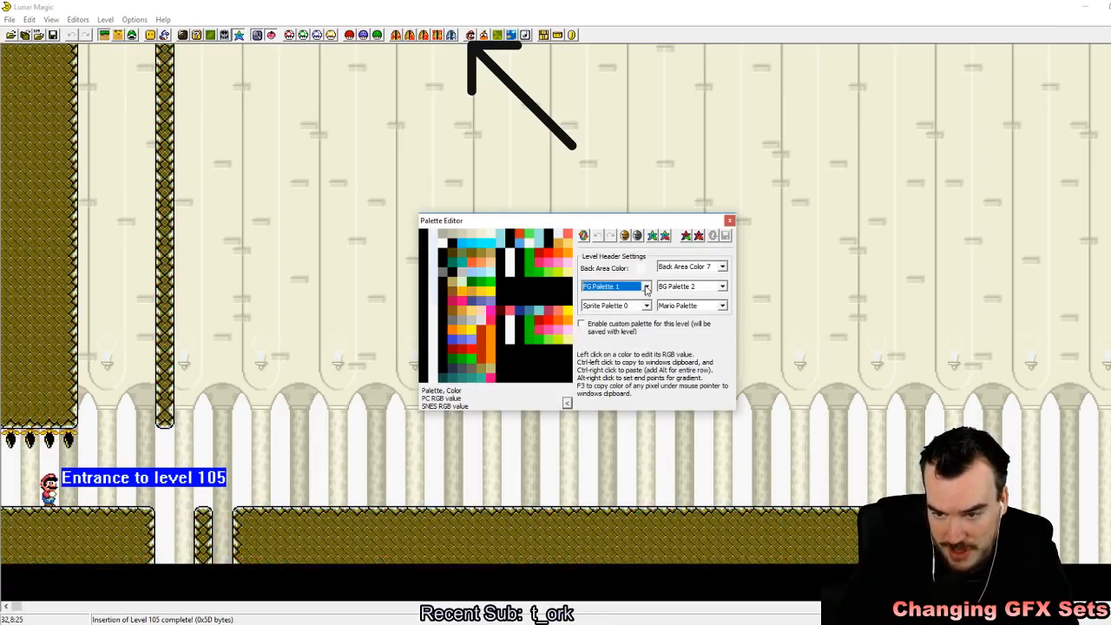
left_click(646, 287)
left_click(635, 314)
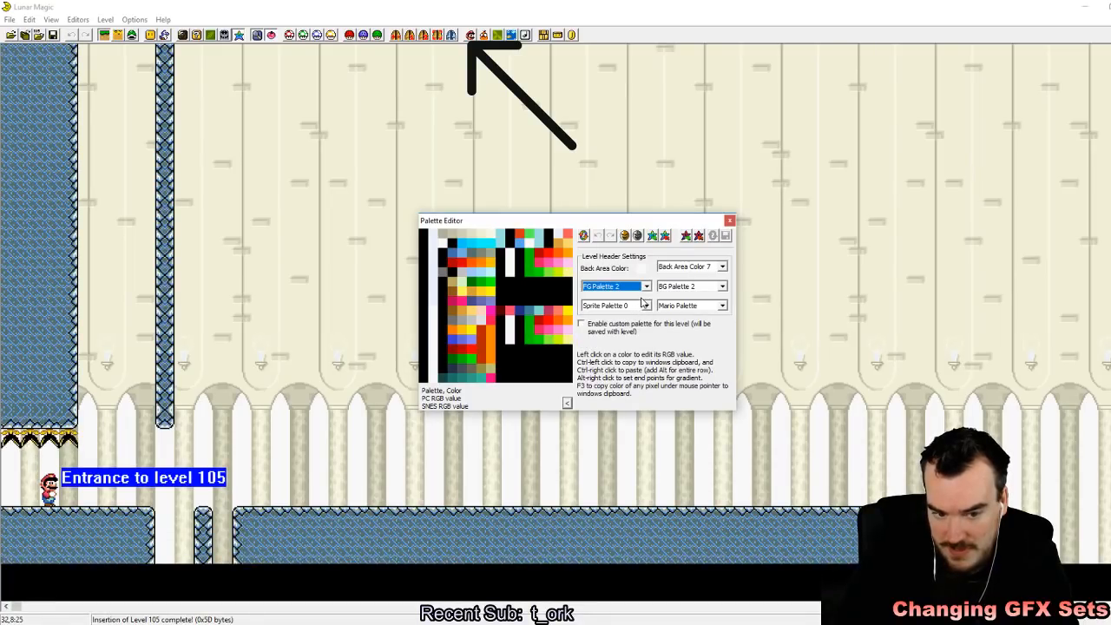
left_click(646, 287)
left_click(638, 321)
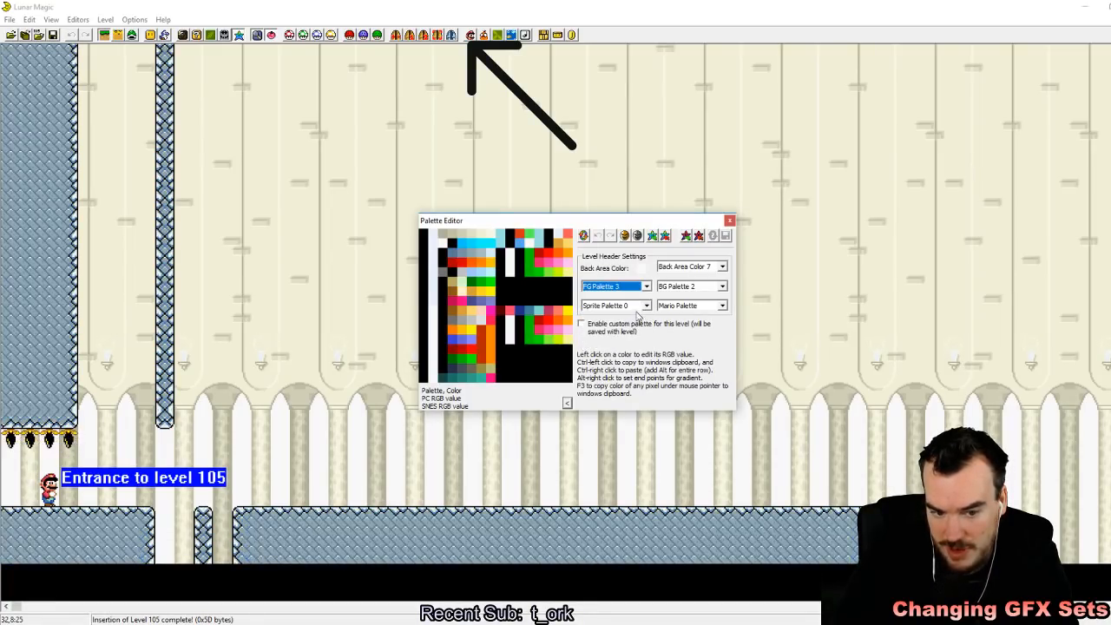
Step: Try Back Area Colors 0, 1 and 2 behind the castle pillars and settle on Back Area Color 5
left_click(722, 268)
left_click(703, 277)
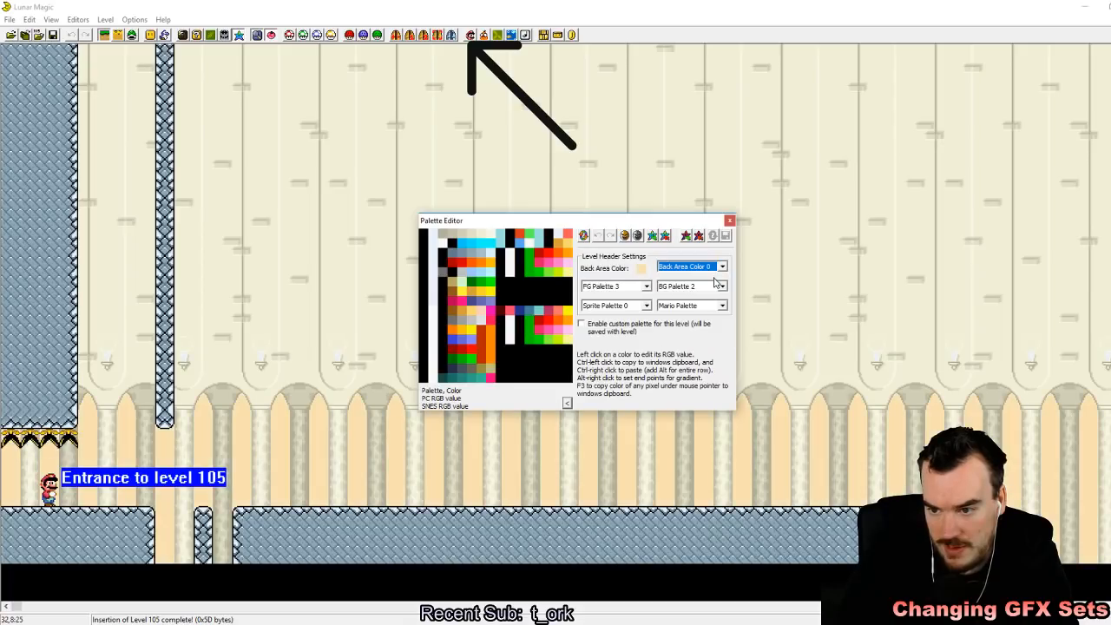
left_click(721, 267)
left_click(707, 285)
left_click(722, 267)
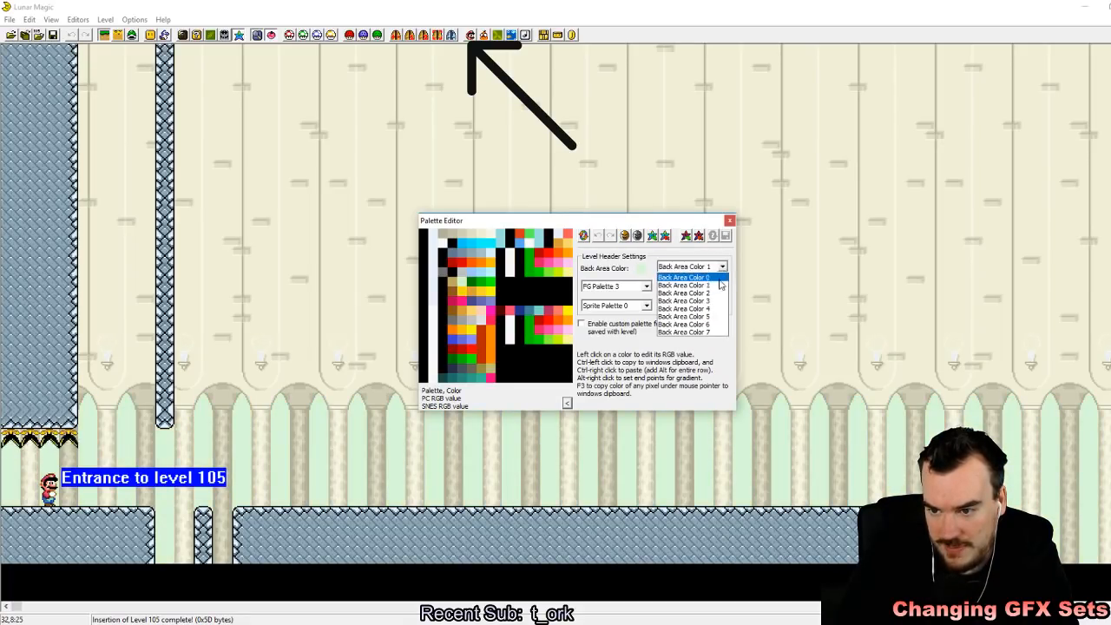
left_click(719, 292)
left_click(721, 269)
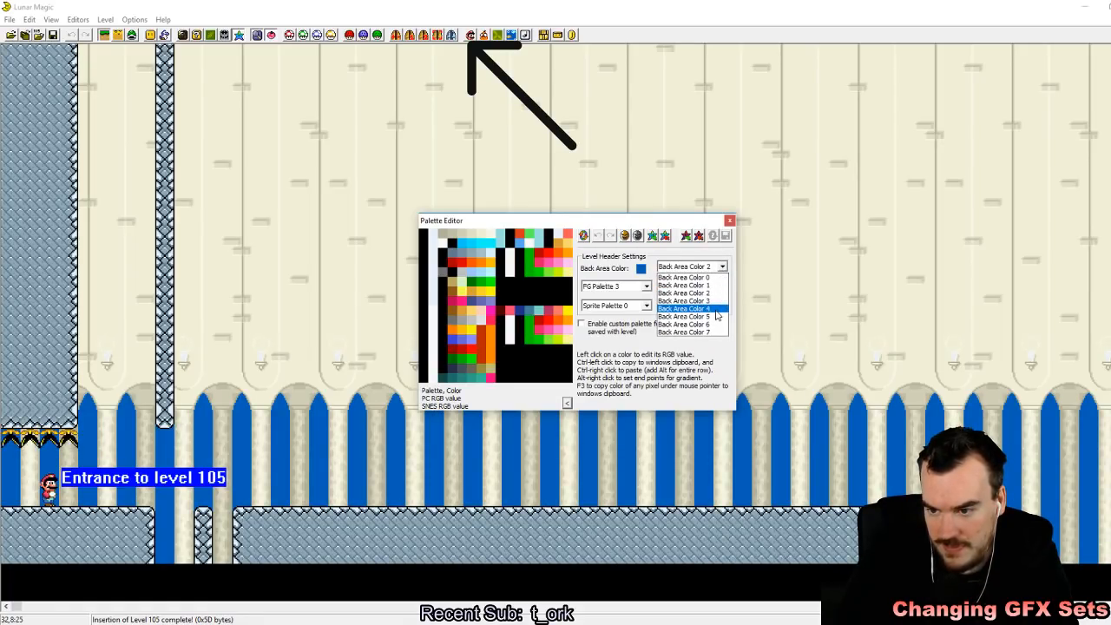
left_click(717, 317)
Step: Compare BG Palettes 0, 1 and 2 on the castle background and settle on BG Palette 1
left_click(723, 286)
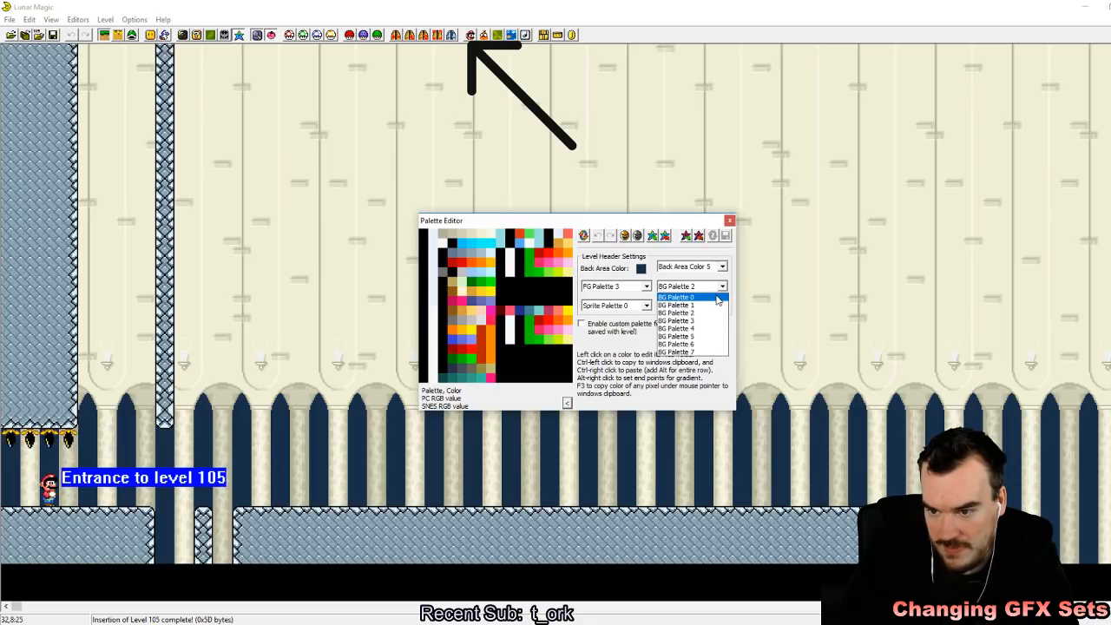
left_click(723, 294)
left_click(722, 287)
left_click(722, 301)
left_click(722, 287)
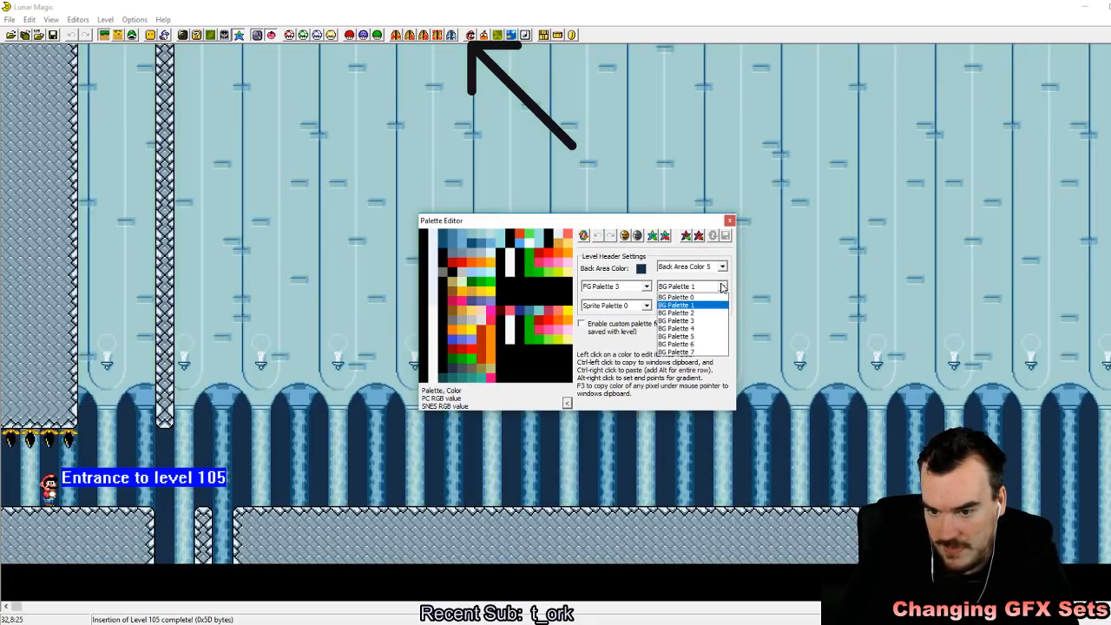
left_click(720, 312)
left_click(722, 286)
left_click(718, 305)
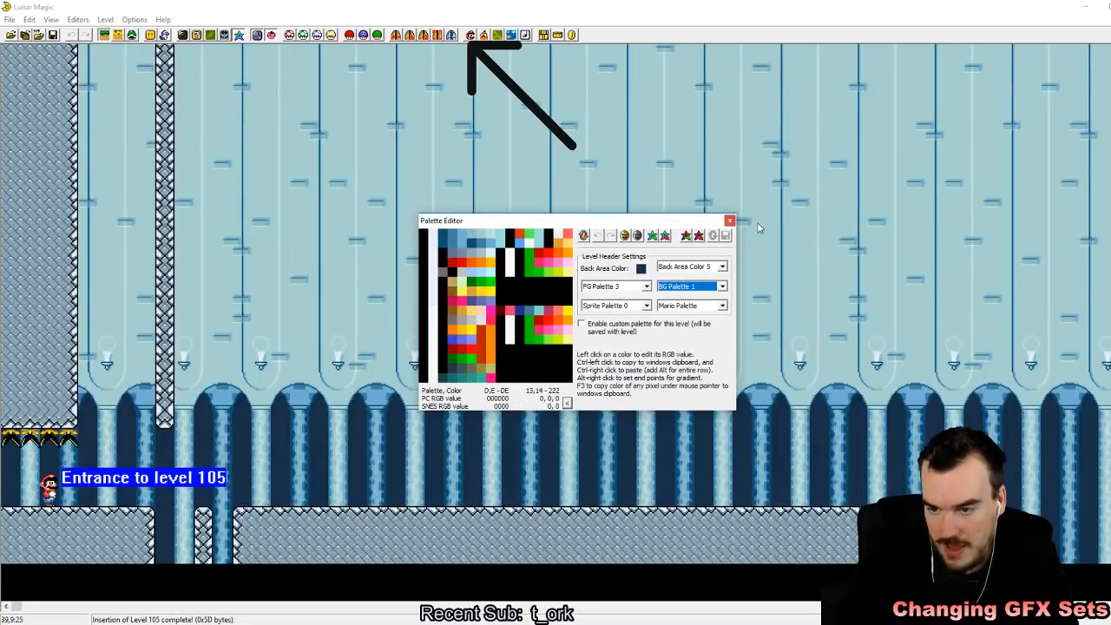
Step: Close the palette editor, switch to the SNES emulator and confirm its sound configuration
left_click(729, 222)
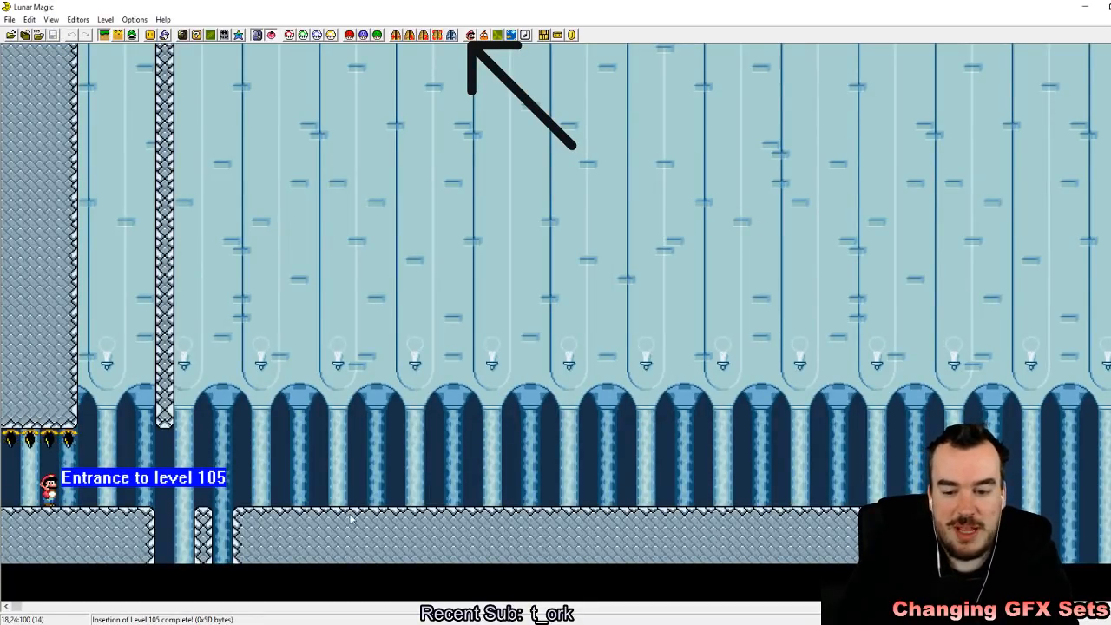
key("alt+Tab")
left_click(811, 27)
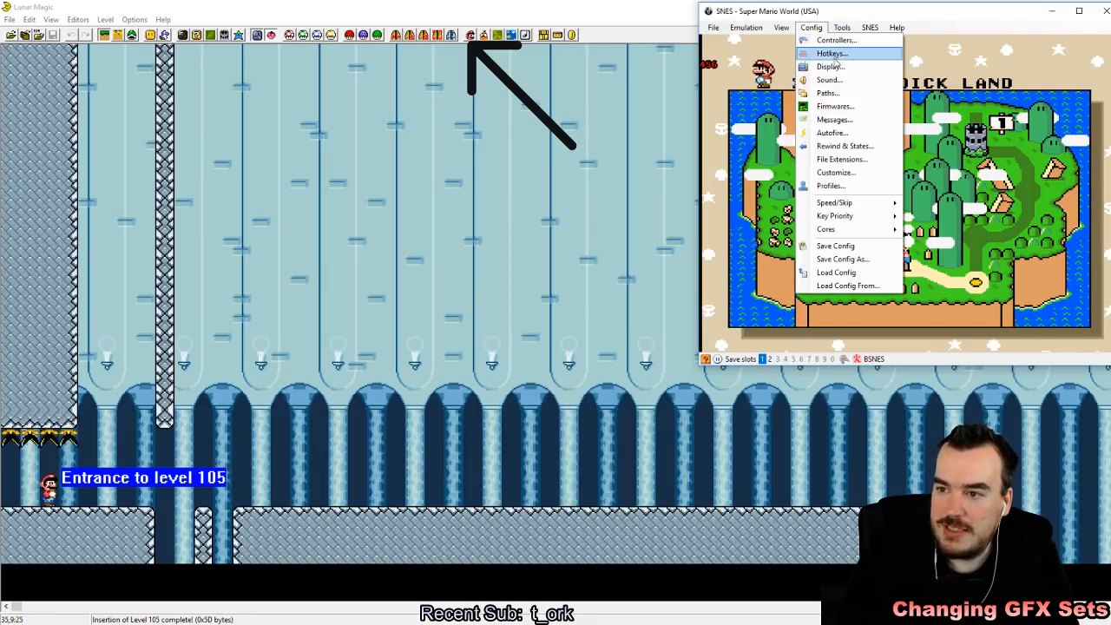
left_click(827, 79)
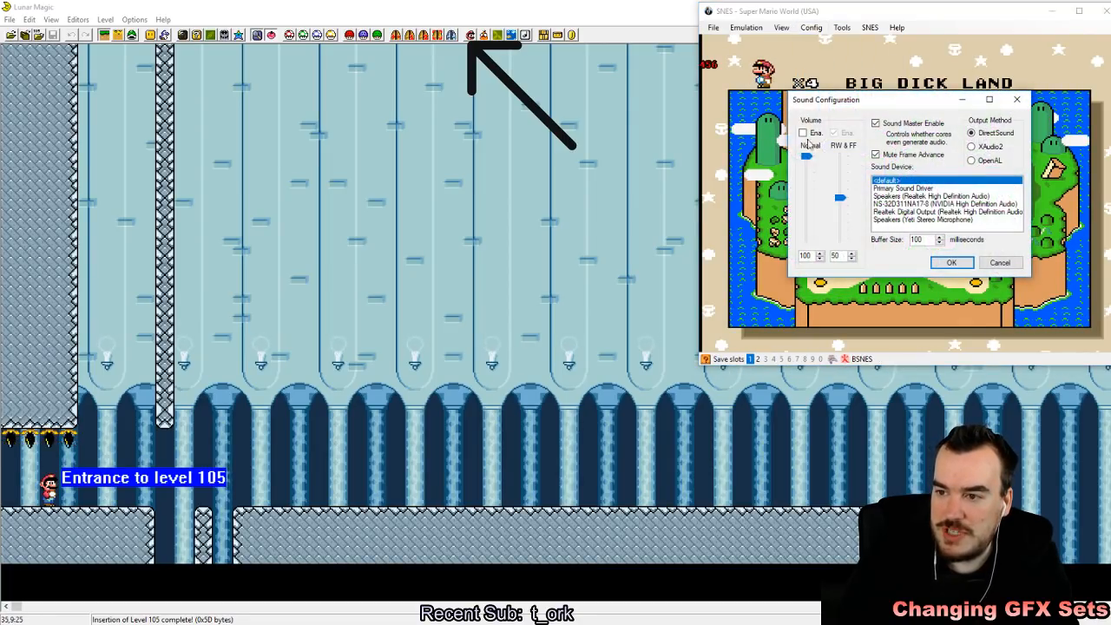
left_click(951, 266)
Step: Reload the recently used Super Mario World ROM in the emulator
left_click(713, 27)
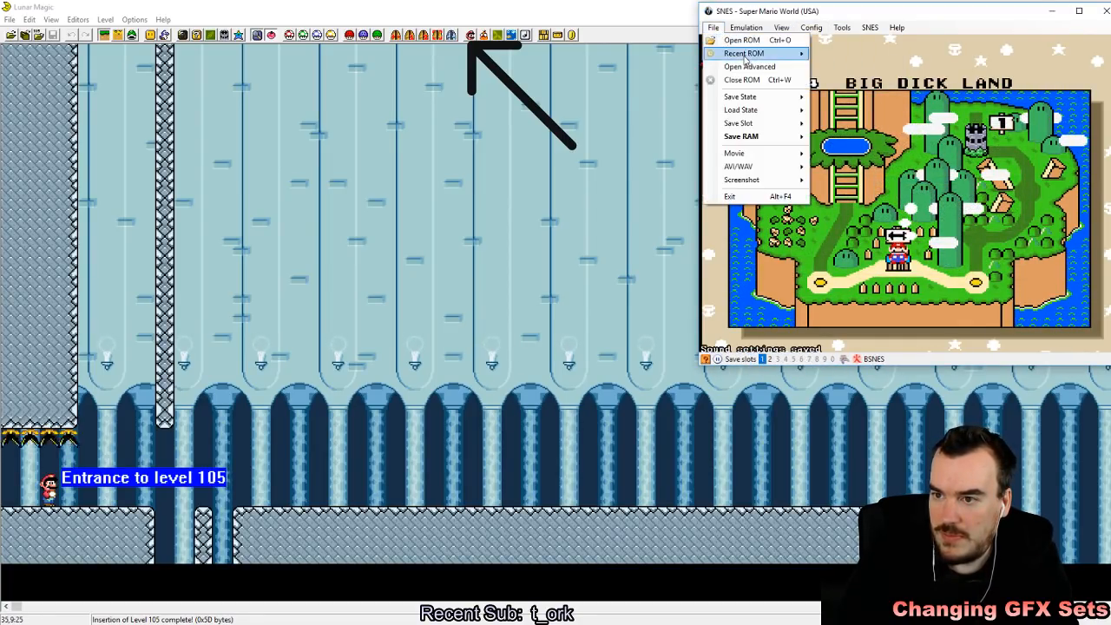
mouse_move(782, 53)
left_click(859, 54)
left_click(373, 624)
left_click(317, 580)
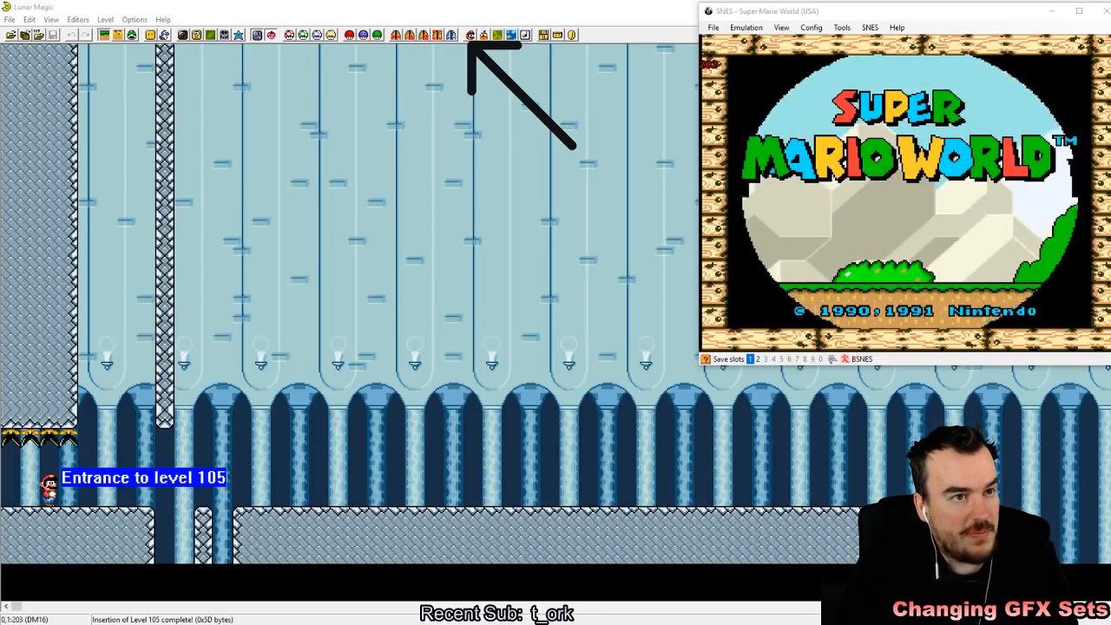
Step: Start the game from the title screen and enter level 105 from the overworld
left_click(921, 224)
key("z")
key("z")
key("z")
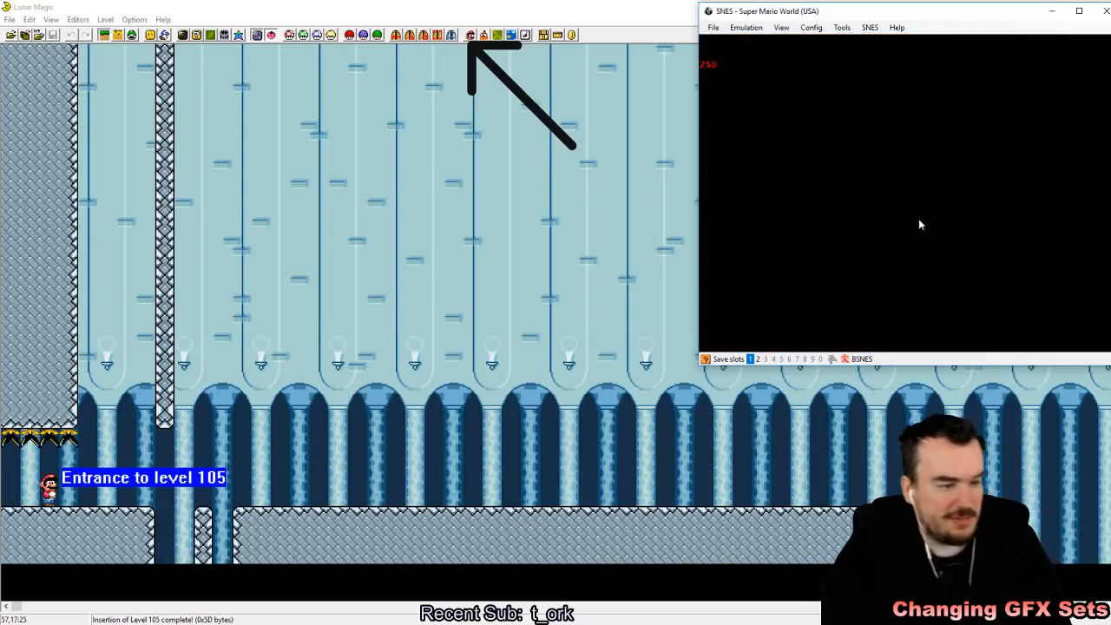
key("z")
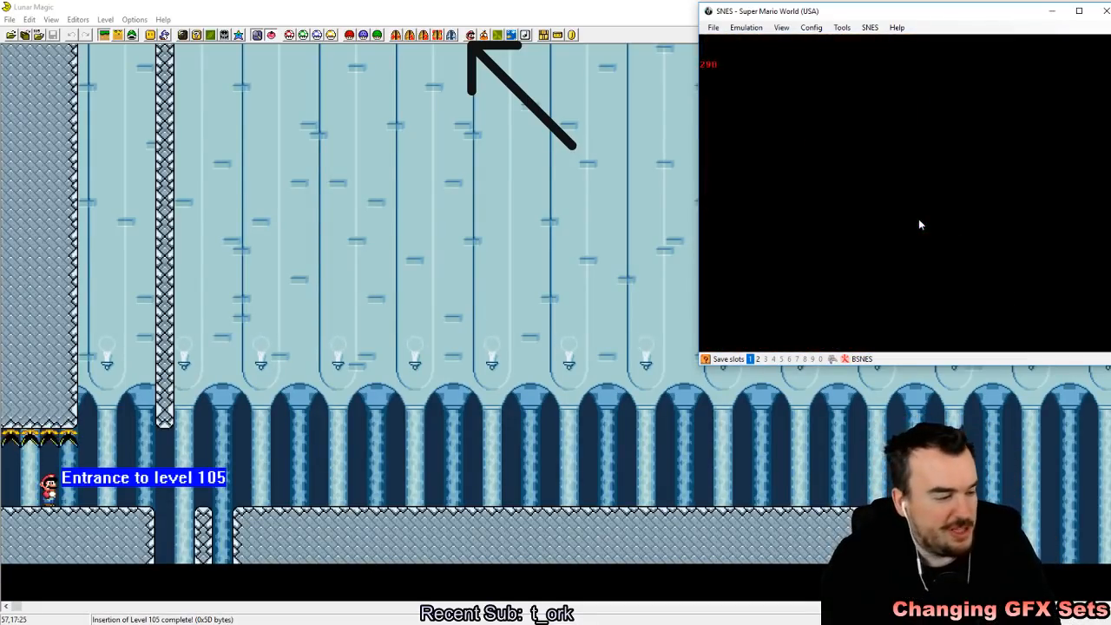
key("a")
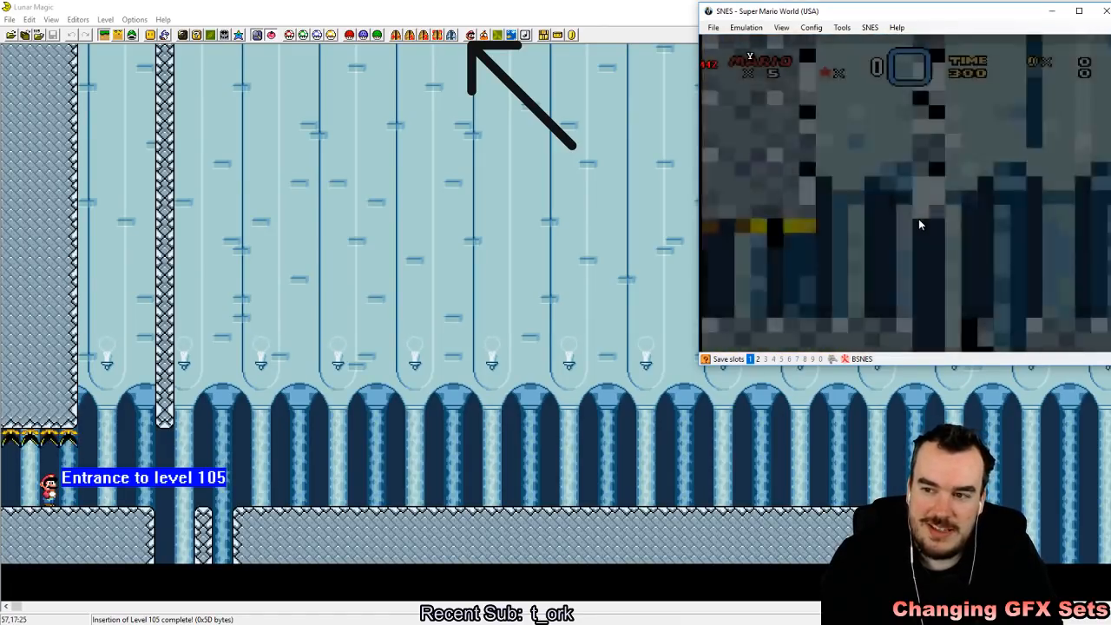
Step: Play through the start of level 105 to check the castle background and ground tiles in-game, and close the emulator
key("z")
key("Right")
key("z")
key("z")
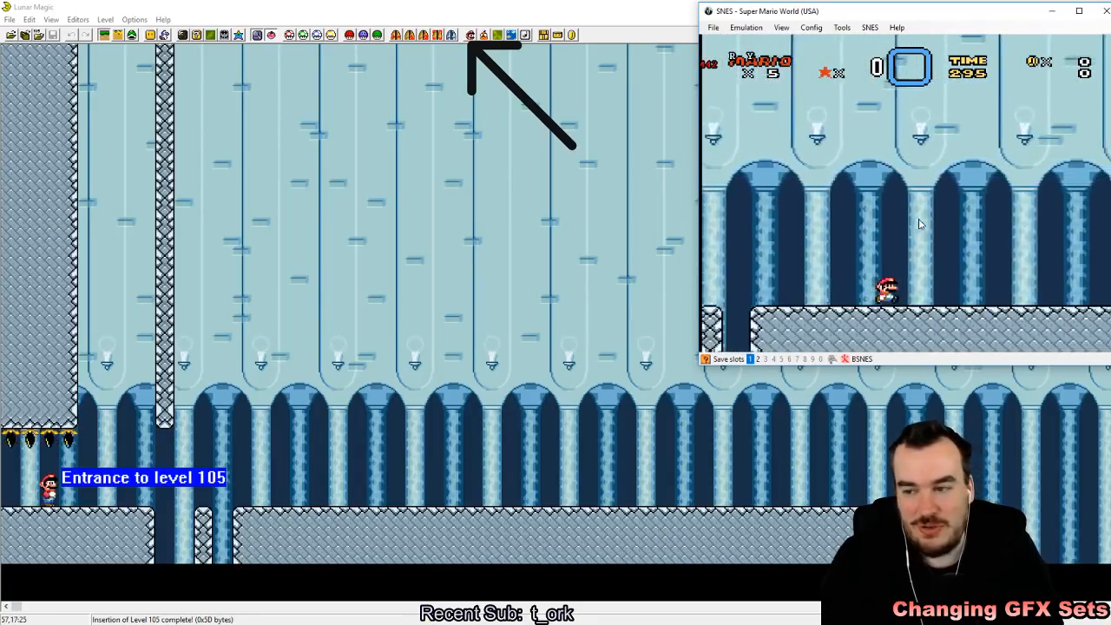
key("z")
key("Left")
key("z")
key("x")
key("Right")
key("z")
key("z")
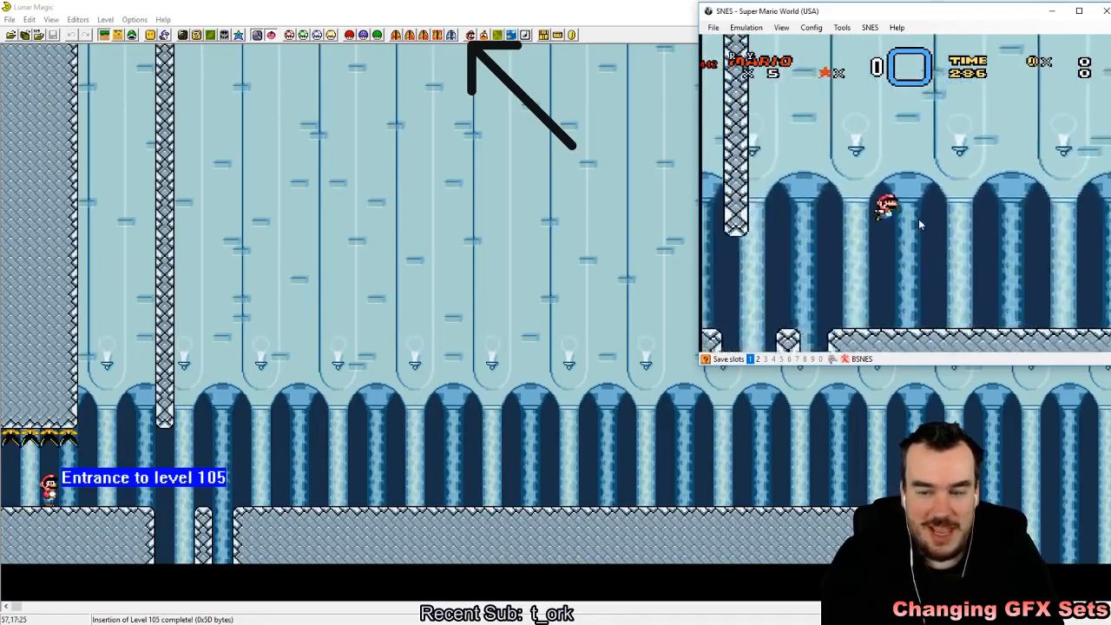
key("z")
key("Left")
key("Left")
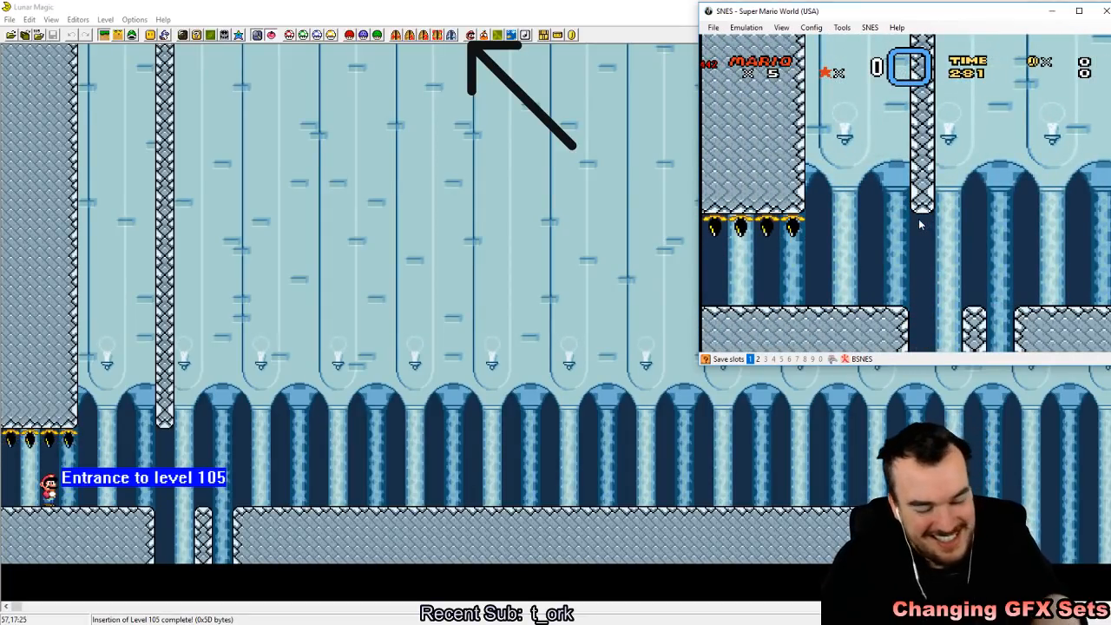
key("alt+F4")
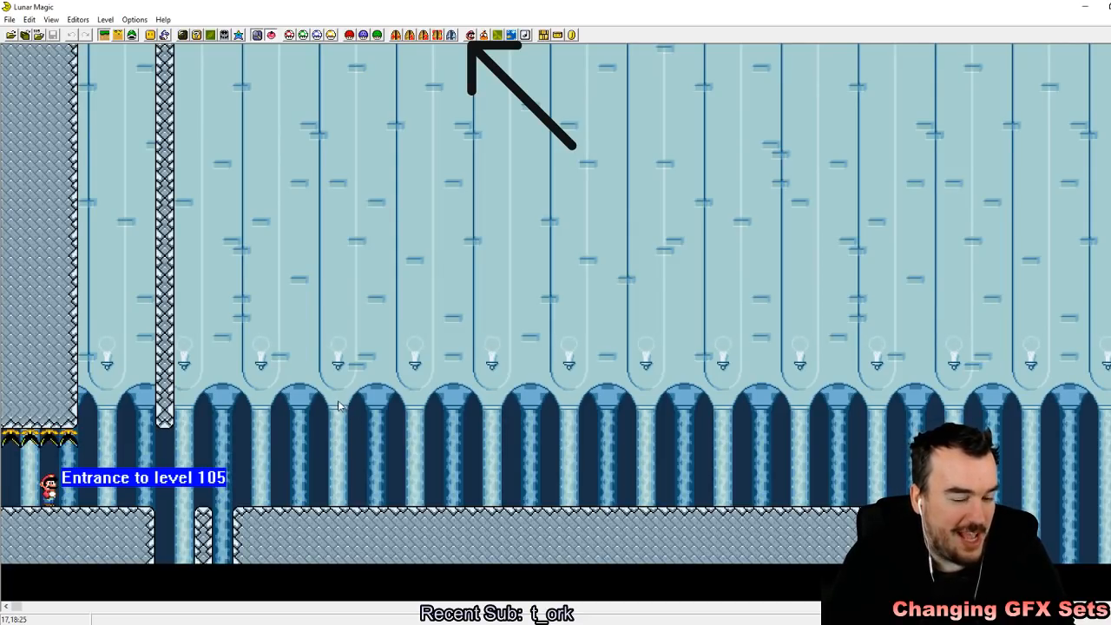
Step: Move the ground section beyond level 105's long floor stretch by -6x1 tiles and deselect it
left_click_drag(661, 272, 643, 262)
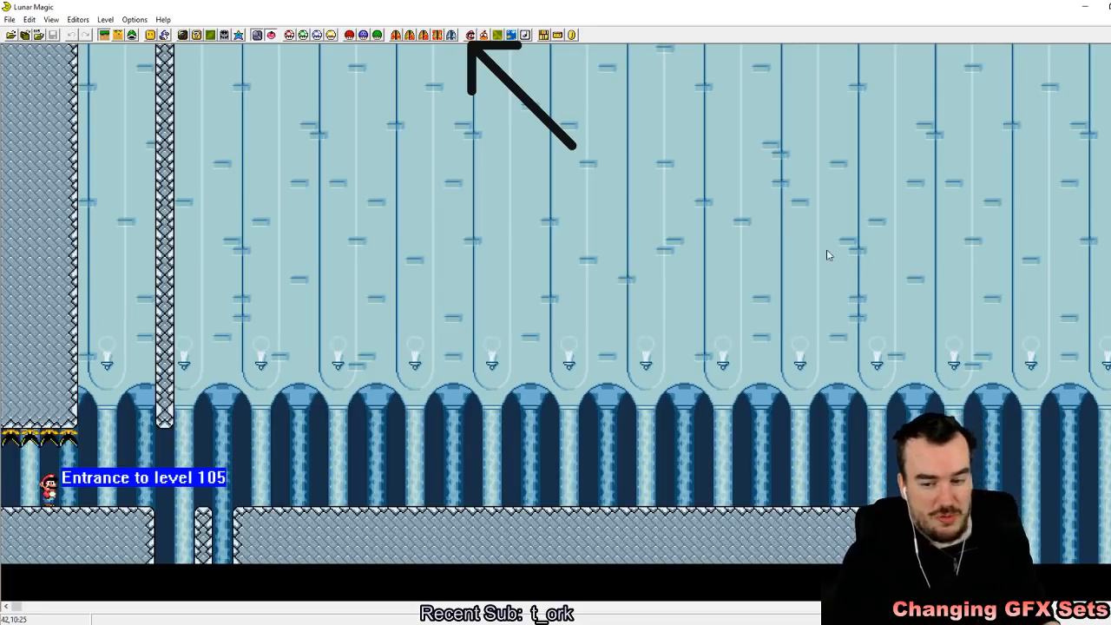
left_click(711, 550)
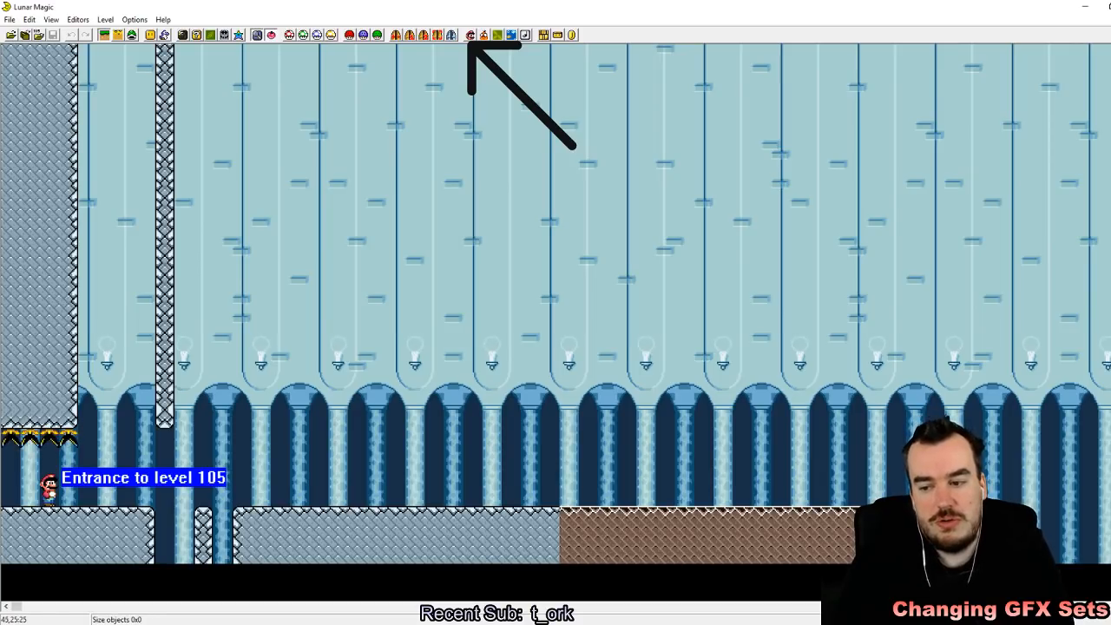
right_click_drag(992, 498, 897, 516)
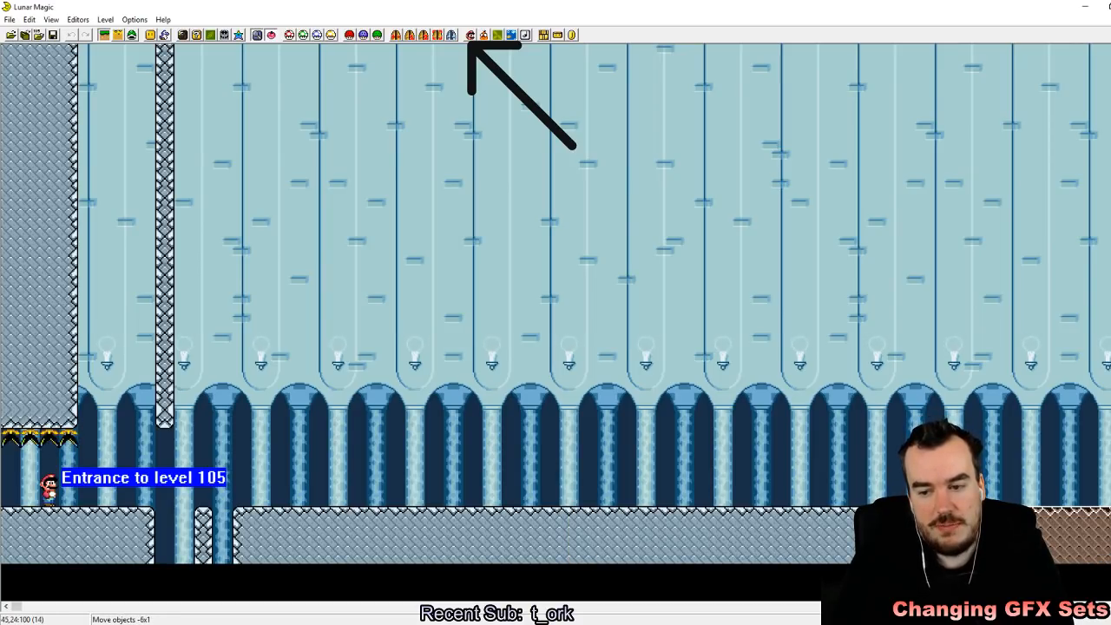
left_click(612, 332)
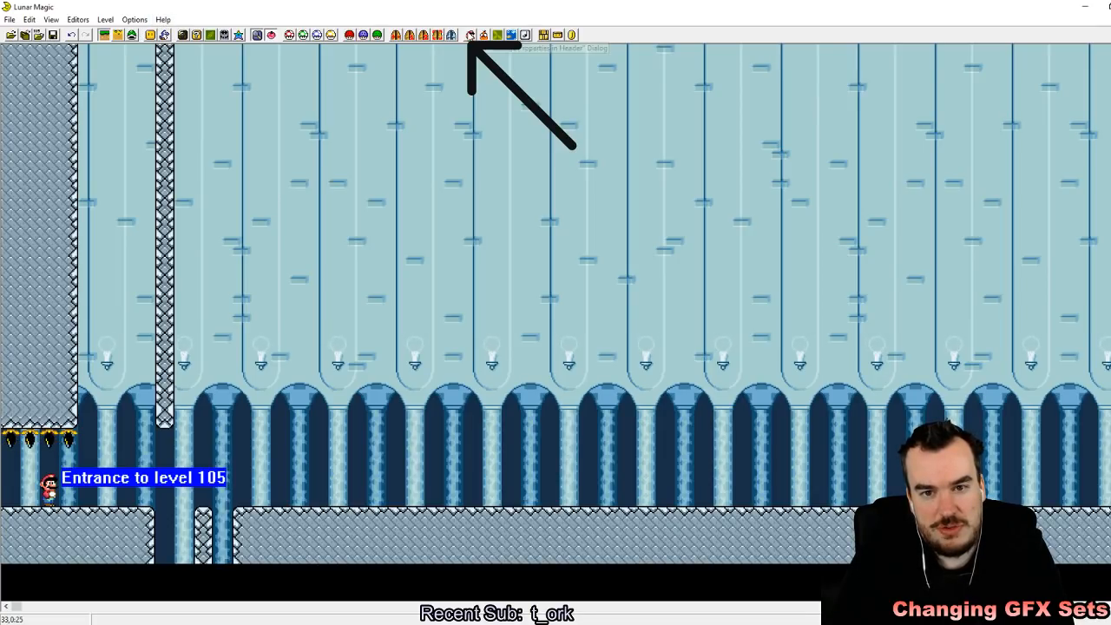
Step: Change level 105's FG/BG GFX in the header to set 0 (Normal 1)
left_click(363, 35)
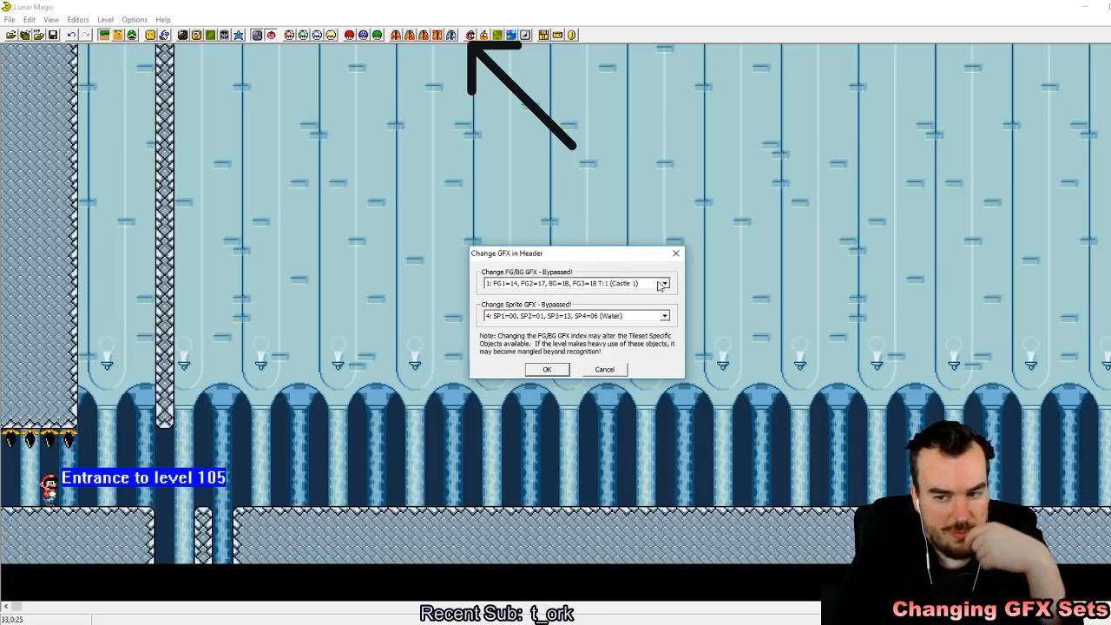
left_click(665, 284)
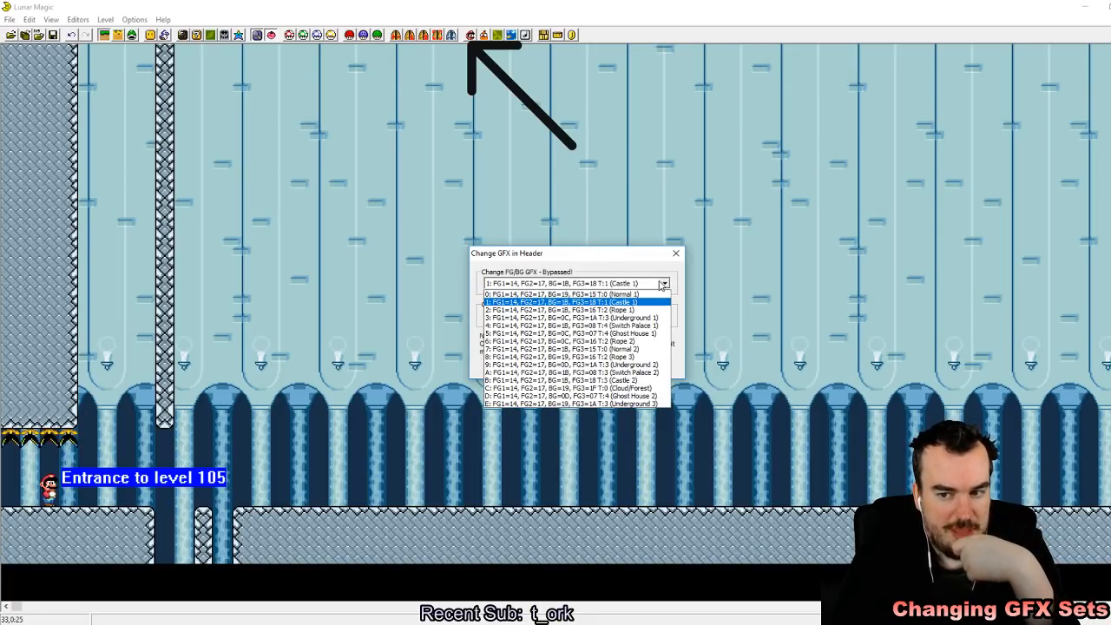
left_click(642, 294)
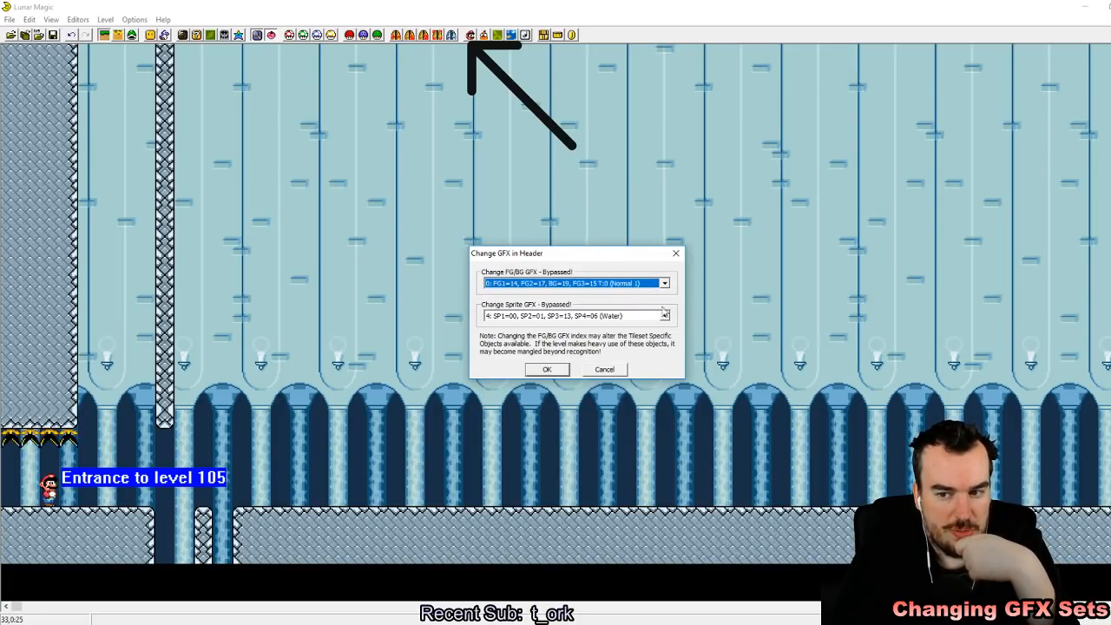
left_click(548, 370)
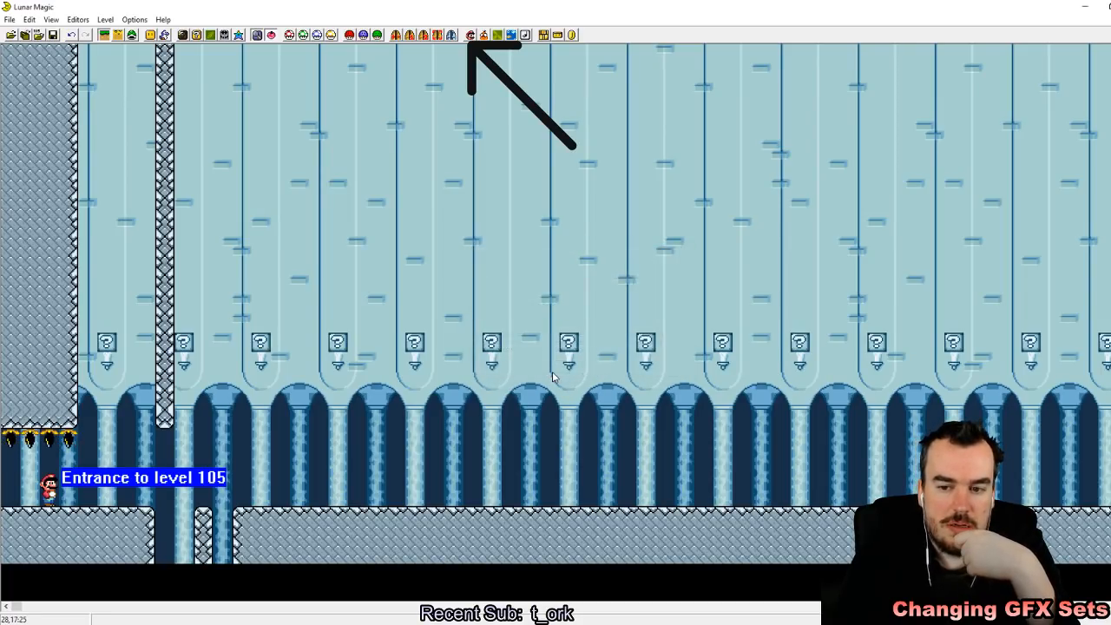
Step: In level 105's Super GFX Bypass, set BG1 to file C, choose a different FG3 file, and save the level
left_click(349, 35)
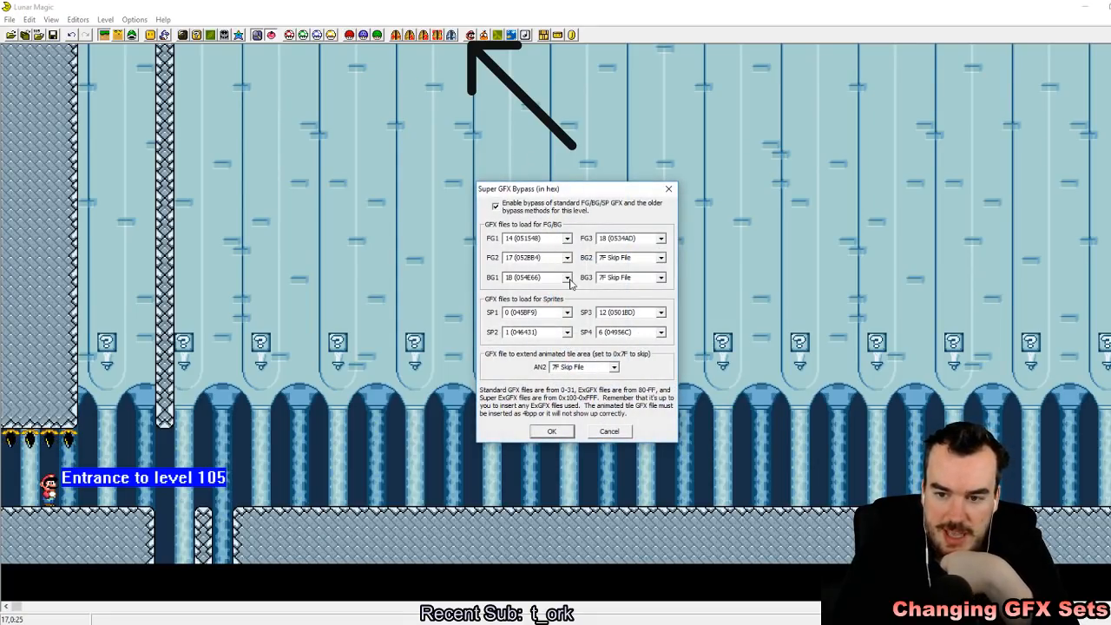
left_click(567, 278)
scroll(549, 318, "up", 5)
scroll(549, 318, "up", 3)
left_click(534, 358)
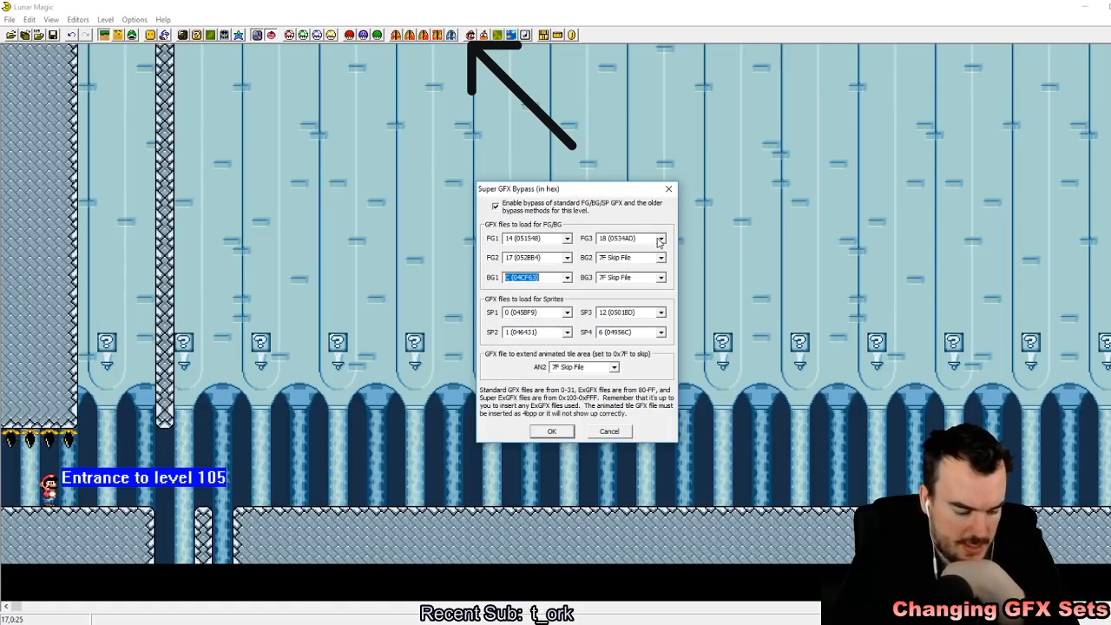
left_click(660, 239)
left_click(647, 272)
left_click(551, 431)
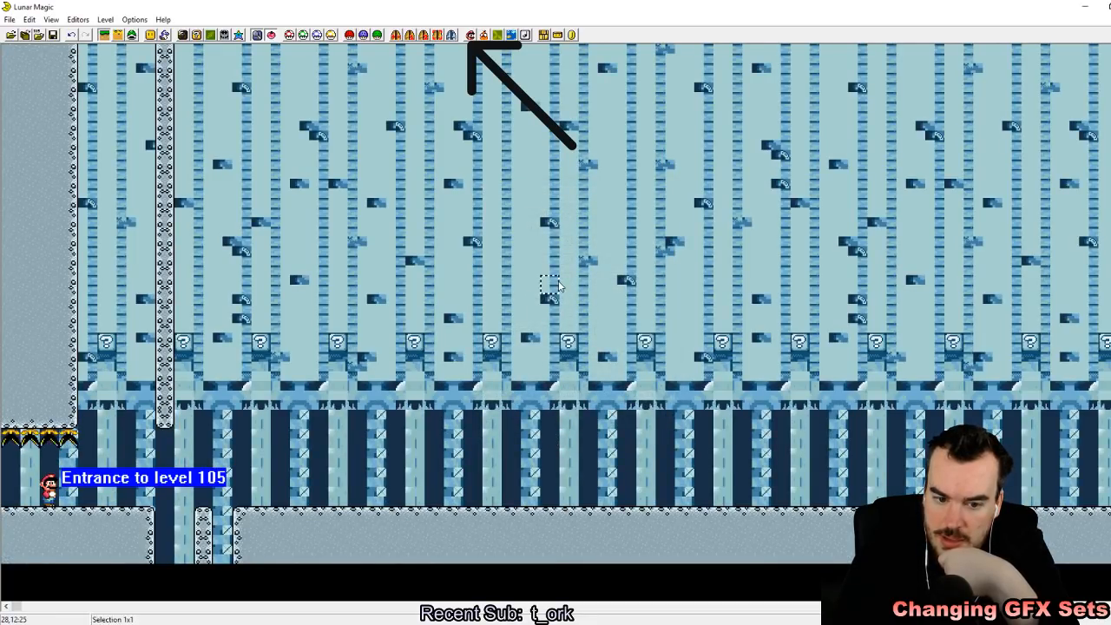
left_click(54, 35)
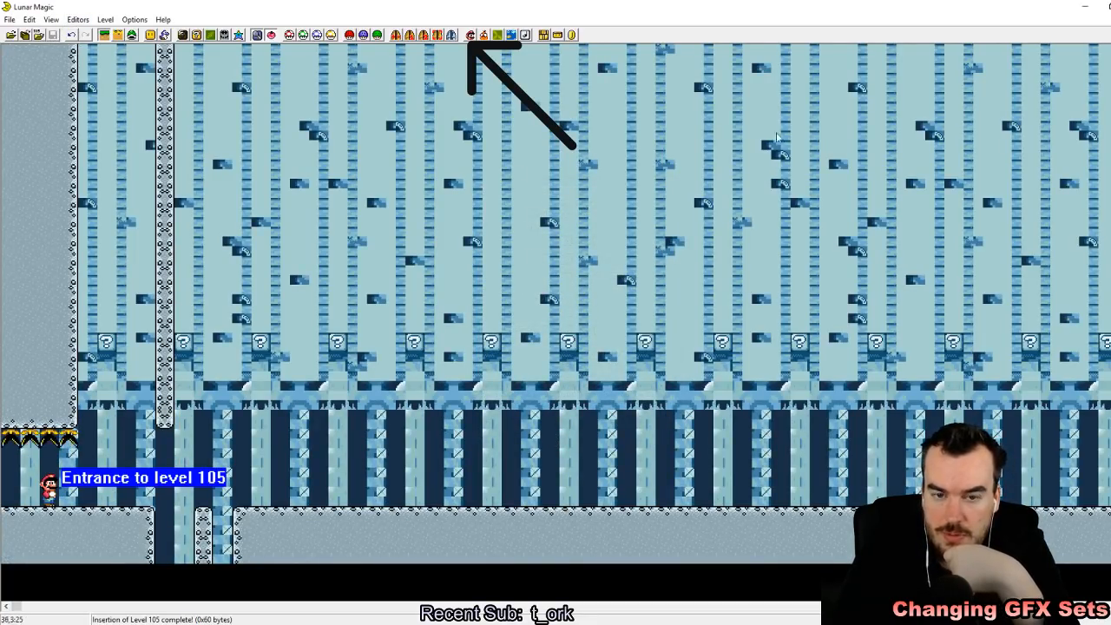
Step: Browse the neighbouring levels up to level 10A's cave background and return to level 105
key("Page_Up")
key("Page_Up")
key("Page_Up")
key("Page_Up")
key("Page_Up")
key("Page_Up")
key("Page_Down")
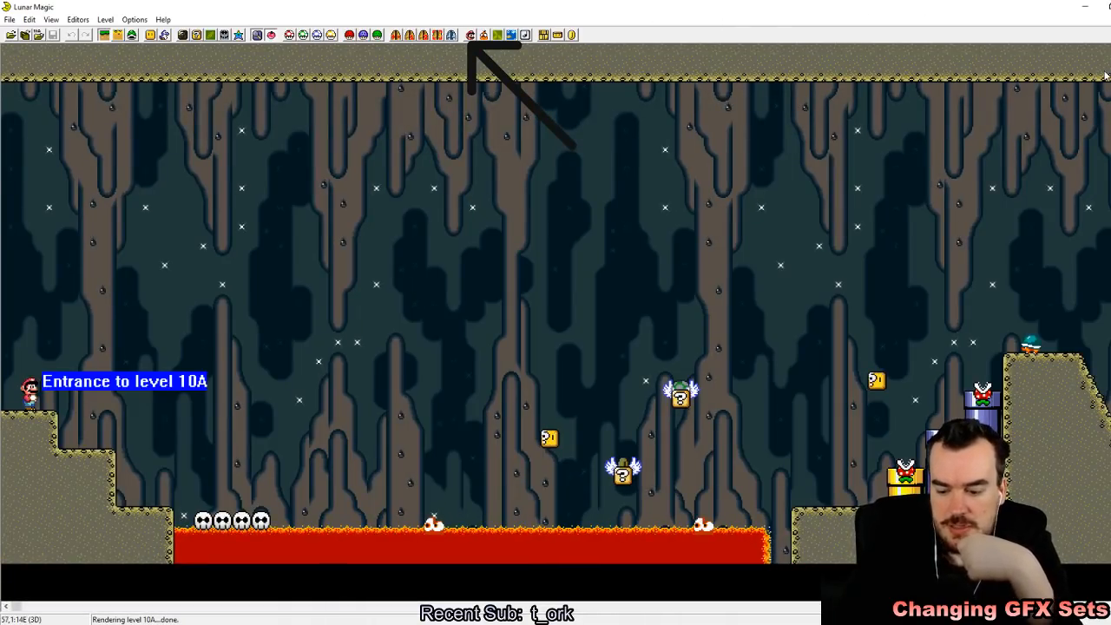
key("Page_Down")
key("Page_Down")
key("Page_Down")
key("Page_Down")
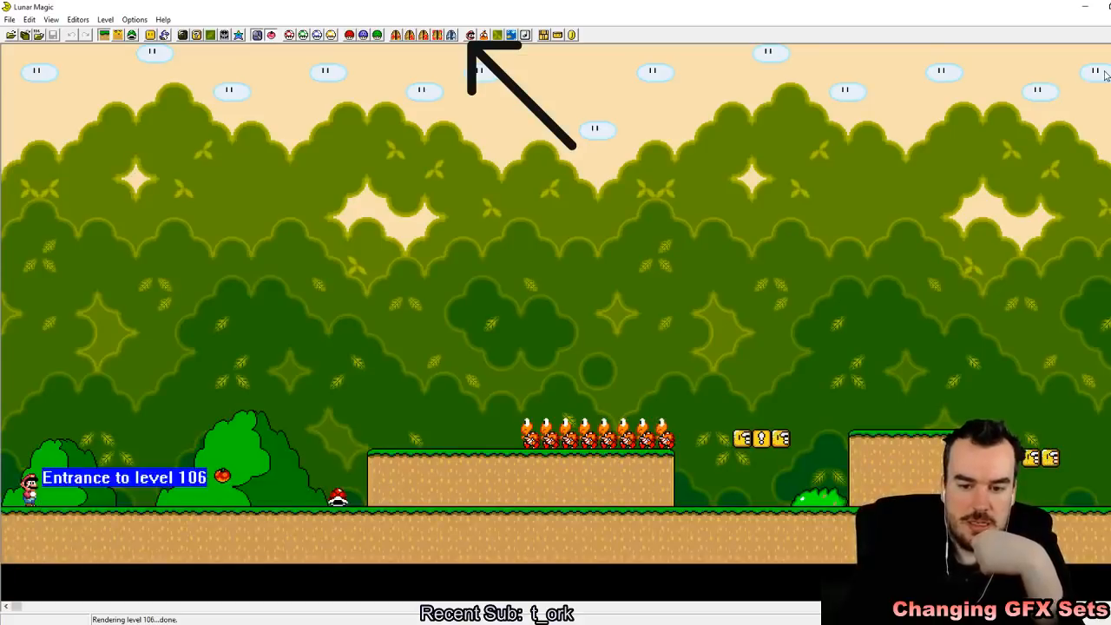
key("Page_Down")
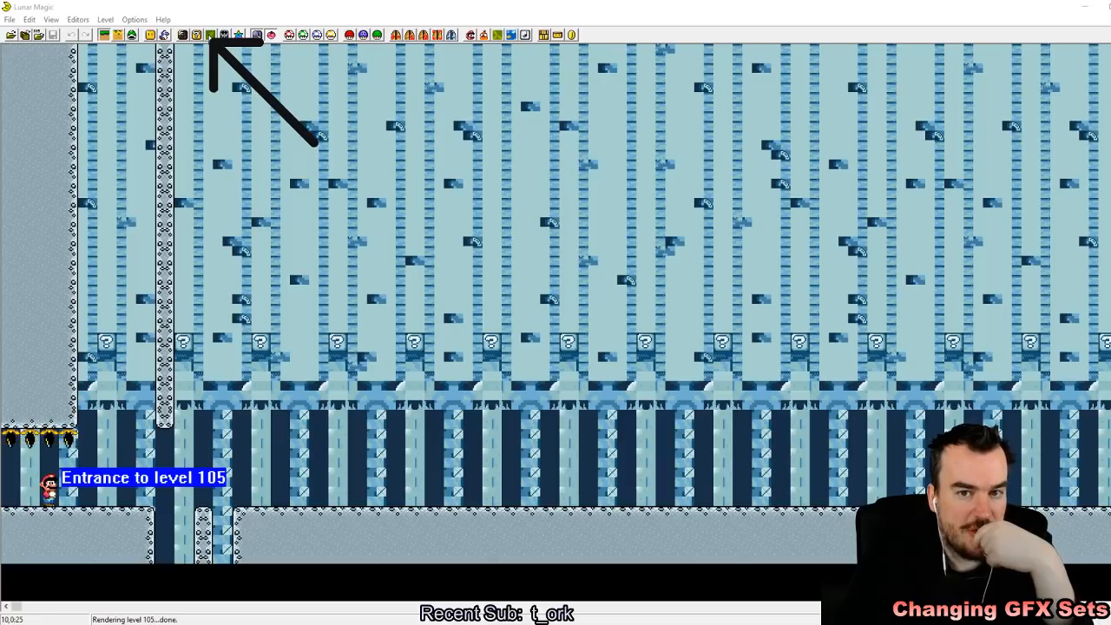
Step: Copy the background image from level 10A into level 105, accepting the switch despite the different GFX requirement
left_click(210, 35)
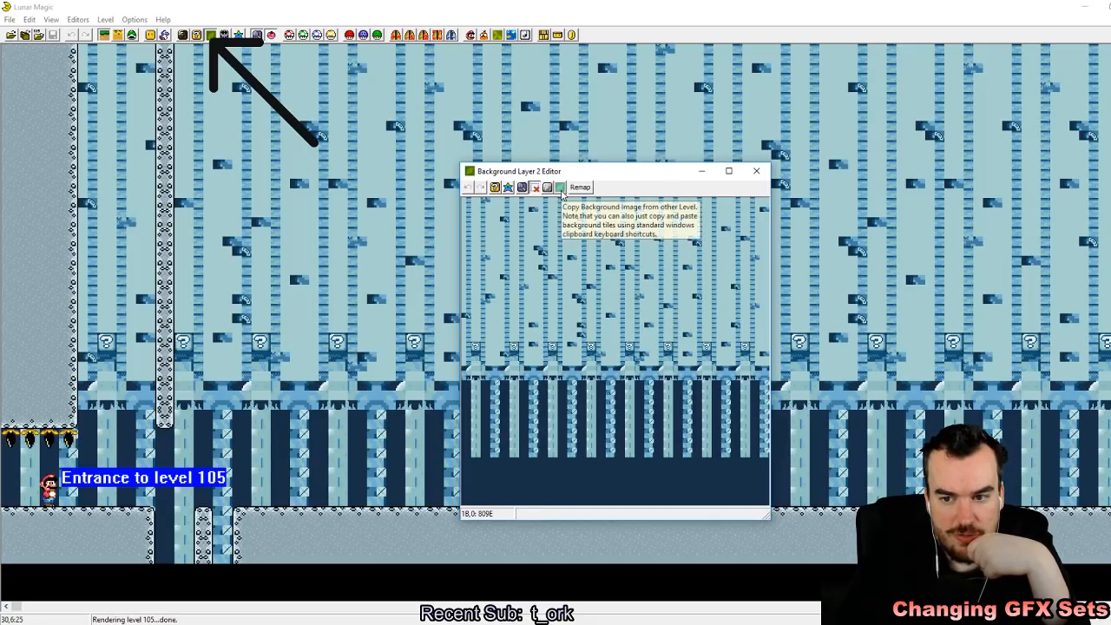
left_click(560, 188)
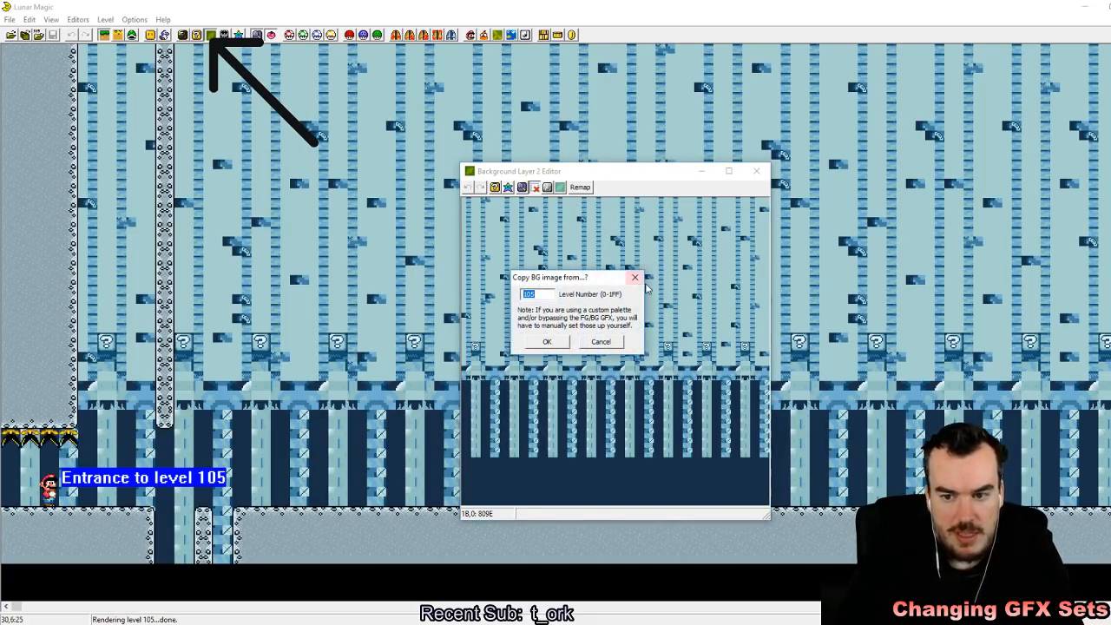
type("10A")
key("Return")
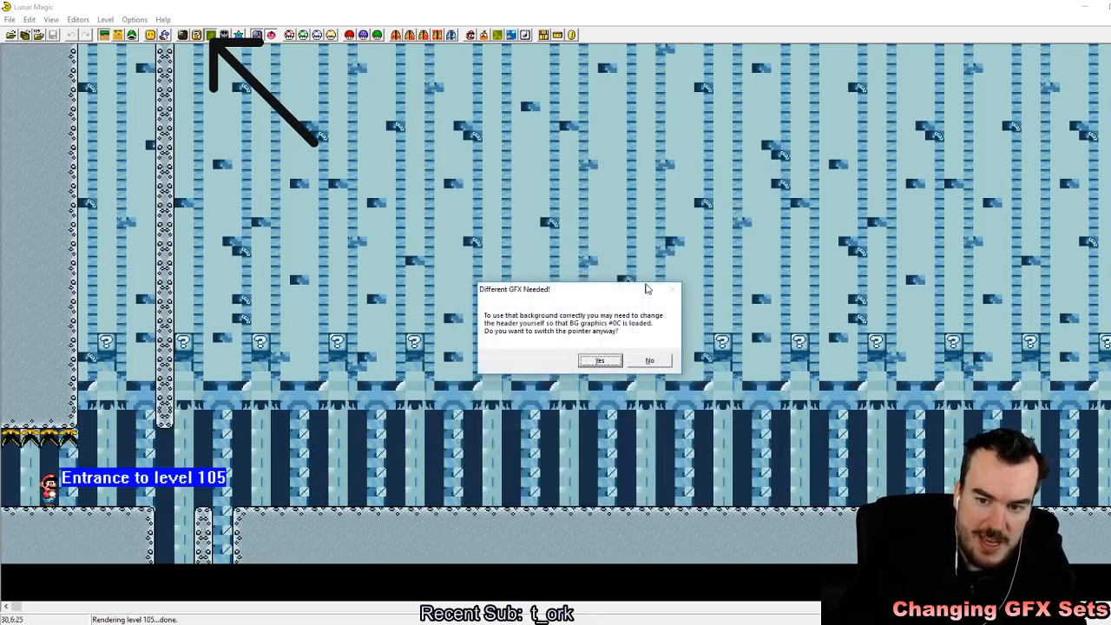
key("Return")
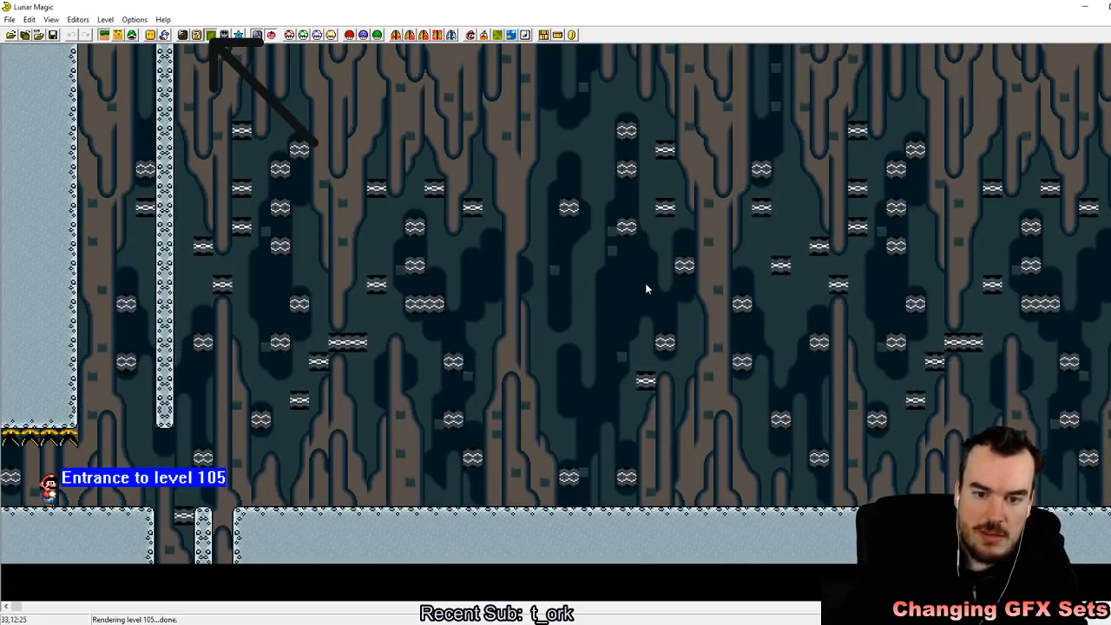
Step: Change level 105's FG/BG GFX in the header to set 3 (Underground 1) and save the level
left_click(317, 36)
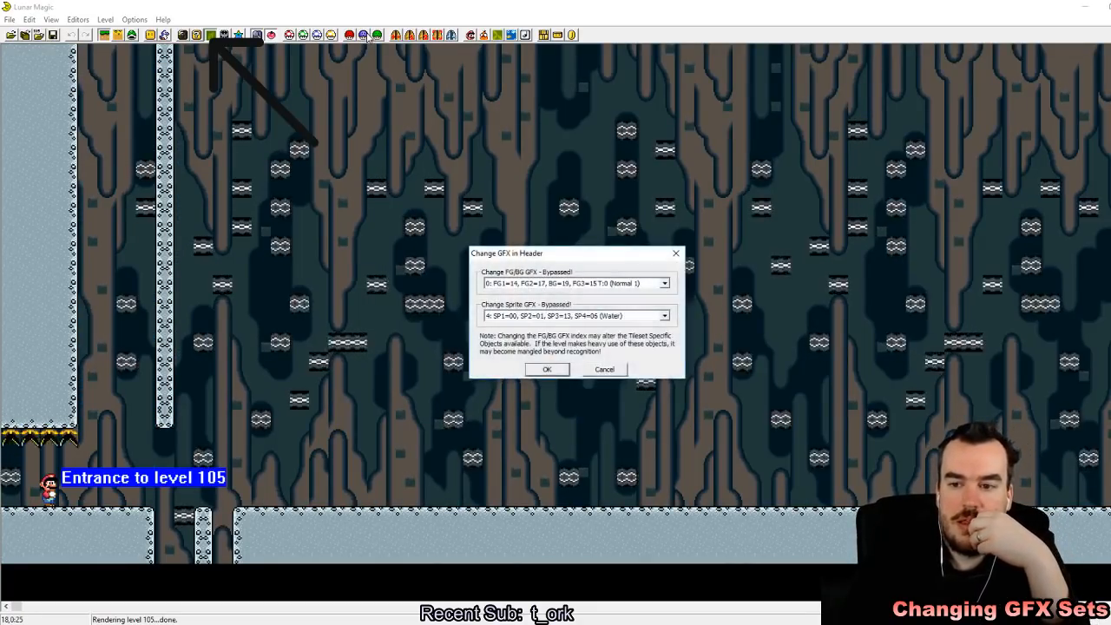
left_click(664, 283)
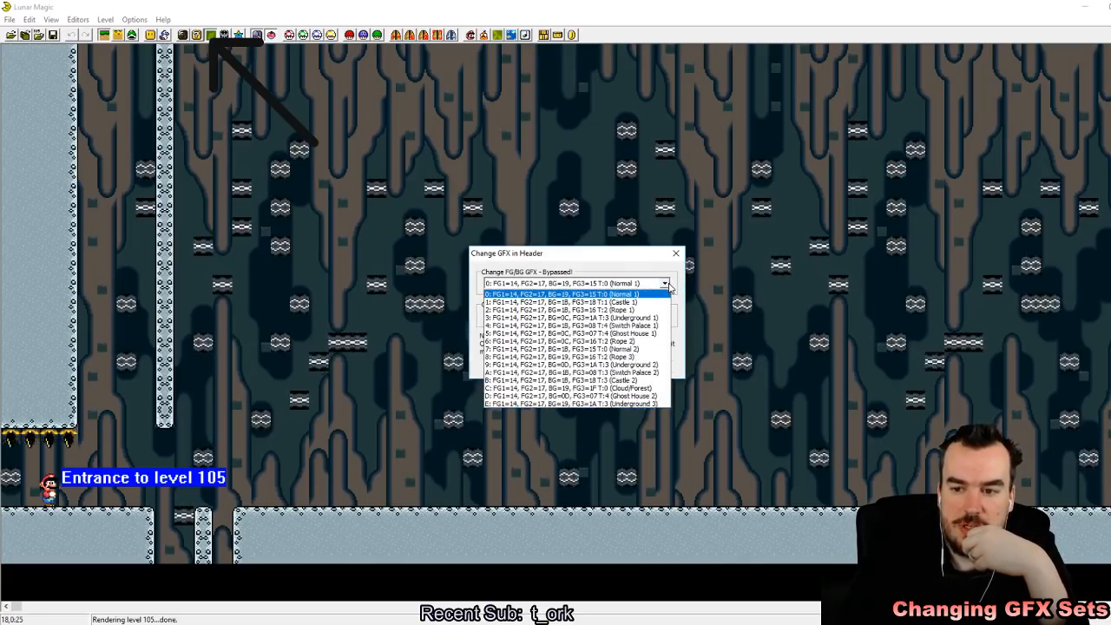
left_click(650, 318)
left_click(548, 369)
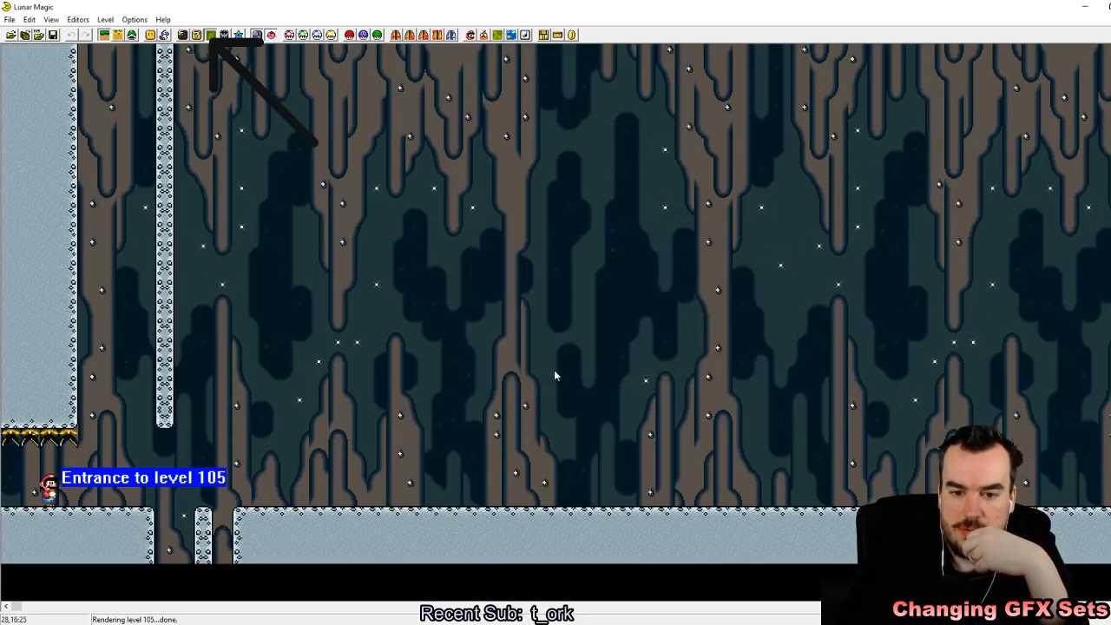
left_click(52, 35)
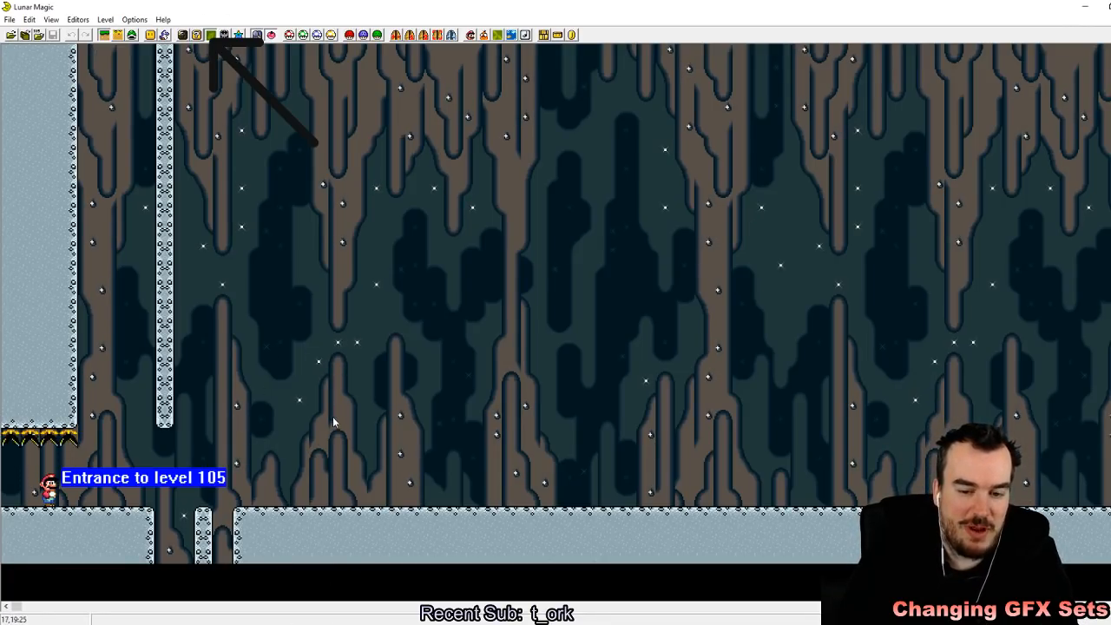
left_click(151, 36)
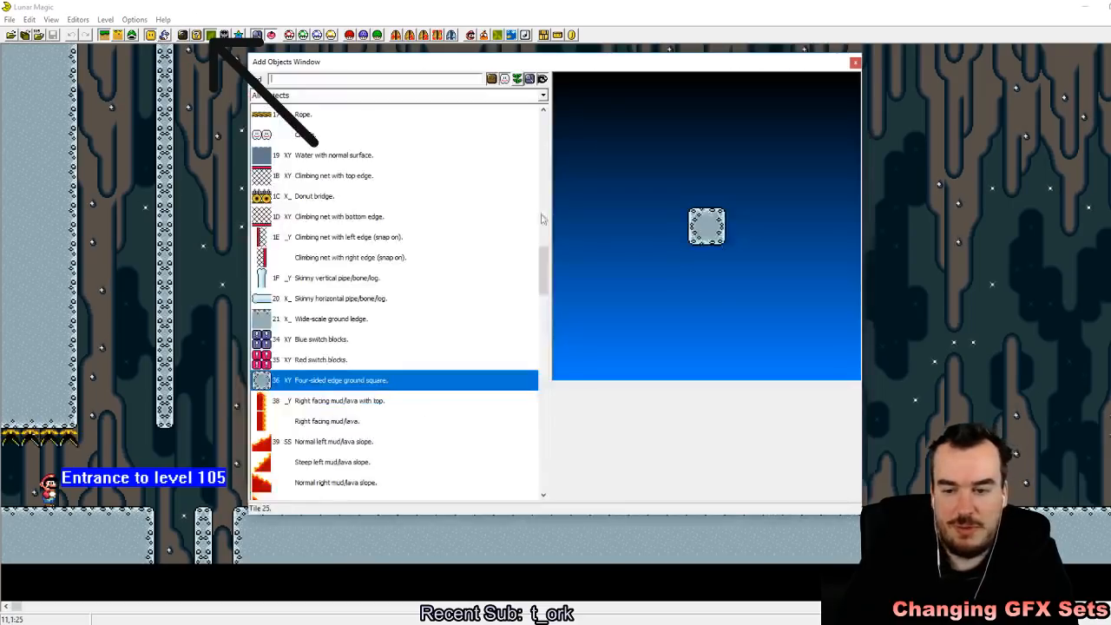
left_click_drag(541, 259, 556, 172)
left_click(855, 63)
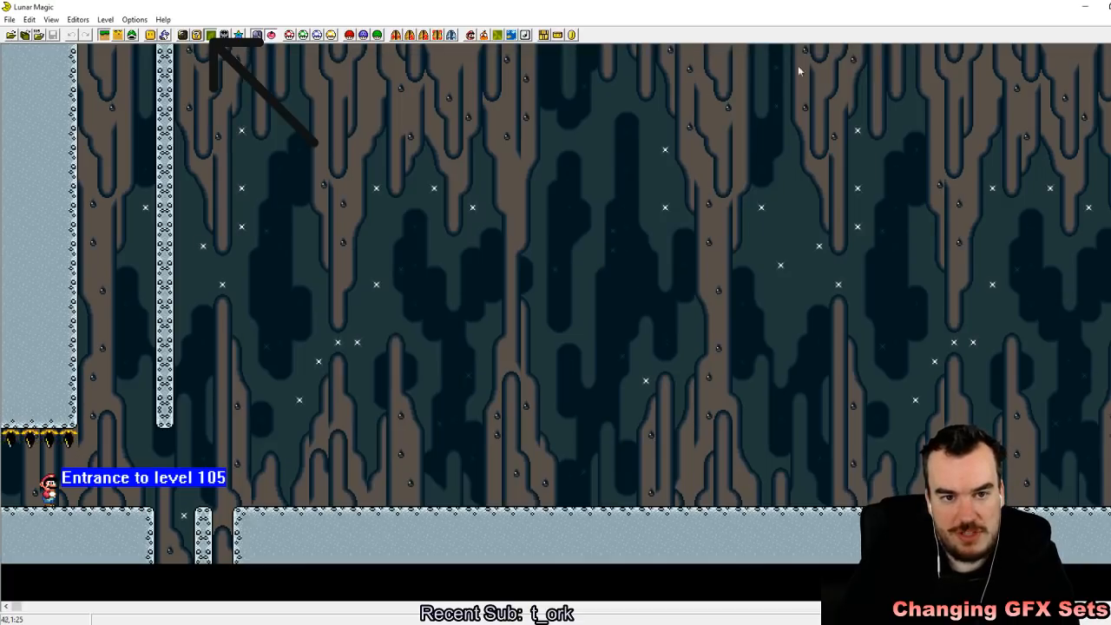
Step: Add a Goal point object to level 105 and stand it on the ground past the pit
left_click(150, 36)
left_click_drag(545, 178, 546, 251)
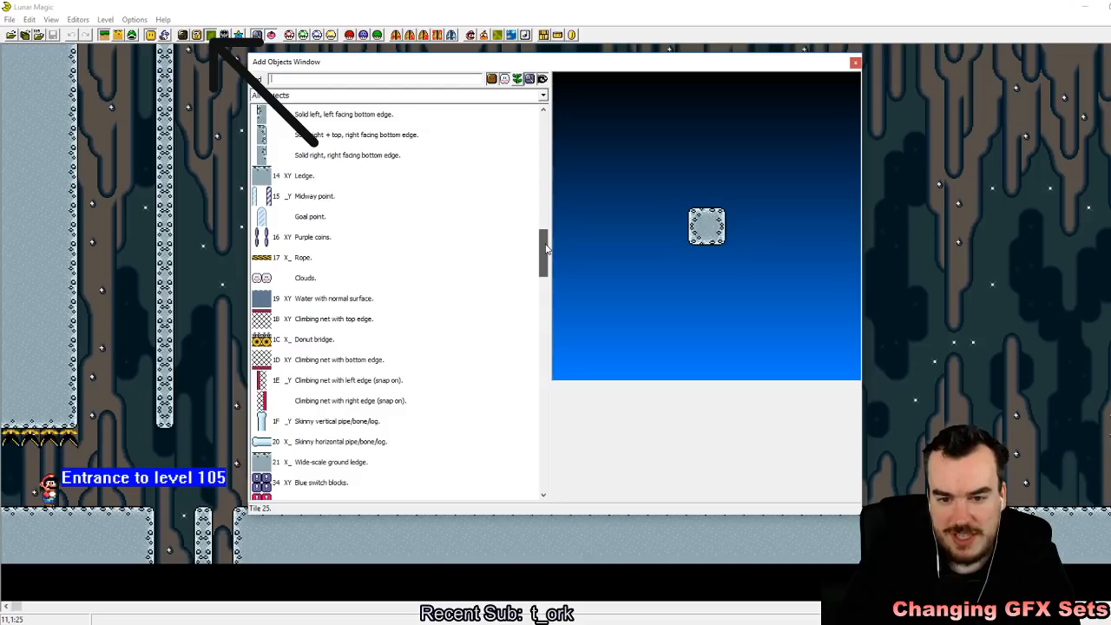
right_click(910, 226)
left_click(948, 223)
left_click(855, 63)
left_click_drag(981, 302, 426, 419)
left_click(368, 398)
left_click(479, 579)
left_click_drag(453, 506, 472, 519)
key("Delete")
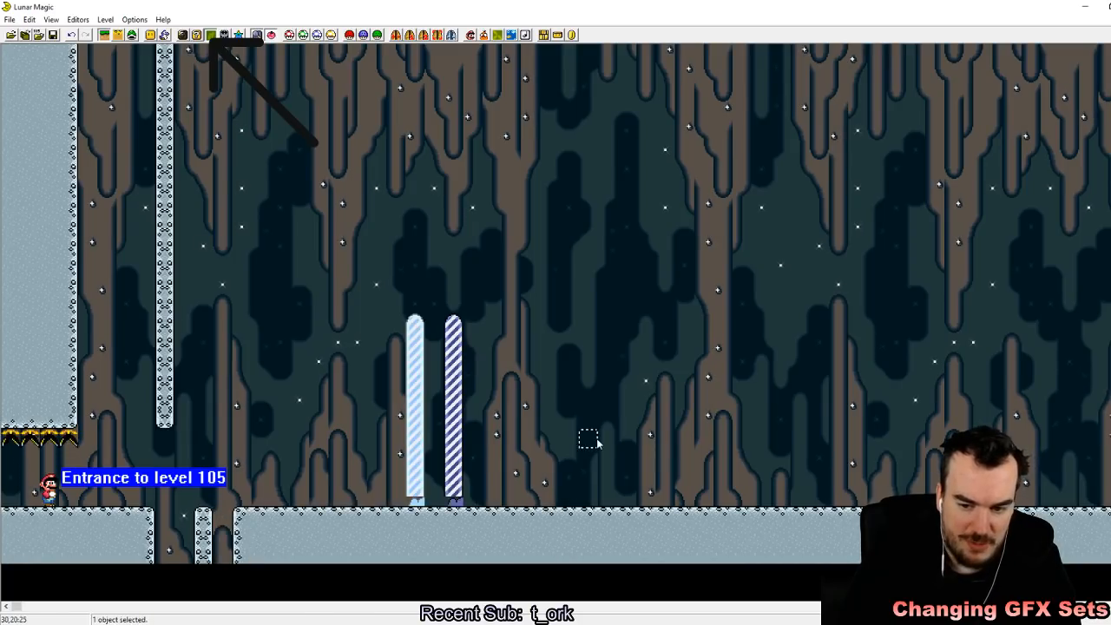
Step: Lower the goal posts one tile into the ground, send them behind it, and save level 105
left_click_drag(457, 408, 455, 423)
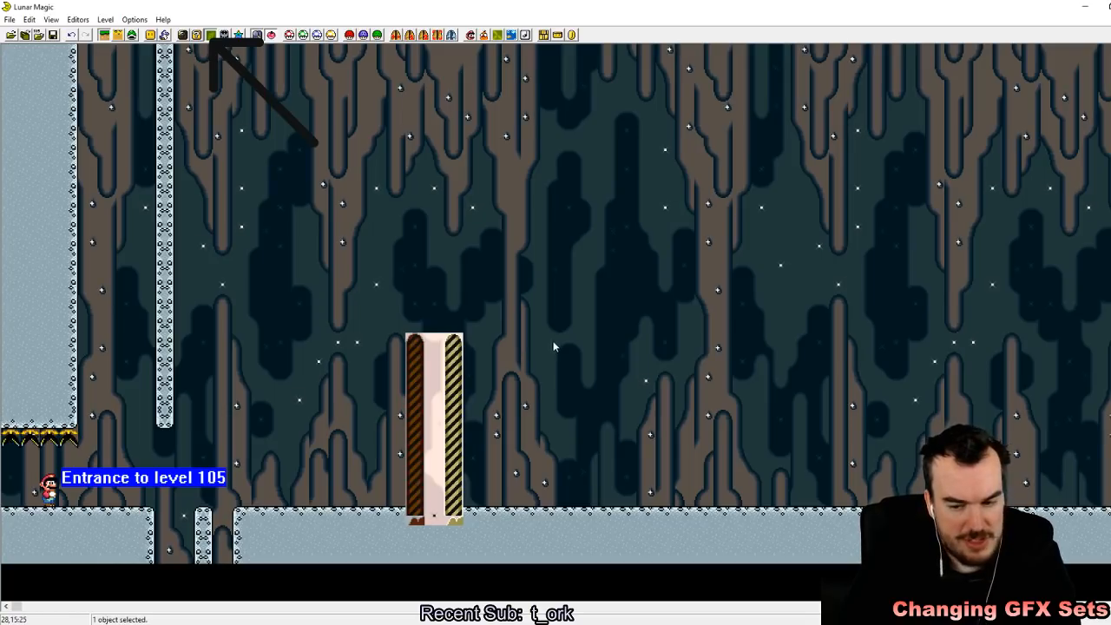
key("Page_Down")
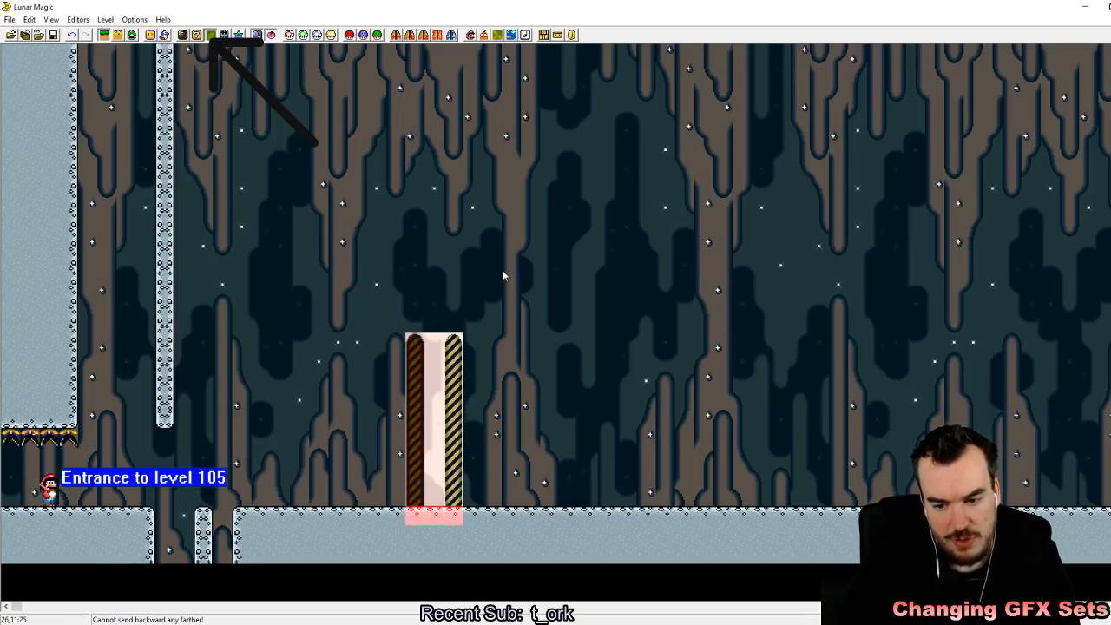
left_click(662, 387)
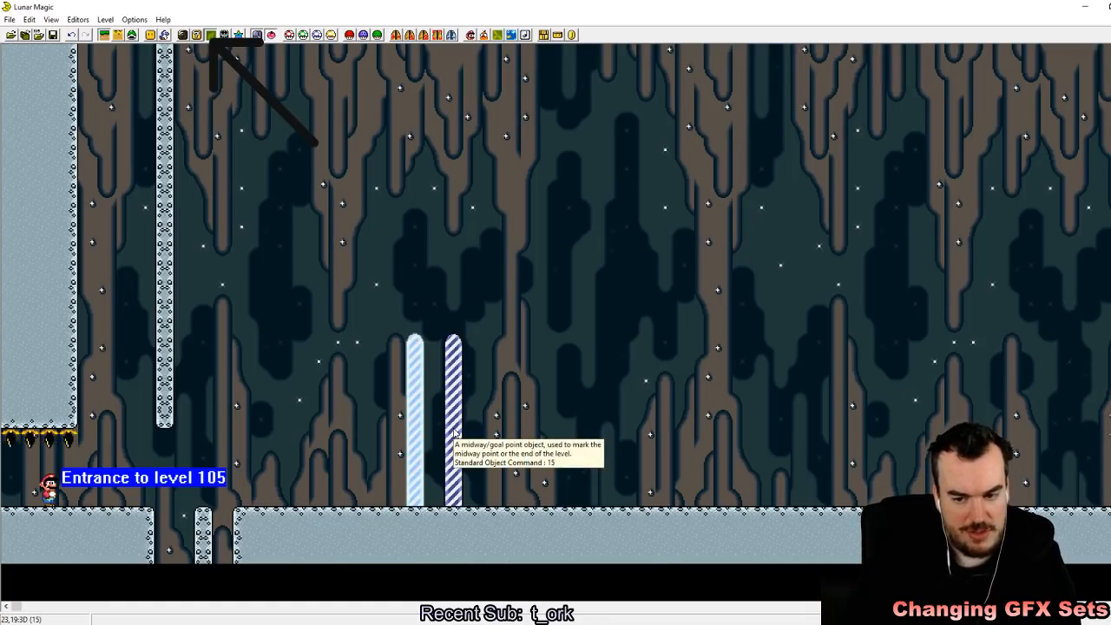
left_click(439, 460)
key("Page_Up")
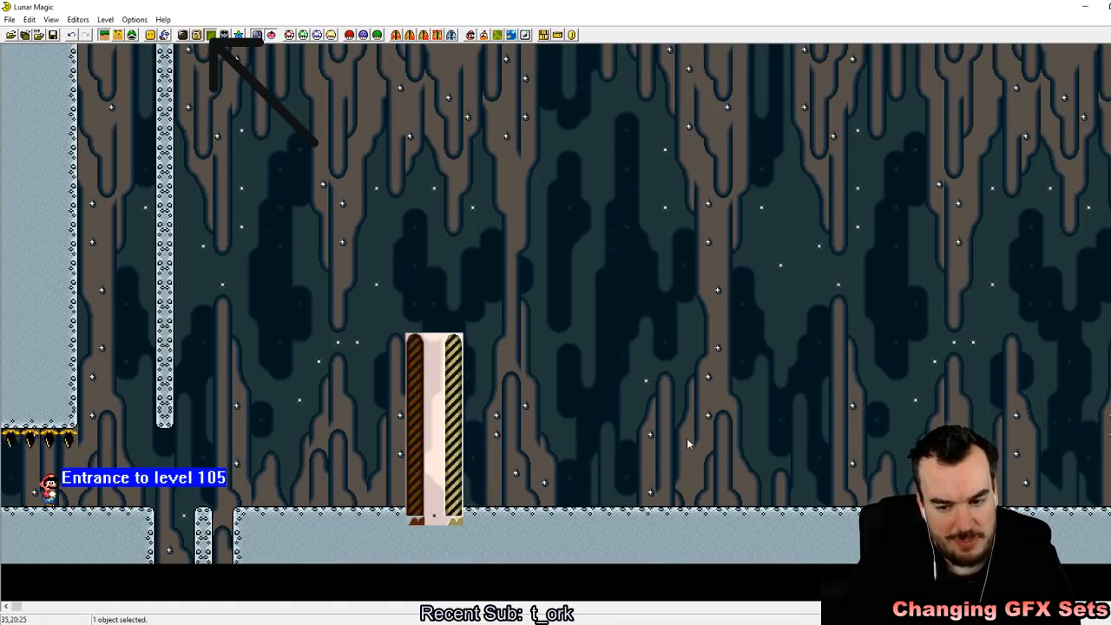
key("Page_Down")
left_click(414, 488)
key("Delete")
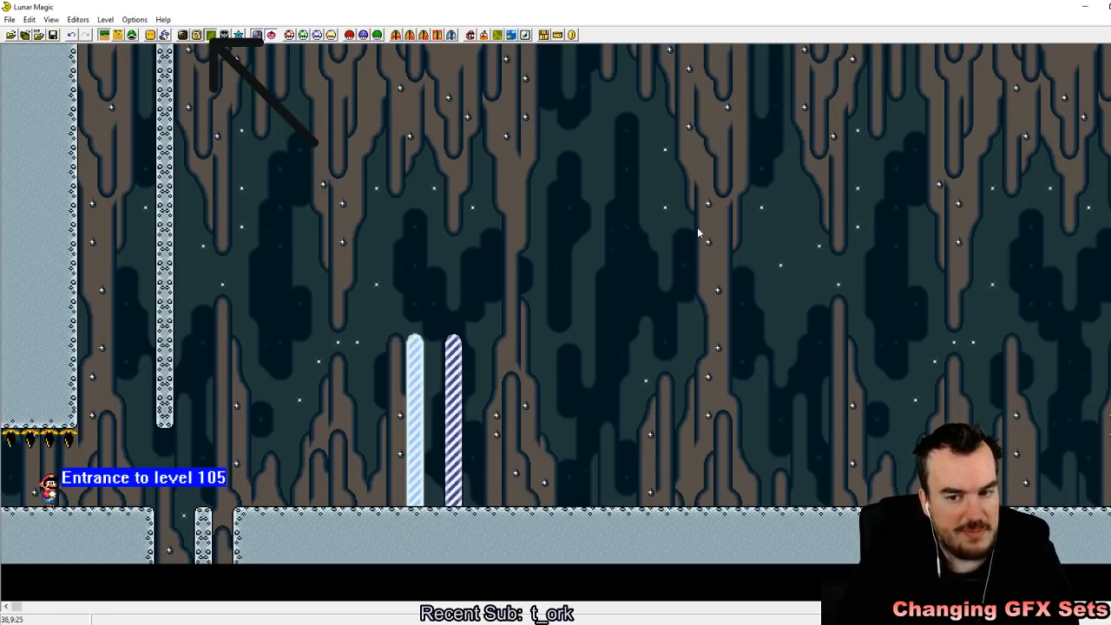
left_click(53, 36)
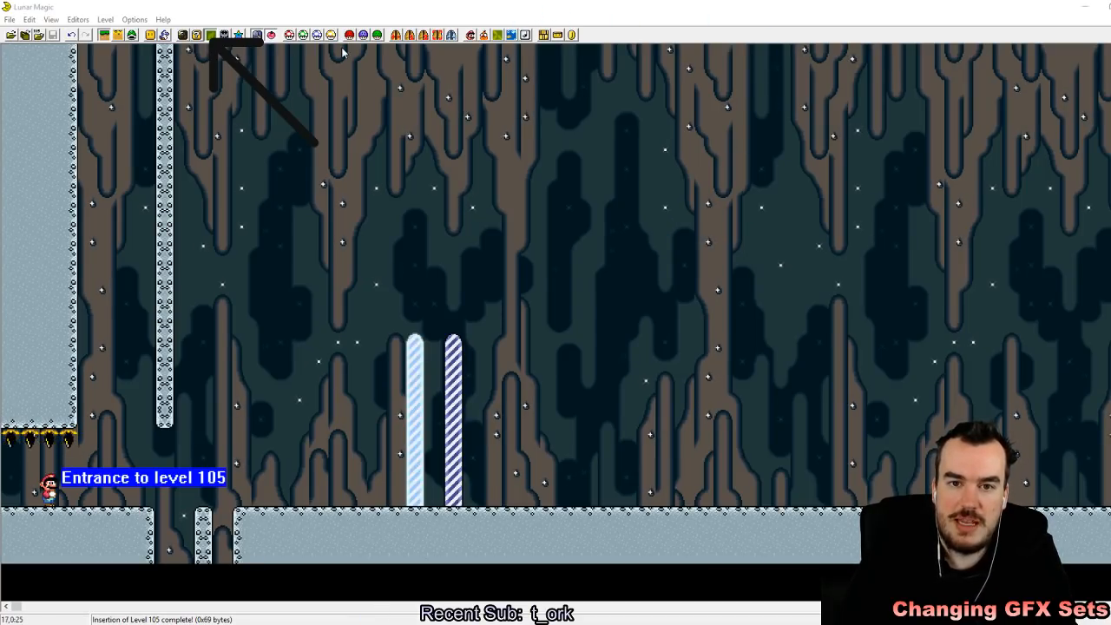
Step: Switch to BizHawk, load the recent Gpw2 ROM, and go through the sound settings
left_click(430, 108)
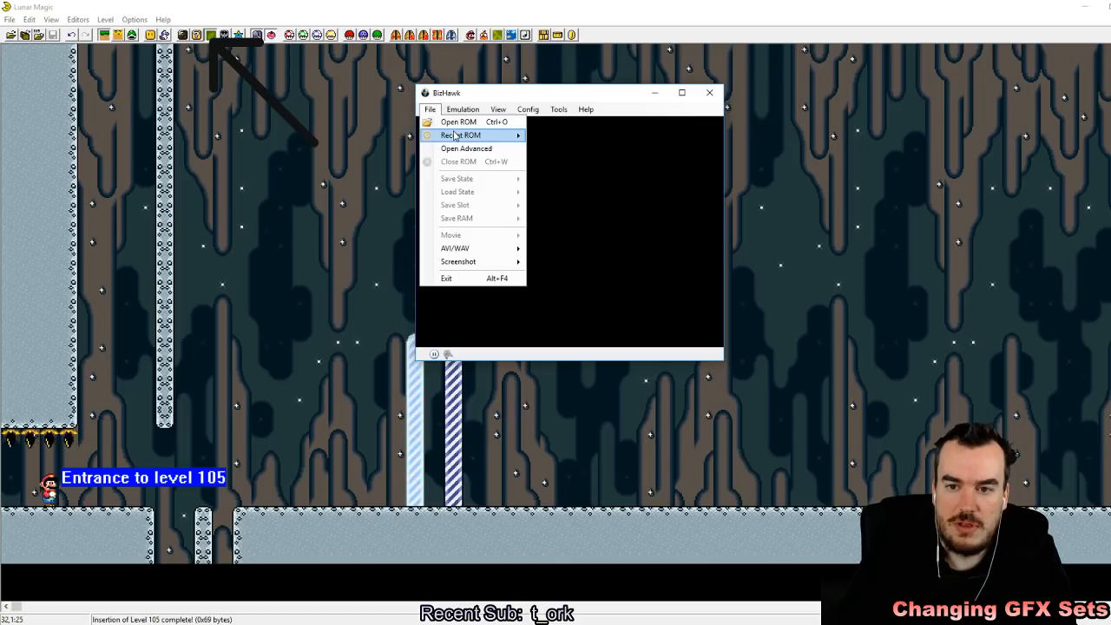
mouse_move(460, 133)
left_click(573, 140)
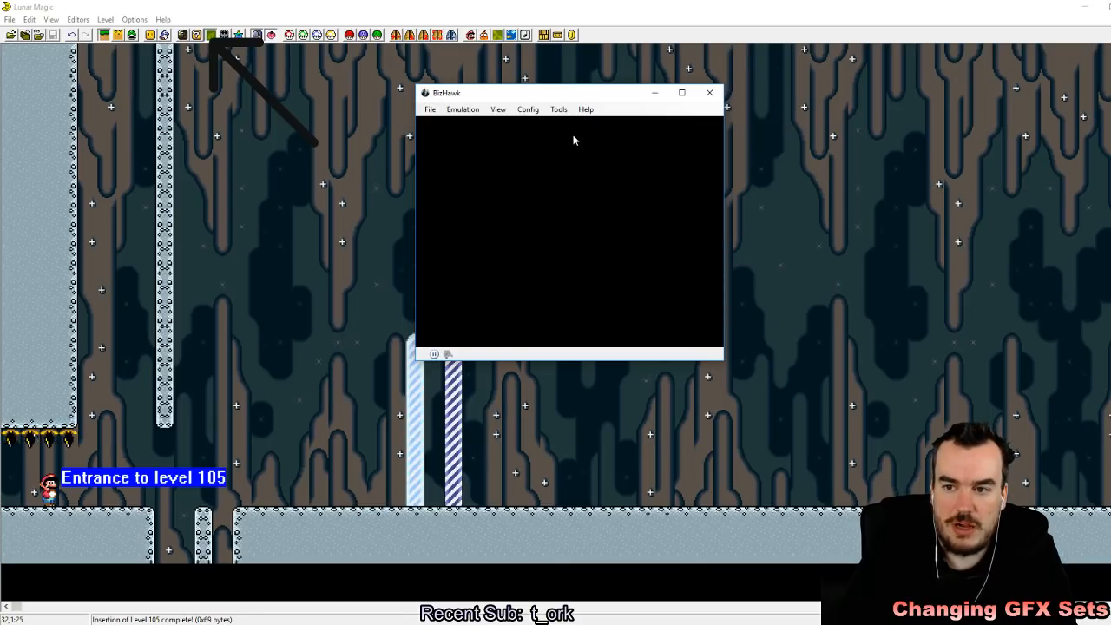
left_click(530, 109)
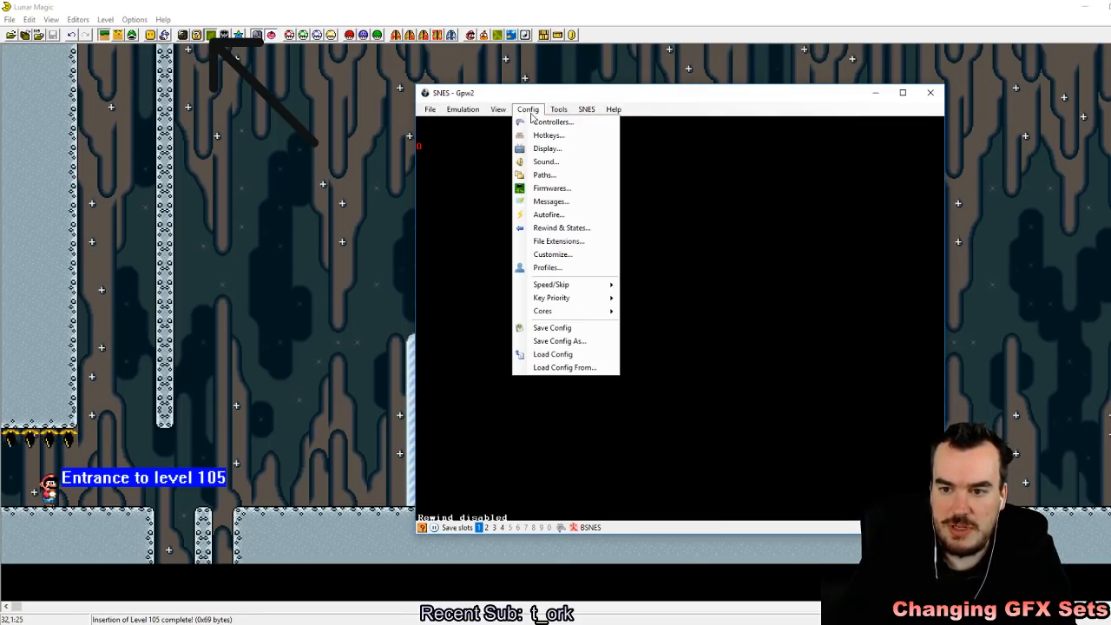
left_click(537, 159)
left_click(721, 387)
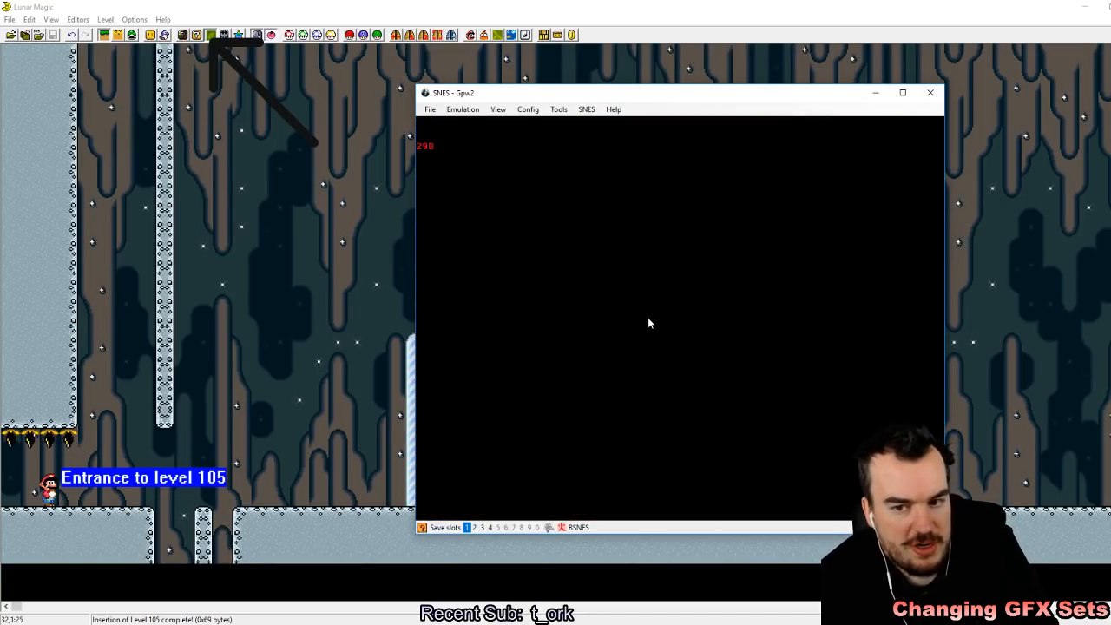
key("z")
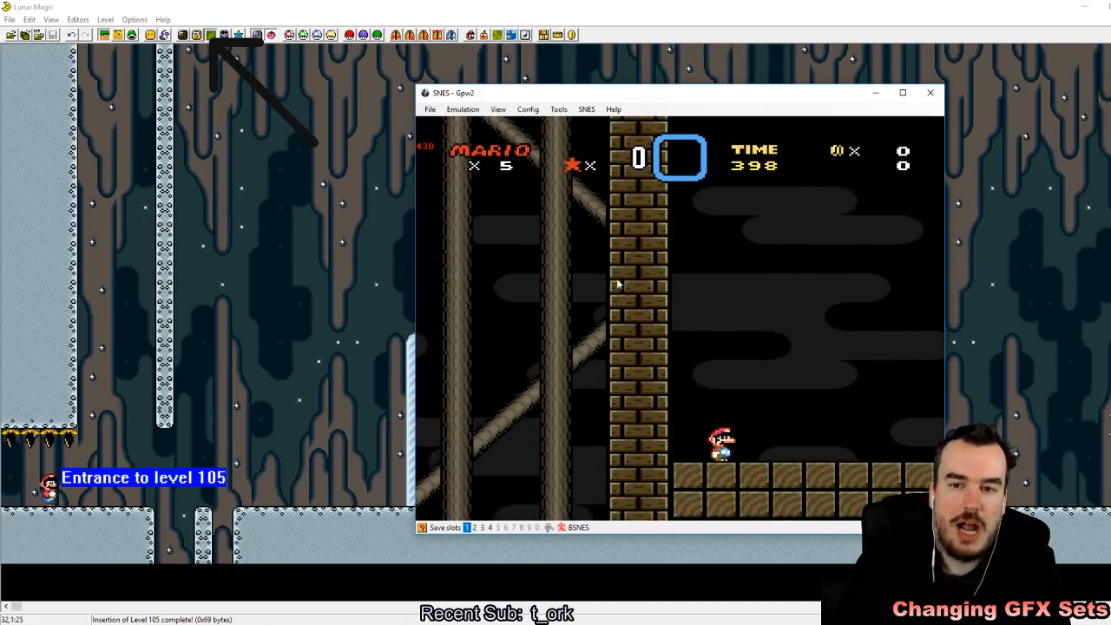
Step: Open Super Mario World (USA).sfc from the SMW Lunar Magic Tutorial folder in the emulator
left_click(430, 111)
left_click(457, 122)
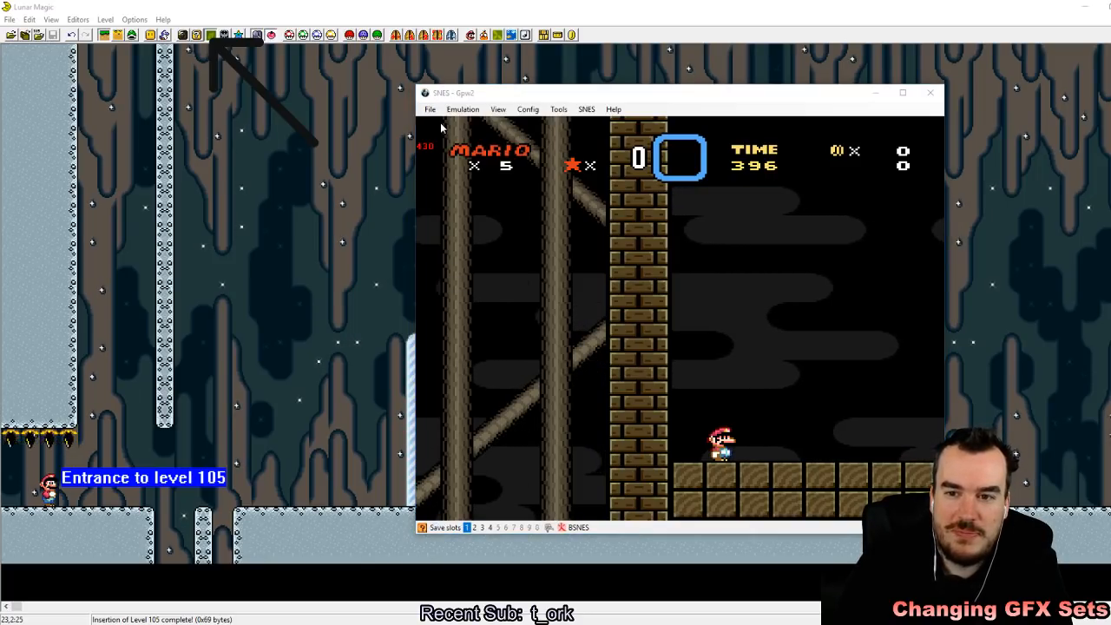
left_click(133, 187)
scroll(354, 337, "down", 1)
double_click(248, 328)
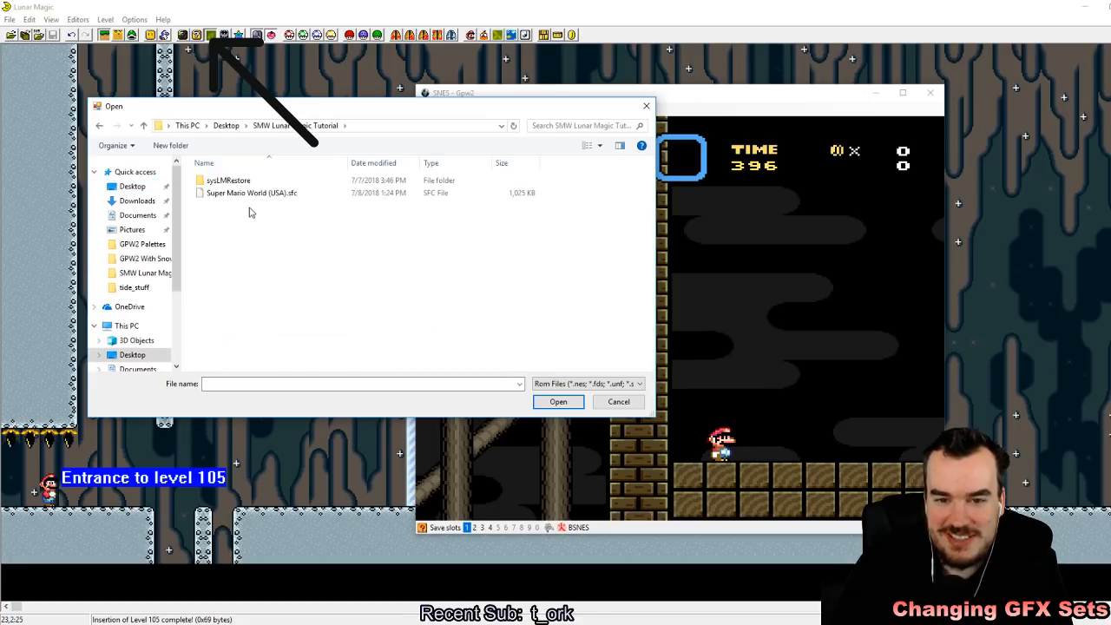
double_click(251, 190)
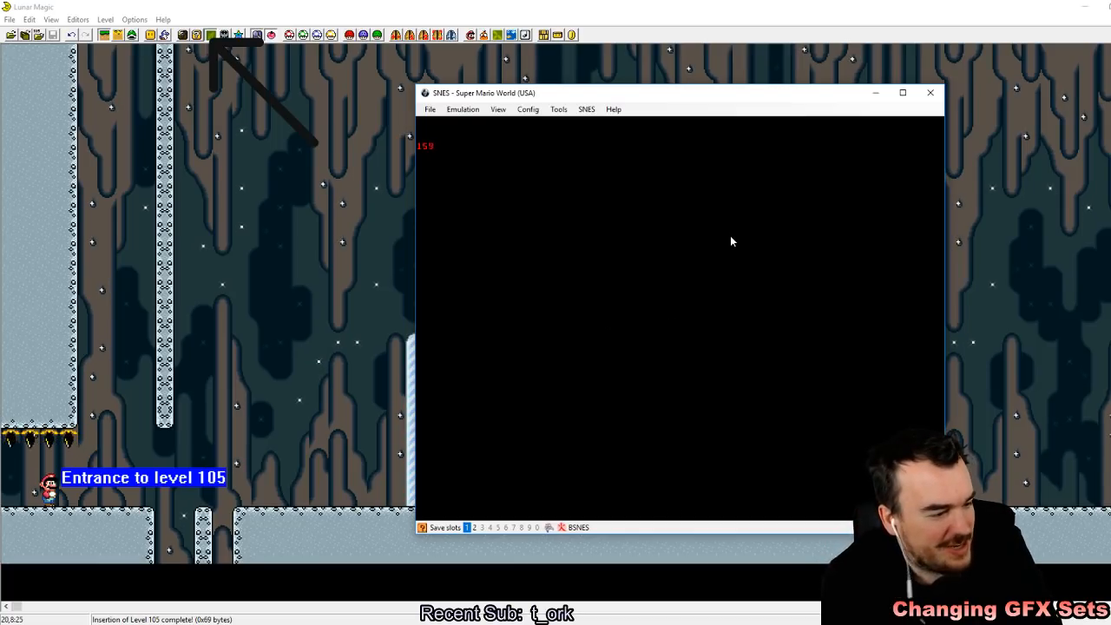
Step: Start a one-player game and enter level 105 from the overworld
key("Return")
key("Return")
key("Return")
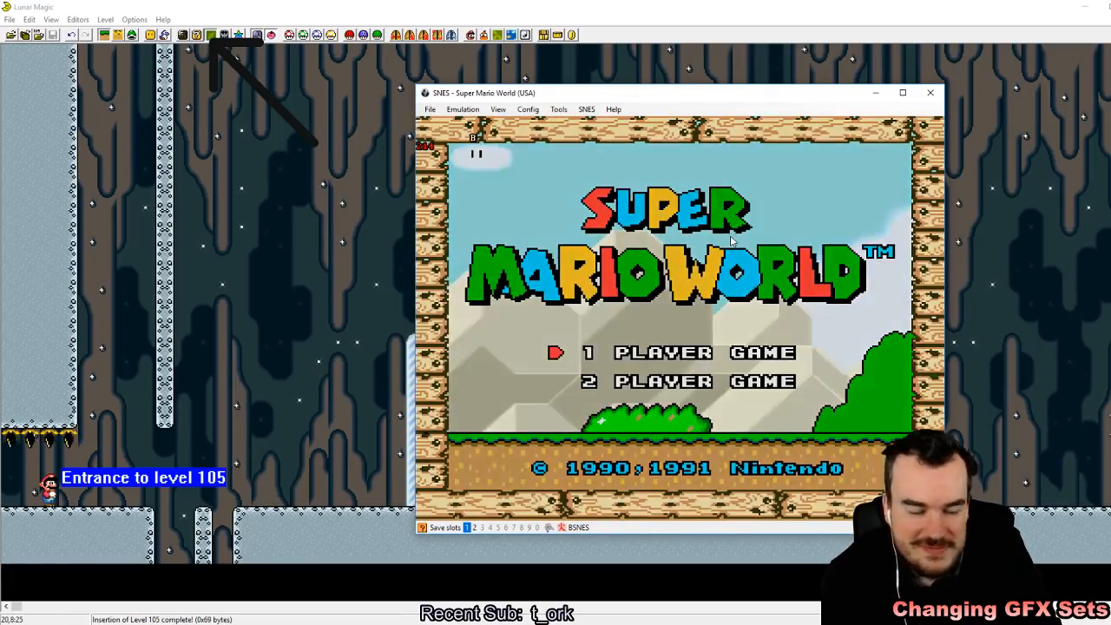
key("z")
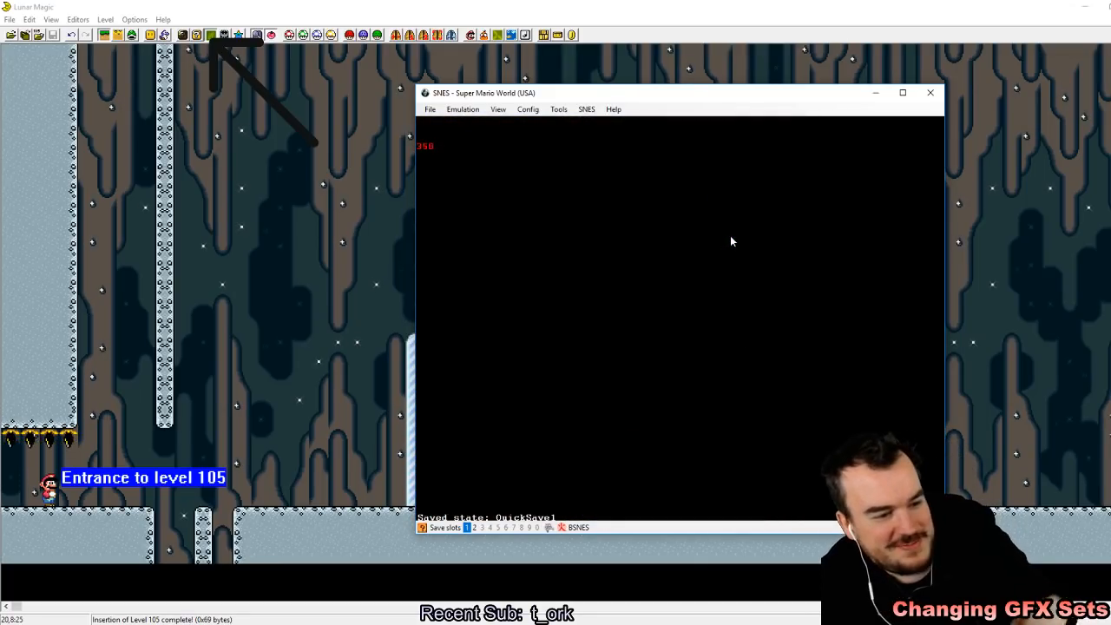
key("Right")
key("z")
key("z")
Step: Play-test level 105 by running and jumping back and forth around the goal posts
key("Right")
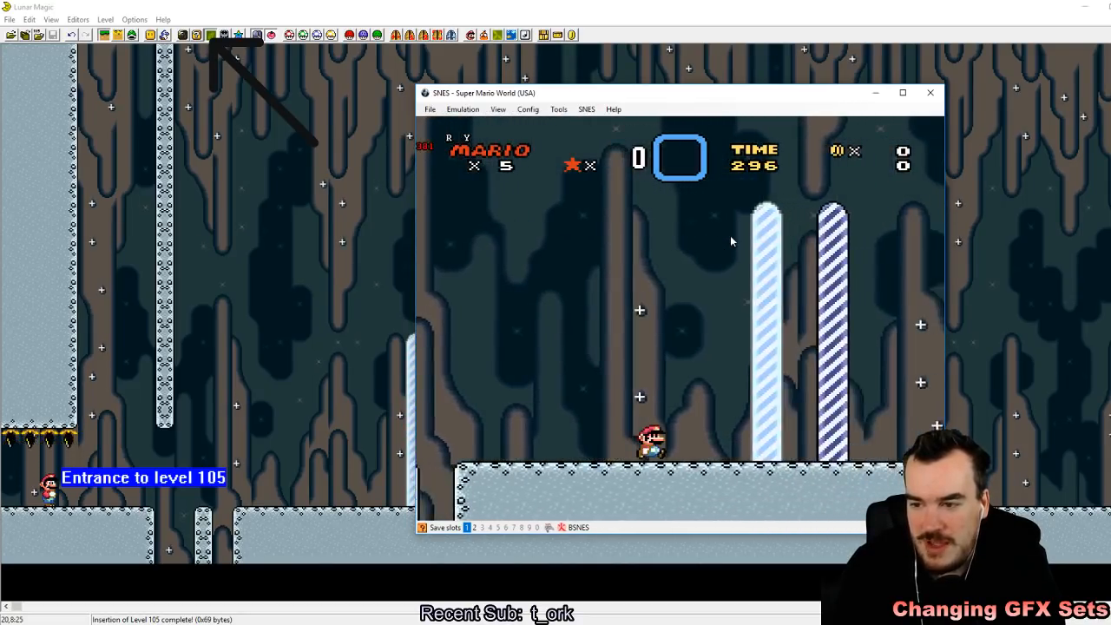
key("z")
key("Left")
key("z")
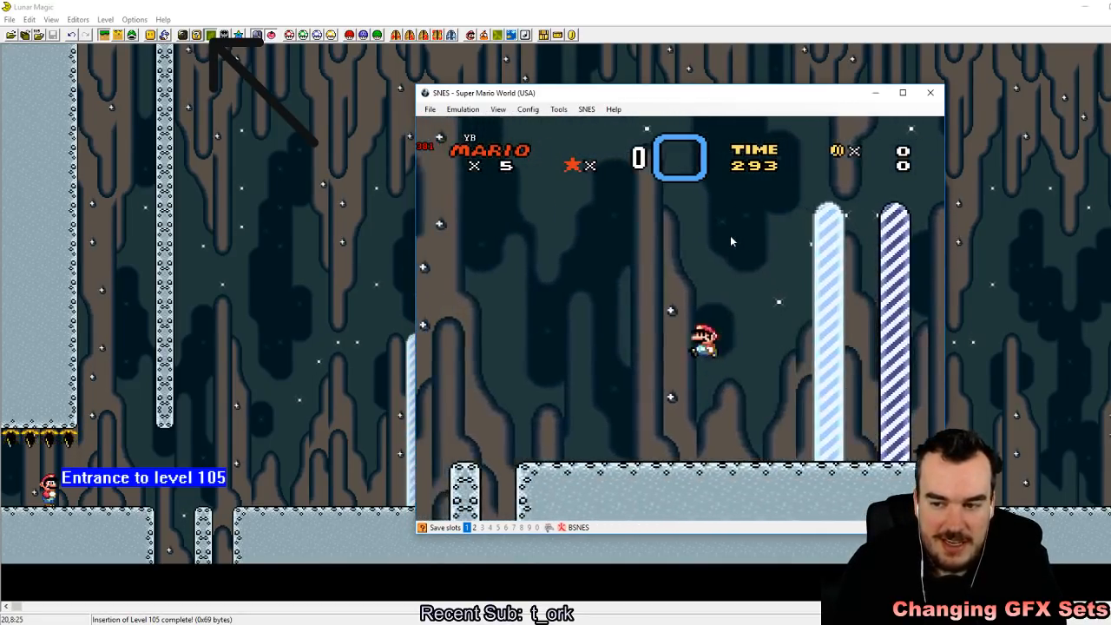
key("Right")
key("z")
key("Left")
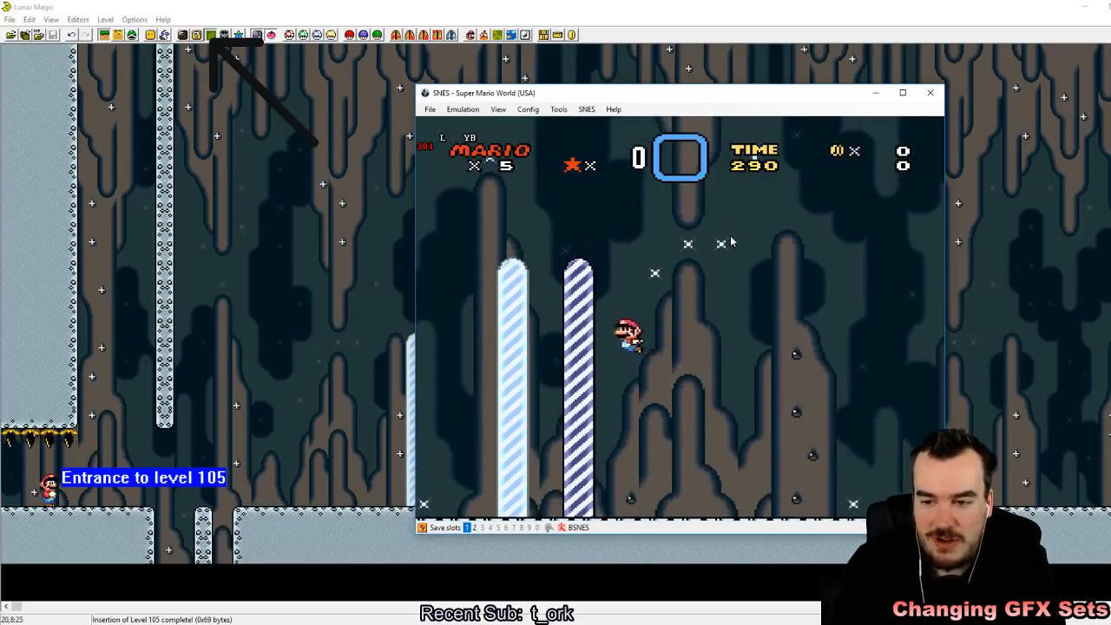
key("z")
key("Right")
key("Left")
key("z")
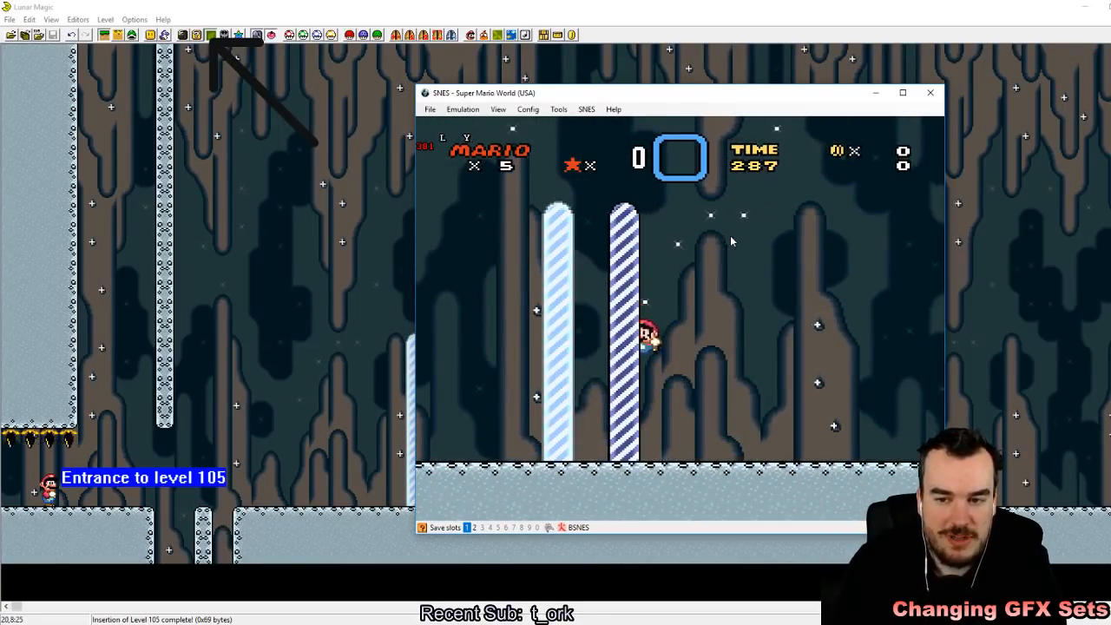
key("z")
key("Right")
key("Left")
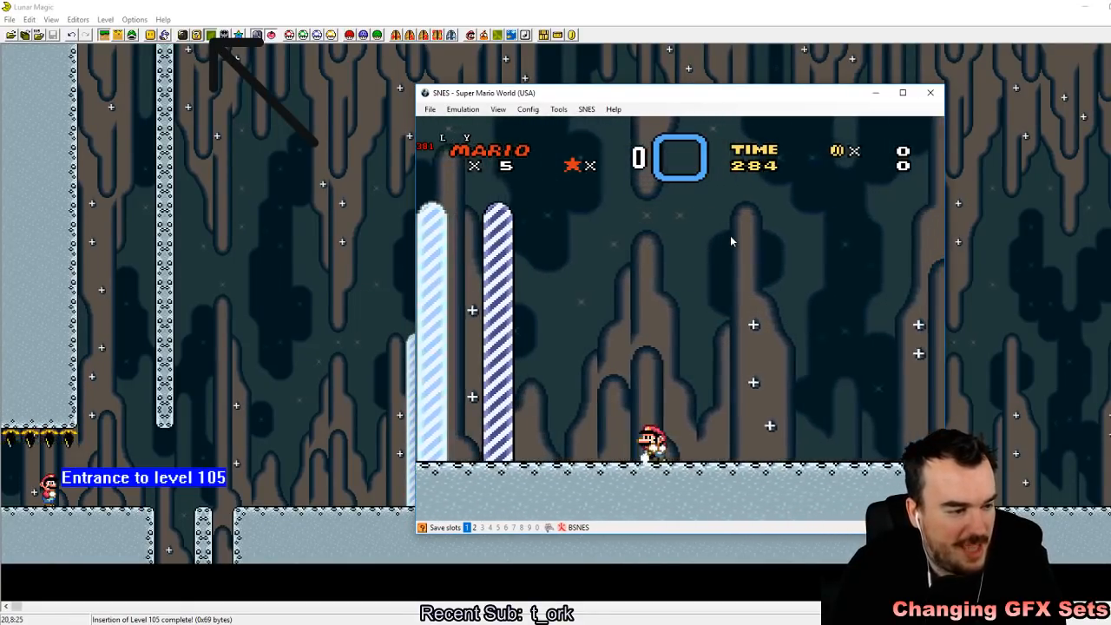
Step: Switch back to Lunar Magic, enter sprite editing mode, and find the goal point entries in the sprite list
left_click(230, 2)
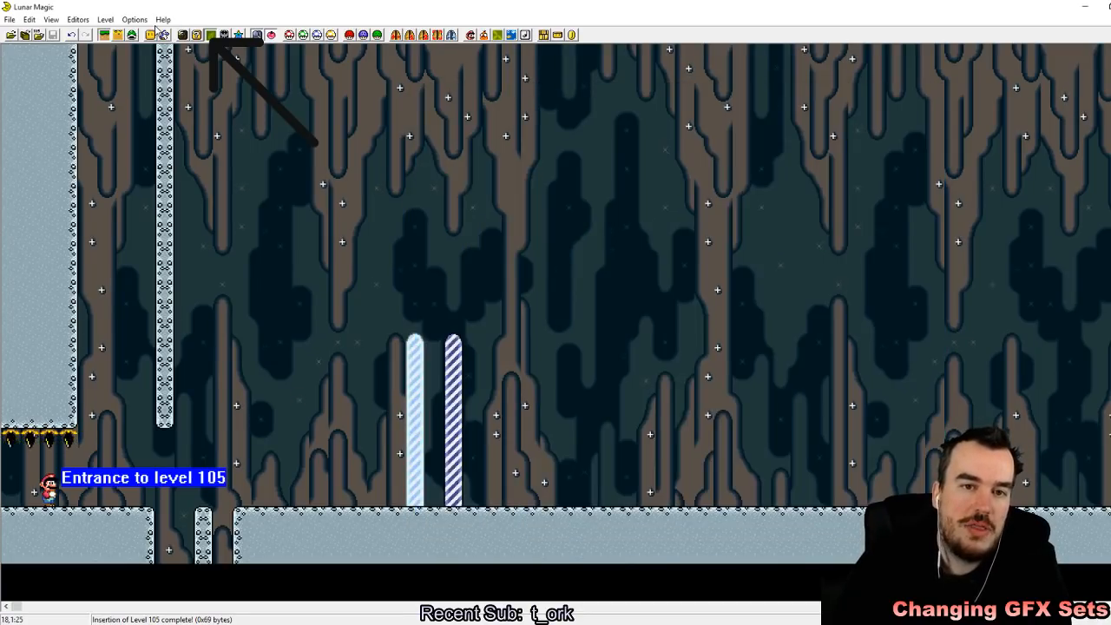
left_click(131, 34)
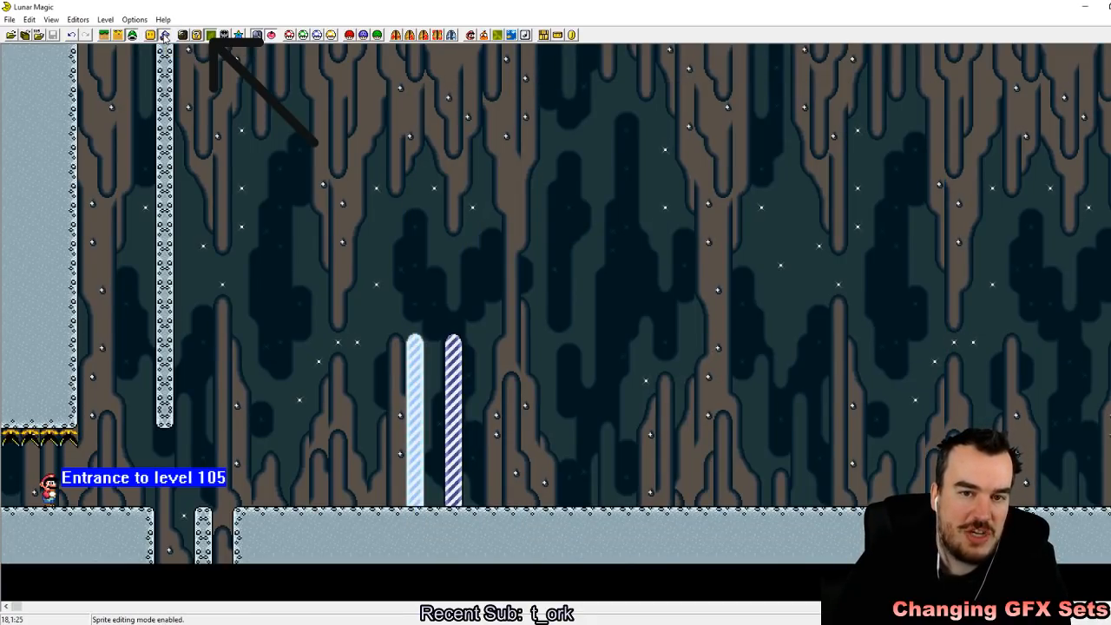
left_click(164, 35)
left_click_drag(400, 430, 370, 289)
left_click_drag(325, 206, 322, 199)
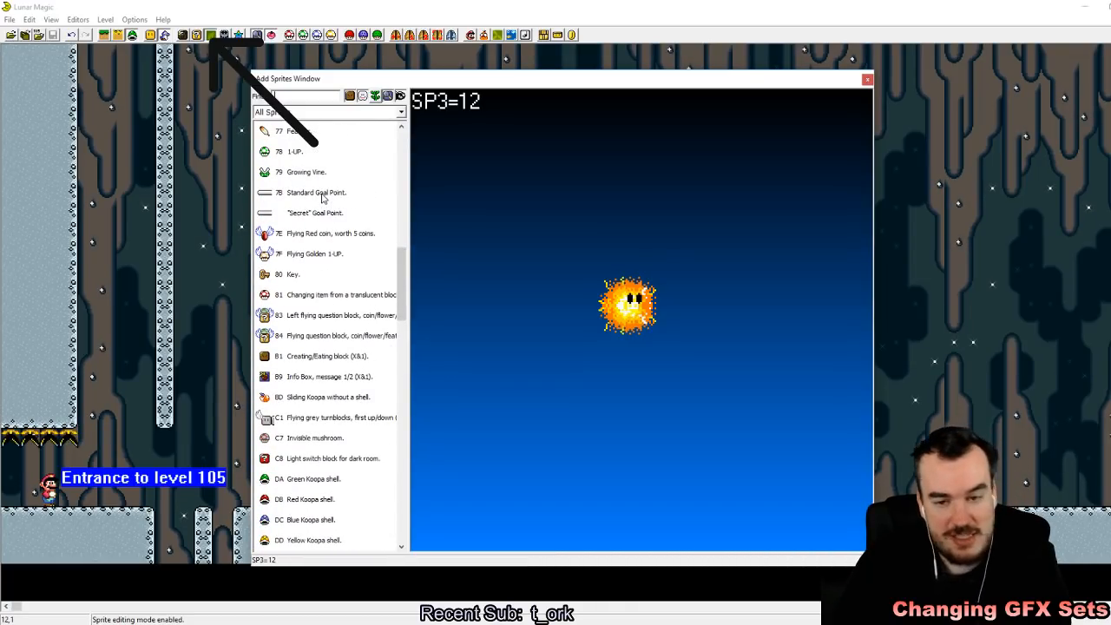
Step: Compare the Standard Goal Point and "Secret" Goal Point sprites in the sprite list
left_click(322, 199)
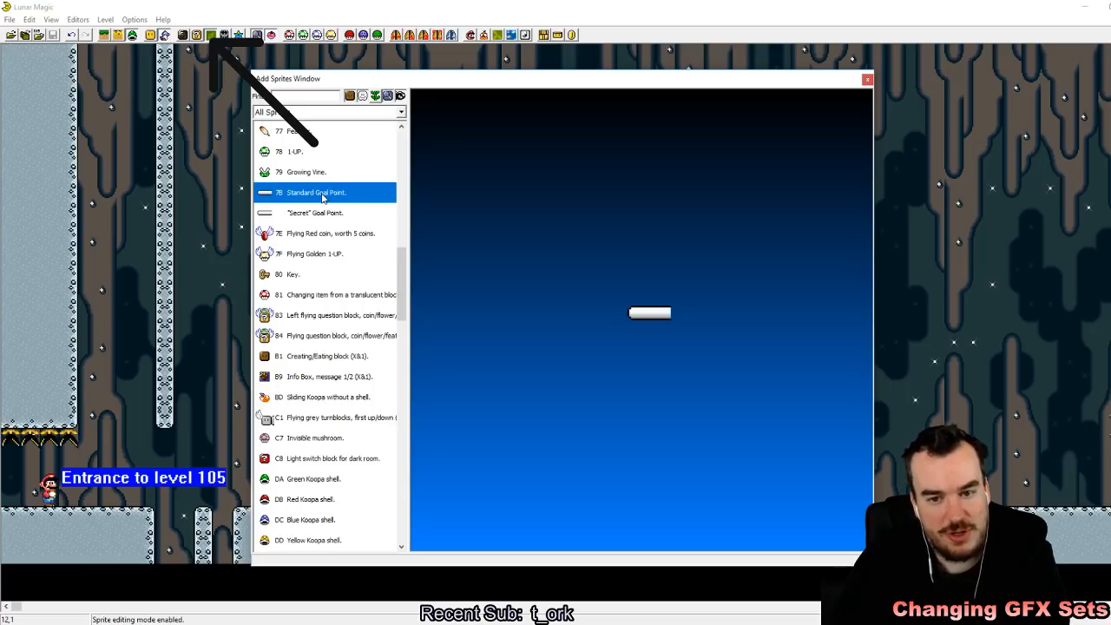
left_click(332, 215)
left_click(331, 198)
left_click(337, 218)
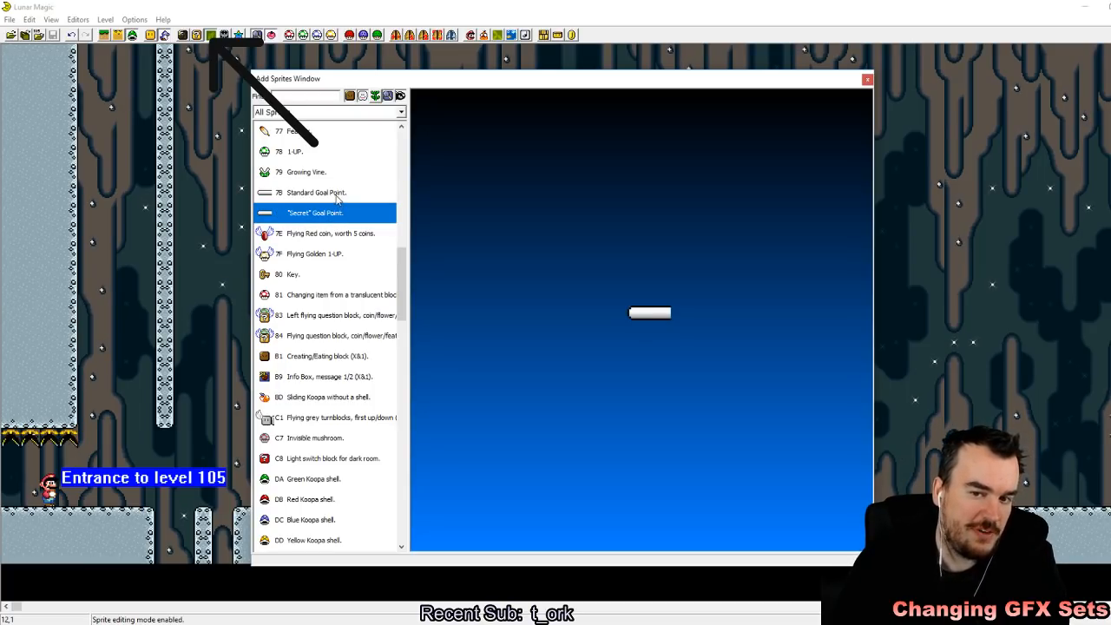
left_click(337, 198)
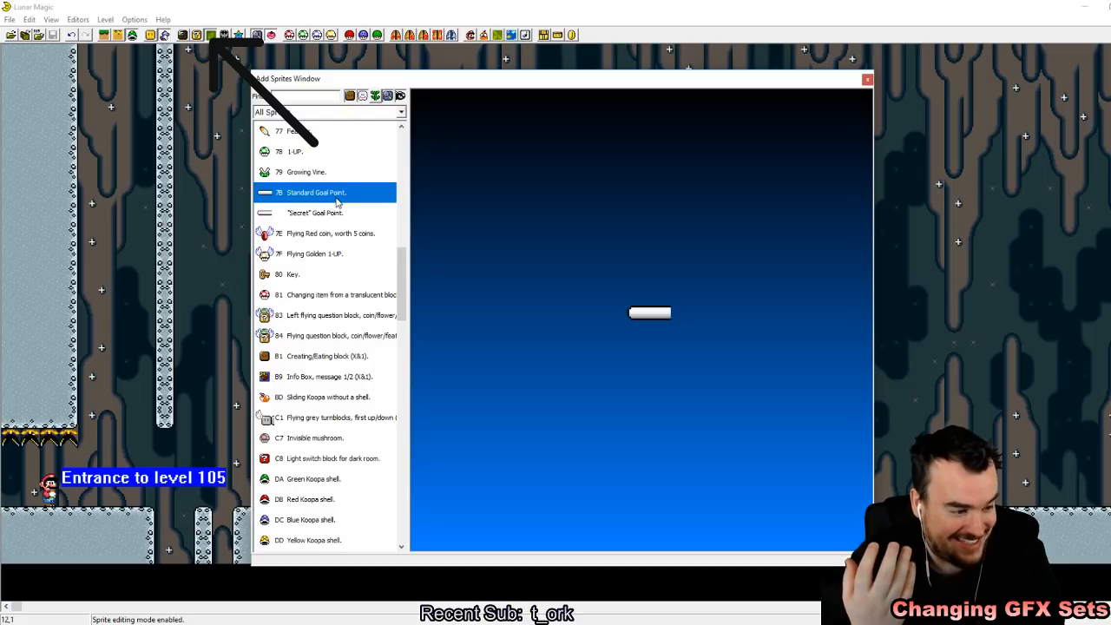
left_click(336, 215)
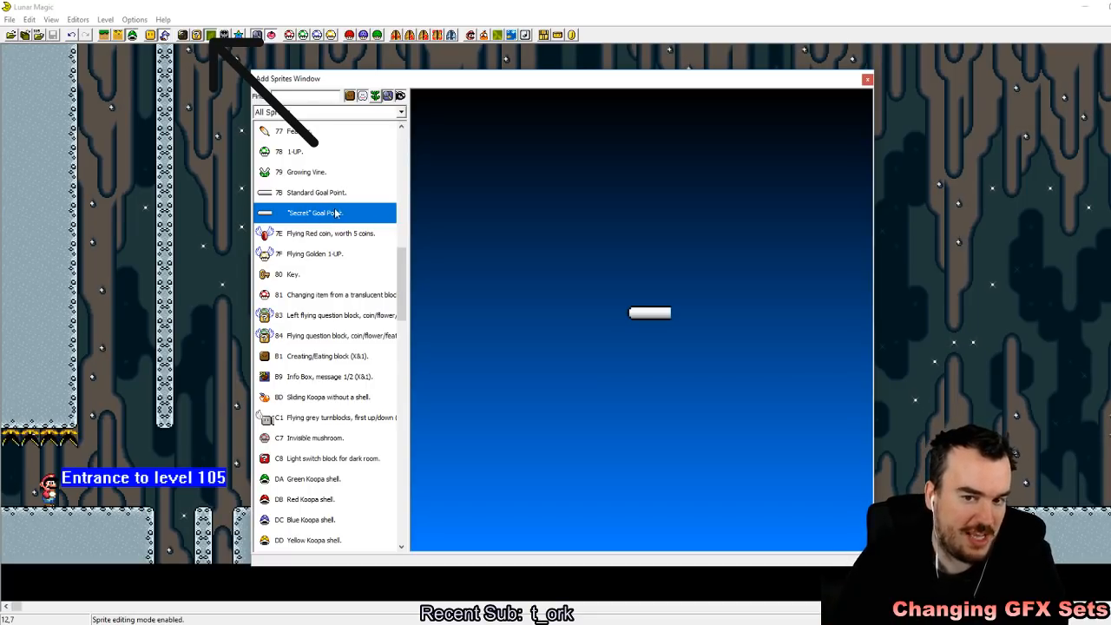
left_click(339, 200)
left_click(344, 217)
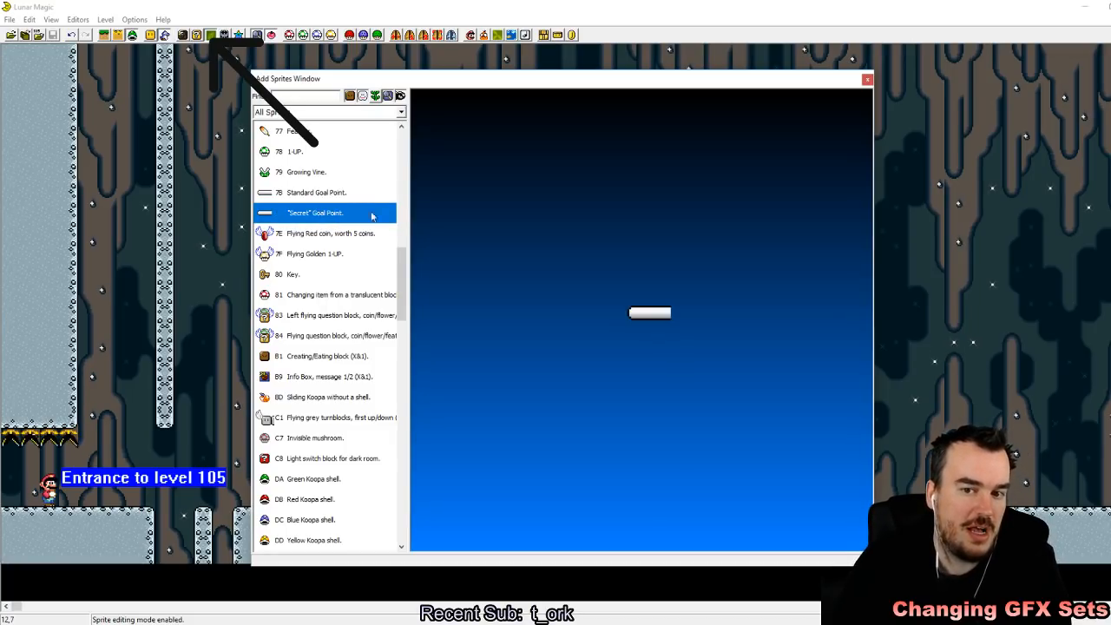
Step: Insert a Standard Goal Point sprite and move it to ground level between the two goal posts
left_click(337, 198)
left_click(224, 191)
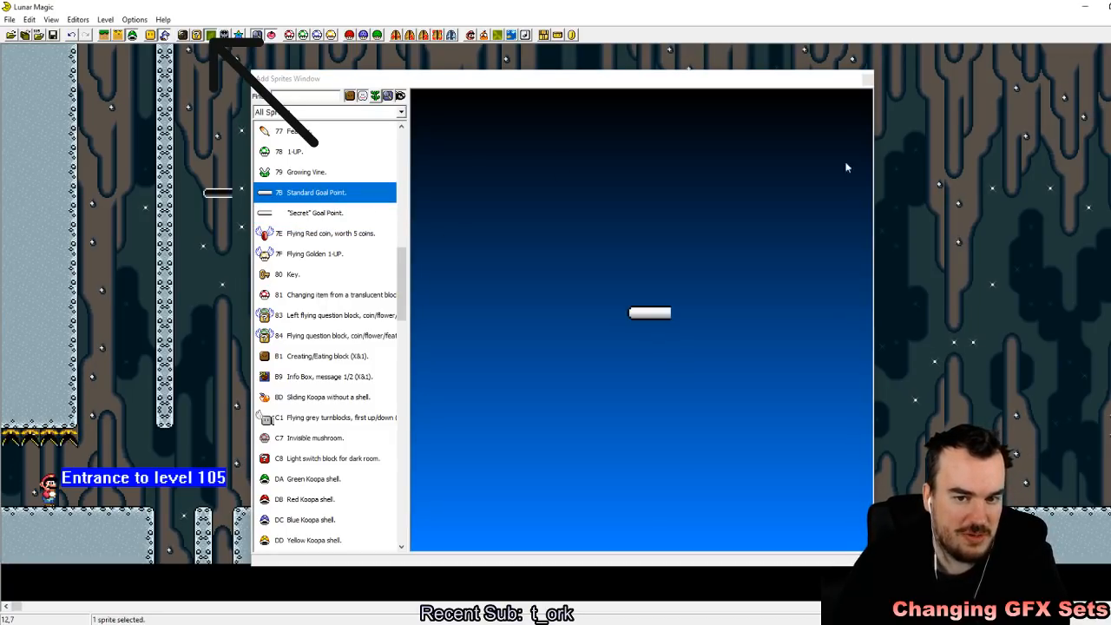
left_click(866, 79)
left_click_drag(209, 193, 408, 502)
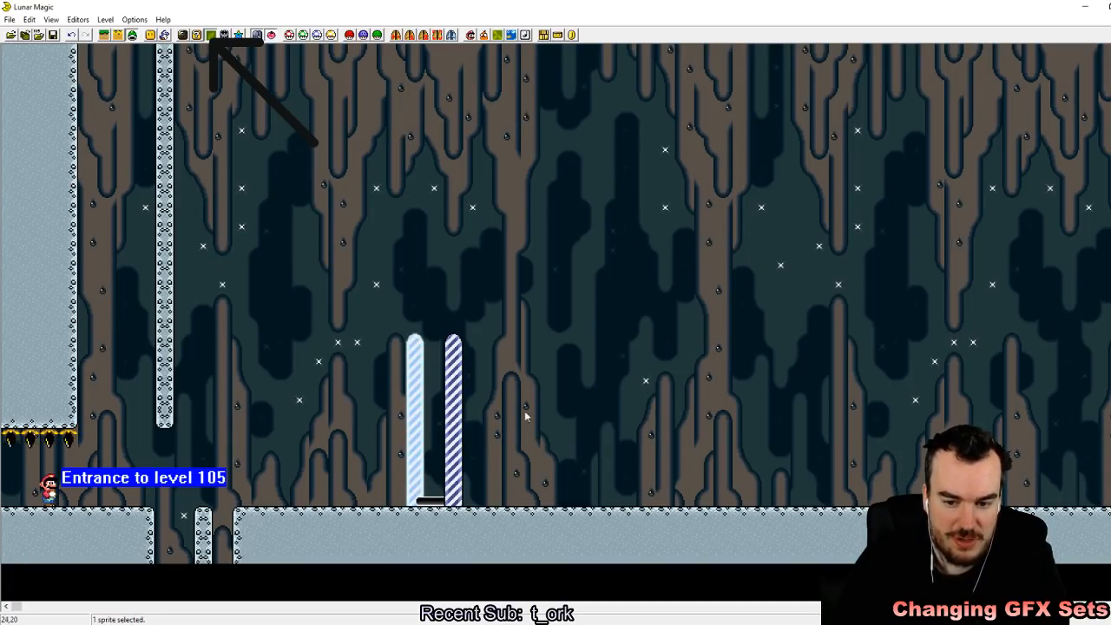
Step: Raise the Standard Goal Point sprite above ground level between the two goal posts and save level 105
left_click(430, 504)
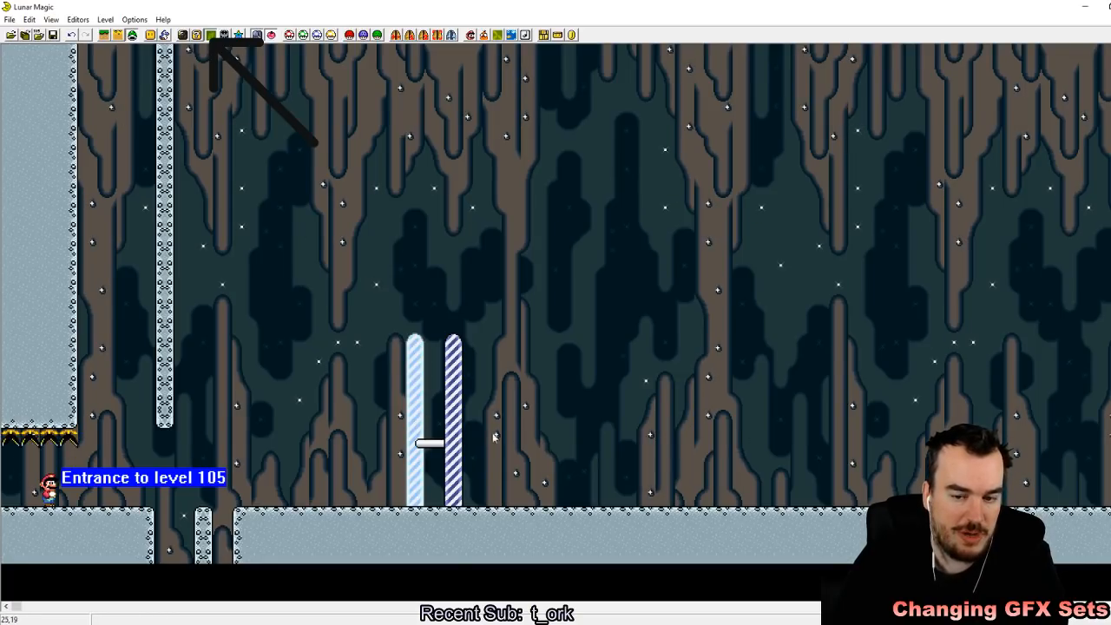
left_click(53, 36)
left_click(439, 445)
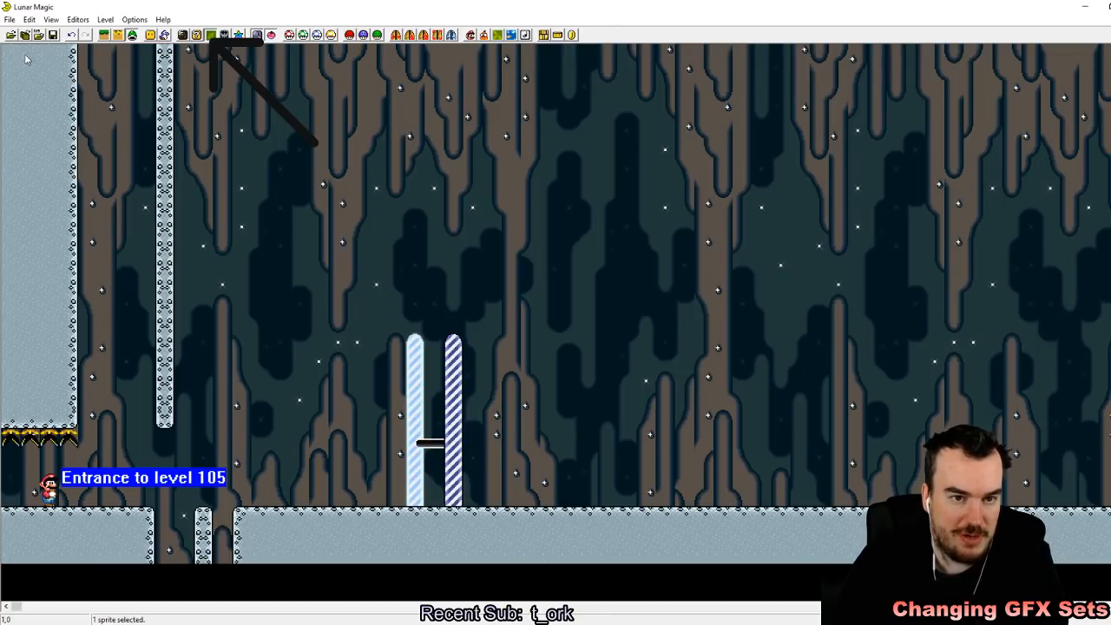
key("ctrl+s")
Step: Switch to the emulator, reload the recent Super Mario World (USA) ROM, and start level 105 with a quick save in slot 1
left_click(379, 624)
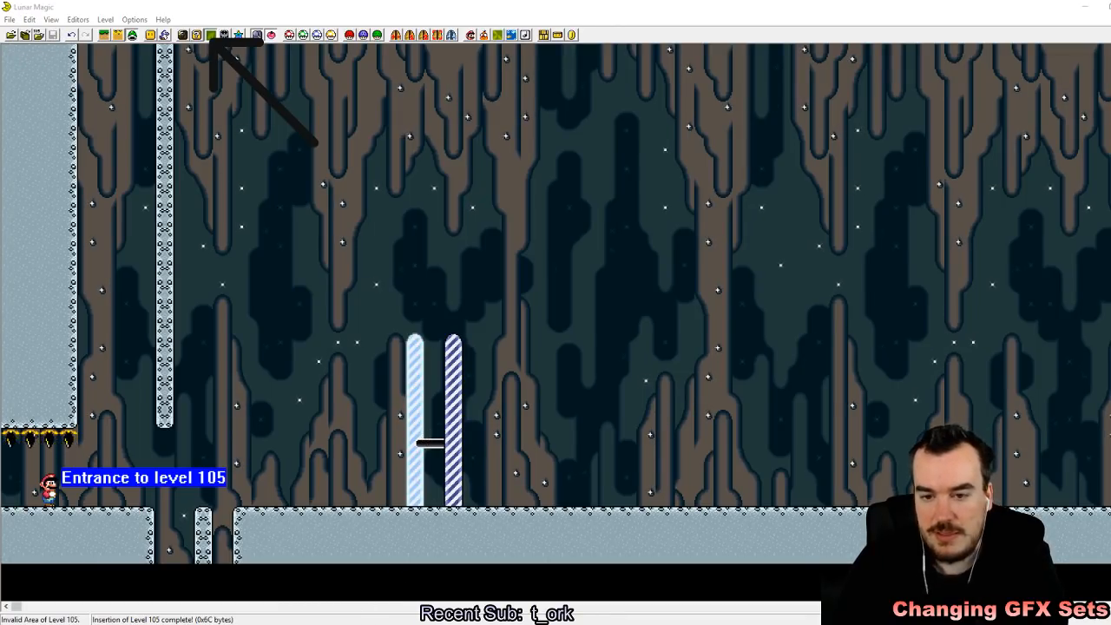
left_click(430, 109)
mouse_move(460, 134)
left_click(677, 134)
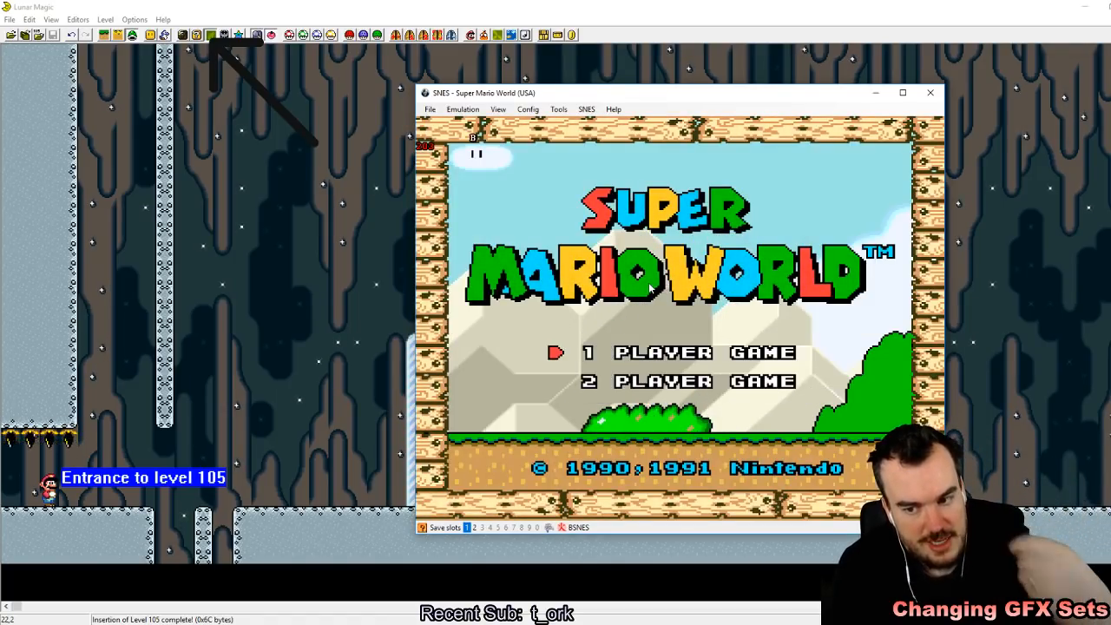
key("z")
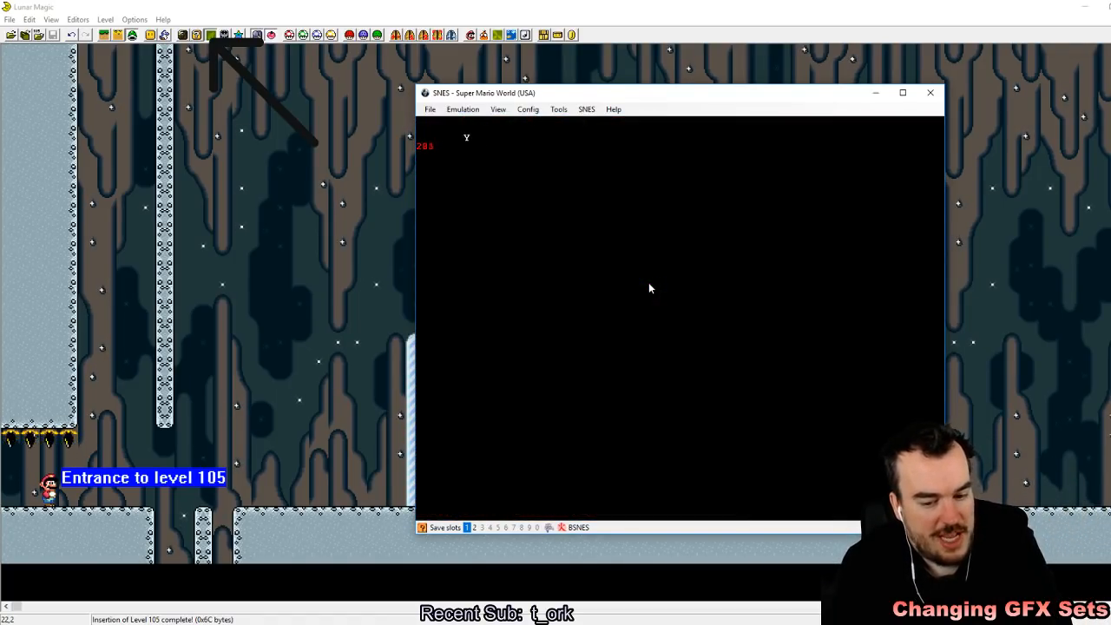
key("z")
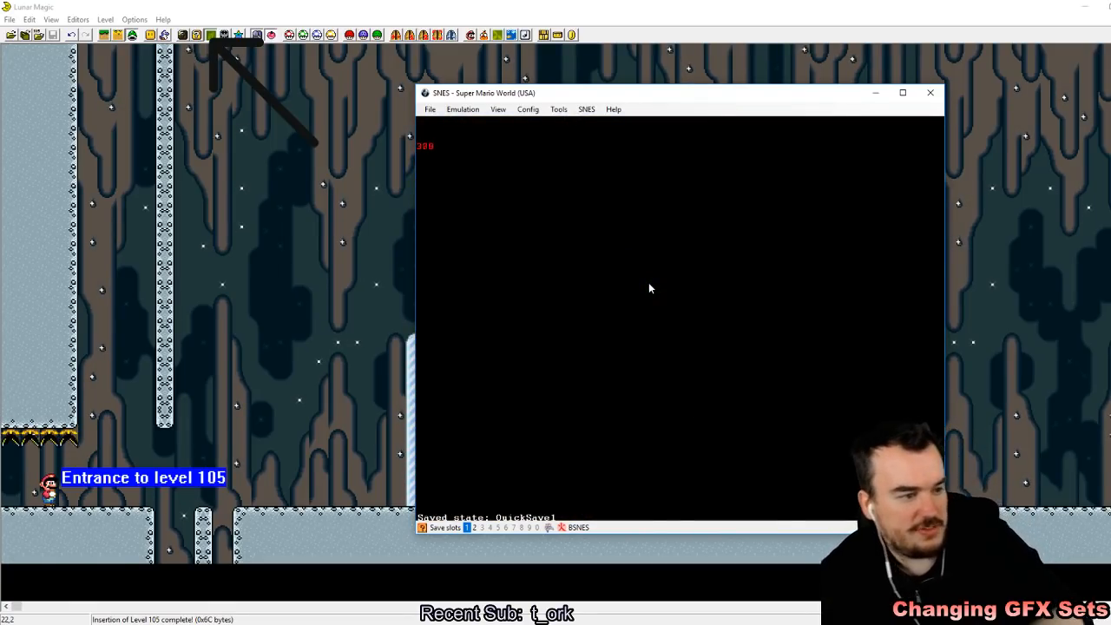
Step: Play-test level 105 by running past the goal posts and back to watch how the raised goal tape moves
key("Right")
key("s")
key("z")
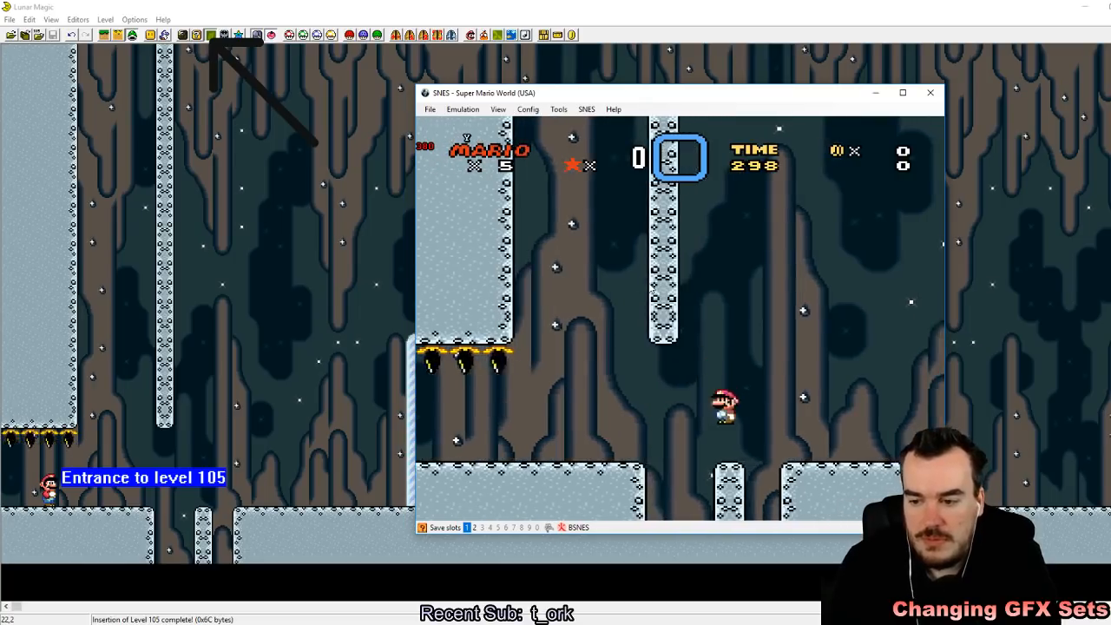
key("a")
key("Down")
key("z")
key("z")
key("z")
key("z")
key("Right")
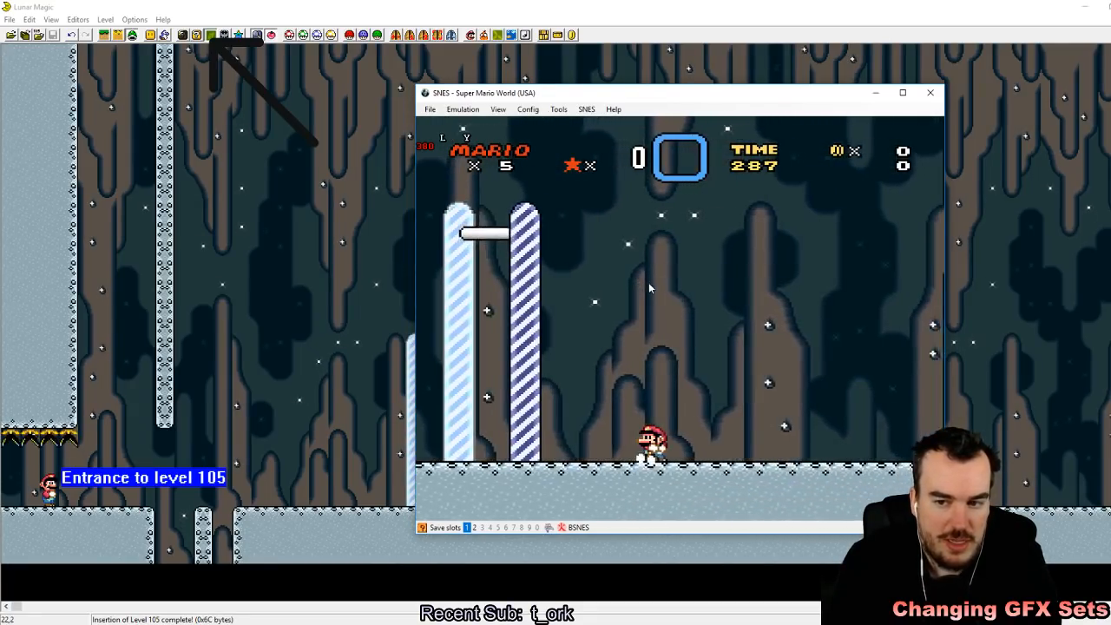
key("Left")
key("Right")
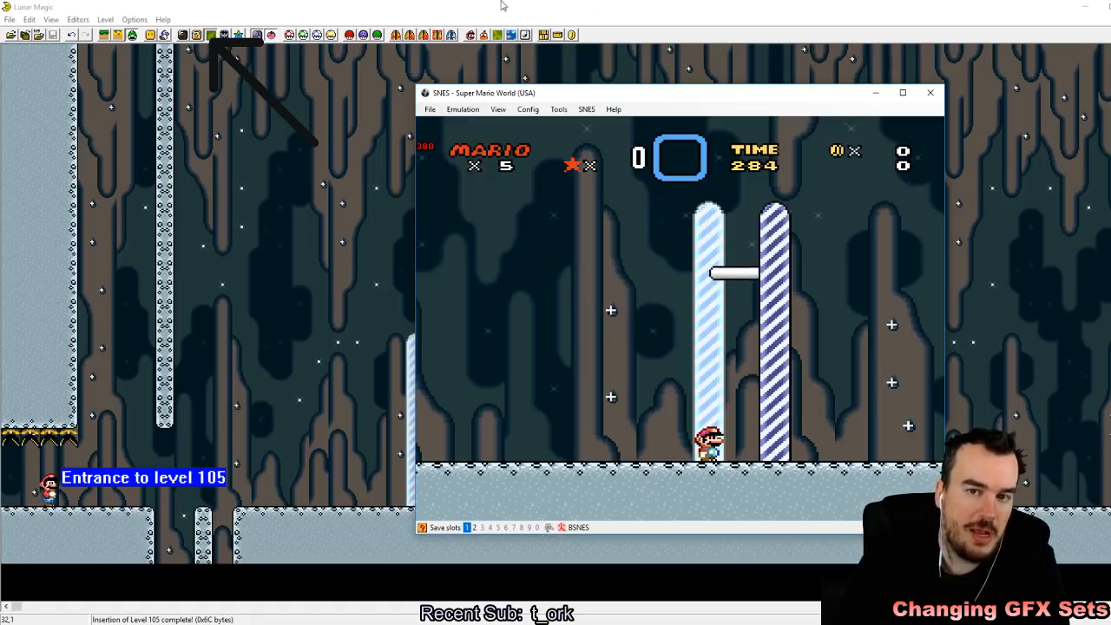
Step: Switch back to Lunar Magic, lower the goal point sprite to ground level between the posts, and save level 105
key("alt+F4")
left_click(429, 444)
left_click_drag(429, 444, 429, 500)
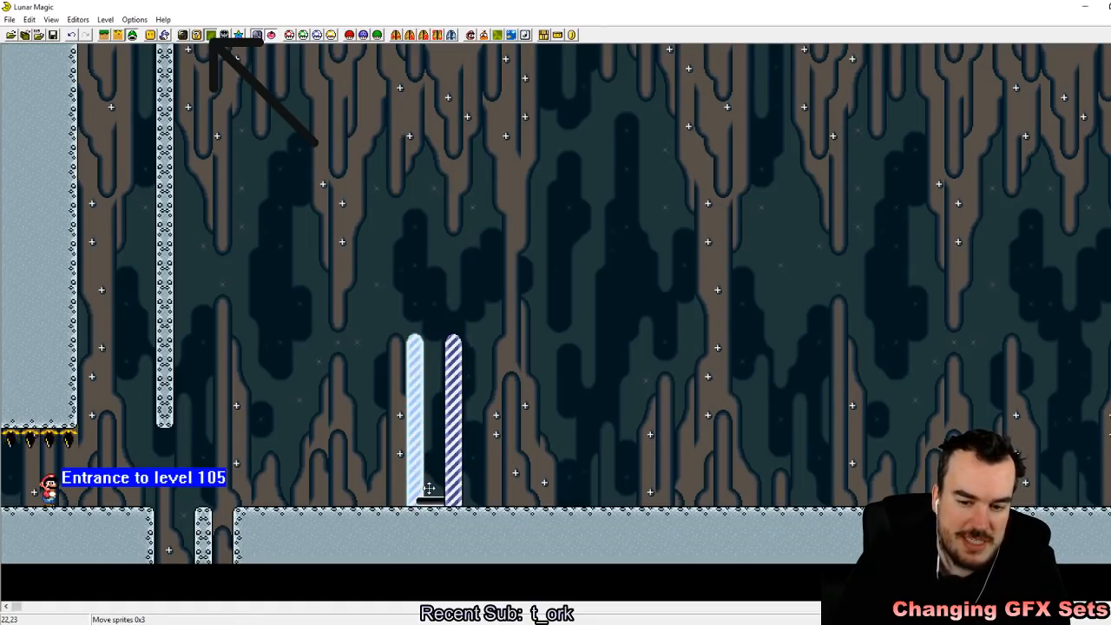
left_click(53, 36)
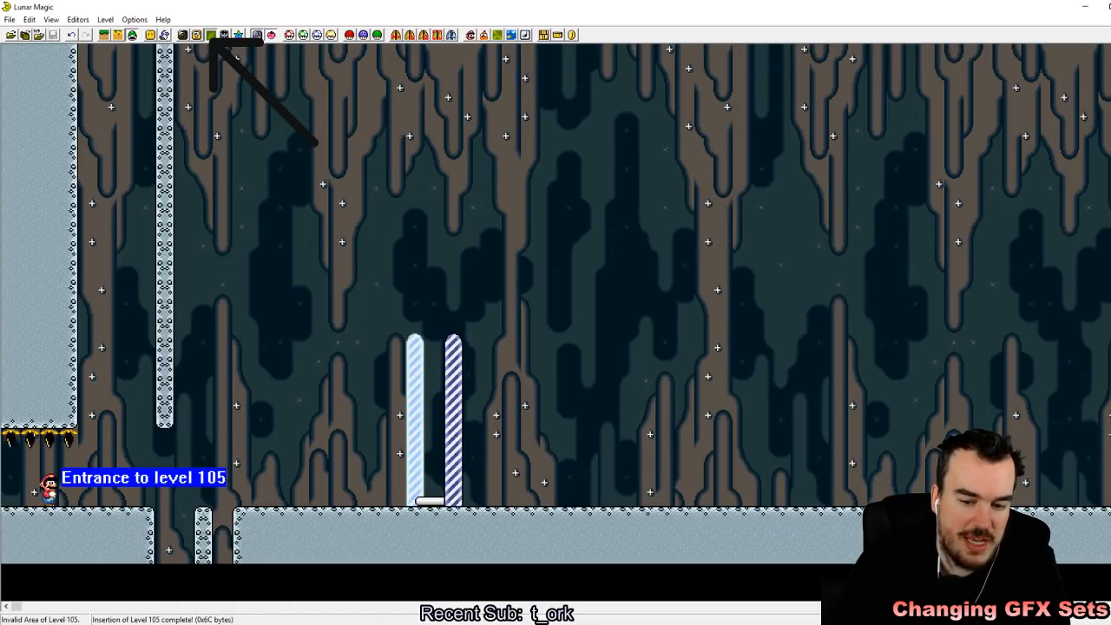
Step: Reload the updated ROM in the emulator and start level 105, quick-saving the state to slot 1
left_click(429, 110)
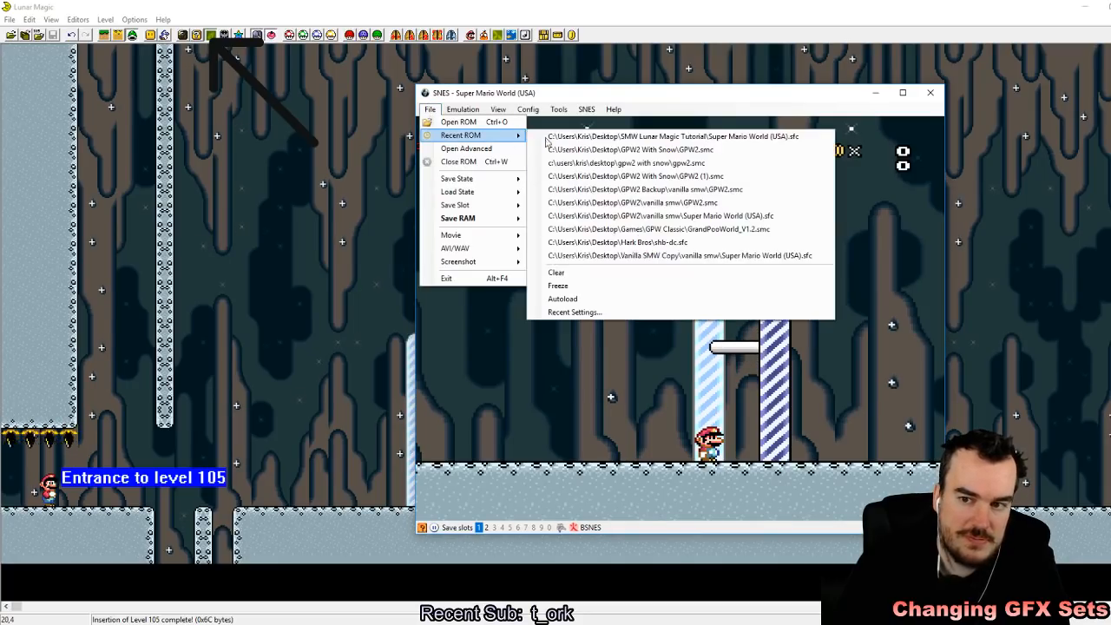
left_click(628, 259)
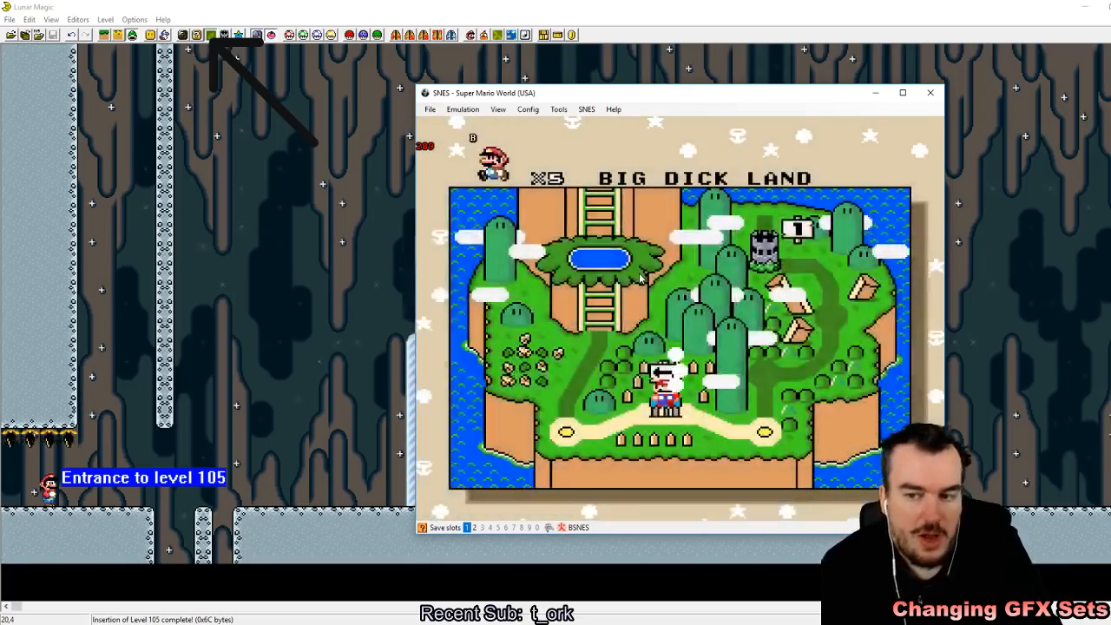
key("z")
key("shift+F1")
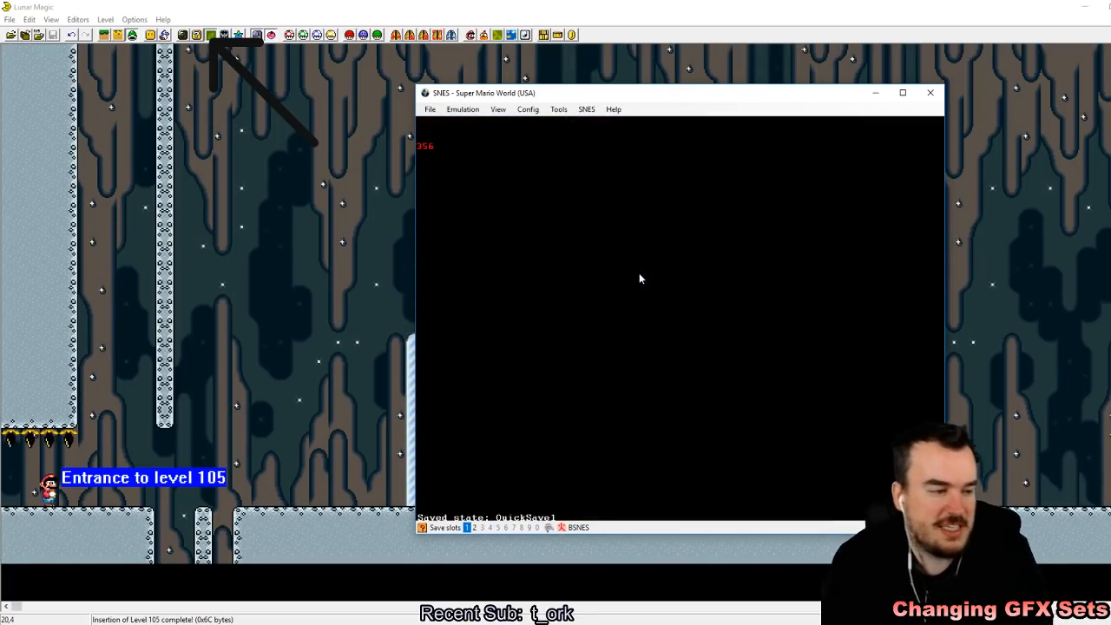
Step: Play level 105 up to the goal posts and jump through the goal tape to finish the course
key("Right")
key("a")
key("x")
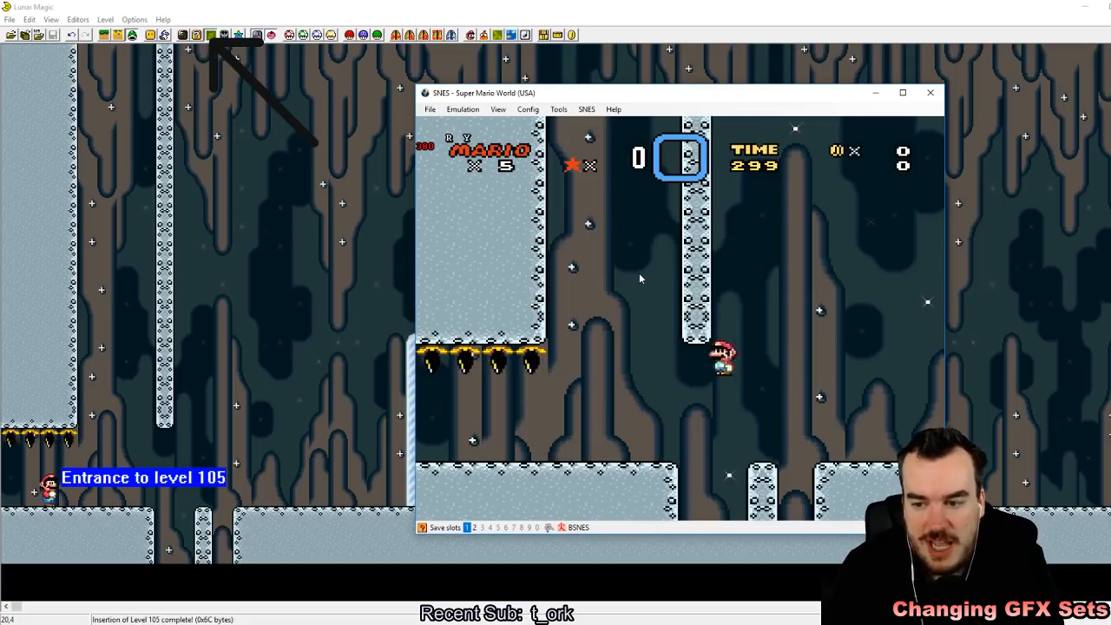
key("Right")
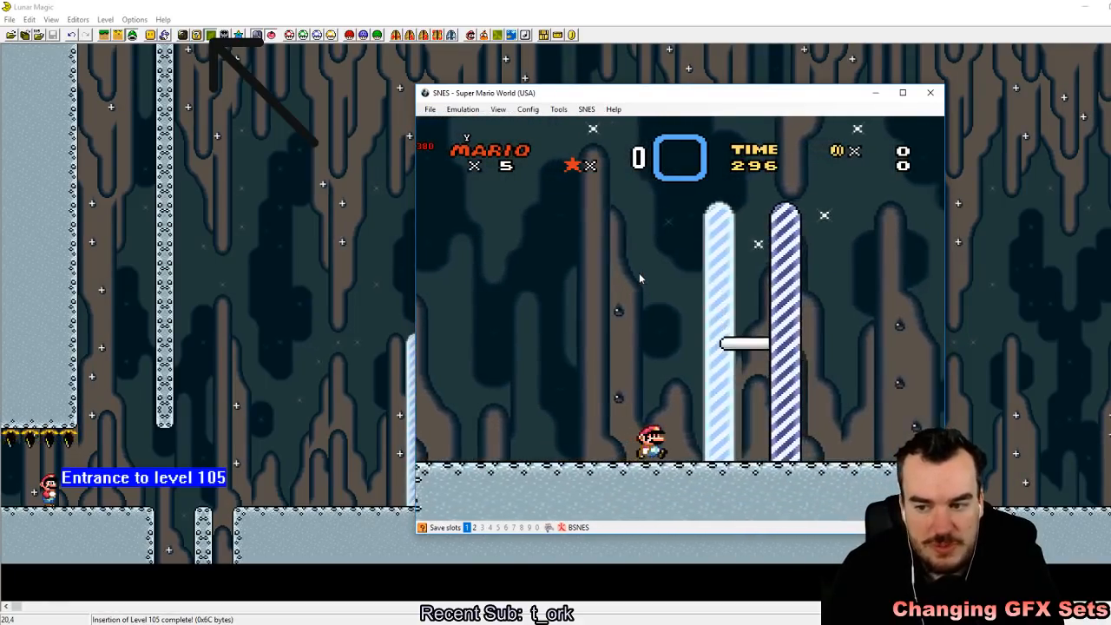
key("x")
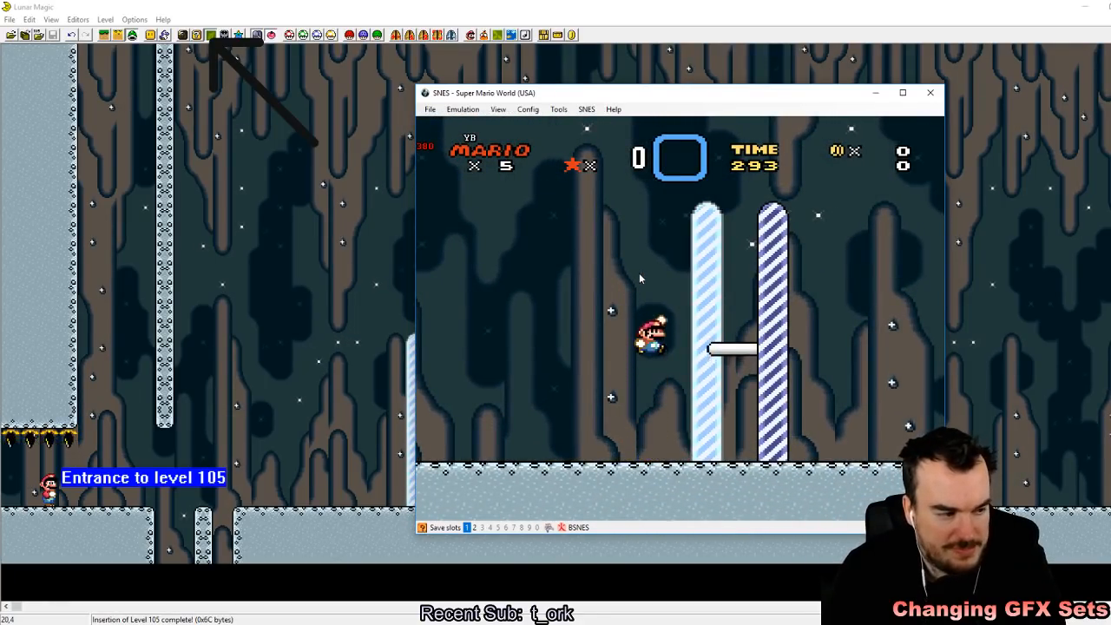
key("Right")
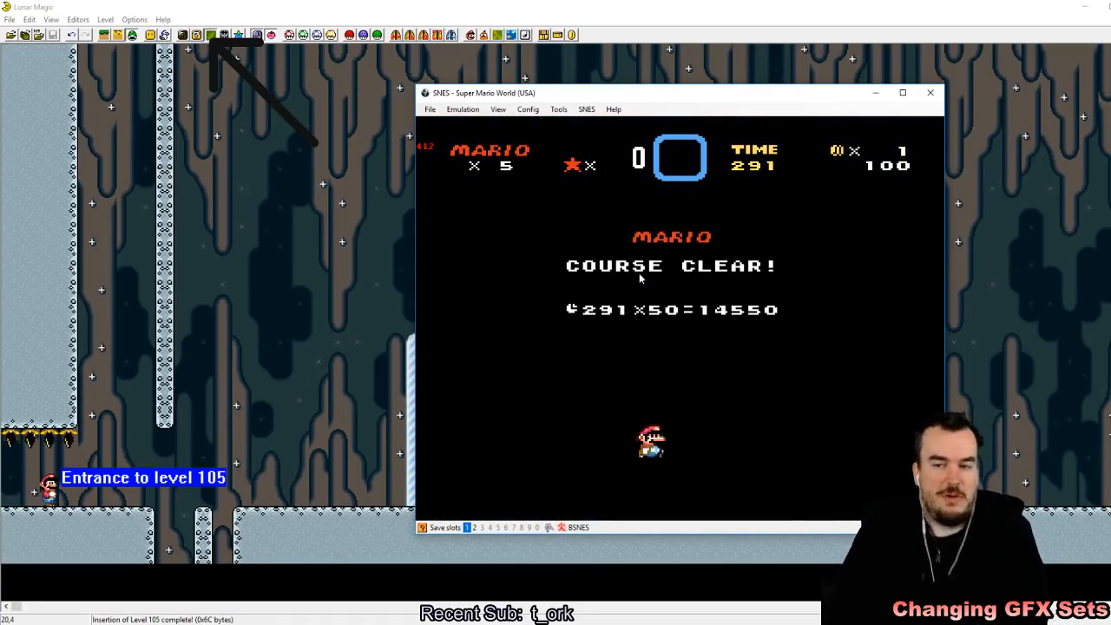
Step: In Lunar Magic, scatter extra copies of the goal point sprite in the air on both sides of the goal posts and save the level
left_click(601, 59)
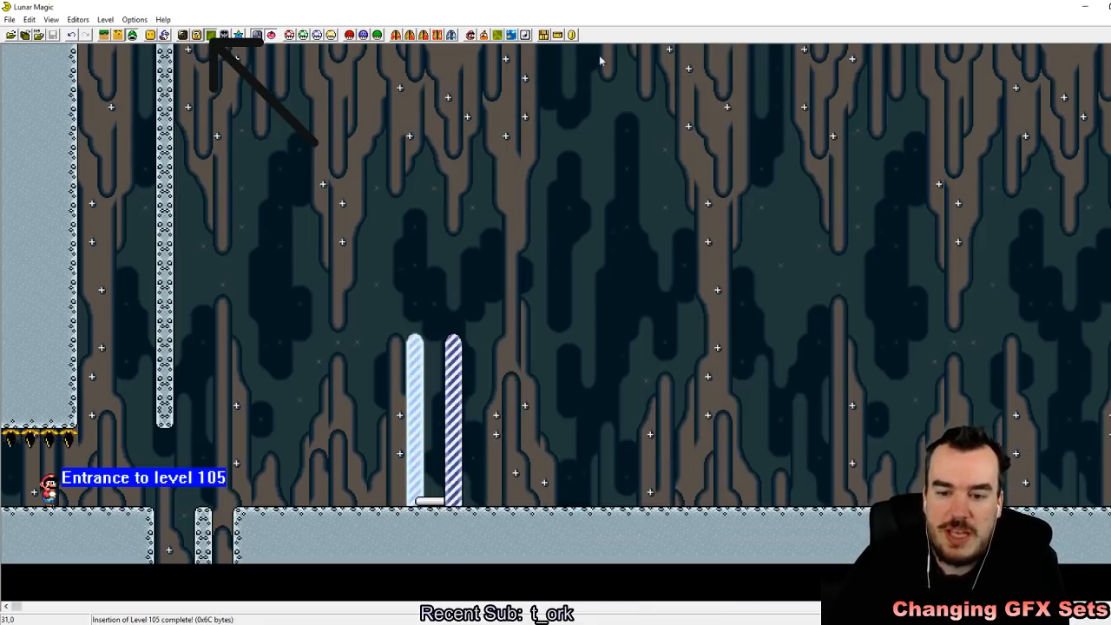
left_click(425, 502)
right_click(124, 386)
right_click_drag(308, 462, 316, 443)
right_click(277, 295)
right_click(799, 424)
right_click(596, 466)
left_click_drag(596, 465, 595, 311)
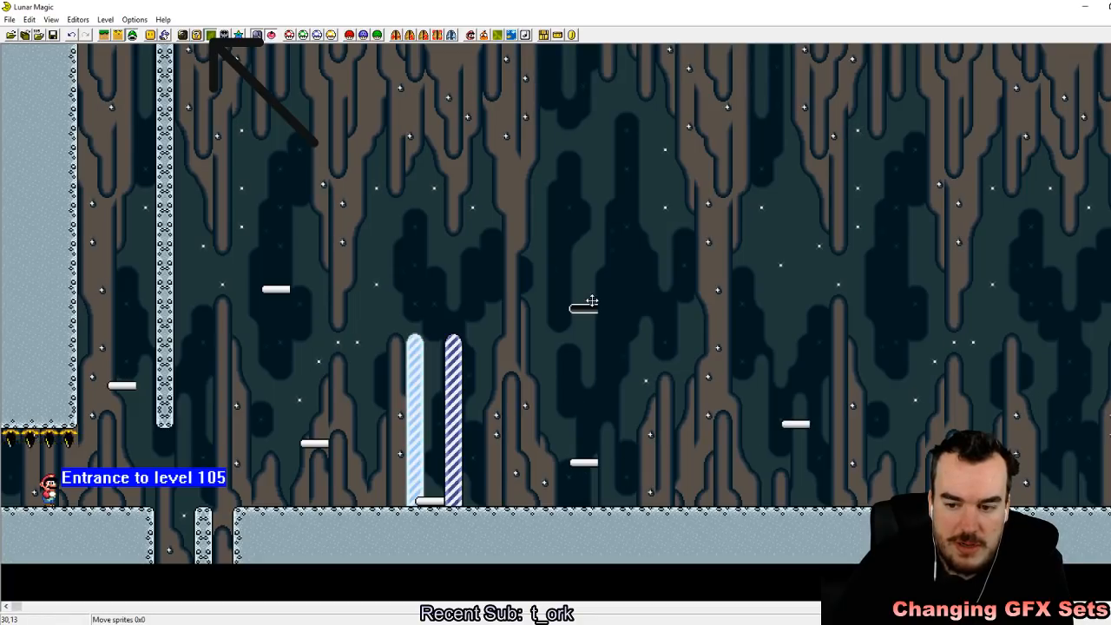
left_click(53, 35)
Step: Switch to the emulator, reload the saved ROM, and start level 105 containing the extra goal point sprites
key("alt+Tab")
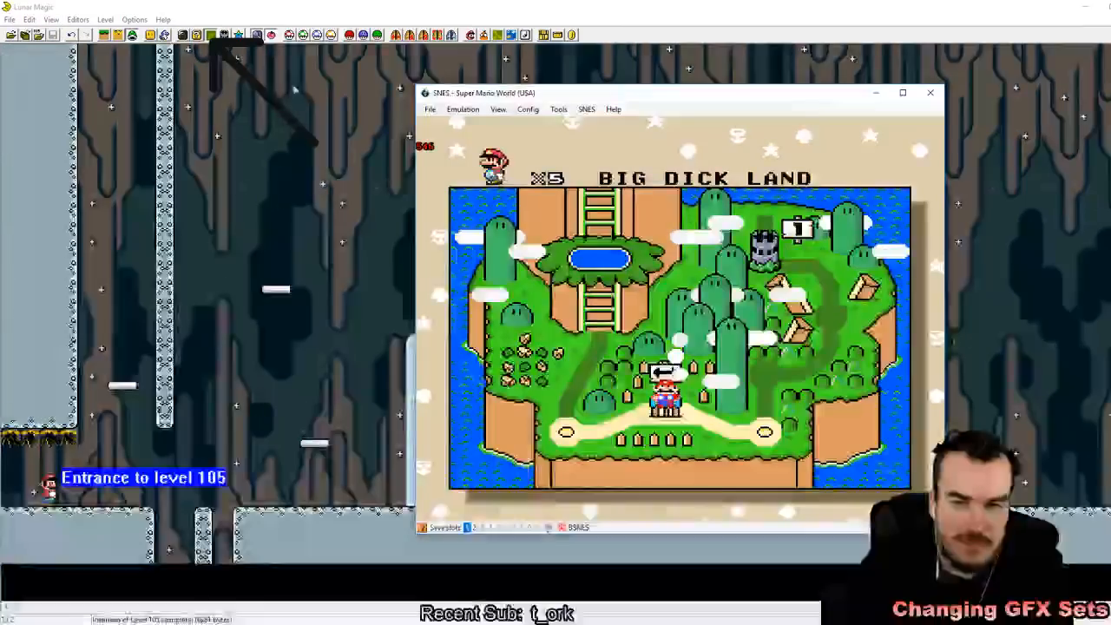
left_click(430, 109)
mouse_move(509, 136)
left_click(545, 138)
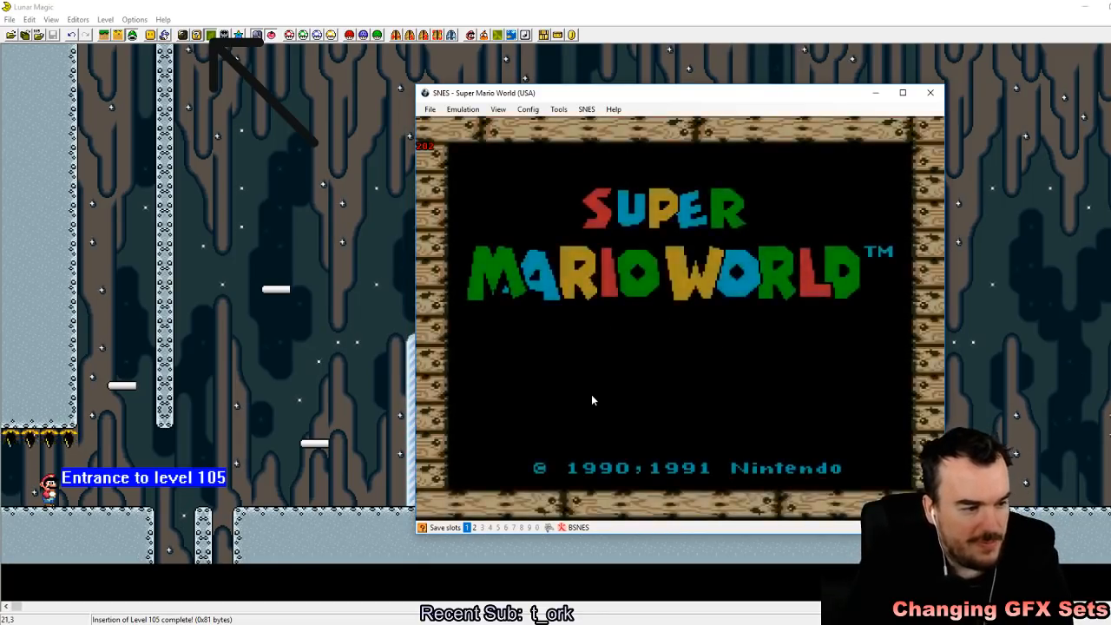
key("Return")
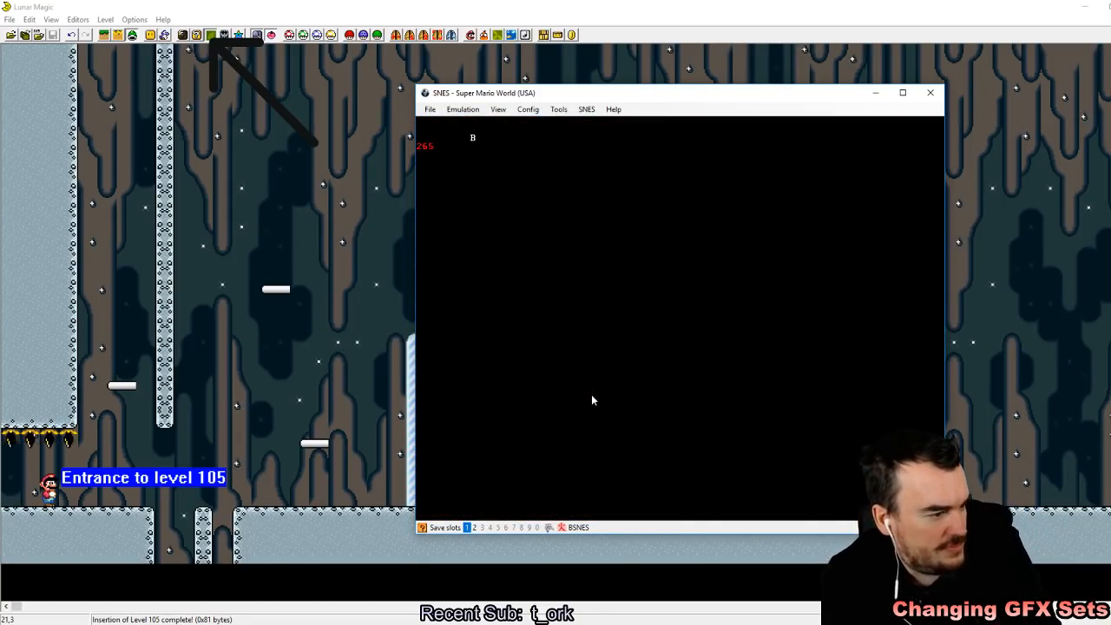
key("z")
key("shift+F1")
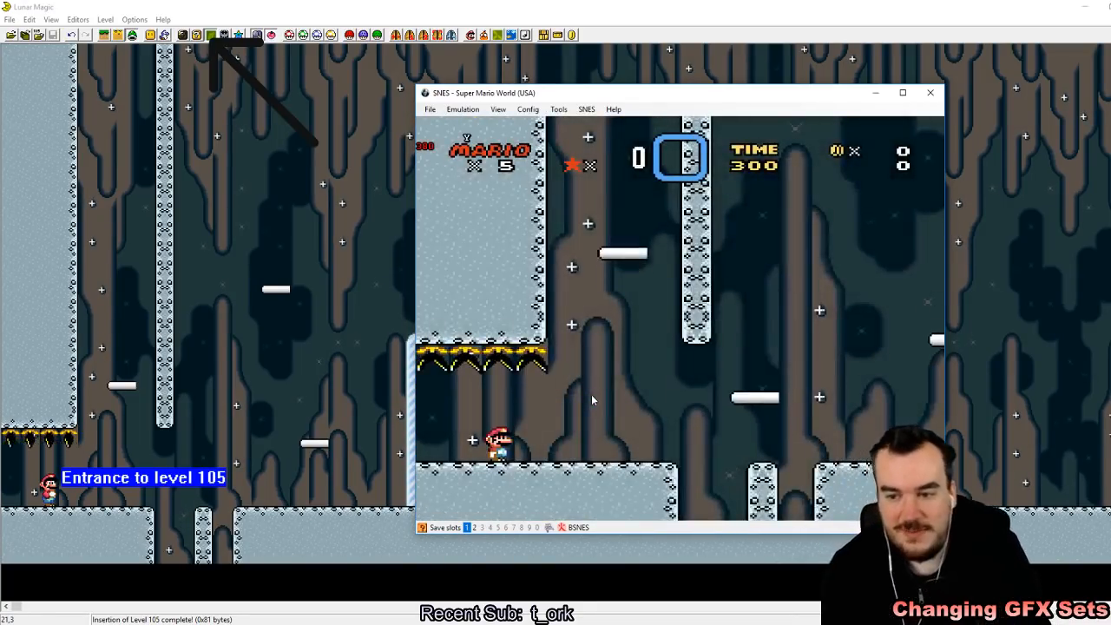
Step: Play-test level 105 by running and jumping among the scattered goal tapes
key("Right")
key("Right")
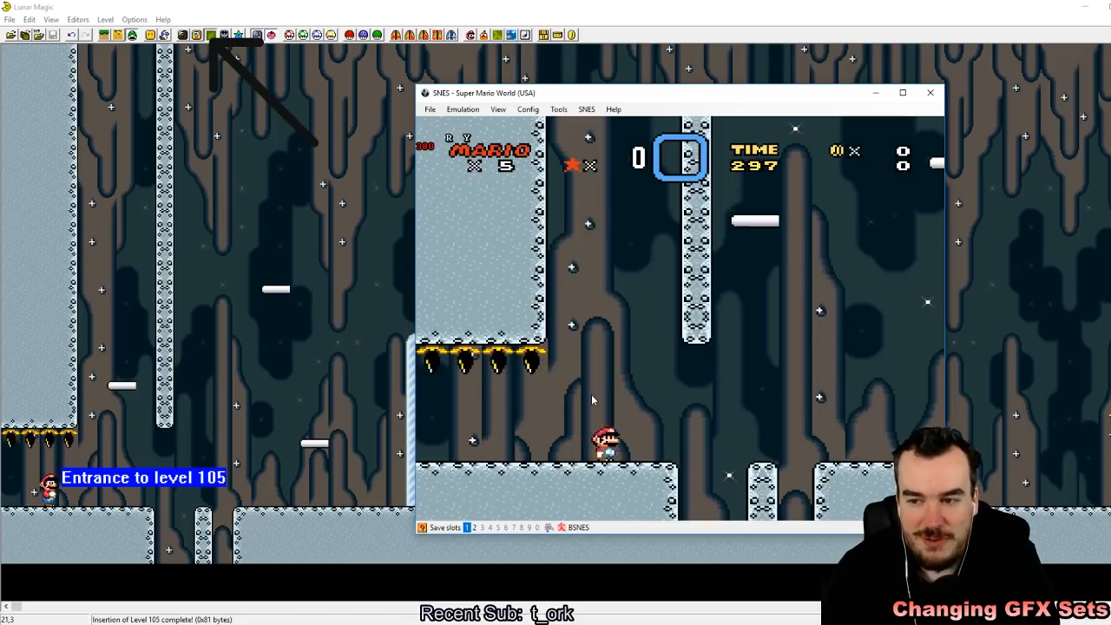
key("Right")
key("z")
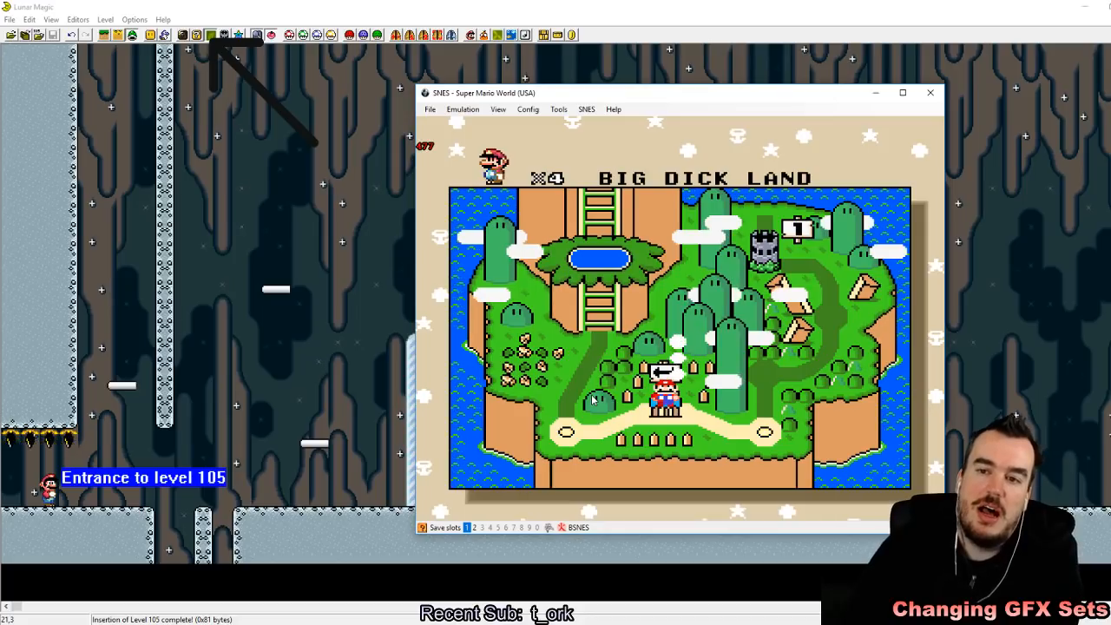
Step: Switch back to Lunar Magic and delete all goal point sprites, including the one between the goal posts
left_click(535, 4)
left_click_drag(1017, 496, 74, 199)
key("Delete")
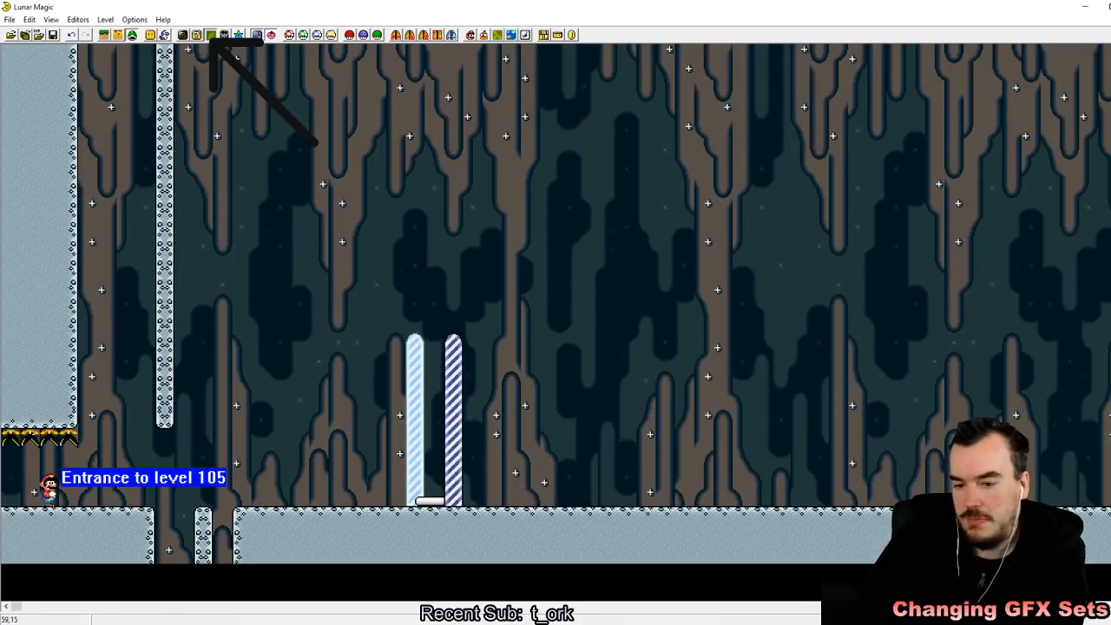
left_click_drag(337, 367, 506, 503)
key("Delete")
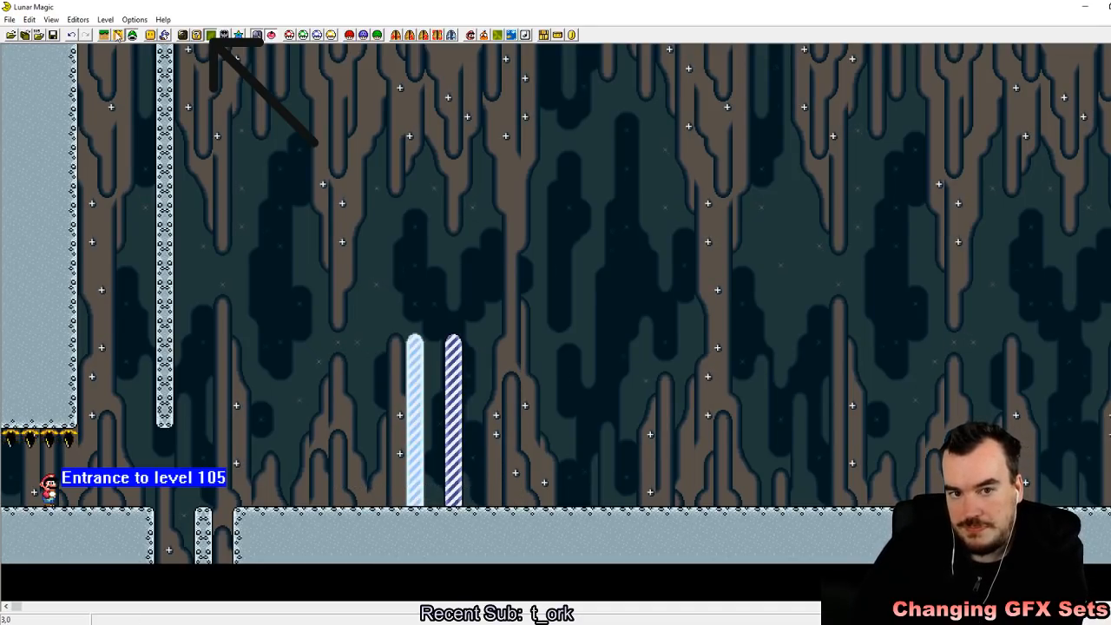
Step: Return to Layer 1 object editing and delete the goal posts from the level
left_click(106, 38)
left_click_drag(233, 216, 464, 421)
key("Delete")
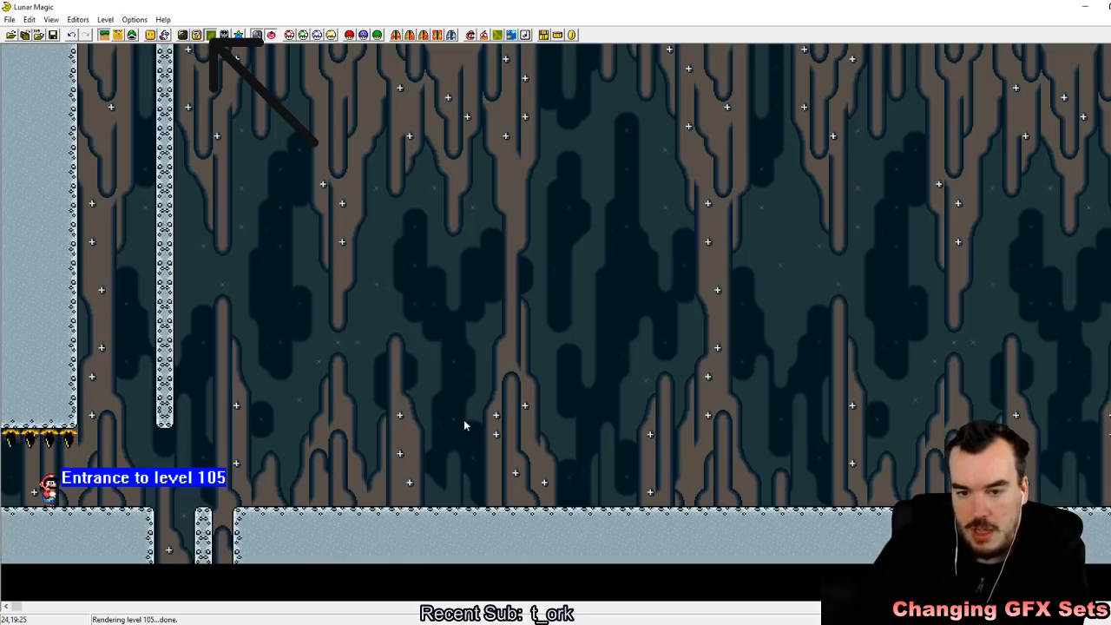
Step: Insert a Midway point object from the object list above the ground between the pit and the former goal posts
left_click(210, 34)
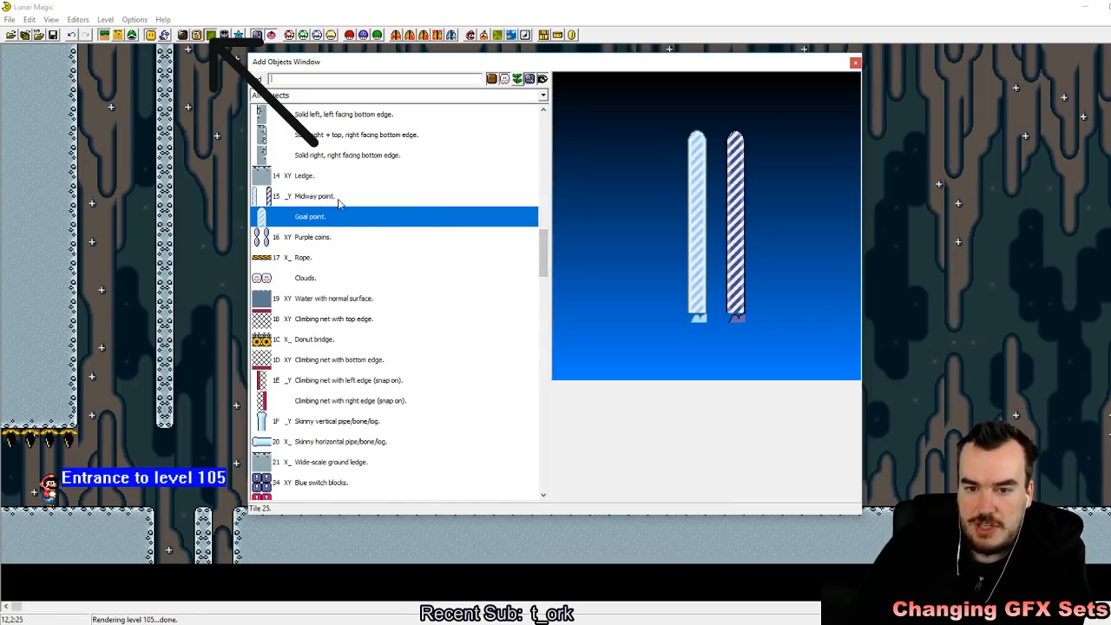
left_click(308, 200)
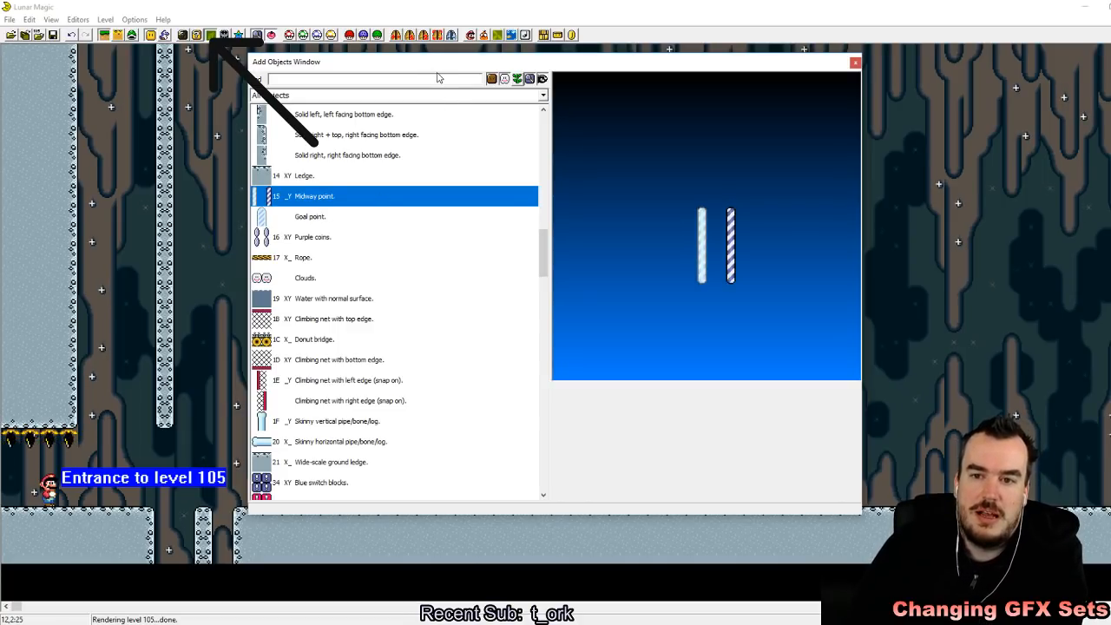
left_click_drag(446, 66, 783, 97)
right_click_drag(360, 227, 323, 416)
left_click(432, 382)
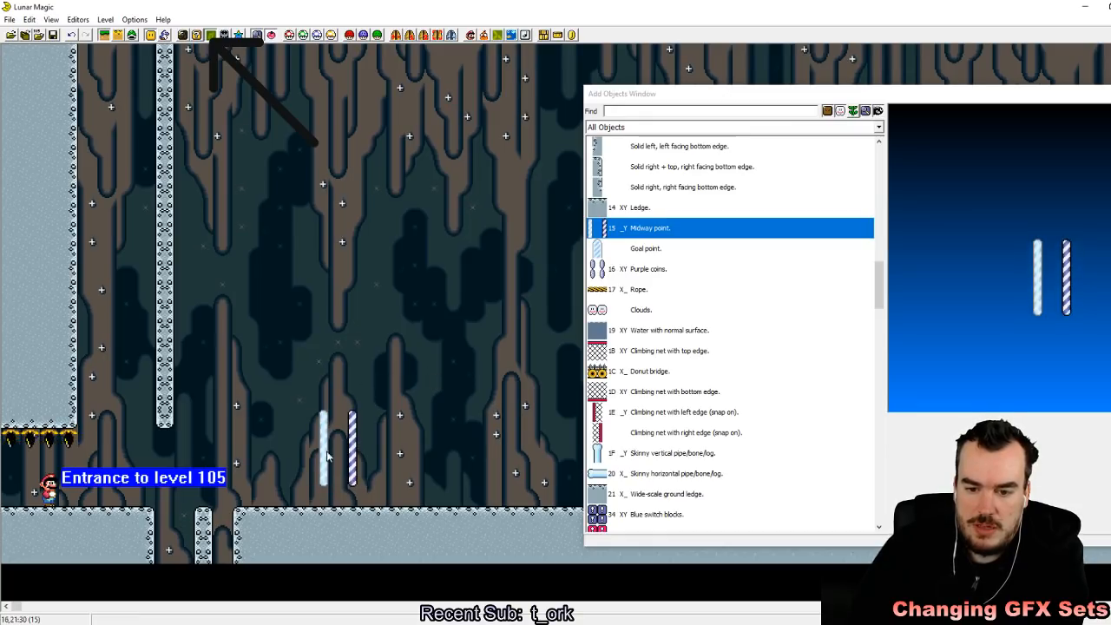
Step: Insert a Midway point bar between the two midway posts and close the object list
left_click_drag(881, 282, 858, 478)
left_click_drag(665, 352, 329, 434)
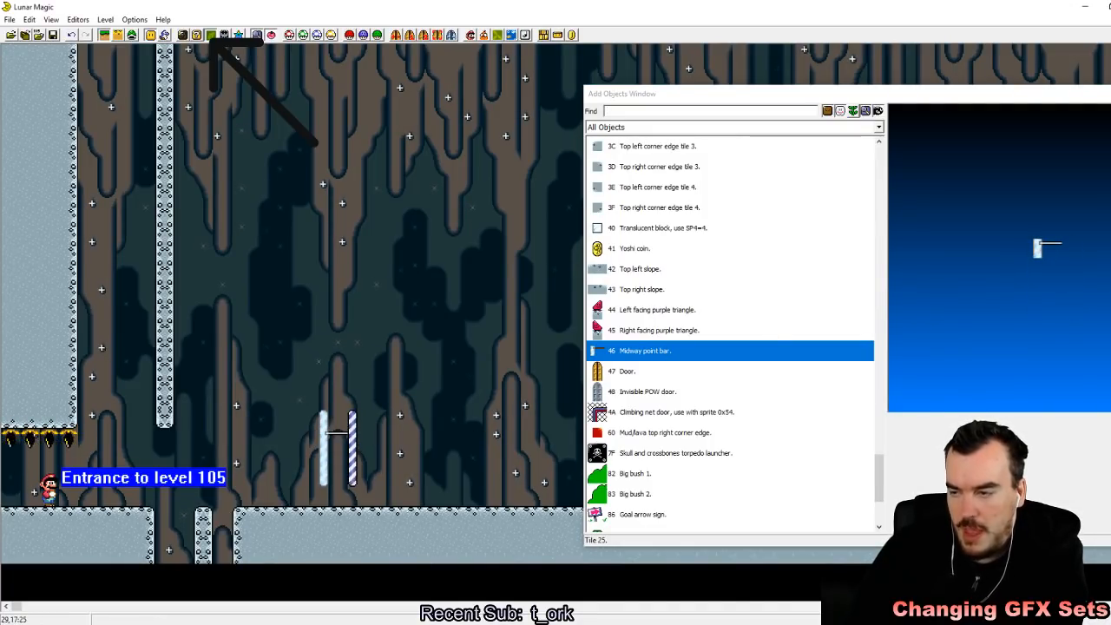
left_click_drag(1110, 99, 1103, 102)
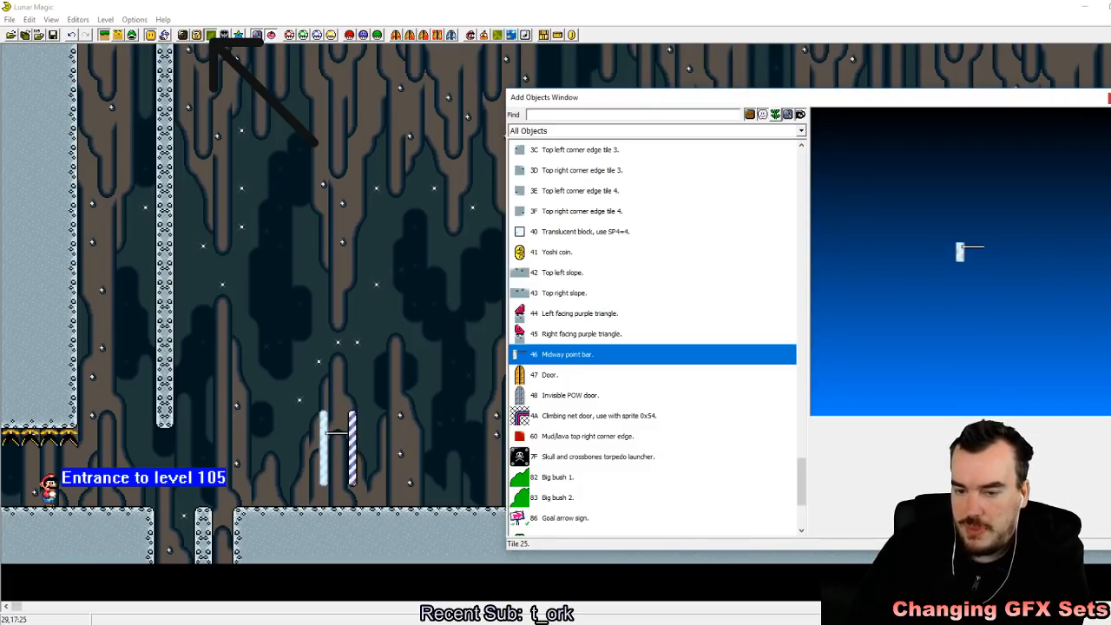
left_click(1110, 98)
Step: Move the Midway Entrance from farther along the level into the solid wall above the level 105 entrance, and save the level
left_click_drag(17, 607, 369, 608)
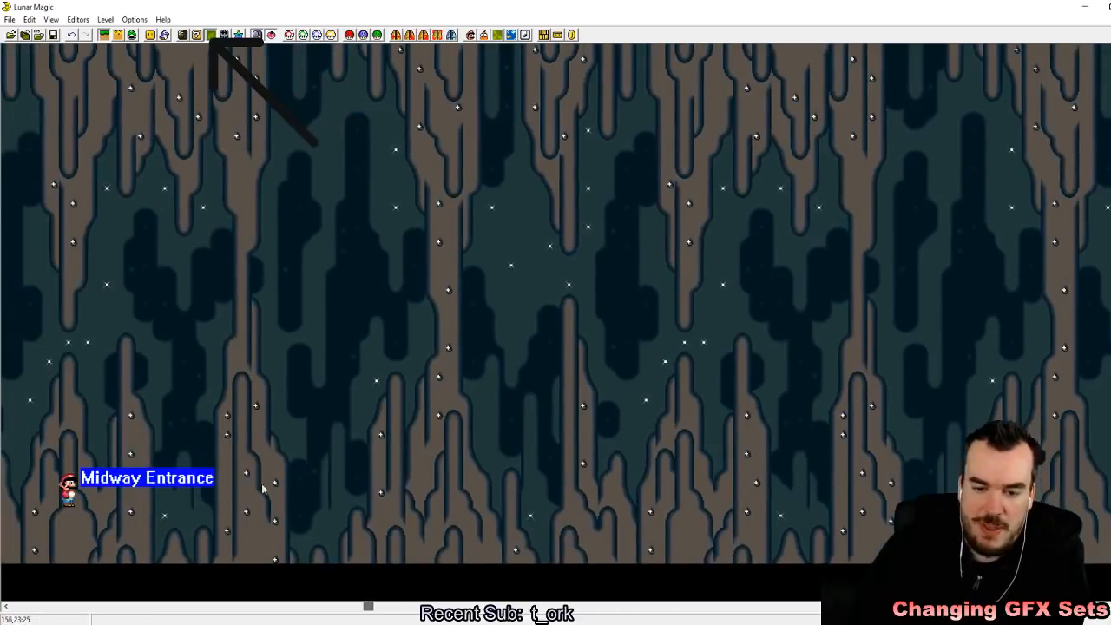
left_click(133, 36)
left_click_drag(71, 496, 423, 457)
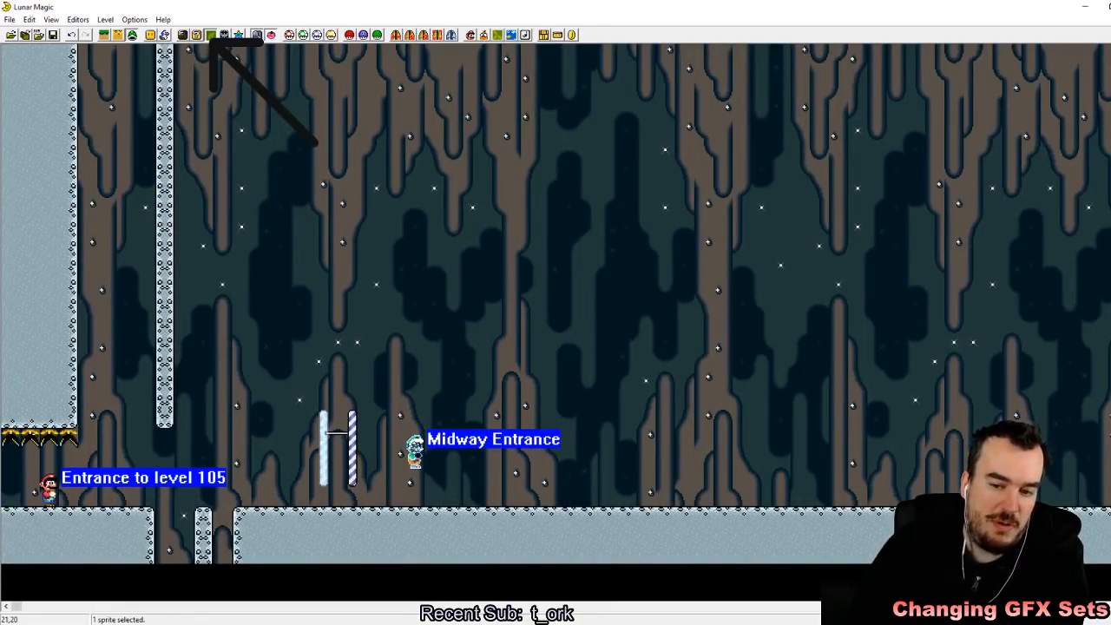
left_click(453, 495)
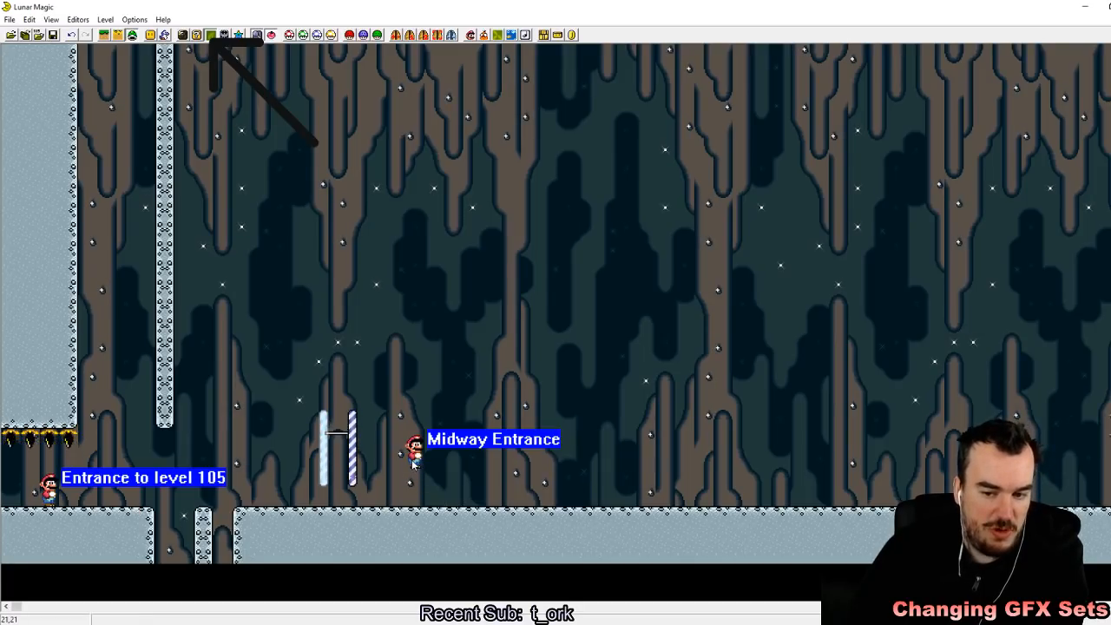
left_click(415, 461)
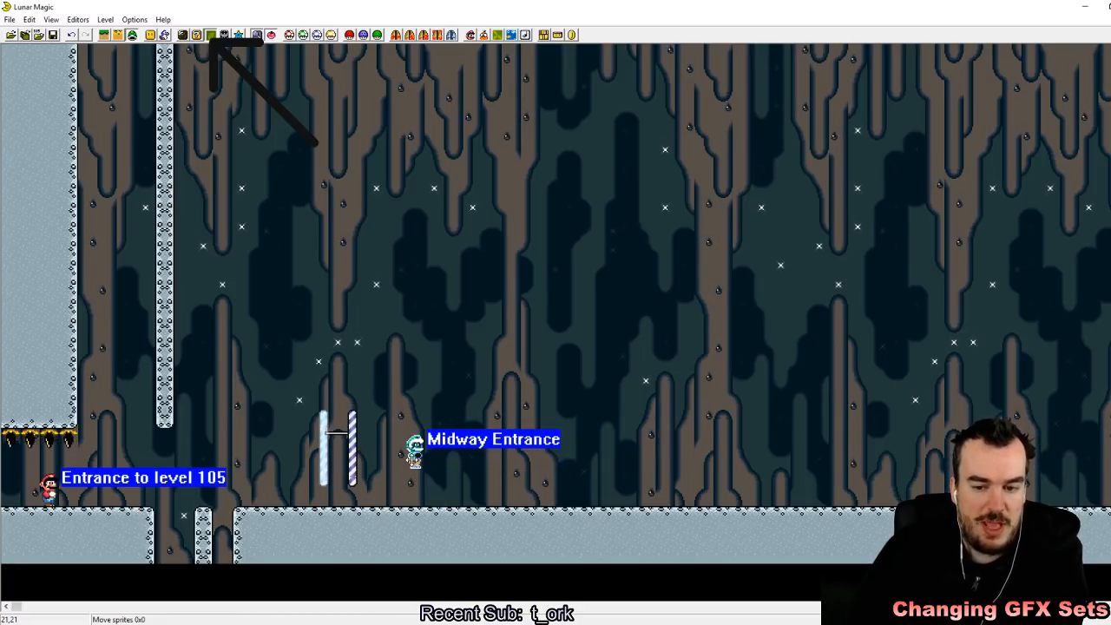
left_click_drag(413, 438, 36, 202)
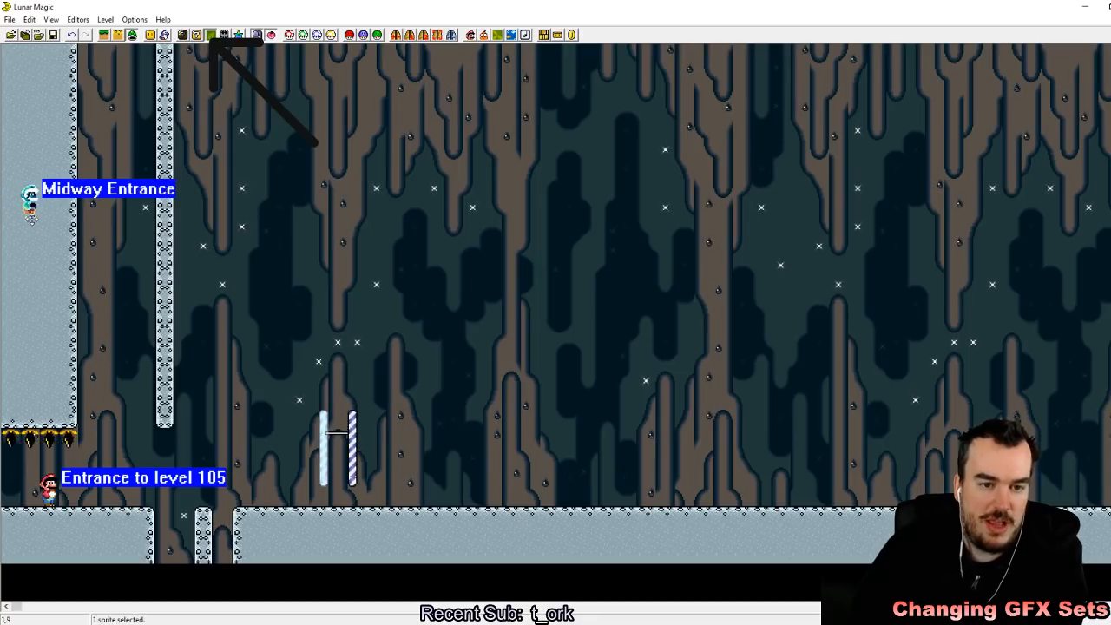
left_click(53, 36)
Step: Switch to the emulator and reload the recent Super Mario World (USA).sfc ROM from the SMW Lunar Magic Tutorial folder
key("alt+Tab")
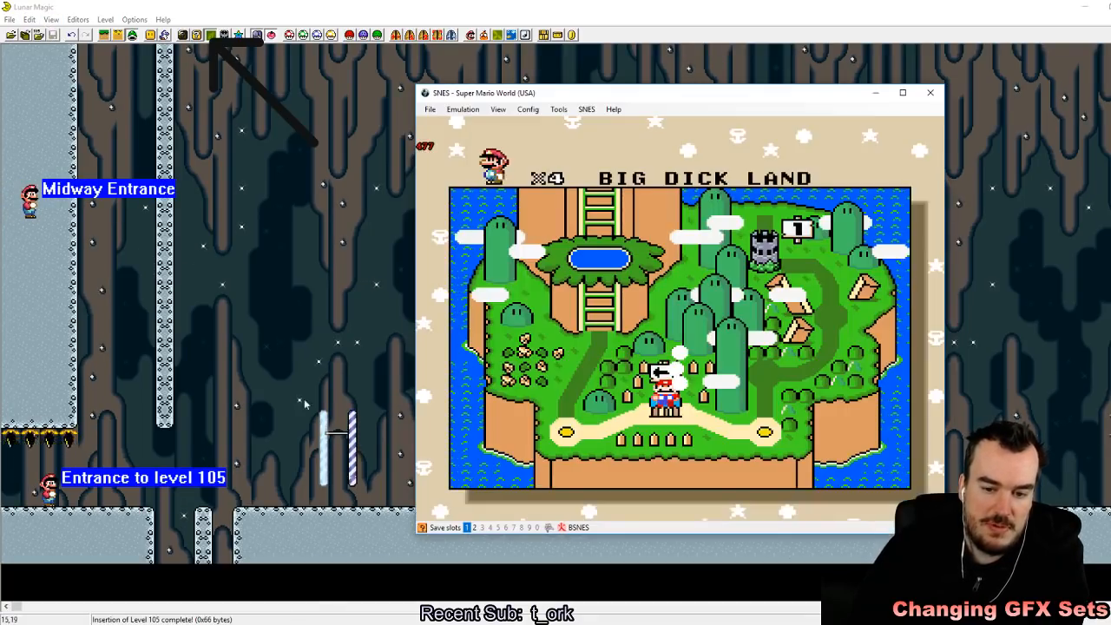
left_click(429, 108)
mouse_move(463, 136)
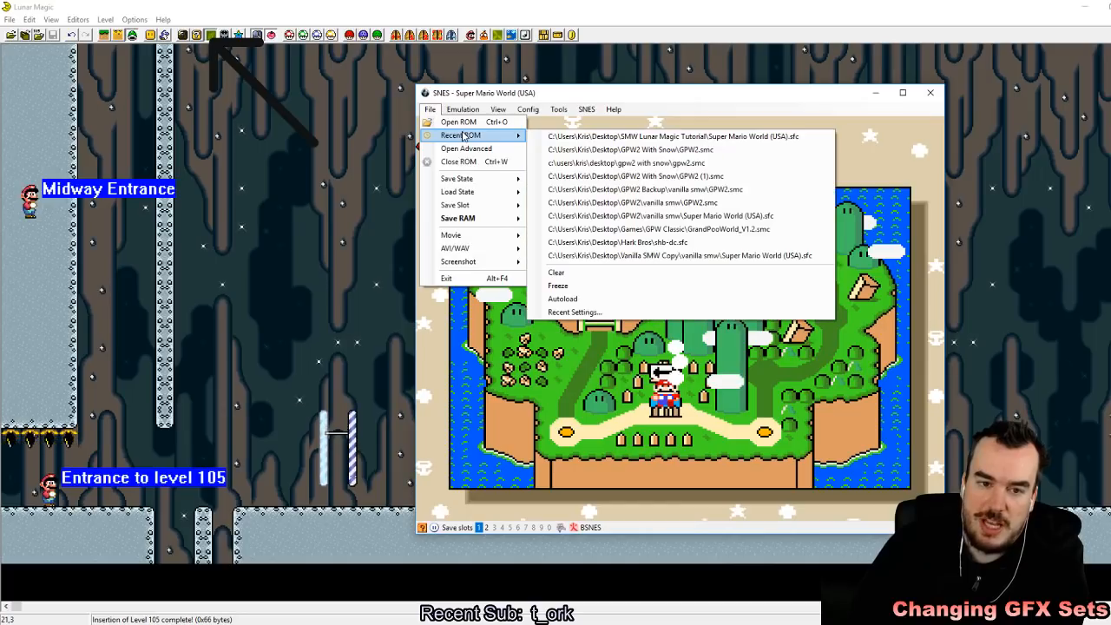
left_click(590, 139)
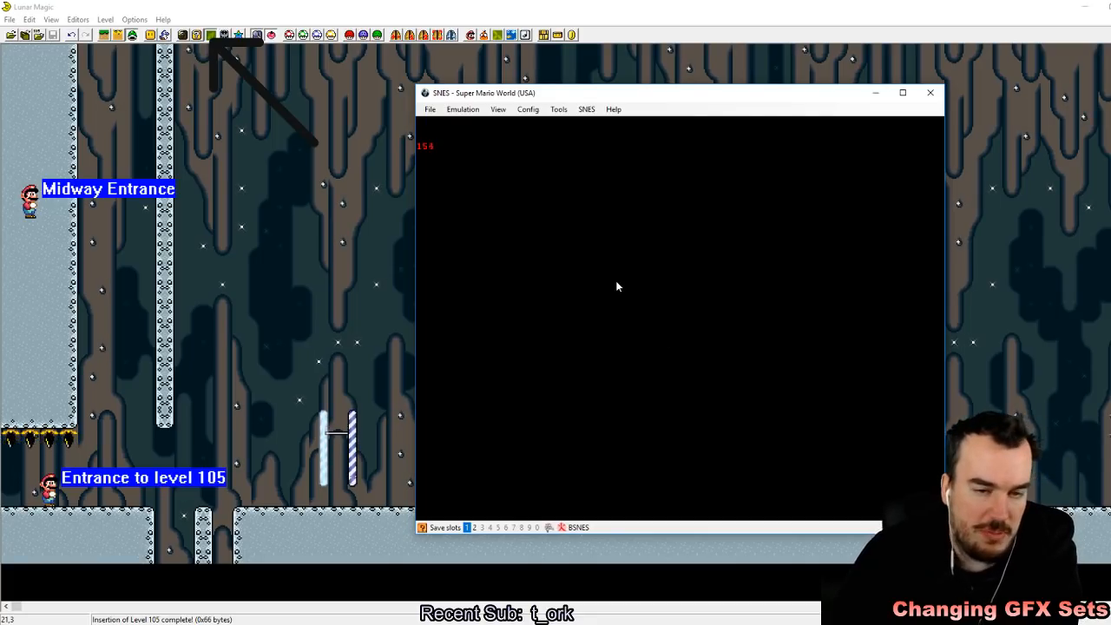
Step: Start the game, enter the level from the overworld map and quick-save the state to slot 1
key("z")
key("z")
key("z")
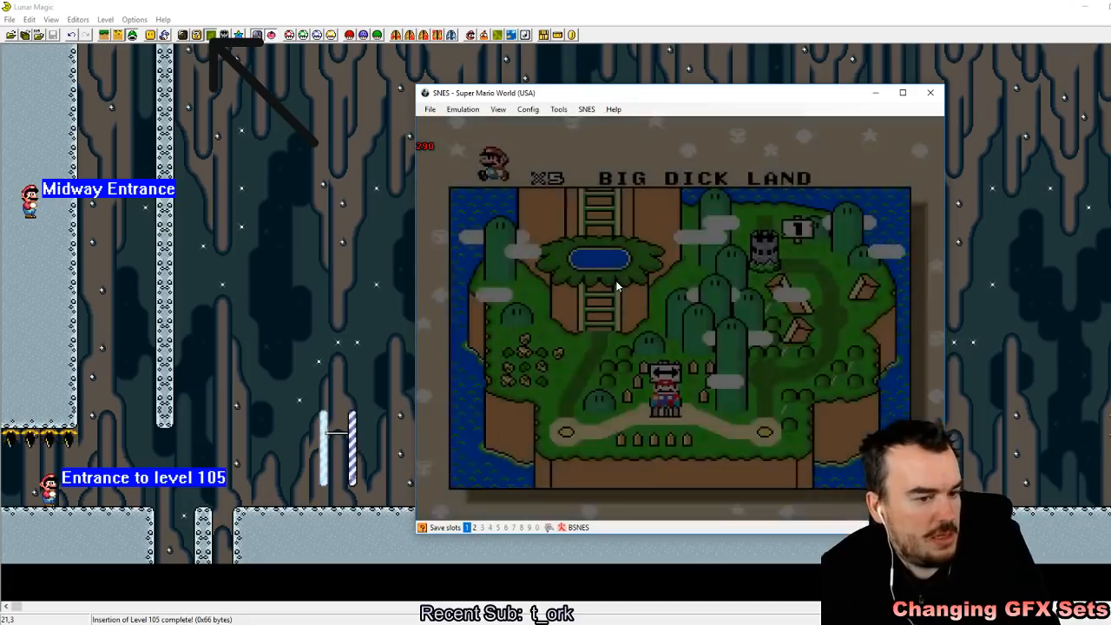
key("z")
key("shift+F1")
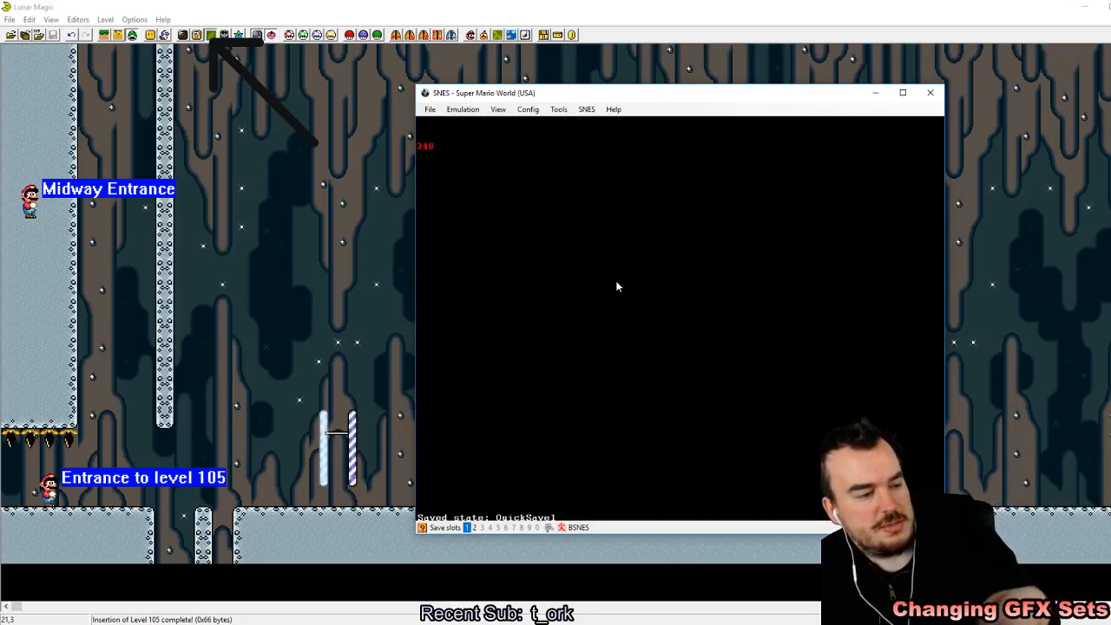
Step: Play across the pit to the midway posts and run Mario through the midway bar
key("Right")
key("a")
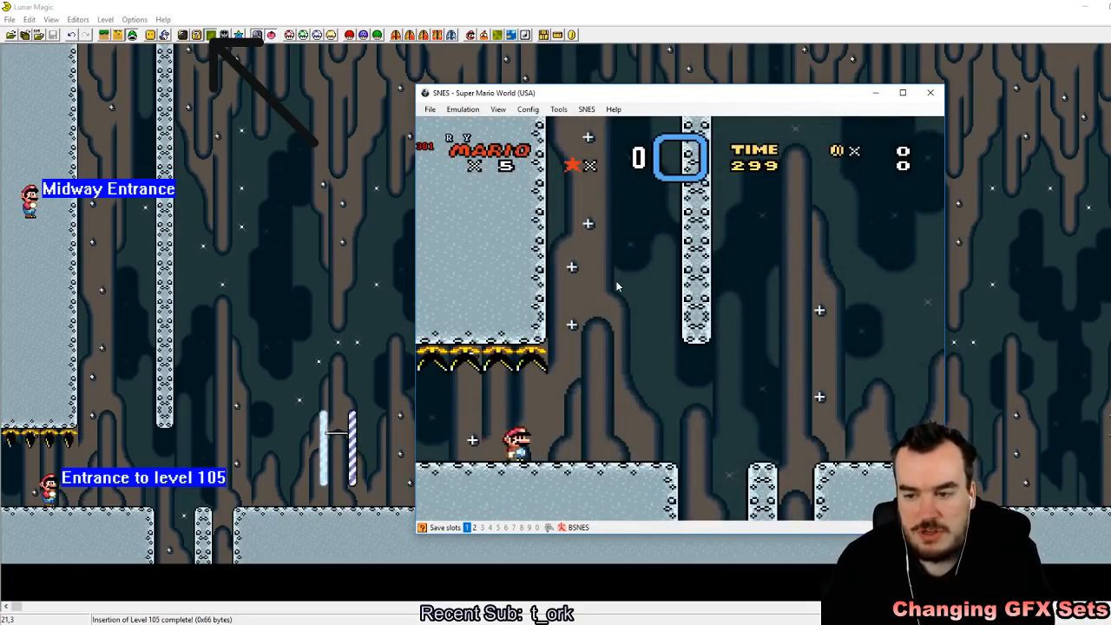
key("z")
key("z")
key("z")
key("Left")
key("z")
key("z")
key("Right")
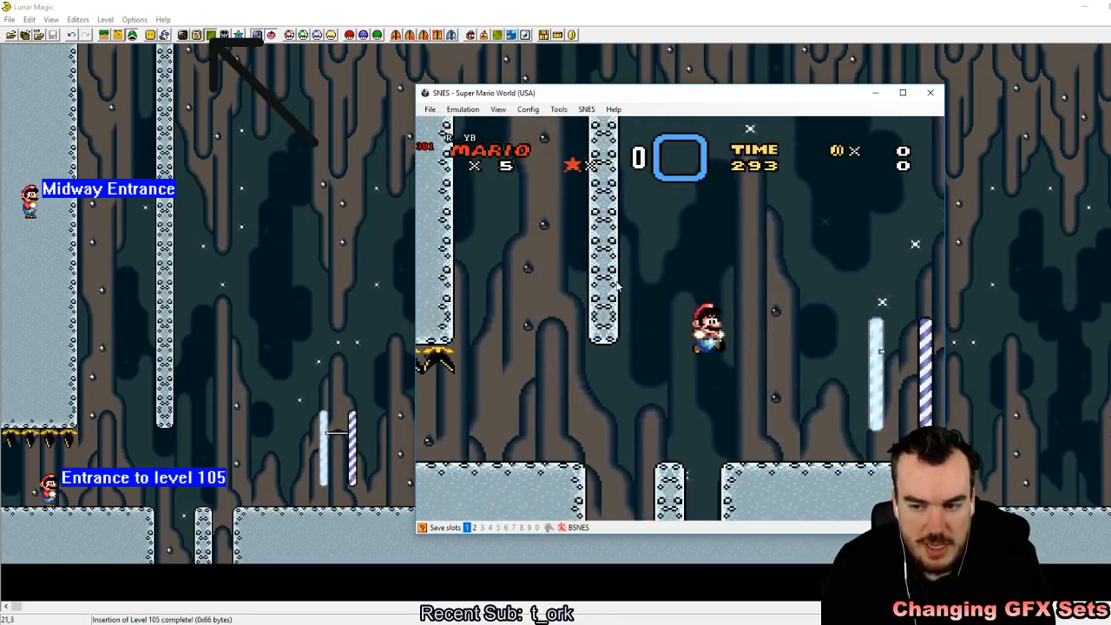
key("z")
key("Left")
key("Right")
key("Left")
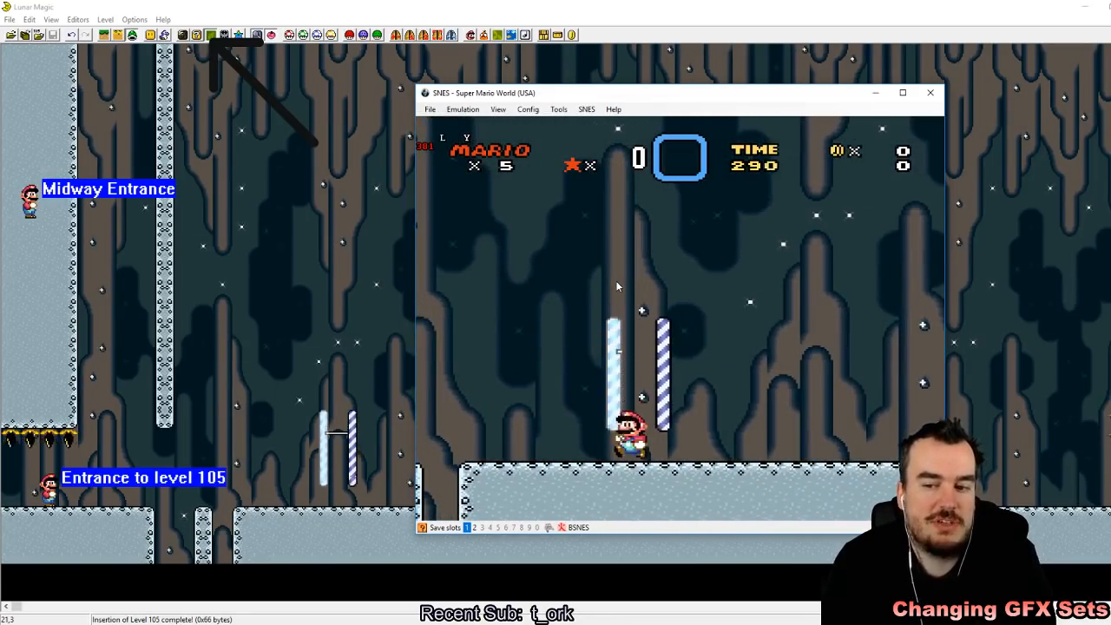
Step: Lose a life in the pit and re-enter the level from the overworld to test the midway entrance
key("z")
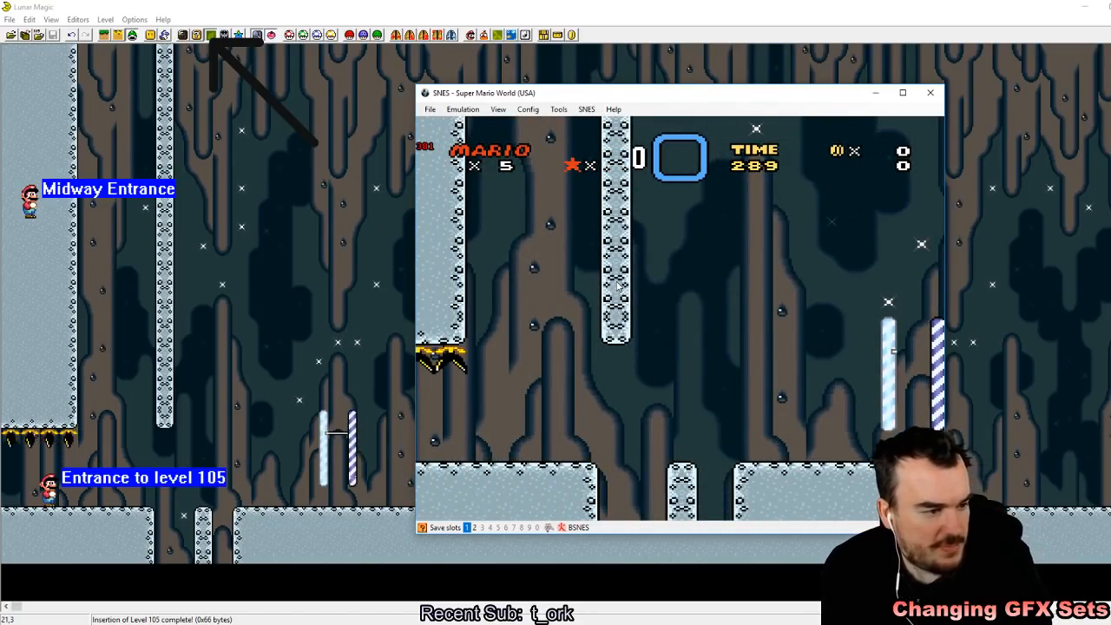
key("z")
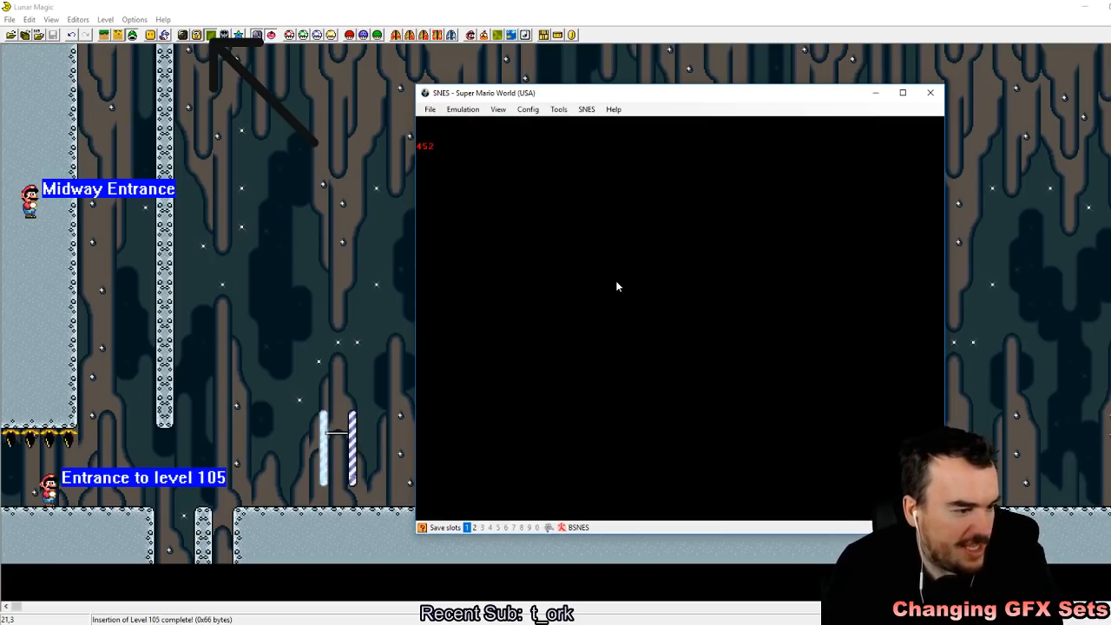
key("z")
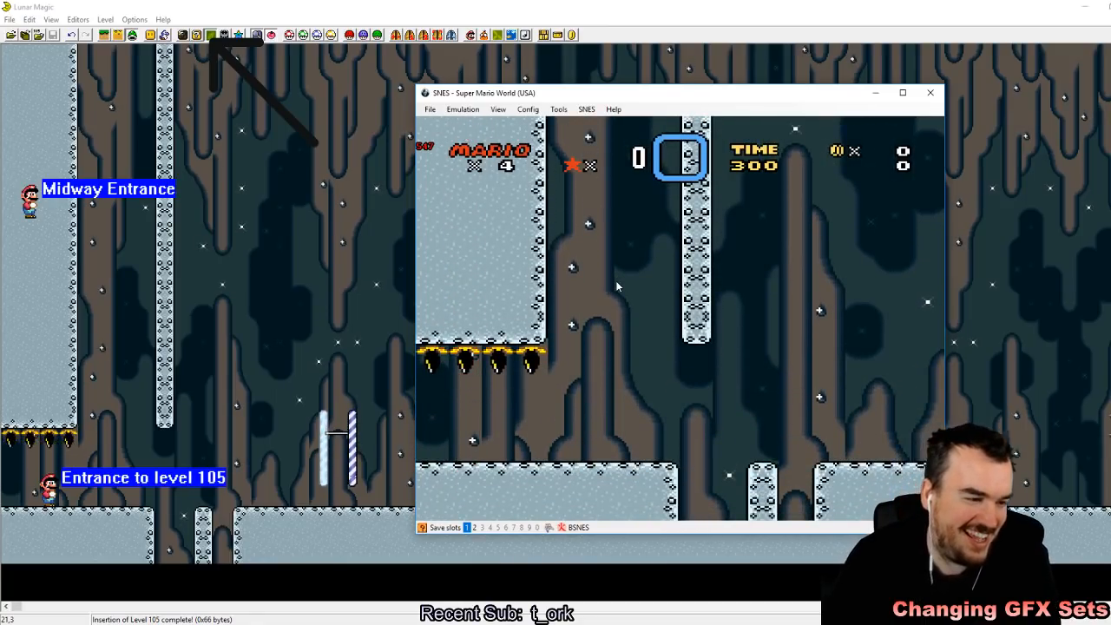
Step: Return to Lunar Magic and move the Midway Entrance onto the ground beyond the midway posts
left_click(626, 6)
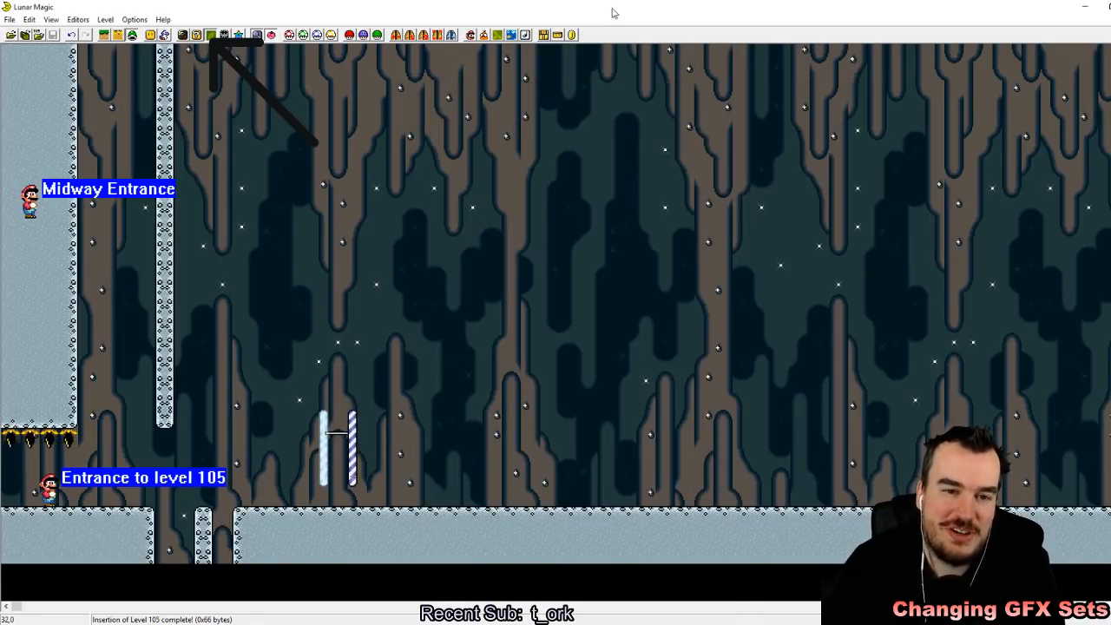
left_click_drag(33, 223, 442, 494)
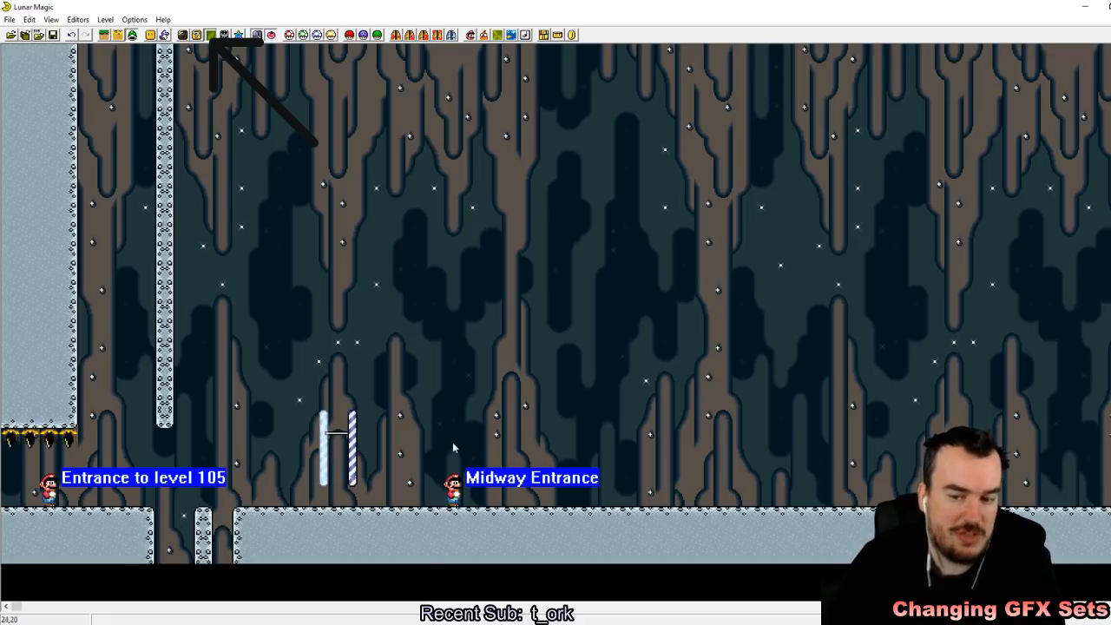
Step: In Layer 1 editing, insert a Grey cement blocks object above the midway posts and stretch it to 5 by 16 blocks
left_click(105, 35)
left_click(150, 35)
left_click_drag(801, 479, 760, 189)
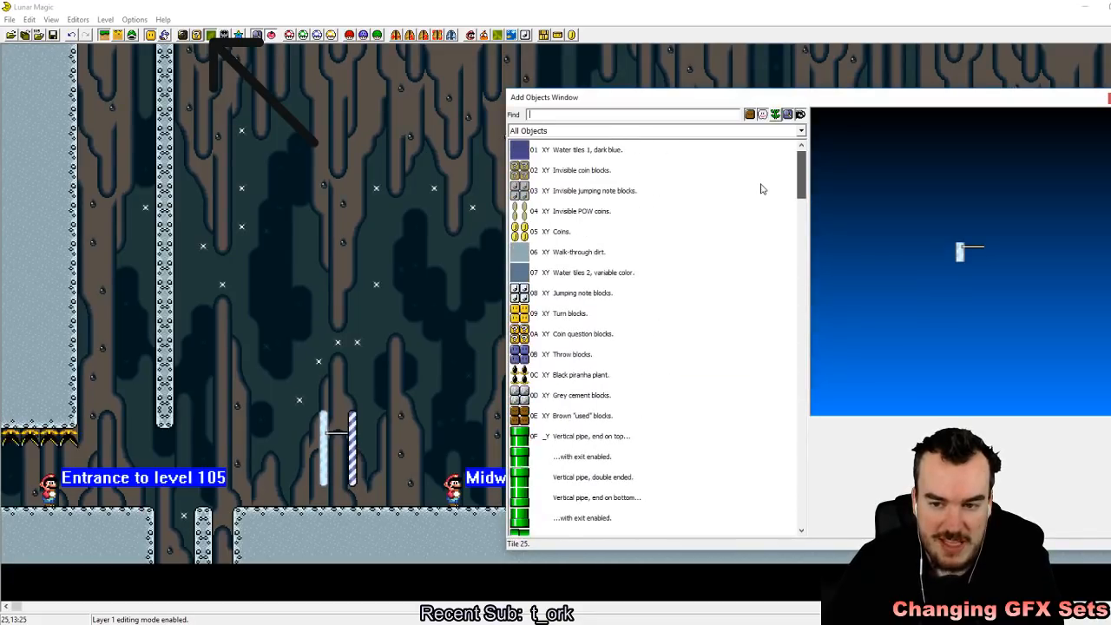
left_click(597, 398)
right_click_drag(377, 128, 361, 70)
left_click_drag(383, 102, 445, 372)
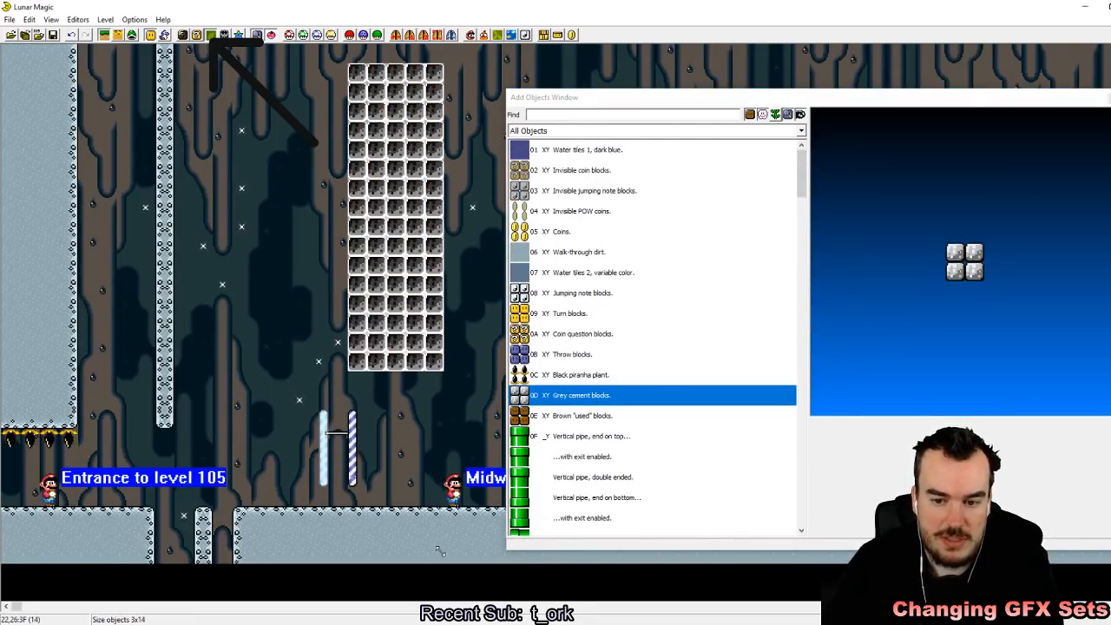
Step: Reshape the cement blocks into a two-block-wide, full-height wall between the midway posts and the Midway Entrance, and close the object list
left_click_drag(391, 346, 430, 482)
left_click_drag(446, 425, 391, 421)
left_click(447, 404)
left_click(1110, 96)
left_click(405, 276)
right_click_drag(405, 276, 405, 122)
left_click(575, 215)
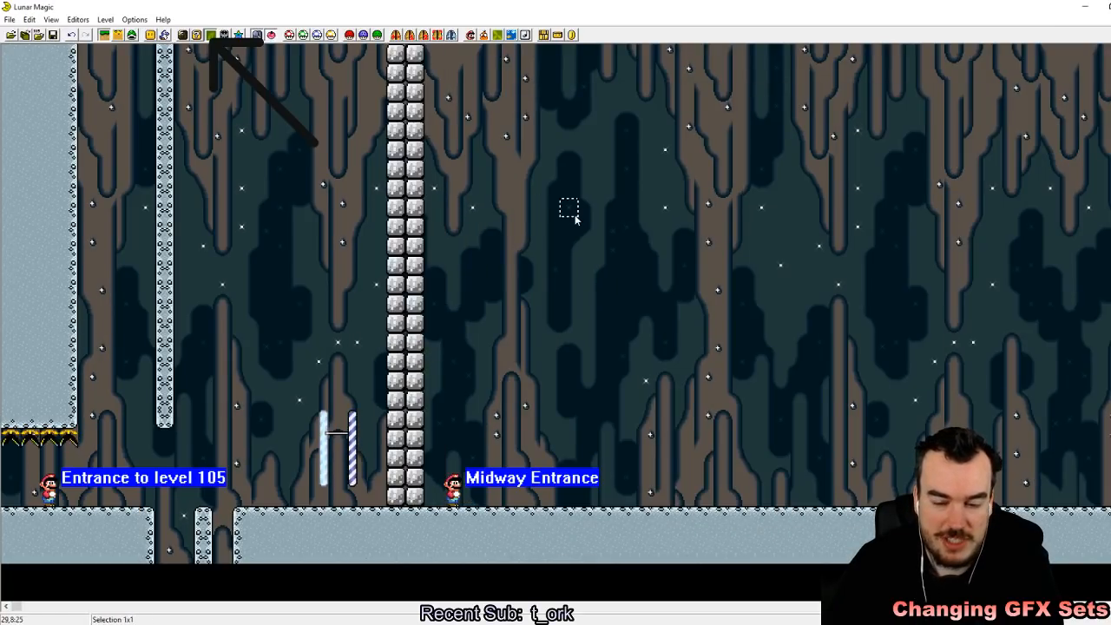
Step: Save the level and reload the recent Super Mario World (USA).sfc ROM in the emulator
left_click(55, 37)
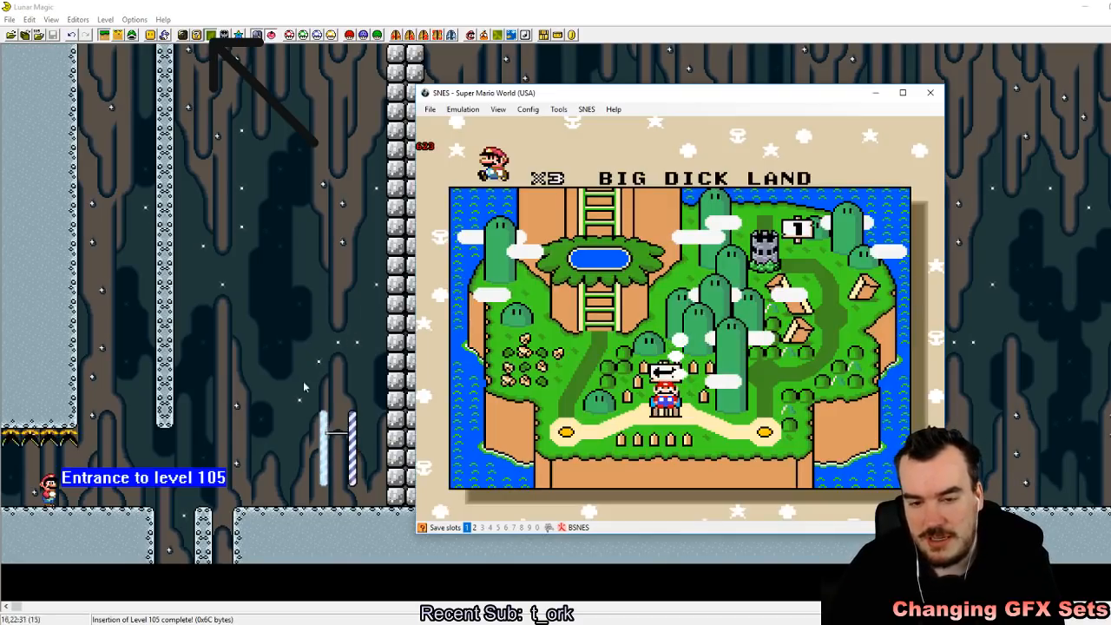
left_click(430, 110)
mouse_move(458, 137)
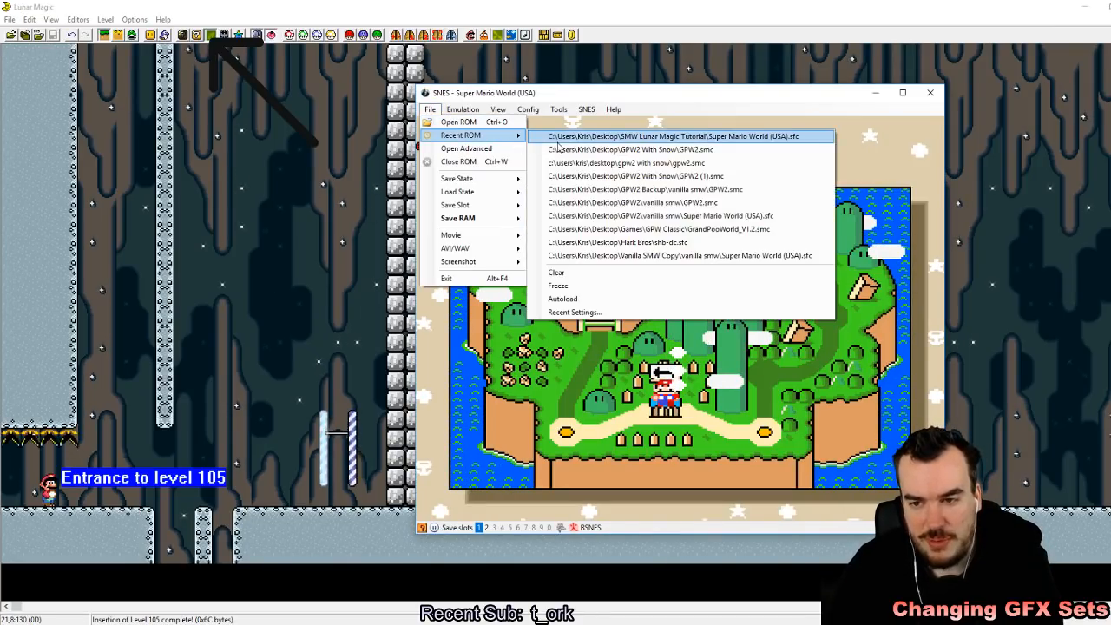
left_click(569, 136)
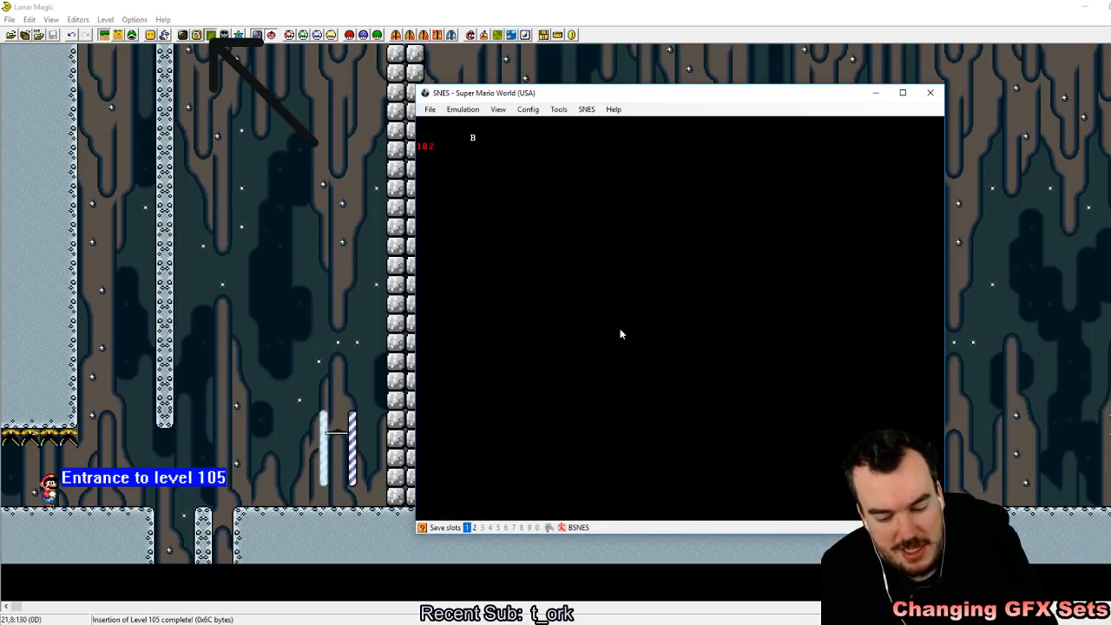
Step: Start the reloaded game and enter the level from the overworld, quick-saving the state to slot 1
key("z")
key("z")
key("z")
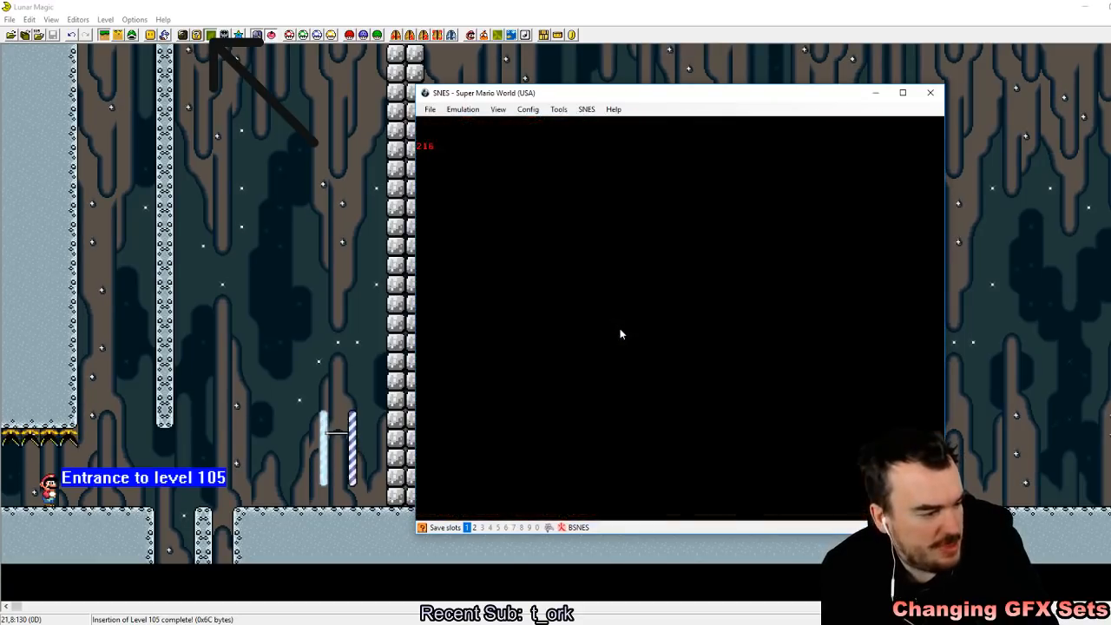
key("z")
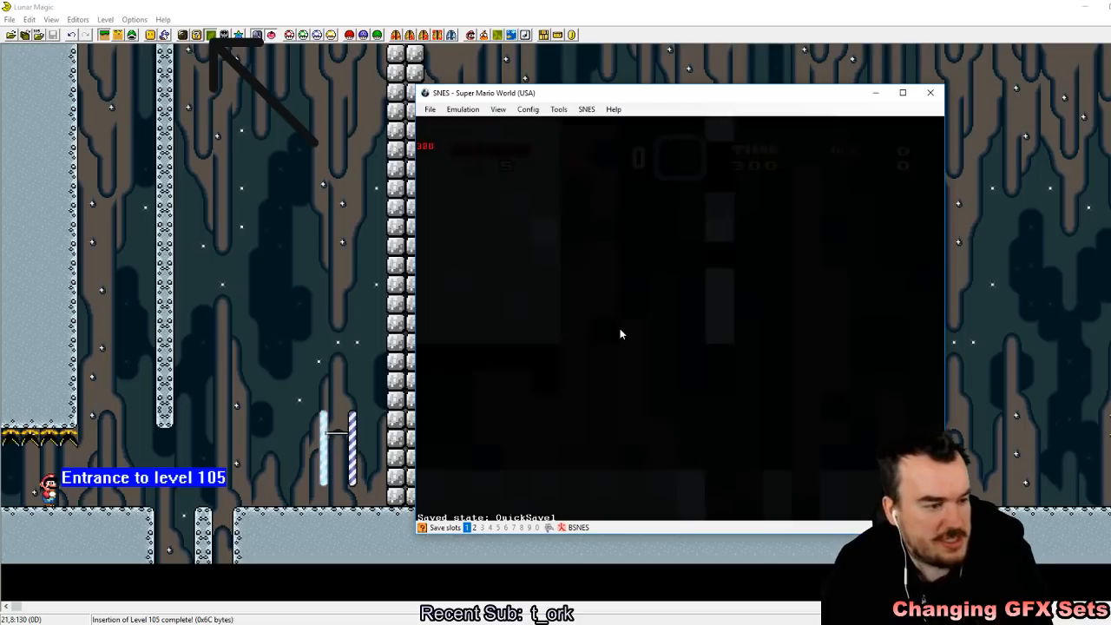
Step: Play across the pit, take Mario through the midway bar up to the cement wall, and lose a life
key("Right")
key("a")
key("z")
key("Right")
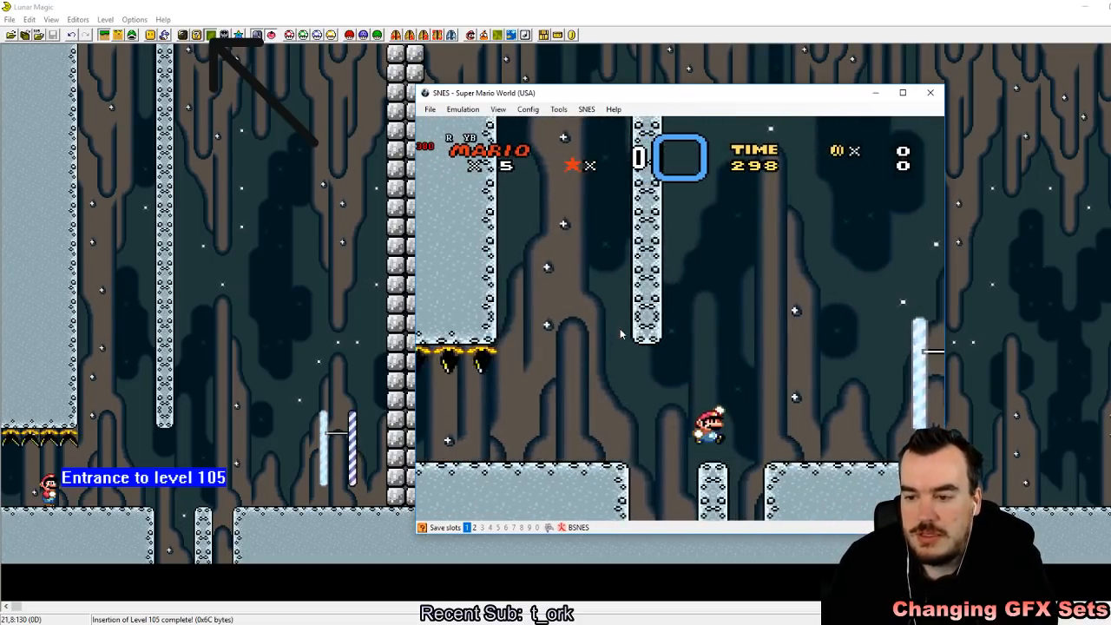
key("z")
key("z")
key("Left")
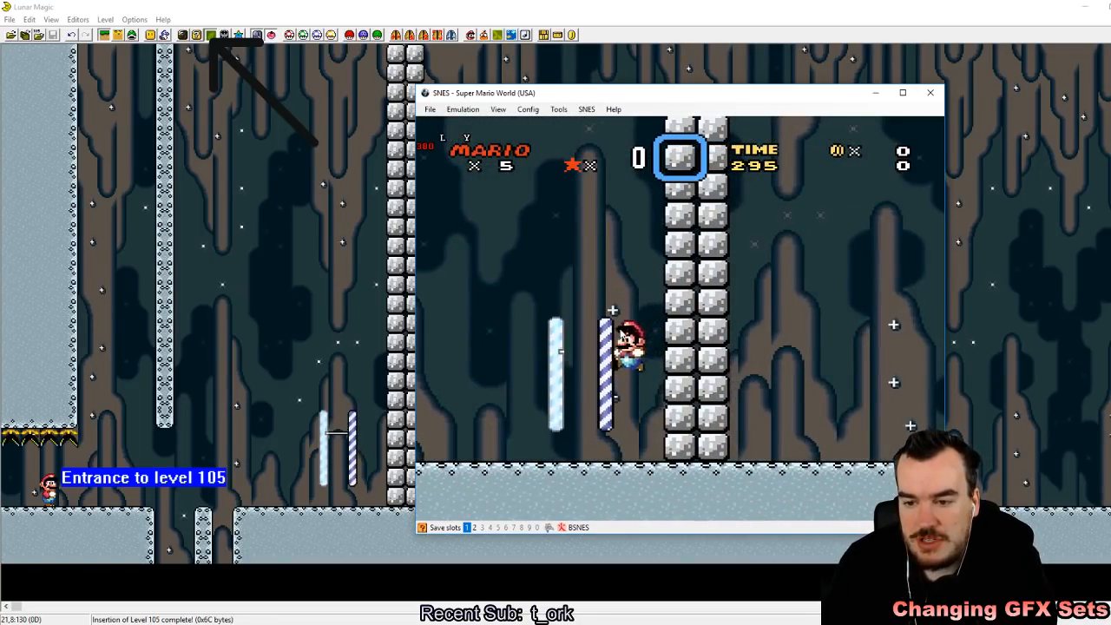
key("Right")
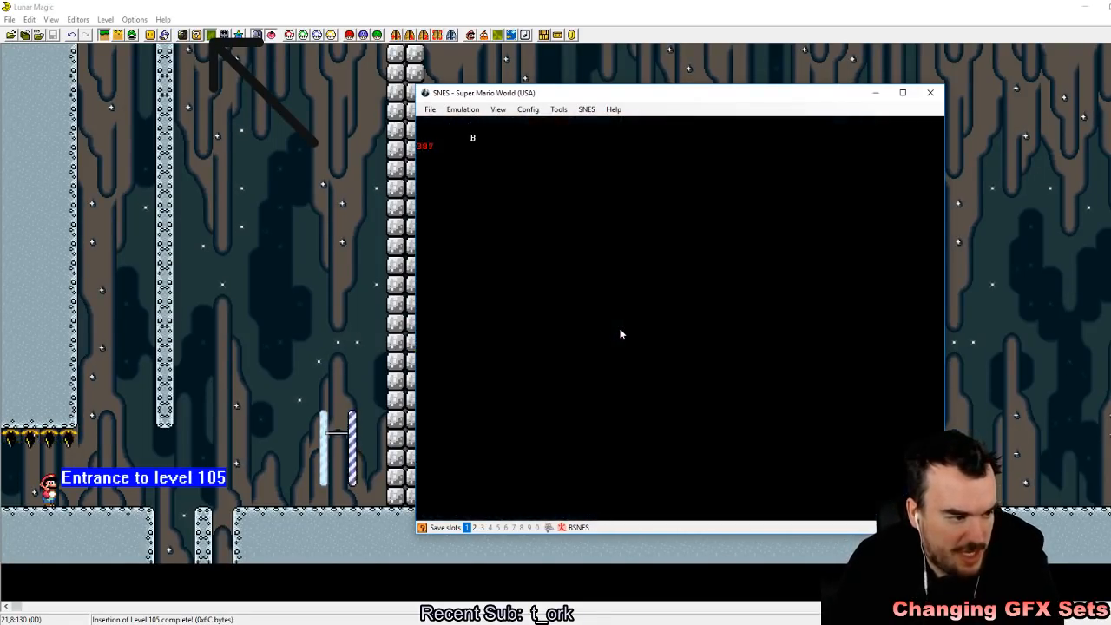
Step: Re-enter the level from the overworld and run and jump around the midway entrance beyond the cement wall
key("z")
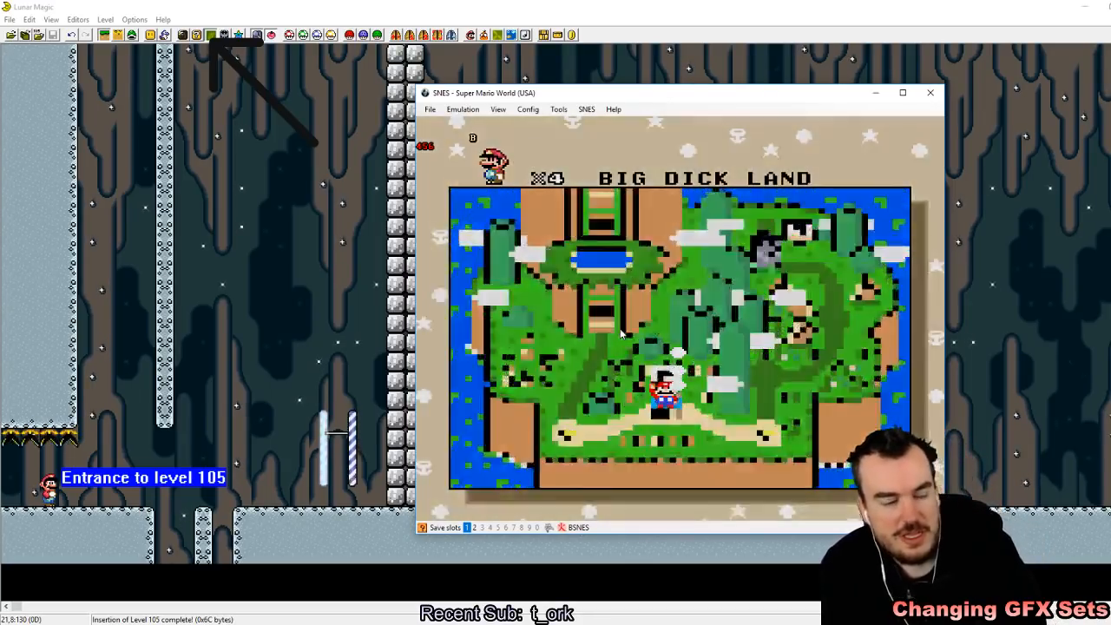
key("Right")
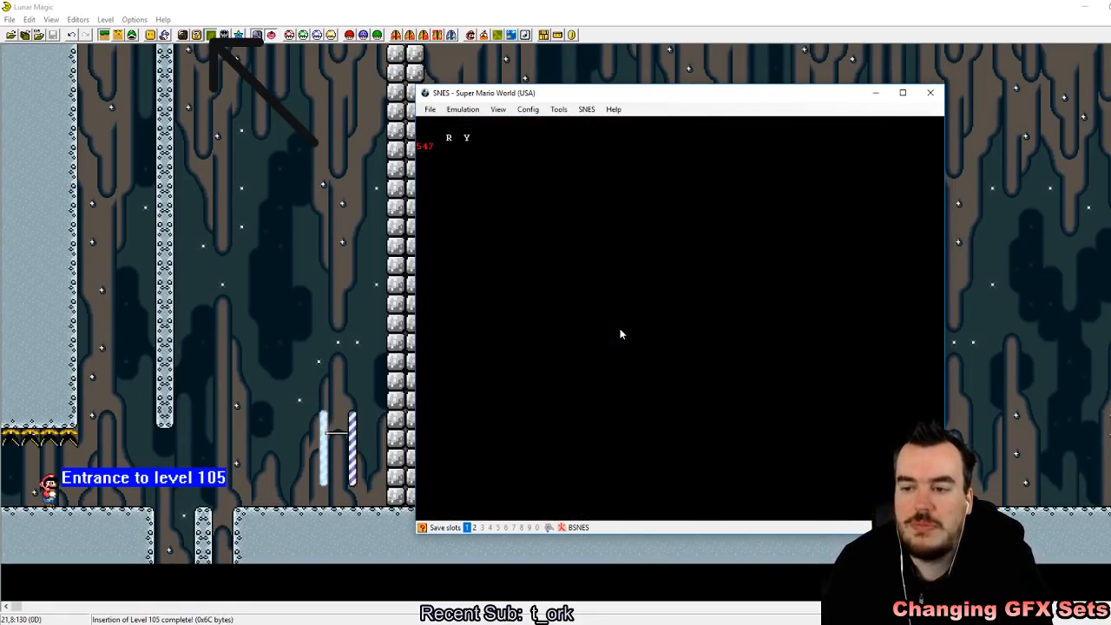
key("Left")
key("z")
key("Right")
key("z")
key("Left")
key("Right")
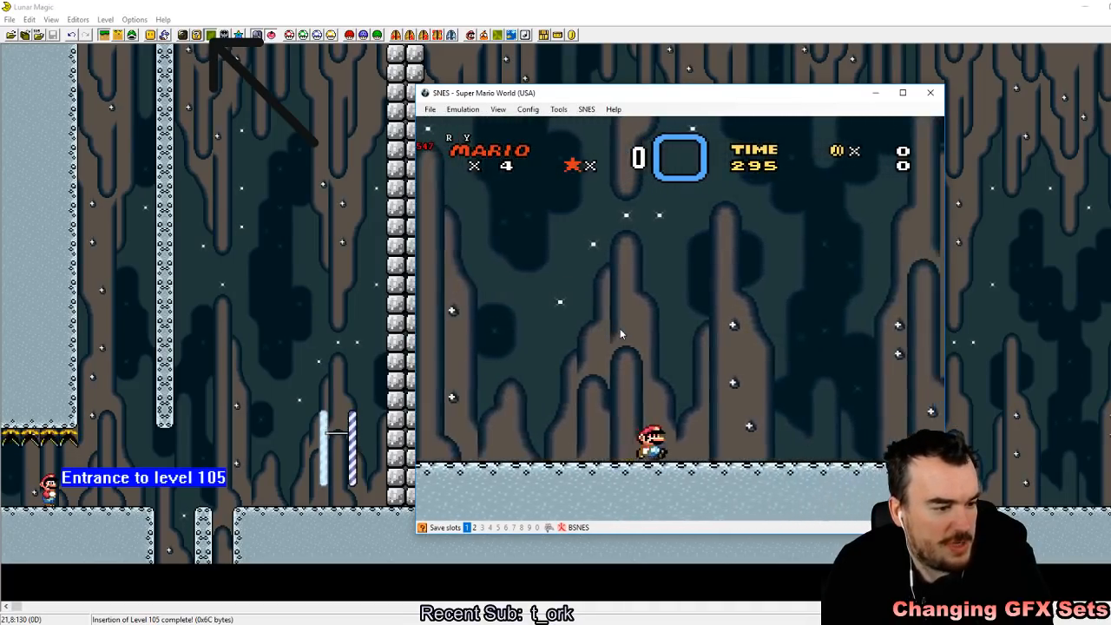
key("z")
key("Left")
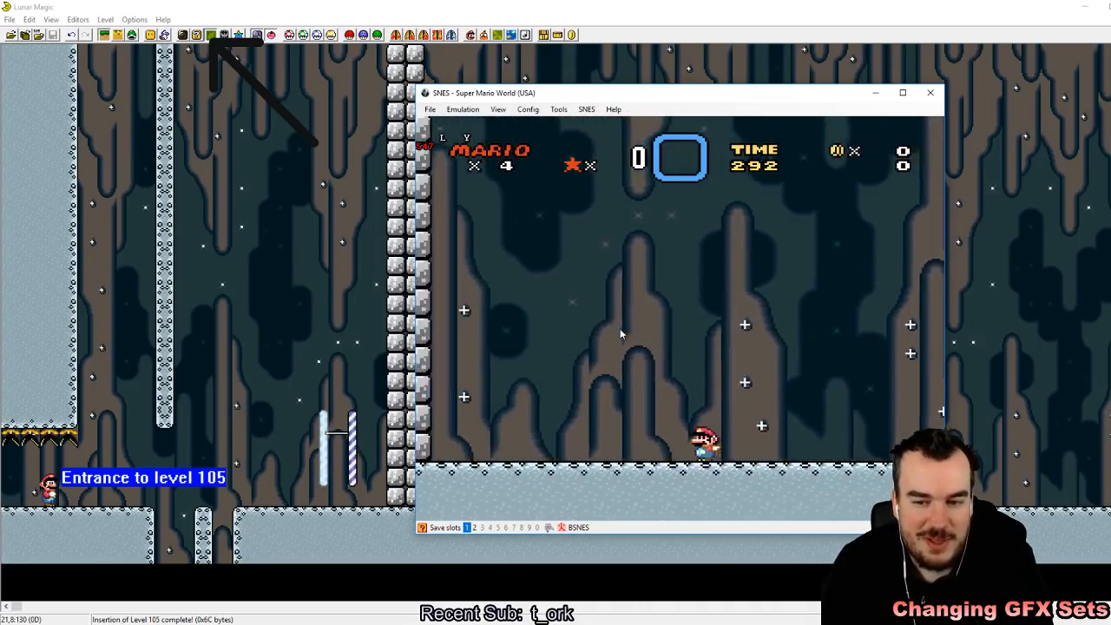
key("z")
key("Right")
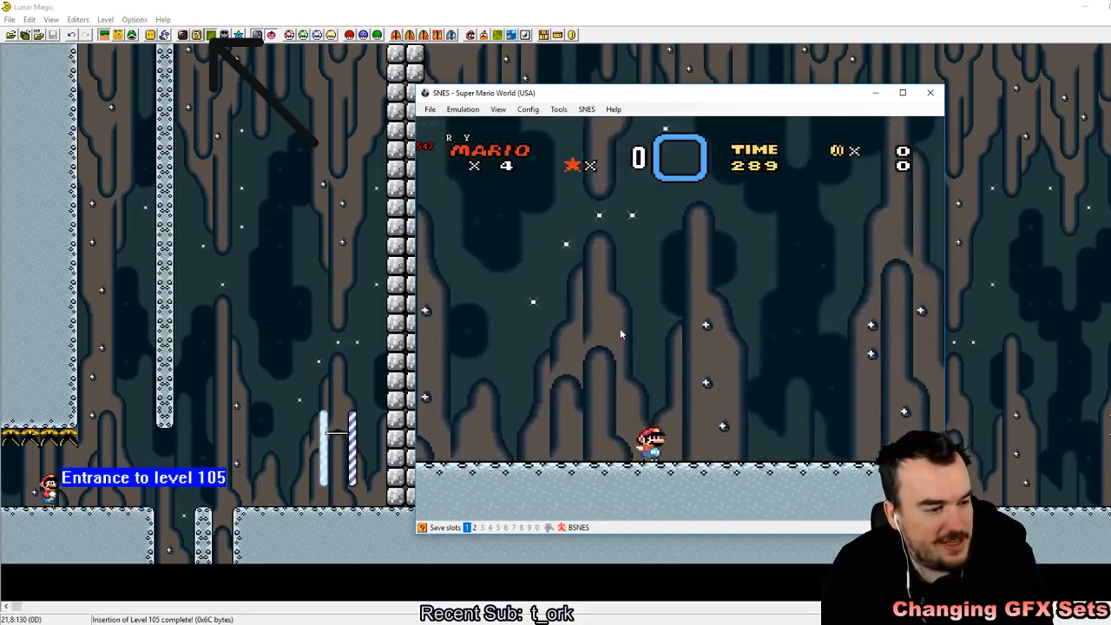
key("z")
key("Left")
key("z")
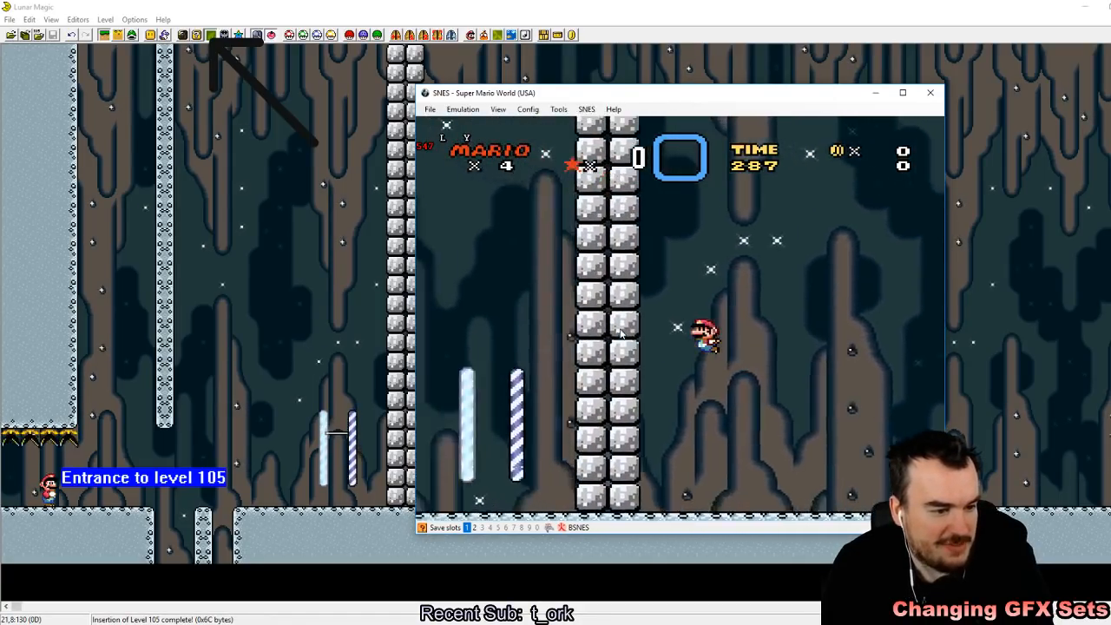
Step: Keep test-playing the area past the cement wall, moving Mario back and forth with jumps, and switch back to Lunar Magic's level view
key("Right")
key("z")
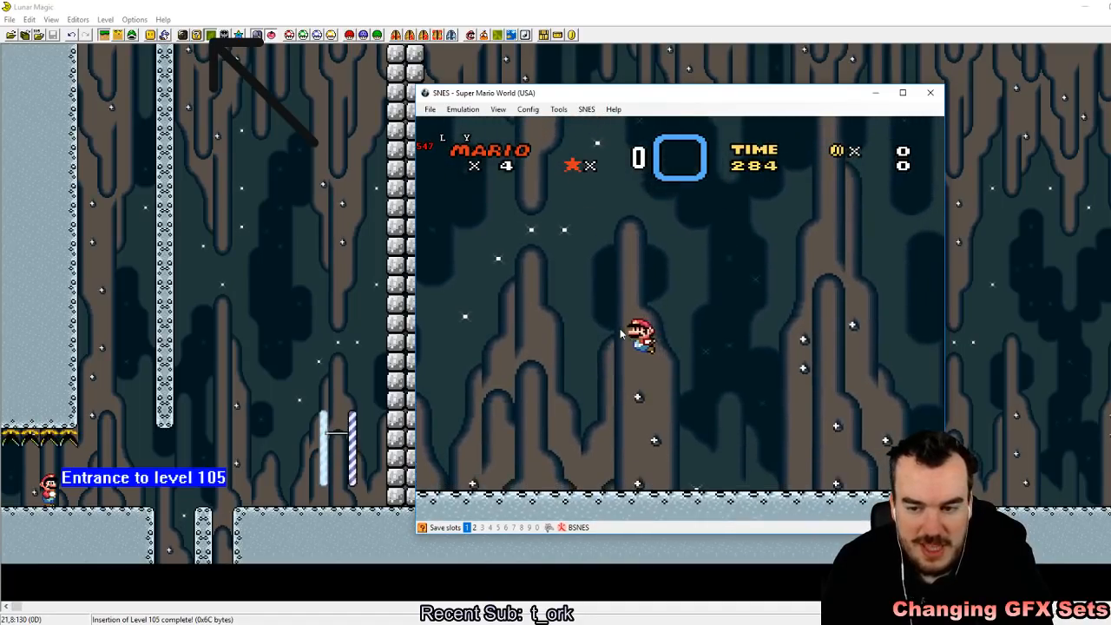
key("Left")
key("z")
key("Right")
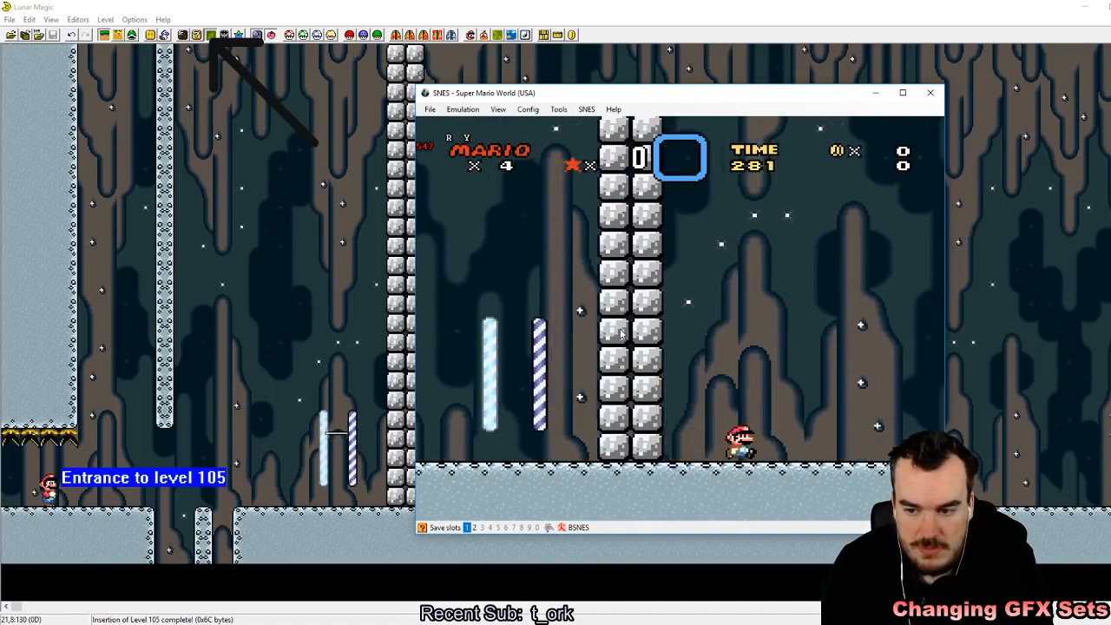
key("z")
key("Left")
key("z")
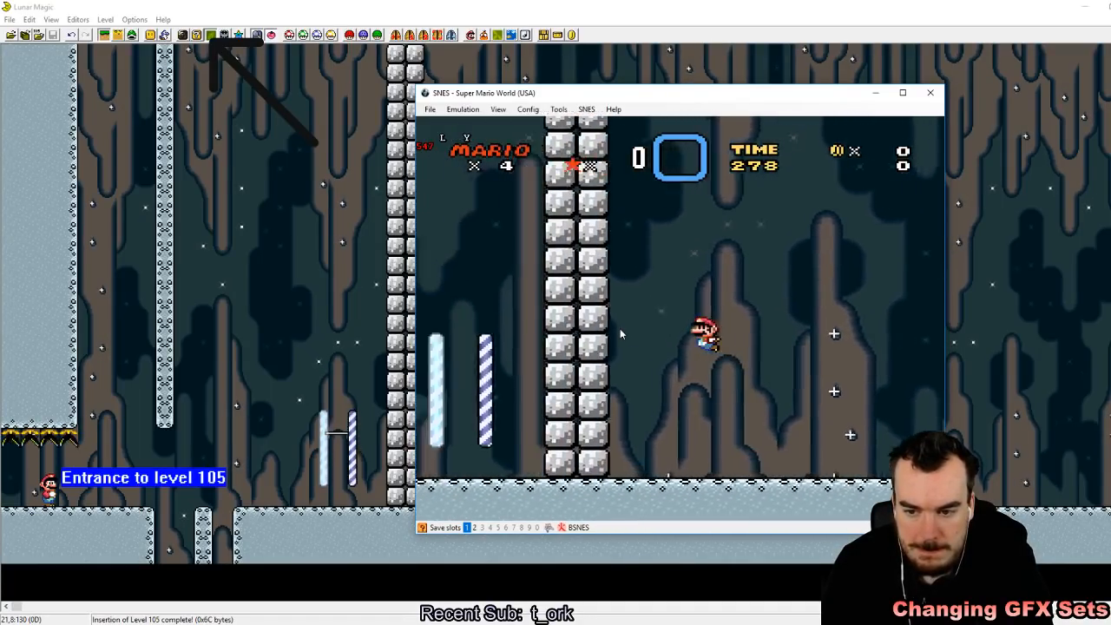
key("Right")
key("Left")
key("z")
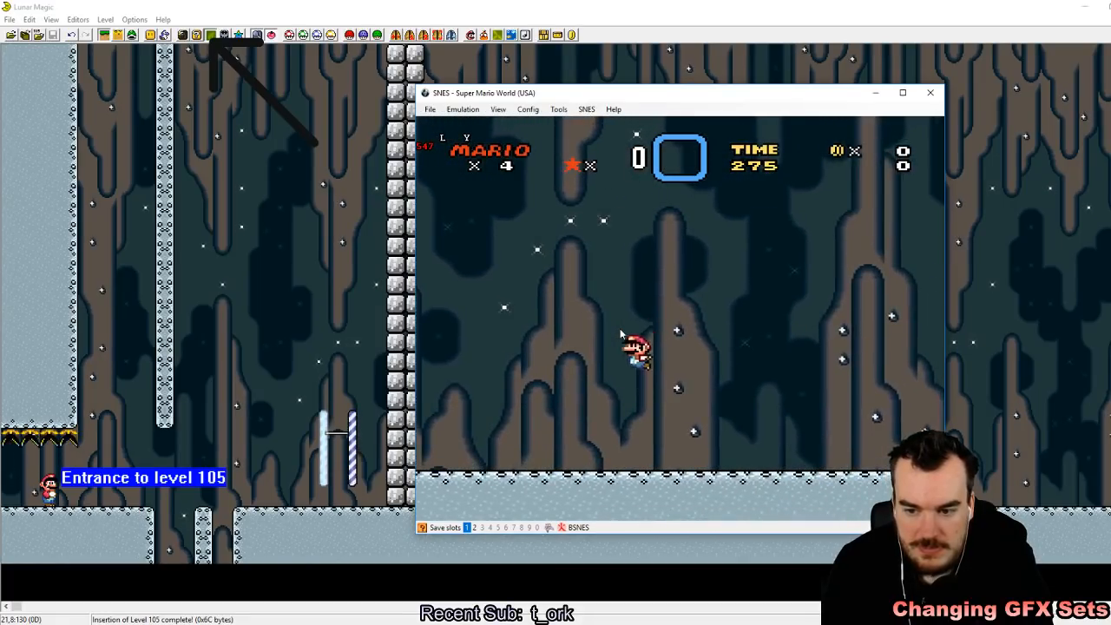
key("z")
key("Right")
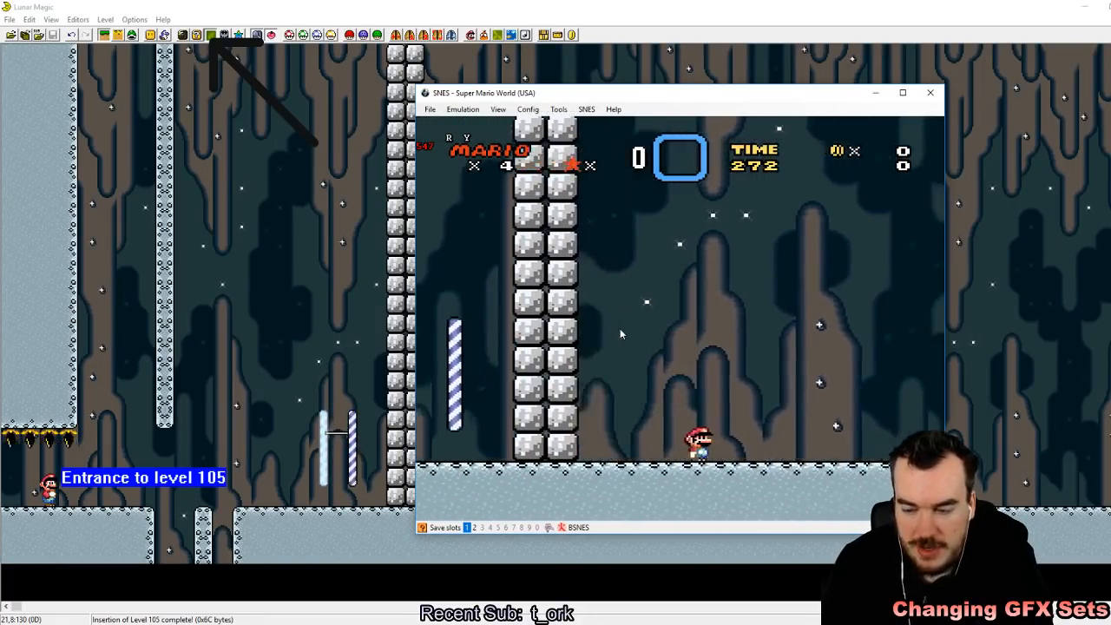
key("z")
key("Left")
key("Right")
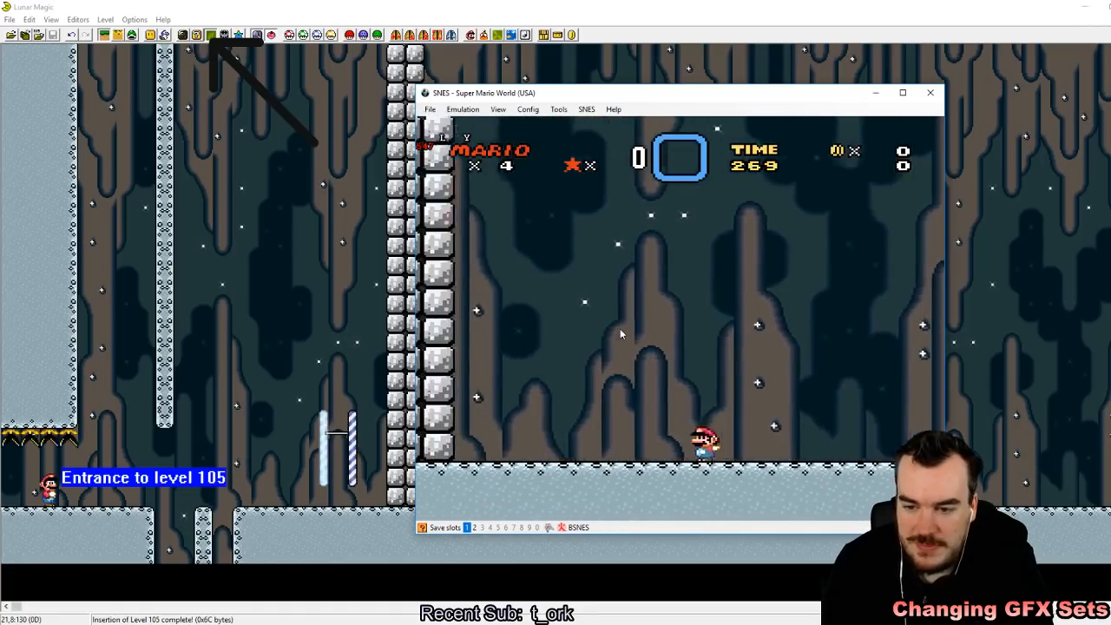
key("z")
key("Left")
key("z")
key("Right")
key("Left")
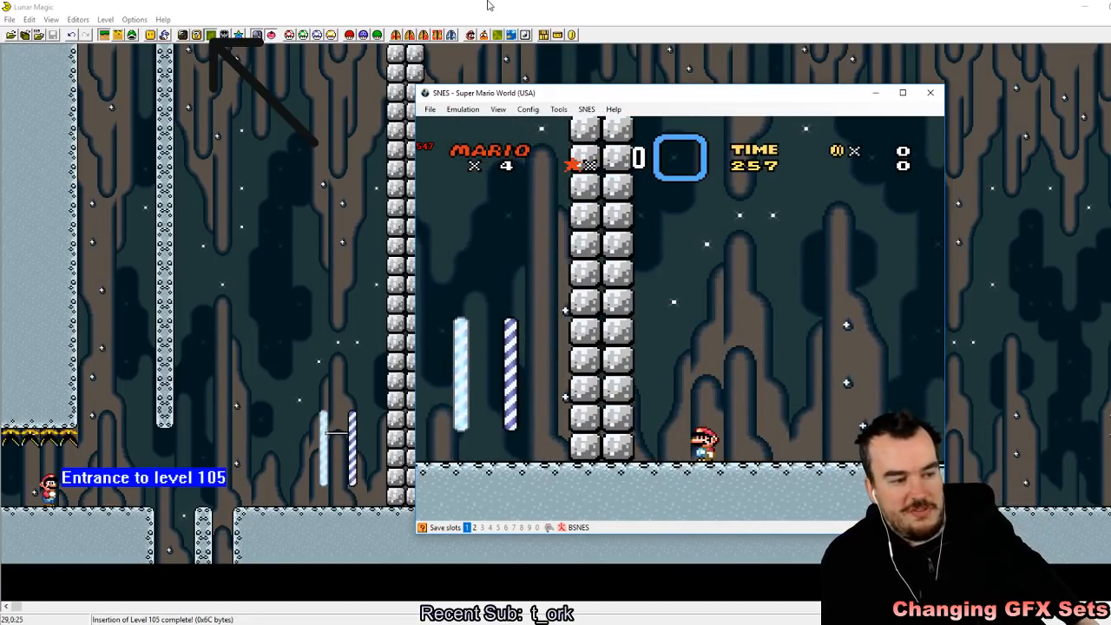
left_click(516, 6)
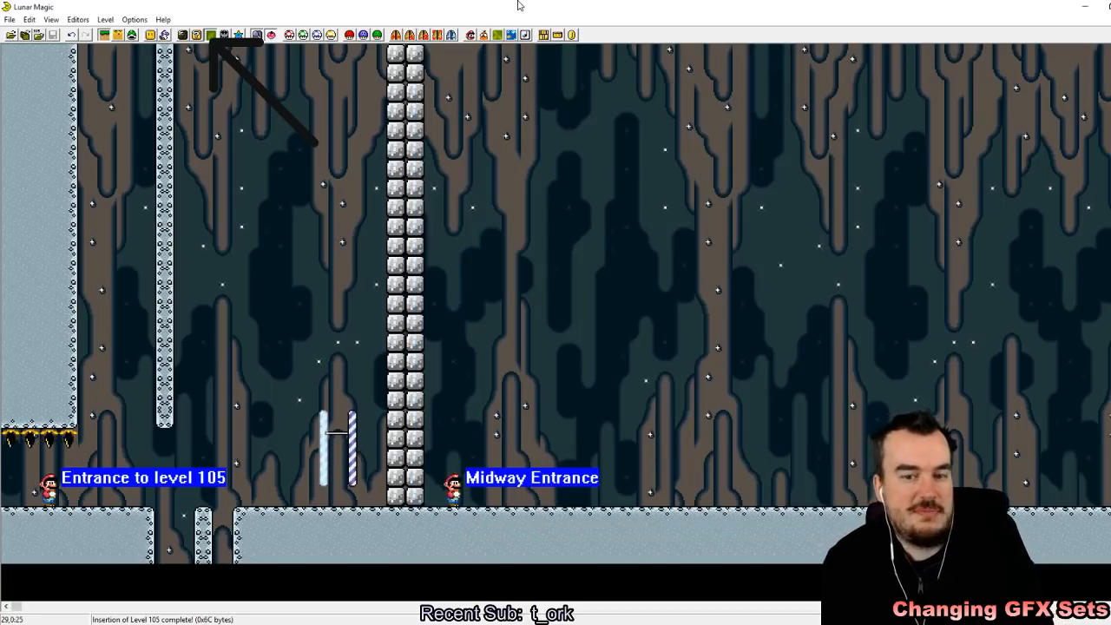
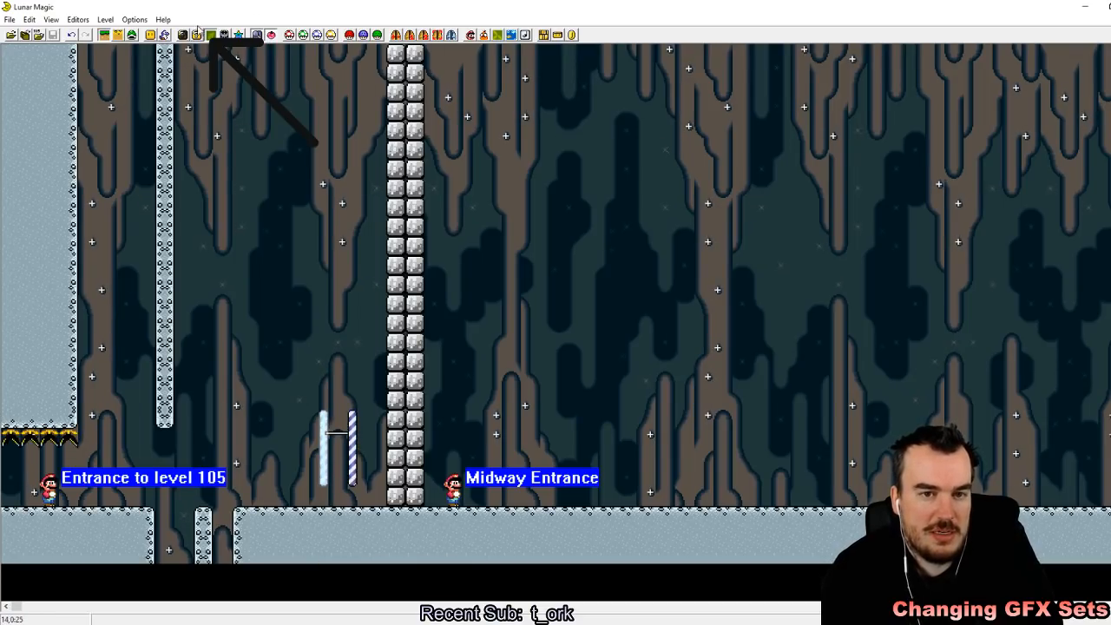
Step: Delete the grey cement wall in front of the Midway Entrance, and undo the extra deletion that removed part of the ground
left_click(132, 36)
left_click(164, 35)
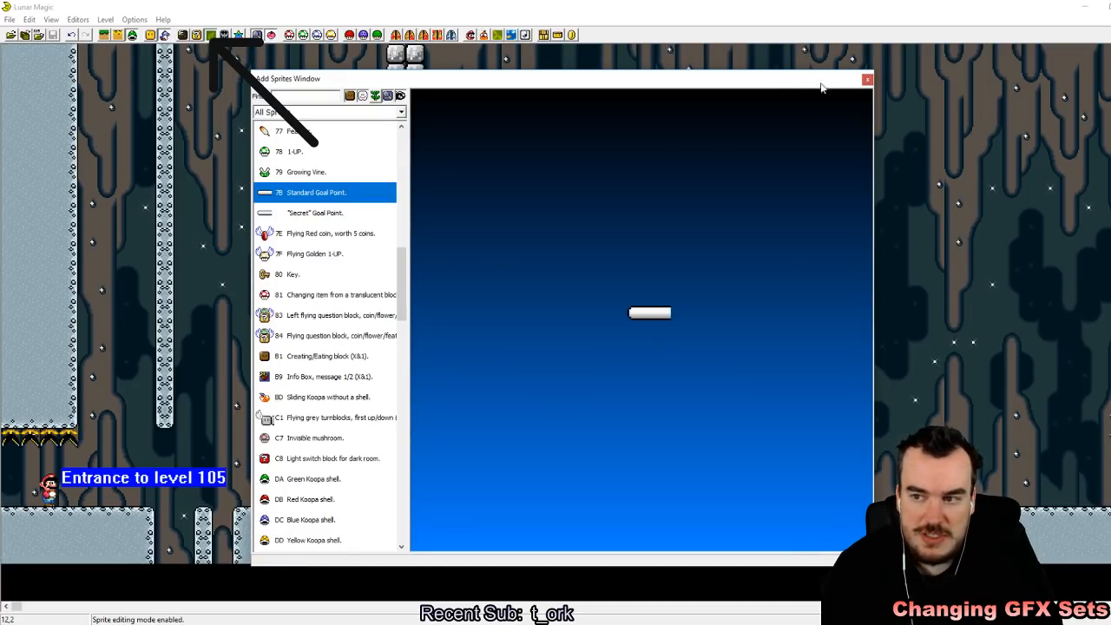
left_click(866, 79)
left_click(103, 35)
left_click_drag(347, 237, 485, 439)
key("Delete")
left_click_drag(274, 354, 390, 453)
key("Delete")
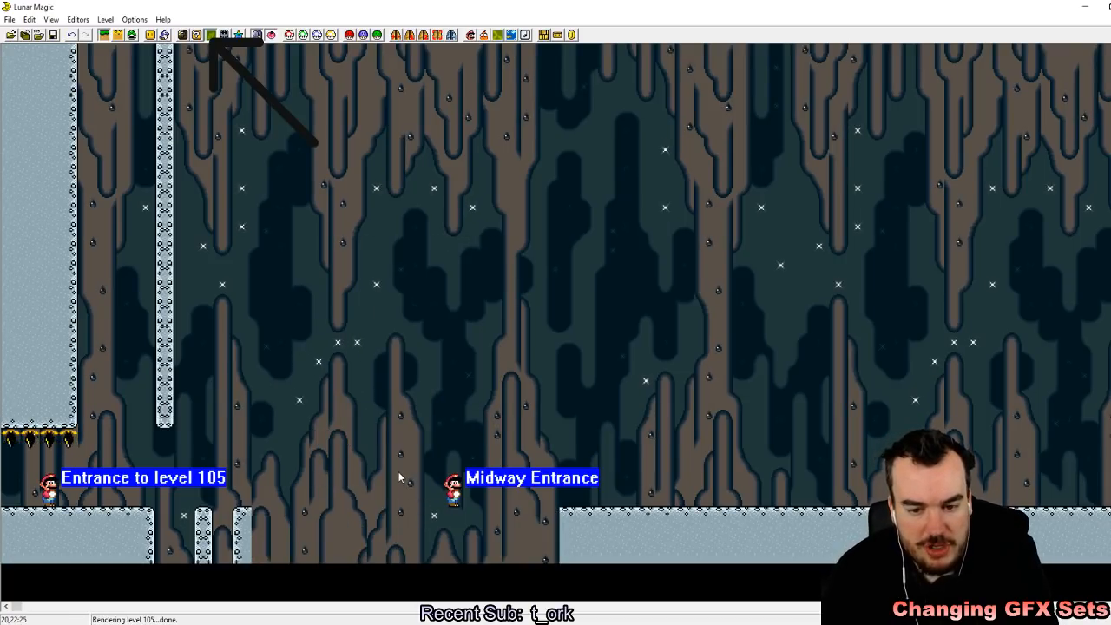
left_click(71, 34)
Step: Add a POW, blue/silver (X&1) sprite in the air just past the hanging pillar
left_click(132, 34)
key("Insert")
left_click_drag(404, 293, 383, 177)
scroll(392, 144, "down", 6)
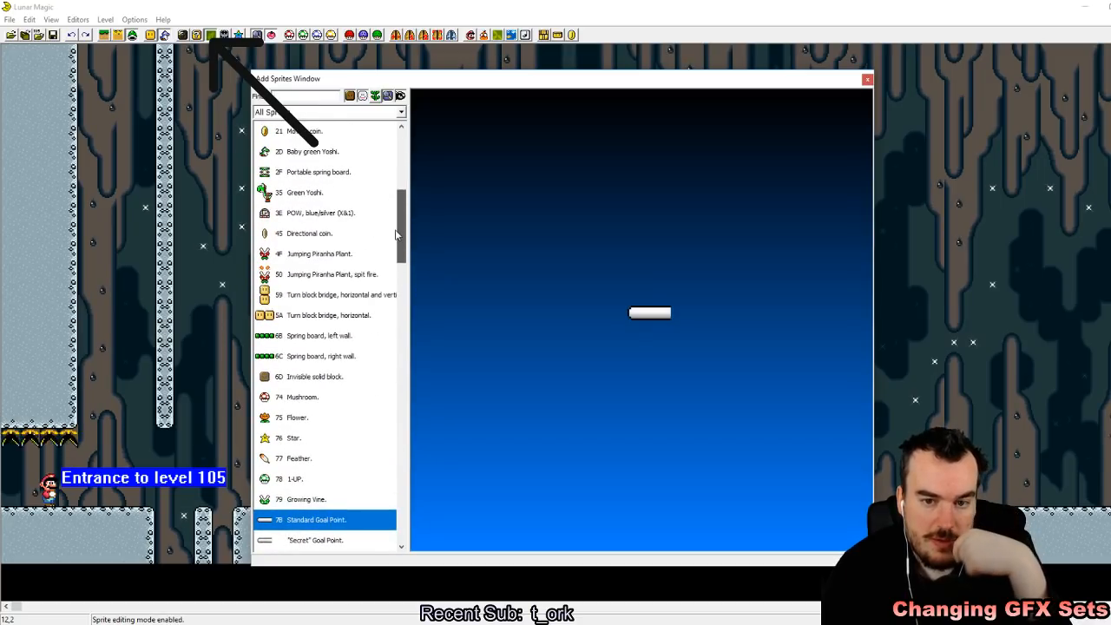
left_click(321, 212)
right_click(211, 217, "shift")
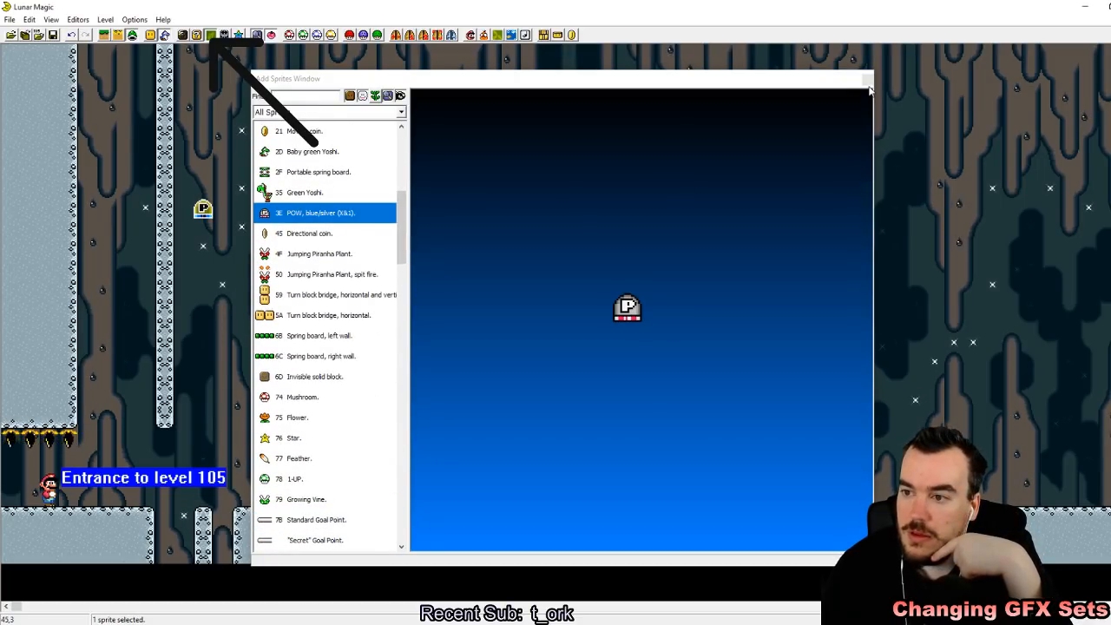
left_click(867, 80)
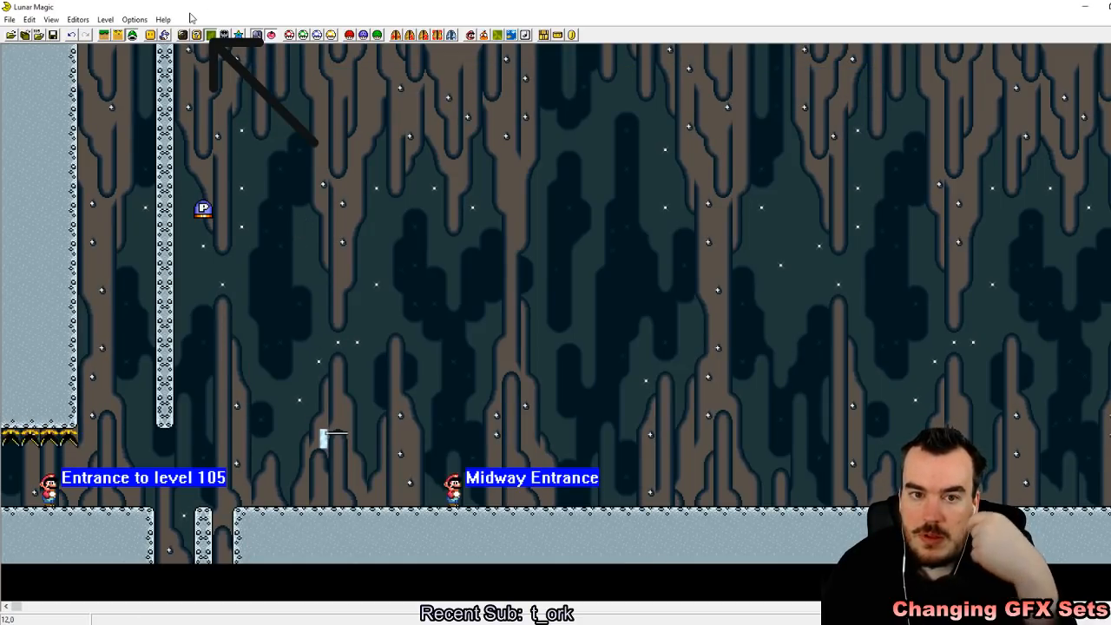
Step: Delete the remaining midway gate piece between the pit and the Midway Entrance
left_click(110, 36)
left_click_drag(313, 349, 374, 452)
key("Delete")
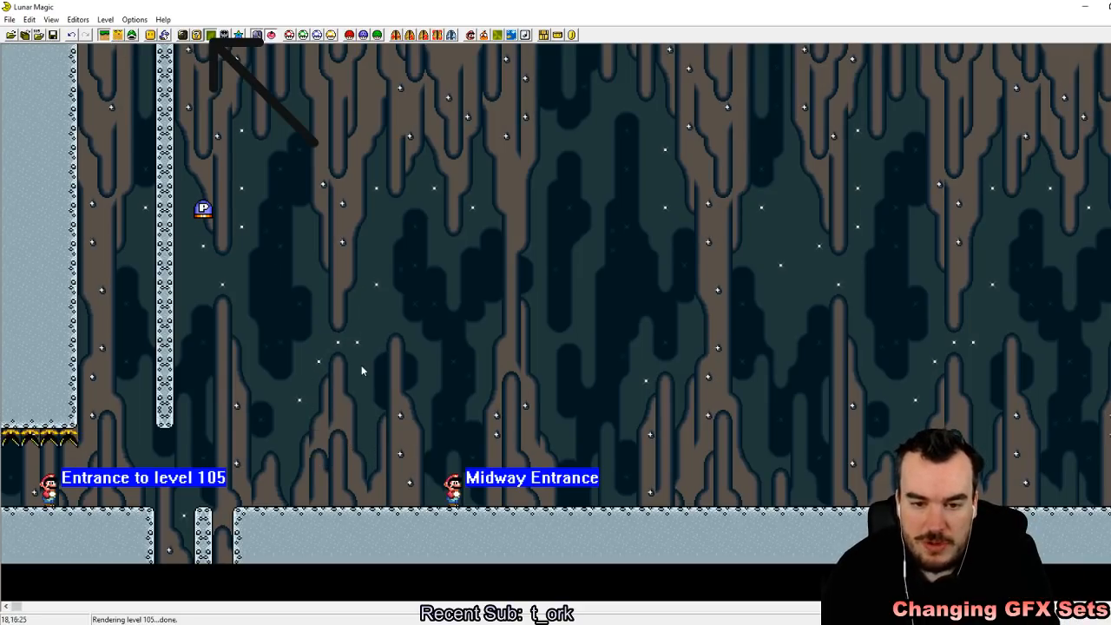
Step: Move the P-switch down onto the ground before the Midway Entrance and place a second copy directly beside it
left_click(132, 35)
left_click_drag(201, 213, 338, 497)
left_click(393, 441)
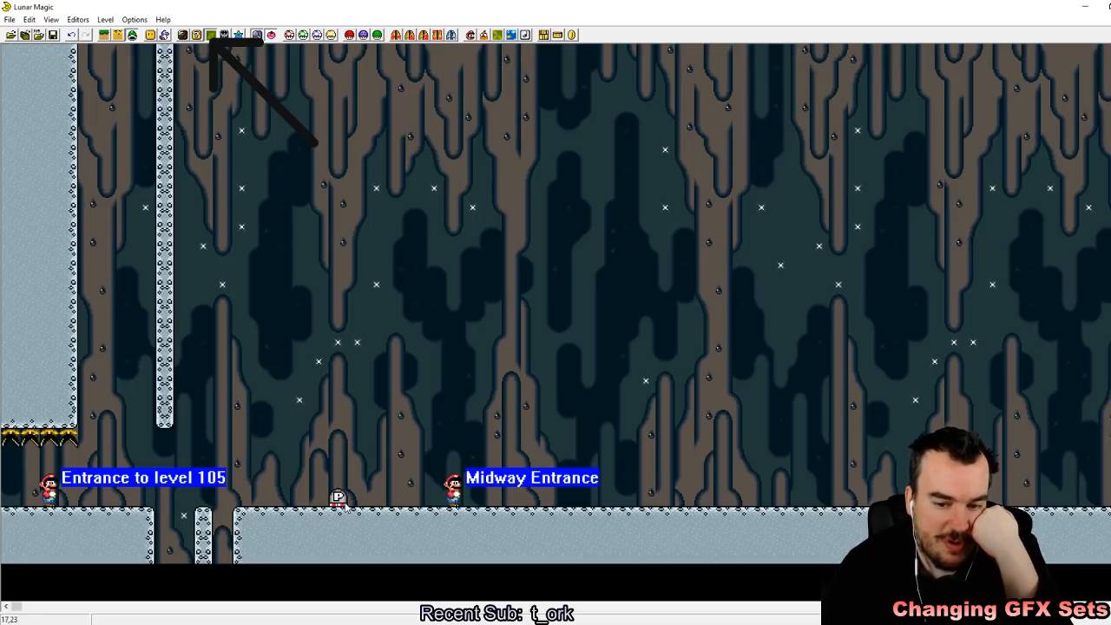
left_click(338, 499)
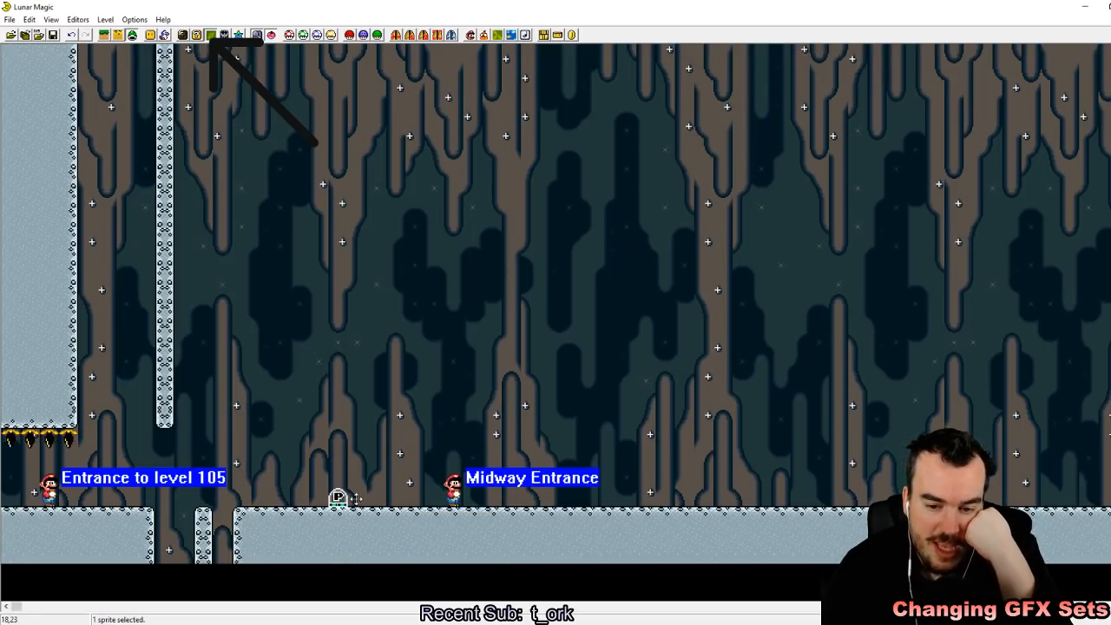
right_click(356, 500)
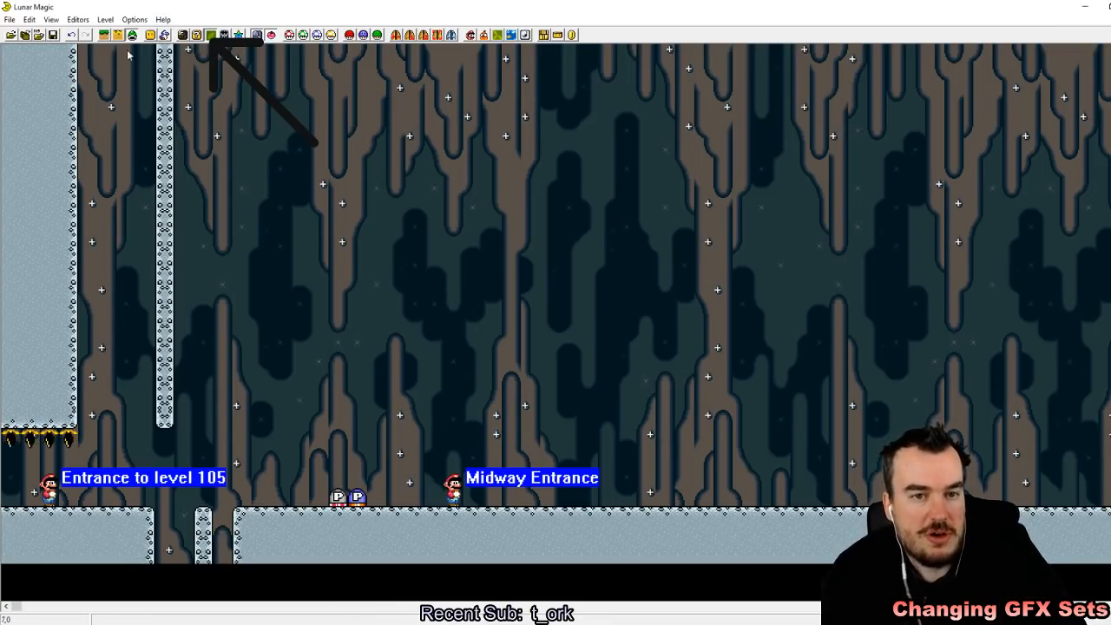
Step: Place a copied row of four black piranha plants in the air between the pit and the P-switches
left_click(106, 37)
left_click(66, 439)
right_click_drag(418, 424, 361, 411)
left_click_drag(399, 419, 304, 420)
left_click(388, 418)
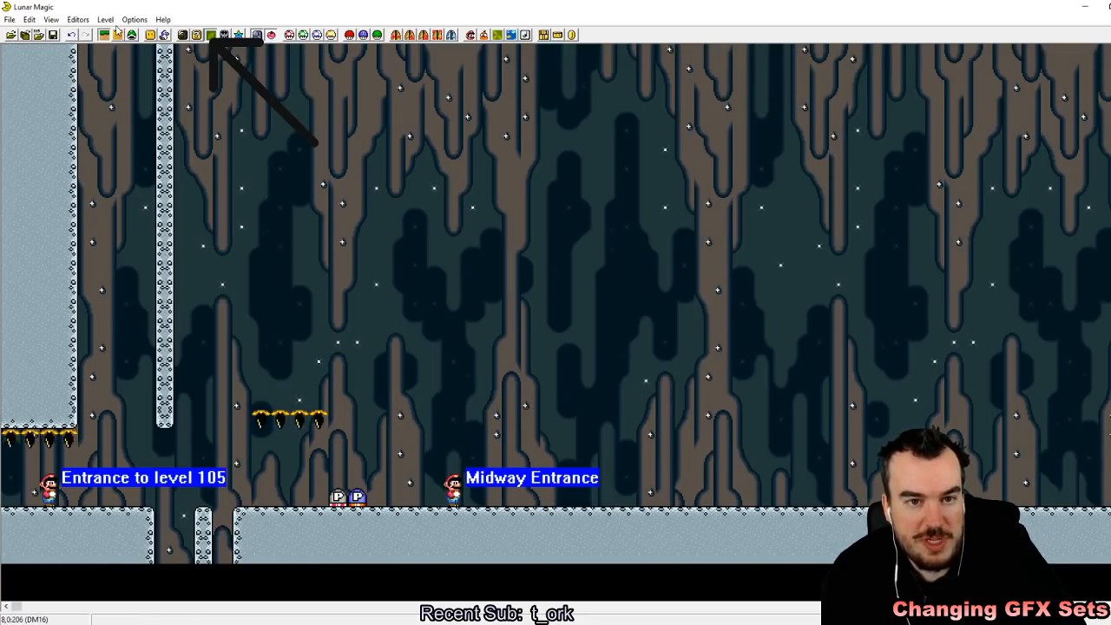
Step: Add a Coins object in the air above the Midway Entrance and size it to a row of four coins
left_click(150, 36)
left_click(569, 237)
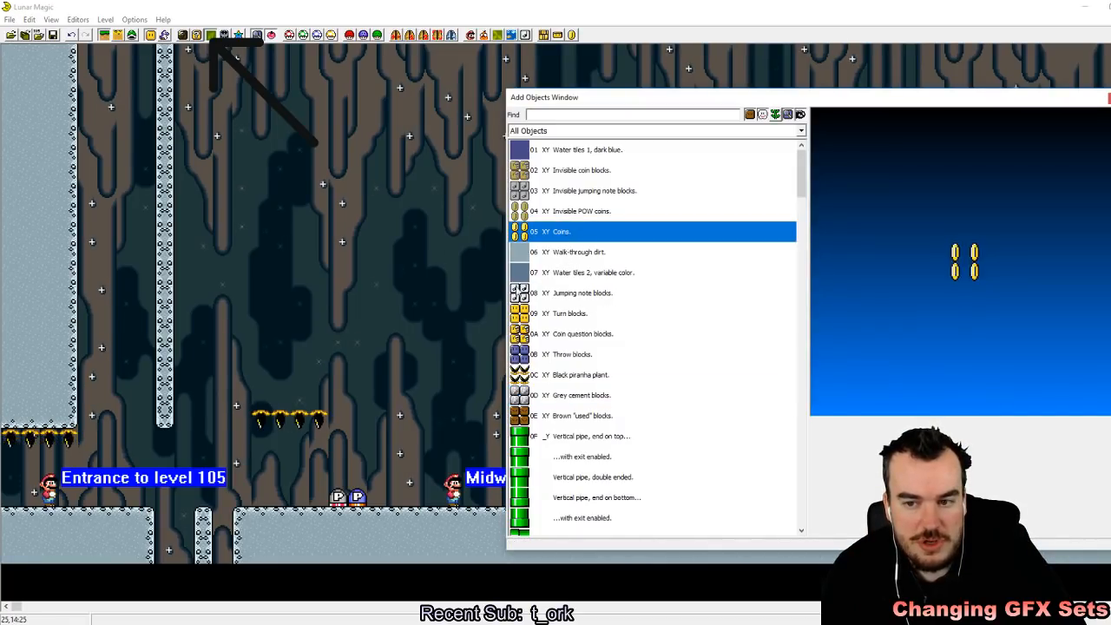
right_click_drag(430, 424, 419, 425)
left_click_drag(443, 447, 474, 431)
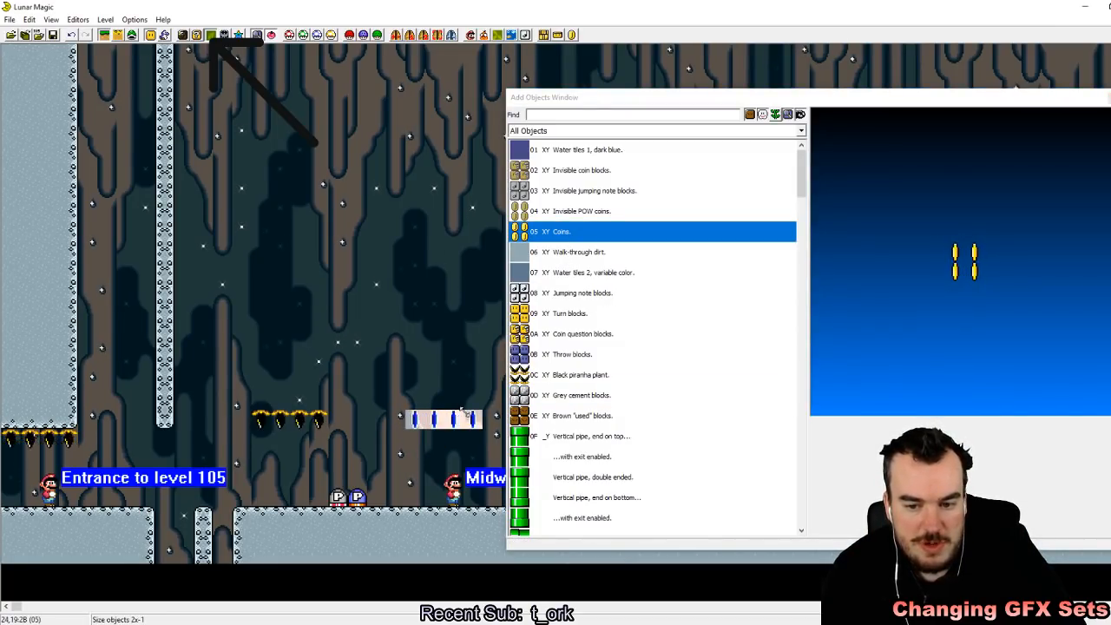
left_click(1106, 99)
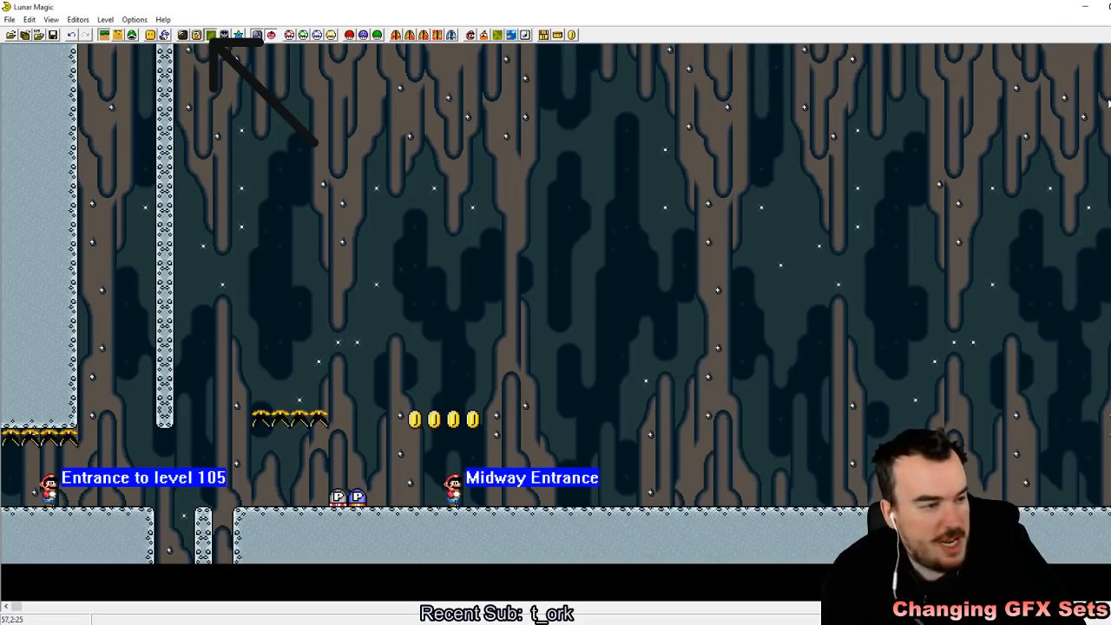
Step: Save level 105 to the ROM and reload the recent Super Mario World (USA).sfc in the emulator
left_click(316, 621)
left_click(430, 109)
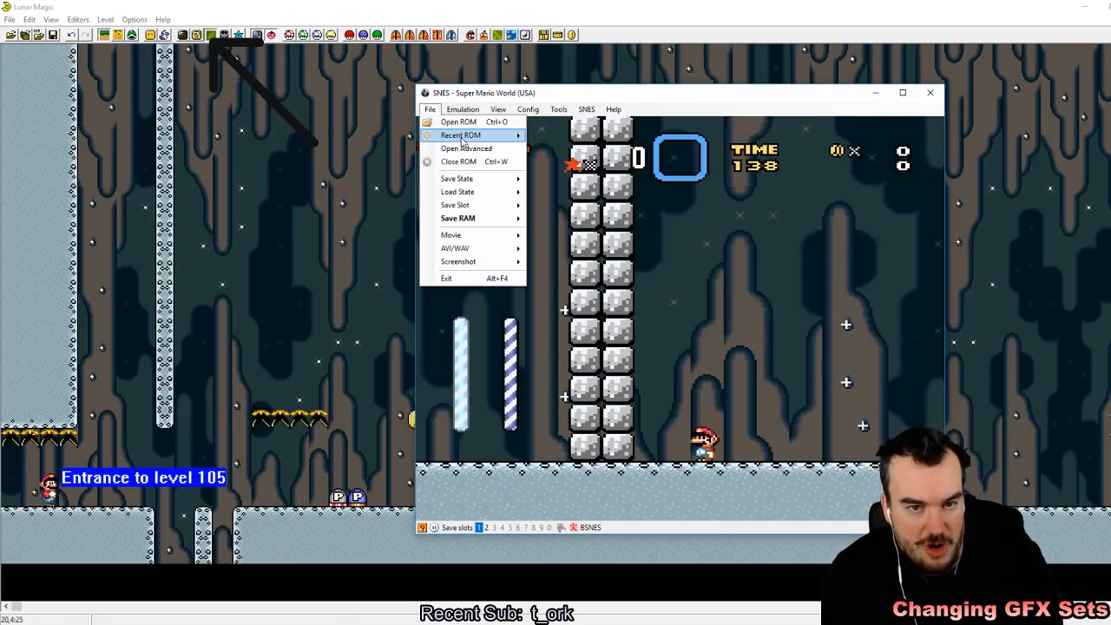
left_click(53, 36)
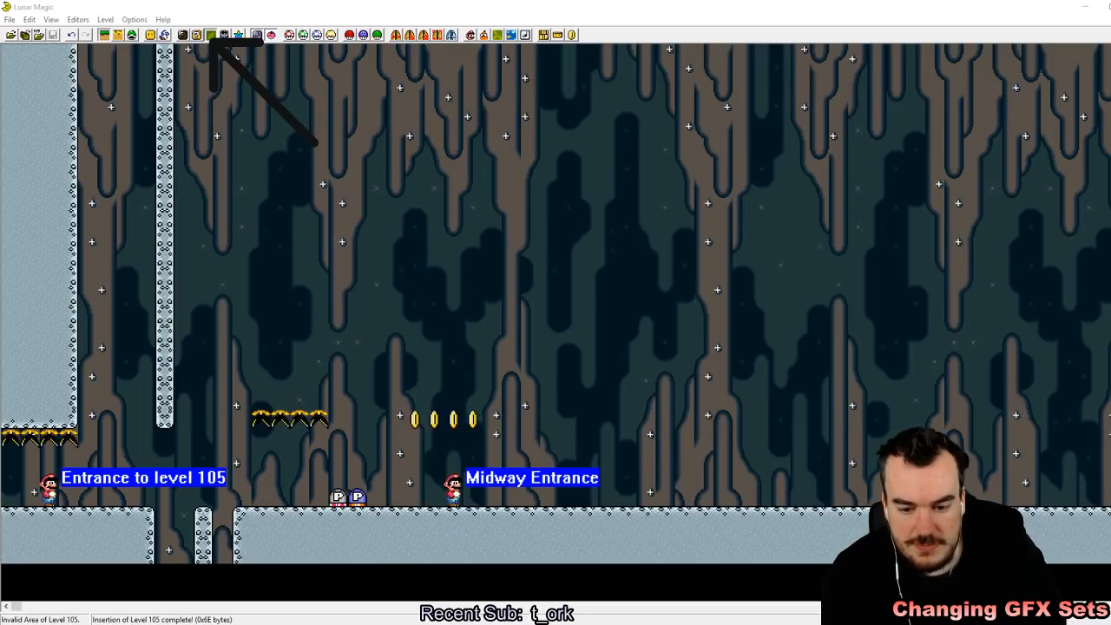
key("alt+Tab")
left_click(429, 109)
mouse_move(476, 136)
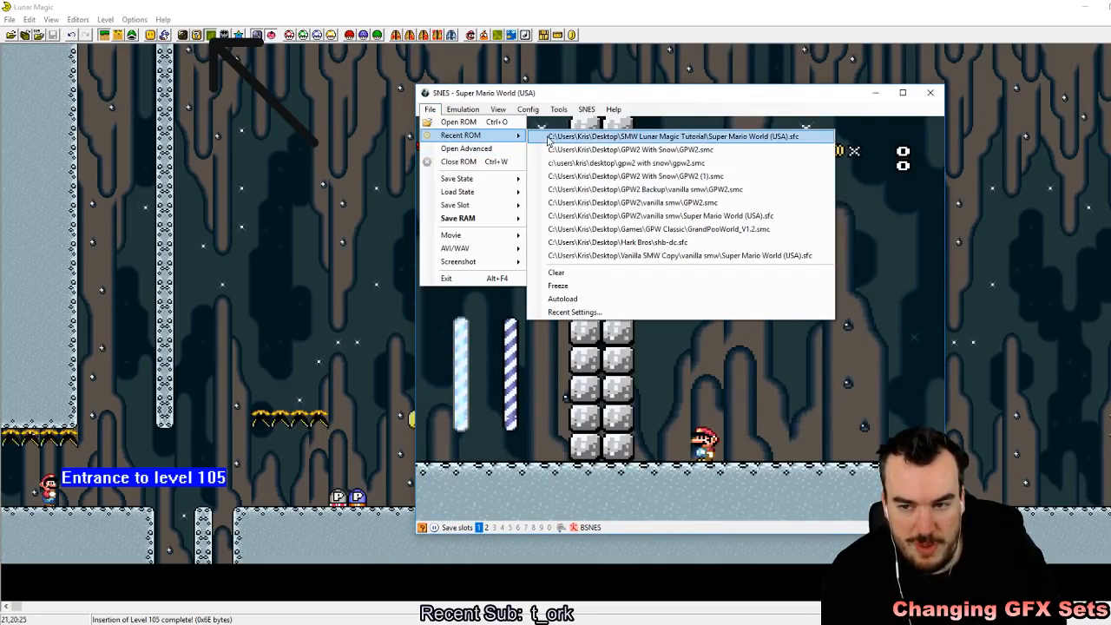
left_click(608, 136)
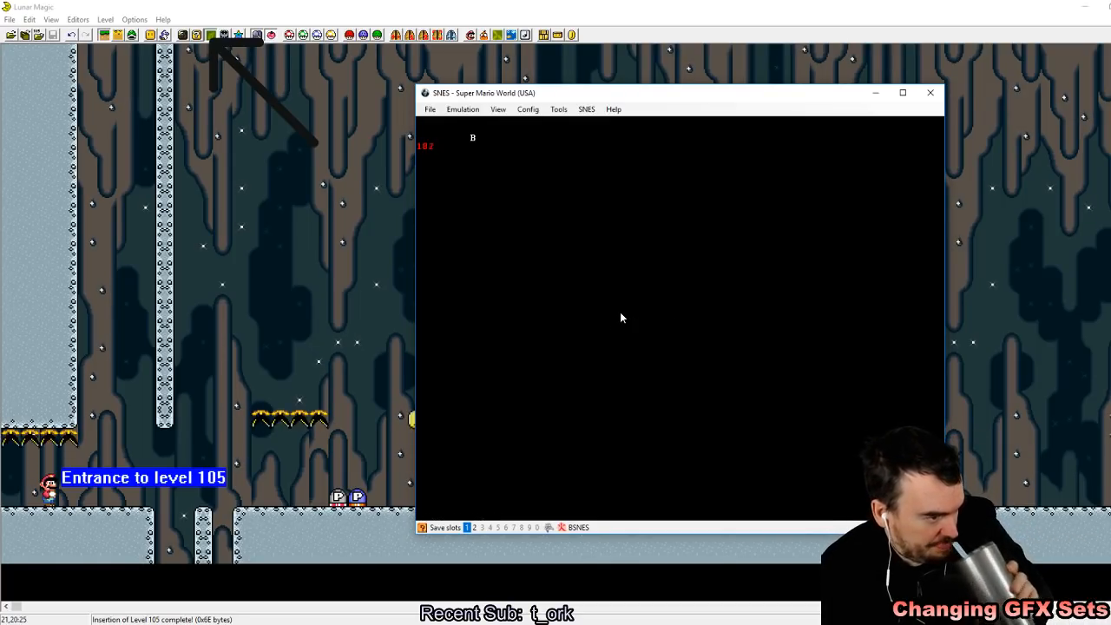
Step: Start a one-player game, enter the level and quick-save the state to slot 1
key("z")
key("z")
key("z")
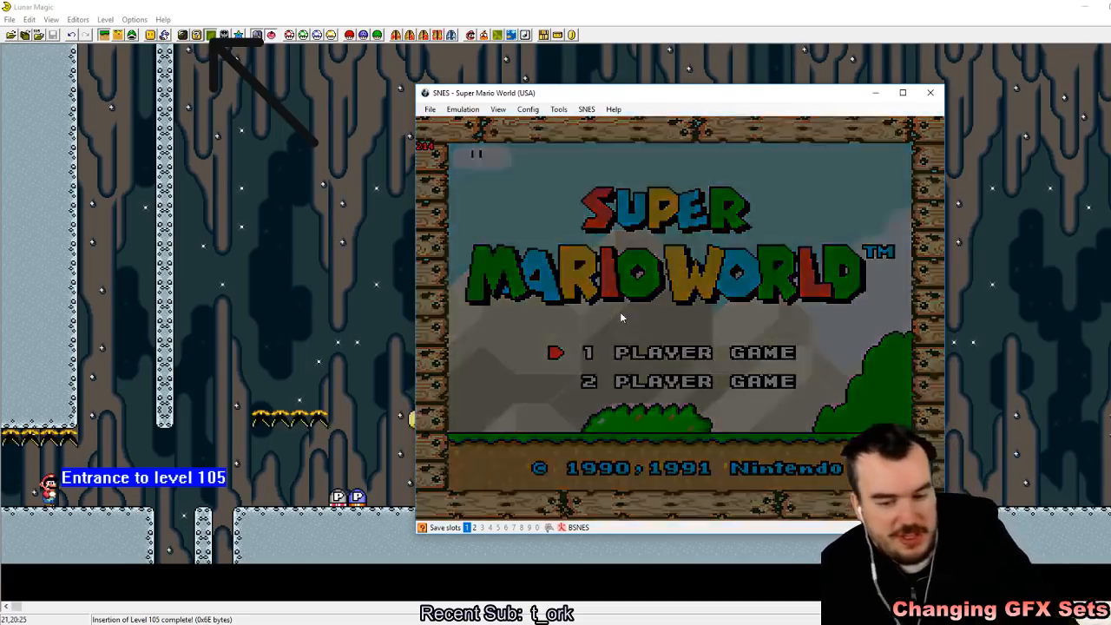
key("z")
key("shift+F1")
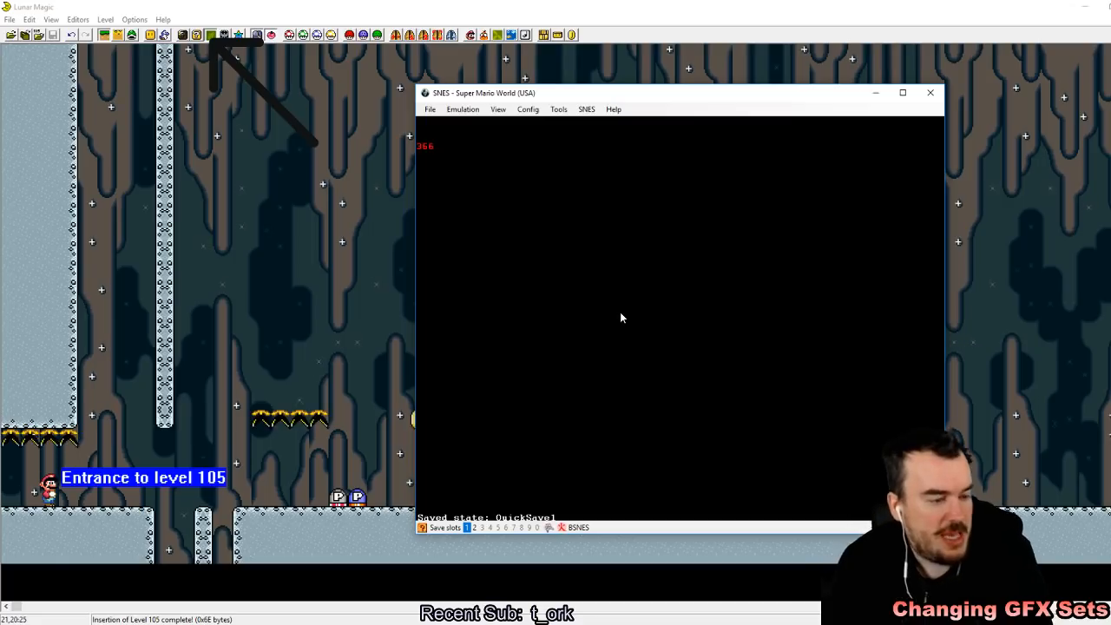
Step: Run and jump Mario across the pit to the two P-switches
key("Right")
key("z")
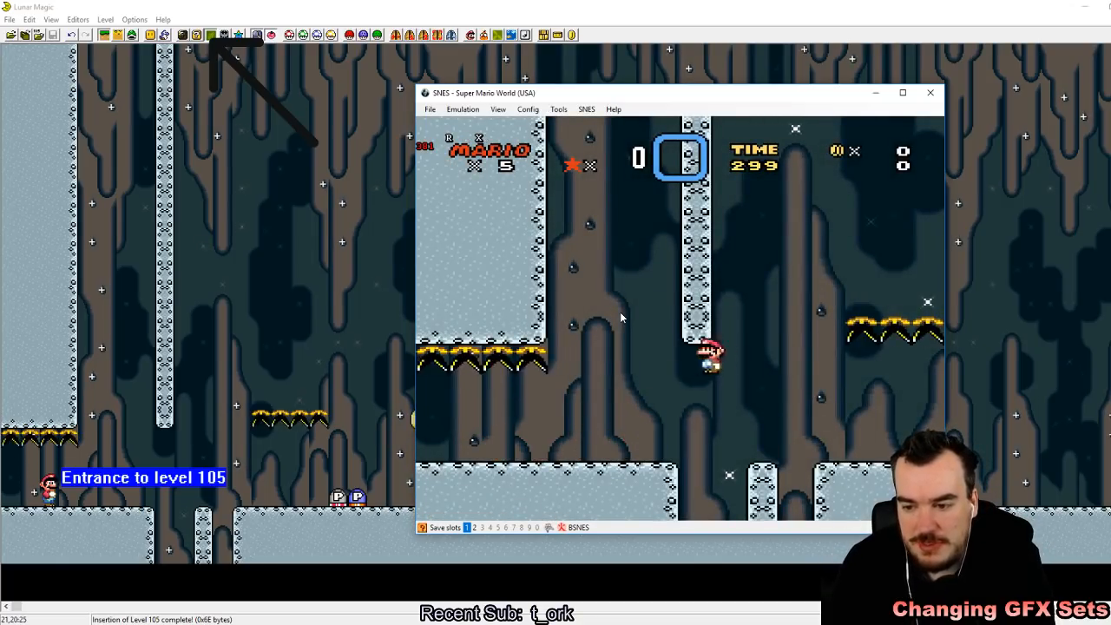
key("Right")
key("a")
key("Left")
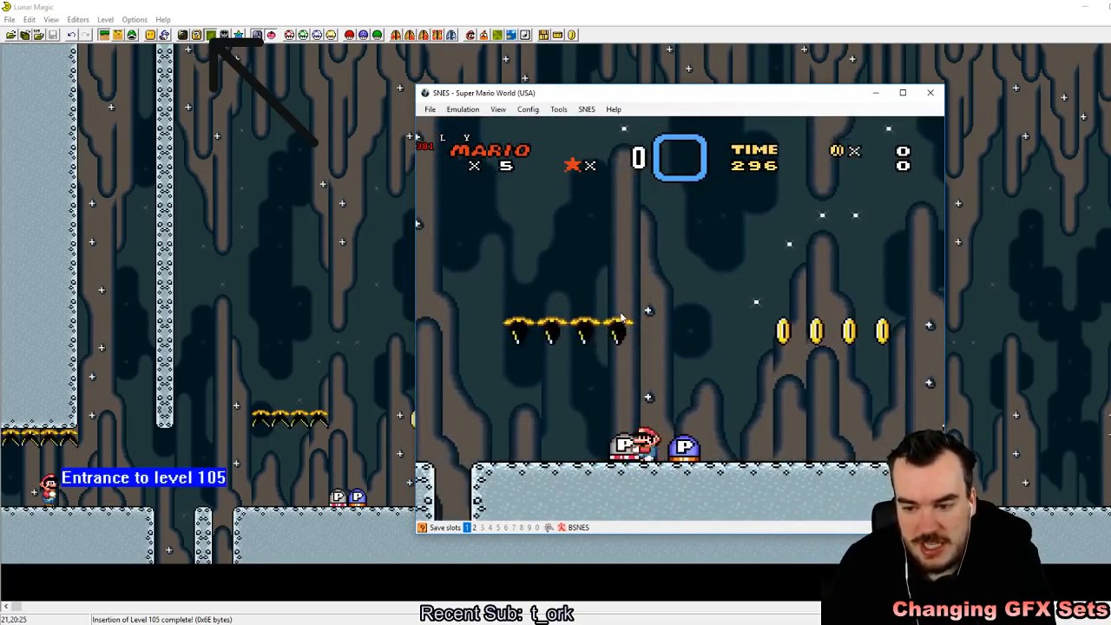
Step: Test the silver P-switch, collect coins around the level, and bring Mario back toward the blue P-switch
key("Right")
key("z")
key("Right")
key("Left")
key("z")
key("Right")
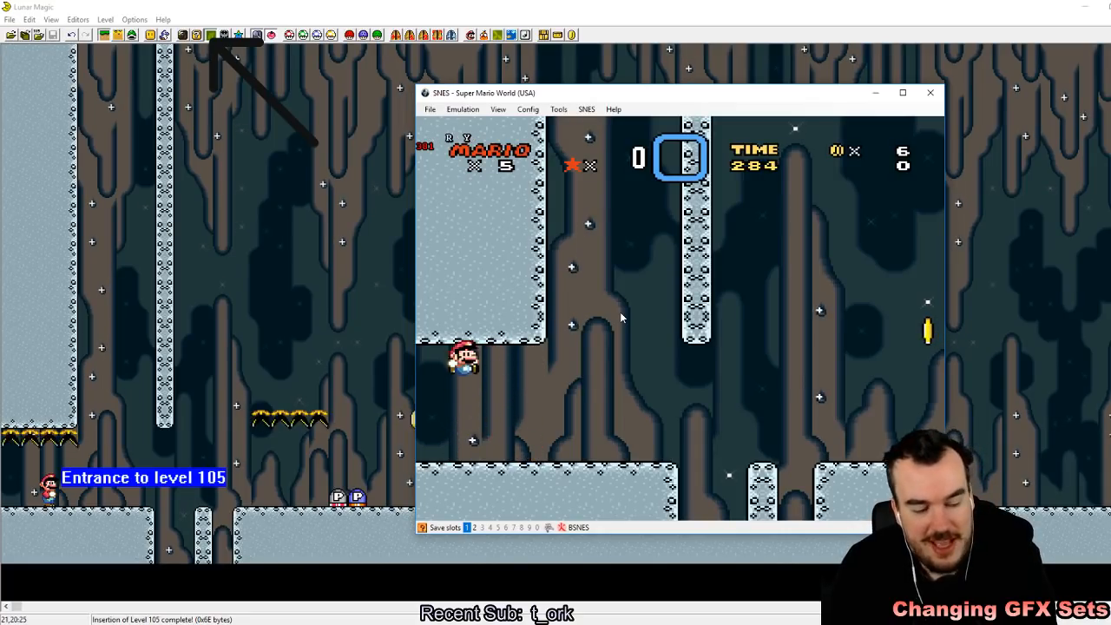
key("Right")
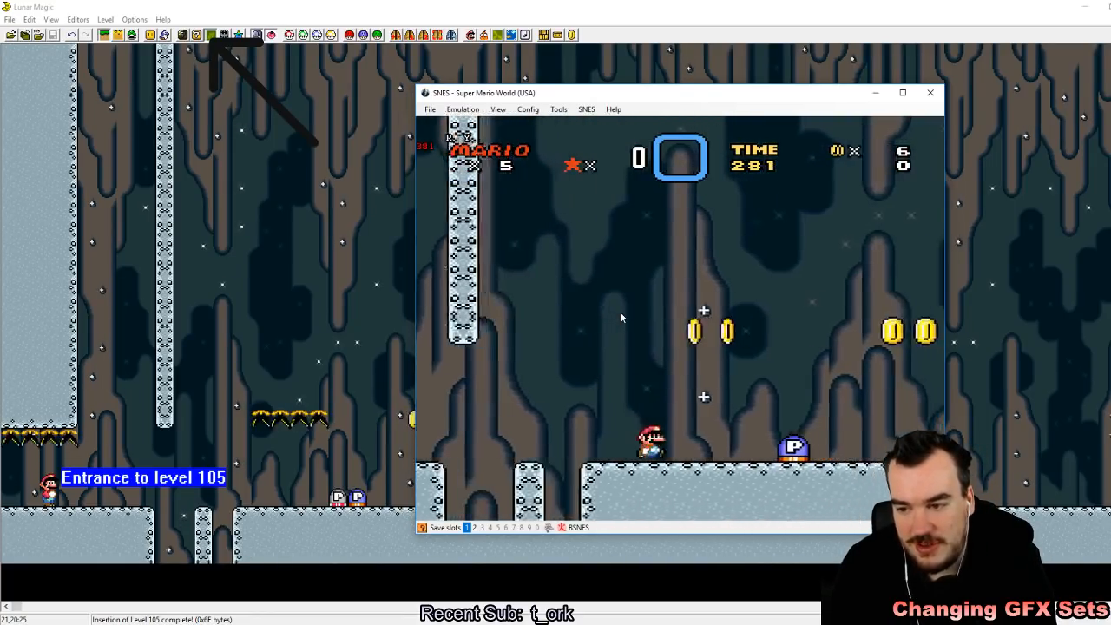
Step: Trigger the blue P-switch and jump Mario onto the brown blocks that replace the coin row
key("z")
key("Right")
key("z")
key("Left")
key("Down")
key("z")
key("Right")
key("z")
key("Right")
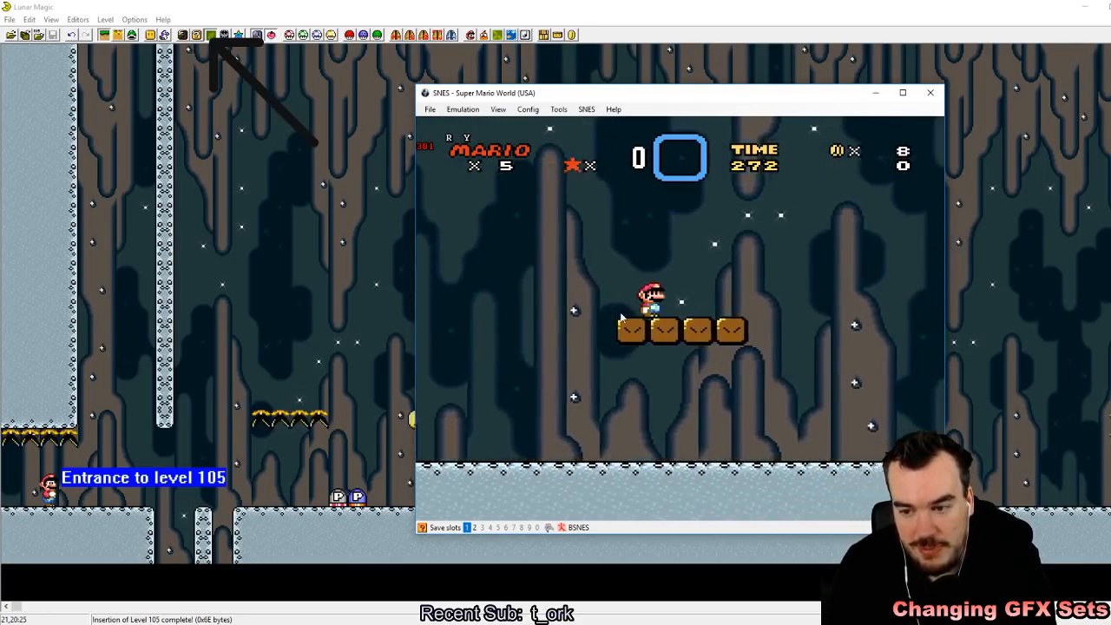
Step: Jump Mario above the brown block row, and run him back to the pit
key("z")
key("Right")
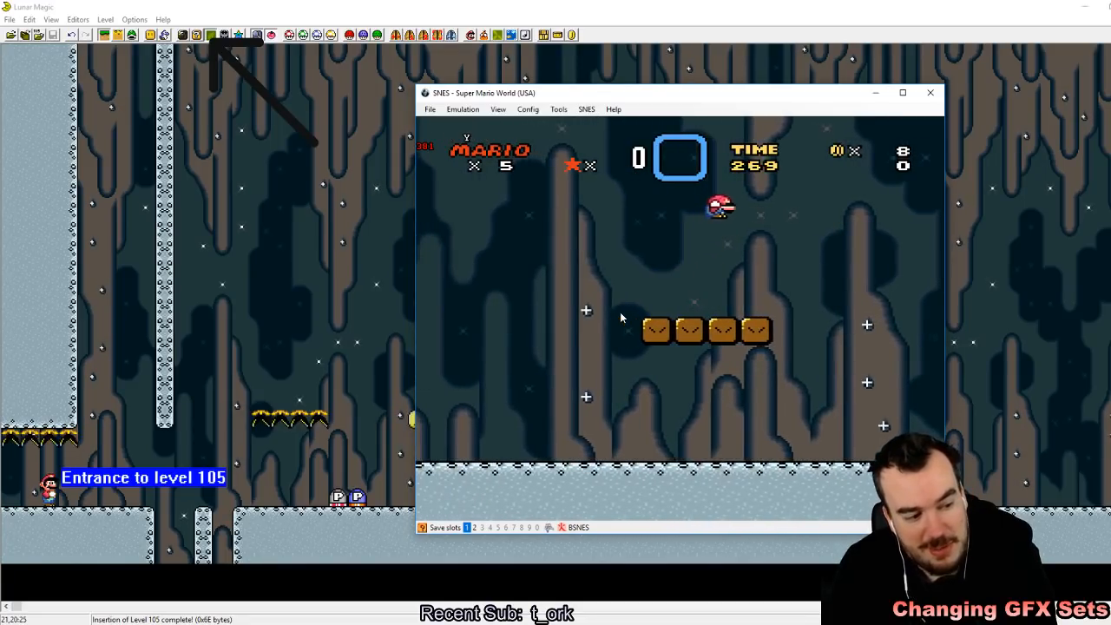
key("Right")
key("z")
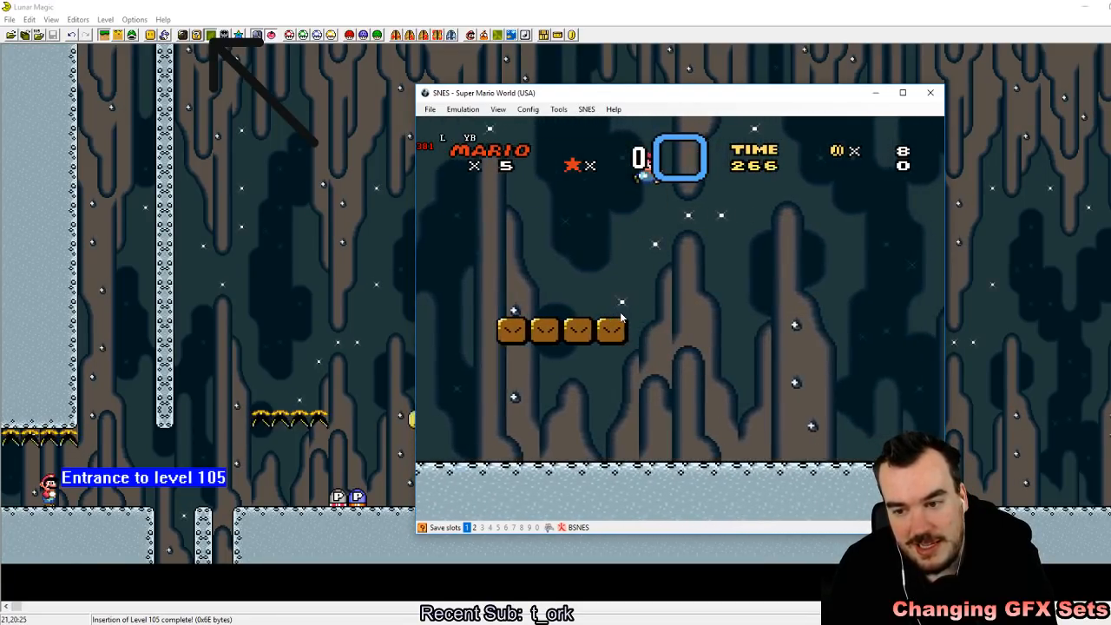
key("Left")
key("Right")
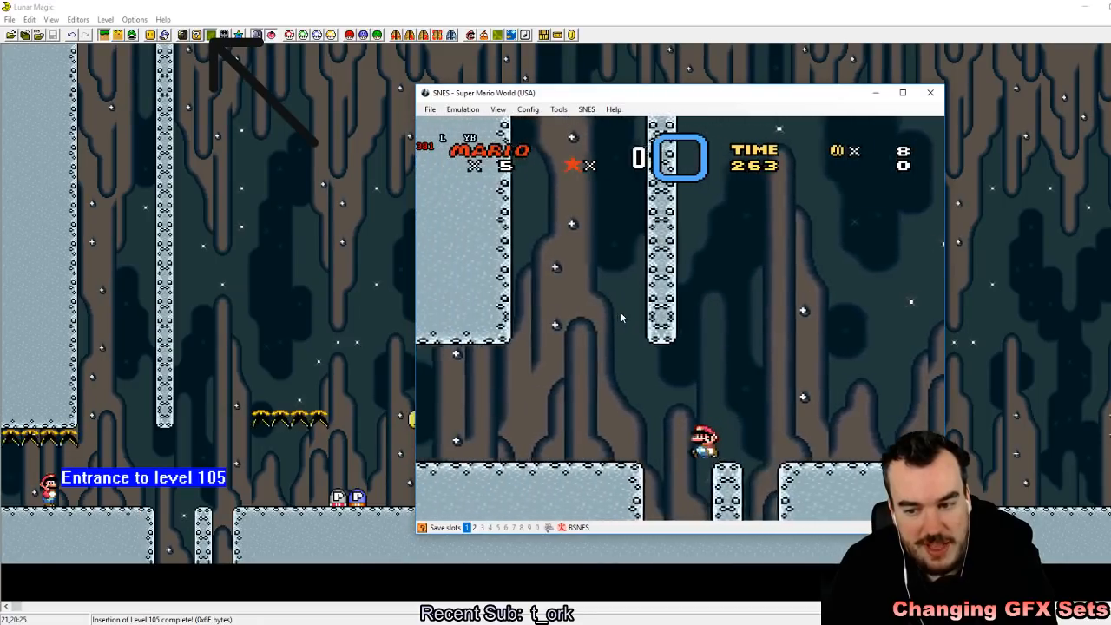
Step: Take Mario from the pit to the brown blocks again and collect the four coins once the switch effect ends
key("Left")
key("z")
key("Right")
key("x")
key("Right")
key("z")
key("z")
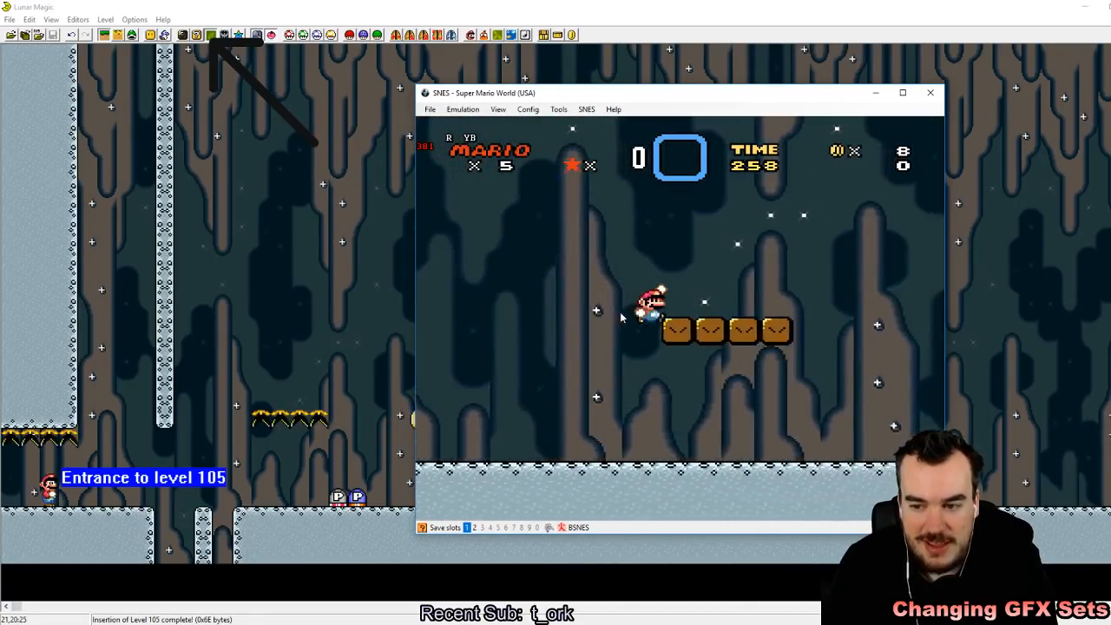
Step: Keep test-playing the open ground around the former coin row, moving Mario back and forth with jumps
key("z")
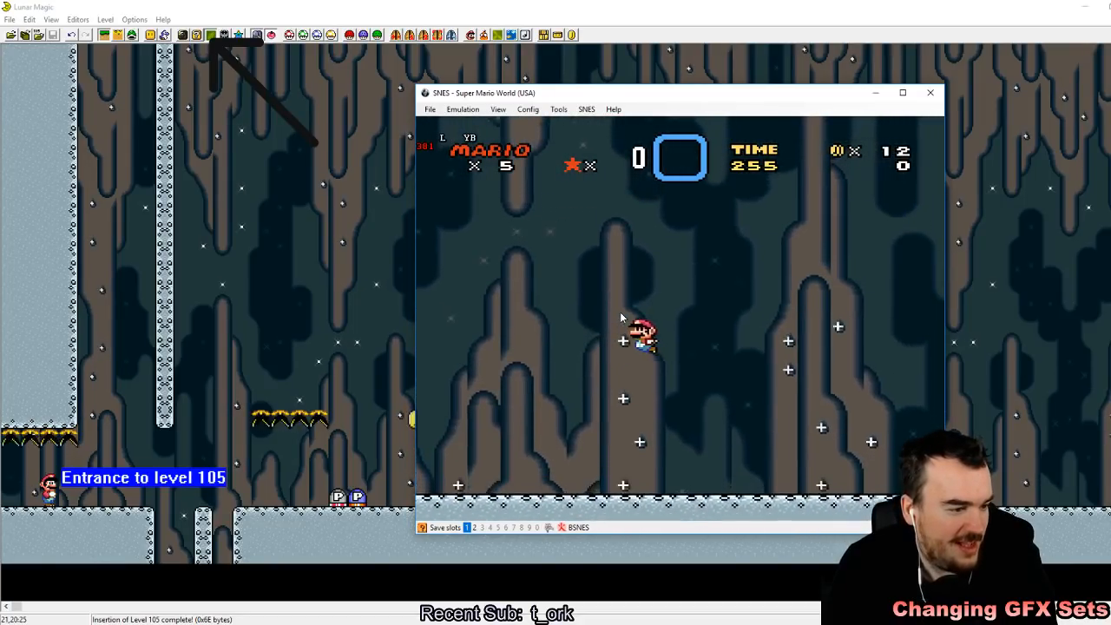
key("Left")
key("z")
key("Right")
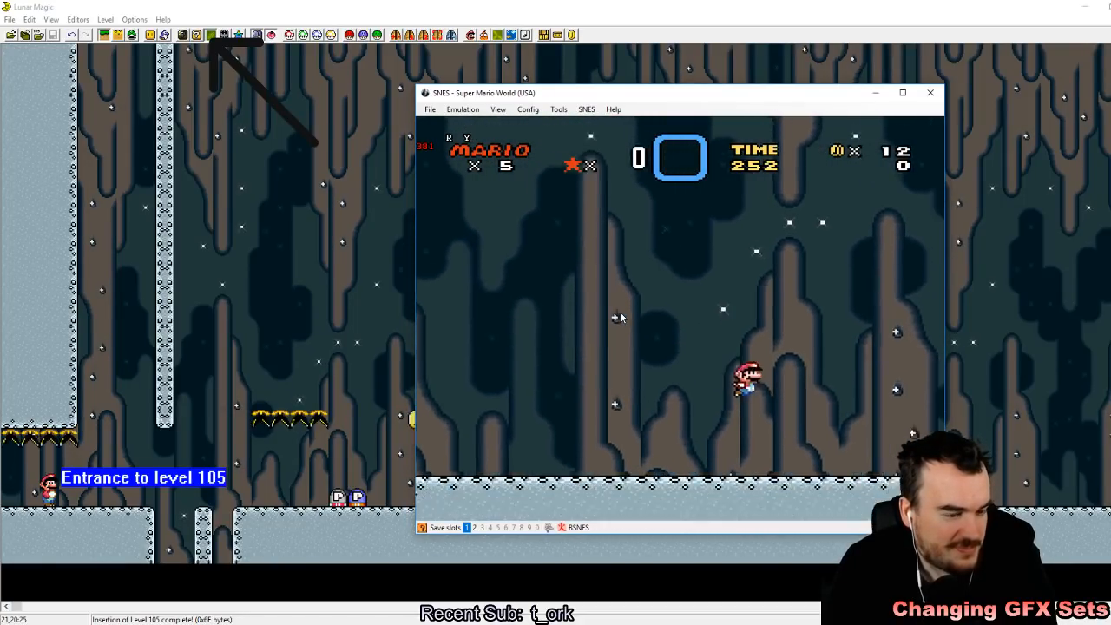
key("z")
key("Right")
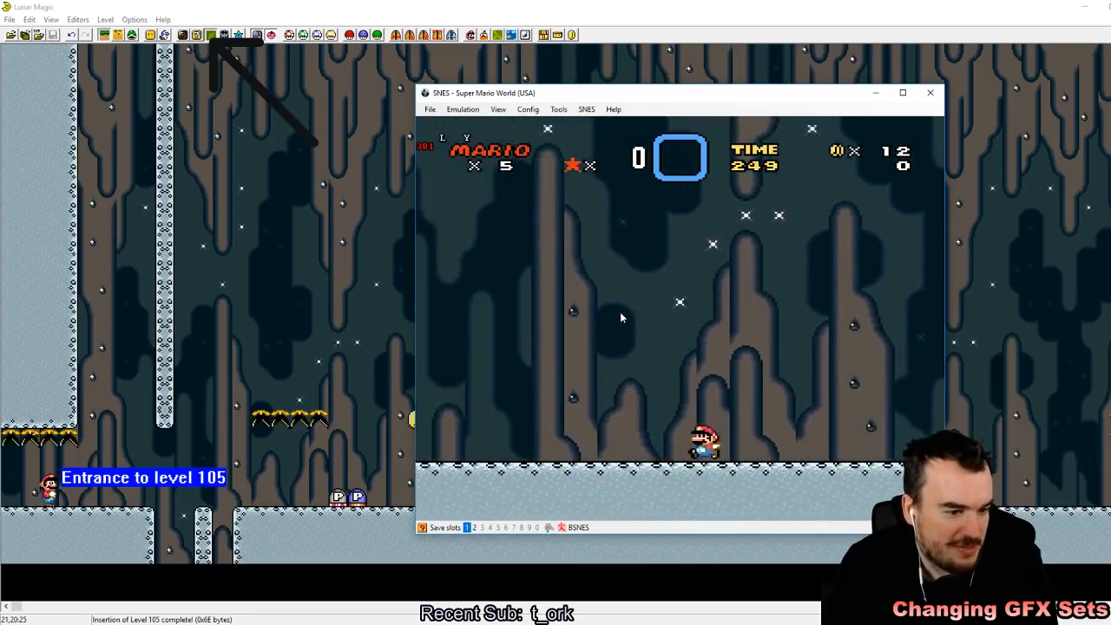
key("z")
key("z")
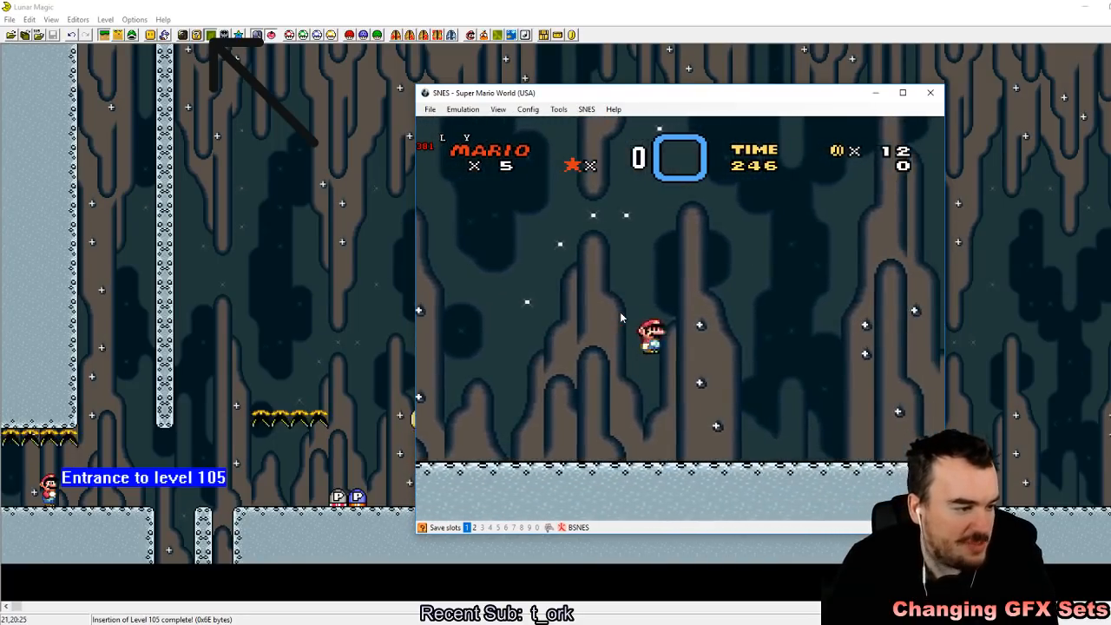
key("Left")
key("z")
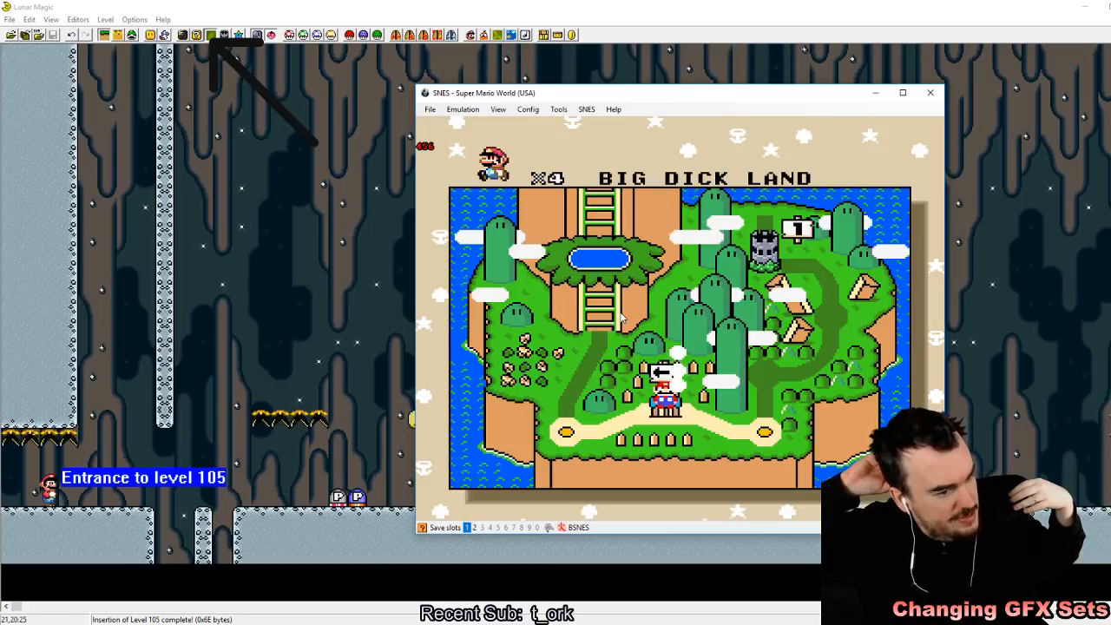
Step: Reload the quick-saved state, run Mario over the pit and trigger the silver and blue P-switches
key("F1")
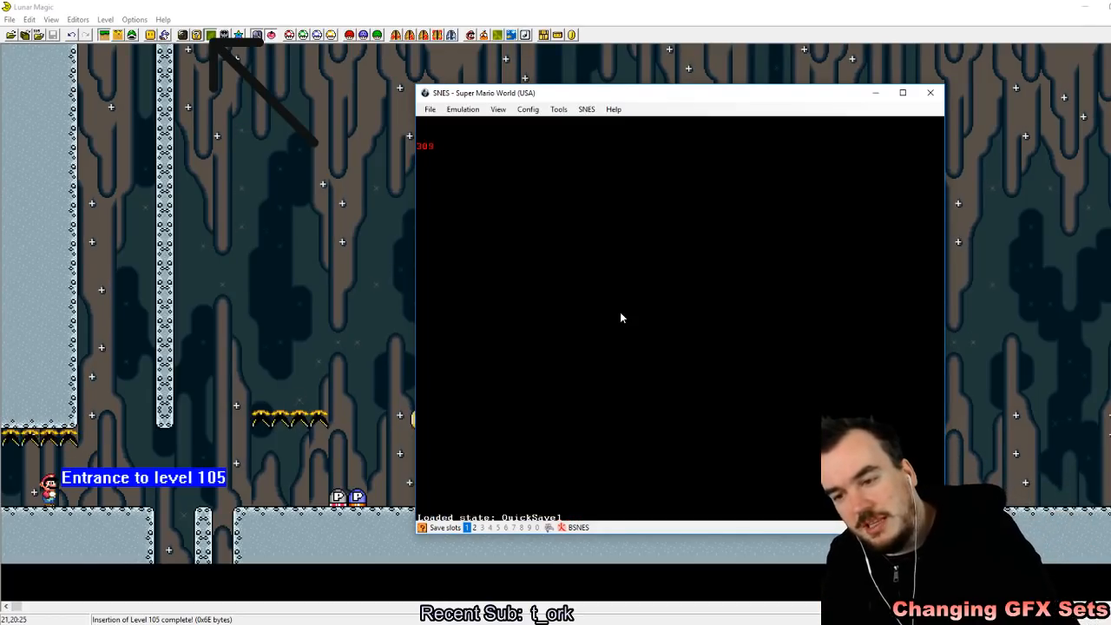
key("Right")
key("x")
key("Right")
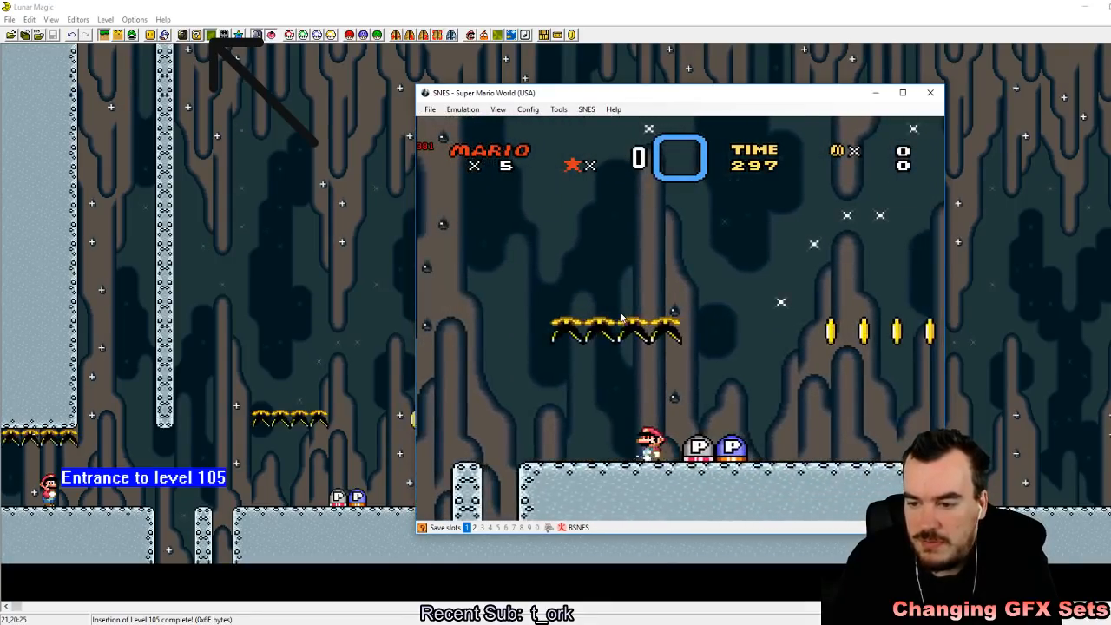
key("z")
key("Right")
key("a")
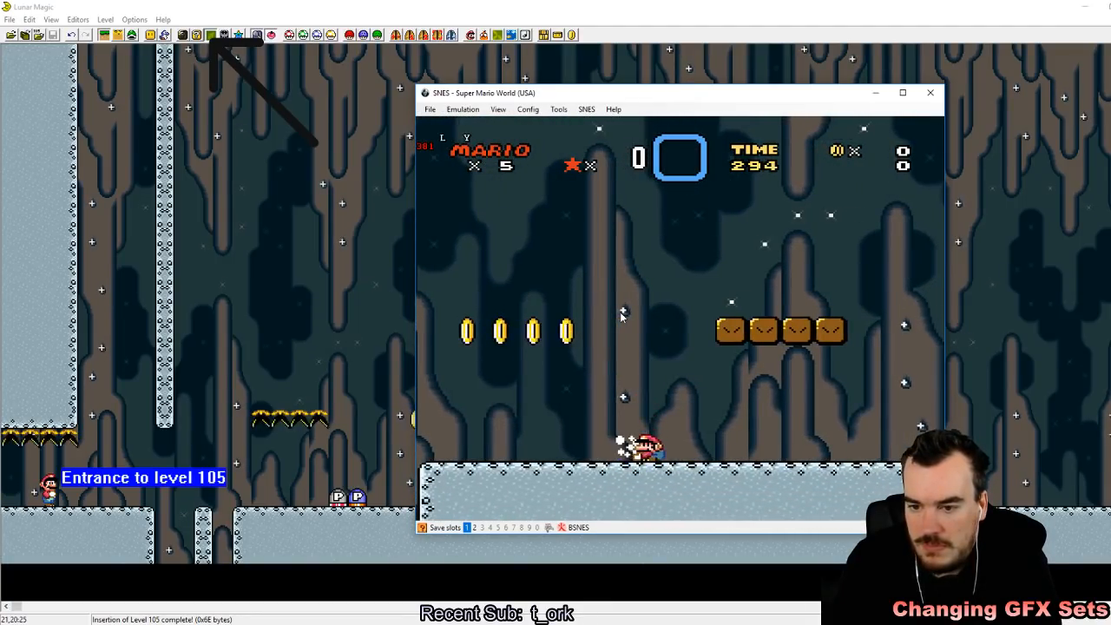
Step: Collect the four coins that replace the piranha plants, jump Mario at the brown block row, and return toward the pit
key("Right")
key("z")
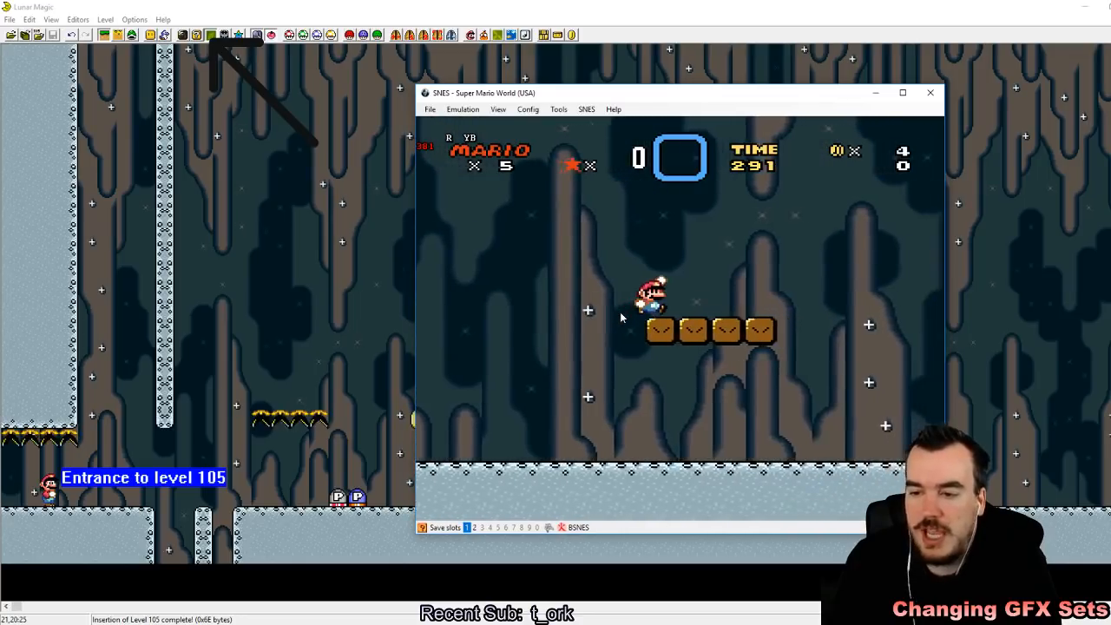
key("x")
key("Left")
key("Right")
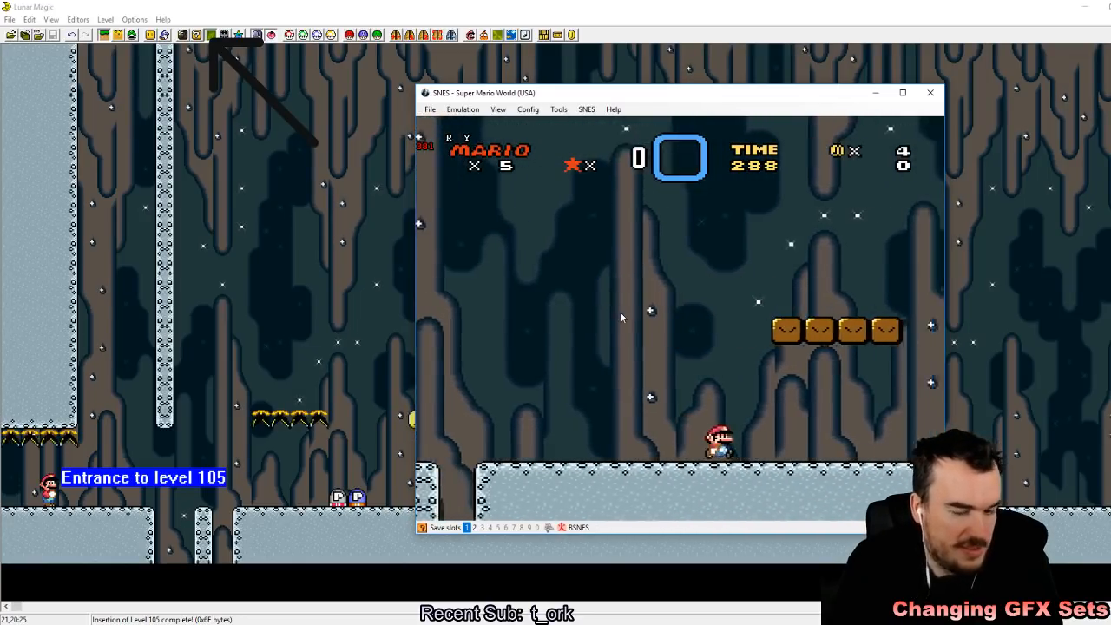
Step: Jump Mario around between the pit and the brown block row, finishing on the block nearest the pit
key("z")
key("Left")
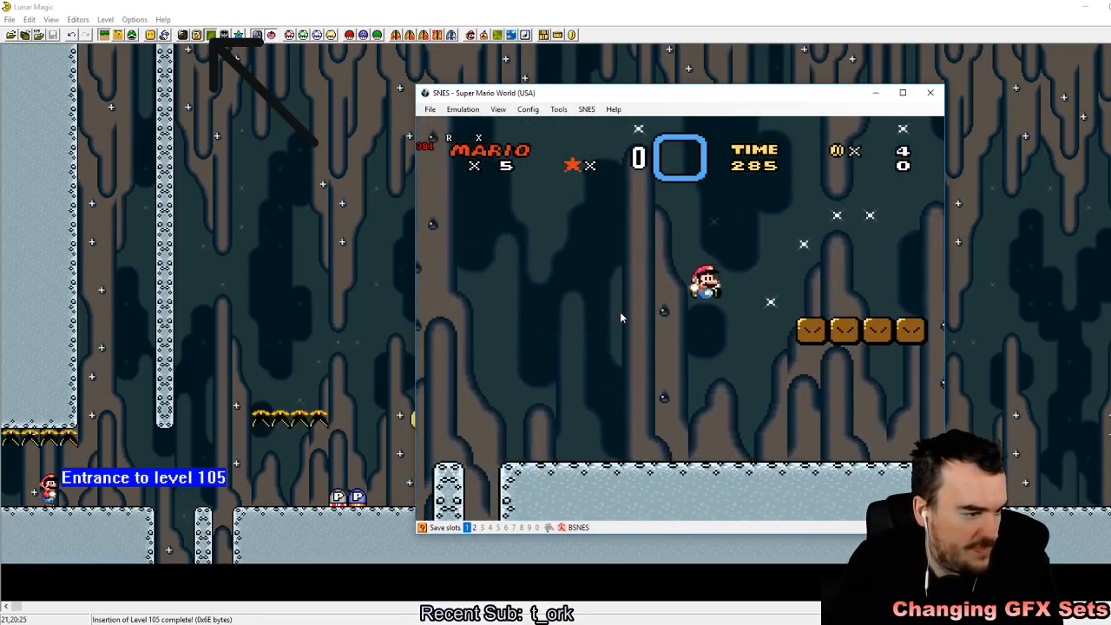
key("Right")
key("z")
key("Left")
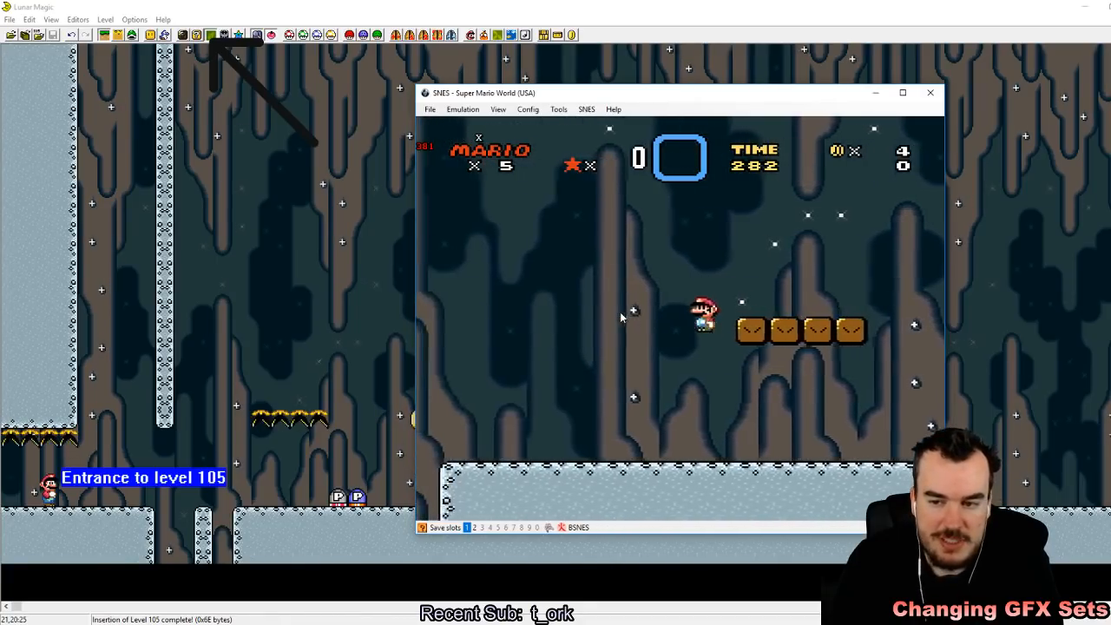
key("Right")
key("z")
key("Left")
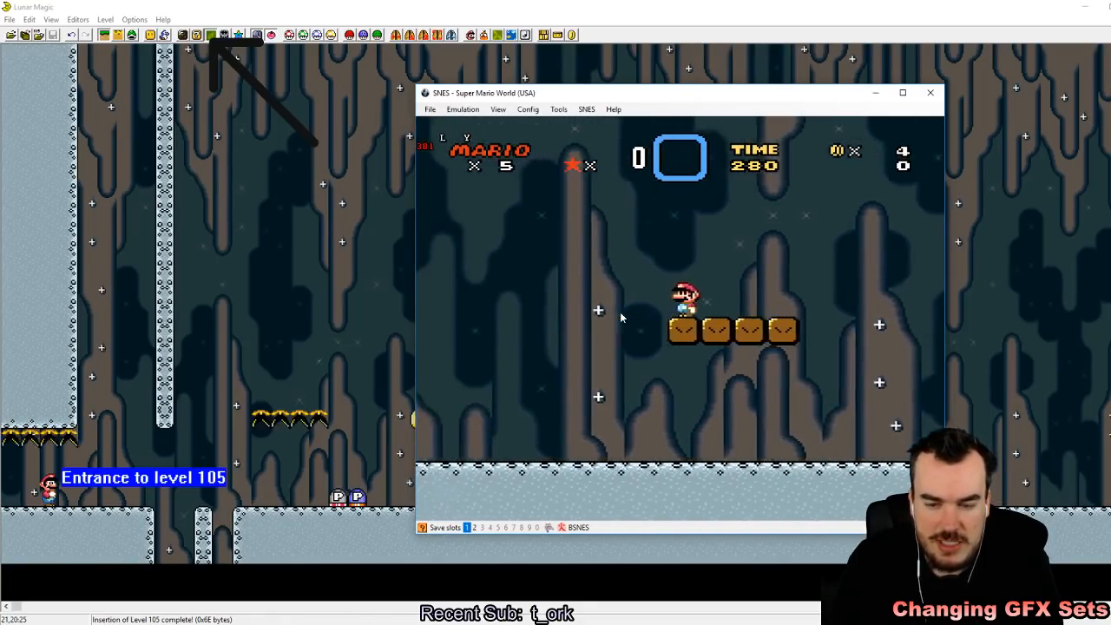
Step: Run Mario back through the restored coin row, collecting coins after the switch effect ends
key("Left")
key("z")
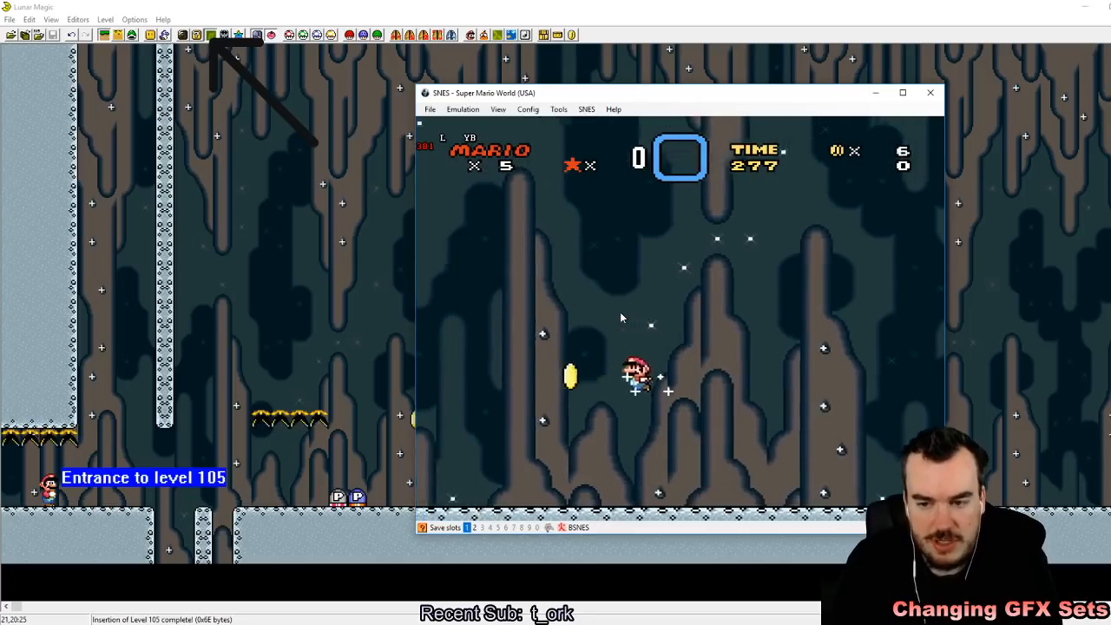
key("z")
key("Left")
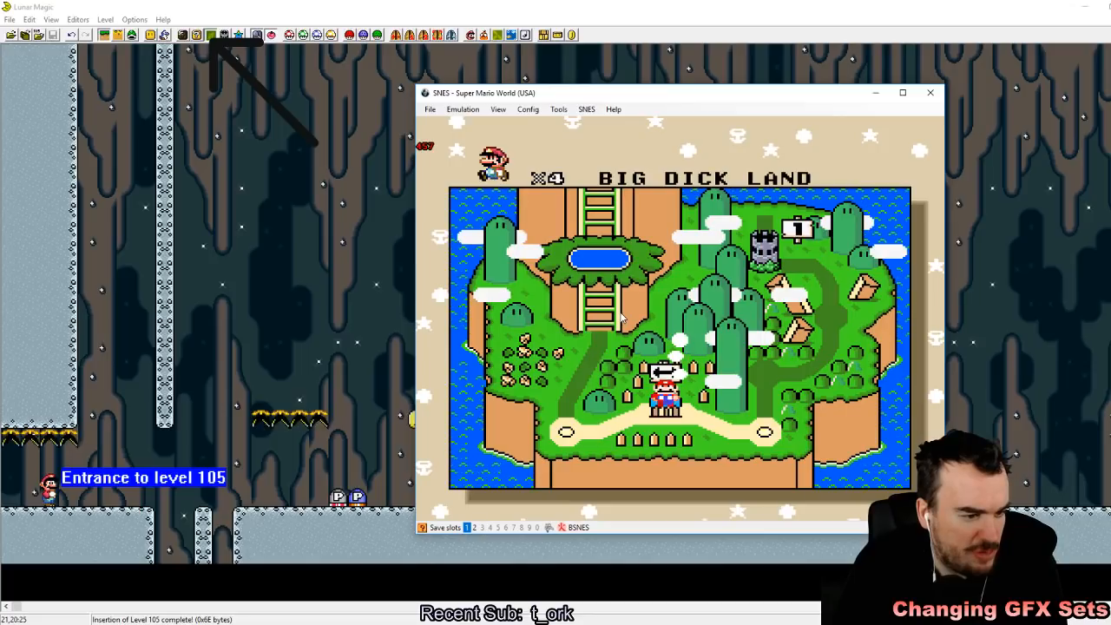
Step: Switch to Lunar Magic and add a two-wide, one-high row of turn blocks between the piranha plants and the coins
left_click(379, 6)
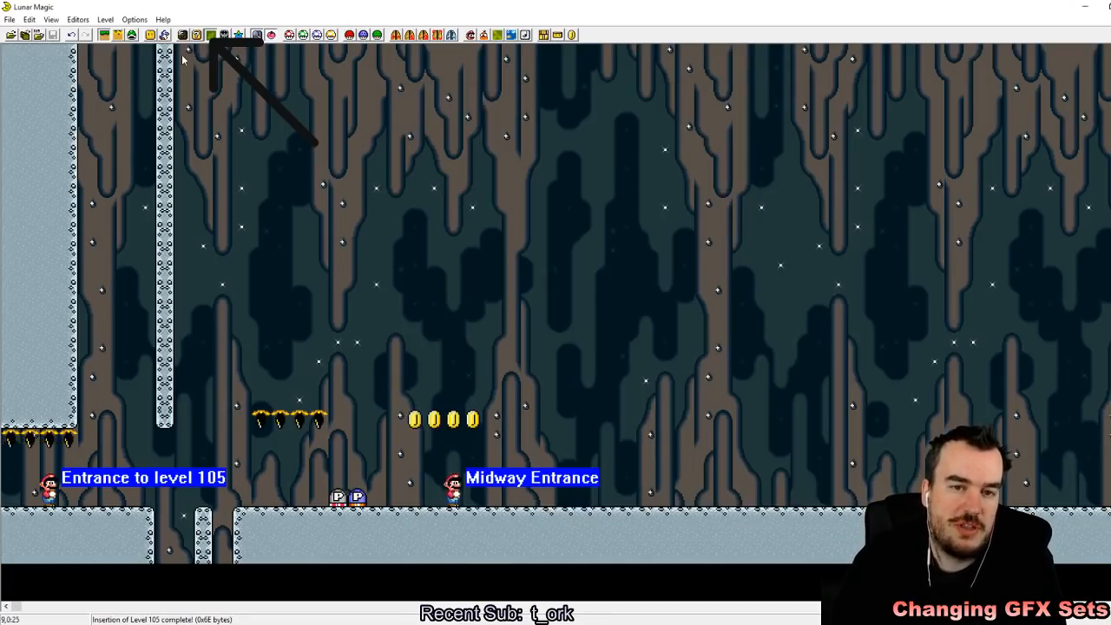
left_click(152, 36)
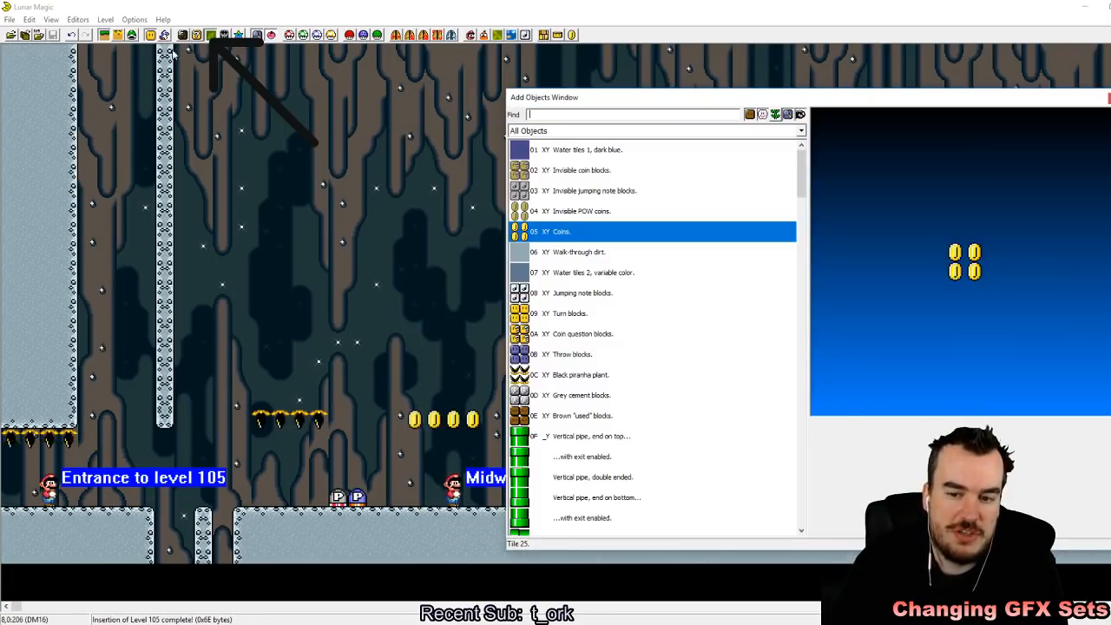
left_click(532, 319)
right_click(359, 421)
left_click(384, 449)
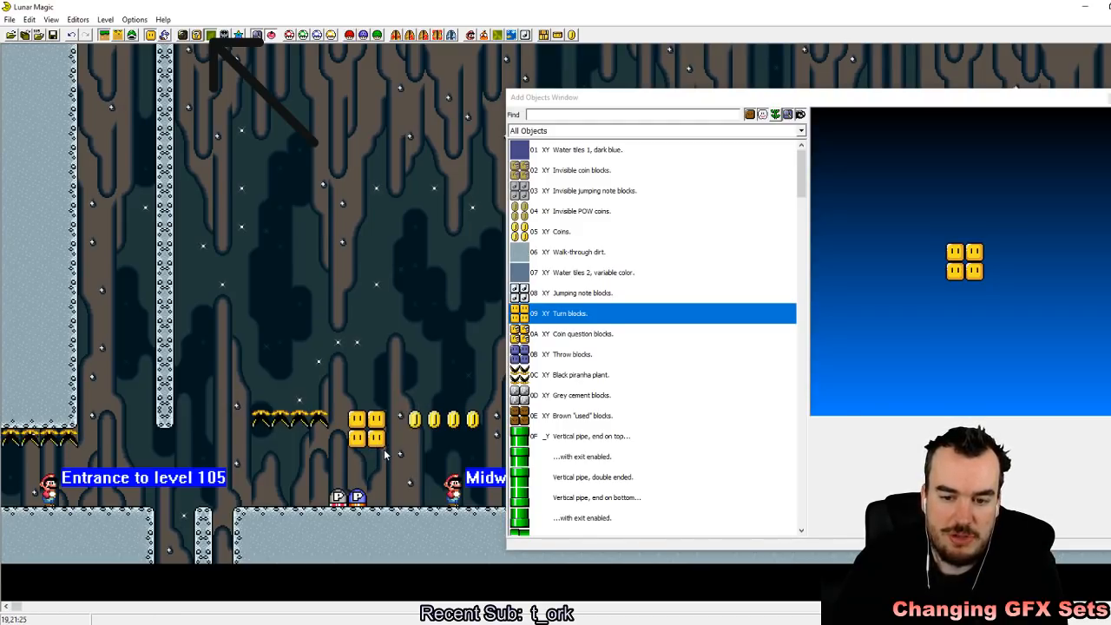
left_click_drag(384, 447, 384, 428)
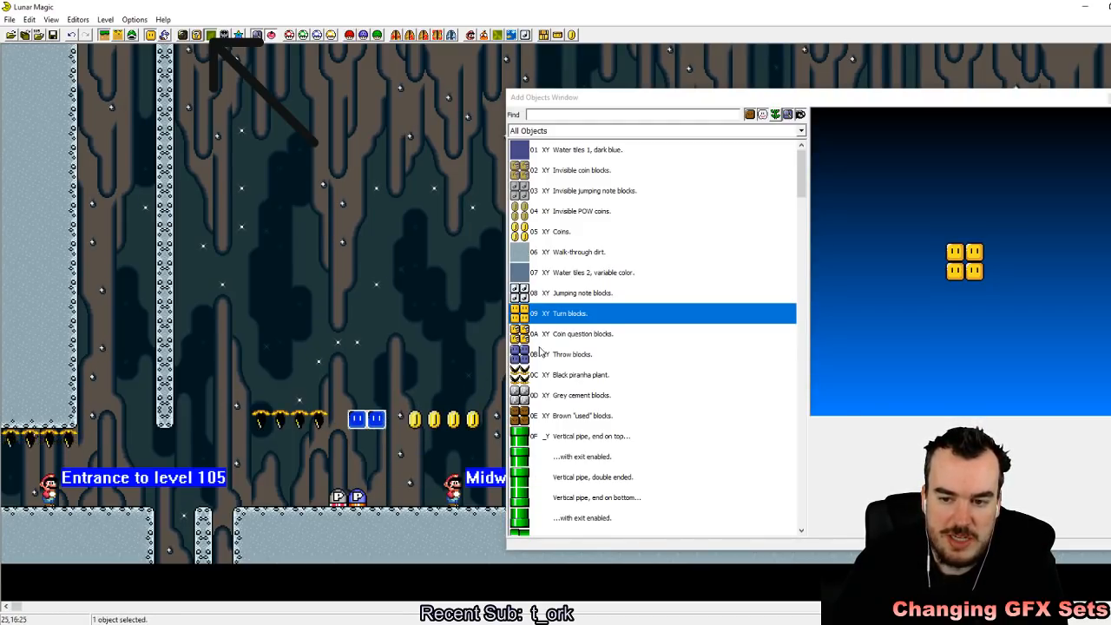
Step: Add brown "used" blocks beyond the coin row and resize them to a row three wide and one high
left_click(548, 415)
right_click(432, 341)
left_click(1108, 97)
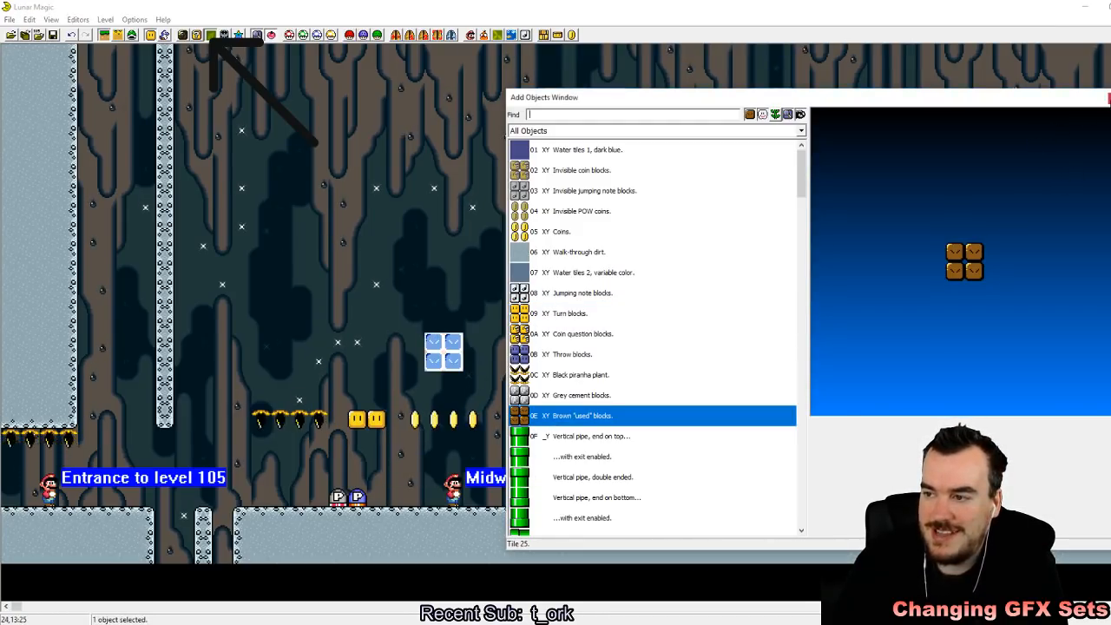
left_click_drag(438, 355, 576, 418)
left_click(575, 406)
left_click(553, 418)
left_click(645, 429)
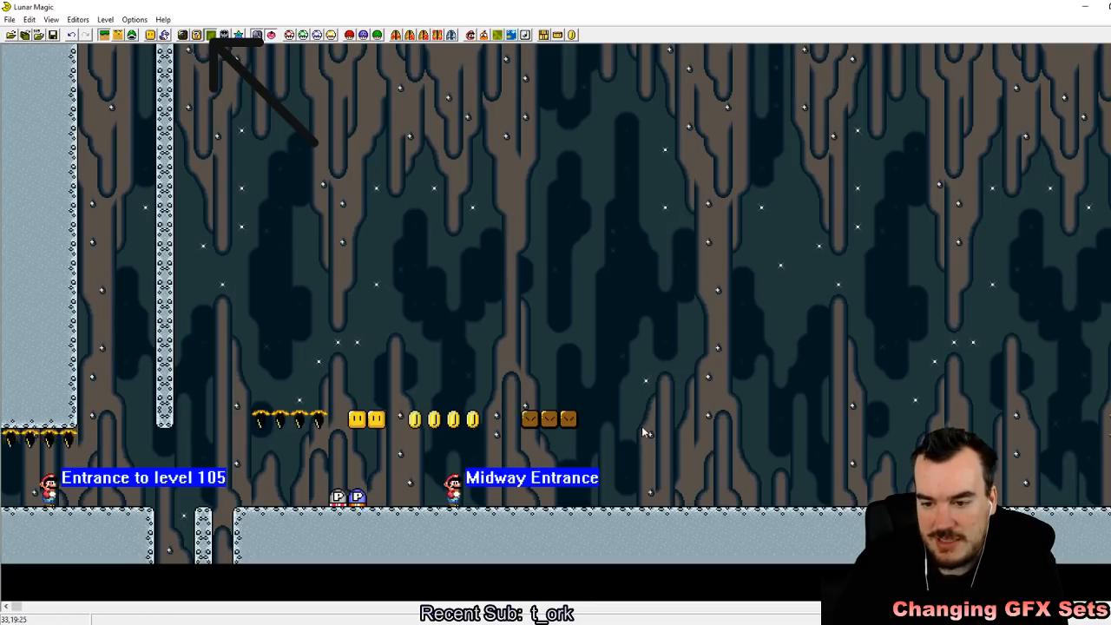
Step: Save level 105 to the ROM, switch to the emulator and reload the recent Super Mario World (USA).sfc
left_click(53, 35)
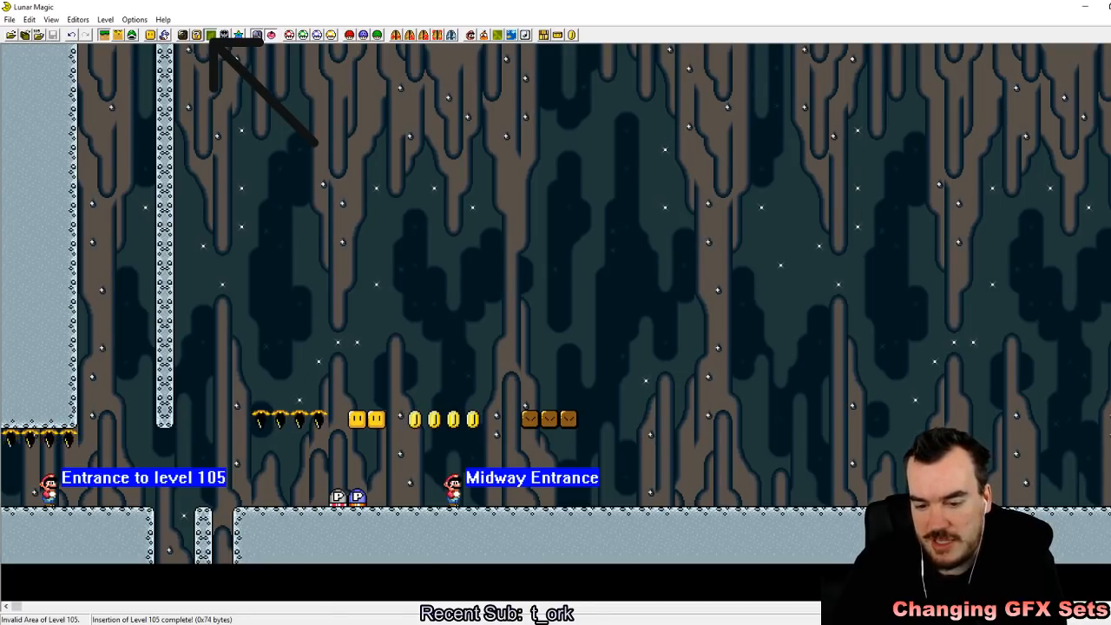
key("alt+Tab")
left_click(429, 110)
mouse_move(467, 137)
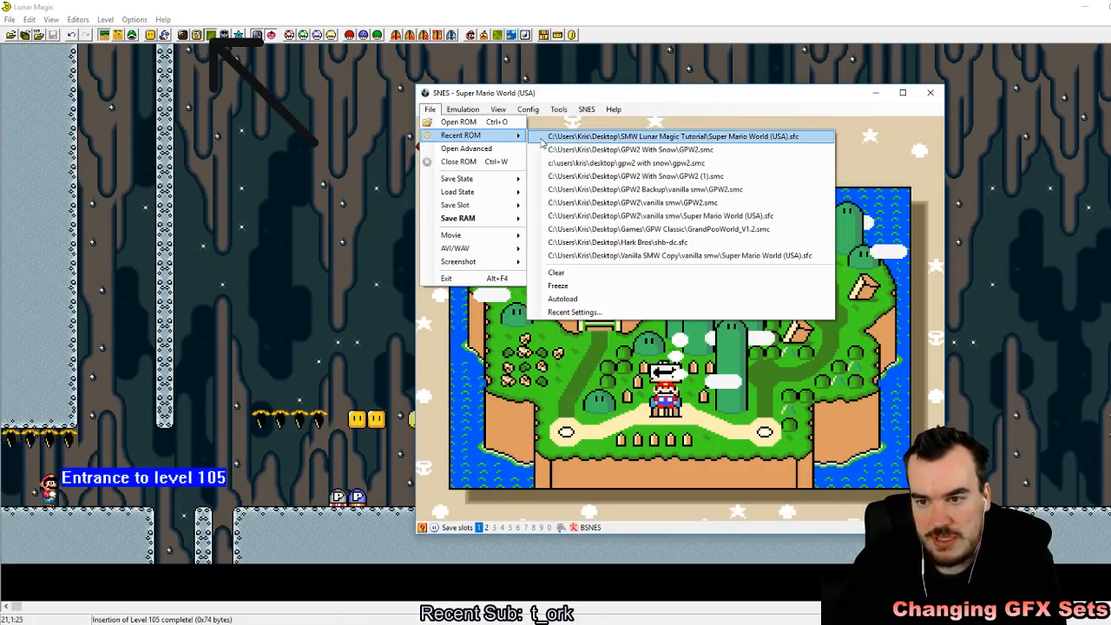
left_click(549, 137)
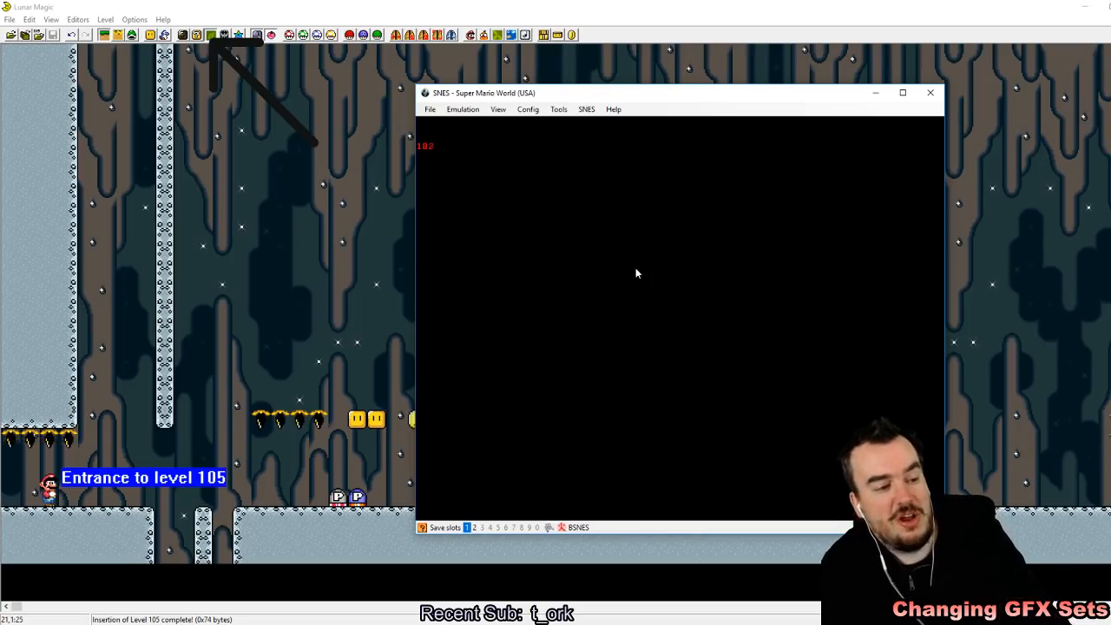
Step: Start the game through its opening screens, enter the level and save the state in slot 1
key("z")
key("z")
key("z")
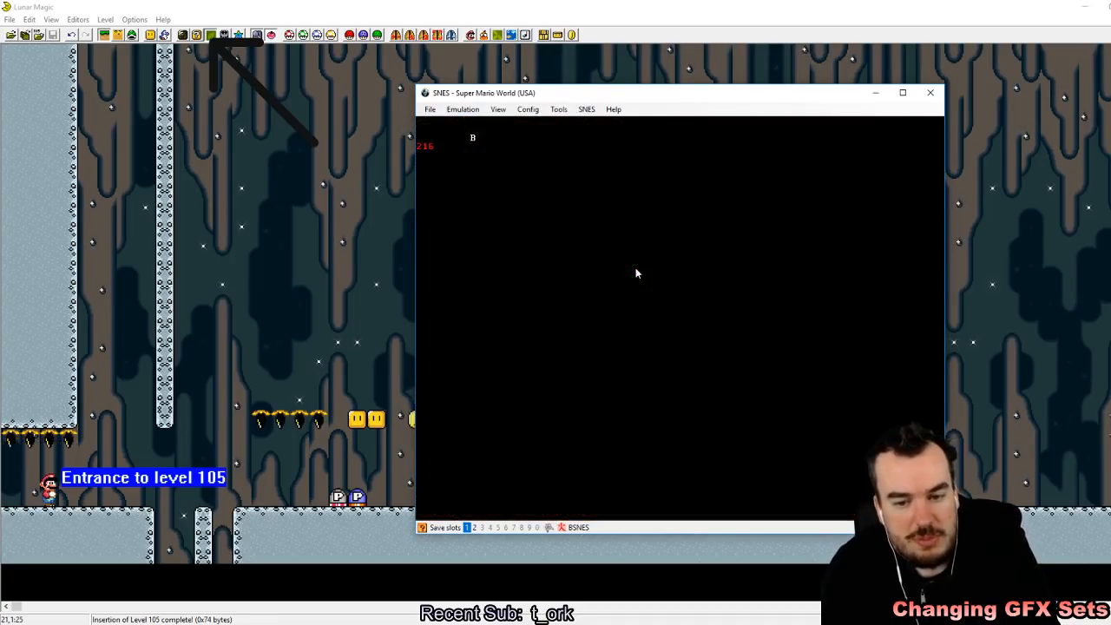
key("z")
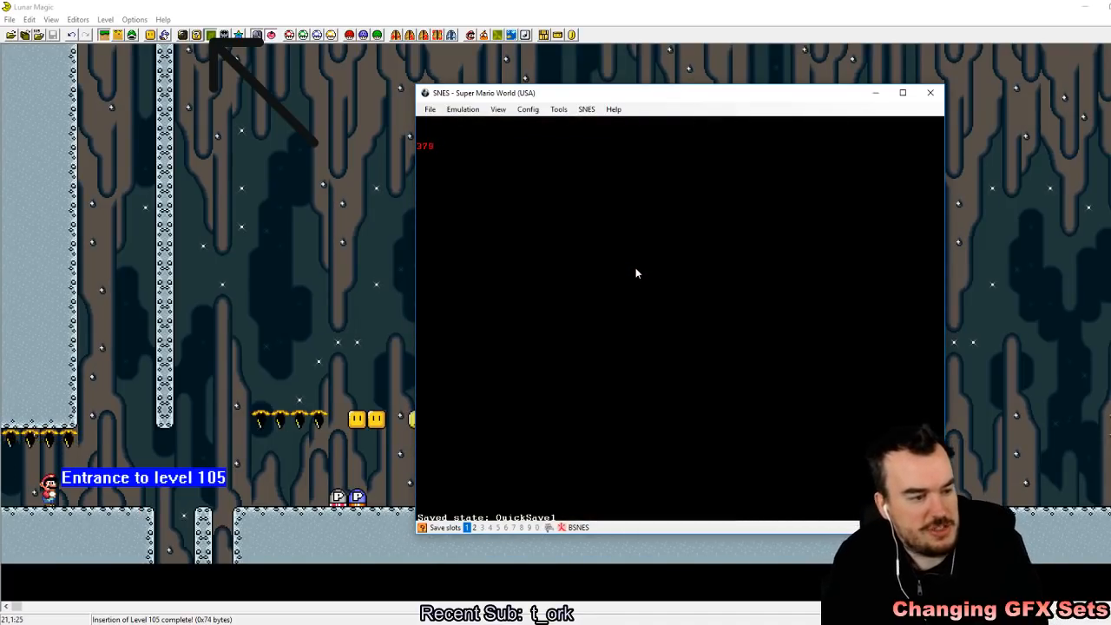
Step: Run and jump Mario across the pit and trigger the blue P-switch beside the silver one
key("Right")
key("Right")
key("z")
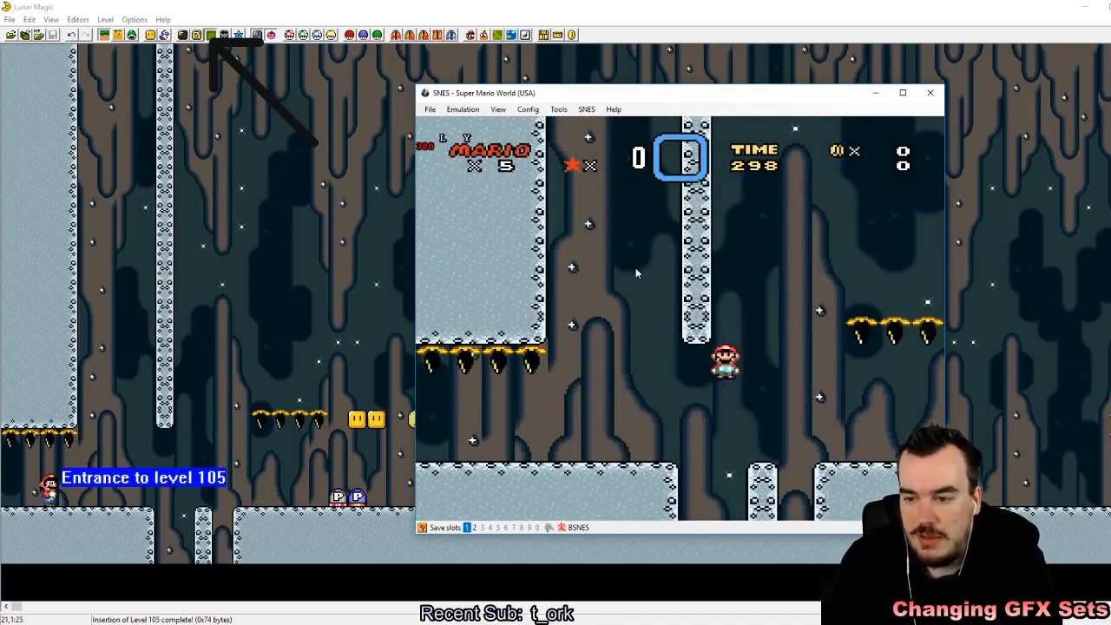
key("z")
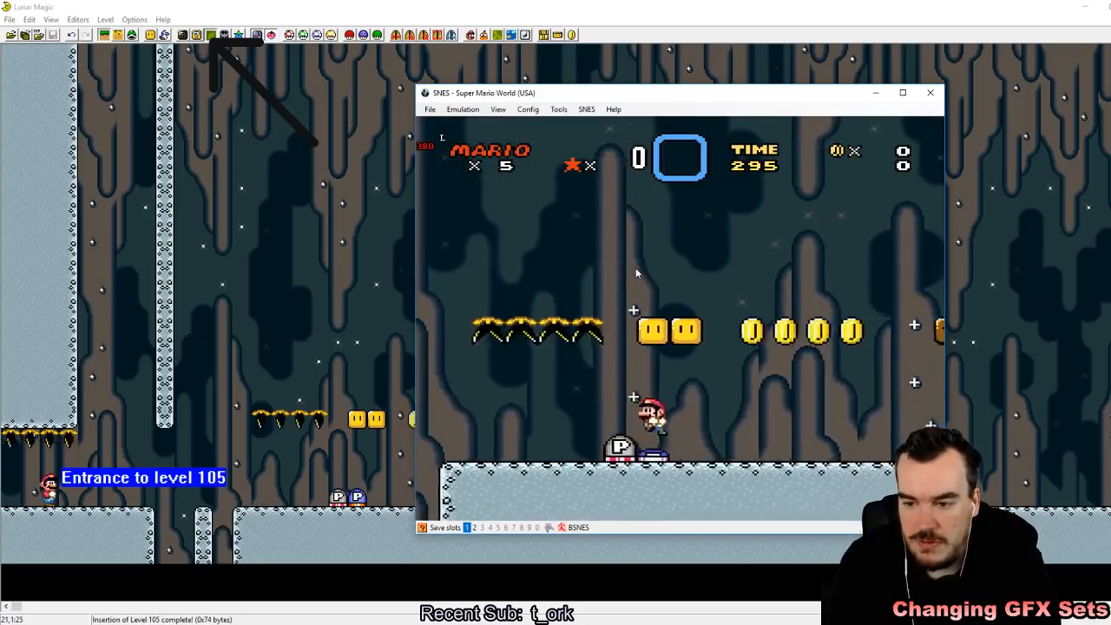
Step: Hit a turn block from below, then run Mario beneath the converted brown blocks to the three new coins
key("Right")
key("Left")
key("Right")
key("z")
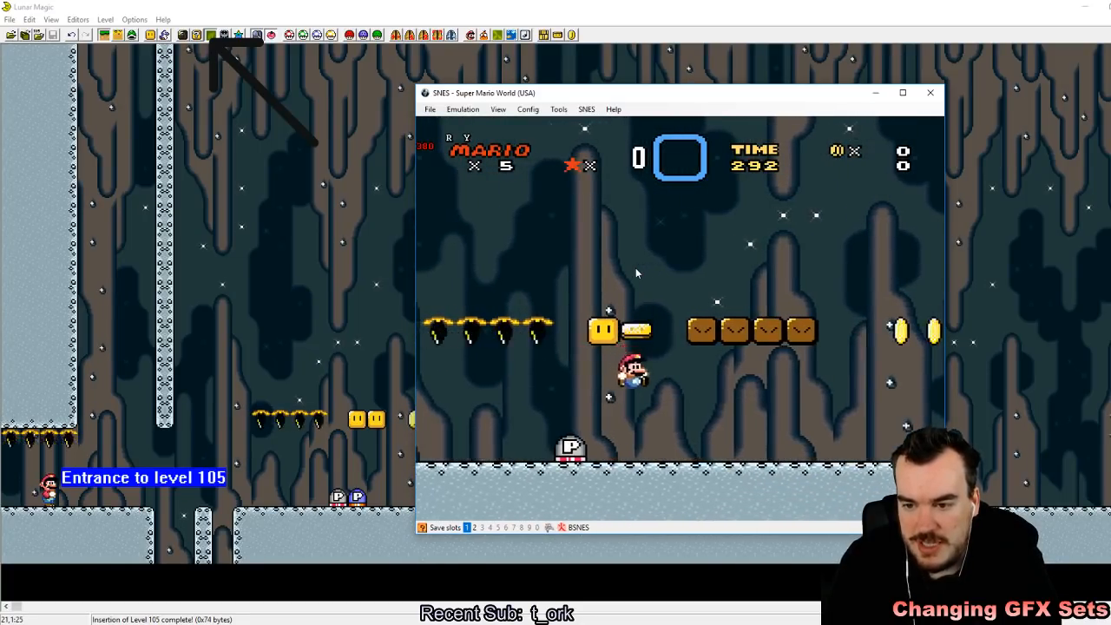
key("z")
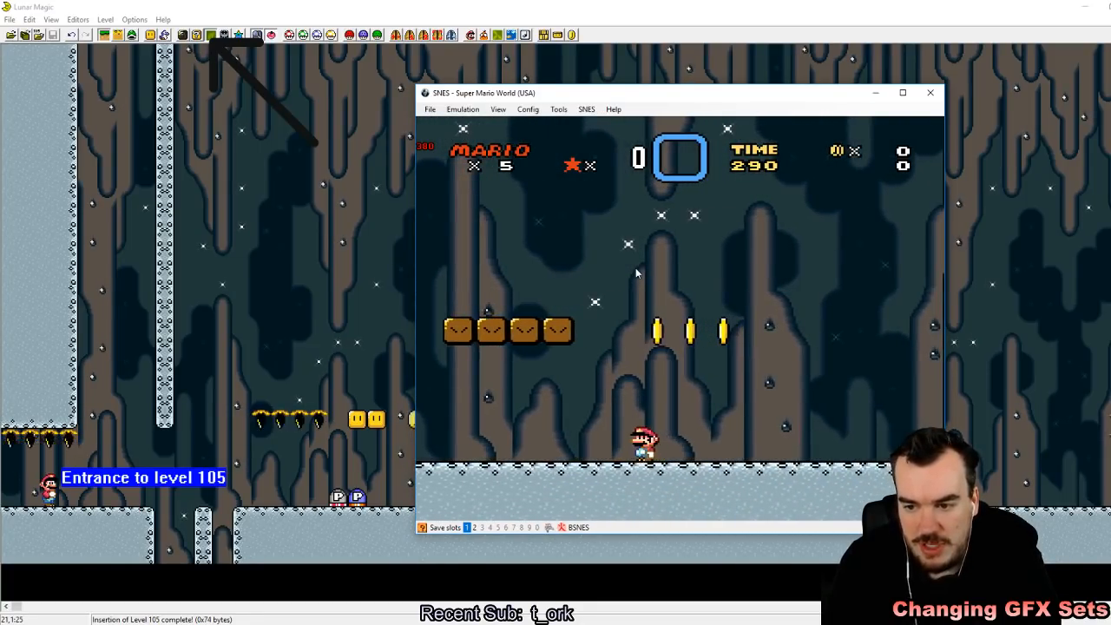
Step: Collect one of the coins that replace the used blocks and jump Mario onto the four-block brown row
key("Left")
key("z")
key("Right")
key("z")
key("Left")
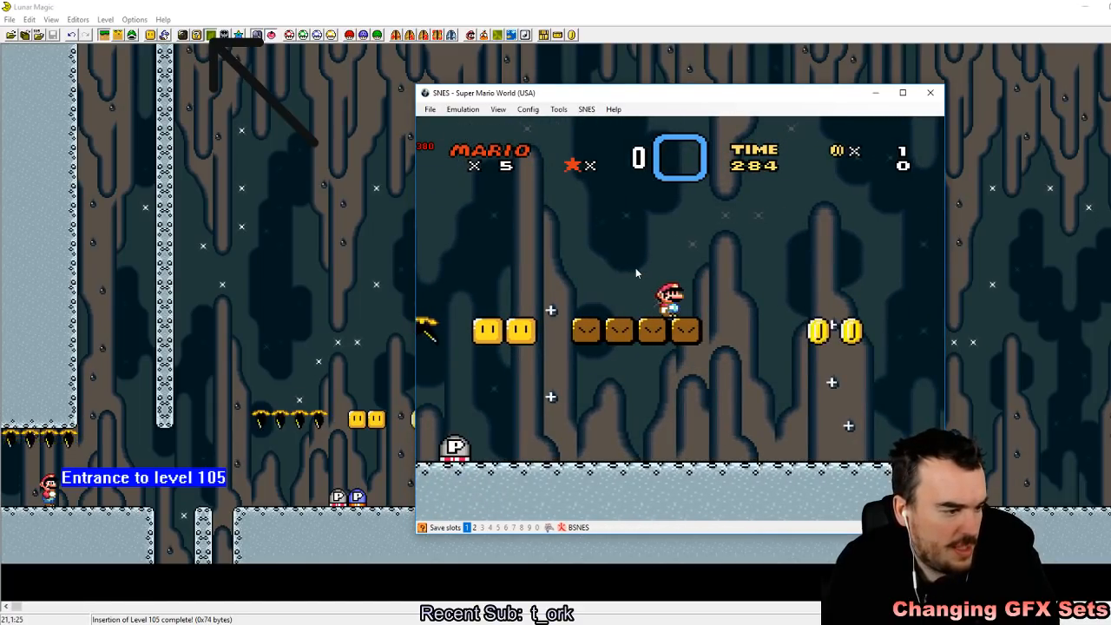
Step: Drop Mario through the row when the switch effect ends, and carry the silver P-switch back over the pit
key("Right")
key("z")
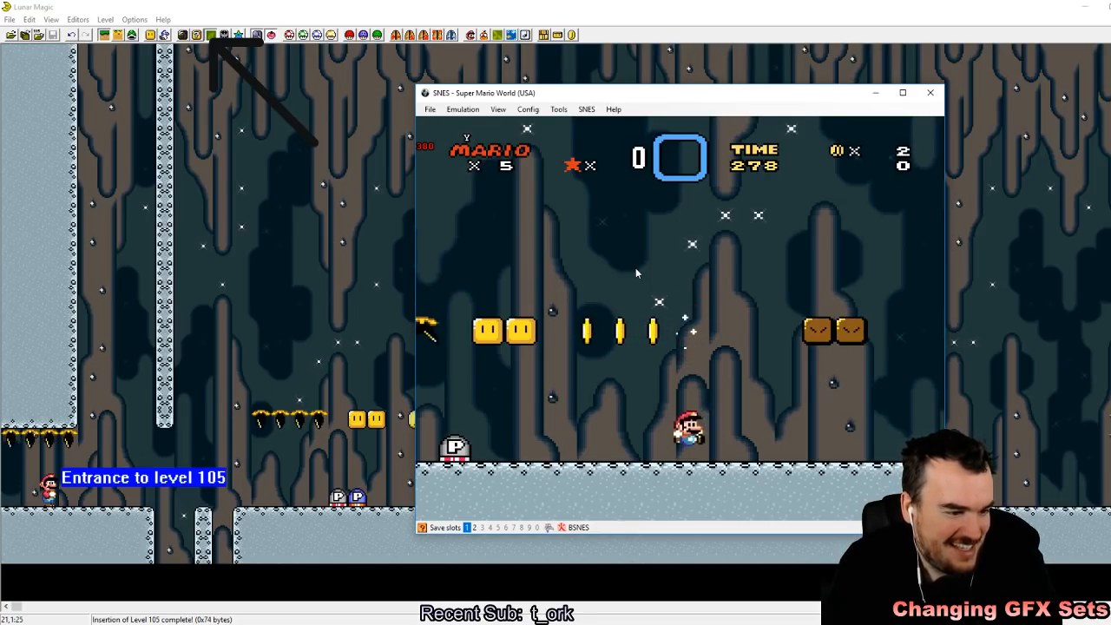
key("Left")
key("Right")
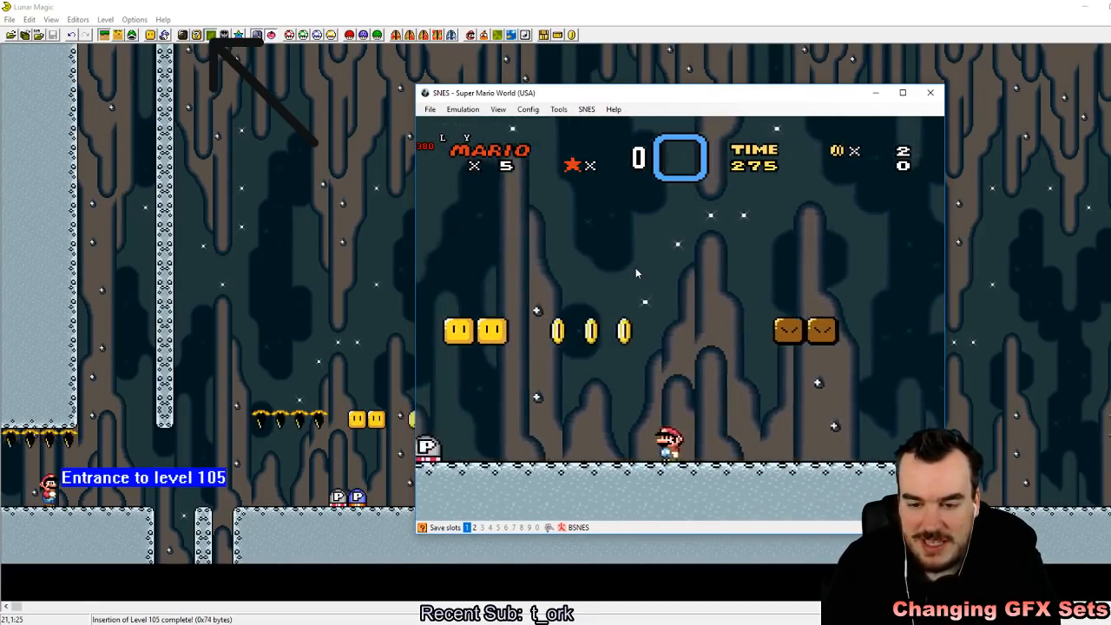
key("z")
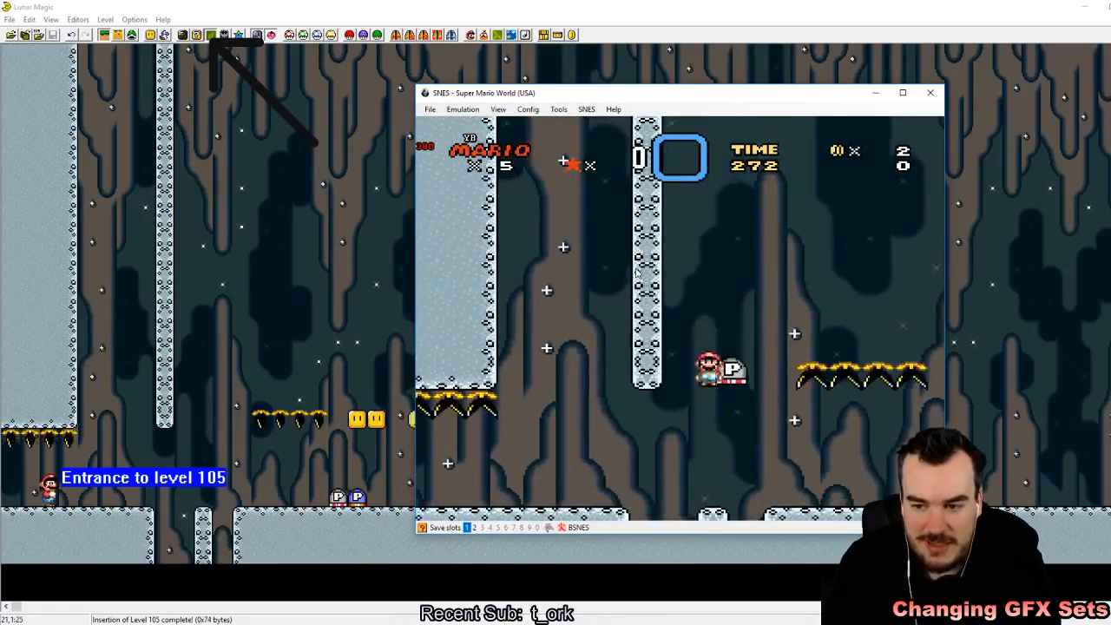
key("Left")
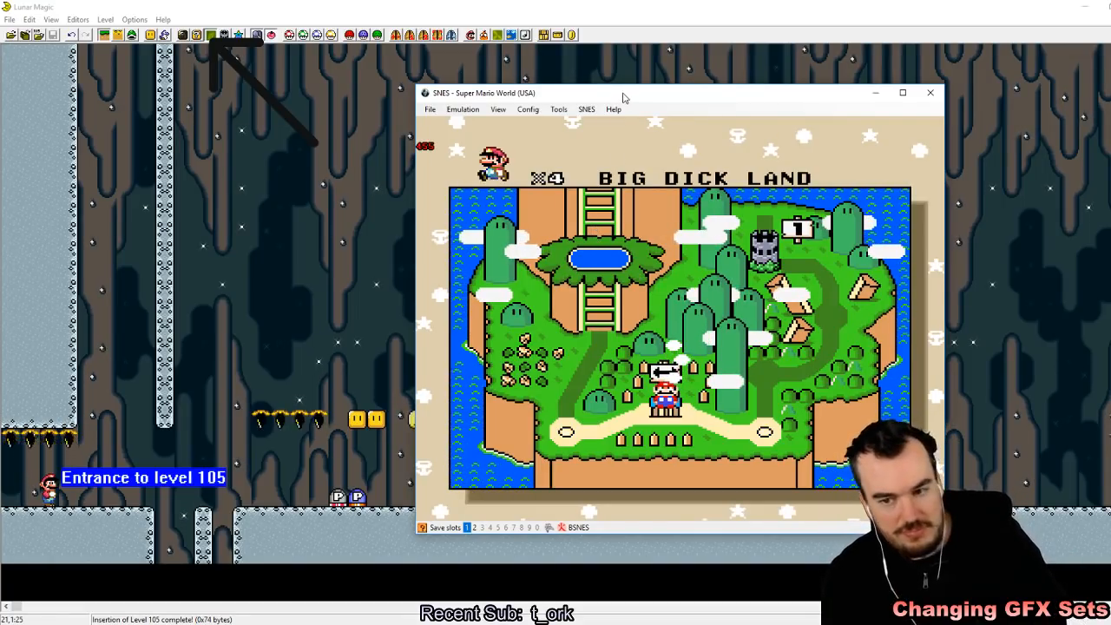
Step: Switch to Lunar Magic, open the Super GFX Bypass settings and accept them as they are
left_click(454, 5)
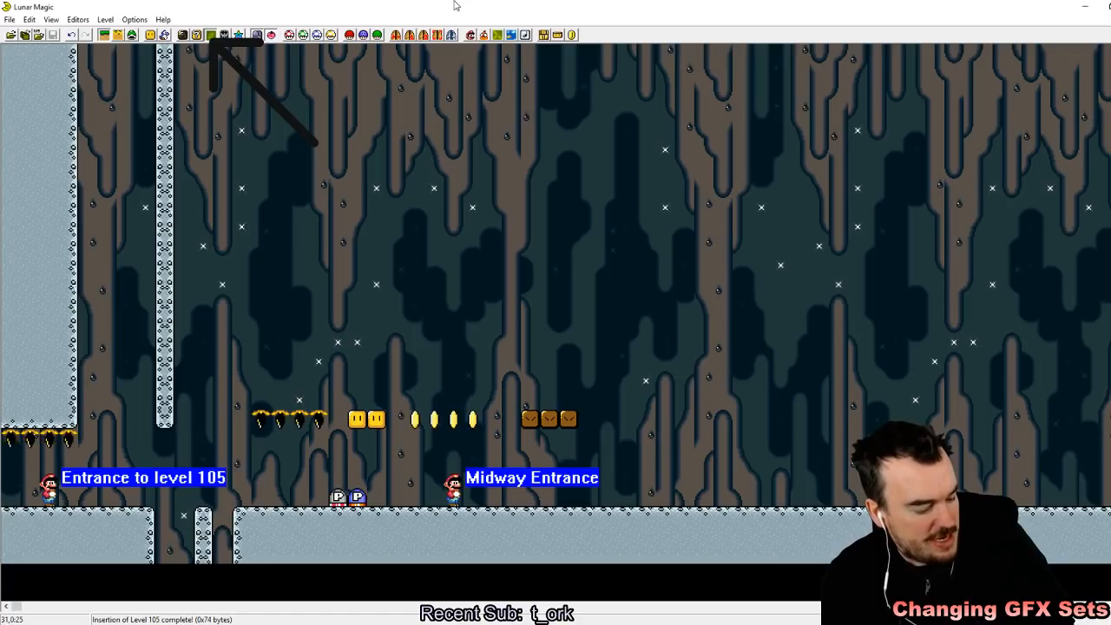
left_click(349, 35)
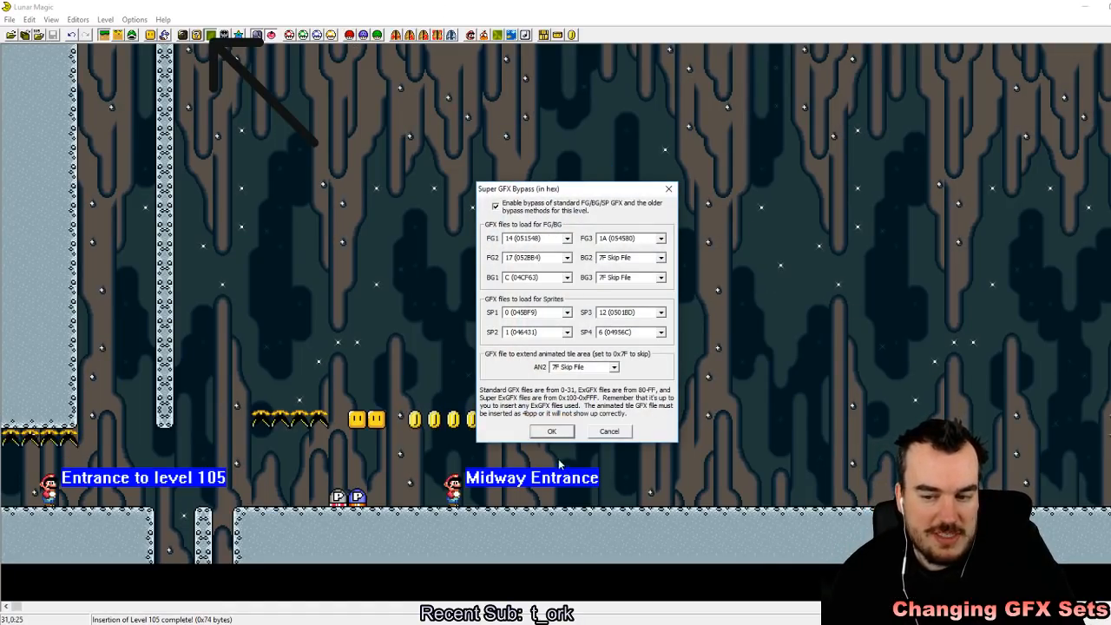
left_click(552, 431)
Step: Delete the raised row of piranha plants, turn blocks, coins and brown blocks, and switch to sprite editing
left_click_drag(309, 257, 672, 415)
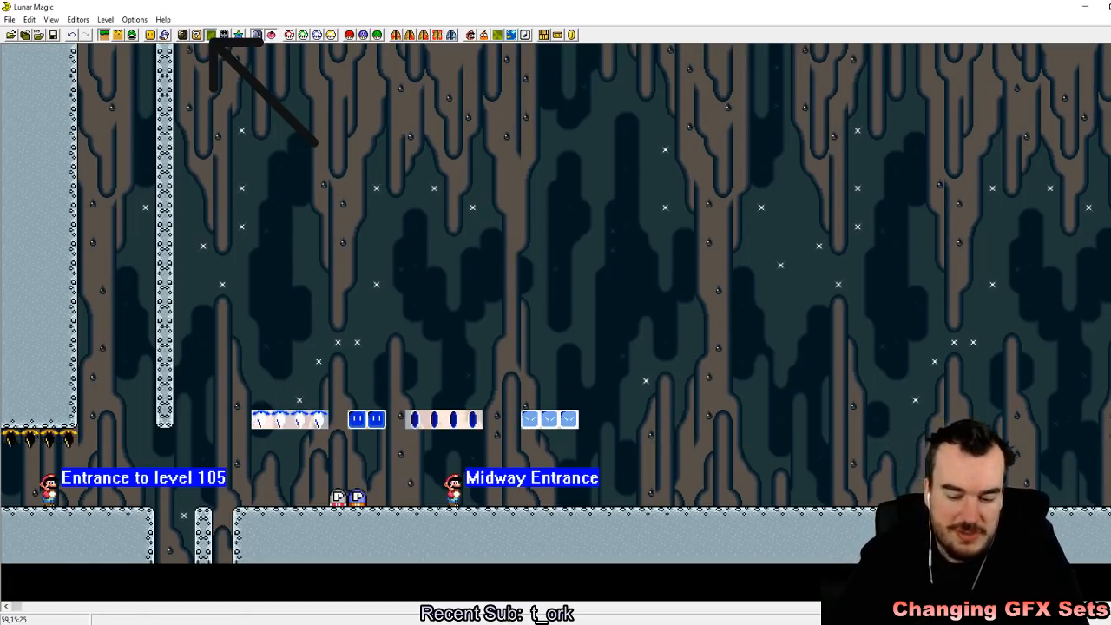
key("Delete")
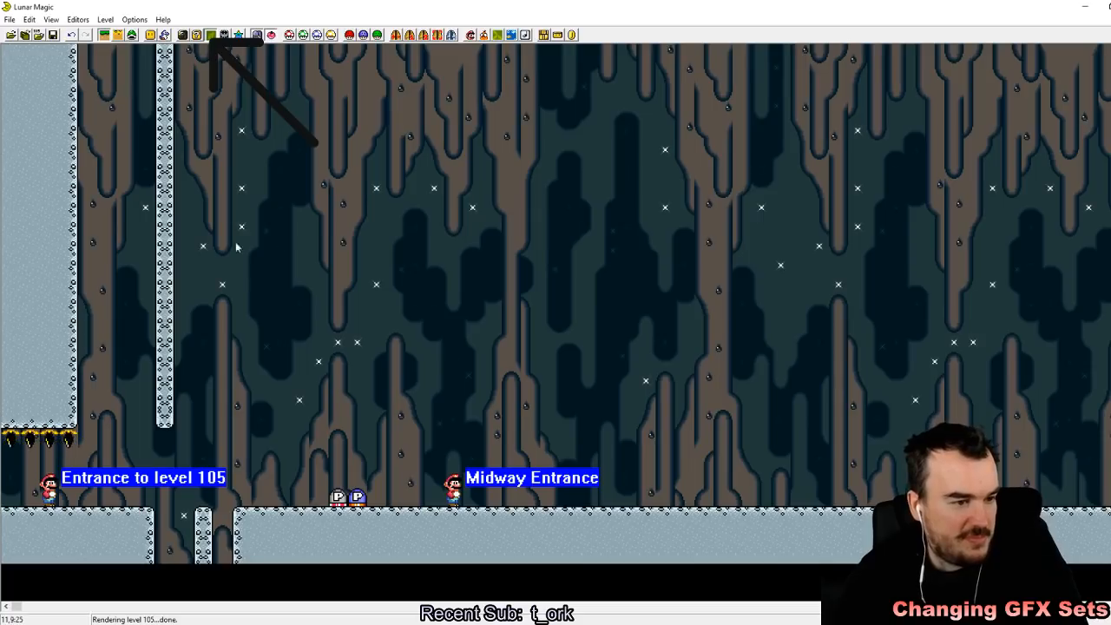
left_click(134, 35)
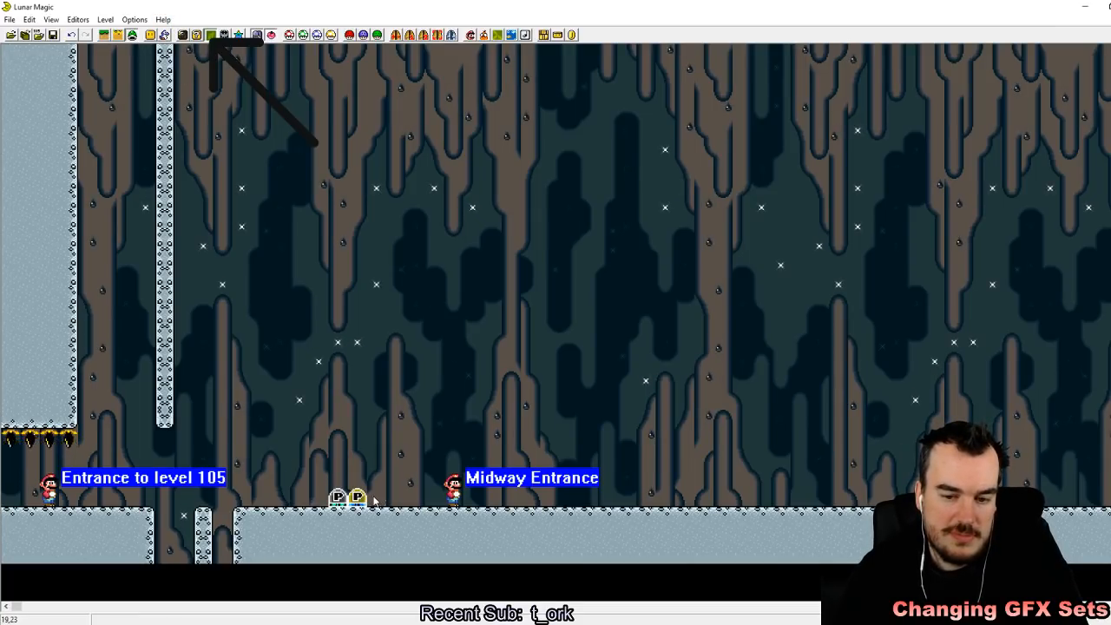
Step: Delete the two P-switches and change the level header's sprite GFX to set 2 (Mushroom)
key("Delete")
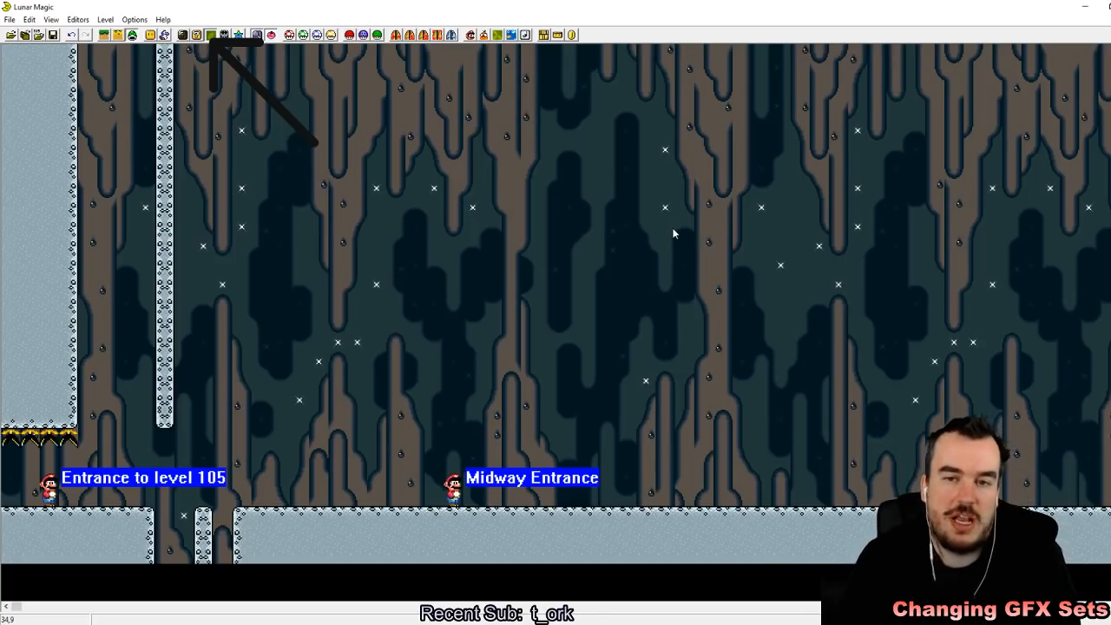
left_click(363, 36)
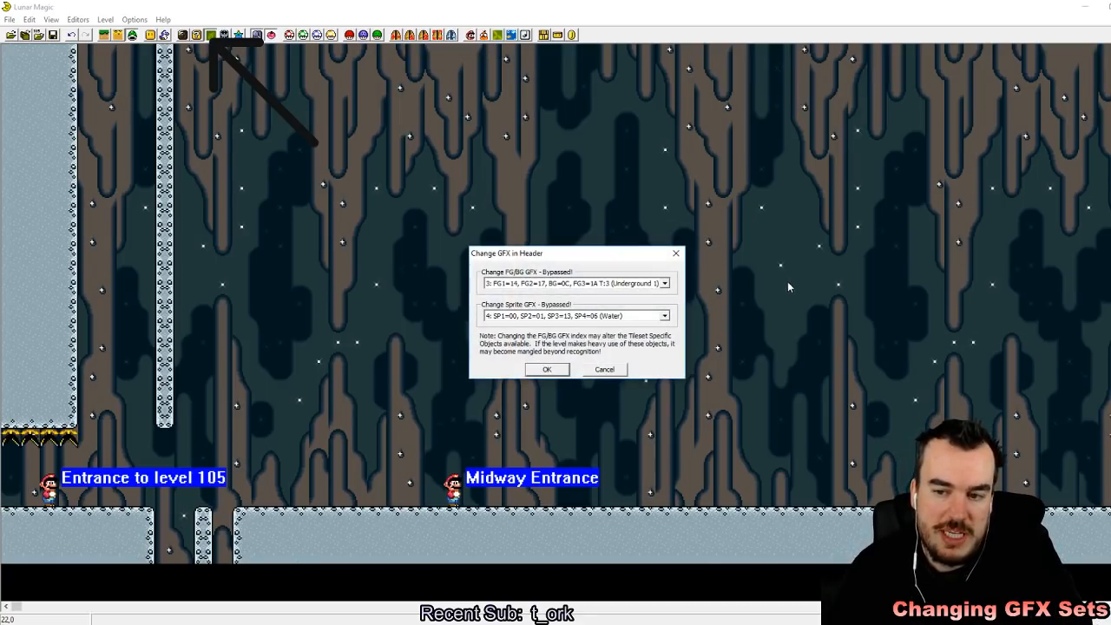
left_click(664, 316)
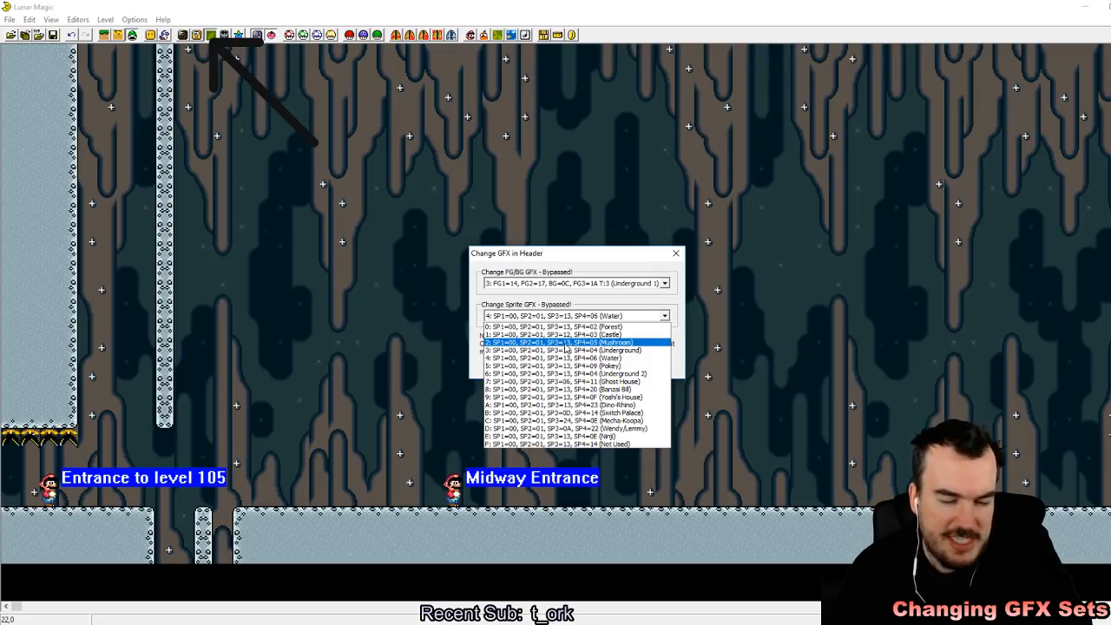
left_click(604, 344)
left_click(566, 372)
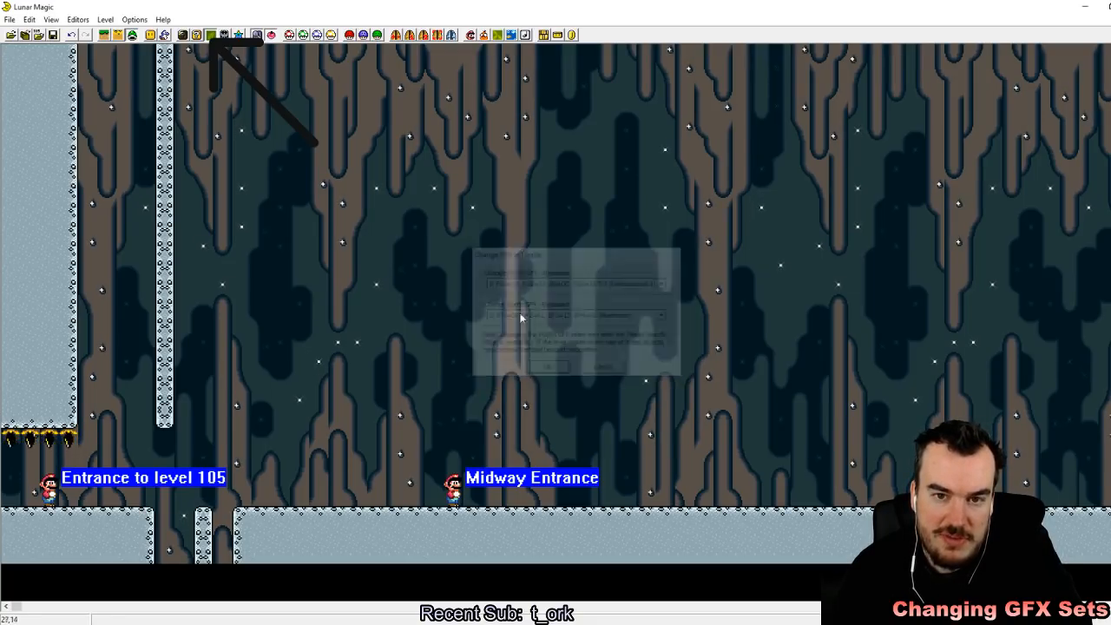
Step: Set the Super GFX Bypass sprite files to SP3 = 13 and SP4 = 5, and save level 105
left_click(351, 37)
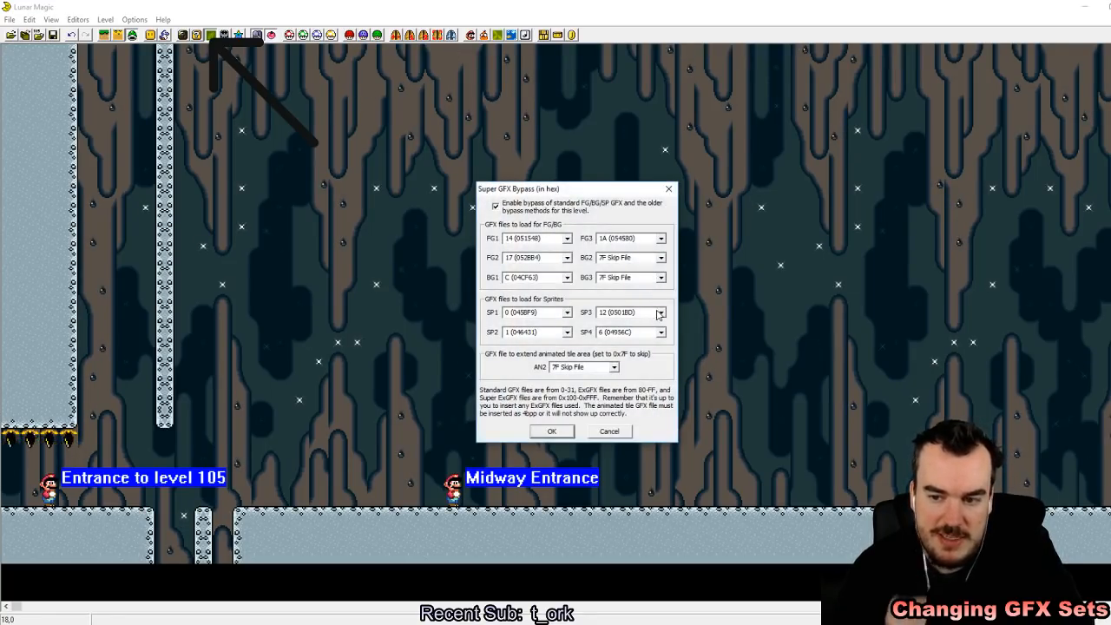
left_click(660, 312)
left_click(643, 331)
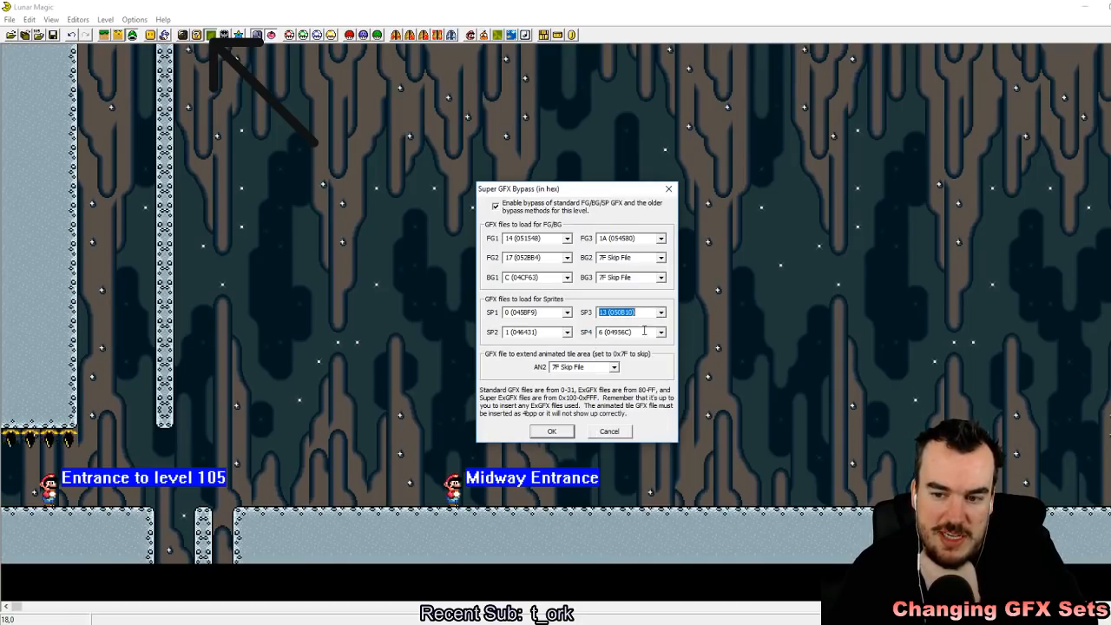
left_click(658, 332)
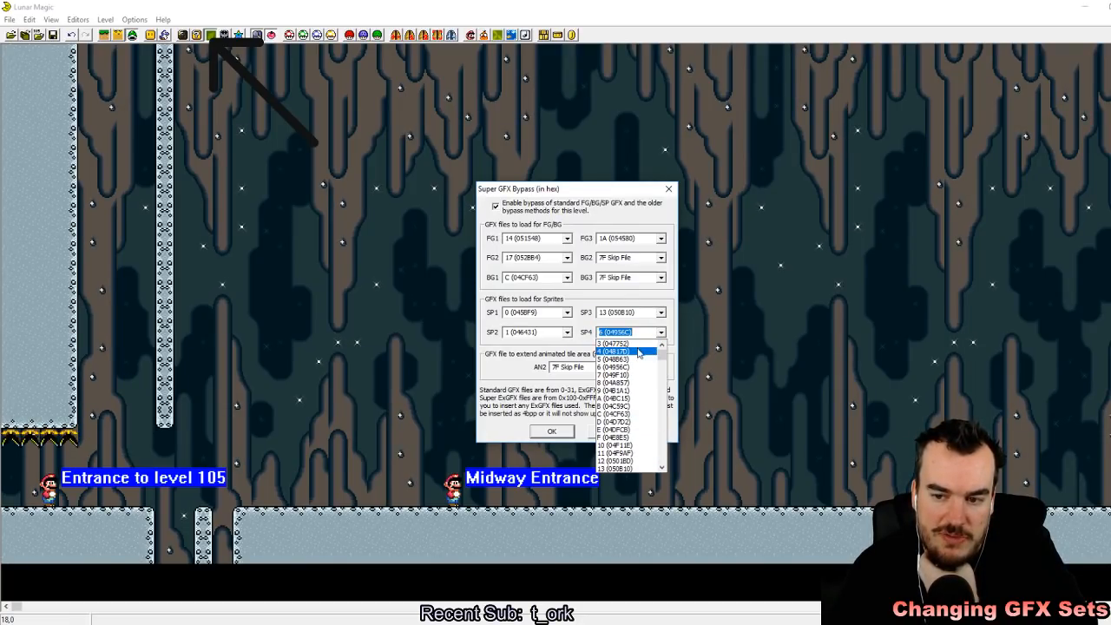
left_click(622, 364)
left_click(552, 432)
left_click(52, 35)
Step: Place three Goal Point Question Sphere sprites (4A) high above the start area and save level 105
left_click(165, 35)
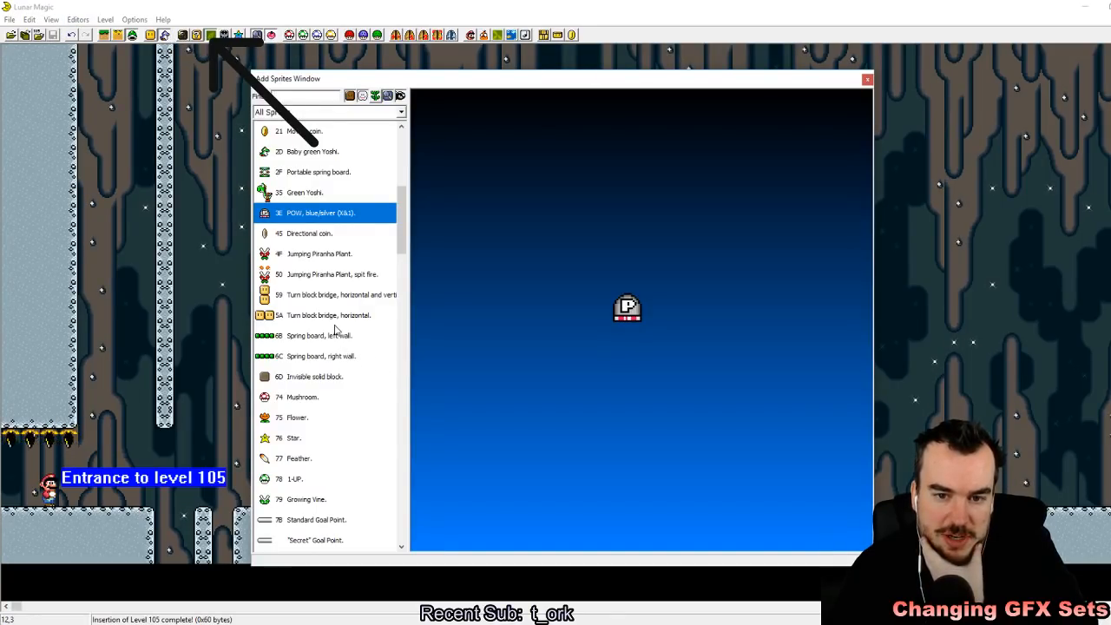
scroll(336, 329, "up", 5)
scroll(336, 329, "down", 12)
scroll(336, 329, "down", 5)
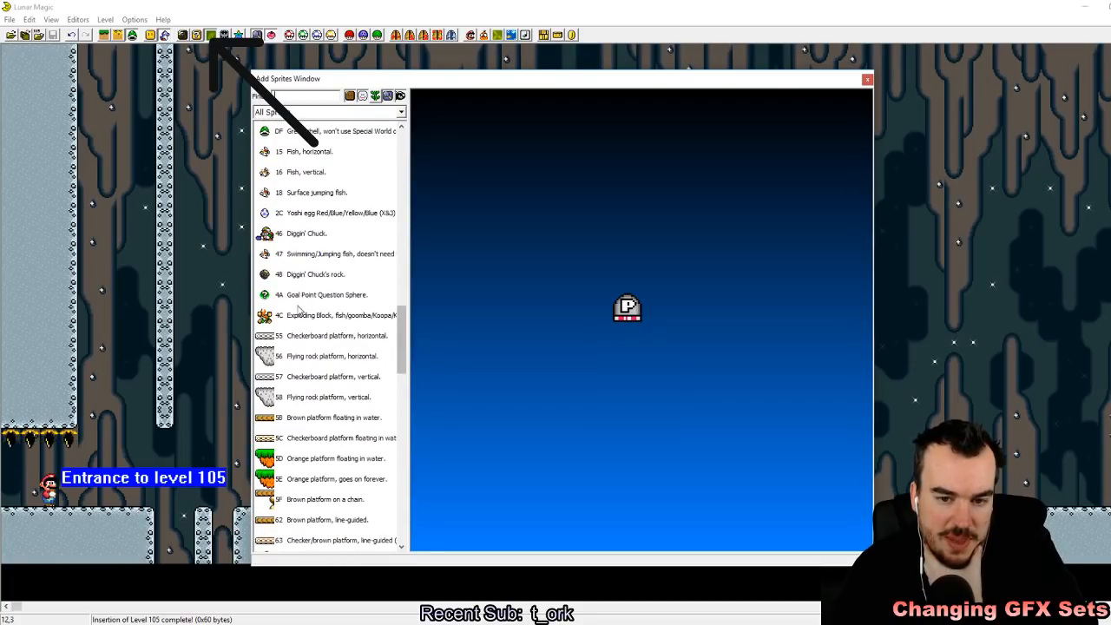
left_click(297, 304)
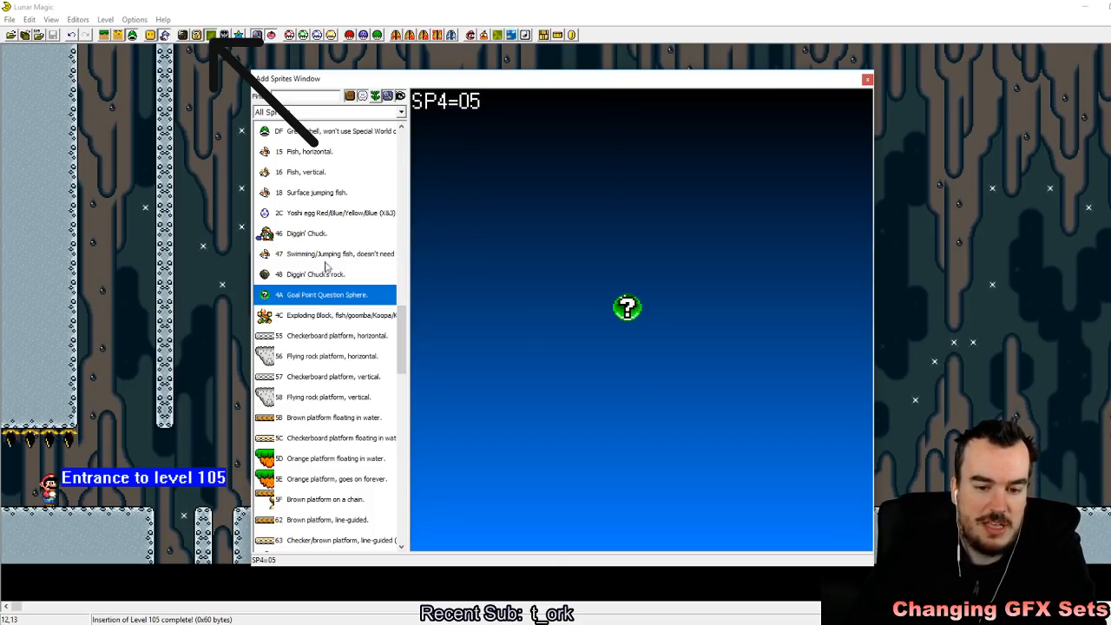
left_click(221, 266)
left_click_drag(200, 191, 192, 97)
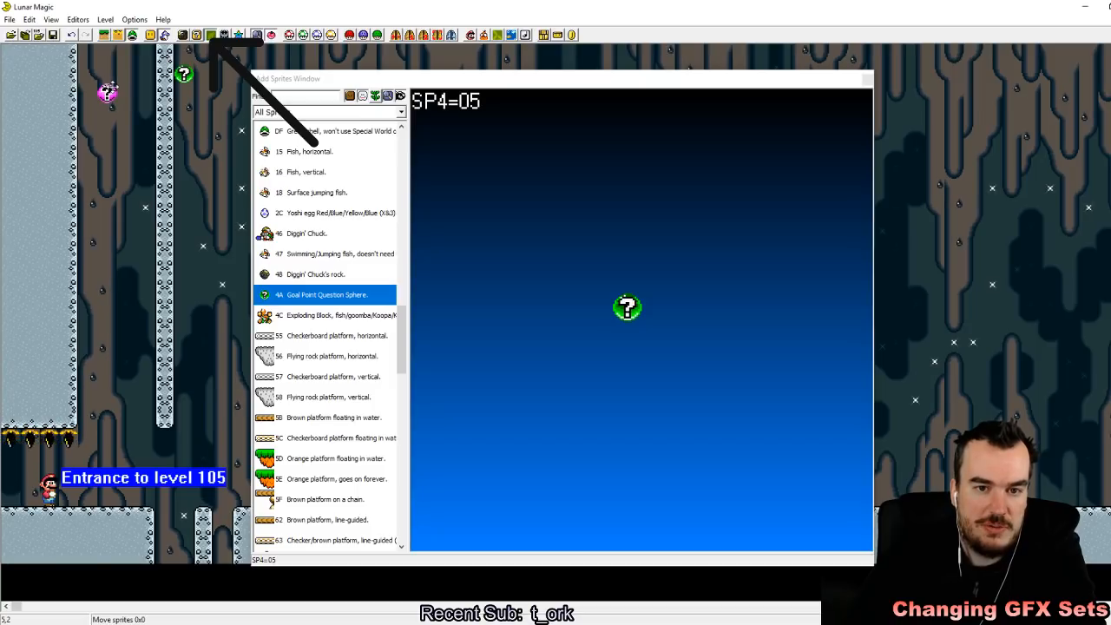
left_click(236, 131)
left_click(866, 79)
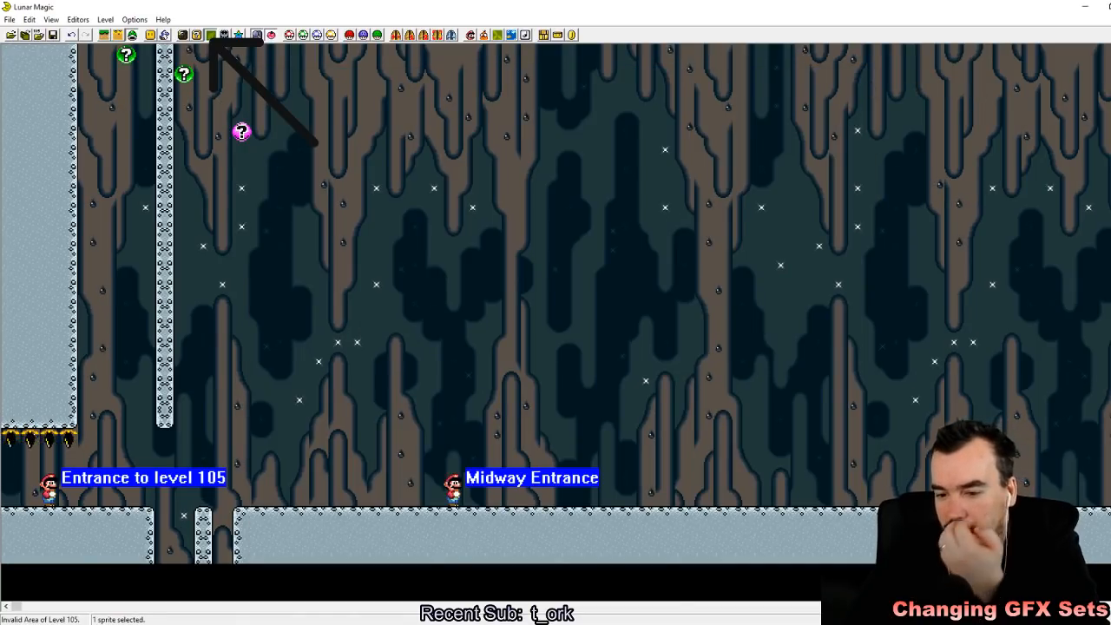
left_click(53, 34)
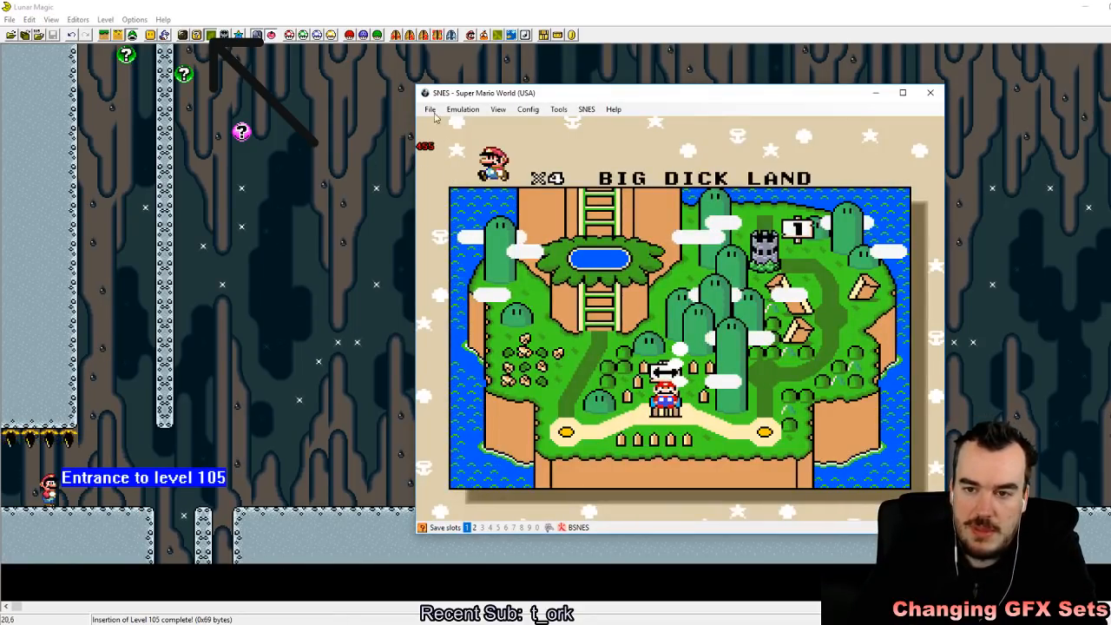
Step: Switch to the emulator, reload the recent Super Mario World ROM, start the game and enter level 105
left_click(430, 110)
mouse_move(460, 135)
left_click(572, 138)
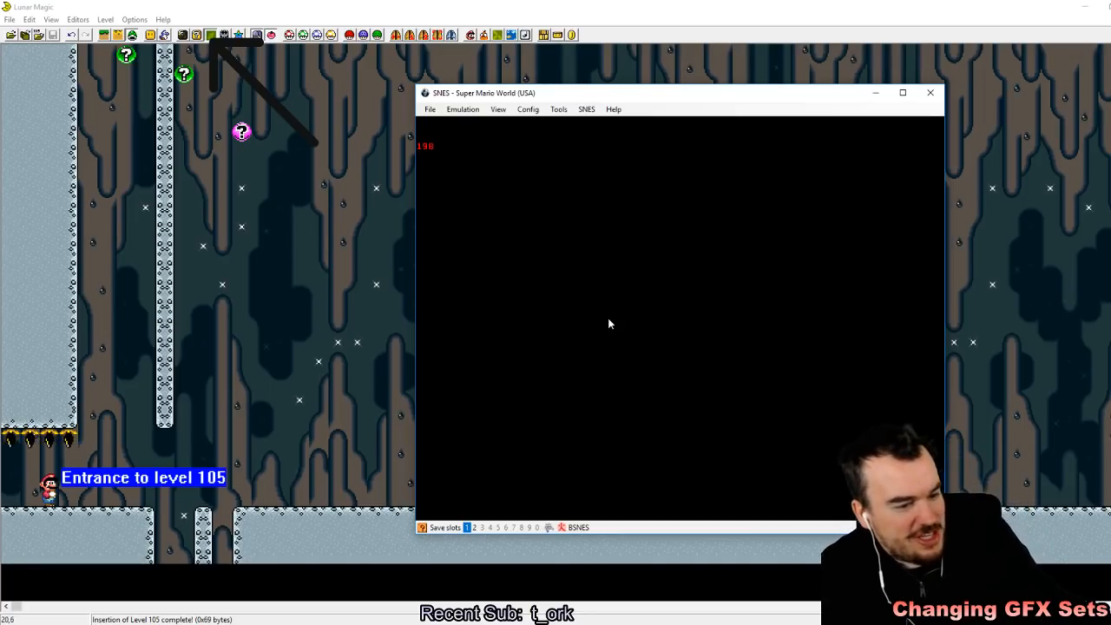
key("Return")
key("Return")
key("Return")
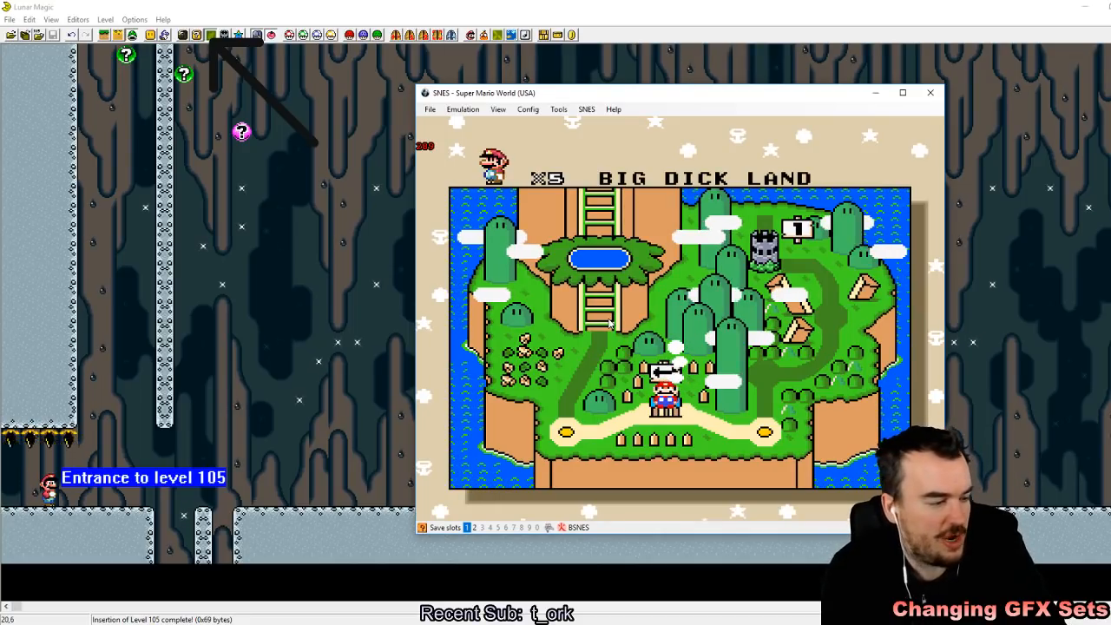
key("z")
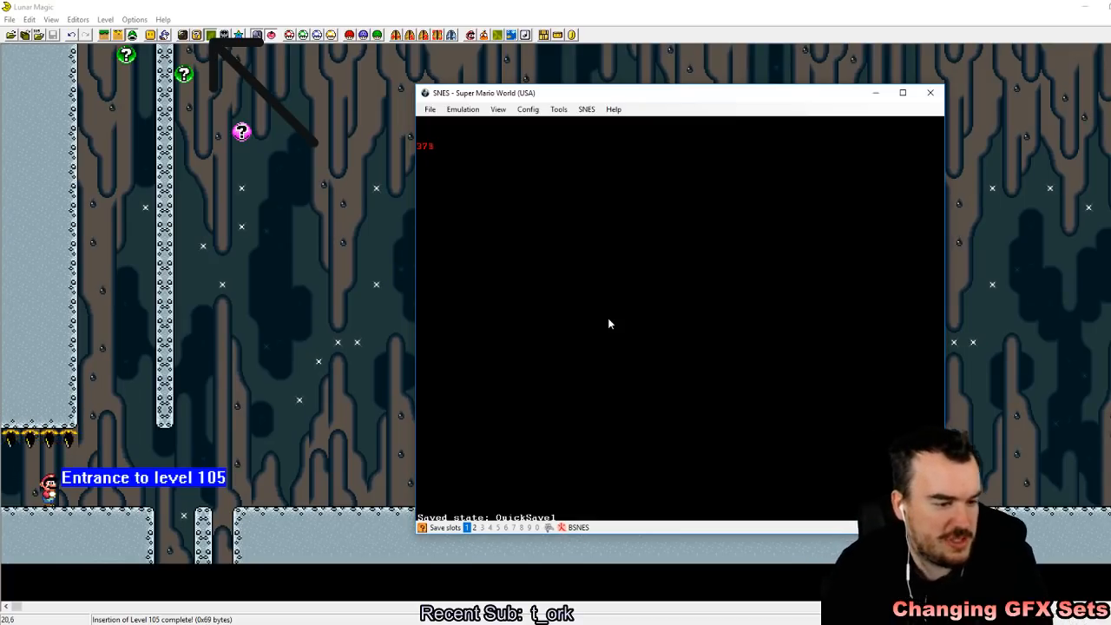
Step: Run and jump Mario across the pit, then return to the narrow pillar to check for the question spheres
key("Right")
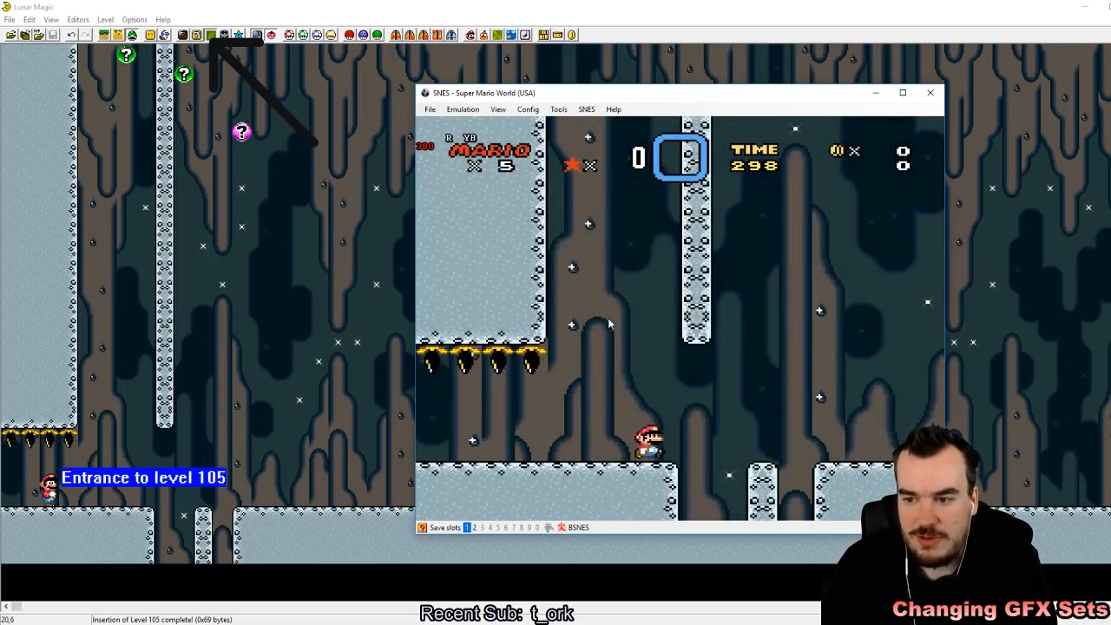
key("z")
key("z")
key("Left")
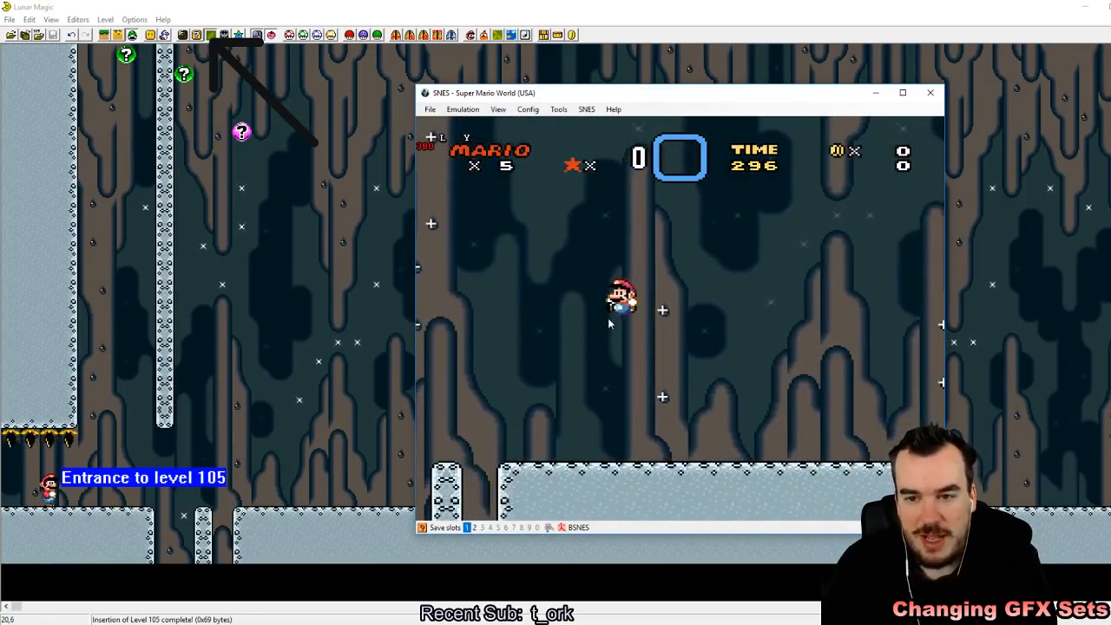
key("z")
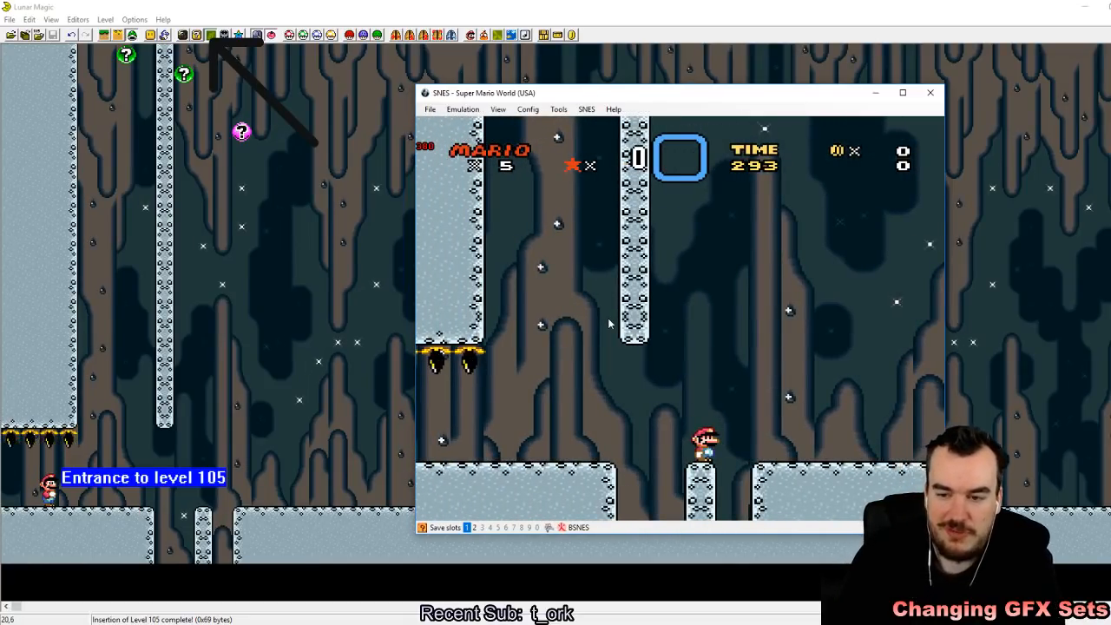
Step: In Lunar Magic, move one question sphere to the starting ground and one onto the pit pillar, delete the third, and save
left_click_drag(124, 59, 126, 501)
left_click_drag(184, 74, 203, 498)
left_click(258, 190)
left_click_drag(218, 100, 279, 139)
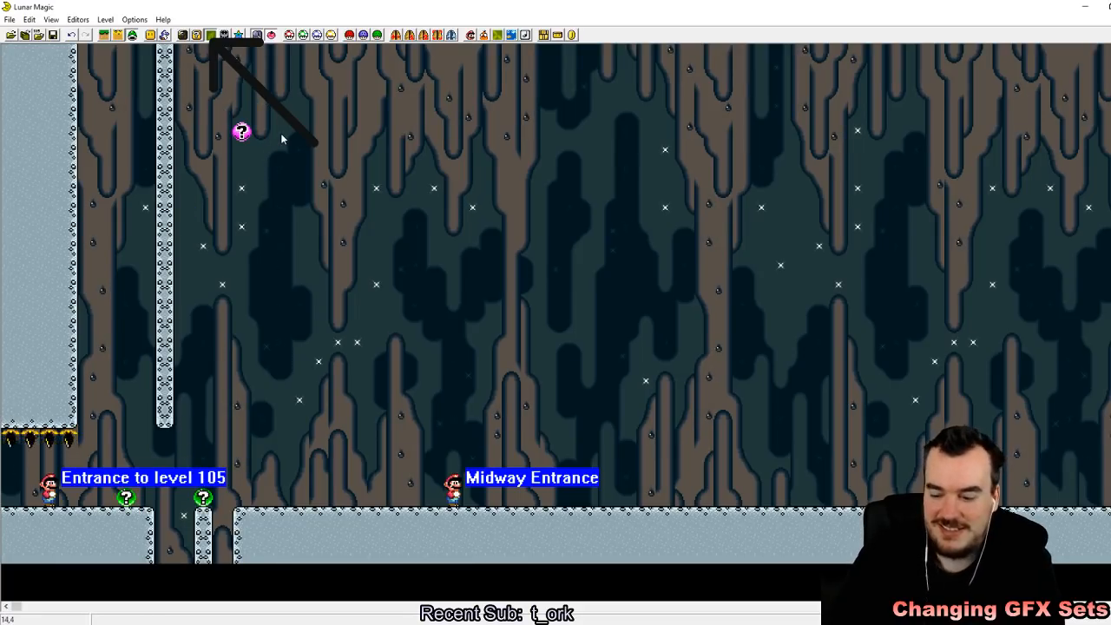
left_click(53, 35)
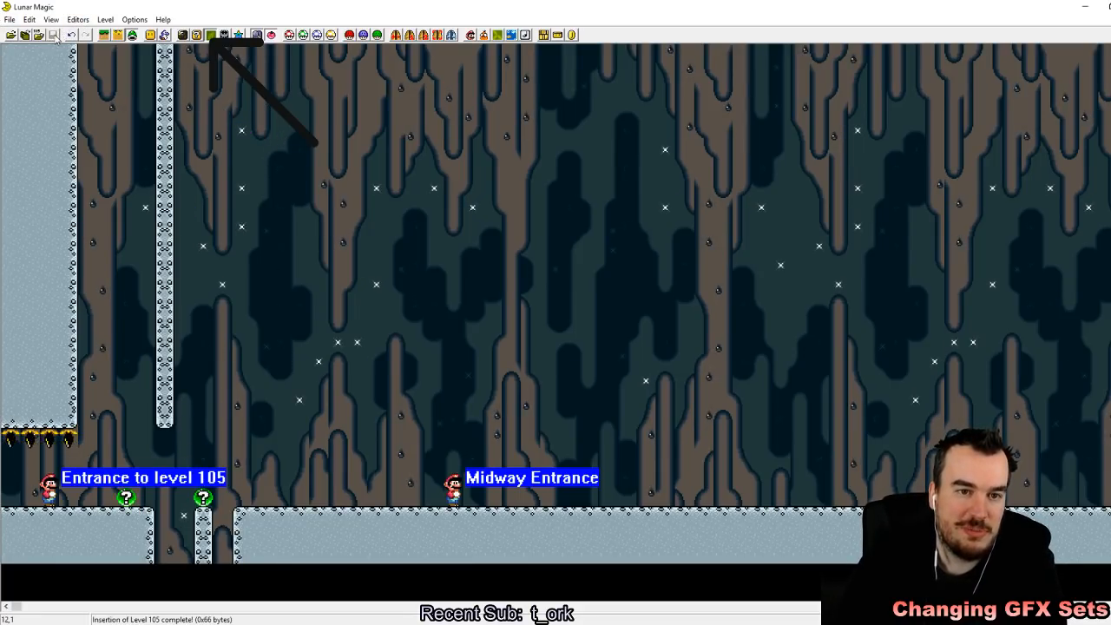
Step: Reload the recent ROM in the emulator, enter level 105 again and save the state to slot 1
left_click(328, 623)
left_click(431, 109)
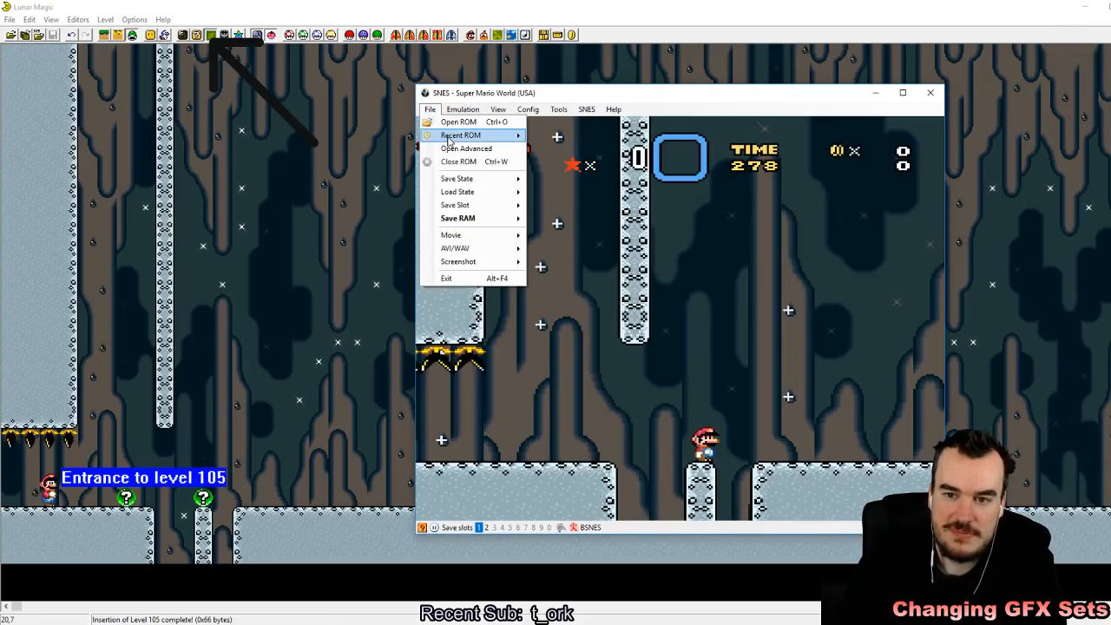
mouse_move(461, 137)
left_click(556, 137)
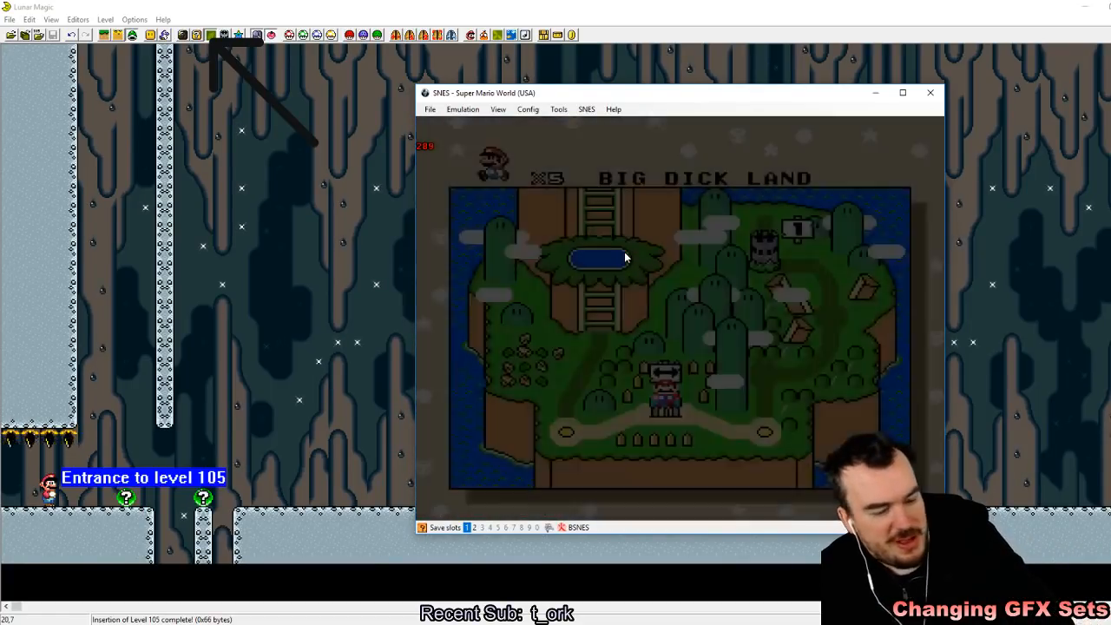
key("shift+F1")
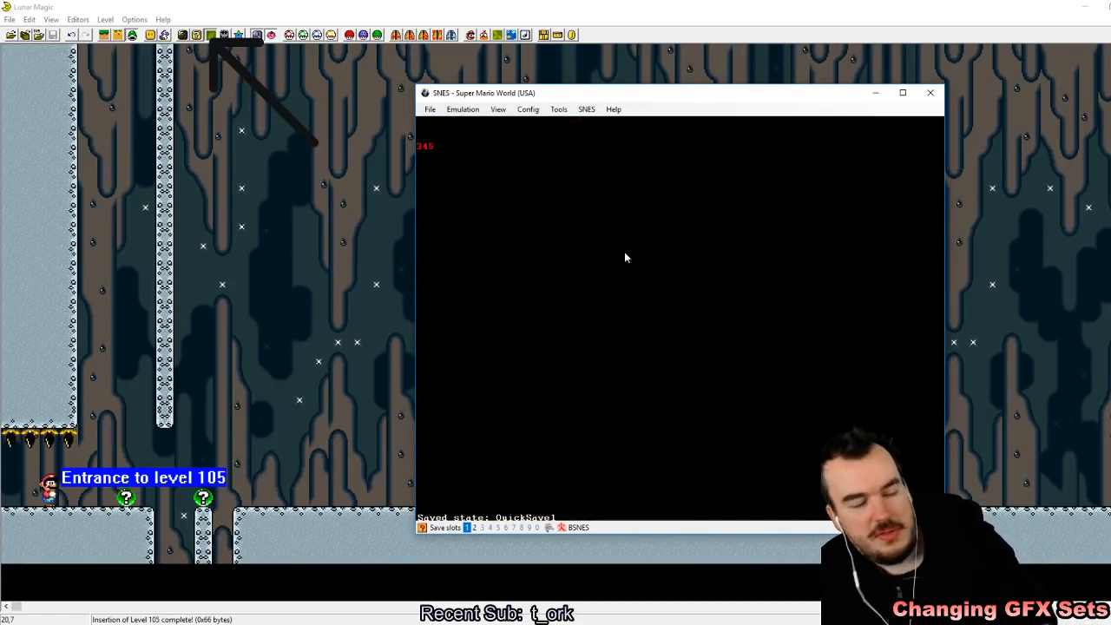
Step: Walk Mario into the question sphere on the starting ground to test its goal effect
key("Right")
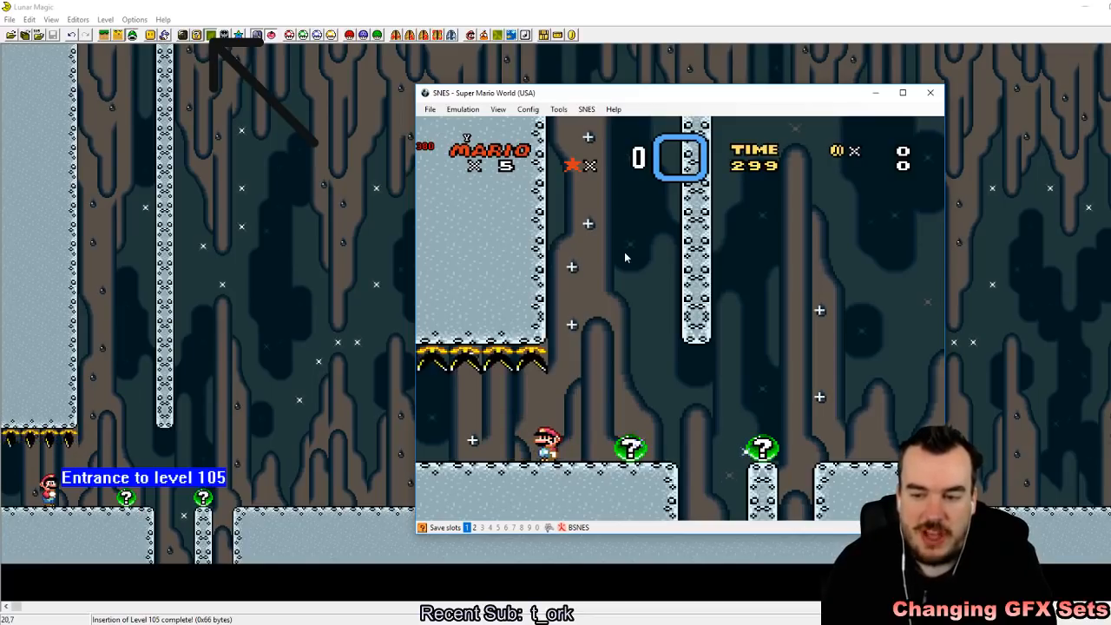
key("Right")
key("z")
key("Left")
key("Right")
key("Right")
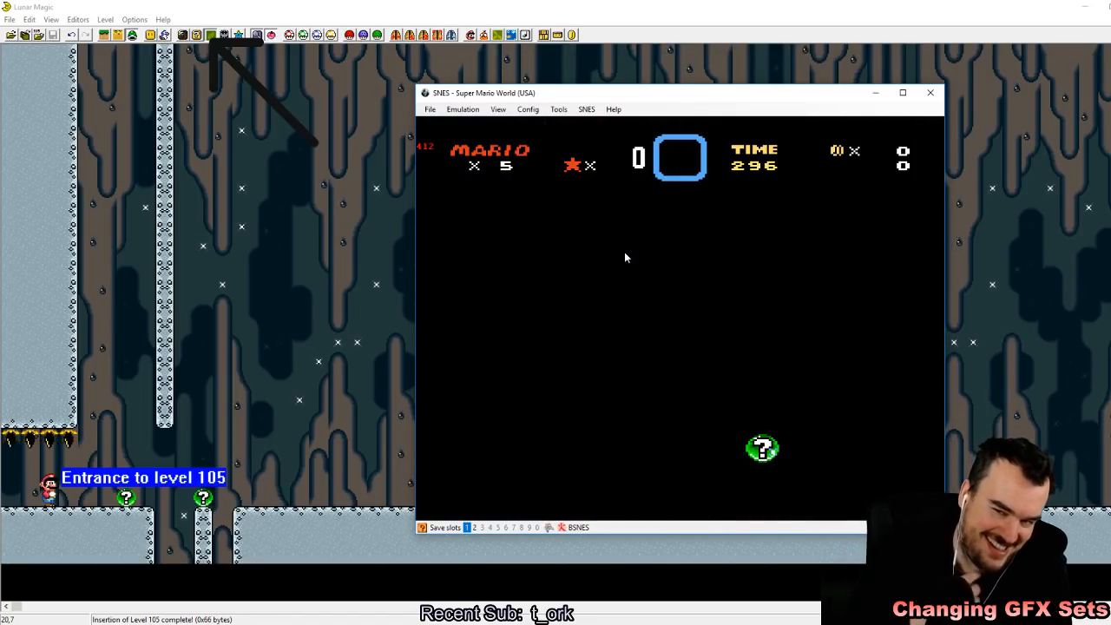
Step: Load the state from slot 1 and collect the question sphere again to end the level
key("F1")
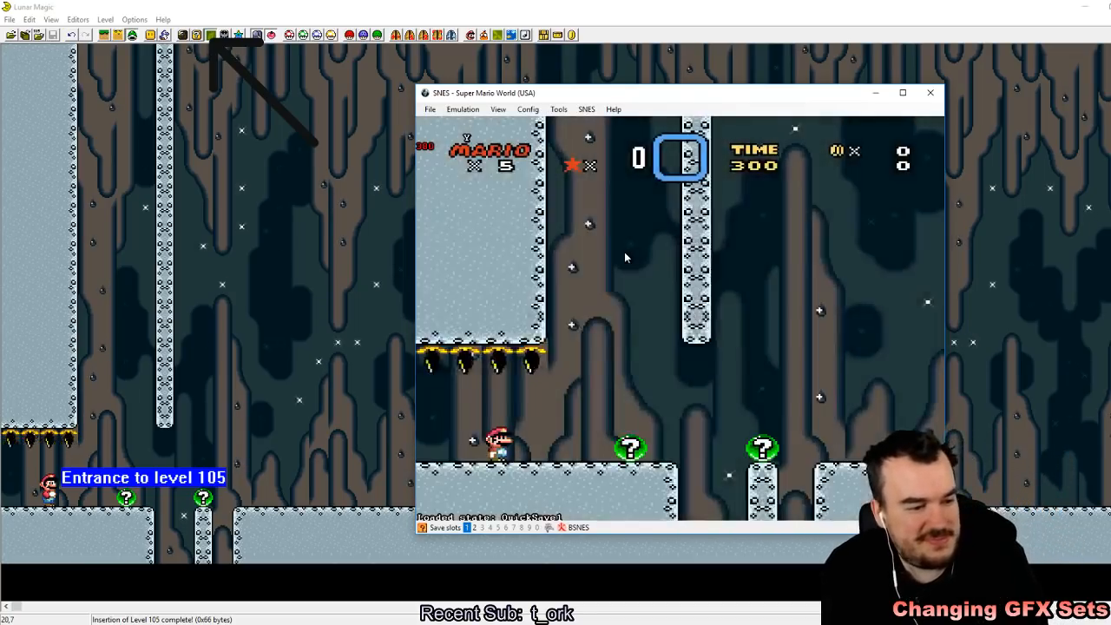
key("Right")
key("Right")
key("x")
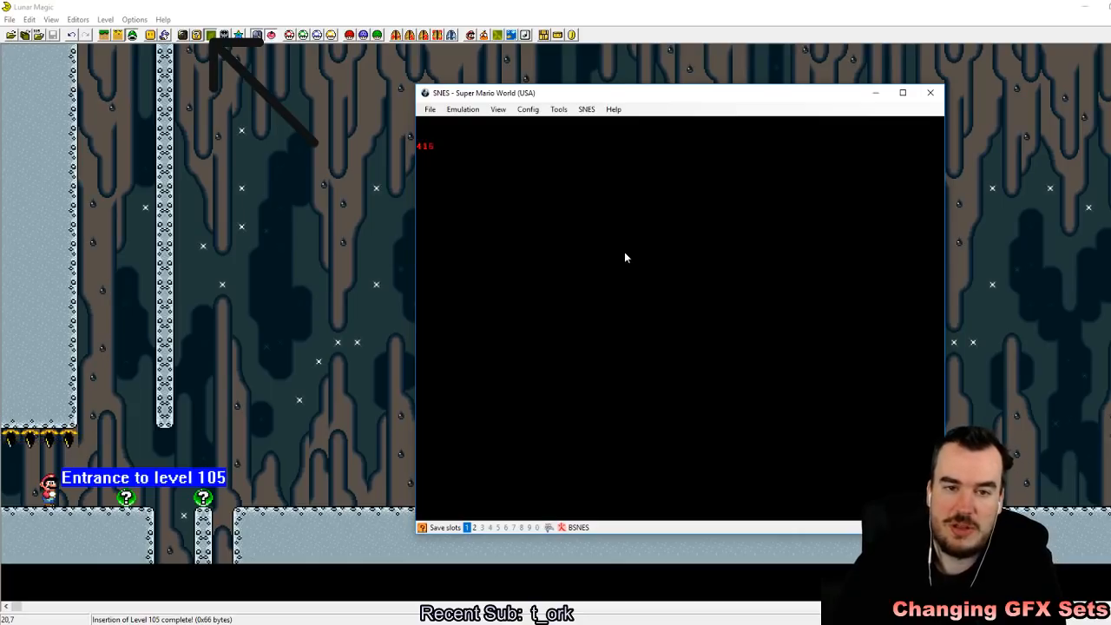
Step: Switch to Lunar Magic, go to level 109 and examine the vertical level mode in its header properties
left_click(349, 5)
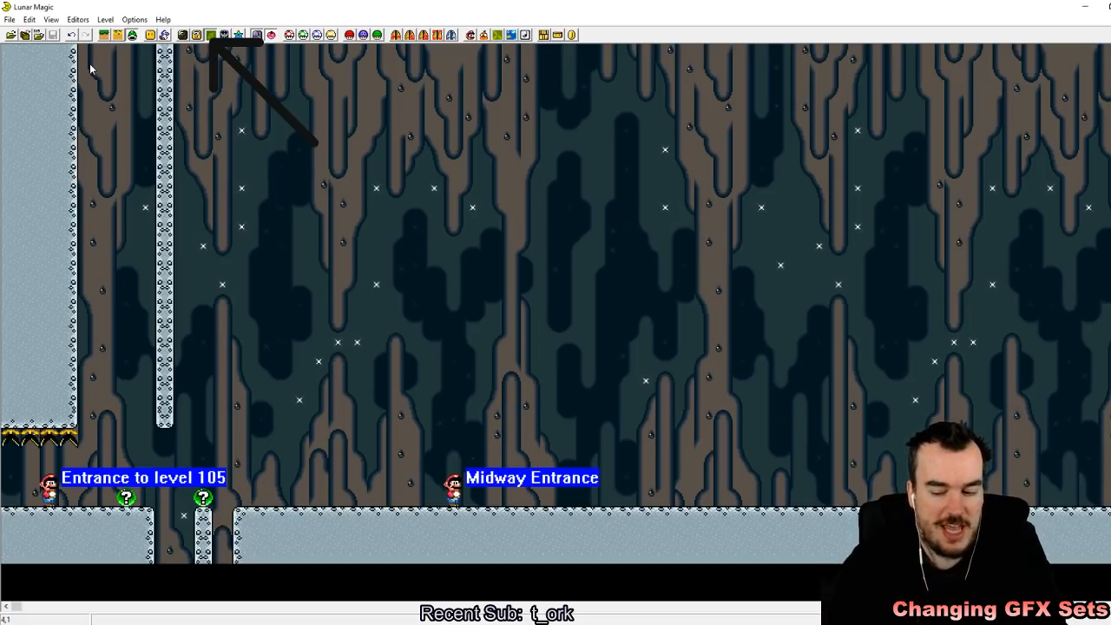
key("Page_Down")
key("Page_Down")
key("Page_Down")
key("Page_Down")
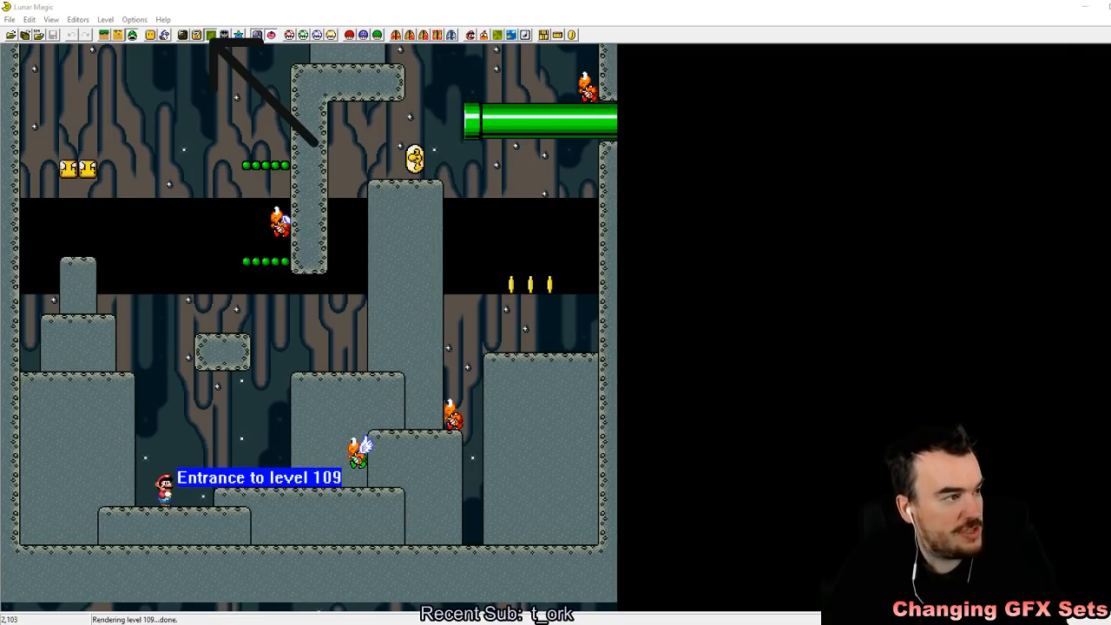
left_click(470, 35)
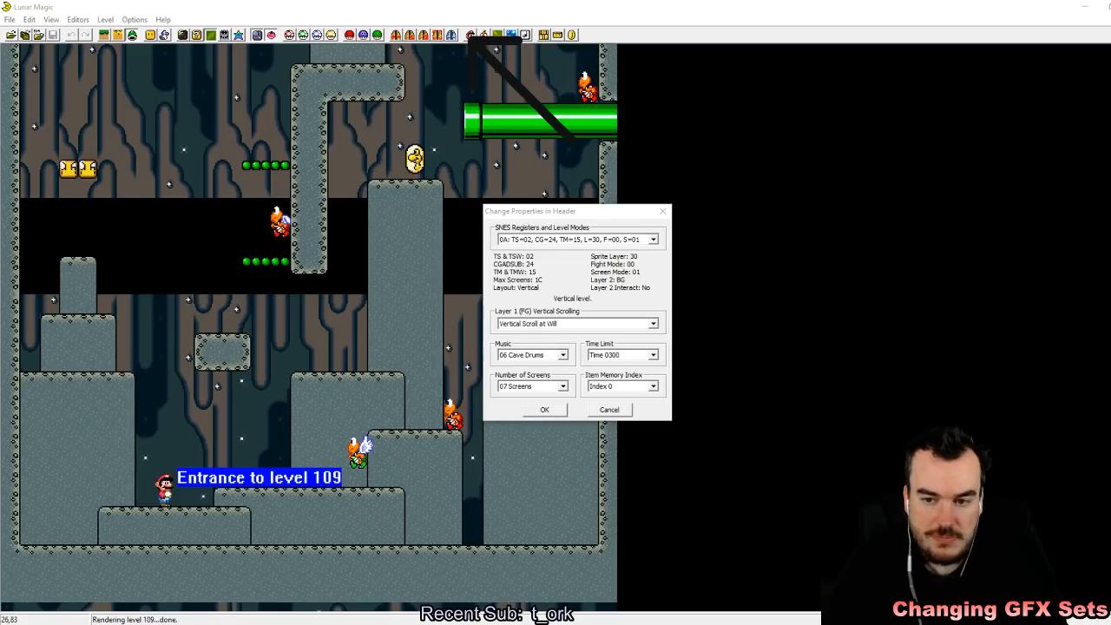
left_click(497, 261)
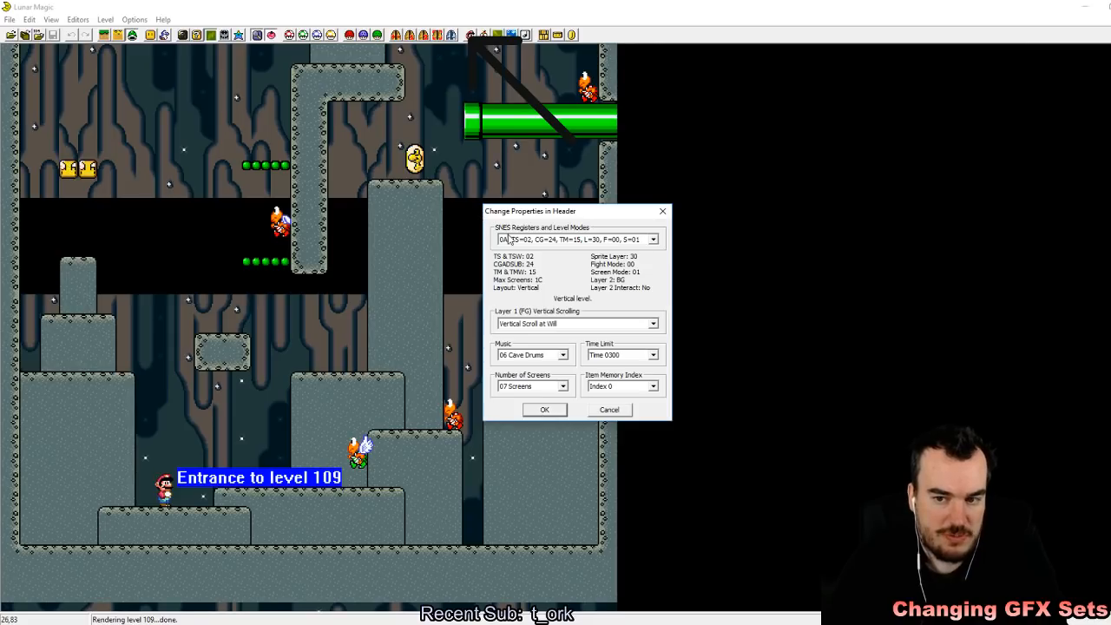
left_click(537, 410)
Step: Close the header properties of level 109 and go back through the levels to level 105
key("F4")
key("Return")
key("Page_Down")
key("Page_Down")
key("Page_Down")
key("Page_Down")
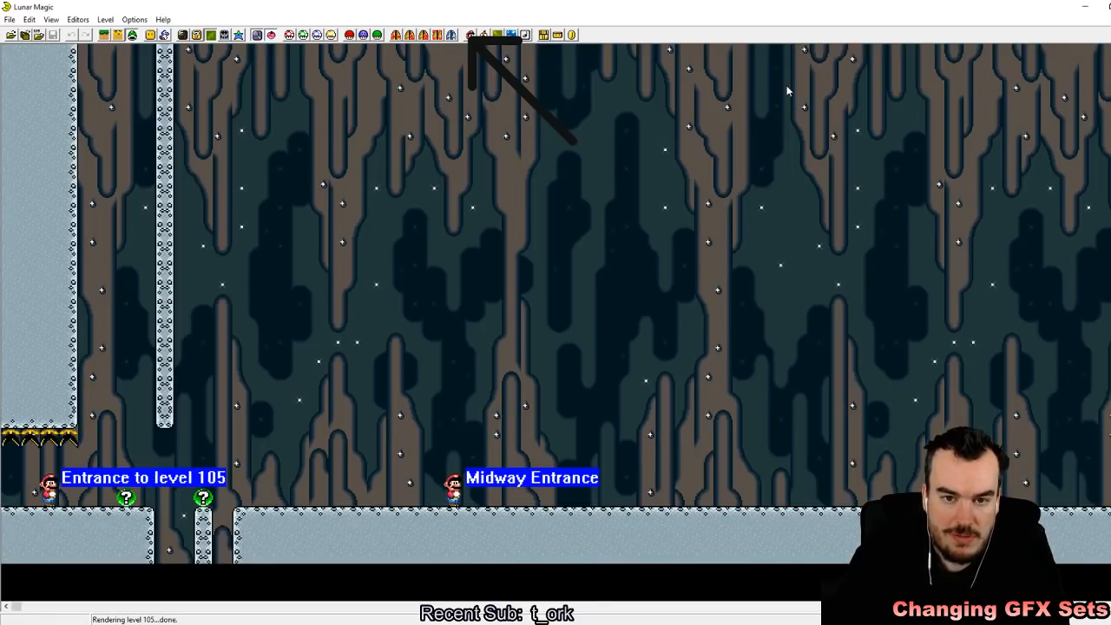
Step: Set the level mode in level 105's header to 0A, the vertical level layout
left_click(471, 35)
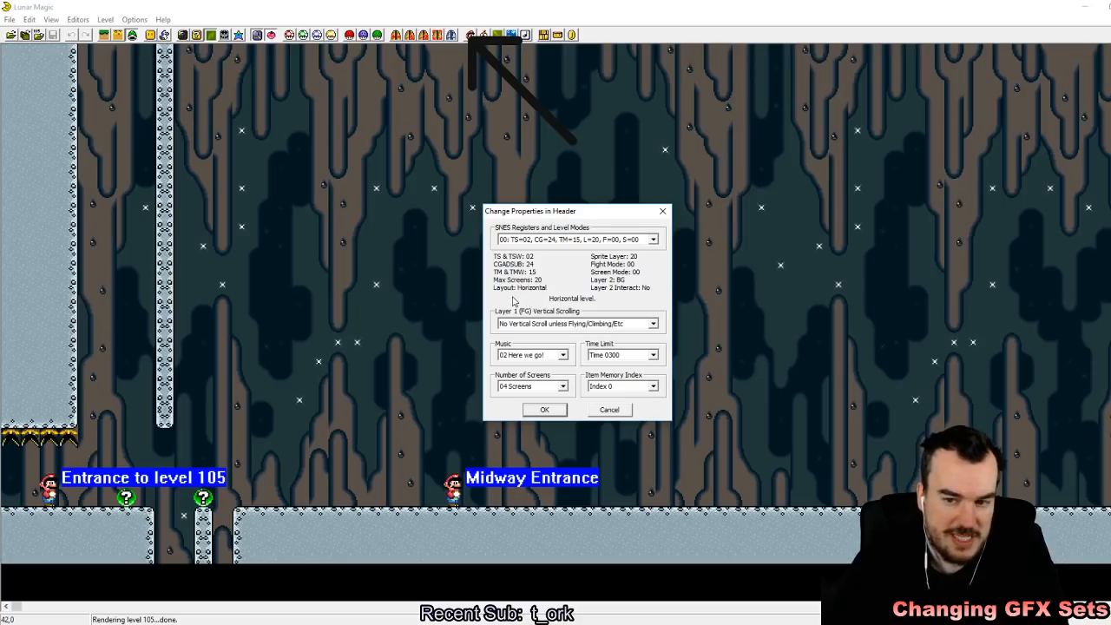
left_click(647, 241)
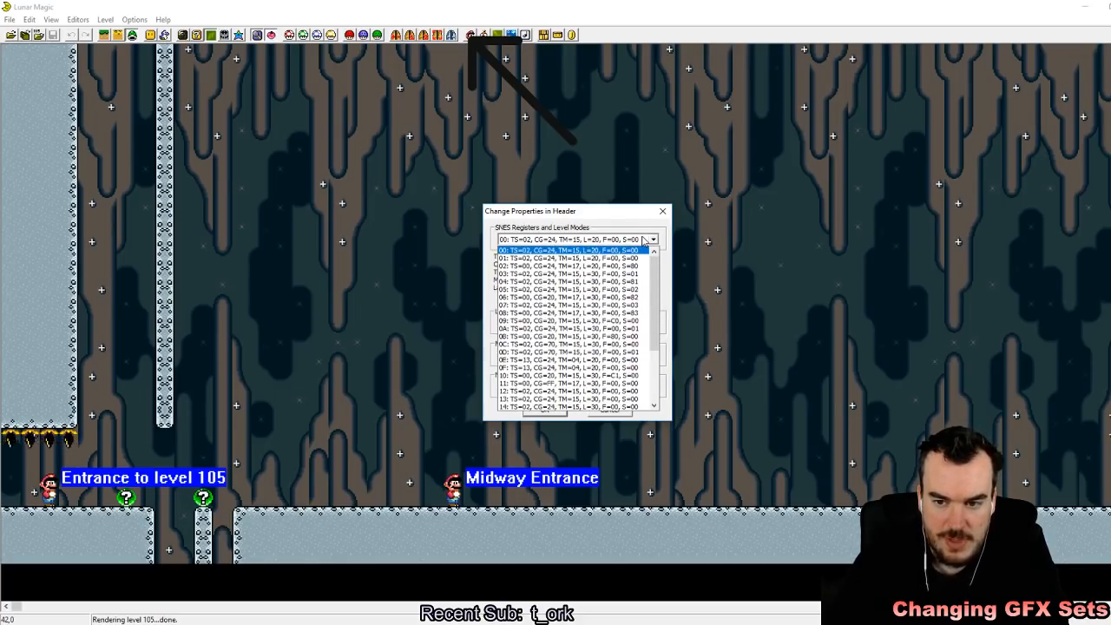
left_click(599, 333)
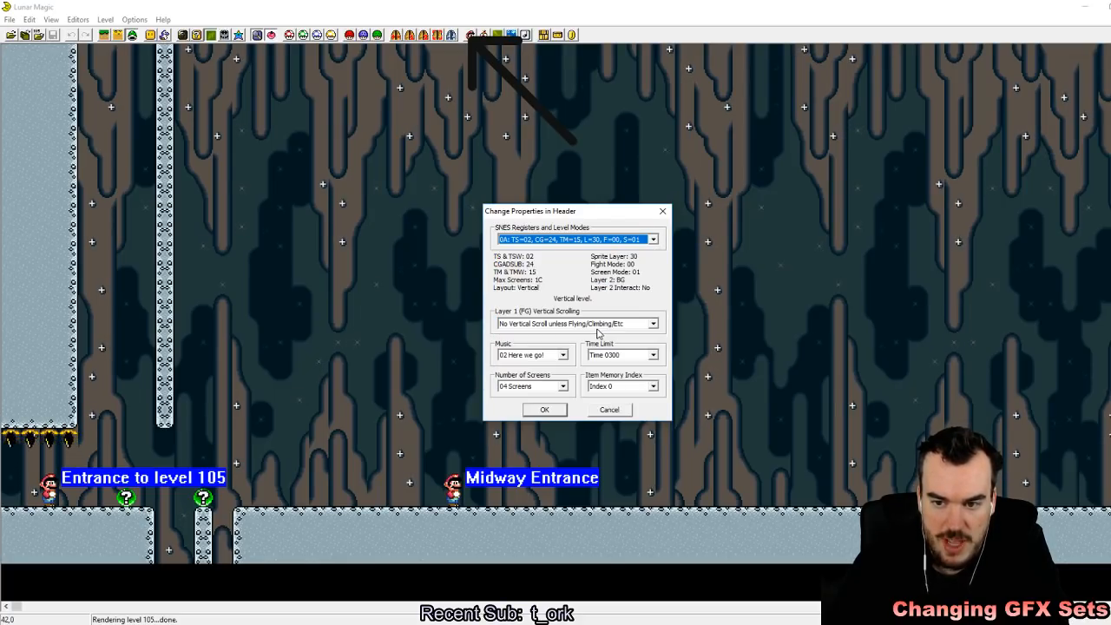
left_click(557, 416)
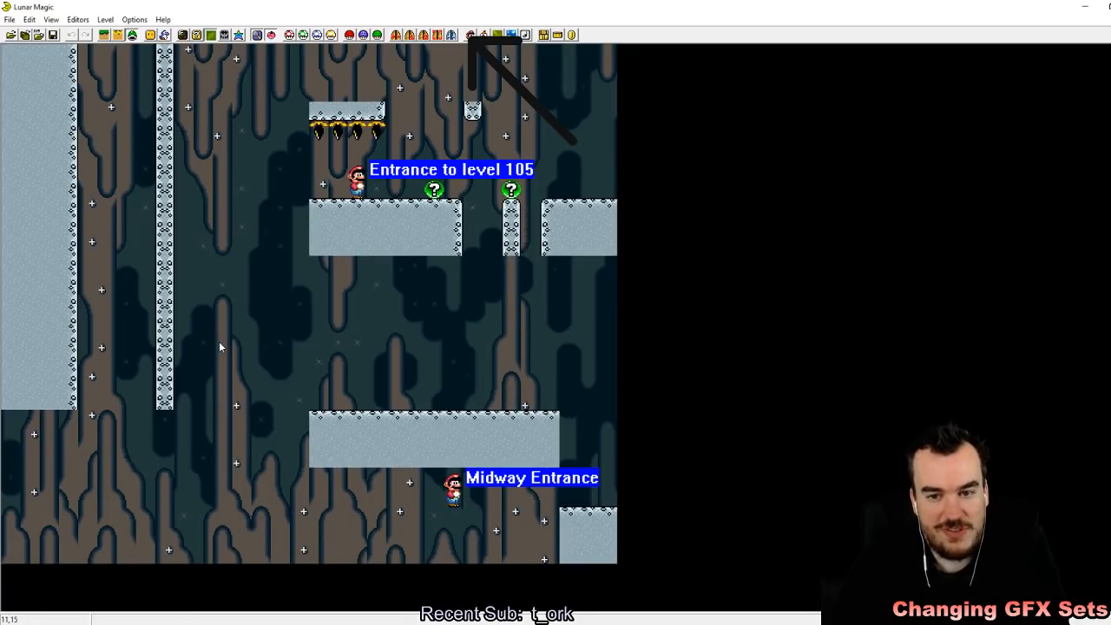
Step: Examine how the existing ground and entrances of level 105 are laid out in vertical mode
scroll(219, 342, "down", 4)
scroll(219, 343, "up", 4)
scroll(219, 342, "down", 6)
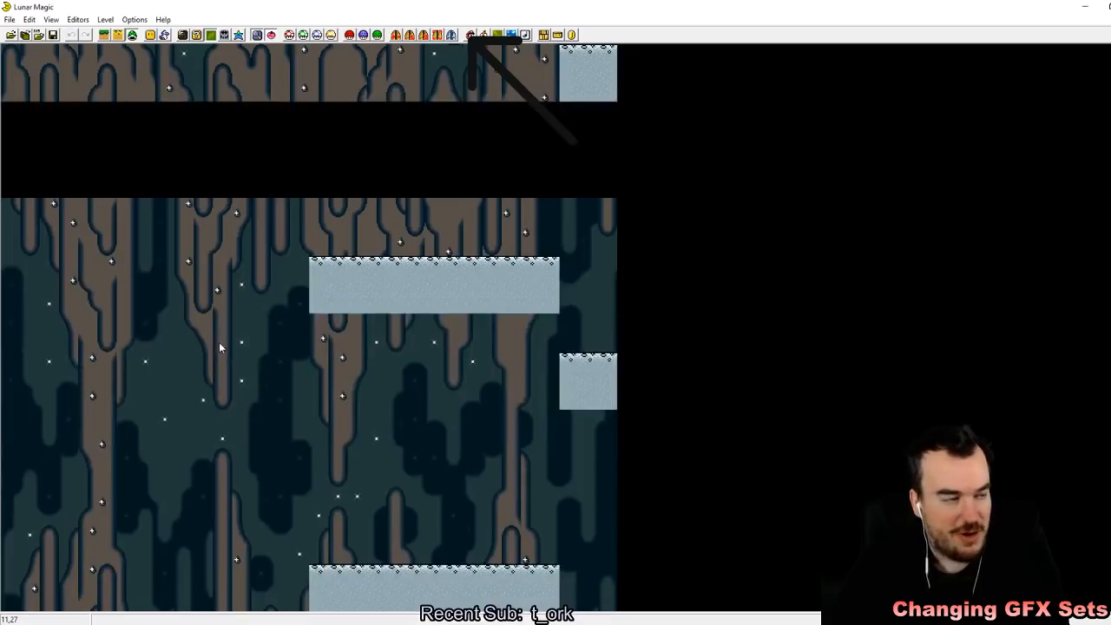
scroll(219, 342, "down", 5)
scroll(218, 342, "up", 2)
scroll(219, 344, "down", 5)
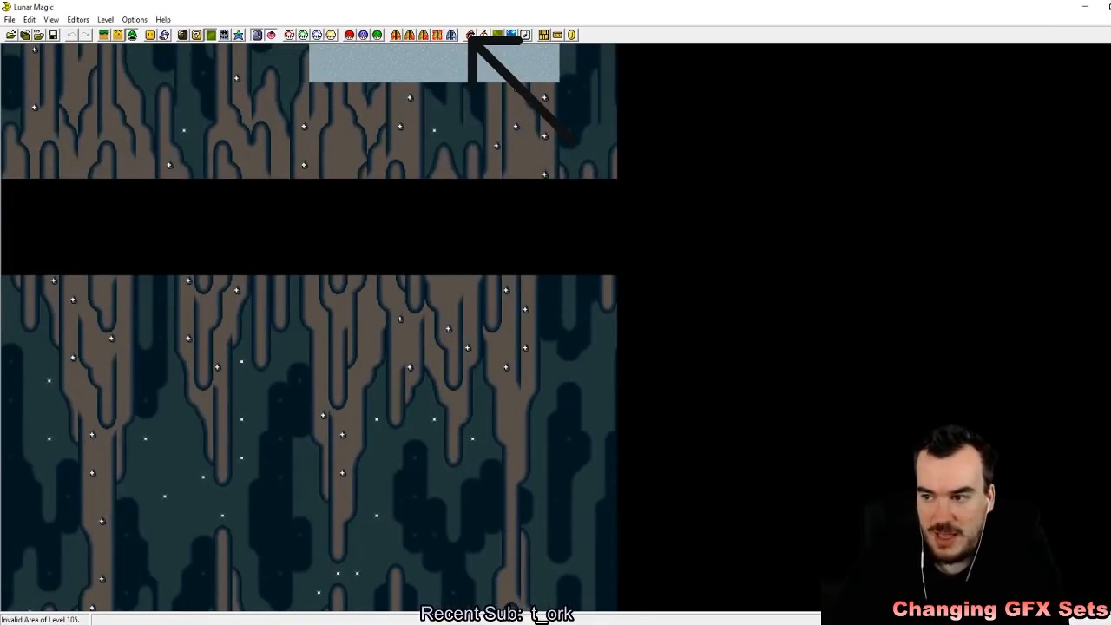
scroll(219, 344, "down", 5)
left_click_drag(1110, 382, 1109, 87)
Step: Return level 105's header to level mode 00, the horizontal layout
left_click(470, 35)
left_click(608, 239)
scroll(550, 287, "up", 3)
left_click(550, 281)
left_click(552, 408)
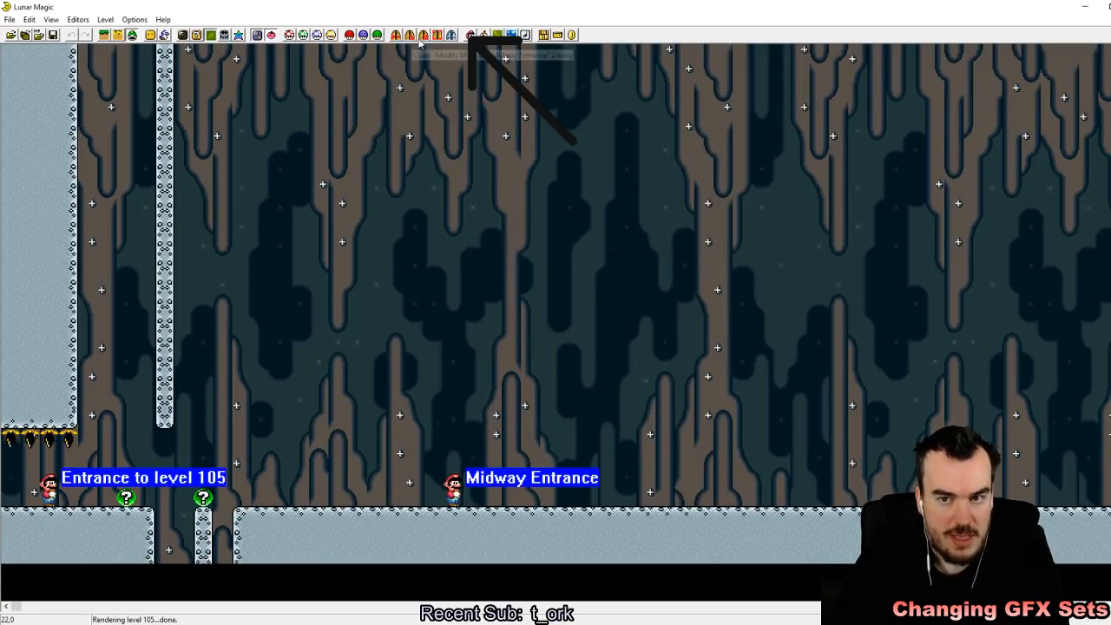
Step: Switch level 105 to vertical level mode 0A again and review the applied header properties
left_click(469, 35)
left_click(645, 241)
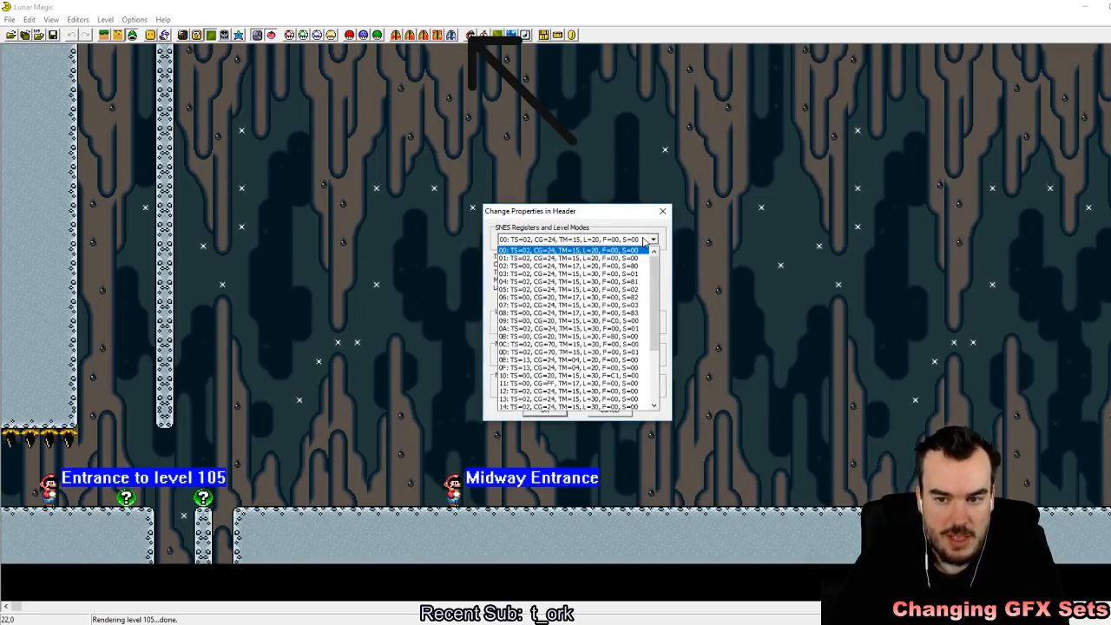
left_click(564, 320)
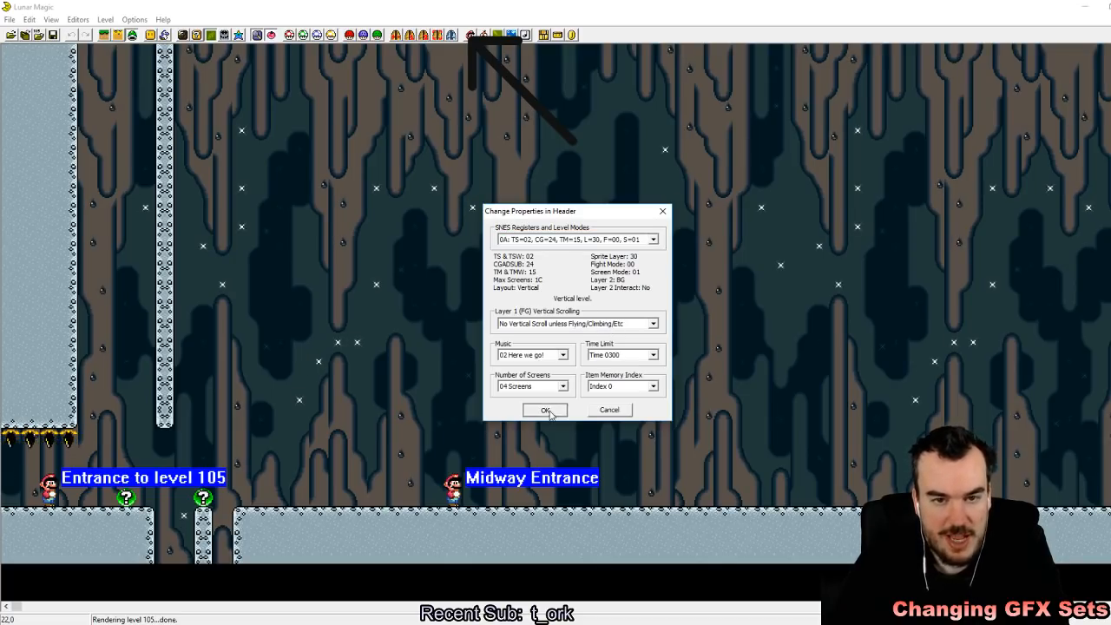
left_click(547, 410)
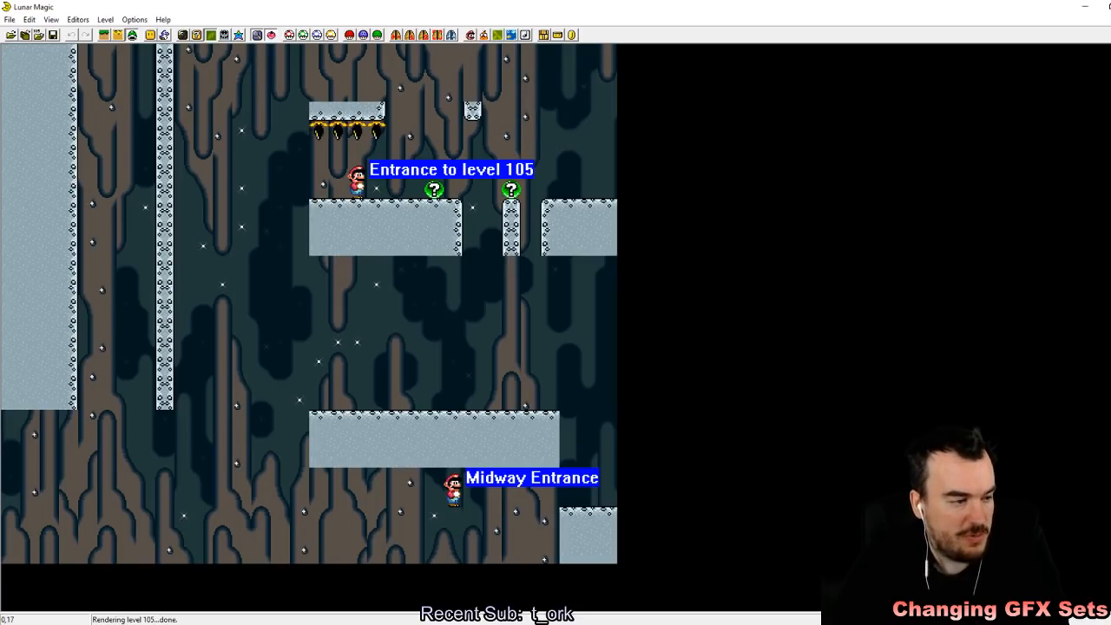
left_click(477, 35)
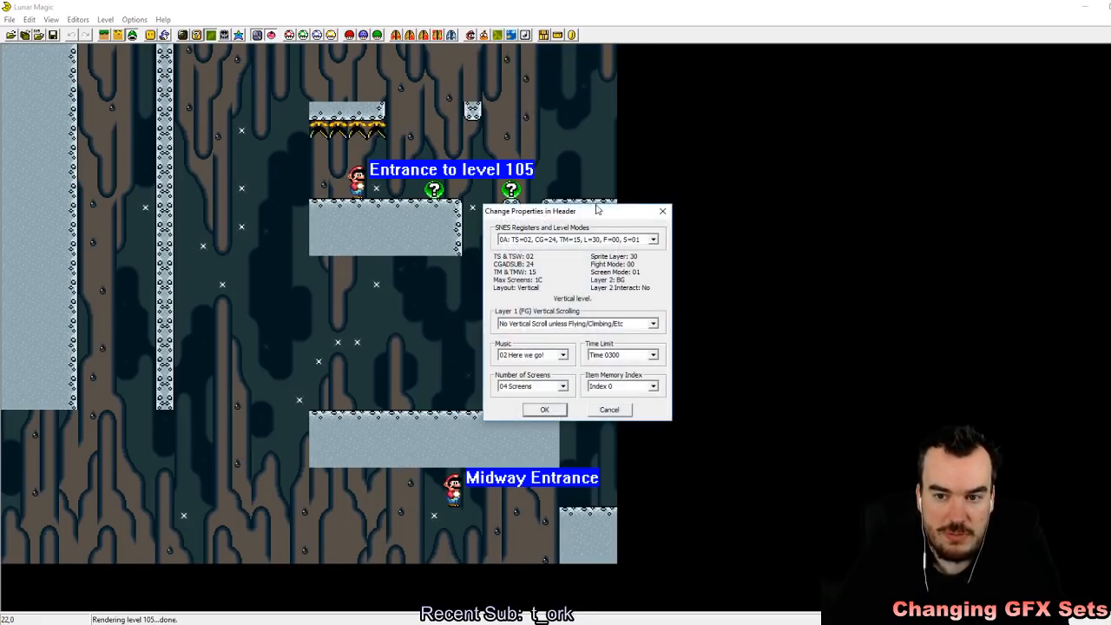
left_click(546, 410)
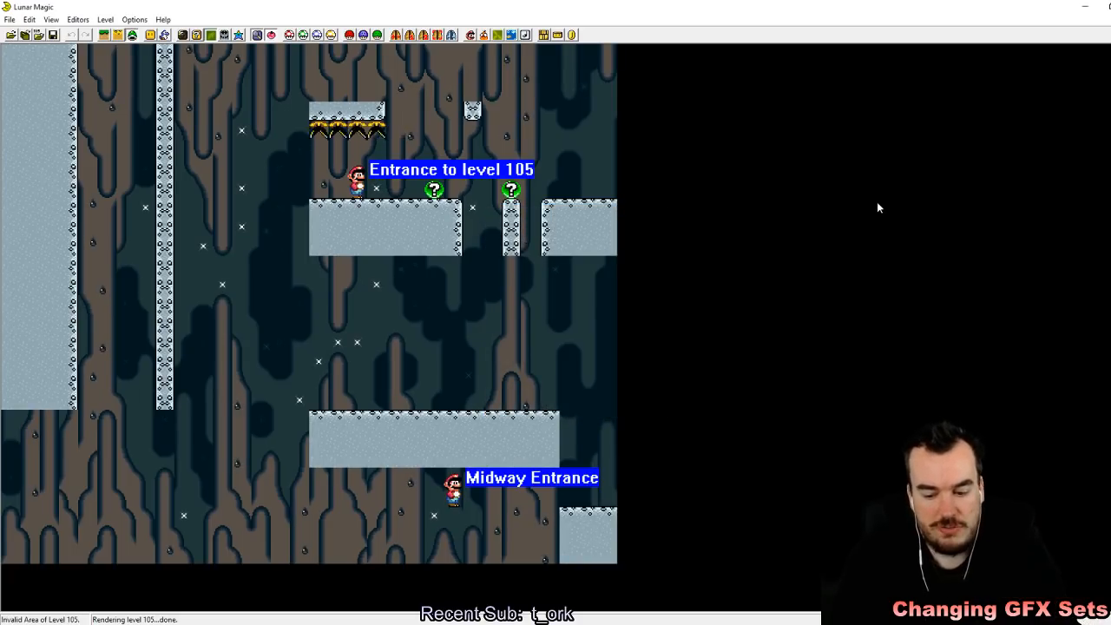
Step: Delete all objects, sprites, screen exits and secondary entrances from level 105
key("ctrl+Delete")
key("Return")
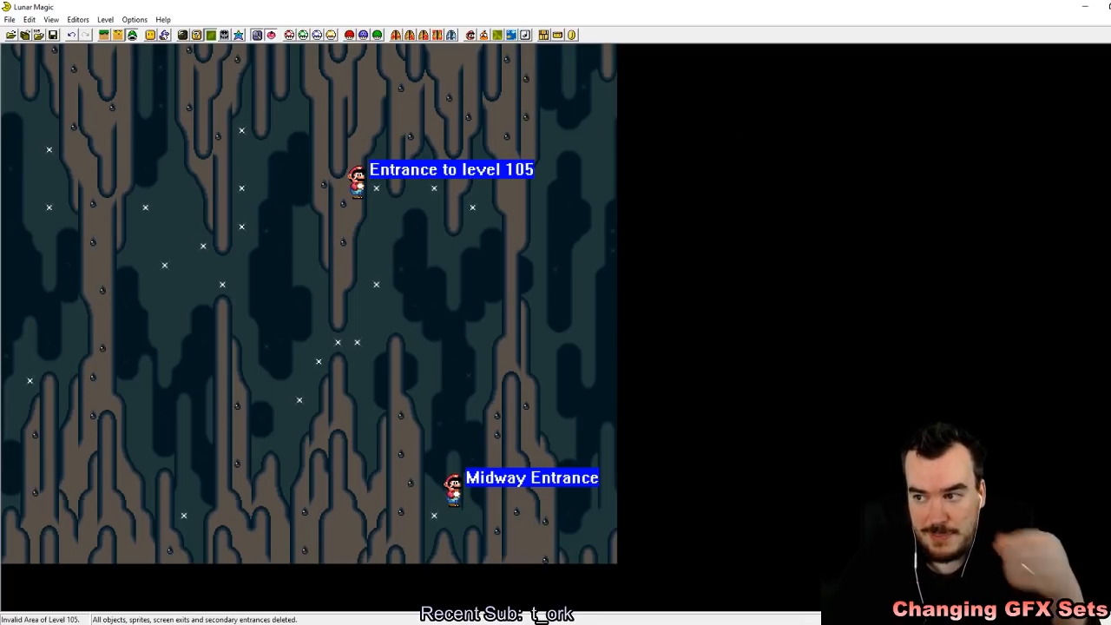
scroll(556, 328, "down", 2)
scroll(556, 328, "up", 2)
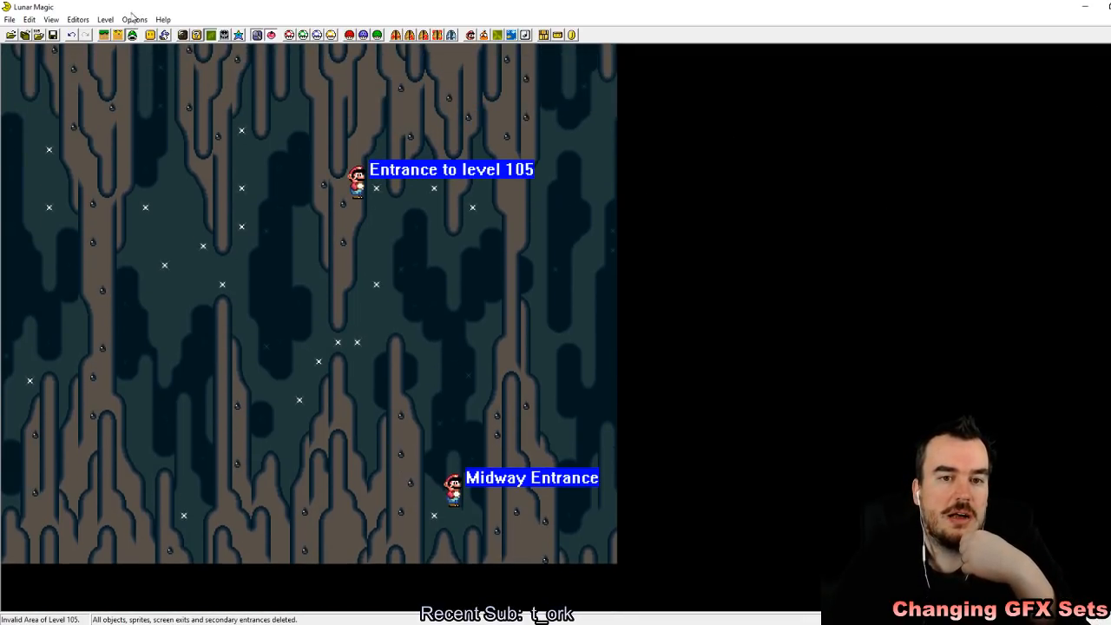
Step: Display the numbered screen boundaries and examine how the screens stack in the vertical level
key("F1")
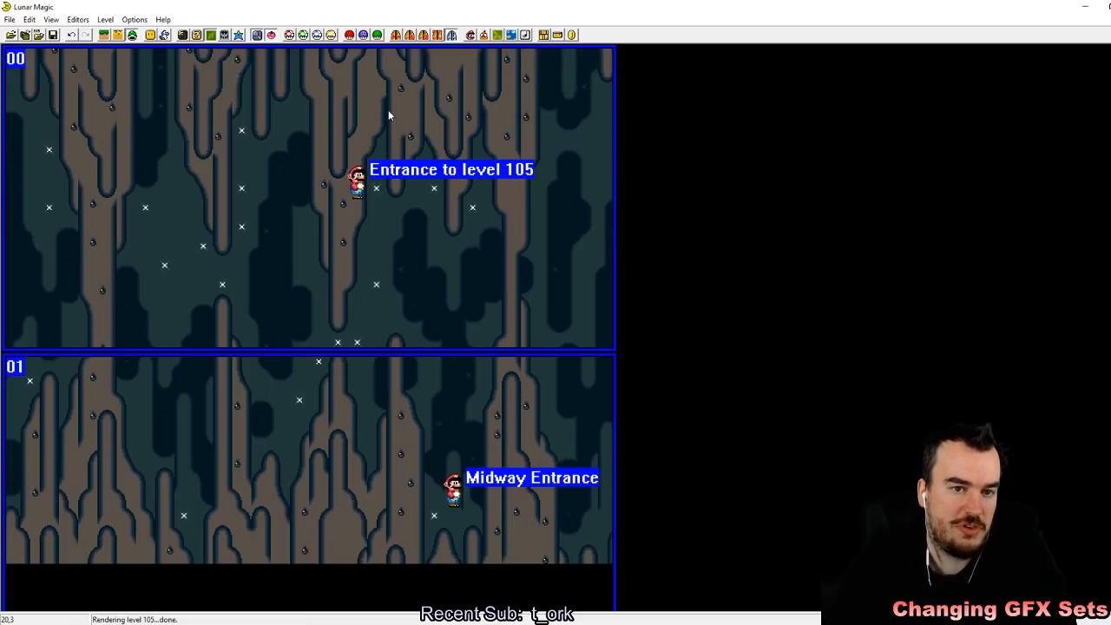
key("F1")
key("F1")
key("F1")
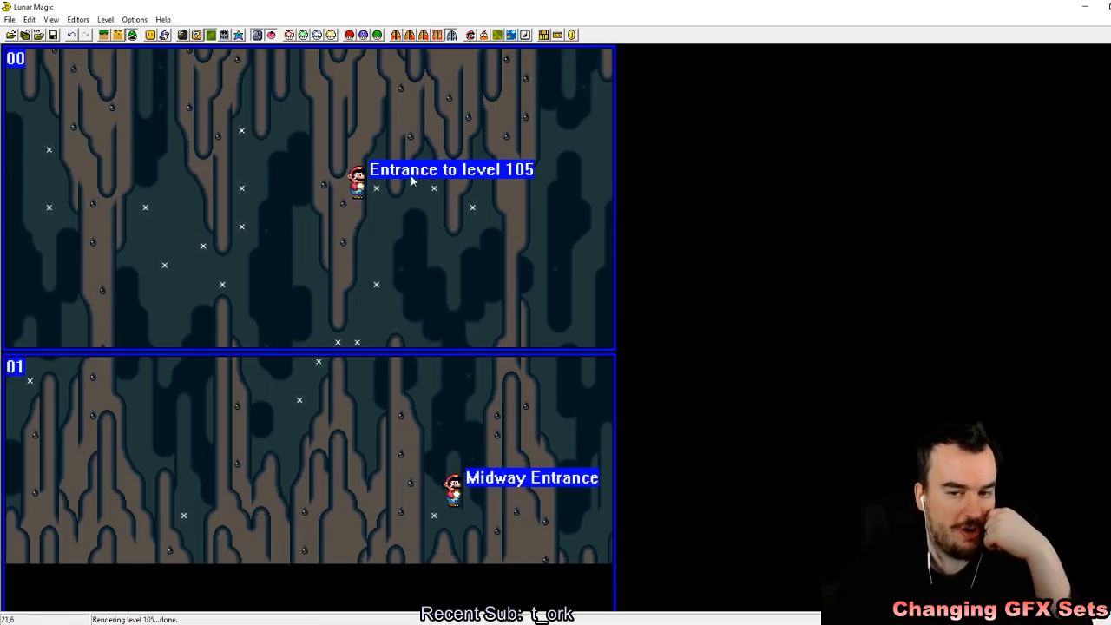
left_click_drag(41, 83, 52, 160)
left_click(104, 203)
scroll(46, 144, "down", 1)
scroll(87, 400, "down", 2)
left_click_drag(22, 469, 110, 516)
scroll(260, 348, "up", 3)
Step: Move Mario's level 105 entrance to the left edge of screen 08 and save the level
left_click(356, 178)
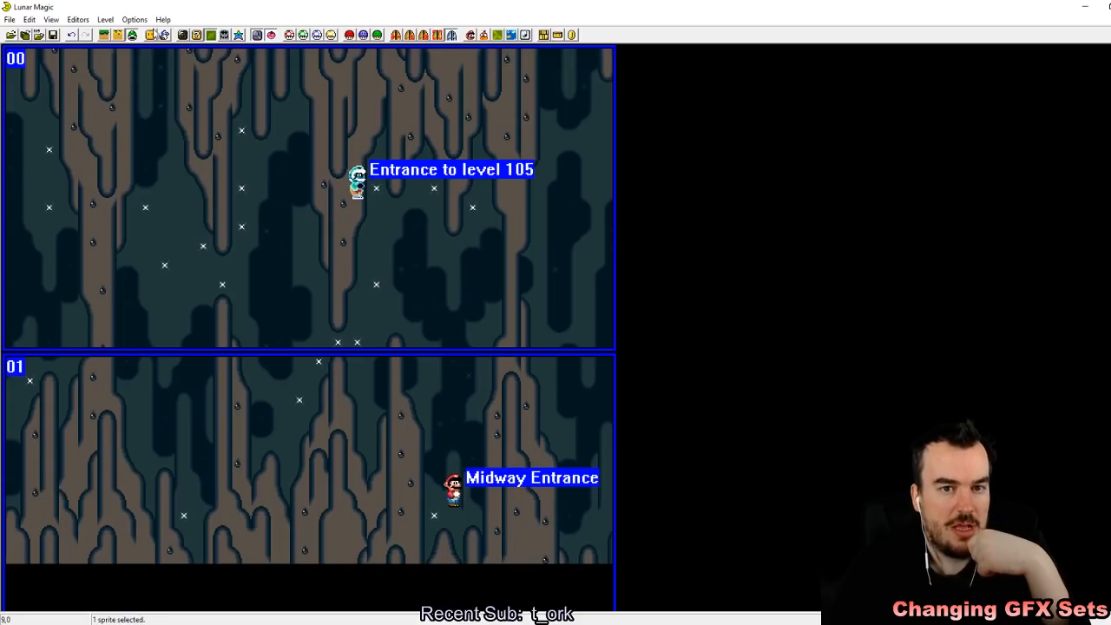
left_click_drag(357, 180, 8, 389)
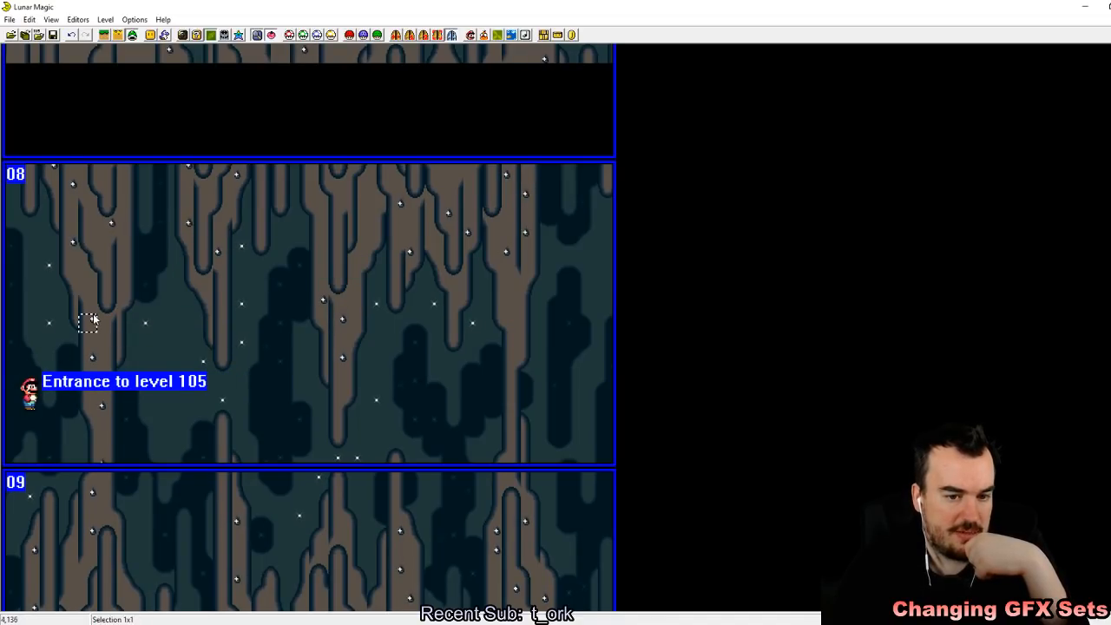
left_click(53, 35)
Step: Add a floor of grey cement blocks, 13 wide and 3 high, under Mario's entrance on screen 08 and save the level
left_click(149, 36)
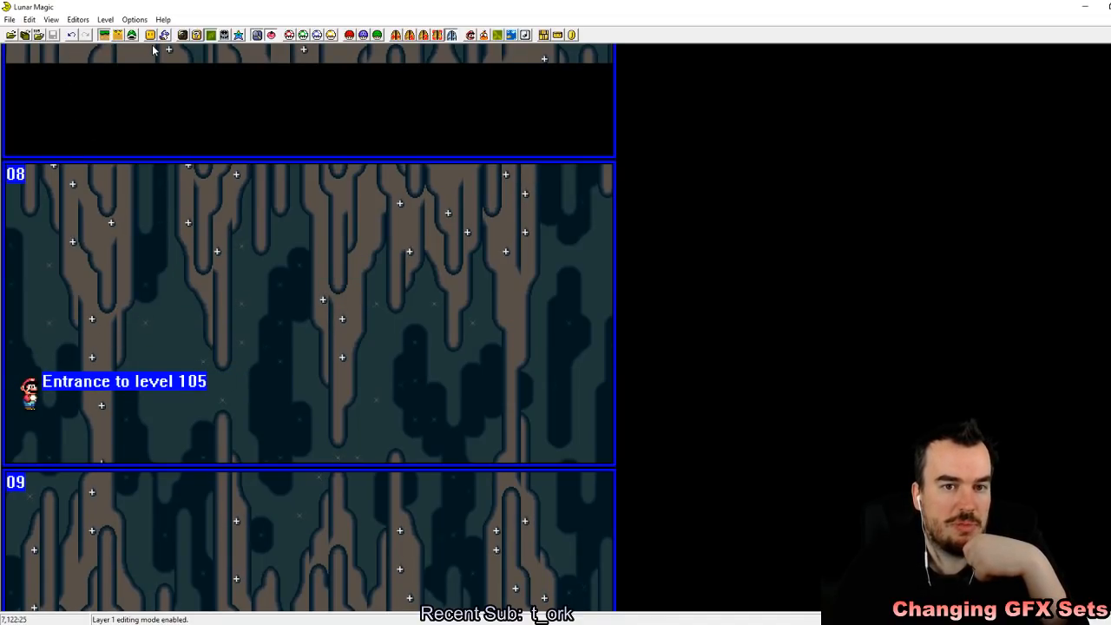
key("Insert")
left_click(575, 397)
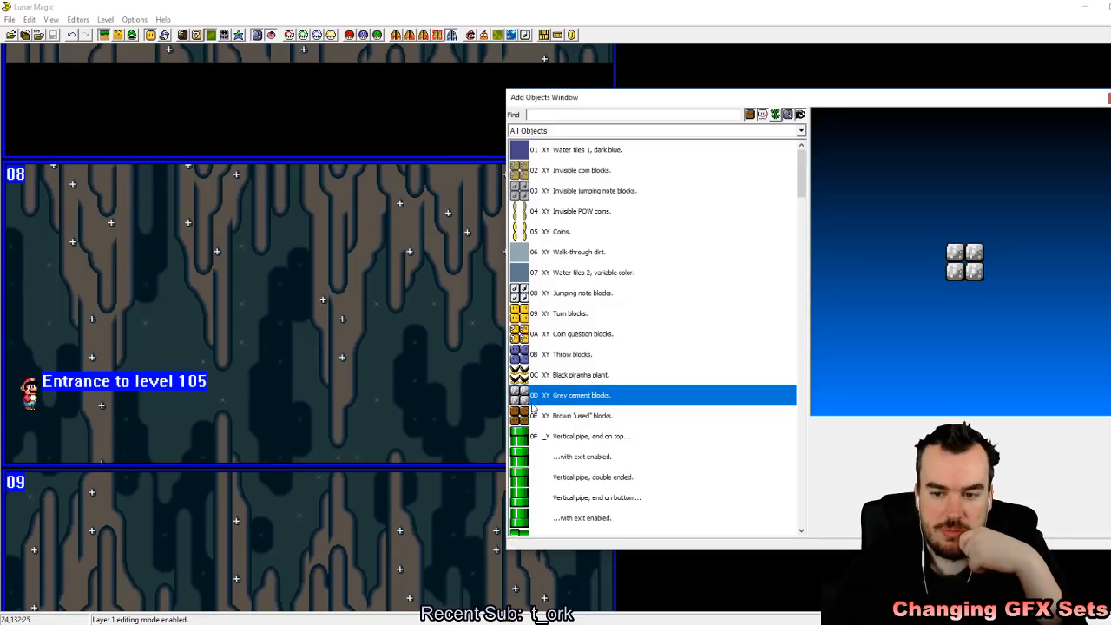
scroll(652, 387, "down", 5)
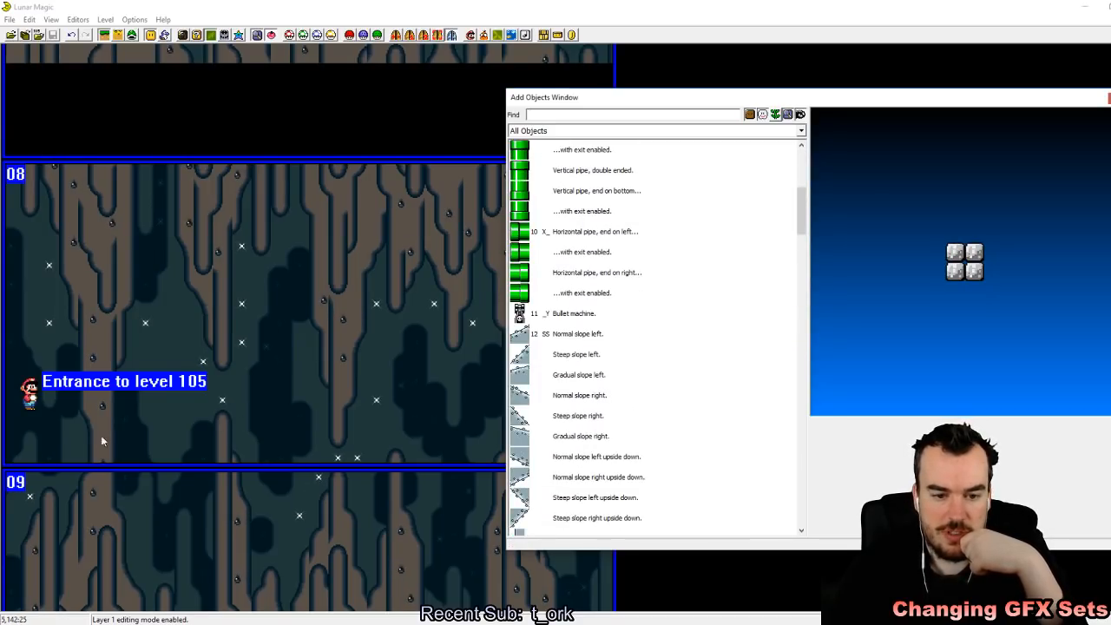
right_click(28, 422, "shift")
left_click_drag(27, 423, 252, 457)
left_click(340, 402)
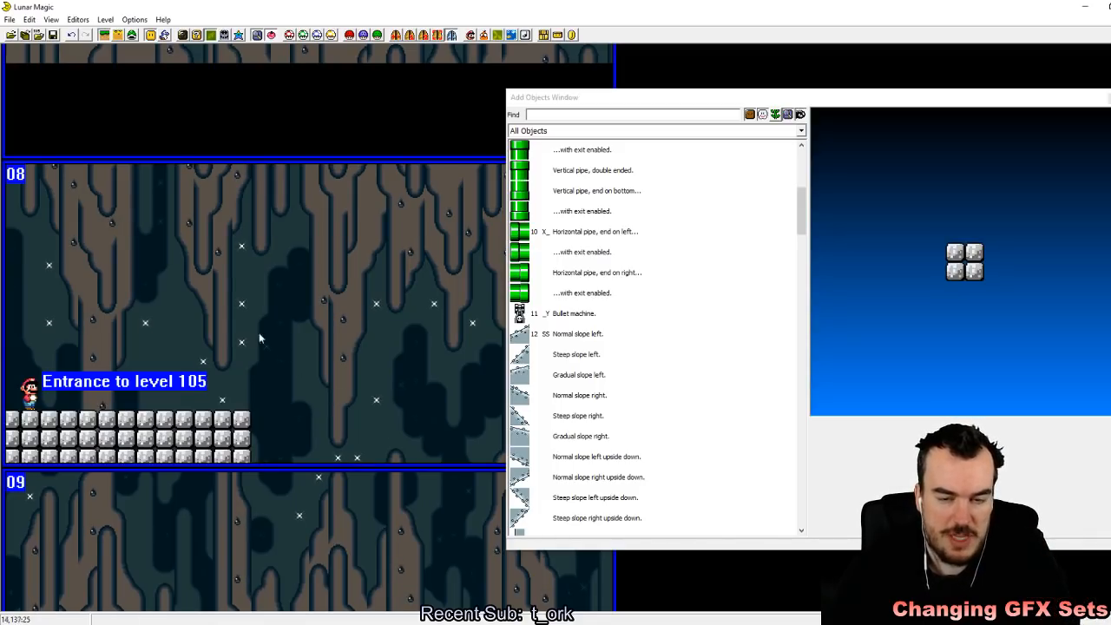
left_click(52, 36)
left_click(1109, 98)
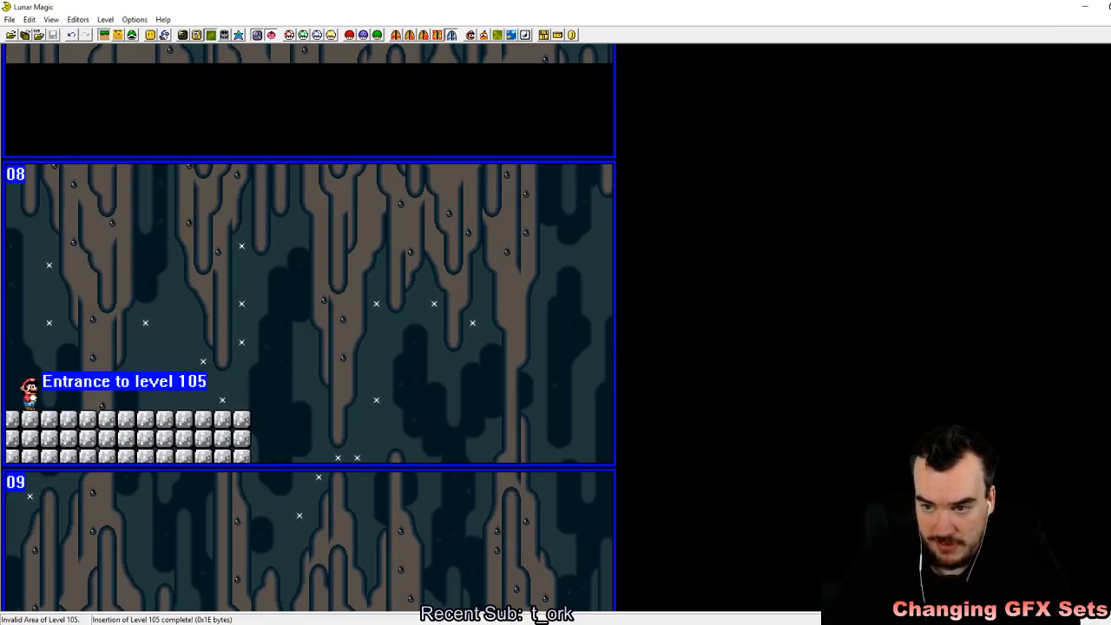
Step: Widen the cement block floor to the edge of screen 08's left half and save the level
key("F1")
left_click(219, 444)
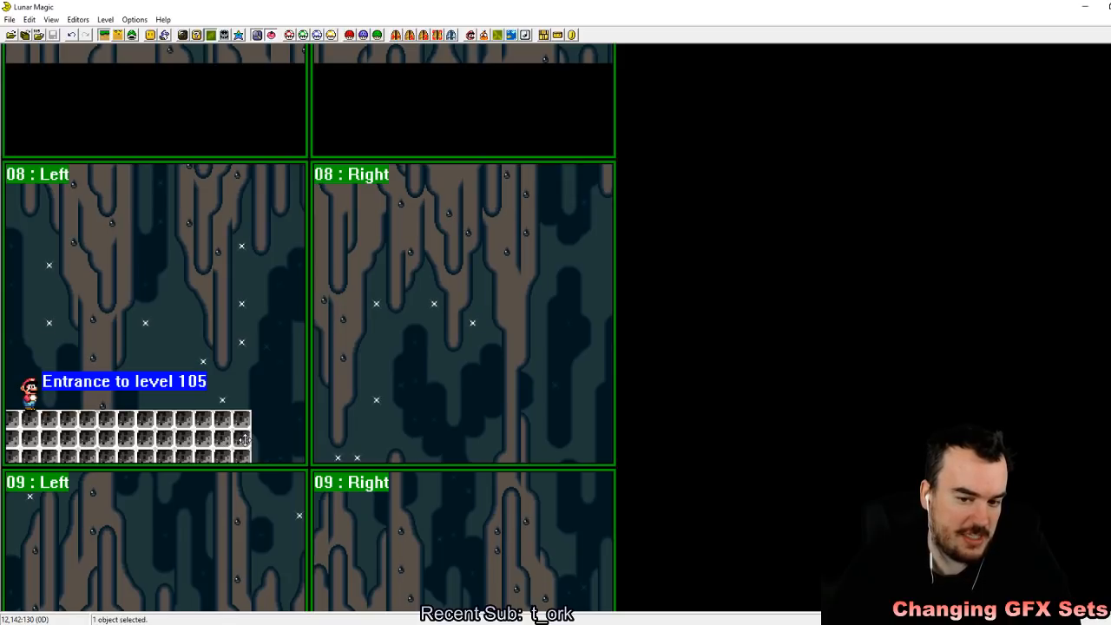
left_click_drag(248, 440, 294, 439)
left_click(213, 310)
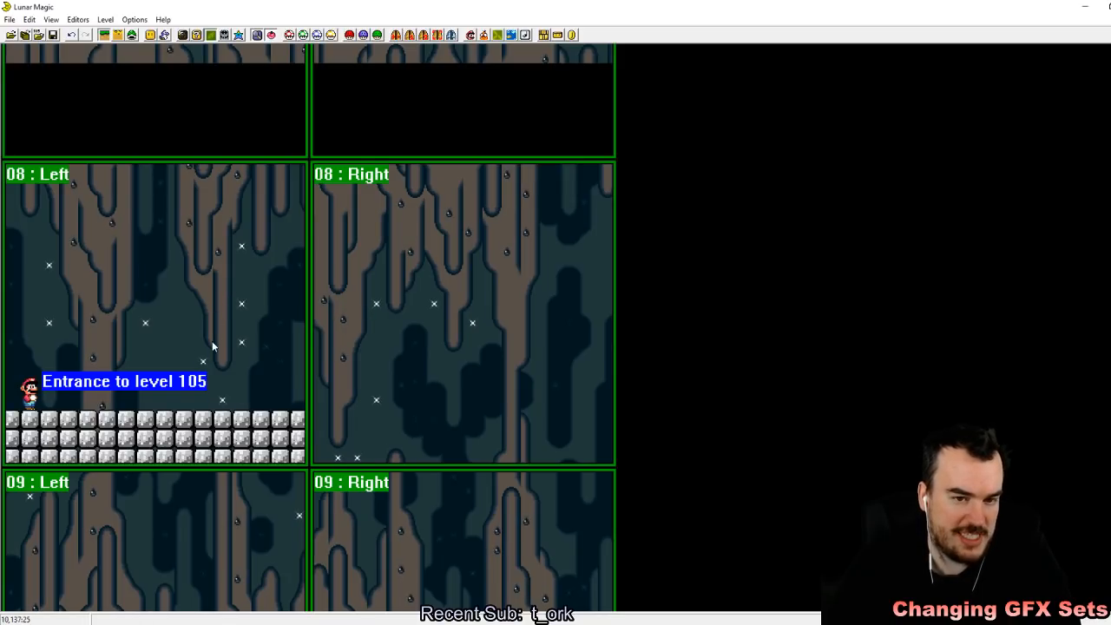
key("F1")
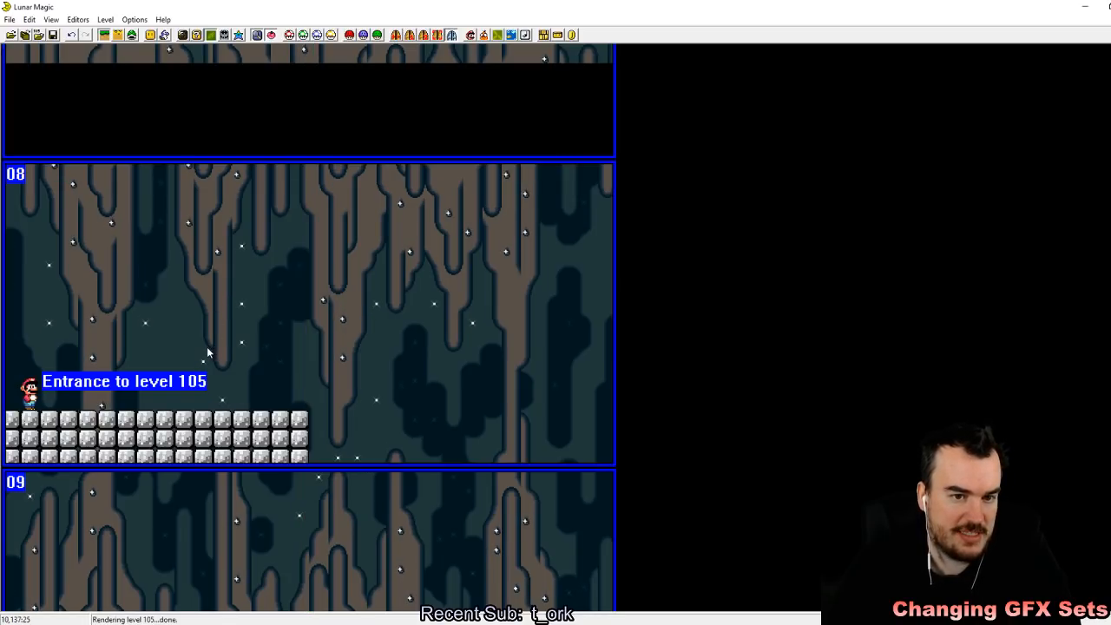
left_click(184, 415)
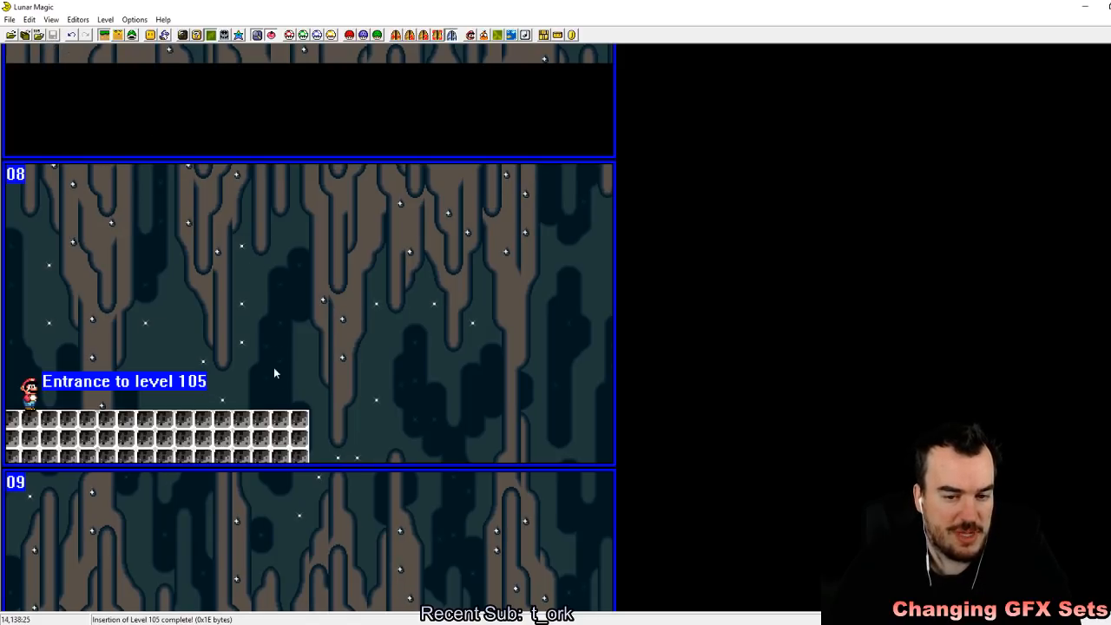
left_click(276, 389)
Step: Show the left and right subscreen boundaries and place a copy of the cement floor across the boundary on screen 08
key("F1")
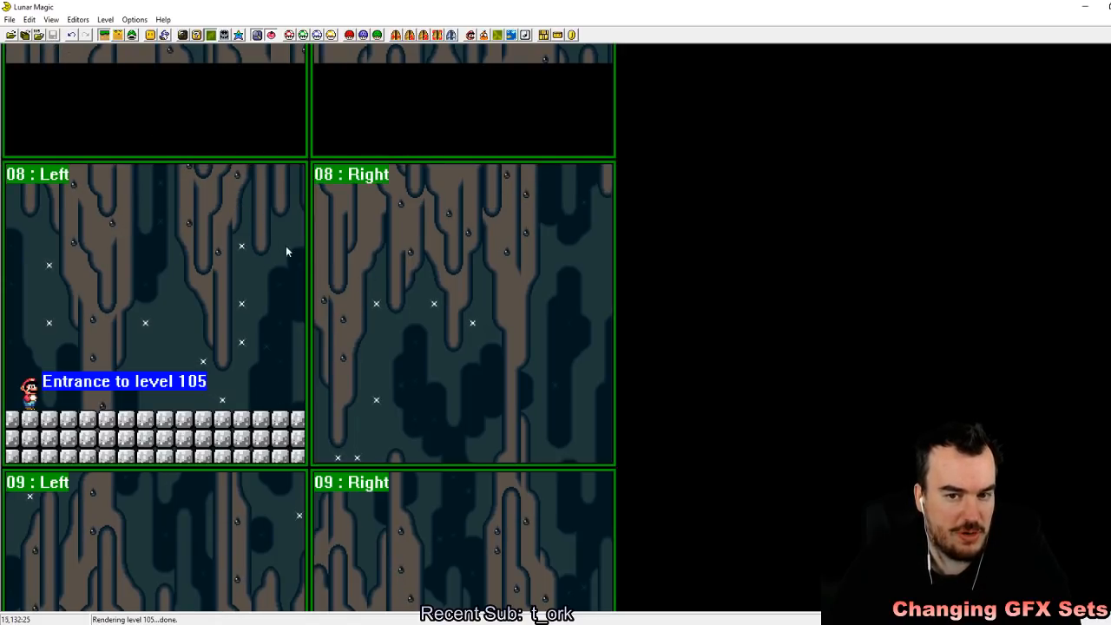
scroll(217, 261, "up", 4)
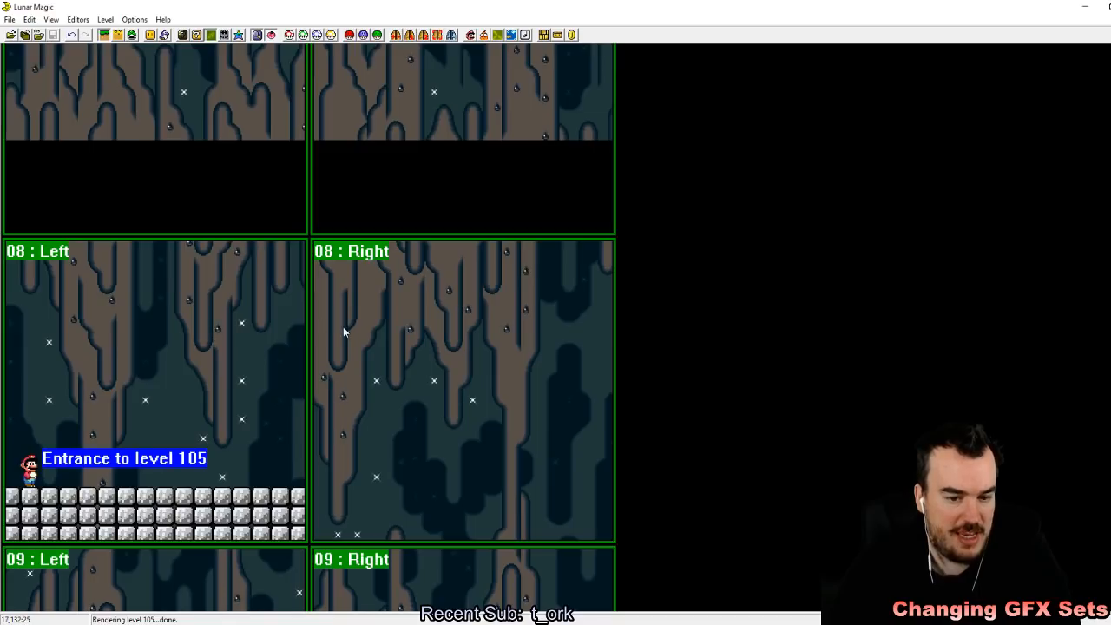
scroll(254, 311, "down", 3)
left_click_drag(193, 198, 267, 271)
left_click(208, 342)
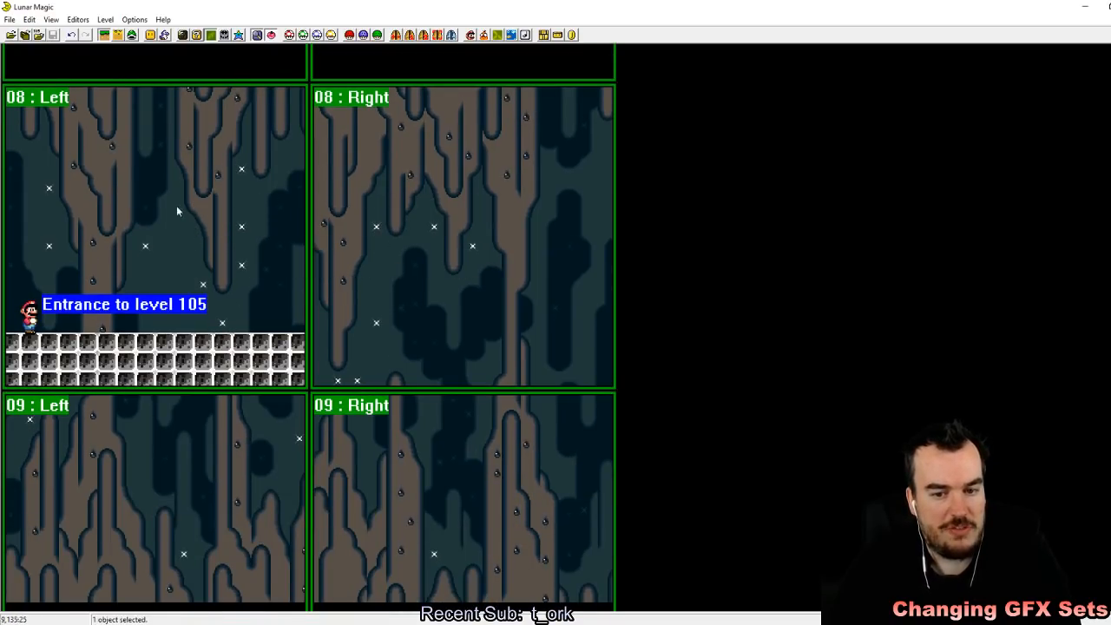
right_click_drag(111, 181, 2, 160)
left_click_drag(224, 202, 329, 275)
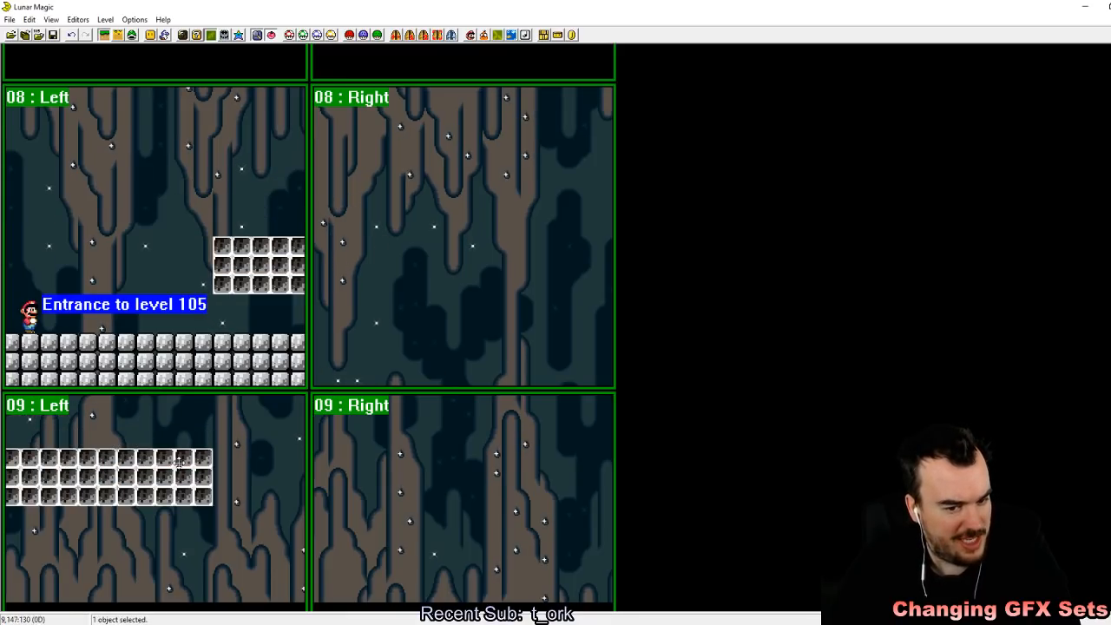
left_click(190, 544)
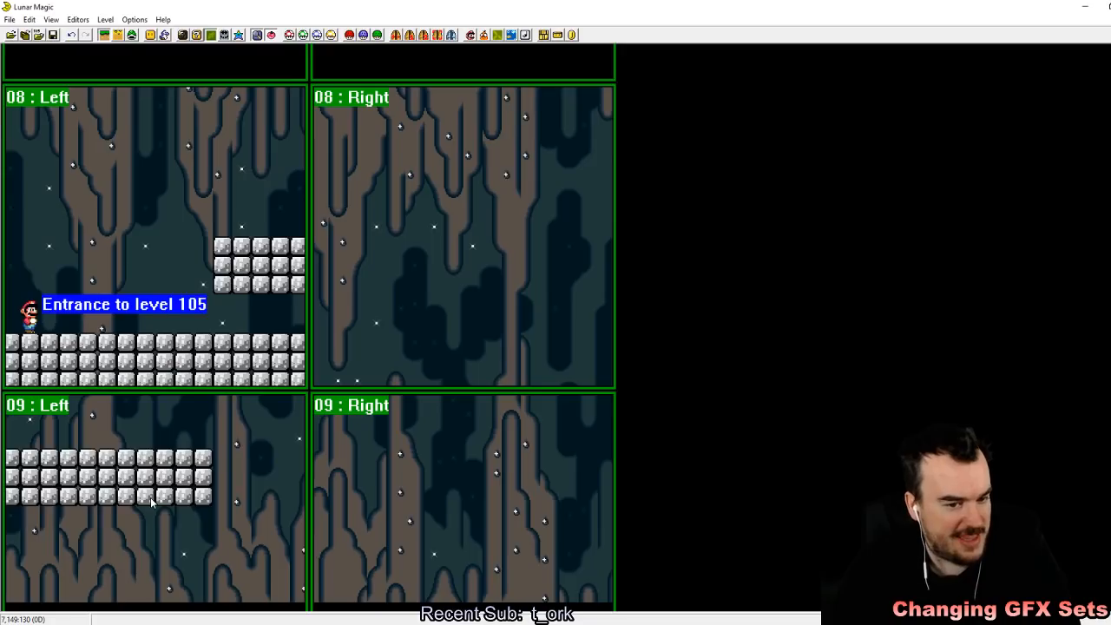
Step: Move the copied cement block object around screen 08 to test how it wraps at the subscreen boundary
left_click_drag(267, 274, 68, 264)
left_click_drag(239, 269, 407, 211)
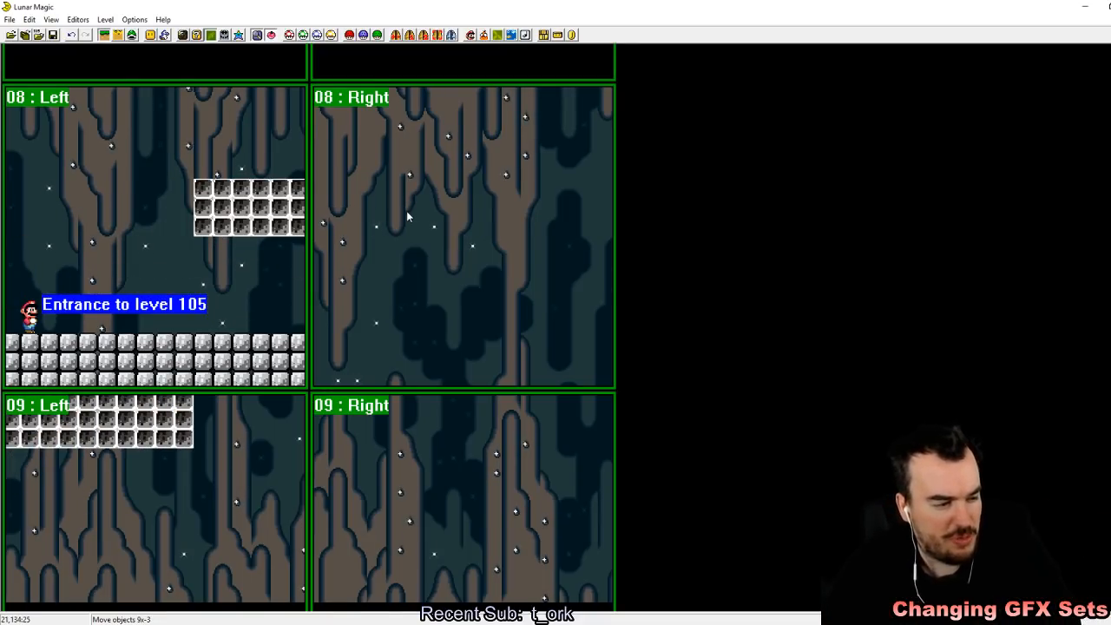
left_click_drag(252, 185, 21, 230)
left_click_drag(306, 200, 230, 227)
Step: Shorten the cement floor under Mario to 8 blocks wide and delete the copied block object above it
left_click(304, 356)
left_click_drag(304, 356, 143, 358)
left_click_drag(155, 161, 223, 241)
key("Delete")
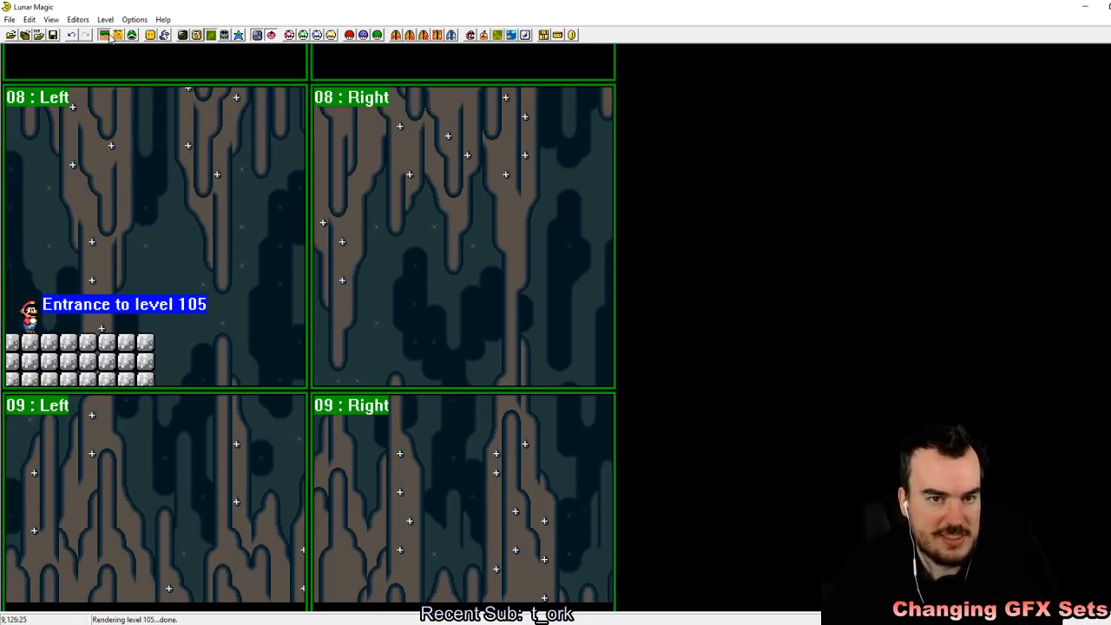
Step: Add a Solid left and top edge object in screen 08's left half and extend it down to the subscreen bottom
key("Insert")
scroll(605, 418, "down", 4)
scroll(597, 461, "down", 1)
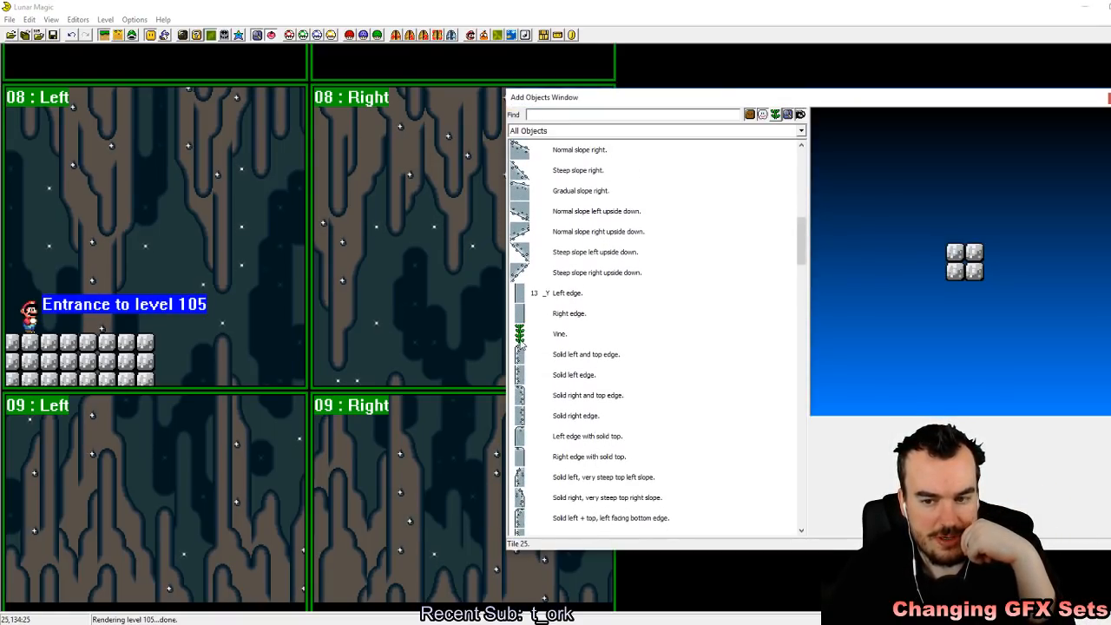
left_click(545, 355)
right_click_drag(247, 187, 249, 300)
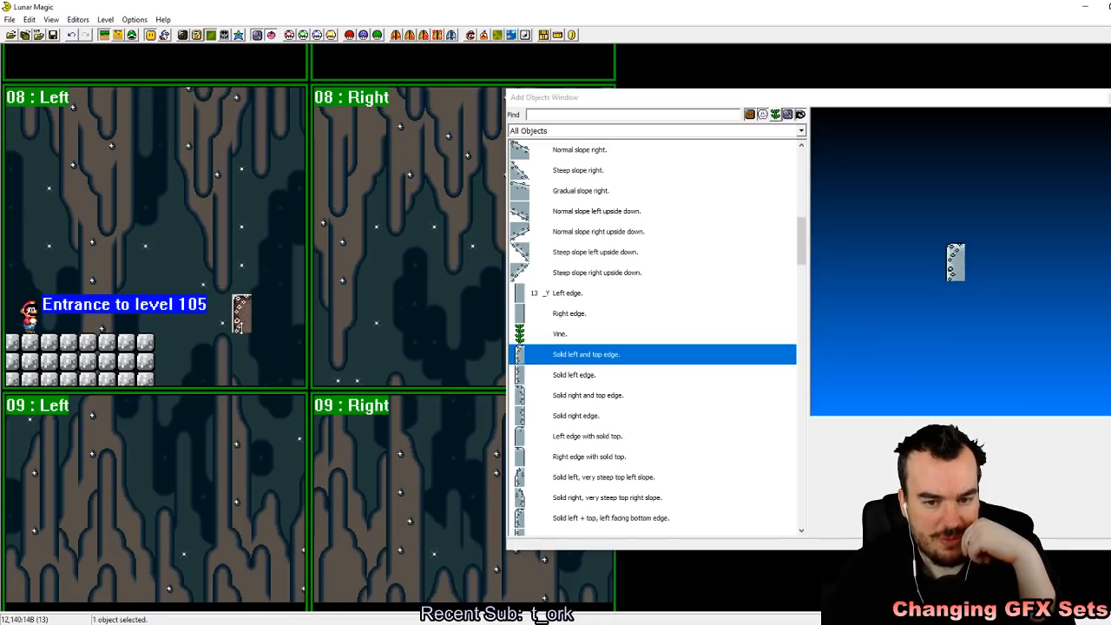
left_click_drag(239, 326, 242, 378)
Step: Add a Ledge object beside the solid left edge and size it to end at screen 08's left/right subscreen boundary
scroll(595, 451, "up", 5)
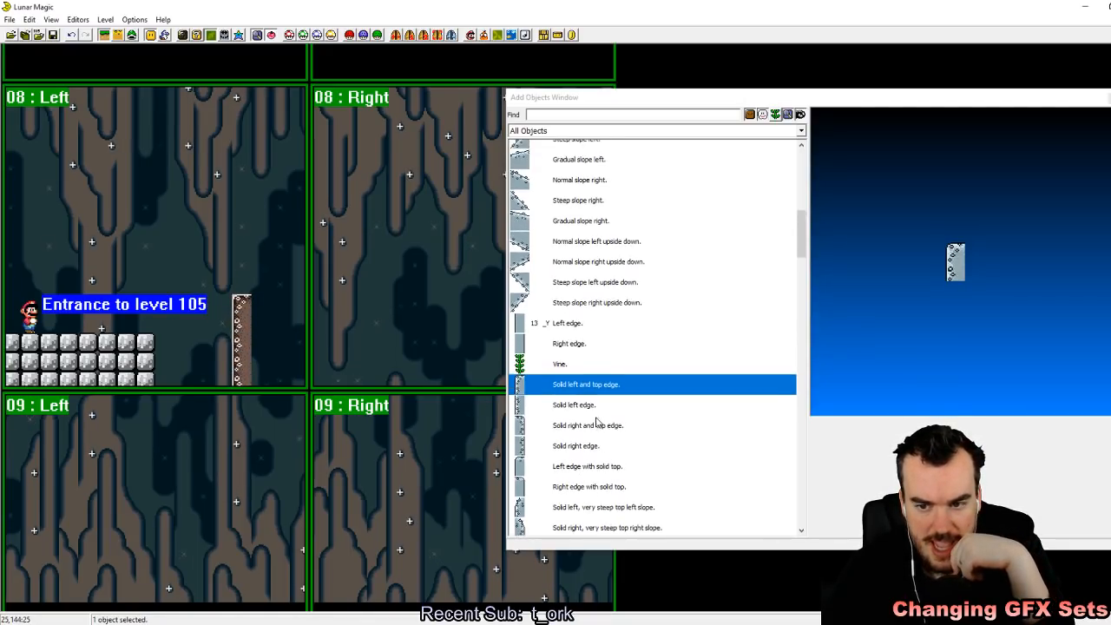
scroll(597, 421, "up", 1)
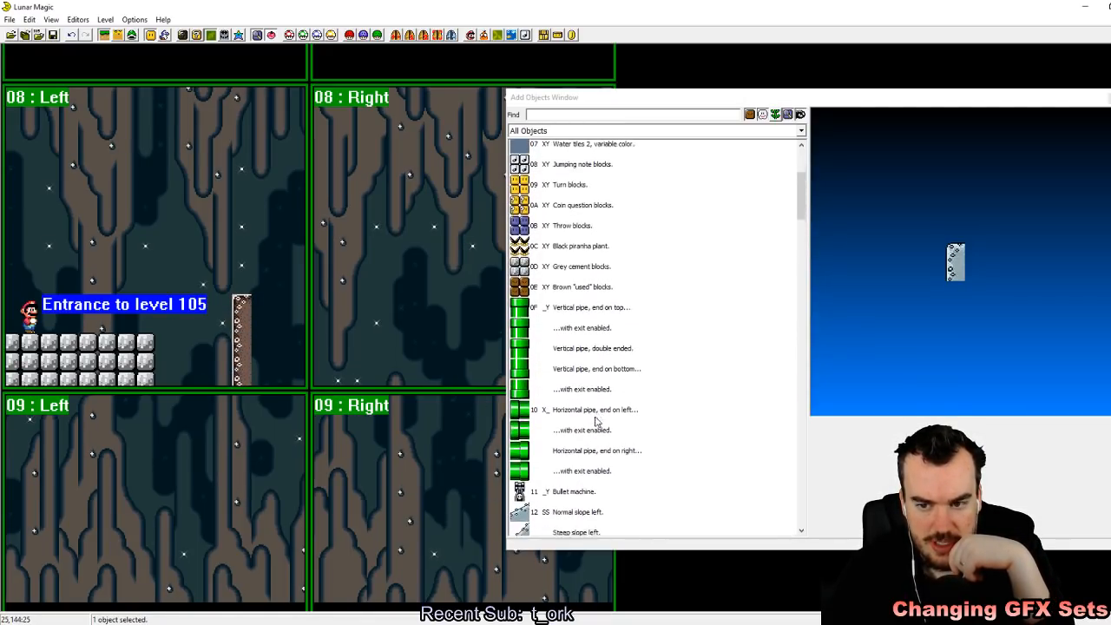
scroll(573, 443, "down", 9)
scroll(533, 473, "up", 1)
left_click(533, 475)
right_click(280, 324)
left_click_drag(280, 324, 442, 379)
left_click(202, 545)
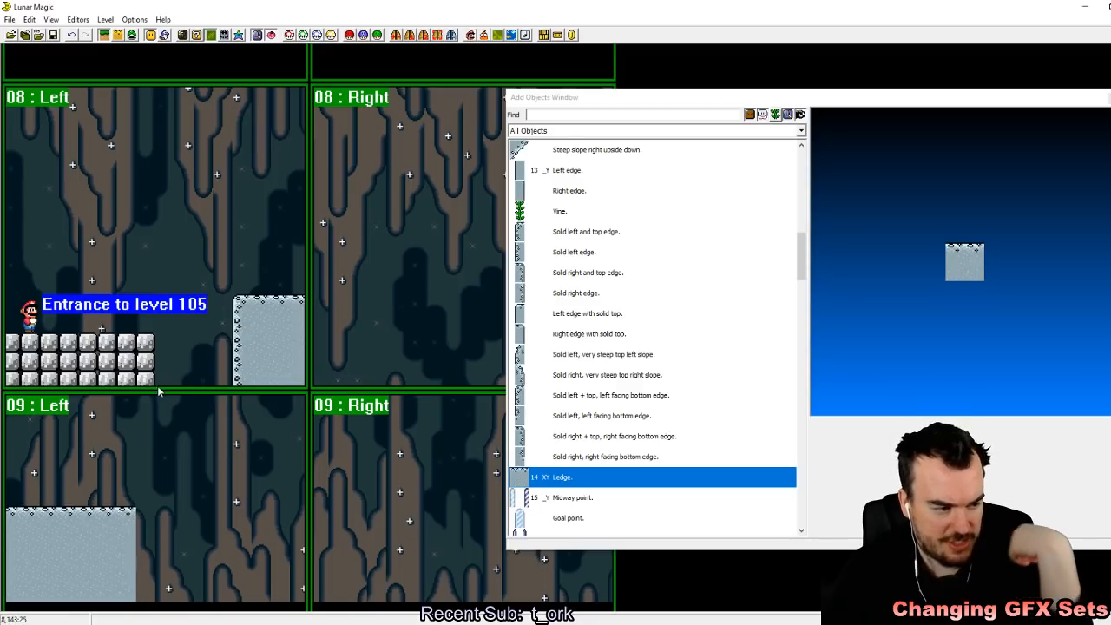
left_click(98, 574)
left_click_drag(133, 543, 3, 545)
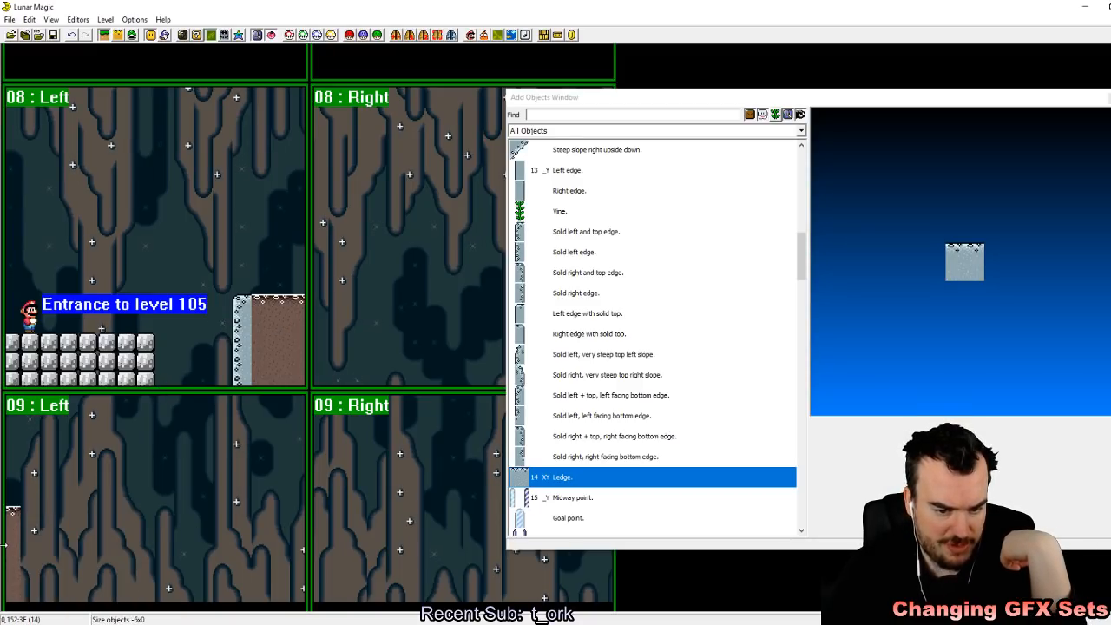
mouse_move(294, 349)
left_mouse_down()
mouse_move(228, 342)
mouse_move(287, 340)
left_mouse_up()
Step: Place a second Ledge object in screen 08's right half, level with the first and starting at the subscreen boundary
right_click(341, 305)
left_click_drag(342, 305, 439, 331)
left_click(372, 215)
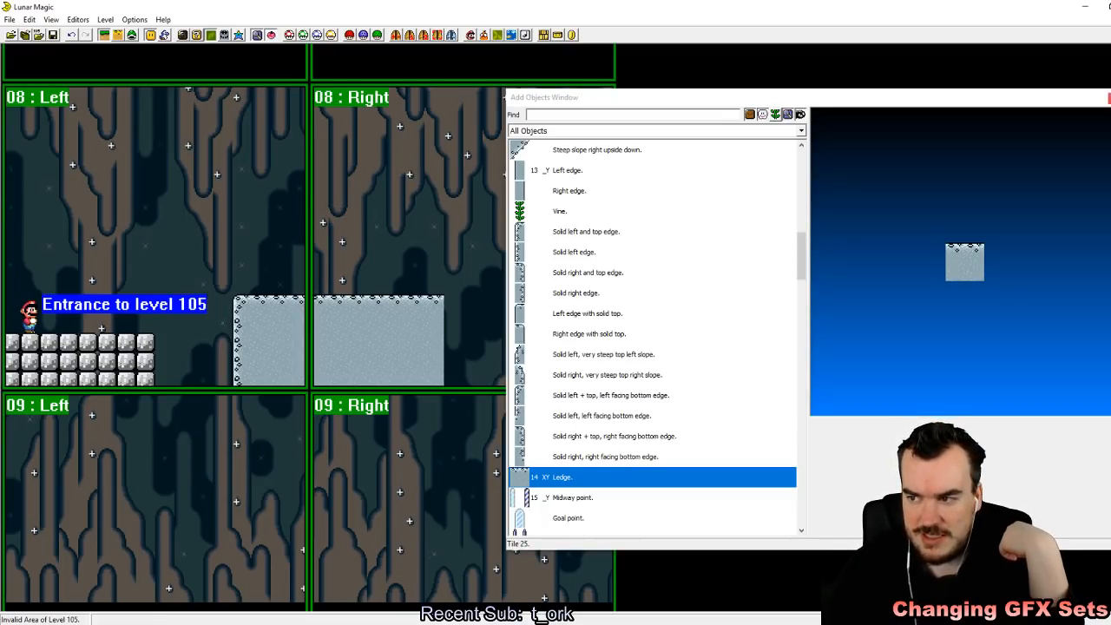
Step: Widen the second ledge across the full width of screen 08's right half and save the level
left_click(1110, 98)
left_click(294, 333)
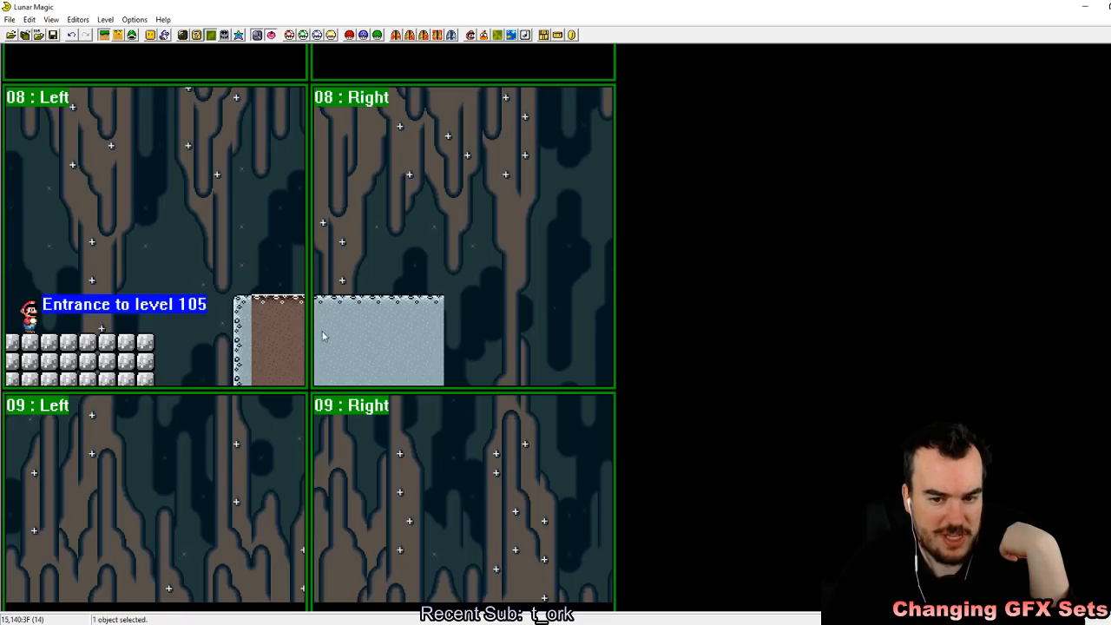
left_click(329, 331)
left_click_drag(254, 163, 295, 210)
left_click(432, 337)
left_click_drag(446, 339, 612, 333)
left_click(576, 340)
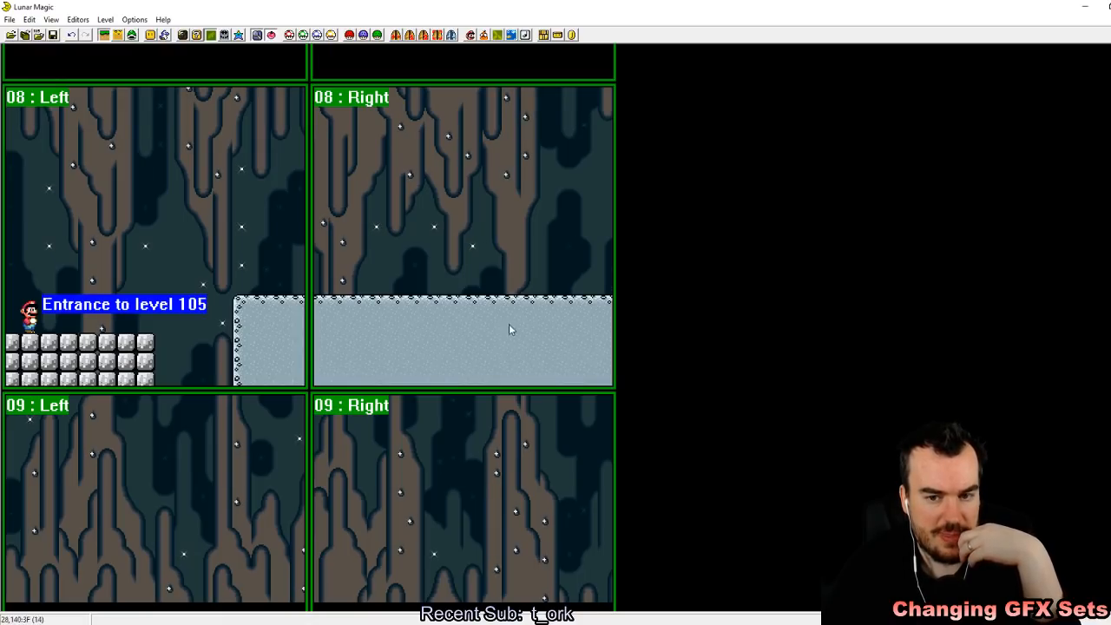
left_click(52, 35)
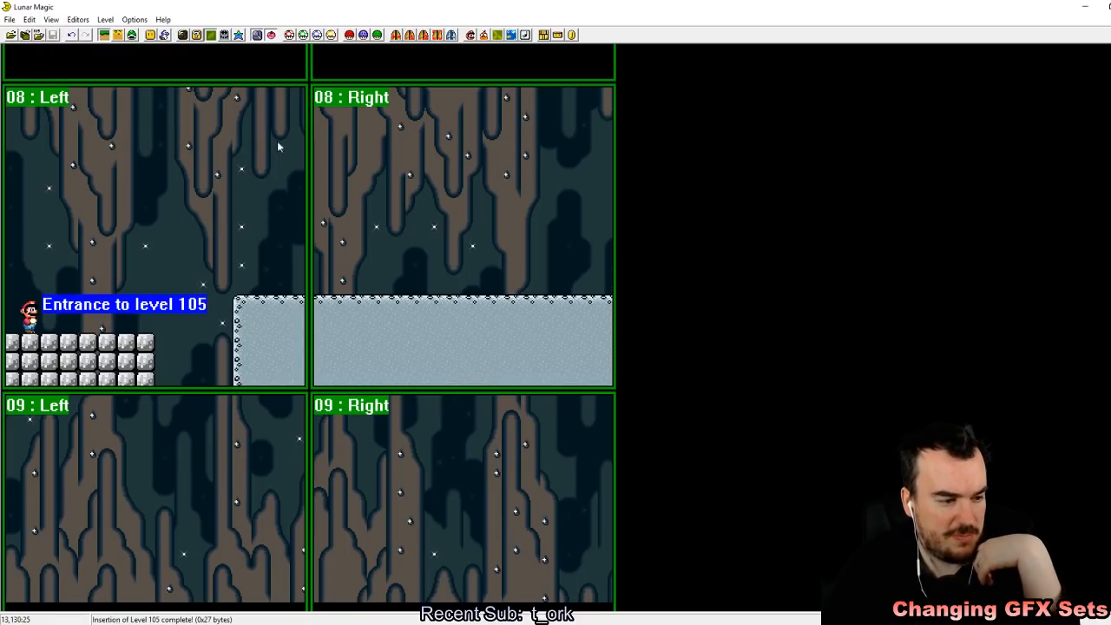
Step: Place a test copy of the ledge across the subscreen boundary near the top of screen 08's left half, and delete it
left_click(431, 384)
left_click_drag(193, 118, 3, 126)
left_click_drag(303, 162, 368, 163)
left_click(256, 452)
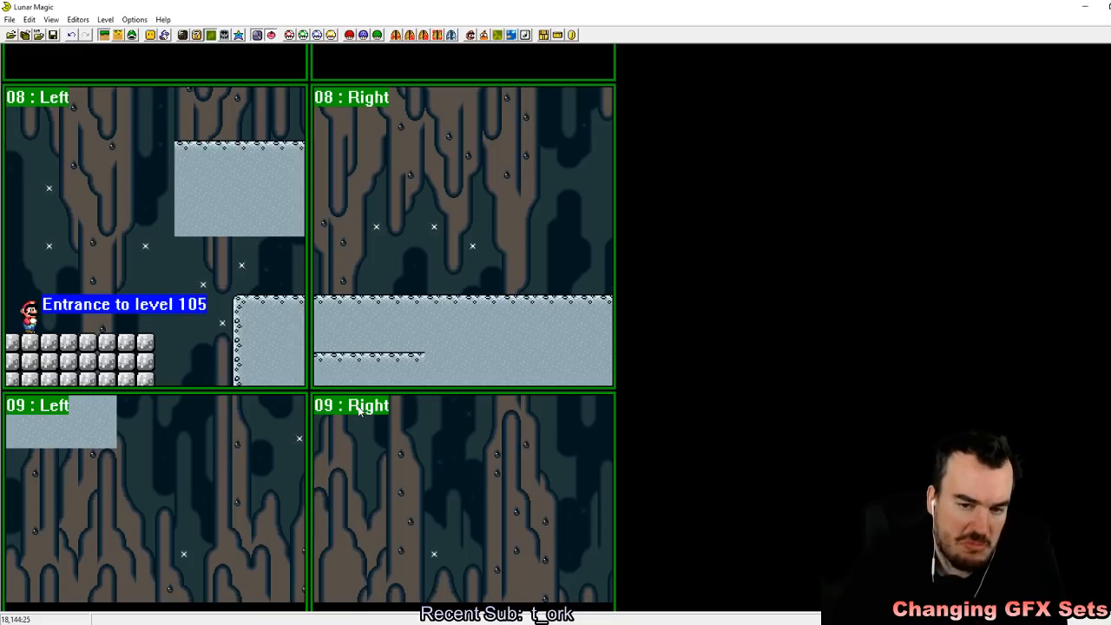
left_click(252, 186)
key("Delete")
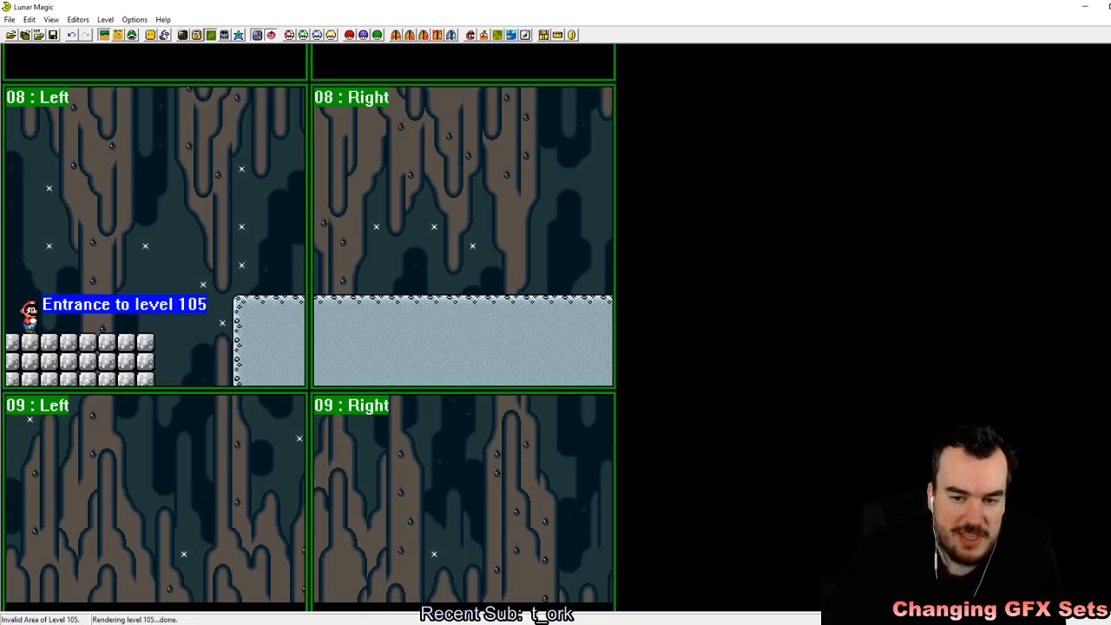
Step: Save level 105, switch to the SNES emulator and reload the recent Super Mario World (USA).sfc ROM from the tutorial folder
left_click(53, 36)
key("alt+Tab")
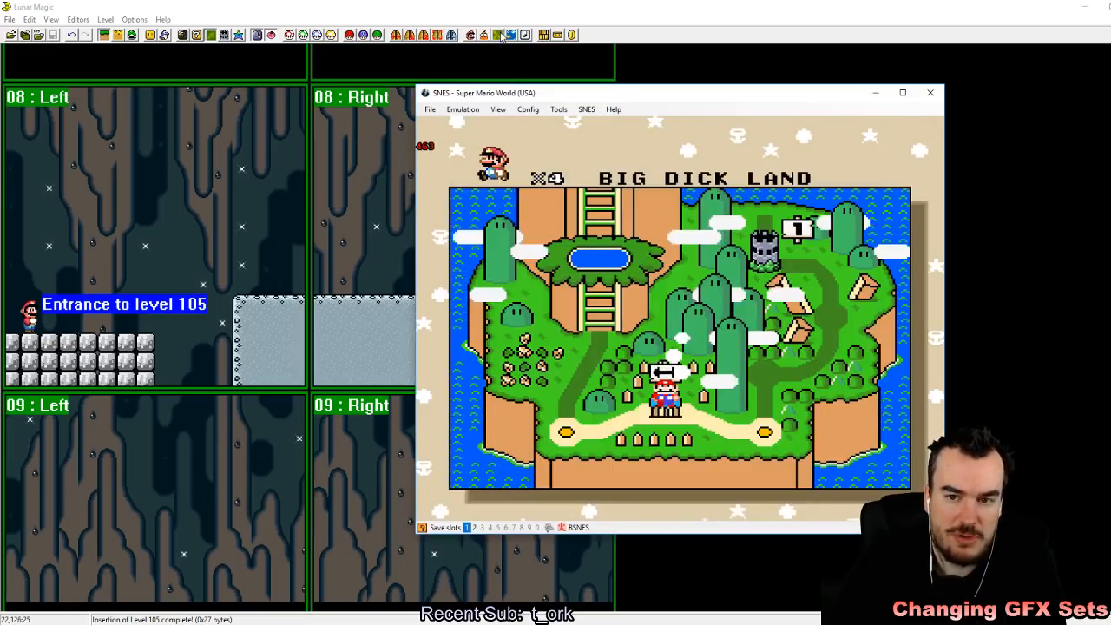
left_click(430, 110)
mouse_move(468, 135)
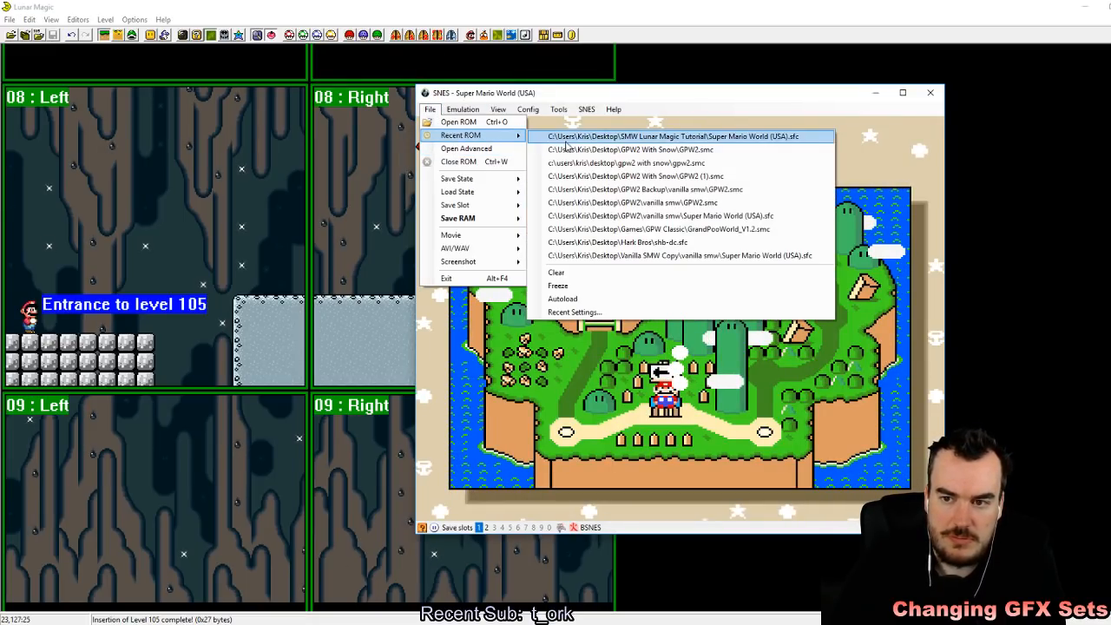
left_click(590, 139)
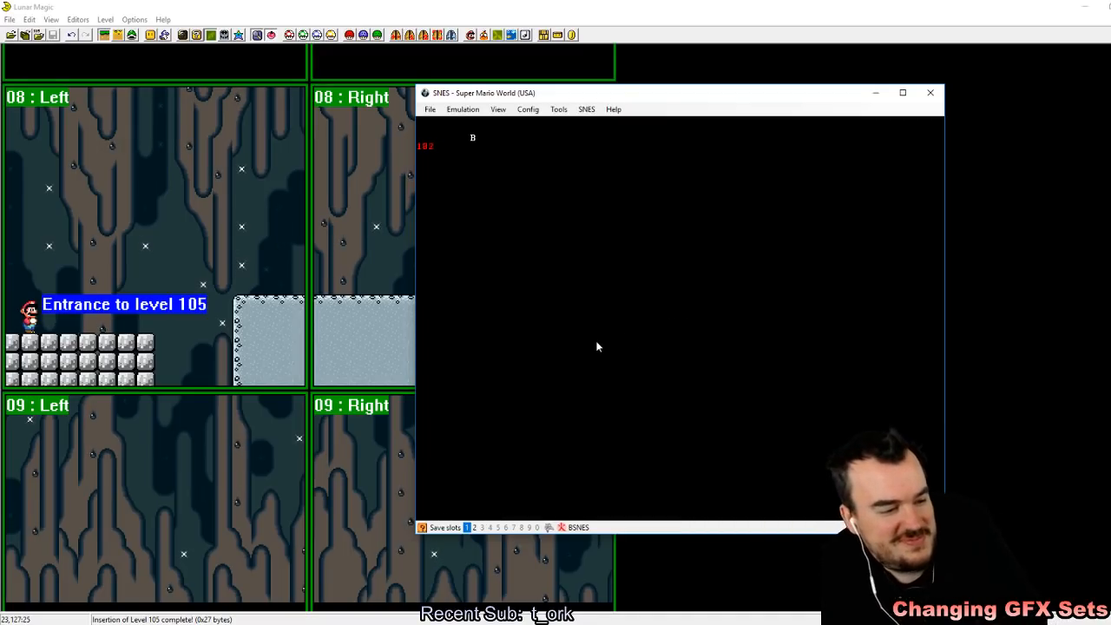
Step: Start the game through to the overworld map and quick-save the state in slot 1
key("z")
key("z")
key("z")
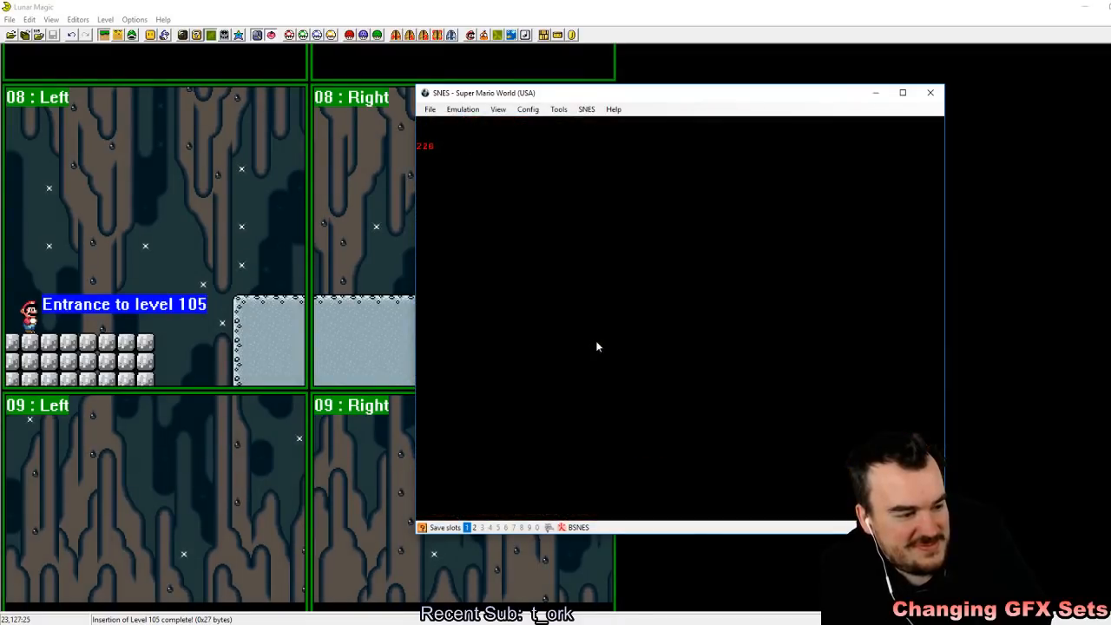
key("z")
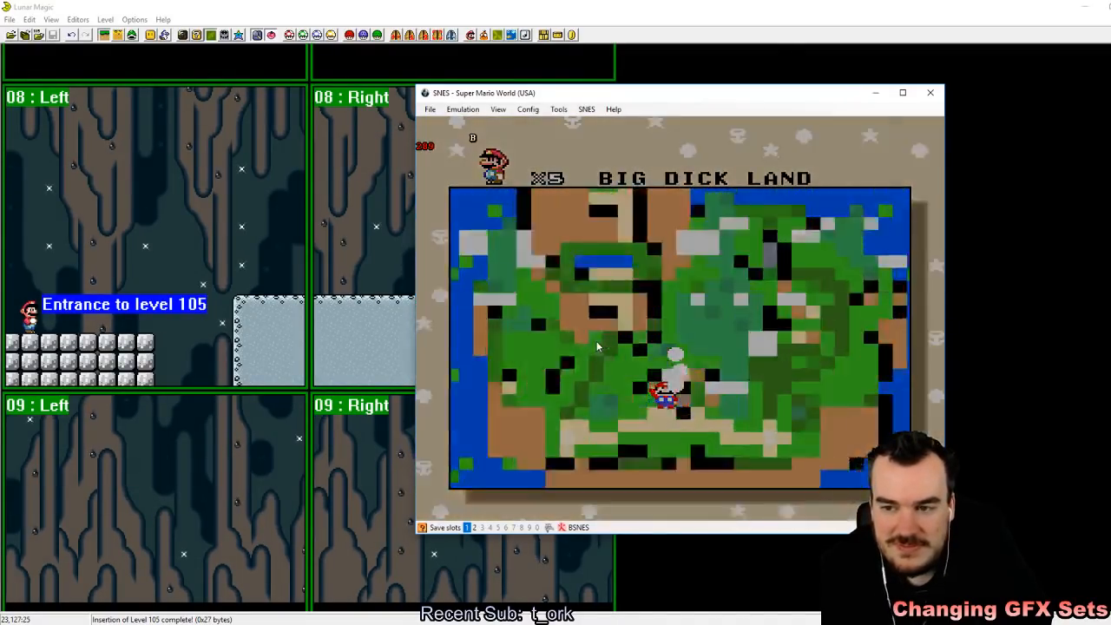
key("F5")
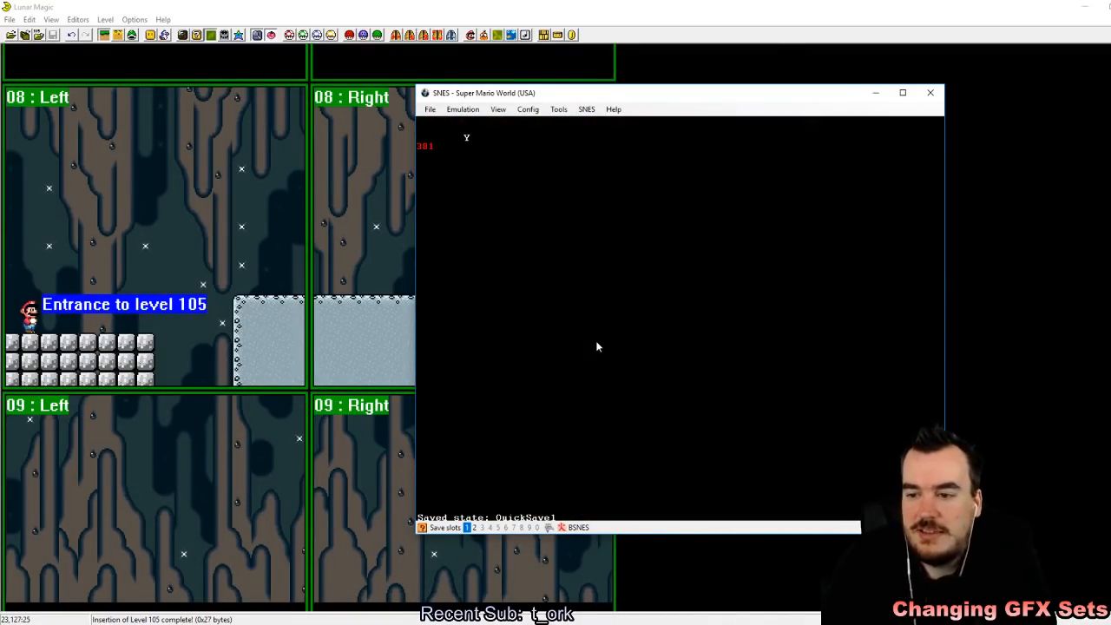
Step: Playtest level 105 by moving Mario across the ledge past the subscreen boundary and back to the cement floor
key("Right")
key("z")
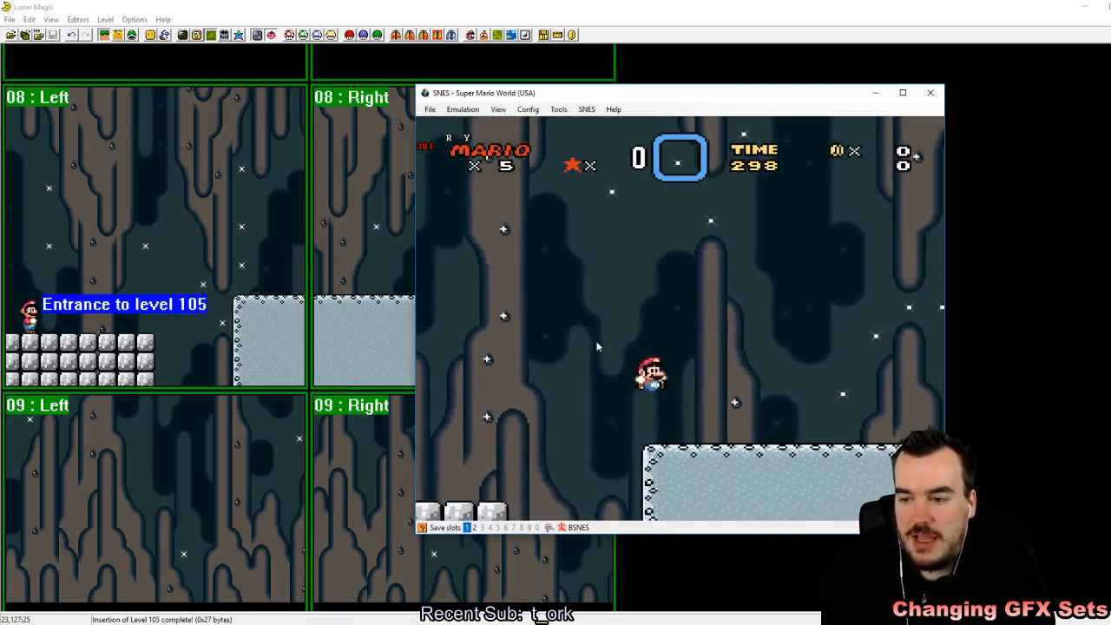
key("Left")
key("z")
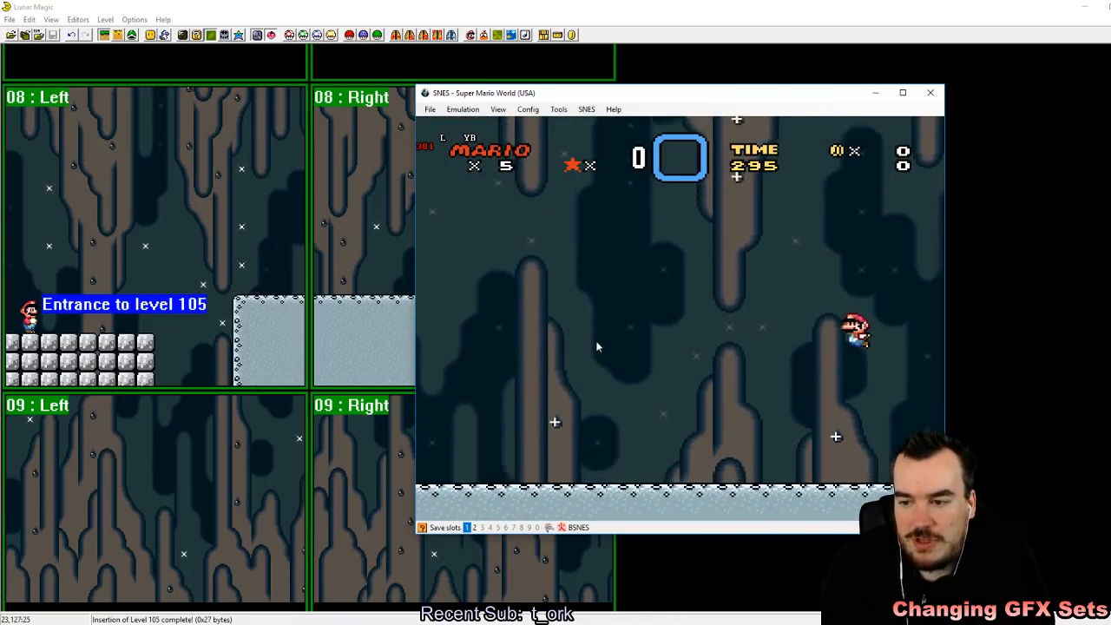
key("Left")
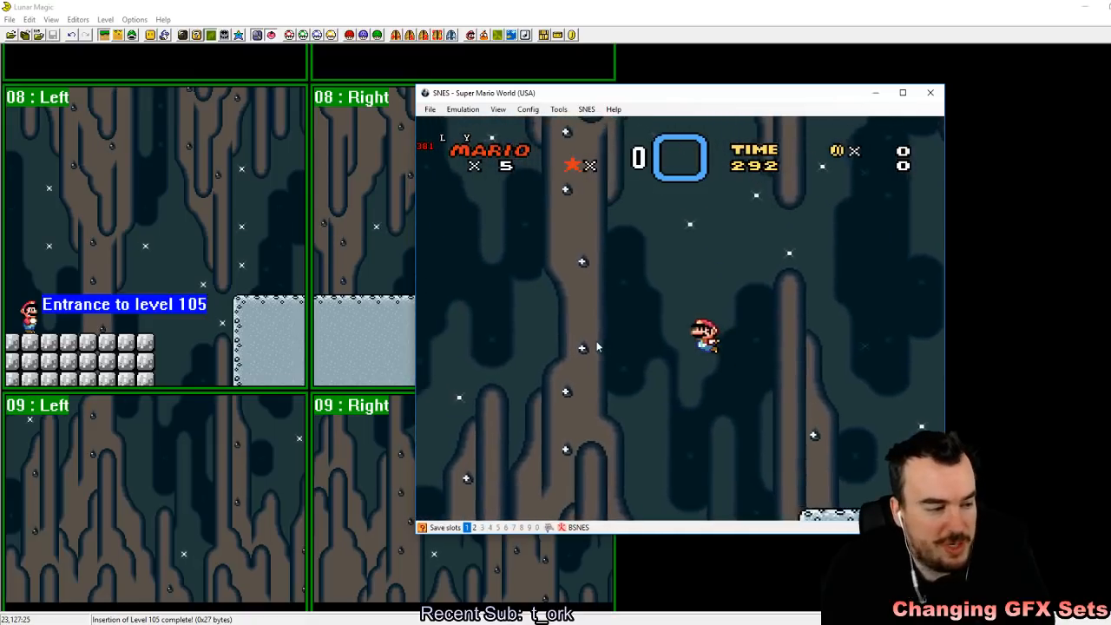
key("z")
key("Right")
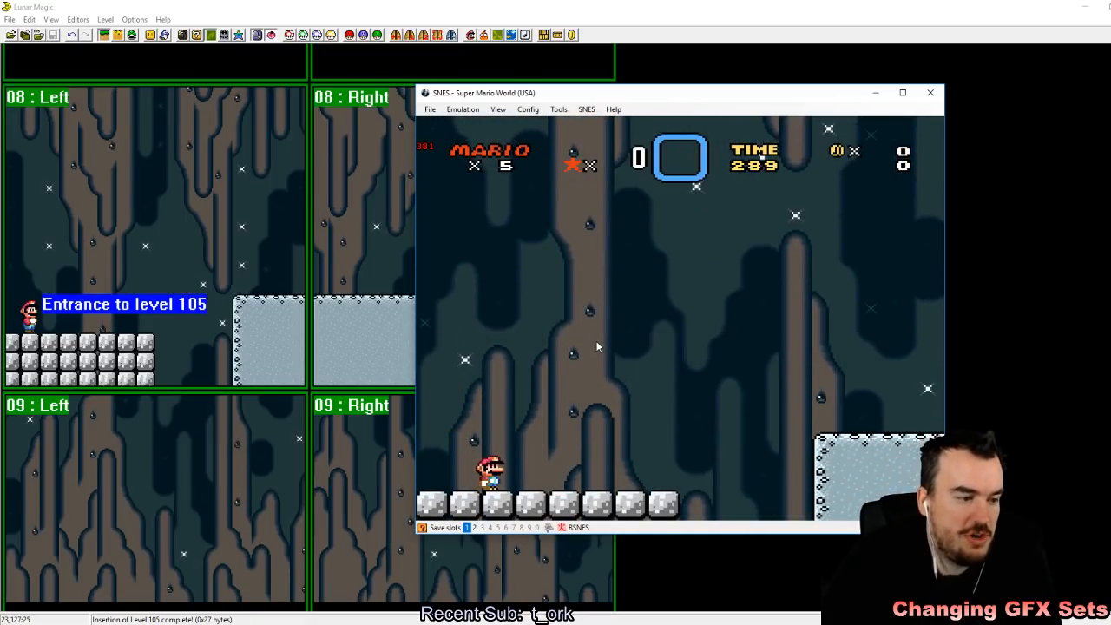
Step: Switch back to Lunar Magic, try a copied ledge across screen 09's subscreen boundary, delete it and save the level
left_click(523, 5)
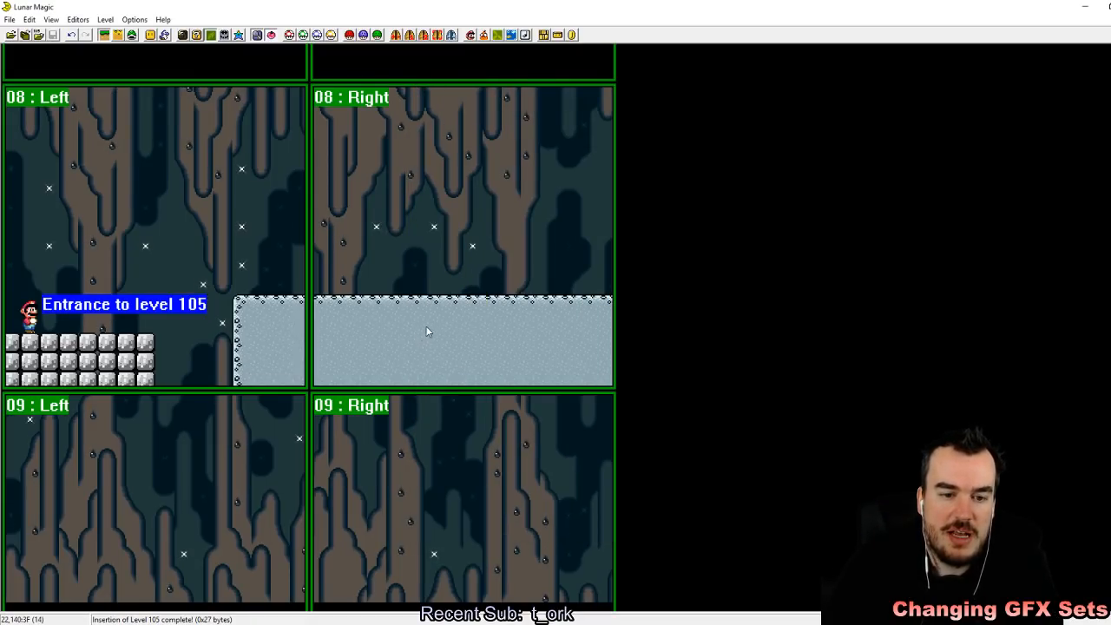
left_click(528, 325)
left_click_drag(573, 324, 510, 348)
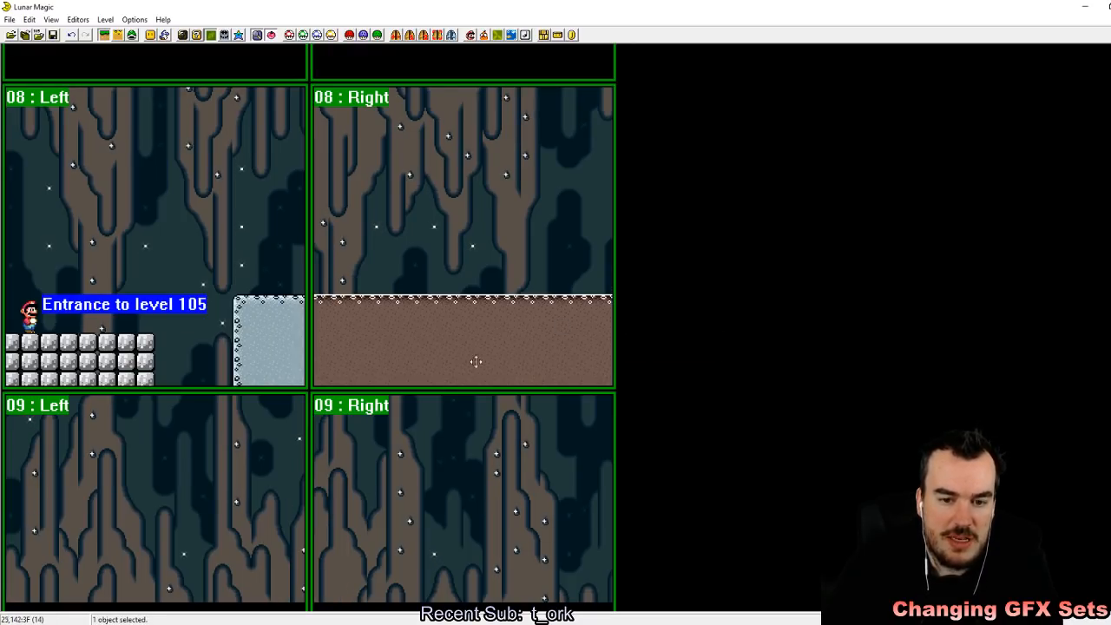
scroll(447, 211, "down", 4)
scroll(449, 241, "up", 2)
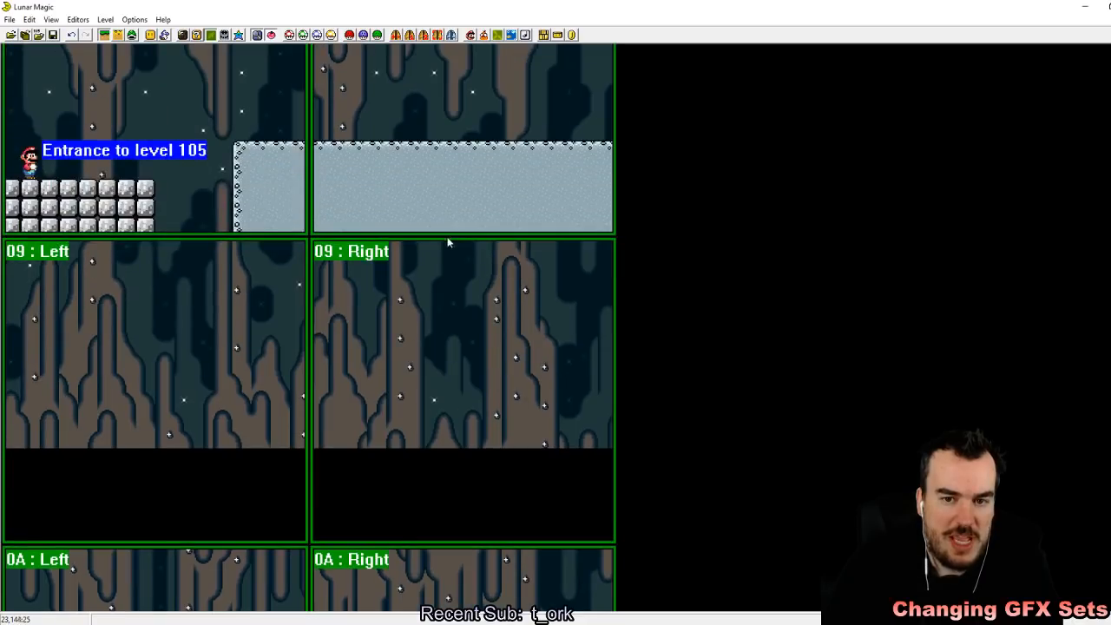
right_click_drag(454, 297, 272, 310)
key("Delete")
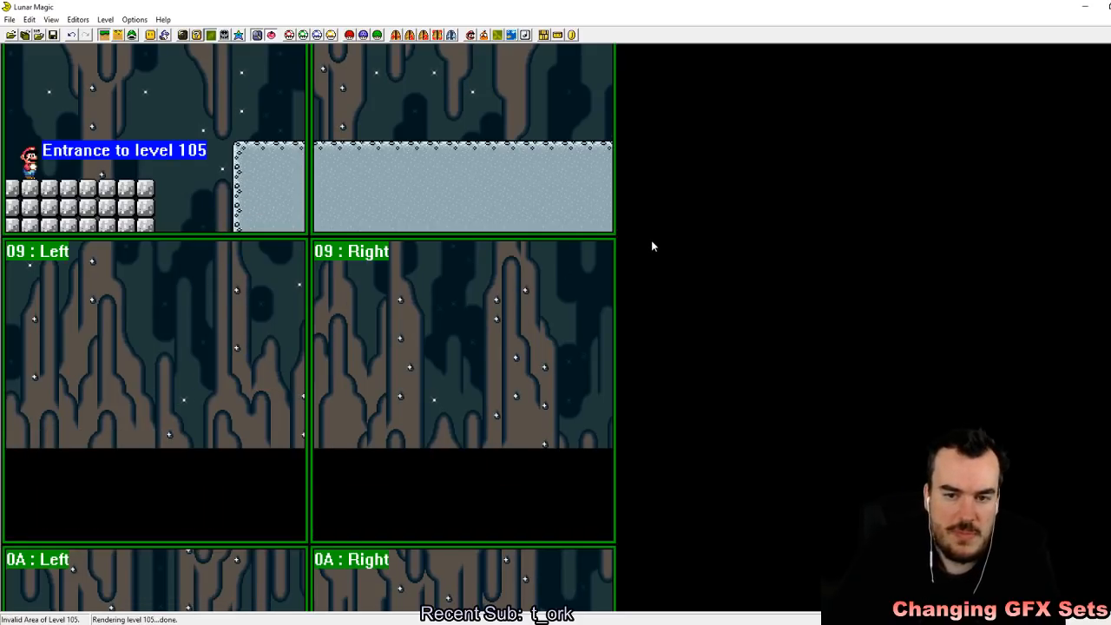
left_click(53, 36)
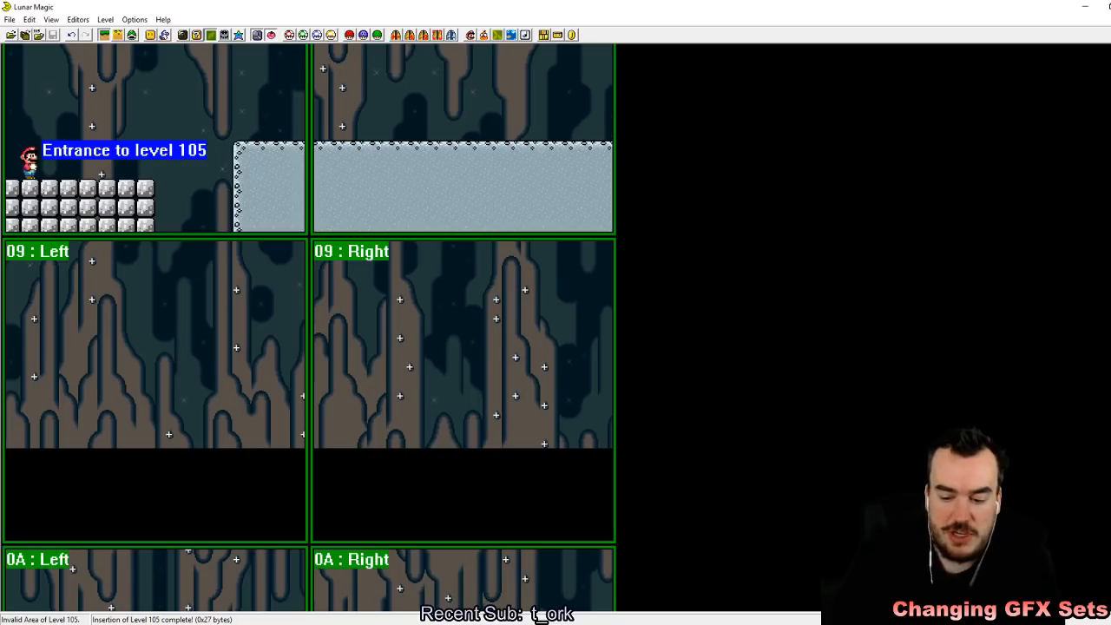
Step: Open vertical level 109, switch to full-screen boundaries and examine its layout up to the top screens
key("Page_Up")
key("Page_Up")
key("Page_Up")
key("Page_Up")
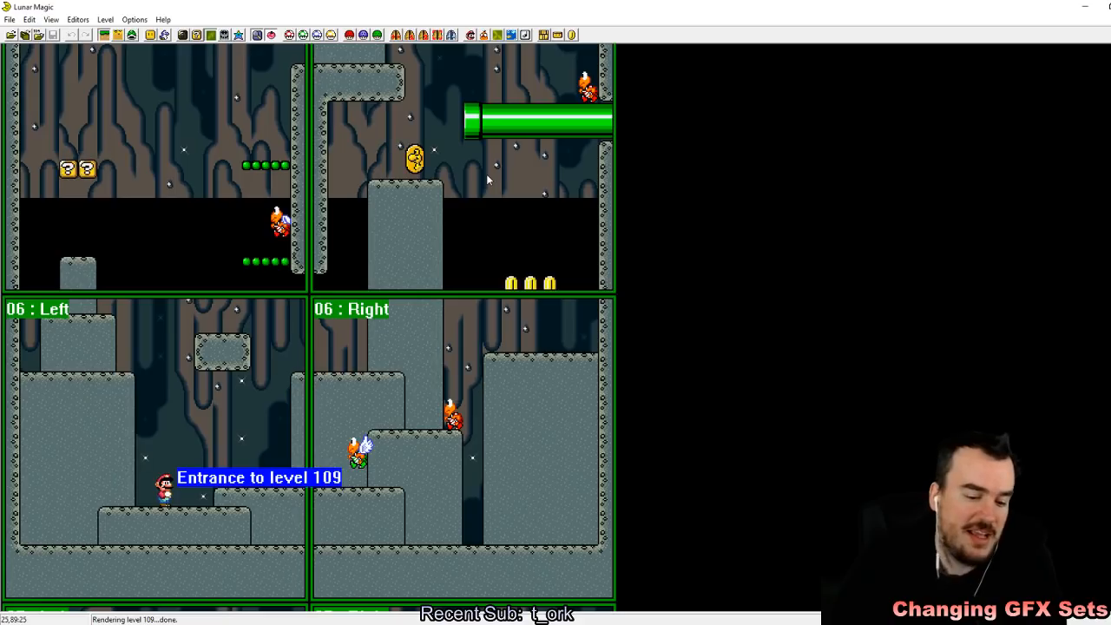
key("F2")
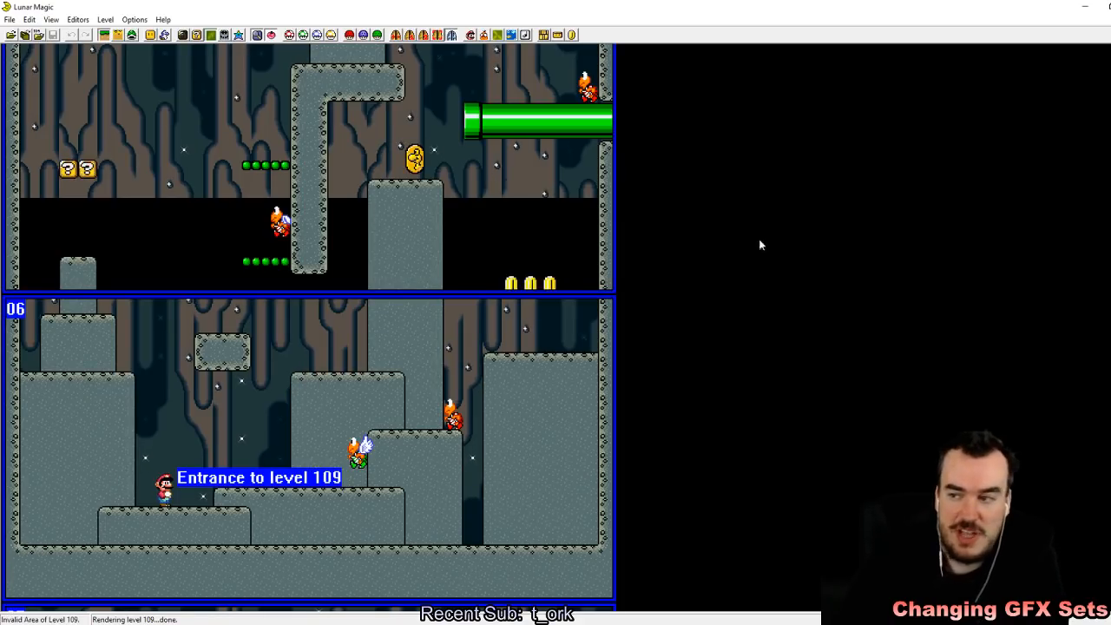
left_click_drag(1110, 165, 1110, 61)
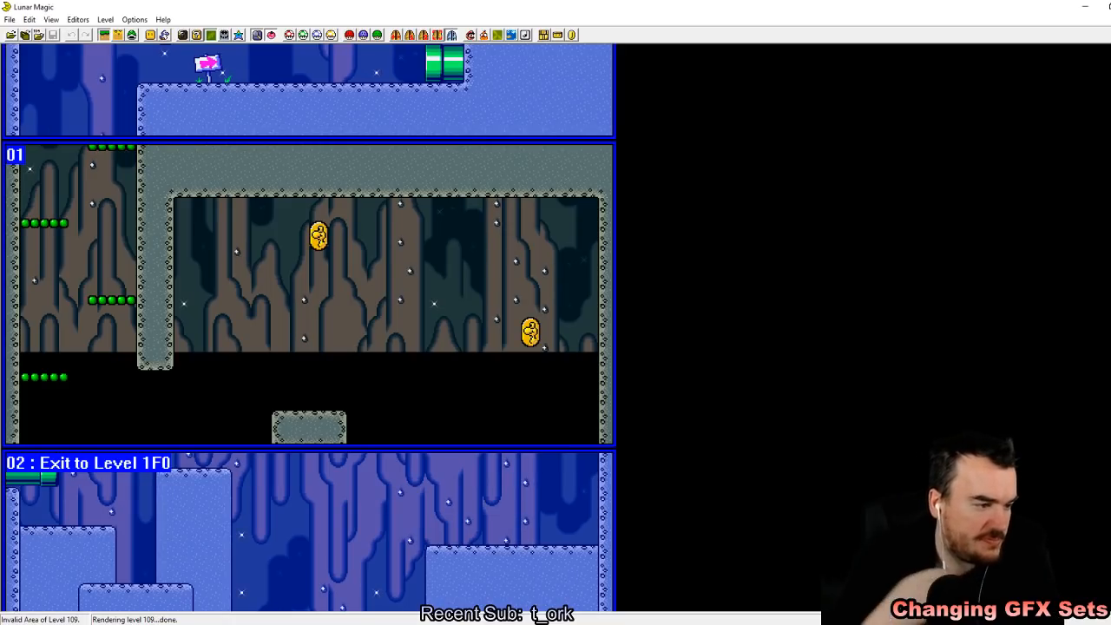
Step: Return to level 105 and examine screens 08 and 09 with the full-screen boundaries displayed
key("Page_Down")
key("Page_Down")
key("Page_Down")
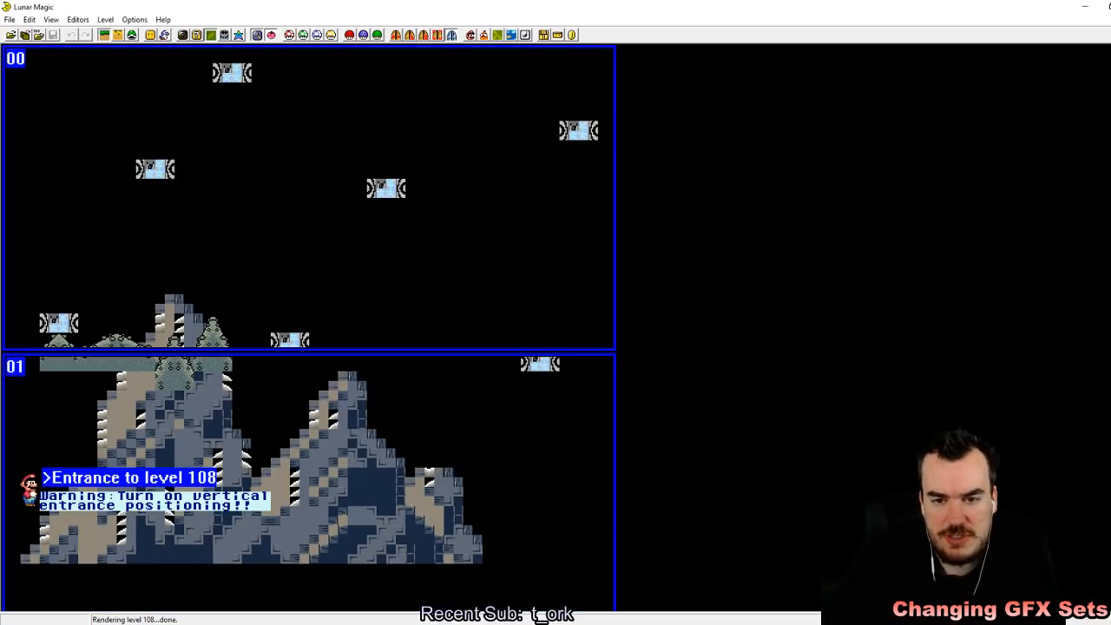
key("Page_Down")
key("Page_Down")
key("Page_Up")
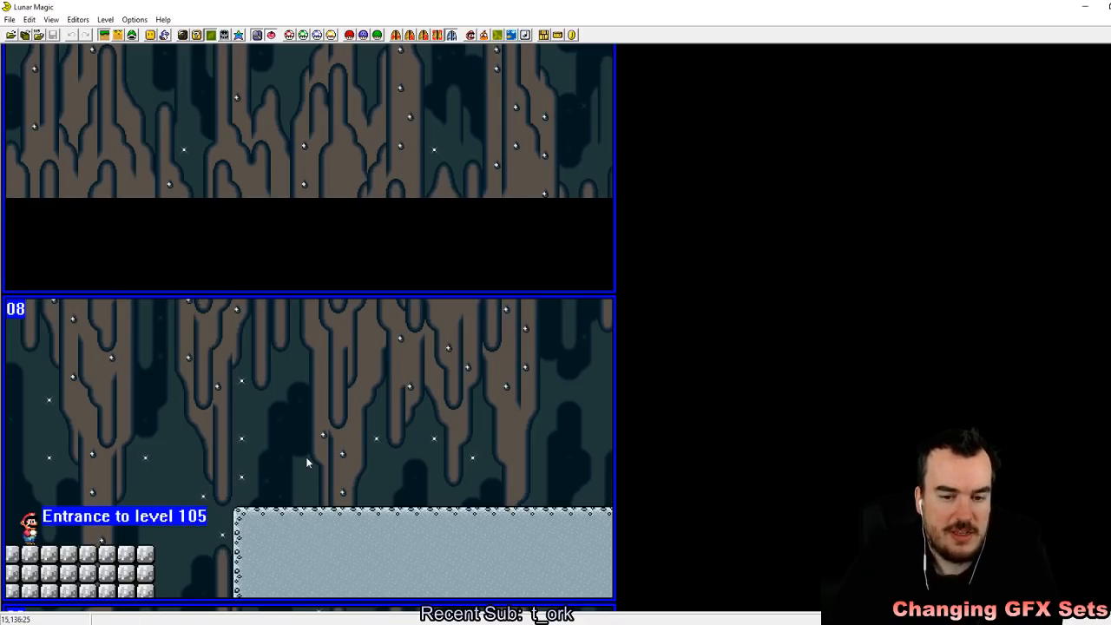
scroll(306, 462, "down", 3)
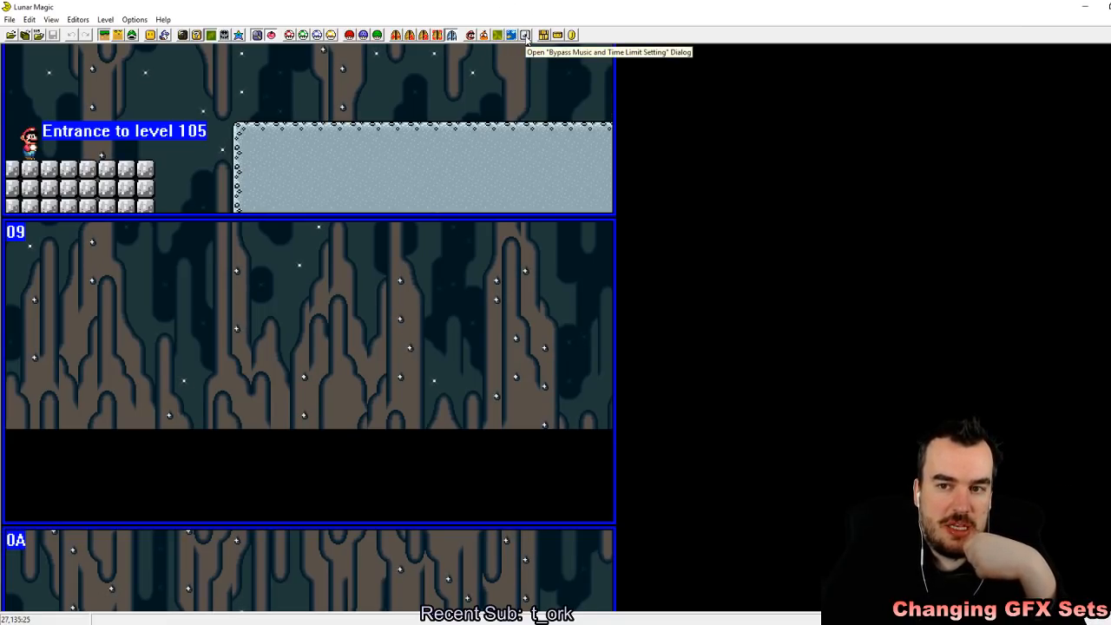
Step: Open the music and time limit bypass settings for level 105 and look through the available music tracks
left_click(525, 35)
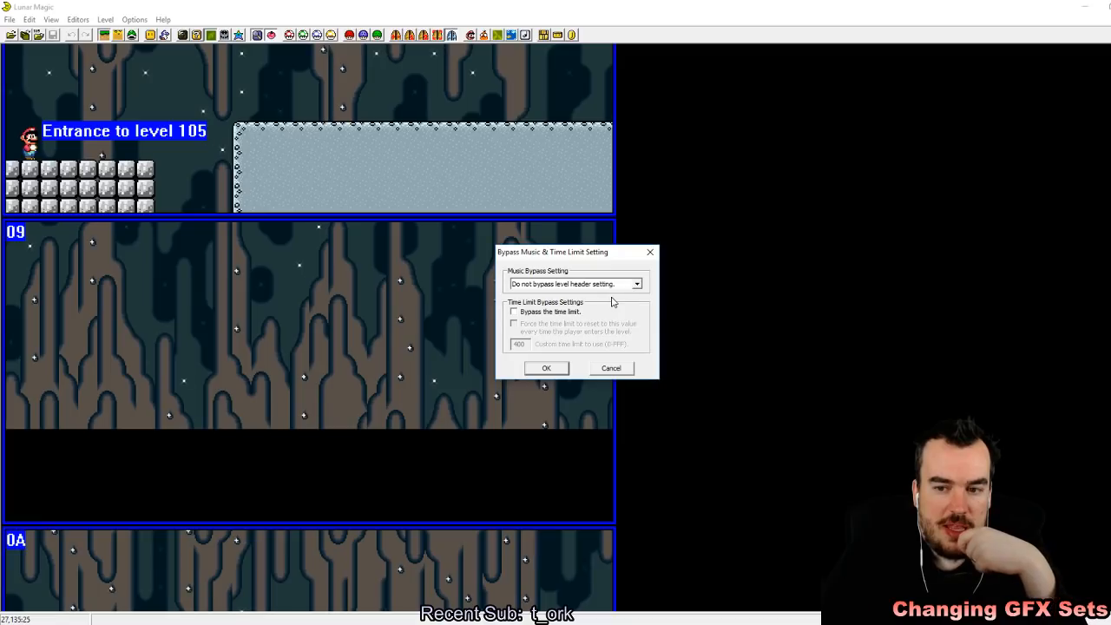
left_click(635, 284)
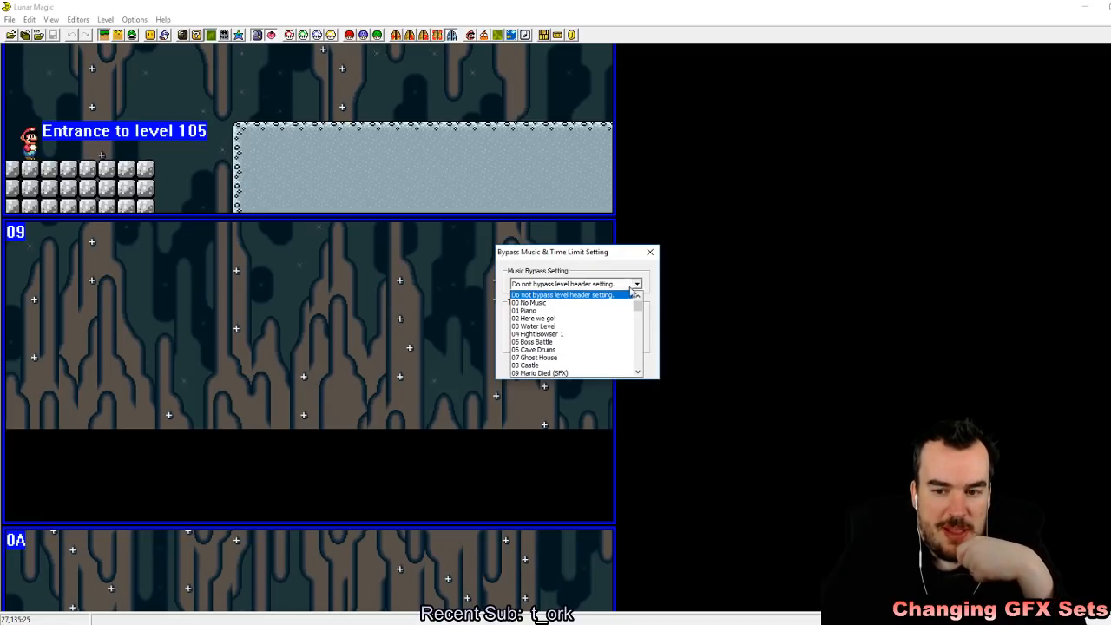
scroll(580, 342, "down", 3)
scroll(581, 345, "down", 6)
scroll(601, 350, "down", 8)
mouse_move(639, 319)
left_mouse_down()
mouse_move(638, 351)
mouse_move(637, 306)
left_mouse_up()
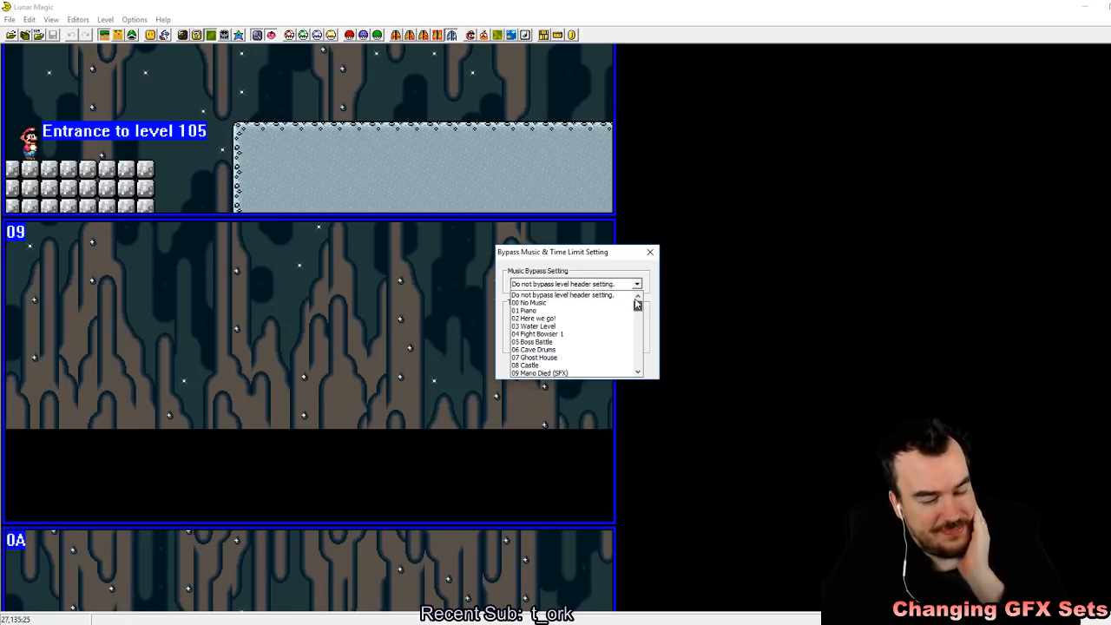
scroll(638, 304, "down", 3)
scroll(636, 307, "up", 3)
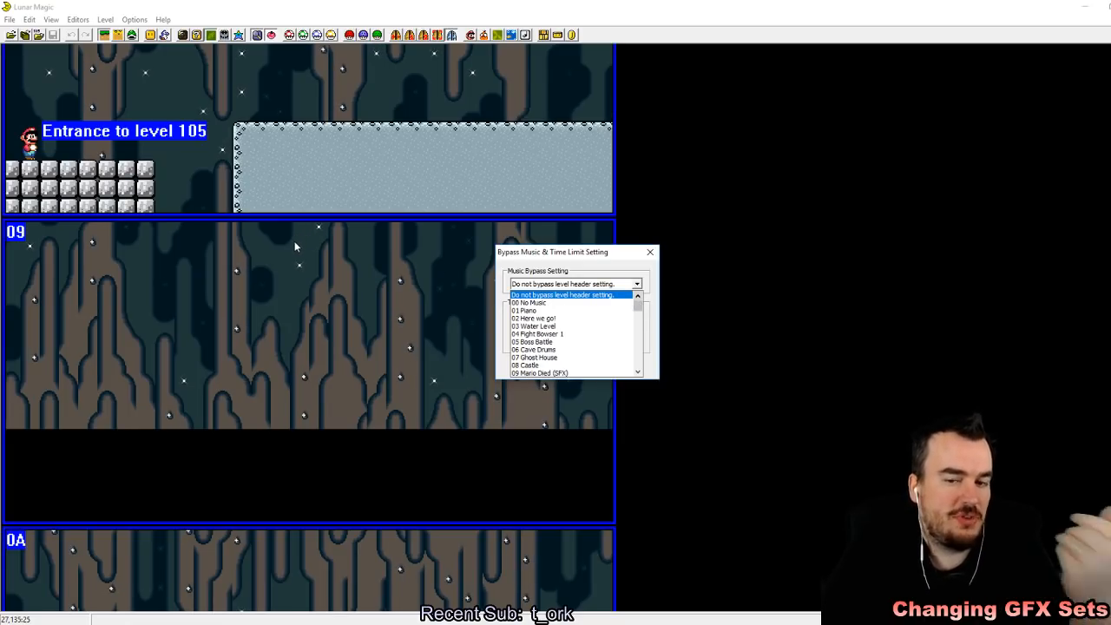
Step: Set level 105's music bypass to 04 Fight Bowser 1 and save the level
left_click(584, 350)
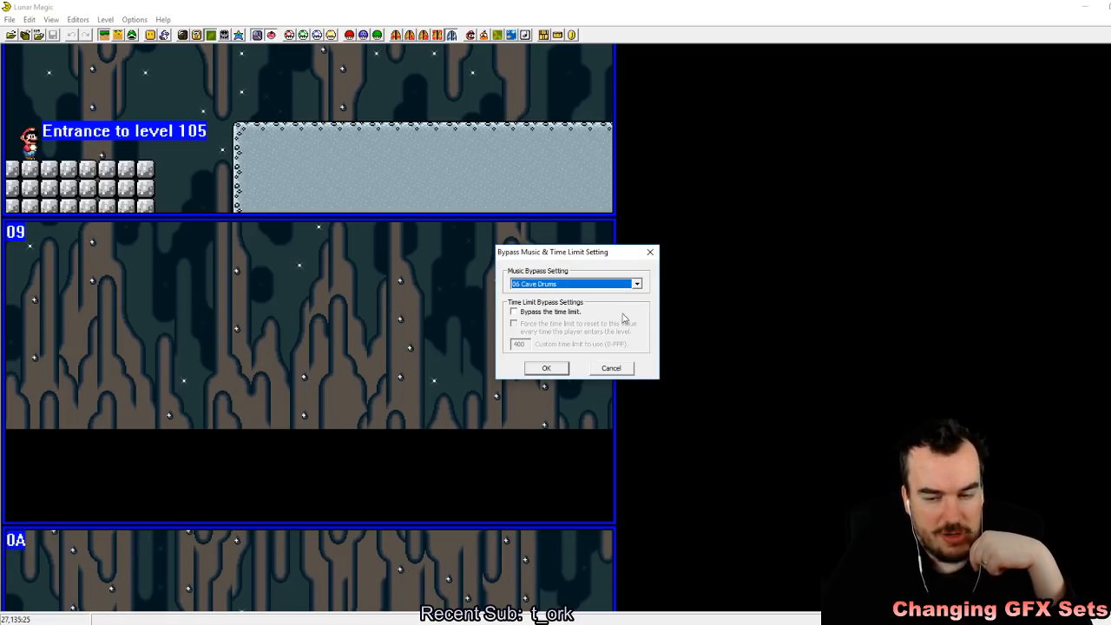
left_click(633, 285)
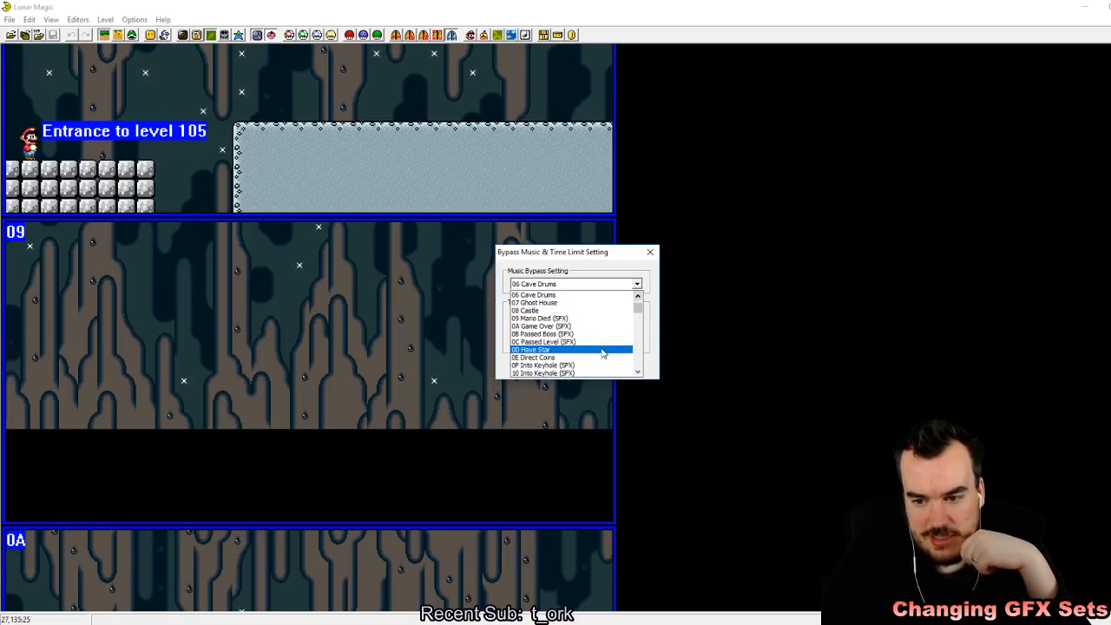
scroll(602, 353, "up", 3)
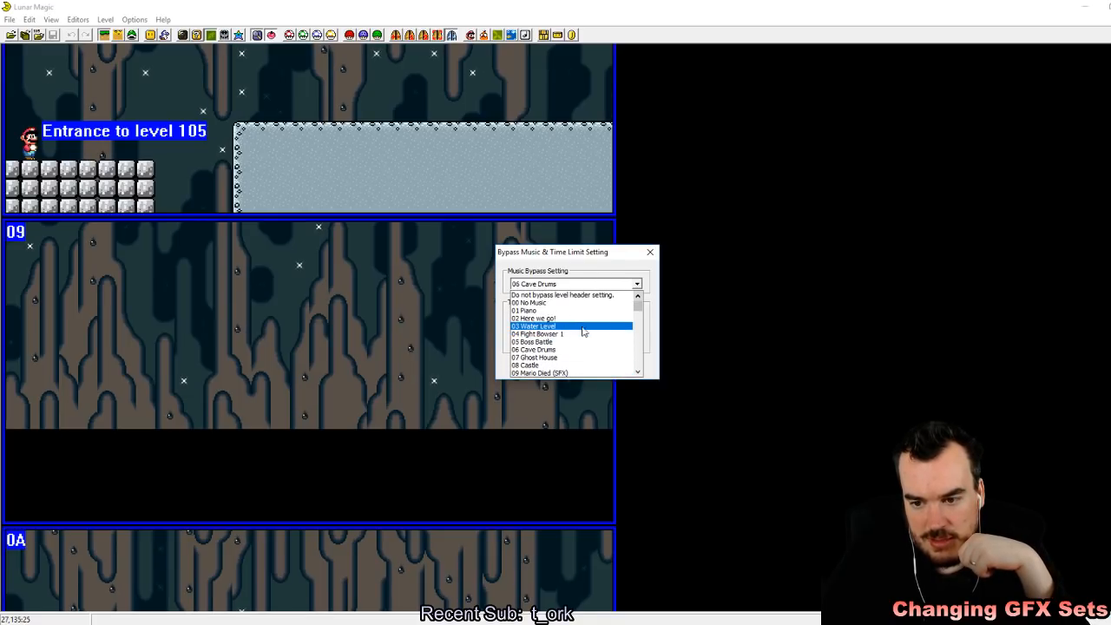
left_click(579, 329)
left_click(547, 369)
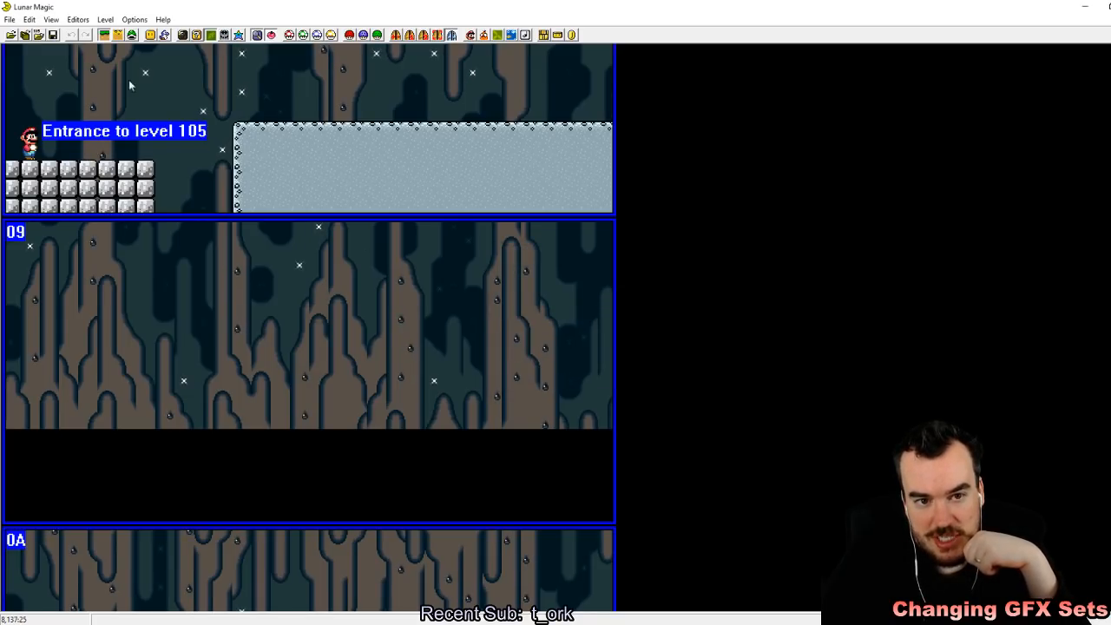
left_click(51, 35)
Step: Switch to the SNES emulator, reload the recent ROM Super Mario World (USA).sfc, enter level 105 and save a state in slot 1
key("alt+Tab")
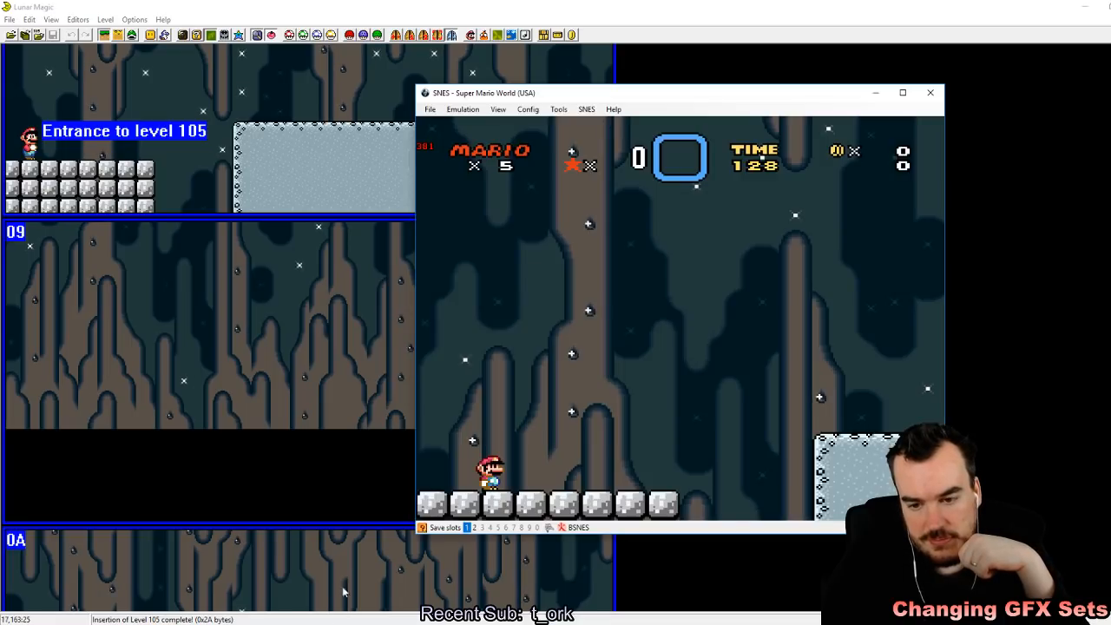
left_click(430, 110)
mouse_move(479, 137)
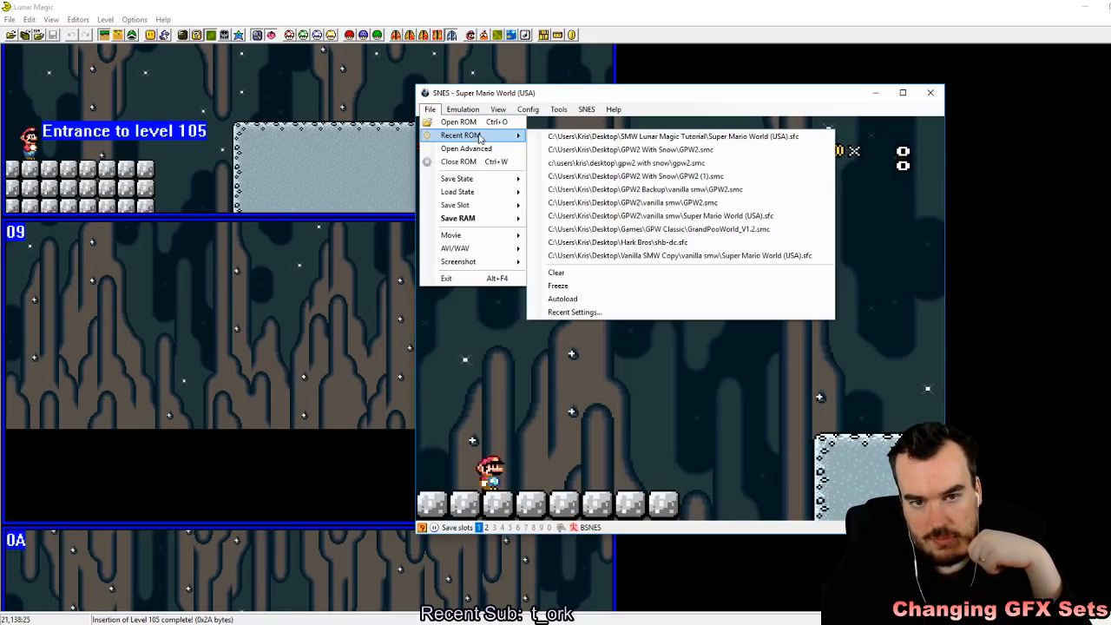
left_click(595, 139)
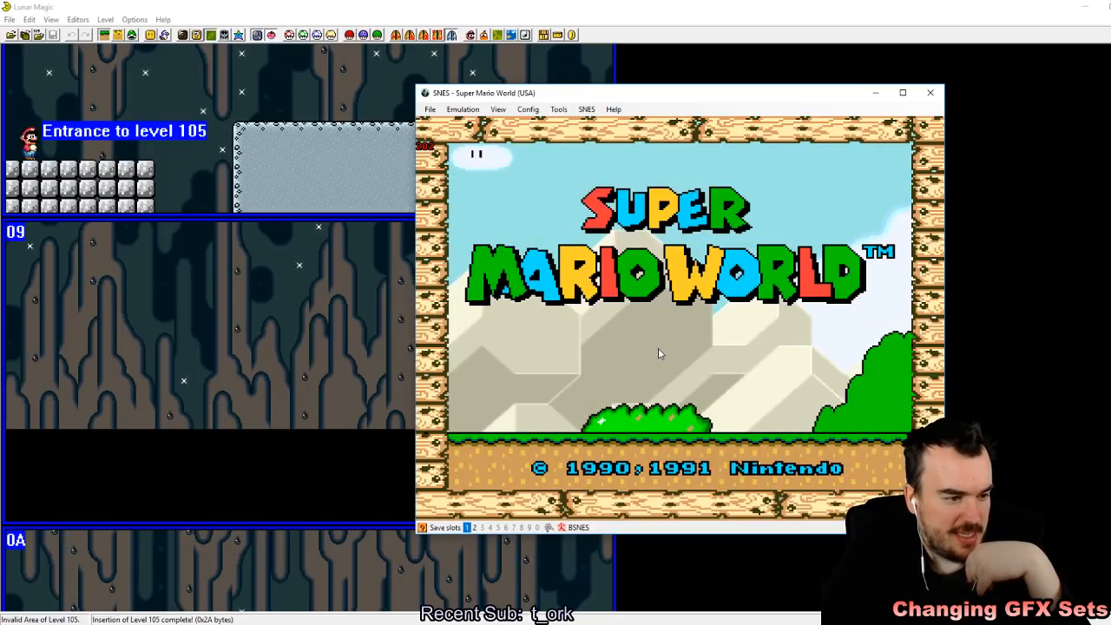
key("Return")
key("Return")
key("Return")
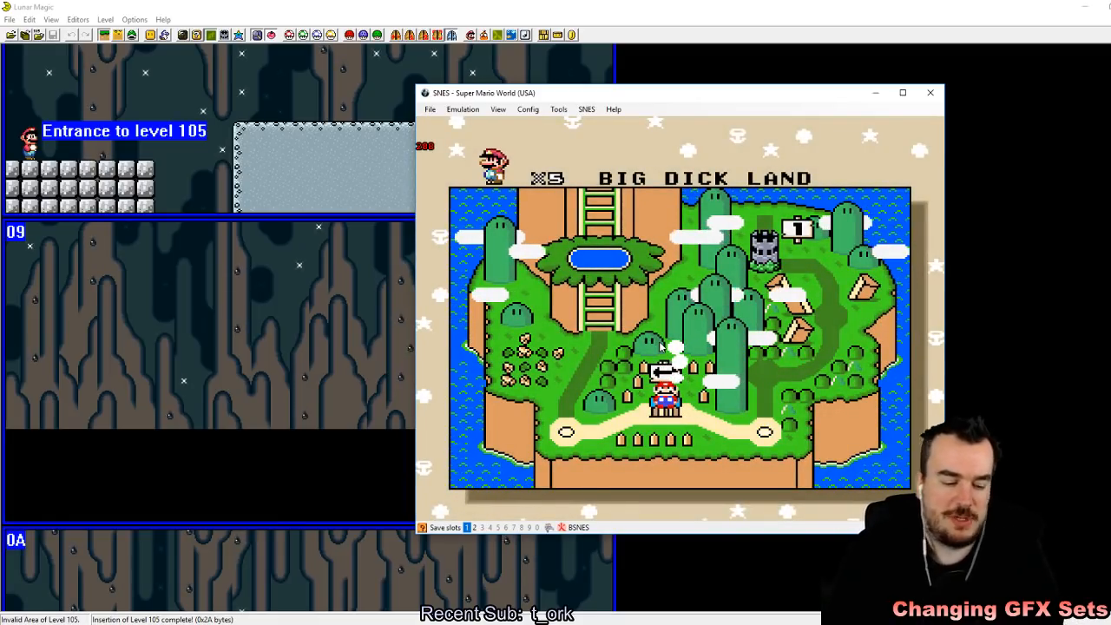
key("z")
key("shift+F1")
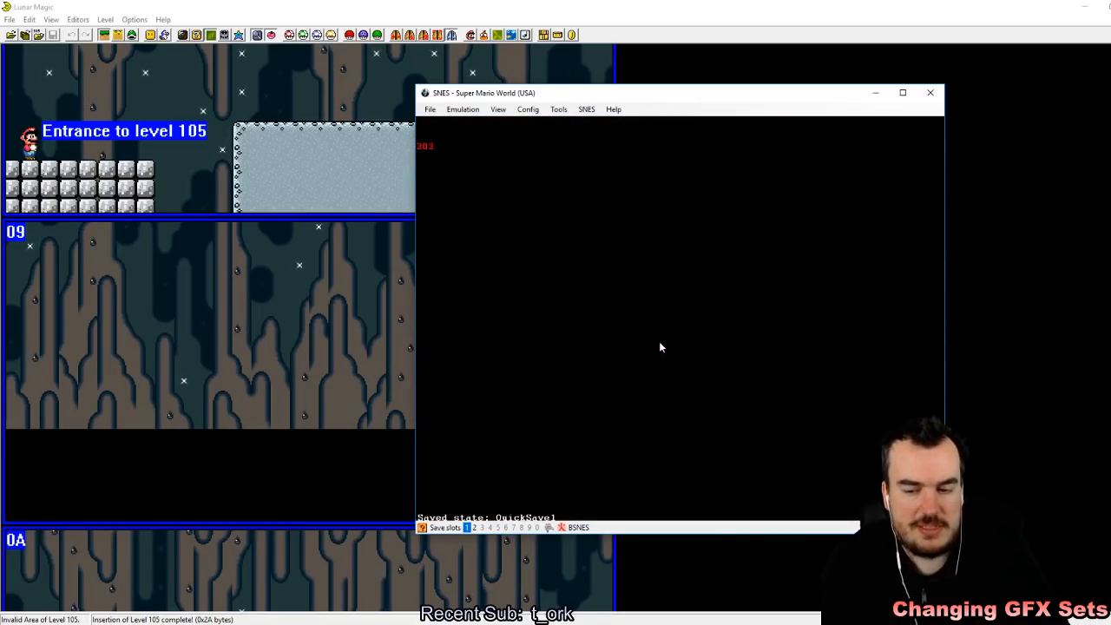
Step: Check the emulator's sound configuration and lower the system audio volume while the level runs
left_click(528, 109)
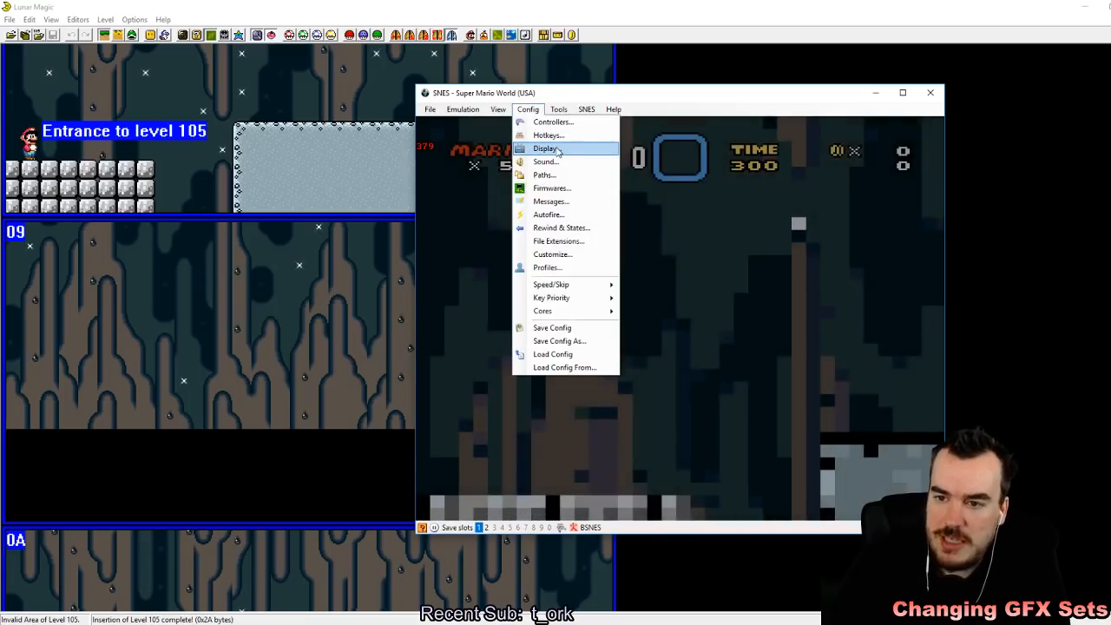
left_click(547, 162)
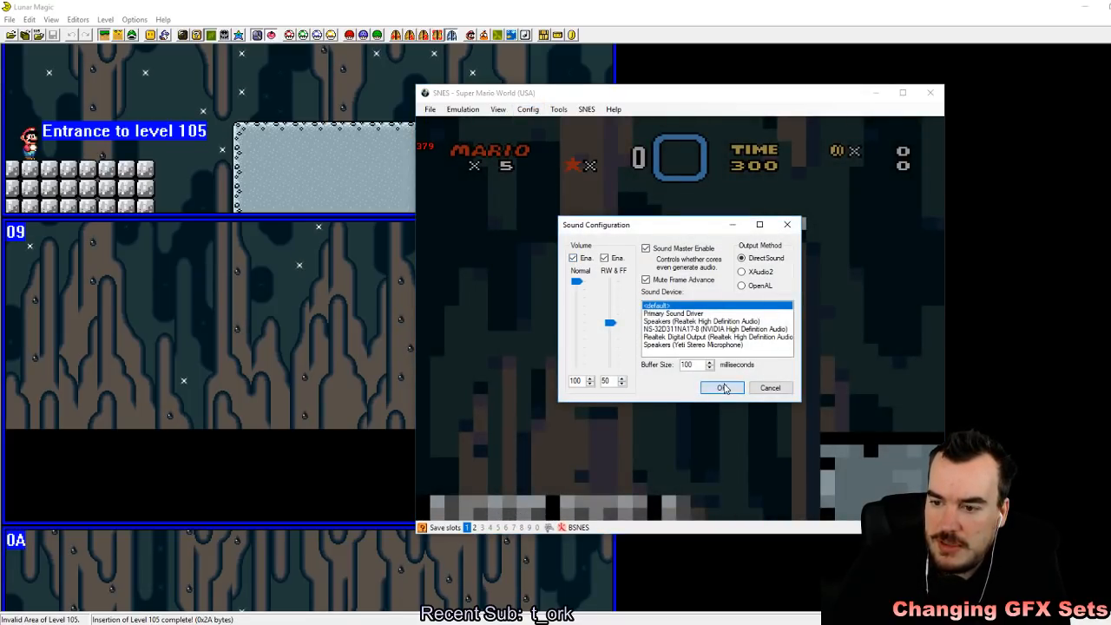
left_click(722, 389)
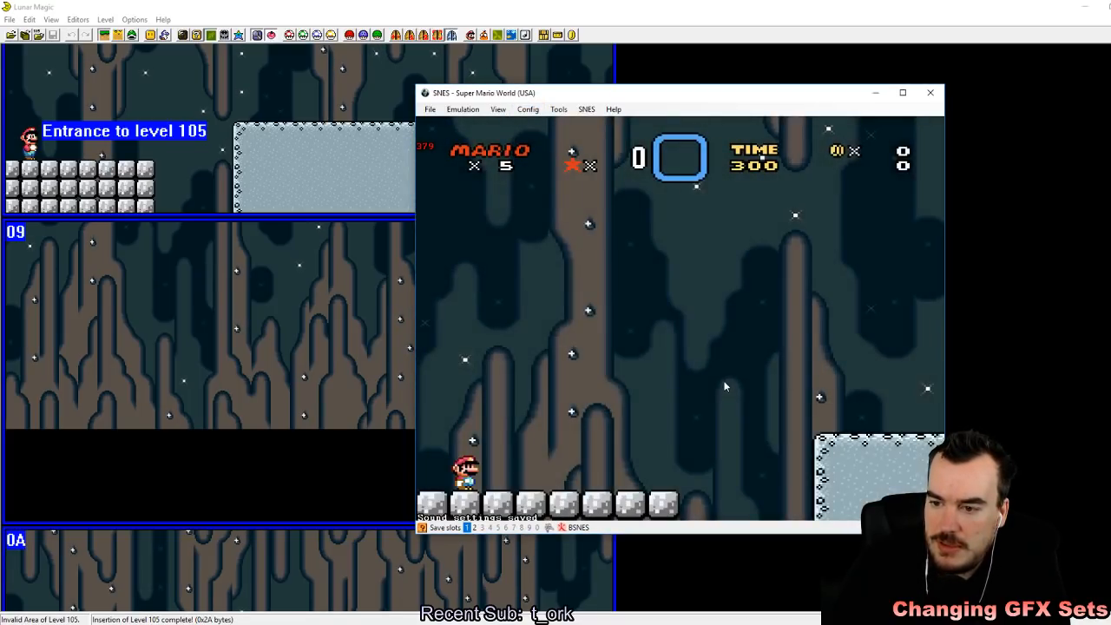
left_click(527, 110)
left_click(566, 166)
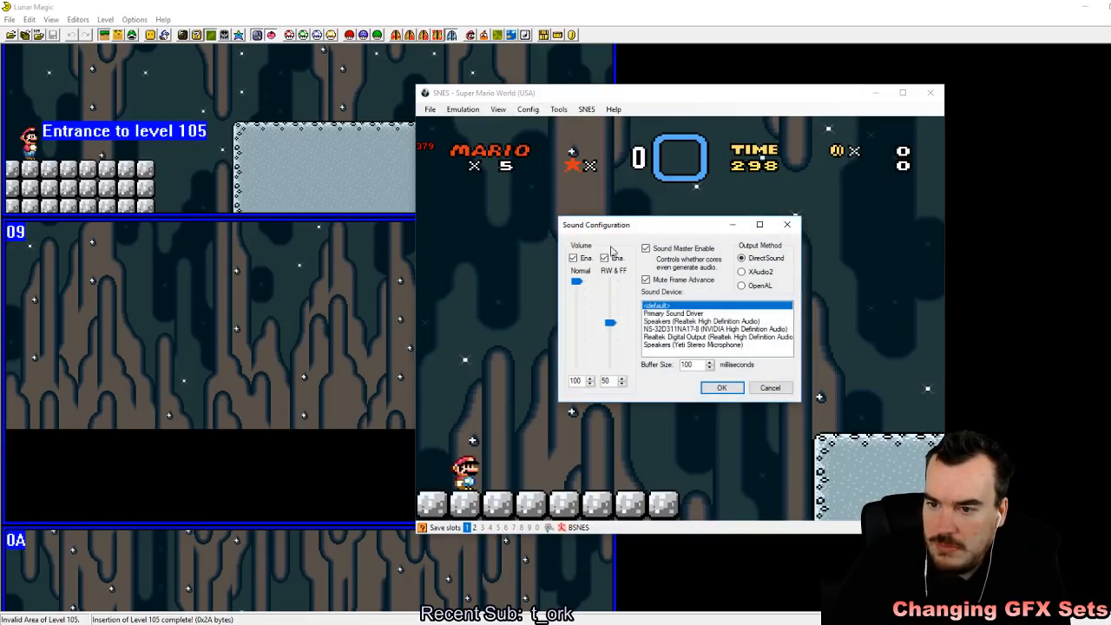
left_click(722, 388)
key("Right")
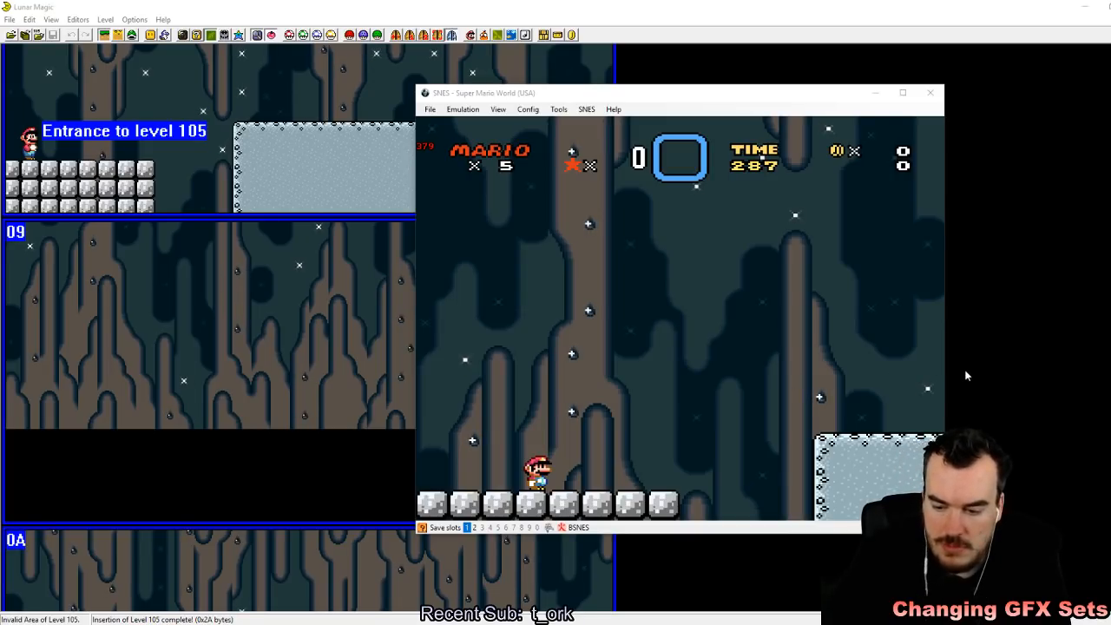
key("XF86AudioLowerVolume")
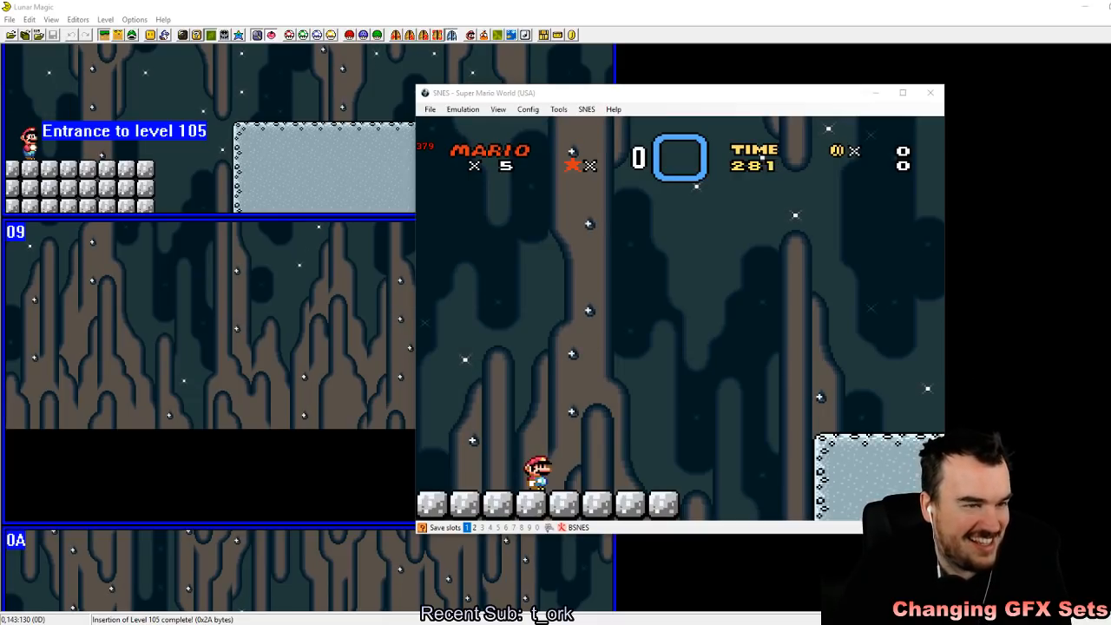
key("alt+Tab")
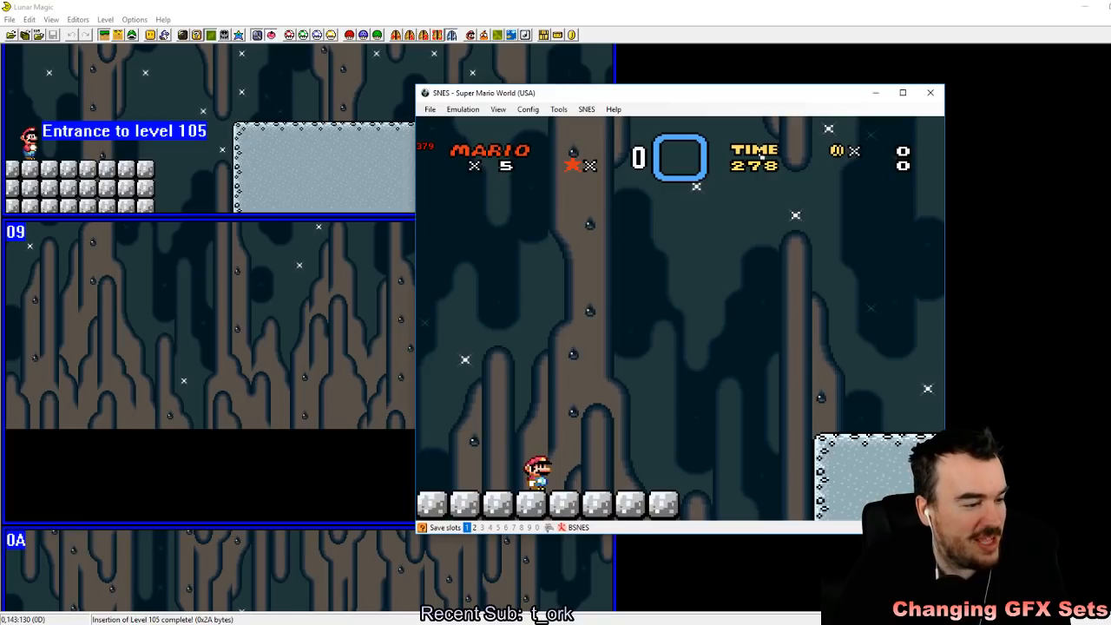
Step: Playtest level 105 with its new music by jumping Mario back and forth between the cement floor and the ledge
key("Right")
key("z")
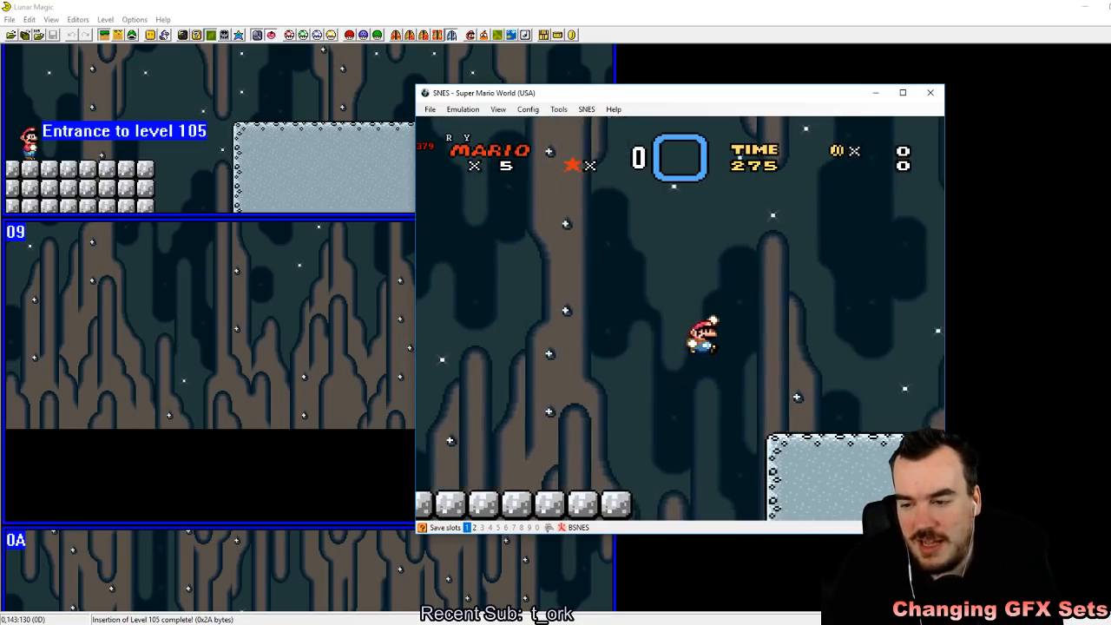
key("z")
key("Left")
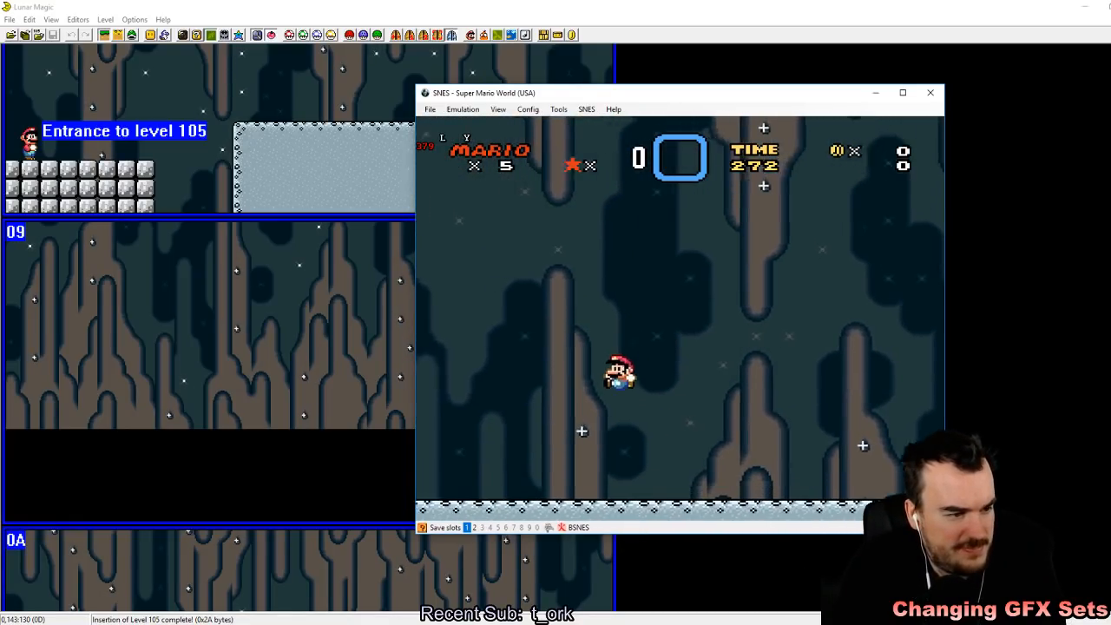
key("z")
key("z")
key("Right")
key("z")
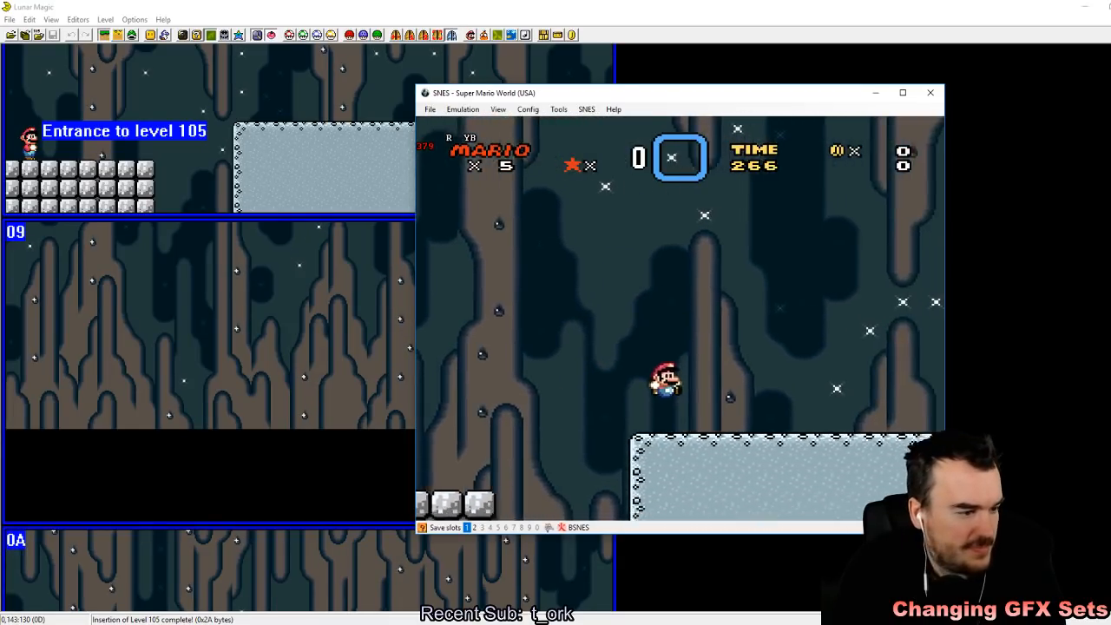
key("z")
key("Left")
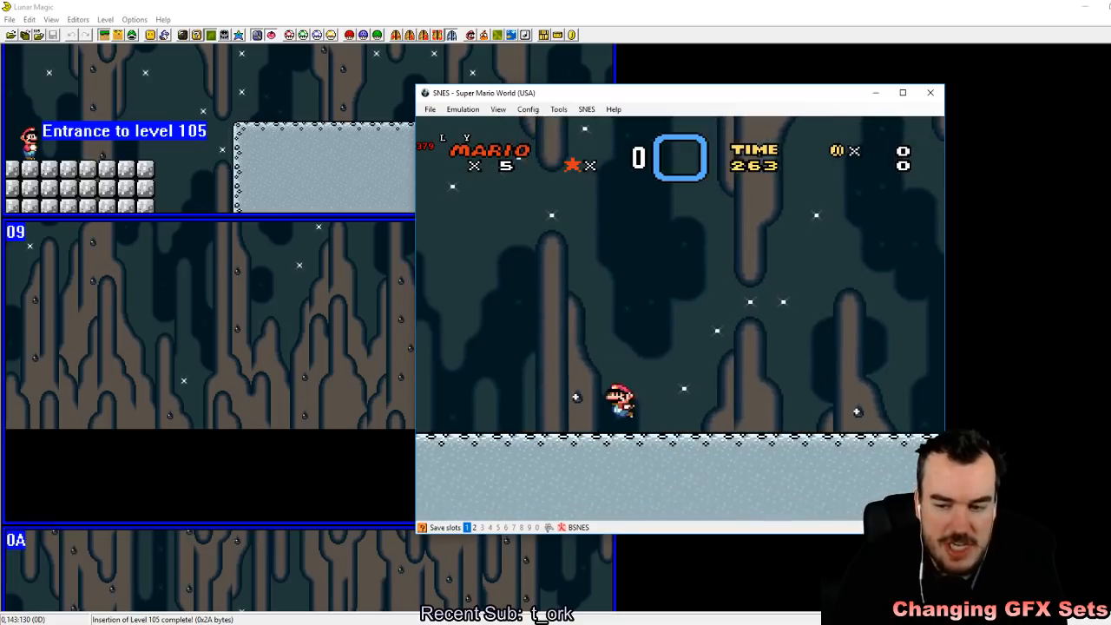
key("z")
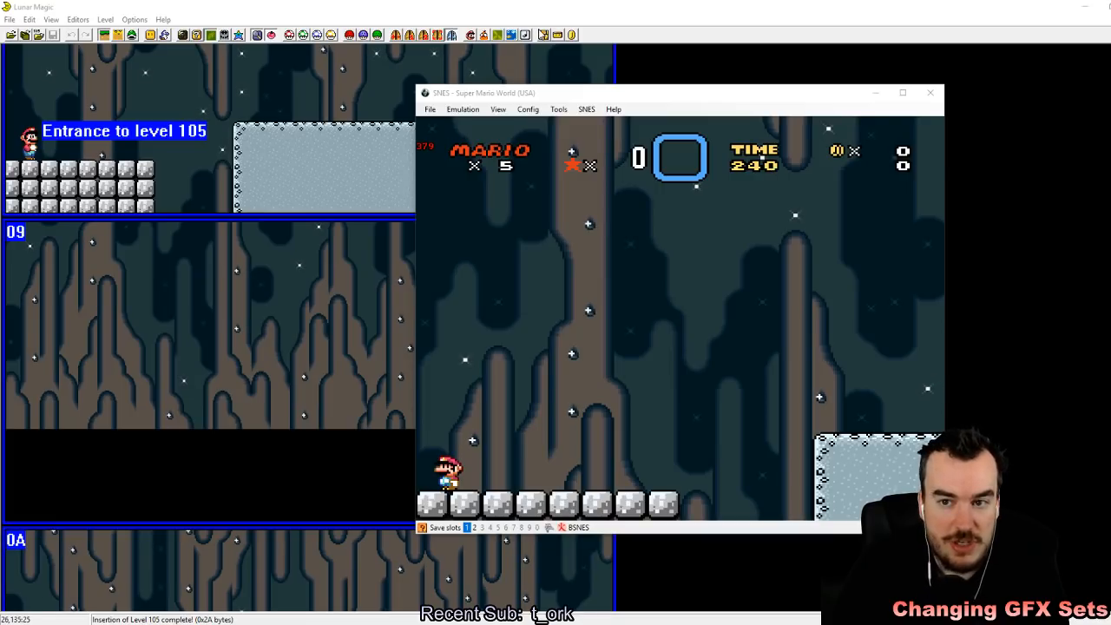
Step: In Lunar Magic, try the time limit bypass, turn it off again and set the music bypass to 06 Cave Drums
left_click(528, 35)
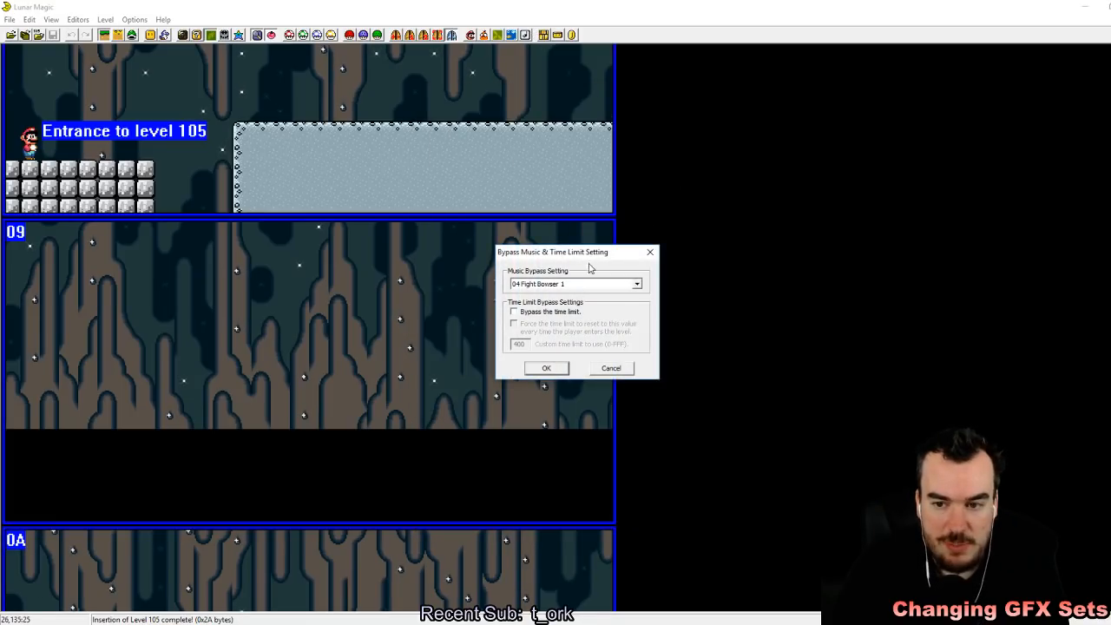
left_click(514, 312)
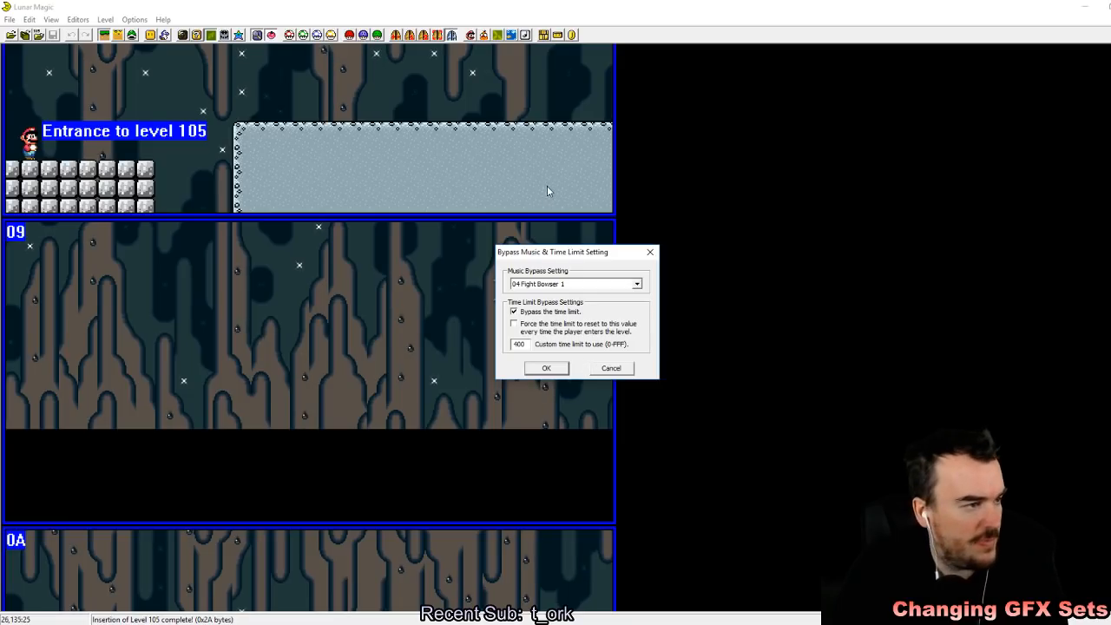
left_click(514, 313)
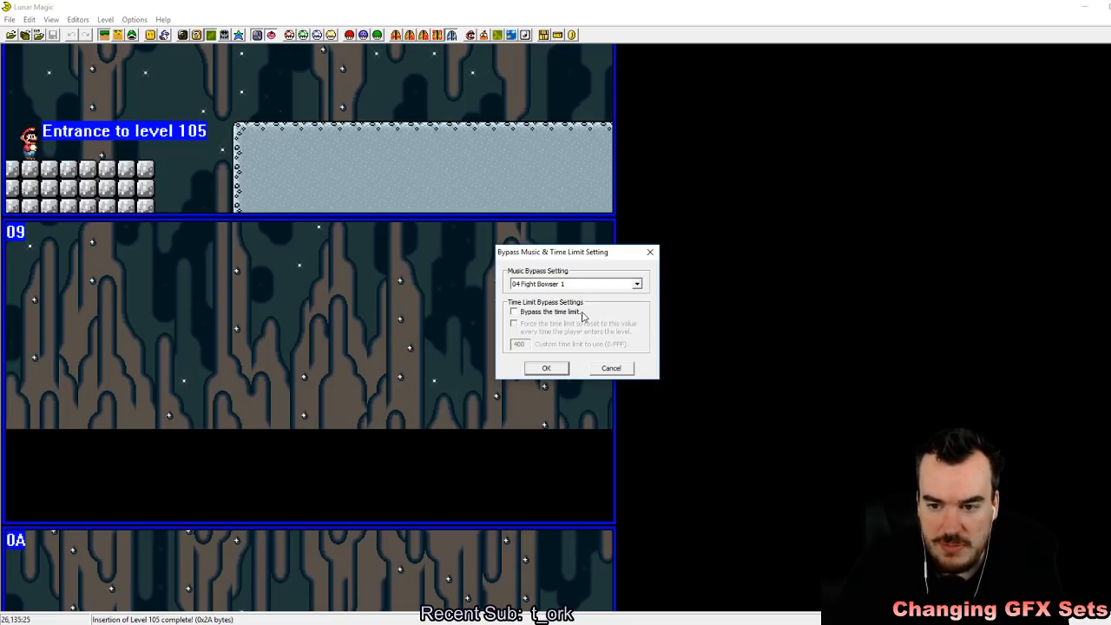
left_click(613, 284)
left_click(599, 317)
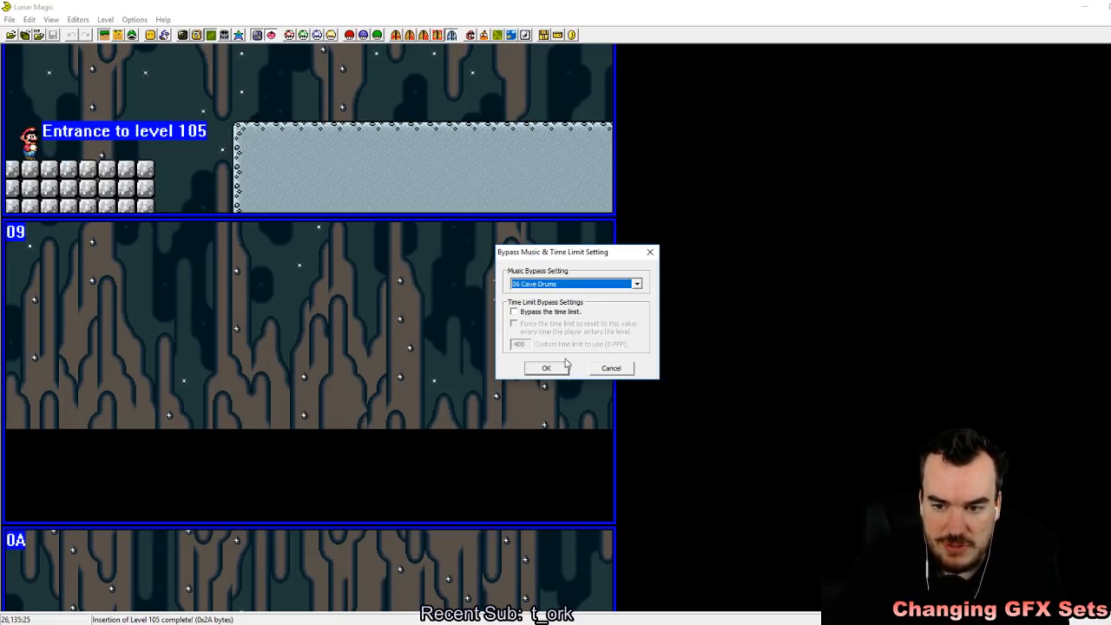
left_click(548, 367)
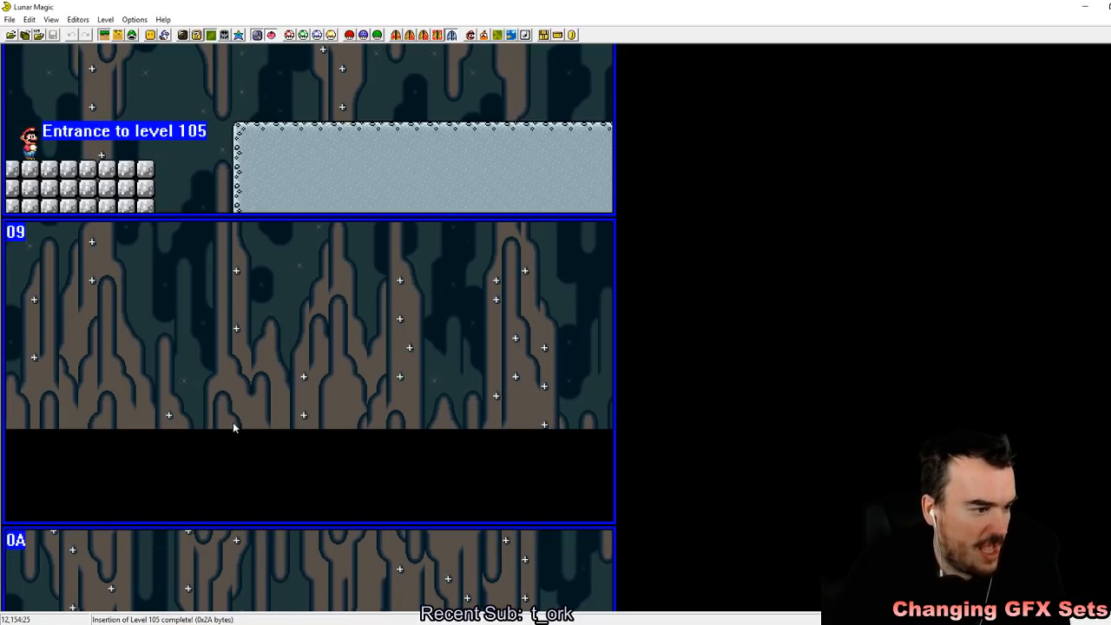
Step: Add a B9 Info Box, message 1/2 (X&1) sprite on screen 08, in the air above the cement floor near Mario's entrance
scroll(493, 332, "up", 3)
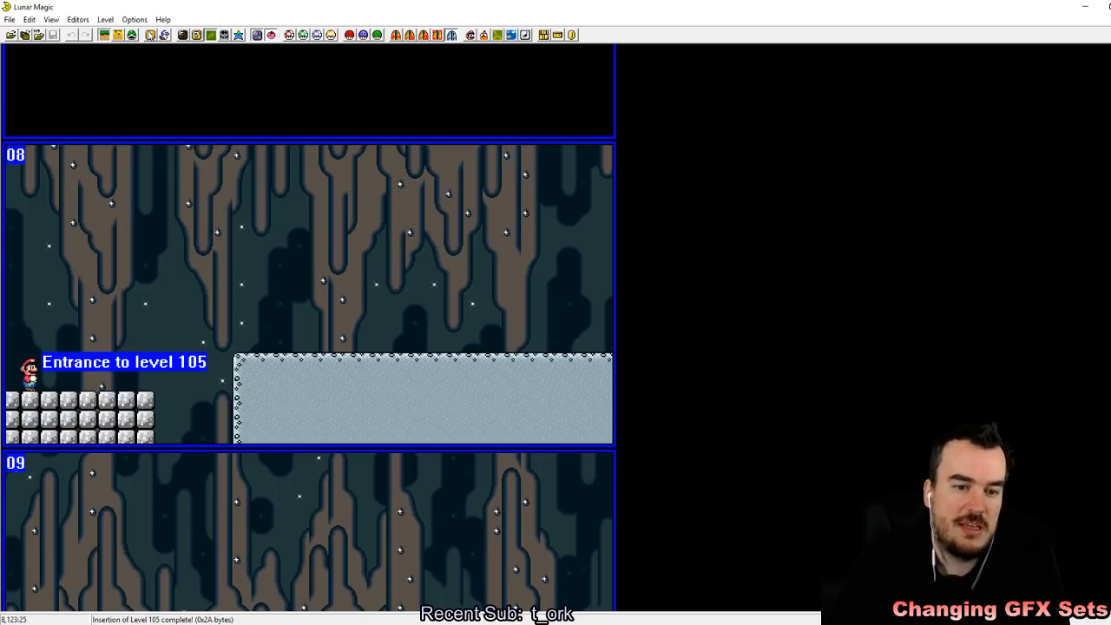
left_click(132, 35)
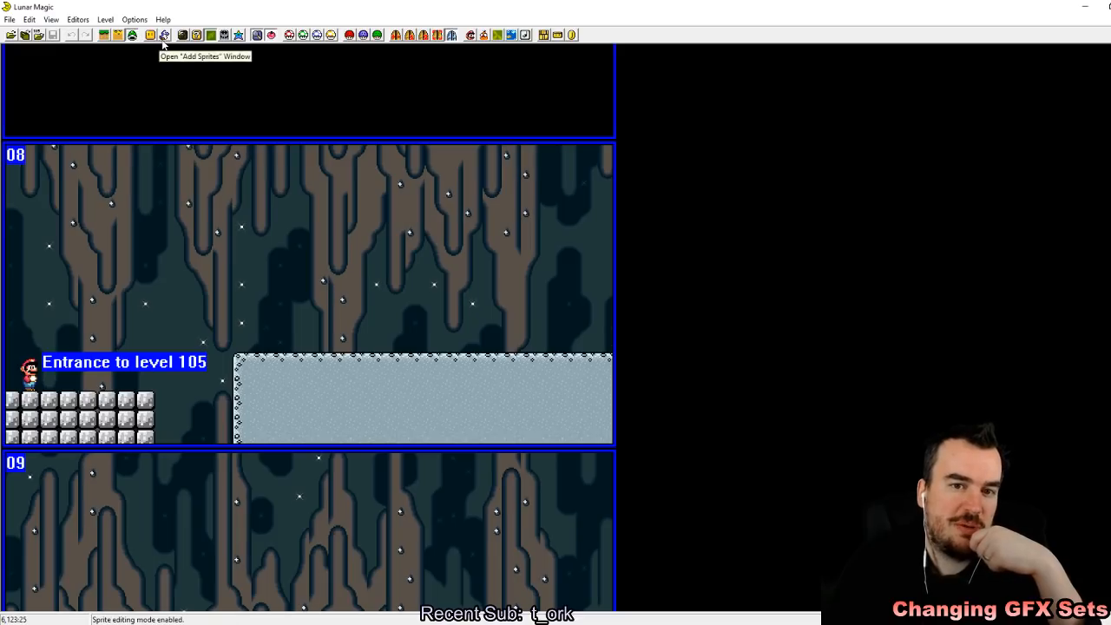
left_click(164, 35)
left_click_drag(401, 334, 406, 275)
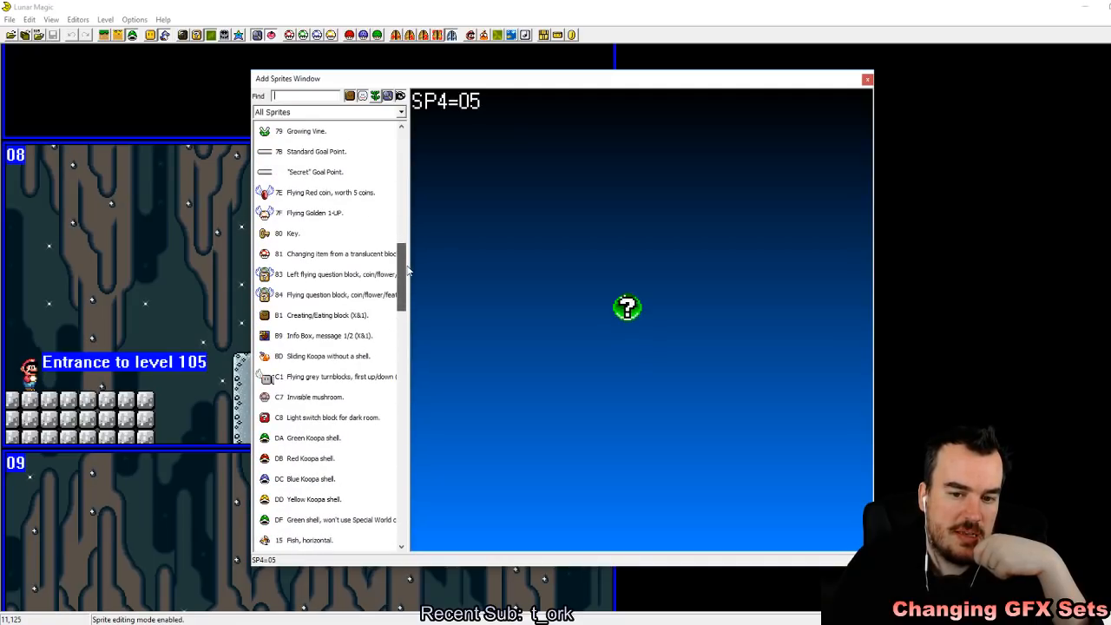
left_click(330, 336)
right_click(63, 286)
left_click(159, 310)
left_click_drag(72, 286, 66, 299)
left_click(99, 314)
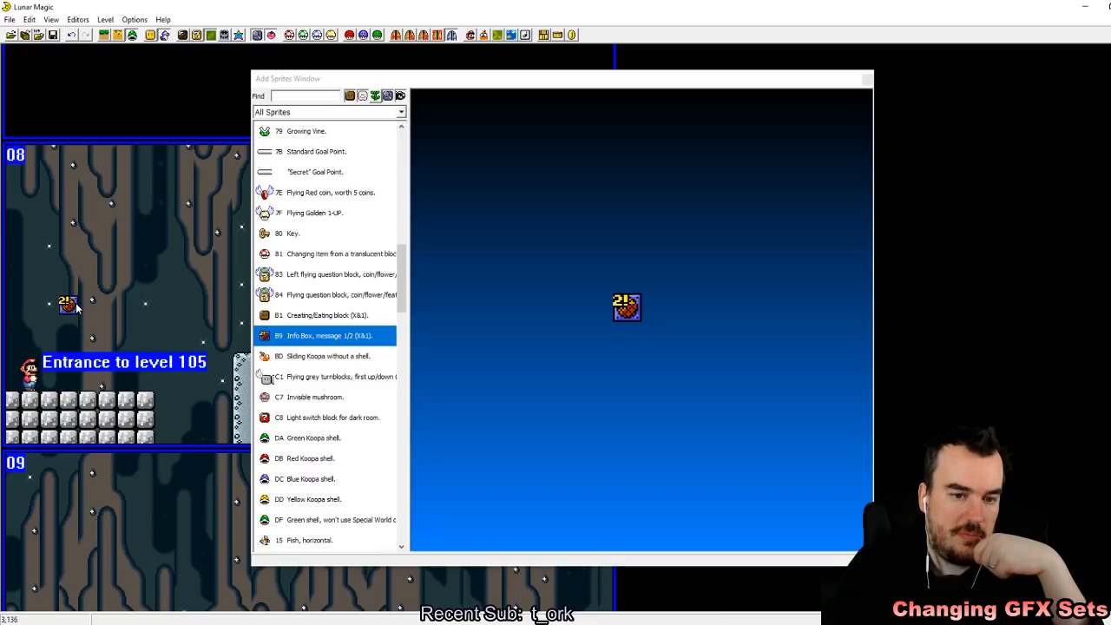
mouse_move(75, 306)
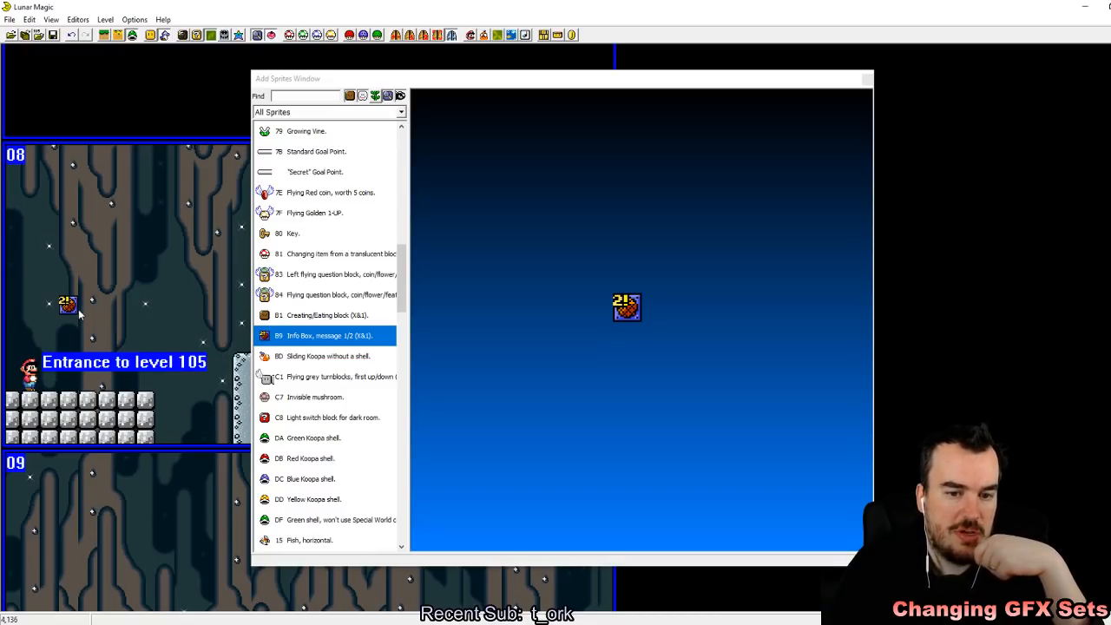
Step: Move the info box one tile to the right so it uses message 1, keeping its original height, and close the sprite list
left_click_drag(61, 310, 92, 330)
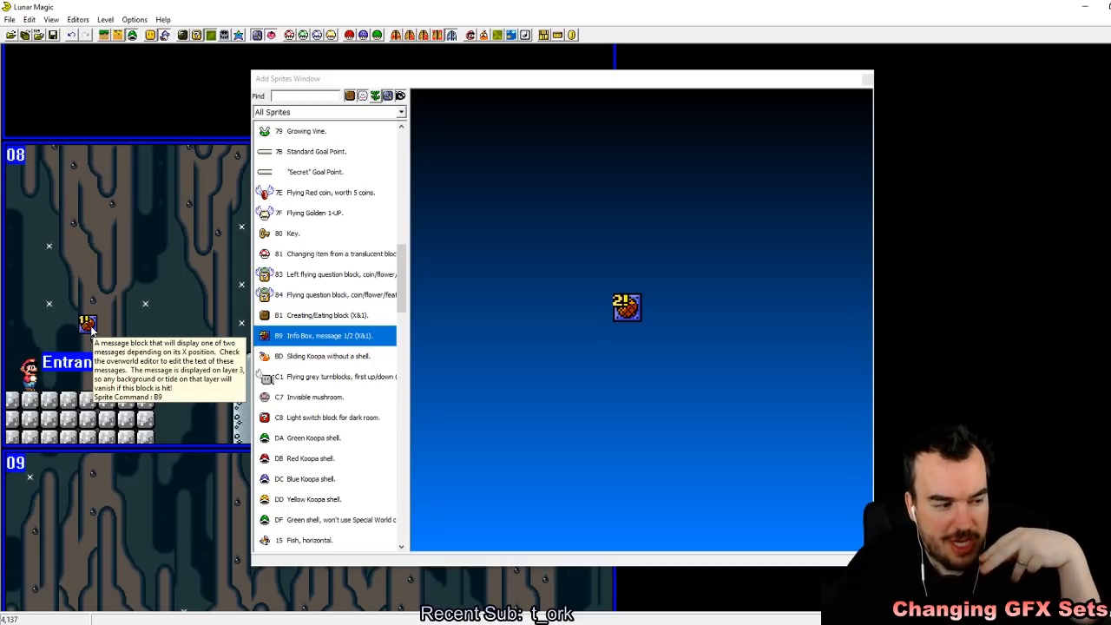
left_click(92, 331)
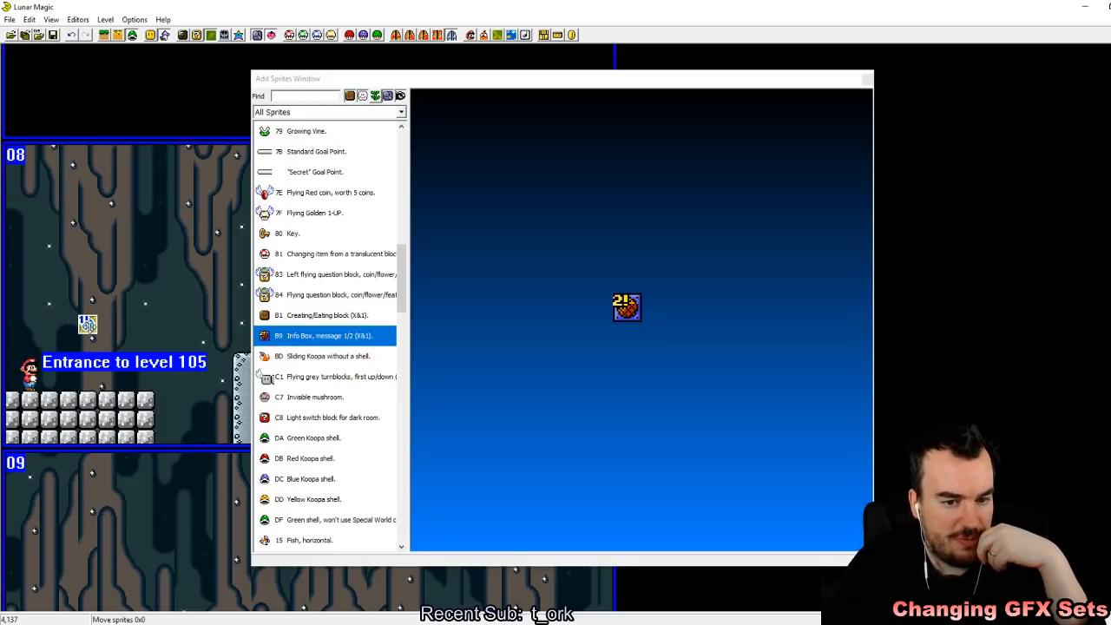
left_click_drag(89, 318, 90, 300)
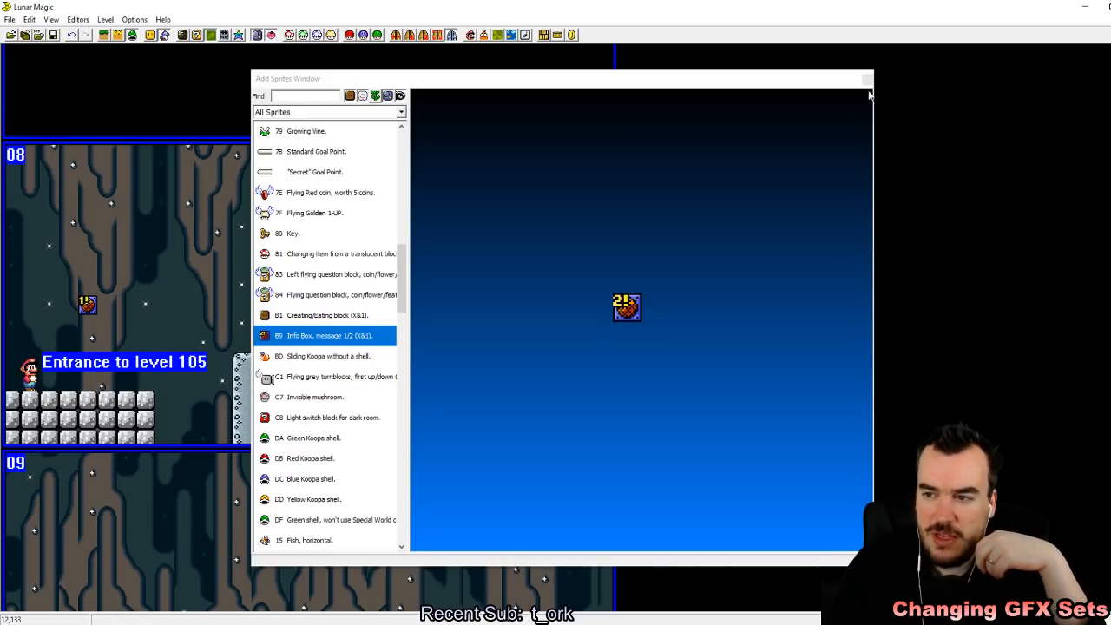
left_click(866, 78)
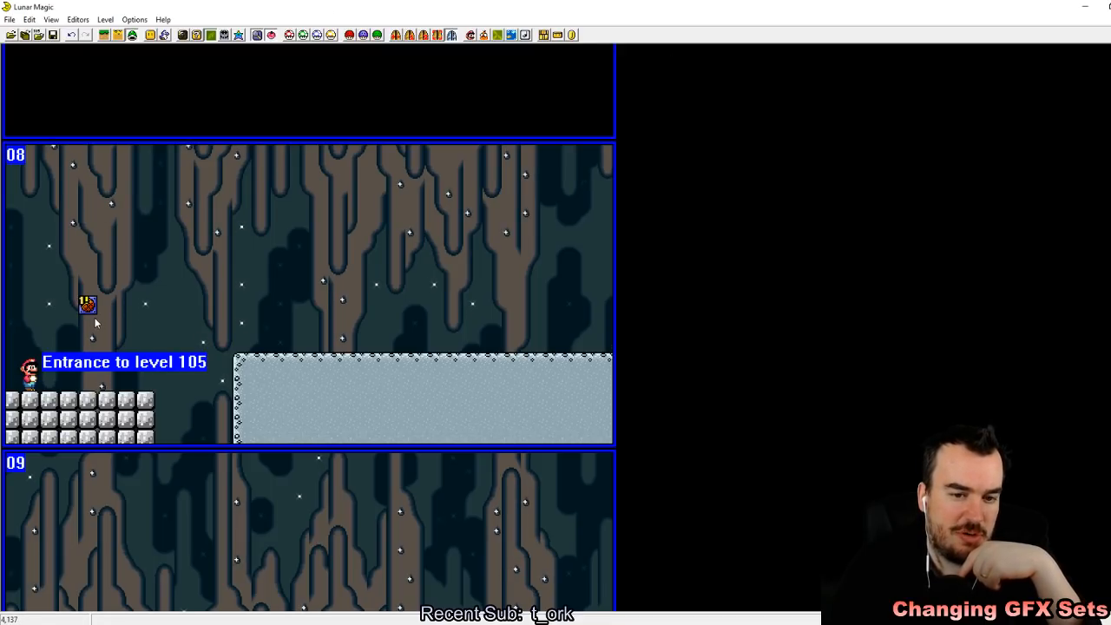
Step: Open the overworld editor's message box text and go to the entries for level 105
left_click(83, 20)
left_click(104, 123)
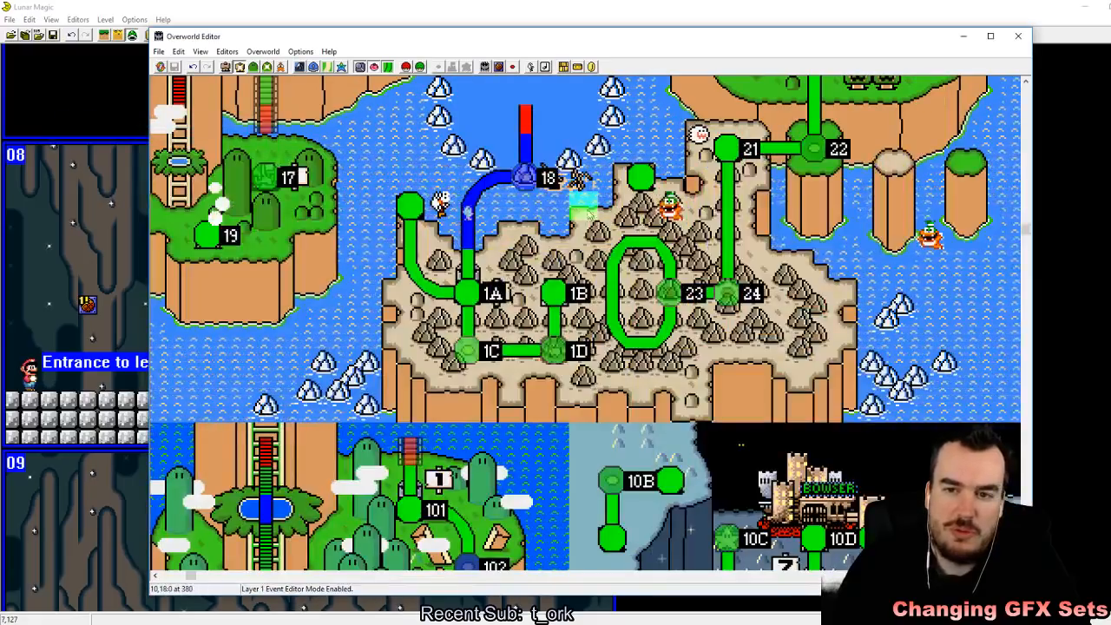
left_click(501, 74)
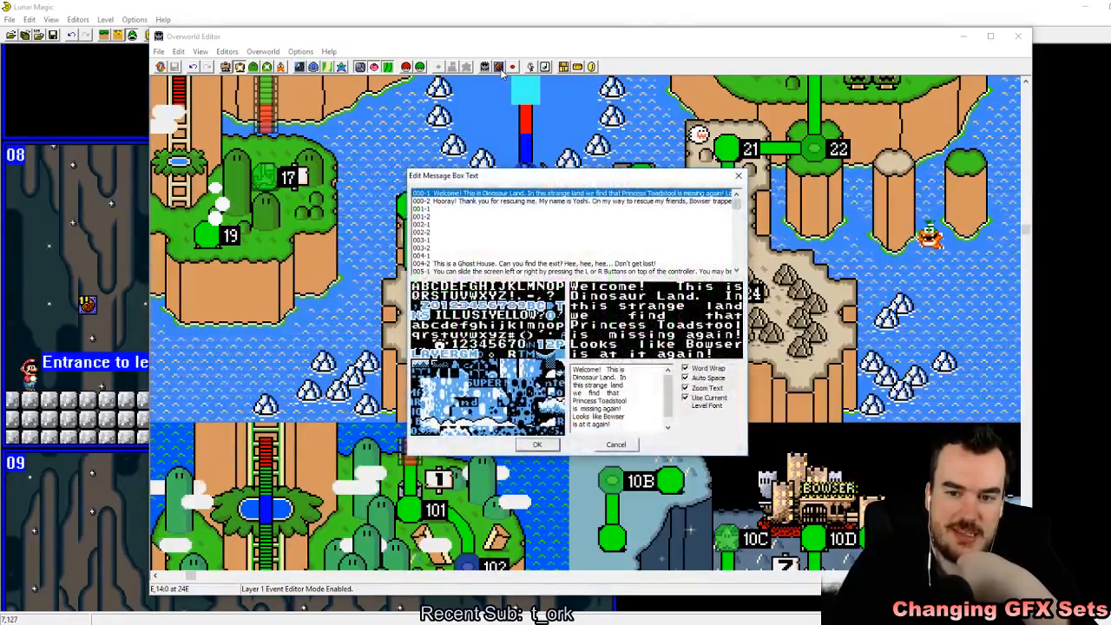
scroll(572, 241, "down", 5)
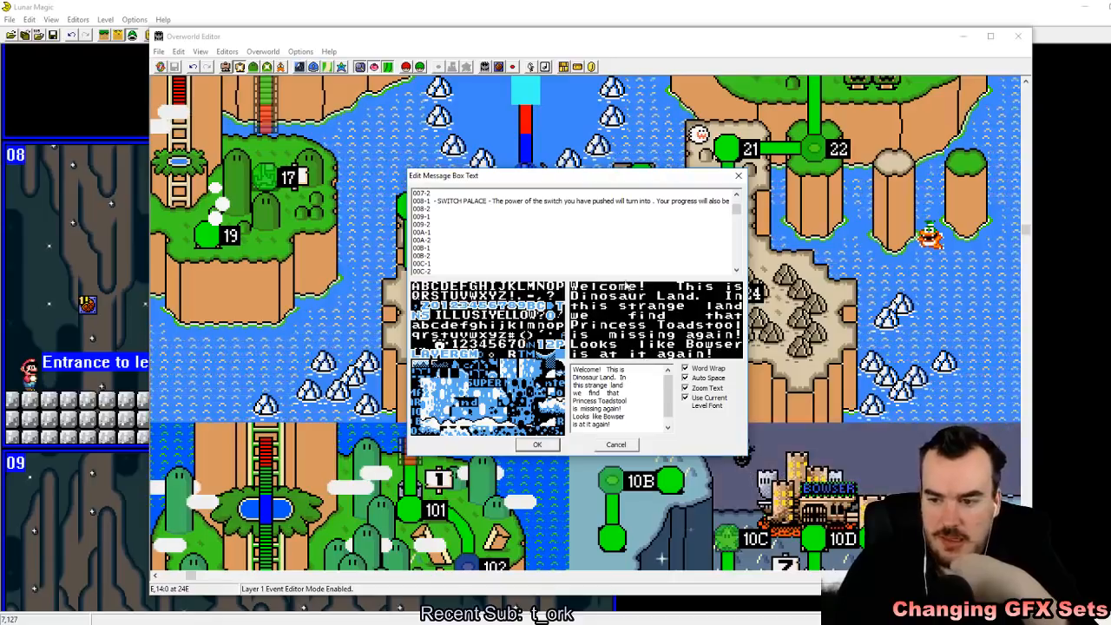
scroll(539, 245, "down", 2)
left_click(738, 227)
left_click_drag(742, 242, 734, 231)
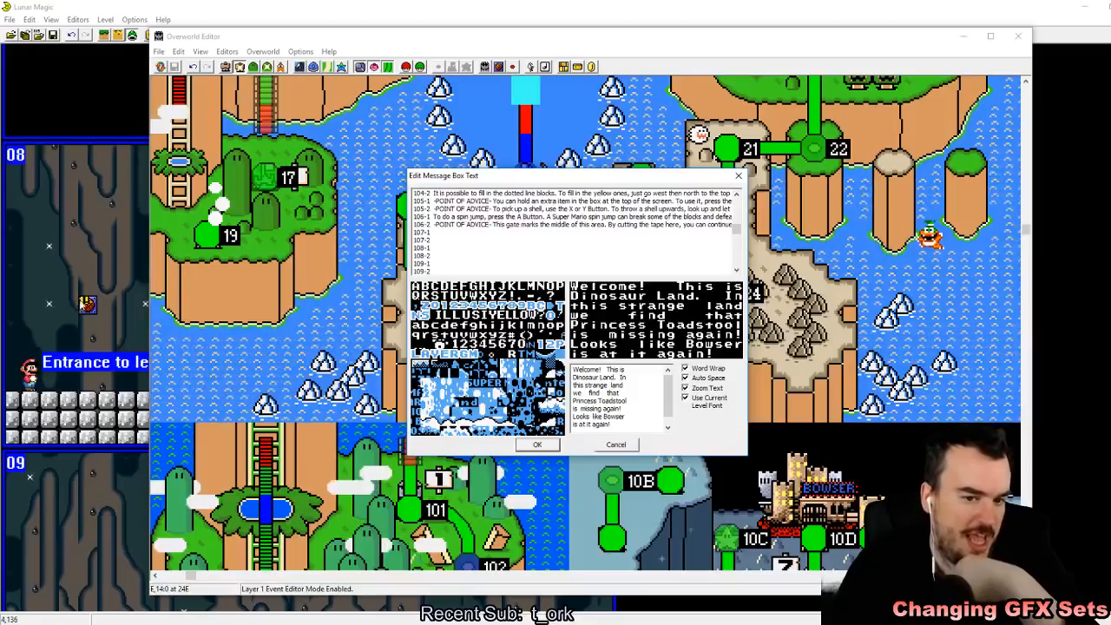
Step: Replace the text of message 105-1 with the streamer's nickname followed by "is a gentle lover" and accept it
left_click(483, 201)
left_click_drag(620, 426, 573, 369)
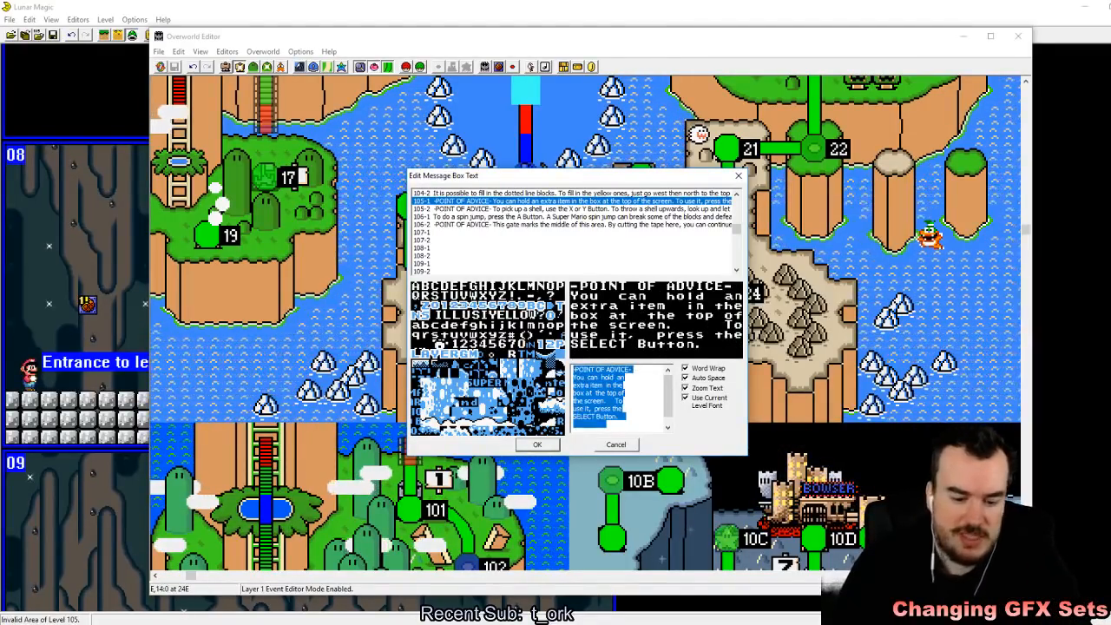
type("b is a g")
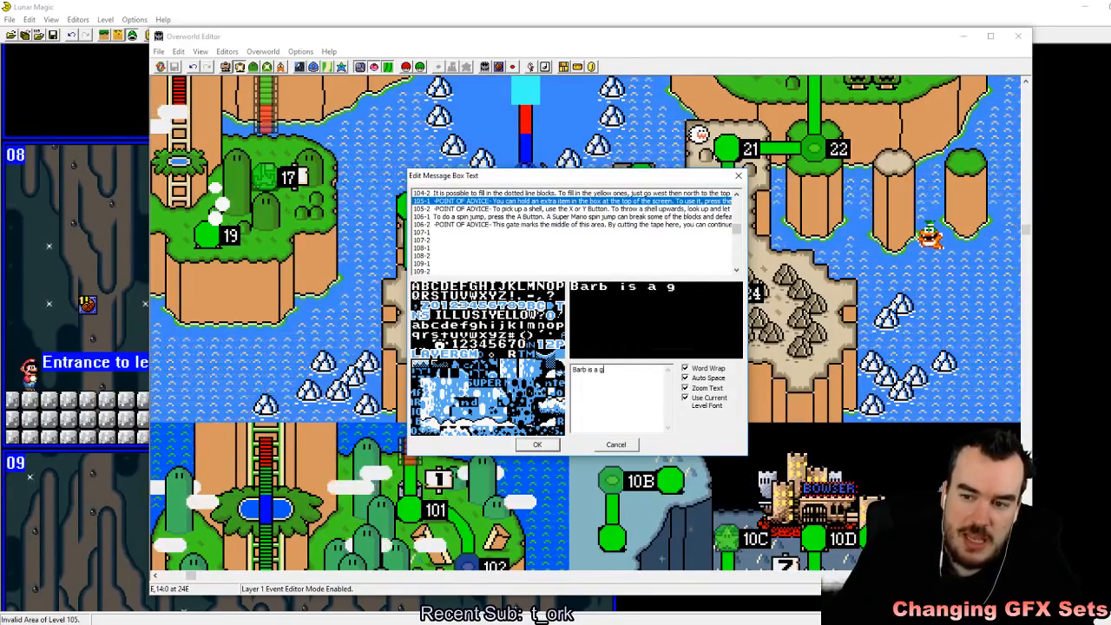
type("arb is a gentle lover with")
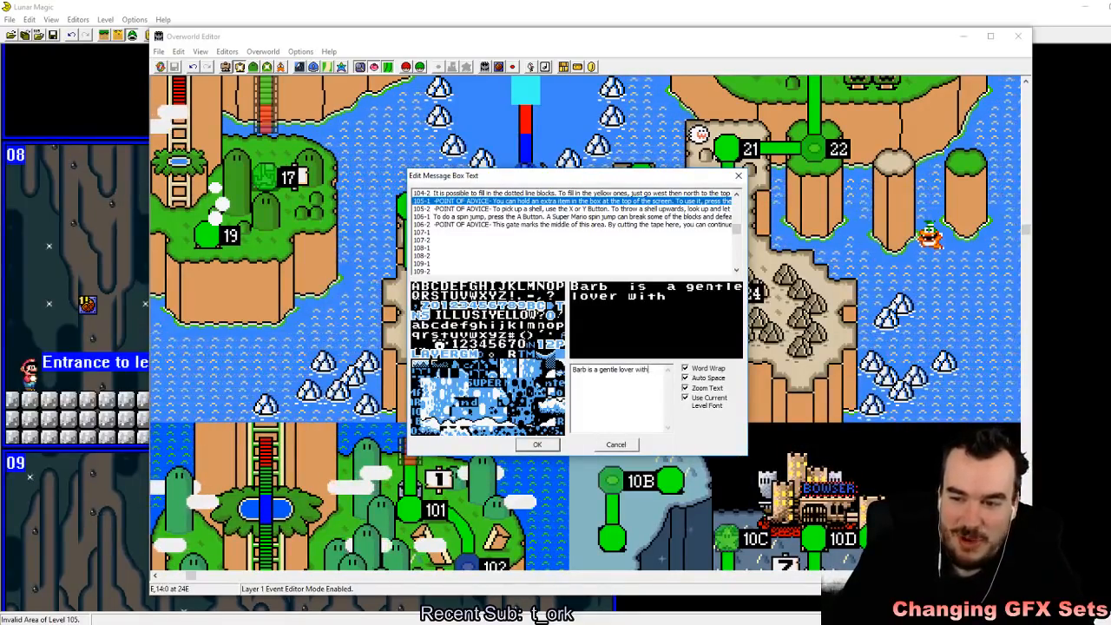
key("BackSpace")
key("BackSpace")
key("BackSpace")
key("BackSpace")
key("BackSpace")
type("r")
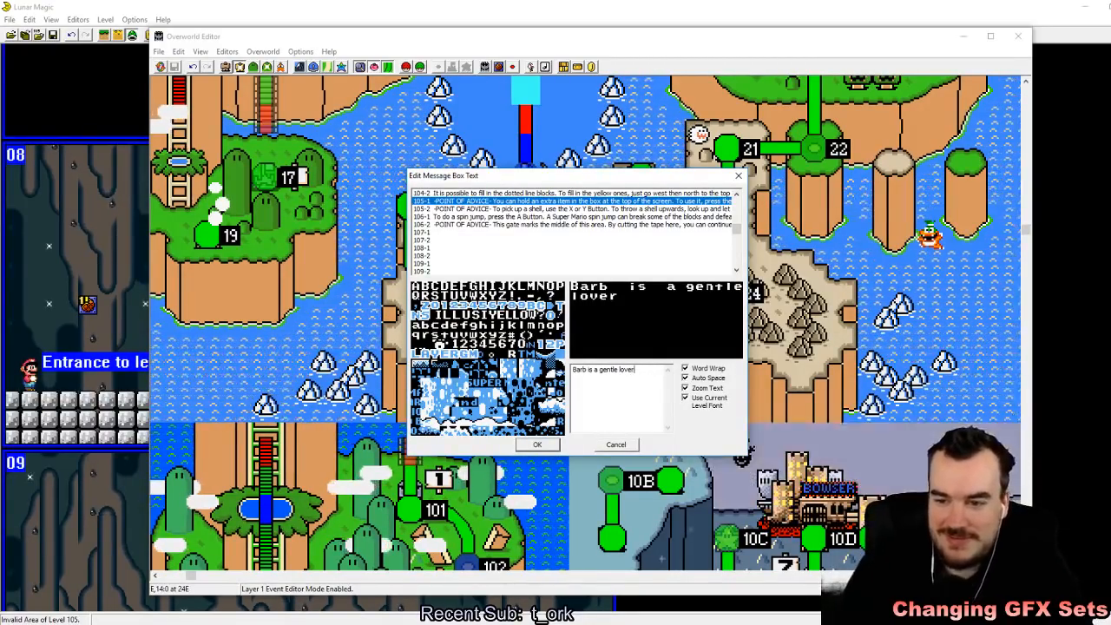
left_click(537, 444)
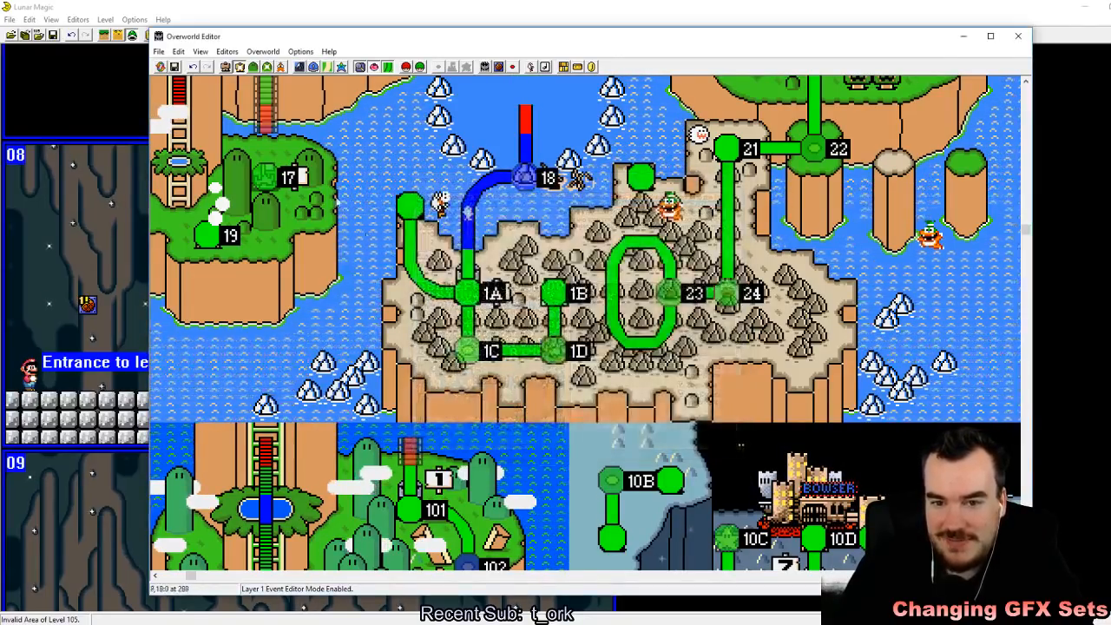
Step: Save the overworld changes, close the overworld editor and save level 105 to the ROM
key("ctrl+s")
left_click(1018, 36)
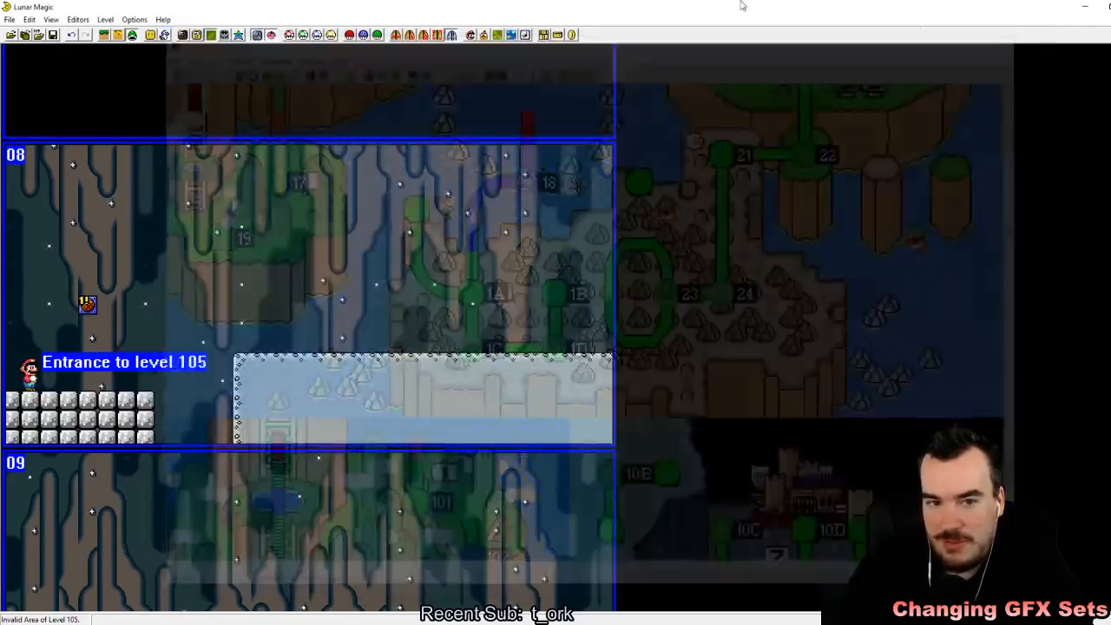
left_click(55, 39)
Step: Switch to the emulator, reload the Super Mario World ROM and accept the sound configuration with the default device
key("alt+Tab")
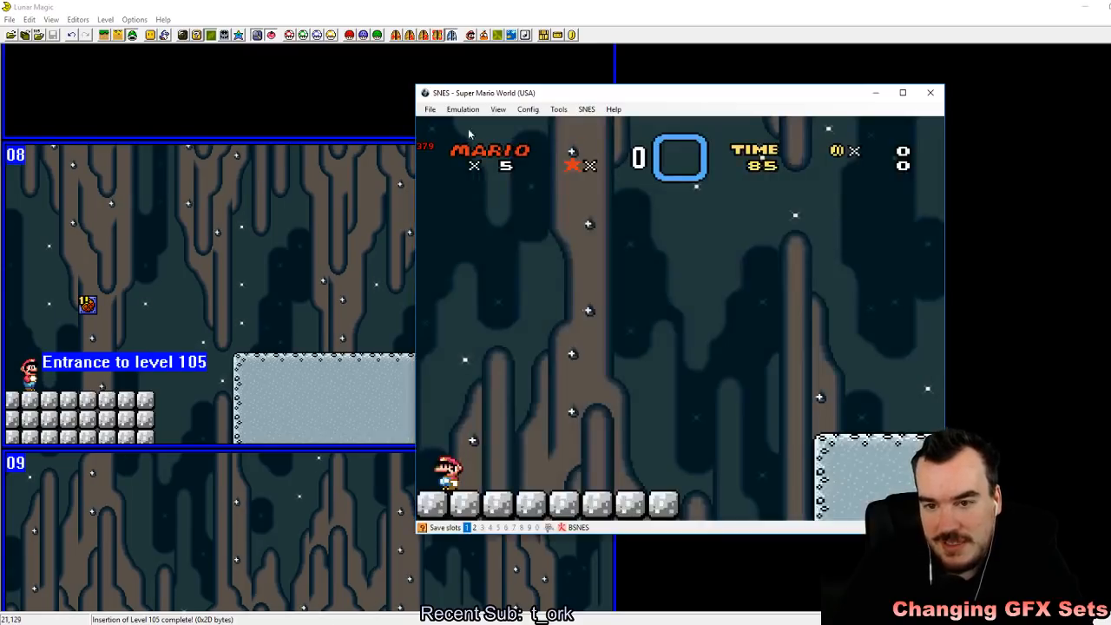
left_click(430, 110)
mouse_move(460, 135)
left_click(626, 137)
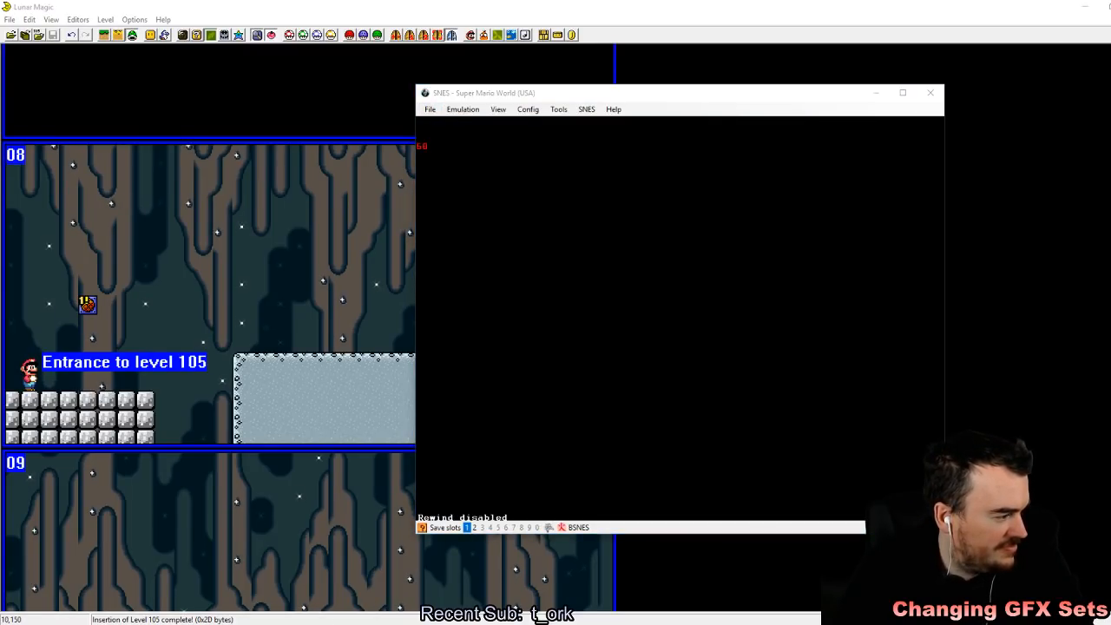
left_click(528, 110)
left_click(596, 162)
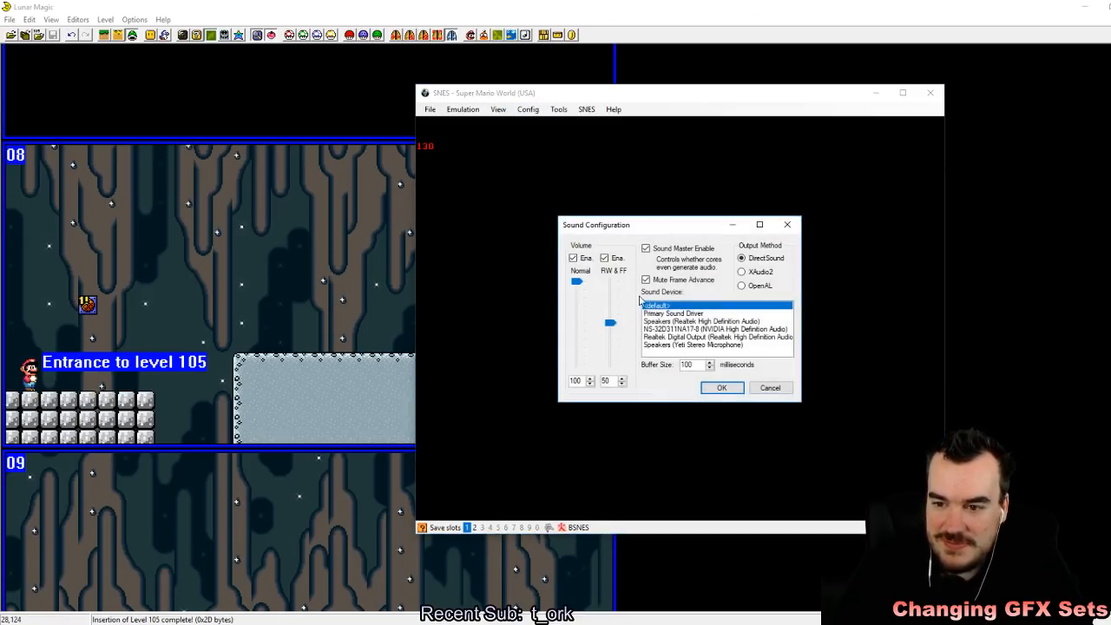
left_click(717, 388)
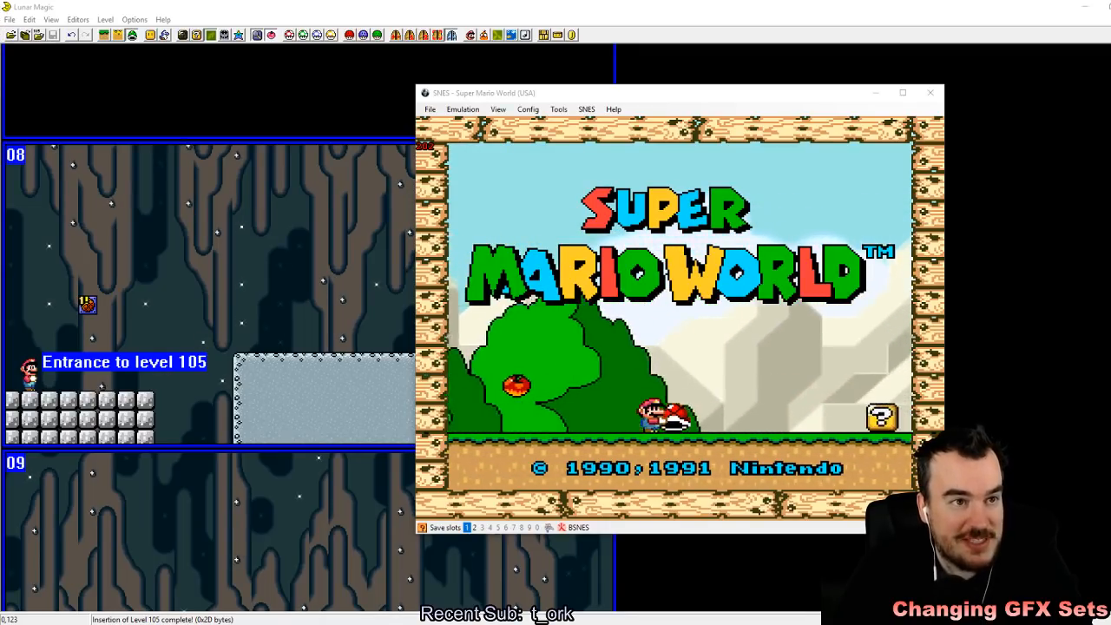
Step: Start the game from the title screen and enter level 105 from the overworld map
key("alt+Tab")
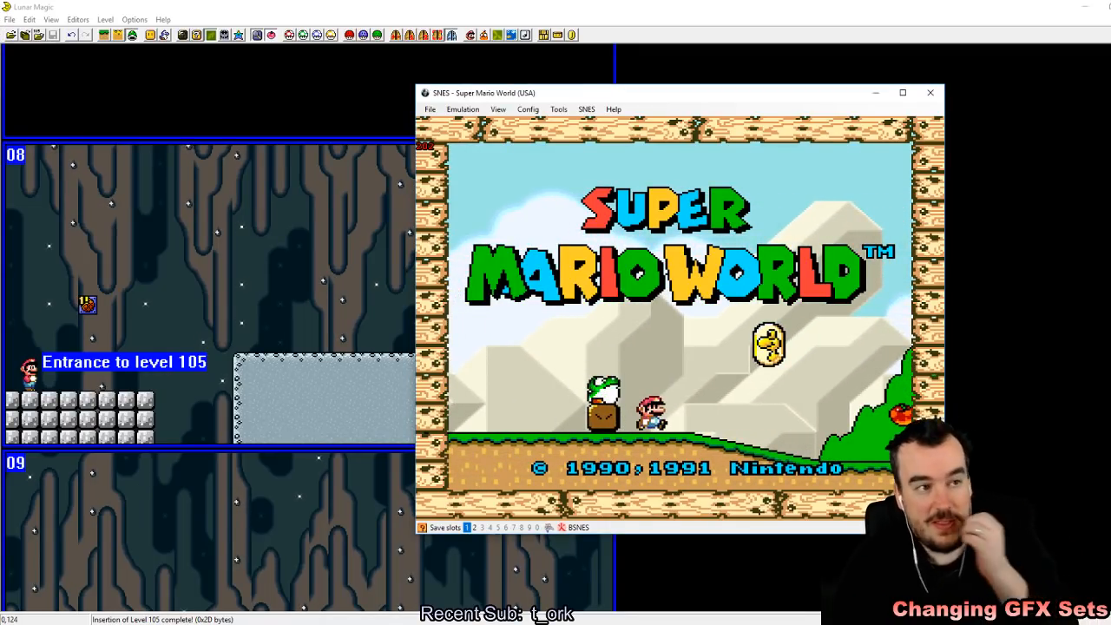
key("Return")
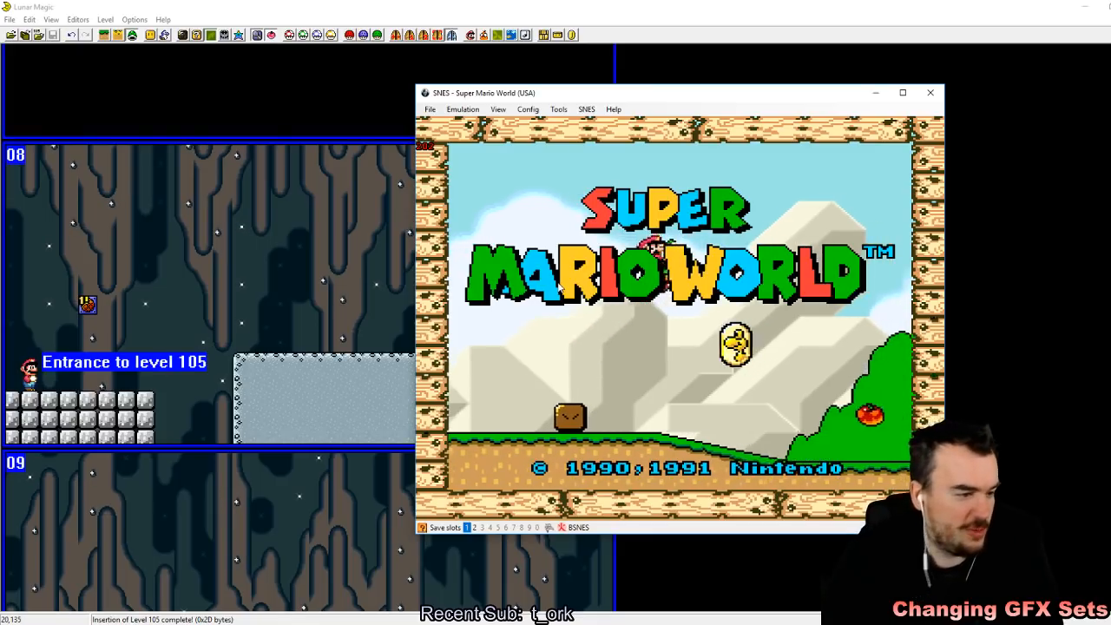
key("z")
key("z")
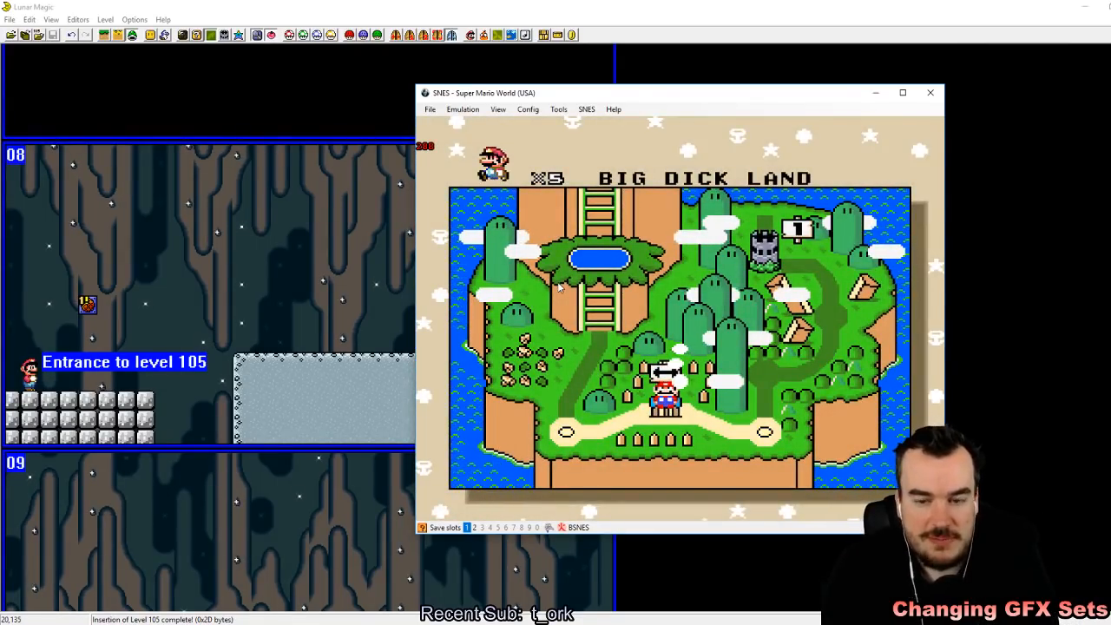
key("z")
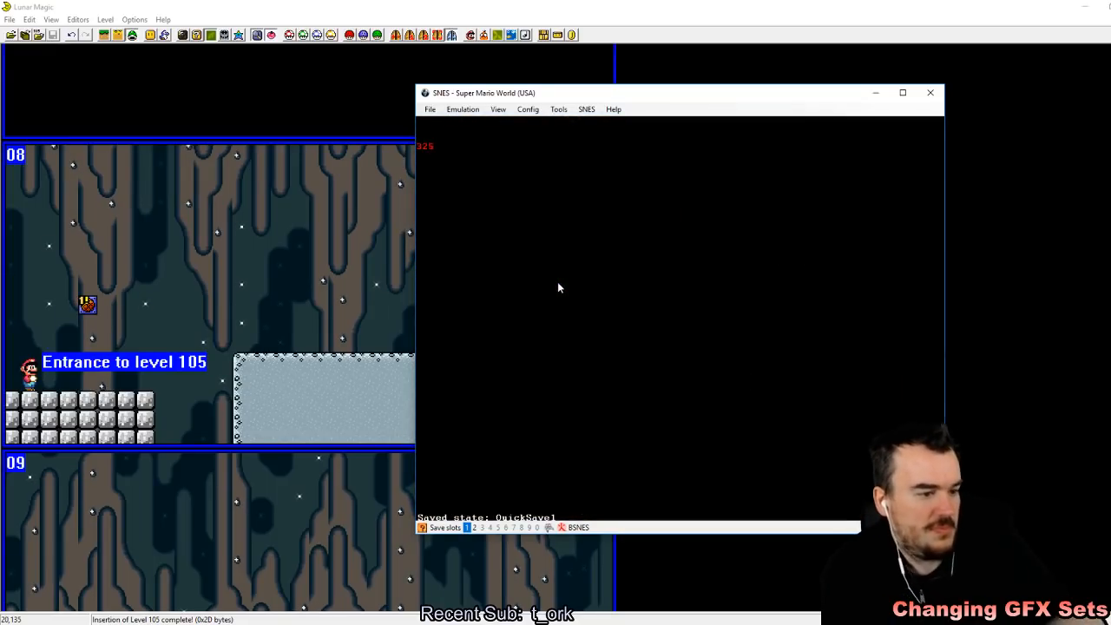
Step: Test the info box by jumping Mario into it from below, and dismiss its message
key("a")
key("Right")
key("Left")
key("z")
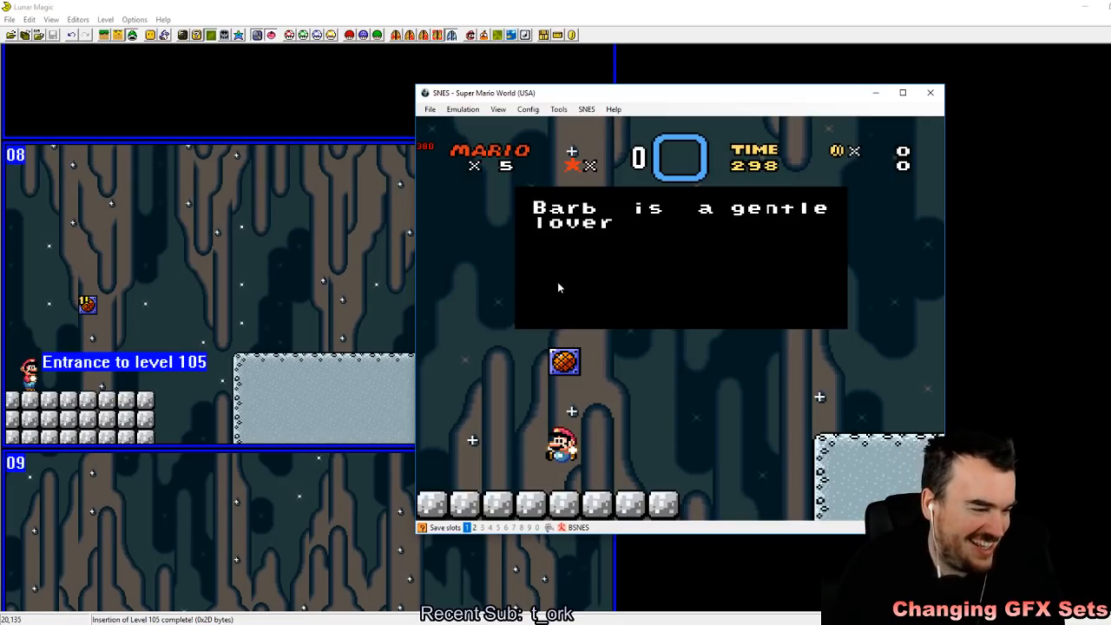
key("z")
Step: Playtest the jumps around the info box between the cement floor and the ledge, and drop Mario into the gap between them
key("a")
key("Right")
key("z")
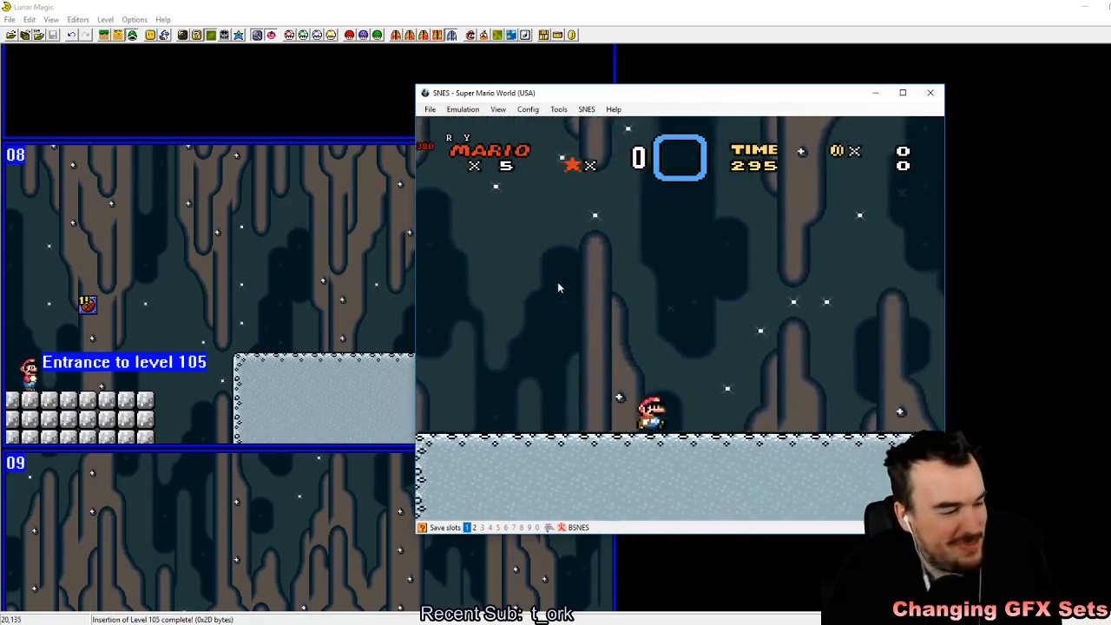
key("z")
key("Left")
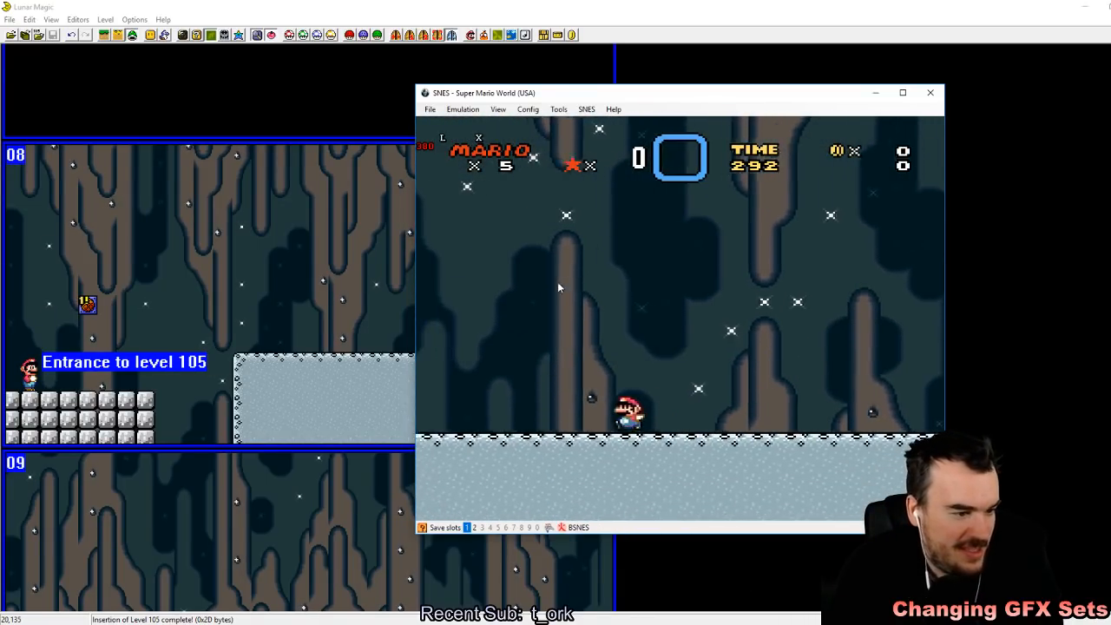
key("x")
key("z")
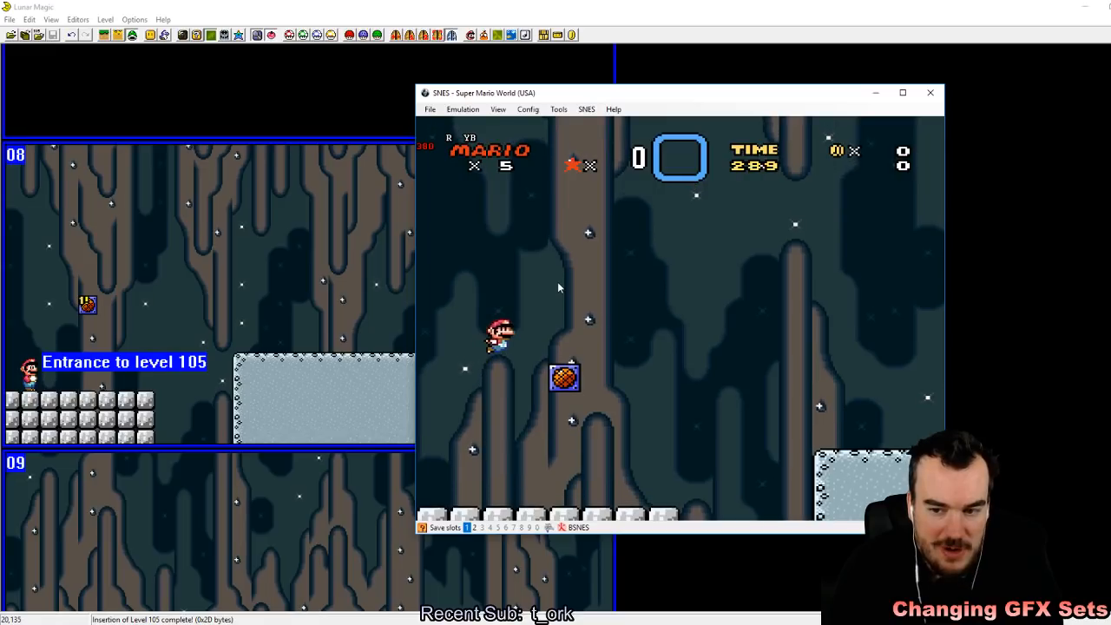
key("Right")
key("z")
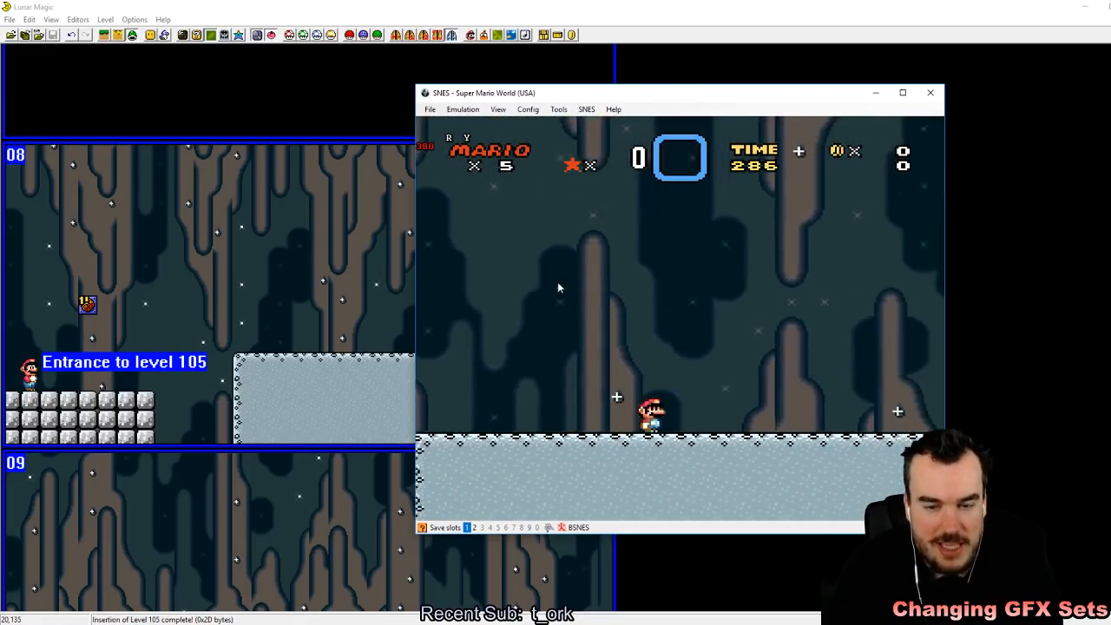
key("z")
key("Left")
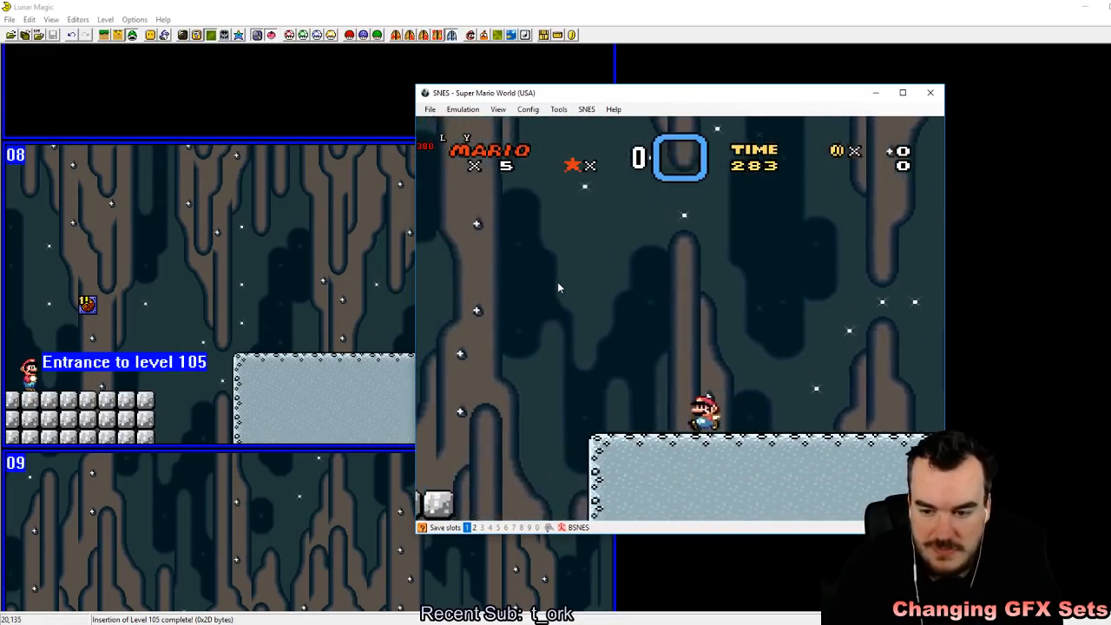
key("z")
key("z")
key("Right")
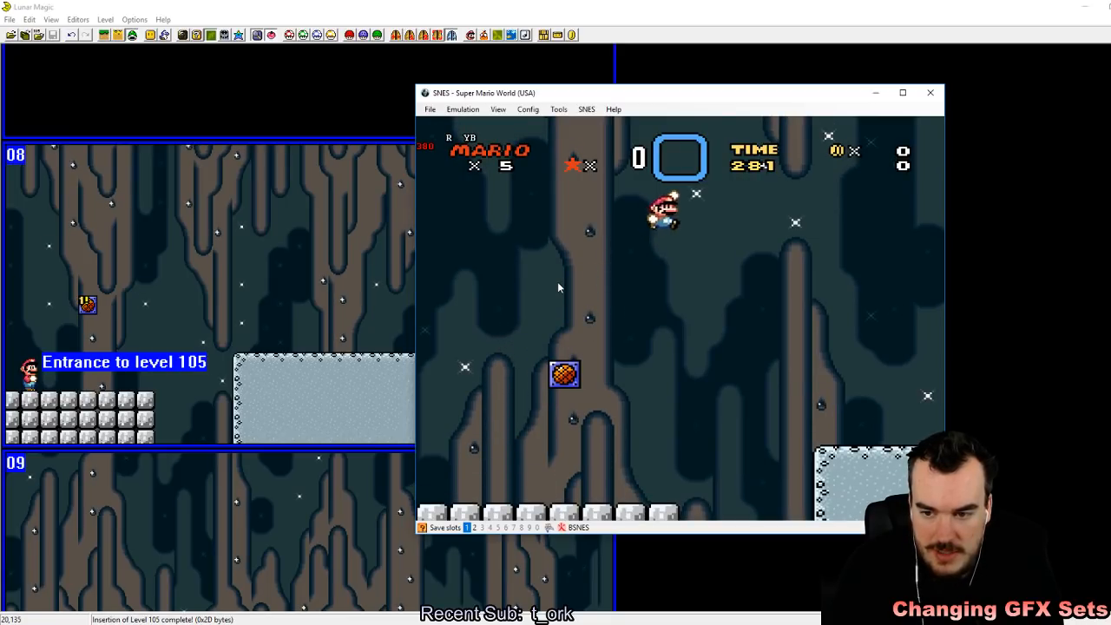
key("Right")
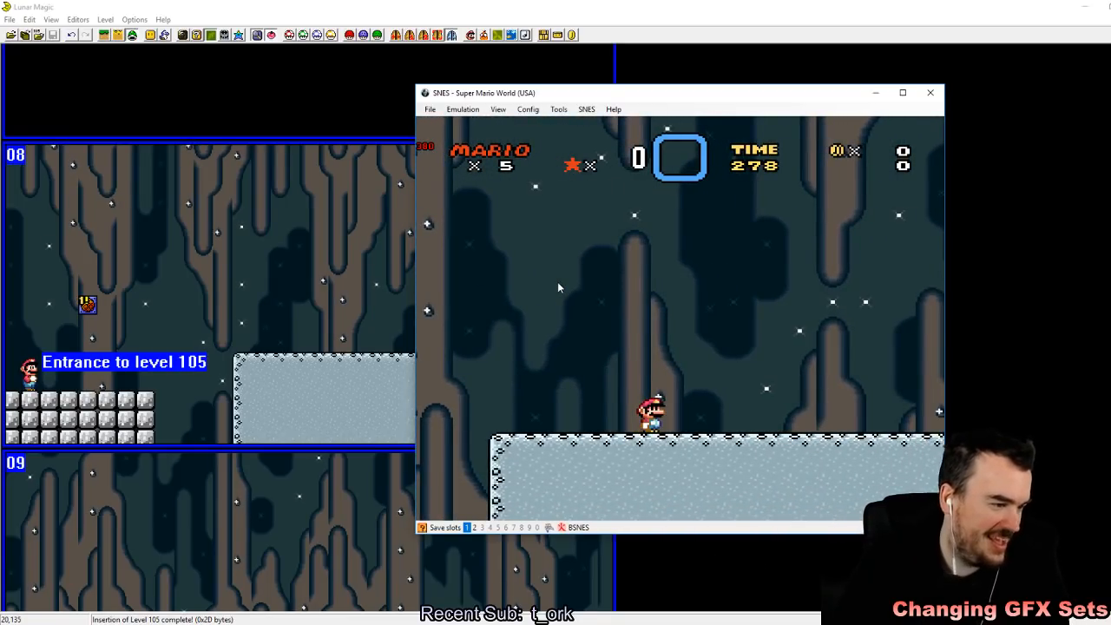
key("Left")
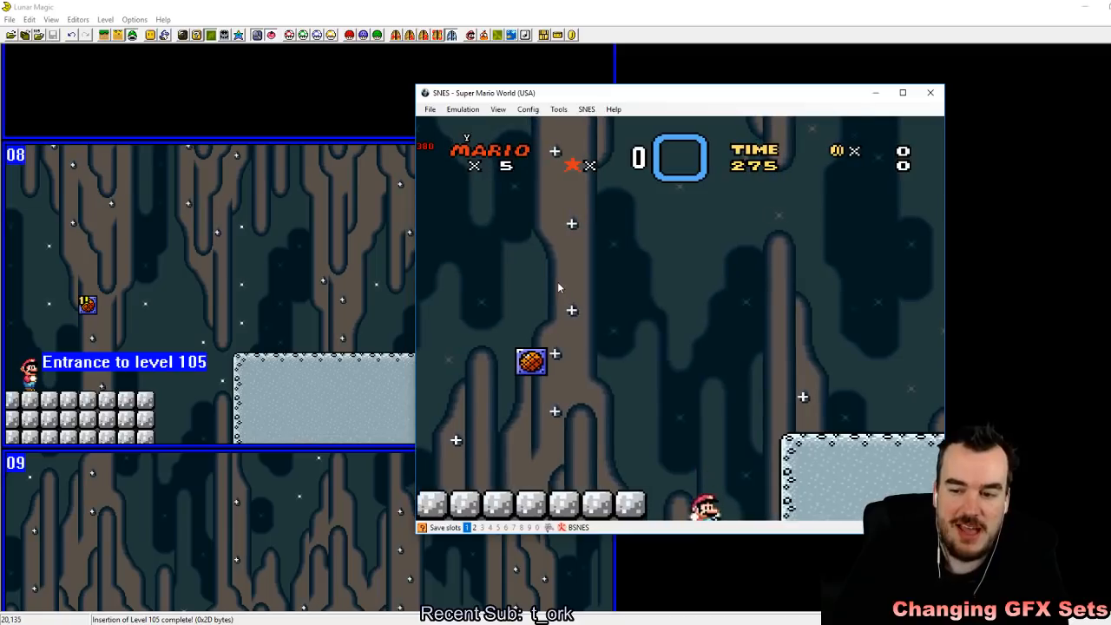
Step: In Lunar Magic, place a cement block floor eight blocks wide and three high low on screen 1B's left side, and save level 105
left_click(241, 267)
left_click(170, 523)
scroll(244, 383, "down", 1)
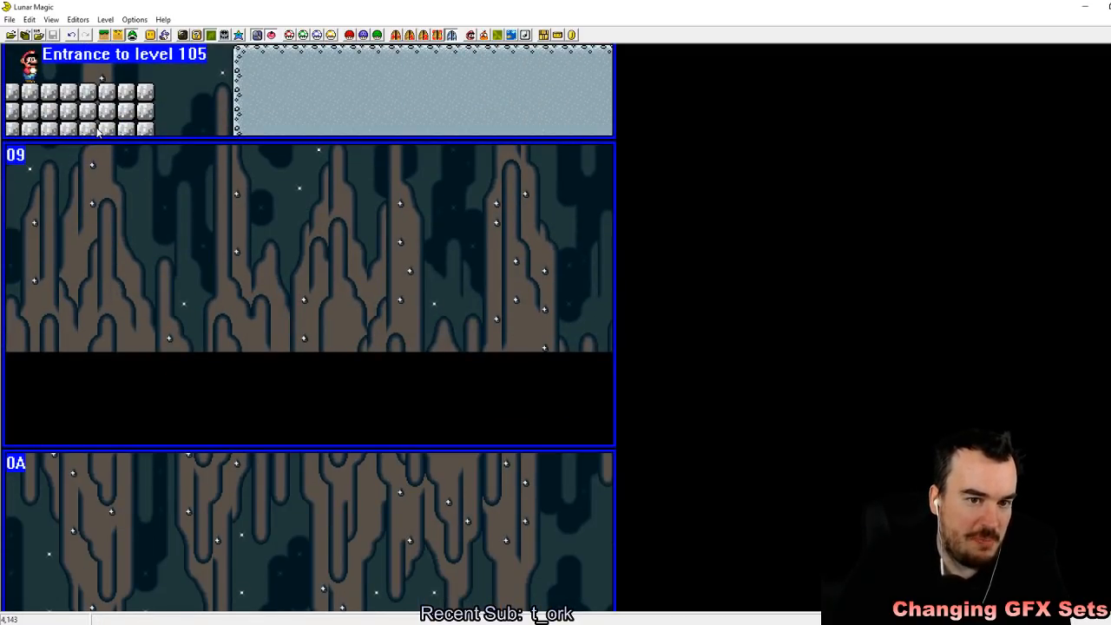
left_click(105, 35)
left_click(80, 103)
right_click_drag(99, 212, 8, 454)
key("ctrl+s")
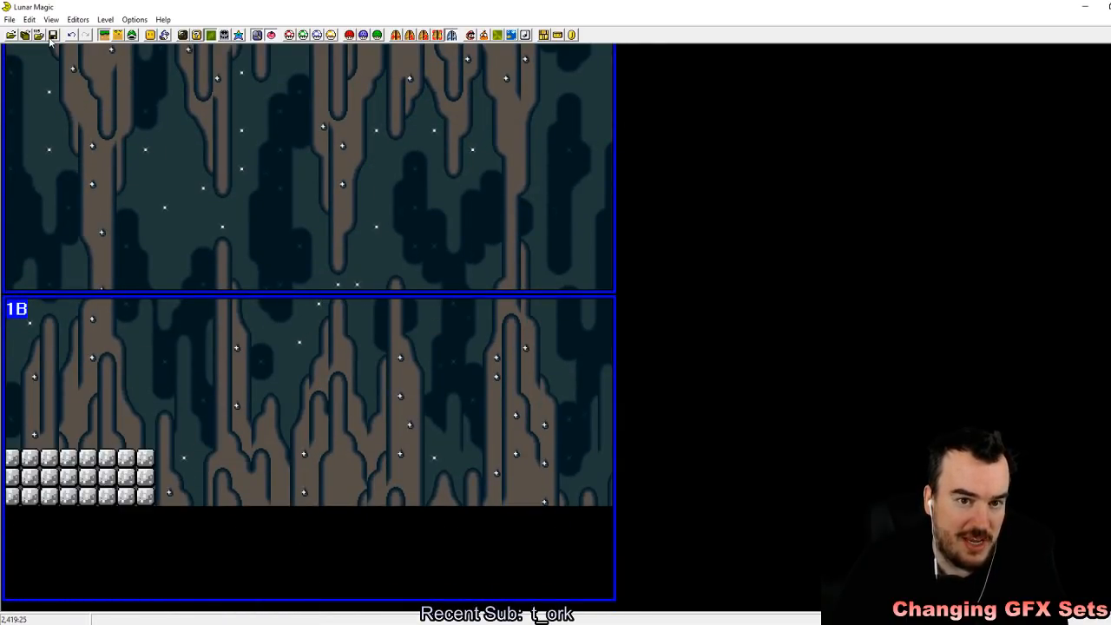
Step: Return to the emulator and reload the Super Mario World ROM with the newly saved level
left_click(319, 624)
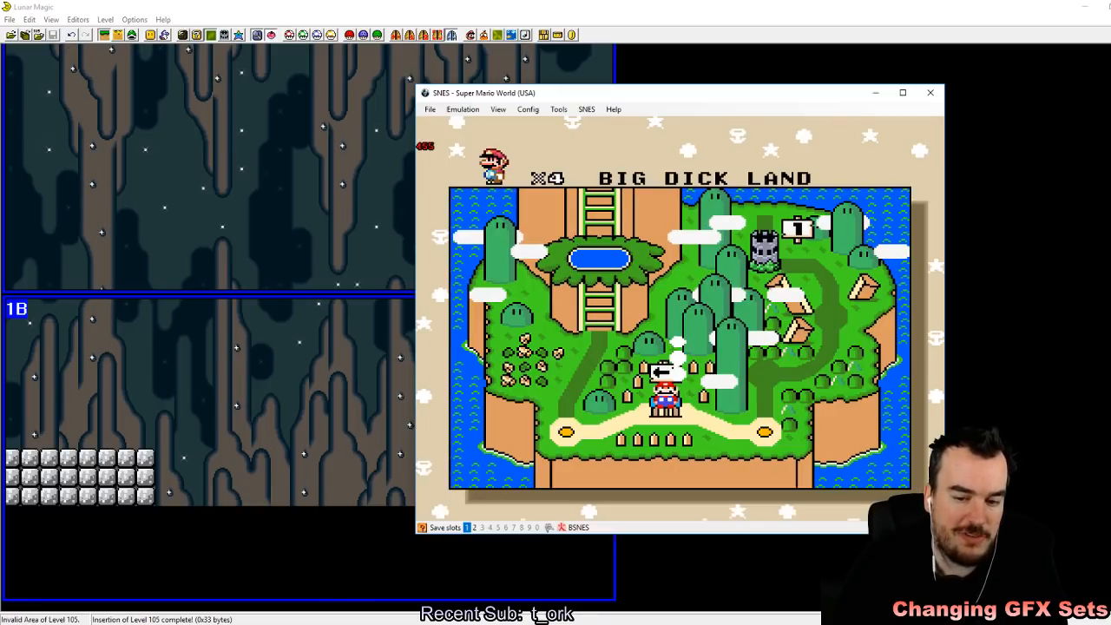
left_click(429, 109)
mouse_move(460, 135)
left_click(577, 135)
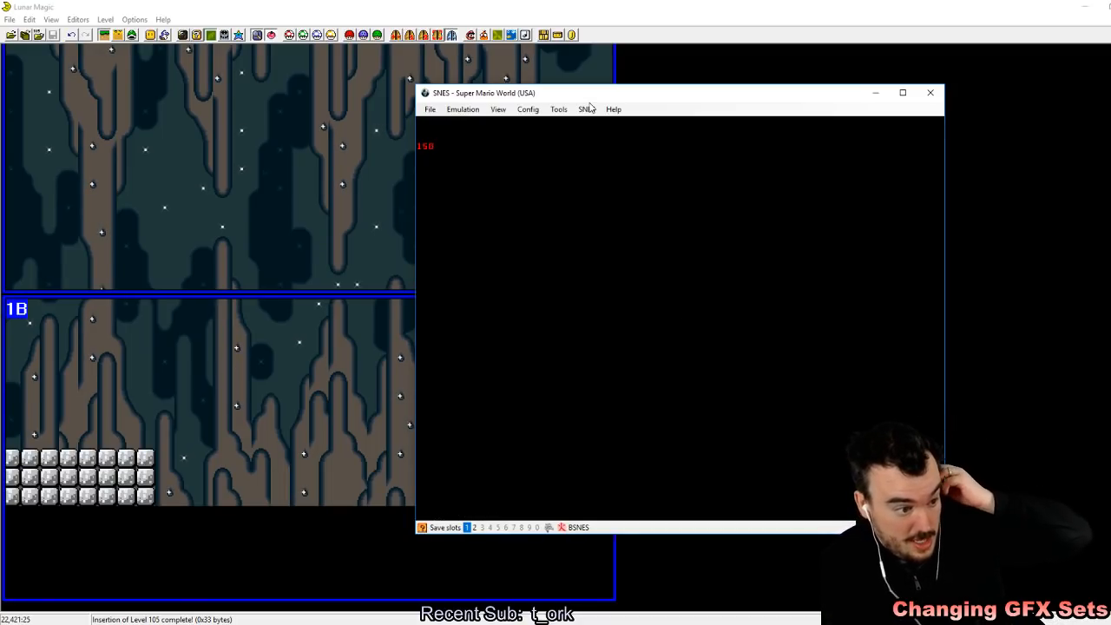
Step: Start the game and enter level 105 from the overworld map, storing a quick save state in slot 1 for the playtest
key("z")
key("z")
key("z")
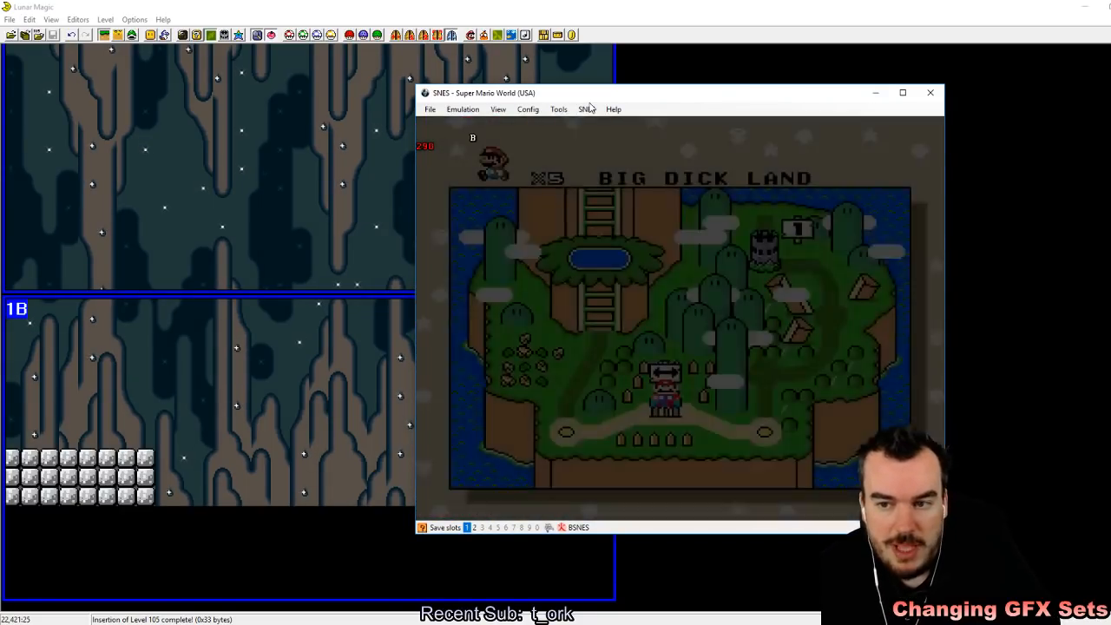
key("z")
key("shift+F1")
key("a")
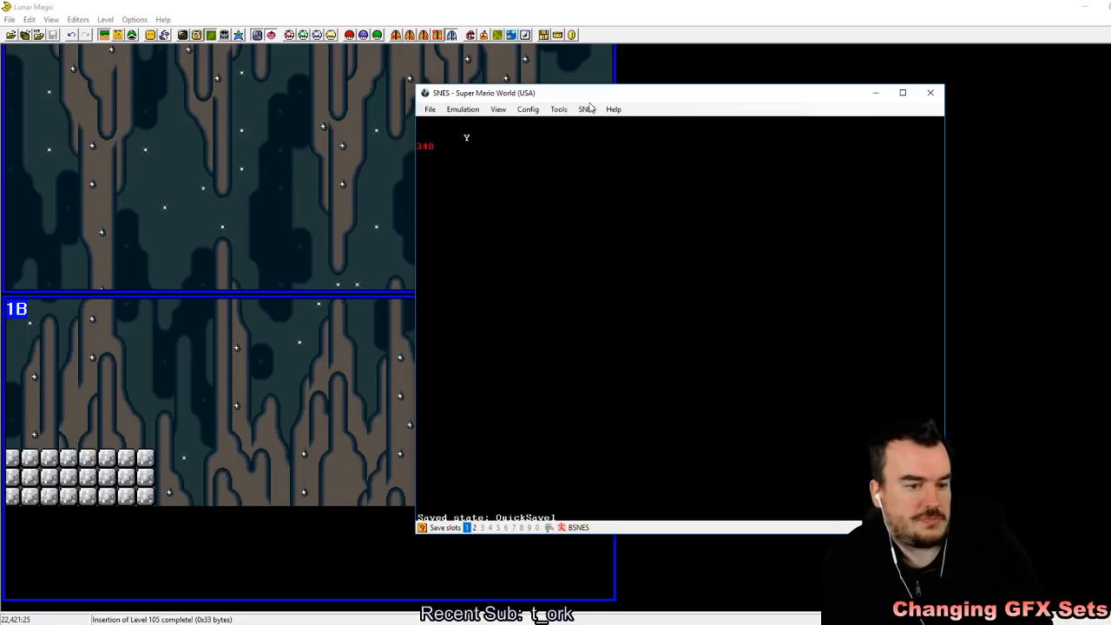
key("Right")
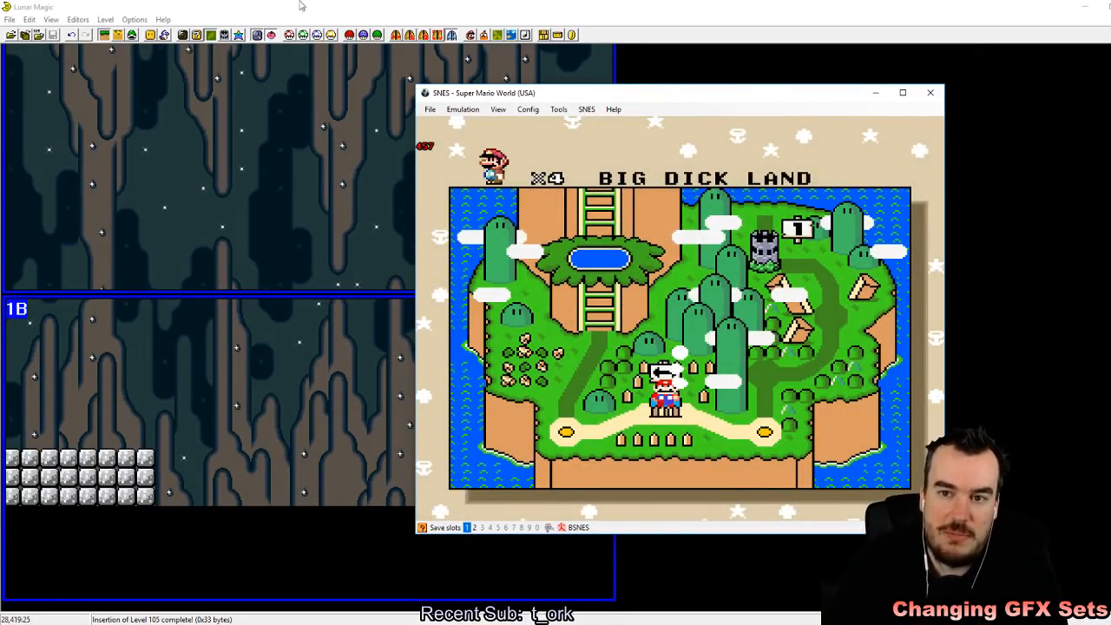
Step: In Lunar Magic, set the layer 2 background scrolling rate to H-Scroll: Variable, V-Scroll: Slow
left_click(387, 9)
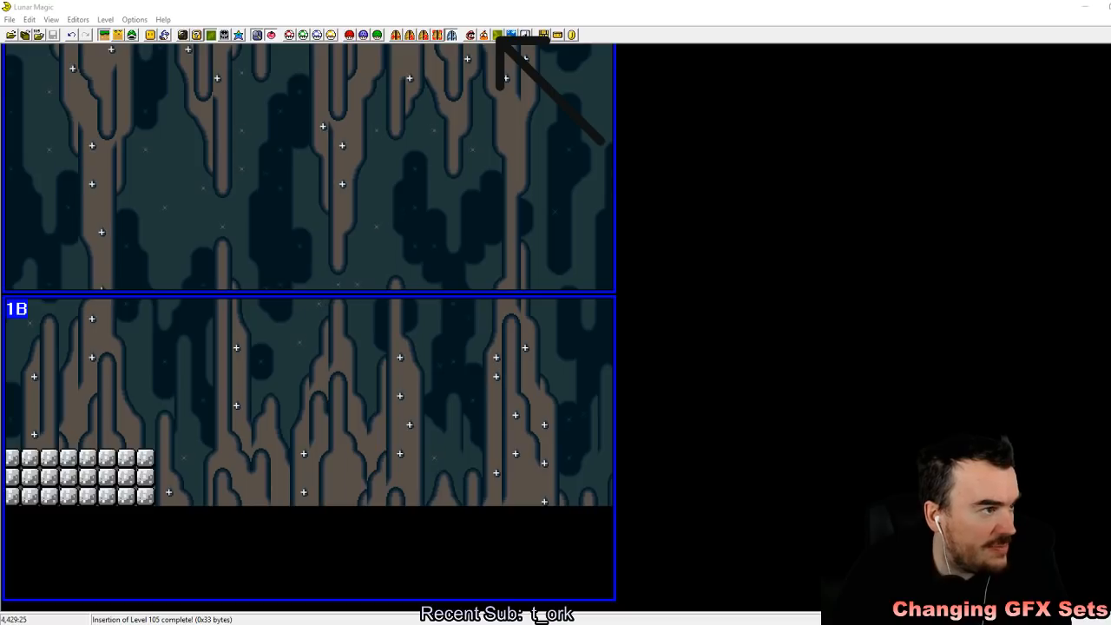
left_click(499, 33)
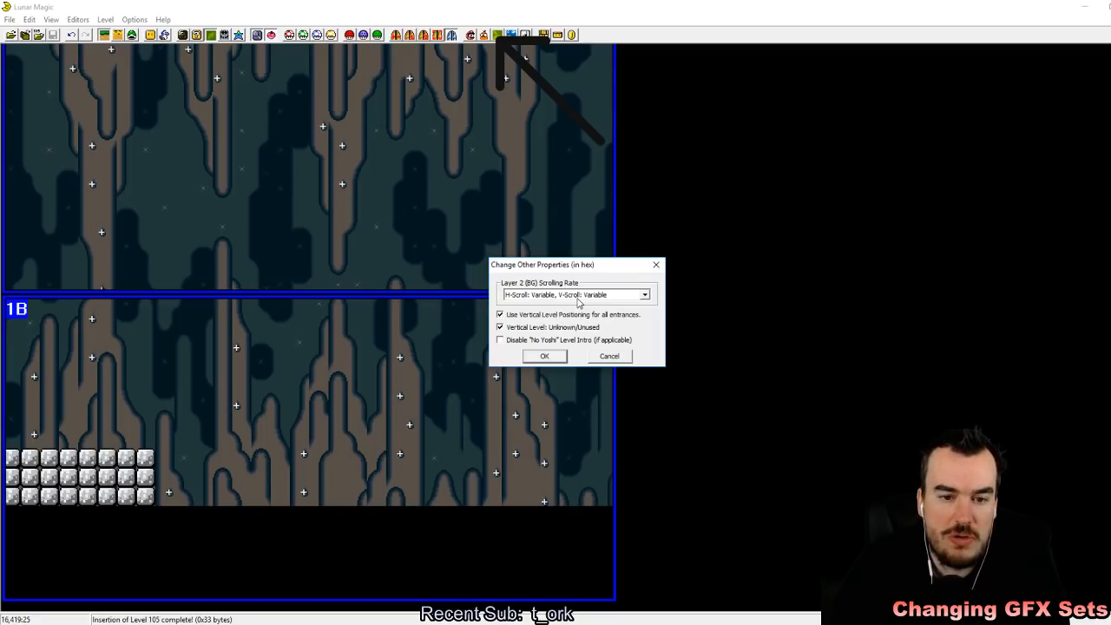
left_click(629, 295)
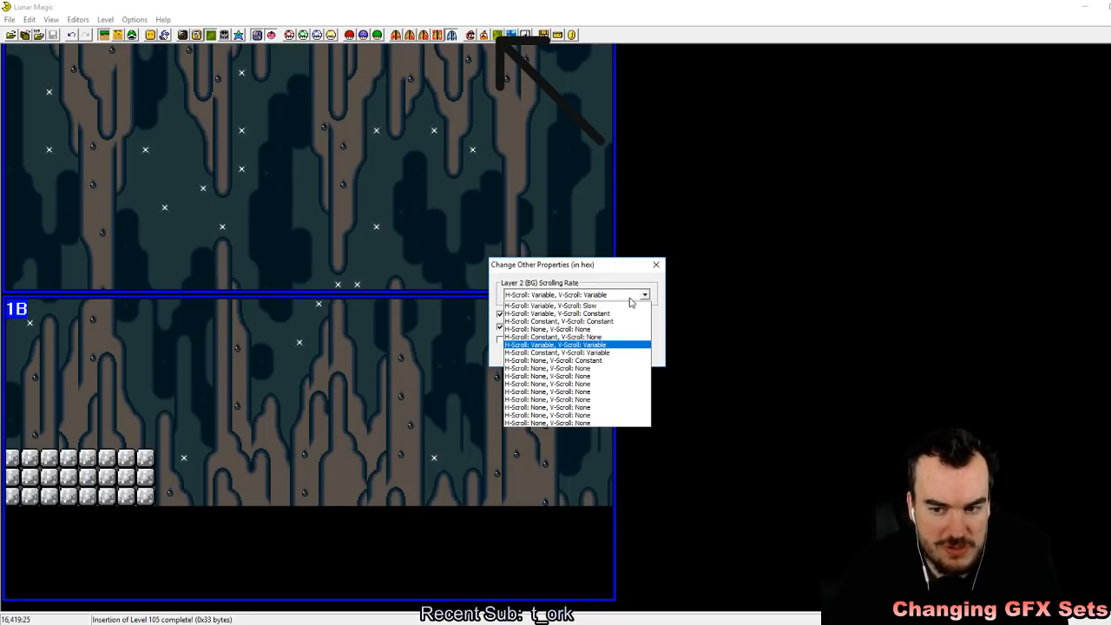
left_click(578, 307)
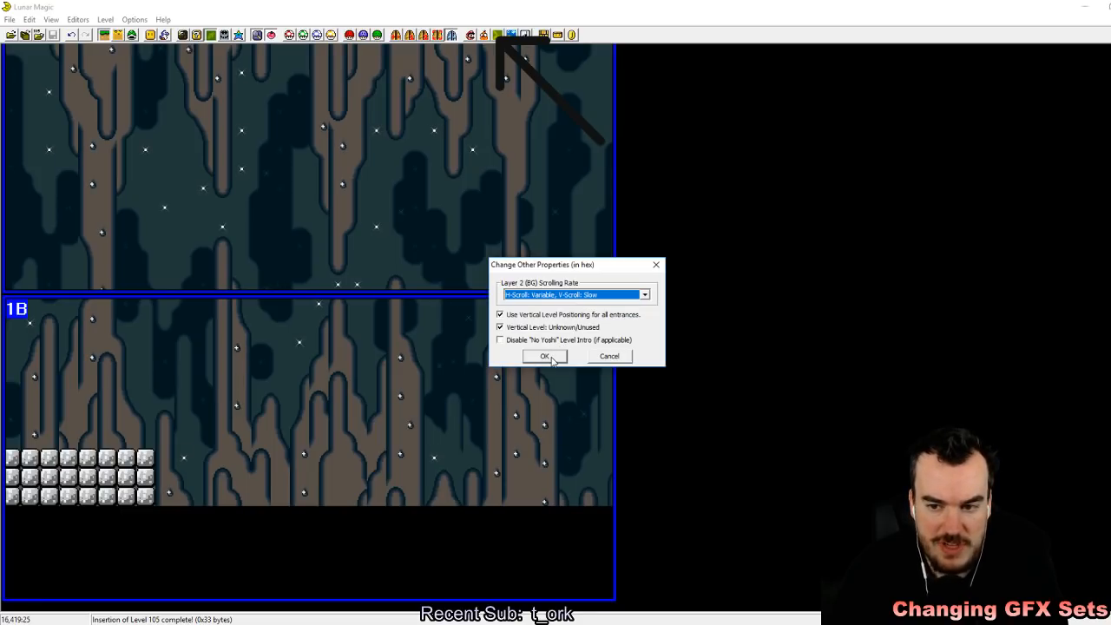
left_click(545, 357)
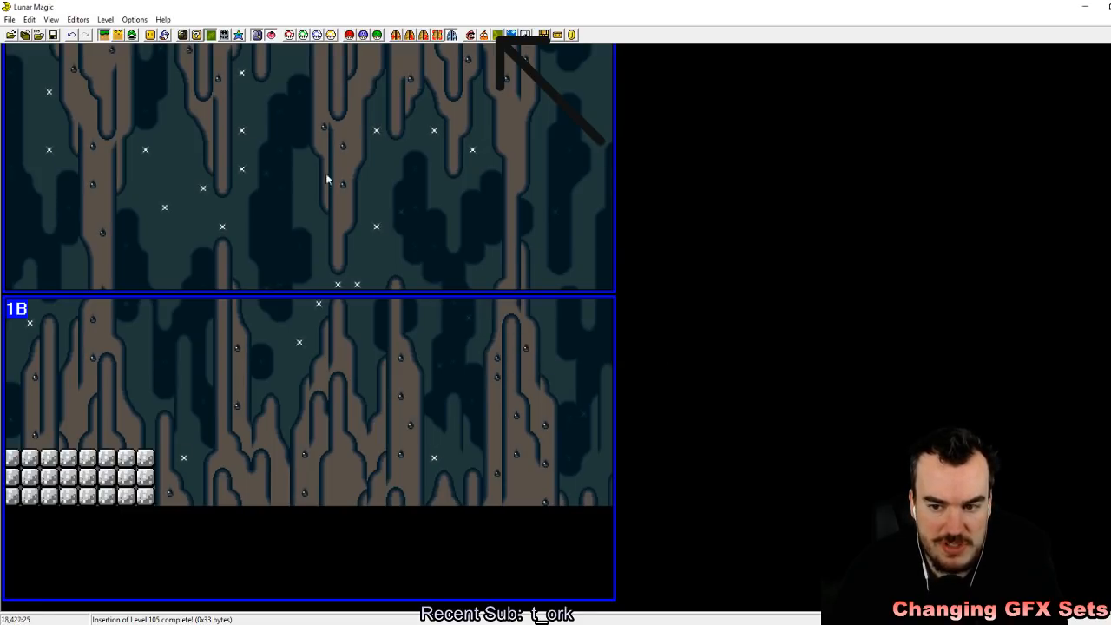
Step: Return to the emulator and reload the recent Super Mario World (USA).sfc ROM from the SMW Lunar Magic Tutorial folder
left_click(1085, 7)
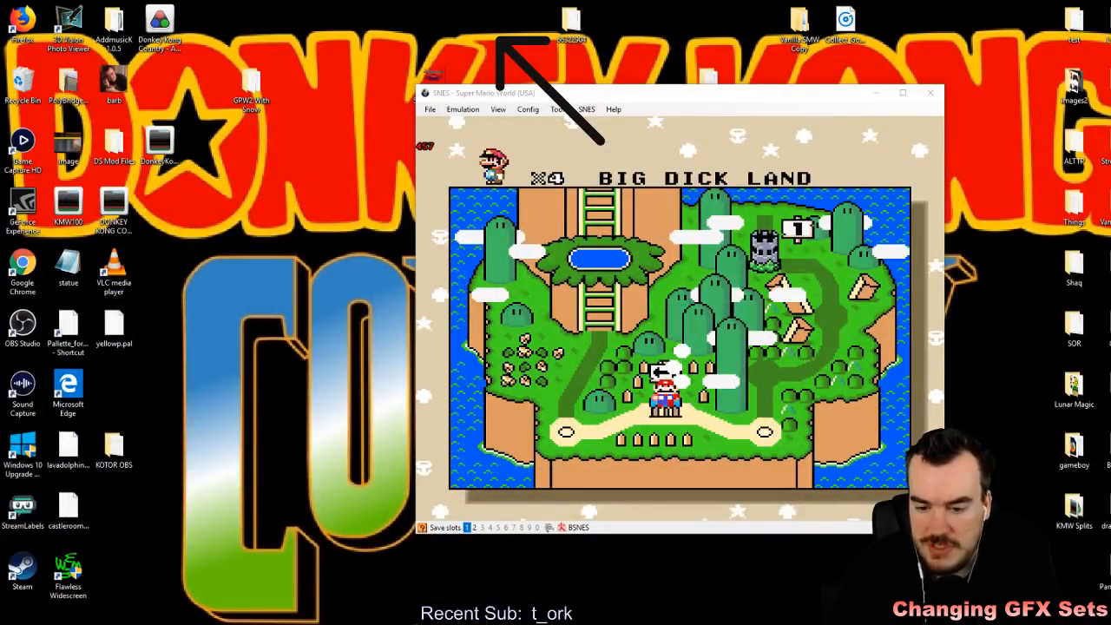
mouse_move(416, 618)
left_click(408, 585)
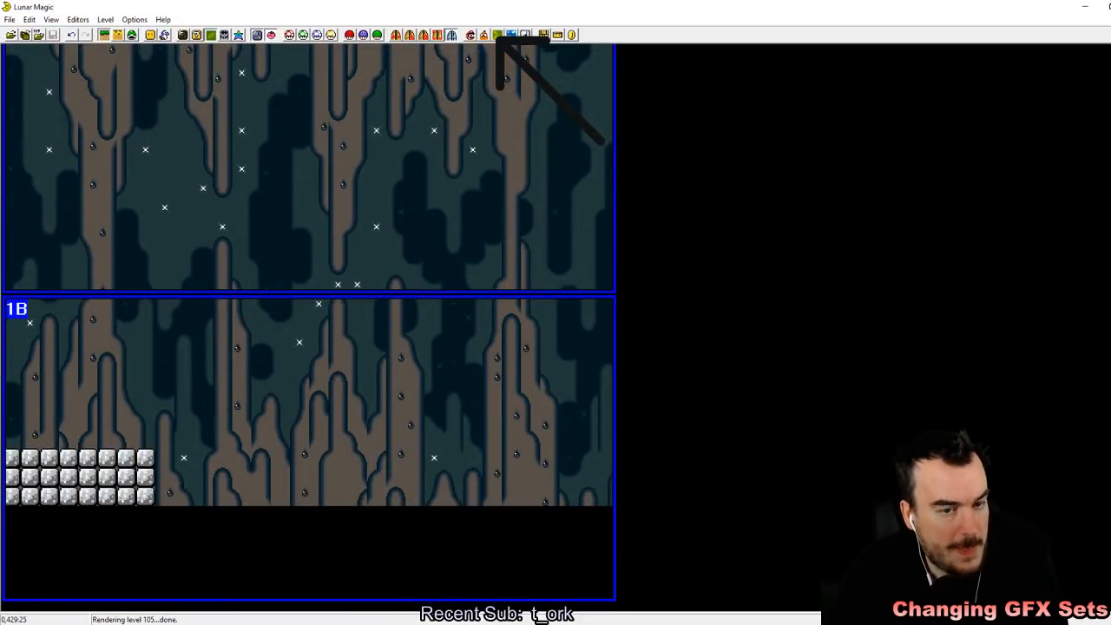
key("alt+Tab")
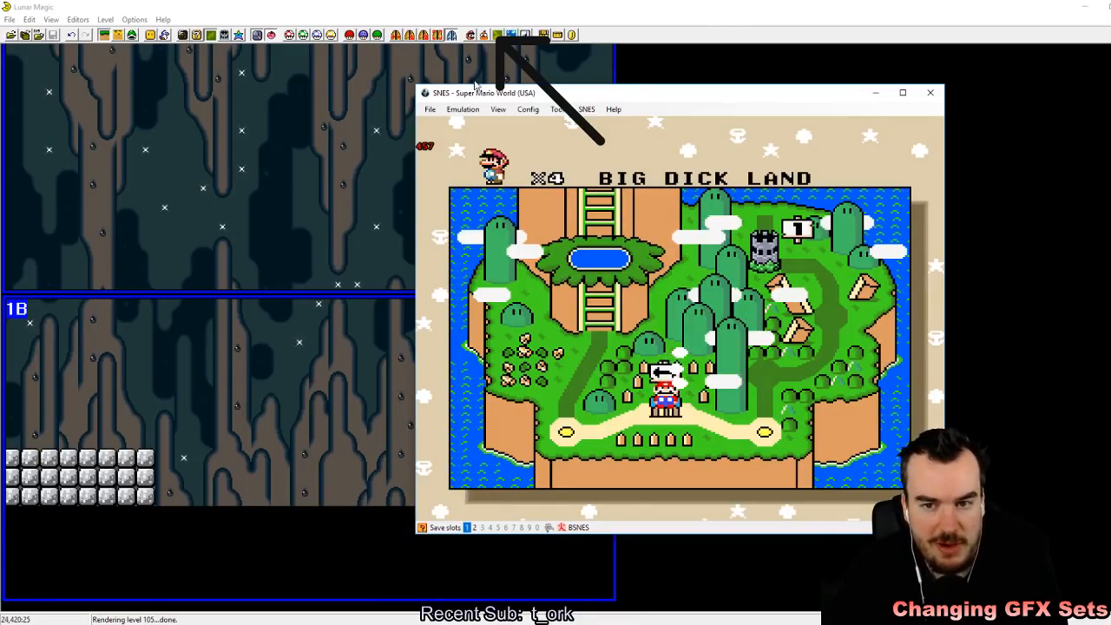
left_click(430, 109)
mouse_move(469, 136)
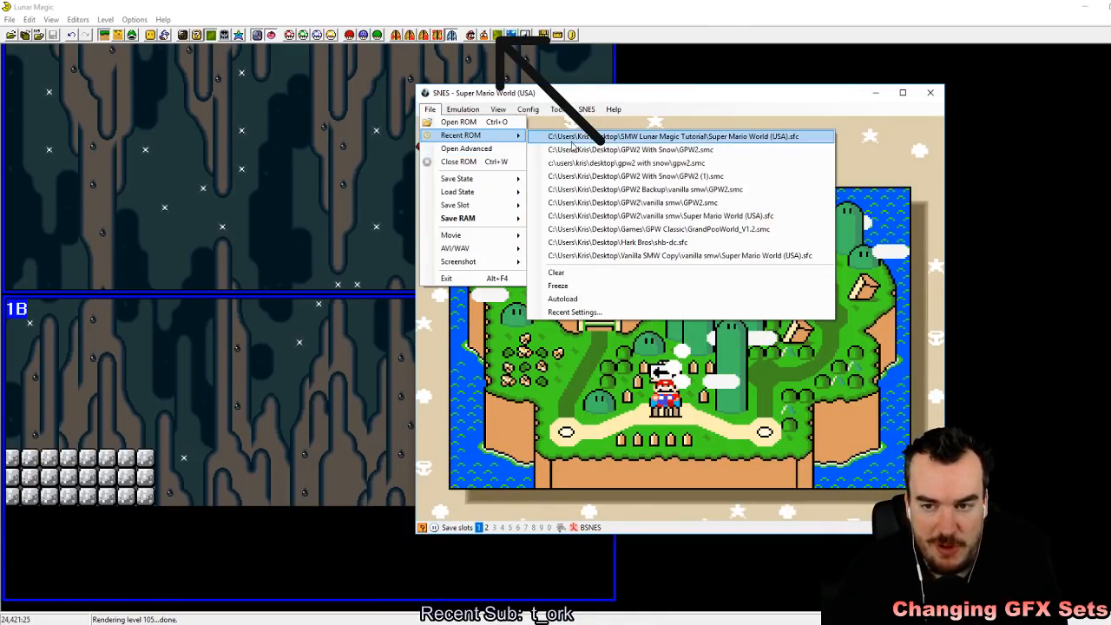
left_click(573, 137)
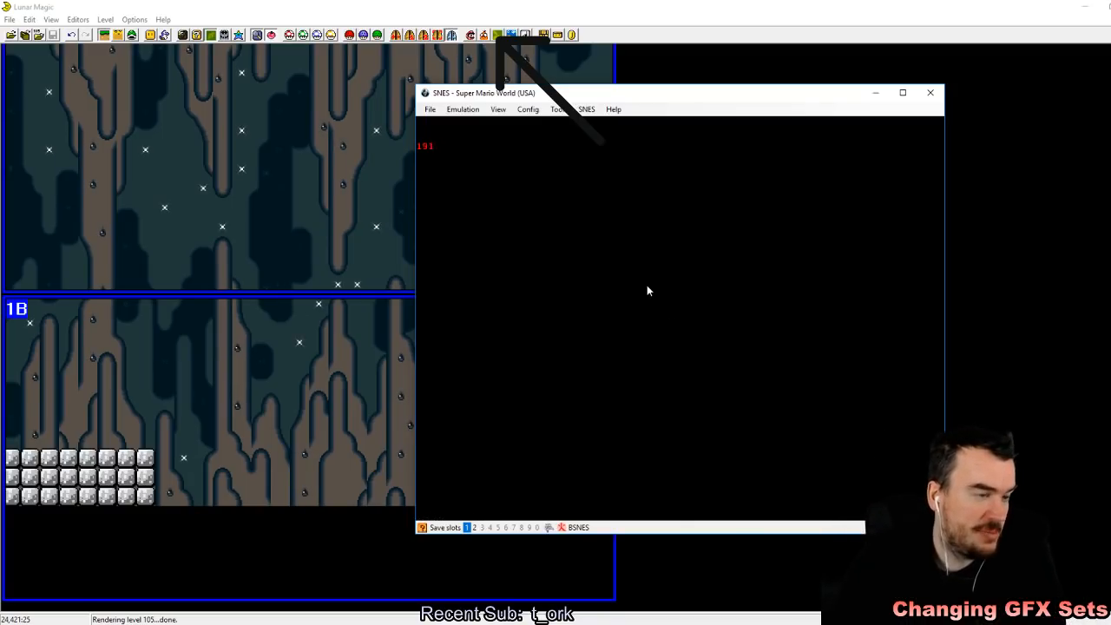
Step: Reopen Lunar Magic's other level properties and select H-Scroll: Variable, V-Scroll: Slow again as the layer 2 scrolling rate
left_click(497, 35)
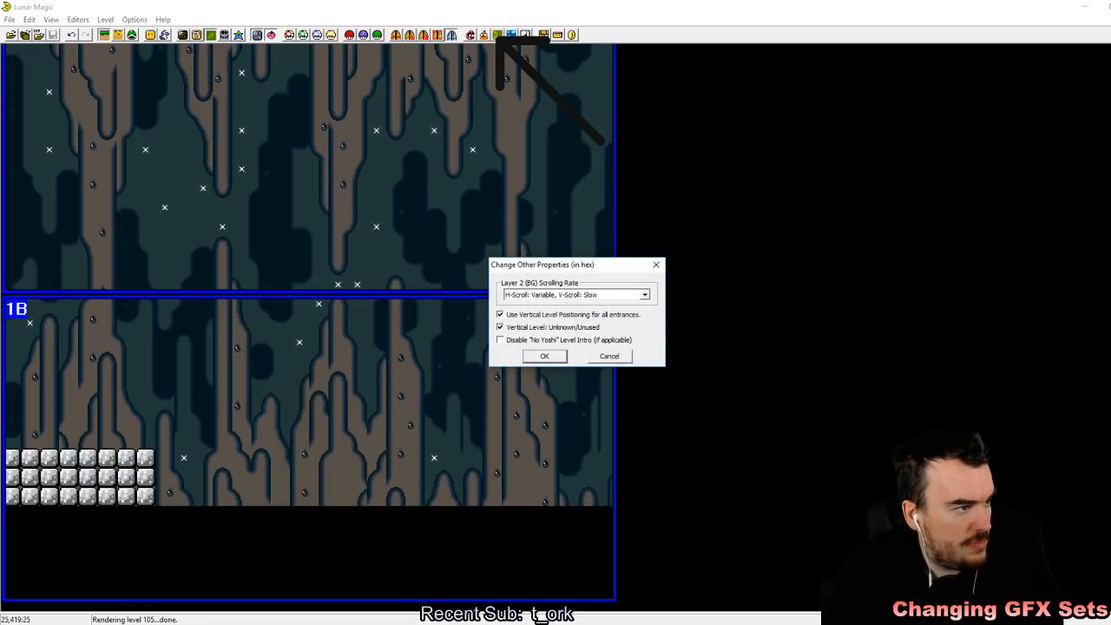
left_click(644, 295)
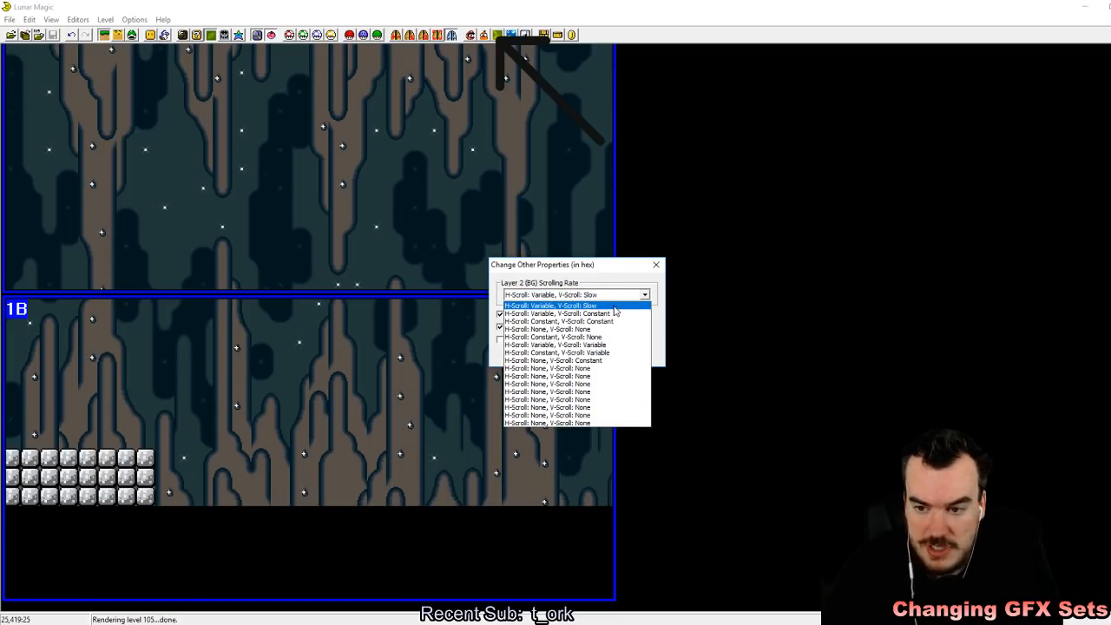
left_click(614, 307)
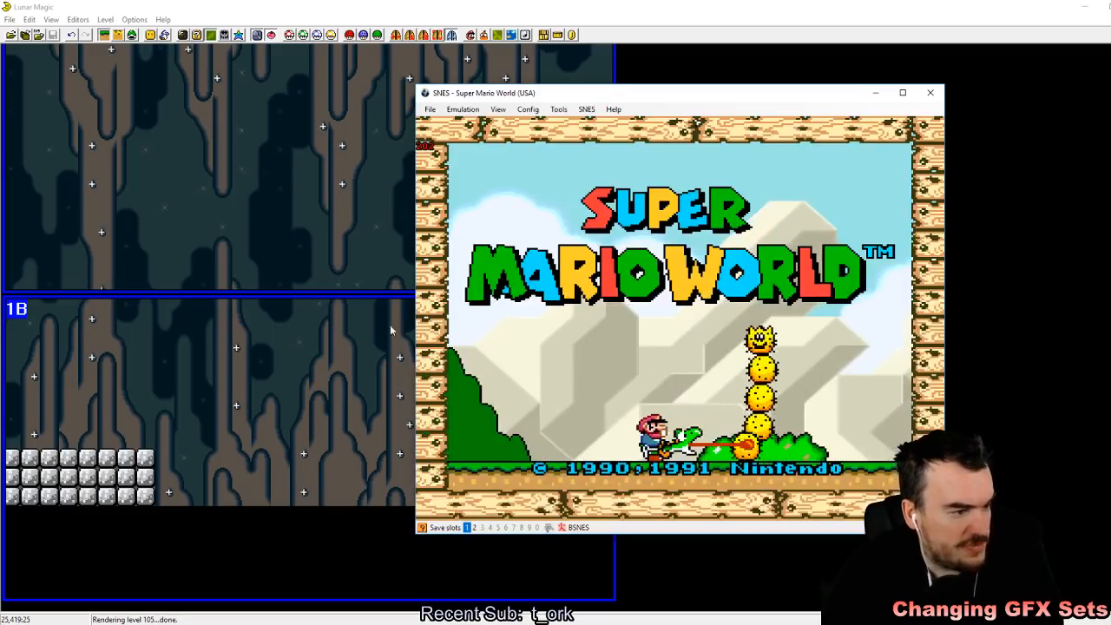
Step: In the emulator, start the game and enter level 105, storing a quick save state in slot 1
key("Return")
key("Return")
key("Return")
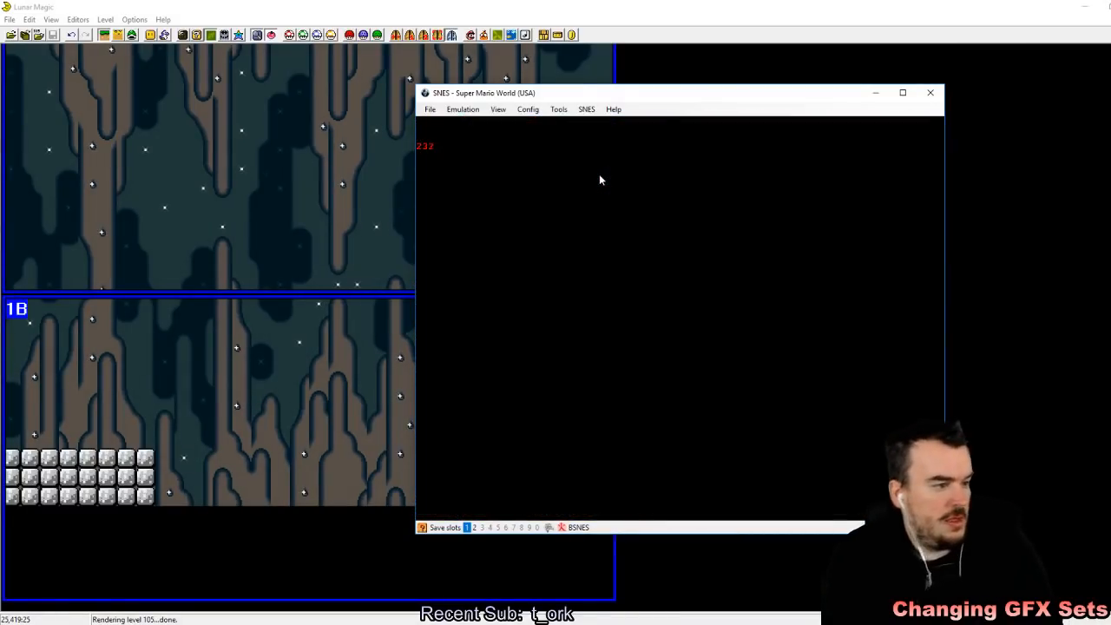
key("z")
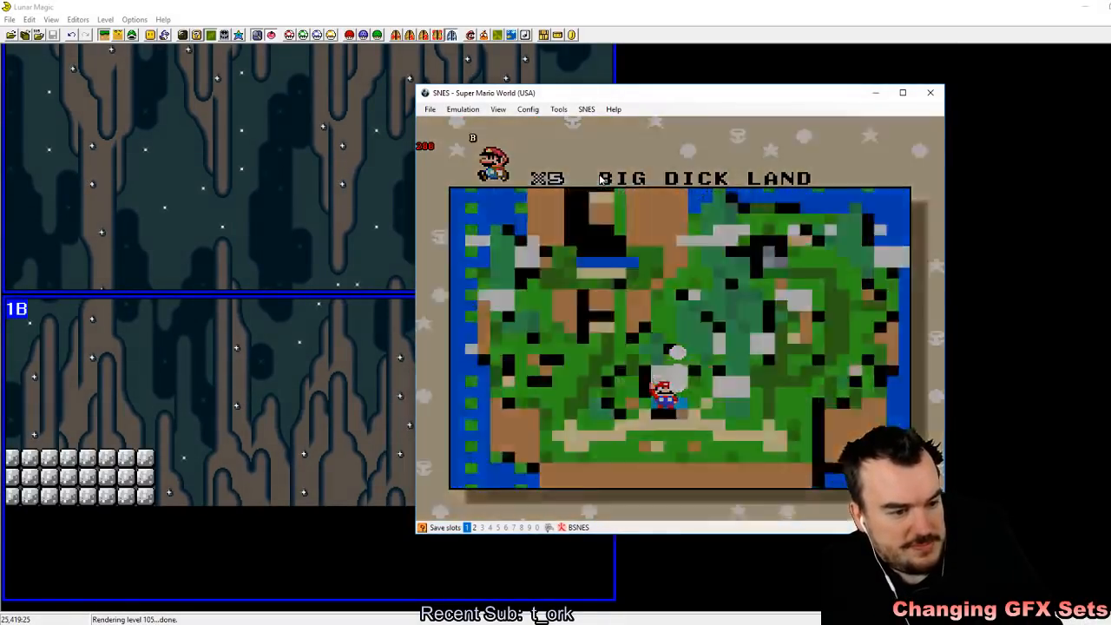
key("shift+F1")
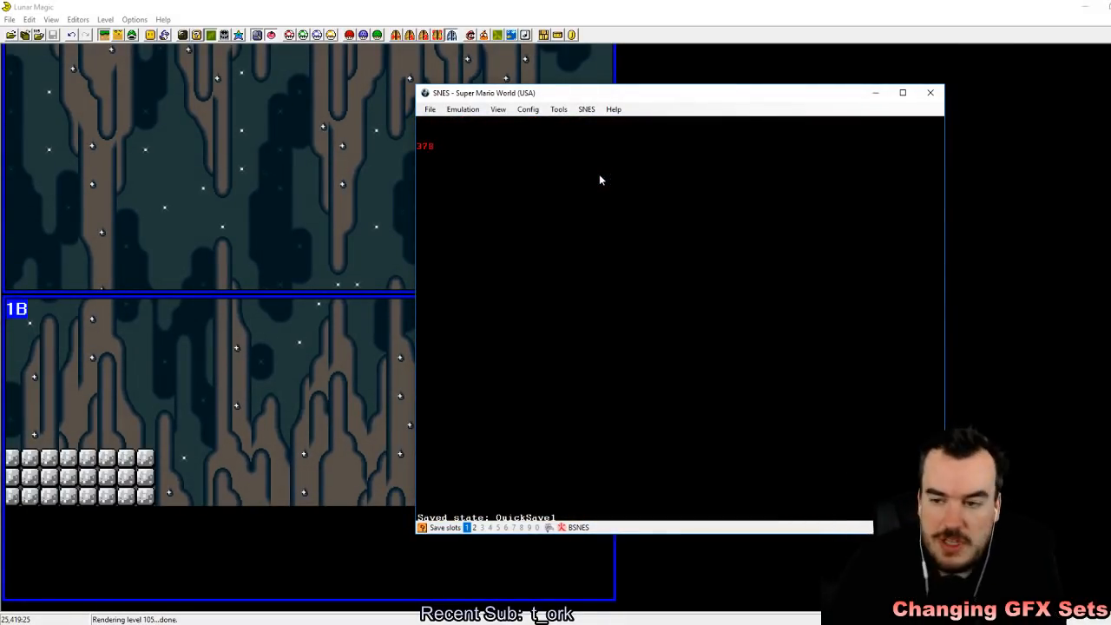
Step: Run Mario off the cement floor into the gap and steer him from side to side while falling to check the background scrolling
key("Right")
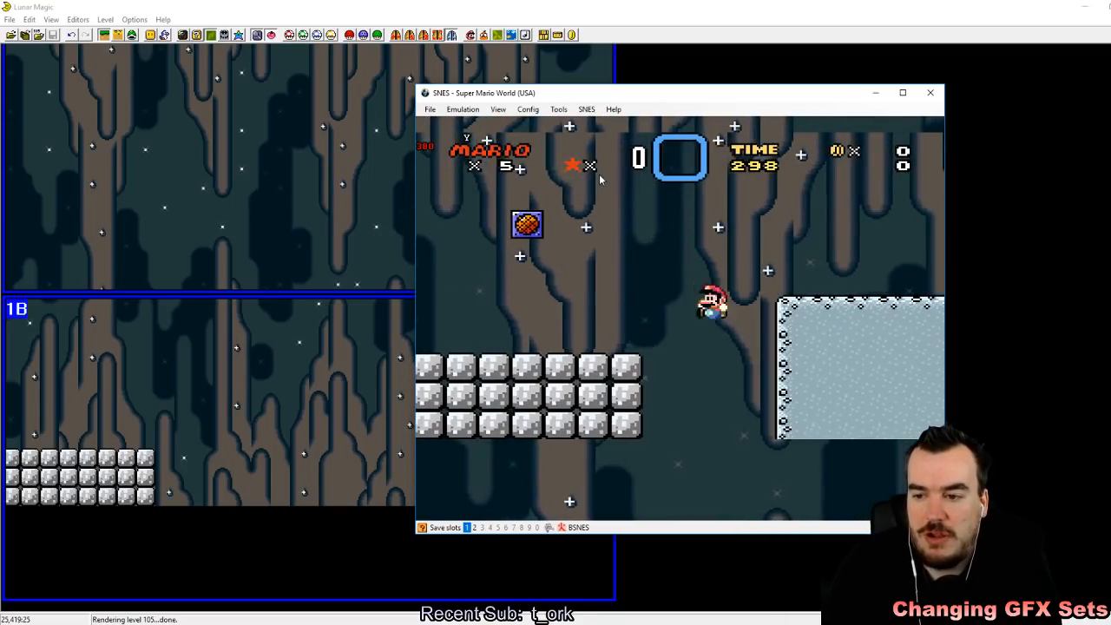
key("Left")
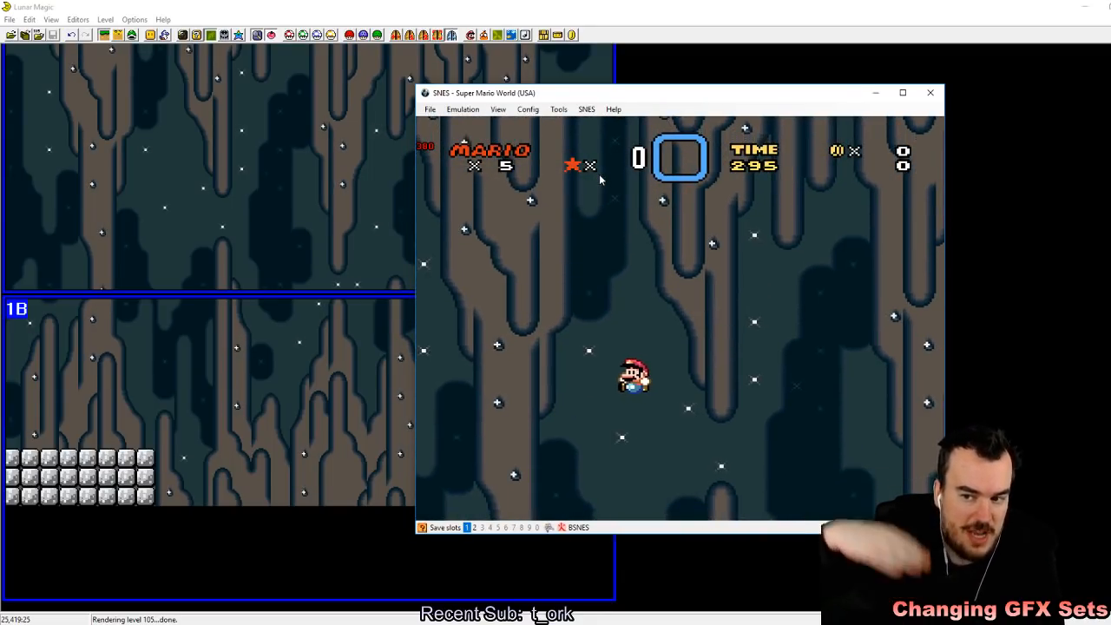
key("Right")
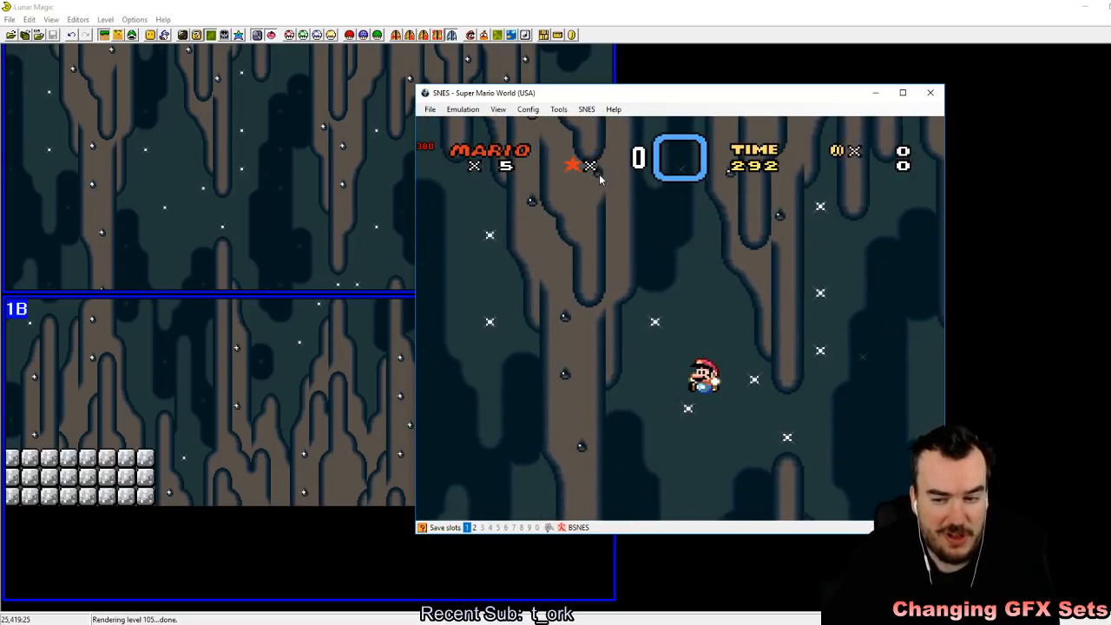
key("Right")
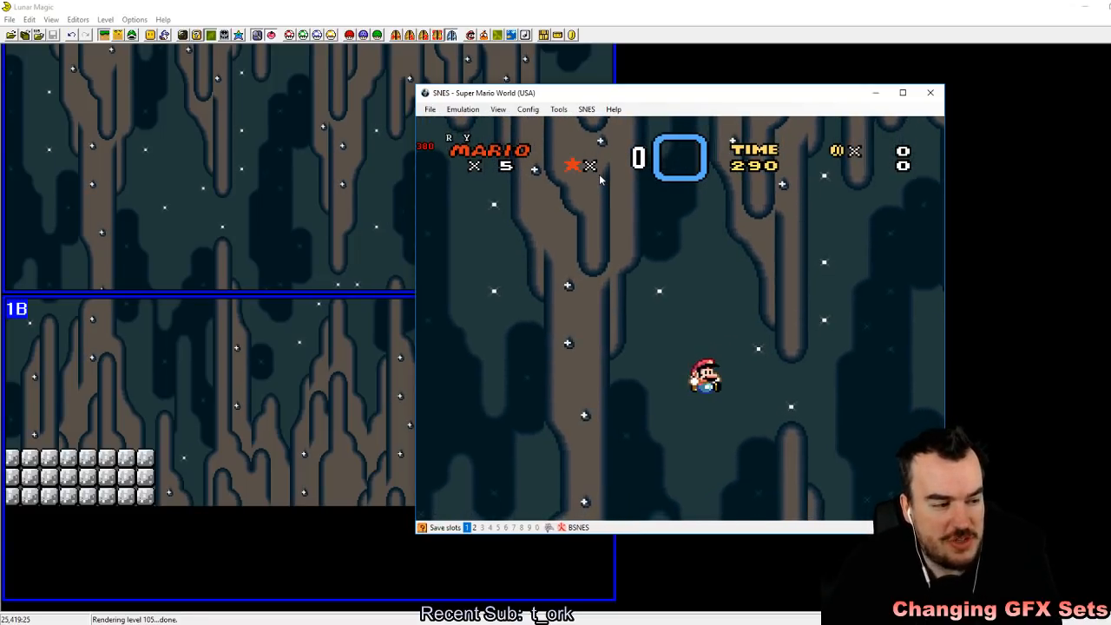
key("Left")
key("Right")
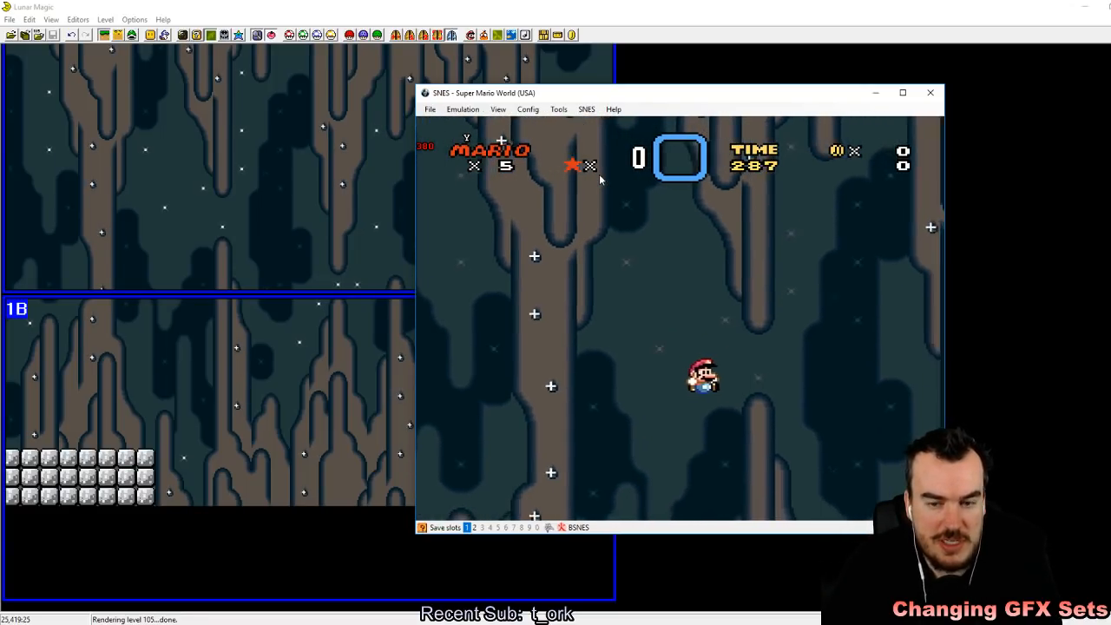
key("Left")
key("Right")
key("Left")
key("Left")
key("Right")
key("Left")
key("Left")
key("Right")
key("Left")
key("Right")
key("Left")
key("Right")
key("Left")
key("Right")
key("Left")
key("Right")
key("Left")
key("Right")
key("Left")
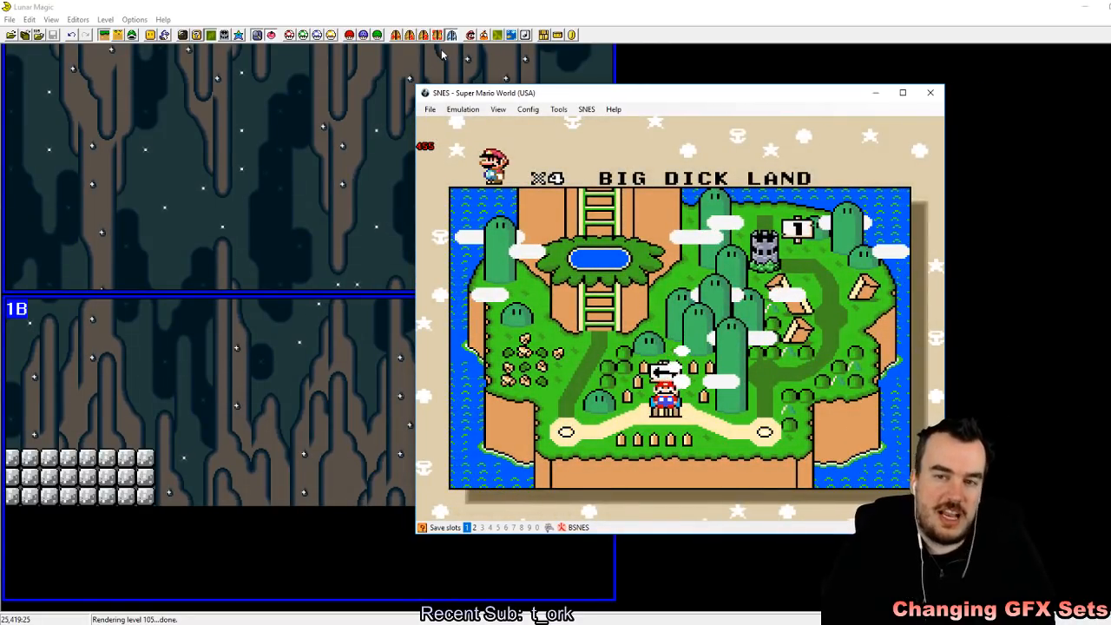
Step: Return to Lunar Magic and apply the H-Scroll: Variable, V-Scroll: Slow background scrolling rate to level 105
left_click(464, 7)
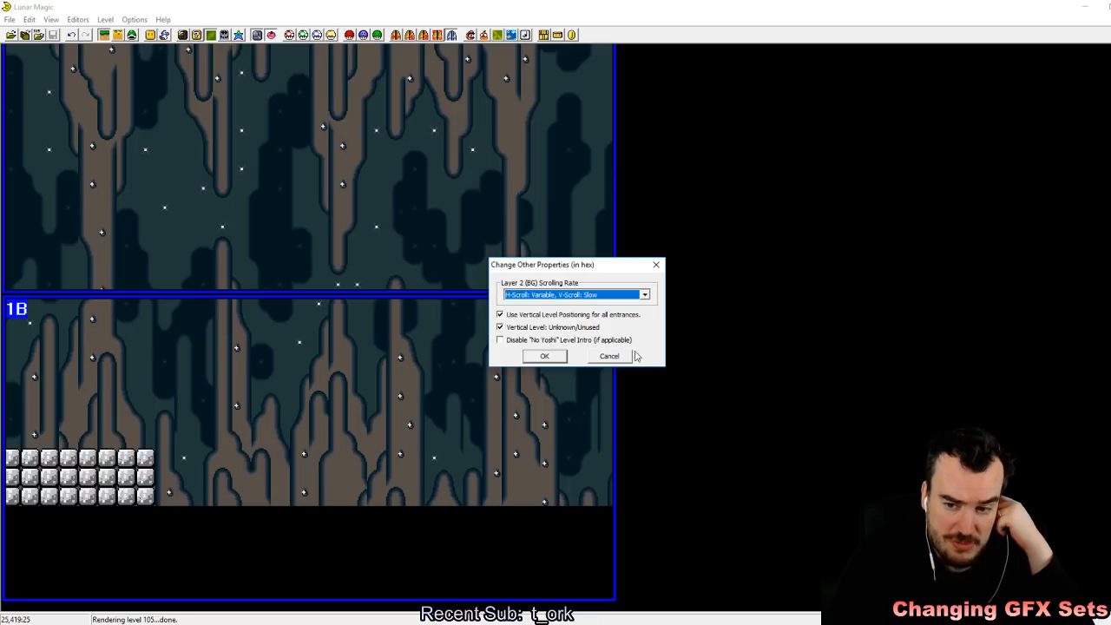
left_click(544, 356)
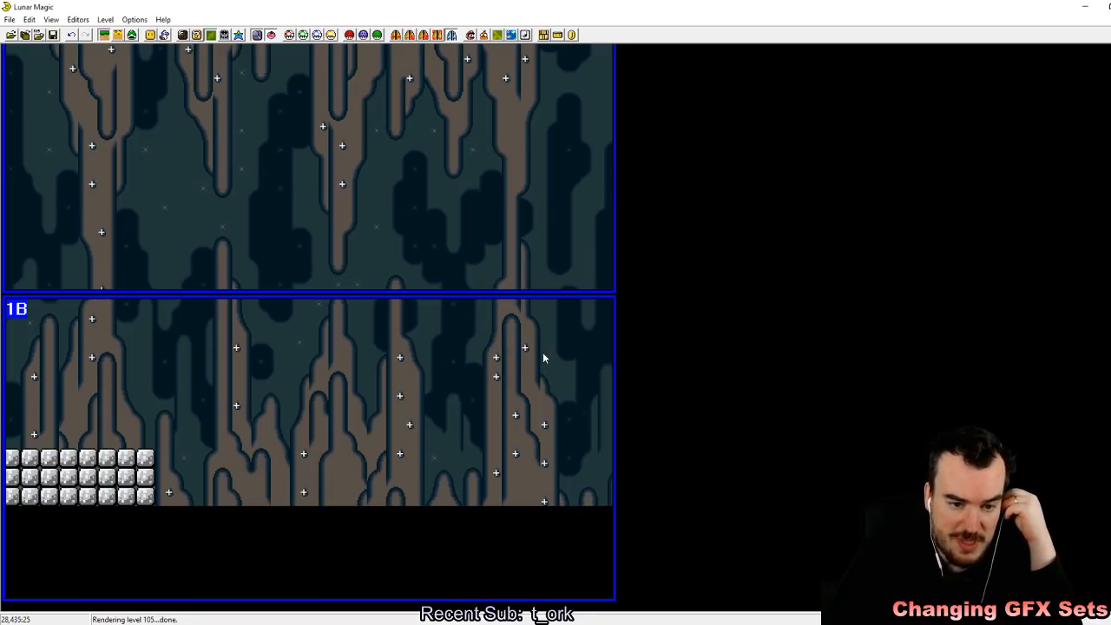
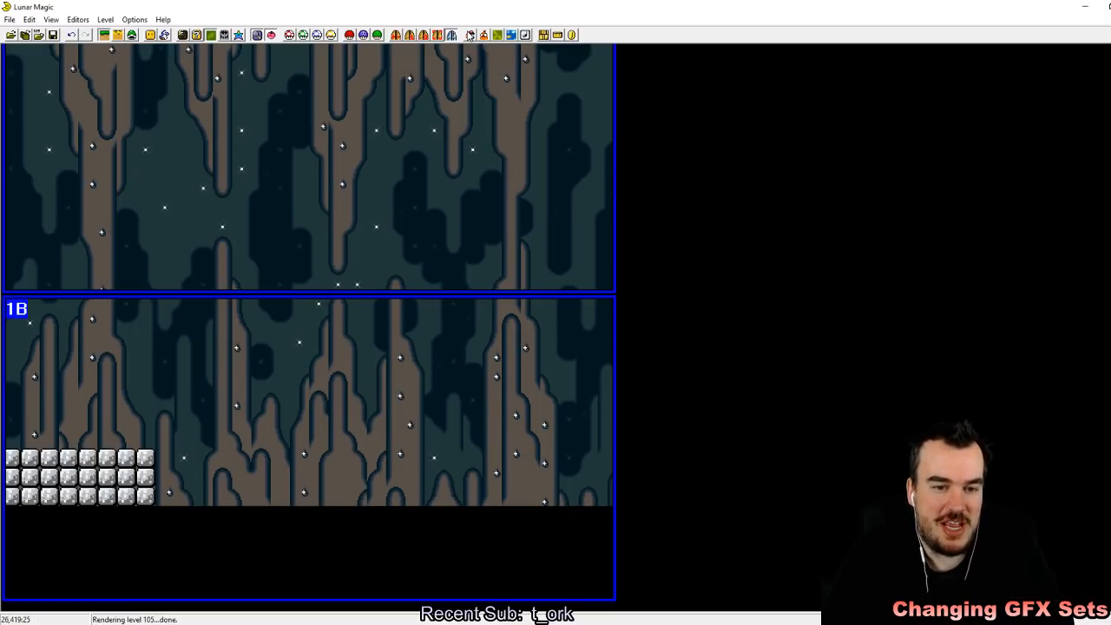
Step: Set the level mode to 00 (horizontal layout) and delete all objects, sprites, screen exits and secondary entrances from level 105
left_click(469, 35)
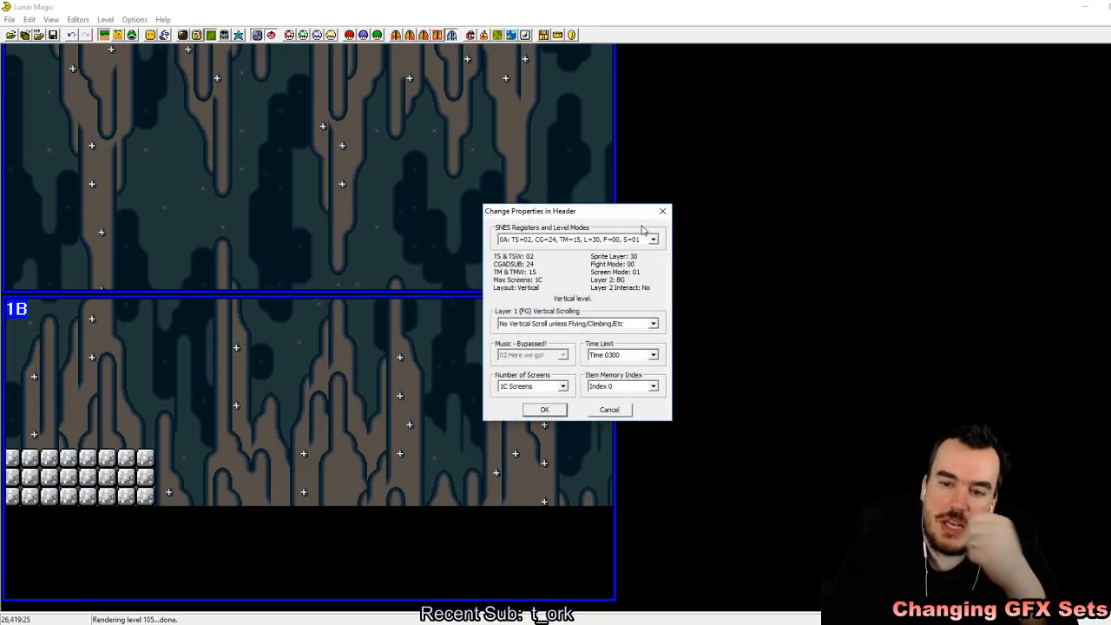
left_click(643, 240)
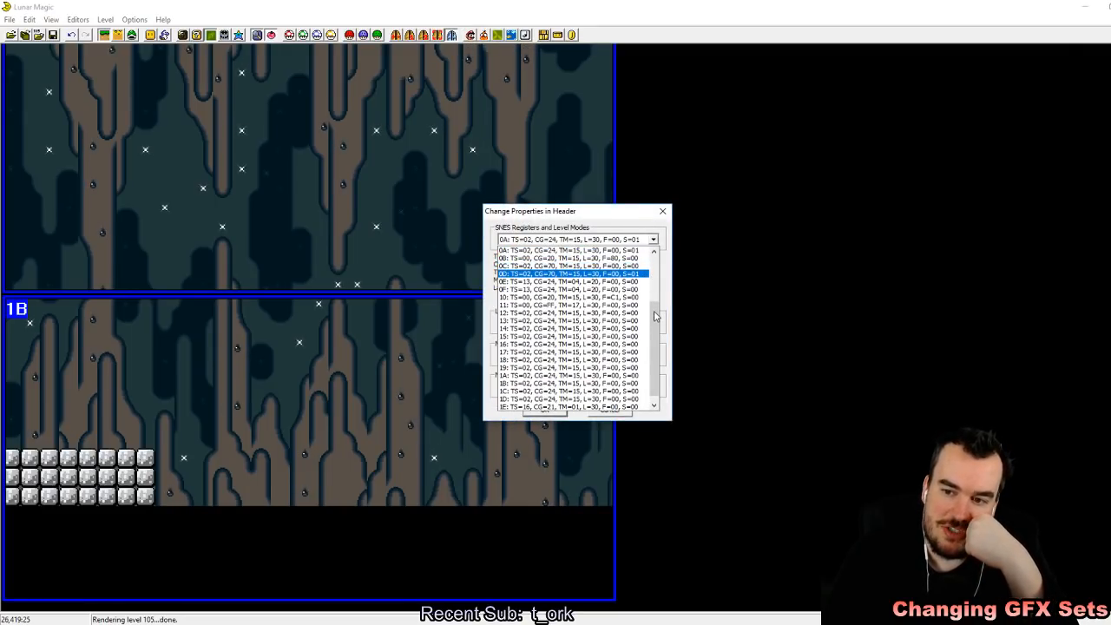
left_click(614, 241)
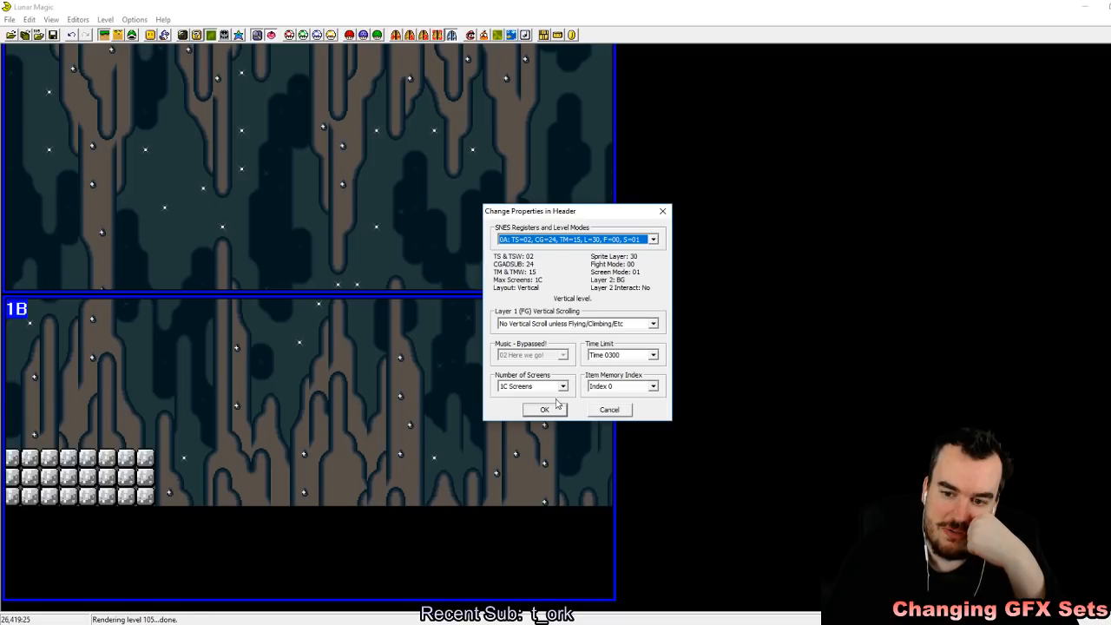
left_click(651, 242)
scroll(649, 260, "up", 3)
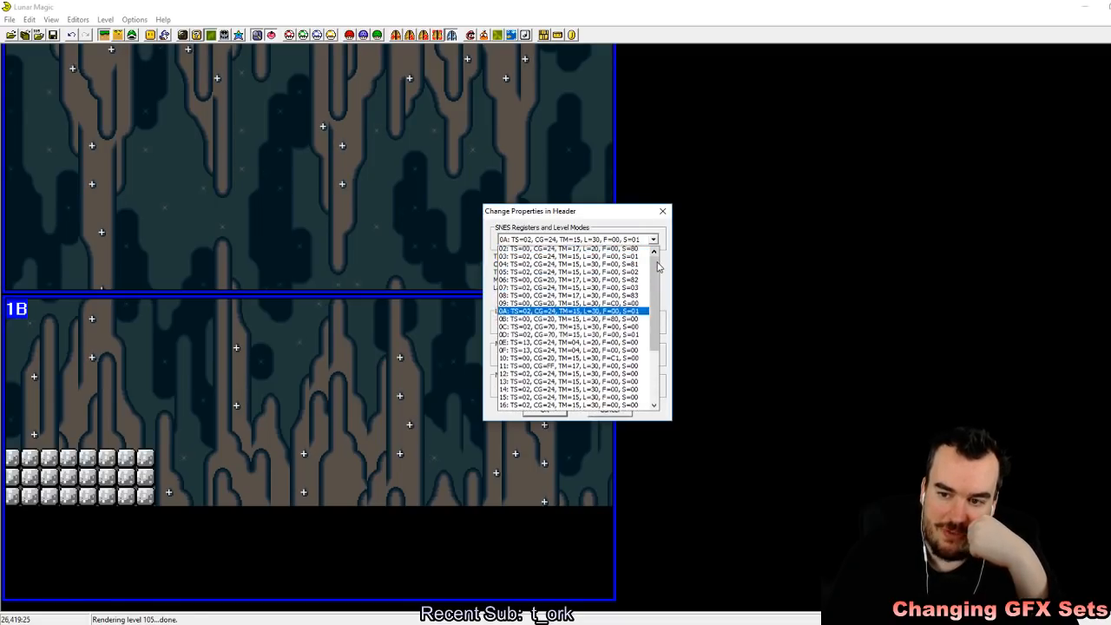
left_click(564, 250)
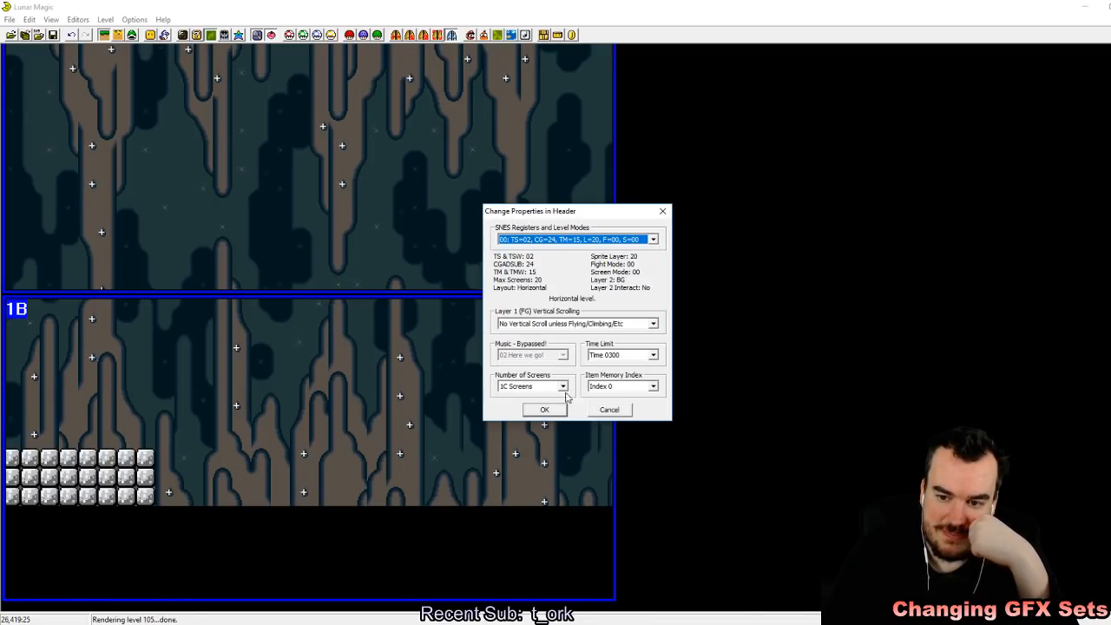
left_click(549, 410)
key("ctrl+Delete")
key("Return")
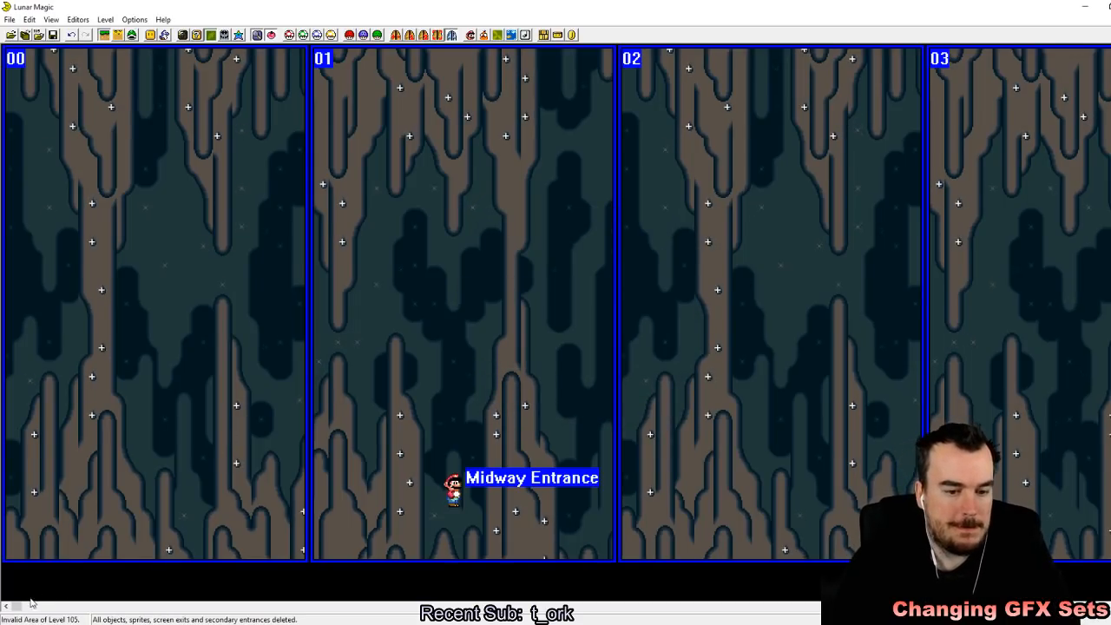
Step: Move the main entrance of level 105 from screen 08 to the lower left corner of screen 00 and save the level
left_click(132, 35)
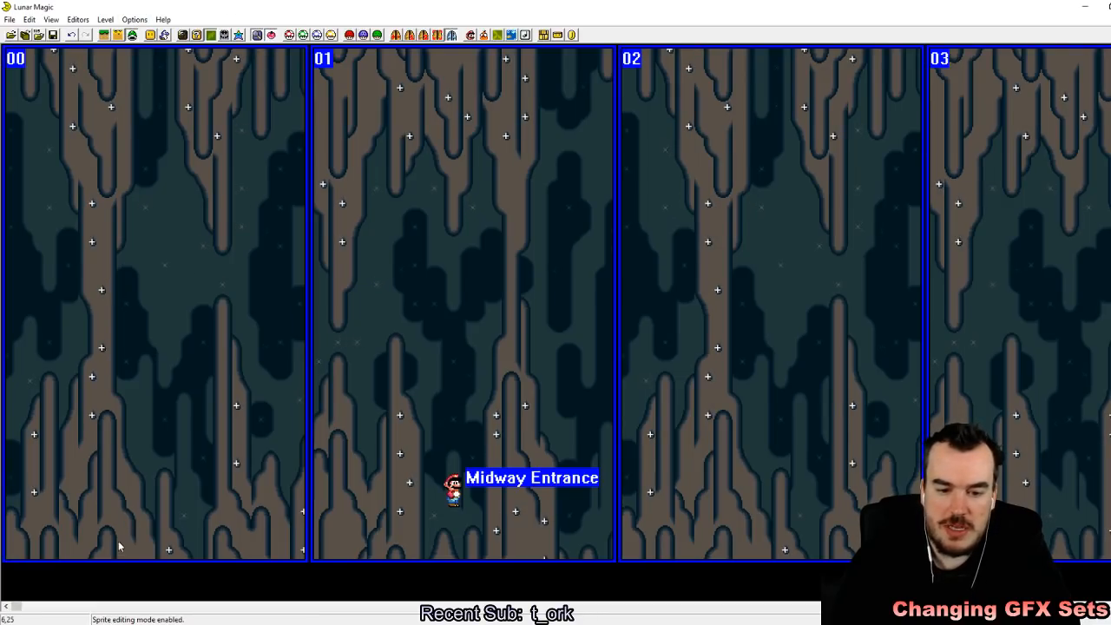
left_click_drag(19, 610, 288, 609)
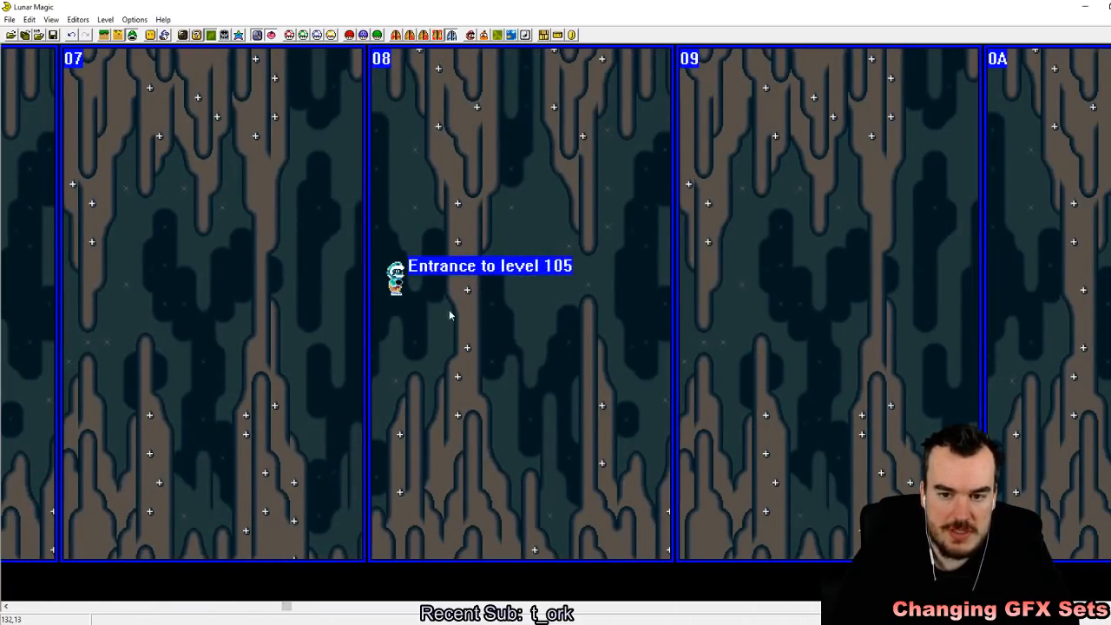
left_click_drag(395, 279, 10, 513)
left_click(117, 396)
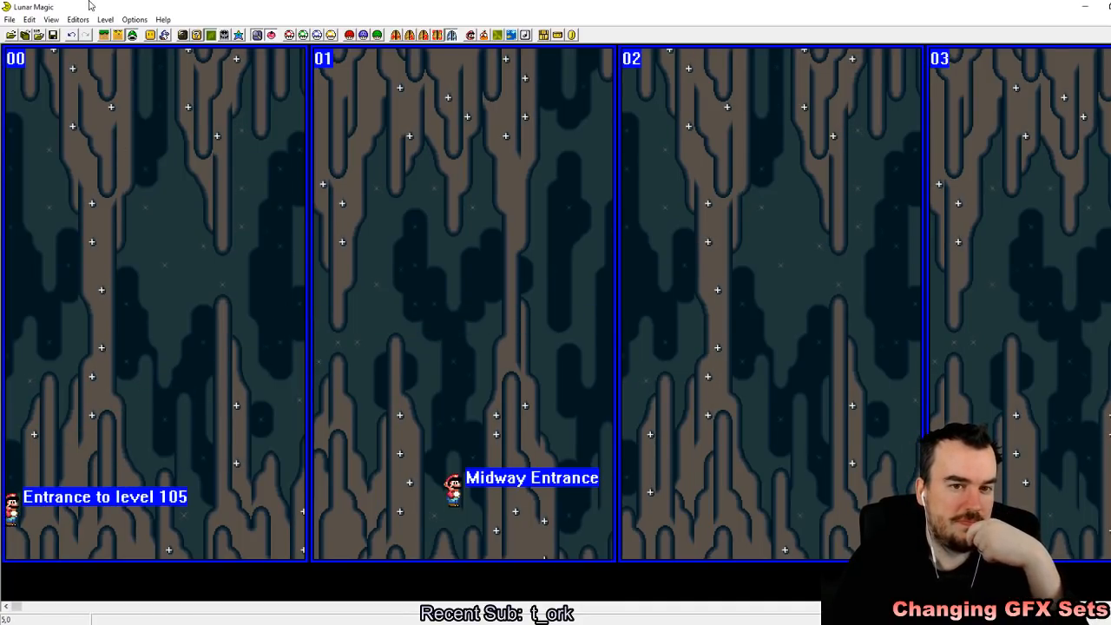
left_click(53, 35)
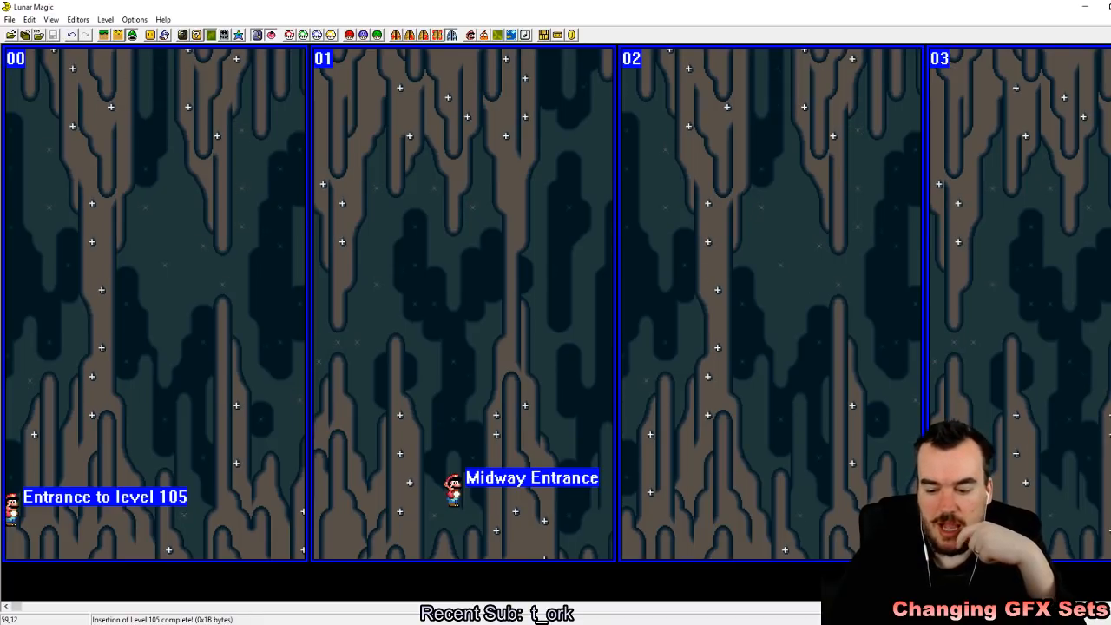
Step: Browse the other levels from FE up to 118 and examine the cave layout of level 118 around screens 07 to 0A
key("Page_Up")
key("Page_Up")
key("Page_Up")
key("Page_Up")
key("Page_Up")
key("Page_Up")
key("Page_Up")
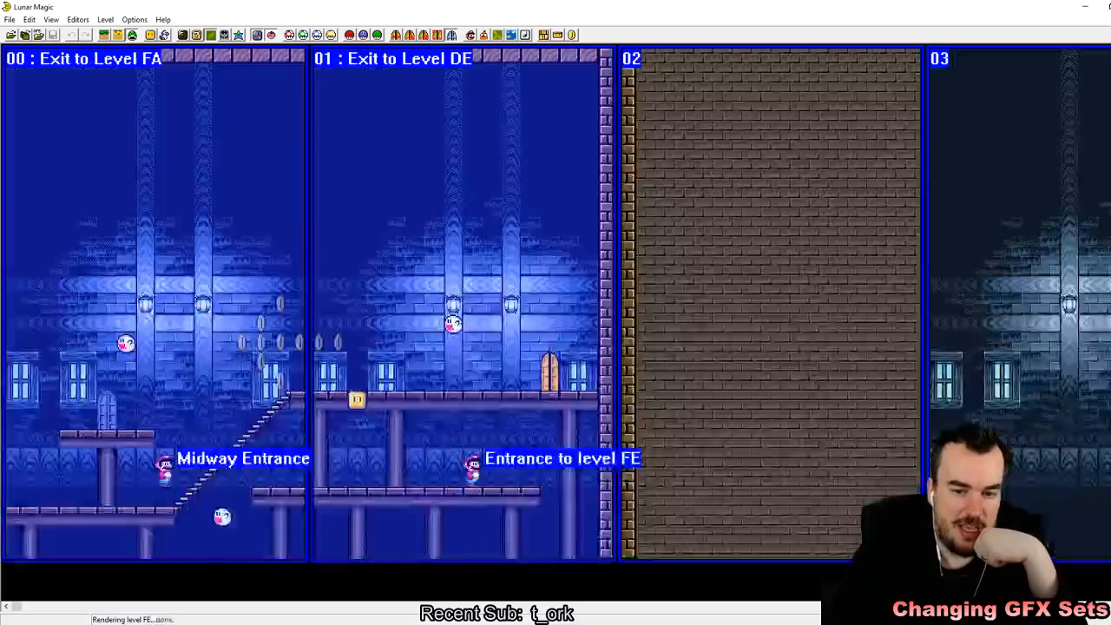
key("Page_Down")
key("Page_Down")
key("Page_Down")
key("Page_Down")
key("Page_Down")
key("Page_Down")
key("Page_Down")
key("Page_Down")
key("Page_Down")
key("Page_Down")
key("Page_Down")
key("Page_Down")
key("Page_Down")
key("Page_Down")
key("Page_Down")
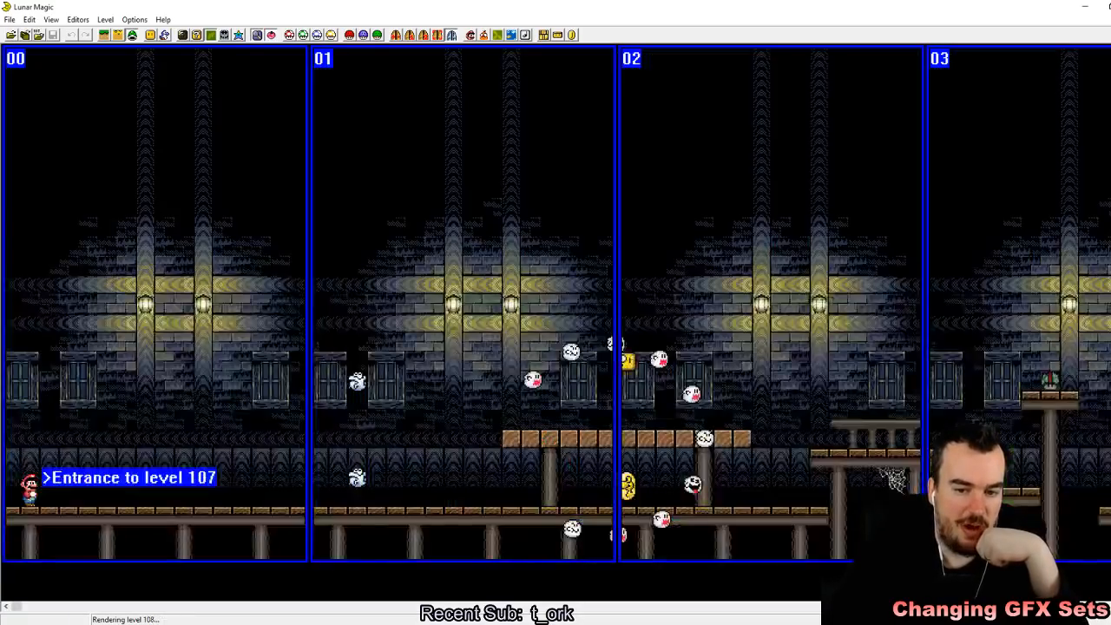
key("Page_Down")
key("Page_Down")
key("Page_Down")
key("Page_Down")
key("Page_Down")
key("Page_Down")
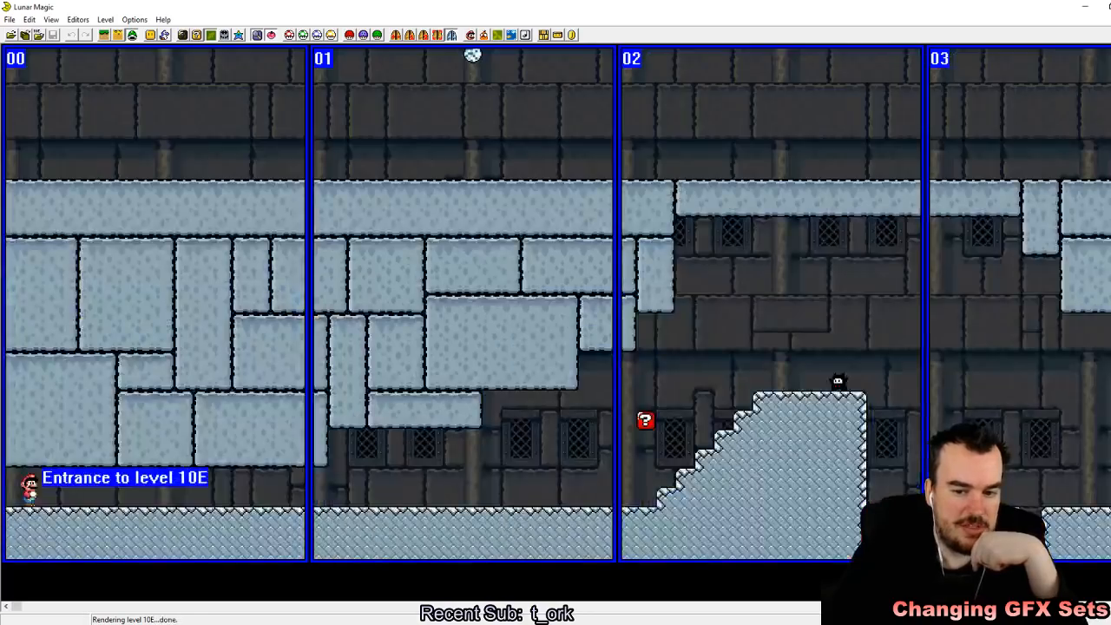
key("Page_Down")
key("Page_Down")
key("Page_Down")
key("Page_Down")
key("Page_Down")
key("Page_Down")
key("Page_Down")
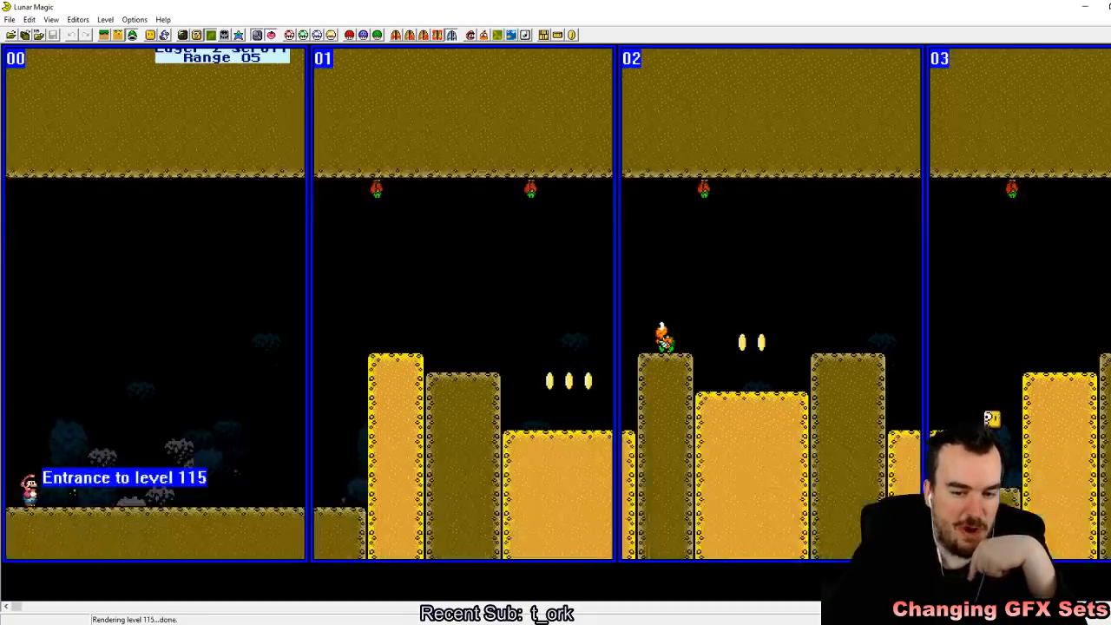
key("Page_Up")
key("Page_Up")
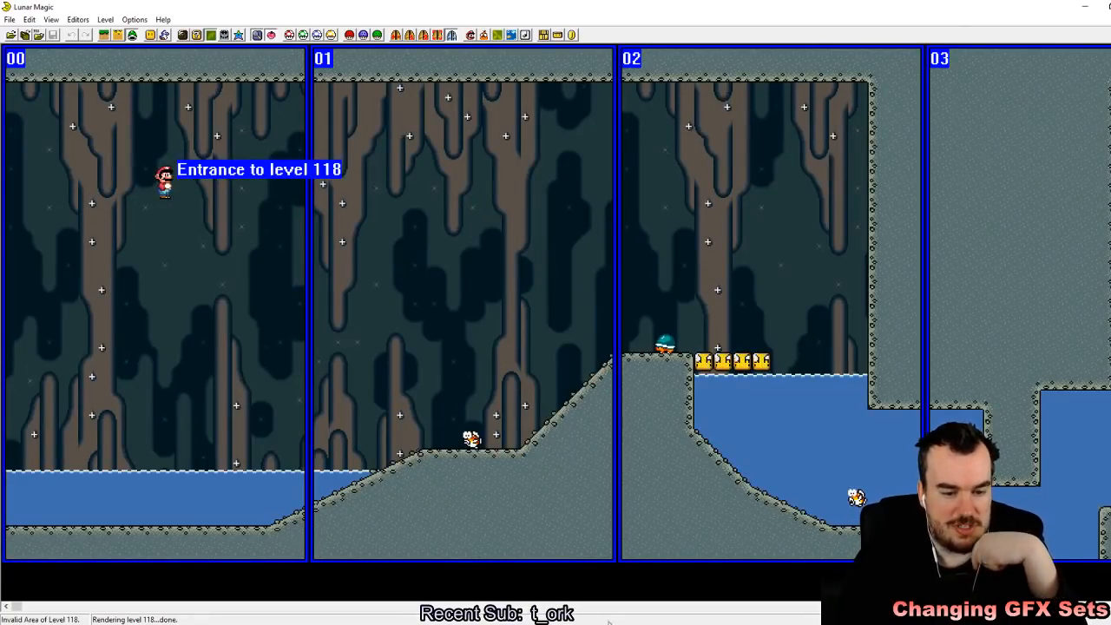
left_click_drag(15, 607, 282, 613)
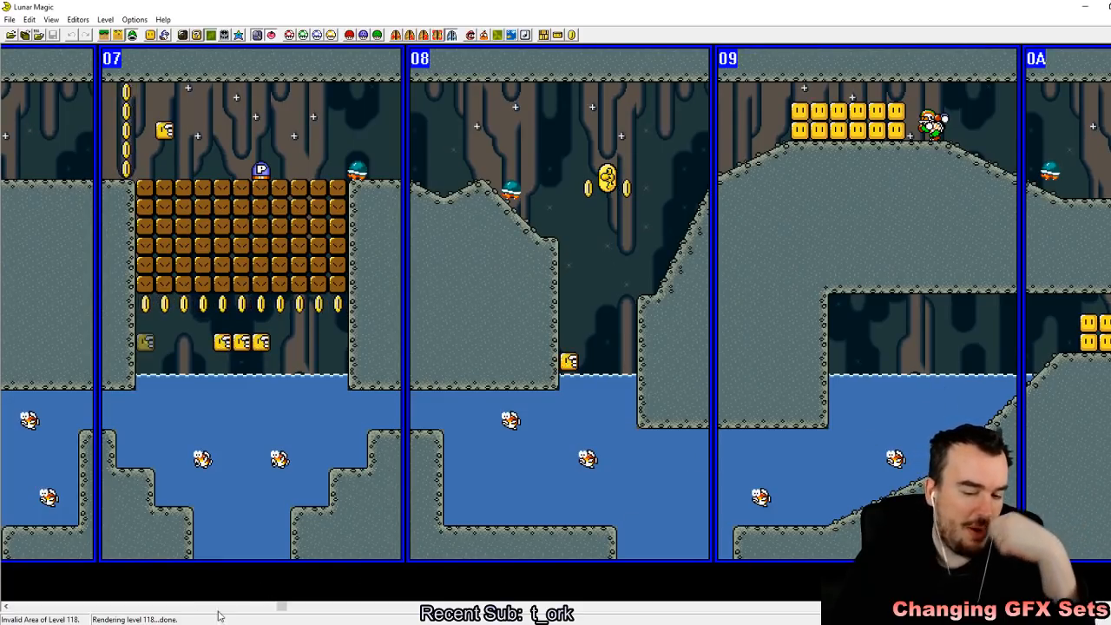
mouse_move(280, 607)
left_mouse_down()
mouse_move(556, 608)
mouse_move(294, 612)
left_mouse_up()
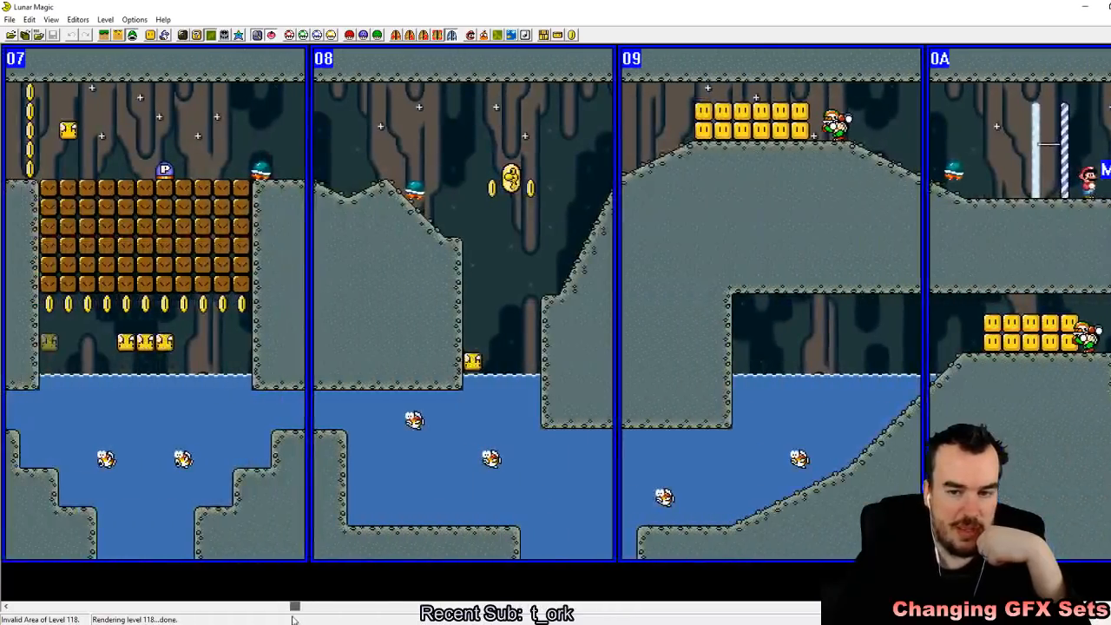
Step: Browse the levels from 118 to 120 and examine the underwater layout of level 120 around screens 03 to 07
key("Page_Up")
key("Page_Up")
key("Page_Up")
key("Page_Up")
key("Page_Up")
key("Page_Up")
key("Page_Up")
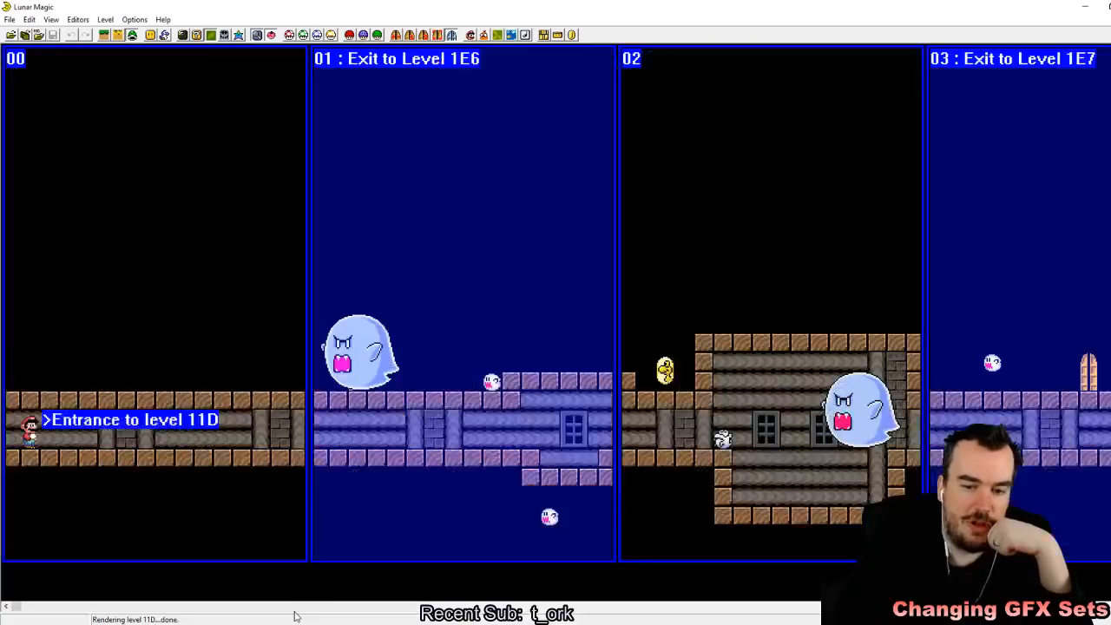
key("Page_Up")
key("Page_Up")
key("Page_Down")
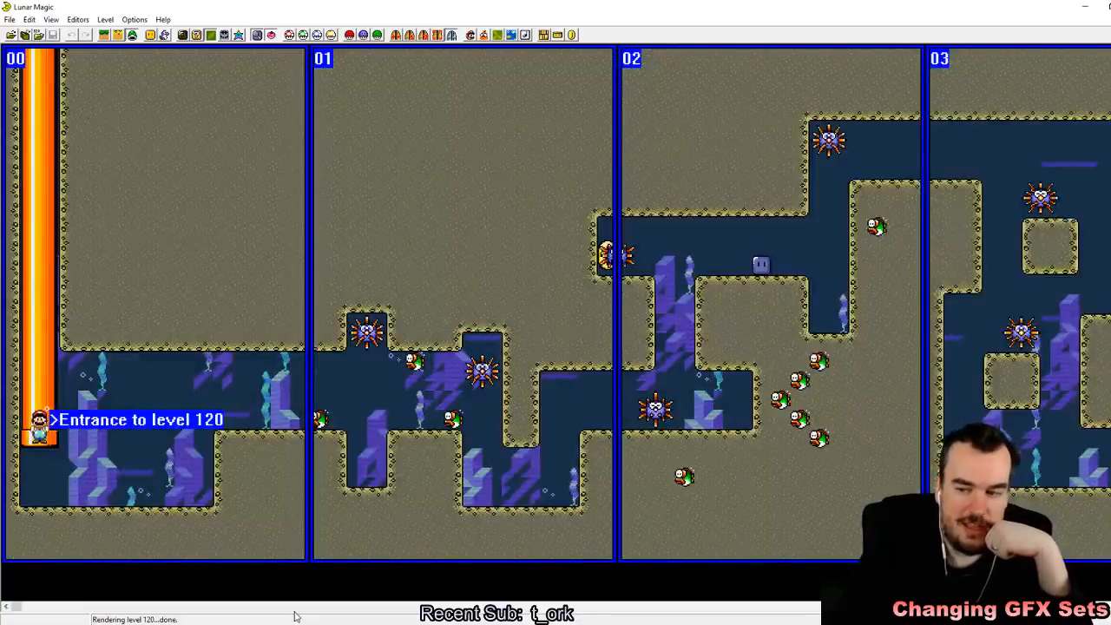
left_click(132, 608)
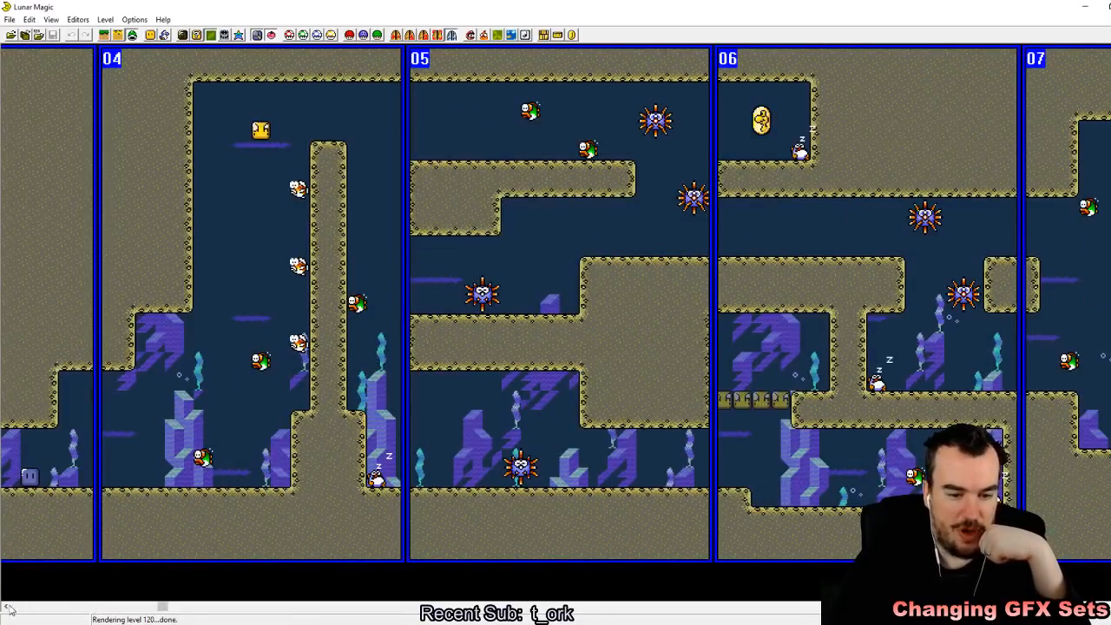
left_click_drag(162, 608, 119, 584)
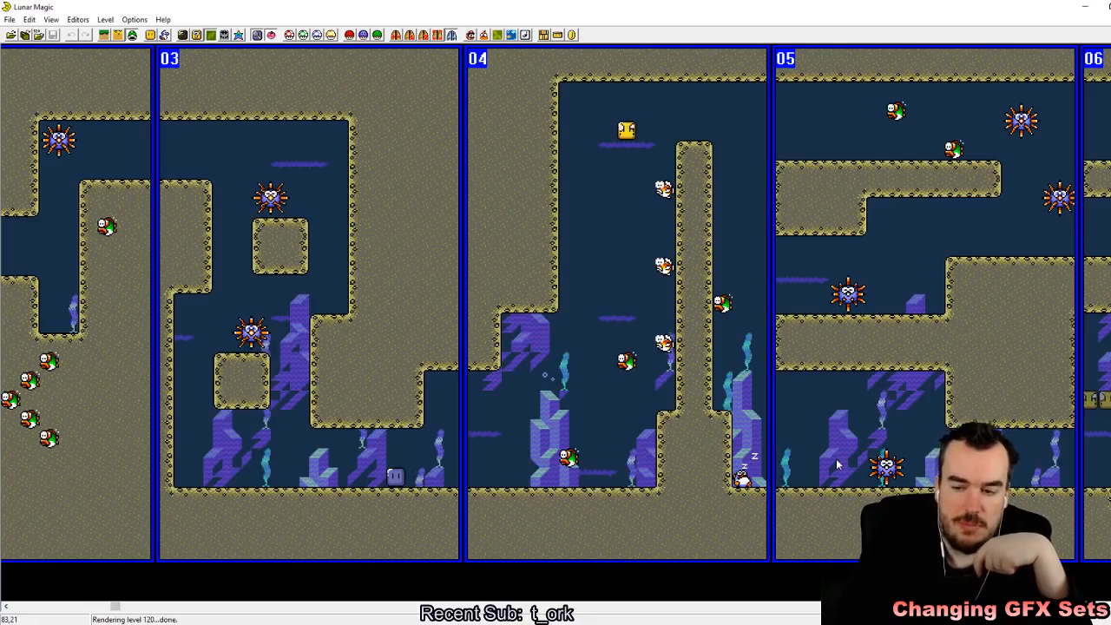
Step: Browse the levels from 120 to 131 and examine the underwater section of level 130 around screens 09 to 0B
key("Page_Up")
key("Page_Up")
key("Page_Up")
key("Page_Up")
key("Page_Up")
key("Page_Up")
key("Page_Up")
key("Page_Up")
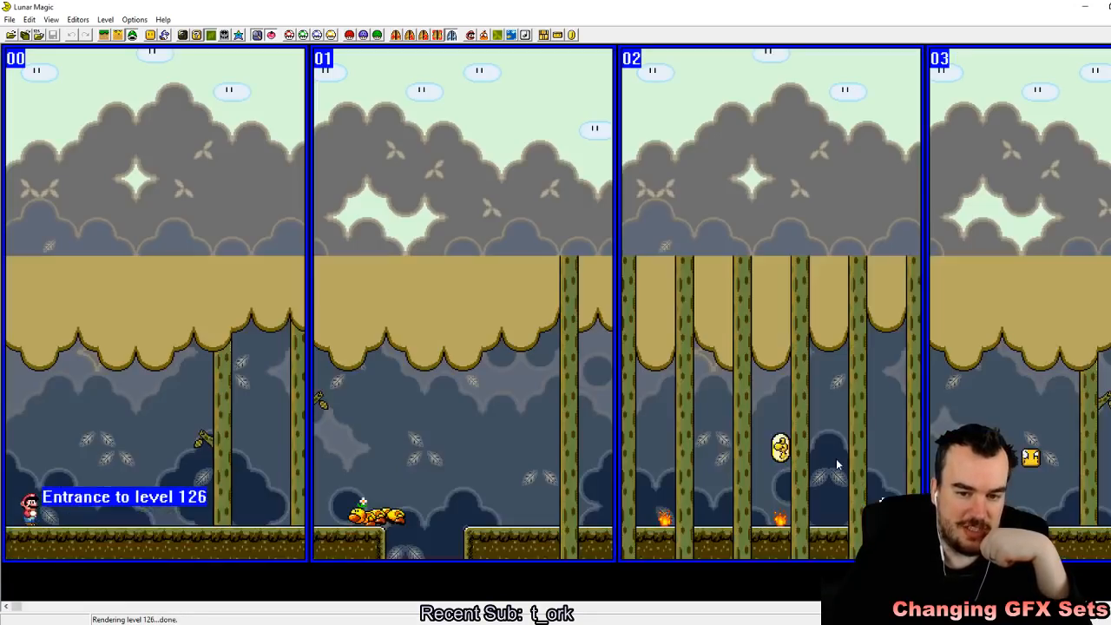
key("Page_Up")
key("Page_Up")
key("Page_Up")
key("Page_Up")
key("Page_Up")
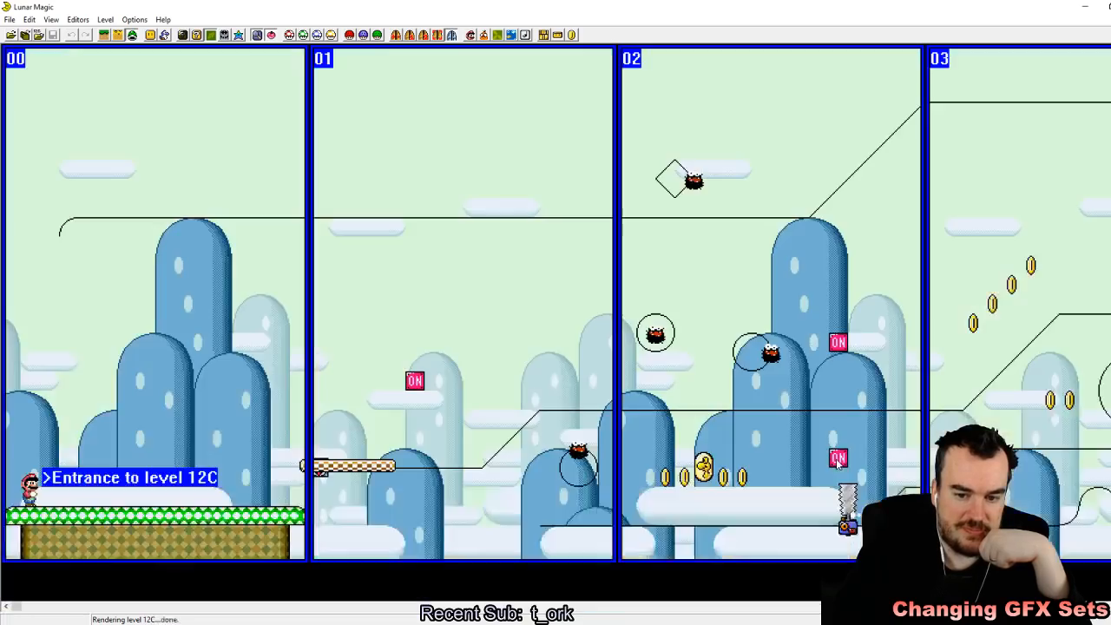
key("Page_Up")
key("Page_Up")
key("Page_Up")
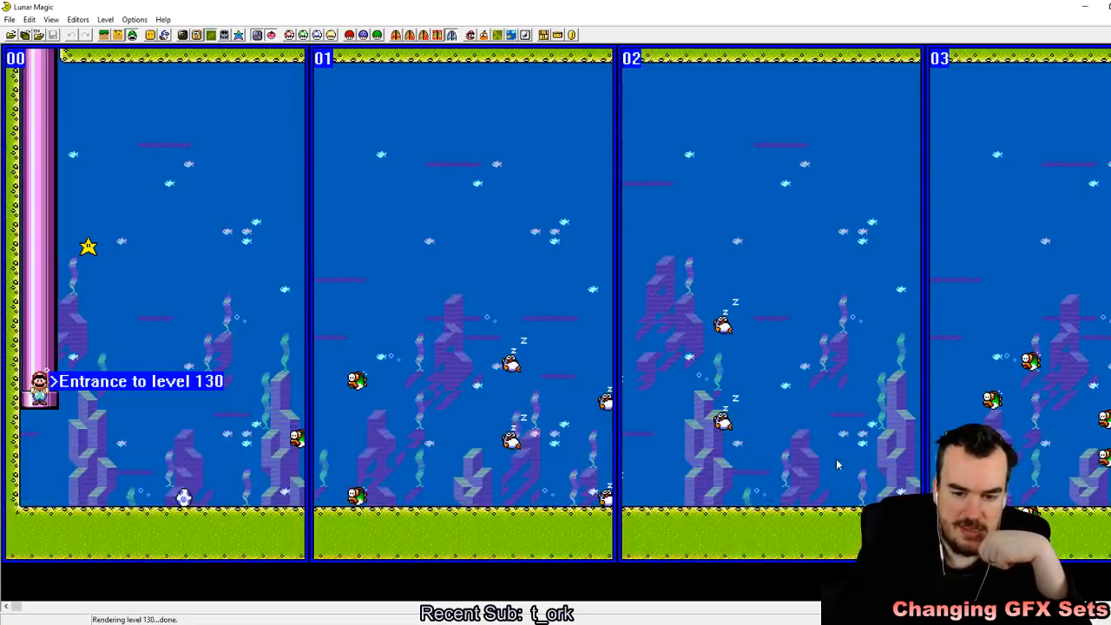
left_click_drag(20, 607, 363, 609)
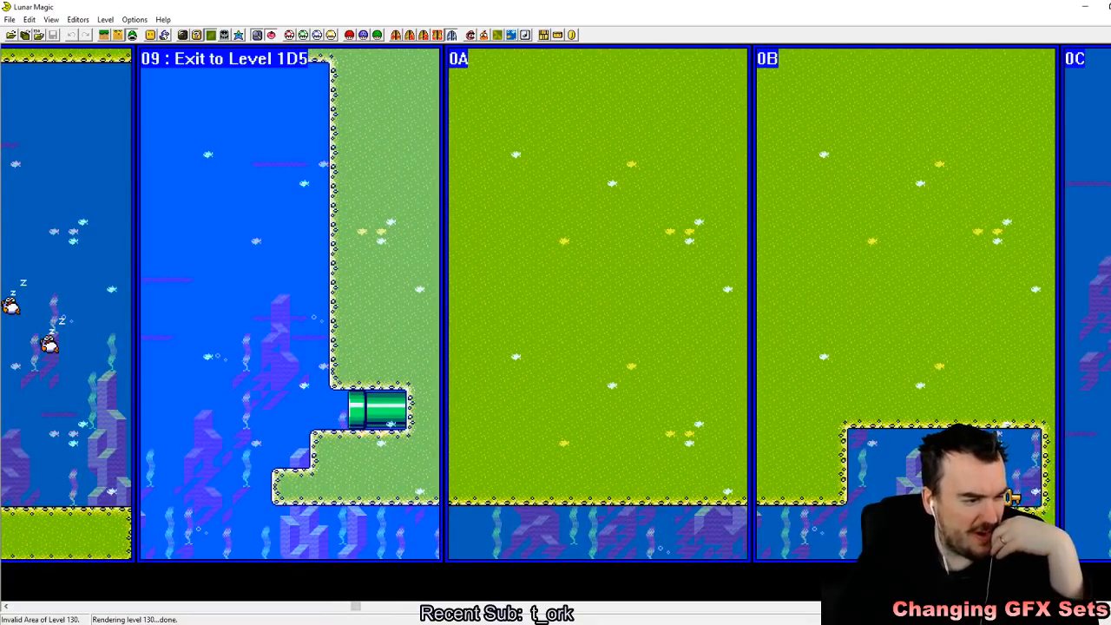
Step: Open level 105 again by its level number
left_click(9, 19)
left_click(39, 43)
type("105")
key("Return")
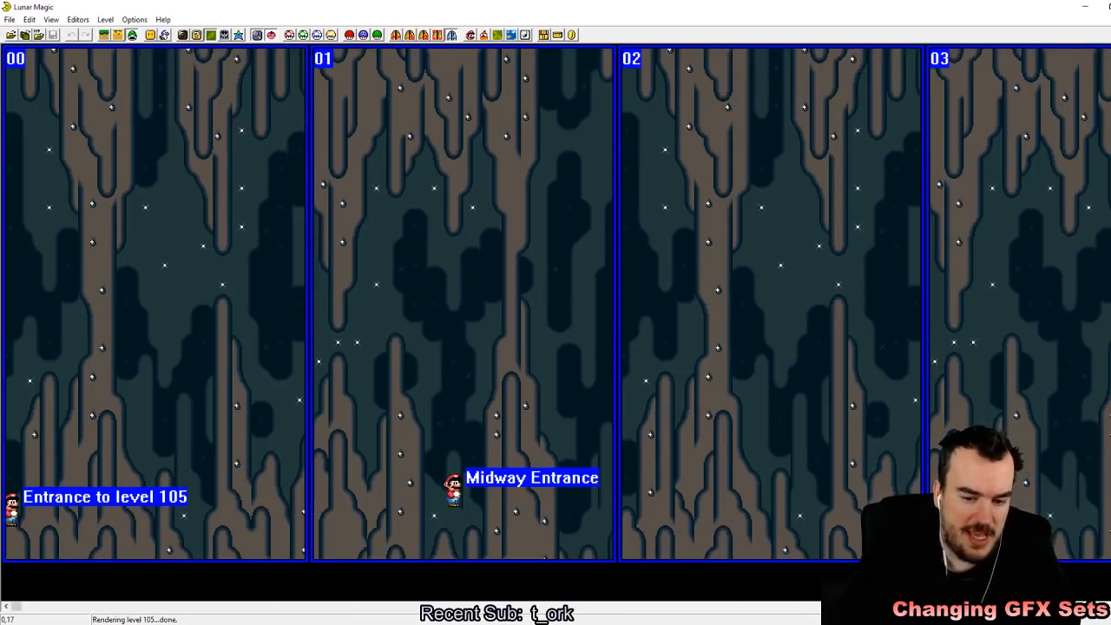
Step: Move the main entrance on screen 00 one tile right and one tile up, and save level 105
left_click(315, 624)
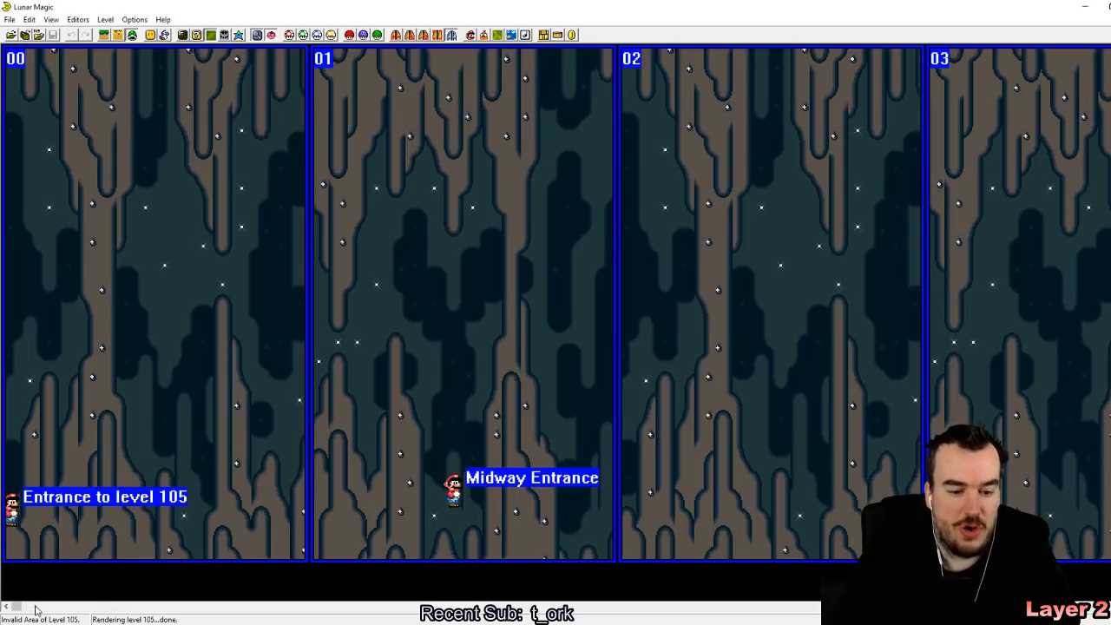
mouse_move(11, 512)
left_mouse_down()
mouse_move(29, 513)
mouse_move(30, 493)
left_mouse_up()
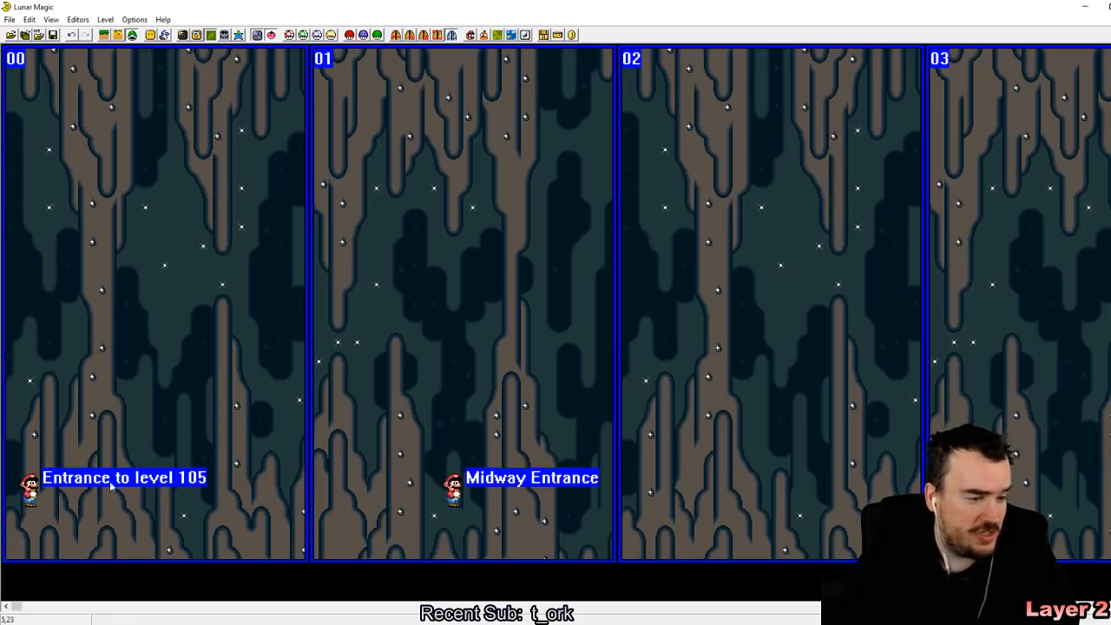
left_click(52, 35)
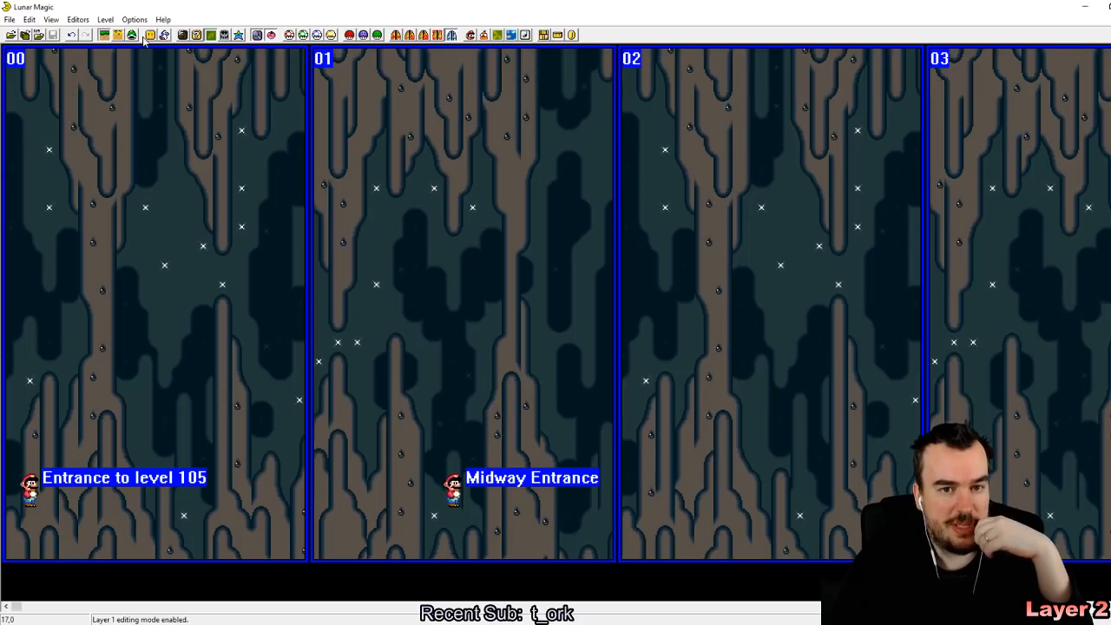
Step: Add a Ledge object under the main entrance at the bottom left of screen 00, about 9 tiles wide and 3 tiles high
left_click(164, 34)
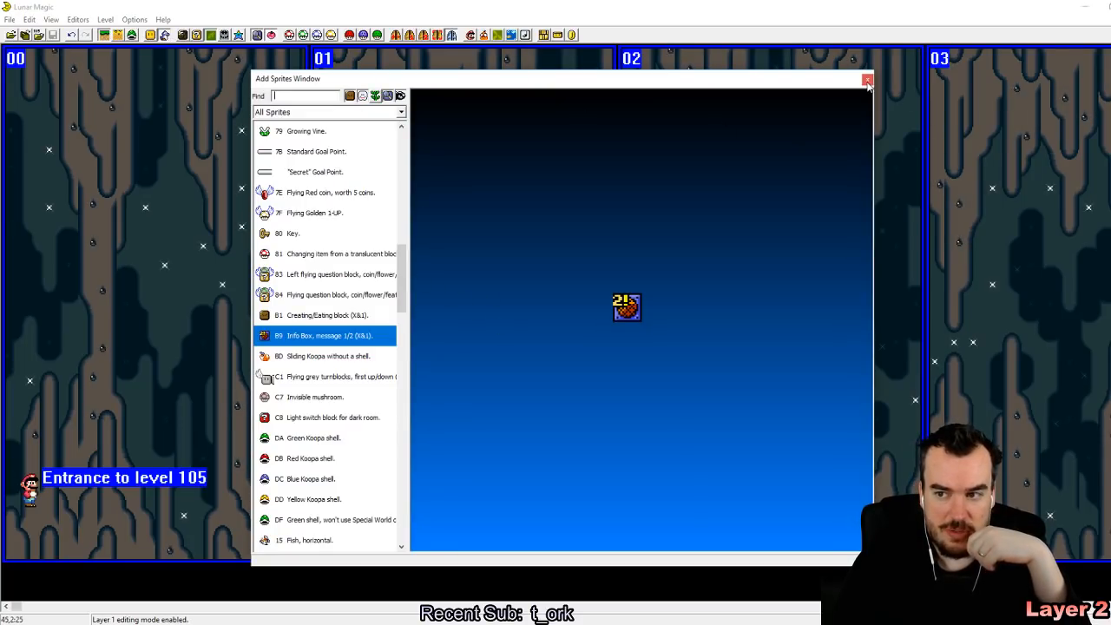
left_click(867, 81)
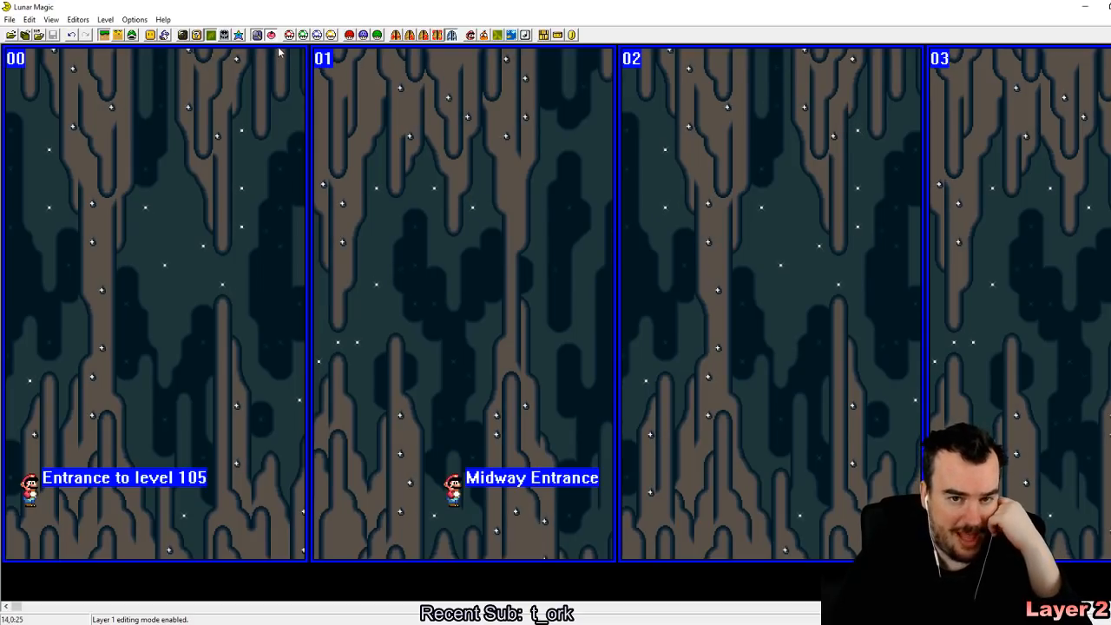
left_click(149, 36)
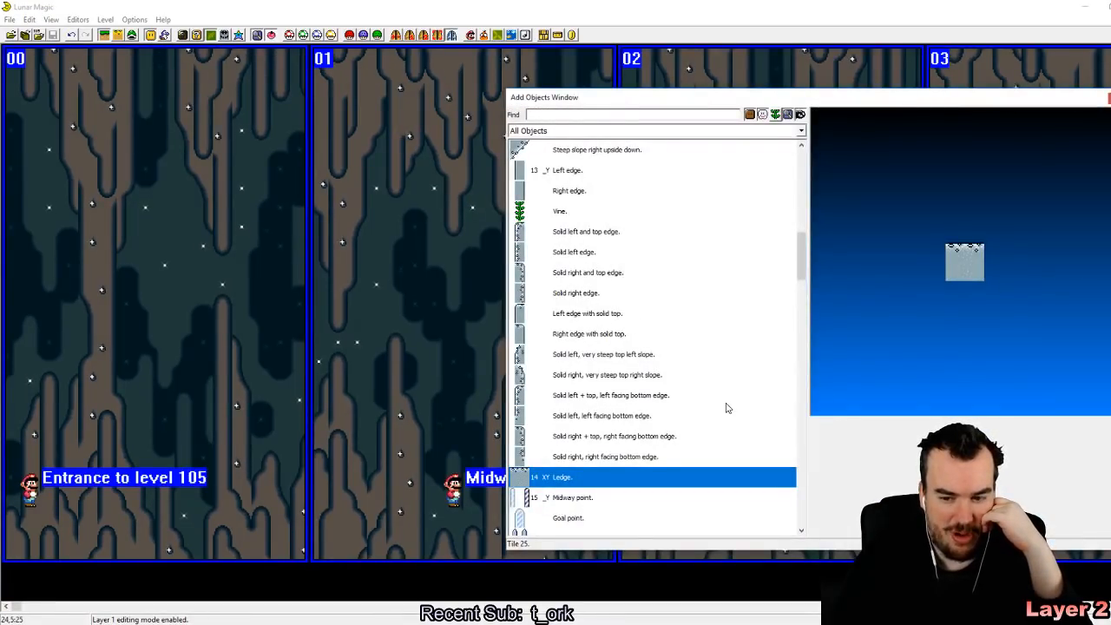
right_click_drag(91, 515, 16, 516)
left_click_drag(39, 540, 172, 554)
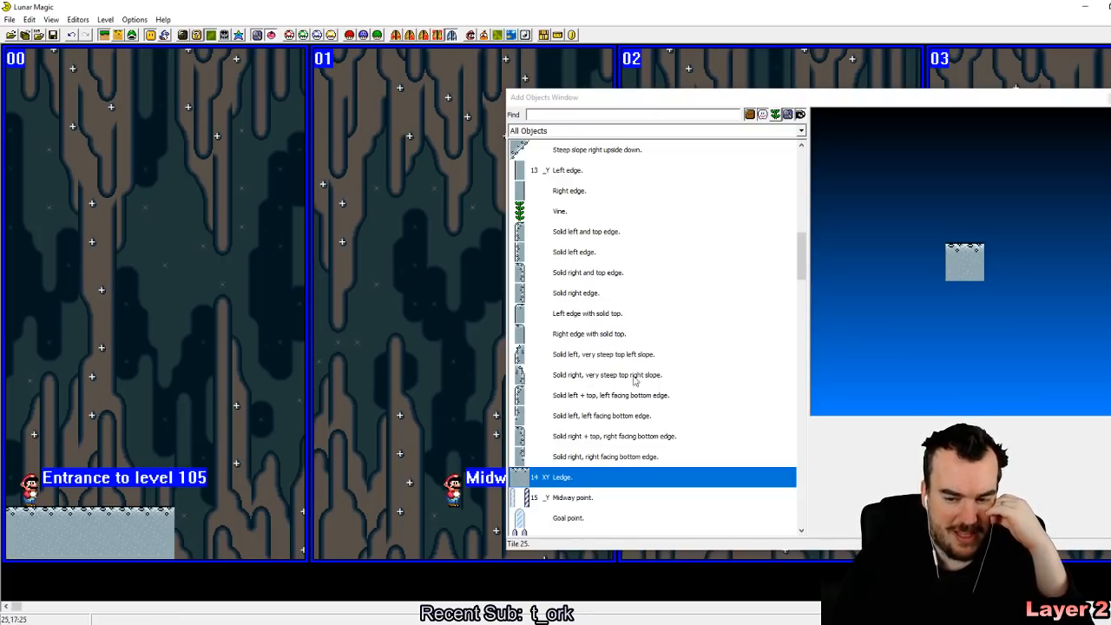
Step: Add a Solid right and top edge object, 3 tiles high, at the right end of the ledge on screen 00, and save level 105
left_click(613, 436)
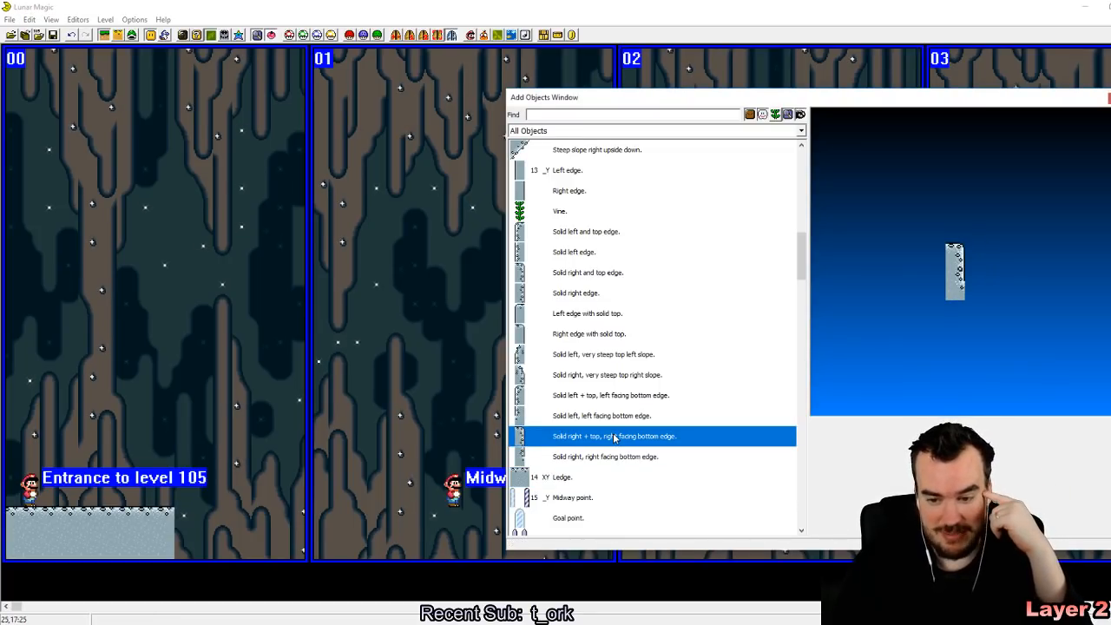
left_click(556, 276)
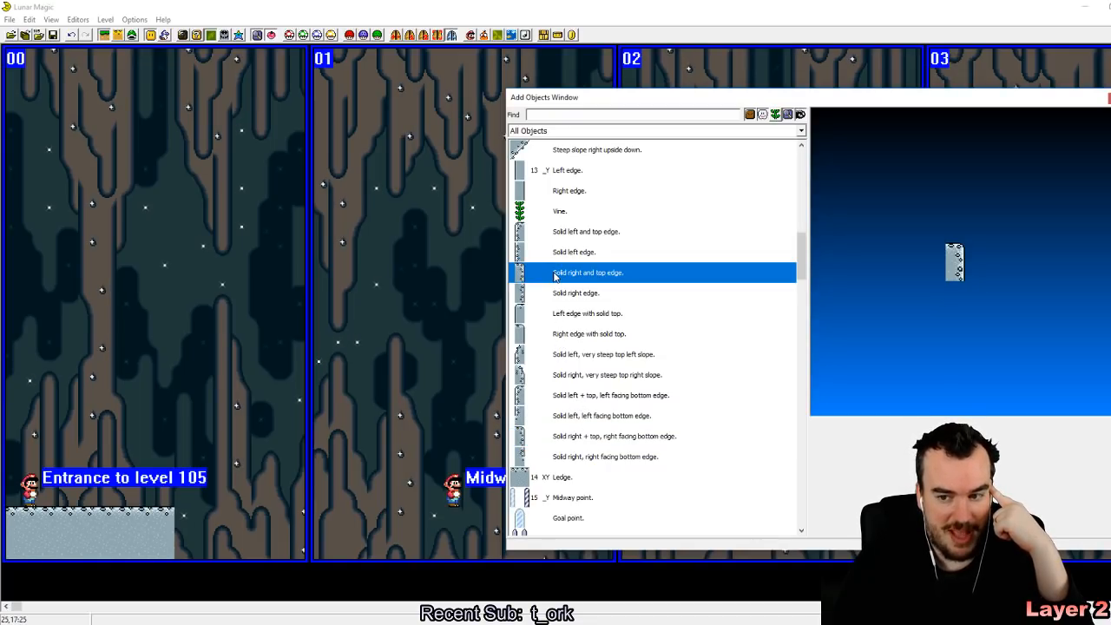
right_click(176, 512)
left_click_drag(182, 542, 182, 554)
left_click(235, 497)
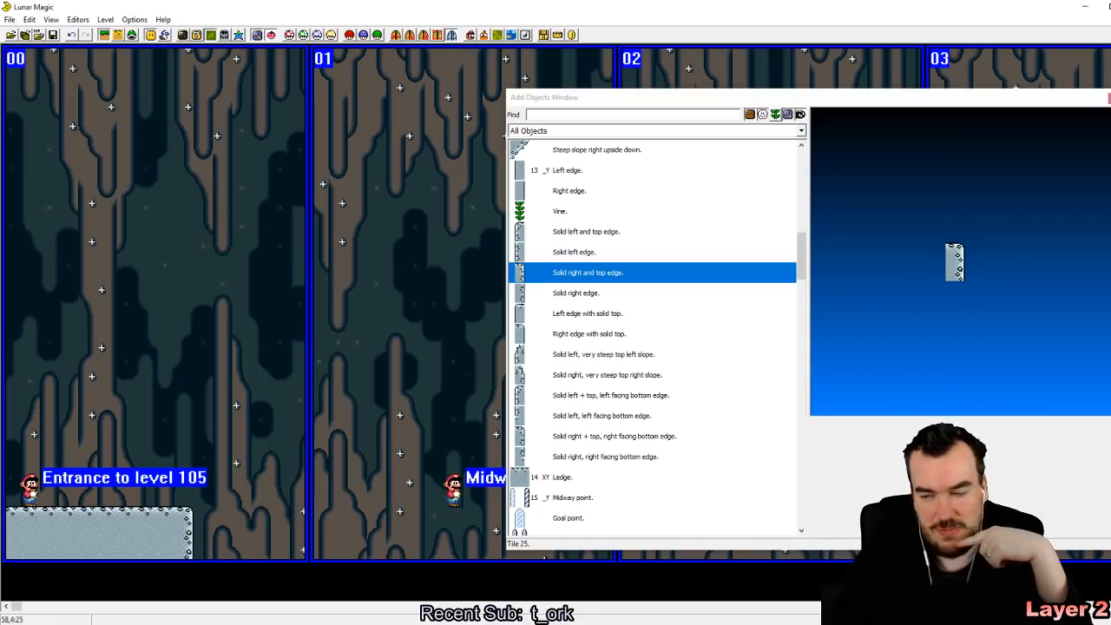
left_click(1109, 98)
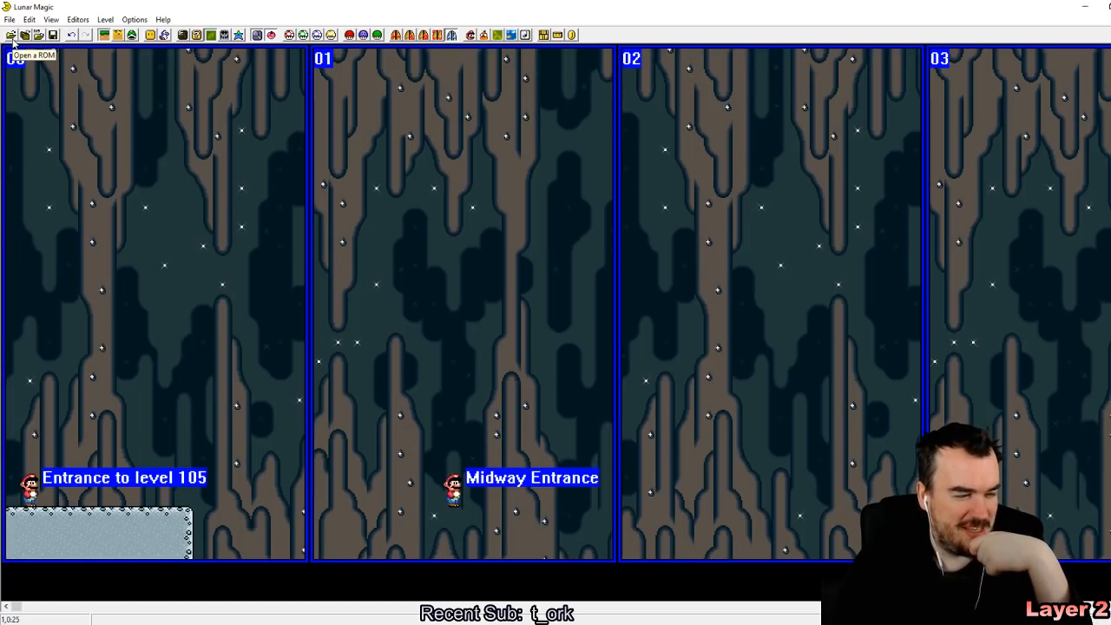
left_click(52, 34)
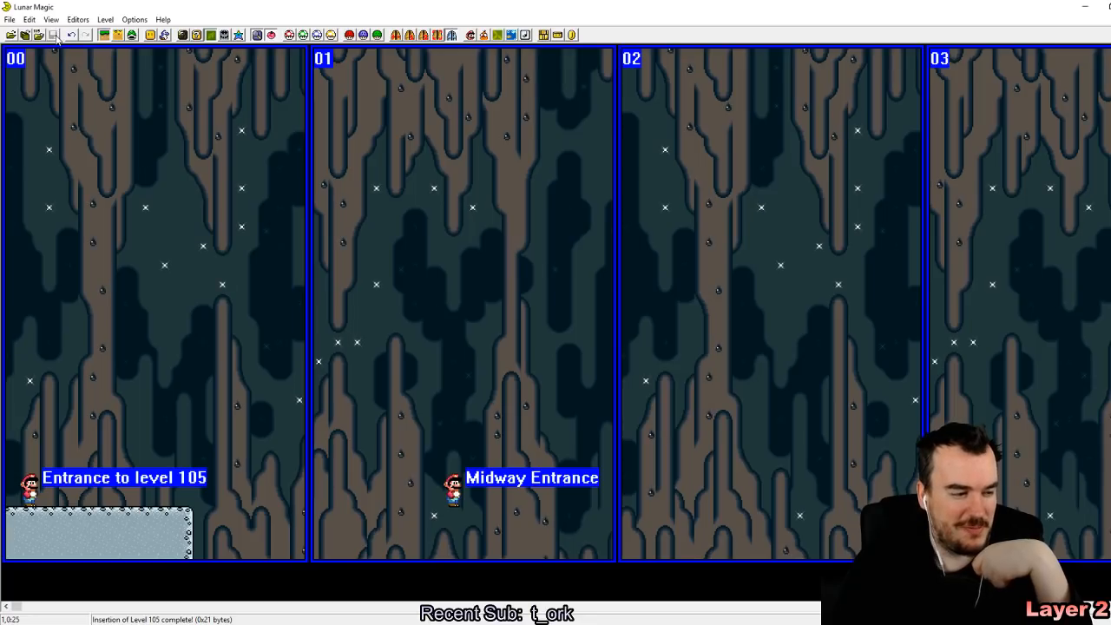
Step: Try to switch level 105 to Layer 2 editing mode
left_click(119, 38)
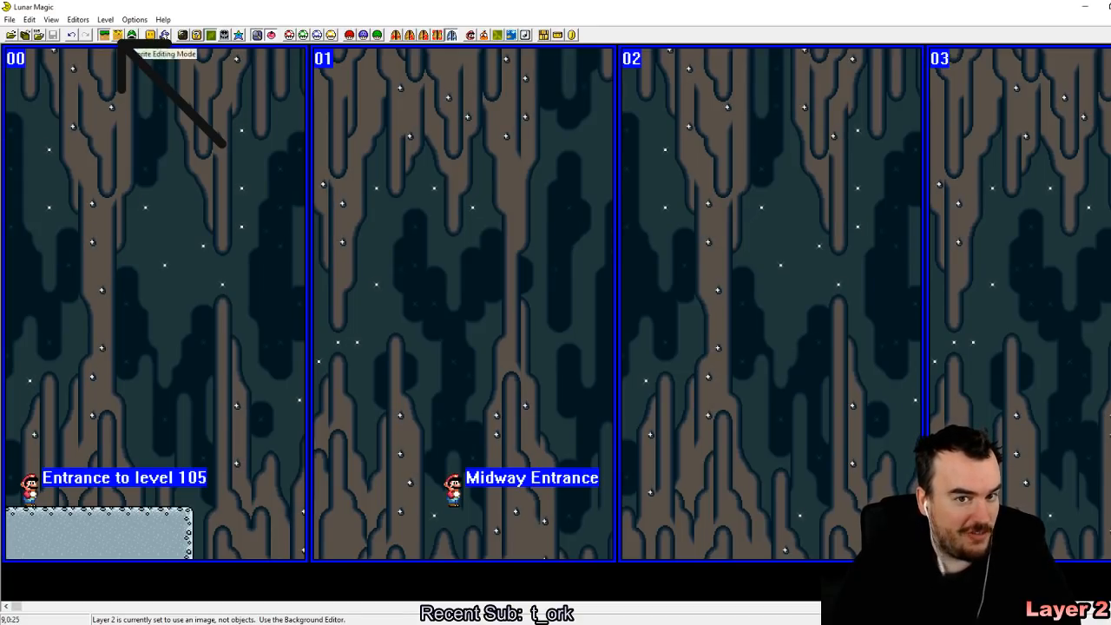
left_click(119, 35)
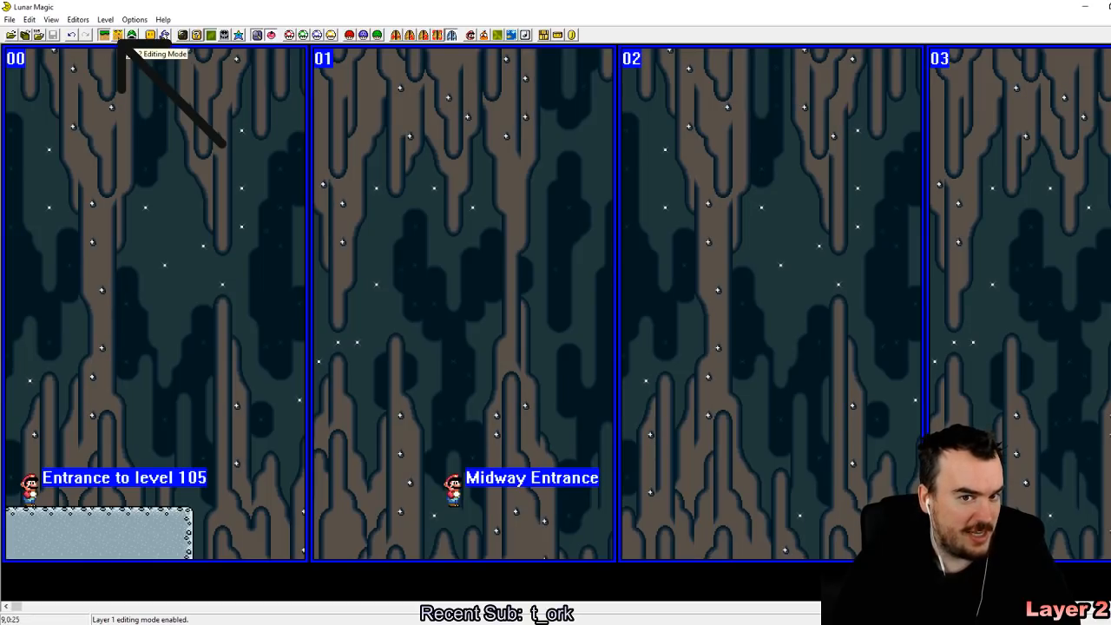
left_click(106, 36)
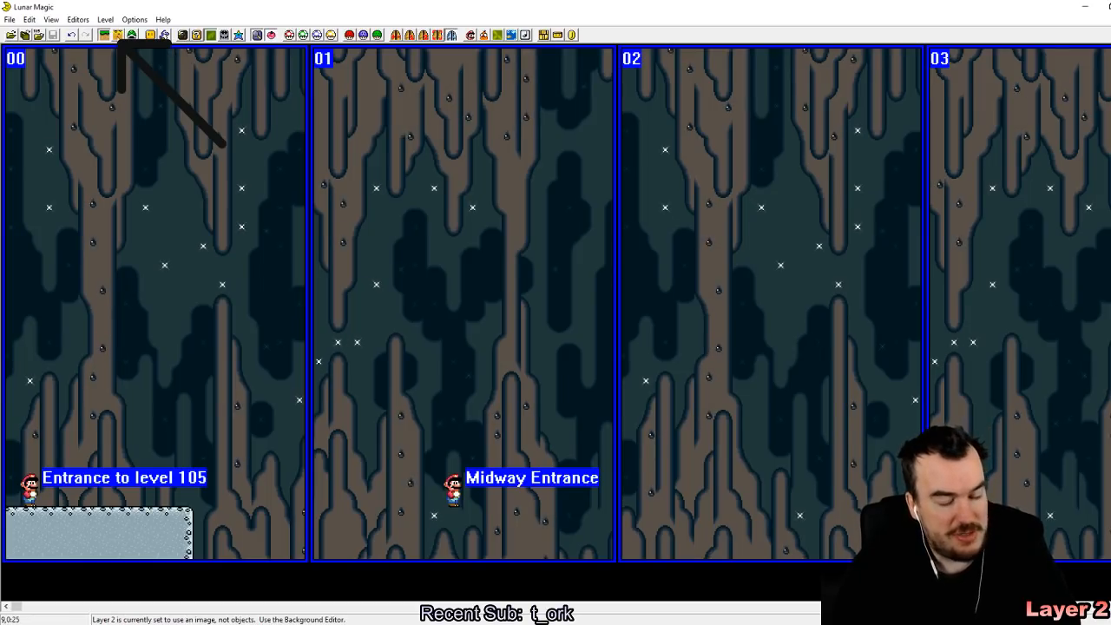
left_click_drag(436, 247, 65, 254)
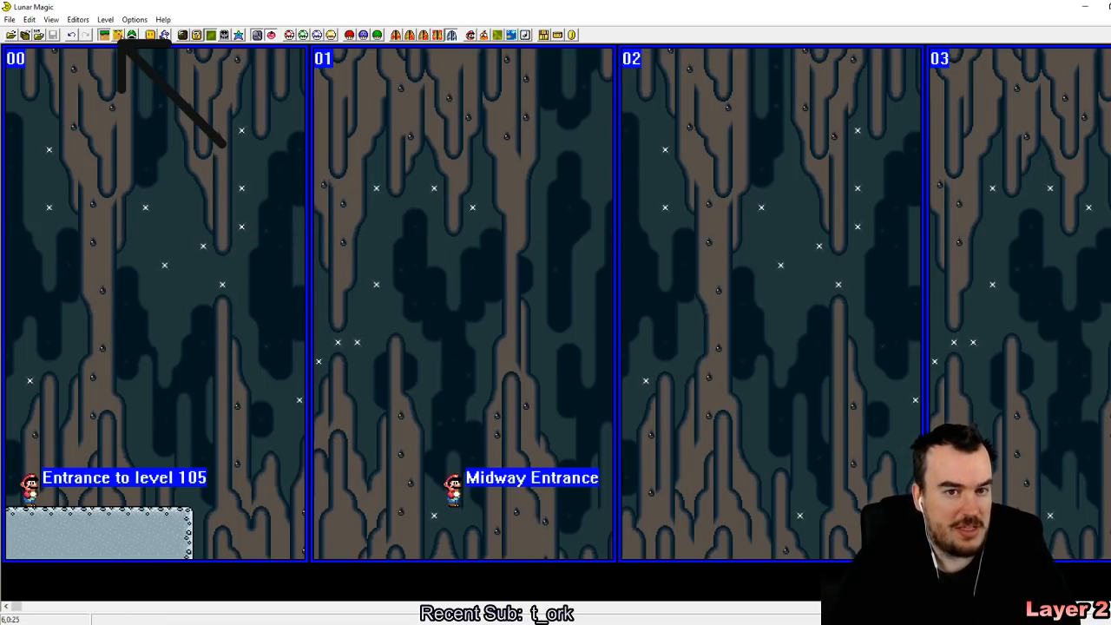
left_click(118, 37)
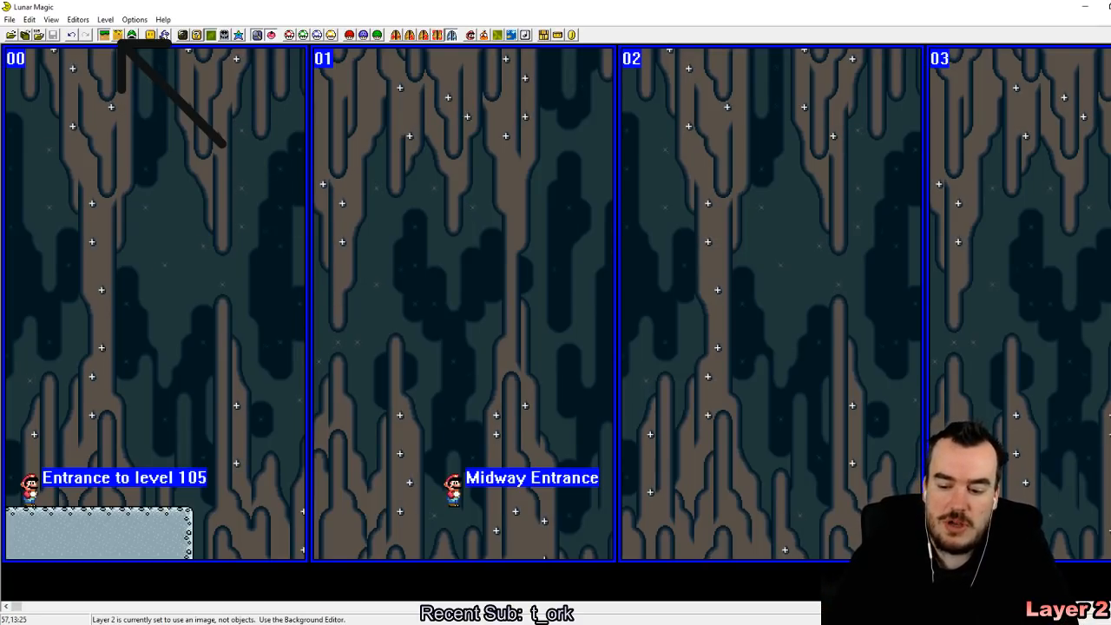
Step: Browse the levels from 105 up to 111 and examine the ceiling and floor layout of level 111 around screens 07 to 0A
key("Page_Up")
key("Page_Up")
key("Page_Up")
key("Page_Up")
key("Page_Up")
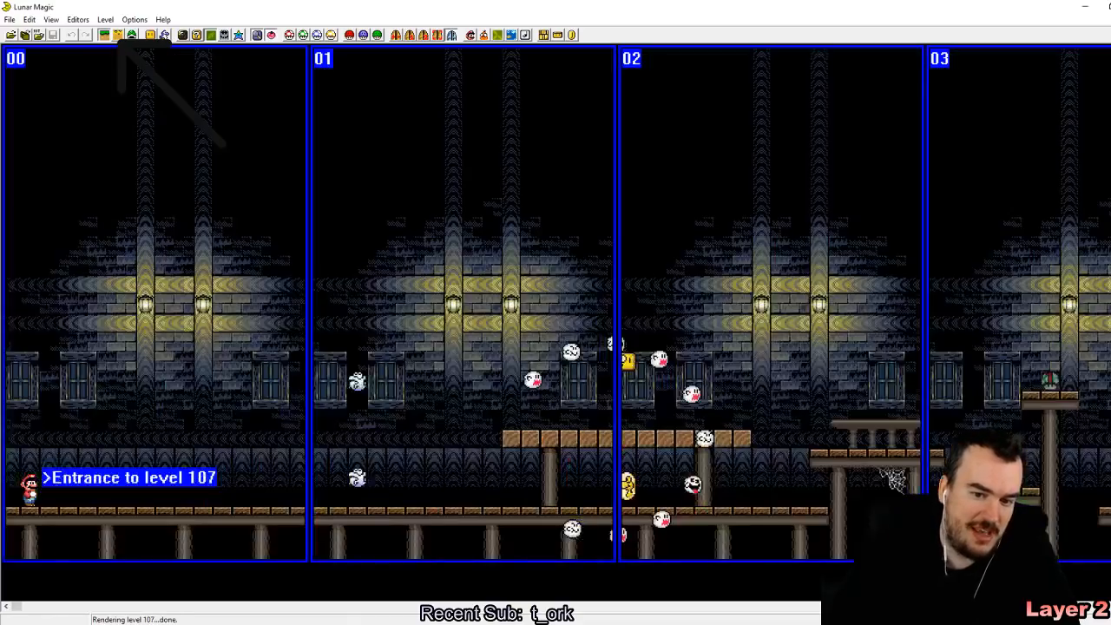
key("Page_Up")
key("Page_Up")
key("Page_Up")
key("Page_Up")
key("Page_Up")
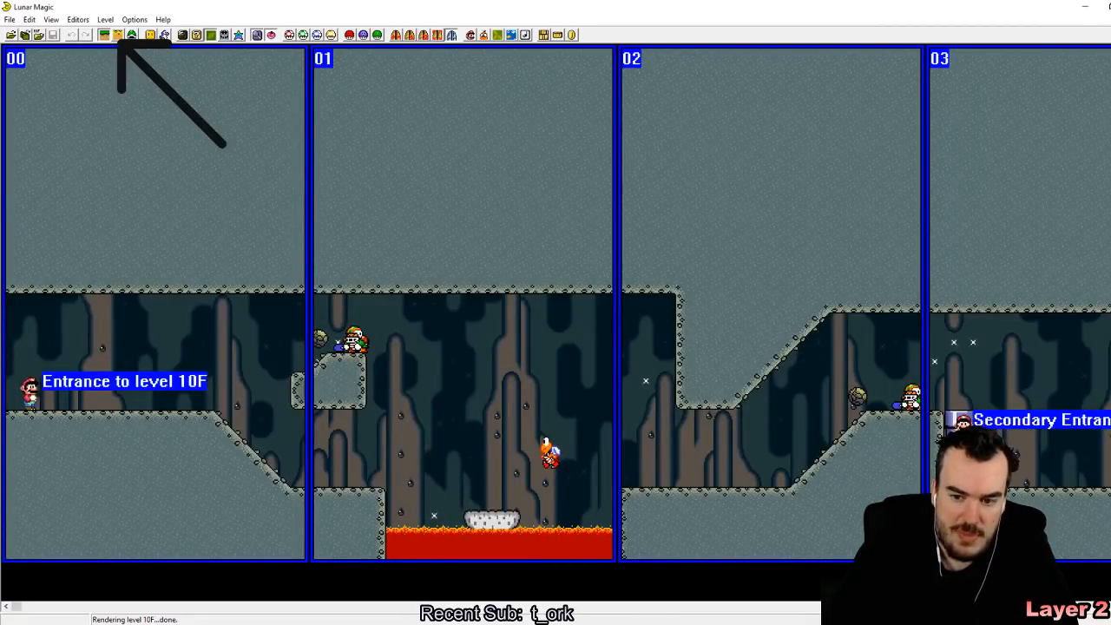
key("Page_Up")
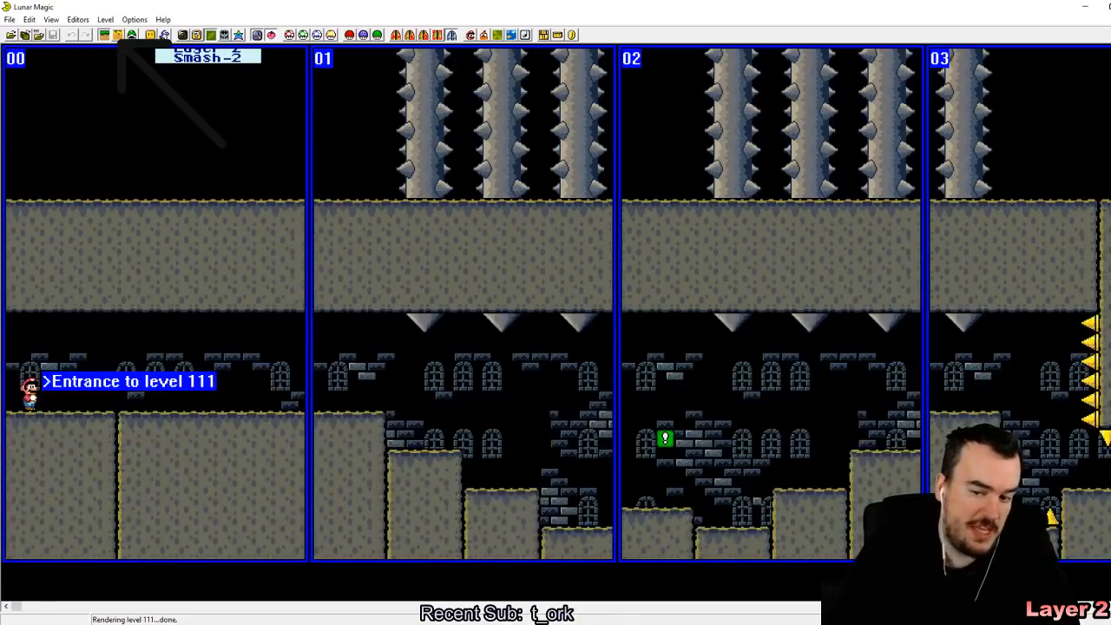
left_click_drag(16, 611, 658, 580)
left_click_drag(360, 372, 173, 389)
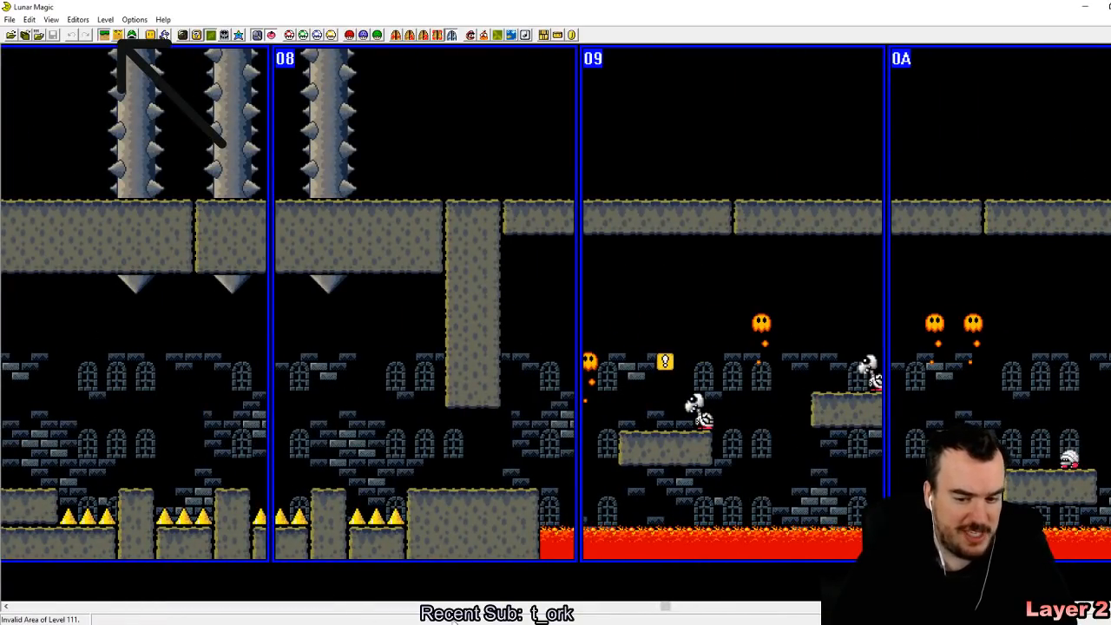
Step: Browse on to level 115 and examine its screens 09 to 0C
left_click_drag(665, 607, 126, 608)
key("Page_Up")
key("Page_Up")
key("Page_Up")
key("Page_Up")
key("Page_Up")
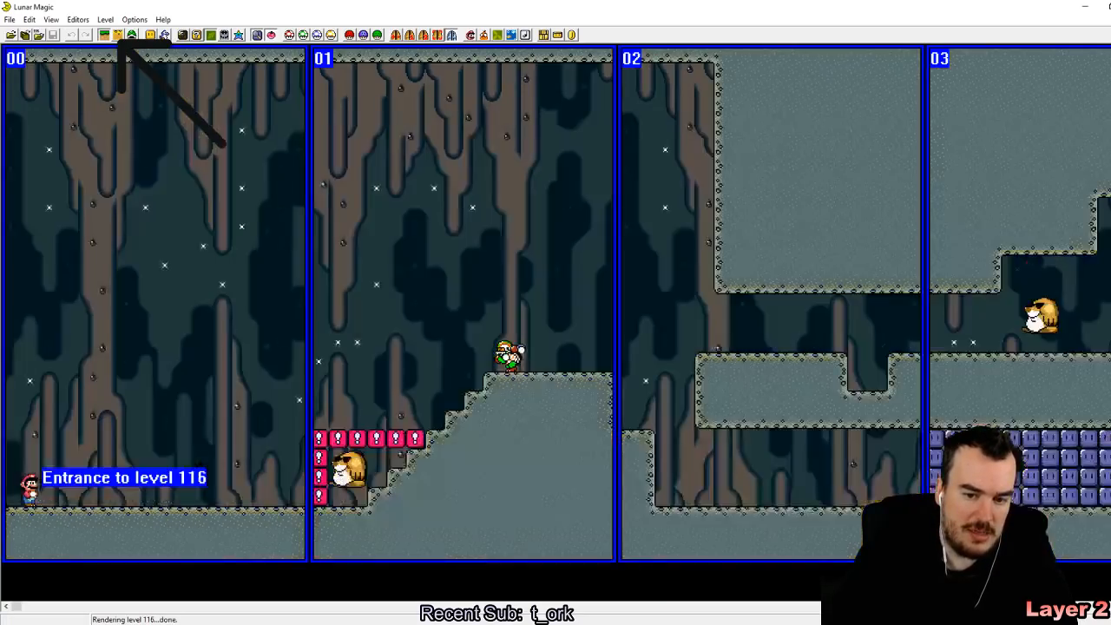
key("Page_Down")
left_click_drag(16, 611, 790, 608)
left_click_drag(306, 351, 432, 544)
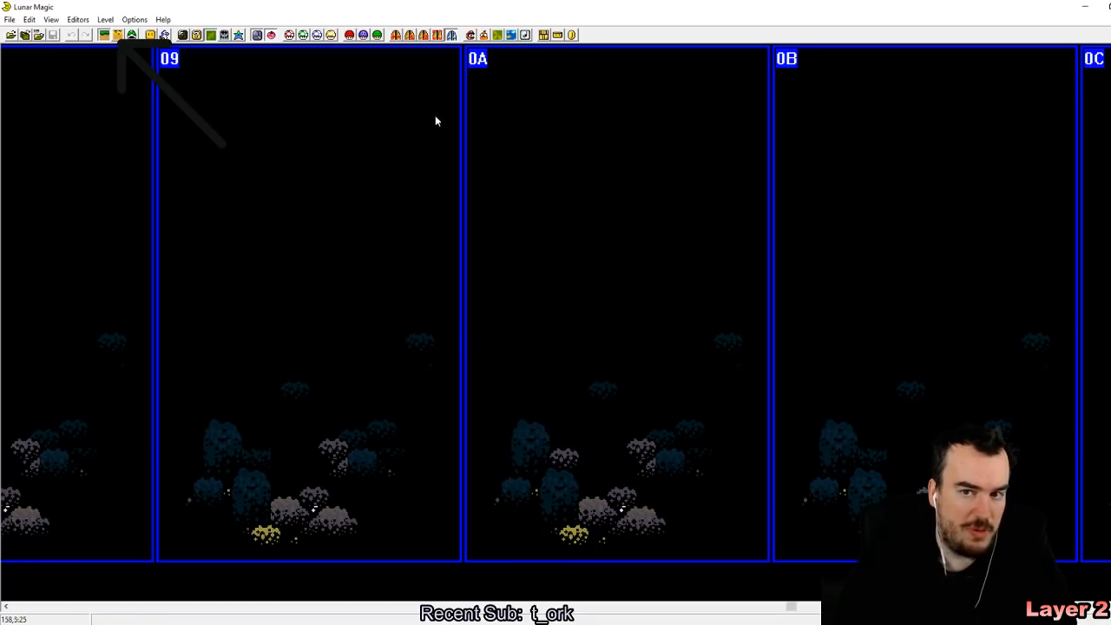
Step: Check the level mode in level 115's header properties, accept them as they are, and save the level
left_click(472, 36)
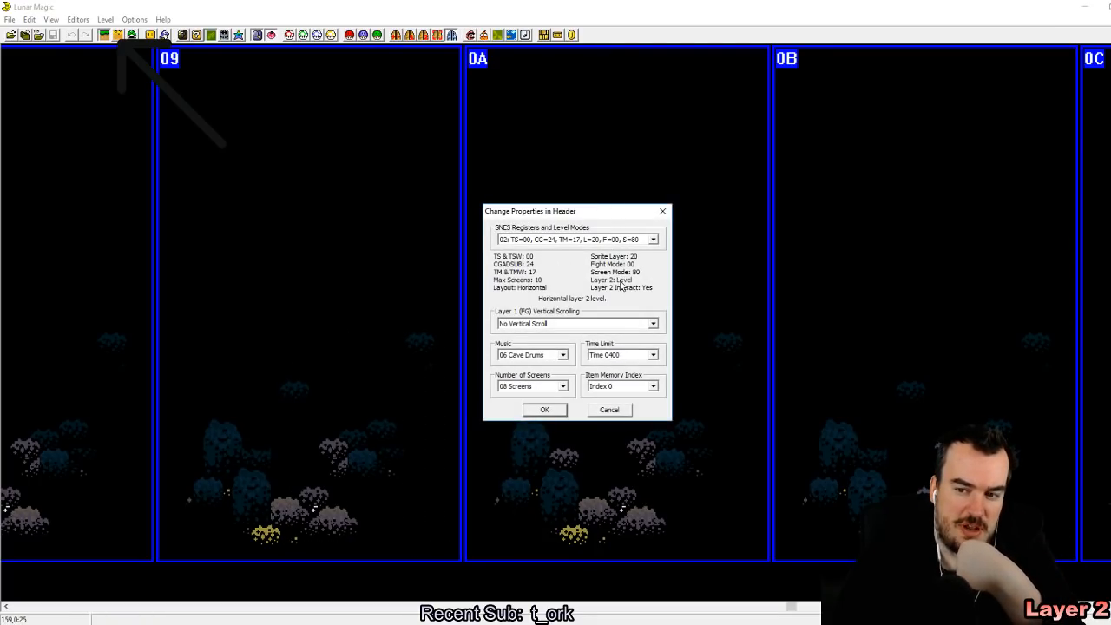
left_click(337, 624)
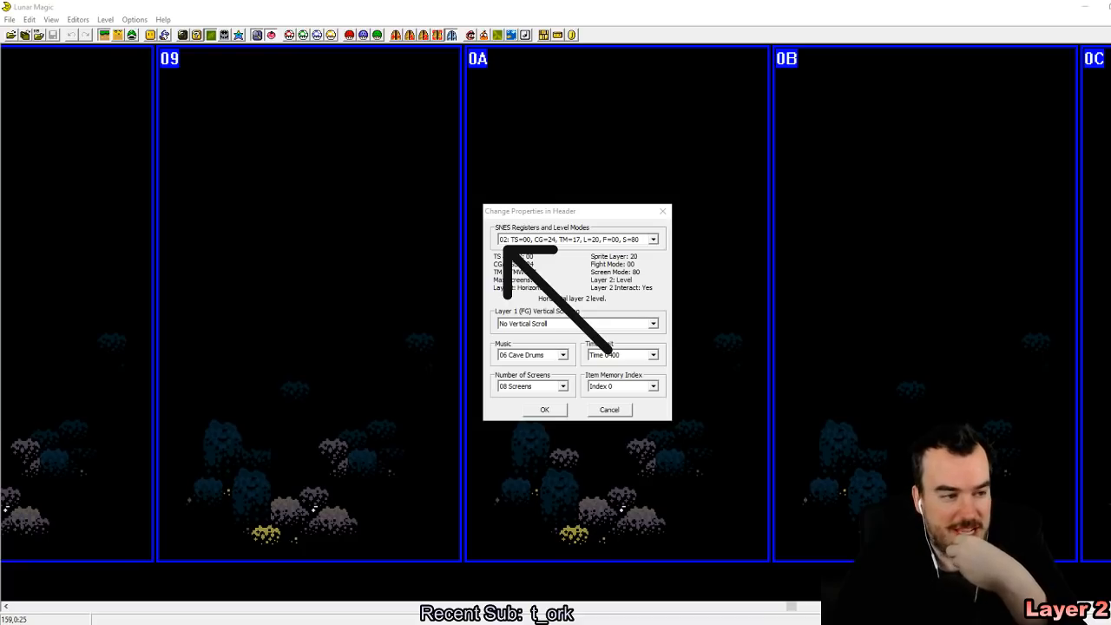
left_click(545, 409)
left_click(48, 35)
Step: Open level 105 by its level number
left_click(9, 20)
left_click(37, 46)
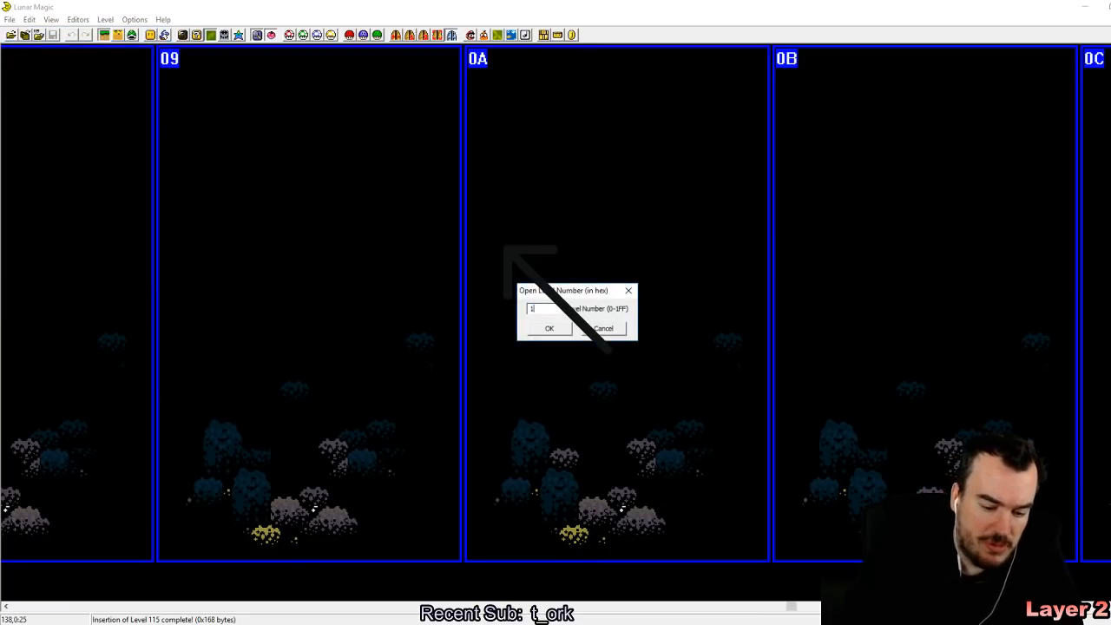
type("105")
key("Return")
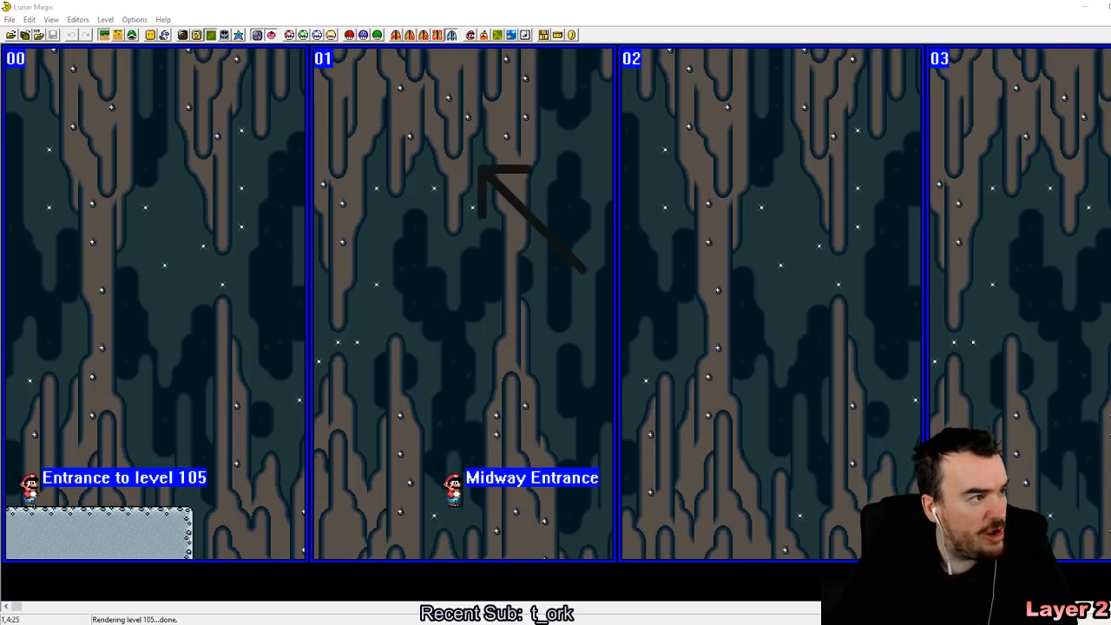
Step: Set level 105's mode to 02 in its header, accept replacing the layer 2 image with level data, and enable Layer 2 editing mode
left_click(470, 35)
left_click(622, 243)
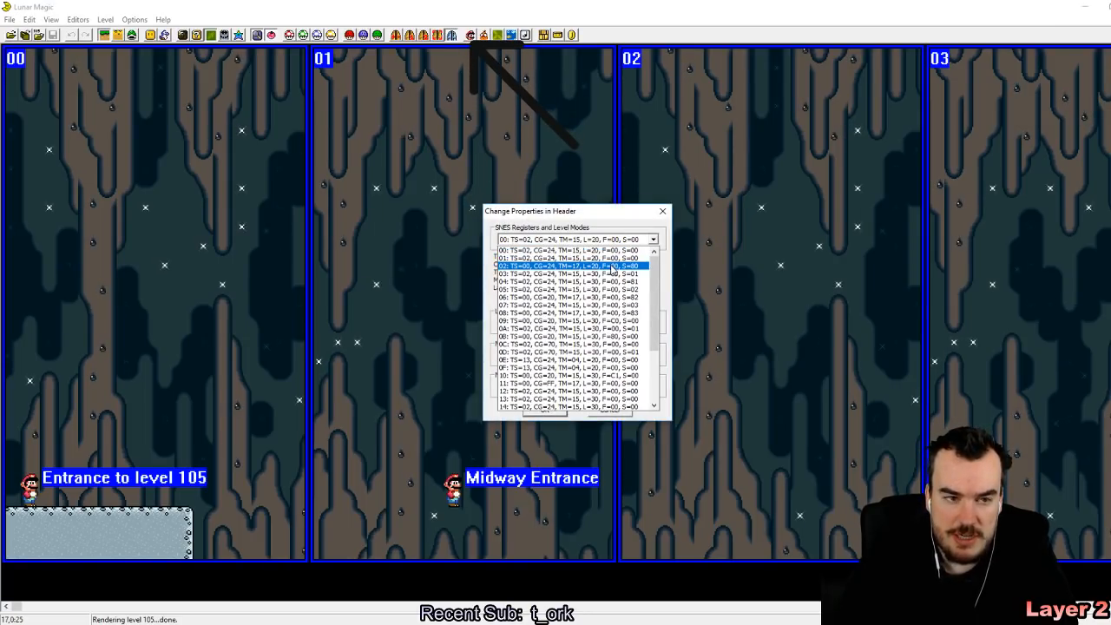
left_click(612, 265)
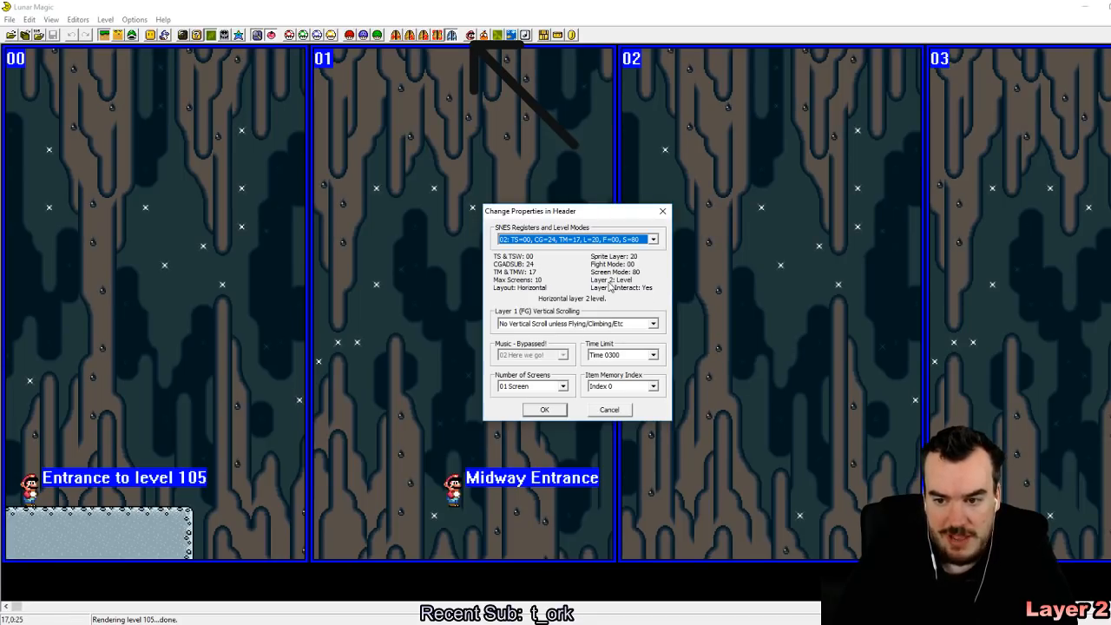
left_click(545, 410)
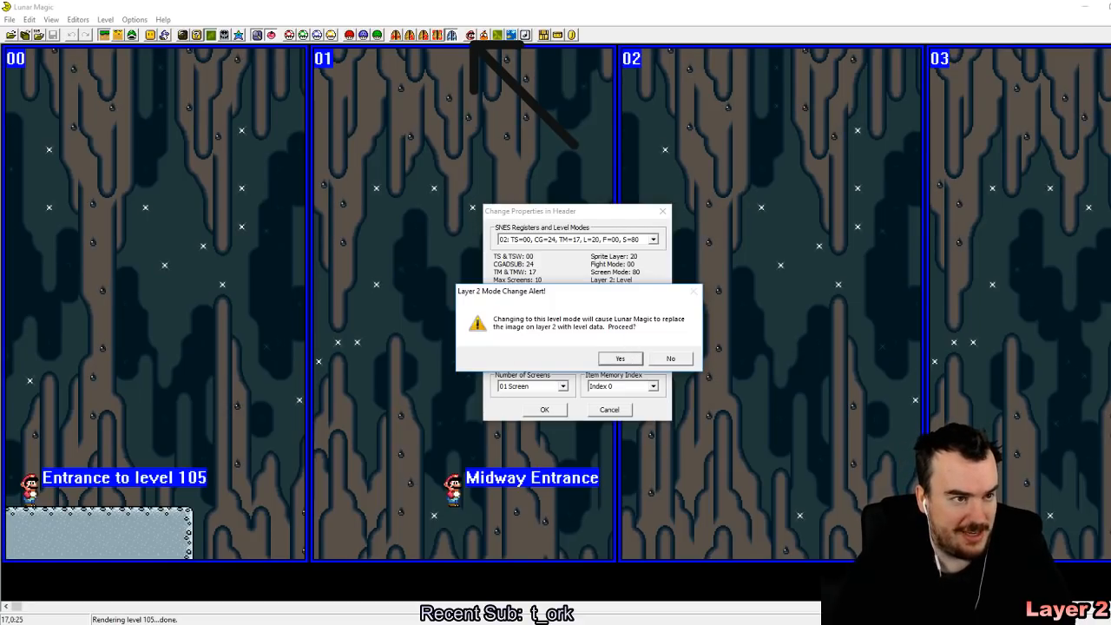
left_click(610, 358)
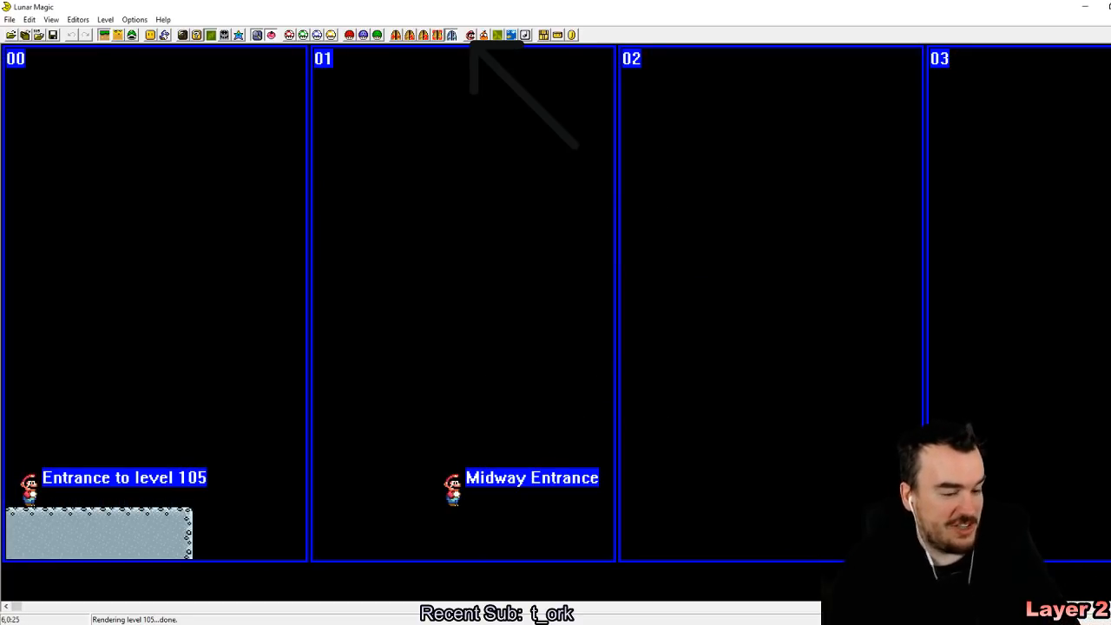
left_click_drag(273, 238, 494, 344)
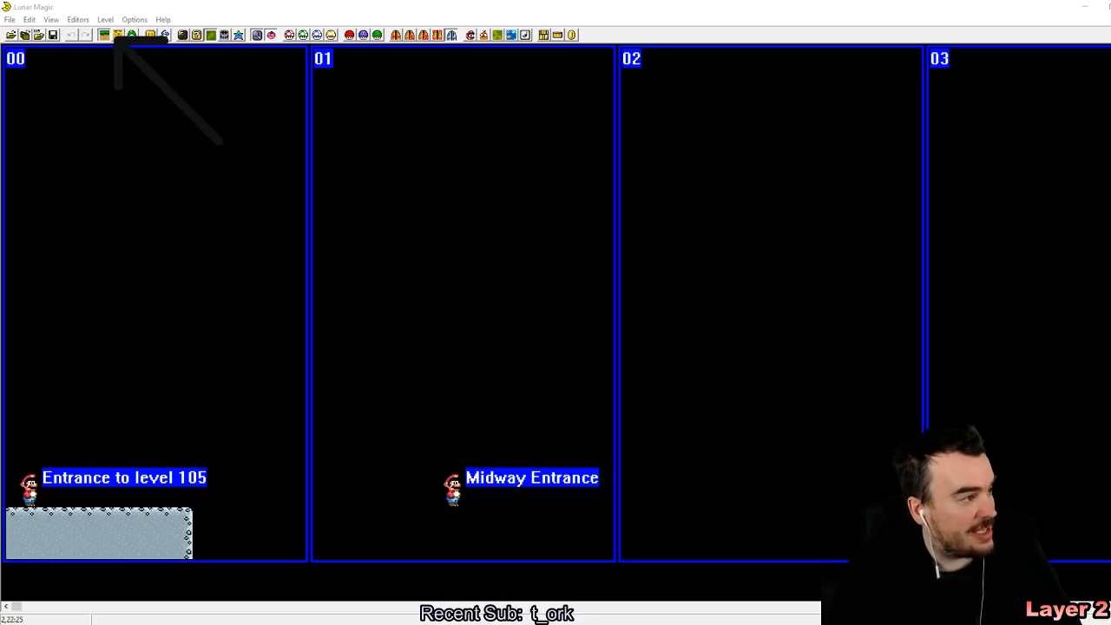
left_click(118, 34)
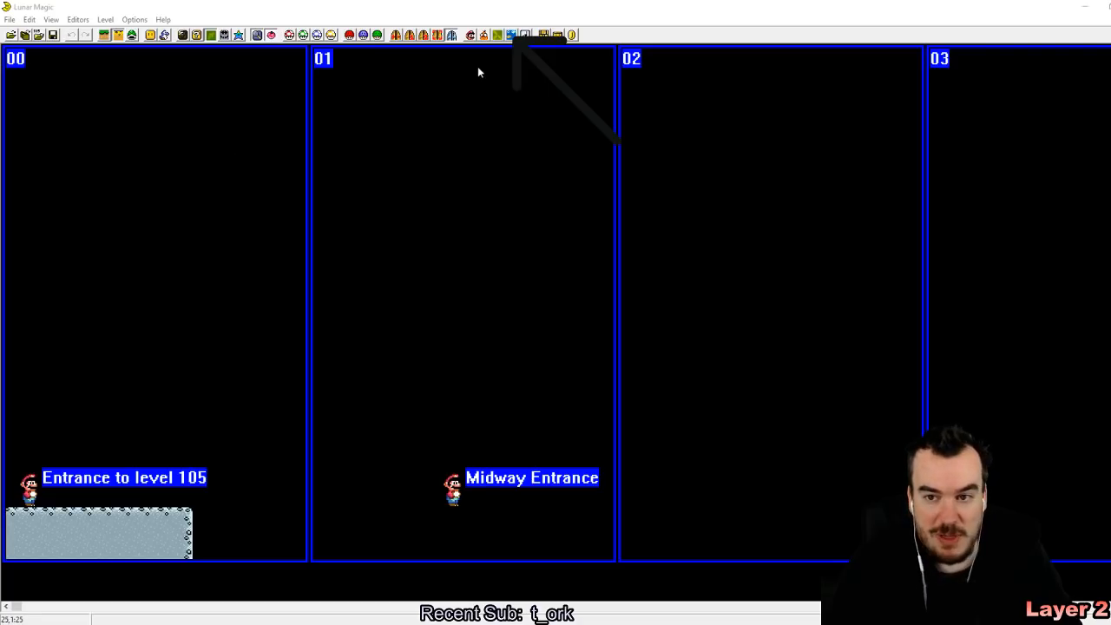
Step: Set the Layer 3 option to "Water, high and low tides" and accept it despite the layer 2 incompatibility
left_click(511, 35)
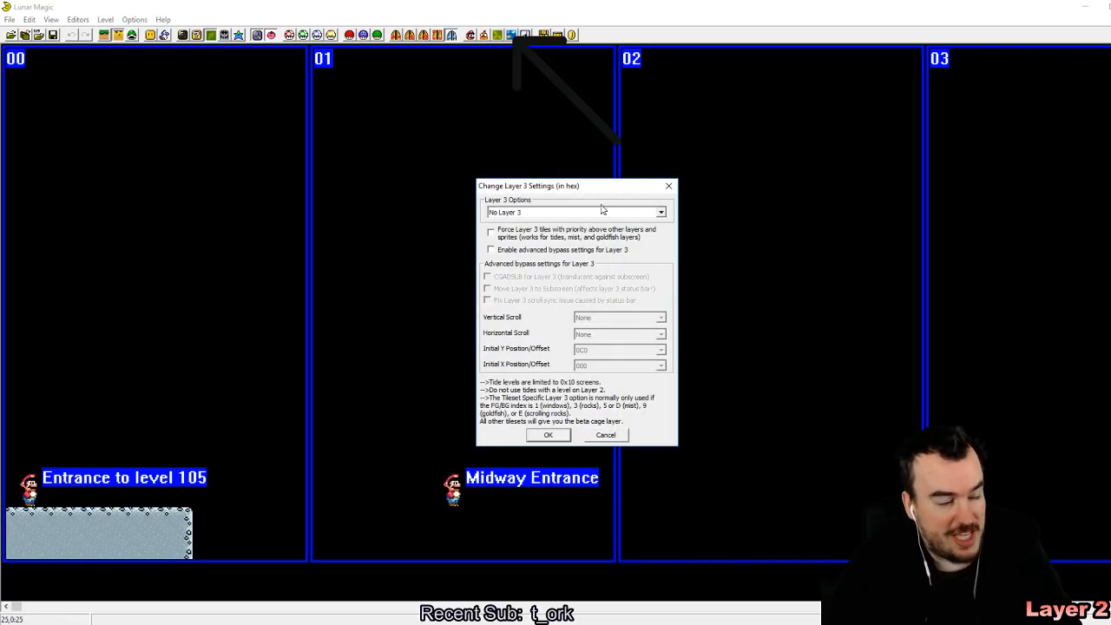
left_click(653, 217)
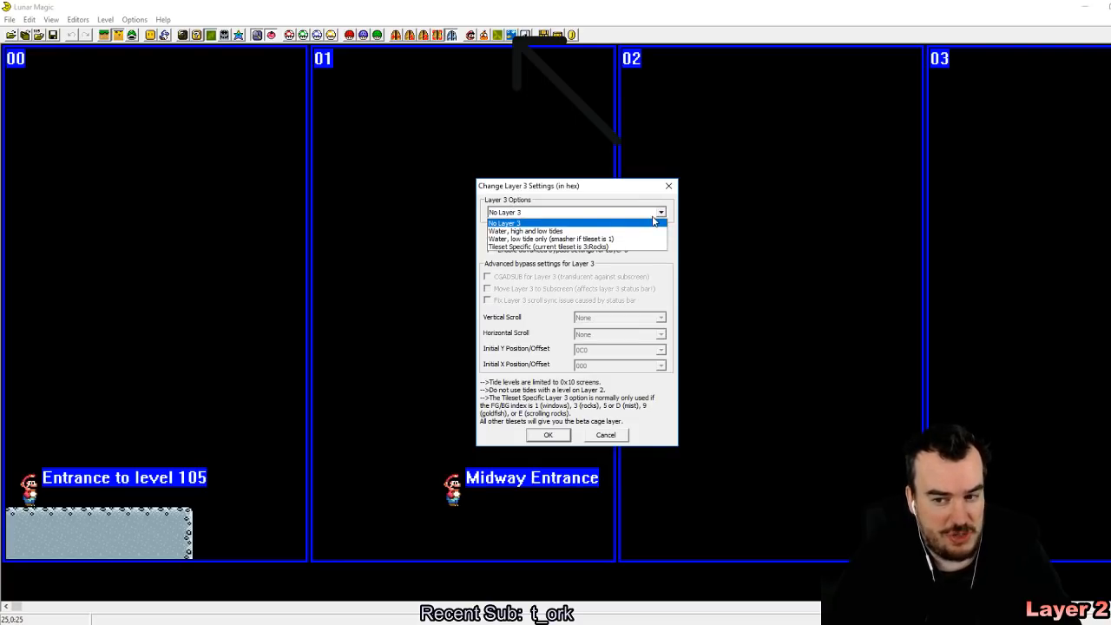
left_click(652, 231)
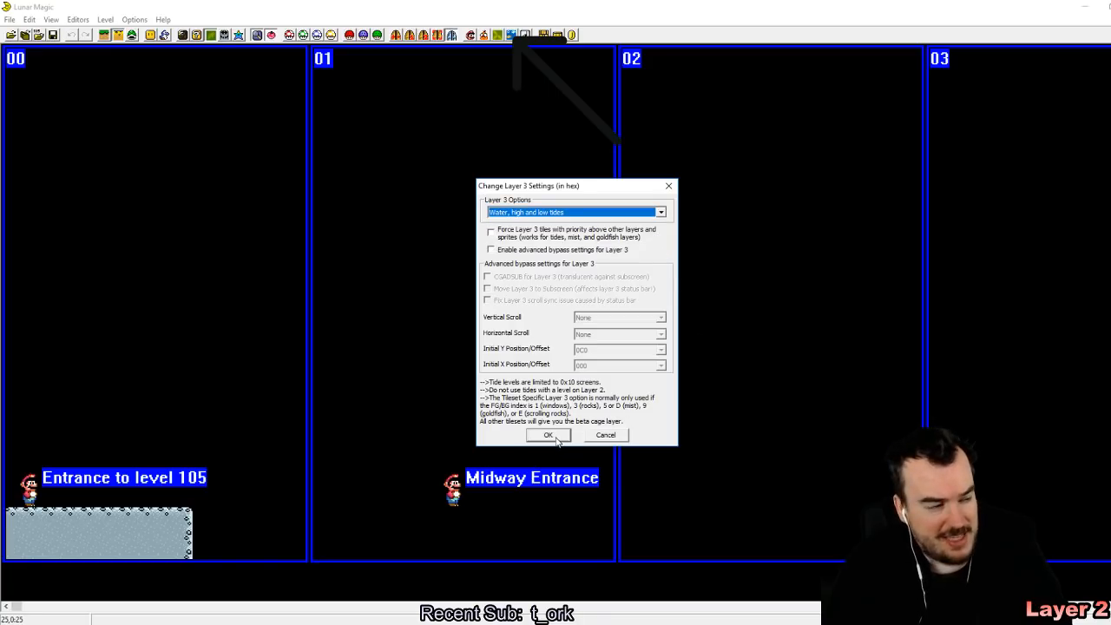
left_click(556, 438)
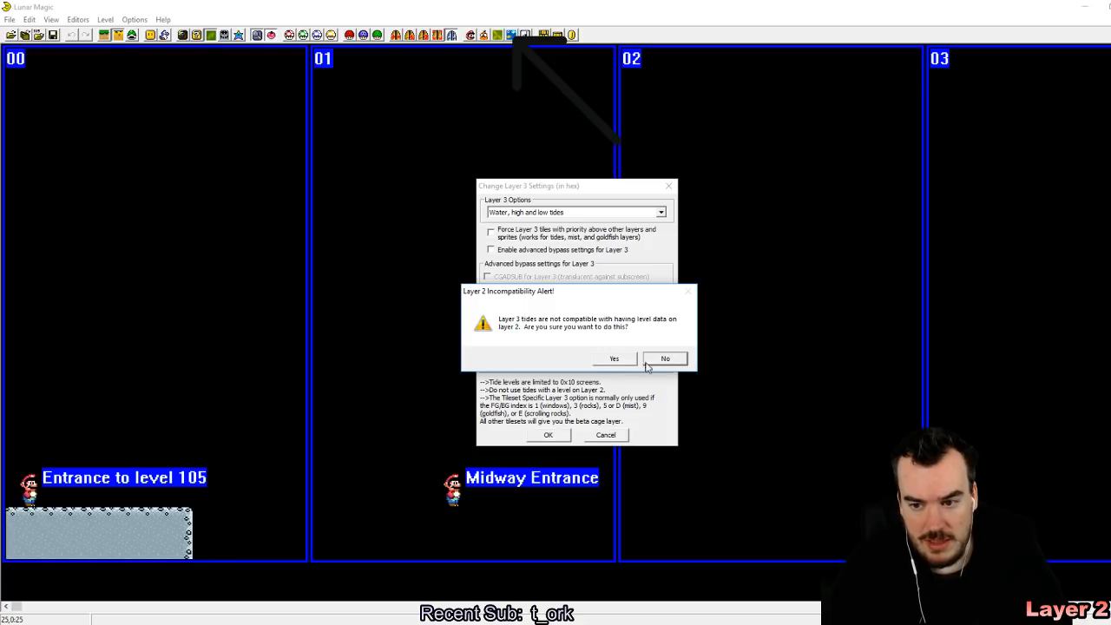
left_click(634, 364)
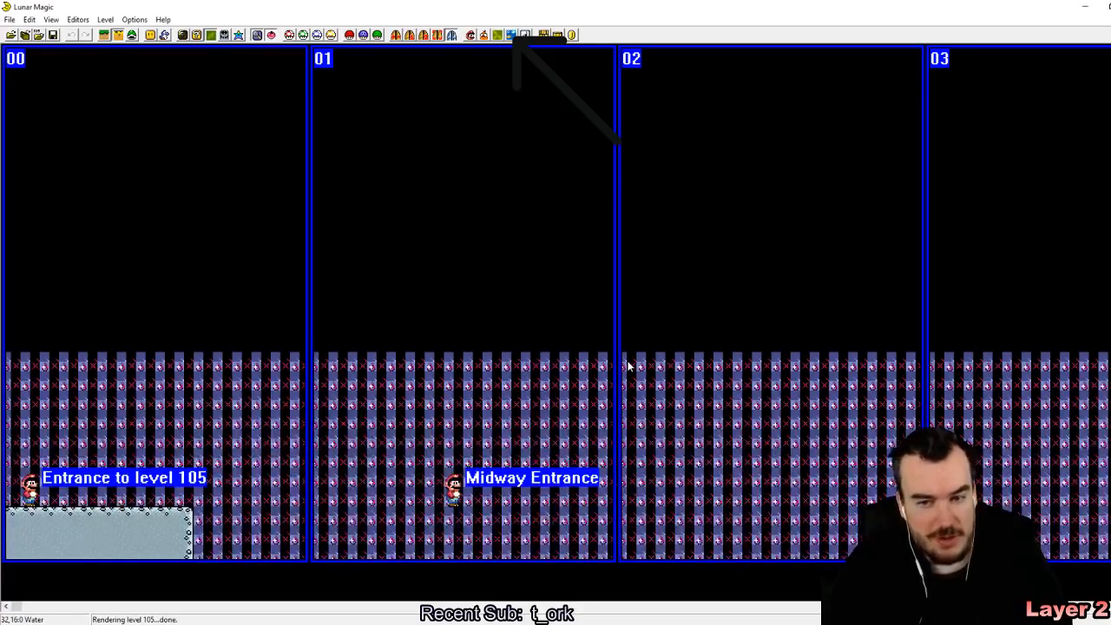
Step: Set the Layer 3 option to "Tileset Specific", using the Rocks tileset
left_click(511, 34)
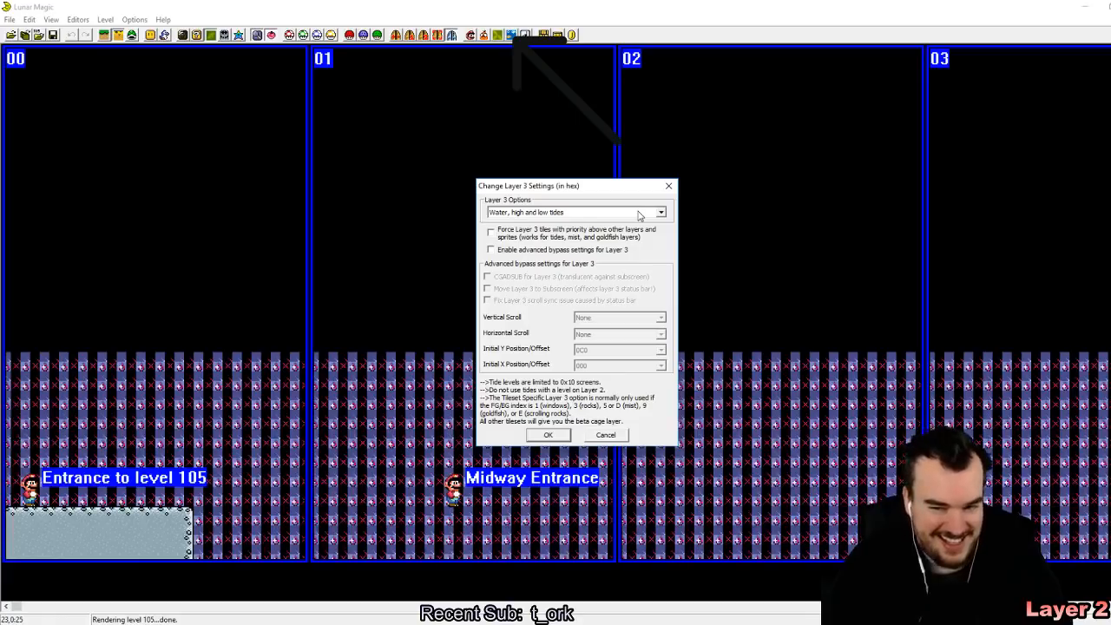
left_click(638, 213)
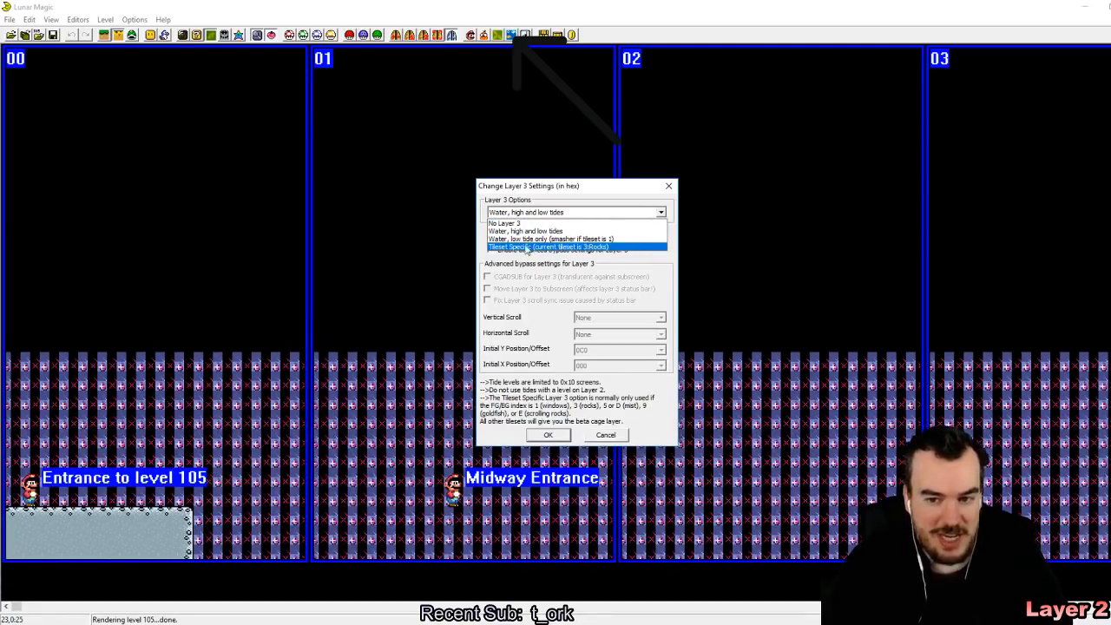
left_click(522, 248)
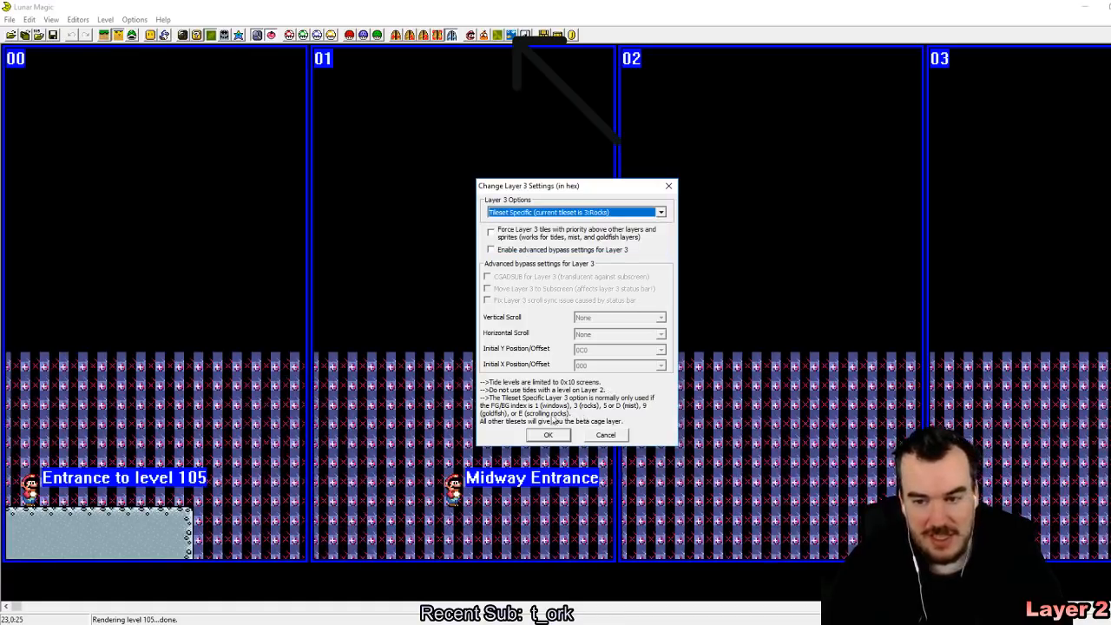
left_click(548, 435)
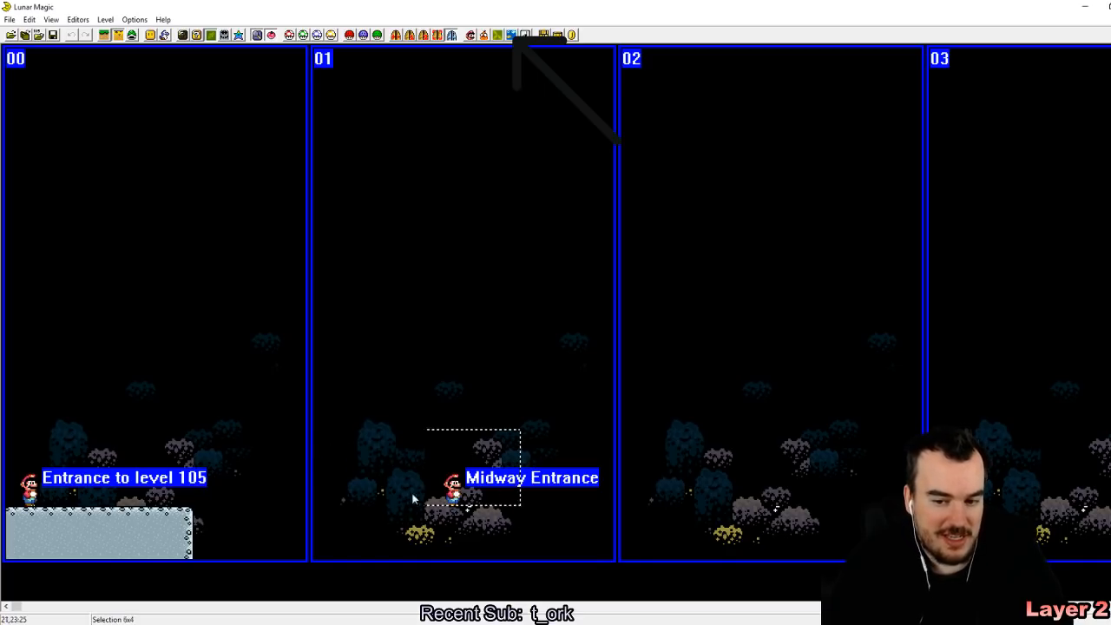
left_click(120, 38)
left_click_drag(394, 400, 520, 490)
left_click_drag(357, 400, 570, 524)
mouse_move(379, 417)
left_mouse_down()
mouse_move(598, 543)
mouse_move(590, 532)
left_mouse_up()
left_click_drag(605, 402, 664, 493)
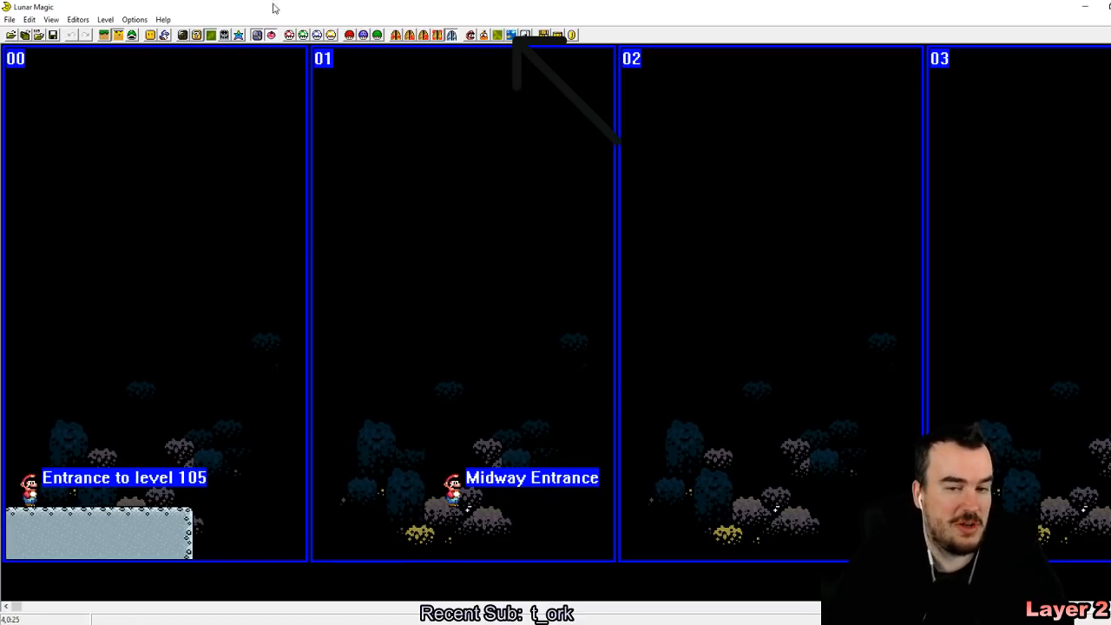
left_click_drag(457, 381, 602, 493)
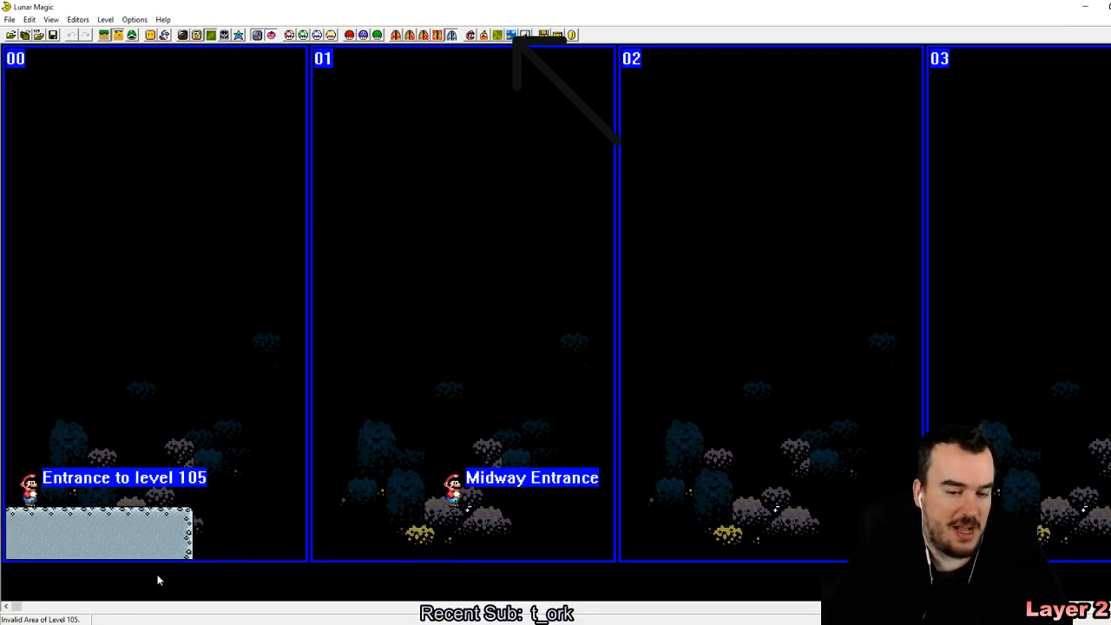
left_click_drag(383, 389, 510, 488)
left_click_drag(389, 411, 521, 504)
left_click_drag(408, 415, 547, 504)
left_click_drag(391, 393, 600, 507)
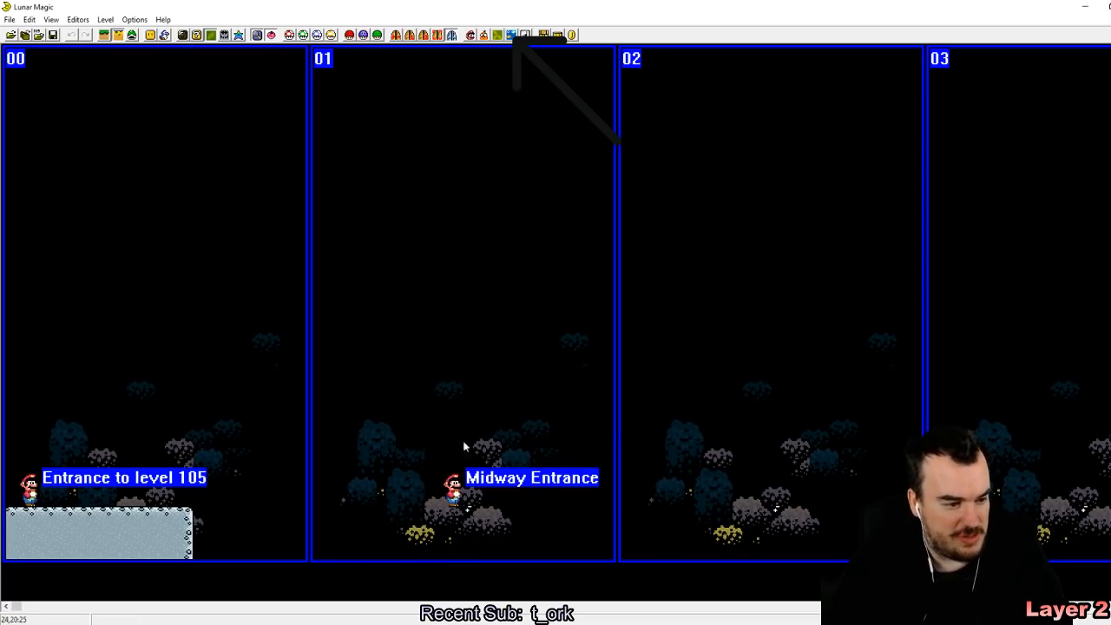
left_click_drag(444, 414, 571, 503)
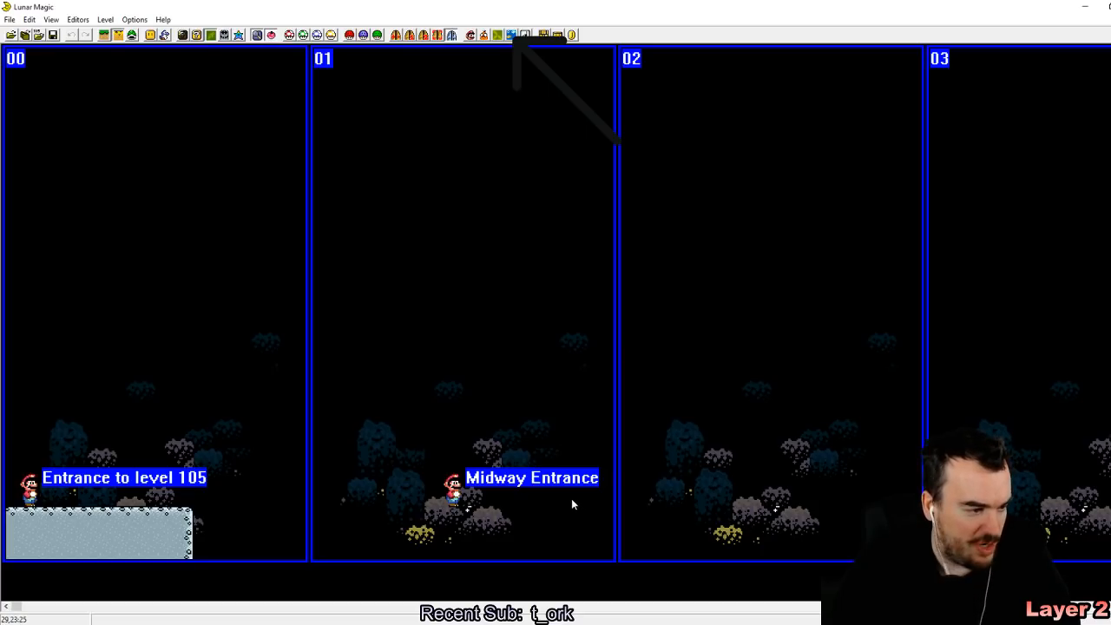
Step: Save level 105 and browse through the following levels to level 10D
left_click(57, 37)
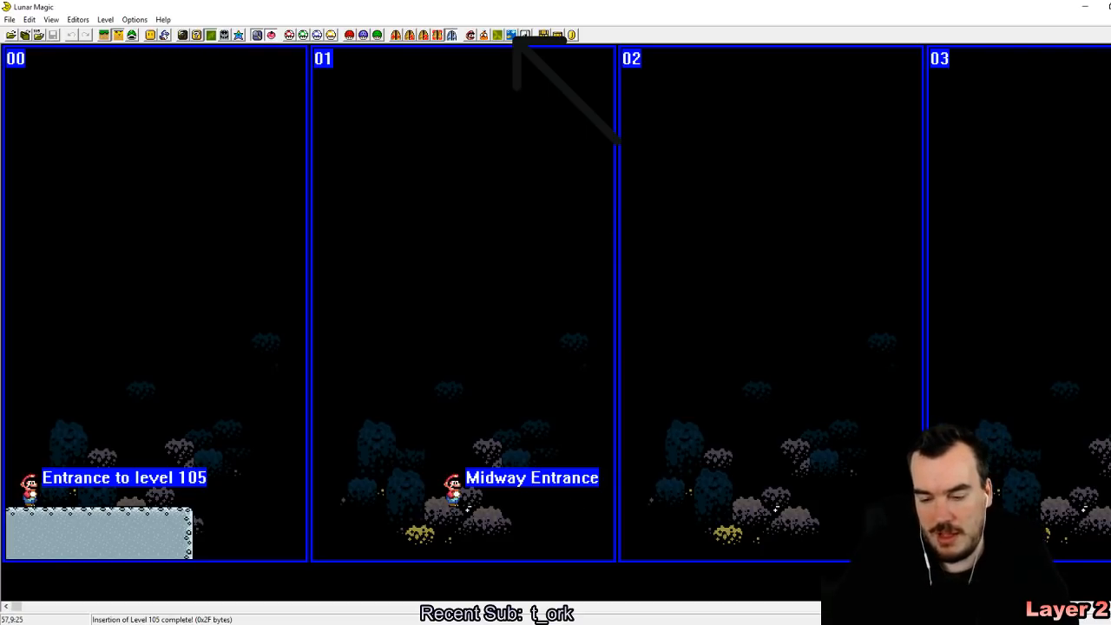
key("Page_Up")
key("Page_Up")
key("Page_Up")
key("Page_Up")
key("Page_Up")
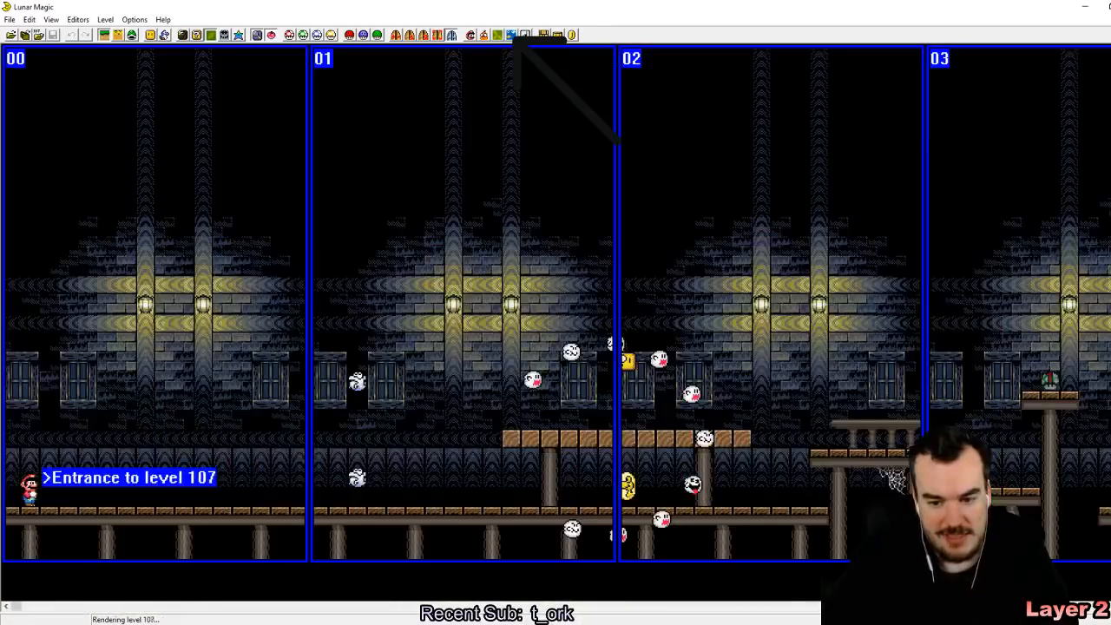
key("Page_Up")
key("Page_Up")
key("Page_Up")
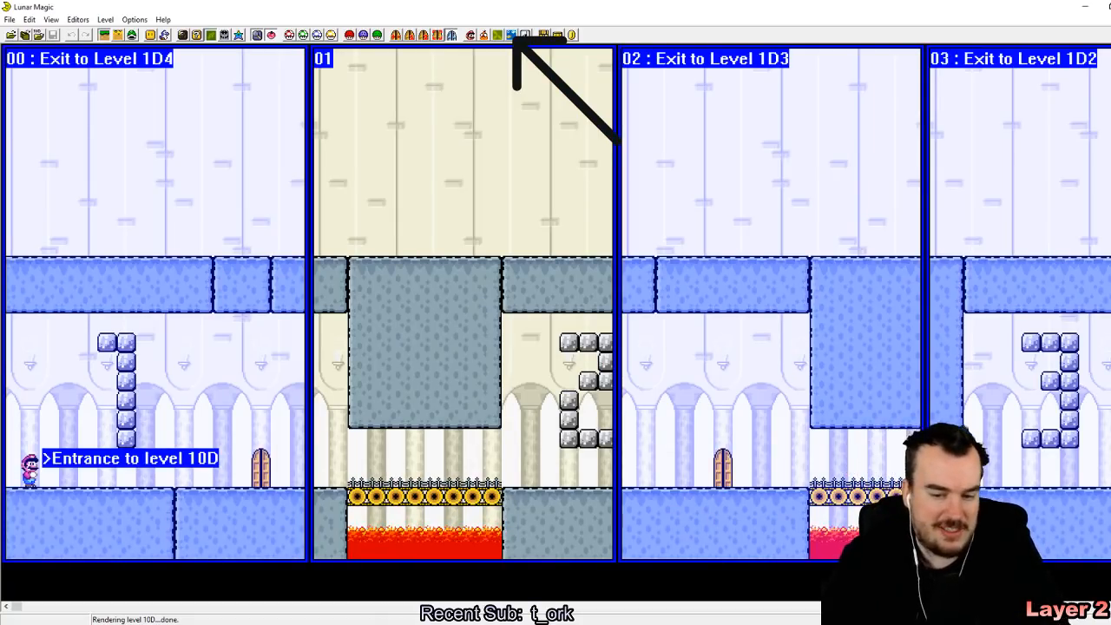
Step: Delete all objects, sprites, screen exits and secondary entrances from level 10D and save it, trying to enable Layer 2 editing mode
key("ctrl+Delete")
key("Return")
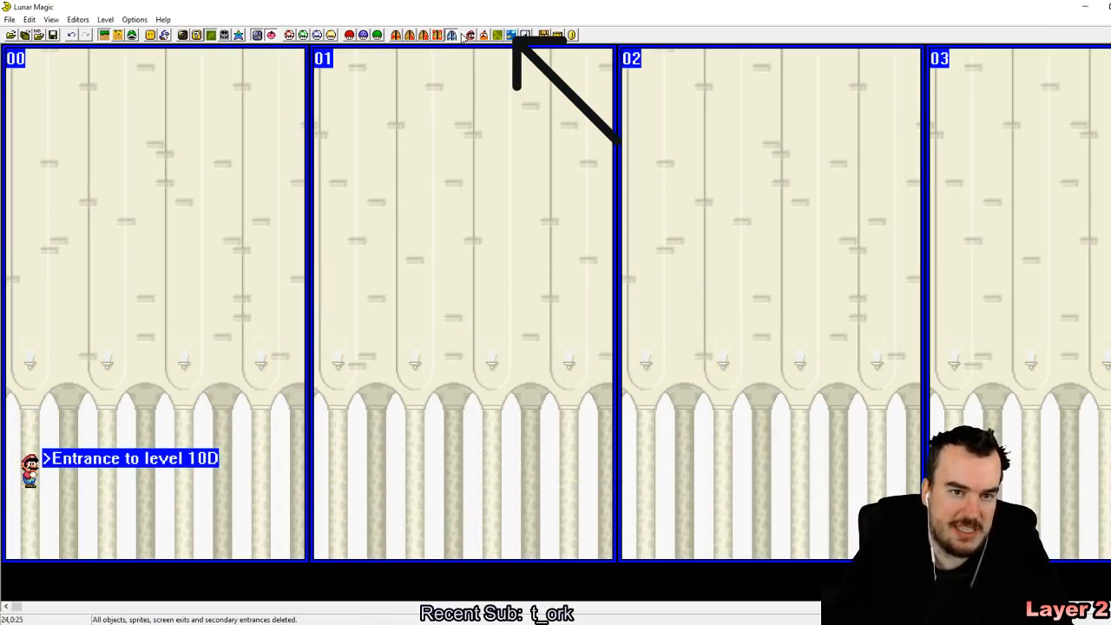
left_click(53, 35)
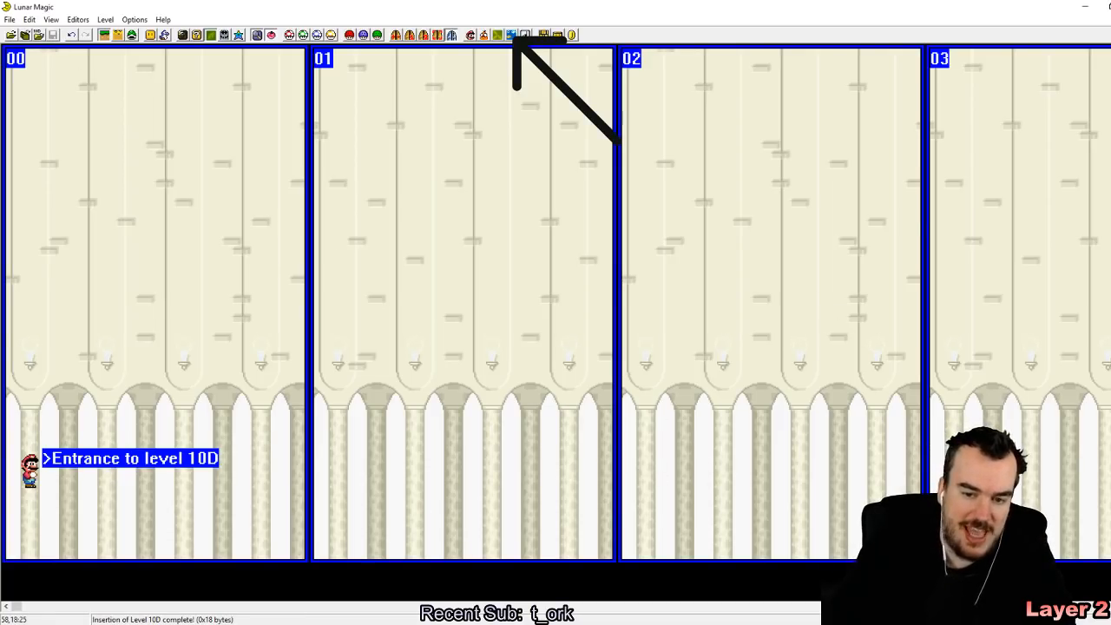
left_click(119, 35)
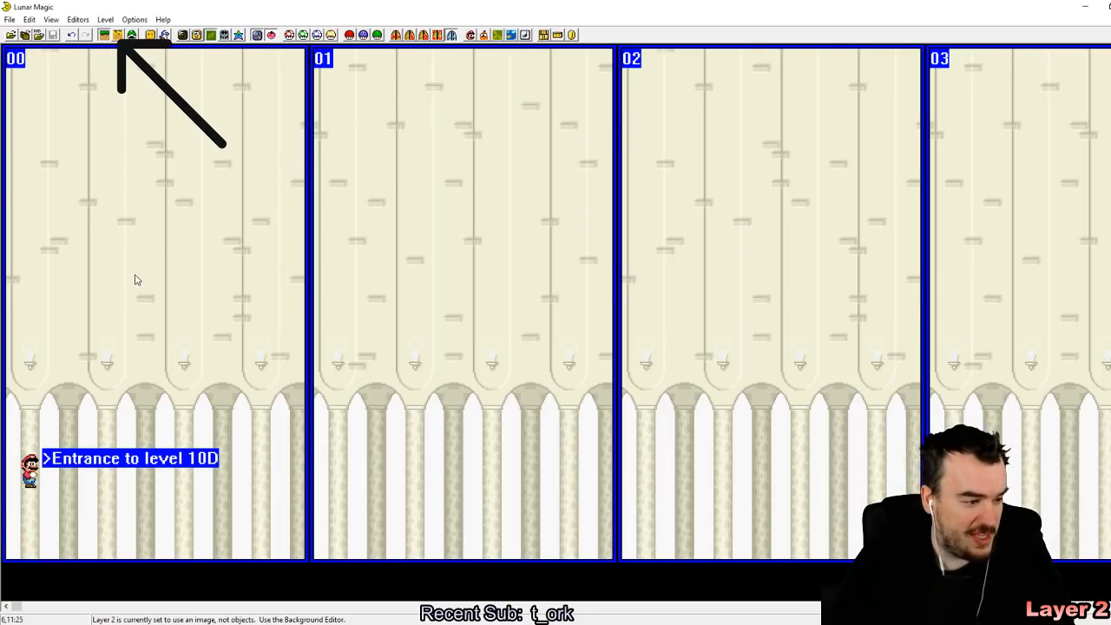
Step: Browse to level 111 and examine the level mode in its header properties
key("Page_Down")
key("Page_Down")
key("Page_Down")
key("Page_Down")
key("Page_Down")
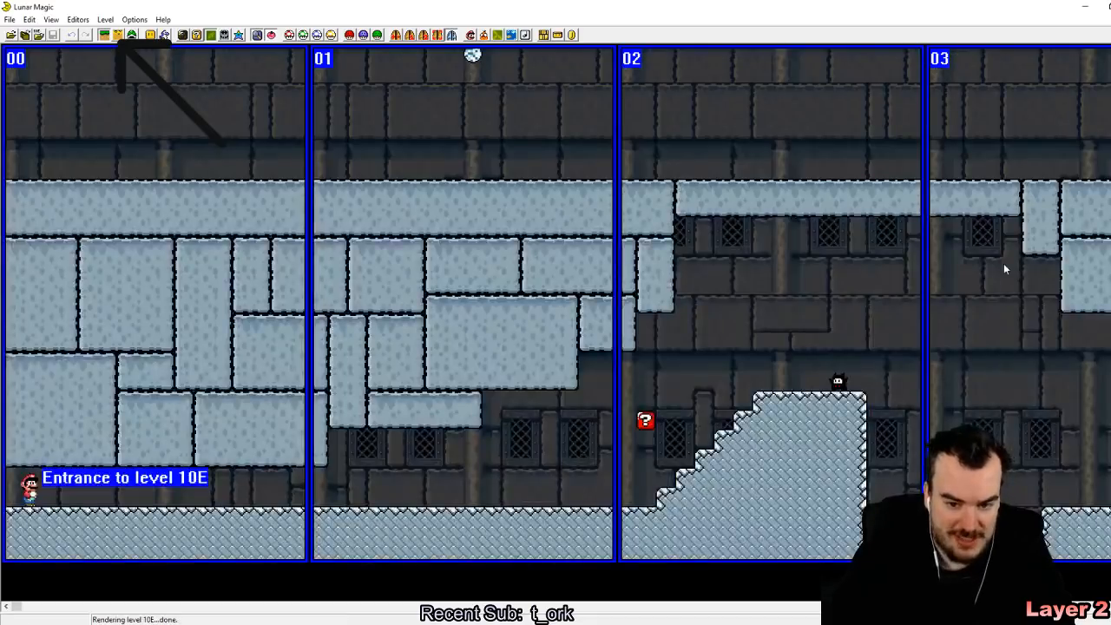
key("Page_Up")
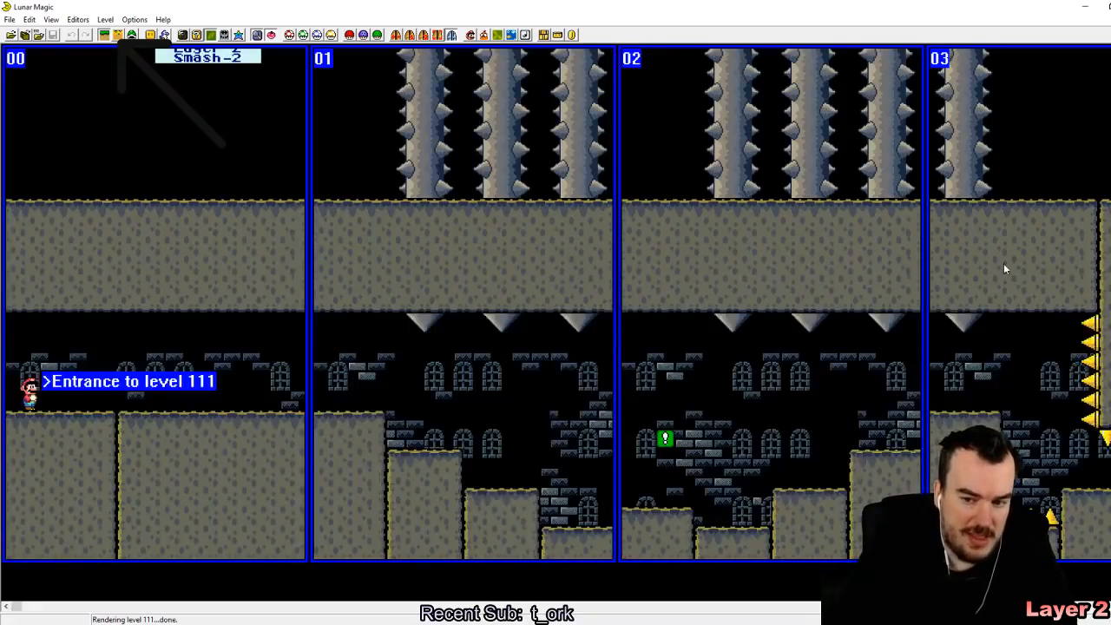
left_click(470, 35)
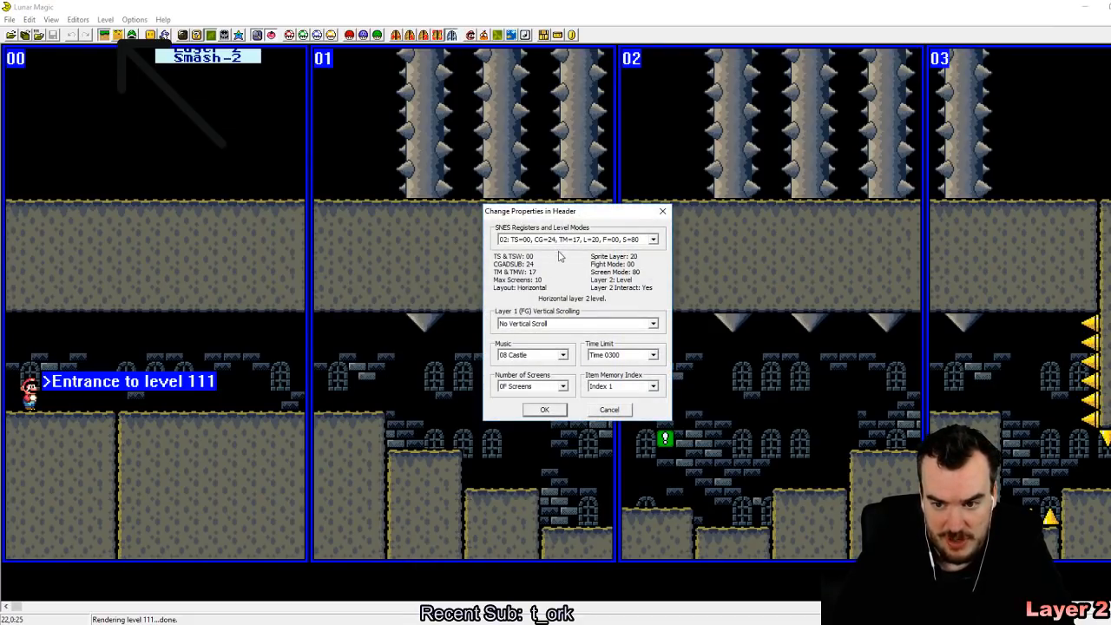
left_click(546, 410)
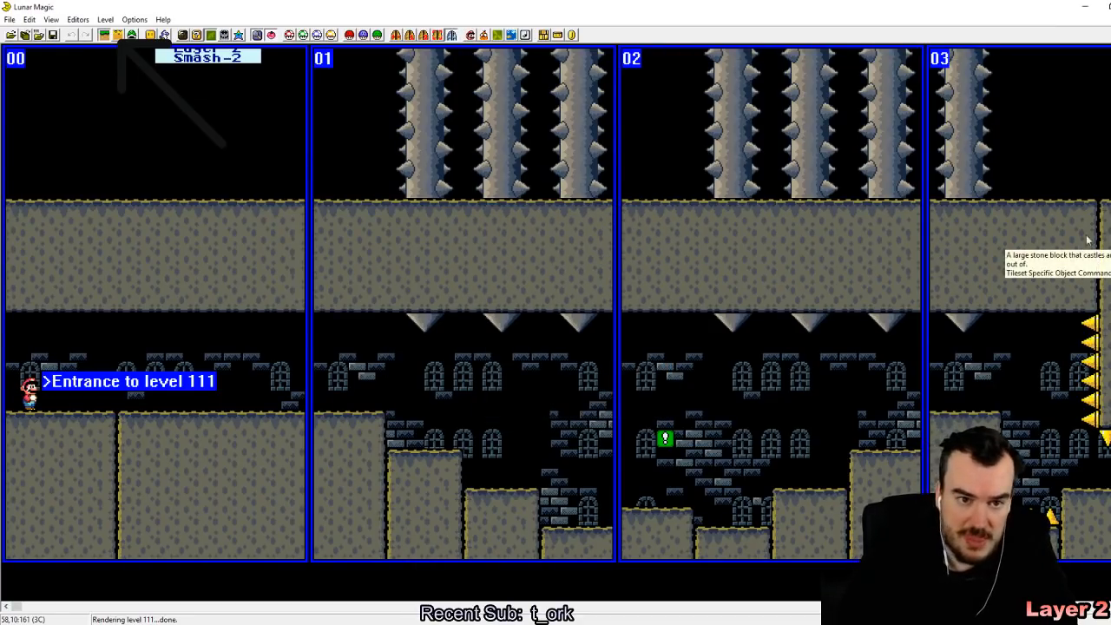
Step: Return to level 10D, set its level mode to 02 in the header, and accept replacing the layer 2 image with level data
key("ctrl+s")
key("Page_Down")
key("Page_Down")
key("Page_Down")
key("Page_Down")
key("Page_Down")
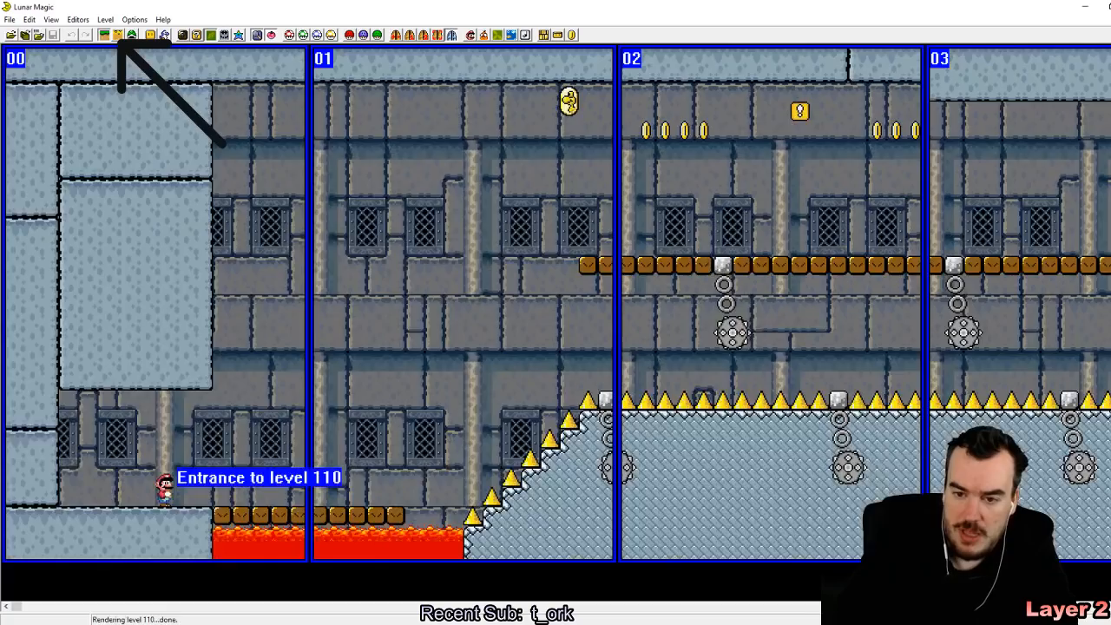
key("Page_Up")
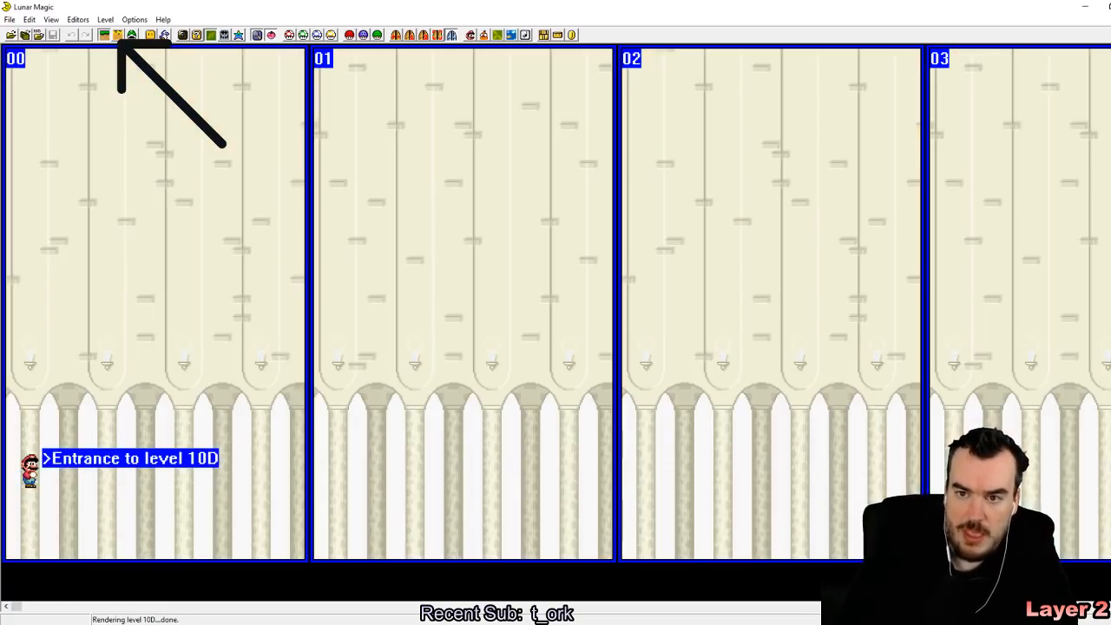
left_click(470, 35)
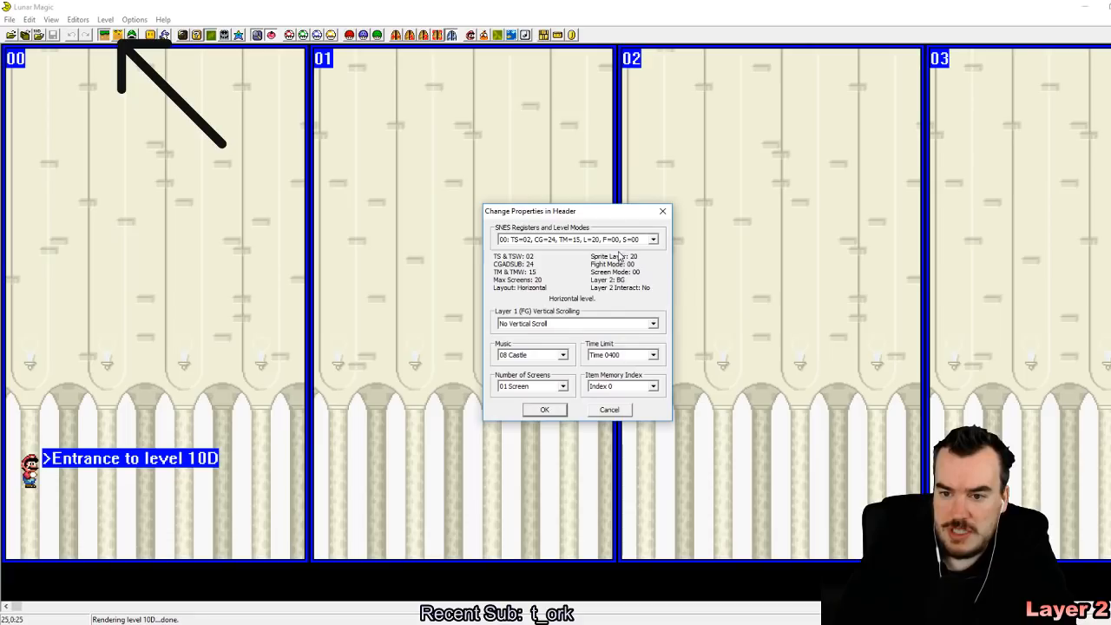
left_click(653, 238)
left_click(584, 267)
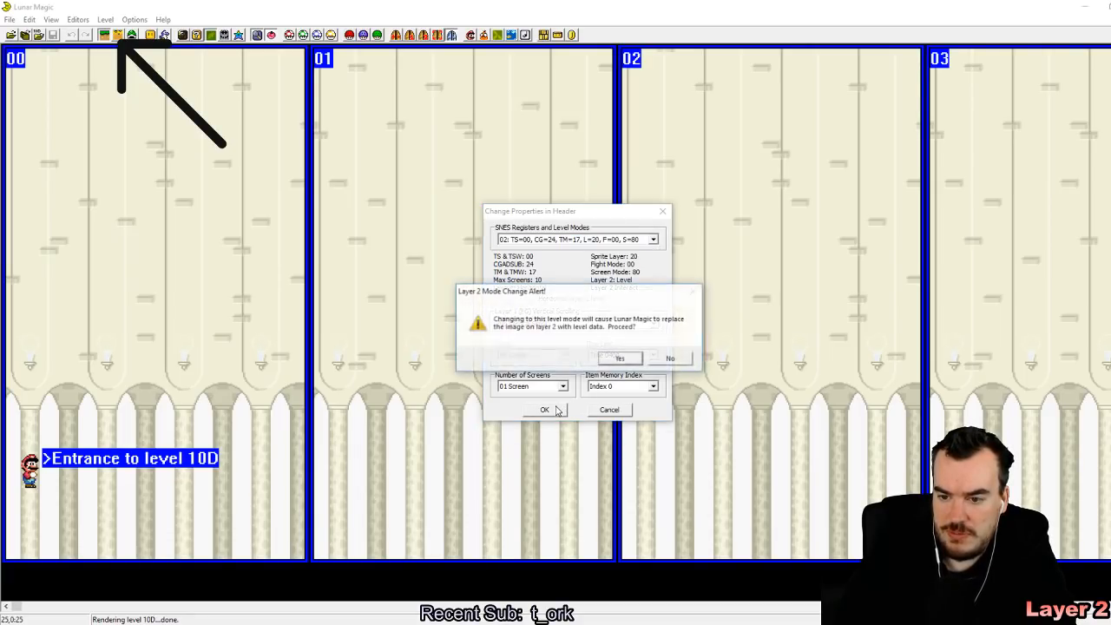
left_click(627, 365)
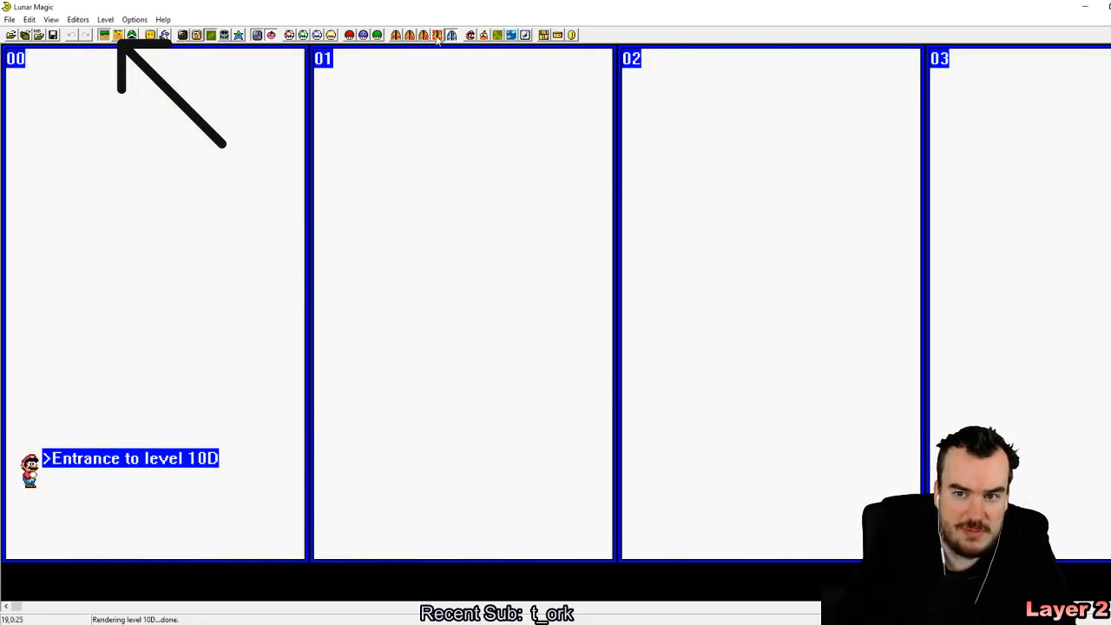
Step: Set level 10D's Layer 3 option to "Tileset Specific"
left_click(510, 35)
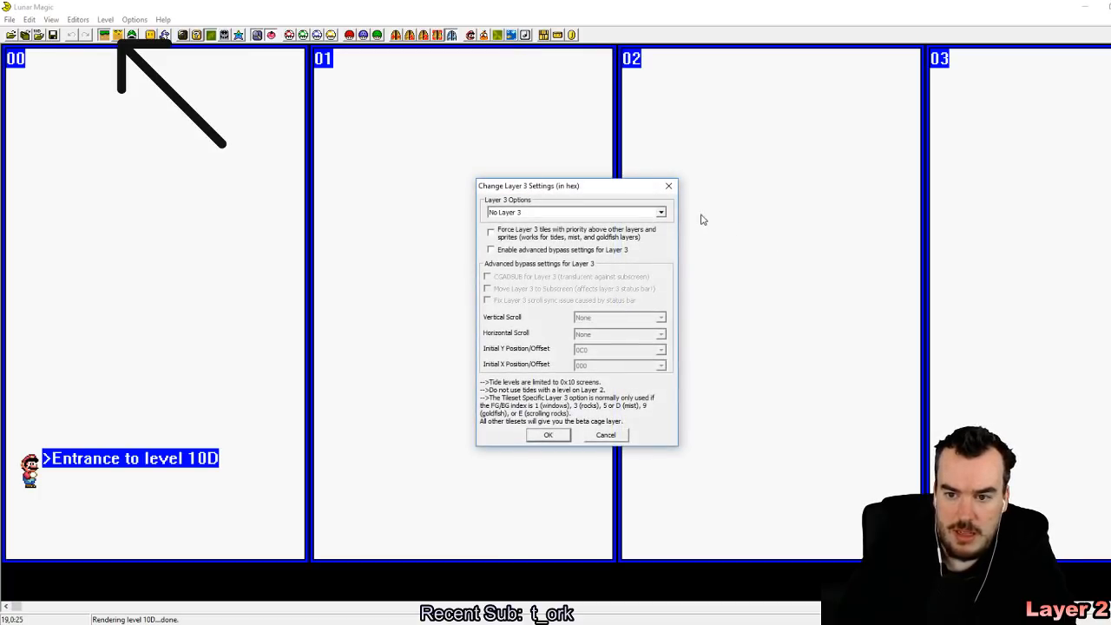
left_click(639, 213)
left_click(607, 247)
left_click(560, 435)
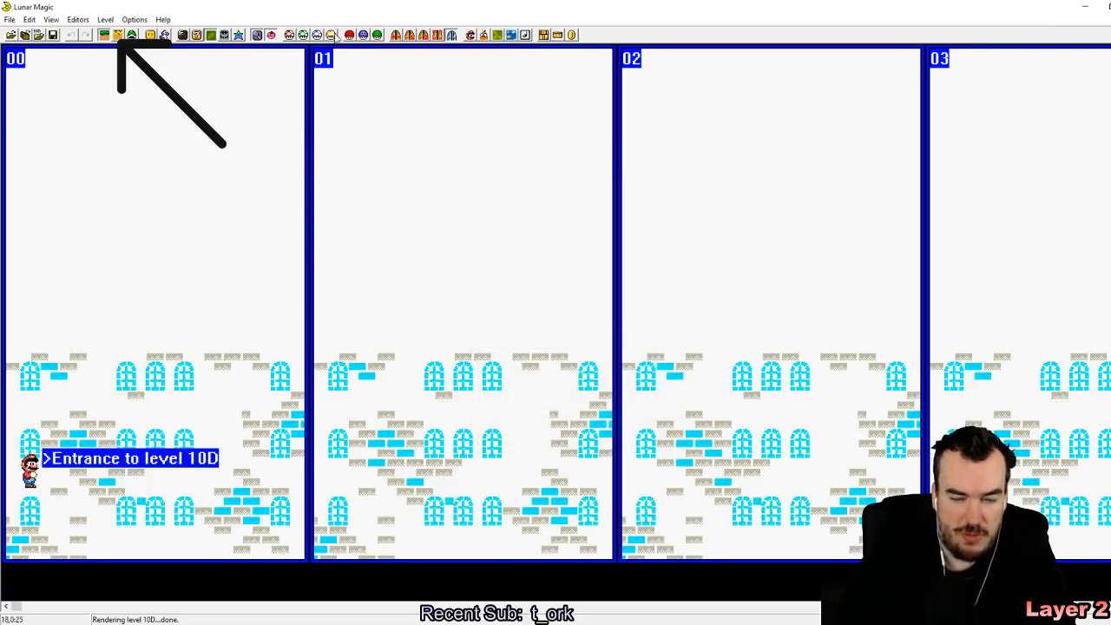
Step: Try the back area colors in level 10D's palette and settle on Back Area Color 3
left_click(239, 35)
left_click(721, 267)
left_click(694, 278)
left_click(712, 267)
left_click(708, 285)
left_click(712, 266)
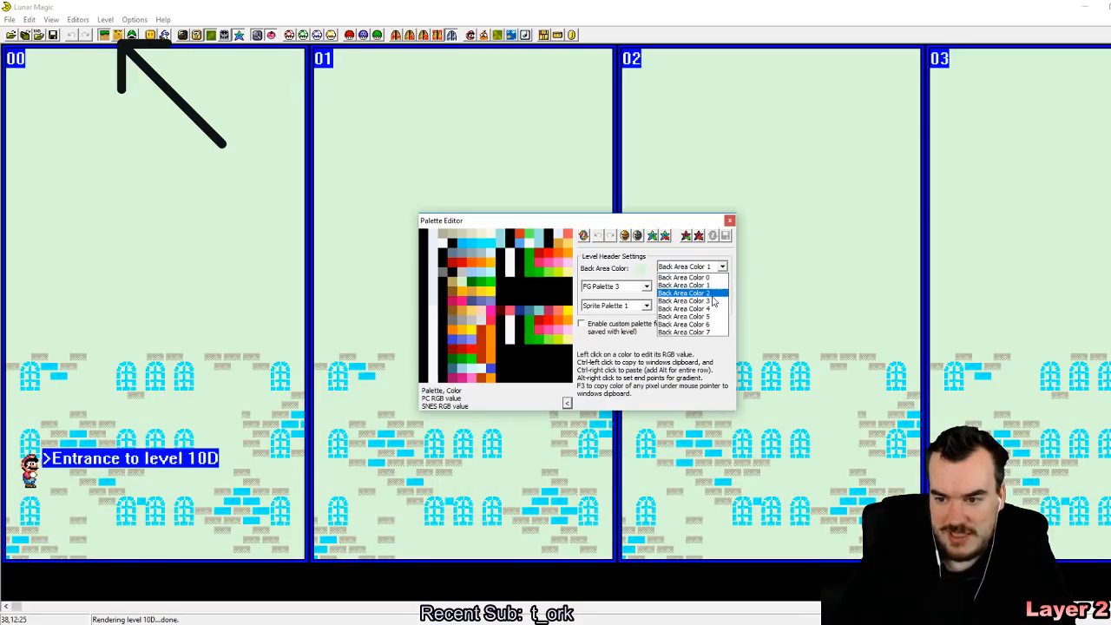
left_click(712, 296)
left_click(720, 267)
left_click(714, 301)
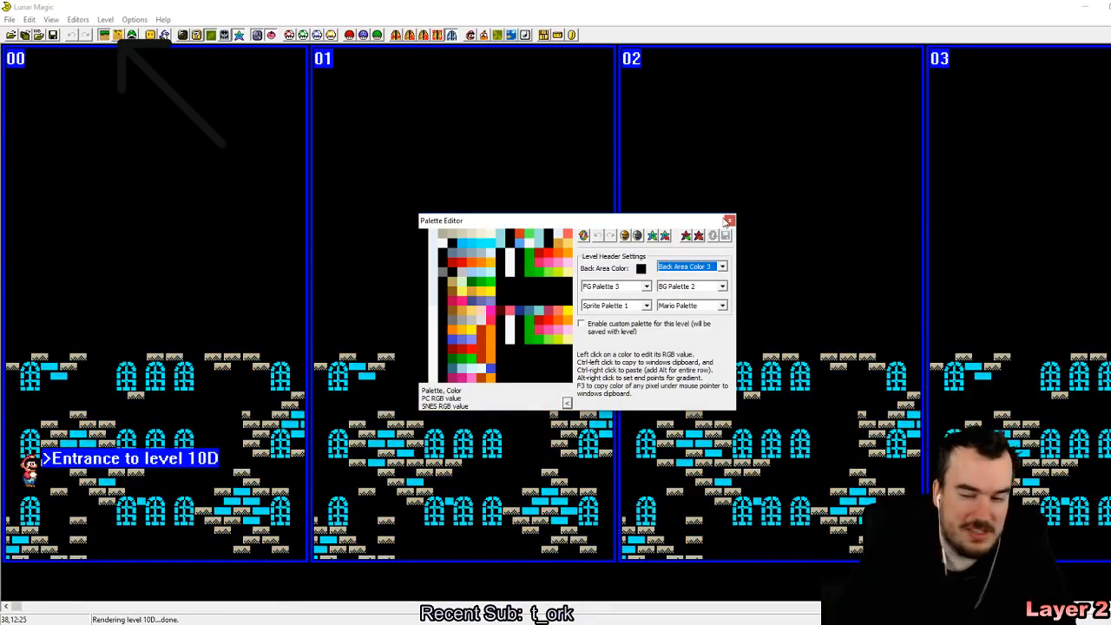
left_click(728, 221)
Step: Enable Layer 2 editing mode in level 10D and save the level to ROM while switching to level 10C
left_click(118, 34)
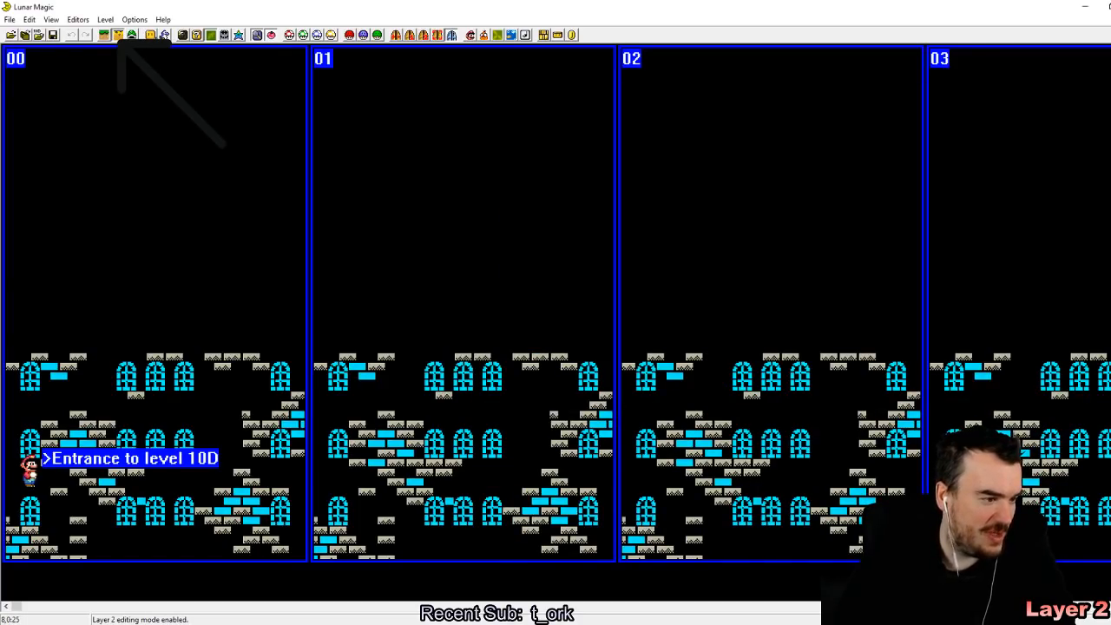
left_click_drag(190, 214, 459, 342)
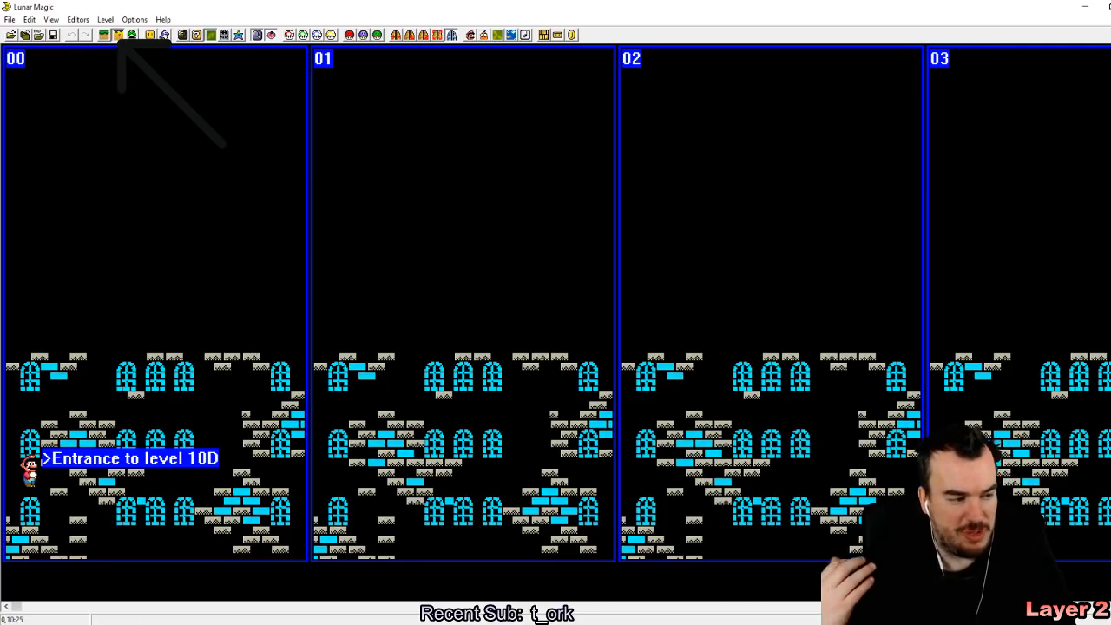
key("Page_Up")
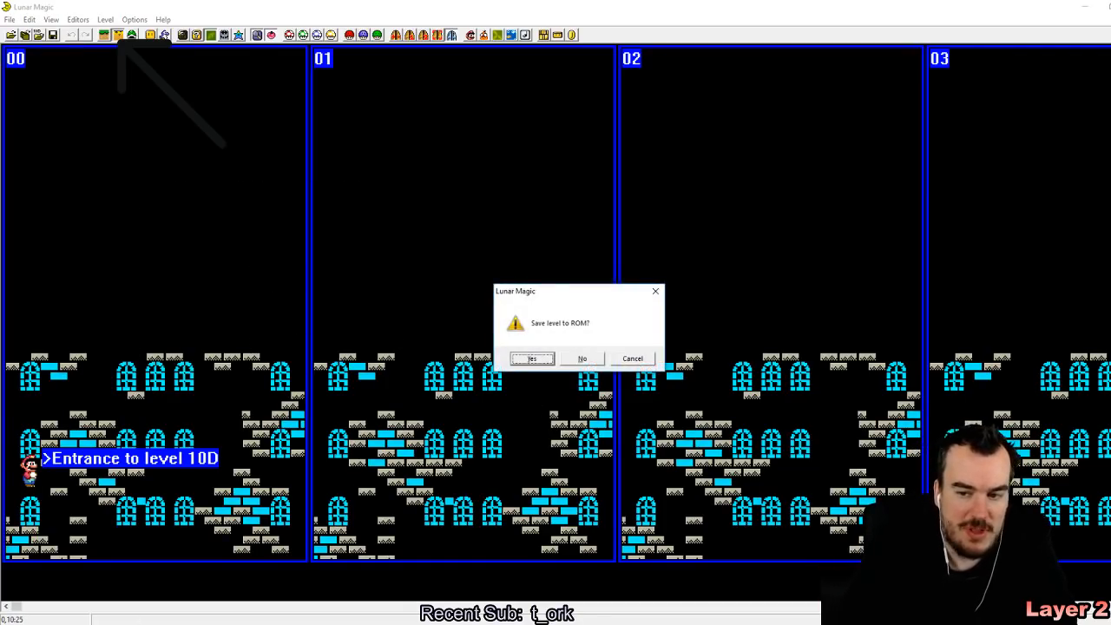
left_click(551, 364)
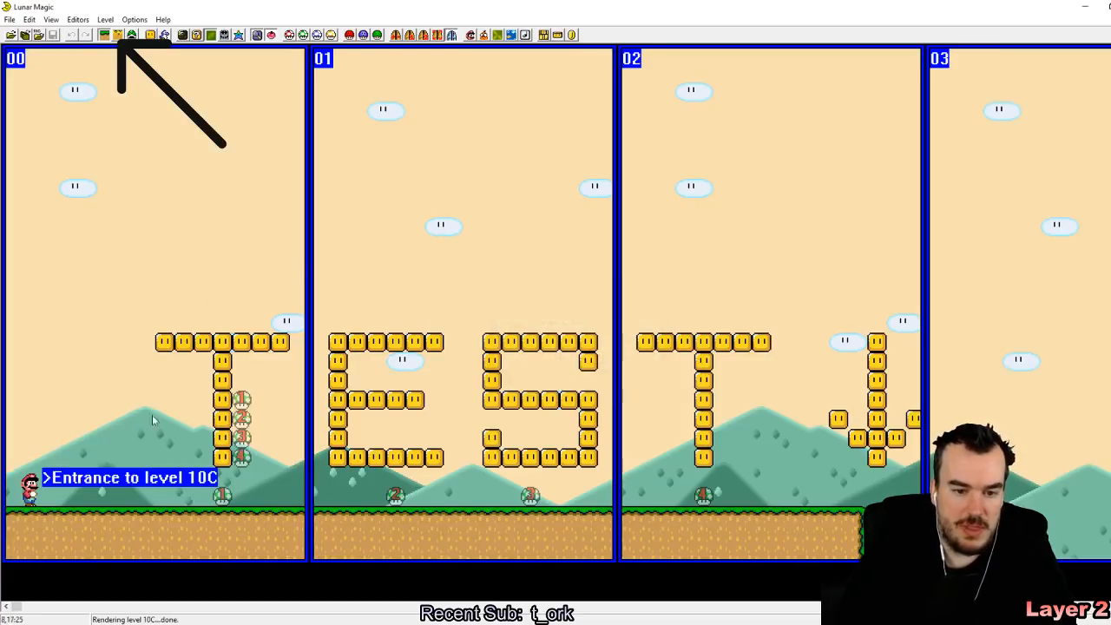
Step: View level 10B and browse back through the levels to level 105
key("Page_Up")
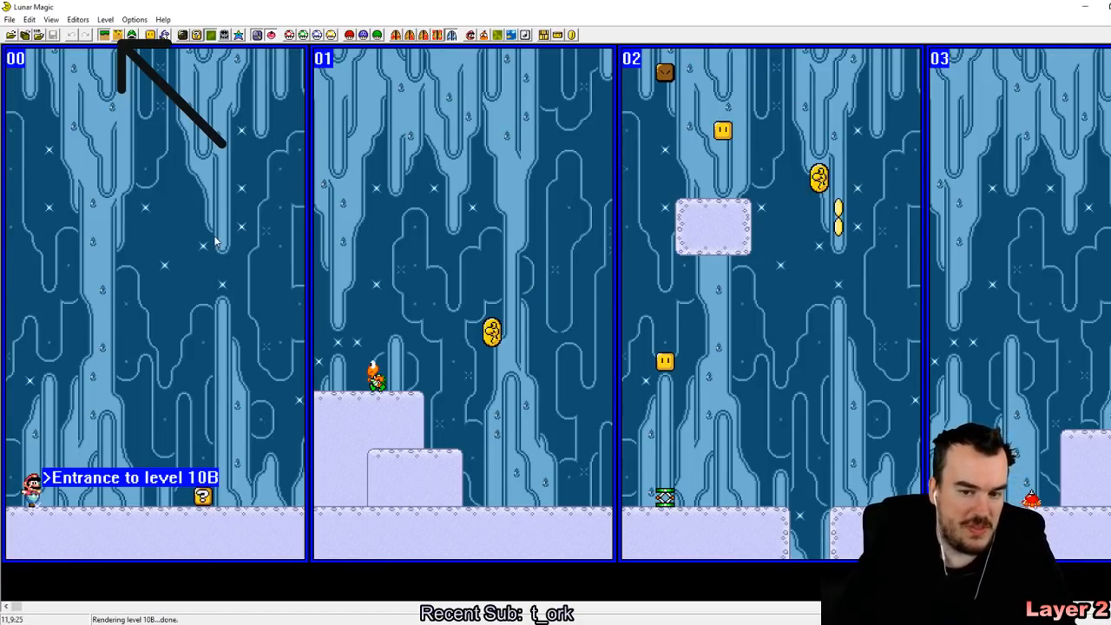
left_click_drag(12, 188, 69, 226)
left_click_drag(32, 171, 62, 206)
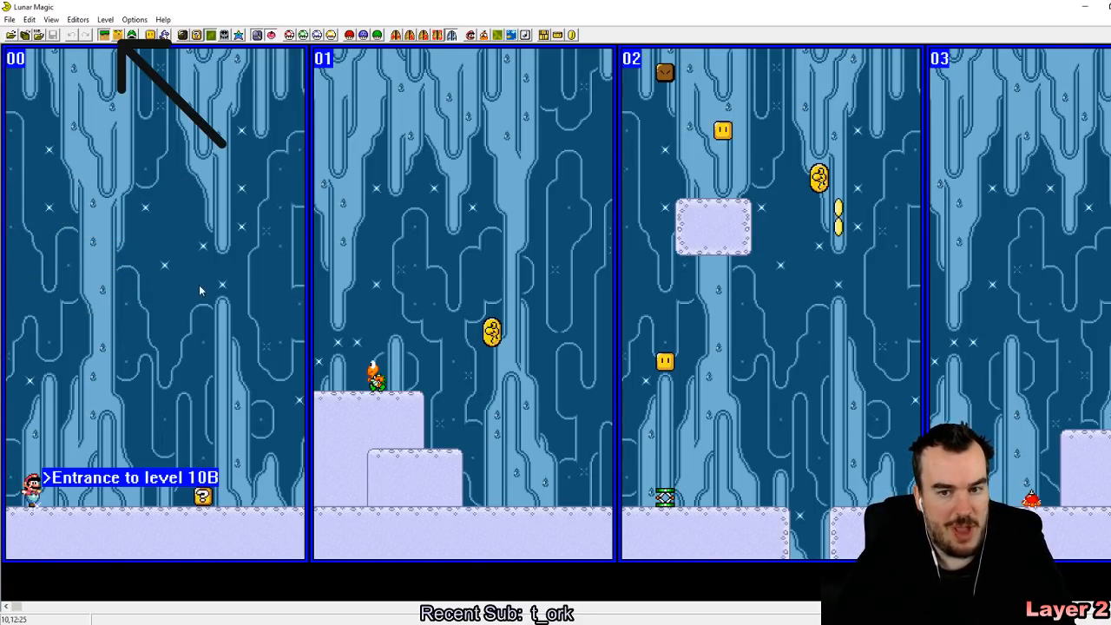
key("Page_Down")
key("Page_Down")
key("Page_Down")
key("Page_Down")
key("Page_Down")
key("Page_Down")
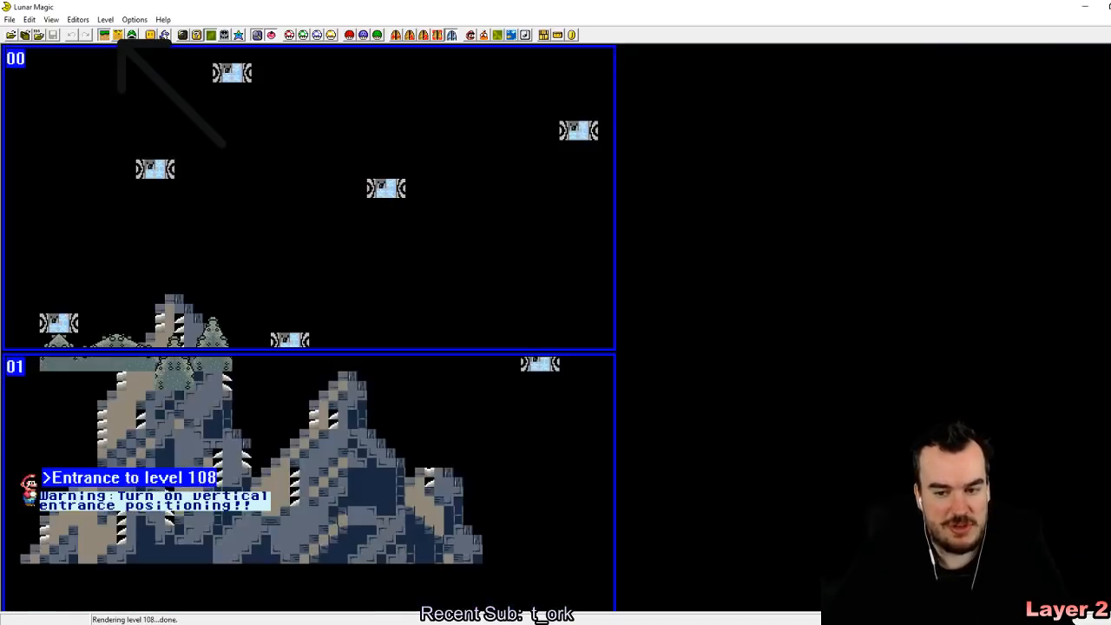
key("Page_Down")
key("Page_Up")
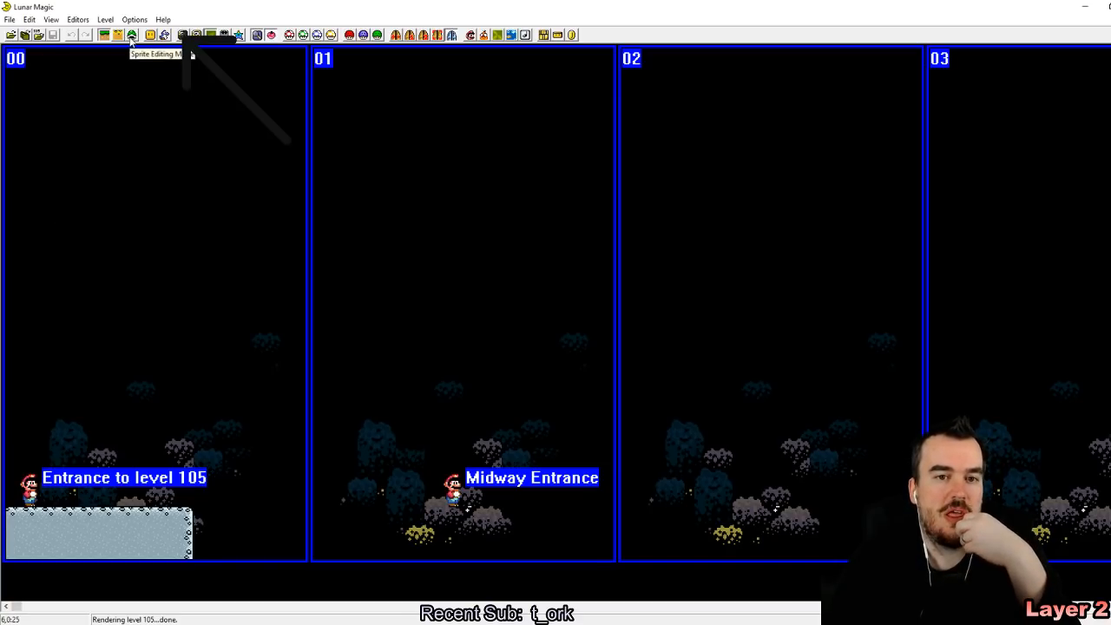
Step: Enable Sprite Editing mode and open the Add Sprites window at the layer 2 sprites
left_click(211, 34)
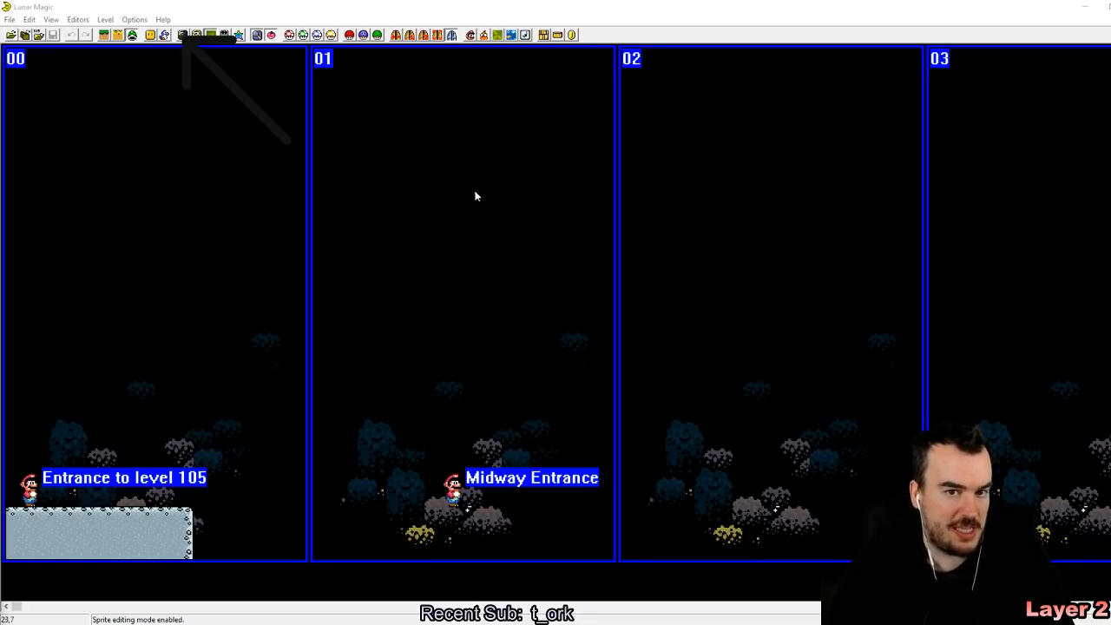
left_click(165, 36)
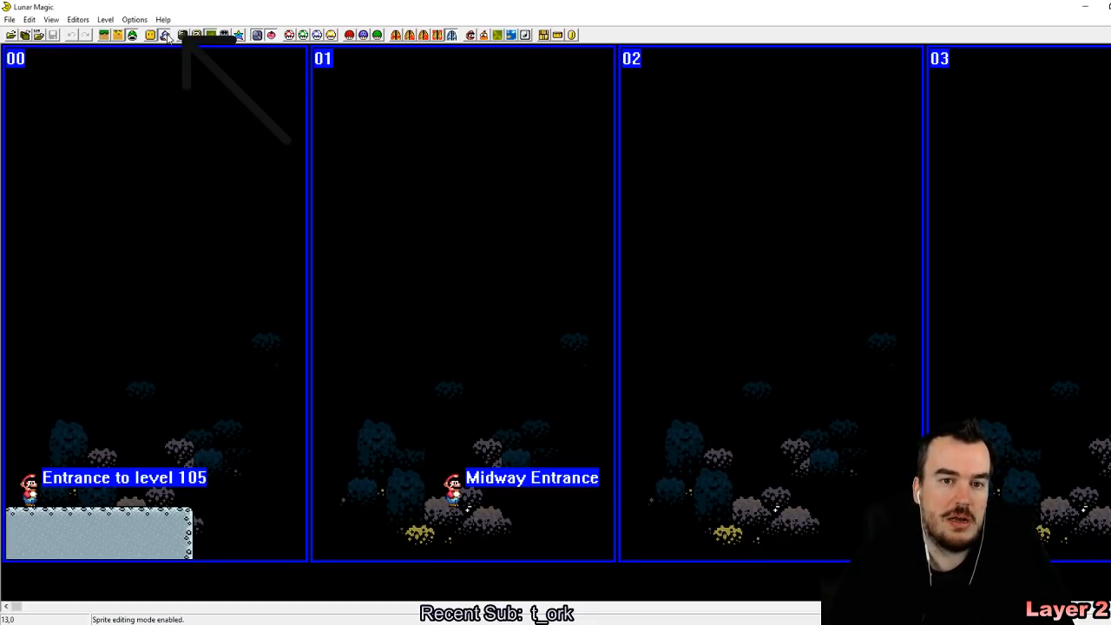
left_click_drag(402, 293, 402, 511)
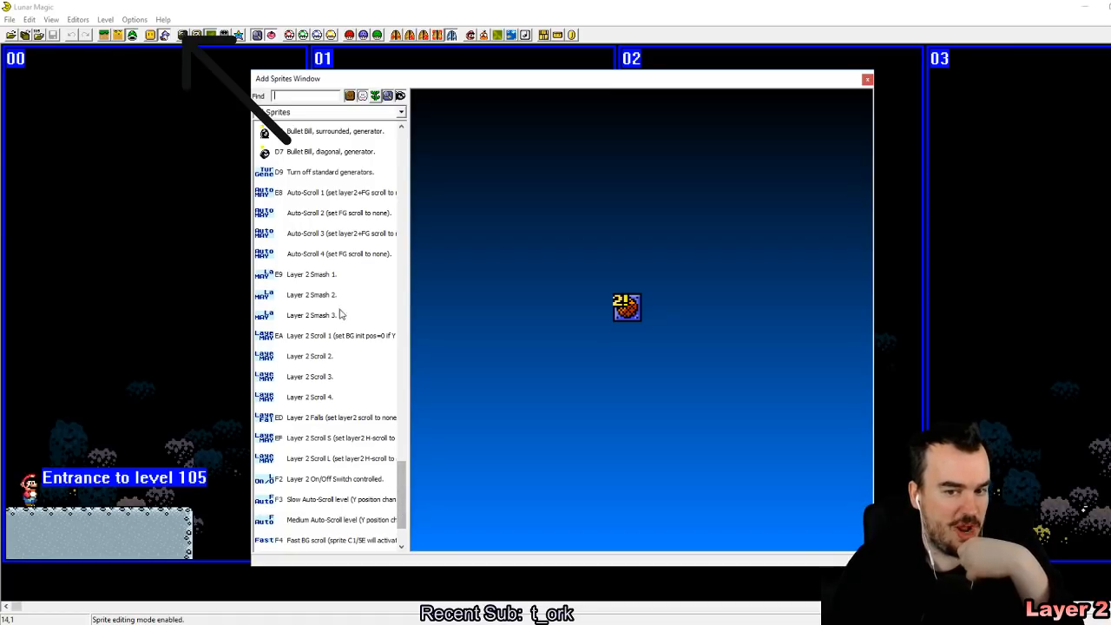
Step: Examine the Layer 2 Smash and Layer 2 Scroll sprites in the sprite list
left_click(324, 281)
left_click(331, 301)
left_click(337, 333)
left_click(338, 362)
left_click(339, 380)
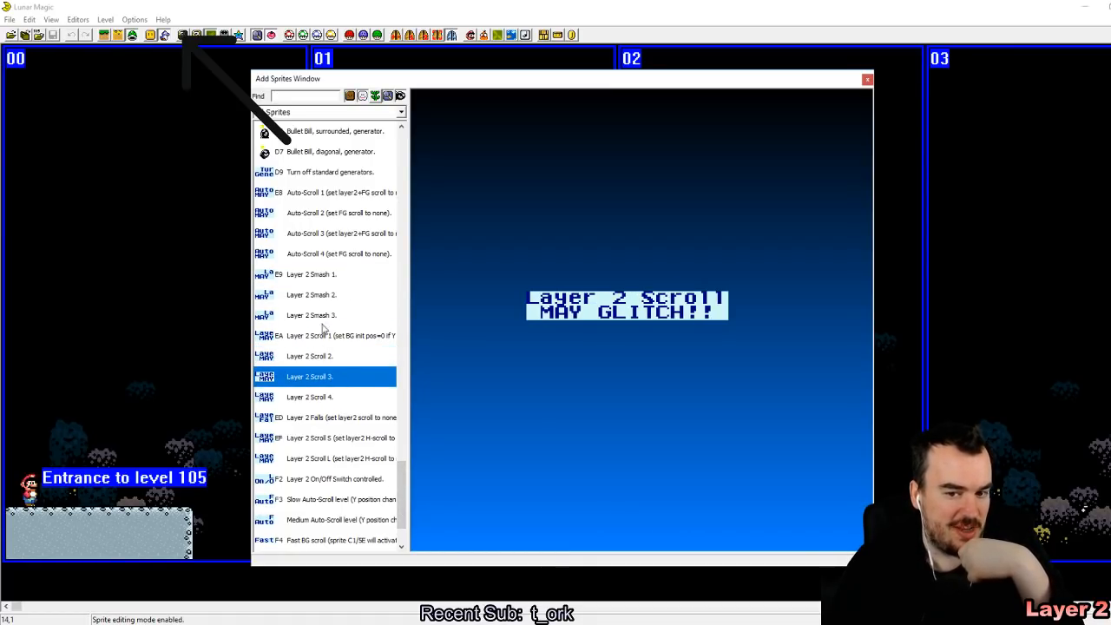
left_click(333, 298)
left_click(327, 280)
left_click(333, 300)
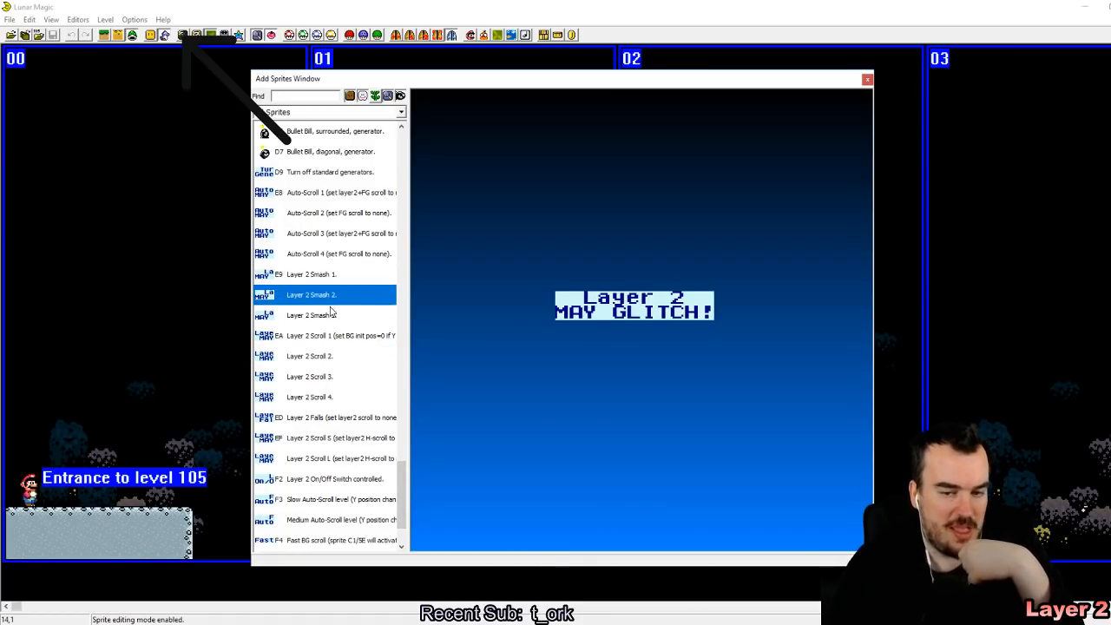
Step: Compare the Layer 2 Smash 1–3, Layer 2 Scroll 1–4 and Layer 2 Scroll S sprite variants in their previews
left_click(326, 278)
left_click(333, 298)
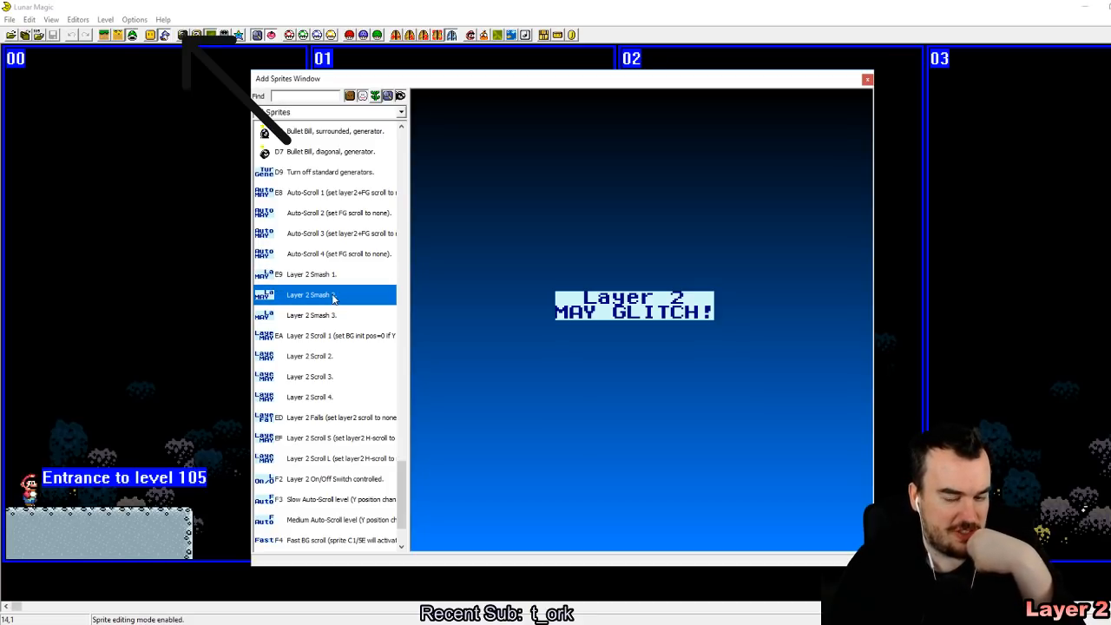
left_click(335, 316)
left_click(332, 357)
left_click(338, 380)
left_click(338, 399)
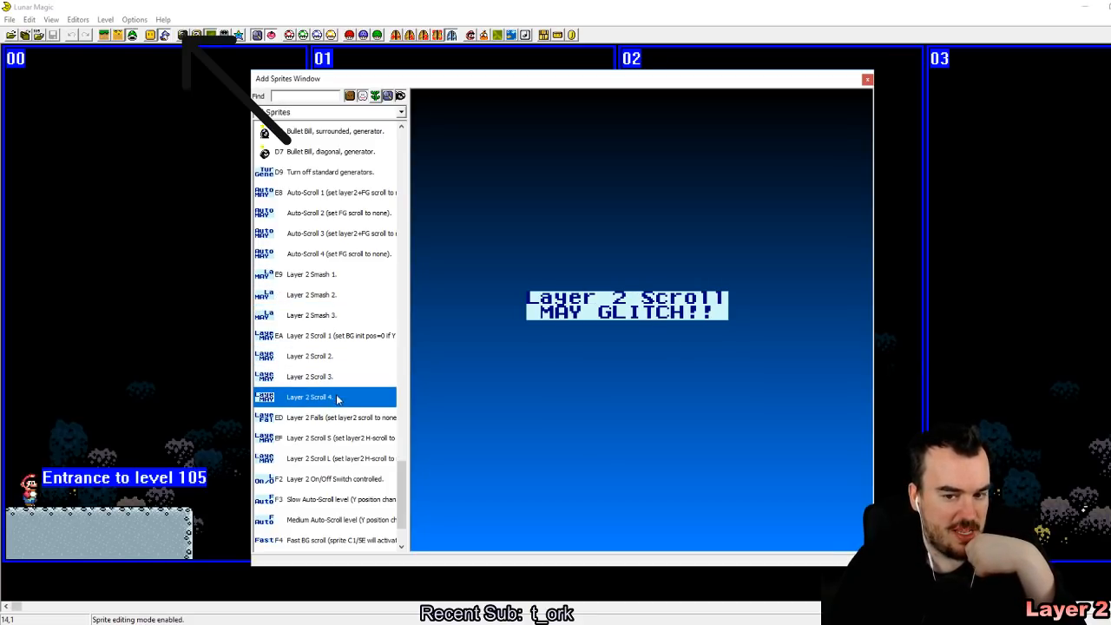
left_click(338, 343)
left_click(339, 378)
left_click(347, 398)
left_click(361, 439)
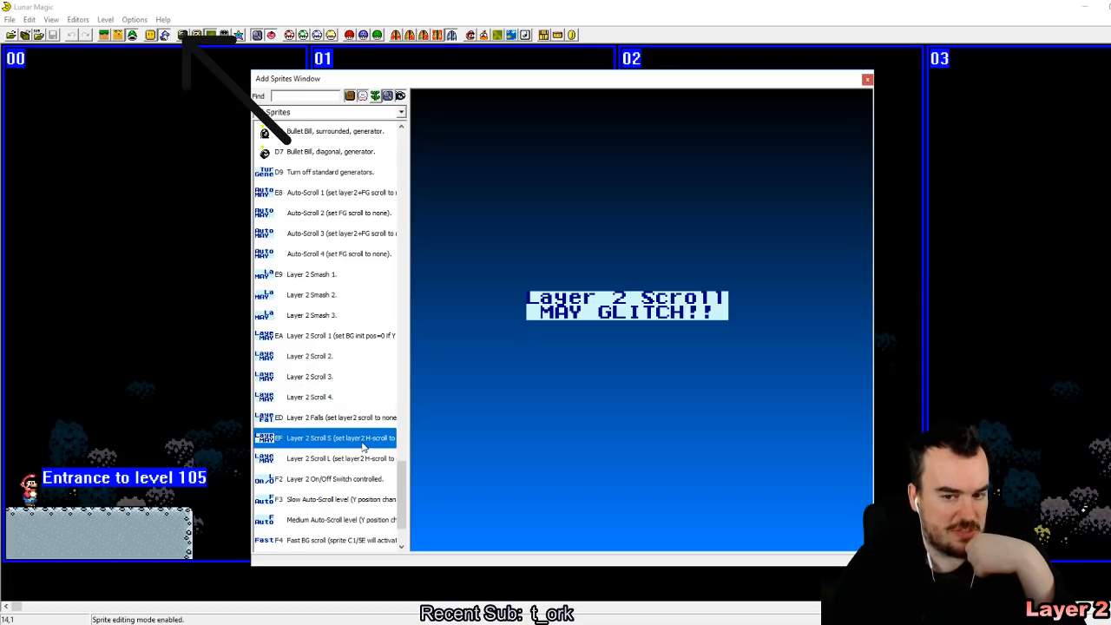
Step: Place the Layer 2 Smash 1 sprite in the upper-left corner of level screen 00, close the sprite list and hide the screen boundaries
left_click(321, 275)
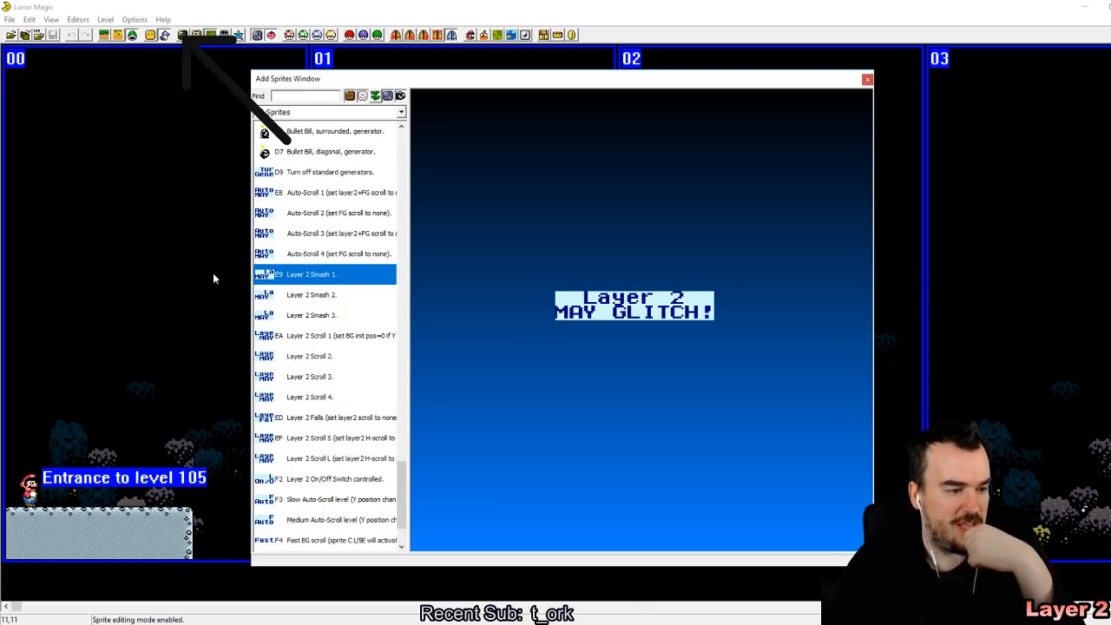
left_click_drag(166, 201, 12, 66)
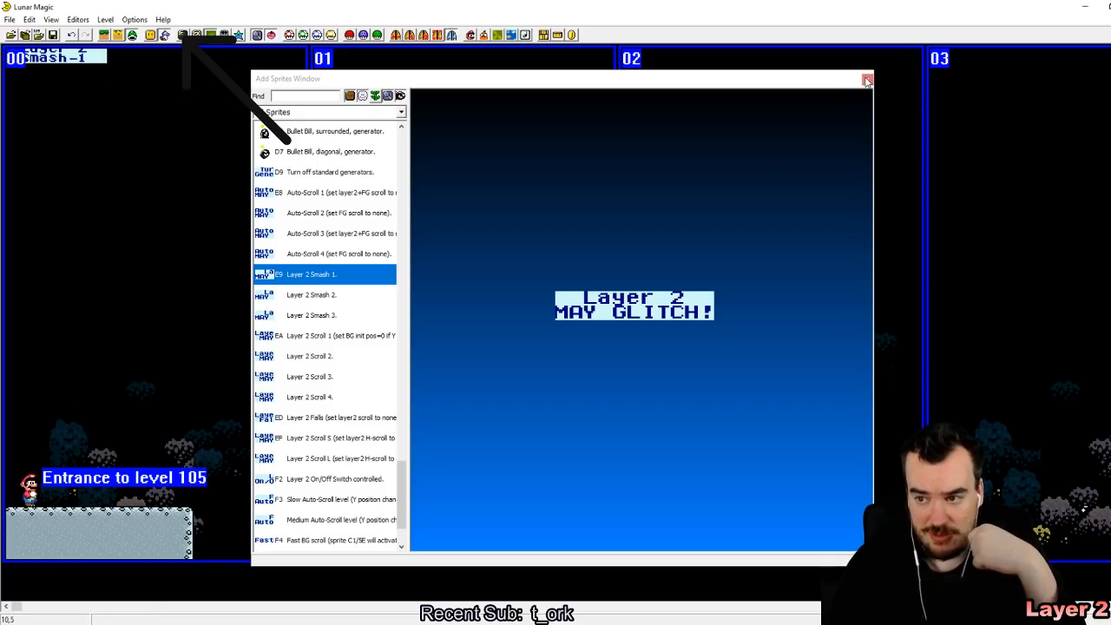
left_click(867, 78)
key("F2")
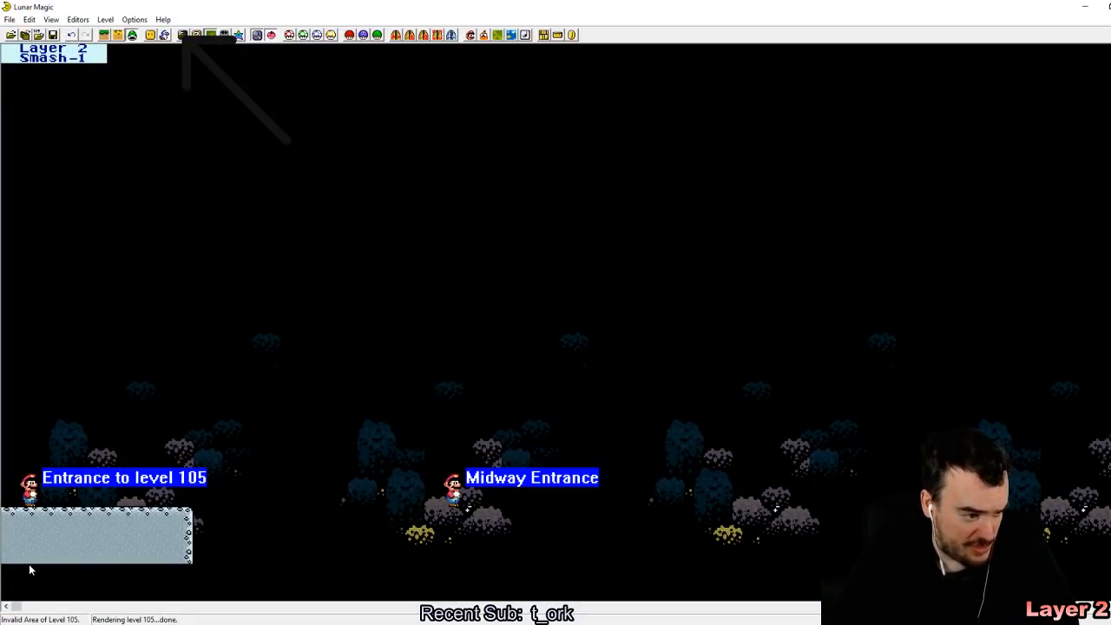
Step: Paste a copy of the ground ledge beside the starting platform, overlapping it by one tile to cover its right edge
left_click(98, 548)
right_click_drag(258, 523, 208, 512)
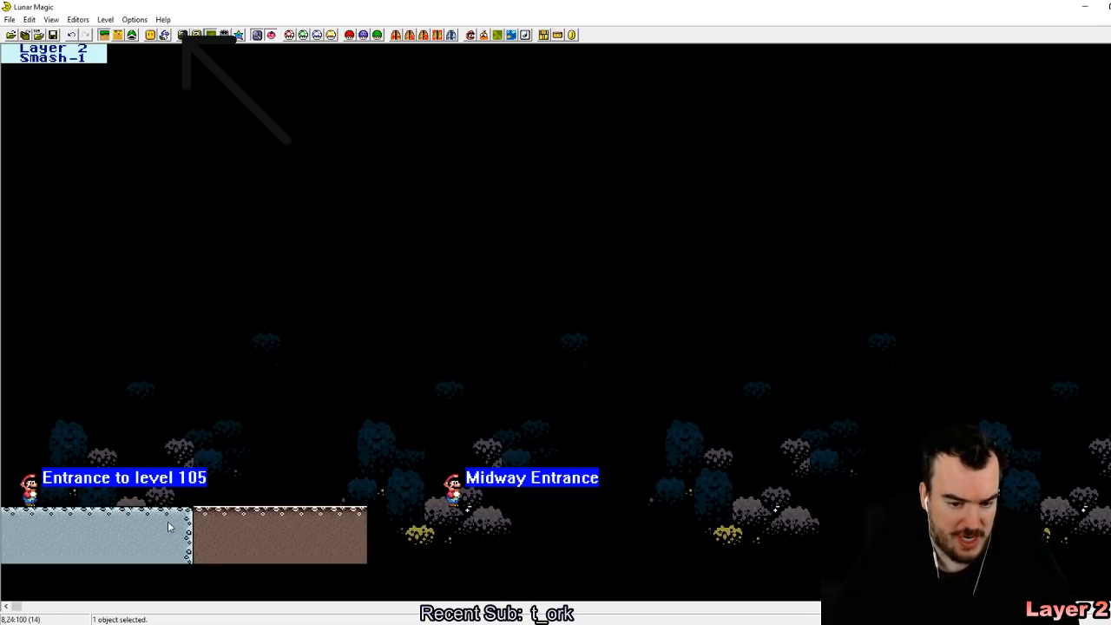
left_click(183, 521)
left_click_drag(183, 521, 224, 541)
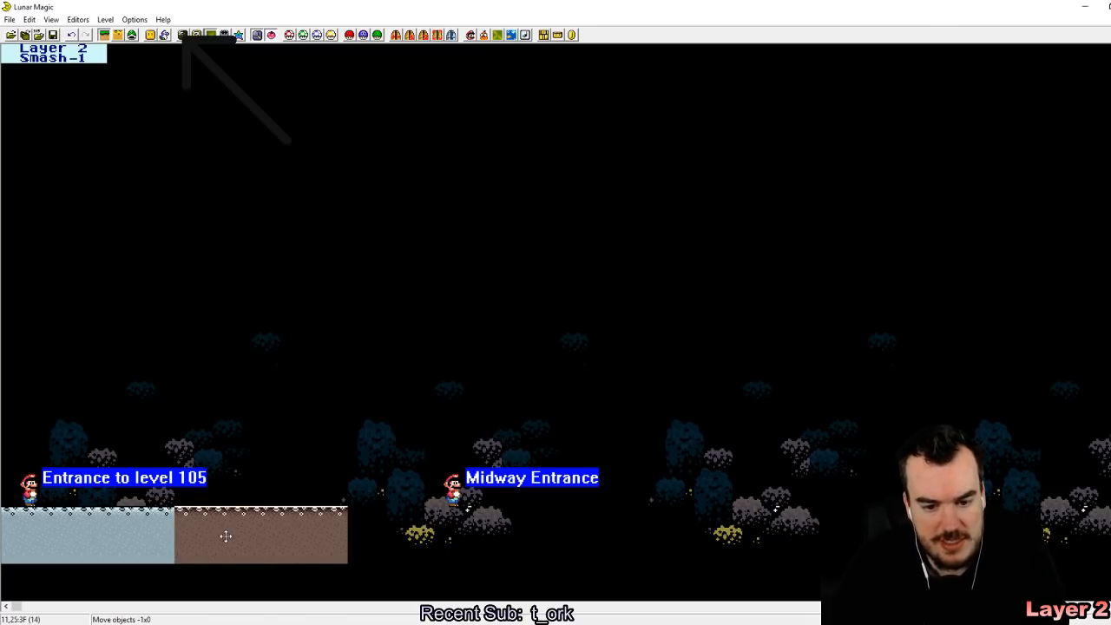
Step: Extend the ground with further ledge copies placed side by side up to screen 09 and save the level
left_click_drag(343, 521, 477, 523)
right_click_drag(526, 521, 494, 516)
right_click_drag(869, 562, 800, 519)
scroll(965, 421, "right", 5)
right_click_drag(966, 401, 954, 516)
scroll(971, 388, "right", 15)
right_click_drag(976, 401, 229, 511)
right_click_drag(544, 511, 536, 509)
right_click_drag(856, 511, 847, 506)
scroll(1030, 368, "right", 10)
right_click_drag(872, 349, 774, 520)
scroll(998, 499, "right", 15)
right_click_drag(765, 381, 261, 525)
left_click(854, 510)
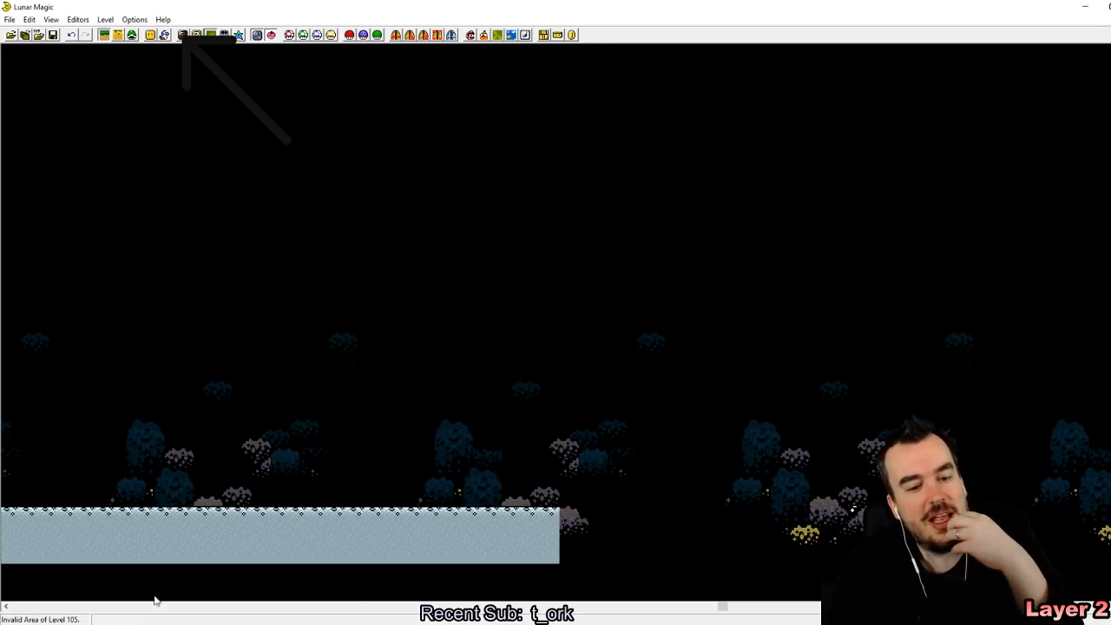
left_click_drag(720, 606, 2, 584)
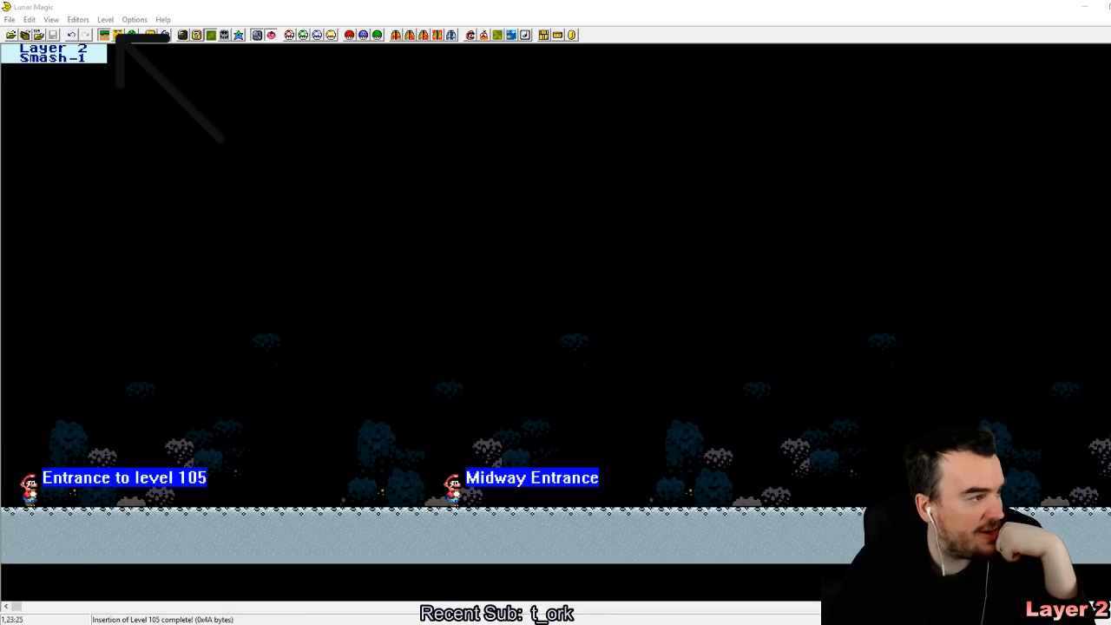
Step: Enable Layer 2 editing mode and add a block of coins, 11 wide and 5 high, above the starting ground
left_click(117, 36)
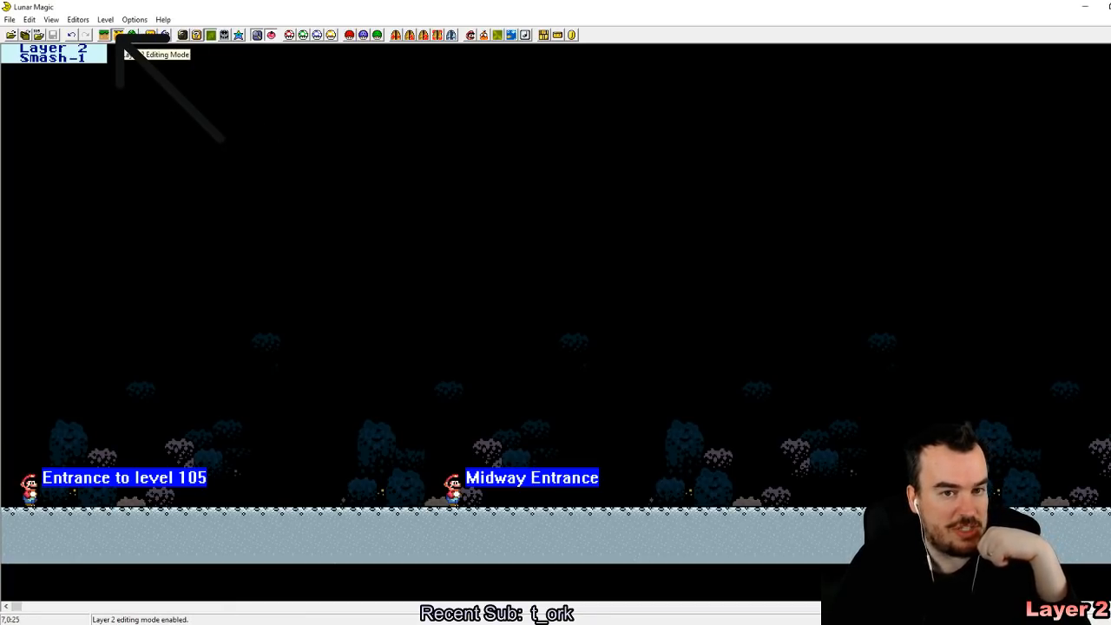
key("Insert")
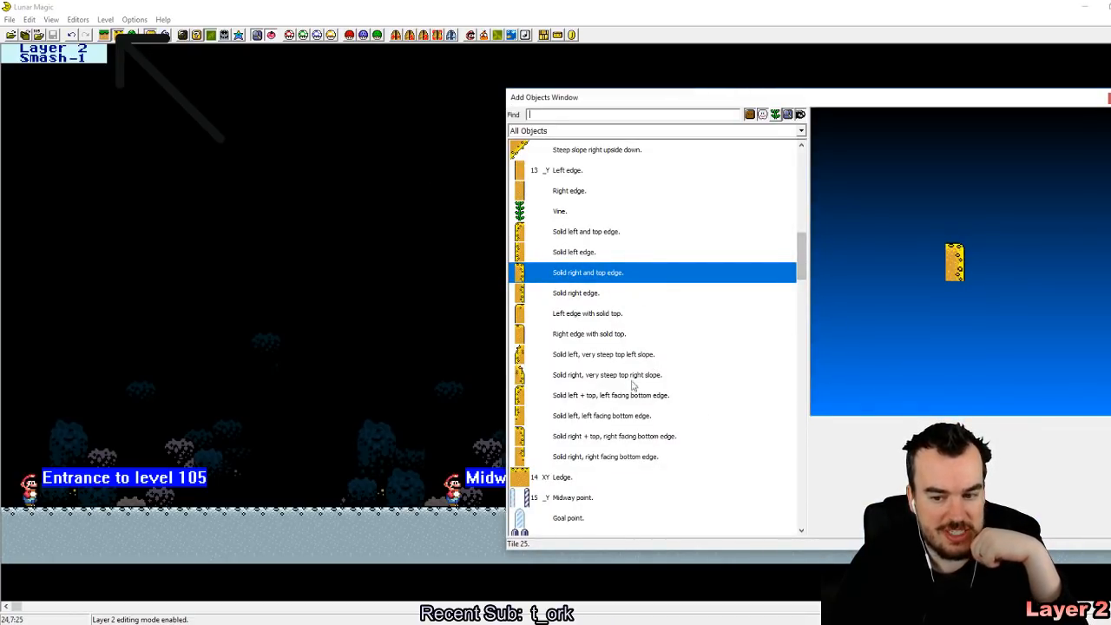
left_click_drag(805, 274, 826, 183)
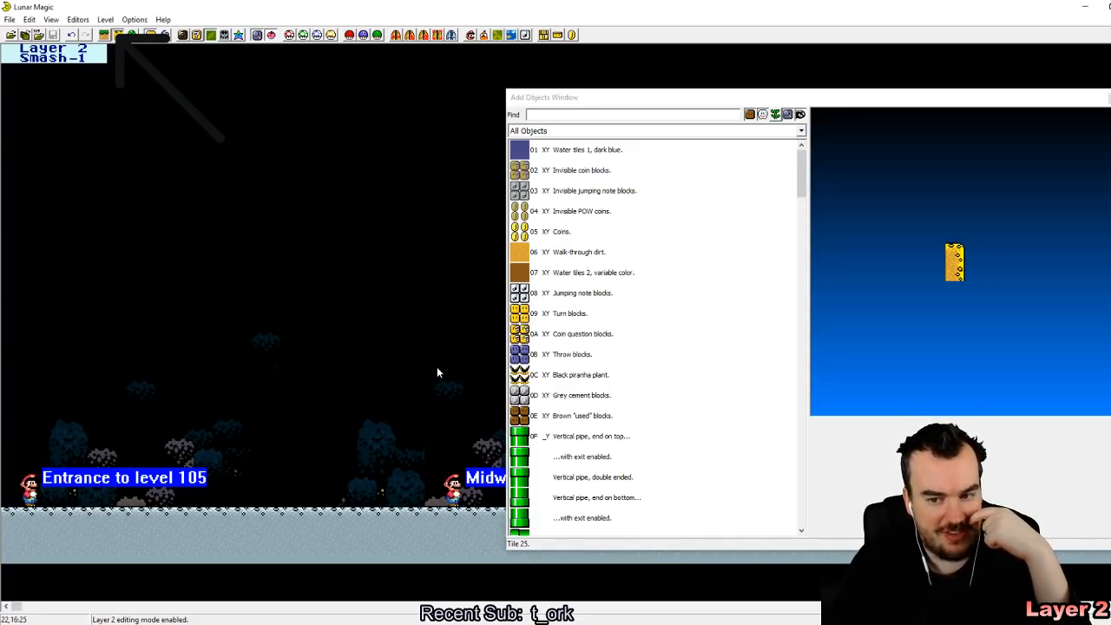
left_click(609, 240)
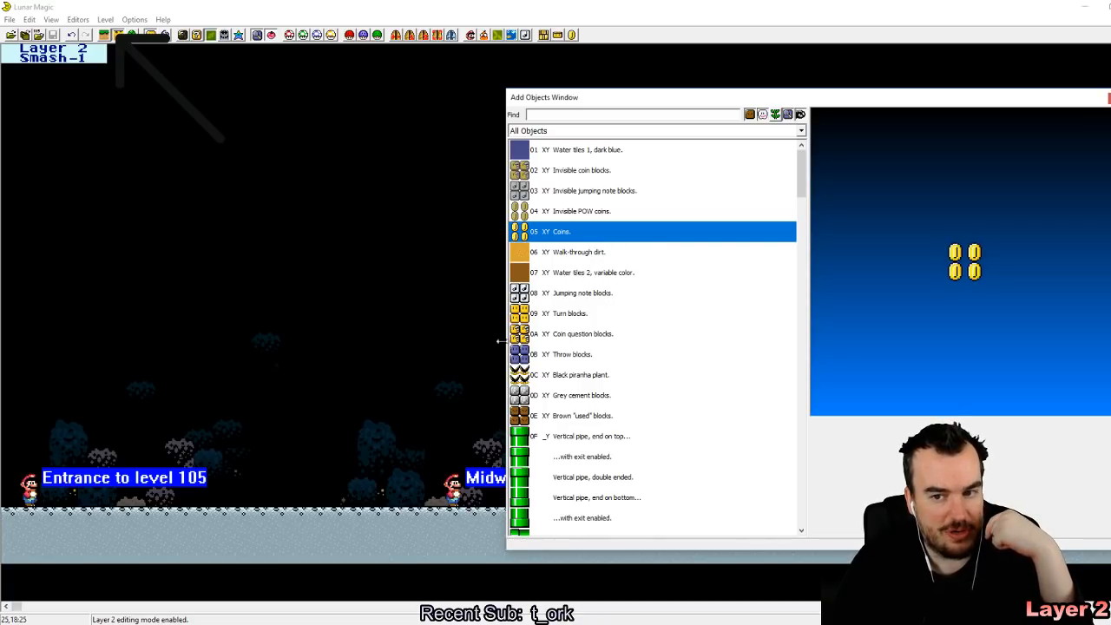
right_click(128, 345)
left_click_drag(153, 369, 311, 424)
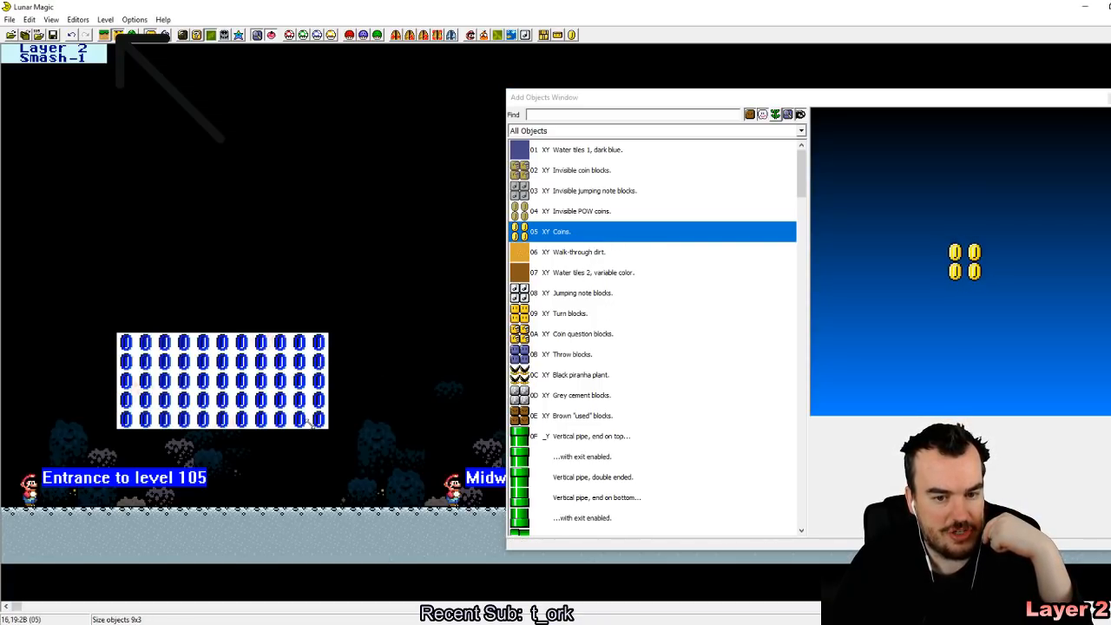
Step: Show the screen boundaries, then move the coin block into screen 01 and resize it to 4 by 4 coins
left_click(286, 201)
key("F1")
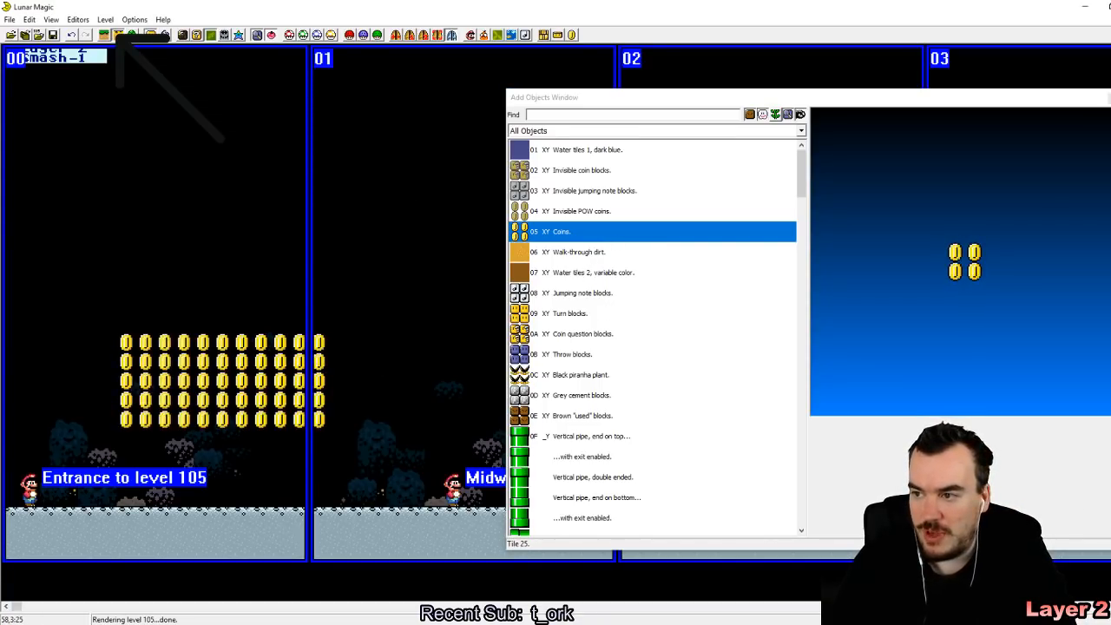
left_click(1109, 97)
left_click_drag(188, 424, 229, 420)
left_click_drag(363, 425, 403, 371)
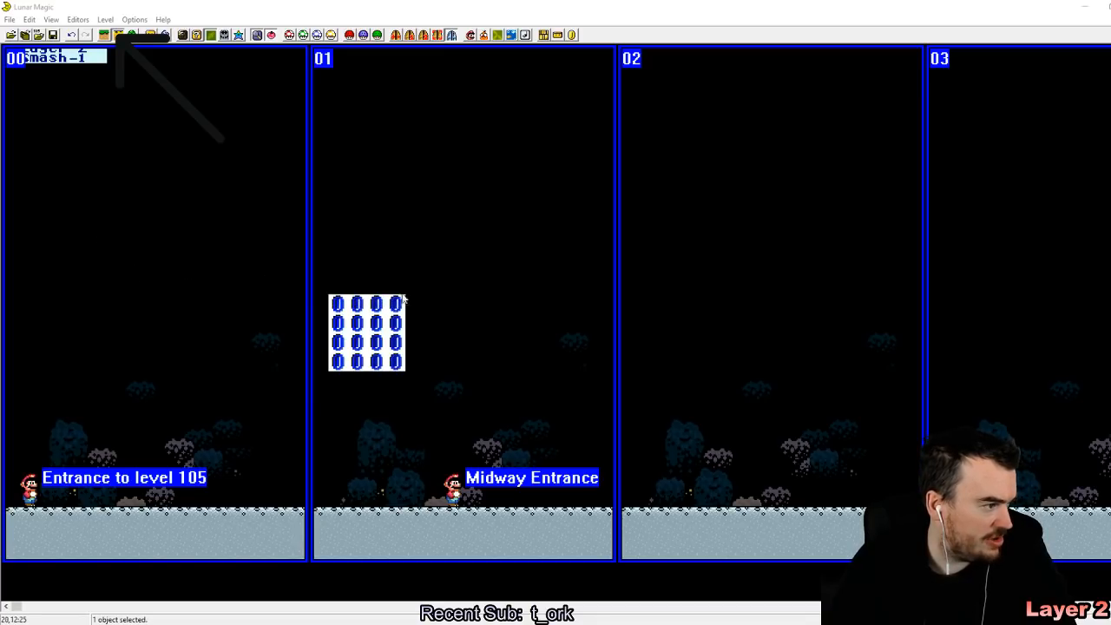
Step: Paste copies of the 4 by 4 coin block beside the original in screen 01 and into screens 02 and 03
key("ctrl+v")
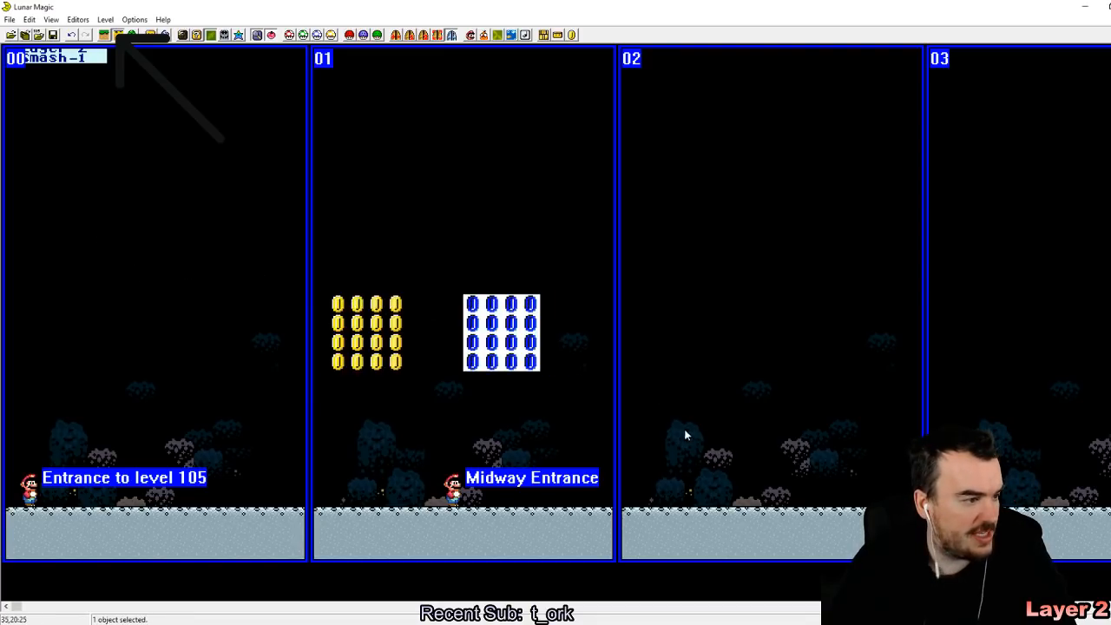
right_click_drag(775, 313, 416, 382)
right_click(529, 381)
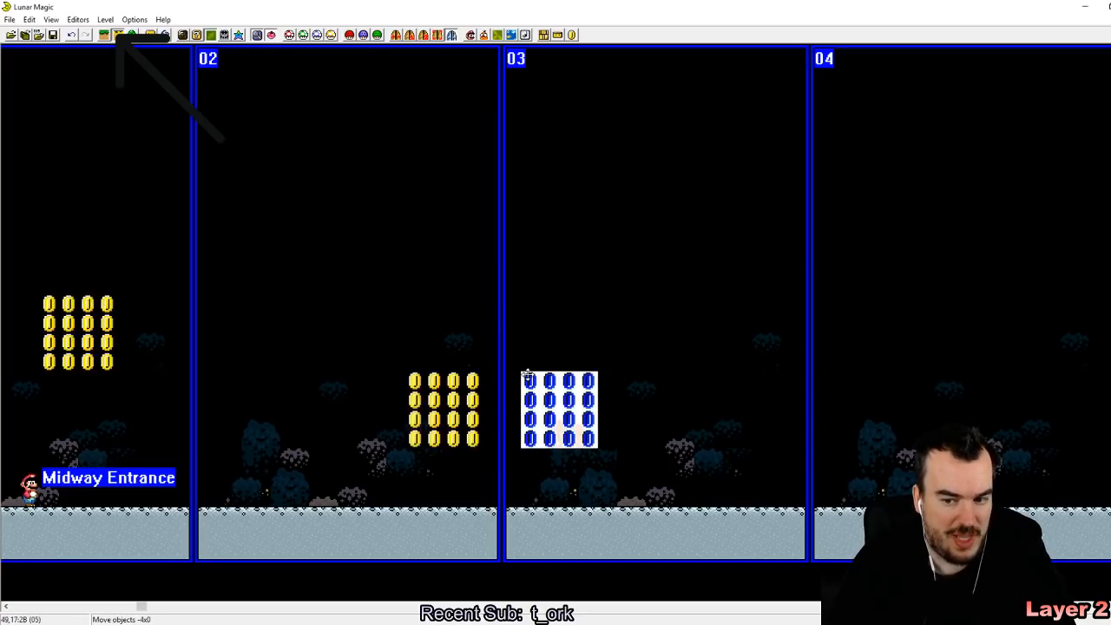
Step: Reduce the coin blocks in screens 02 and 03 to a single row of four coins each
left_click_drag(470, 446, 472, 382)
left_click(550, 444)
left_click_drag(549, 444, 536, 407)
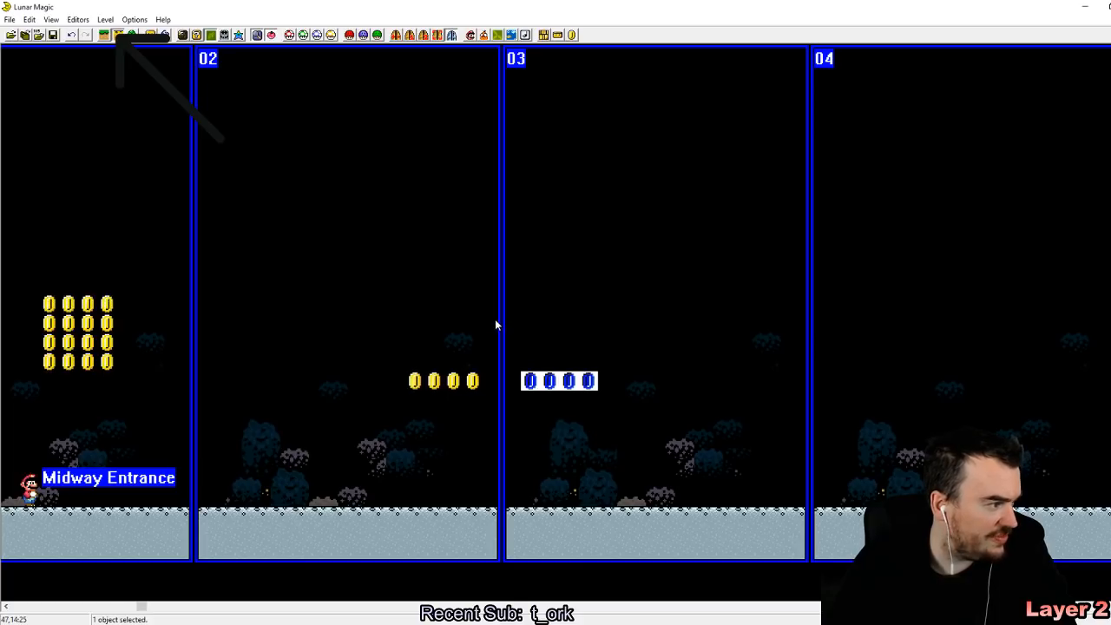
Step: Place coin blocks 5 wide and 6 high in screens 05, 06 and 07
left_click_drag(533, 381, 671, 402)
right_click_drag(786, 375, 357, 272)
right_click(635, 286)
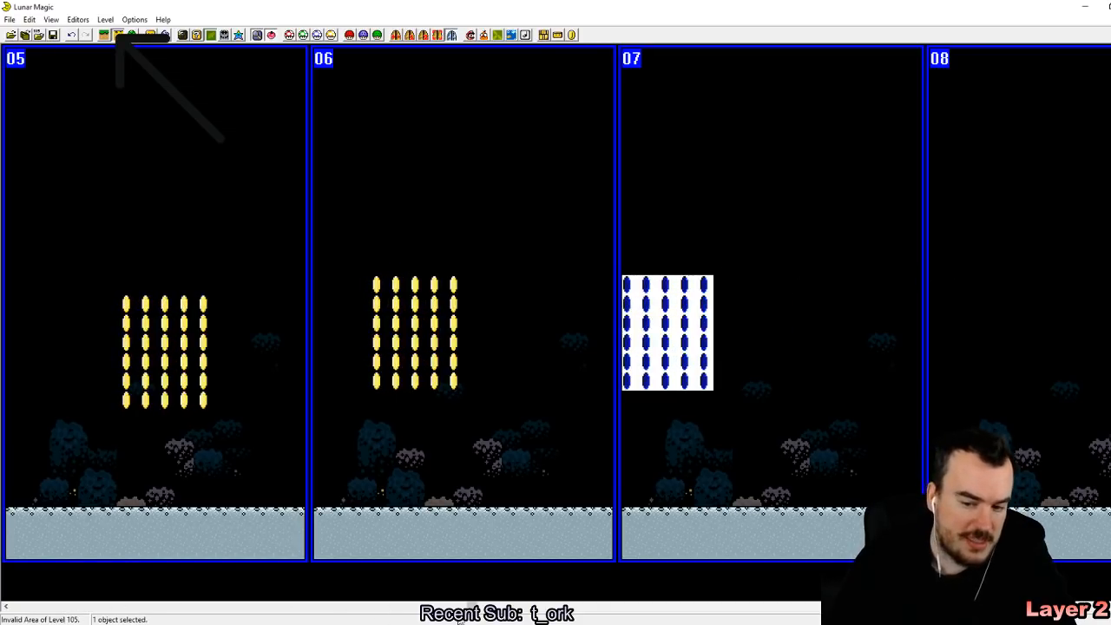
Step: Add two wide coin blocks, each 16 by 6 coins, across screens 09 to 0B
left_click_drag(474, 605, 673, 595)
left_click_drag(448, 224, 479, 313)
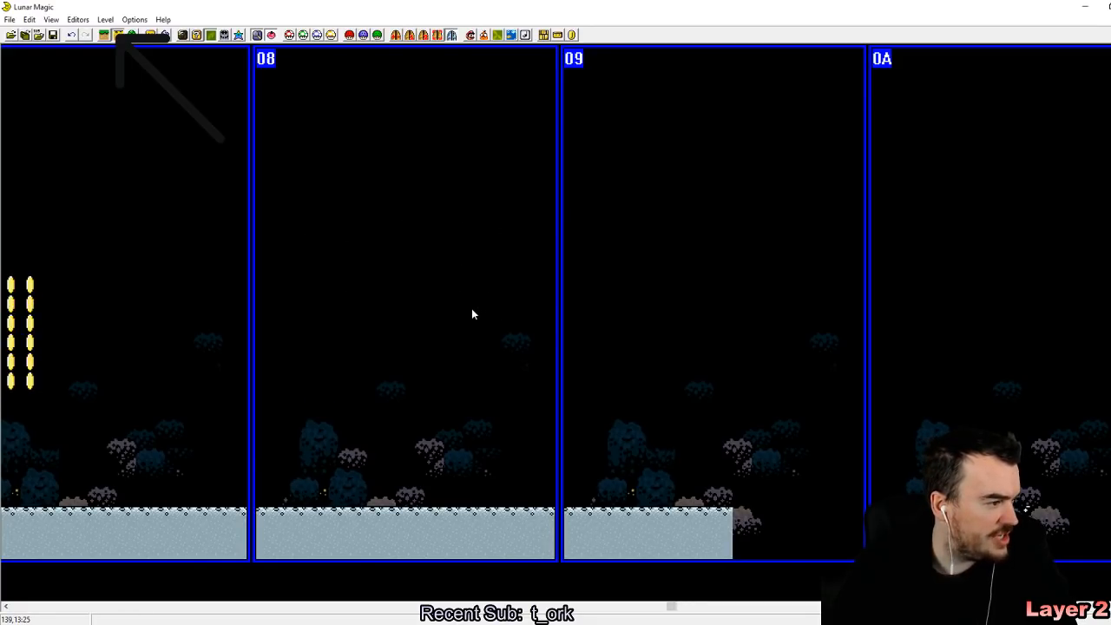
right_click(653, 262)
key("Page_Down")
left_click(636, 361)
left_click(32, 346)
right_click_drag(649, 289, 667, 293)
left_click_drag(751, 337, 998, 323)
right_click_drag(1026, 303, 952, 285)
Step: In Layer 1 editing mode, extend the ground ledge beneath the wide coin blocks through screen 0B and save the level
left_click(104, 36)
left_click(600, 526)
right_click_drag(723, 519, 705, 517)
scroll(704, 514, "down", 8)
right_click_drag(704, 474, 704, 514)
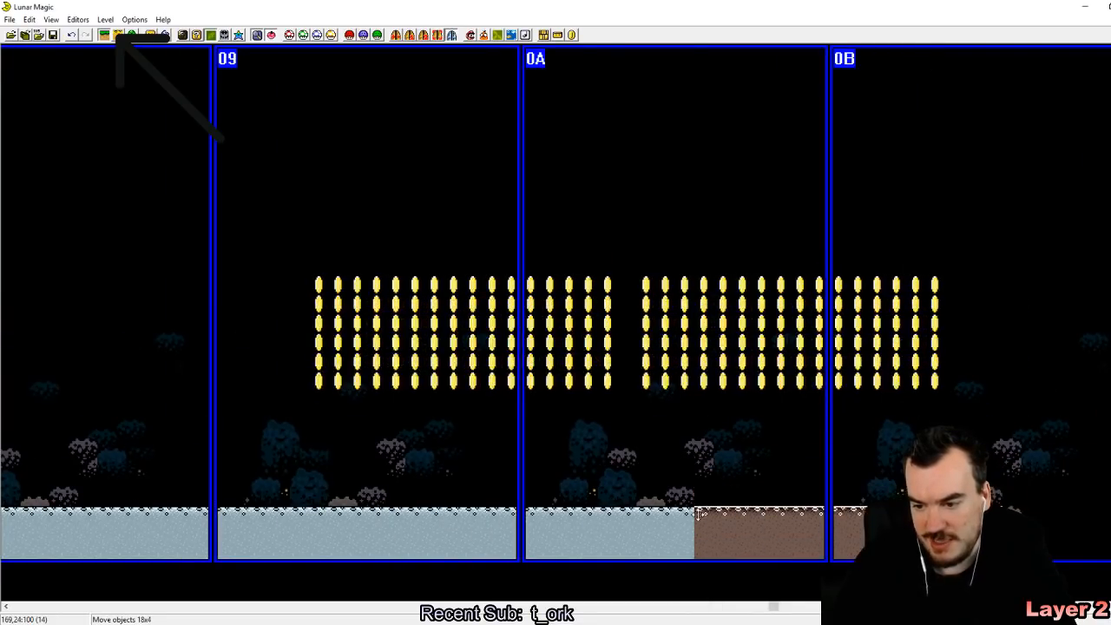
right_click_drag(978, 498, 978, 516)
left_click(979, 469)
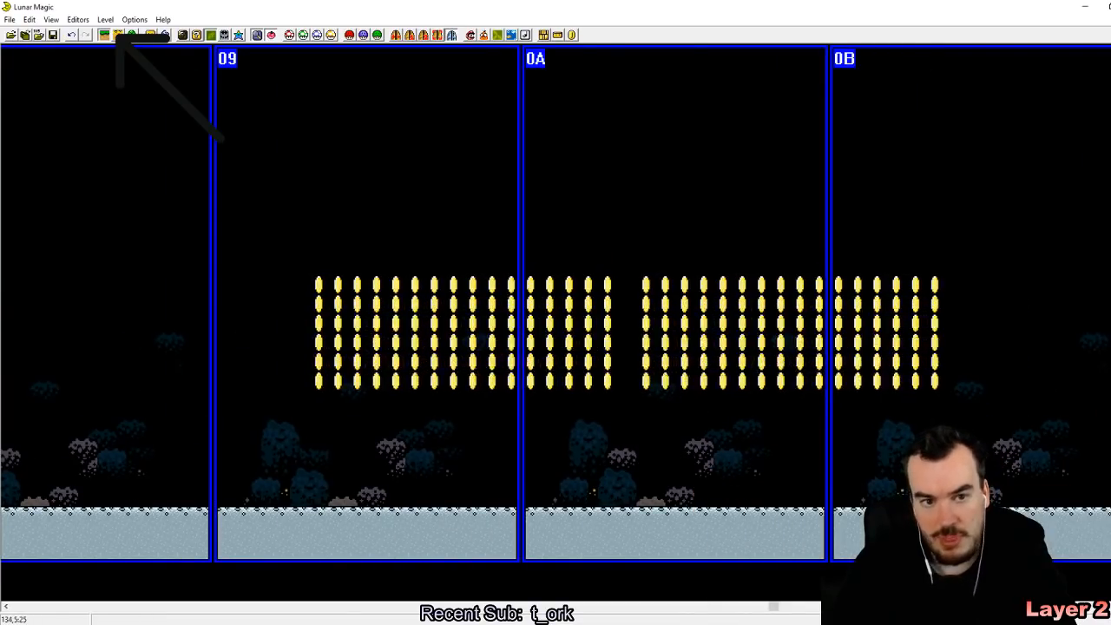
left_click(53, 35)
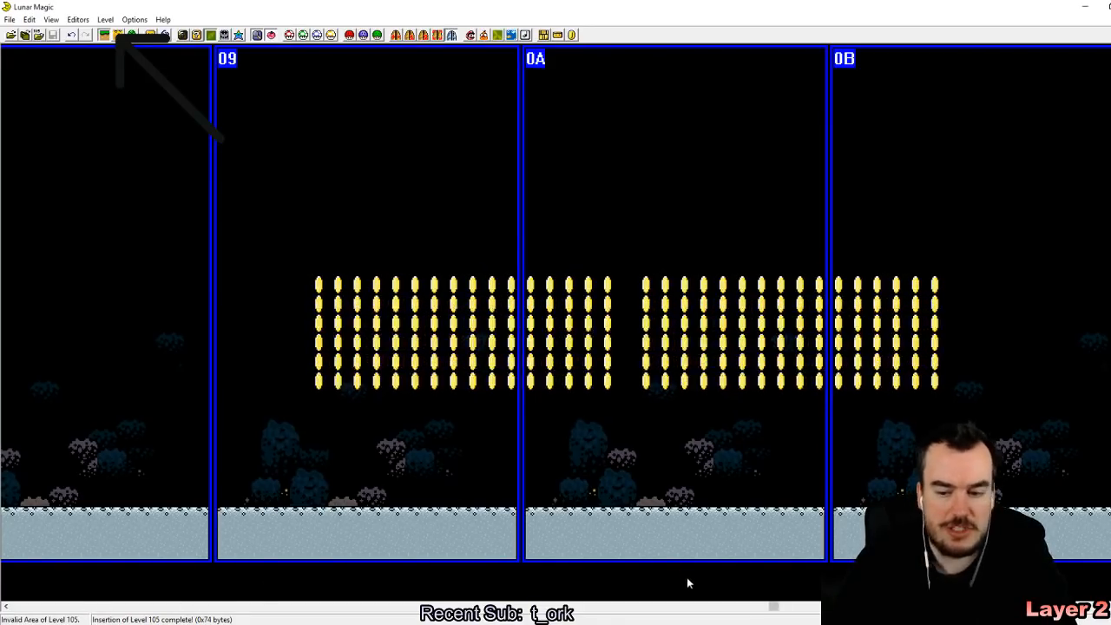
Step: Return to the start of the level, switch to the SNES emulator and reload the recent Super Mario World ROM
left_click_drag(765, 611, 16, 605)
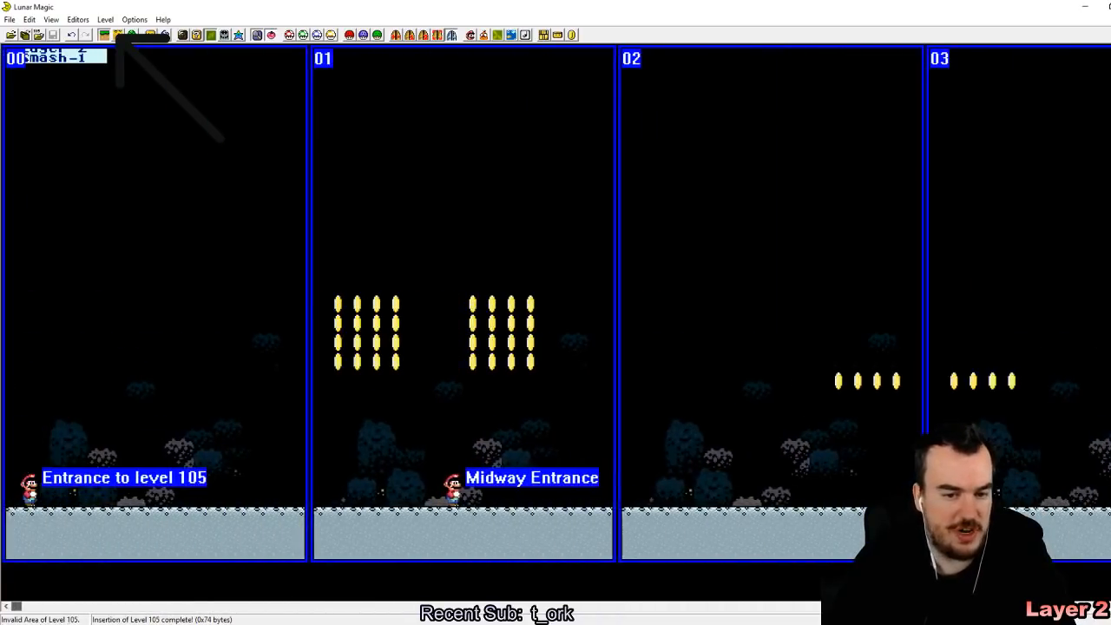
key("alt+Tab")
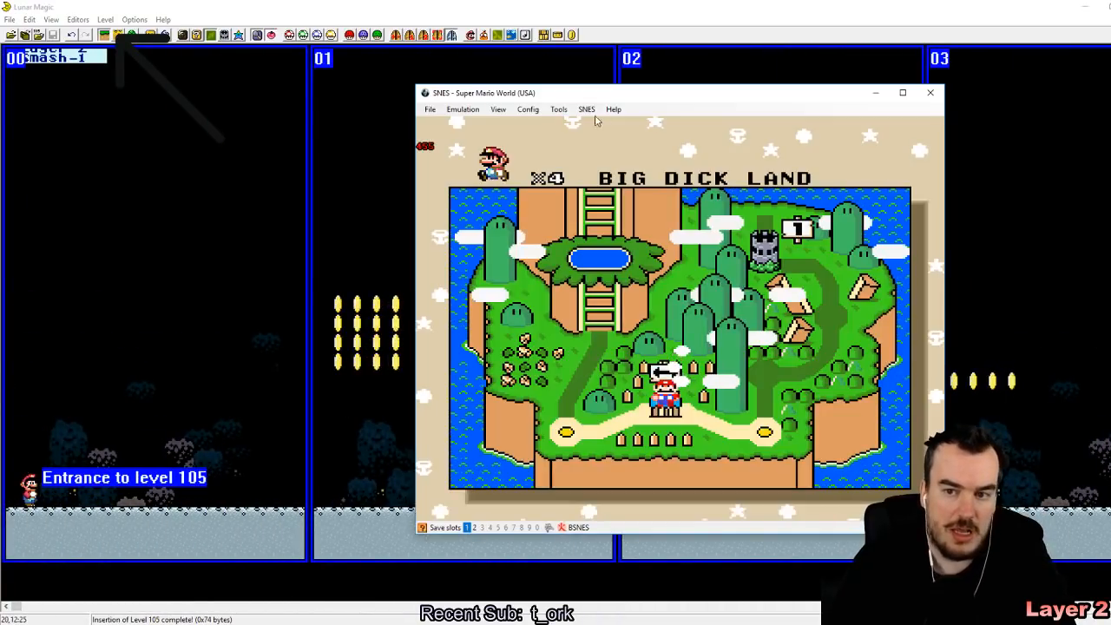
left_click(430, 110)
mouse_move(477, 135)
left_click(559, 137)
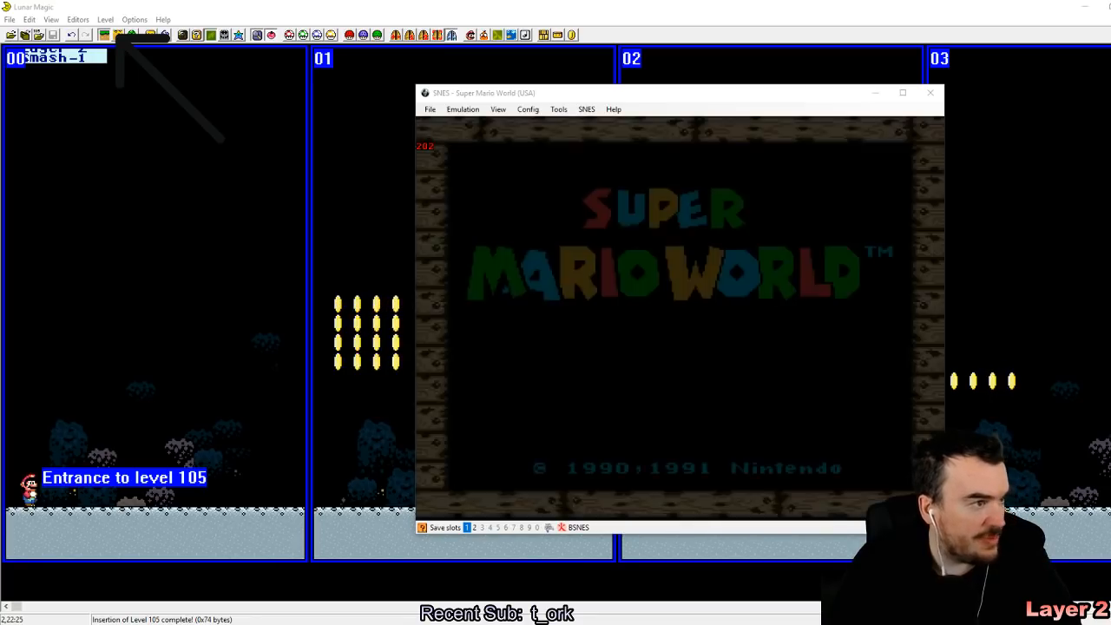
Step: Start the game from the title screen, enter the level from the overworld and quick-save the state in slot 1
left_click(504, 283)
key("Return")
key("Return")
key("Return")
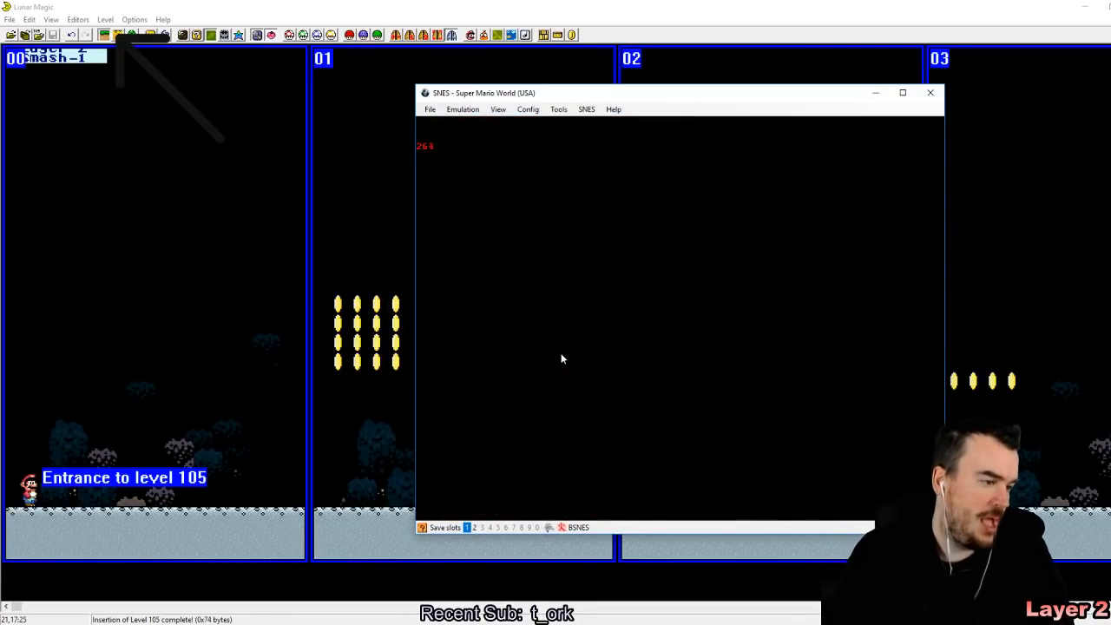
key("z")
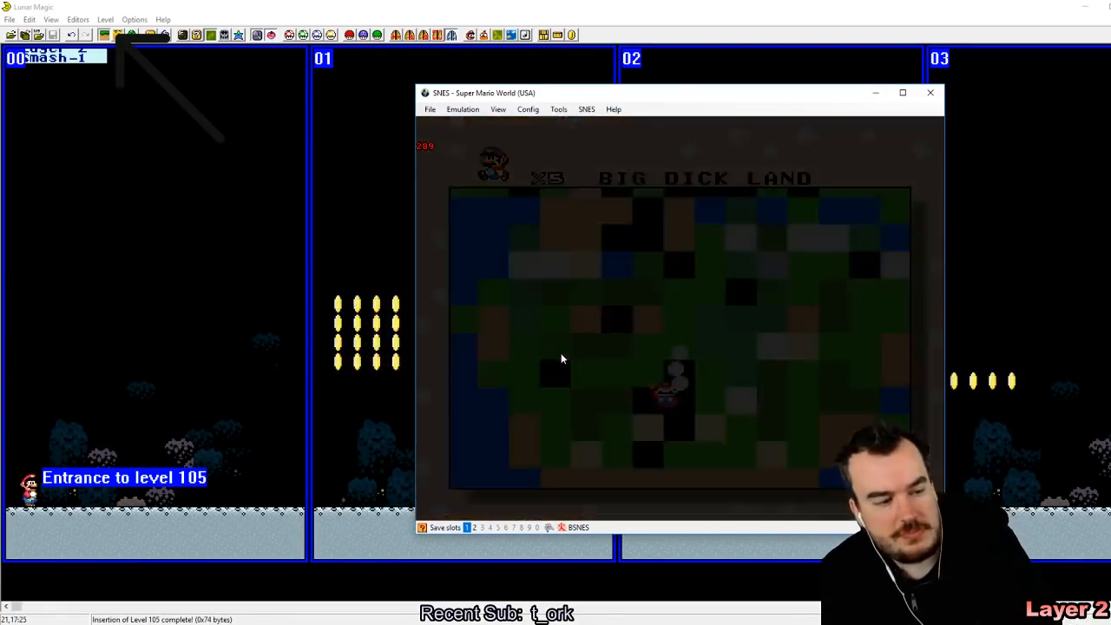
key("F5")
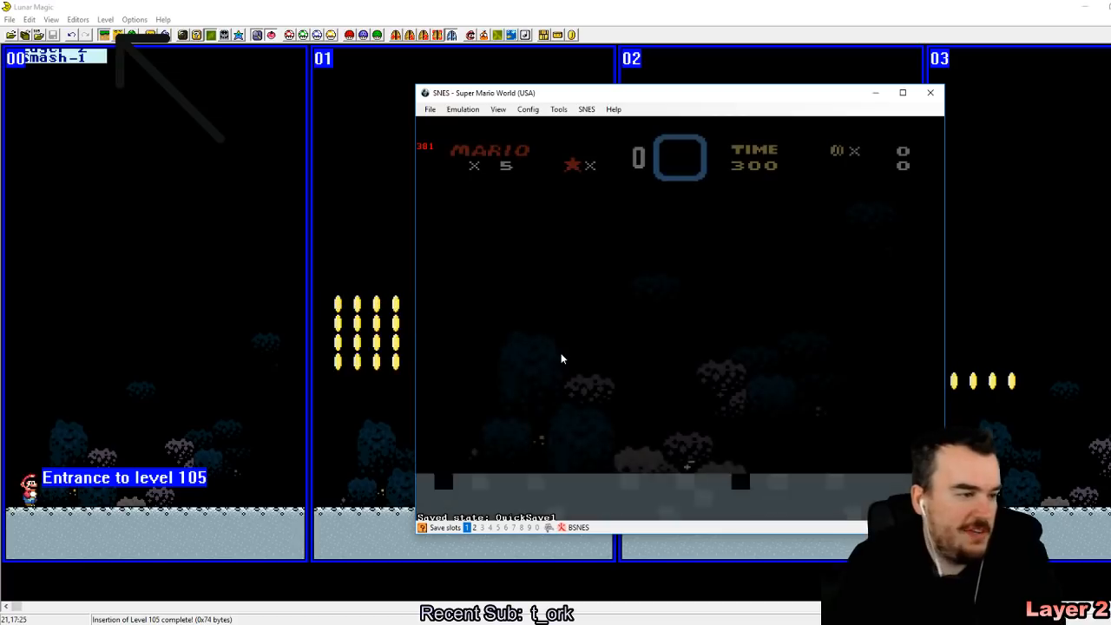
Step: Play through the start of the level to test the layer 2 coins, and switch back to Lunar Magic
key("Right")
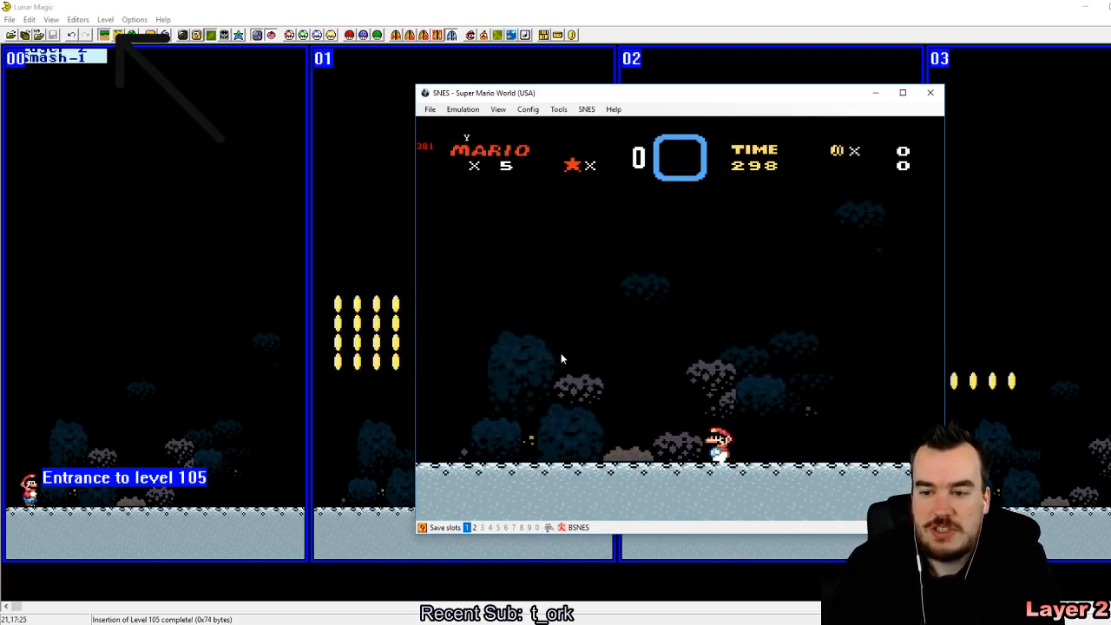
key("z")
key("Right")
key("Left")
key("Right")
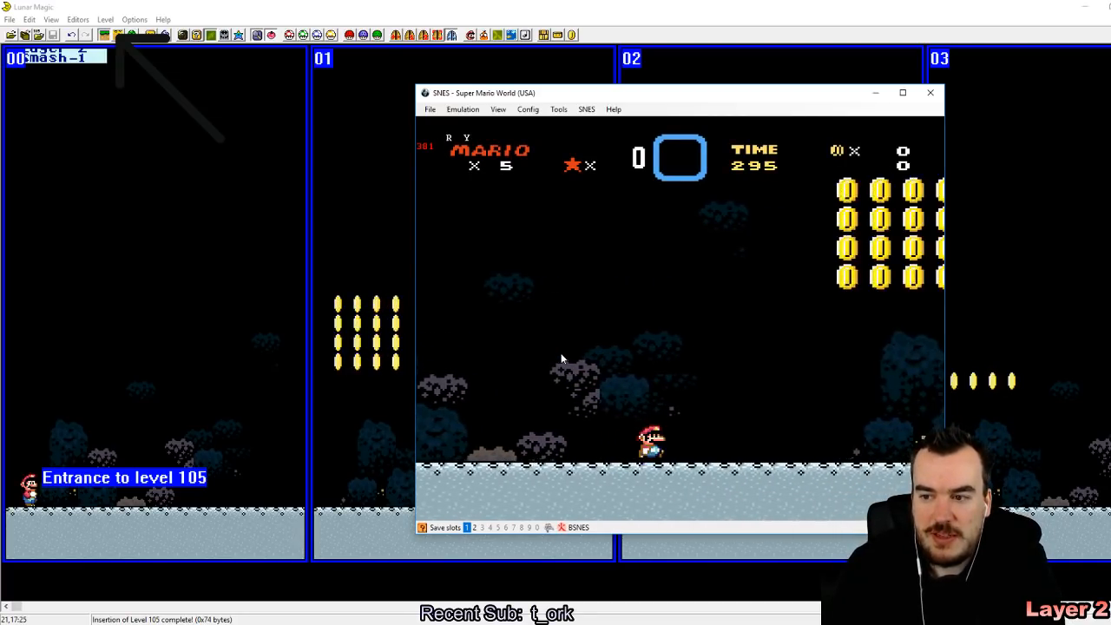
key("Left")
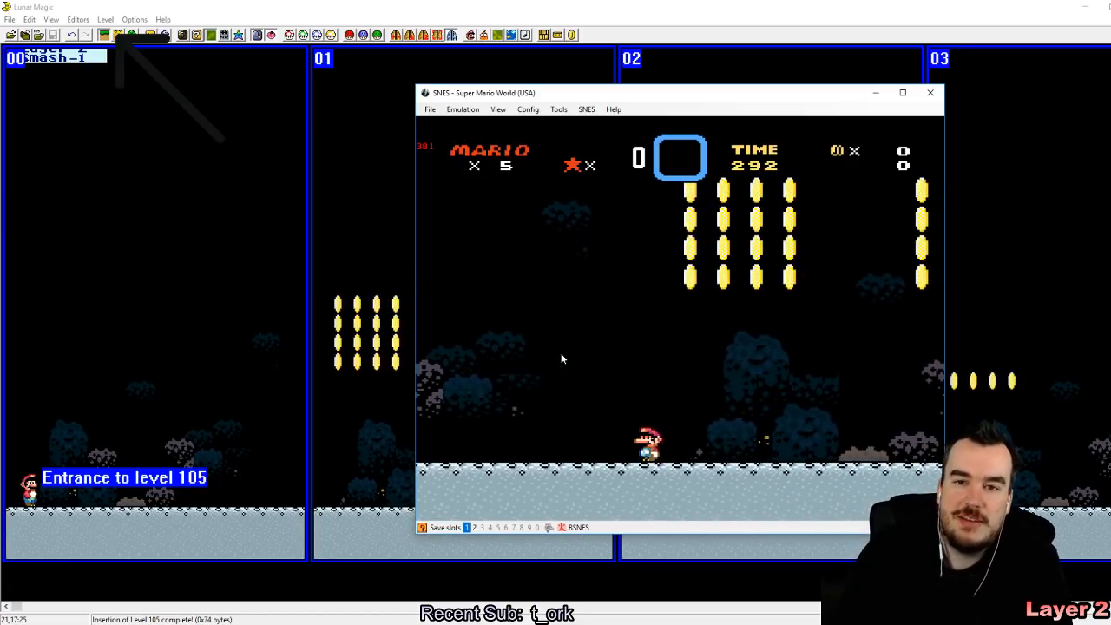
left_click(522, 5)
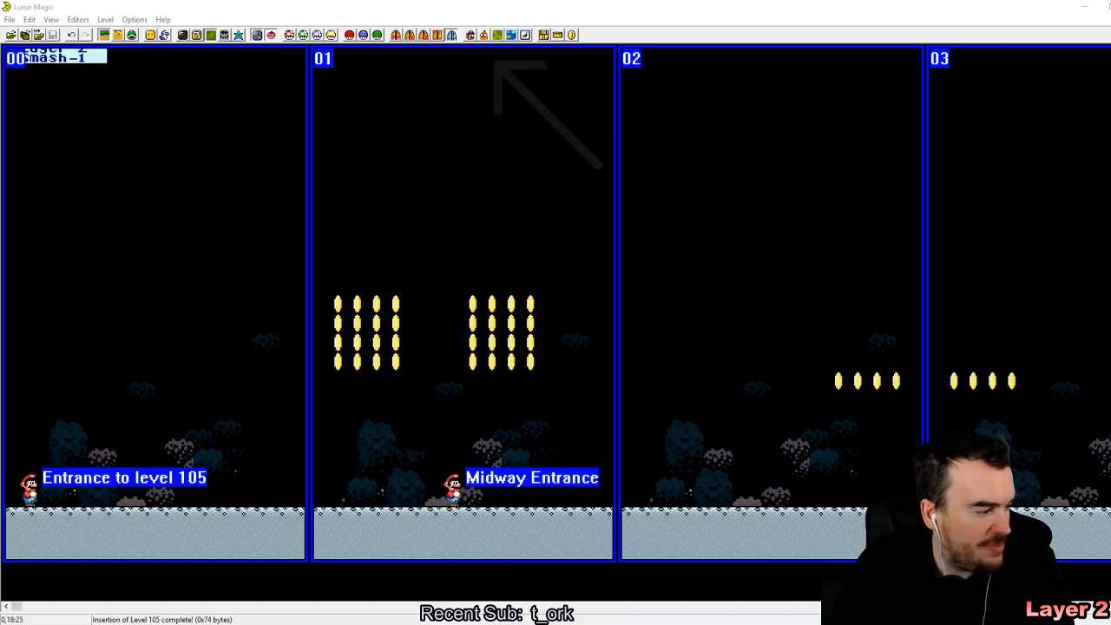
Step: Switch to the SNES emulator and run and jump beneath the coin blocks to examine how layer 2 scrolls
key("alt+Tab")
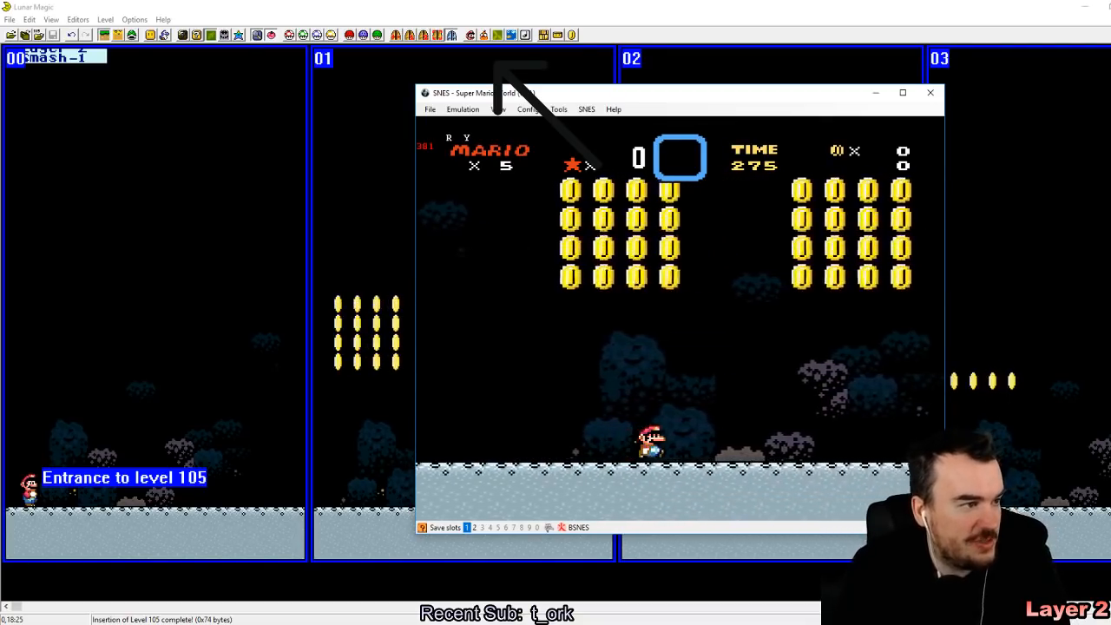
key("Right")
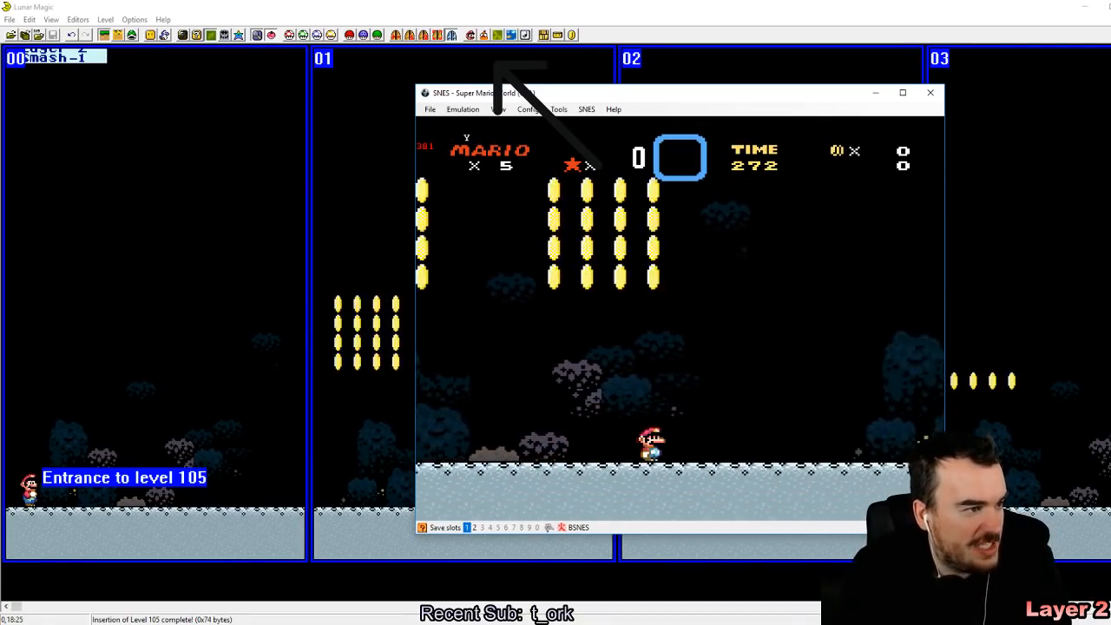
key("Right")
key("z")
key("Left")
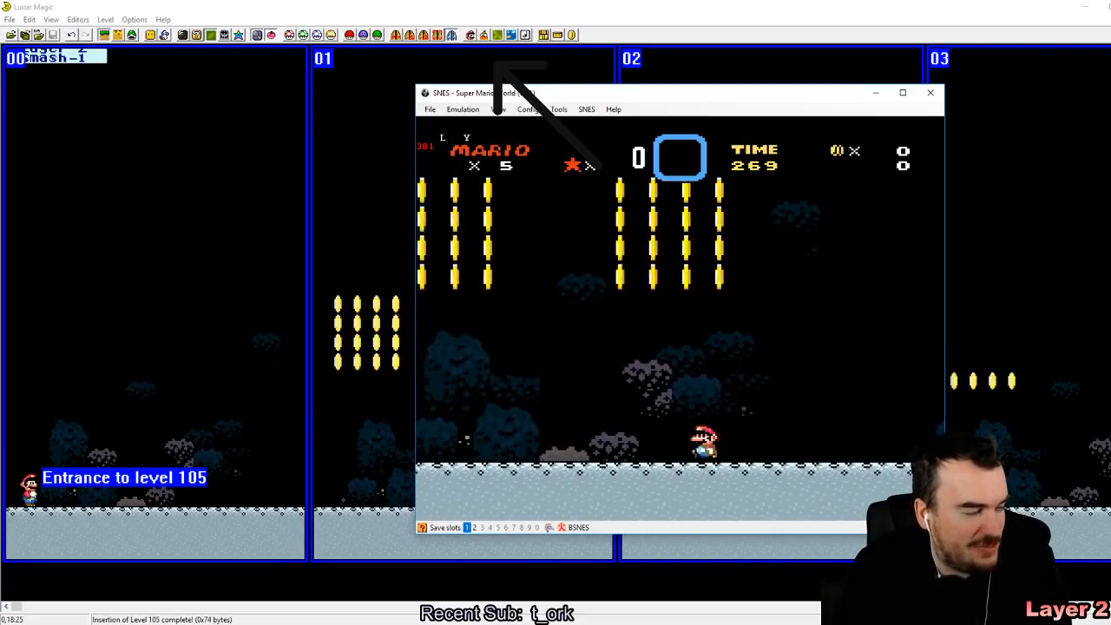
key("Right")
key("z")
key("Left")
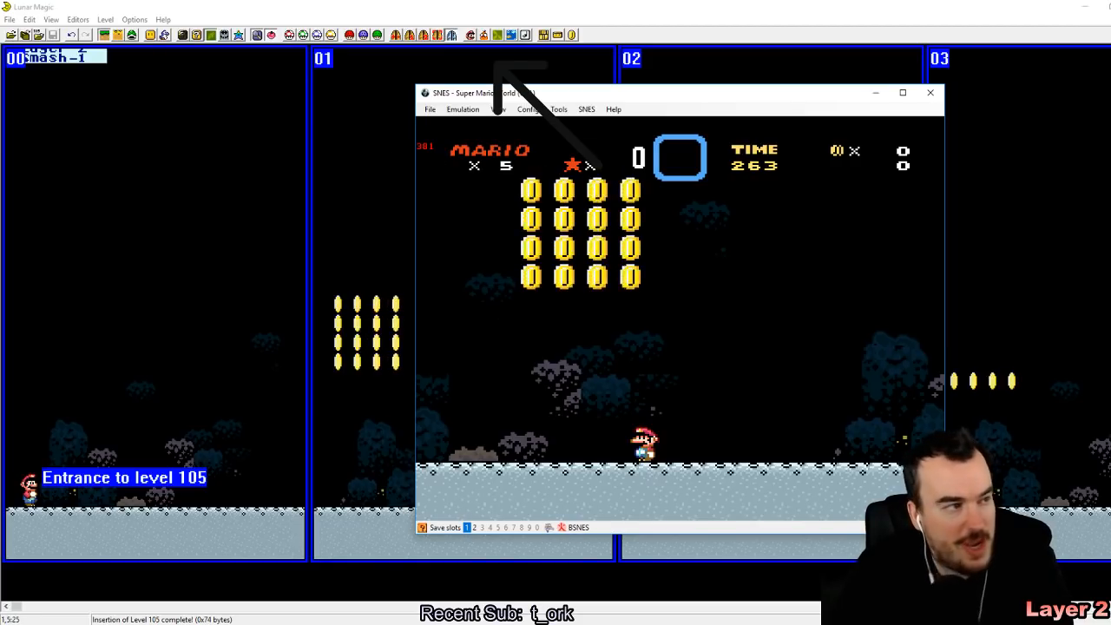
Step: Set level 105's Layer 2 scrolling rate to H-Scroll: Constant, V-Scroll: None in Lunar Magic
left_click(497, 64)
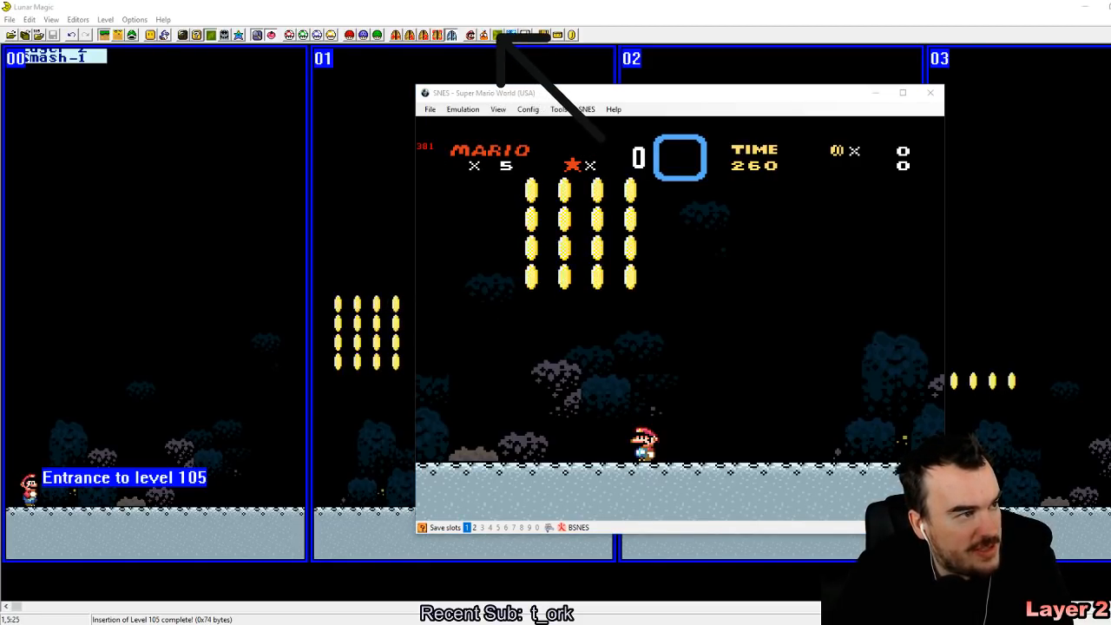
left_click(498, 34)
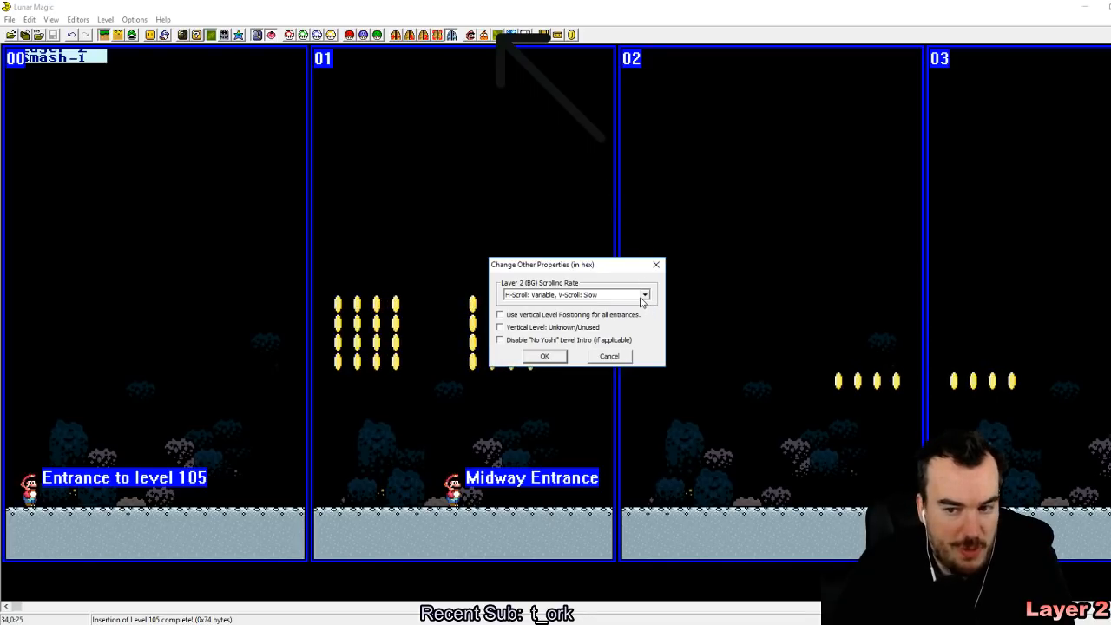
left_click(643, 296)
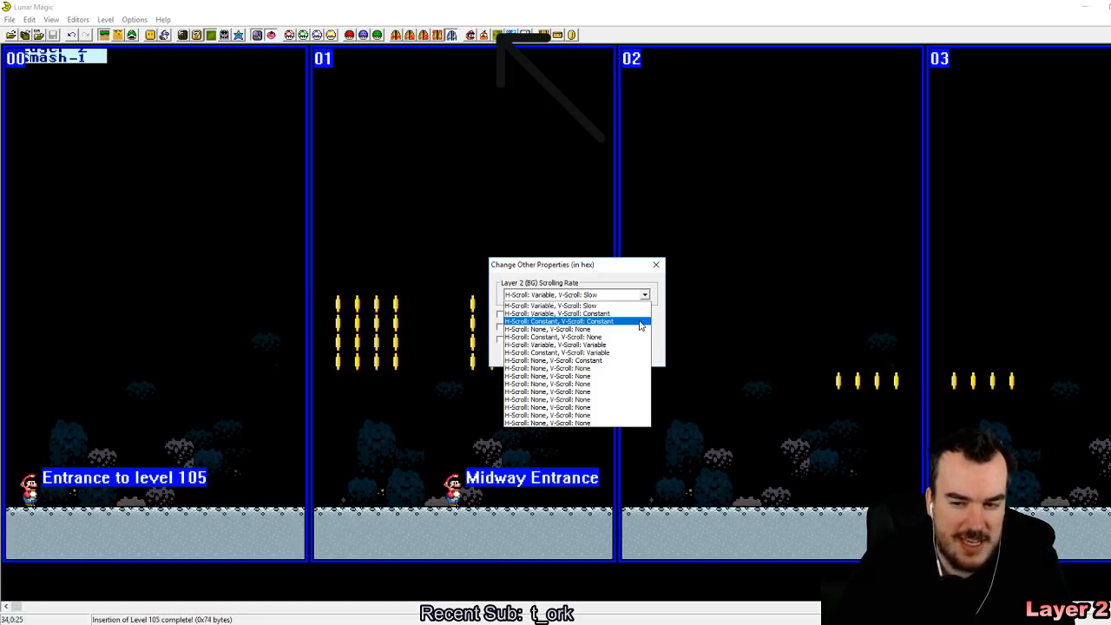
left_click(622, 342)
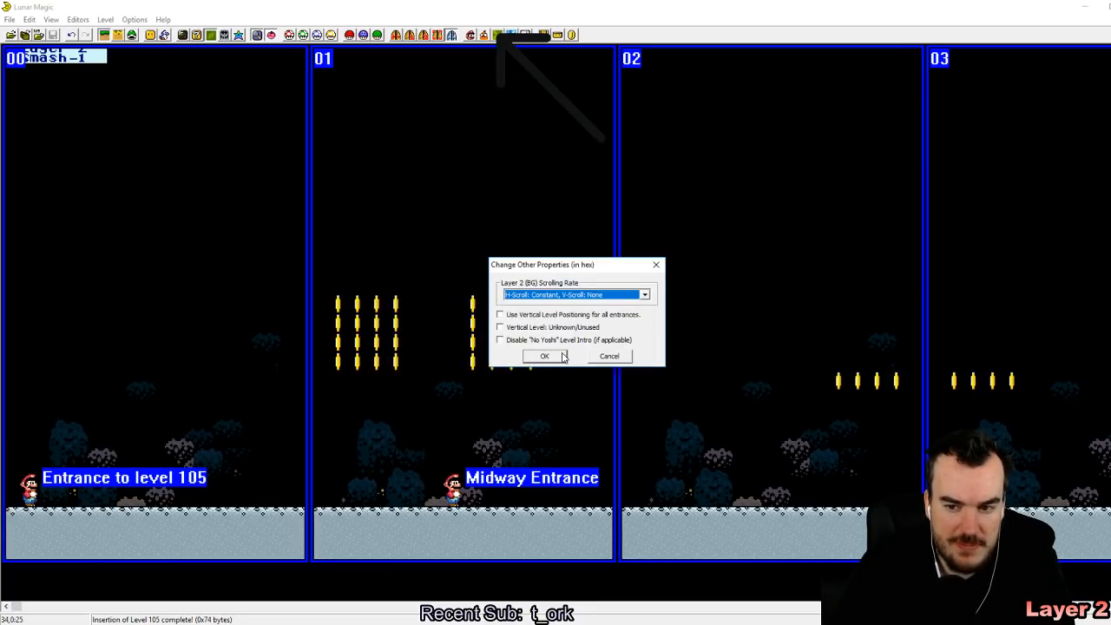
left_click(545, 358)
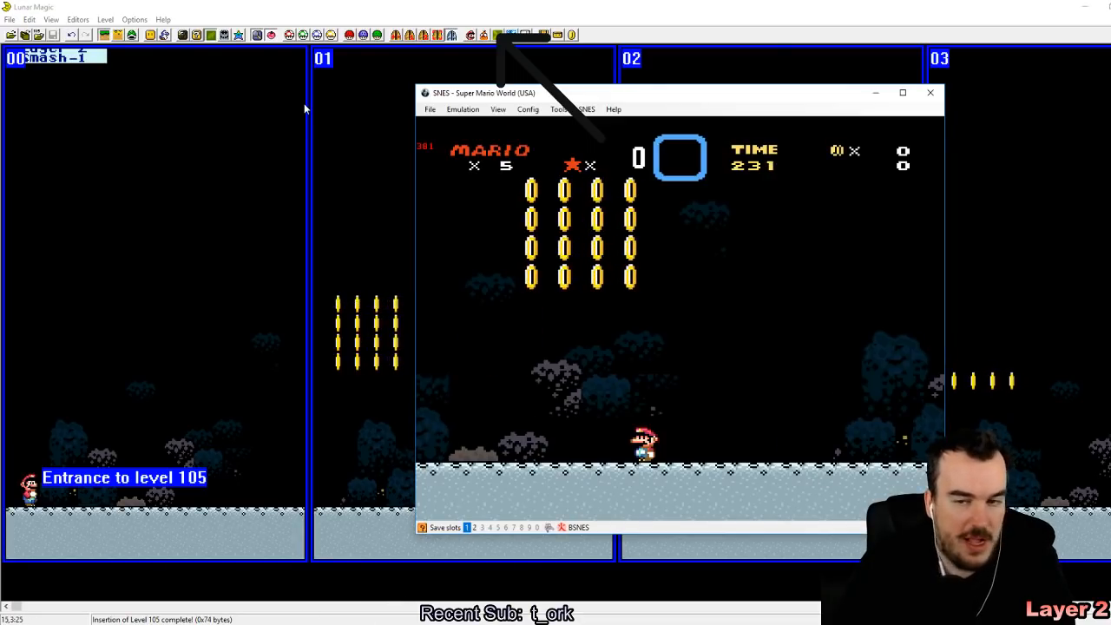
Step: Reload the Super Mario World ROM in the emulator, enter the level from the overworld and quick-save the state in slot 1
left_click(436, 113)
mouse_move(470, 141)
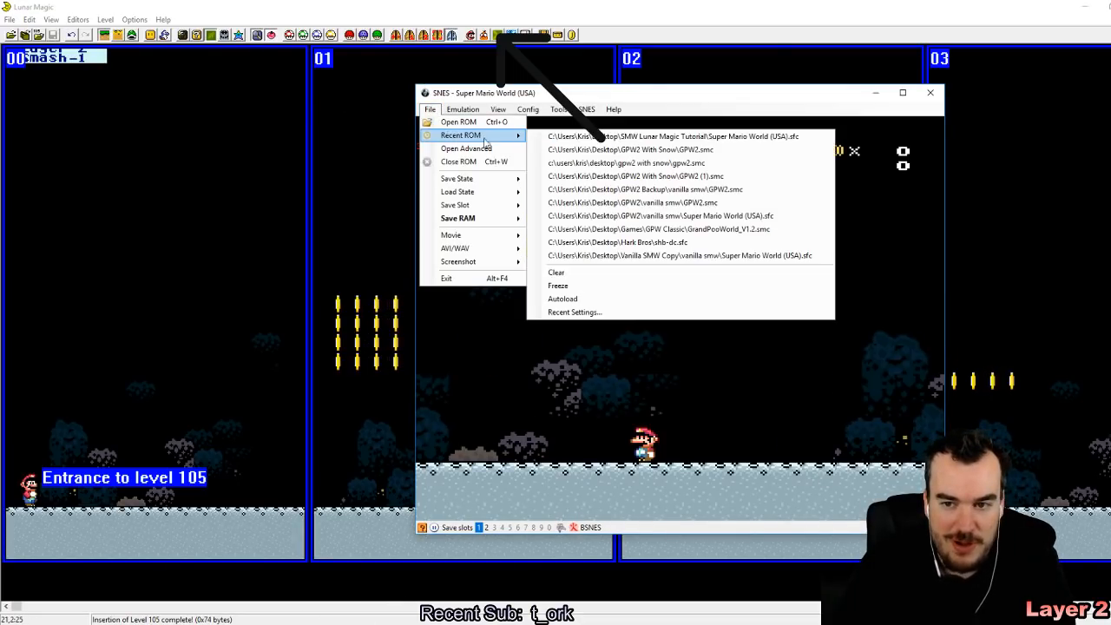
left_click(529, 144)
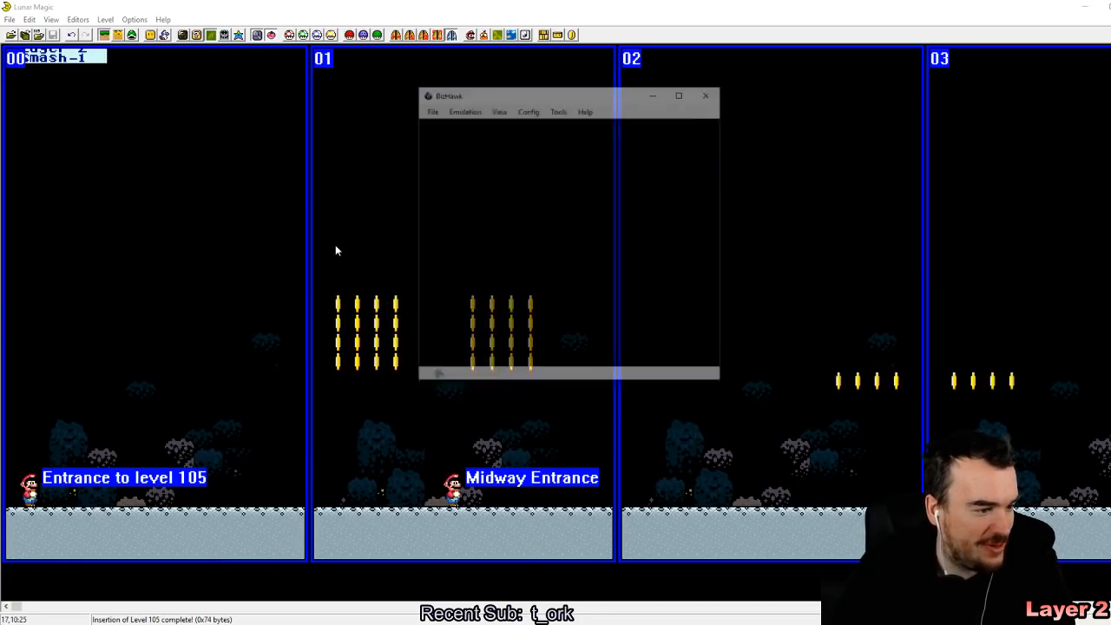
left_click(436, 113)
left_click(447, 124)
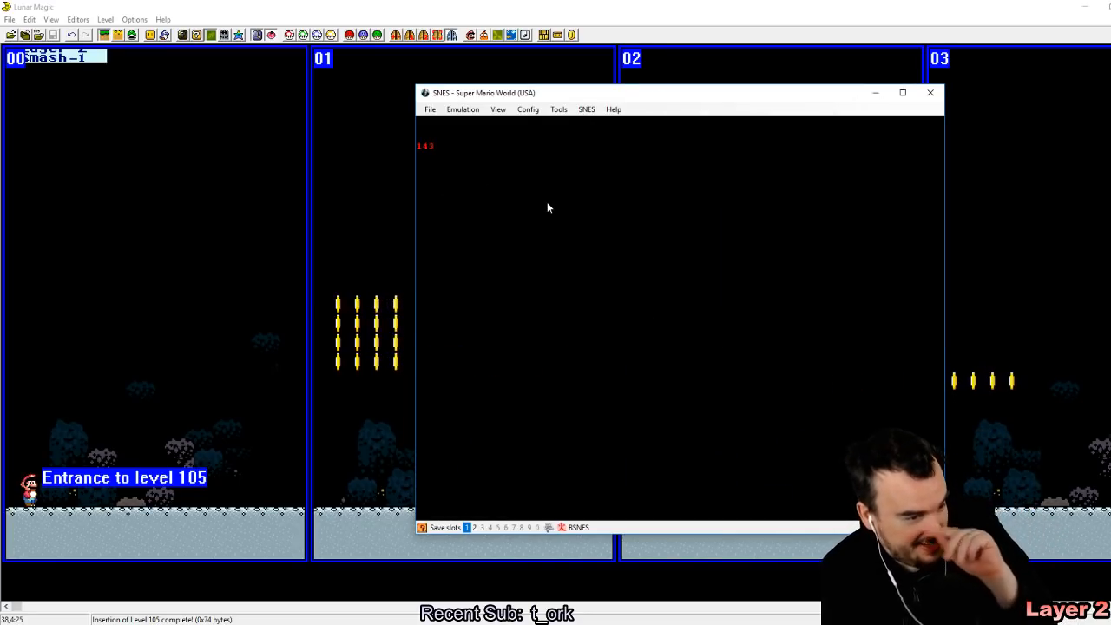
key("Return")
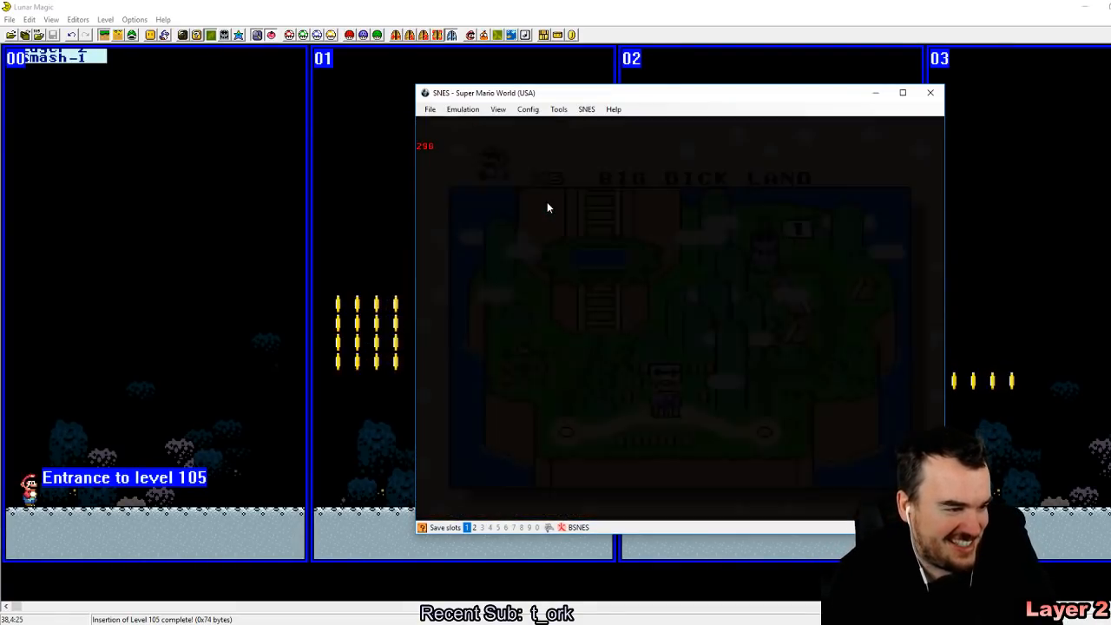
key("z")
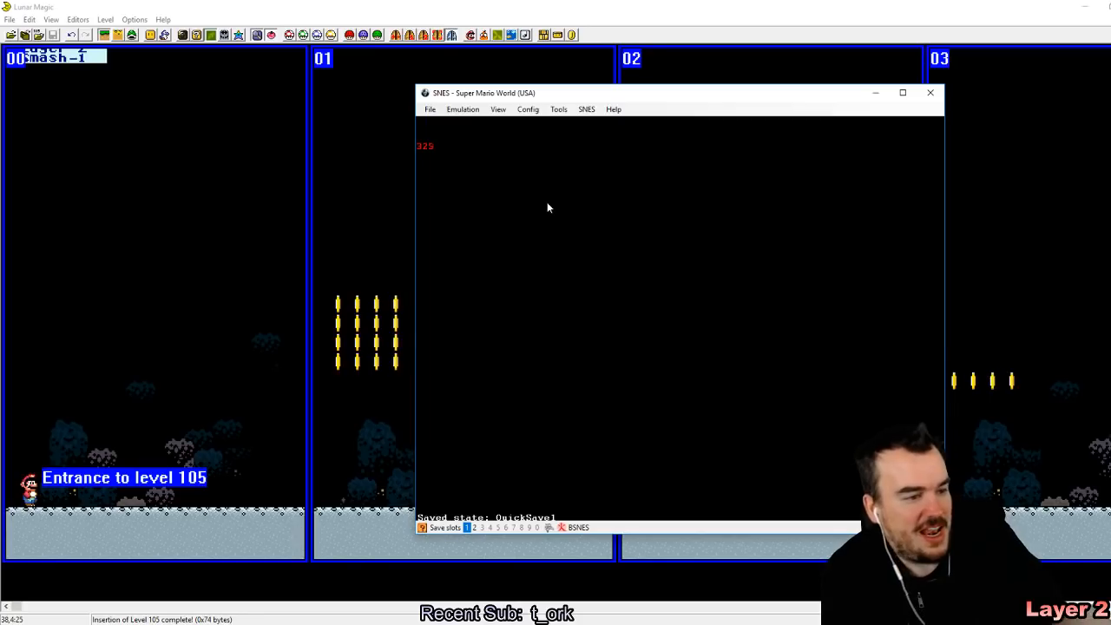
Step: Play through the smashing coin blocks to test the constant layer 2 scrolling, and switch back to Lunar Magic
key("Right")
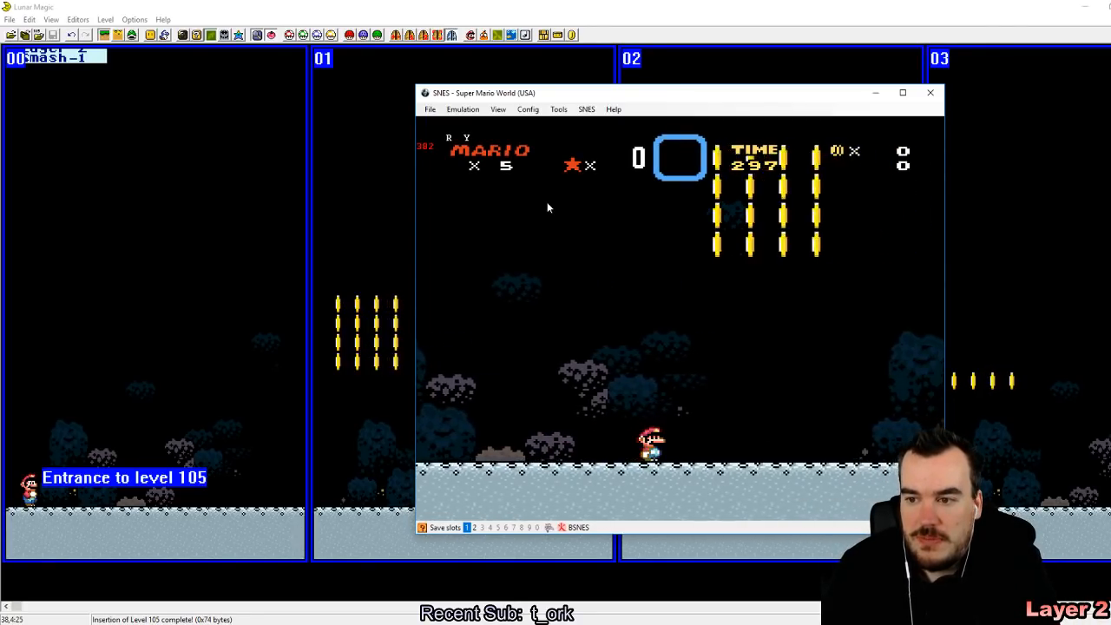
key("Left")
key("Down")
key("z")
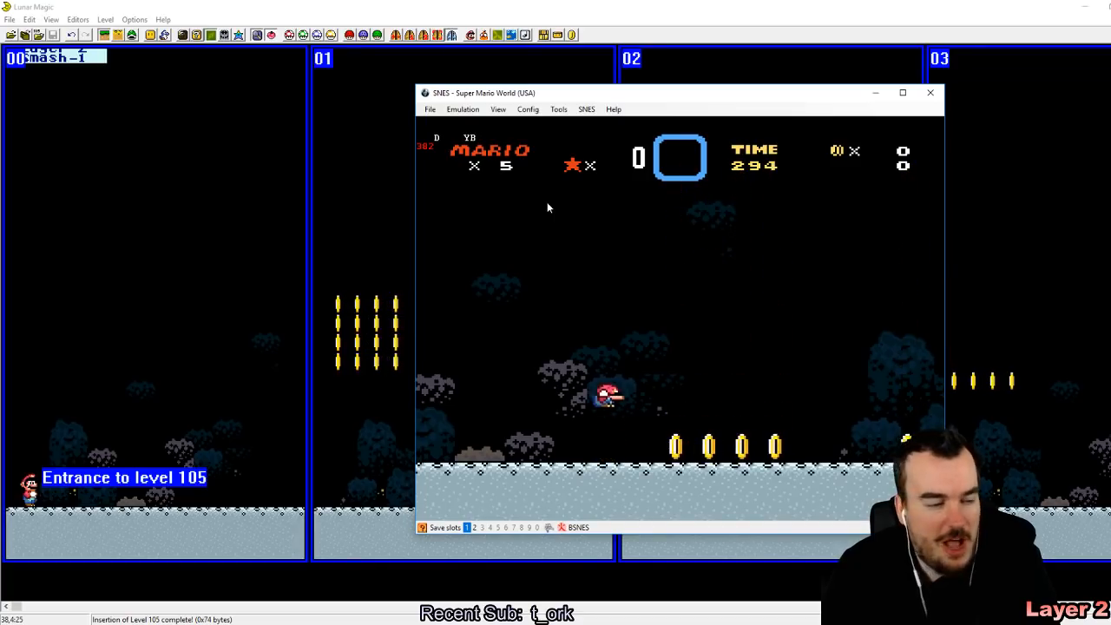
key("z")
key("Right")
key("z")
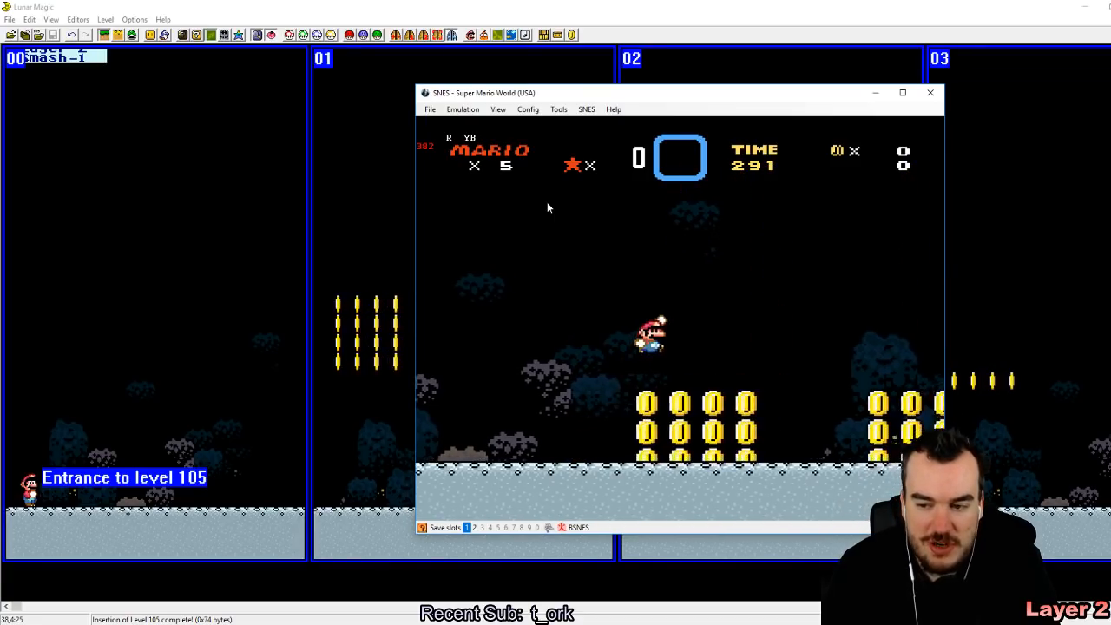
key("Left")
key("Right")
key("z")
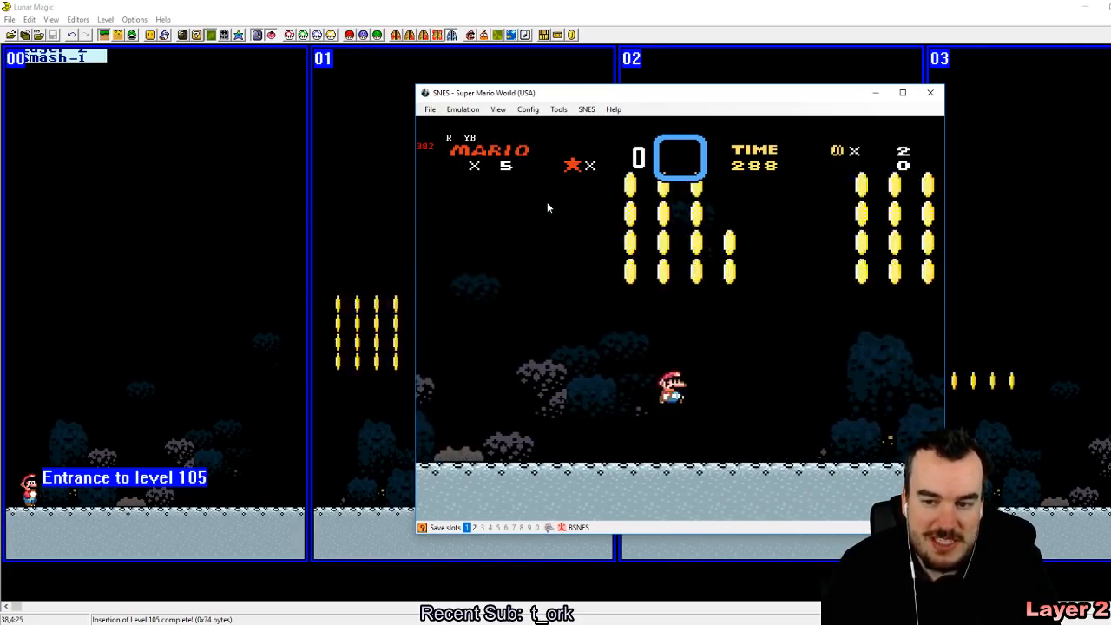
key("Left")
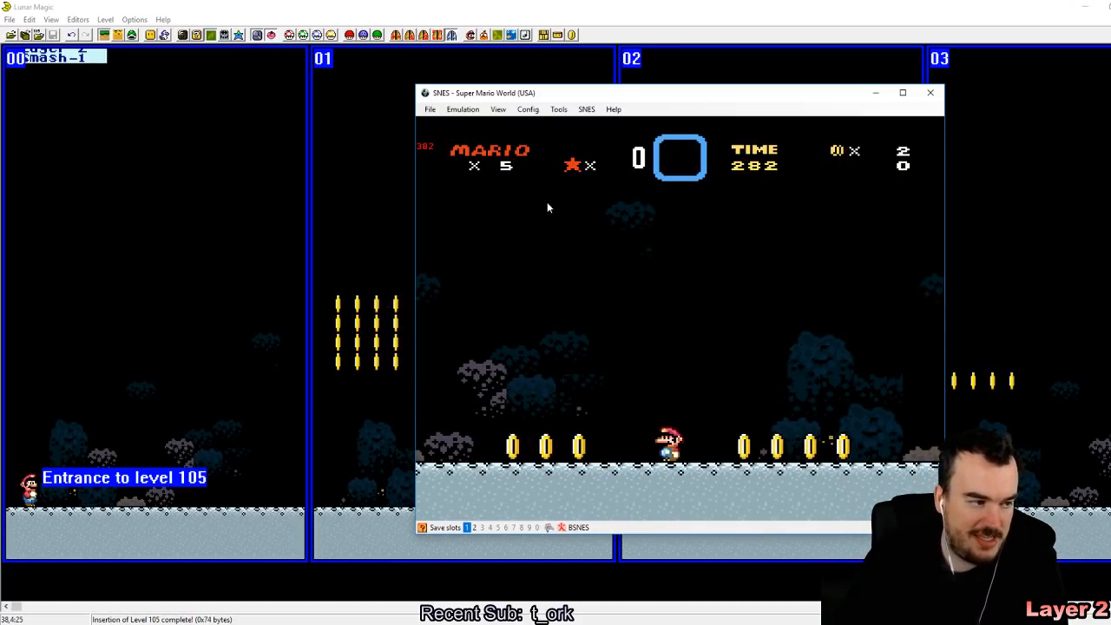
key("Right")
key("a")
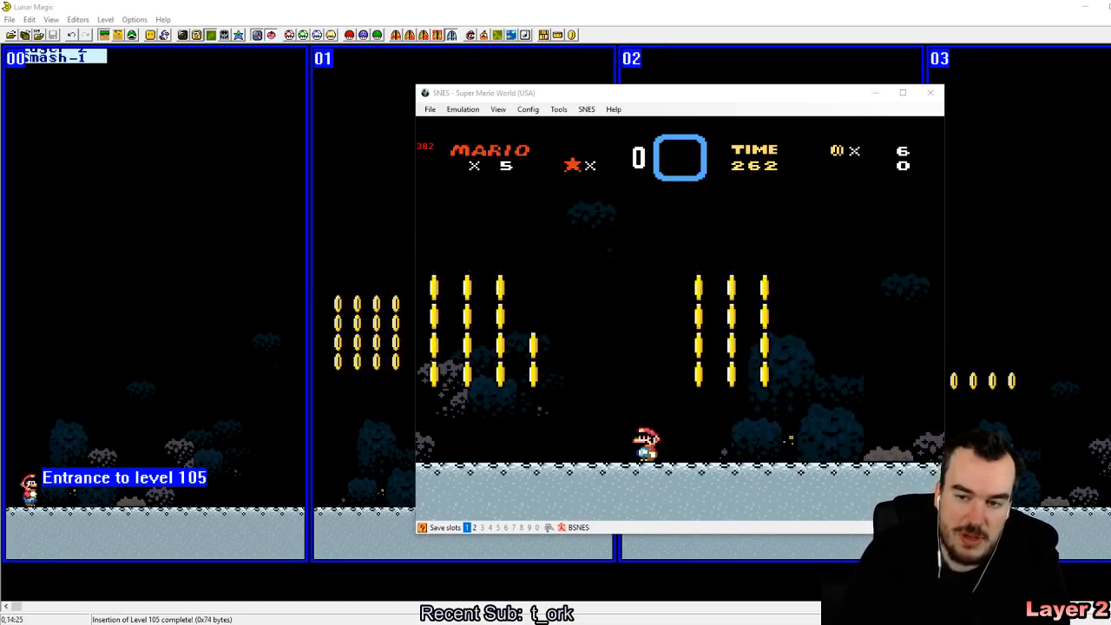
left_click(600, 235)
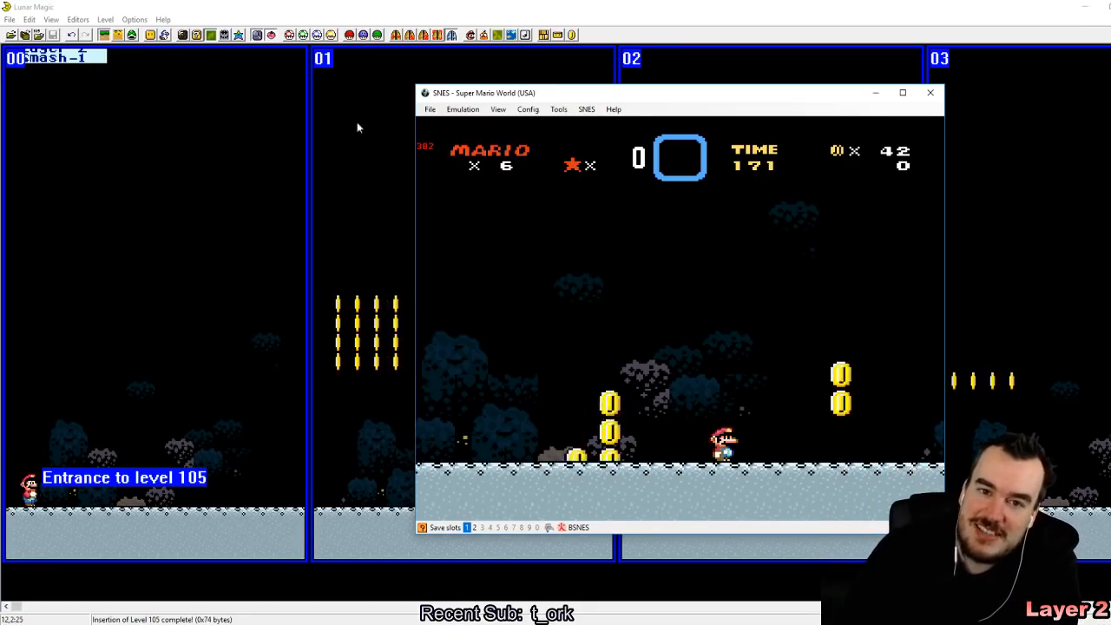
left_click(535, 6)
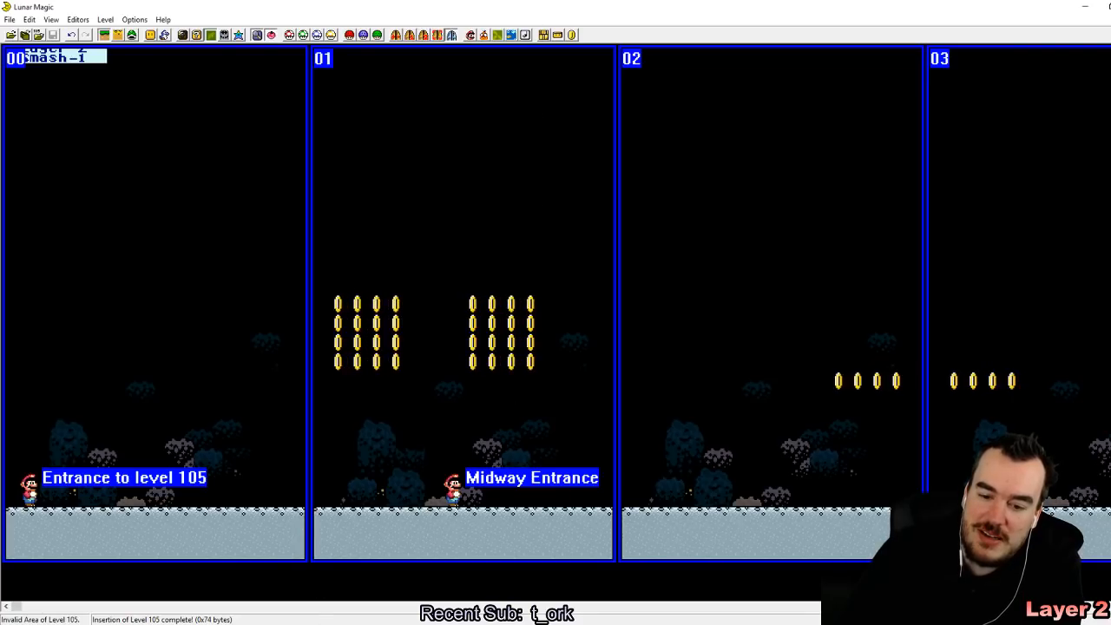
Step: Select all the coin blocks across the level in Layer 2 editing mode and delete them
left_click_drag(204, 130, 686, 367)
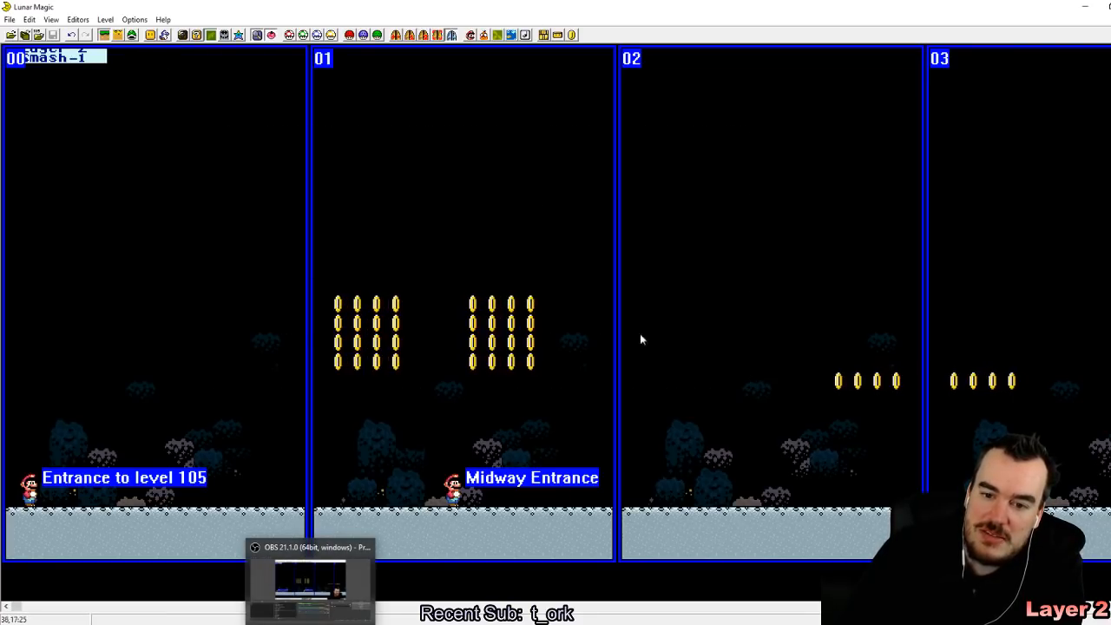
left_click_drag(216, 137, 960, 349)
left_click(960, 348)
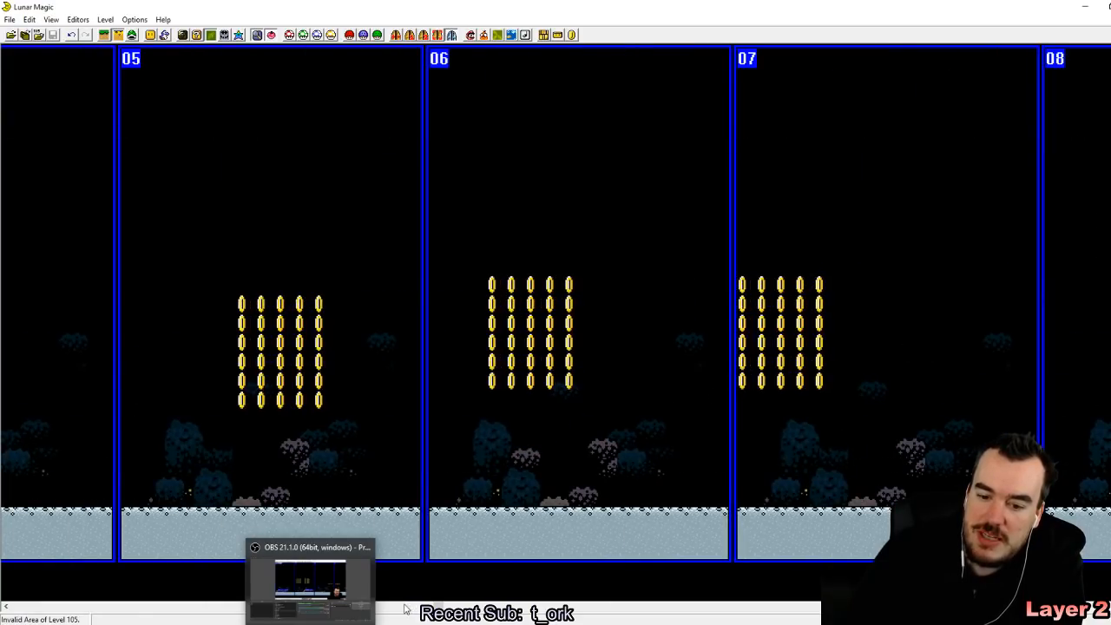
left_click(321, 621)
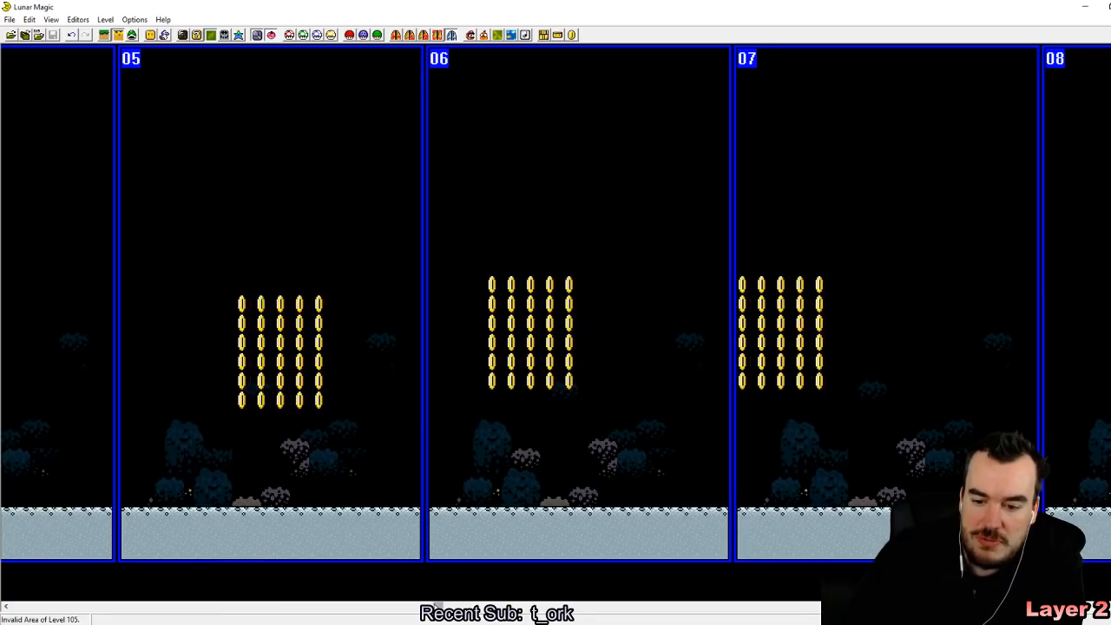
left_click_drag(437, 606, 8, 599)
left_click_drag(211, 62, 1062, 447)
key("Delete")
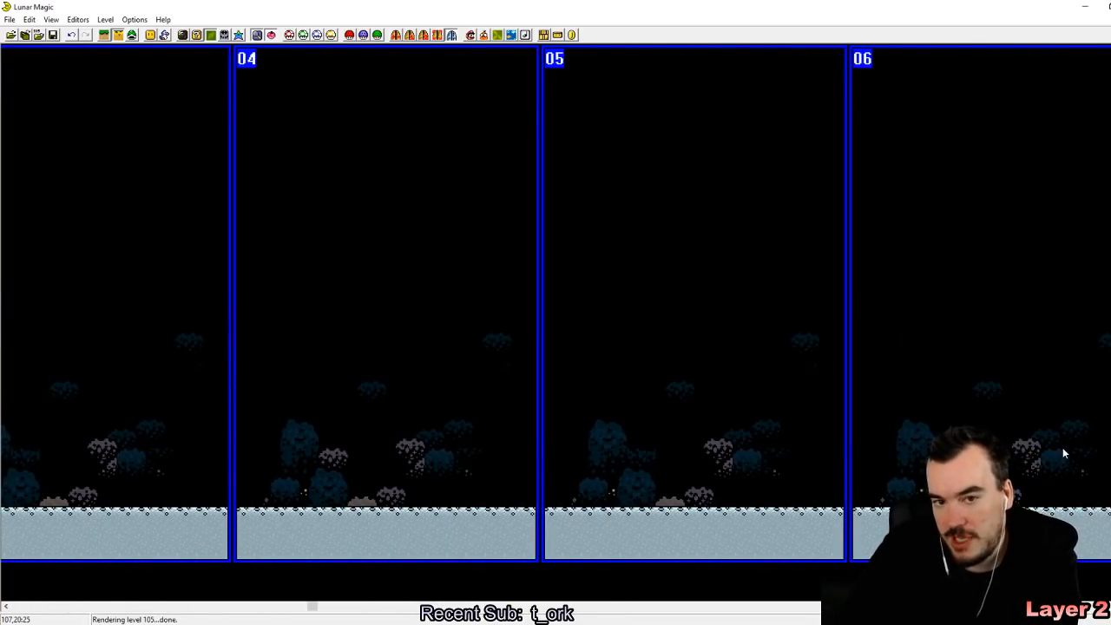
Step: In Layer 1 editing mode, delete the ground ledges that follow the short starting ledge of level 105
left_click_drag(310, 606, 21, 606)
left_click(104, 35)
left_click(317, 515)
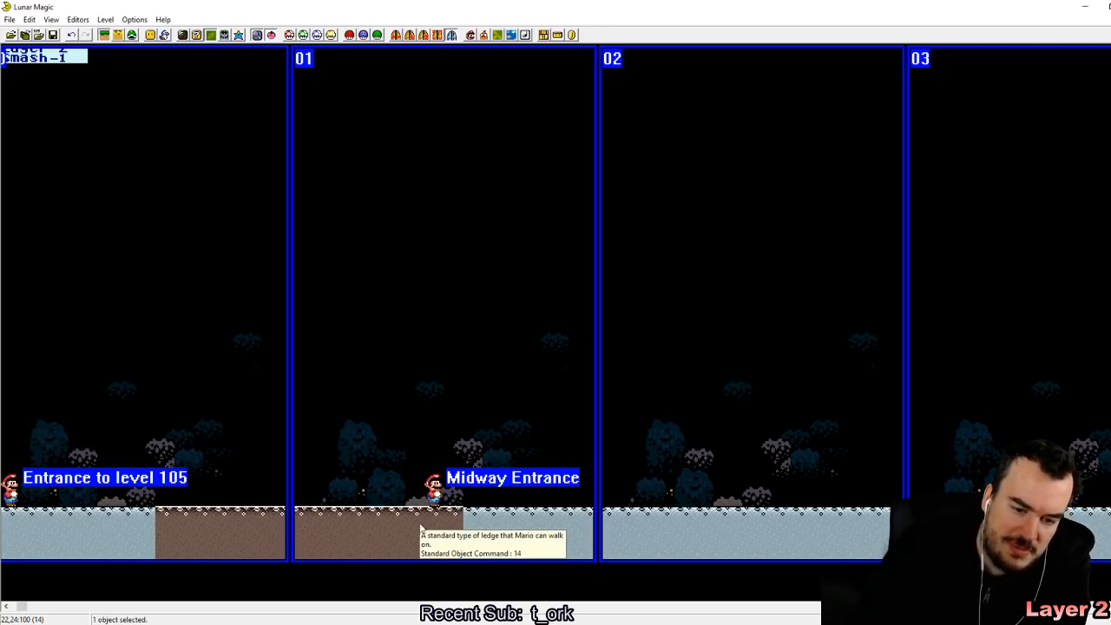
key("Delete")
left_click_drag(491, 379, 1107, 532)
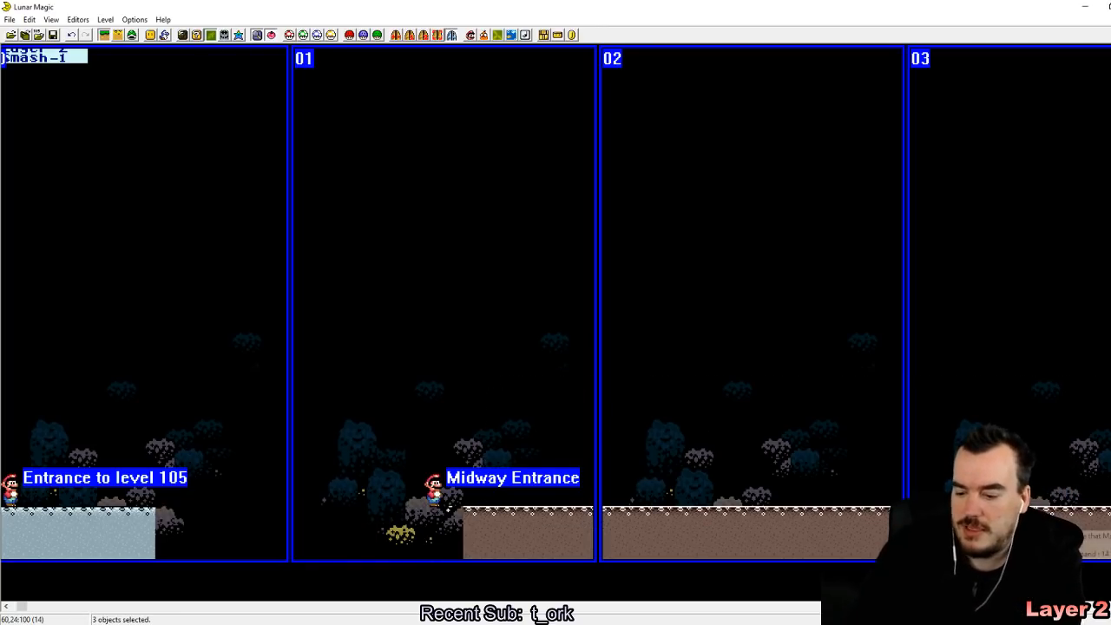
key("Delete")
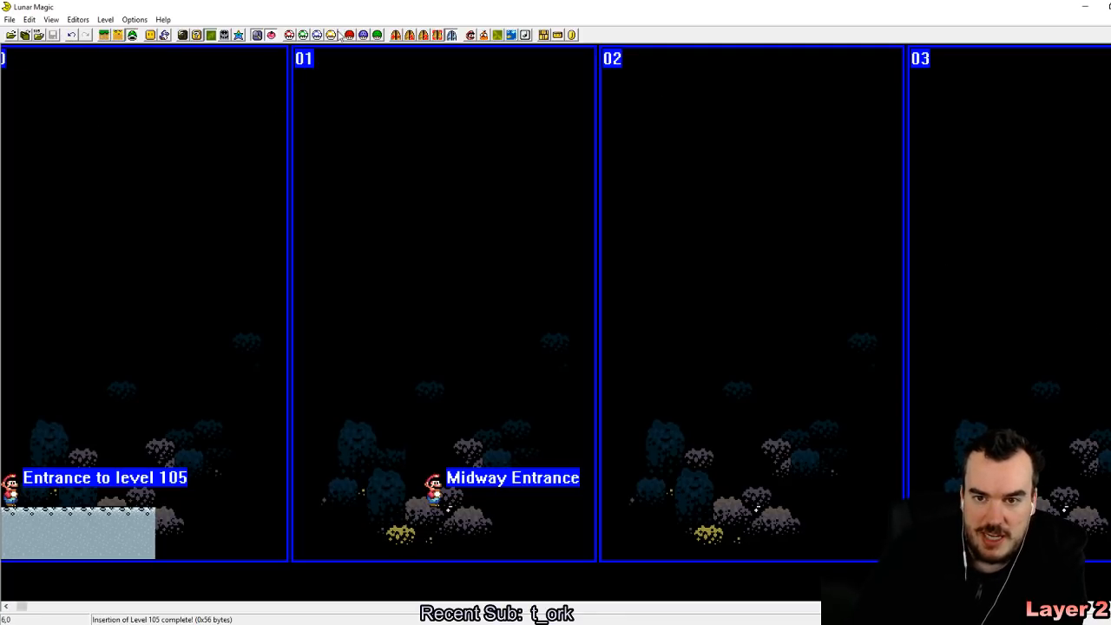
Step: Examine the available Layer 2 scrolling rate options in the Change Other Properties dialog and close it
left_click(497, 34)
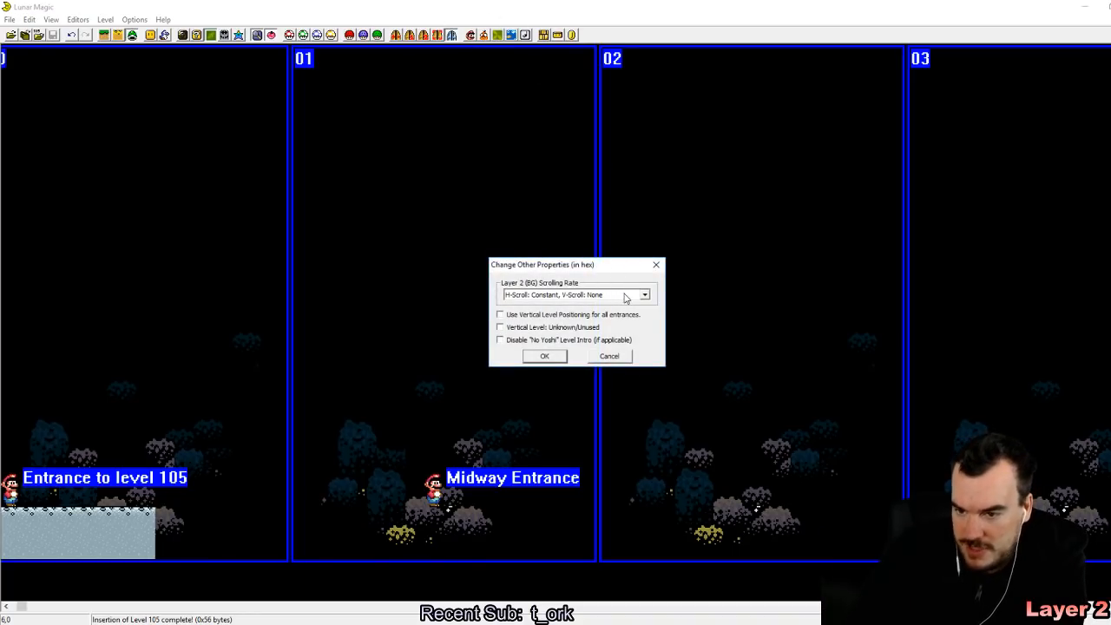
left_click(639, 297)
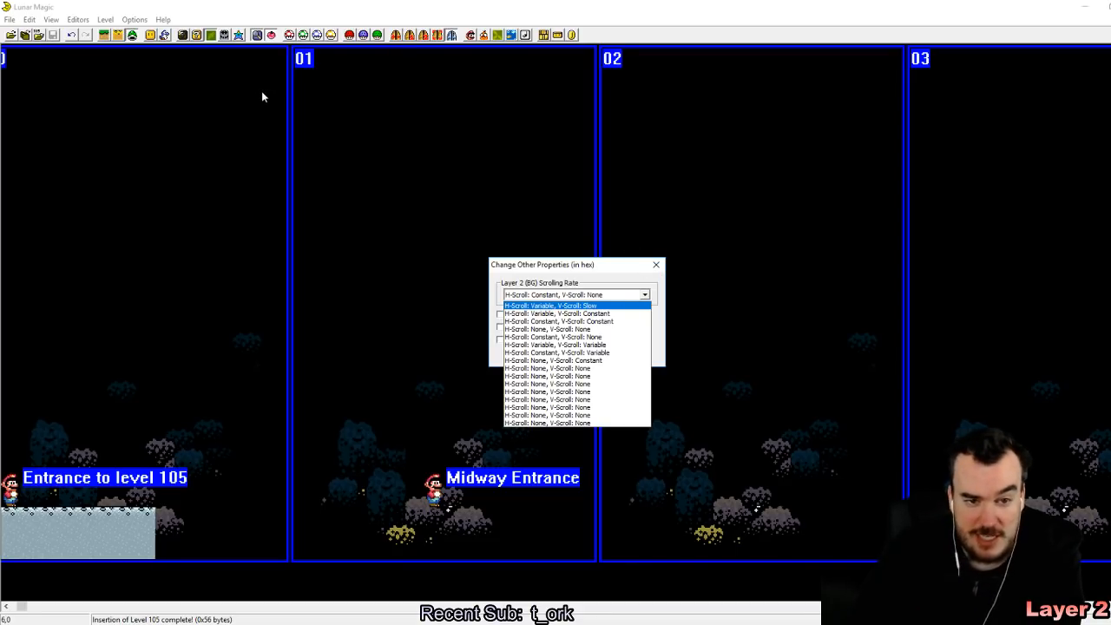
left_click(57, 48)
left_click(545, 356)
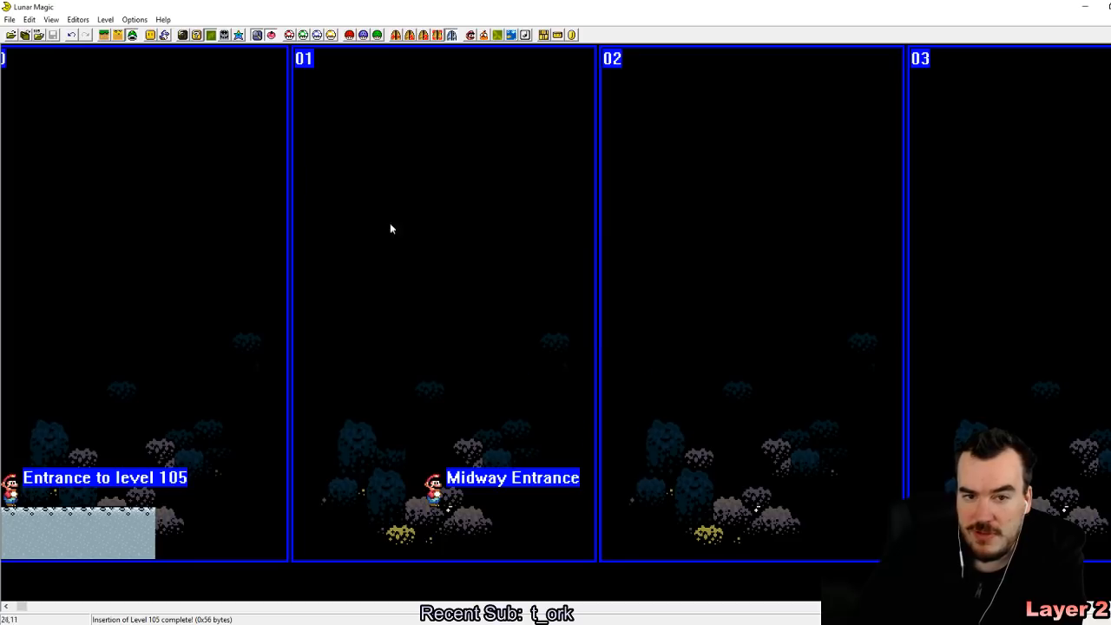
Step: Open GrandPooWorld_V1.2.smc from the GPW Classic Final folder inside the desktop's Games folder
left_click(10, 19)
left_click(35, 32)
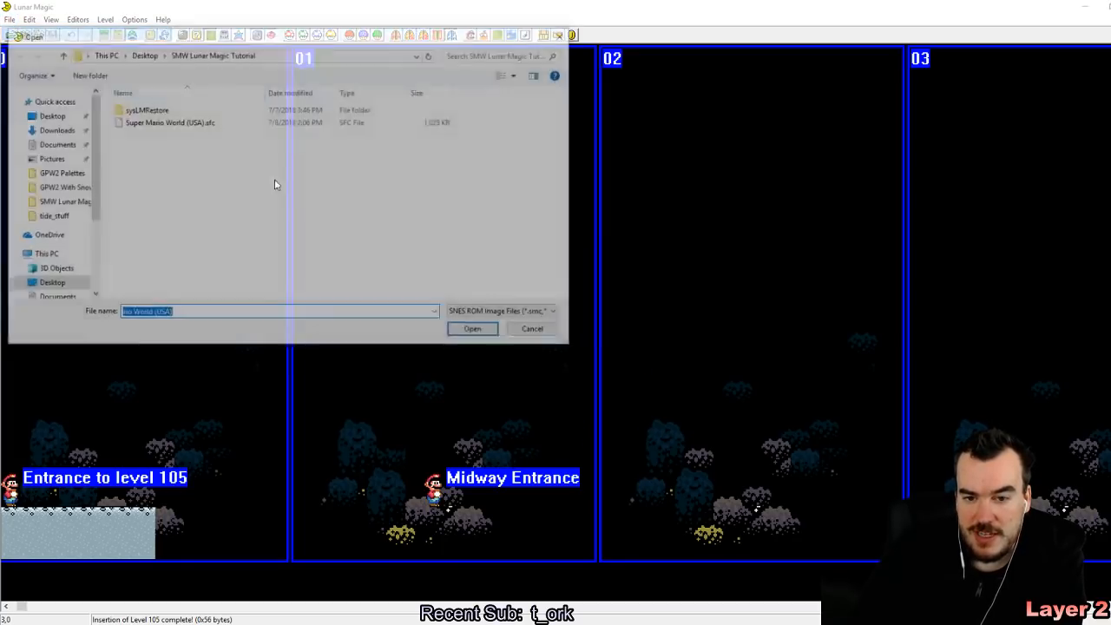
left_click(54, 116)
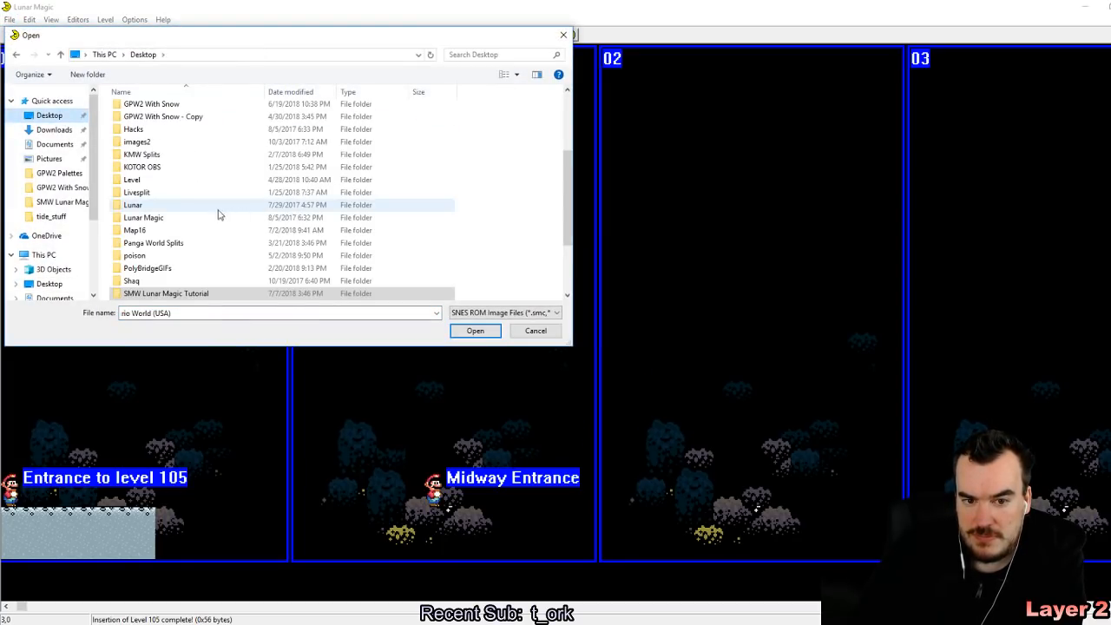
scroll(171, 132, "up", 2)
double_click(170, 141)
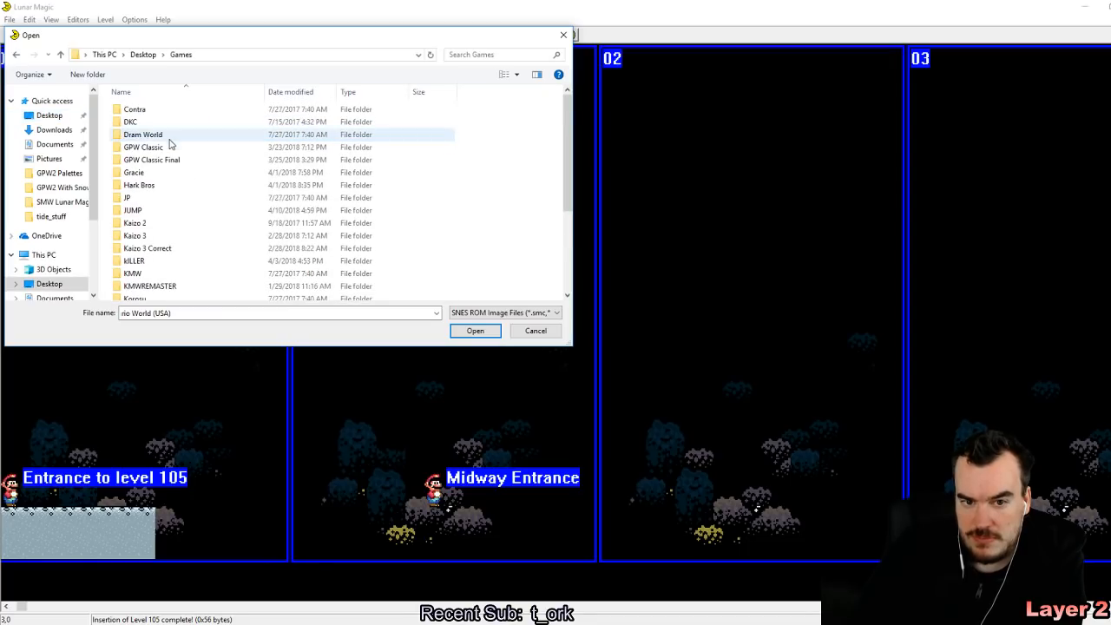
double_click(161, 159)
double_click(166, 121)
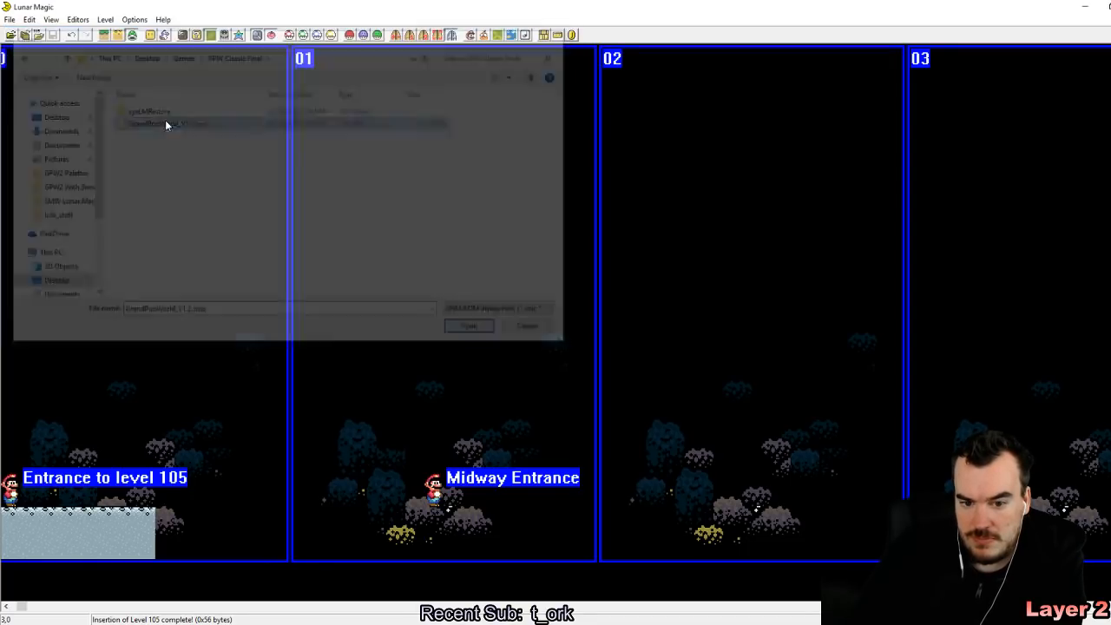
Step: Browse the ROM's levels to level 11D, check its Layer 2 scrolling rate setting, and close the properties dialog
key("Page_Down")
key("Page_Down")
key("Page_Down")
key("Page_Down")
key("Page_Down")
key("Page_Down")
key("Page_Down")
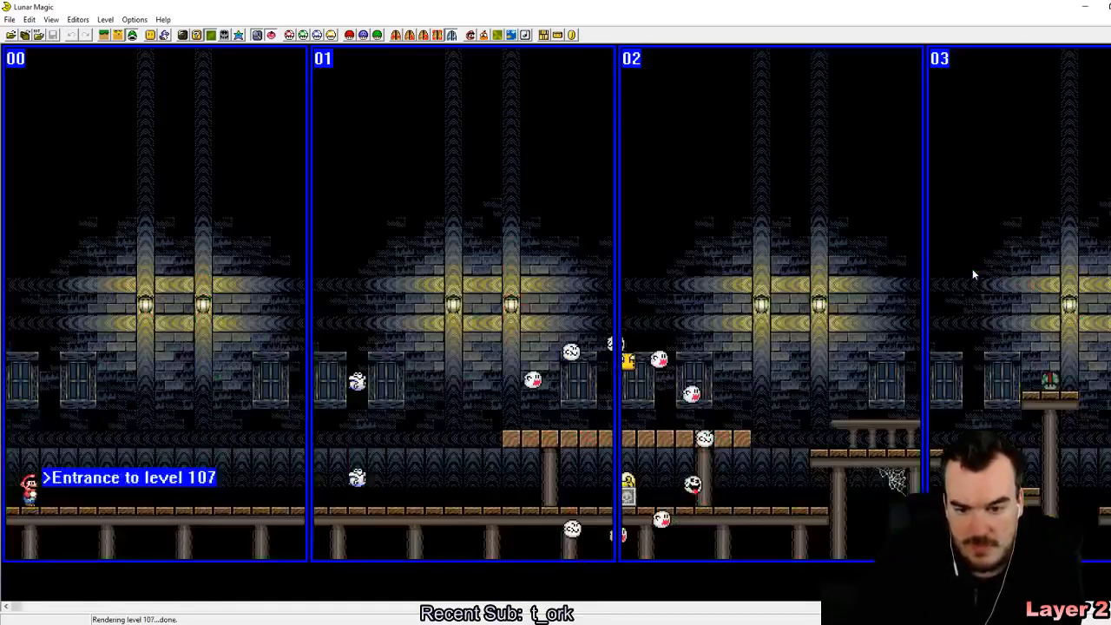
key("Page_Down")
key("Page_Down")
key("Page_Down")
key("Page_Down")
key("Page_Down")
key("Page_Down")
key("Page_Down")
key("Page_Down")
key("Page_Down")
key("Page_Down")
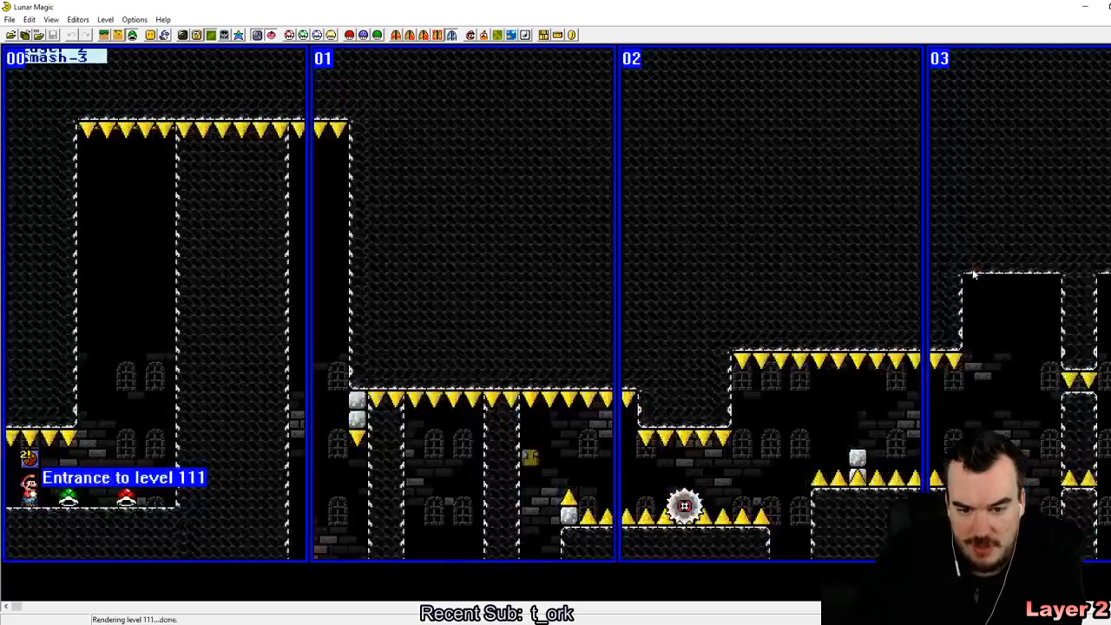
key("Page_Down")
key("Page_Down")
key("Page_Down")
key("Page_Down")
key("Page_Down")
key("Page_Down")
key("Page_Down")
key("Page_Down")
key("Page_Down")
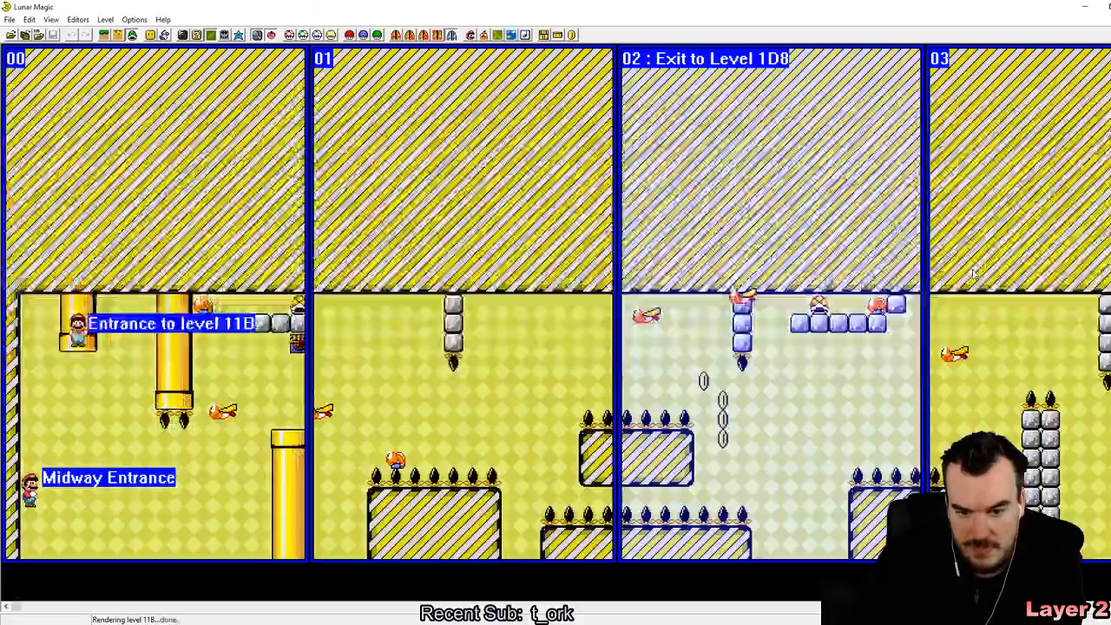
key("Page_Up")
key("Page_Up")
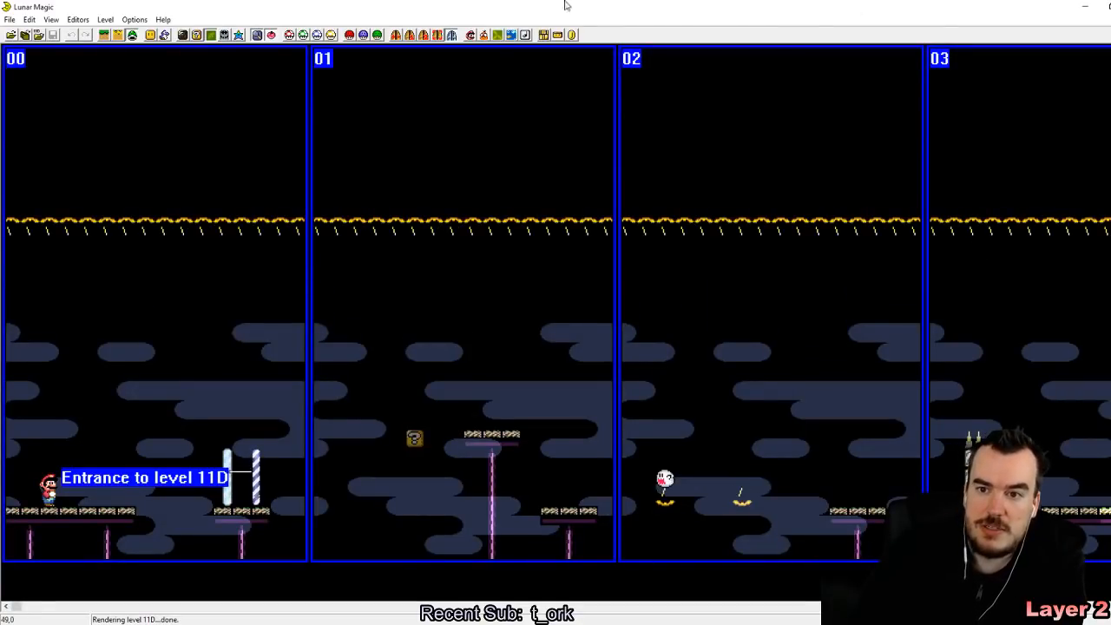
left_click(498, 34)
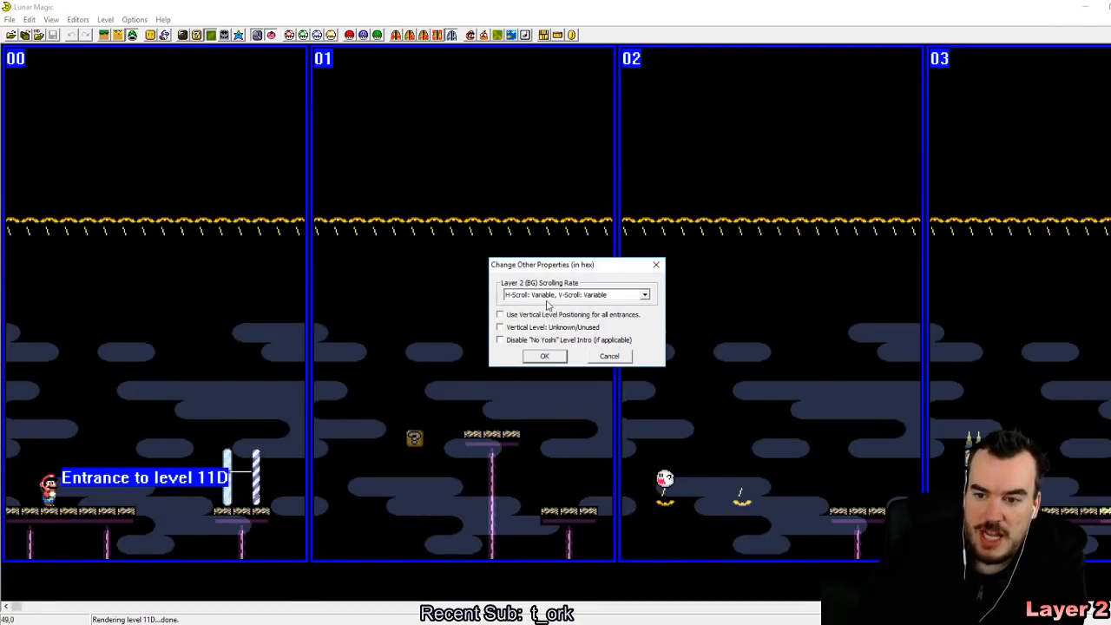
left_click(540, 357)
Step: Reopen Super Mario World (USA).sfc from the SMW Lunar Magic Tutorial folder
left_click(8, 19)
left_click(35, 33)
left_click(583, 359)
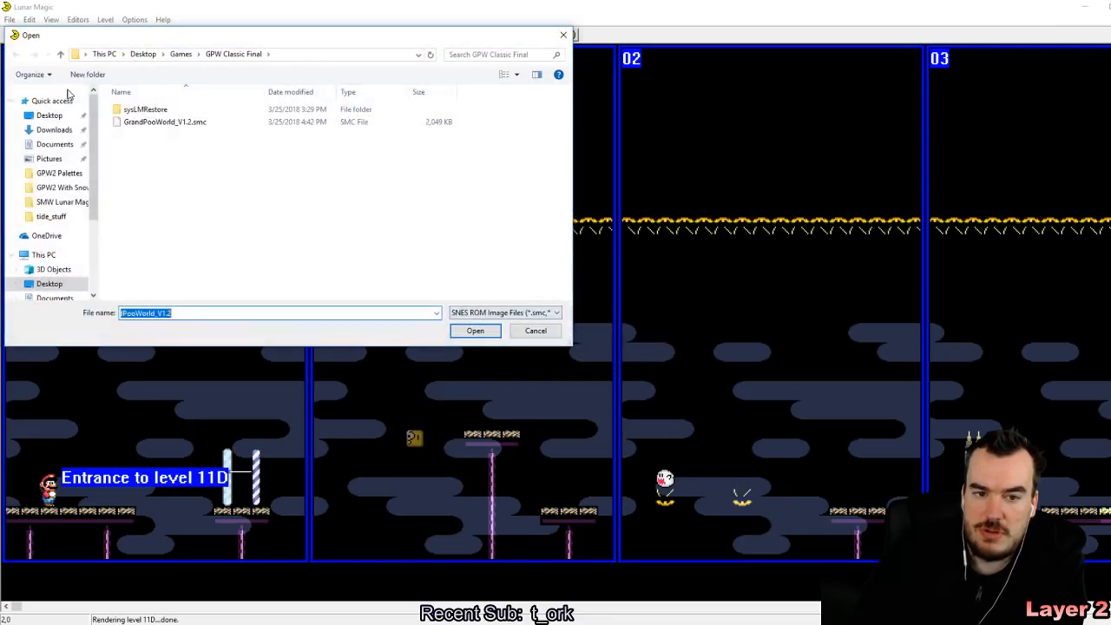
left_click(70, 202)
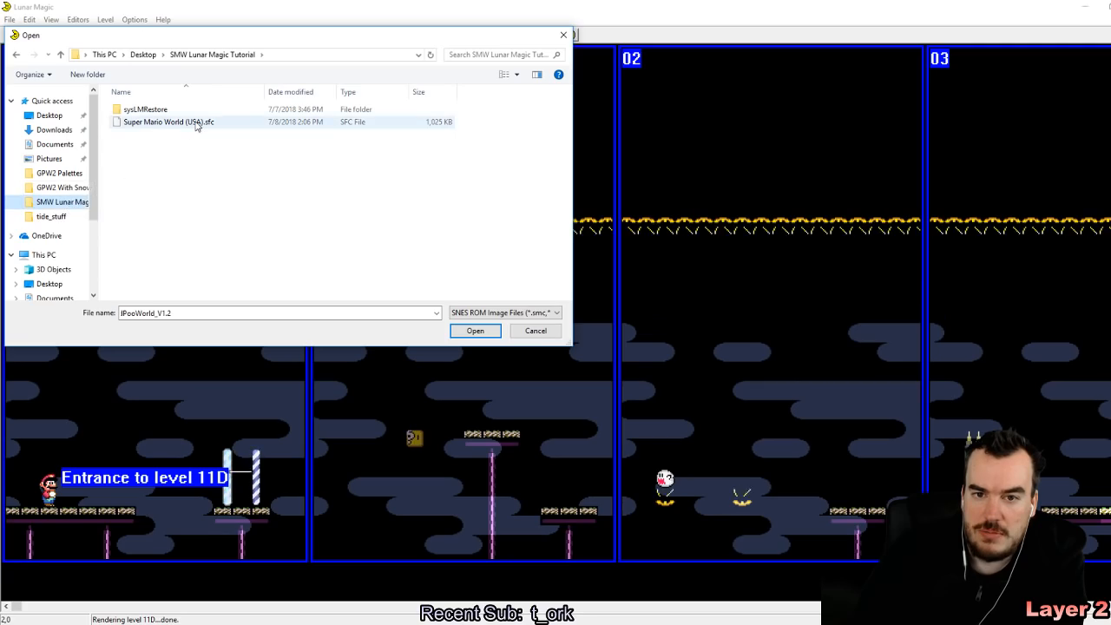
double_click(193, 122)
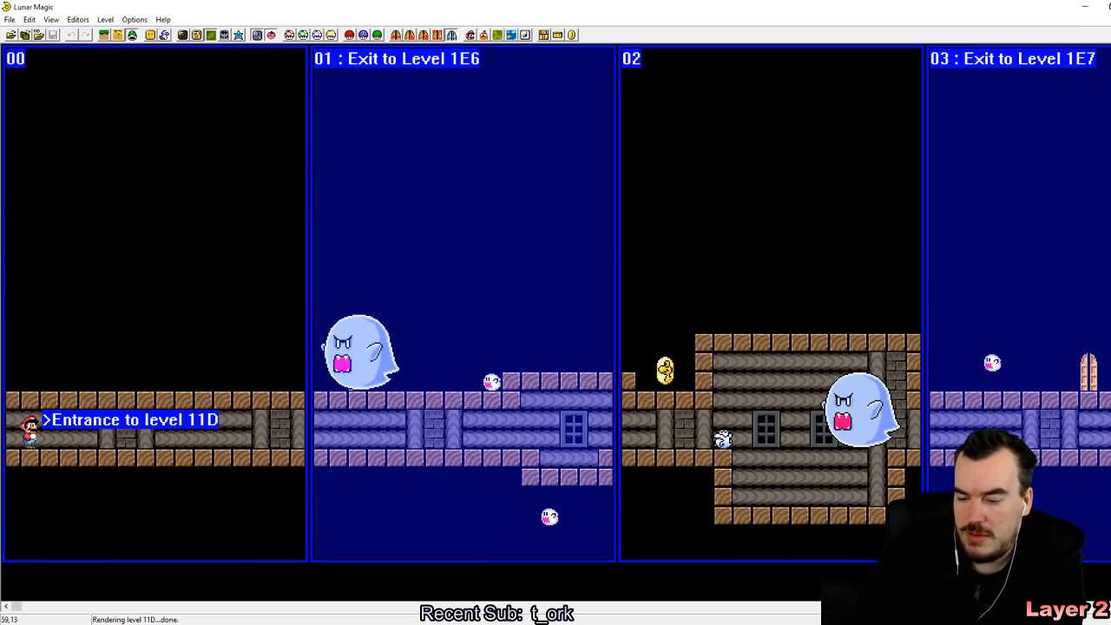
Step: Page back through the levels to level 105
key("Page_Down")
key("Page_Down")
key("Page_Down")
key("Page_Down")
key("Page_Down")
key("Page_Down")
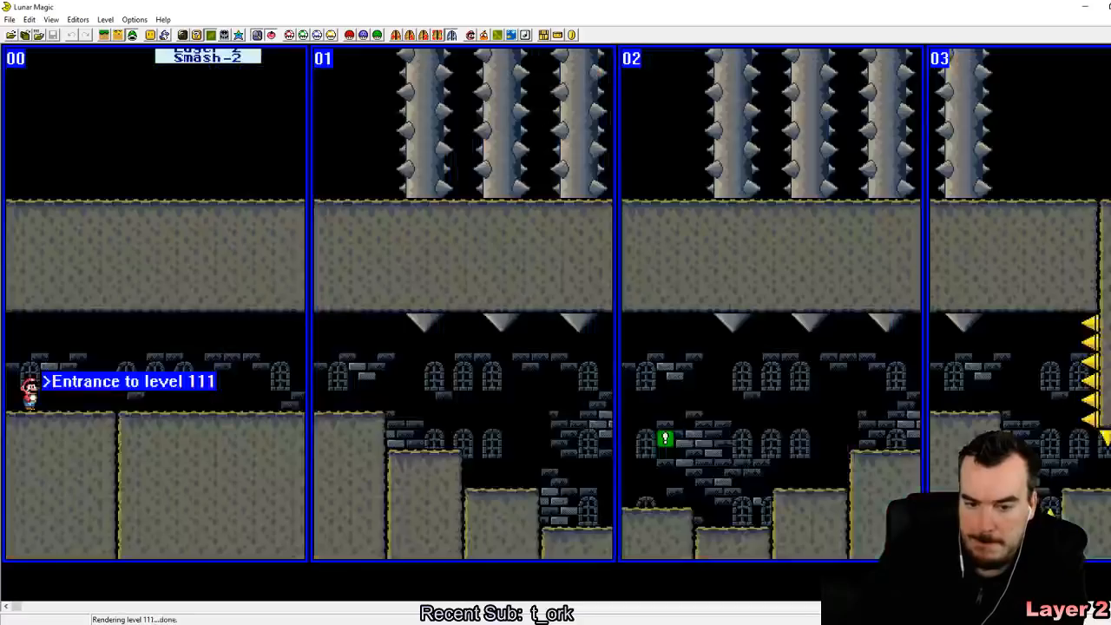
key("Page_Down")
key("Page_Down")
key("Page_Down")
key("Page_Down")
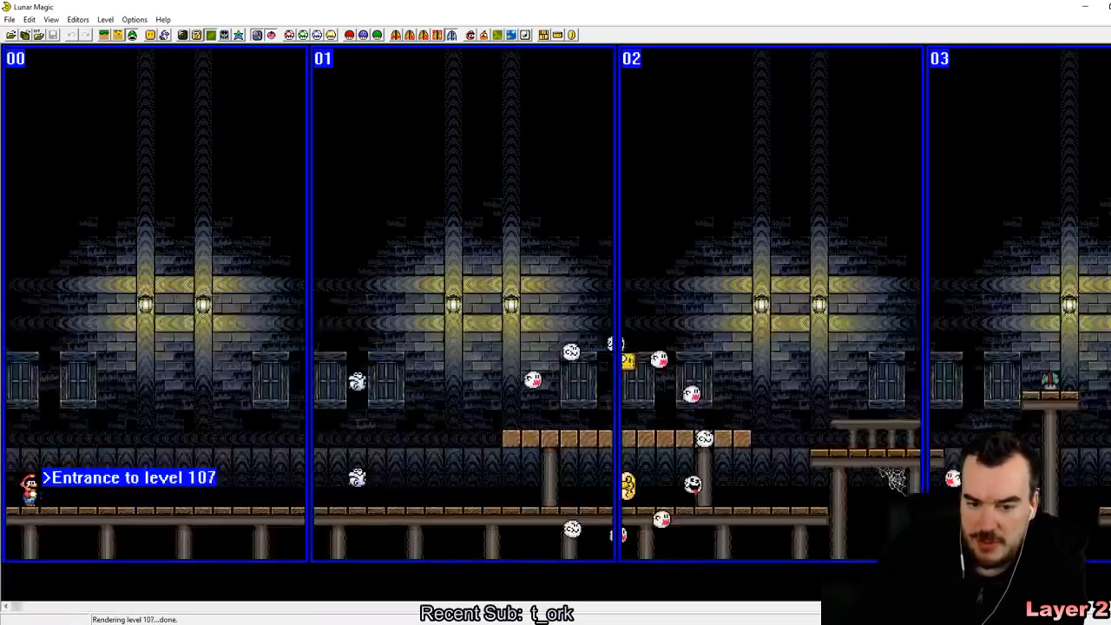
Step: Set level 105's Layer 2 scrolling rate to H-Scroll: Variable, V-Scroll: Variable, and save the level
left_click(500, 37)
left_click(632, 299)
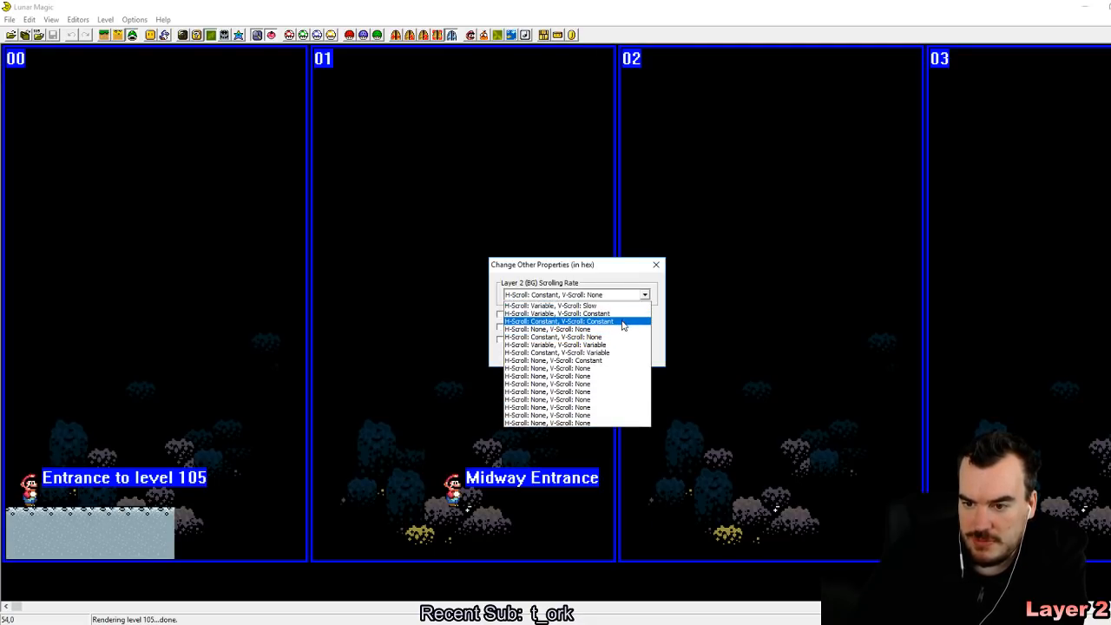
left_click(618, 345)
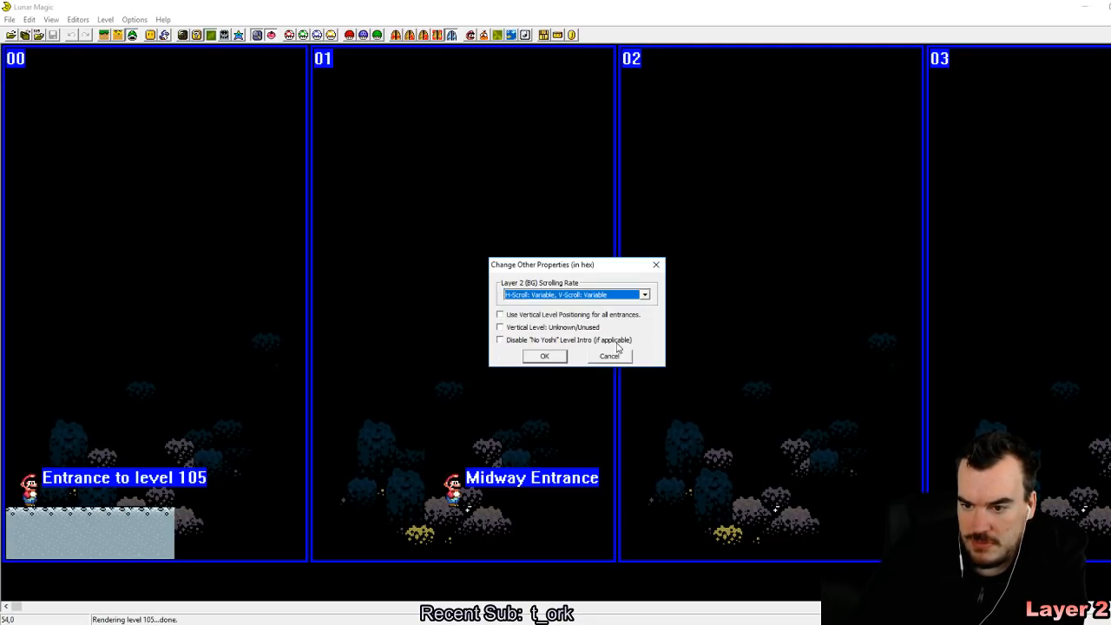
left_click(544, 357)
left_click(54, 36)
Step: In Layer 2 editing mode, place five spaced 2x2 groups of grey cement blocks at ground height, from the starting ledge to the end of screen 01
left_click(103, 37)
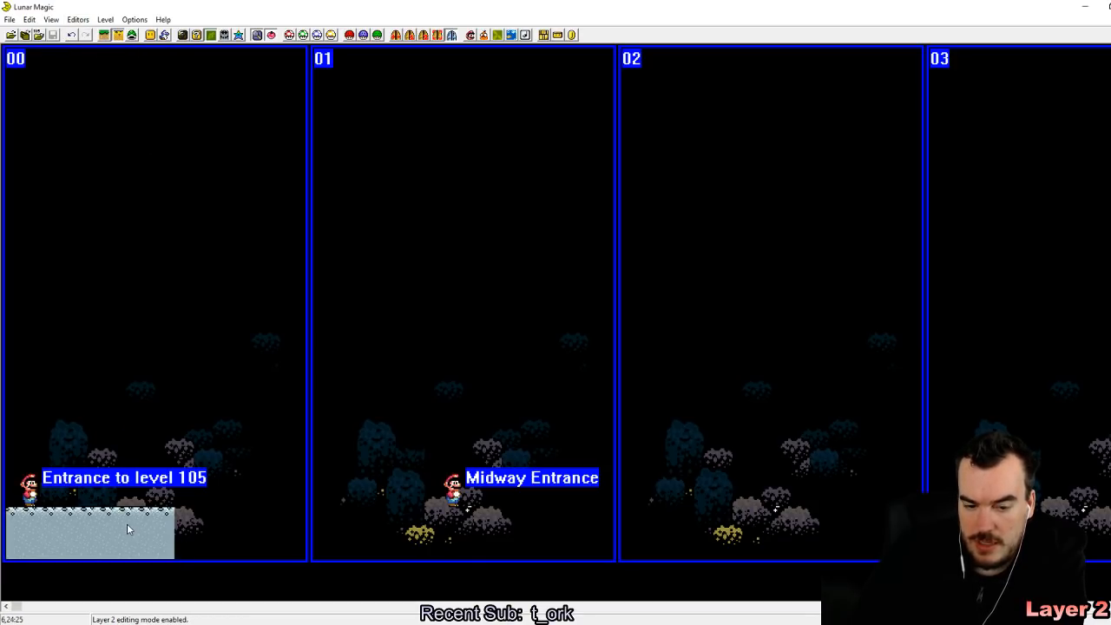
left_click(150, 35)
left_click(582, 415)
left_click_drag(585, 398, 247, 460)
right_click_drag(248, 458, 193, 518)
right_click_drag(373, 497, 258, 518)
right_click(368, 520)
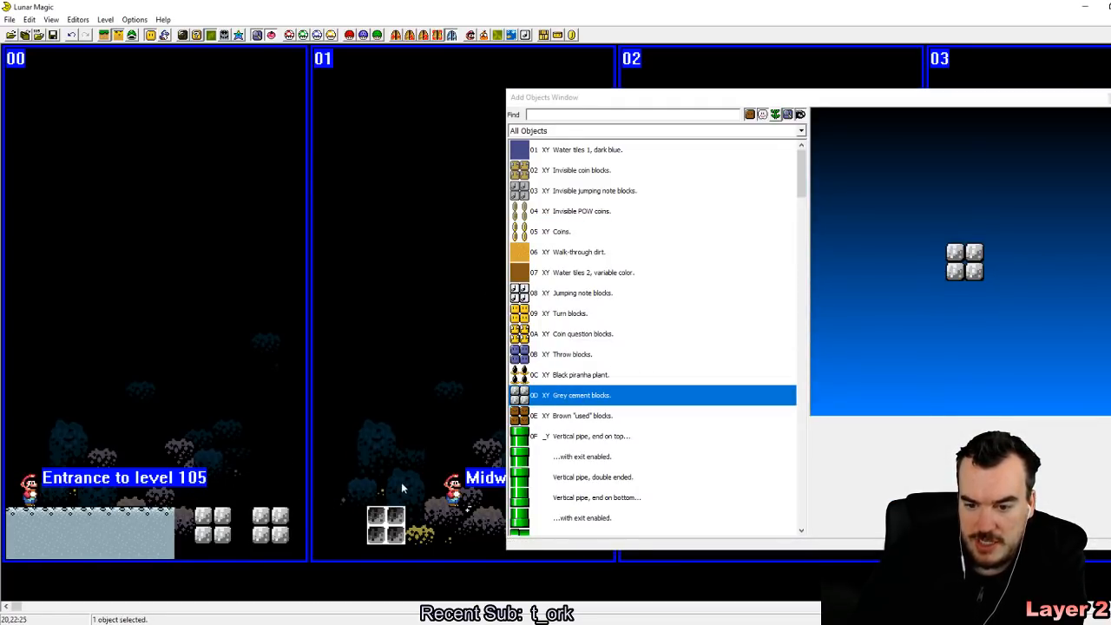
right_click(465, 519)
right_click_drag(1110, 326, 472, 517)
left_click(433, 365)
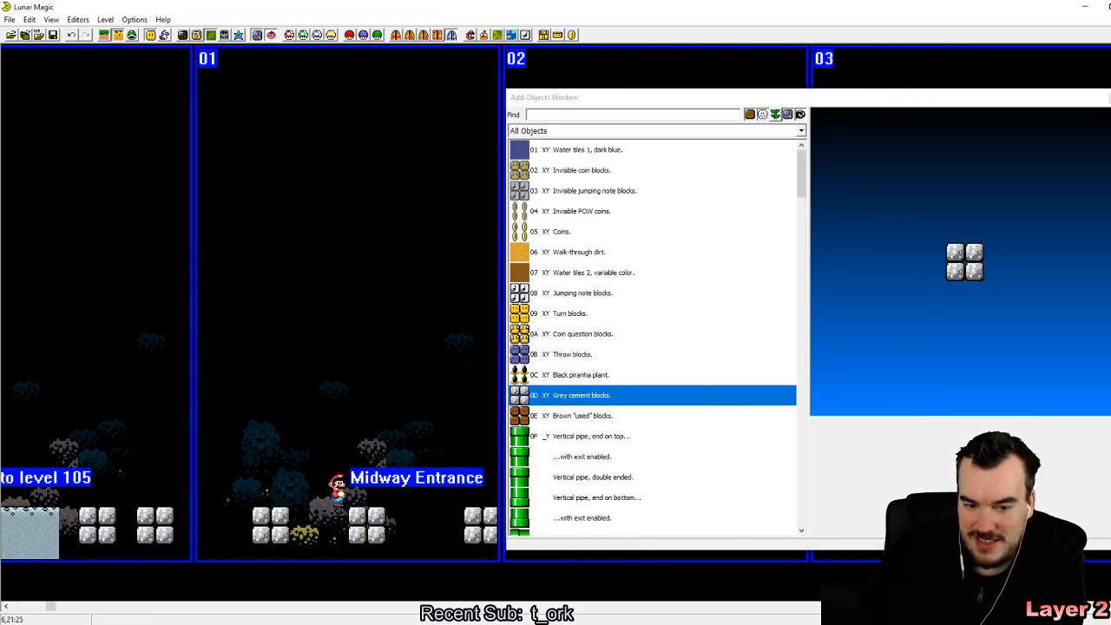
left_click(150, 35)
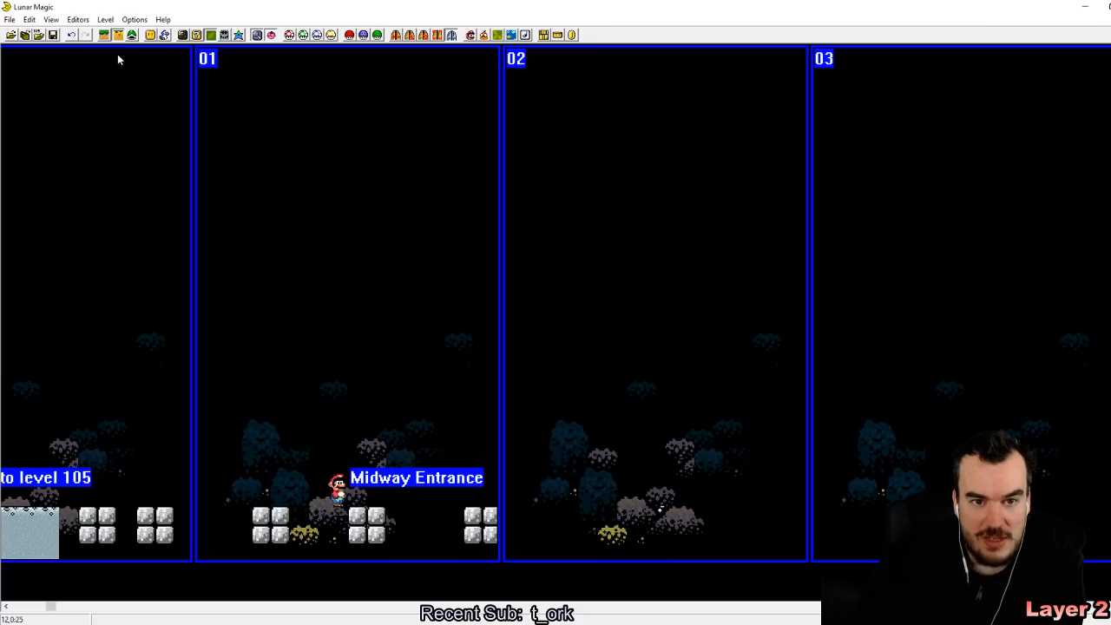
Step: In Layer 1 editing mode, add a ground ledge in screen 03, widen it, and save the level
right_click(877, 511)
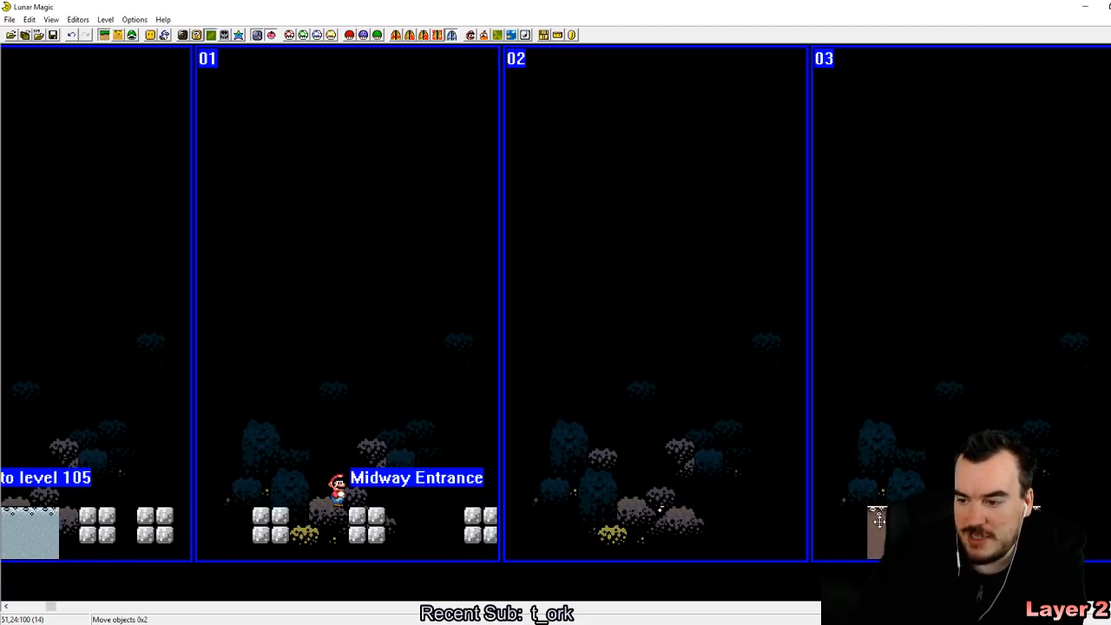
left_click_drag(1033, 534, 1071, 534)
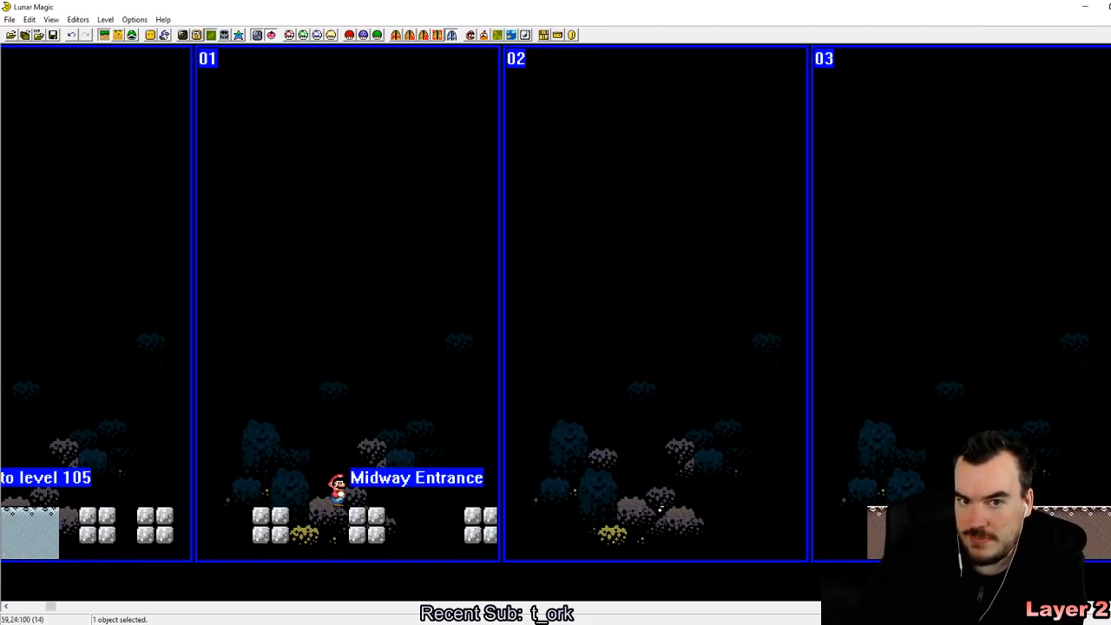
left_click(52, 34)
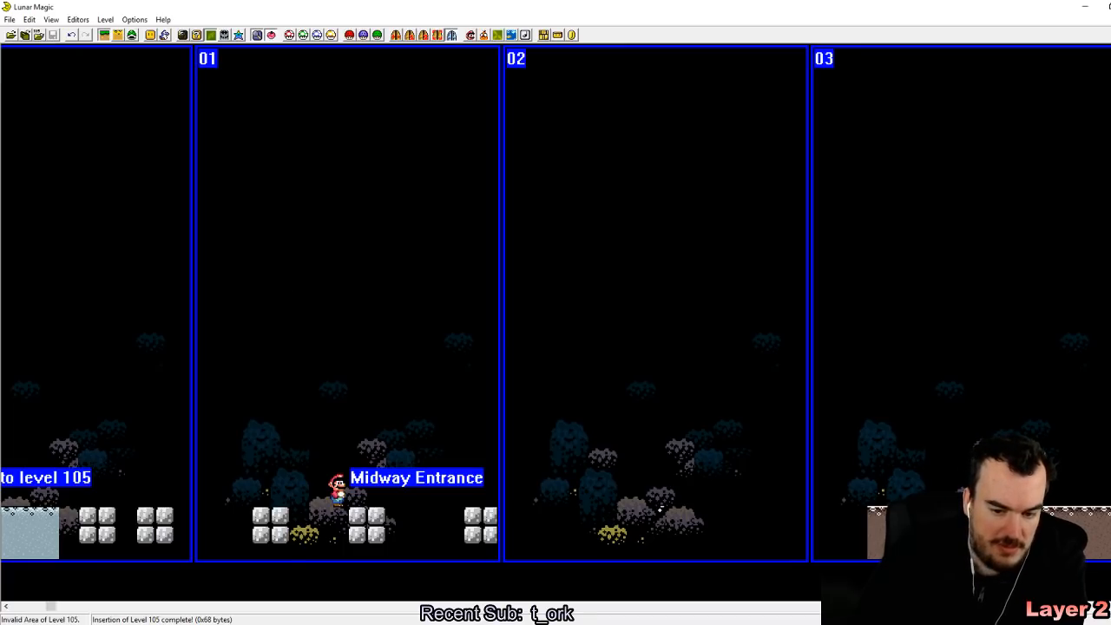
Step: Switch to the SNES emulator and reload the Super Mario World ROM
key("alt+Tab")
left_click(431, 110)
left_click(436, 122)
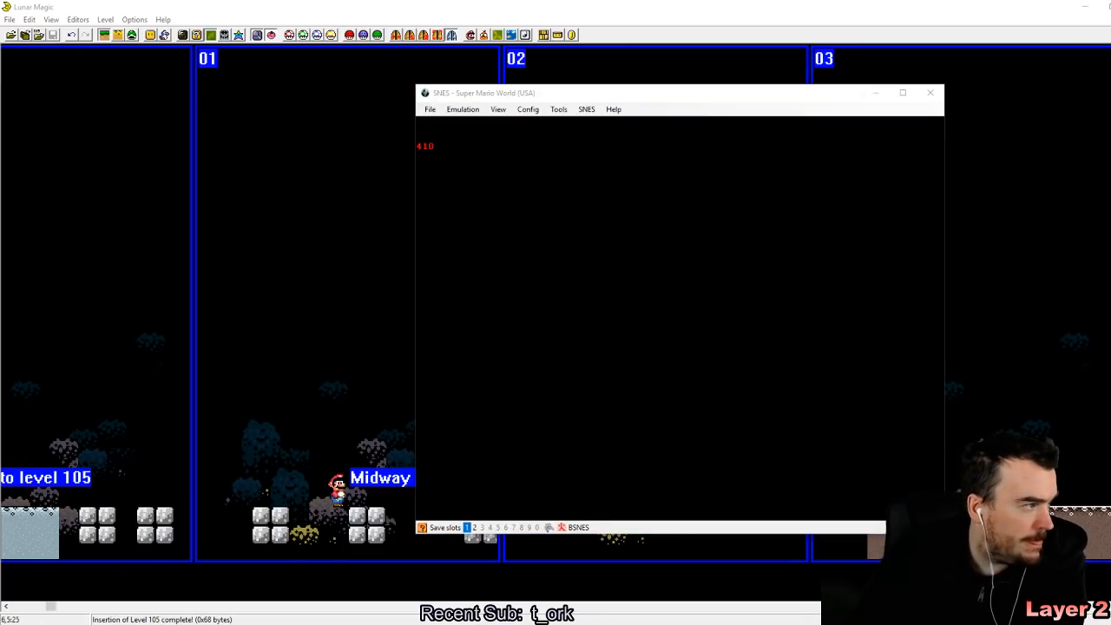
Step: Return to Lunar Magic, save level 105 again, and switch back to the emulator
left_click(343, 319)
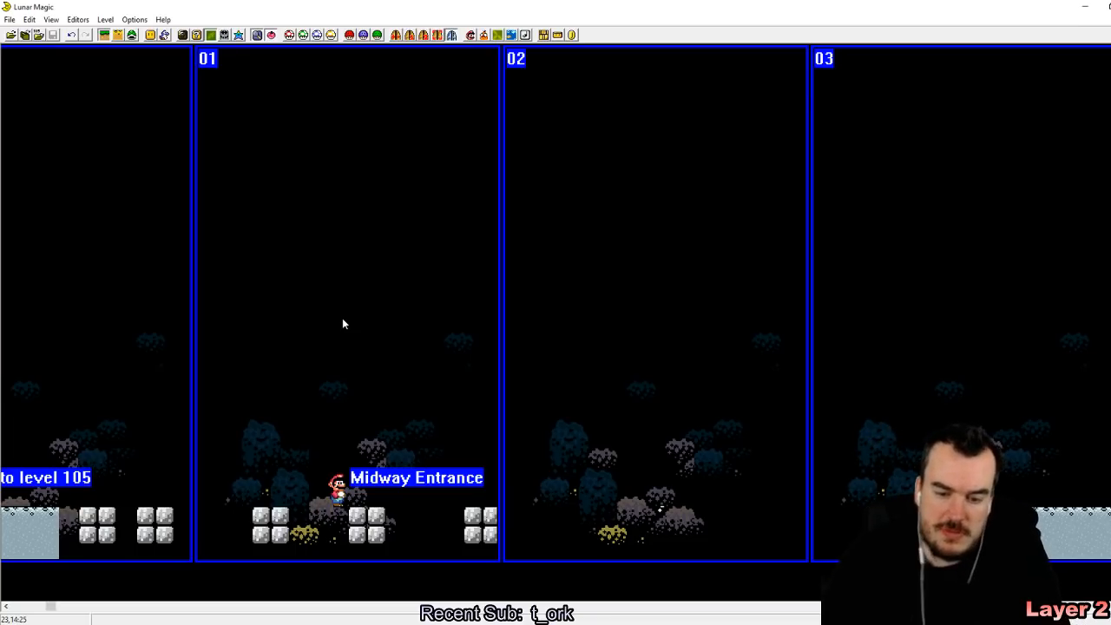
key("ctrl+s")
left_click(397, 624)
Step: Start the game, enter the test level from the overworld, and save an emulator state in slot 1
key("Return")
key("Return")
key("Return")
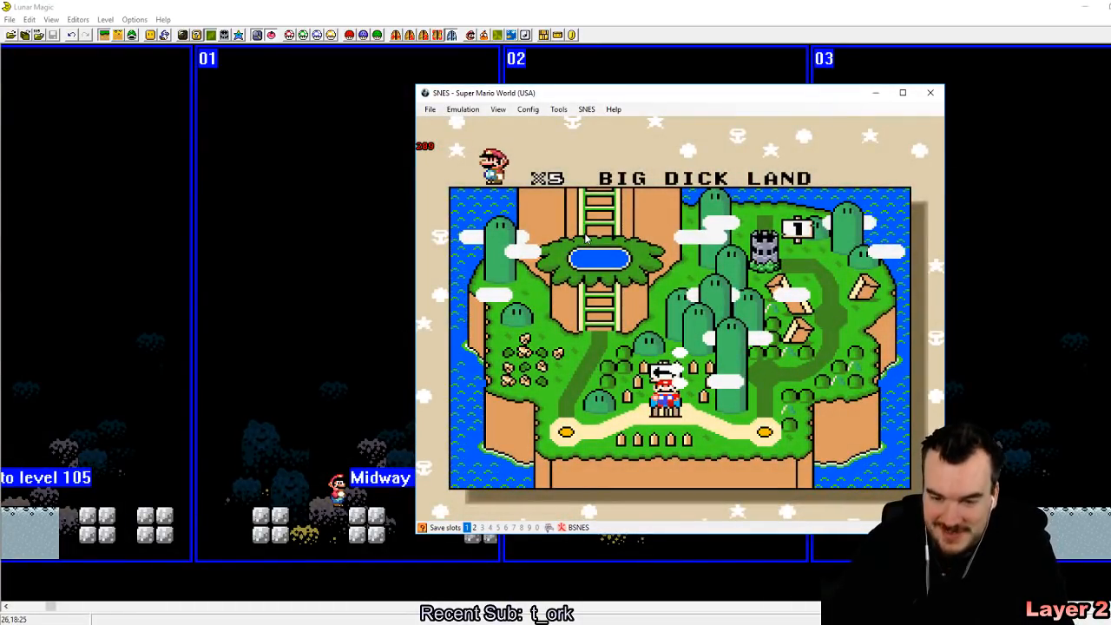
key("z")
key("shift+F1")
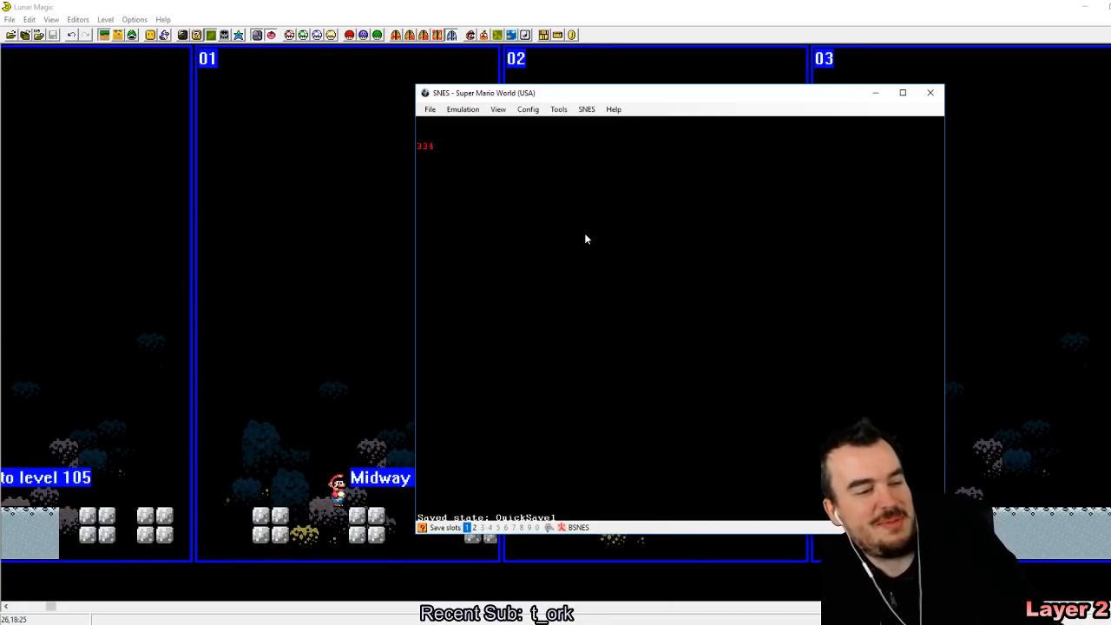
Step: Run and jump back and forth over the grey cement blocks to test the variable layer 2 scrolling
key("Right")
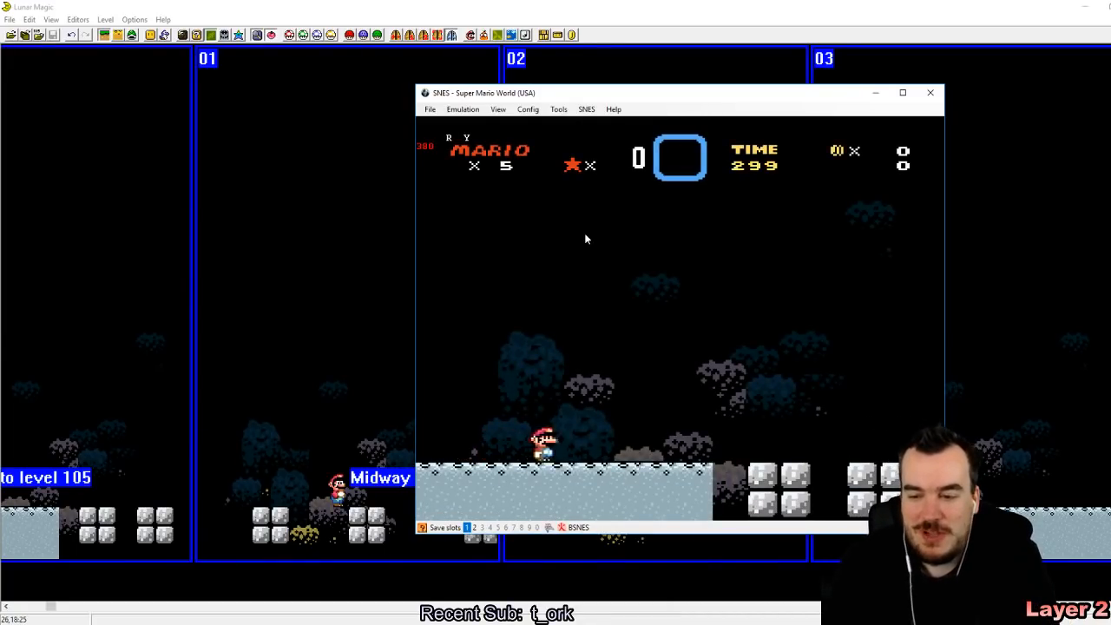
key("Right")
key("z")
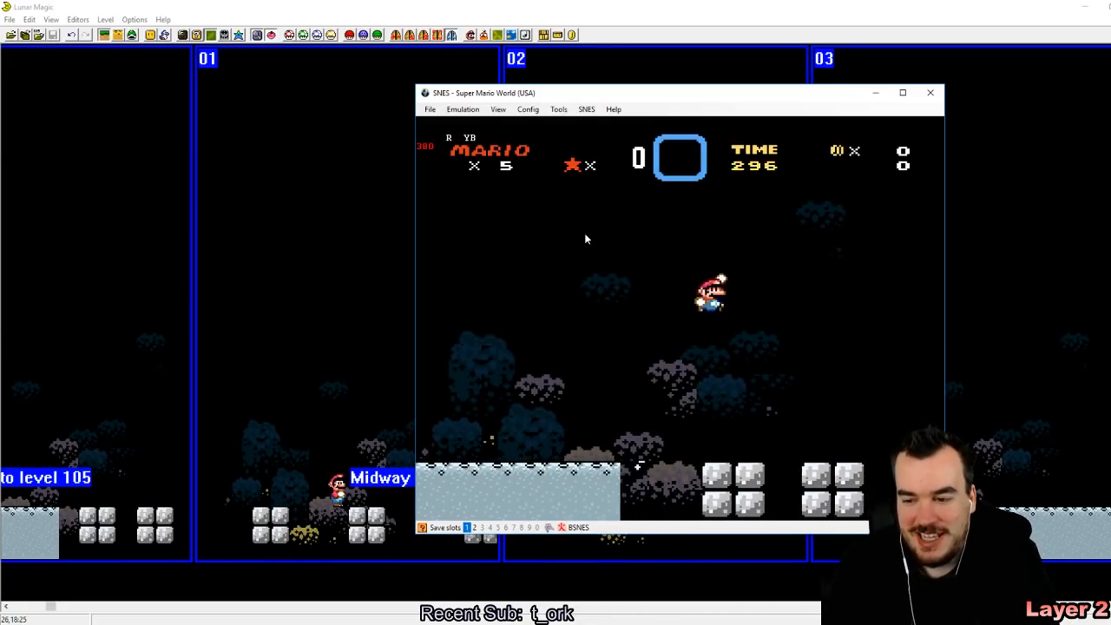
key("Left")
key("Right")
key("z")
key("Right")
key("z")
key("Left")
key("z")
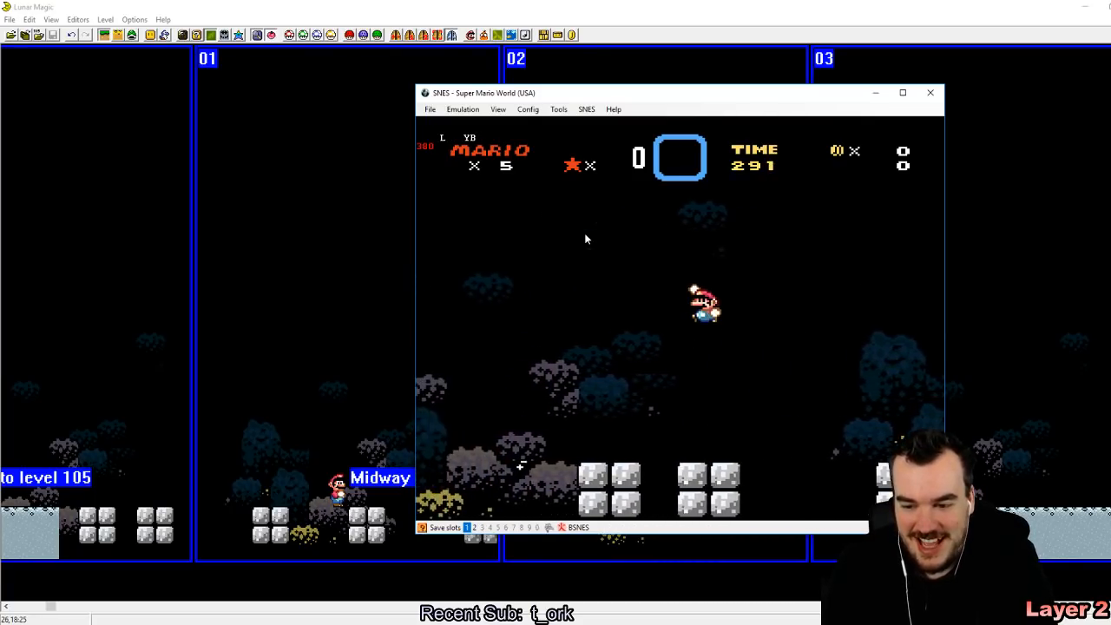
key("Right")
key("z")
key("Left")
key("Right")
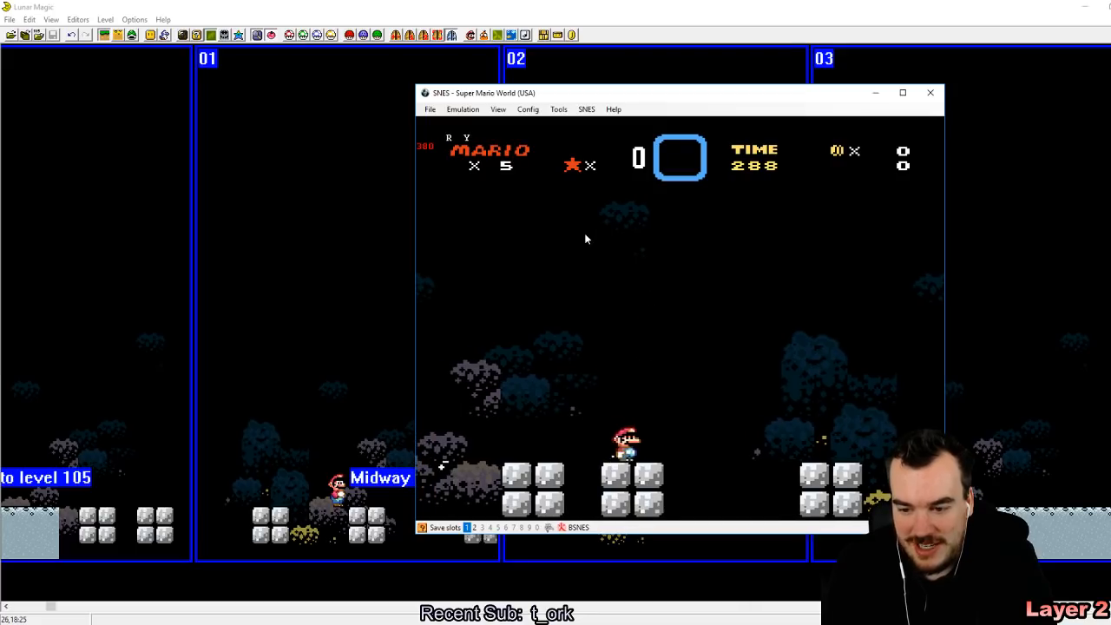
key("z")
key("Left")
key("z")
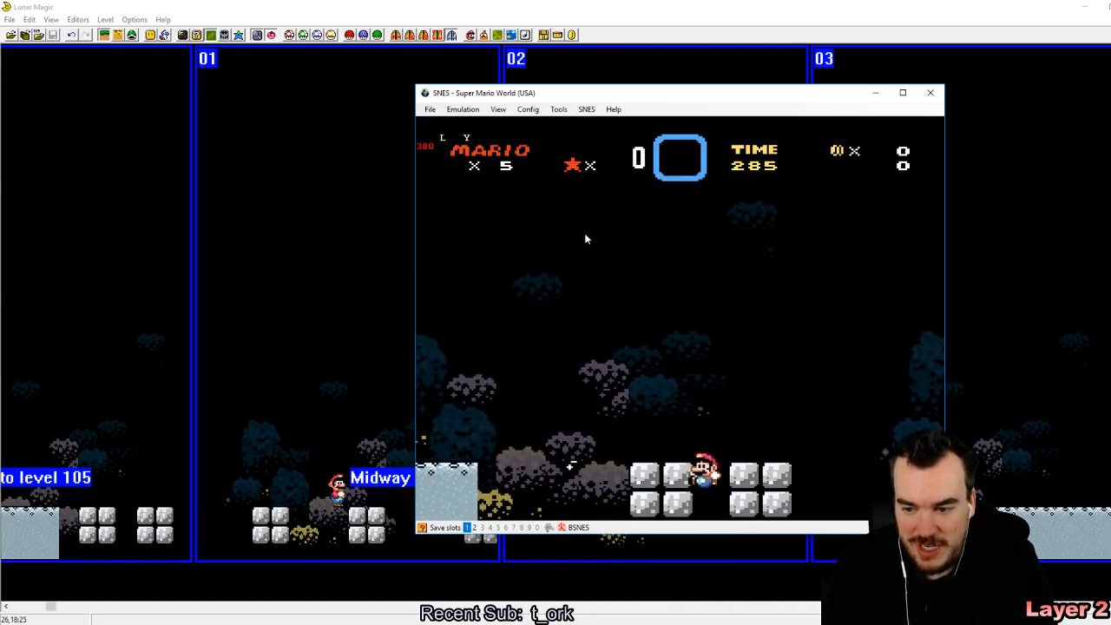
key("z")
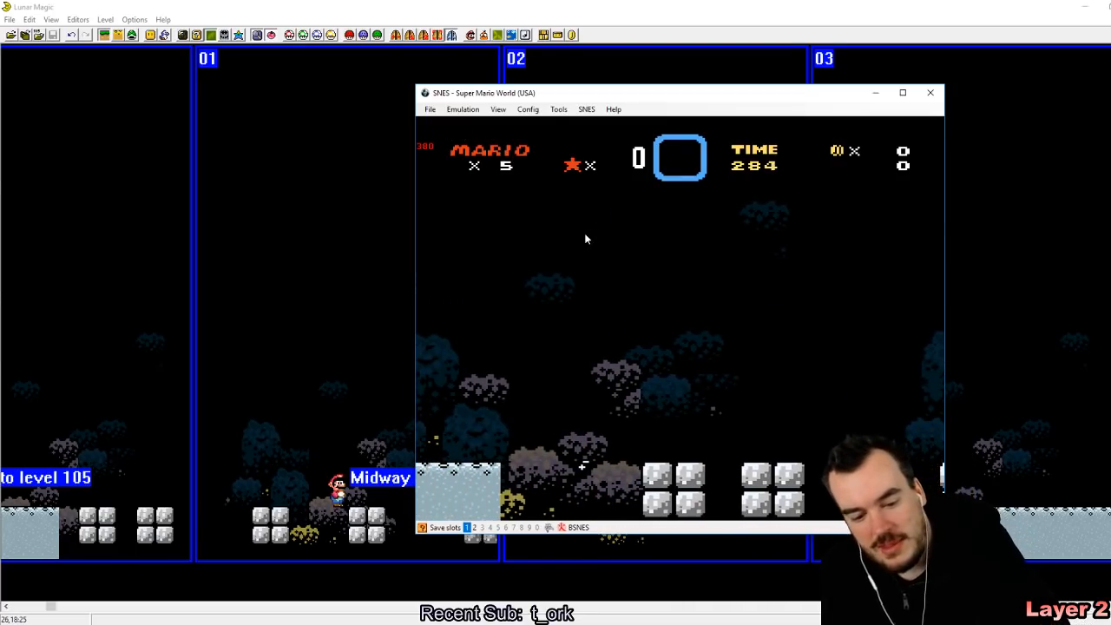
Step: Load the state saved in slot 1 and run right, jumping across the cement blocks to test the layer 2 scrolling
key("F1")
key("Right")
key("a")
key("z")
key("z")
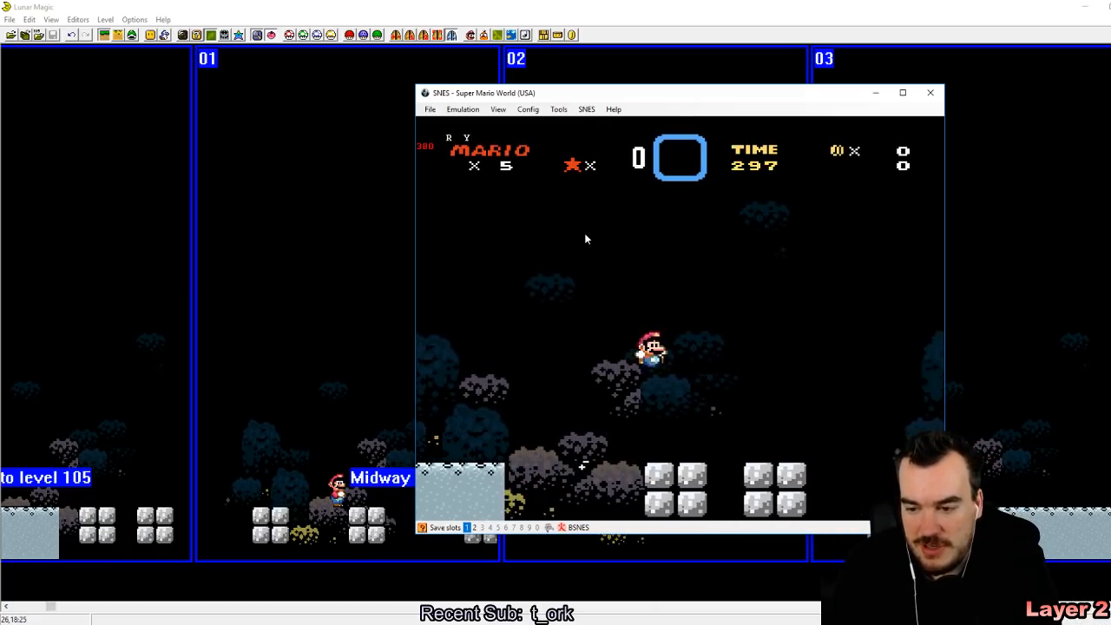
key("z")
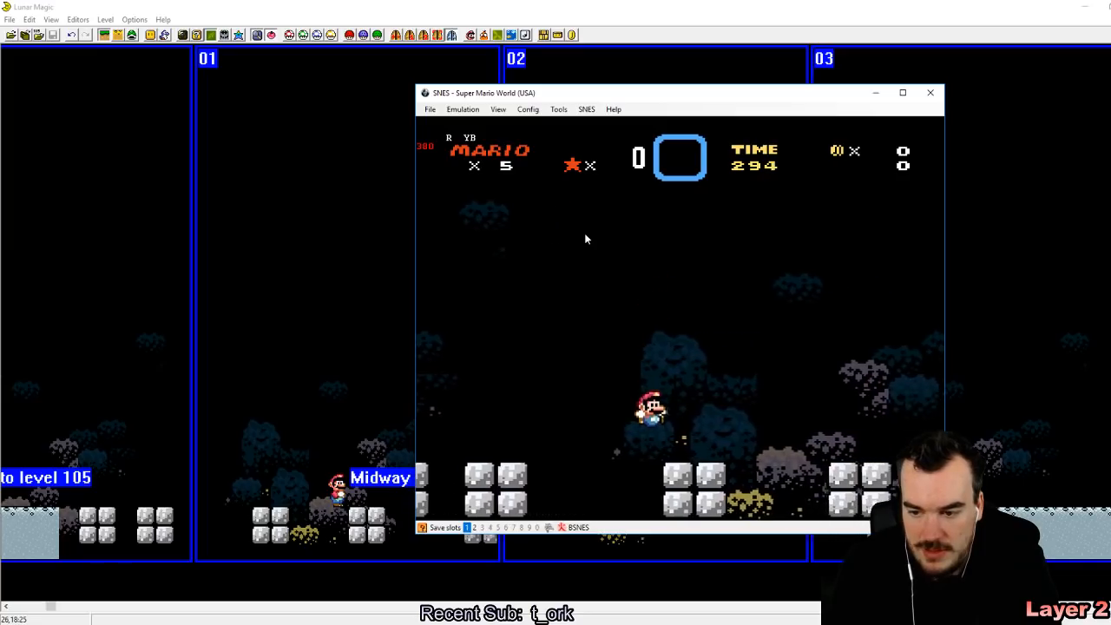
key("z")
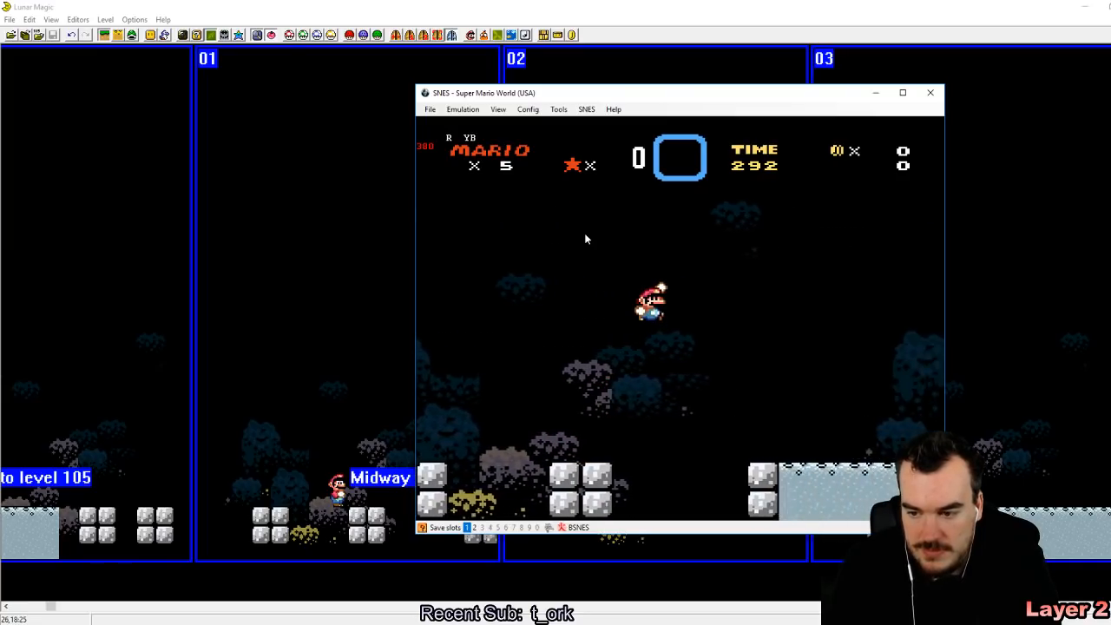
key("z")
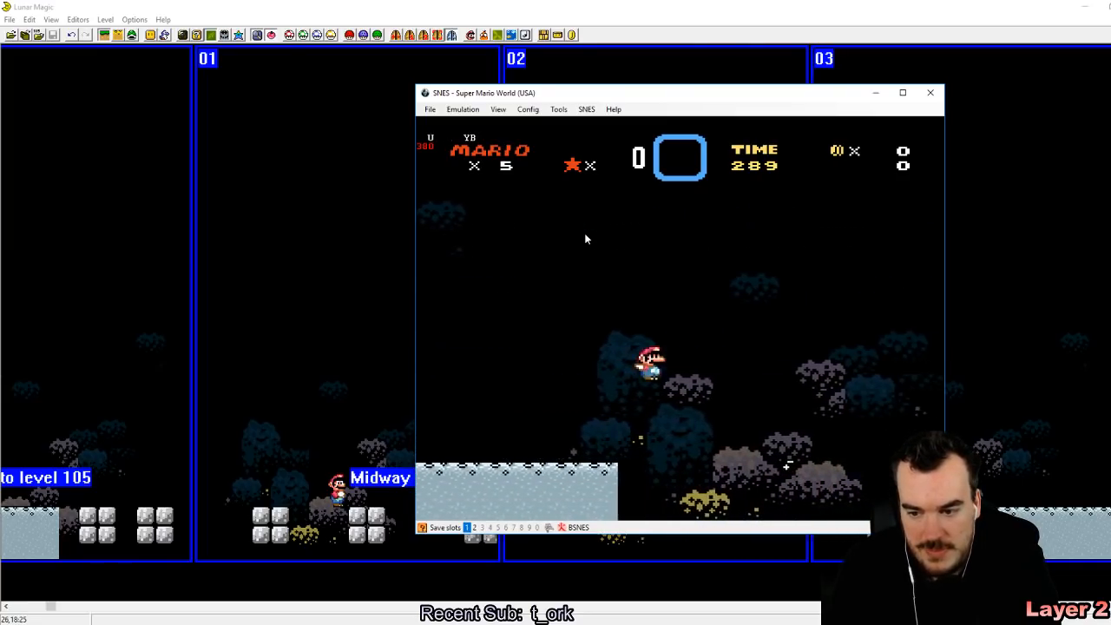
Step: Reverse direction and jump back left over the blocks to check how the layer 2 scrolling behaves
key("Left")
key("Right")
key("z")
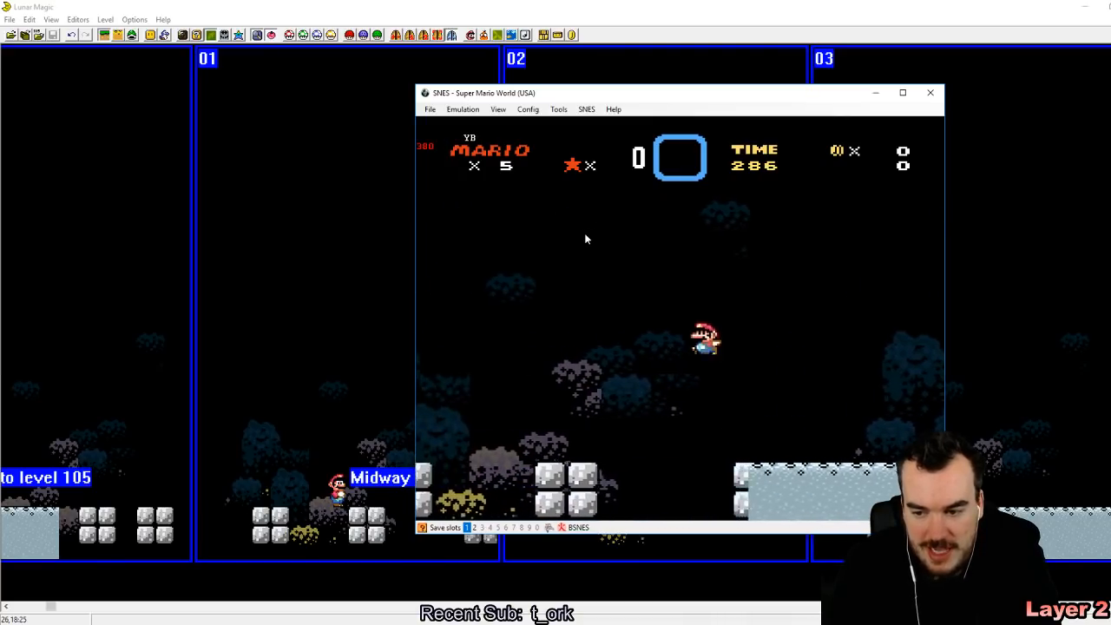
key("Left")
key("z")
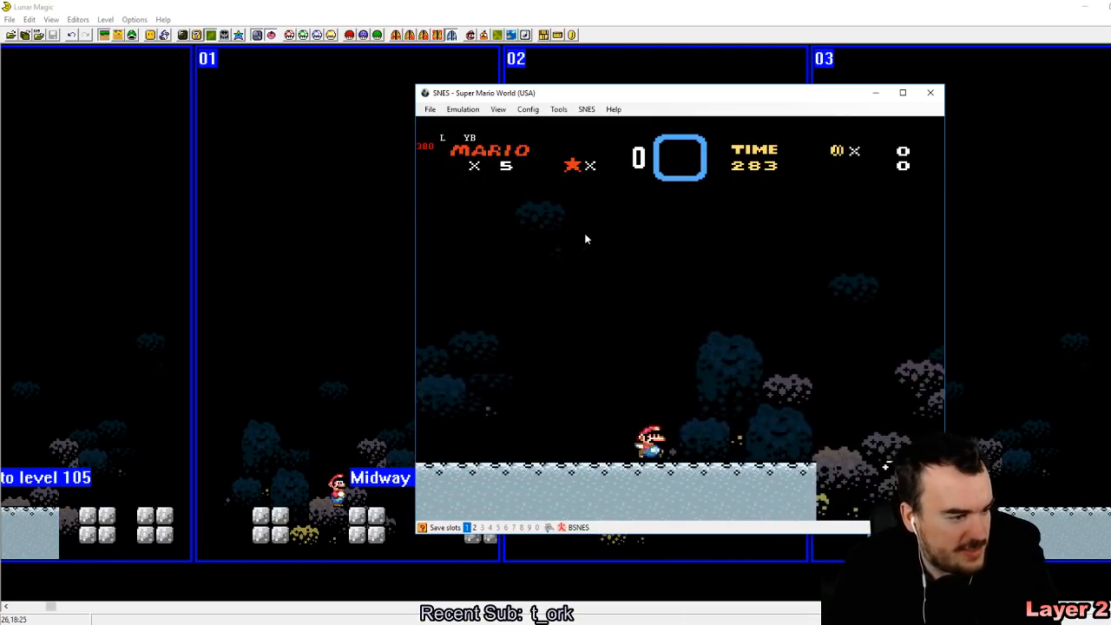
key("Left")
key("z")
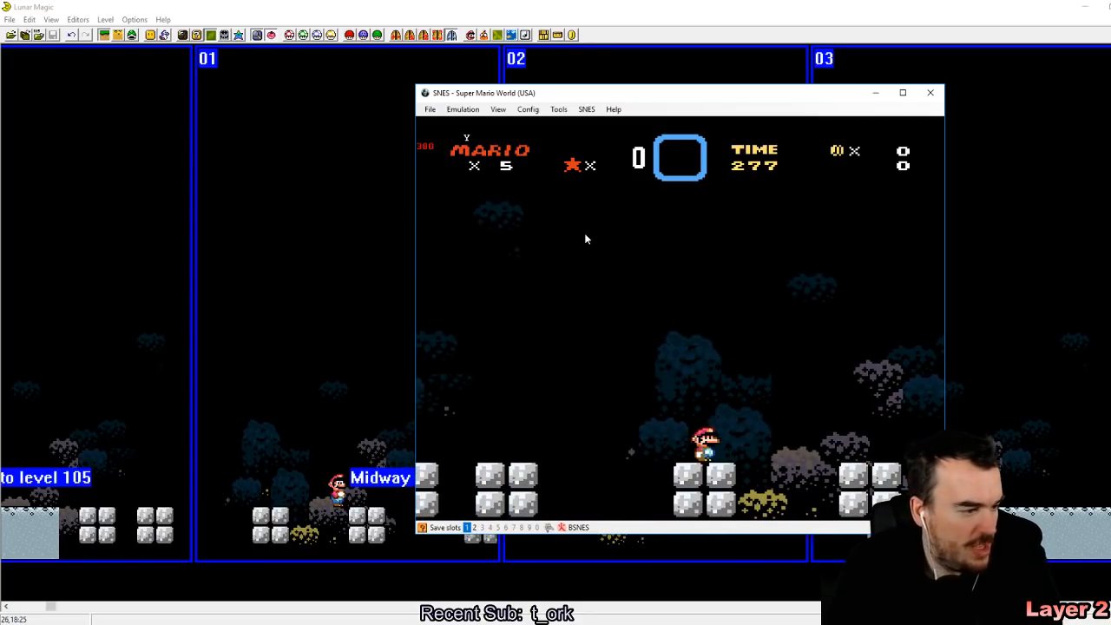
key("a")
key("Left")
key("z")
key("z")
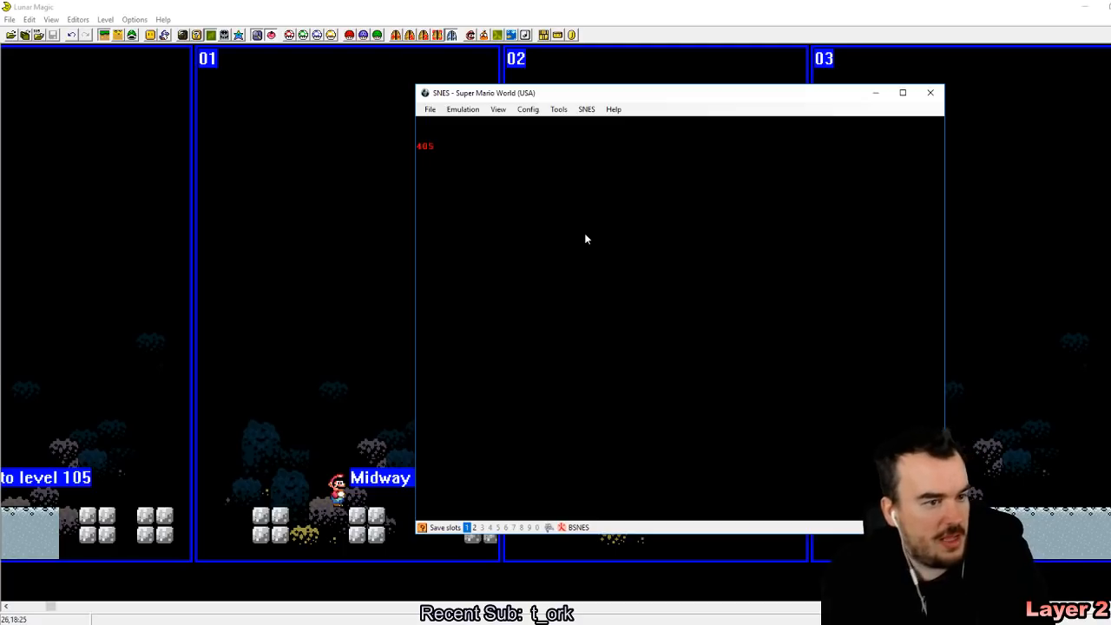
Step: Return to Lunar Magic and go to level 107
left_click(357, 6)
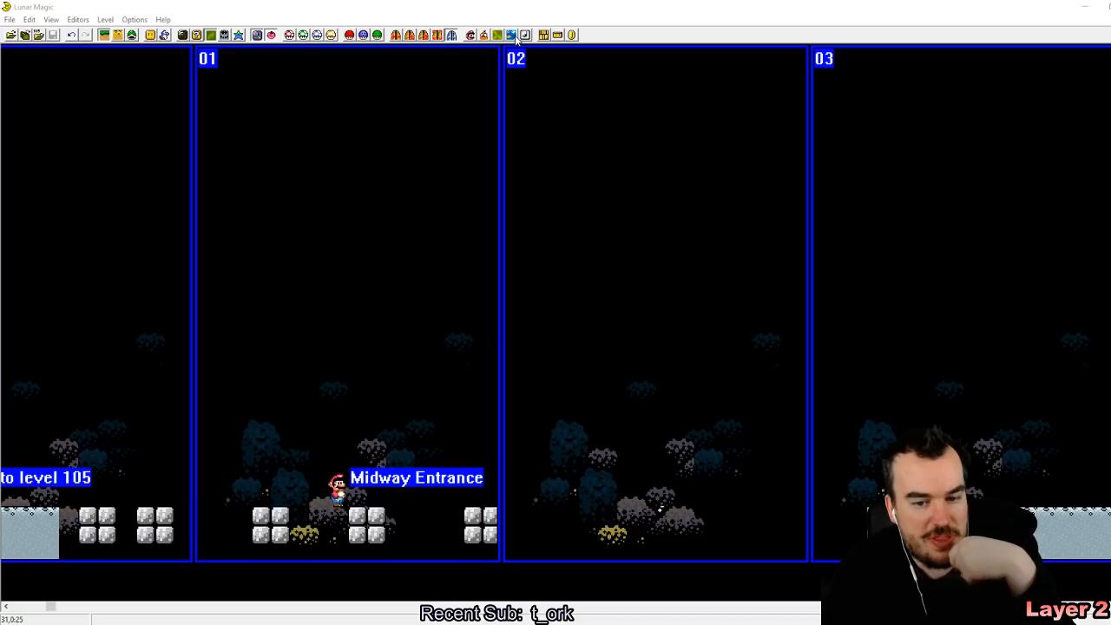
left_click(360, 211)
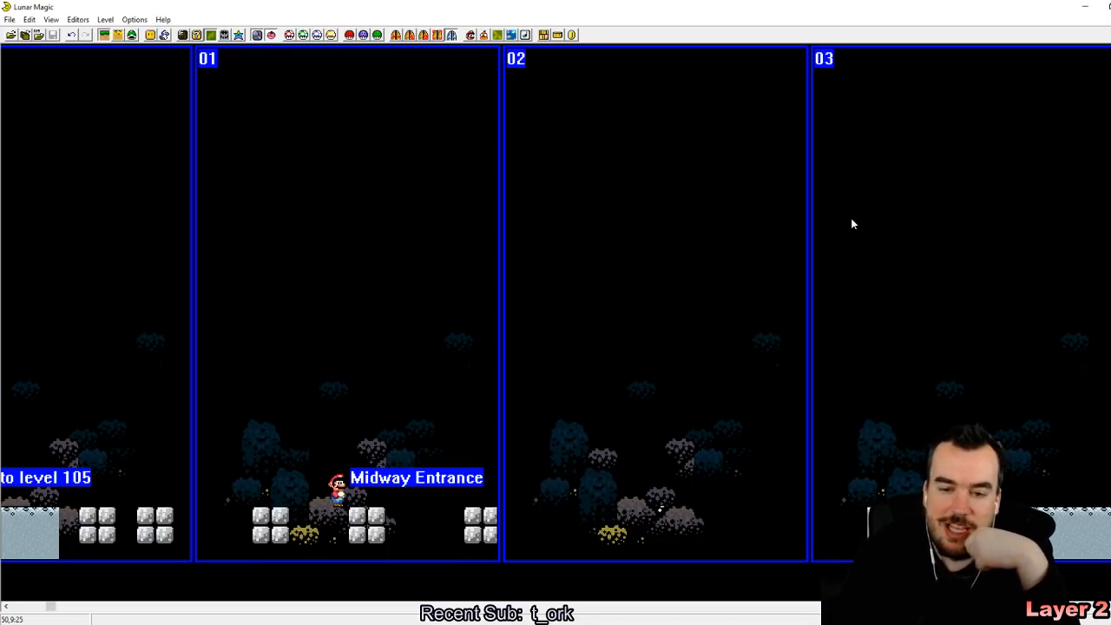
key("Page_Down")
key("Page_Down")
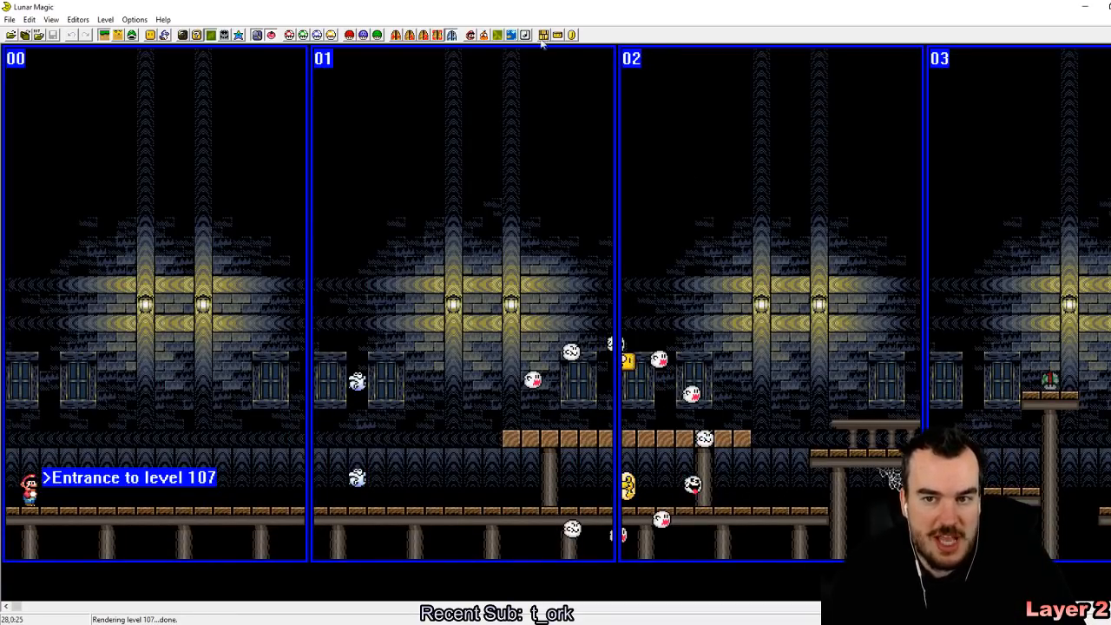
Step: Set level 107's layer 3 option to Tileset Specific (Mist)
left_click(511, 35)
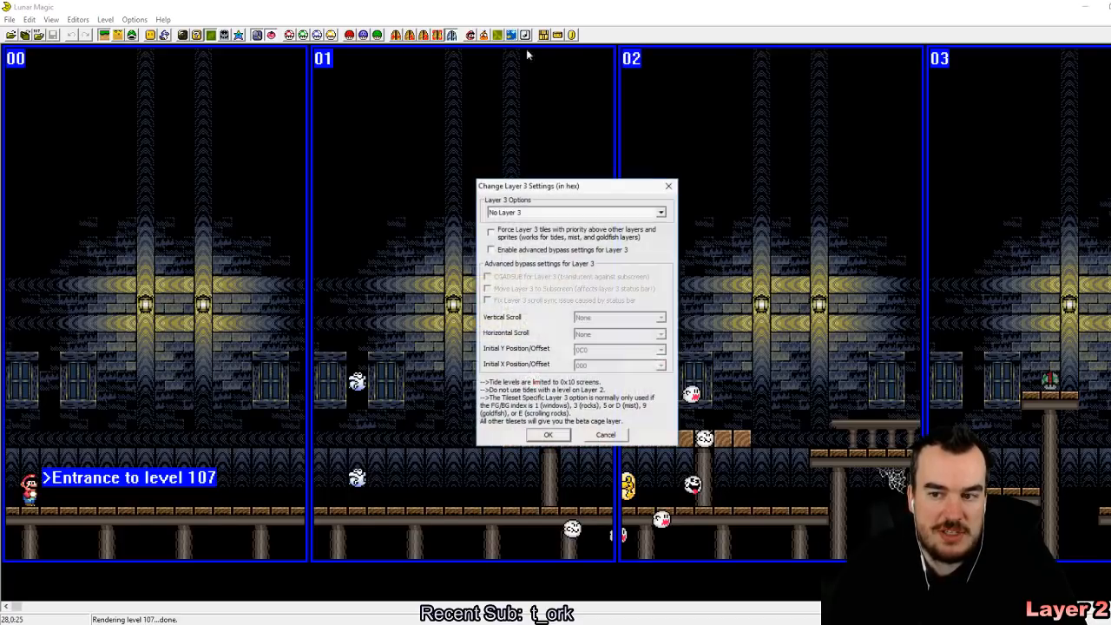
left_click(521, 213)
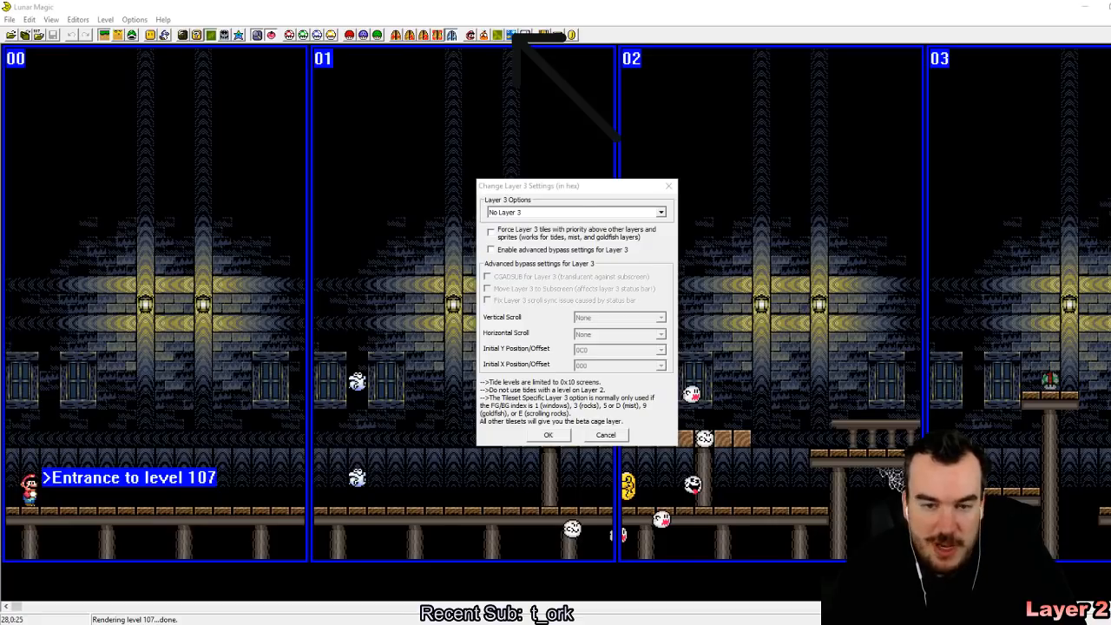
left_click(632, 200)
left_click(642, 213)
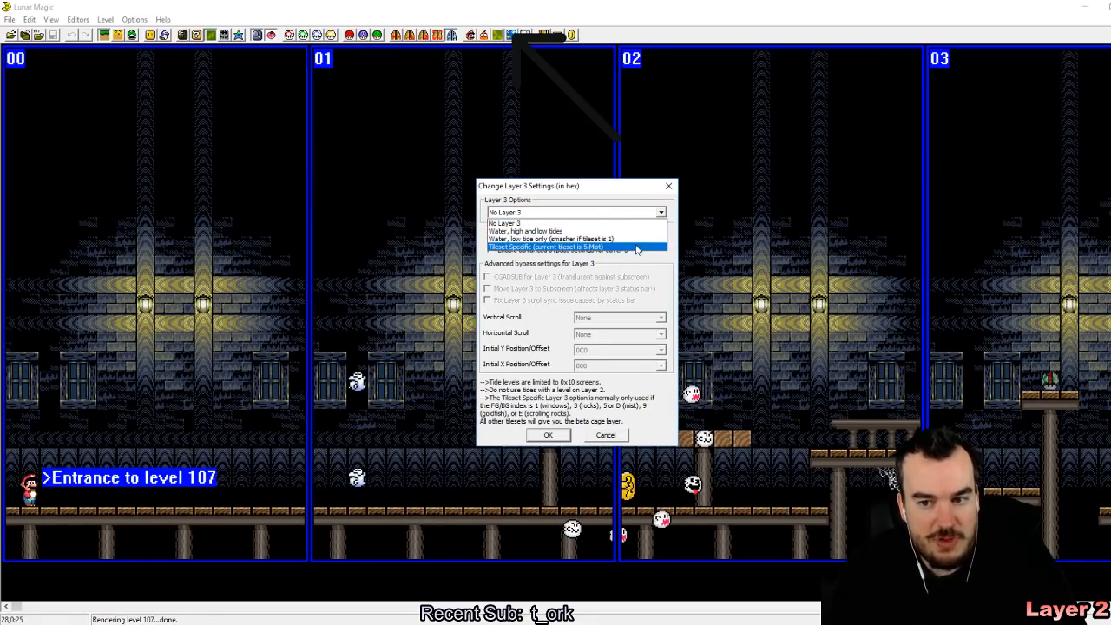
left_click(637, 247)
left_click(548, 435)
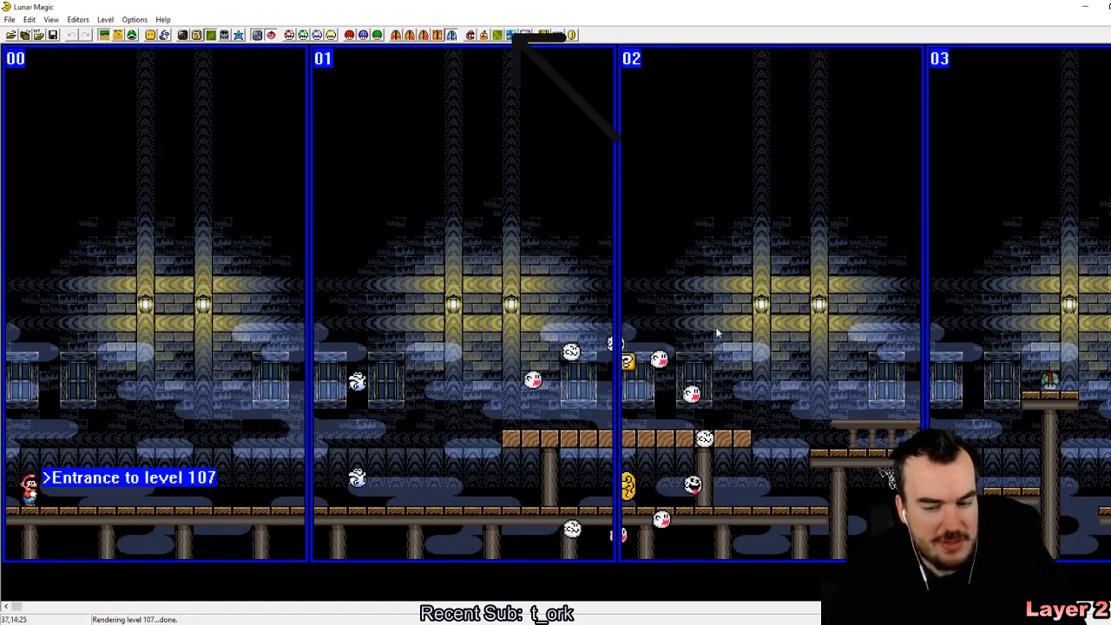
Step: Leave level 107 without saving its changes and browse through the levels to level 10D
key("Page_Up")
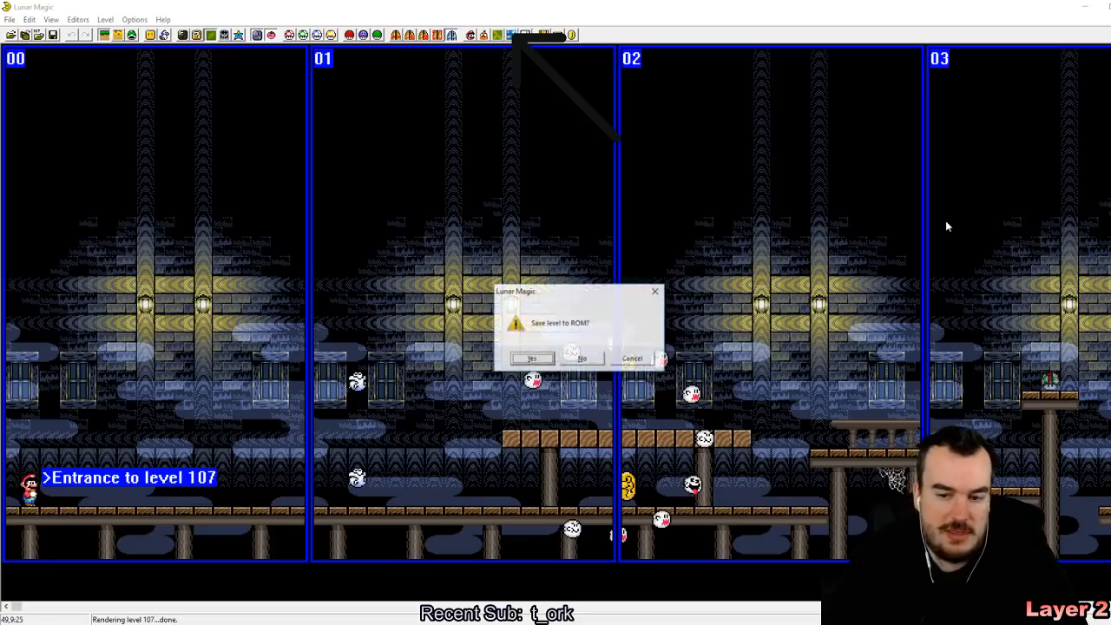
key("Right")
key("Return")
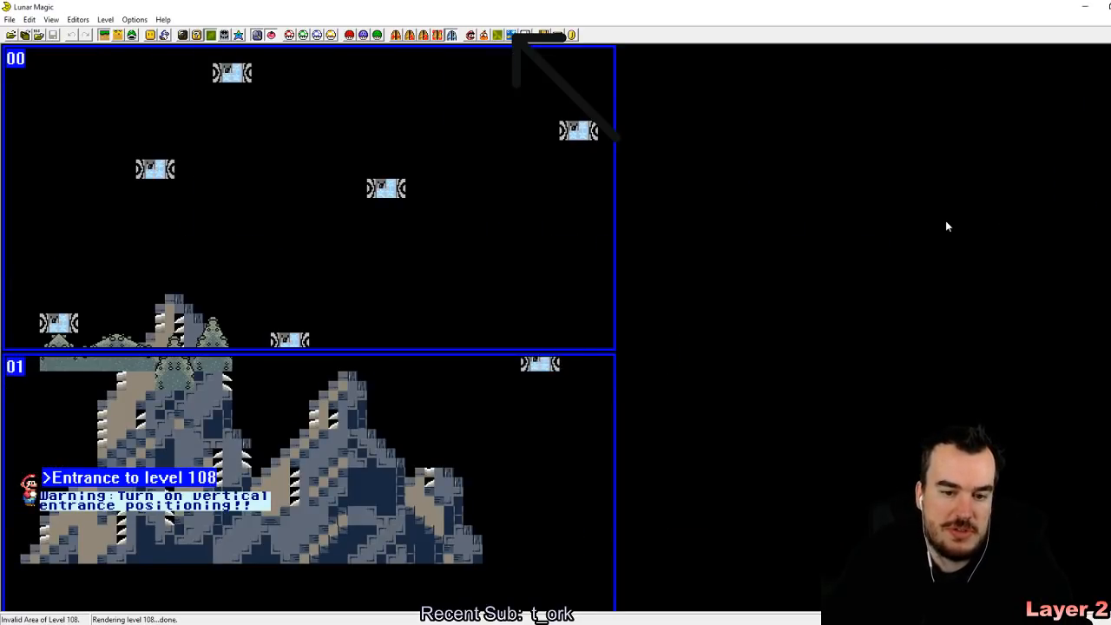
key("Page_Up")
key("Page_Up")
key("Page_Up")
key("Page_Up")
key("Page_Up")
key("Page_Up")
key("Page_Up")
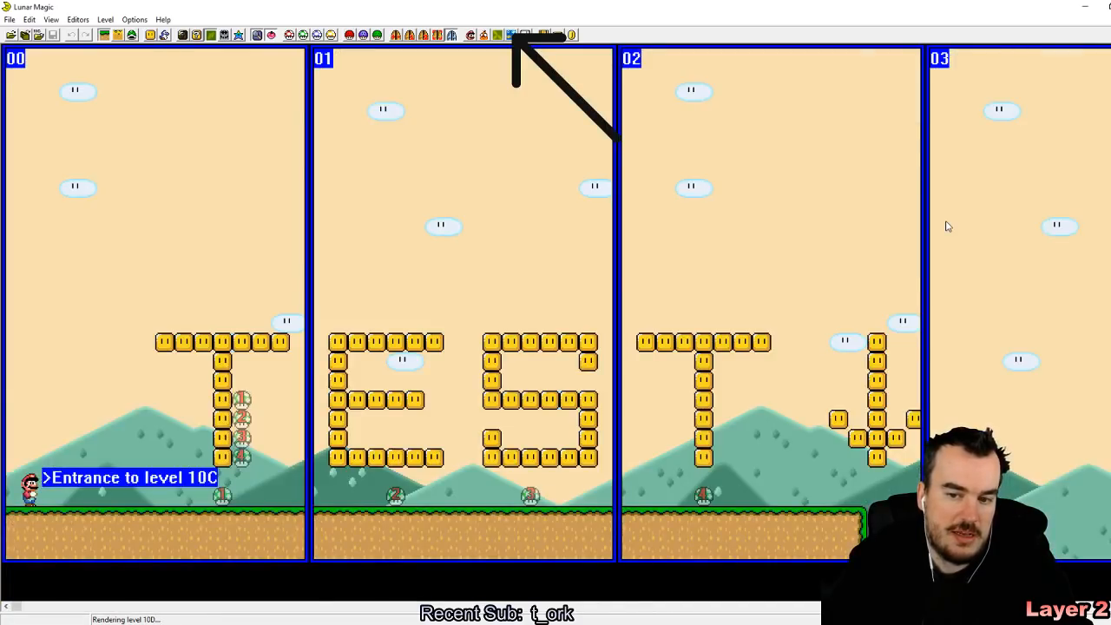
key("Page_Down")
key("Page_Down")
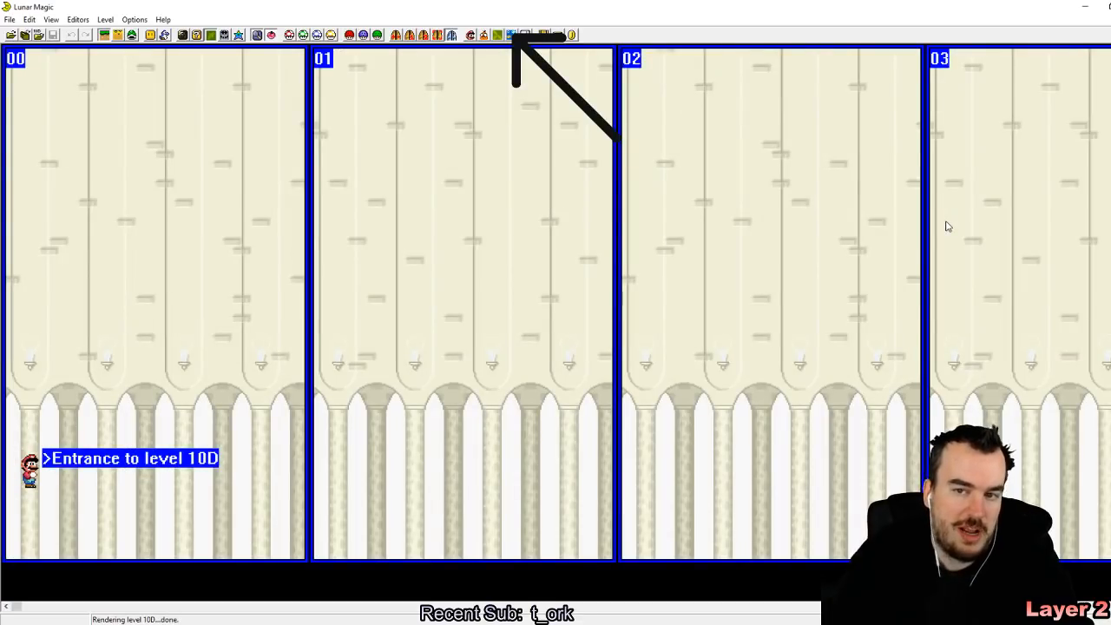
Step: Set level 10D's layer 3 option to Tileset Specific (Windows)
left_click(511, 36)
left_click(650, 215)
left_click(646, 247)
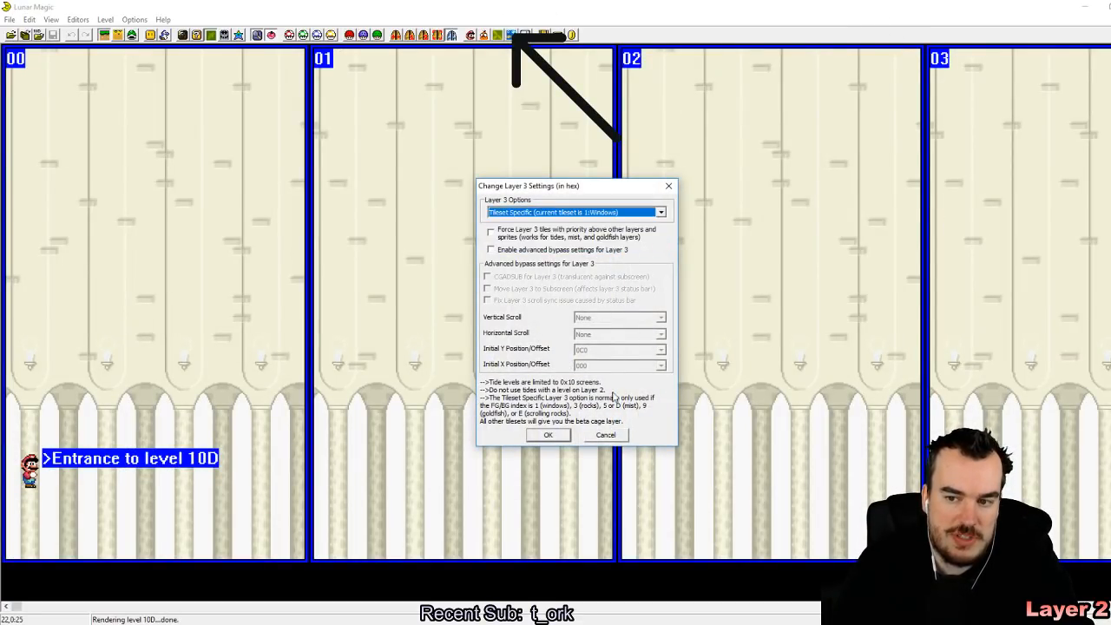
left_click(548, 435)
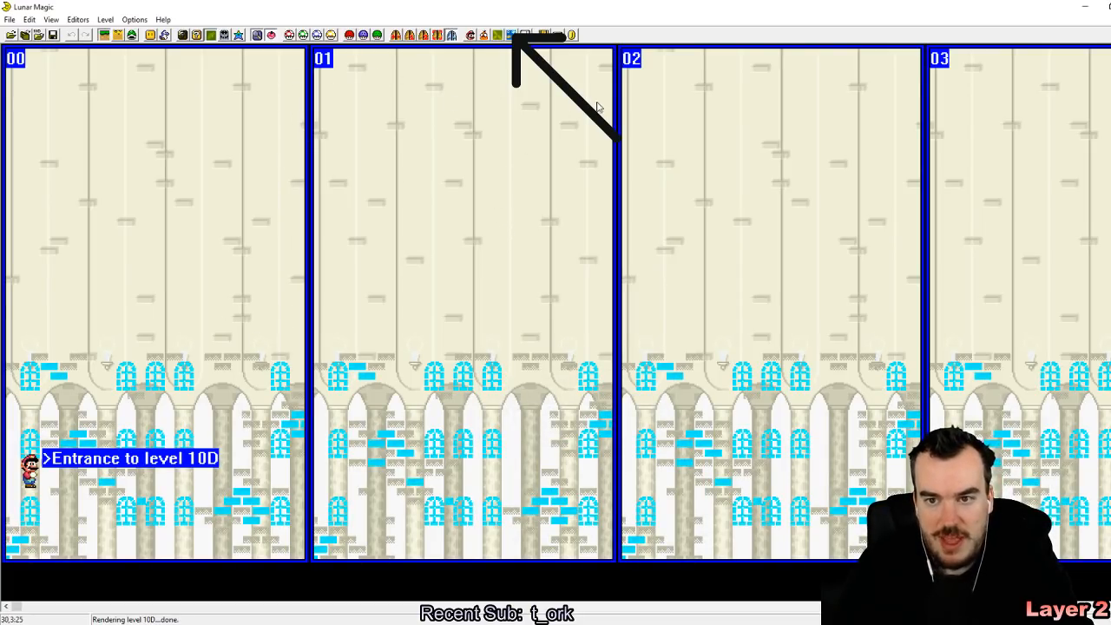
Step: Leave level 10D without saving its changes and browse forward through the levels to level 120
key("Page_Up")
key("Right")
key("Return")
key("Page_Up")
key("Page_Up")
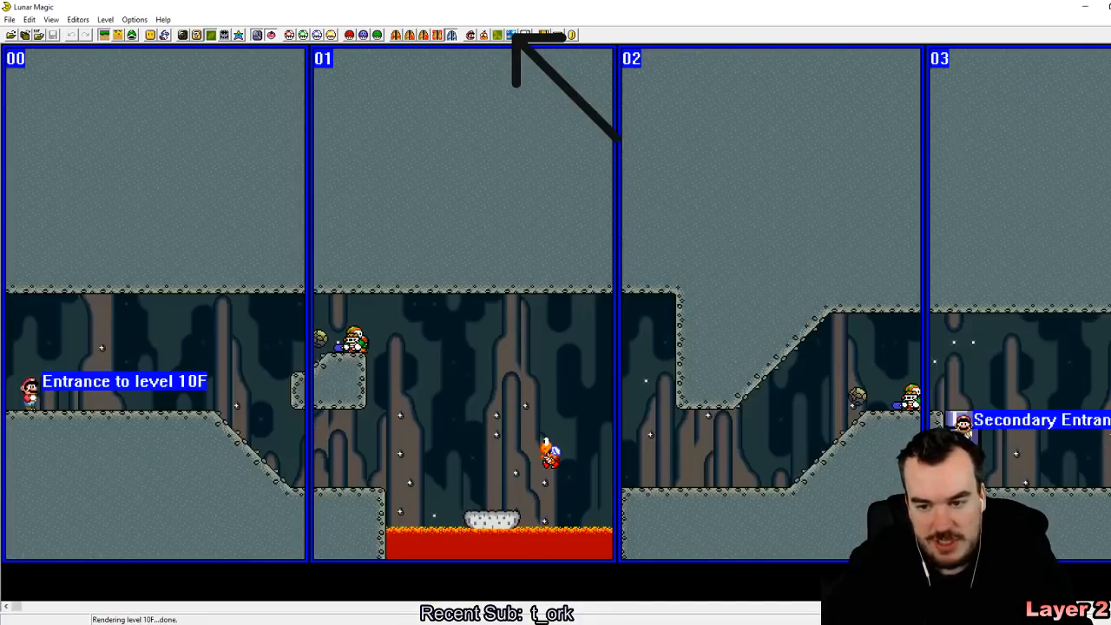
key("Page_Up")
key("Page_Up")
key("Page_Up")
key("Page_Up")
key("Page_Up")
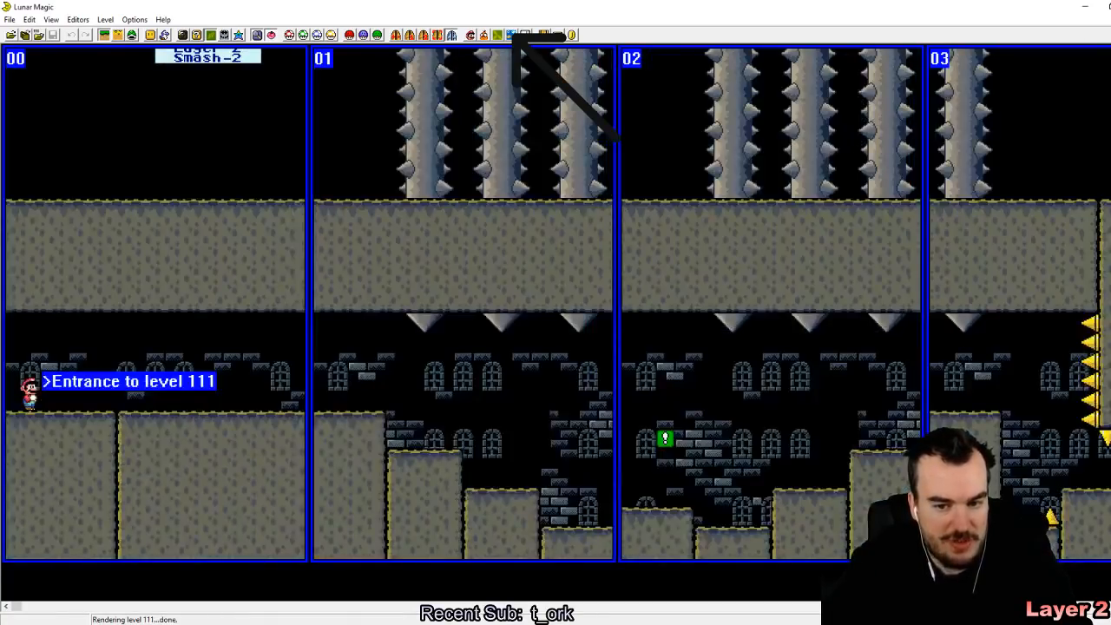
key("Page_Up")
key("Page_Up")
key("Page_Up")
key("Page_Up")
key("Page_Up")
key("Page_Up")
key("Page_Up")
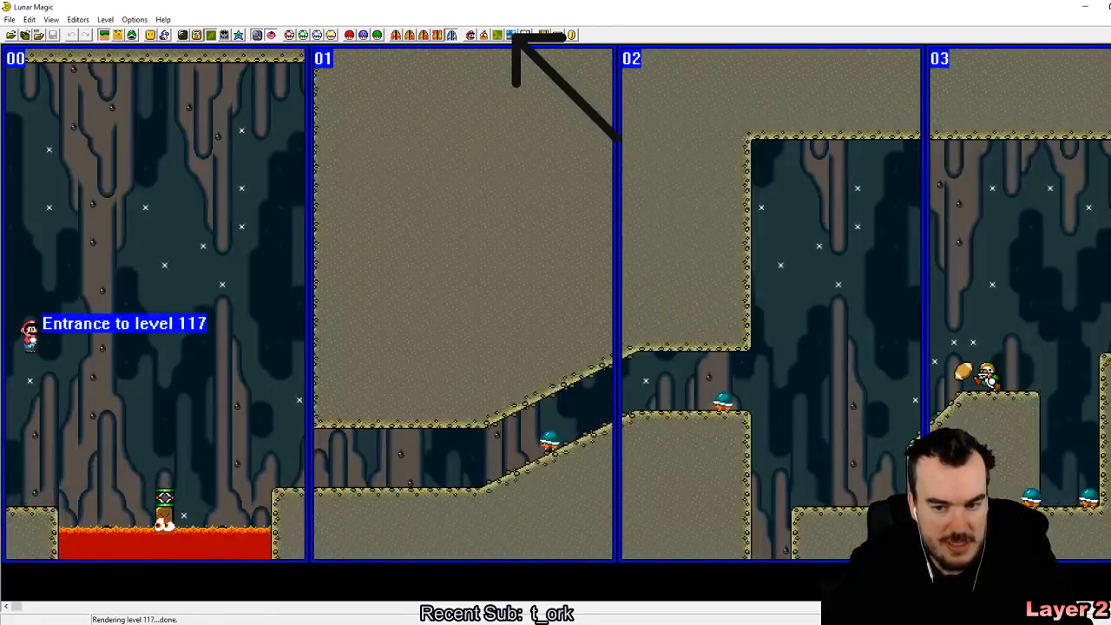
key("Page_Up")
key("Page_Up")
key("Page_Up")
key("Page_Up")
key("Page_Up")
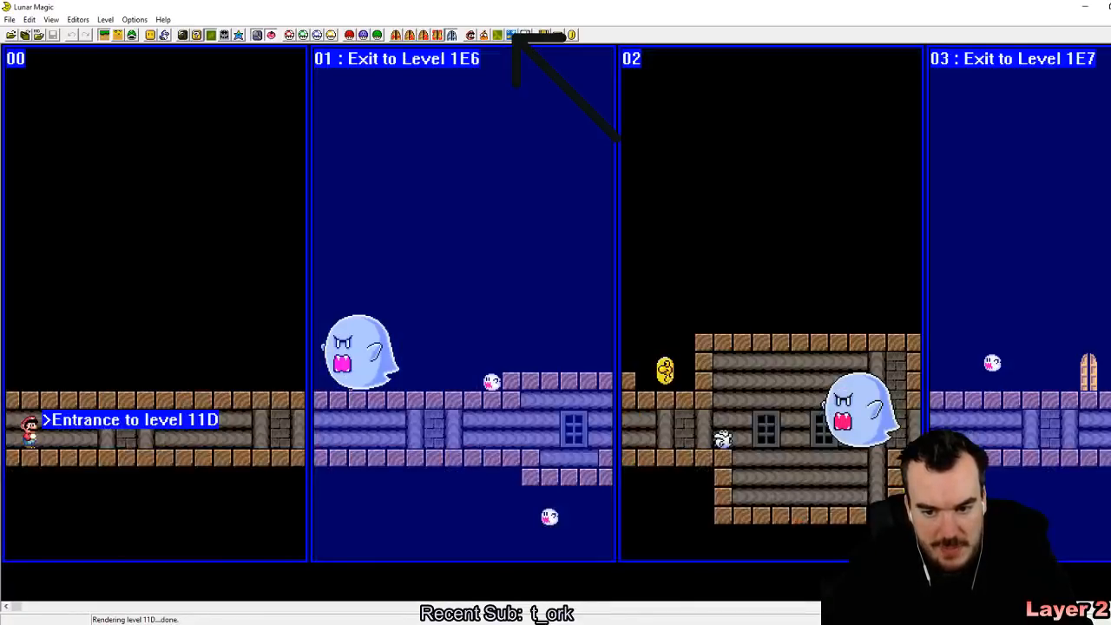
key("Page_Down")
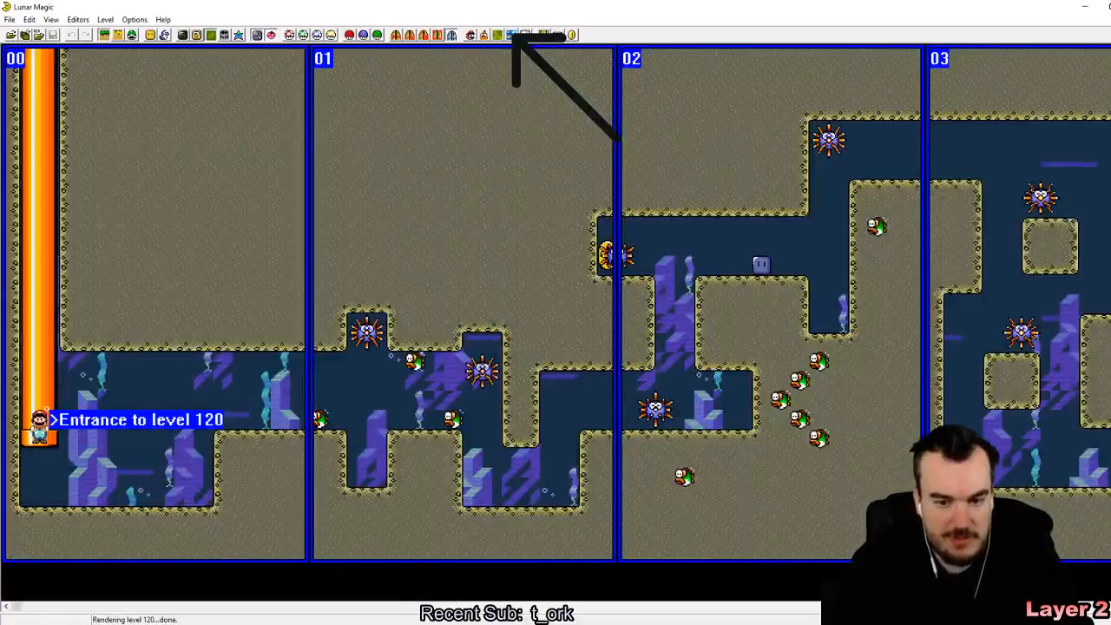
Step: Set level 120's layer 3 option to Tileset Specific (Goldfish)
left_click(513, 35)
left_click(655, 212)
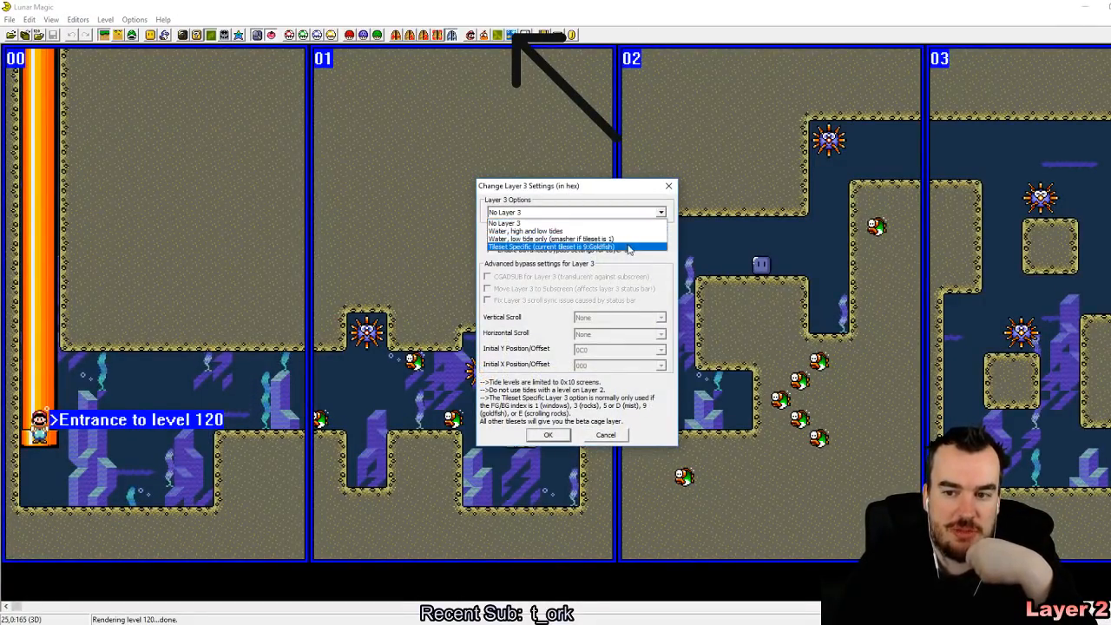
left_click(629, 248)
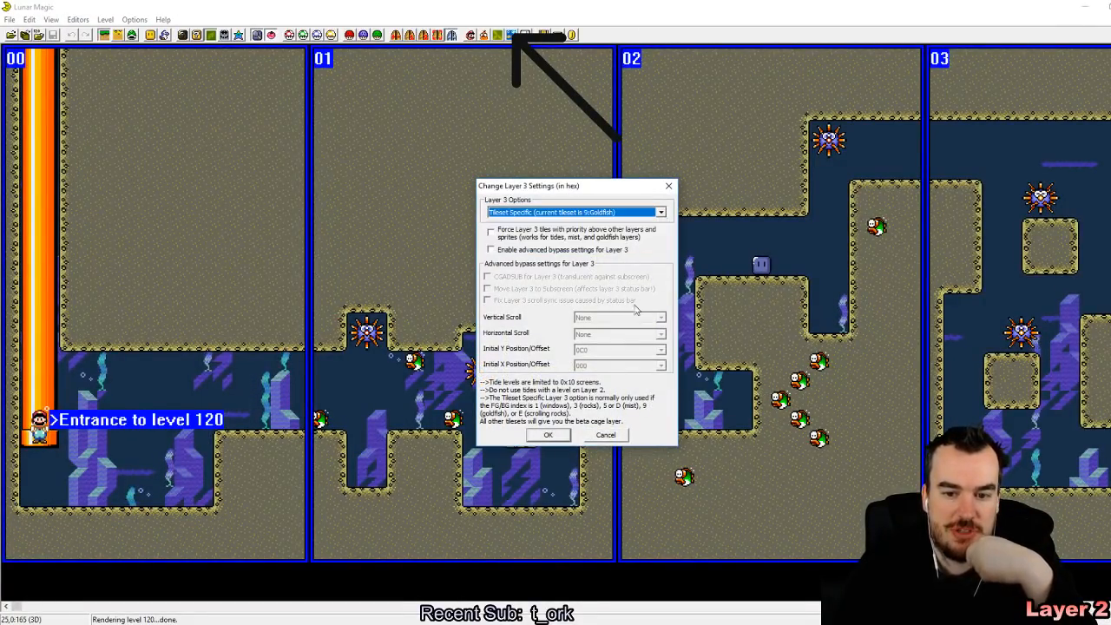
left_click(548, 435)
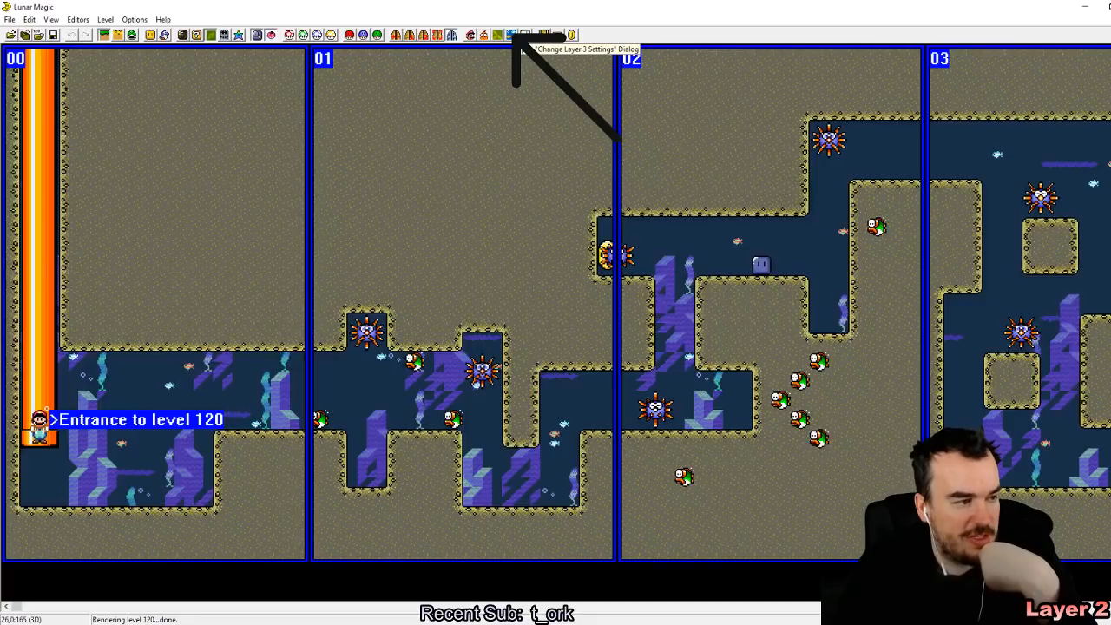
Step: Review the available layer 3 options for level 120 and close the settings without changing them
left_click(524, 36)
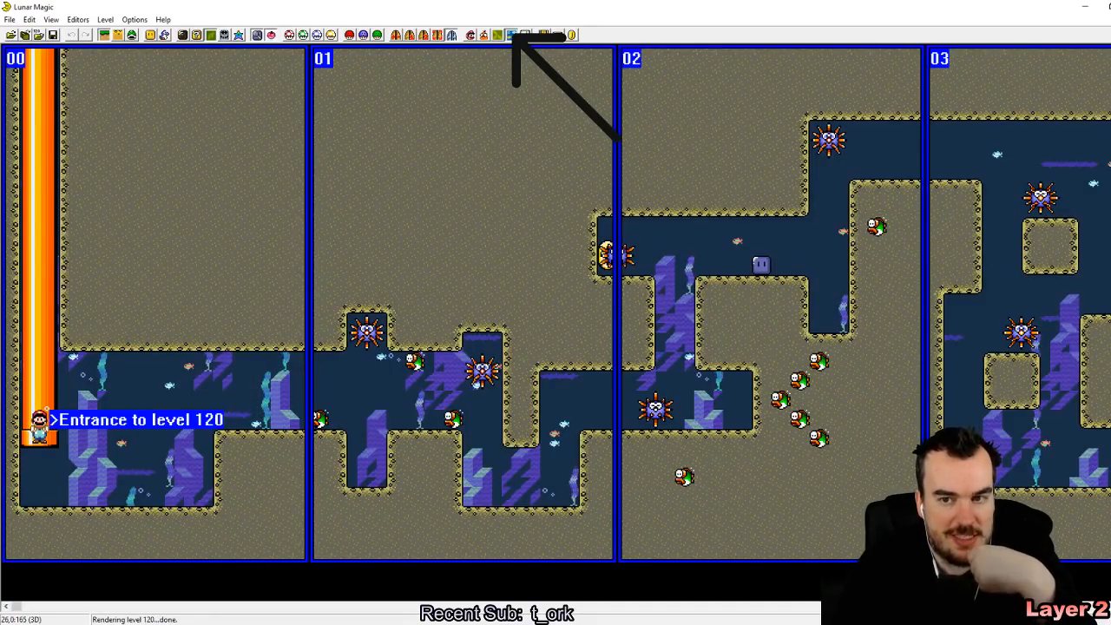
left_click(623, 214)
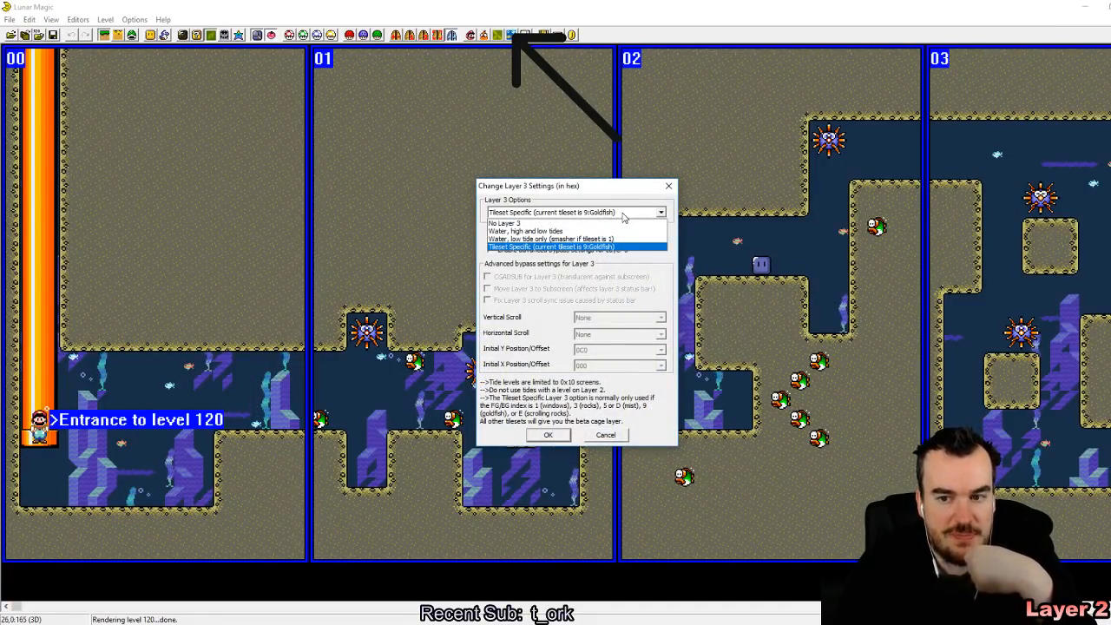
left_click(564, 448)
left_click(619, 435)
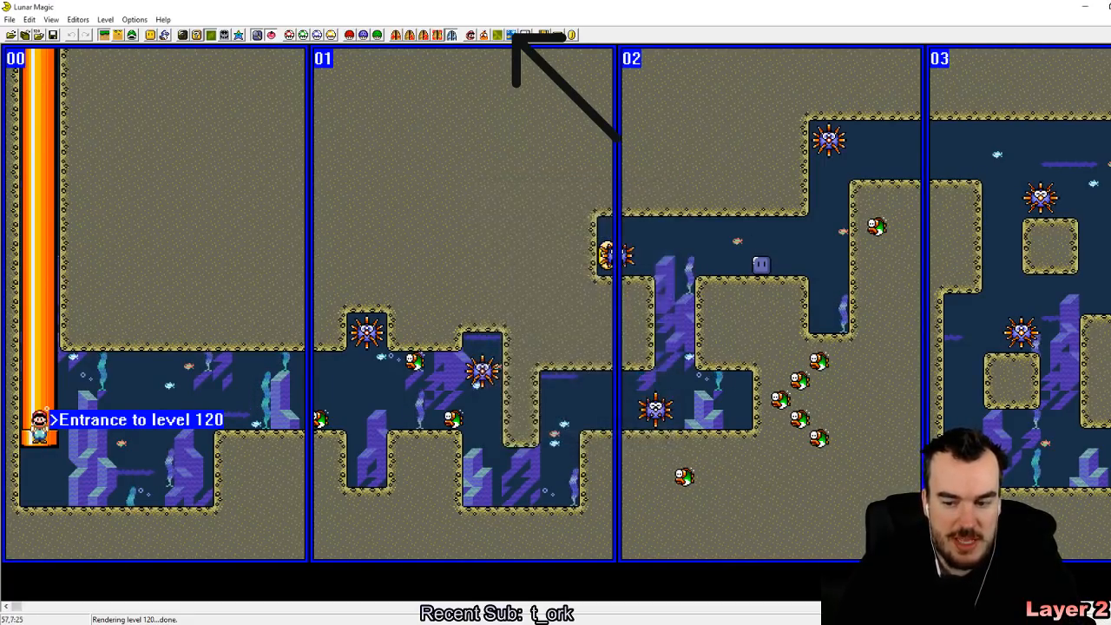
Step: Leave level 120 without saving its changes and browse forward to level 123
key("Page_Up")
key("Right")
key("Return")
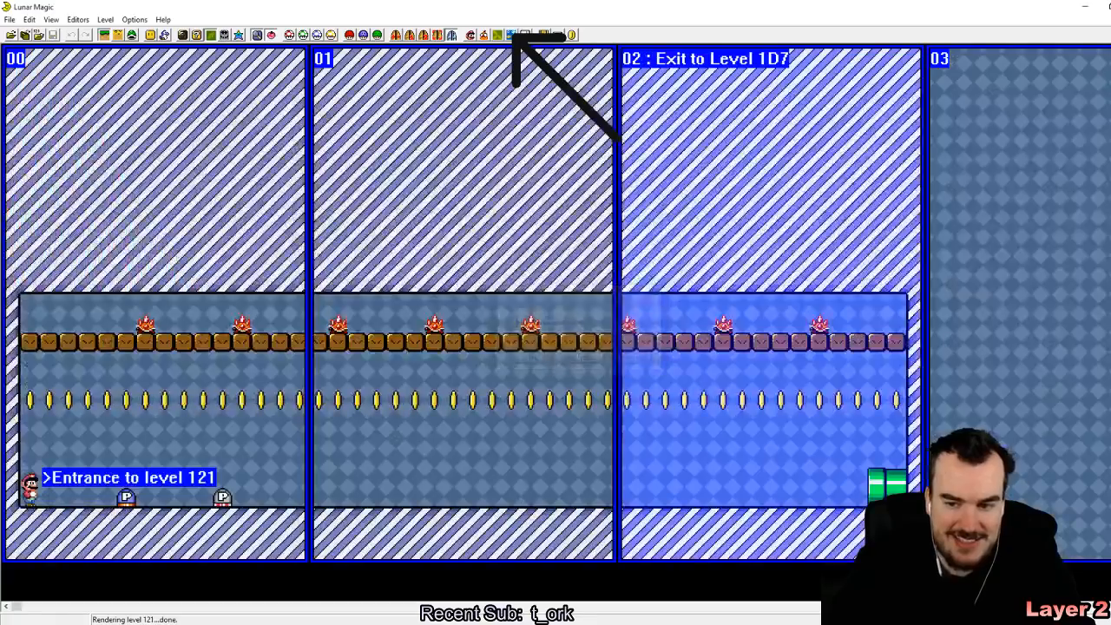
key("Page_Up")
key("Page_Up")
key("Page_Up")
key("Page_Down")
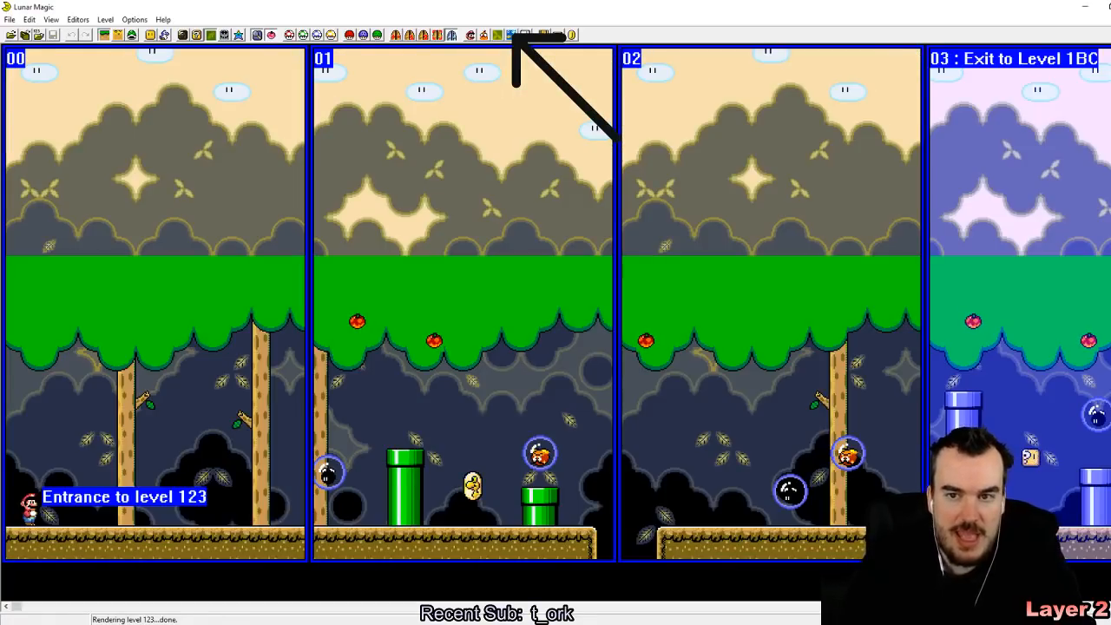
Step: Set level 123's layer 3 option to Water, high and low tides, accepting the lower screen limit, and undo the stray move of the foliage
left_click(512, 36)
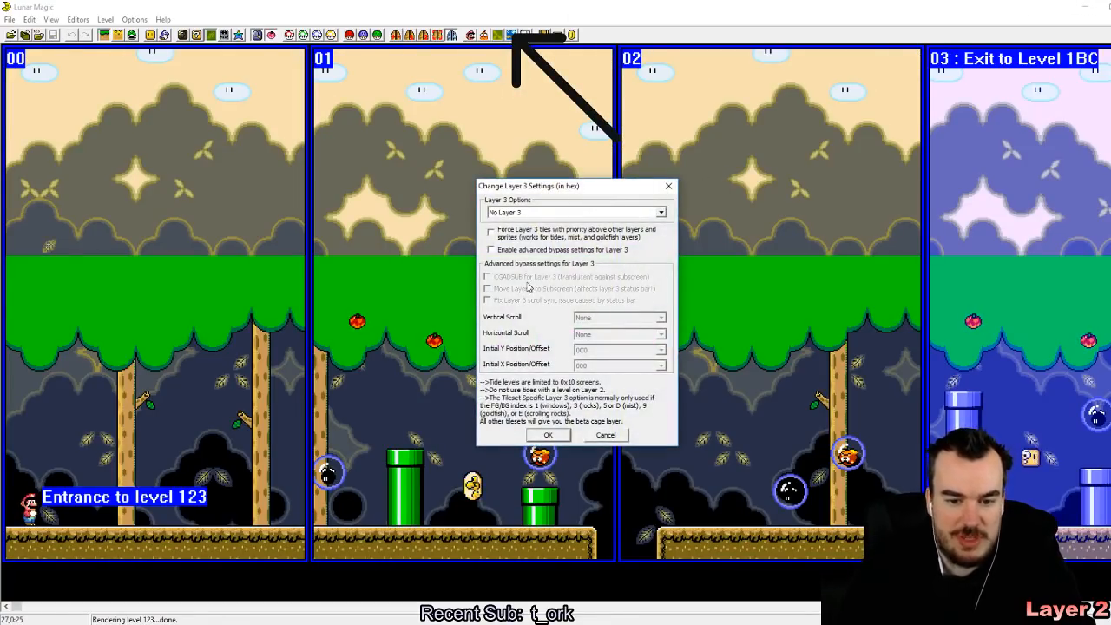
left_click(608, 212)
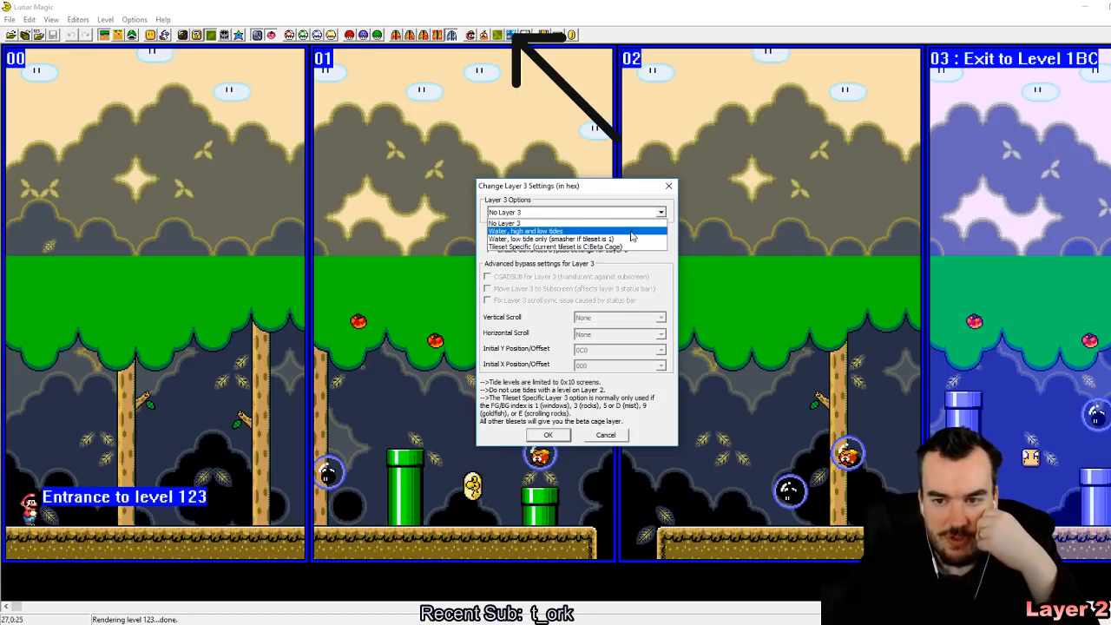
left_click(629, 224)
left_click(551, 435)
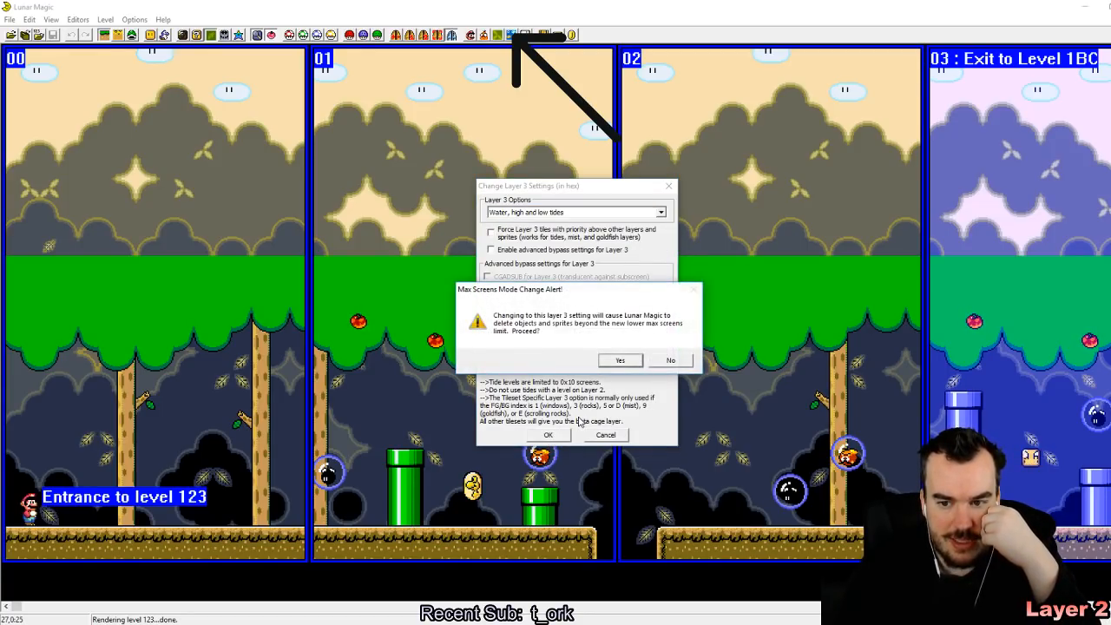
left_click(620, 360)
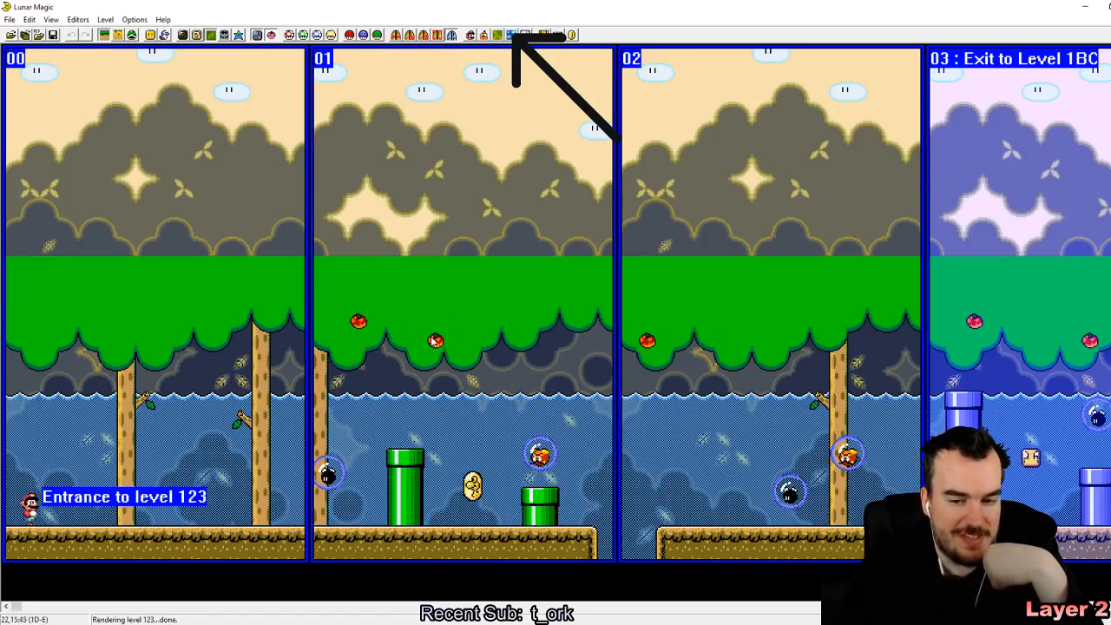
left_click_drag(443, 344, 484, 375)
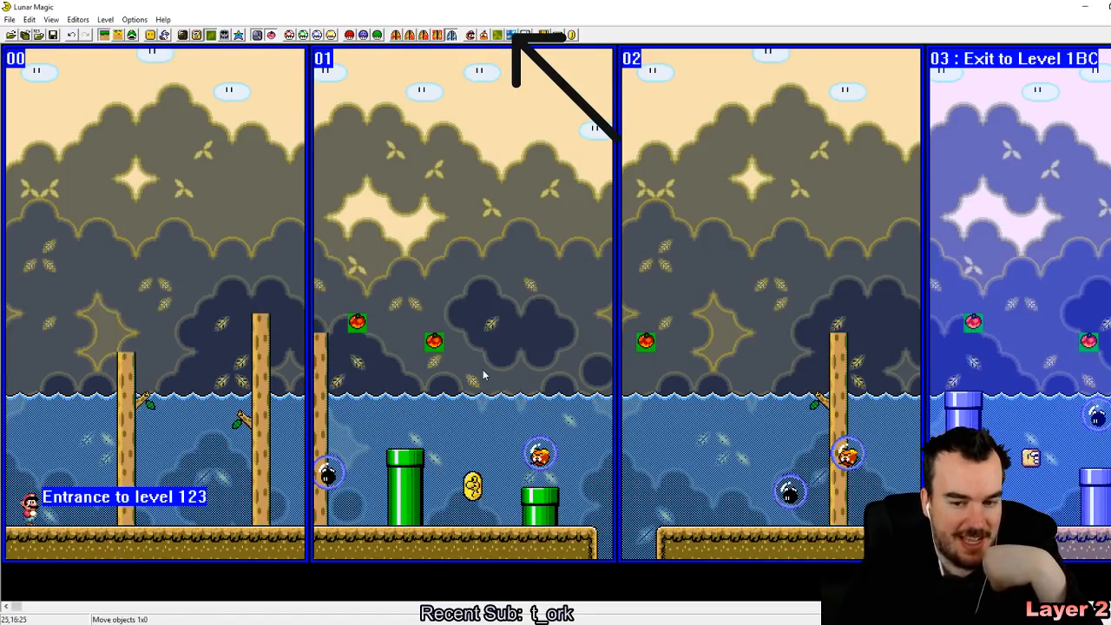
left_click(72, 35)
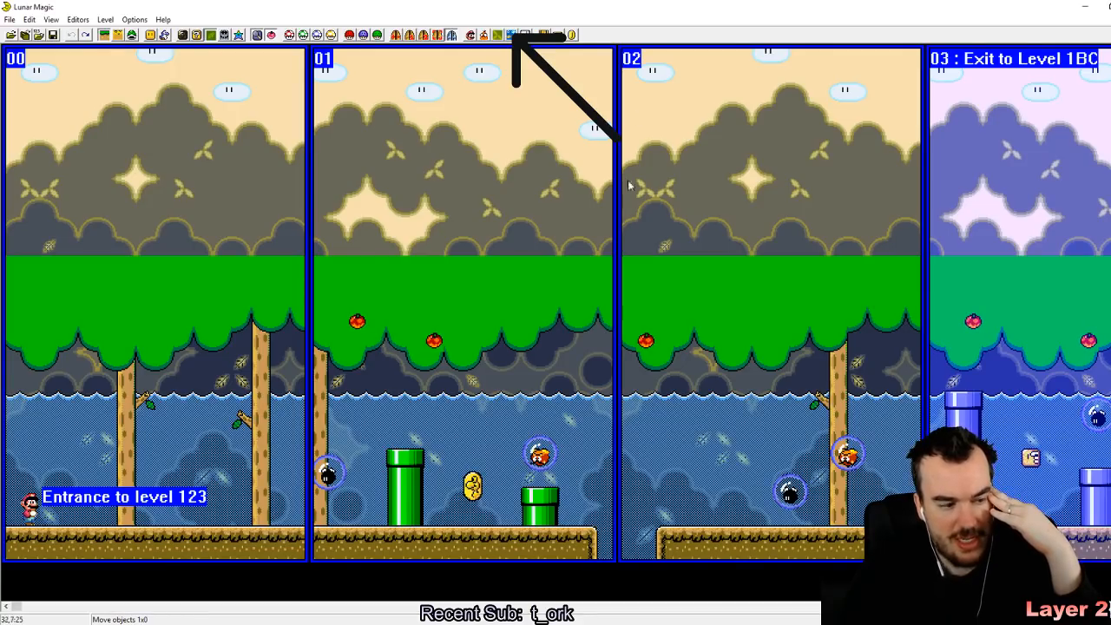
Step: Change level 123's layer 3 option to Water, low tide only
left_click(513, 35)
left_click(660, 212)
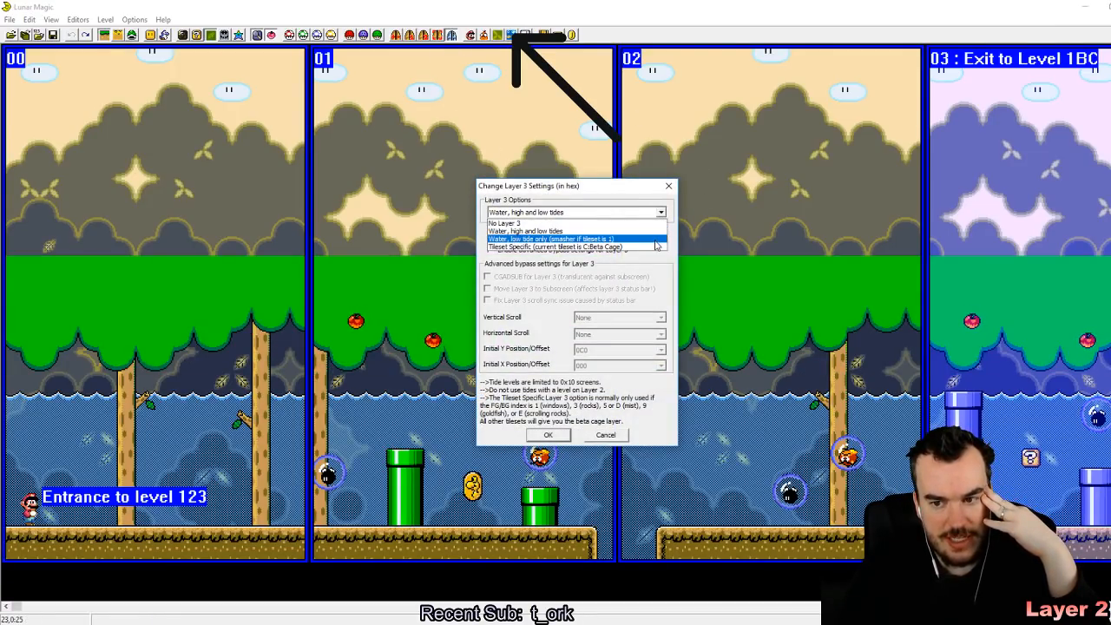
left_click(656, 243)
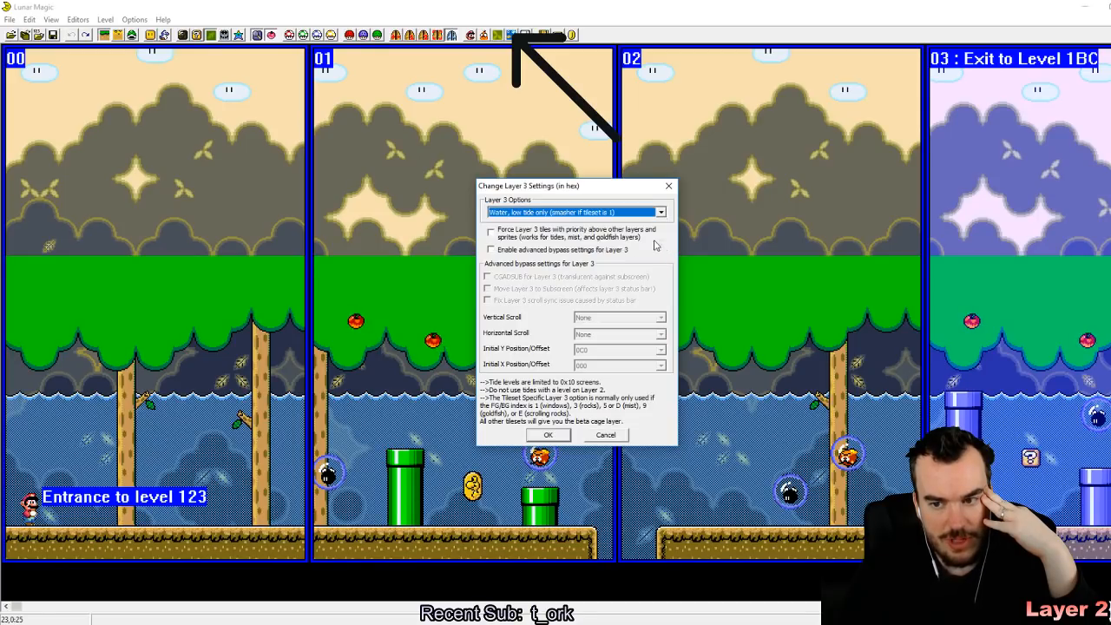
left_click(542, 436)
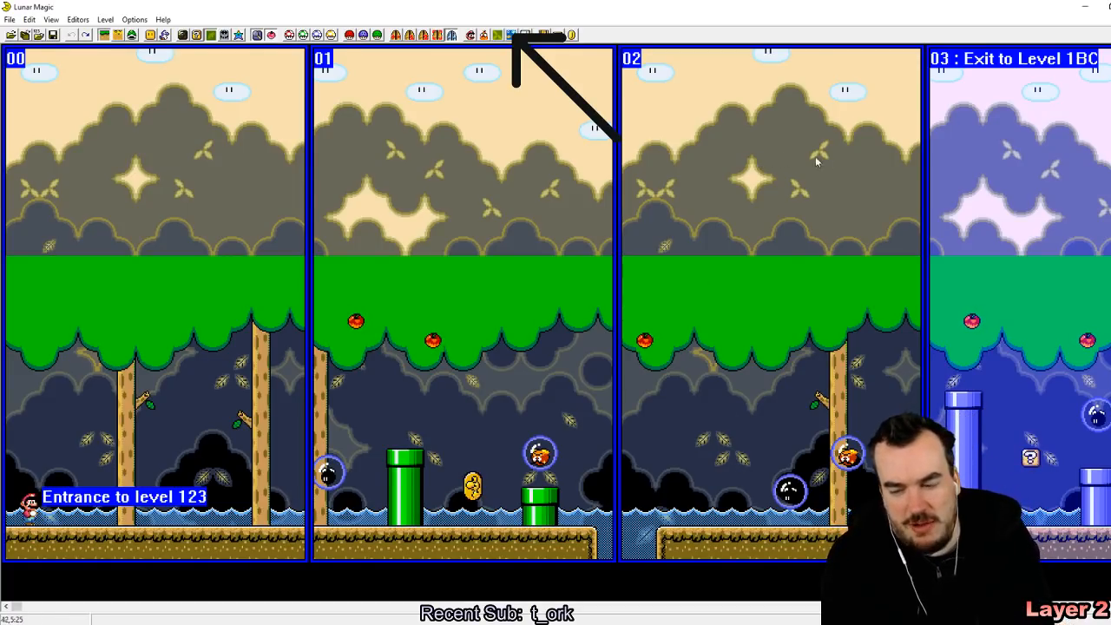
Step: Leave level 123 without saving its changes and browse back to level 11D
key("Page_Down")
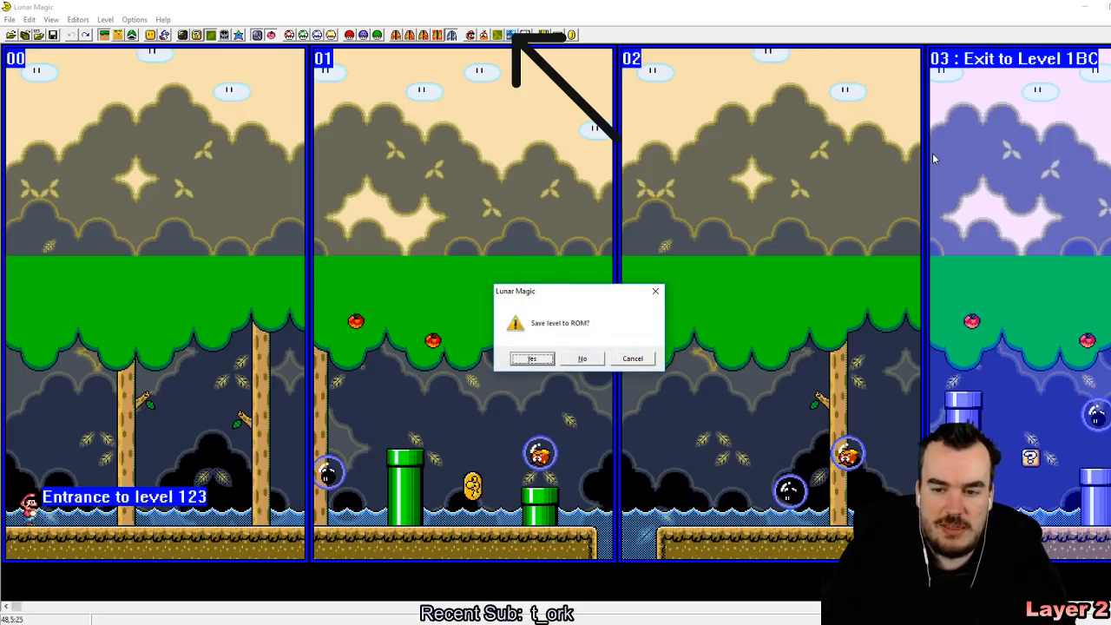
key("Right")
key("Return")
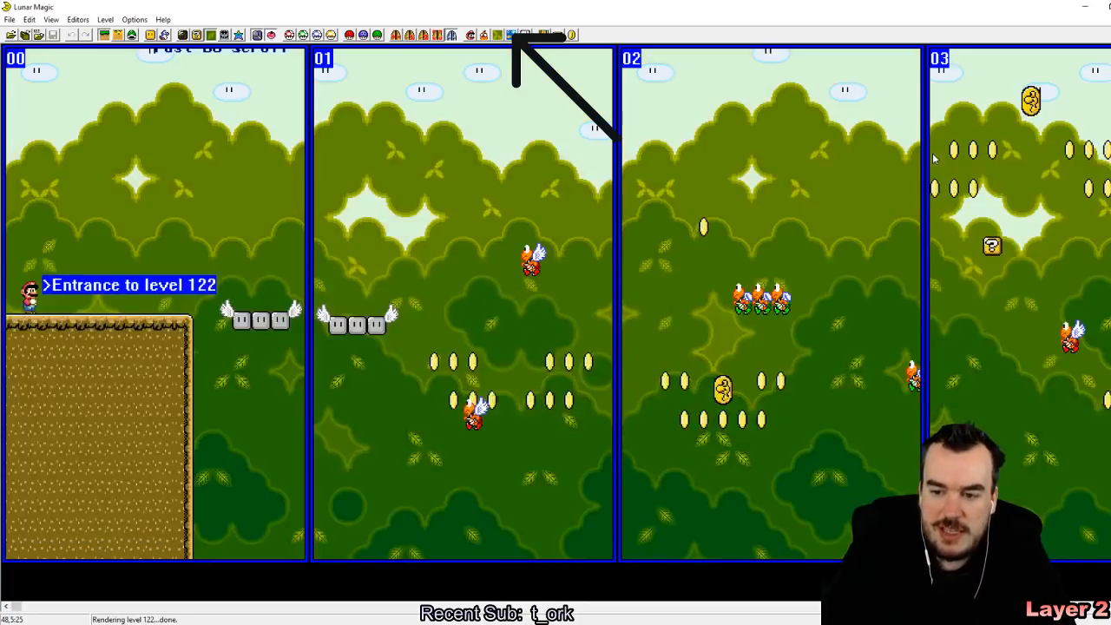
key("Page_Down")
key("Page_Down")
key("Page_Down")
key("Page_Down")
key("Page_Down")
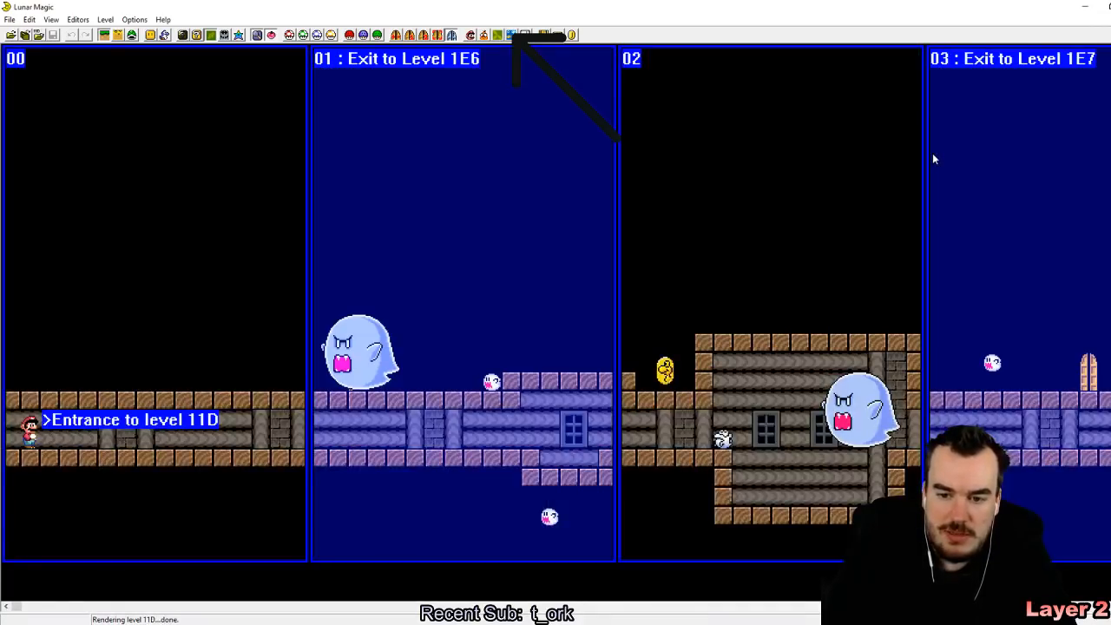
Step: Look through the levels between 11C and 121 for another background to use, returning to level 120
key("Page_Up")
key("Page_Up")
key("Page_Up")
key("Page_Up")
key("Page_Up")
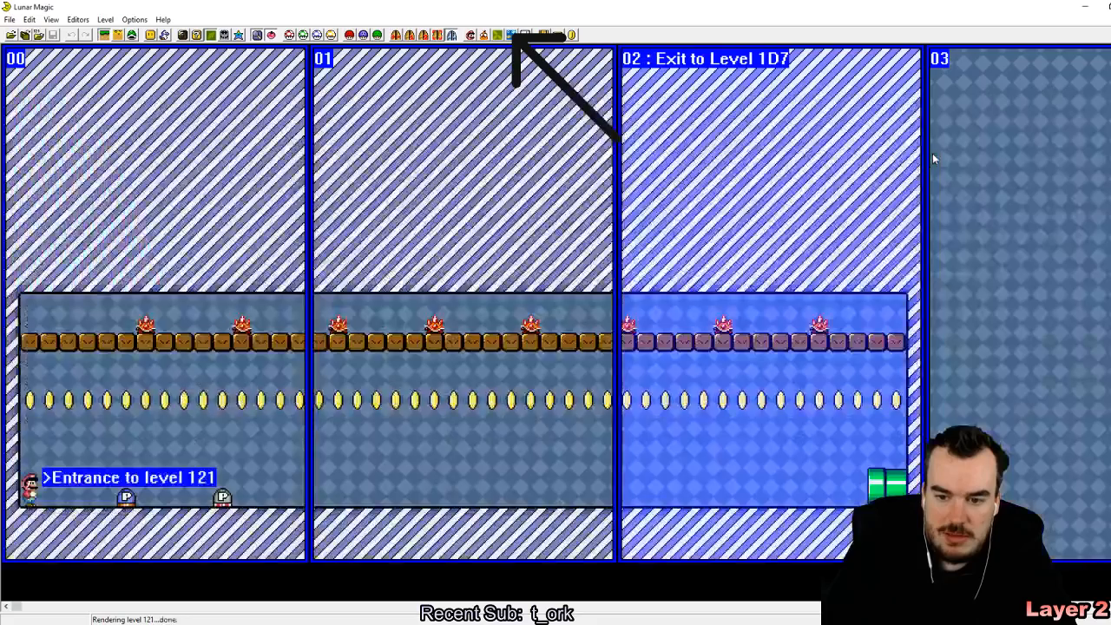
key("Page_Down")
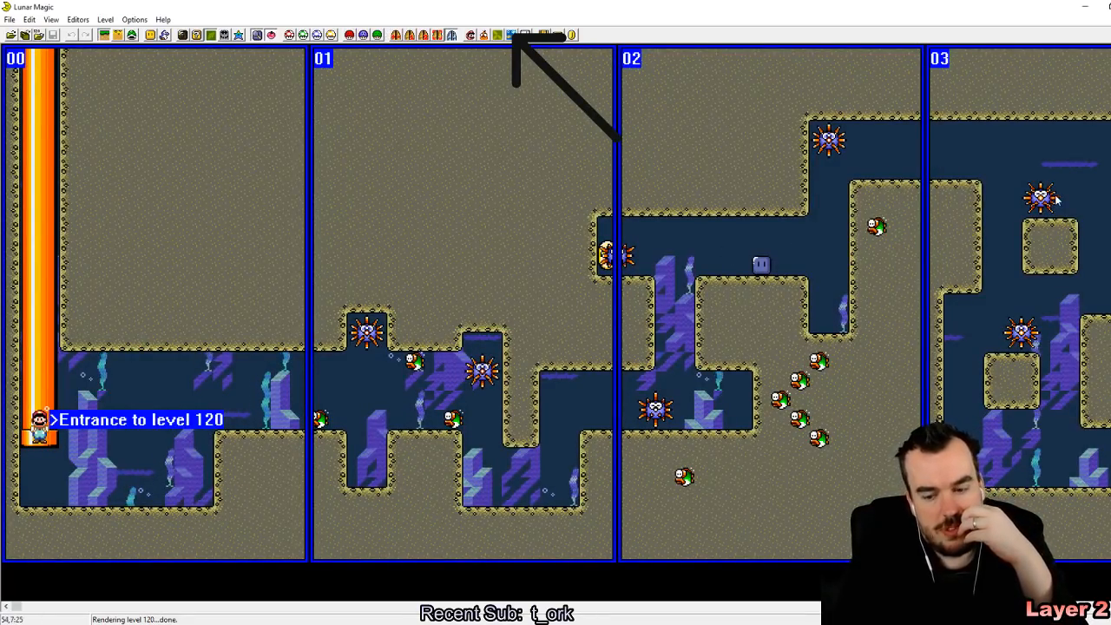
mouse_move(1056, 200)
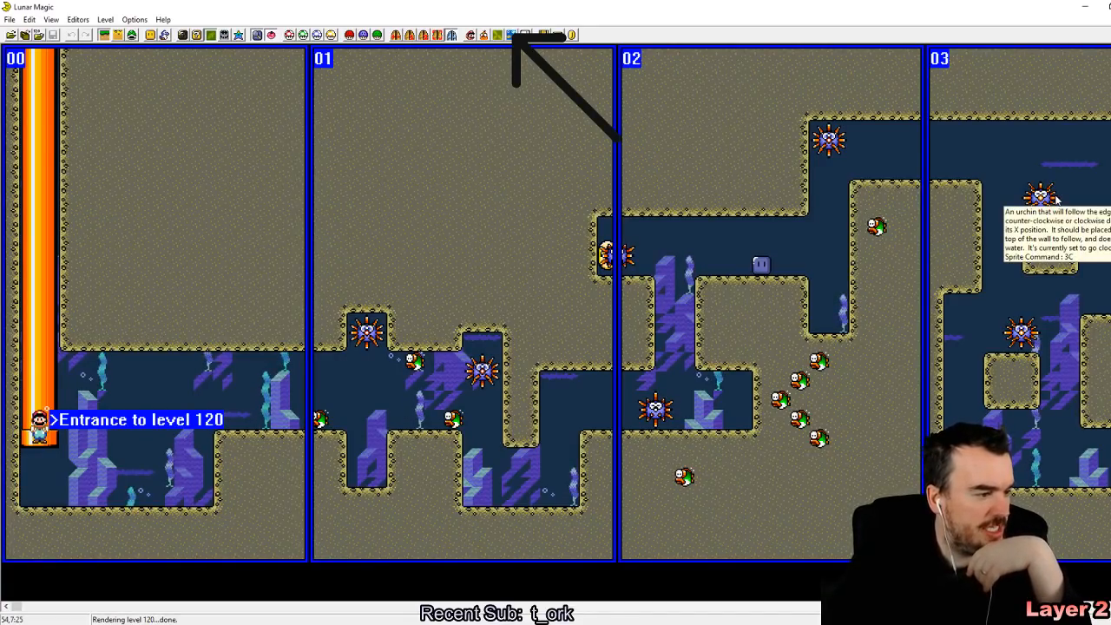
key("Page_Down")
key("Page_Down")
key("Page_Down")
key("Page_Down")
key("Page_Down")
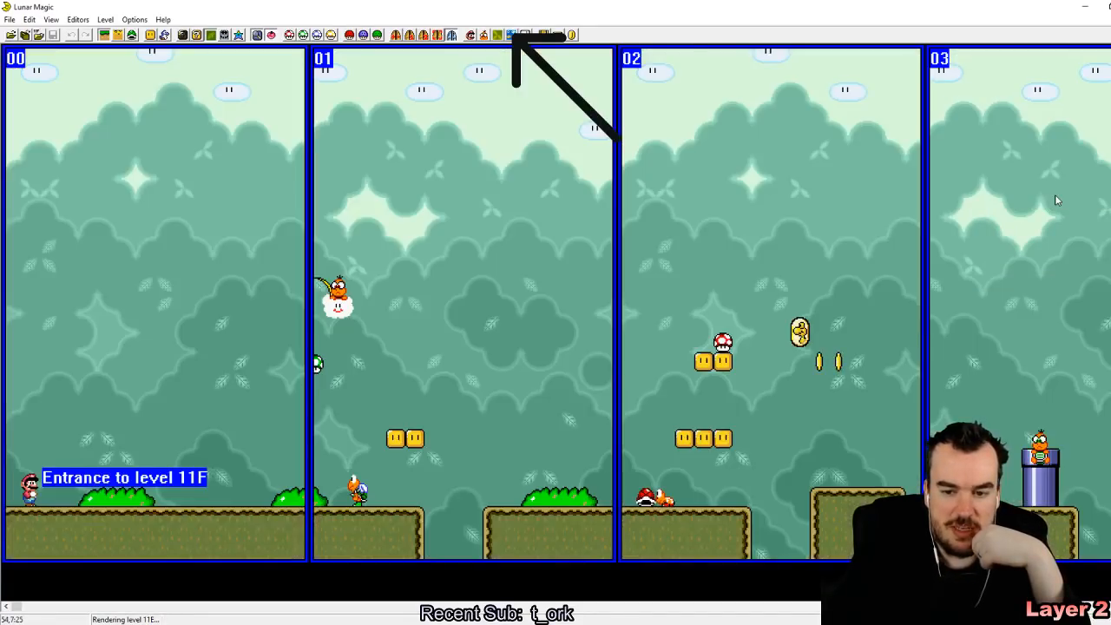
key("Page_Up")
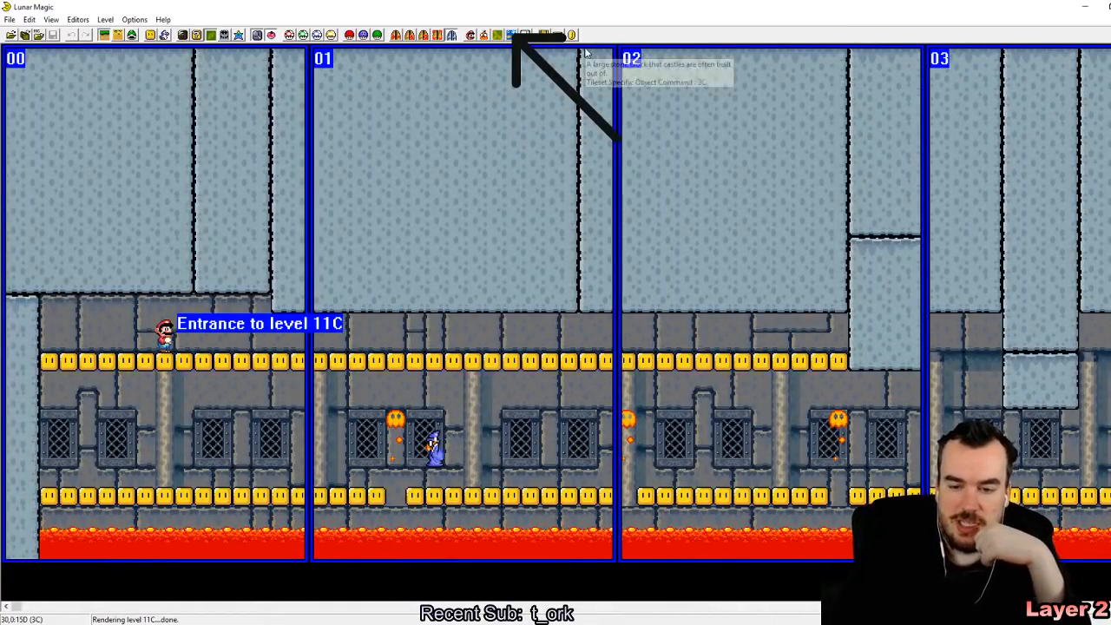
key("Page_Up")
key("Page_Up")
key("Page_Up")
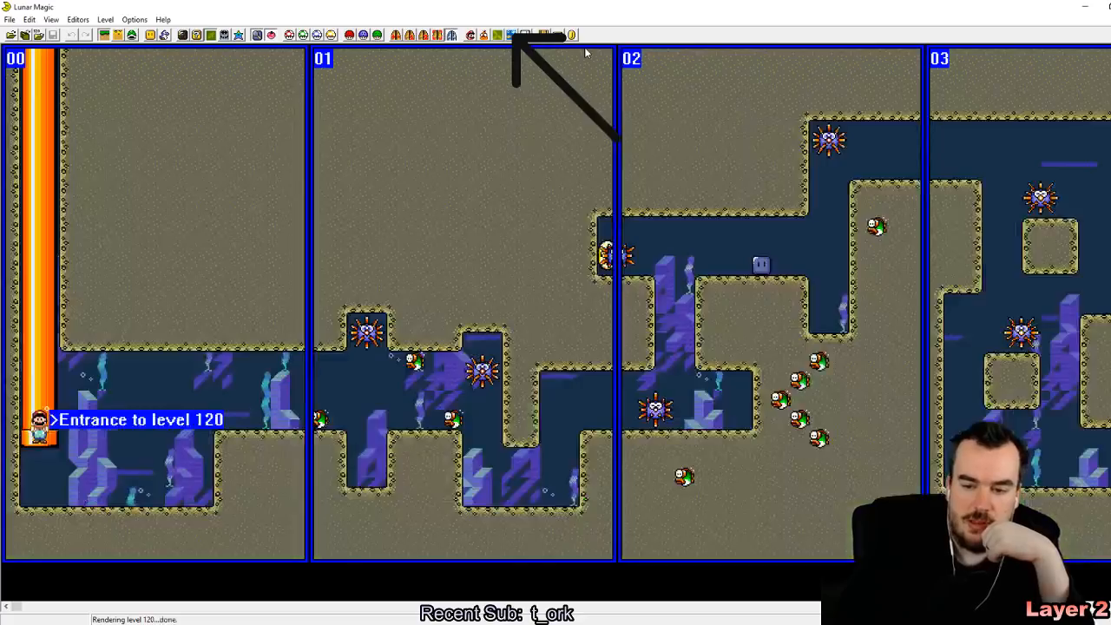
Step: Switch level 120's background to the one used by level 11C, accepting that different background graphics are needed
left_click(223, 35)
left_click(561, 187)
type("11C")
left_click(548, 342)
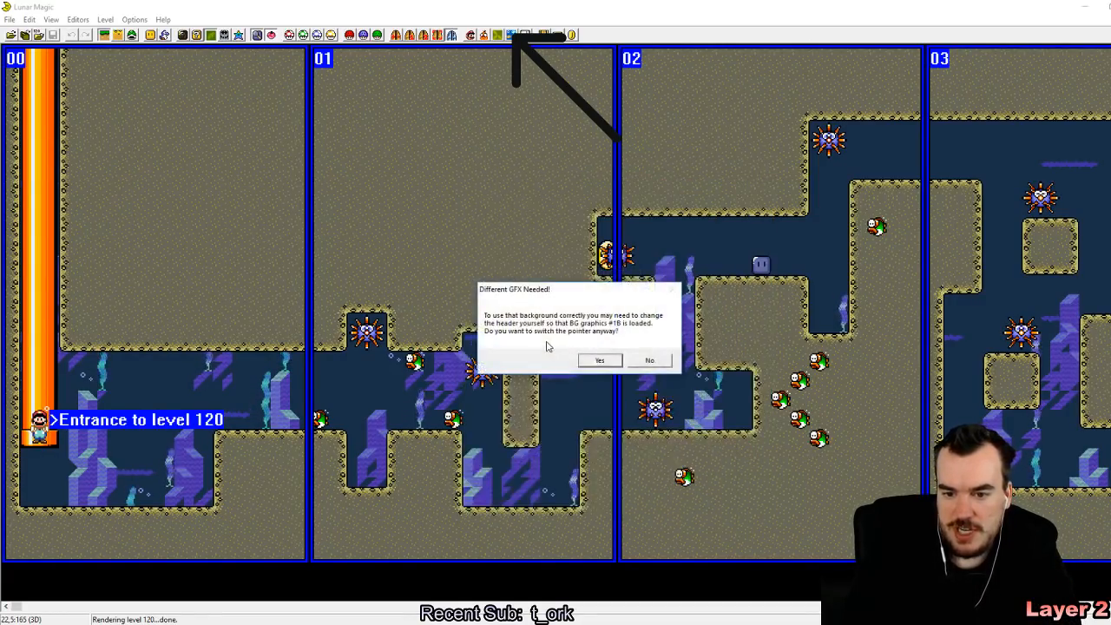
left_click(595, 360)
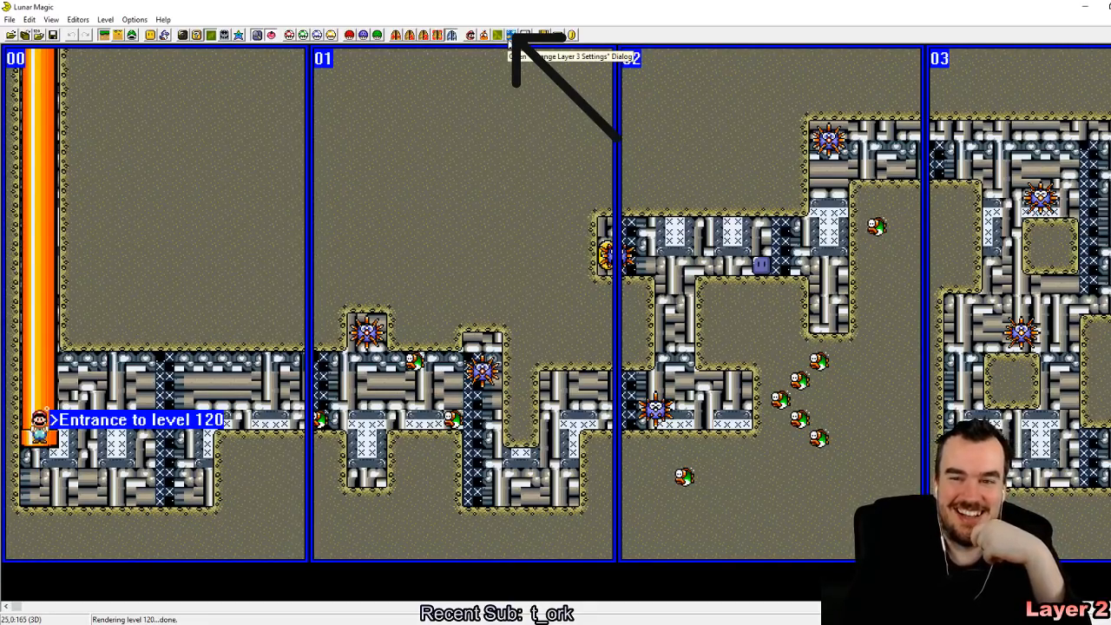
Step: Set the layer 3 option of level 120 with its replaced background to Tileset Specific (Goldfish)
left_click(511, 35)
left_click(628, 213)
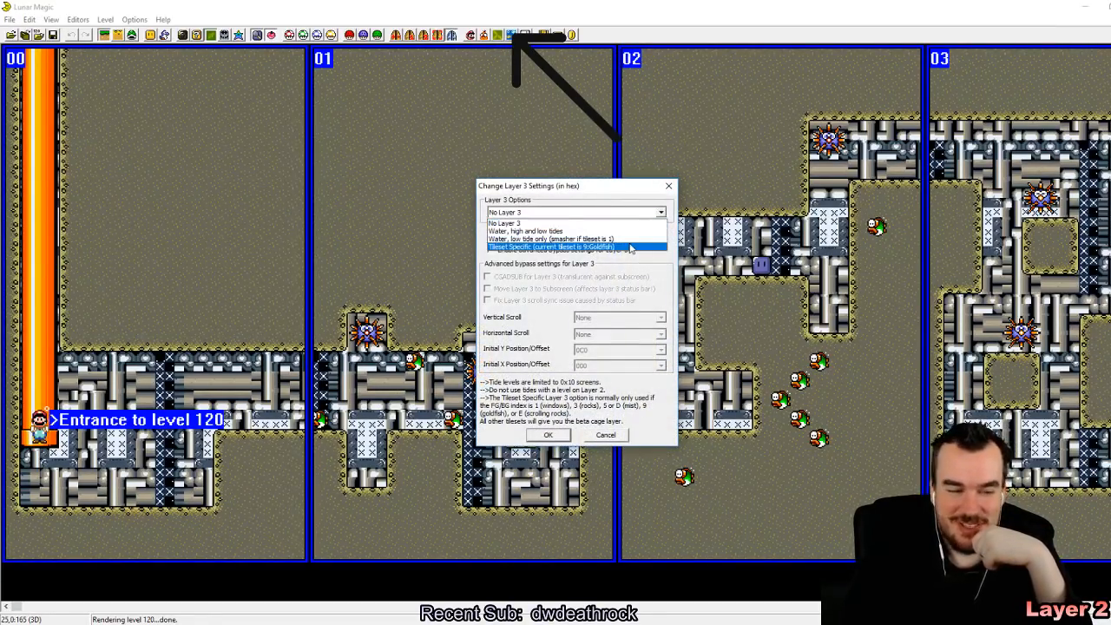
left_click(631, 247)
left_click(549, 435)
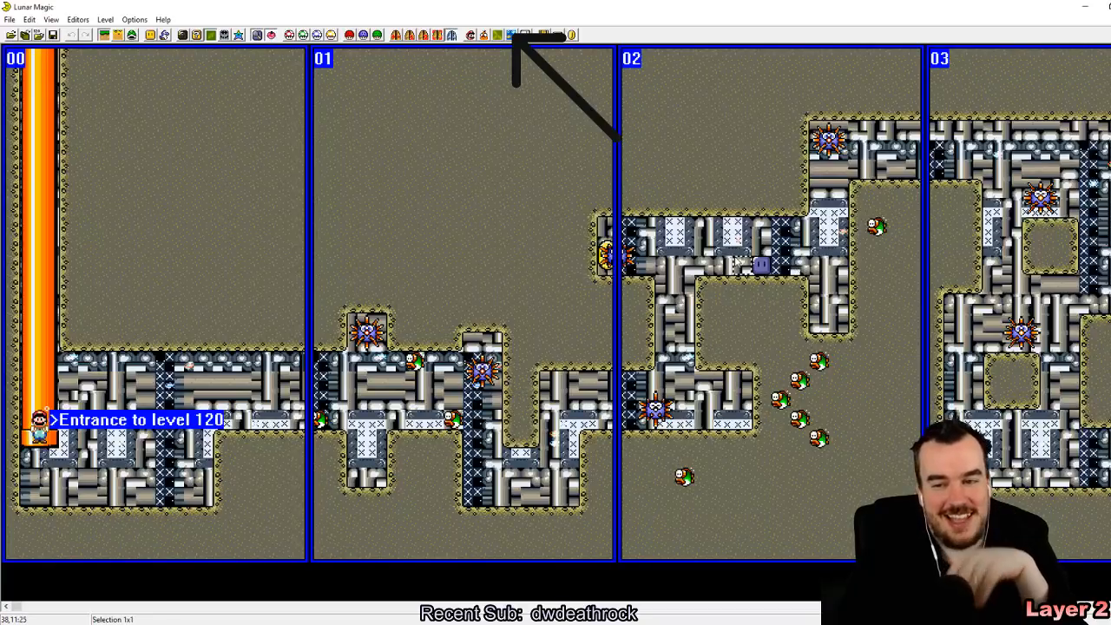
Step: Examine the replaced background and the goldfish layer across screens 04 to 09 of level 120
left_click_drag(680, 250, 1084, 506)
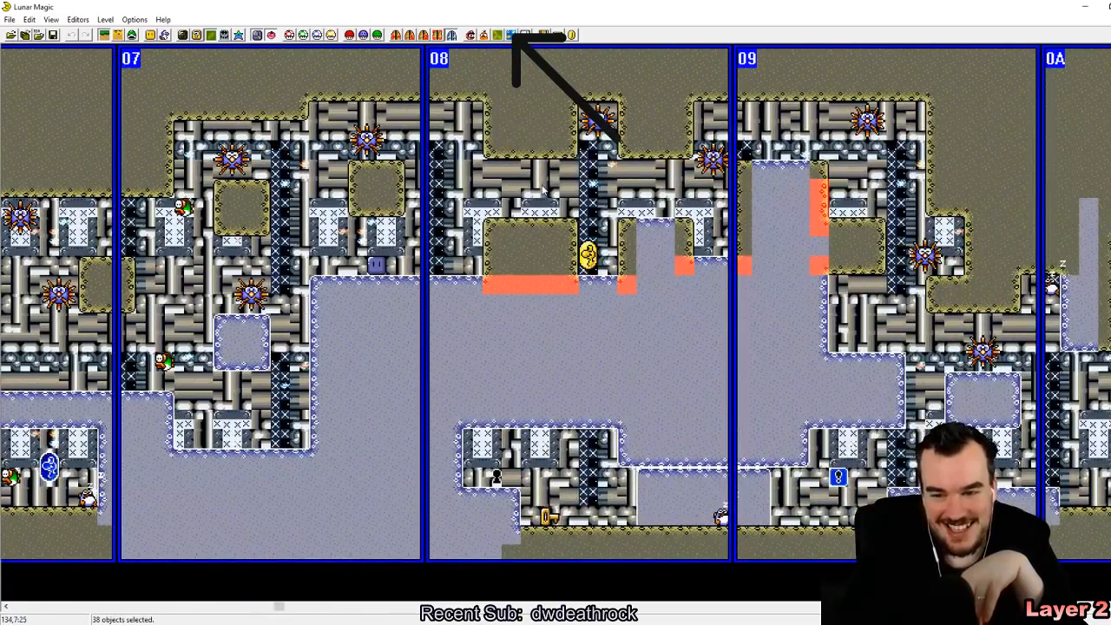
left_click(524, 215)
left_click_drag(524, 208, 524, 209)
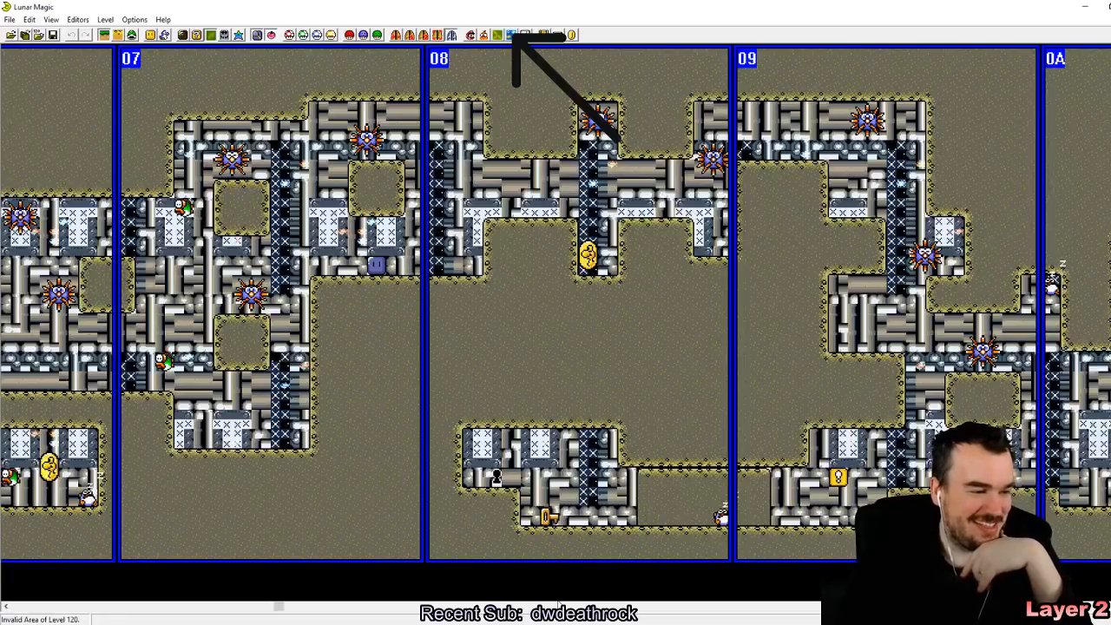
left_click_drag(279, 610, 148, 611)
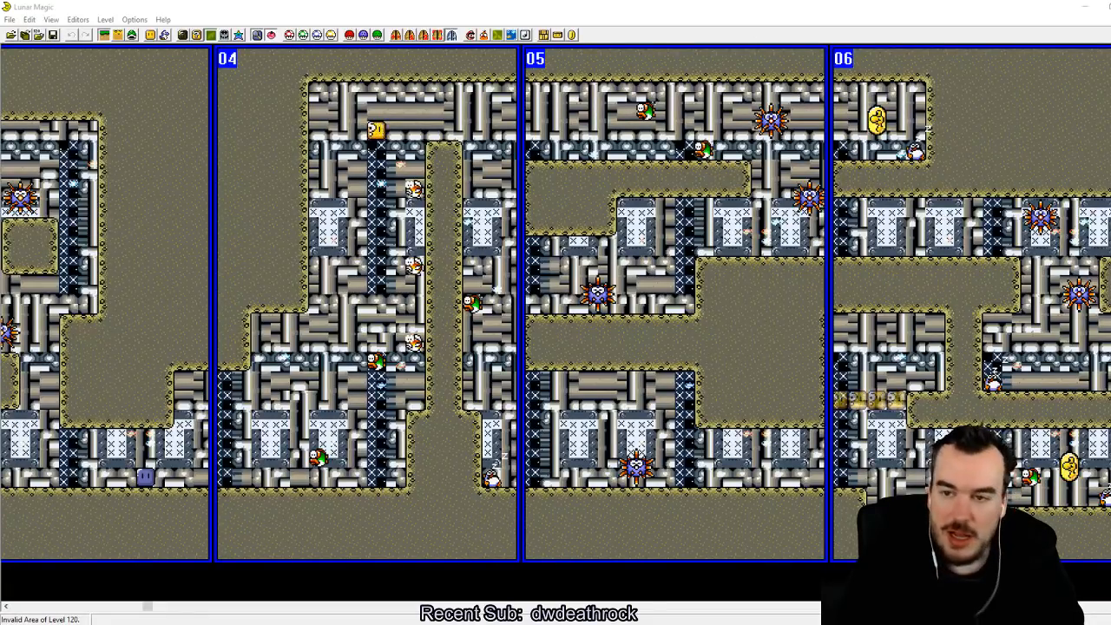
Step: Leave level 120 without saving its changes and open level 105
left_click(30, 19)
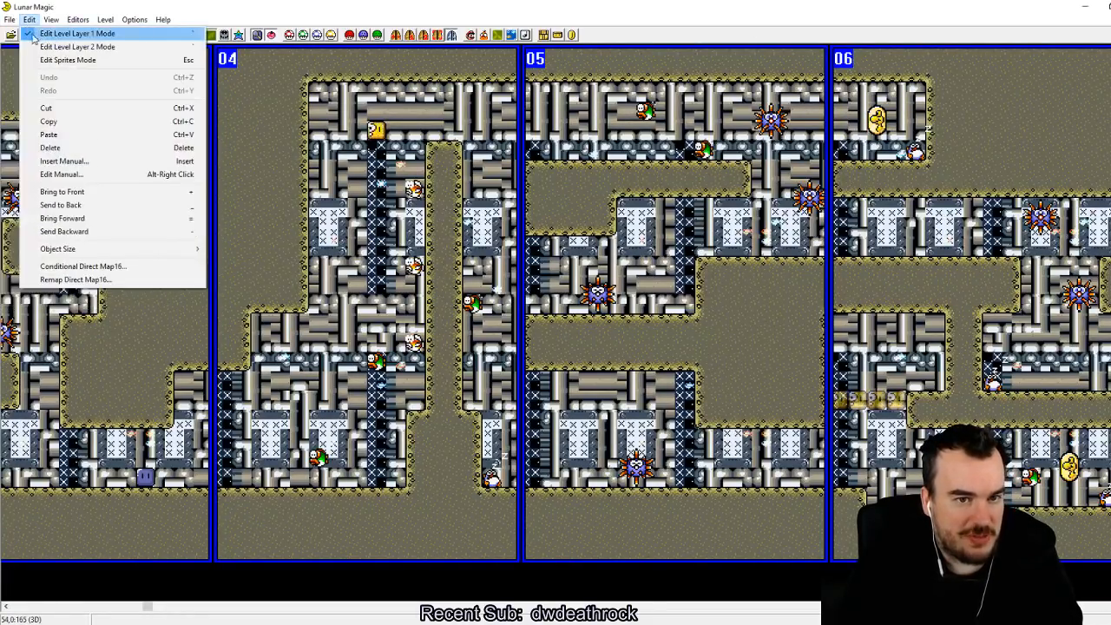
left_click(61, 46)
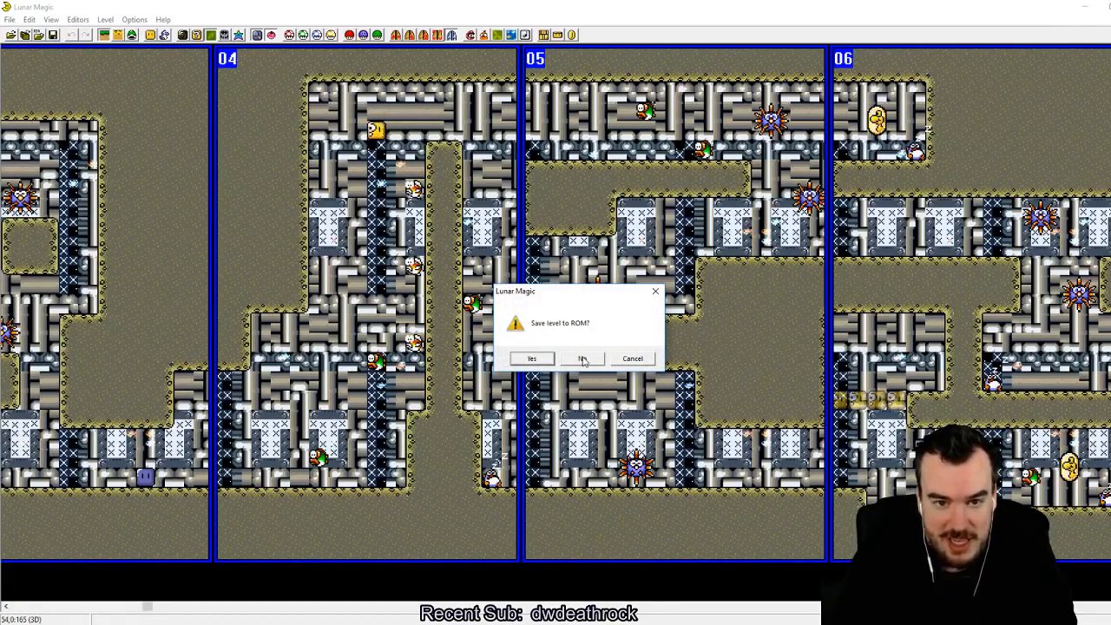
left_click(583, 360)
type("195")
key("Return")
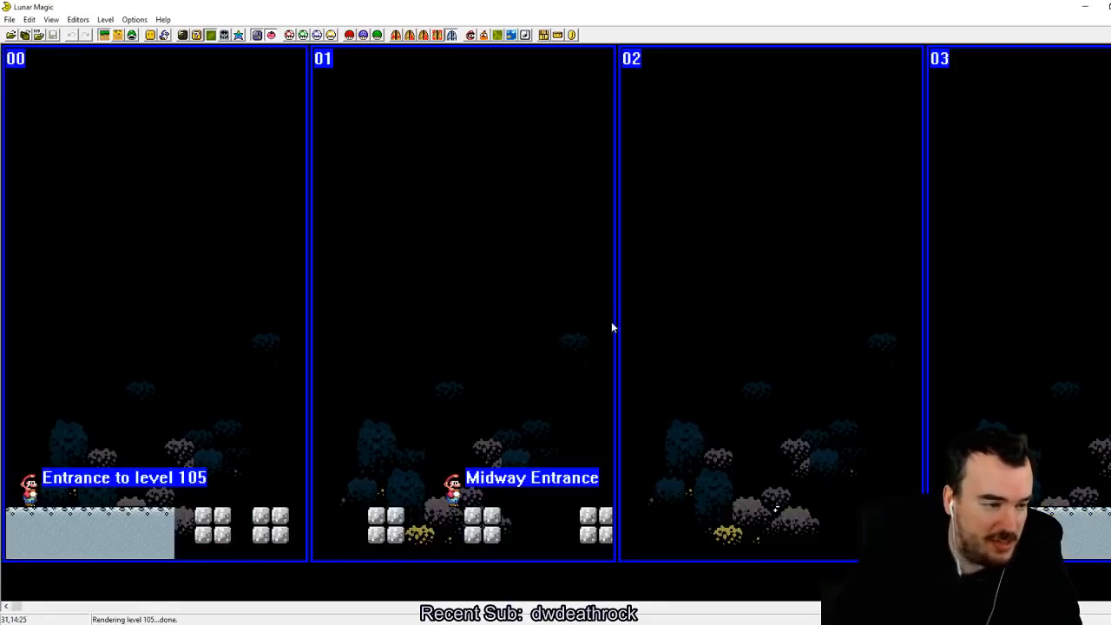
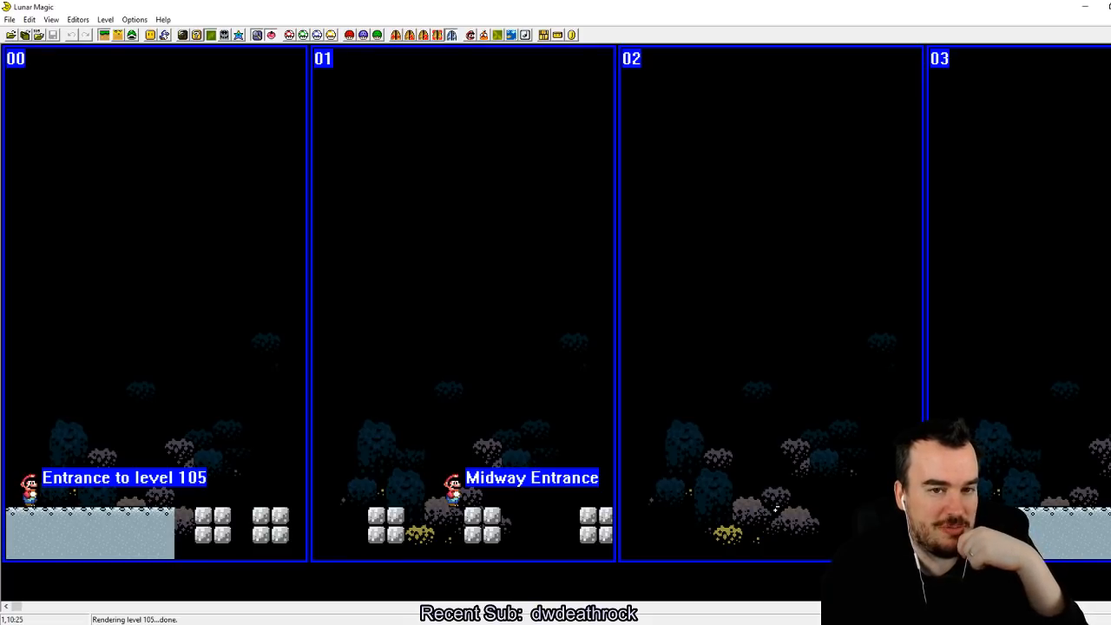
Step: Place a horizontal row of nine black piranha plants in midair on screen 00 of level 105
left_click(151, 36)
left_click(608, 373)
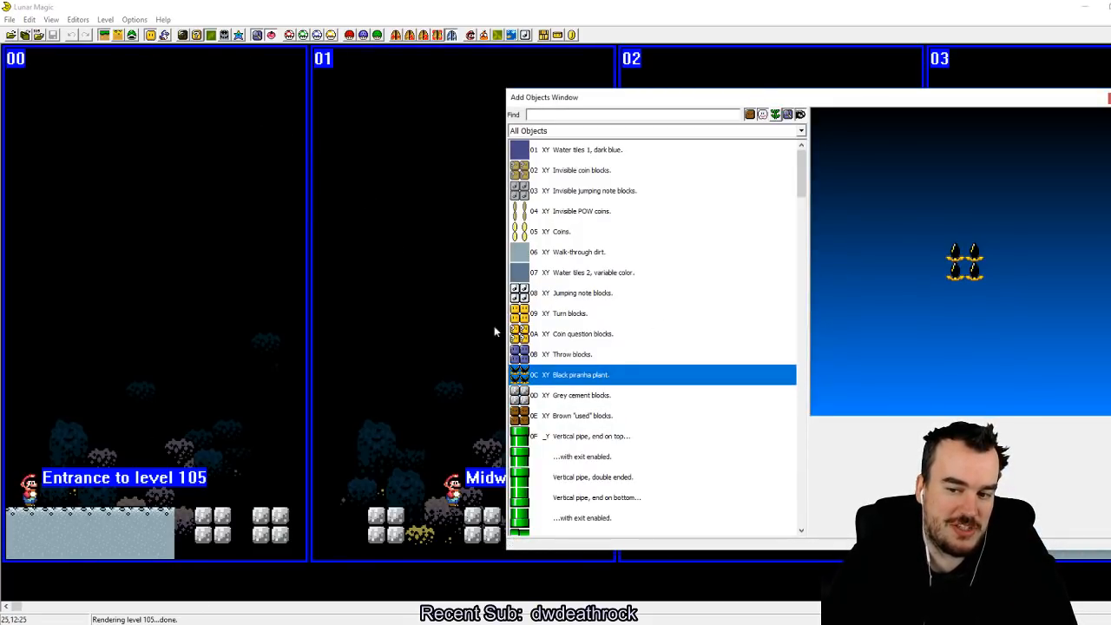
right_click(203, 191)
left_click_drag(230, 216, 473, 236)
left_click(331, 201)
left_click_drag(319, 192, 224, 308)
left_click(232, 384)
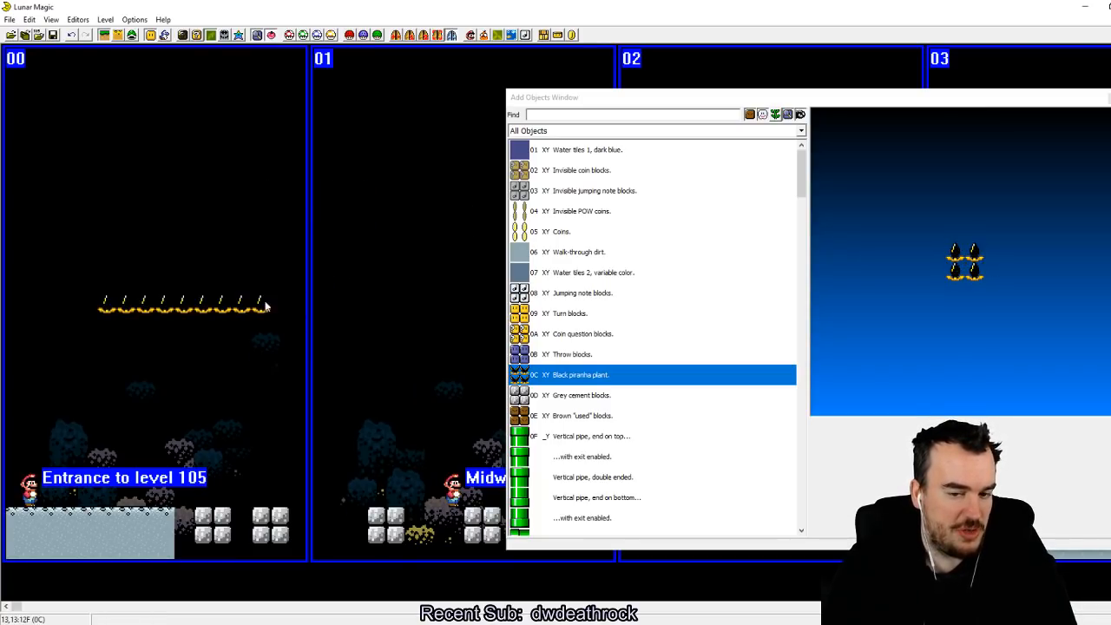
left_click(269, 323)
left_click(228, 436)
left_click_drag(228, 436, 245, 371)
left_click(244, 374)
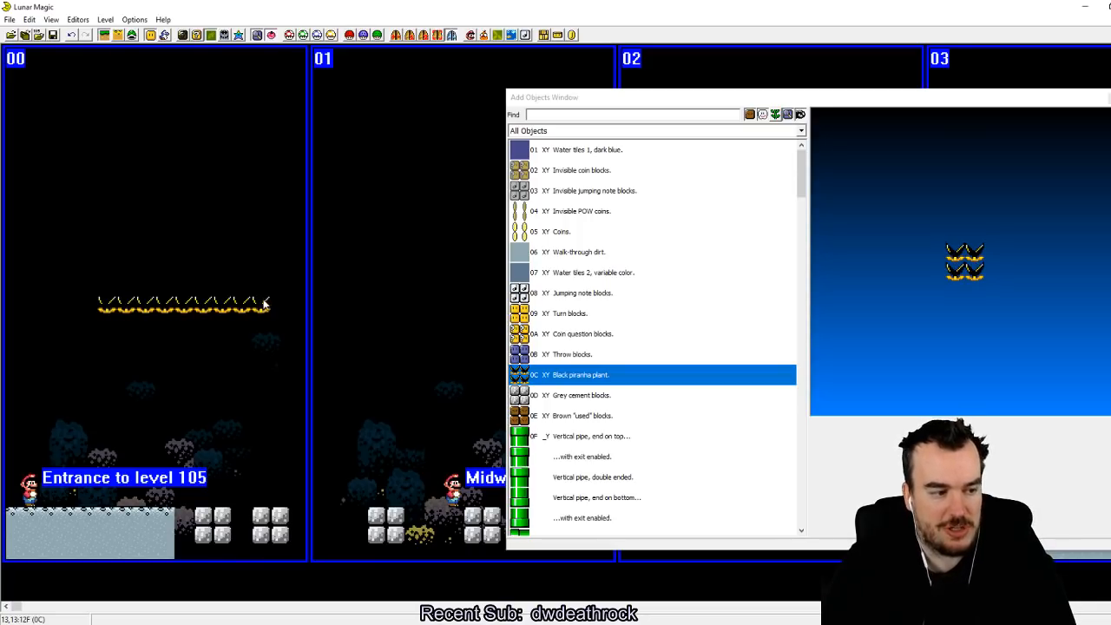
left_click(244, 228)
left_click_drag(256, 184, 273, 223)
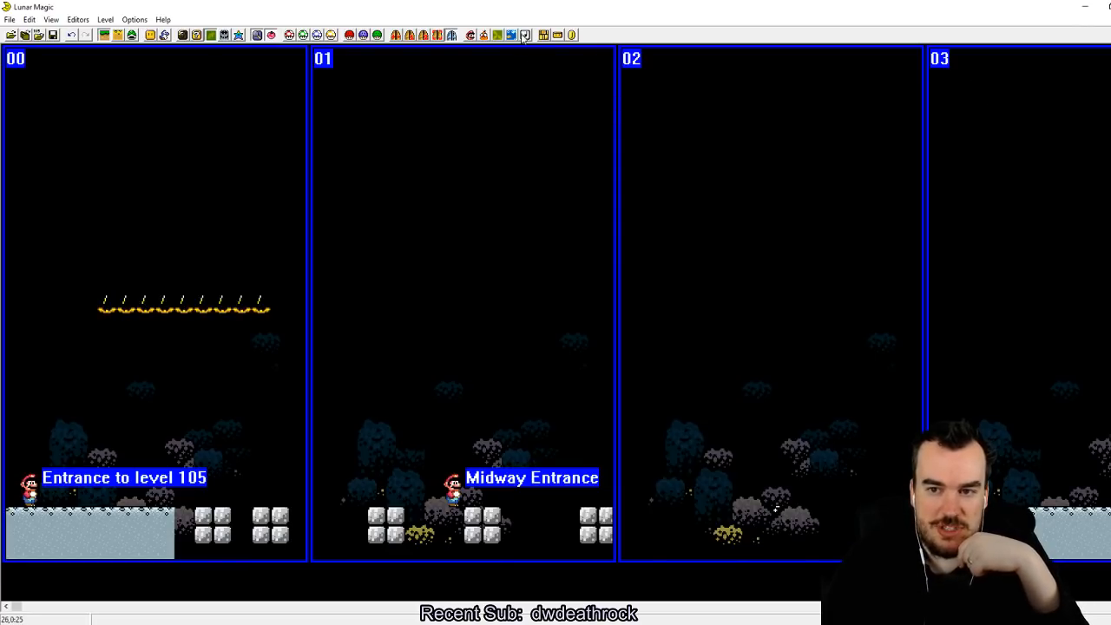
Step: Examine the music choices in the music and time limit bypass settings, then leave them without changes
left_click(525, 35)
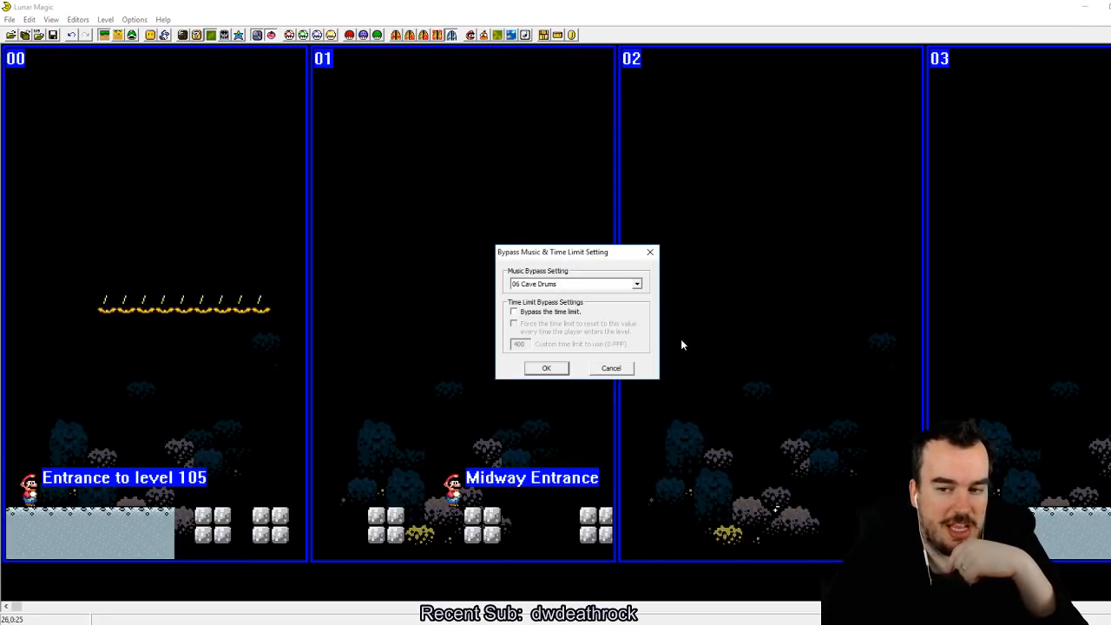
left_click(637, 284)
scroll(579, 374, "up", 2)
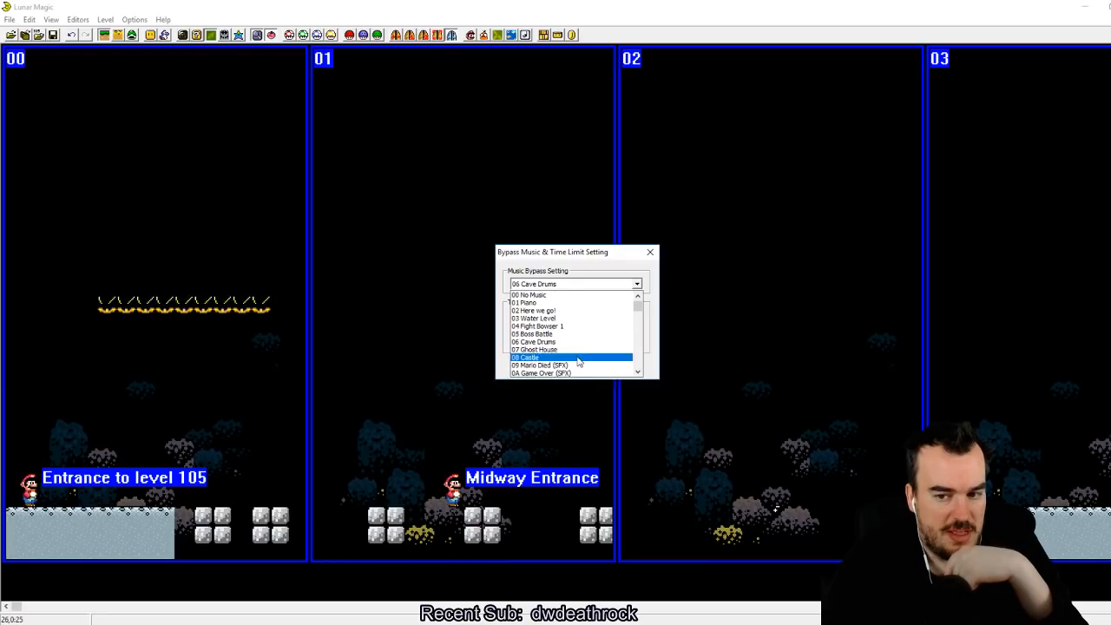
scroll(579, 330, "down", 3)
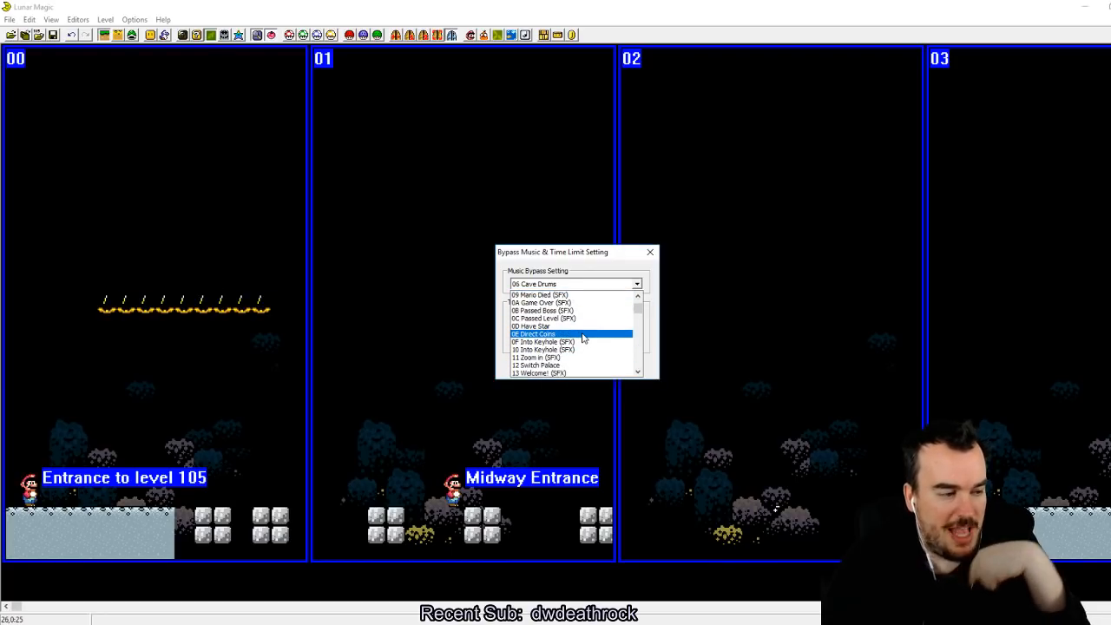
left_click(652, 353)
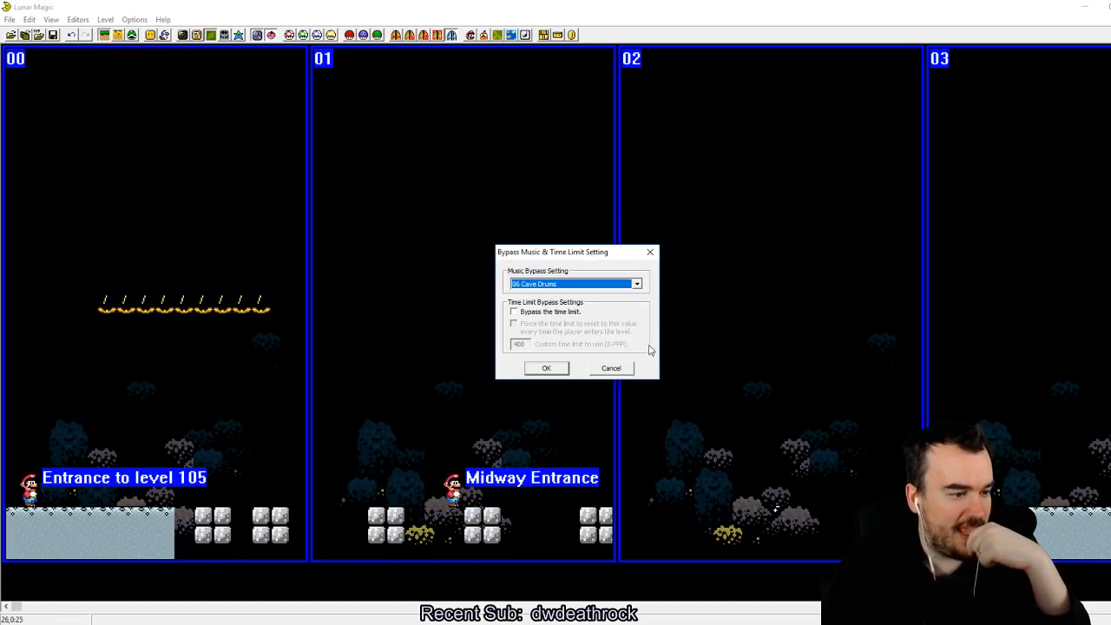
left_click(636, 284)
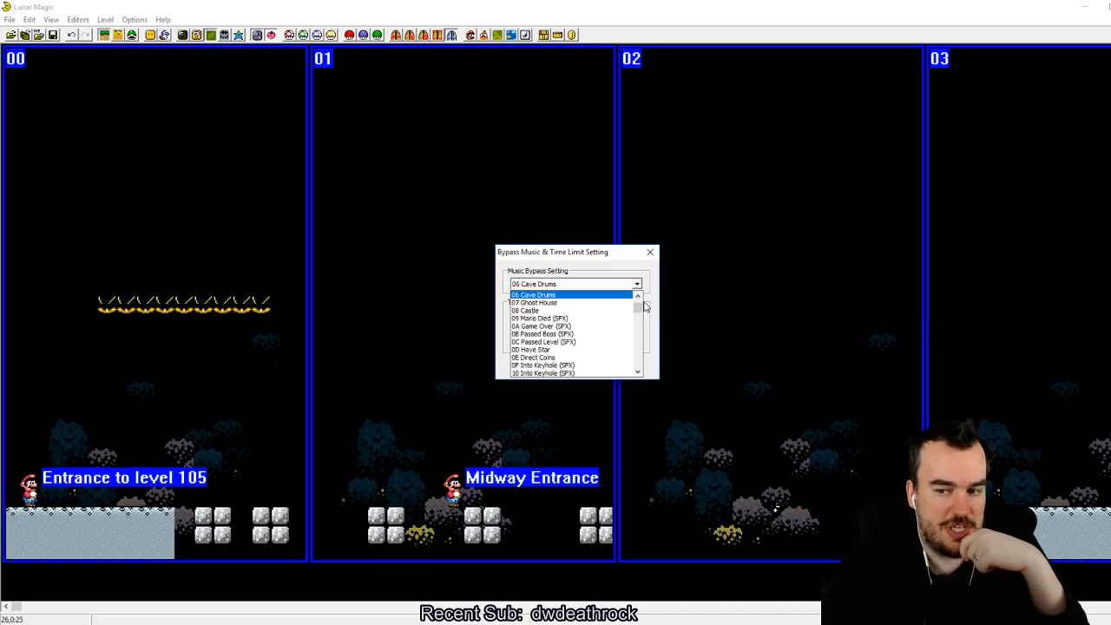
scroll(645, 308, "up", 2)
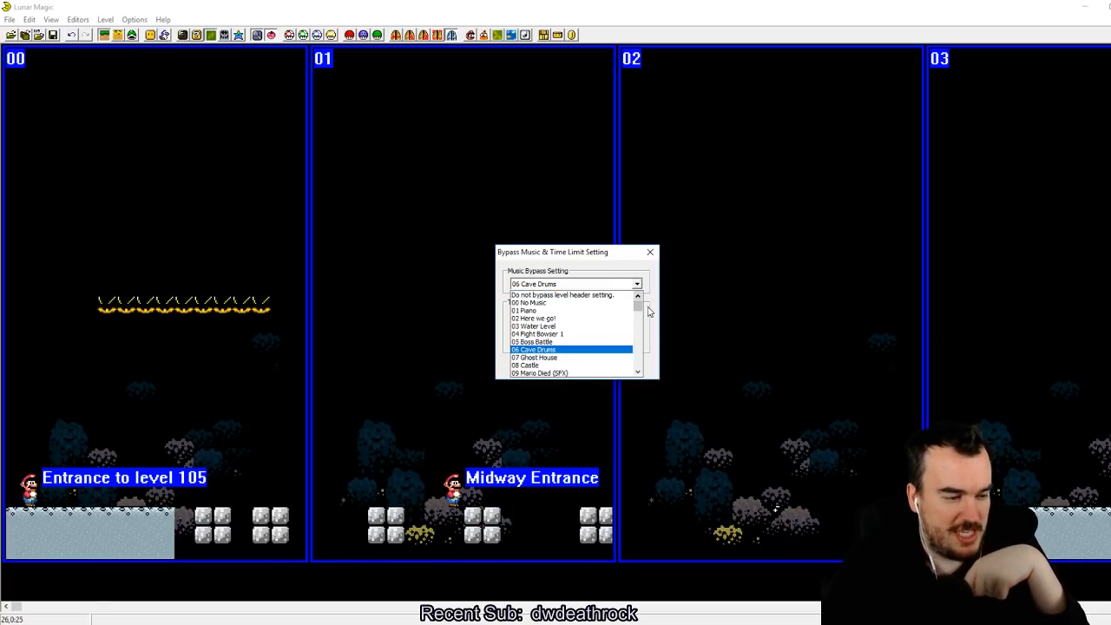
left_click(649, 312)
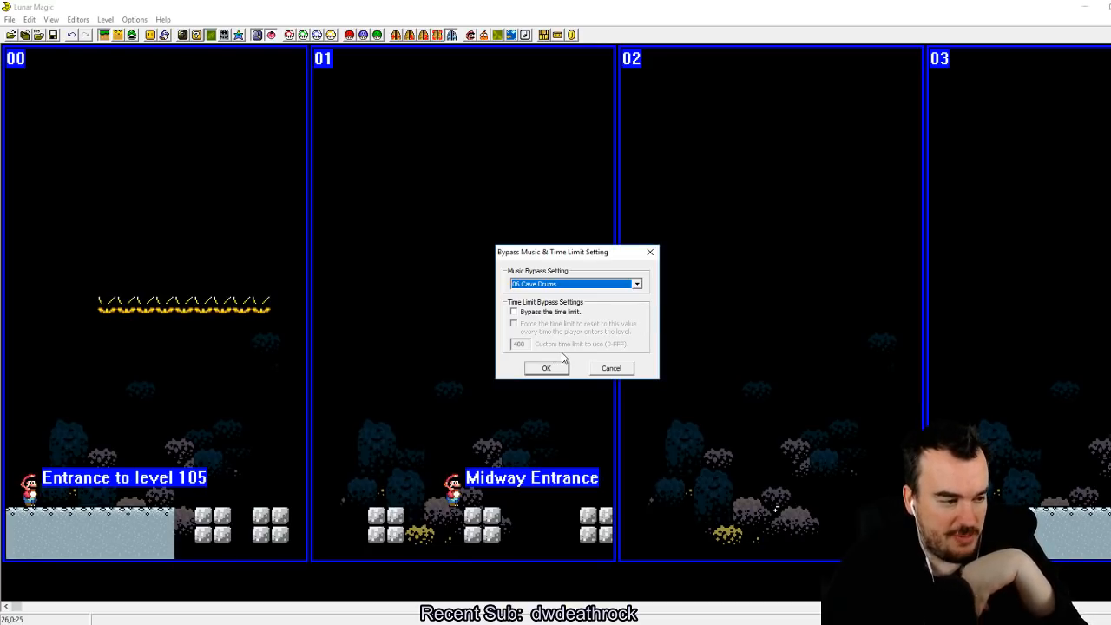
left_click(544, 369)
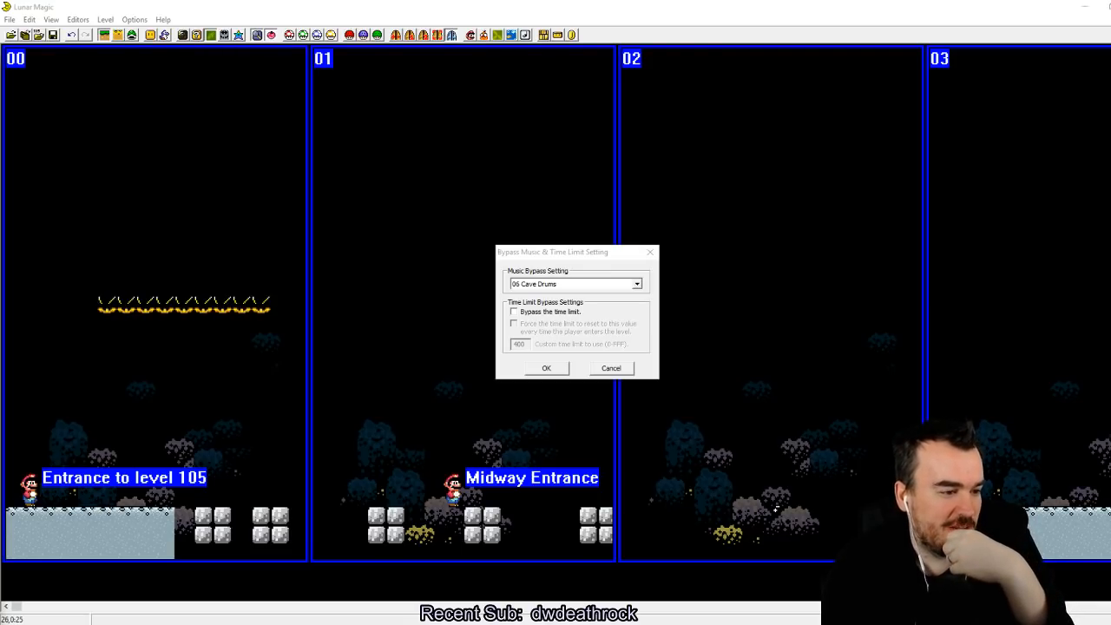
left_click(617, 360)
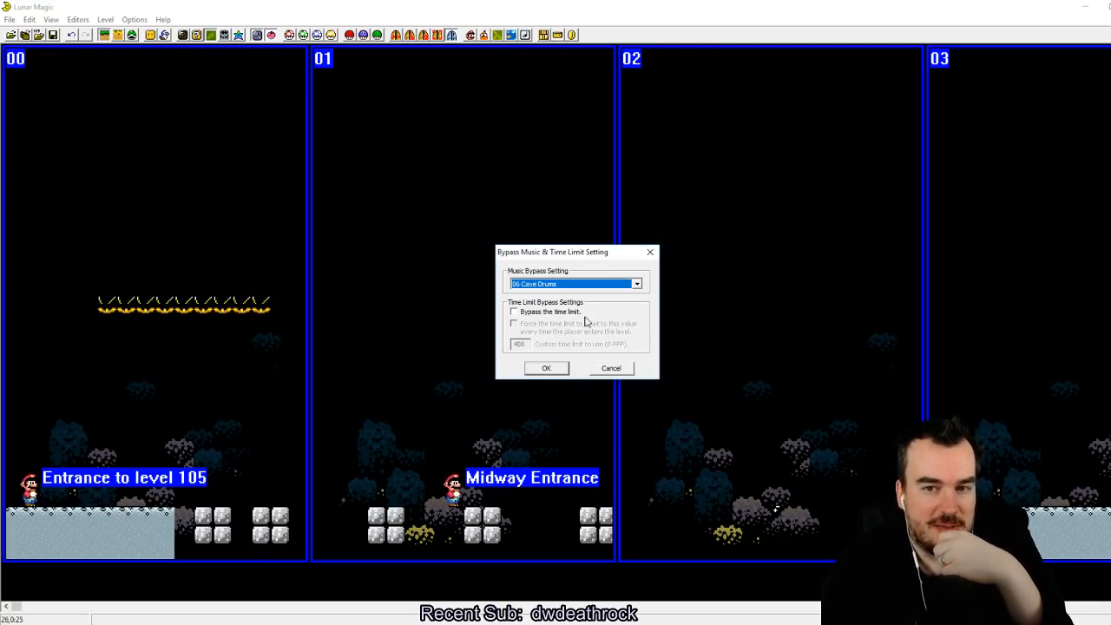
left_click(625, 369)
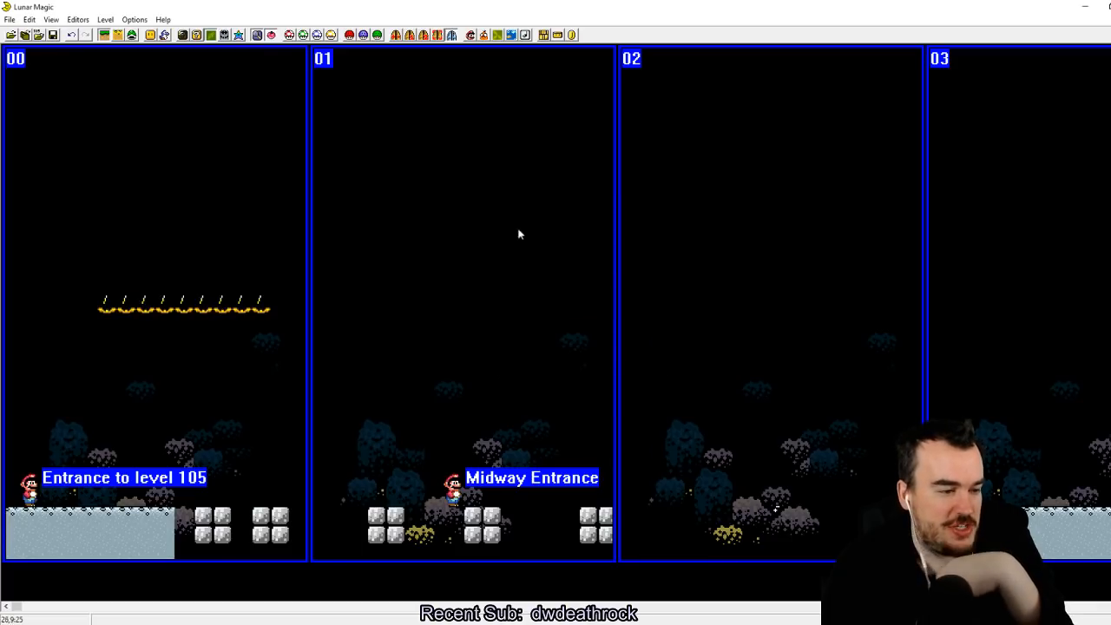
Step: Preview FG Palettes 0, 1 and 2 in the Palette Editor and settle on FG Palette 4 for the level
left_click(237, 36)
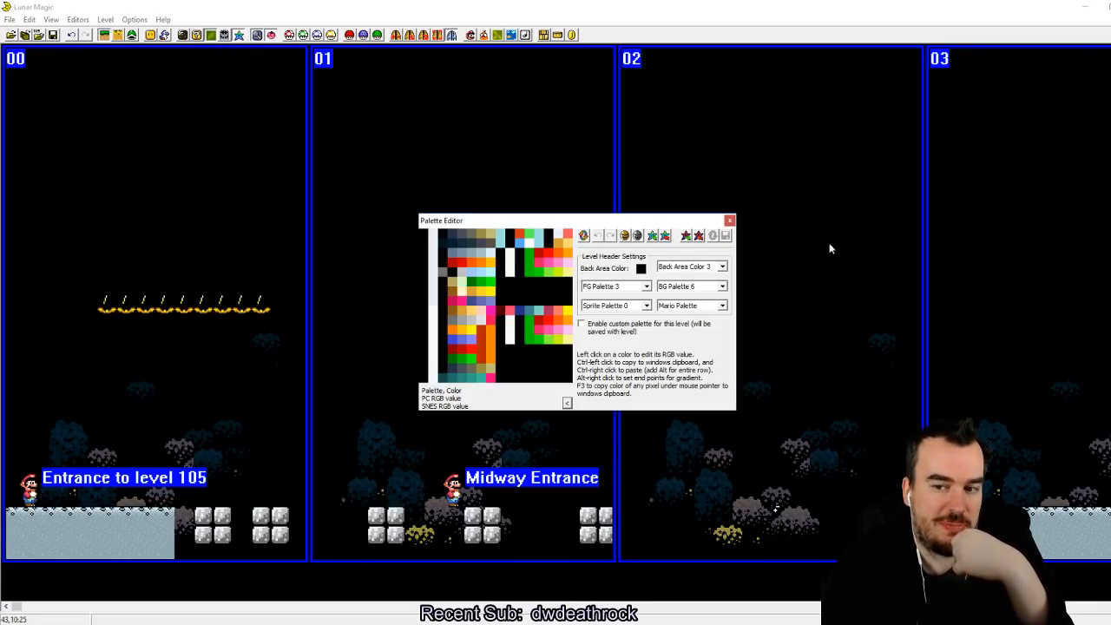
left_click(642, 288)
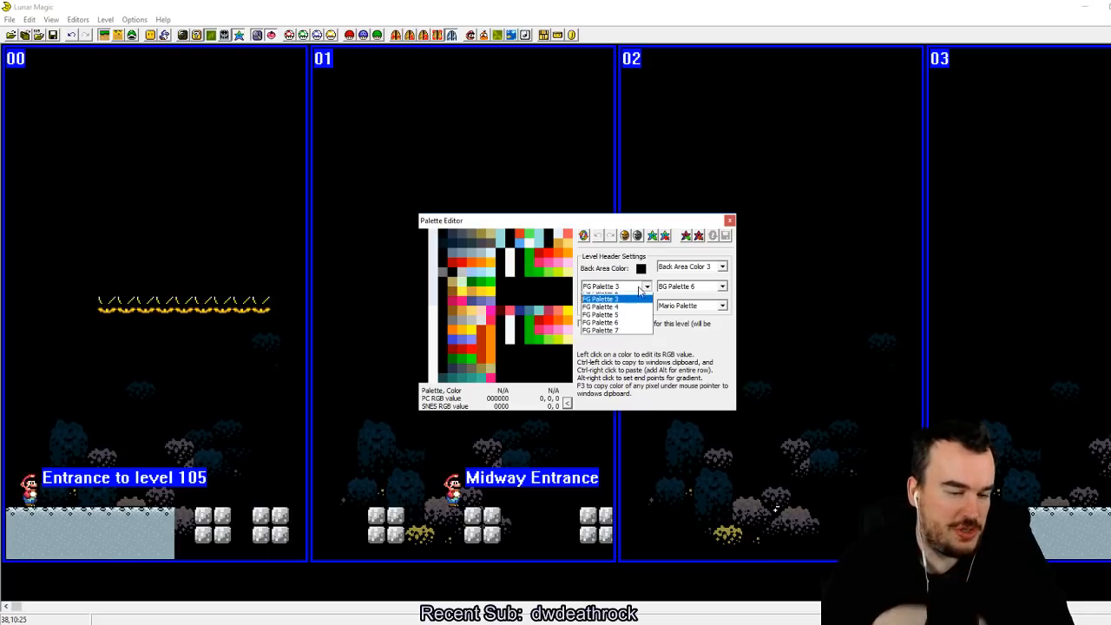
left_click(617, 296)
left_click(646, 287)
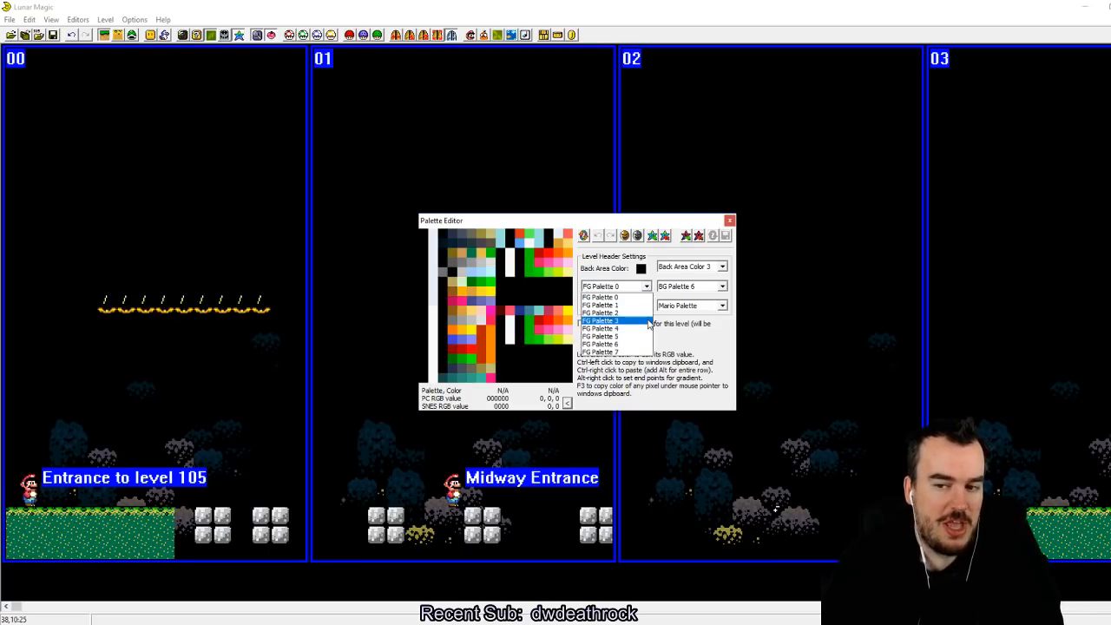
left_click(647, 307)
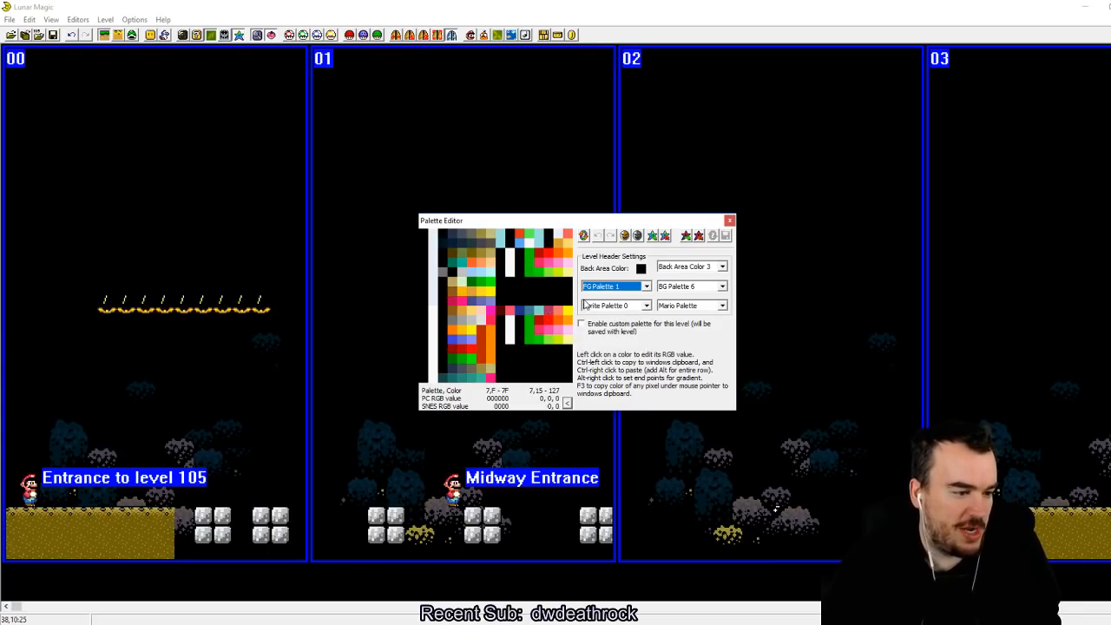
left_click(643, 287)
left_click(632, 312)
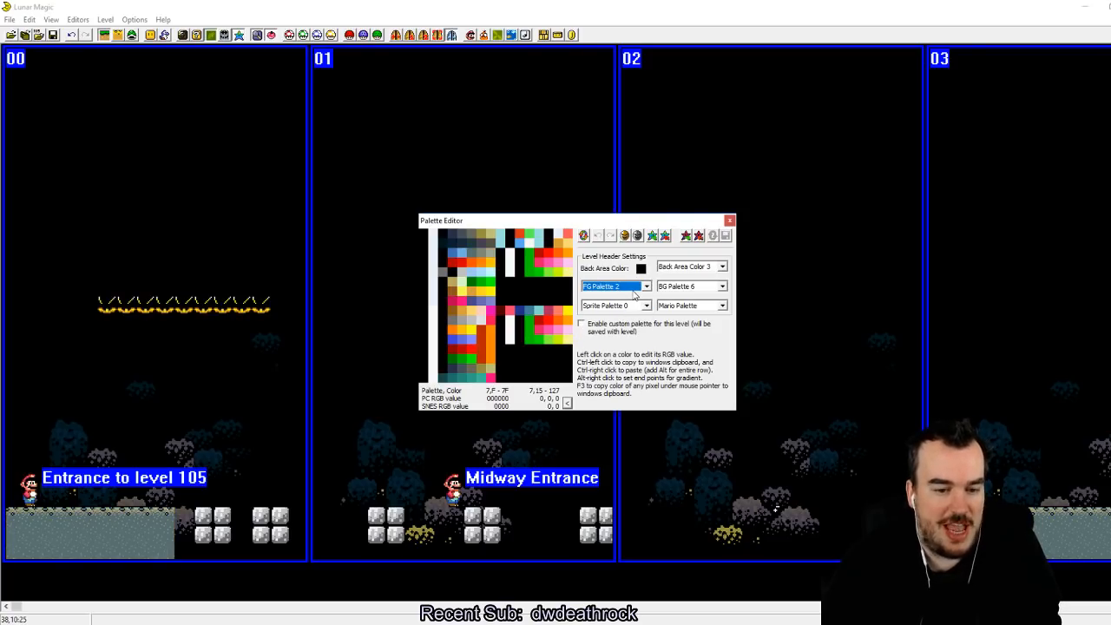
left_click(646, 287)
left_click(635, 328)
Step: Try Back Area Colors 1 and 0 for the level, then go back to Back Area Color 3
left_click(722, 267)
left_click(717, 285)
left_click(722, 267)
left_click(718, 275)
left_click(721, 268)
left_click(717, 300)
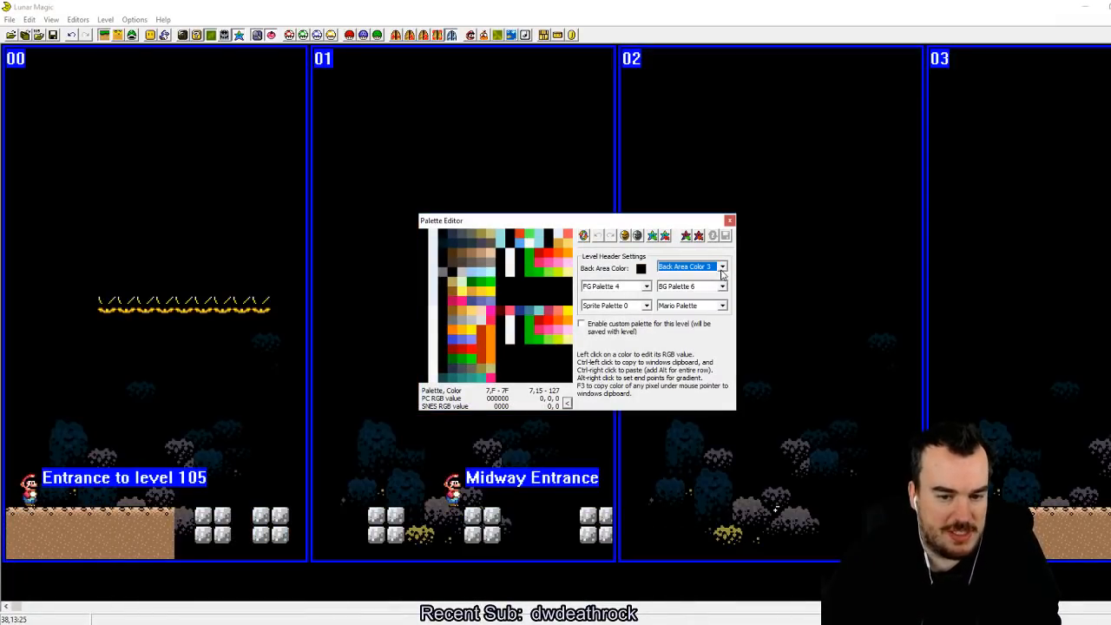
Step: Preview Back Area Colors 4, 6 and 7, settle on Back Area Color 5, and enable the custom palette for this level
left_click(722, 268)
left_click(717, 308)
left_click(721, 268)
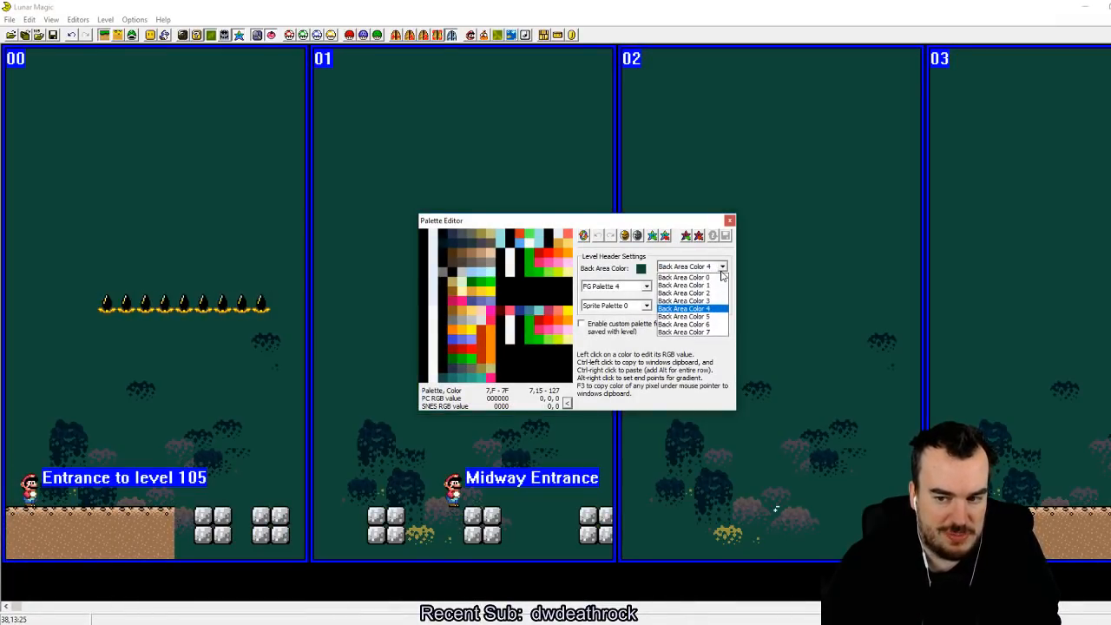
left_click(717, 316)
left_click(721, 267)
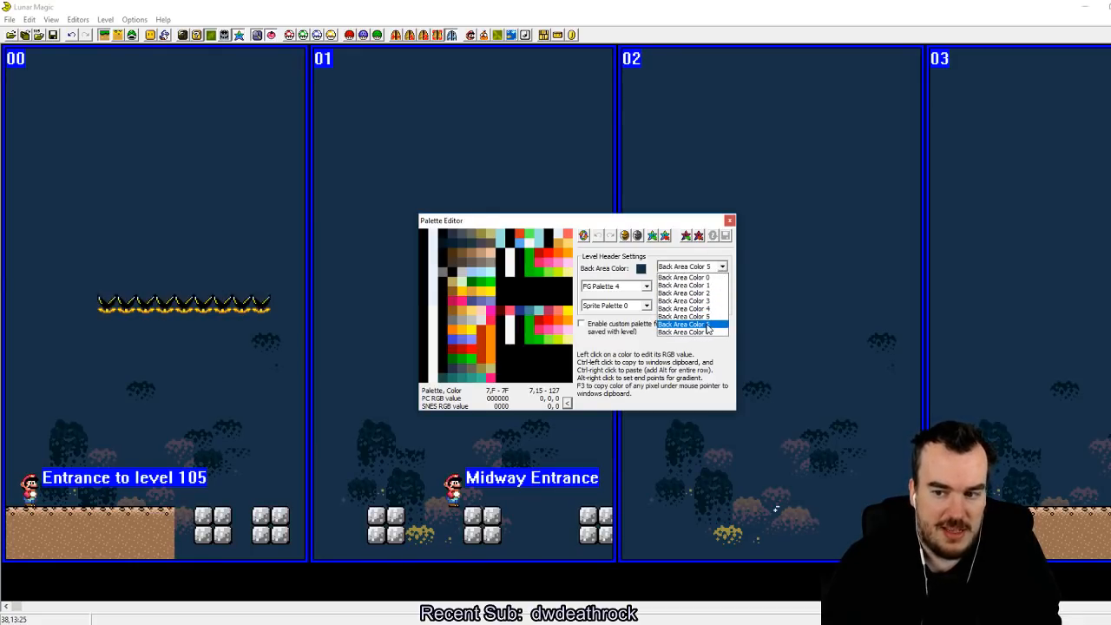
left_click(717, 324)
left_click(721, 267)
left_click(717, 332)
left_click(722, 267)
left_click(717, 316)
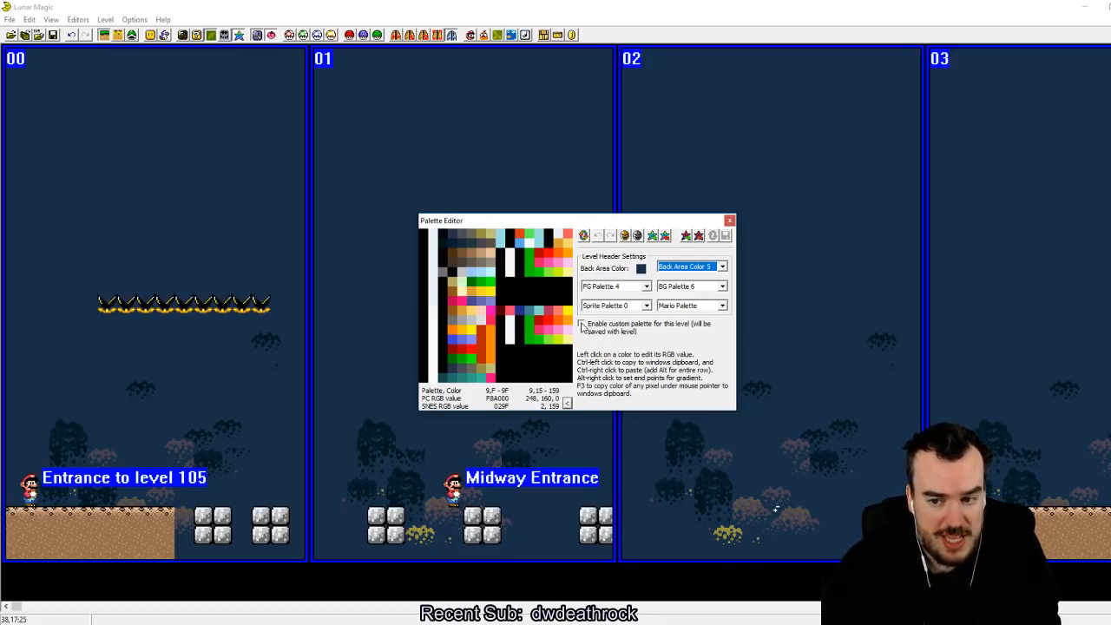
left_click(581, 324)
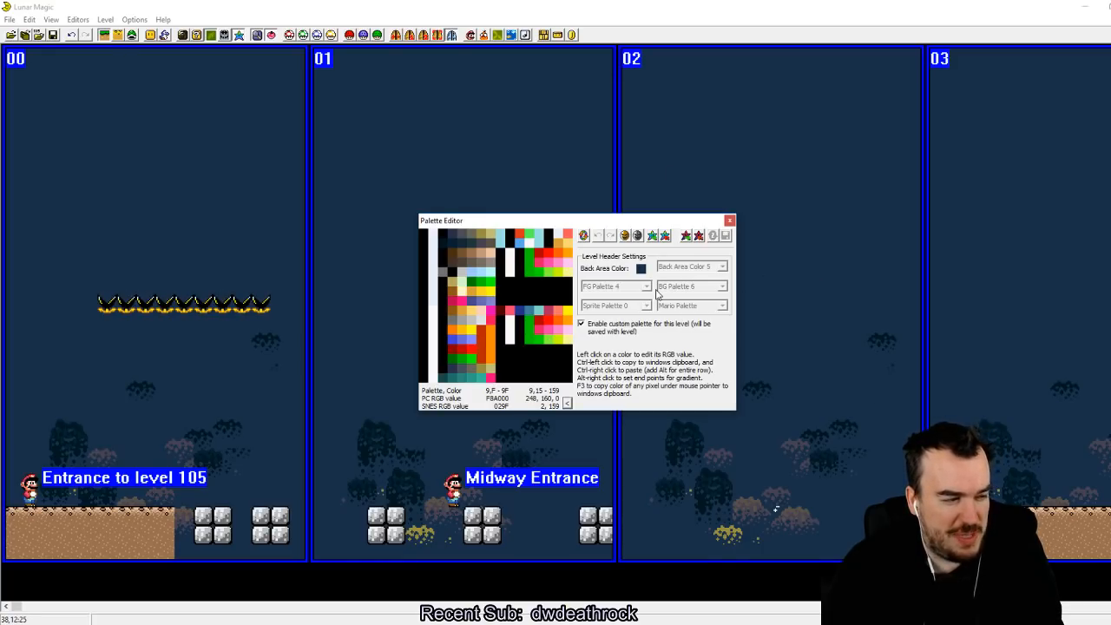
left_click(729, 221)
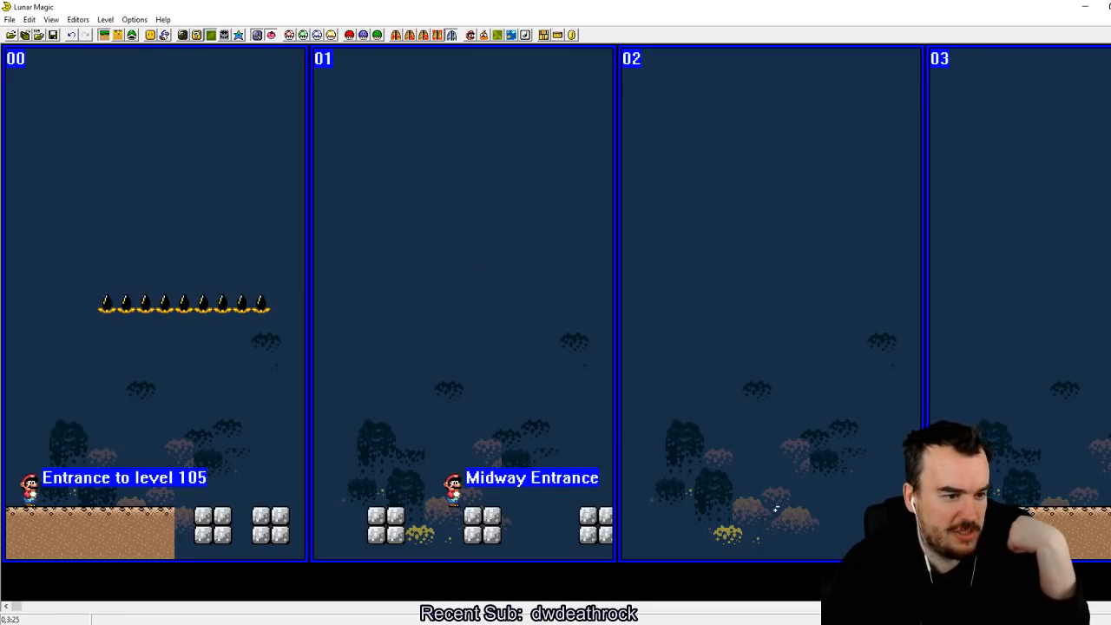
Step: Add a light switch block for dark room sprite (C8) beneath the piranha plant row on screen 00
left_click(132, 35)
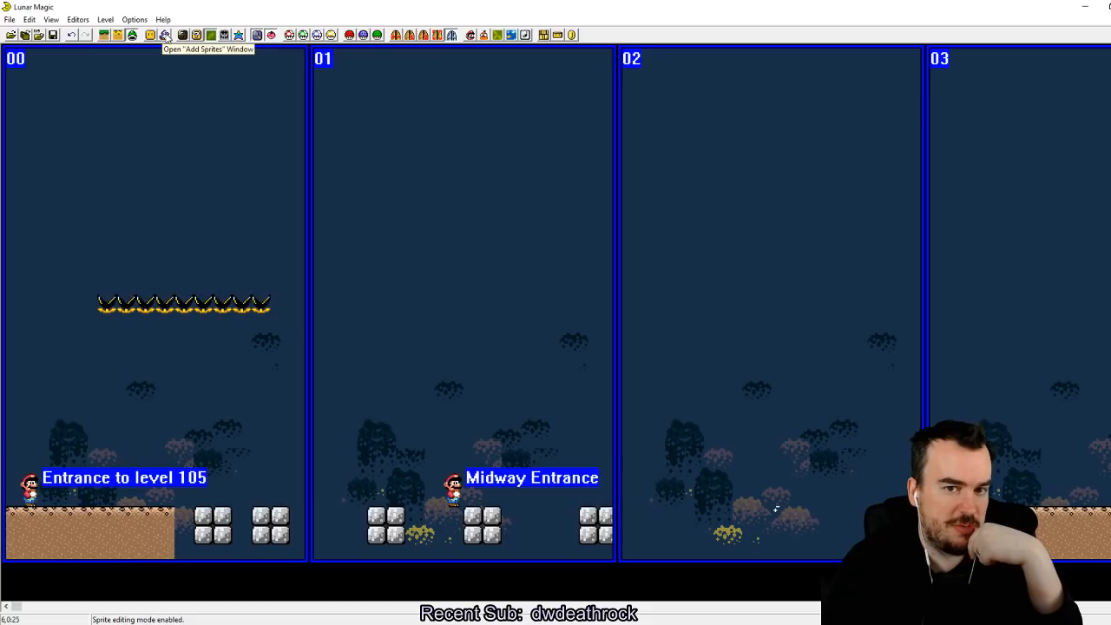
left_click(164, 34)
scroll(408, 469, "up", 6)
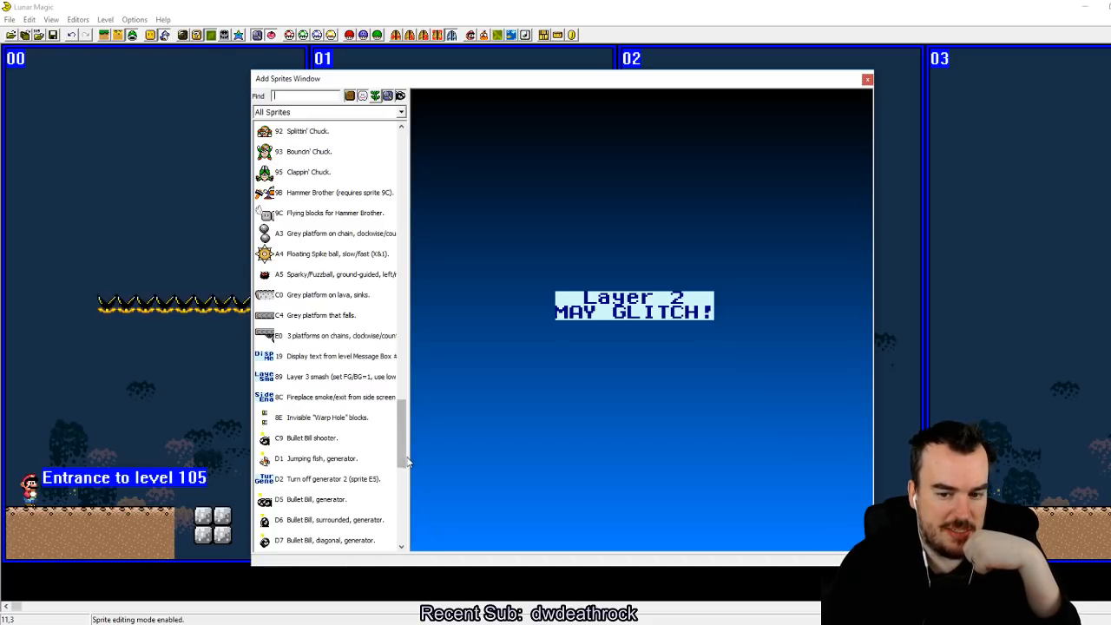
left_click_drag(401, 460, 401, 322)
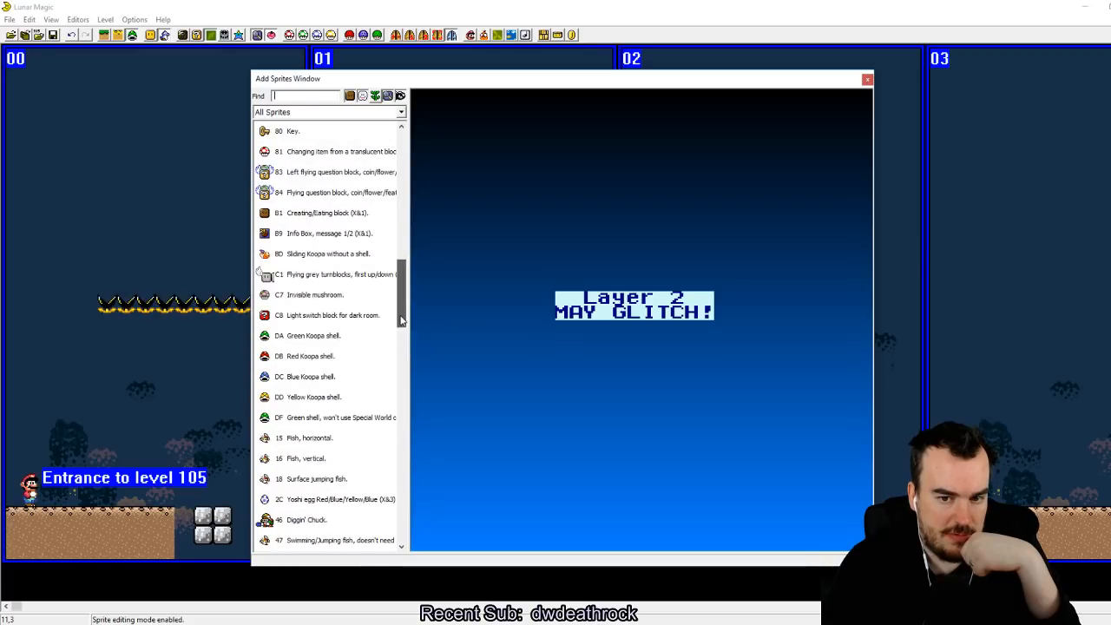
left_click(311, 318)
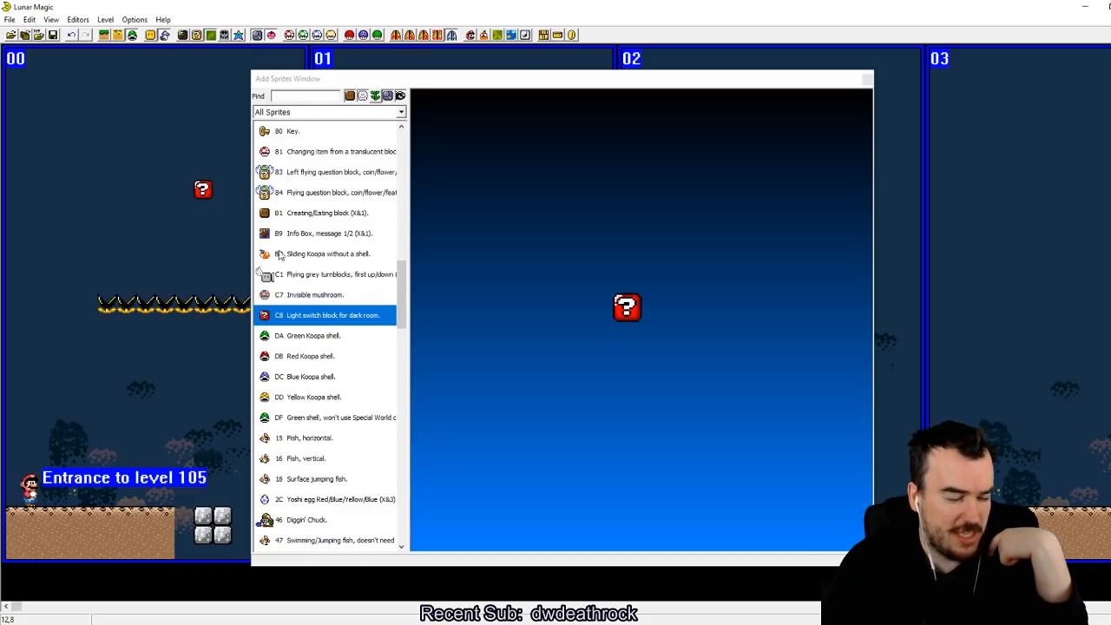
left_click(127, 384)
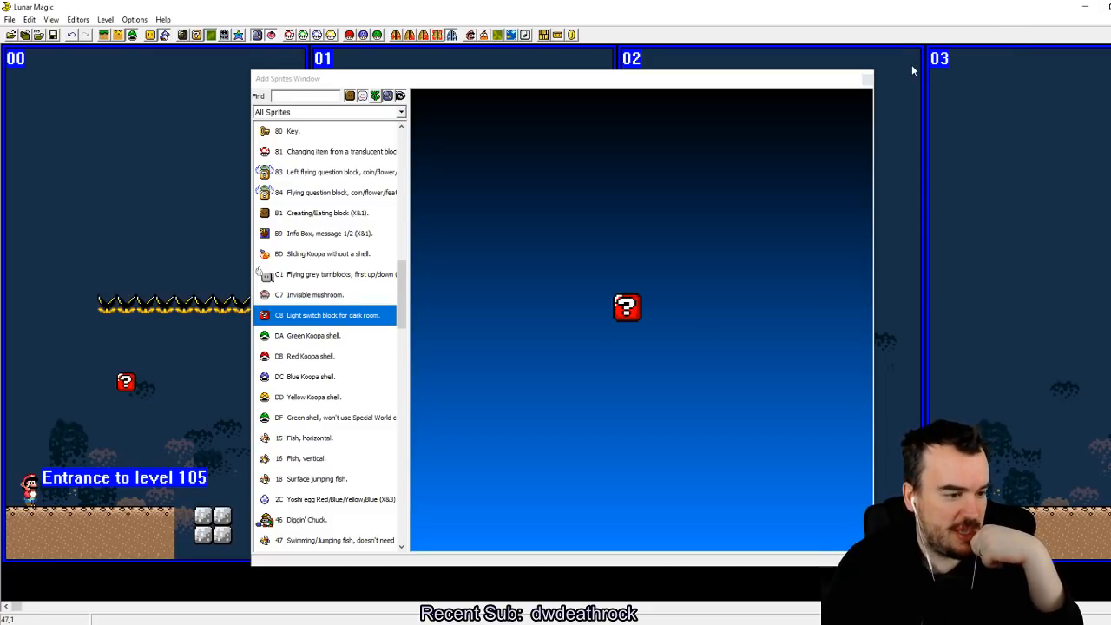
left_click(867, 79)
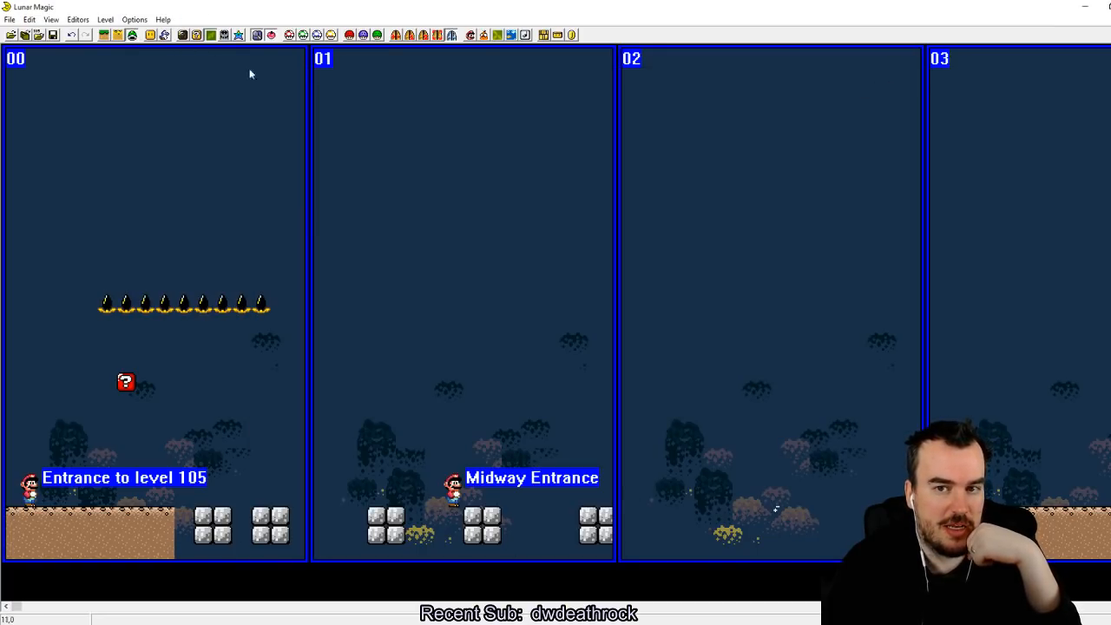
Step: Place a vertical pipe about three tiles tall, opening upward, on the ground of screen 03
left_click_drag(18, 607, 143, 615)
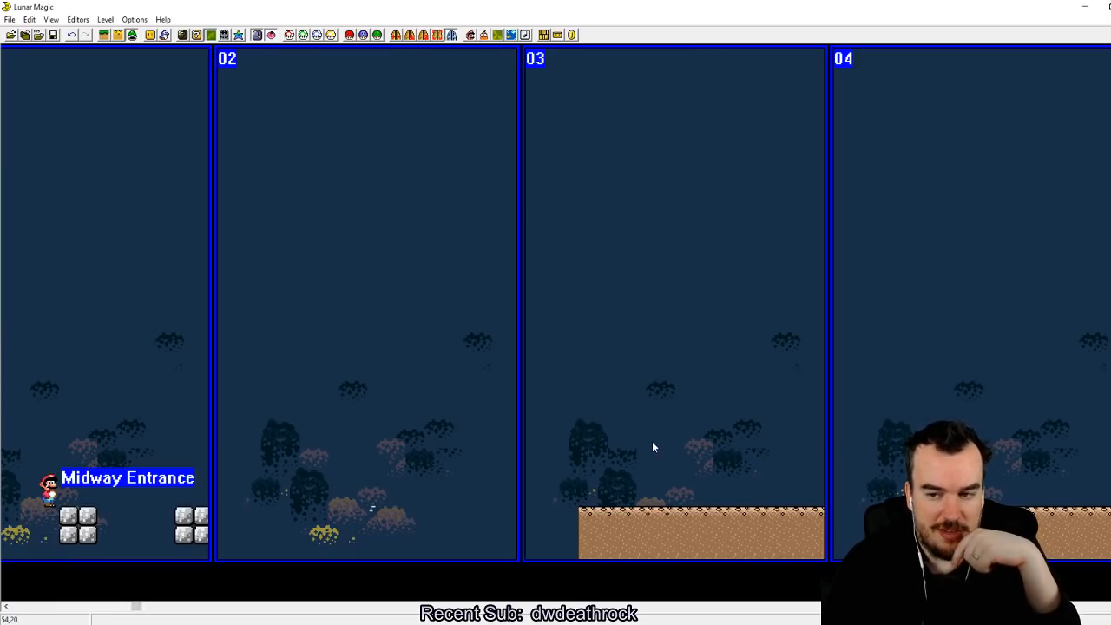
left_click(396, 35)
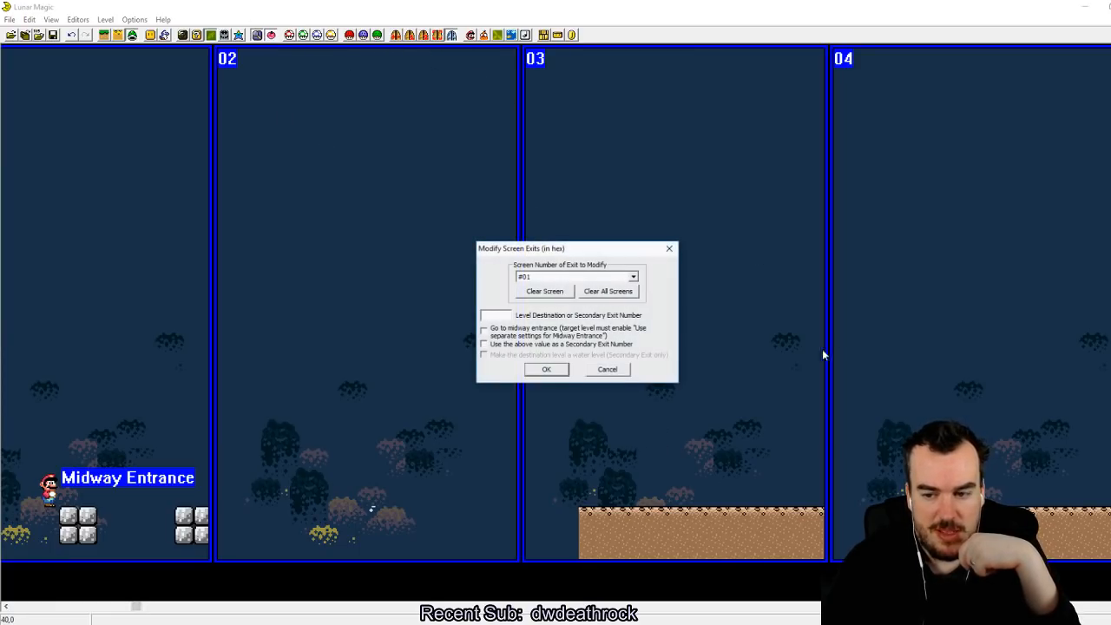
left_click(617, 373)
left_click(104, 35)
left_click(150, 35)
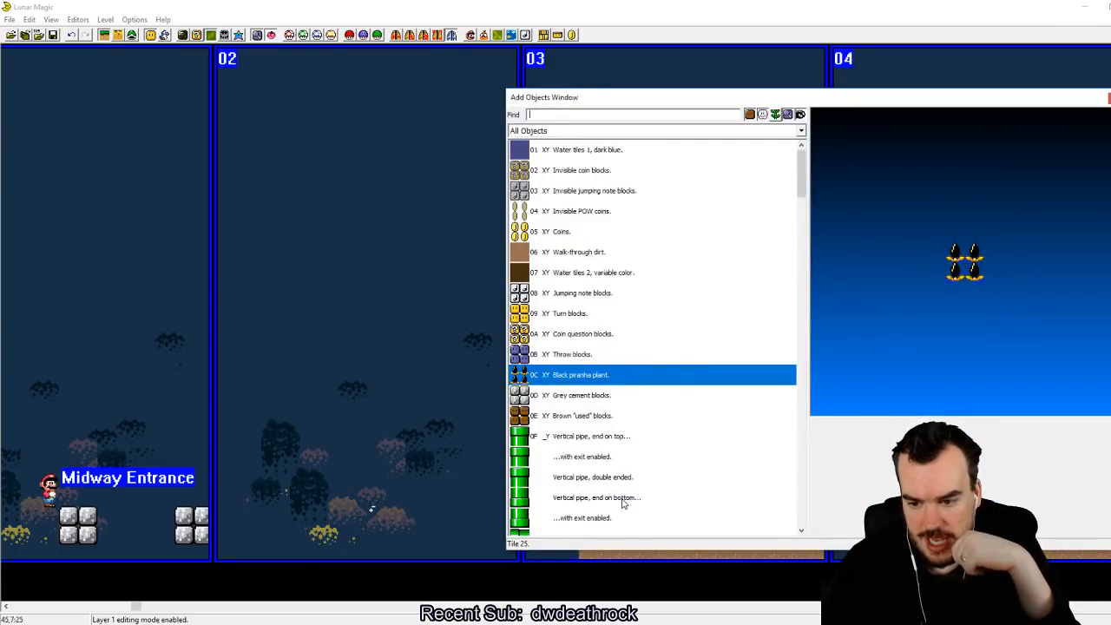
scroll(622, 503, "down", 1)
left_click_drag(575, 396, 742, 482)
left_click(1109, 98)
left_click(757, 357)
left_click(414, 36)
left_click(545, 402)
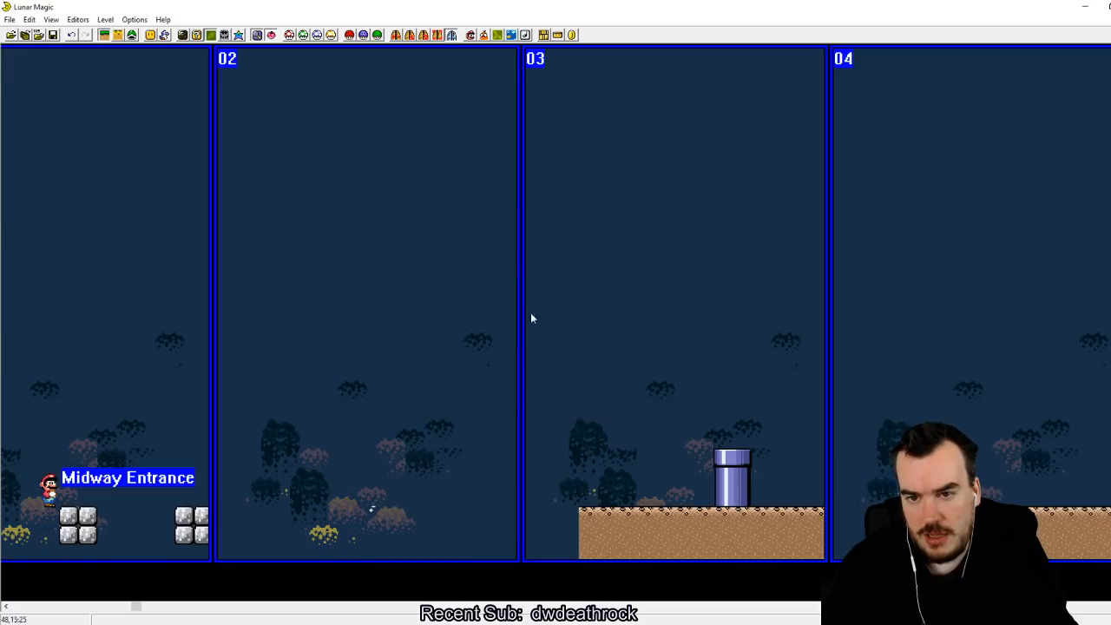
Step: Look over the screen exit settings for screen 03 and the level's main and midway entrance settings
left_click(402, 37)
left_click(633, 276)
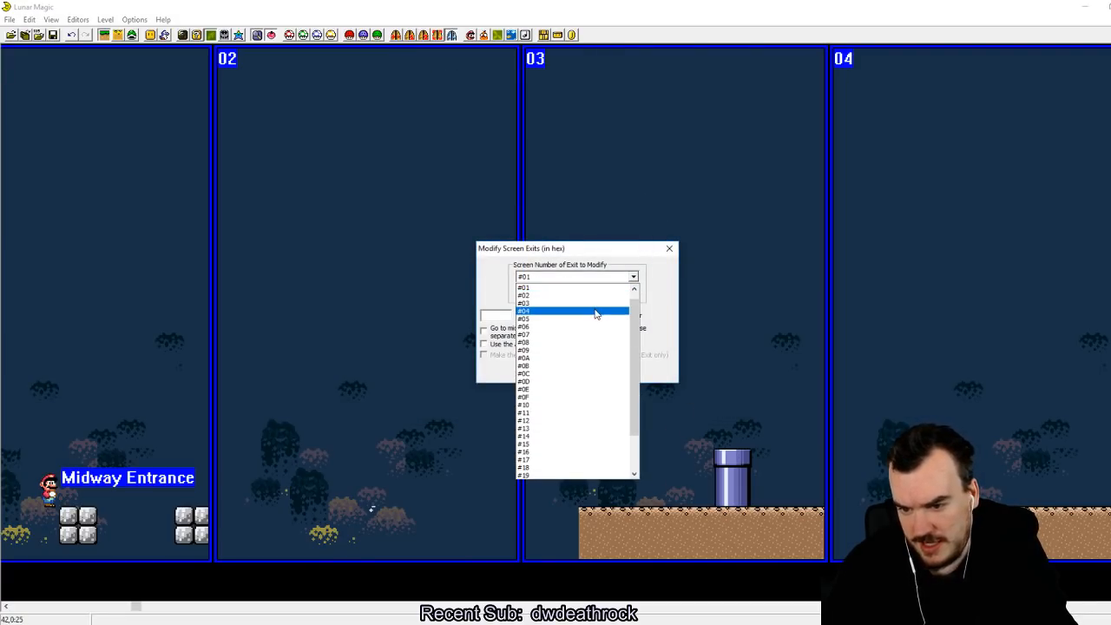
left_click(596, 309)
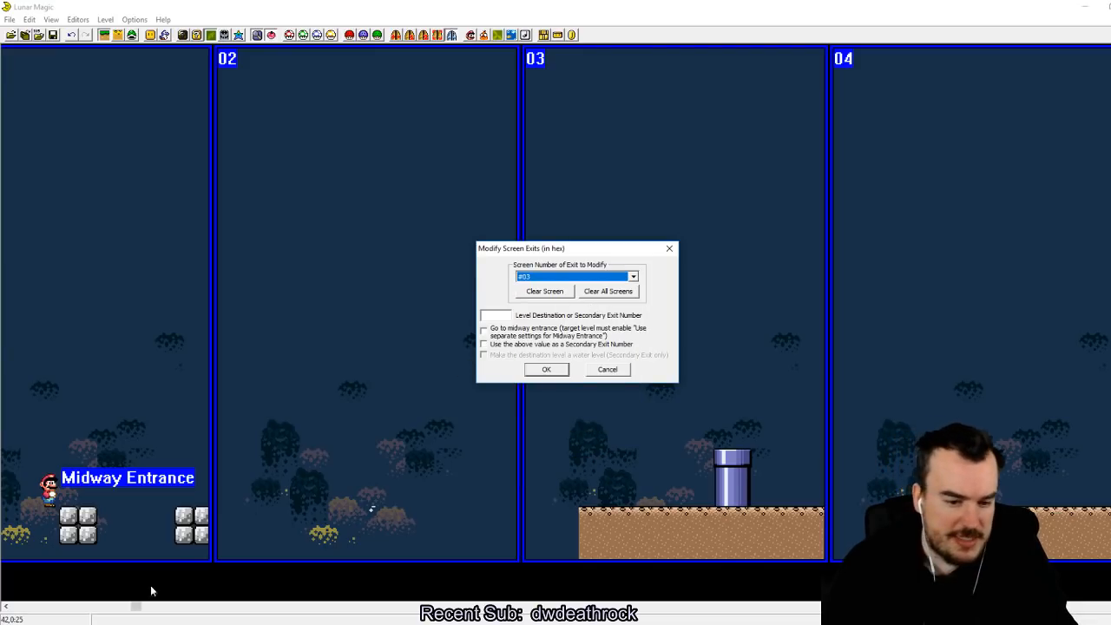
left_click(546, 370)
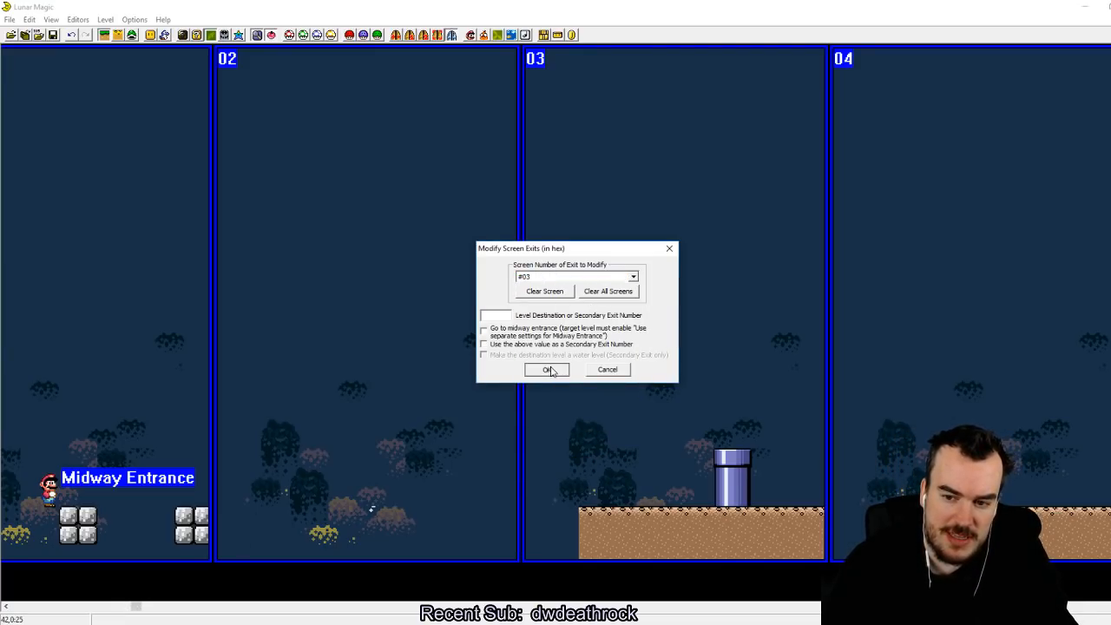
left_click_drag(144, 605, 169, 605)
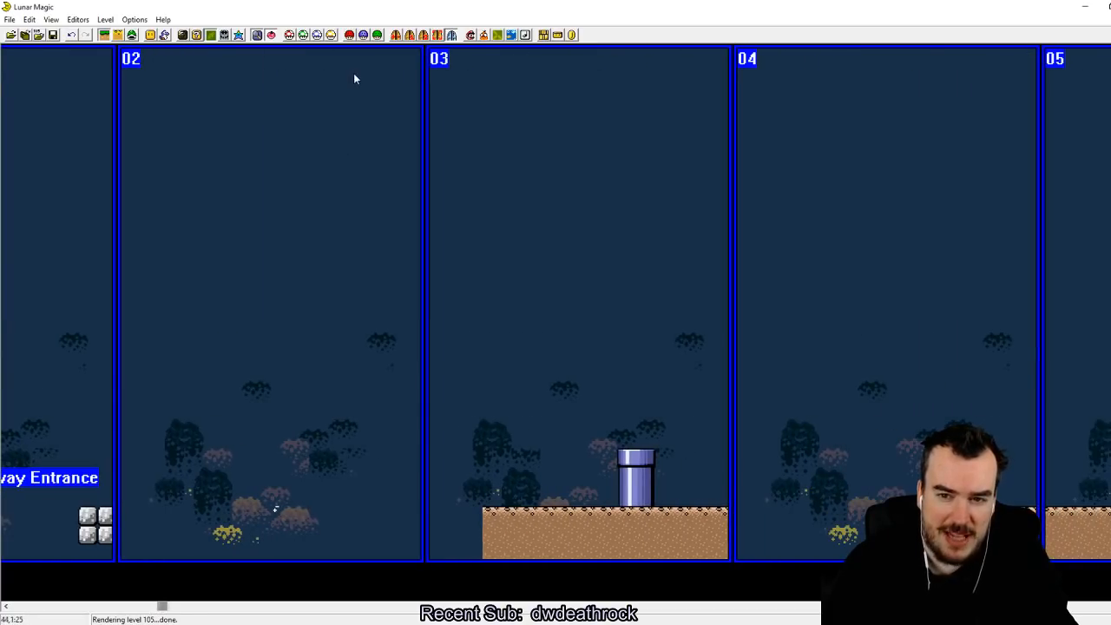
left_click(409, 35)
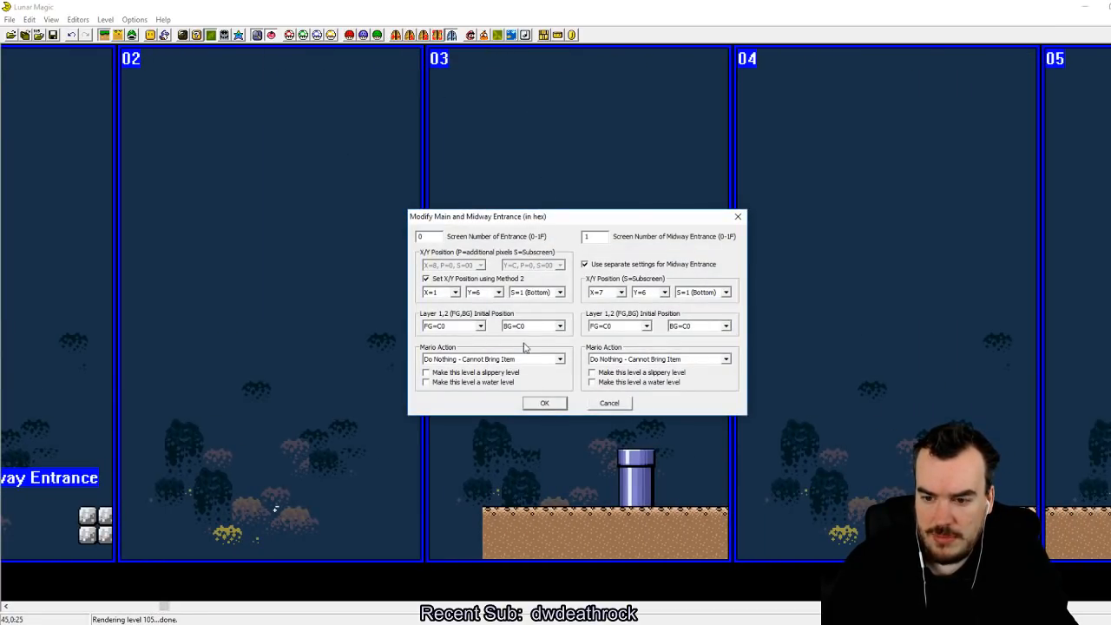
left_click(543, 404)
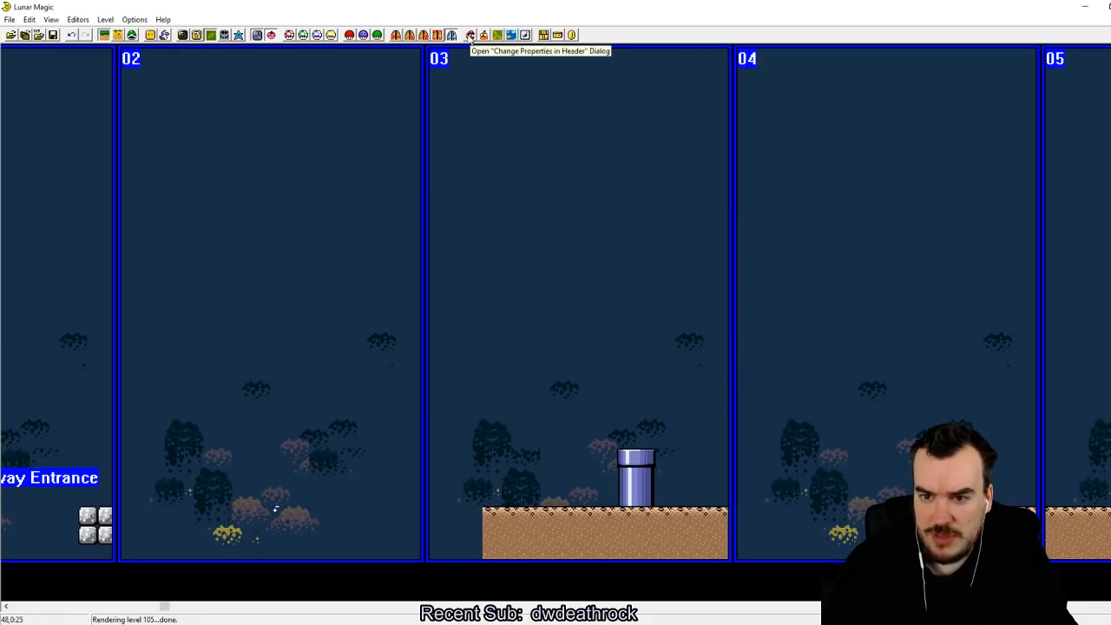
Step: Set the screen exit on screen 03 to lead to level 105
left_click(395, 35)
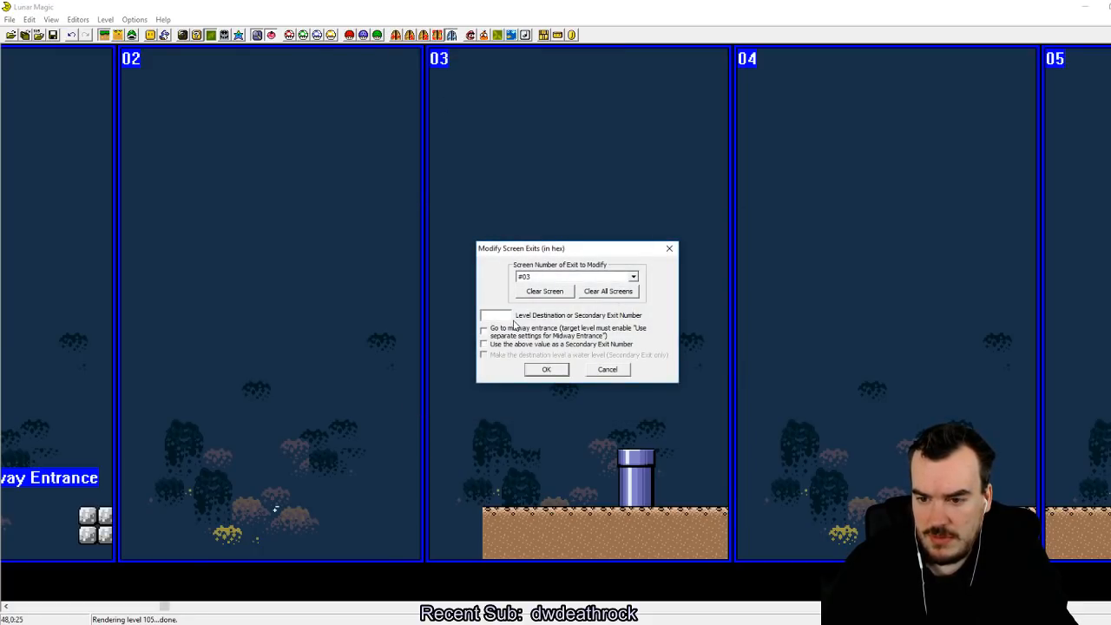
type("105")
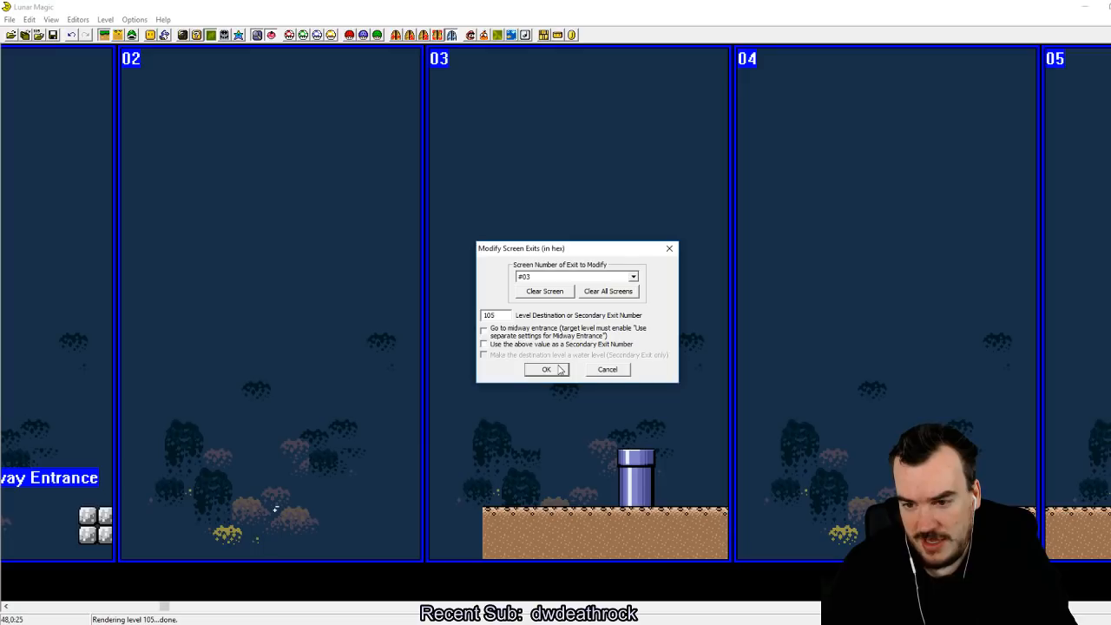
left_click(560, 370)
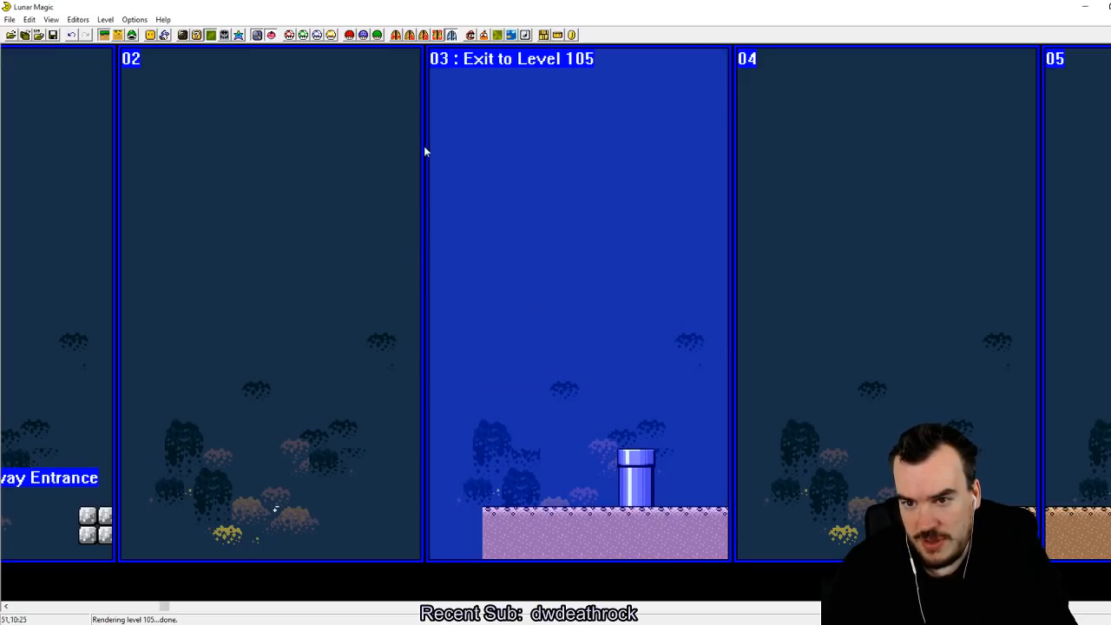
Step: Look through the Layer 2 scrolling rate options in the other level properties and leave them without a change
left_click_drag(163, 606, 32, 589)
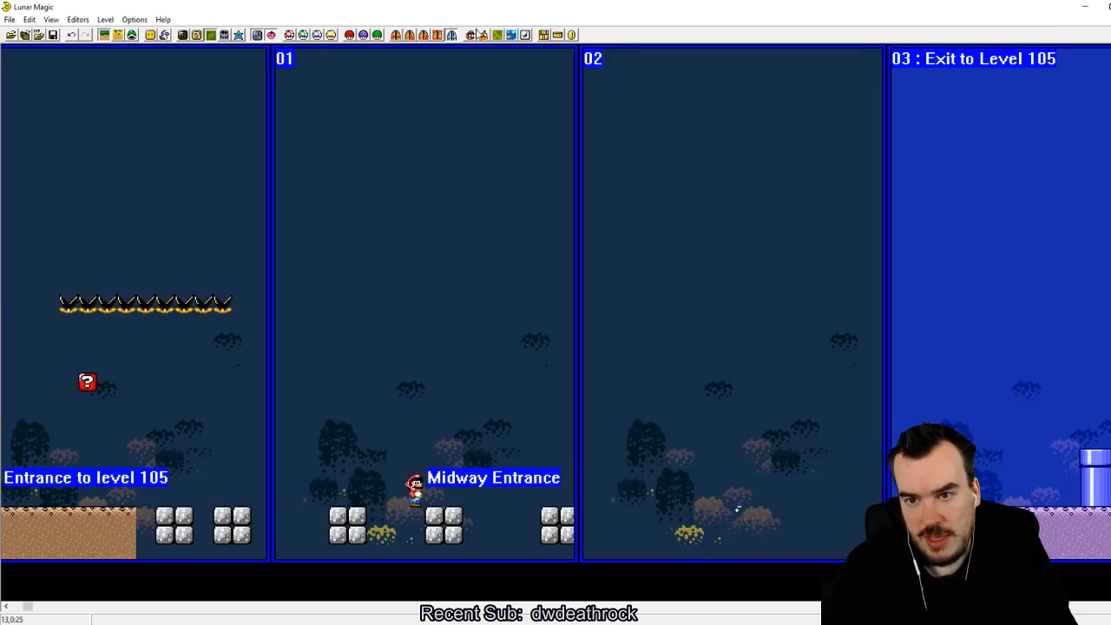
left_click(503, 34)
left_click(583, 295)
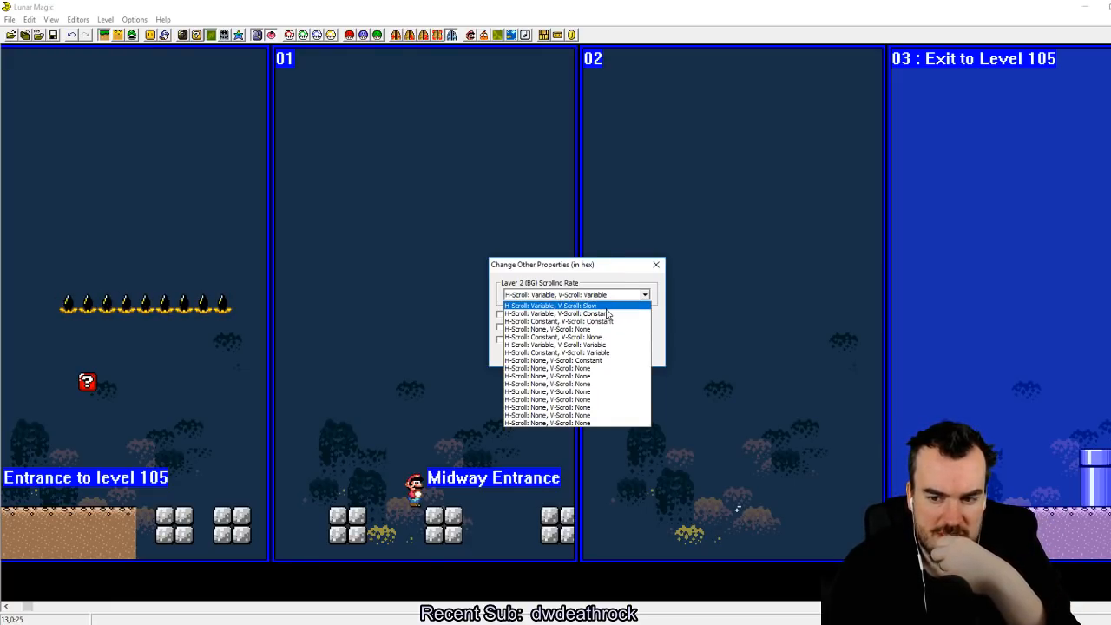
left_click(119, 34)
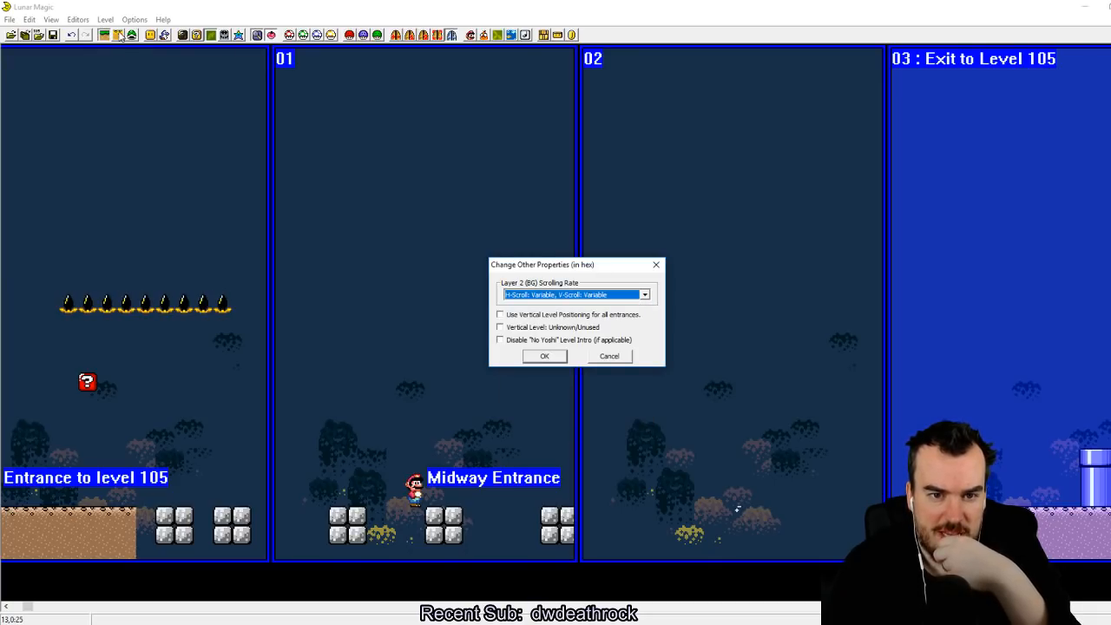
left_click(619, 351)
Step: Delete the groups of cement blocks along the bottom of screens 00 and 01 in Layer 2
left_click(104, 35)
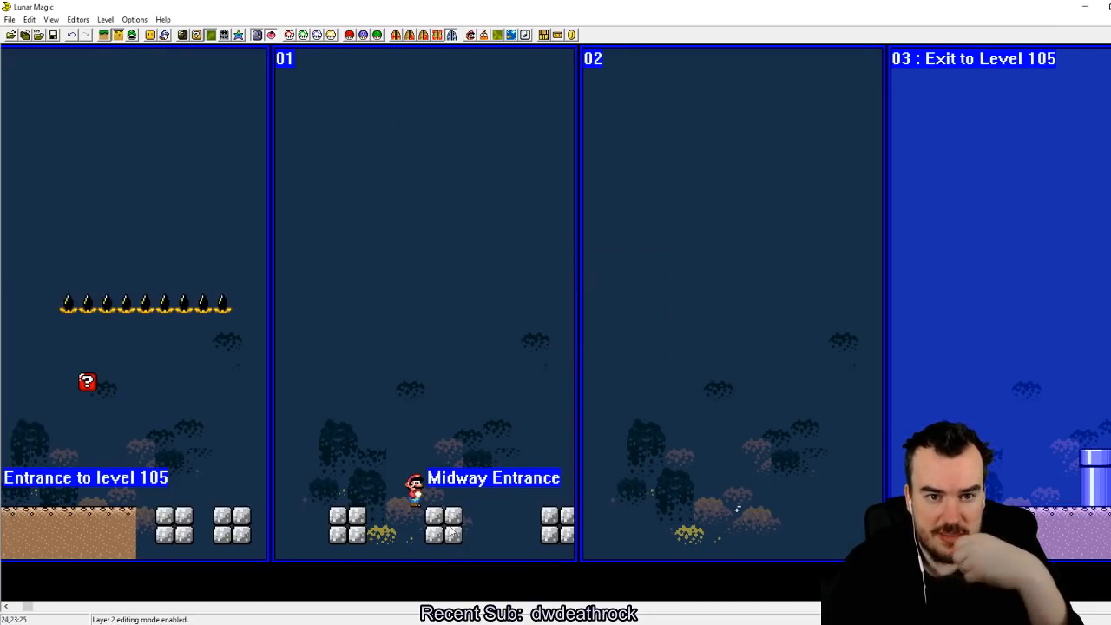
left_click_drag(170, 460, 695, 585)
key("Delete")
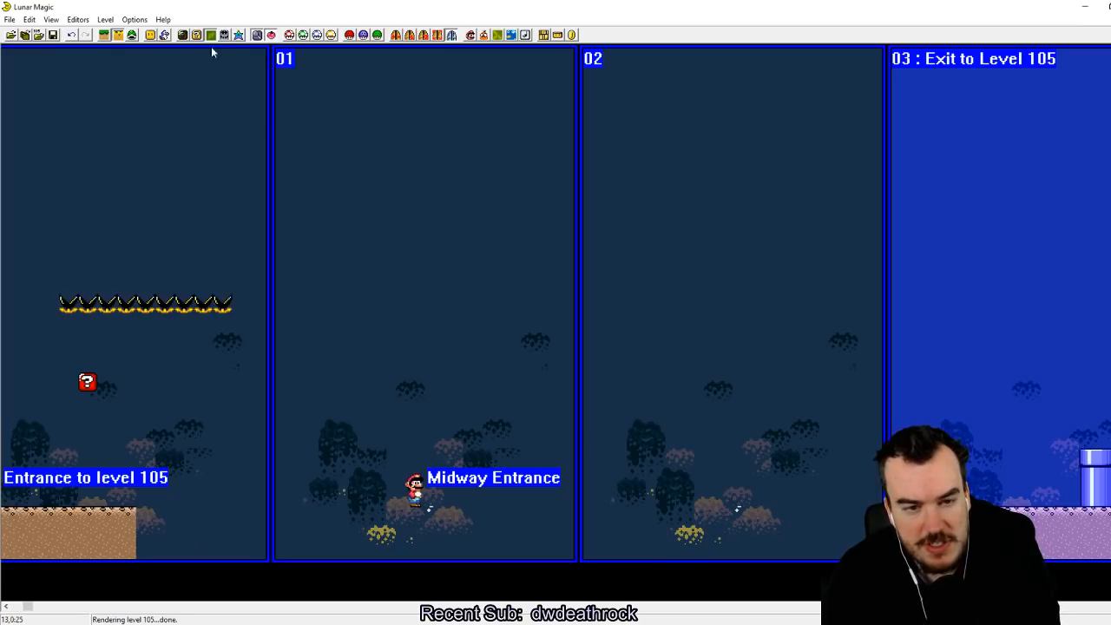
Step: Fill the gaps in the Layer 1 ground so it runs continuously from screen 00 through screen 02 to the pipe
left_click(105, 34)
left_click_drag(132, 525, 264, 521)
right_click_drag(316, 520, 277, 518)
right_click_drag(643, 520, 586, 514)
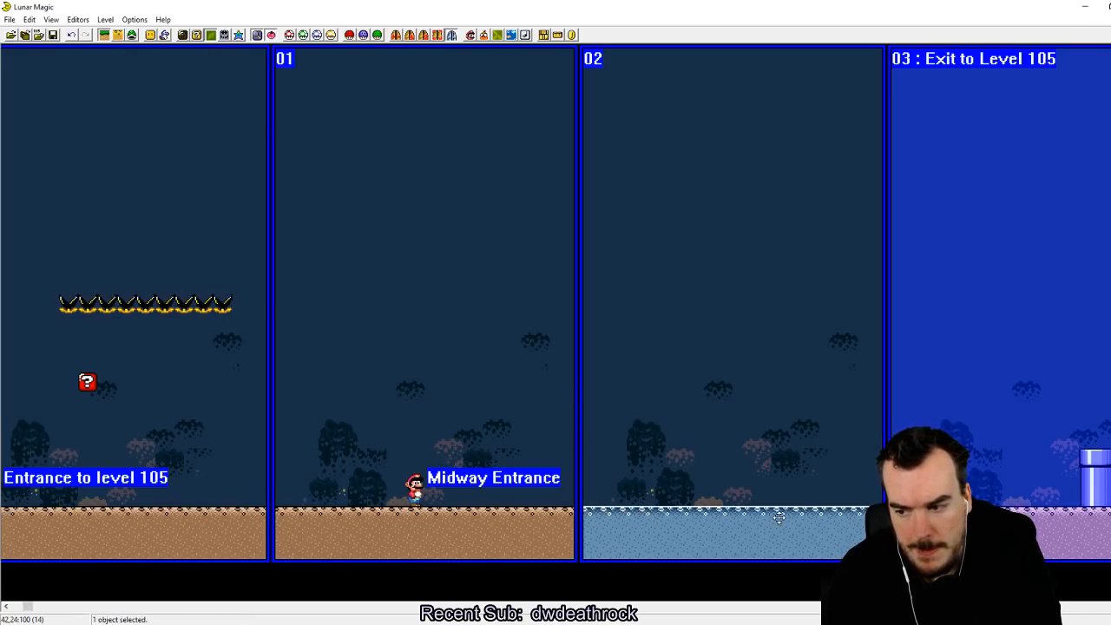
right_click_drag(778, 514, 754, 511)
left_click(662, 416)
Step: Save level 105, switch to the SNES emulator and reload the most recent ROM
left_click(54, 35)
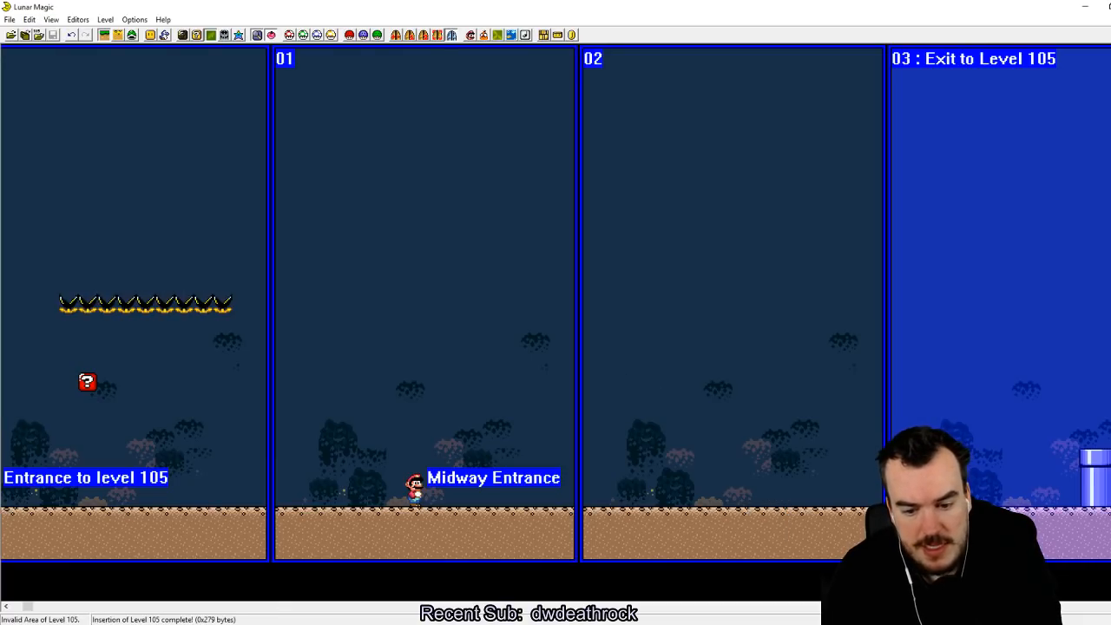
key("alt+Tab")
left_click(430, 109)
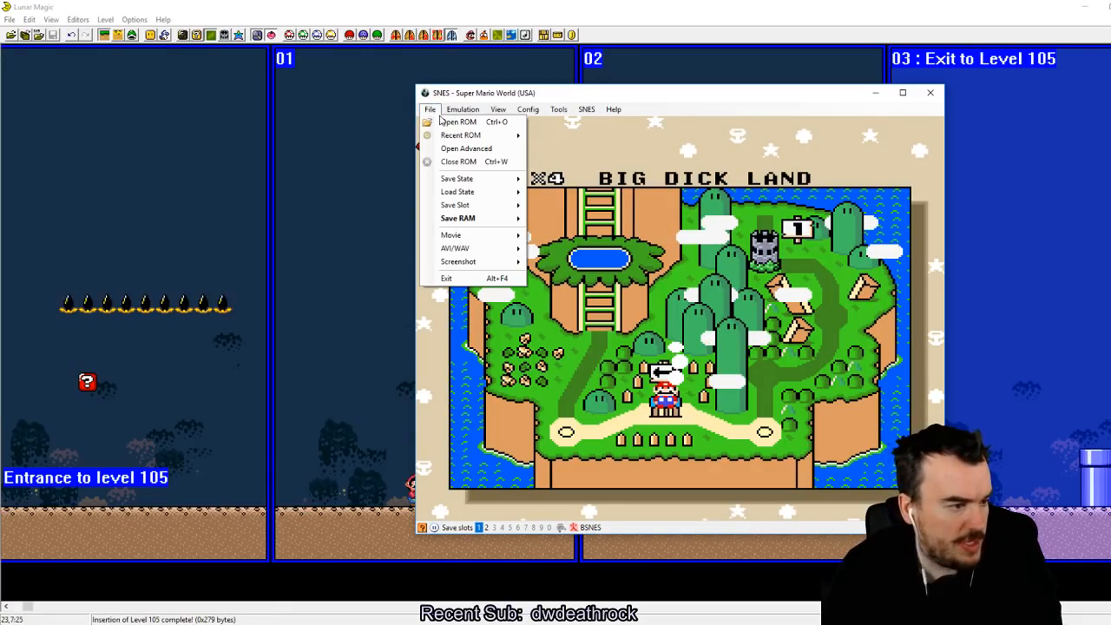
mouse_move(469, 136)
left_click(560, 139)
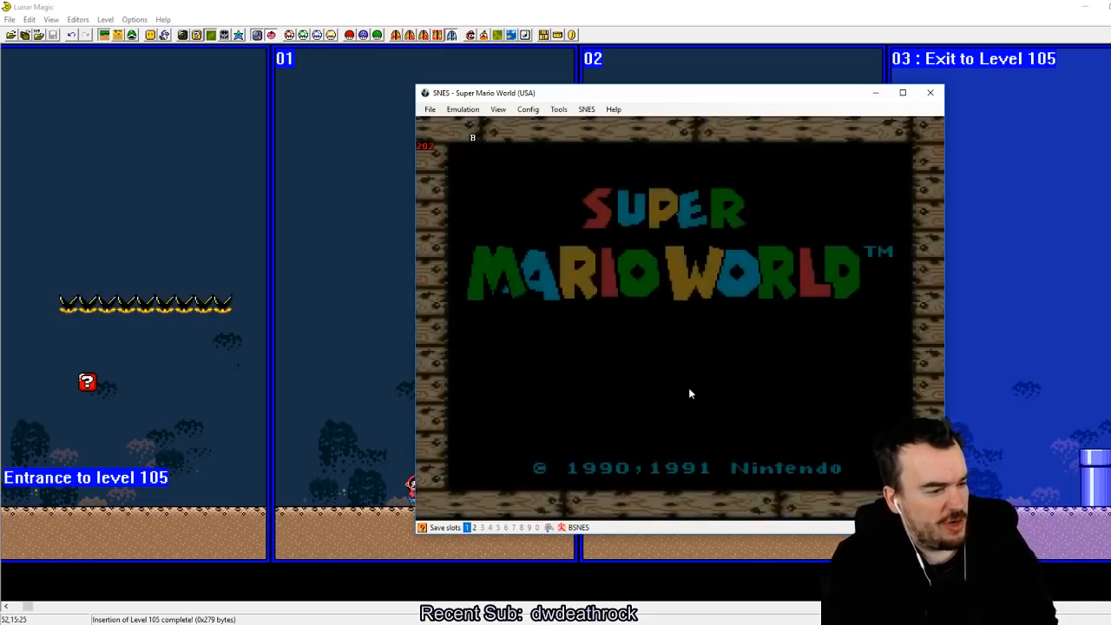
Step: Start the game from the title screen and enter the edited level
key("z")
key("z")
key("z")
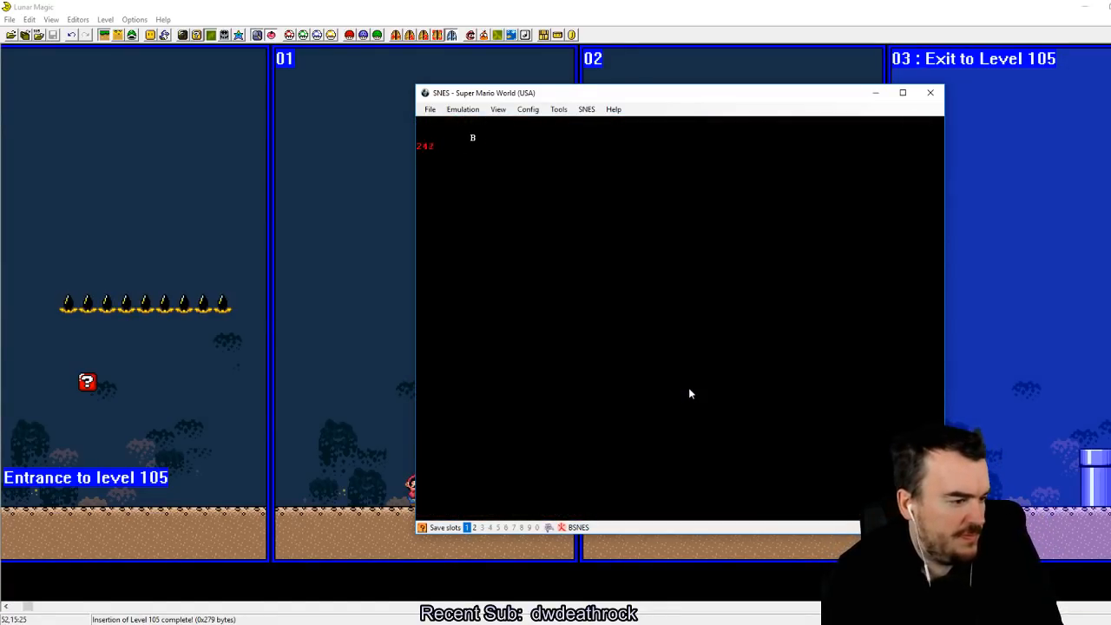
key("z")
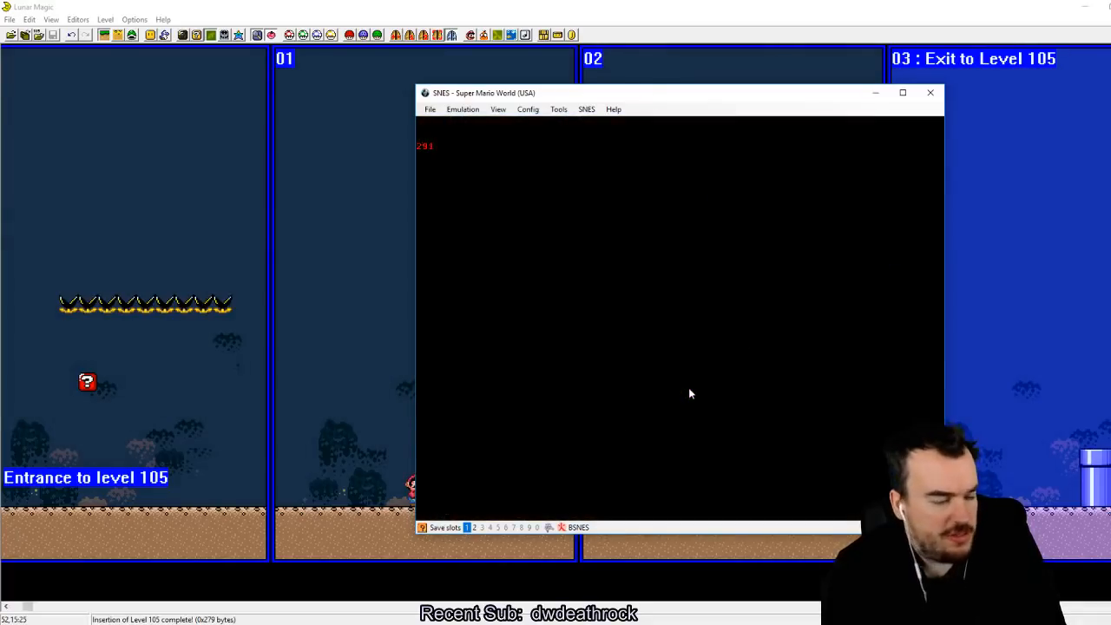
key("shift+F1")
key("a")
Step: Run Mario along the filled ground to the pipe on screen 03 and go down it to test the exit
key("Right")
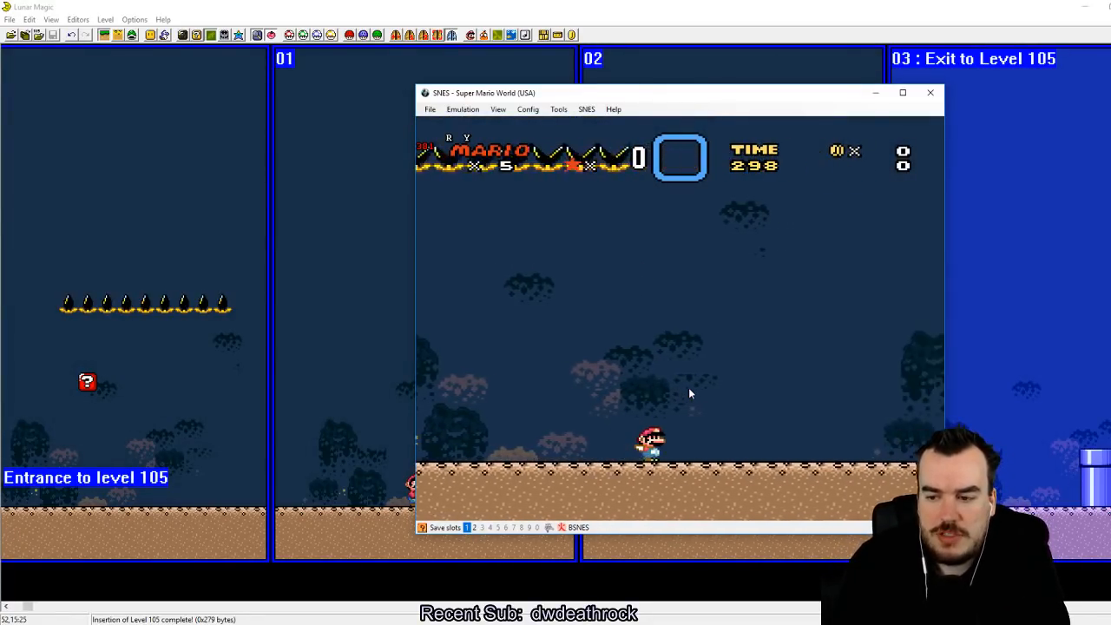
key("z")
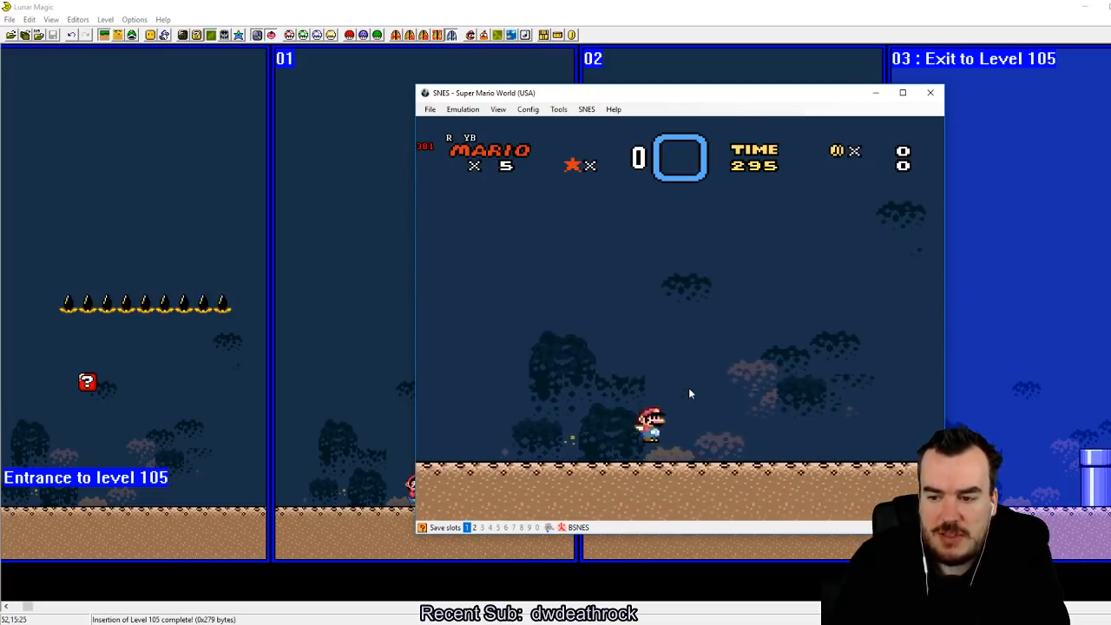
key("z")
key("Left")
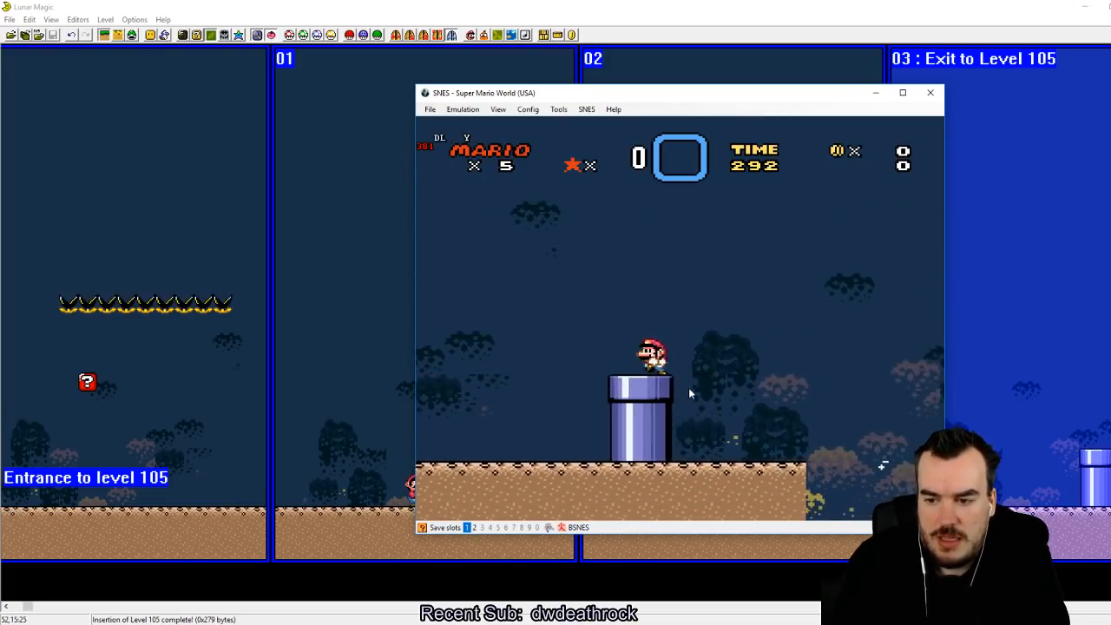
key("Down")
key("Right")
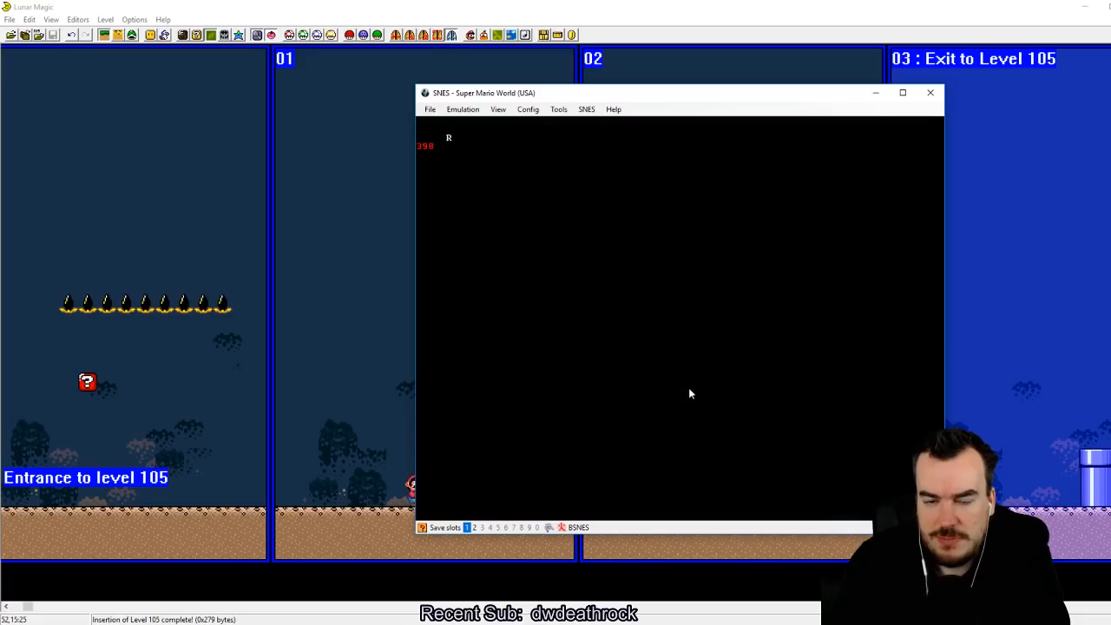
Step: Run from the level start to the pipe again and enter it a second time to test the loop
key("Right")
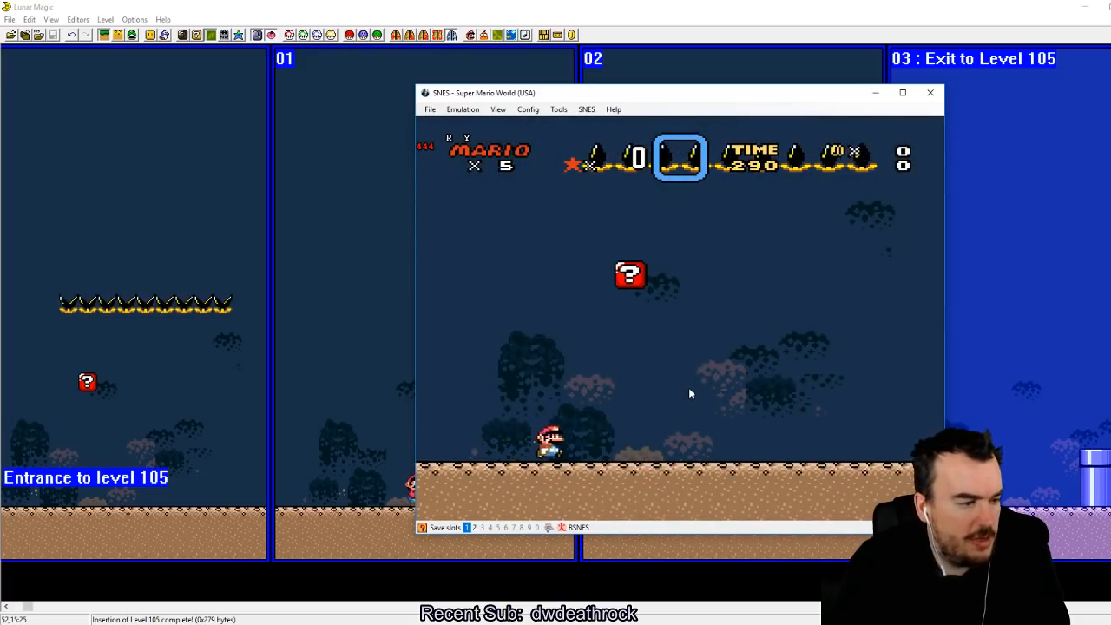
key("z")
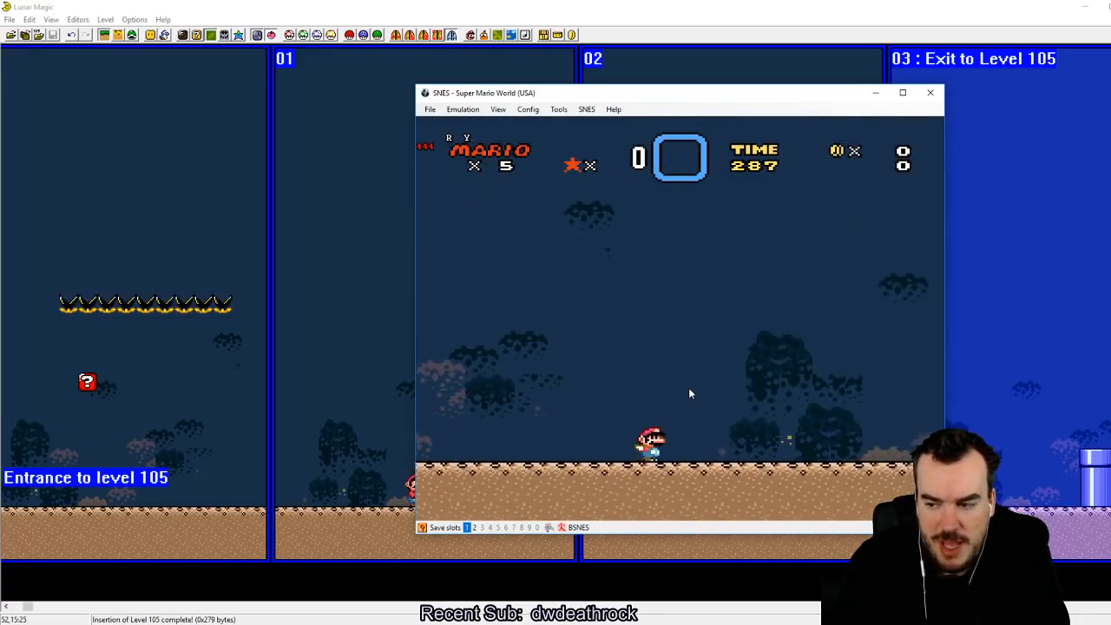
key("z")
key("z")
key("z")
key("z")
key("Down")
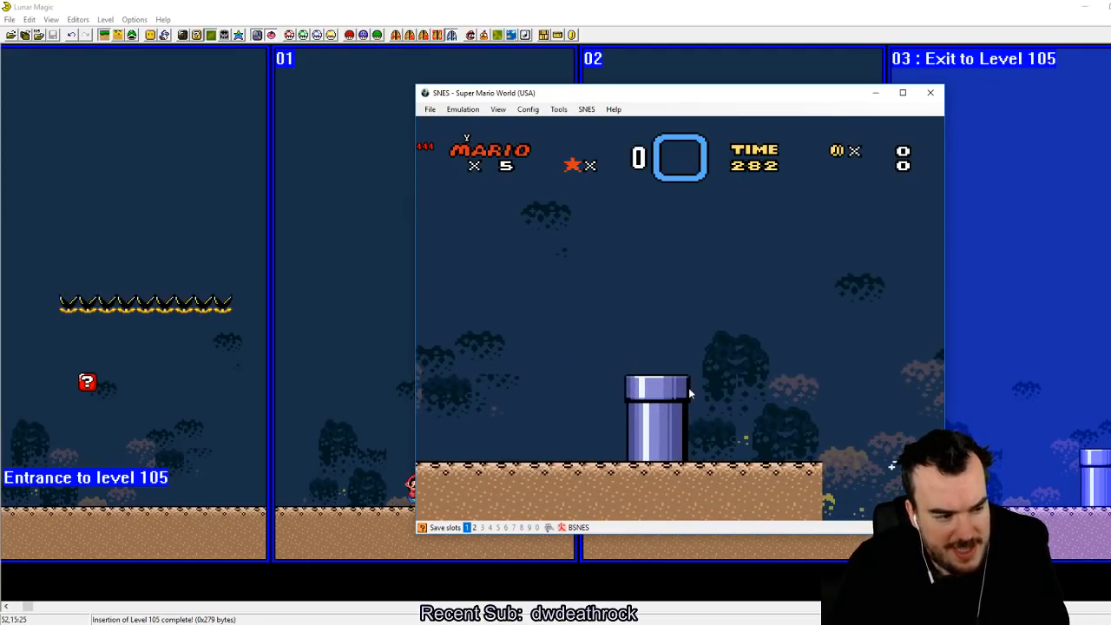
key("Left")
Step: Switch back to Lunar Magic and check the main and midway entrance settings without changing them
double_click(749, 6)
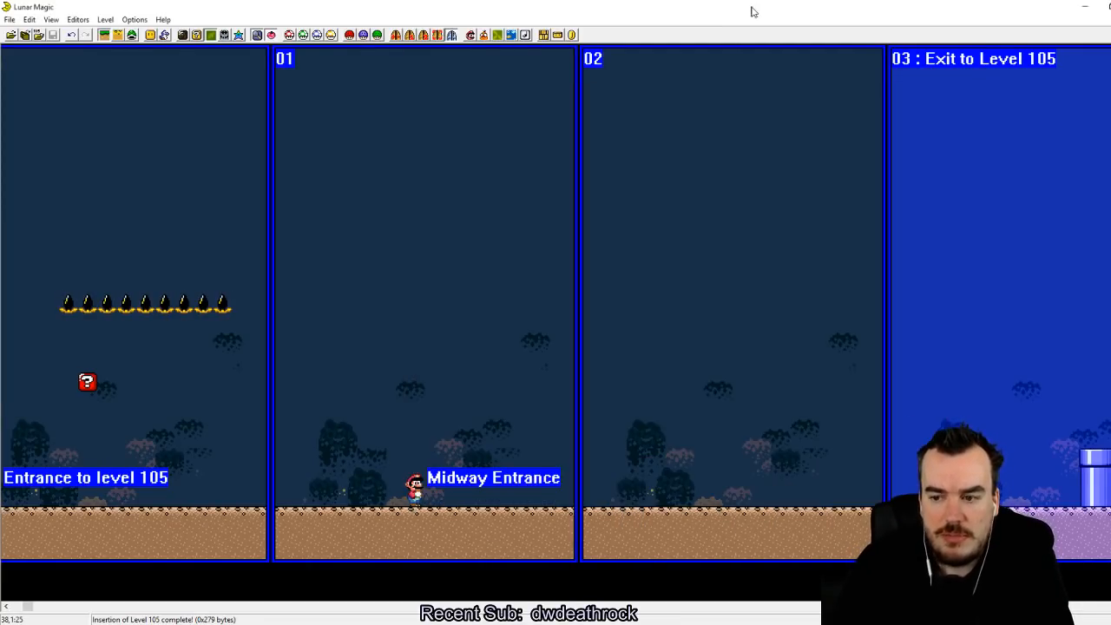
double_click(958, 86)
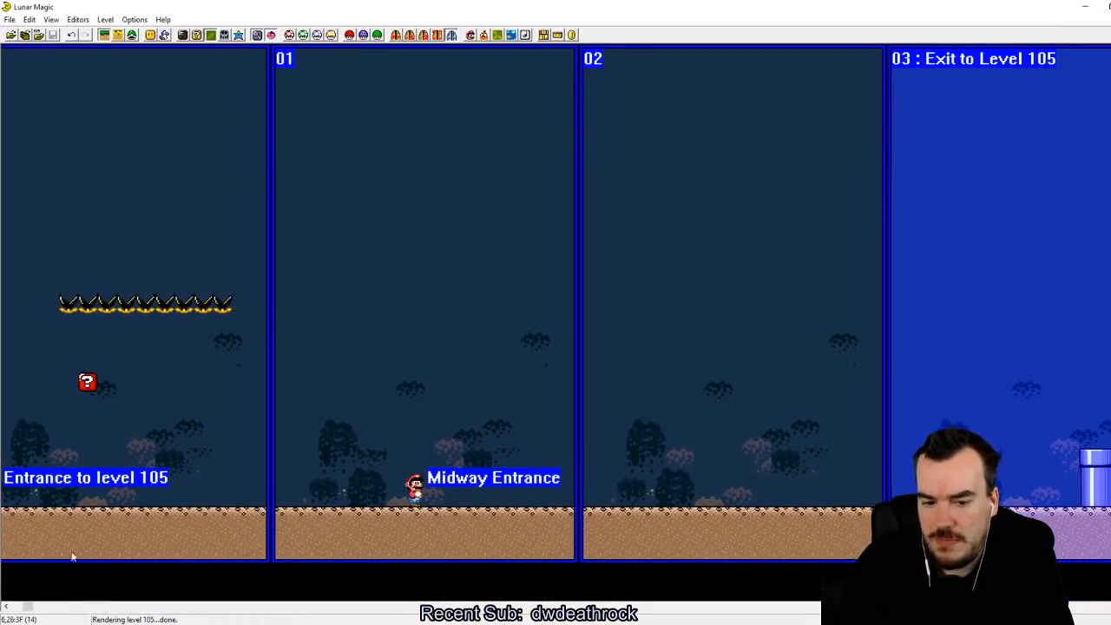
left_click_drag(30, 607, 301, 606)
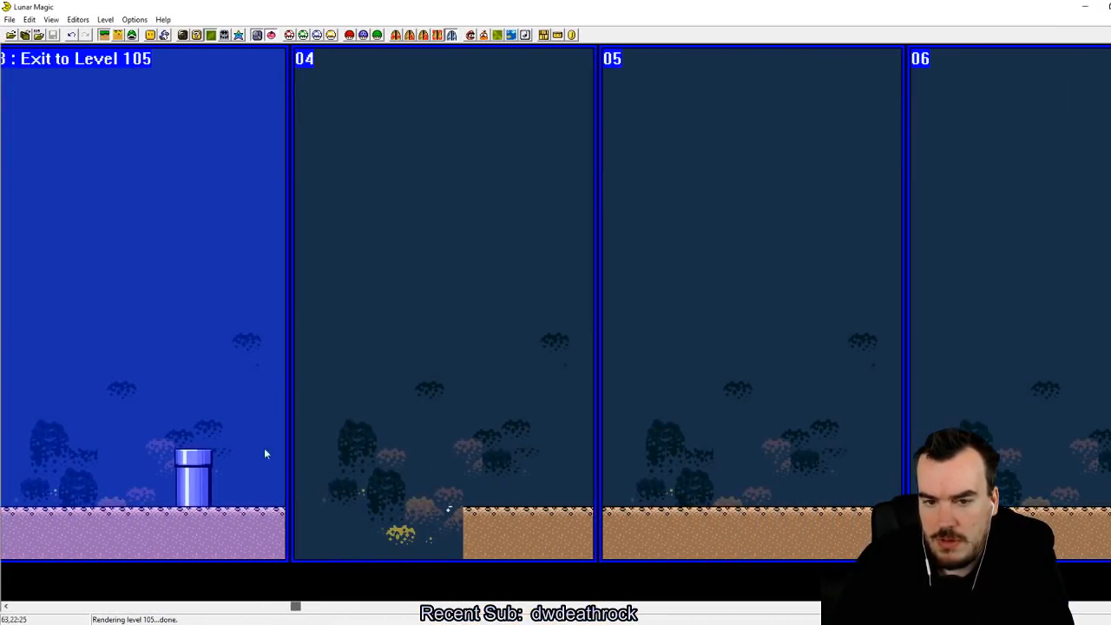
left_click(410, 35)
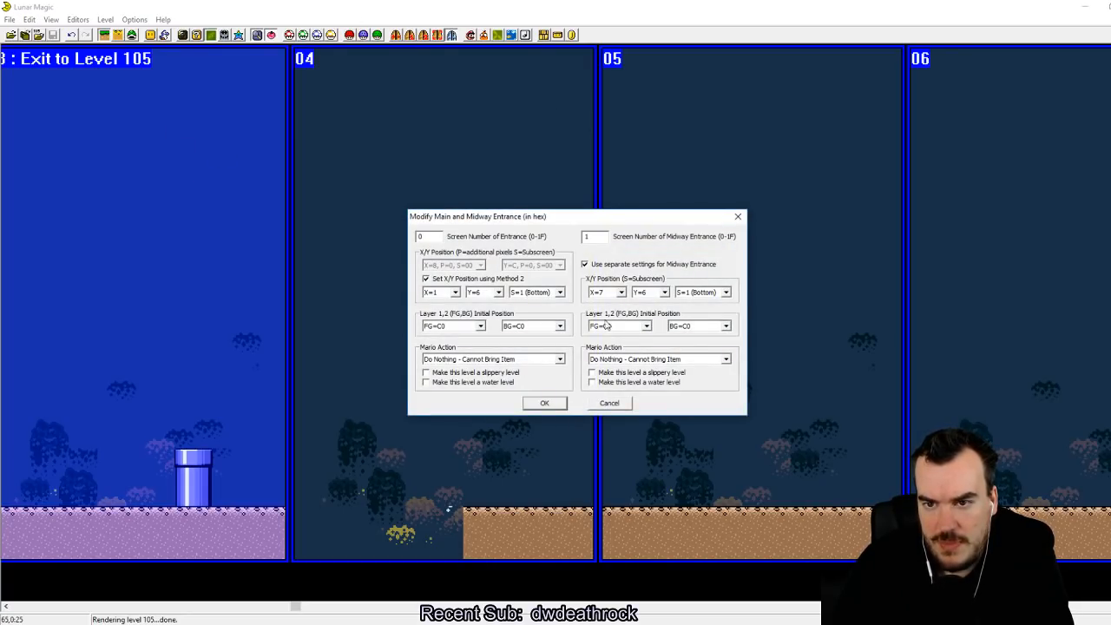
left_click(618, 404)
Step: Make the screen 03 exit use 105 as a secondary exit number
left_click(396, 34)
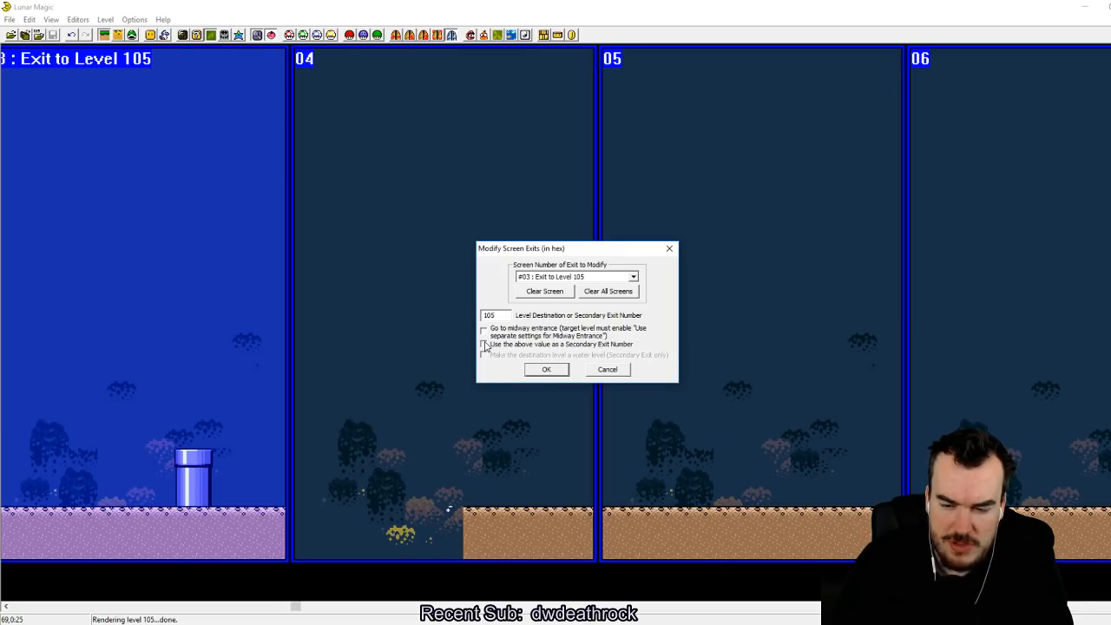
left_click(484, 345)
left_click(568, 370)
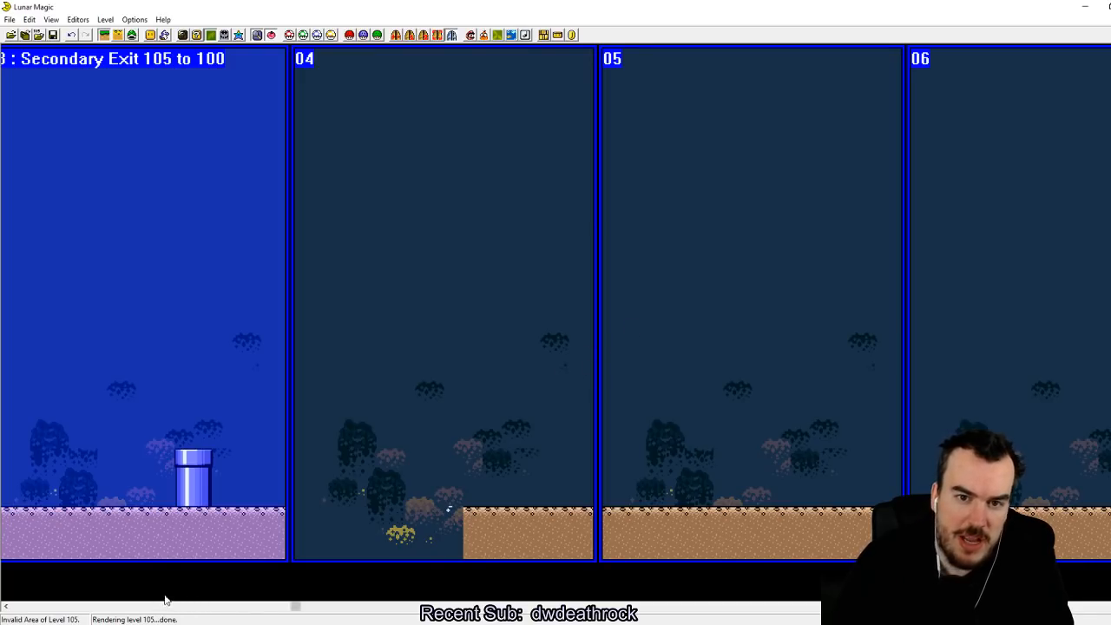
Step: Place secondary entrance #000 on the ground of screen 05
left_click_drag(293, 611, 4, 595)
left_click(132, 35)
left_click_drag(31, 489, 491, 486)
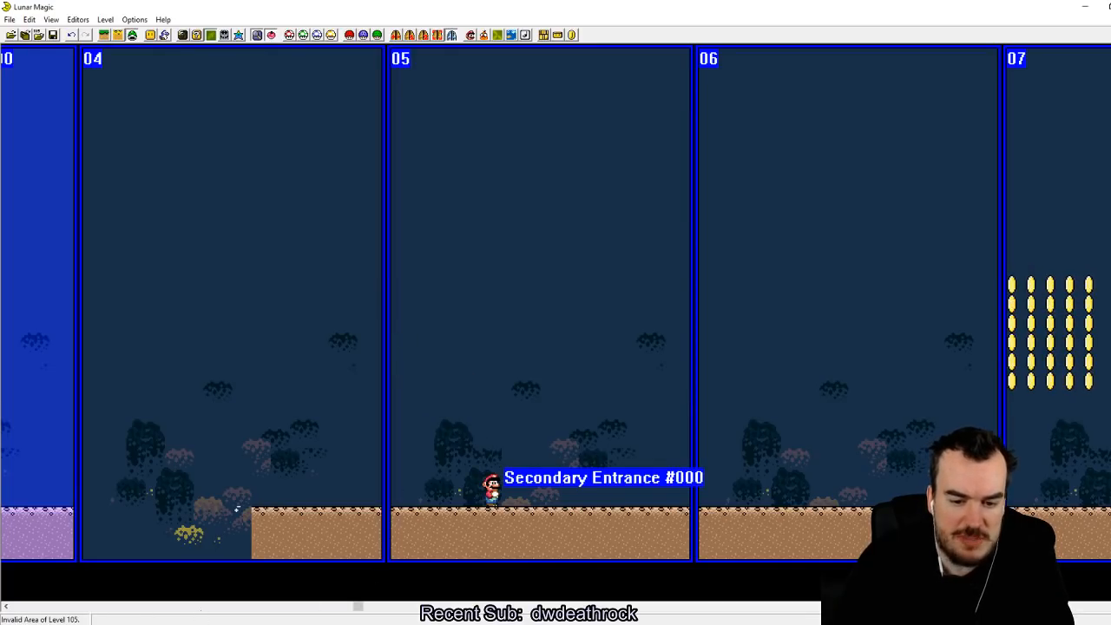
left_click_drag(356, 607, 231, 607)
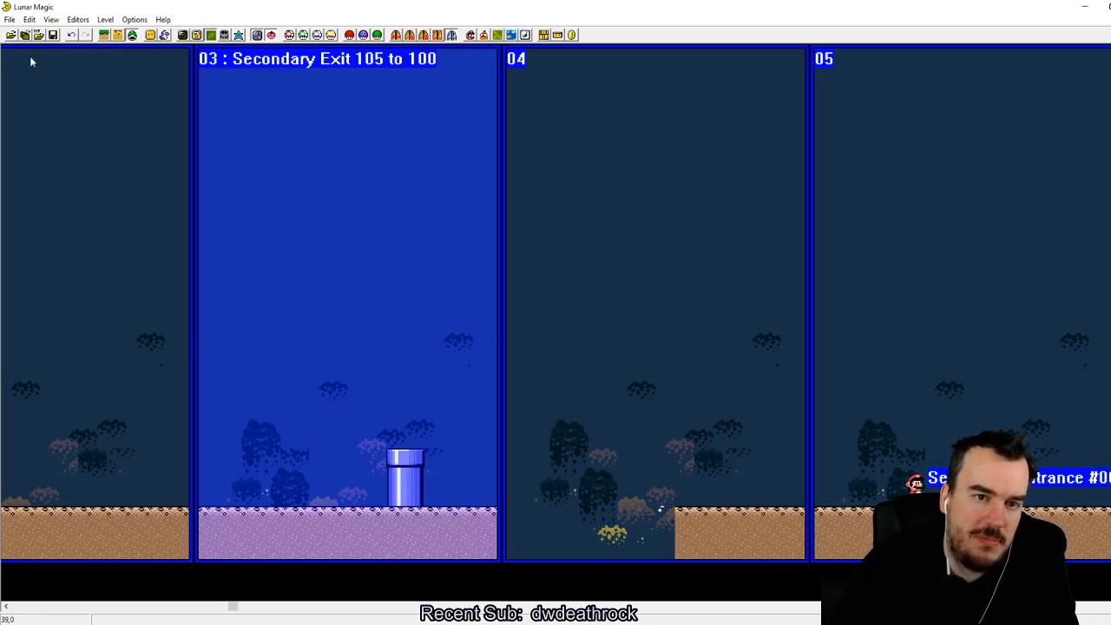
Step: Save level 105 despite its undefined exit and browse backwards through the ROM's levels to the Big Boo boss room, level E4
left_click(52, 36)
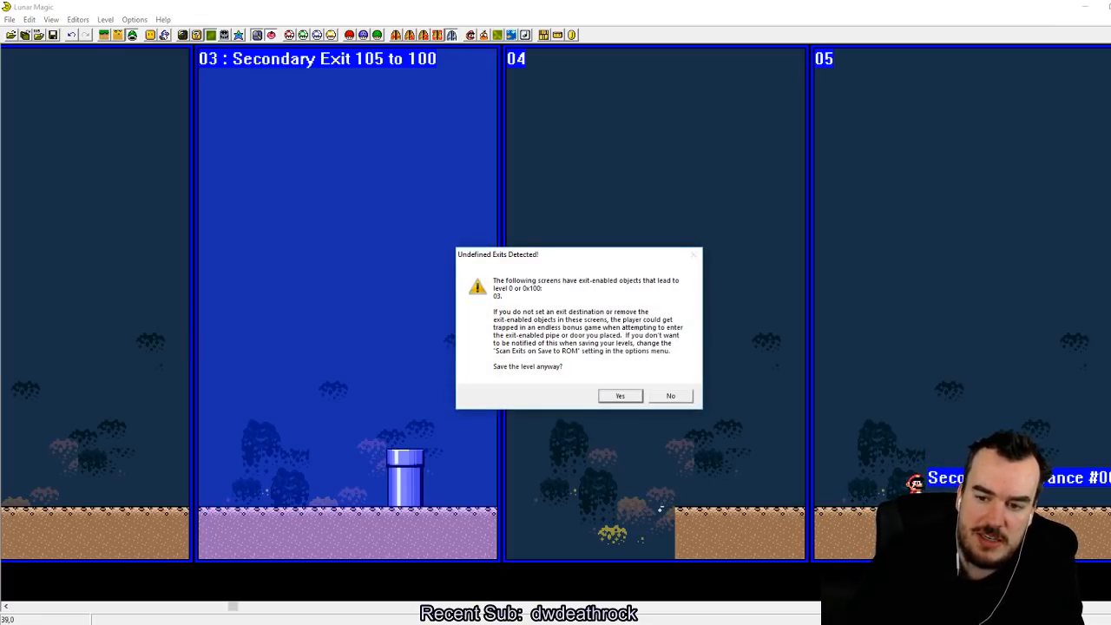
left_click(632, 401)
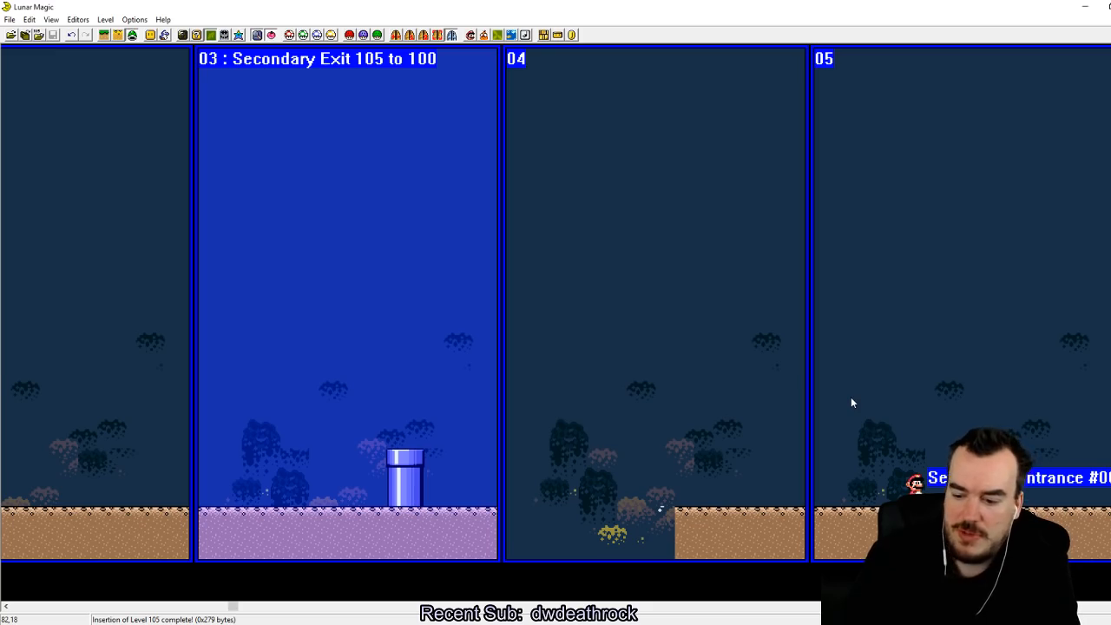
key("Page_Down")
key("Page_Down")
key("Page_Down")
key("Page_Down")
key("Page_Down")
key("Page_Down")
key("Page_Down")
key("Page_Down")
key("Page_Down")
key("Page_Down")
key("Page_Down")
key("Page_Down")
key("Page_Down")
key("Page_Down")
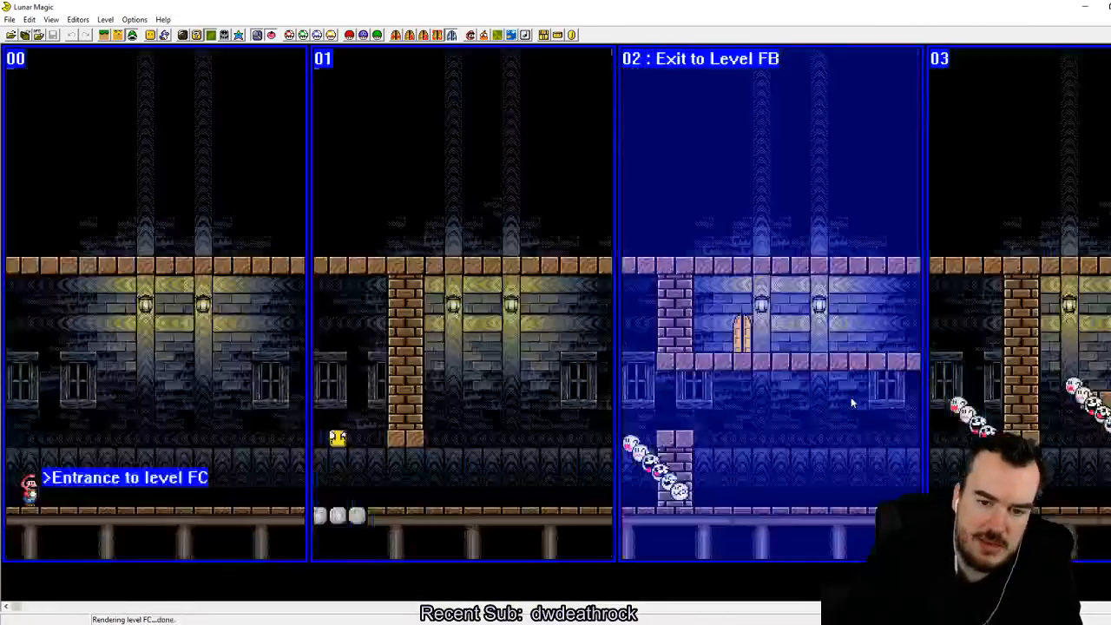
key("Page_Down")
key("Page_Down")
key("Page_Down")
key("Page_Down")
key("Page_Down")
key("Page_Down")
key("Page_Down")
key("Page_Down")
key("Page_Down")
key("Page_Down")
key("Page_Down")
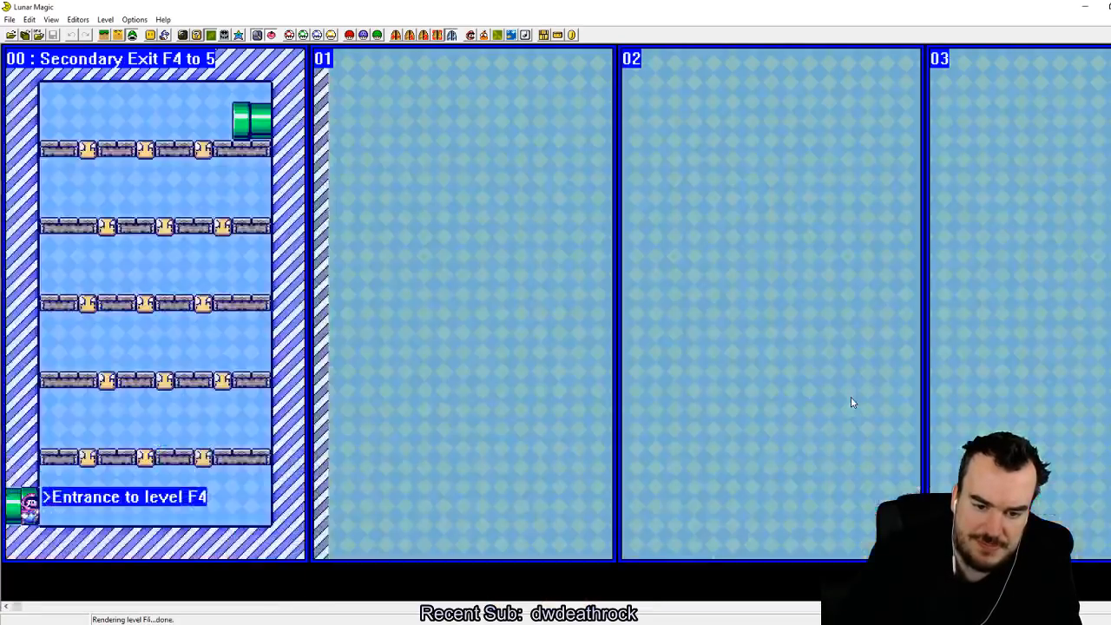
key("Page_Down")
key("Page_Down")
key("Page_Down")
key("Page_Down")
key("Page_Down")
key("Page_Down")
key("Page_Down")
key("Page_Down")
key("Page_Down")
key("Page_Down")
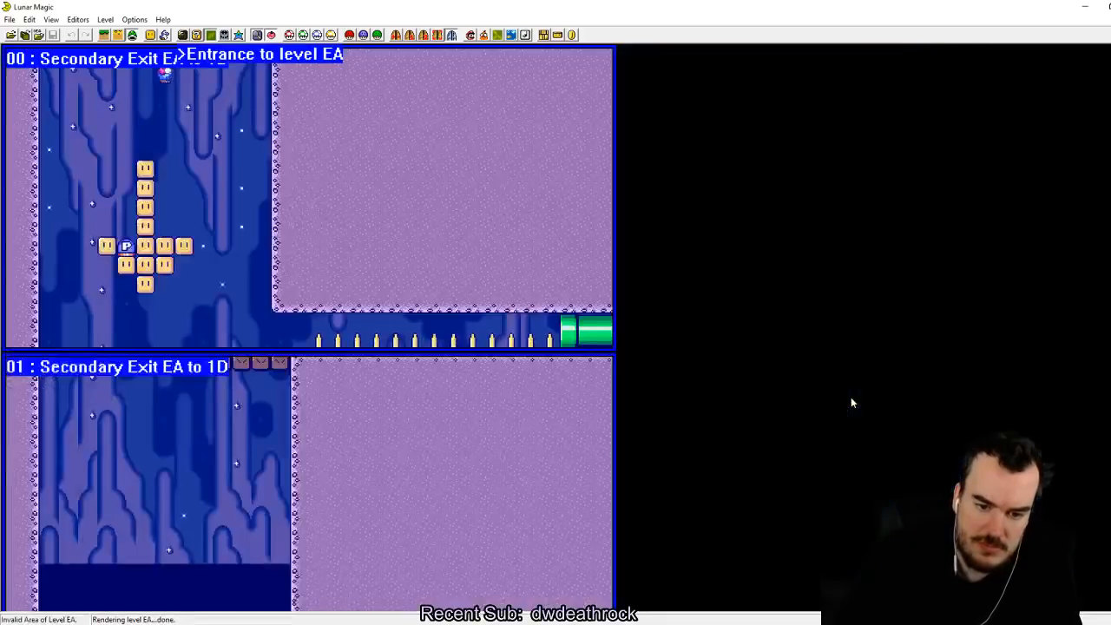
key("Page_Down")
key("Page_Up")
key("Page_Up")
key("Page_Up")
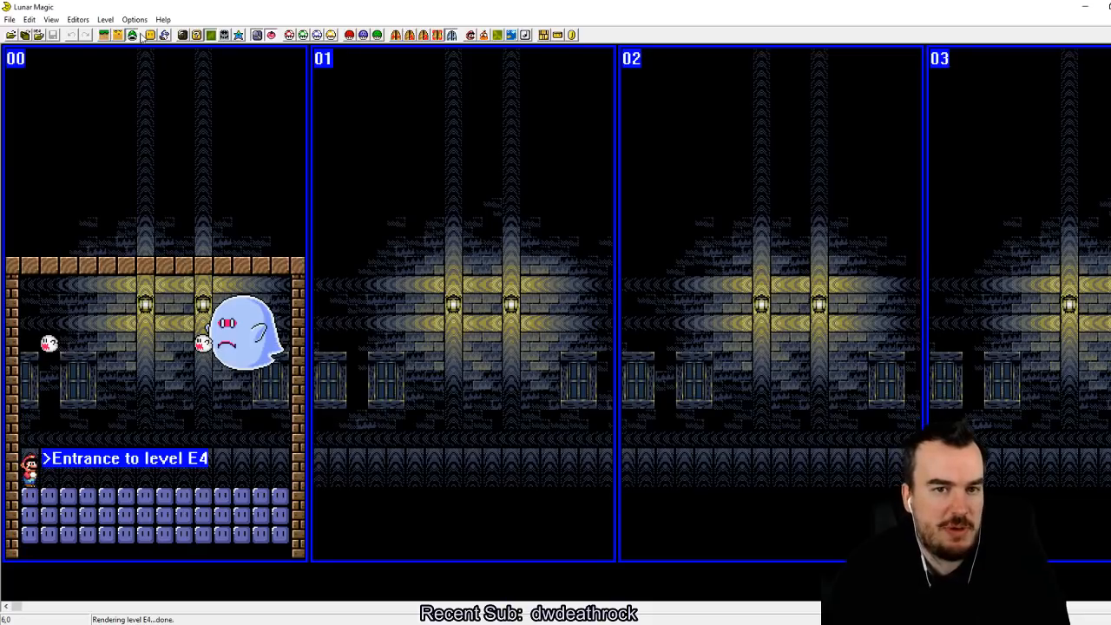
Step: Delete the two small Boo sprites from the boss room on screen 00
left_click_drag(25, 314, 198, 362)
left_click(196, 361)
left_click(201, 349)
key("Delete")
left_click(50, 345)
key("Delete")
Step: Add a Fishin' Boo sprite (AE) in the air above the level E4 entrance and close the sprite list
left_click(165, 35)
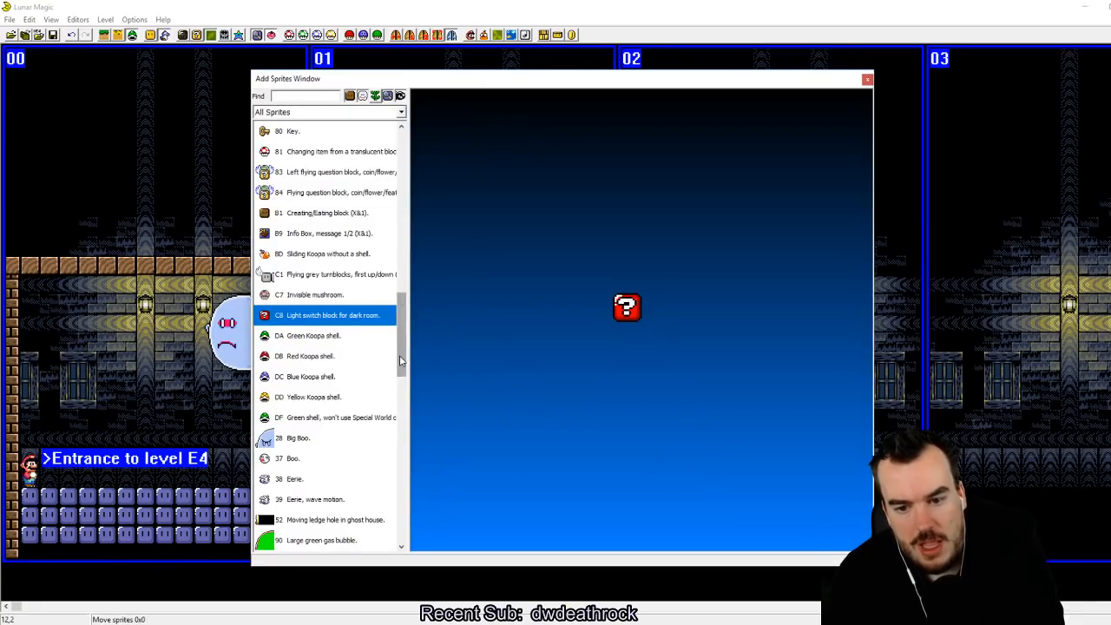
left_click_drag(405, 360, 397, 393)
left_click(318, 401)
right_click_drag(154, 379, 67, 334)
left_click(965, 103)
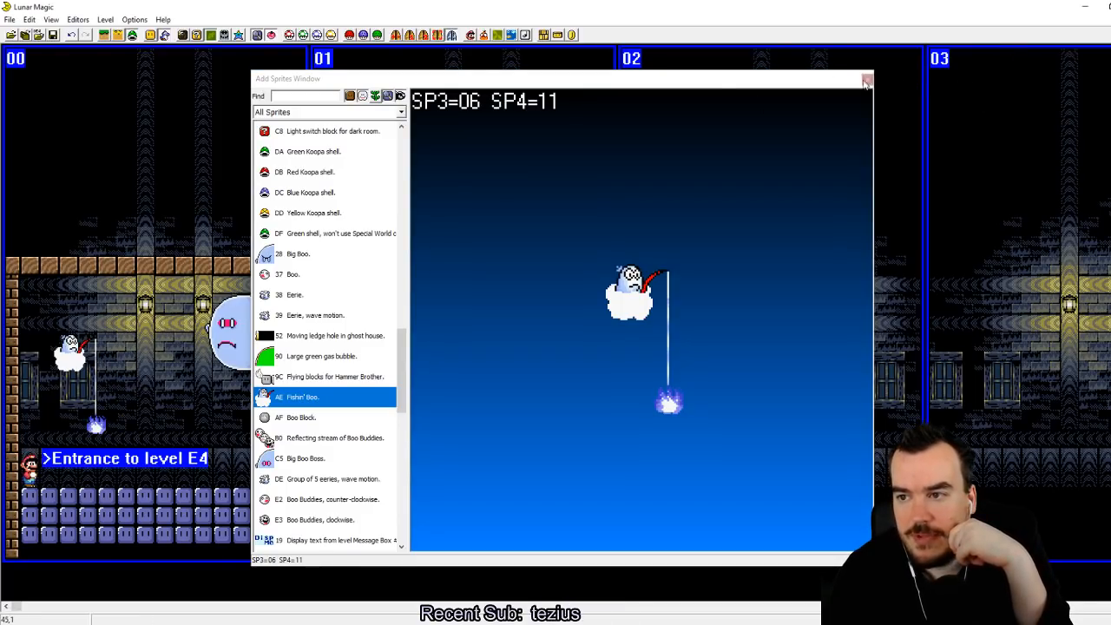
left_click(838, 89)
left_click(867, 79)
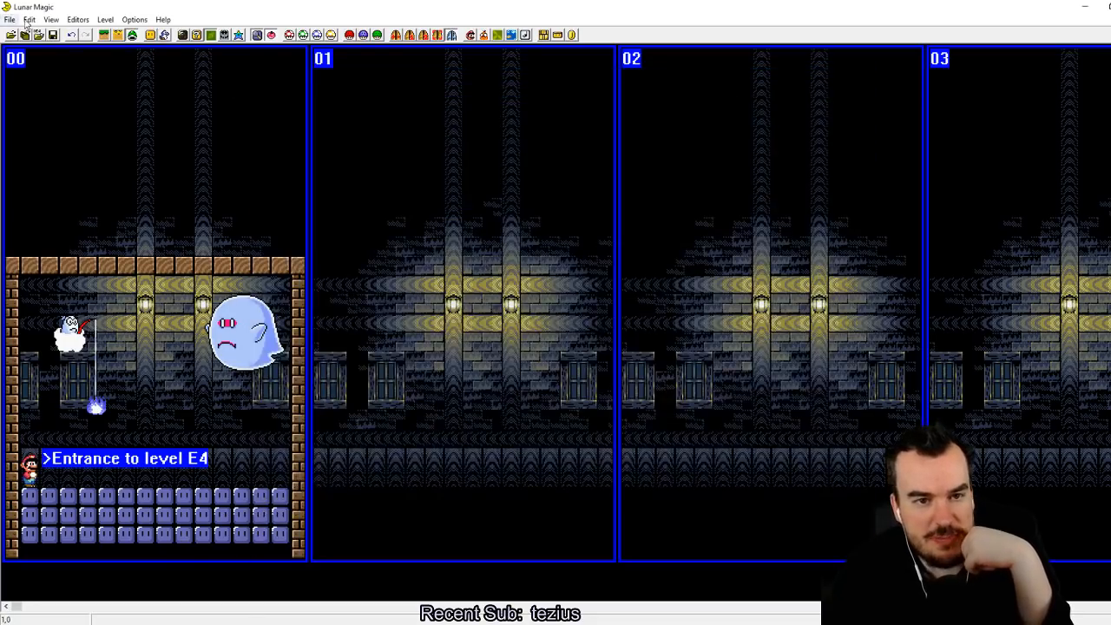
Step: Save level E4 to the ROM and open level 105
left_click(52, 34)
left_click(10, 19)
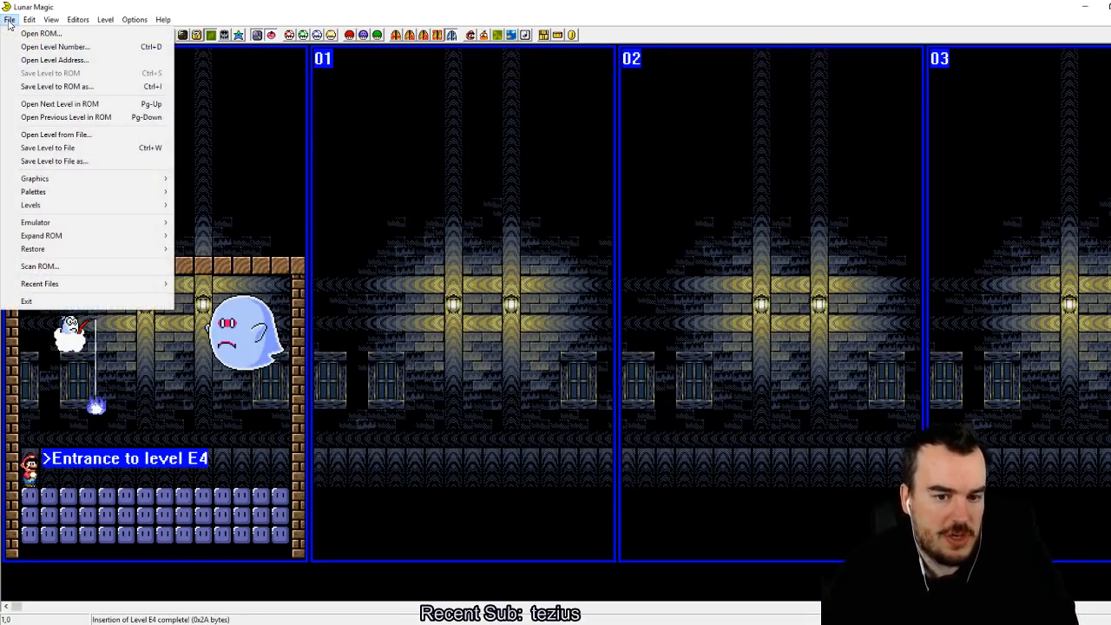
left_click(54, 46)
type("10")
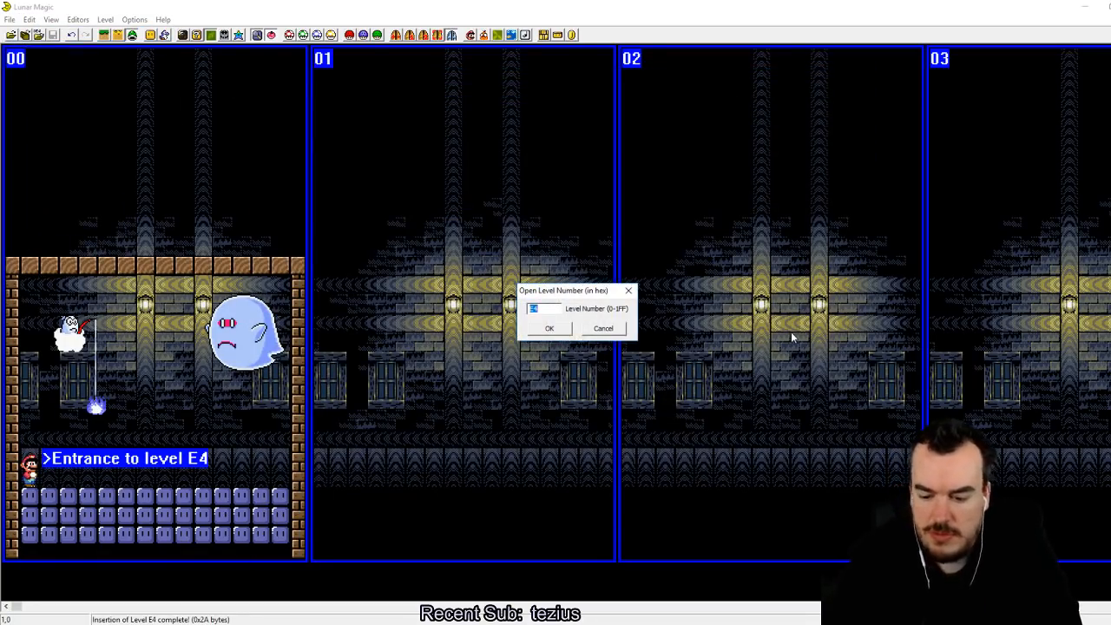
type("5")
key("Return")
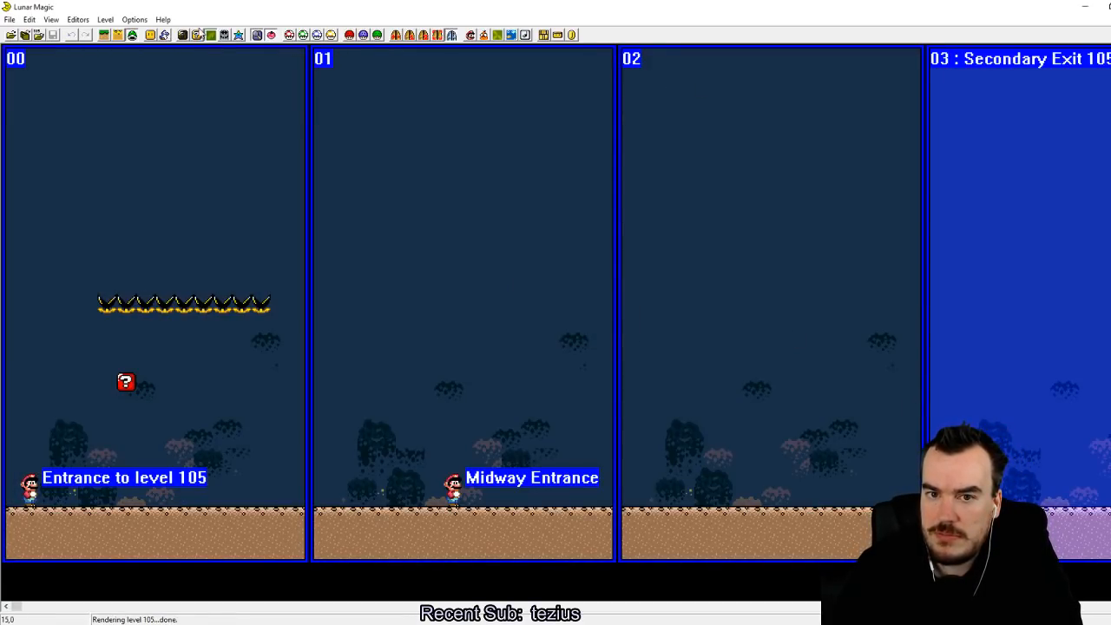
Step: Make the screen 03 exit lead directly to level E4 instead of a secondary exit, and save level 105
left_click(407, 36)
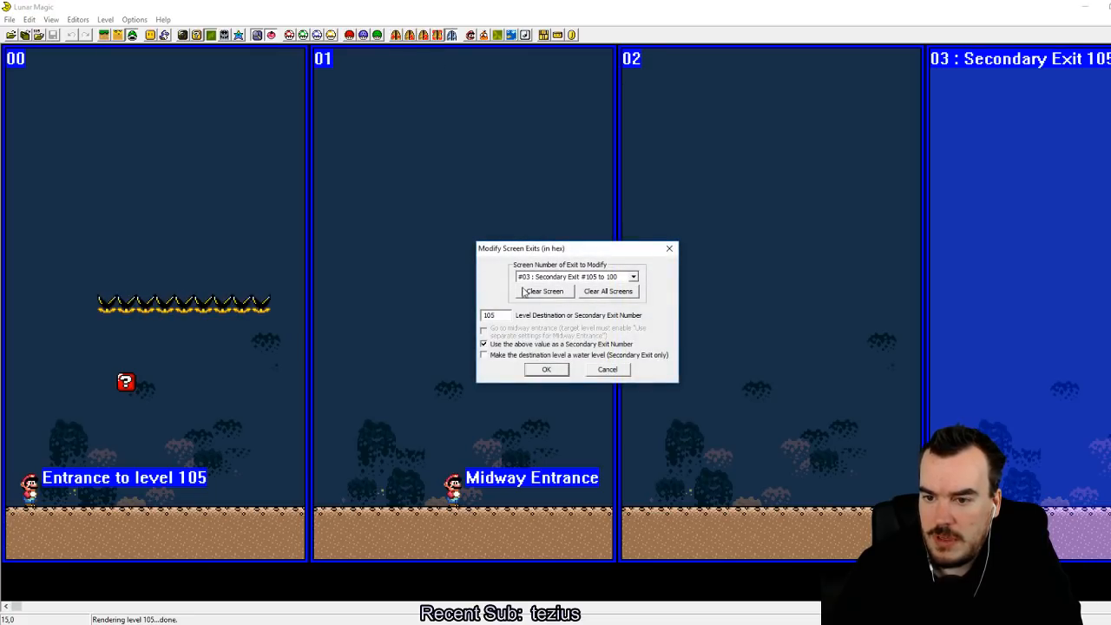
type("E4")
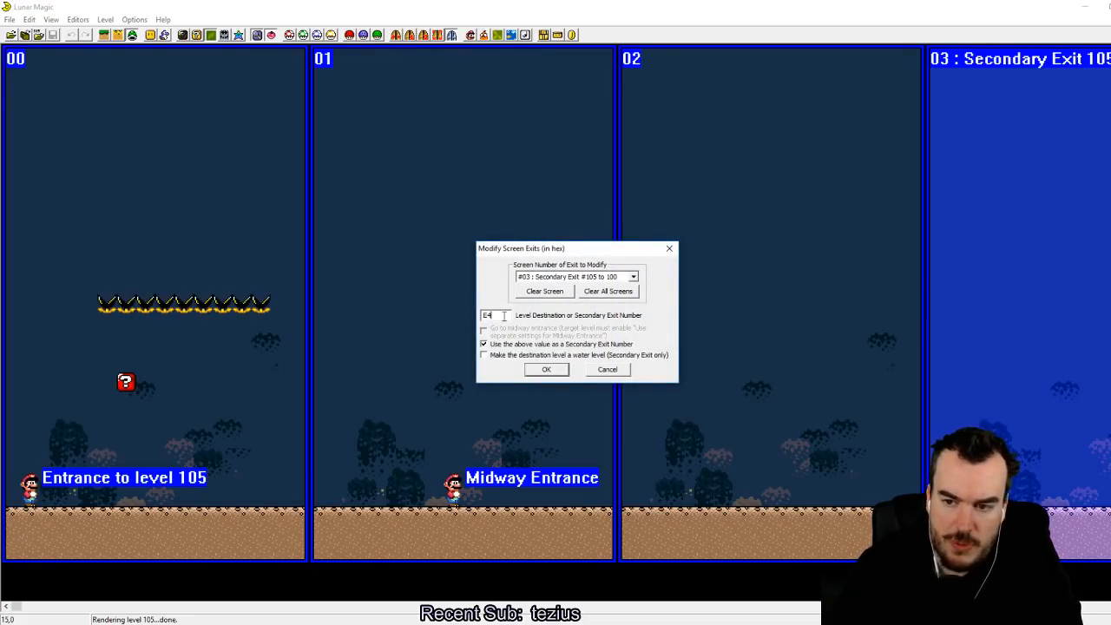
left_click(547, 369)
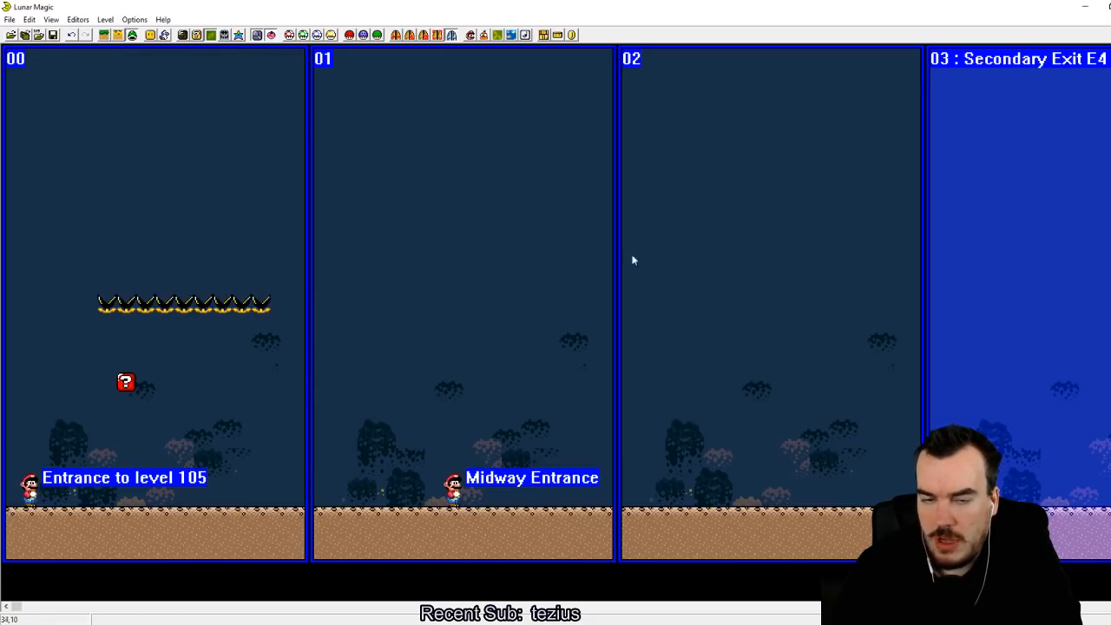
left_click(396, 36)
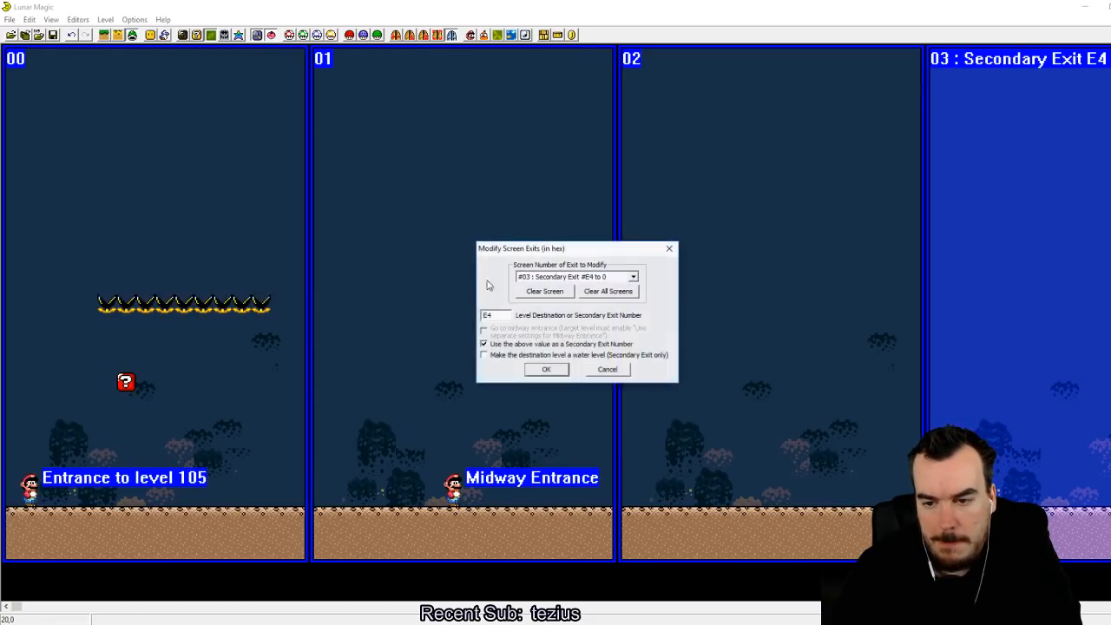
left_click(491, 346)
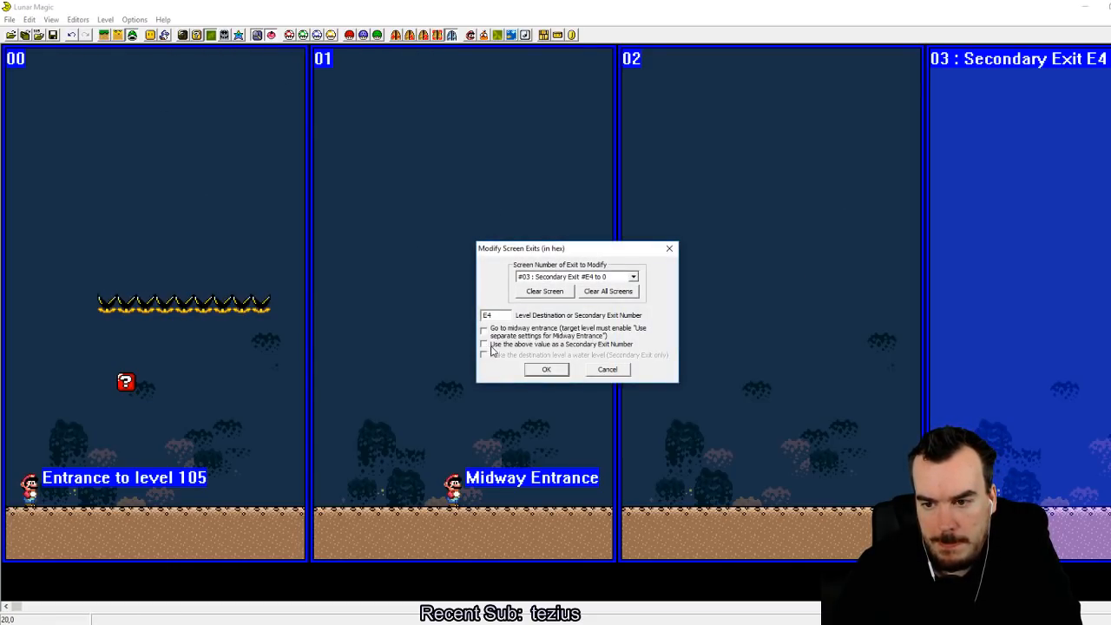
left_click(558, 371)
key("ctrl+s")
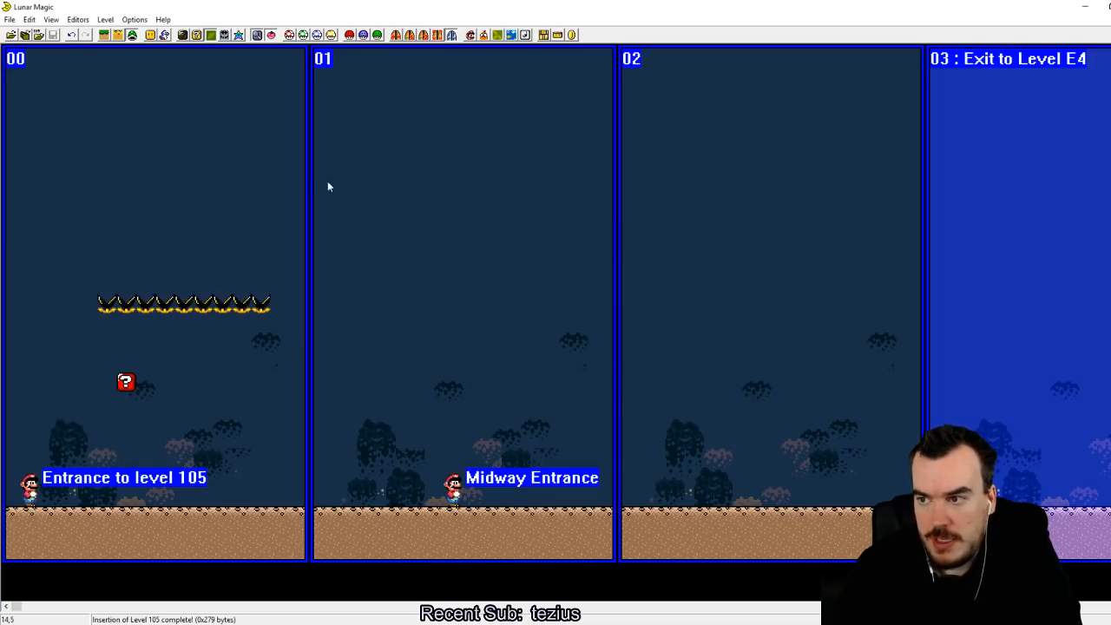
Step: Switch to the SNES emulator and reload the edited Super Mario World ROM
left_click(305, 624)
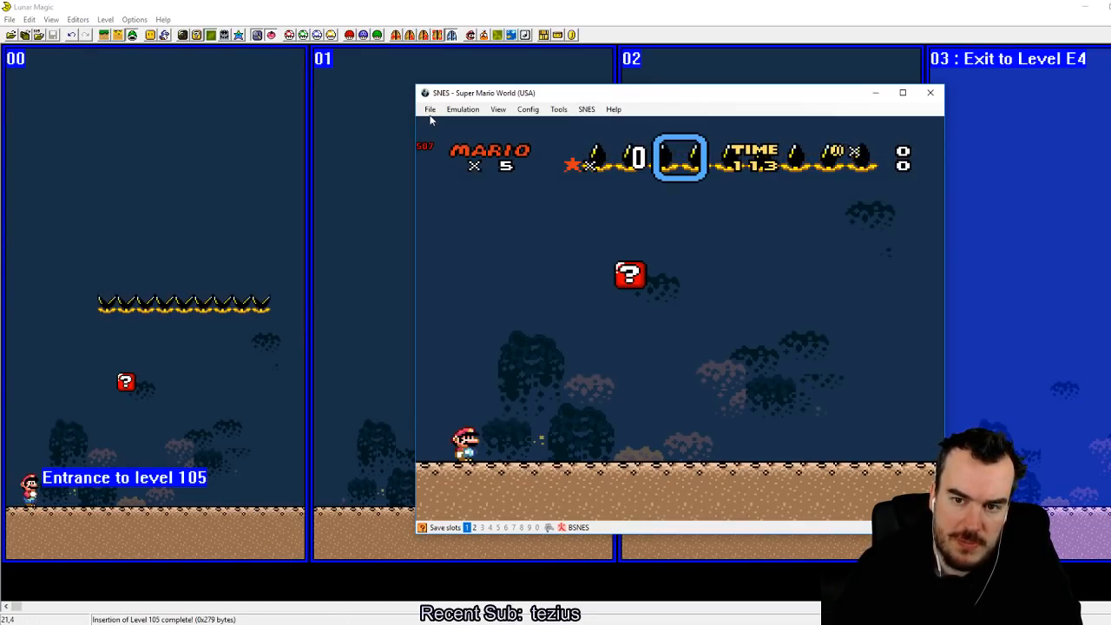
left_click(430, 109)
mouse_move(460, 132)
left_click(643, 133)
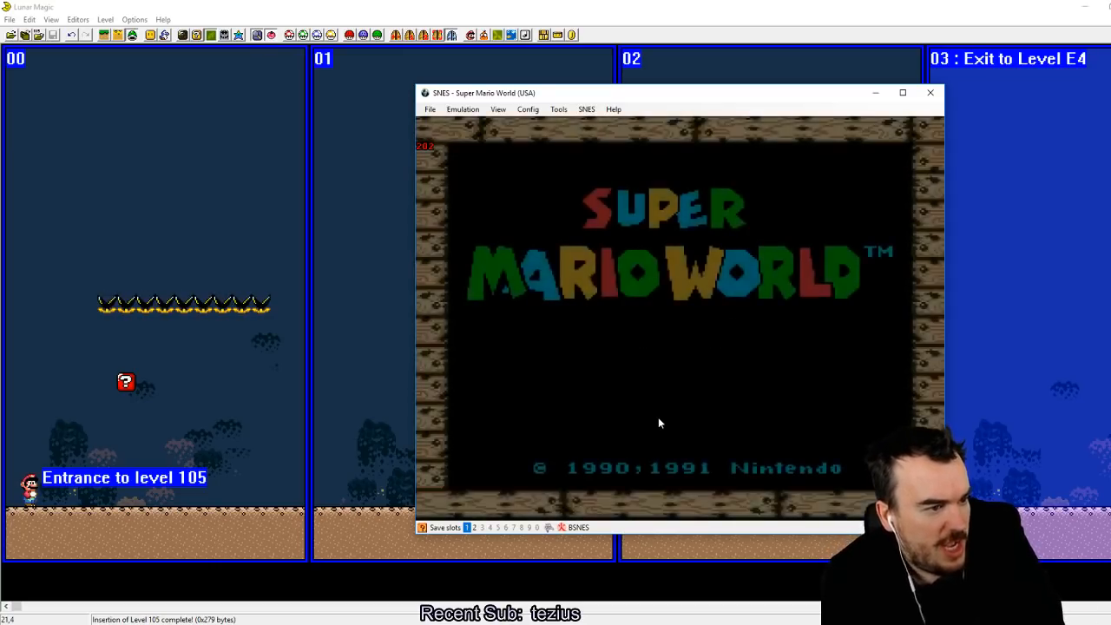
Step: Start a one-player game into the level from the overworld map and save the emulator state in slot 1
key("Return")
key("Return")
key("Return")
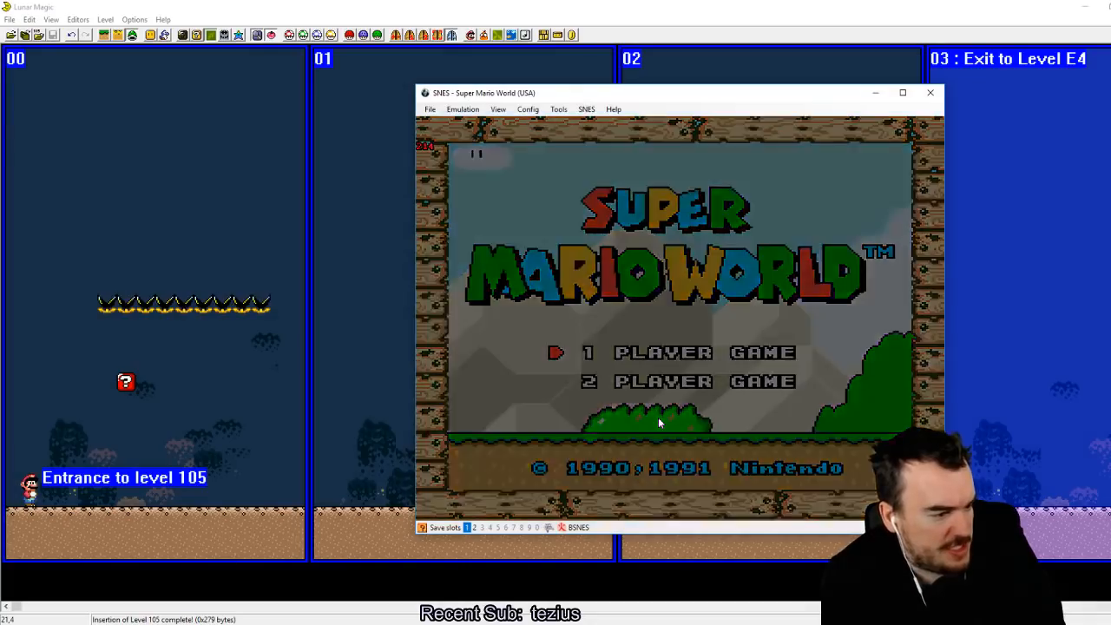
key("z")
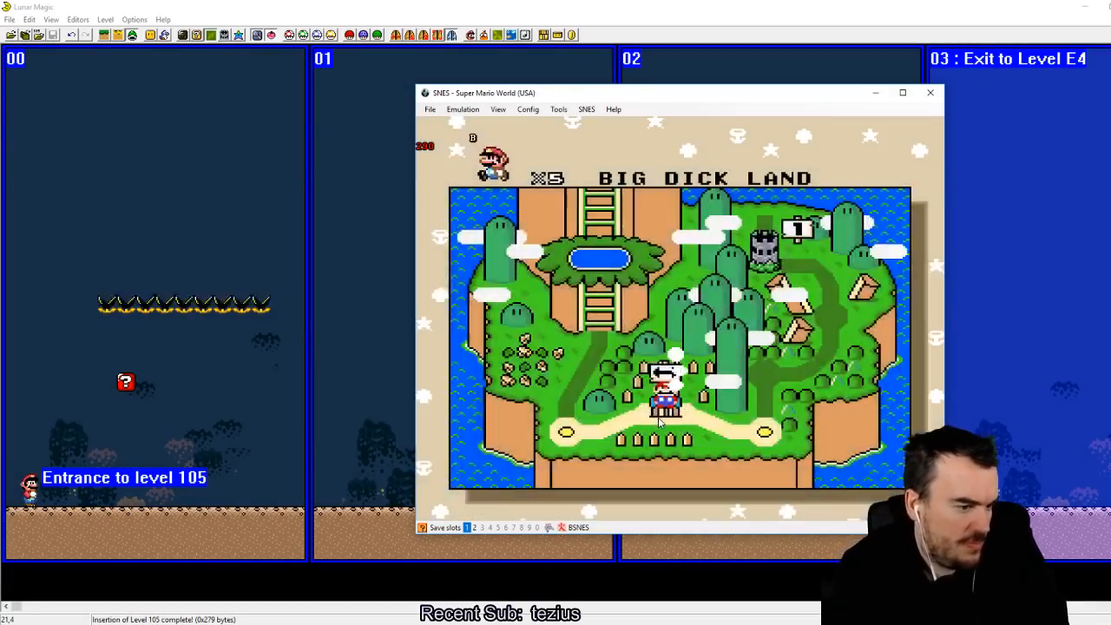
key("shift+F1")
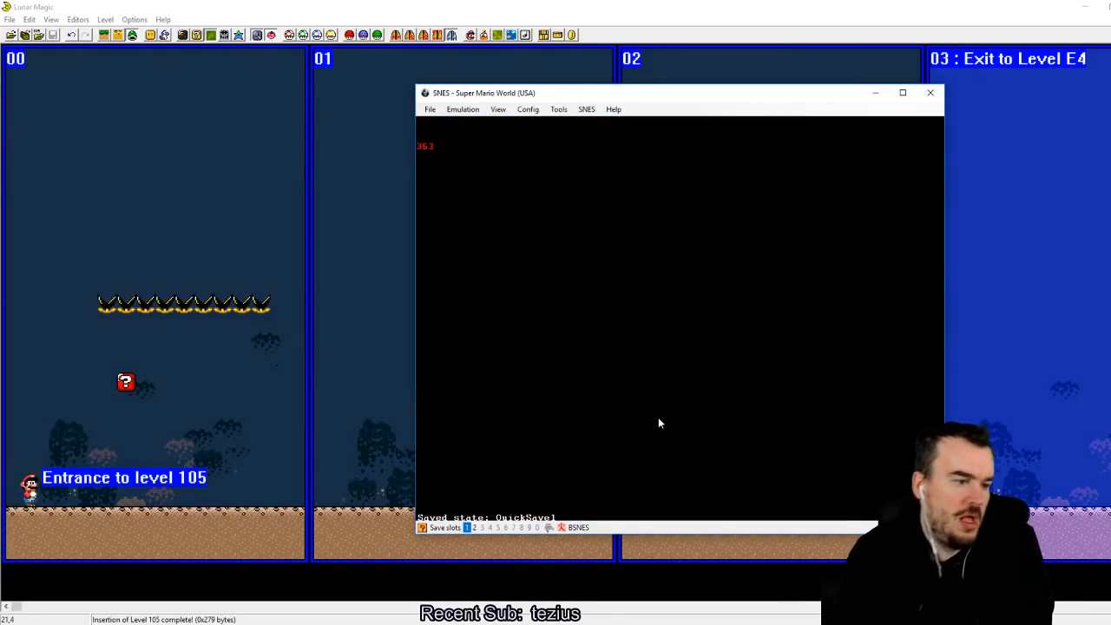
Step: Run from the level start to the pipe and enter it to test the exit to level E4
key("Right")
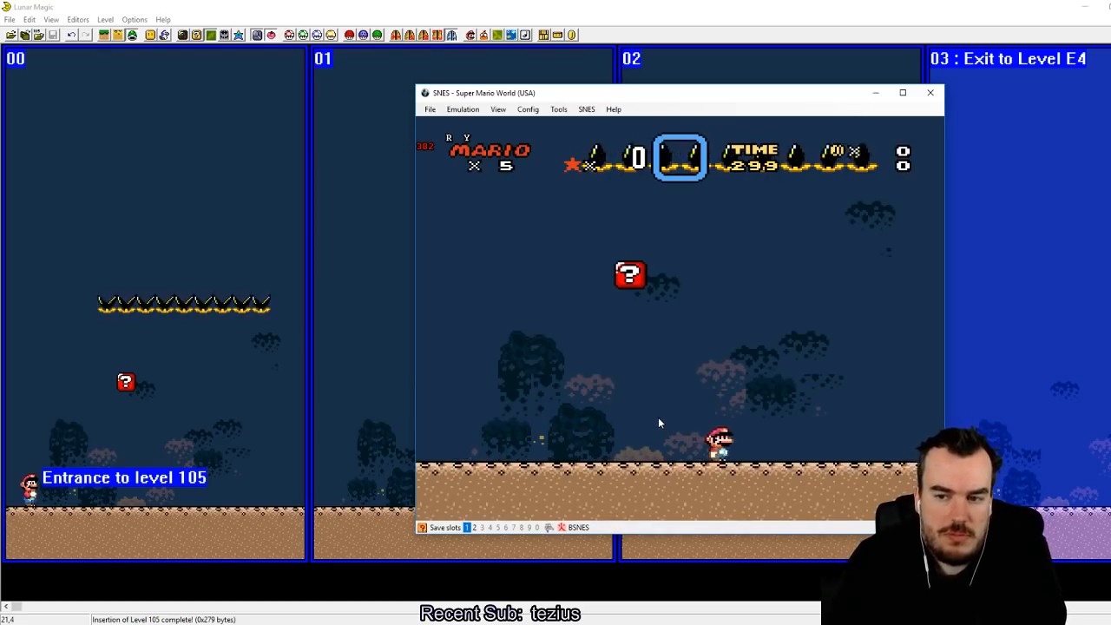
key("z")
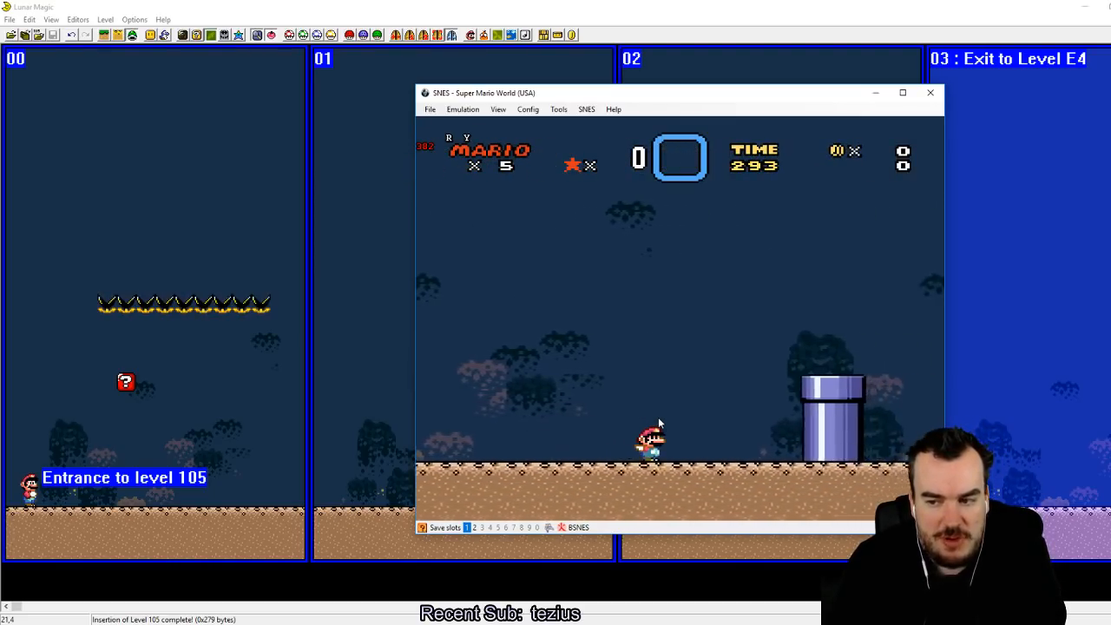
key("z")
key("Down")
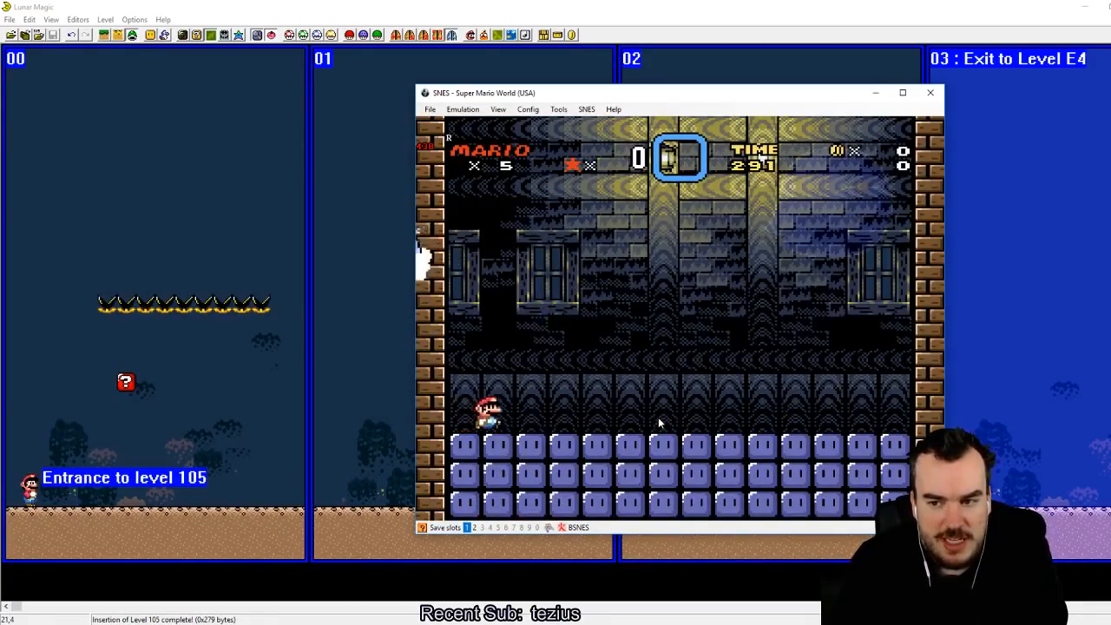
Step: Playtest the boss room by throwing blocks at Big Boo while dodging the Fishin' Boo, and return to the overworld map after the fight
key("a")
key("Left")
key("Right")
key("Up")
key("a")
key("Left")
key("z")
key("Right")
key("z")
key("Left")
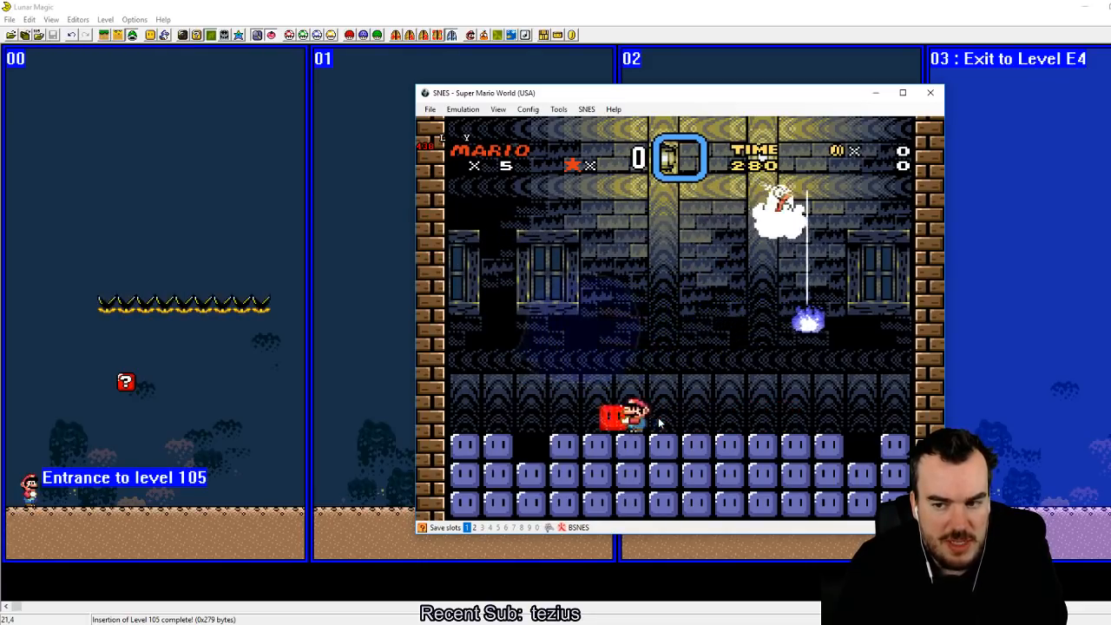
key("Right")
key("z")
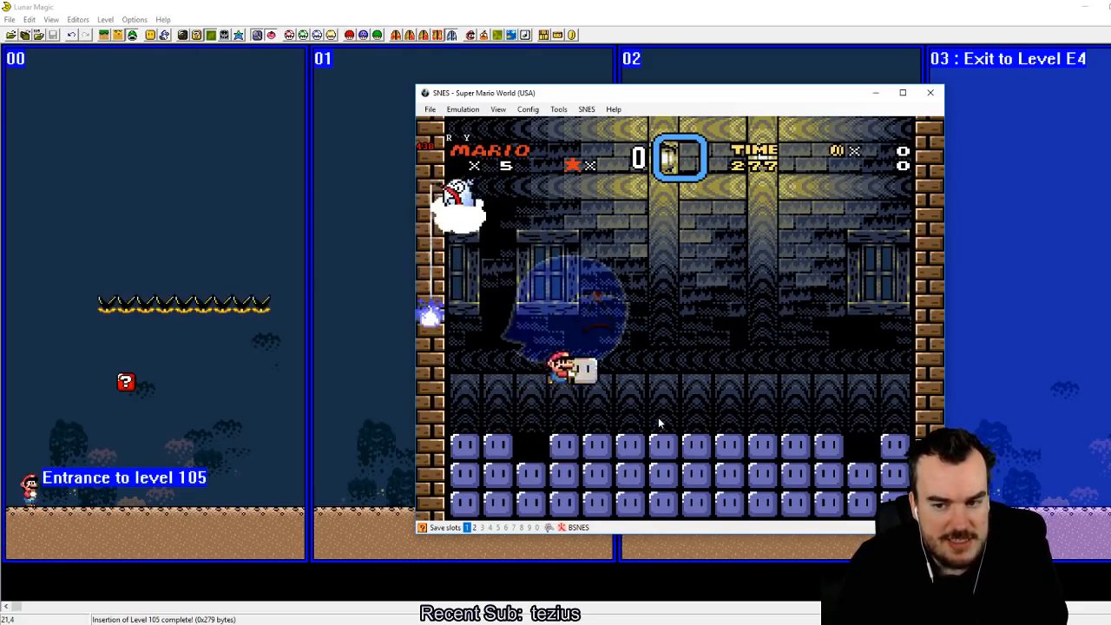
key("Left")
key("Up")
key("Left")
key("Right")
key("a")
key("z")
key("Left")
key("Left")
key("Right")
key("z")
key("Left")
key("Right")
key("Up")
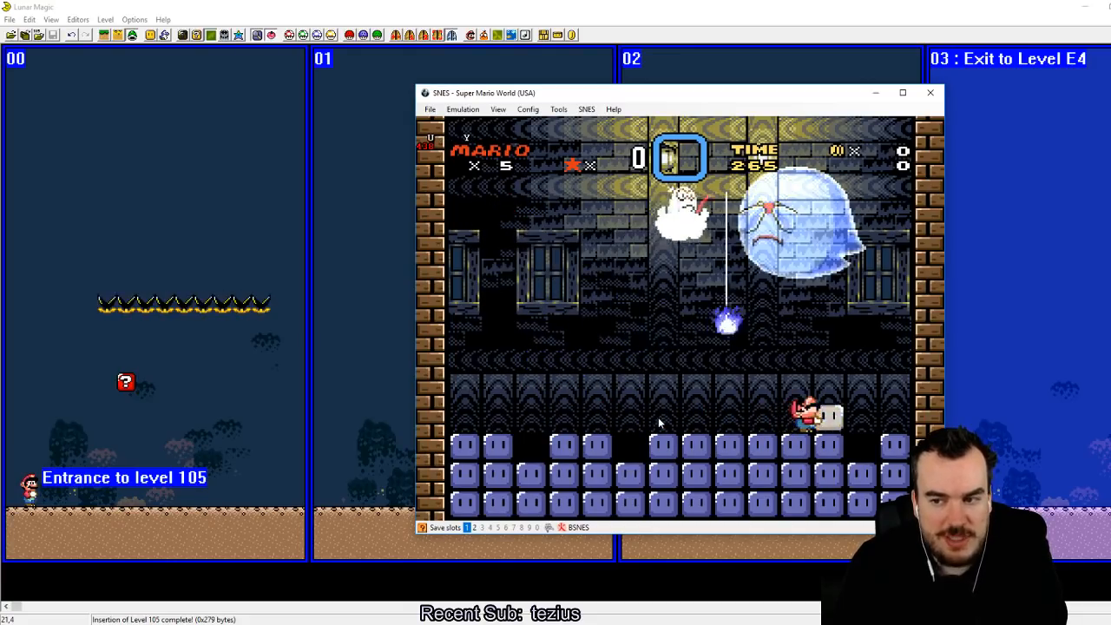
key("Left")
key("a")
key("z")
key("Right")
key("z")
key("a")
key("z")
key("Left")
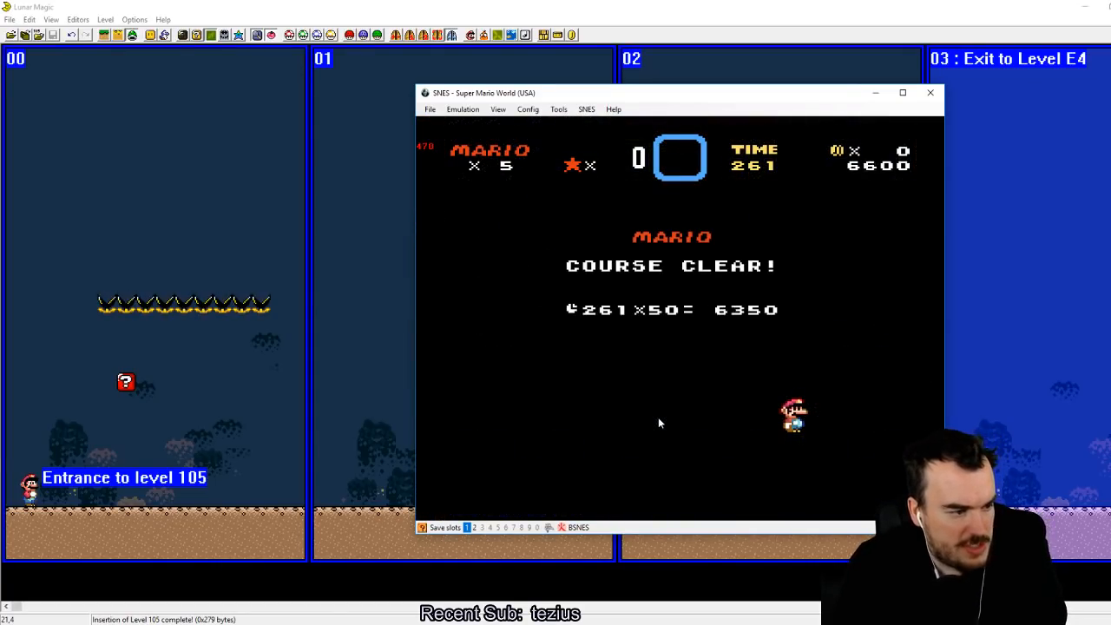
key("z")
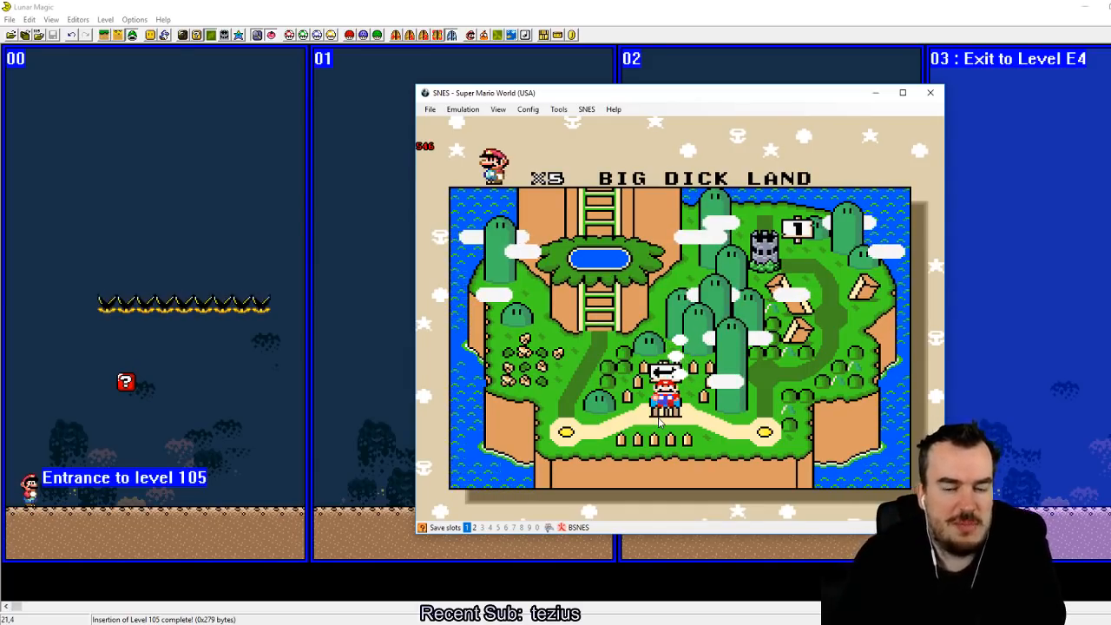
Step: Switch back to Lunar Magic and preview the Diggin' Chuck sprite (46) in the sprite list to examine its graphics requirements
left_click(164, 36)
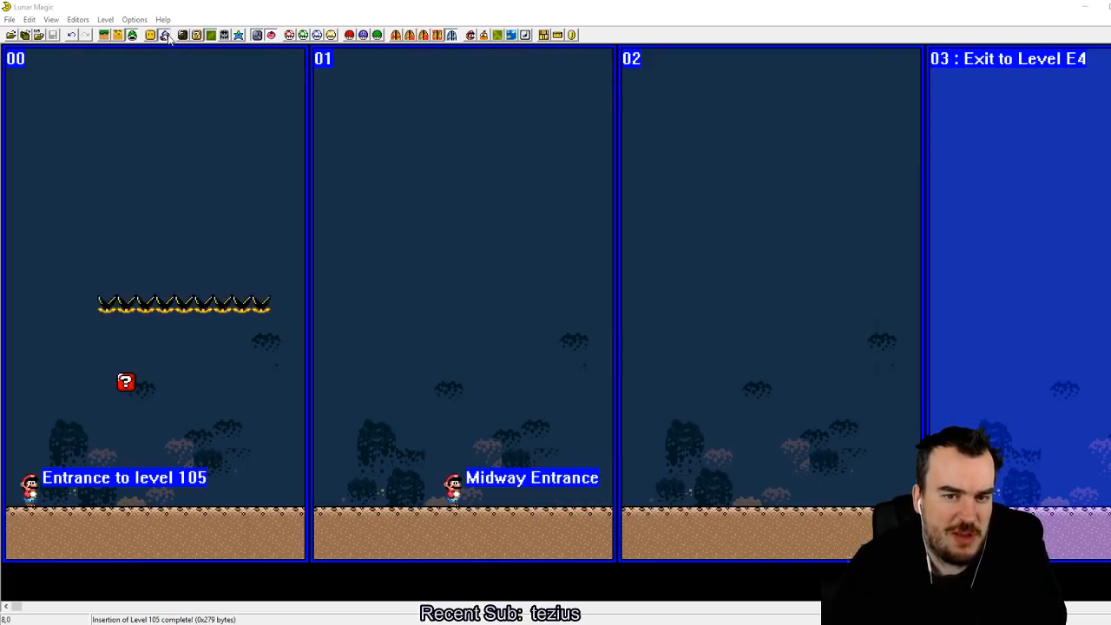
left_click_drag(404, 339, 412, 277)
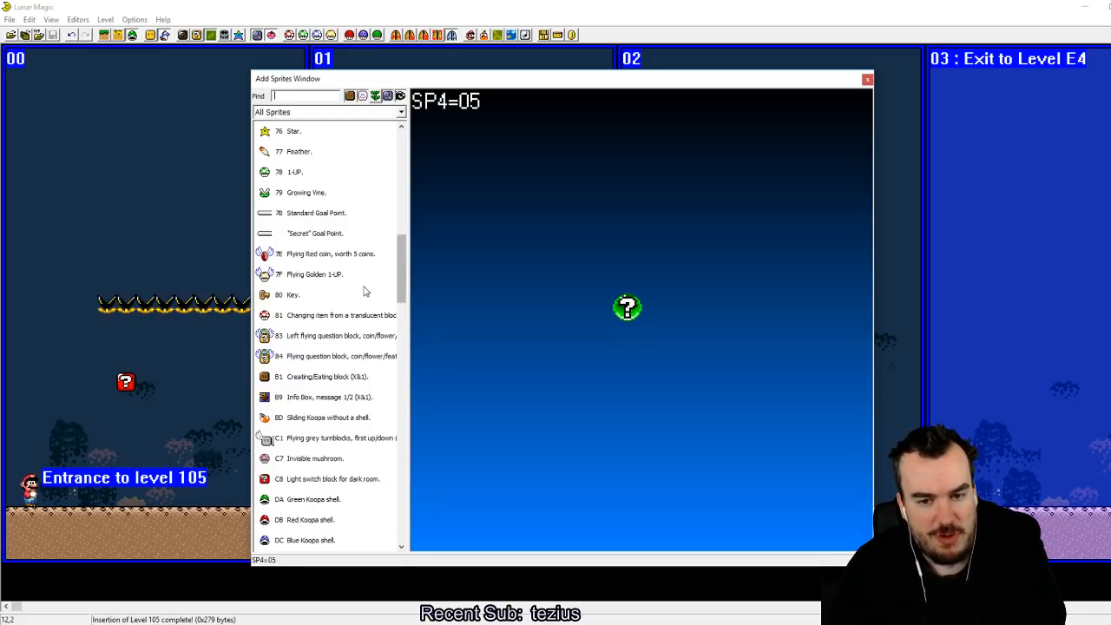
scroll(354, 294, "down", 6)
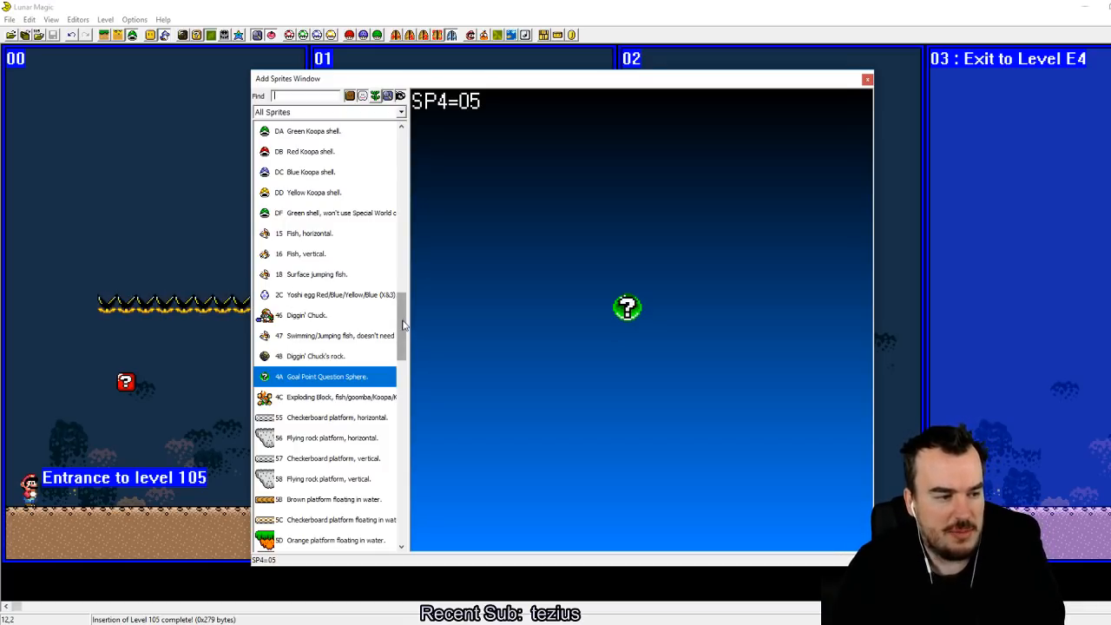
left_click_drag(403, 319, 390, 345)
left_click(347, 172)
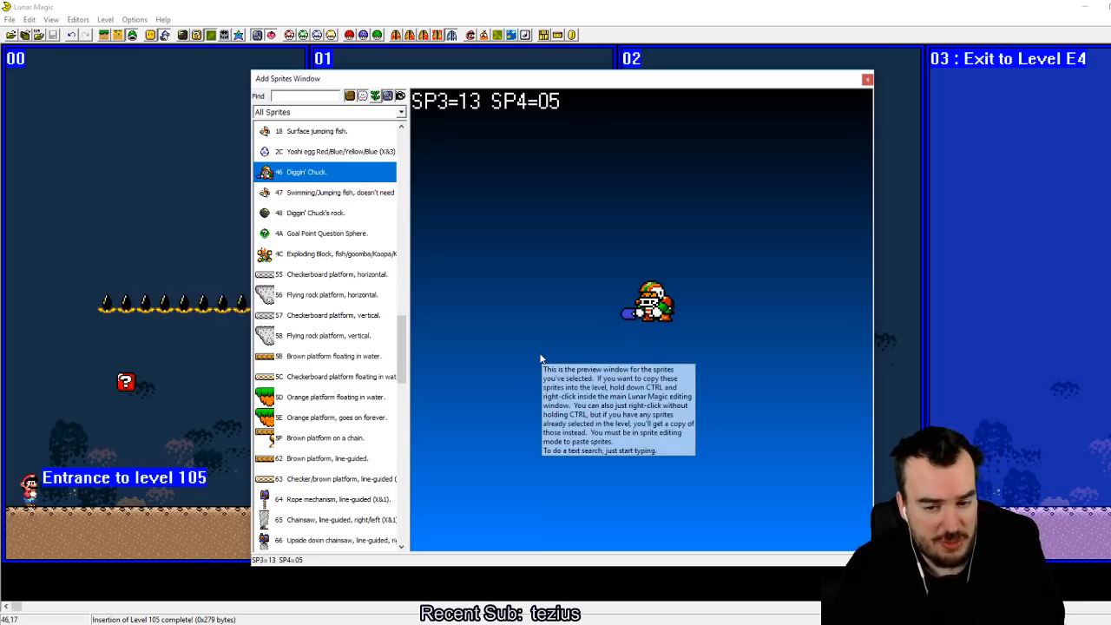
Step: Browse further down the sprite list and close the Add Sprites window
left_click_drag(404, 337, 400, 405)
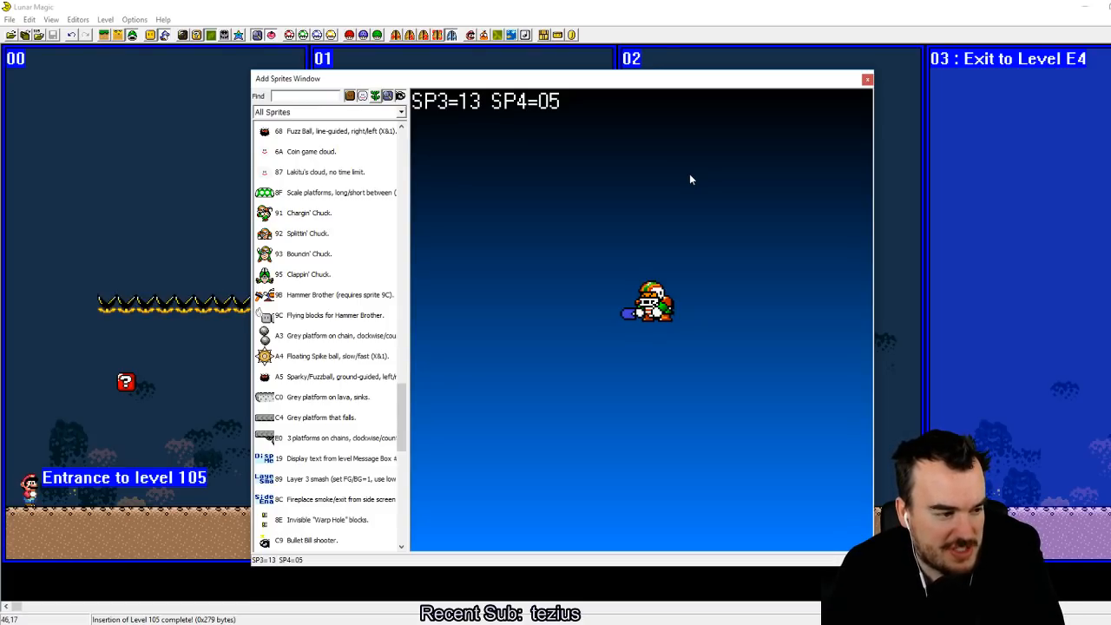
left_click(344, 4)
left_click_drag(755, 78, 747, 57)
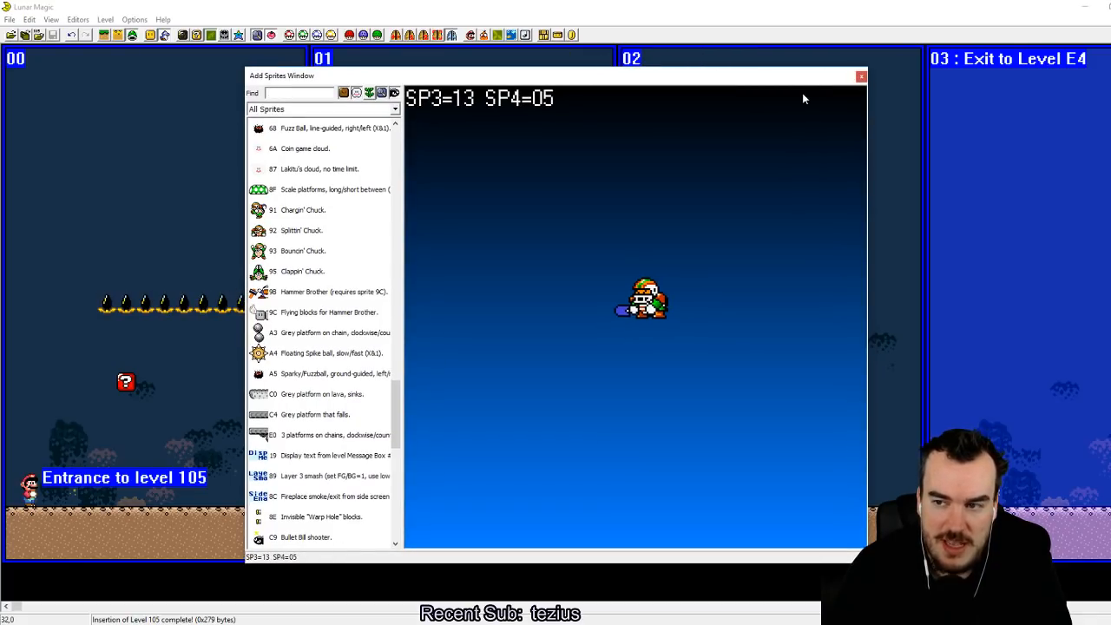
left_click(861, 79)
Step: Set the main entrance's Mario action to Shoot From Slanted Pipe Right, make it a water level, and save the level
left_click(410, 36)
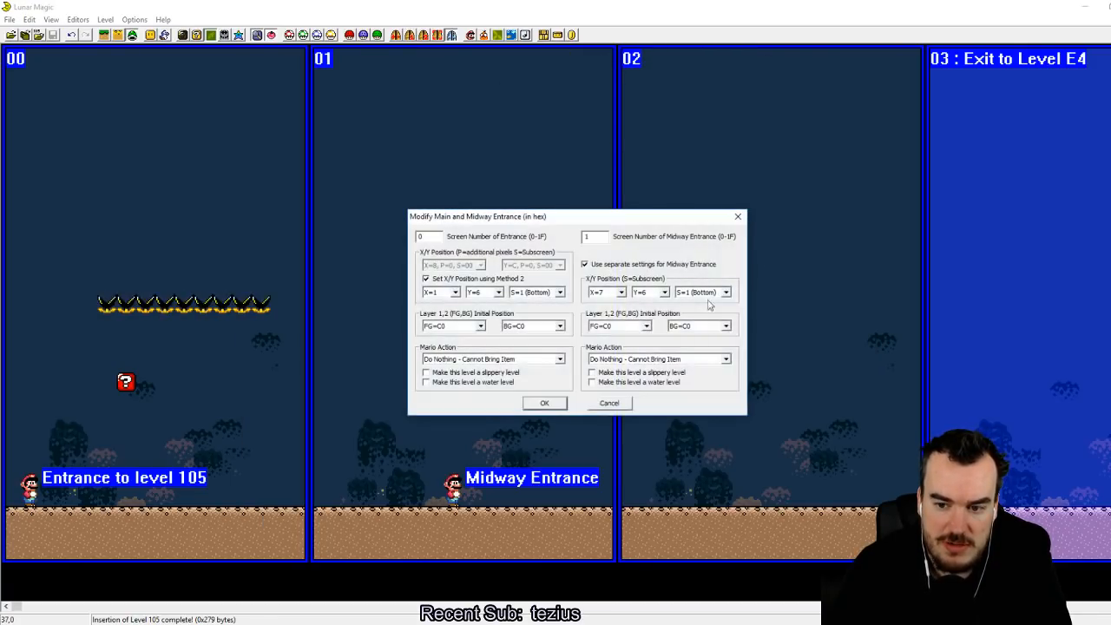
left_click(549, 361)
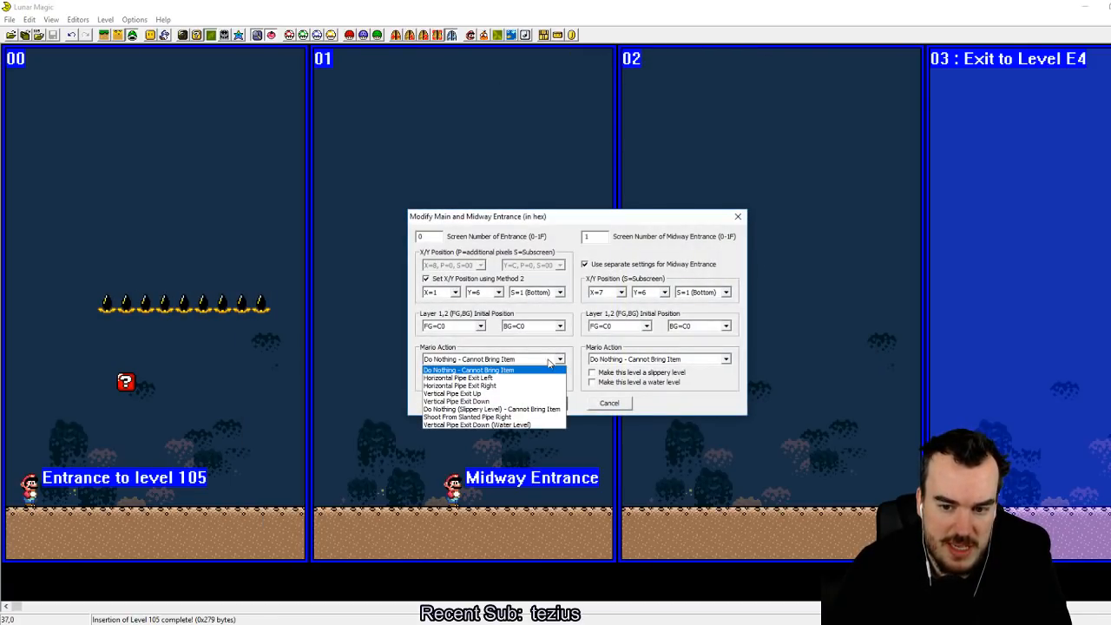
left_click(532, 416)
left_click(426, 383)
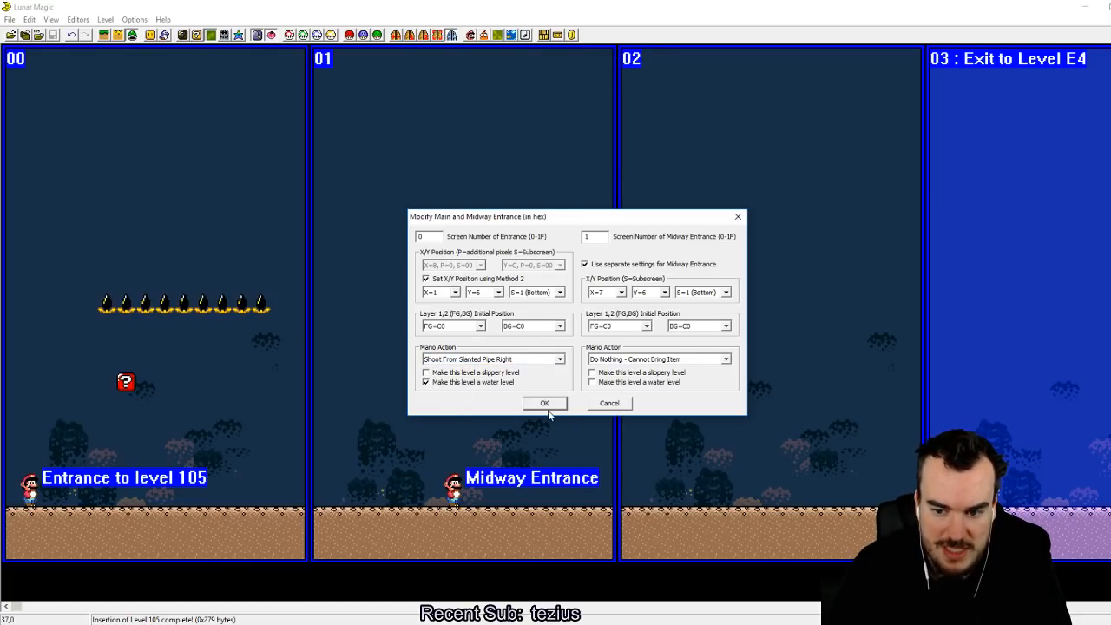
left_click(544, 403)
left_click(55, 39)
Step: Switch to the SNES emulator and reload the Super Mario World ROM
left_click(335, 624)
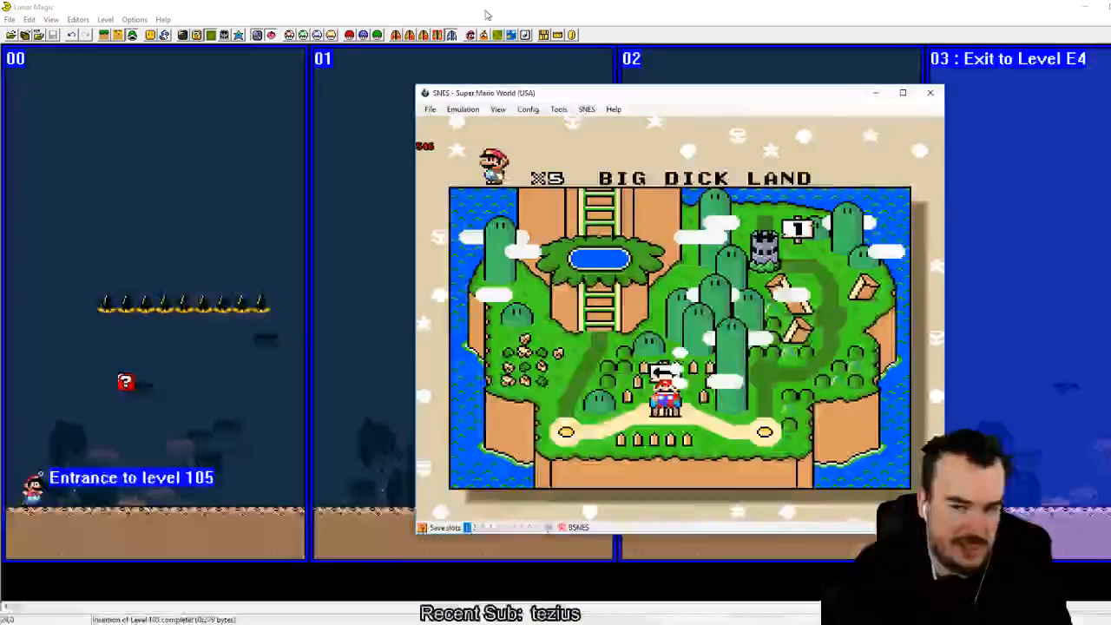
left_click(431, 109)
mouse_move(461, 133)
left_click(567, 147)
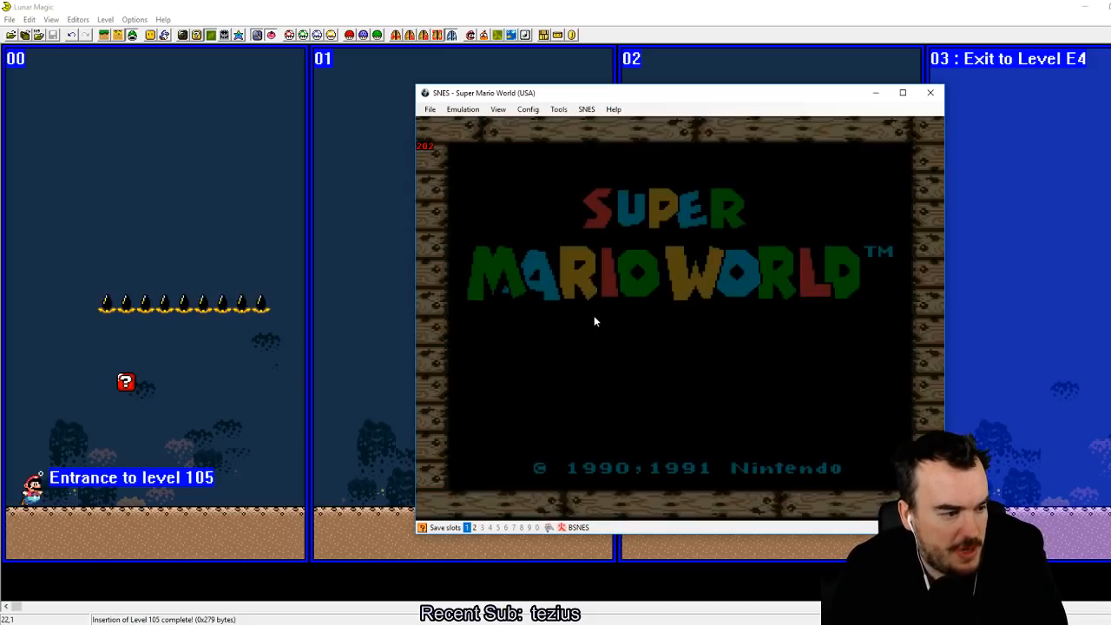
Step: Start a game from the title screen, enter the level from the overworld map and save the emulator state in slot 1
key("Return")
key("Return")
key("Return")
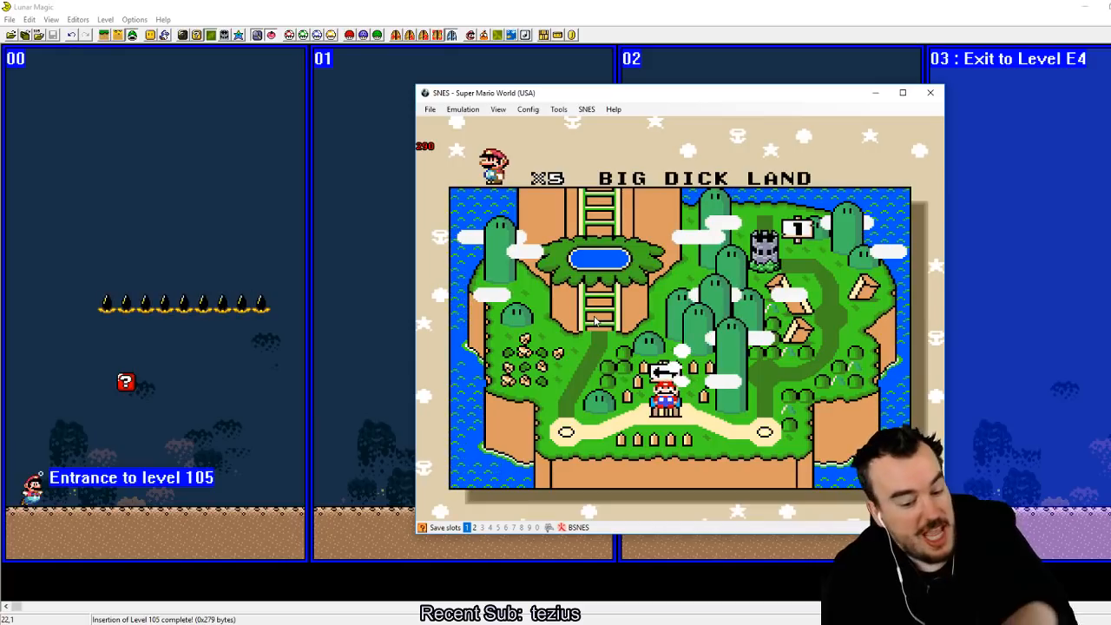
key("z")
key("F2")
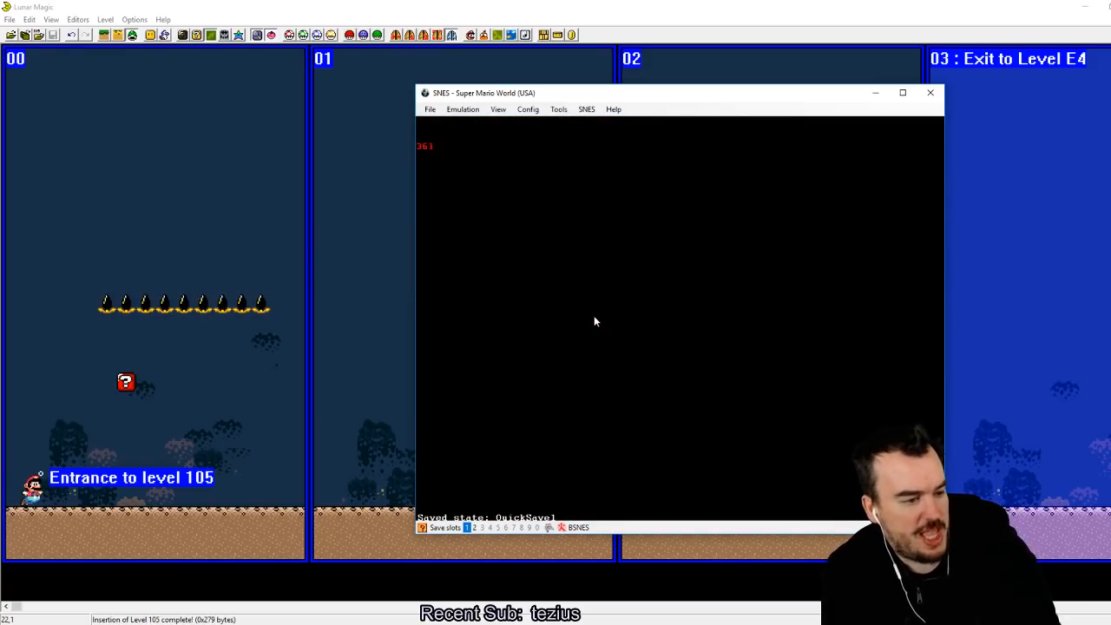
Step: Playtest the slanted-pipe entrance and steer Mario through the water past the muncher row
key("Right")
key("z")
key("Down")
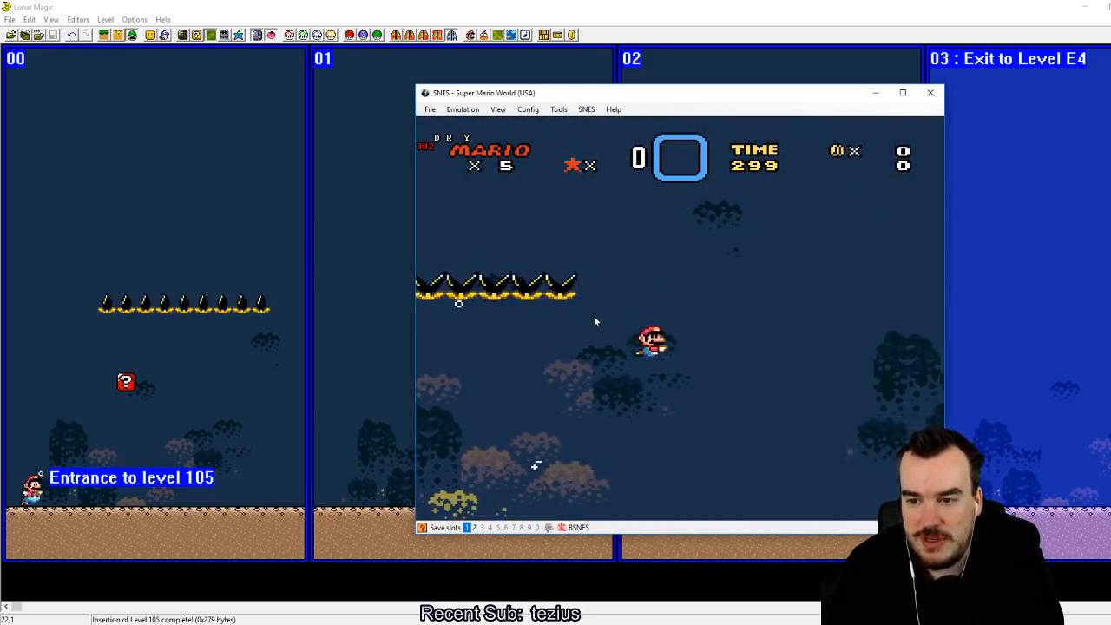
key("Left")
key("z")
key("z")
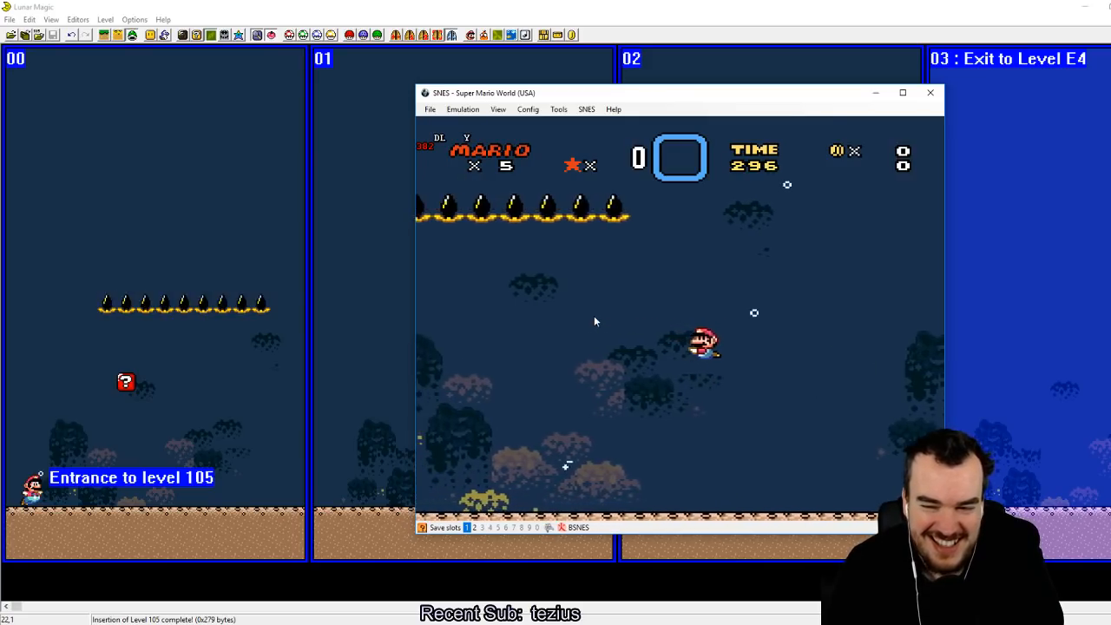
Step: Reload the slot 1 state twice to replay Mario's slanted-pipe launch from the level start
key("F4")
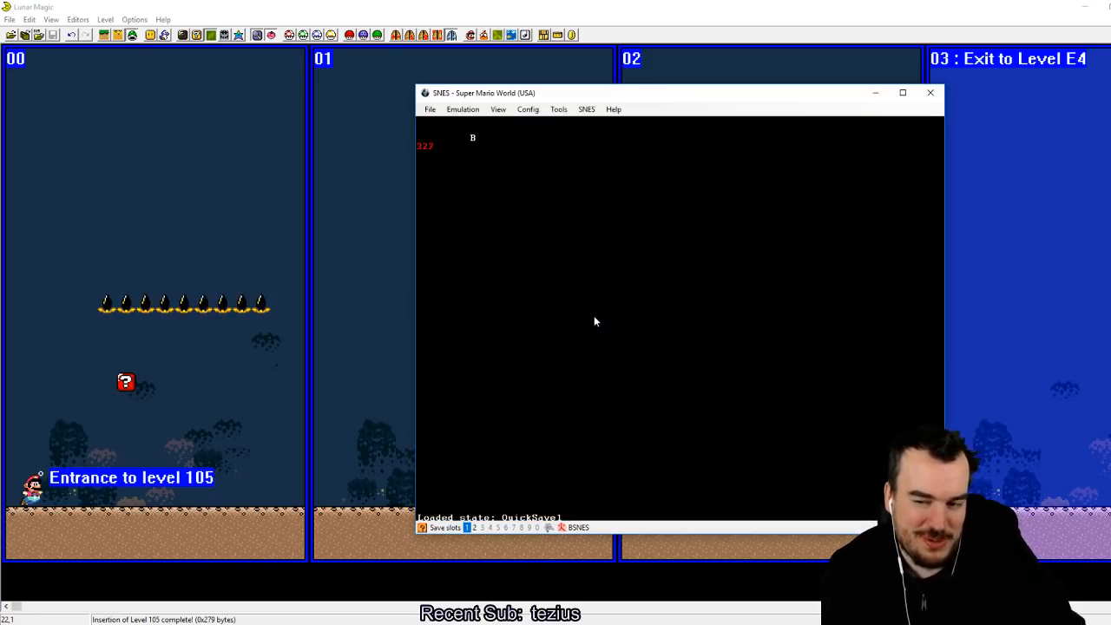
key("Right")
key("z")
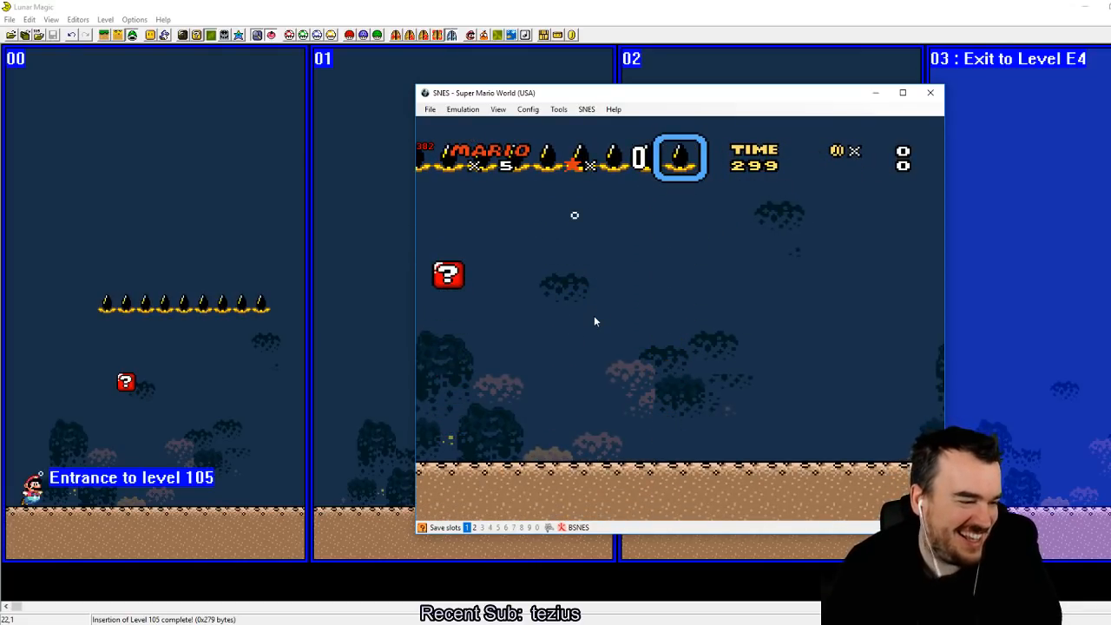
key("F4")
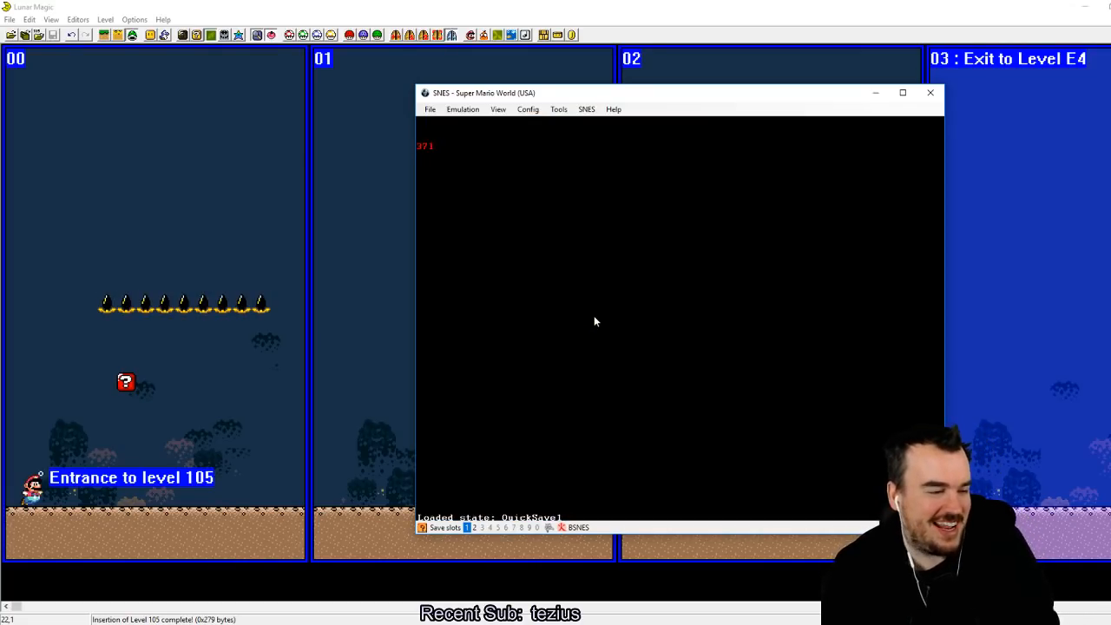
key("Right")
key("z")
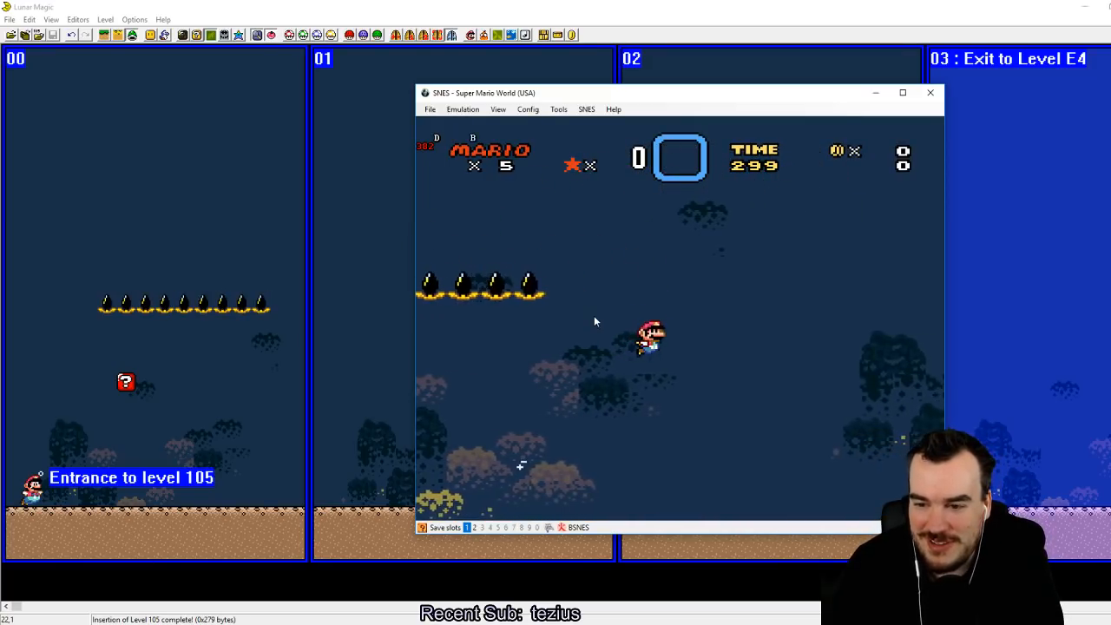
Step: Swim Mario around the first screens in all directions to test the underwater movement
key("Up")
key("z")
key("x")
key("Down")
key("Right")
key("a")
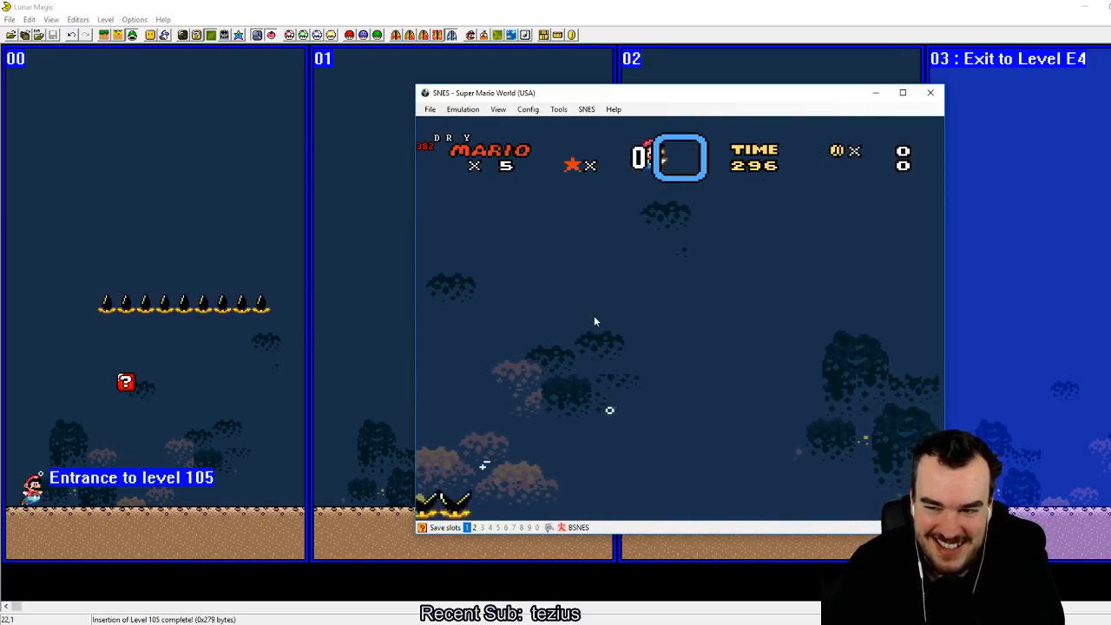
key("Left")
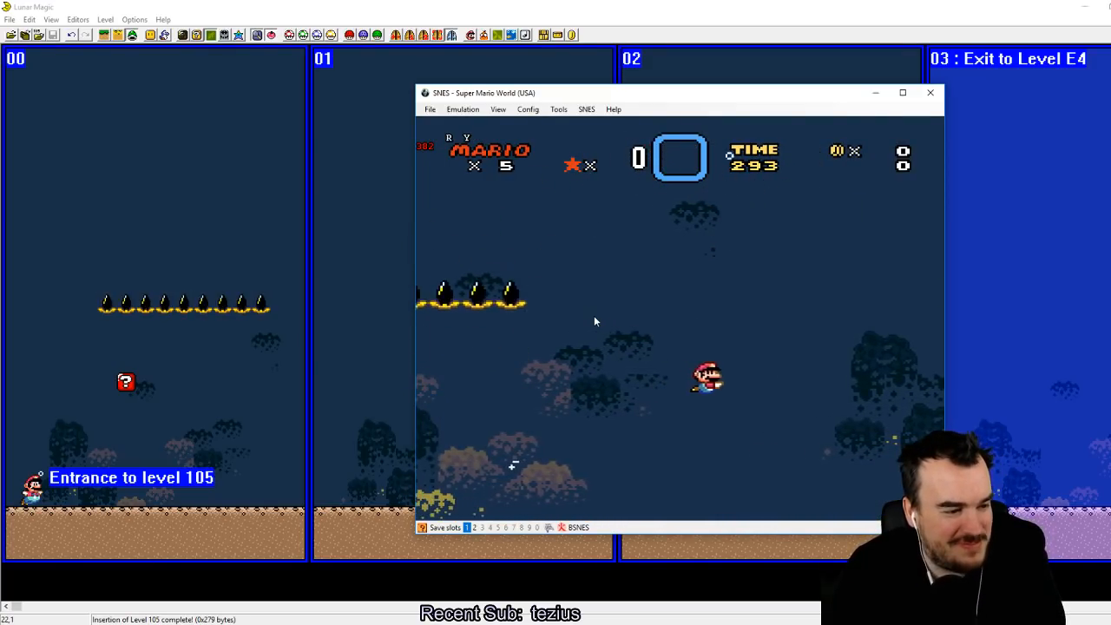
key("Right")
key("z")
key("z")
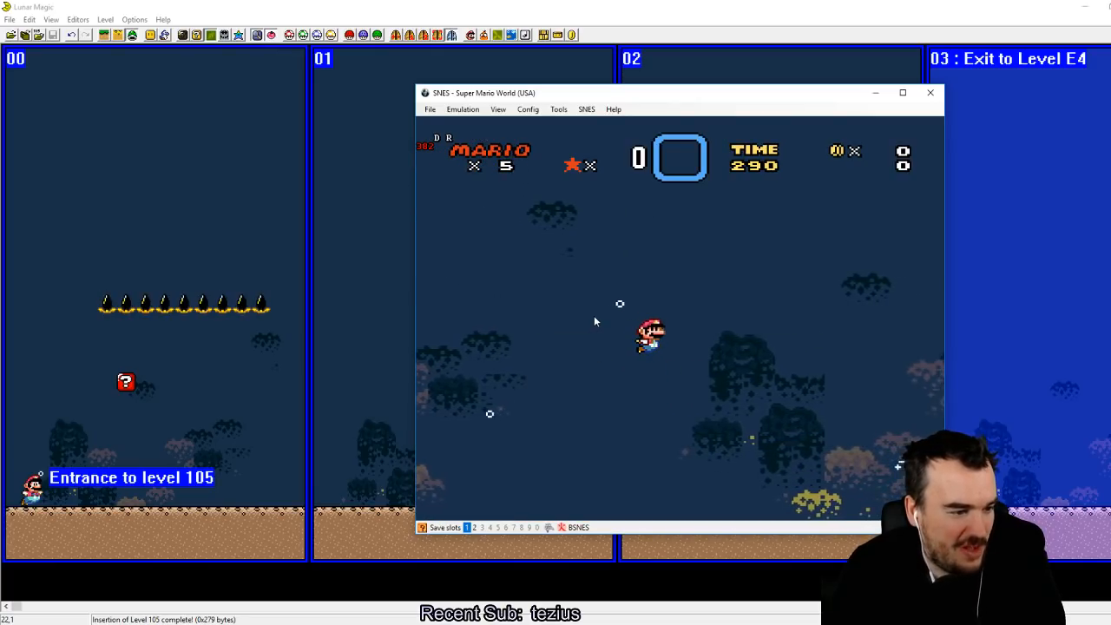
key("a")
key("Left")
key("Right")
key("Up")
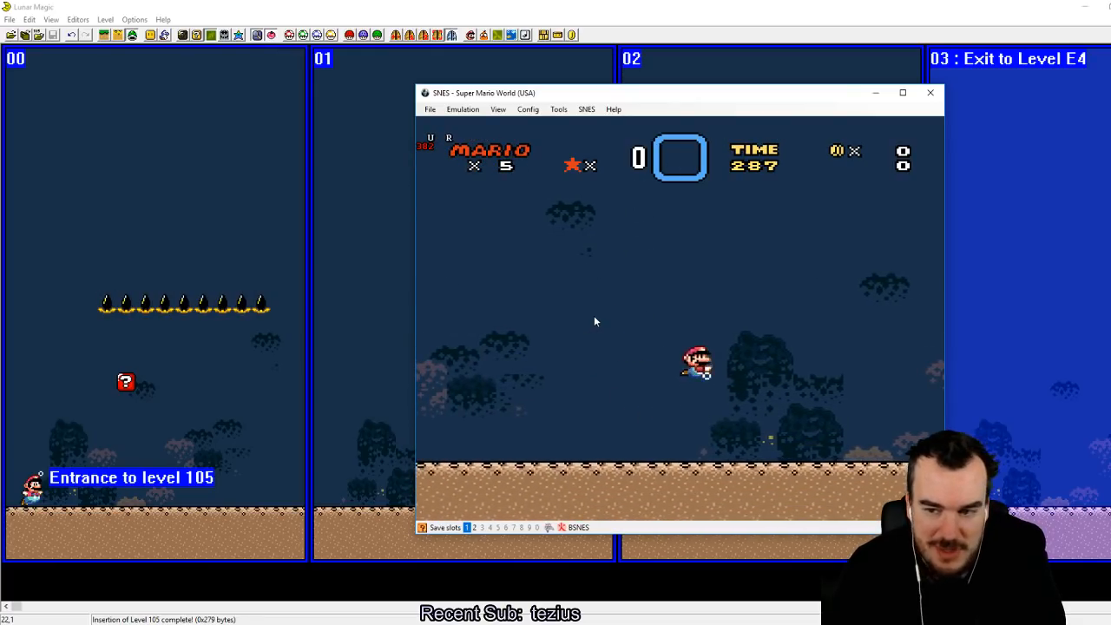
key("x")
key("Down")
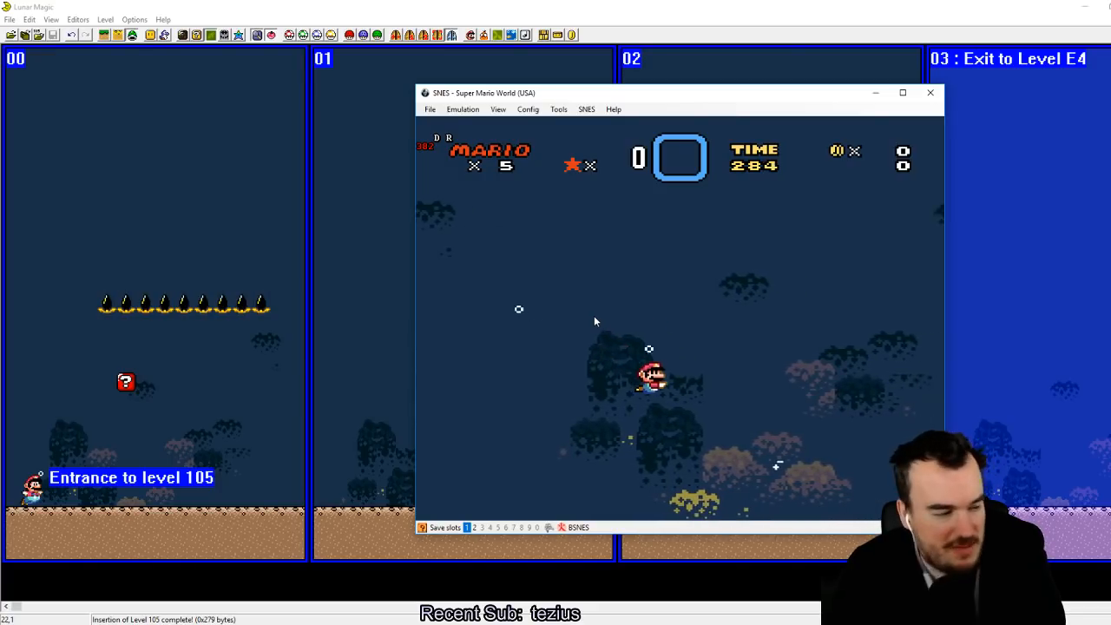
key("Left")
key("z")
key("Right")
key("z")
key("Left")
key("z")
key("x")
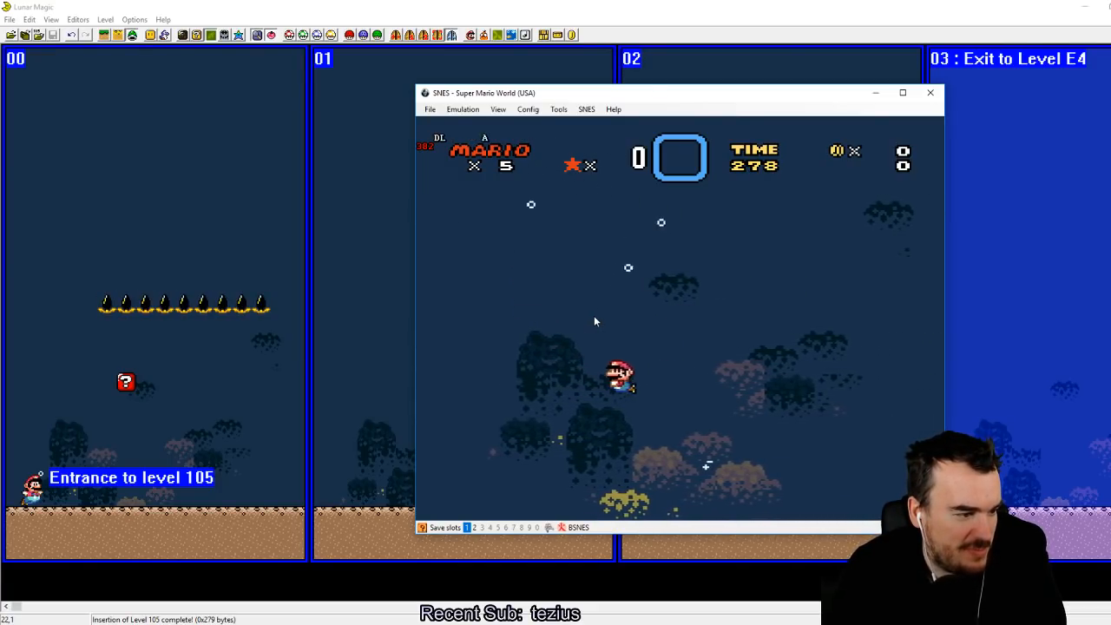
key("z")
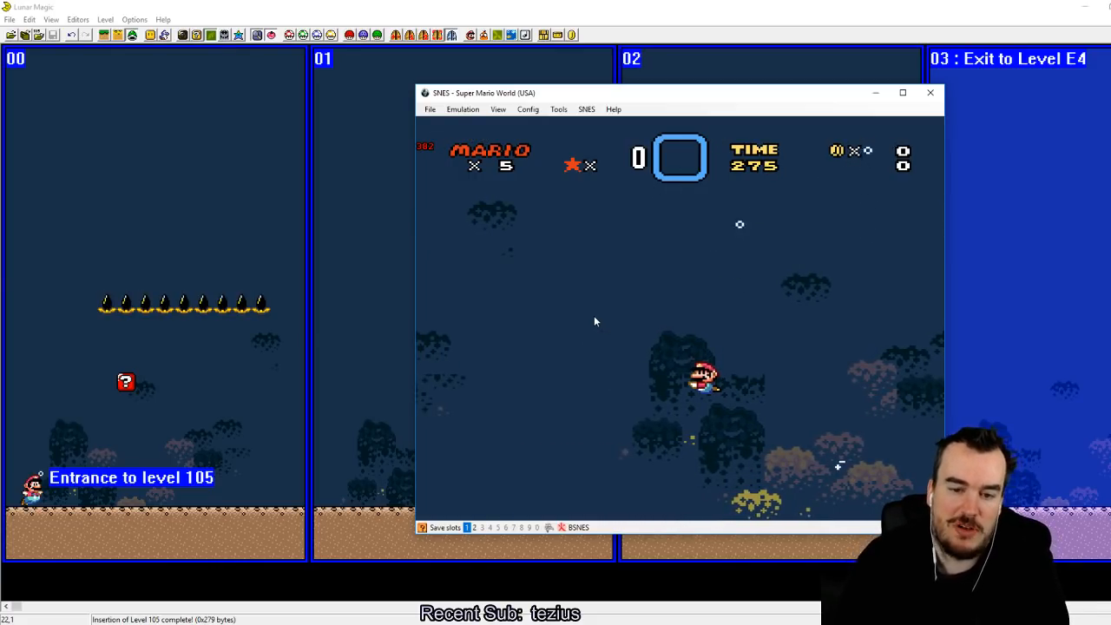
Step: Switch back to Lunar Magic and delete all objects, sprites, screen exits and secondary entrances from level 105
left_click(686, 6)
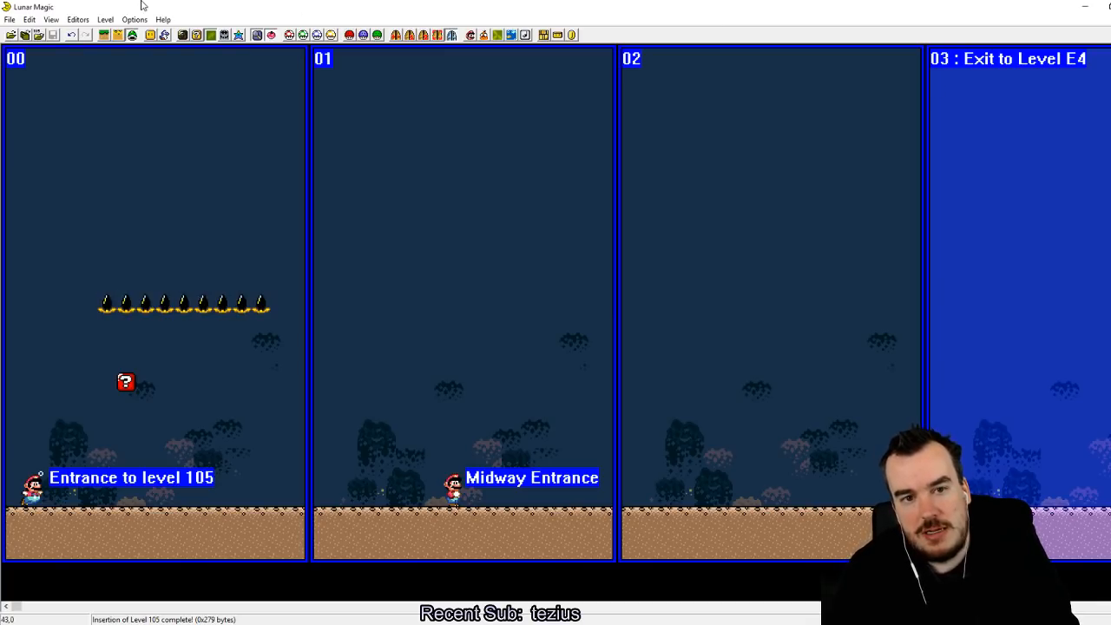
key("ctrl+Delete")
key("Return")
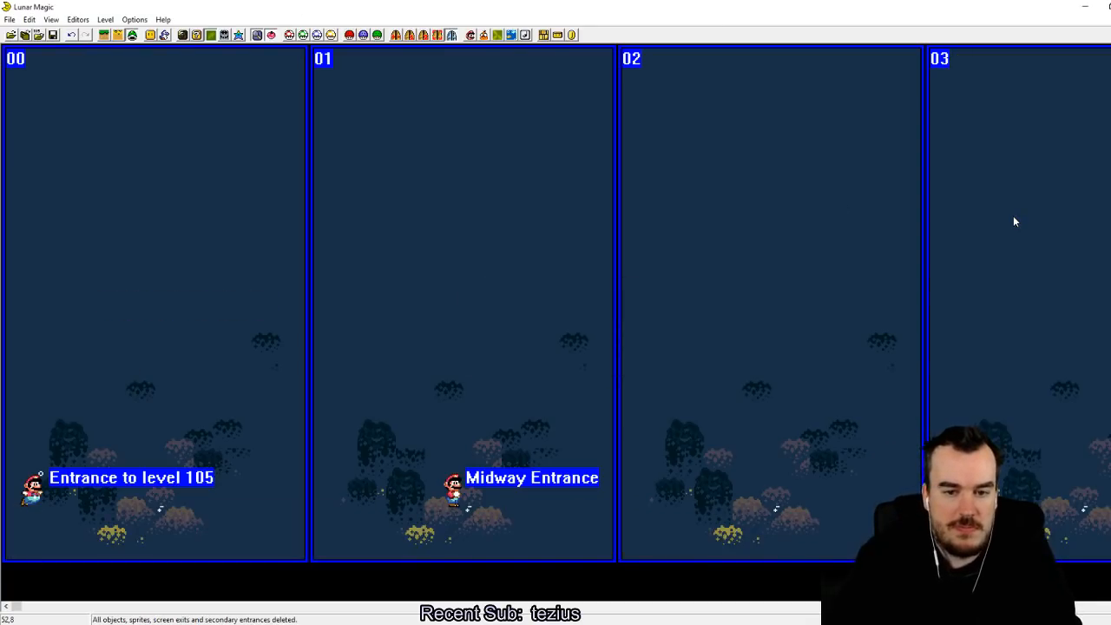
Step: Set the main entrance's Mario action to Do Nothing - Cannot Bring Item and save the level
left_click(410, 35)
left_click(499, 359)
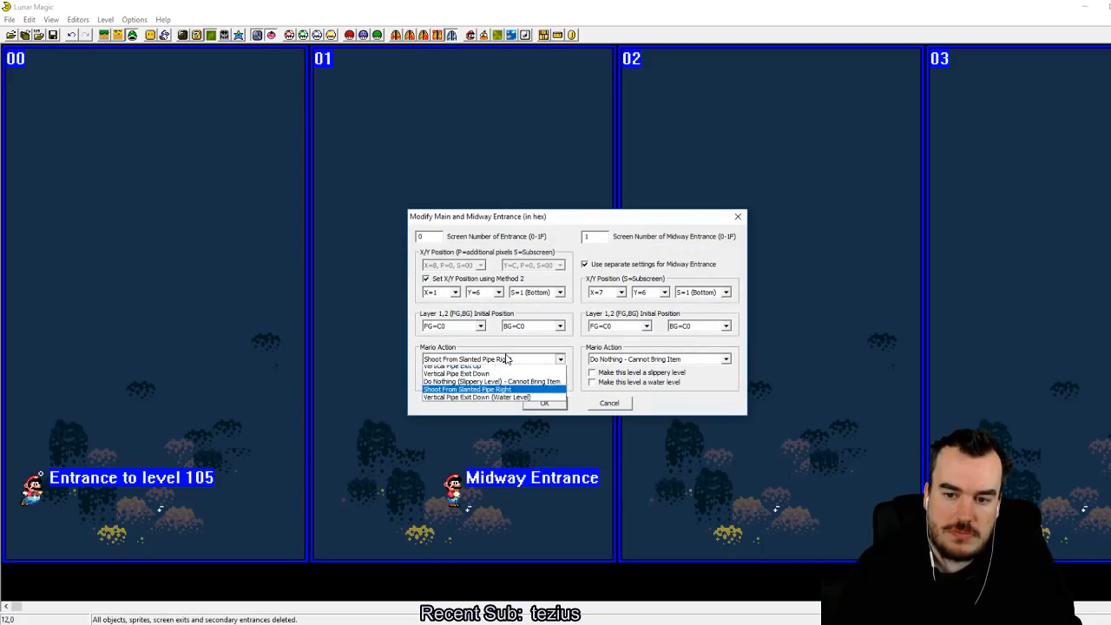
left_click(507, 374)
left_click(543, 404)
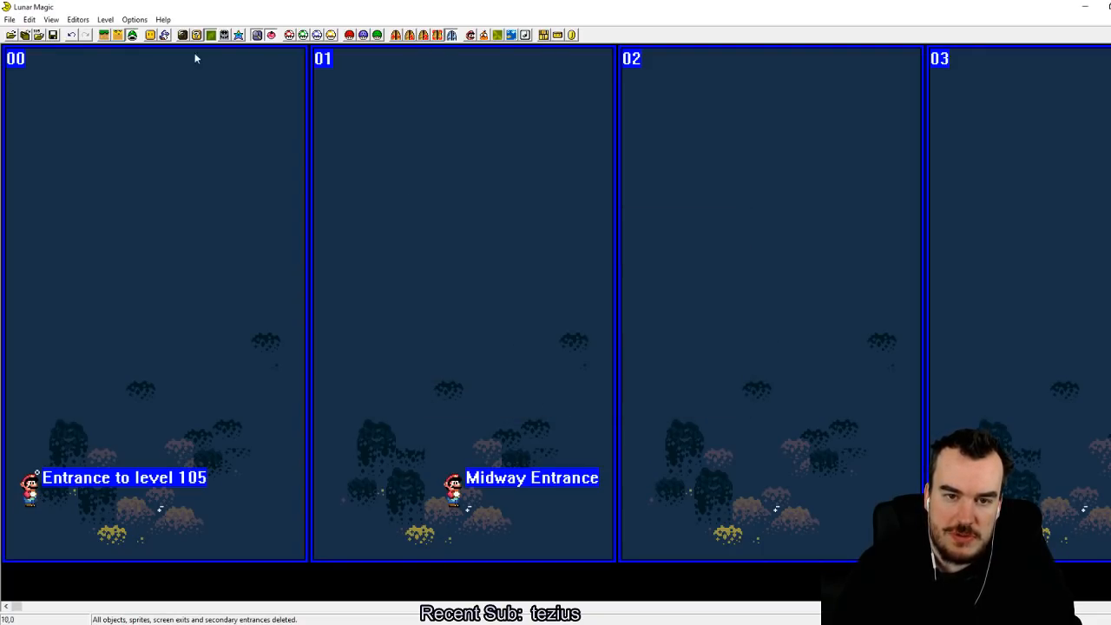
left_click(53, 35)
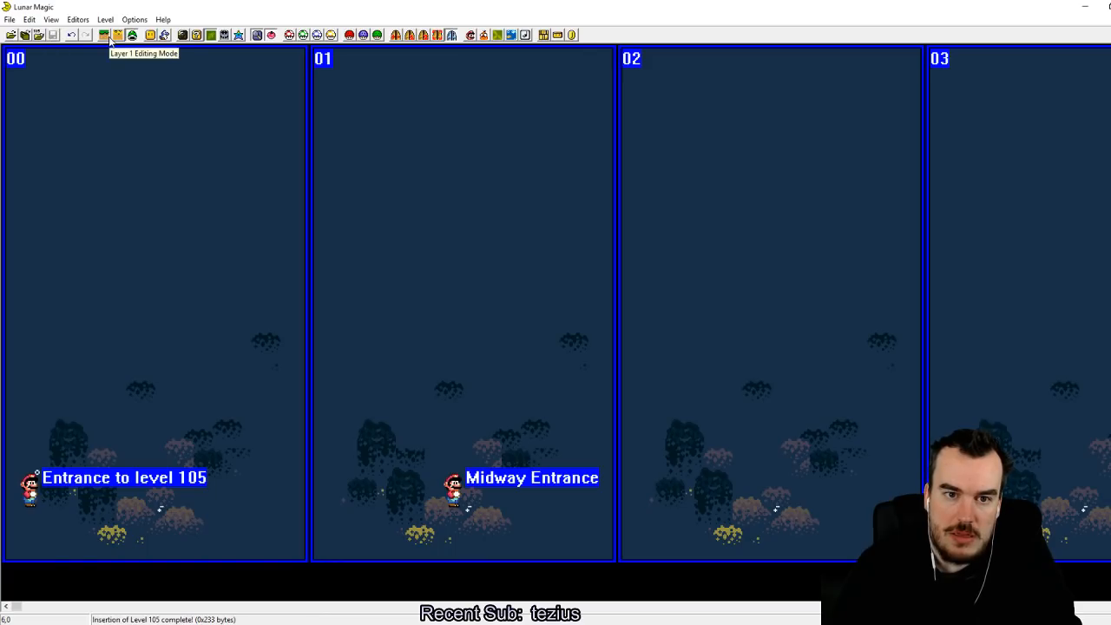
Step: Enable Layer 1 editing mode and turn off the water level option for the main entrance
left_click(108, 36)
left_click(409, 36)
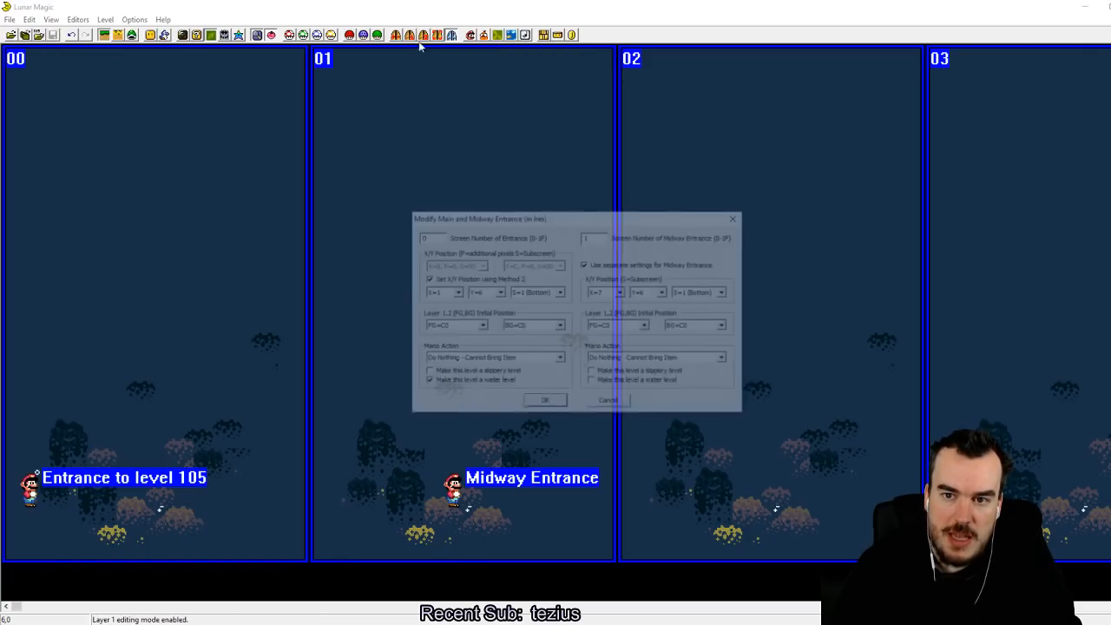
left_click(542, 404)
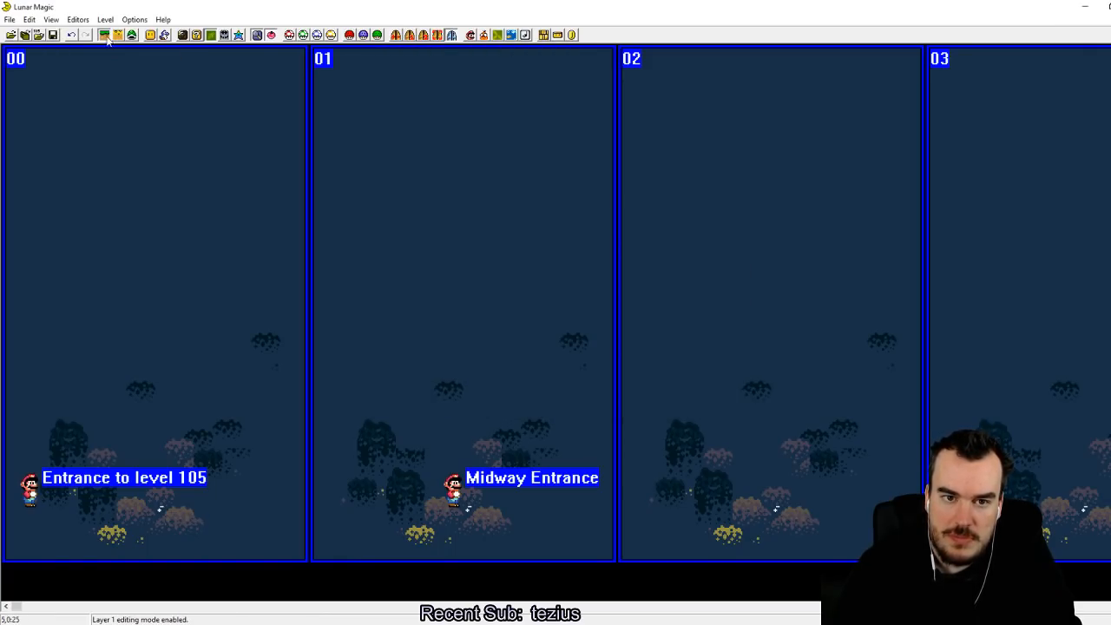
Step: Place grey cement blocks (0D) under the main entrance, extend them into a floor 12 blocks wide and 3 high, and save the level
left_click(159, 36)
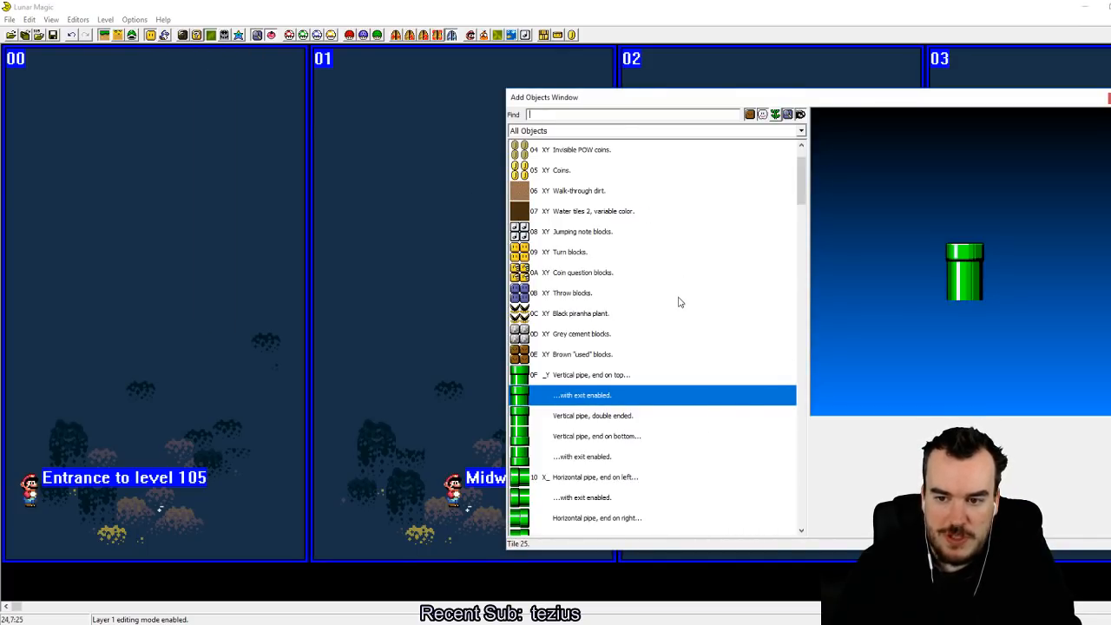
left_click(544, 399)
right_click(16, 519)
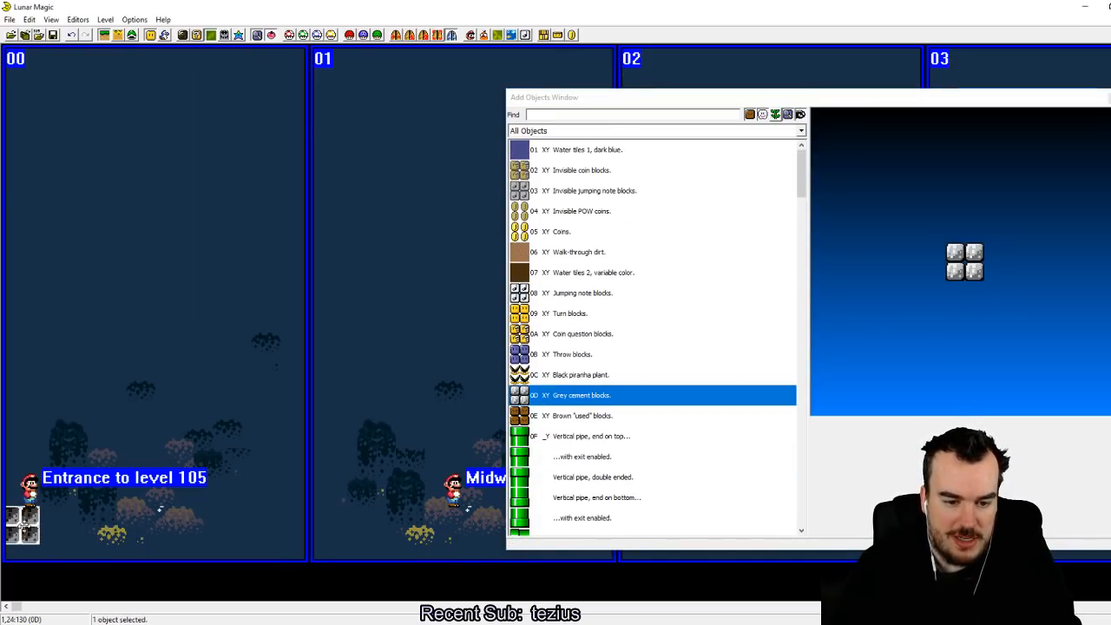
left_click_drag(37, 549, 224, 553)
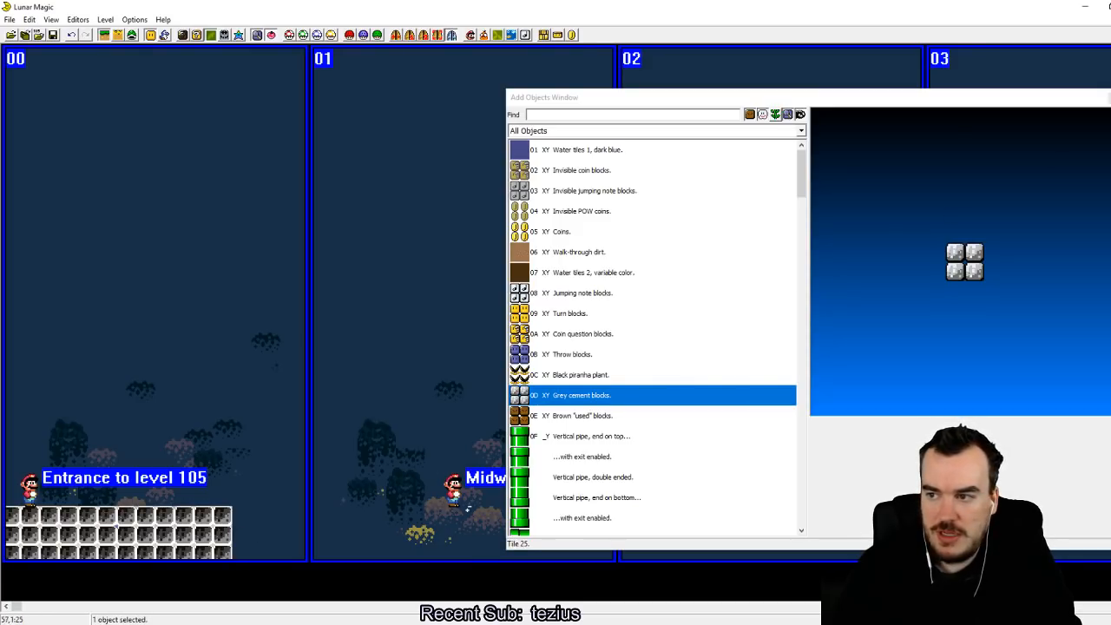
left_click(150, 35)
left_click(53, 35)
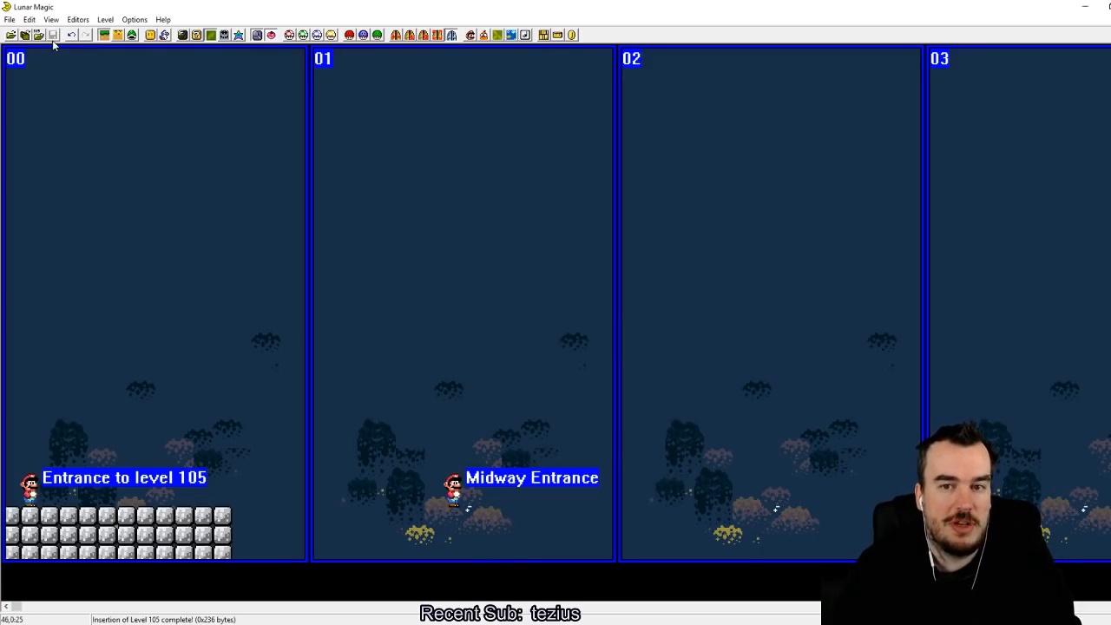
Step: Copy the cement block floor to the lower part of screen 02, leaving a gap across screen 01, and save the level
left_click(227, 529)
right_click_drag(778, 473, 720, 506)
left_click(777, 351)
left_click(55, 35)
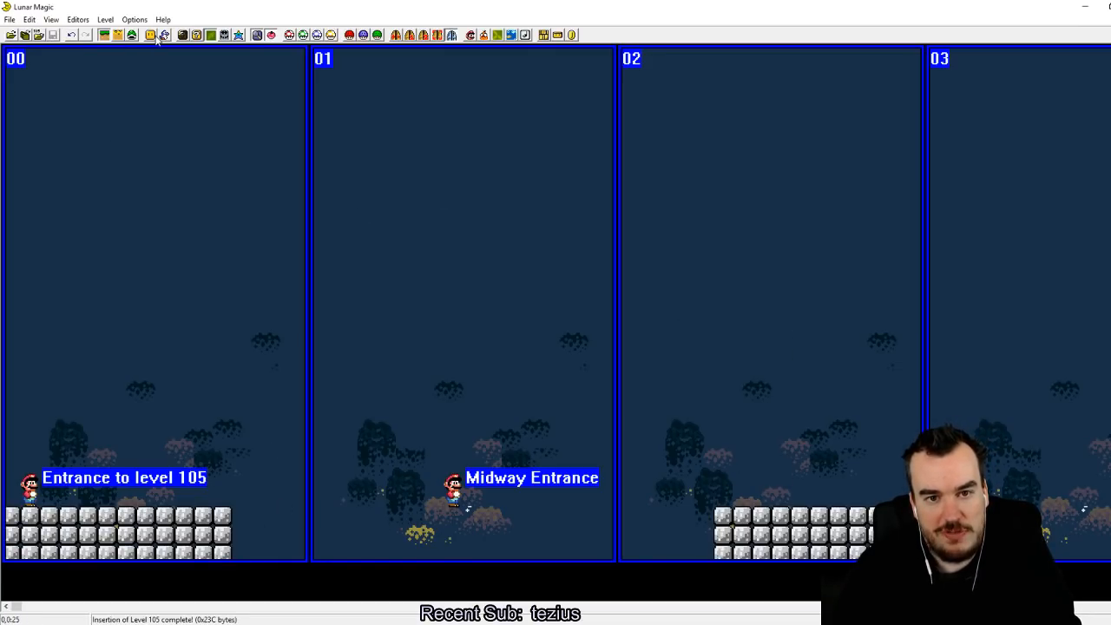
Step: In sprite editing mode, set the header's sprite GFX to 4 (Water) and the Super GFX Bypass SP4 file to 6
left_click(132, 36)
left_click(166, 36)
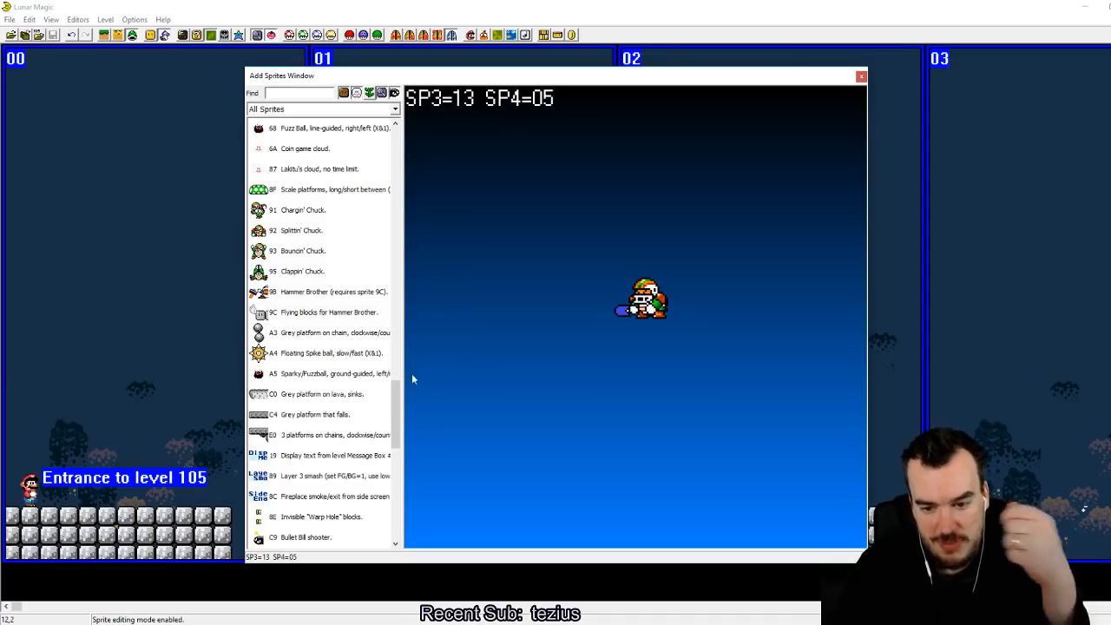
left_click(861, 77)
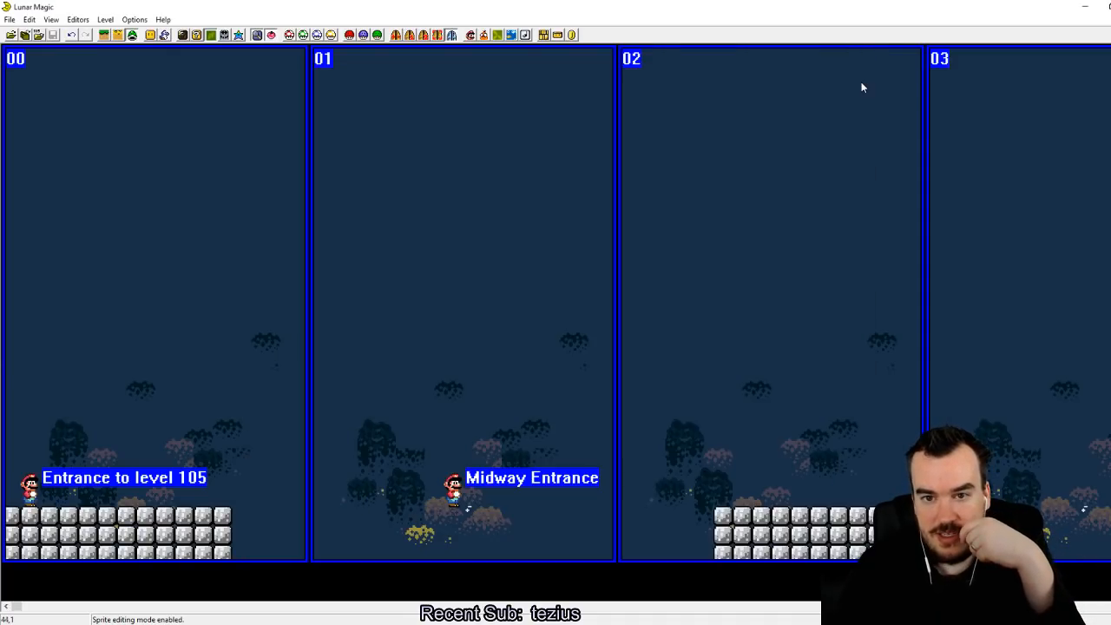
left_click(363, 35)
left_click(665, 316)
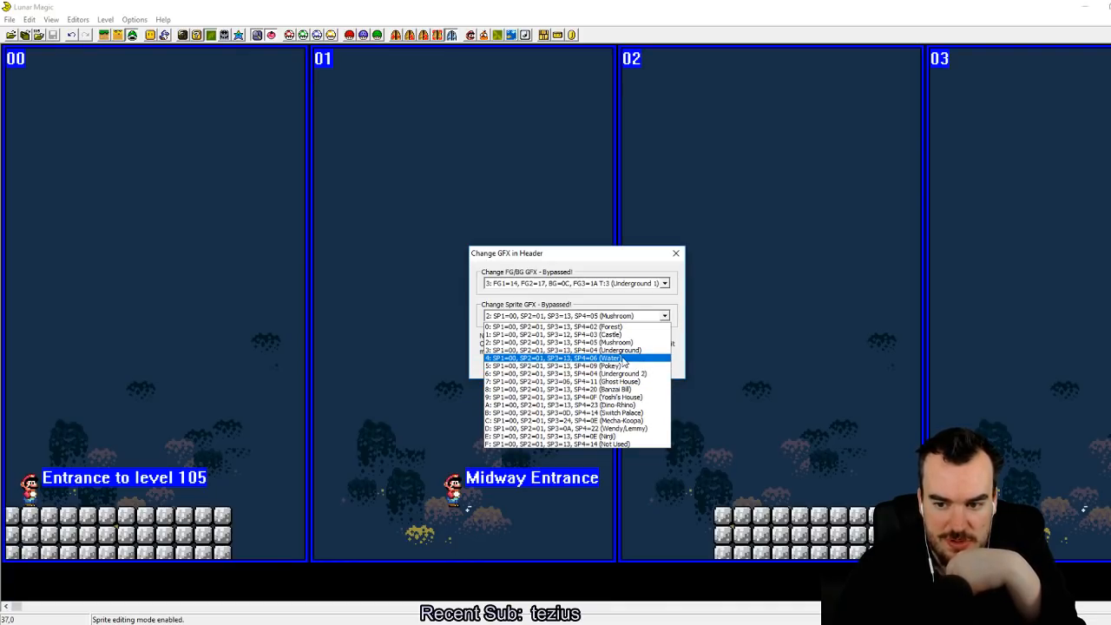
left_click(622, 358)
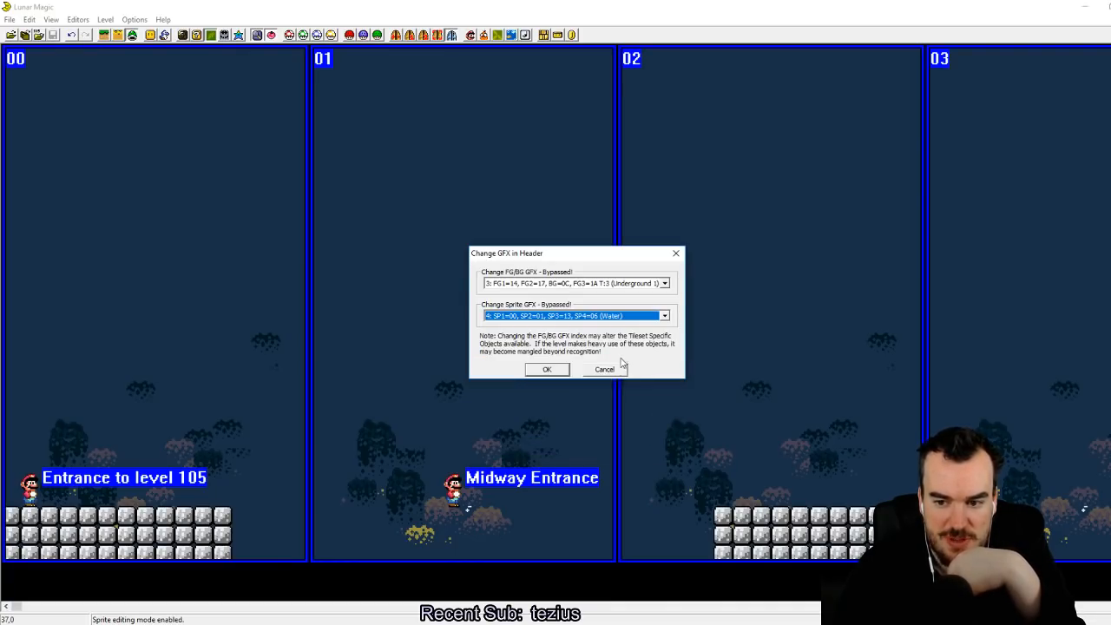
left_click(552, 369)
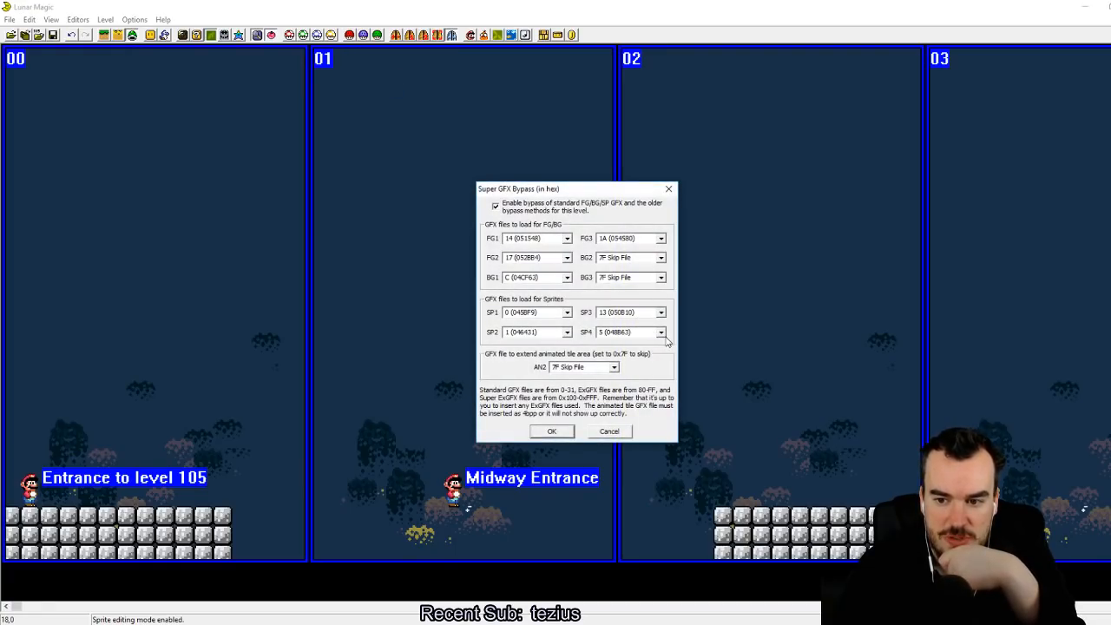
left_click(662, 333)
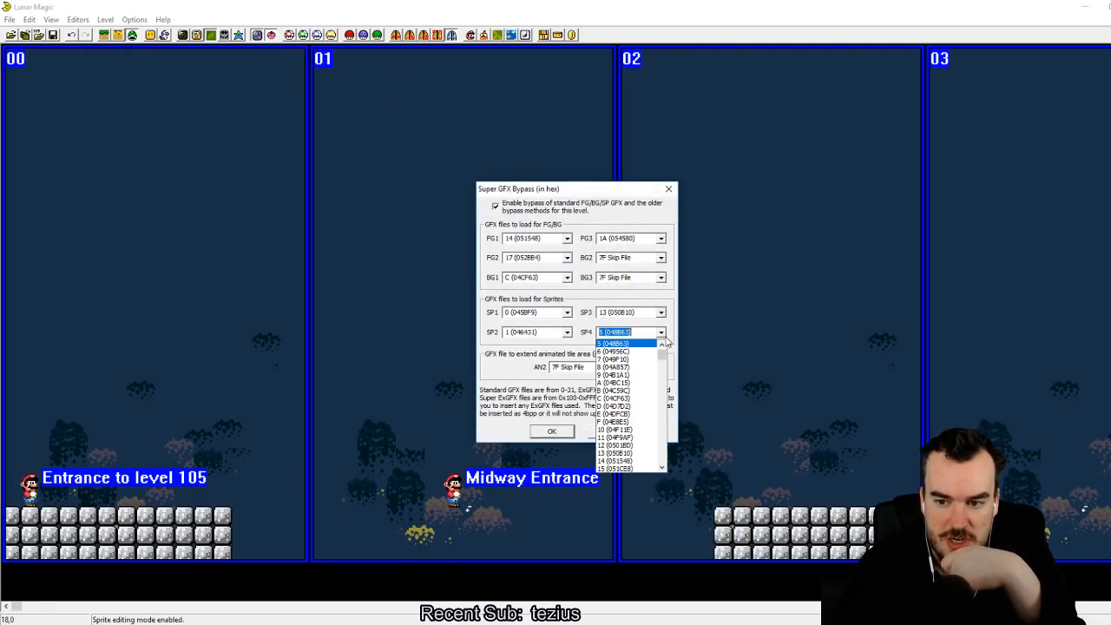
left_click(554, 432)
Step: Place four short-jump horizontal dolphins (sprite 42) in the air across screens 00 and 01 and save the level
left_click(164, 36)
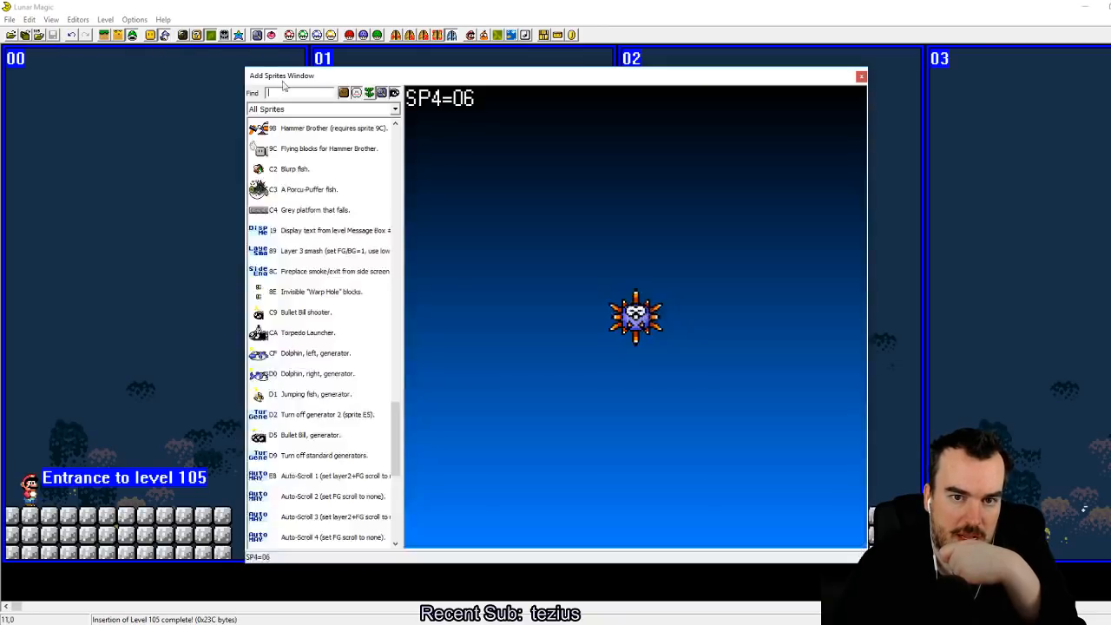
scroll(313, 317, "up", 15)
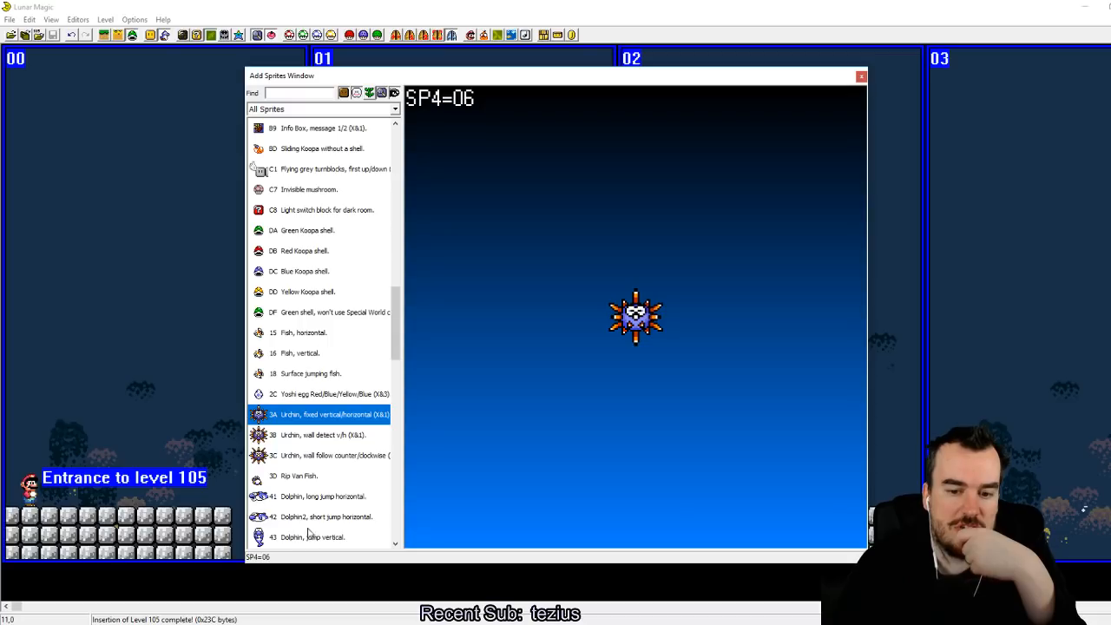
left_click(310, 516)
left_click(134, 288)
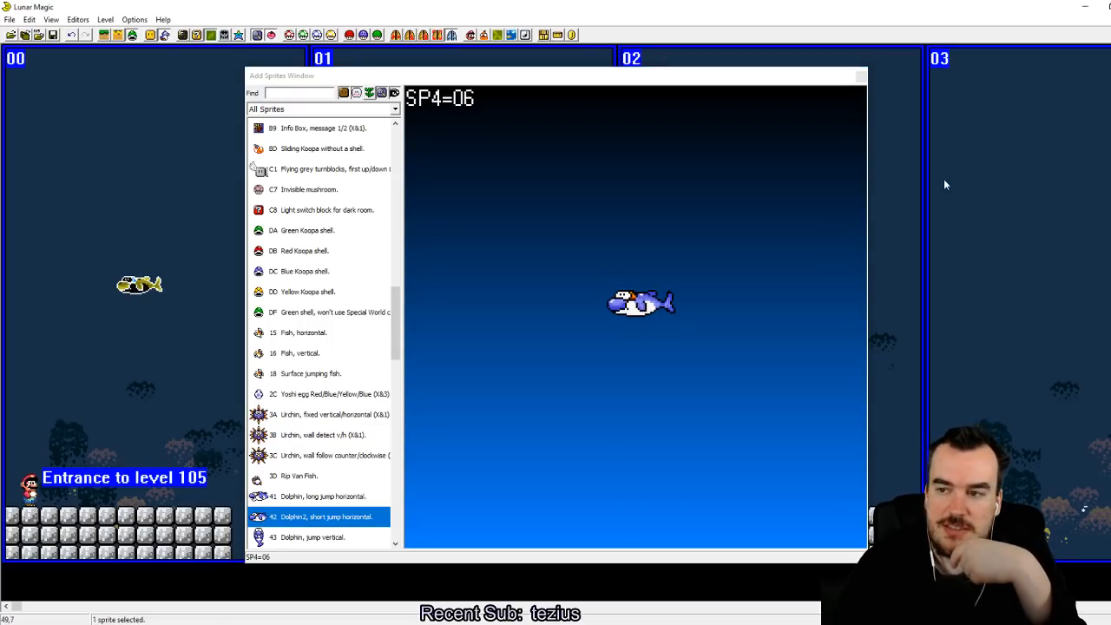
left_click(861, 79)
left_click_drag(134, 286, 188, 307)
right_click(304, 323)
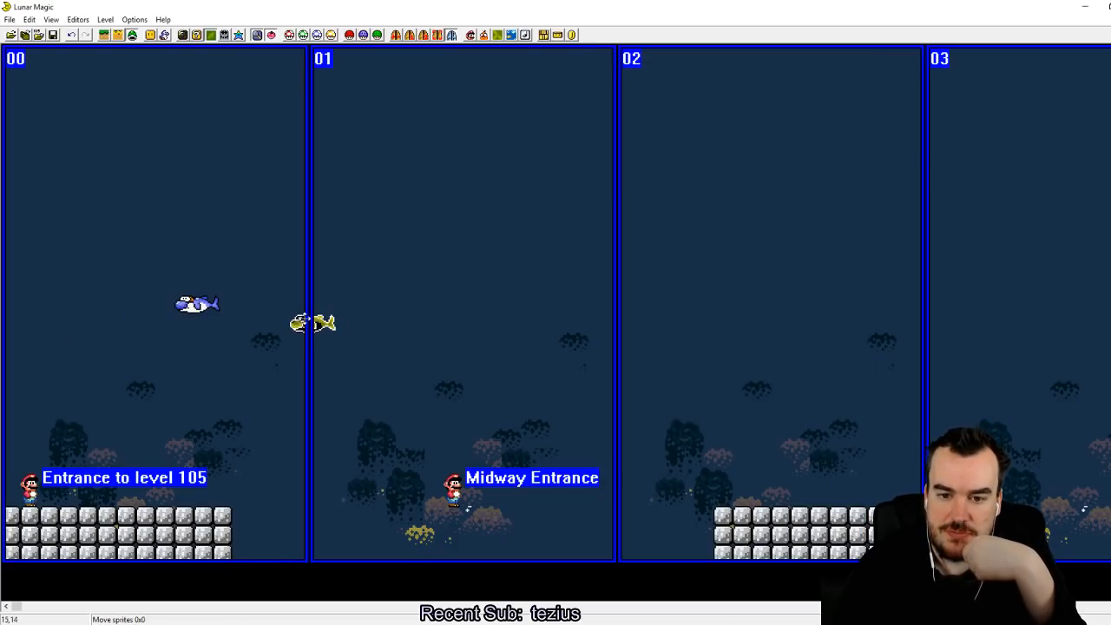
right_click(472, 322)
left_click(565, 377)
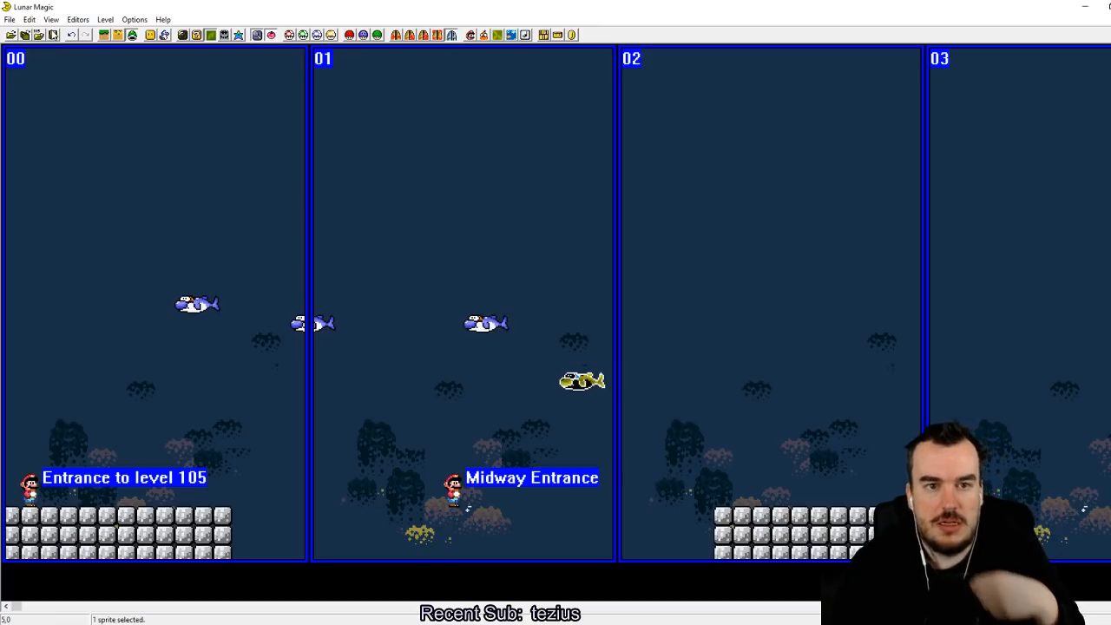
Step: Switch to the SNES emulator, reload the recent Super Mario World (USA).sfc ROM, and start the game through to the overworld map
key("alt+Tab")
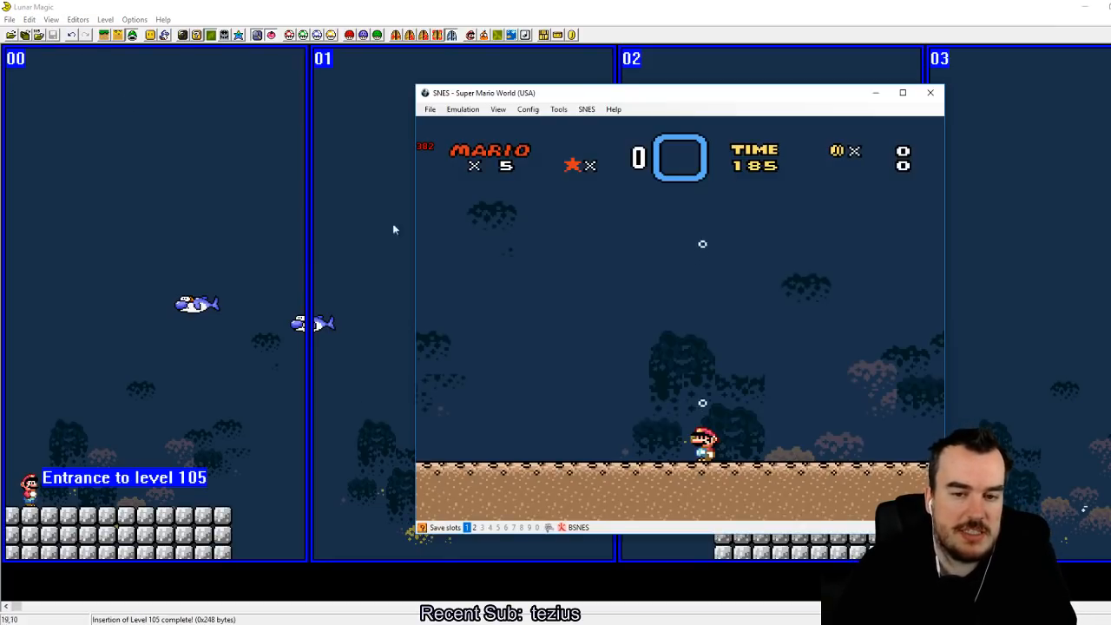
left_click(430, 109)
mouse_move(488, 139)
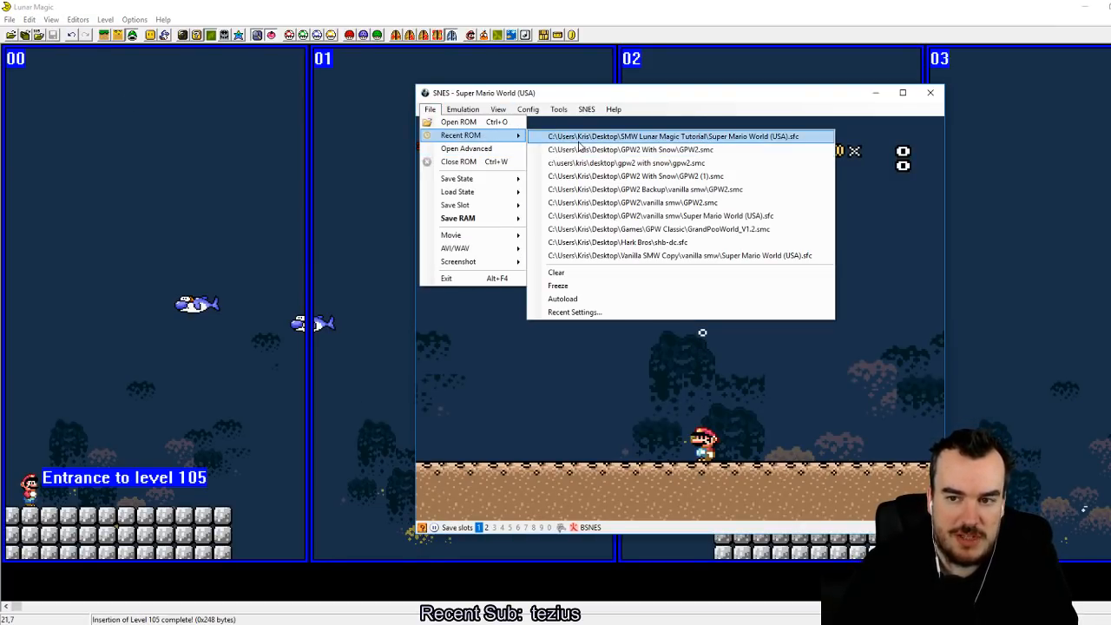
left_click(578, 137)
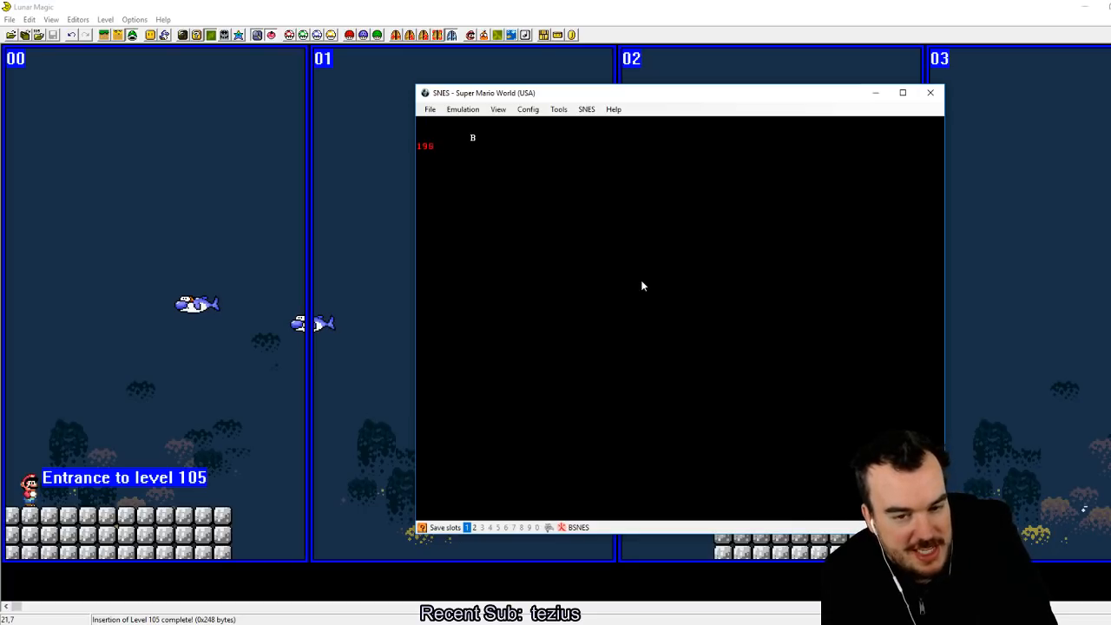
key("z")
key("z")
key("z")
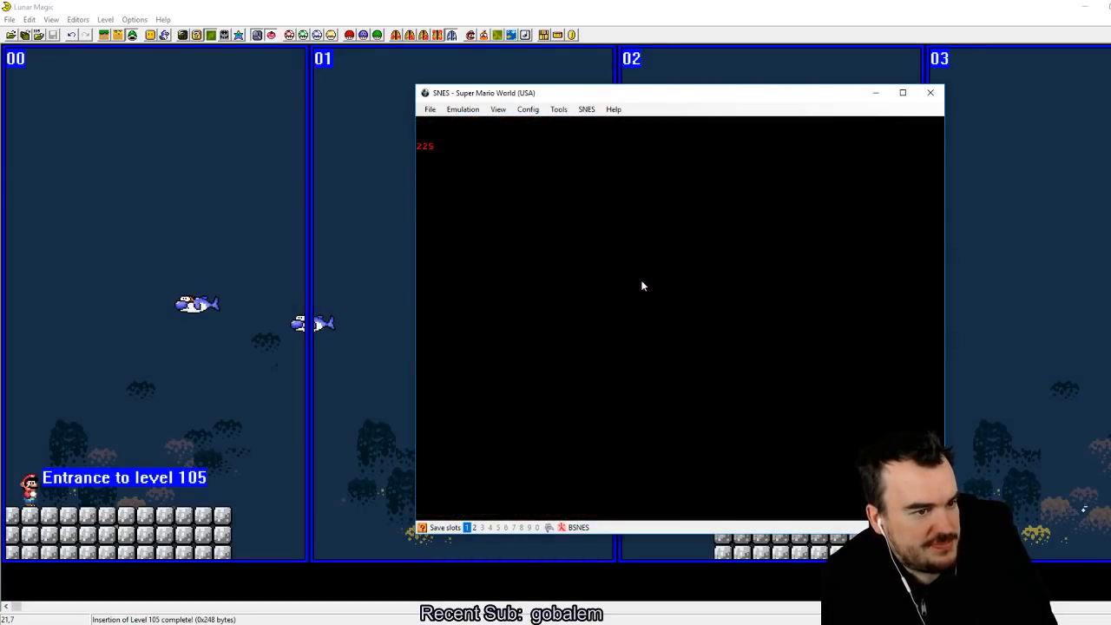
key("z")
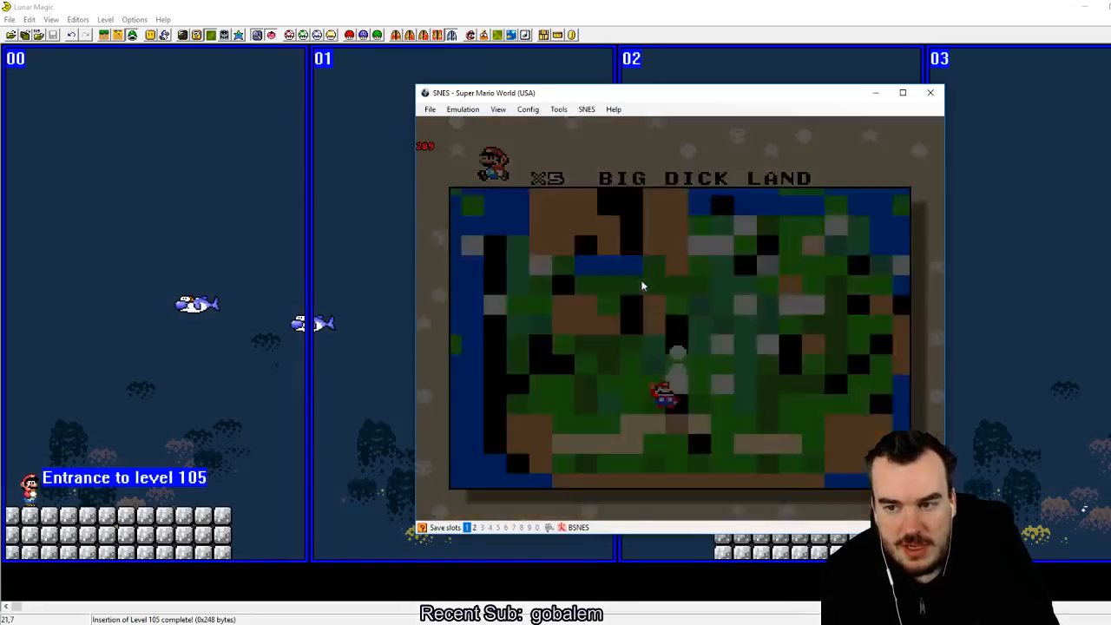
Step: Save a quick state on the map, enter the level, and test running and jumping near the end of the cement floor
key("shift+F1")
key("Right")
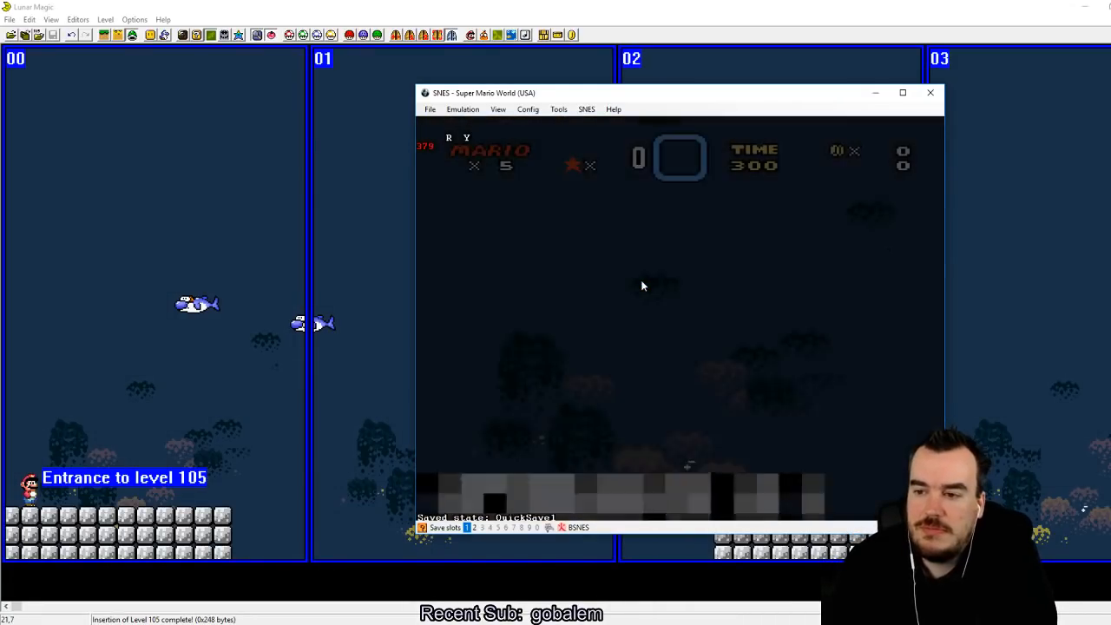
key("z")
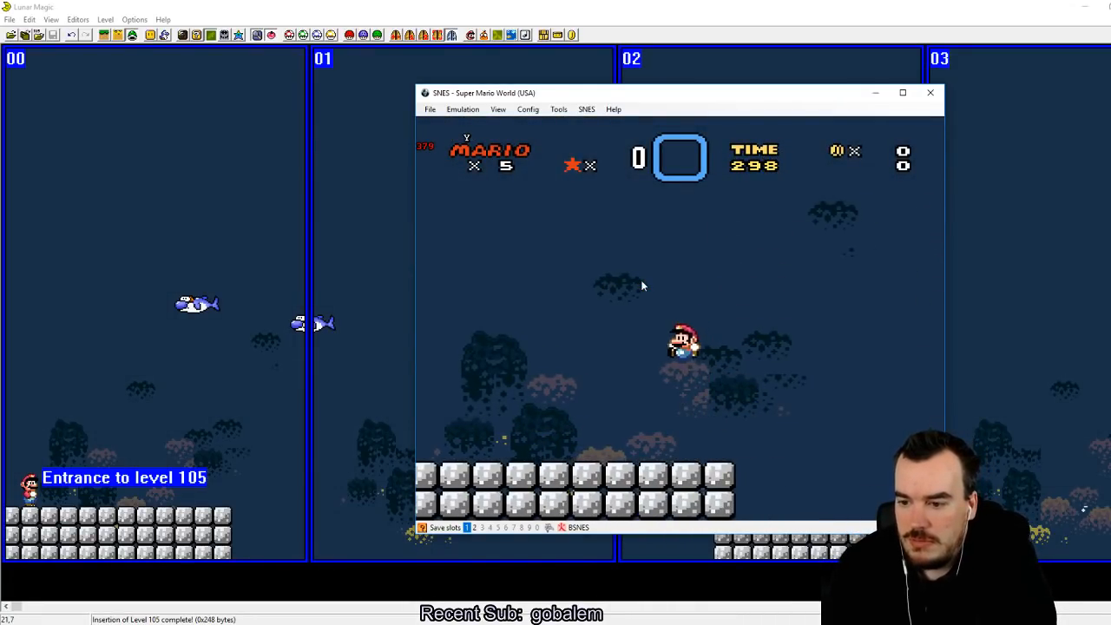
key("Right")
key("z")
key("Left")
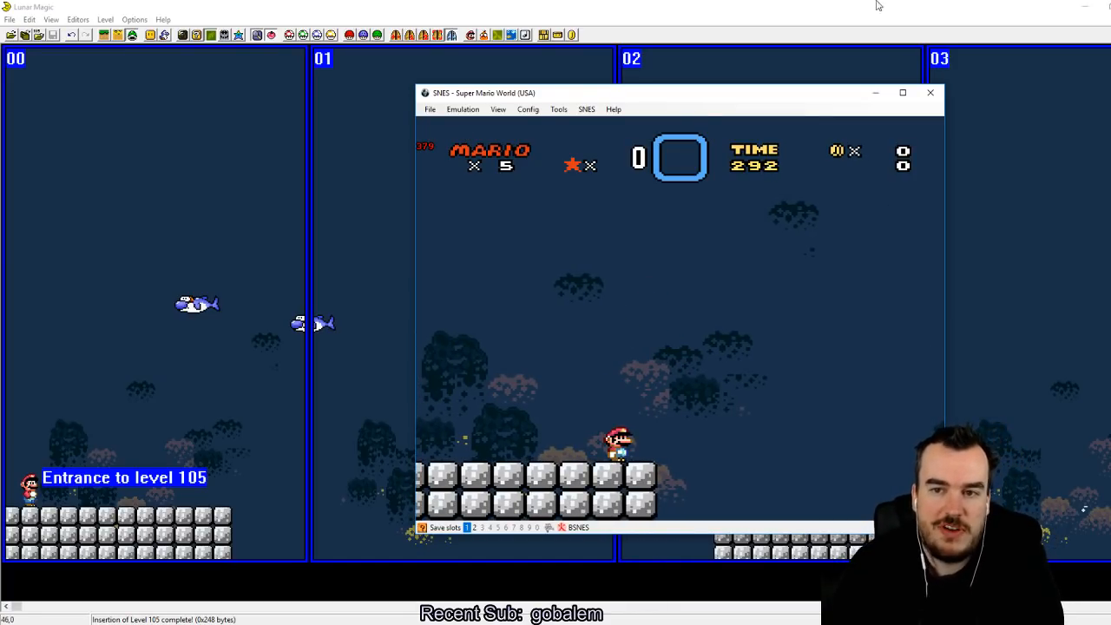
Step: Return to Lunar Magic, set Layer 3 to Water, low tide only, accepting the Layer 2 incompatibility, and save the level
left_click(508, 79)
left_click(512, 35)
left_click(661, 213)
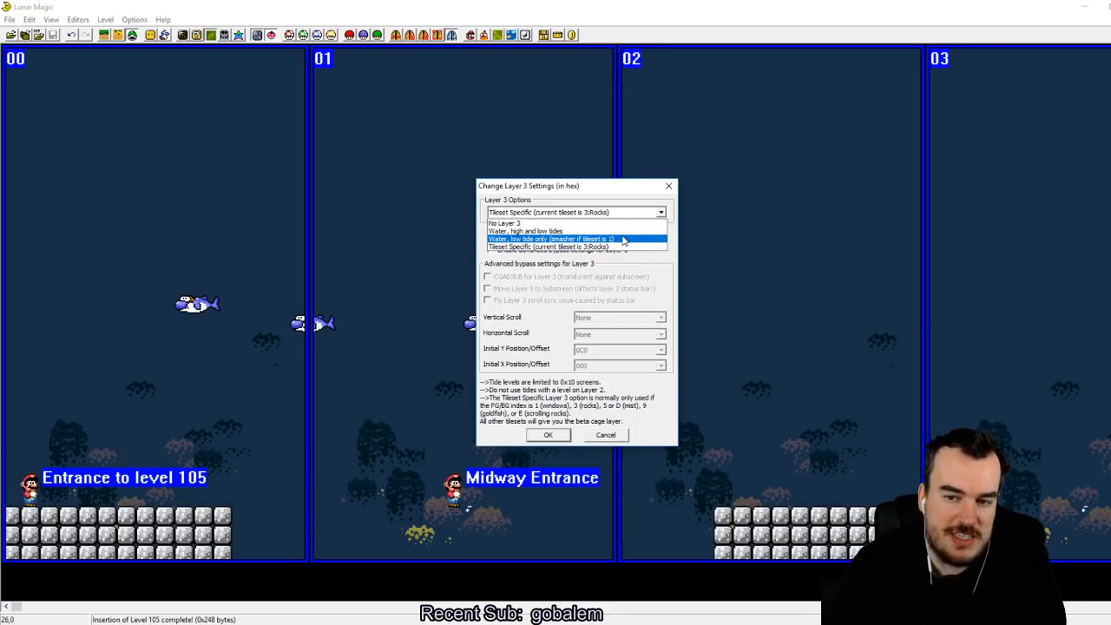
left_click(623, 240)
left_click(546, 435)
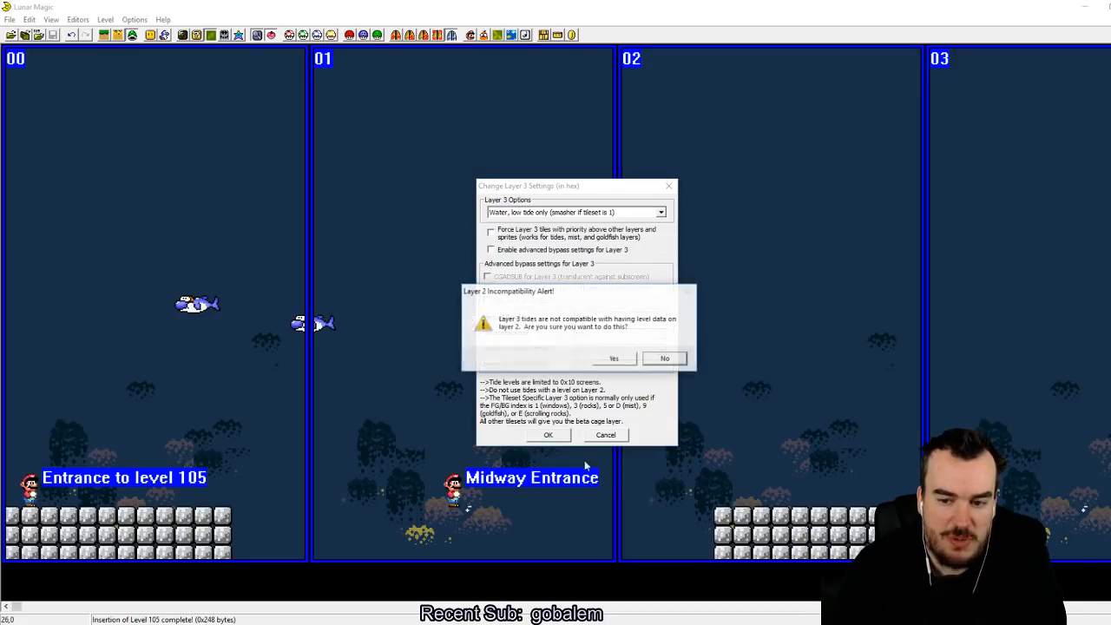
left_click(613, 357)
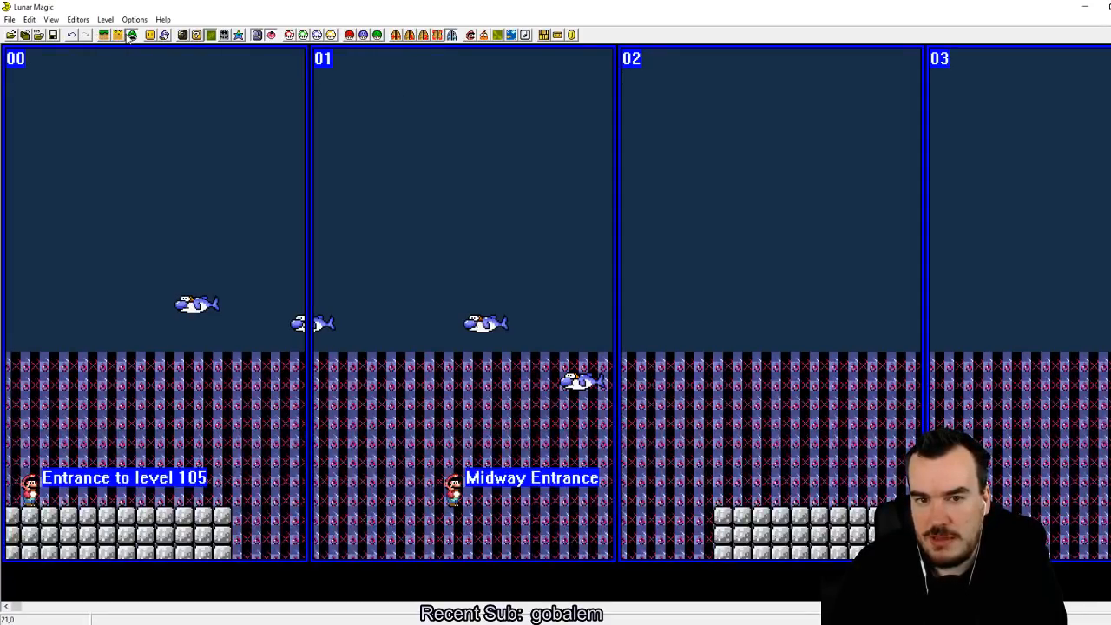
key("F4")
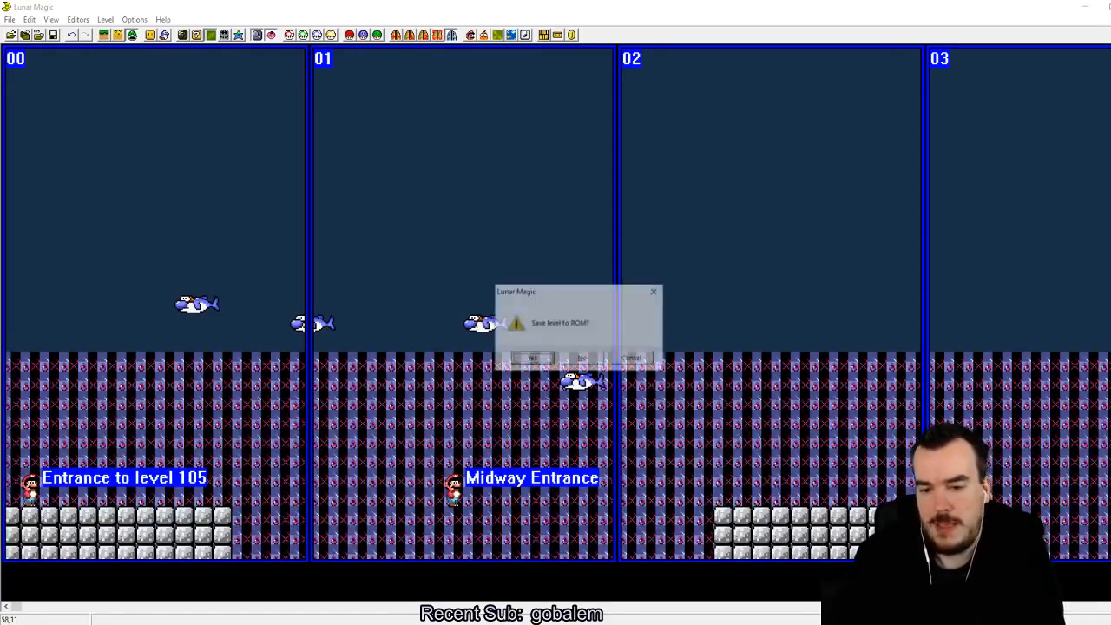
key("Return")
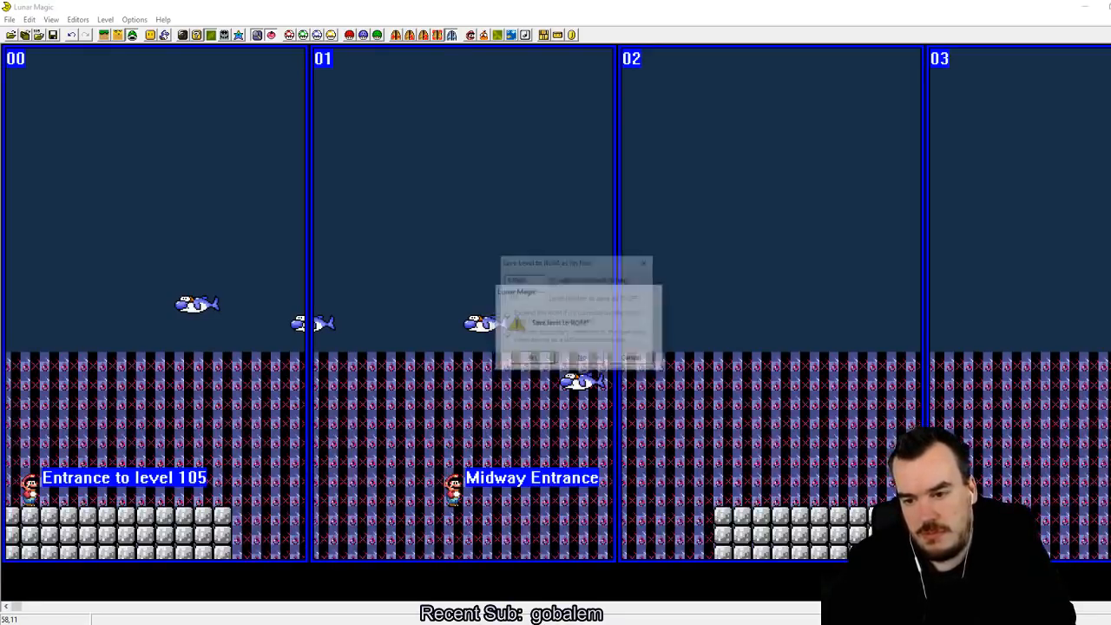
key("Return")
Step: Examine the neighbouring levels, including 109 and 10B, for their settings and backgrounds, and return to level 105
key("Page_Up")
key("Page_Up")
key("Page_Up")
key("Page_Up")
key("Page_Up")
key("Page_Up")
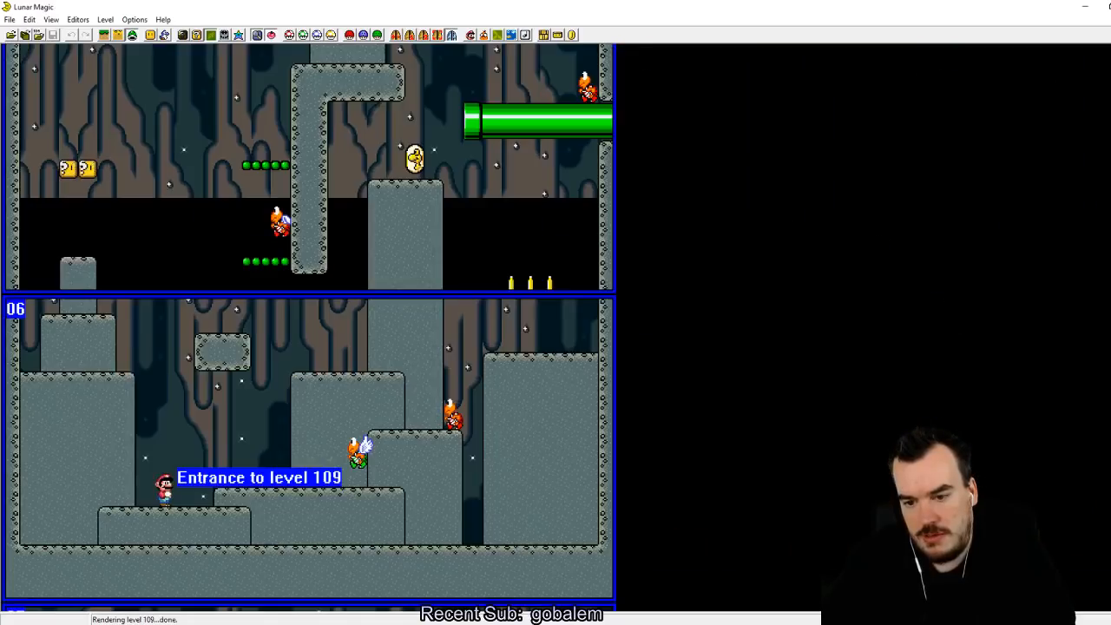
key("Page_Down")
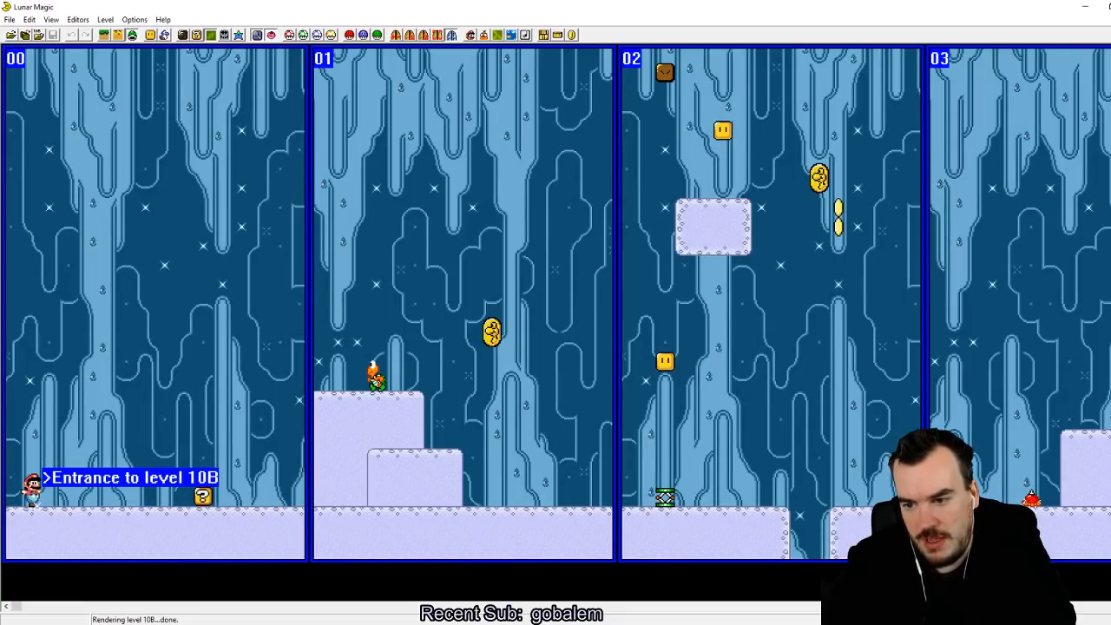
key("Page_Down")
key("Page_Down")
key("Page_Down")
key("Page_Down")
key("Page_Down")
key("Page_Down")
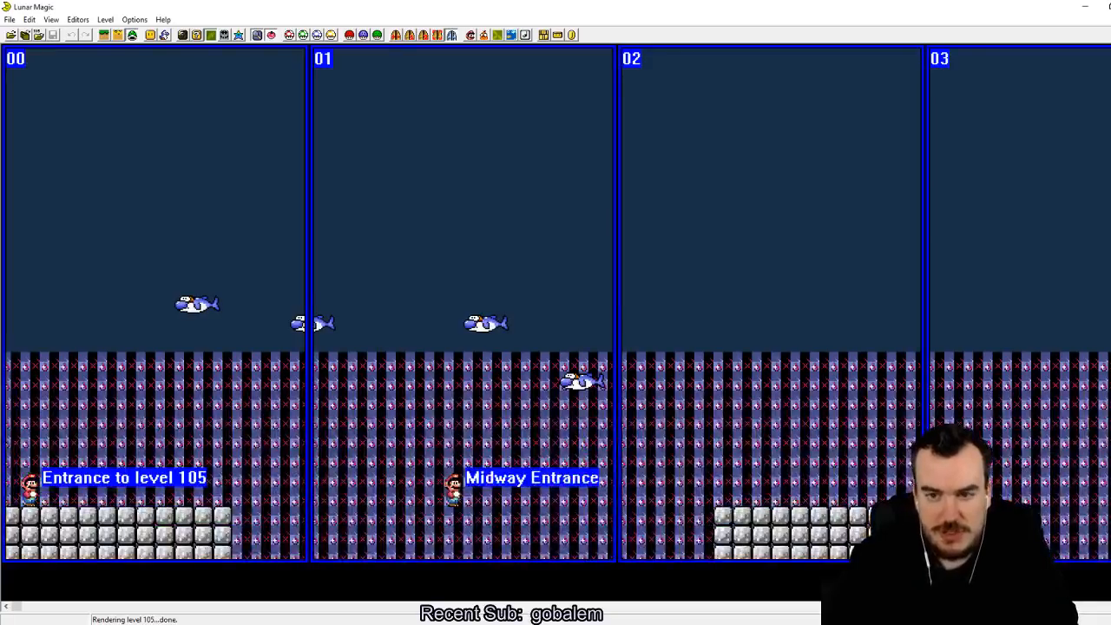
Step: Change level 105's properties so the low-tide water renders with its proper graphics, and save the level
left_click(484, 34)
left_click(608, 239)
left_click(573, 250)
left_click(544, 410)
left_click(618, 359)
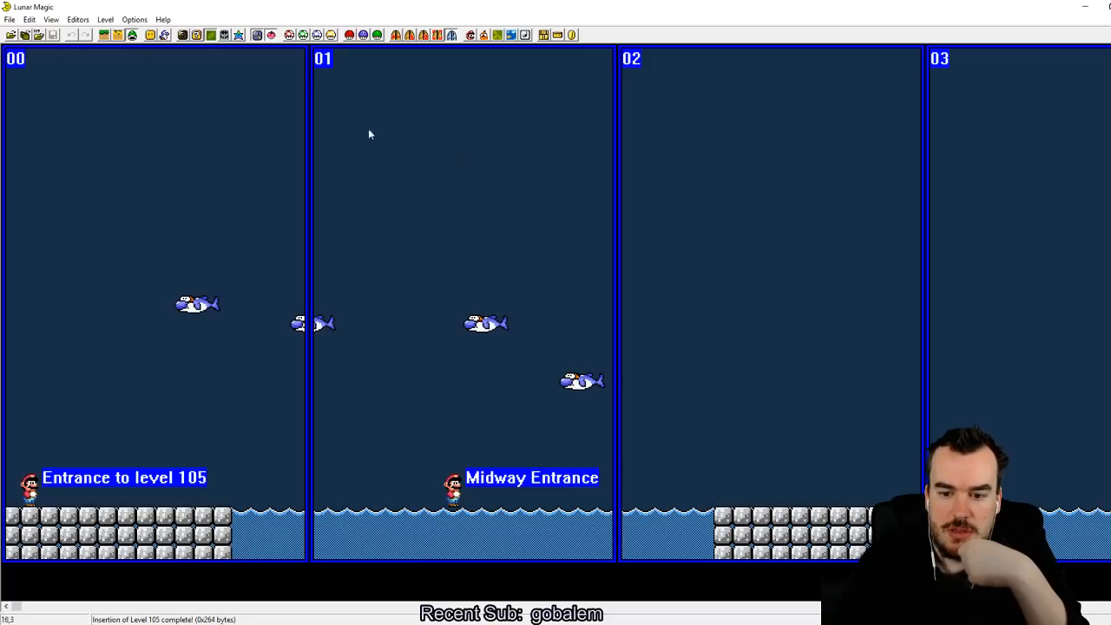
Step: Check level 109's cave background, copy that background image into level 105, and save the level
key("Page_Down")
key("Page_Down")
key("Page_Down")
key("Page_Down")
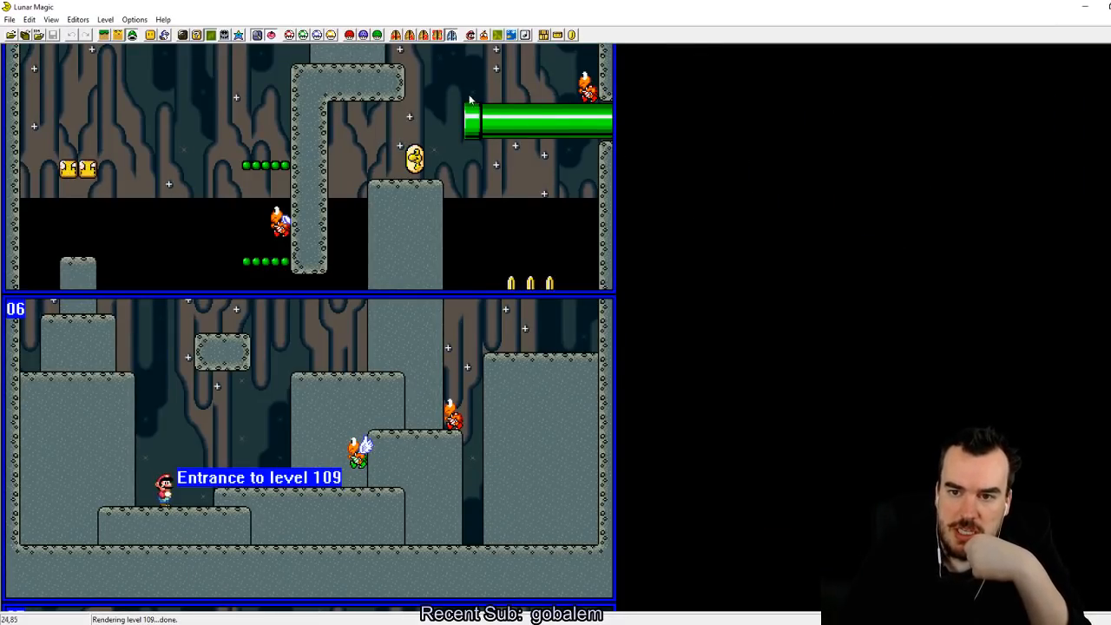
key("Page_Up")
key("Page_Up")
key("Page_Up")
key("Page_Up")
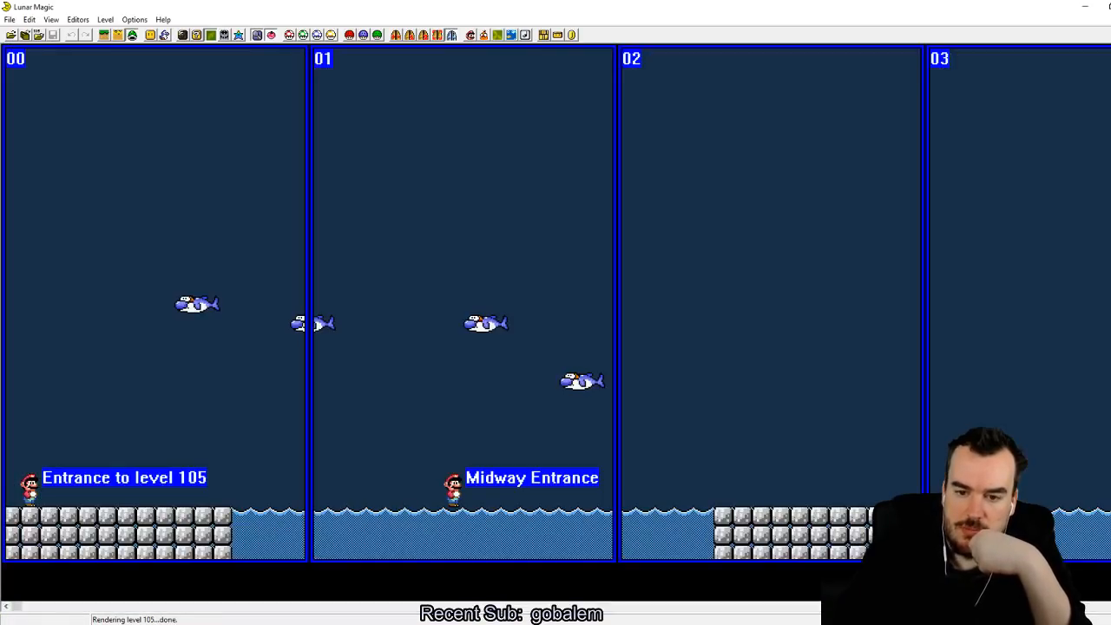
left_click(210, 34)
left_click(561, 188)
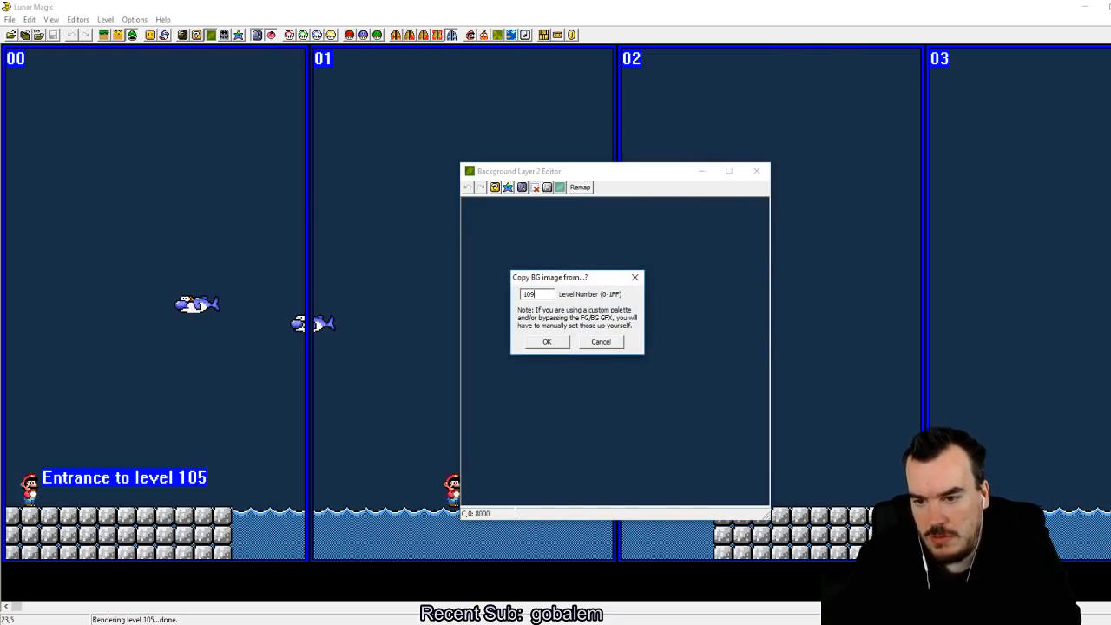
type("109")
key("Return")
left_click(764, 169)
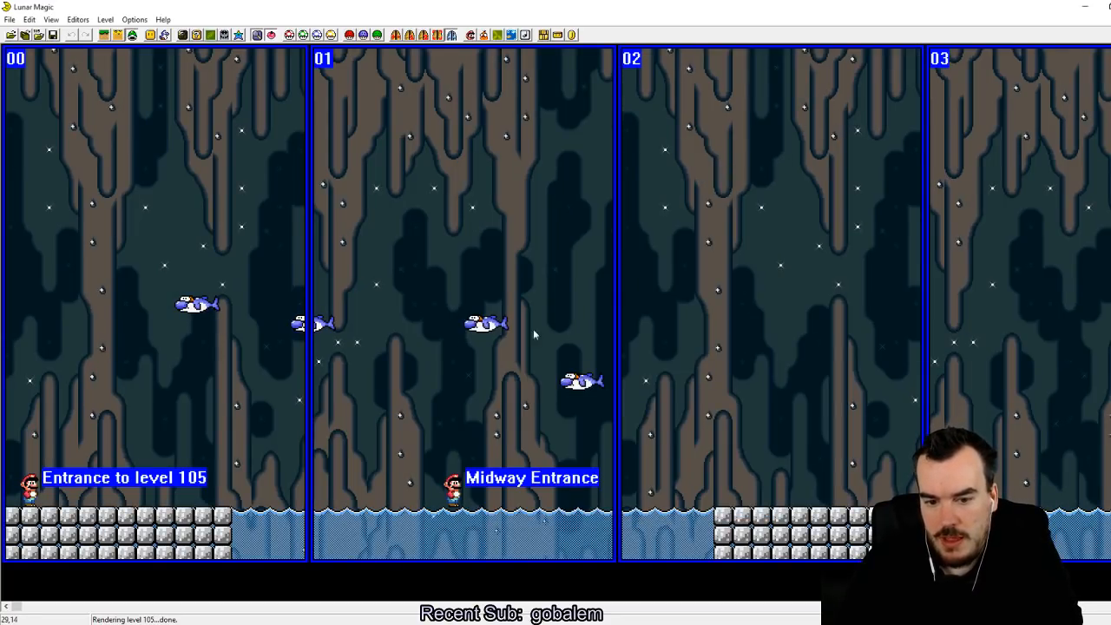
left_click(53, 35)
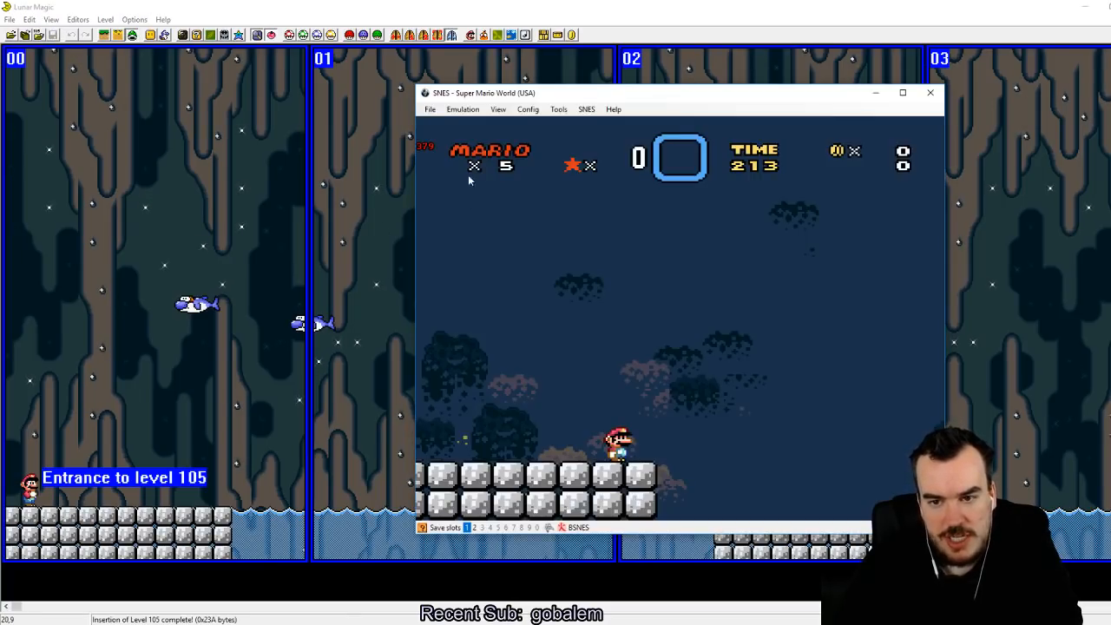
Step: Reload the recent Super Mario World (USA).sfc ROM in the SNES emulator, start the game, enter the level and save the state to slot 1
left_click(430, 109)
mouse_move(517, 139)
left_click(564, 138)
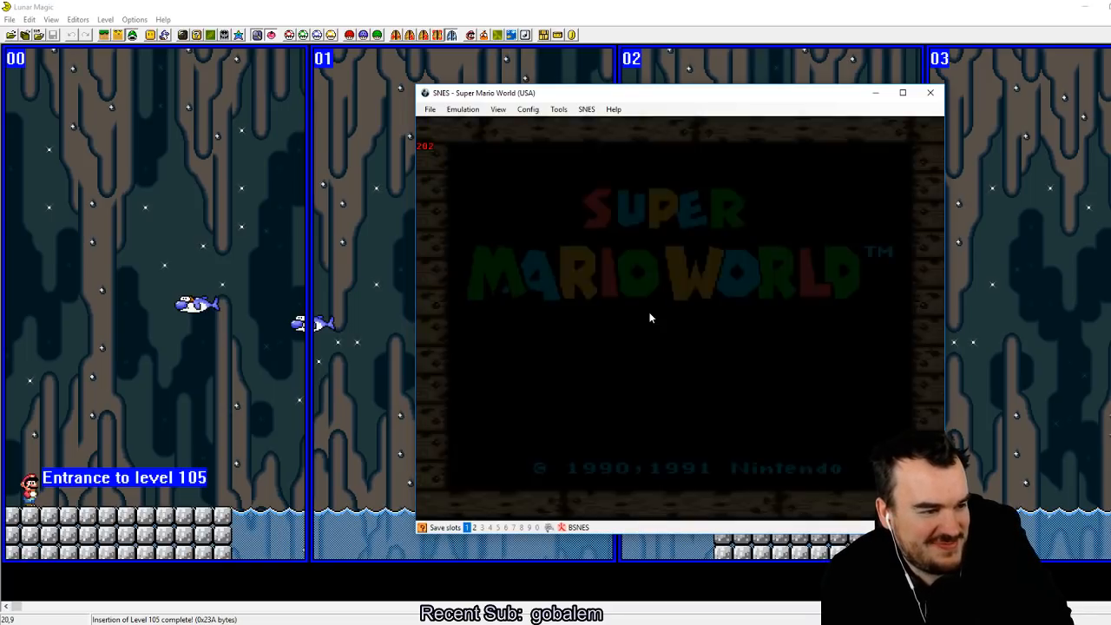
key("z")
key("z")
key("z")
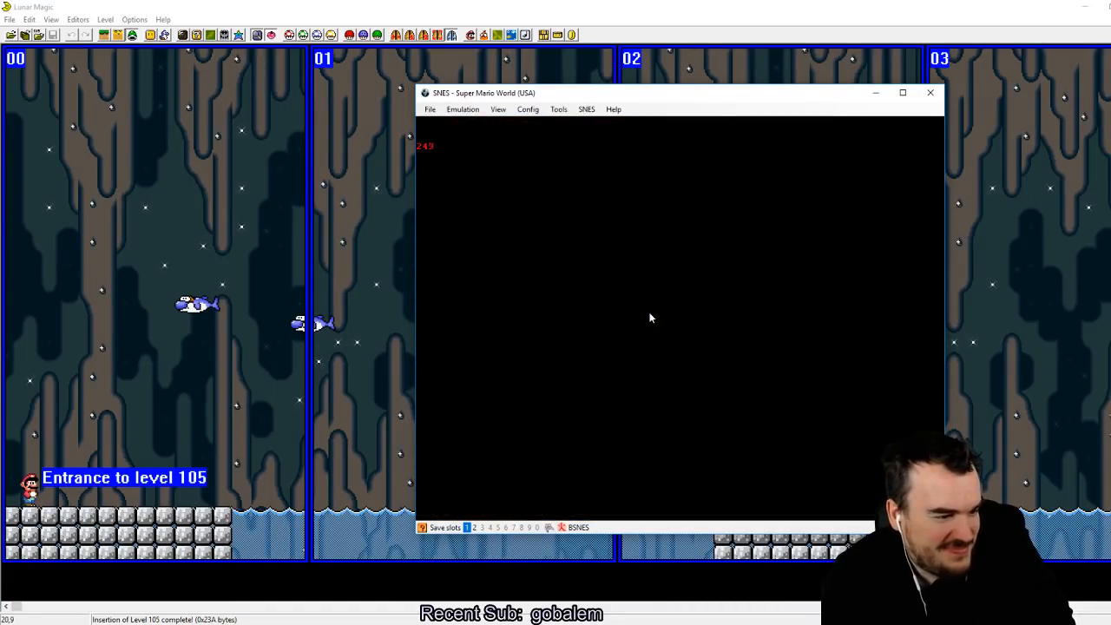
key("z")
key("shift+F1")
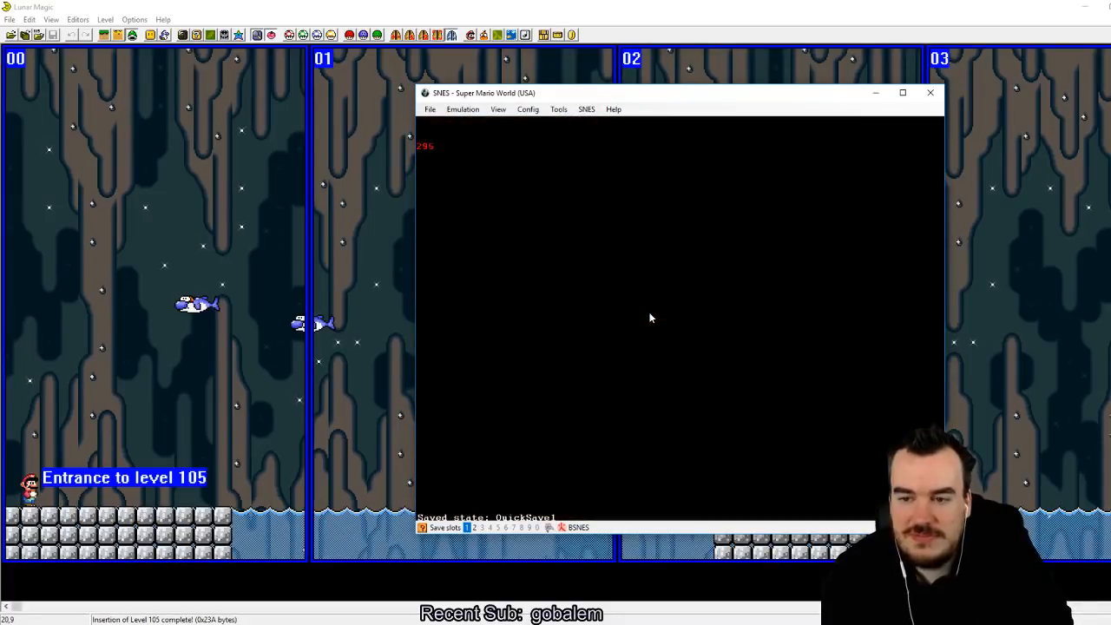
Step: Playtest the cave level by jumping onto the dolphins and riding them over the low-tide water
key("Right")
key("Right")
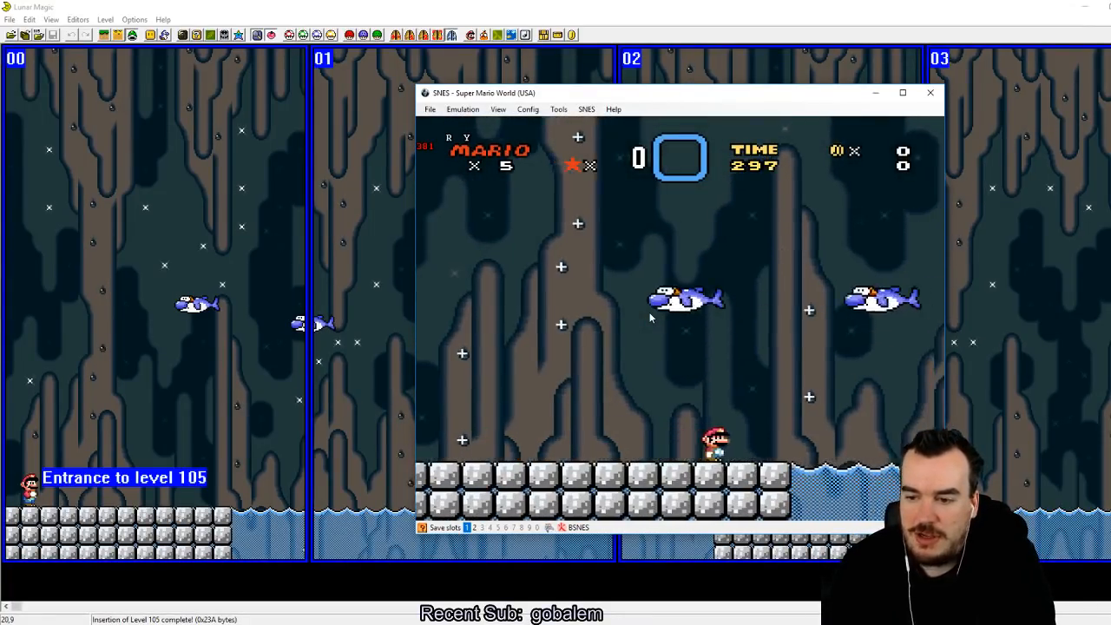
key("z")
key("z")
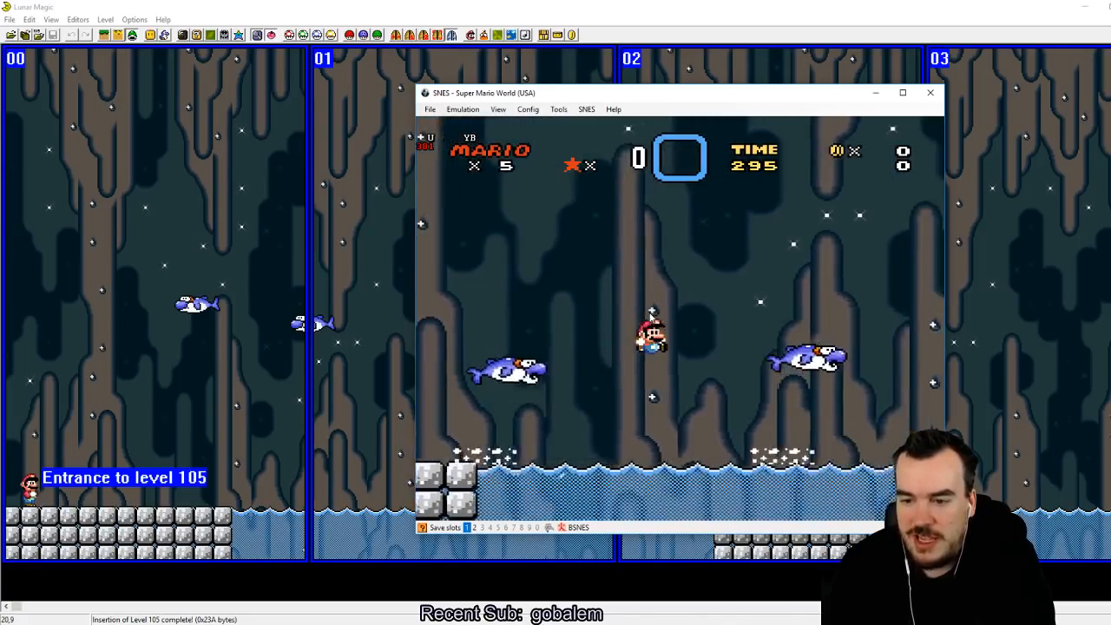
key("Left")
key("z")
key("Right")
key("z")
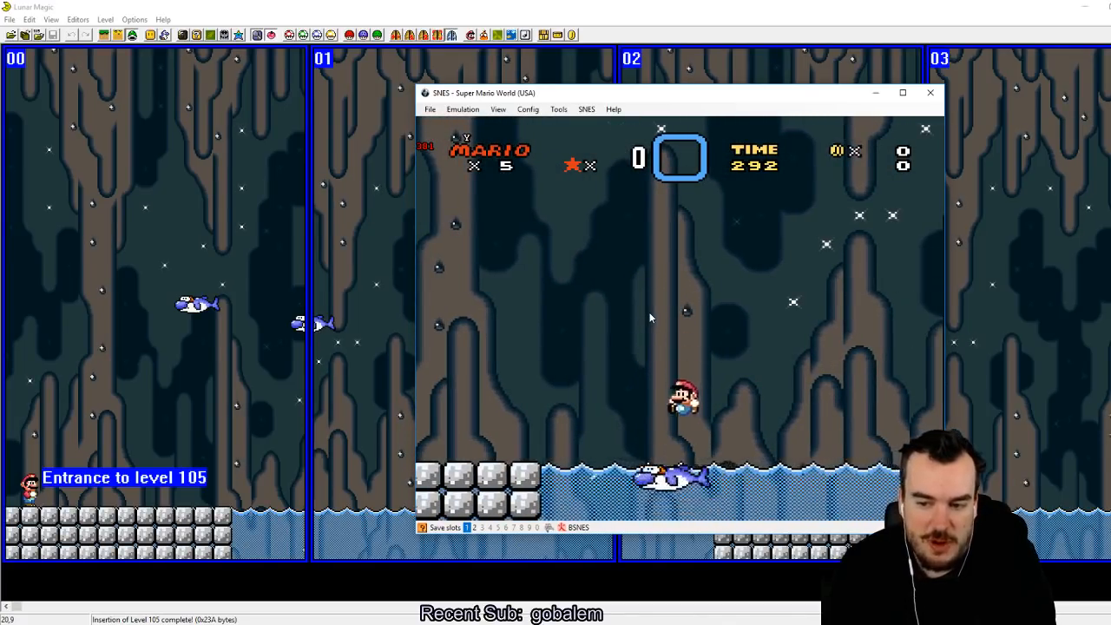
key("z")
key("Right")
key("Left")
key("z")
key("Right")
key("Down")
key("Right")
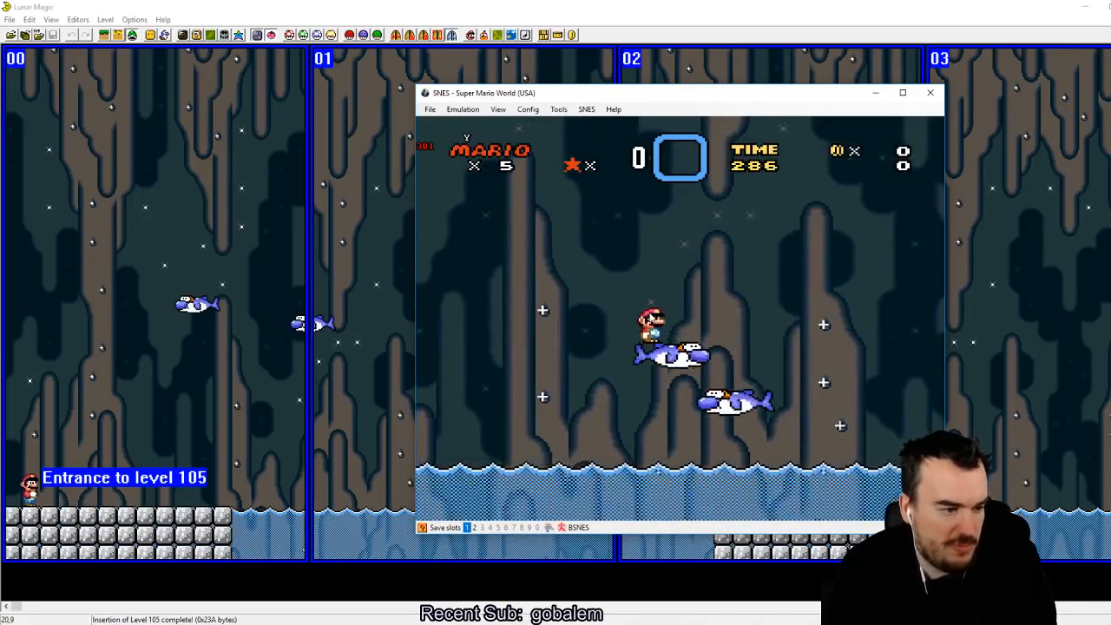
key("z")
key("Left")
key("z")
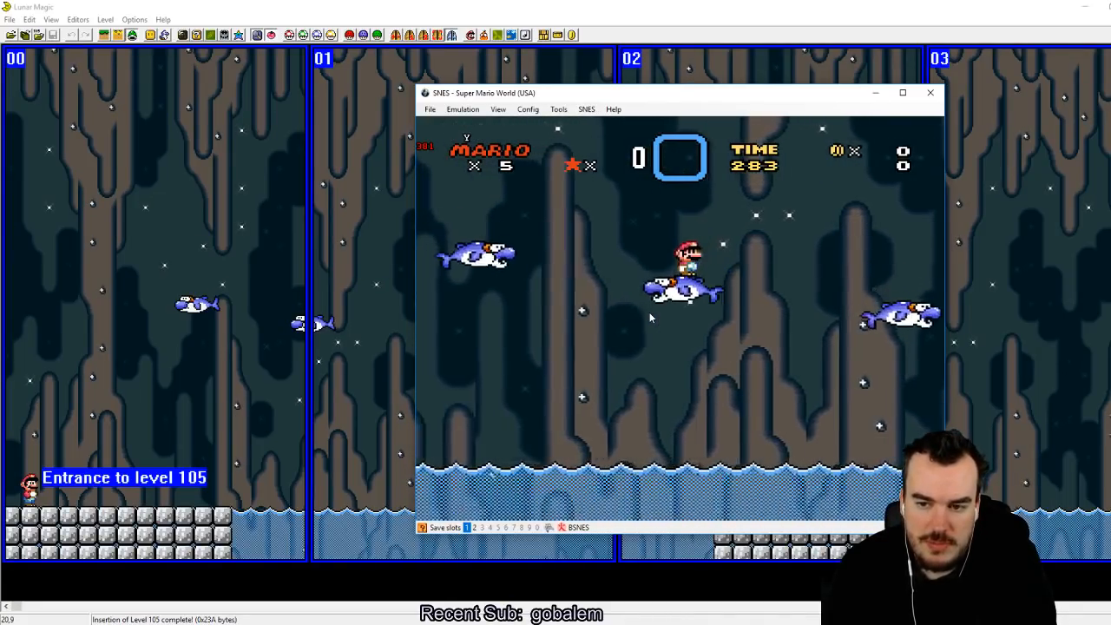
key("Left")
key("z")
key("z")
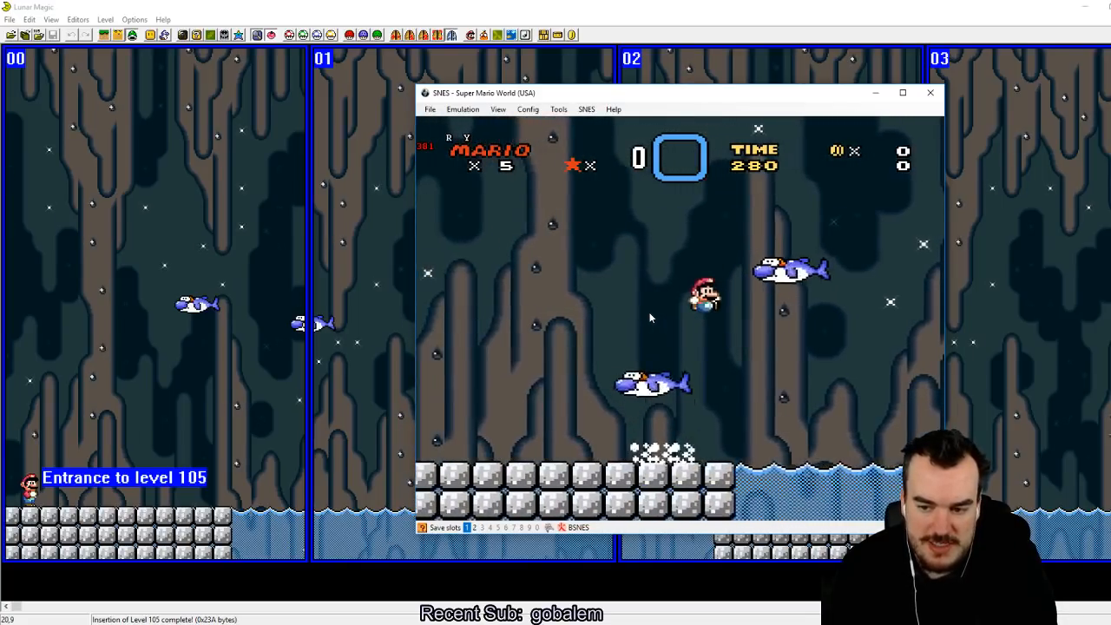
key("Right")
key("Left")
key("Up")
key("z")
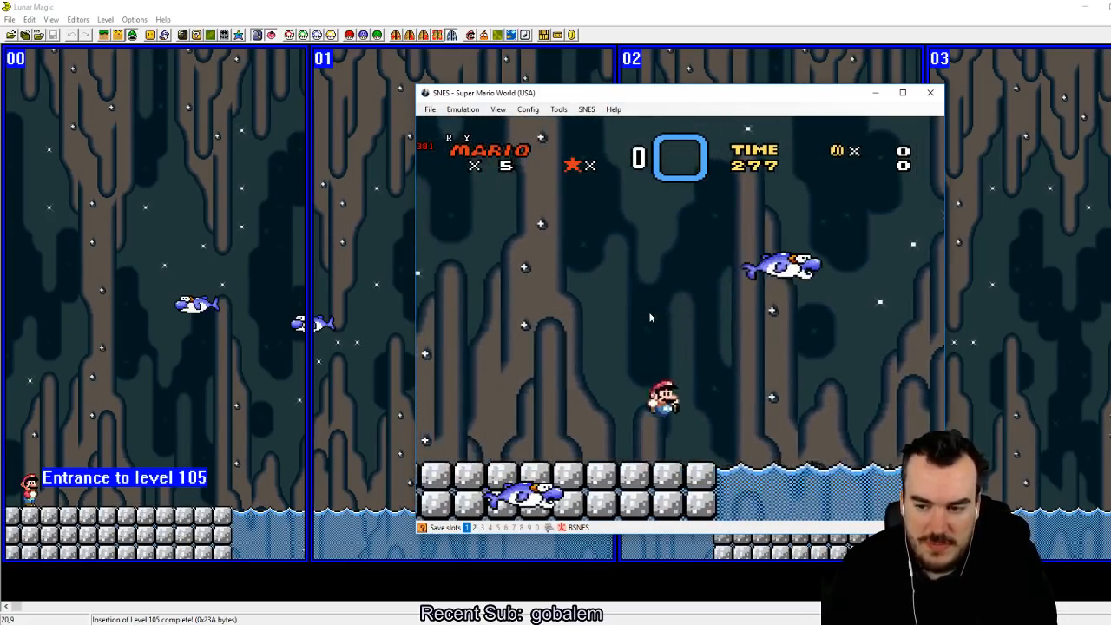
key("Right")
key("z")
key("z")
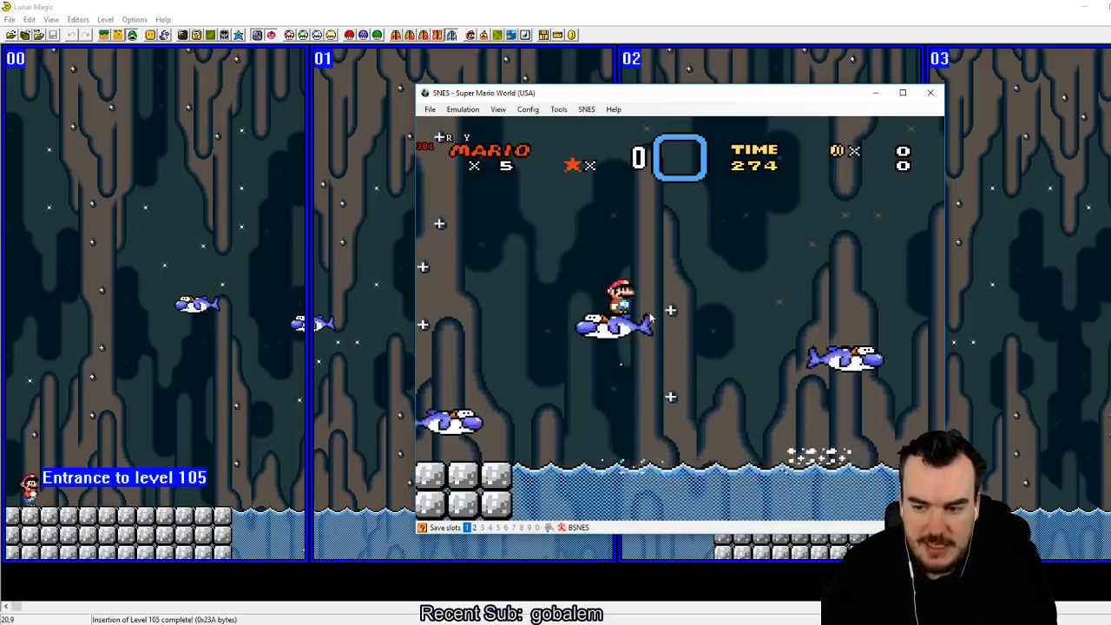
key("Right")
key("z")
key("Left")
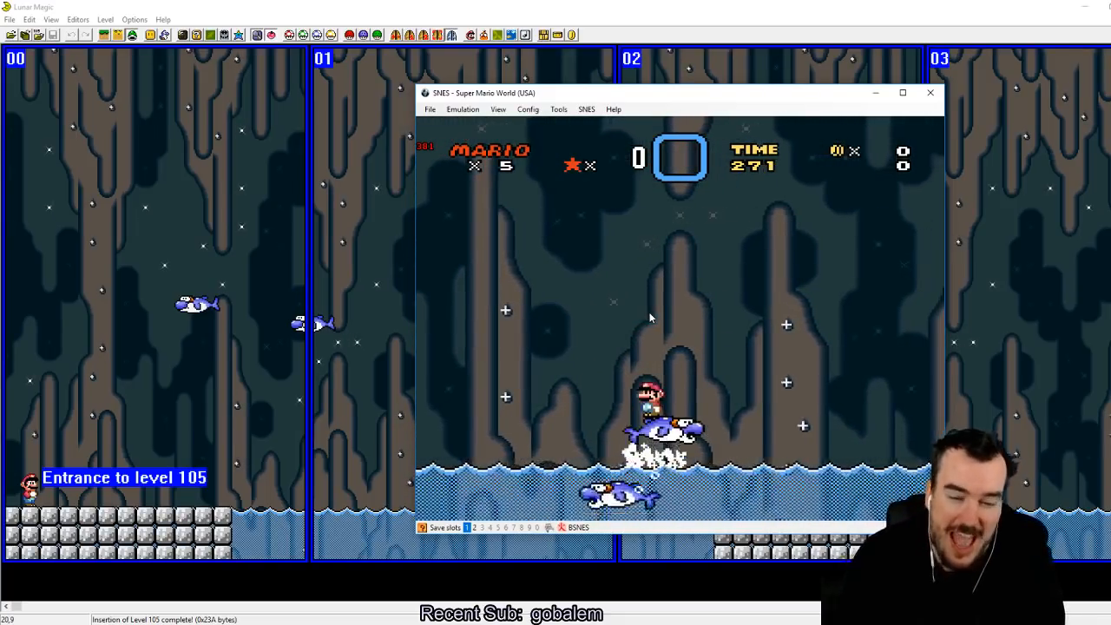
Step: Return to Lunar Magic, set level 105's Layer 3 option to No Layer 3 and save the level
left_click(701, 6)
left_click(514, 34)
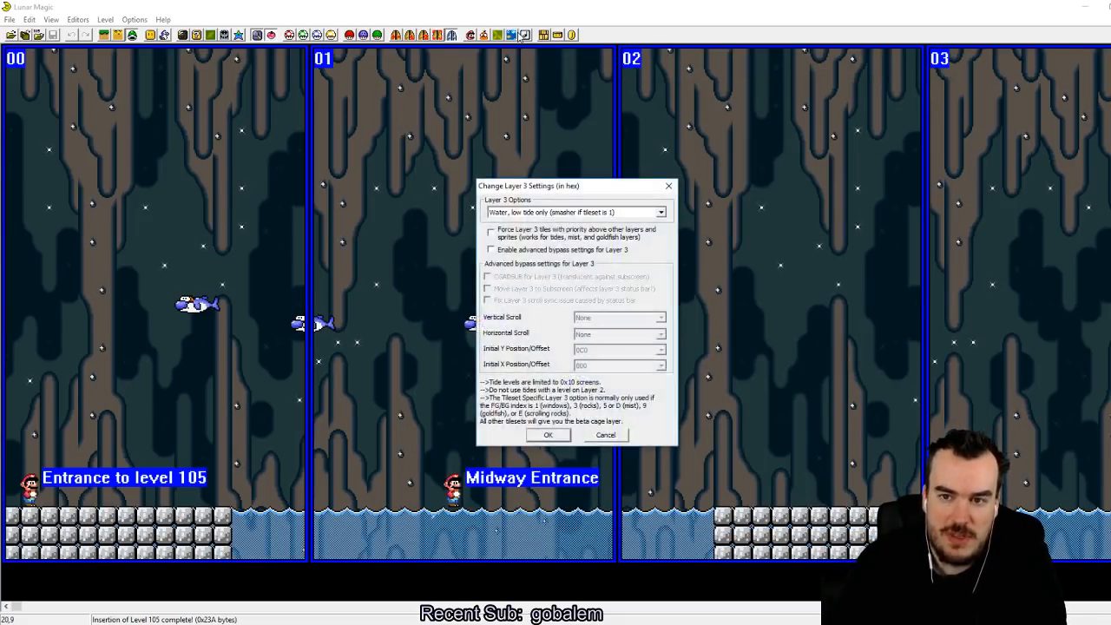
left_click(639, 213)
left_click(611, 224)
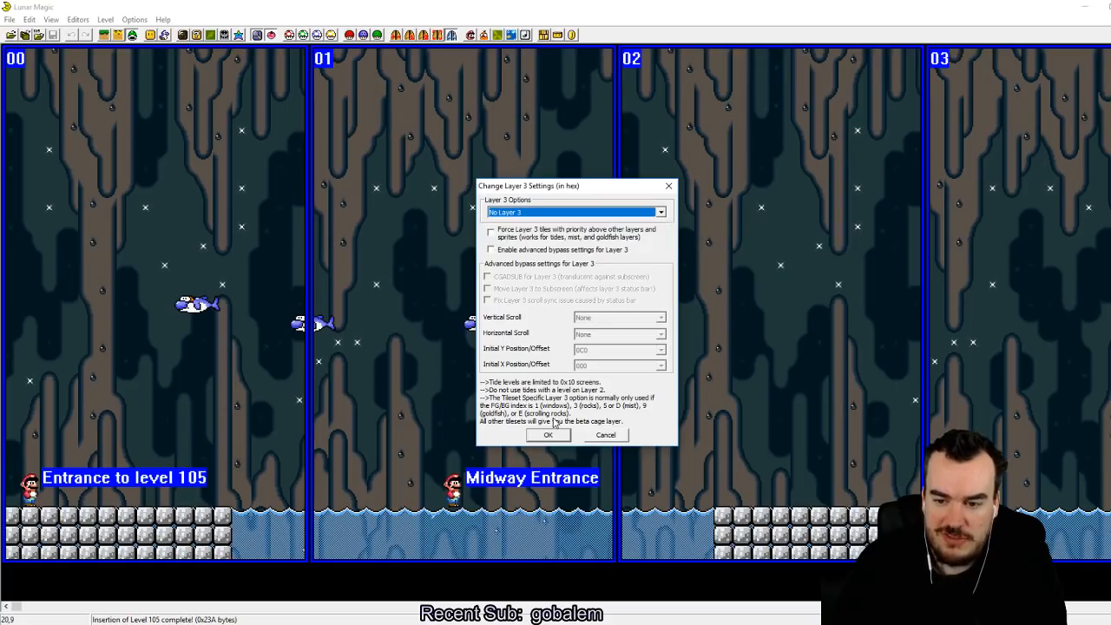
key("Return")
left_click(53, 35)
Step: Insert a Water with normal surface object in the gap directly beside the first cement block platform
left_click(149, 36)
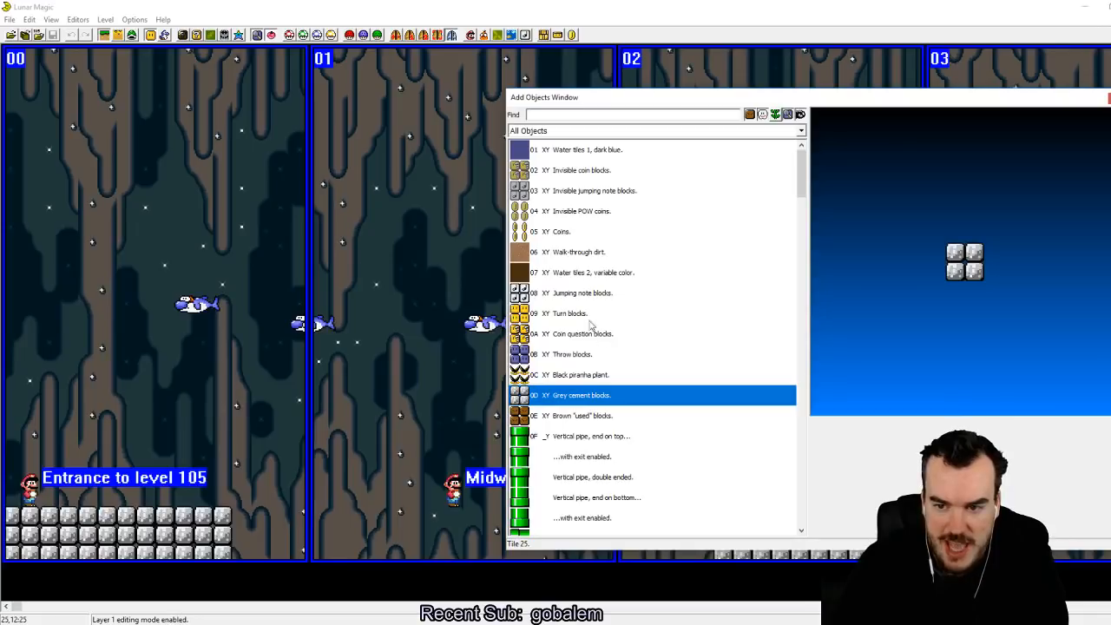
scroll(582, 356, "down", 10)
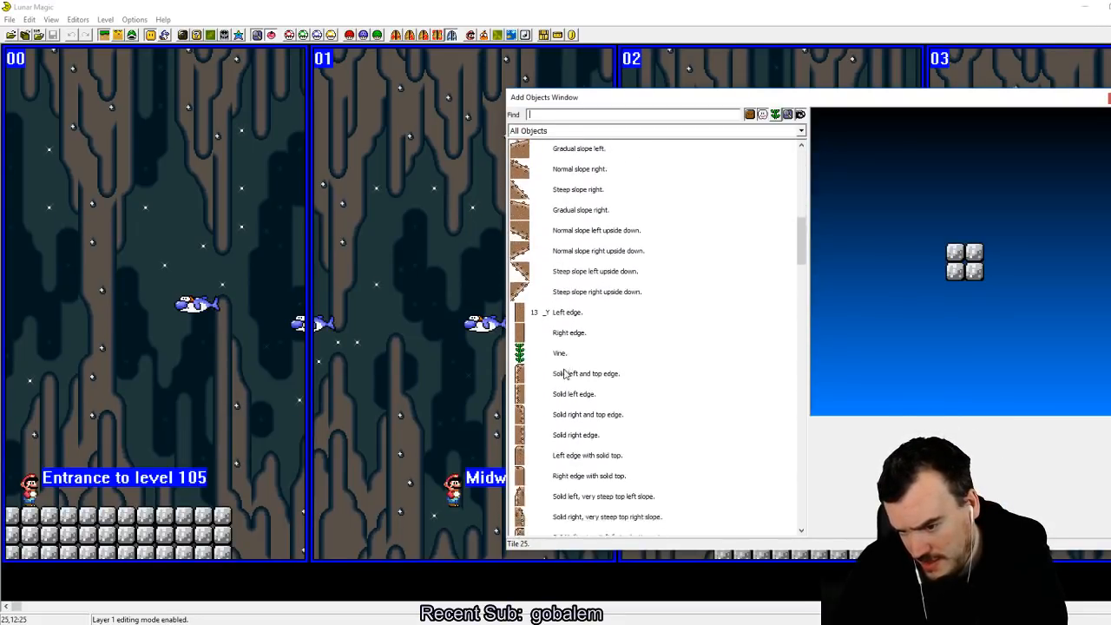
scroll(569, 369, "down", 10)
left_click(580, 356)
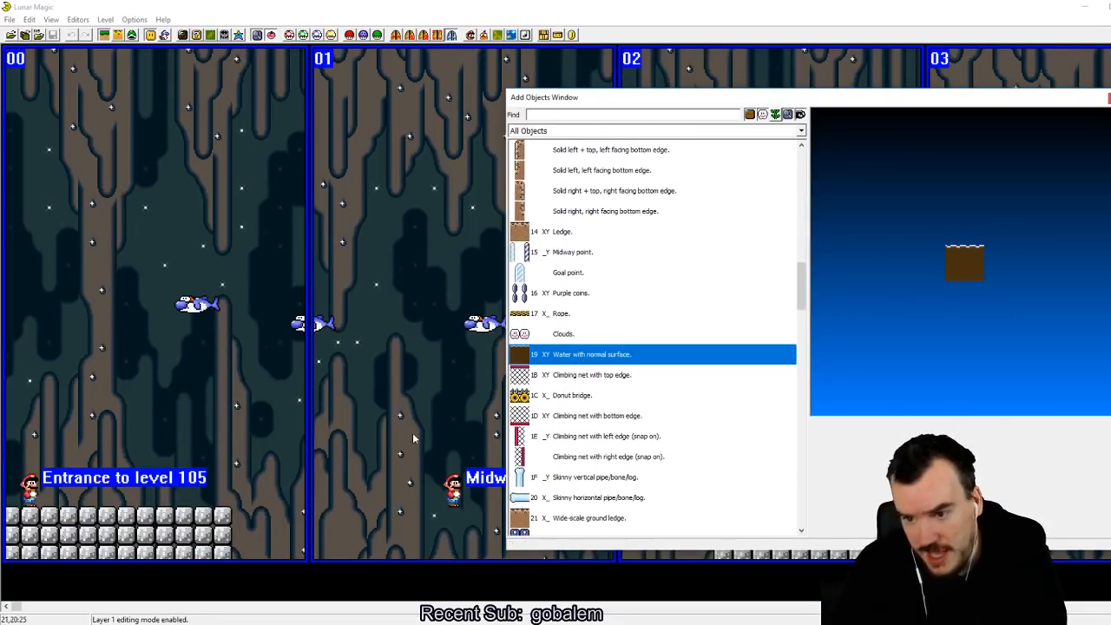
right_click_drag(279, 496, 240, 514)
left_click(313, 512)
left_click(1109, 98)
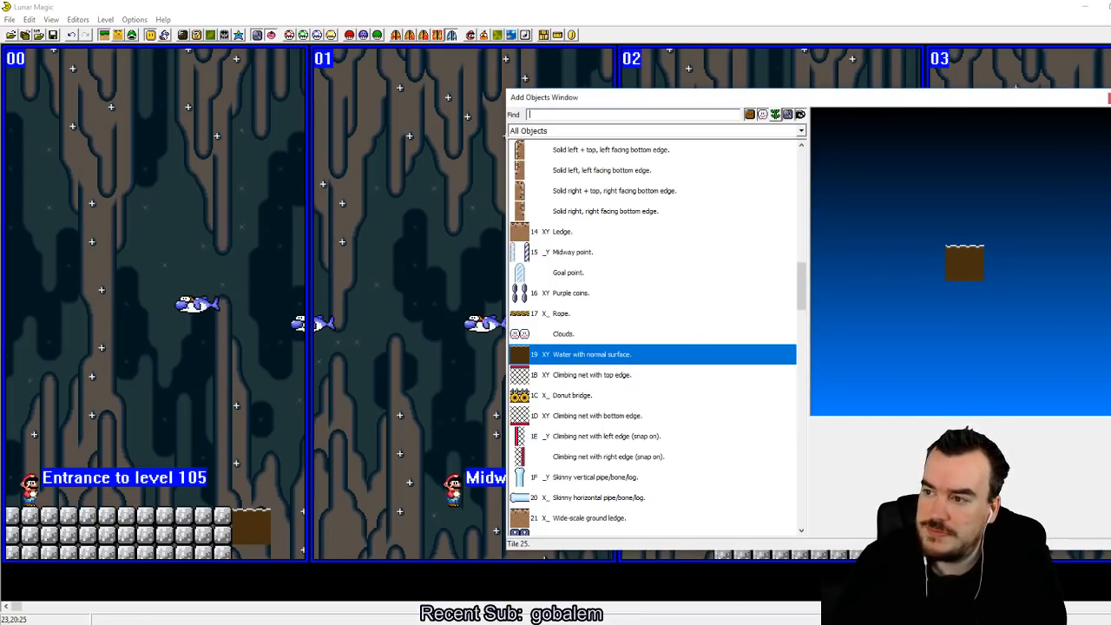
left_click(1109, 98)
Step: Stretch the water across the whole gap to the cement block platform on screen 02 and save the level
left_click_drag(271, 543, 695, 553)
right_click_drag(547, 519, 414, 518)
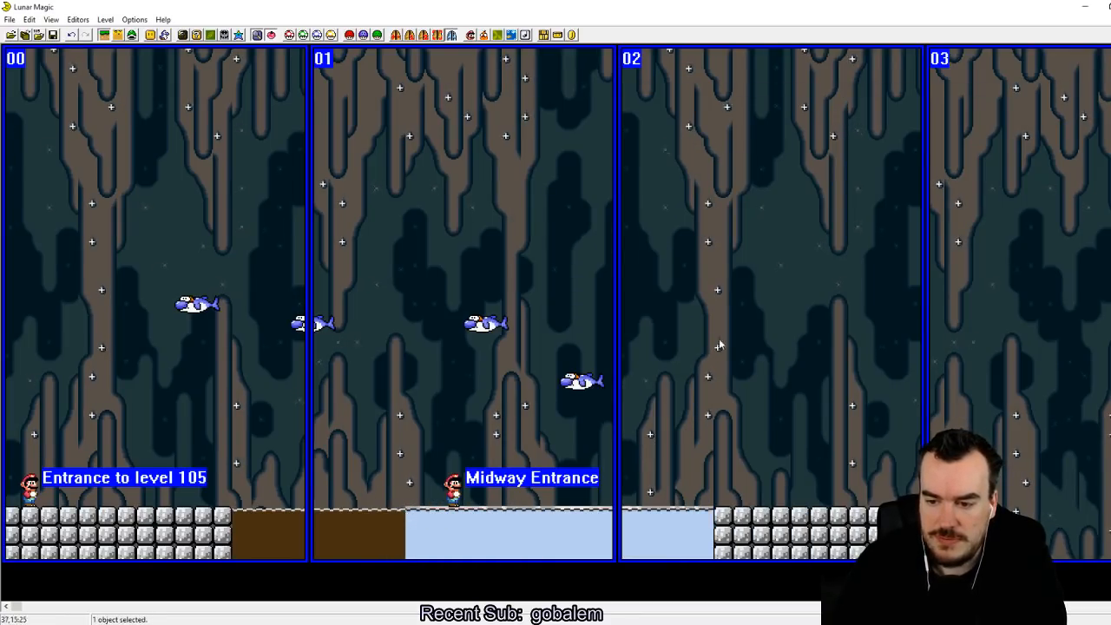
left_click(645, 370)
left_click(53, 34)
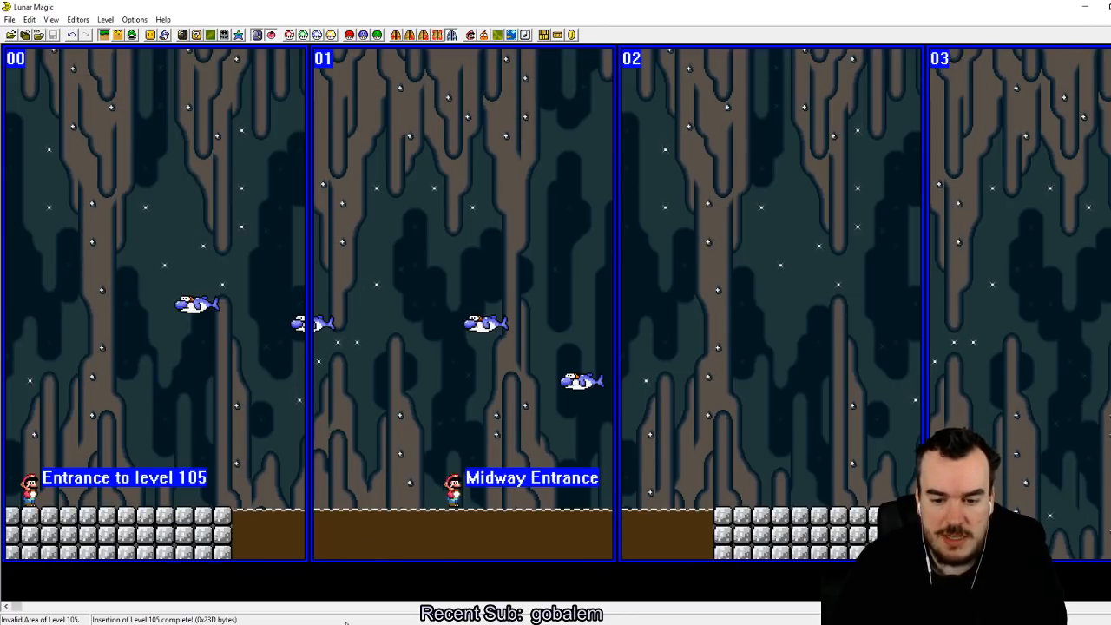
Step: Switch to the SNES emulator, reload the recent ROM, start the game, enter the level and save the state to slot 1
left_click(354, 623)
left_click(431, 110)
mouse_move(521, 140)
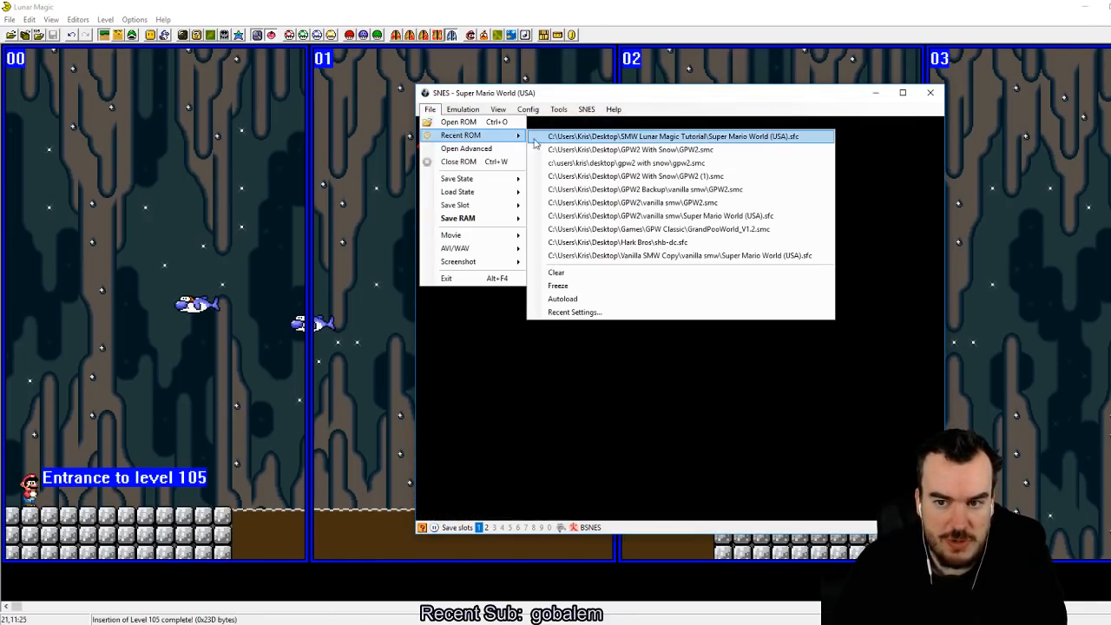
left_click(591, 136)
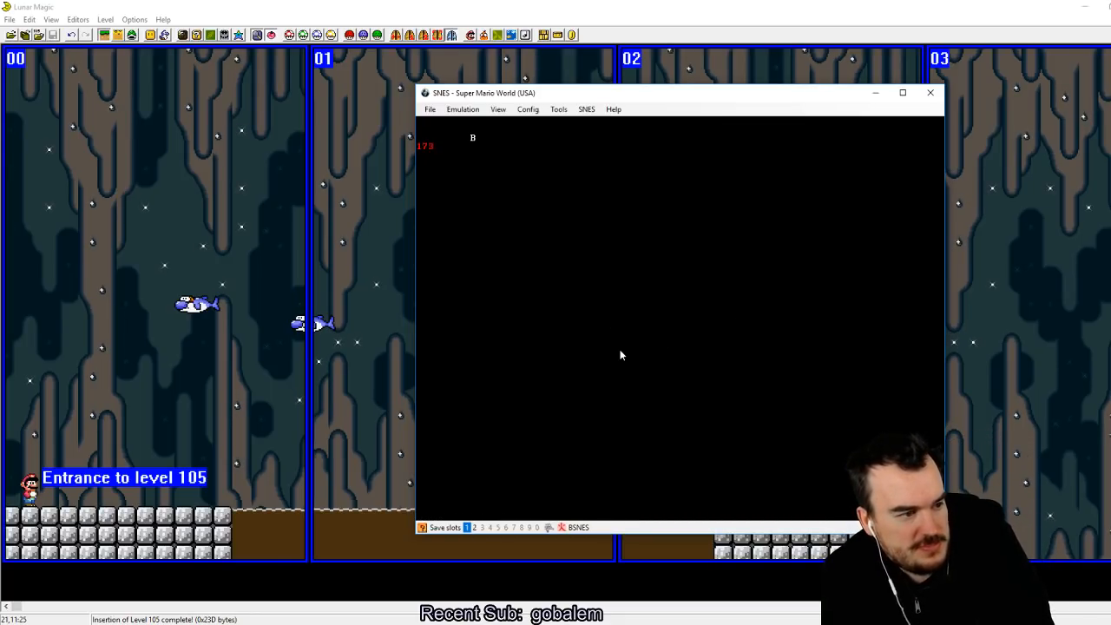
key("z")
key("z")
key("z")
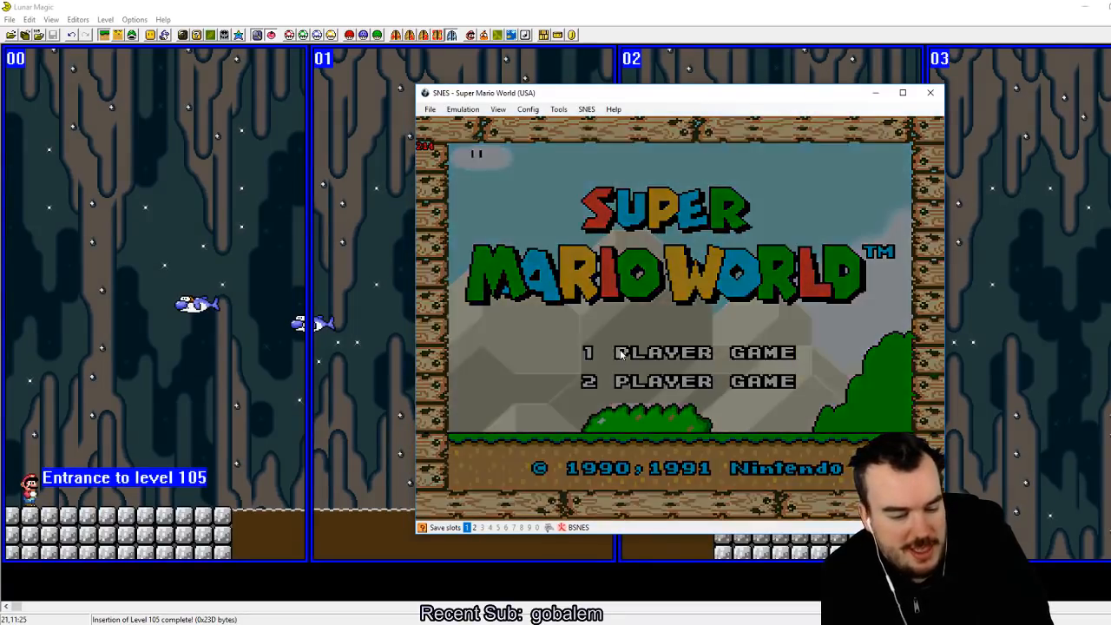
key("z")
key("shift+F1")
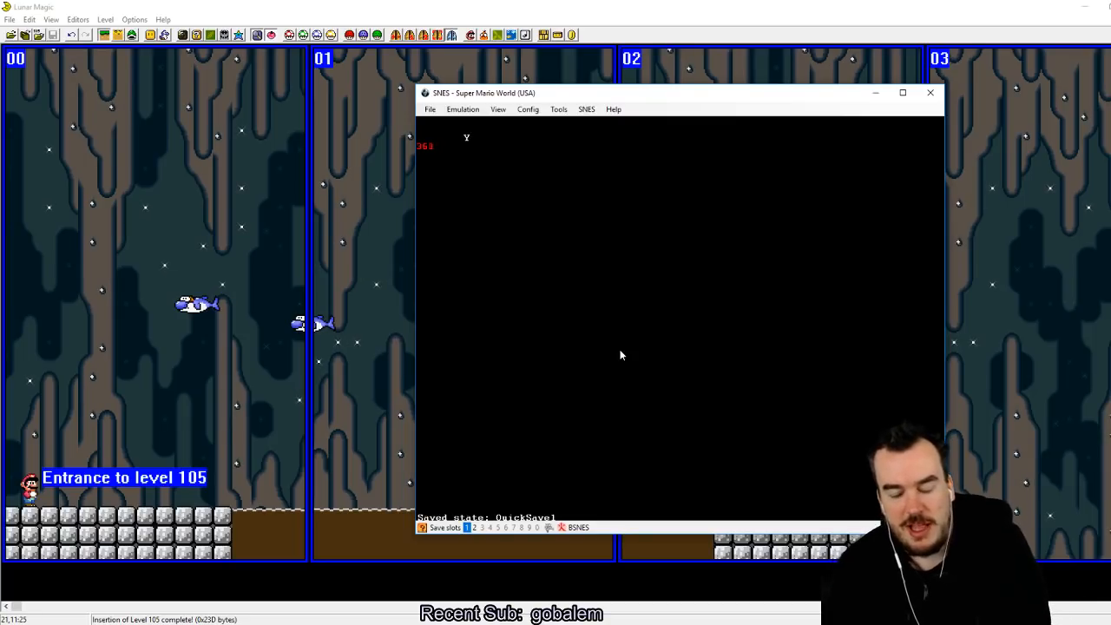
Step: Playtest the level by riding the dolphins and swimming in the Layer 1 water between the platforms
key("Right")
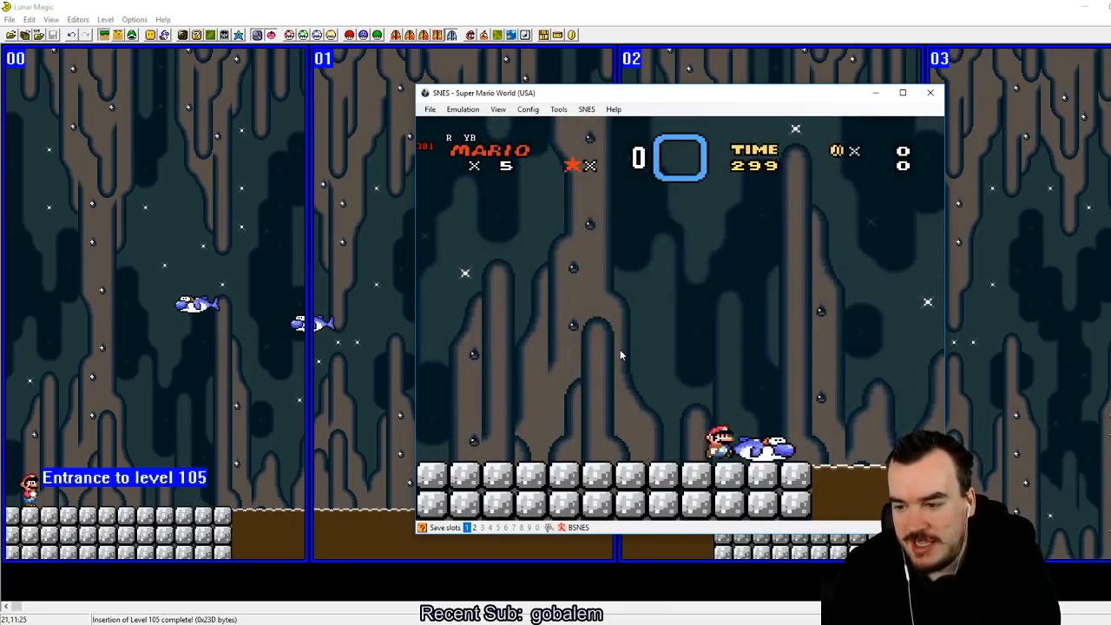
key("z")
key("Left")
key("z")
key("Right")
key("z")
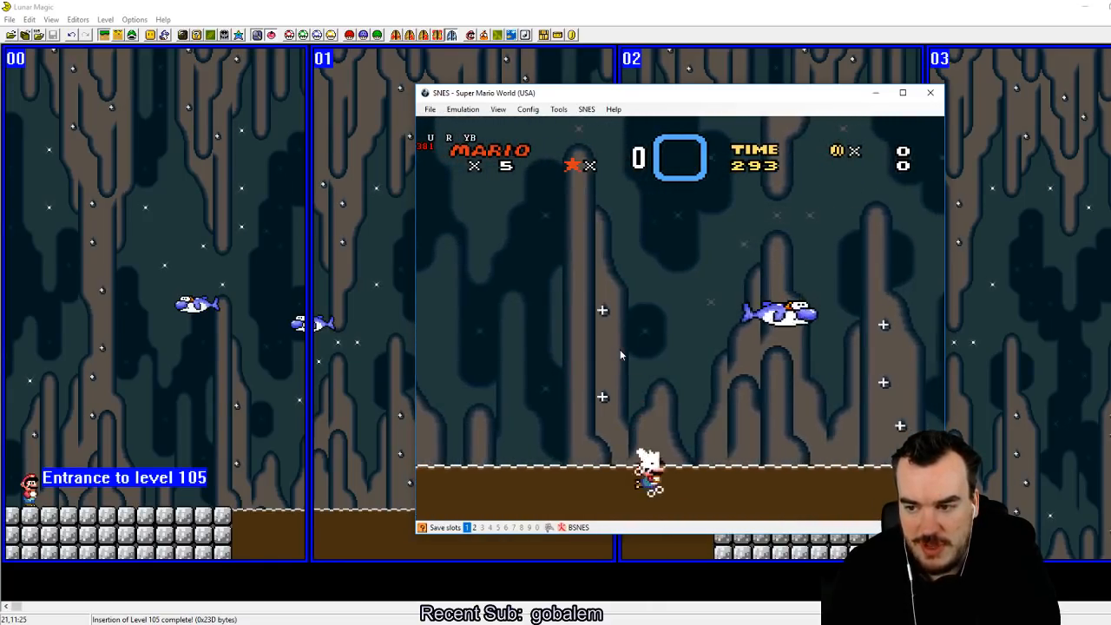
key("z")
key("Left")
key("z")
key("Left")
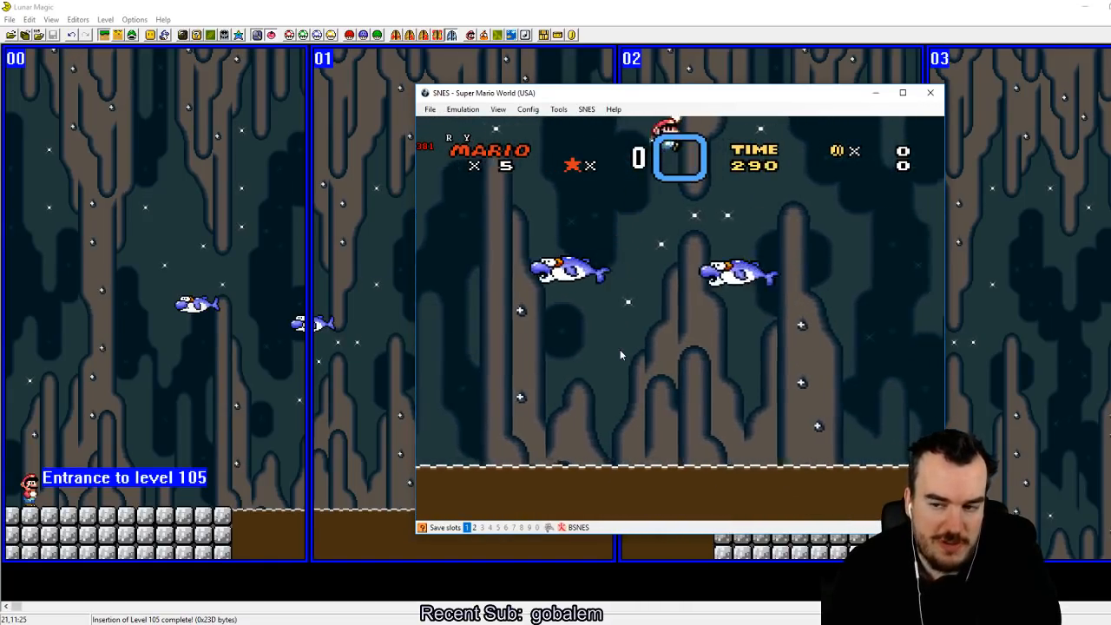
key("z")
key("Right")
key("z")
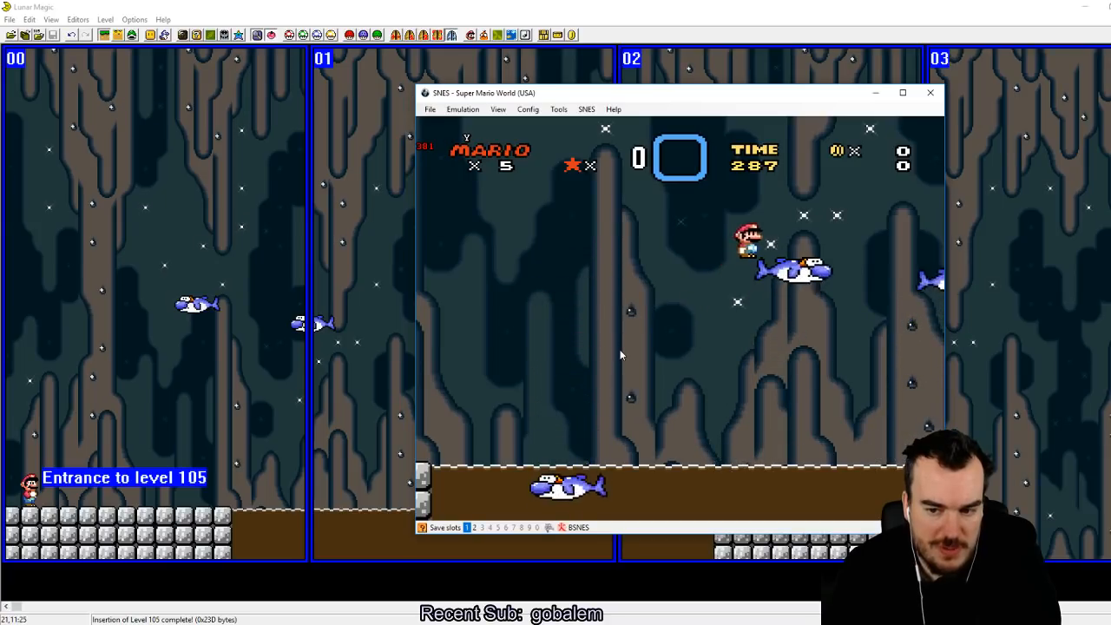
key("Right")
key("z")
key("Left")
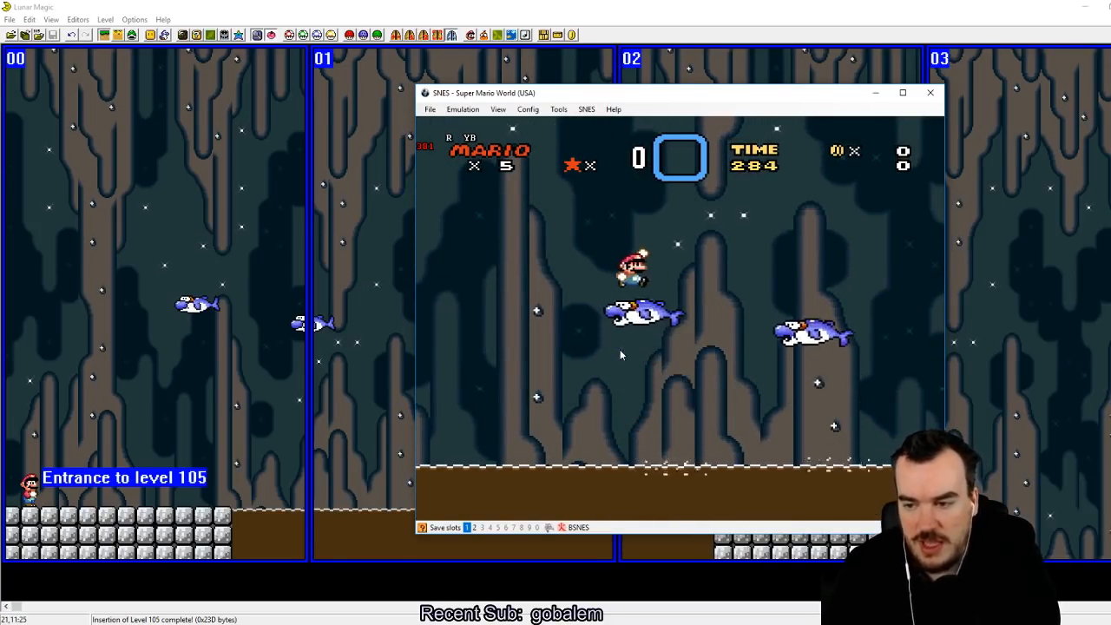
key("z")
key("Right")
key("z")
key("Left")
key("Up")
key("z")
key("Right")
key("Left")
key("Up")
key("z")
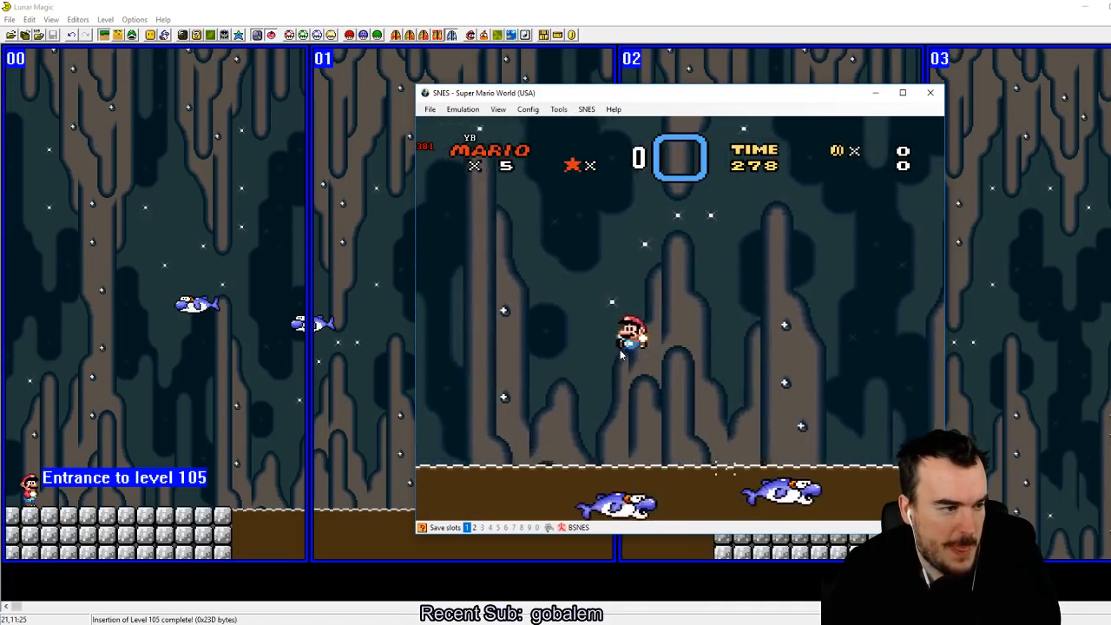
key("Right")
Step: Return to Lunar Magic and delete the water object between the two cement block platforms
left_click(373, 5)
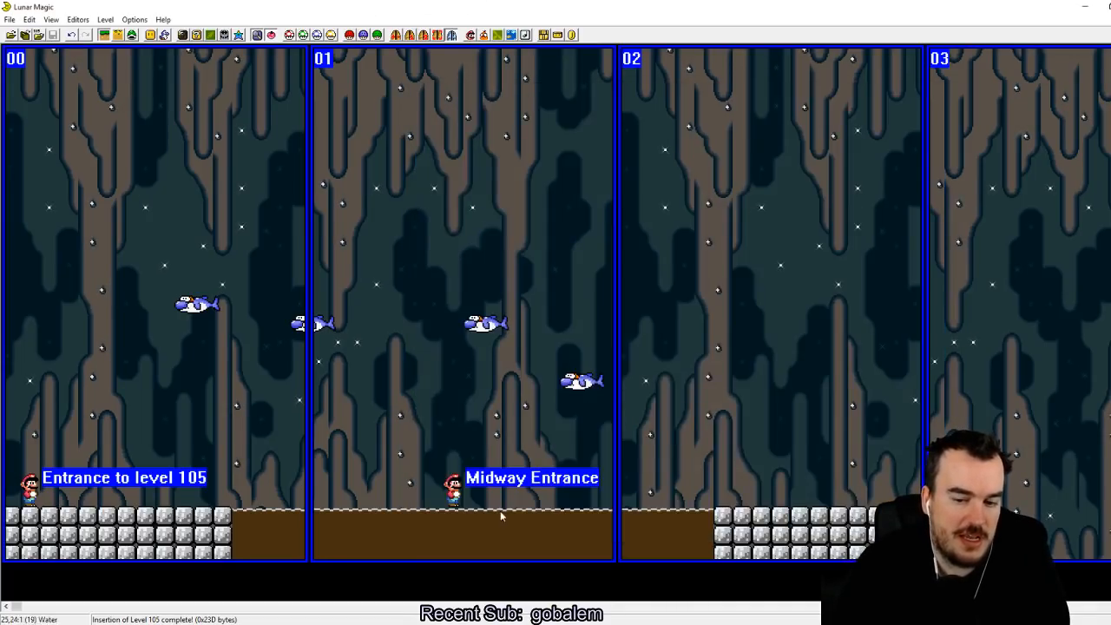
left_click_drag(373, 496, 469, 534)
key("Delete")
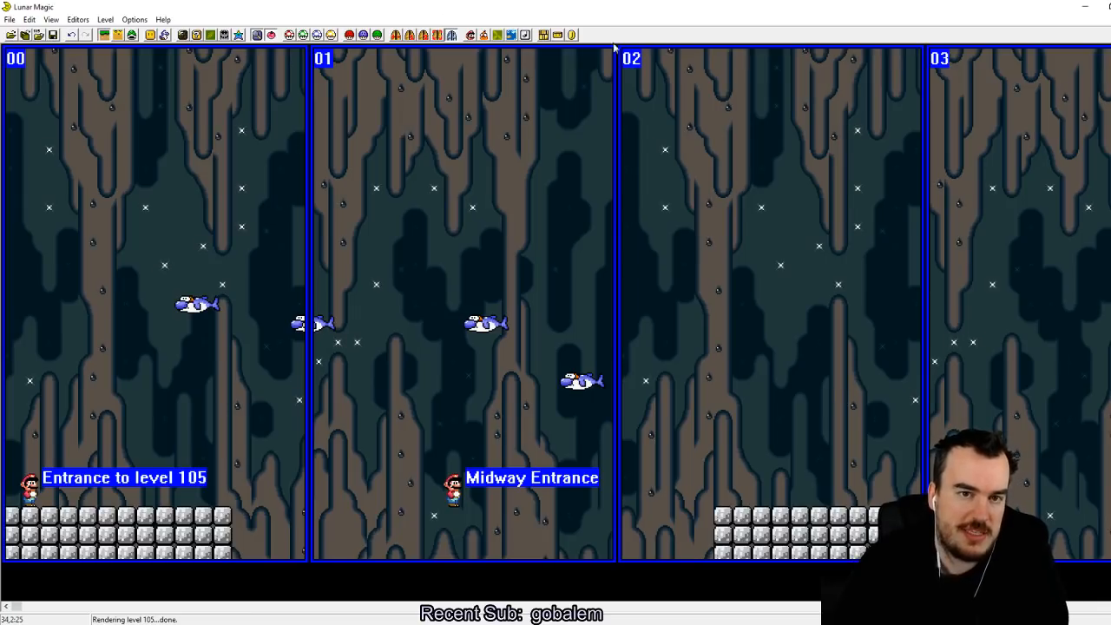
Step: Insert a Mud/lava with top object beside the first cement block platform and stretch it across the gap to the platform on screen 02
left_click(150, 39)
left_click_drag(799, 276, 788, 318)
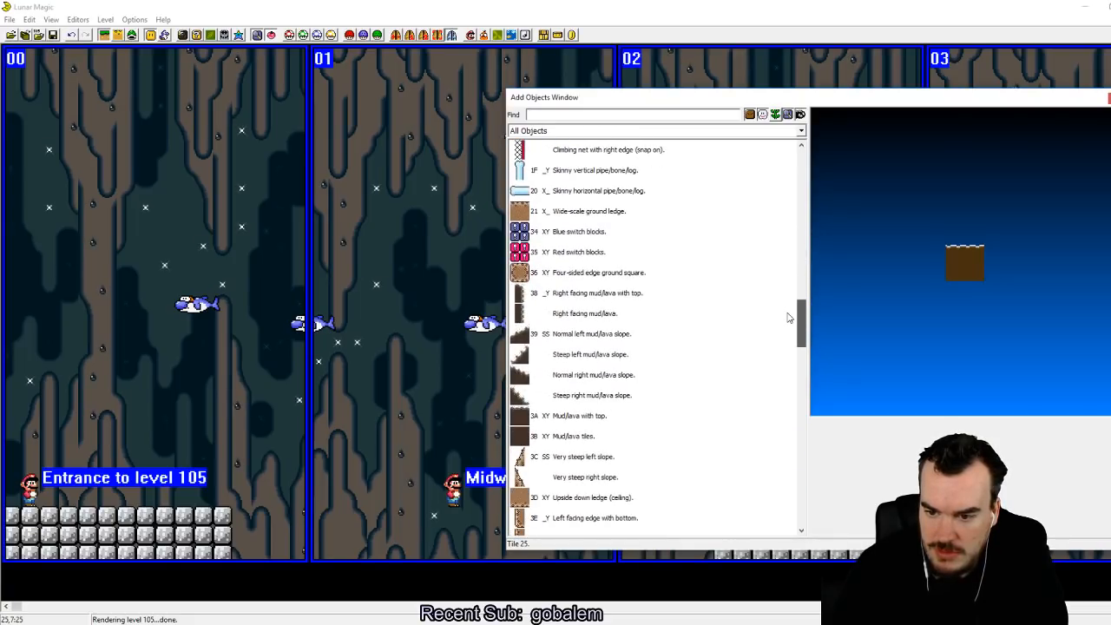
left_click_drag(531, 416, 232, 520)
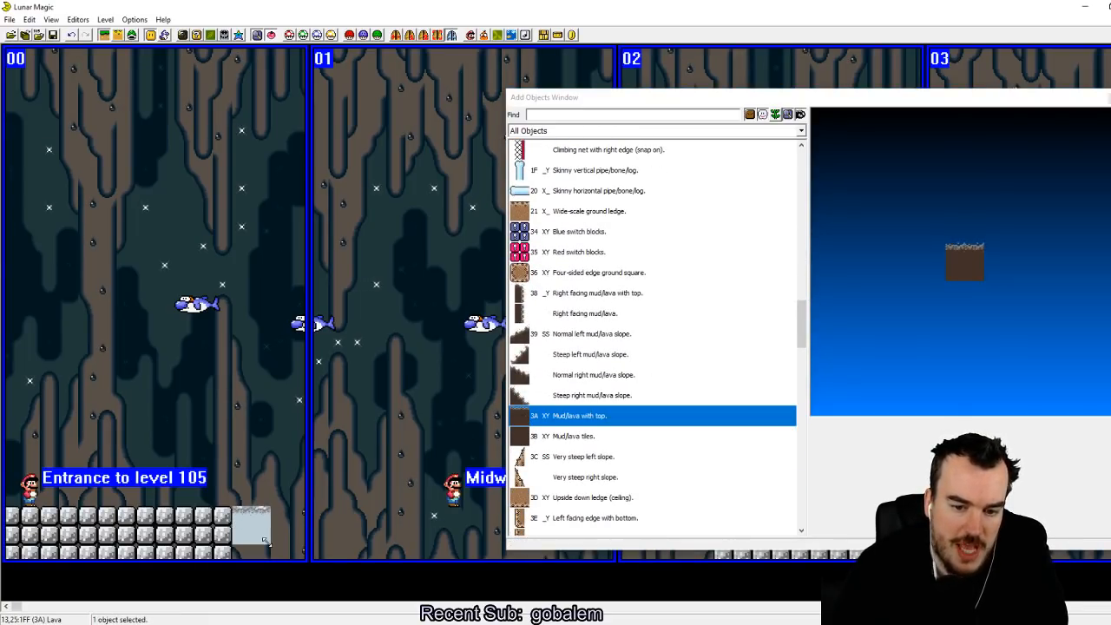
left_click(1110, 98)
right_click_drag(503, 536, 453, 519)
left_click_drag(653, 530, 716, 523)
left_click(739, 403)
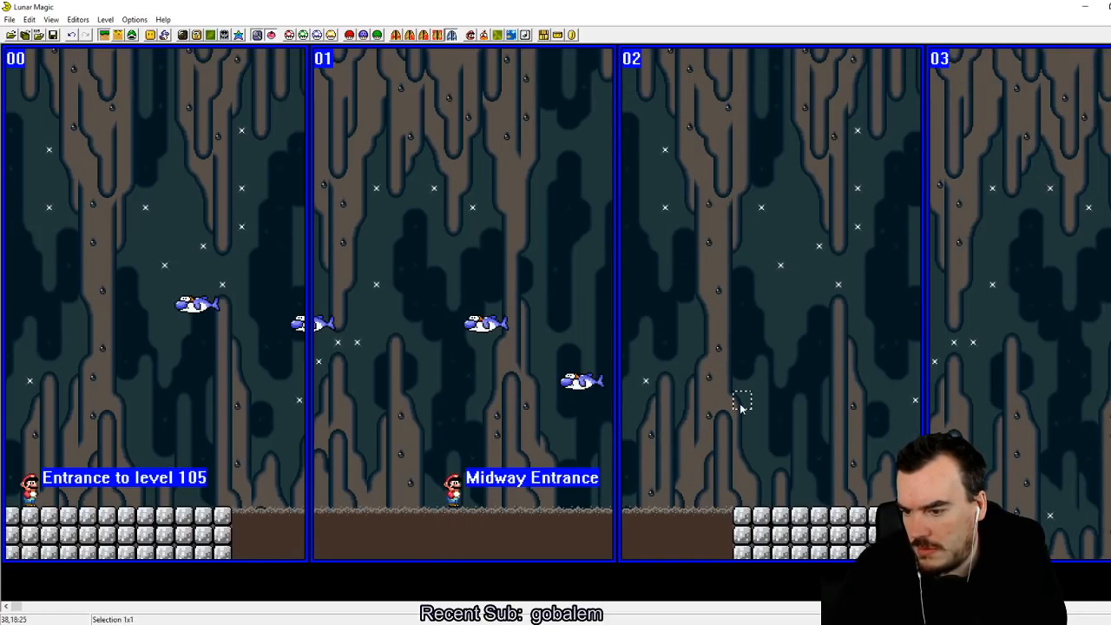
Step: Save the level to ROM, switch to the SNES emulator and reload the recent ROM
left_click(53, 35)
key("alt+Tab")
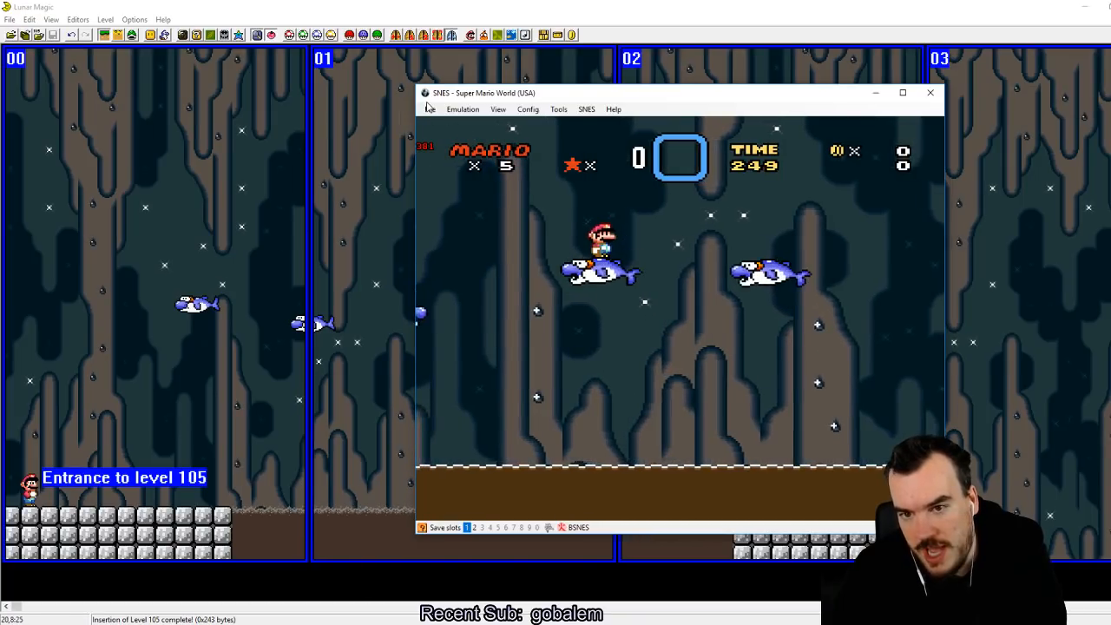
left_click(430, 109)
left_click(546, 144)
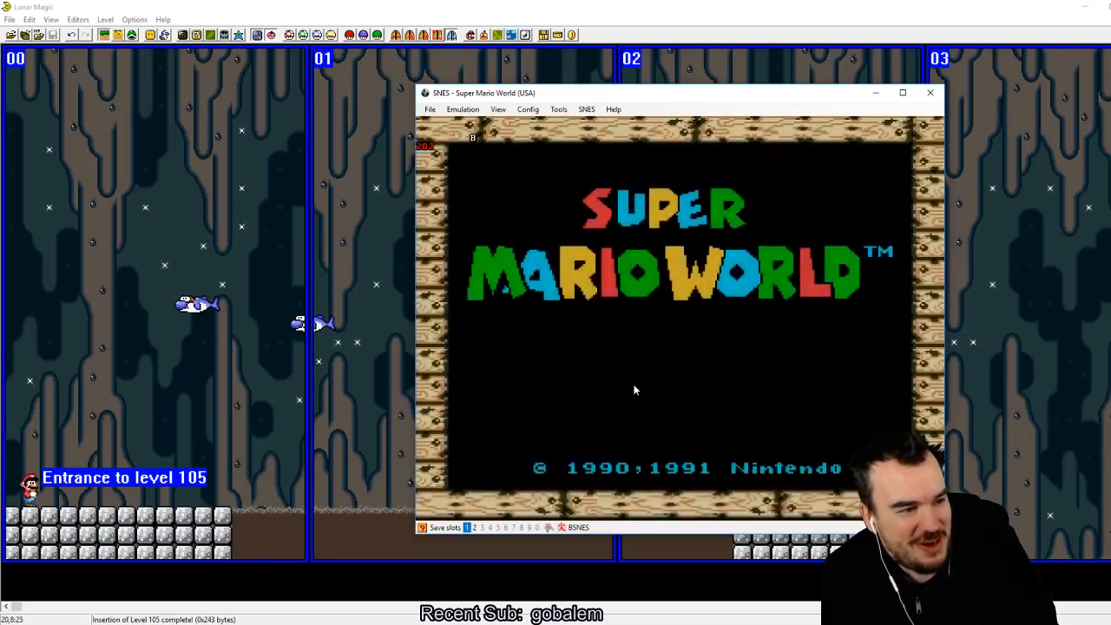
Step: Start the game, enter the level and save the emulator state to slot 1
key("Return")
key("Return")
key("Return")
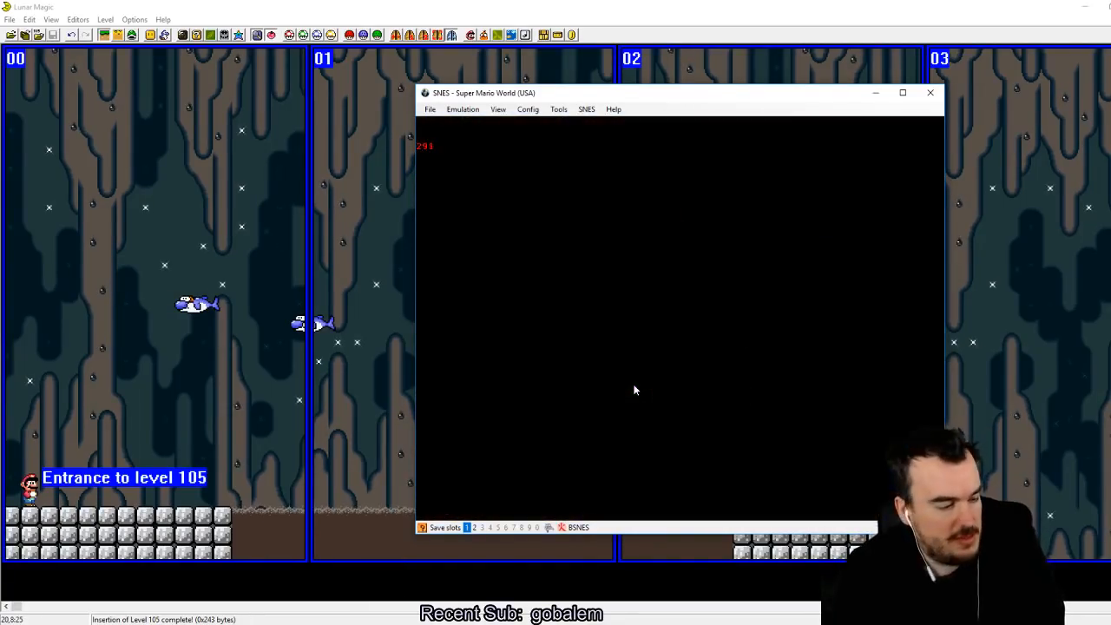
key("shift+F1")
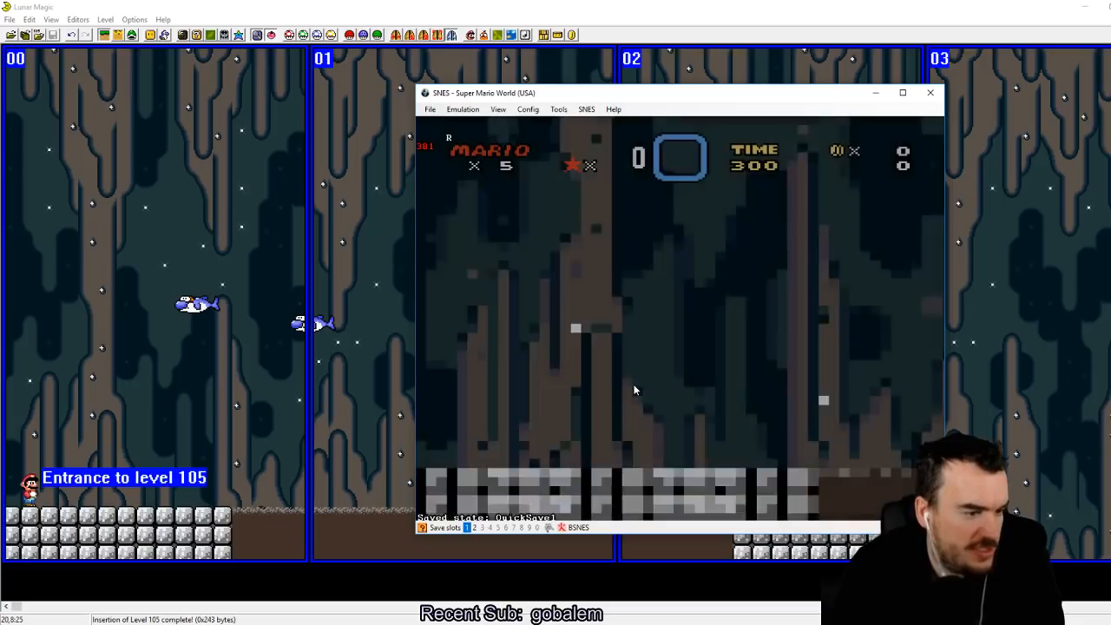
Step: Playtest the start of the level, running and jumping from the cement block platform toward the mud
key("Right")
key("z")
key("Right")
key("z")
key("Left")
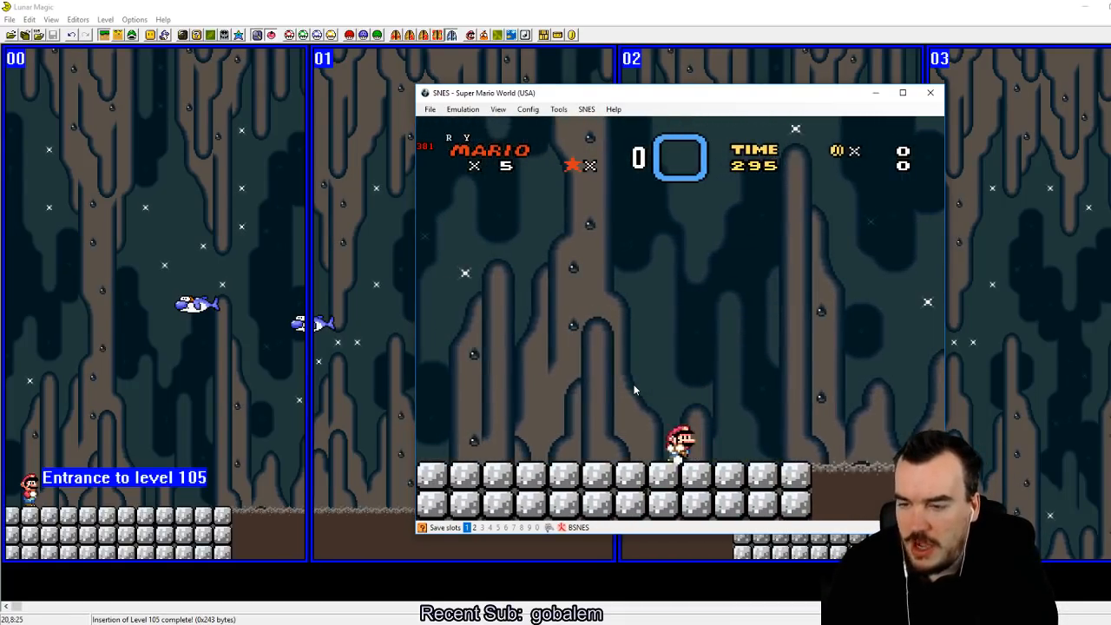
Step: Return to Lunar Magic, apply the sprite header properties with sprite buoyancy enabled and save the level to ROM
left_click(492, 53)
left_click(484, 36)
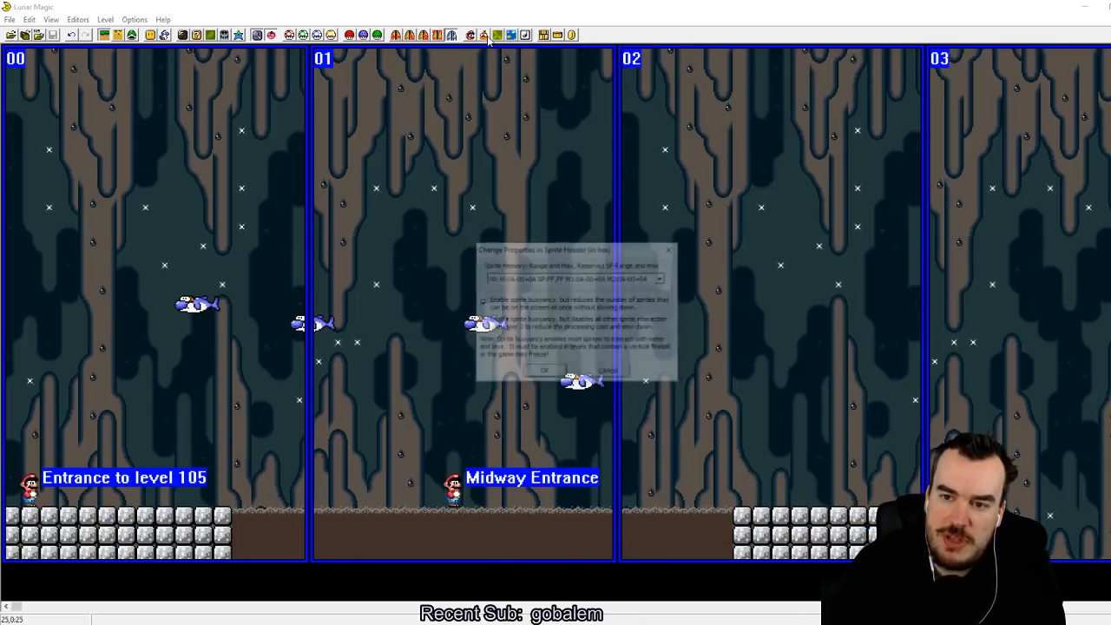
left_click(547, 377)
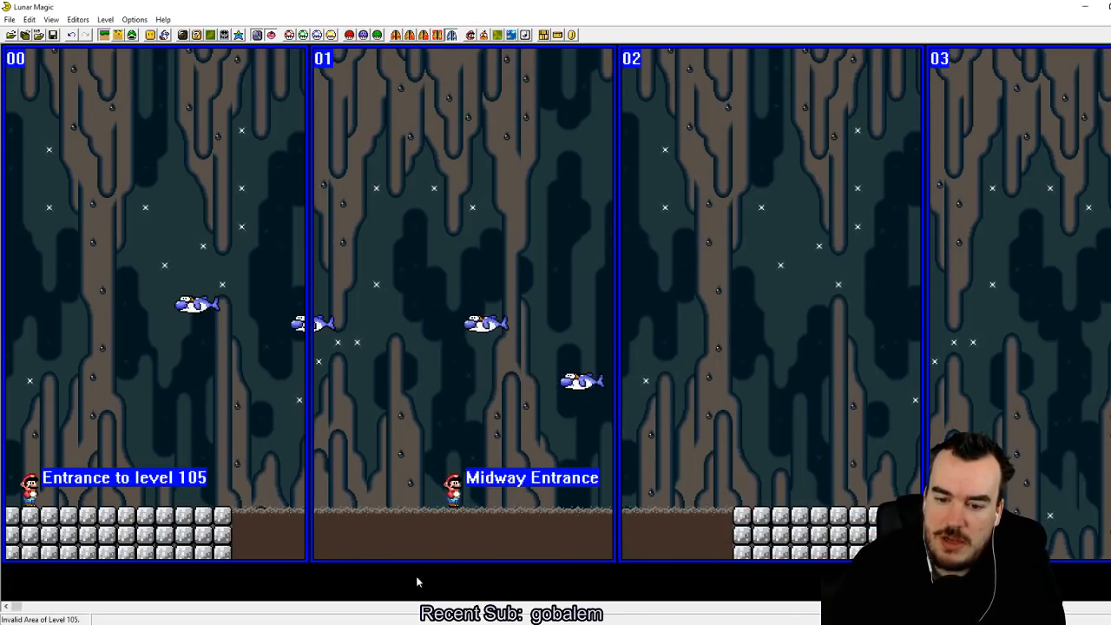
left_click_drag(300, 439, 573, 524)
left_click(699, 417)
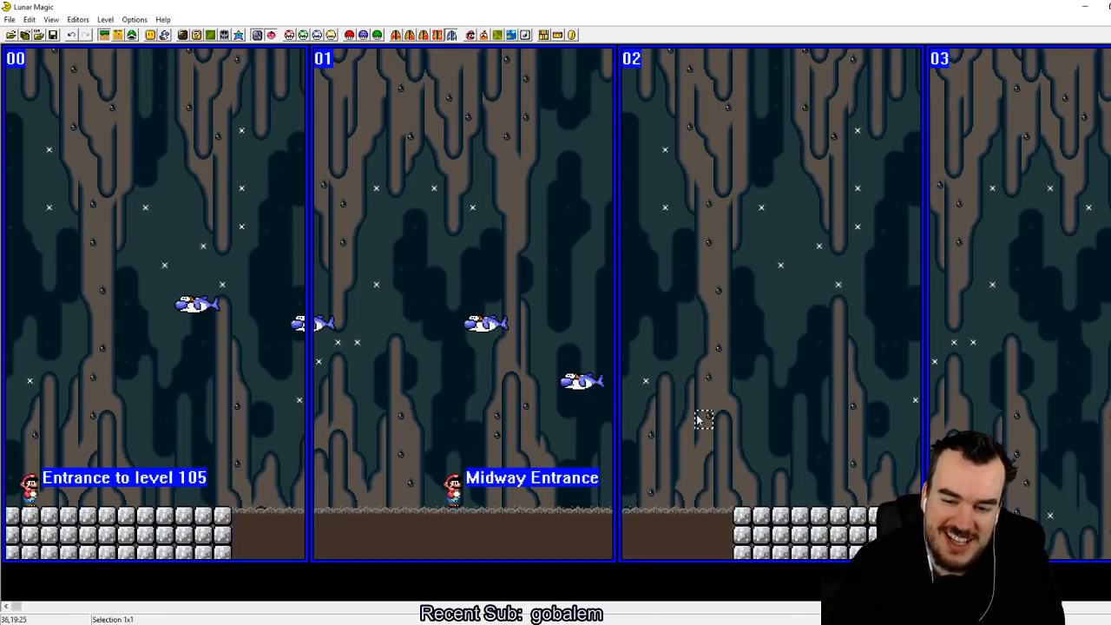
left_click(59, 38)
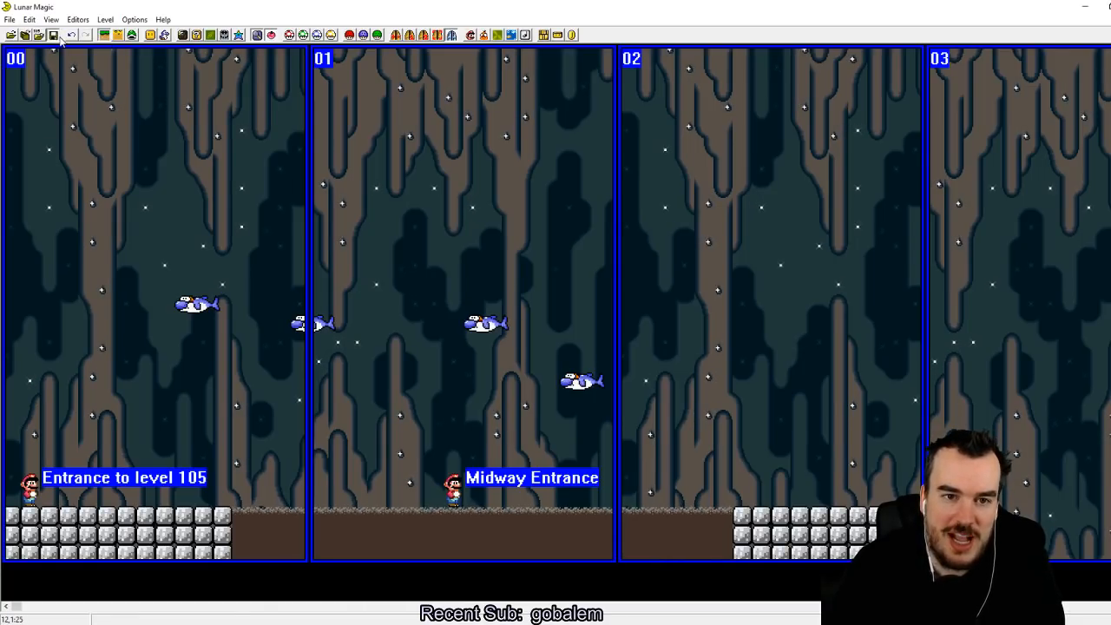
left_click_drag(450, 454, 518, 514)
left_click(502, 431)
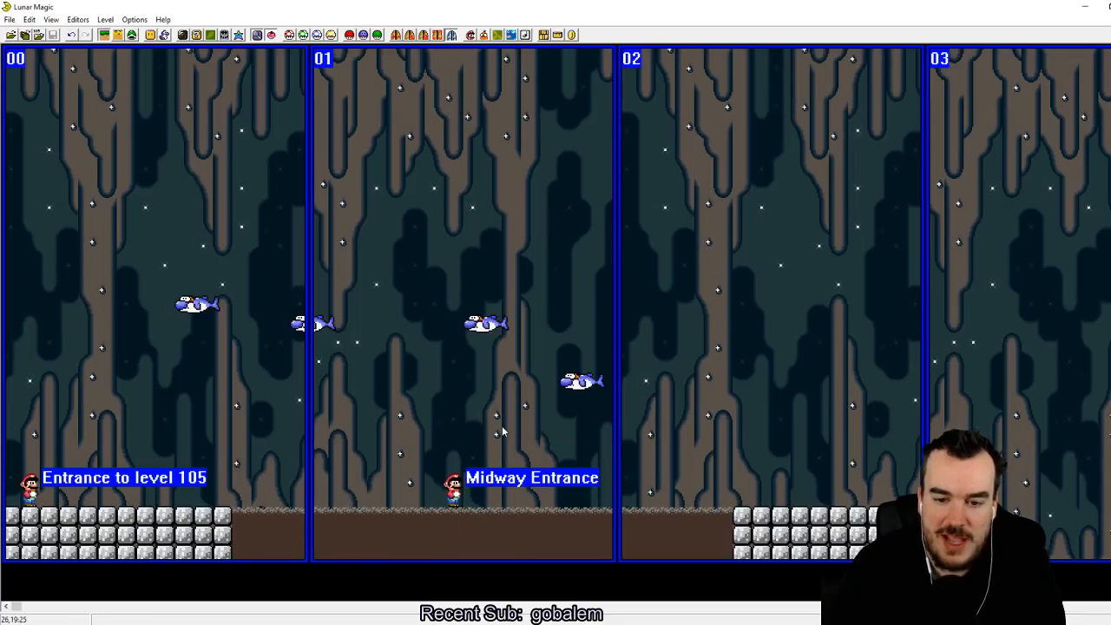
key("Page_Up")
key("Page_Down")
key("Page_Down")
key("Page_Down")
key("Page_Up")
key("Page_Up")
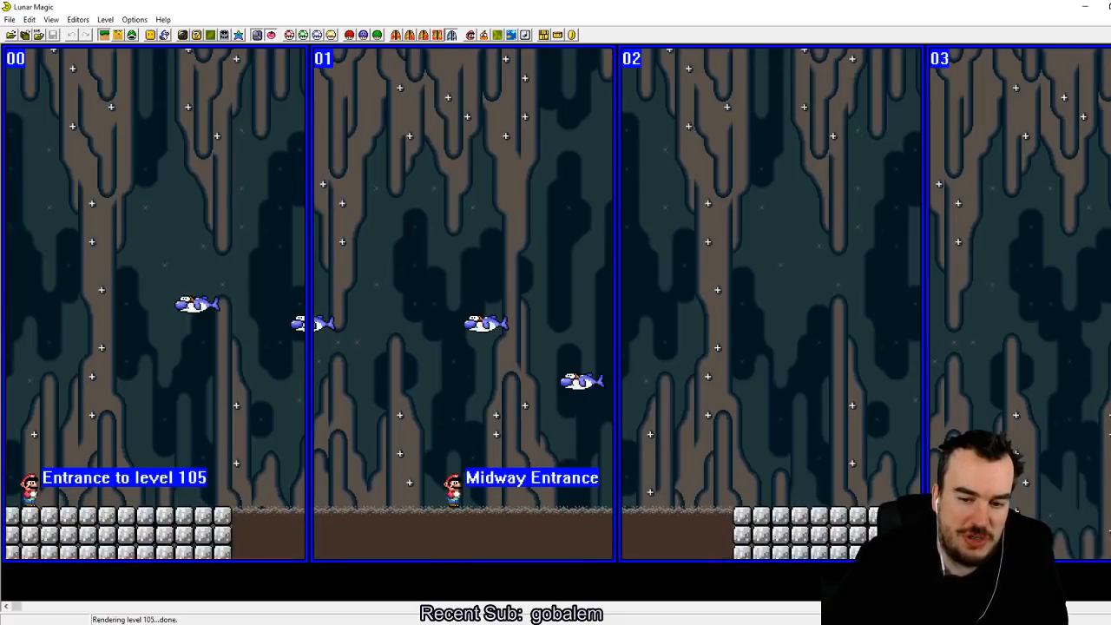
Step: Move the mud/lava object beside the first cement block platform up into screen 00, above the first dolphin
left_click(411, 532)
left_click_drag(411, 532, 247, 138)
left_click(283, 192)
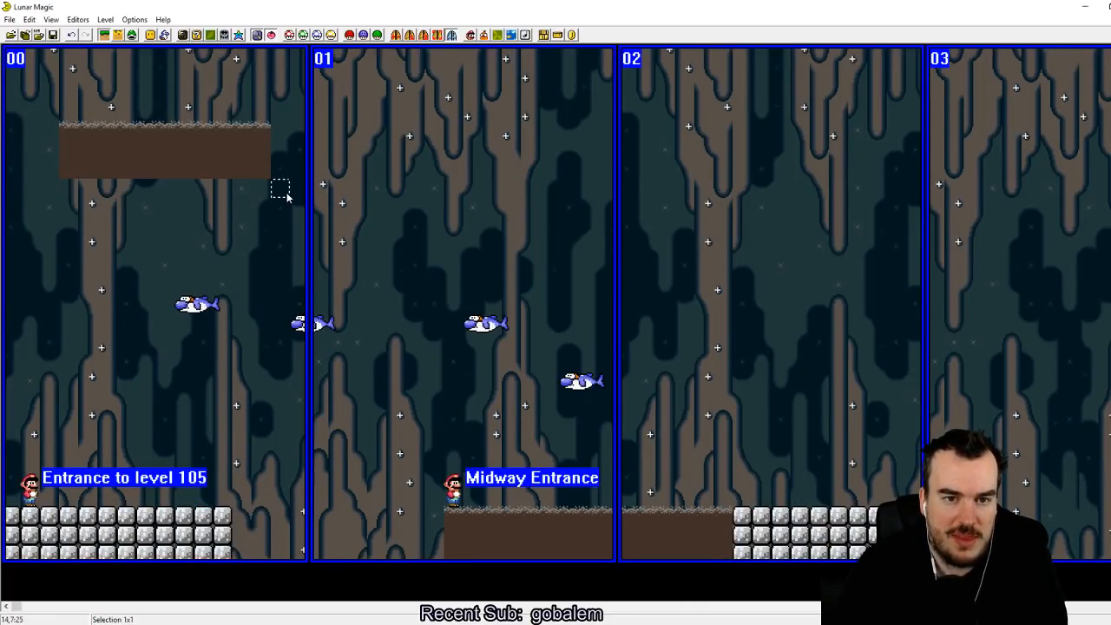
Step: Stretch the raised mud/lava object on screen 00 downward by 5 tiles
left_click(51, 21)
mouse_move(100, 157)
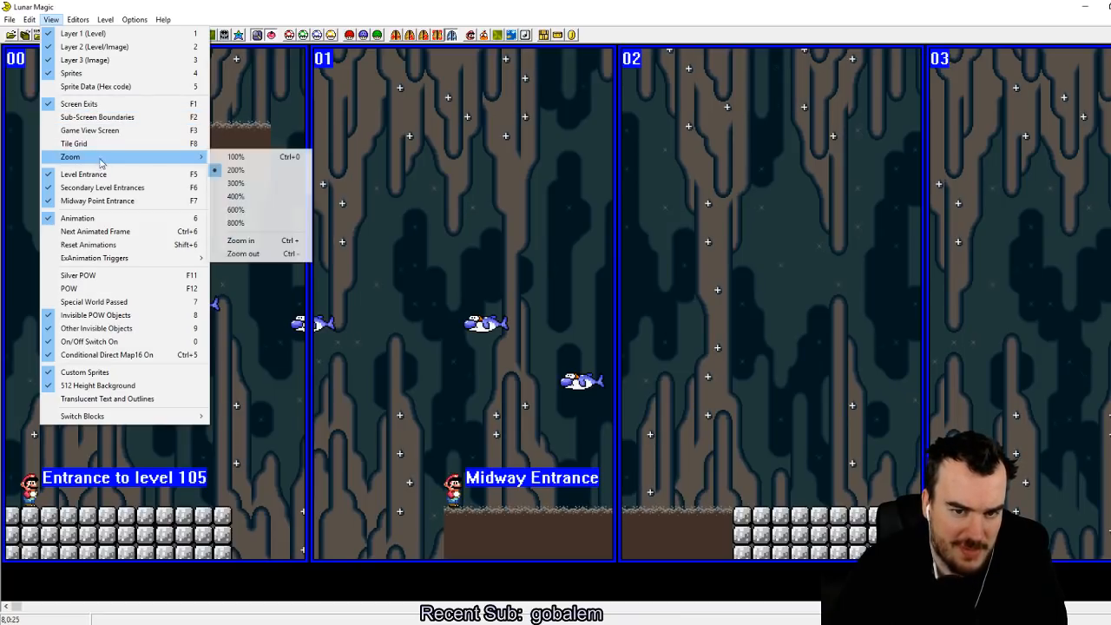
left_click(256, 202)
scroll(391, 243, "up", 5)
left_click(466, 302)
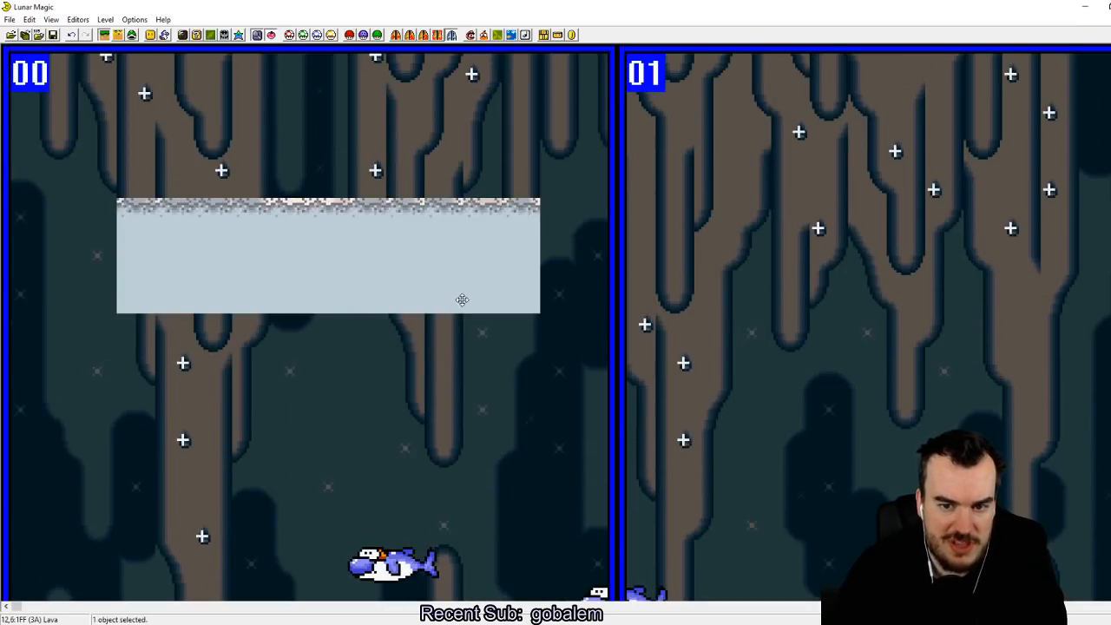
left_click_drag(399, 311, 399, 500)
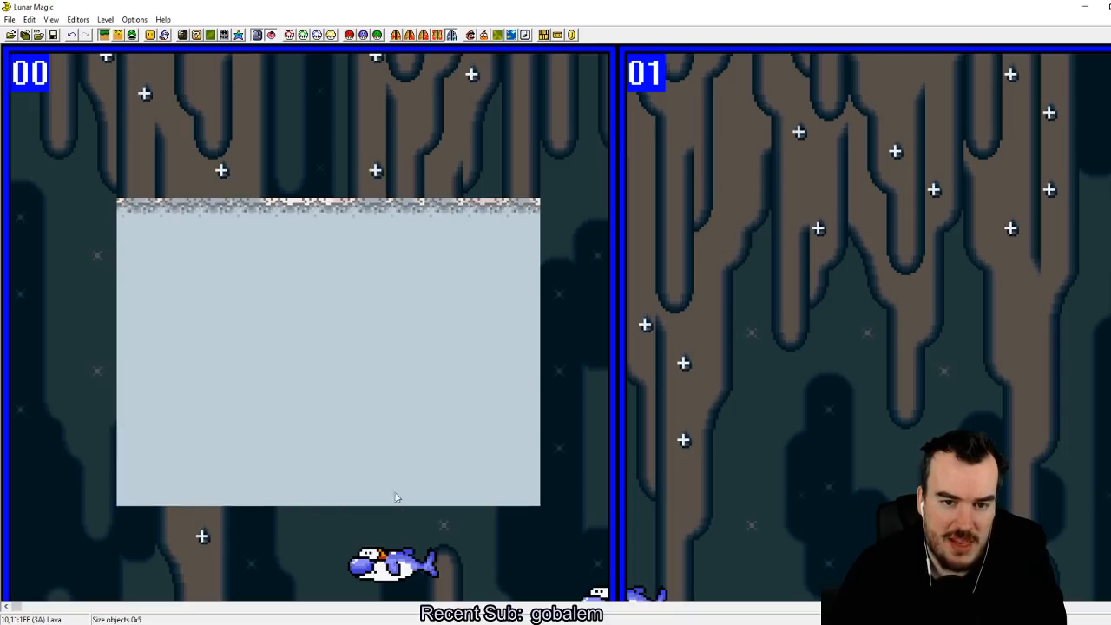
left_click(444, 335)
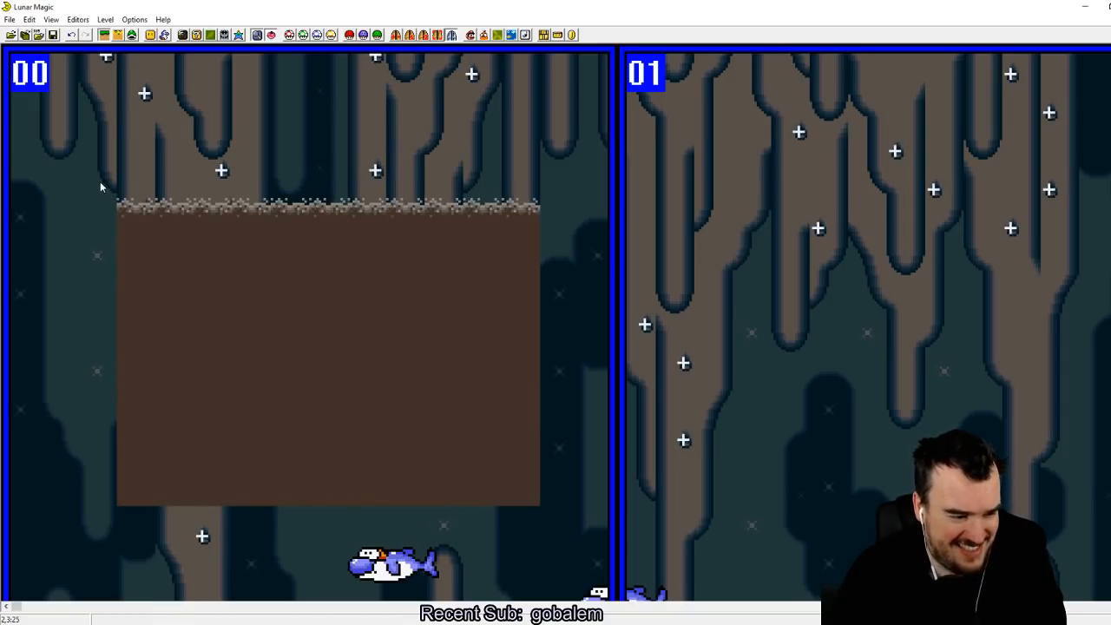
left_click_drag(44, 201, 93, 221)
Step: Save level 105 to ROM and go forward through the levels to level 110
key("F4")
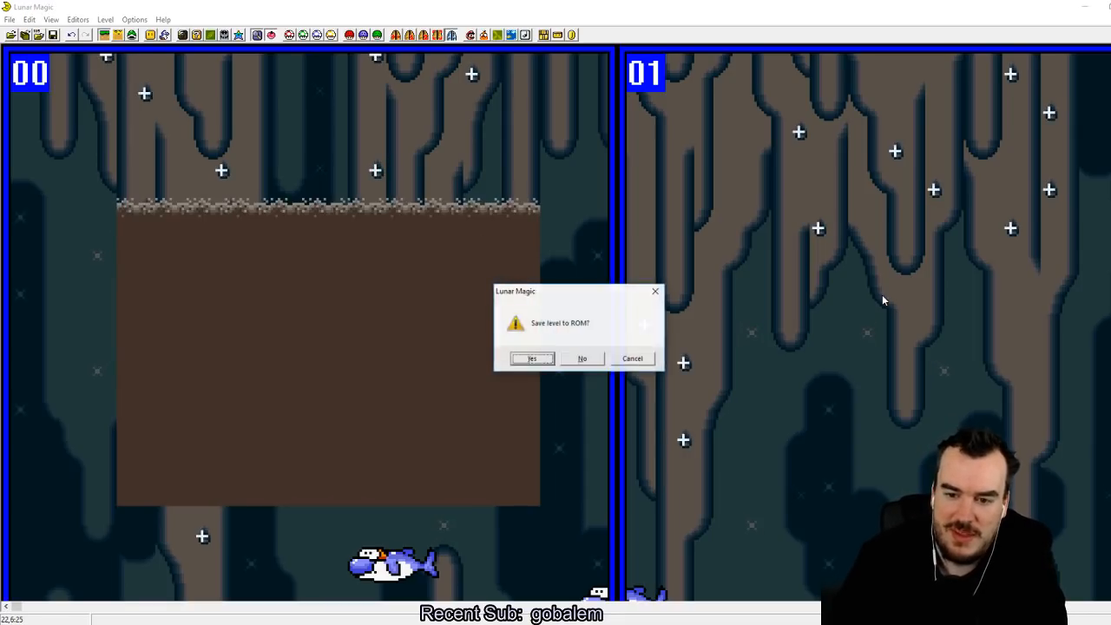
key("Return")
key("Return")
key("Page_Up")
key("Page_Up")
key("Page_Up")
key("Page_Up")
key("Page_Up")
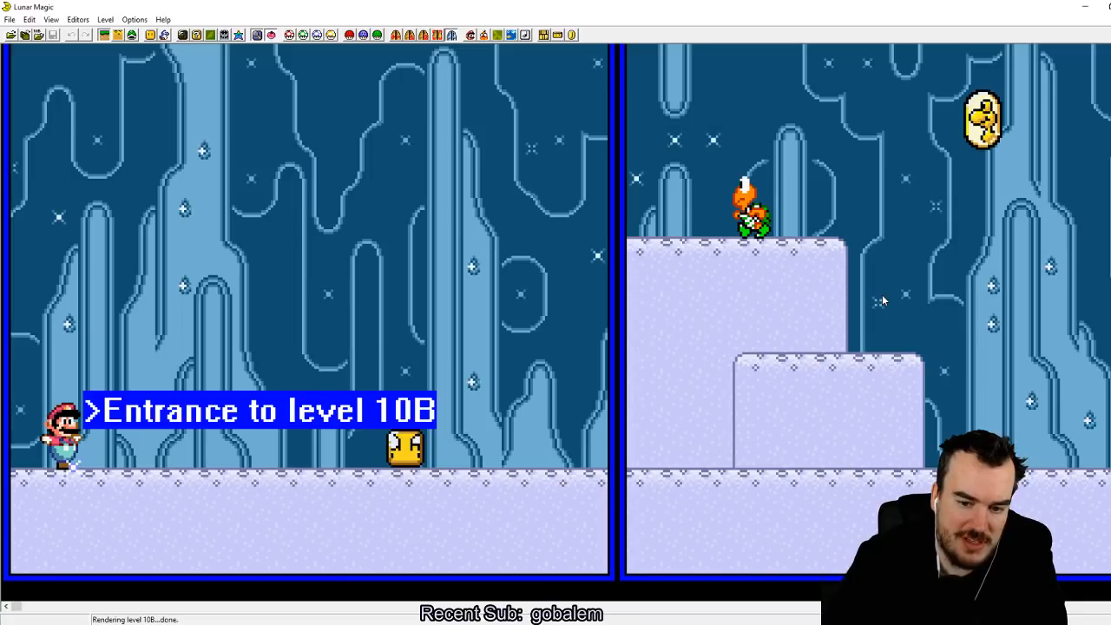
key("Page_Up")
key("Page_Up")
key("Page_Up")
key("Page_Up")
key("Page_Up")
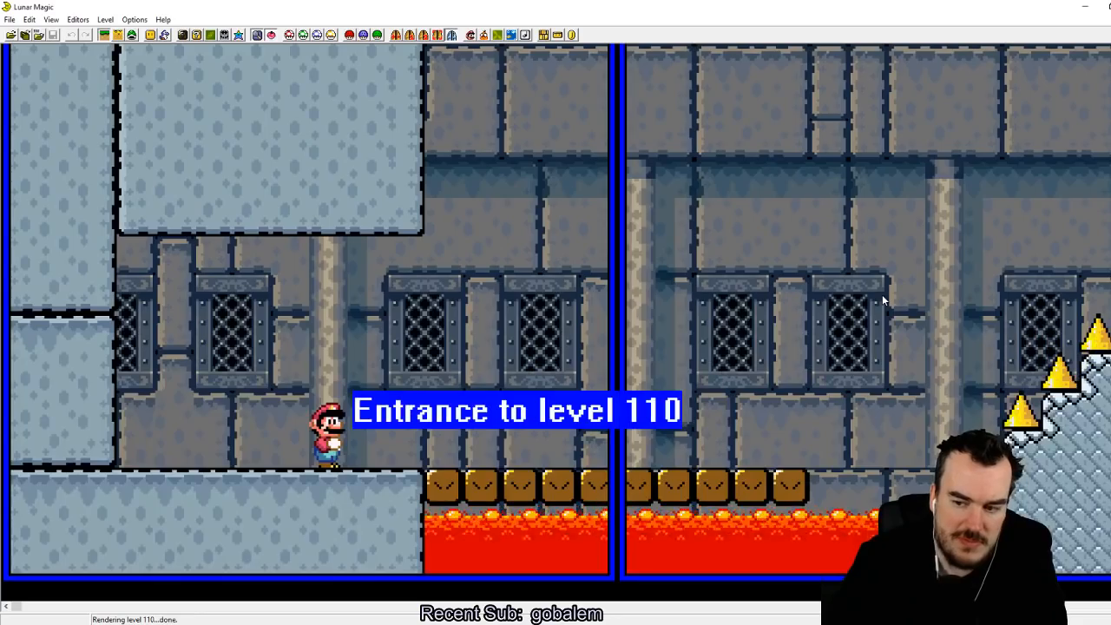
Step: Move the lava object below the brown blocks up over the entrance on screen 00 and stretch it down to the floor
left_click_drag(737, 511, 454, 300)
left_click(680, 278)
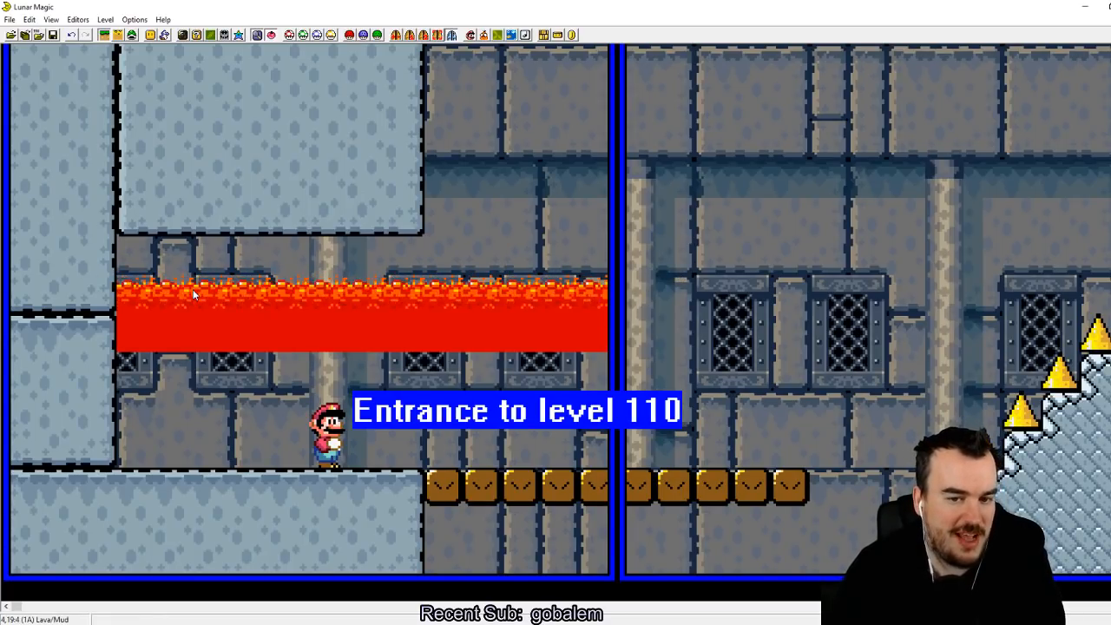
left_click_drag(209, 360, 217, 461)
left_click(404, 260)
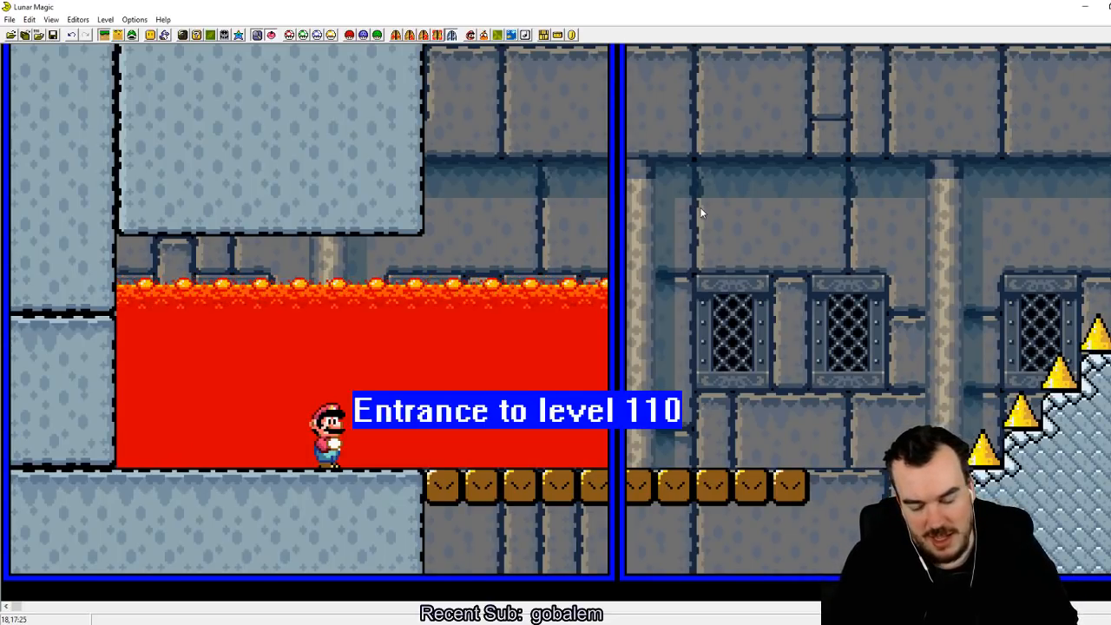
left_click(498, 231)
left_click_drag(498, 233, 589, 233)
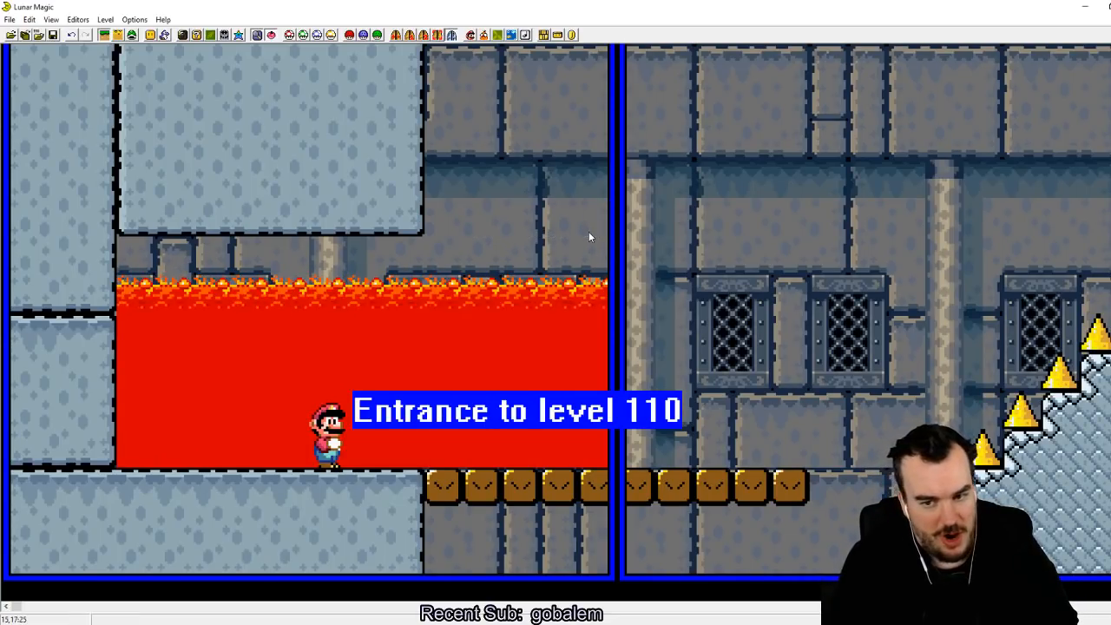
left_click_drag(338, 253, 534, 250)
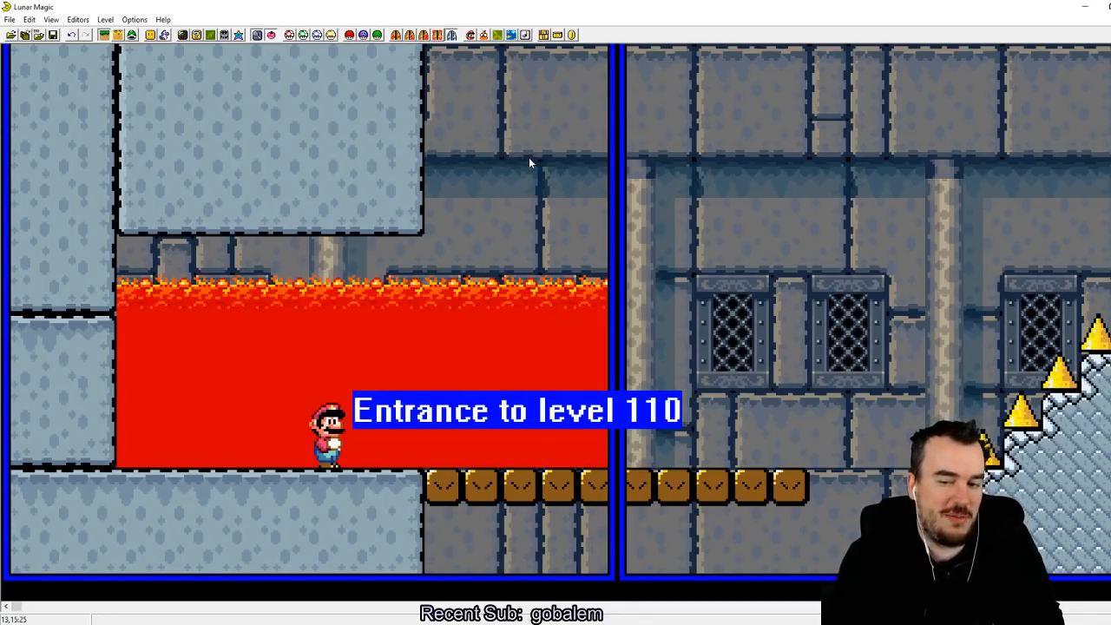
left_click(597, 460)
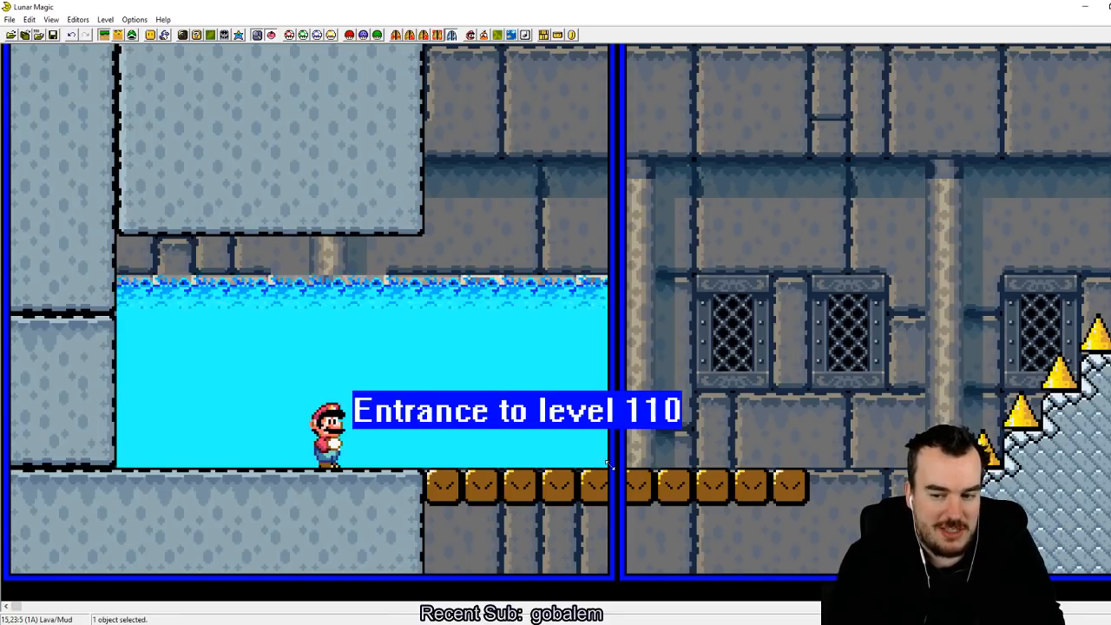
left_click(761, 361)
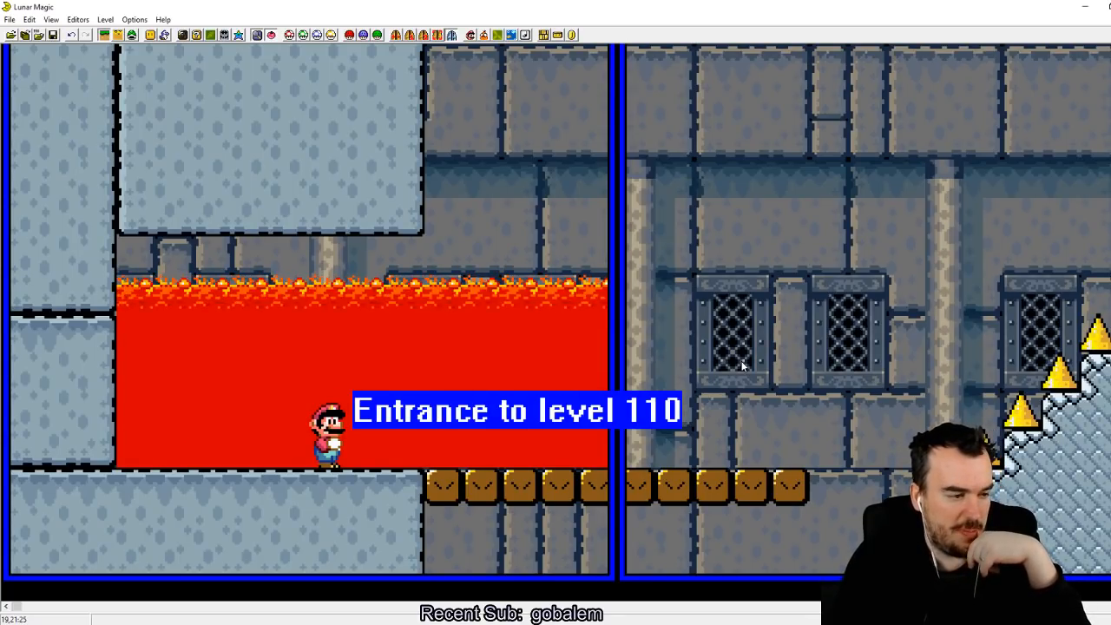
left_click(762, 346)
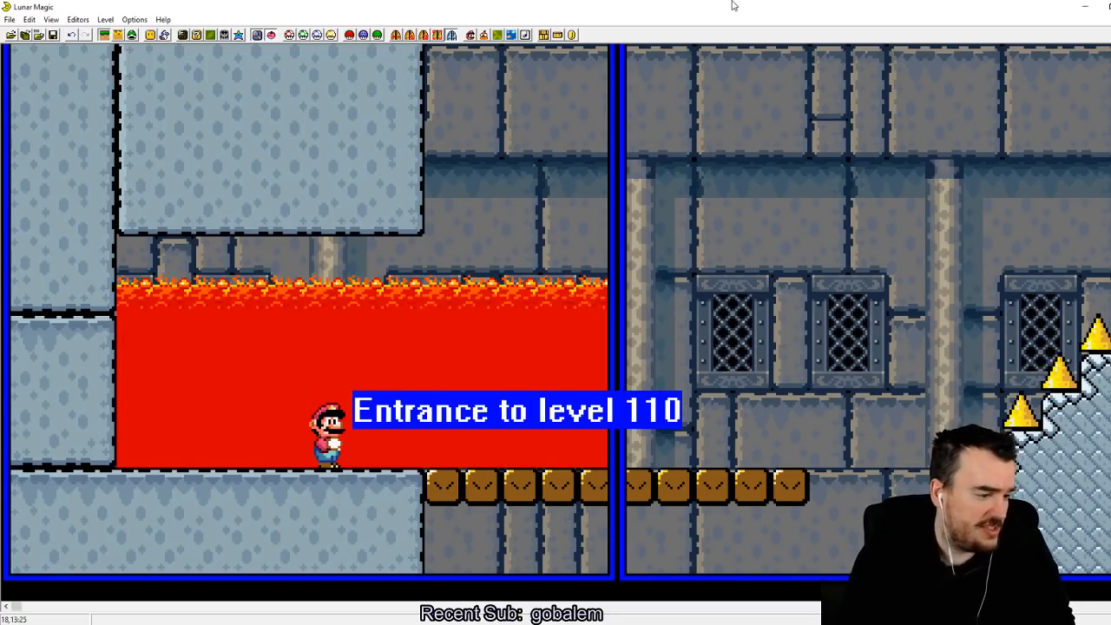
Step: Leave level 110 without saving it and return to level 105 with the view at 200% zoom
key("F4")
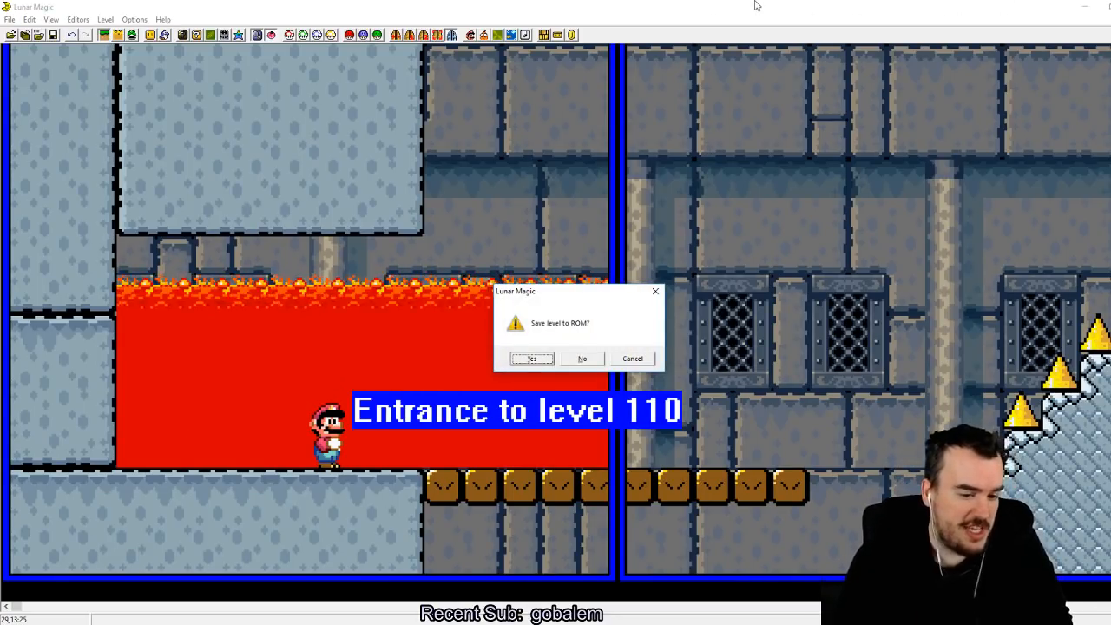
left_click(582, 358)
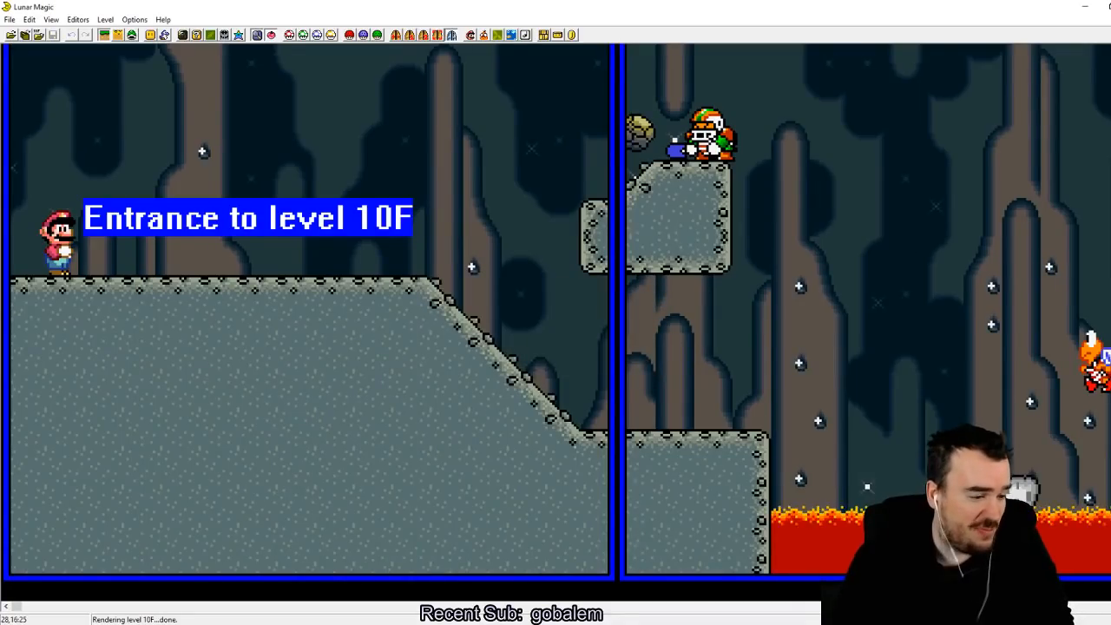
key("Page_Down")
key("Page_Down")
key("Page_Down")
key("Page_Down")
key("Page_Down")
key("Page_Down")
key("Page_Down")
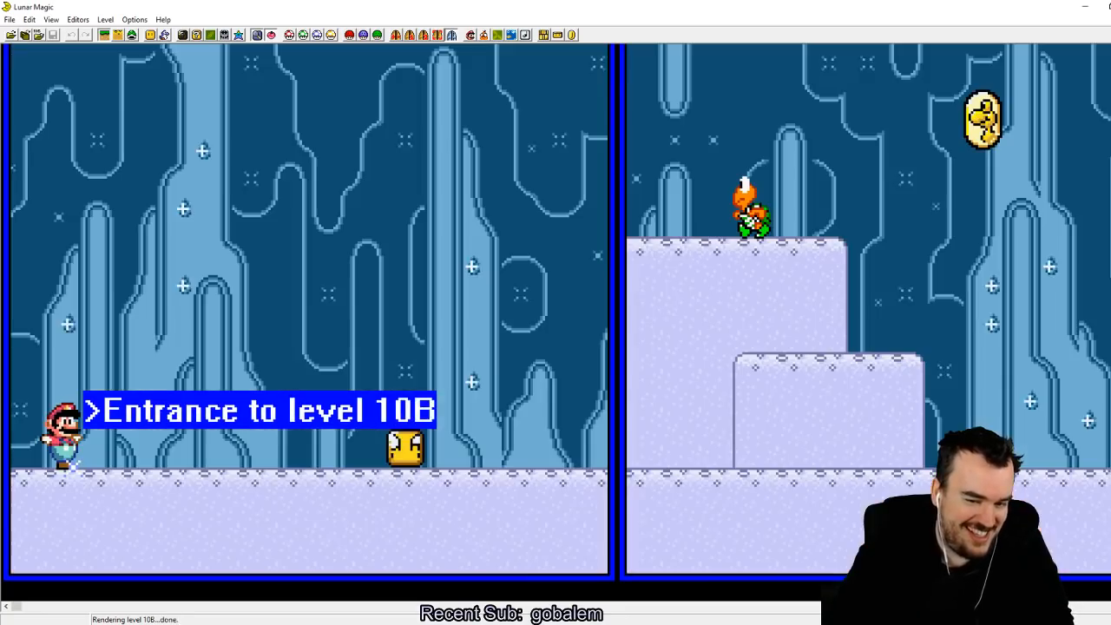
key("Page_Down")
key("Page_Down")
key("Page_Down")
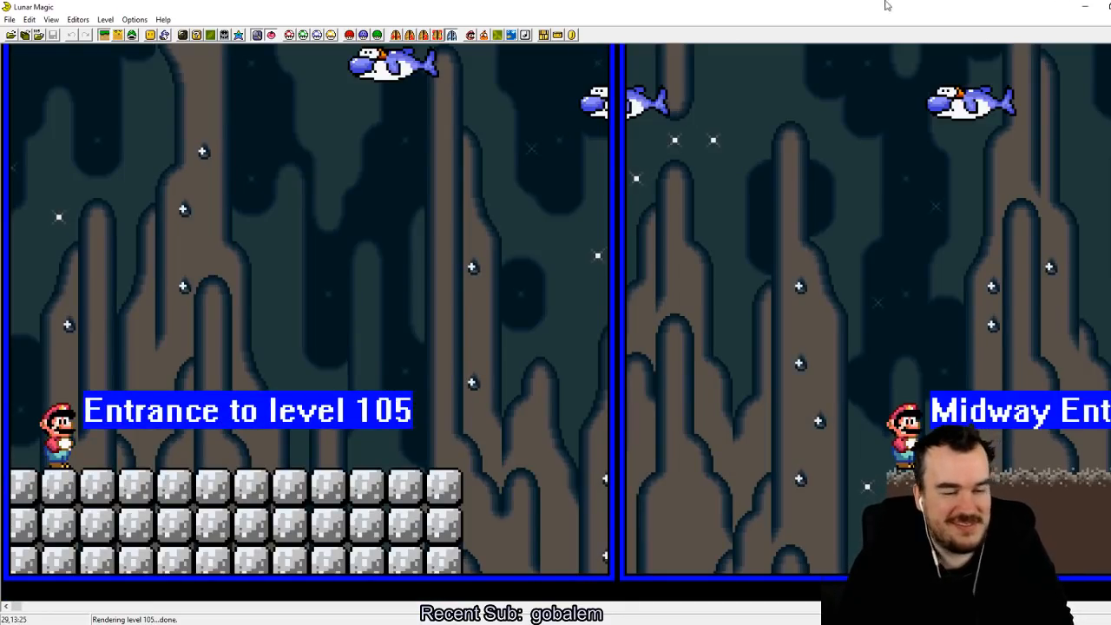
left_click(51, 19)
mouse_move(113, 161)
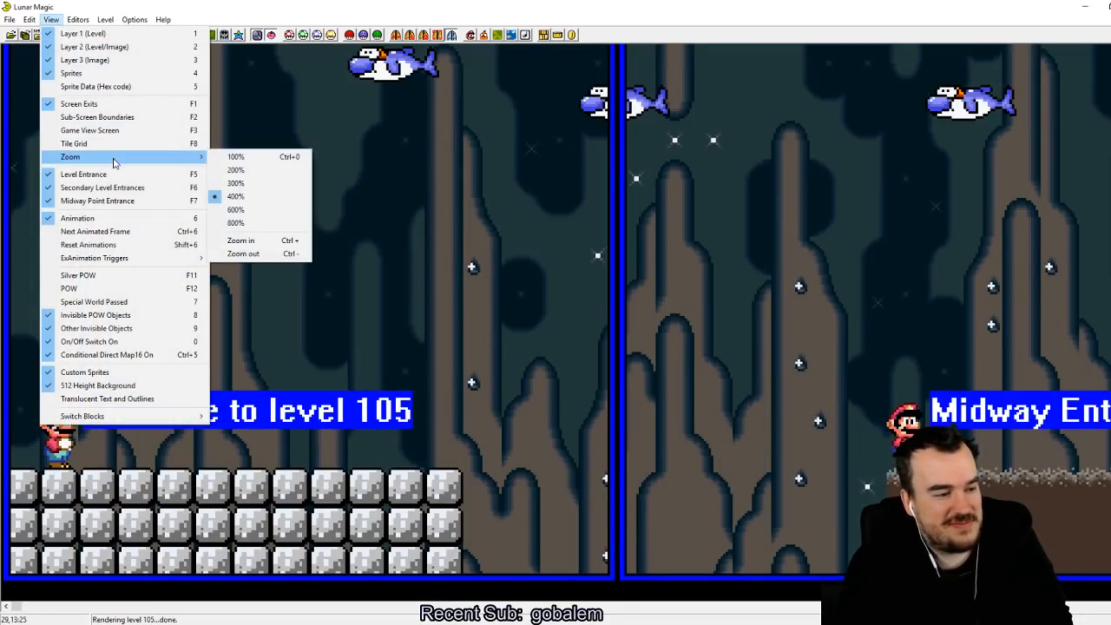
left_click(227, 172)
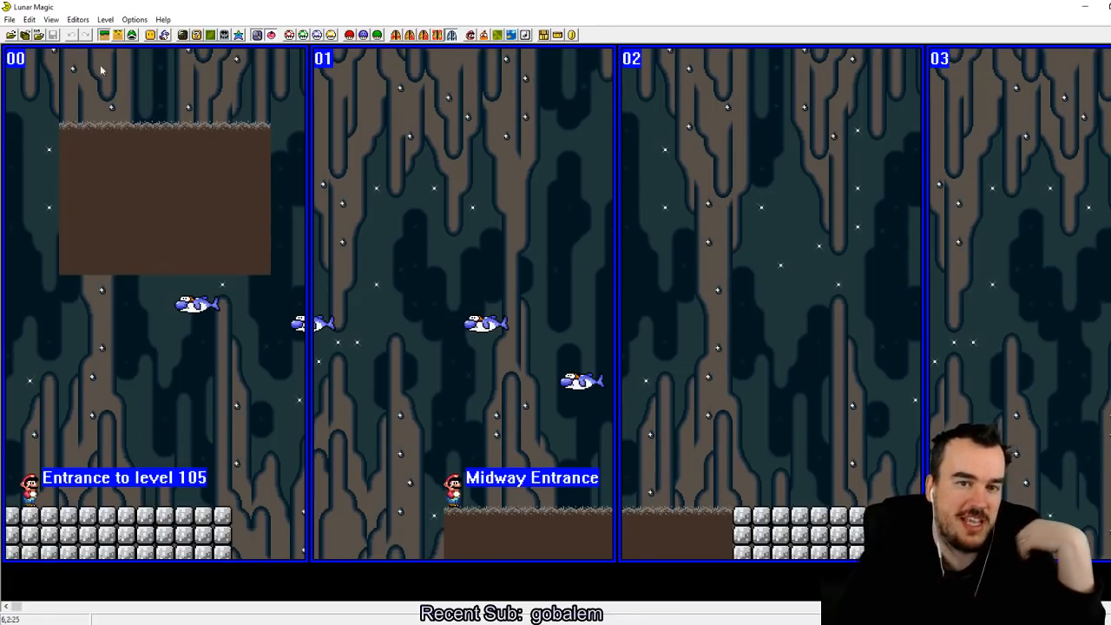
Step: Open the Overworld Editor and view the map area around level 105
left_click(80, 18)
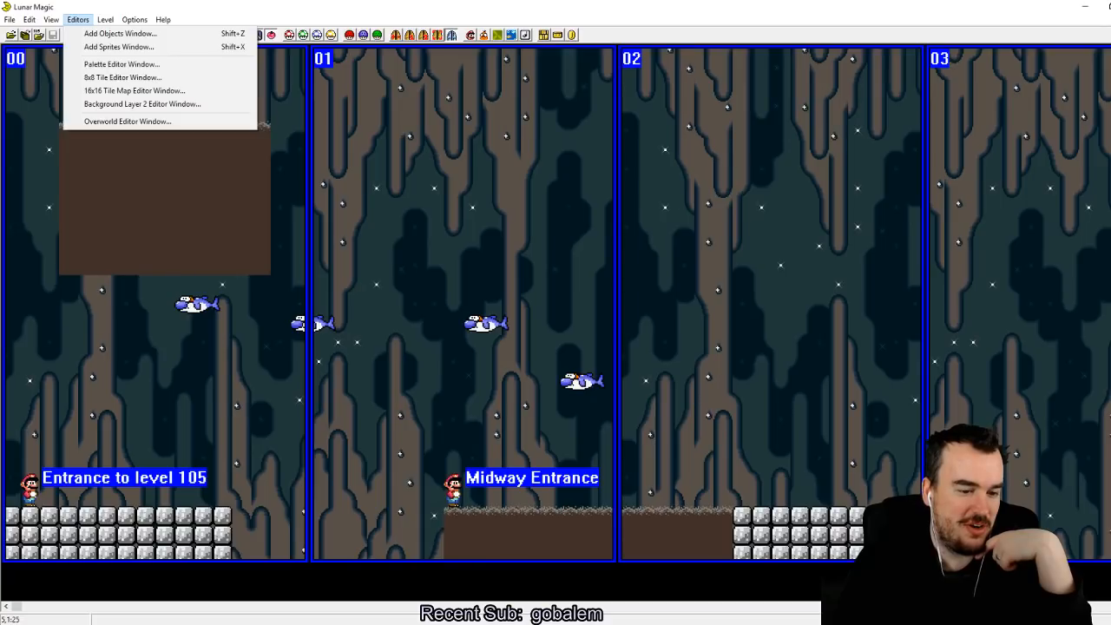
left_click(181, 121)
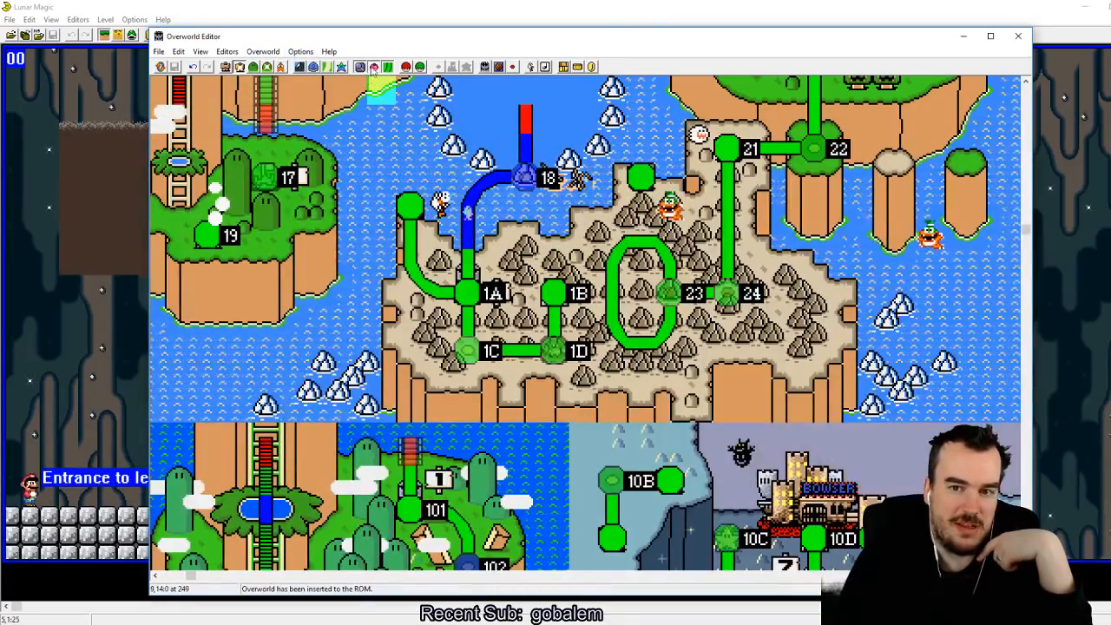
scroll(298, 446, "down", 3)
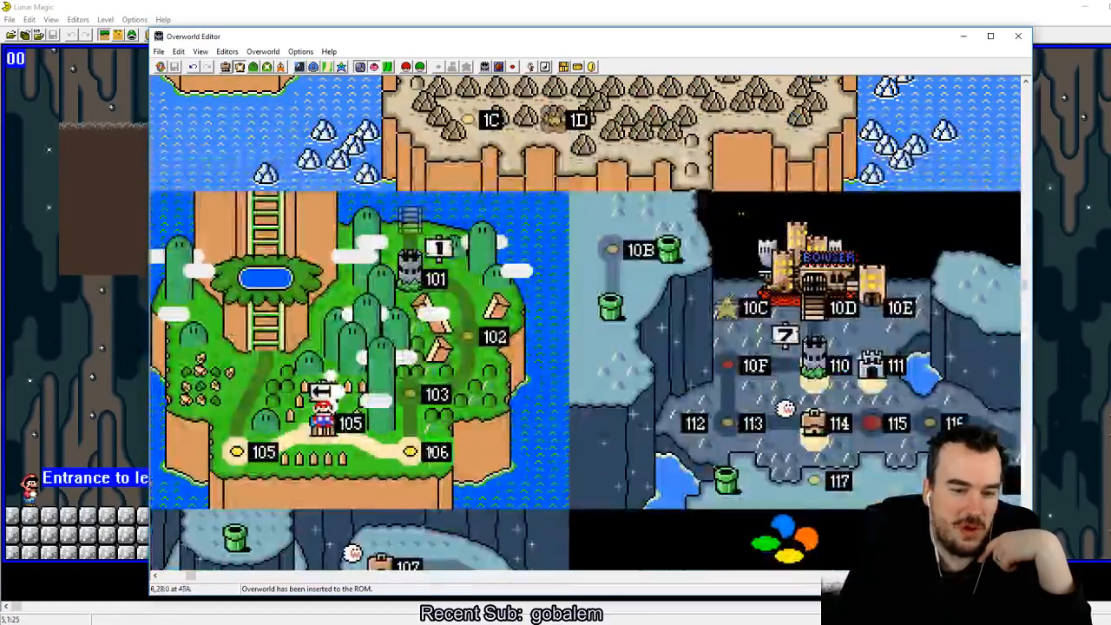
Step: In Layer 1 16x16 editor mode, view the level tile settings of Mario's starting tile and browse its available level numbers
left_click(225, 67)
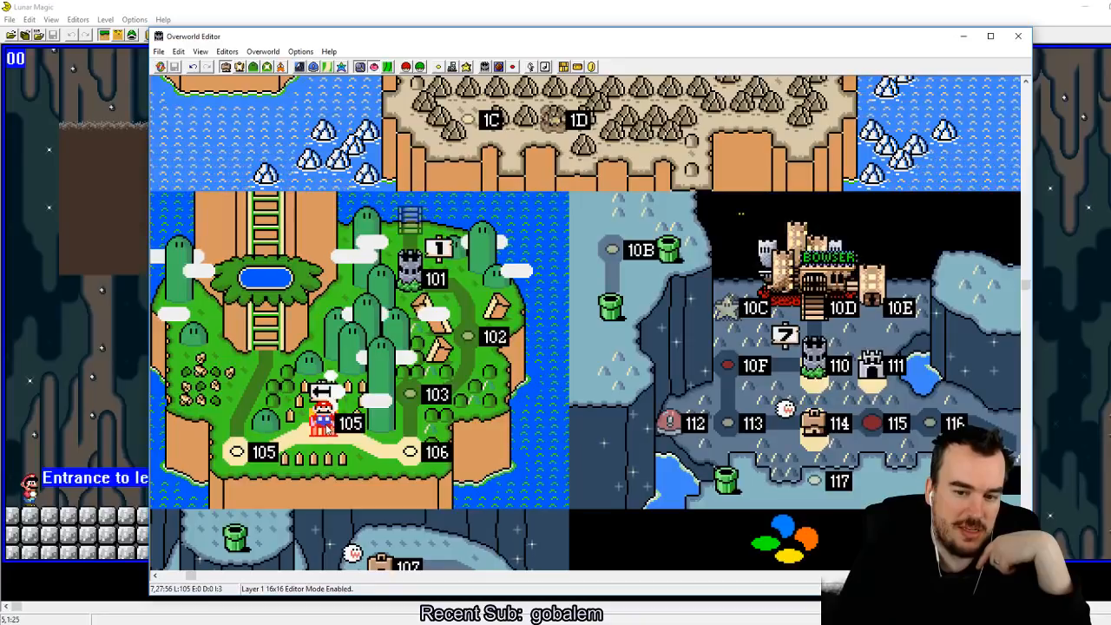
left_click(326, 429)
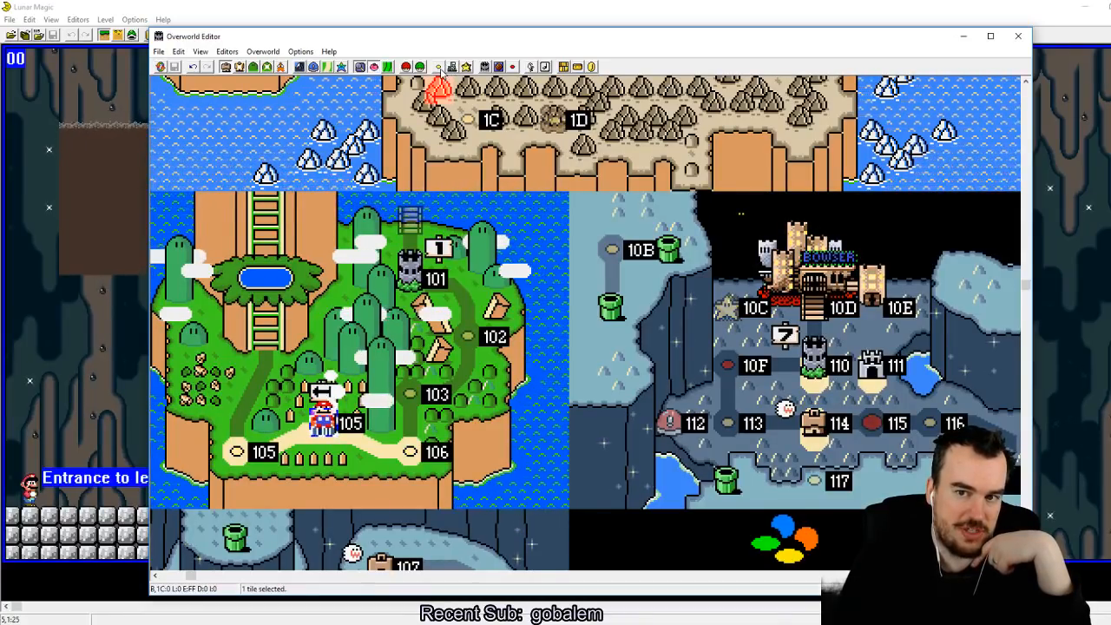
left_click(439, 66)
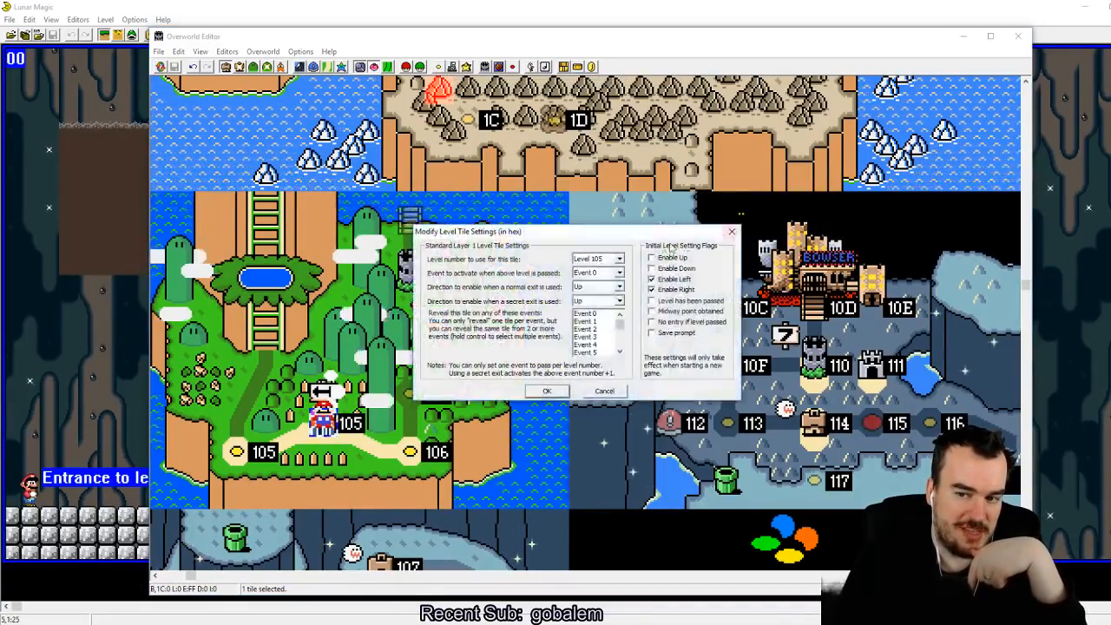
left_click(619, 259)
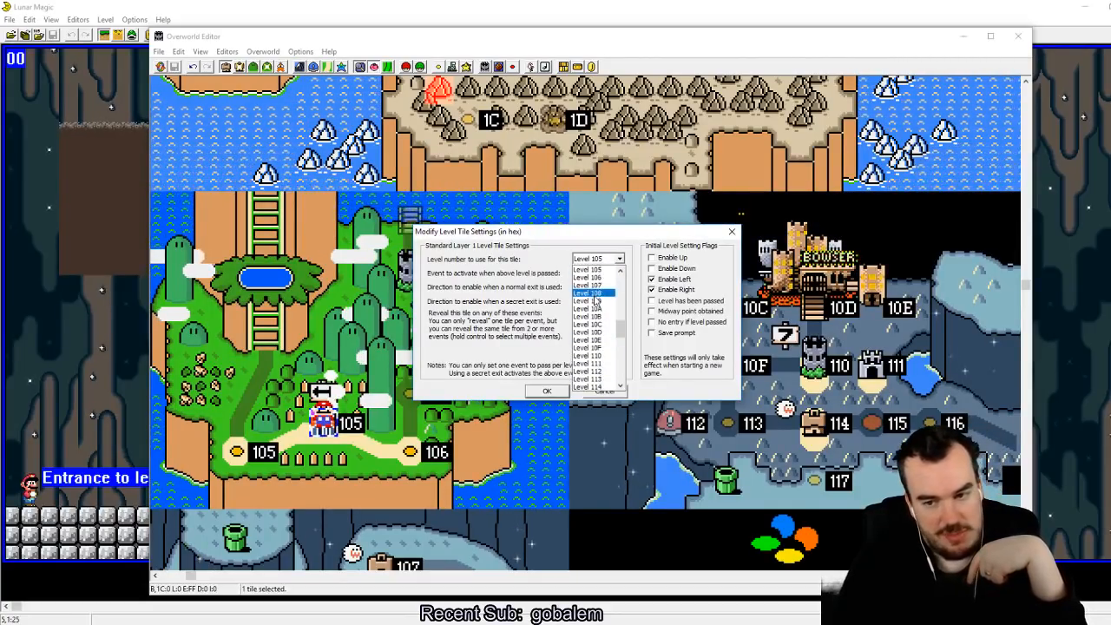
mouse_move(625, 335)
left_mouse_down()
mouse_move(625, 349)
mouse_move(625, 321)
mouse_move(625, 339)
left_mouse_up()
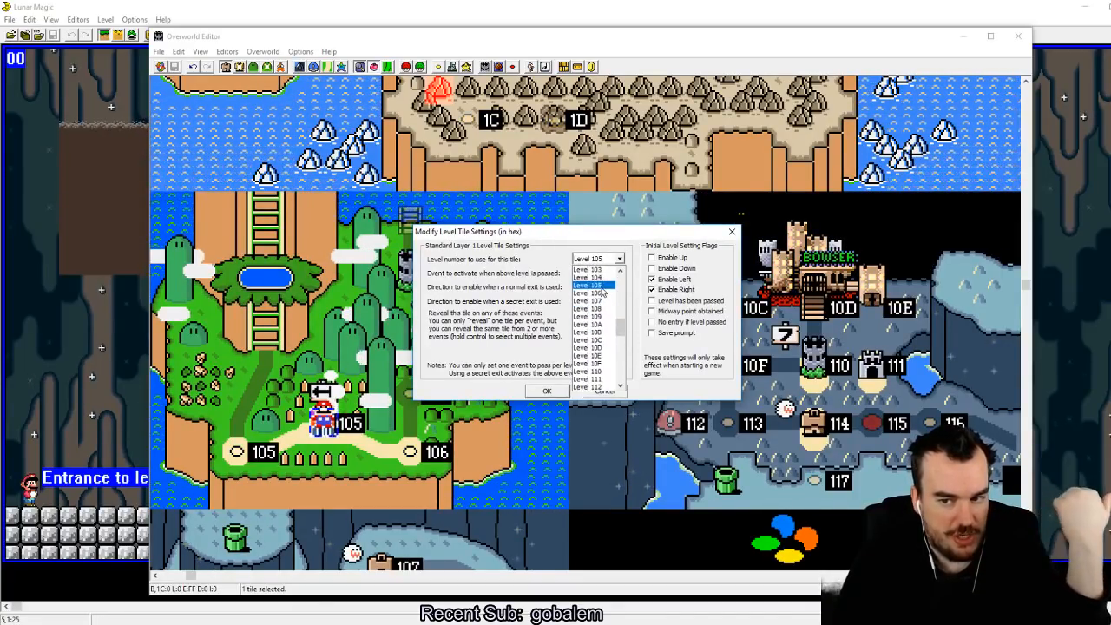
left_click(367, 420)
key("Escape")
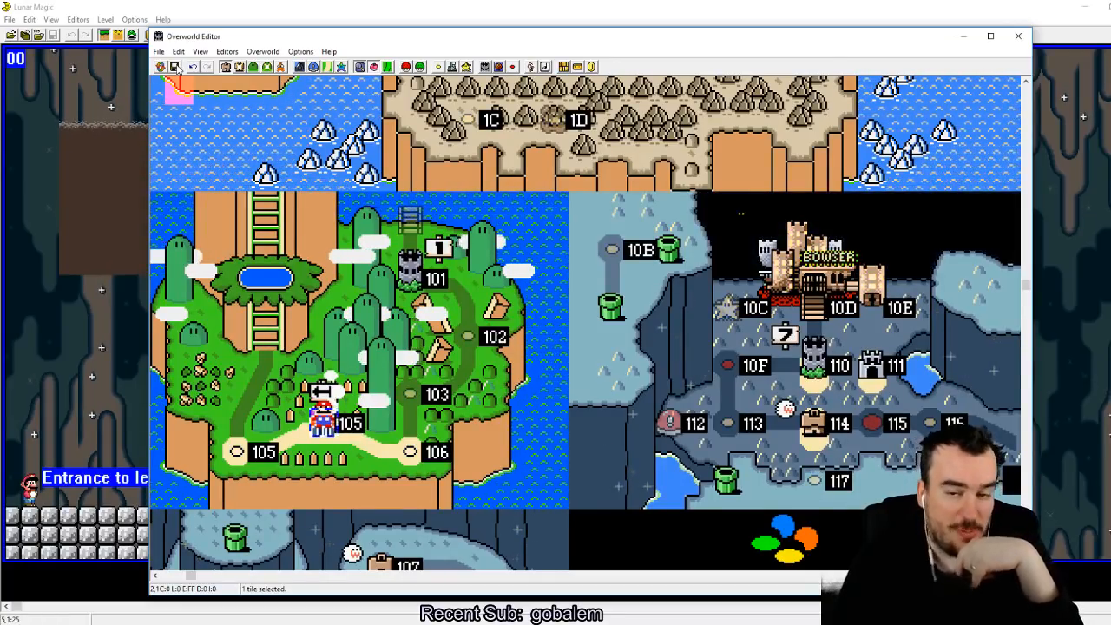
Step: Save the overworld to the ROM and switch to the SNES emulator running Super Mario World
left_click(177, 66)
left_click(358, 624)
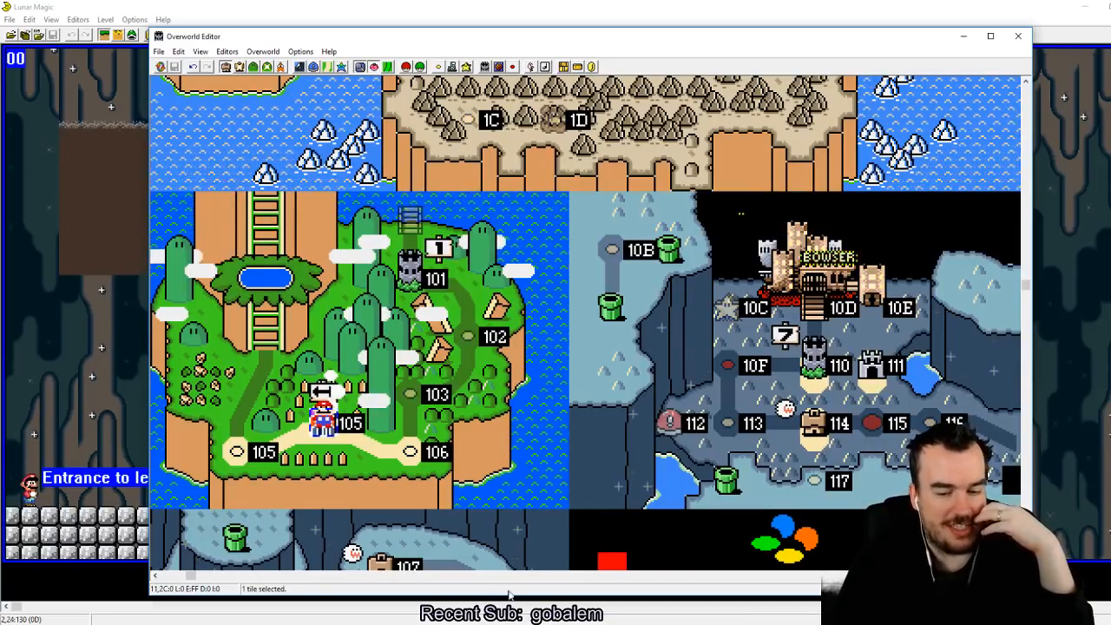
key("alt+Tab")
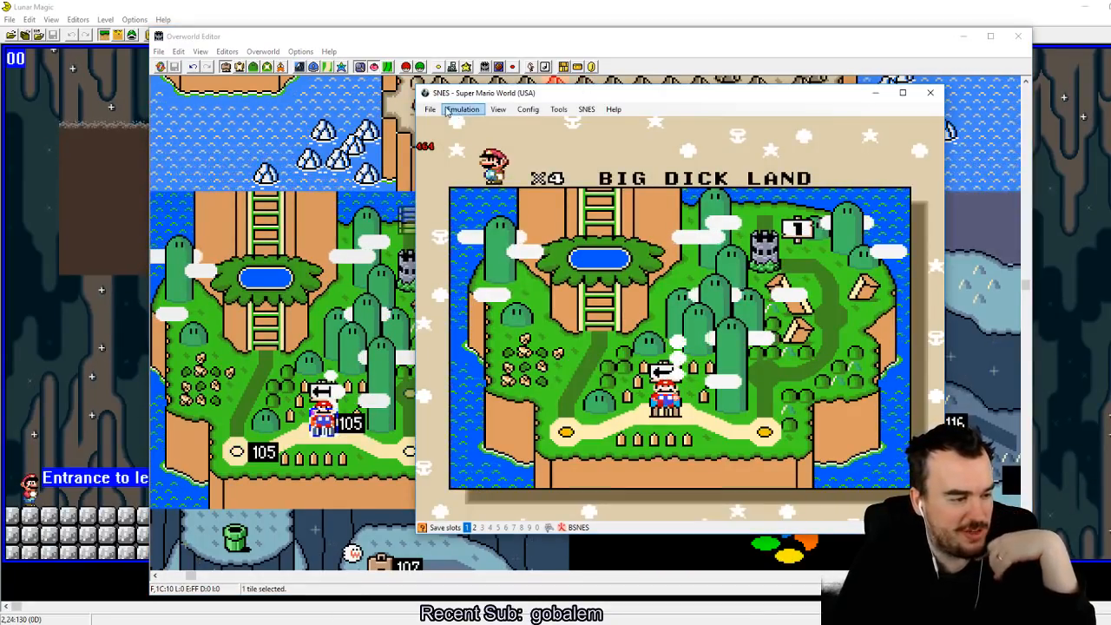